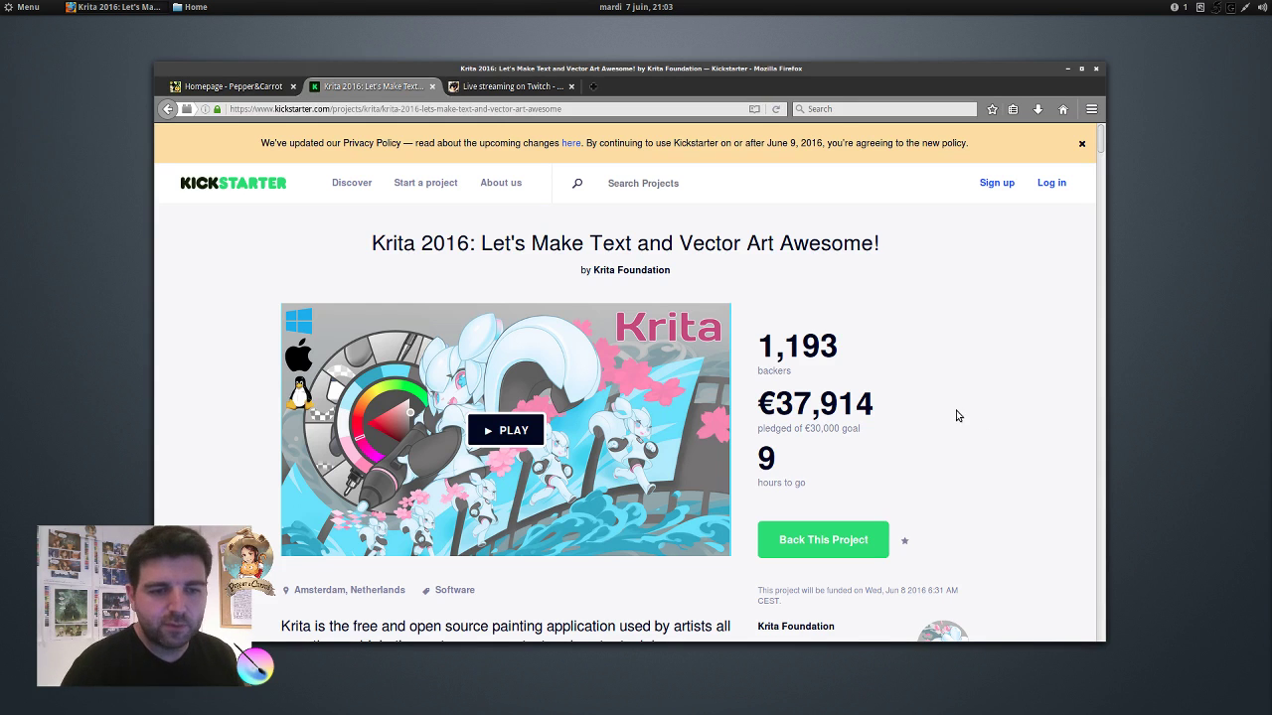
Look through the Pepper&Carrot homepage and its webcomic episodes in the browser.
key(alt+Tab)
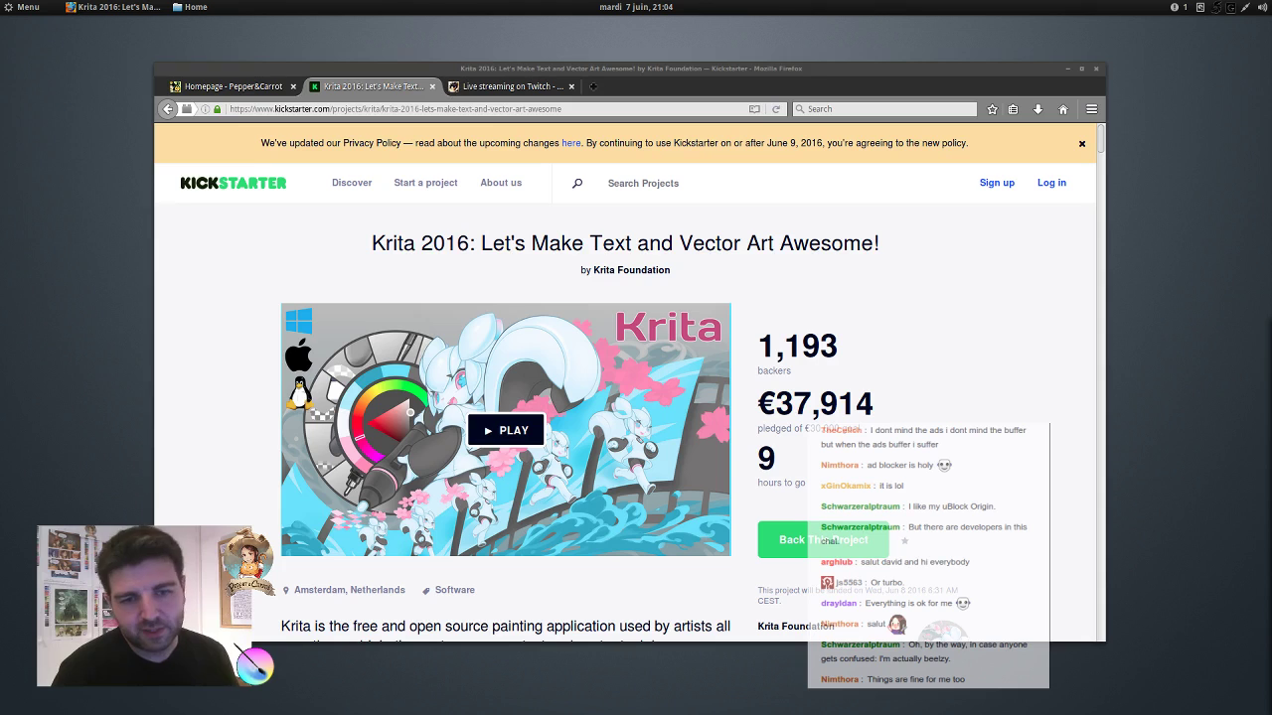
click(235, 86)
scroll(1040, 281, down, 4)
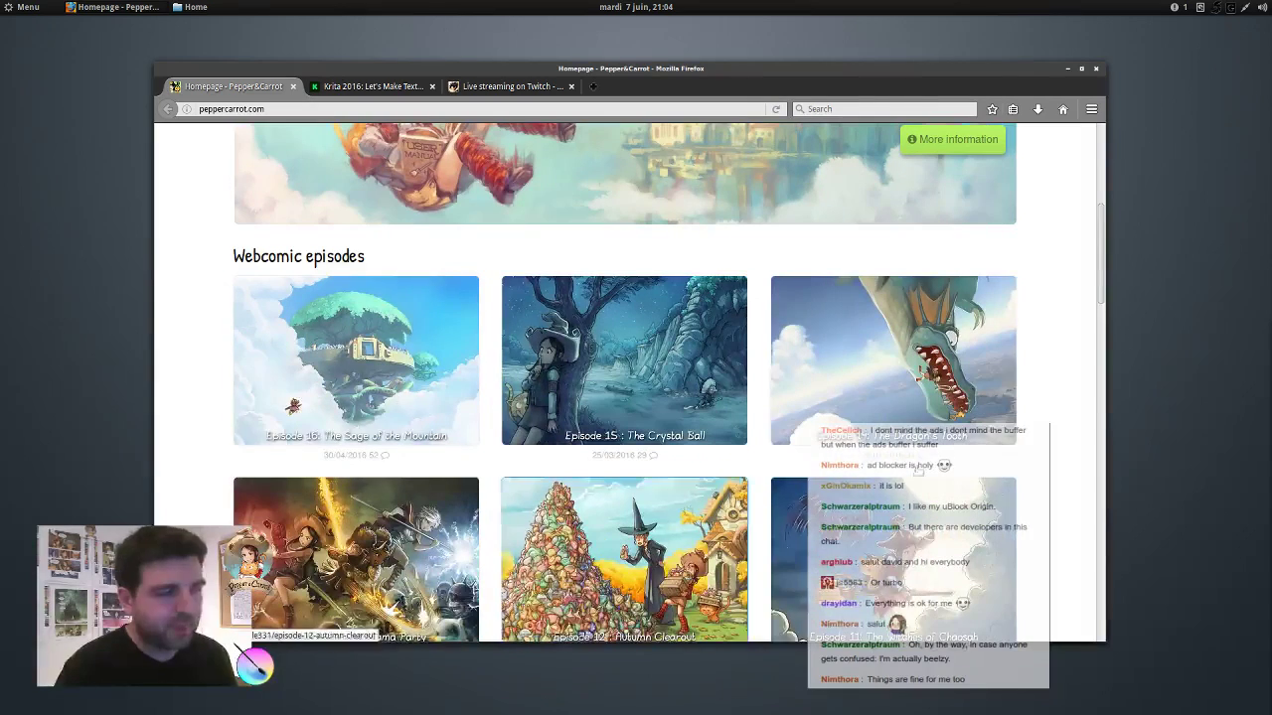
scroll(961, 298, up, 3)
scroll(961, 295, up, 2)
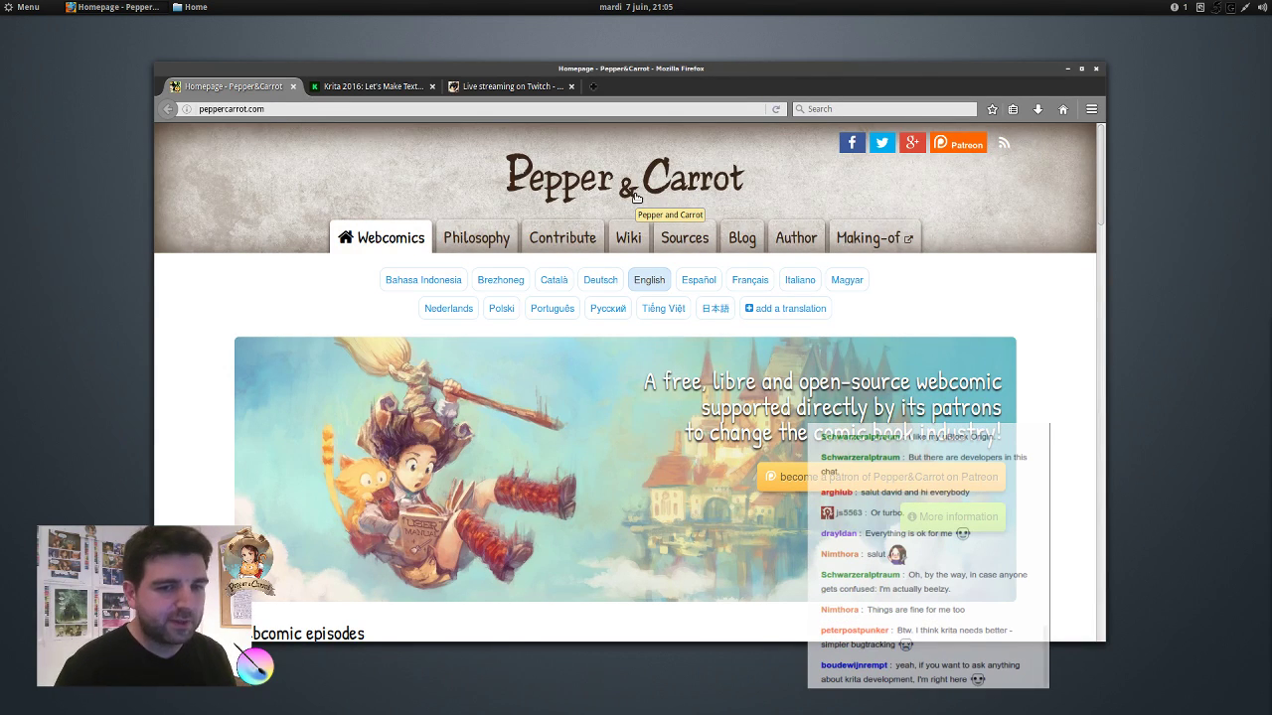
Minimize the browser and open Pepper-and-Carrot_episode_17_storyboard.png from the Home folder in the image viewer.
click(1066, 68)
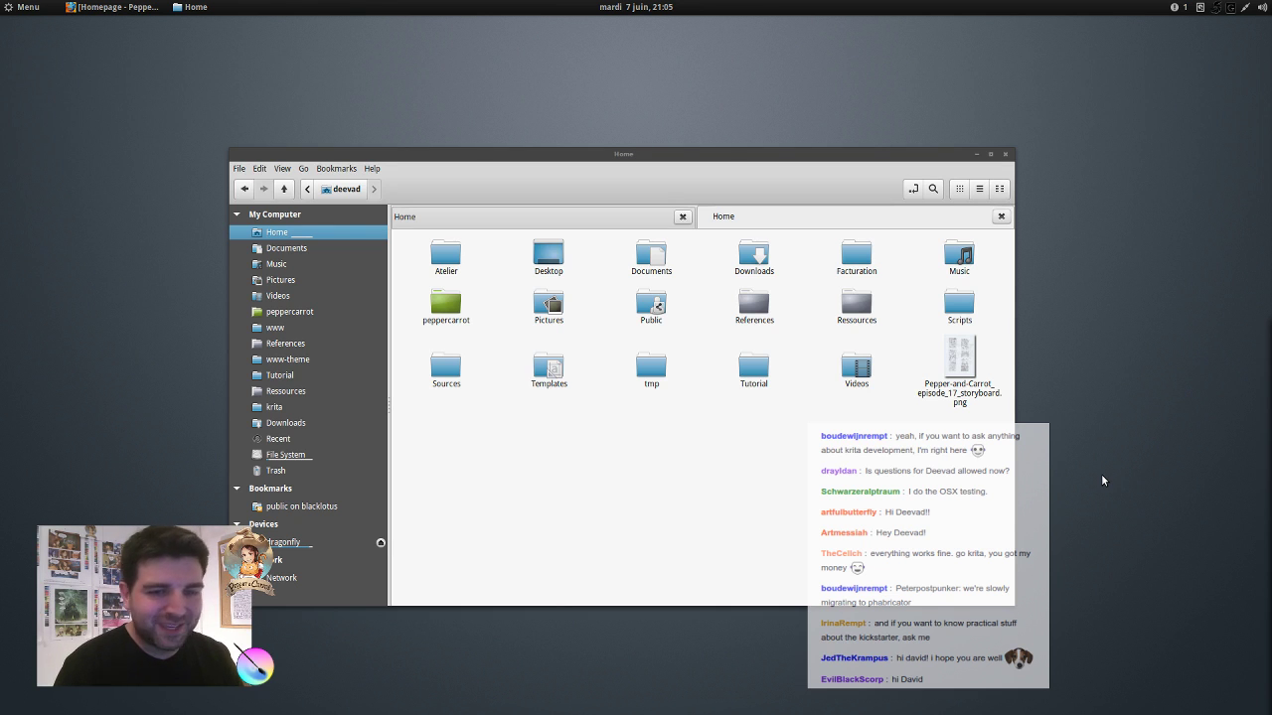
click(962, 367)
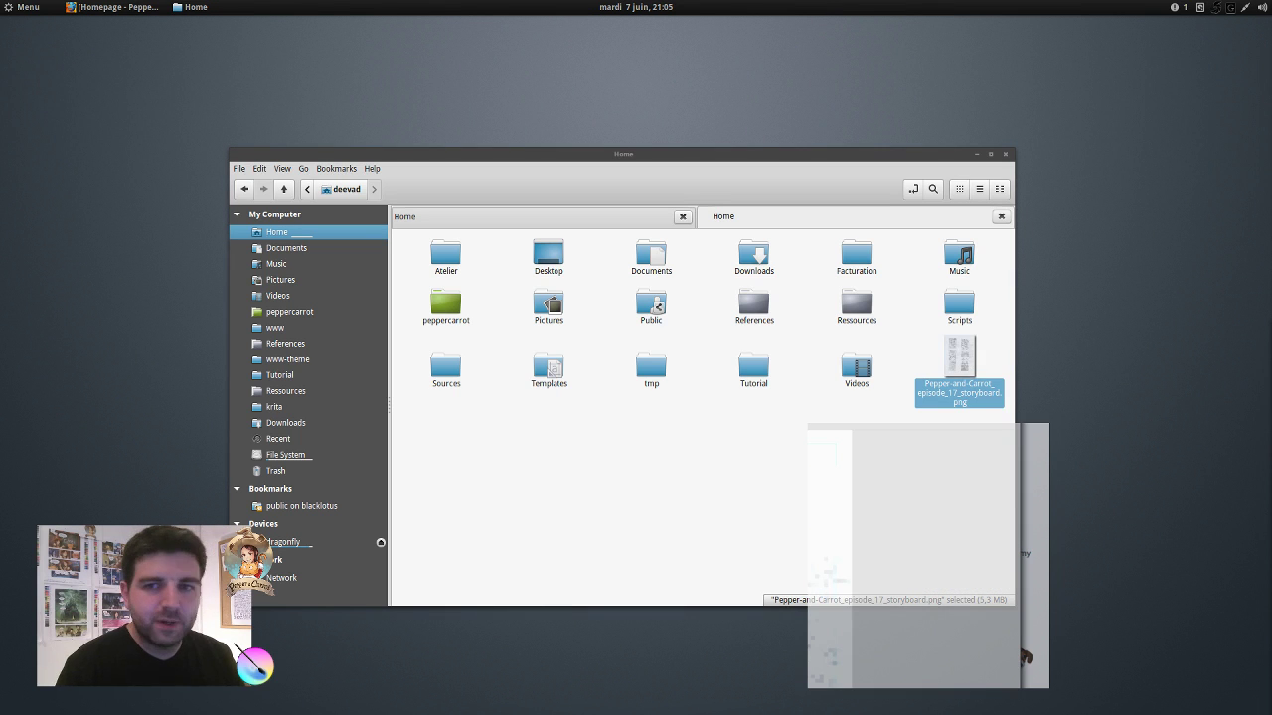
drag(1271, 38, 636, 83)
double_click(636, 82)
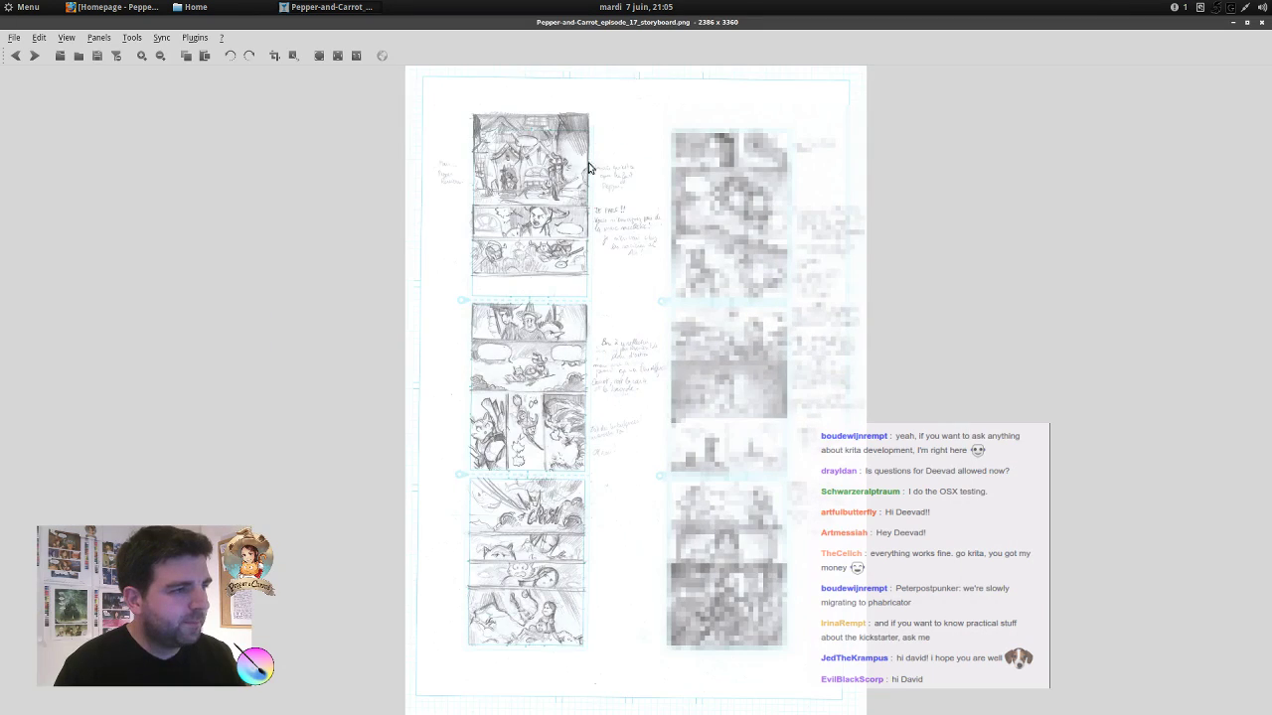
Examine the unblurred storyboard page up close, going through its panels and handwritten notes from the first panel to the last.
scroll(552, 183, up, 3)
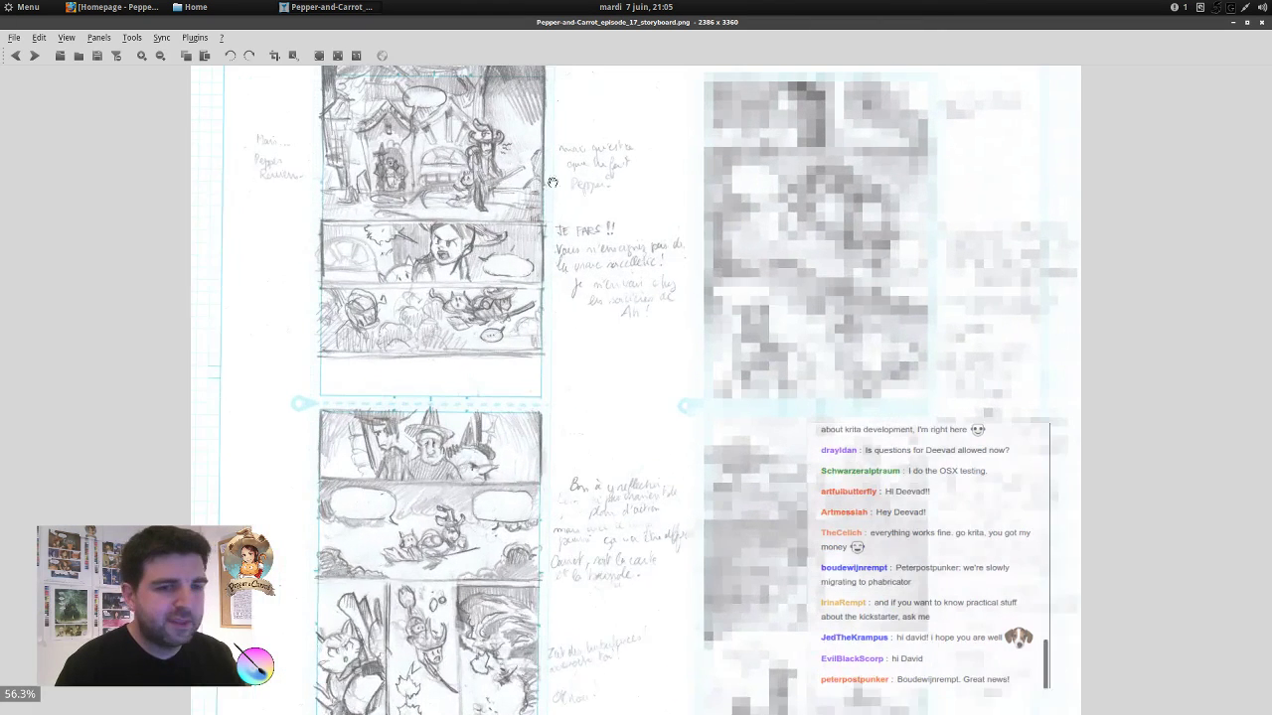
drag(553, 183, 593, 308)
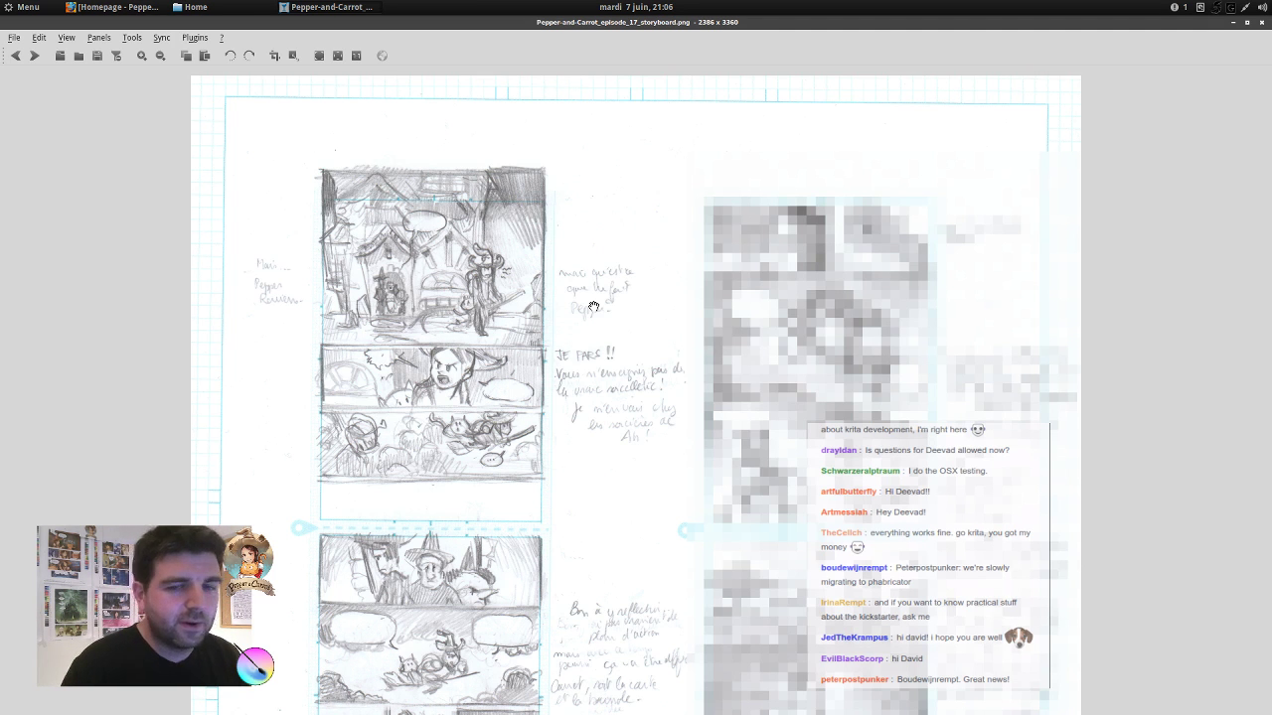
scroll(634, 501, down, 5)
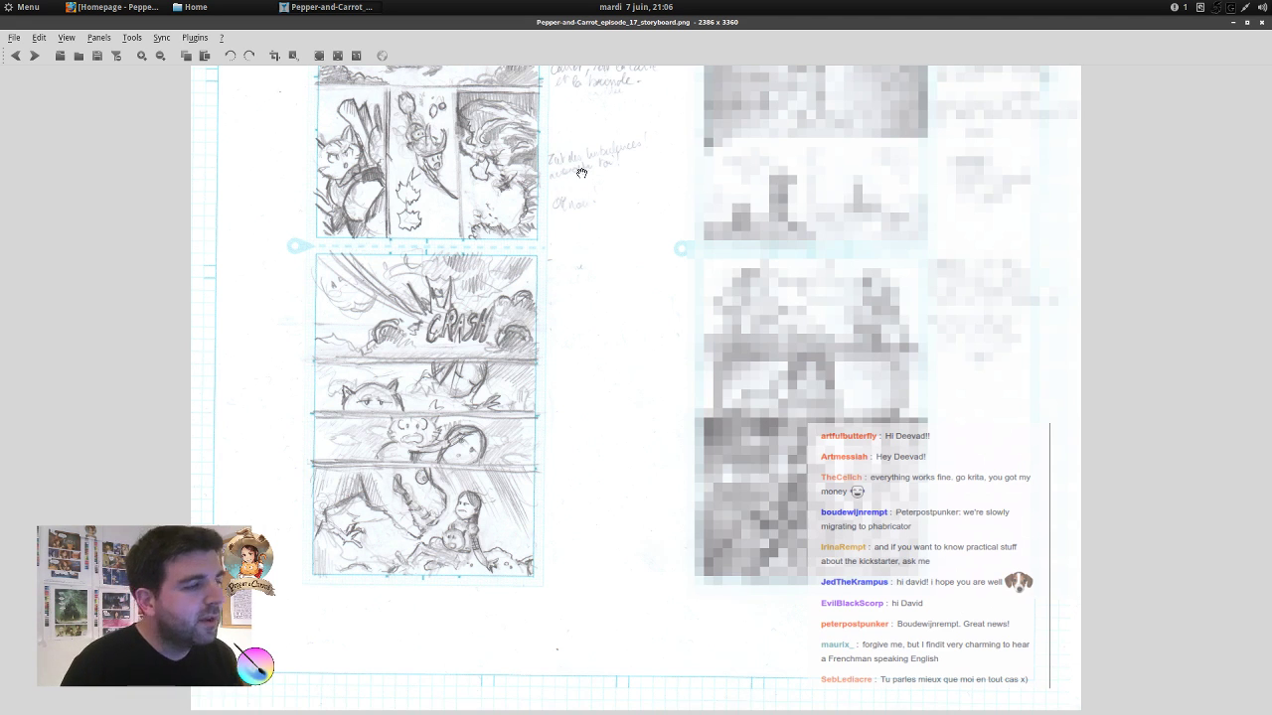
drag(566, 131, 600, 487)
drag(560, 258, 563, 396)
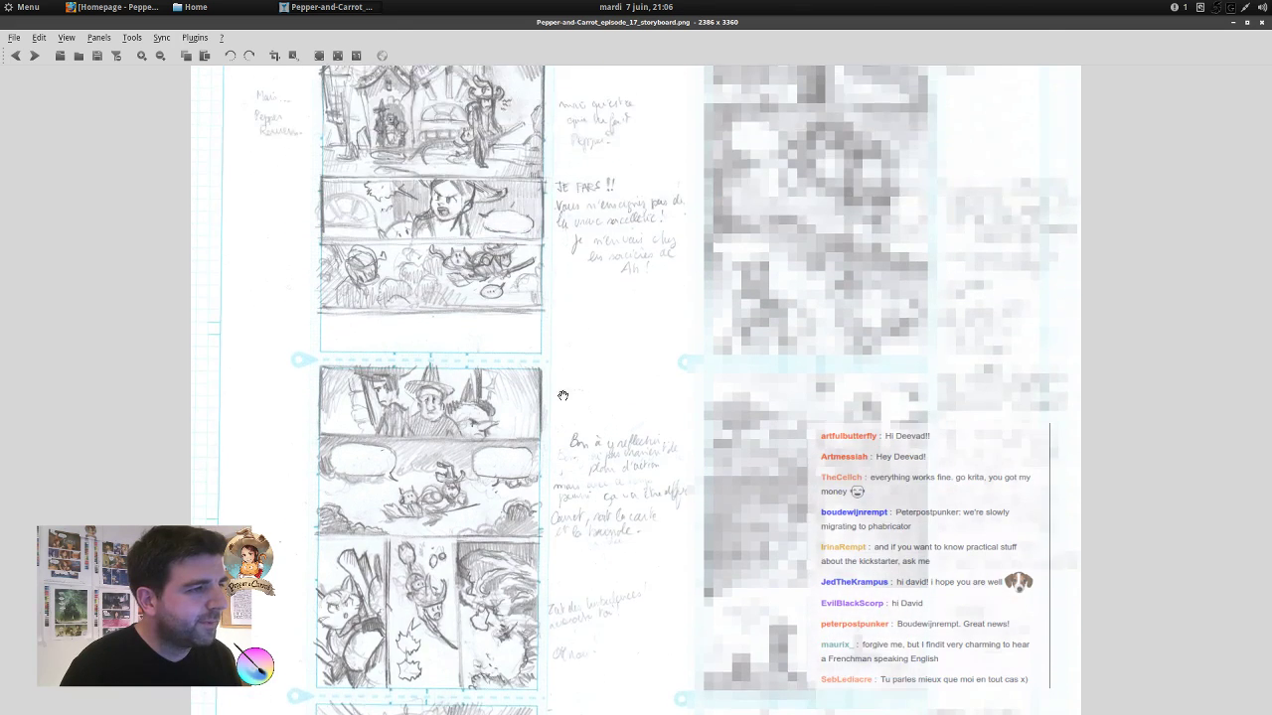
drag(555, 320, 560, 469)
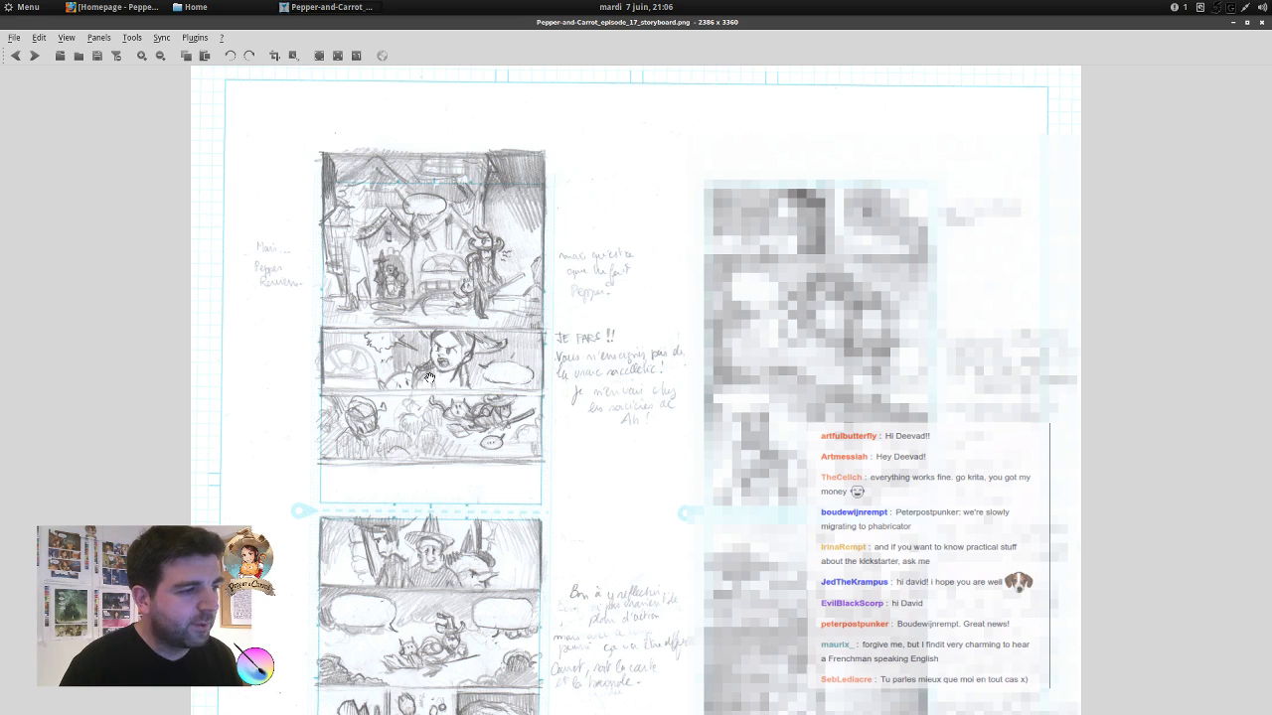
drag(506, 419, 413, 238)
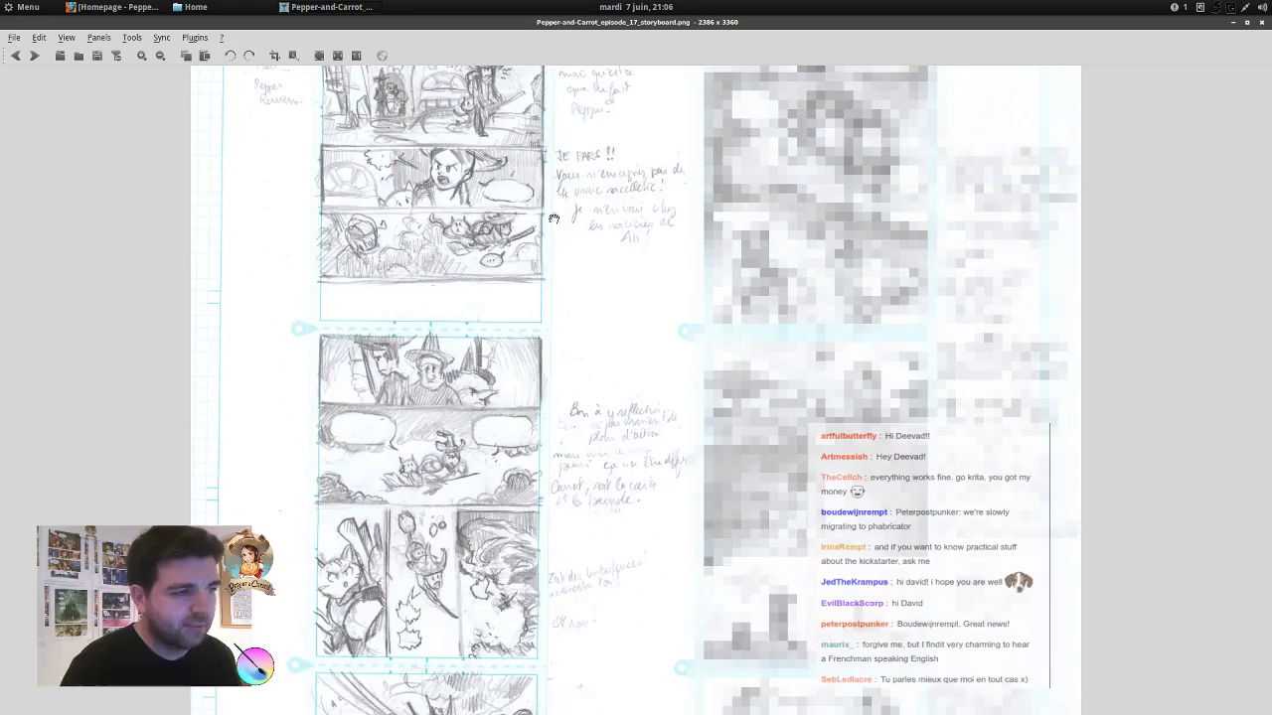
drag(525, 381, 523, 192)
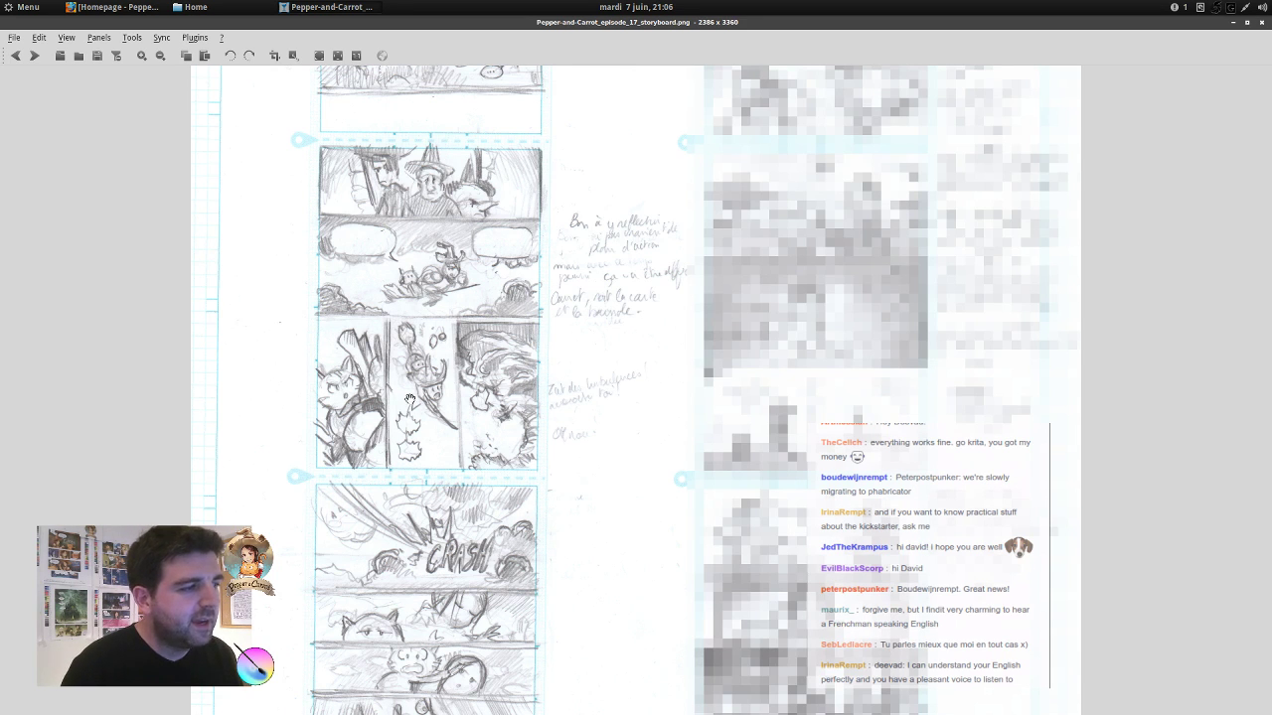
scroll(409, 398, down, 2)
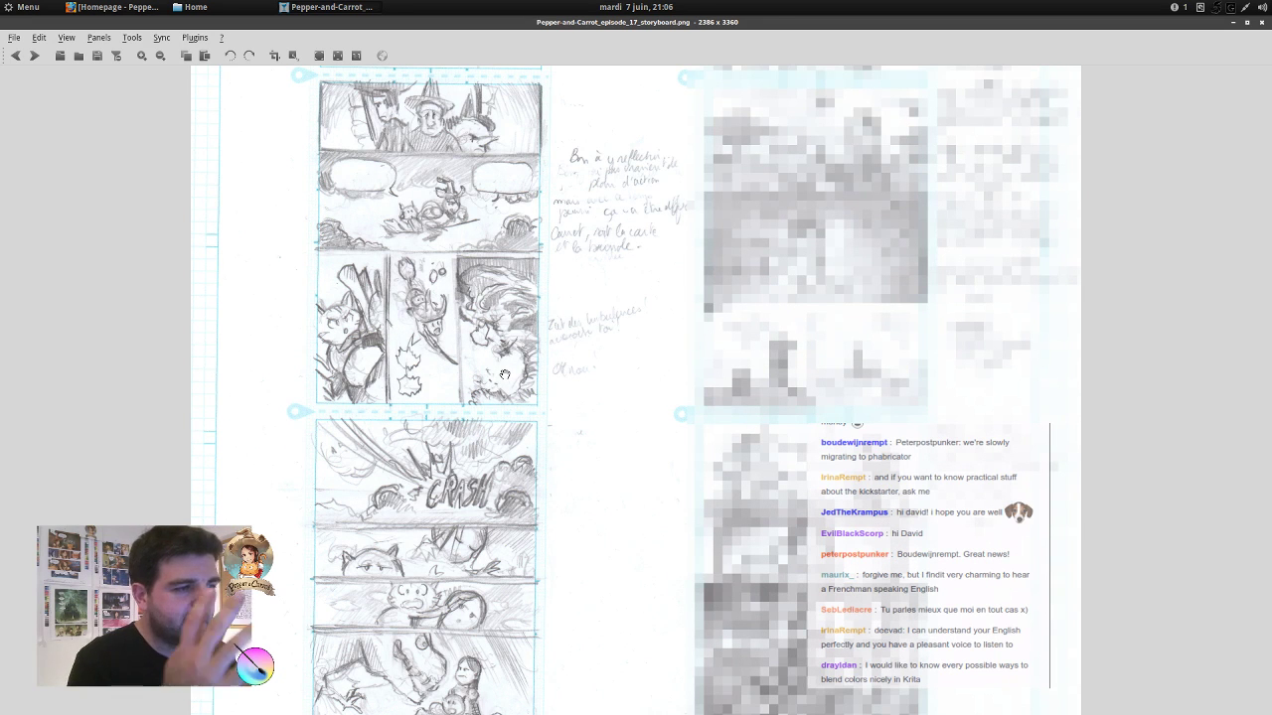
drag(504, 374, 504, 229)
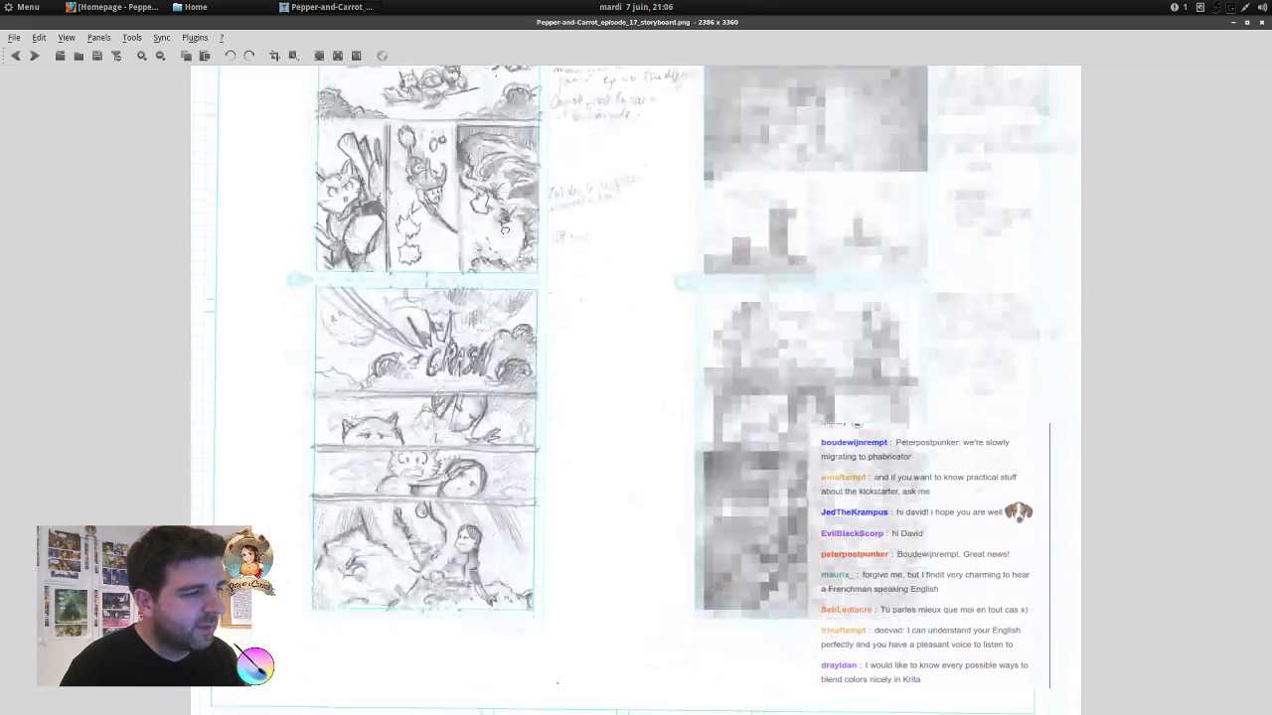
scroll(505, 230, down, 2)
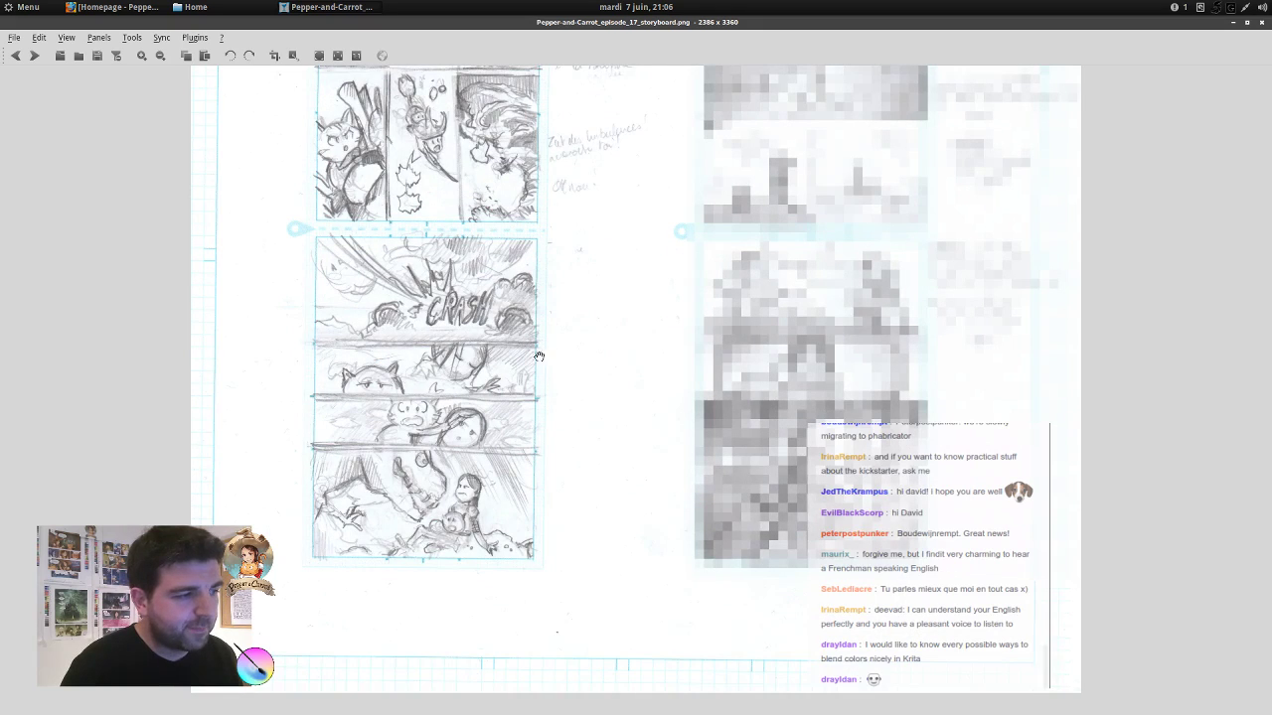
scroll(539, 356, down, 3)
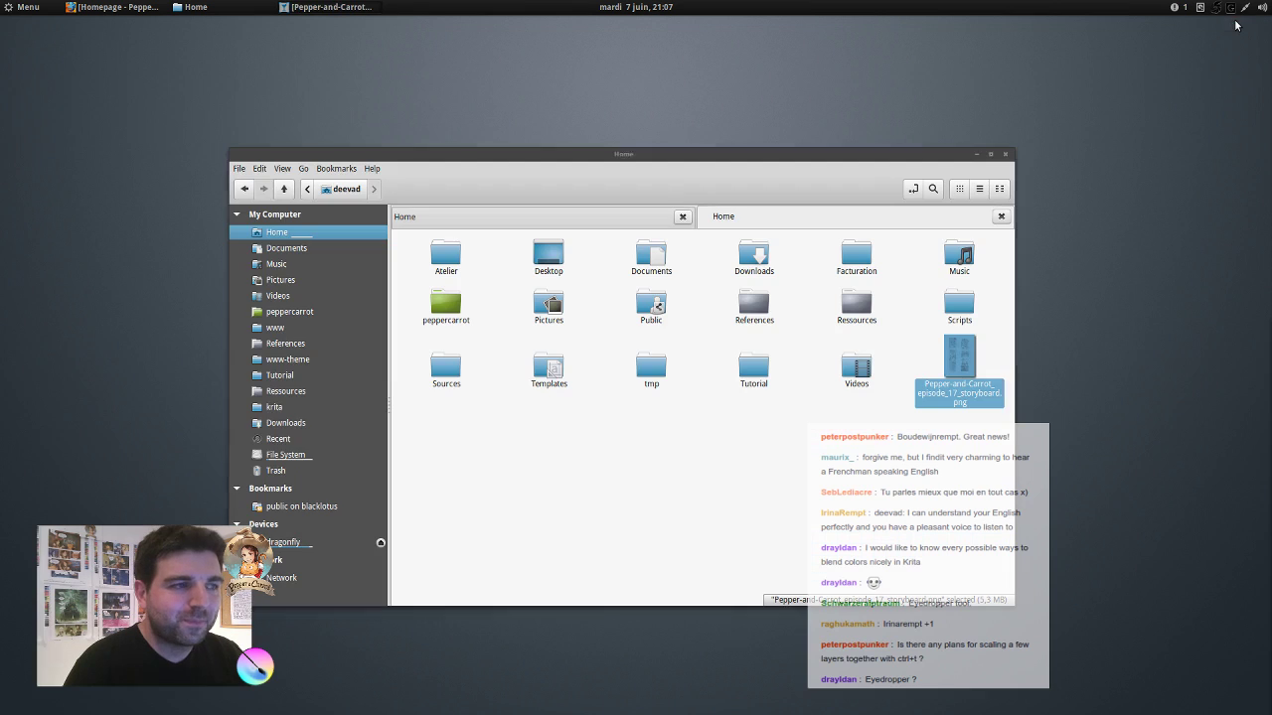
Minimize the storyboard viewer, launch Krita and minimize the Home folder window.
click(1233, 22)
click(16, 5)
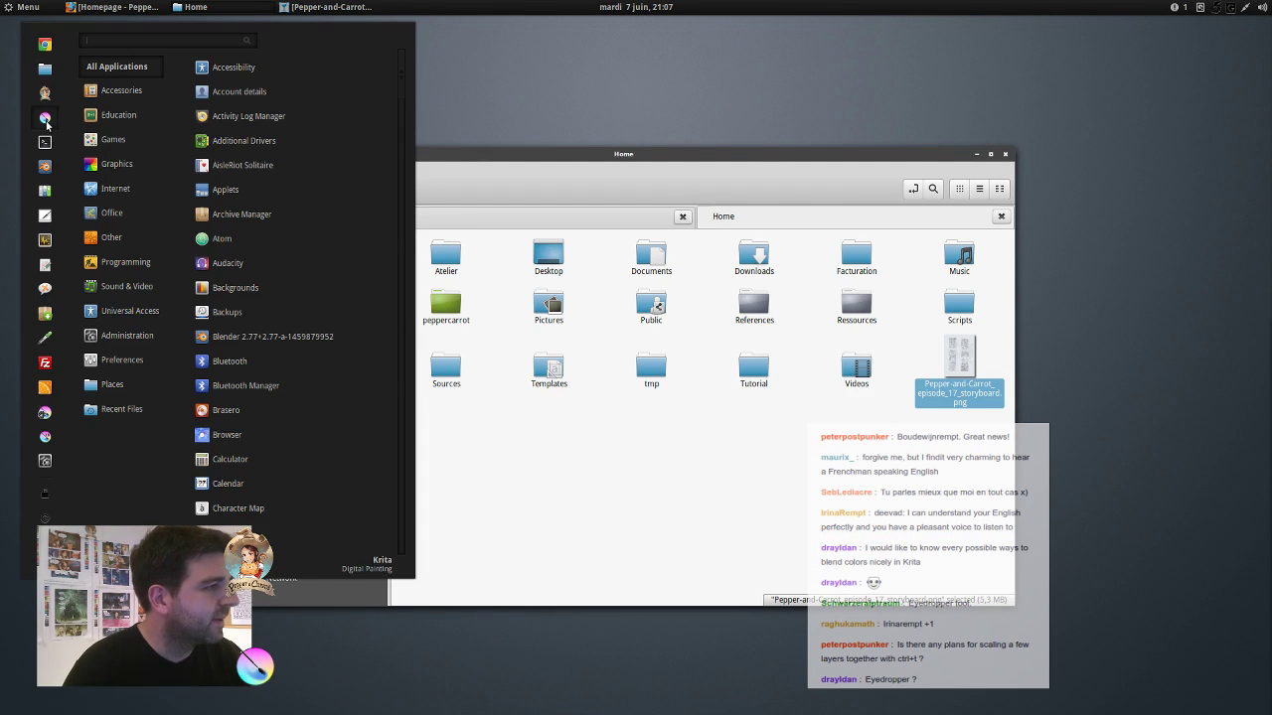
click(45, 121)
click(977, 155)
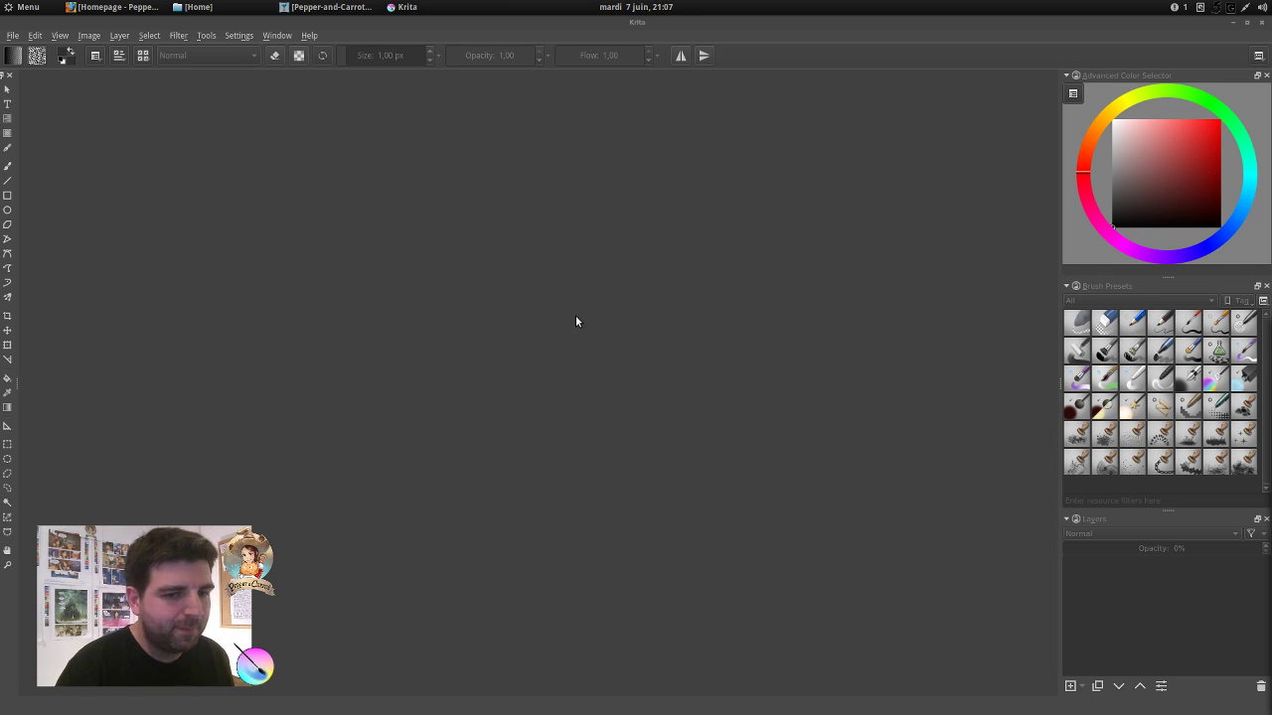
Create a new document from the "basic 50%" template in the projets category and make the scene layer active.
click(14, 36)
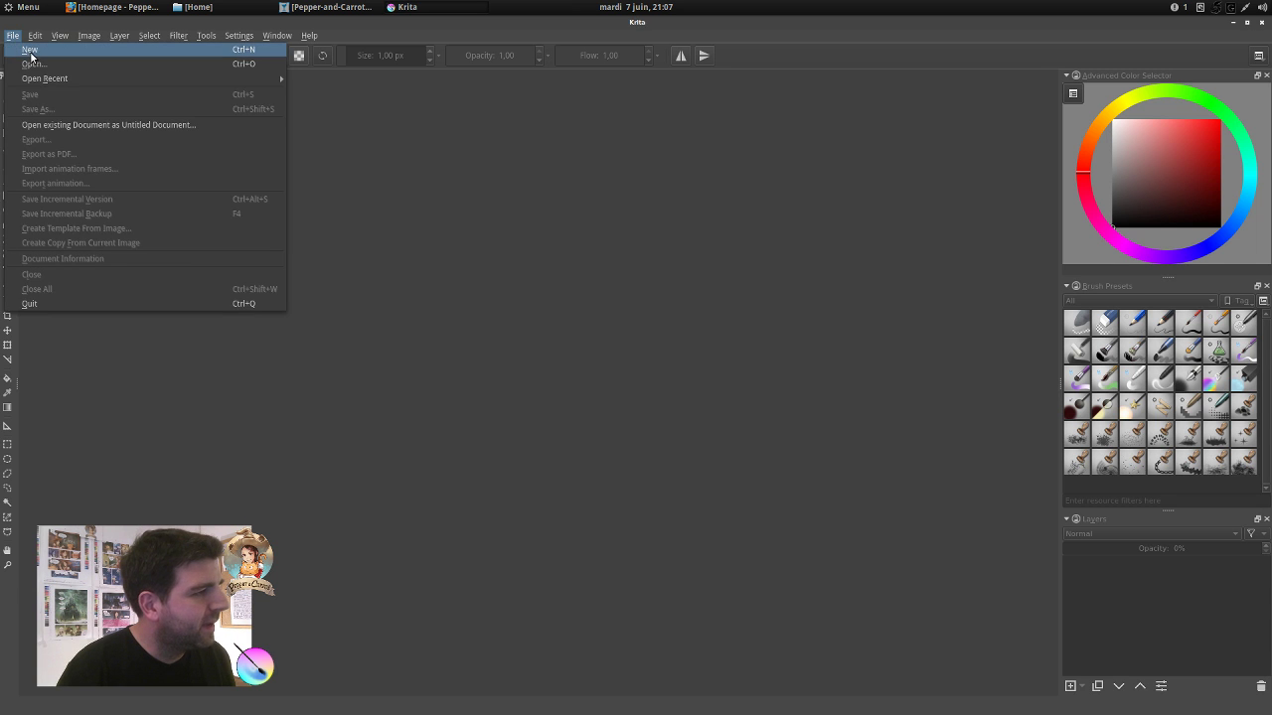
click(34, 50)
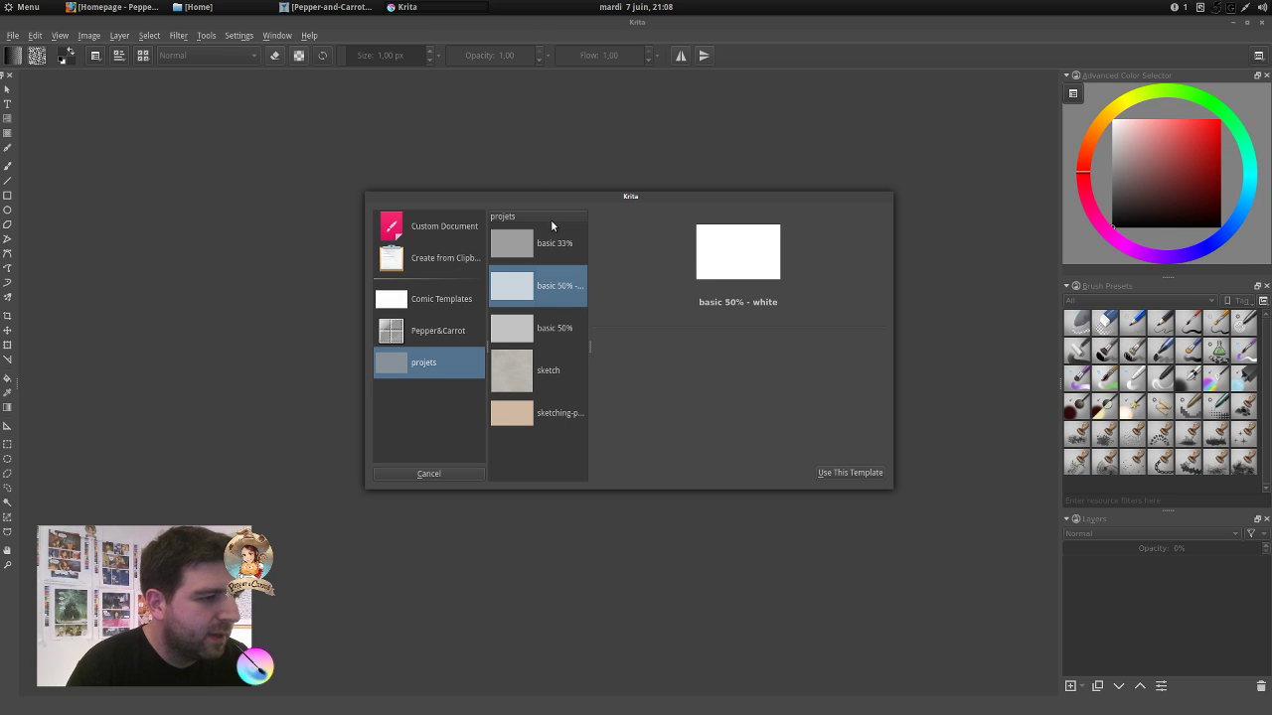
click(563, 341)
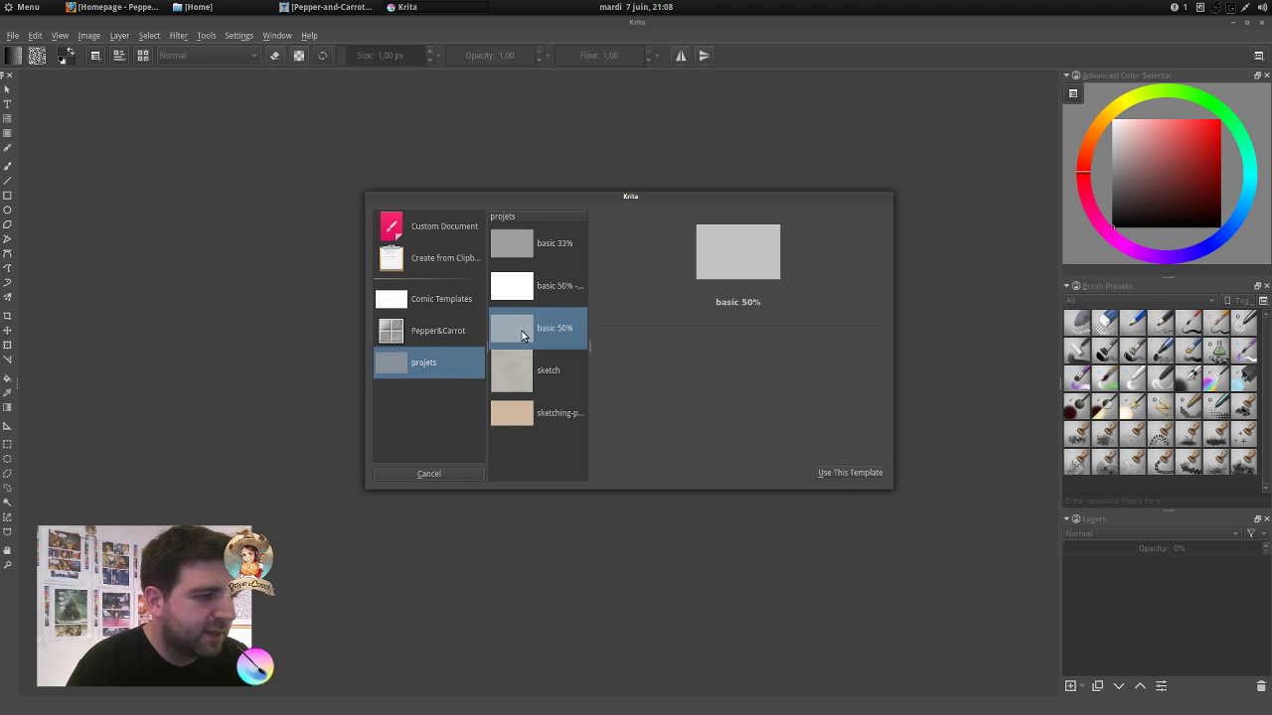
click(847, 473)
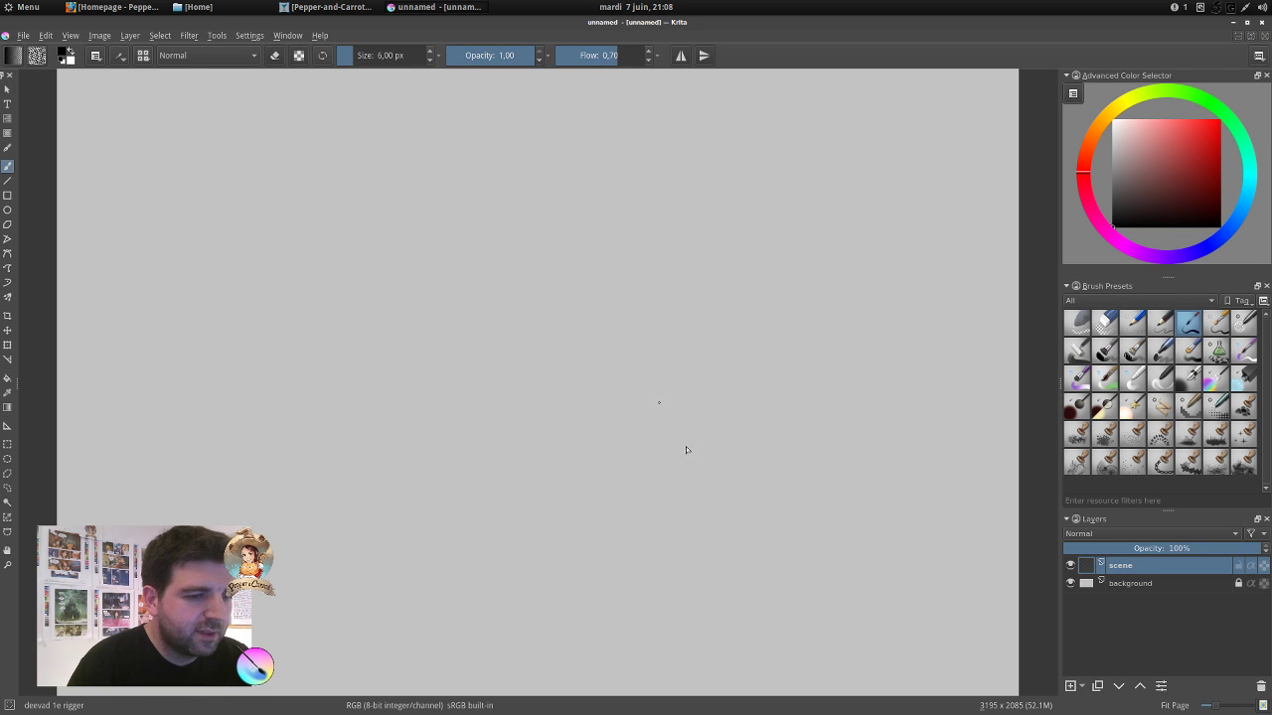
click(1112, 585)
click(1124, 568)
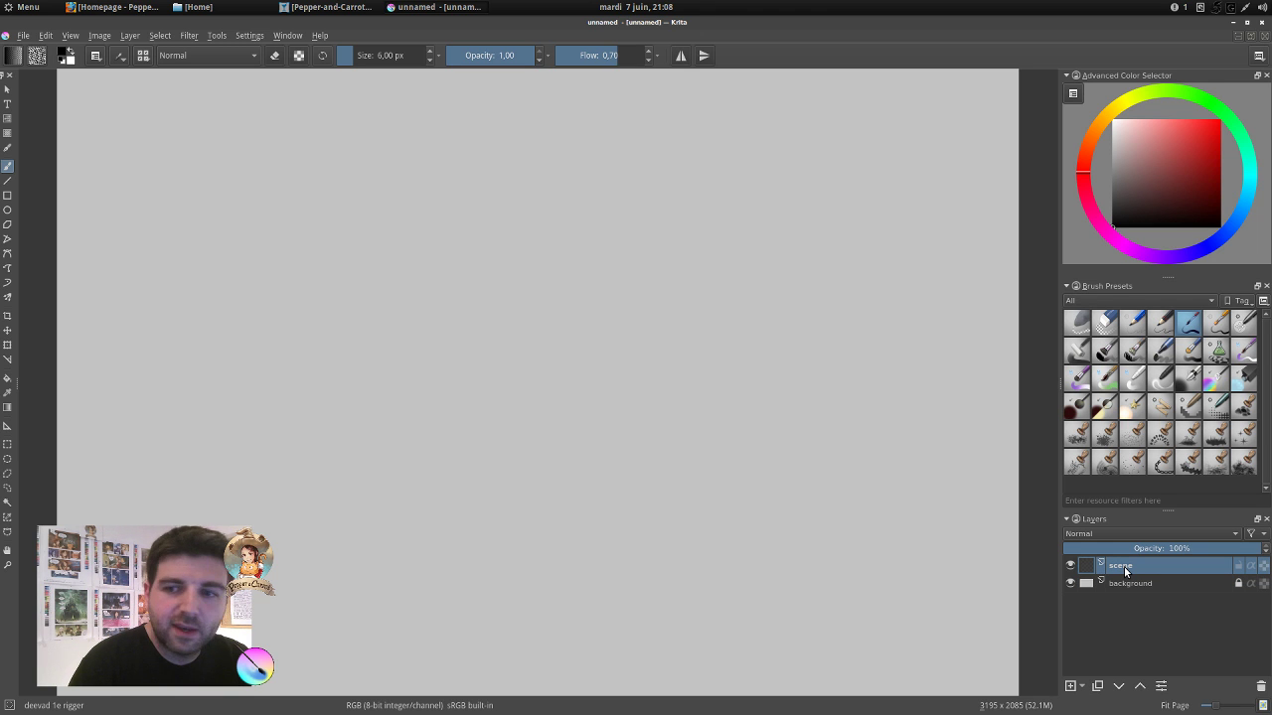
Sample the canvas's grey as the foreground colour and check its values in the colour selection dialog without changing them.
scroll(353, 183, up, 2)
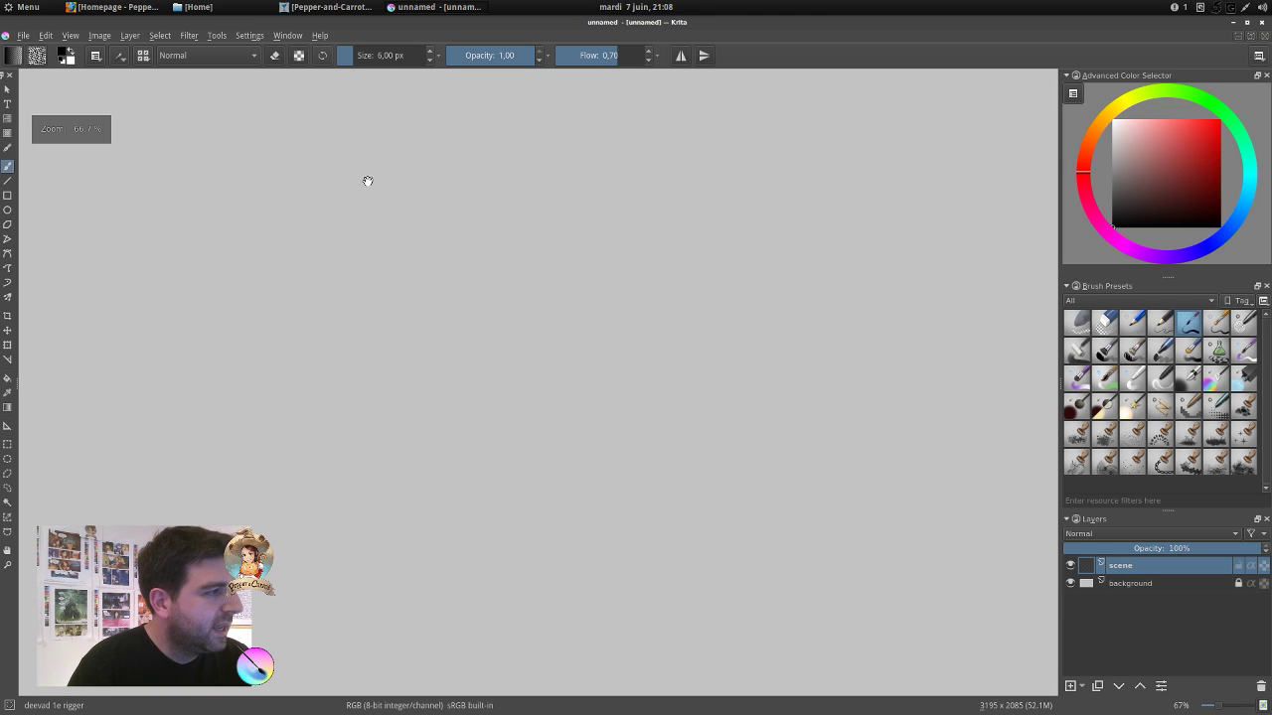
drag(367, 181, 481, 236)
scroll(457, 196, up, 1)
scroll(454, 196, down, 2)
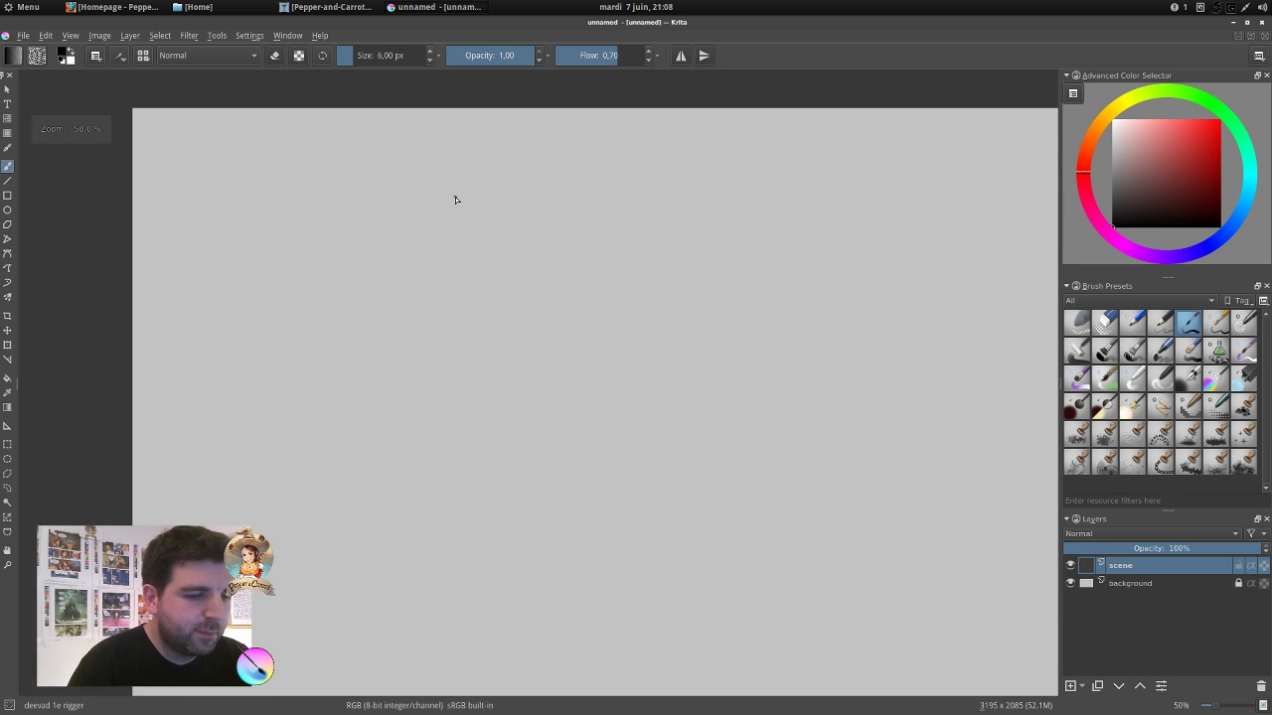
drag(645, 331, 556, 304)
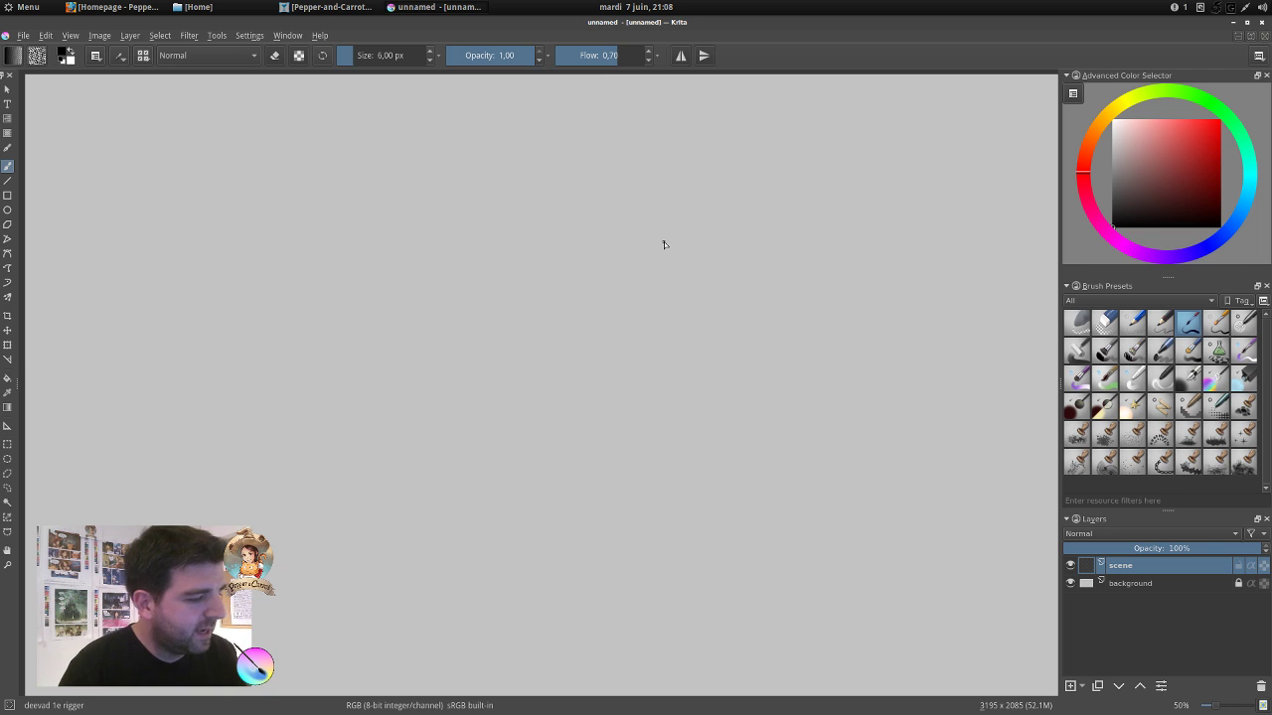
ctrl+click(634, 192)
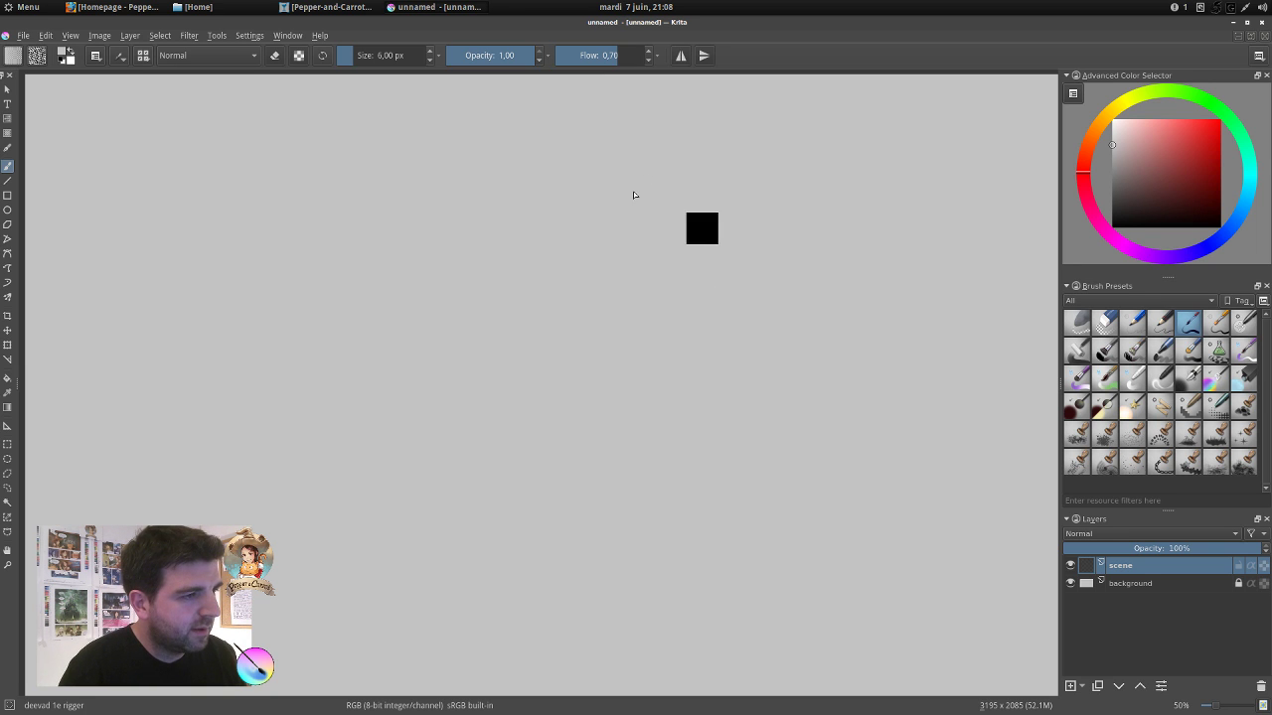
click(61, 57)
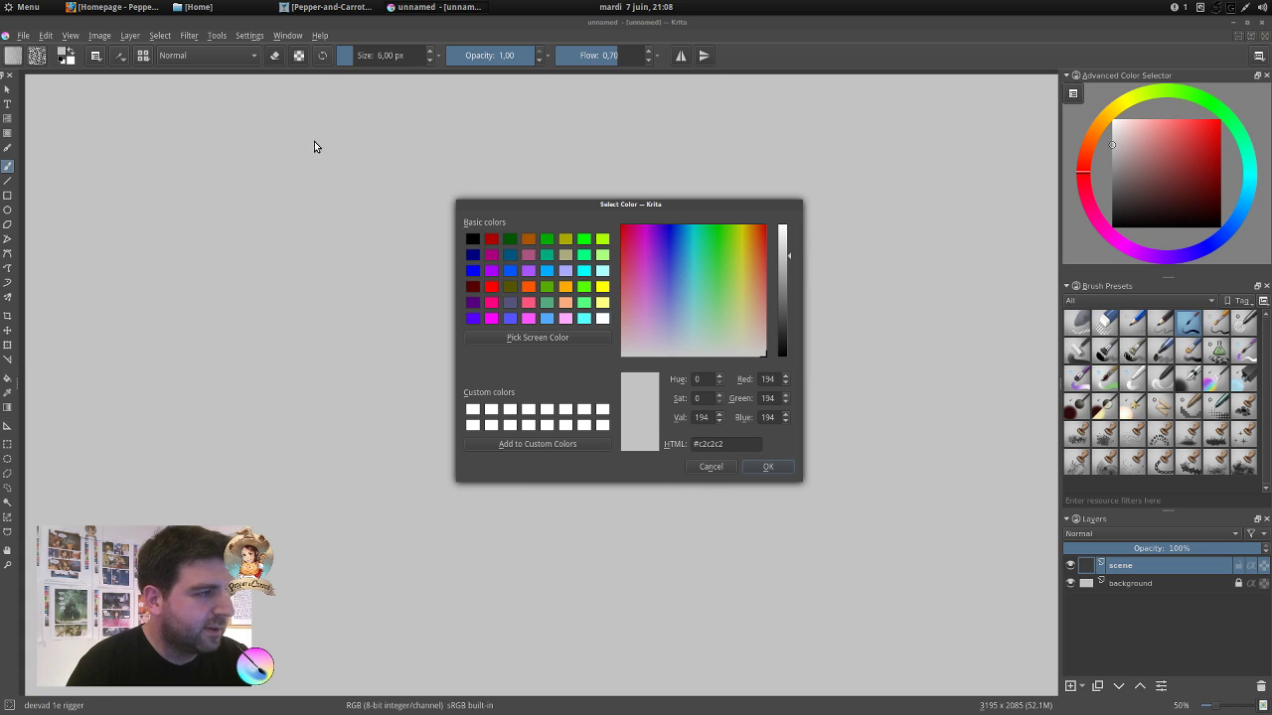
click(705, 470)
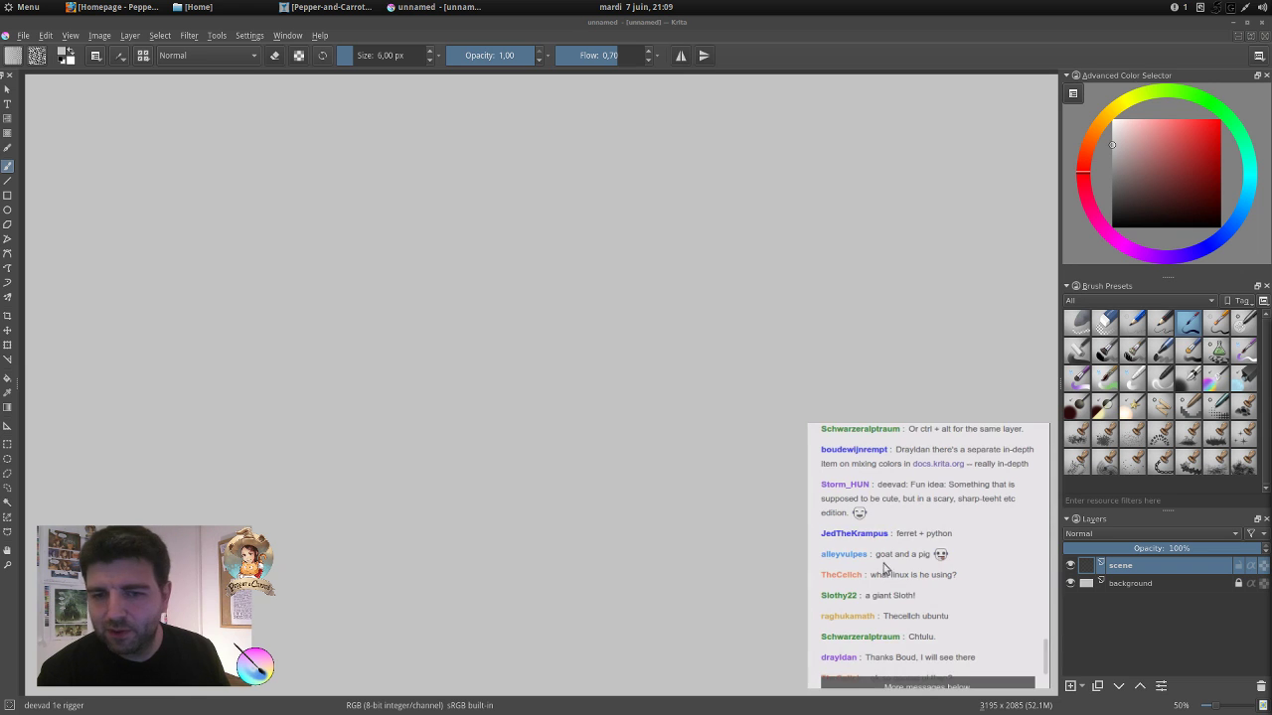
Read back through the viewers' chat messages for drawing suggestions and return to the latest ones.
scroll(923, 593, up, 2)
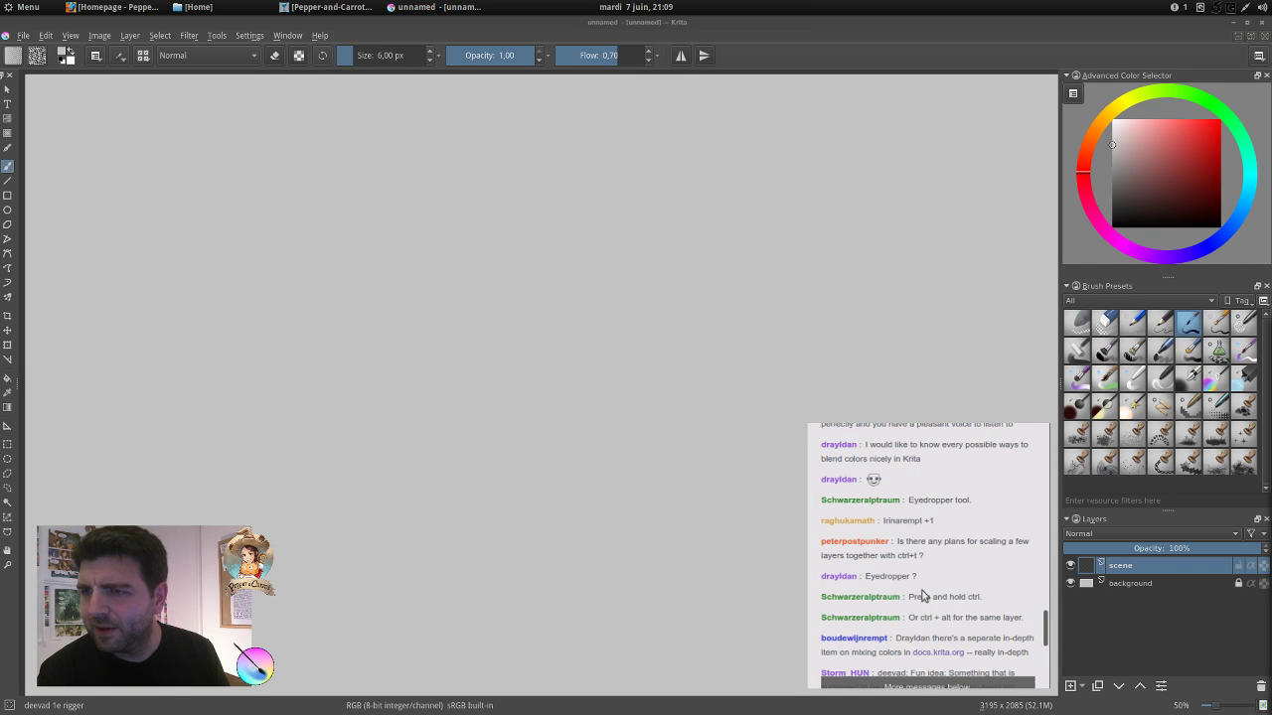
scroll(922, 595, up, 3)
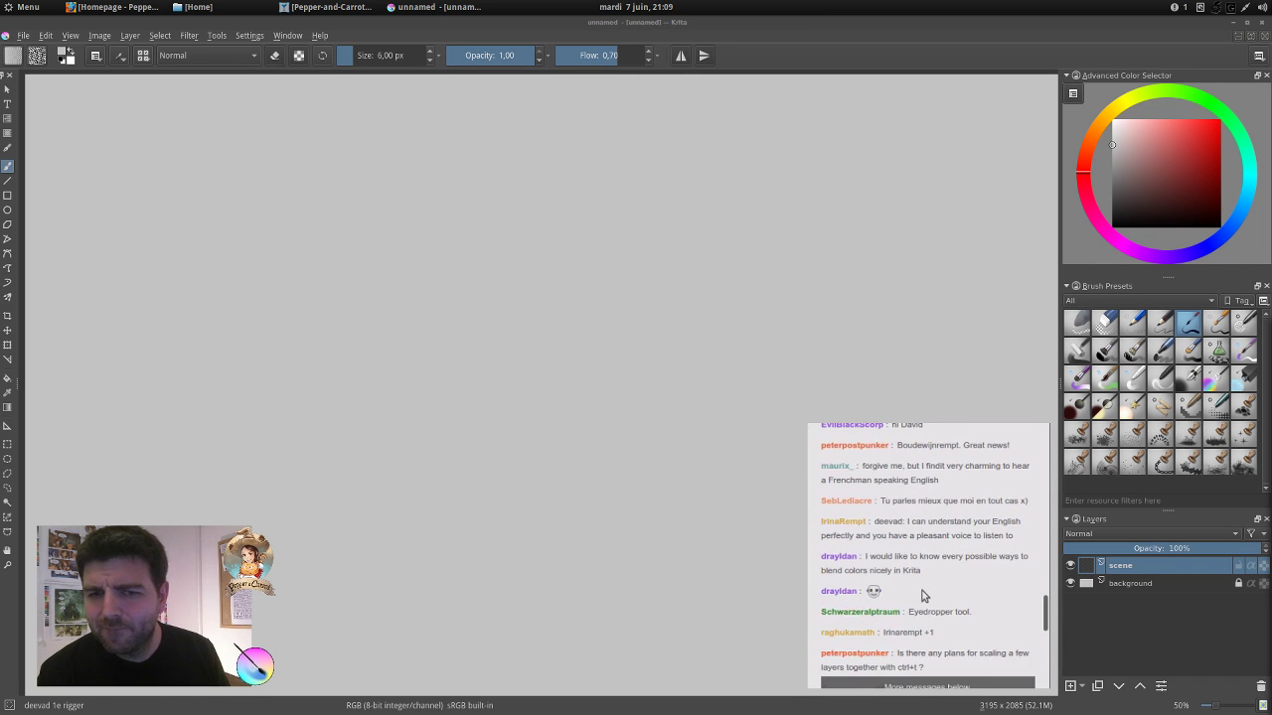
scroll(922, 594, down, 5)
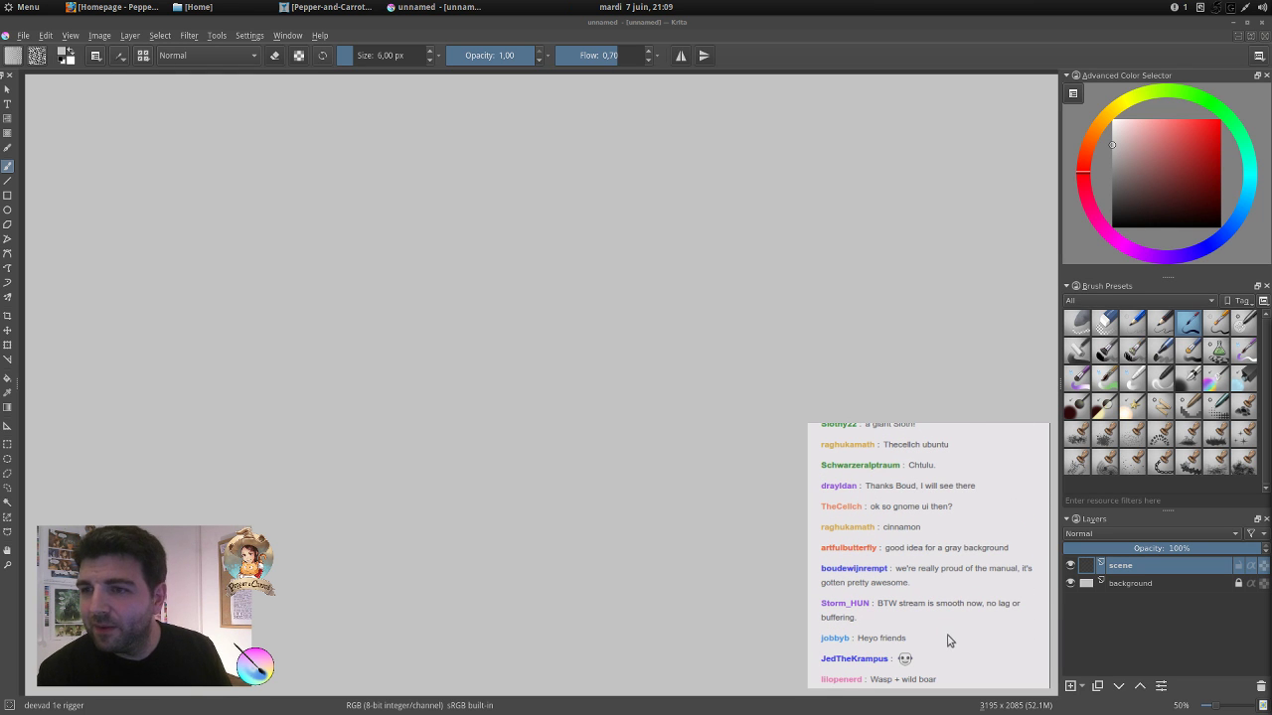
scroll(947, 641, up, 1)
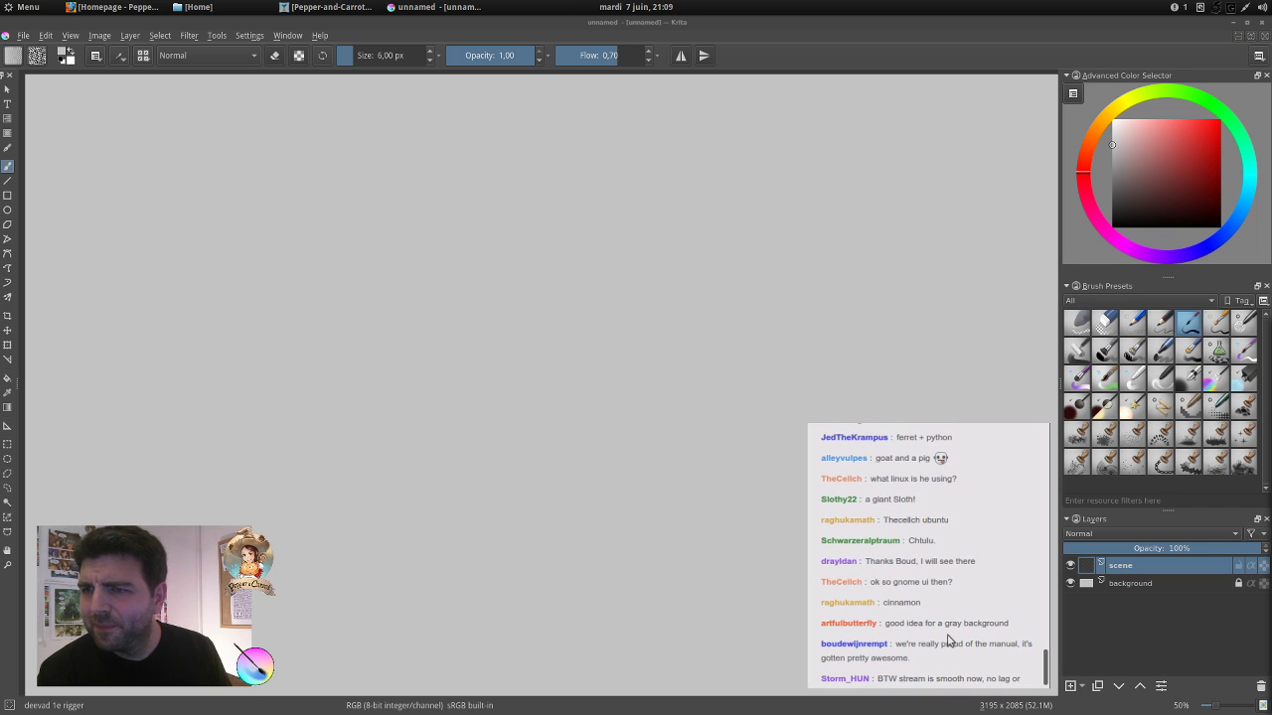
scroll(947, 640, down, 1)
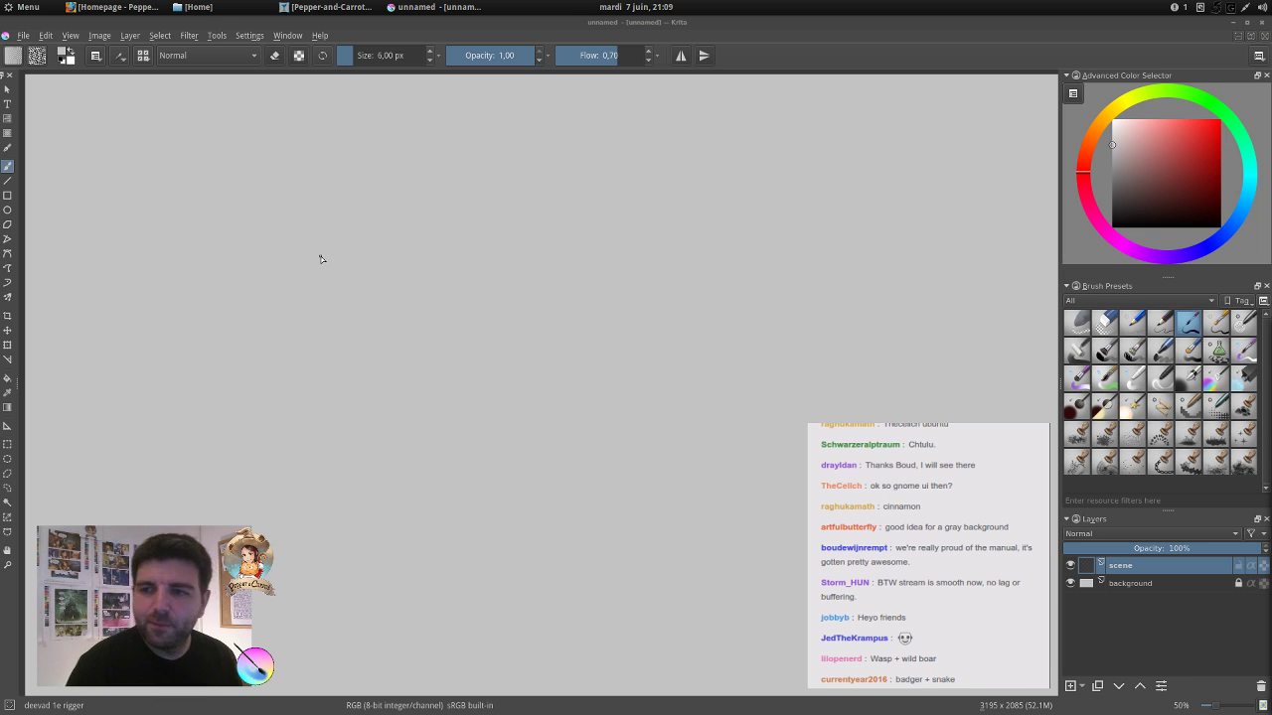
Rough in a black creature body with a long curved tail and a stretched neck, using the deevad 2e digital sketch brush.
key(e)
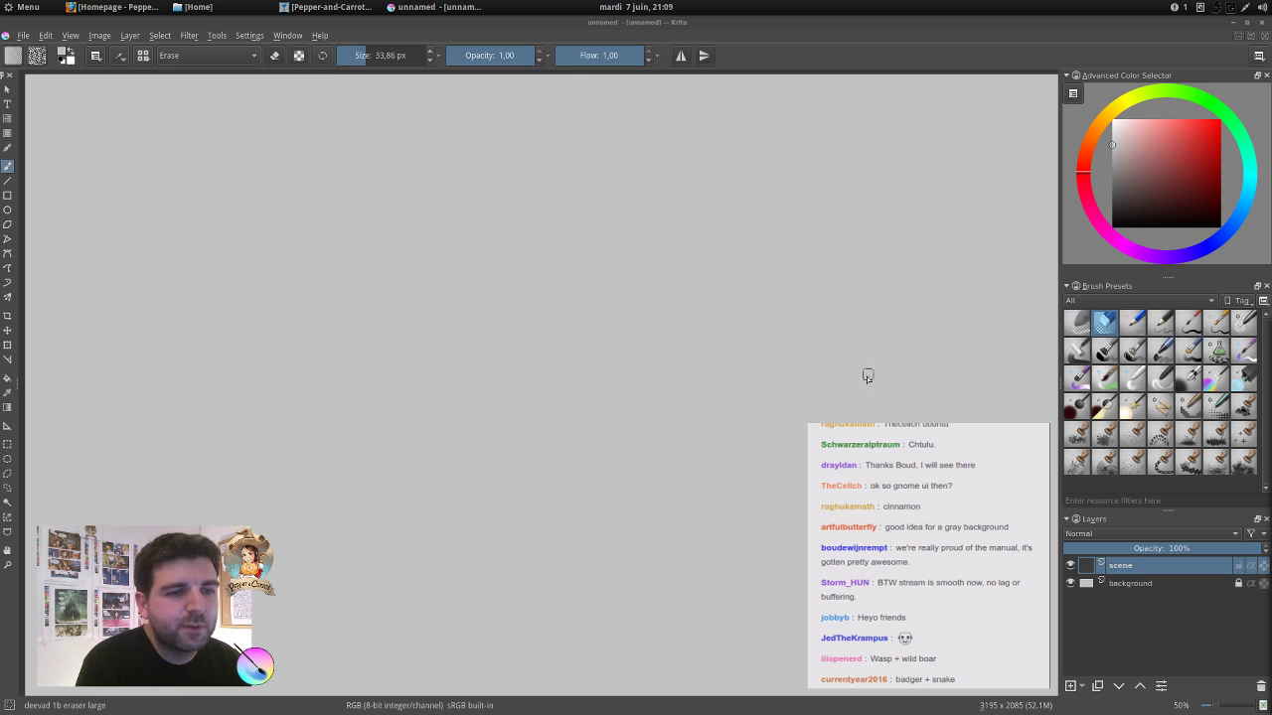
click(1159, 355)
drag(1134, 165, 1083, 254)
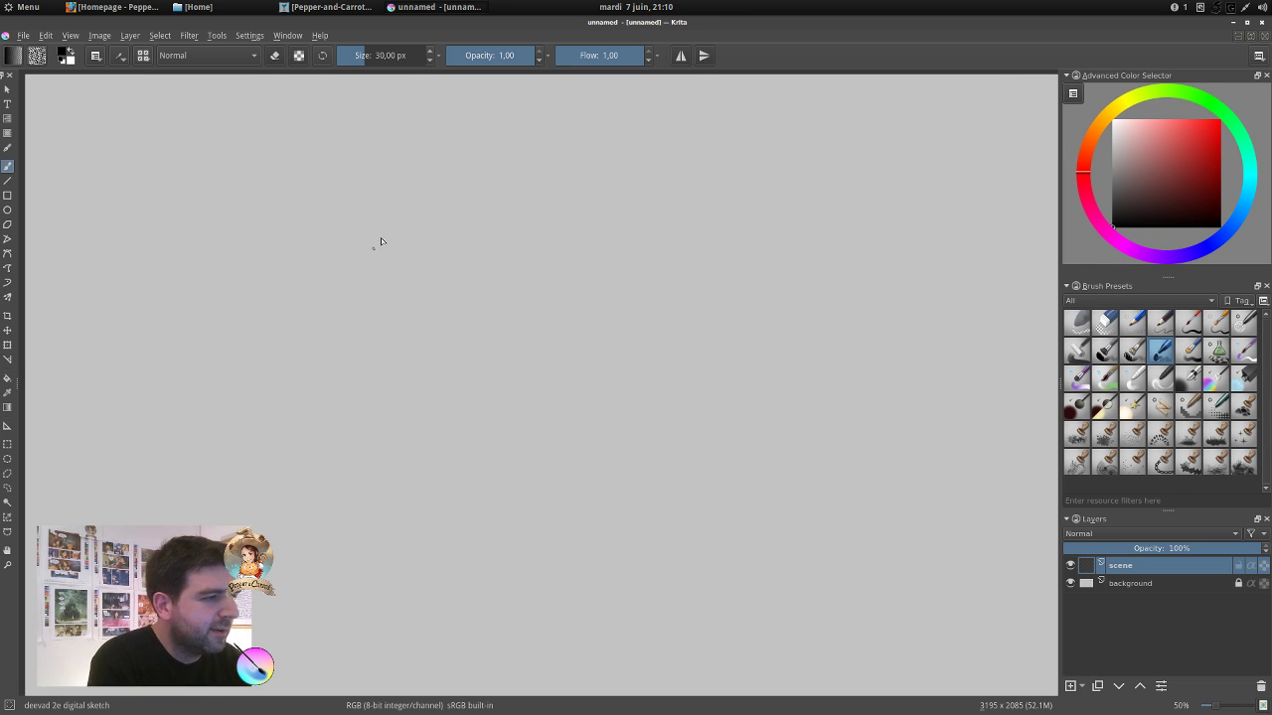
mouse_move(382, 239)
mouse_down()
mouse_move(356, 271)
mouse_move(405, 263)
mouse_move(420, 342)
mouse_move(448, 327)
mouse_up()
drag(376, 300, 405, 299)
mouse_move(369, 311)
mouse_down()
mouse_move(440, 271)
mouse_move(428, 354)
mouse_move(379, 246)
mouse_move(465, 260)
mouse_move(423, 251)
mouse_move(489, 185)
mouse_up()
mouse_move(333, 278)
mouse_down()
mouse_move(325, 302)
mouse_move(293, 296)
mouse_move(202, 328)
mouse_up()
mouse_move(202, 328)
mouse_down()
mouse_move(248, 268)
mouse_move(353, 253)
mouse_move(234, 221)
mouse_move(204, 283)
mouse_move(167, 278)
mouse_move(197, 281)
mouse_move(214, 310)
mouse_move(260, 298)
mouse_move(249, 283)
mouse_move(305, 281)
mouse_move(298, 303)
mouse_move(247, 332)
mouse_move(142, 251)
mouse_move(164, 249)
mouse_up()
key(e)
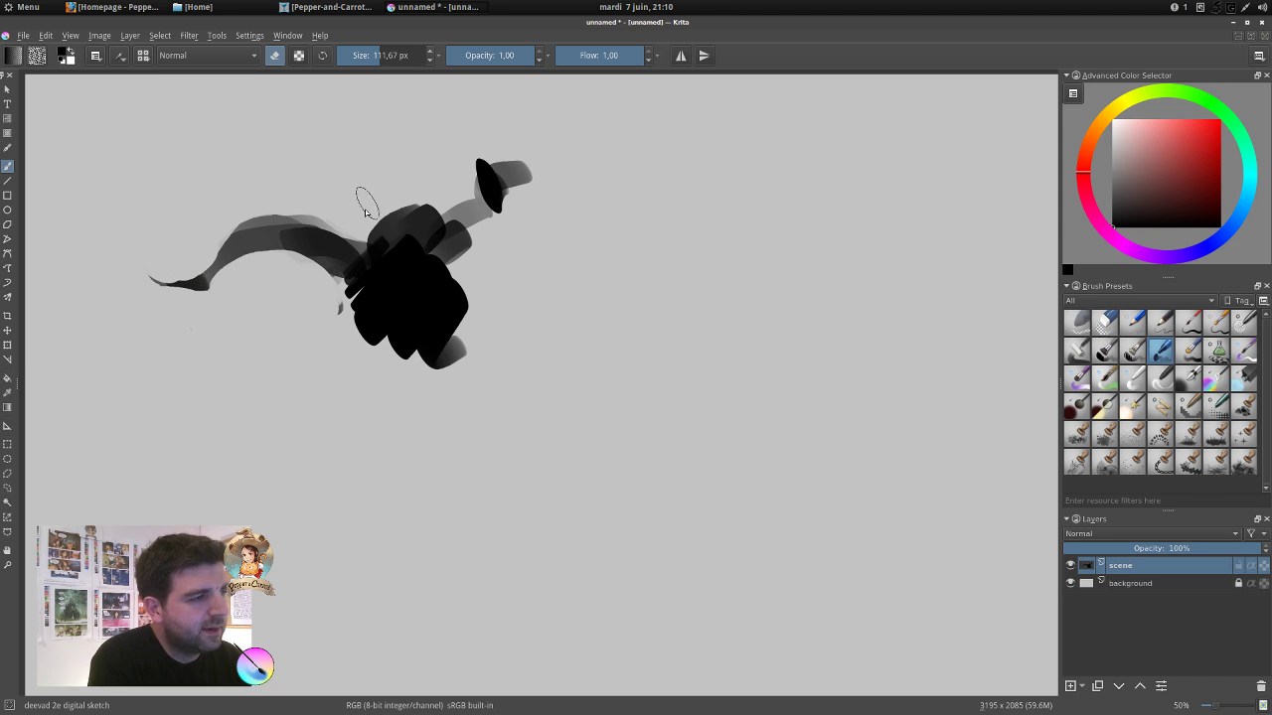
key(e)
Thicken the back and neck in black and shape the head with colours sampled from the canvas.
mouse_move(365, 213)
mouse_down()
mouse_move(431, 224)
mouse_move(409, 279)
mouse_move(474, 245)
mouse_move(429, 245)
mouse_move(468, 240)
mouse_move(489, 166)
mouse_move(533, 176)
mouse_move(504, 203)
mouse_move(500, 191)
mouse_move(529, 175)
mouse_move(533, 206)
mouse_up()
ctrl+click(478, 161)
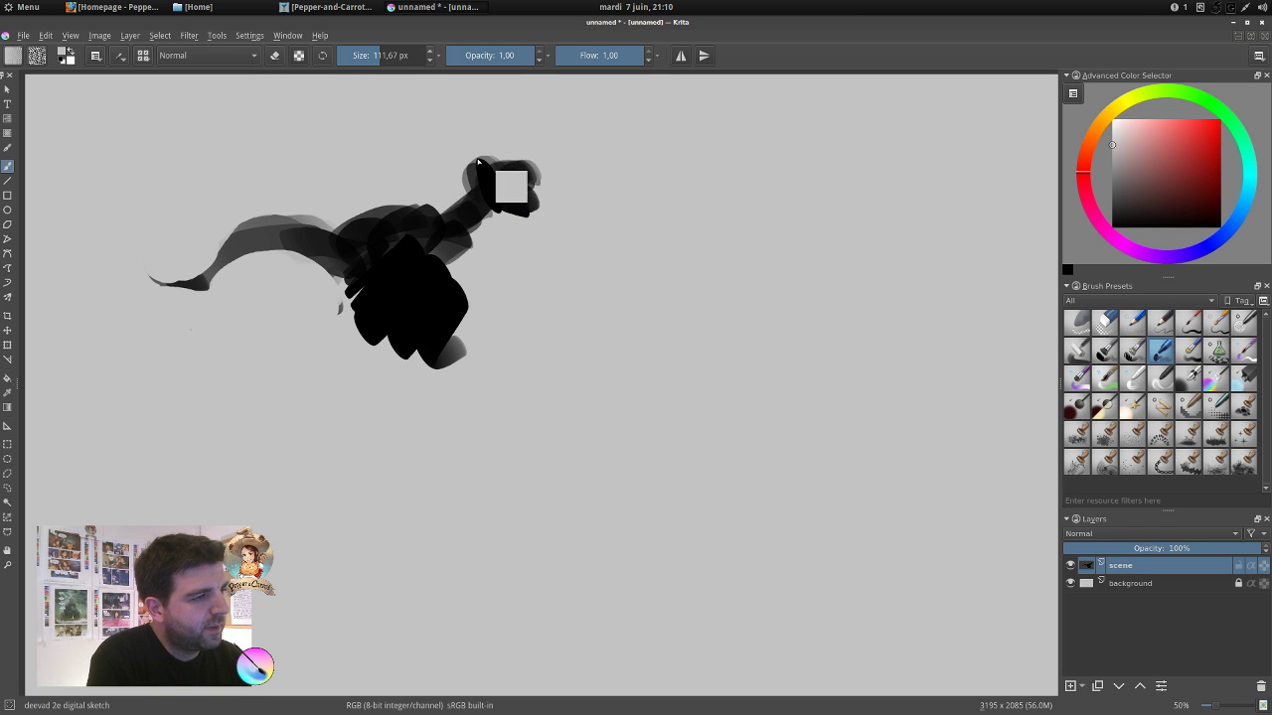
mouse_move(489, 152)
mouse_down()
mouse_move(463, 180)
mouse_move(498, 157)
mouse_move(489, 198)
mouse_move(477, 197)
mouse_move(537, 157)
mouse_up()
ctrl+click(479, 190)
drag(506, 203, 485, 201)
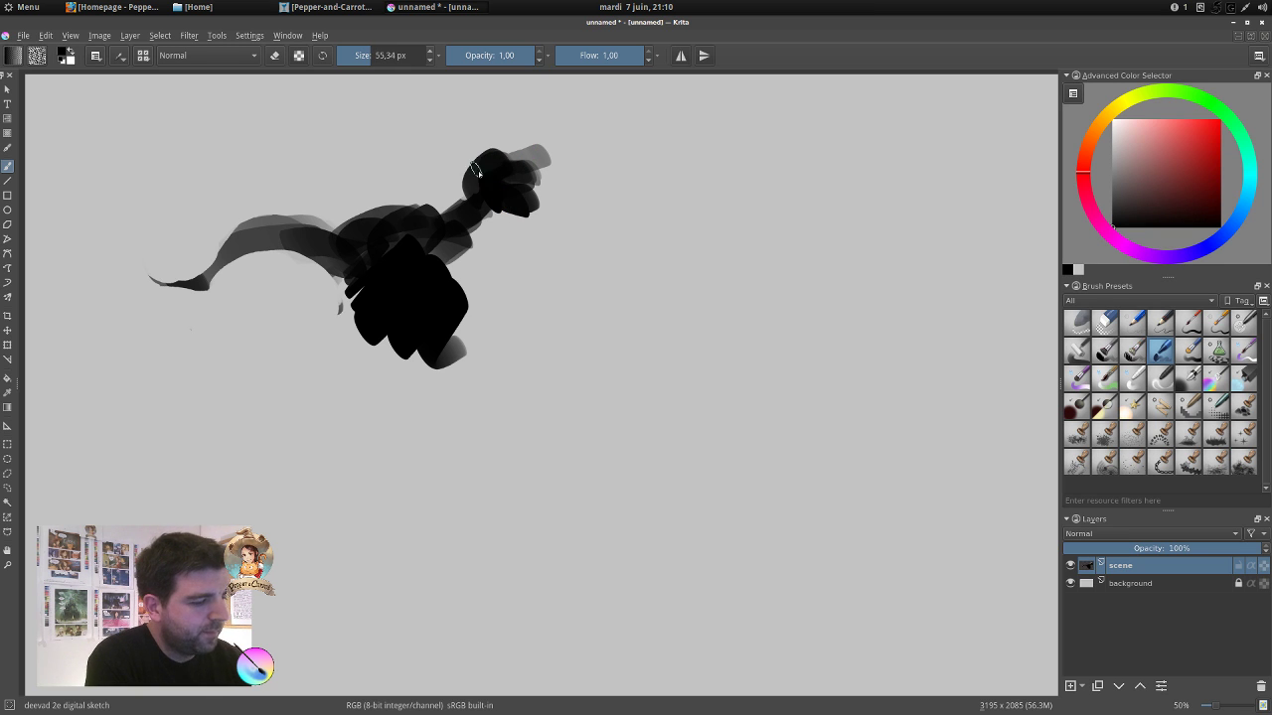
Trim the head's outline with the eraser and cover the neck and back in dark grey with a brush about 55 px wide.
key(e)
drag(493, 147, 464, 167)
mouse_move(487, 152)
mouse_down()
mouse_move(548, 145)
mouse_move(483, 157)
mouse_move(551, 154)
mouse_move(482, 155)
mouse_move(550, 176)
mouse_move(455, 179)
mouse_move(467, 180)
mouse_move(424, 233)
mouse_move(494, 184)
mouse_move(535, 199)
mouse_move(407, 265)
mouse_move(439, 241)
mouse_move(339, 262)
mouse_move(303, 226)
mouse_move(452, 213)
mouse_up()
key(e)
key(e)
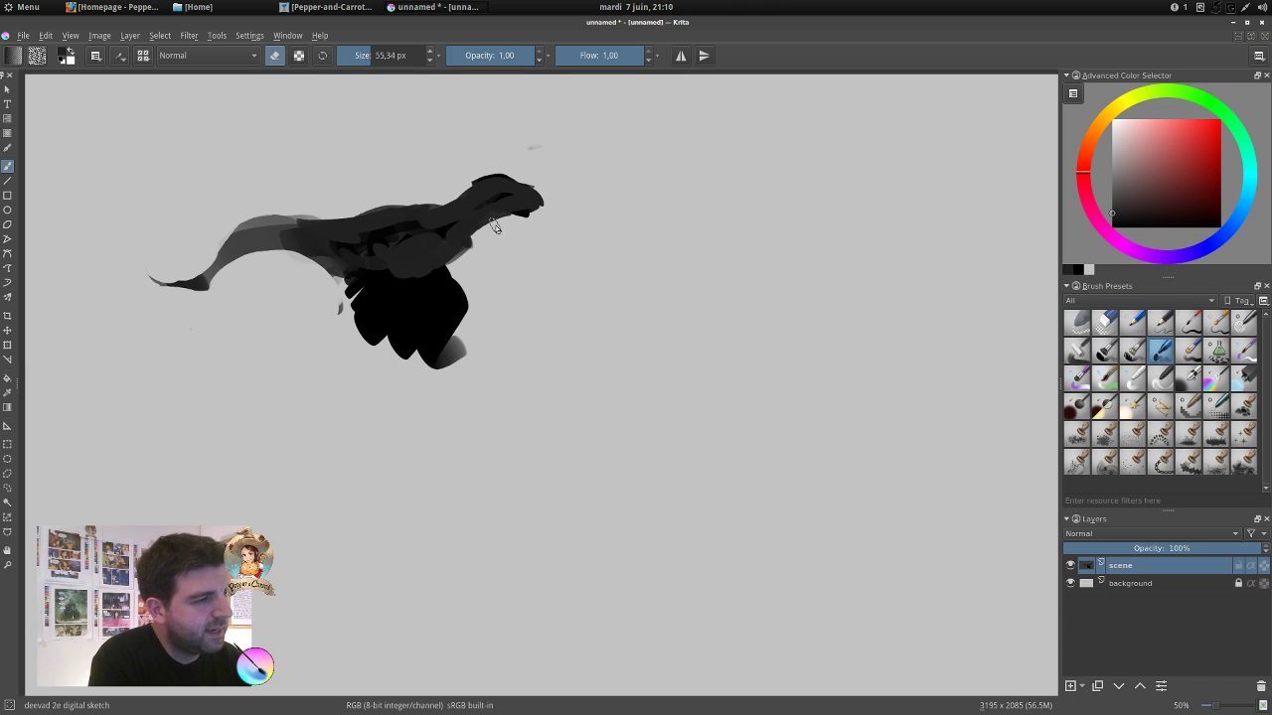
Erase the muzzle to a shorter shape and paint a round dark grey ear with a brush about 27 px wide.
mouse_move(475, 178)
mouse_down()
mouse_move(505, 179)
mouse_move(535, 202)
mouse_move(529, 213)
mouse_move(540, 199)
mouse_move(479, 185)
mouse_move(494, 185)
mouse_up()
key(e)
ctrl+click(482, 202)
key(bracketleft)
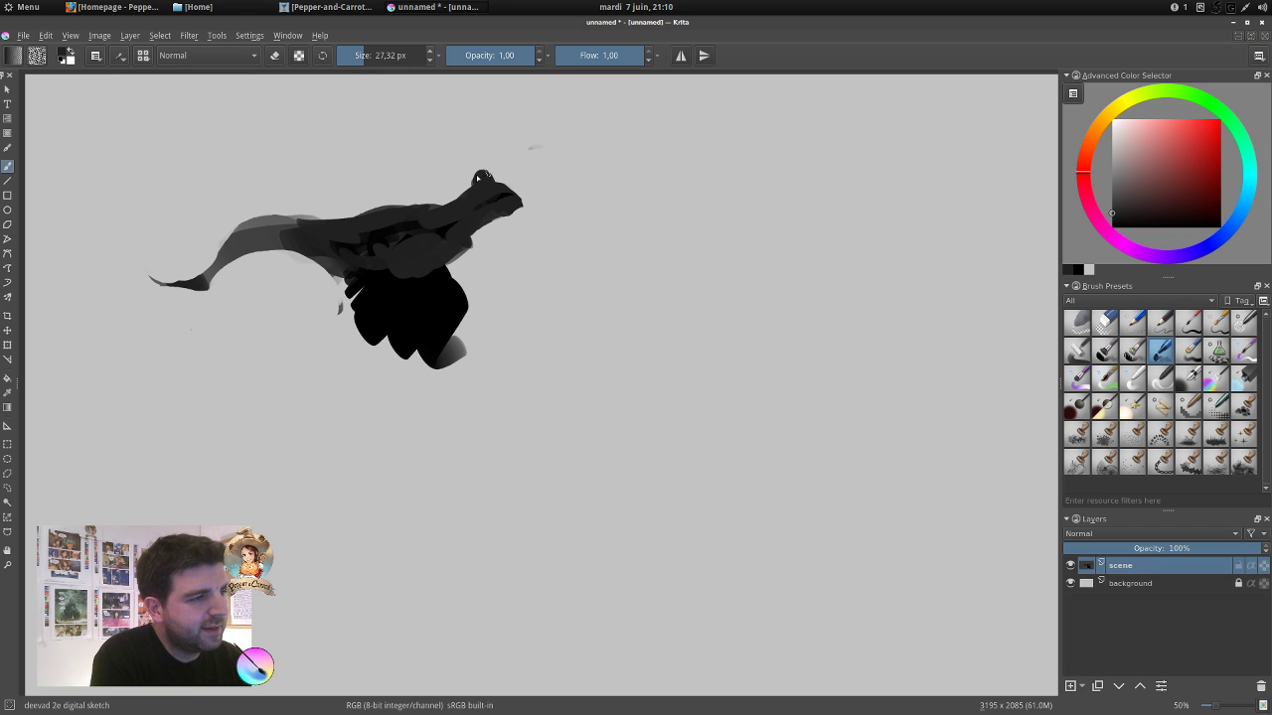
key(e)
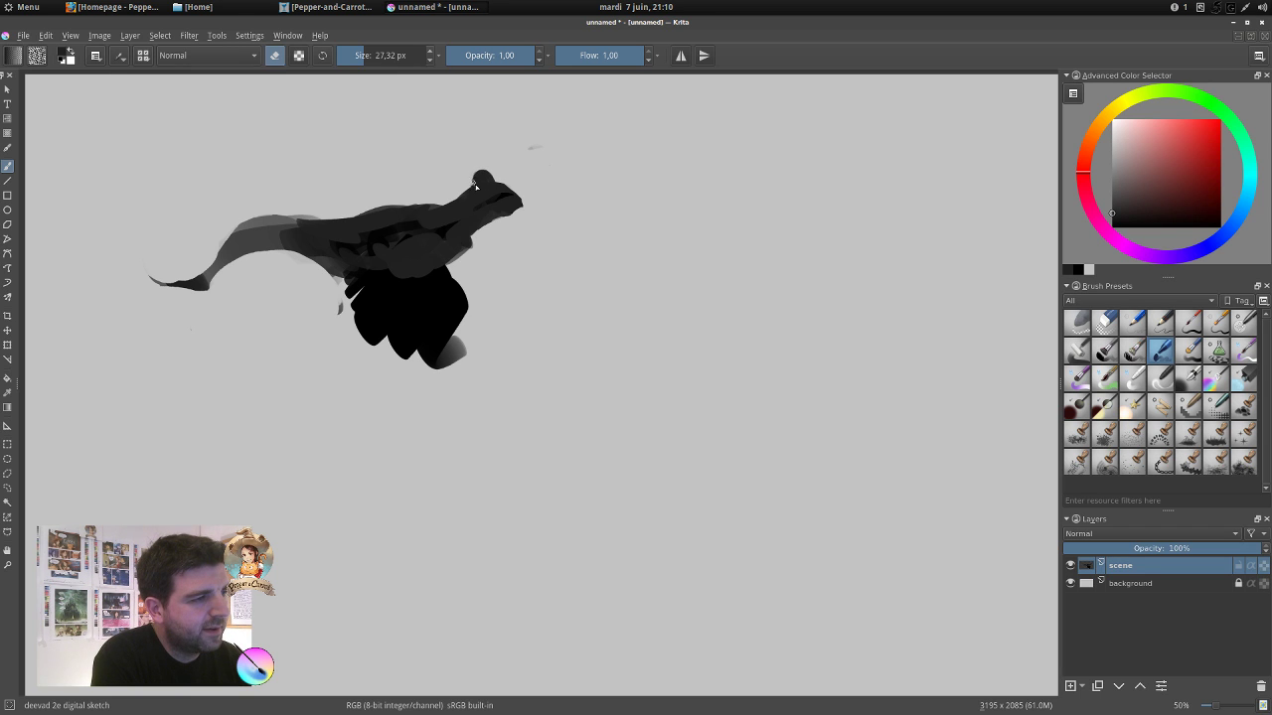
key(e)
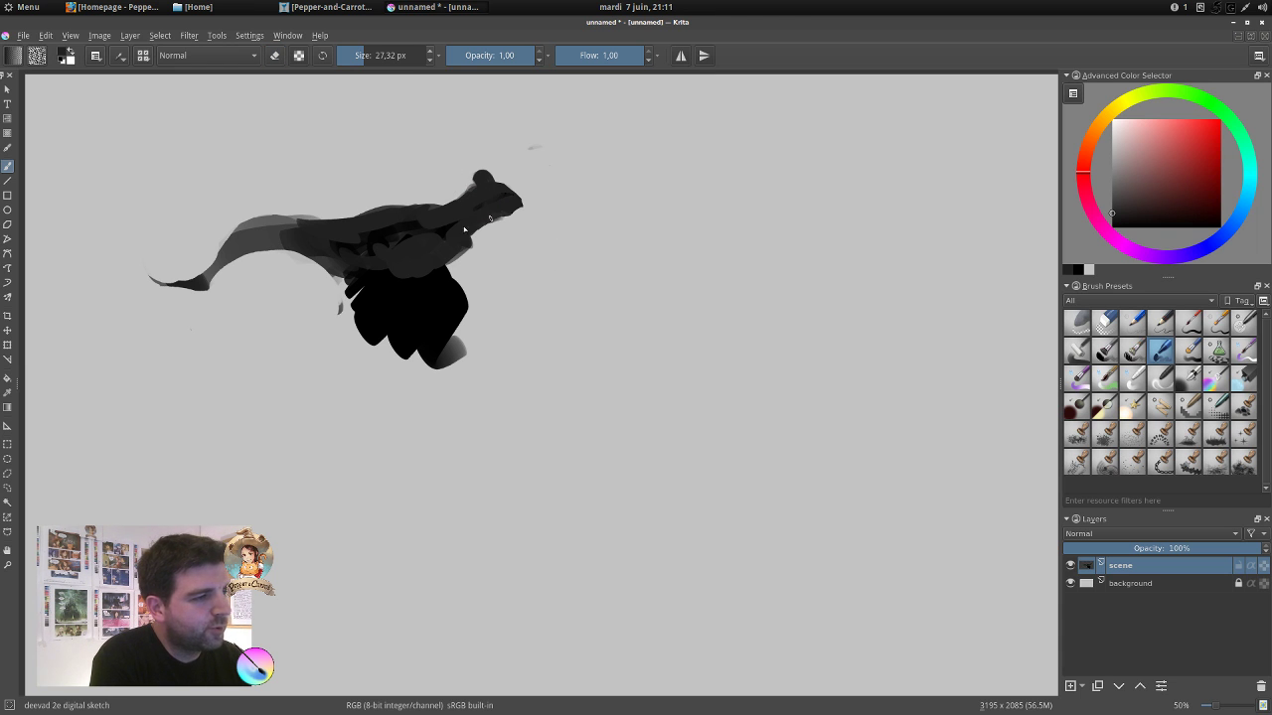
Erase the black mass under the torso and repaint the belly, neck and back contours in sampled dark tones.
ctrl+click(486, 236)
key(e)
mouse_move(474, 239)
mouse_down()
mouse_move(448, 274)
mouse_move(452, 263)
mouse_move(467, 270)
mouse_move(435, 323)
mouse_move(476, 298)
mouse_move(465, 335)
mouse_move(478, 327)
mouse_move(442, 370)
mouse_move(412, 362)
mouse_move(431, 316)
mouse_move(385, 312)
mouse_move(326, 268)
mouse_move(364, 282)
mouse_move(335, 271)
mouse_move(350, 295)
mouse_move(373, 284)
mouse_move(363, 328)
mouse_move(417, 296)
mouse_move(390, 349)
mouse_move(424, 325)
mouse_move(430, 342)
mouse_move(442, 312)
mouse_move(436, 353)
mouse_move(412, 333)
mouse_move(368, 342)
mouse_up()
key(e)
ctrl+click(395, 235)
mouse_move(396, 235)
mouse_down()
mouse_move(421, 283)
mouse_move(411, 264)
mouse_move(453, 254)
mouse_move(374, 282)
mouse_move(351, 271)
mouse_move(428, 275)
mouse_up()
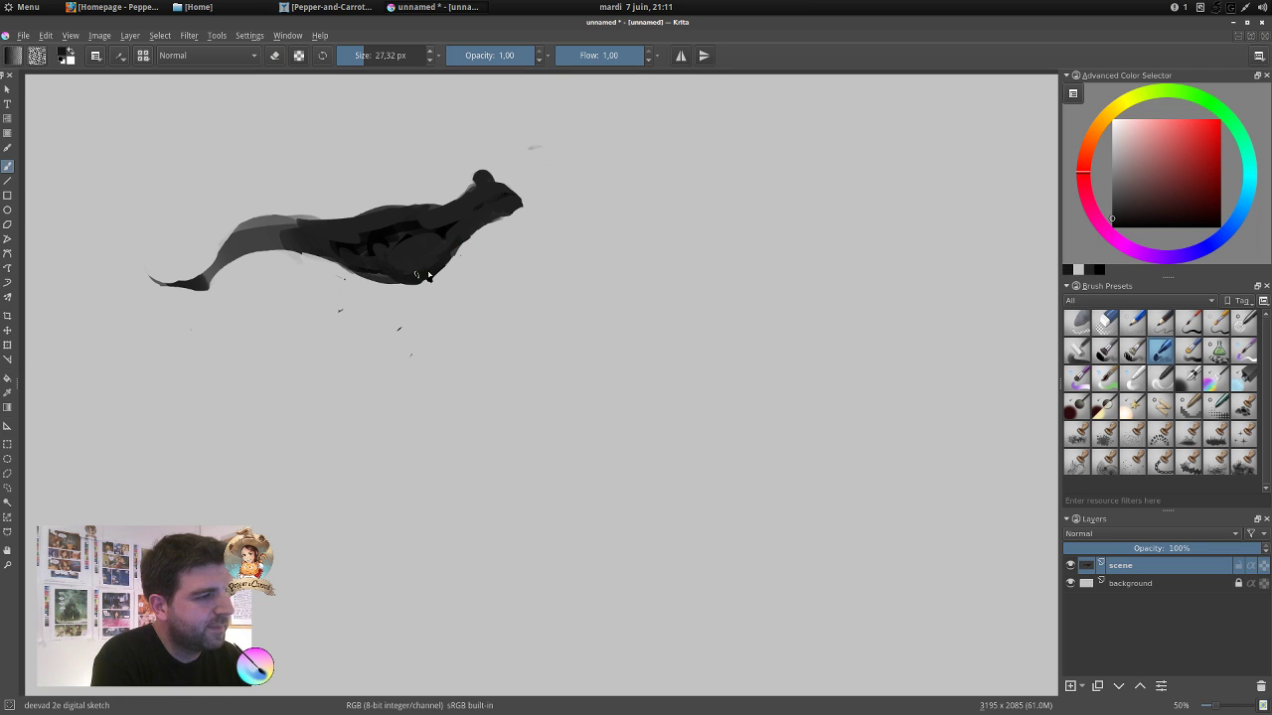
mouse_move(450, 189)
mouse_down()
mouse_move(463, 199)
mouse_move(474, 184)
mouse_up()
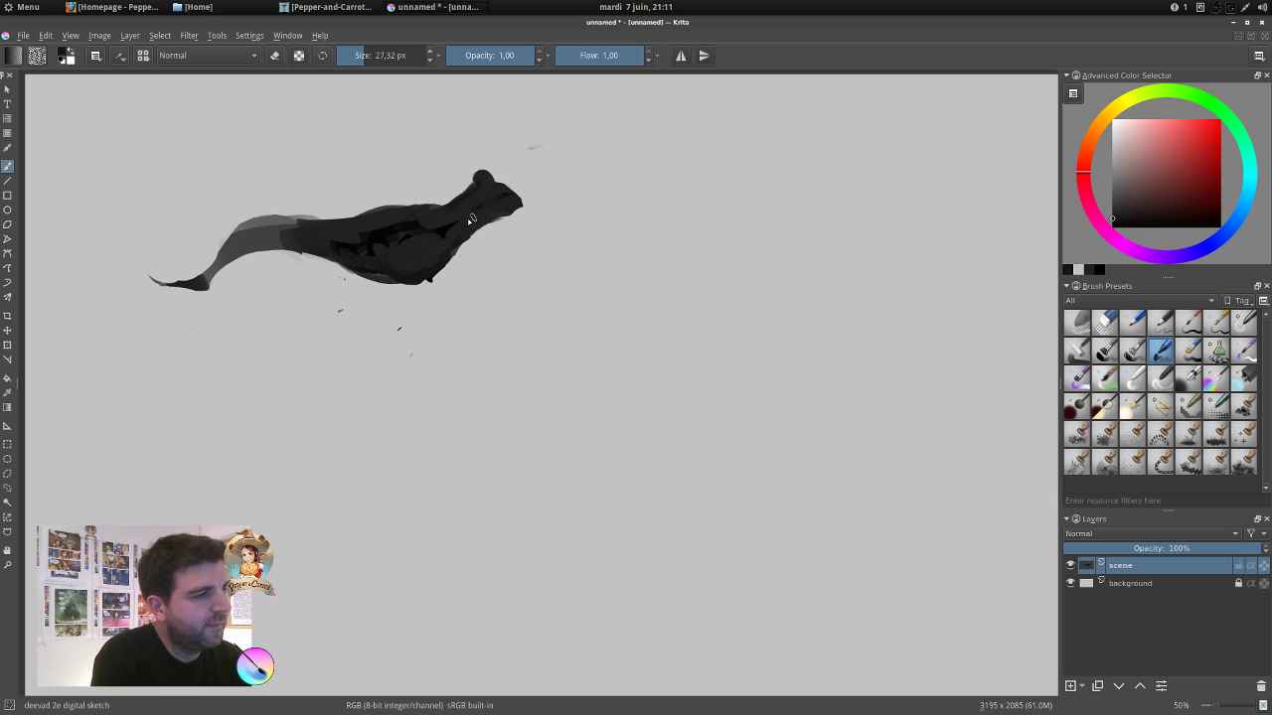
mouse_move(309, 226)
mouse_down()
mouse_move(358, 239)
mouse_move(367, 230)
mouse_move(338, 212)
mouse_move(434, 206)
mouse_up()
Paint a bent dark front leg below the chest and clean its outline with the eraser.
key(e)
mouse_move(461, 246)
mouse_down()
mouse_move(427, 275)
mouse_move(460, 248)
mouse_move(470, 270)
mouse_move(461, 252)
mouse_up()
key(e)
ctrl+click(453, 234)
key(e)
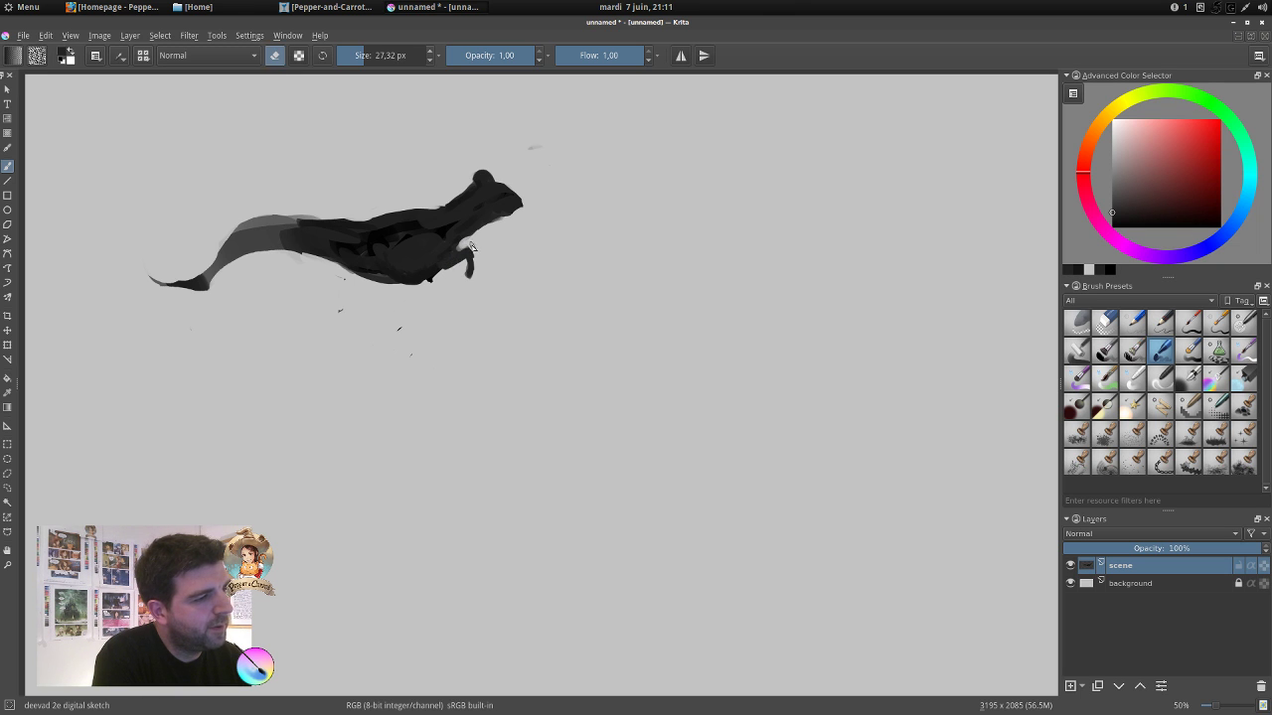
key(e)
mouse_move(455, 252)
mouse_down()
mouse_move(474, 260)
mouse_move(469, 277)
mouse_up()
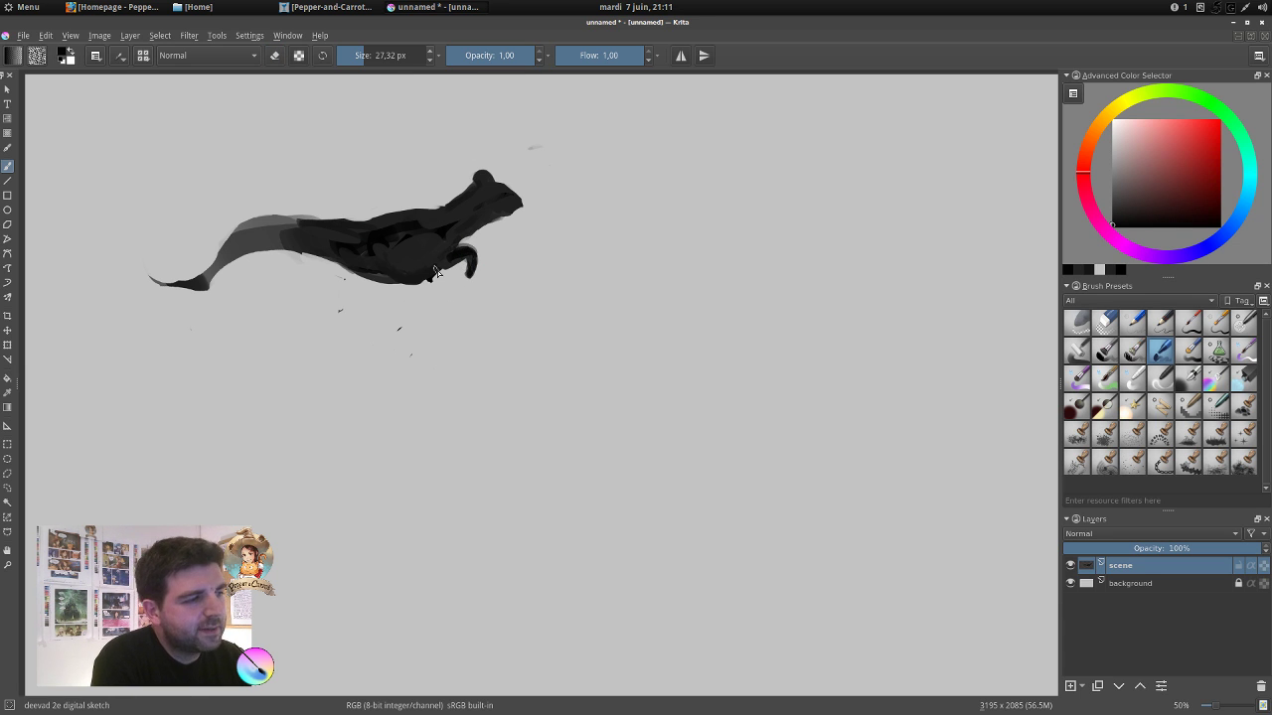
Darken the belly's lower contour and trim the edge behind the front leg with the eraser.
mouse_move(434, 271)
mouse_down()
mouse_move(401, 281)
mouse_move(362, 272)
mouse_move(423, 271)
mouse_move(347, 263)
mouse_move(404, 278)
mouse_move(369, 290)
mouse_move(445, 271)
mouse_move(337, 276)
mouse_up()
key(e)
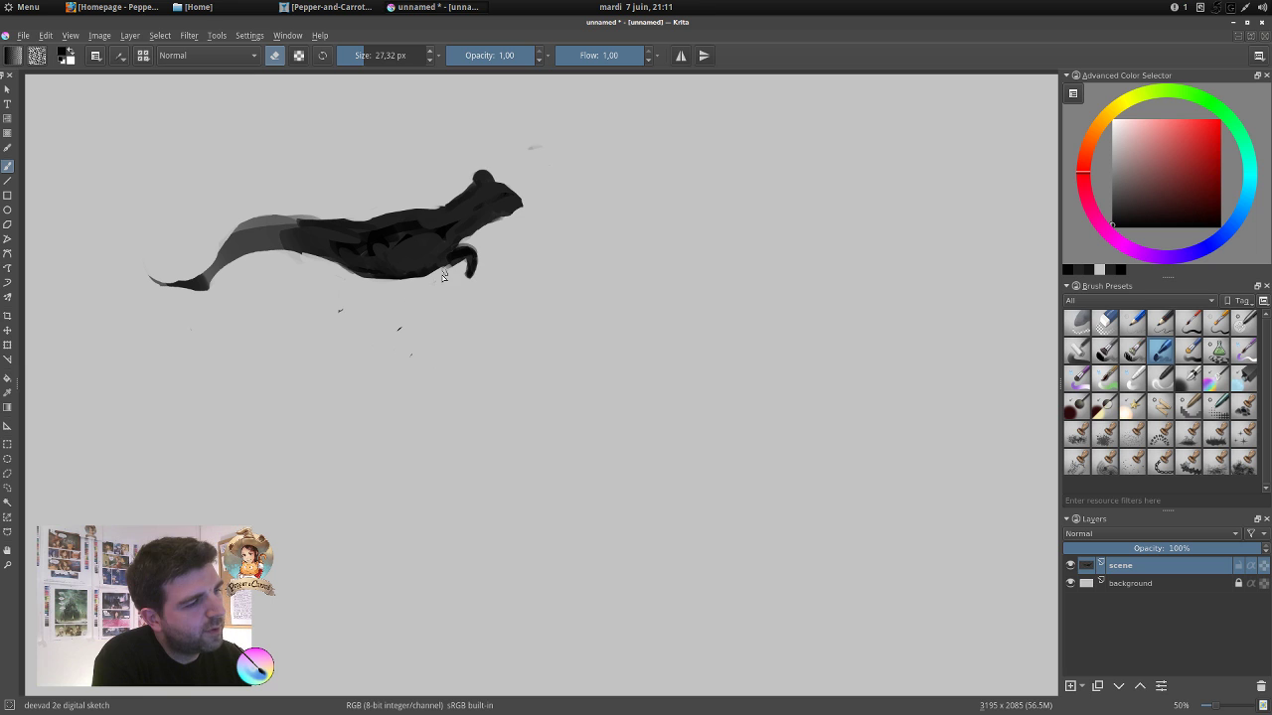
key(e)
Paint a small white eye on the head with a brush about 13 px wide and trim it with dark grey.
key(x)
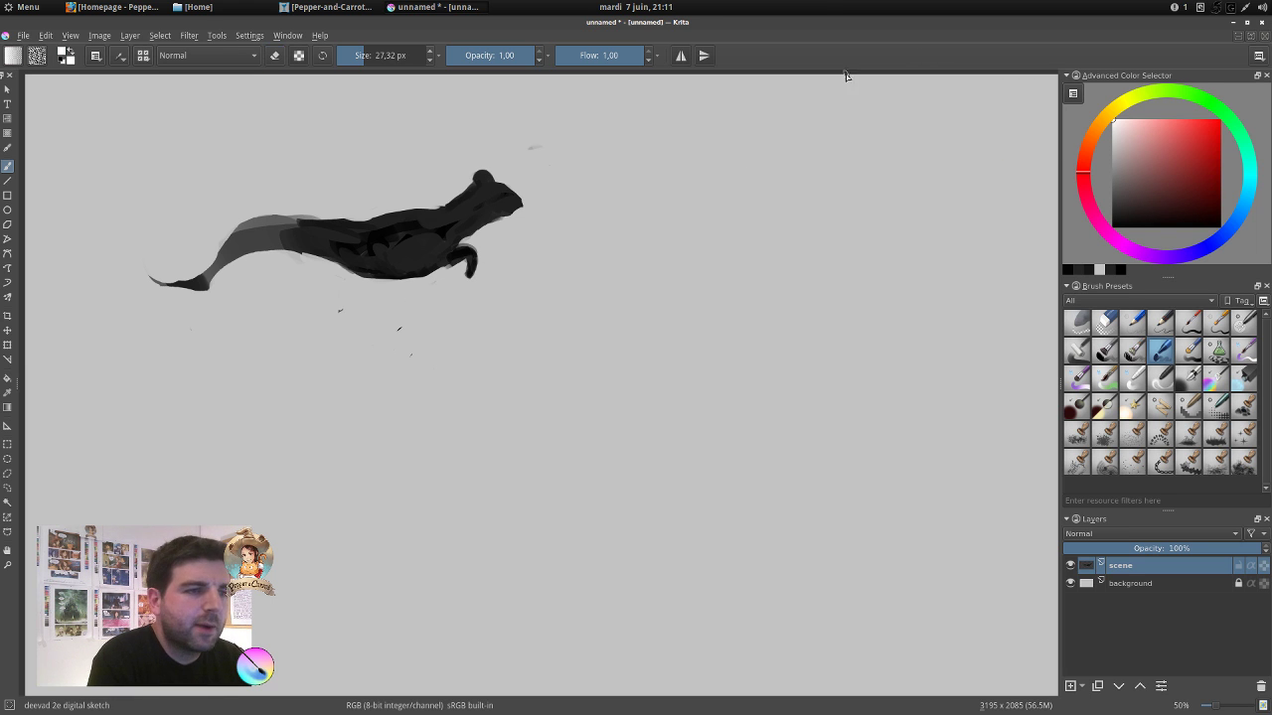
click(498, 194)
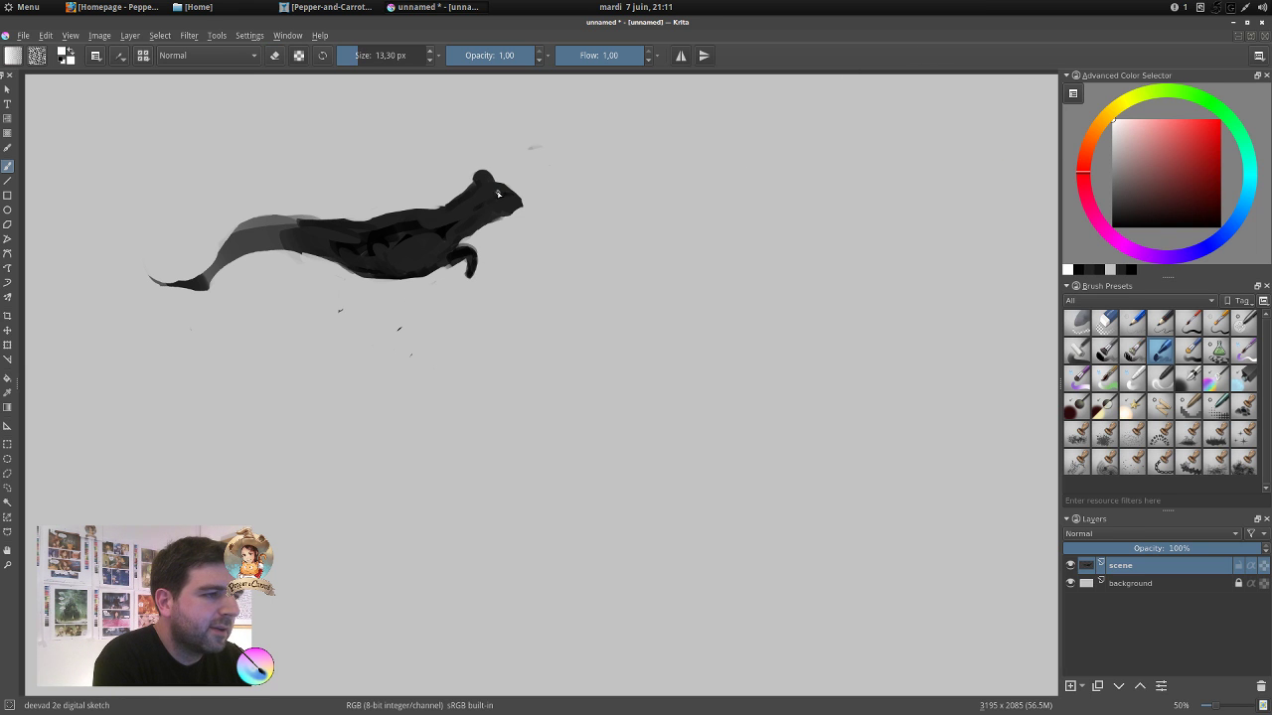
key(x)
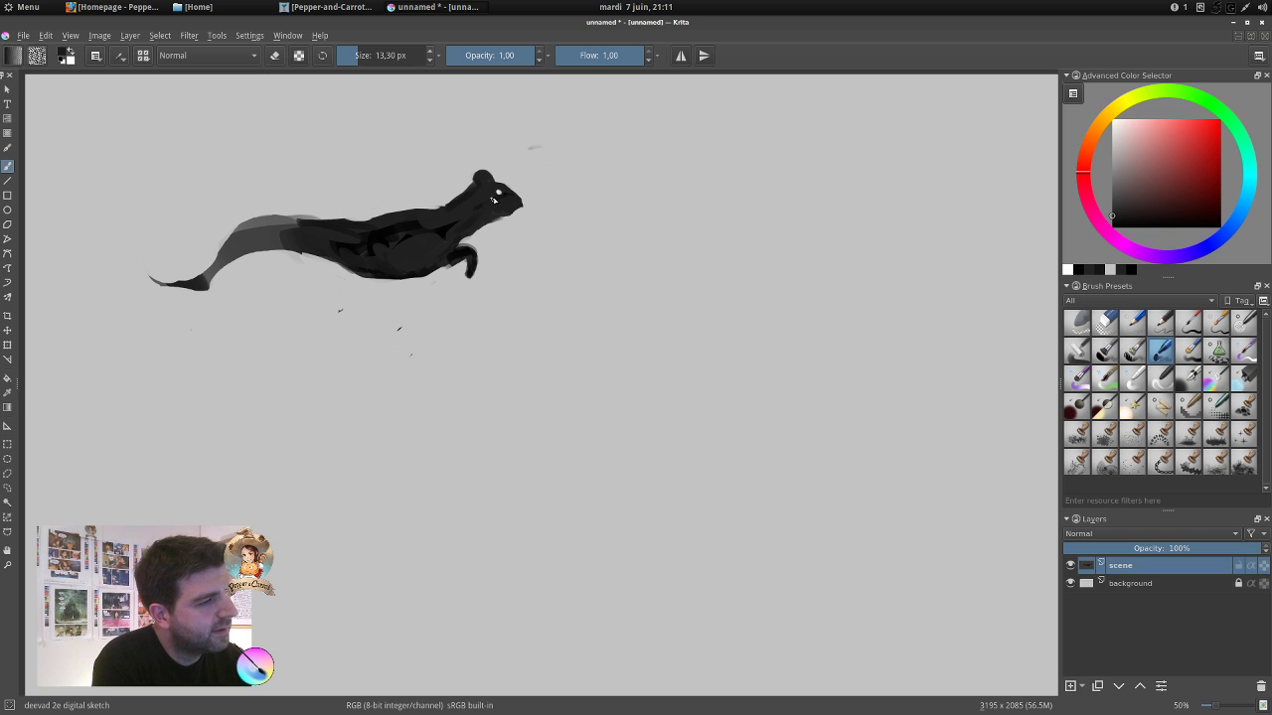
click(502, 194)
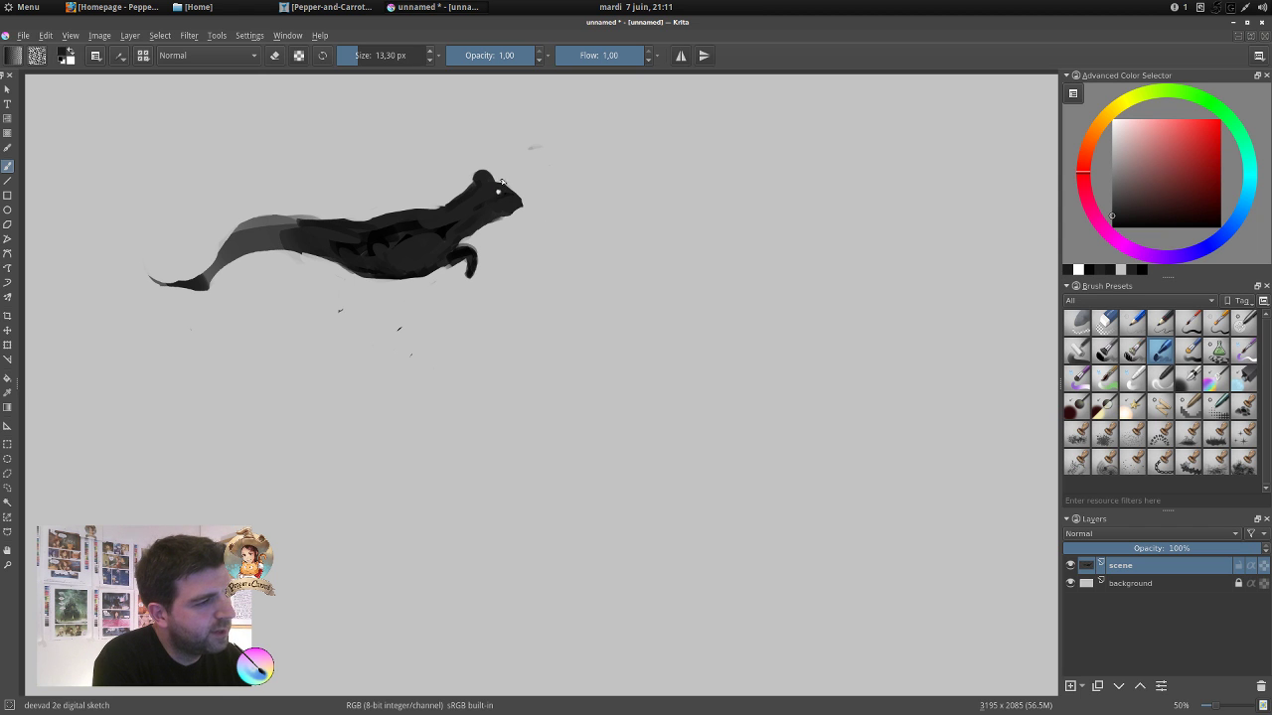
Paint a grey zigzag pattern along the back and onto the tail with a brush about 27 px wide.
ctrl+click(334, 229)
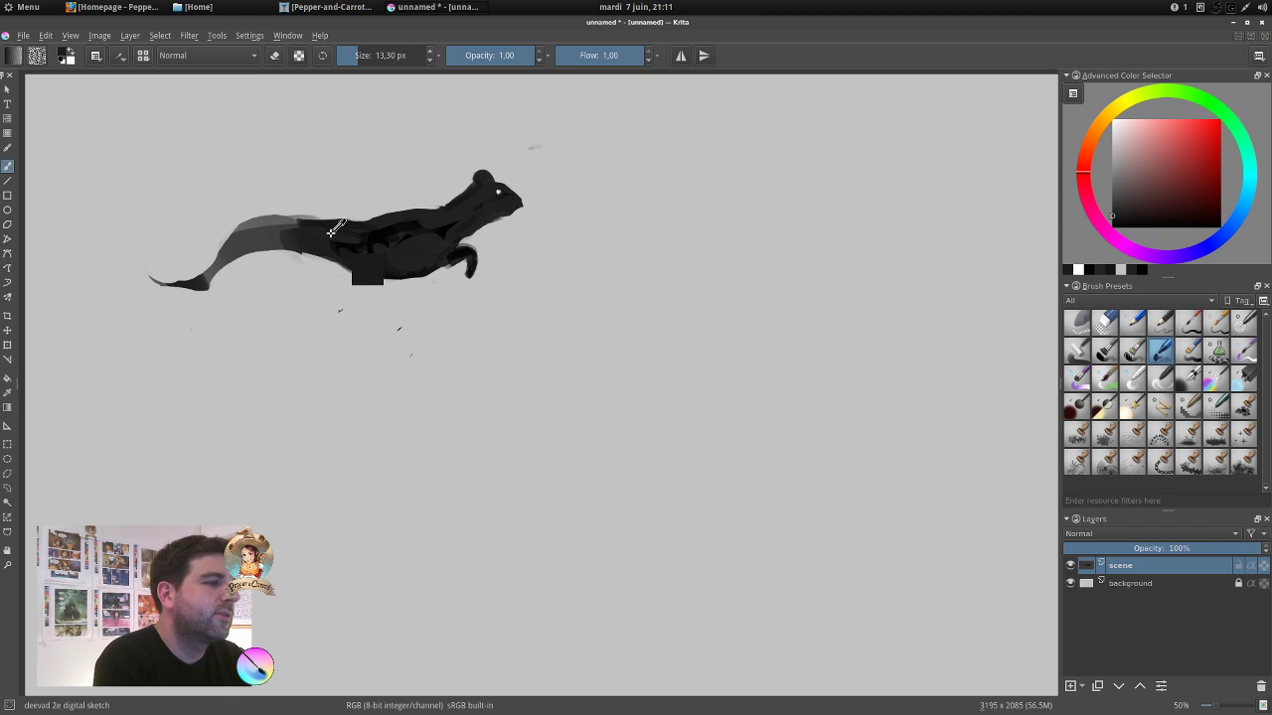
ctrl+click(269, 215)
mouse_move(282, 223)
mouse_down()
mouse_move(308, 249)
mouse_move(317, 230)
mouse_move(347, 229)
mouse_move(333, 232)
mouse_move(345, 245)
mouse_move(382, 228)
mouse_move(368, 225)
mouse_move(384, 242)
mouse_move(409, 213)
mouse_move(429, 231)
mouse_move(449, 209)
mouse_up()
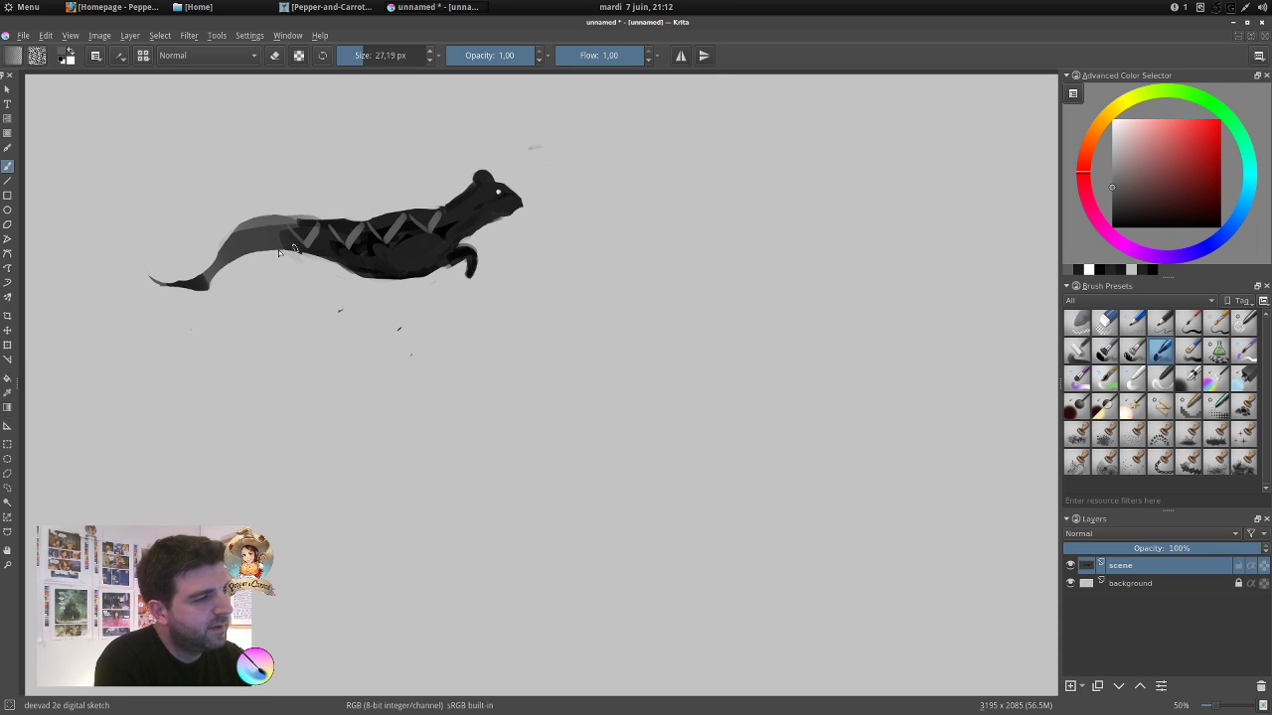
drag(274, 227, 279, 232)
Darken the front leg with sampled black and refine the nose with a brush about 14 px wide.
ctrl+click(447, 246)
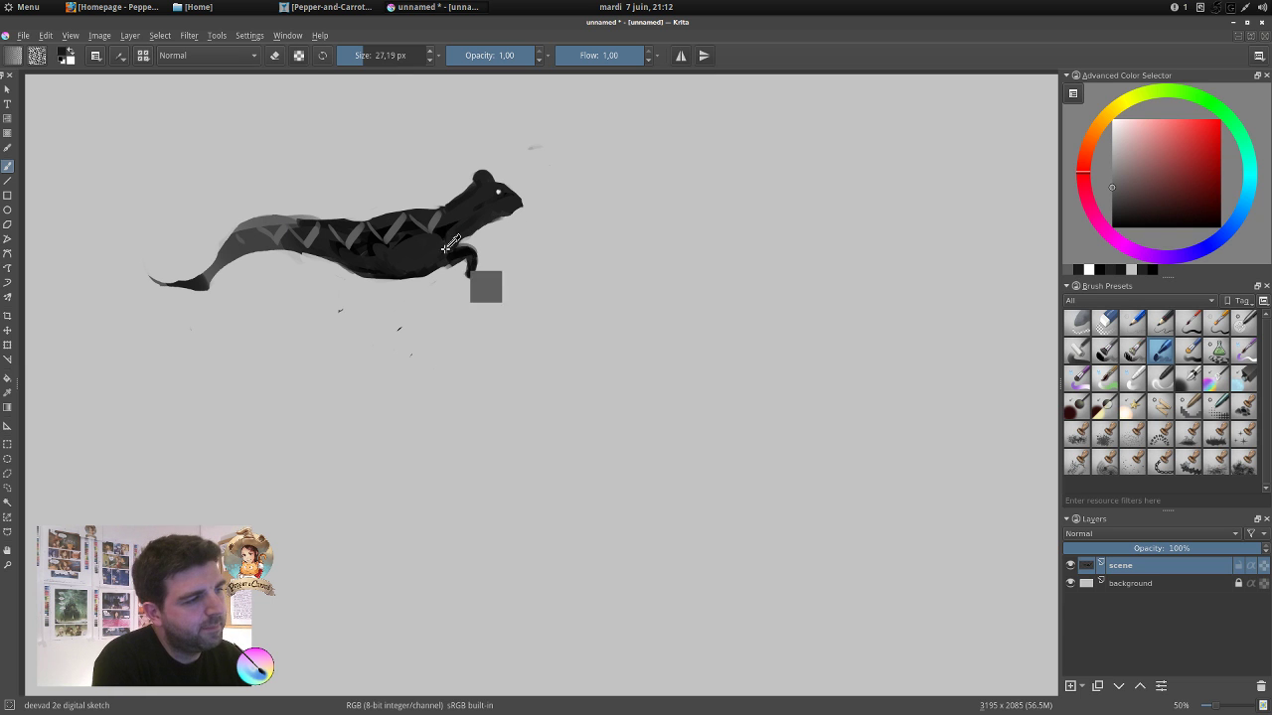
ctrl+click(469, 248)
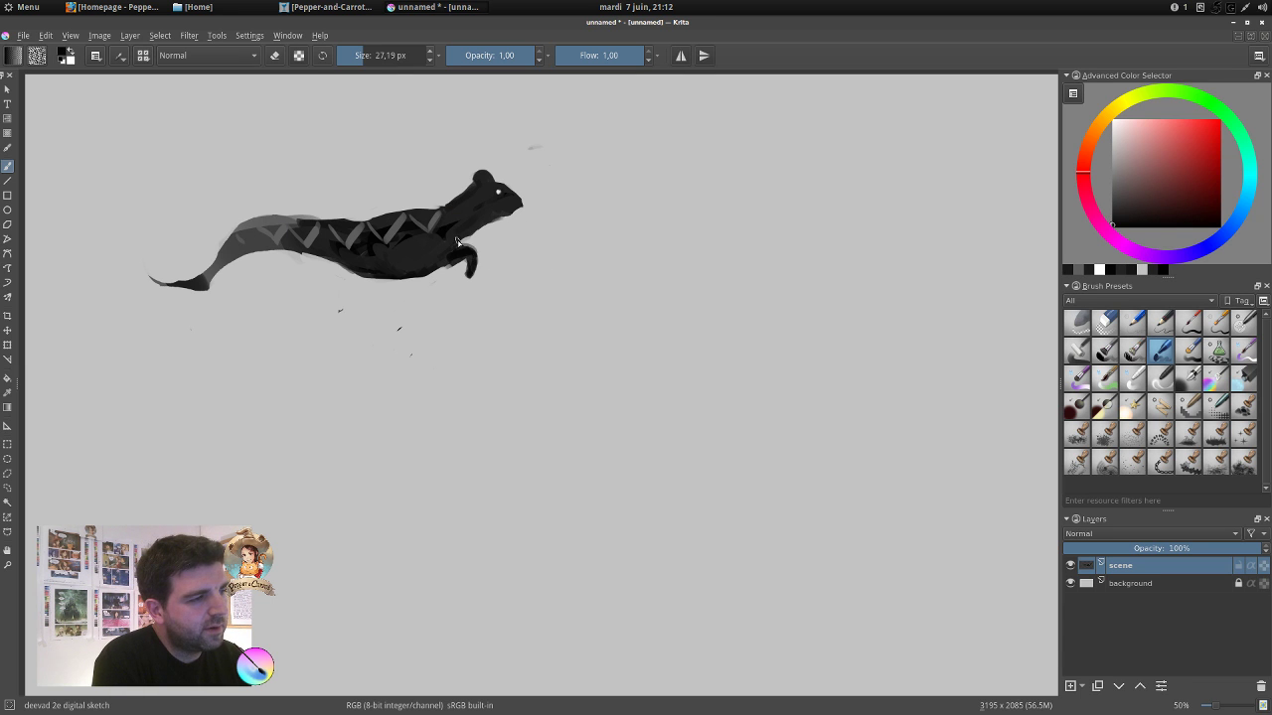
drag(463, 244, 475, 260)
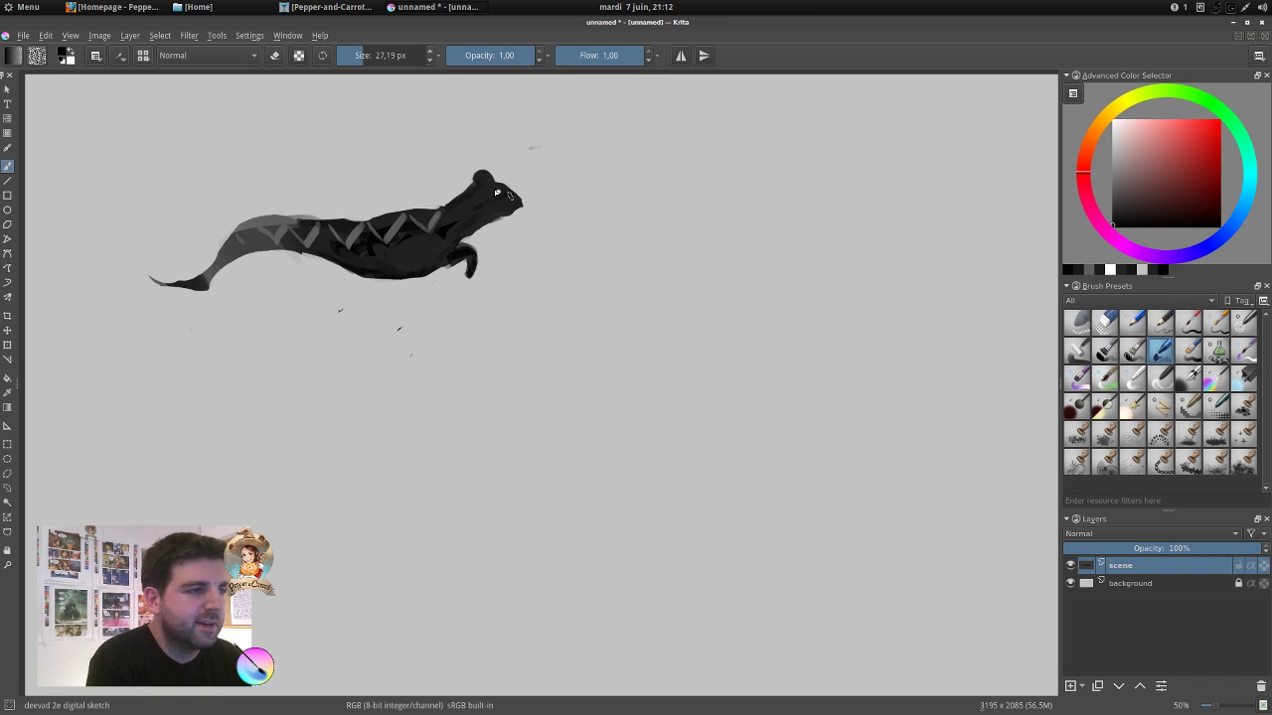
shift+drag(520, 192, 510, 190)
ctrl+click(511, 198)
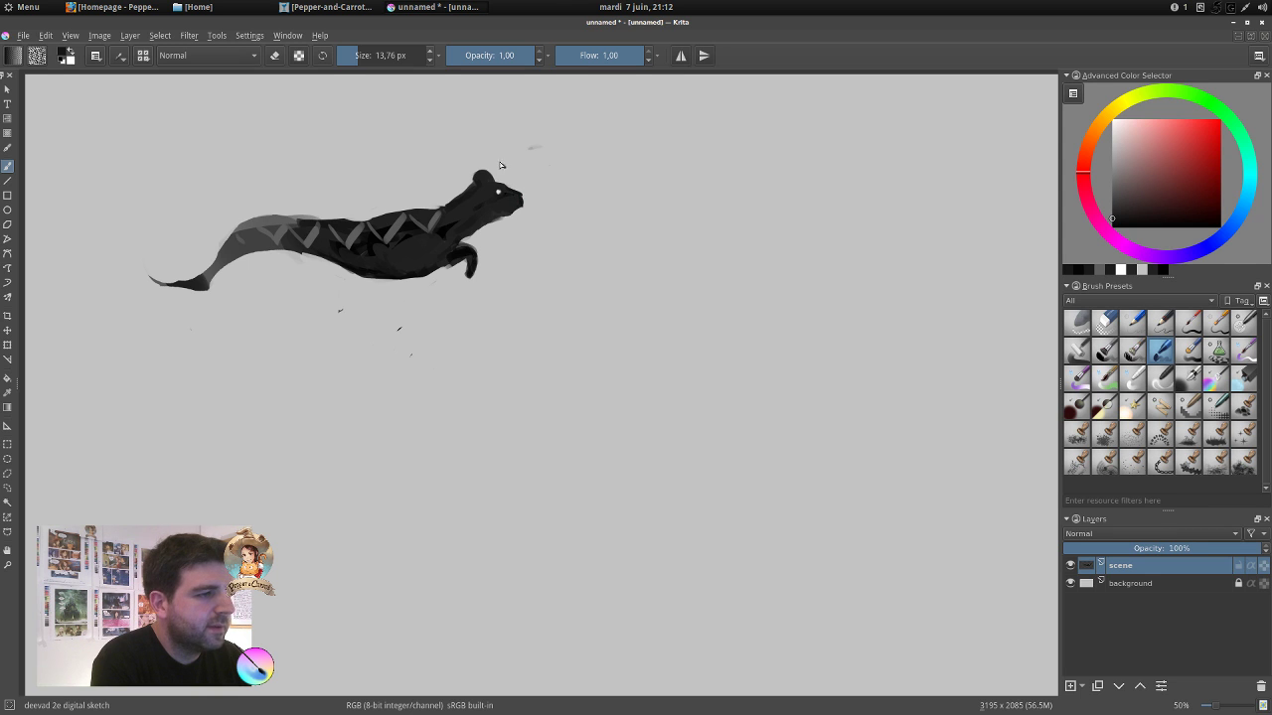
key(e)
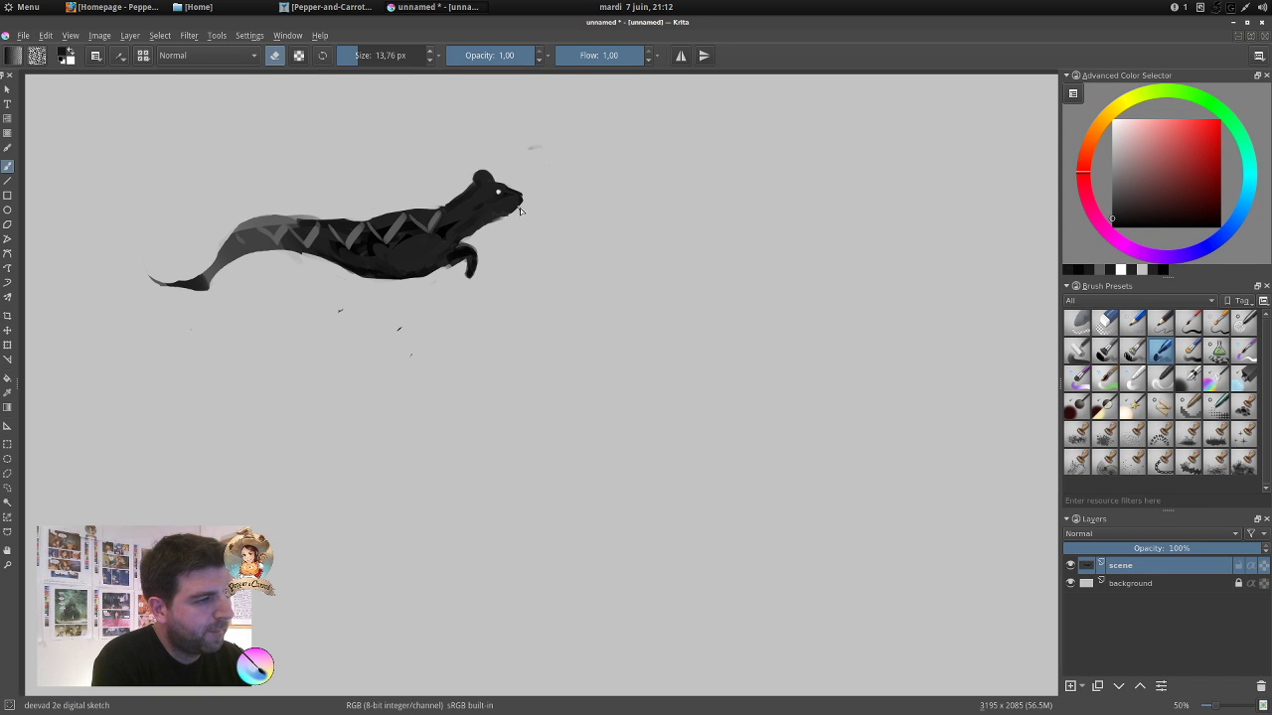
key(e)
Refine the throat, inner ear and front paw with dark strokes and the eraser.
ctrl+click(481, 223)
drag(481, 227, 459, 244)
key(e)
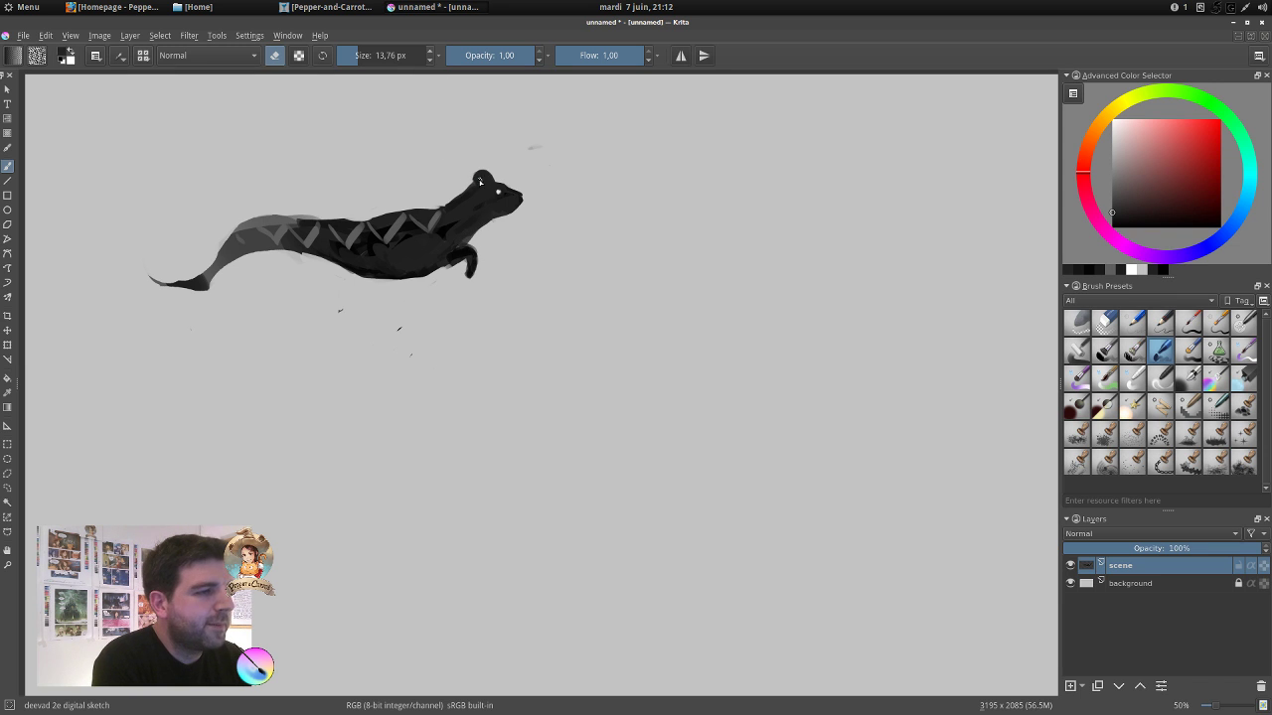
ctrl+click(467, 253)
key(e)
mouse_move(467, 253)
mouse_down()
mouse_move(450, 264)
mouse_move(473, 279)
mouse_move(467, 266)
mouse_up()
key(e)
key(e)
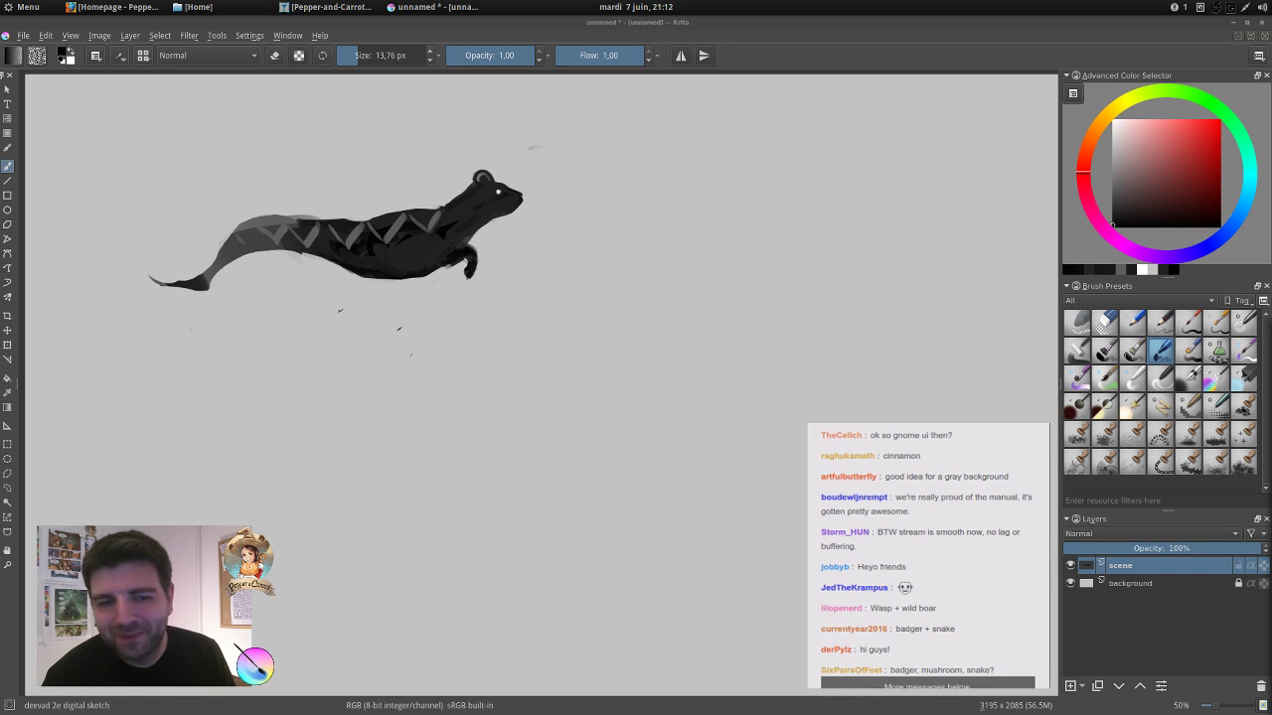
Read through the newer viewer chat messages down to the latest ones for more drawing suggestions.
scroll(948, 554, down, 2)
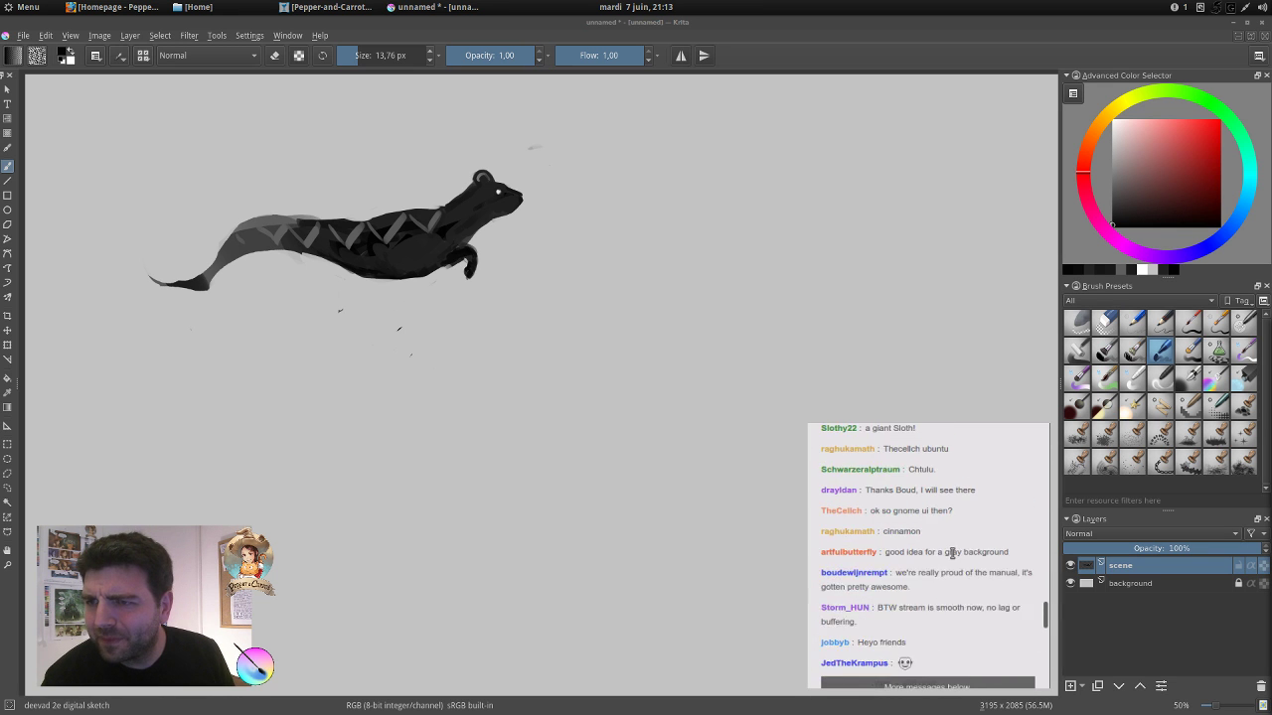
scroll(969, 571, down, 6)
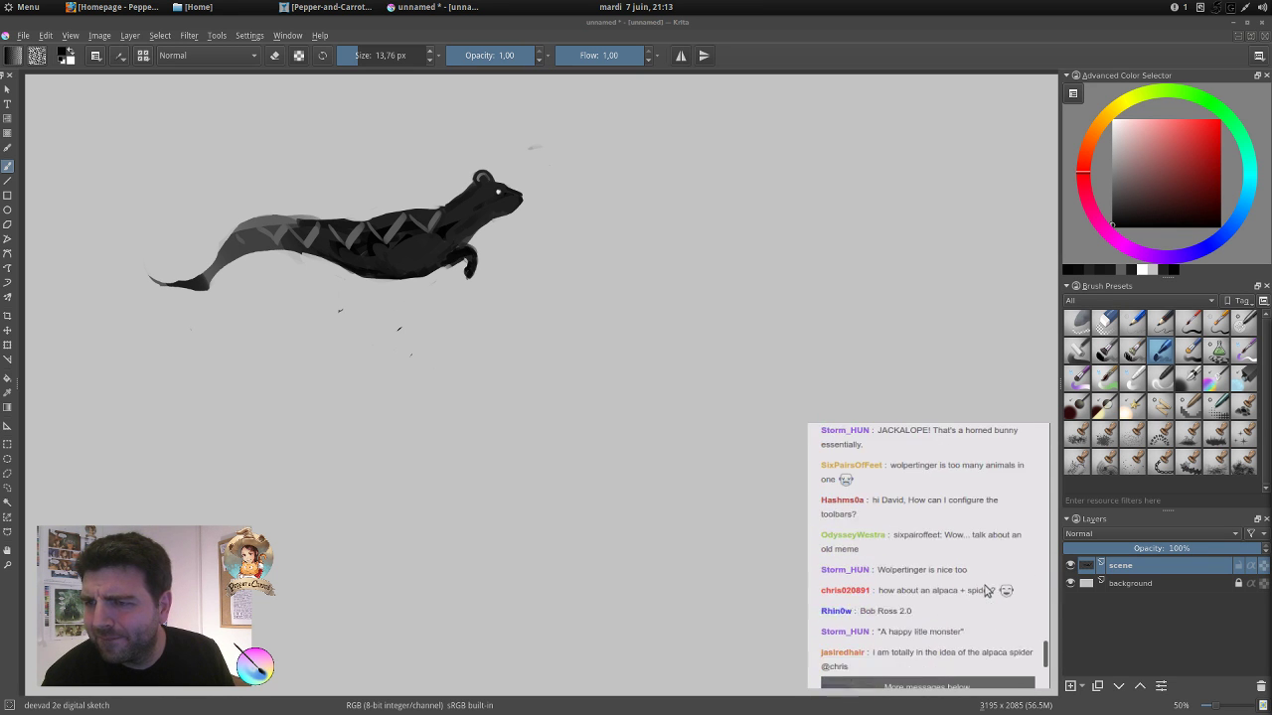
scroll(985, 591, down, 1)
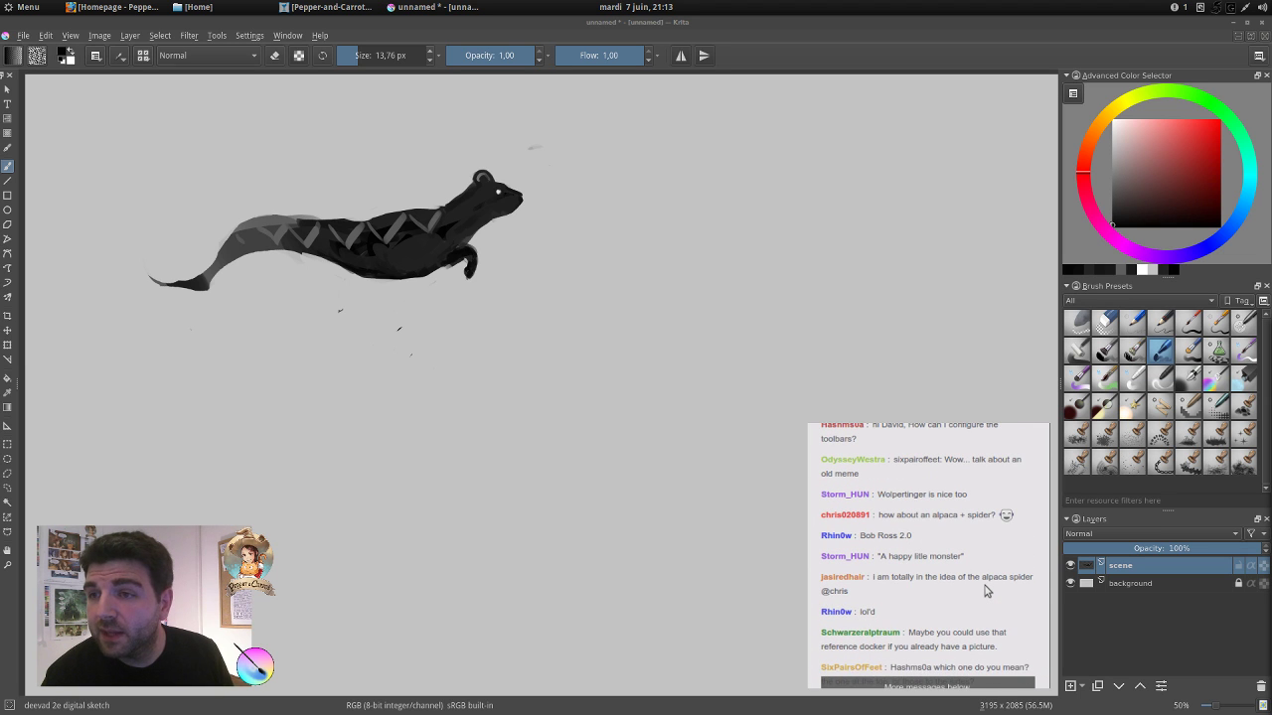
scroll(984, 591, down, 3)
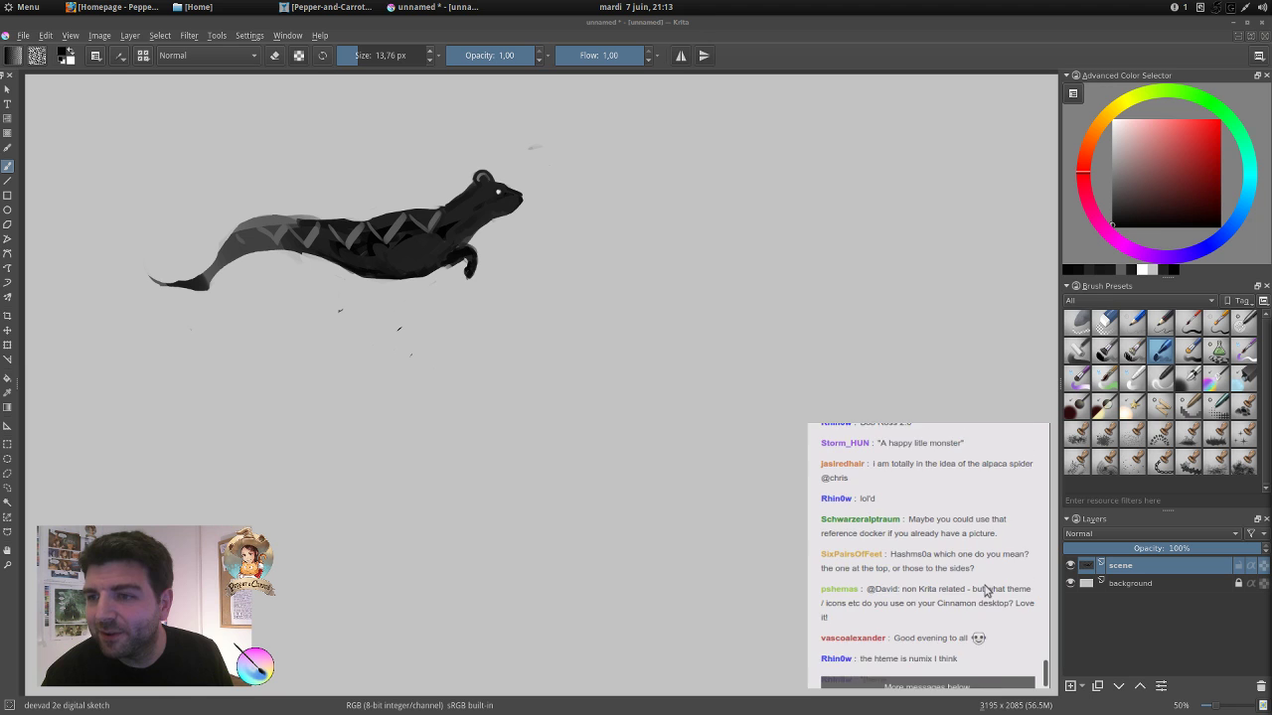
scroll(984, 591, down, 3)
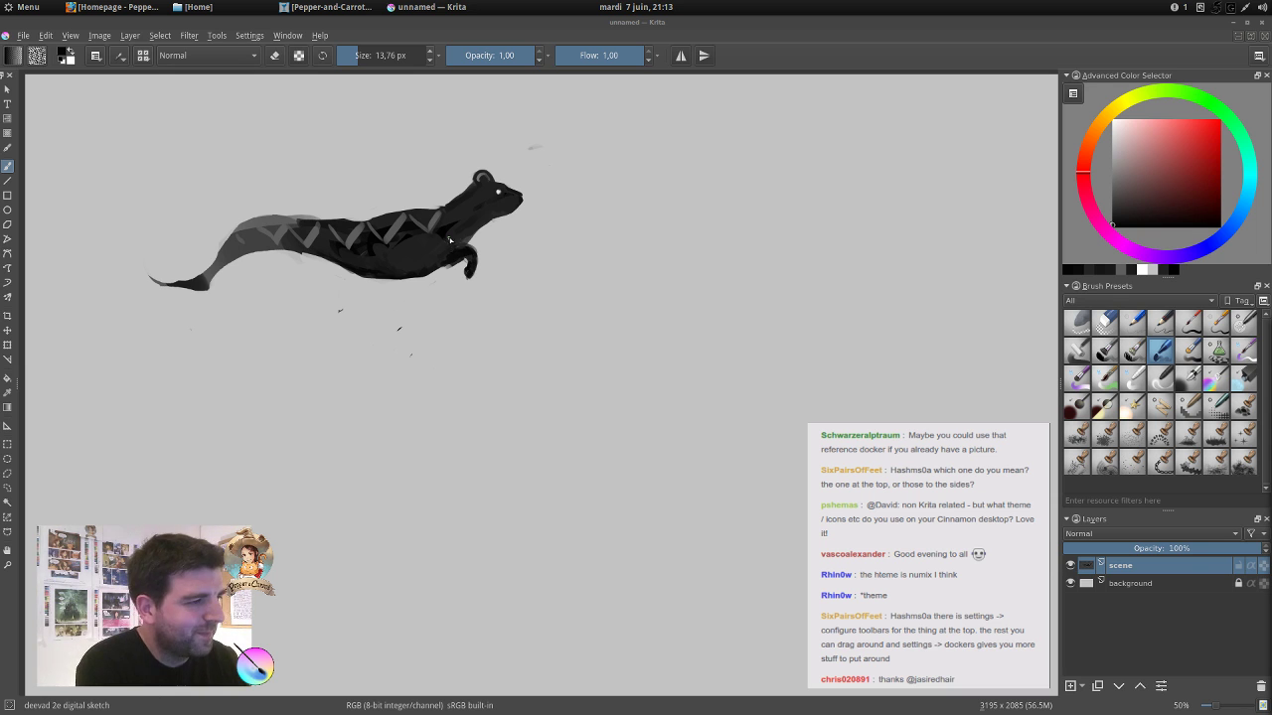
key(Return)
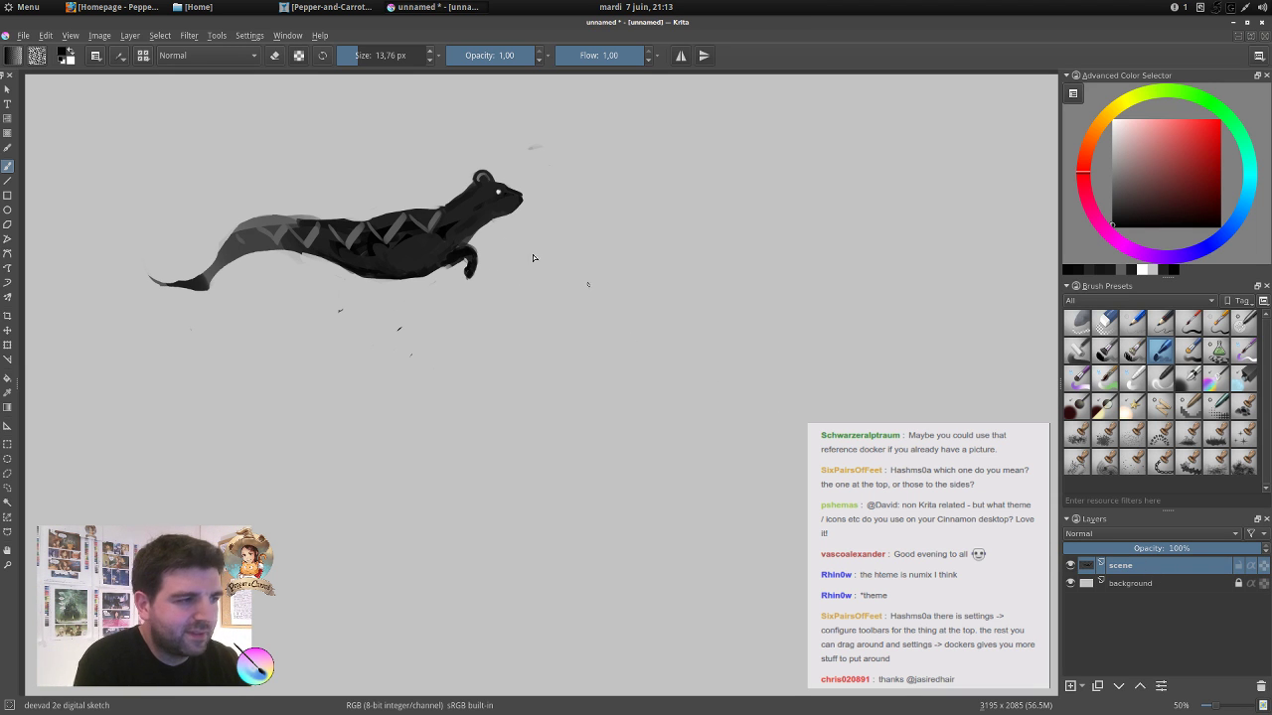
Move the creature drawing closer to the canvas's upper-left corner and switch back to the brush tool.
key(t)
drag(461, 230, 396, 192)
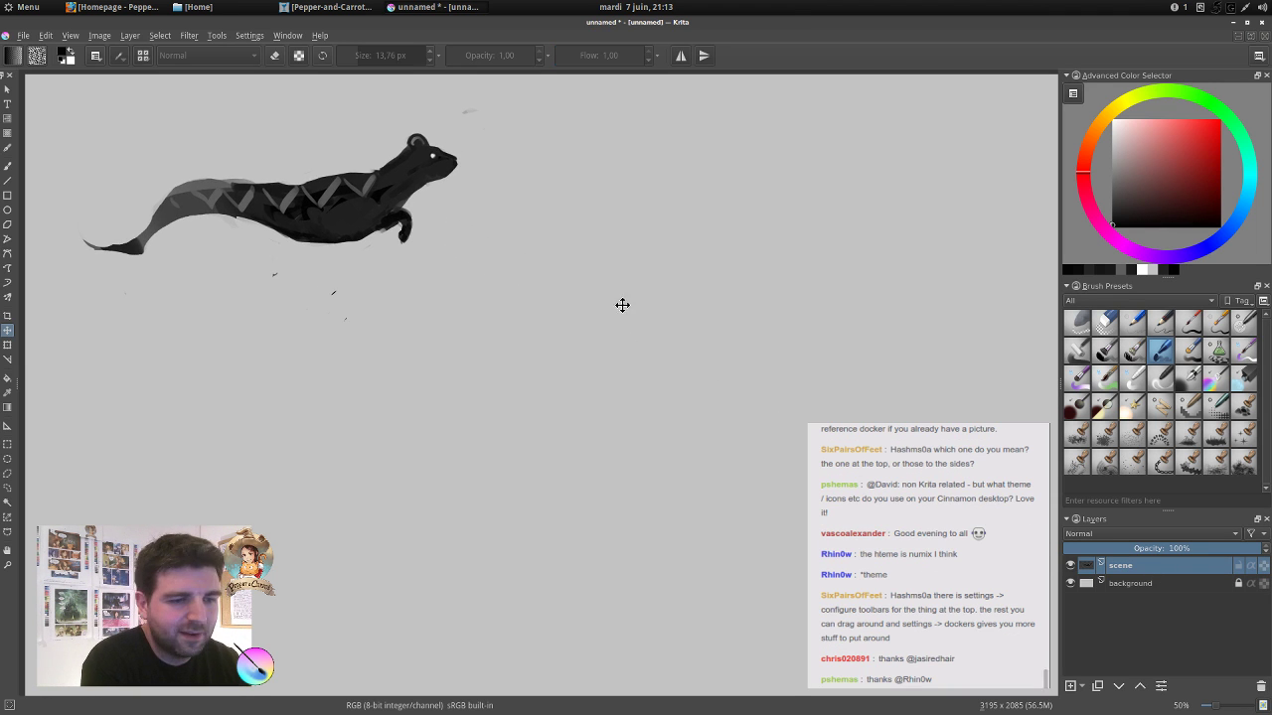
key(b)
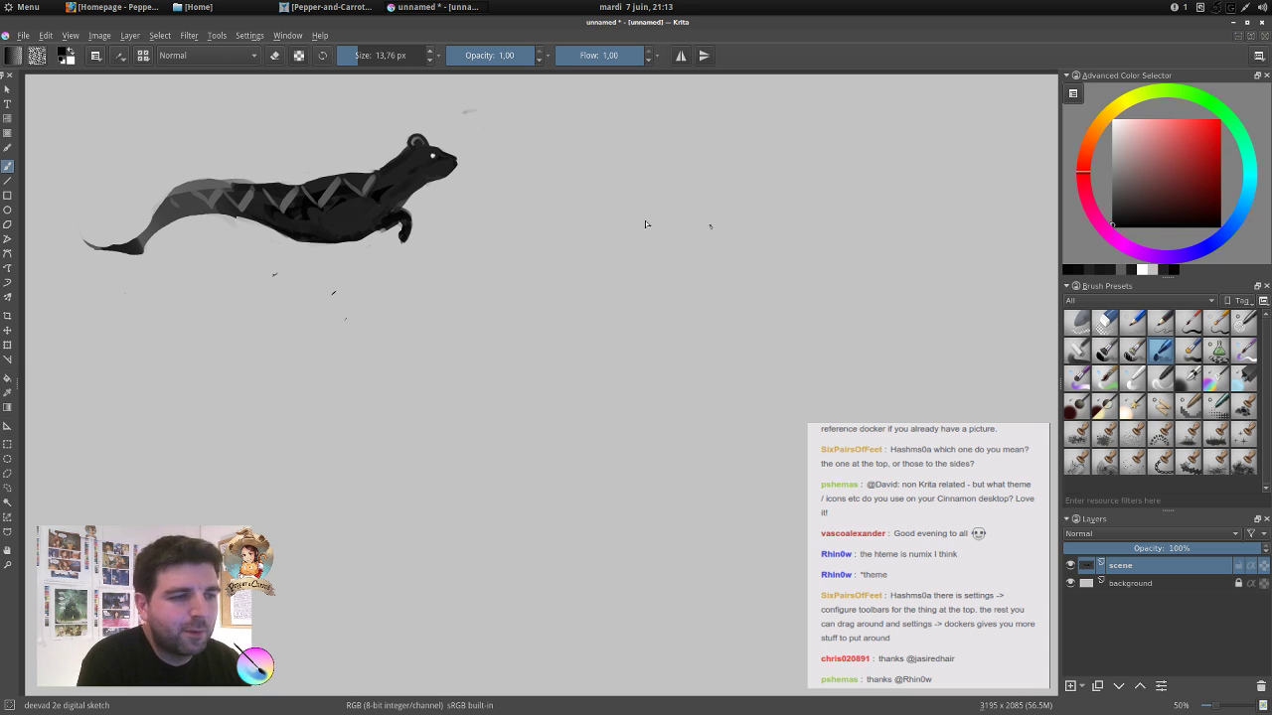
Clean up the nape behind the first creature's ear with the eraser.
key(e)
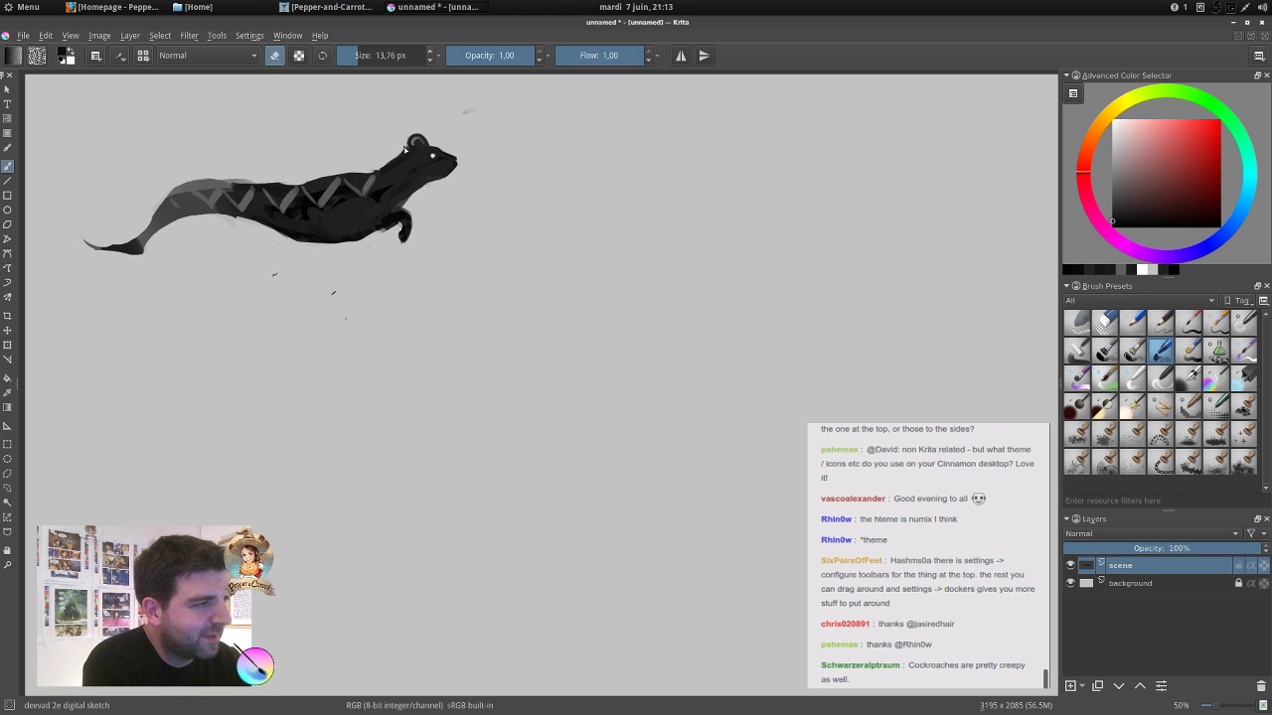
drag(404, 149, 408, 149)
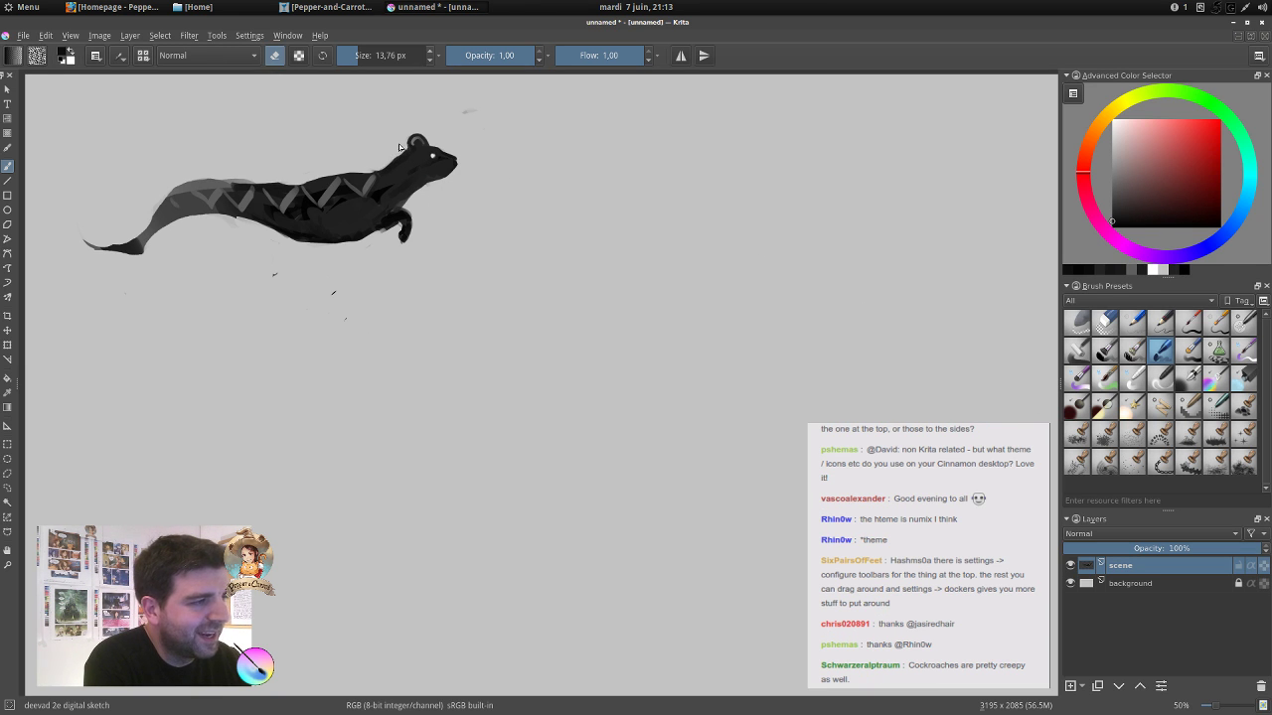
key(e)
Block in a second creature's dark body, neck and head beside the first, using sampled near-black and a brush about 44 px wide.
ctrl+click(406, 174)
mouse_move(639, 218)
mouse_down()
mouse_move(678, 186)
mouse_move(702, 203)
mouse_move(748, 182)
mouse_move(782, 103)
mouse_move(835, 125)
mouse_move(798, 146)
mouse_move(817, 126)
mouse_move(780, 133)
mouse_move(802, 117)
mouse_move(787, 194)
mouse_move(783, 132)
mouse_move(769, 151)
mouse_move(800, 153)
mouse_move(773, 106)
mouse_move(786, 103)
mouse_move(767, 113)
mouse_move(784, 120)
mouse_move(683, 197)
mouse_move(775, 123)
mouse_move(694, 241)
mouse_move(743, 171)
mouse_move(706, 252)
mouse_move(771, 174)
mouse_move(758, 240)
mouse_move(773, 241)
mouse_move(791, 166)
mouse_move(774, 262)
mouse_move(740, 266)
mouse_move(748, 229)
mouse_move(676, 238)
mouse_up()
key(e)
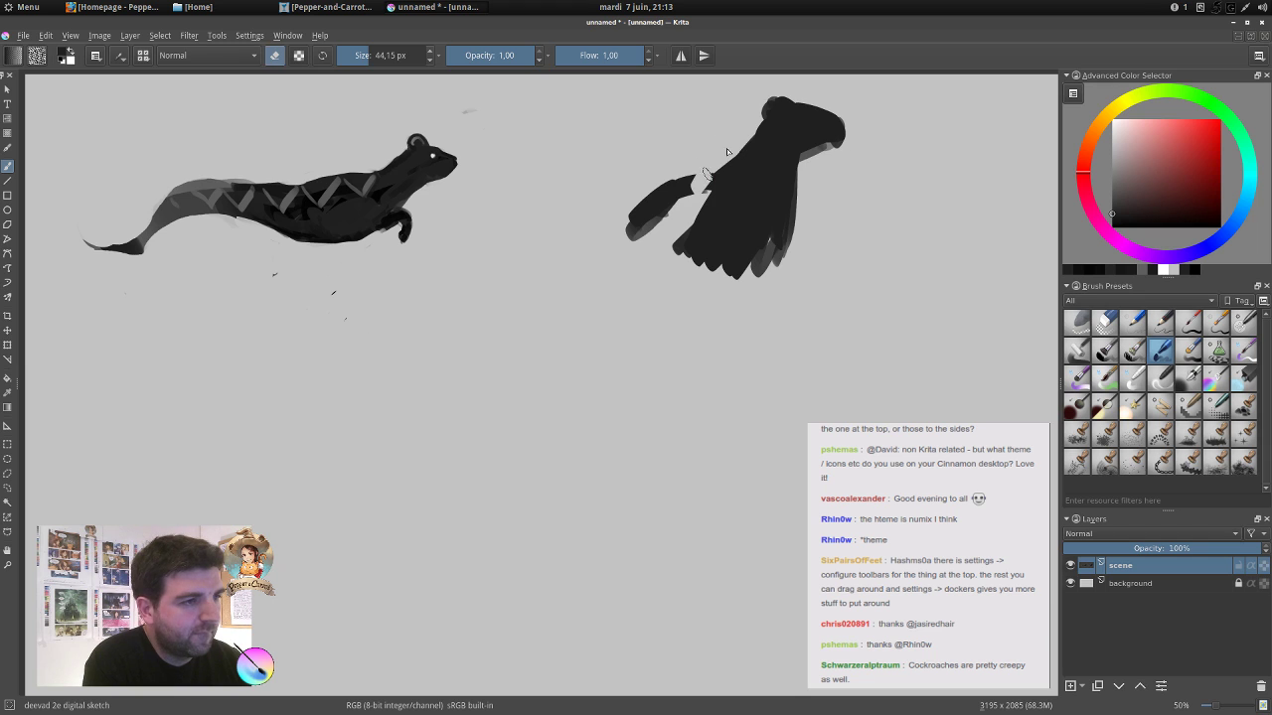
Shape long, bent, spider-like legs on both sides of the second creature's body with a brush about 44 px wide.
mouse_move(707, 191)
mouse_down()
mouse_move(628, 231)
mouse_move(654, 192)
mouse_up()
mouse_move(651, 231)
mouse_down()
mouse_move(666, 210)
mouse_move(649, 201)
mouse_move(602, 227)
mouse_move(561, 280)
mouse_up()
key(e)
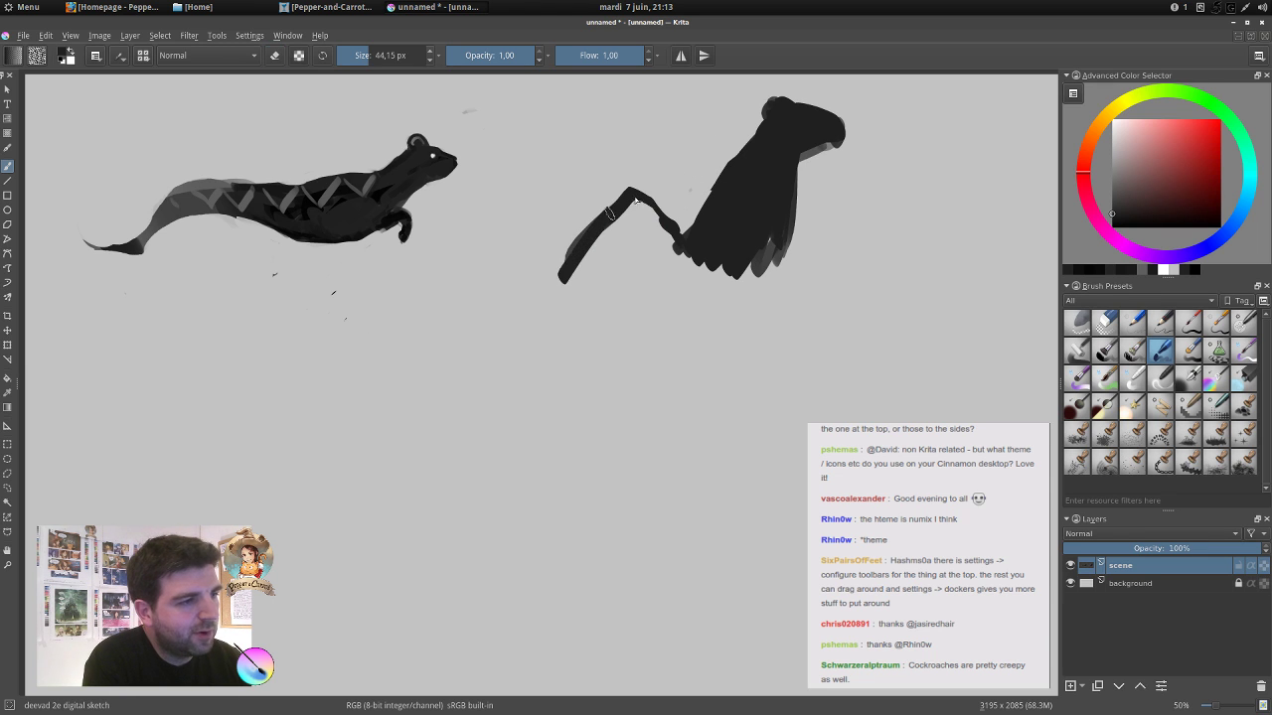
mouse_move(610, 204)
mouse_down()
mouse_move(669, 223)
mouse_move(687, 241)
mouse_move(637, 196)
mouse_up()
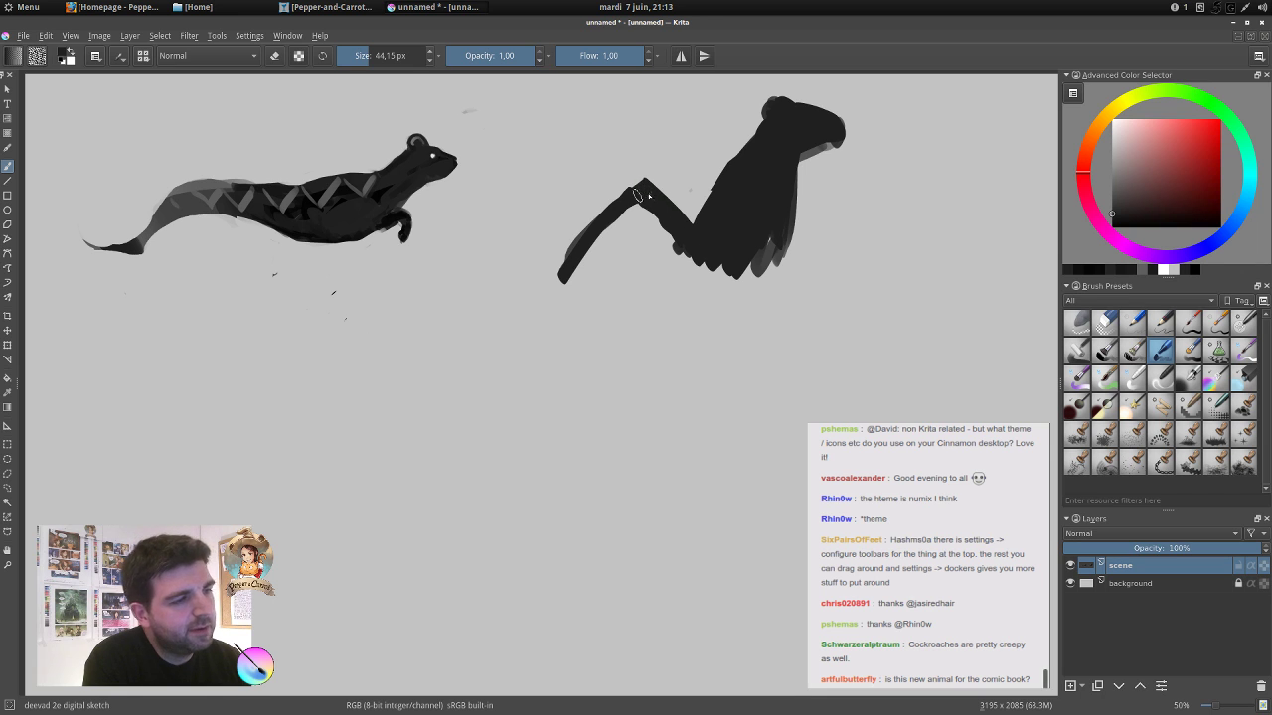
mouse_move(724, 205)
mouse_down()
mouse_move(696, 157)
mouse_move(676, 328)
mouse_up()
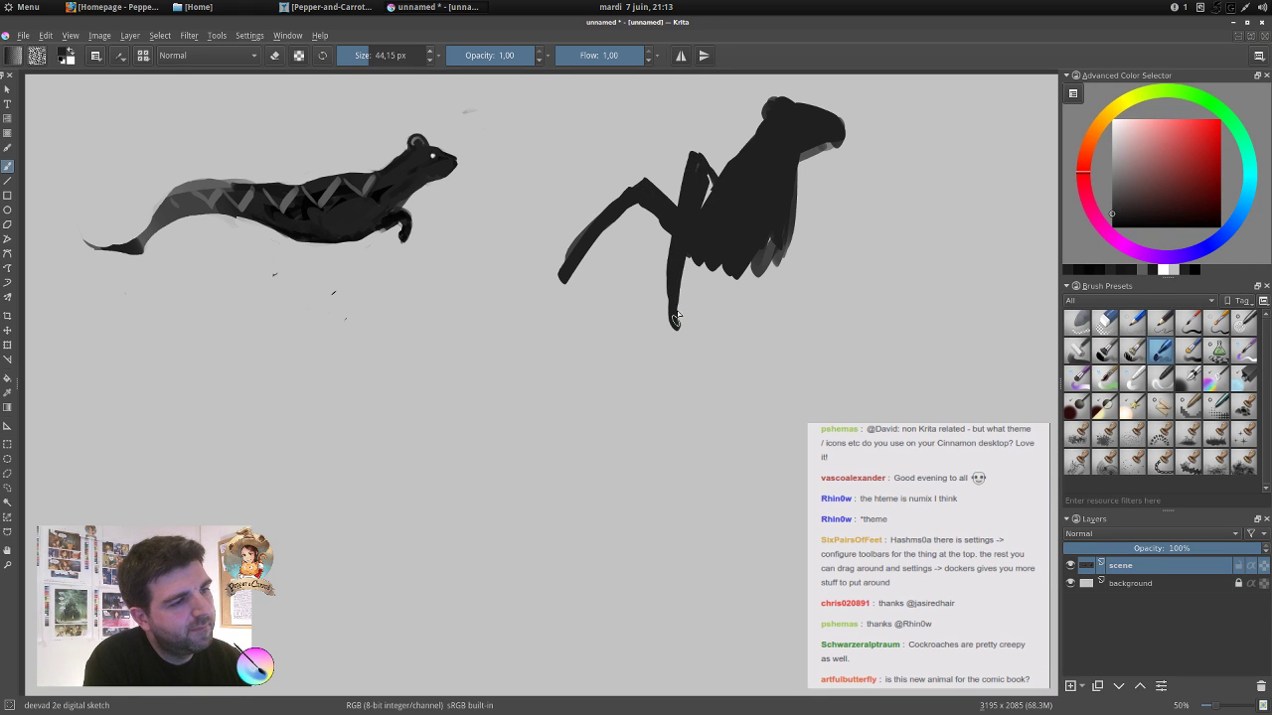
mouse_move(798, 228)
mouse_down()
mouse_move(806, 204)
mouse_move(847, 254)
mouse_move(840, 236)
mouse_move(860, 323)
mouse_up()
Paint white markings along the second creature's nape and muzzle, and a light eye patch with a dark eye.
click(1113, 120)
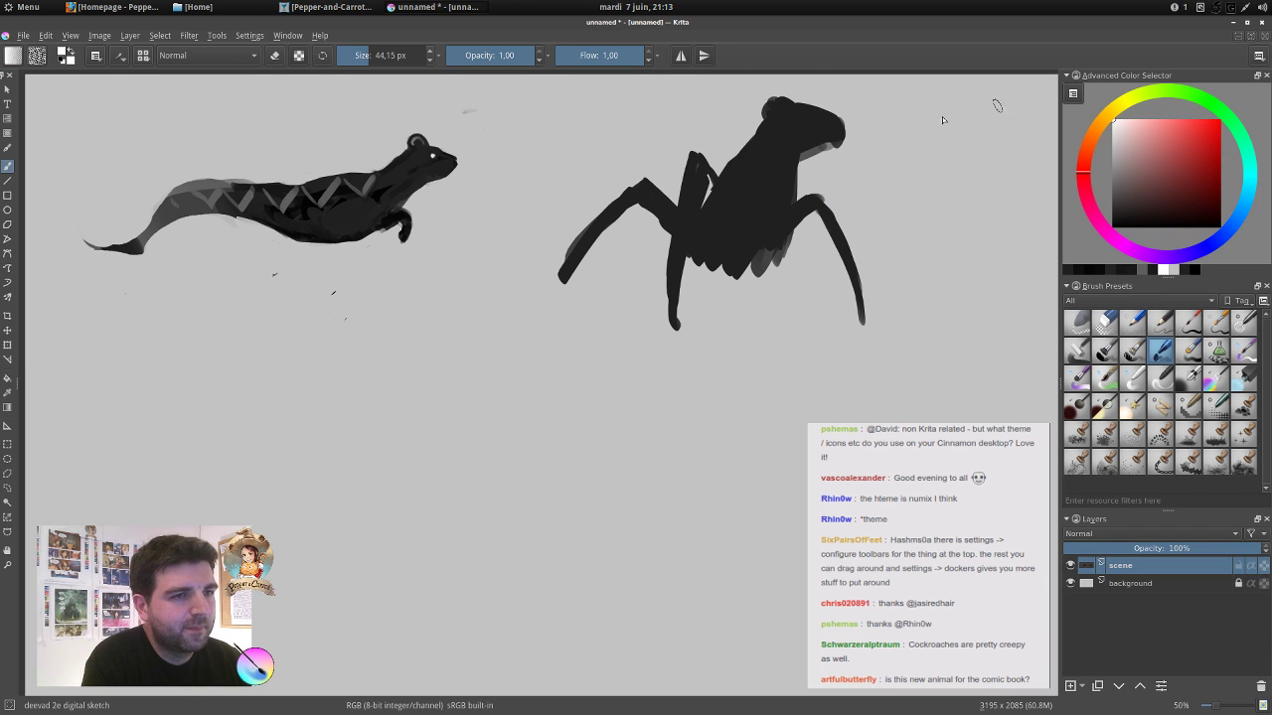
mouse_move(809, 114)
mouse_down()
mouse_move(840, 121)
mouse_move(760, 135)
mouse_move(723, 185)
mouse_up()
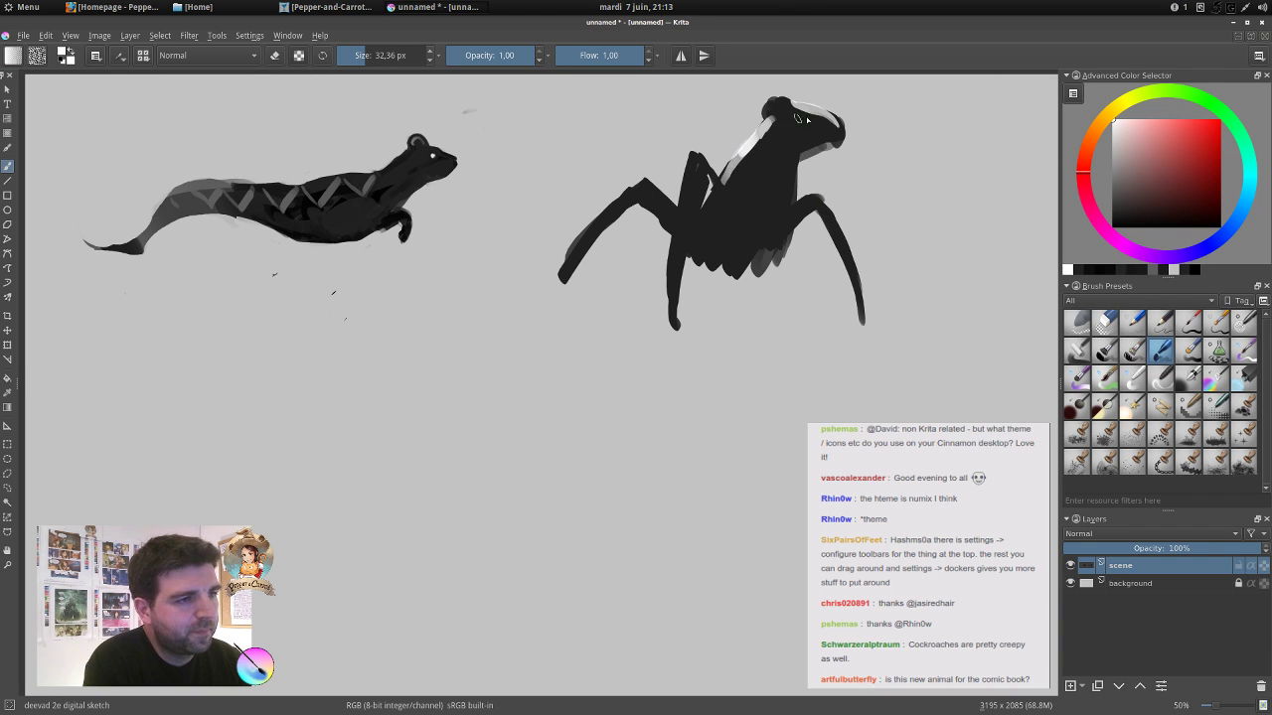
ctrl+click(817, 127)
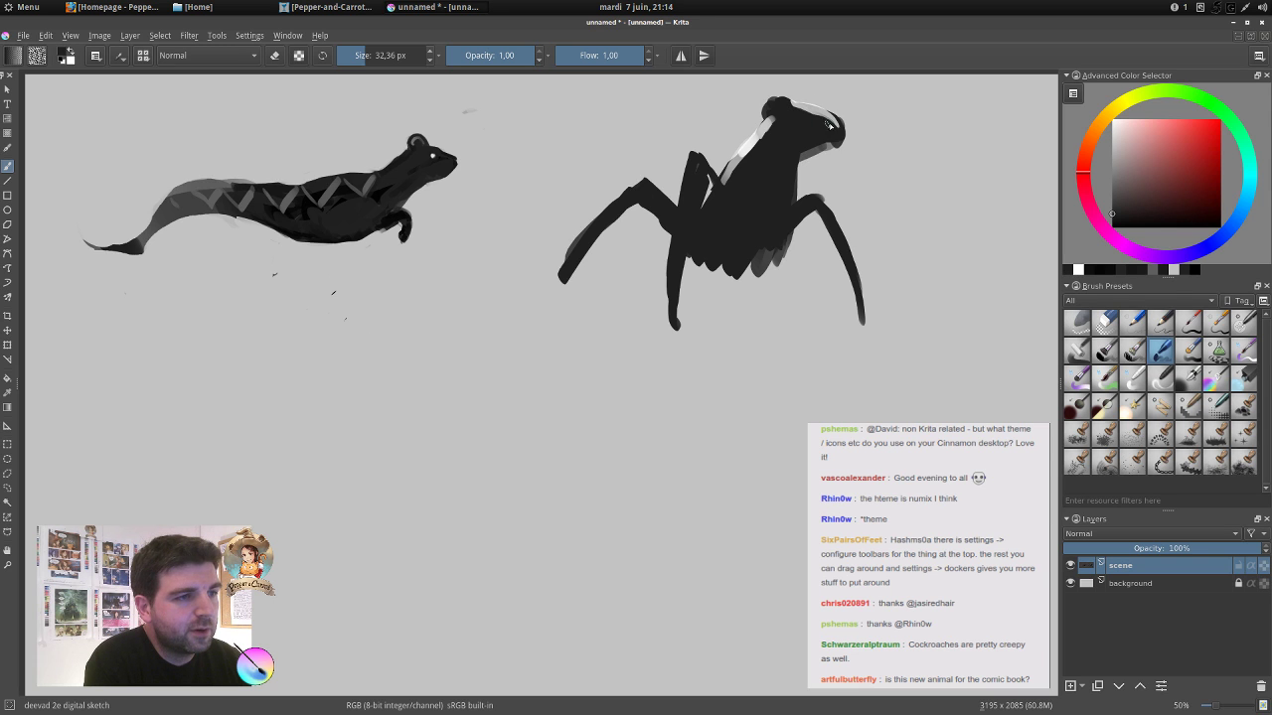
ctrl+click(808, 109)
mouse_move(817, 117)
mouse_down()
mouse_move(797, 117)
mouse_move(835, 130)
mouse_up()
ctrl+click(798, 135)
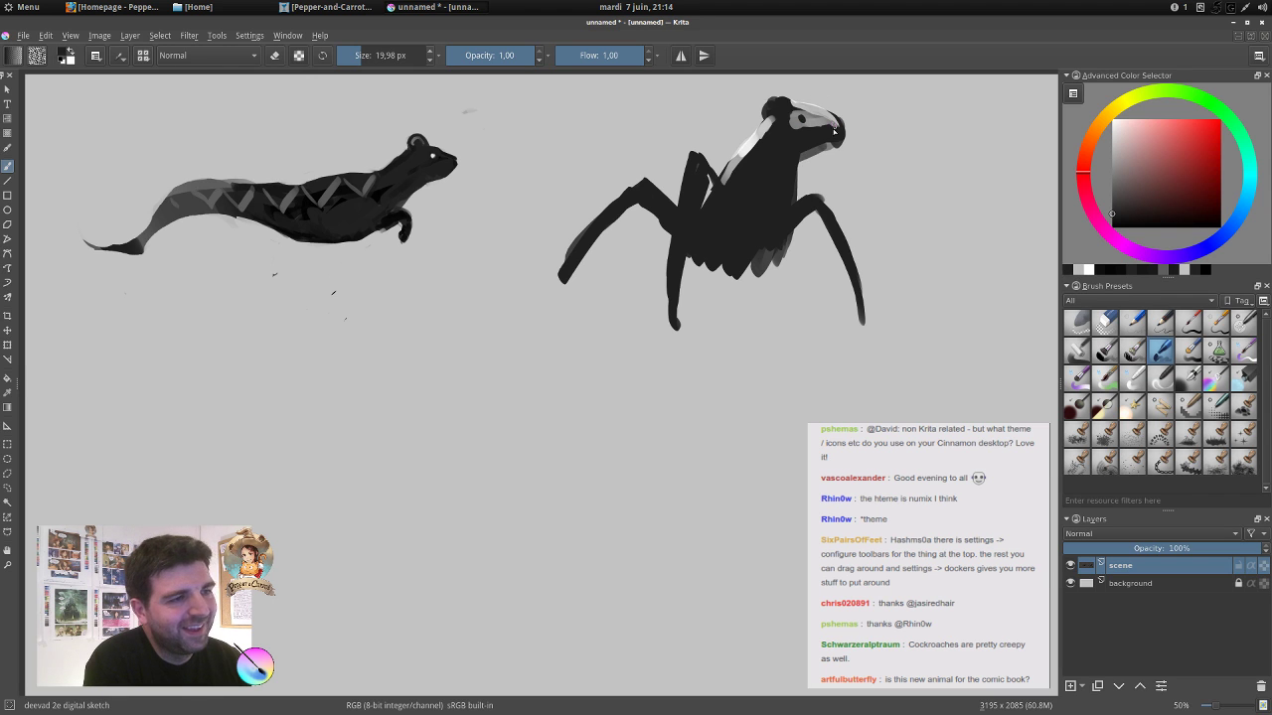
Trim the second creature's throat and chest contour with the eraser at about 20 px.
ctrl+click(764, 125)
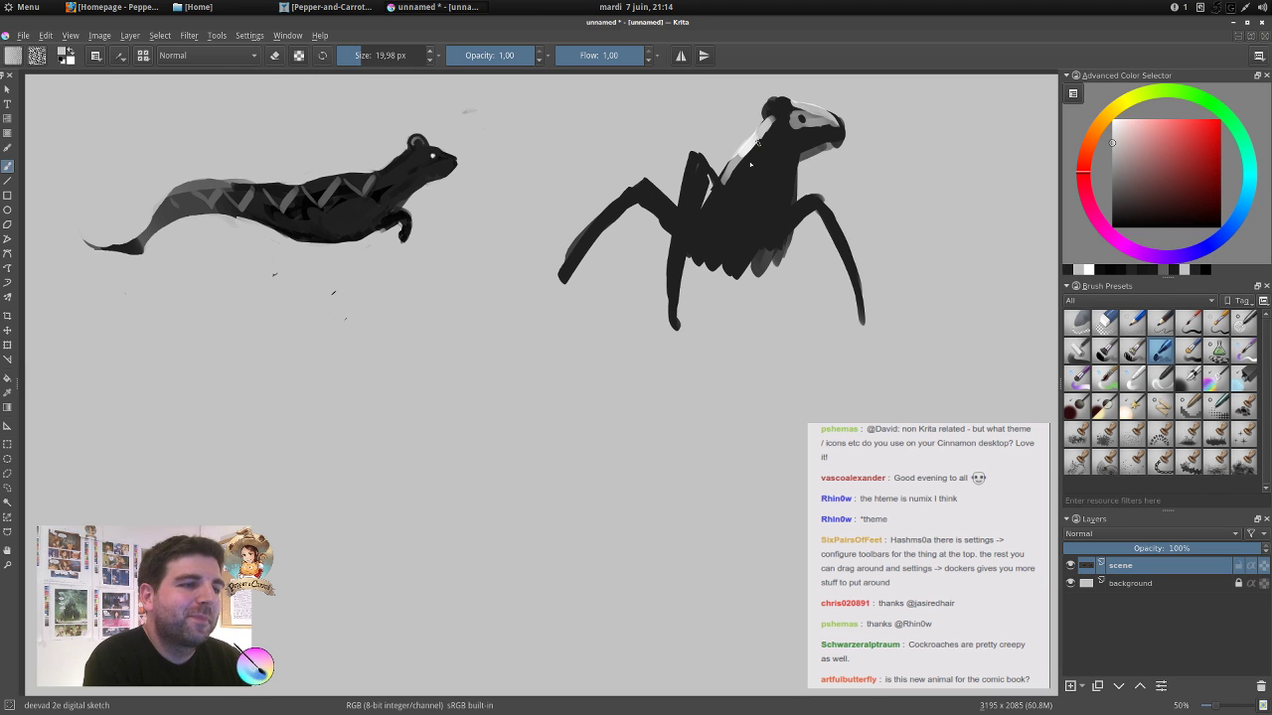
ctrl+click(800, 177)
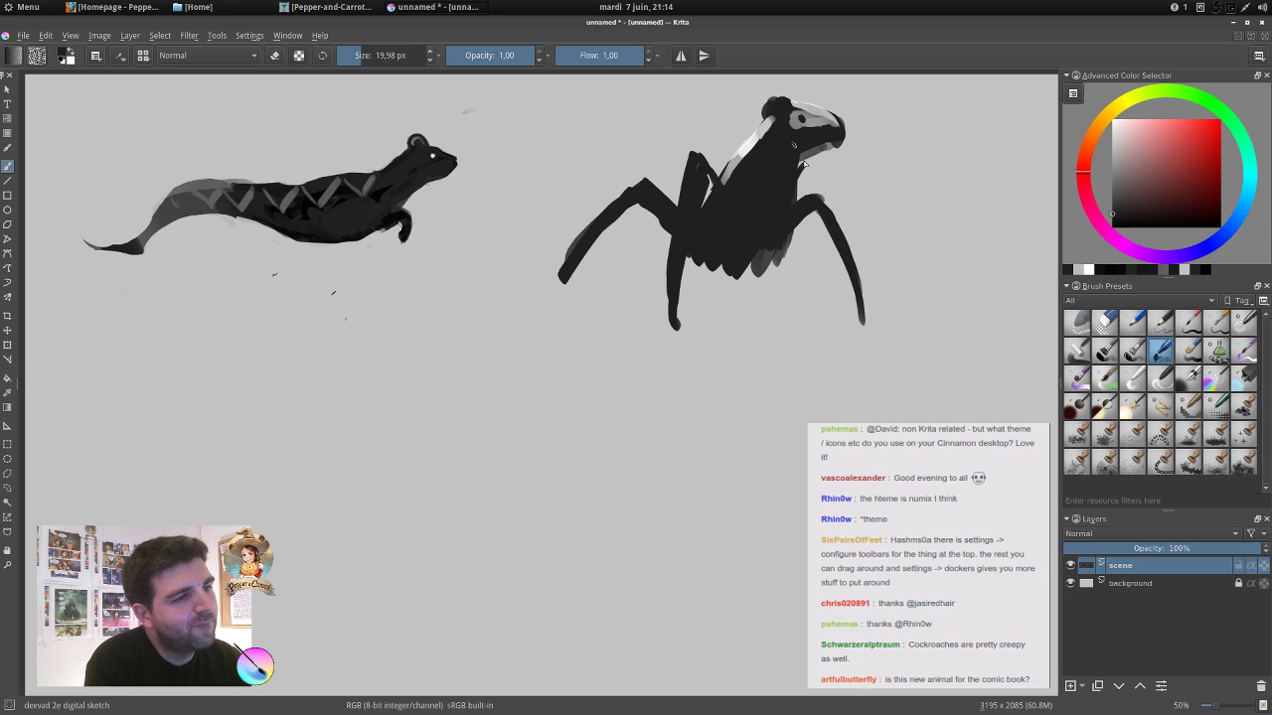
key(e)
drag(805, 163, 794, 192)
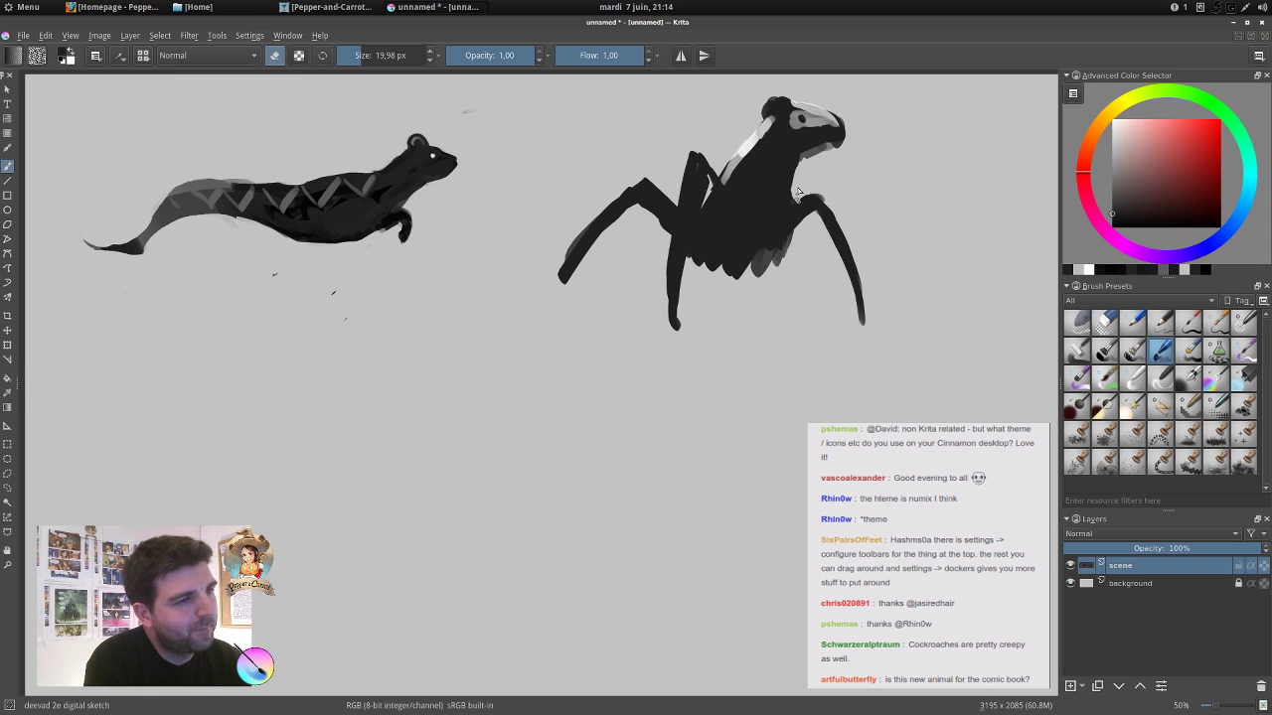
key(e)
Paint a thick arched tail on the second creature with a brush about 45 px wide and thin it with the eraser.
key(bracketright)
mouse_move(684, 195)
mouse_down()
mouse_move(606, 128)
mouse_move(568, 140)
mouse_move(543, 197)
mouse_move(654, 173)
mouse_move(684, 187)
mouse_up()
mouse_move(683, 187)
mouse_down()
mouse_move(649, 149)
mouse_move(582, 142)
mouse_move(554, 169)
mouse_move(587, 150)
mouse_move(571, 160)
mouse_move(610, 151)
mouse_move(673, 171)
mouse_up()
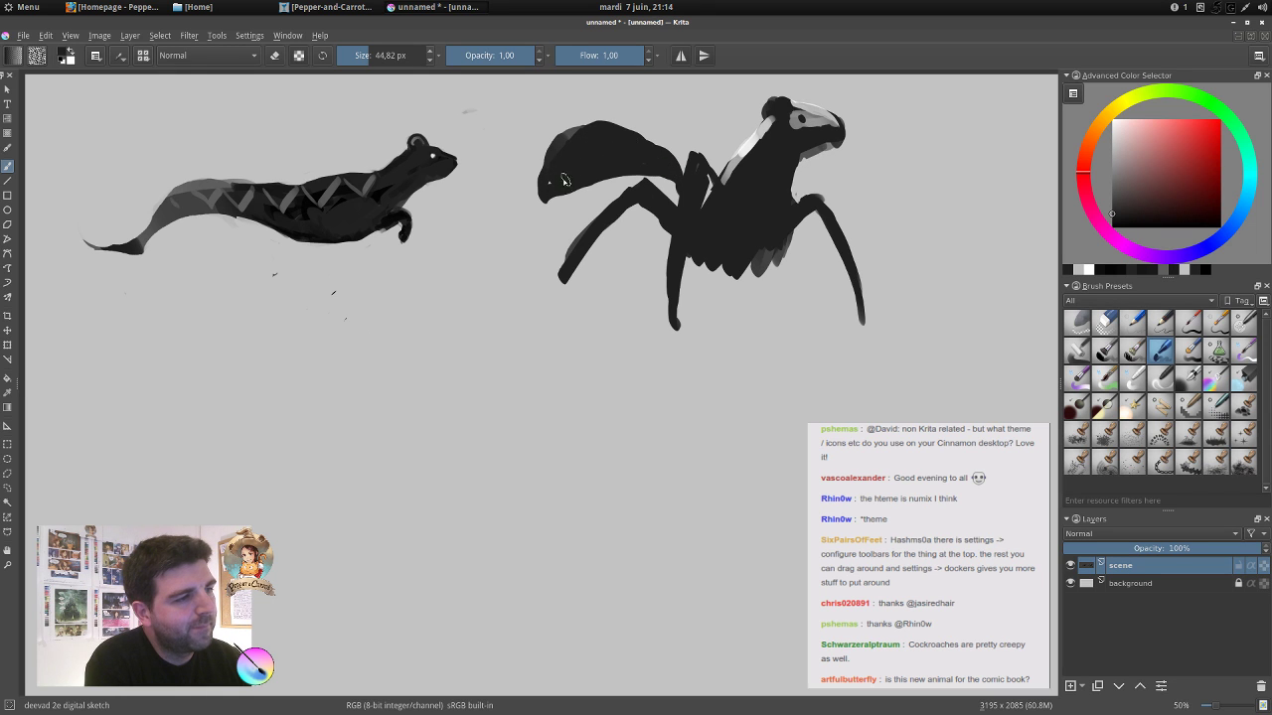
key(e)
mouse_move(563, 180)
mouse_down()
mouse_move(533, 160)
mouse_move(612, 127)
mouse_move(563, 142)
mouse_move(537, 171)
mouse_move(635, 132)
mouse_move(660, 137)
mouse_move(641, 134)
mouse_move(690, 180)
mouse_up()
key(e)
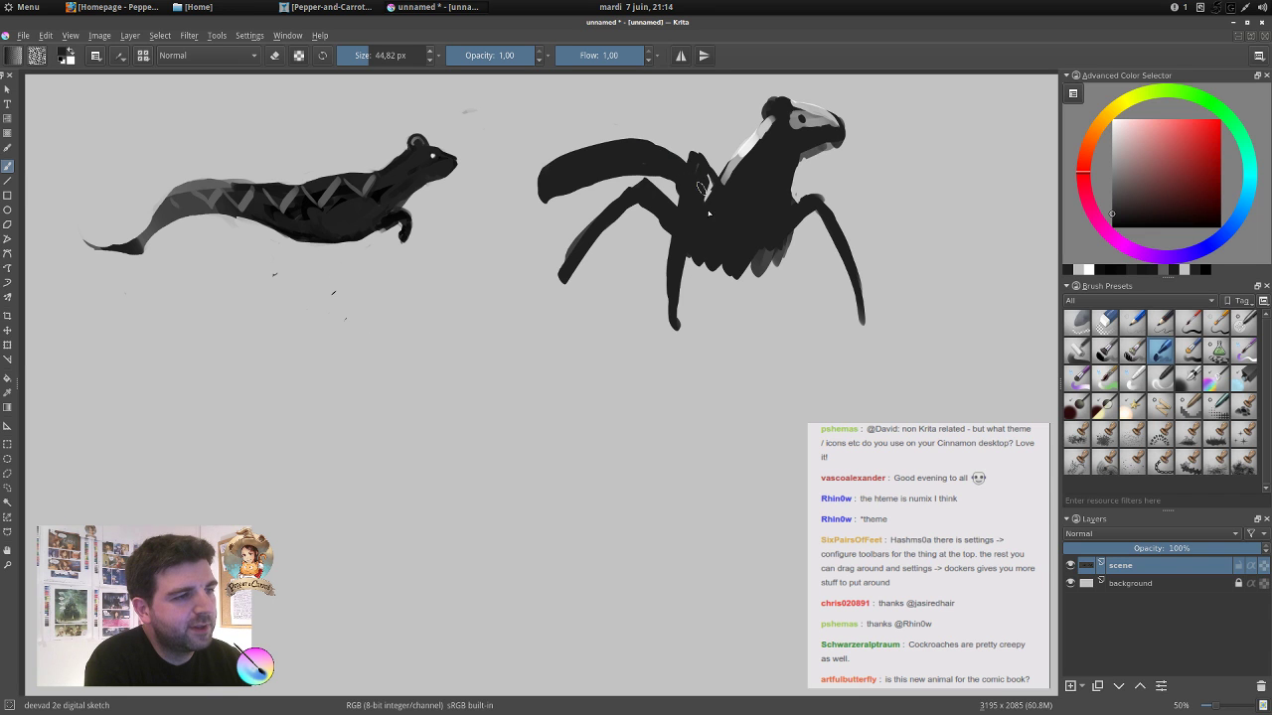
Paint white bands across the second creature's tail and thin light contour lines along its legs and belly.
click(1112, 121)
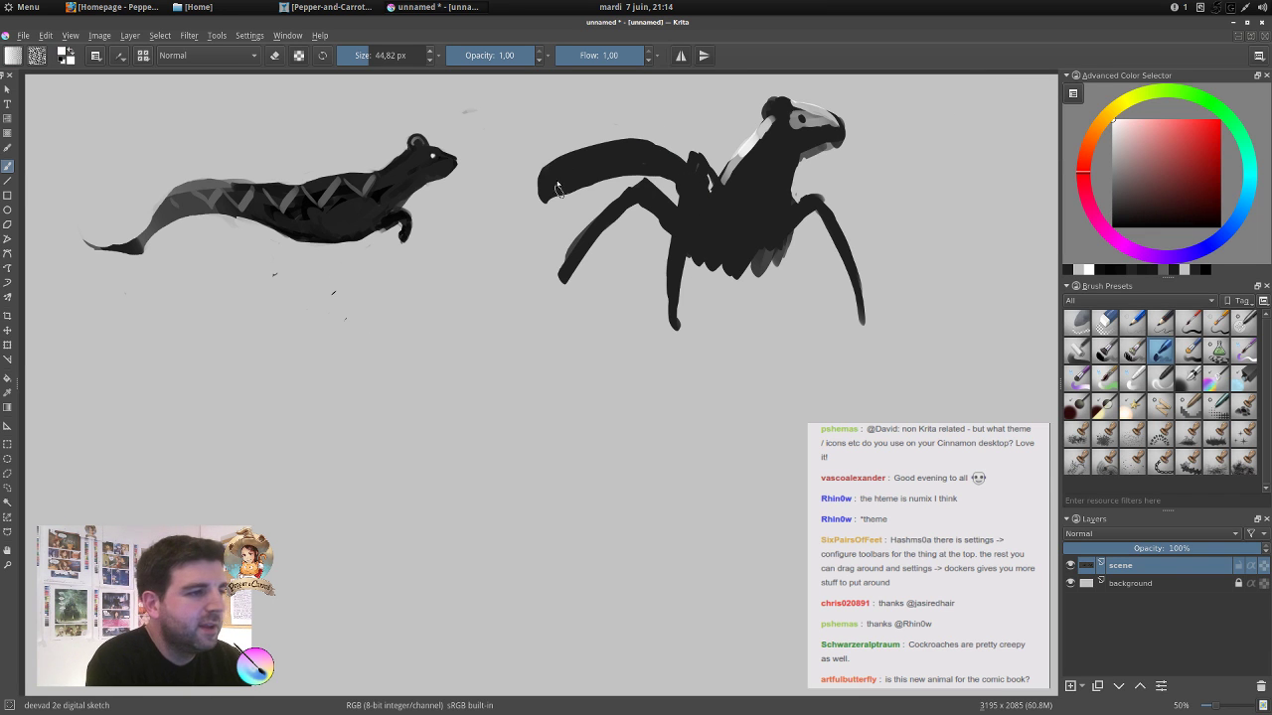
mouse_move(558, 187)
mouse_down()
mouse_move(553, 174)
mouse_move(588, 151)
mouse_move(617, 169)
mouse_up()
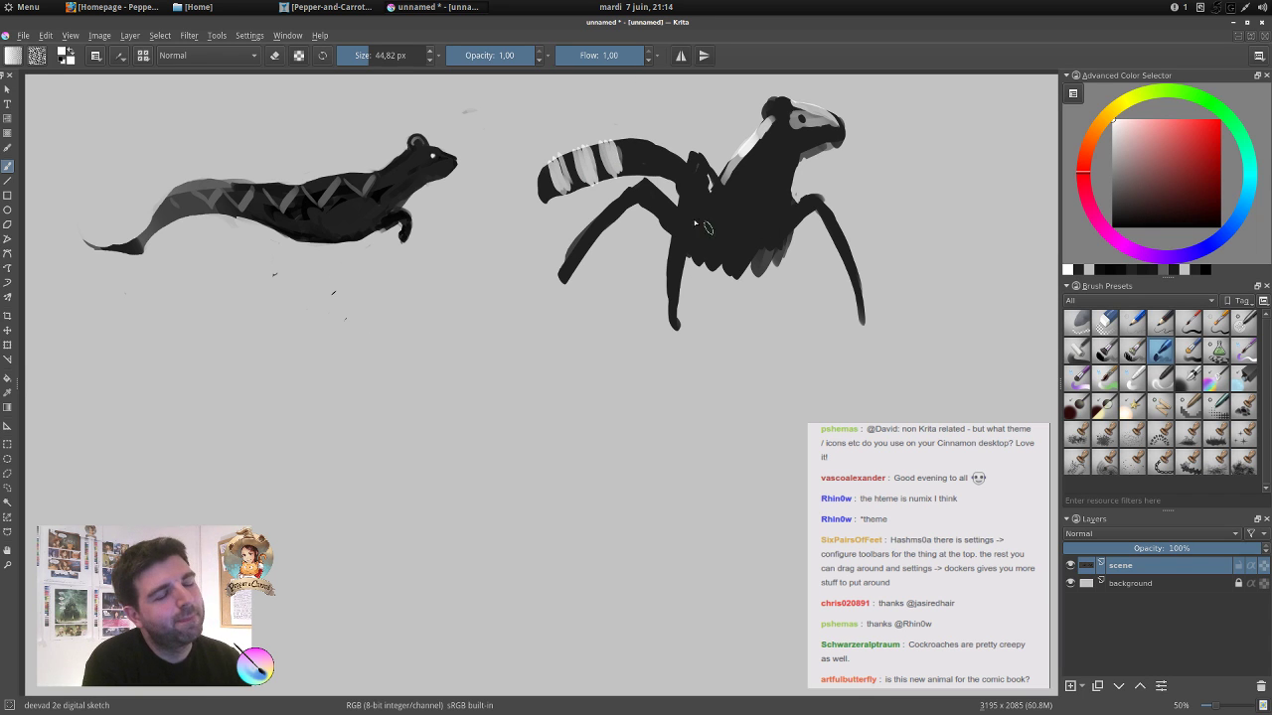
drag(708, 169, 683, 198)
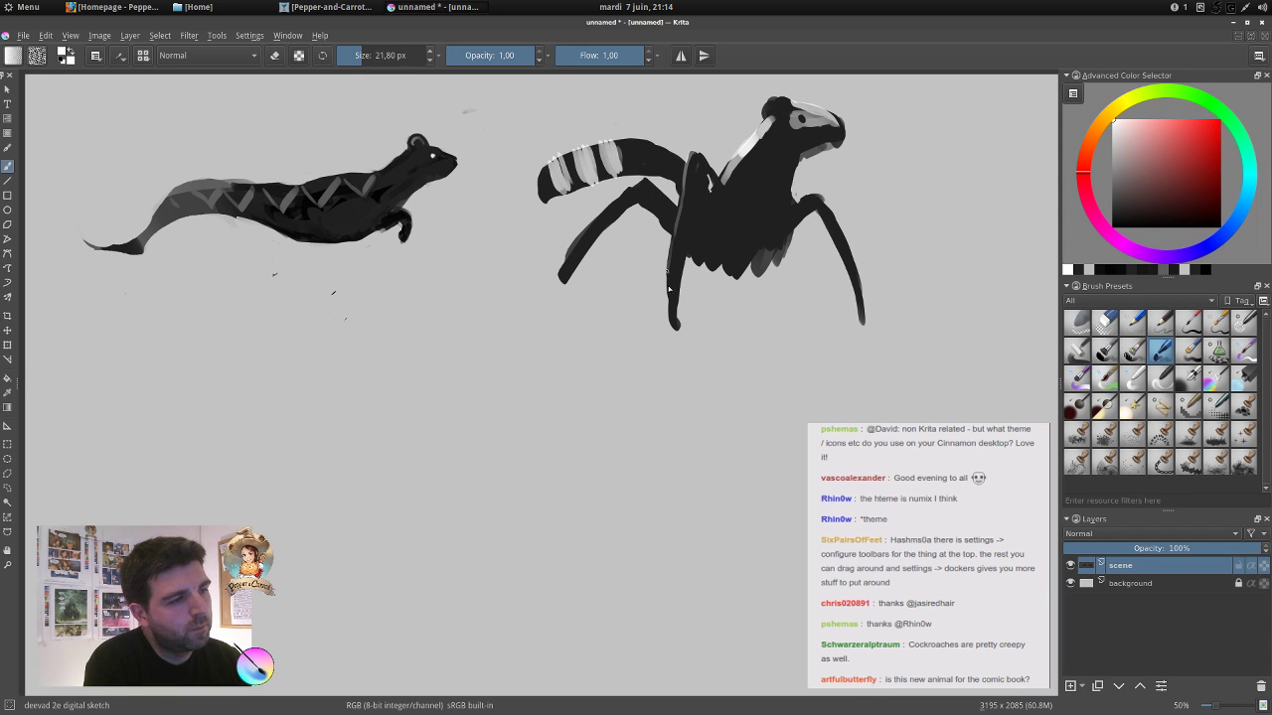
drag(762, 234, 811, 195)
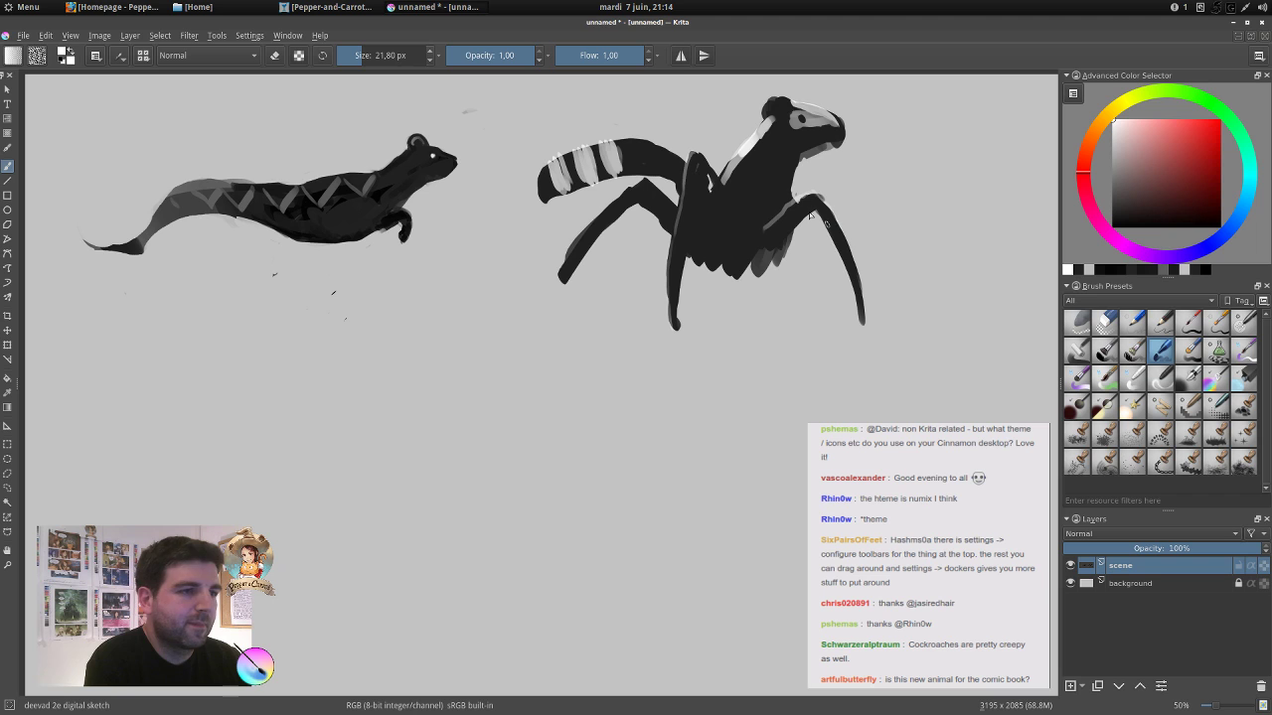
drag(713, 175, 733, 216)
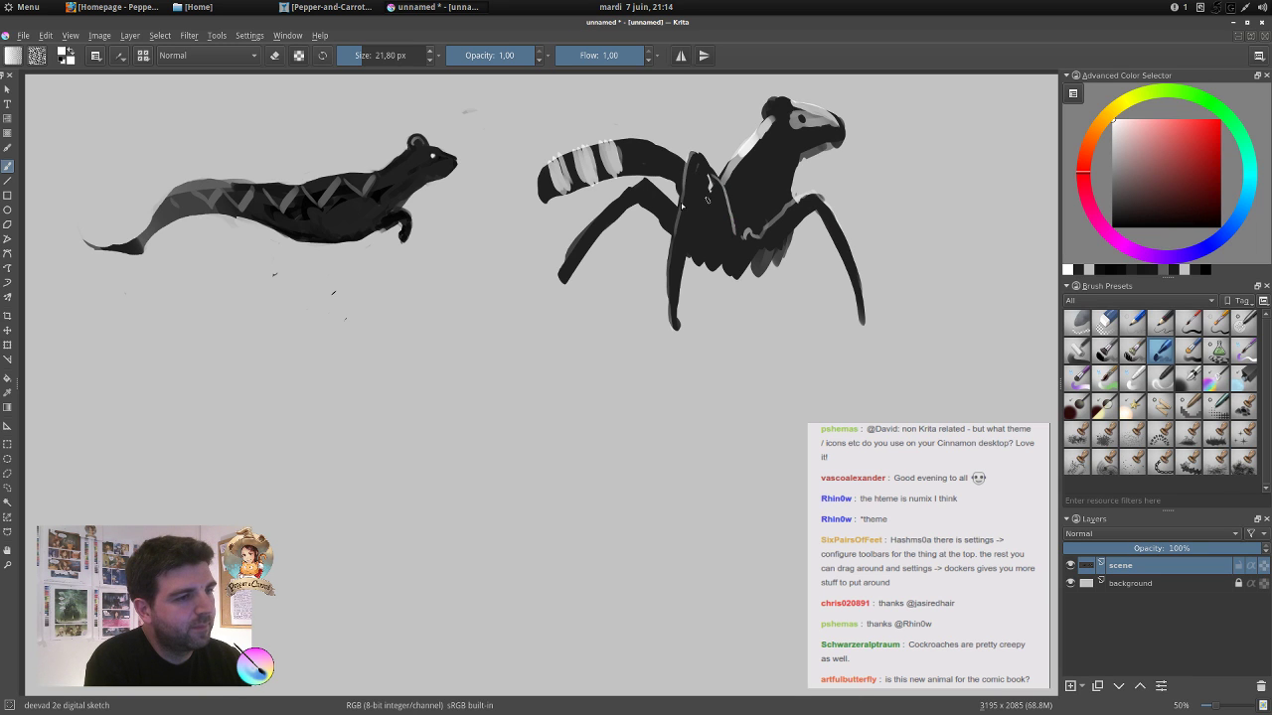
mouse_move(642, 183)
mouse_down()
mouse_move(685, 228)
mouse_move(660, 206)
mouse_move(689, 206)
mouse_move(696, 226)
mouse_move(685, 195)
mouse_up()
Paint a grey ground shadow under the second creature's legs with a brush about 58 px wide.
ctrl+click(692, 221)
mouse_move(585, 309)
mouse_down()
mouse_move(689, 291)
mouse_move(713, 300)
mouse_move(725, 316)
mouse_move(715, 325)
mouse_move(695, 321)
mouse_move(778, 299)
mouse_move(689, 298)
mouse_move(845, 312)
mouse_up()
ctrl+click(724, 300)
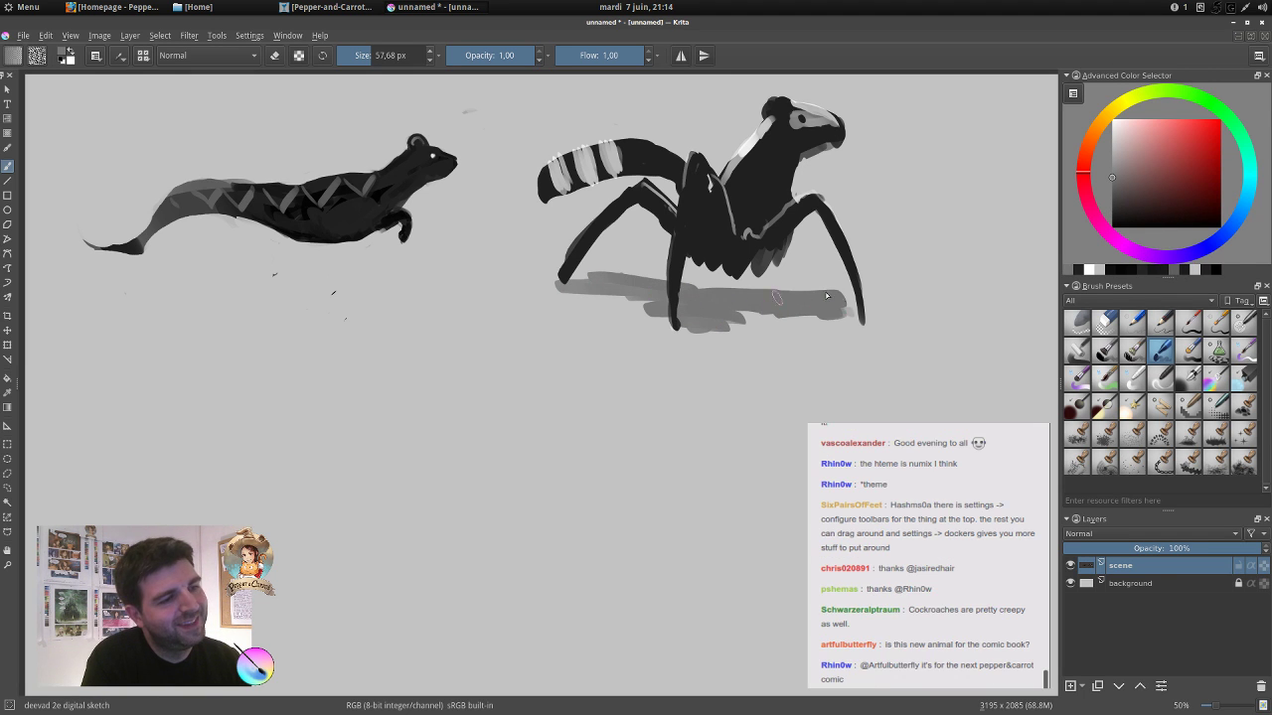
Lighten and trim the front end of the second creature's ground shadow with the eraser.
key(e)
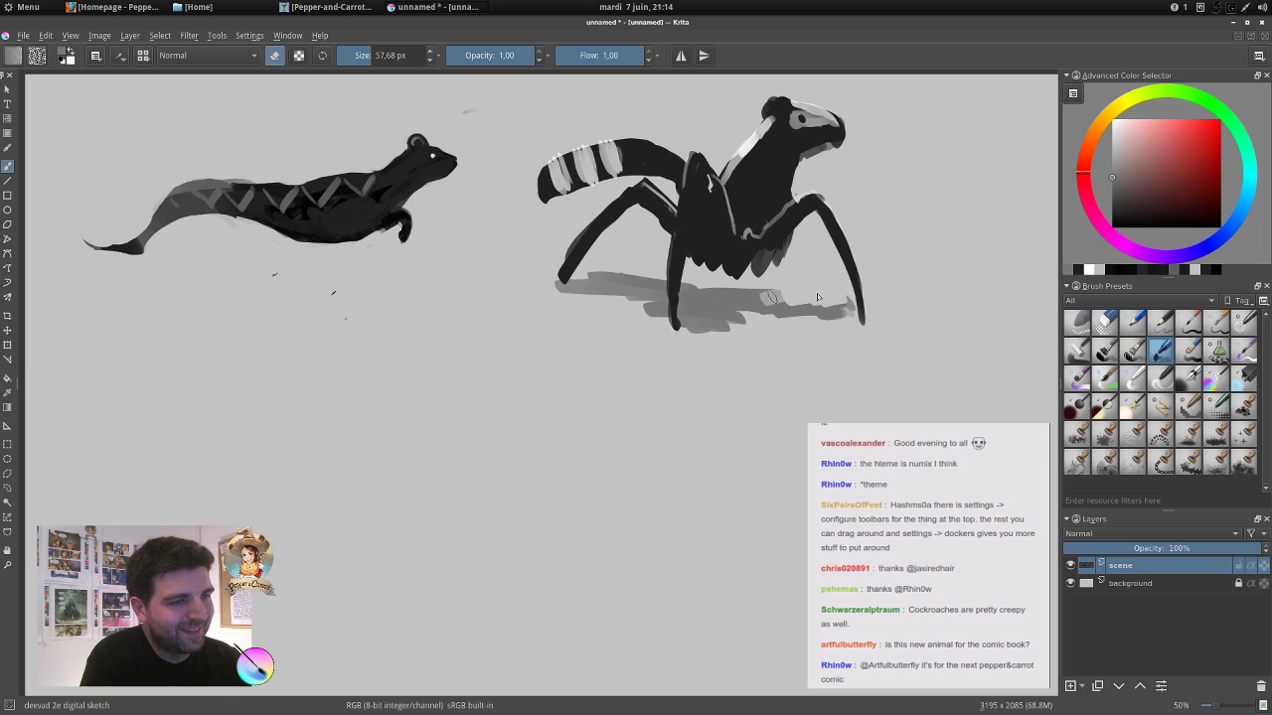
drag(826, 301, 842, 306)
drag(755, 313, 823, 320)
ctrl+click(742, 296)
key(e)
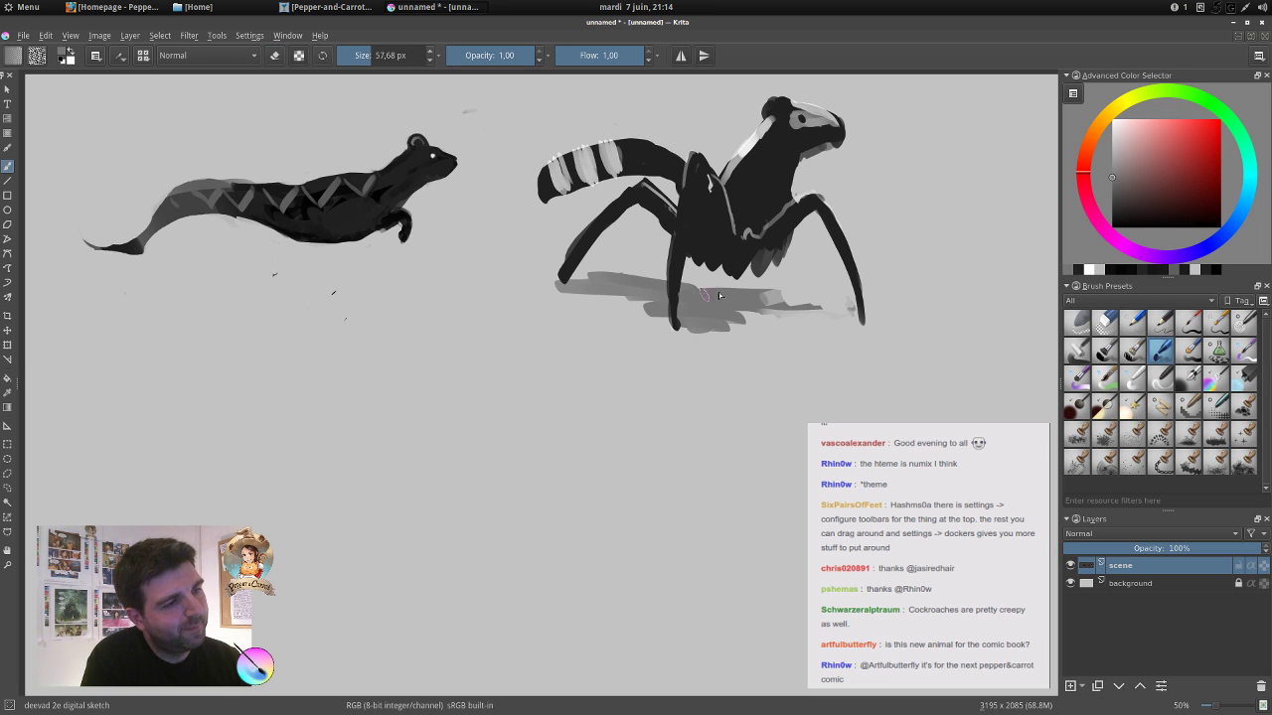
mouse_move(719, 295)
mouse_down()
mouse_move(850, 301)
mouse_move(815, 281)
mouse_move(771, 295)
mouse_move(842, 300)
mouse_move(761, 302)
mouse_up()
key(e)
Sample the shadow grey and paint a long ground shadow beneath the first creature.
ctrl+click(702, 304)
key(e)
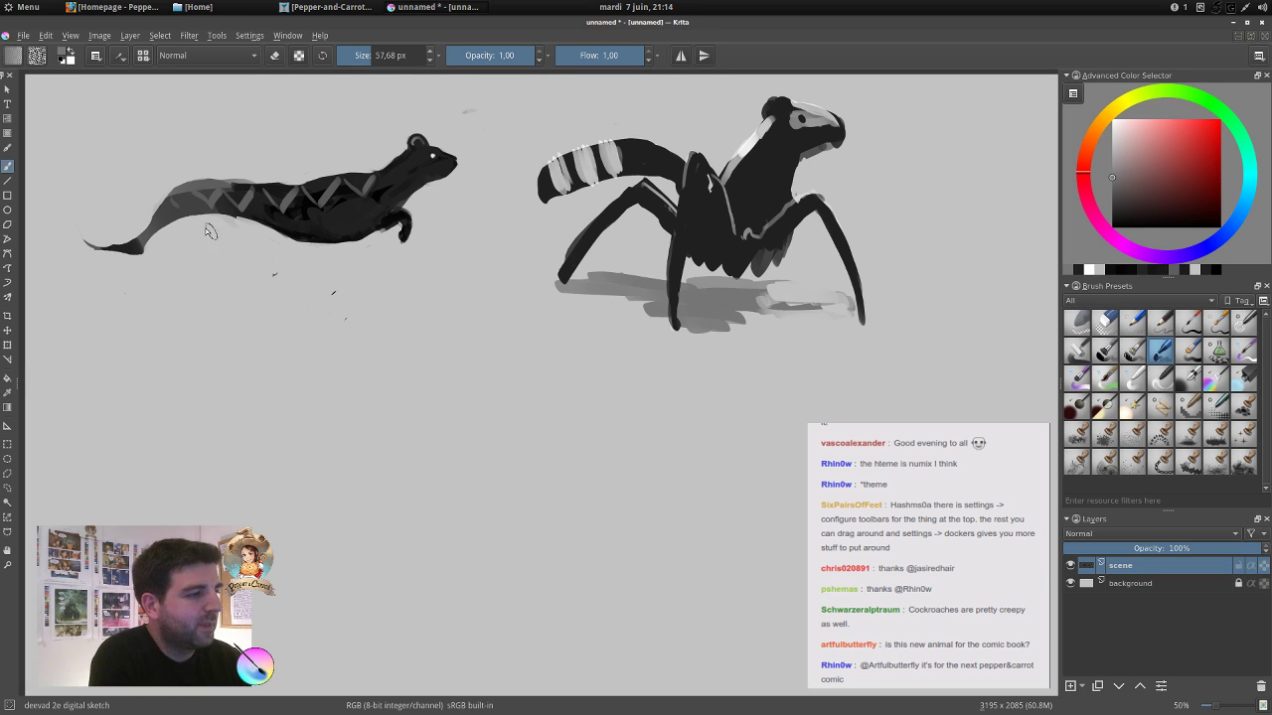
drag(149, 246, 310, 244)
drag(189, 242, 475, 241)
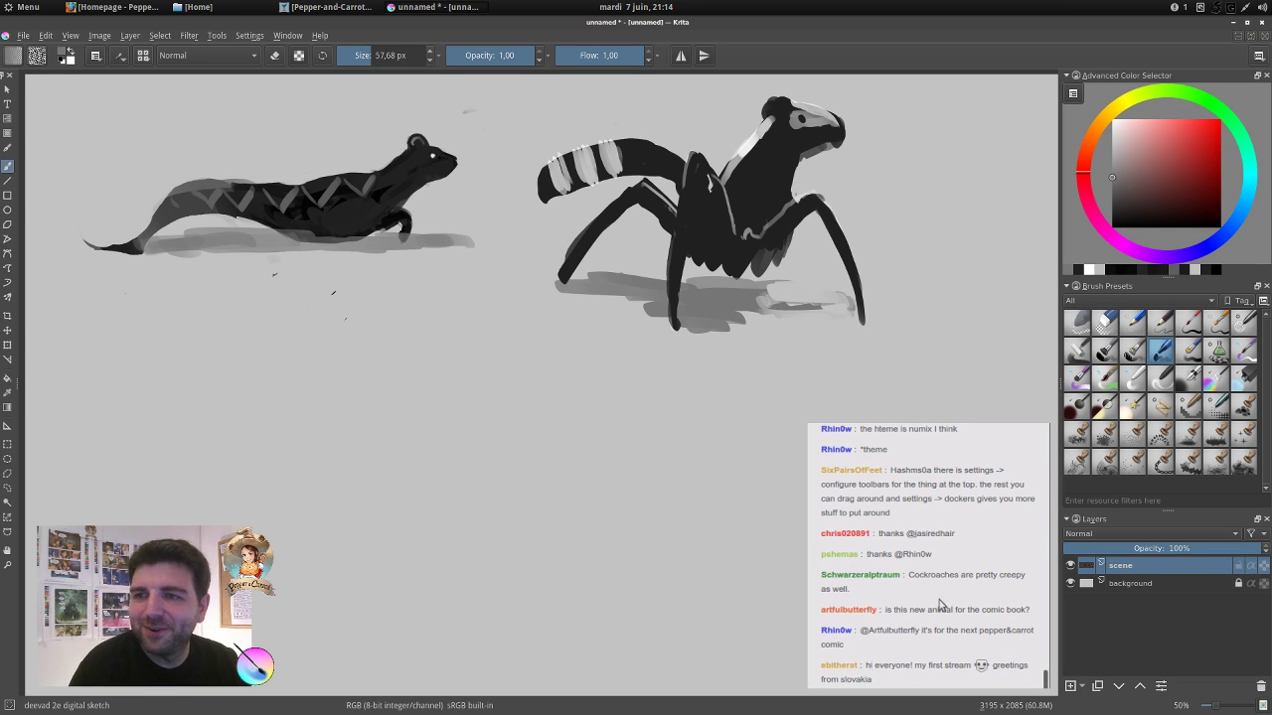
Read back and forth through the viewer chat for new animal-combination suggestions.
scroll(928, 604, up, 3)
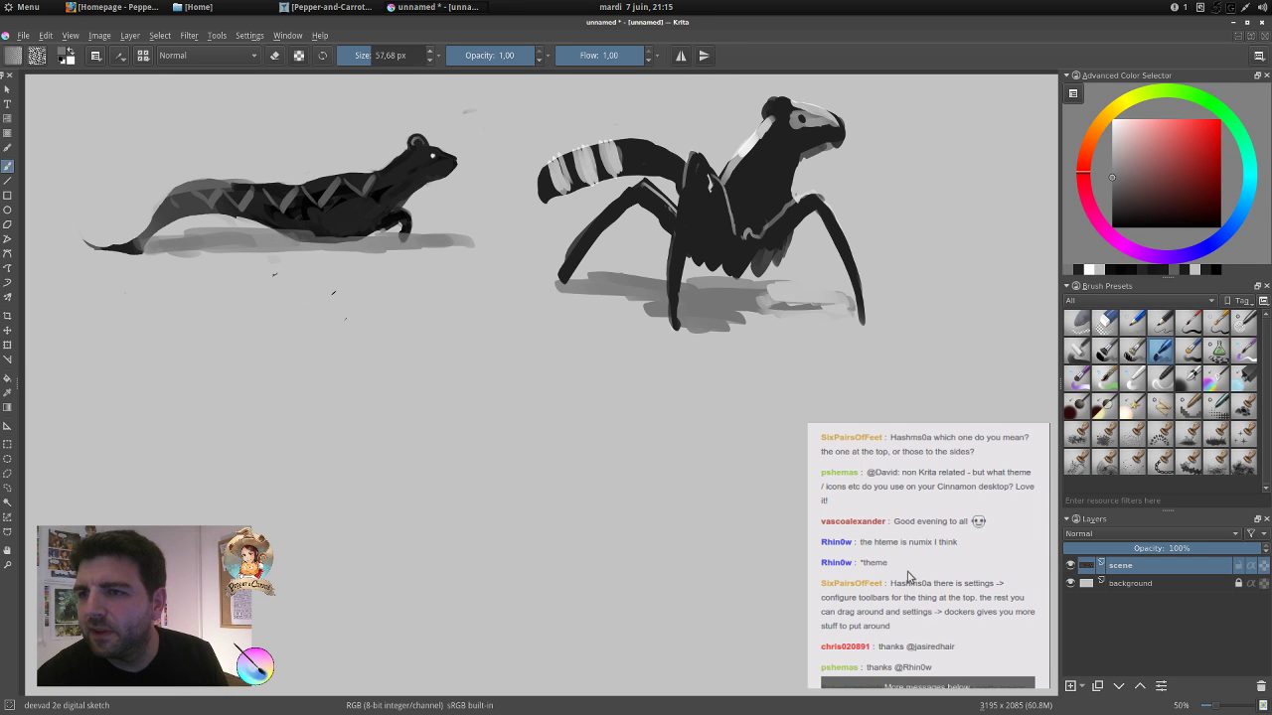
scroll(907, 571, up, 1)
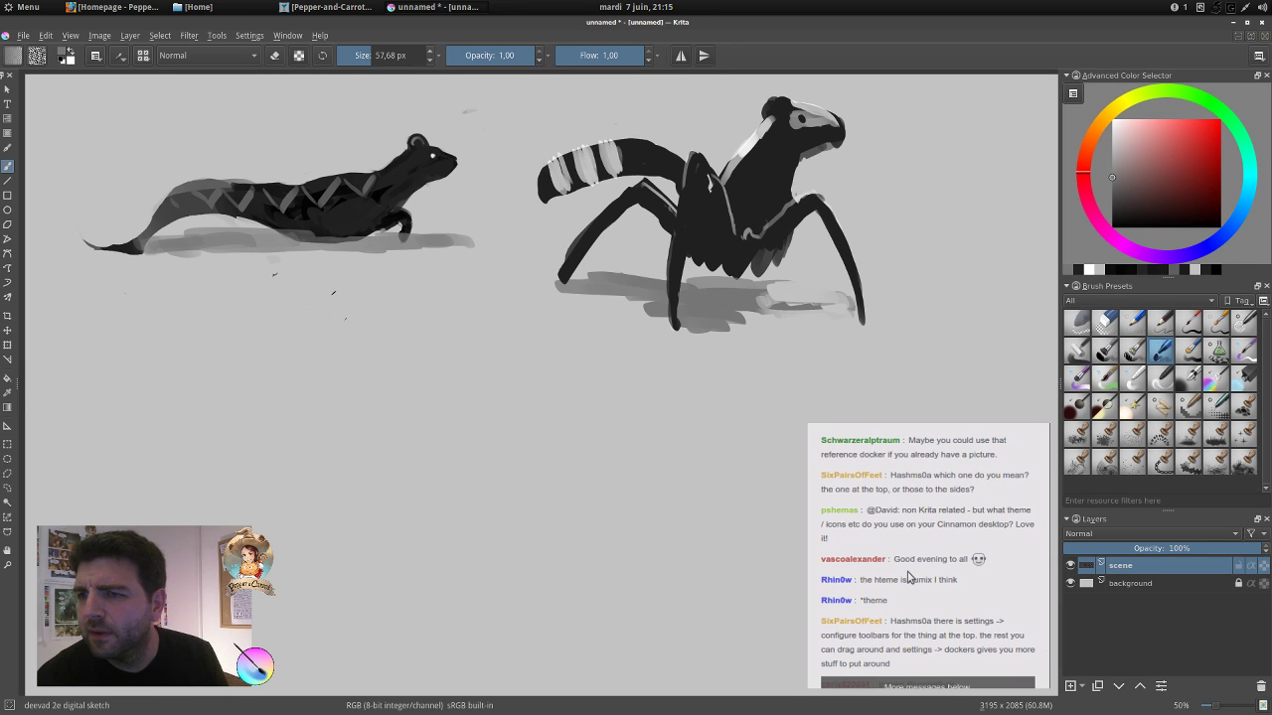
click(201, 7)
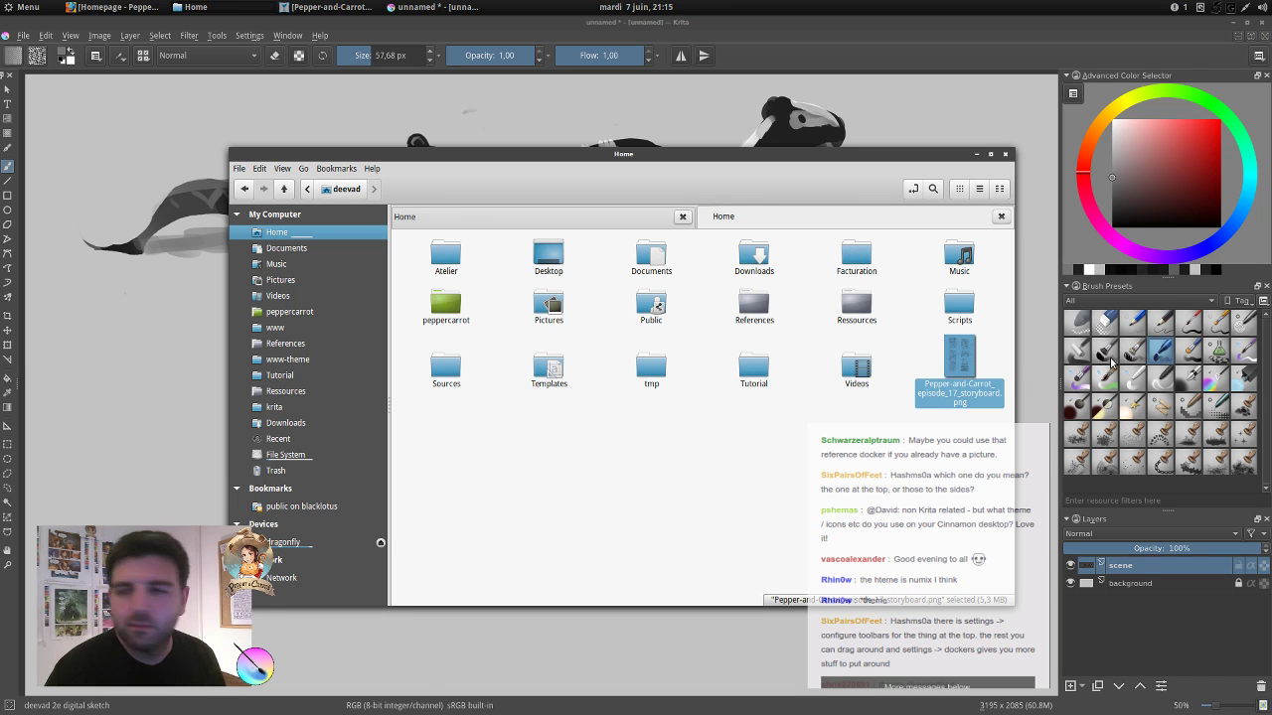
click(976, 155)
scroll(940, 567, up, 3)
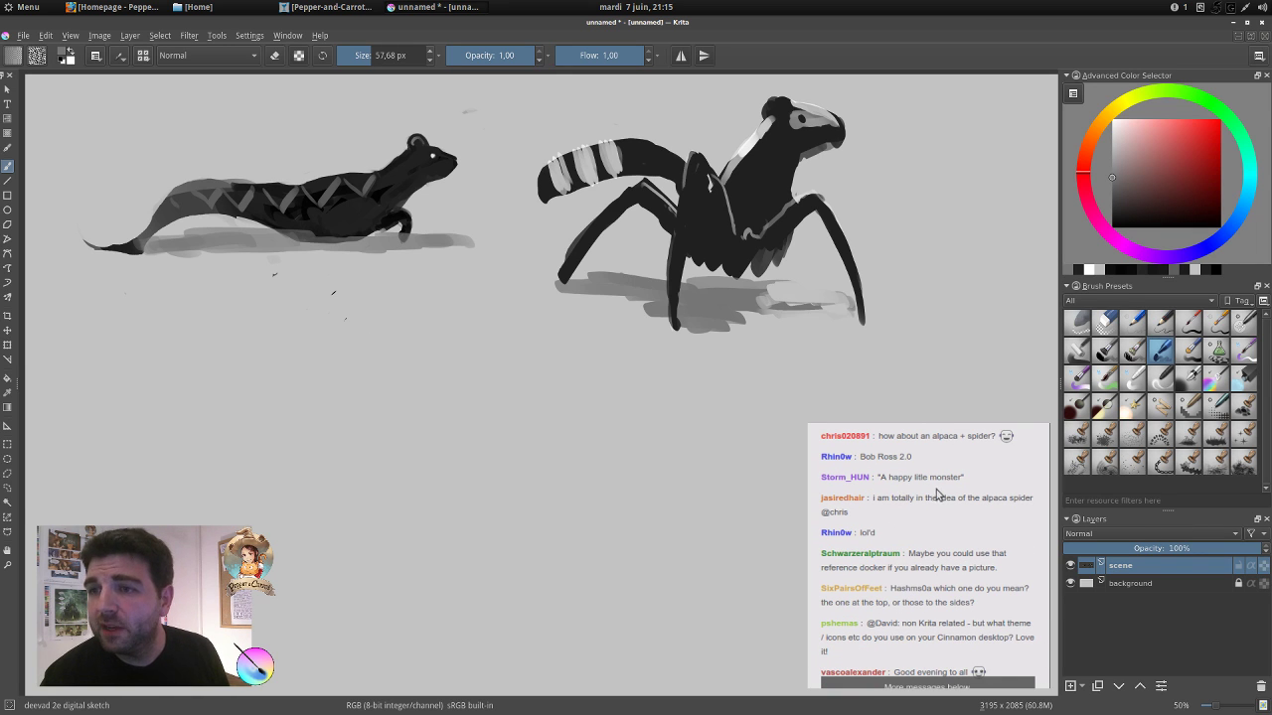
scroll(932, 548, down, 5)
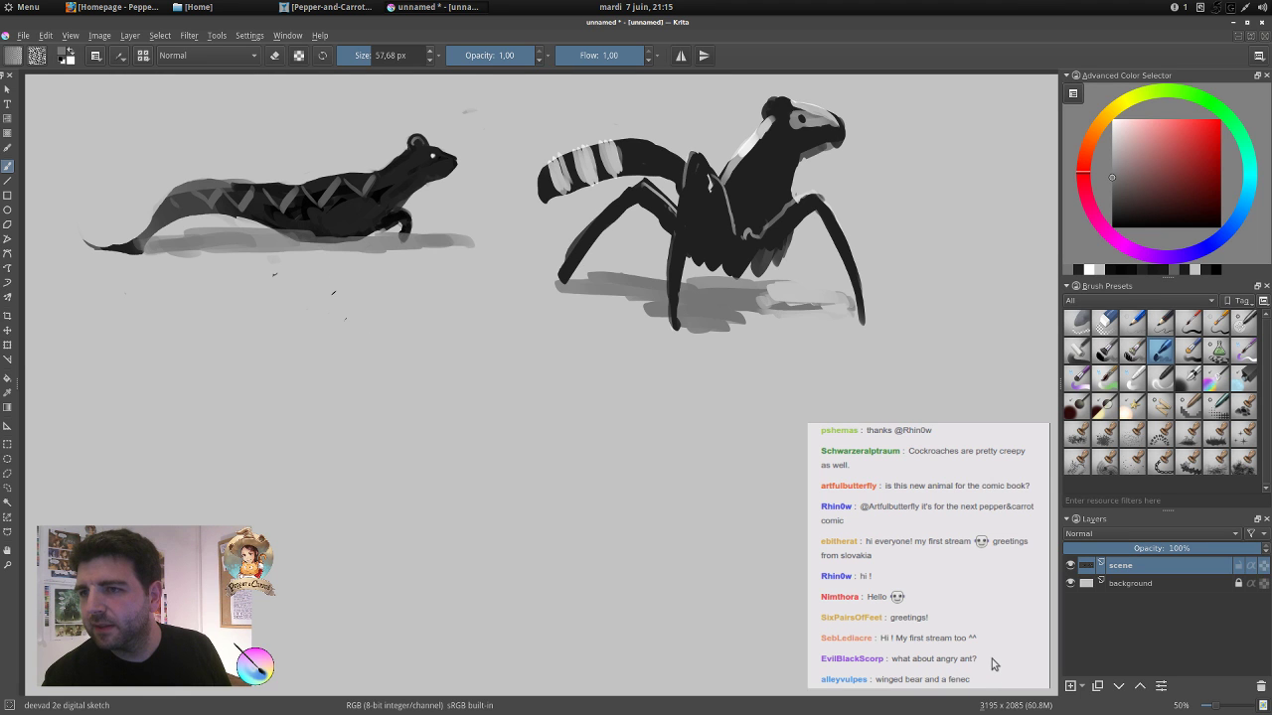
scroll(979, 646, up, 2)
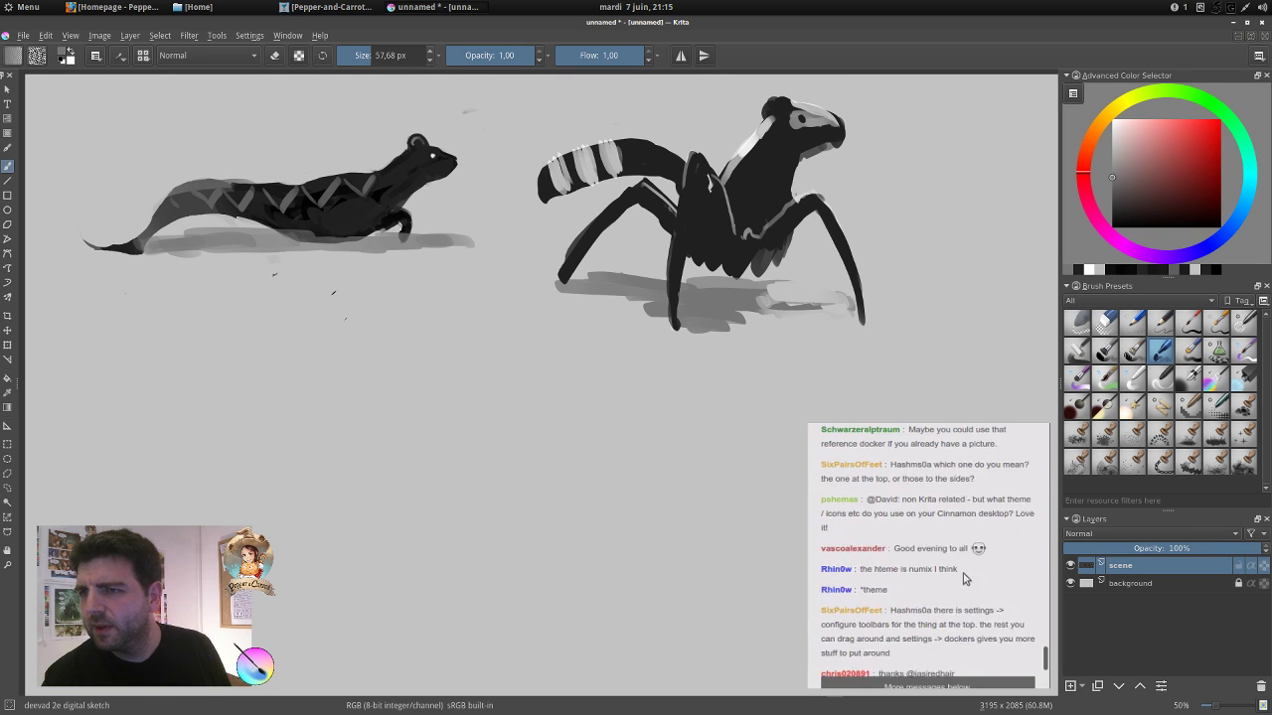
scroll(963, 578, up, 4)
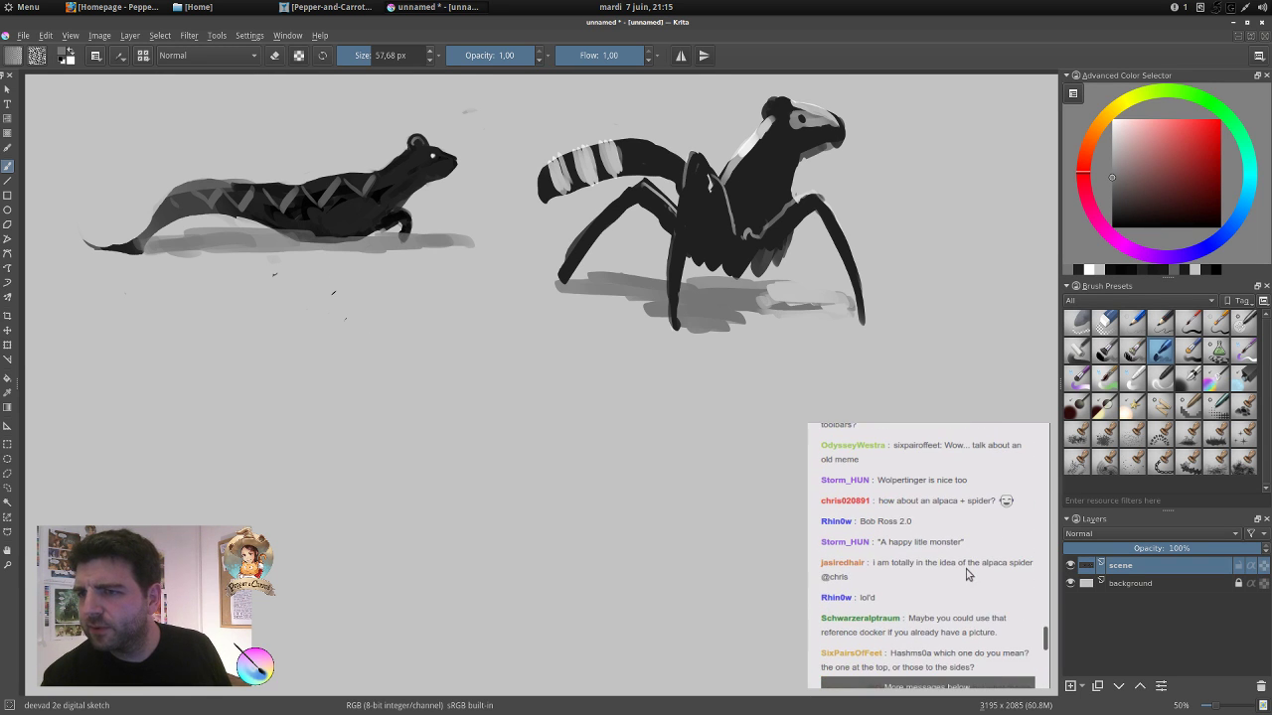
scroll(965, 574, down, 6)
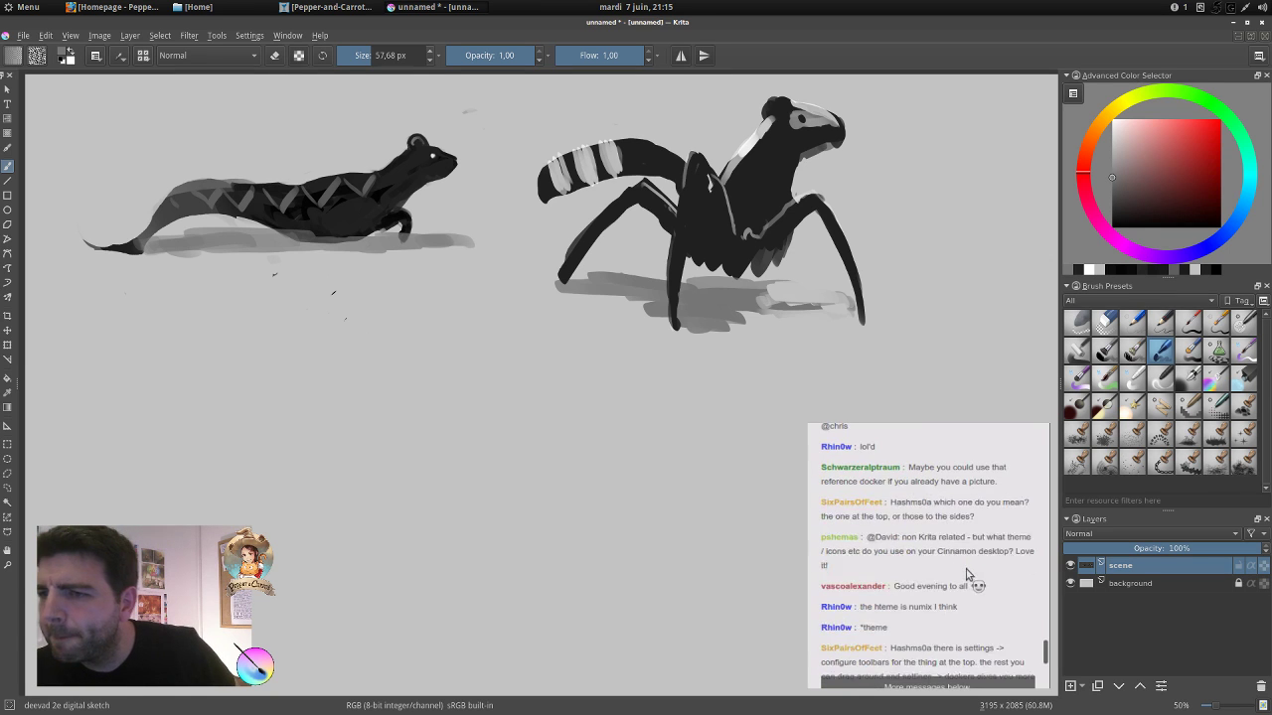
scroll(965, 574, down, 3)
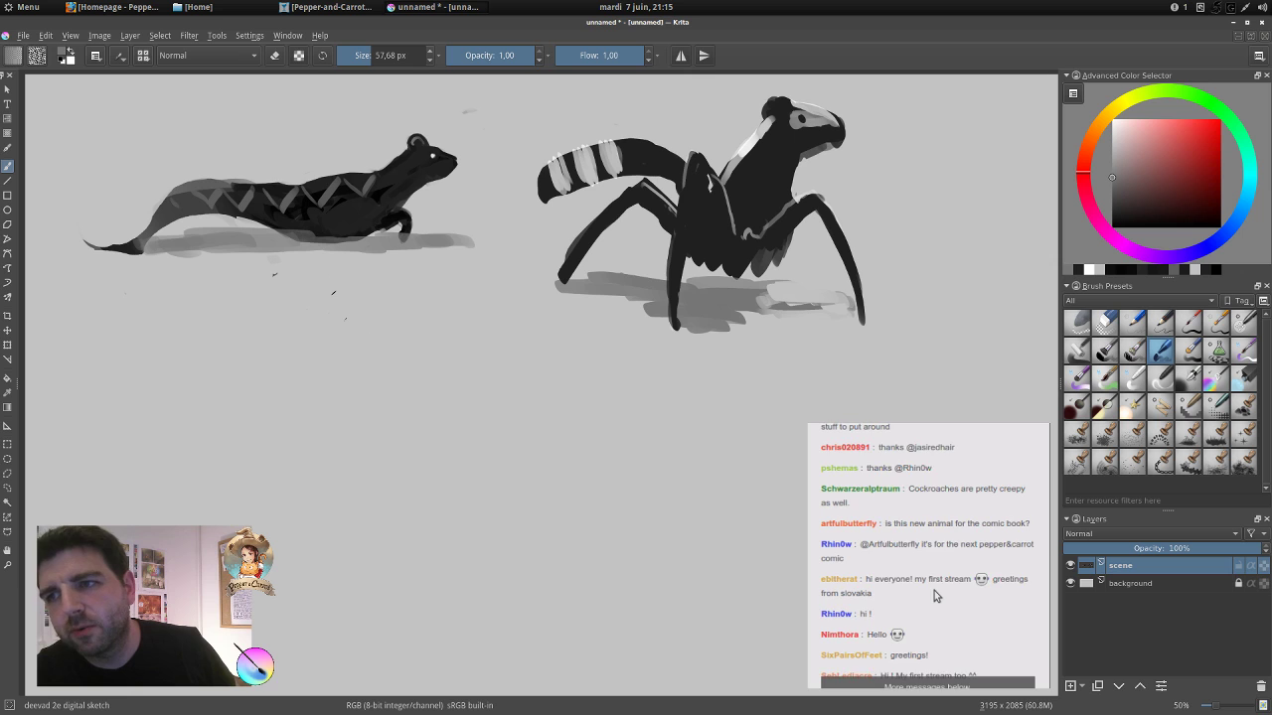
scroll(934, 590, down, 2)
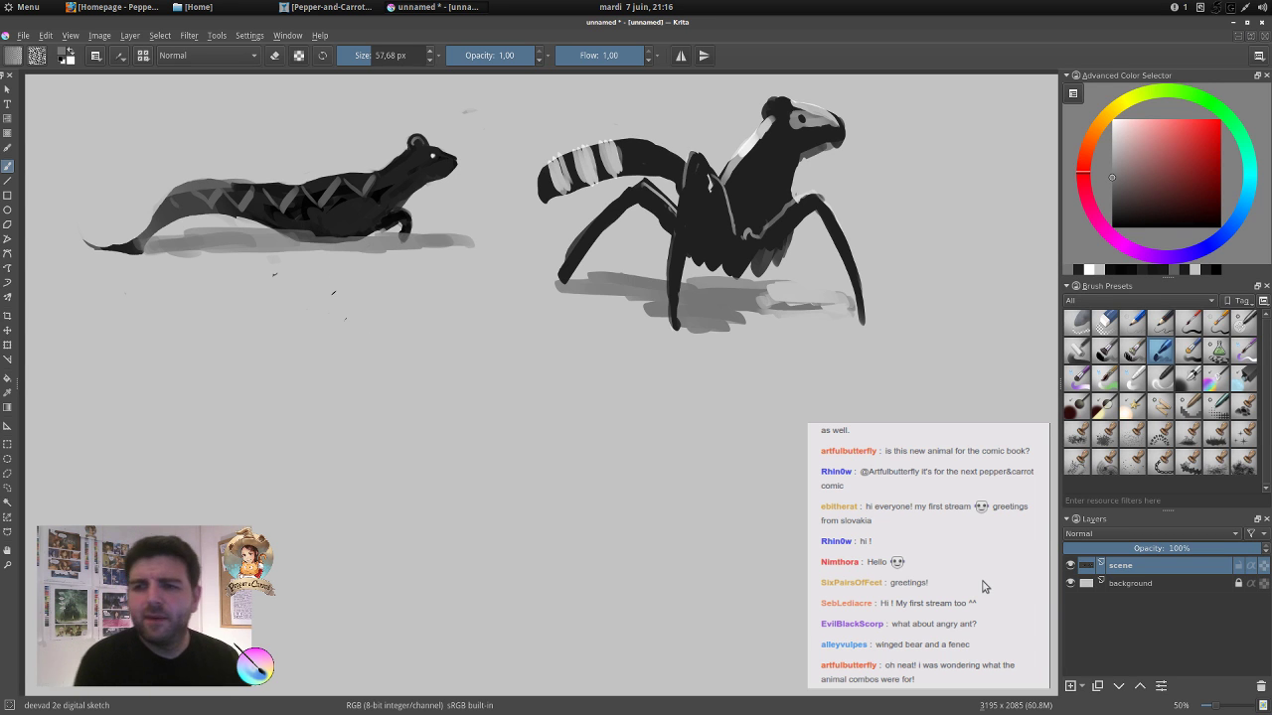
Sample the second creature's near-black and block in a large hunched body and head for a third creature below the first.
ctrl+click(760, 196)
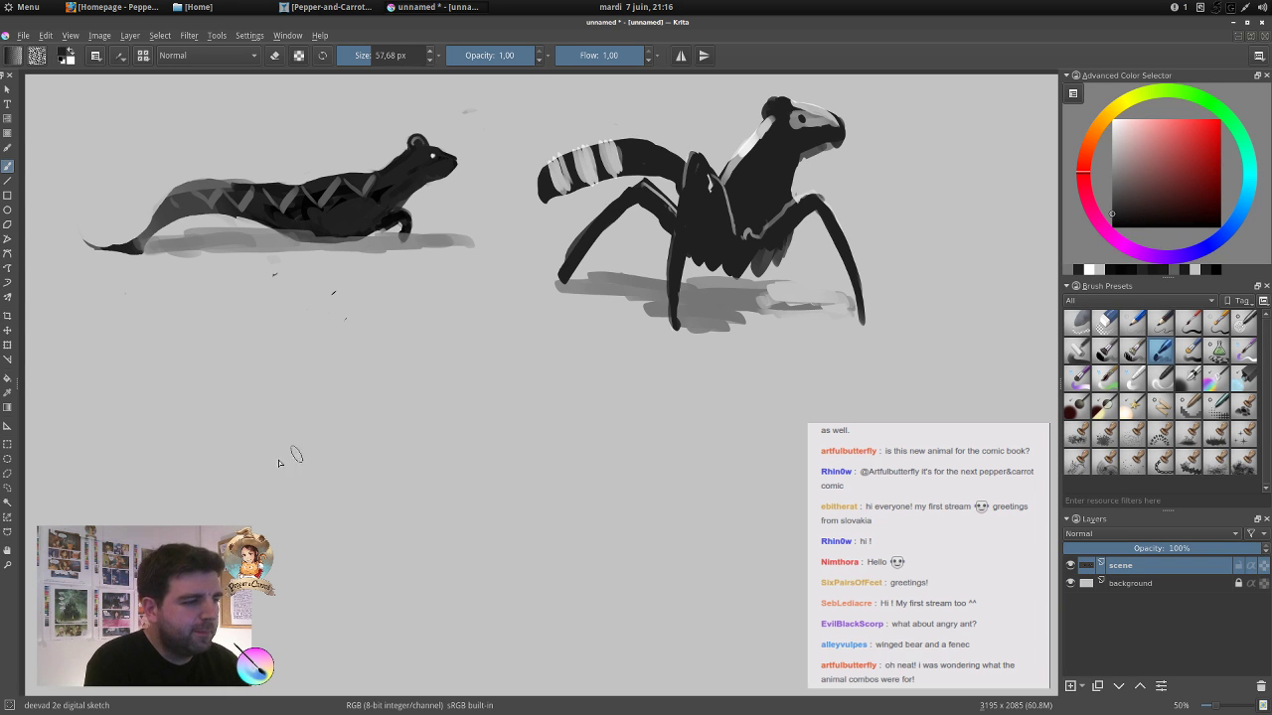
drag(240, 496, 283, 497)
drag(164, 537, 300, 418)
mouse_move(189, 497)
mouse_down()
mouse_move(321, 357)
mouse_move(346, 342)
mouse_move(381, 354)
mouse_move(382, 371)
mouse_move(319, 436)
mouse_up()
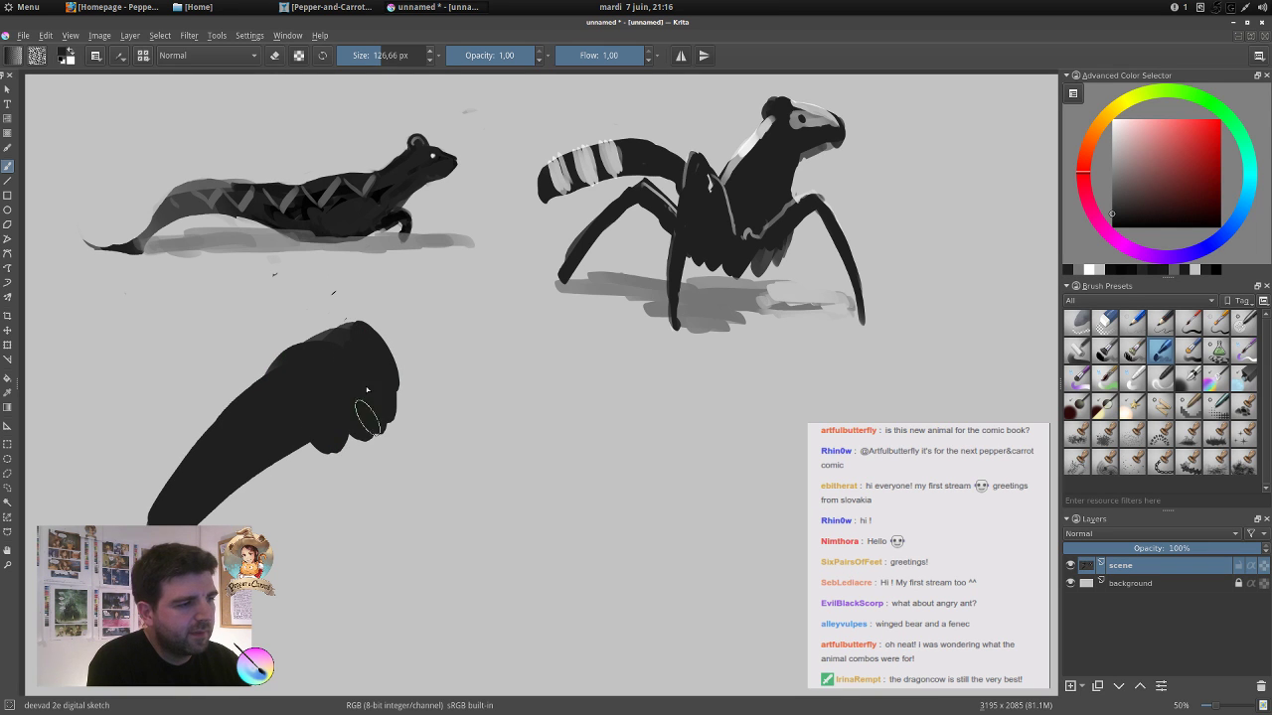
Paint a protruding bear snout and a rounded ear on the third creature's head, reducing the brush to about 67 px.
mouse_move(388, 370)
mouse_down()
mouse_move(372, 370)
mouse_move(423, 388)
mouse_move(402, 403)
mouse_up()
key(bracketleft)
key(bracketleft)
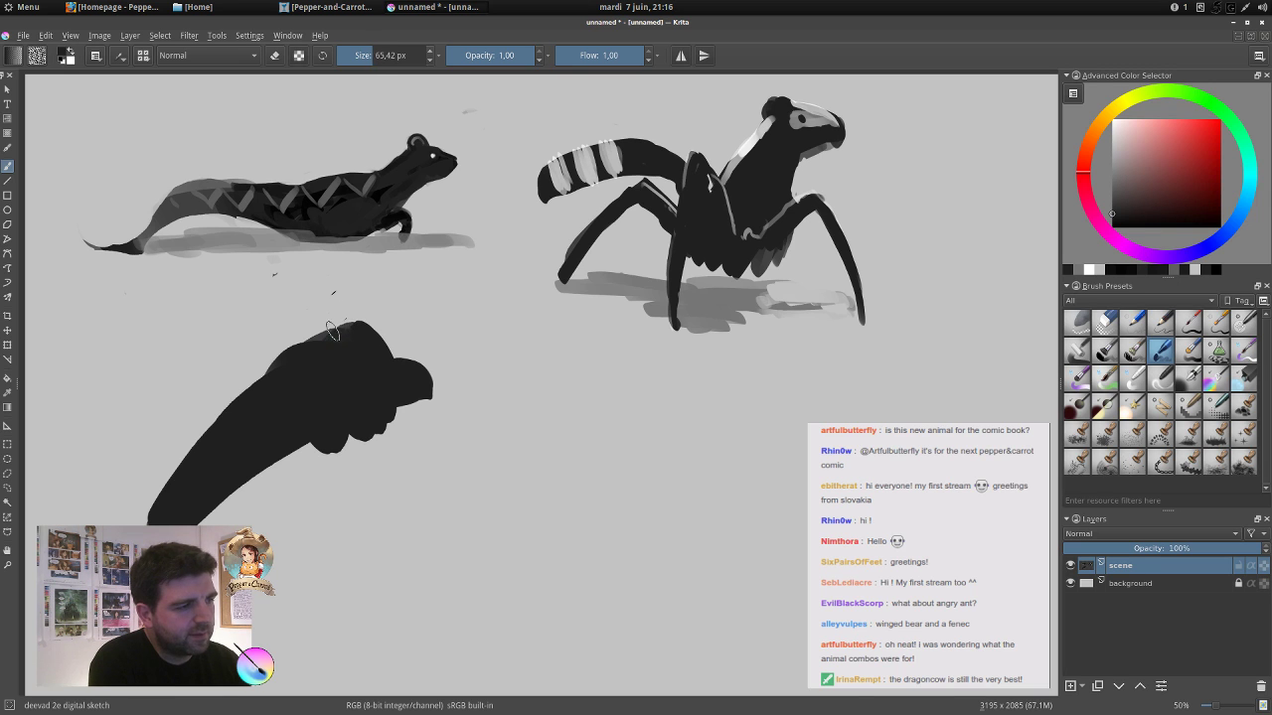
key(bracketleft)
drag(327, 334, 343, 327)
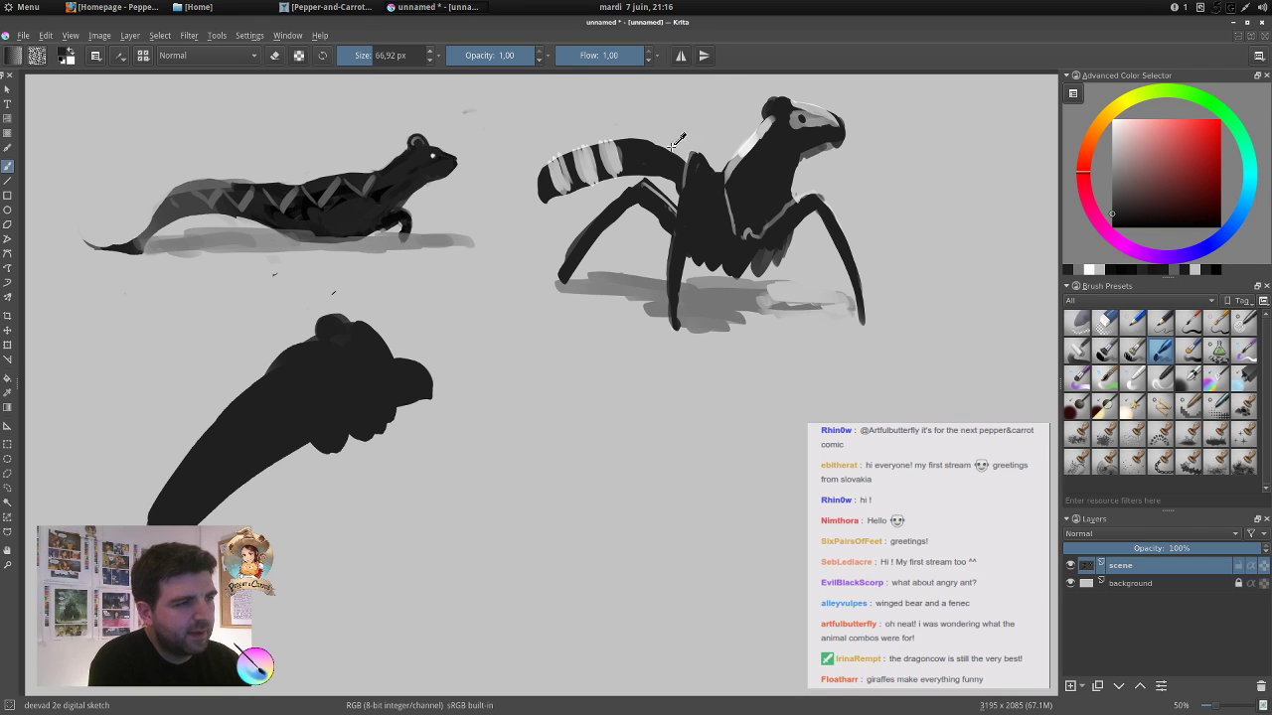
Dot a light grey eye on the third creature with a brush about 8 px wide and sharpen its nose tip in near-black.
ctrl+click(644, 199)
key(bracketleft)
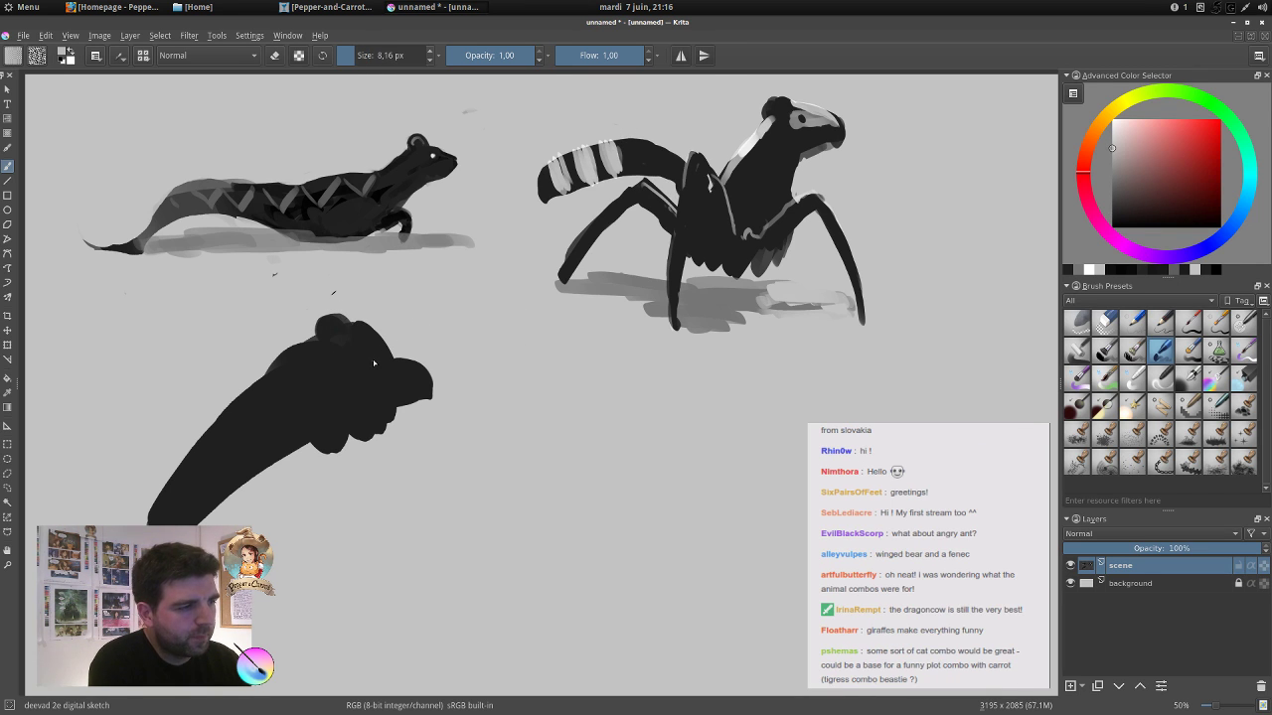
click(371, 359)
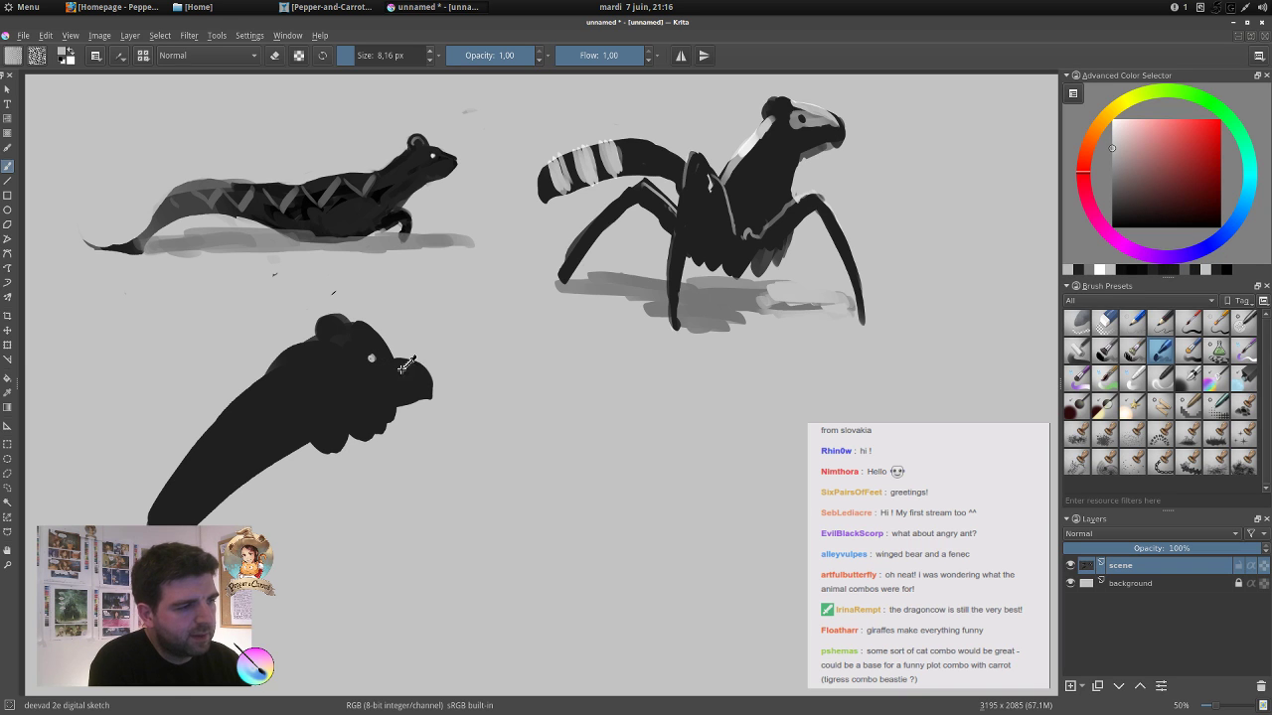
ctrl+click(402, 370)
drag(398, 360, 430, 362)
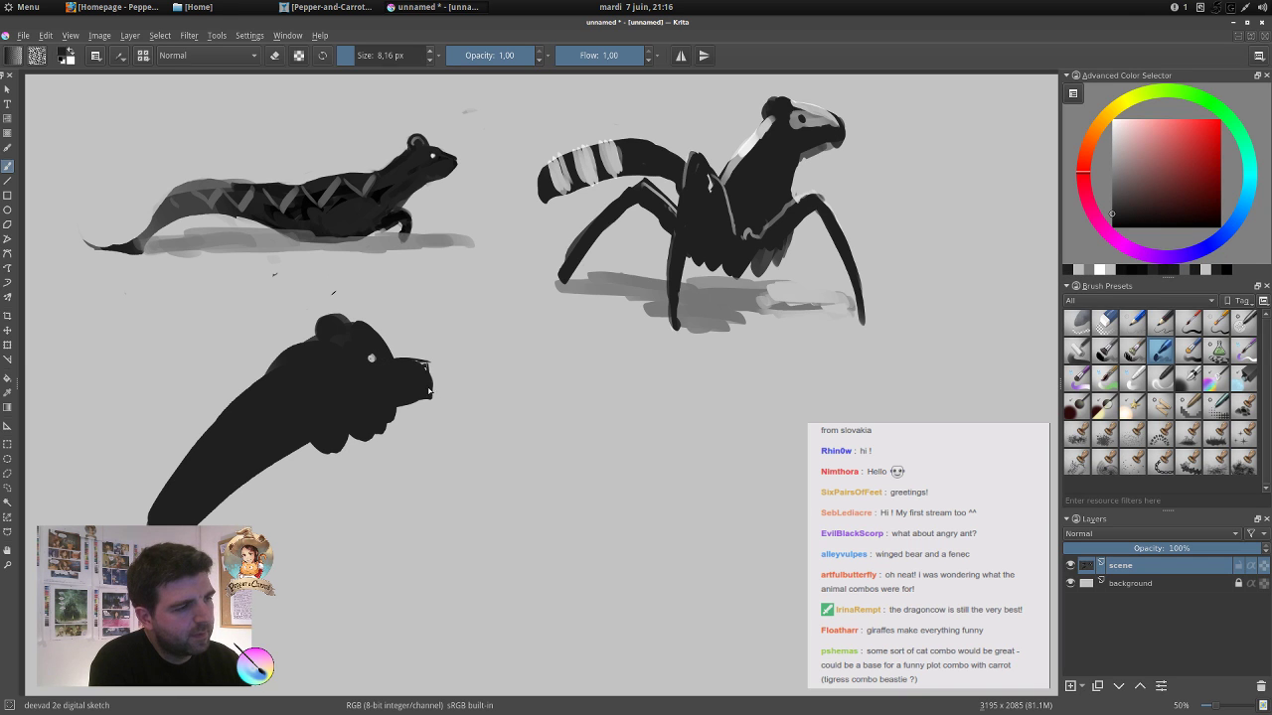
Paint ragged fur tufts under the third creature's chin and fill out its chest and belly in near-black.
drag(345, 395, 385, 395)
mouse_move(368, 433)
mouse_down()
mouse_move(371, 453)
mouse_move(388, 444)
mouse_up()
drag(371, 433, 364, 458)
drag(347, 443, 329, 464)
mouse_move(312, 447)
mouse_down()
mouse_move(345, 450)
mouse_move(294, 447)
mouse_move(248, 496)
mouse_move(231, 492)
mouse_move(329, 432)
mouse_move(275, 530)
mouse_move(292, 485)
mouse_move(317, 481)
mouse_move(300, 542)
mouse_move(289, 464)
mouse_move(280, 561)
mouse_up()
mouse_move(263, 513)
mouse_down()
mouse_move(230, 492)
mouse_move(194, 518)
mouse_up()
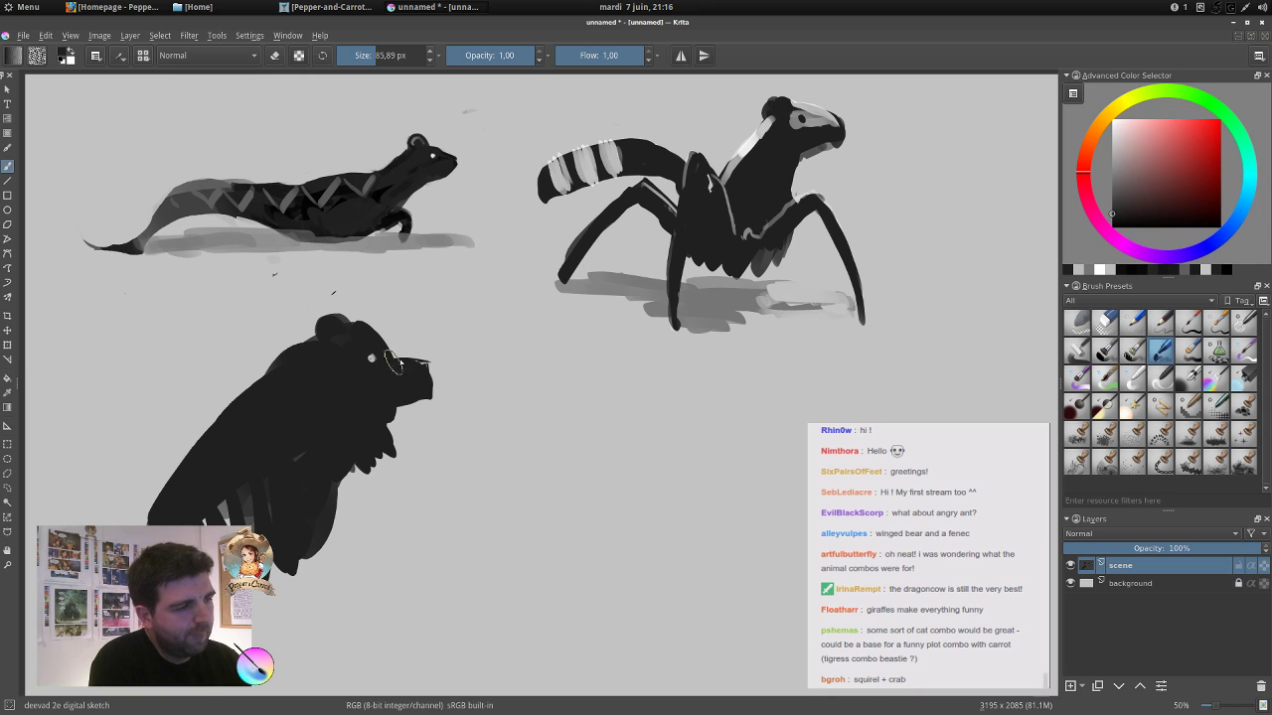
Paint thin pointed near-black fangs hanging from the mouths of the second and first creatures.
ctrl+click(751, 142)
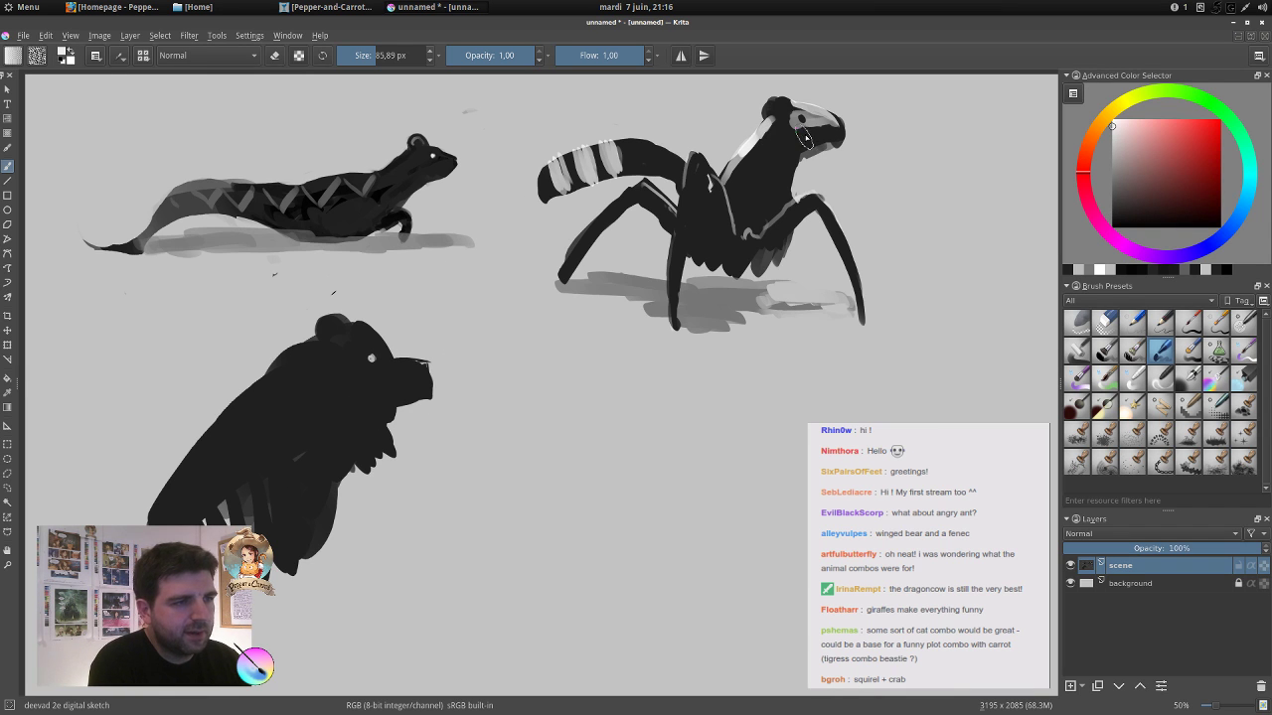
mouse_move(818, 141)
mouse_down()
mouse_move(778, 141)
mouse_move(831, 169)
mouse_move(847, 159)
mouse_up()
ctrl+click(815, 128)
key(bracketright)
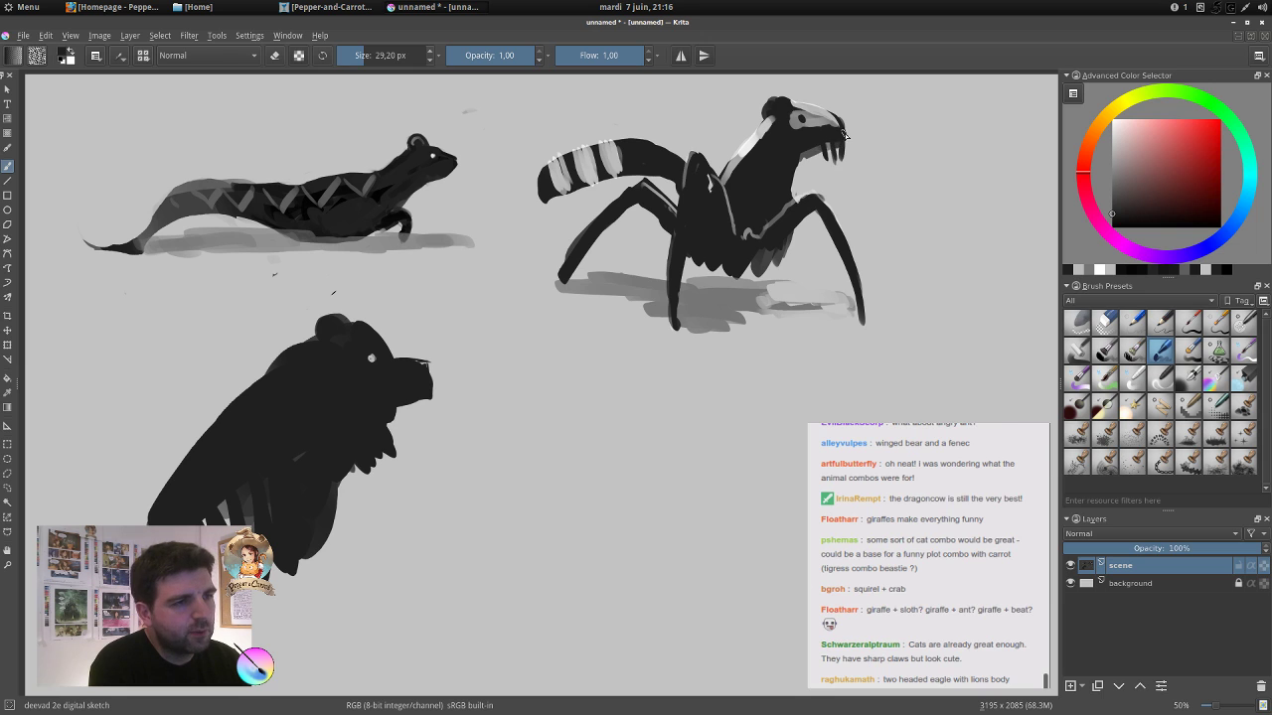
key(bracketleft)
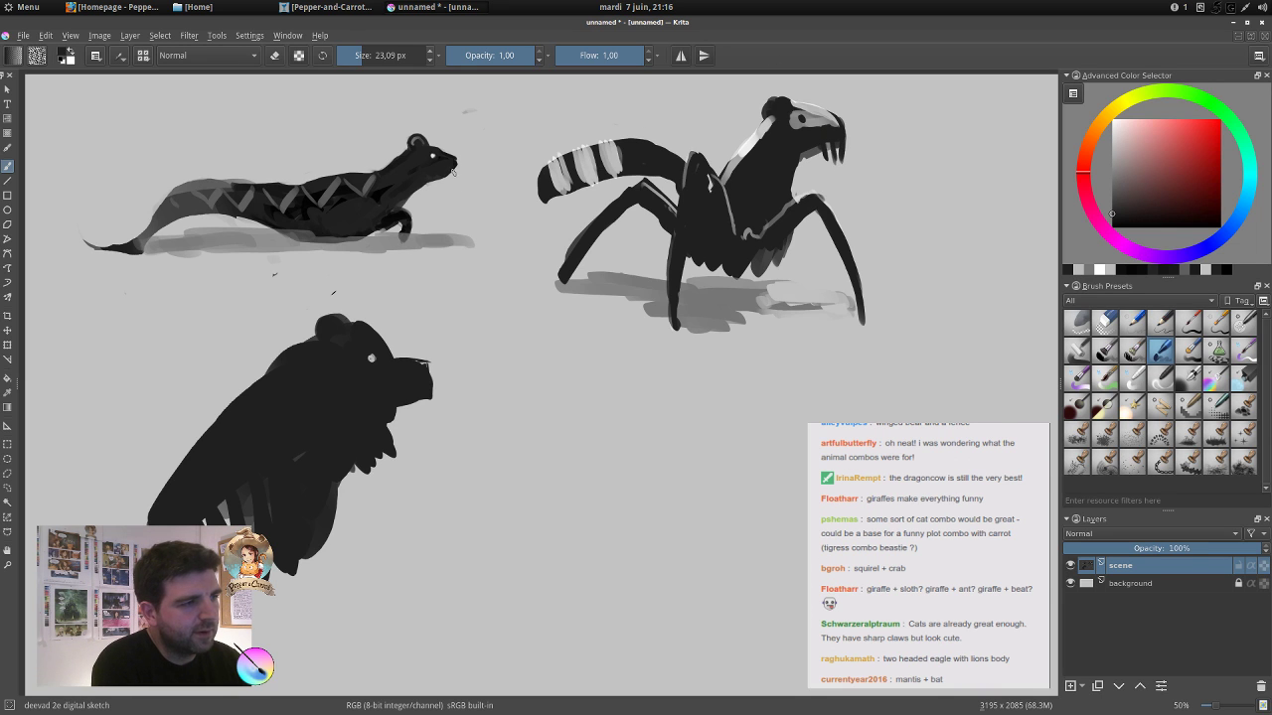
drag(448, 164, 449, 182)
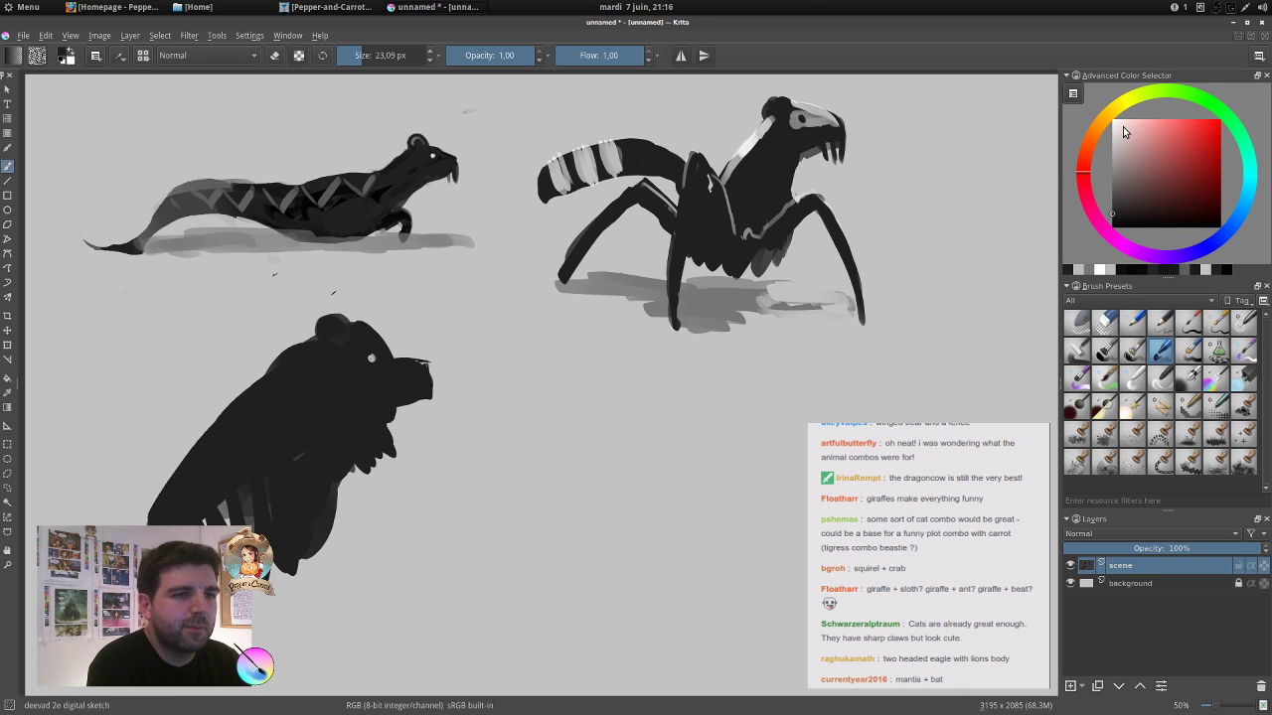
Paint the eyes of all three creatures pure red with a brush about 23 px wide.
click(1220, 119)
drag(799, 117, 810, 120)
ctrl+click(809, 116)
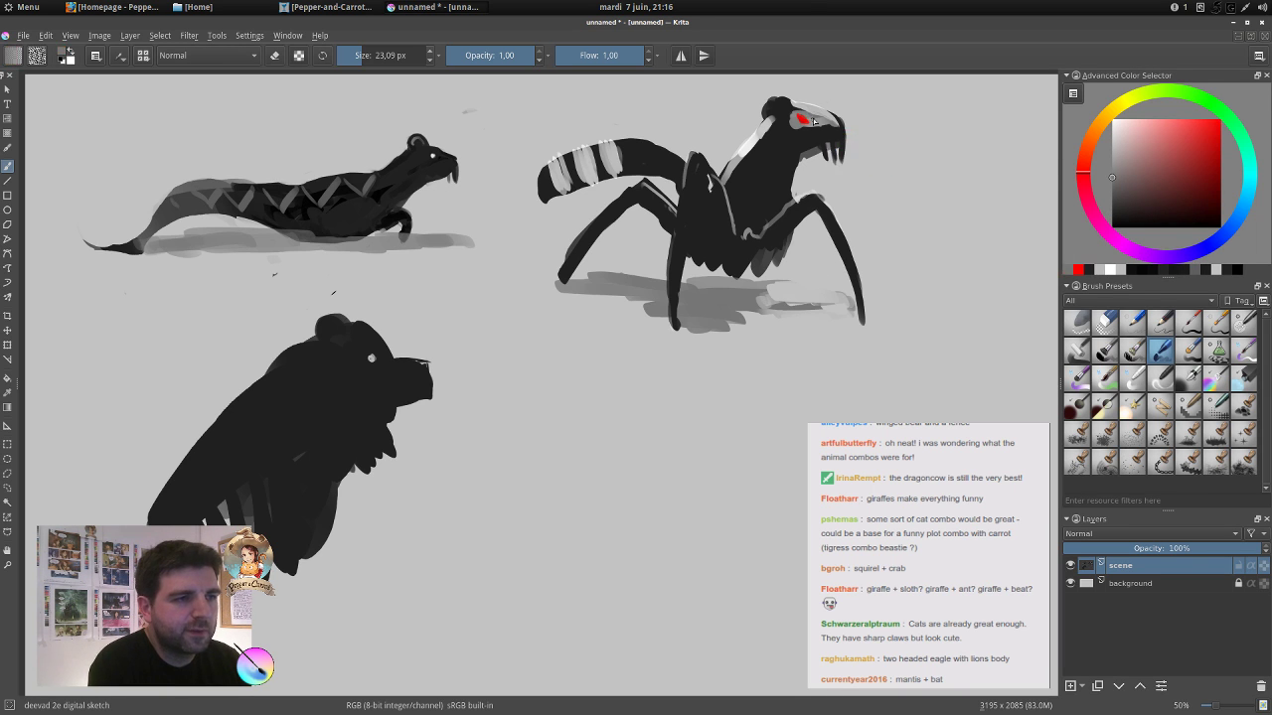
click(1219, 120)
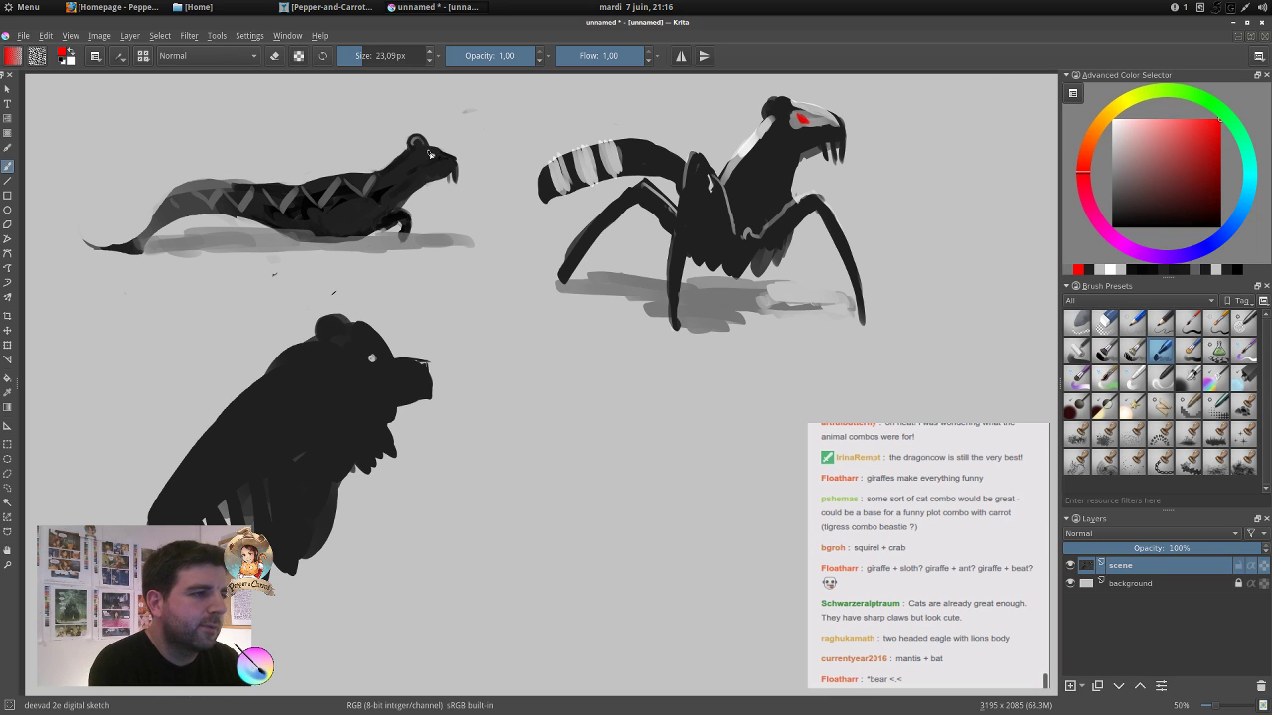
click(431, 154)
drag(432, 155, 442, 146)
ctrl+click(421, 164)
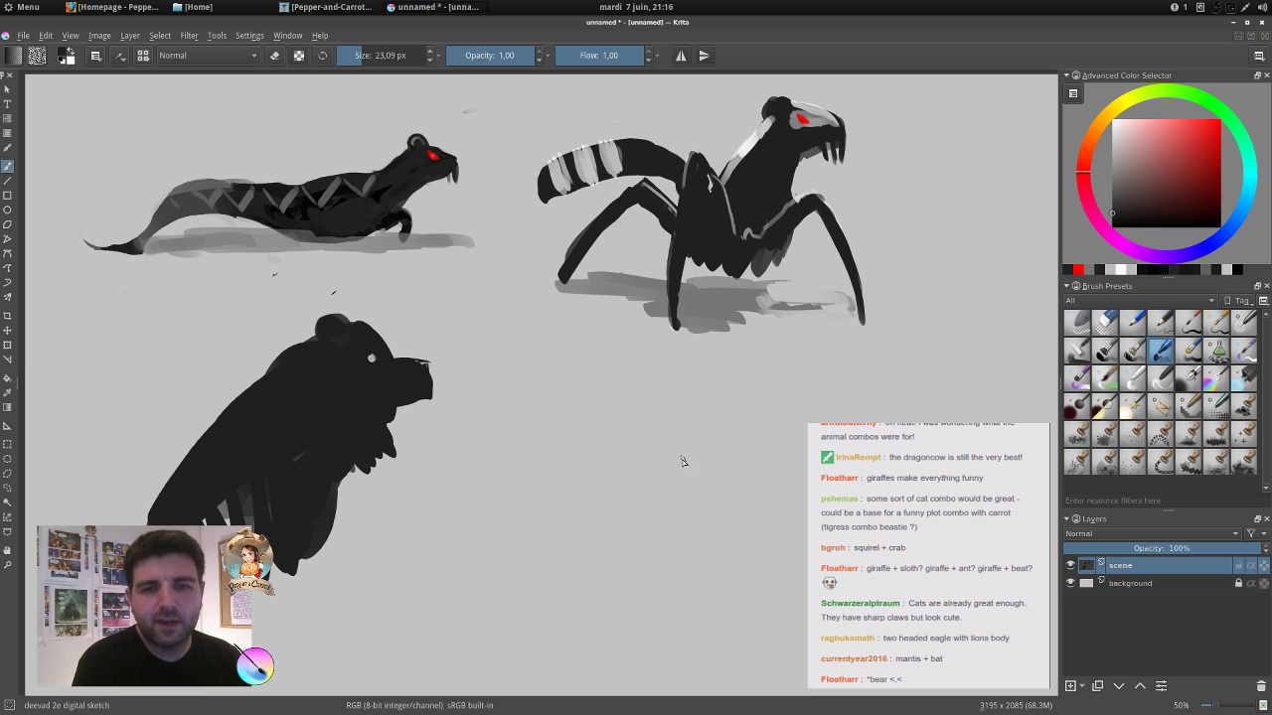
click(1220, 120)
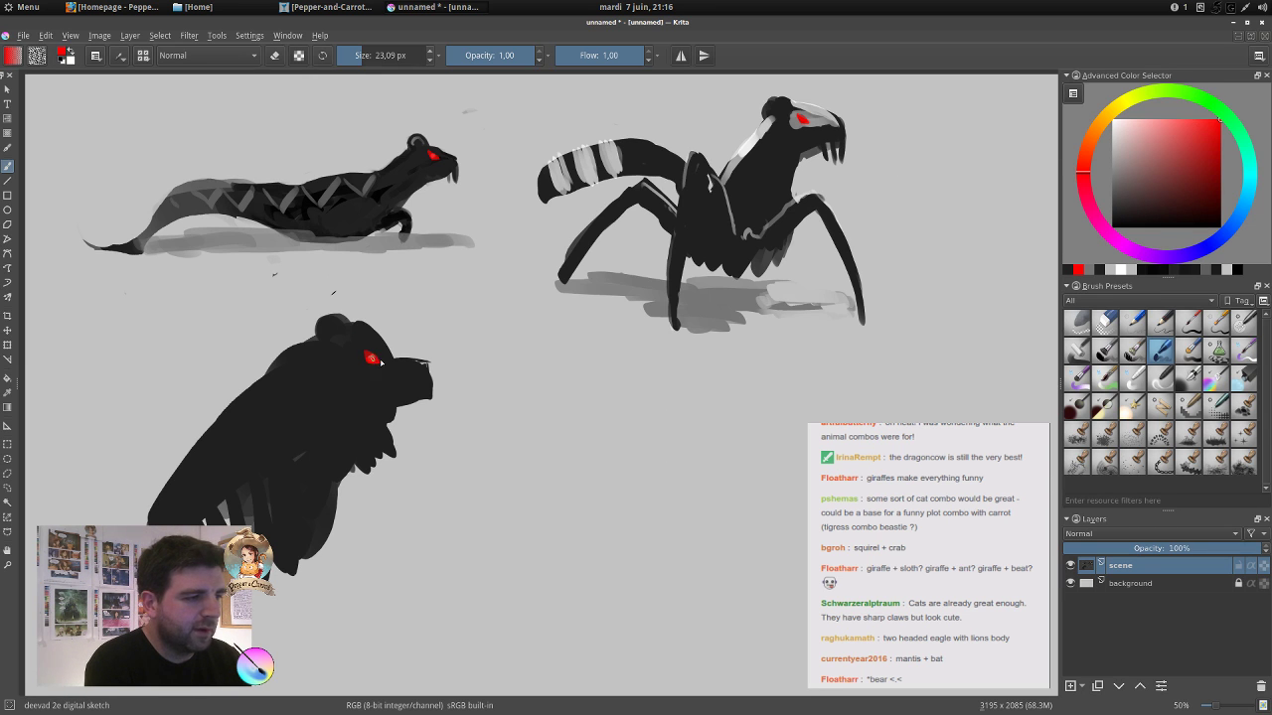
click(375, 359)
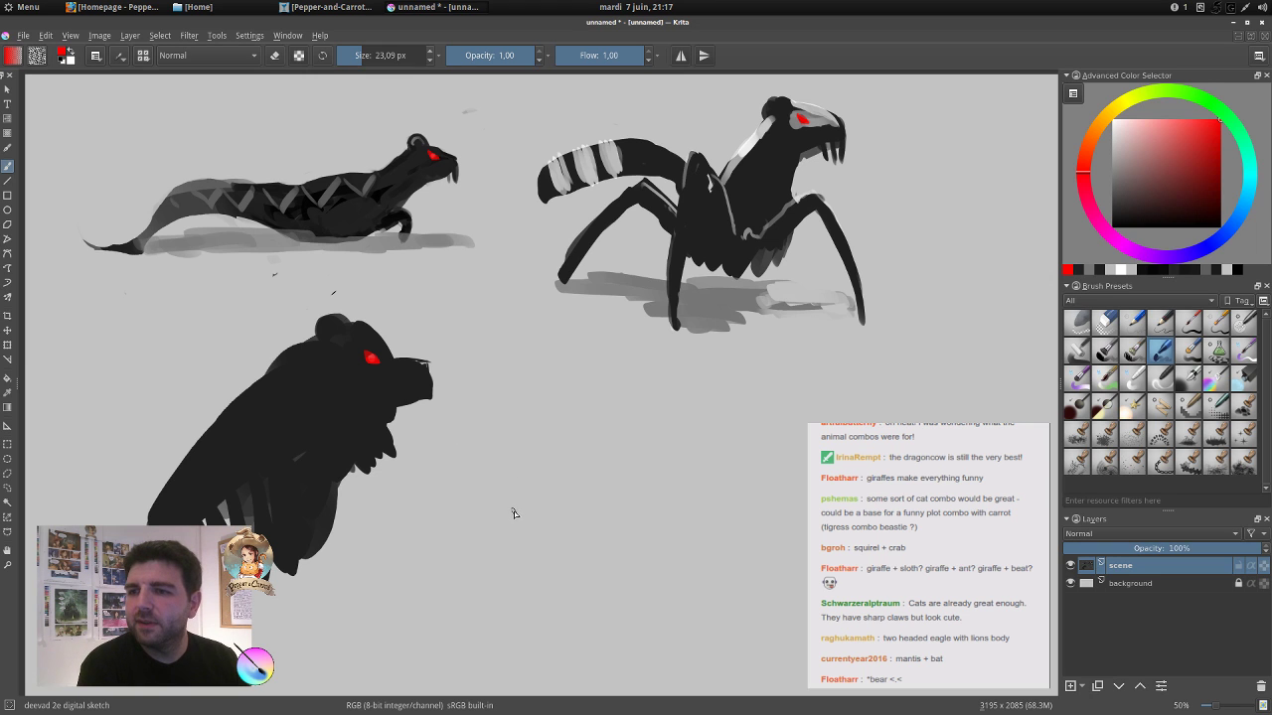
Sample near-black and paint a bent, tapering mantis foreleg reaching forward from the third creature's chest, with a brush about 43 px wide.
ctrl+click(325, 438)
mouse_move(333, 462)
mouse_down()
mouse_move(403, 457)
mouse_move(417, 441)
mouse_move(481, 510)
mouse_up()
mouse_move(435, 440)
mouse_down()
mouse_move(505, 550)
mouse_move(447, 471)
mouse_move(511, 596)
mouse_move(513, 583)
mouse_up()
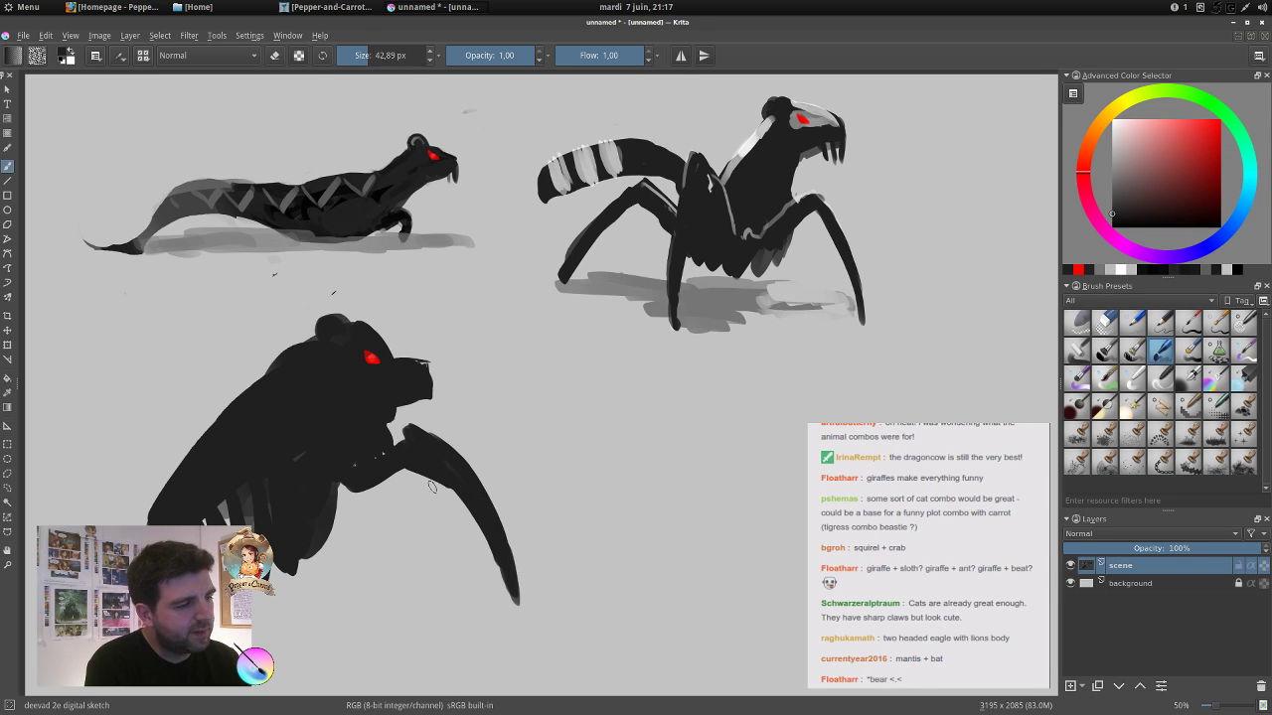
Erase serrated notches along the mantis foreleg's inner edge and clean the gap below the chin.
key(e)
drag(443, 484, 475, 548)
drag(505, 598, 487, 559)
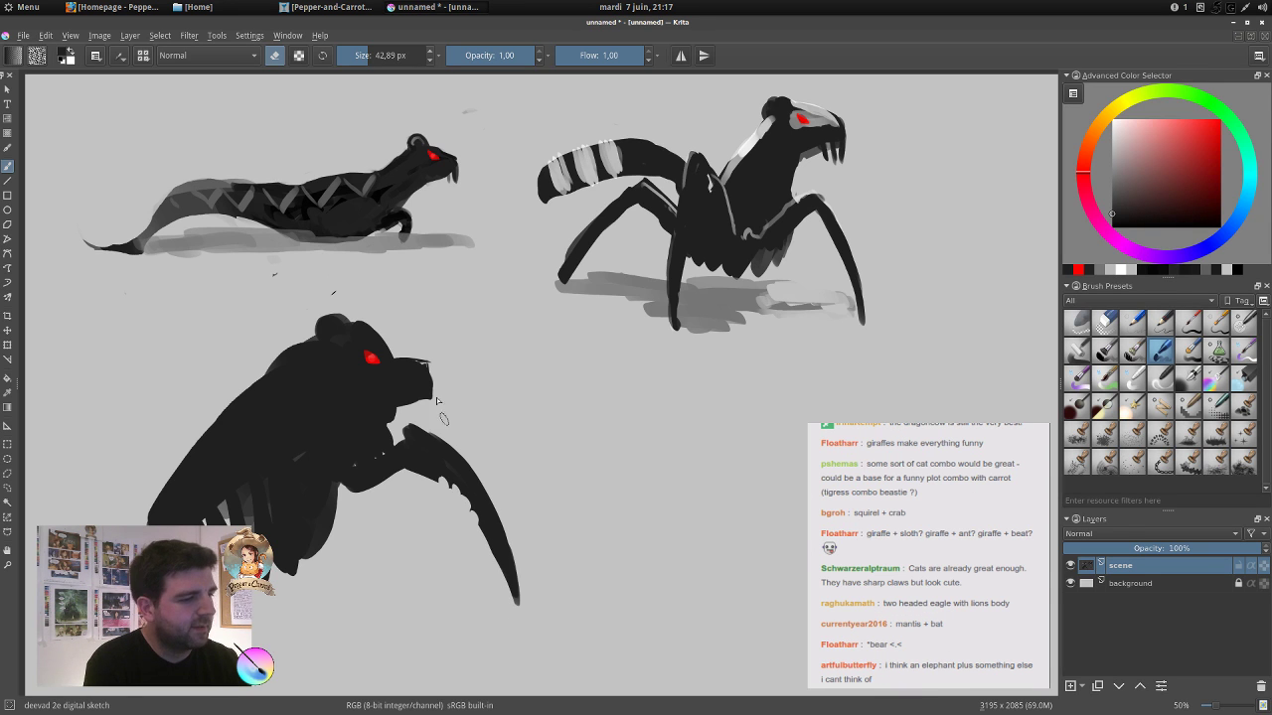
key(e)
key(e)
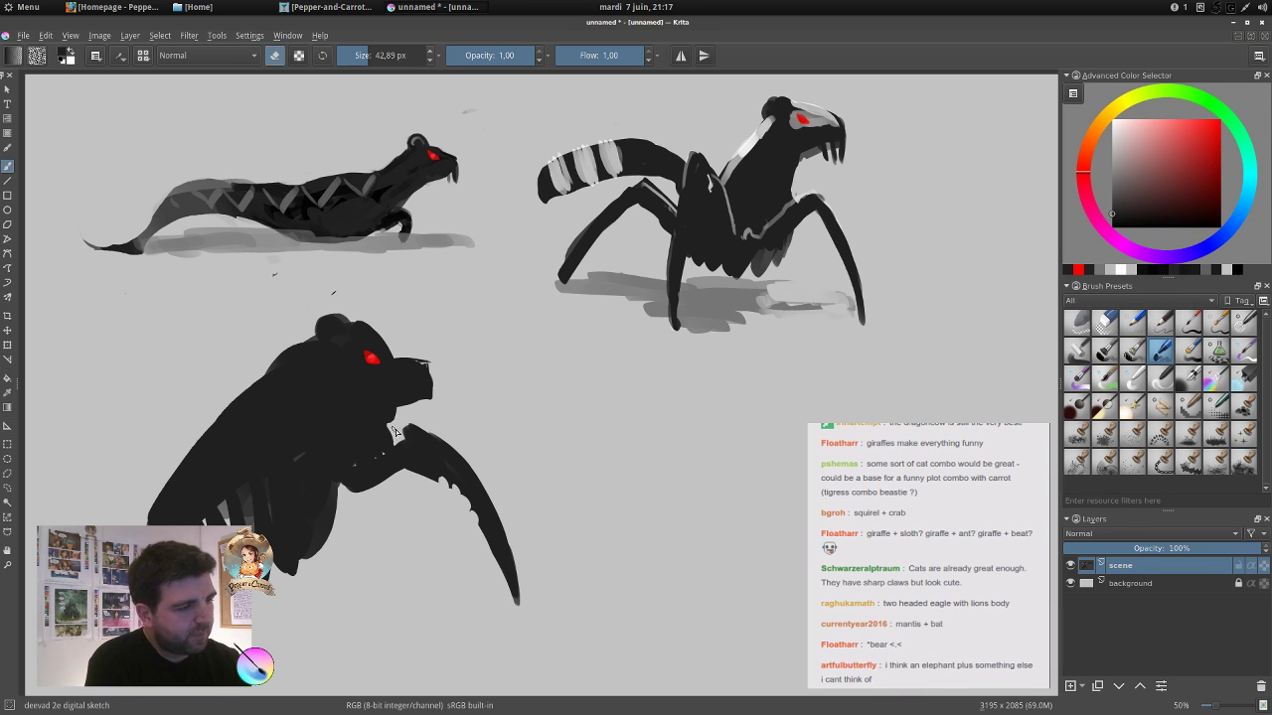
key(e)
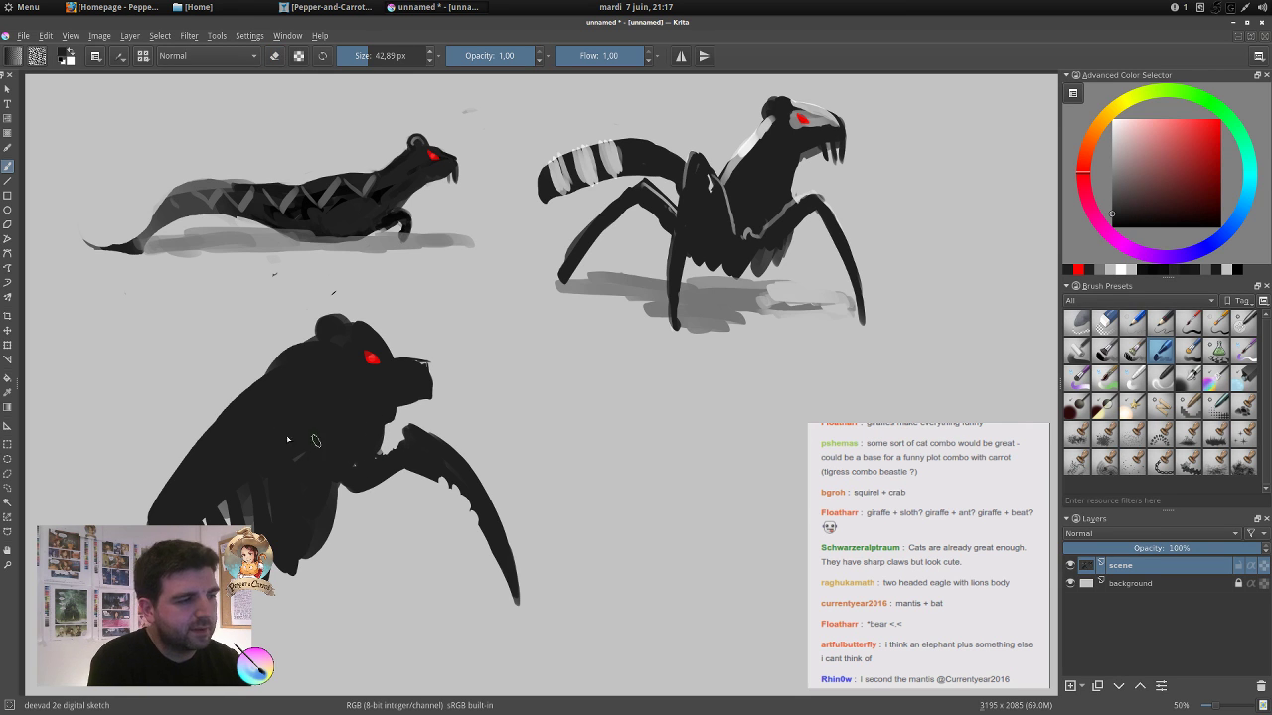
Paint grey highlights along the third creature's back, from behind the head down to the rump.
click(1113, 121)
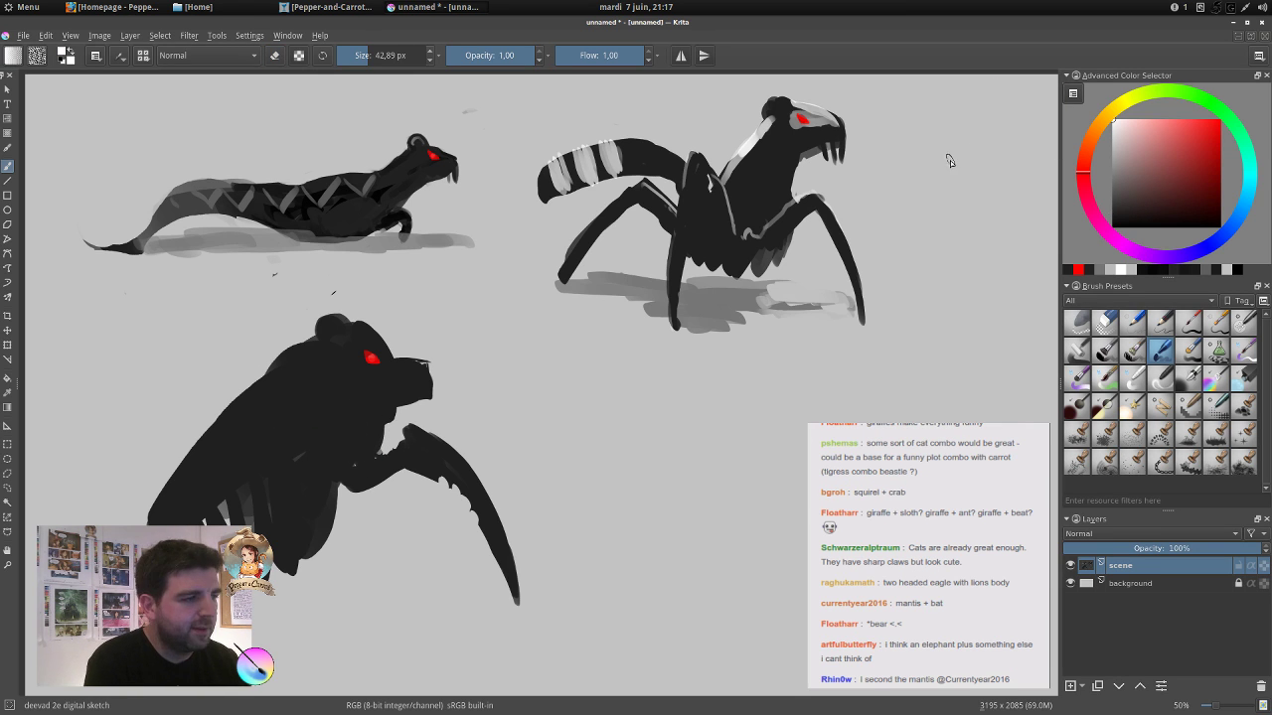
mouse_move(290, 374)
mouse_down()
mouse_move(318, 343)
mouse_move(296, 380)
mouse_move(321, 385)
mouse_move(301, 358)
mouse_move(302, 374)
mouse_move(346, 331)
mouse_move(360, 337)
mouse_move(328, 334)
mouse_move(298, 379)
mouse_move(258, 398)
mouse_move(228, 472)
mouse_move(191, 501)
mouse_move(276, 414)
mouse_move(224, 499)
mouse_move(179, 515)
mouse_move(288, 535)
mouse_move(134, 504)
mouse_up()
ctrl+click(304, 358)
Sample near-black and paint a bent, pointed leg under the third creature's belly with a brush about 44 px wide.
ctrl+click(292, 536)
key(bracketleft)
key(bracketleft)
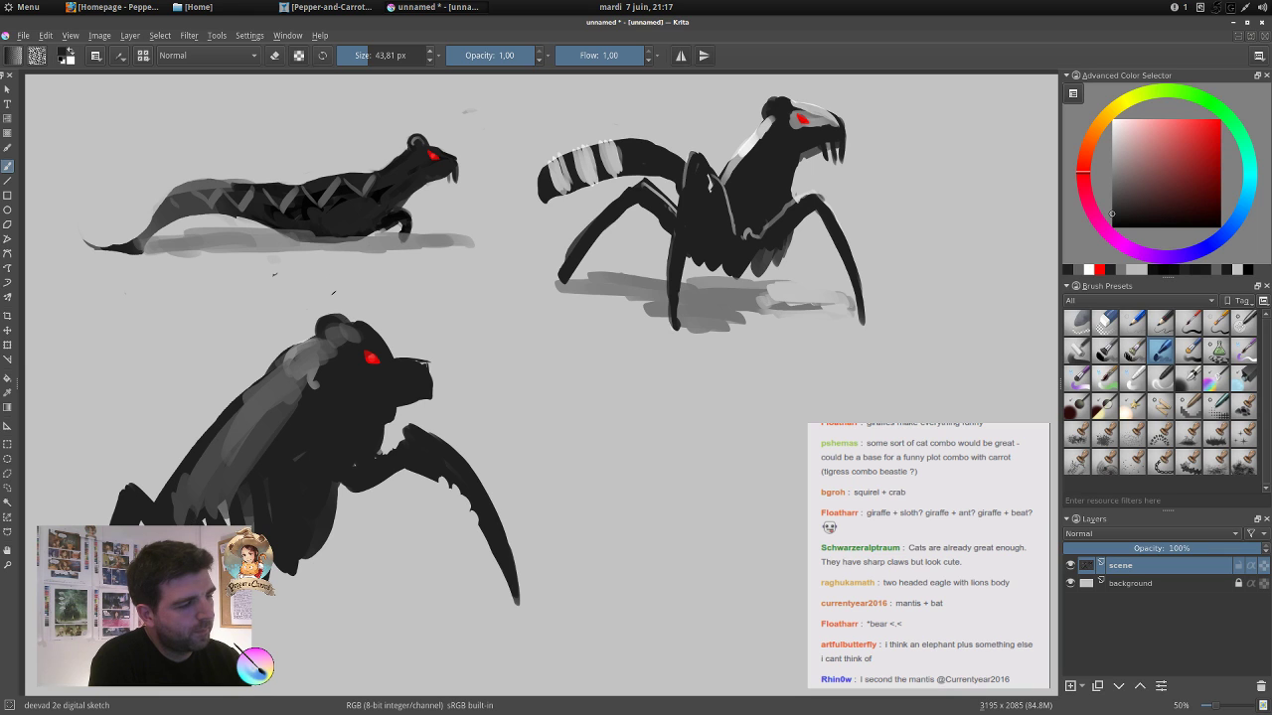
mouse_move(217, 505)
mouse_down()
mouse_move(203, 501)
mouse_move(229, 497)
mouse_up()
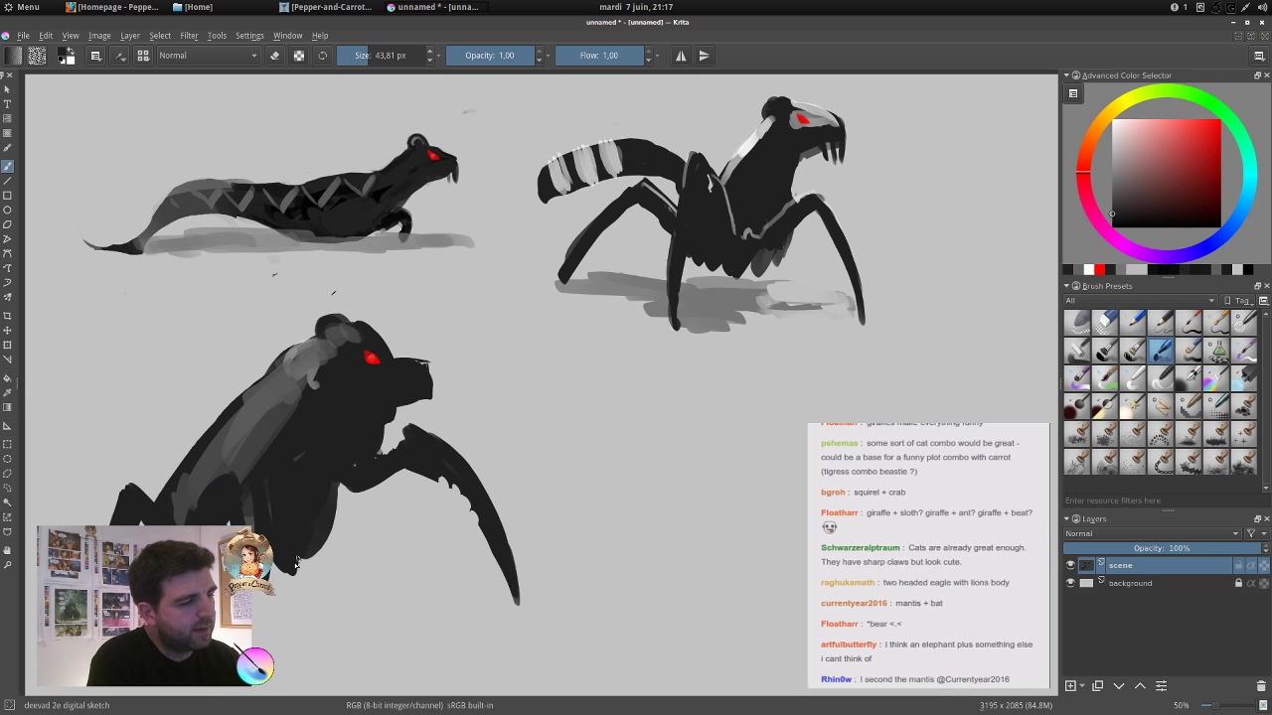
mouse_move(321, 547)
mouse_down()
mouse_move(278, 573)
mouse_move(350, 522)
mouse_move(385, 610)
mouse_up()
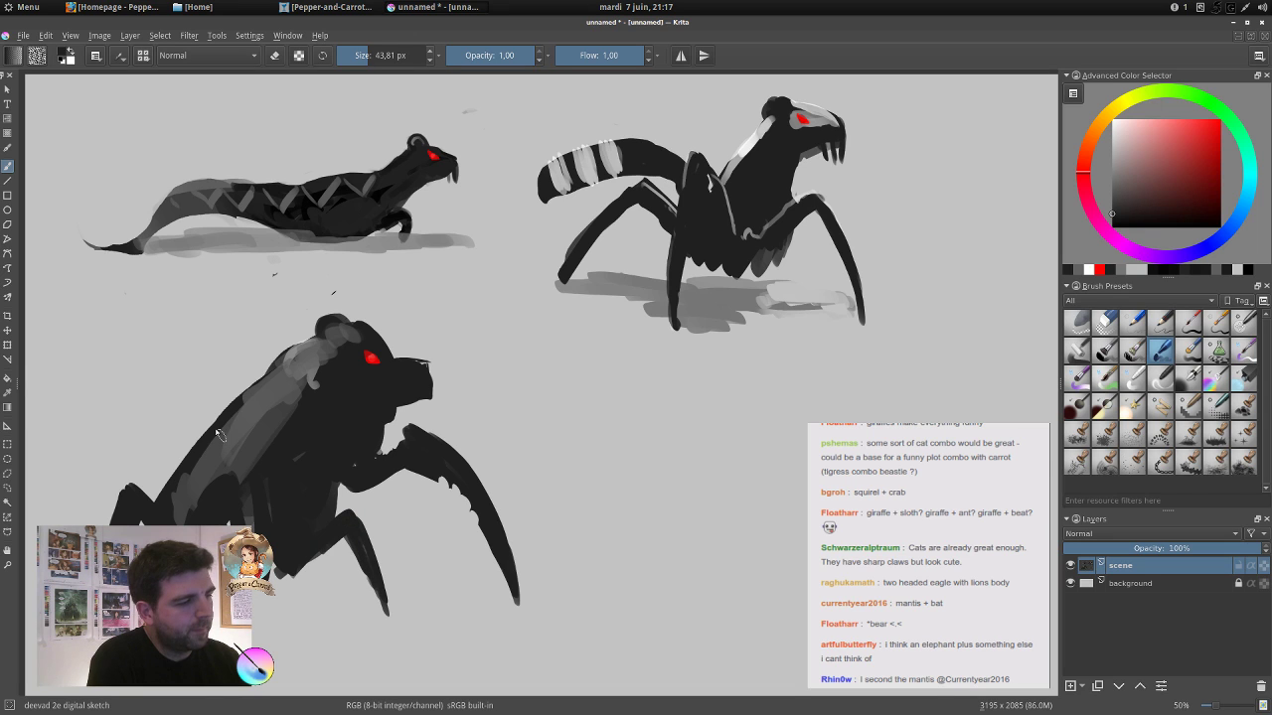
Sample the back's grey and highlight the third creature's hind thigh and the upper part of its middle leg.
ctrl+click(294, 363)
drag(234, 484, 231, 483)
mouse_move(229, 470)
mouse_down()
mouse_move(247, 508)
mouse_move(210, 485)
mouse_move(190, 507)
mouse_move(204, 479)
mouse_up()
drag(318, 542, 350, 516)
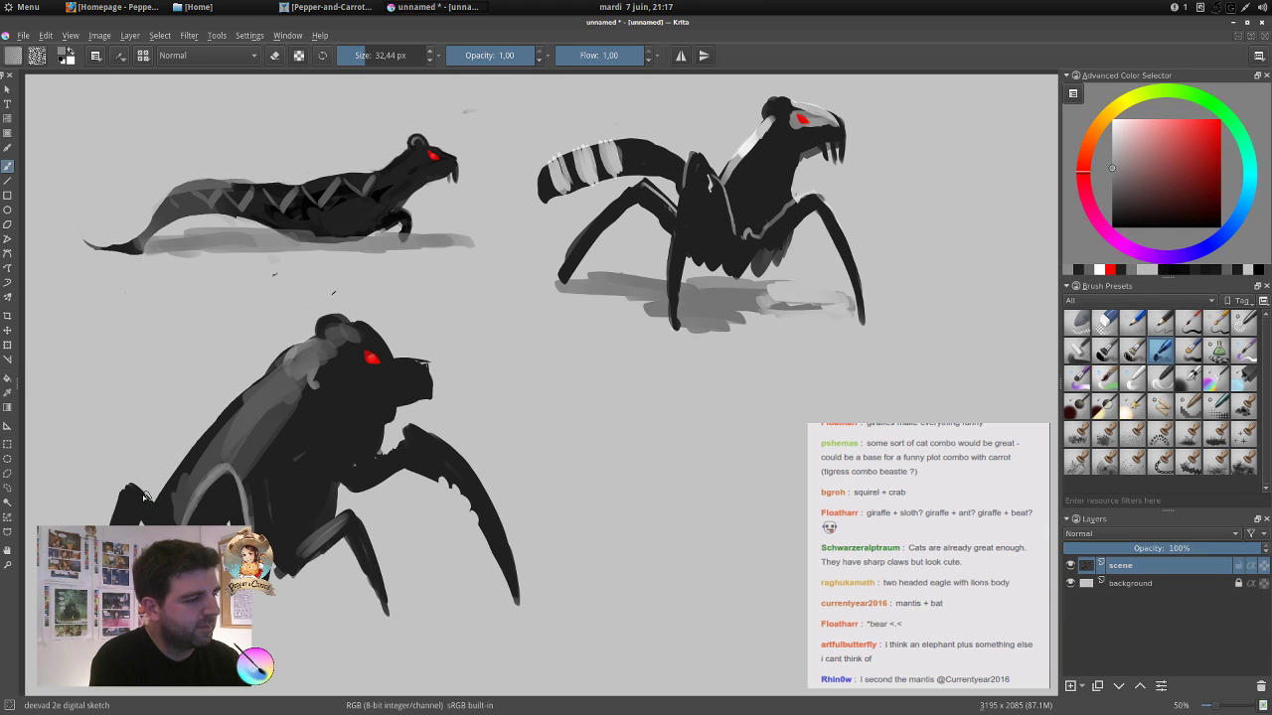
Sample near-black to retouch the third creature's rearmost leg and paint a ground shadow beneath it with a brush about 87 px wide.
ctrl+click(128, 510)
drag(129, 509, 163, 509)
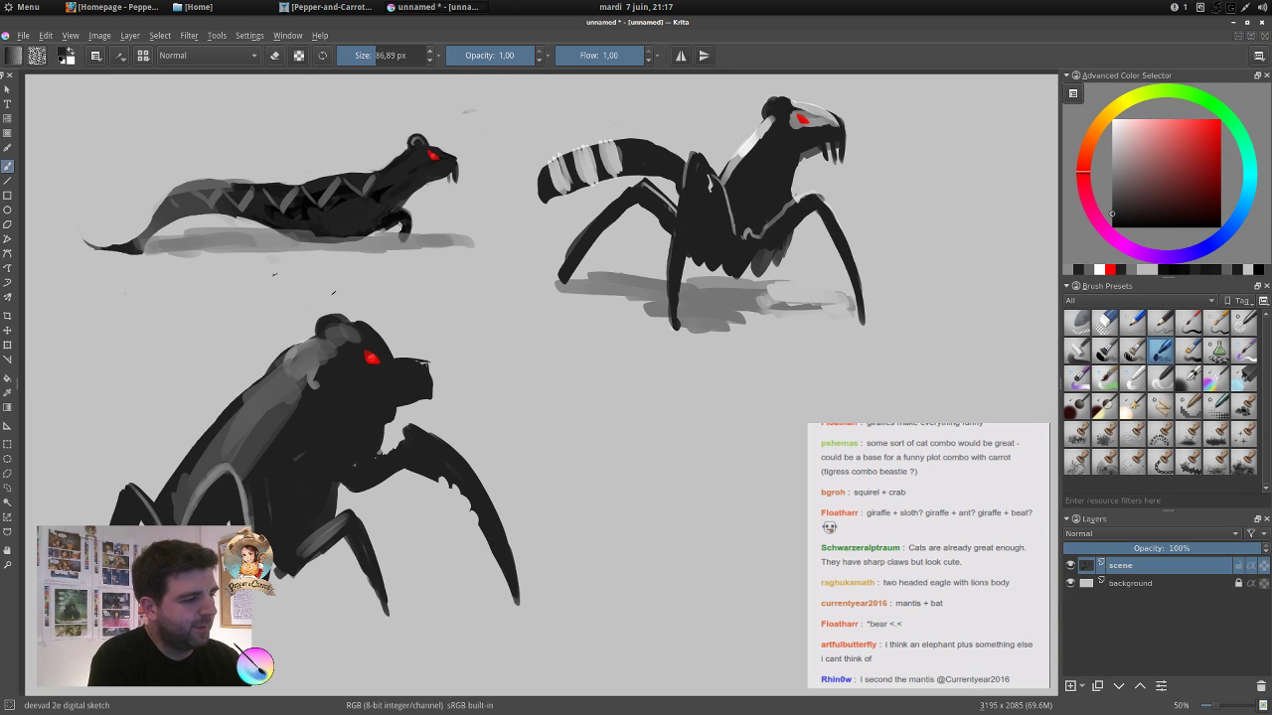
mouse_move(238, 609)
mouse_down()
mouse_move(380, 609)
mouse_move(260, 608)
mouse_up()
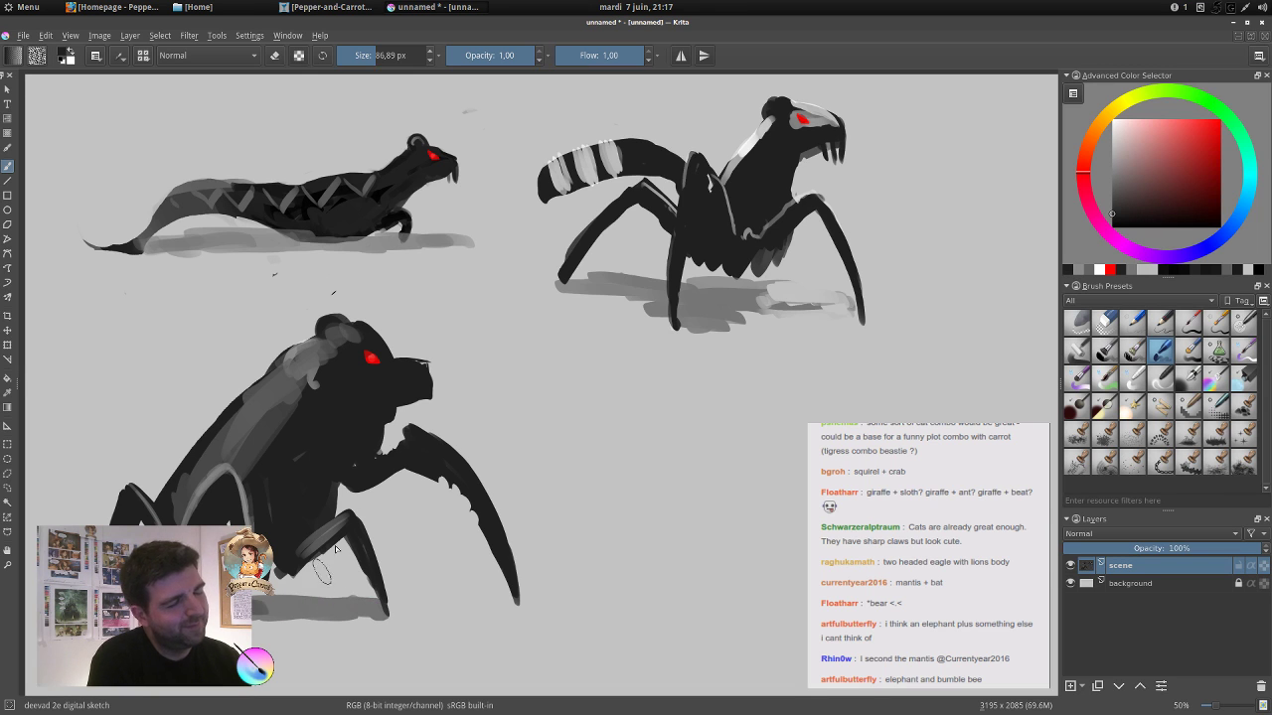
ctrl+click(432, 465)
drag(459, 491, 466, 503)
key(ctrl+z)
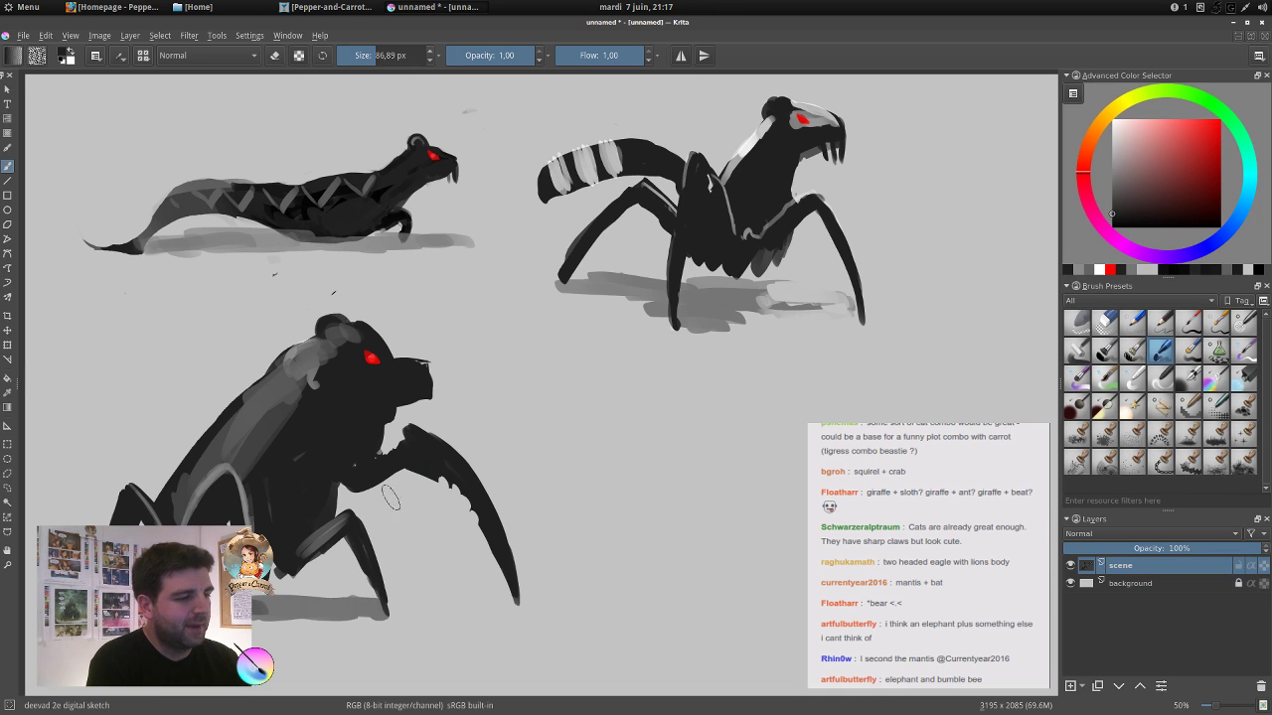
Paint faint grey far-side legs behind the third creature's mantis foreleg and behind the second creature's front and rear legs.
mouse_move(386, 496)
mouse_down()
mouse_move(369, 492)
mouse_move(410, 481)
mouse_move(430, 499)
mouse_move(452, 544)
mouse_move(405, 499)
mouse_move(449, 536)
mouse_move(480, 603)
mouse_up()
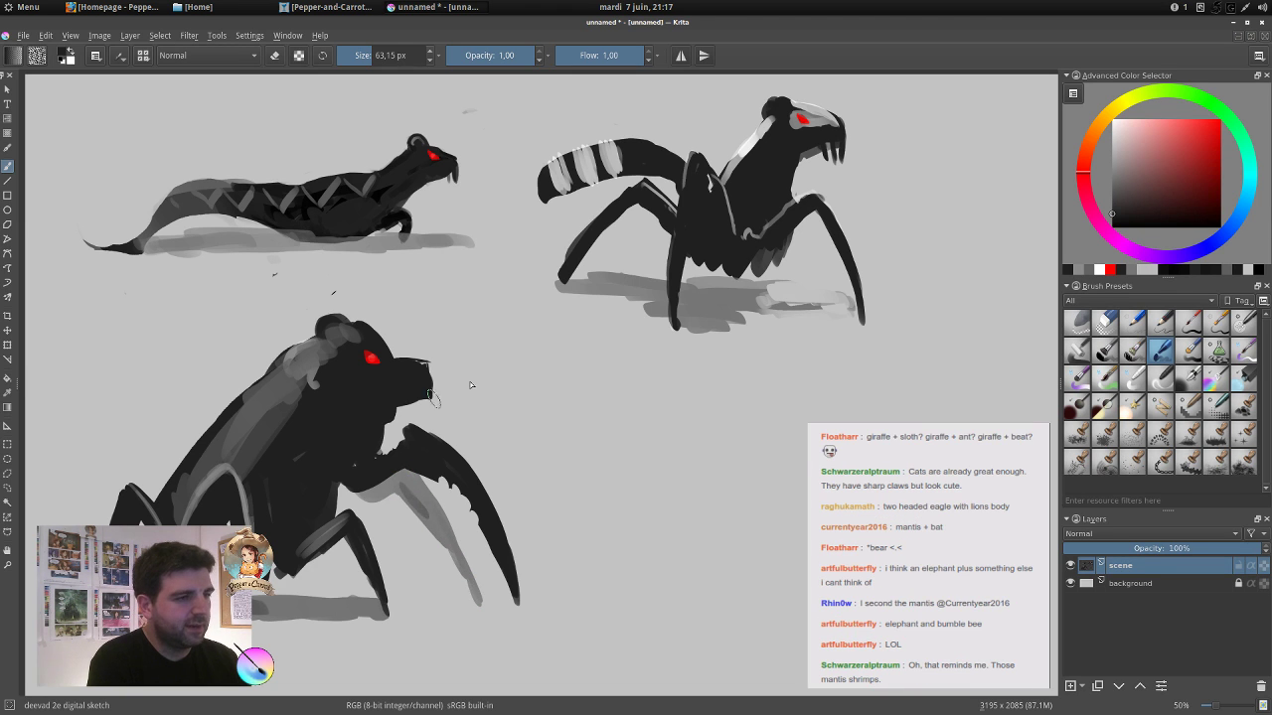
key(bracketleft)
drag(814, 213, 835, 303)
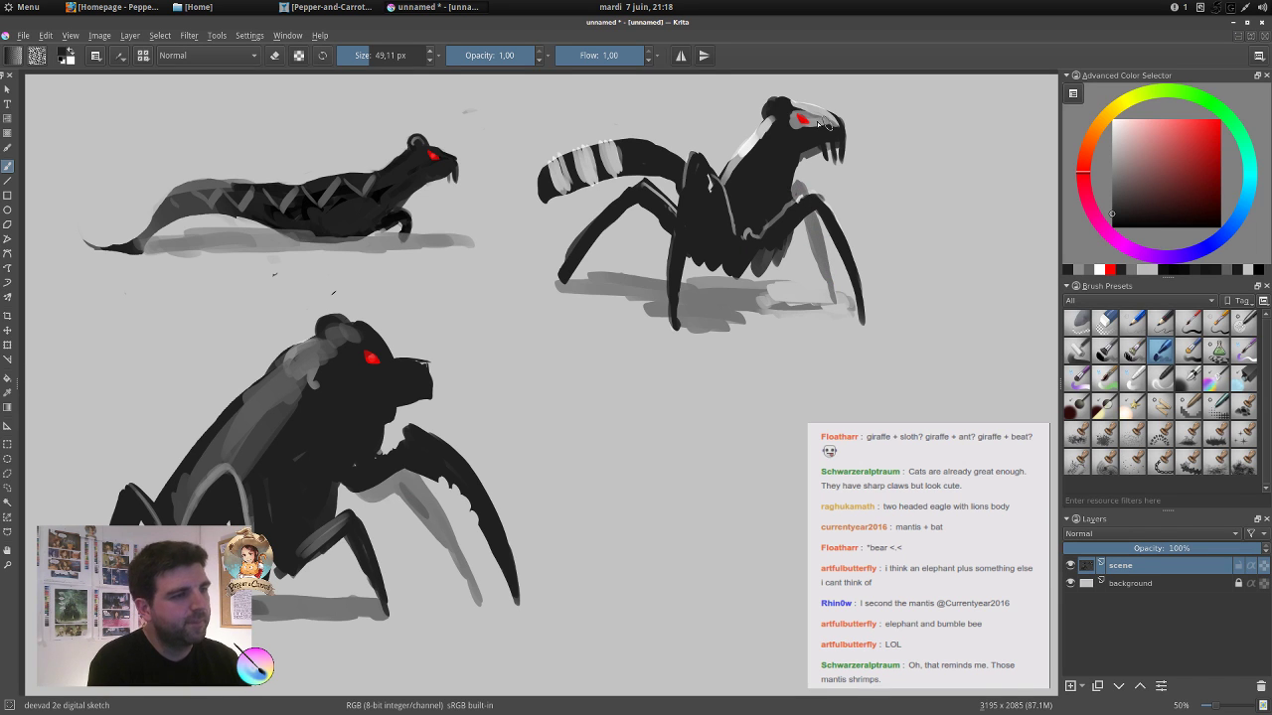
key(bracketleft)
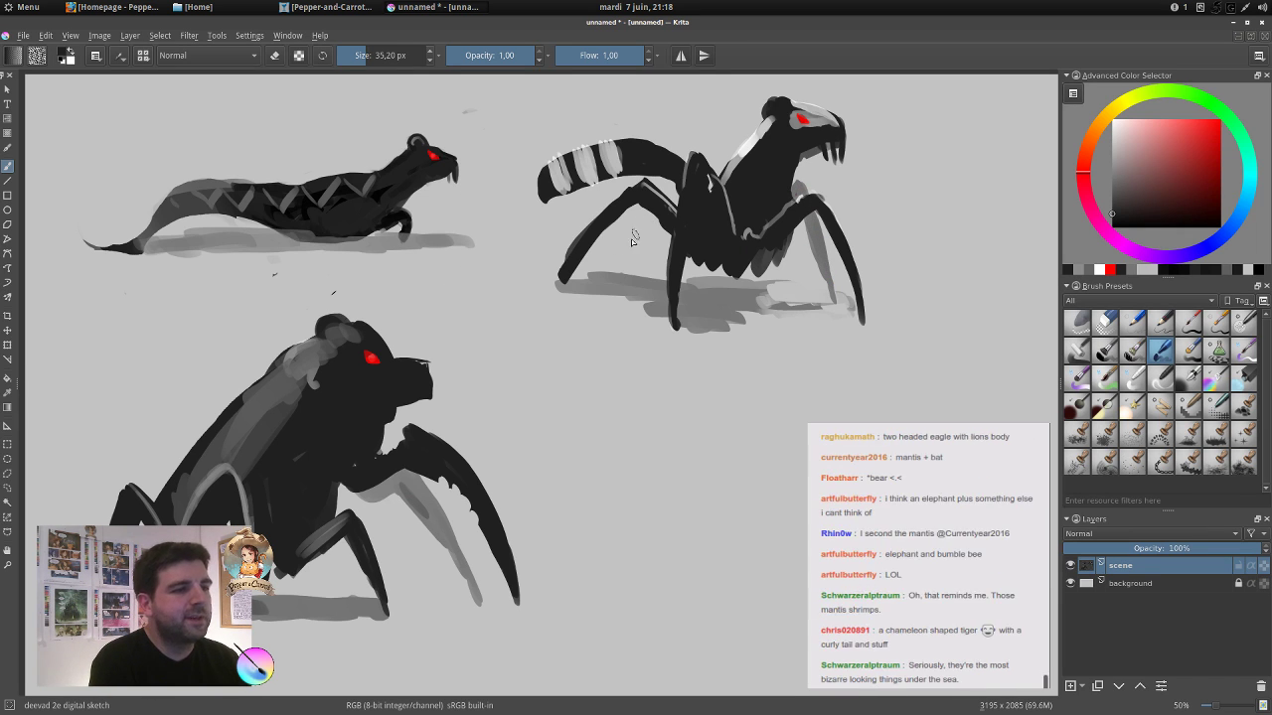
mouse_move(655, 208)
mouse_down()
mouse_move(606, 255)
mouse_move(608, 243)
mouse_up()
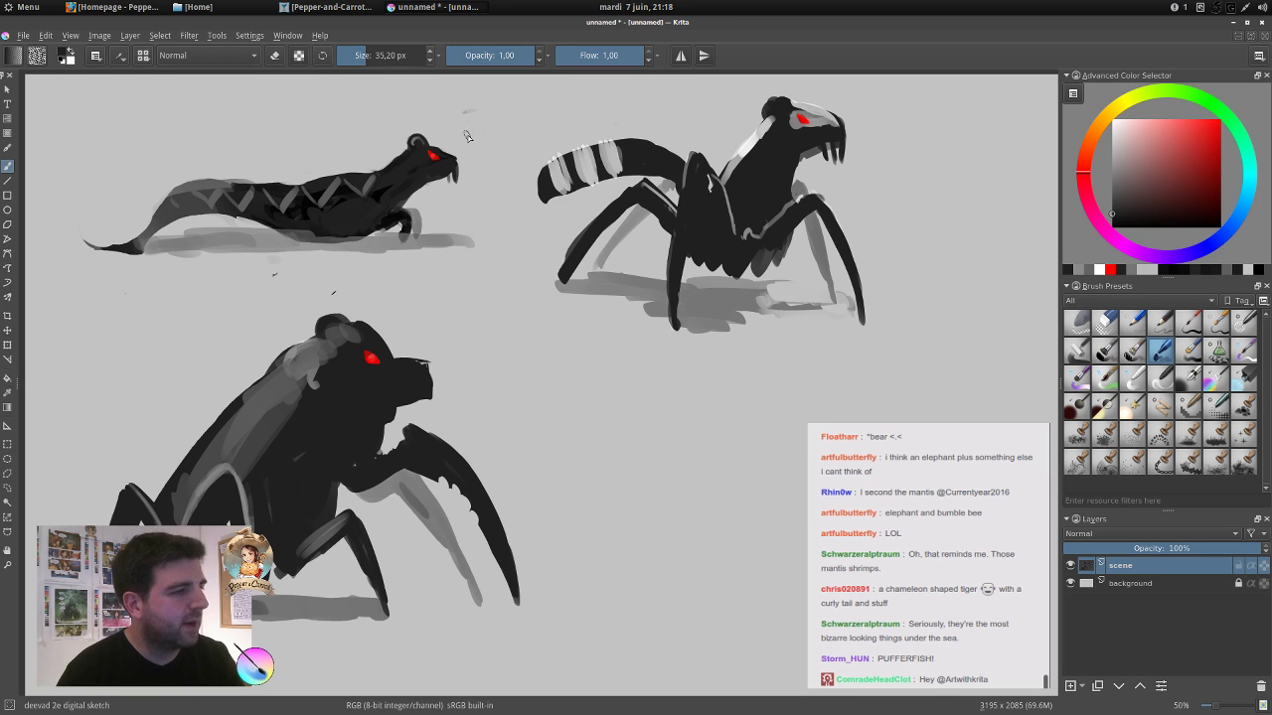
Save the painting in the home folder as concept-art_episode17_peppercarrot_angry-creature_livestreaming.kra.
key(ctrl+s)
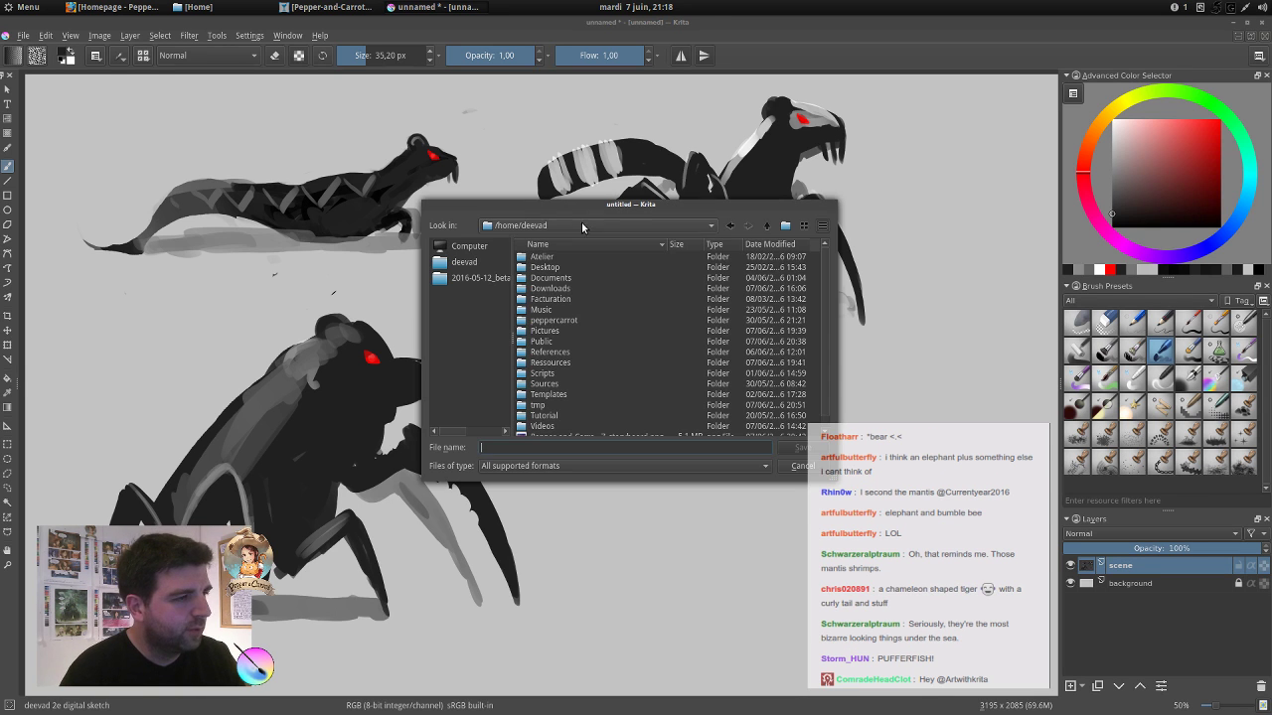
click(473, 263)
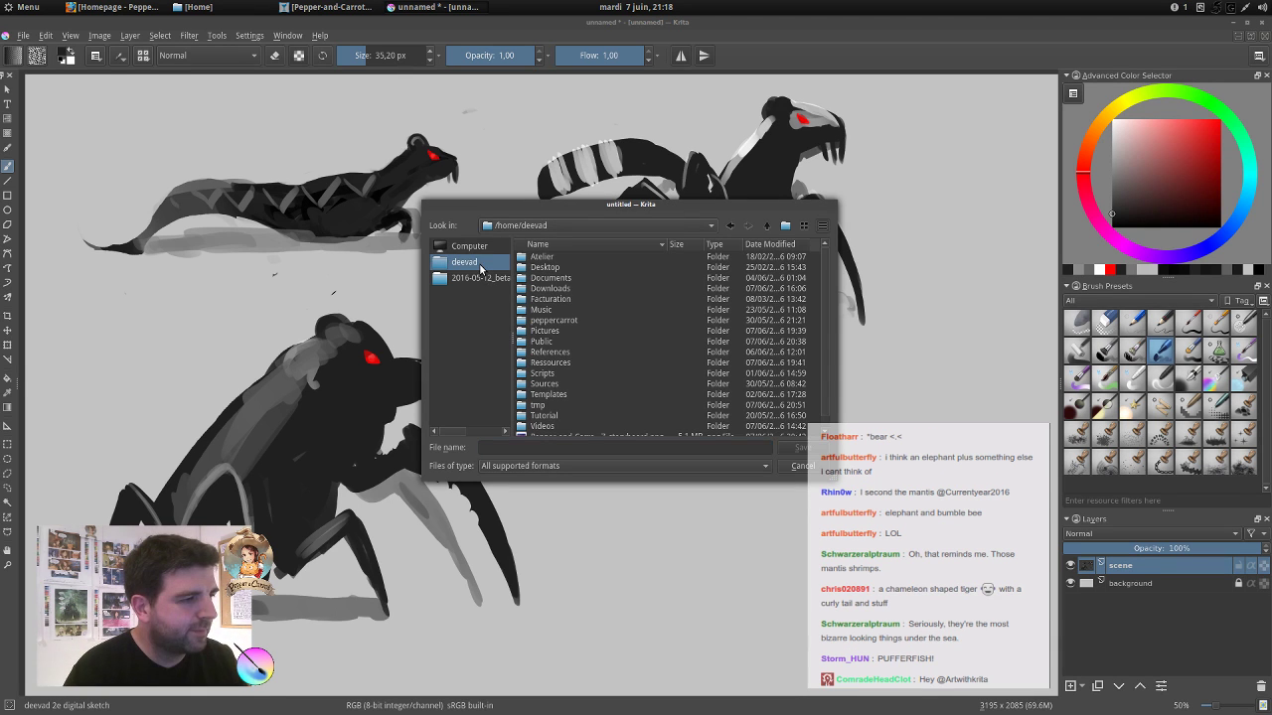
click(520, 448)
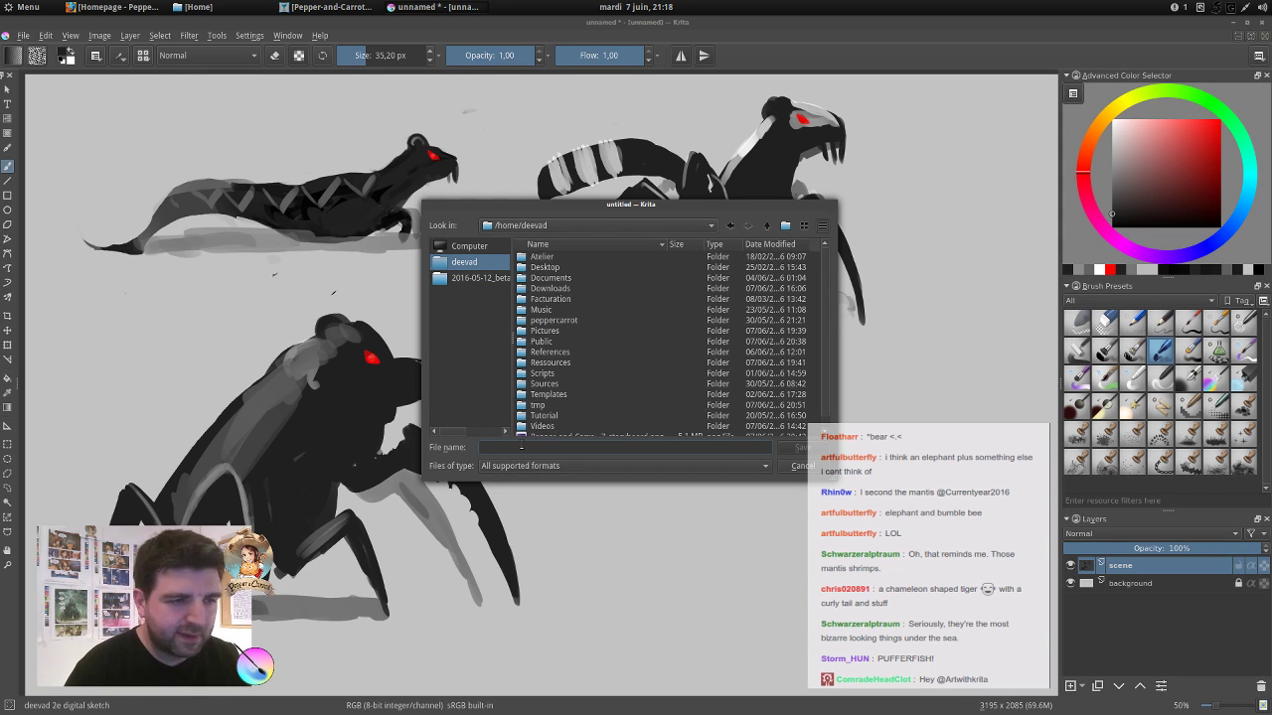
scroll(694, 332, down, 1)
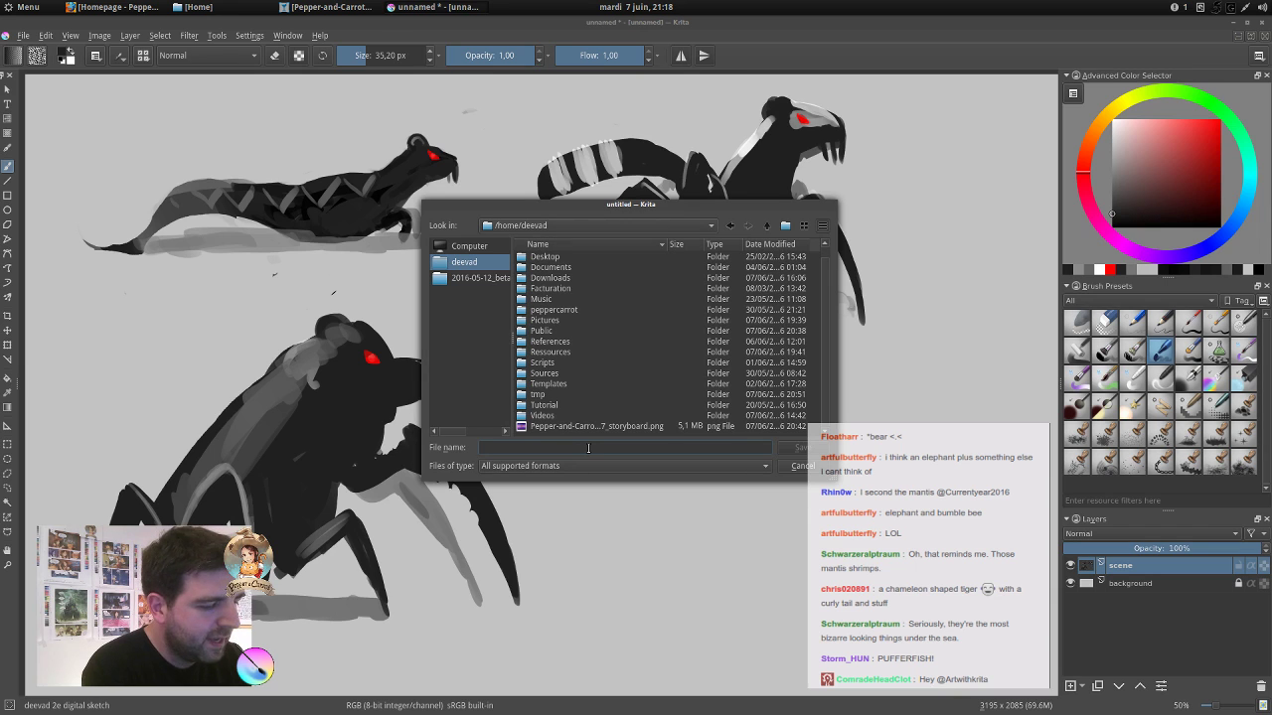
text(concept)
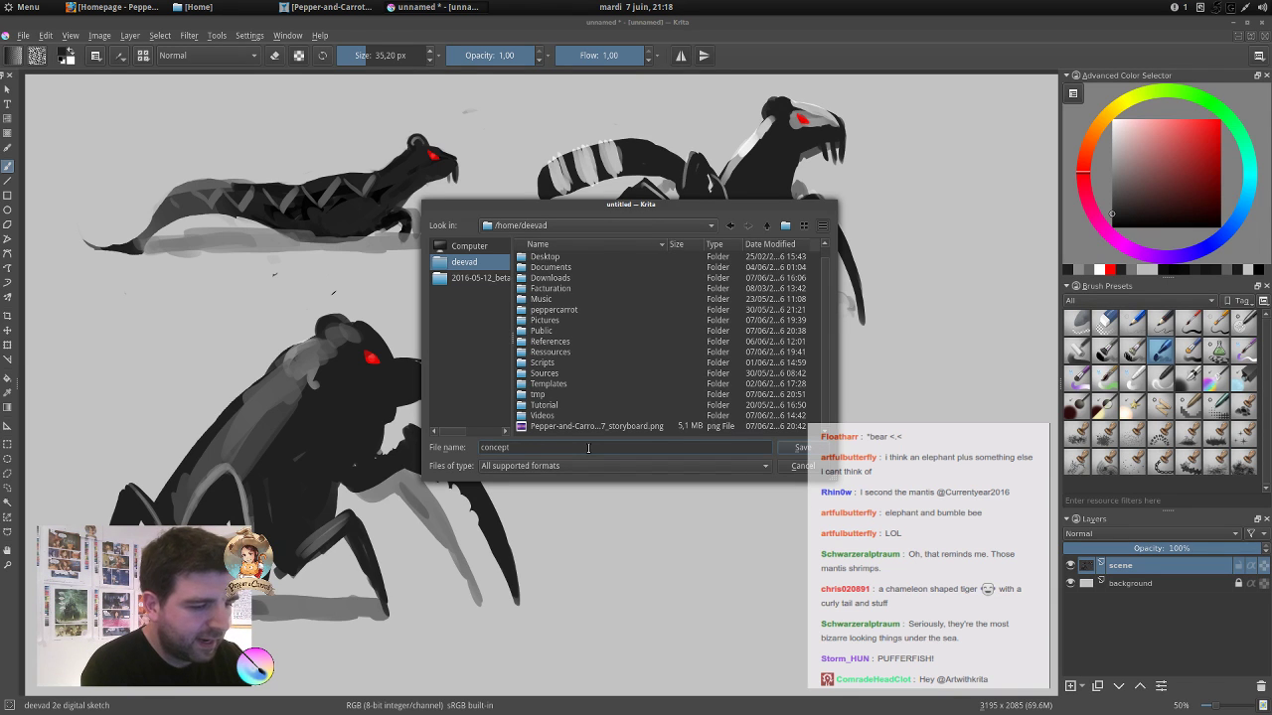
text(-art_episode17_pepper_carrot_angry-creature_livestreaming.kra)
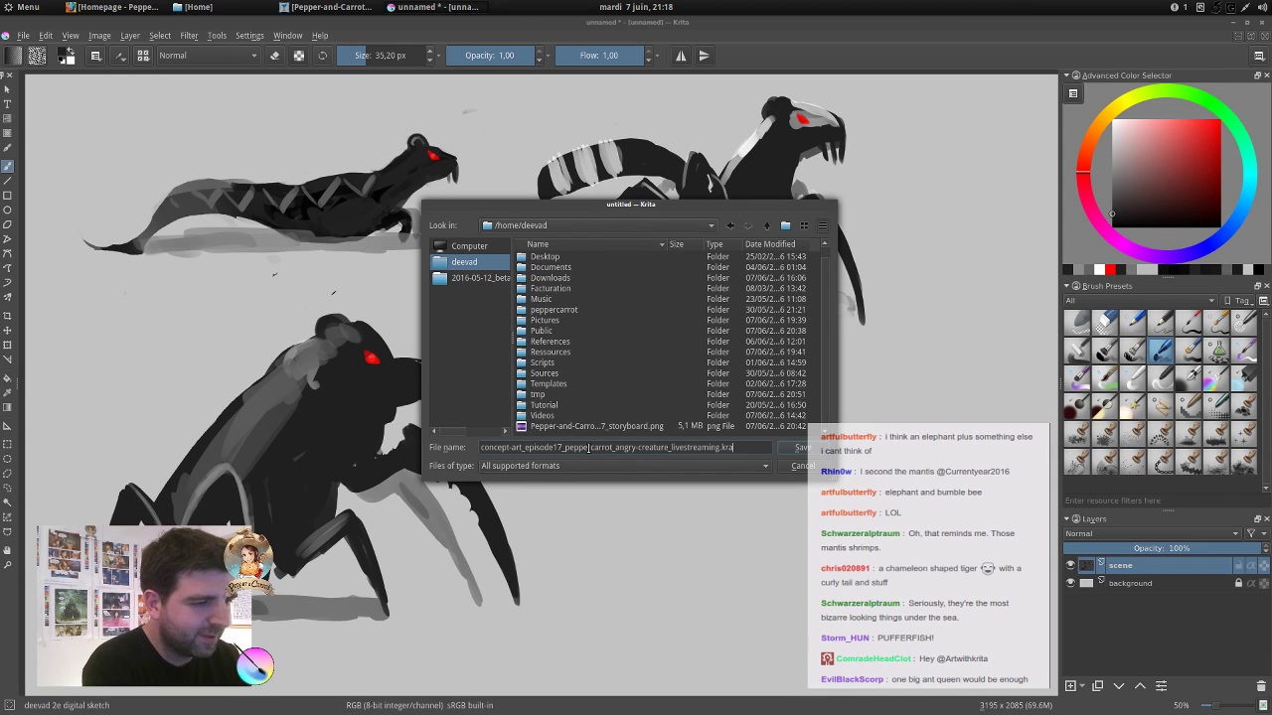
key(Return)
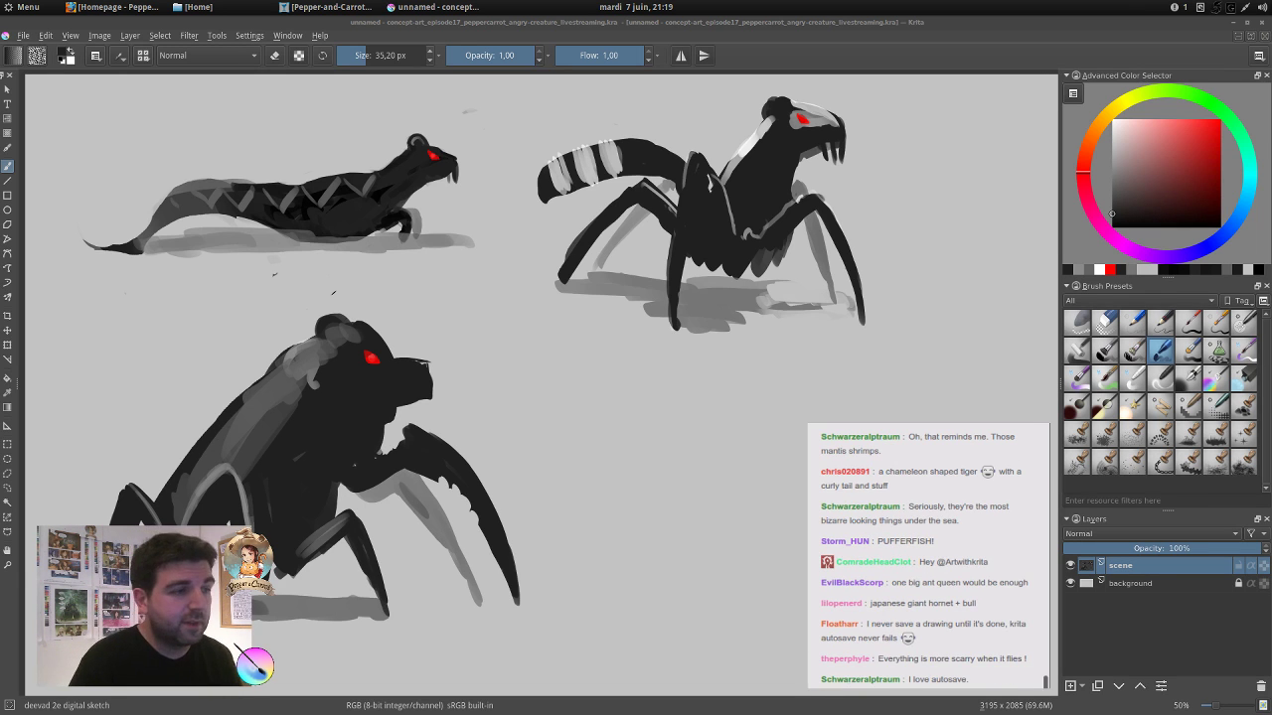
Sample near-black and paint a curved horn on the second creature's head, refining it with a brush and eraser about 29 px wide.
click(780, 148)
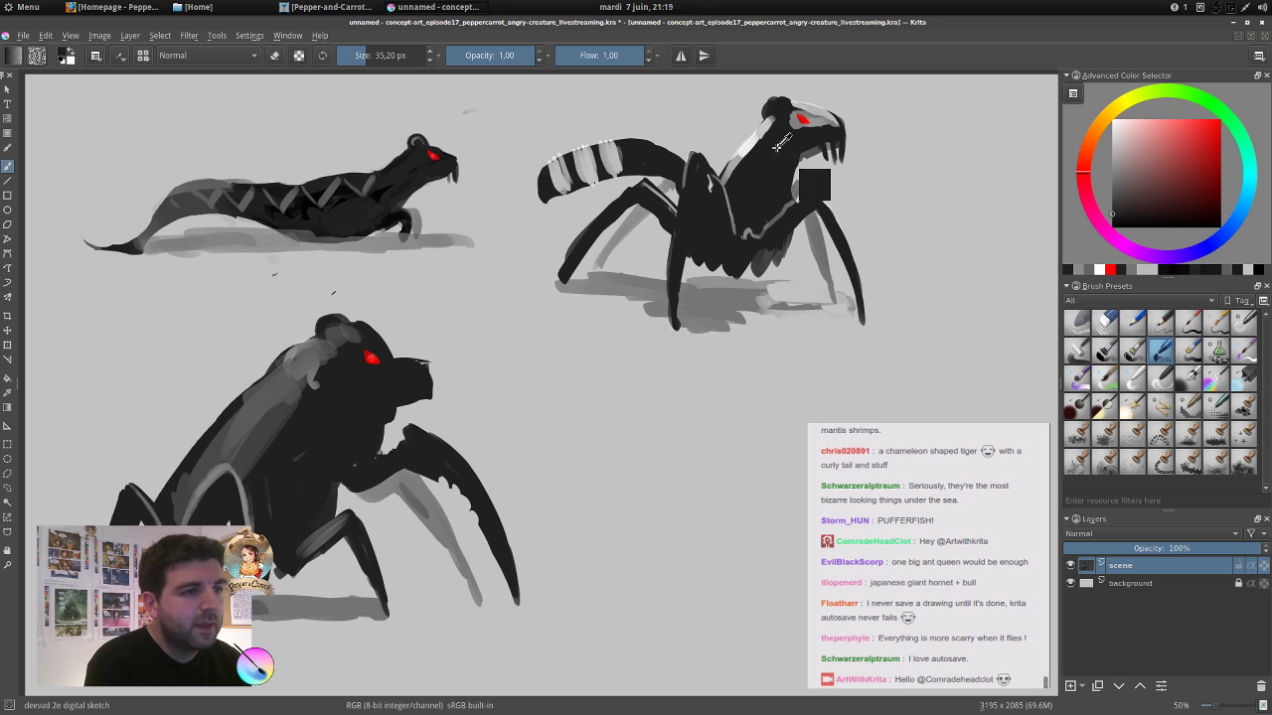
mouse_move(790, 147)
mouse_down()
mouse_move(794, 197)
mouse_move(791, 142)
mouse_move(803, 126)
mouse_move(797, 147)
mouse_move(805, 129)
mouse_move(812, 148)
mouse_move(819, 132)
mouse_move(803, 138)
mouse_move(811, 123)
mouse_move(788, 165)
mouse_up()
key(bracketleft)
key(e)
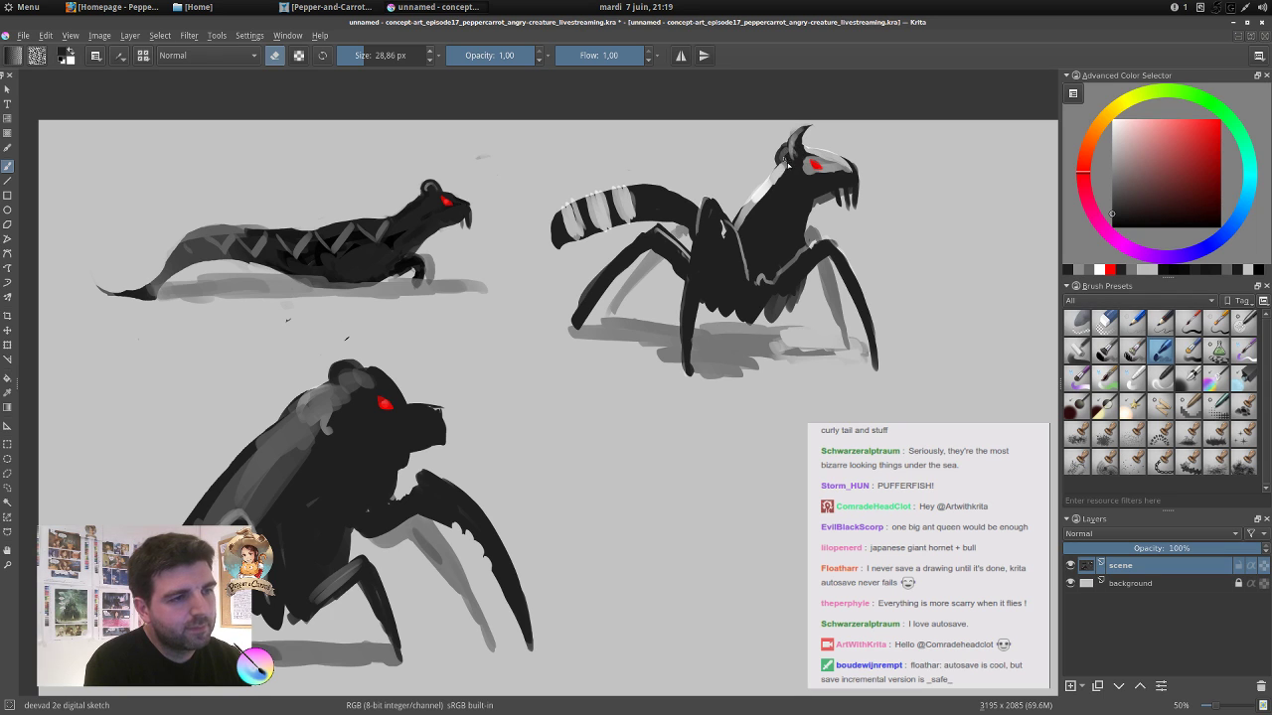
key(e)
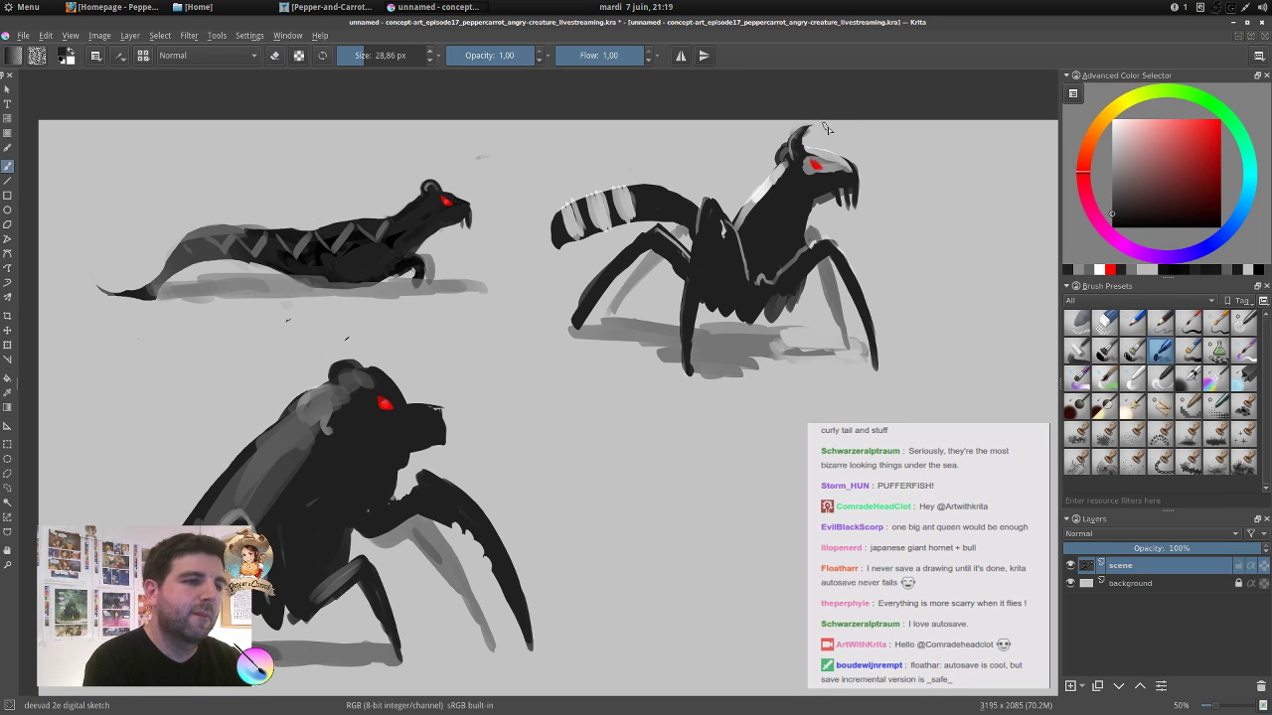
drag(707, 203, 688, 374)
drag(648, 322, 629, 268)
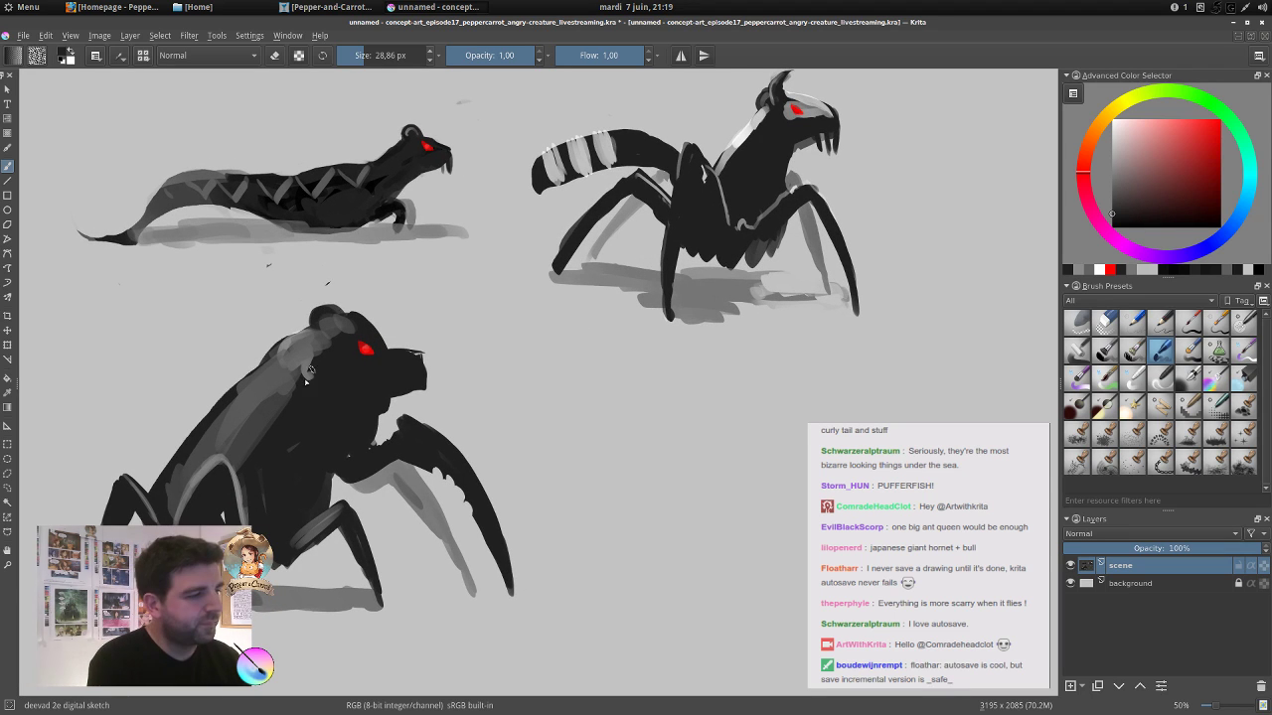
Retouch the third creature's middle leg and hind thigh in near-black with the 29 px brush.
mouse_move(335, 473)
mouse_down()
mouse_move(328, 518)
mouse_move(326, 501)
mouse_move(338, 523)
mouse_move(352, 509)
mouse_move(370, 562)
mouse_up()
drag(353, 509, 385, 616)
drag(336, 529, 286, 568)
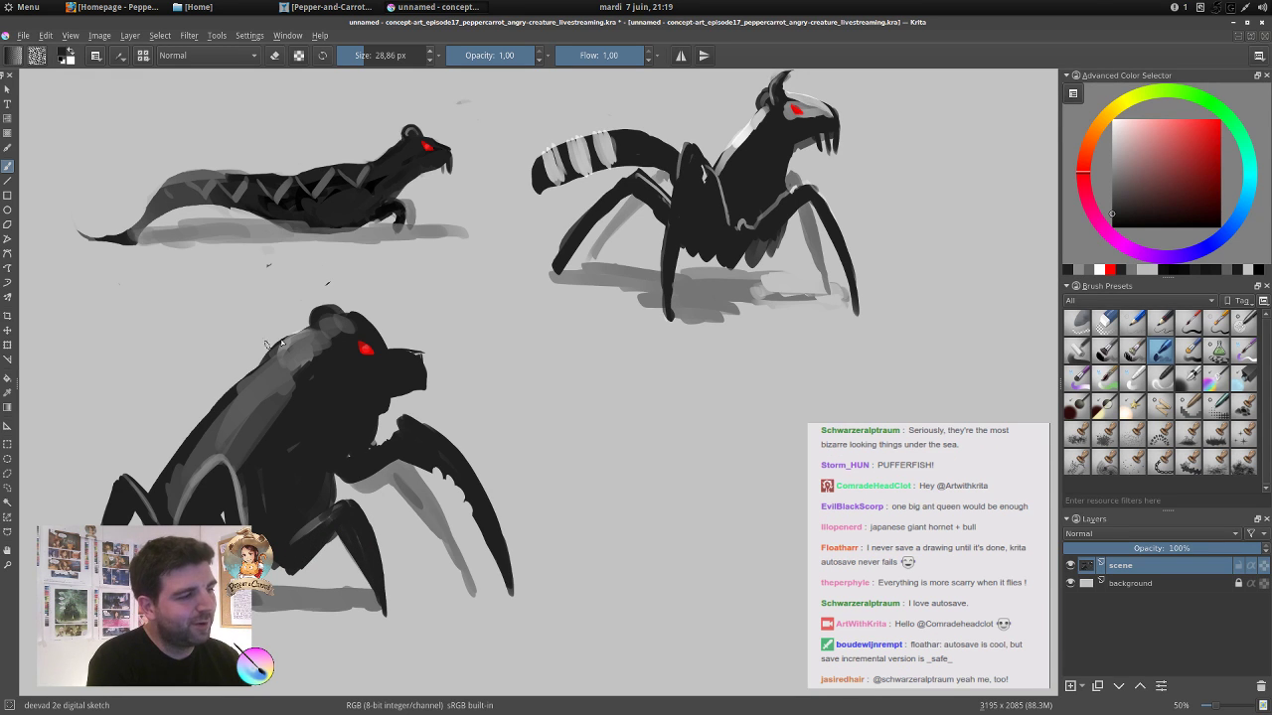
drag(229, 471, 240, 511)
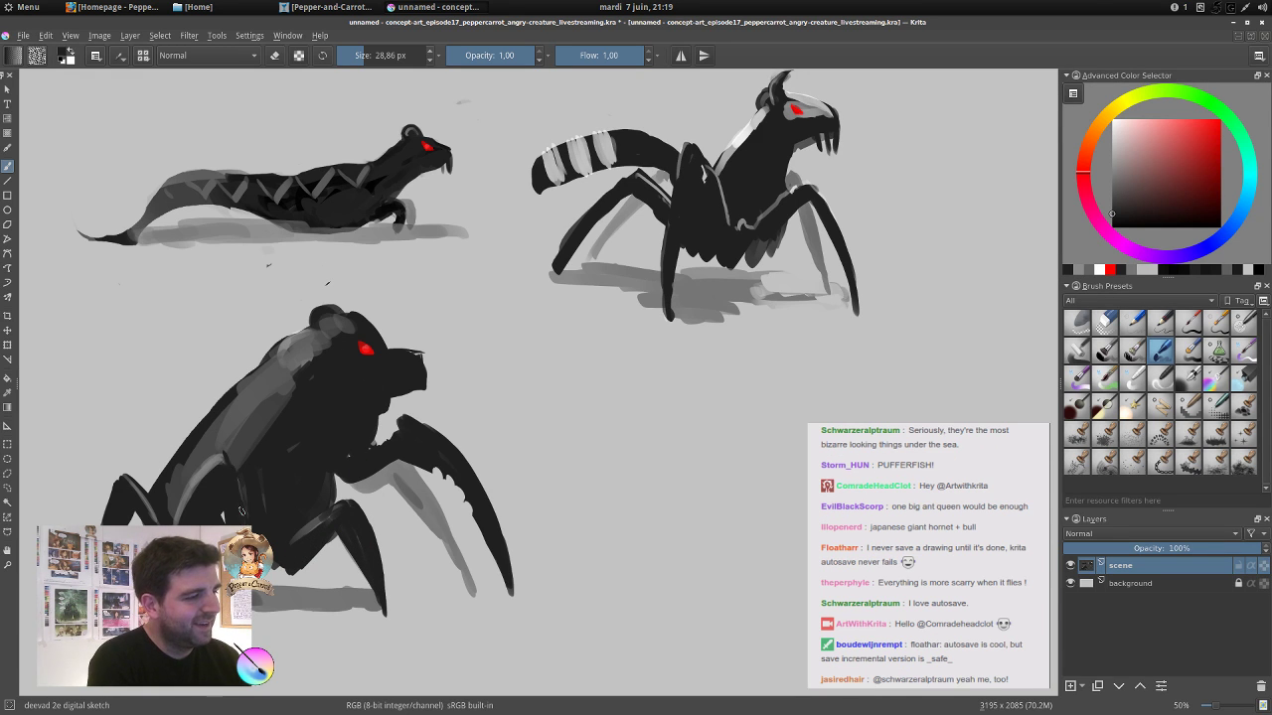
Rework the third creature's hindquarters with sampled greys and near-black, adding a dark bump at its rump, and erase notches into its middle leg.
ctrl+click(190, 461)
drag(205, 457, 234, 490)
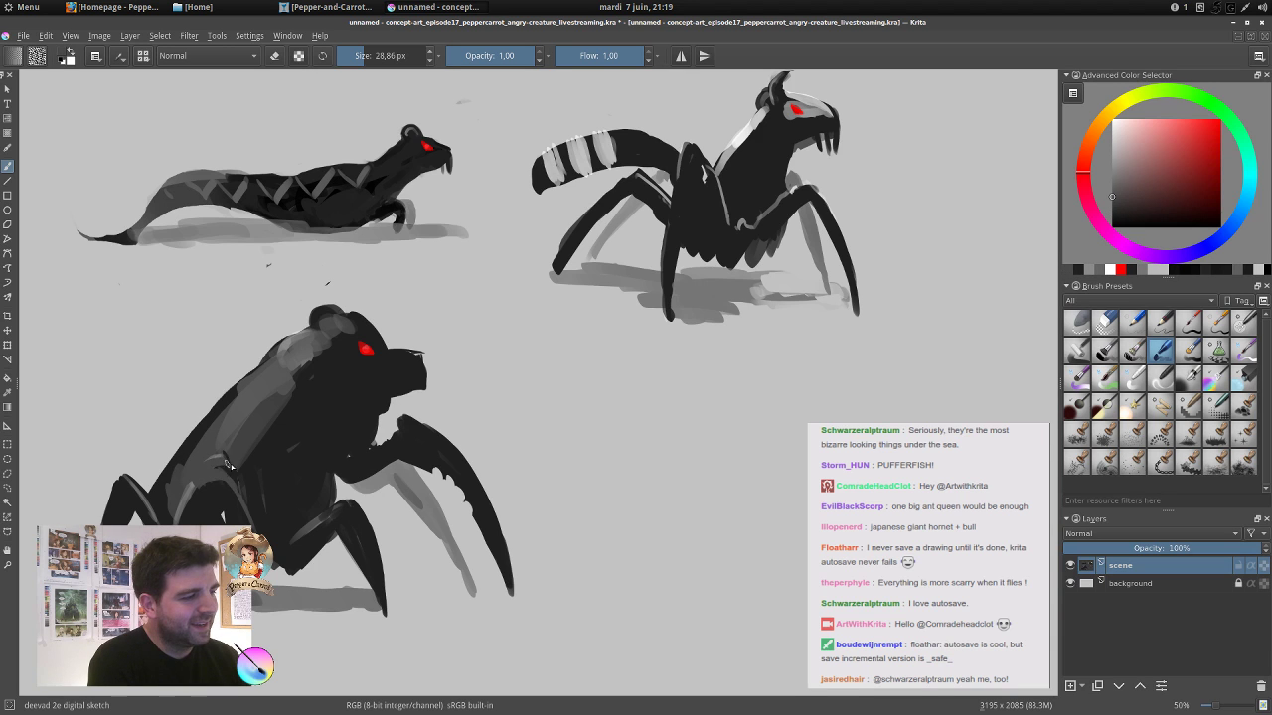
ctrl+click(154, 473)
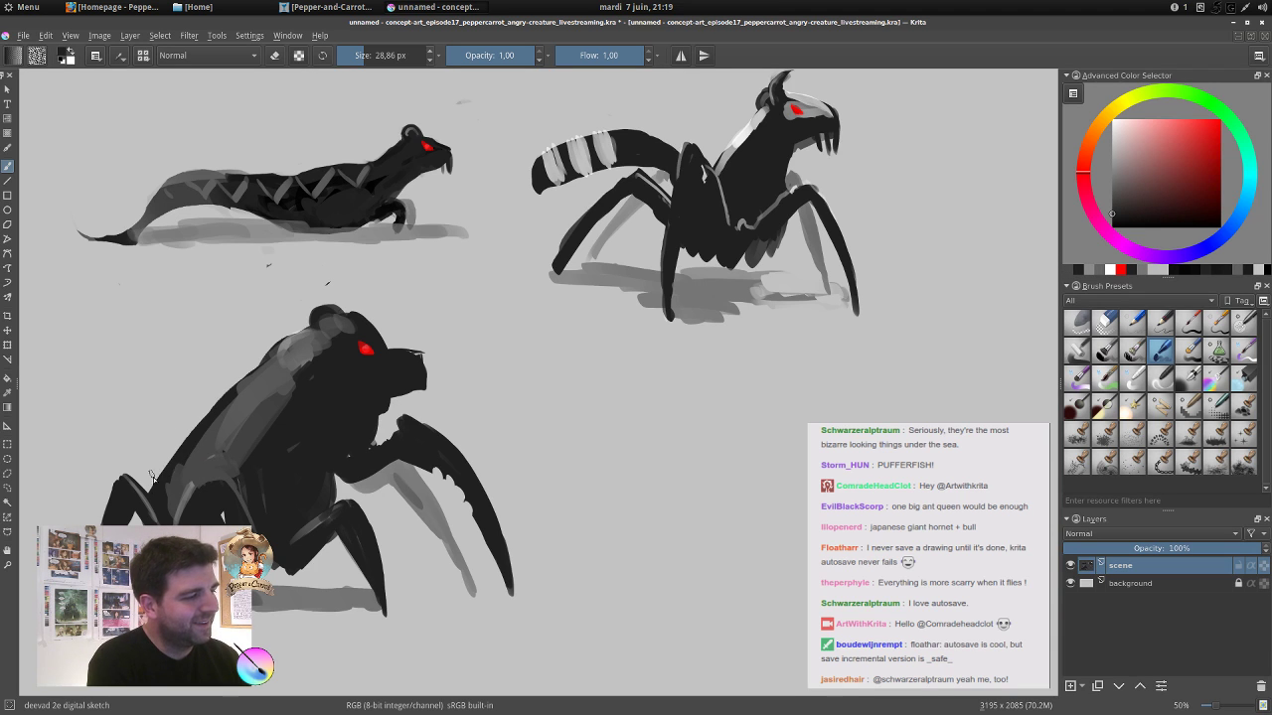
mouse_move(151, 475)
mouse_down()
mouse_move(189, 477)
mouse_move(118, 478)
mouse_move(149, 500)
mouse_up()
ctrl+click(193, 469)
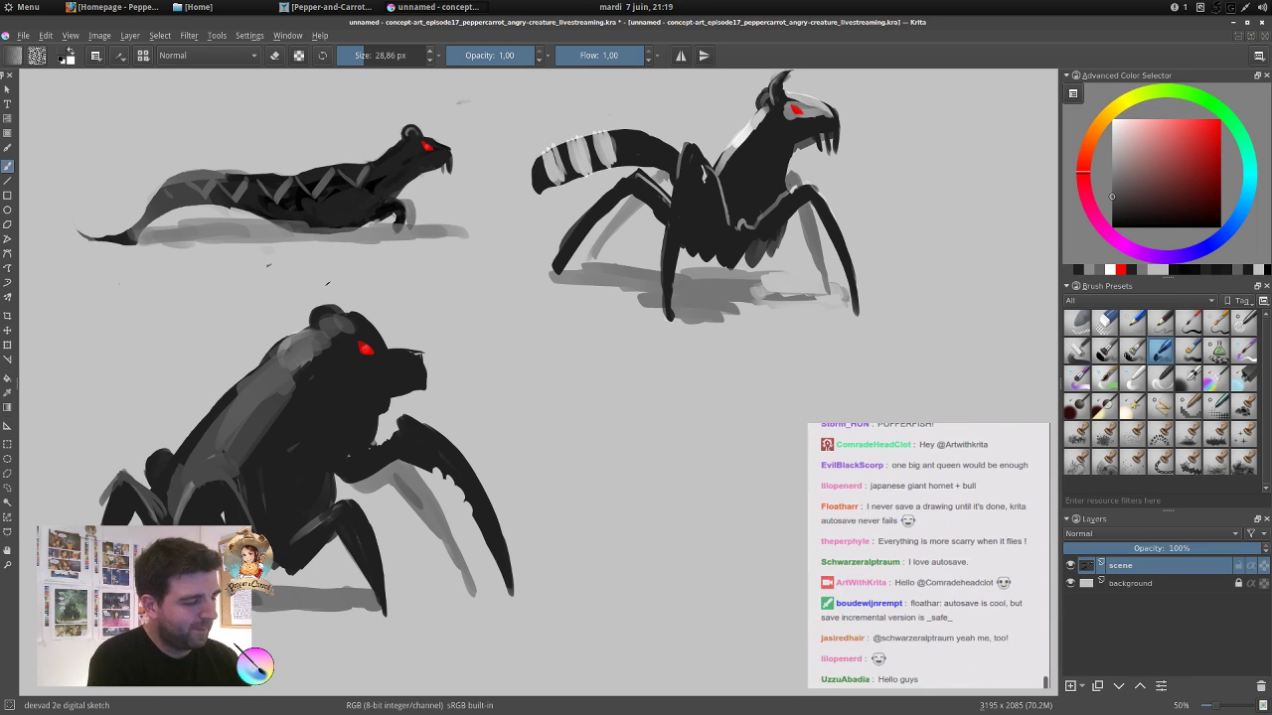
key(e)
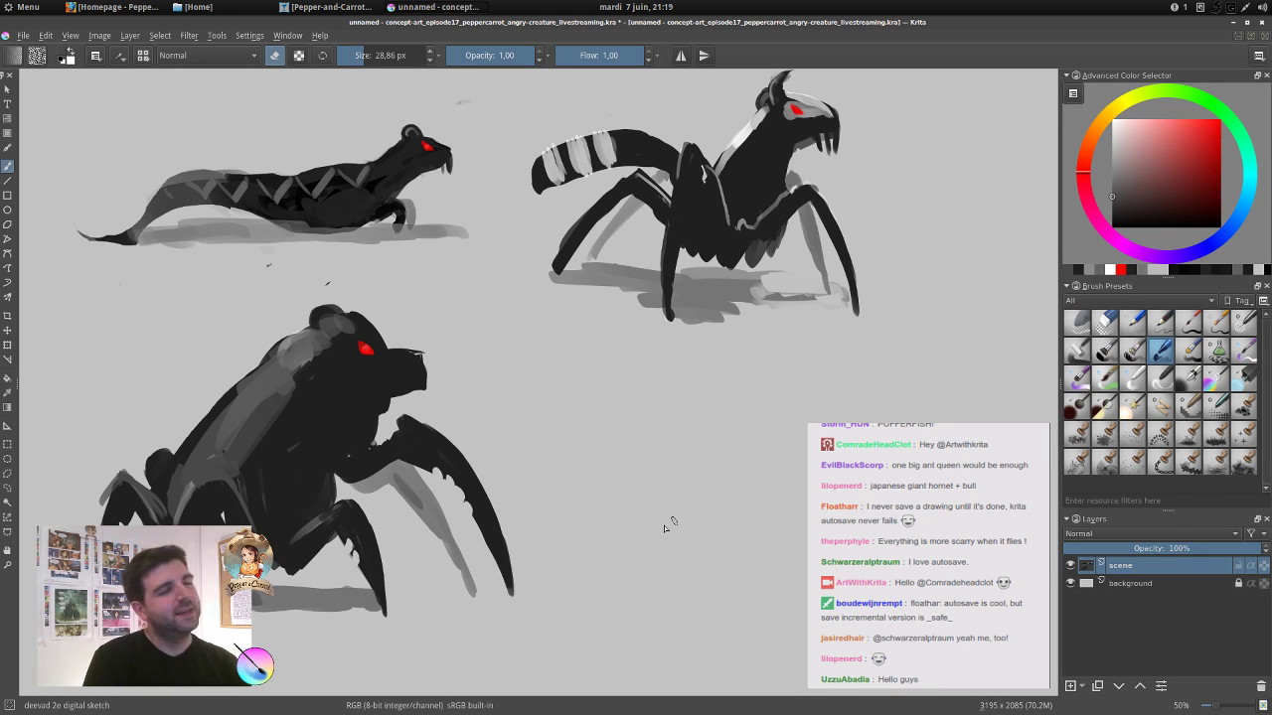
Sample dark tones from the third creature and shade its shoulder, cheek and snout with a brush about 118 px wide.
ctrl+click(340, 387)
key(e)
drag(329, 383, 394, 407)
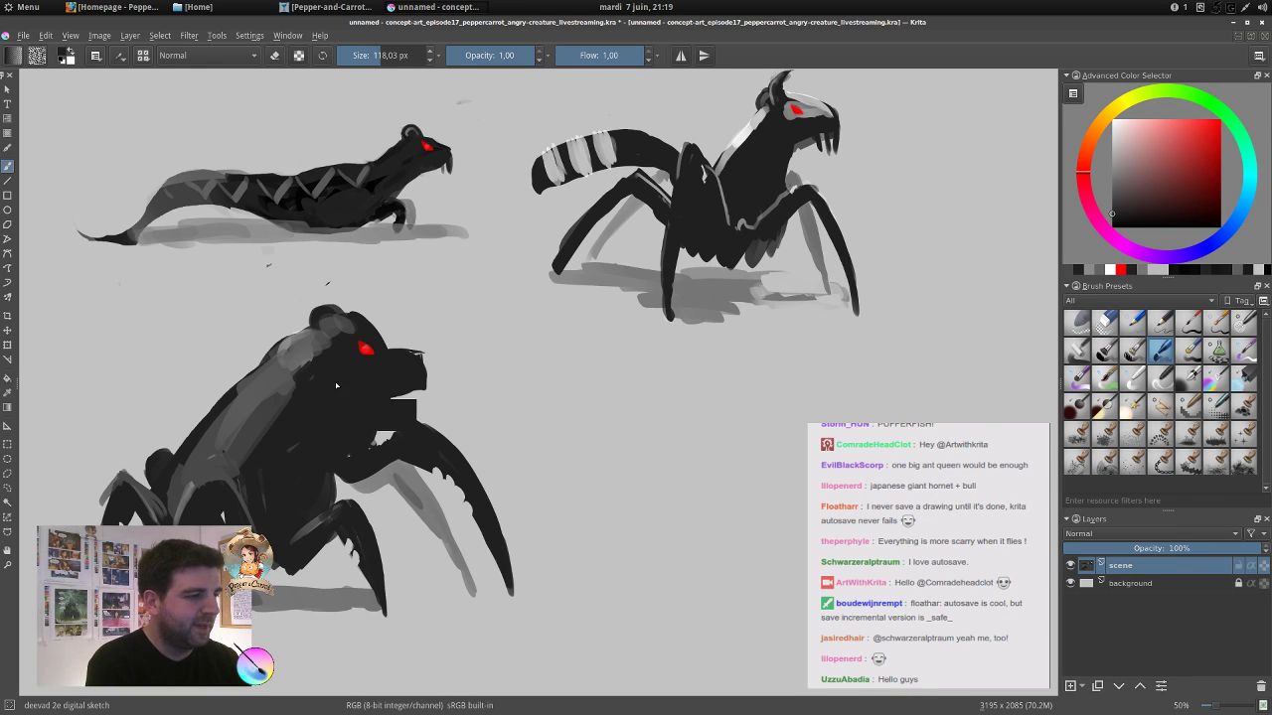
mouse_move(323, 338)
mouse_down()
mouse_move(338, 340)
mouse_move(262, 423)
mouse_up()
ctrl+click(254, 397)
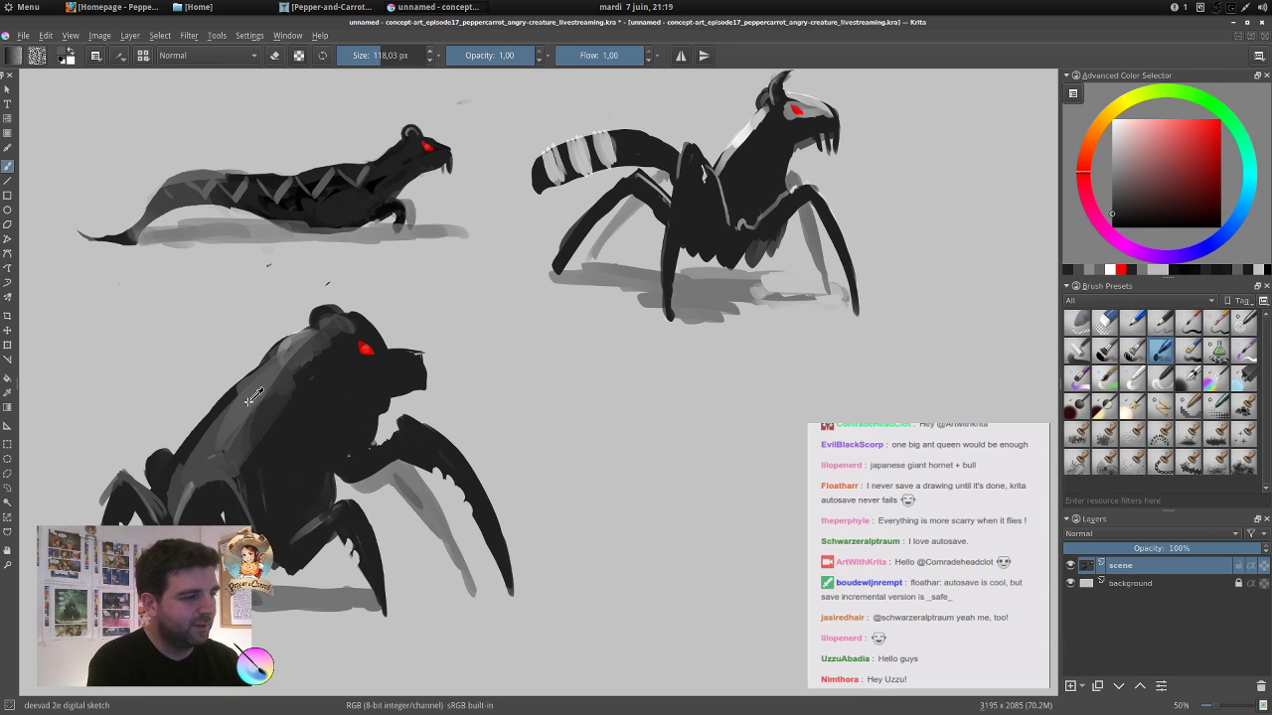
drag(322, 371, 355, 407)
mouse_move(355, 376)
mouse_down()
mouse_move(373, 400)
mouse_move(411, 374)
mouse_up()
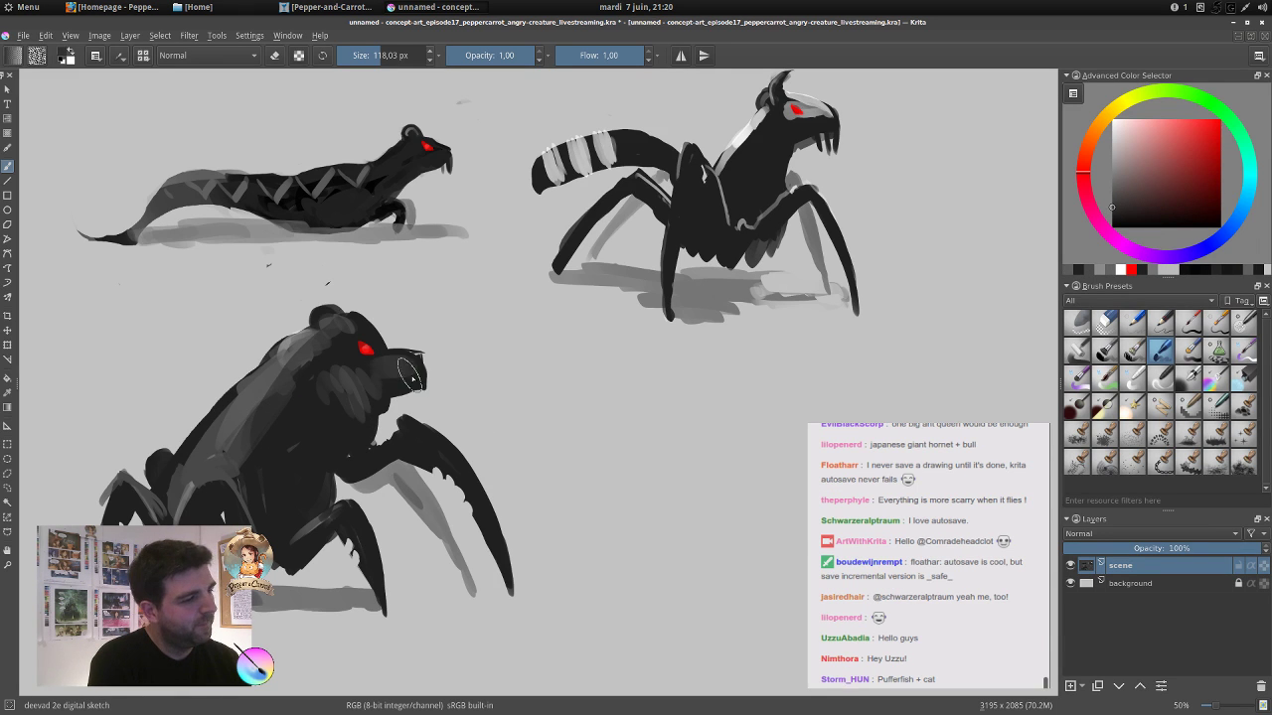
ctrl+click(344, 408)
drag(343, 399, 324, 415)
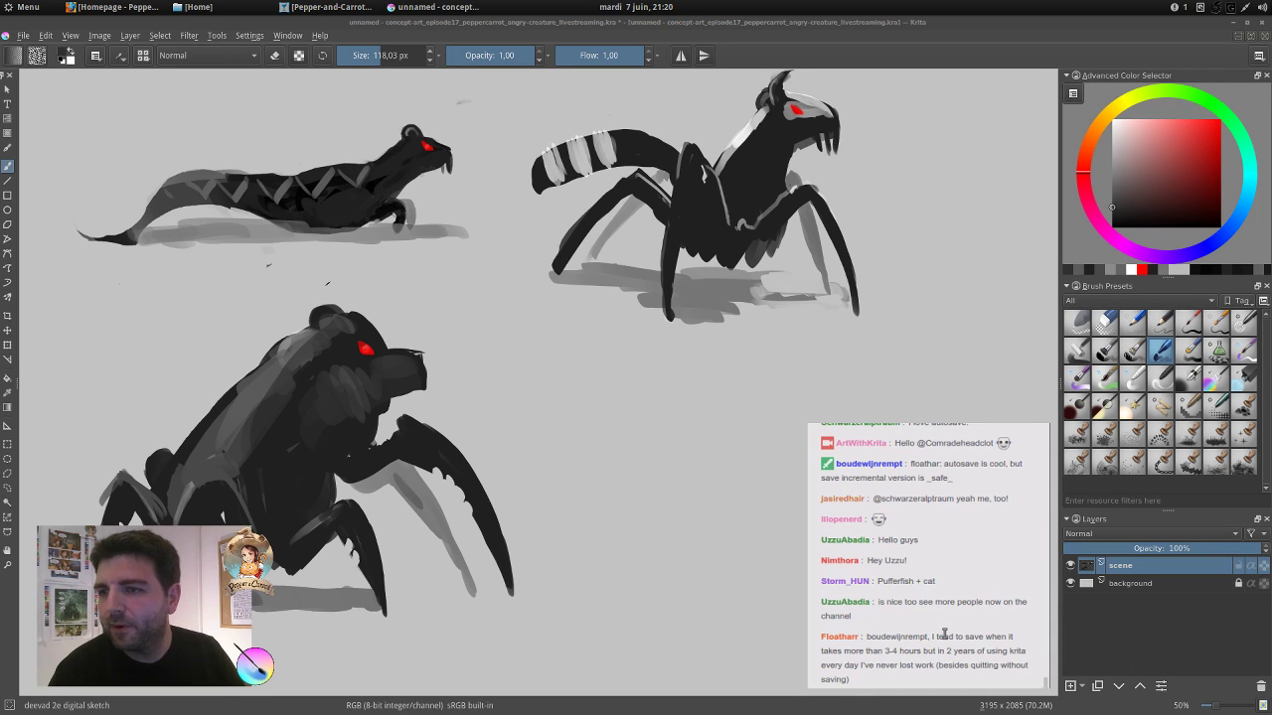
Read back through the viewers' chat messages for the next hybrid creature idea.
scroll(943, 634, up, 3)
scroll(940, 624, up, 1)
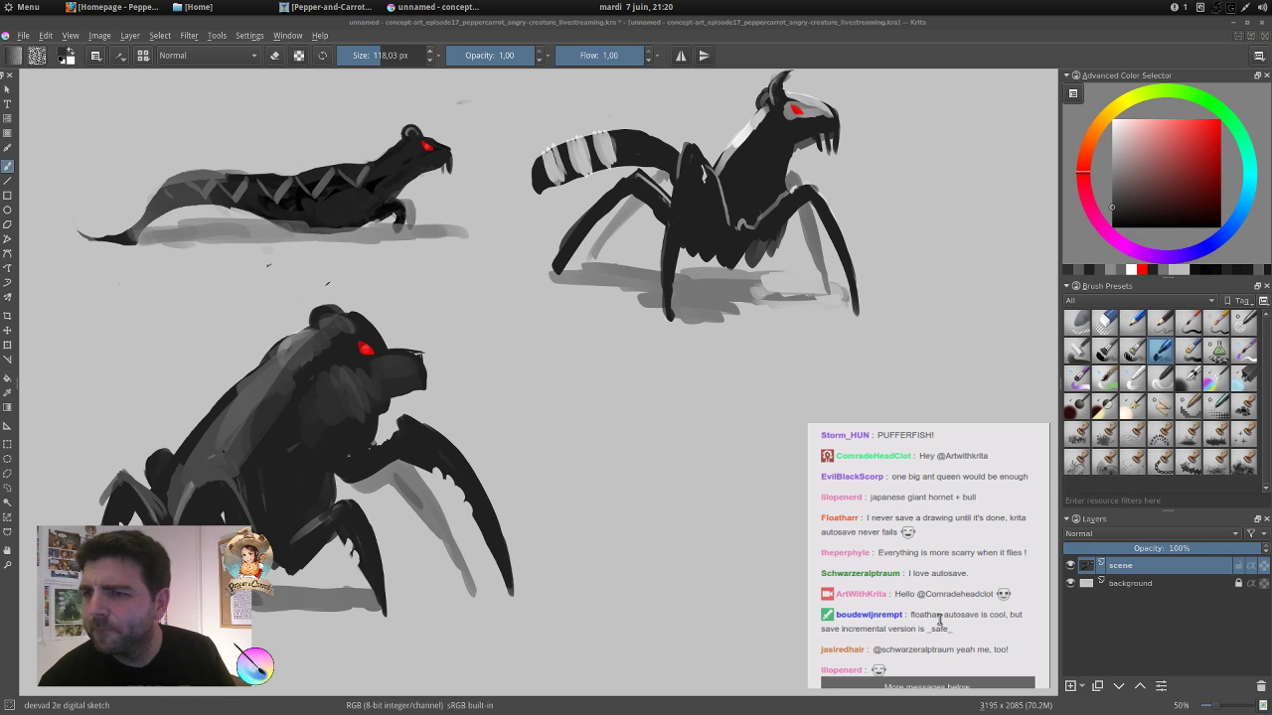
scroll(978, 506, up, 3)
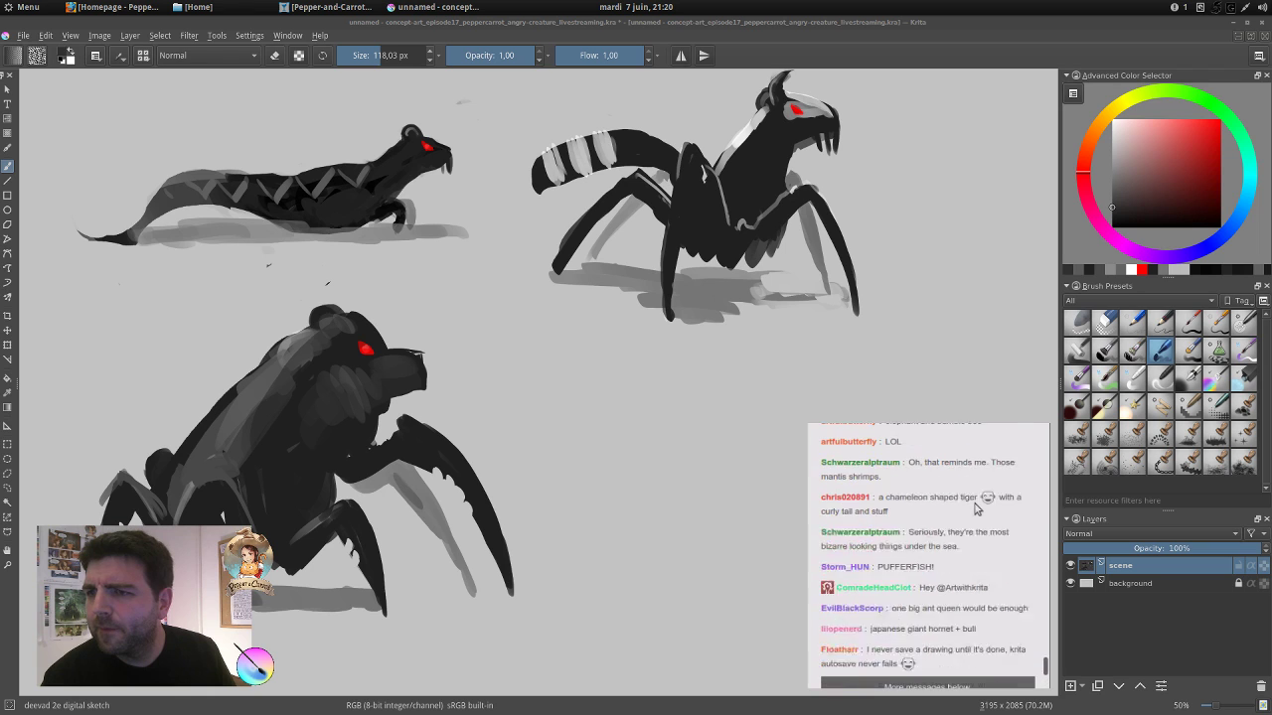
scroll(979, 509, up, 1)
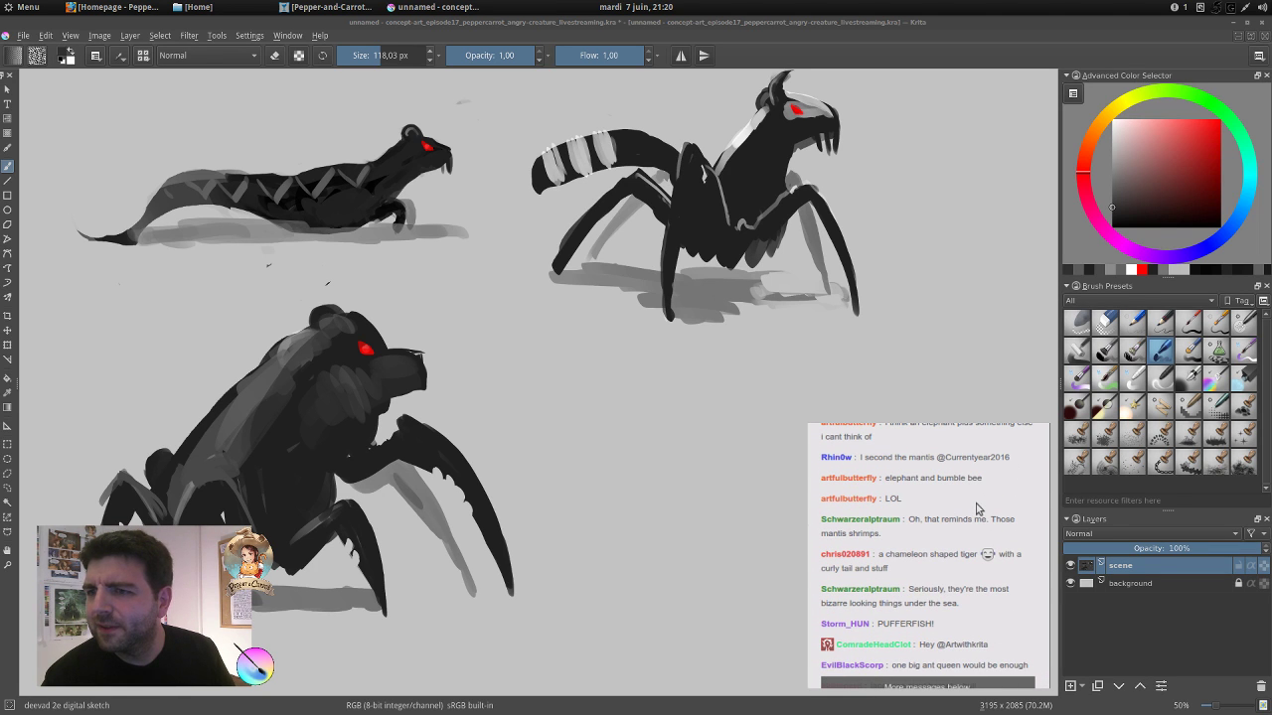
scroll(979, 509, up, 2)
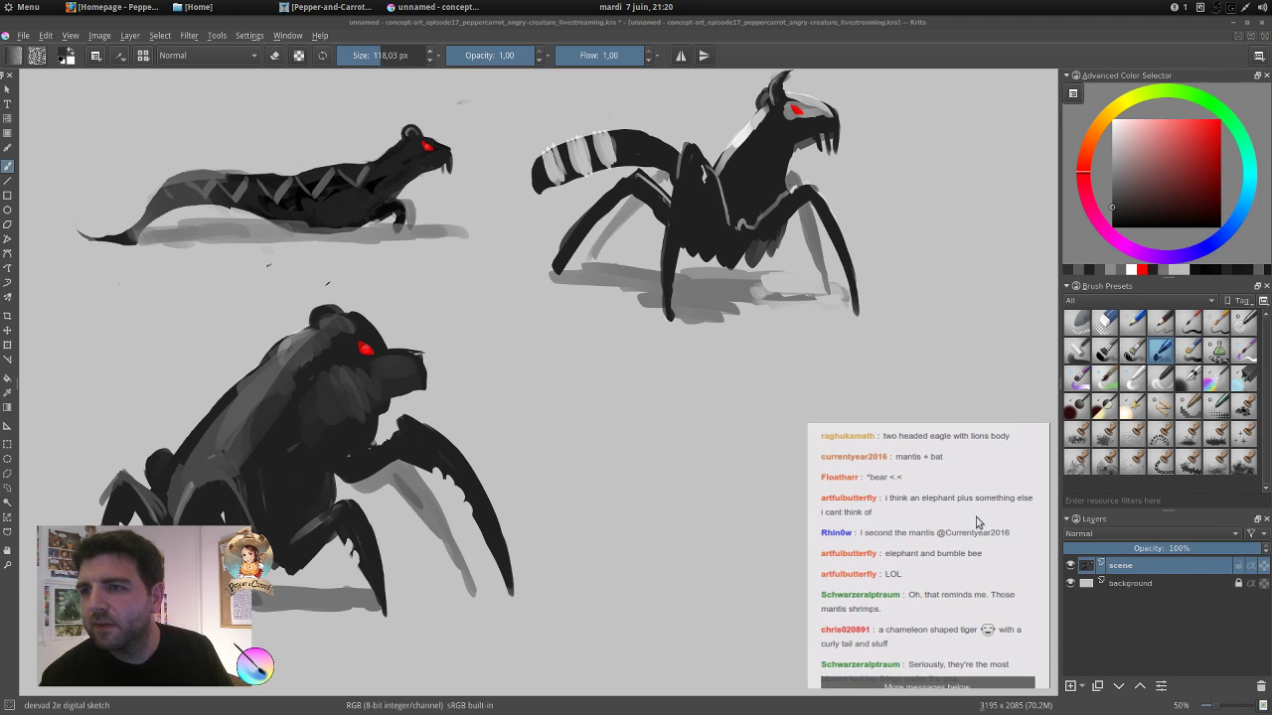
scroll(976, 522, up, 2)
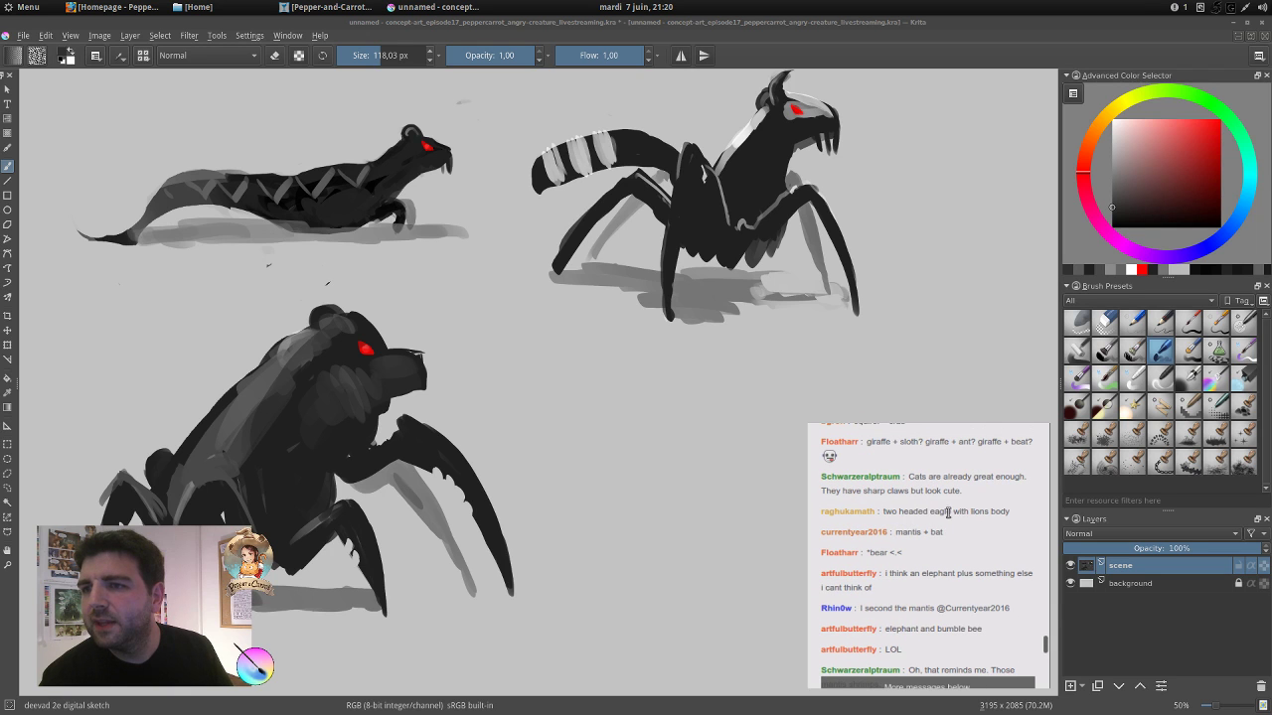
scroll(971, 519, down, 10)
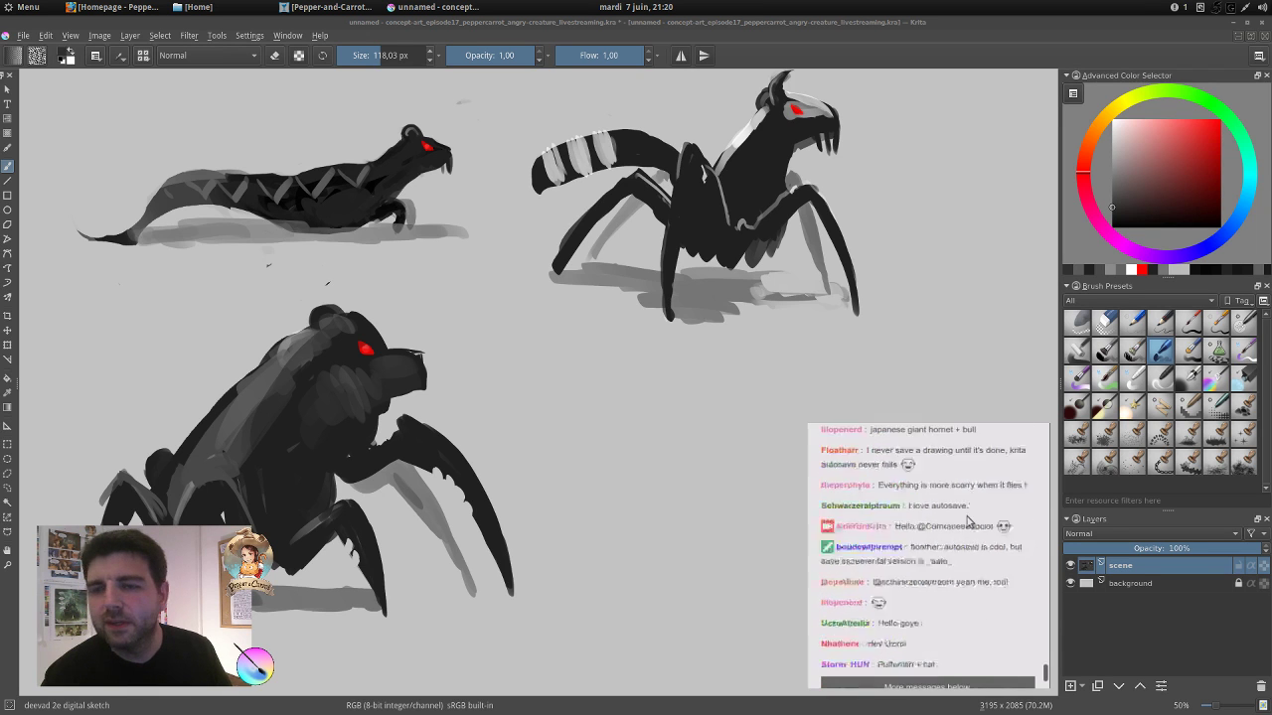
scroll(967, 517, up, 8)
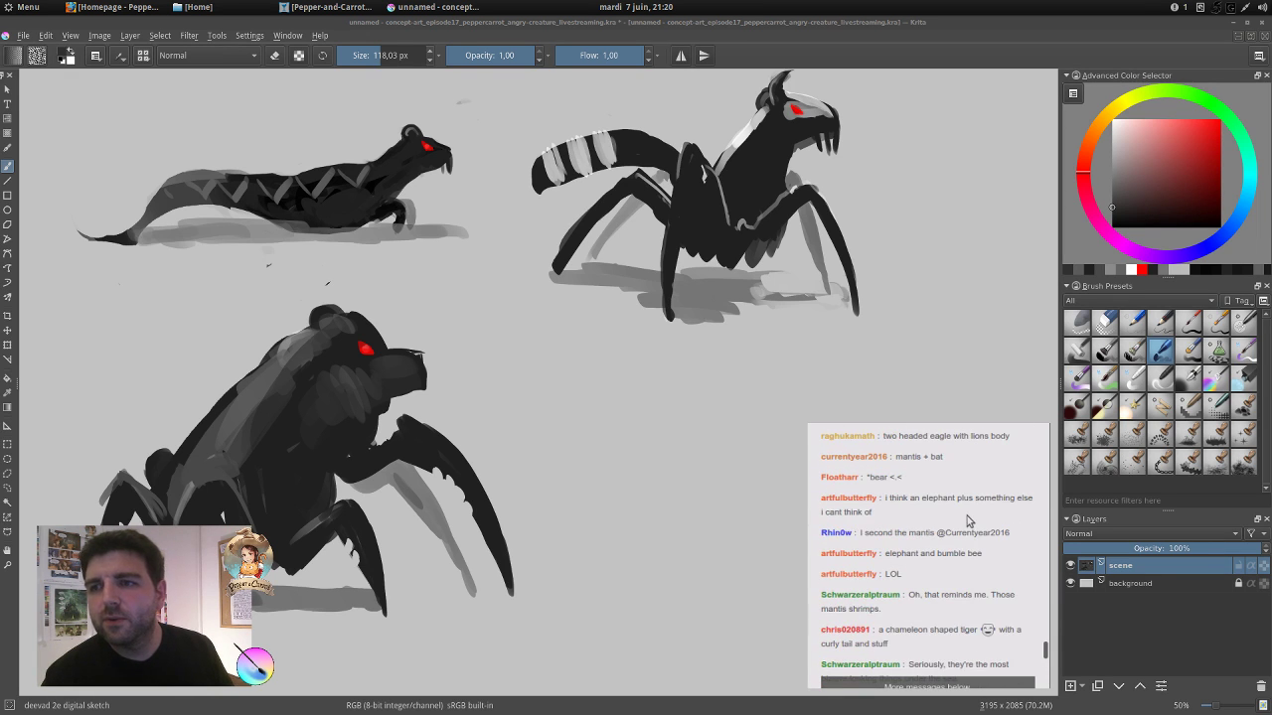
scroll(966, 516, up, 1)
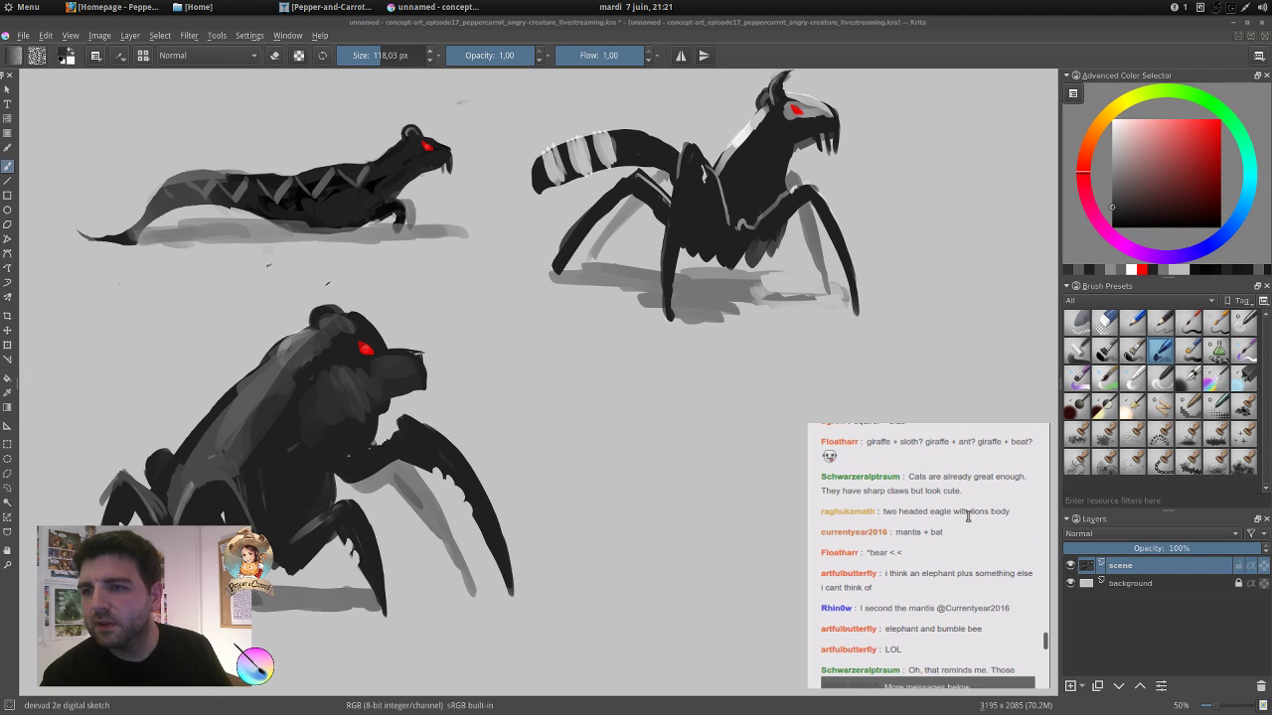
scroll(968, 515, down, 10)
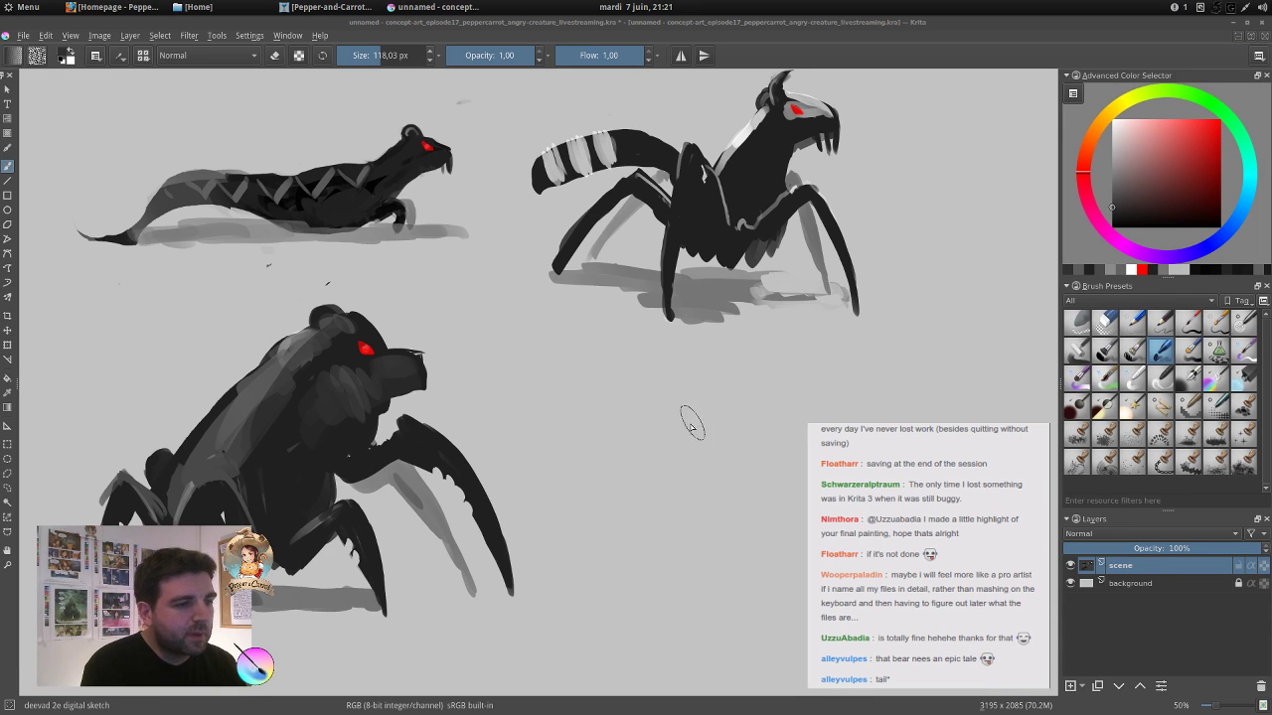
Block in a fourth creature's round elephant head and hanging trunk in dark grey below the second creature, and erase the trunk to a slimmer shape.
mouse_move(693, 419)
mouse_down()
mouse_move(785, 360)
mouse_move(844, 365)
mouse_move(829, 418)
mouse_move(790, 422)
mouse_move(863, 389)
mouse_move(899, 507)
mouse_move(884, 472)
mouse_up()
mouse_move(899, 518)
mouse_down()
mouse_move(909, 576)
mouse_move(889, 636)
mouse_move(879, 496)
mouse_up()
mouse_move(839, 402)
mouse_down()
mouse_move(834, 443)
mouse_move(749, 466)
mouse_move(780, 435)
mouse_move(759, 402)
mouse_move(842, 368)
mouse_up()
ctrl+click(394, 384)
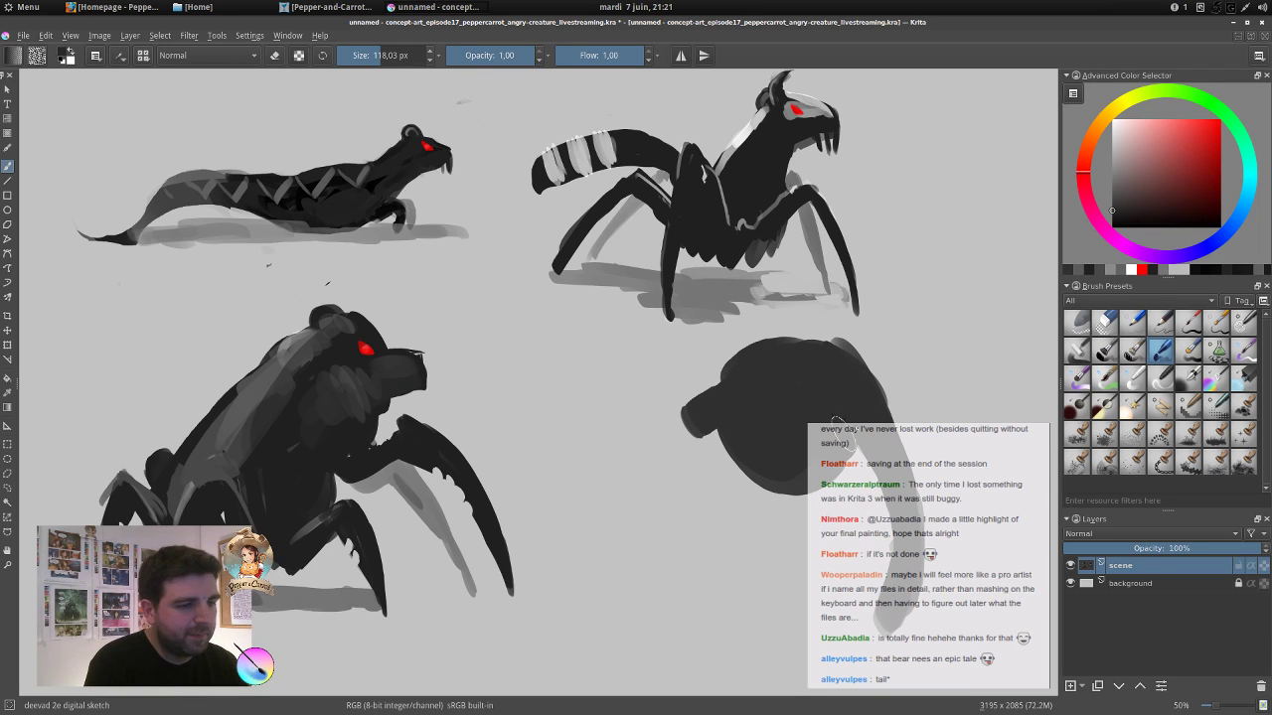
mouse_move(846, 440)
mouse_down()
mouse_move(820, 470)
mouse_move(781, 442)
mouse_move(861, 432)
mouse_move(864, 631)
mouse_up()
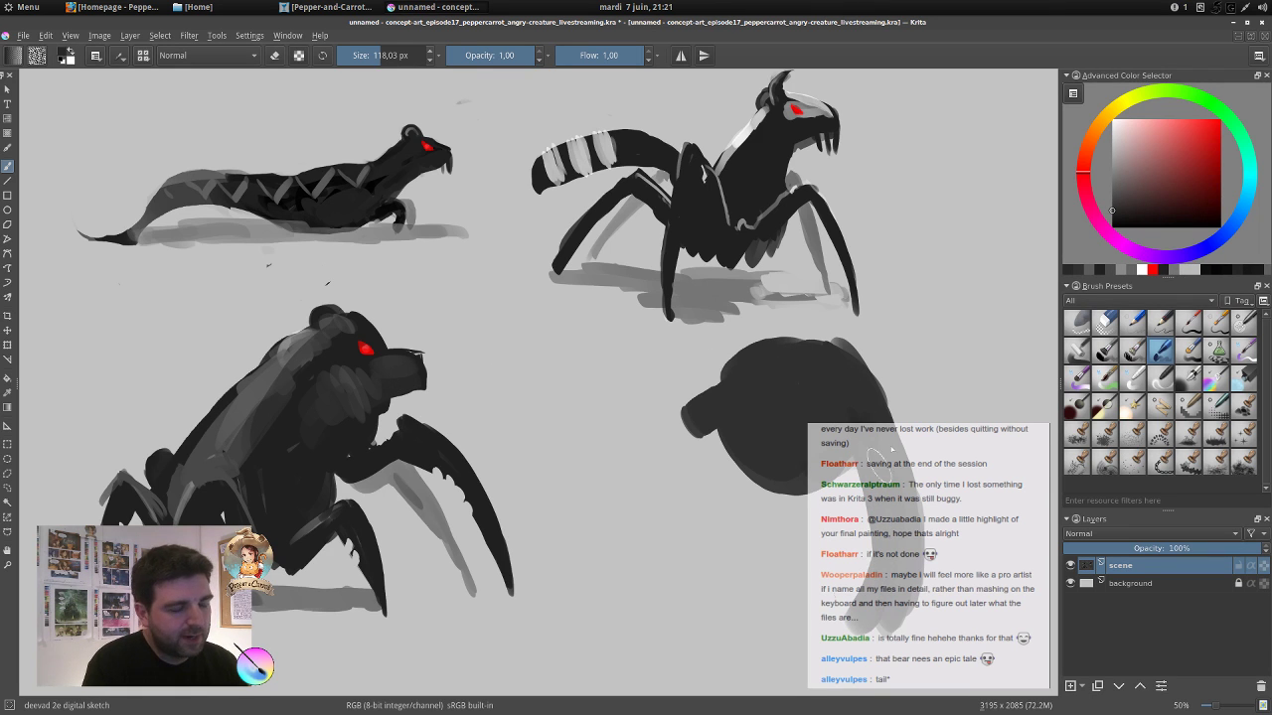
key(e)
mouse_move(910, 409)
mouse_down()
mouse_move(919, 582)
mouse_move(901, 581)
mouse_move(879, 624)
mouse_move(856, 627)
mouse_up()
Pick bright red and paint an eye on the elephant head with a brush about 49 px wide.
drag(1178, 171, 1218, 96)
drag(841, 393, 809, 394)
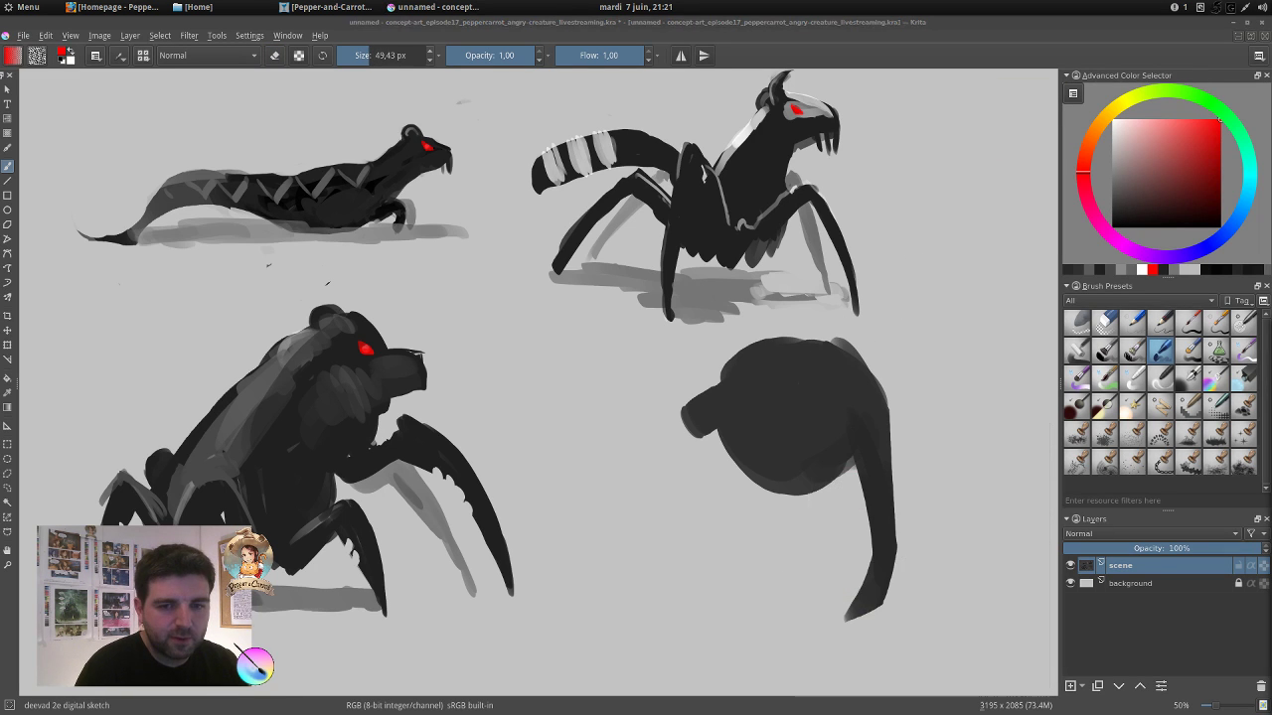
mouse_move(823, 381)
mouse_down()
mouse_move(852, 409)
mouse_move(815, 428)
mouse_move(821, 446)
mouse_move(767, 435)
mouse_up()
ctrl+click(842, 365)
click(1219, 121)
Sample the head's dark grey and block in a bulky seated body beneath the elephant head with a brush about 114 px wide.
ctrl+click(789, 395)
mouse_move(769, 487)
mouse_down()
mouse_move(717, 443)
mouse_move(745, 487)
mouse_move(752, 467)
mouse_move(746, 489)
mouse_up()
drag(725, 383, 641, 557)
drag(696, 442, 650, 572)
drag(686, 497, 784, 576)
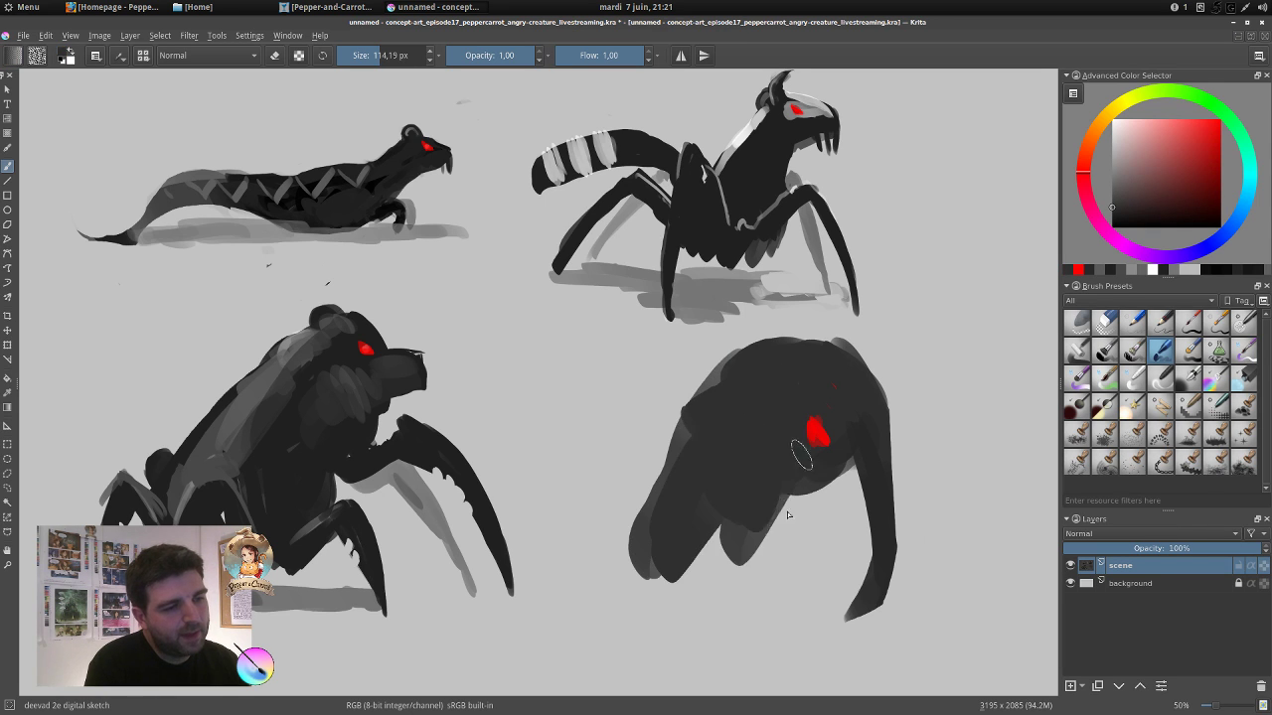
mouse_move(775, 497)
mouse_down()
mouse_move(813, 525)
mouse_move(755, 626)
mouse_move(626, 581)
mouse_move(775, 596)
mouse_up()
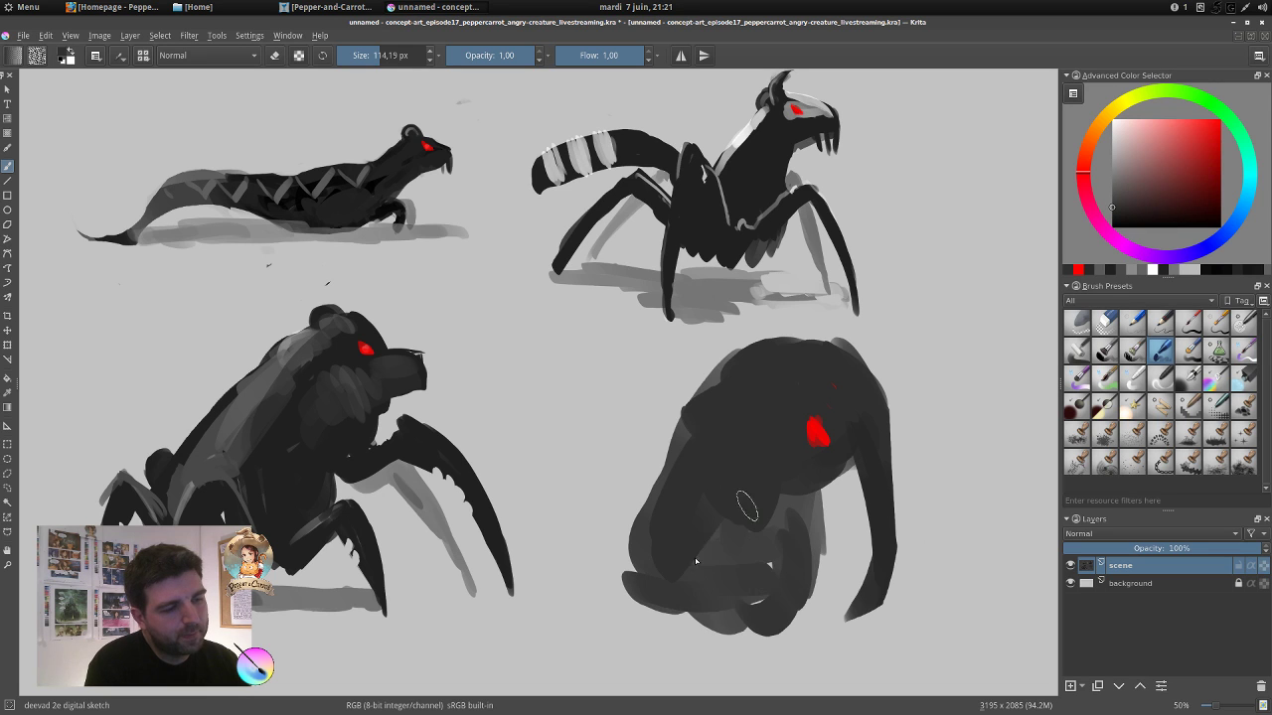
mouse_move(696, 556)
mouse_down()
mouse_move(752, 609)
mouse_move(725, 624)
mouse_up()
mouse_move(652, 509)
mouse_down()
mouse_move(685, 426)
mouse_move(632, 574)
mouse_move(624, 563)
mouse_move(662, 600)
mouse_up()
Sample grey tones from the elephant creature and paint a large drooping ear behind its eye with a brush about 62 px wide.
ctrl+click(714, 375)
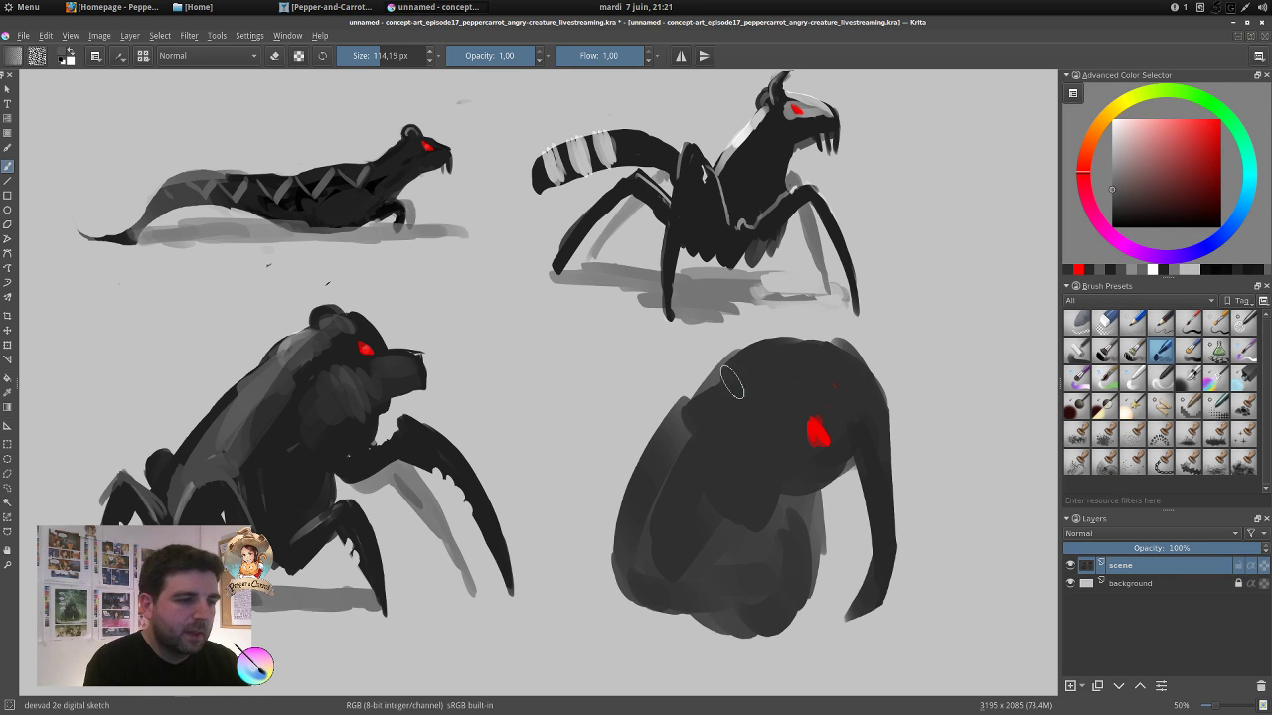
mouse_move(733, 384)
shift+mouse_down()
mouse_move(706, 392)
mouse_move(742, 398)
mouse_move(723, 465)
mouse_move(773, 523)
mouse_move(783, 428)
shift+mouse_up()
key(bracketright)
key(bracketright)
key(bracketright)
key(bracketright)
key(bracketright)
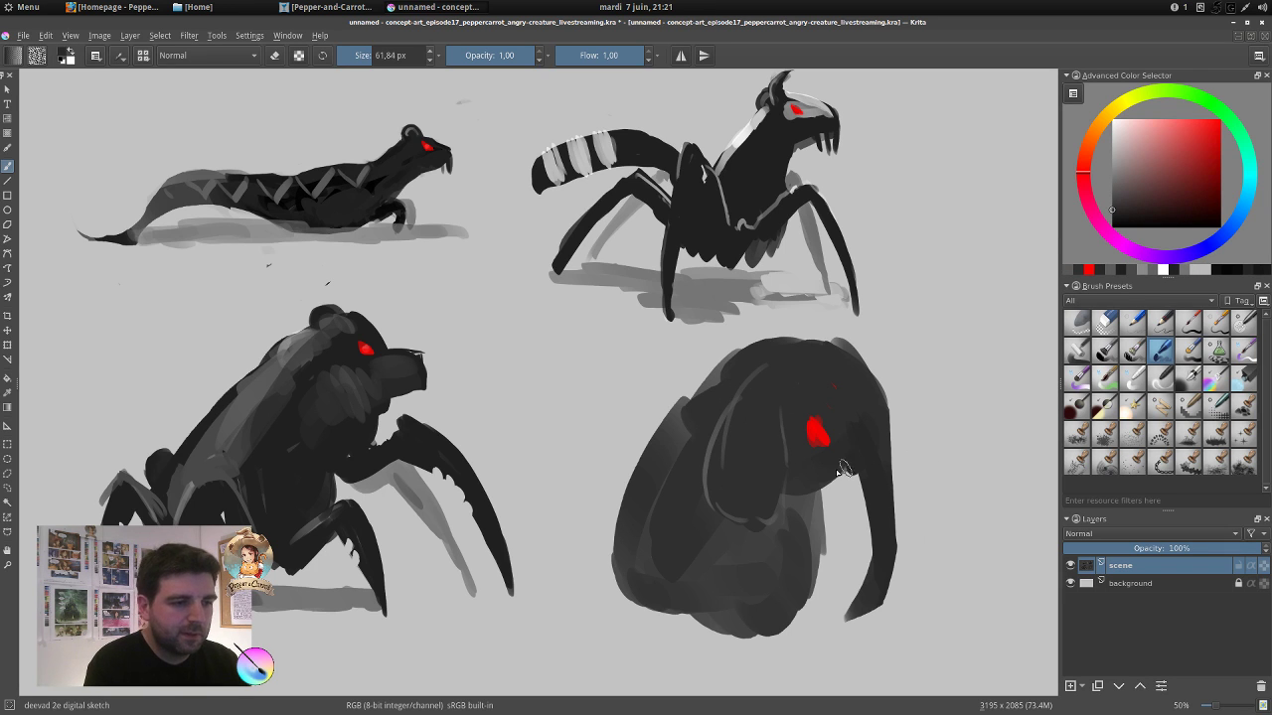
Sample the dark head tone, paint curved tusks beside the trunk, and sharpen them by erasing with a brush about 28 px wide.
ctrl+click(821, 471)
mouse_move(835, 481)
mouse_down()
mouse_move(934, 456)
mouse_move(904, 450)
mouse_move(848, 471)
mouse_move(906, 469)
mouse_move(924, 448)
mouse_move(913, 466)
mouse_move(926, 475)
mouse_move(929, 463)
mouse_move(900, 495)
mouse_up()
key(bracketleft)
key(bracketleft)
key(bracketleft)
key(bracketleft)
key(e)
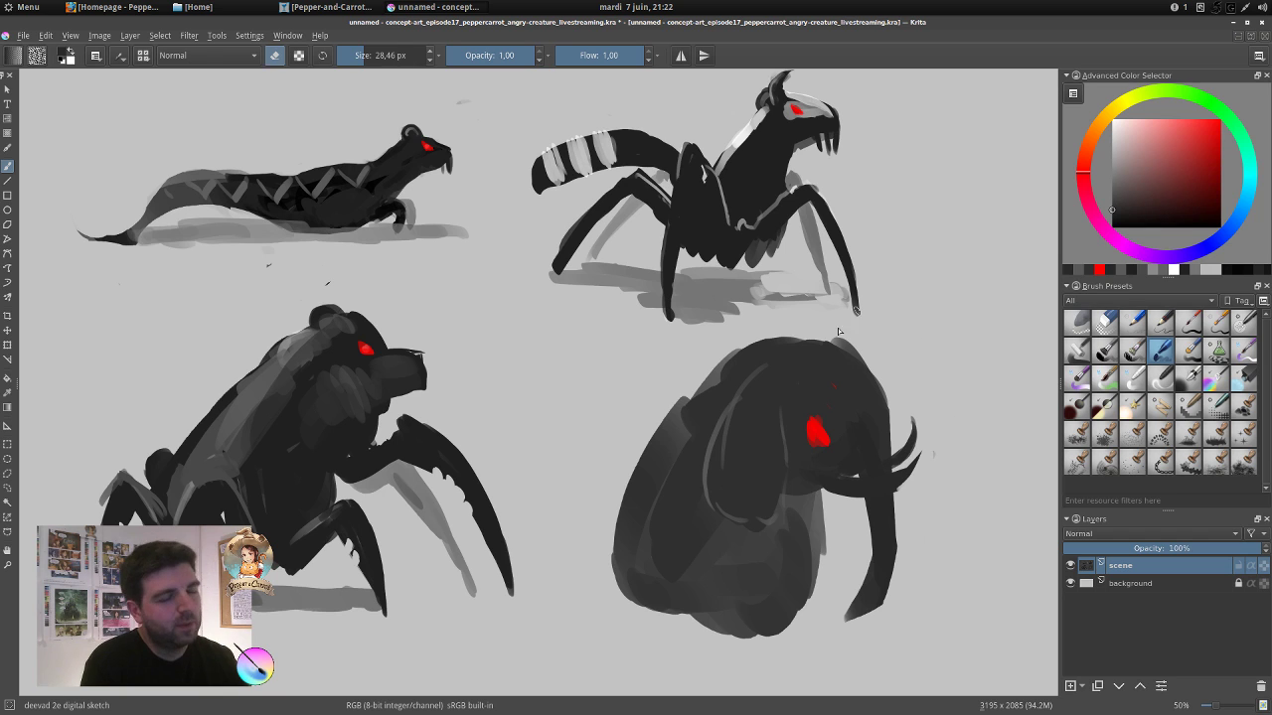
key(e)
Sample the lower body's grey and rework the elephant creature's belly and base with a brush about 88 px wide.
ctrl+click(787, 581)
shift+drag(789, 582, 810, 584)
drag(815, 577, 813, 608)
mouse_move(817, 529)
mouse_down()
mouse_move(806, 627)
mouse_move(784, 624)
mouse_up()
mouse_move(657, 619)
mouse_down()
mouse_move(766, 627)
mouse_move(661, 616)
mouse_move(642, 557)
mouse_move(690, 594)
mouse_up()
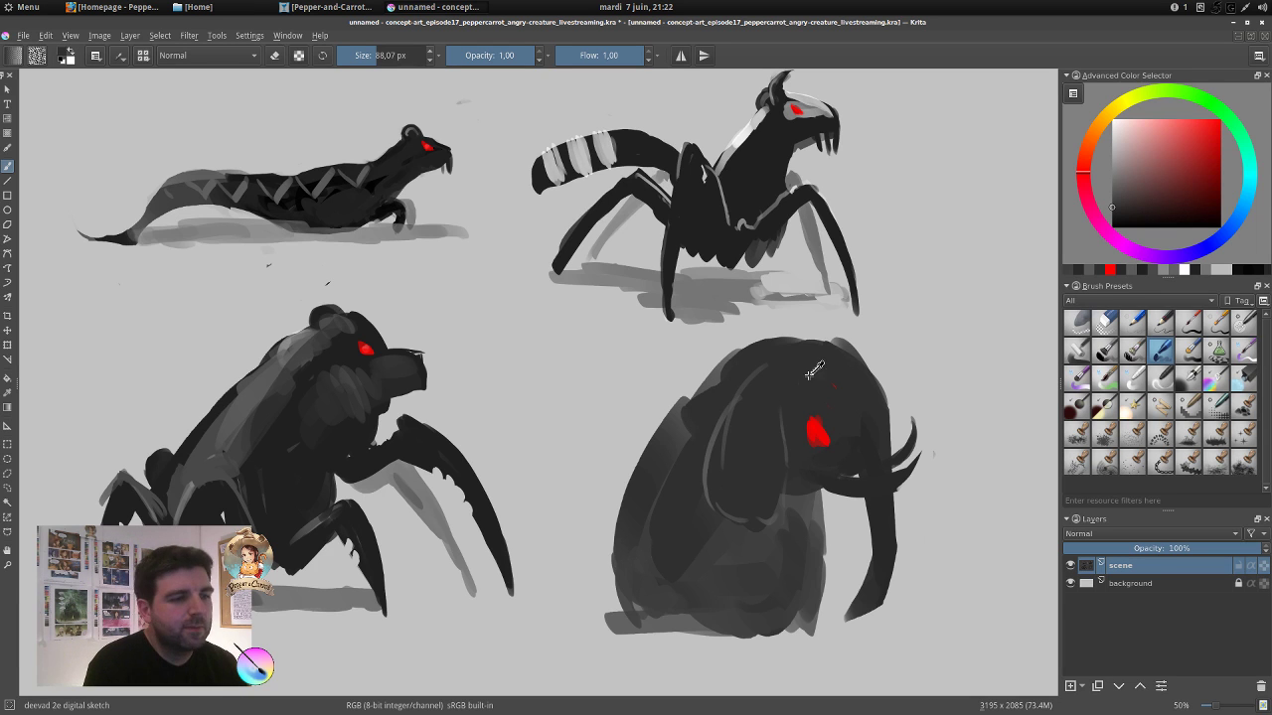
Paint a row of dark spikes around the elephant creature's head, back and belly with a brush about 36 px wide.
mouse_move(851, 351)
shift+mouse_down()
mouse_move(824, 351)
mouse_move(872, 339)
shift+mouse_up()
mouse_move(871, 339)
mouse_down()
mouse_move(862, 358)
mouse_move(884, 374)
mouse_move(891, 364)
mouse_up()
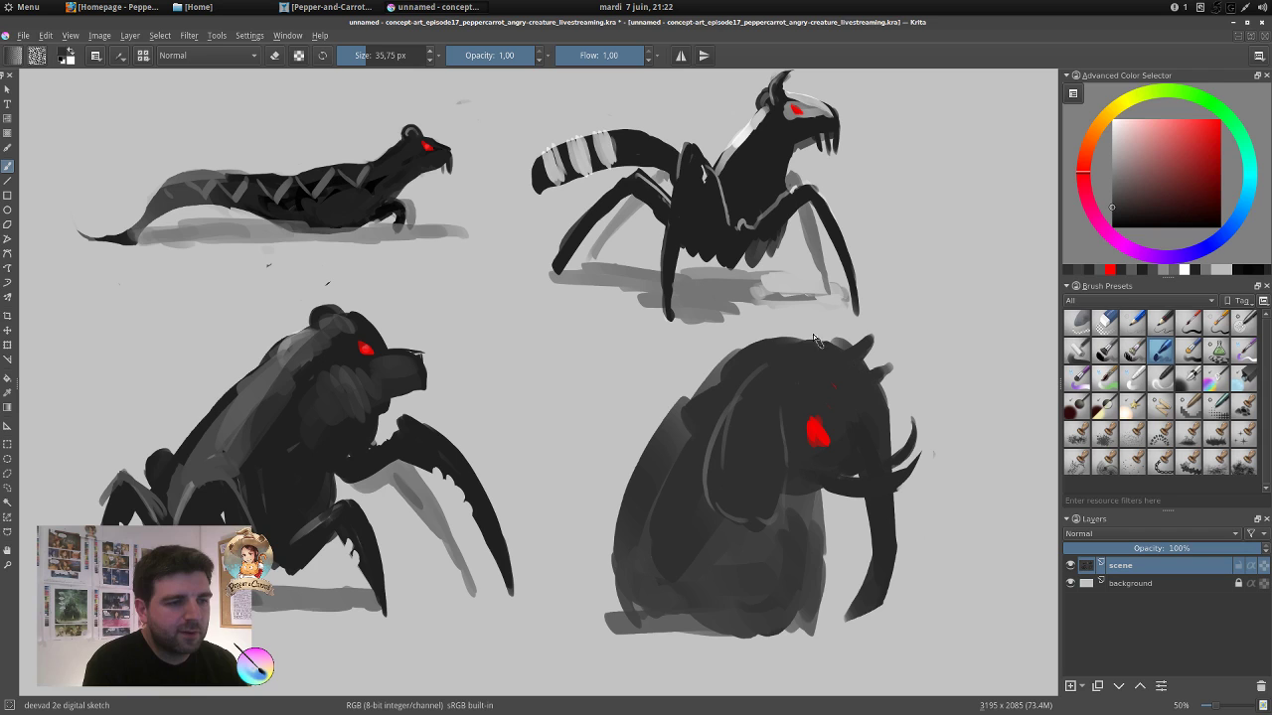
mouse_move(777, 347)
mouse_down()
mouse_move(782, 318)
mouse_move(787, 350)
mouse_move(747, 326)
mouse_move(761, 344)
mouse_move(715, 350)
mouse_move(720, 364)
mouse_move(686, 376)
mouse_move(702, 398)
mouse_move(650, 400)
mouse_move(668, 409)
mouse_up()
mouse_move(813, 513)
mouse_down()
mouse_move(839, 557)
mouse_move(830, 590)
mouse_up()
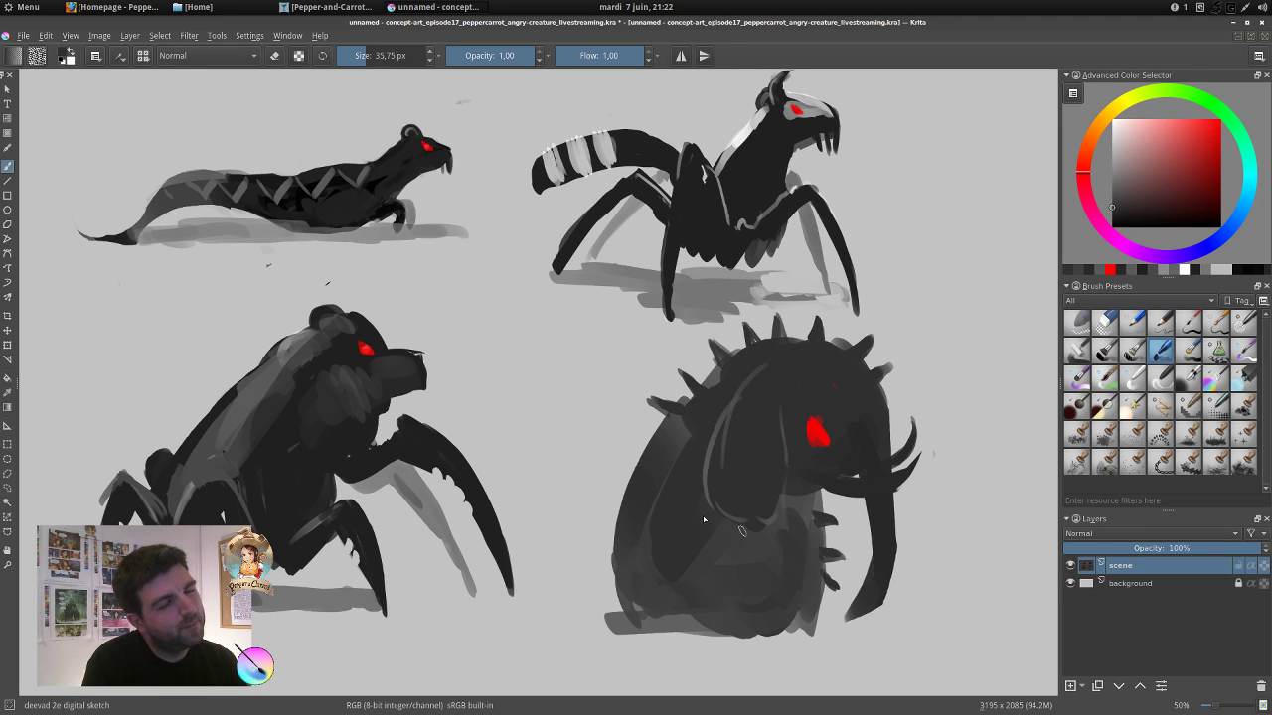
drag(643, 440, 637, 427)
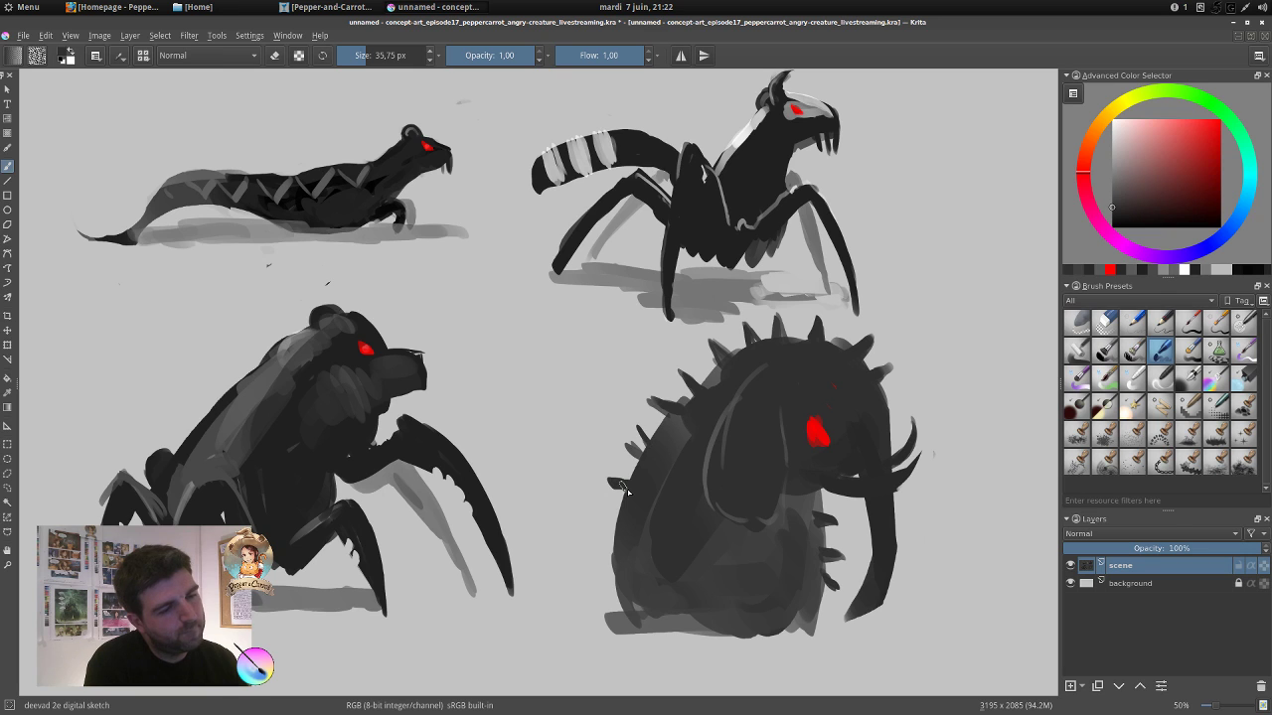
mouse_move(621, 508)
mouse_down()
mouse_move(603, 506)
mouse_move(600, 535)
mouse_move(614, 538)
mouse_move(602, 560)
mouse_up()
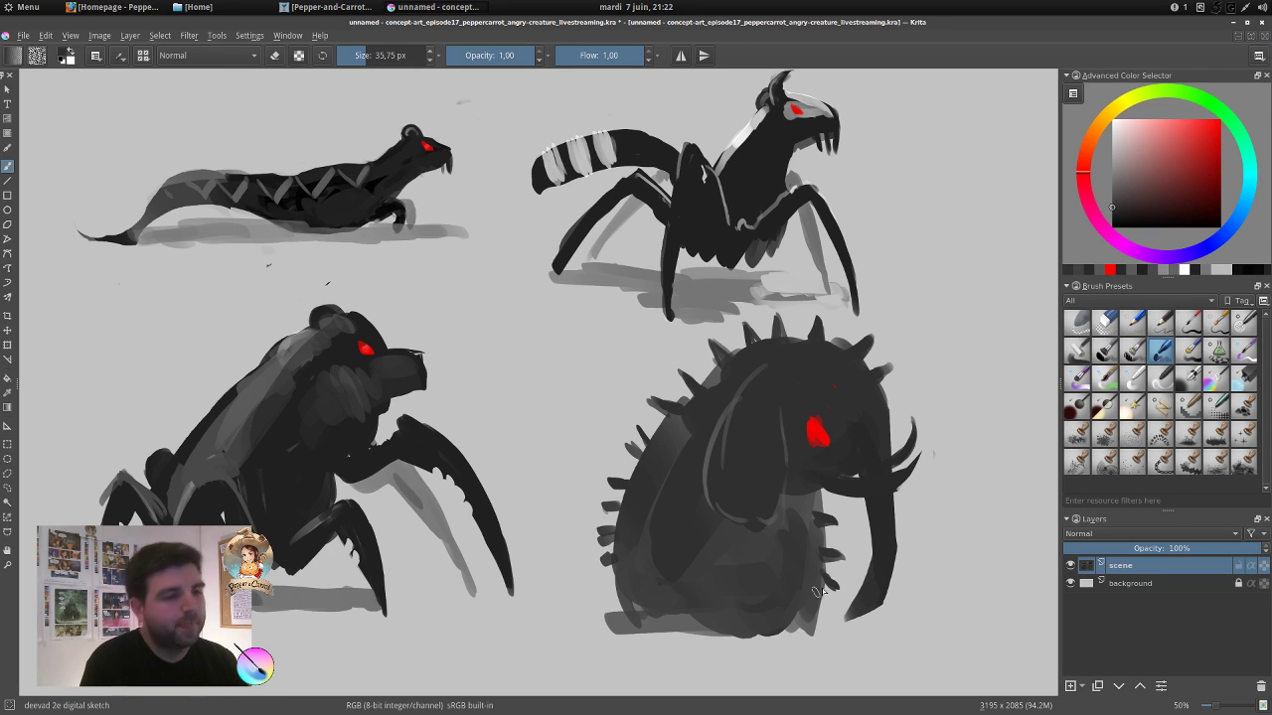
mouse_move(807, 318)
mouse_down()
mouse_move(736, 339)
mouse_move(746, 349)
mouse_move(700, 365)
mouse_up()
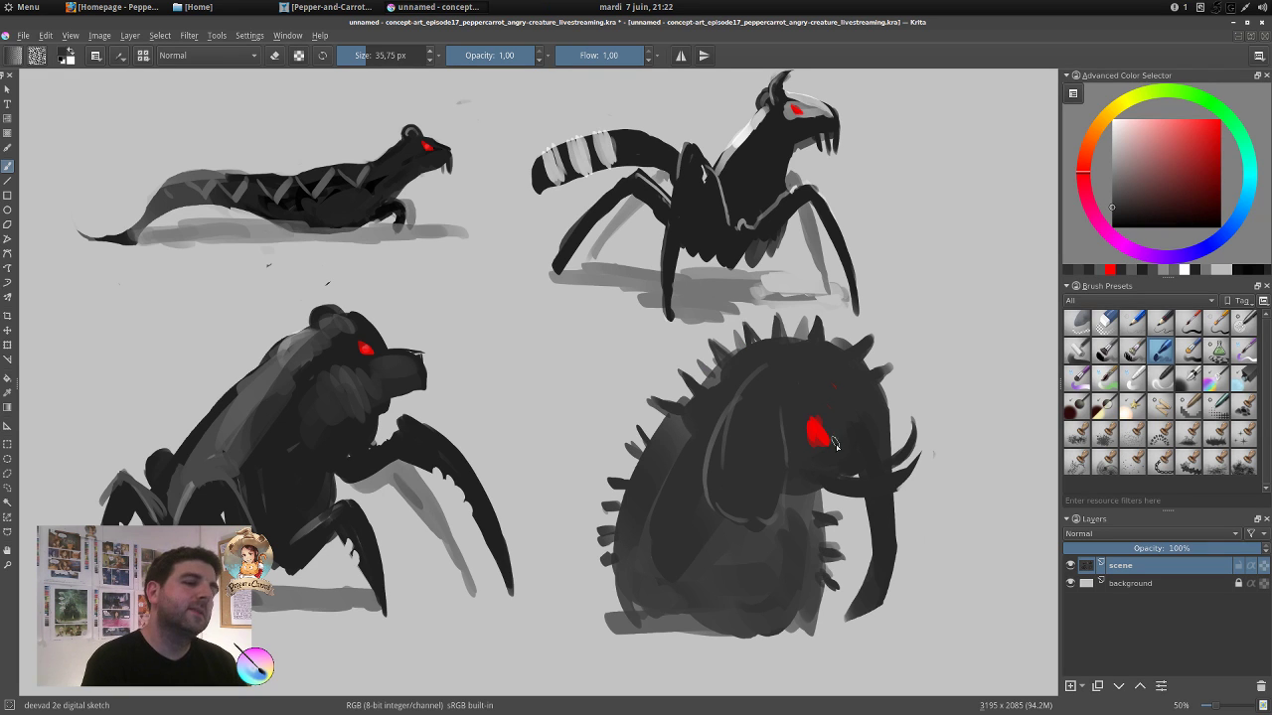
Sample the light grey background and highlight the elephant creature's tusks with a brush about 31 px wide.
ctrl+click(883, 318)
mouse_move(838, 471)
shift+mouse_down()
mouse_move(887, 480)
mouse_move(914, 458)
mouse_move(894, 447)
mouse_move(912, 442)
mouse_move(879, 471)
mouse_move(896, 468)
shift+mouse_up()
ctrl+click(877, 459)
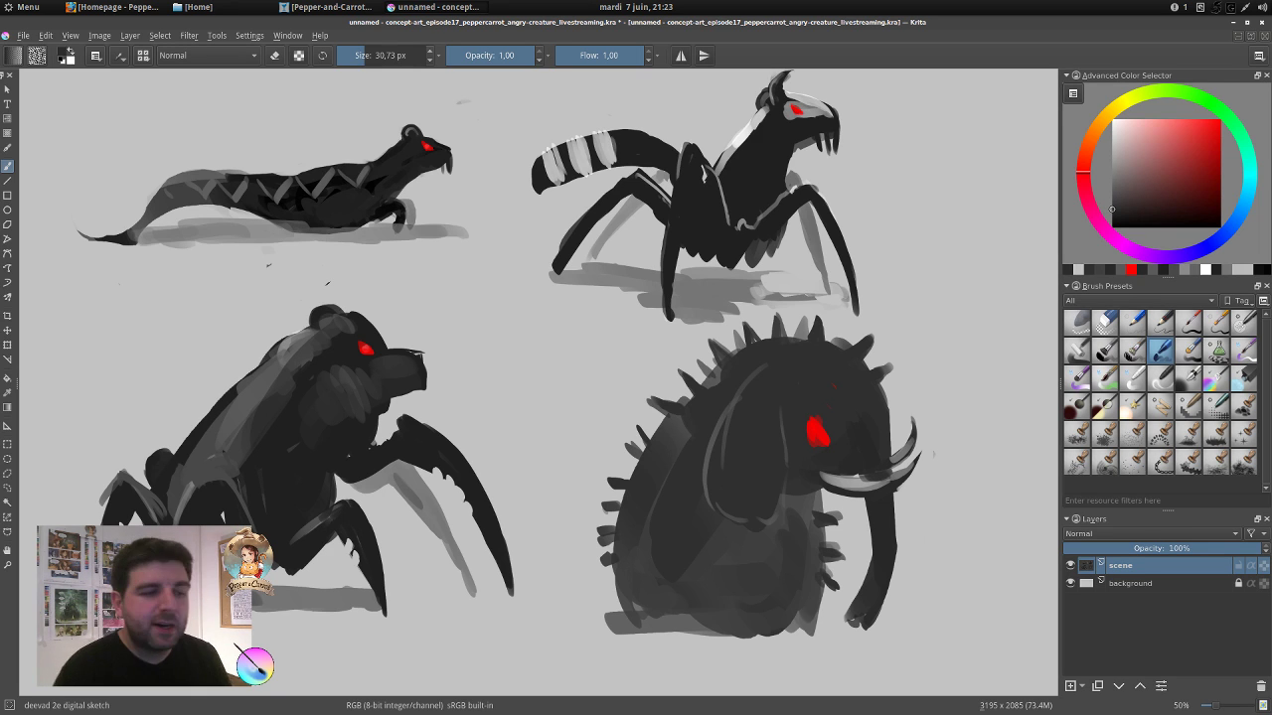
Paint a round mid-grey patch around the elephant creature's red eye and another on the far side of its face, about 44 px brush.
drag(1118, 139, 1085, 107)
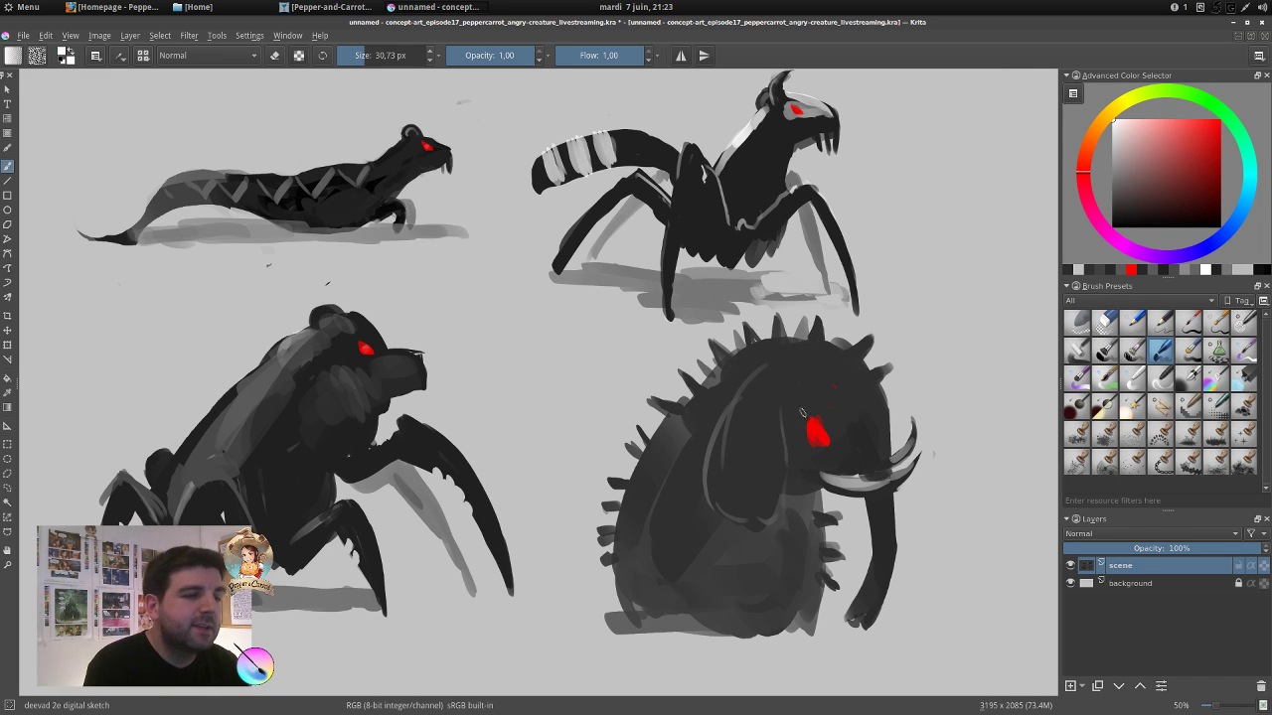
mouse_move(799, 414)
mouse_down()
mouse_move(831, 414)
mouse_move(817, 406)
mouse_move(834, 420)
mouse_move(824, 457)
mouse_move(803, 455)
mouse_move(795, 426)
mouse_move(820, 416)
mouse_move(800, 455)
mouse_move(835, 434)
mouse_move(815, 428)
mouse_up()
ctrl+click(832, 457)
ctrl+click(816, 430)
ctrl+click(837, 420)
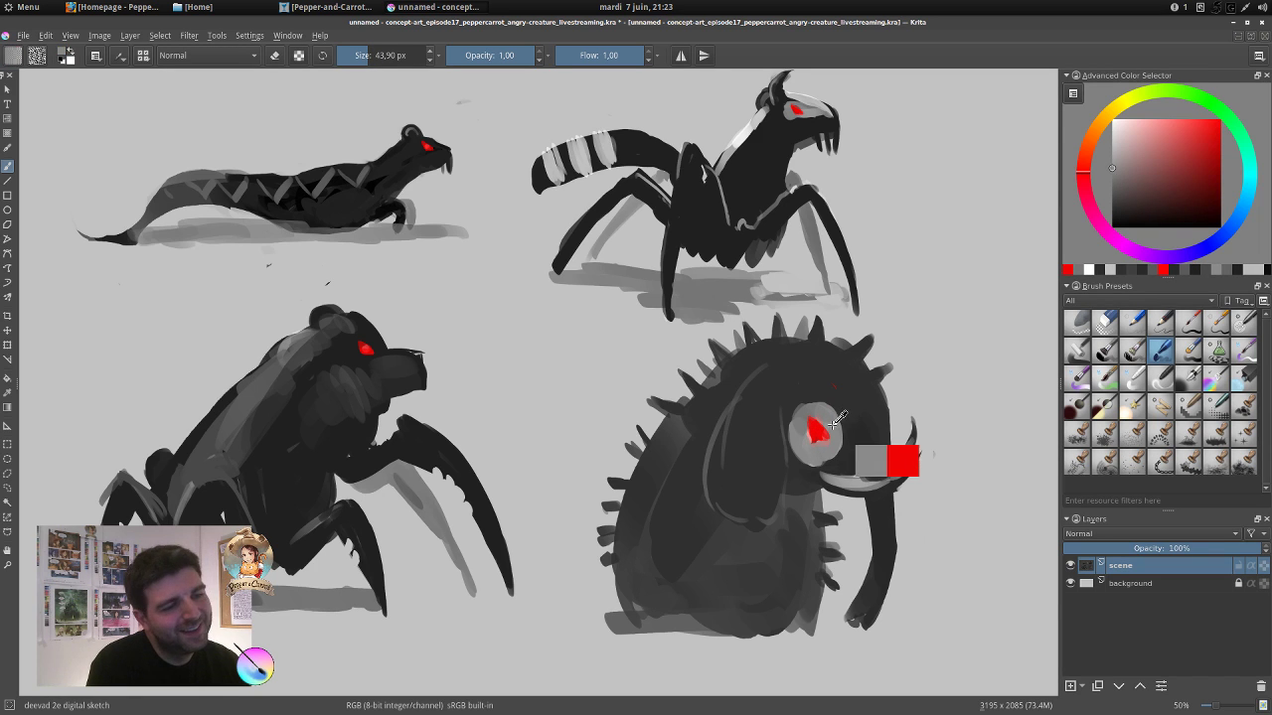
drag(882, 403, 889, 433)
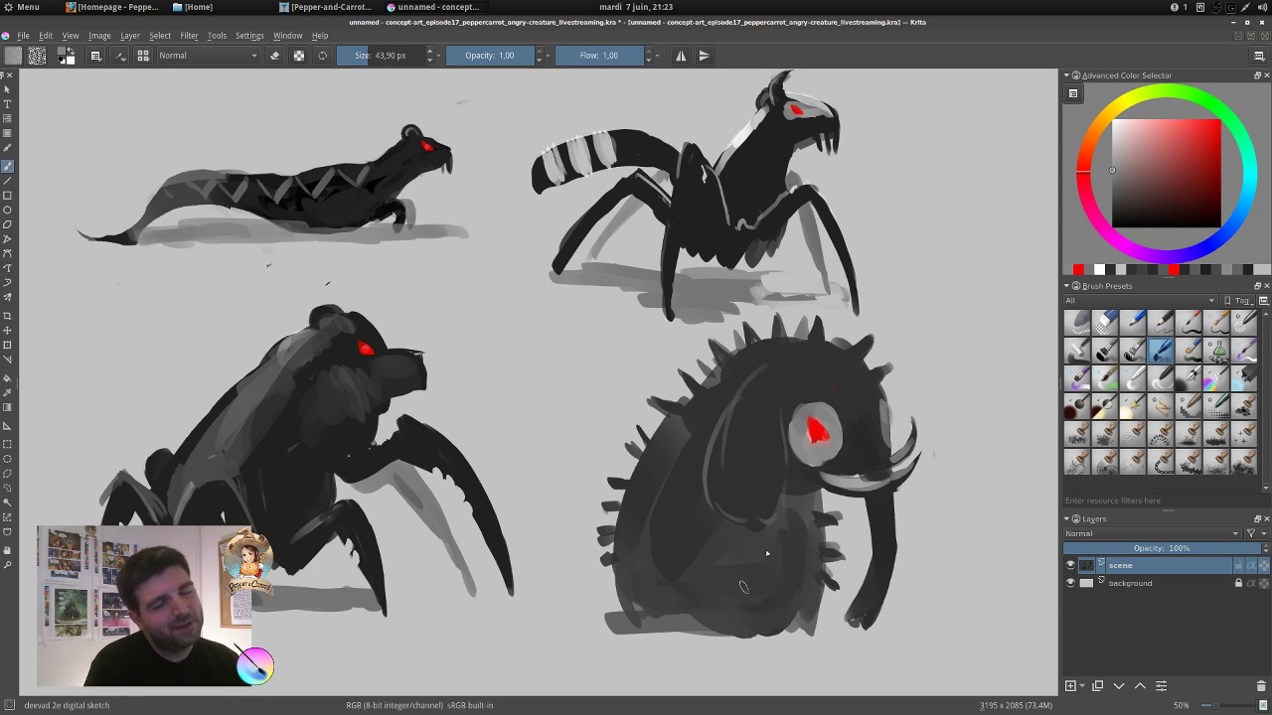
Paint the elephant creature's near arm in mid grey across its body with a brush about 85 px wide.
key(bracketright)
key(bracketright)
mouse_move(691, 459)
mouse_down()
mouse_move(700, 546)
mouse_move(747, 575)
mouse_up()
mouse_move(707, 533)
mouse_down()
mouse_move(715, 562)
mouse_move(749, 570)
mouse_up()
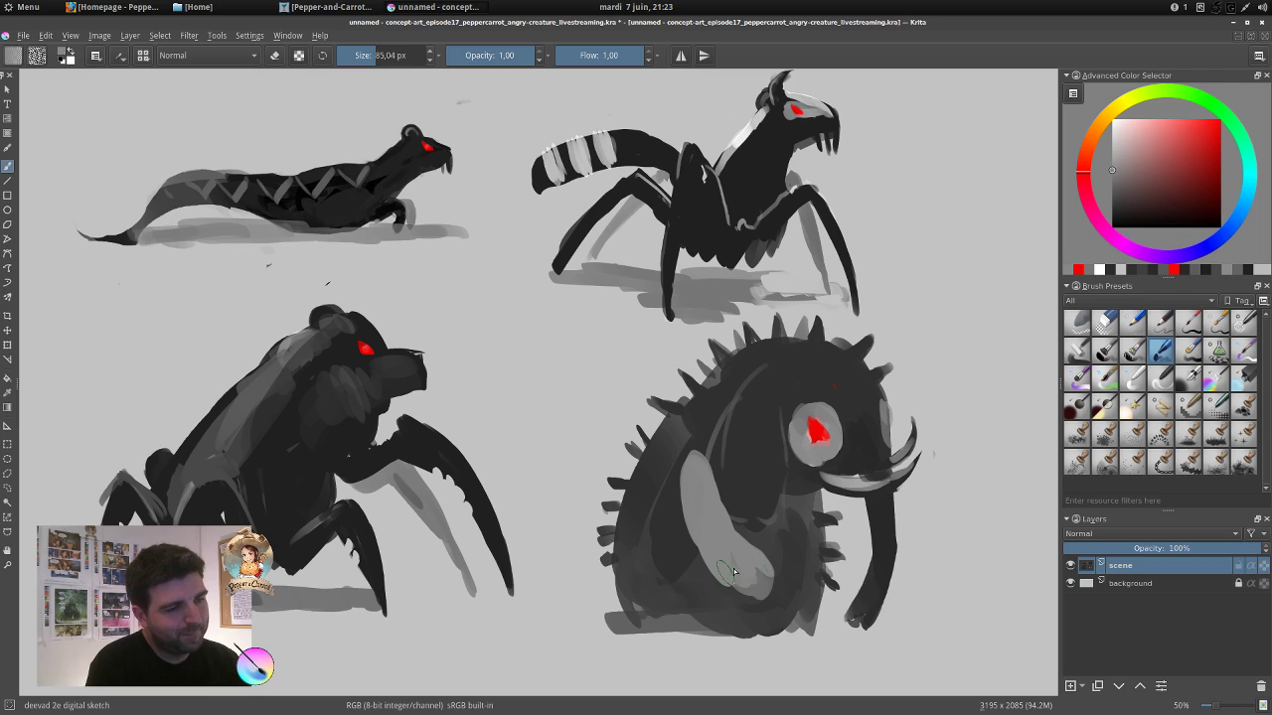
drag(728, 572, 764, 572)
Add the far arm in the same grey behind the belly and redefine the body's dark edge with a brush about 41 px wide.
ctrl+click(745, 559)
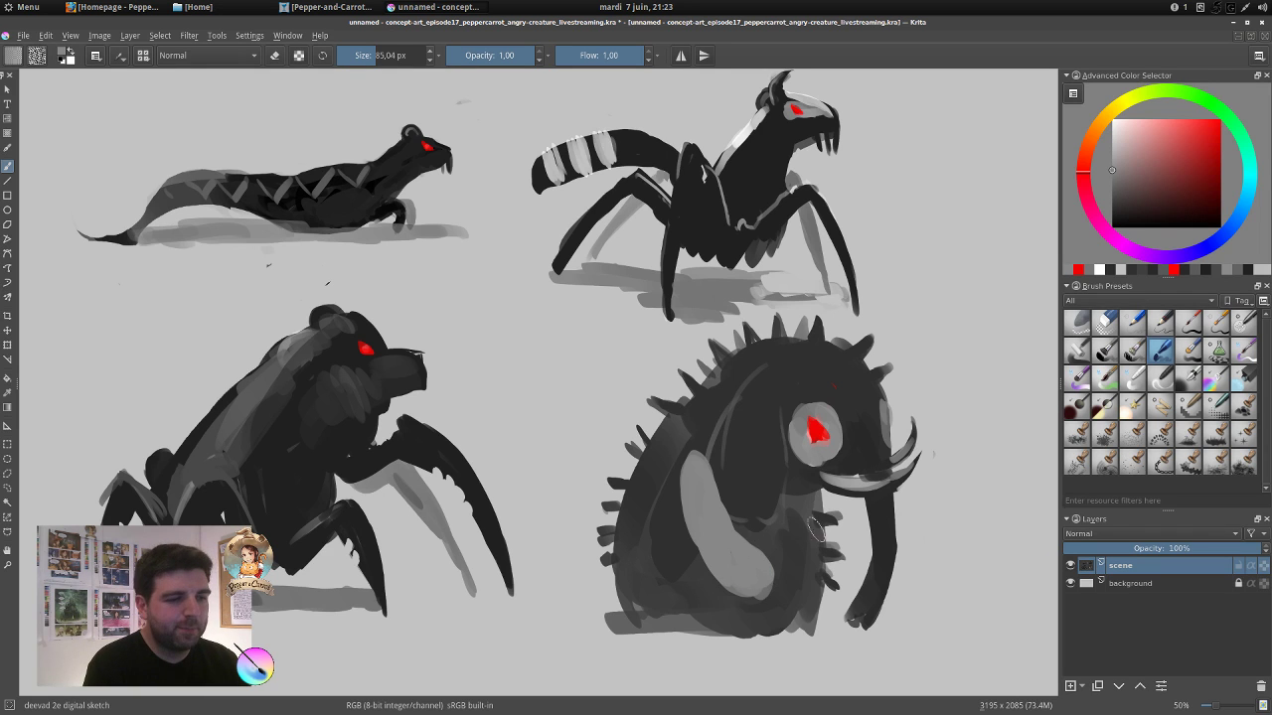
mouse_move(816, 530)
shift+mouse_down()
mouse_move(805, 530)
mouse_move(832, 544)
mouse_move(835, 571)
shift+mouse_up()
ctrl+click(806, 481)
mouse_move(824, 499)
shift+mouse_down()
mouse_move(819, 573)
mouse_move(823, 522)
mouse_move(835, 526)
mouse_move(821, 568)
shift+mouse_up()
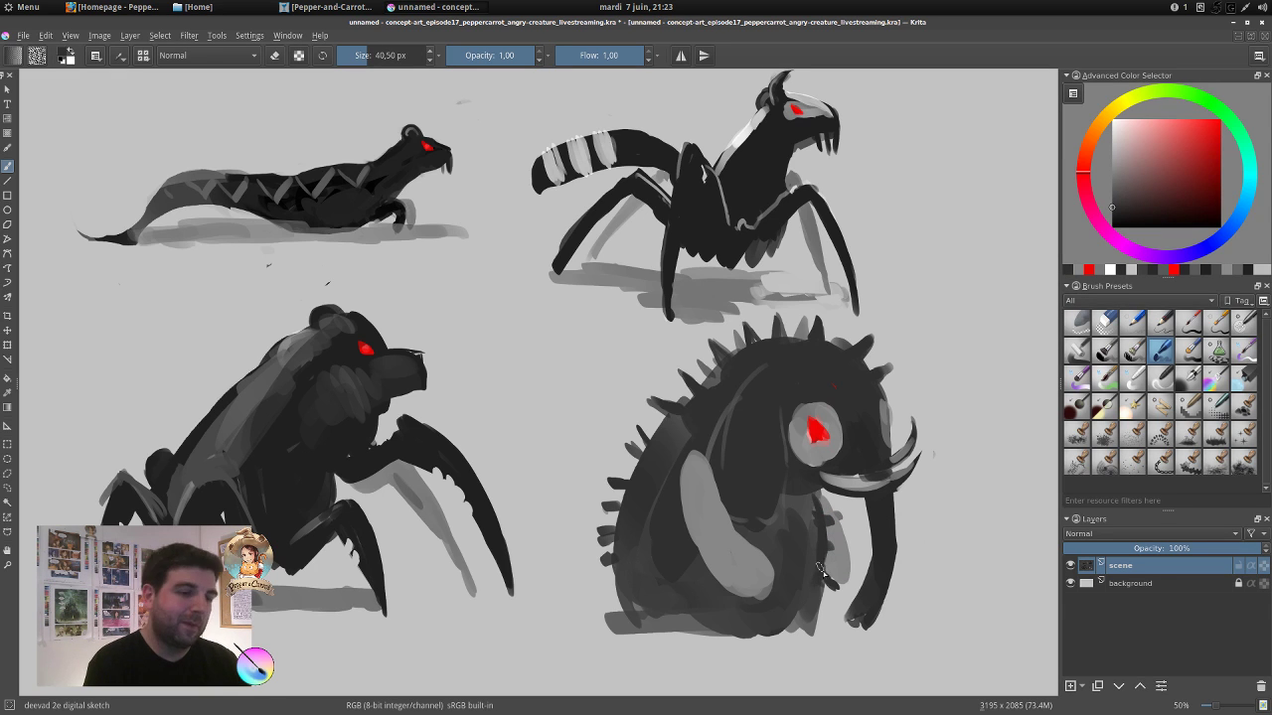
Sample the arm's grey and paint the elephant creature's two legs and feet with a brush about 99 px wide.
key(bracketright)
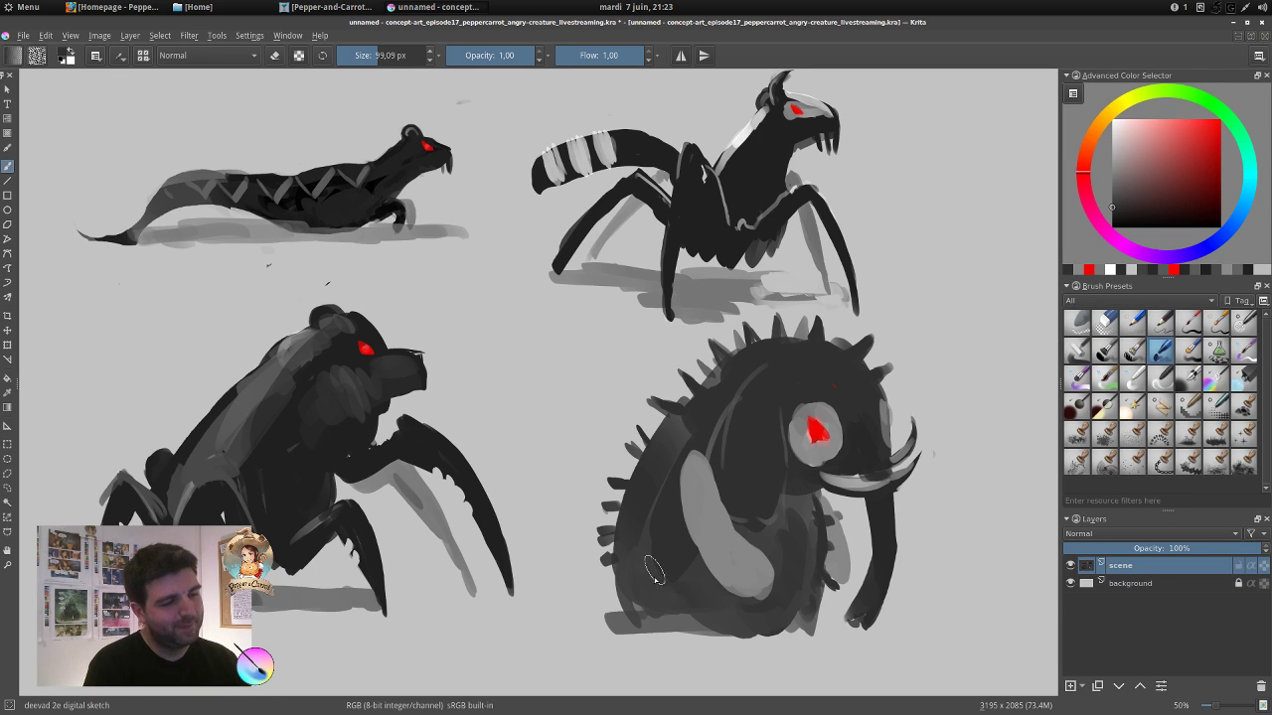
ctrl+click(765, 586)
mouse_move(658, 615)
mouse_down()
mouse_move(700, 608)
mouse_move(646, 596)
mouse_move(753, 641)
mouse_up()
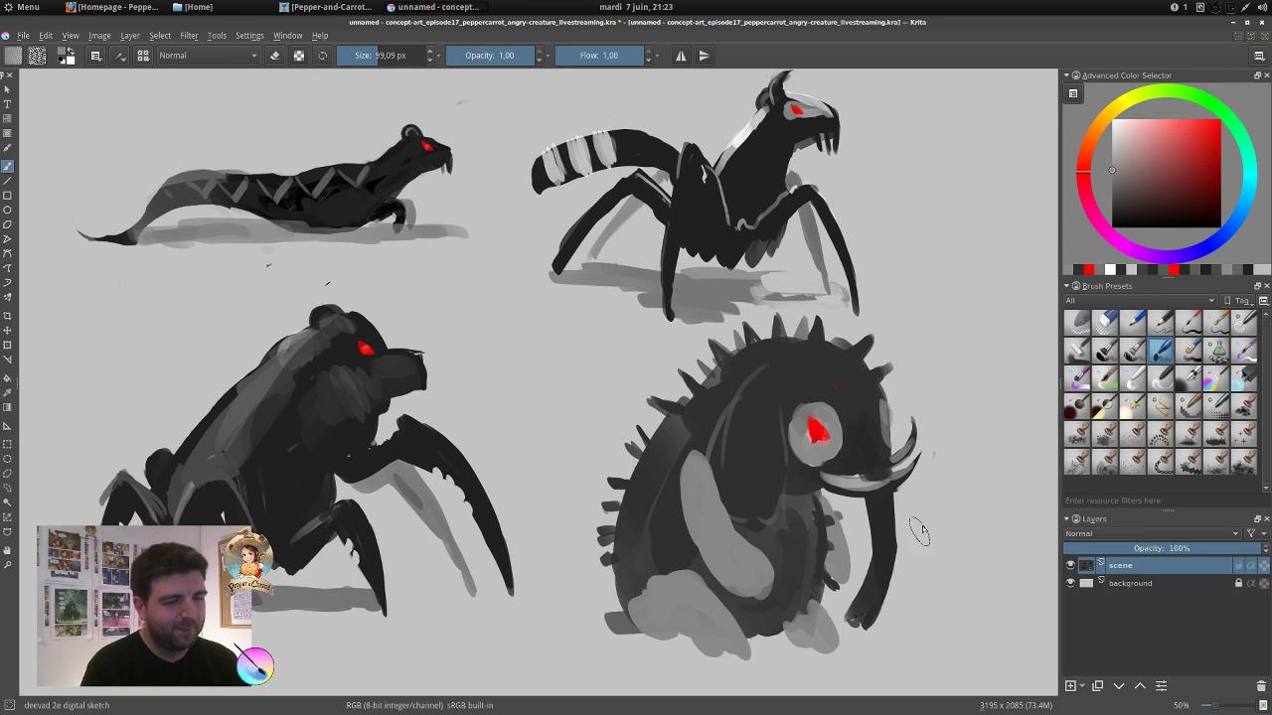
Try a diagonal green stick below the trunk tip with a brush about 43 px wide, and undo its strokes.
drag(927, 526, 909, 509)
click(1222, 112)
click(1177, 169)
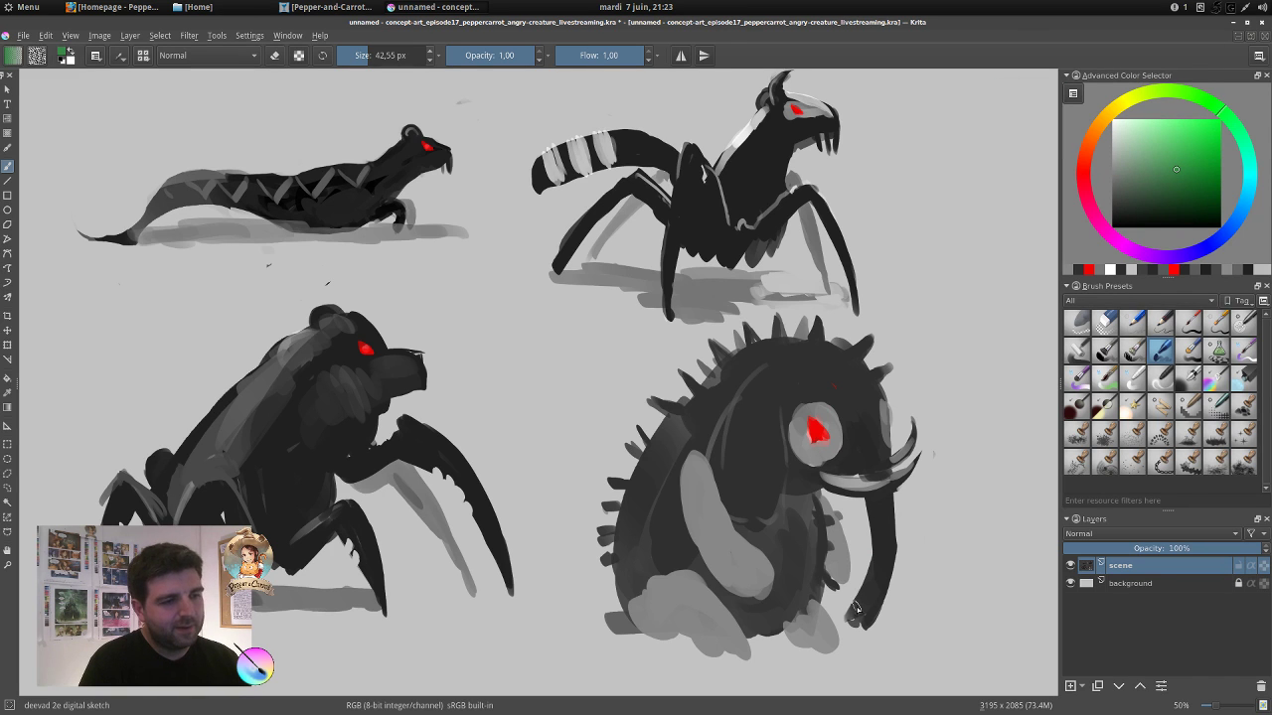
drag(860, 604, 759, 659)
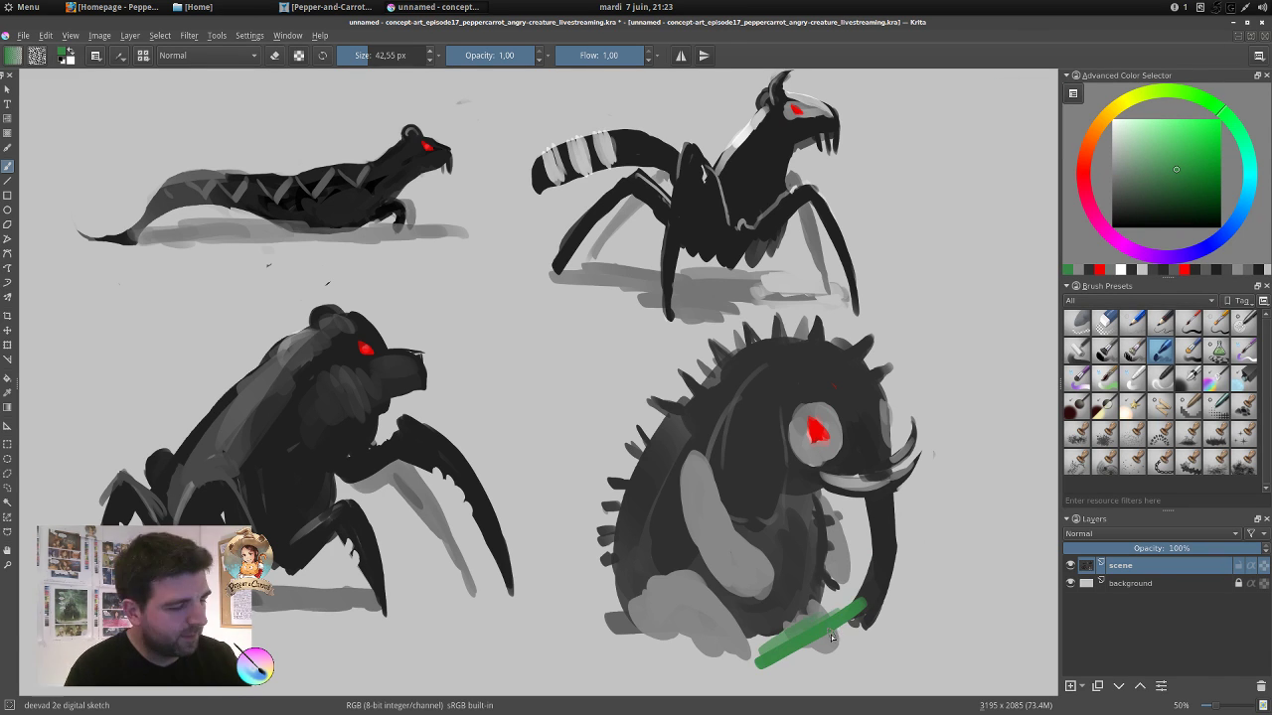
key(ctrl+z)
key(ctrl+z)
Reshape the far foot with the leg's sampled grey, and darken the jaw above the tusk with a brush about 64 px wide.
ctrl+click(699, 596)
mouse_move(802, 606)
mouse_down()
mouse_move(835, 600)
mouse_move(838, 628)
mouse_move(807, 631)
mouse_move(838, 637)
mouse_up()
ctrl+click(847, 462)
shift+drag(843, 466, 876, 481)
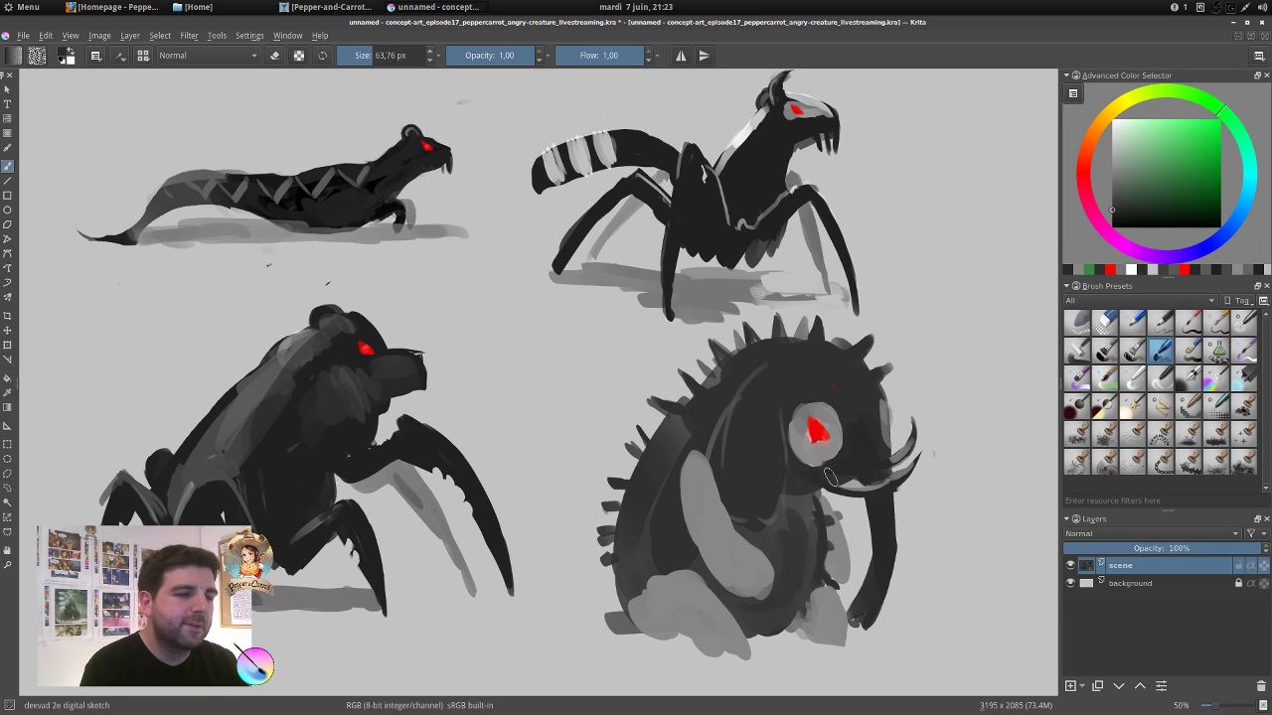
Paint red fangs under the elephant creature's eye and dark bristles along its forehead and trunk with a brush about 25 px wide.
key(bracketleft)
key(bracketleft)
key(bracketleft)
key(bracketleft)
key(bracketleft)
ctrl+click(819, 427)
mouse_move(807, 469)
mouse_down()
mouse_move(815, 487)
mouse_move(902, 506)
mouse_move(901, 530)
mouse_up()
ctrl+click(894, 525)
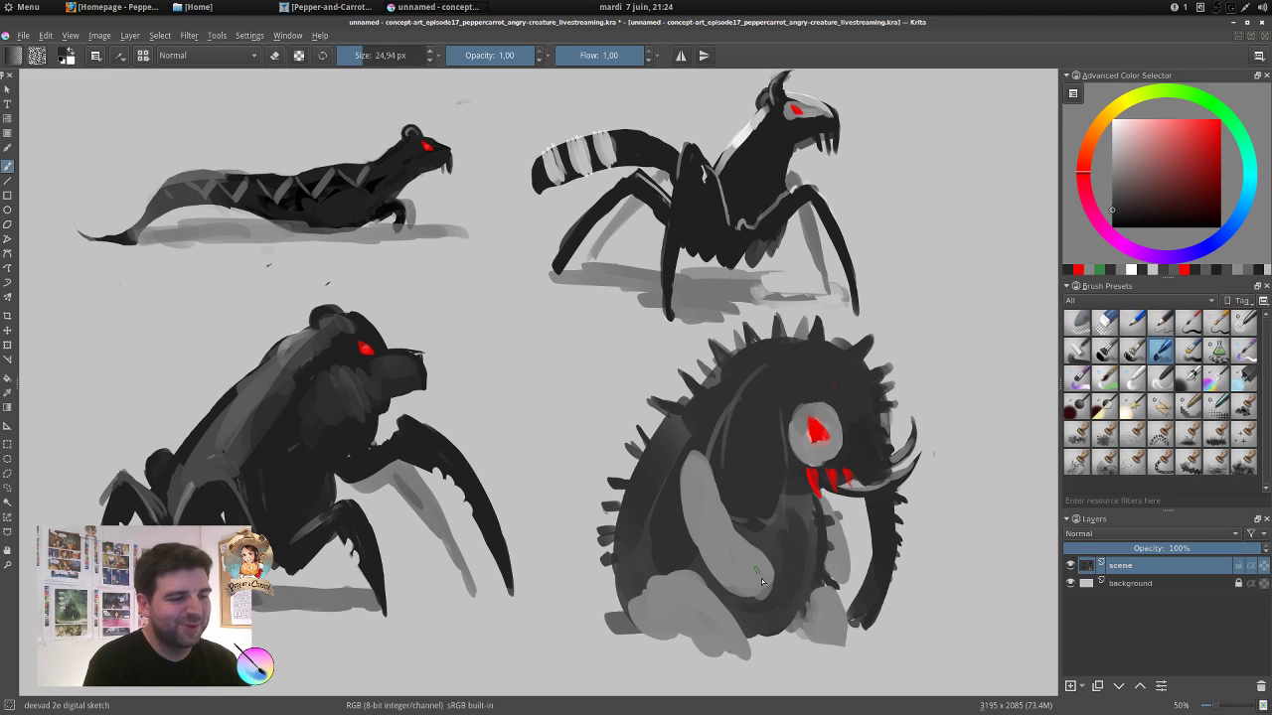
Draw small dark claws on both hands and both feet of the elephant creature.
drag(773, 590, 759, 599)
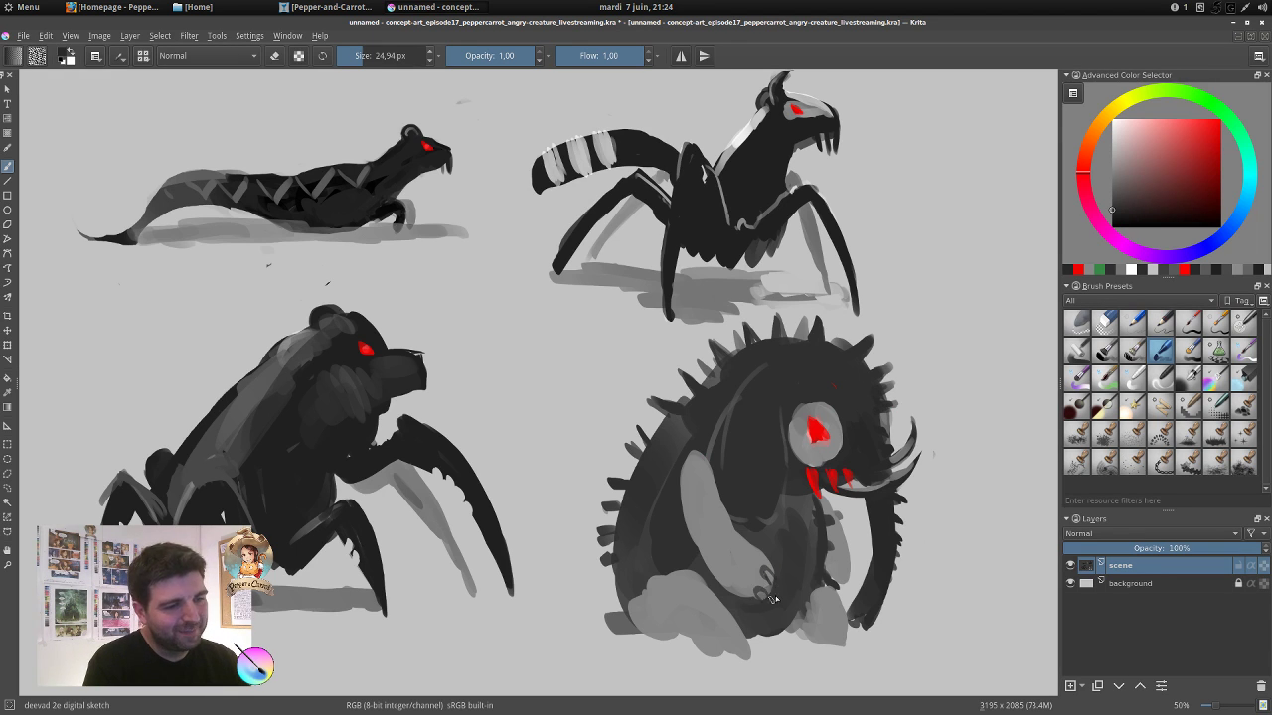
drag(829, 569, 834, 580)
drag(838, 591, 825, 588)
mouse_move(737, 642)
mouse_down()
mouse_move(744, 656)
mouse_move(725, 659)
mouse_up()
mouse_move(815, 632)
mouse_down()
mouse_move(816, 645)
mouse_move(852, 652)
mouse_move(765, 640)
mouse_up()
mouse_move(747, 648)
mouse_down()
mouse_move(749, 659)
mouse_move(701, 657)
mouse_up()
Paint a ground shadow under the elephant creature and shade the edges of its arms with a brush about 116 px wide.
mouse_move(703, 648)
mouse_down()
mouse_move(679, 636)
mouse_move(634, 637)
mouse_move(706, 641)
mouse_move(561, 651)
mouse_up()
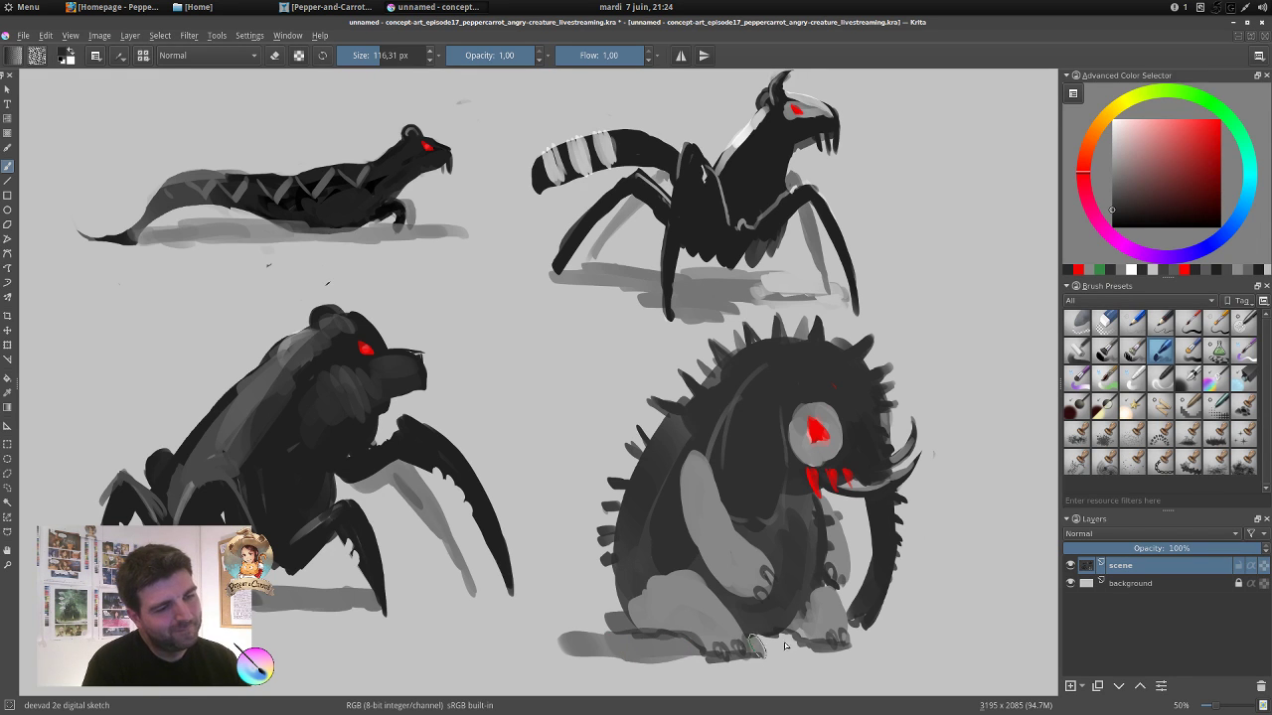
drag(754, 646, 909, 645)
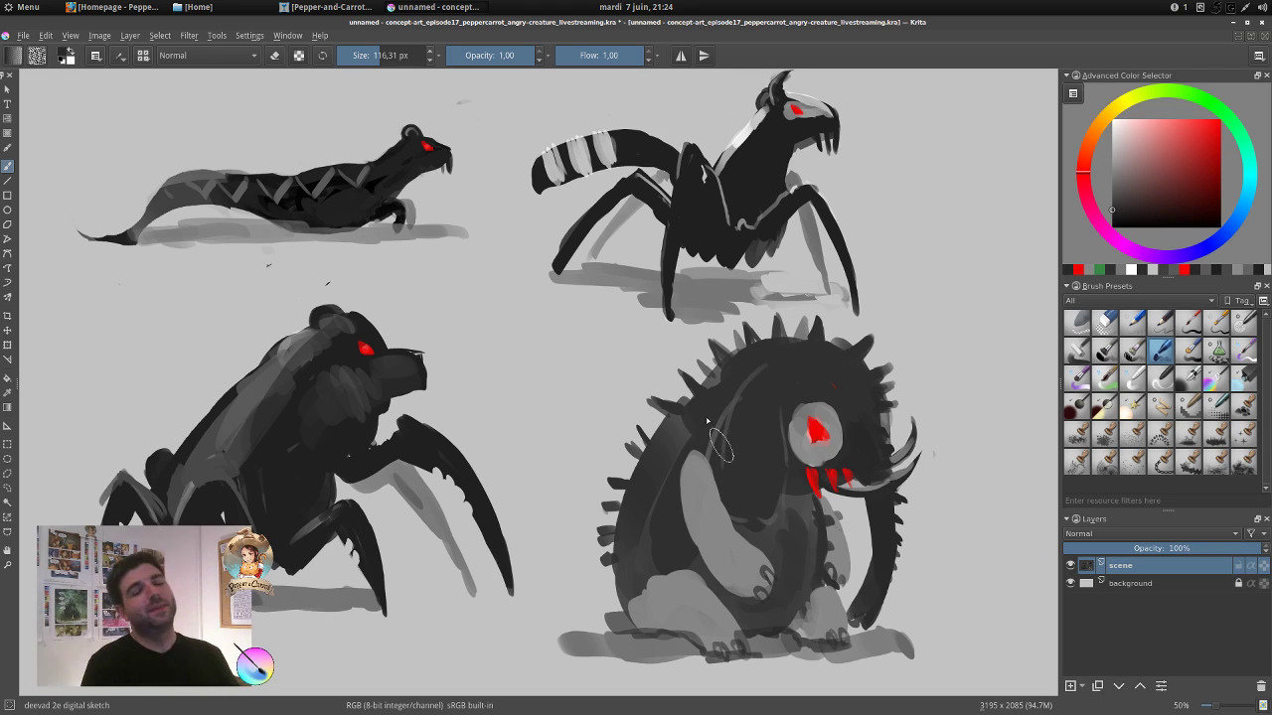
mouse_move(707, 453)
mouse_down()
mouse_move(714, 505)
mouse_move(749, 551)
mouse_up()
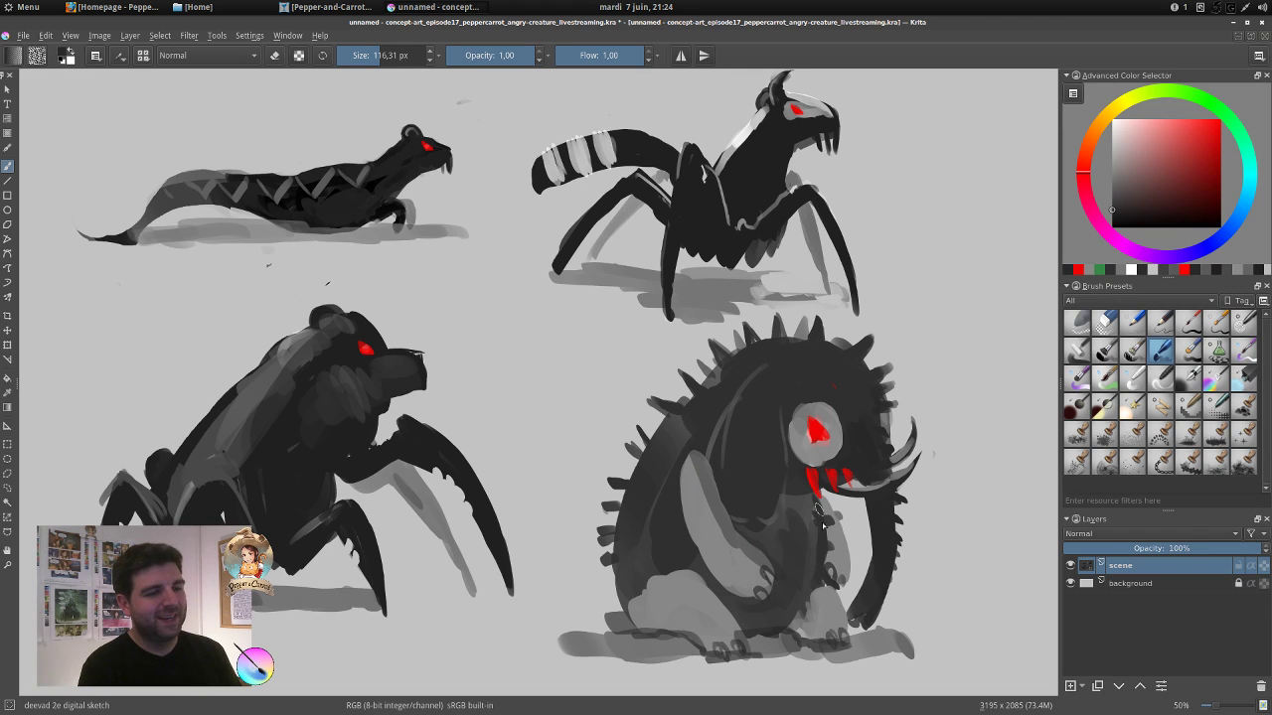
drag(821, 509, 822, 573)
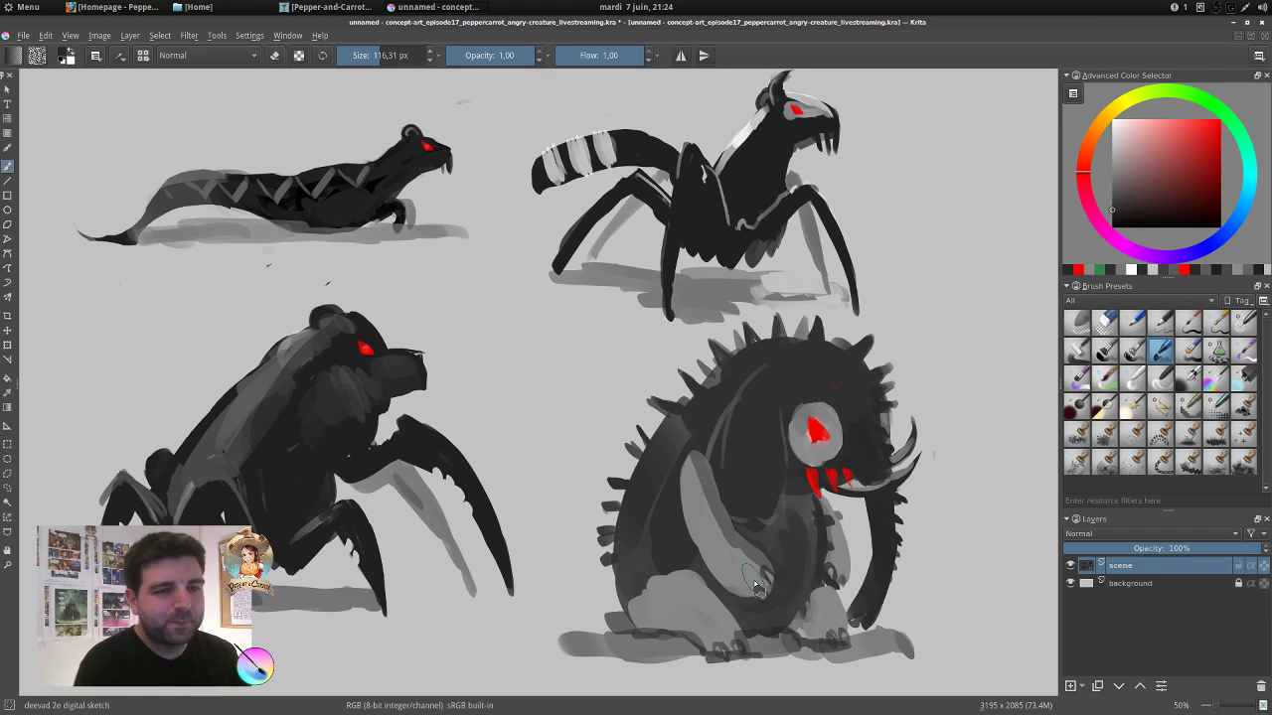
Label the four creatures with circled letters A, B, C and D in black, using the rigger brush at about 17 px.
click(1190, 322)
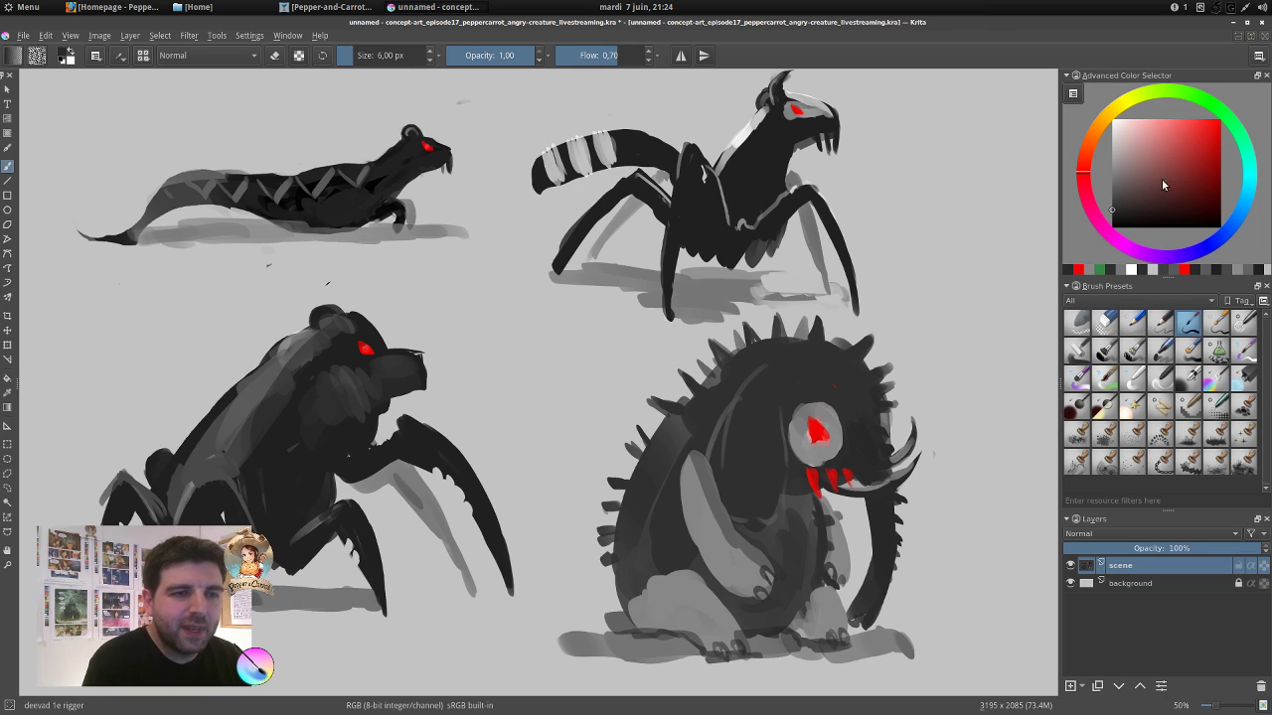
shift+drag(444, 253, 437, 265)
mouse_move(444, 240)
mouse_down()
mouse_move(451, 265)
mouse_move(445, 234)
mouse_up()
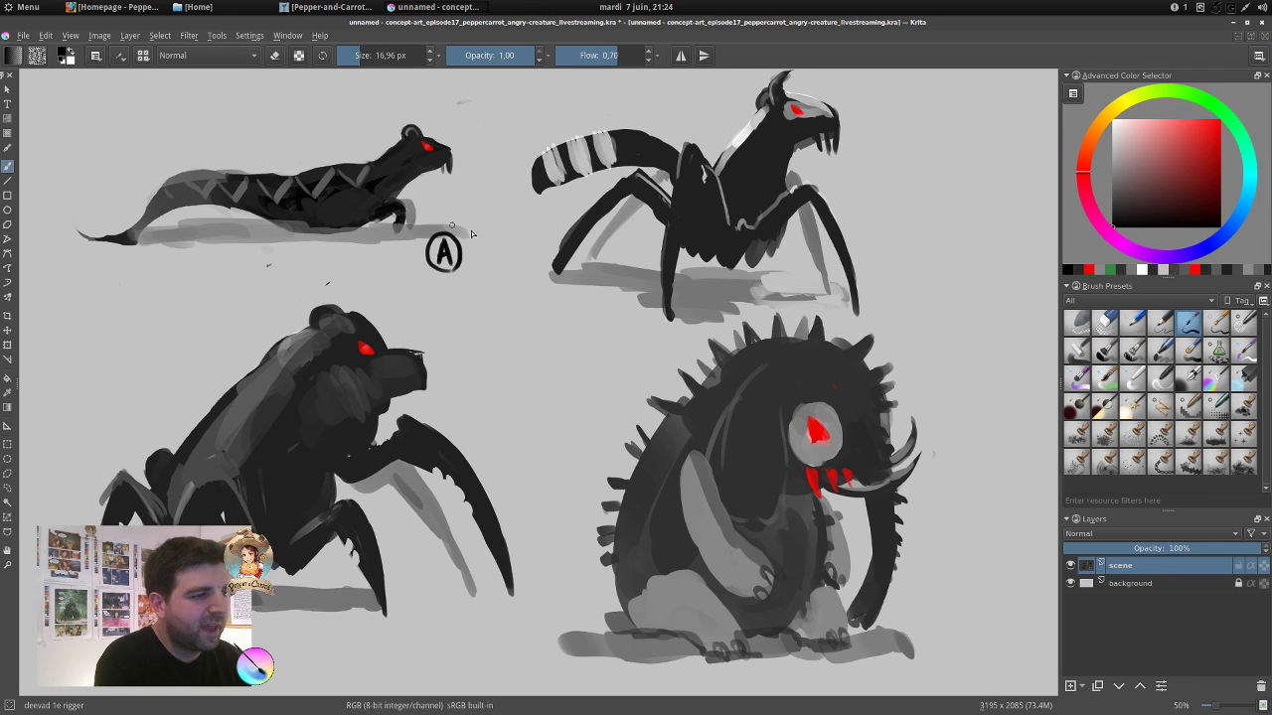
mouse_move(868, 271)
mouse_down()
mouse_move(866, 295)
mouse_move(871, 283)
mouse_up()
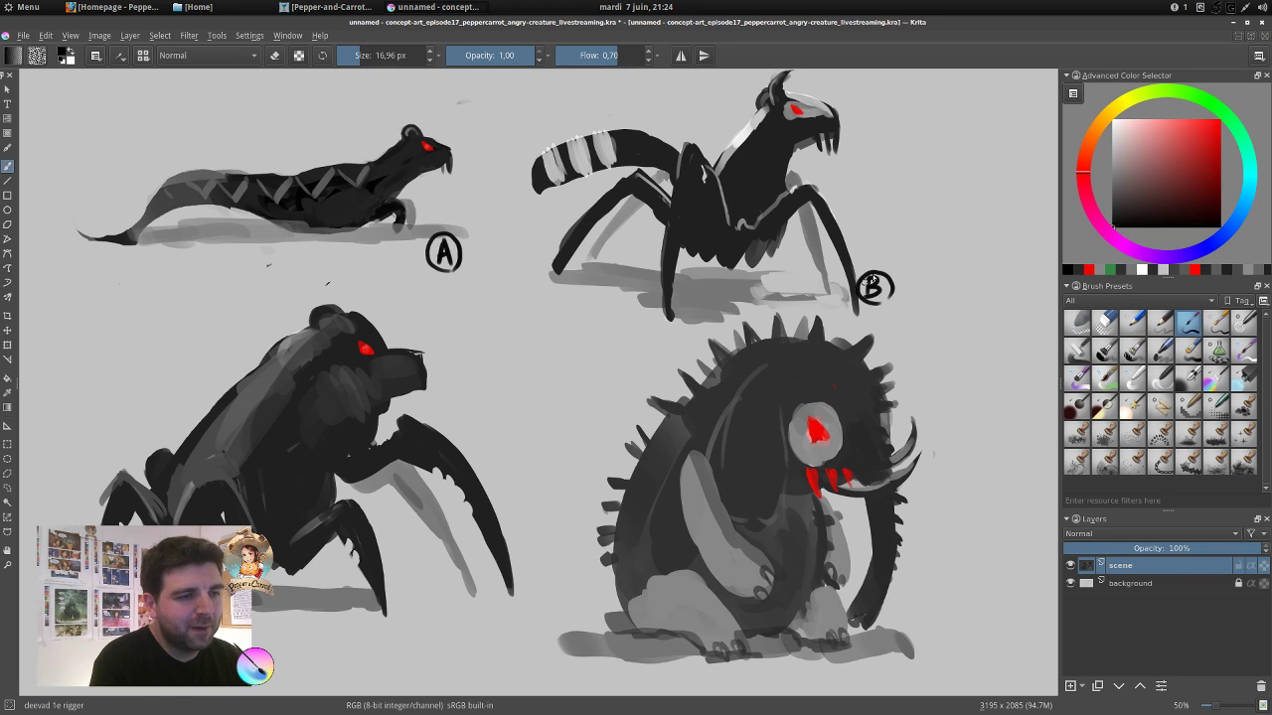
mouse_move(424, 595)
mouse_down()
mouse_move(423, 609)
mouse_move(428, 589)
mouse_up()
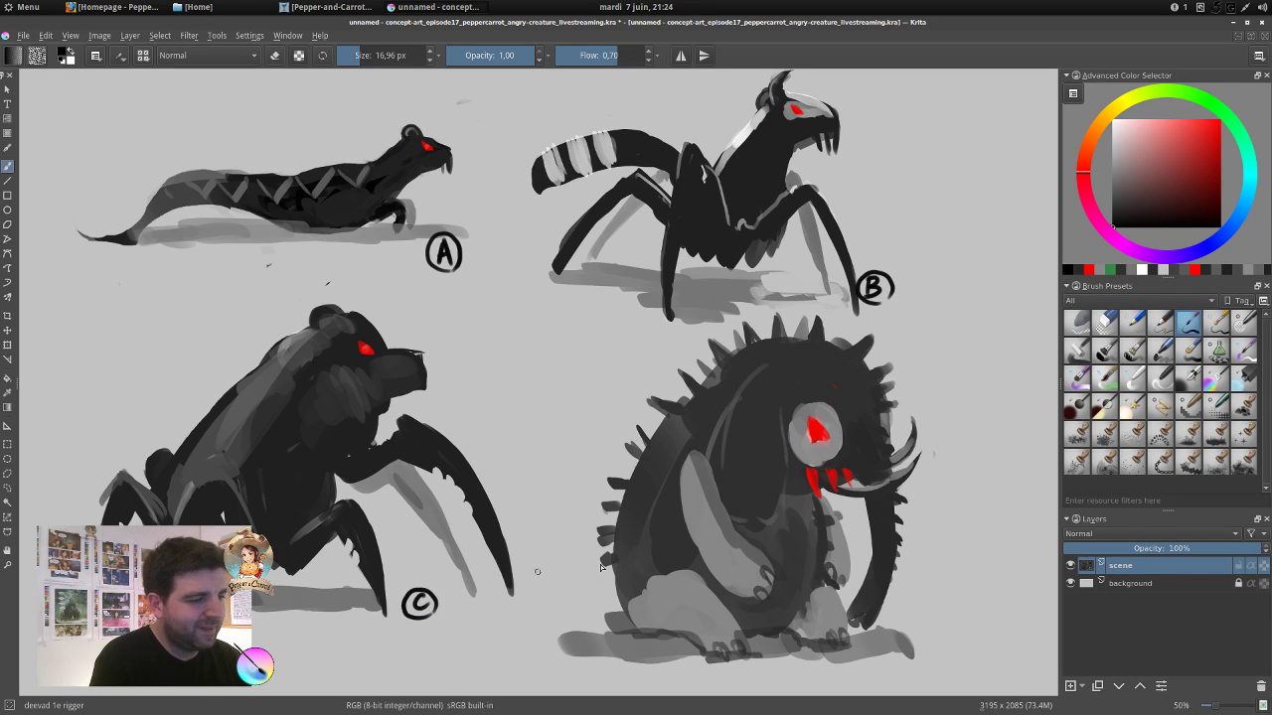
drag(904, 586, 904, 610)
mouse_move(905, 587)
mouse_down()
mouse_move(904, 609)
mouse_move(923, 616)
mouse_move(912, 582)
mouse_up()
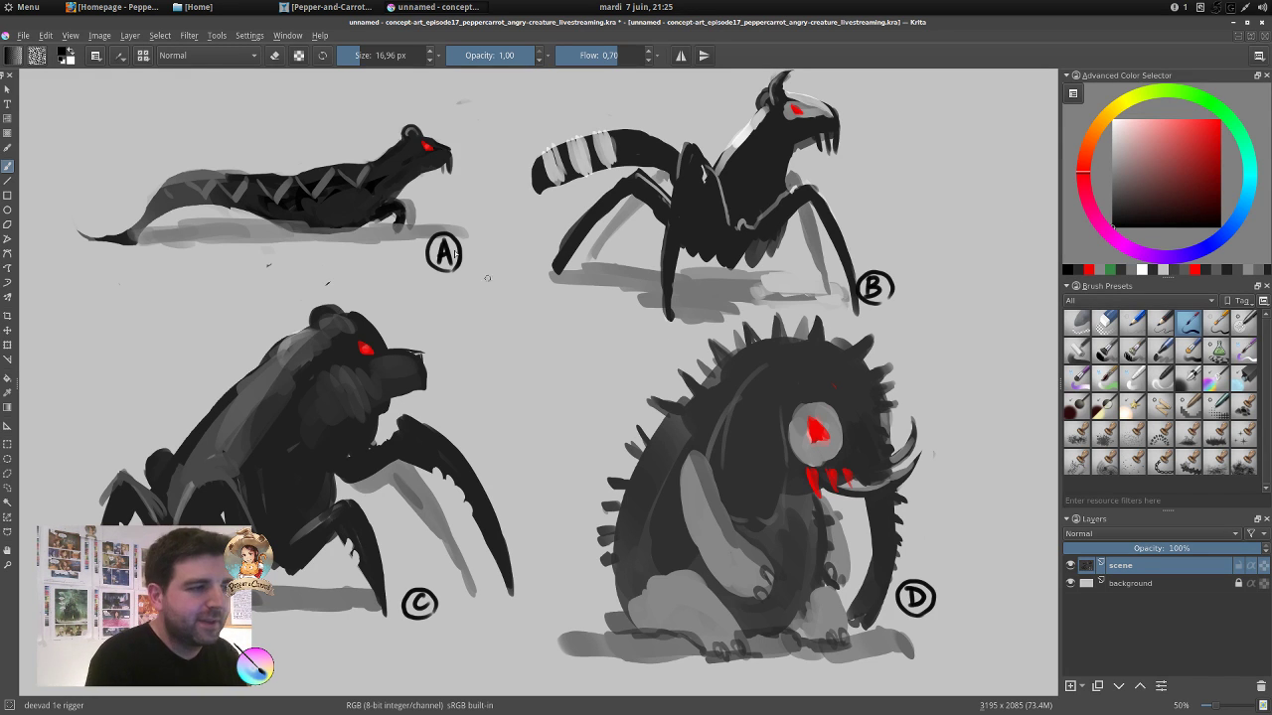
Mark the vote results in red beside the labels: a cross for A, 30% for B, 10% for C and 60% for D.
click(1219, 120)
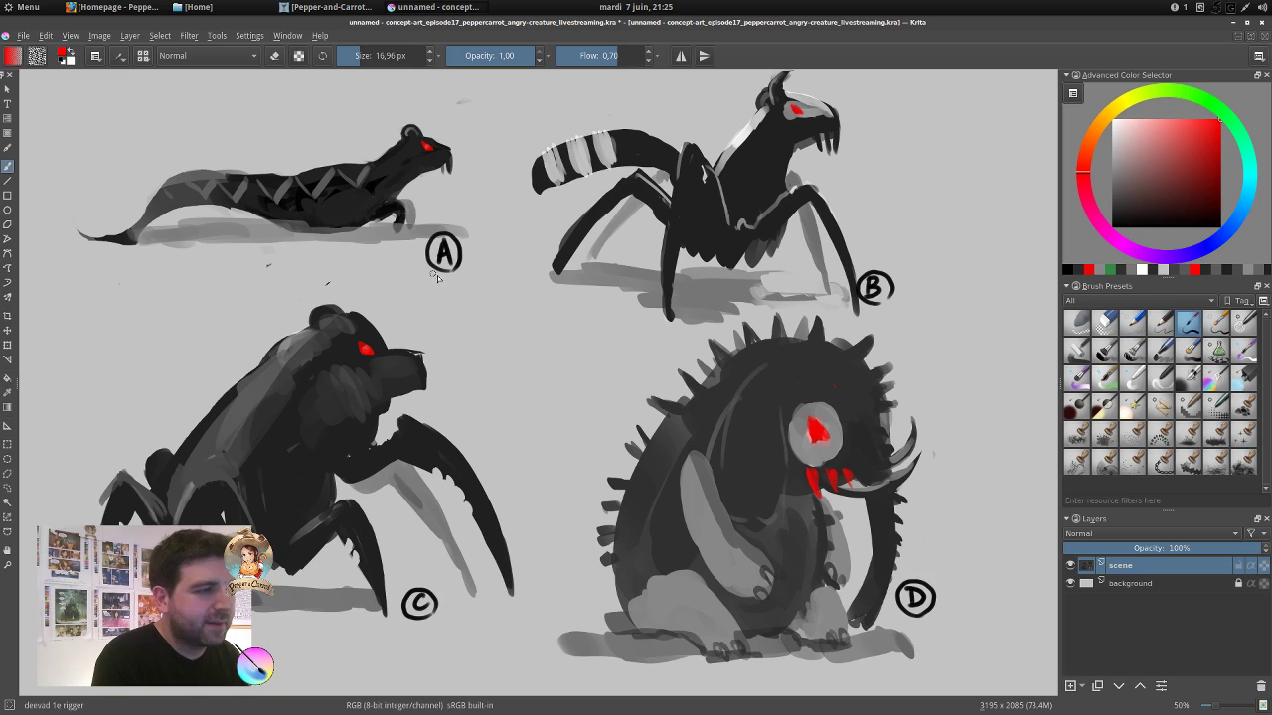
drag(441, 278, 457, 281)
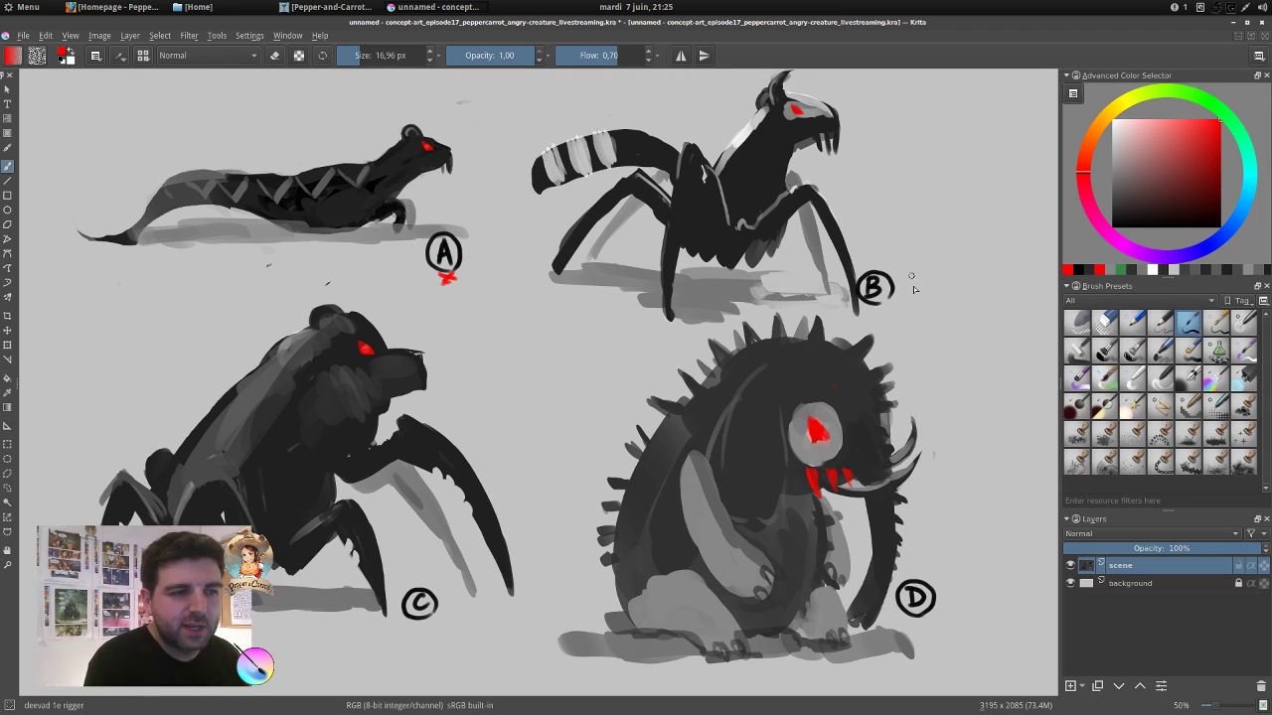
mouse_move(907, 278)
mouse_down()
mouse_move(905, 294)
mouse_move(931, 273)
mouse_move(928, 295)
mouse_up()
drag(938, 285, 939, 290)
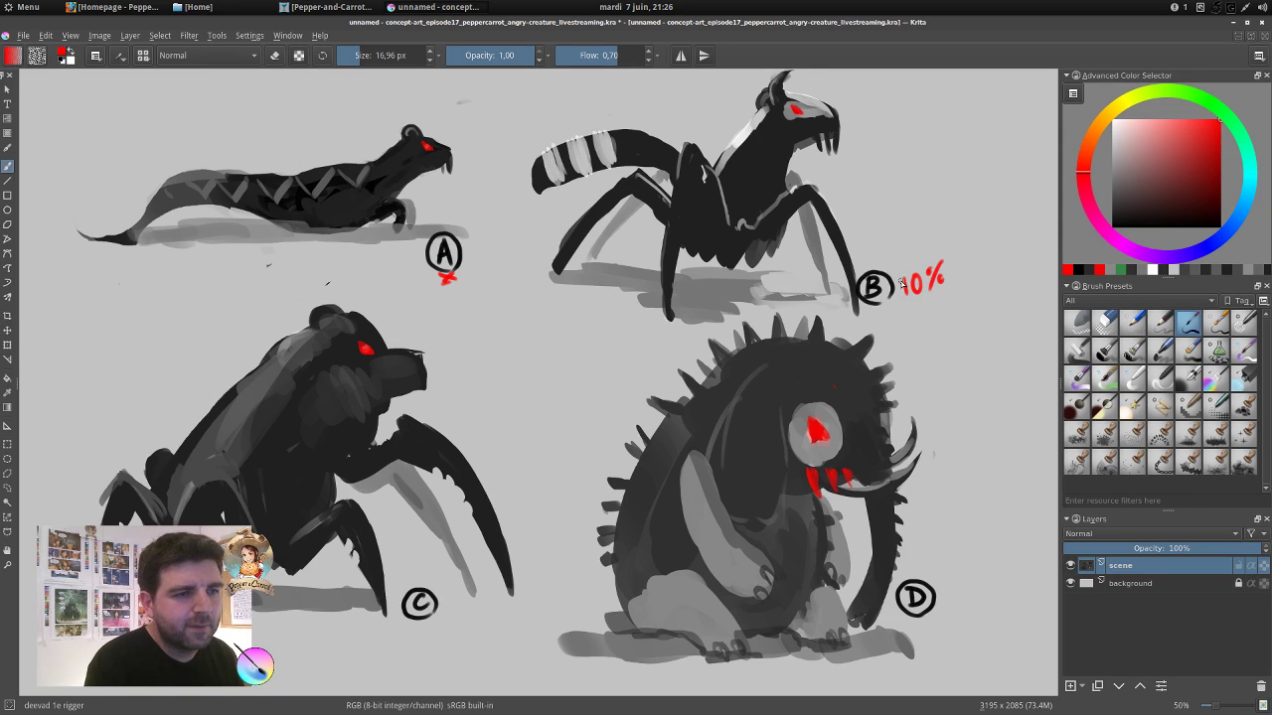
mouse_move(900, 278)
mouse_down()
mouse_move(912, 294)
mouse_move(901, 302)
mouse_up()
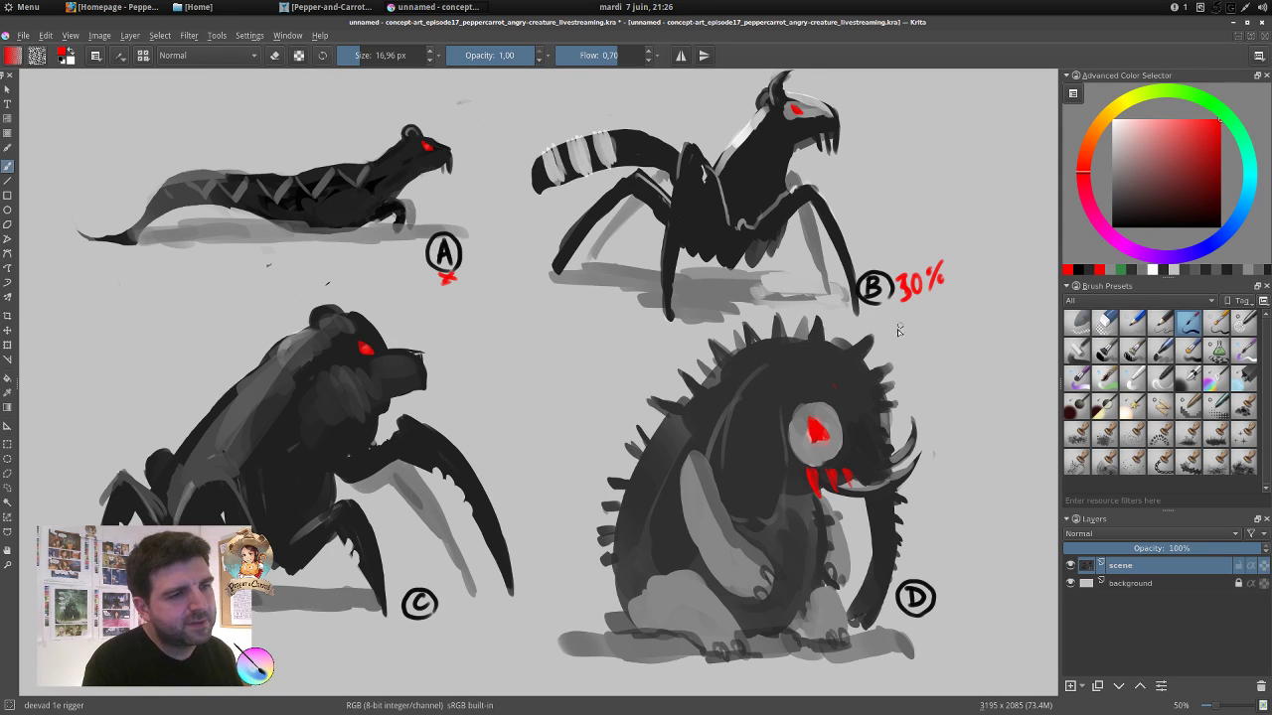
mouse_move(460, 614)
mouse_down()
mouse_move(454, 634)
mouse_move(477, 630)
mouse_up()
mouse_move(964, 593)
mouse_down()
mouse_move(960, 612)
mouse_move(988, 599)
mouse_up()
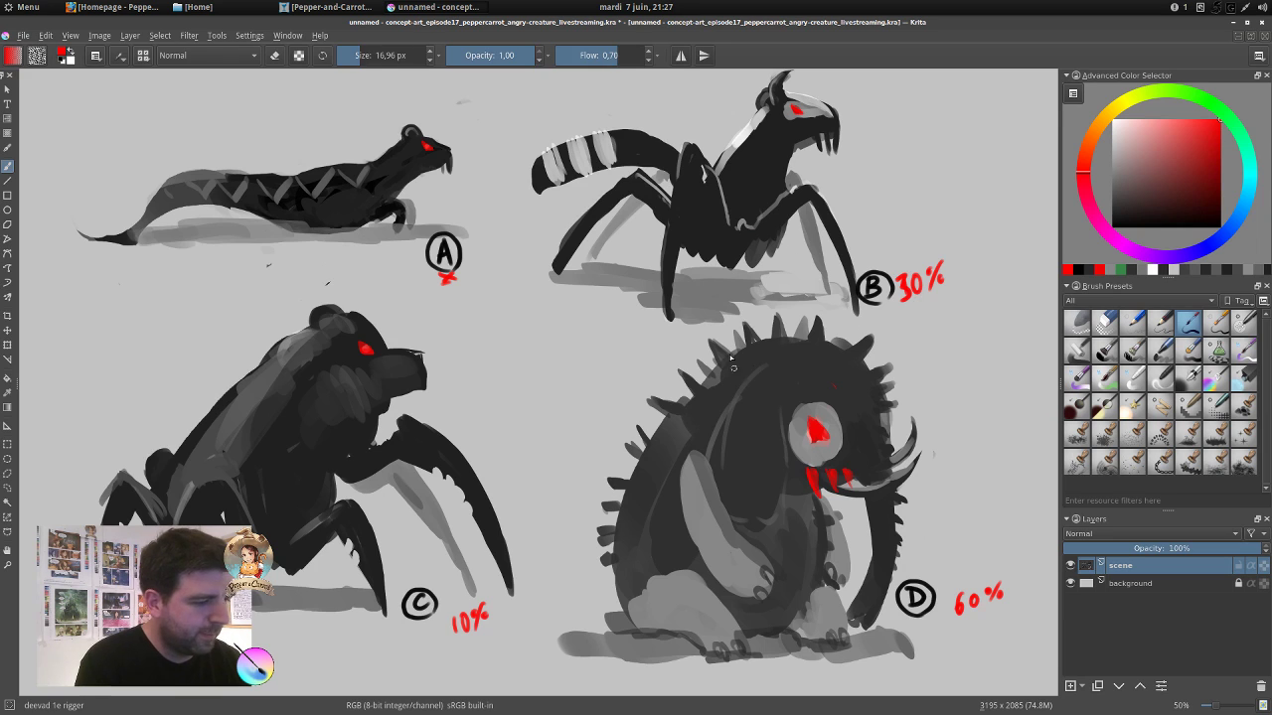
Select creature D with its ground shadow freehand, copy it onto a new layer, and hide the scene layer.
key(l)
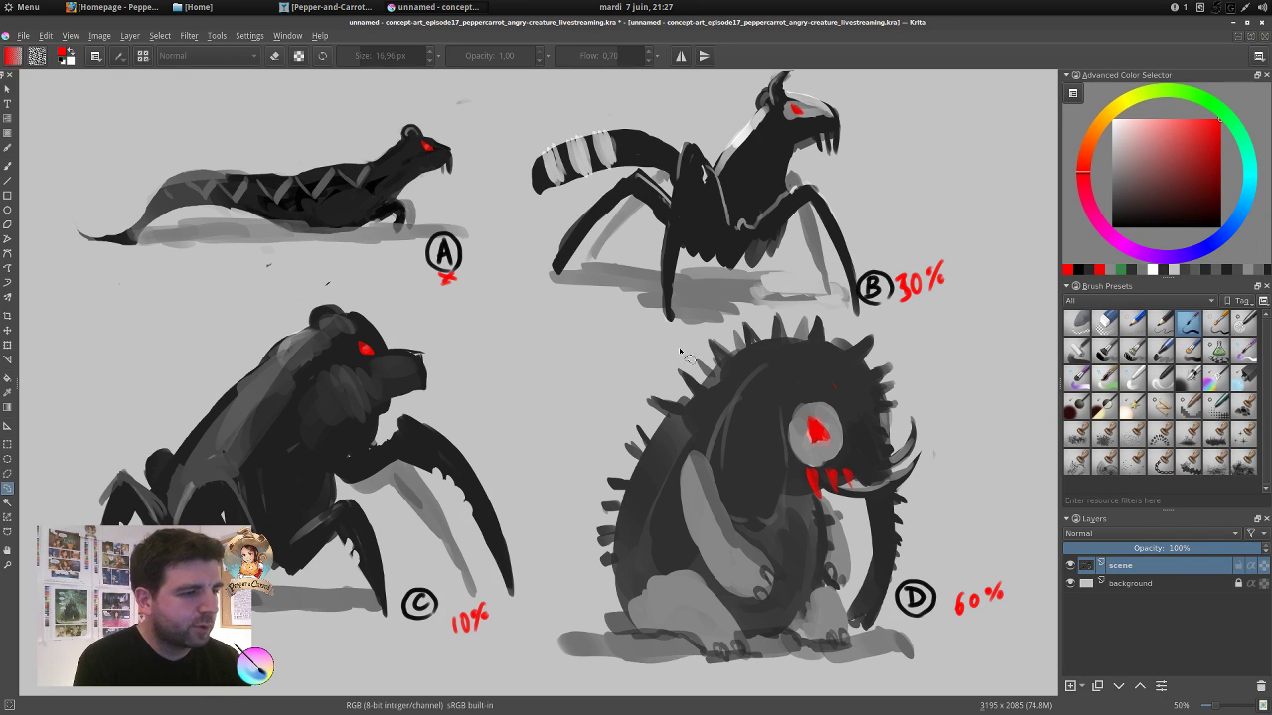
mouse_move(693, 348)
mouse_down()
mouse_move(776, 318)
mouse_move(830, 320)
mouse_move(892, 344)
mouse_move(931, 412)
mouse_move(942, 491)
mouse_move(896, 630)
mouse_move(925, 664)
mouse_move(827, 681)
mouse_move(614, 683)
mouse_move(574, 618)
mouse_move(587, 443)
mouse_move(689, 354)
mouse_move(704, 322)
mouse_up()
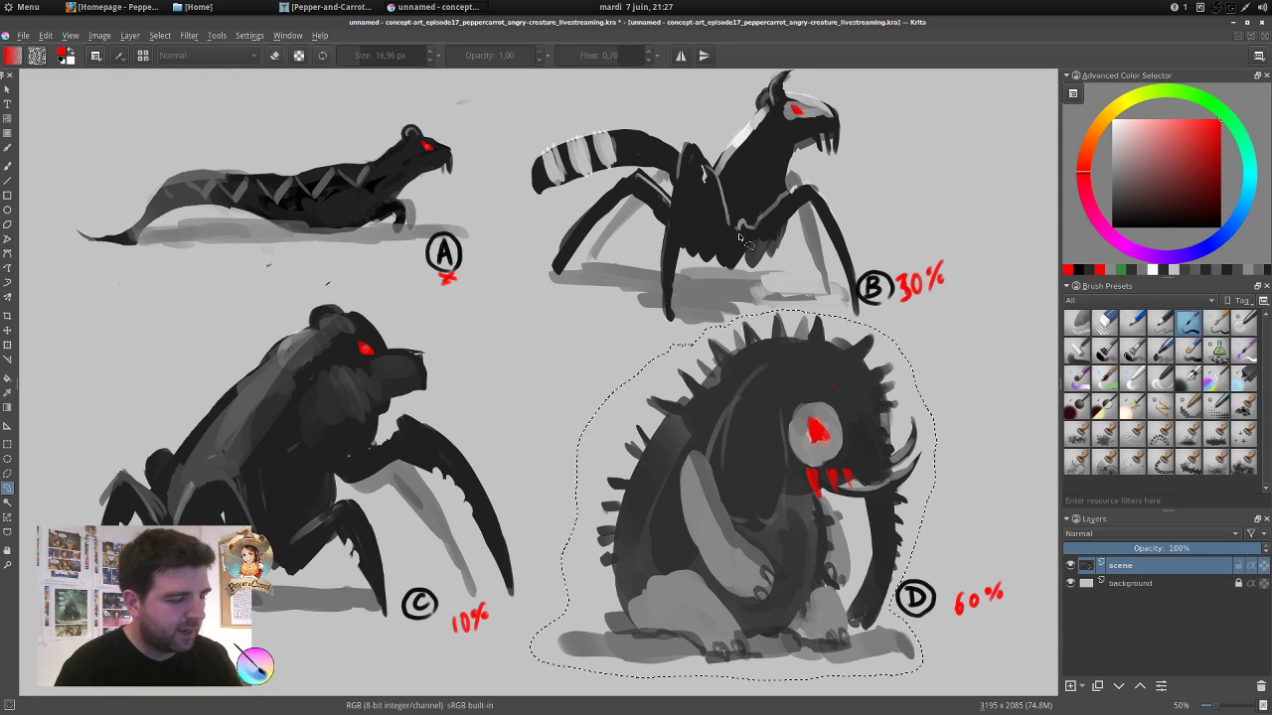
key(ctrl+c)
key(ctrl+v)
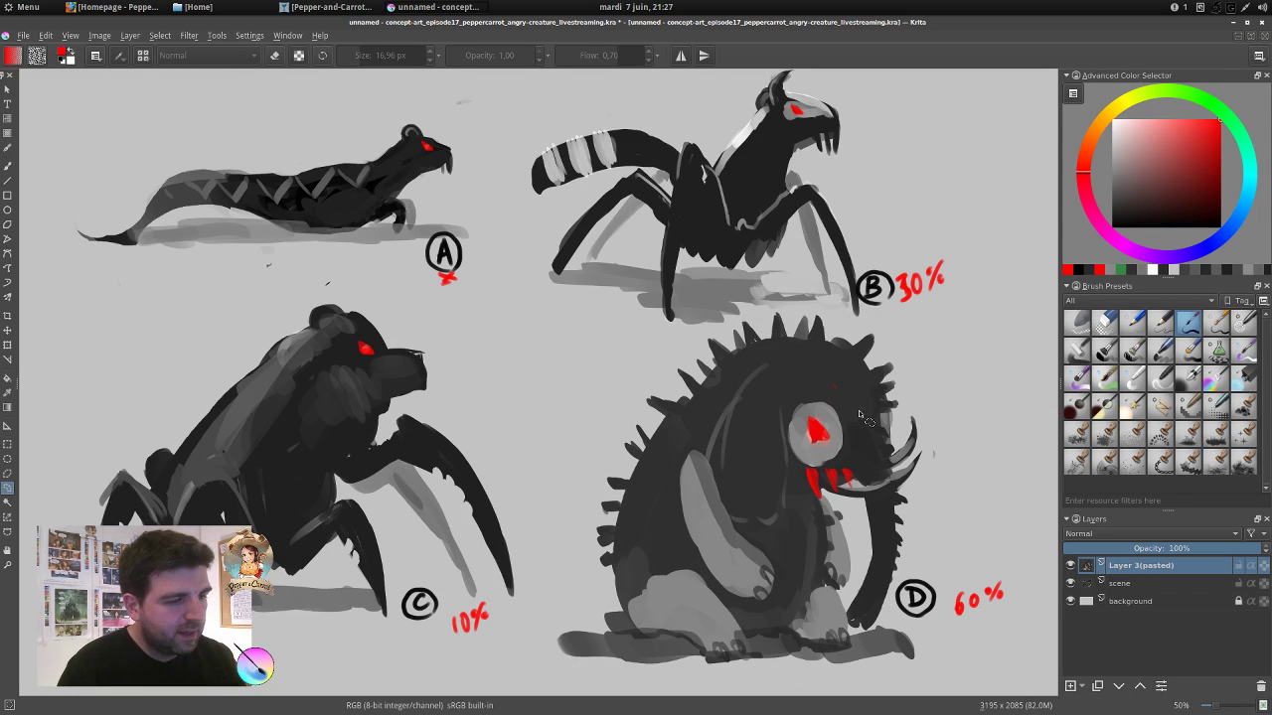
click(1070, 583)
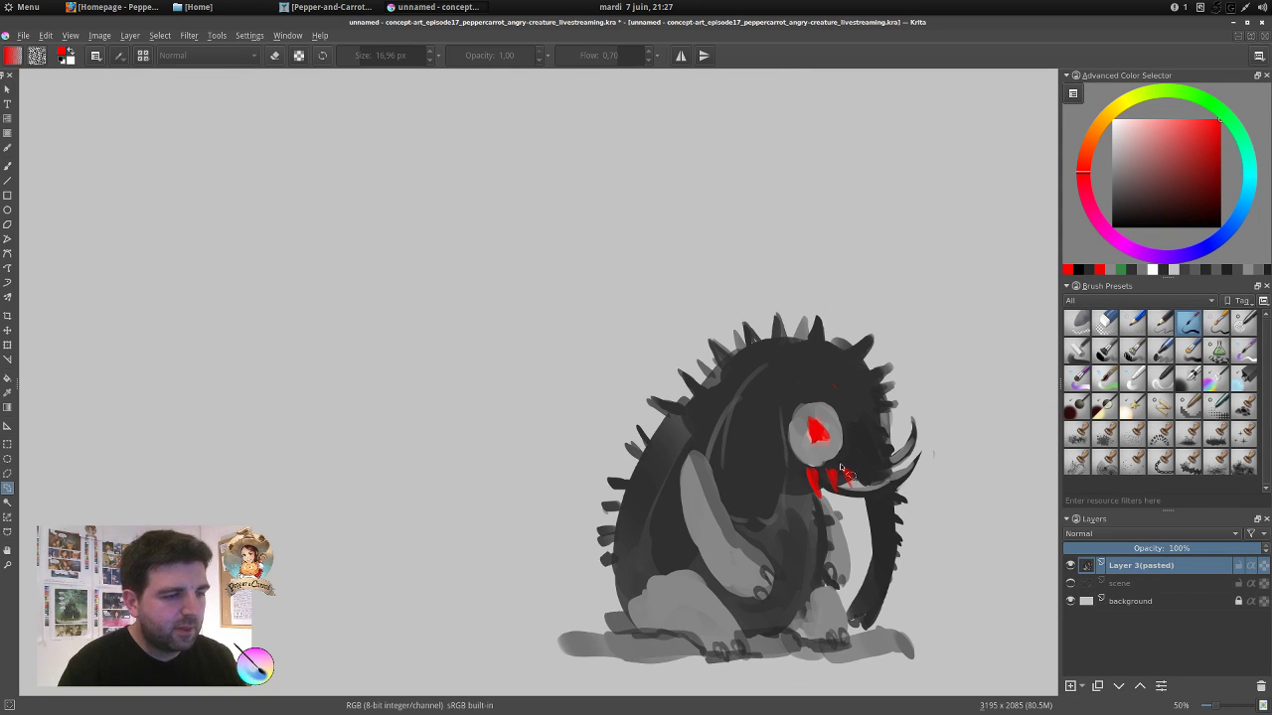
Transform the pasted elephant creature, moving it toward the upper-left area of the canvas and enlarging it.
key(ctrl+t)
drag(819, 364, 427, 218)
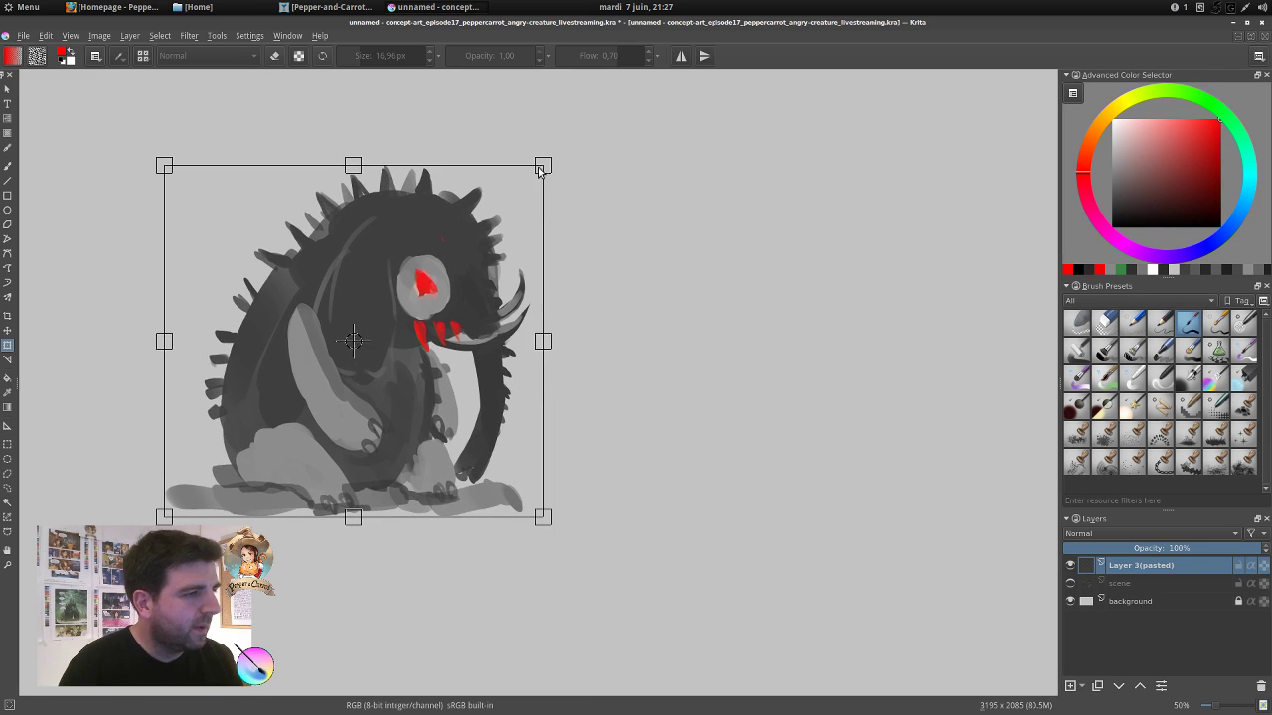
drag(540, 169, 586, 158)
drag(550, 200, 401, 286)
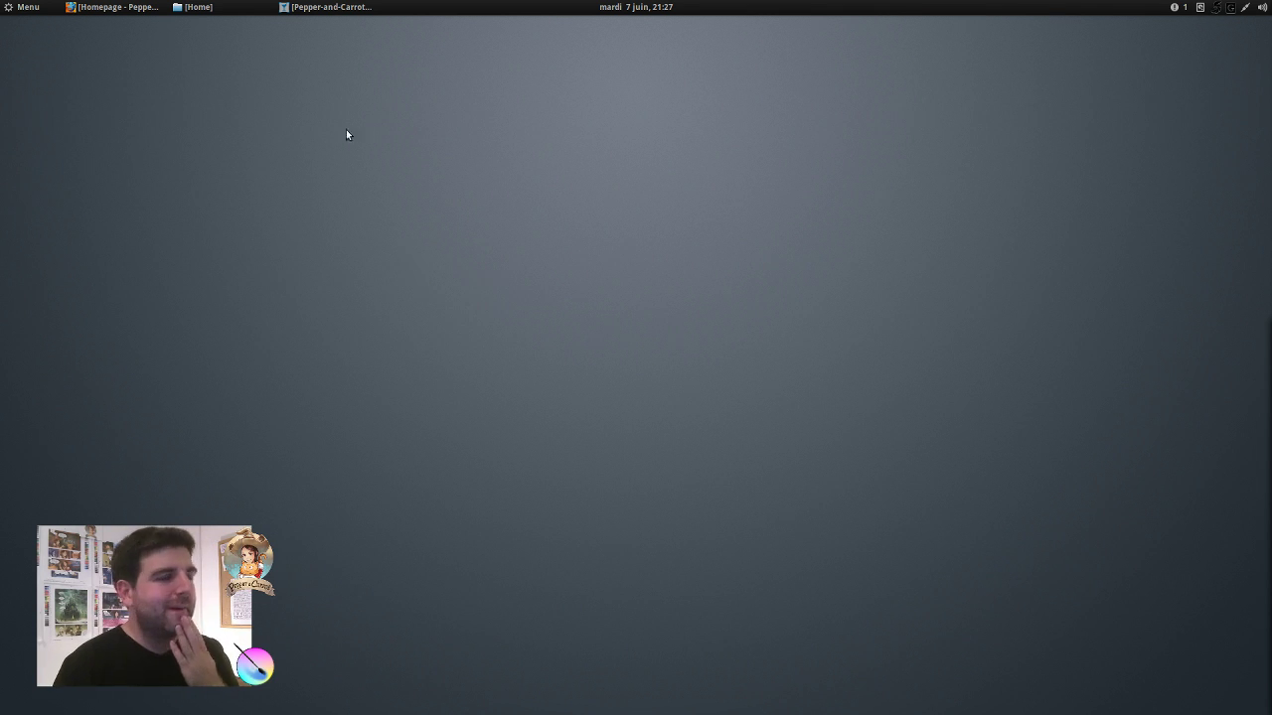
Switch to the Home folder in the file manager and open concept-art_episode17_peppercarrot_angry-creature_livestreaming.kra with Krita.
click(200, 11)
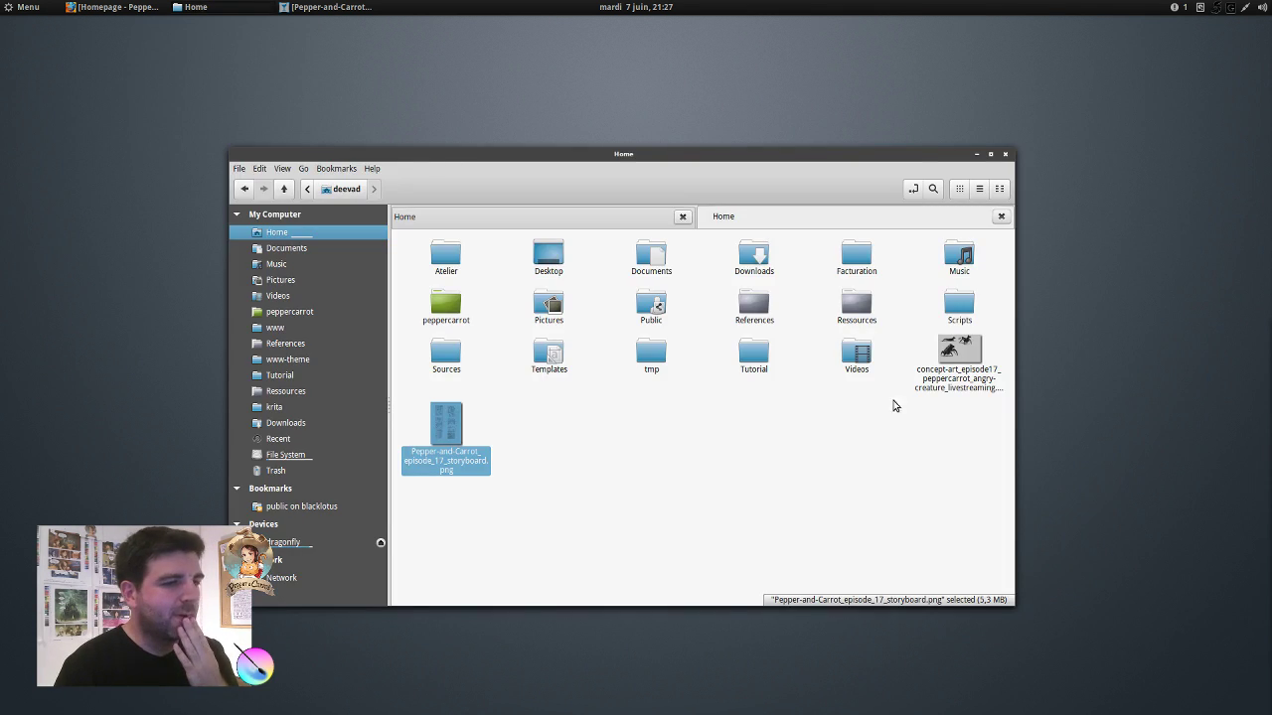
right_click(958, 357)
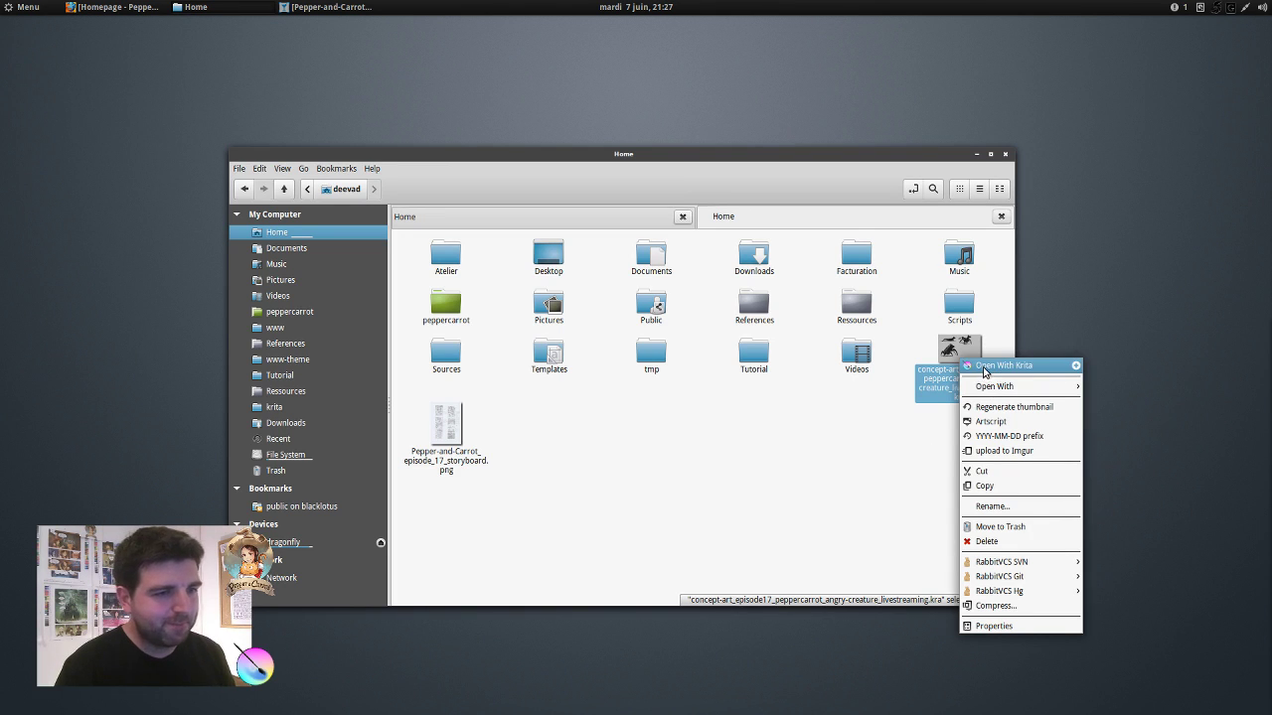
click(984, 367)
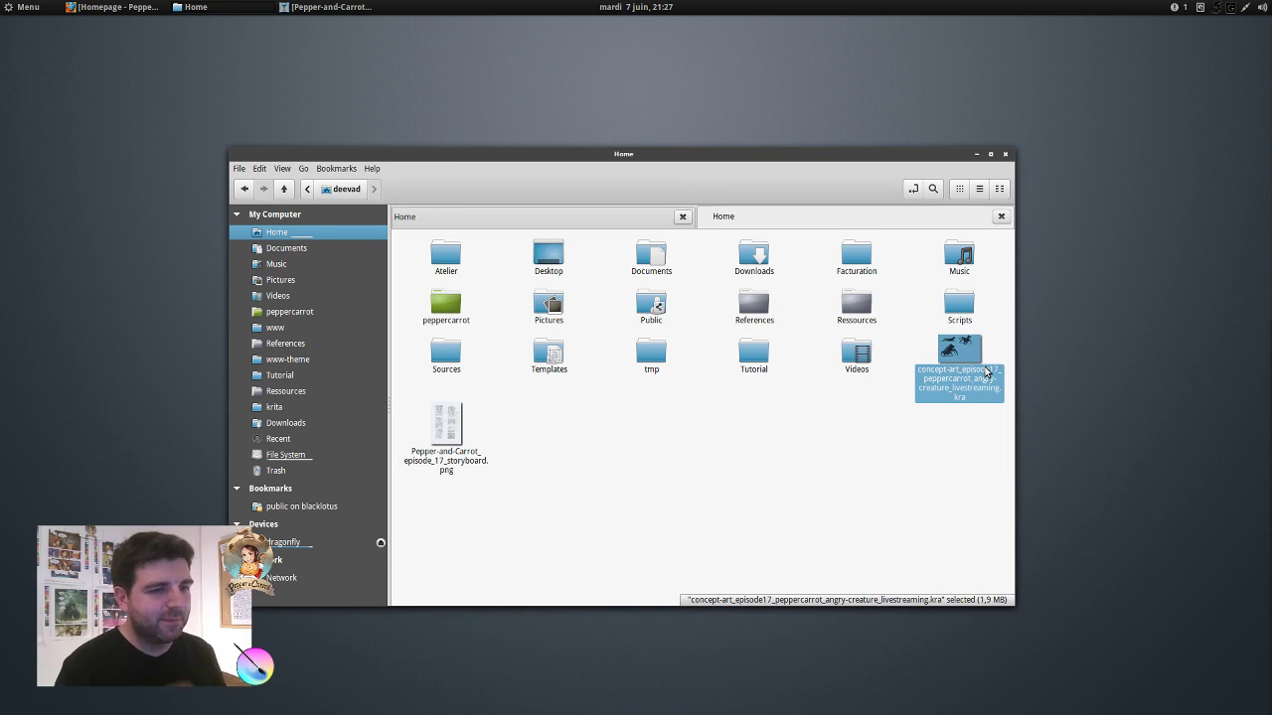
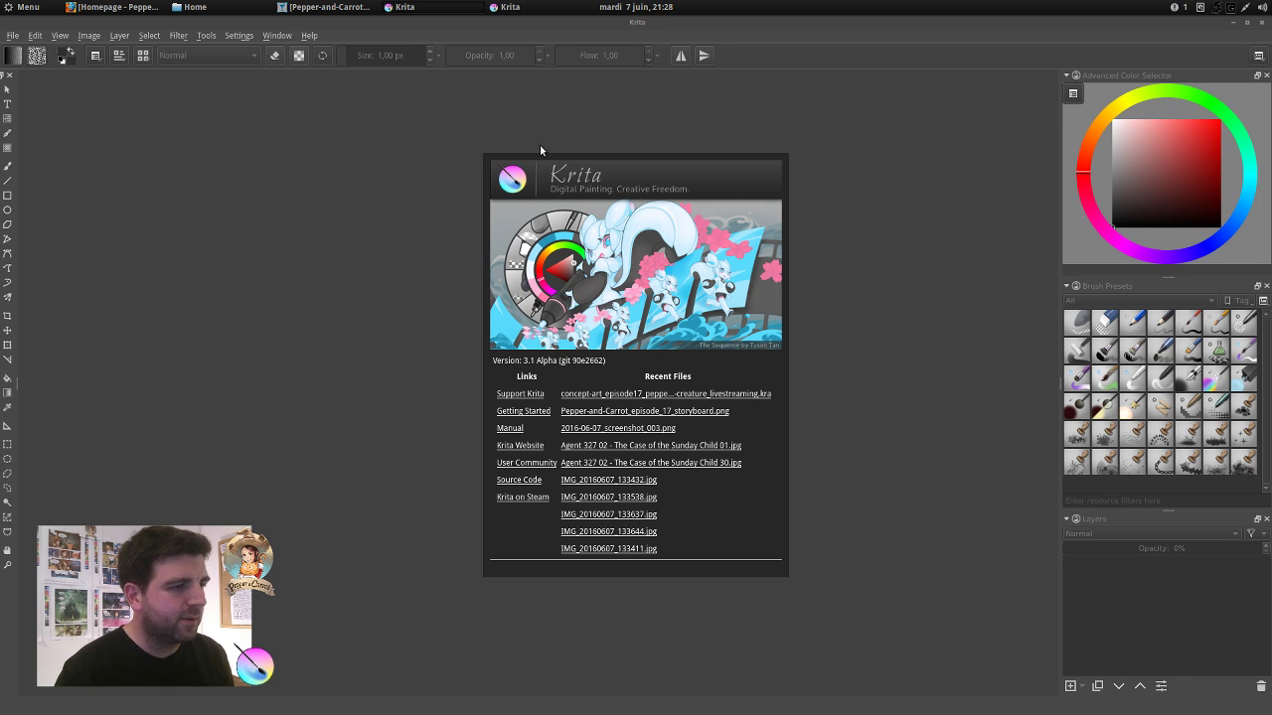
Move the empty Krita main window to another workspace, minimize it there, and return to the first workspace.
right_click(507, 9)
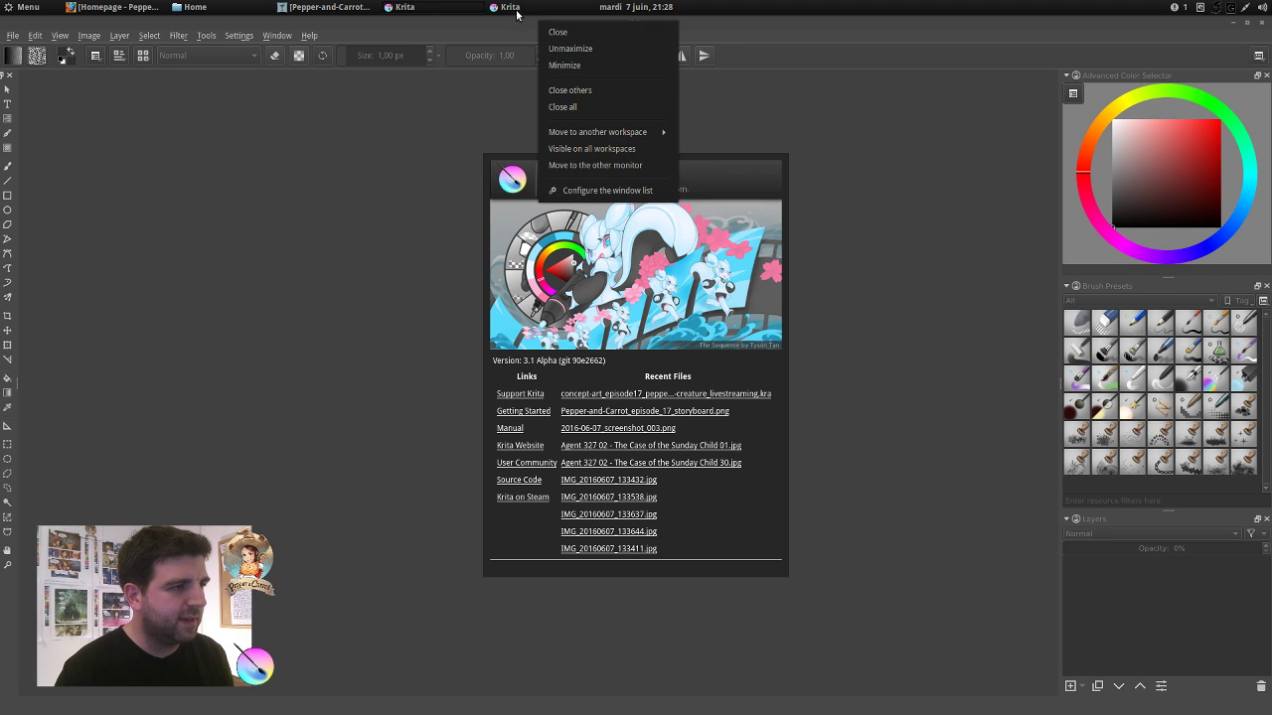
click(573, 132)
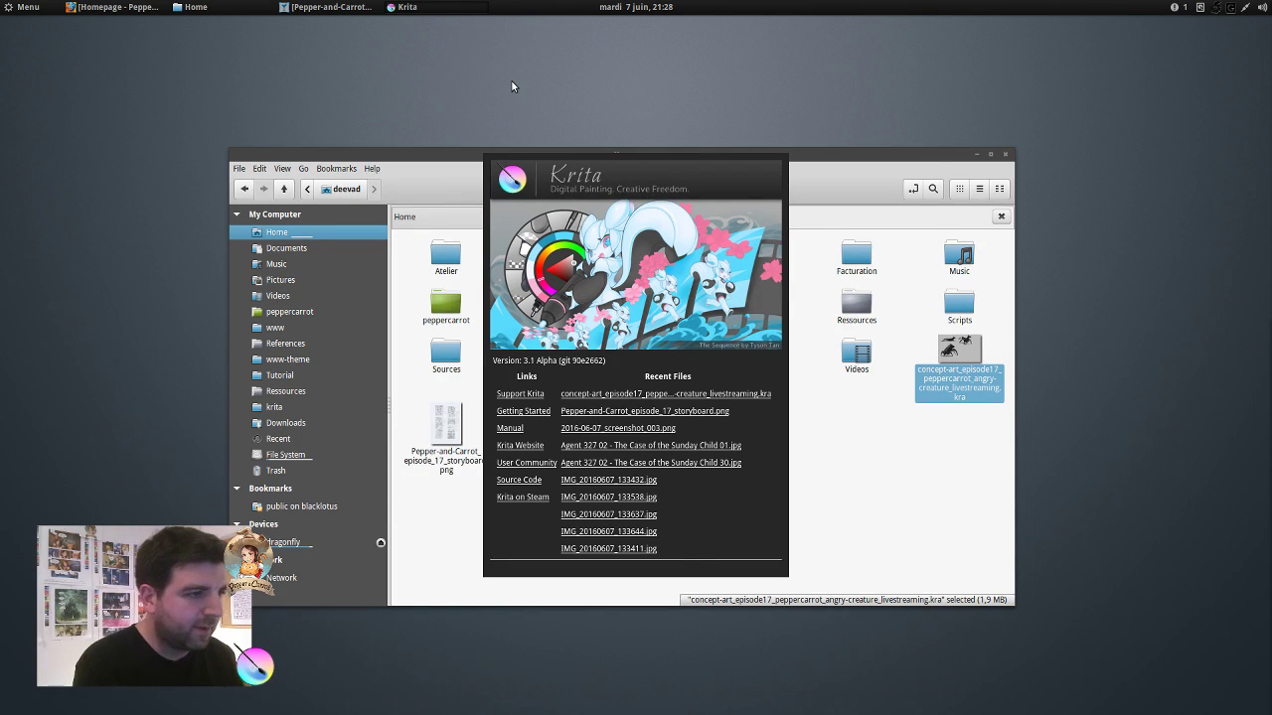
key(ctrl+alt+Right)
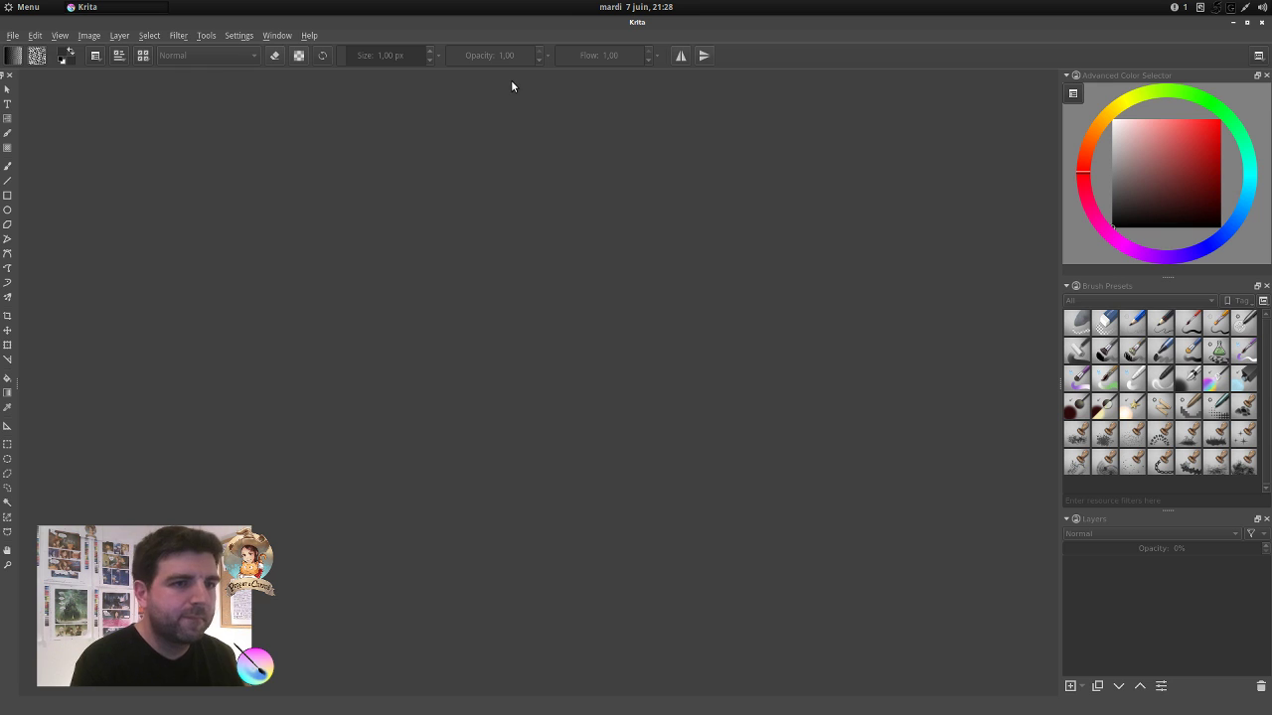
click(1233, 22)
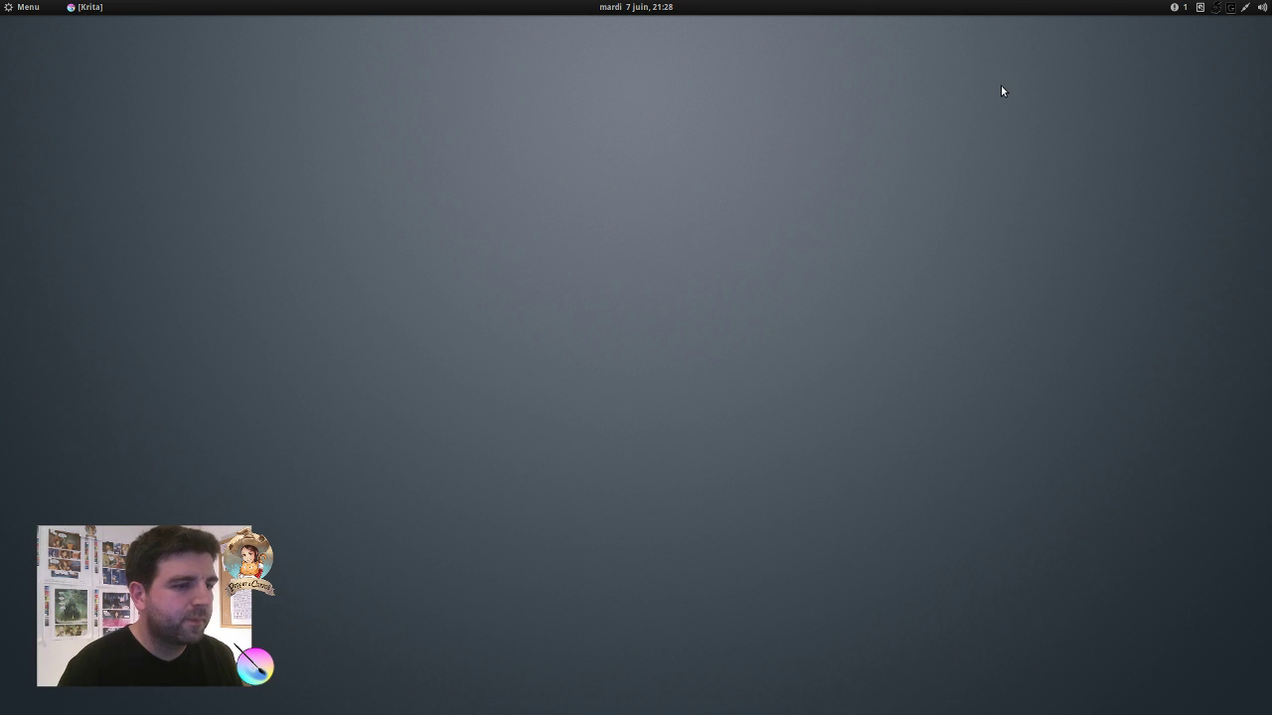
key(ctrl+alt+Left)
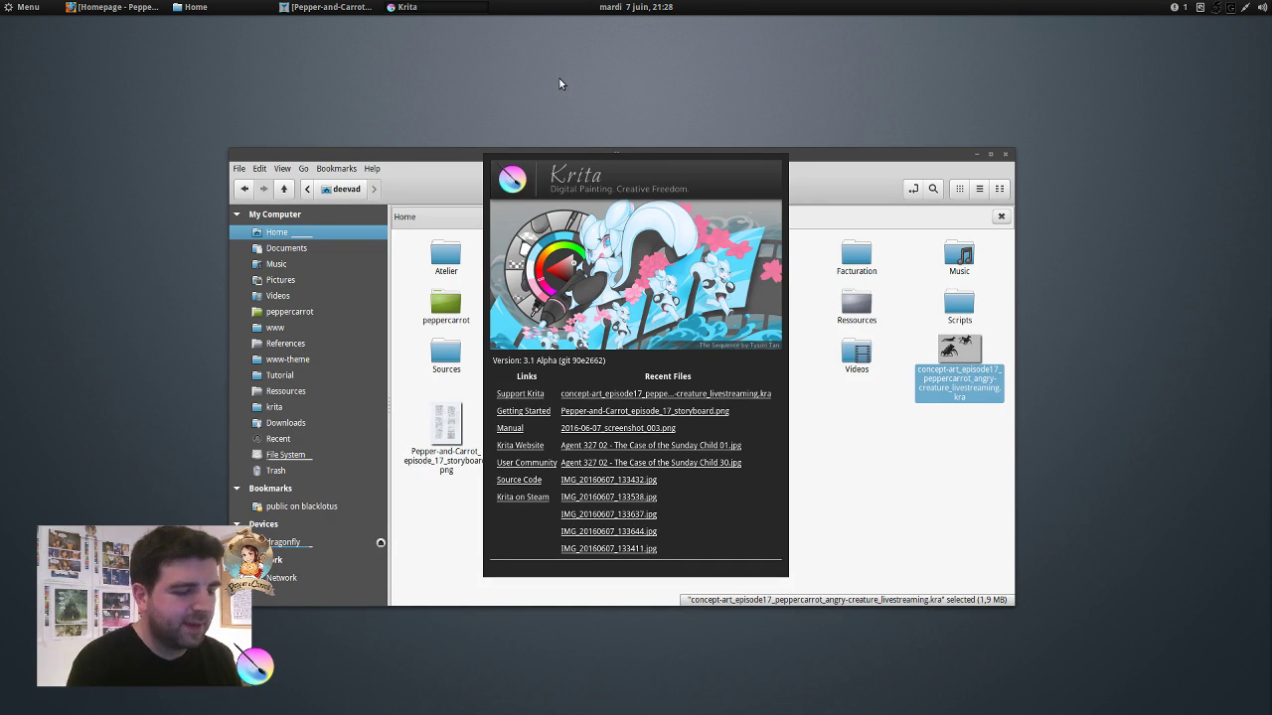
Restore the minimized Krita window in the other workspace and close the separate Krita startup window left in the first one.
key(ctrl+alt+Right)
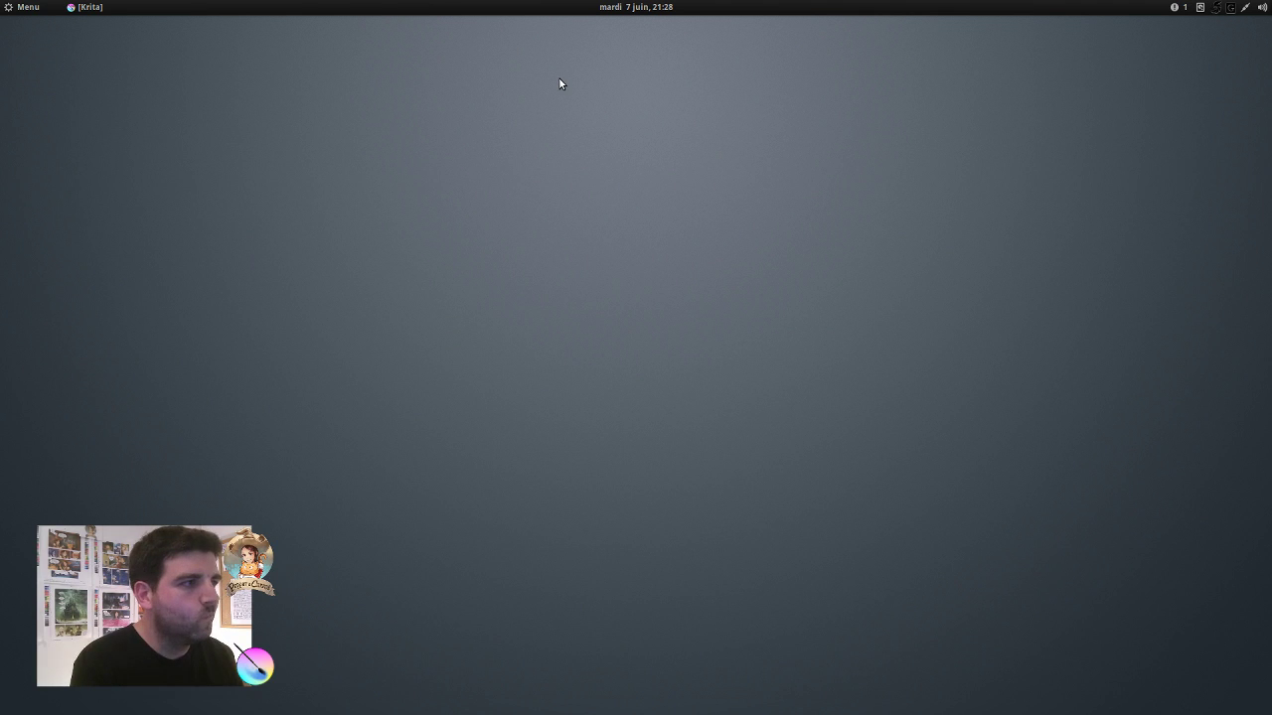
click(117, 9)
key(ctrl+alt+Left)
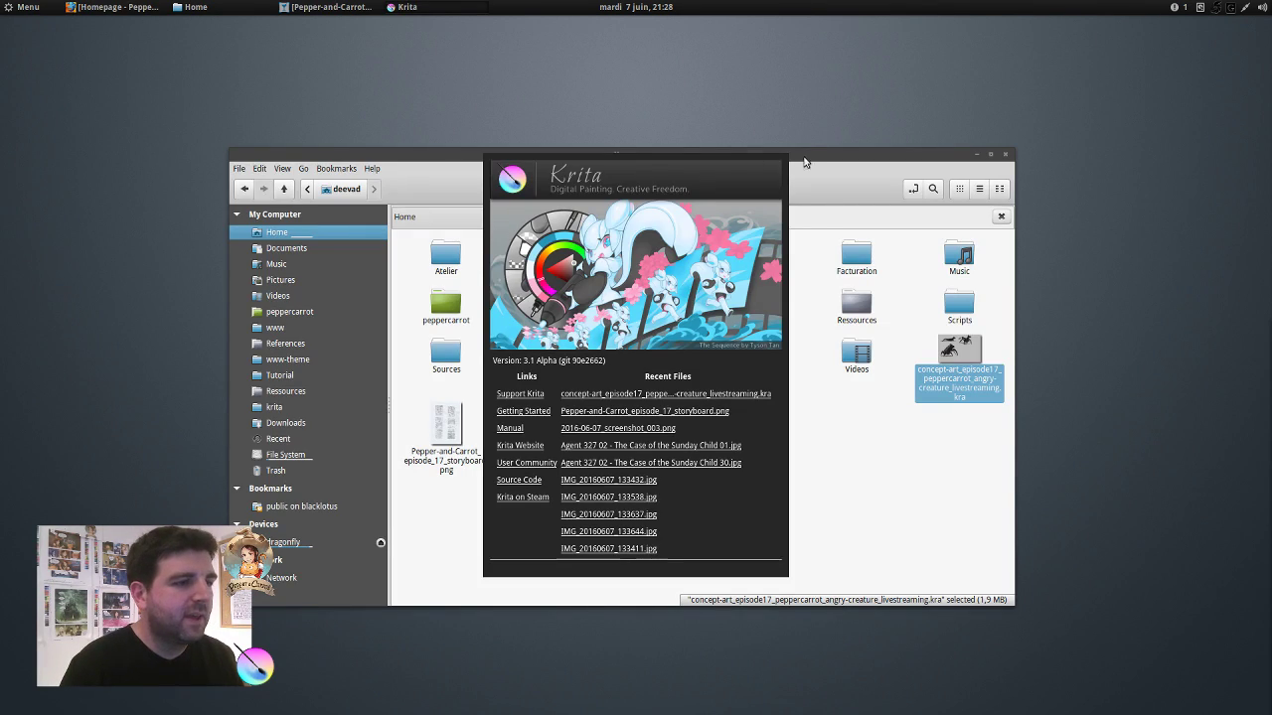
right_click(437, 7)
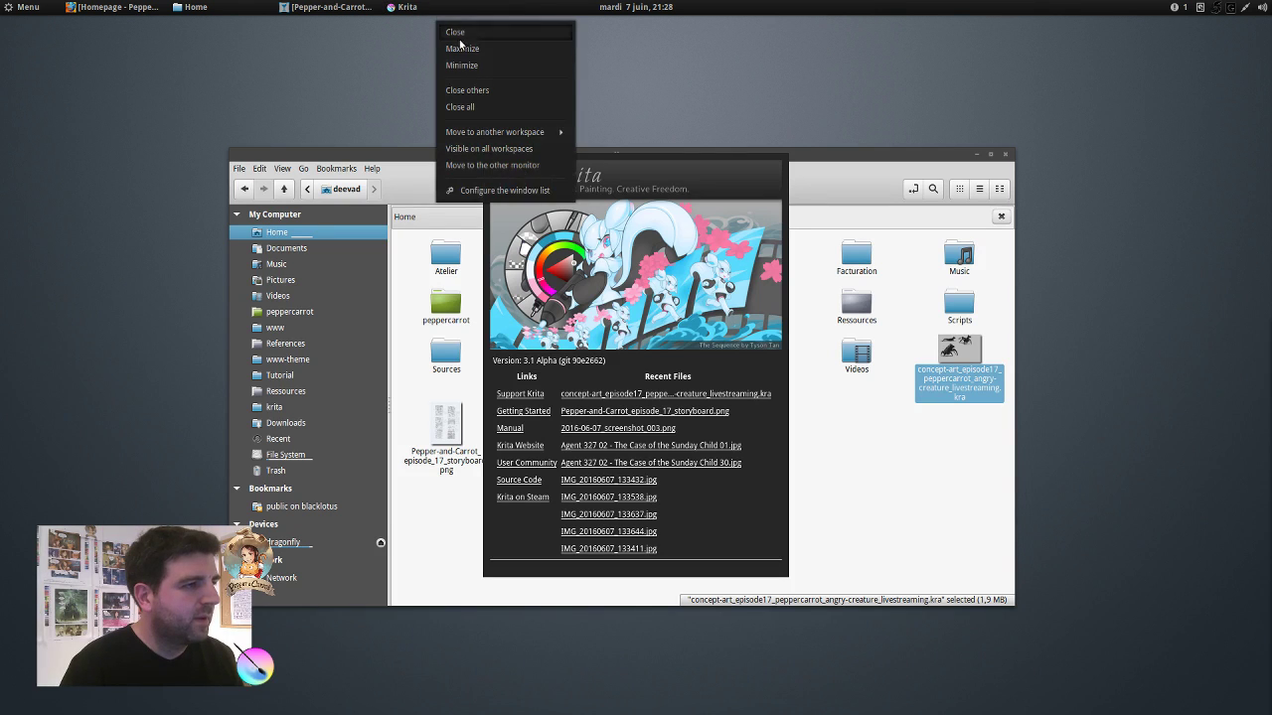
click(464, 35)
click(907, 493)
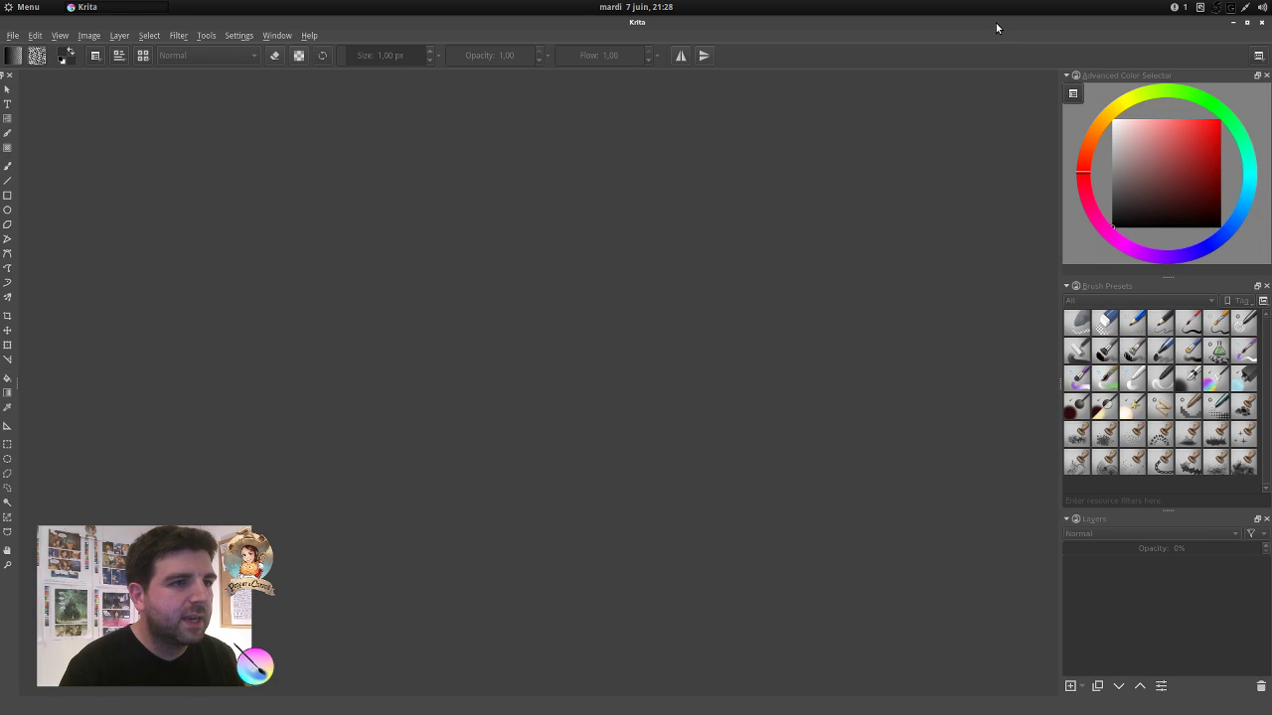
Place the Krita and Home windows so both are reachable, and open the angry-creature .kra file in Krita from its autosaved version.
drag(996, 27, 930, 79)
click(230, 7)
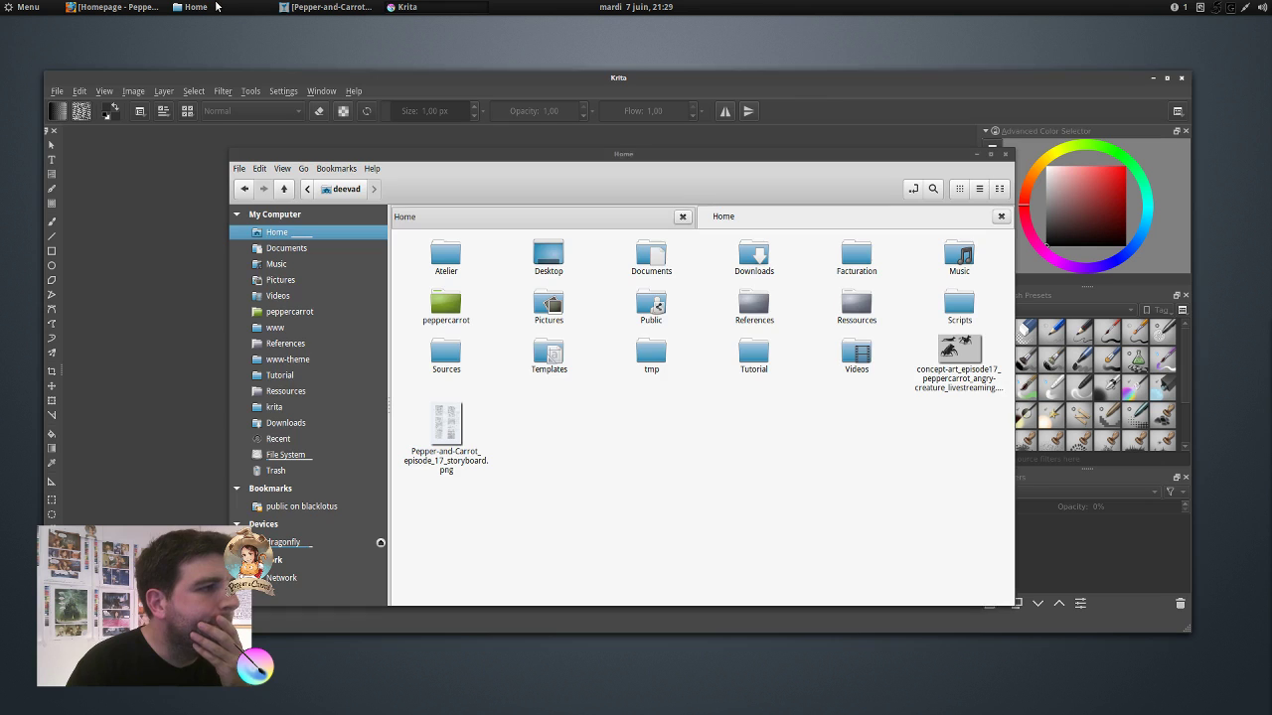
drag(850, 162, 1067, 250)
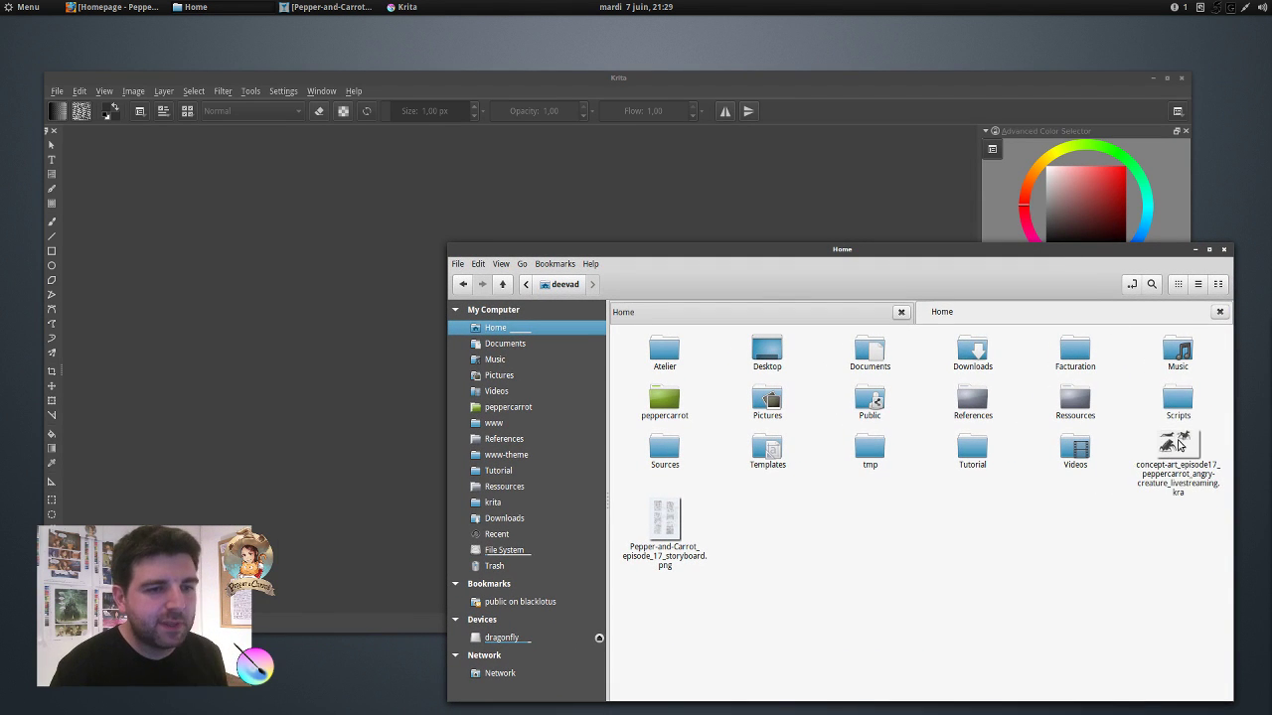
drag(1178, 445, 488, 191)
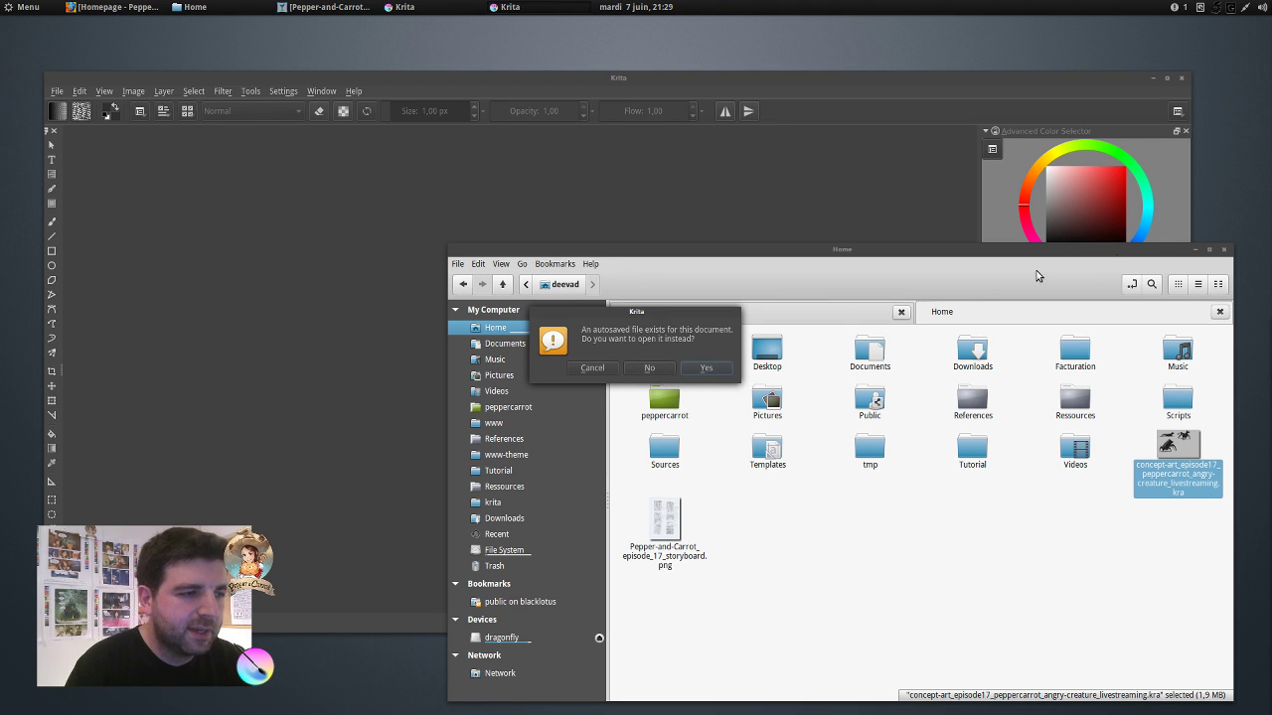
click(707, 367)
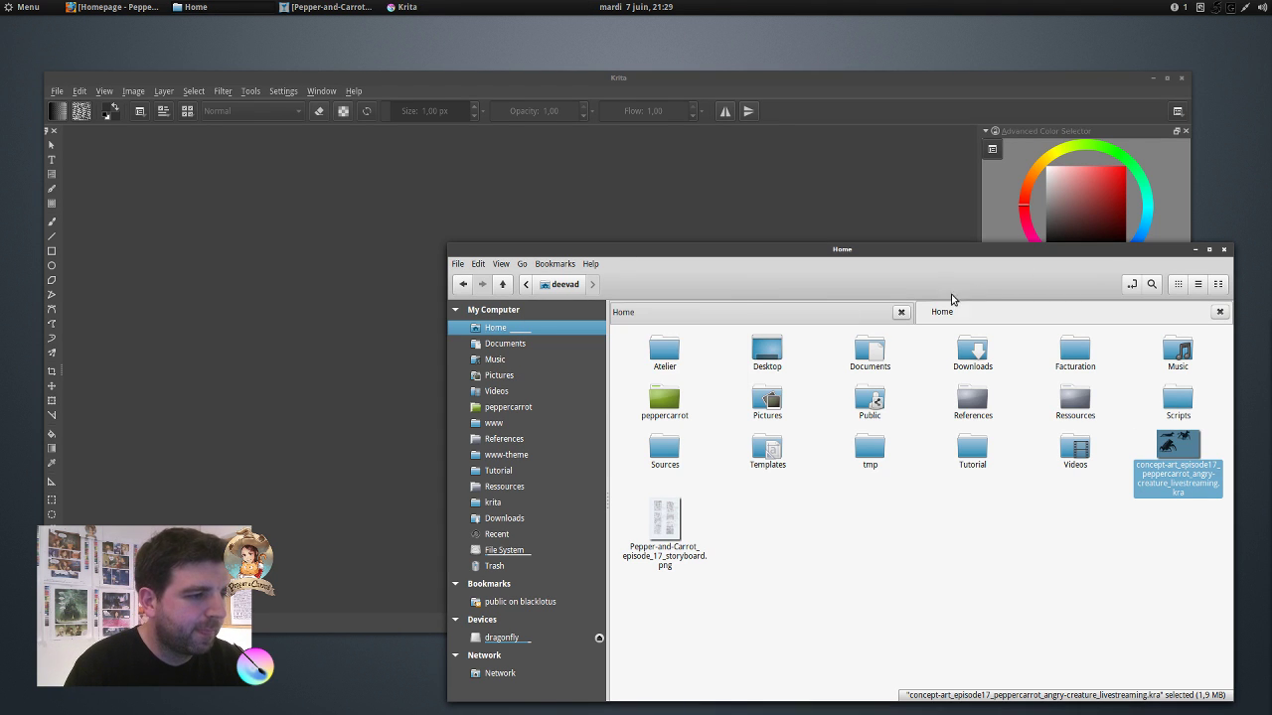
Minimize the file manager and maximize the Krita window holding the recovered creature drawing.
click(1197, 249)
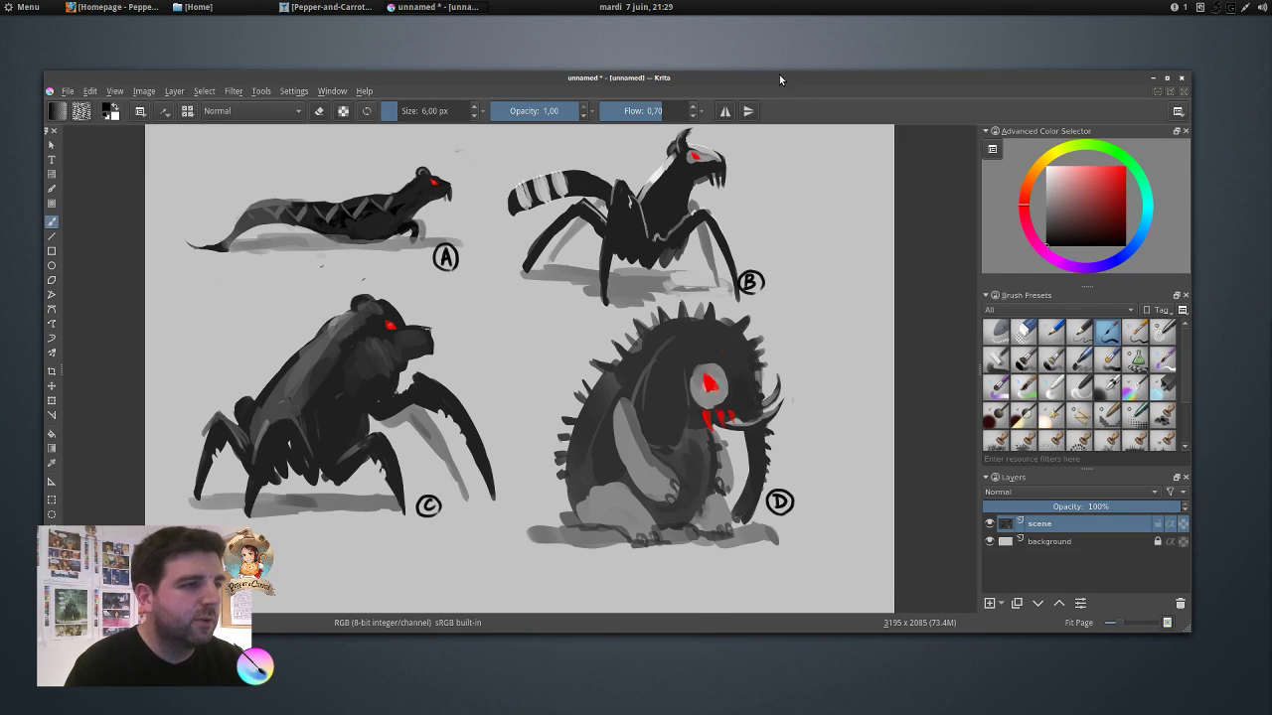
double_click(779, 74)
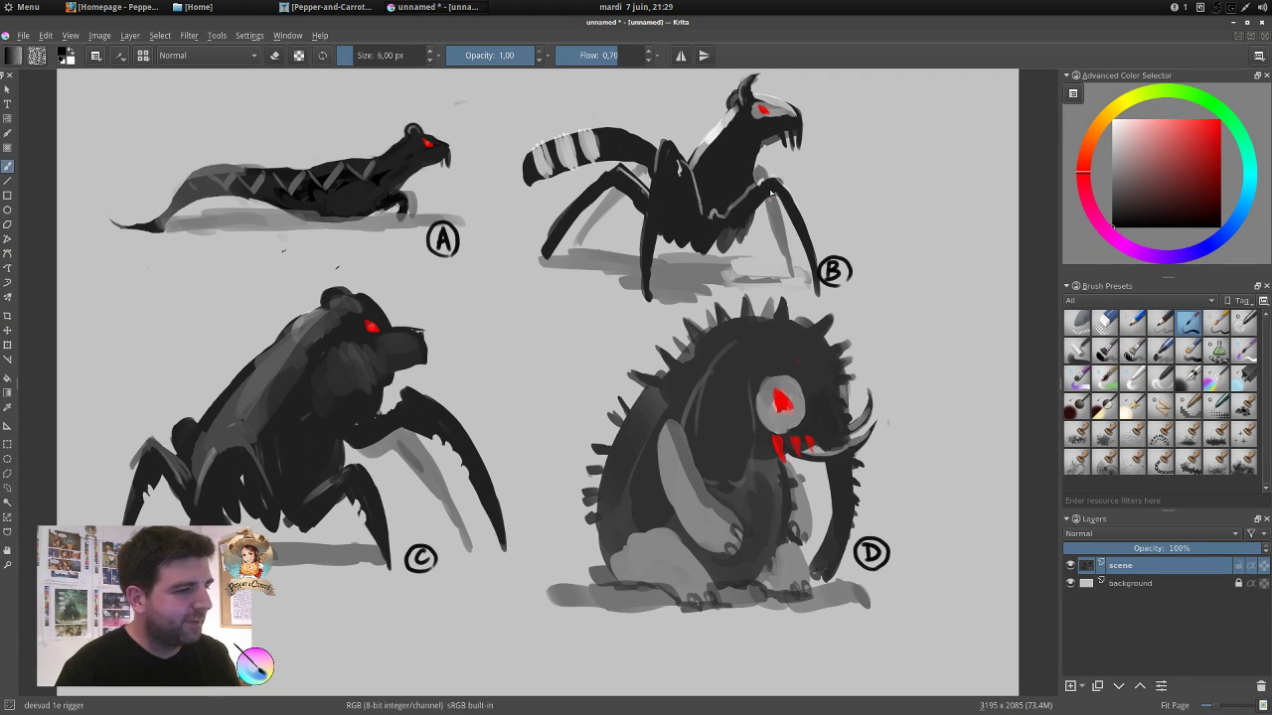
drag(706, 253, 710, 254)
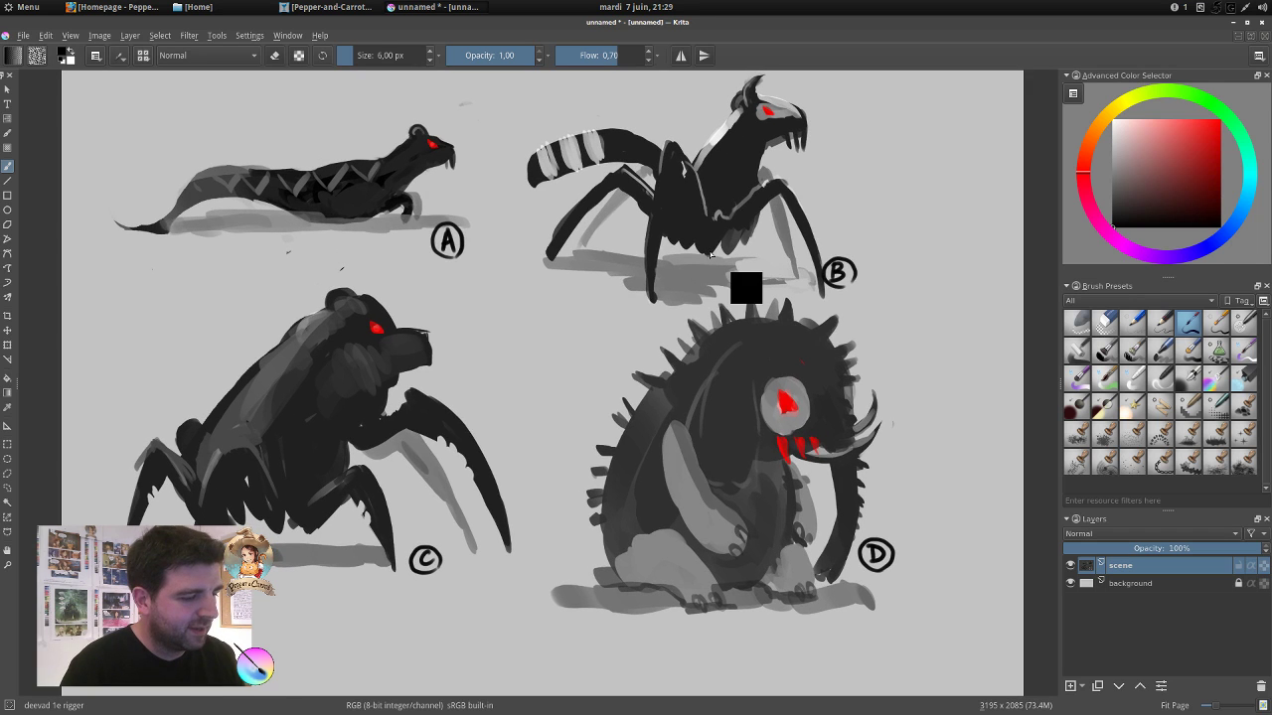
Save the recovered drawing in the home folder as concept-art_episode17_peppercarrot_angry-creature_livestreaming_001.kra.
key(ctrl+s)
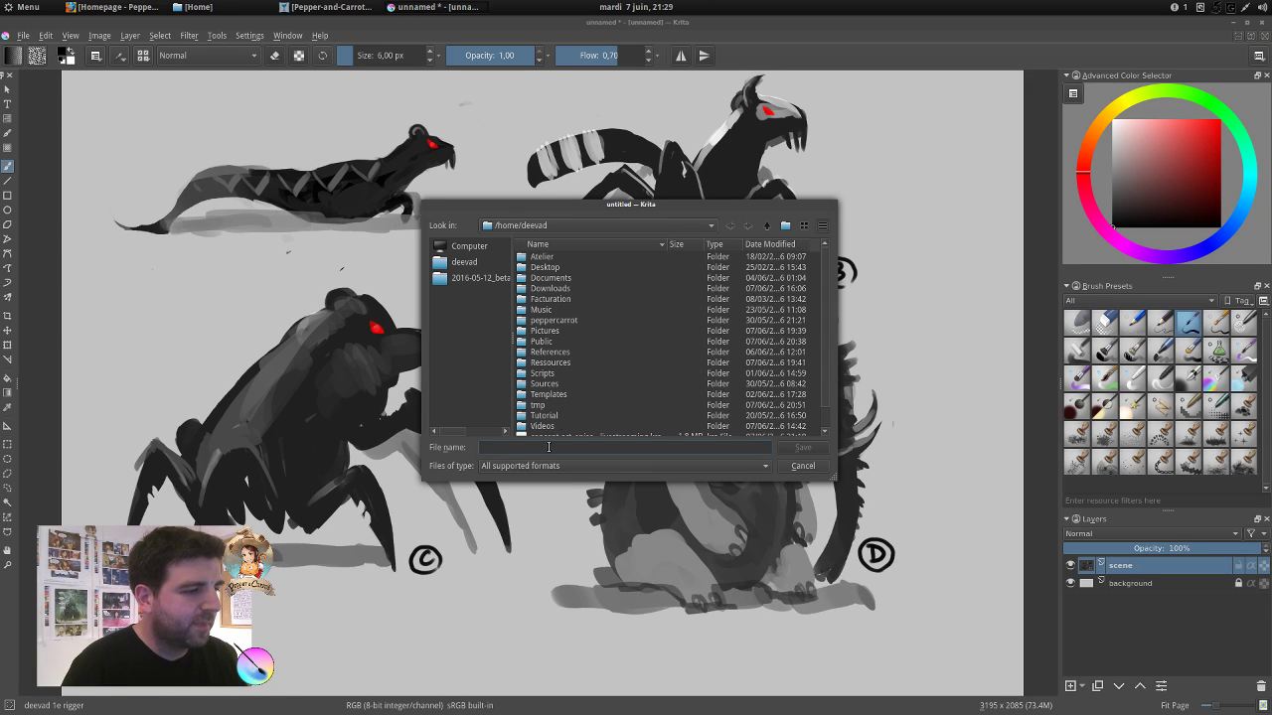
click(481, 264)
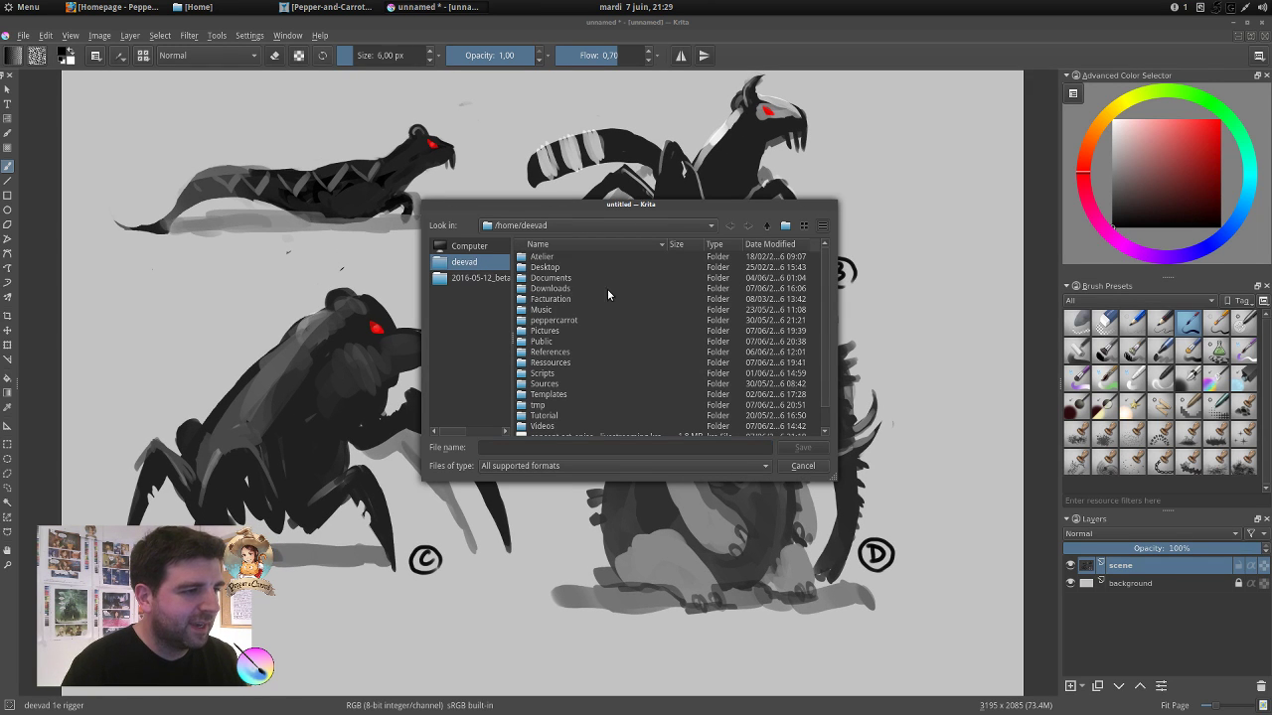
scroll(829, 298, down, 1)
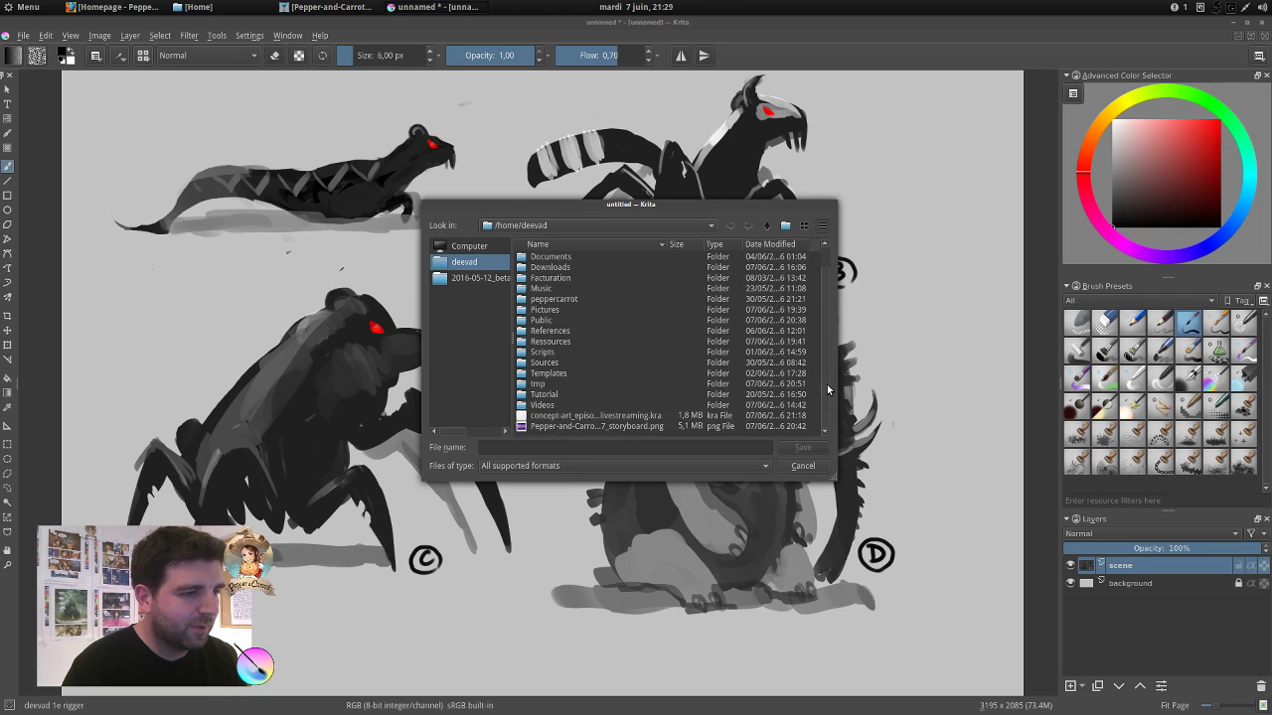
click(594, 415)
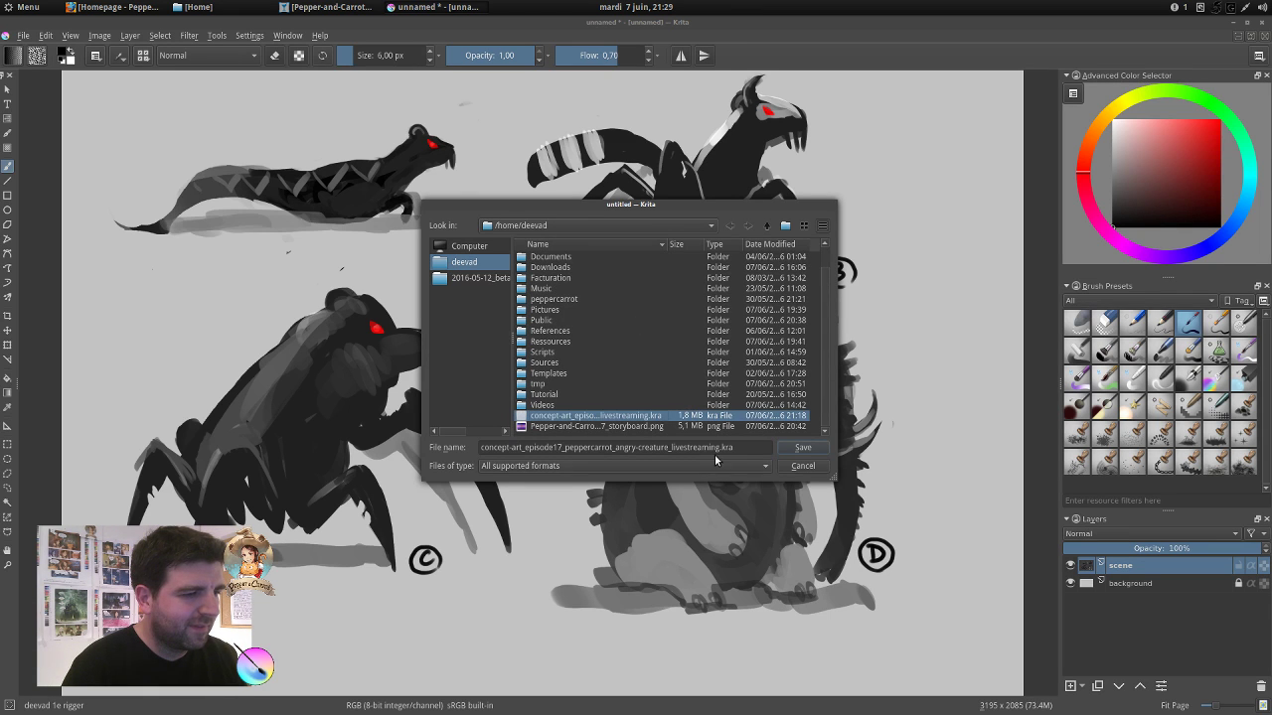
click(719, 448)
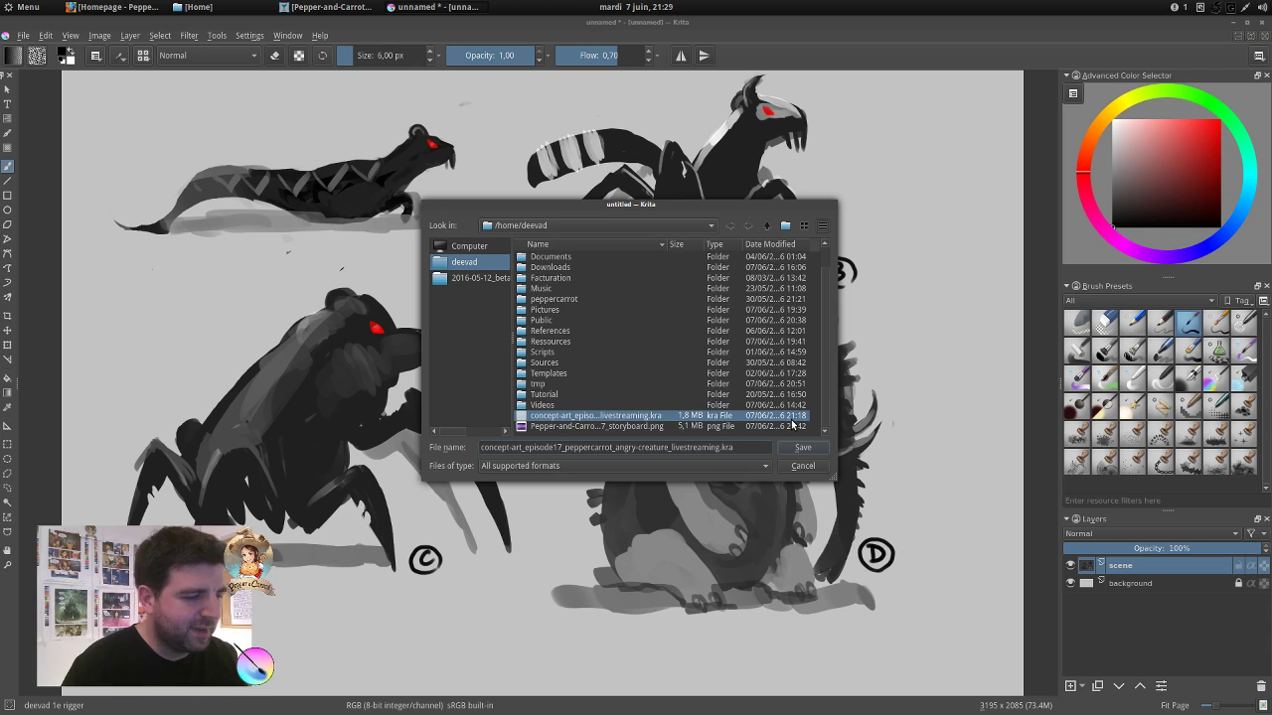
text(_)
text(001)
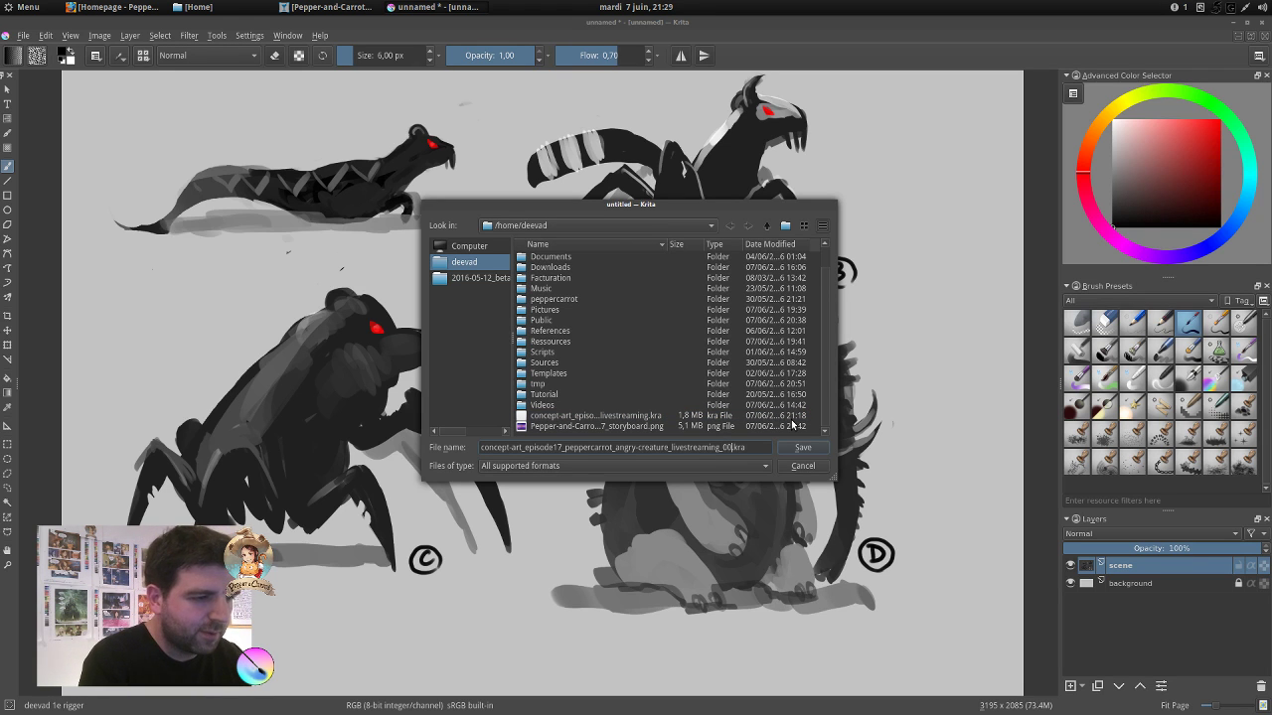
click(802, 449)
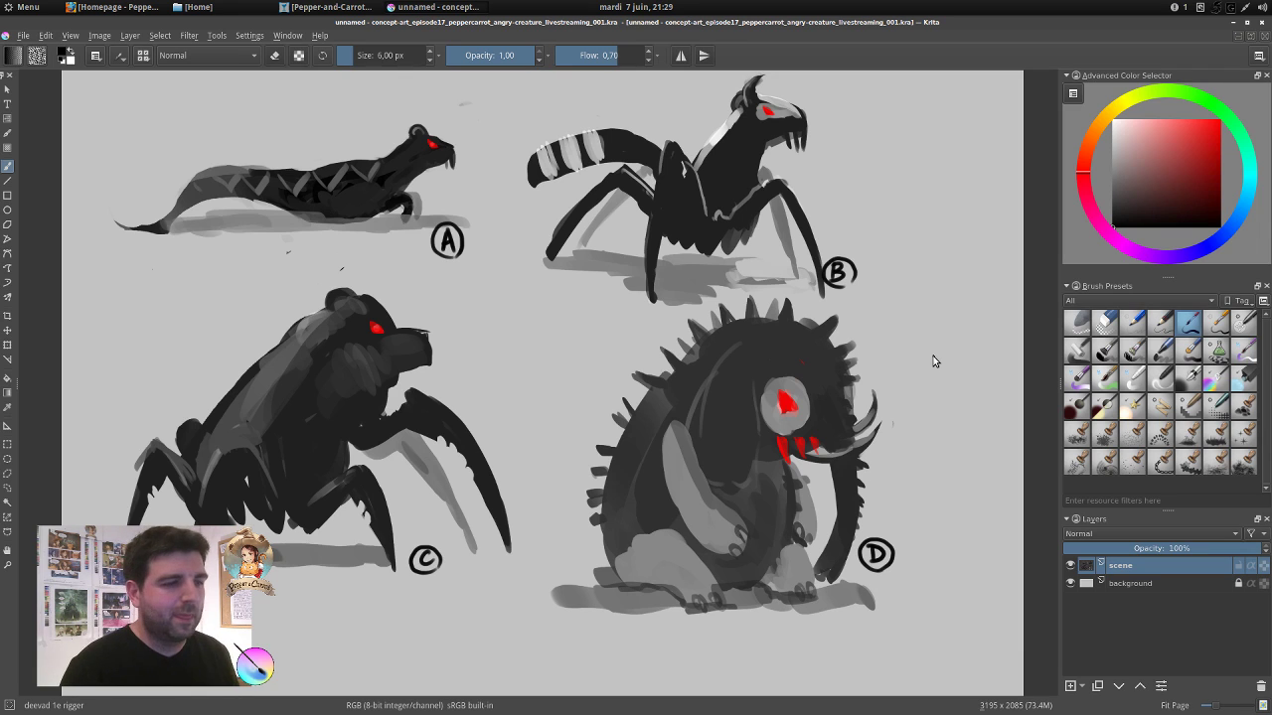
Lasso and delete creatures A, B and C with their labels, plus the D label, keeping only the elephant-like creature.
key(e)
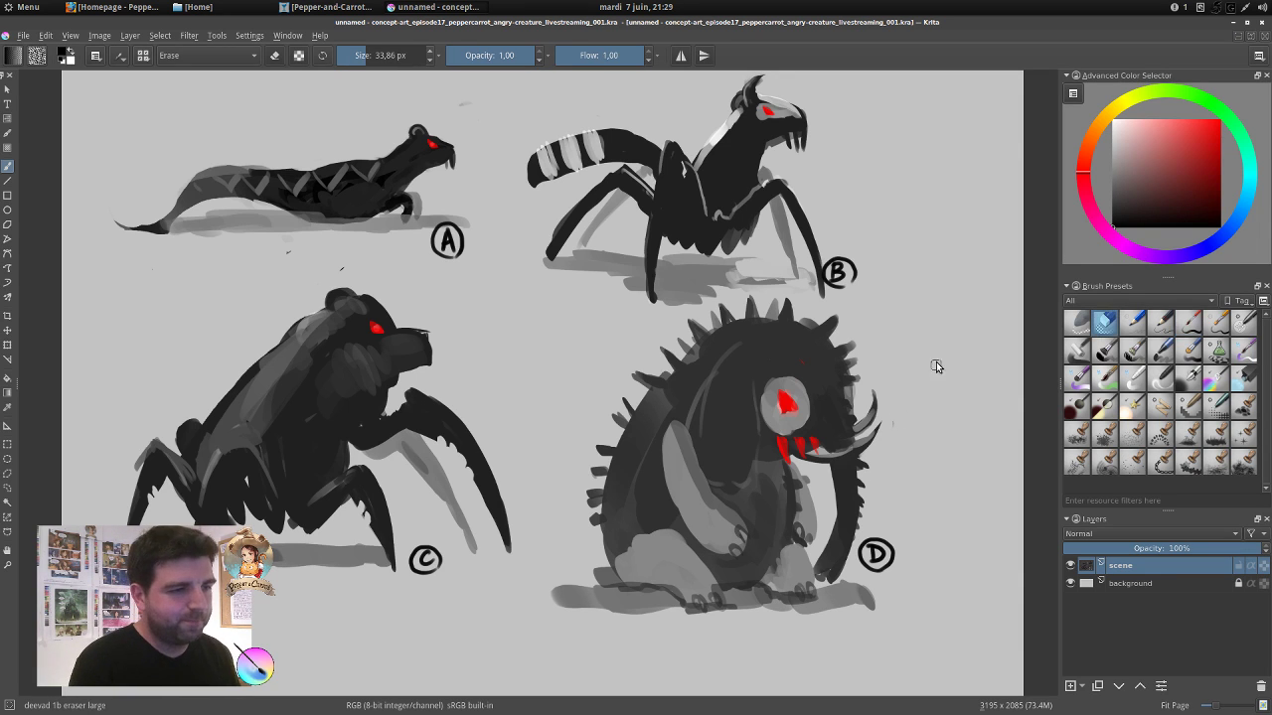
click(1160, 350)
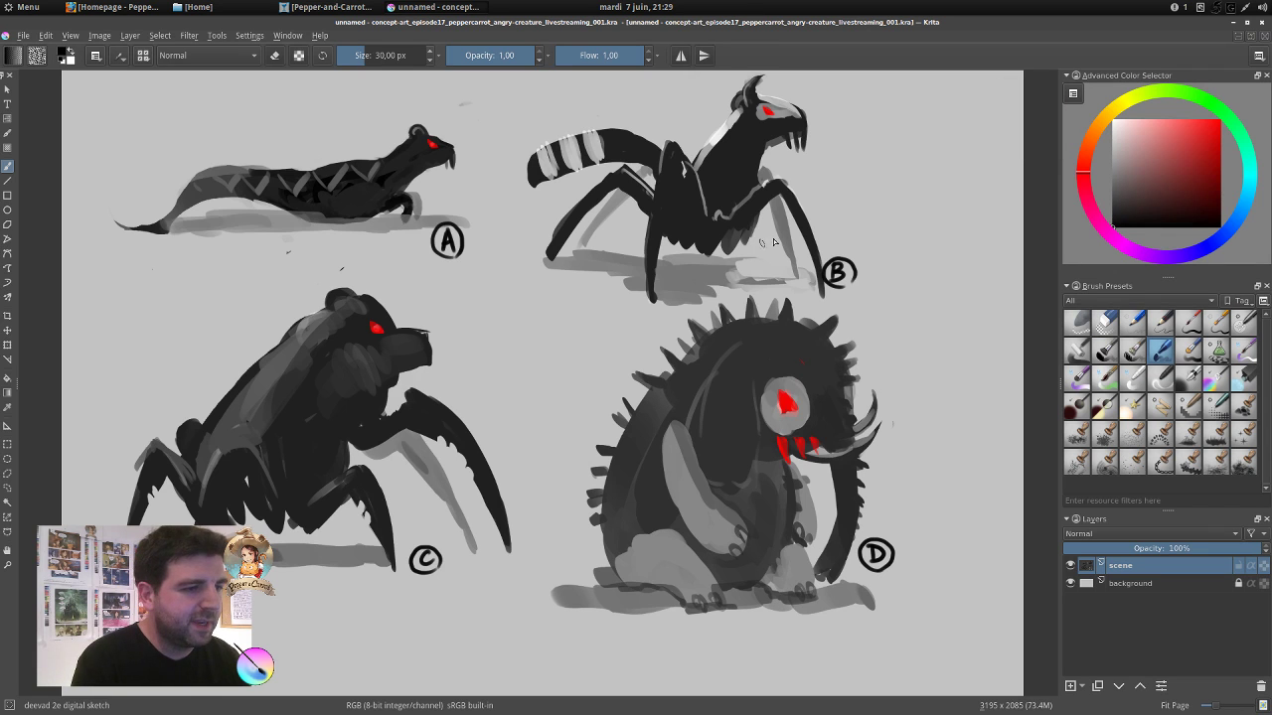
key(l)
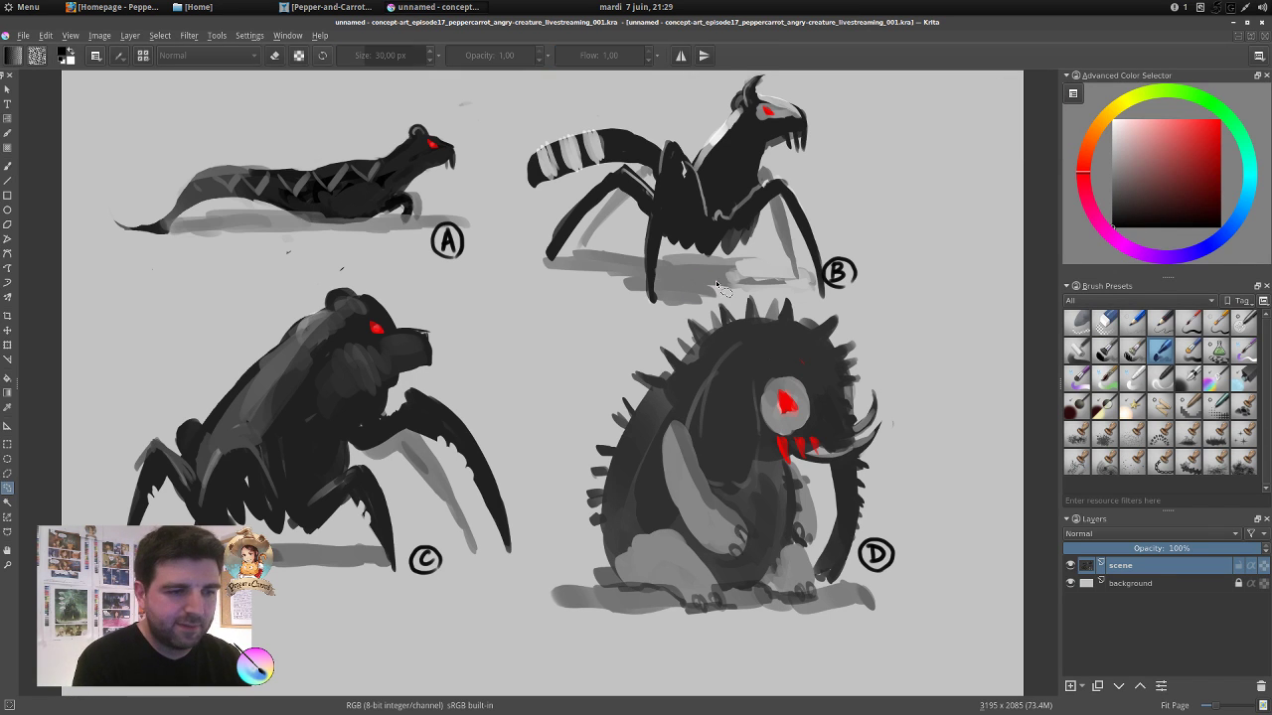
mouse_move(880, 159)
mouse_down()
mouse_move(856, 305)
mouse_move(724, 300)
mouse_move(617, 343)
mouse_move(552, 442)
mouse_move(530, 570)
mouse_move(407, 624)
mouse_move(254, 626)
mouse_move(85, 331)
mouse_move(91, 177)
mouse_move(239, 84)
mouse_move(765, 71)
mouse_move(875, 93)
mouse_move(907, 183)
mouse_move(883, 205)
mouse_up()
key(Delete)
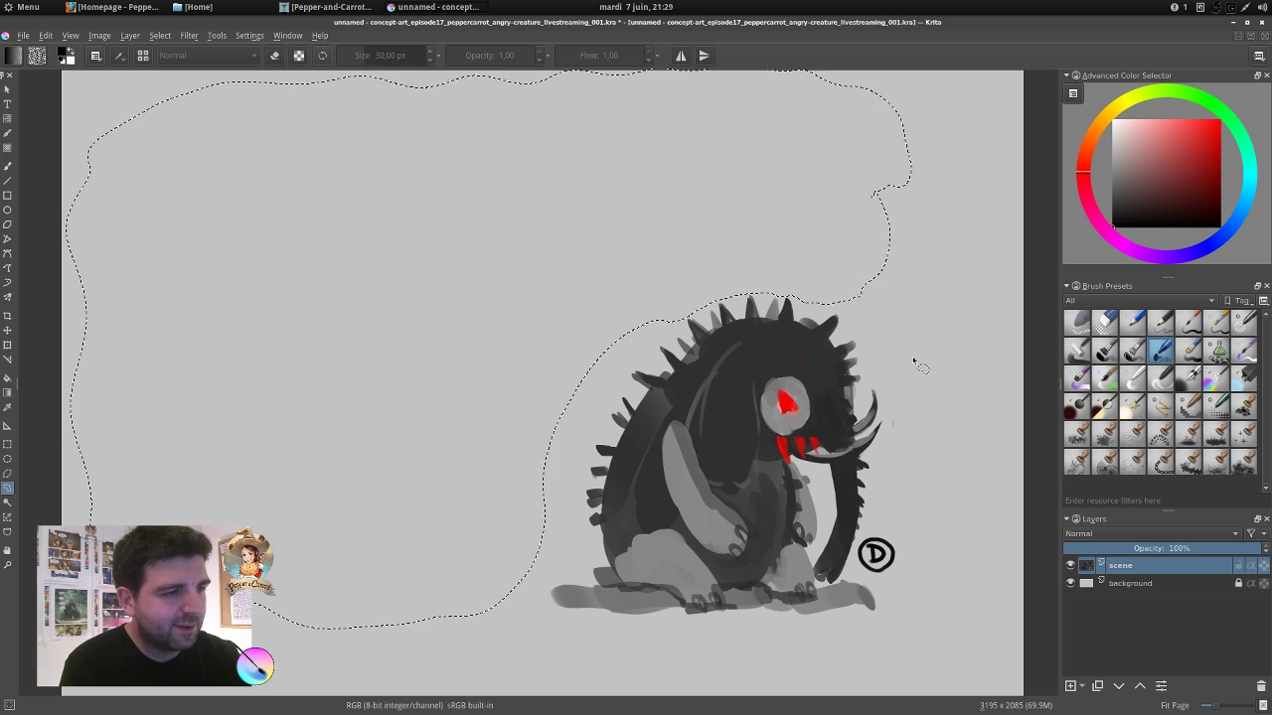
key(ctrl+shift+a)
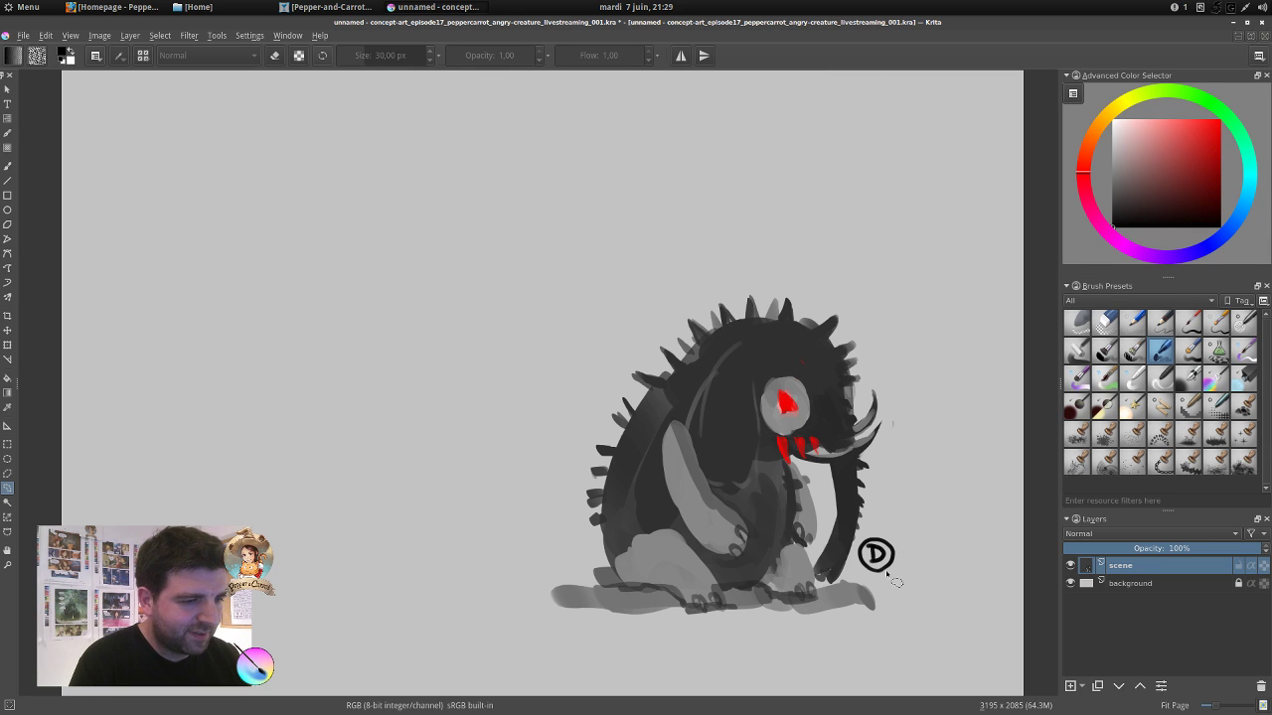
mouse_move(896, 581)
mouse_down()
mouse_move(857, 541)
mouse_move(885, 529)
mouse_move(914, 576)
mouse_up()
key(Delete)
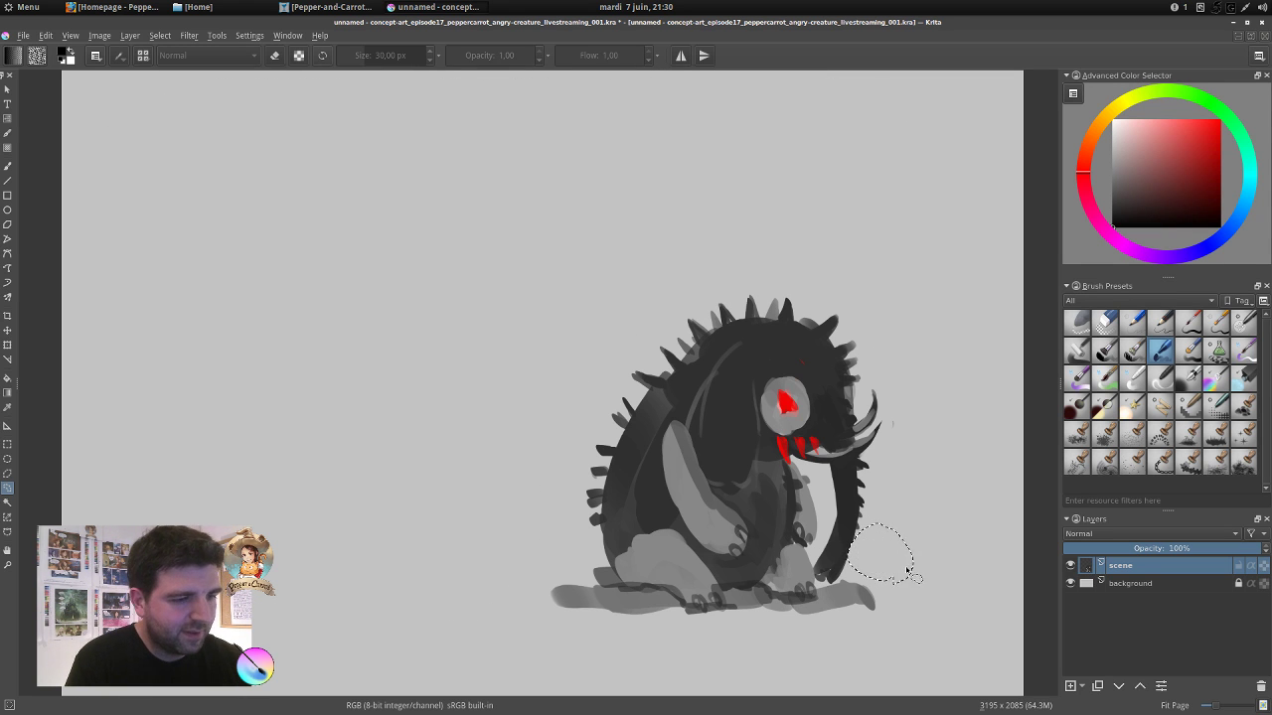
key(ctrl+shift+a)
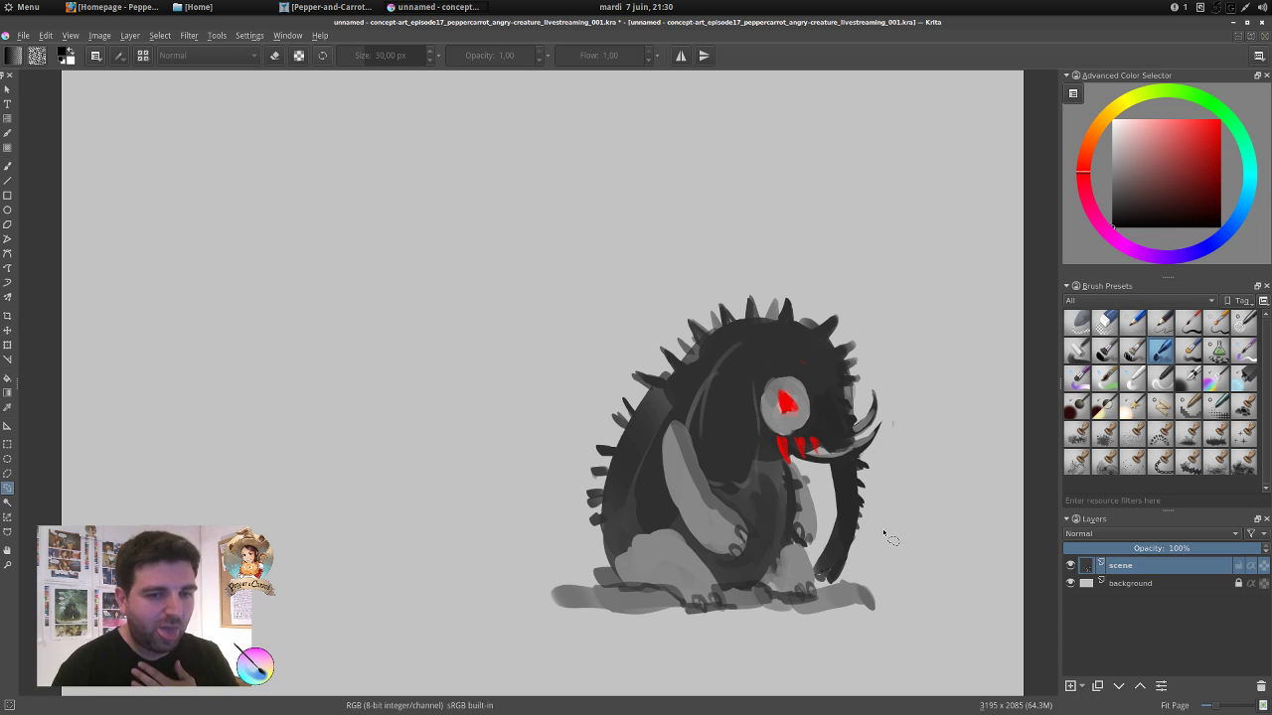
Move the remaining creature to the left half of the canvas and save the drawing as incremental version 002.
key(t)
drag(820, 399, 418, 302)
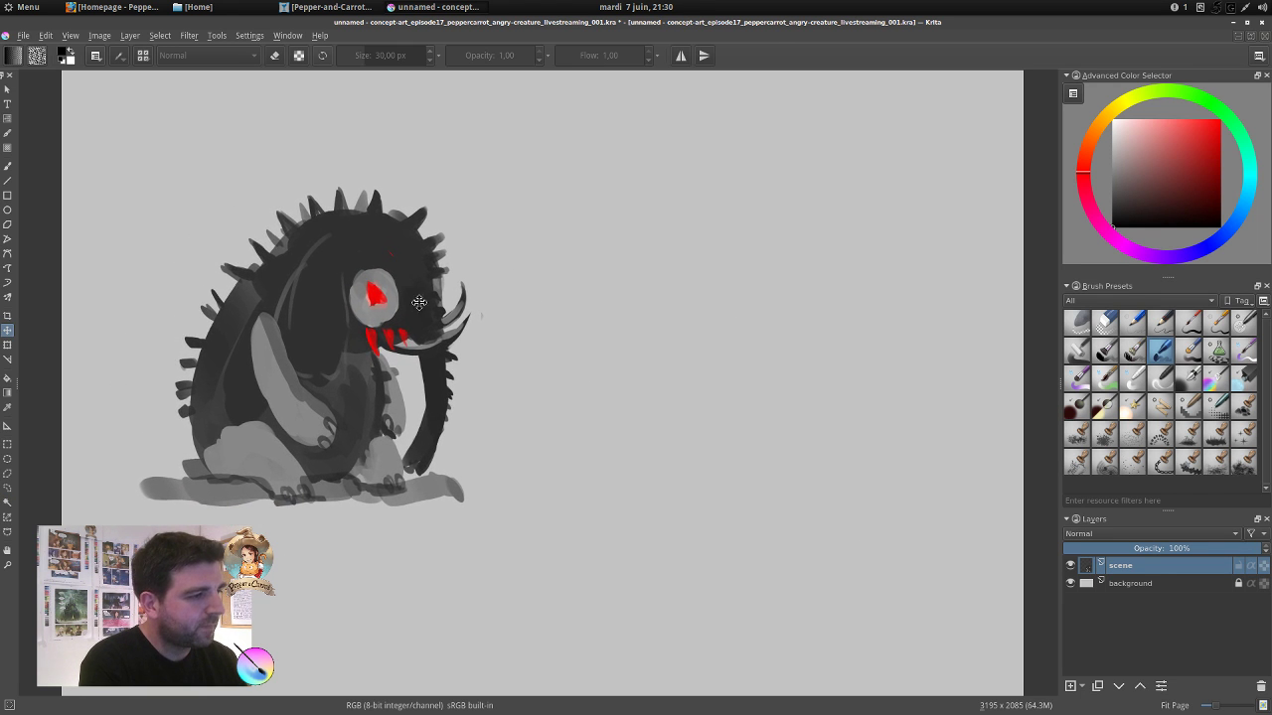
click(24, 37)
click(111, 198)
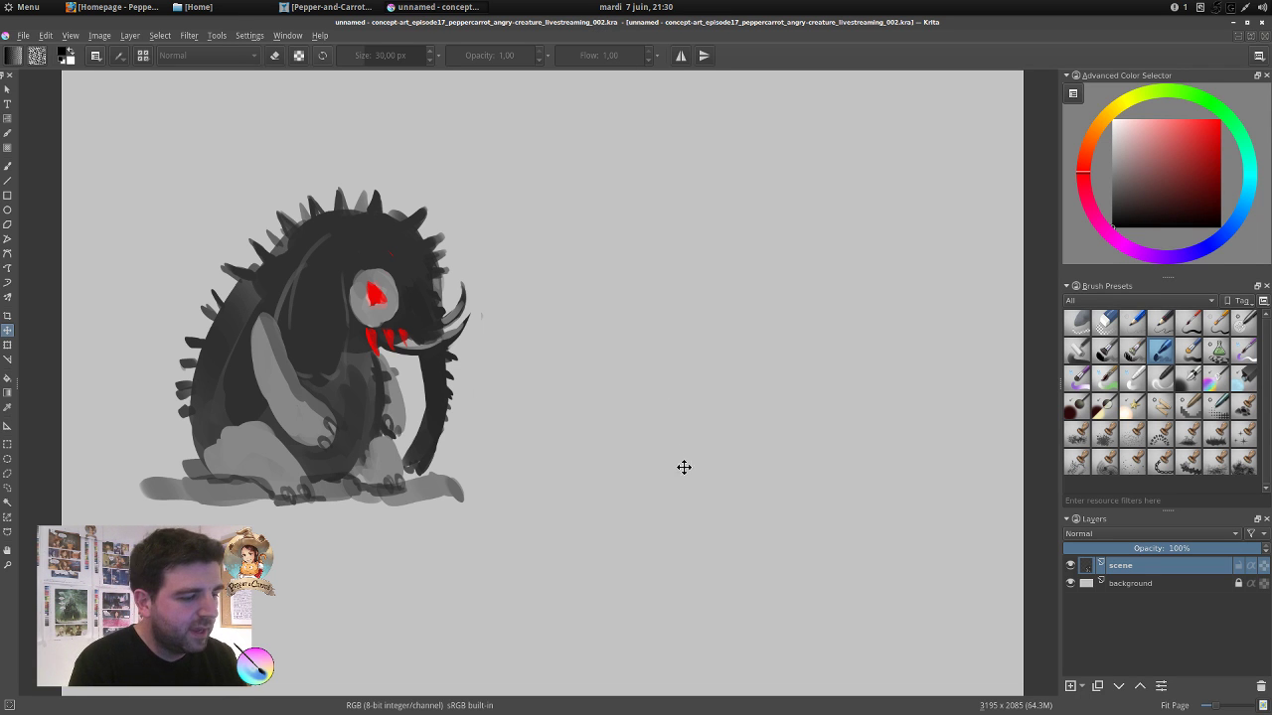
Duplicate the scene layer, place the copied creature beside the original, and merge the copy down into scene.
key(ctrl+j)
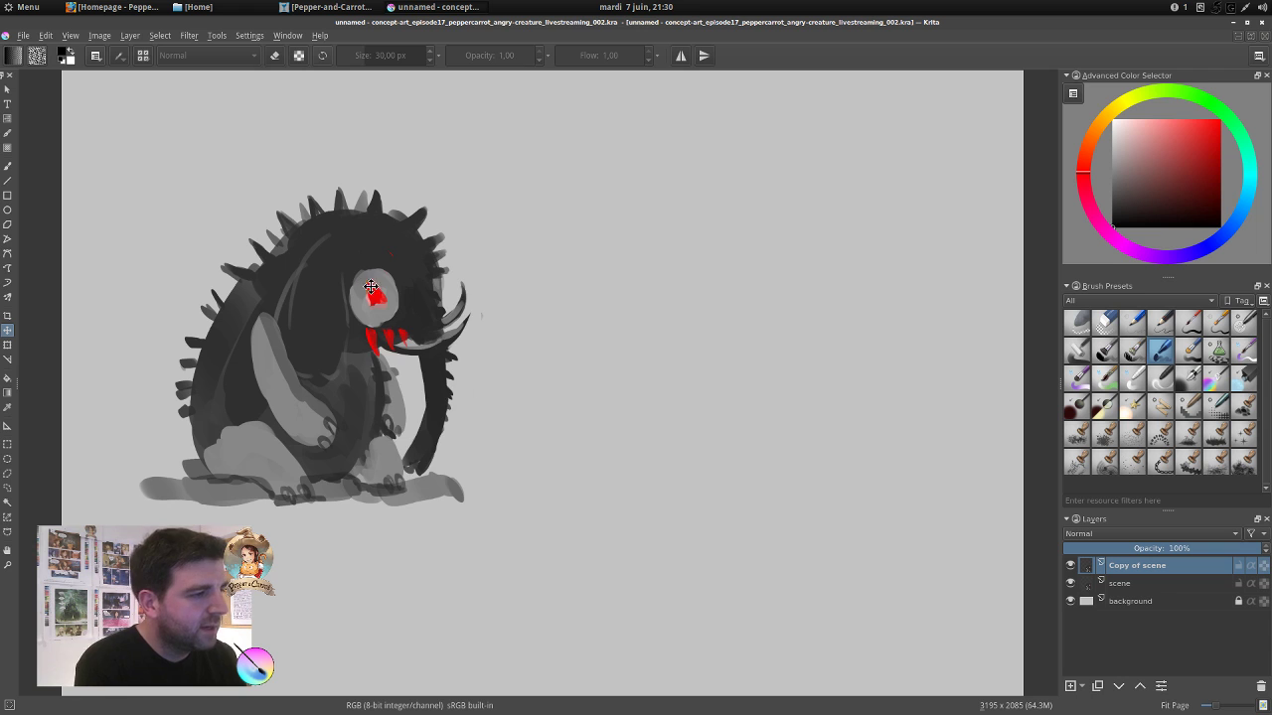
drag(312, 325, 710, 330)
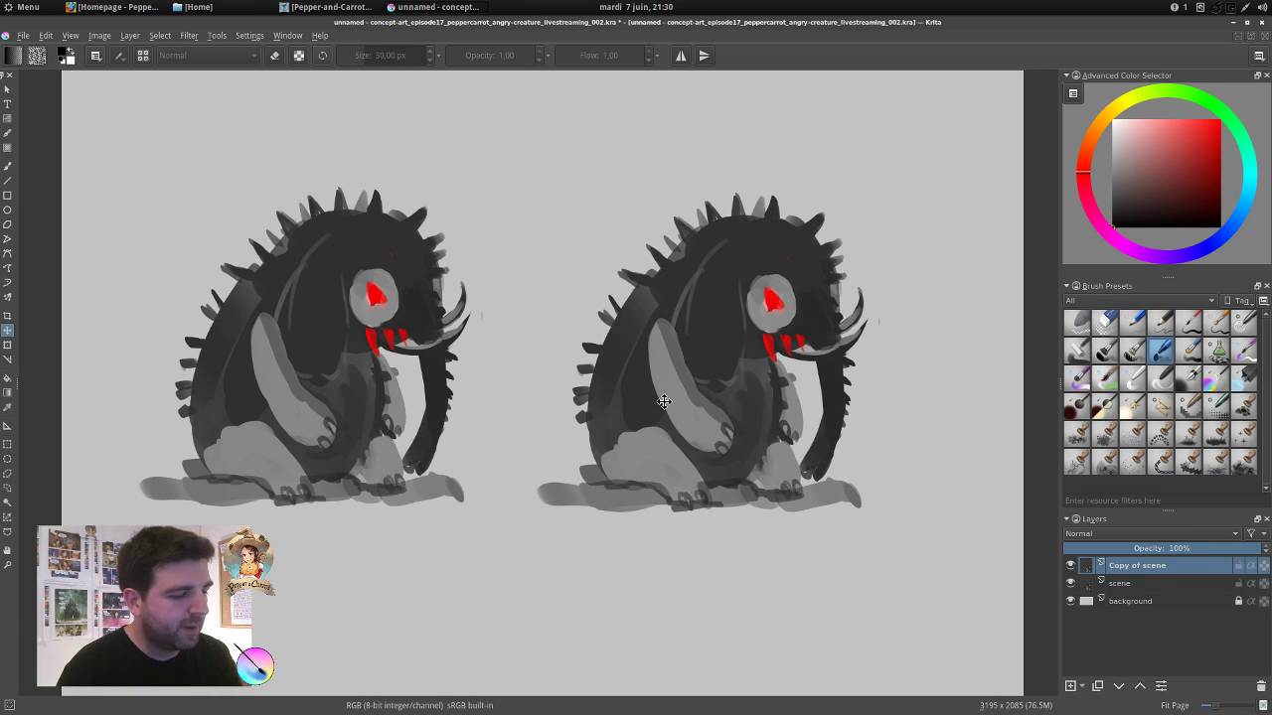
key(ctrl+e)
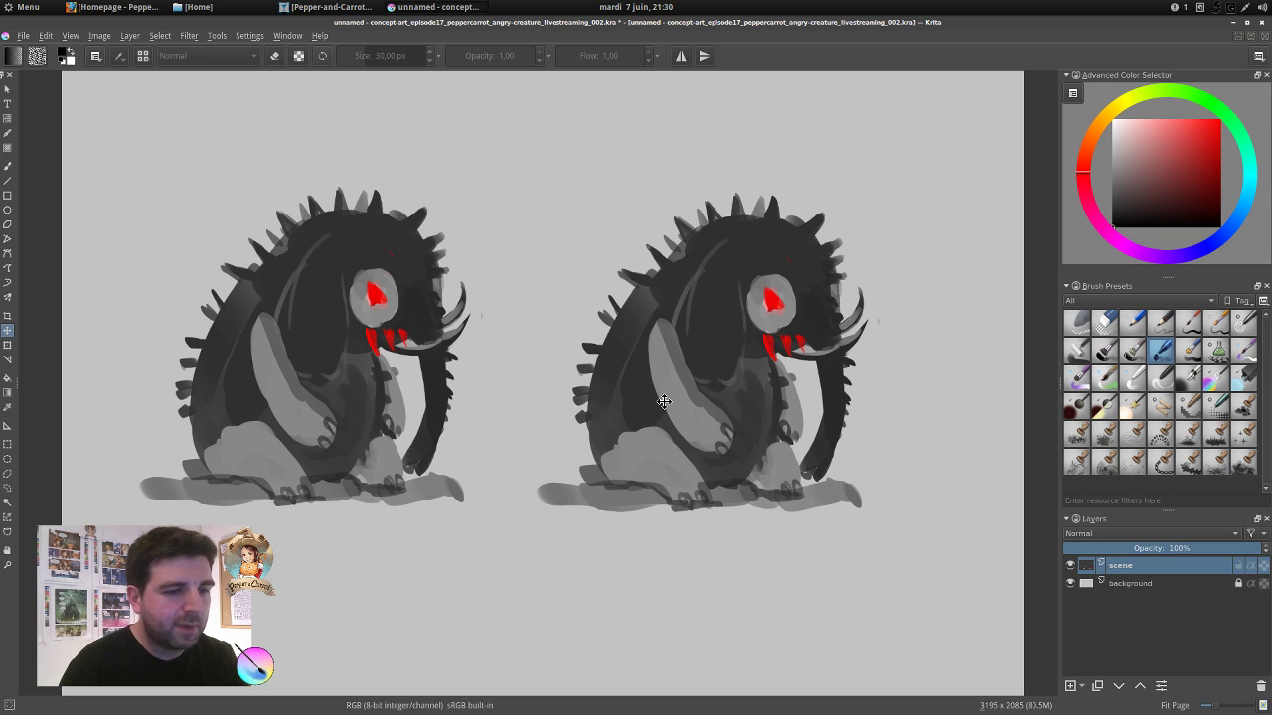
click(1070, 568)
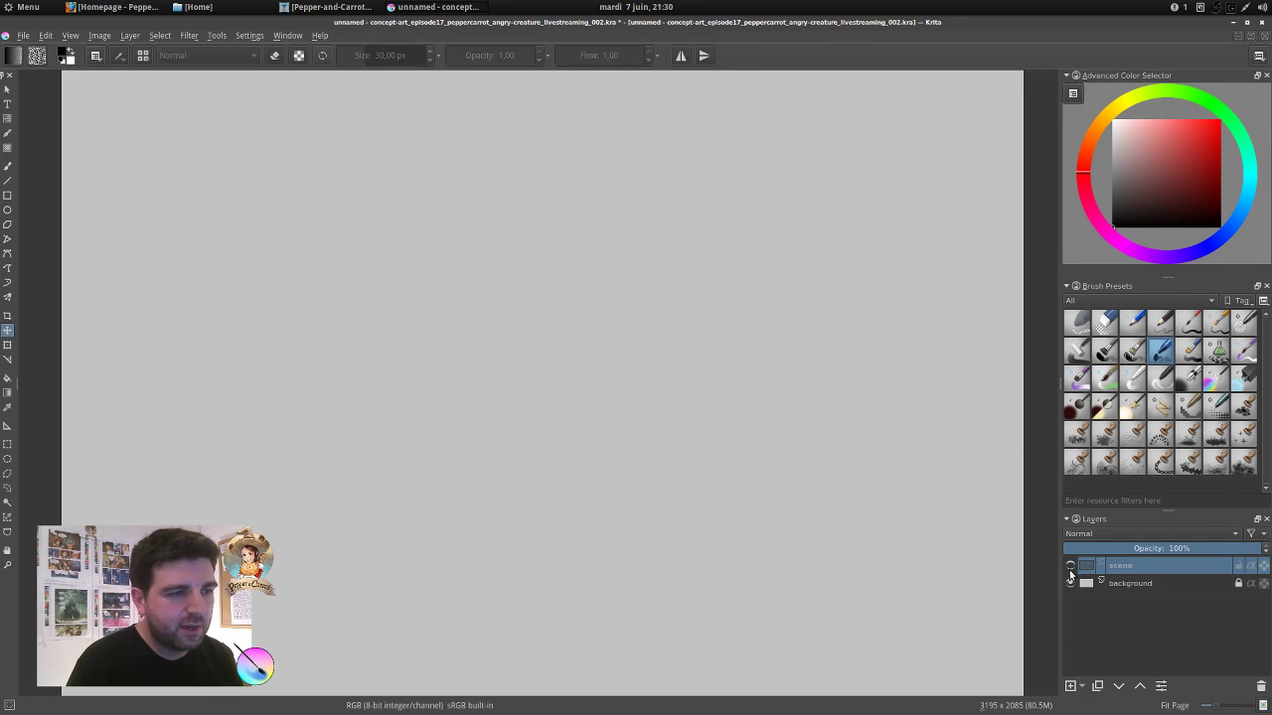
click(1070, 568)
Paint two curved dark horns on the right-hand creature's head with the 2d flat old brush and a sampled body grey.
click(1135, 354)
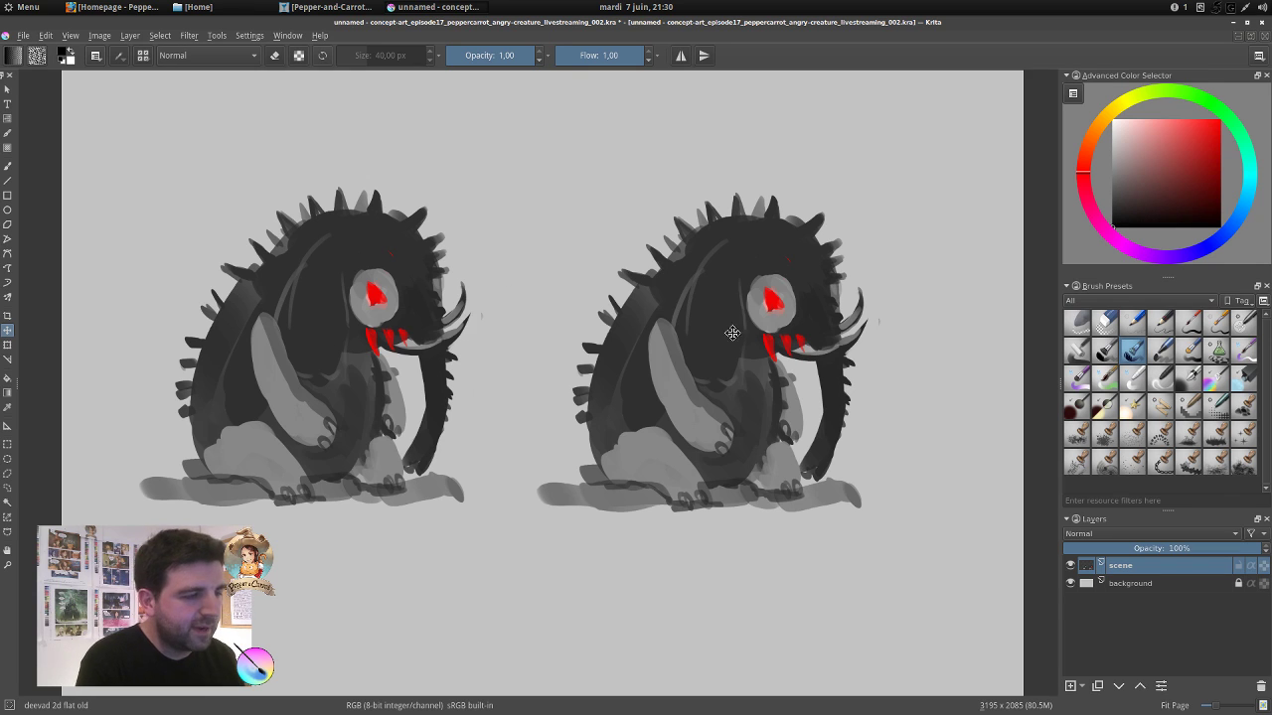
key(b)
ctrl+click(722, 240)
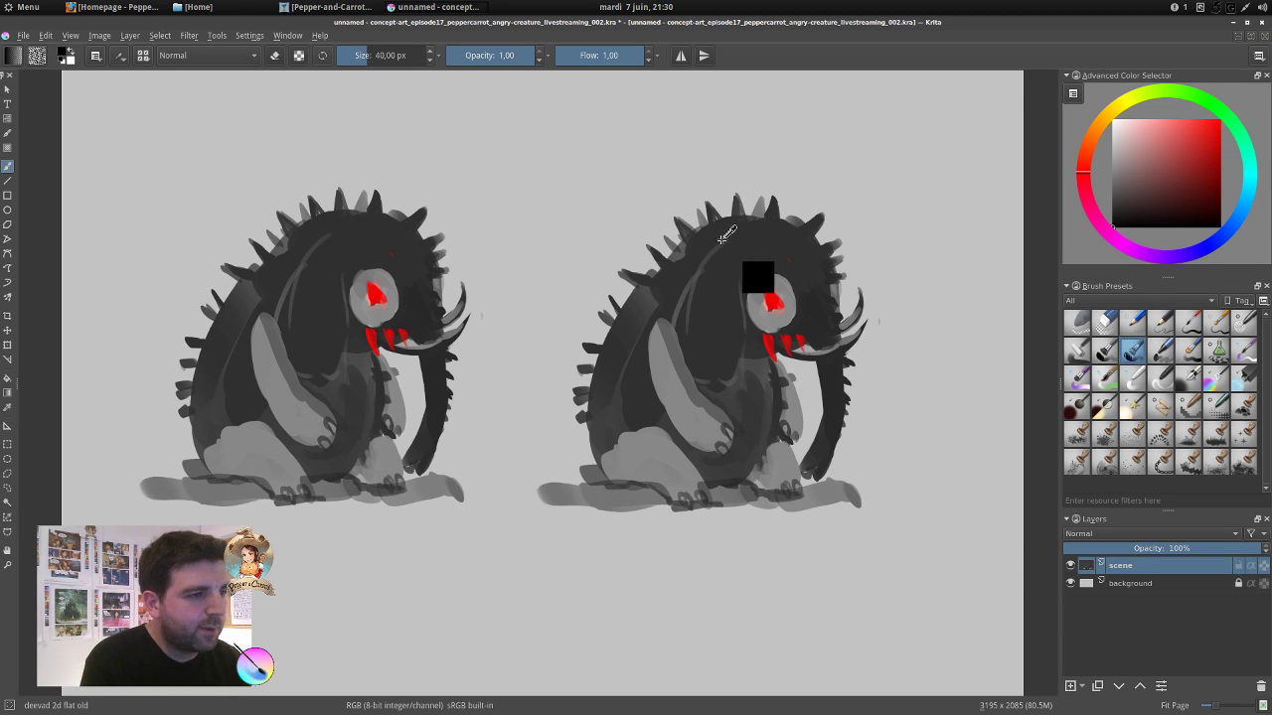
drag(769, 275, 754, 283)
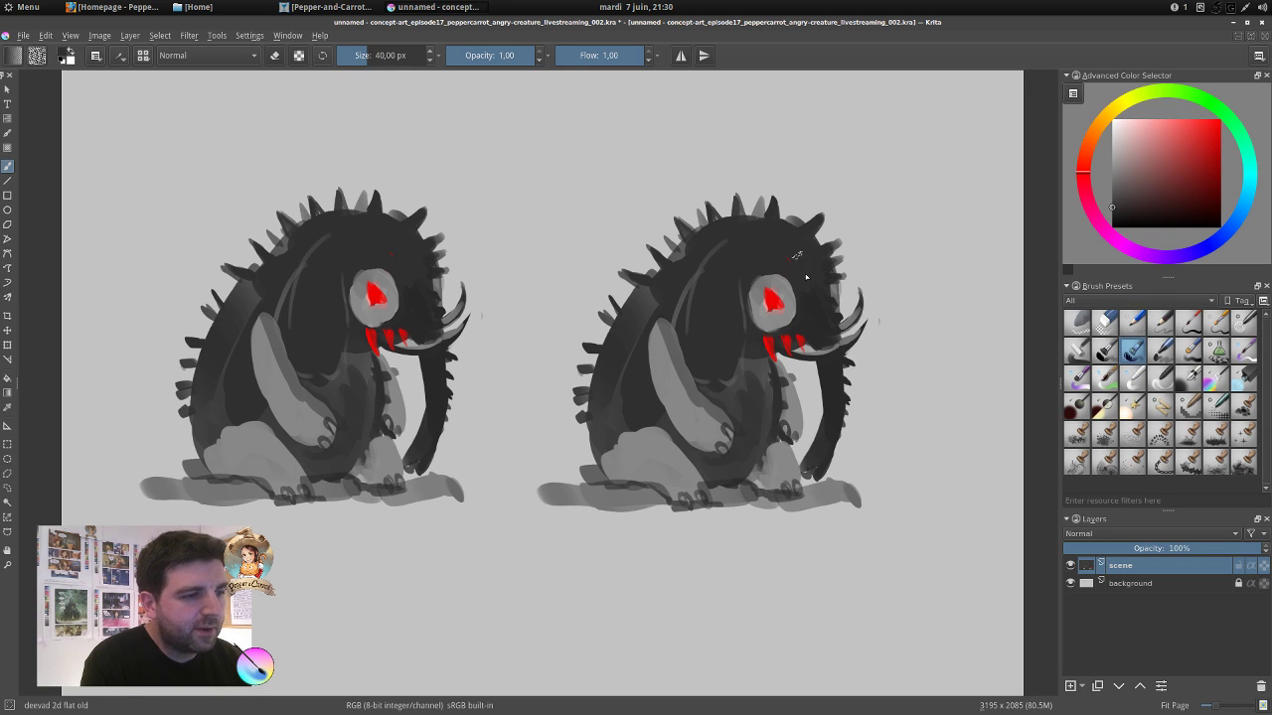
mouse_move(721, 237)
mouse_down()
mouse_move(706, 232)
mouse_move(727, 179)
mouse_move(719, 219)
mouse_up()
mouse_move(709, 221)
mouse_down()
mouse_move(716, 191)
mouse_move(710, 229)
mouse_up()
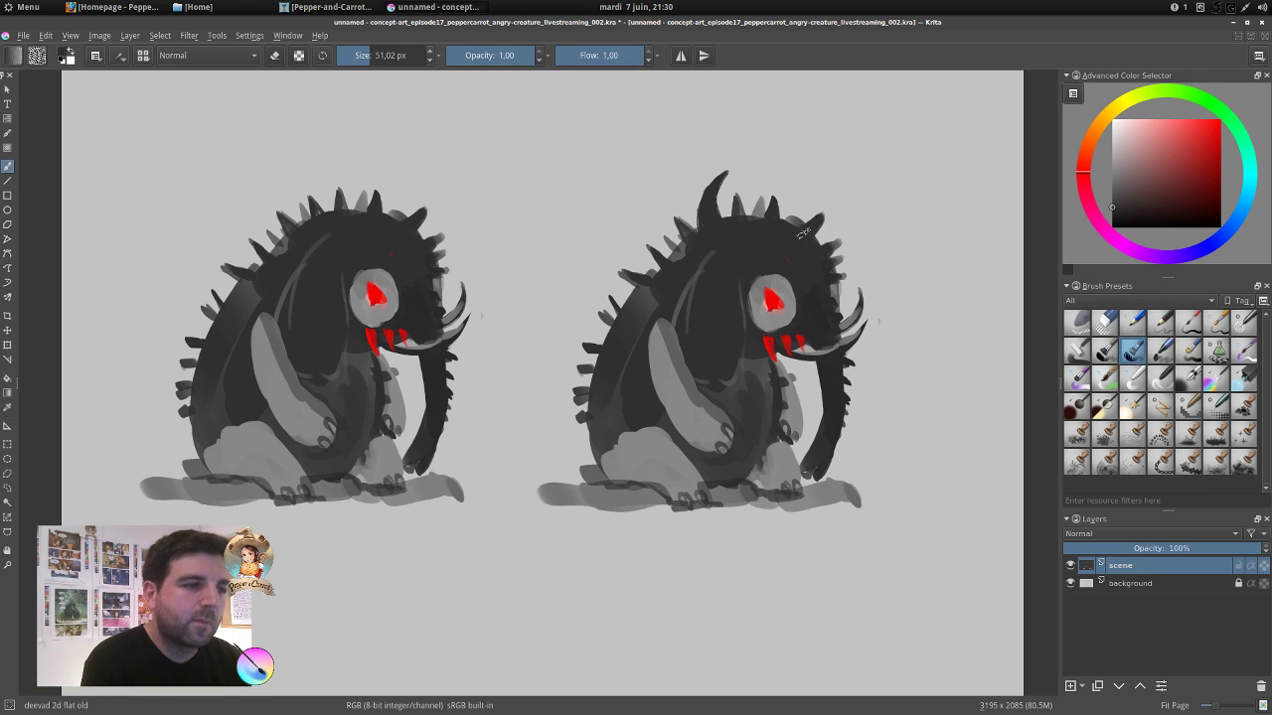
key(bracketleft)
mouse_move(802, 230)
mouse_down()
mouse_move(815, 191)
mouse_move(823, 214)
mouse_move(818, 203)
mouse_move(820, 236)
mouse_up()
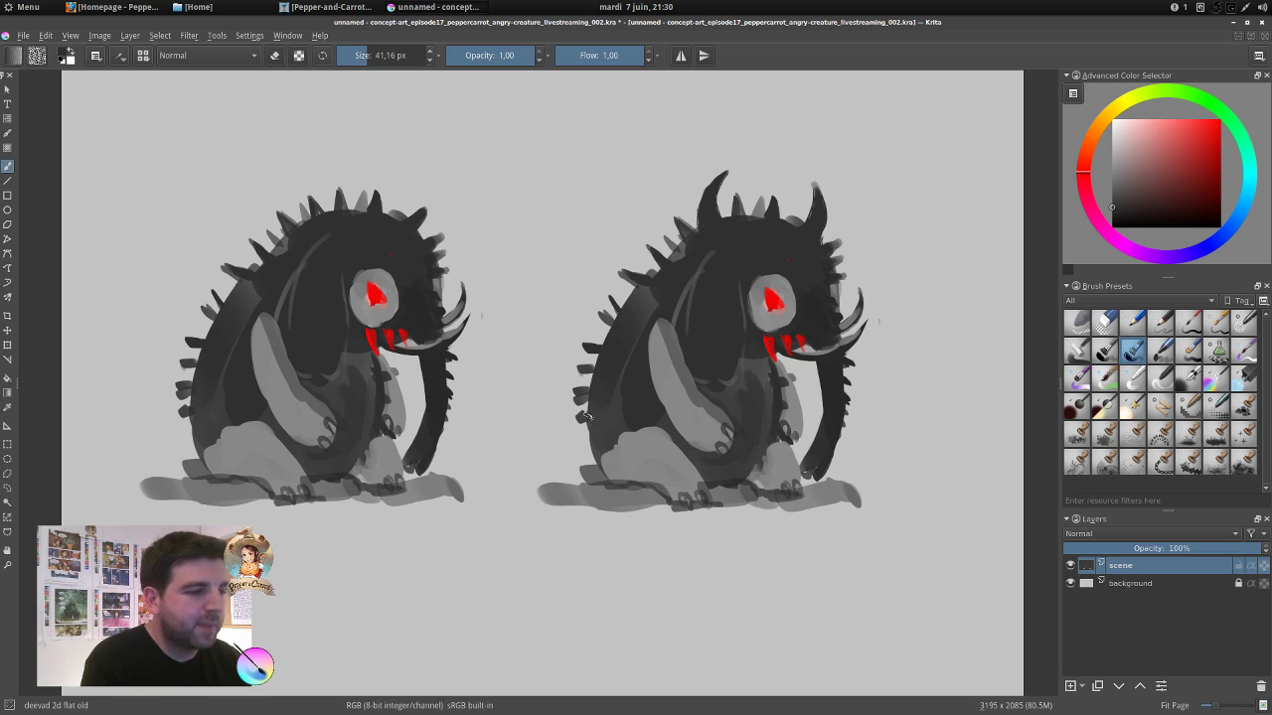
Paint a thick dark tail behind the right-hand creature with a larger brush and add lighter stripes across it.
key(bracketright)
key(bracketright)
key(bracketright)
mouse_move(598, 435)
mouse_down()
mouse_move(529, 448)
mouse_move(535, 430)
mouse_move(568, 431)
mouse_move(514, 434)
mouse_move(512, 466)
mouse_move(569, 464)
mouse_move(517, 448)
mouse_move(590, 460)
mouse_move(599, 440)
mouse_move(586, 434)
mouse_move(566, 454)
mouse_move(608, 442)
mouse_up()
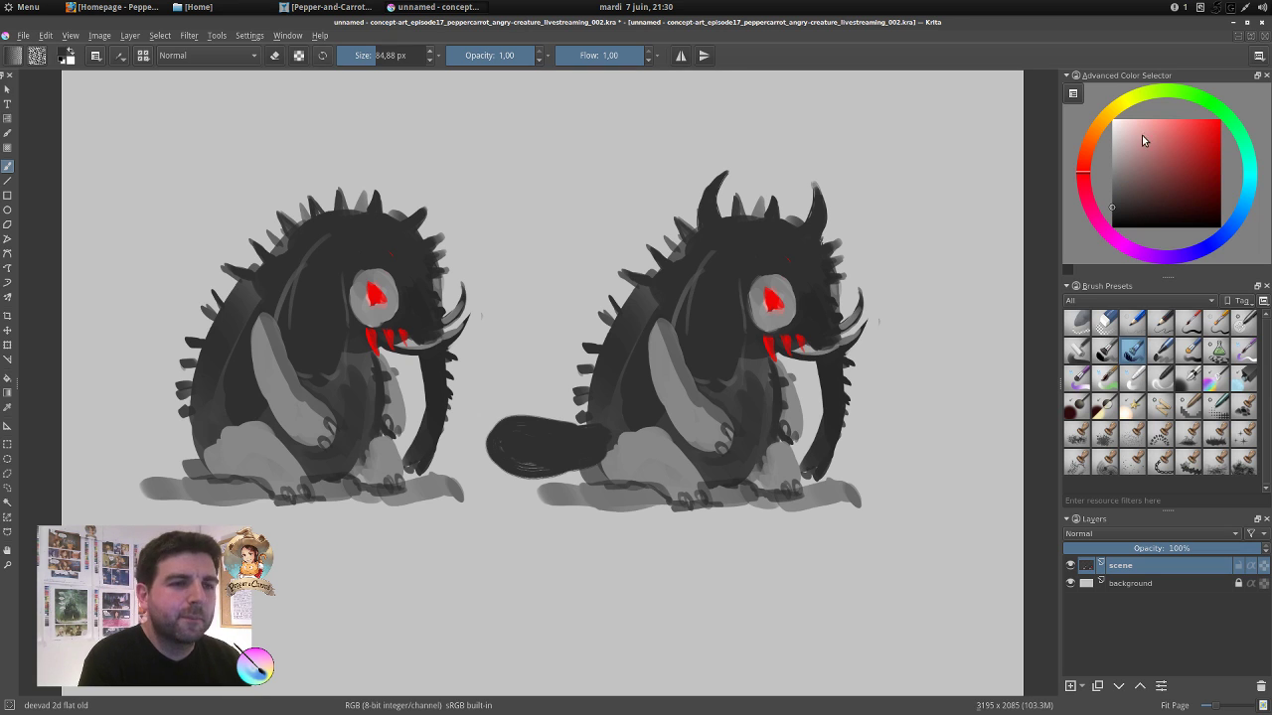
click(1130, 139)
mouse_move(538, 421)
mouse_down()
mouse_move(519, 451)
mouse_move(512, 439)
mouse_move(527, 422)
mouse_move(518, 466)
mouse_move(521, 431)
mouse_move(534, 474)
mouse_move(561, 444)
mouse_up()
Shade the right-hand creature's horns with sampled mid-grey edges and add small pointed marks on its forehead.
ctrl+click(636, 446)
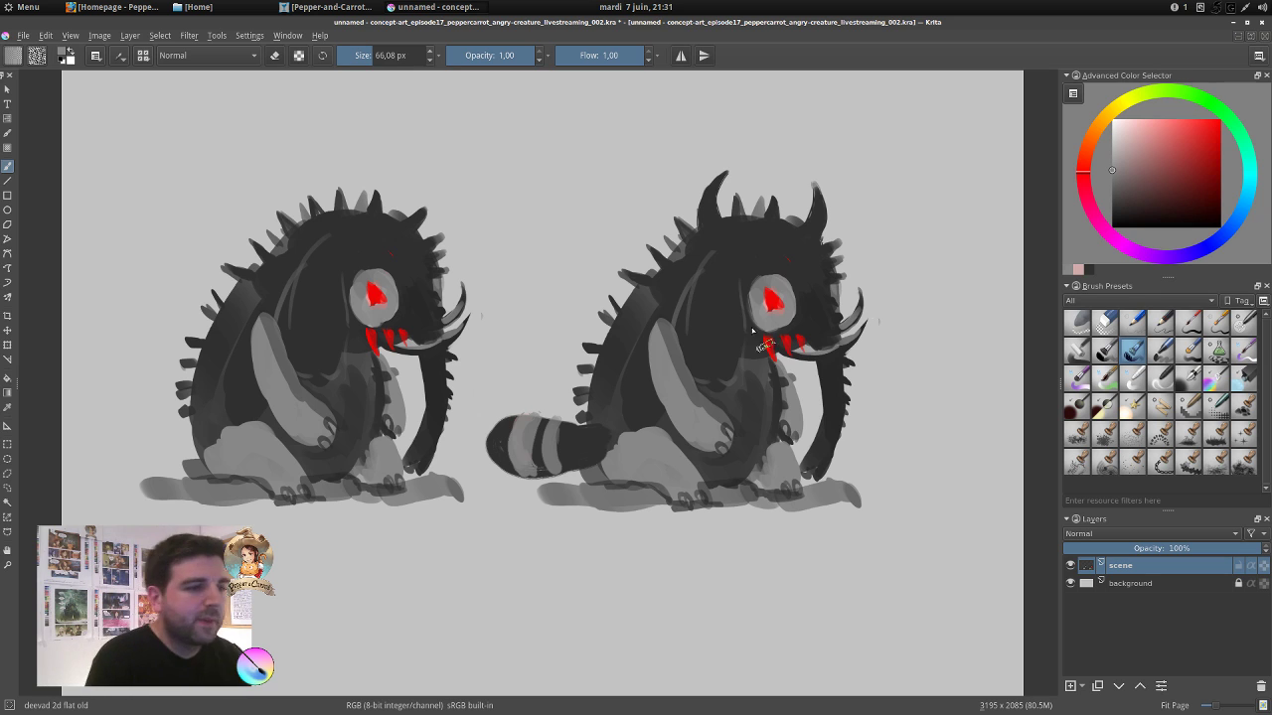
shift+drag(724, 217, 716, 215)
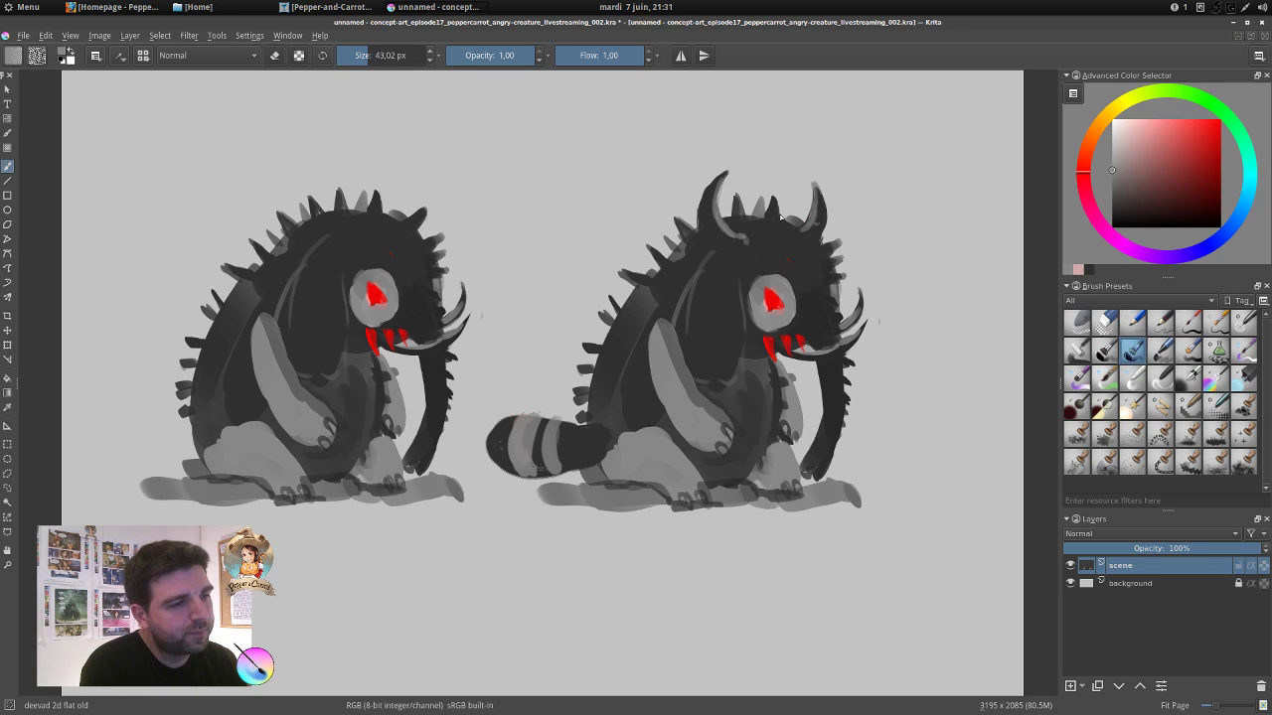
ctrl+click(775, 248)
ctrl+click(735, 234)
mouse_move(770, 238)
shift+mouse_down()
mouse_move(768, 223)
mouse_move(774, 242)
mouse_move(806, 255)
shift+mouse_up()
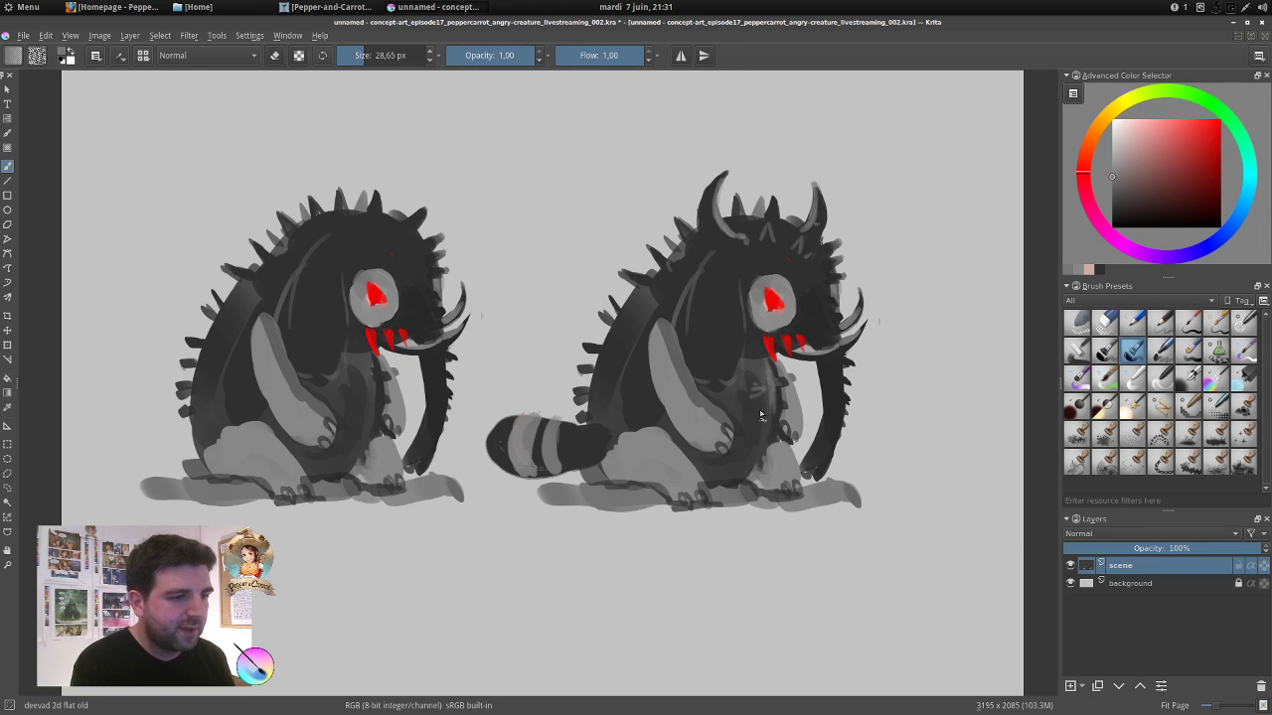
Touch up the right-hand creature's chest with sampled greys and darken the outline of its far arm.
ctrl+click(760, 371)
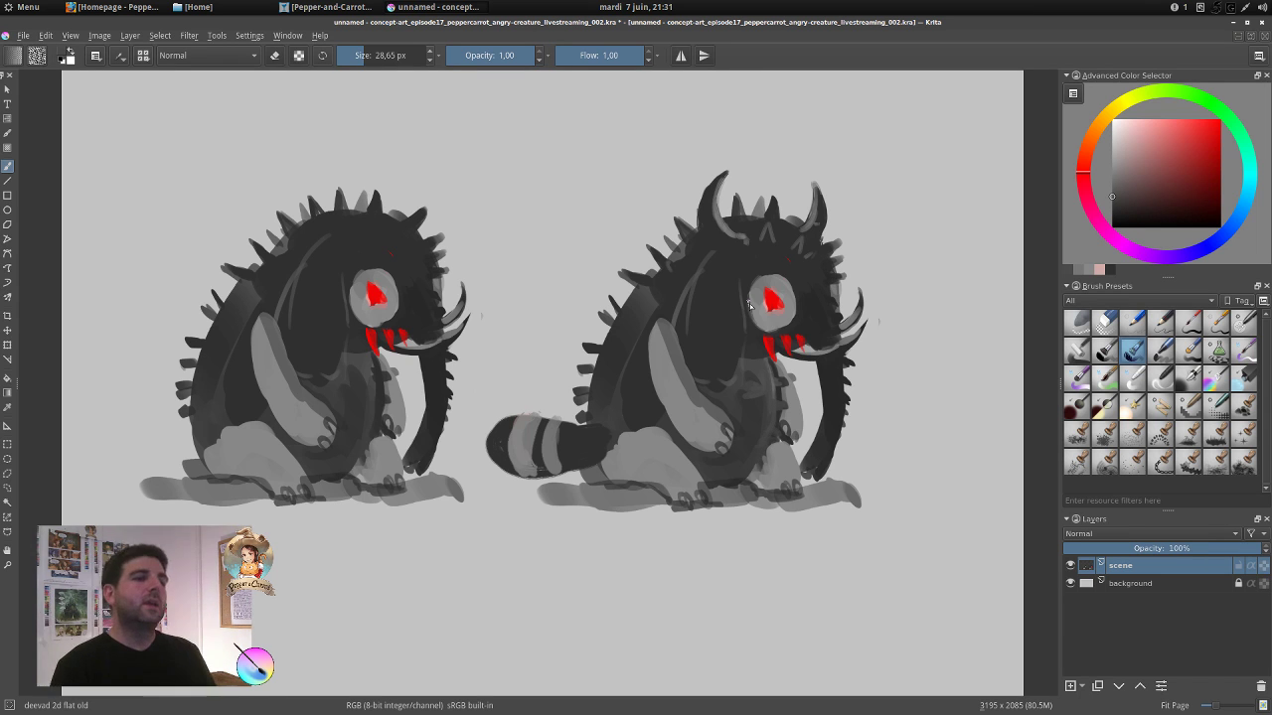
ctrl+click(774, 369)
mouse_move(779, 357)
mouse_down()
mouse_move(795, 383)
mouse_move(778, 356)
mouse_move(799, 429)
mouse_up()
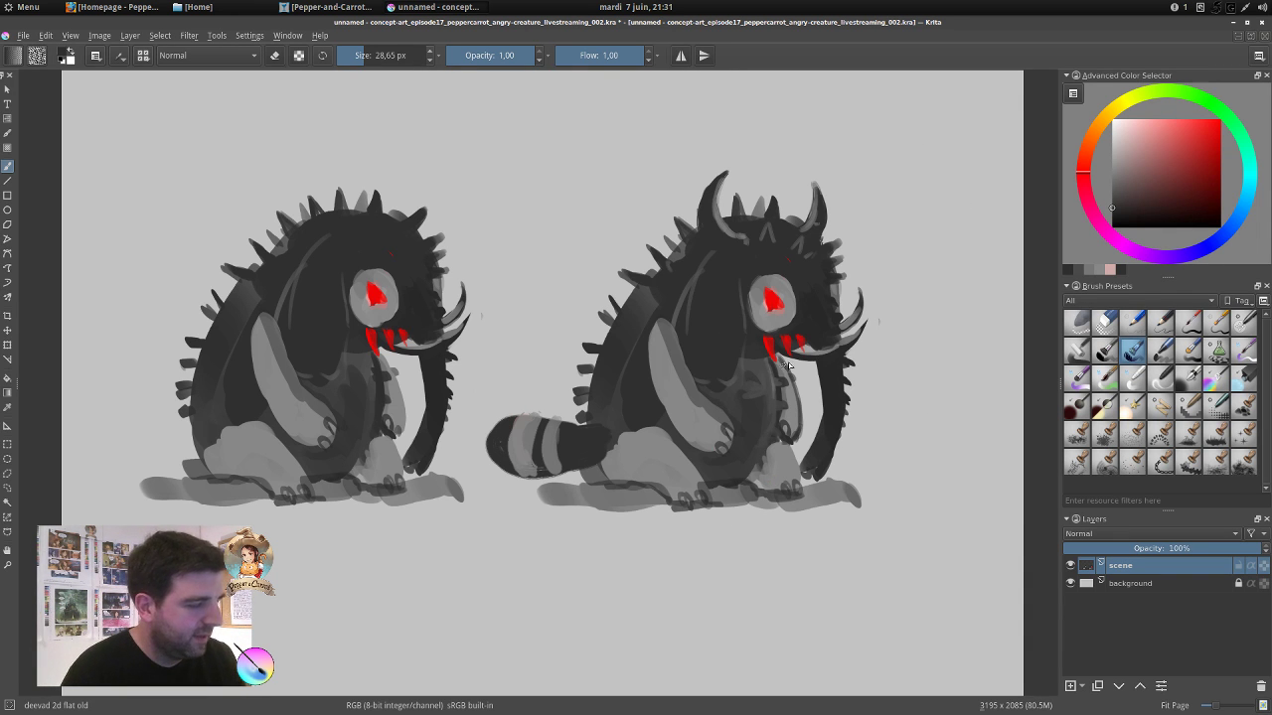
Scale both creatures down together and move them to the upper-left area of the canvas.
key(ctrl+t)
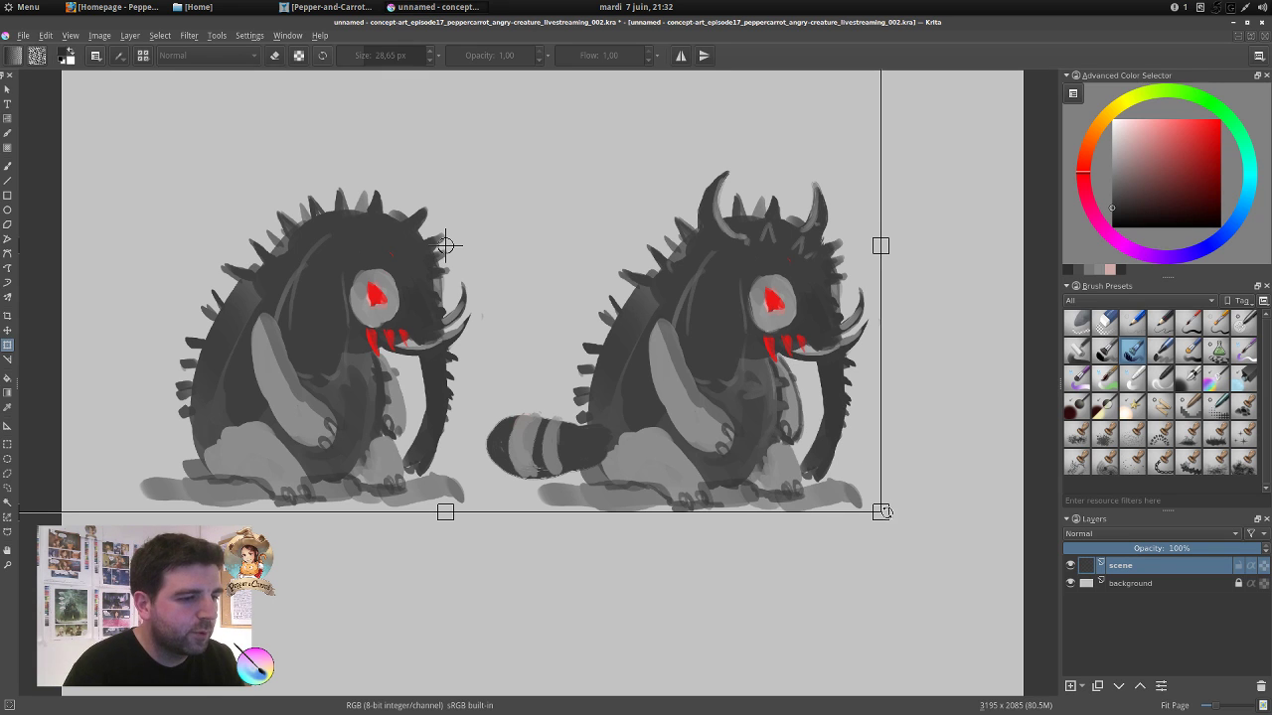
drag(880, 512, 662, 474)
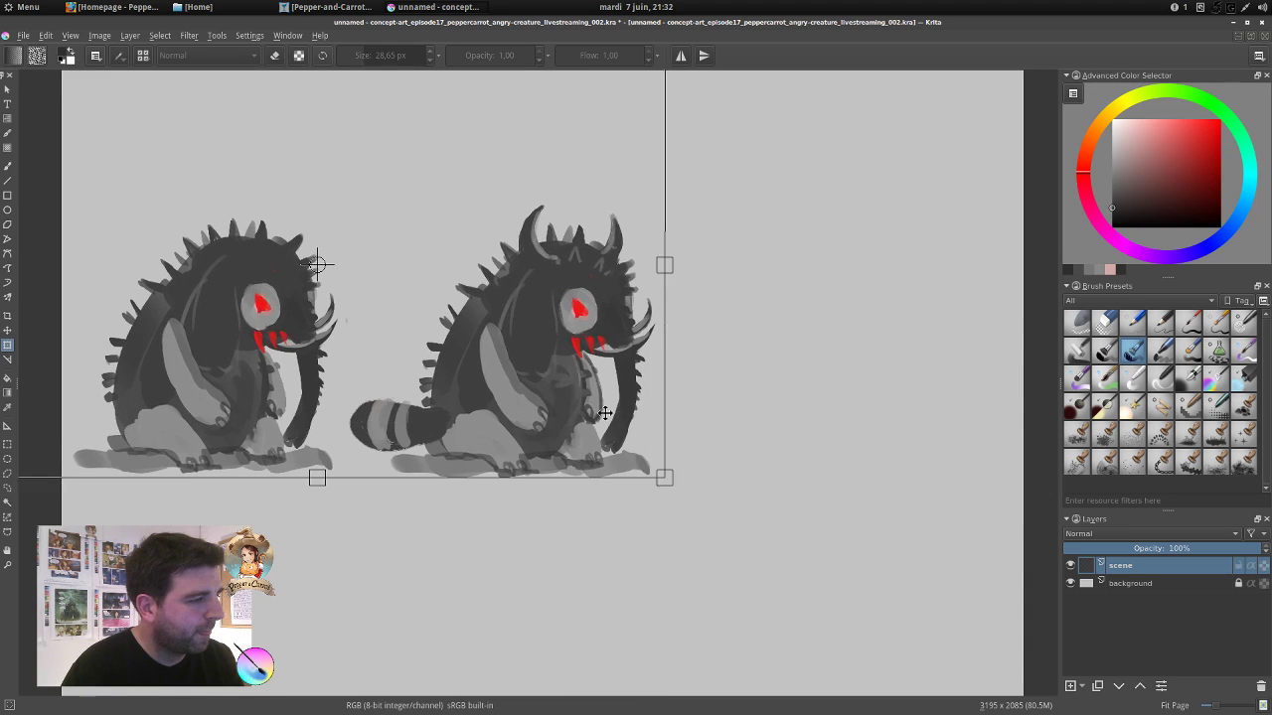
drag(602, 406, 613, 434)
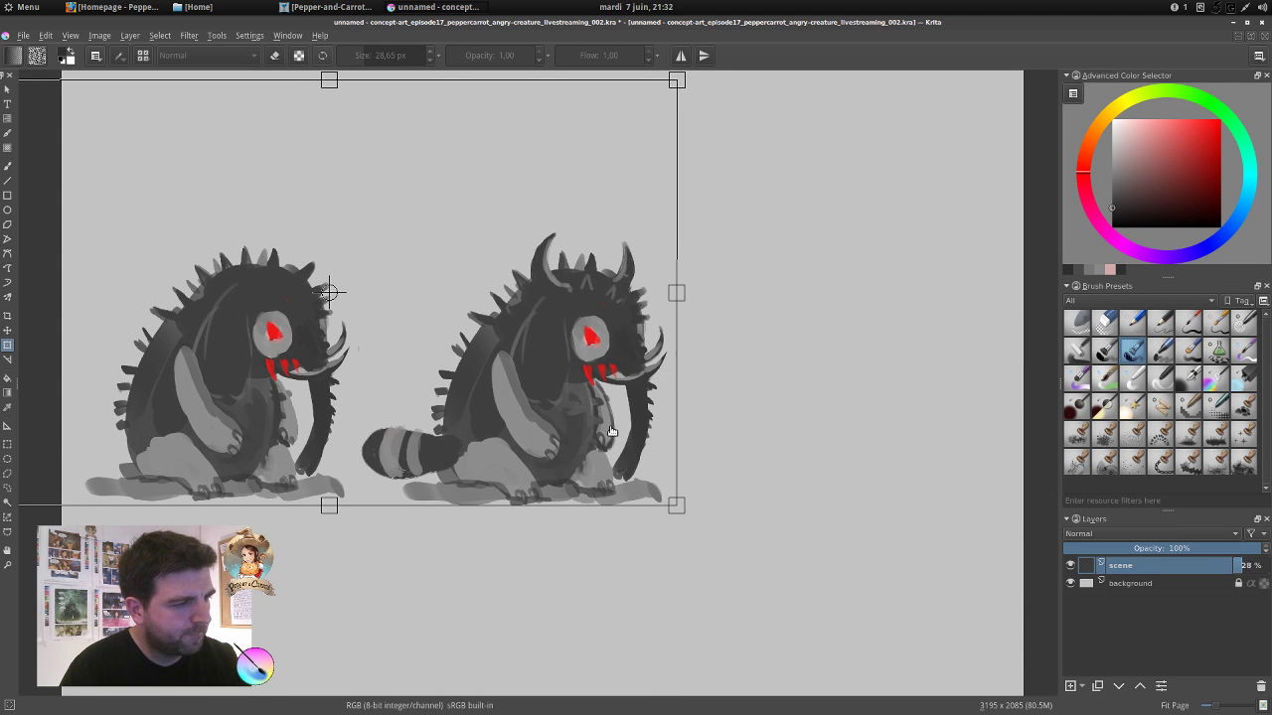
key(Return)
key(t)
drag(547, 372, 542, 275)
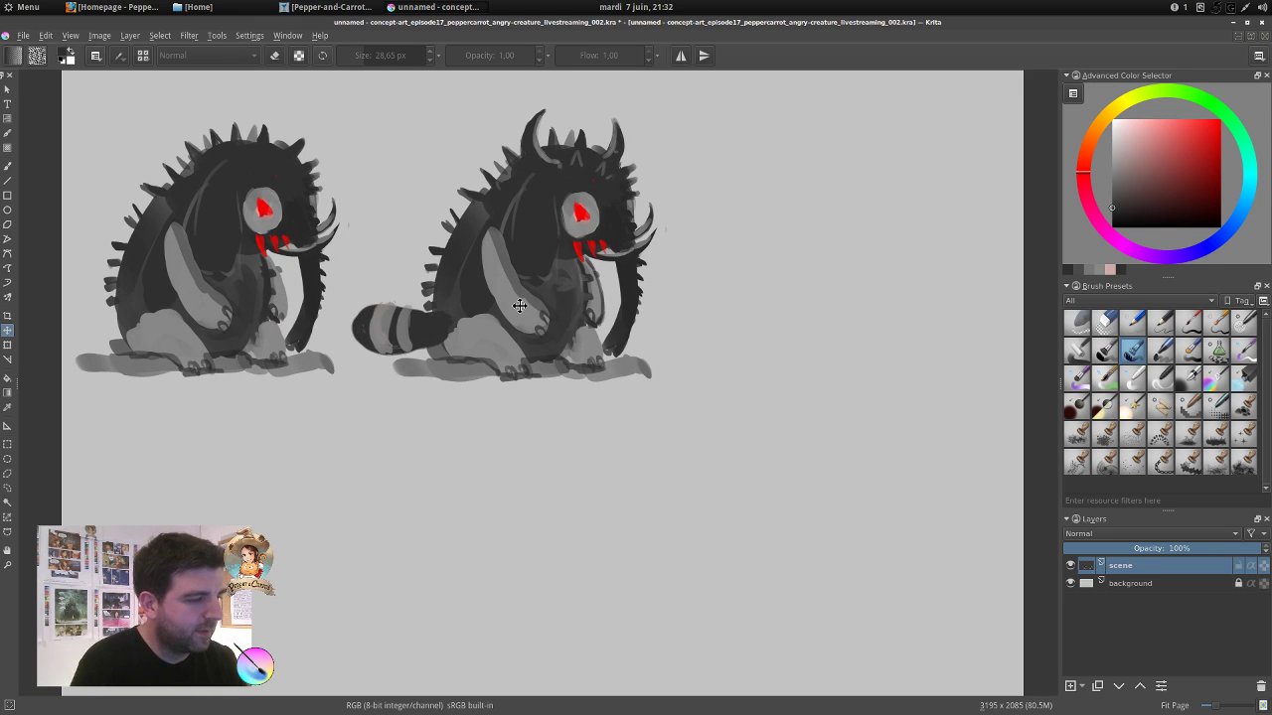
Duplicate the horned, striped-tail creature onto its own layer and place the copy to the right of the original.
key(l)
mouse_move(374, 286)
mouse_down()
mouse_move(370, 360)
mouse_move(358, 288)
mouse_move(343, 321)
mouse_move(352, 353)
mouse_move(417, 396)
mouse_move(627, 392)
mouse_move(699, 352)
mouse_move(685, 188)
mouse_move(643, 114)
mouse_move(575, 96)
mouse_move(513, 103)
mouse_move(411, 203)
mouse_move(370, 283)
mouse_up()
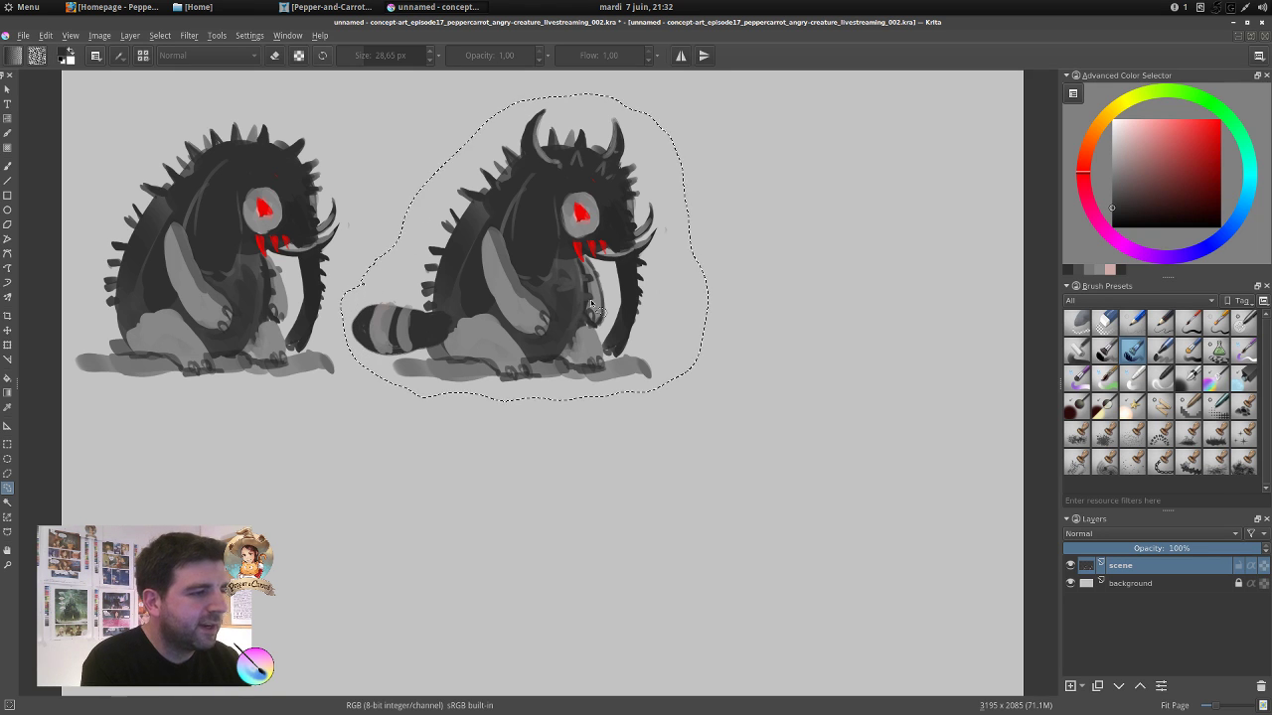
key(ctrl+c)
key(ctrl+v)
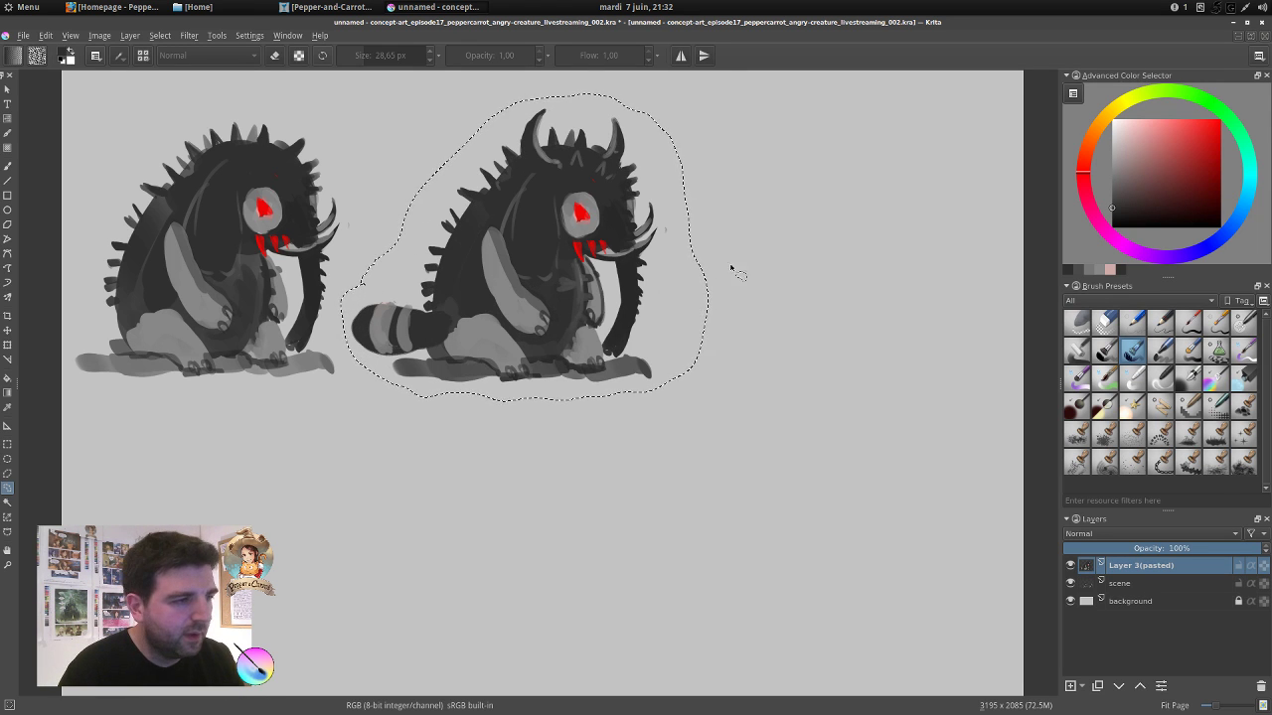
key(ctrl+shift+a)
key(t)
drag(596, 258, 901, 270)
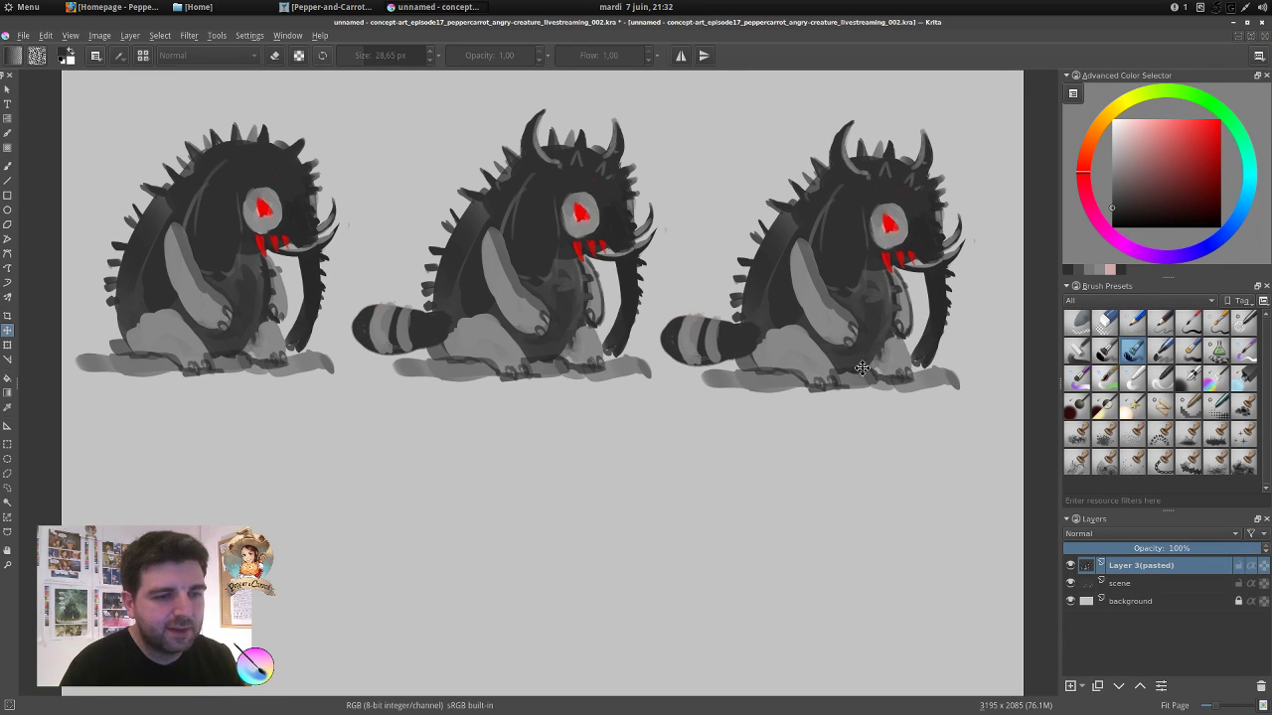
Reshape the third creature's arms by shortening the forearms with the Liquify transform and an enlarged brush.
key(ctrl+t)
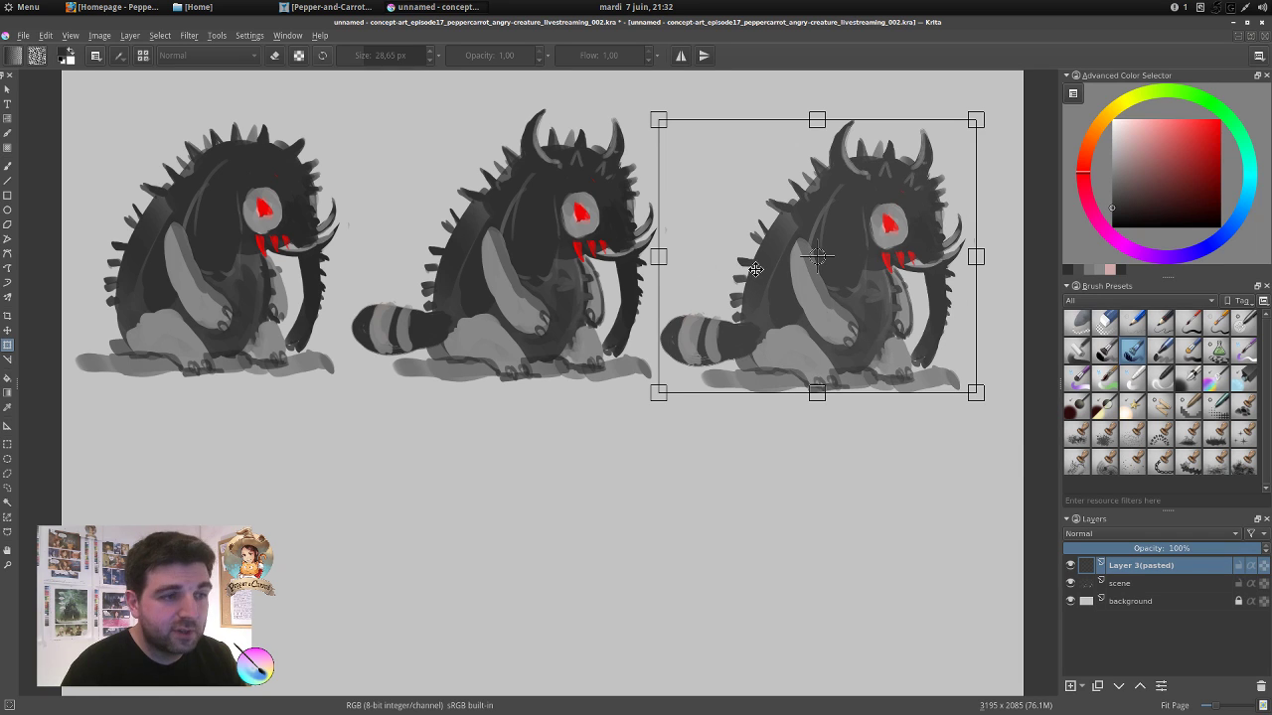
click(96, 58)
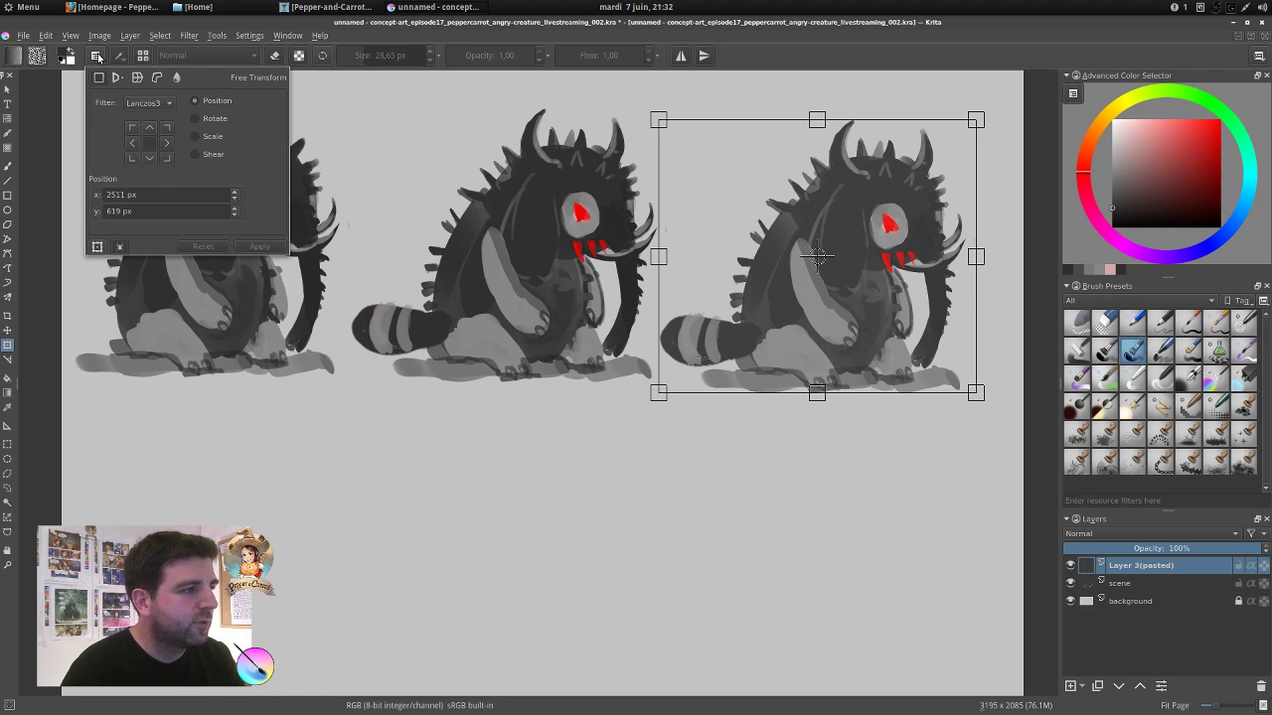
click(178, 77)
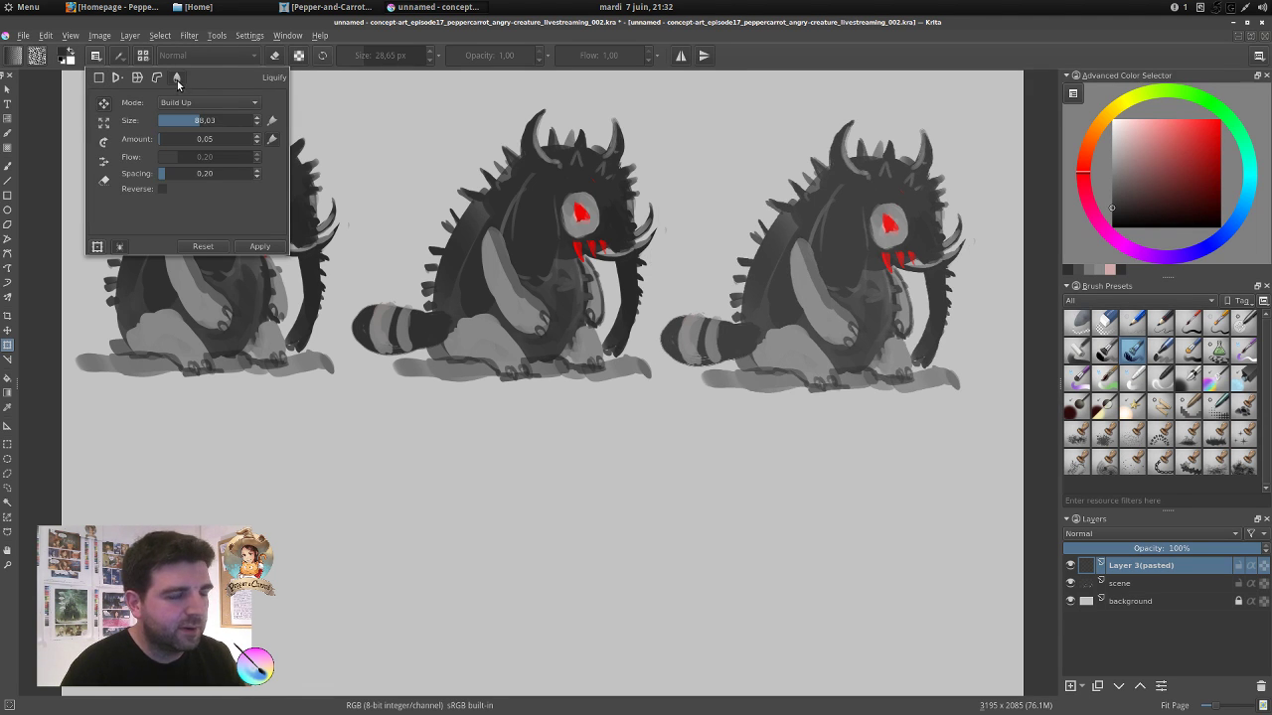
click(790, 250)
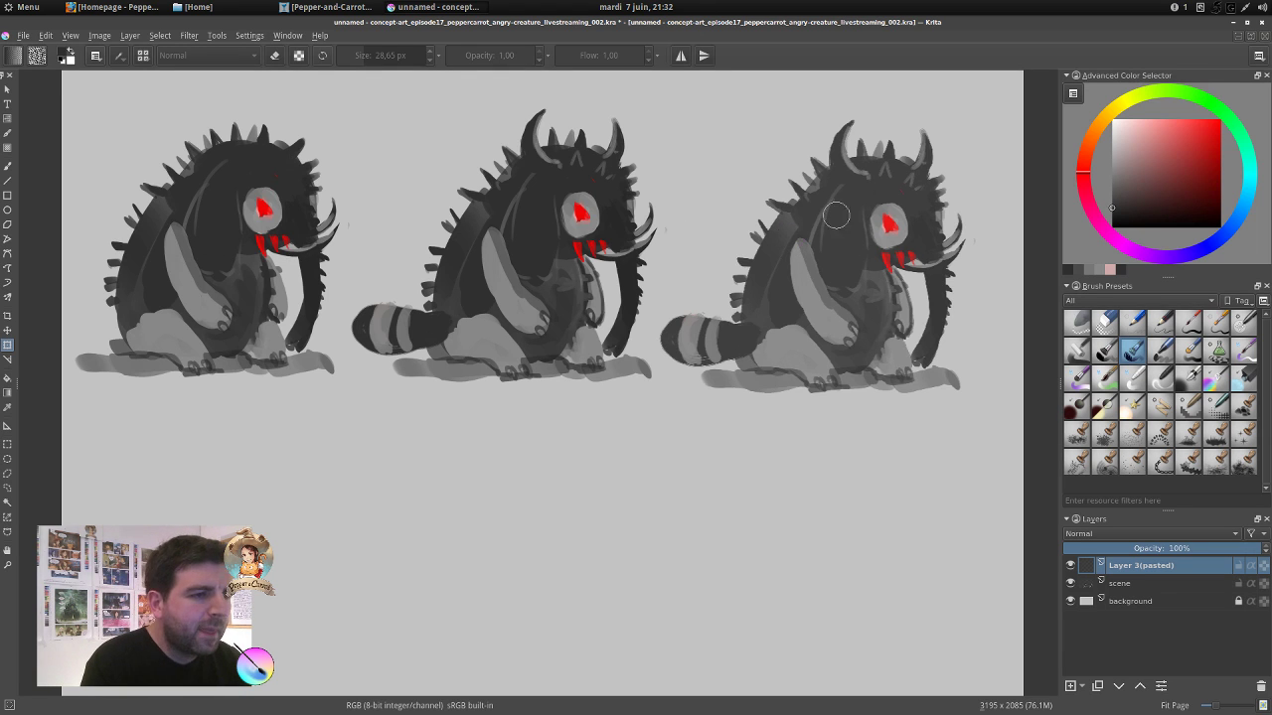
shift+drag(789, 203, 832, 202)
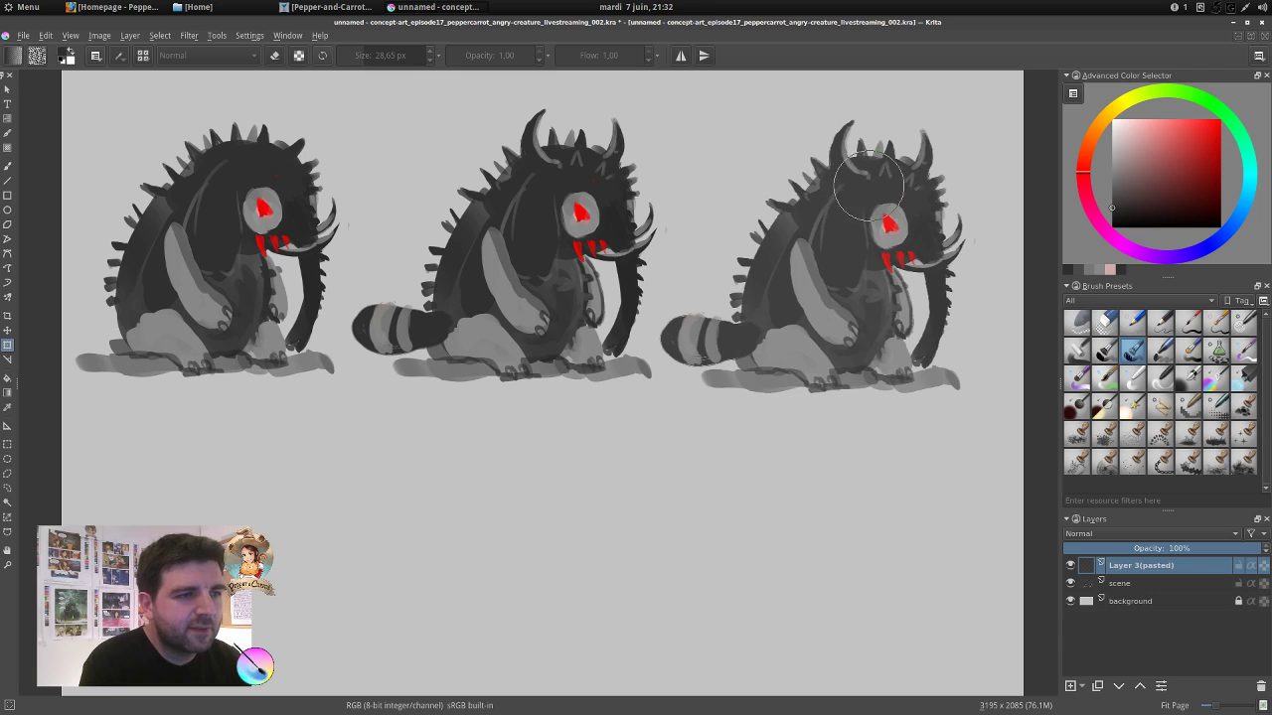
key(bracketright)
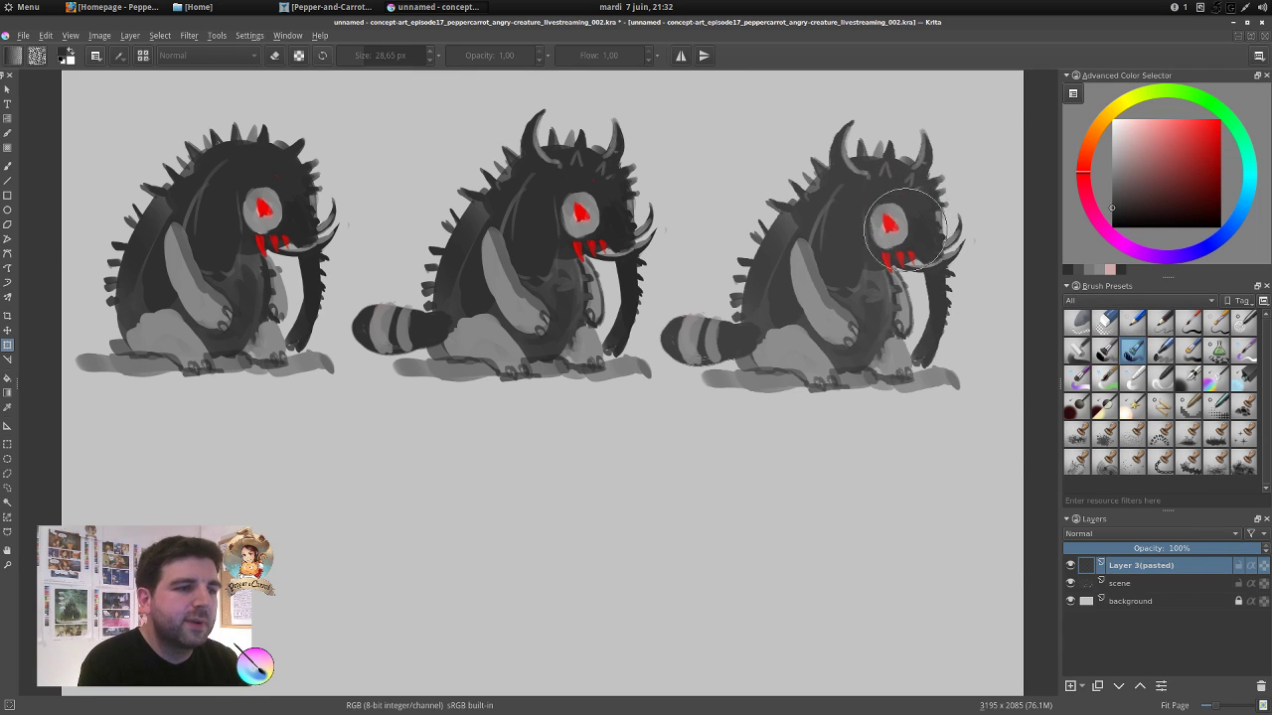
mouse_move(854, 318)
mouse_down()
mouse_move(841, 333)
mouse_move(828, 312)
mouse_up()
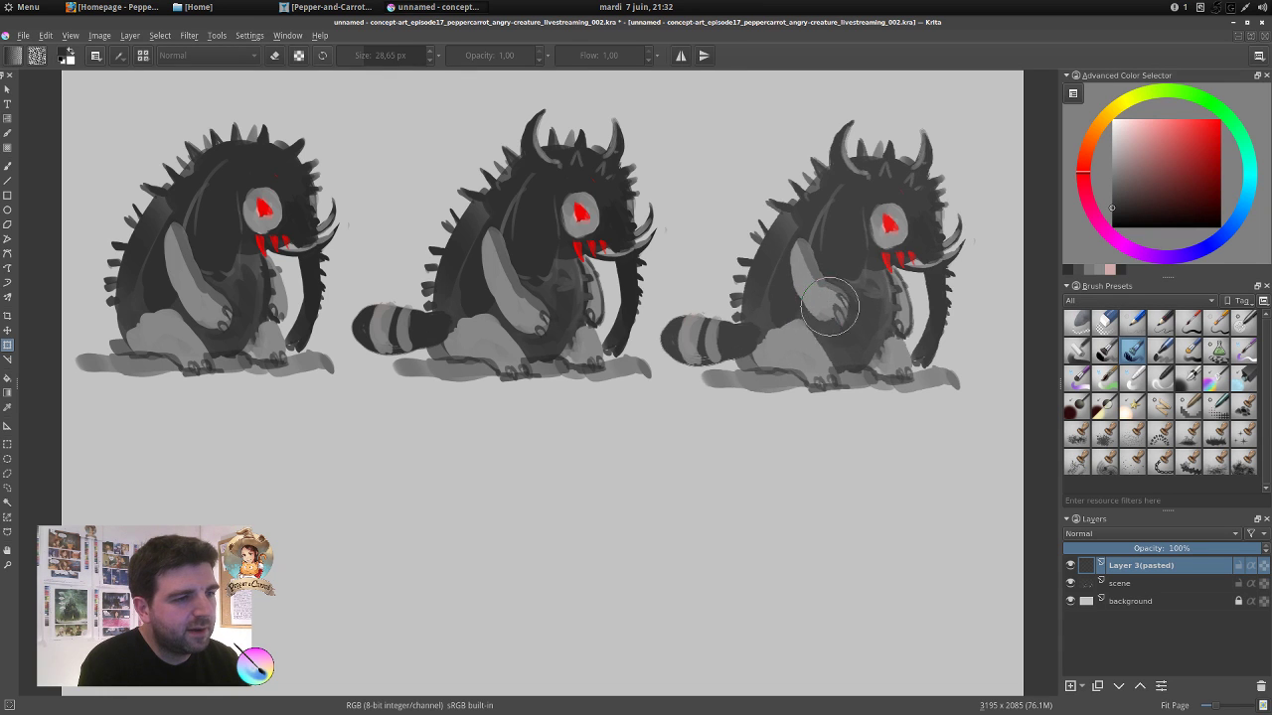
mouse_move(902, 337)
mouse_down()
mouse_move(885, 288)
mouse_move(896, 303)
mouse_move(864, 313)
mouse_up()
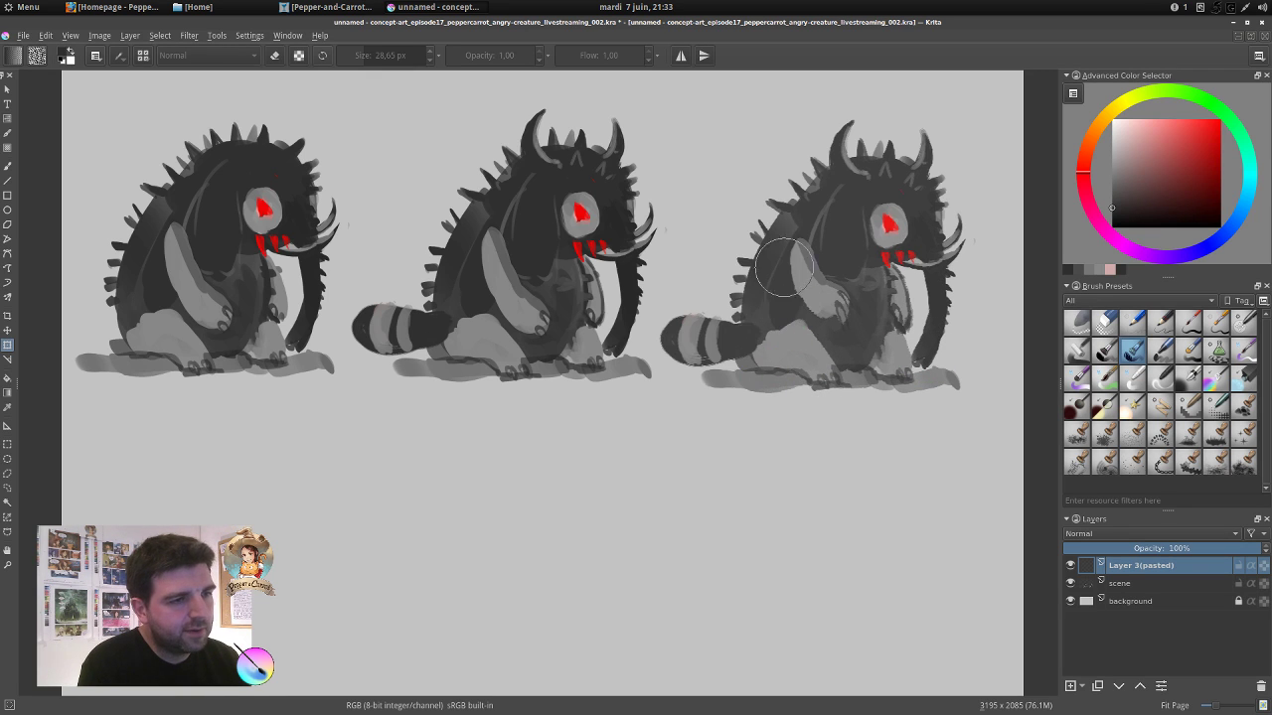
Push the third creature's head and striped tail slightly into a new shape with Liquify, and apply the transform.
mouse_move(886, 149)
mouse_down()
mouse_move(899, 186)
mouse_move(907, 169)
mouse_move(872, 171)
mouse_move(888, 162)
mouse_move(885, 213)
mouse_move(893, 192)
mouse_move(888, 210)
mouse_move(888, 199)
mouse_move(915, 219)
mouse_up()
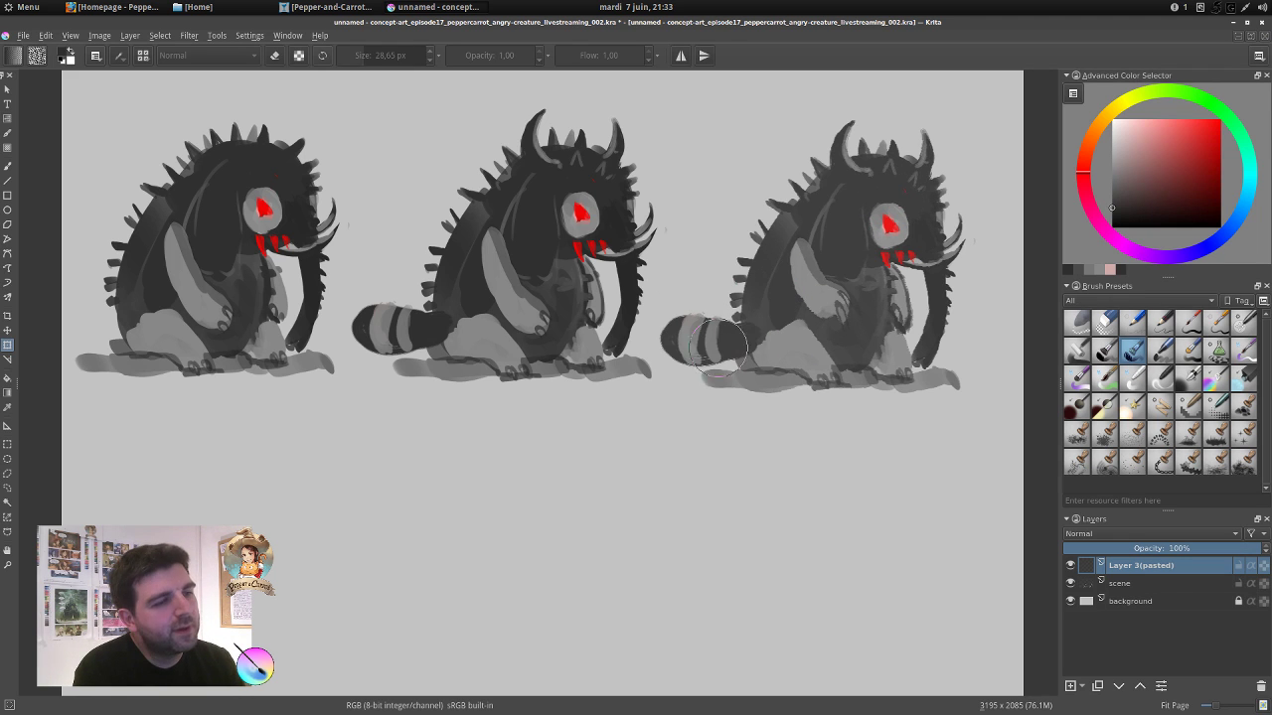
mouse_move(713, 349)
mouse_down()
mouse_move(710, 313)
mouse_move(684, 329)
mouse_move(686, 359)
mouse_move(704, 363)
mouse_move(677, 335)
mouse_move(674, 369)
mouse_move(715, 415)
mouse_move(757, 406)
mouse_move(804, 357)
mouse_move(802, 377)
mouse_move(787, 356)
mouse_move(802, 377)
mouse_move(855, 399)
mouse_move(856, 420)
mouse_move(847, 401)
mouse_move(763, 463)
mouse_move(730, 398)
mouse_move(723, 420)
mouse_move(766, 440)
mouse_up()
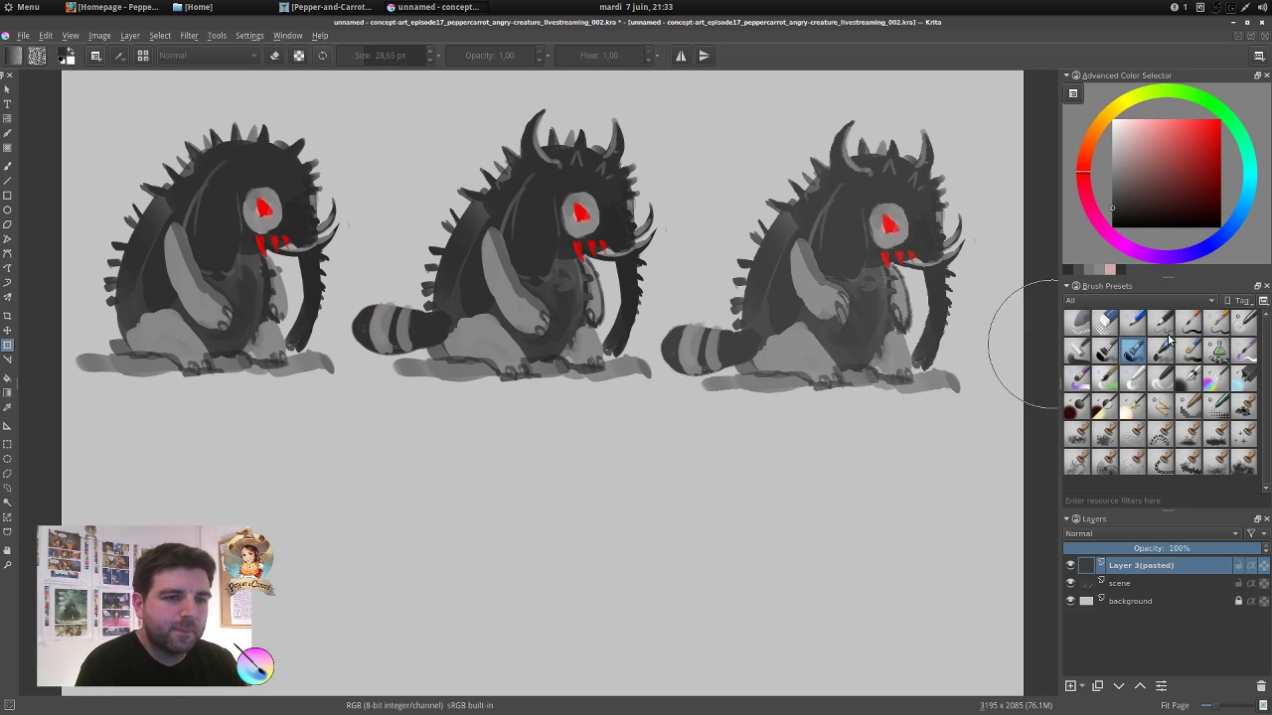
key(Return)
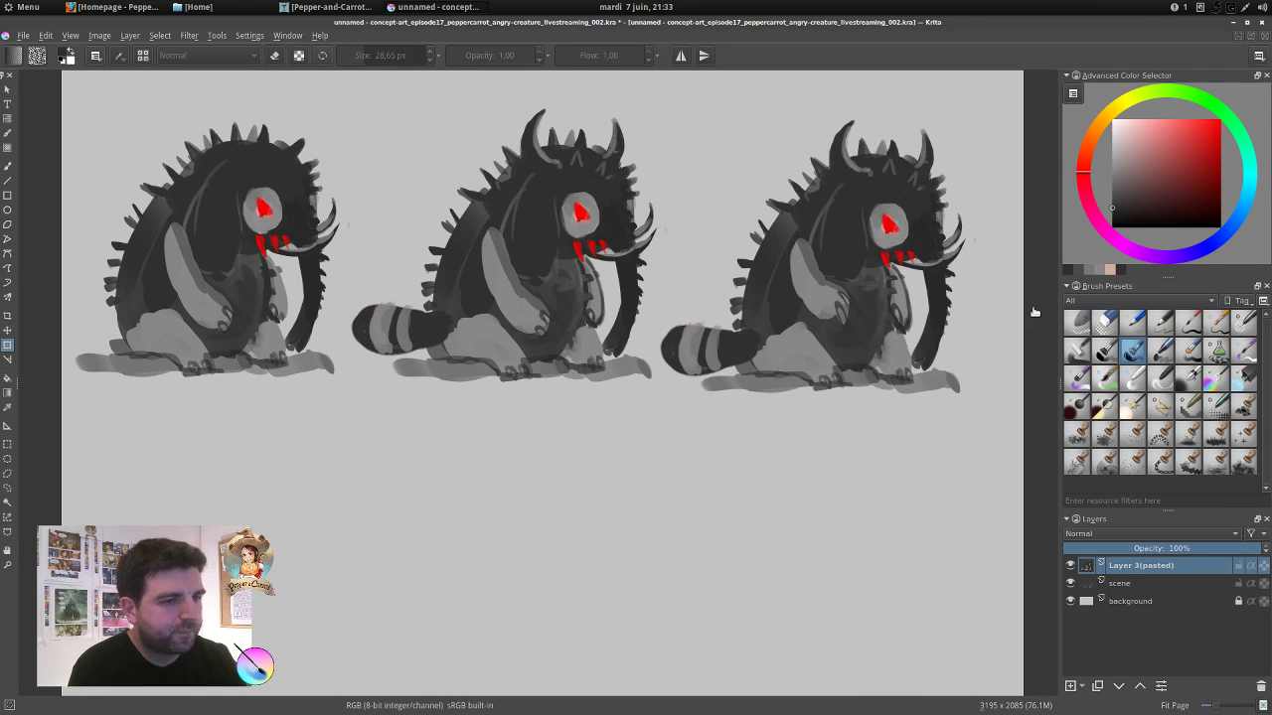
Try to trace the third creature's back and base with a thin red pencil line on a new layer.
click(1158, 326)
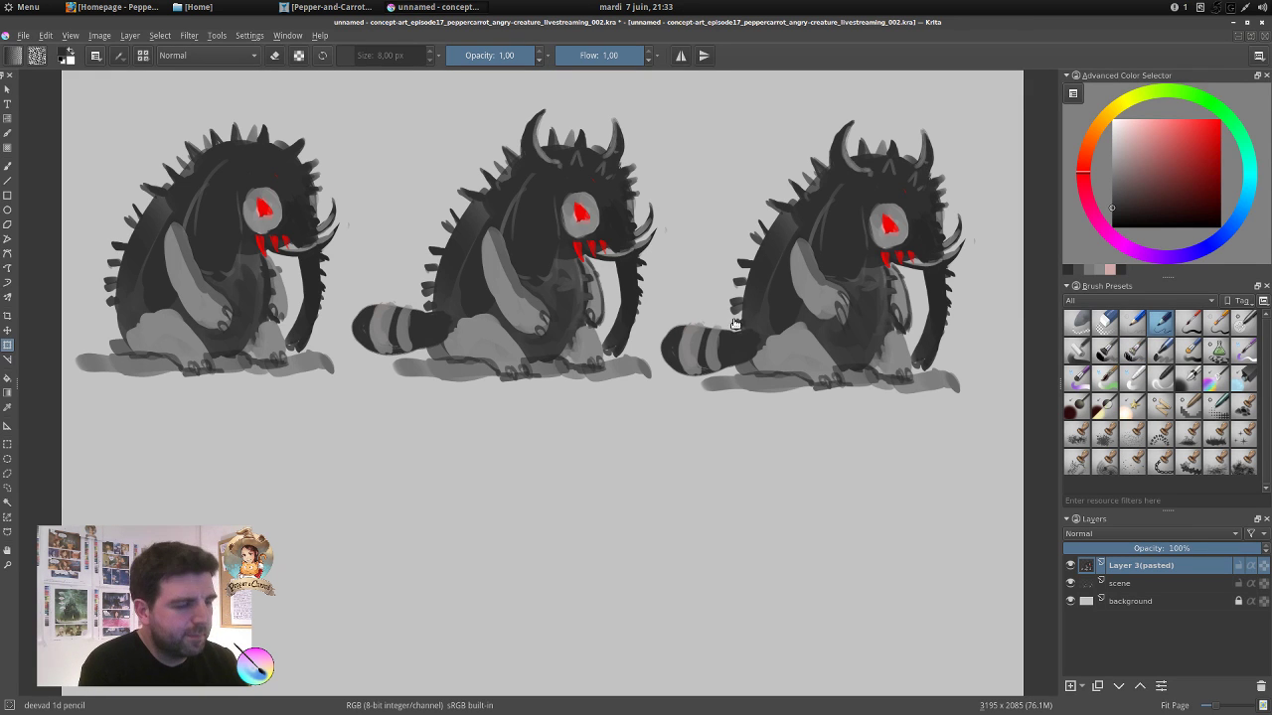
key(b)
click(1219, 120)
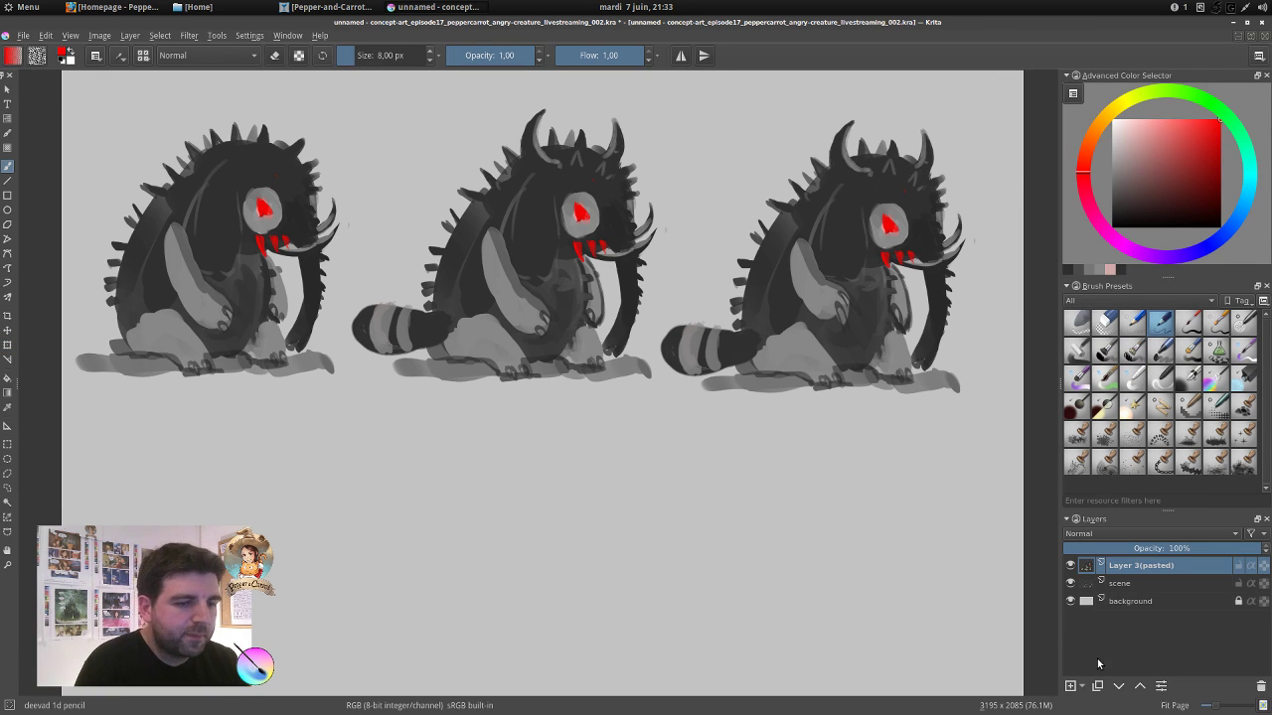
click(1071, 686)
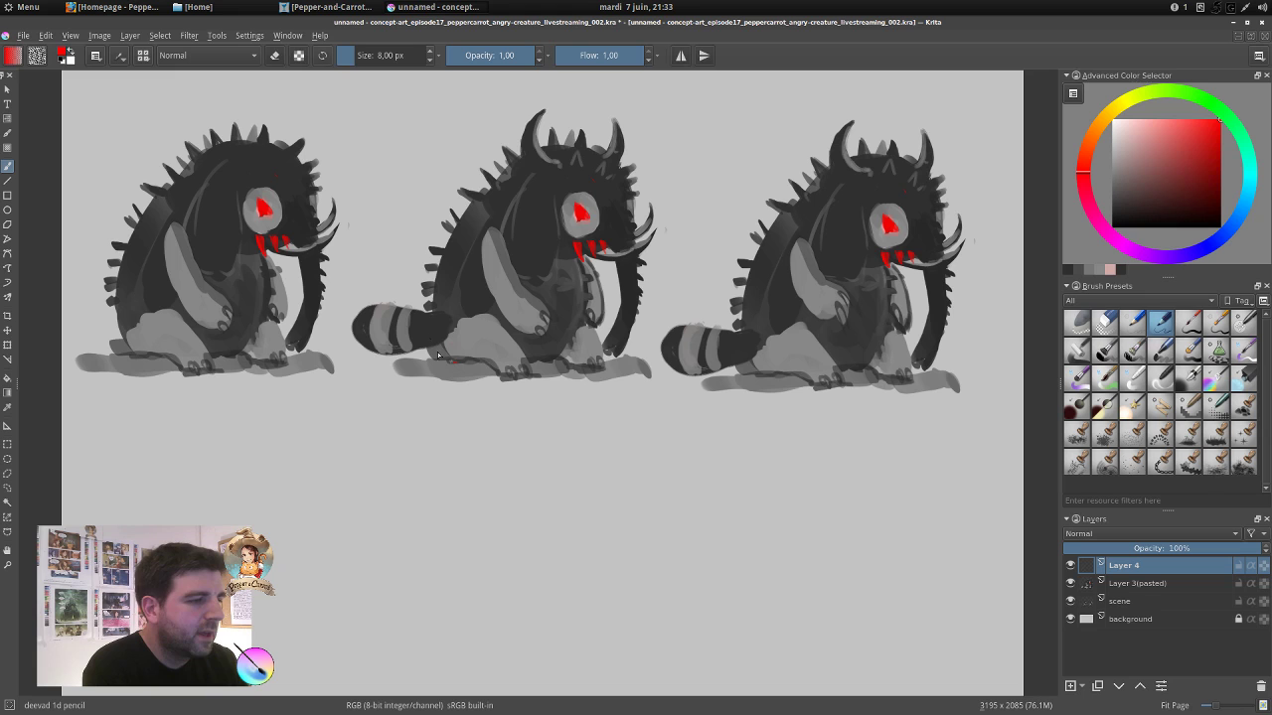
drag(437, 355, 459, 212)
key(ctrl+z)
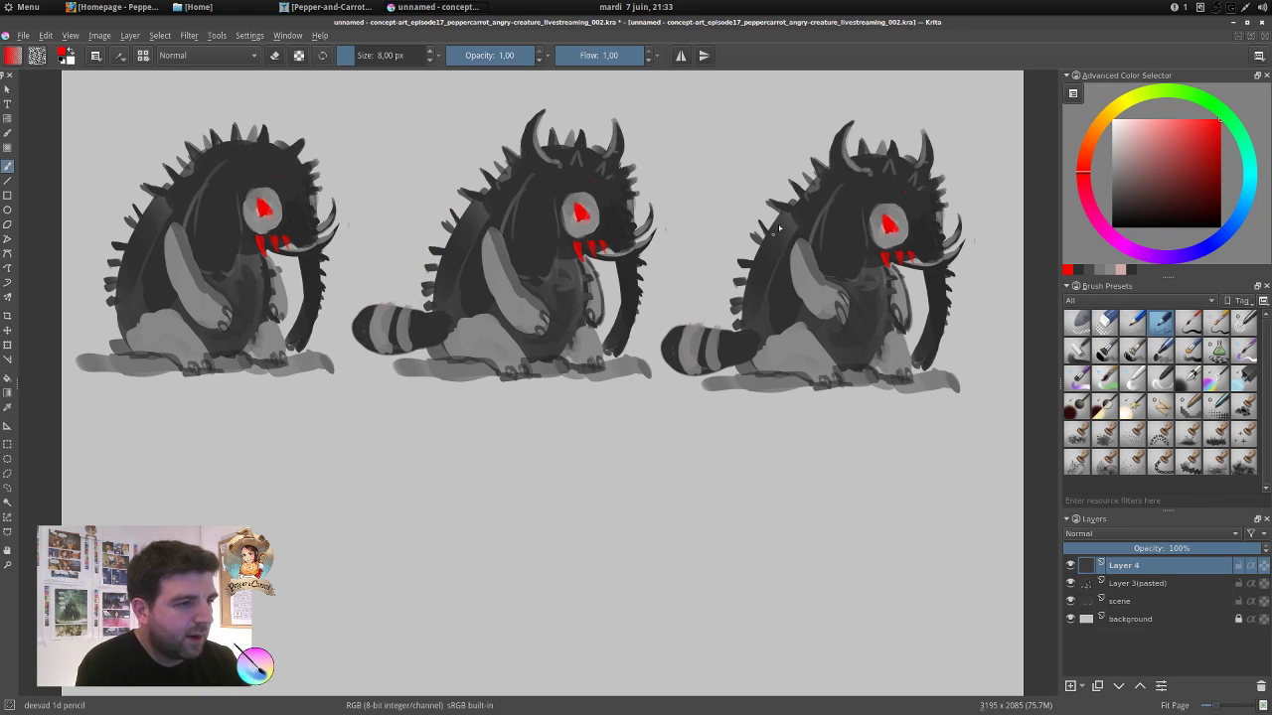
drag(739, 364, 787, 211)
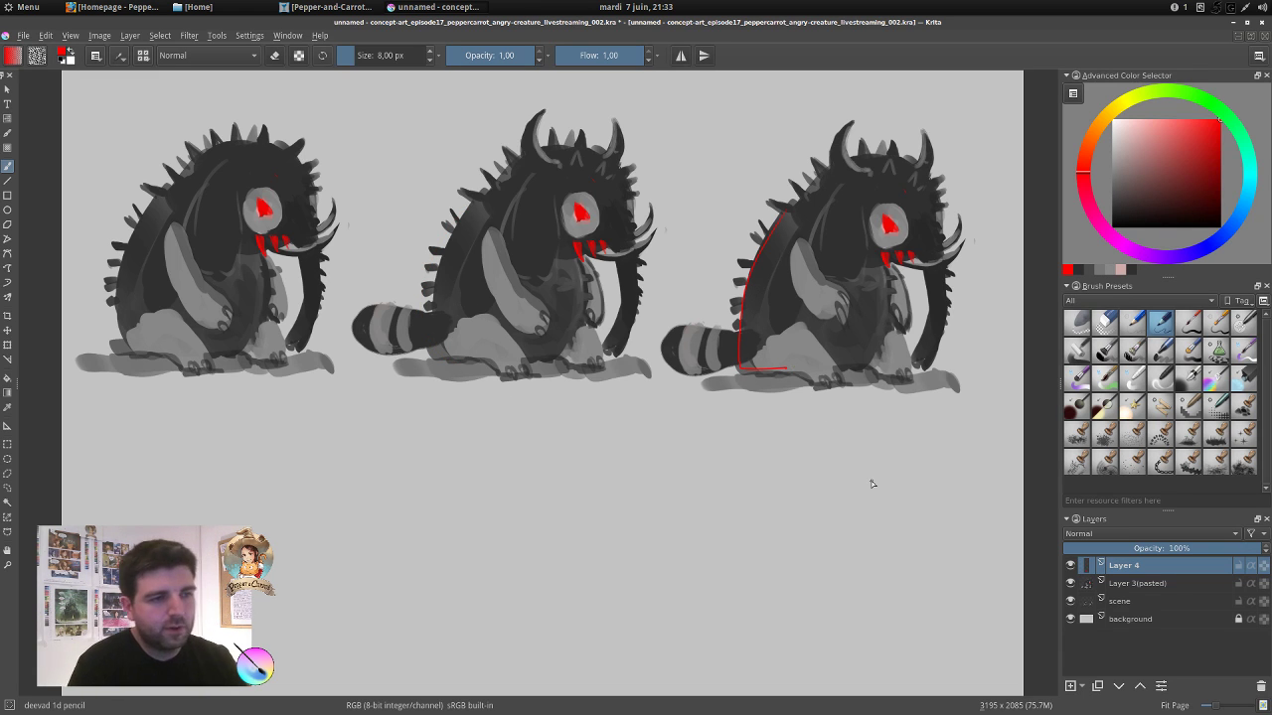
key(ctrl+z)
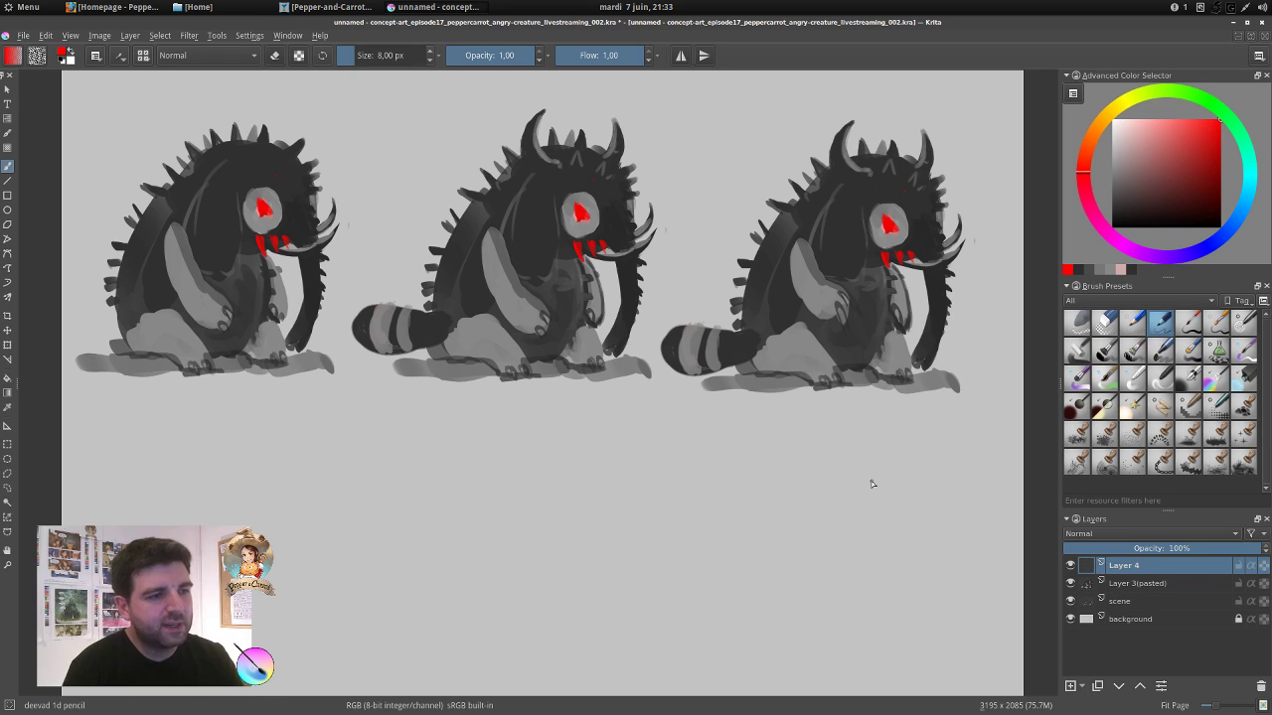
Select the third creature's striped tail on the pasted layer and shift it slightly lower.
key(l)
mouse_move(648, 340)
mouse_down()
mouse_move(684, 319)
mouse_move(756, 336)
mouse_move(749, 355)
mouse_move(690, 384)
mouse_move(652, 343)
mouse_up()
key(t)
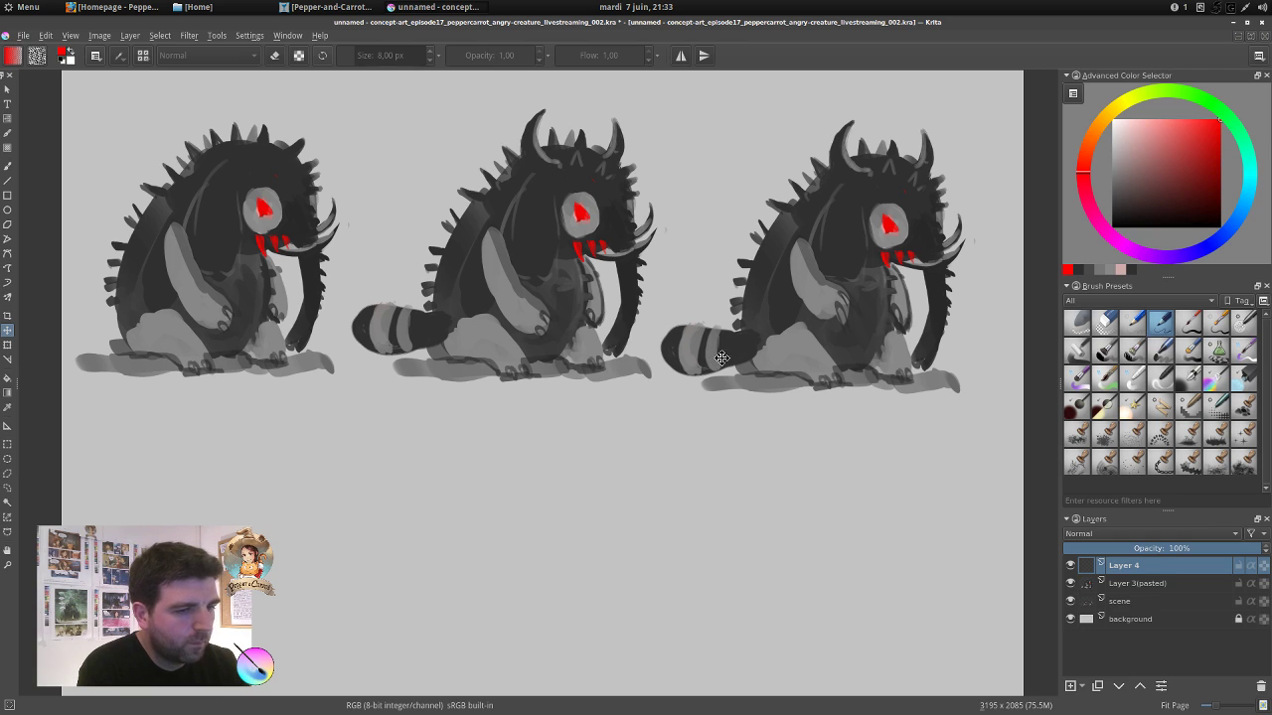
click(1159, 586)
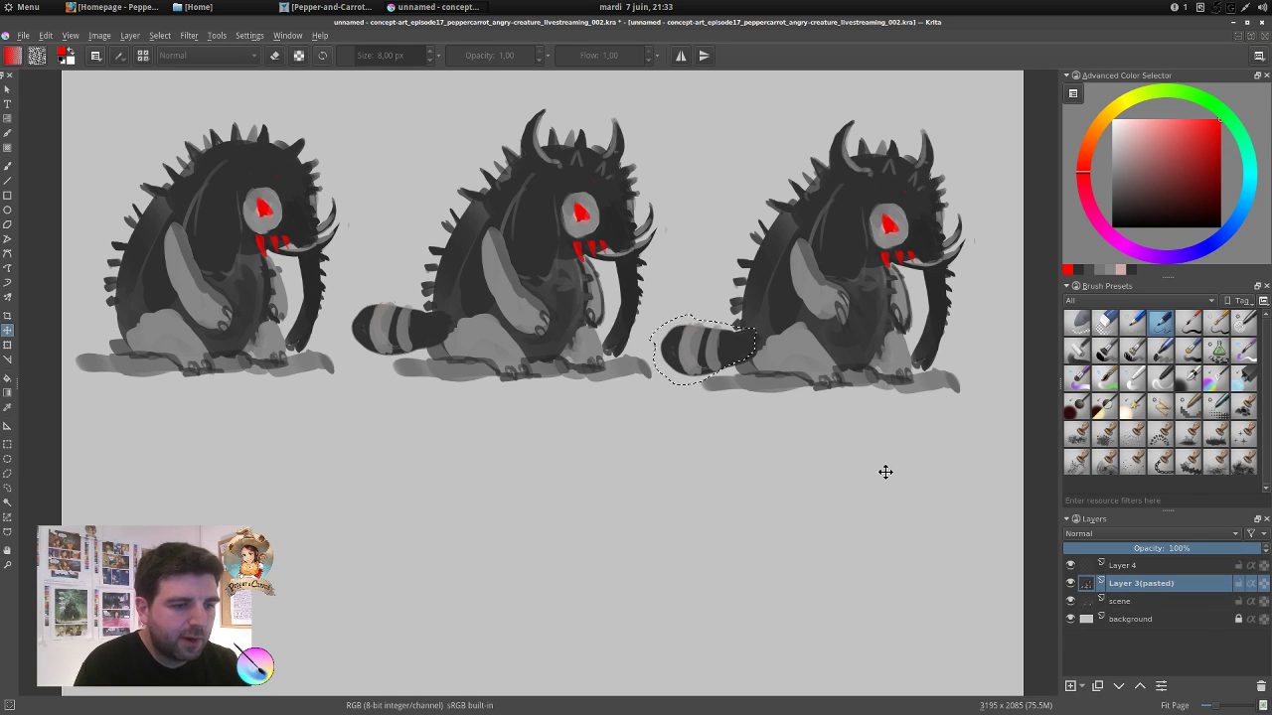
drag(719, 345, 722, 355)
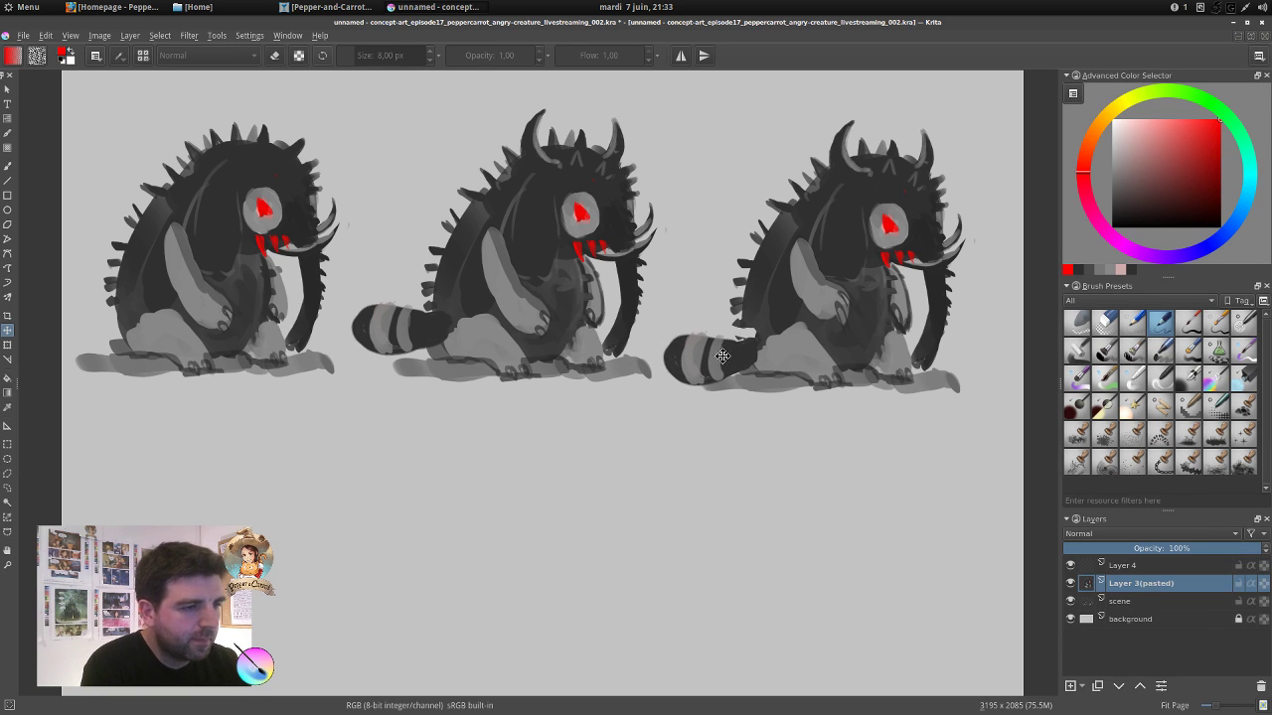
Repaint the junction between the third creature's tail and back in dark grey with the deevad 2d flat old brush.
click(1131, 353)
key(b)
key(d)
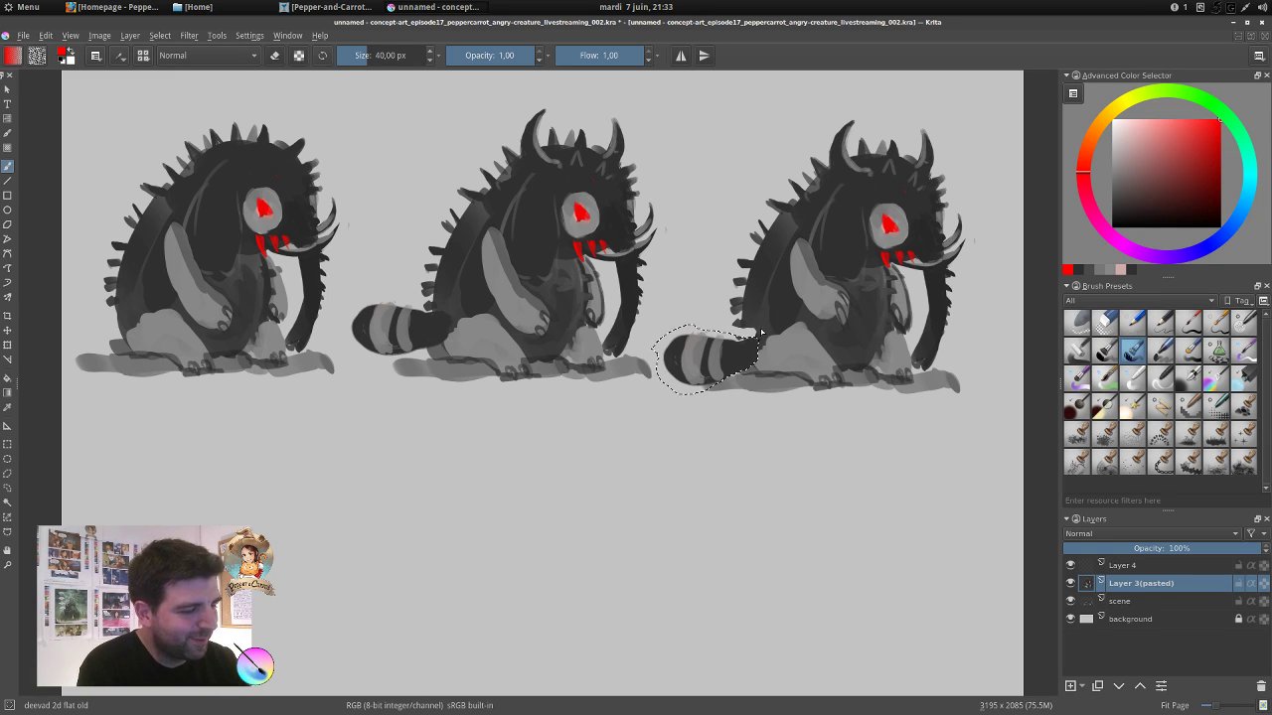
key(ctrl+shift+a)
mouse_move(748, 319)
mouse_down()
mouse_move(752, 338)
mouse_move(755, 304)
mouse_move(744, 319)
mouse_up()
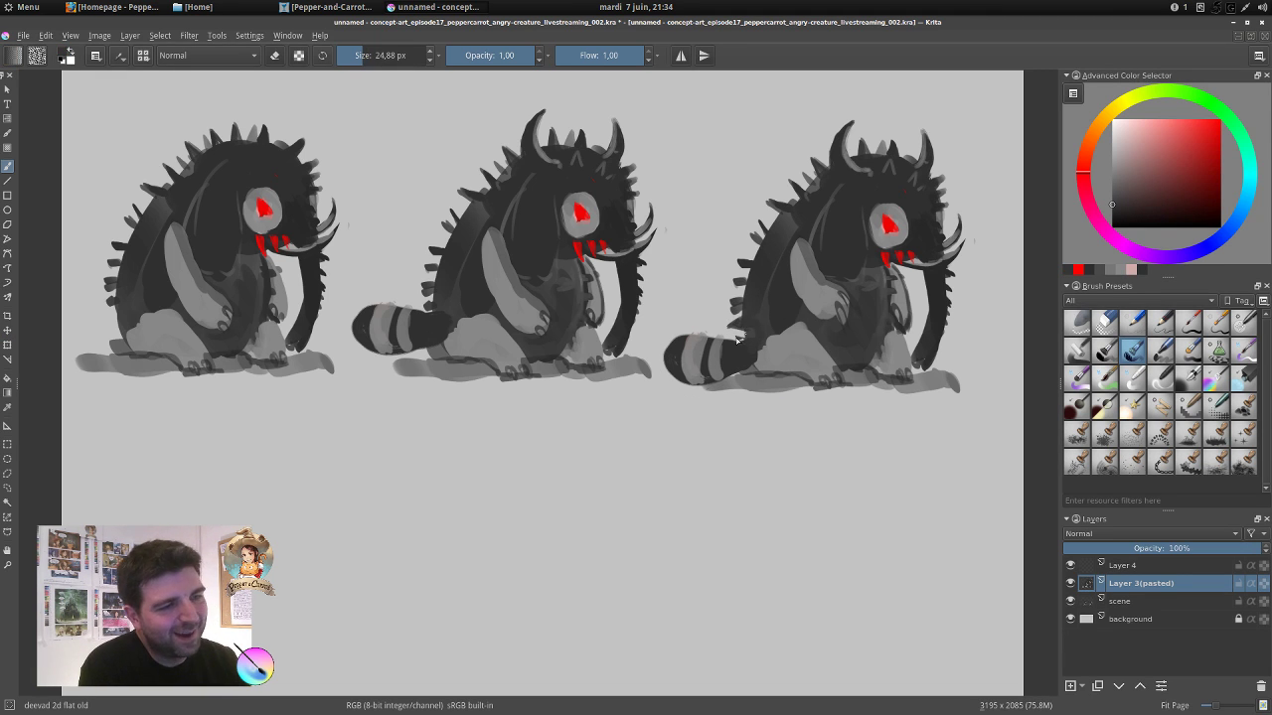
drag(758, 239, 767, 238)
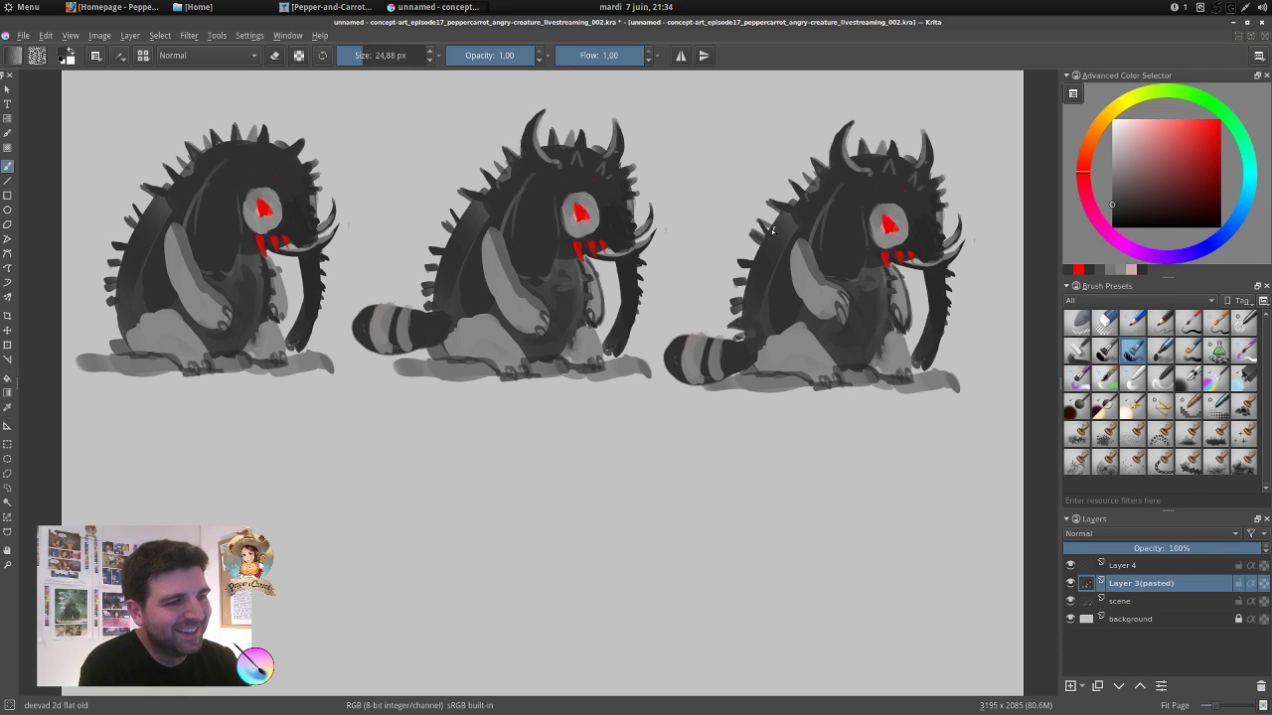
Touch up the third creature's chest beside its near hand with greys sampled from the body.
ctrl+click(874, 301)
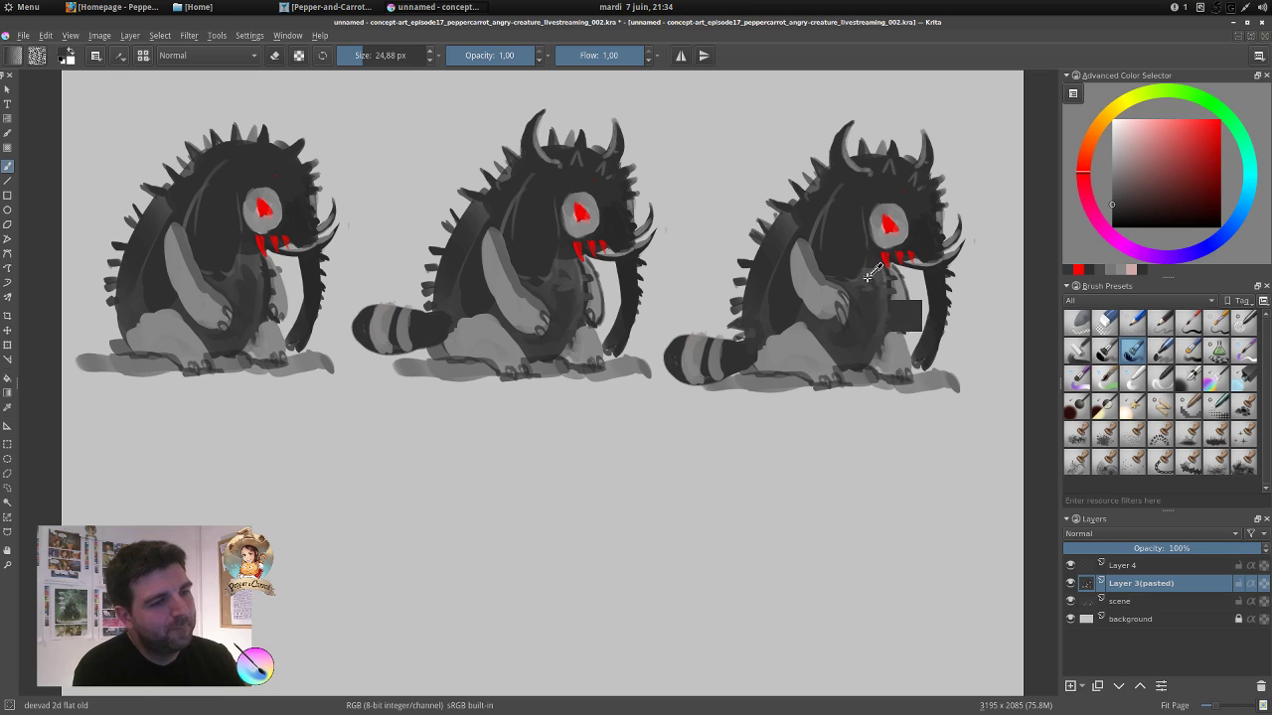
drag(864, 309, 873, 301)
ctrl+click(876, 300)
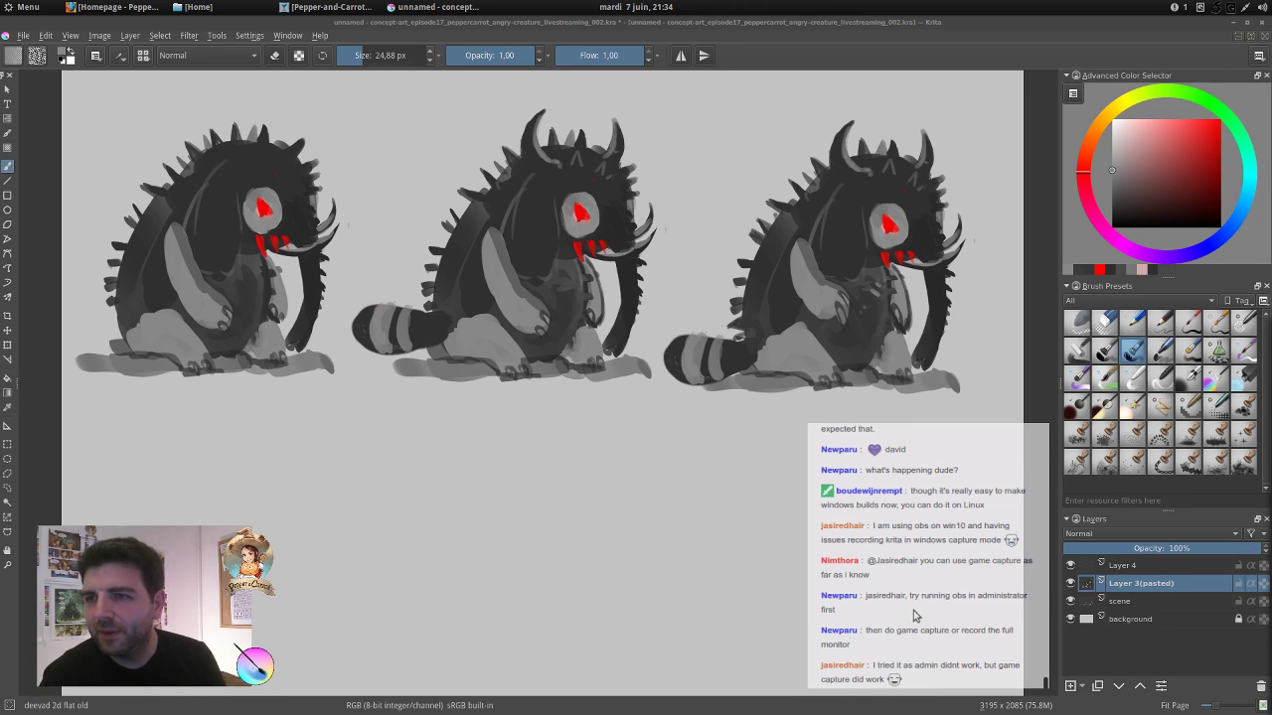
Read back through the recent viewer messages in the stream chat.
scroll(915, 615, up, 3)
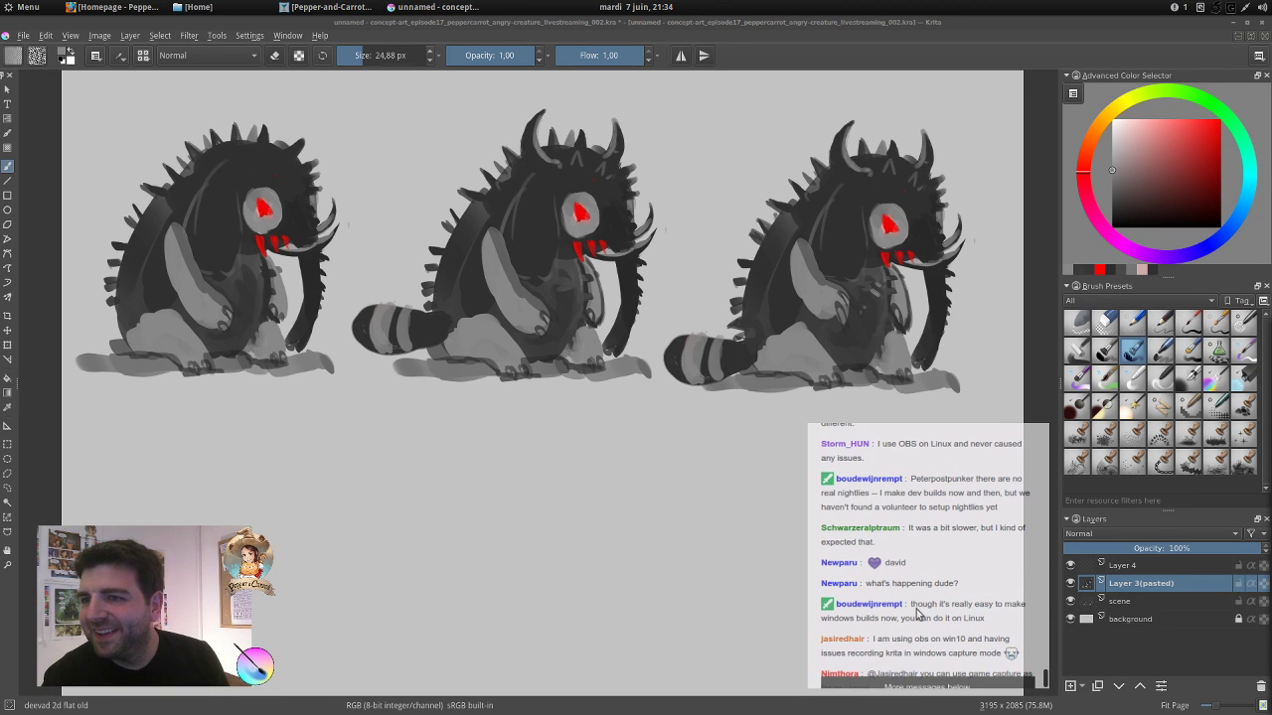
scroll(917, 615, up, 3)
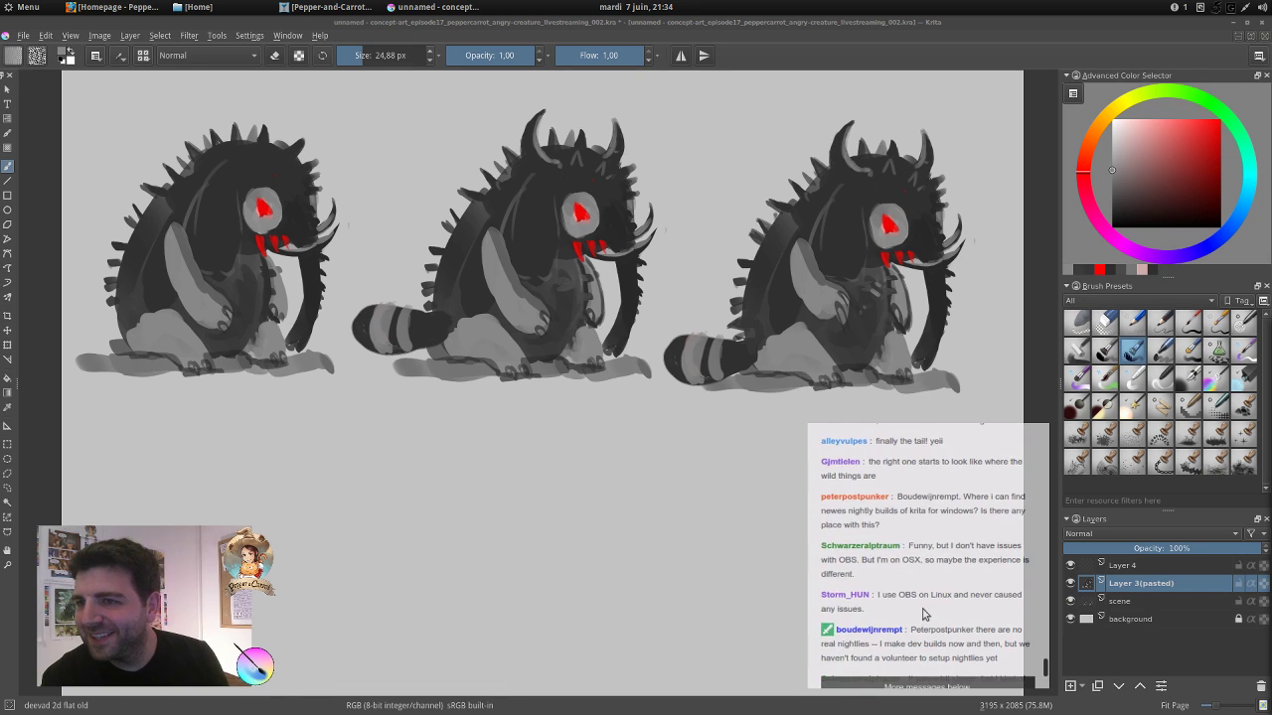
scroll(922, 614, up, 2)
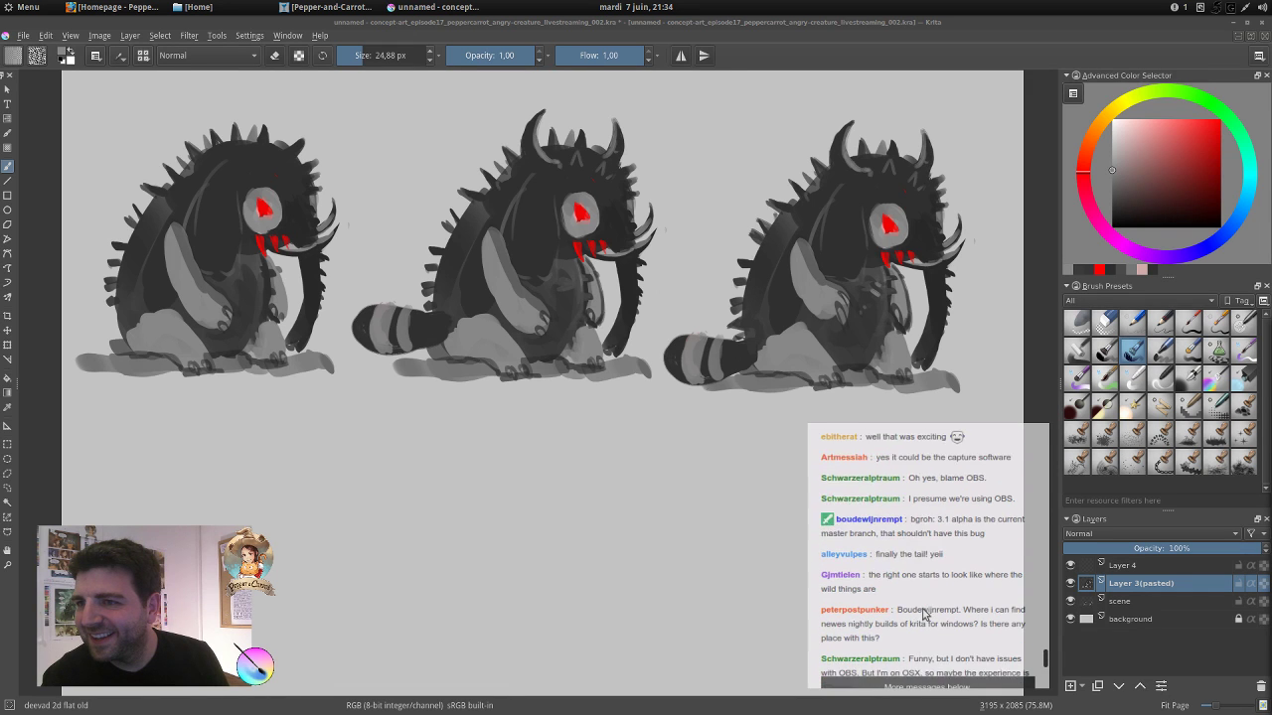
scroll(922, 614, down, 8)
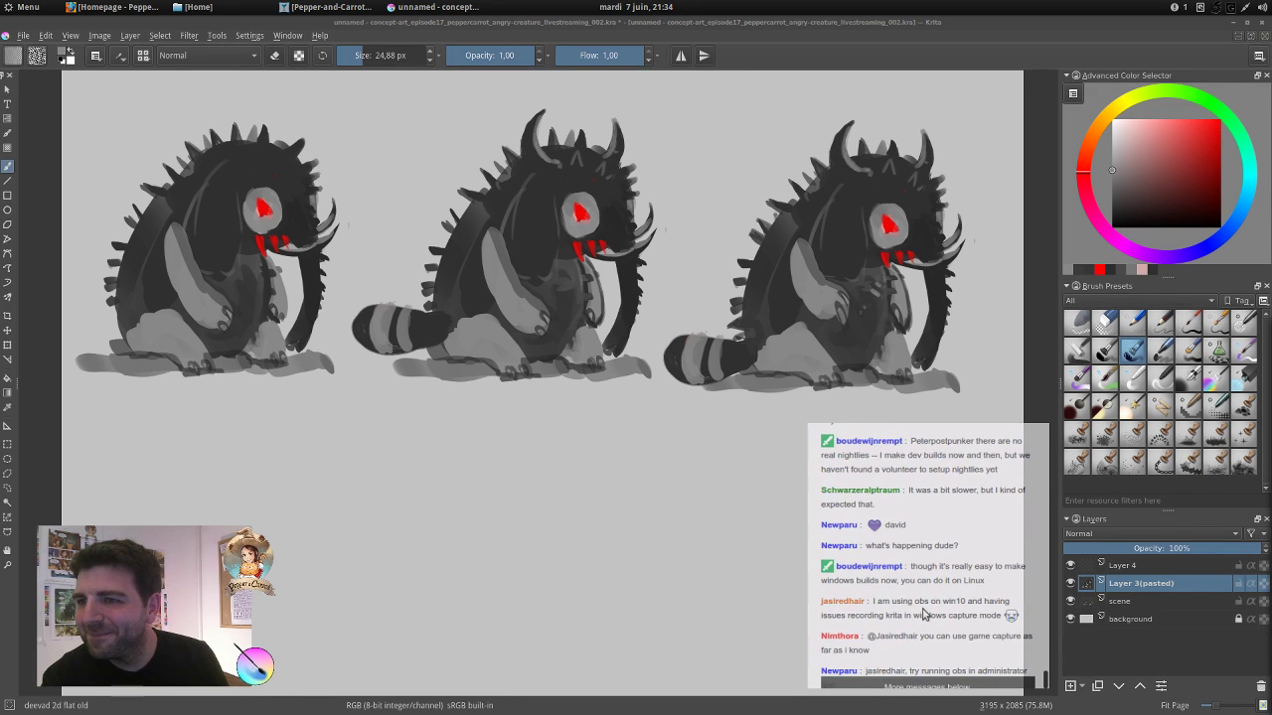
scroll(921, 614, down, 1)
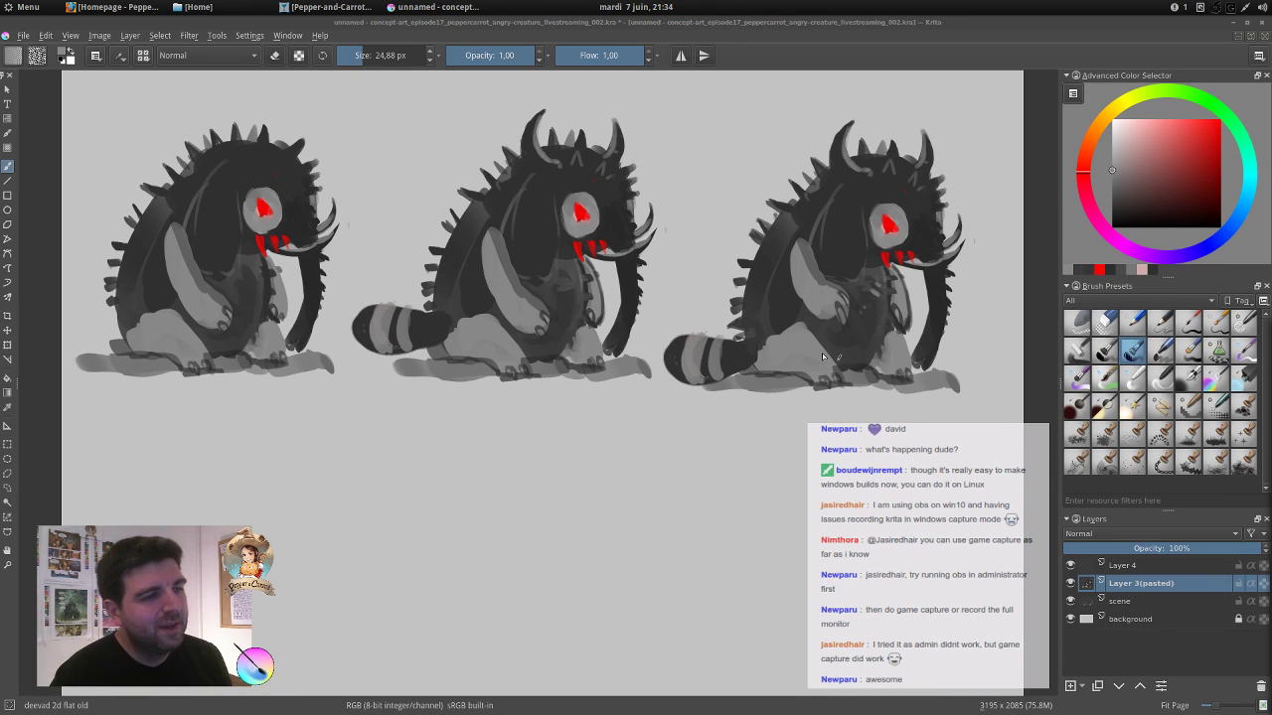
Erase the third creature's ground shadow around the trunk tip, along its far end and beneath the tail and leg to trim it thinner.
drag(802, 353, 807, 353)
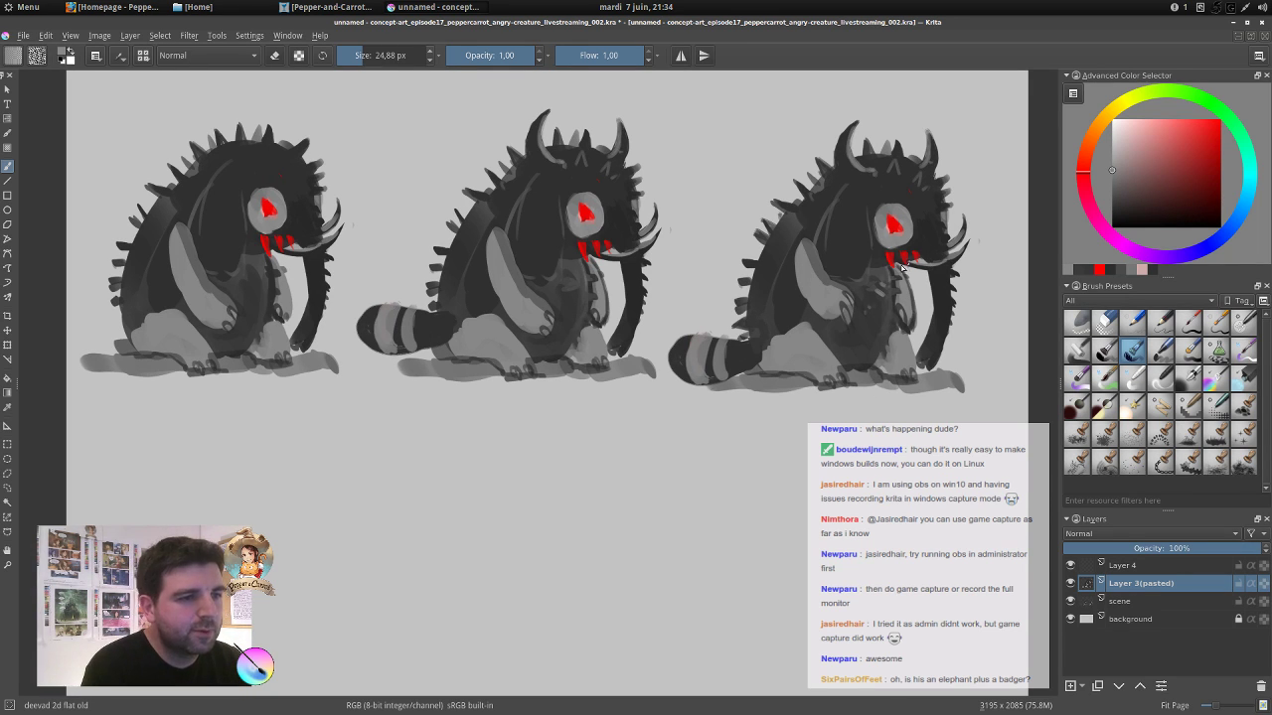
key(e)
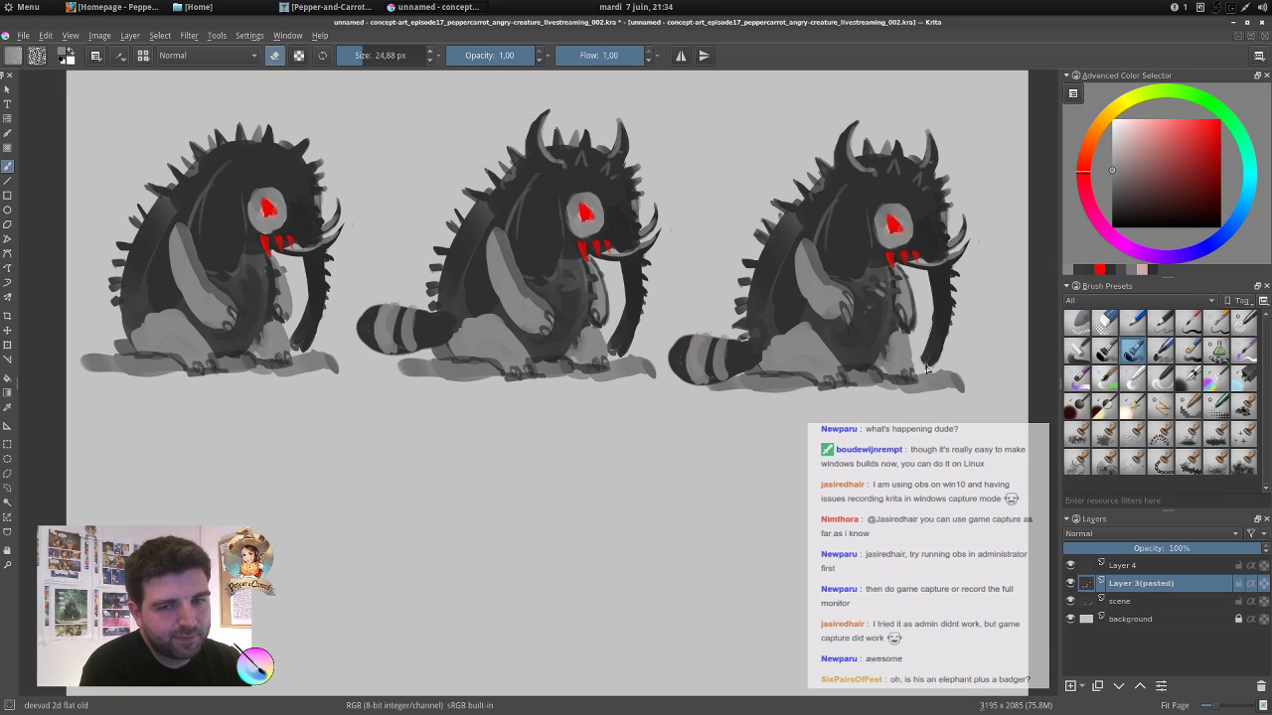
drag(925, 367, 927, 365)
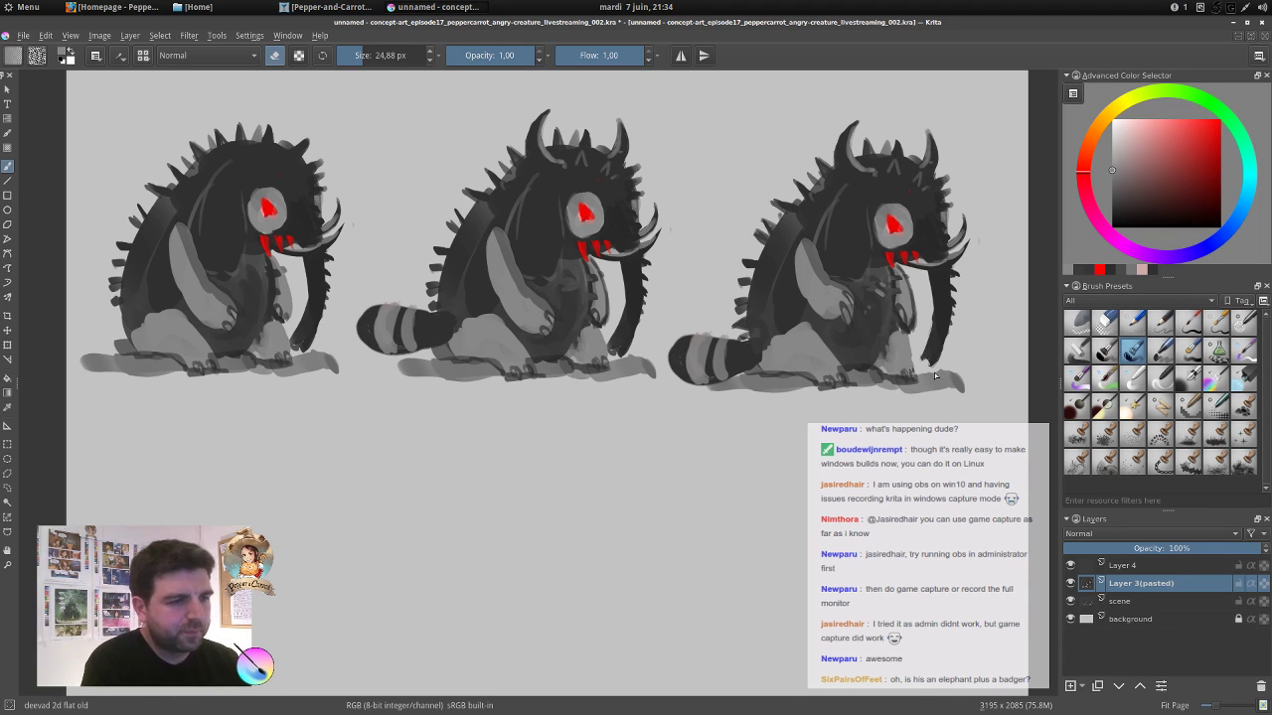
drag(919, 373, 967, 374)
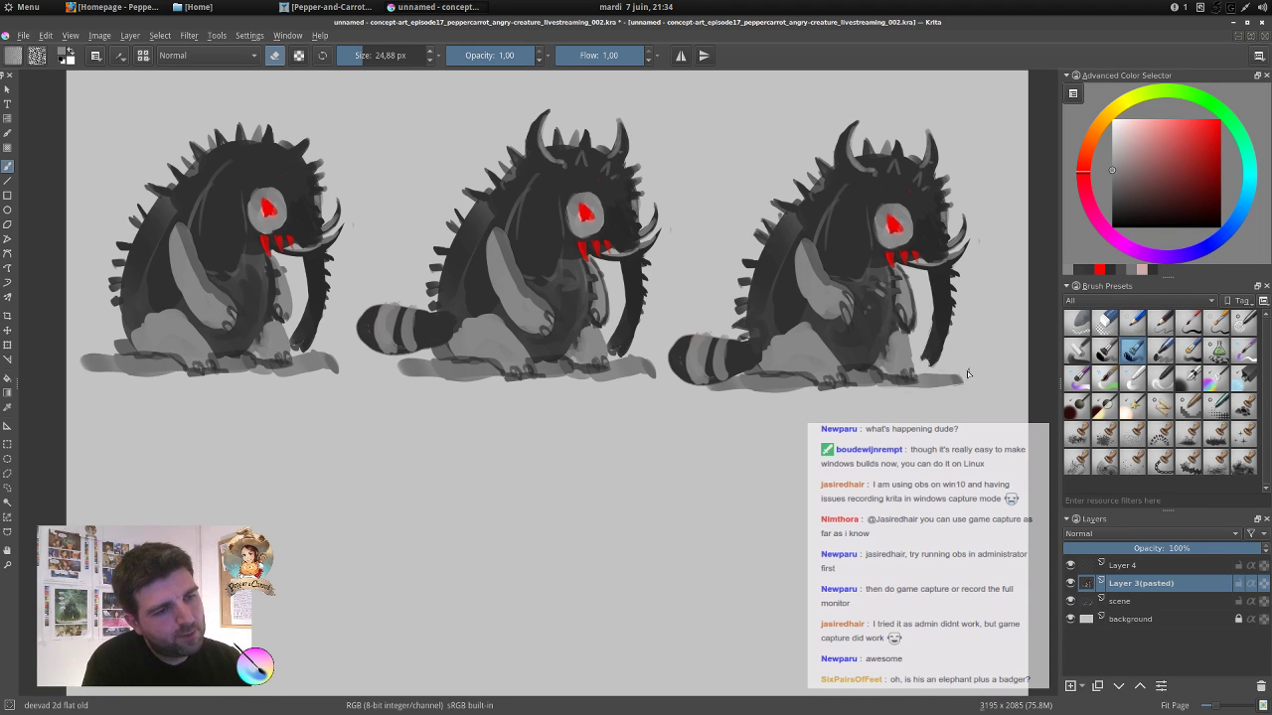
drag(743, 389, 813, 386)
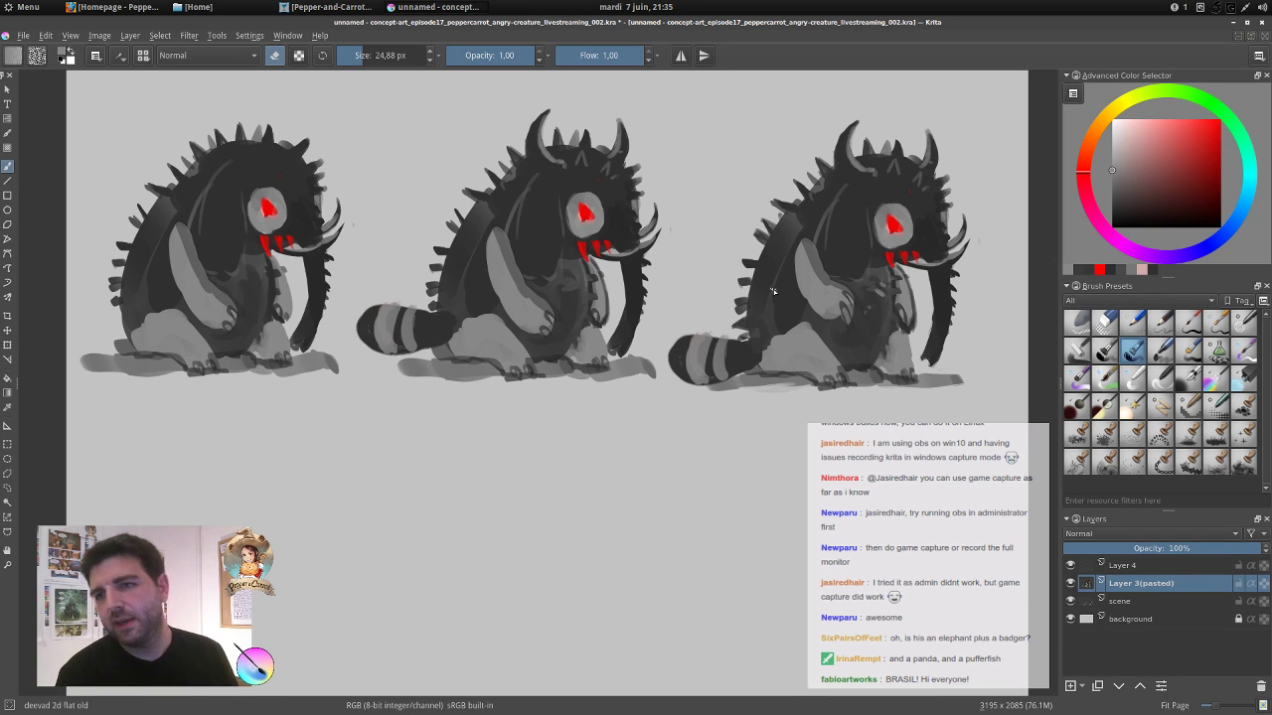
Save the document as a new version named concept-art_episode17_peppercarrot_angry-creature_livestreaming_003.kra.
click(21, 37)
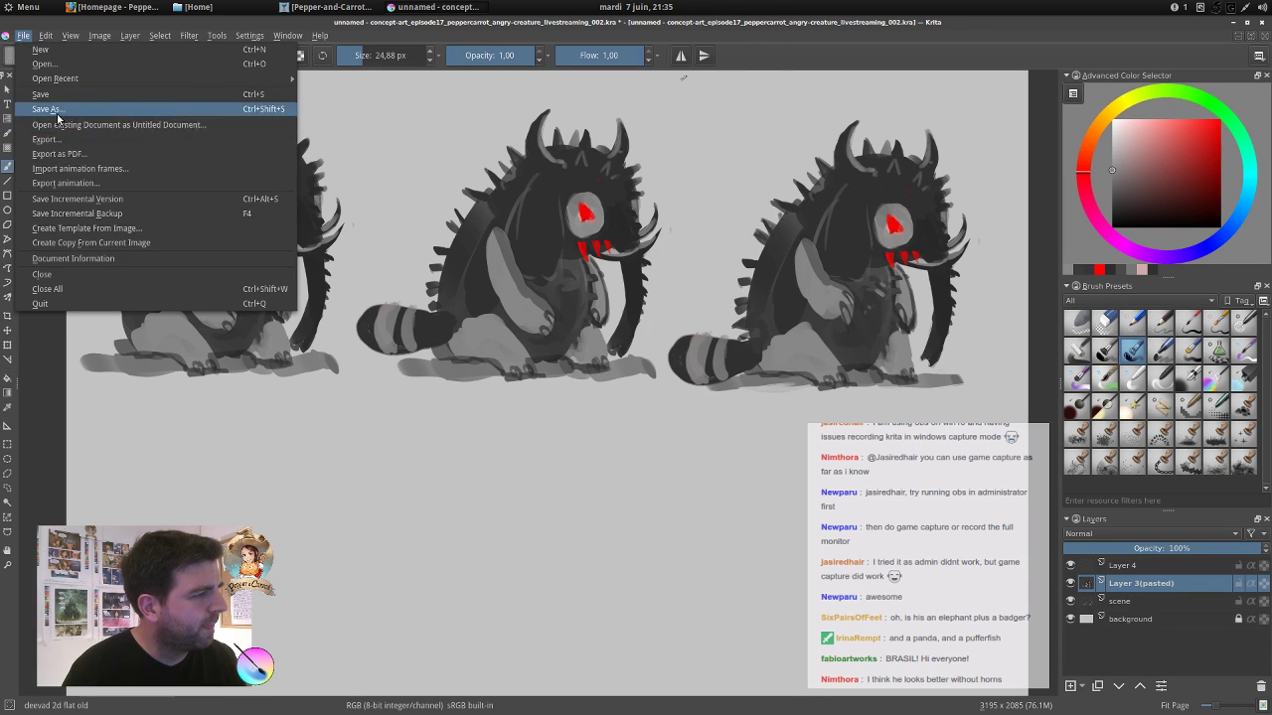
click(56, 113)
click(586, 448)
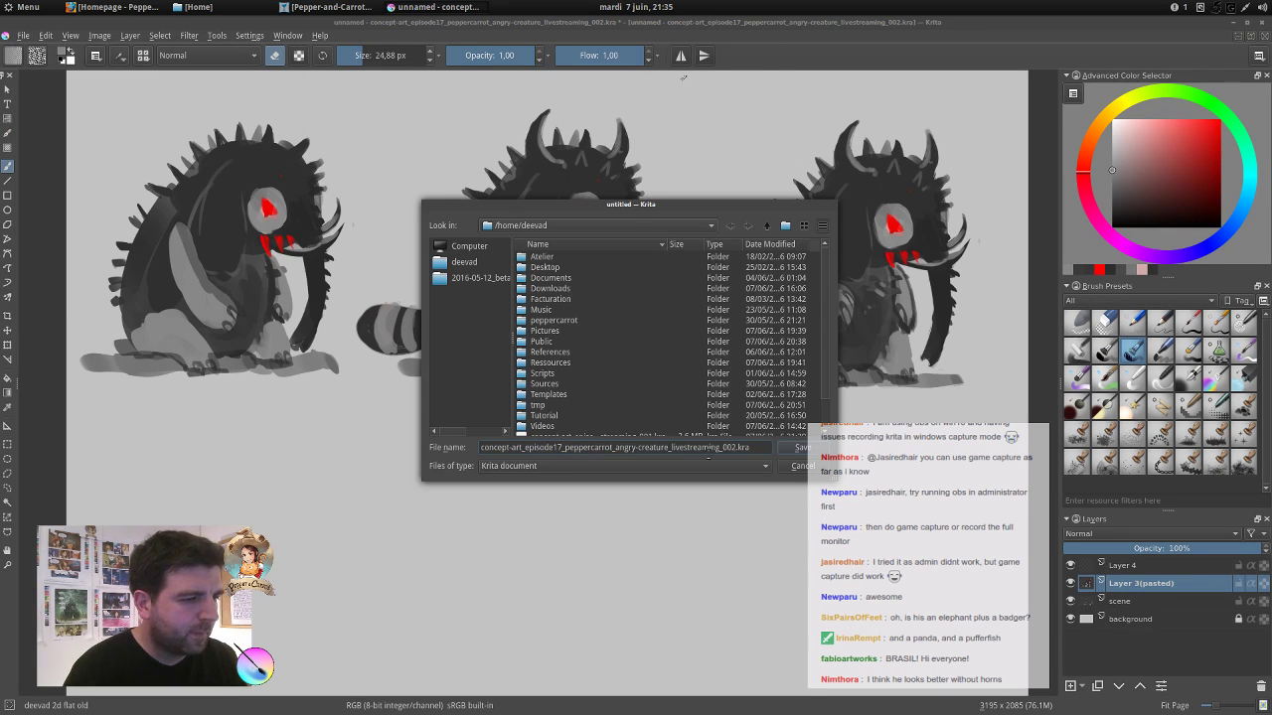
text(3)
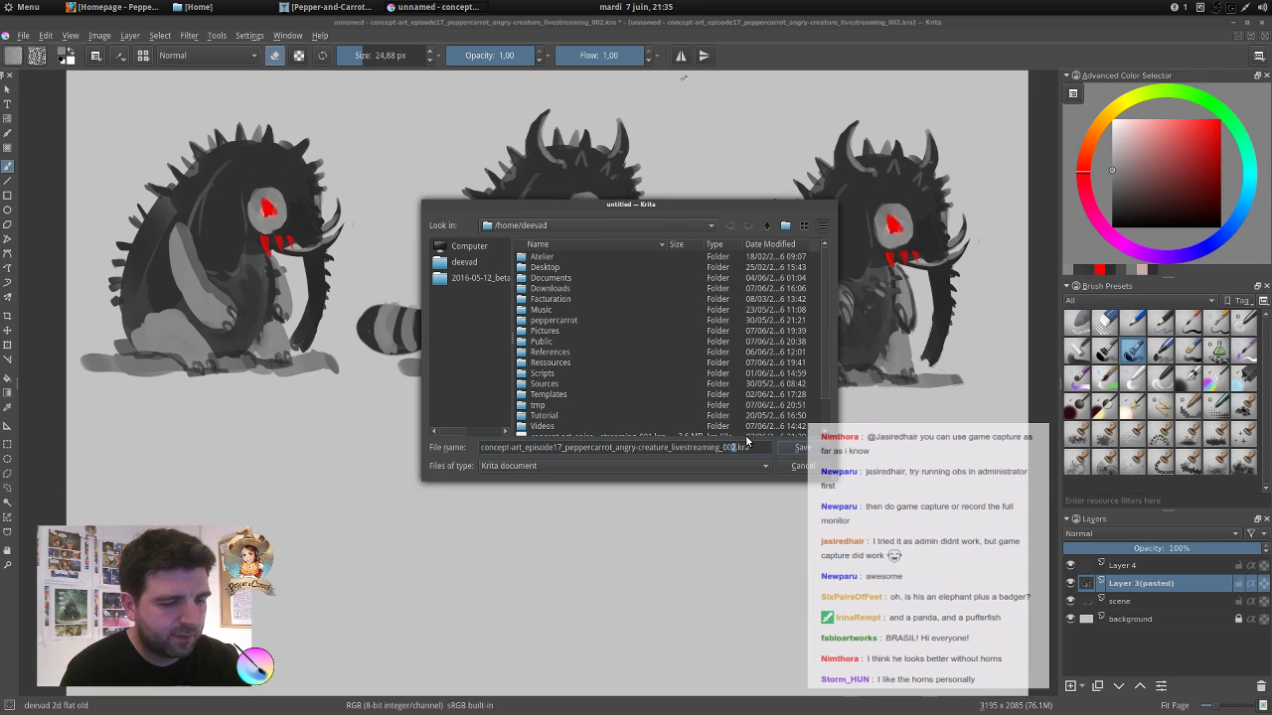
click(801, 447)
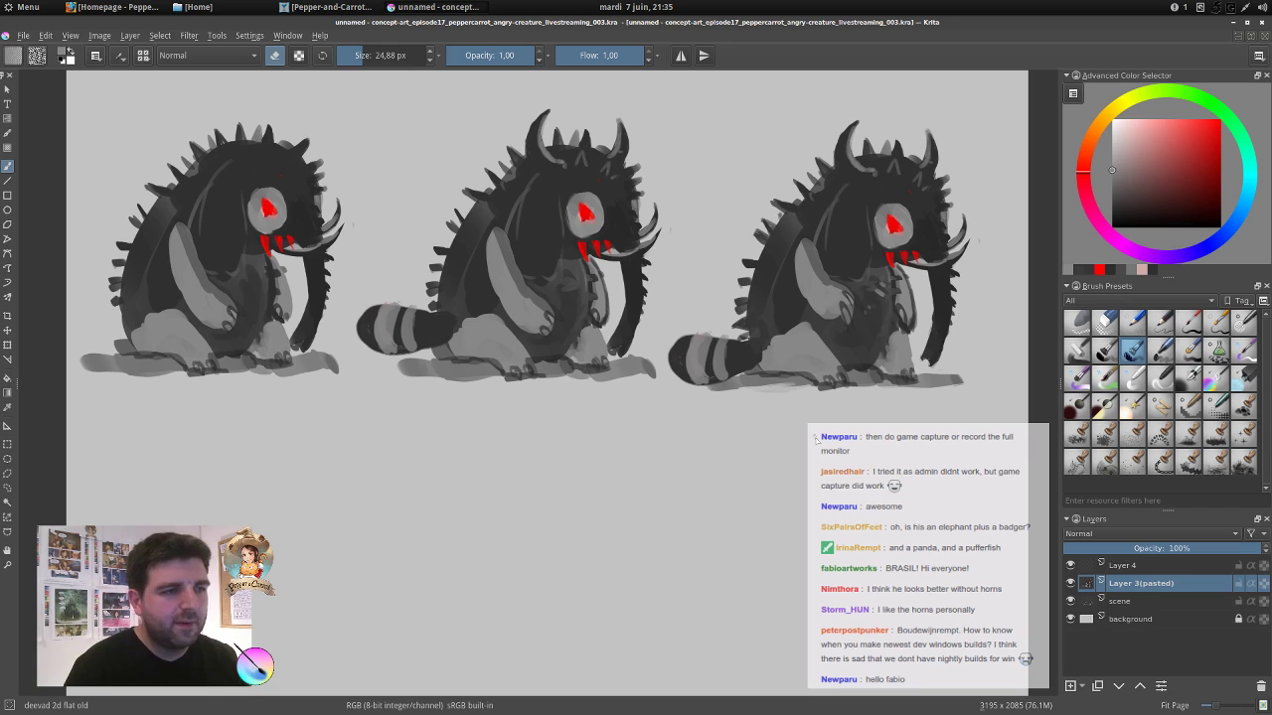
Lasso the first two creatures, delete them from the scene layer and clear the selection.
key(l)
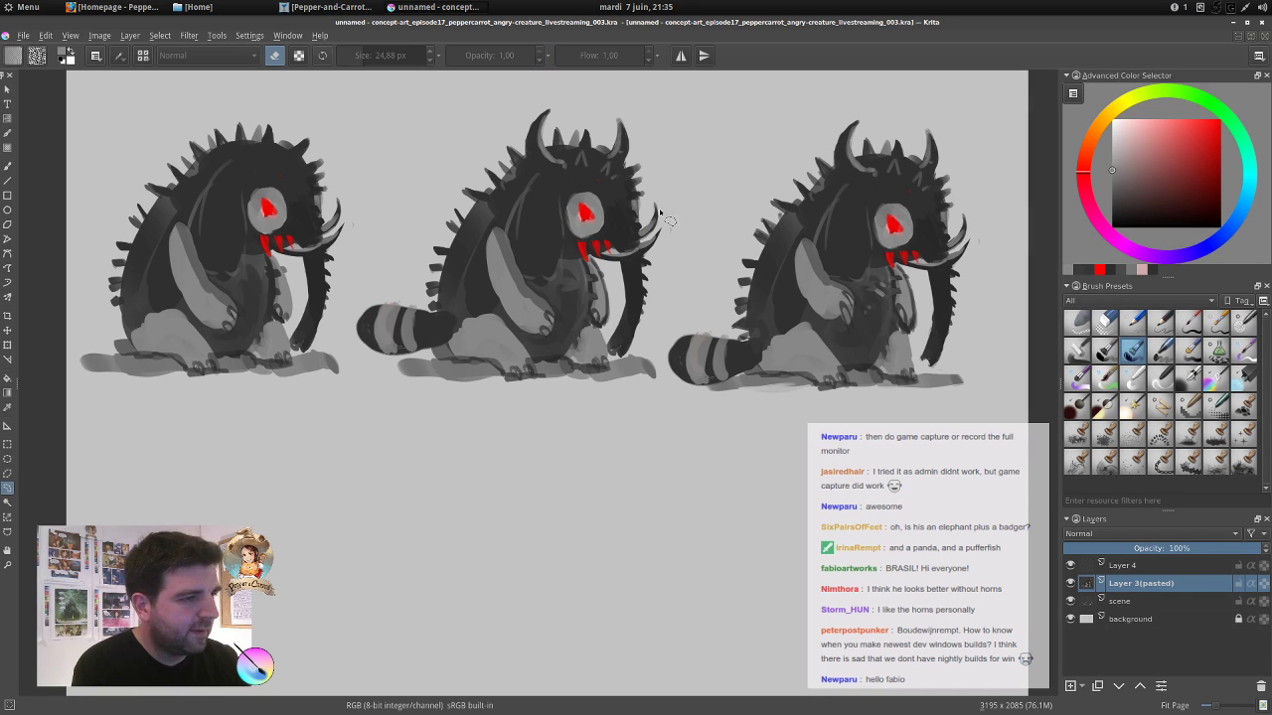
mouse_move(650, 109)
mouse_down()
mouse_move(672, 316)
mouse_move(660, 339)
mouse_move(667, 384)
mouse_move(580, 440)
mouse_move(173, 461)
mouse_move(76, 416)
mouse_move(69, 252)
mouse_move(116, 147)
mouse_move(259, 98)
mouse_move(410, 81)
mouse_move(650, 107)
mouse_up()
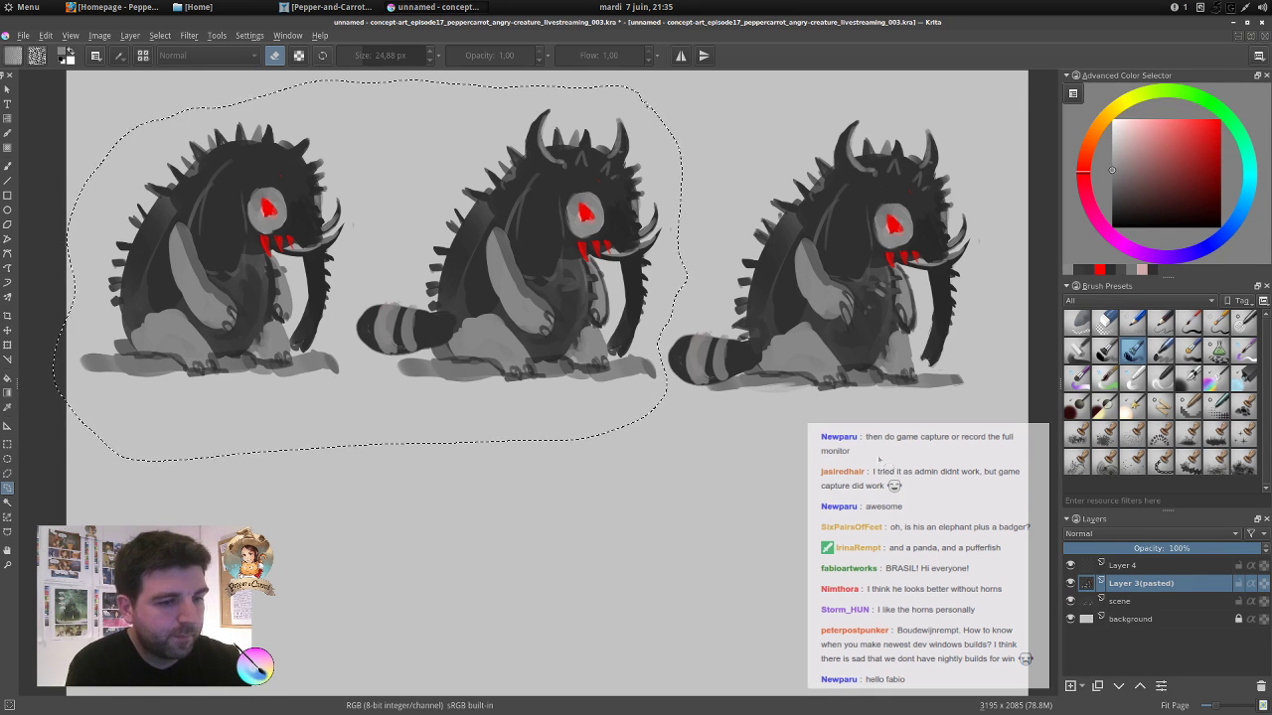
click(1119, 603)
key(Delete)
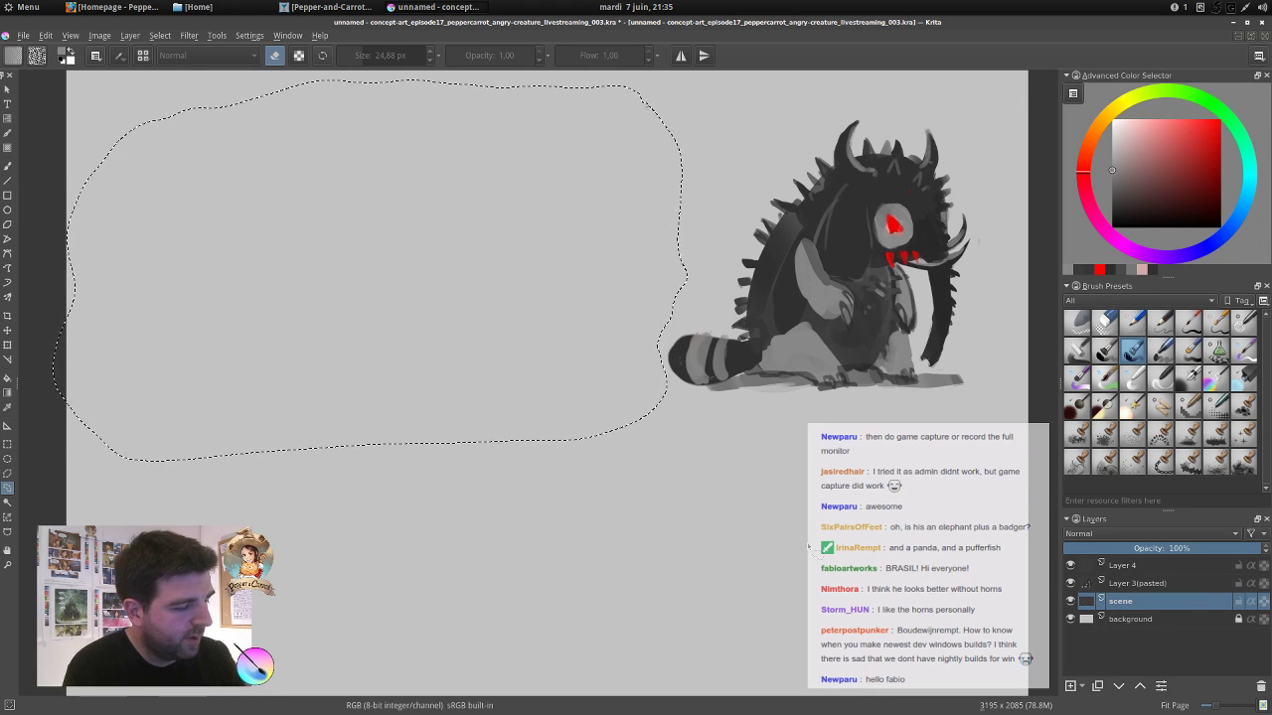
key(ctrl+shift+a)
Merge Layer 3(pasted) and Layer 4 down into the scene layer.
click(1155, 582)
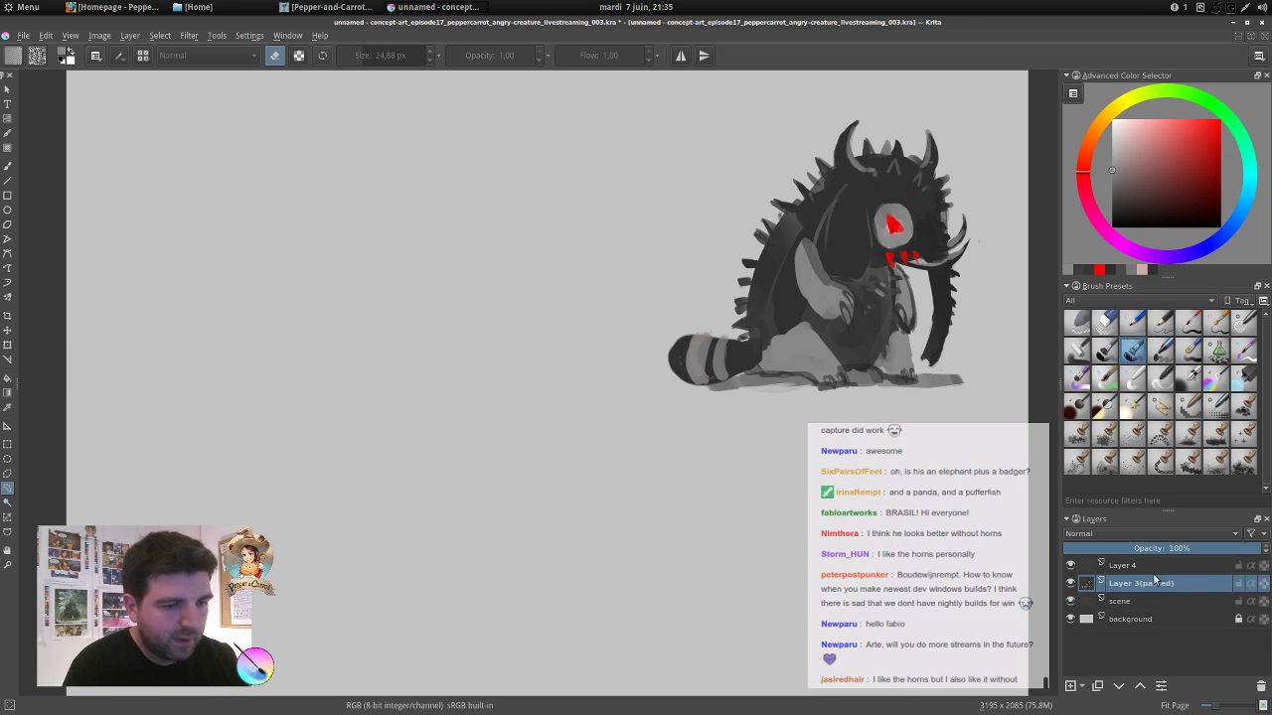
key(ctrl+e)
click(1155, 568)
key(ctrl+e)
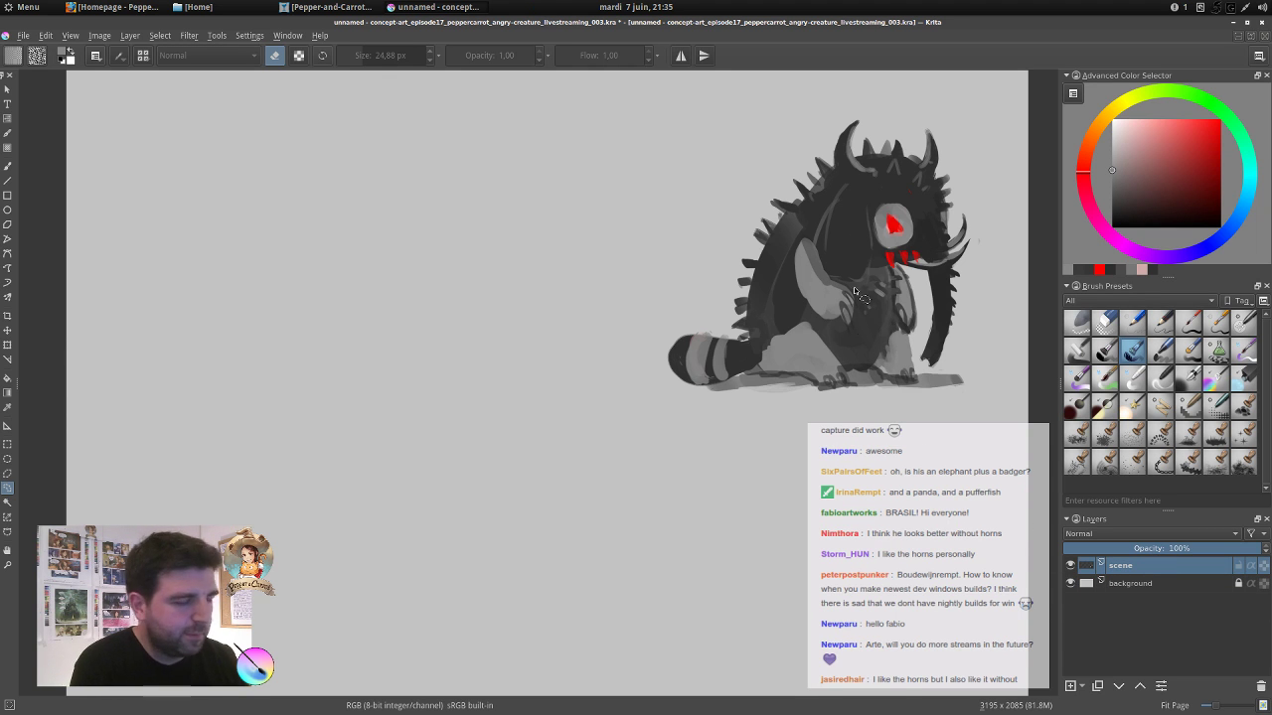
Move the remaining creature to the middle of the canvas and scale it up until it fills most of the canvas height.
key(t)
drag(883, 304, 550, 438)
key(ctrl+t)
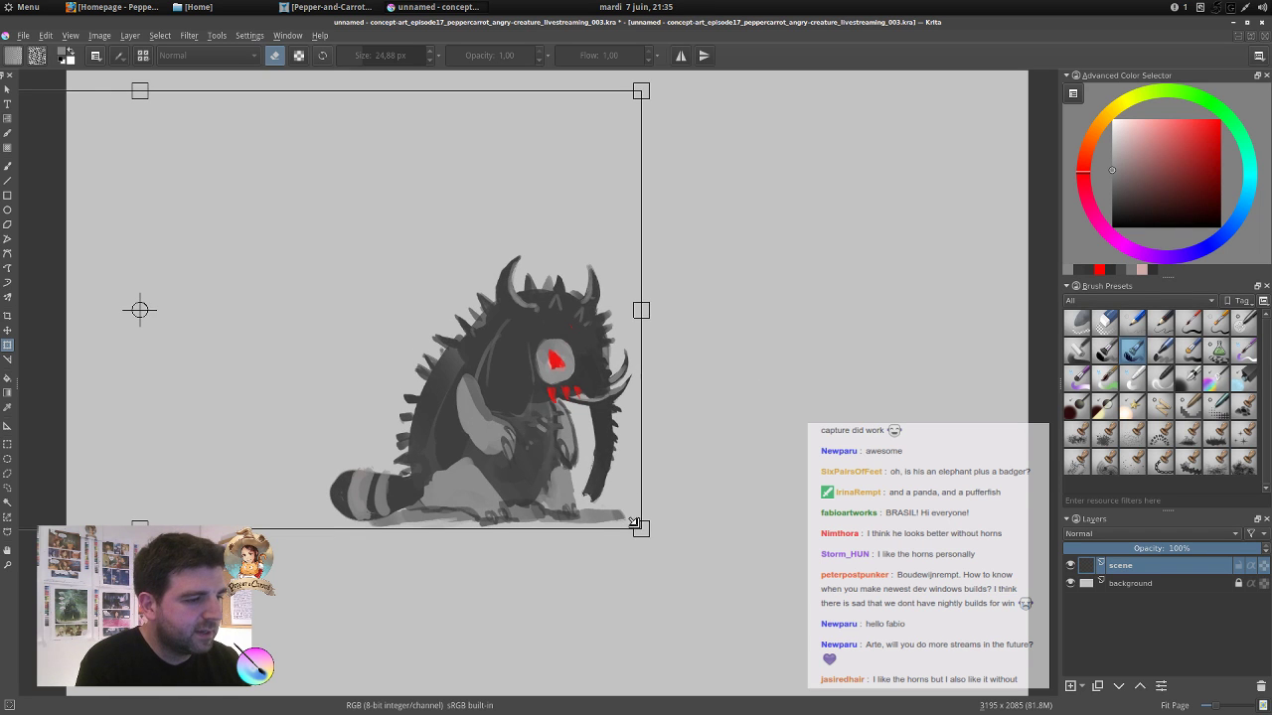
drag(642, 528, 878, 632)
drag(790, 511, 613, 323)
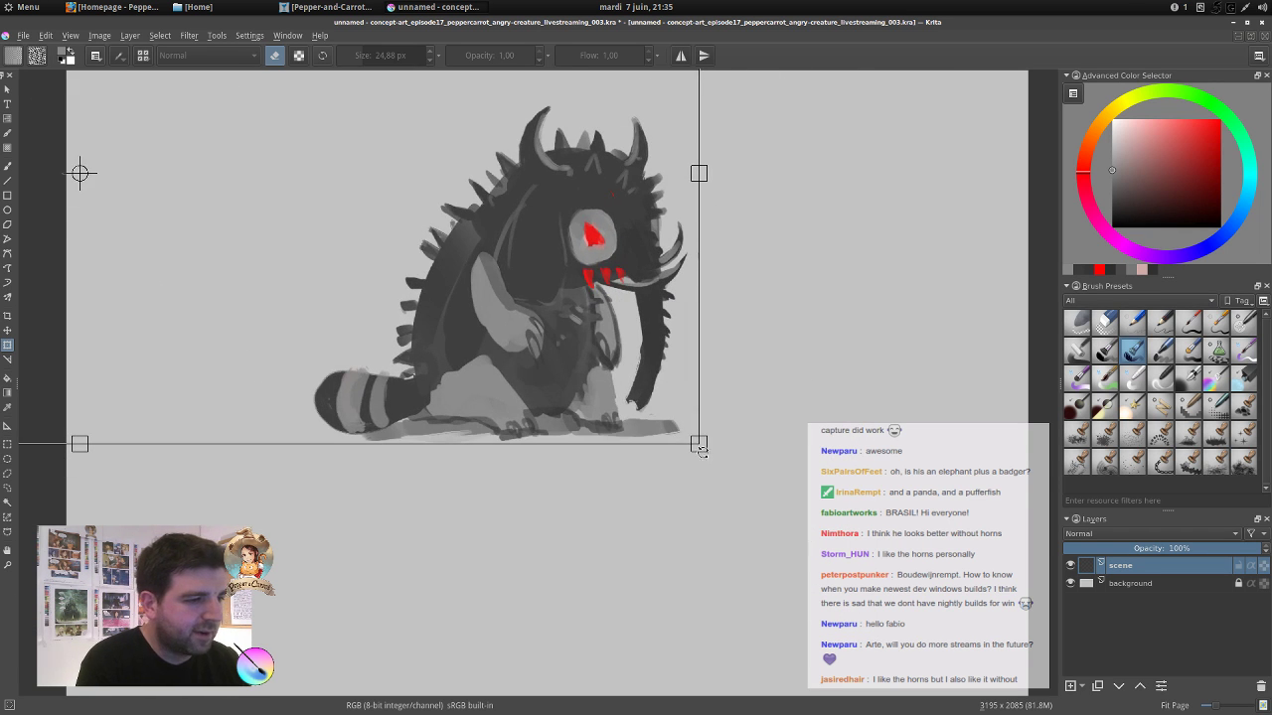
drag(699, 445, 902, 535)
drag(743, 375, 627, 418)
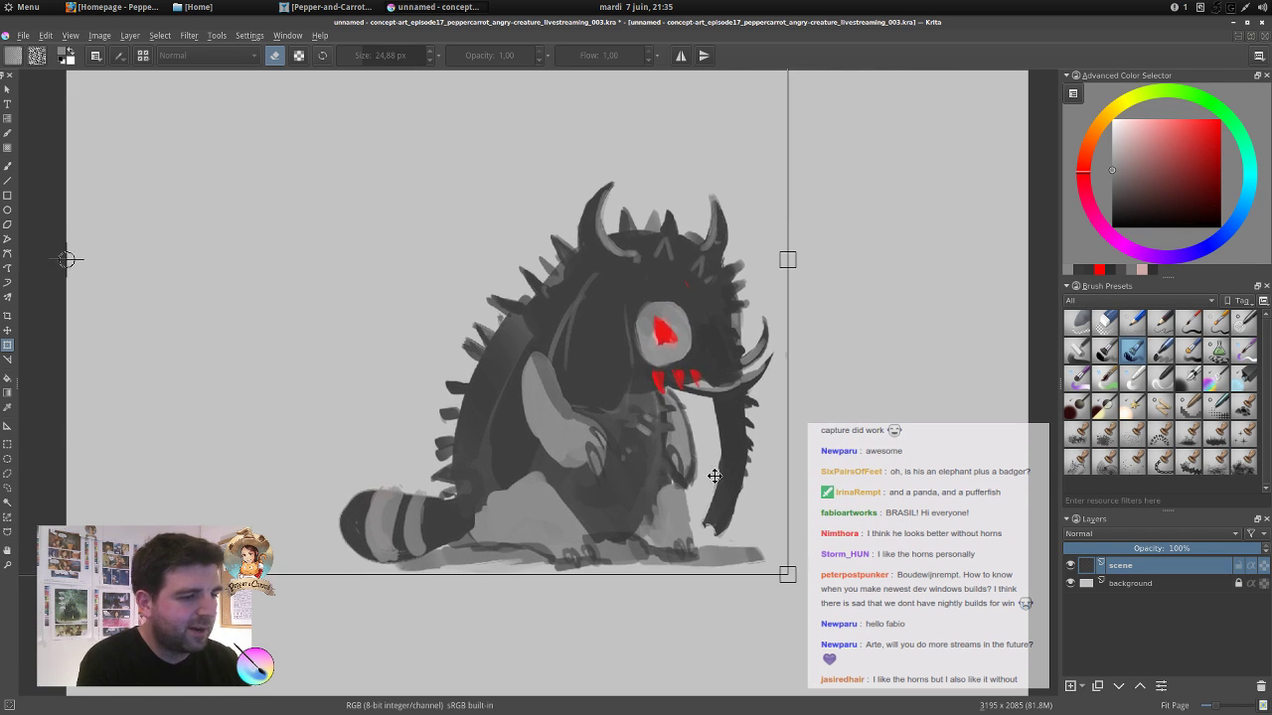
drag(787, 574, 931, 636)
drag(754, 469, 615, 375)
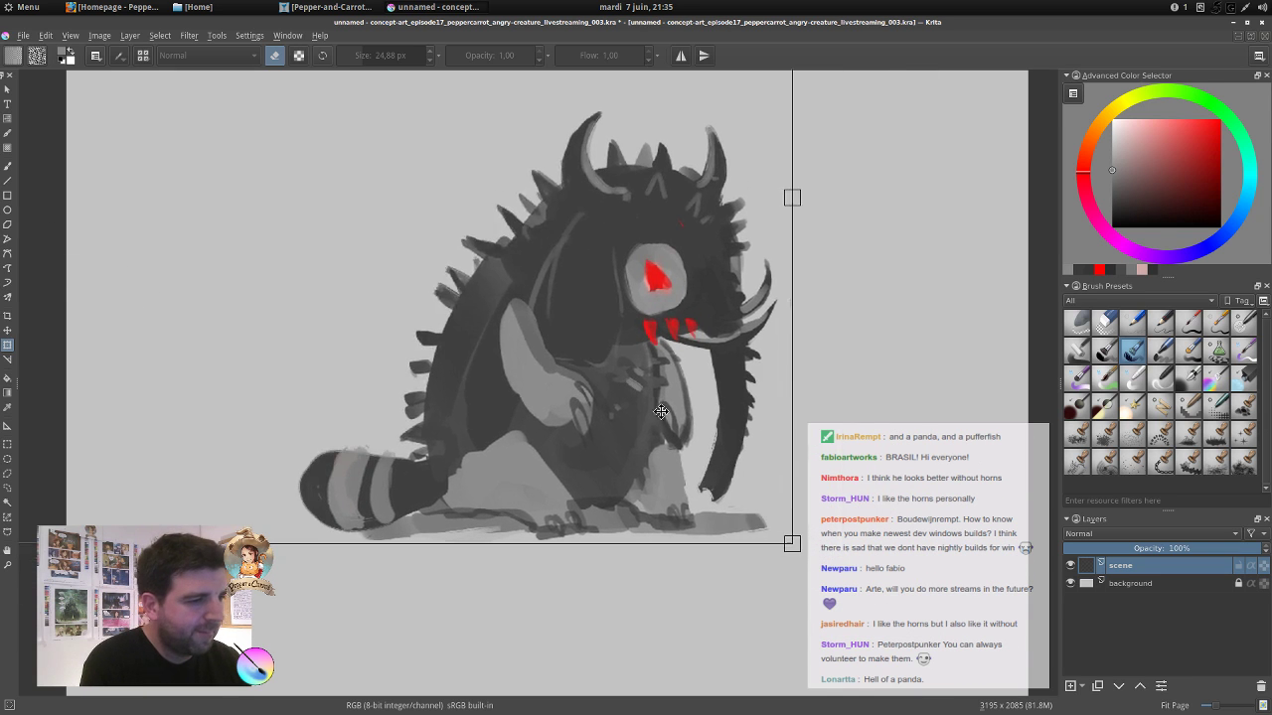
drag(790, 540, 829, 573)
drag(662, 414, 645, 449)
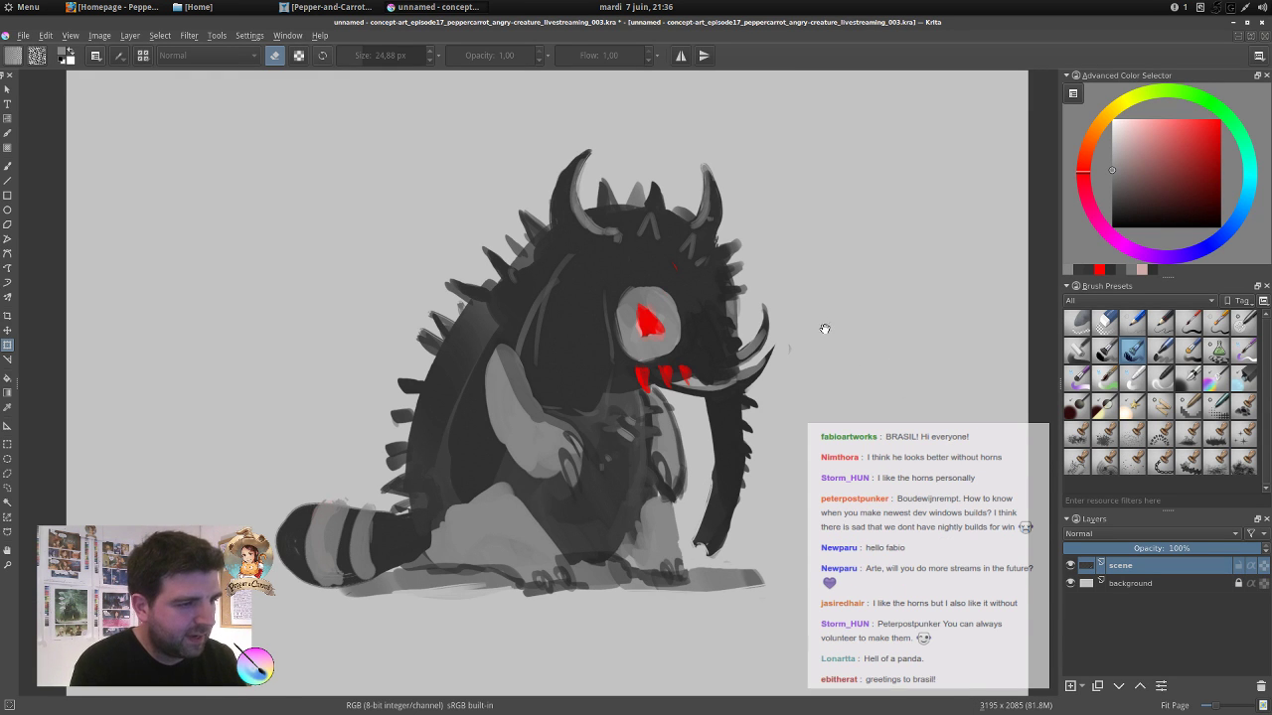
mouse_move(820, 326)
mouse_down()
mouse_move(821, 352)
mouse_move(814, 341)
mouse_up()
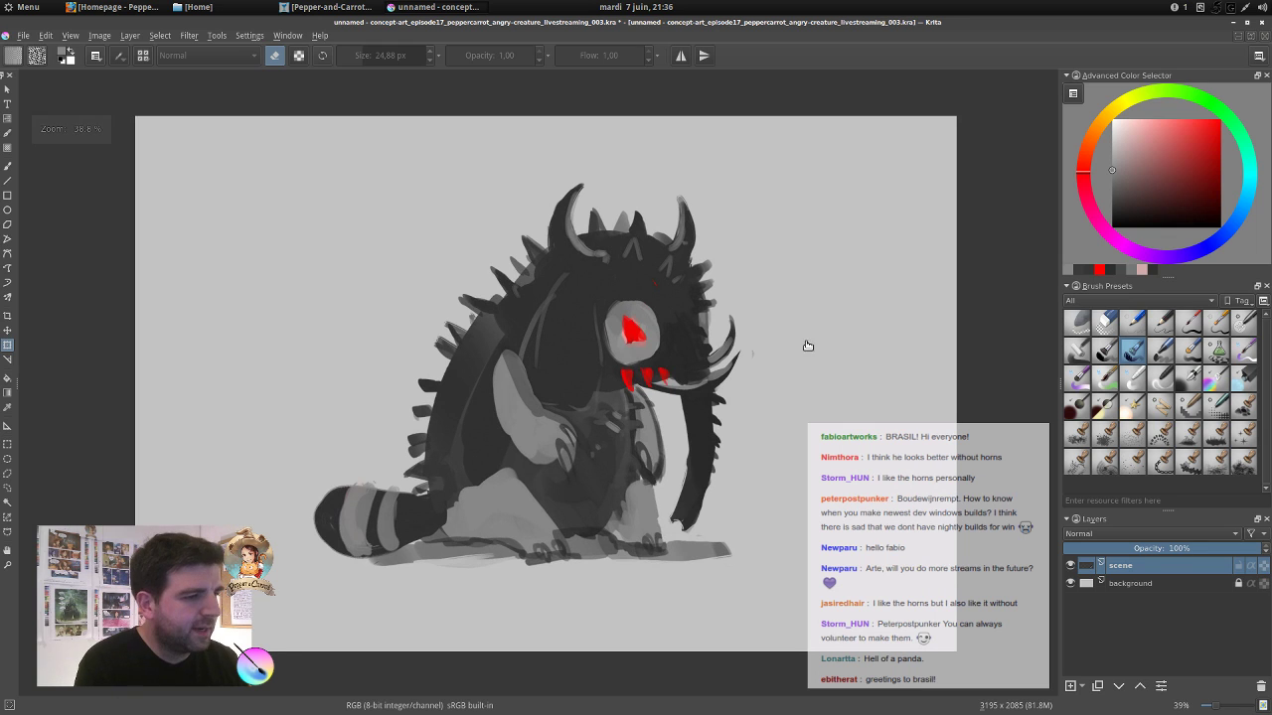
Move the creature painting toward the left of the canvas to free space in front of its trunk.
key(t)
drag(634, 377, 570, 370)
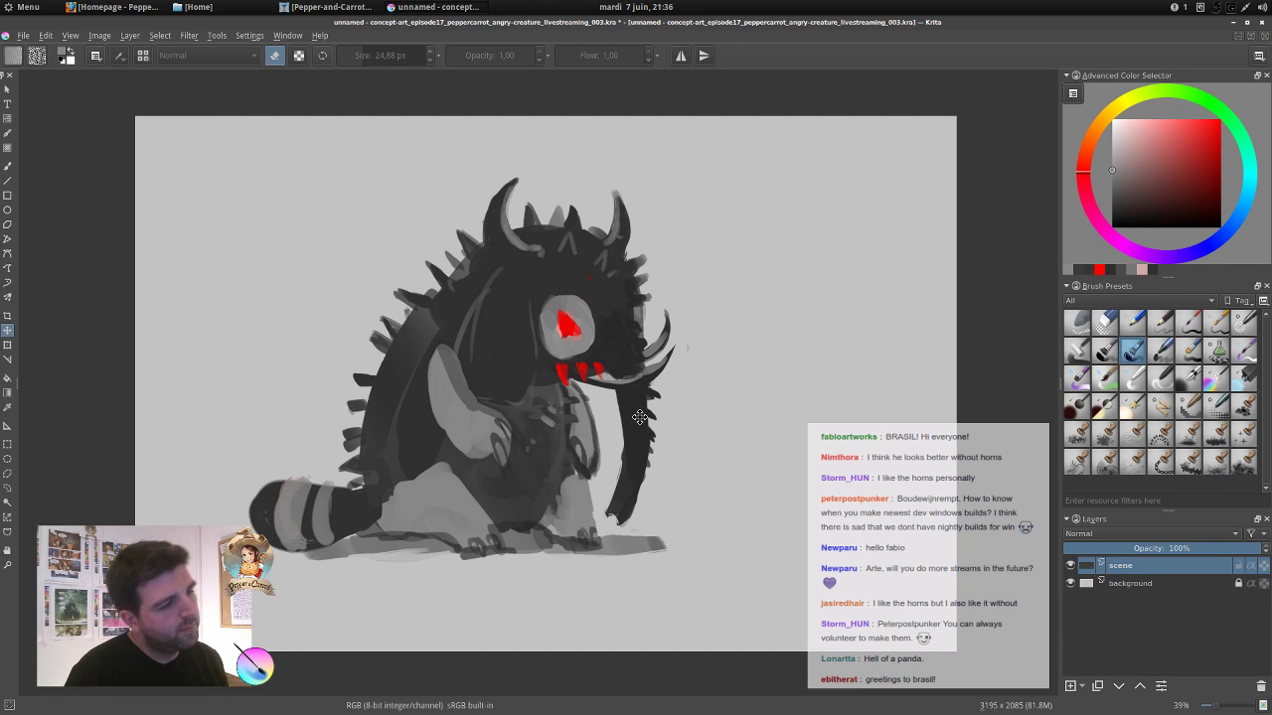
Paint a round grey head for a small figure in front of the trunk with the 55 px deevad 2f basic flow brush.
click(1190, 352)
key(b)
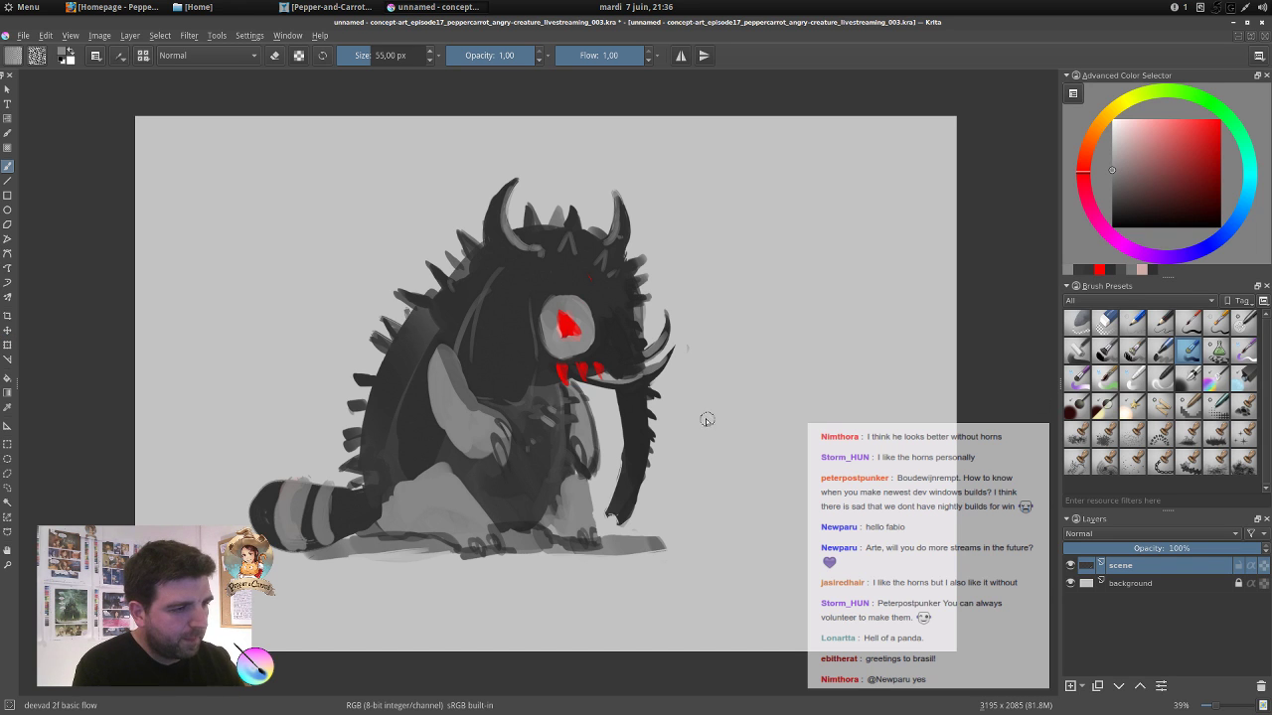
mouse_move(717, 427)
mouse_down()
mouse_move(714, 379)
mouse_move(736, 408)
mouse_move(721, 372)
mouse_move(774, 422)
mouse_up()
key(ctrl+z)
key(ctrl+z)
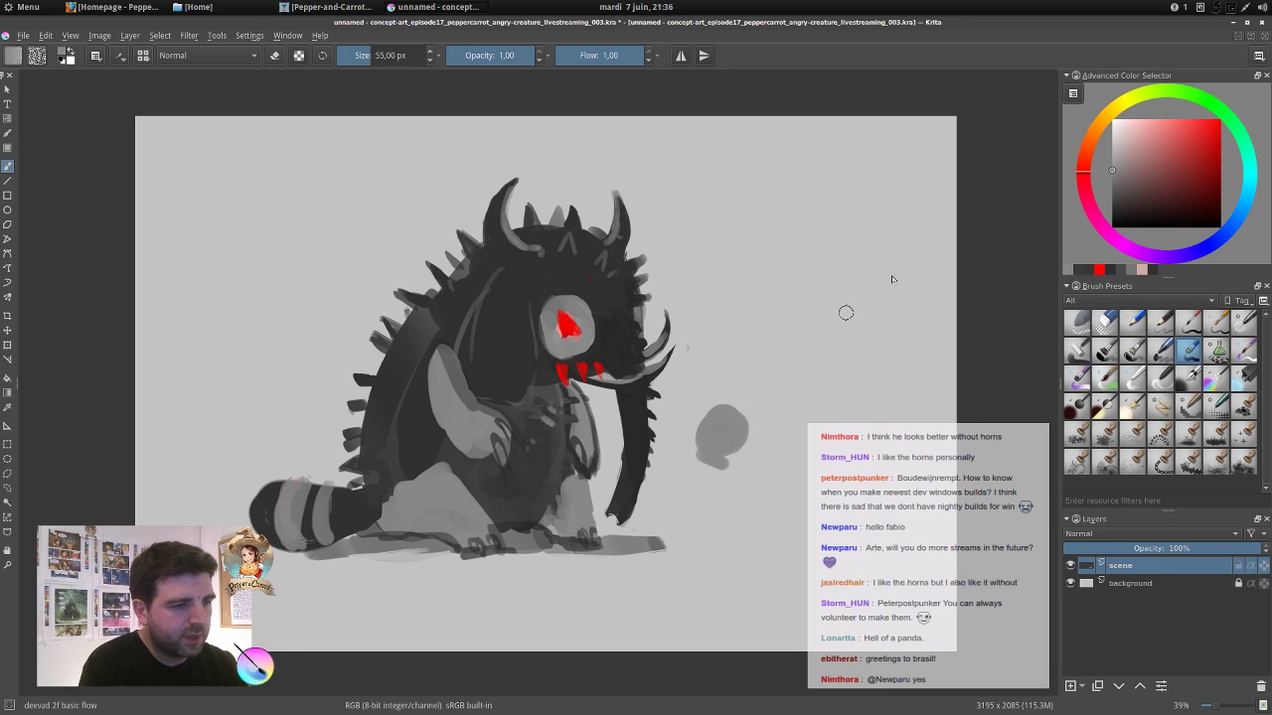
Check the episode 17 storyboard image, and paint the small figure's body and head shading in black.
key(d)
click(330, 7)
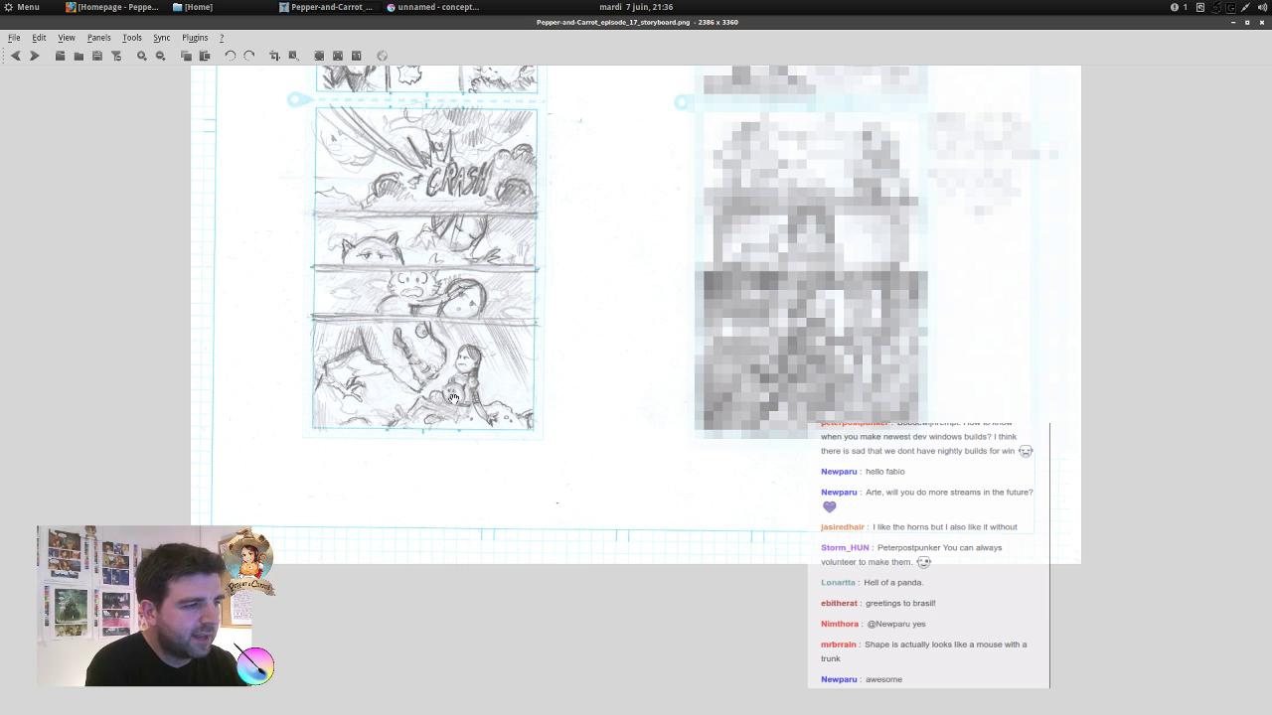
click(1232, 23)
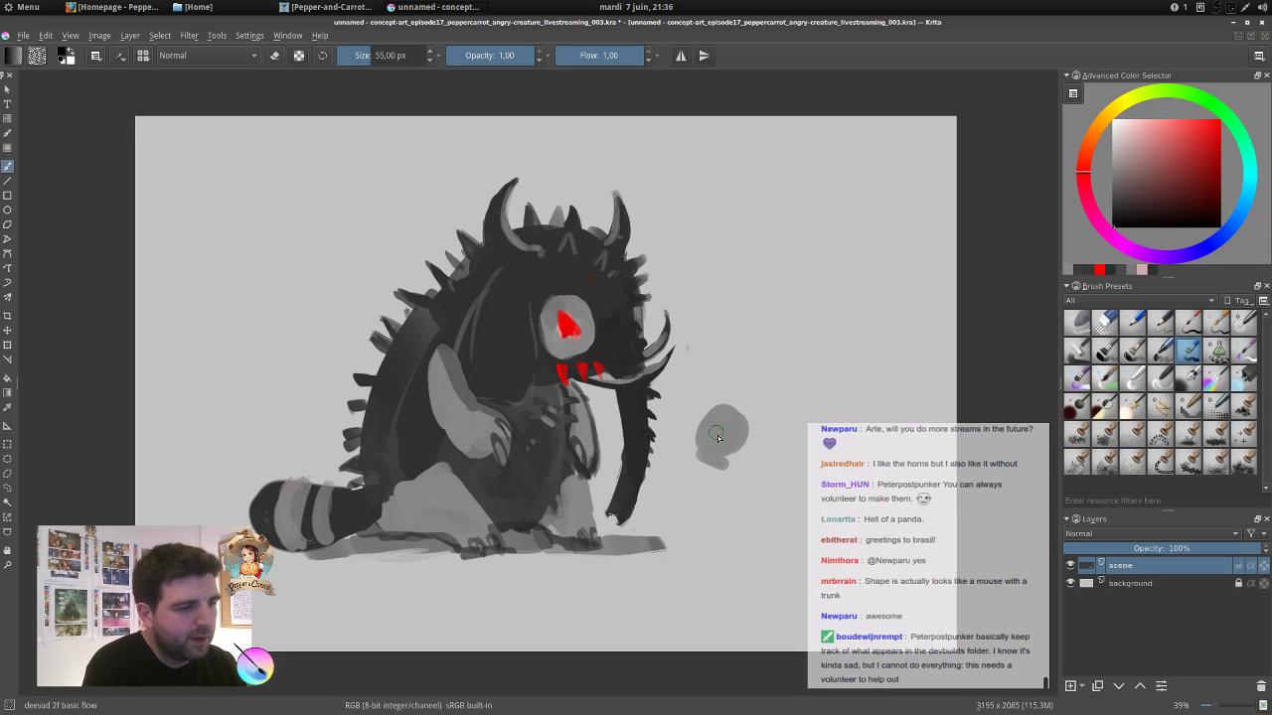
mouse_move(718, 471)
mouse_down()
mouse_move(713, 534)
mouse_move(698, 475)
mouse_move(644, 536)
mouse_move(655, 542)
mouse_move(608, 542)
mouse_up()
drag(722, 424, 711, 429)
Paint white highlights on the creature's claws and a small white glint on the figure's head.
click(1113, 121)
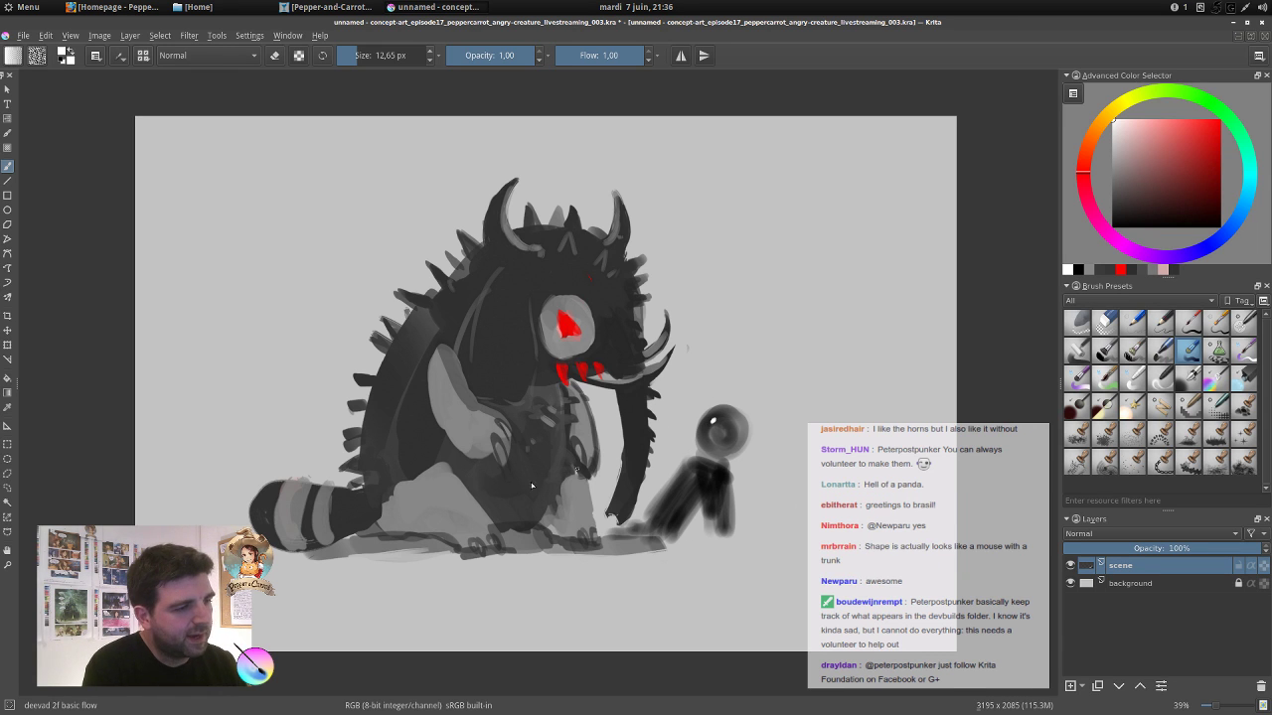
mouse_move(499, 452)
mouse_down()
mouse_move(510, 469)
mouse_move(510, 448)
mouse_move(519, 454)
mouse_up()
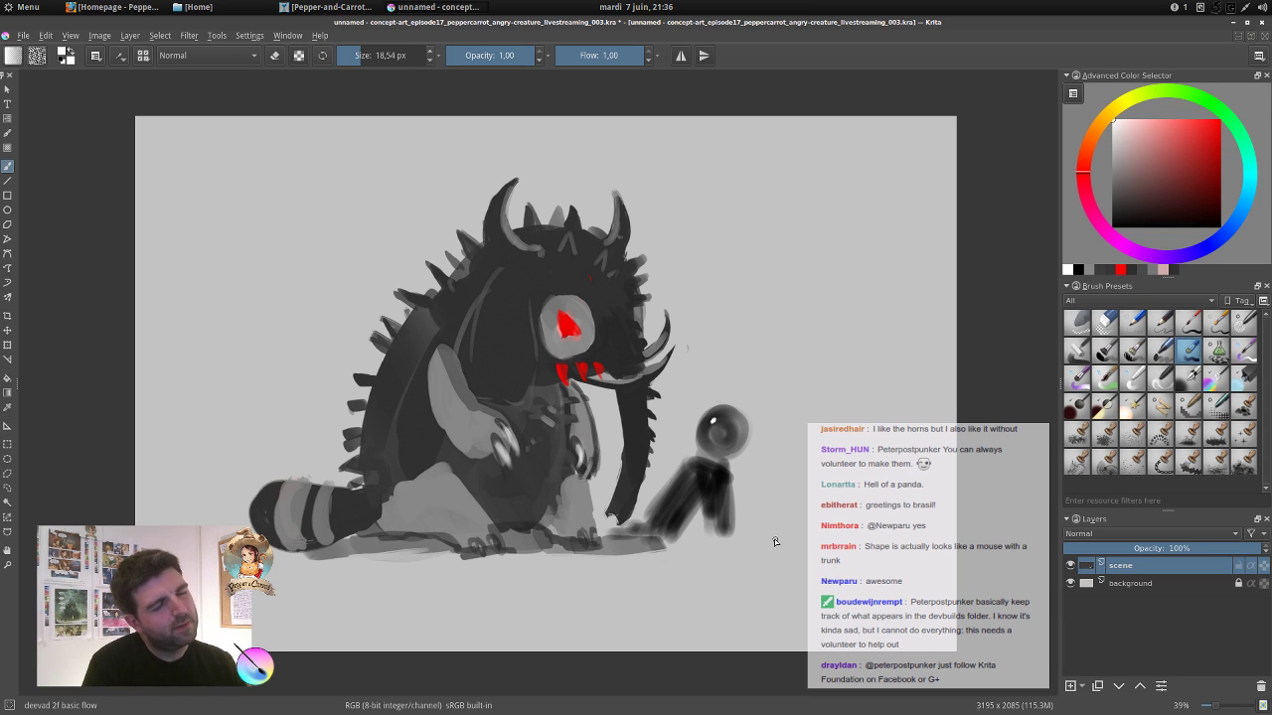
Lasso and delete the small figure and its leftover smudge beside the trunk, and check the drawing in mirrored view.
key(l)
mouse_move(679, 440)
mouse_down()
mouse_move(733, 383)
mouse_move(784, 475)
mouse_move(745, 571)
mouse_move(636, 563)
mouse_move(651, 541)
mouse_move(618, 528)
mouse_move(650, 514)
mouse_move(686, 444)
mouse_up()
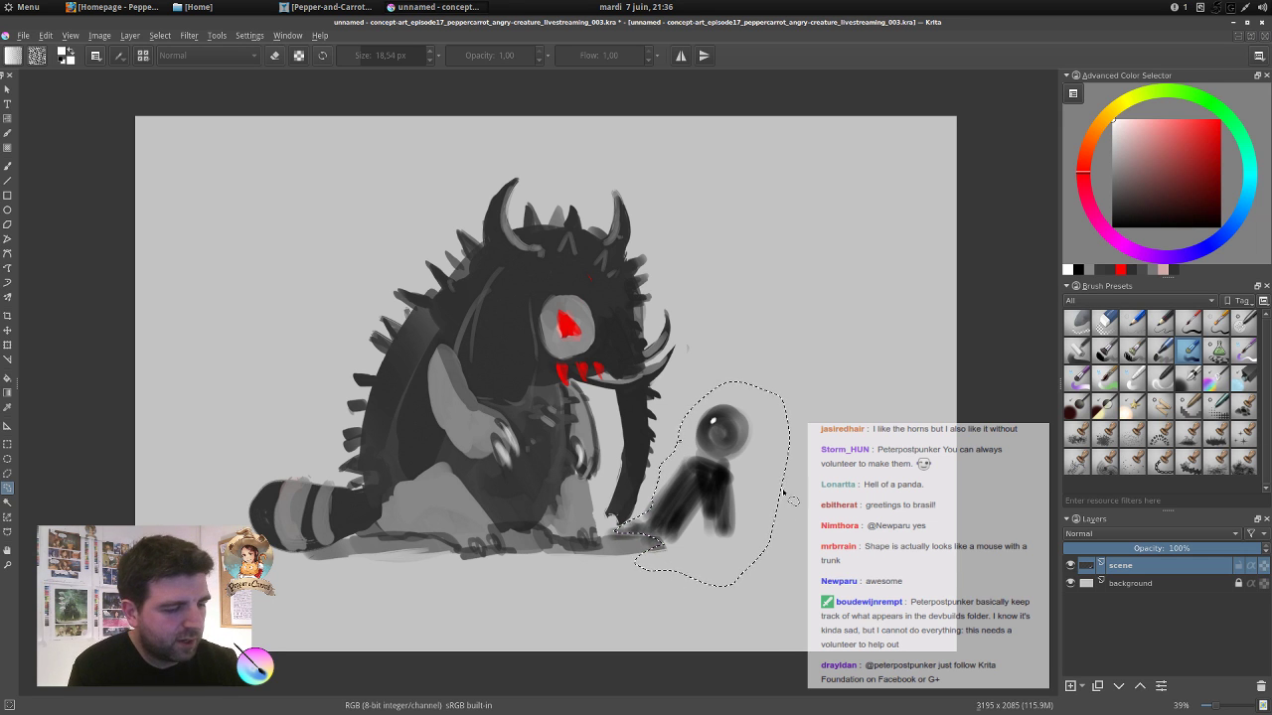
key(Delete)
key(ctrl+shift+a)
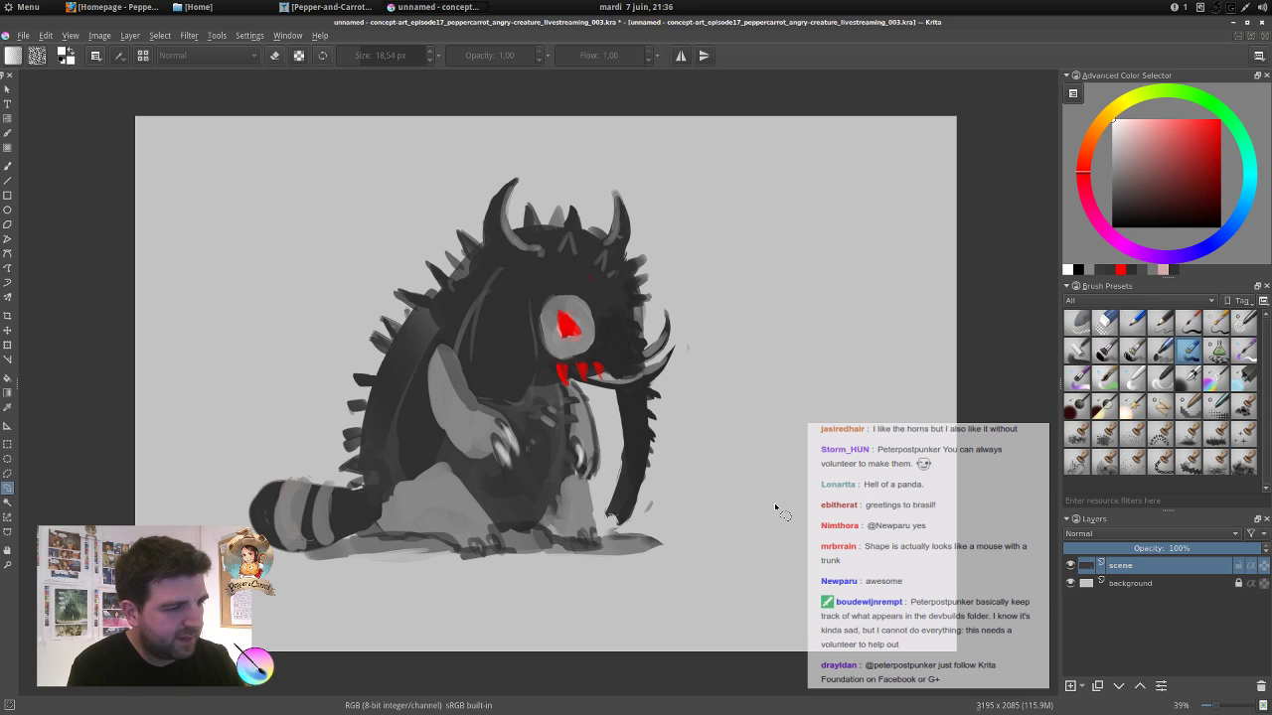
mouse_move(669, 509)
mouse_down()
mouse_move(636, 513)
mouse_move(680, 497)
mouse_up()
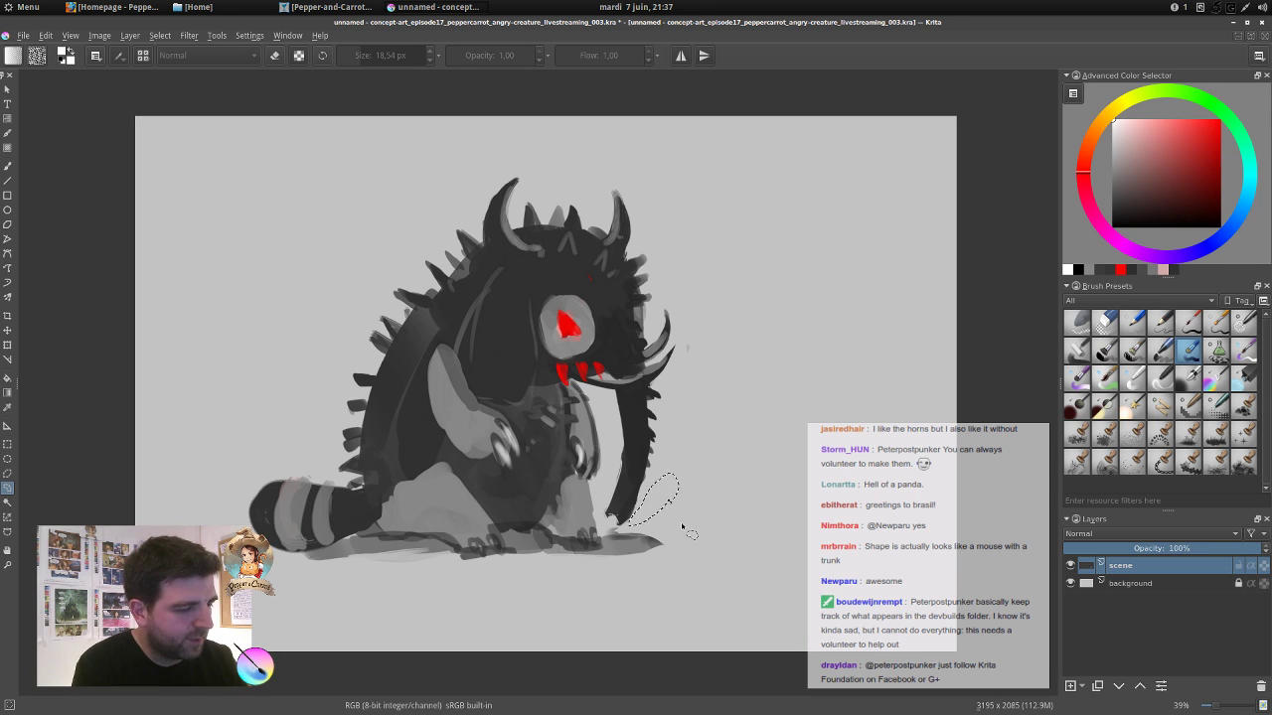
key(ctrl+shift+a)
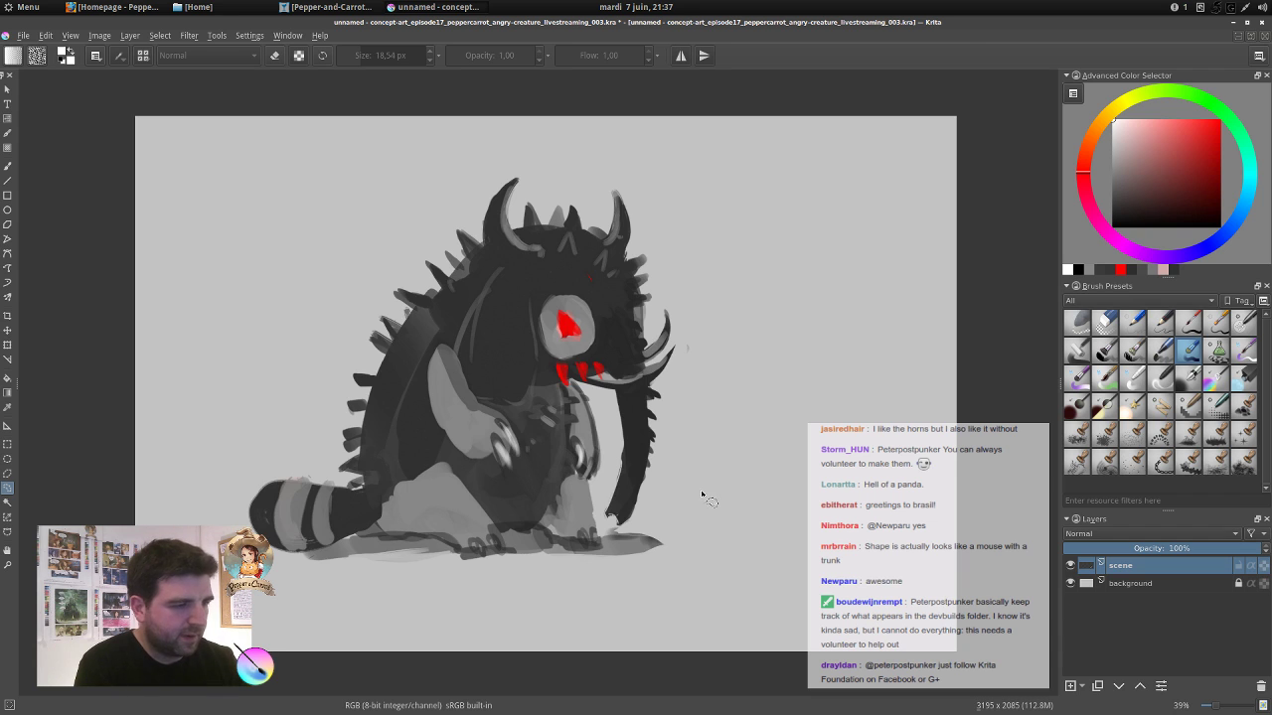
key(m)
key(m)
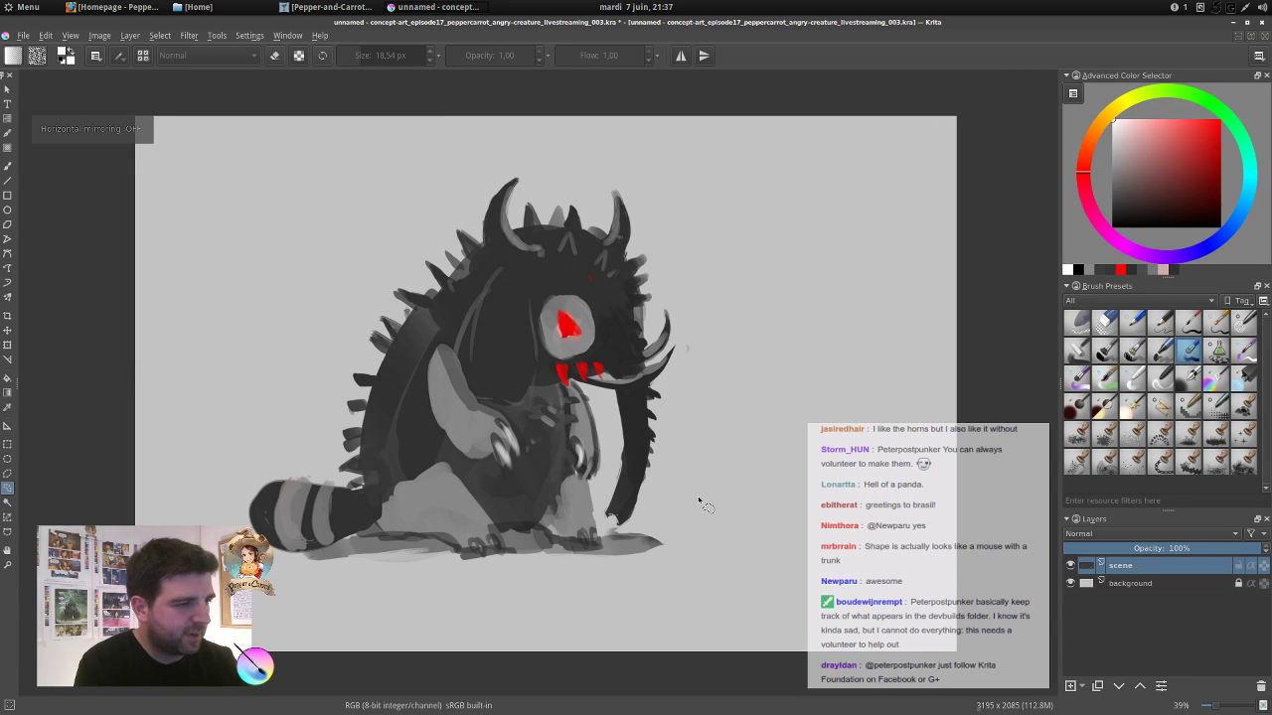
Choose the deevad 2d flat old brush and lower the scene layer's opacity to 18%.
click(1138, 355)
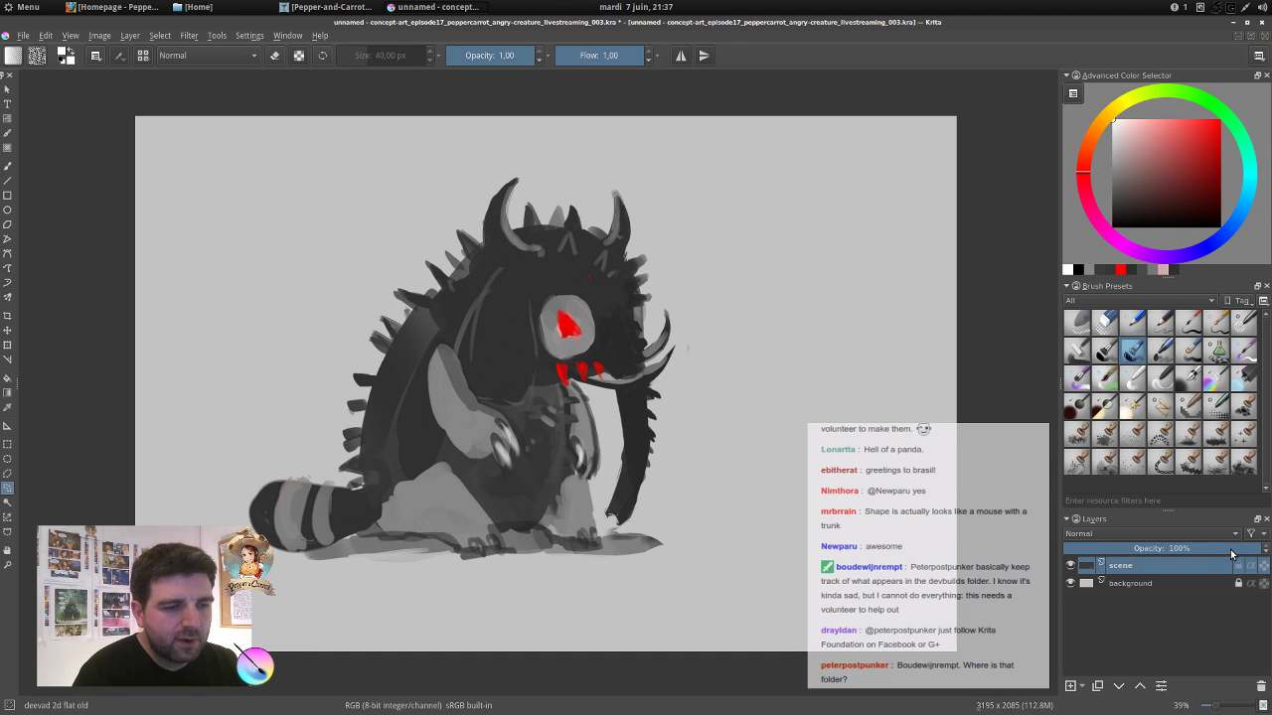
drag(1232, 553, 1100, 556)
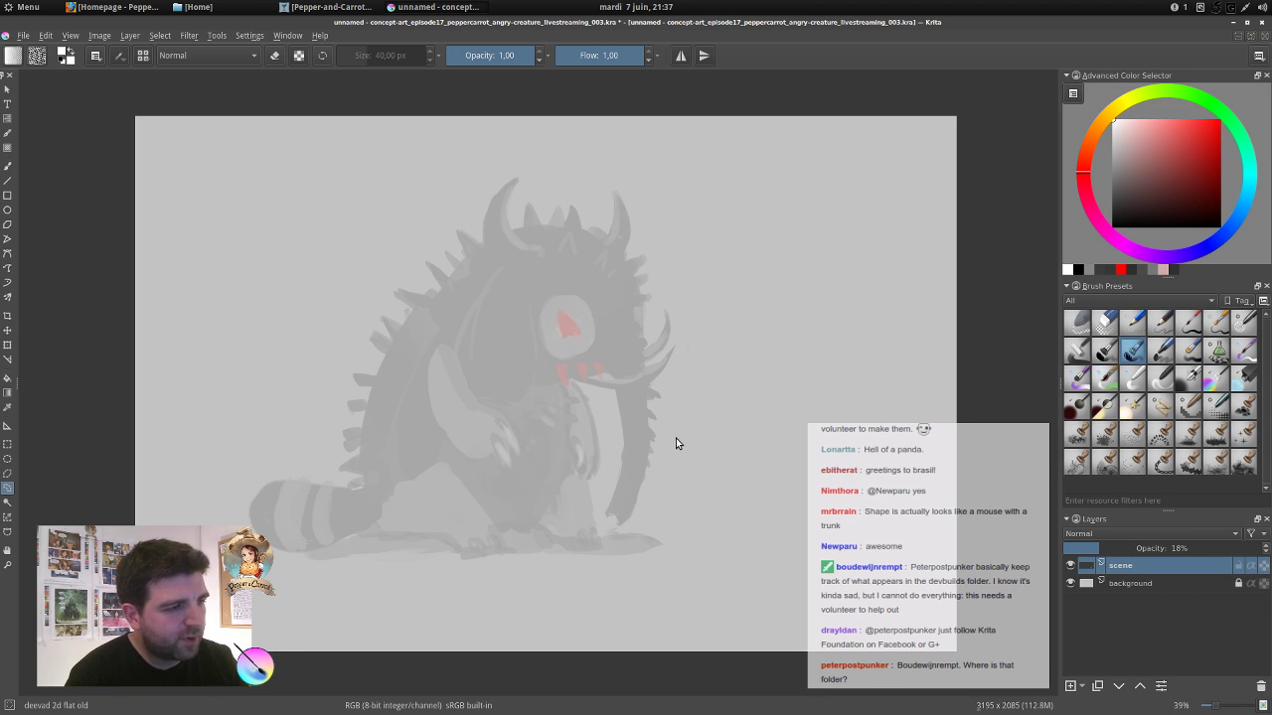
Desaturate the scene layer with an HSV/HSL adjustment at saturation -100, and paint the creature's pupil white.
key(ctrl+u)
drag(592, 309, 902, 130)
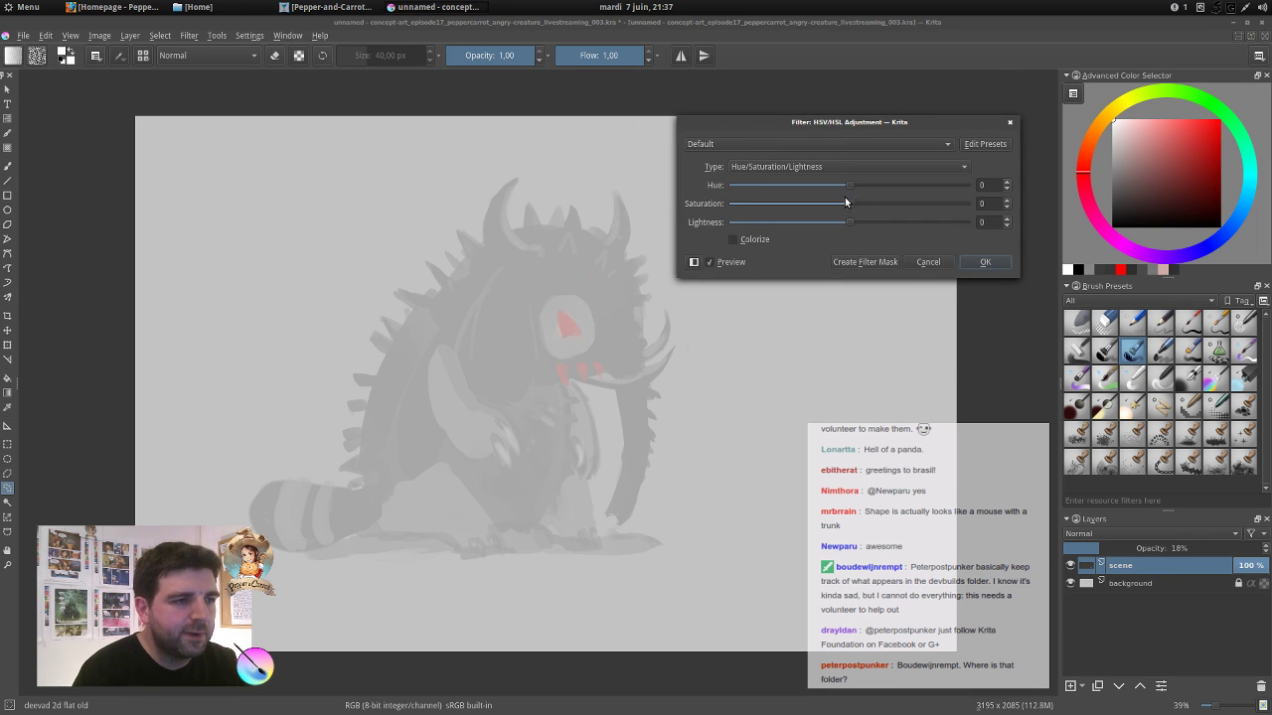
drag(849, 203, 678, 193)
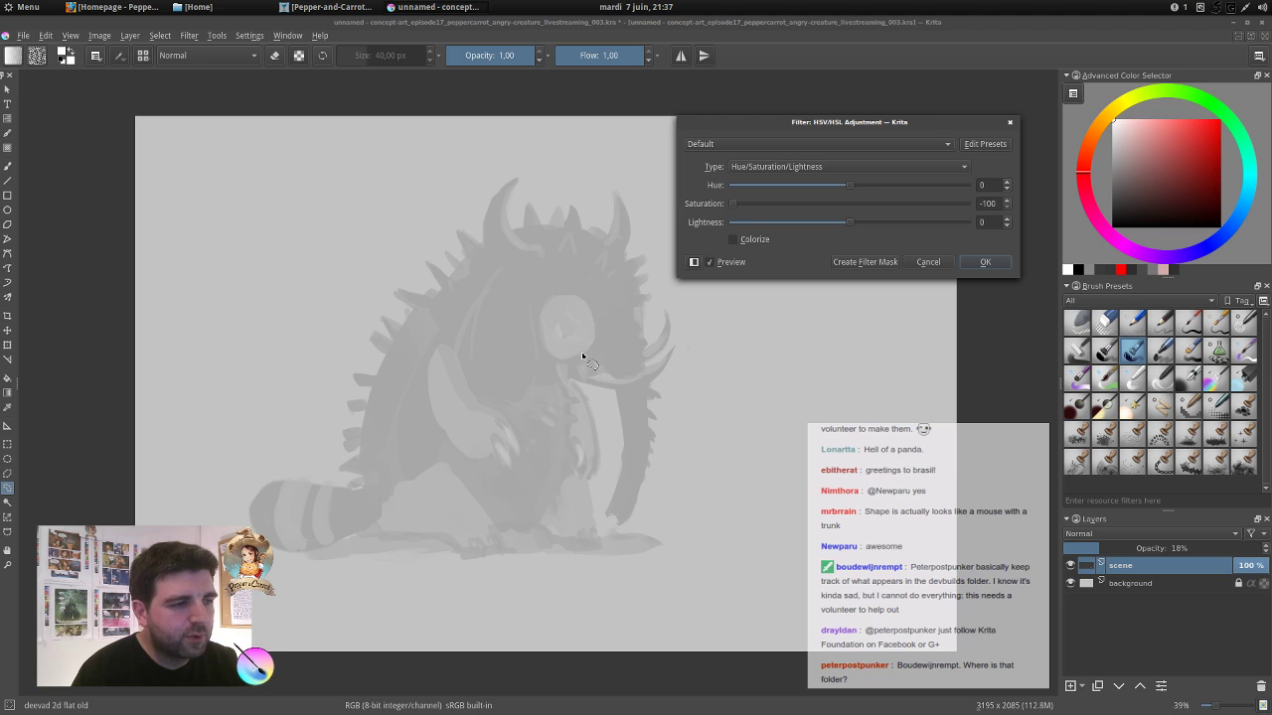
click(984, 262)
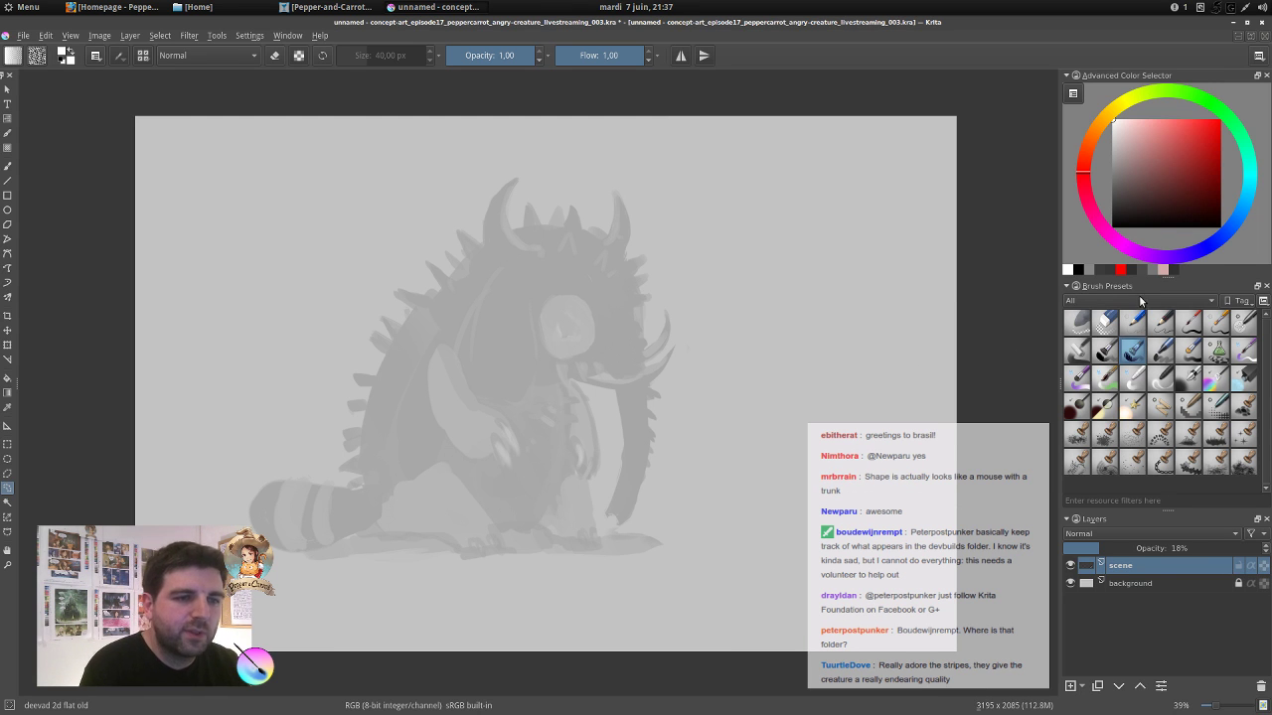
key(b)
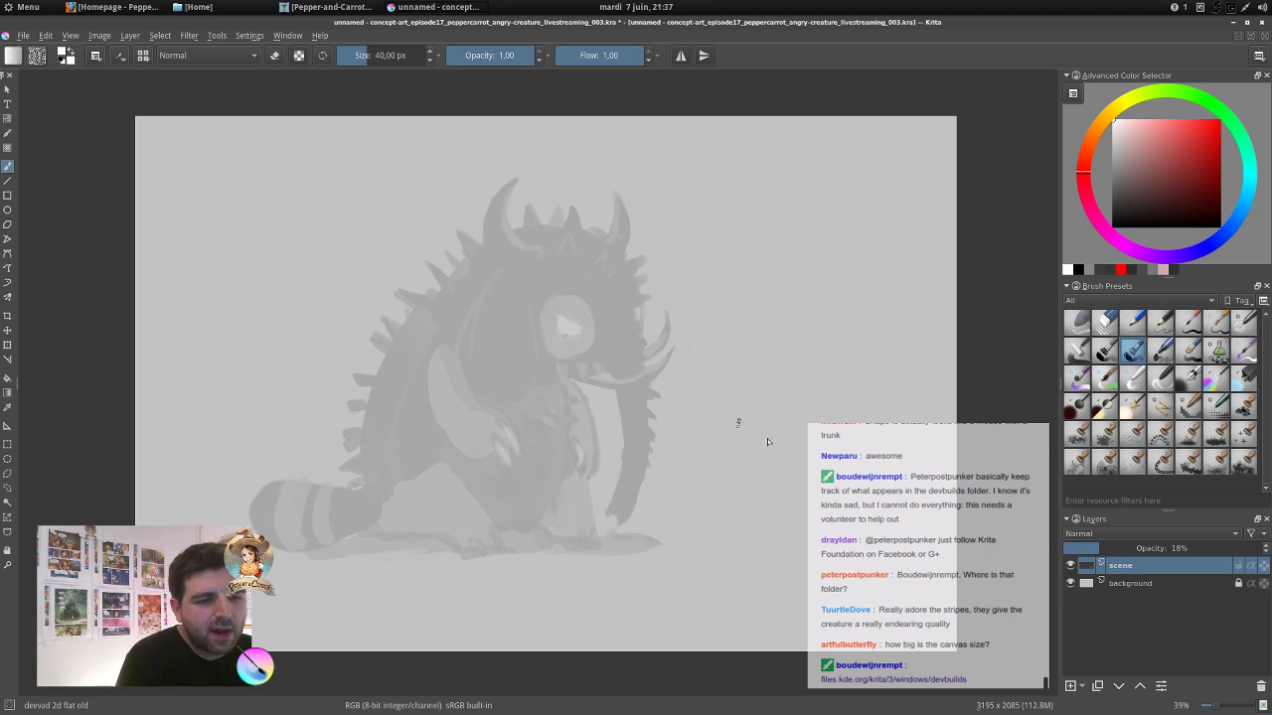
Add a new layer above the scene layer and name it draw.
click(1070, 685)
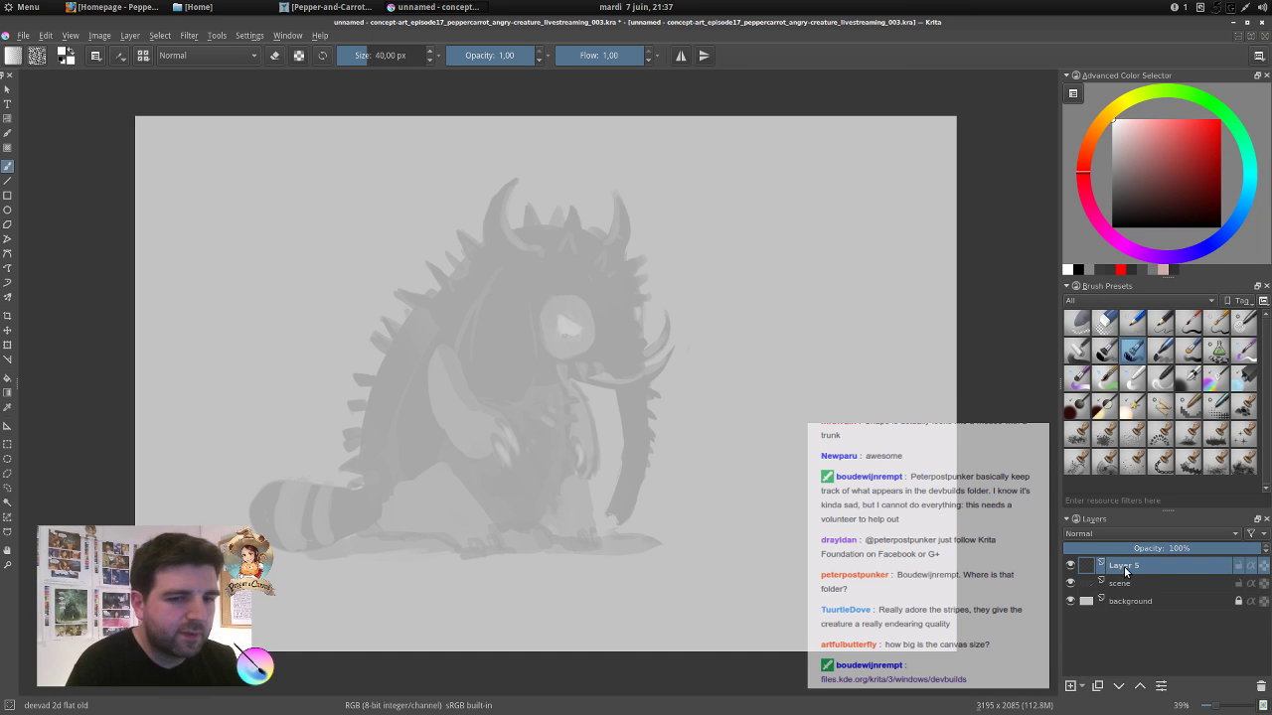
double_click(1126, 566)
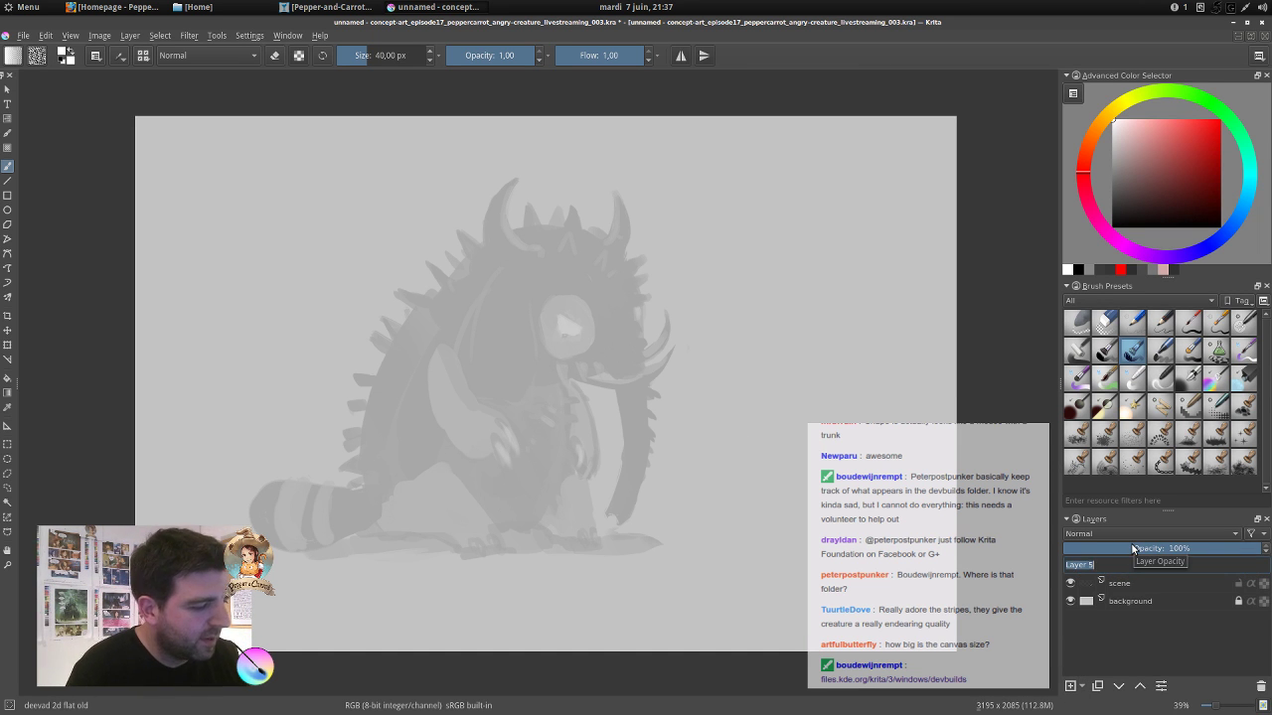
text(draw)
key(Return)
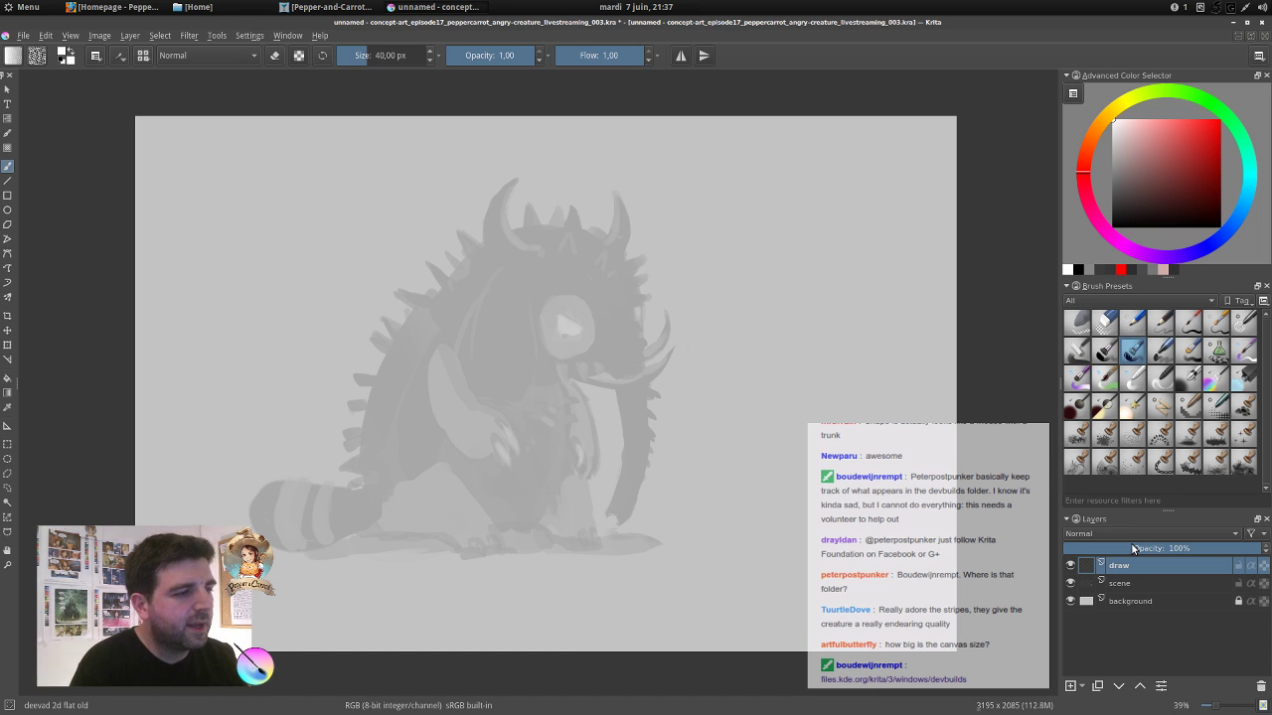
Choose the deevad 1c pencil sketch brush at 9 px and set the painting colour to black.
click(1160, 322)
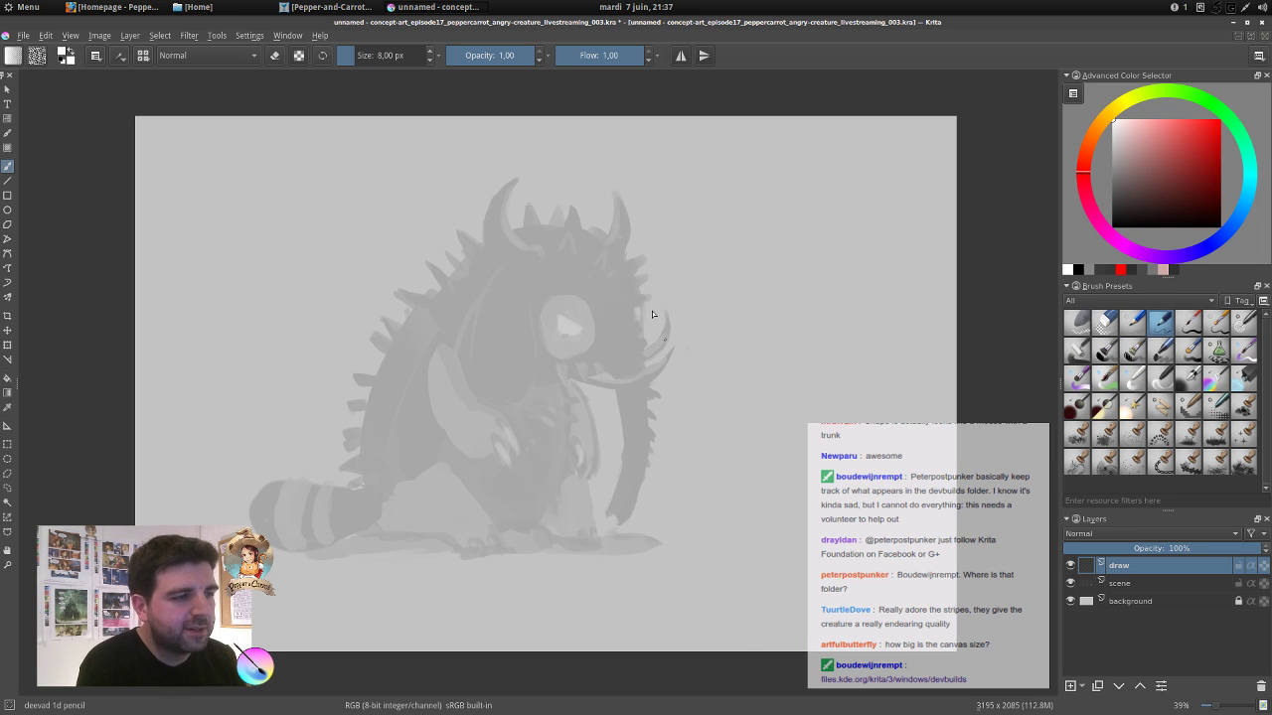
key(plus)
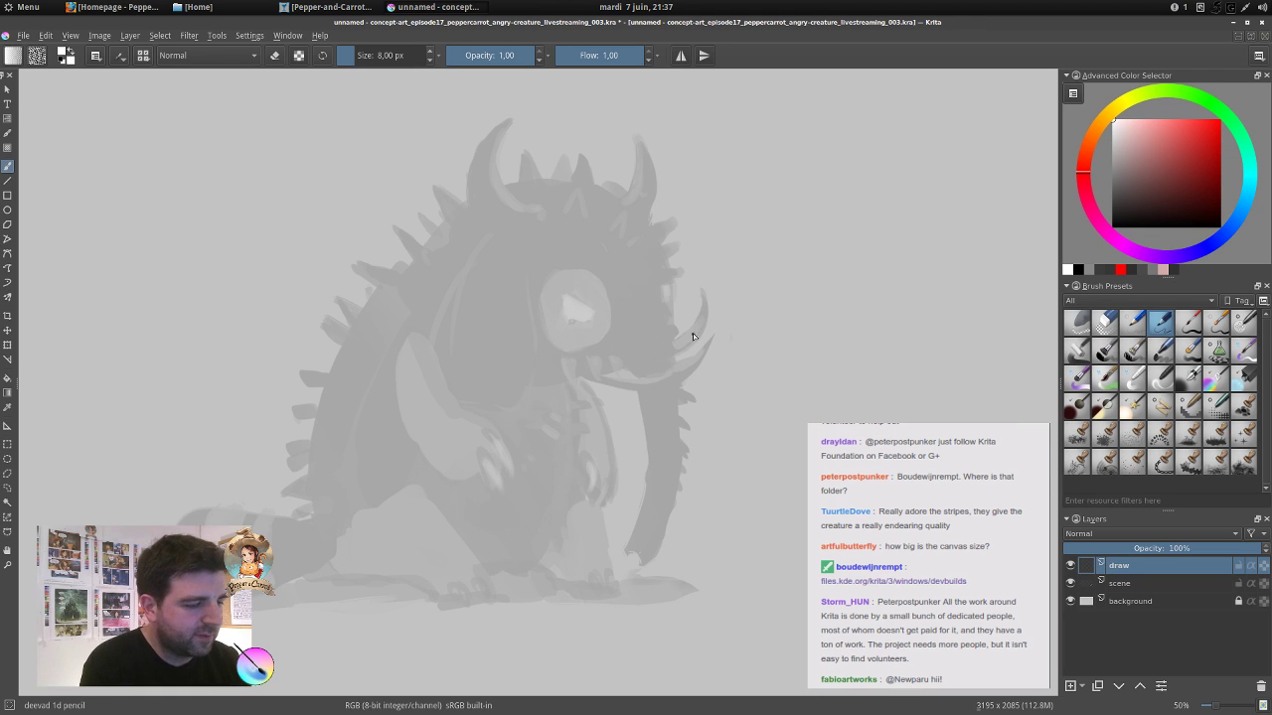
drag(692, 332, 709, 350)
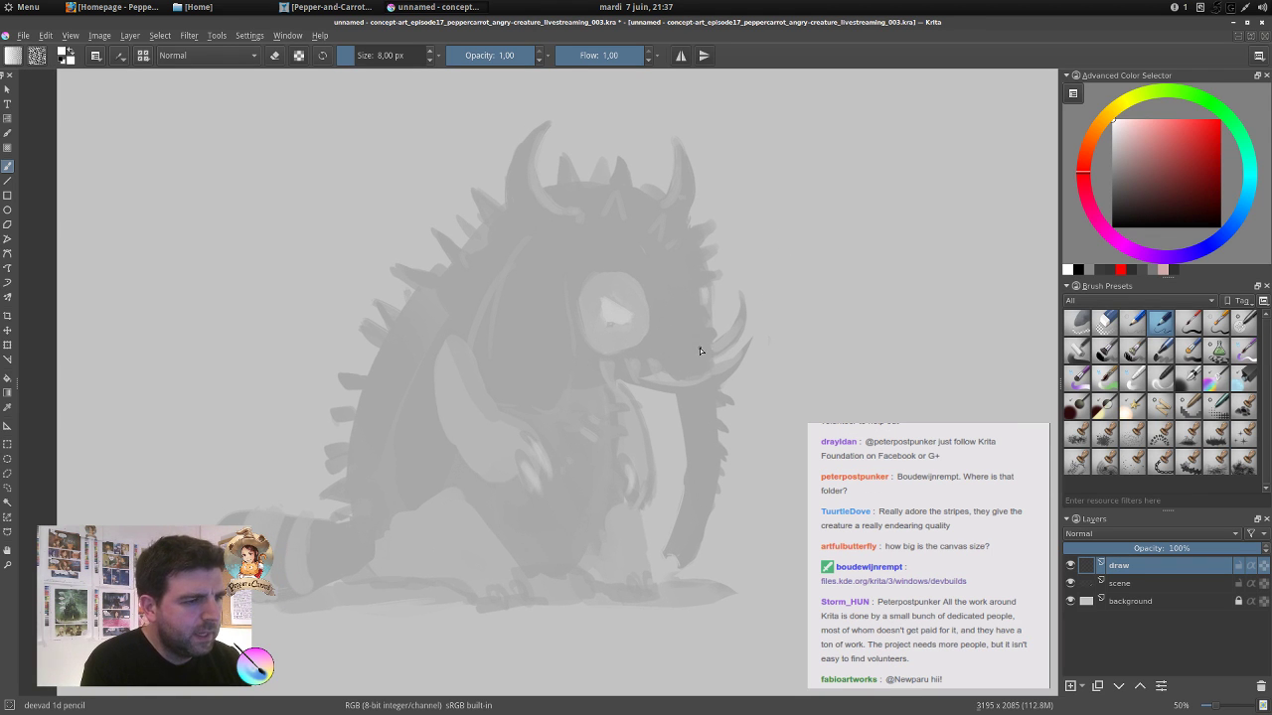
click(1132, 321)
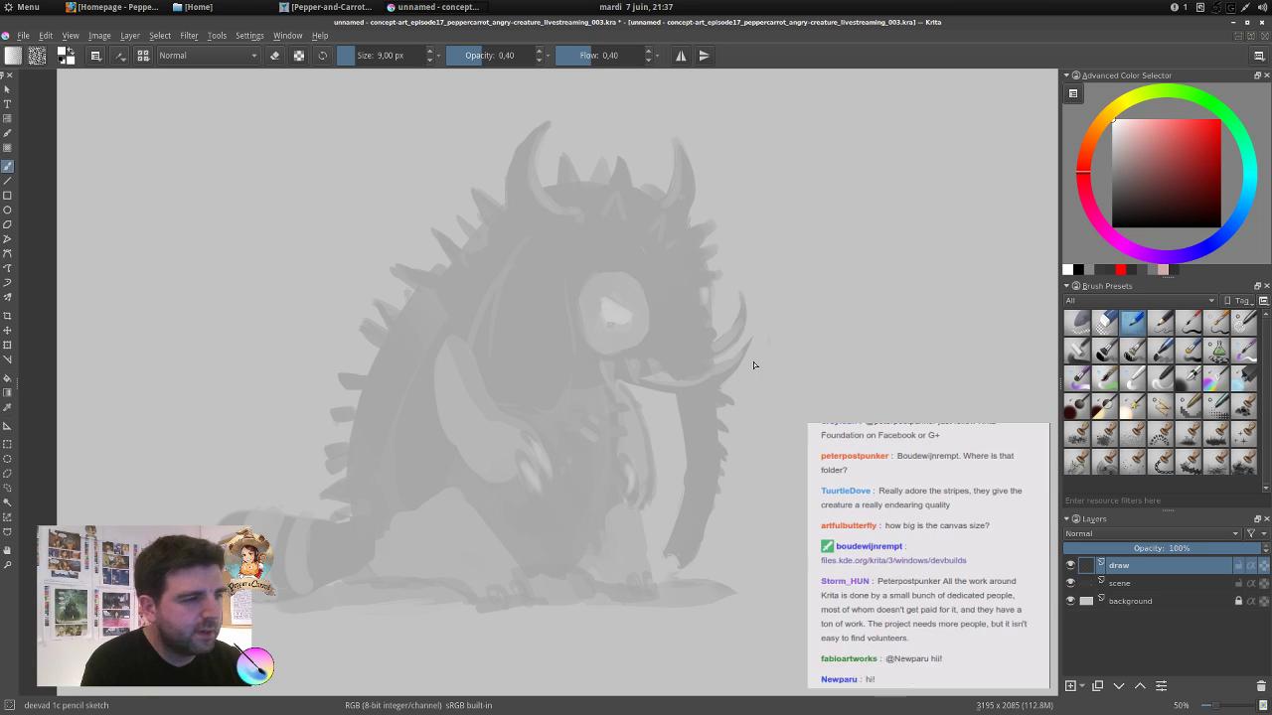
drag(1153, 172, 1112, 227)
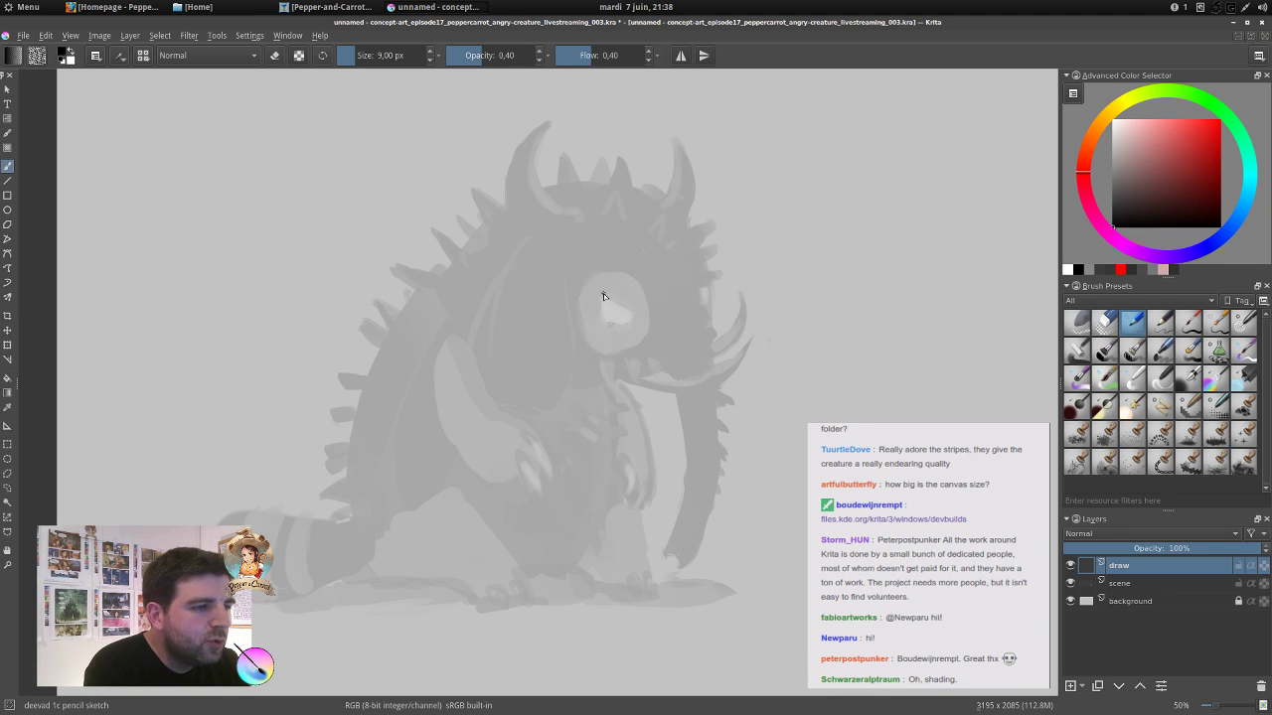
Try to outline the creature's pupil with the sketch pencil.
mouse_move(603, 295)
mouse_down()
mouse_move(630, 311)
mouse_move(600, 316)
mouse_move(606, 325)
mouse_move(634, 302)
mouse_up()
key(ctrl+z)
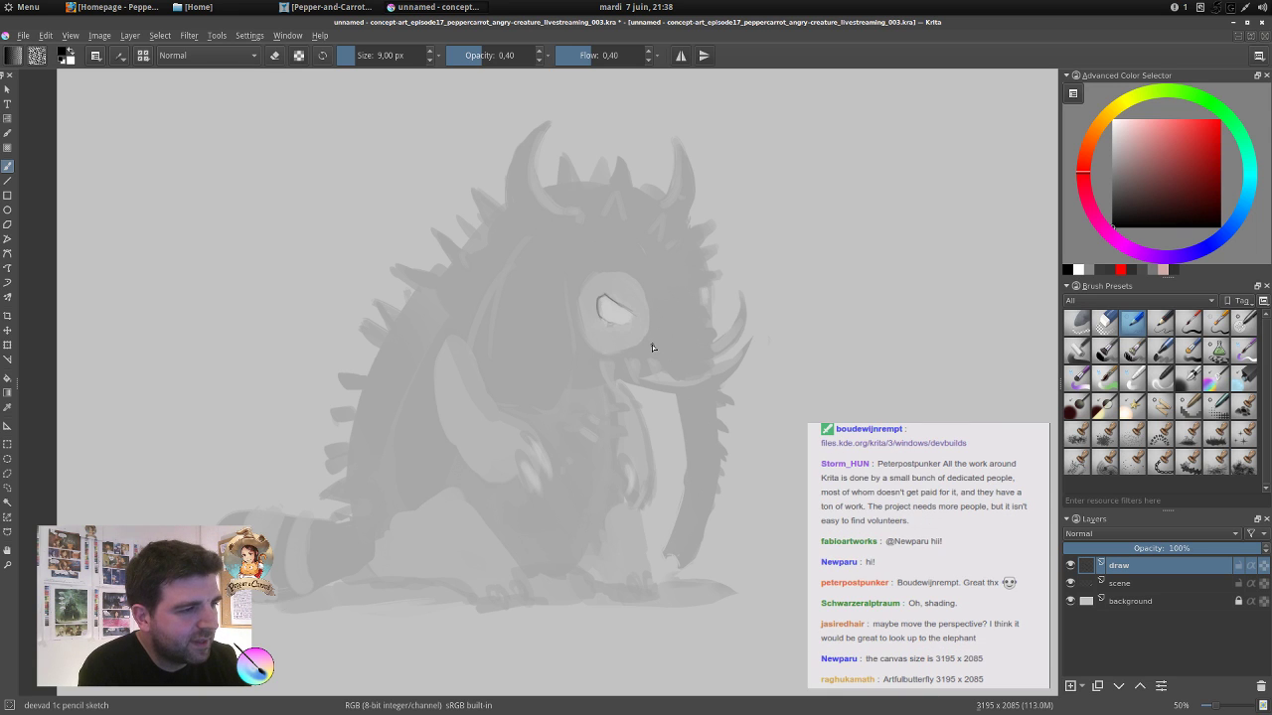
key(ctrl+z)
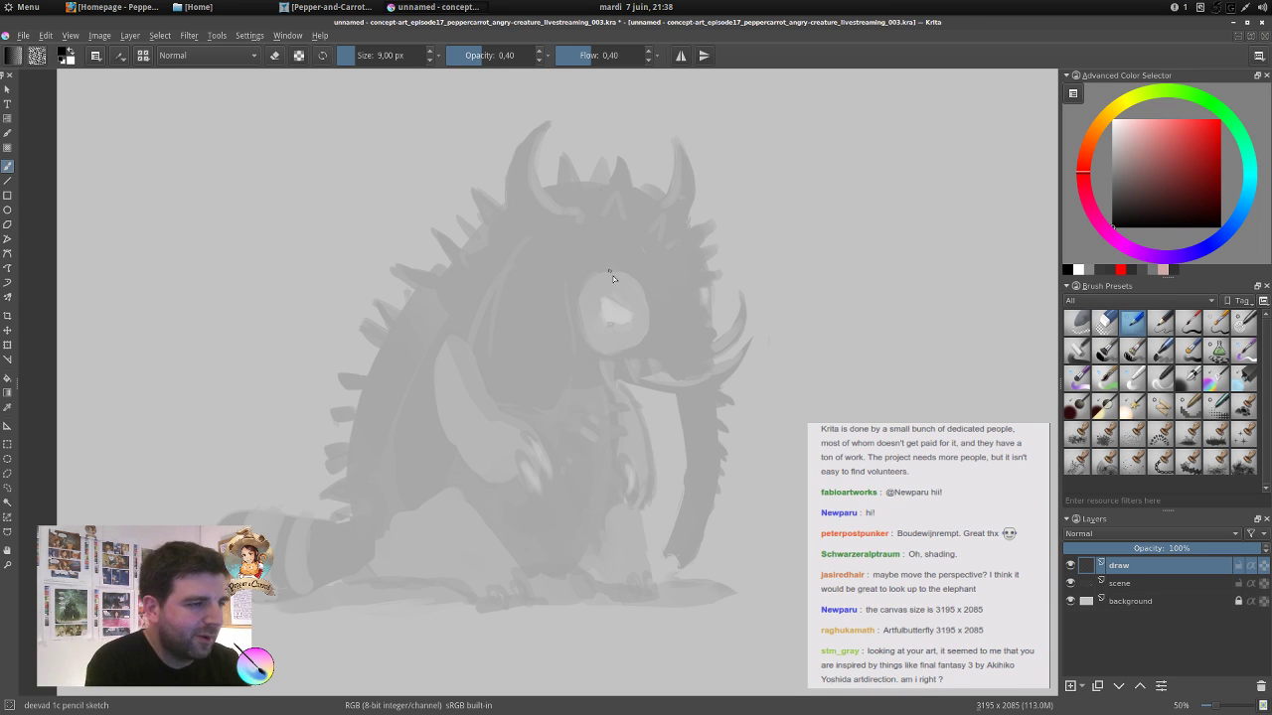
Sketch the rear and lower contour of the head and a long front line down the trunk with an 18.99 px pencil.
drag(618, 290, 623, 273)
mouse_move(521, 192)
mouse_down()
mouse_move(483, 221)
mouse_move(484, 292)
mouse_move(508, 345)
mouse_up()
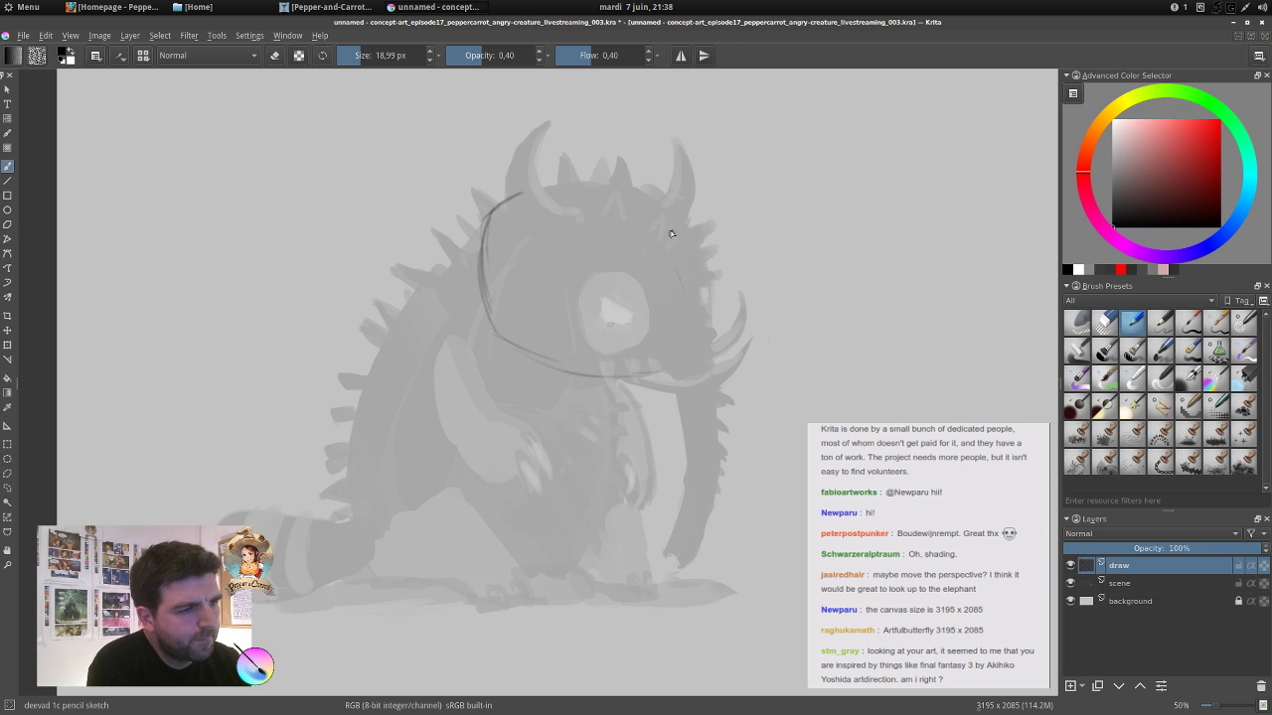
mouse_move(672, 233)
mouse_down()
mouse_move(709, 387)
mouse_move(706, 353)
mouse_move(705, 476)
mouse_up()
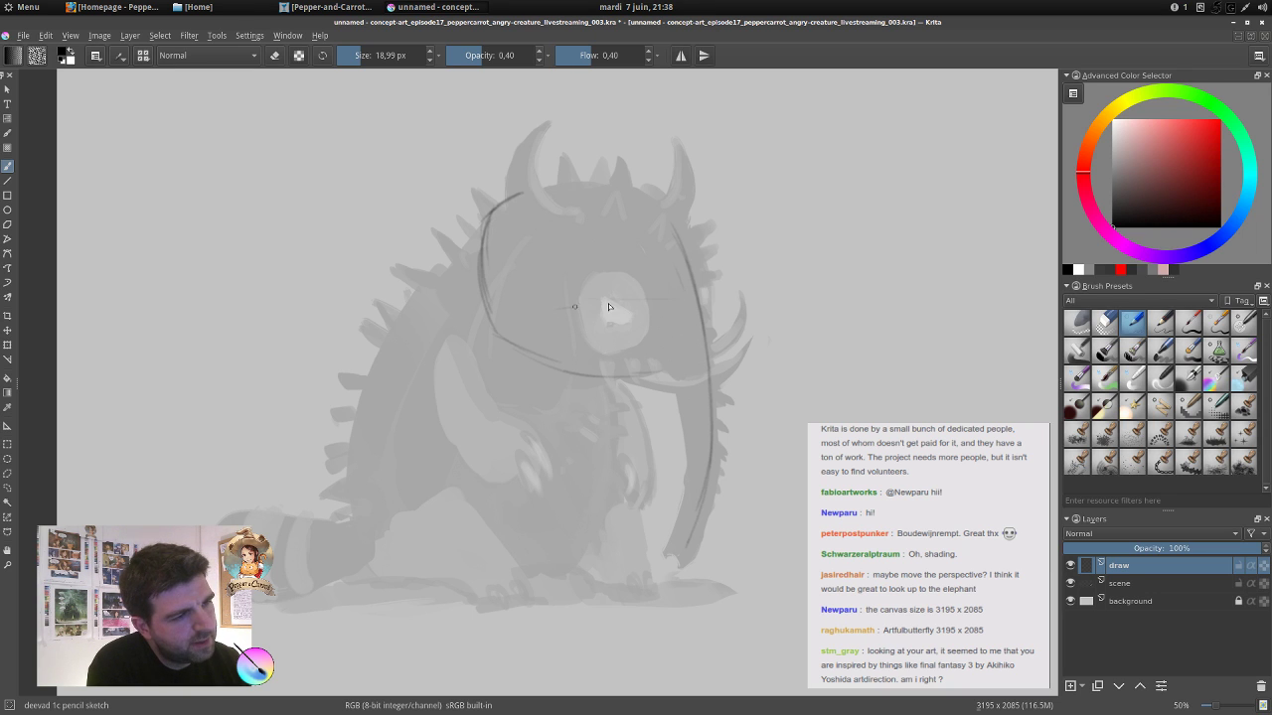
Try a nearly horizontal guide line across the eye to the front of the head.
drag(613, 303, 722, 288)
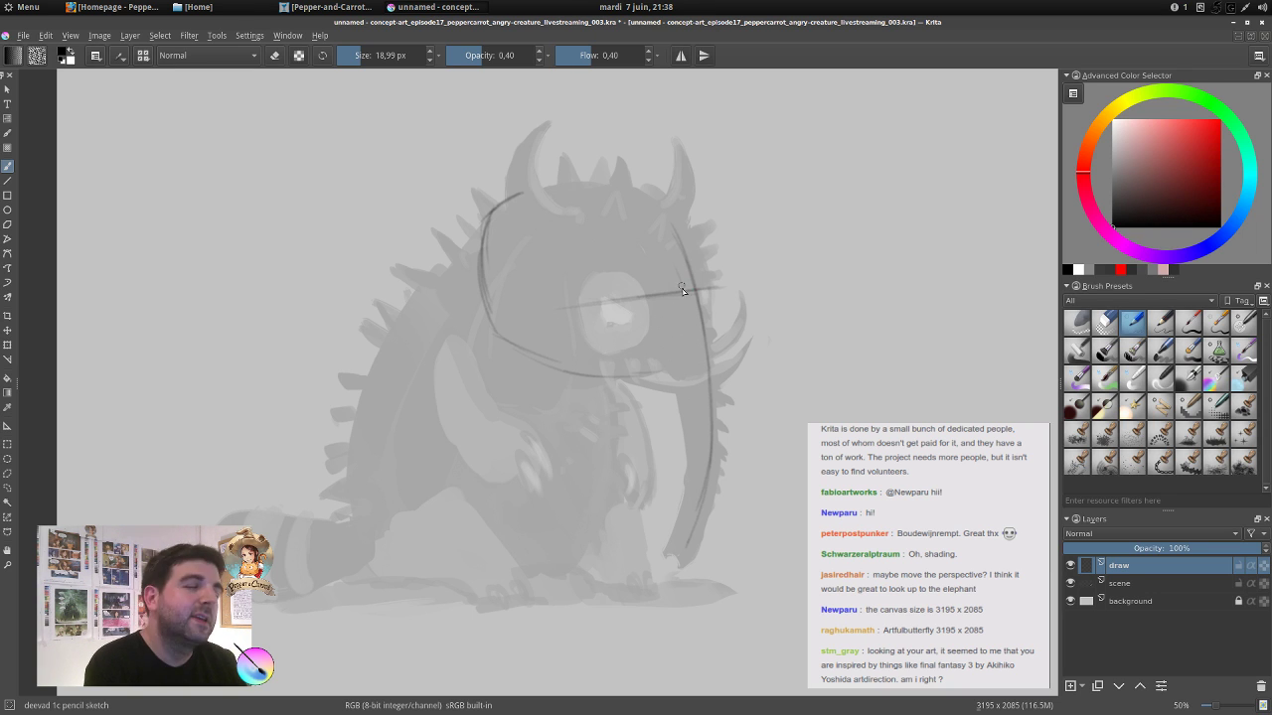
key(ctrl+z)
key(ctrl+z)
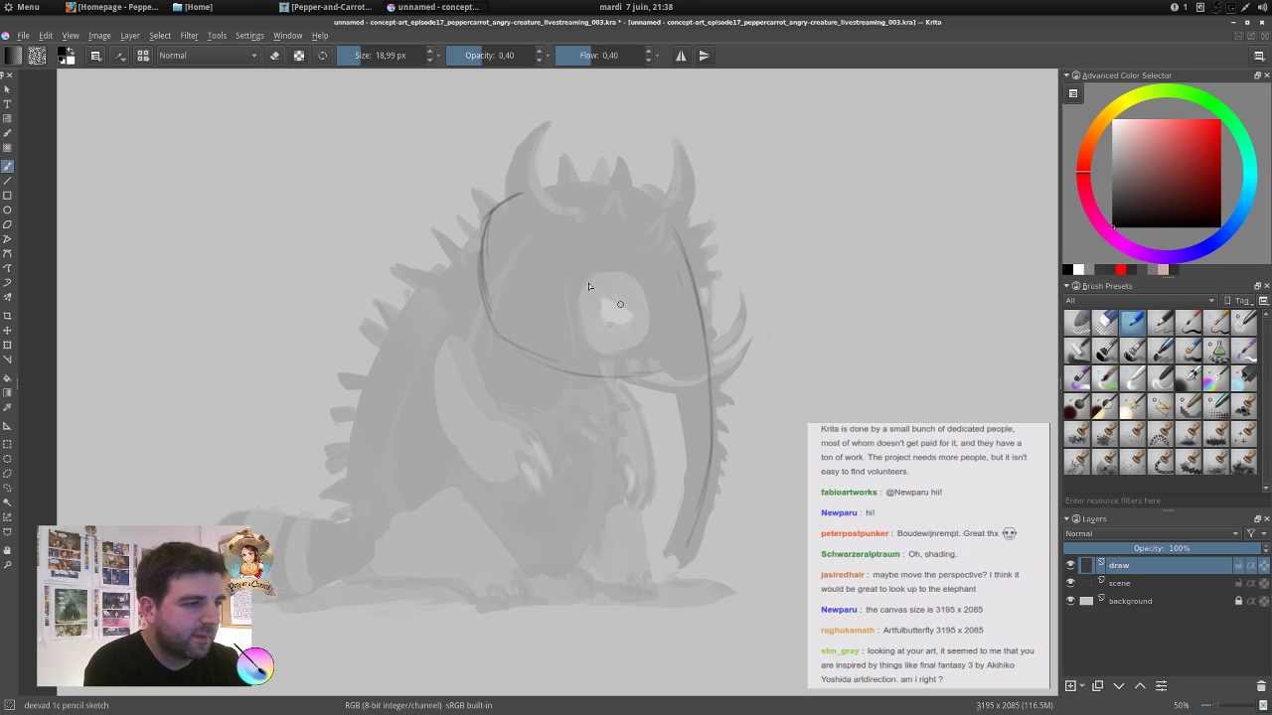
Sketch the slanting brow line across the eye, and close the head shape along its front and top.
drag(561, 276, 681, 323)
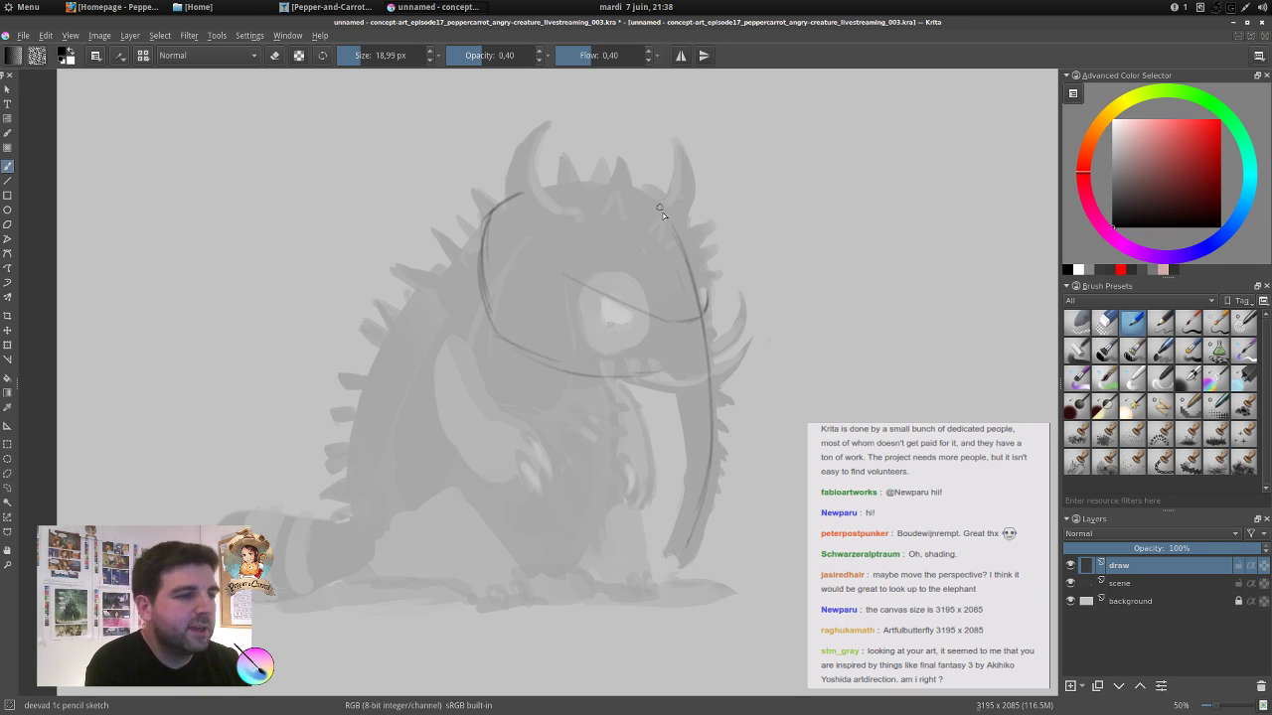
drag(702, 264, 708, 306)
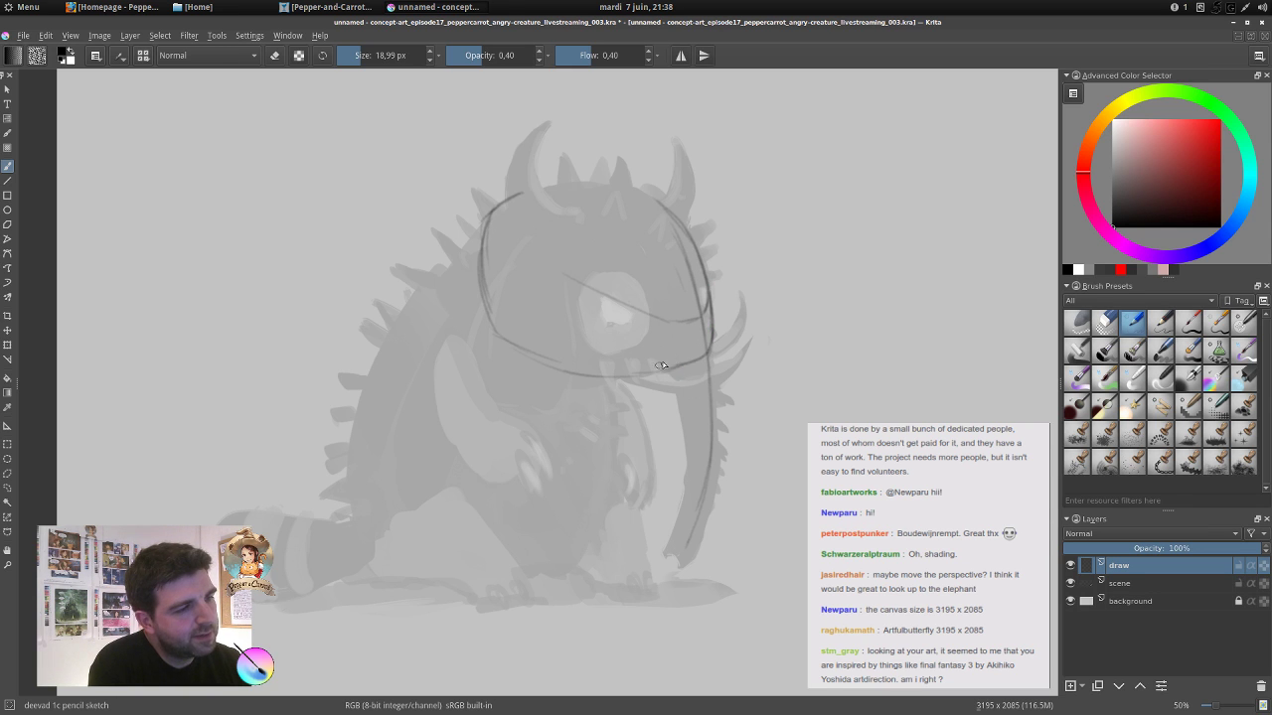
mouse_move(510, 200)
mouse_down()
mouse_move(577, 187)
mouse_move(659, 198)
mouse_move(699, 241)
mouse_up()
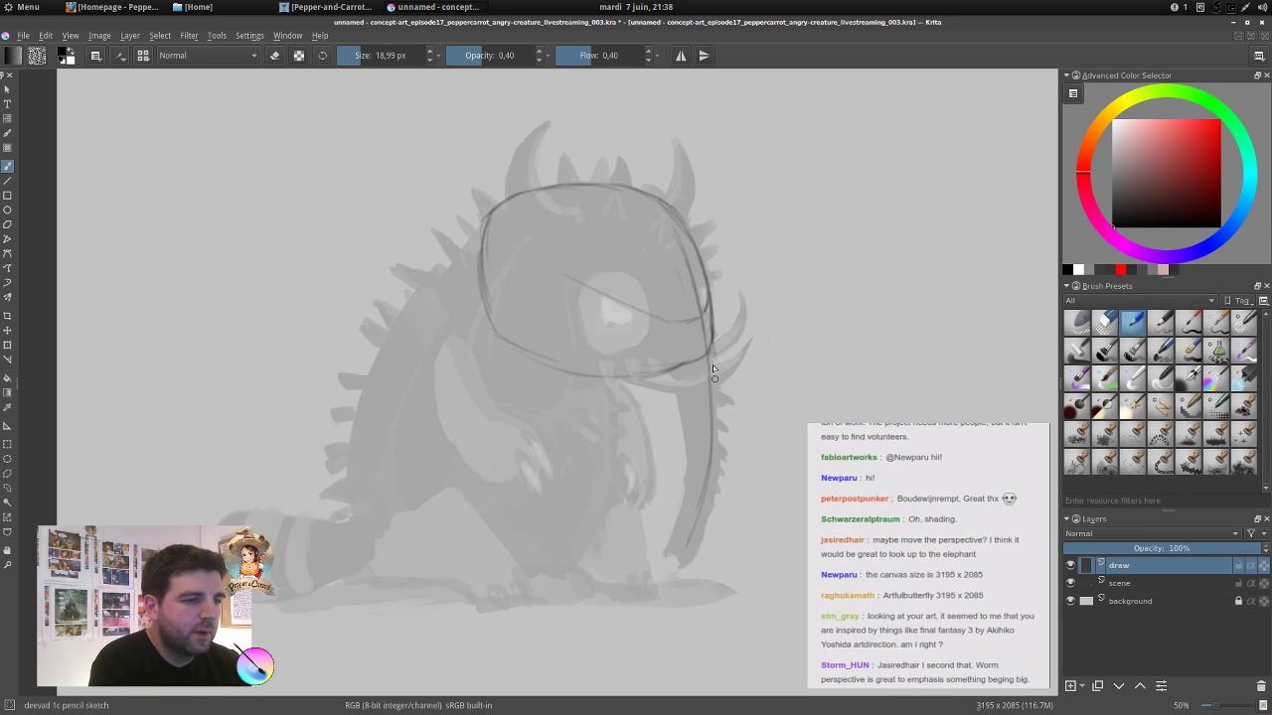
Sketch the trunk with its front and rear edges, a curved root under the face and an open rounded tip.
drag(713, 366, 718, 427)
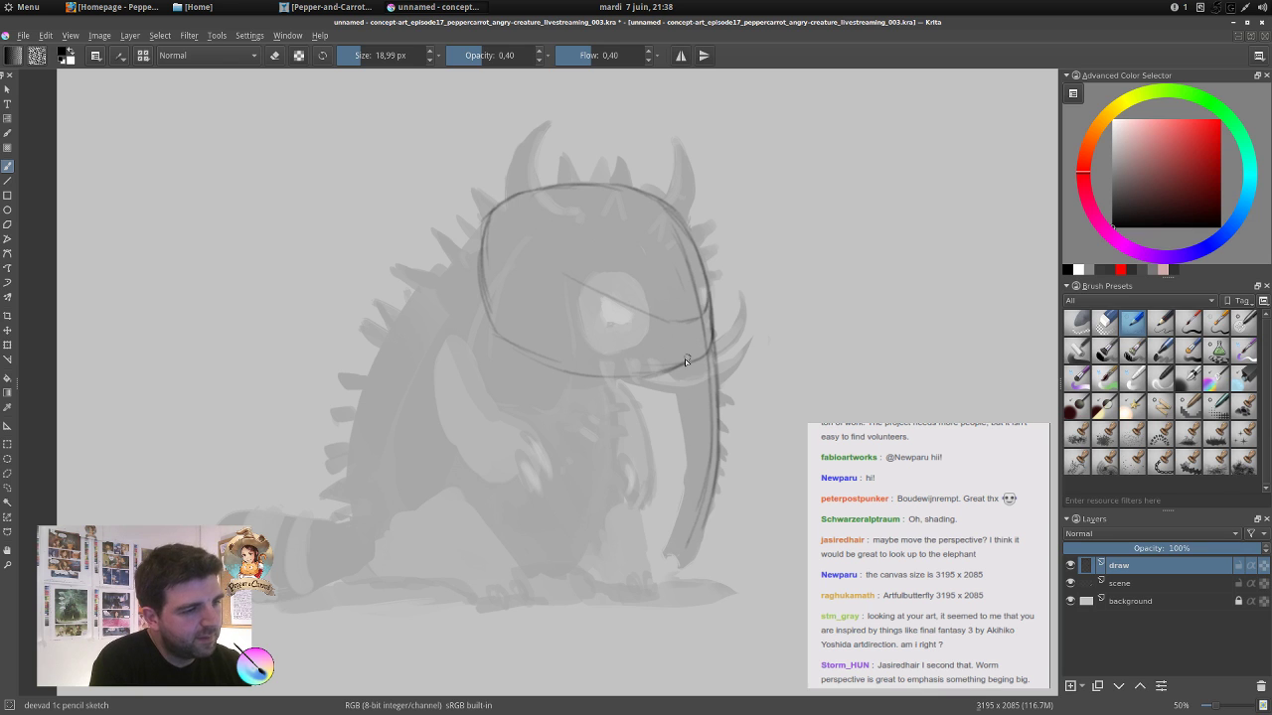
mouse_move(668, 369)
mouse_down()
mouse_move(701, 334)
mouse_move(713, 339)
mouse_up()
drag(675, 420, 676, 516)
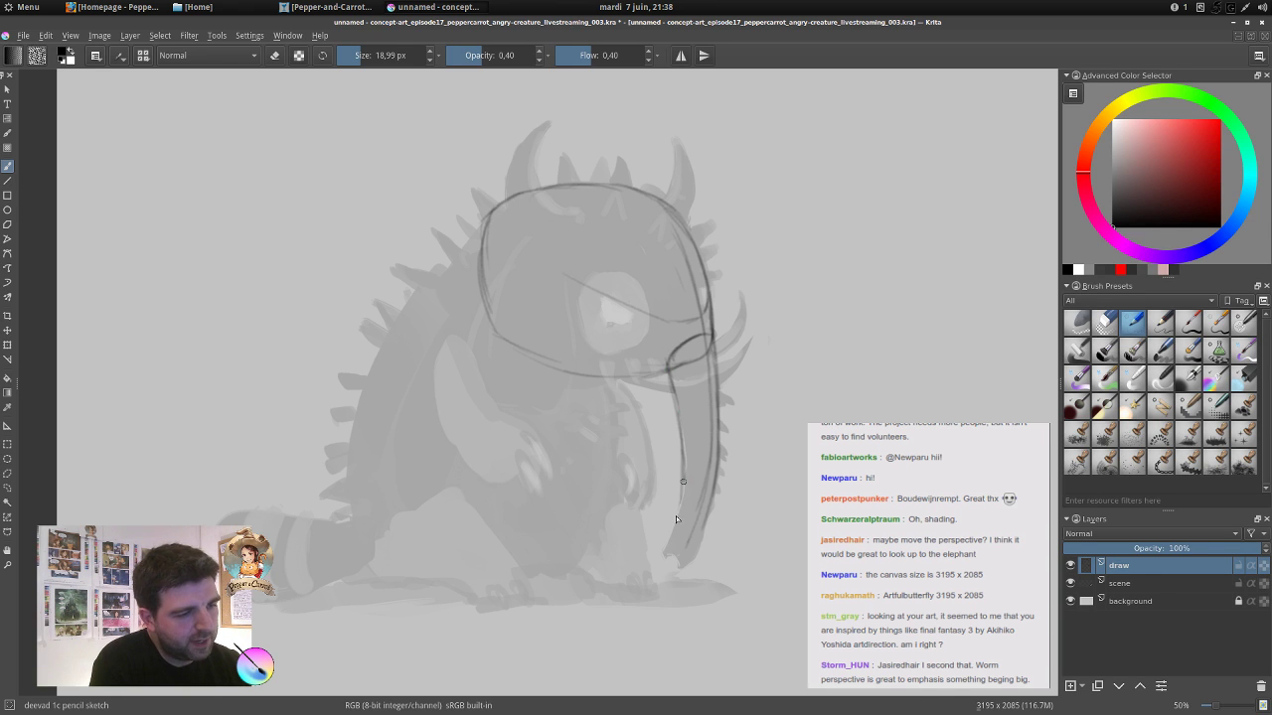
mouse_move(684, 451)
mouse_down()
mouse_move(656, 540)
mouse_move(682, 564)
mouse_move(692, 472)
mouse_move(689, 511)
mouse_up()
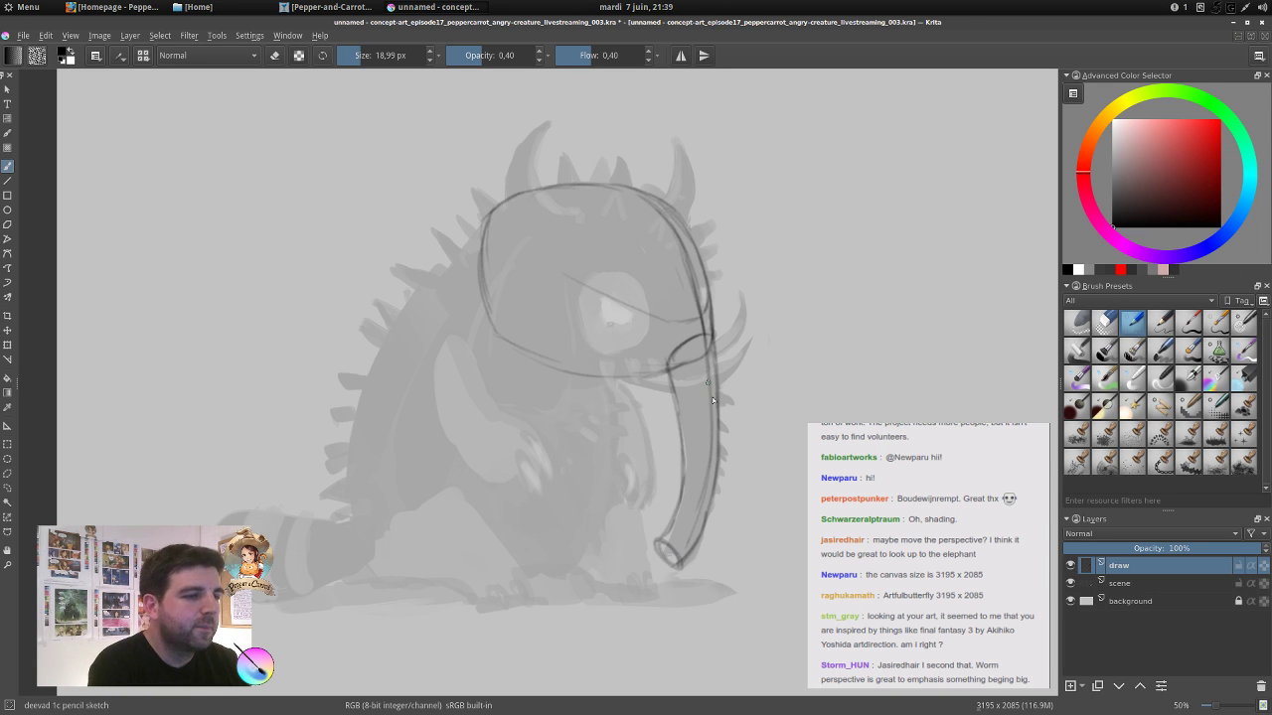
drag(698, 320, 711, 374)
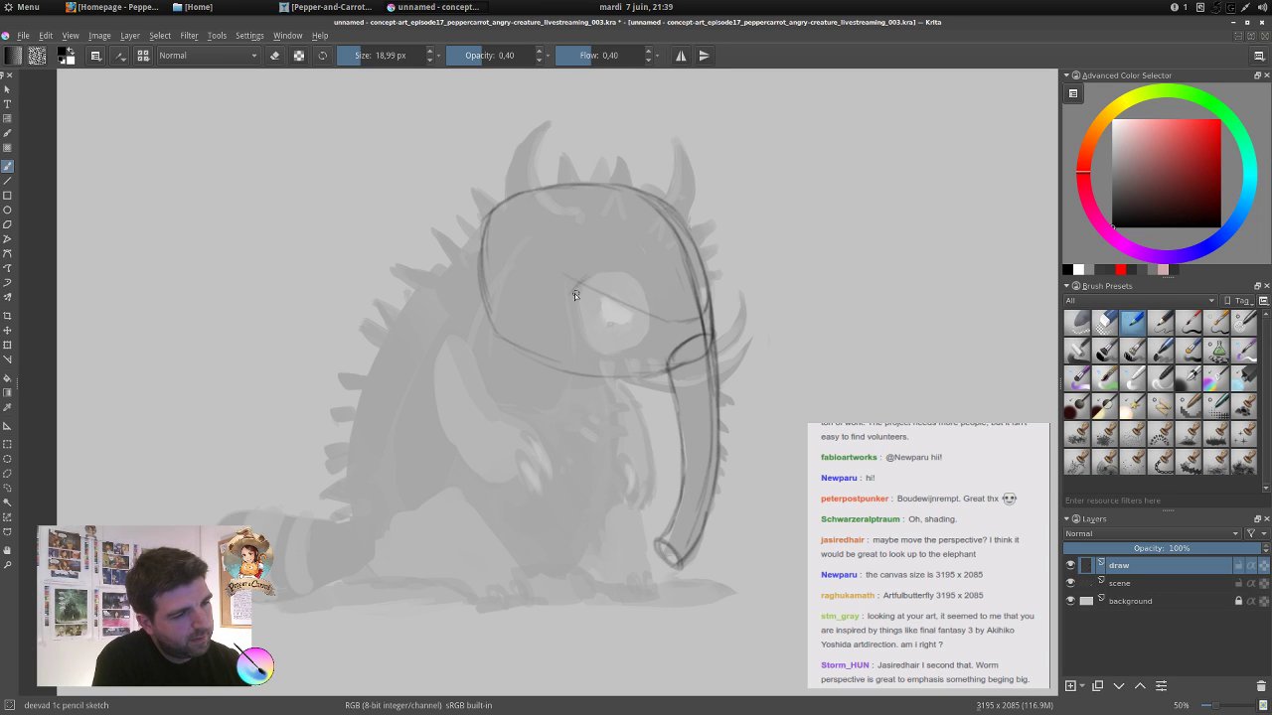
Sketch the outer end of the brow, a vertical contour on the head's side and a forehead ridge curving down to the trunk.
drag(571, 292, 598, 278)
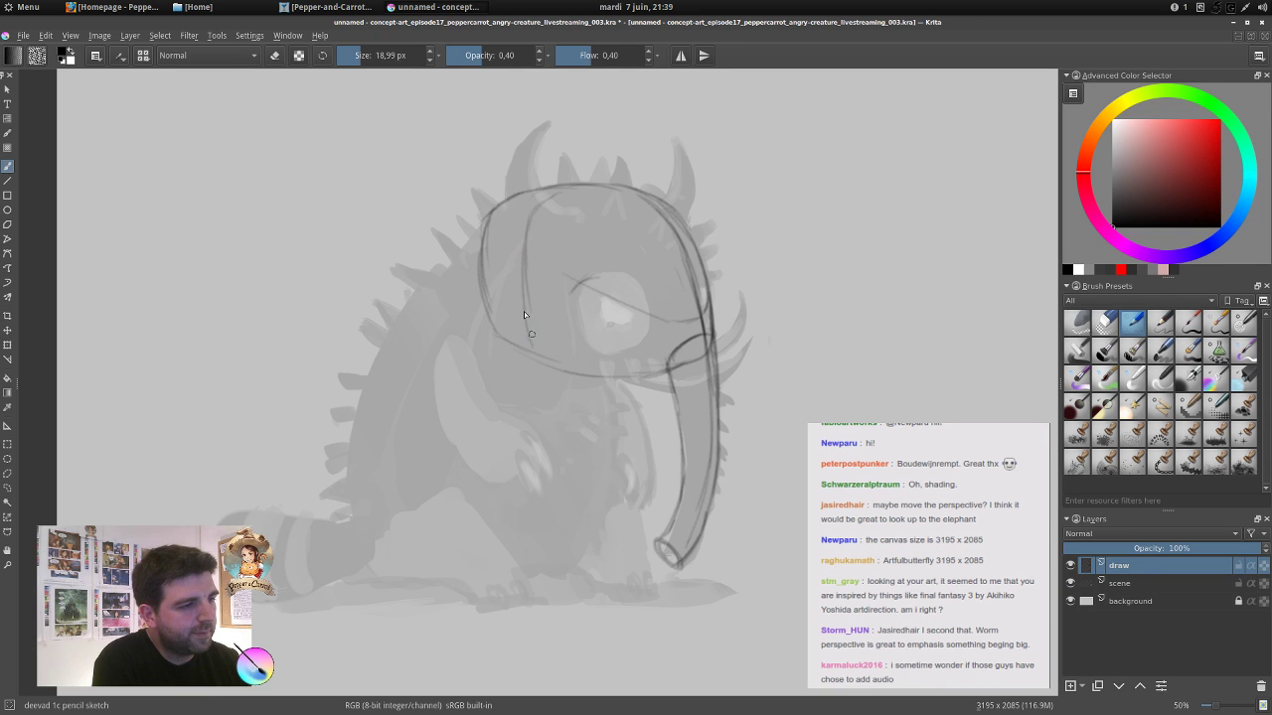
mouse_move(523, 311)
mouse_down()
mouse_move(533, 229)
mouse_move(595, 187)
mouse_move(502, 220)
mouse_move(590, 207)
mouse_up()
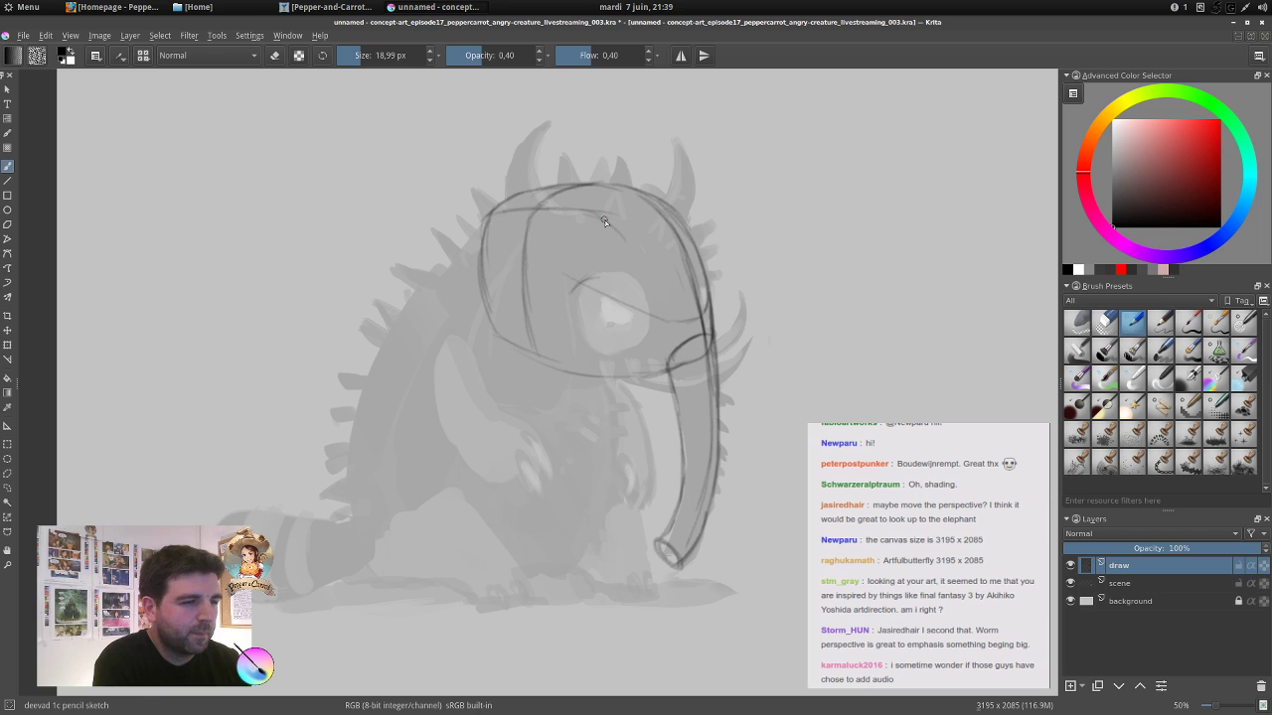
drag(648, 298, 701, 290)
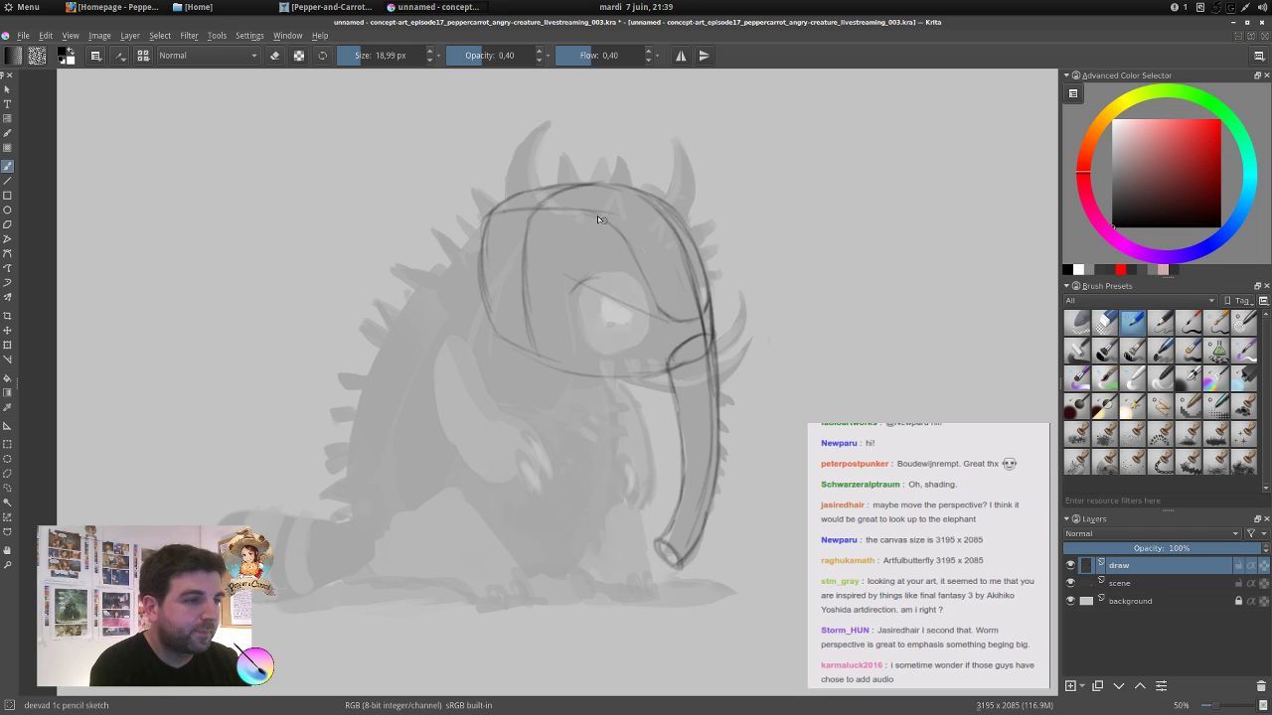
drag(628, 251, 690, 318)
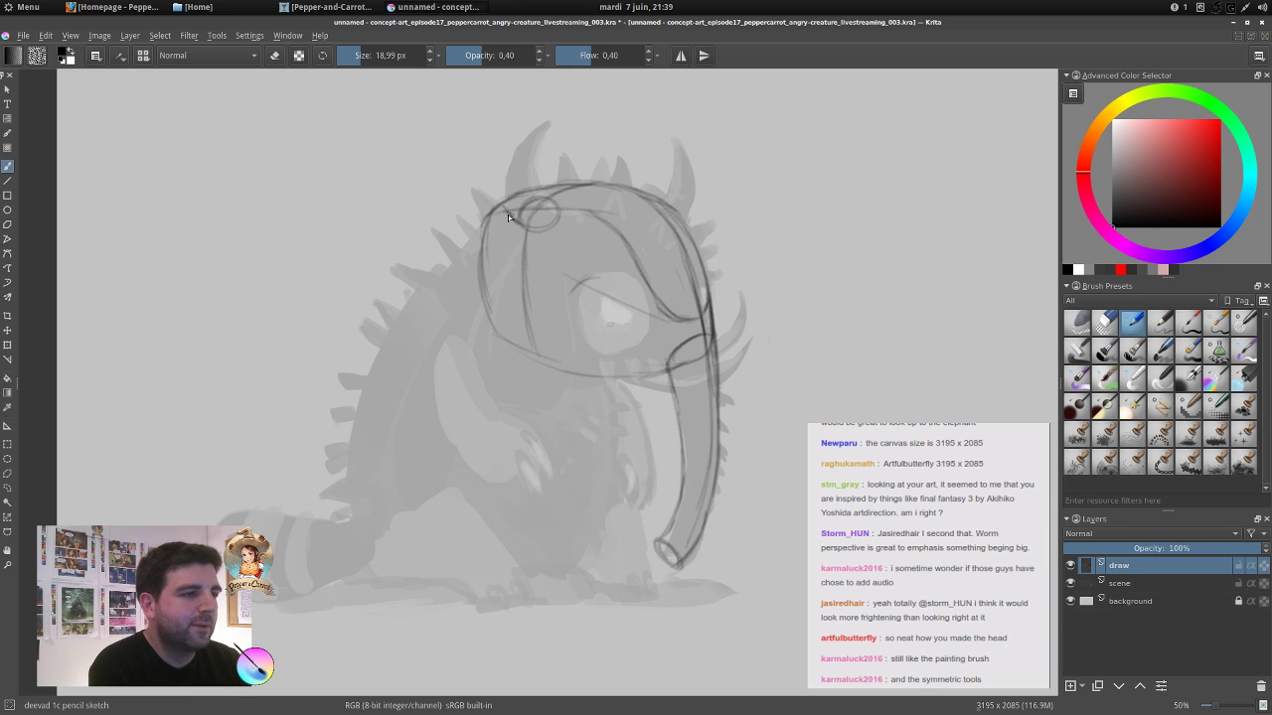
Sketch the two curved horns on top of the head, with the near one rising from a round base.
mouse_move(502, 207)
mouse_down()
mouse_move(543, 125)
mouse_move(521, 172)
mouse_move(533, 144)
mouse_move(538, 189)
mouse_up()
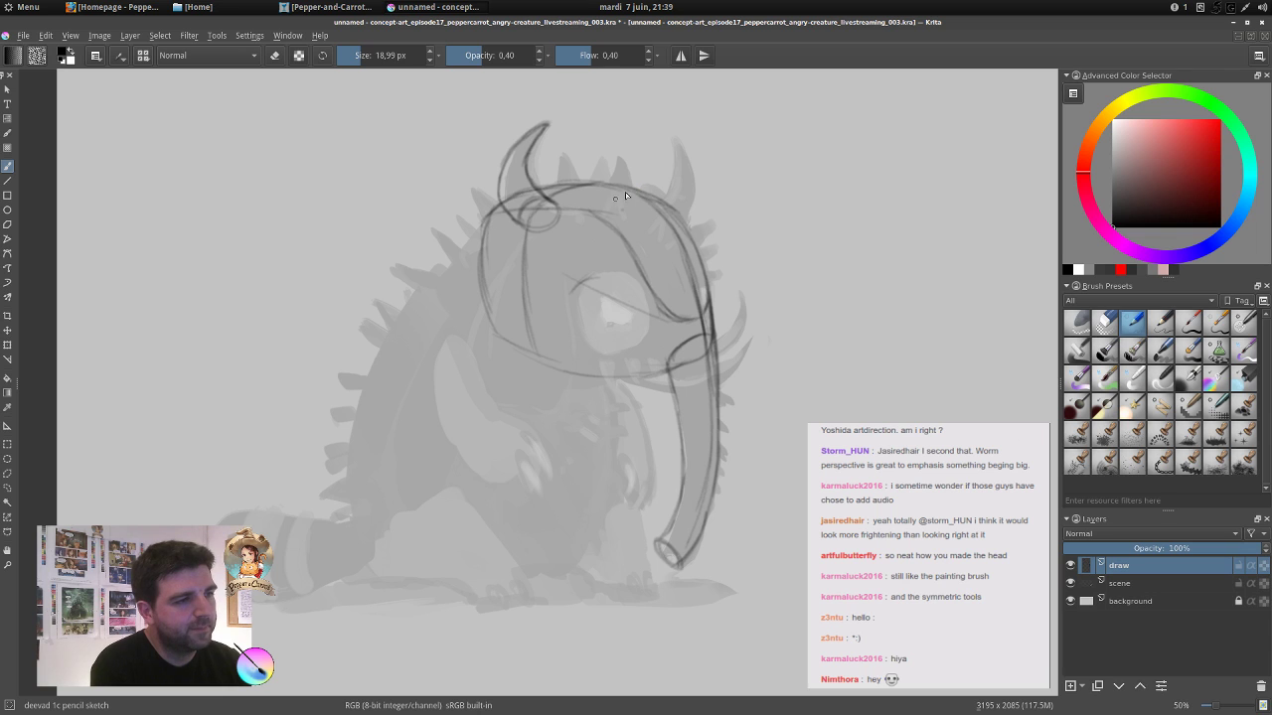
mouse_move(626, 191)
mouse_down()
mouse_move(636, 155)
mouse_move(624, 137)
mouse_move(660, 190)
mouse_up()
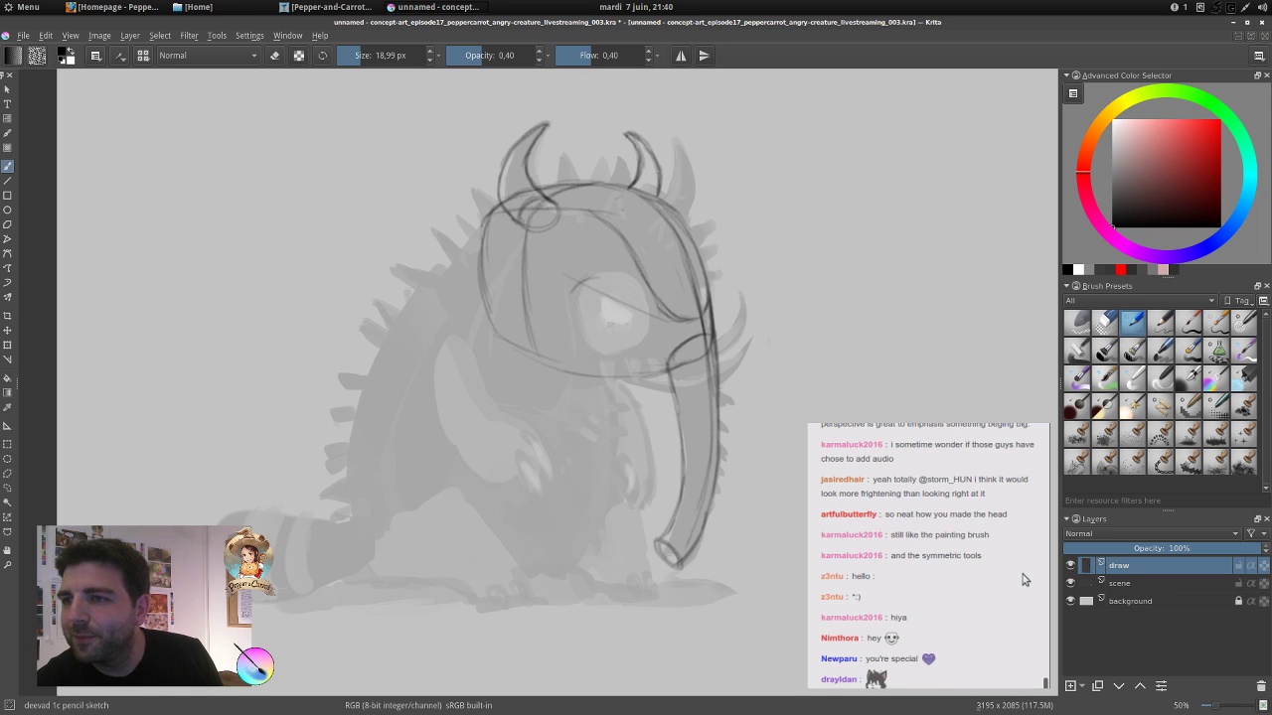
Read back through the earlier stream chat messages and return to the latest ones.
scroll(978, 590, up, 1)
scroll(977, 589, up, 2)
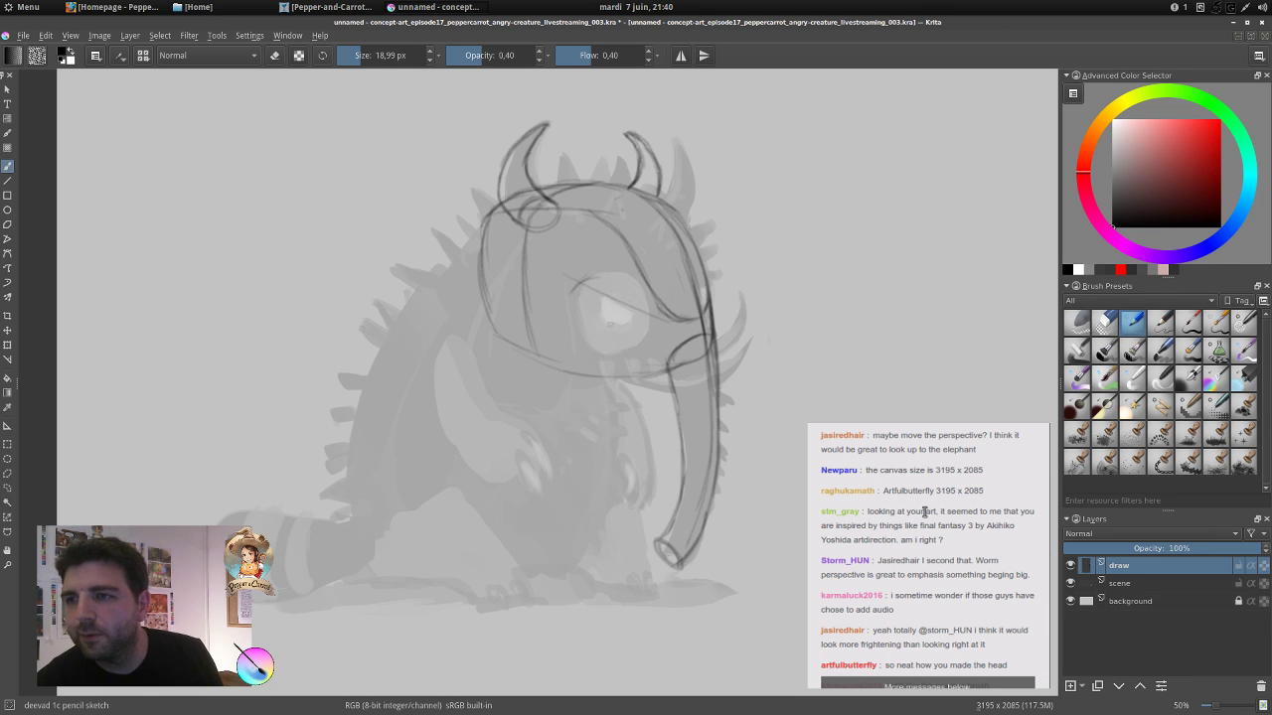
scroll(955, 516, up, 3)
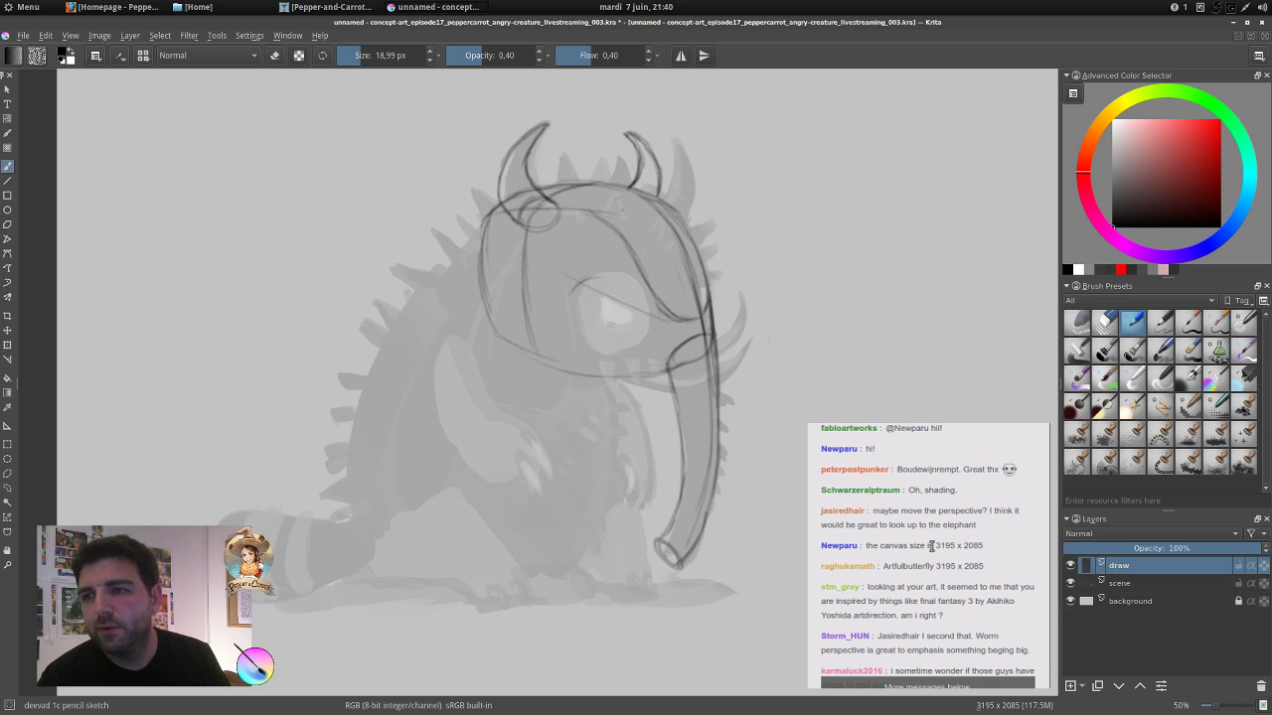
scroll(931, 545, up, 3)
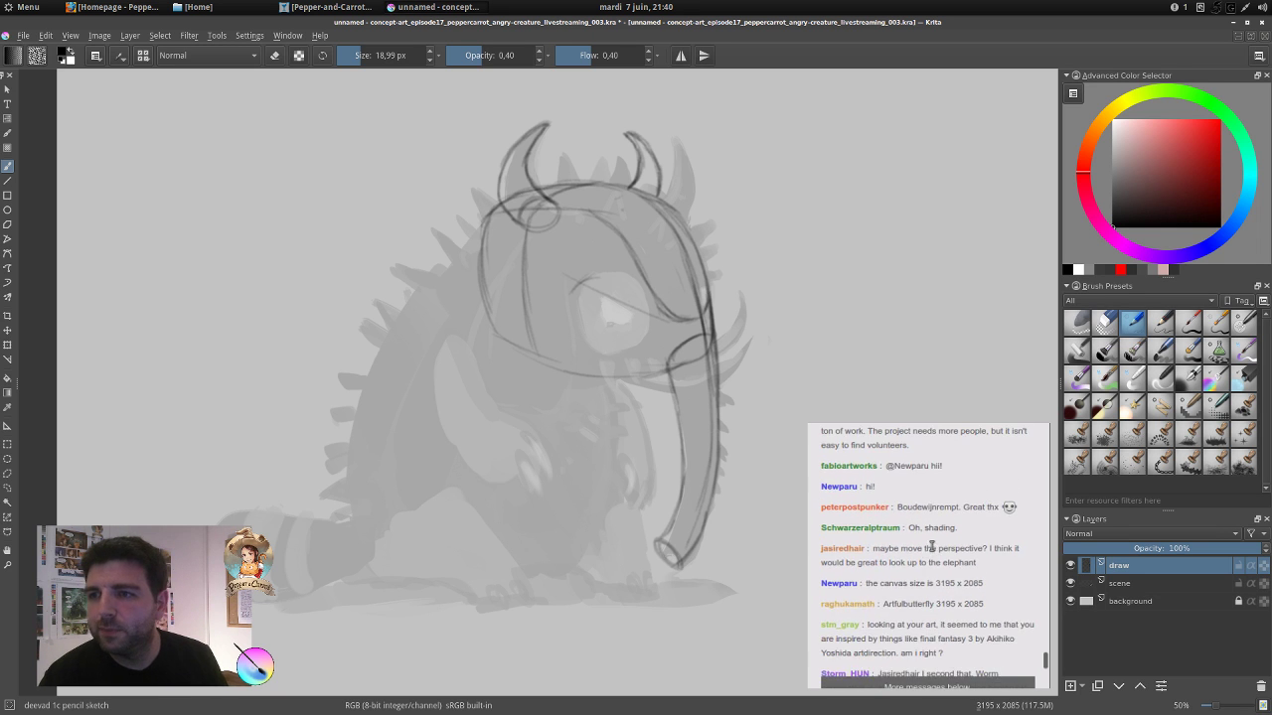
scroll(928, 574, up, 3)
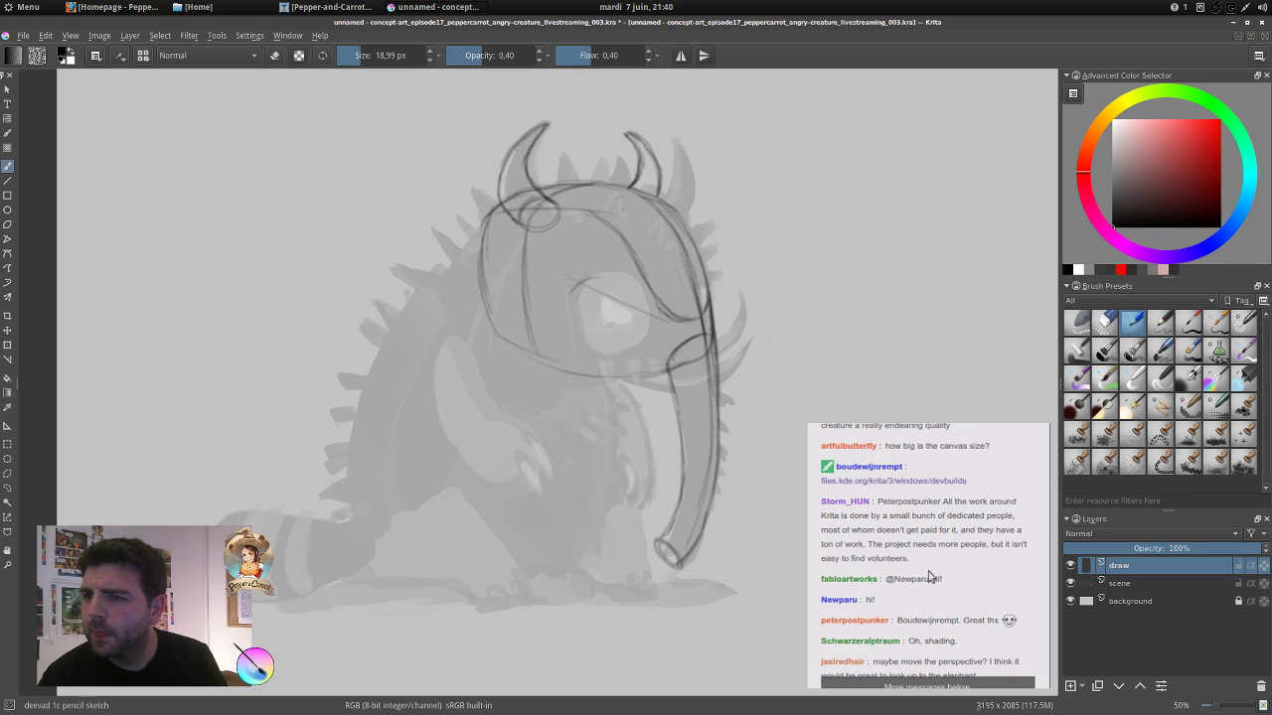
scroll(931, 576, up, 2)
scroll(954, 580, up, 3)
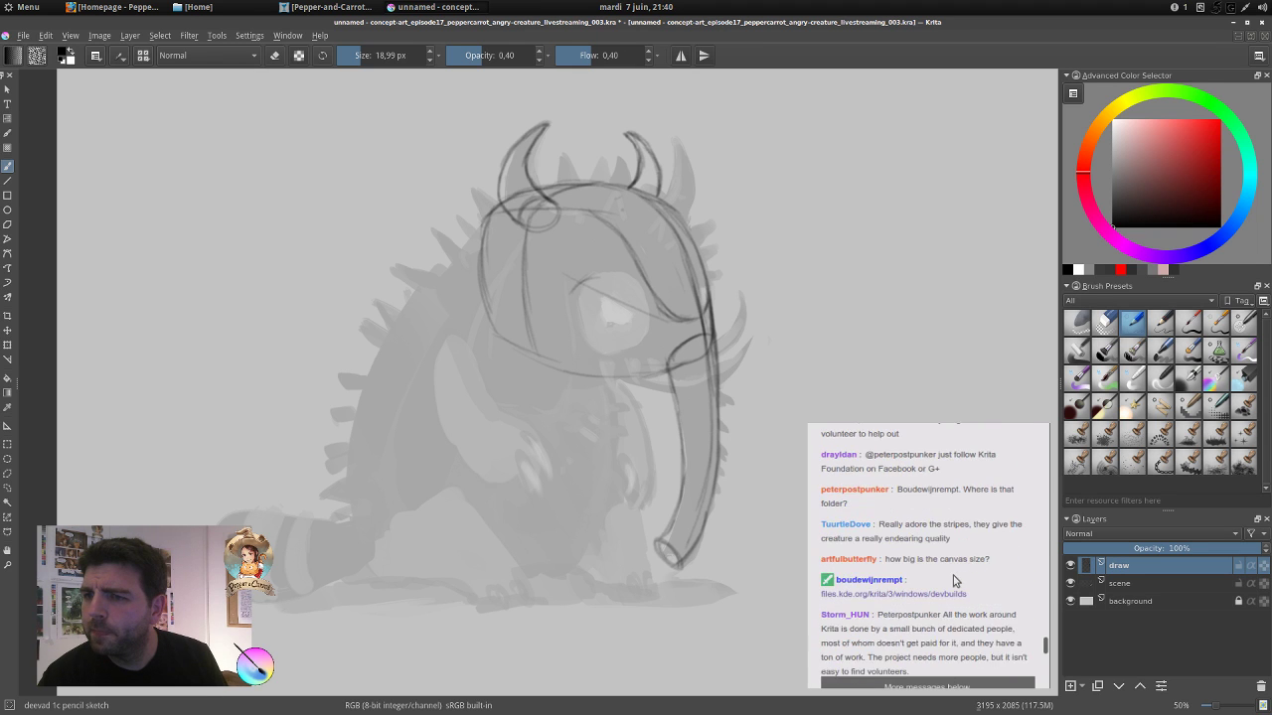
scroll(954, 580, up, 6)
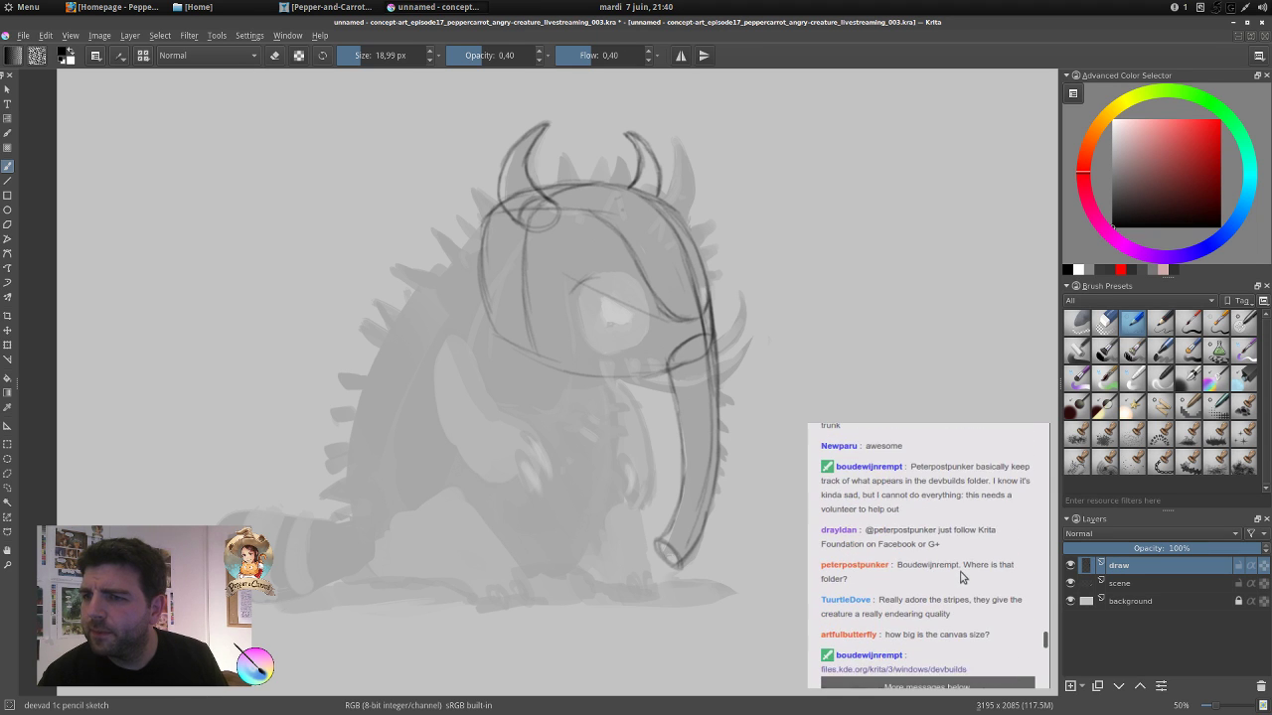
scroll(988, 569, down, 10)
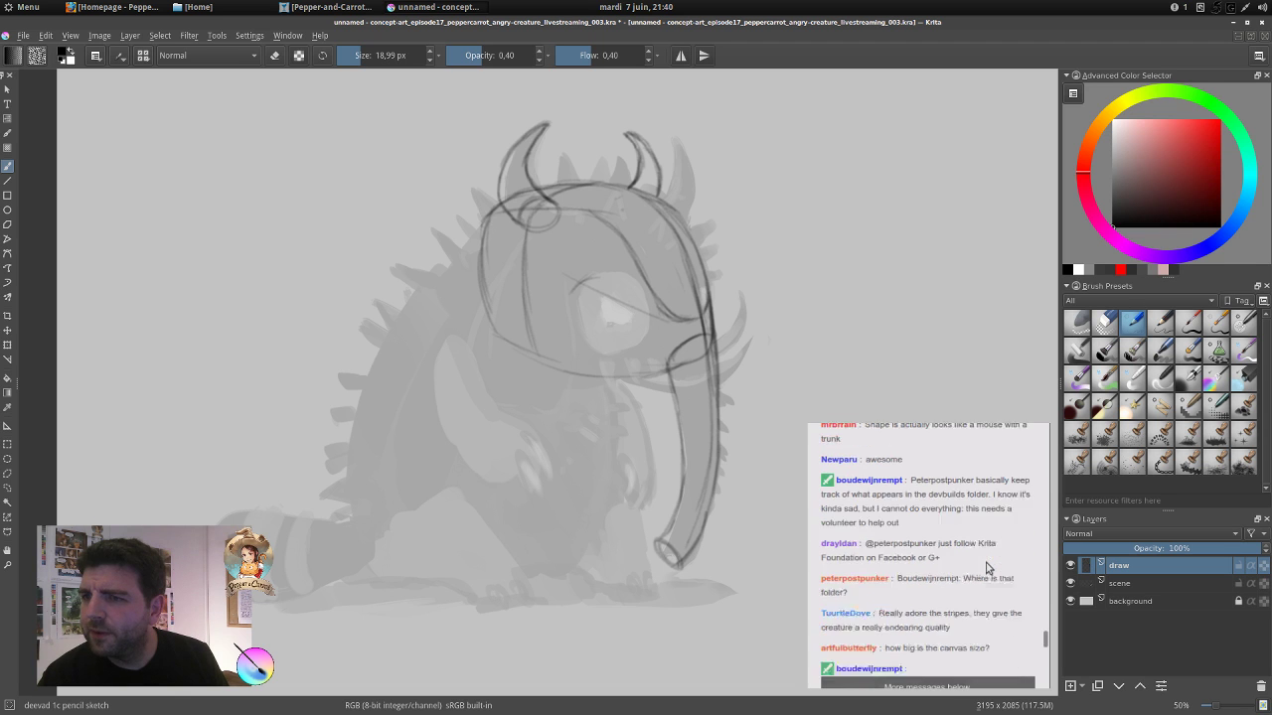
scroll(986, 567, down, 5)
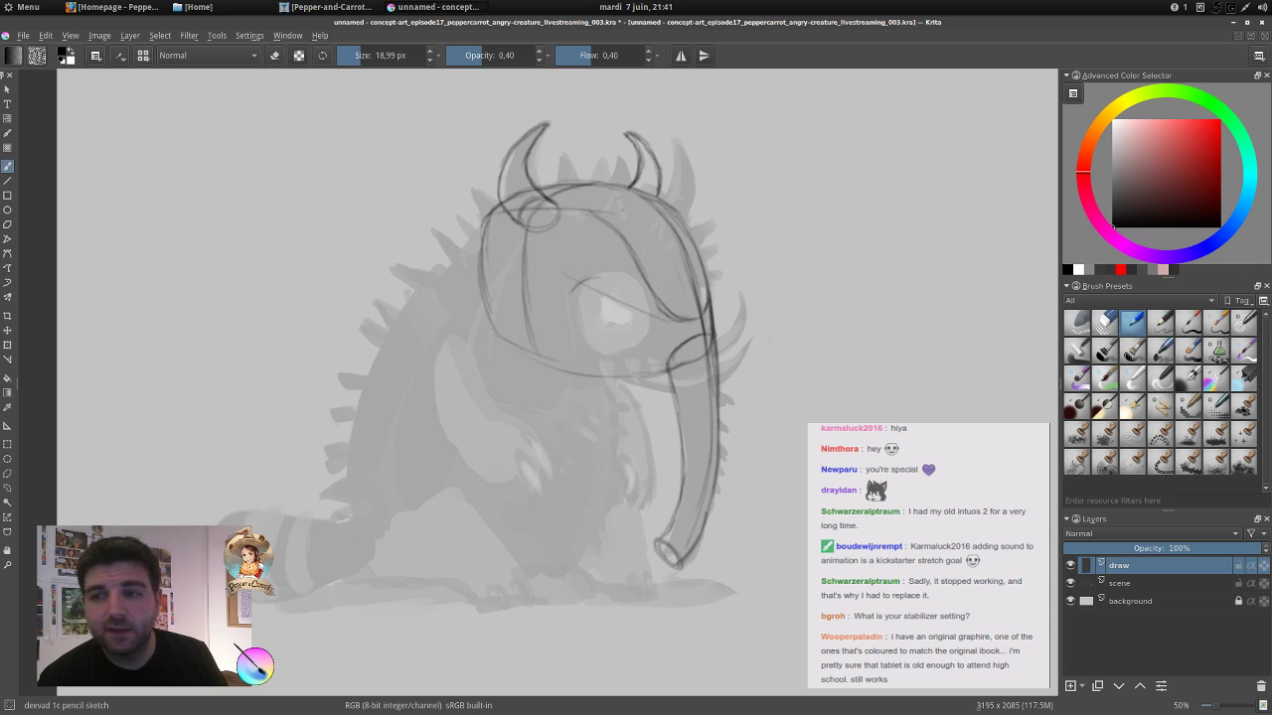
Check the sketch pencil's stabilizer settings.
click(95, 57)
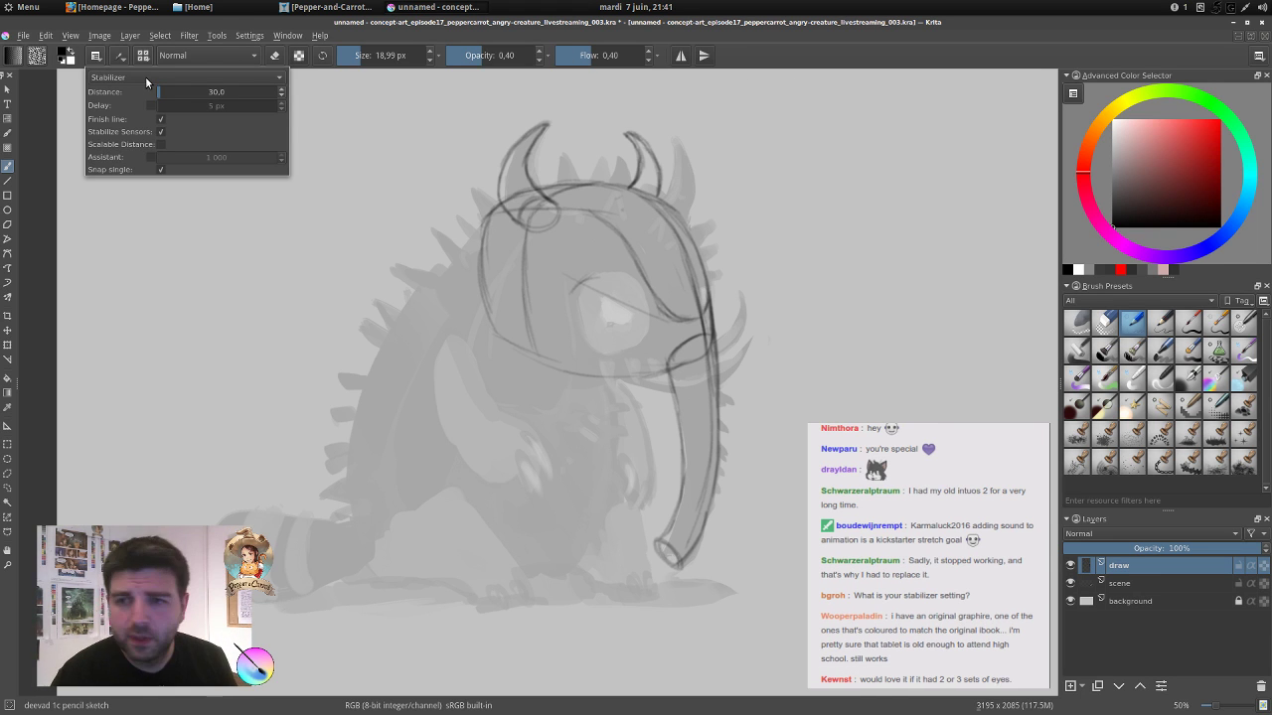
click(96, 55)
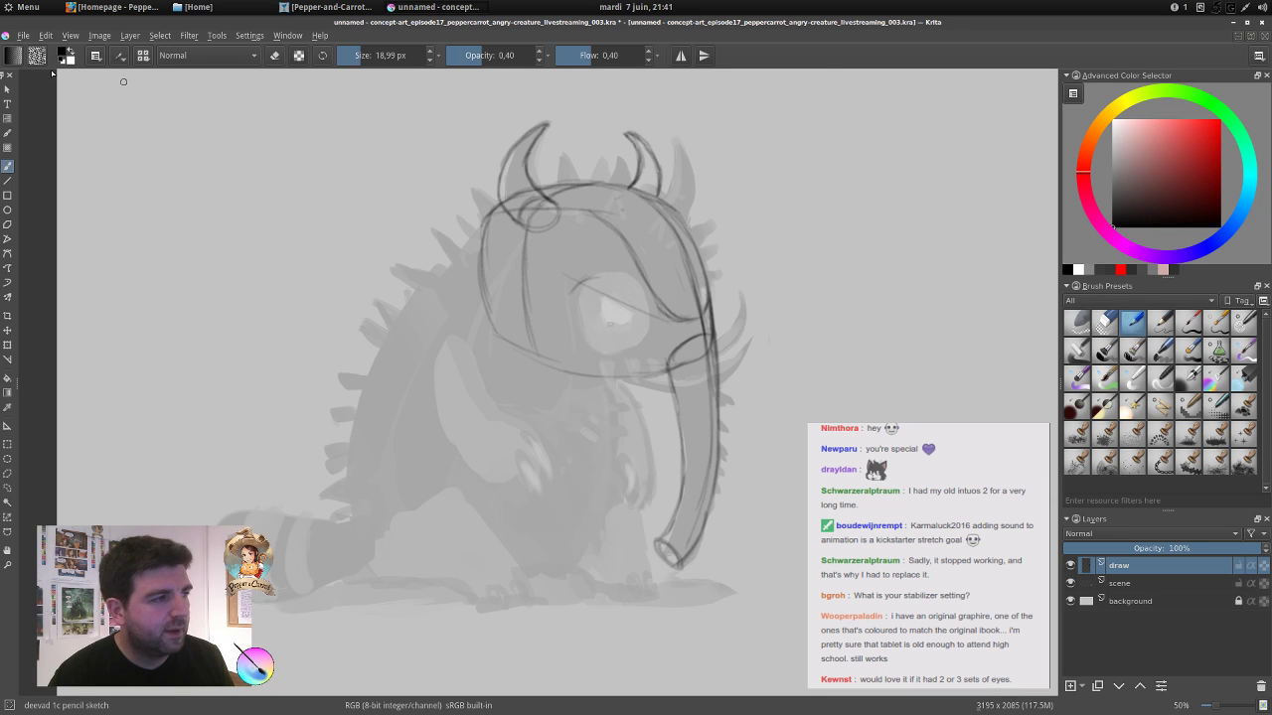
click(103, 60)
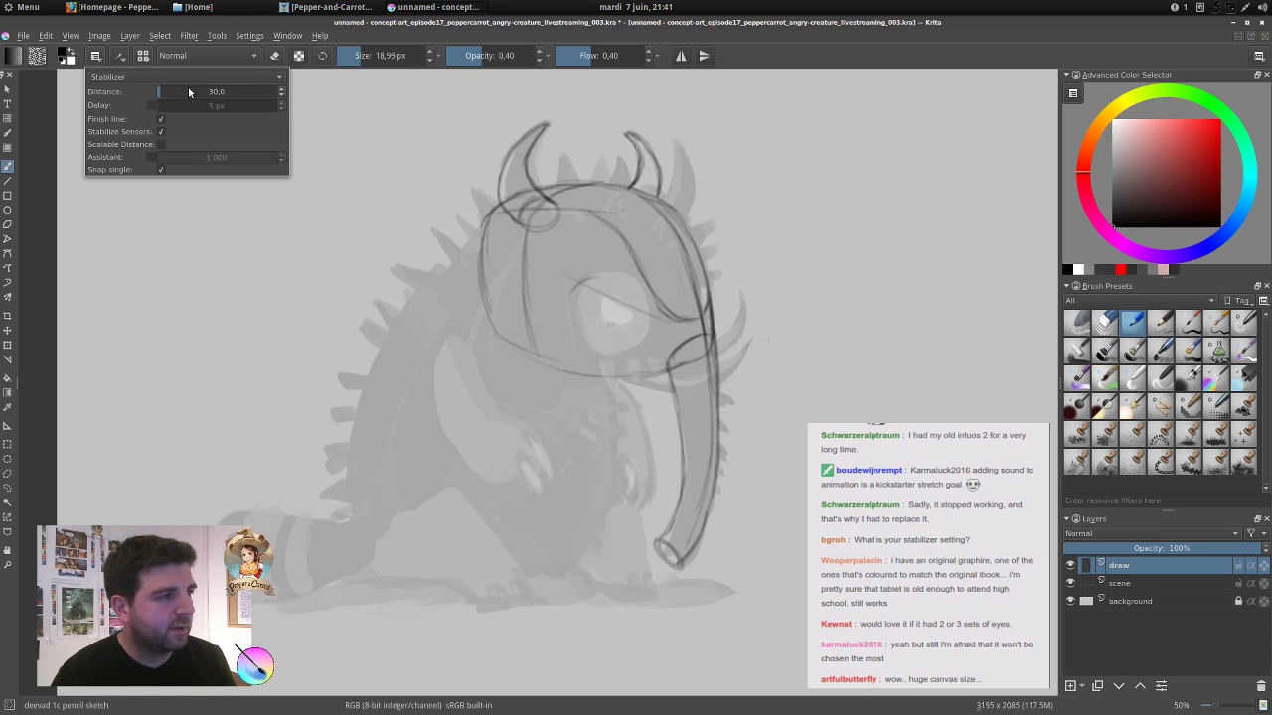
click(344, 193)
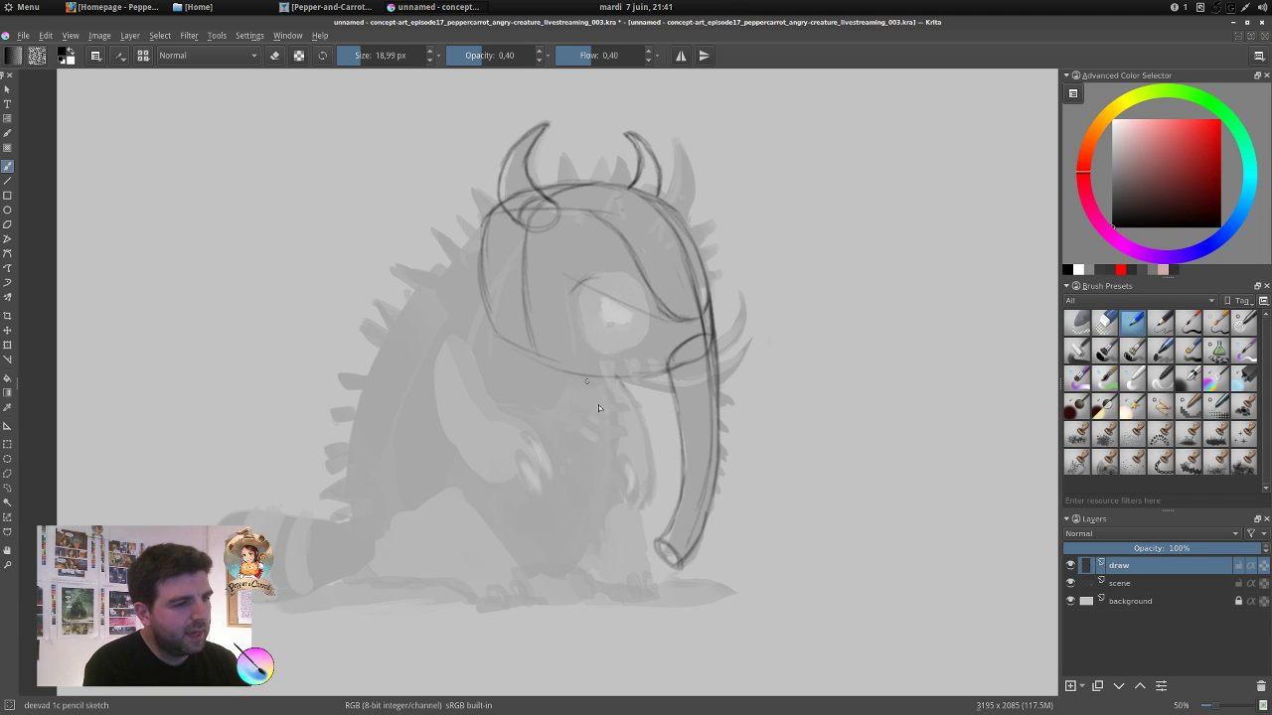
Sketch the chest line below the head and the rounded double contour of the belly.
mouse_move(586, 385)
mouse_down()
mouse_move(608, 517)
mouse_move(596, 544)
mouse_move(527, 577)
mouse_up()
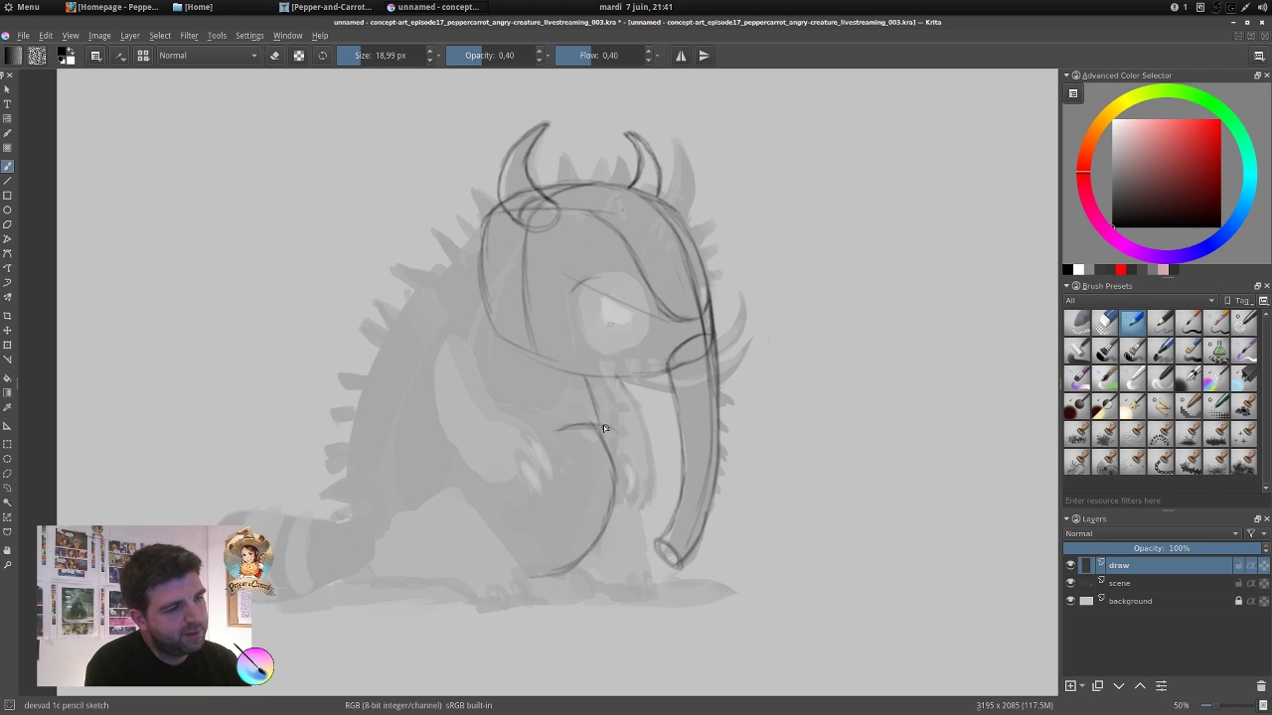
mouse_move(618, 442)
mouse_down()
mouse_move(635, 495)
mouse_move(624, 540)
mouse_move(569, 578)
mouse_up()
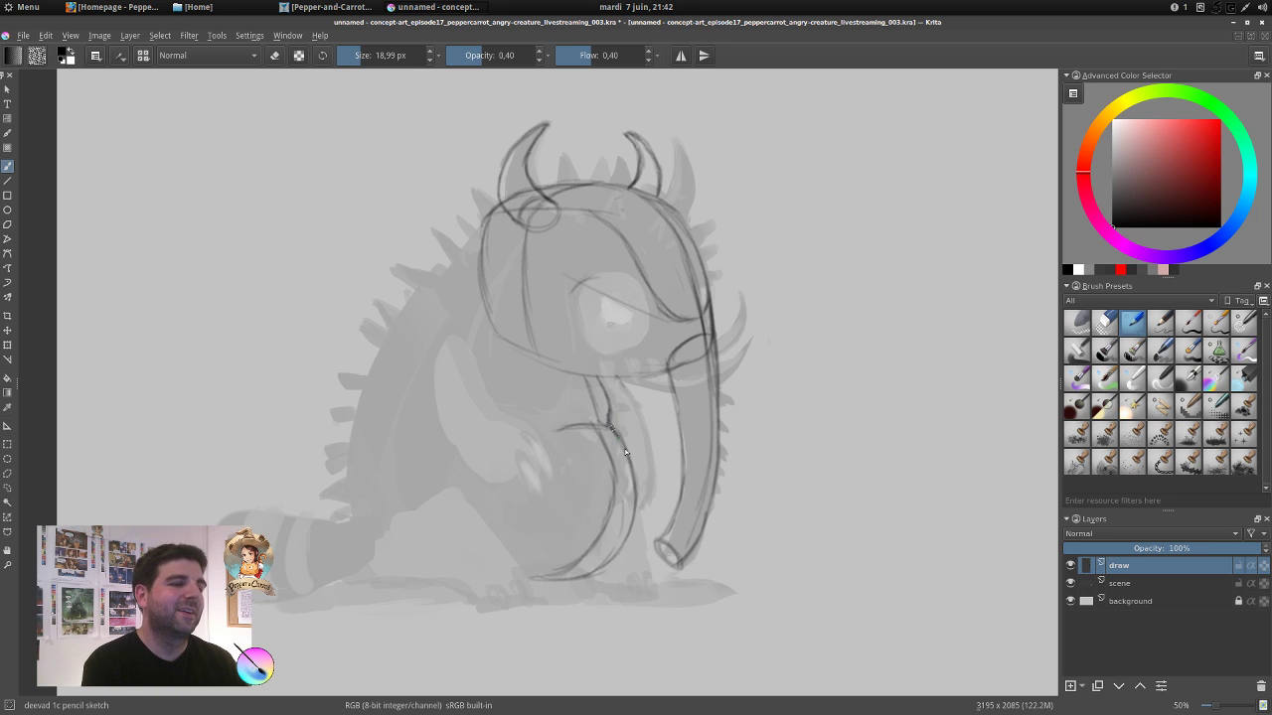
mouse_move(614, 430)
mouse_down()
mouse_move(631, 516)
mouse_move(627, 478)
mouse_move(606, 567)
mouse_move(563, 557)
mouse_up()
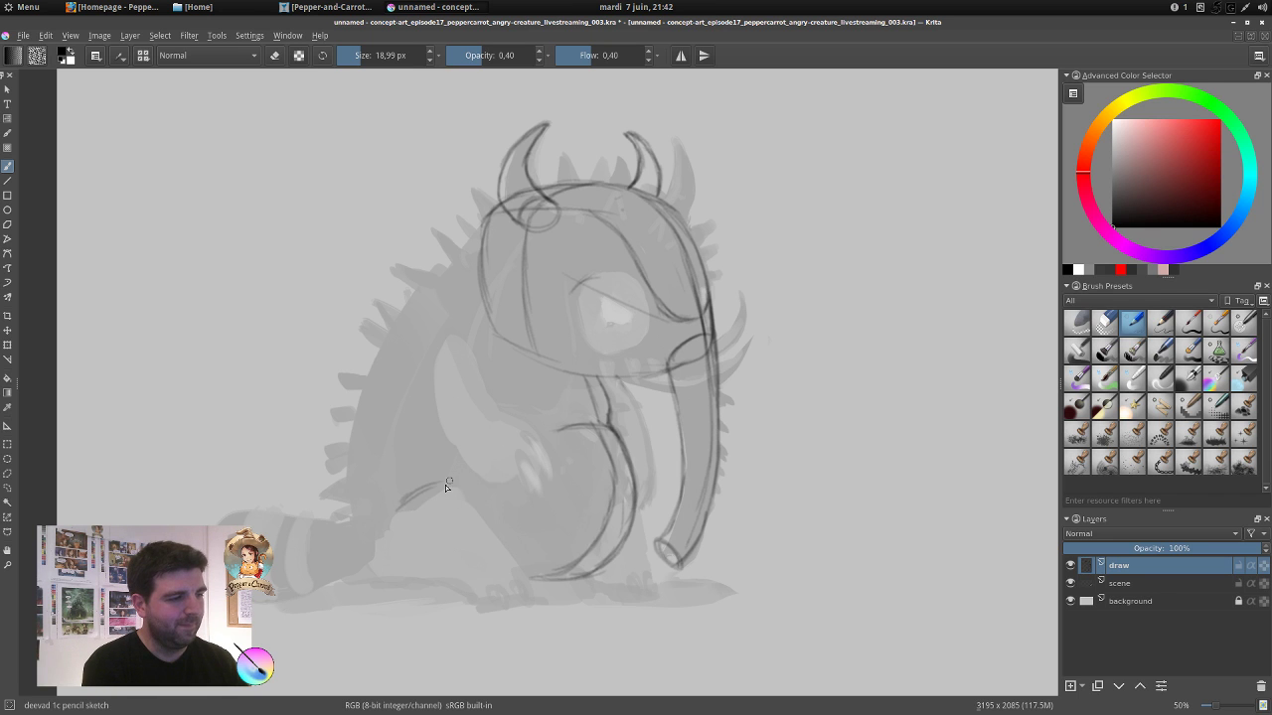
Sketch the bent near hind leg with its clawed foot and the far foot with its claws beneath the belly.
mouse_move(399, 506)
mouse_down()
mouse_move(452, 486)
mouse_move(495, 519)
mouse_move(527, 574)
mouse_up()
mouse_move(397, 467)
mouse_down()
mouse_move(385, 512)
mouse_move(364, 510)
mouse_move(373, 576)
mouse_move(399, 591)
mouse_move(448, 573)
mouse_move(426, 578)
mouse_move(481, 602)
mouse_move(531, 582)
mouse_move(542, 599)
mouse_move(532, 586)
mouse_move(521, 600)
mouse_move(493, 590)
mouse_move(511, 594)
mouse_move(506, 607)
mouse_move(493, 598)
mouse_move(538, 602)
mouse_up()
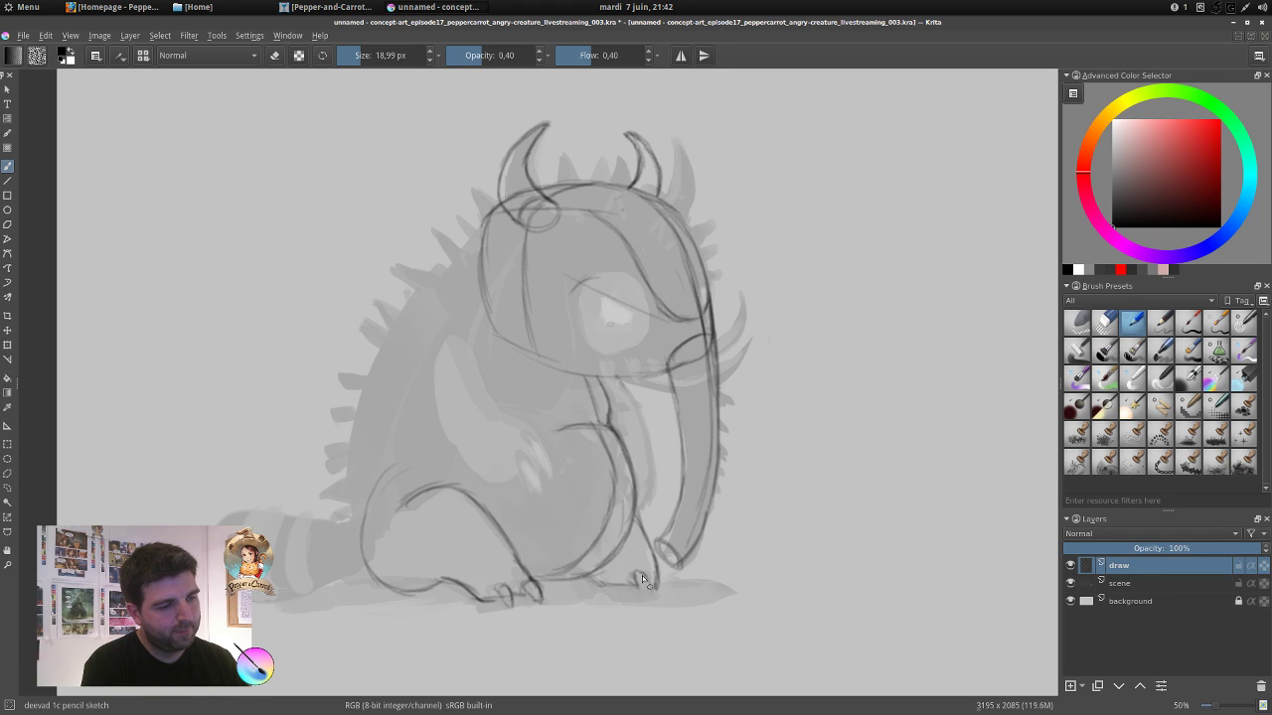
drag(642, 576, 652, 596)
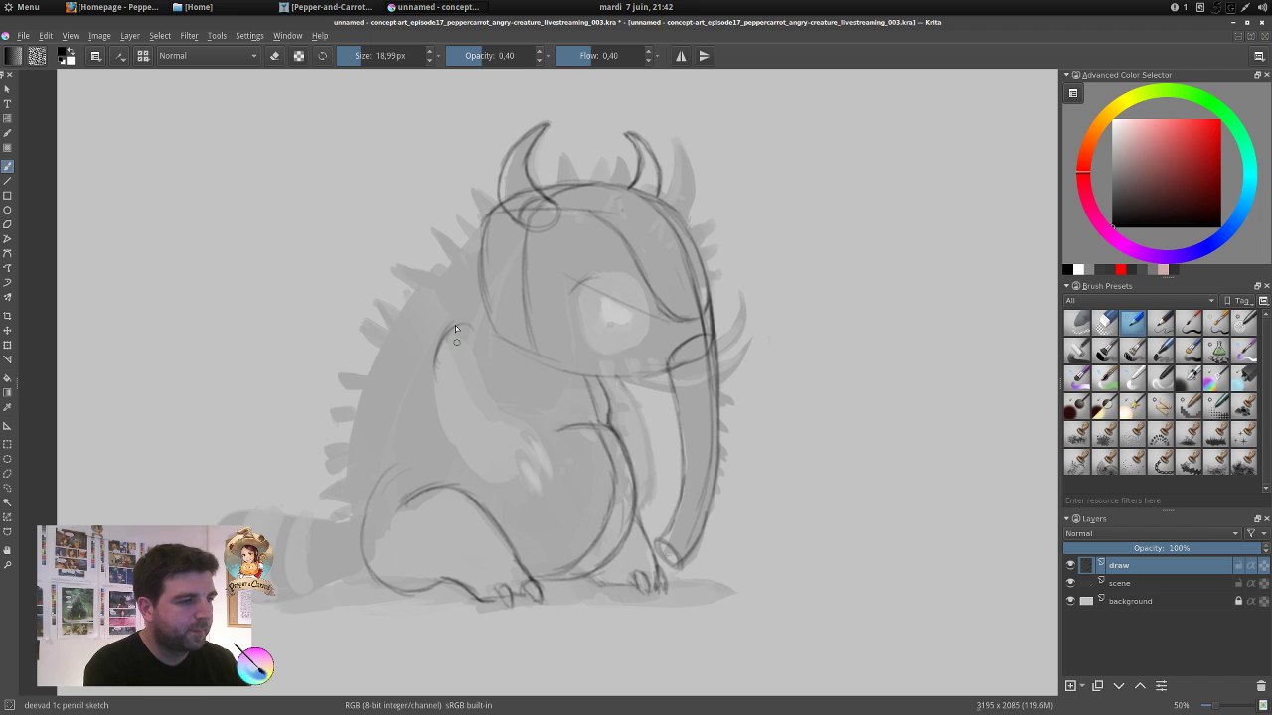
Sketch the near arm with its clawed hand resting on the belly, and add the far arm along the chest's front edge.
mouse_move(455, 328)
mouse_down()
mouse_move(455, 358)
mouse_move(466, 328)
mouse_move(510, 417)
mouse_move(460, 410)
mouse_move(439, 347)
mouse_move(431, 394)
mouse_up()
drag(443, 346, 437, 413)
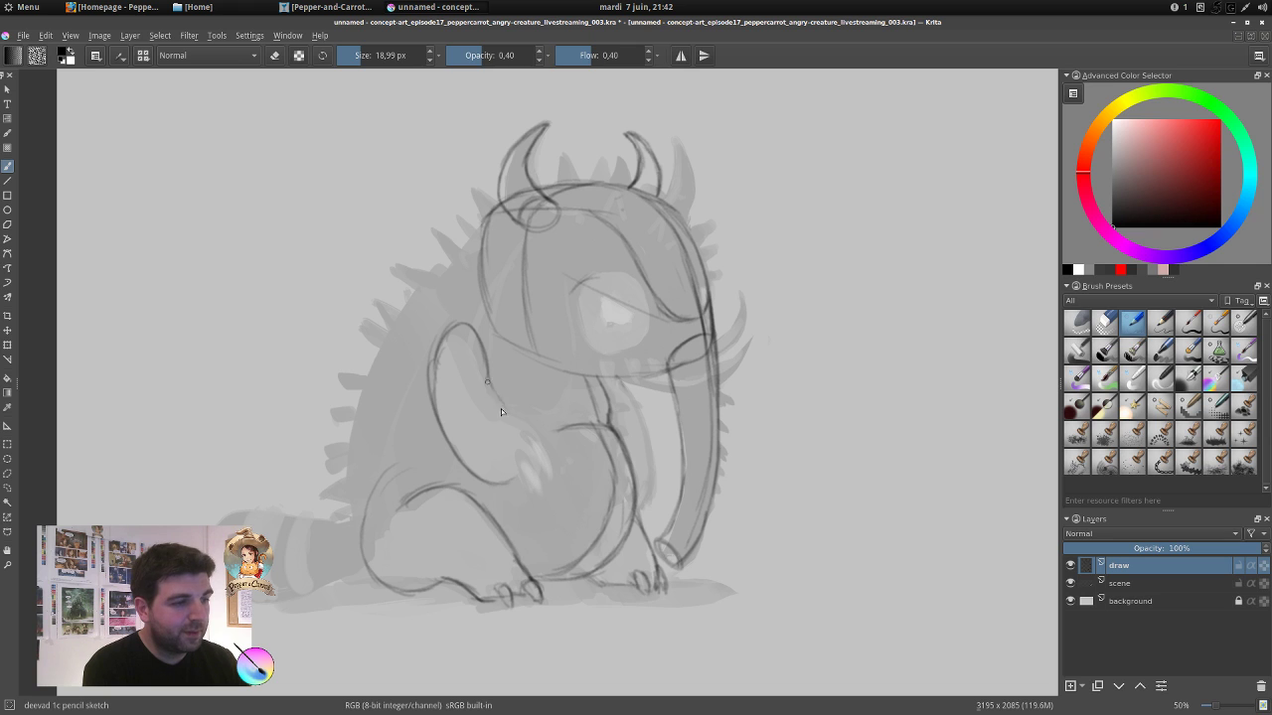
mouse_move(500, 403)
mouse_down()
mouse_move(547, 470)
mouse_move(531, 446)
mouse_move(528, 468)
mouse_move(517, 461)
mouse_move(540, 492)
mouse_move(509, 483)
mouse_up()
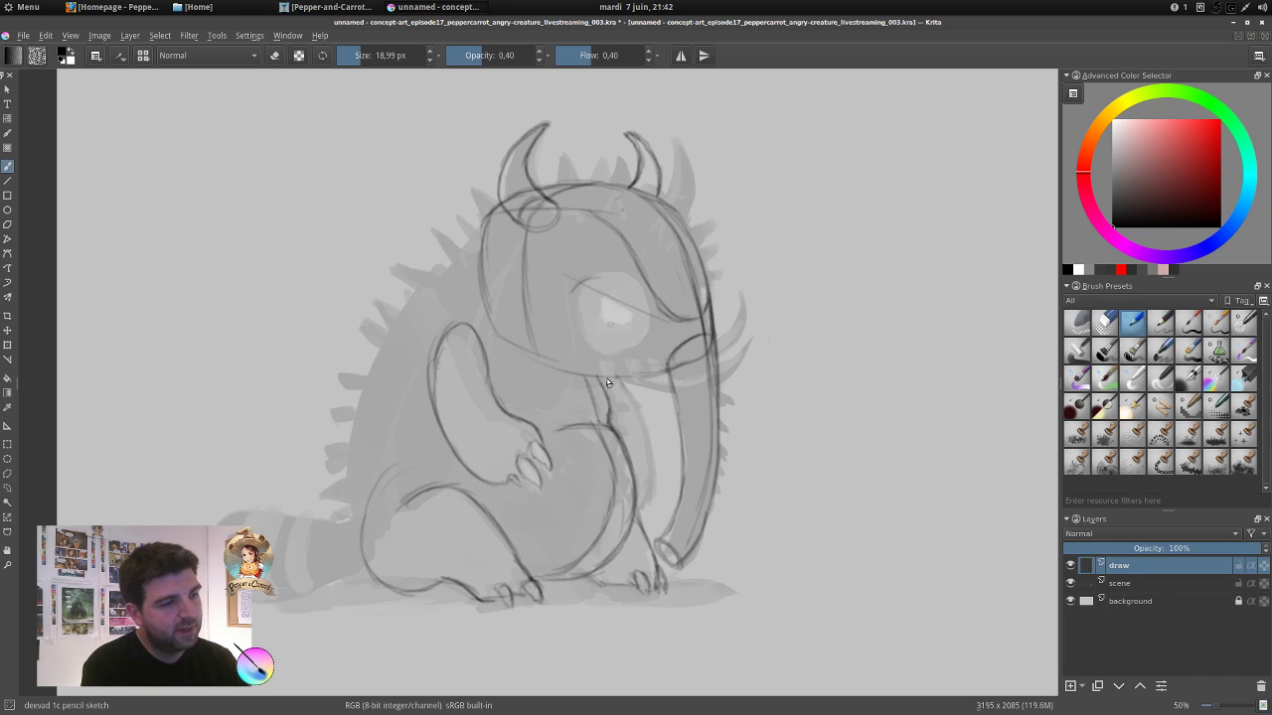
mouse_move(609, 378)
mouse_down()
mouse_move(637, 481)
mouse_move(627, 460)
mouse_up()
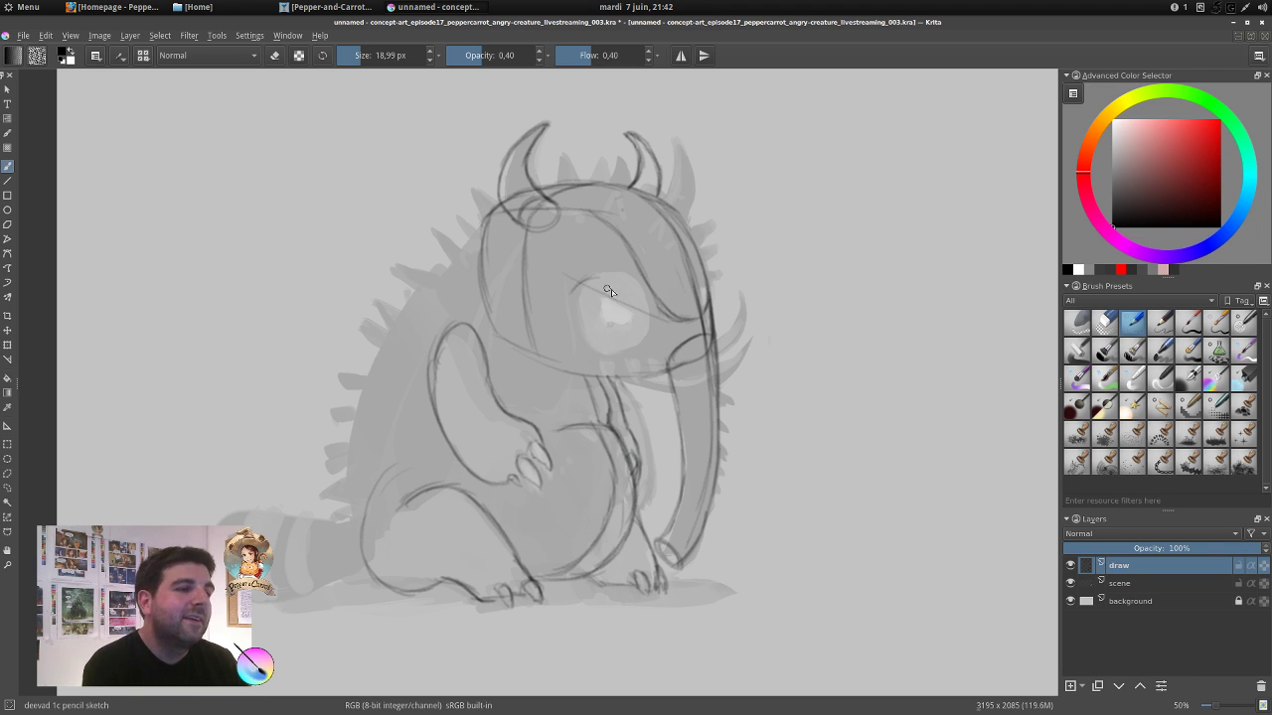
Outline the angry slanted eye under the brow and strengthen the fold where the forehead meets the trunk.
drag(610, 300, 605, 318)
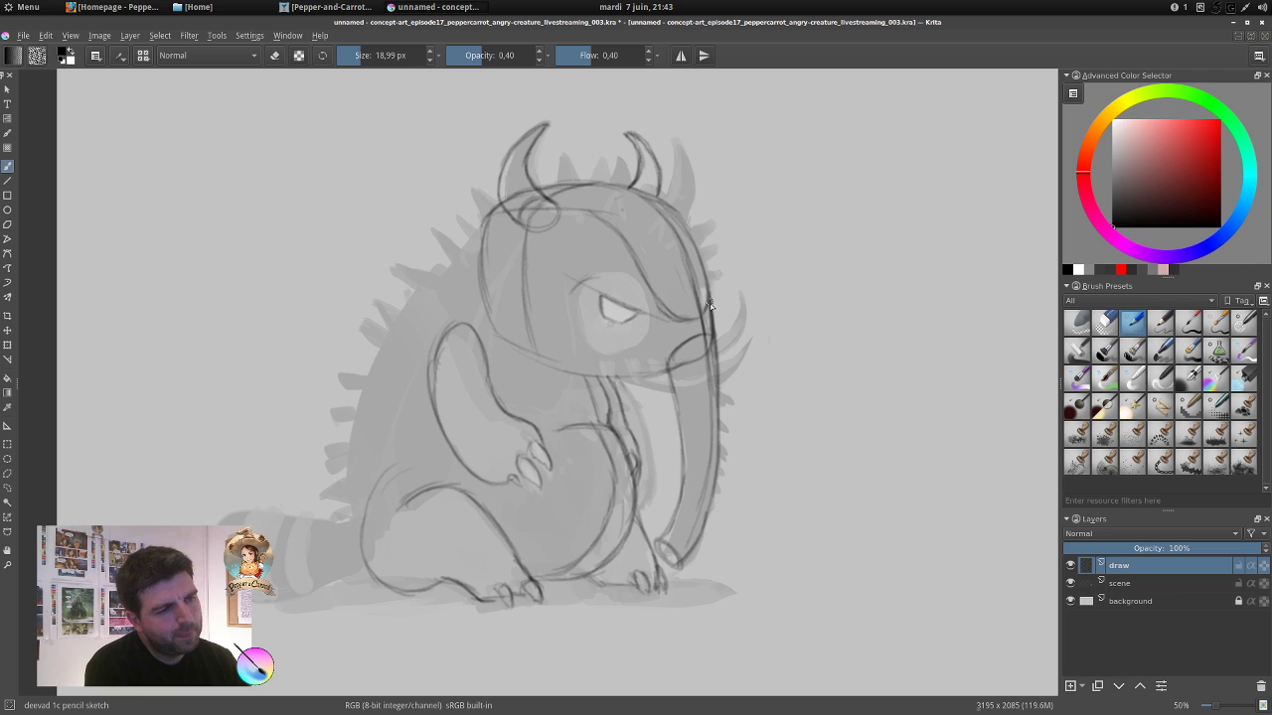
drag(686, 318, 710, 315)
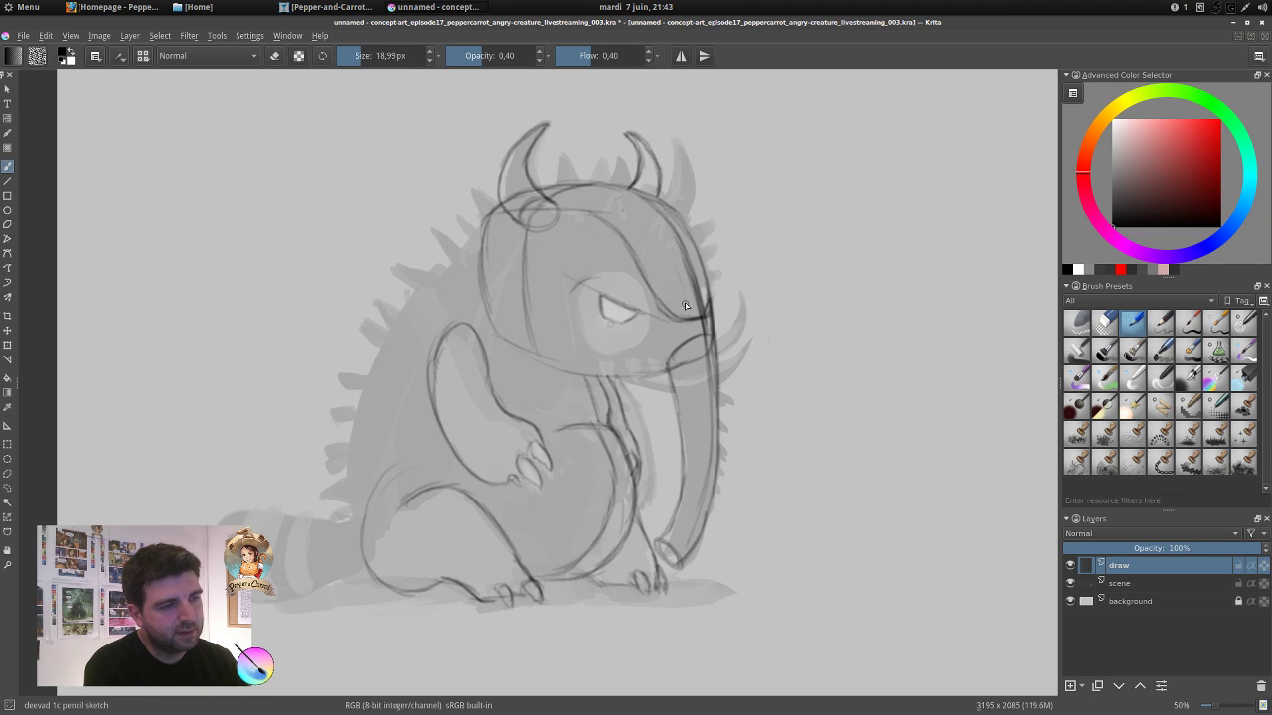
drag(673, 297, 689, 305)
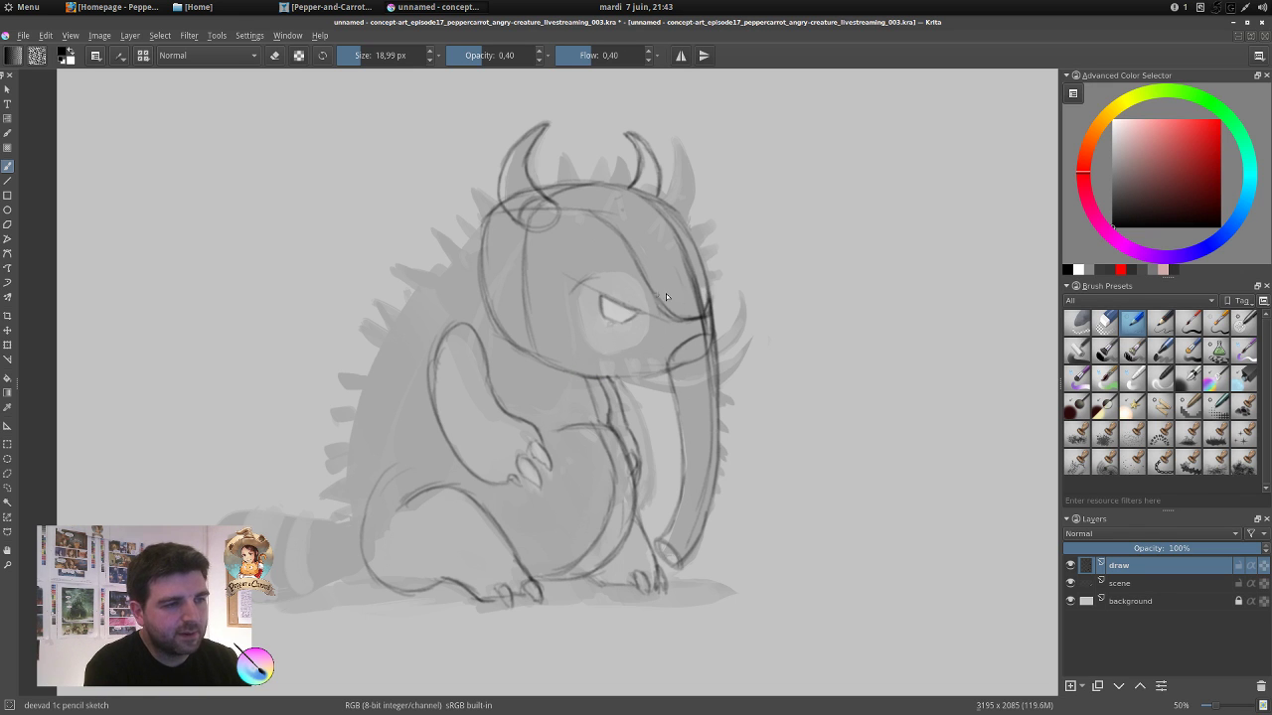
Try a pointed, nearly horizontal shape extending from the brow past the front of the head.
drag(666, 293, 751, 283)
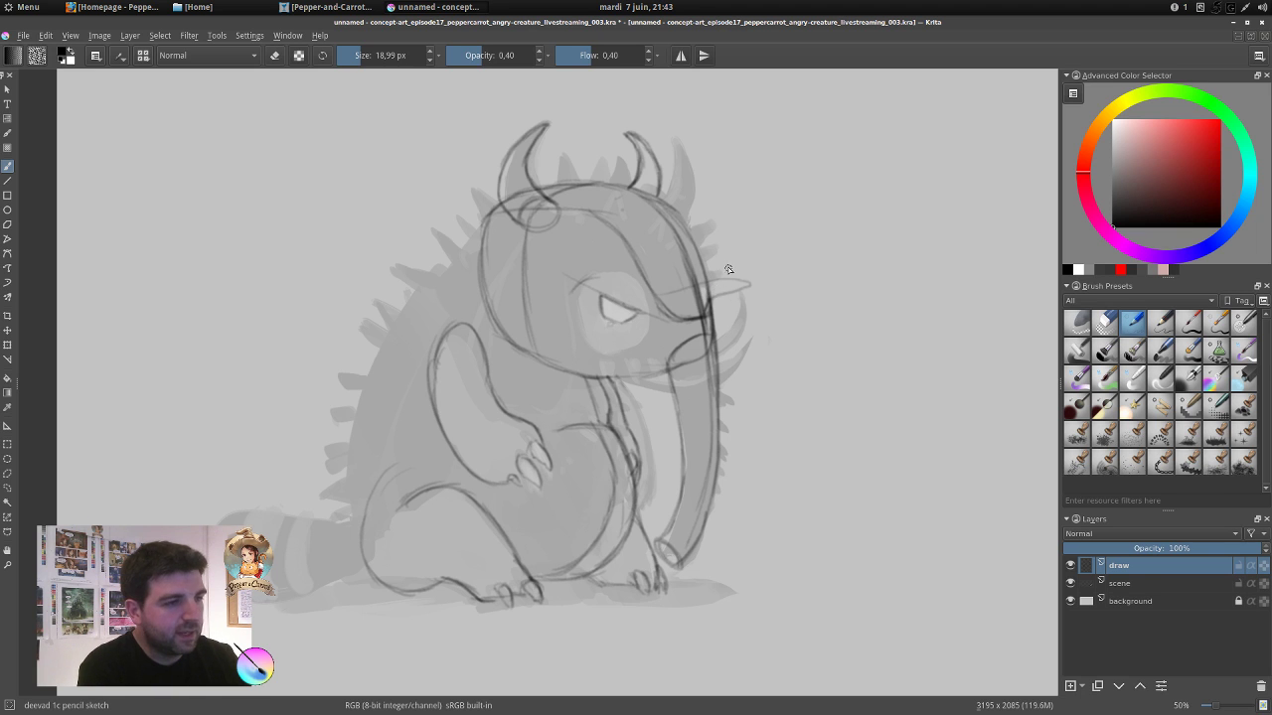
key(ctrl+z)
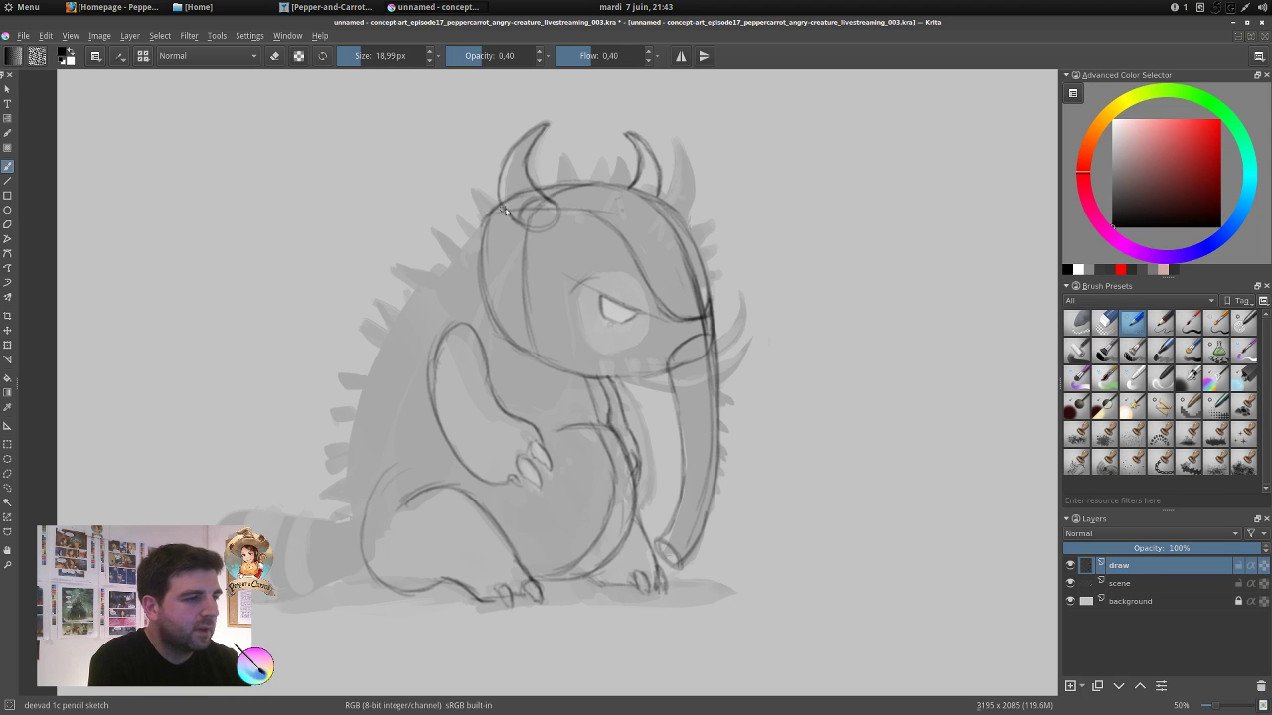
Outline the creature's rounded back from behind the near horn down to the rump with reinforced pencil strokes.
mouse_move(492, 215)
mouse_down()
mouse_move(384, 340)
mouse_move(395, 336)
mouse_move(345, 463)
mouse_move(361, 403)
mouse_move(359, 531)
mouse_up()
drag(349, 487, 366, 561)
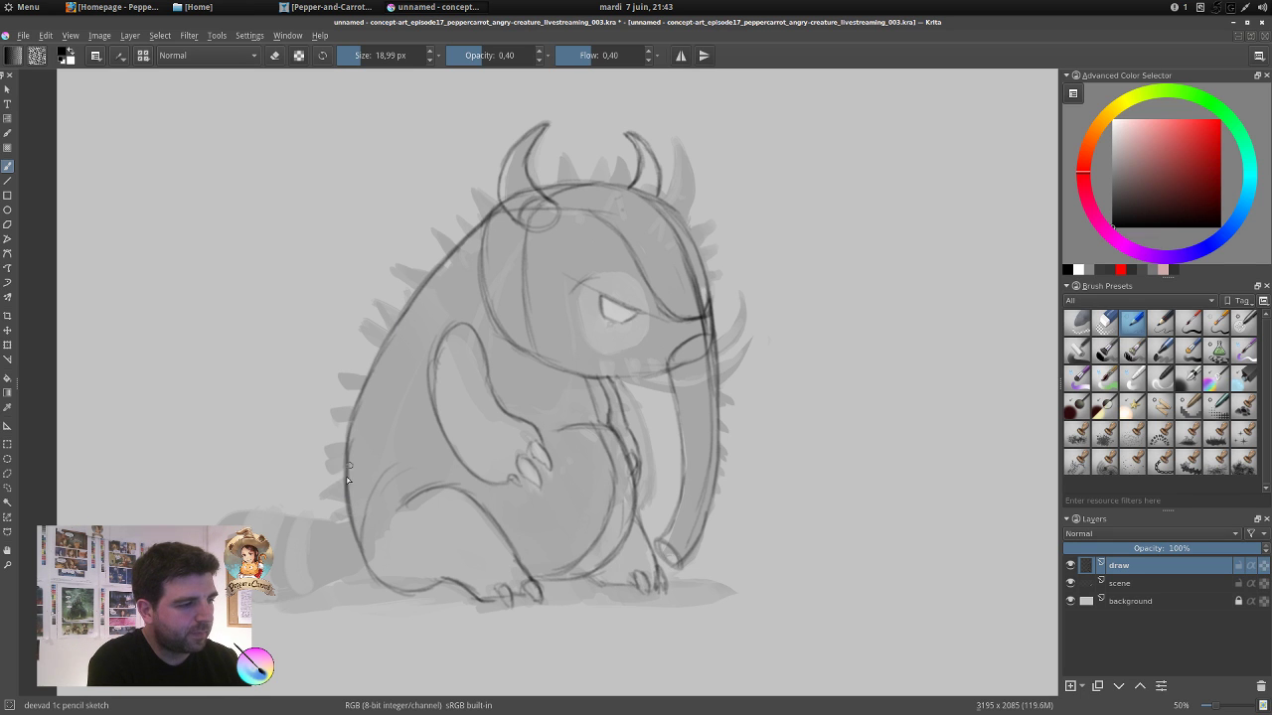
drag(347, 399, 363, 563)
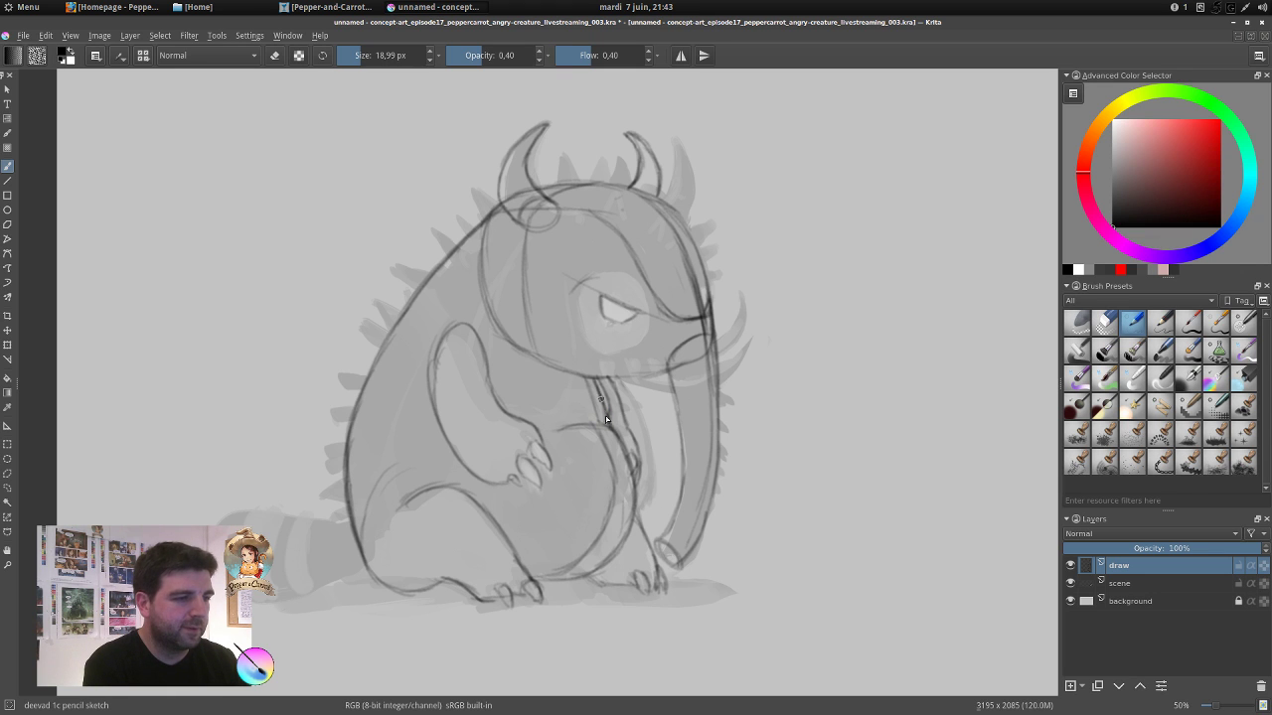
Lighten the overlapping far-arm lines beneath the chin using the pencil in eraser mode.
key(e)
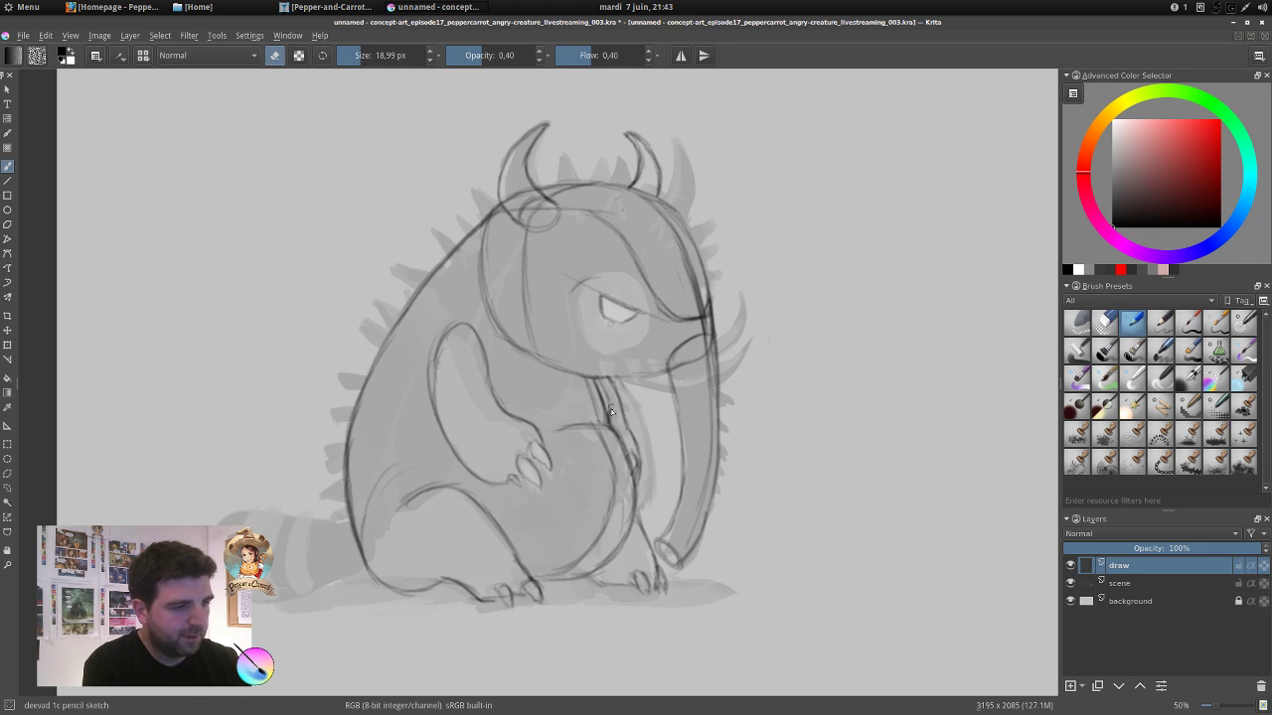
mouse_move(602, 388)
mouse_down()
mouse_move(610, 415)
mouse_move(604, 398)
mouse_up()
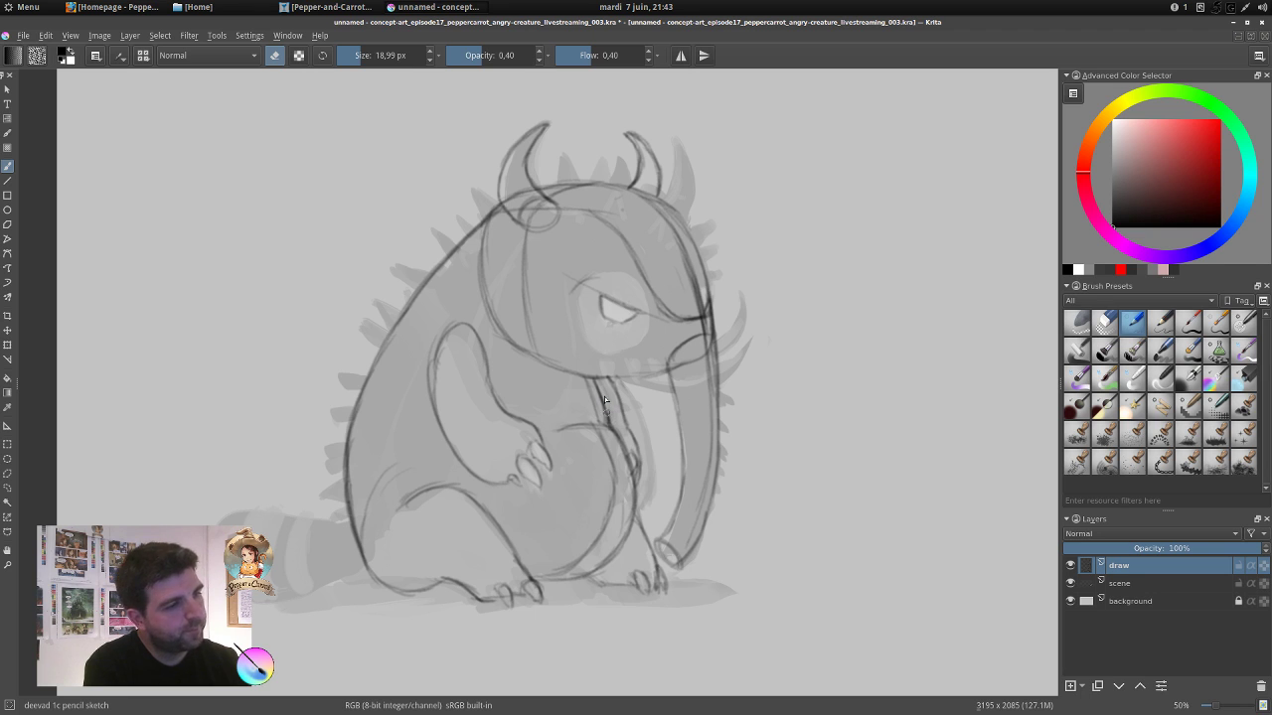
key(e)
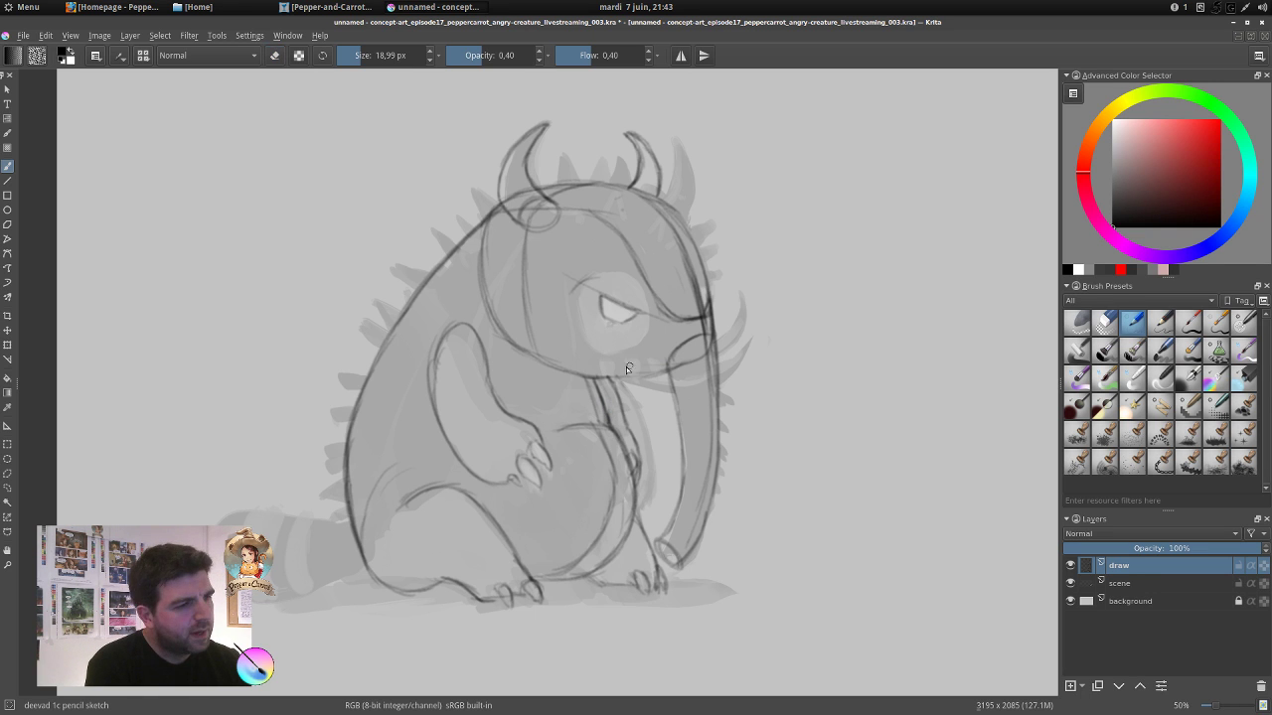
Sketch the near tusk with an oval base on the cheek, curving forward across the trunk to an upturned tip.
drag(604, 376, 608, 378)
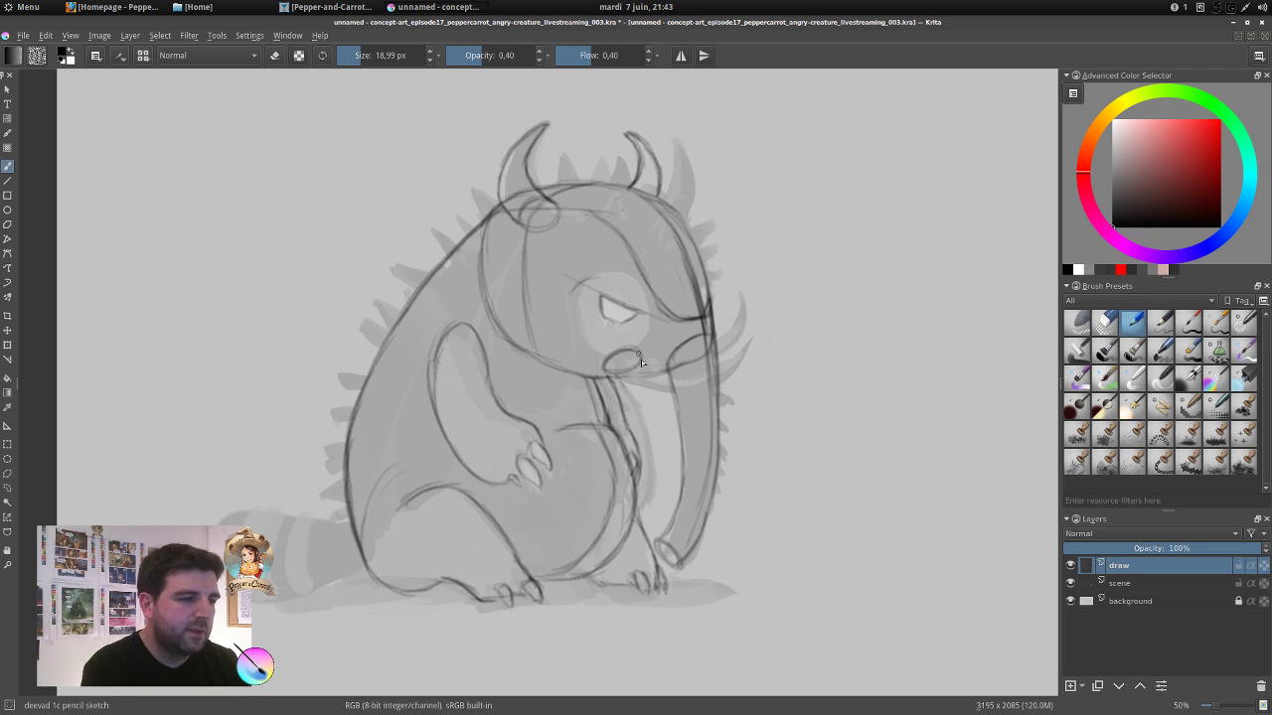
drag(651, 368, 691, 376)
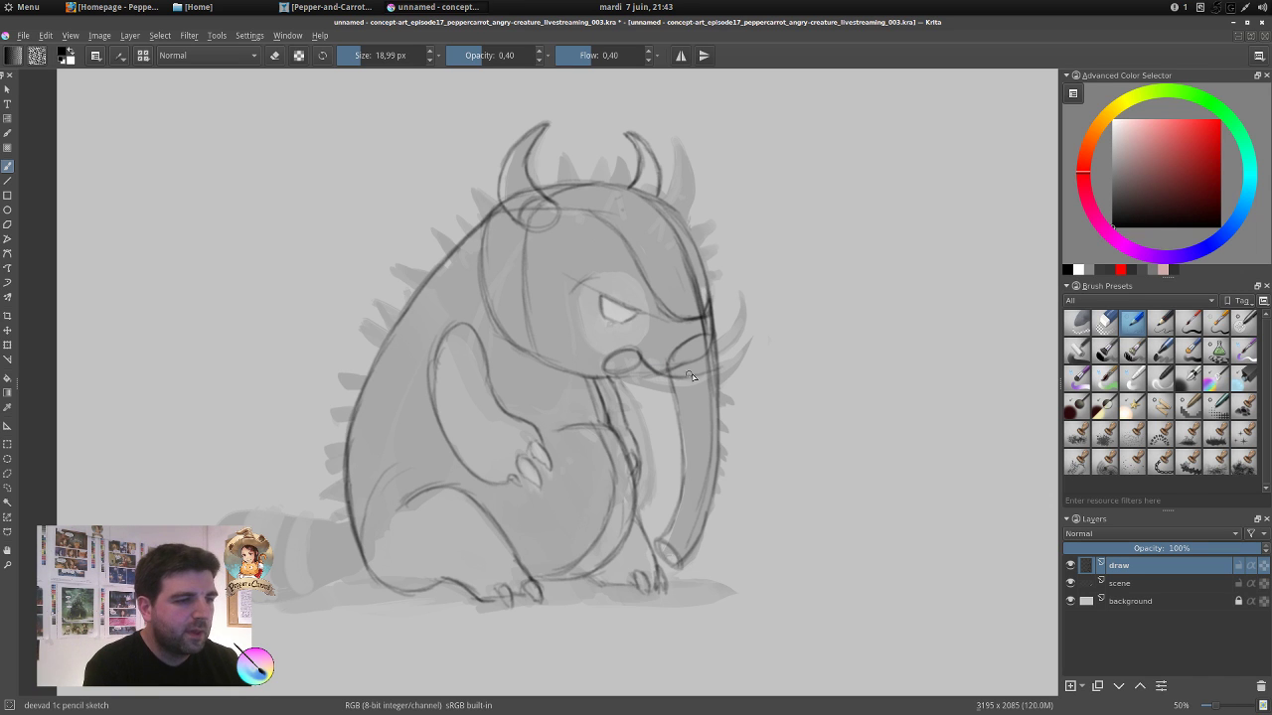
mouse_move(749, 335)
mouse_down()
mouse_move(721, 384)
mouse_move(735, 367)
mouse_move(644, 394)
mouse_move(635, 363)
mouse_move(611, 366)
mouse_move(661, 398)
mouse_up()
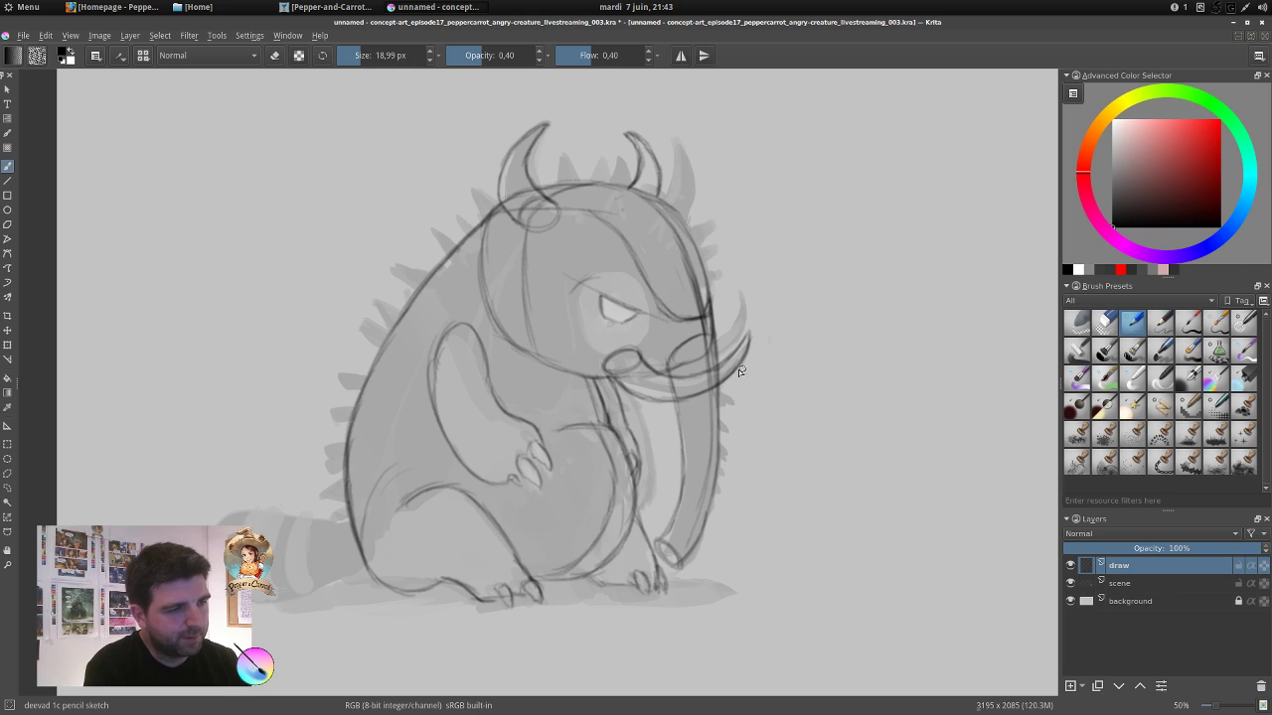
Sketch the far tusk's tip beyond the near one and erase the guide line and stray strokes around it.
mouse_move(752, 342)
mouse_down()
mouse_move(761, 325)
mouse_move(790, 331)
mouse_up()
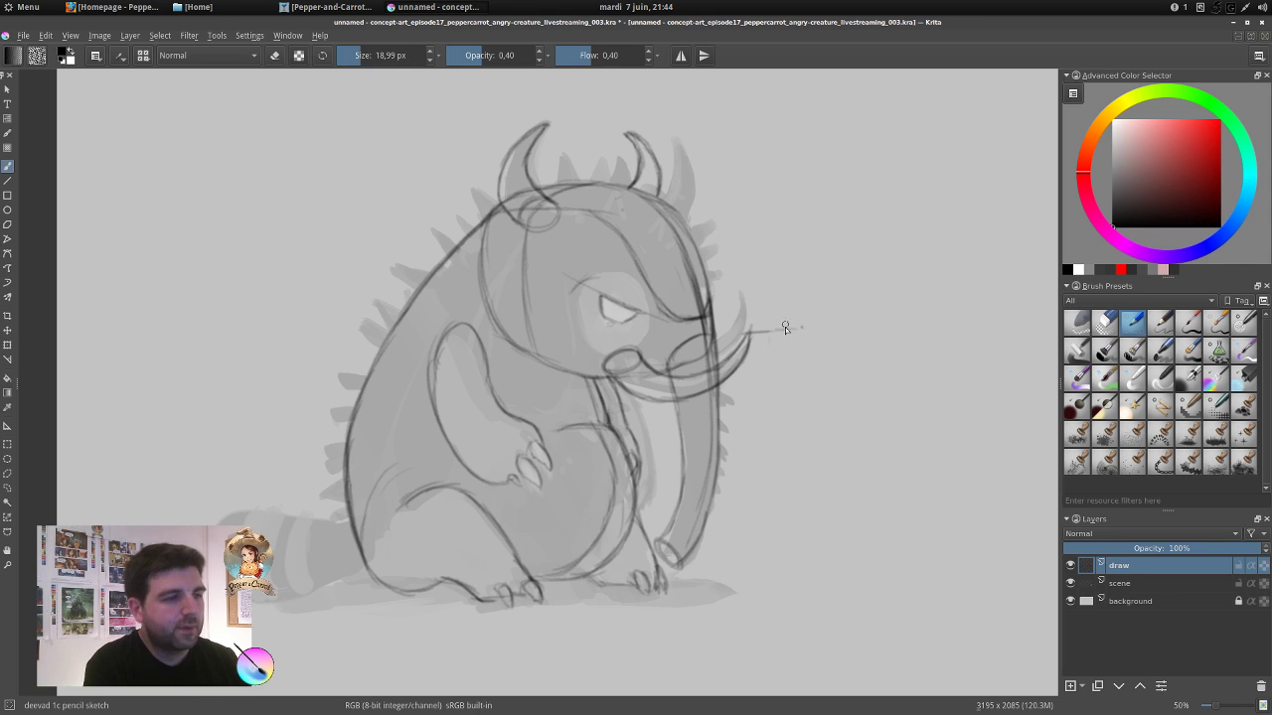
mouse_move(790, 332)
mouse_down()
mouse_move(745, 400)
mouse_move(766, 351)
mouse_move(741, 376)
mouse_move(758, 381)
mouse_move(723, 399)
mouse_move(765, 364)
mouse_move(776, 333)
mouse_up()
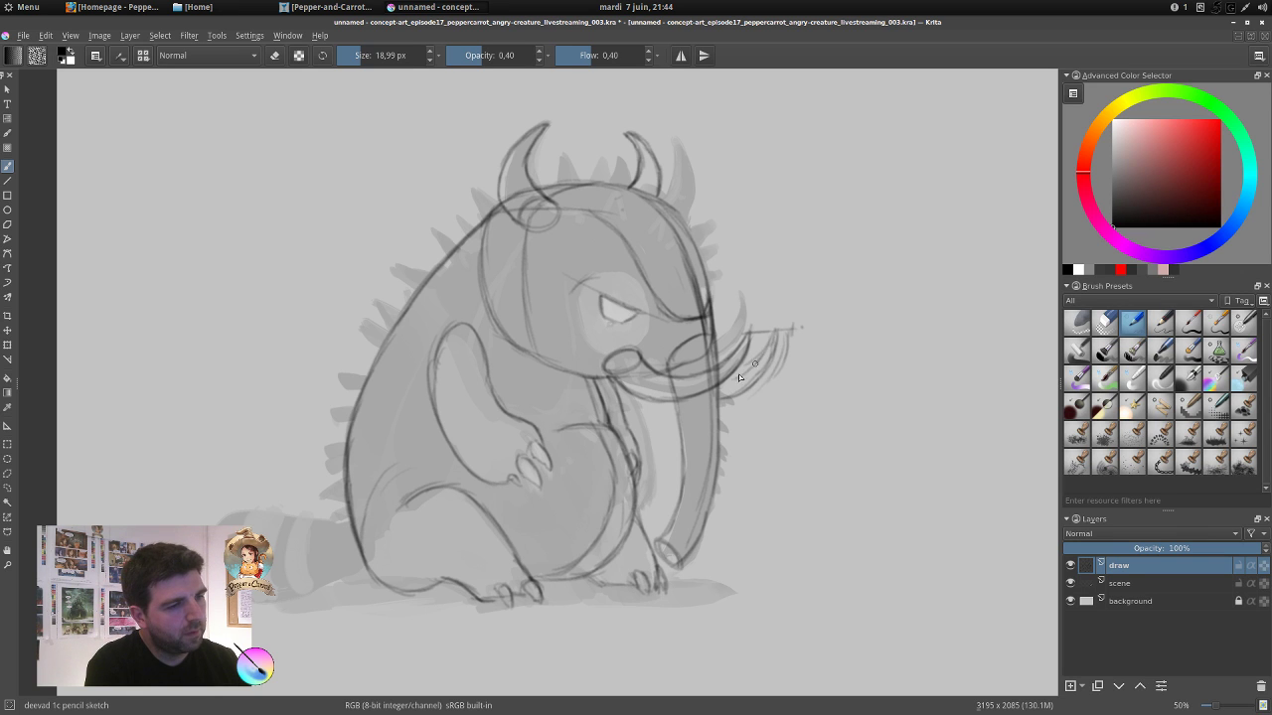
drag(744, 373, 773, 342)
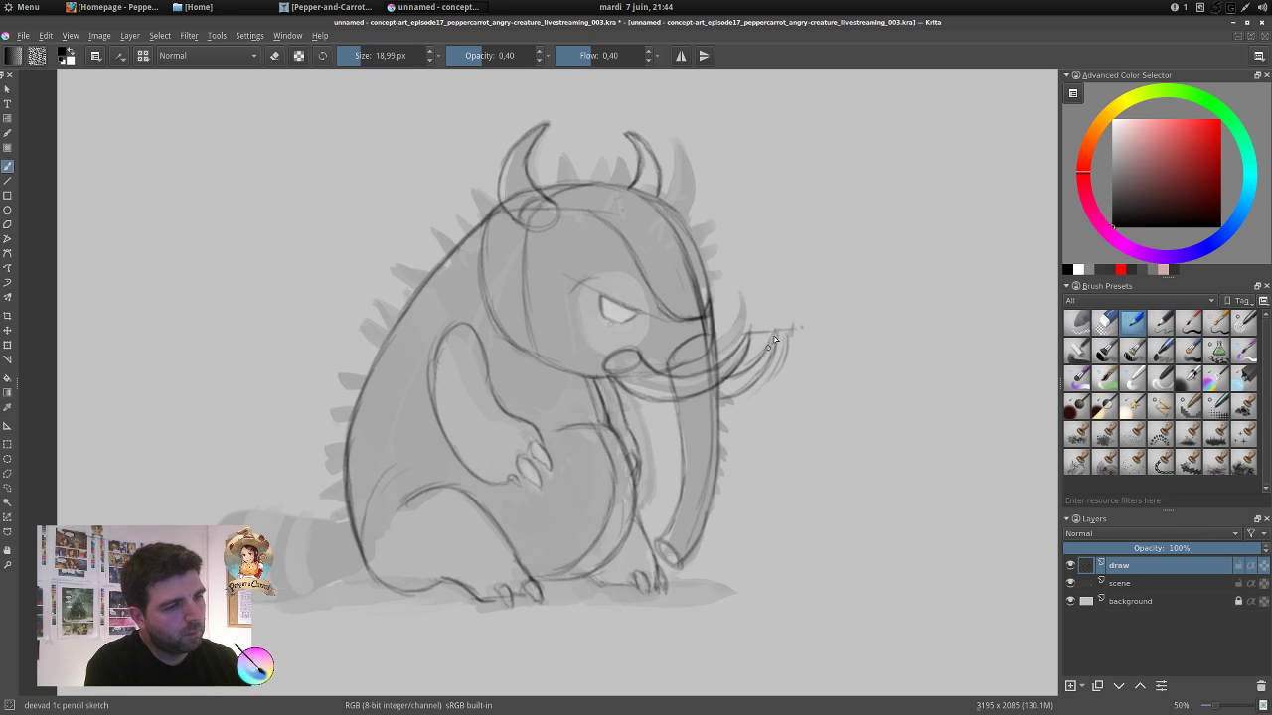
click(1106, 323)
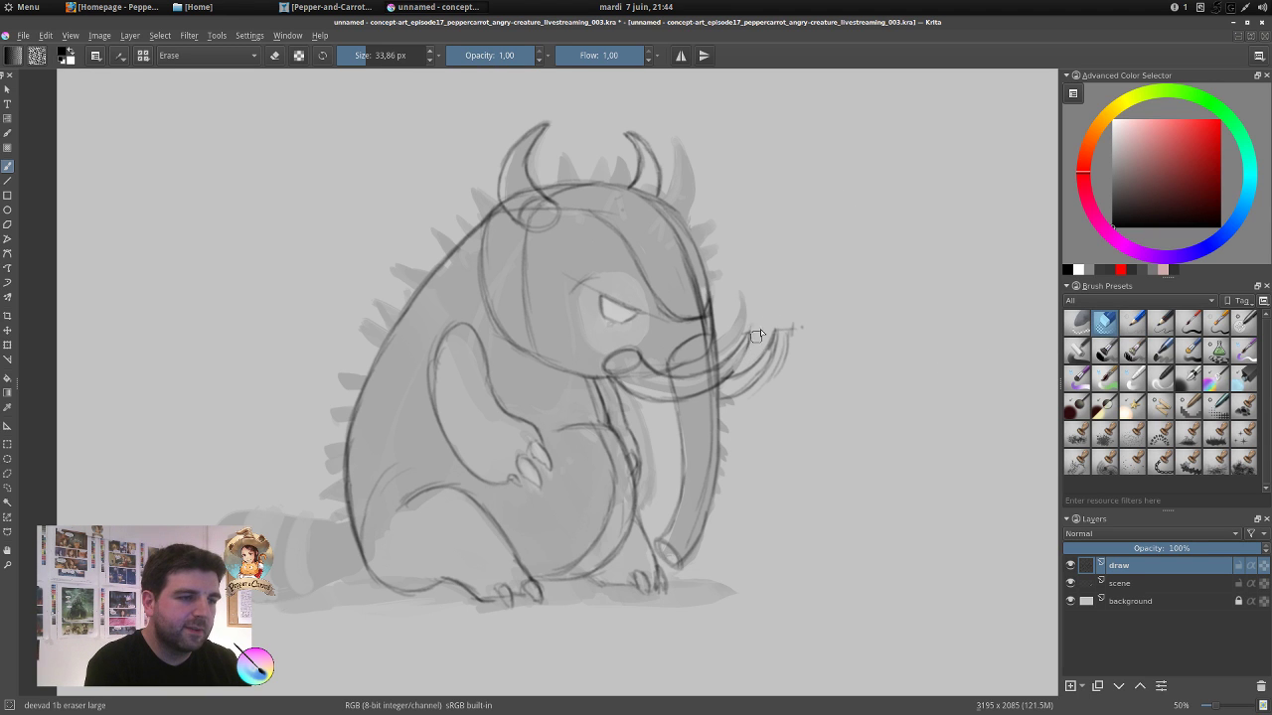
drag(776, 370, 789, 328)
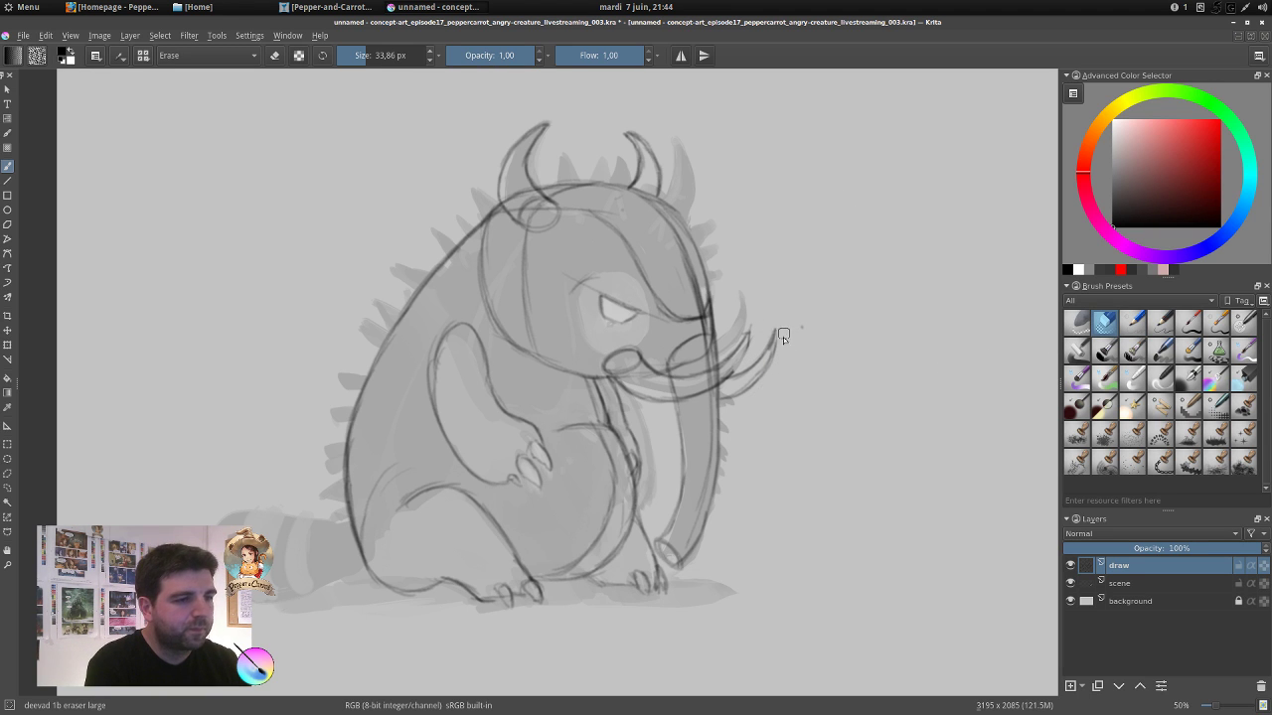
Load the deevad brush set into the pop-up palette and choose the deevad 1c pencil sketch preset.
right_click(795, 296)
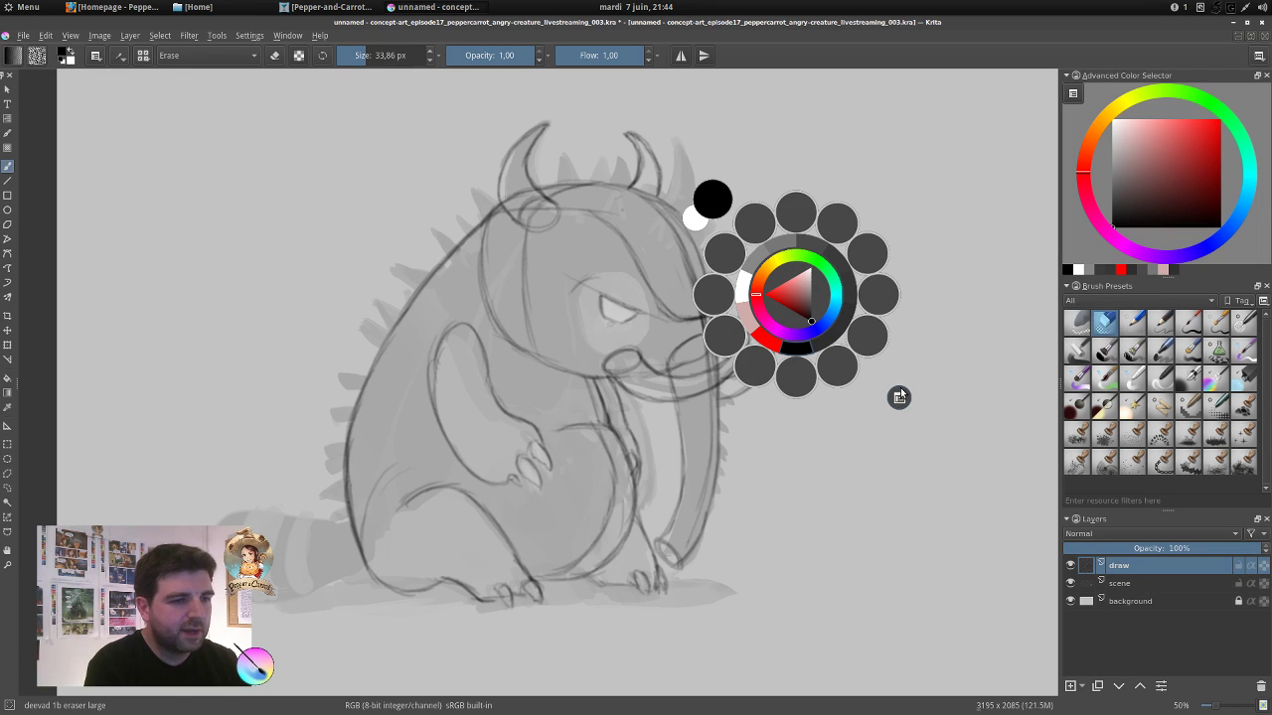
click(899, 398)
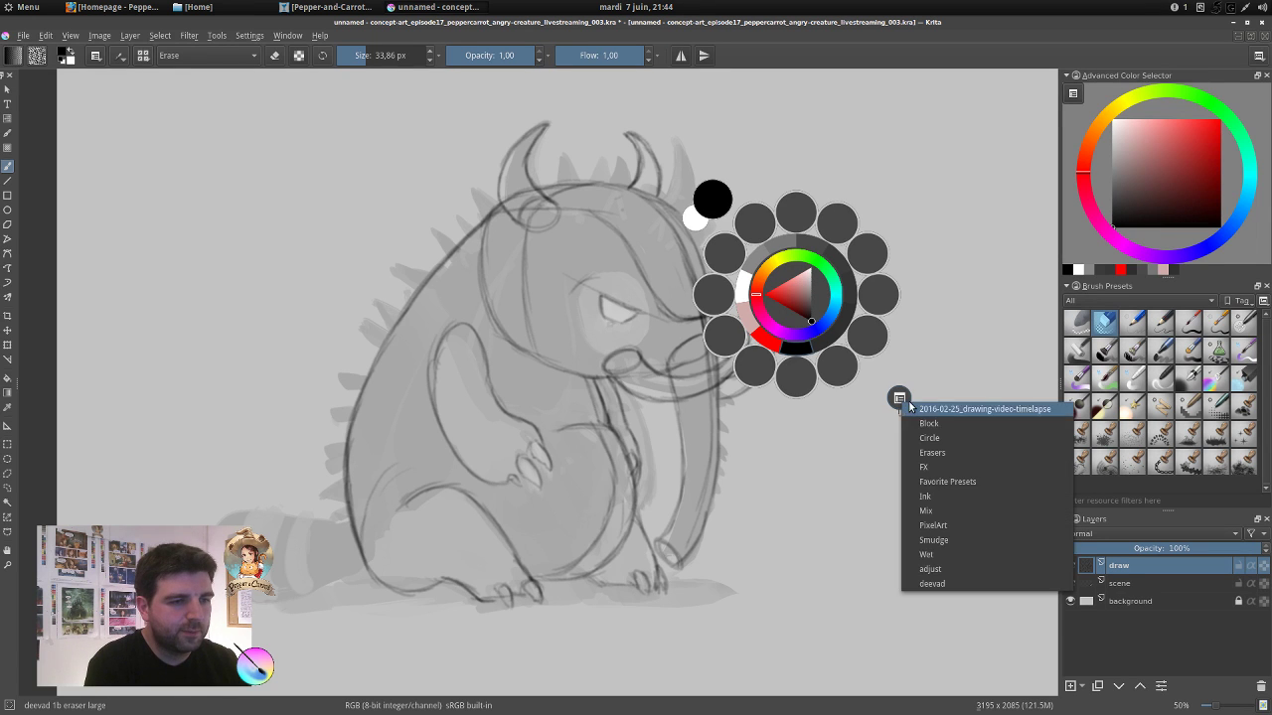
click(948, 583)
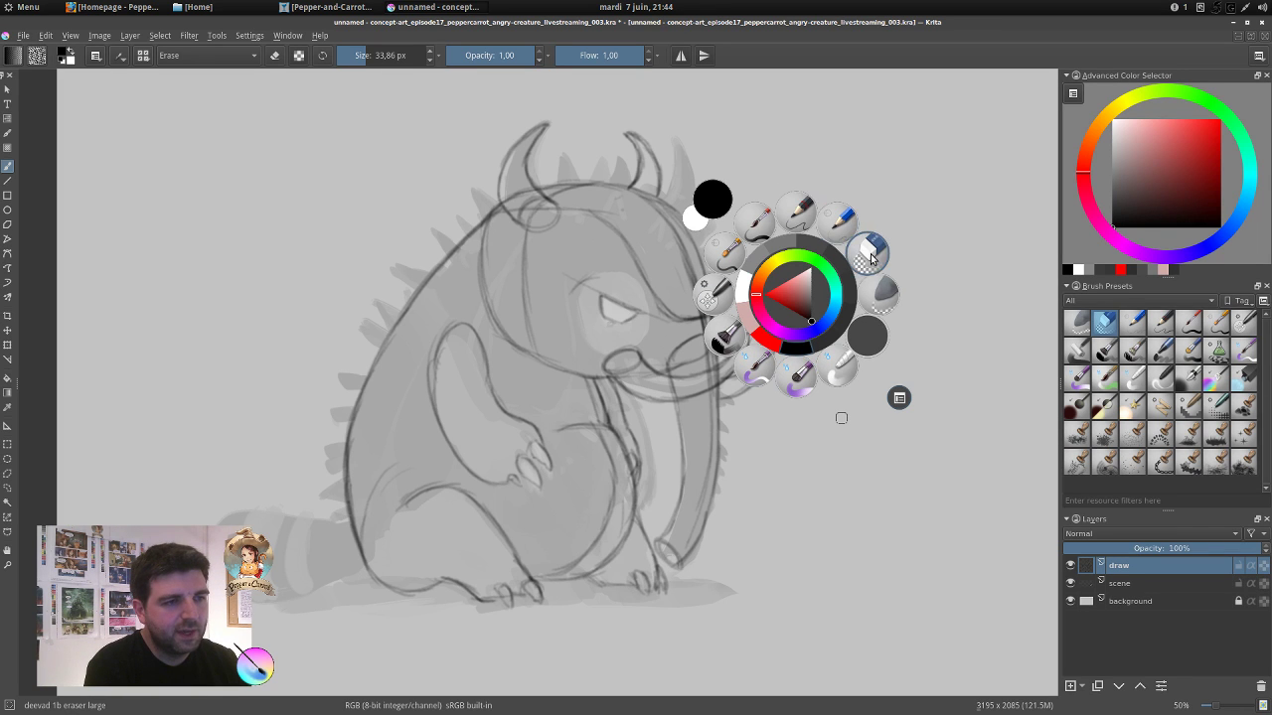
click(841, 227)
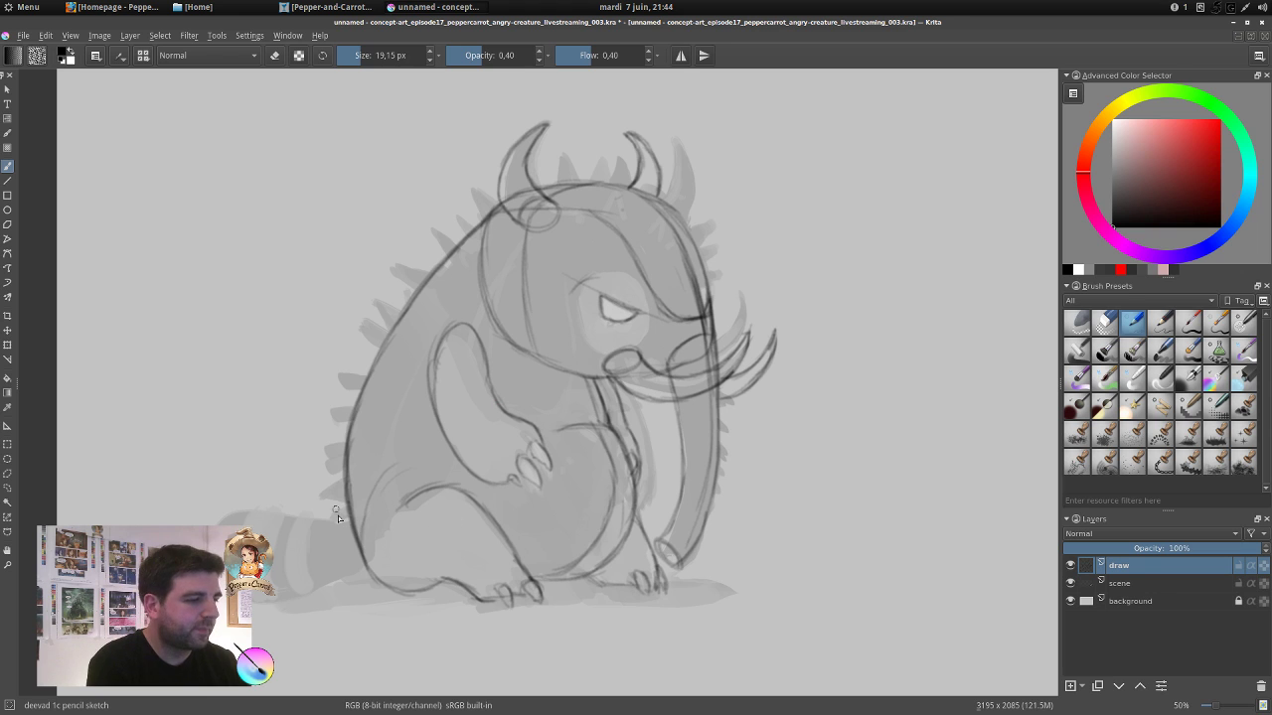
Sketch the tail curving out behind the rump and draw the ground line behind and beneath the creature.
mouse_move(306, 509)
mouse_down()
mouse_move(205, 482)
mouse_move(253, 491)
mouse_move(211, 526)
mouse_up()
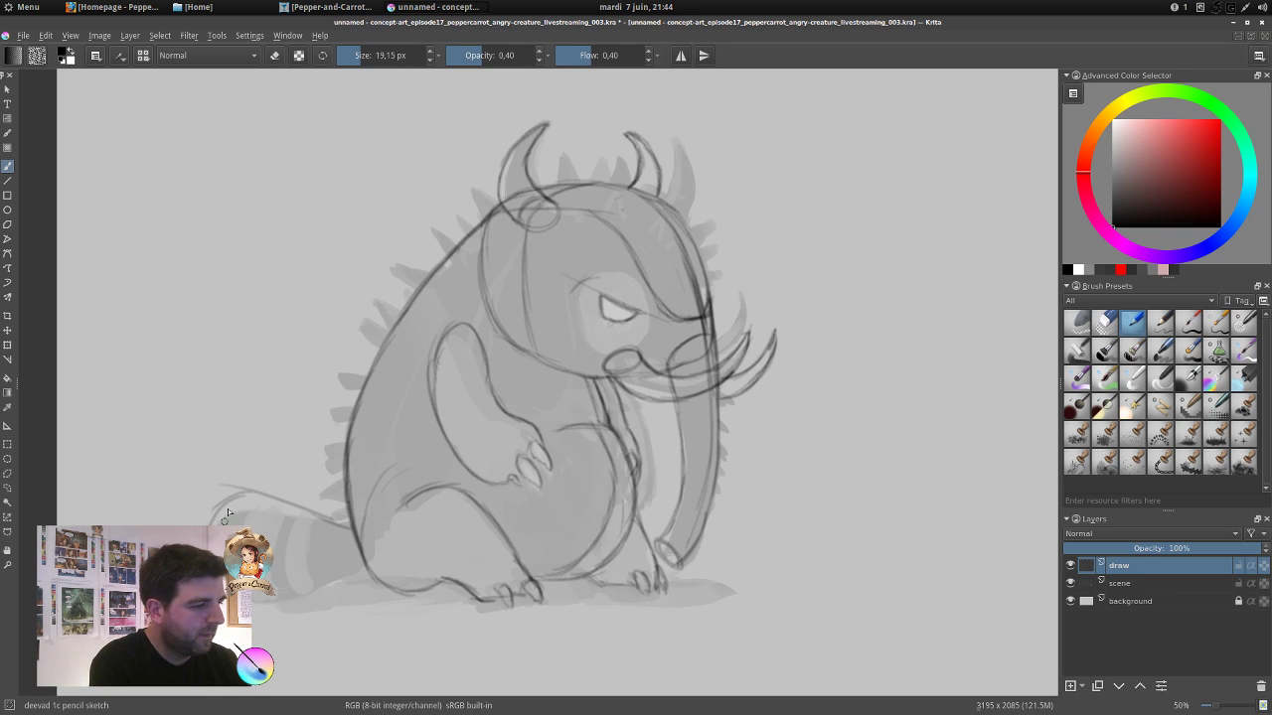
drag(272, 591, 377, 594)
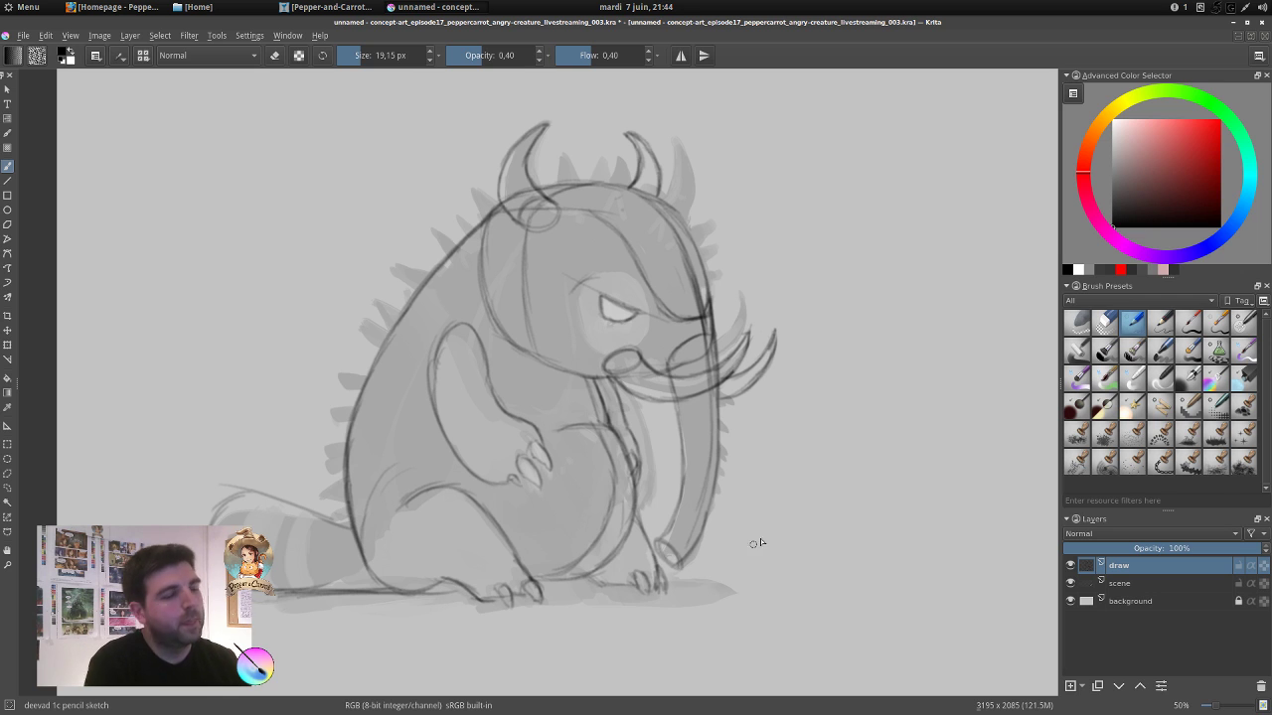
drag(536, 581, 603, 582)
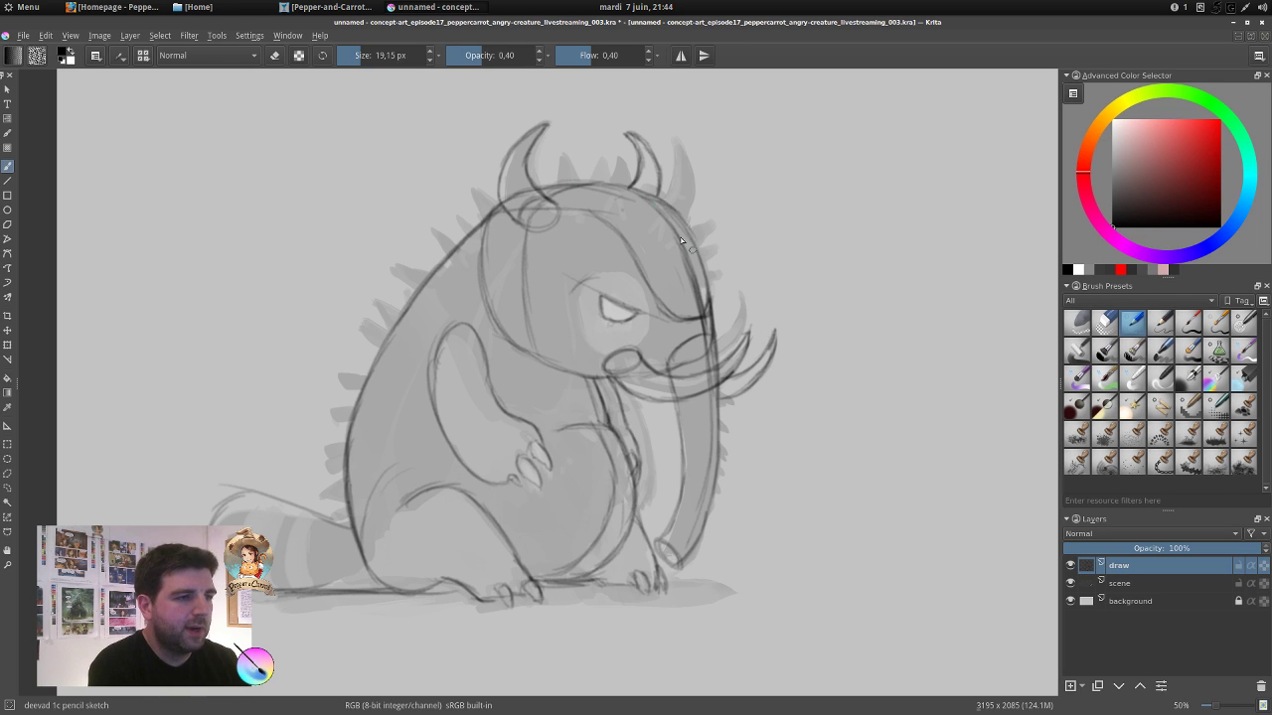
Strengthen the forehead contour running down into the trunk, as well as the trunk's inner edge.
drag(658, 202, 711, 317)
drag(685, 227, 715, 351)
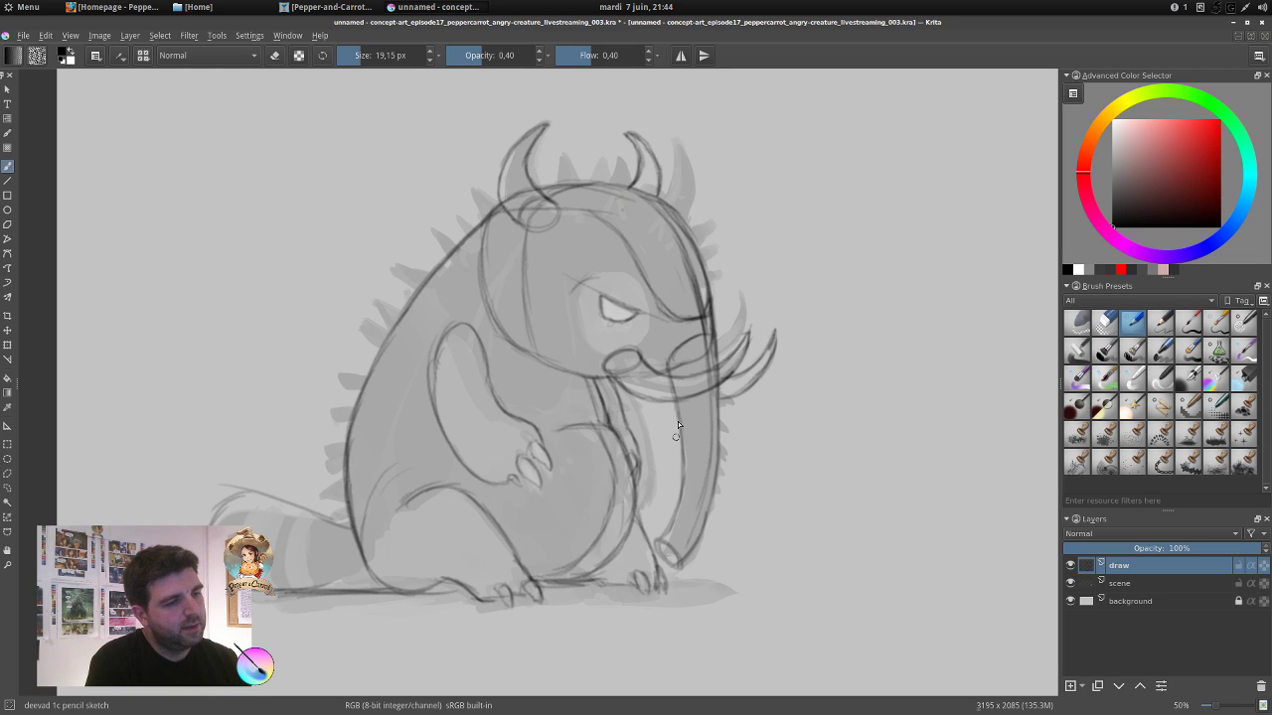
drag(682, 449, 669, 531)
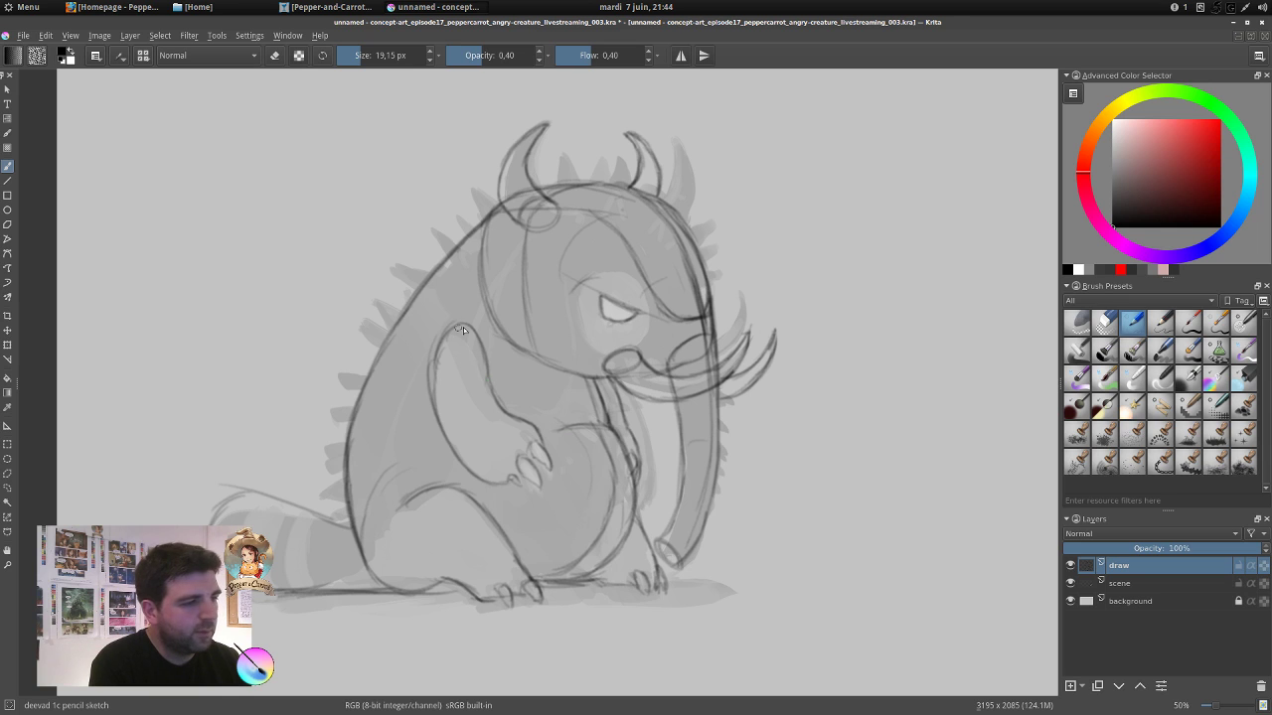
Draw a round socket around the angry eye and reinforce the front edge of the near arm.
mouse_move(588, 285)
mouse_down()
mouse_move(575, 337)
mouse_move(572, 325)
mouse_move(629, 340)
mouse_up()
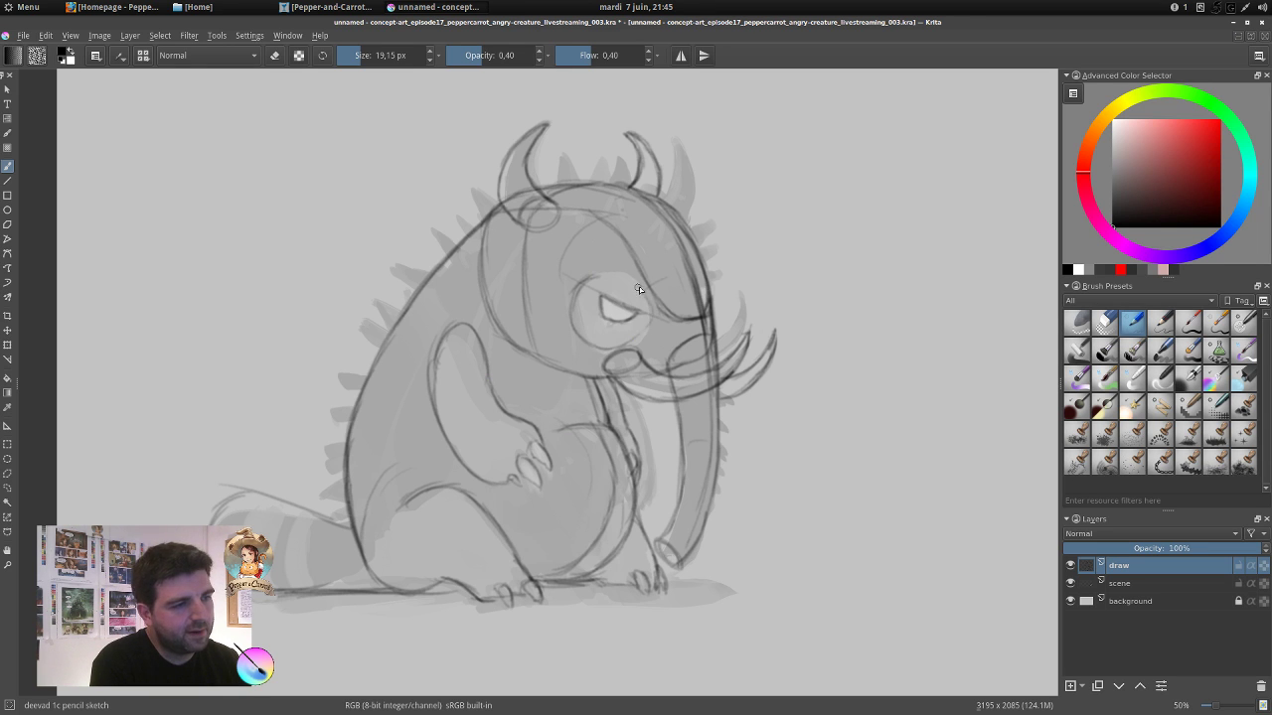
mouse_move(596, 279)
mouse_down()
mouse_move(633, 281)
mouse_move(650, 316)
mouse_up()
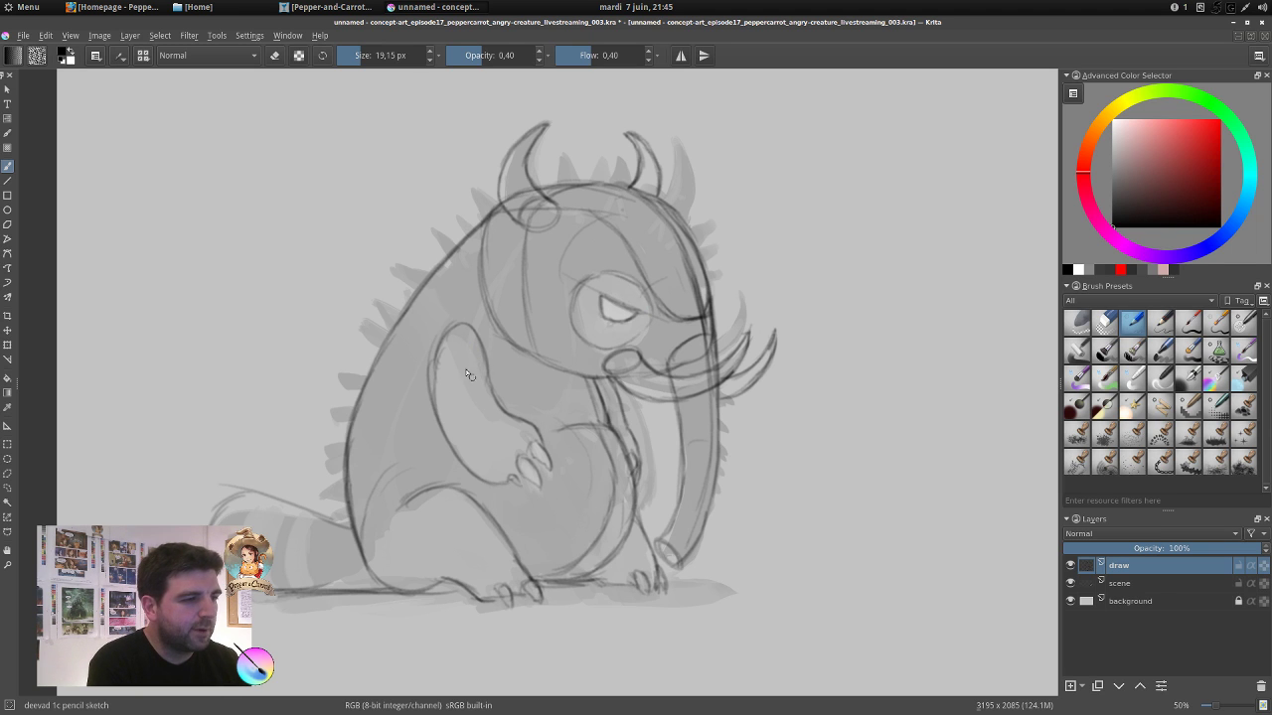
drag(481, 358, 507, 415)
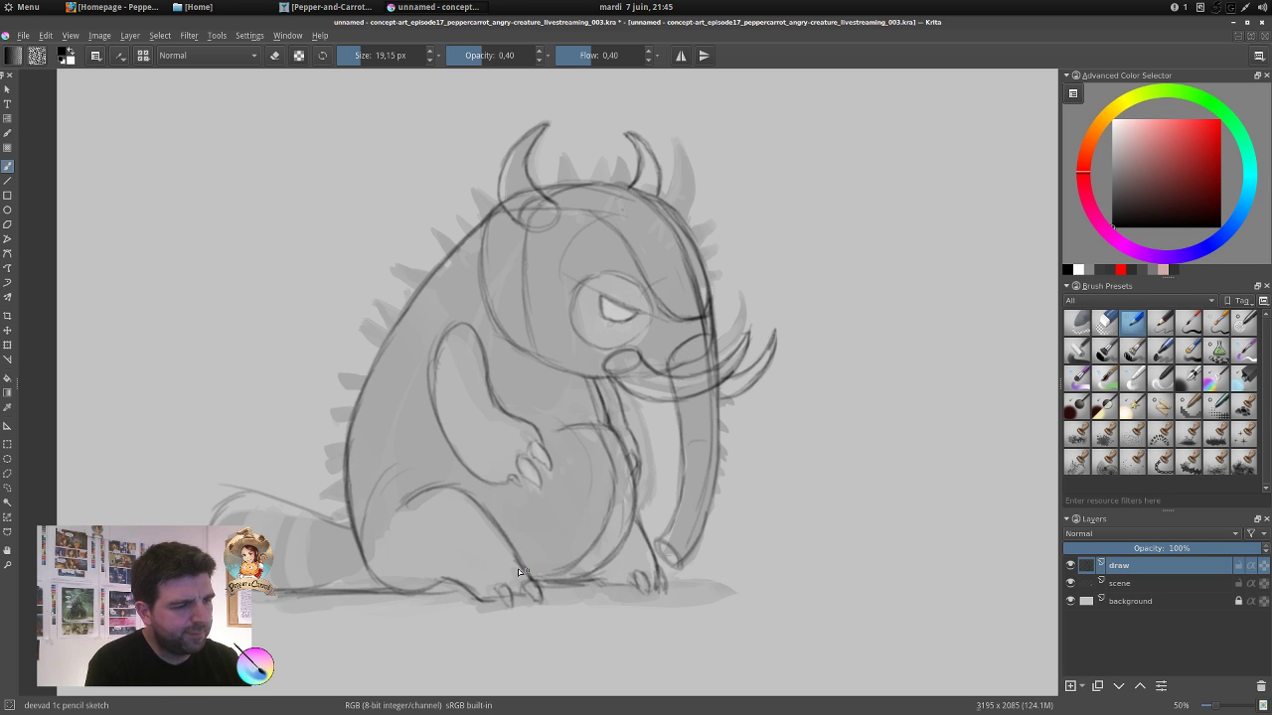
Replace the tusk's oval base with a jagged lip edge and erase the lines crossing inside the near tusk.
click(1106, 322)
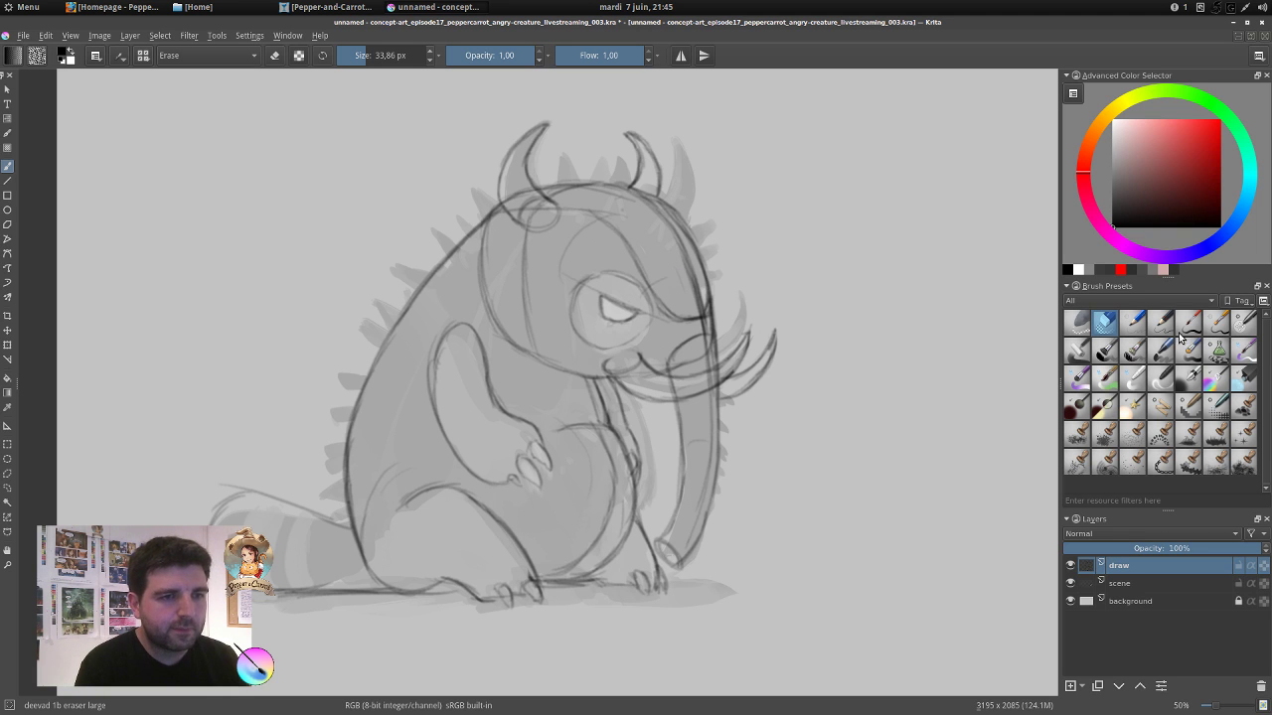
click(1132, 322)
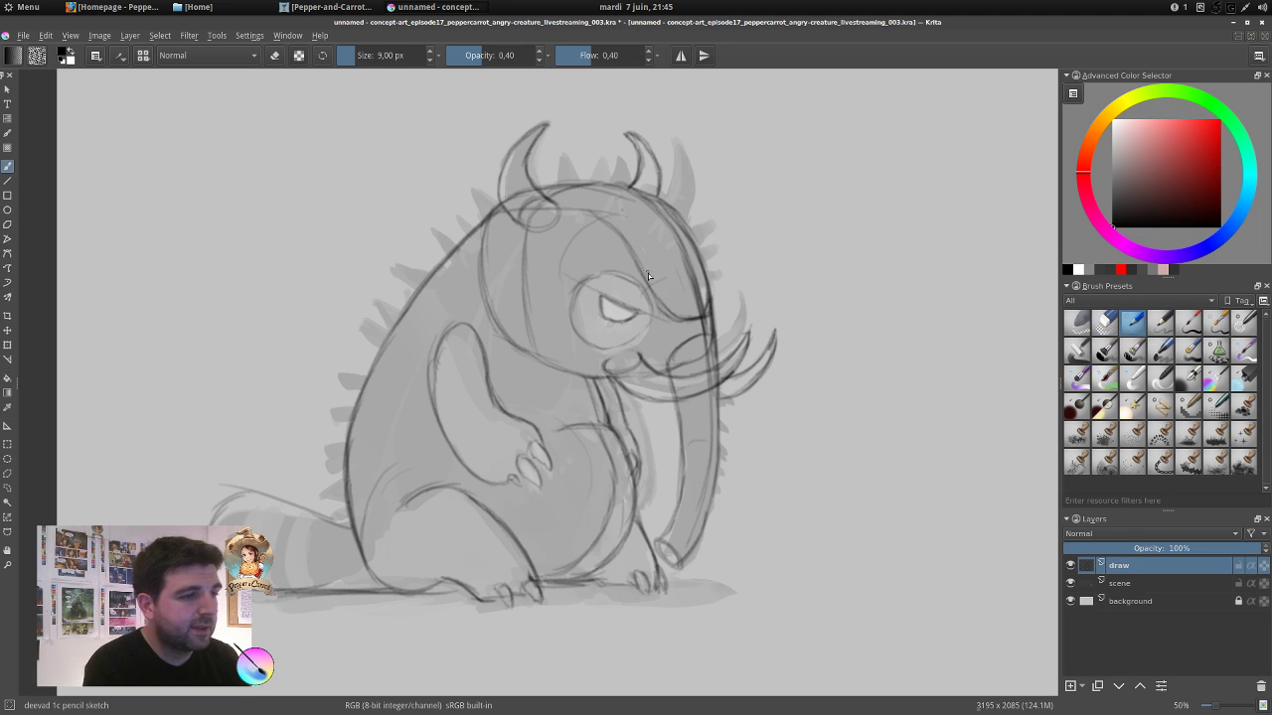
shift+drag(645, 279, 657, 286)
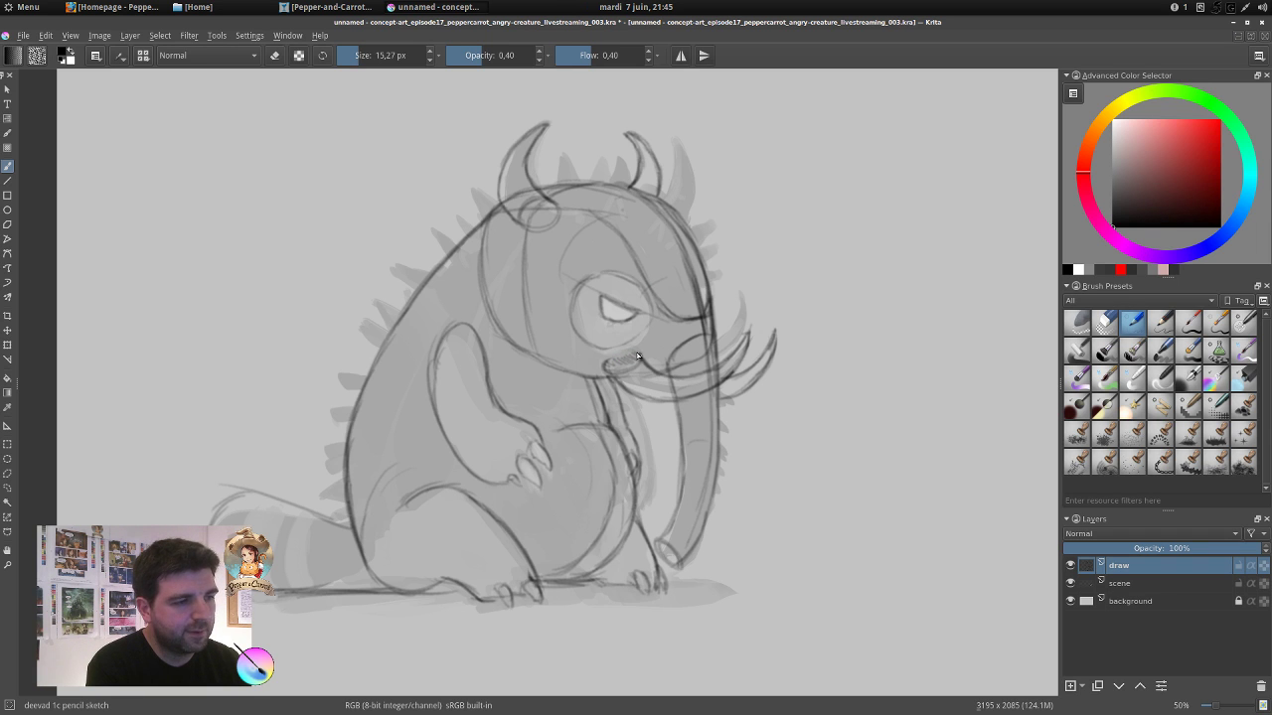
click(1105, 322)
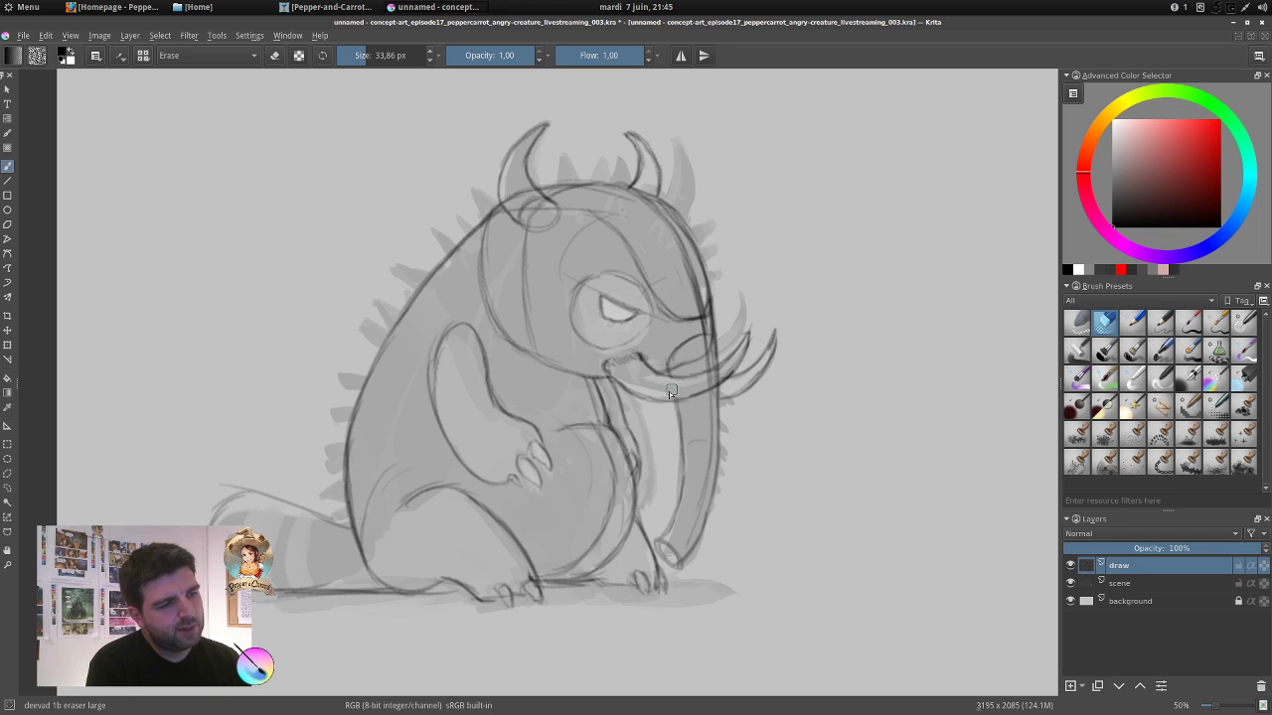
shift+drag(726, 377, 704, 382)
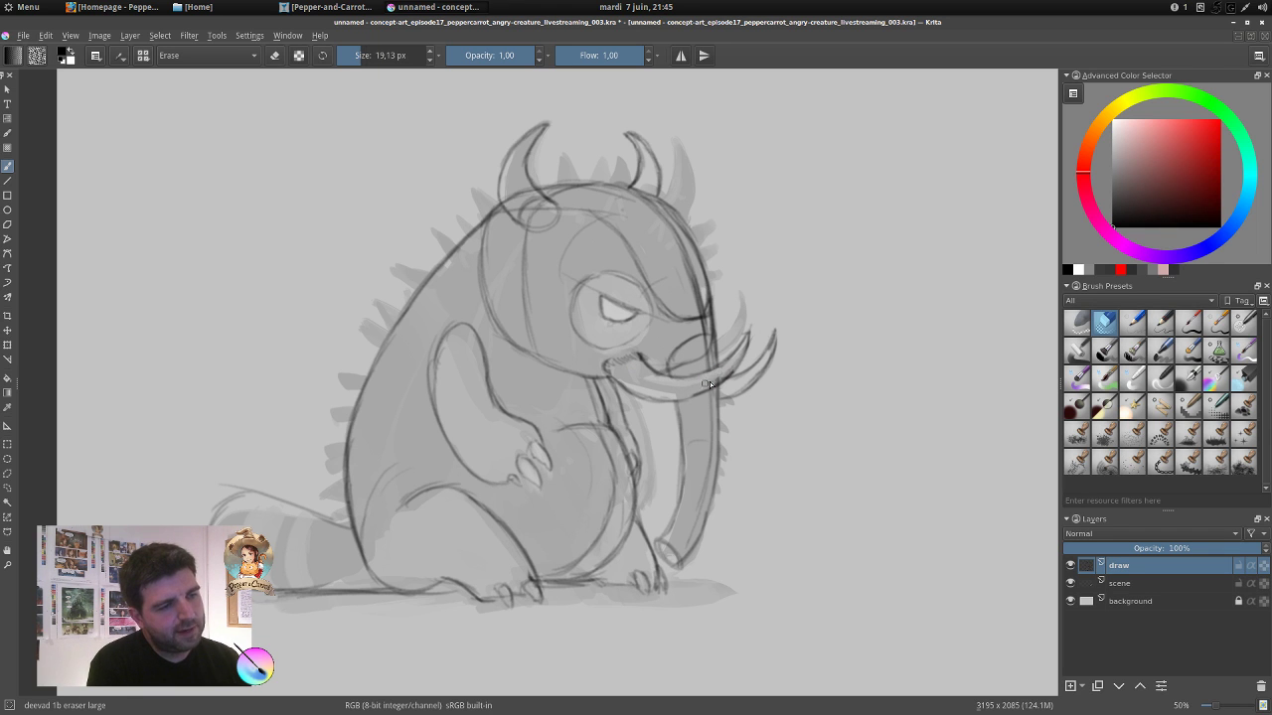
Lower the scene layer's opacity to 5% and make the draw layer active again.
click(1135, 583)
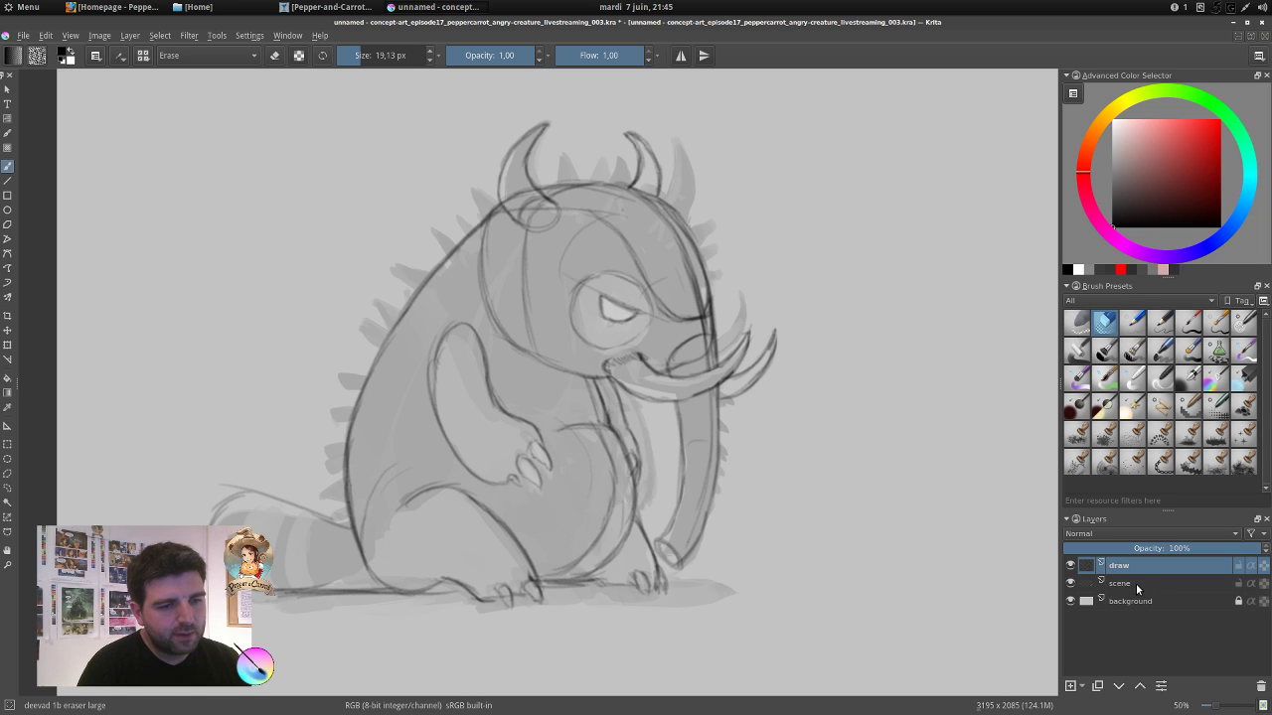
drag(1096, 546, 1077, 557)
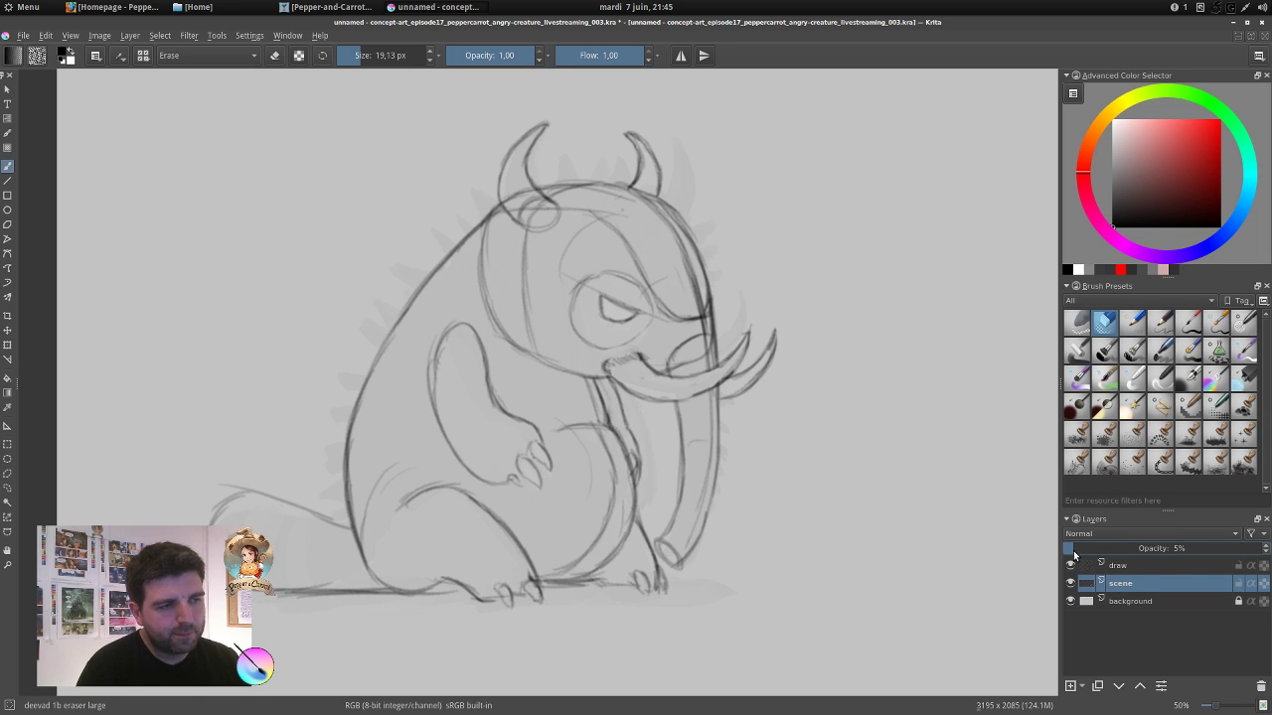
click(1135, 565)
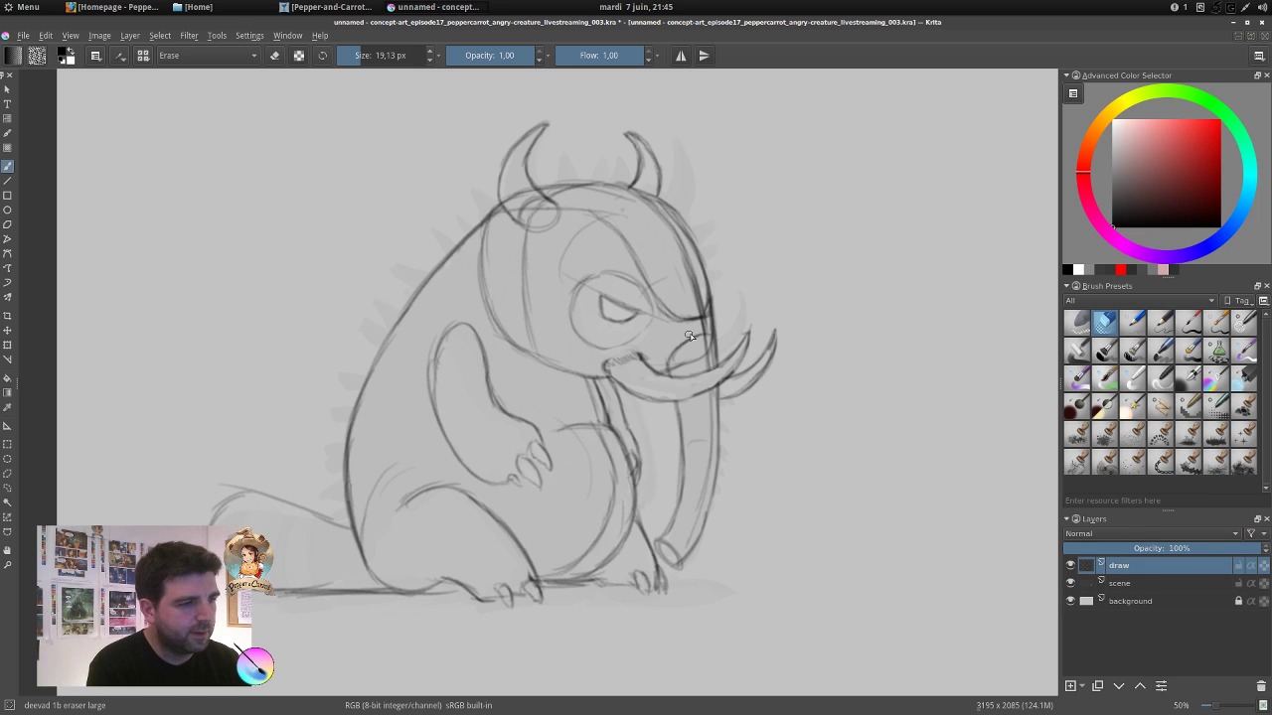
Erase the stray trunk line near the tusks and fade the heavy brow and inner forehead lines.
mouse_move(695, 334)
mouse_down()
mouse_move(710, 355)
mouse_move(709, 327)
mouse_move(695, 366)
mouse_up()
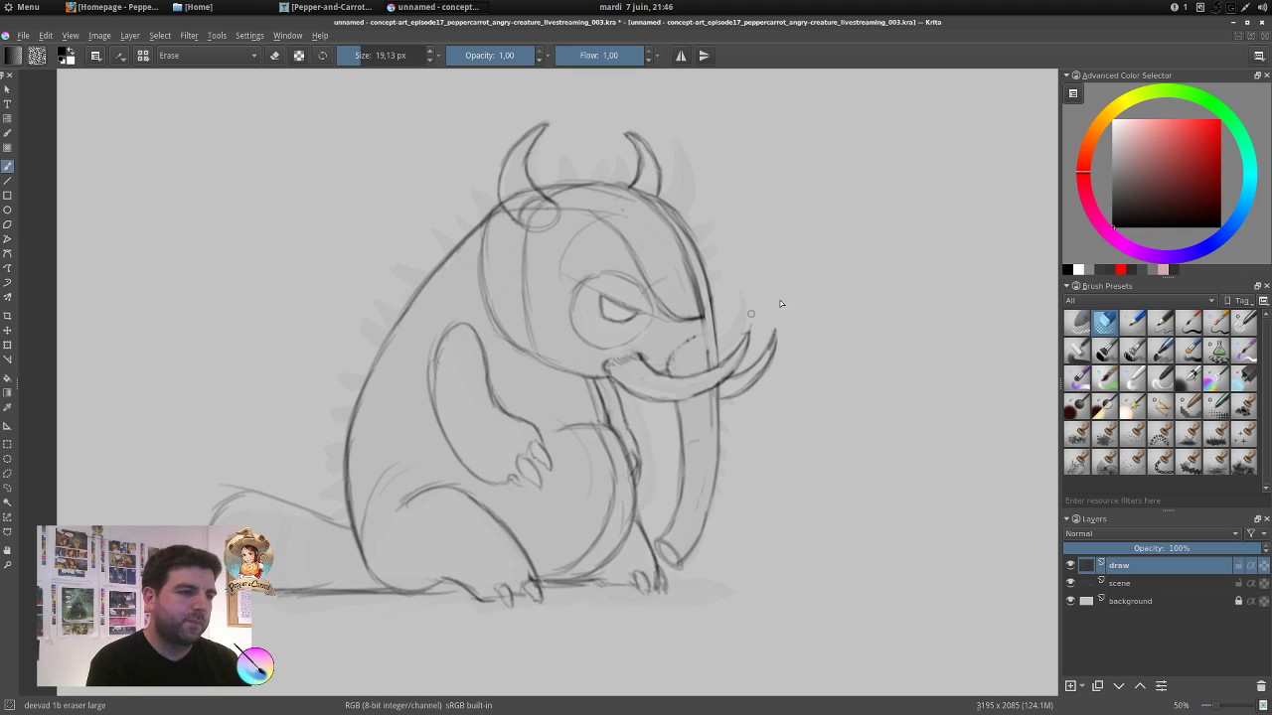
key(slash)
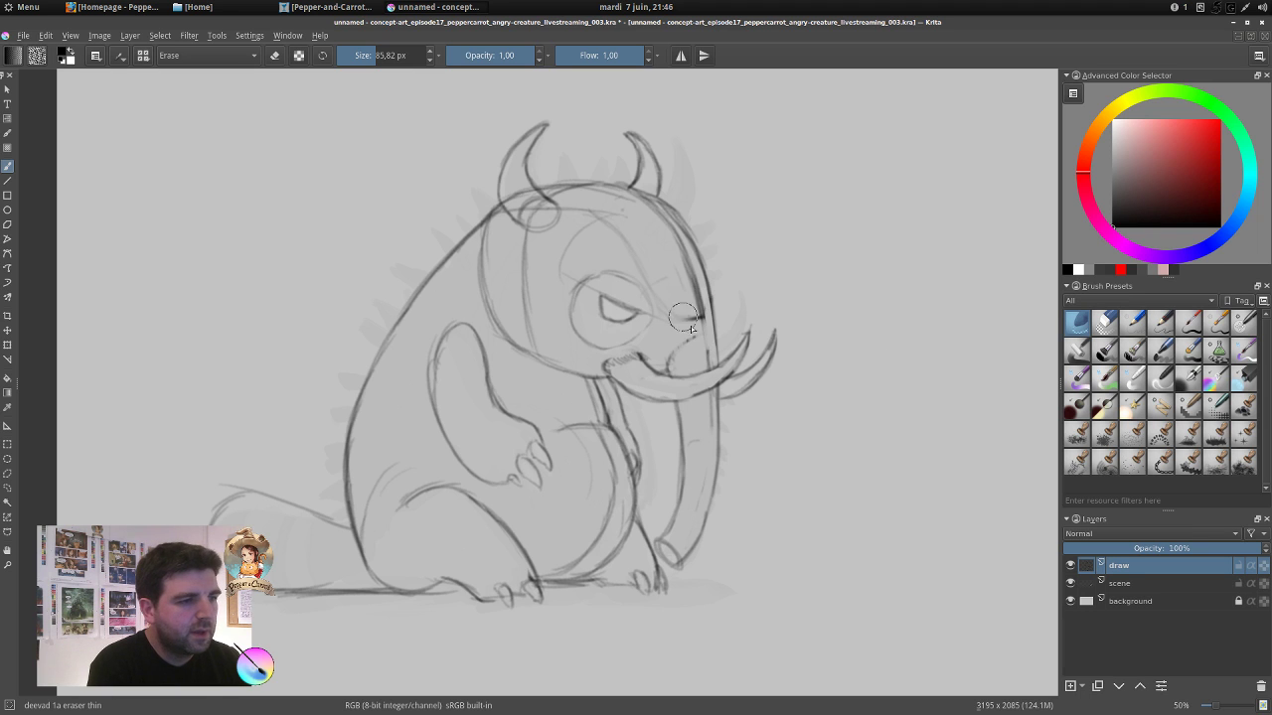
mouse_move(682, 317)
mouse_down()
mouse_move(697, 328)
mouse_move(681, 260)
mouse_up()
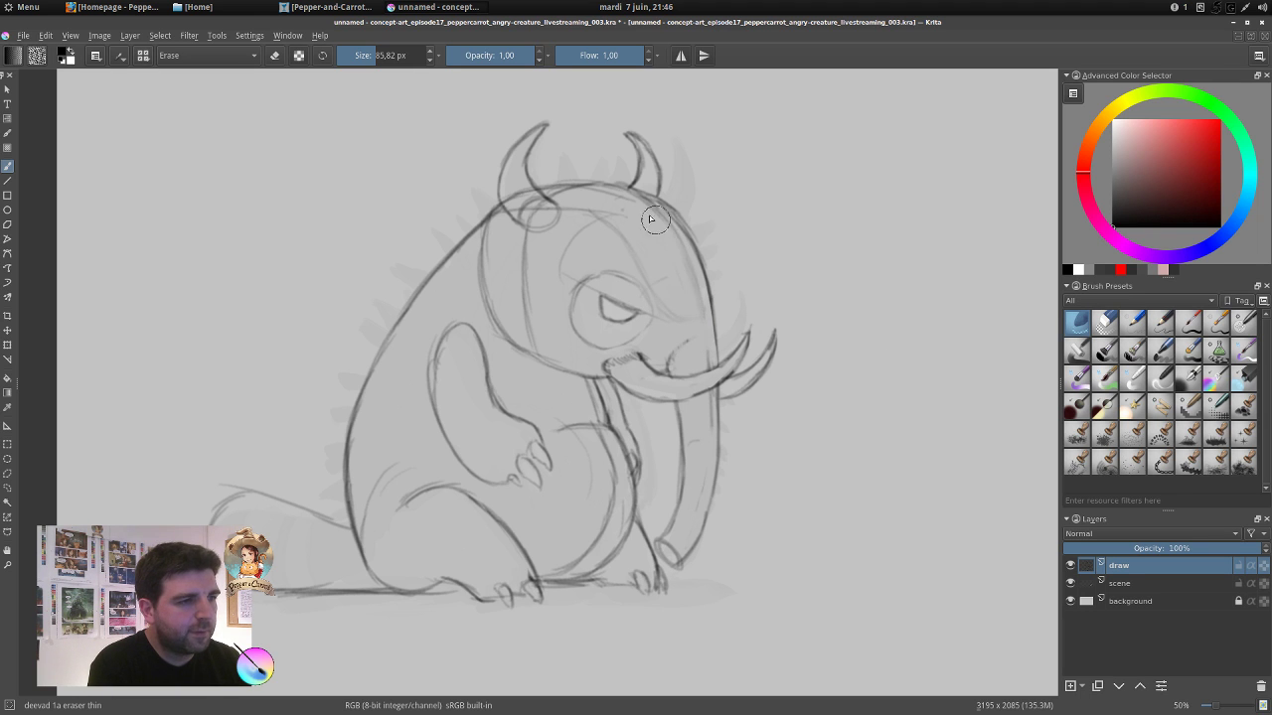
drag(656, 220, 633, 217)
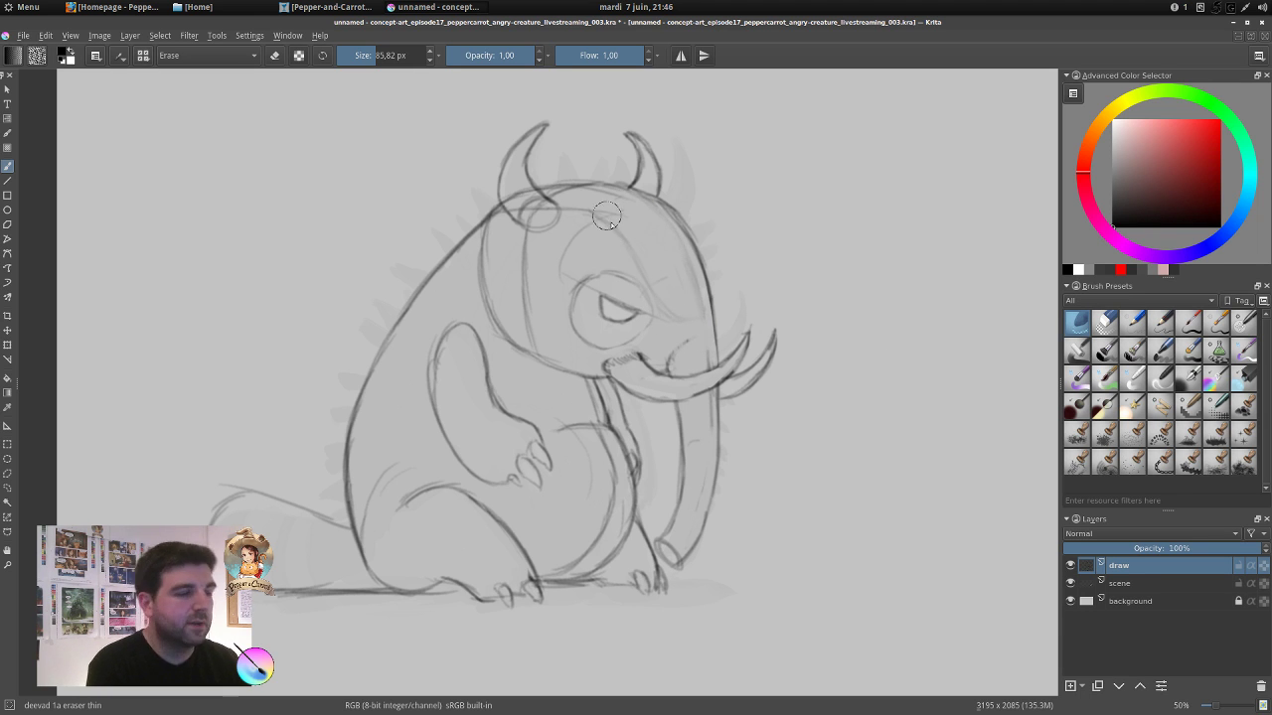
Fade the head's construction curves and the belly contour, and erase the outline crossing the near horn's base.
mouse_move(600, 226)
mouse_down()
mouse_move(562, 282)
mouse_move(590, 290)
mouse_up()
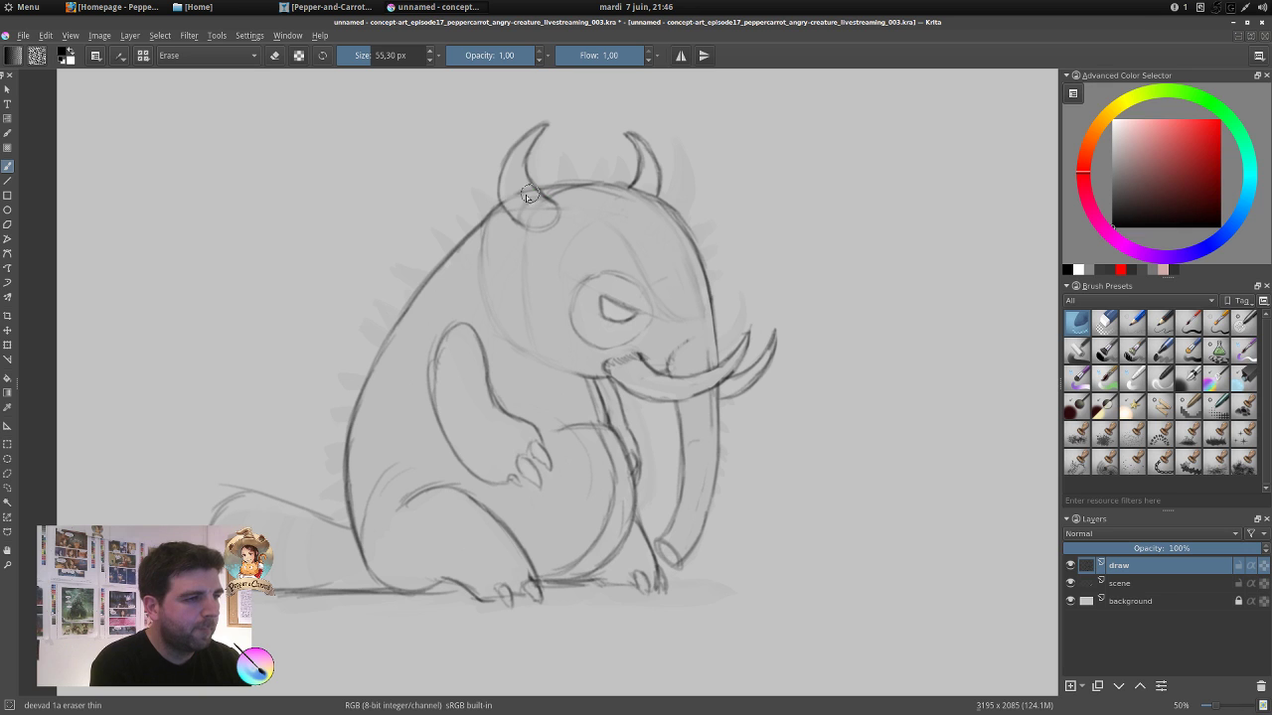
shift+drag(516, 197, 503, 197)
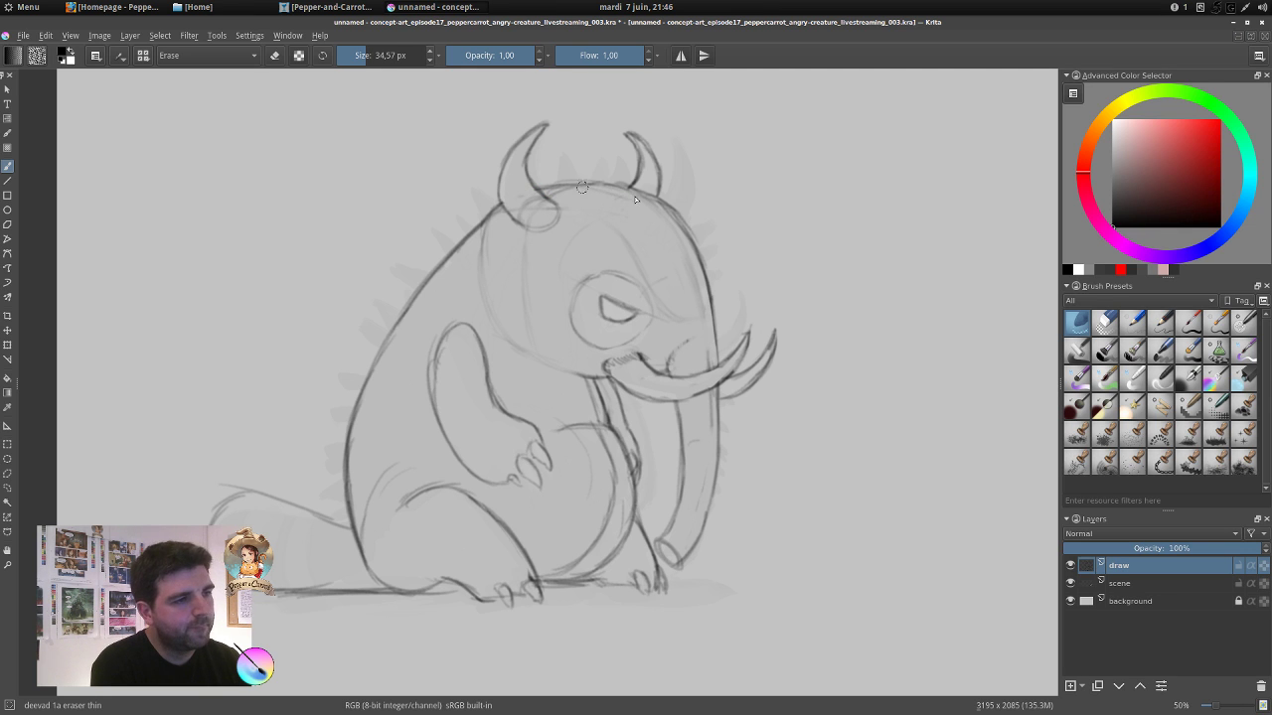
mouse_move(565, 424)
shift+mouse_down()
mouse_move(607, 425)
mouse_move(592, 444)
shift+mouse_up()
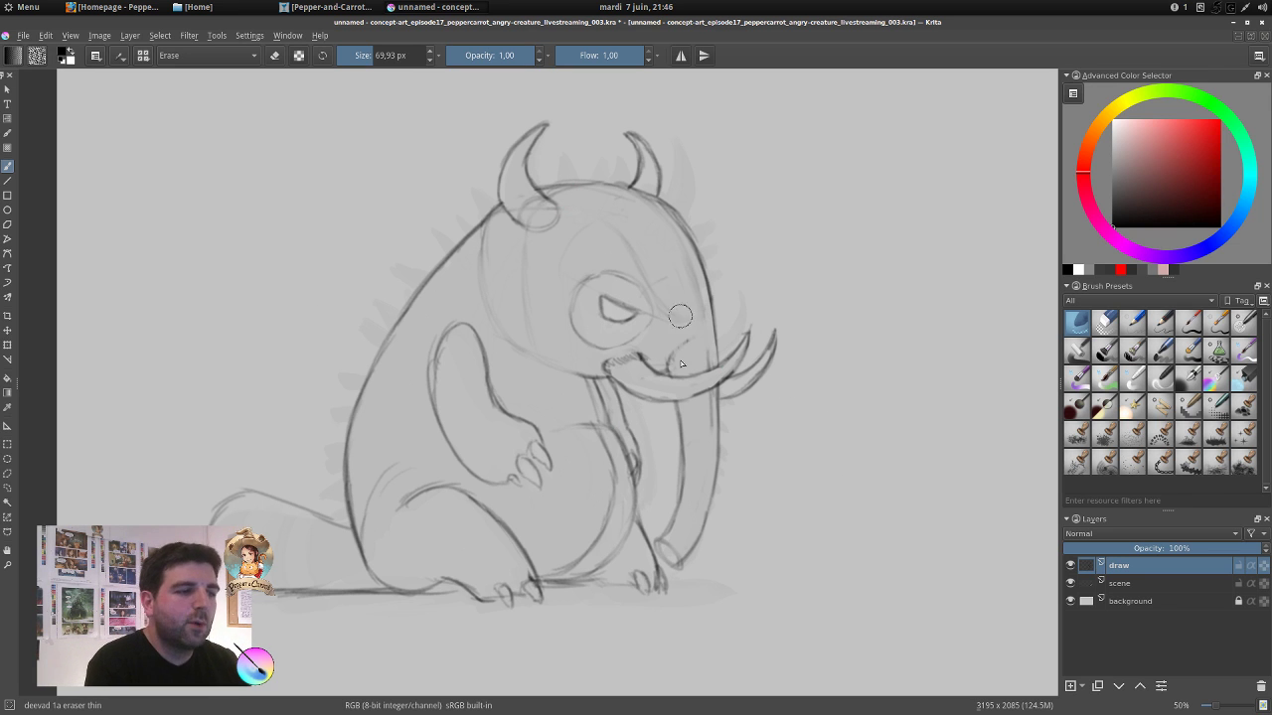
drag(1207, 549, 1151, 548)
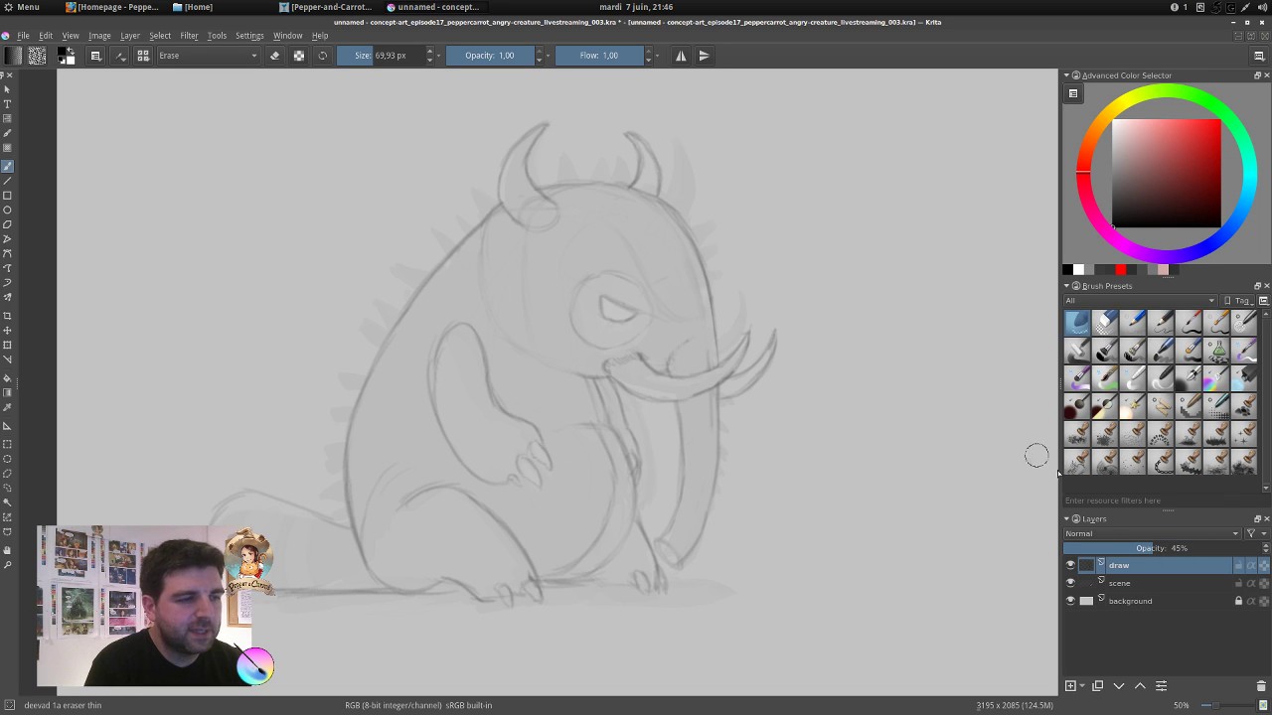
click(1070, 686)
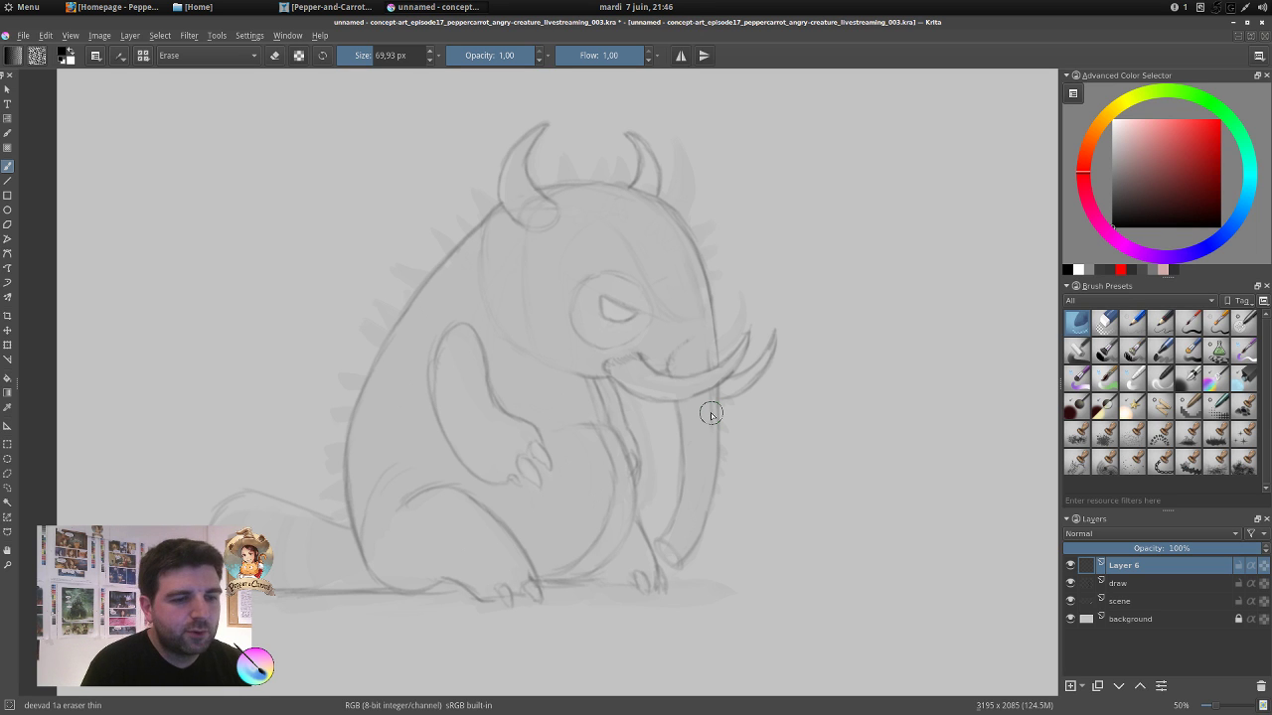
click(1261, 686)
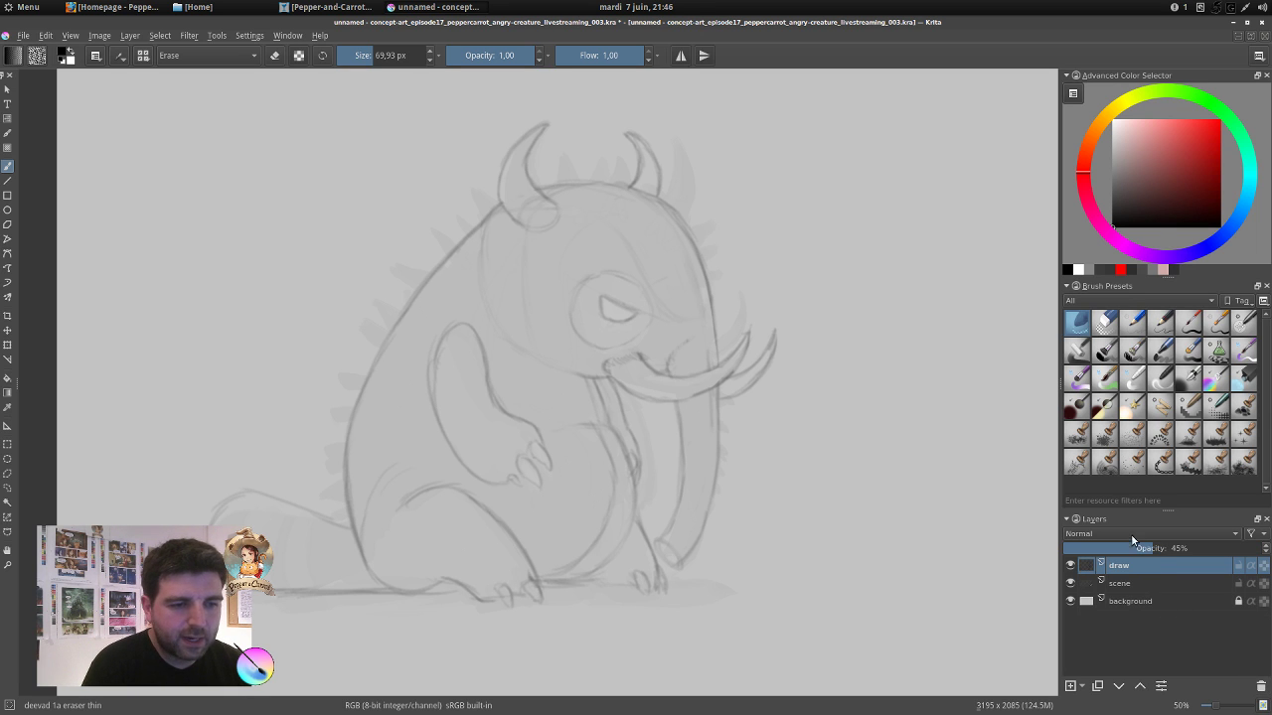
Set the draw layer's opacity to 89%.
drag(1236, 550, 1243, 549)
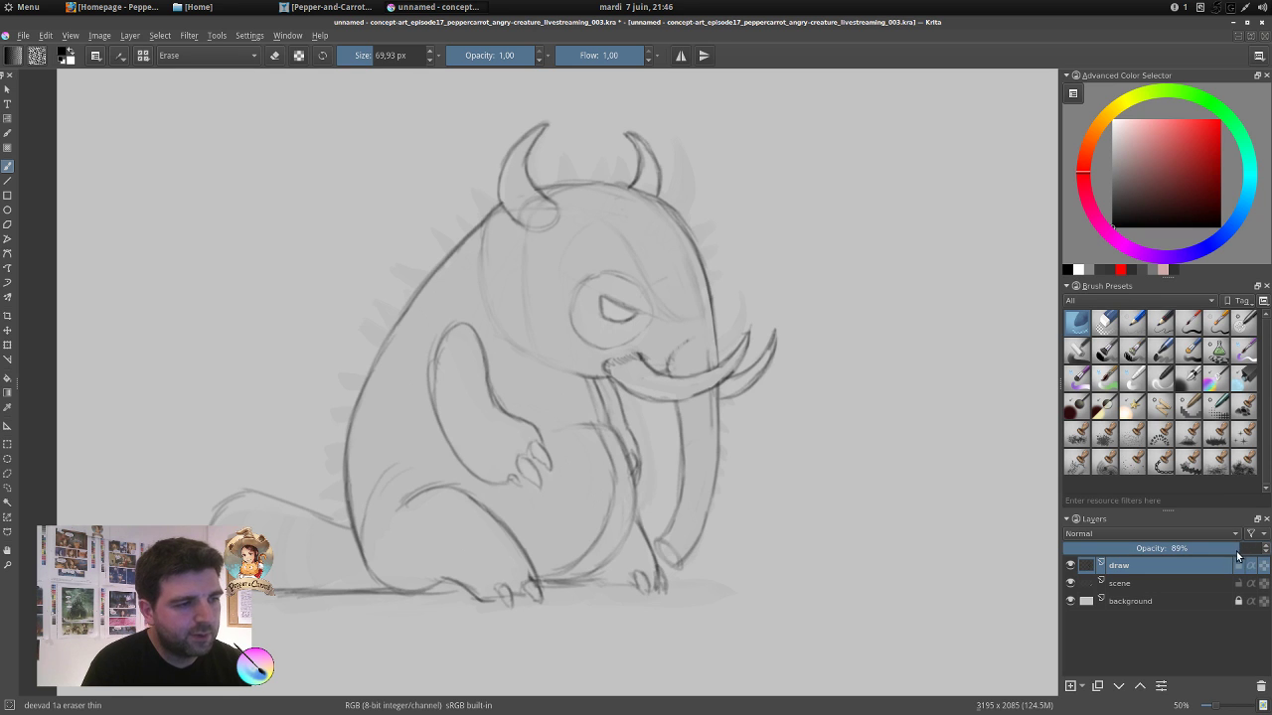
mouse_move(1081, 563)
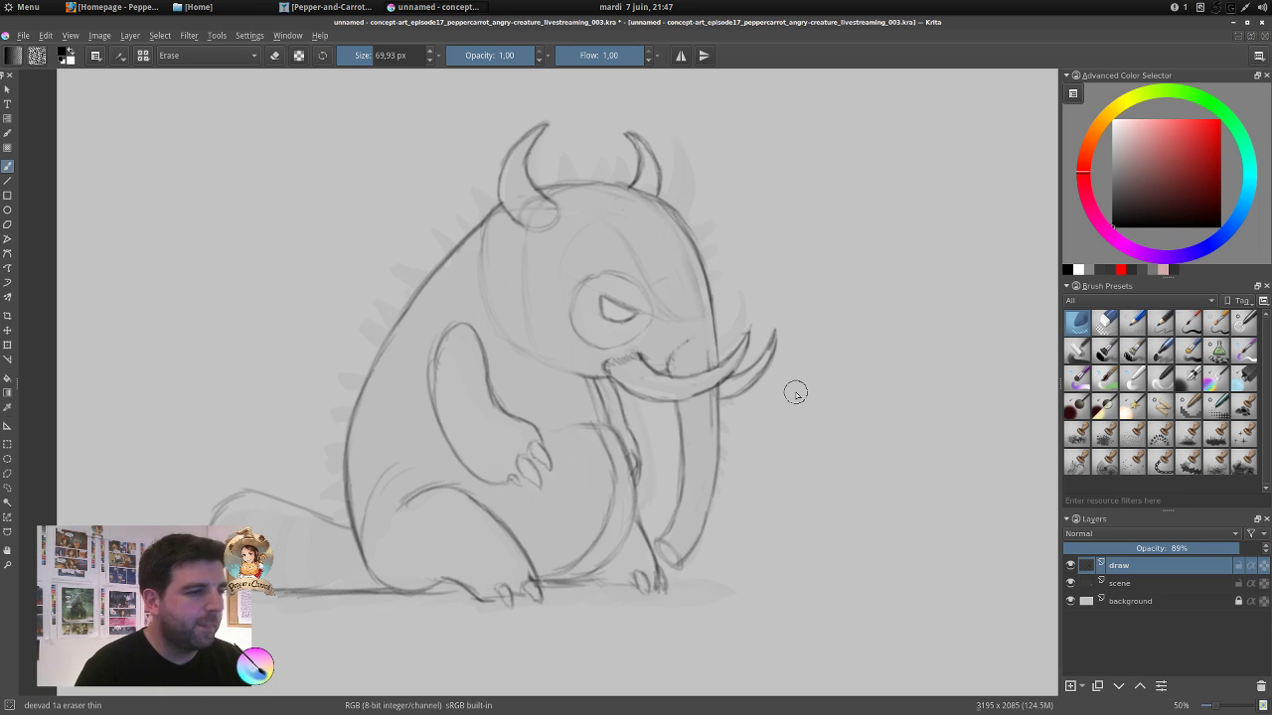
Save the document under a new name as concept-art_episode17_peppercarrot_angry-creature_livestreaming_004.kra.
click(28, 36)
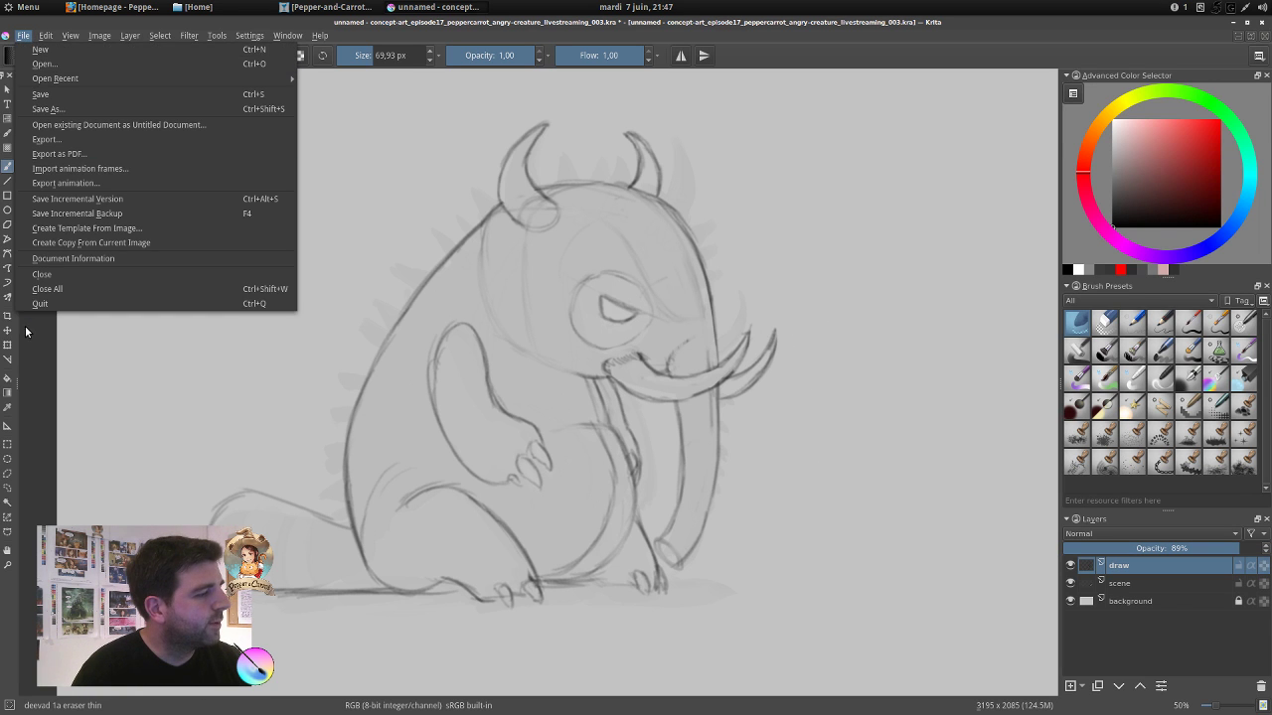
click(56, 109)
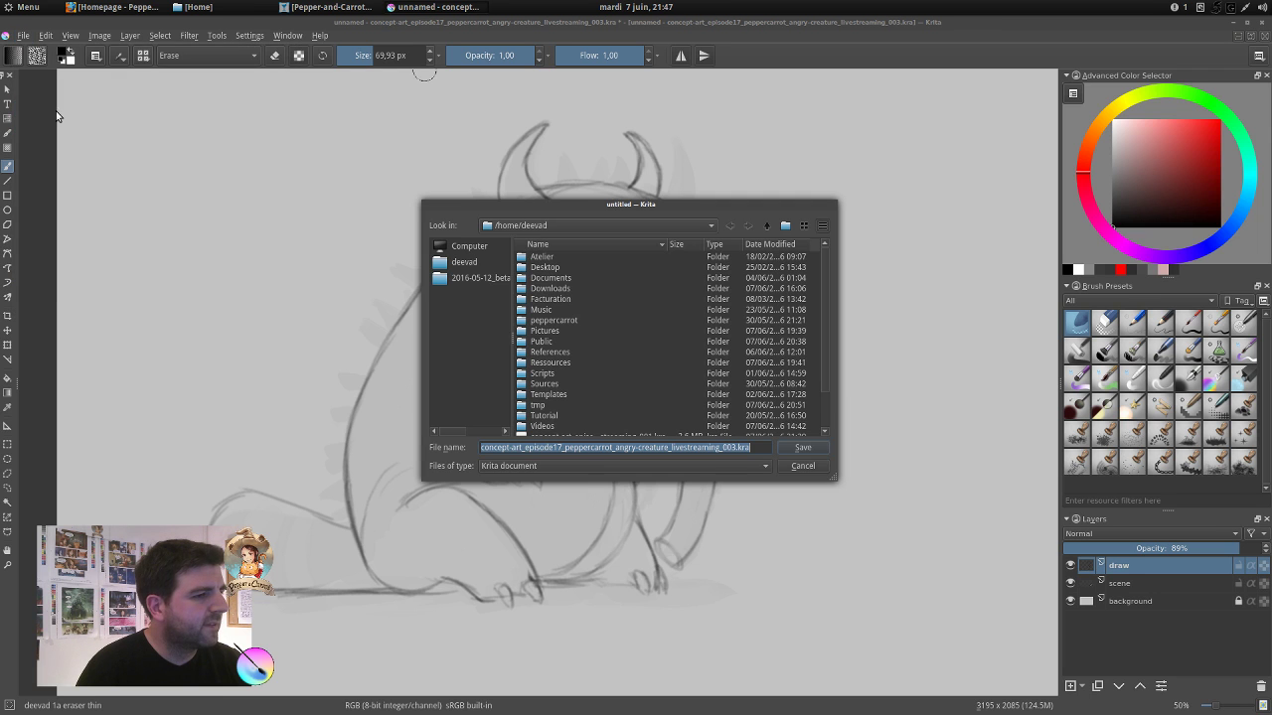
click(740, 447)
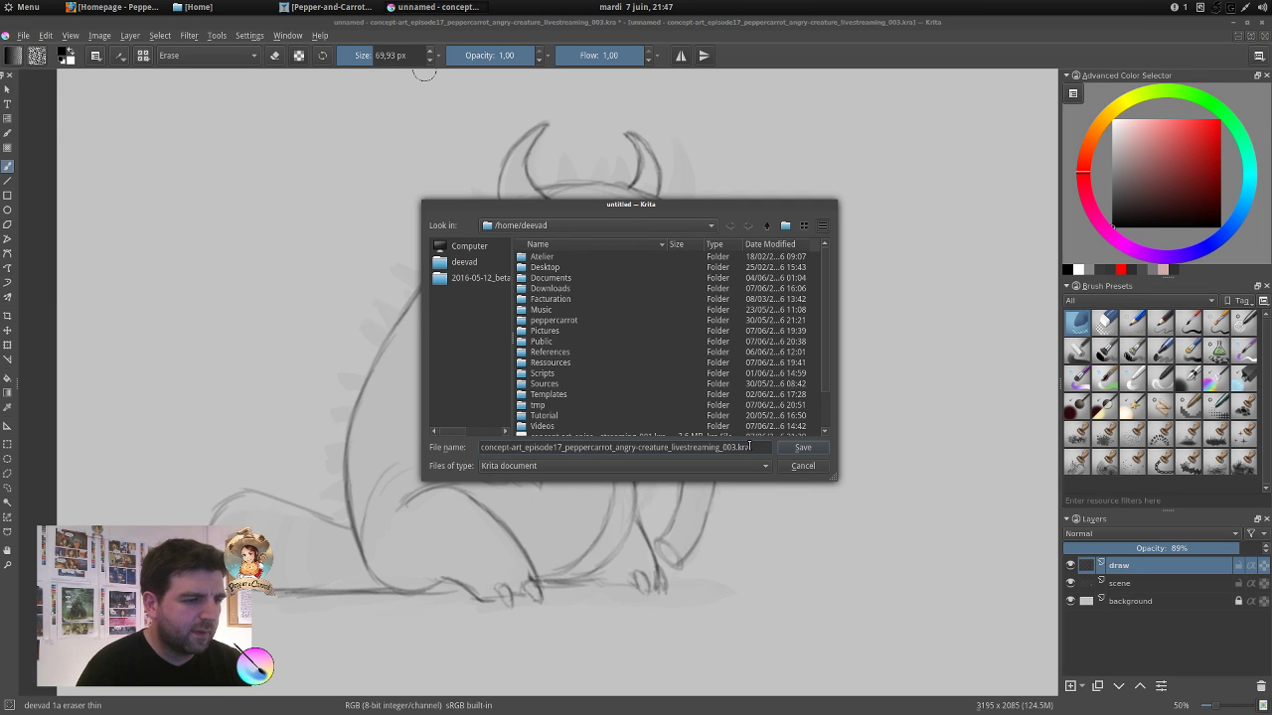
click(802, 447)
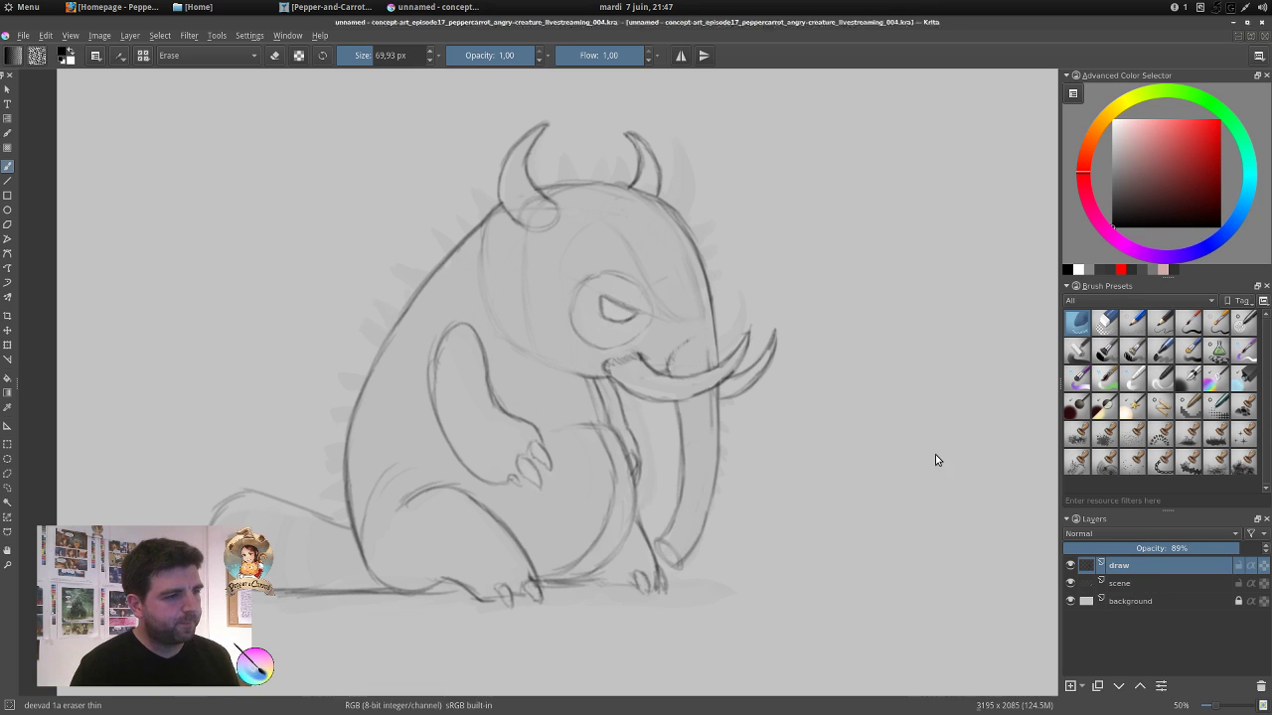
Hide the scene layer and make the draw layer active again.
click(1121, 585)
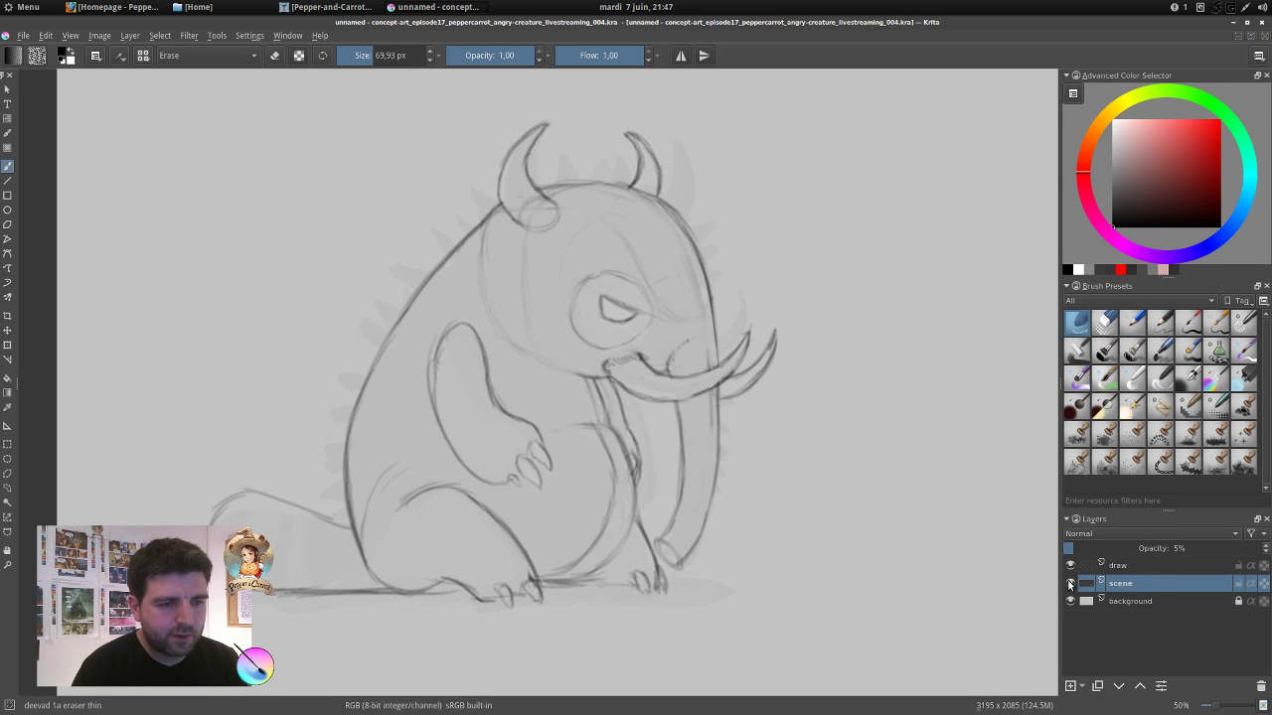
click(1070, 585)
click(1126, 564)
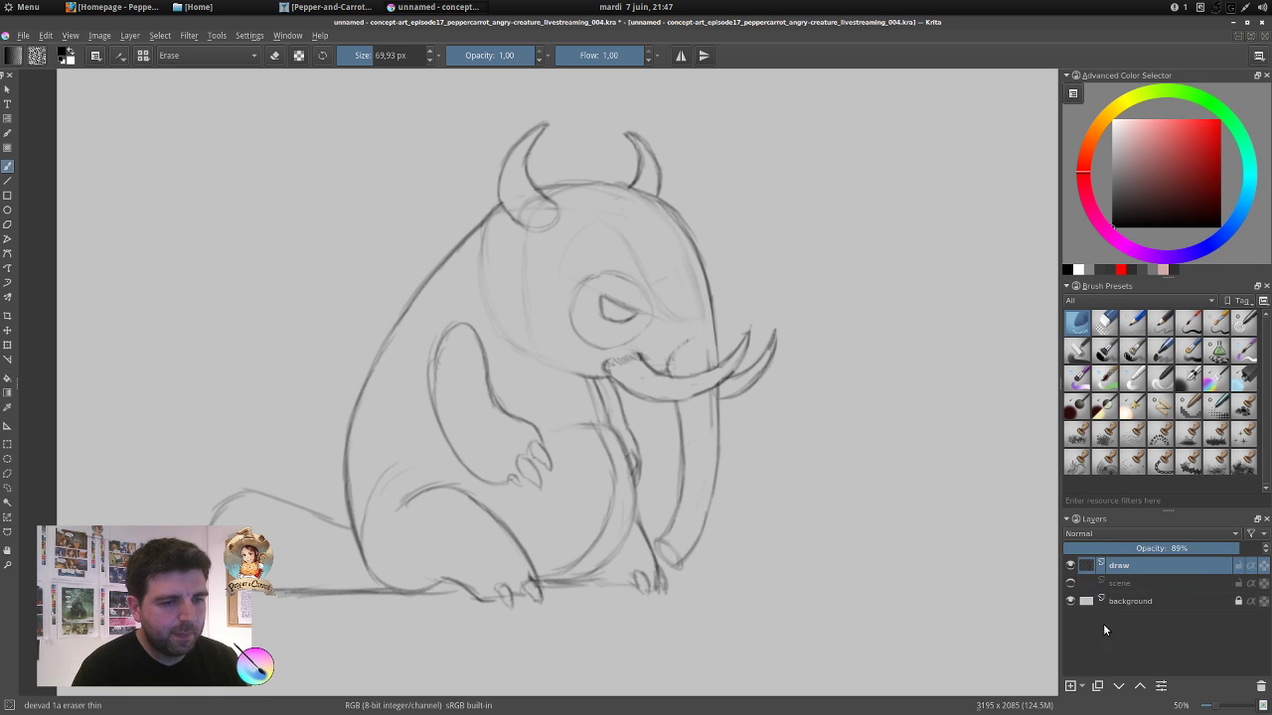
Create a group layer named "painting" and move the draw layer into it.
click(1084, 687)
click(1099, 522)
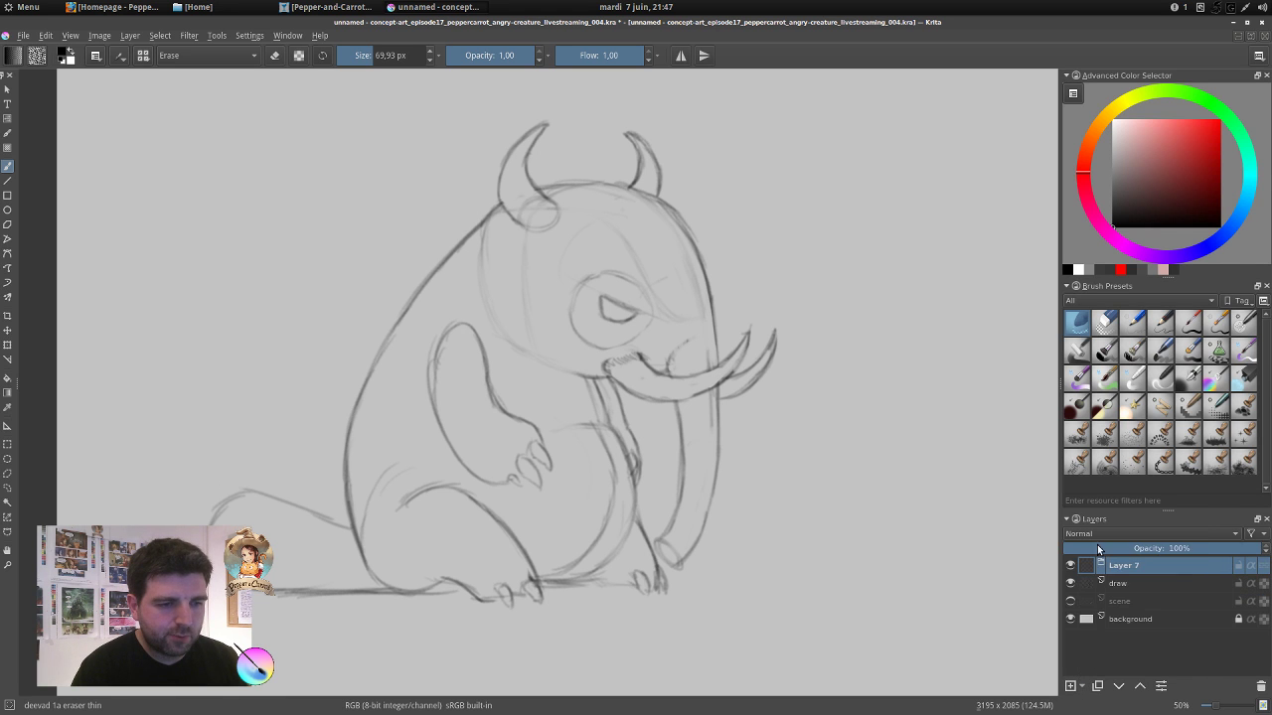
double_click(1113, 566)
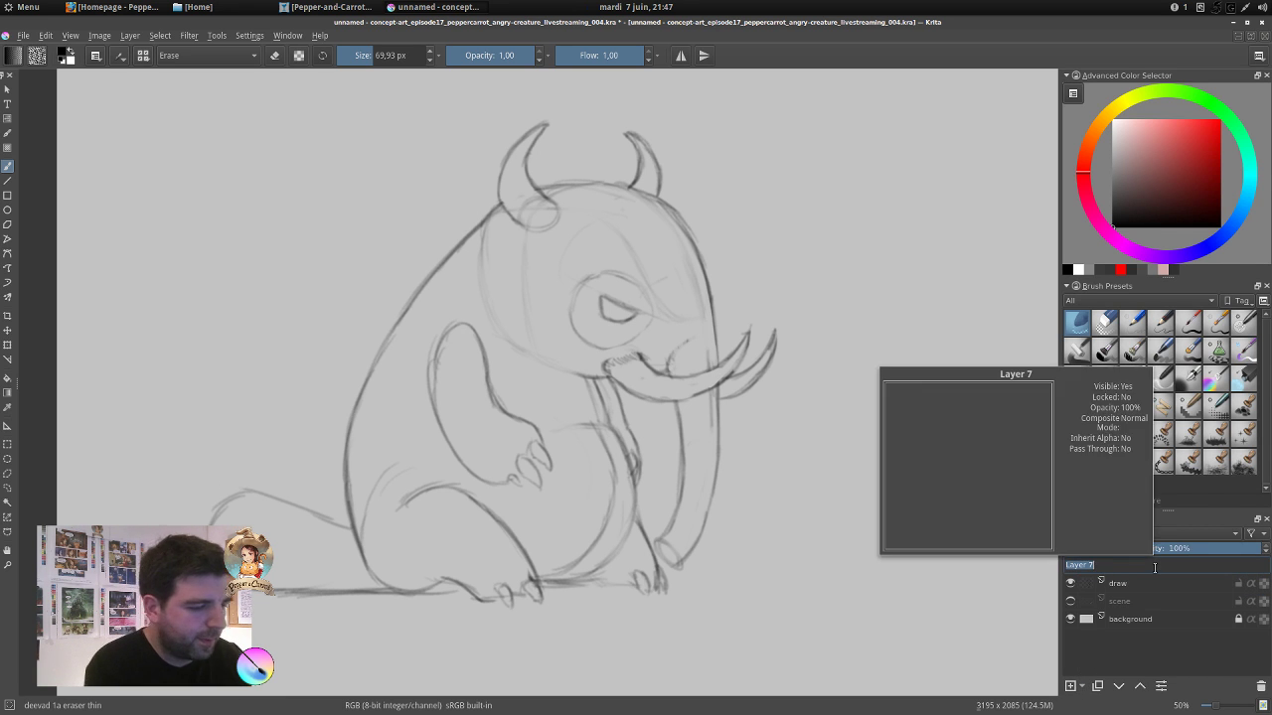
text(painting)
key(Return)
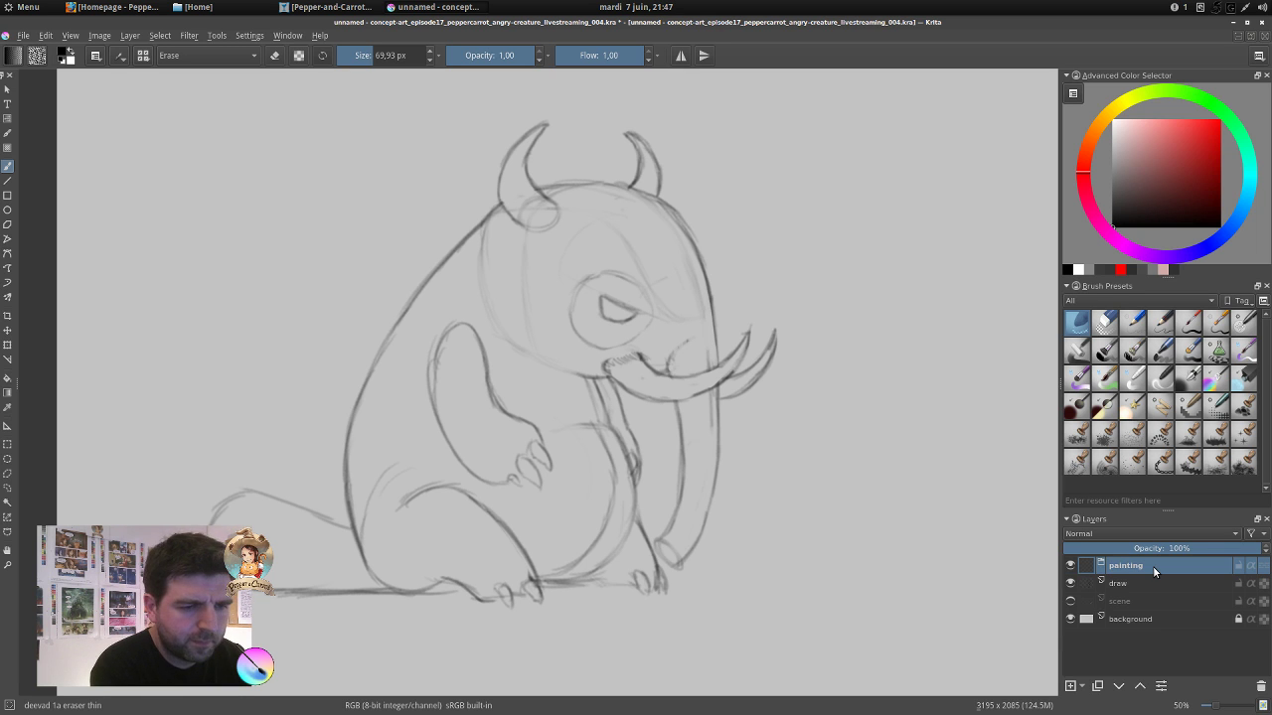
drag(1165, 583, 1178, 569)
Add a paint layer beneath the draw layer inside the painting group and name it "paint".
click(1070, 686)
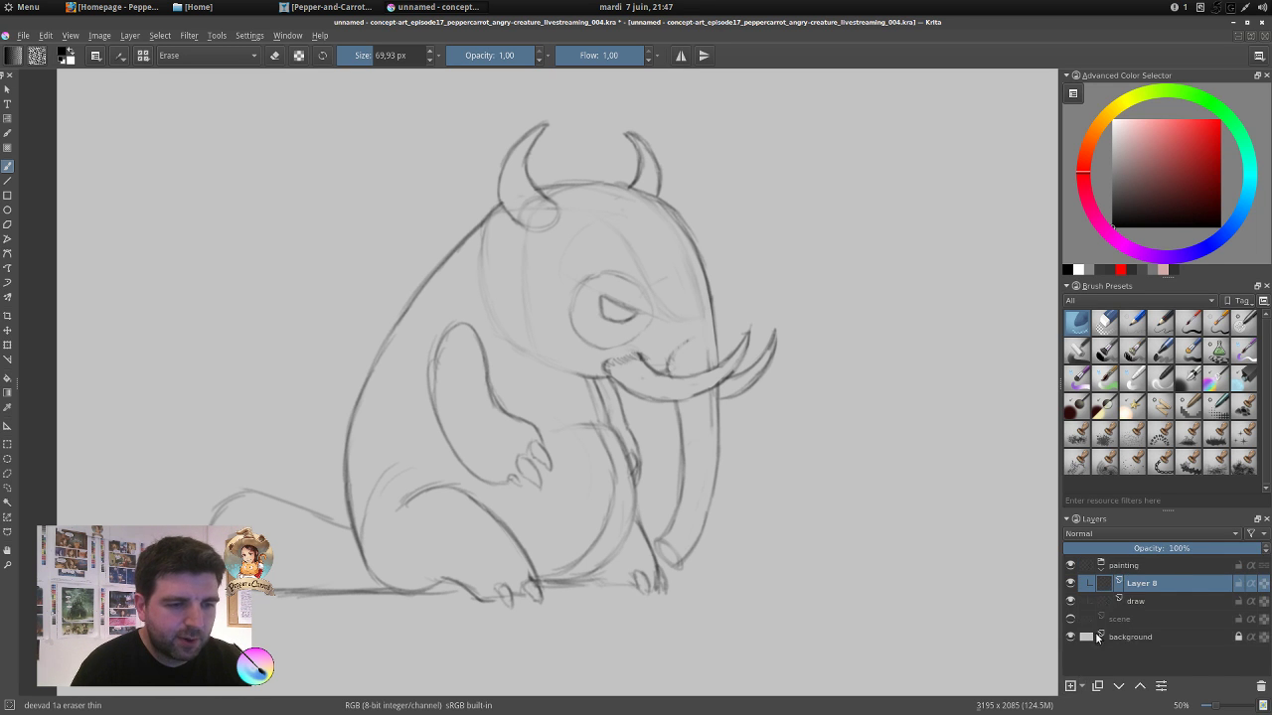
click(1121, 688)
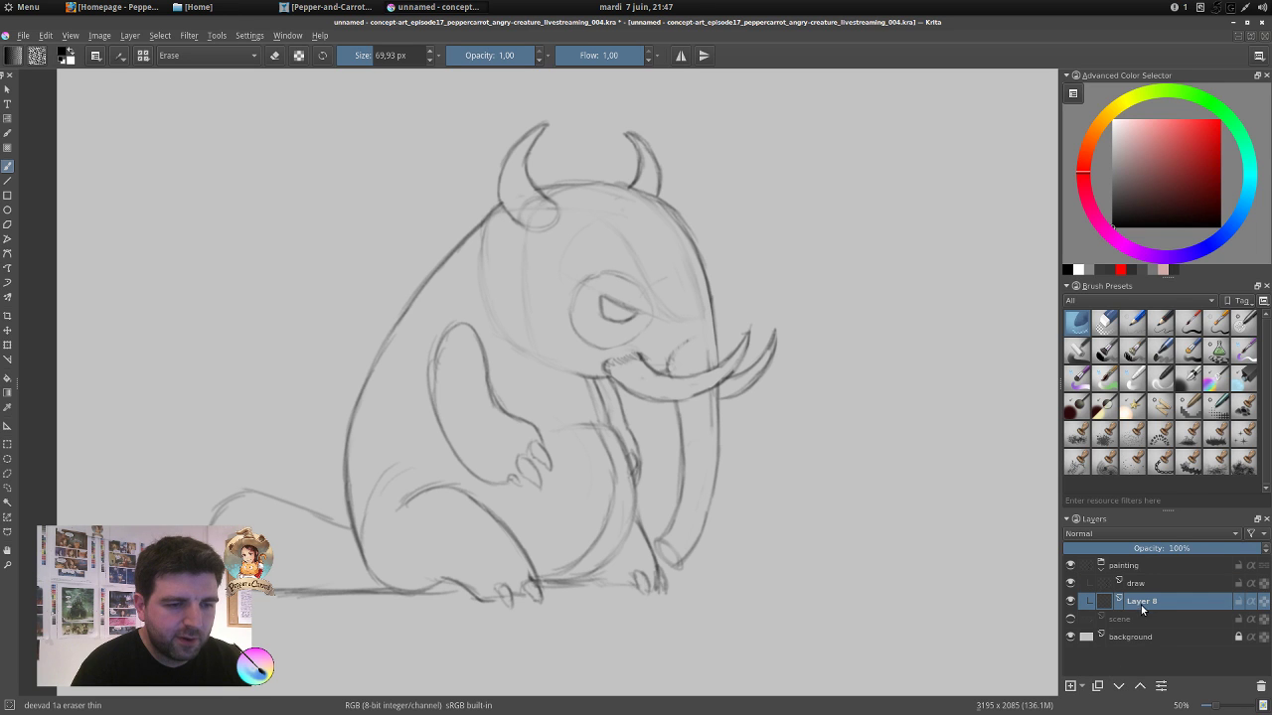
double_click(1141, 600)
text(paint)
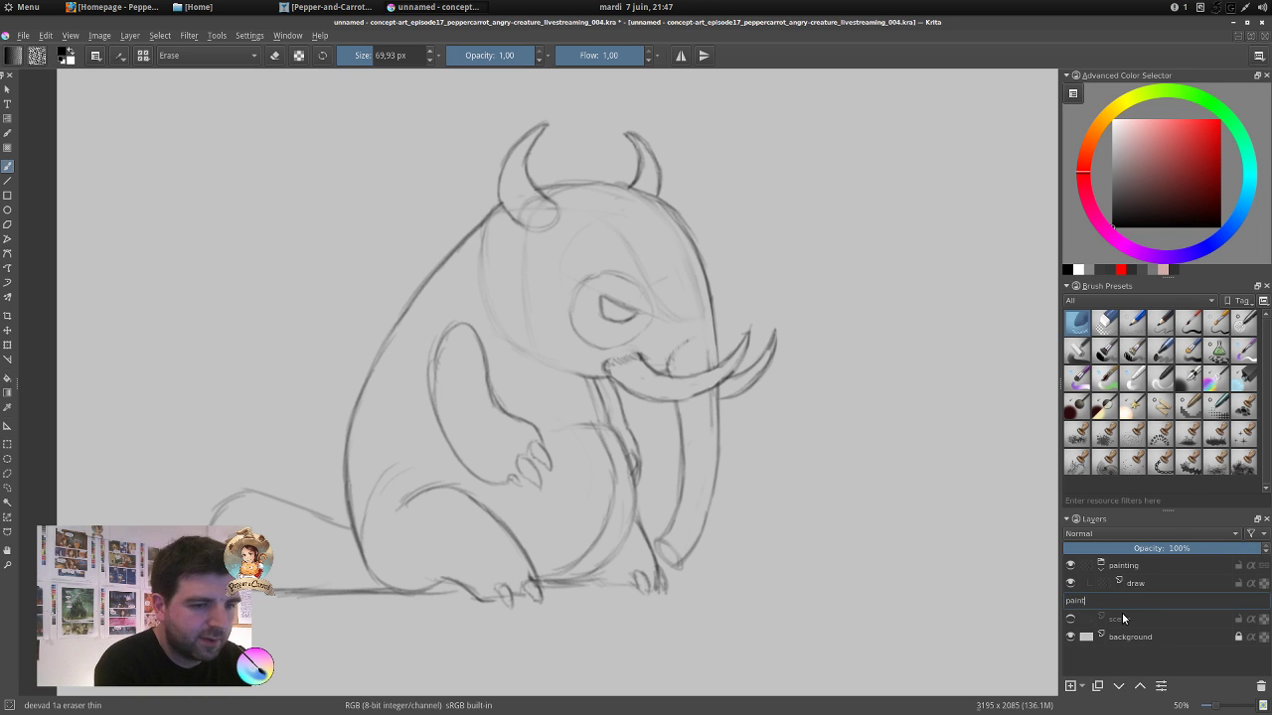
key(Return)
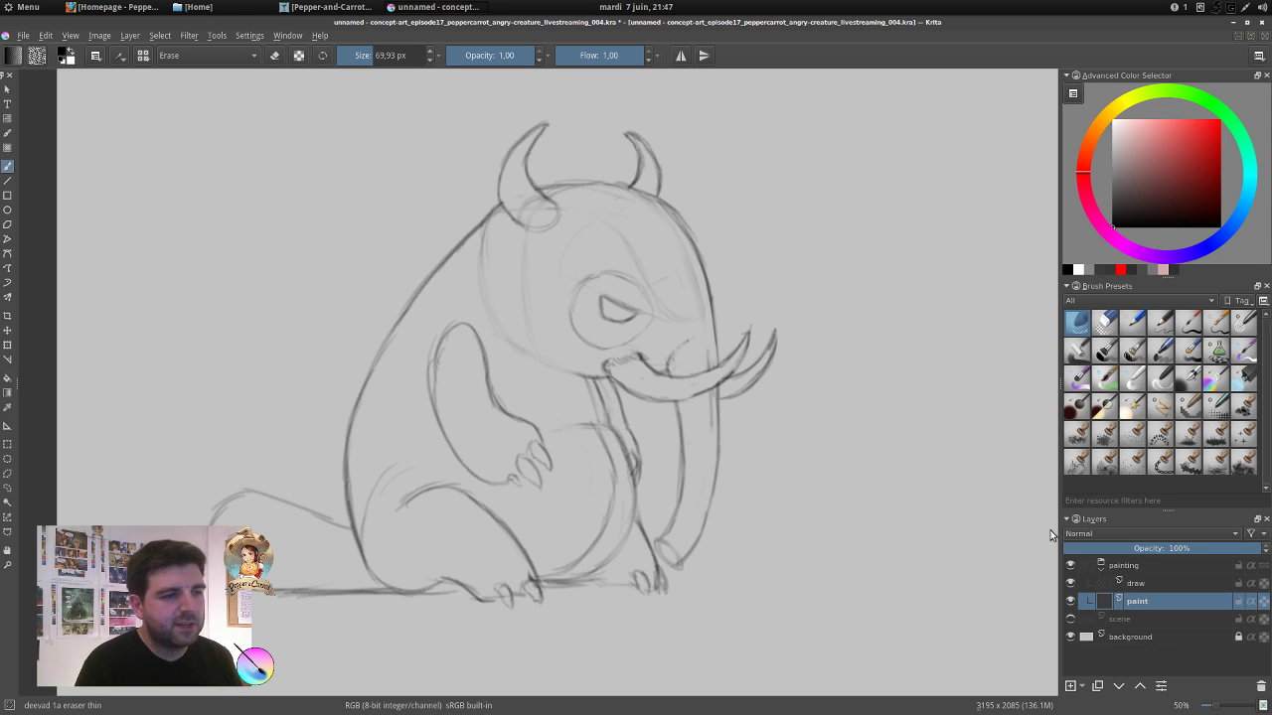
Switch to the deevad 2f basic flow brush preset and enlarge it to about 124 px.
click(1183, 351)
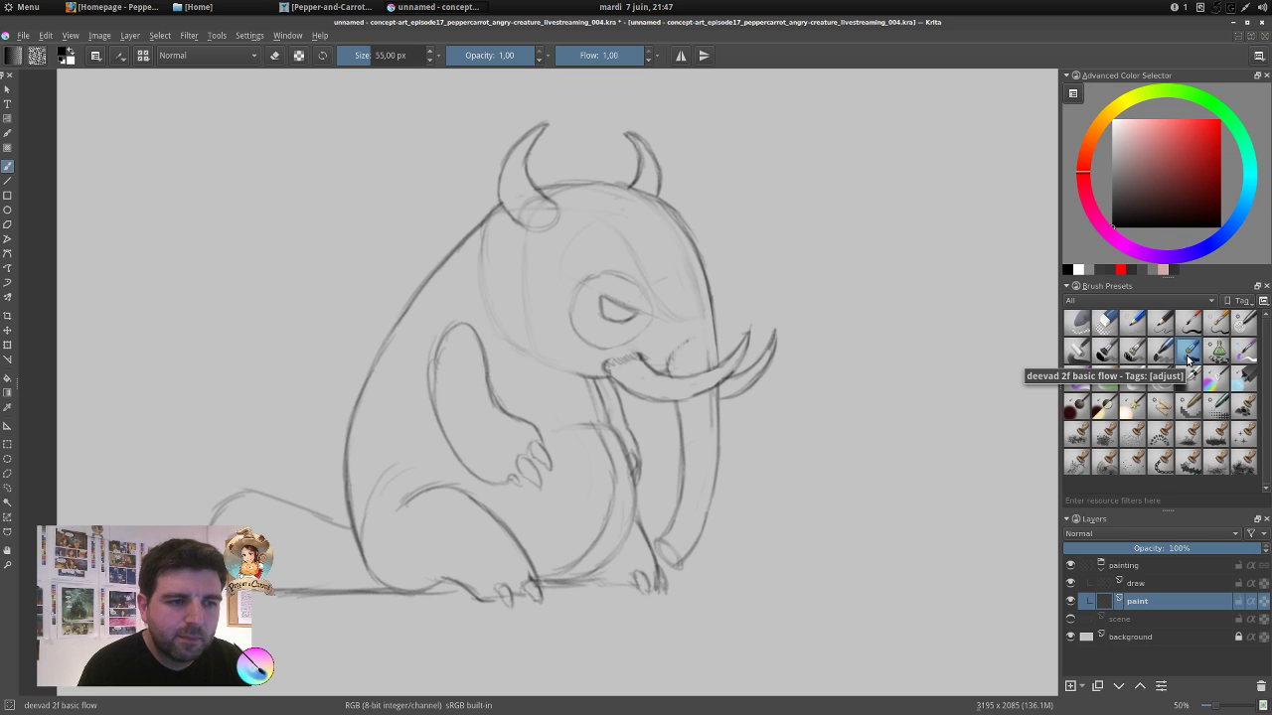
drag(813, 241, 818, 233)
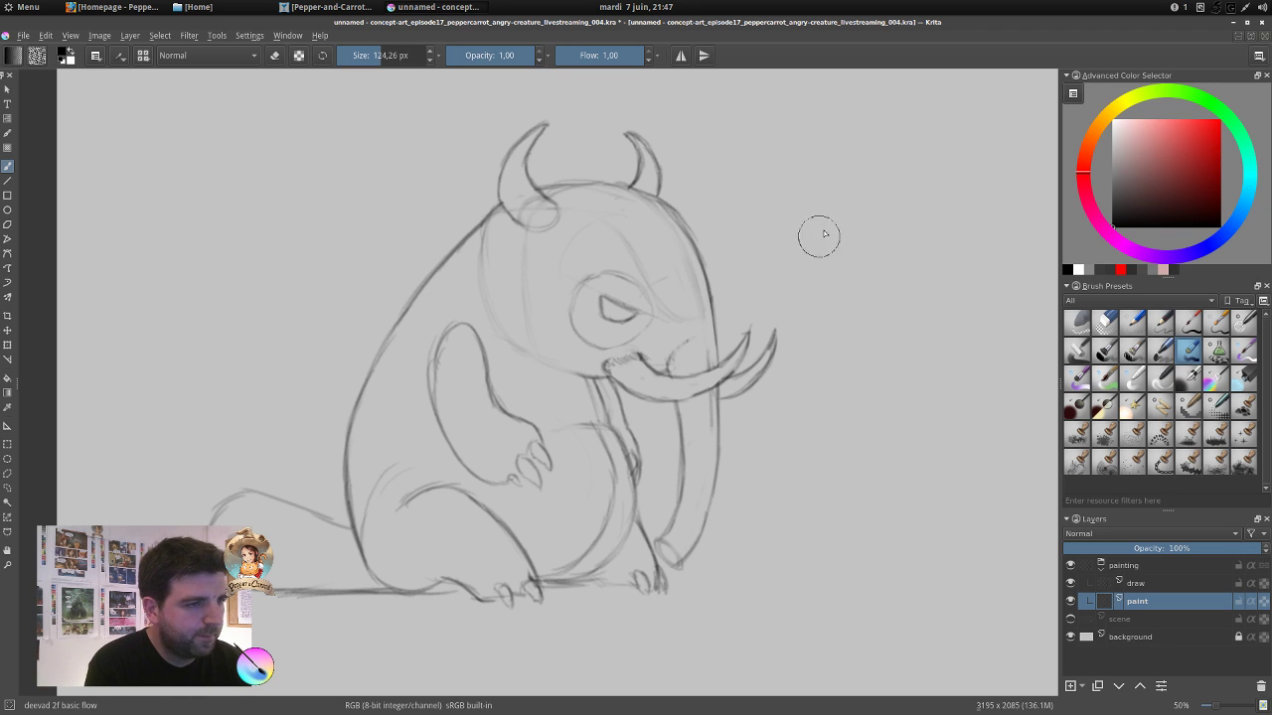
Try out the flow brush with long zigzag strokes in the empty area beside the creature.
mouse_move(823, 121)
mouse_down()
mouse_move(777, 150)
mouse_move(900, 219)
mouse_move(837, 290)
mouse_move(854, 360)
mouse_move(830, 453)
mouse_move(871, 618)
mouse_up()
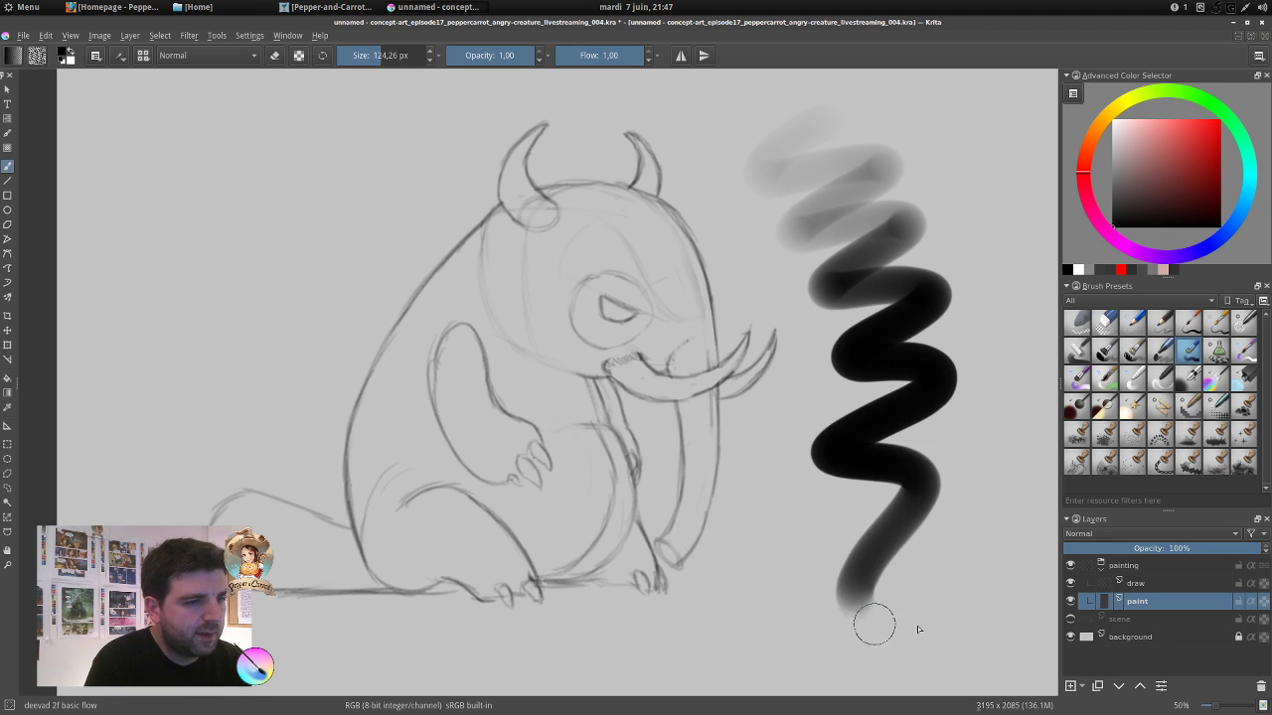
key(ctrl+z)
mouse_move(782, 175)
mouse_down()
mouse_move(866, 354)
mouse_move(853, 469)
mouse_move(945, 596)
mouse_up()
key(ctrl+z)
mouse_move(865, 126)
mouse_down()
mouse_move(879, 224)
mouse_move(943, 367)
mouse_move(851, 510)
mouse_move(1000, 658)
mouse_up()
key(ctrl+z)
mouse_move(845, 118)
mouse_down()
mouse_move(794, 158)
mouse_move(977, 259)
mouse_move(853, 457)
mouse_move(899, 512)
mouse_up()
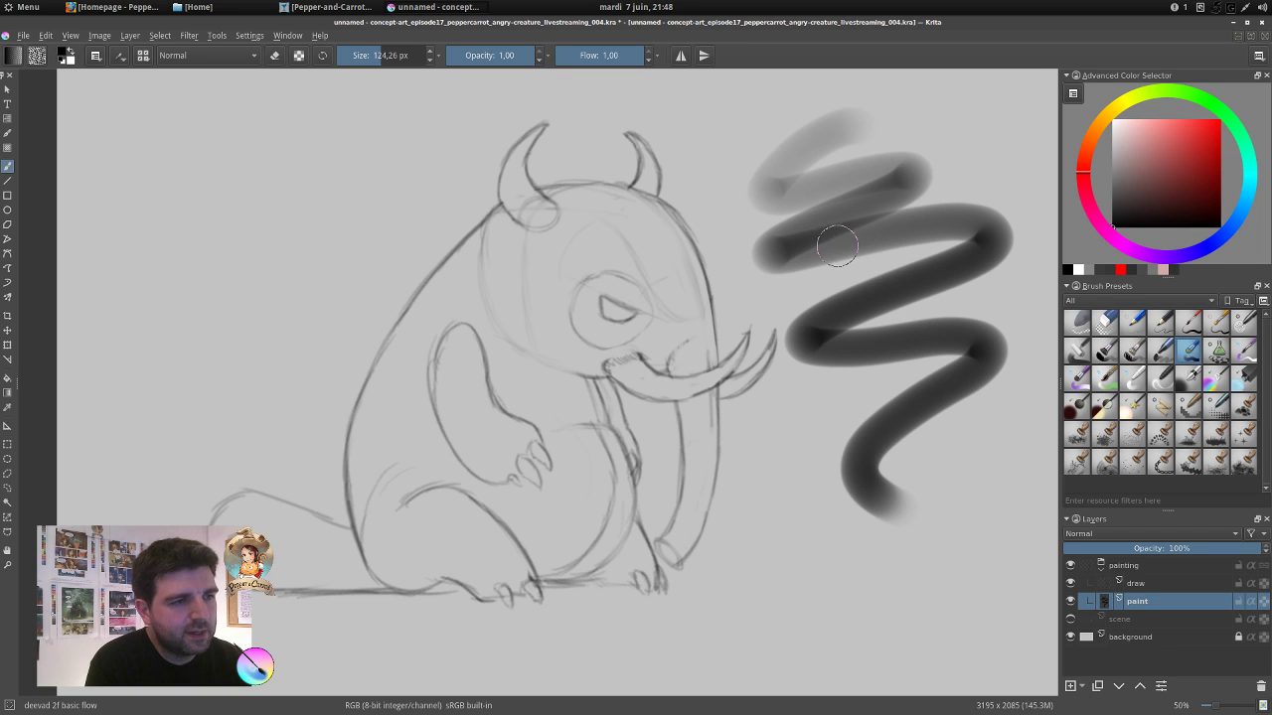
Try a thin outline about 16 px wide around part of the zigzag stroke and undo it.
mouse_move(840, 245)
shift+mouse_down()
mouse_move(790, 233)
mouse_move(803, 209)
mouse_move(785, 270)
shift+mouse_up()
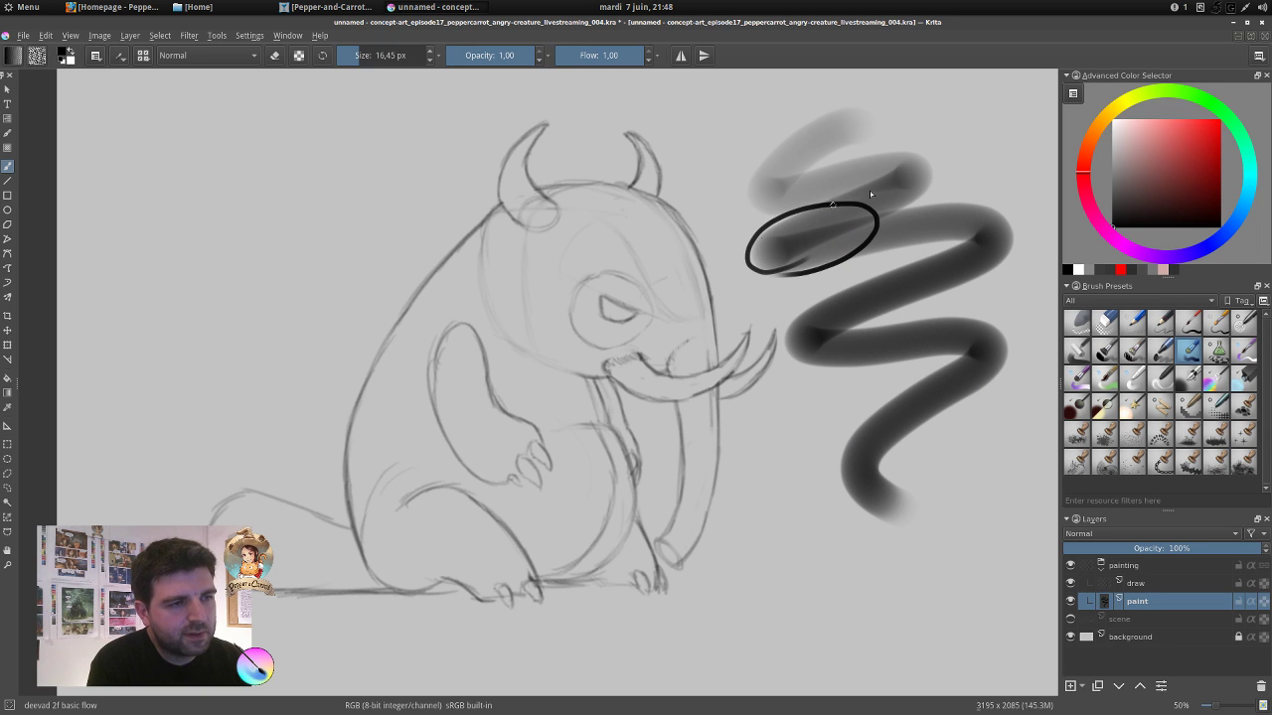
mouse_move(939, 180)
mouse_down()
mouse_move(887, 151)
mouse_move(942, 179)
mouse_up()
key(ctrl+z)
key(ctrl+z)
key(ctrl+z)
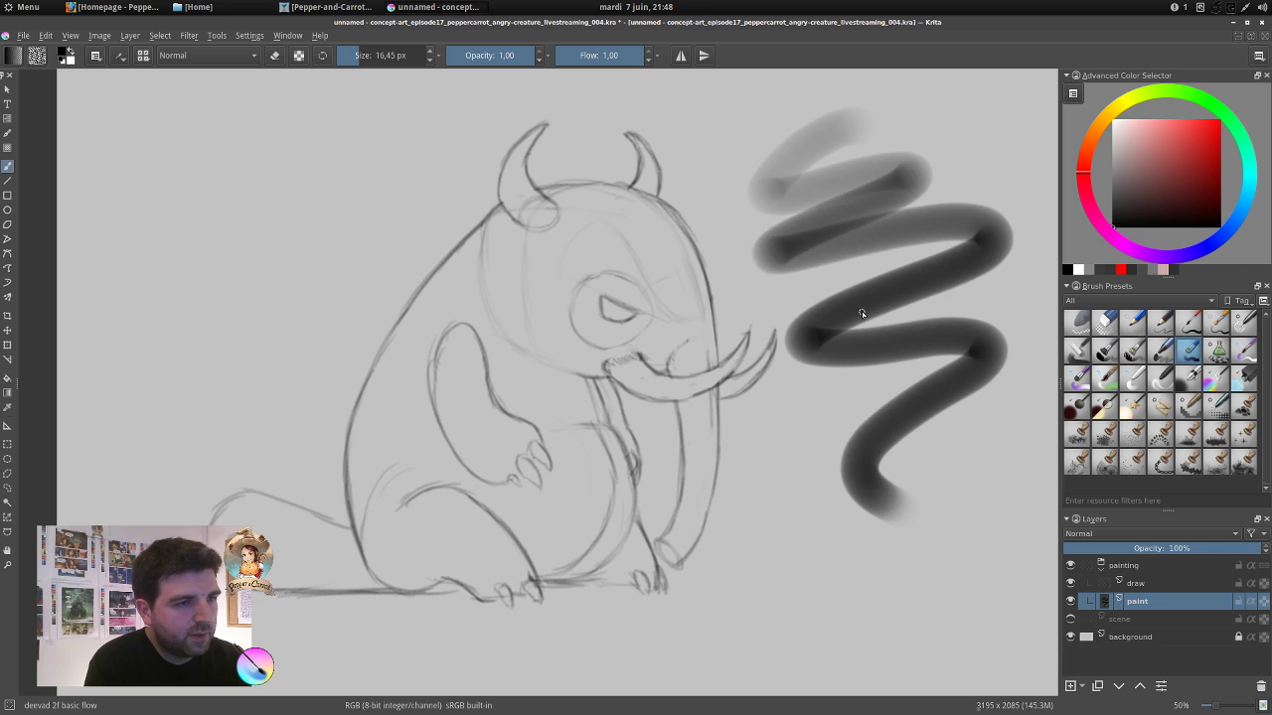
Undo the remaining test strokes beside the creature and set the brush size to about 50 px.
drag(824, 233, 856, 230)
mouse_move(847, 159)
mouse_down()
mouse_move(769, 198)
mouse_move(760, 228)
mouse_move(773, 260)
mouse_move(858, 254)
mouse_move(907, 119)
mouse_move(868, 106)
mouse_move(870, 92)
mouse_move(905, 117)
mouse_move(875, 149)
mouse_move(959, 146)
mouse_move(808, 298)
mouse_move(830, 322)
mouse_move(893, 340)
mouse_move(897, 384)
mouse_up()
key(ctrl+z)
drag(777, 290, 728, 290)
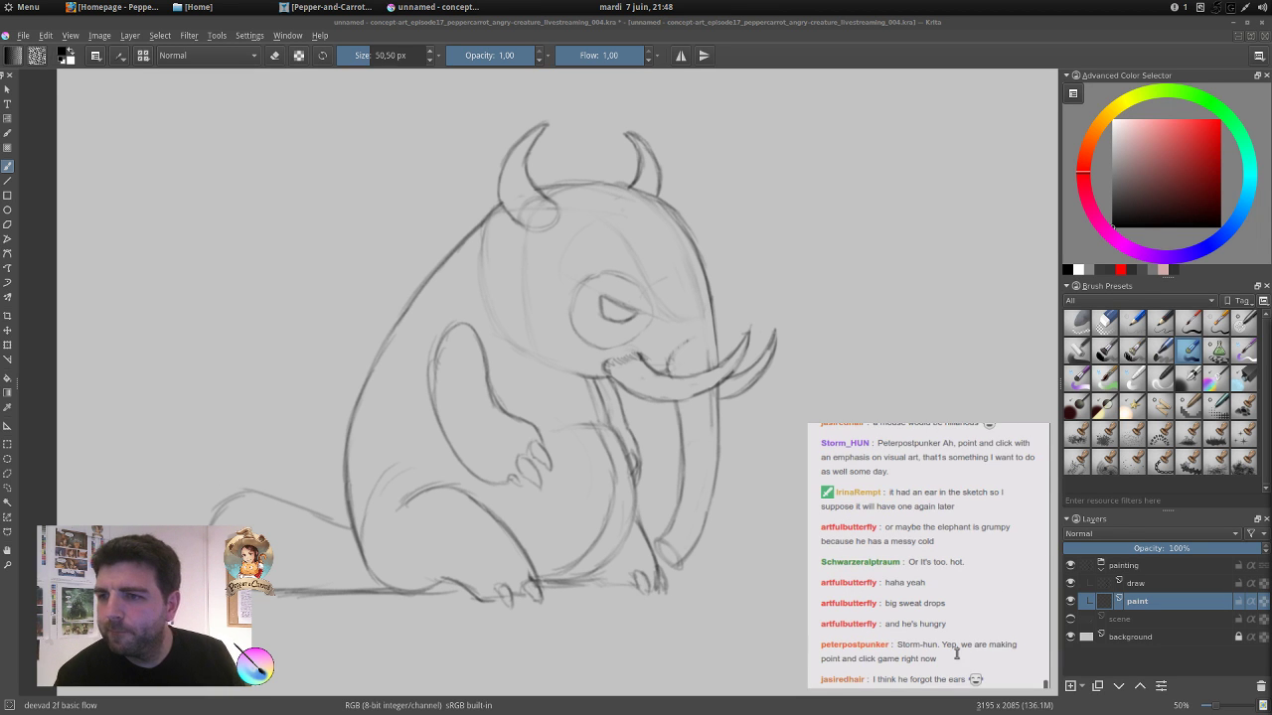
Read back through the earlier viewer messages in the stream chat.
scroll(944, 659, up, 2)
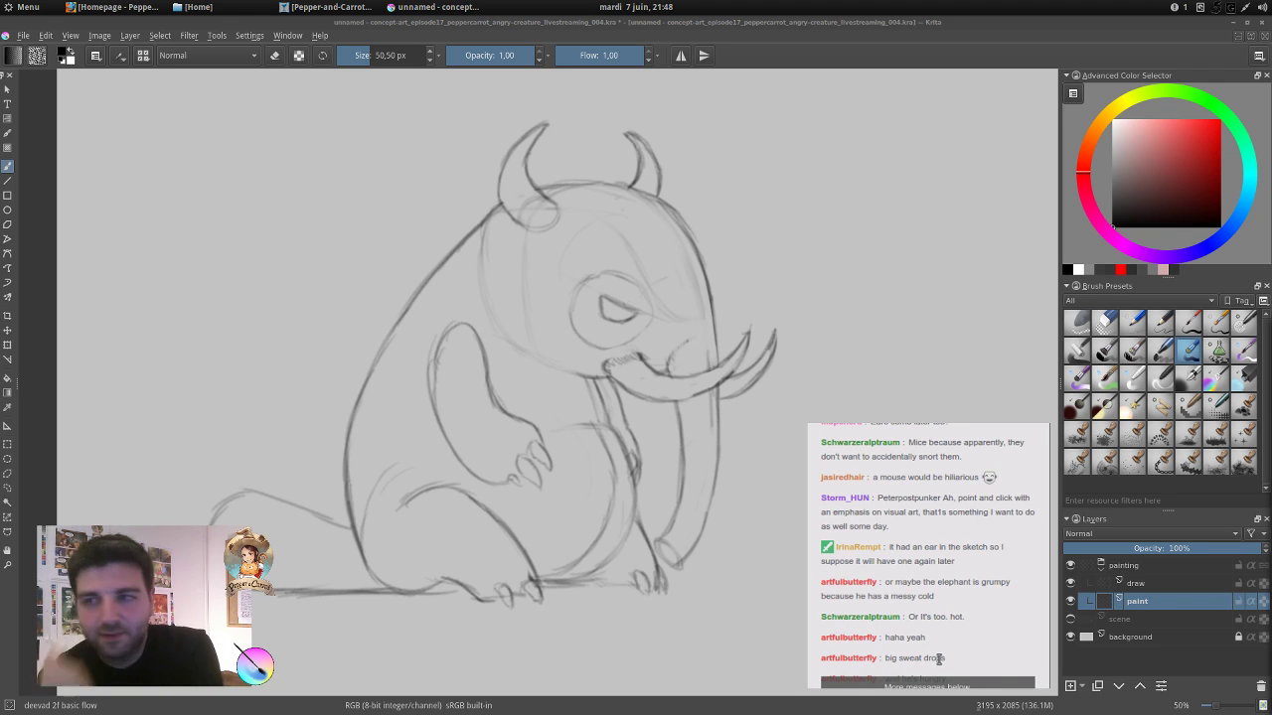
scroll(947, 615, up, 4)
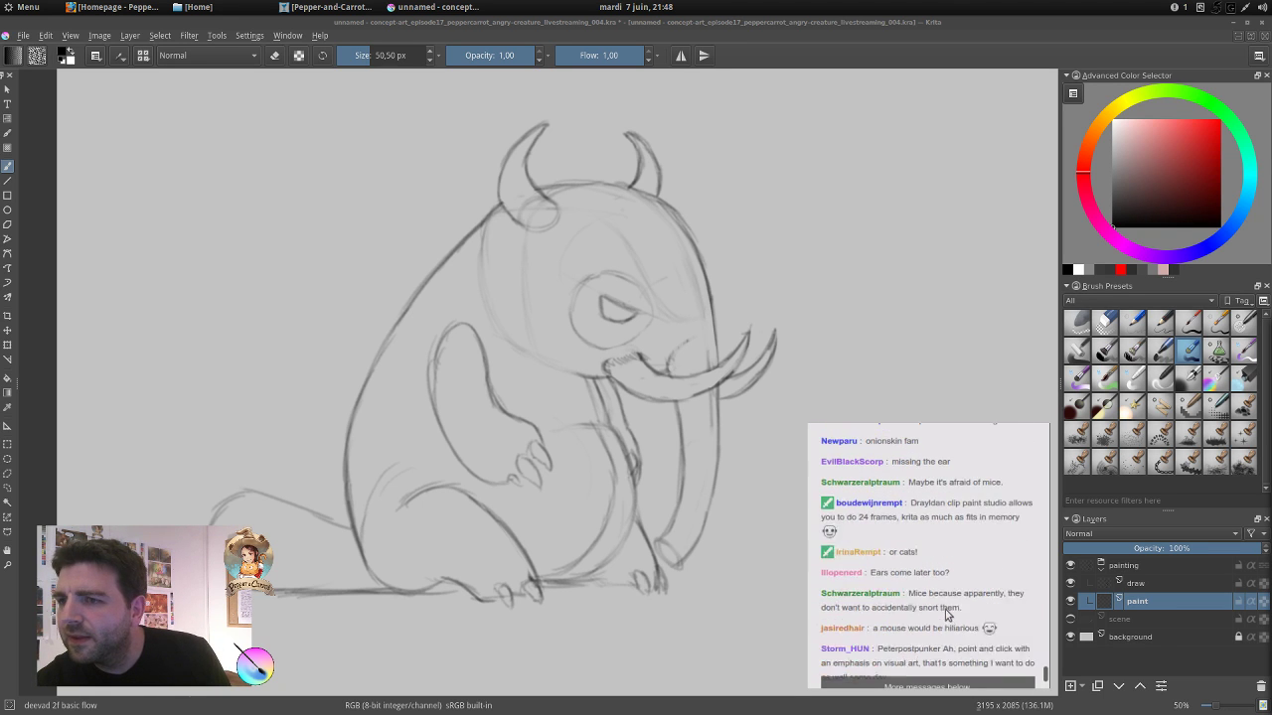
scroll(945, 614, up, 1)
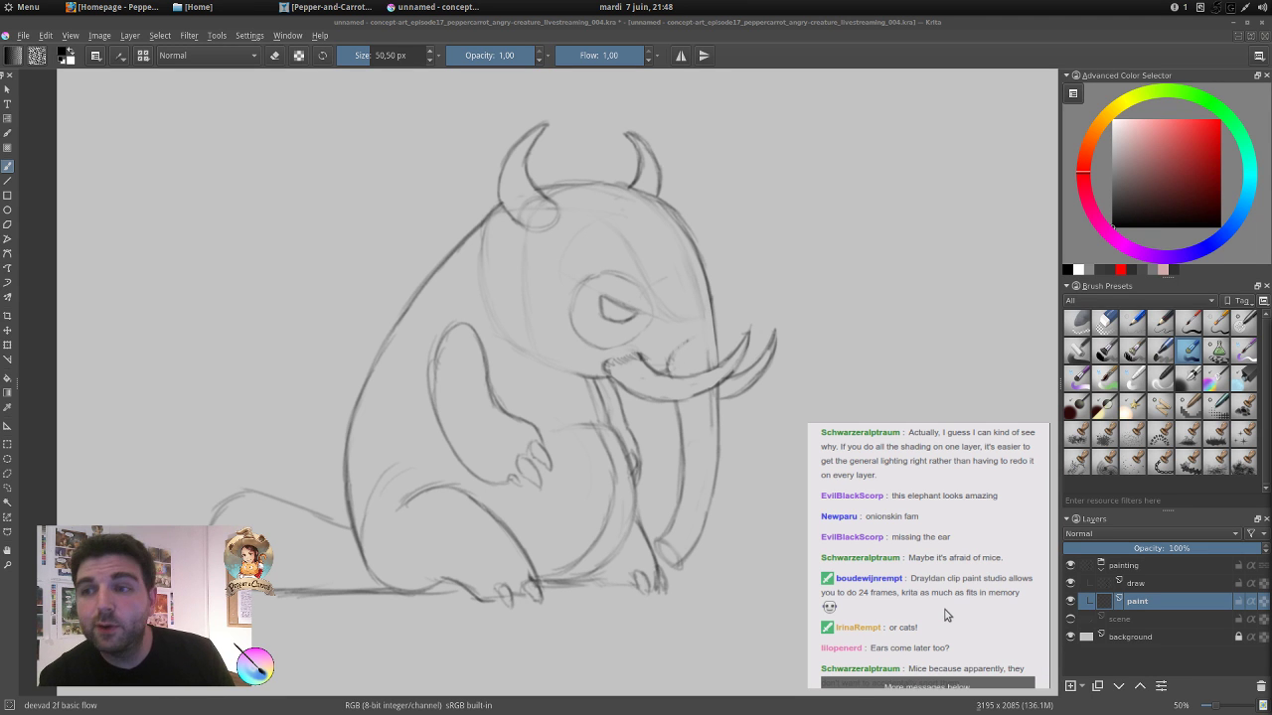
Read through the stream chat messages down to the newest ones.
scroll(945, 615, up, 2)
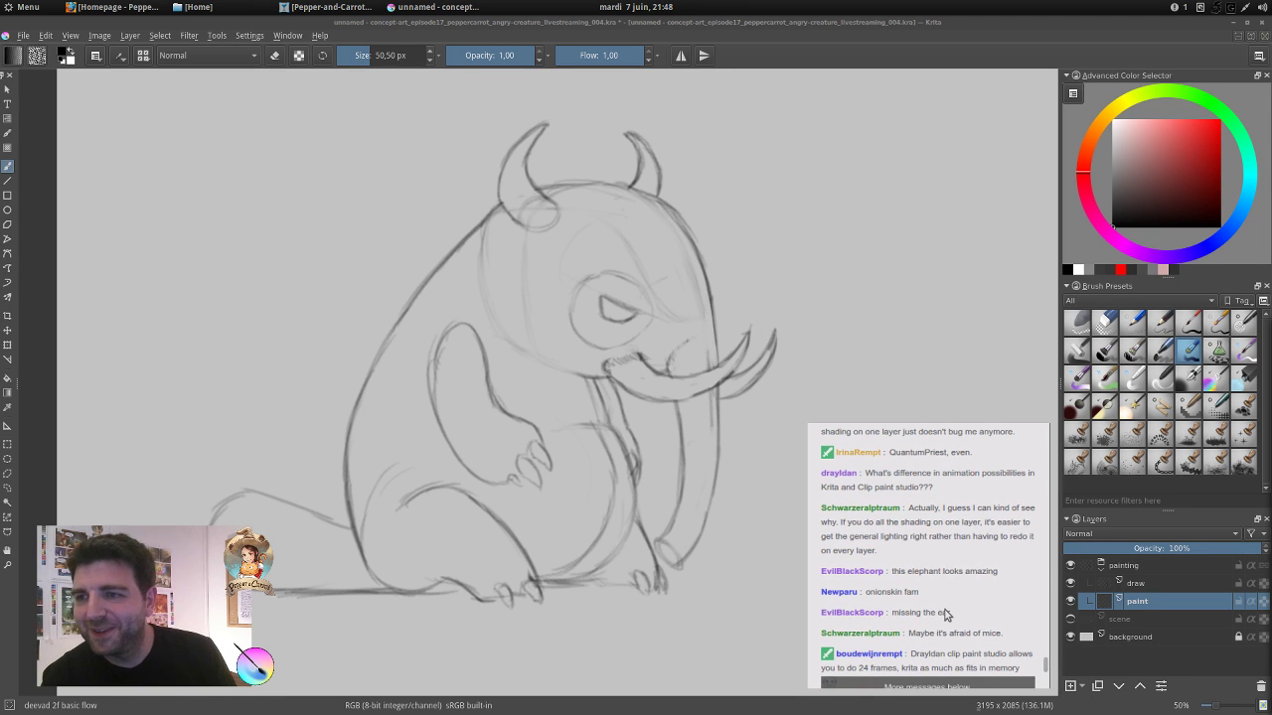
scroll(945, 614, down, 4)
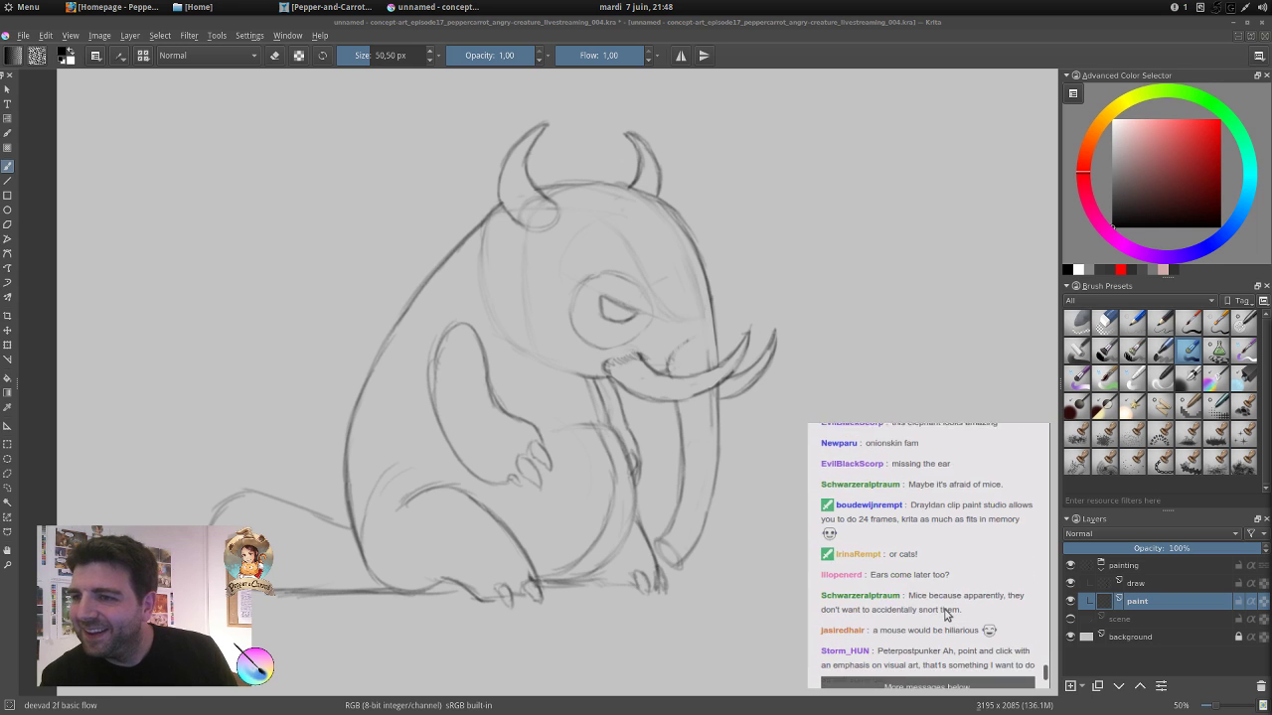
scroll(945, 615, down, 1)
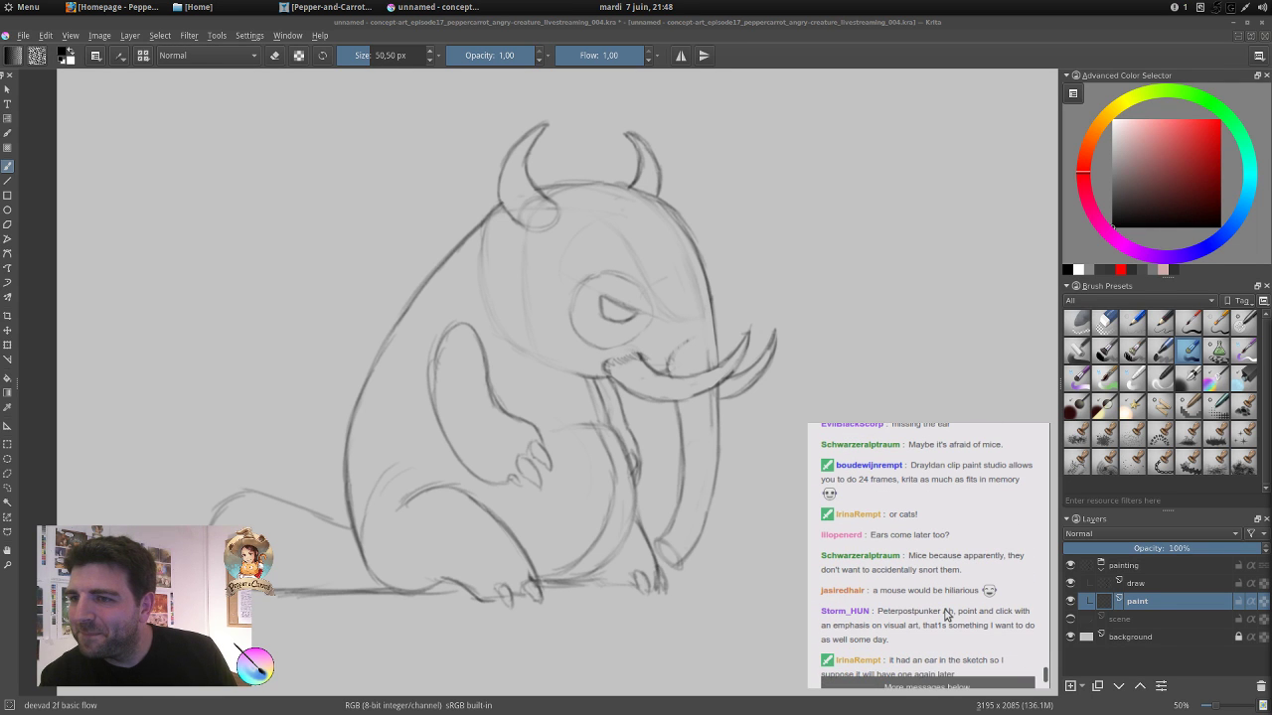
scroll(945, 615, down, 5)
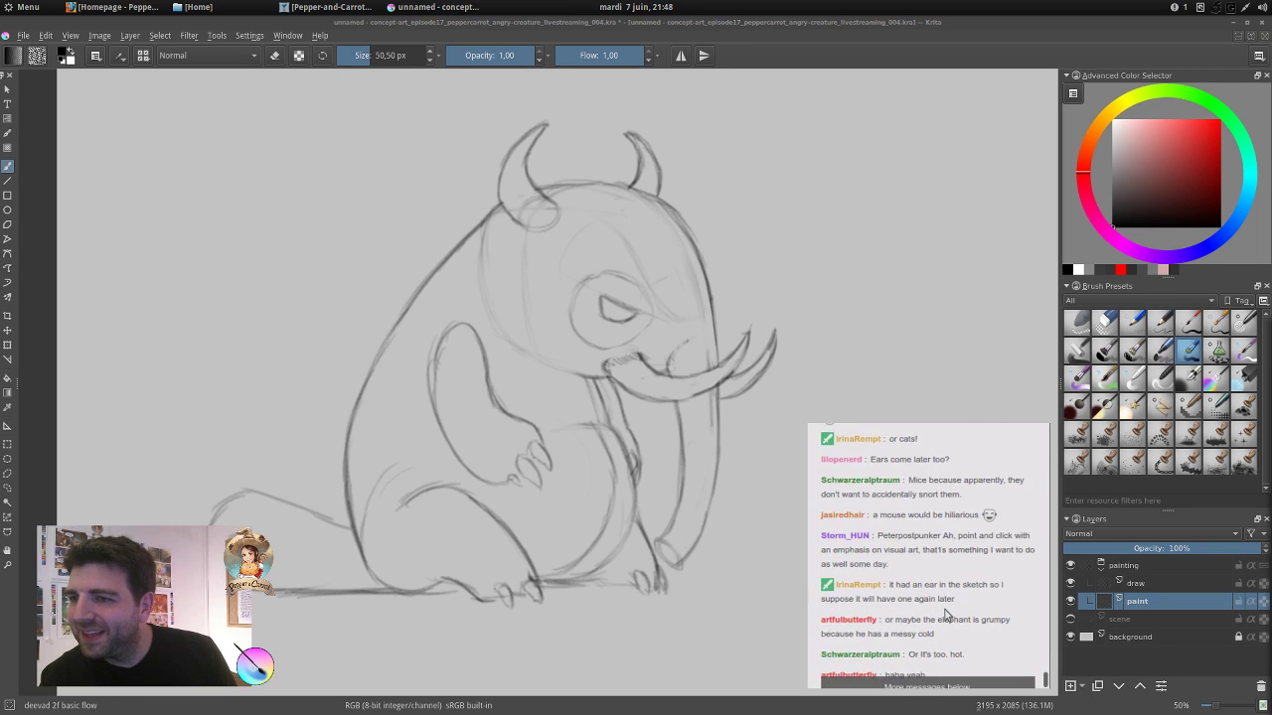
scroll(945, 614, down, 2)
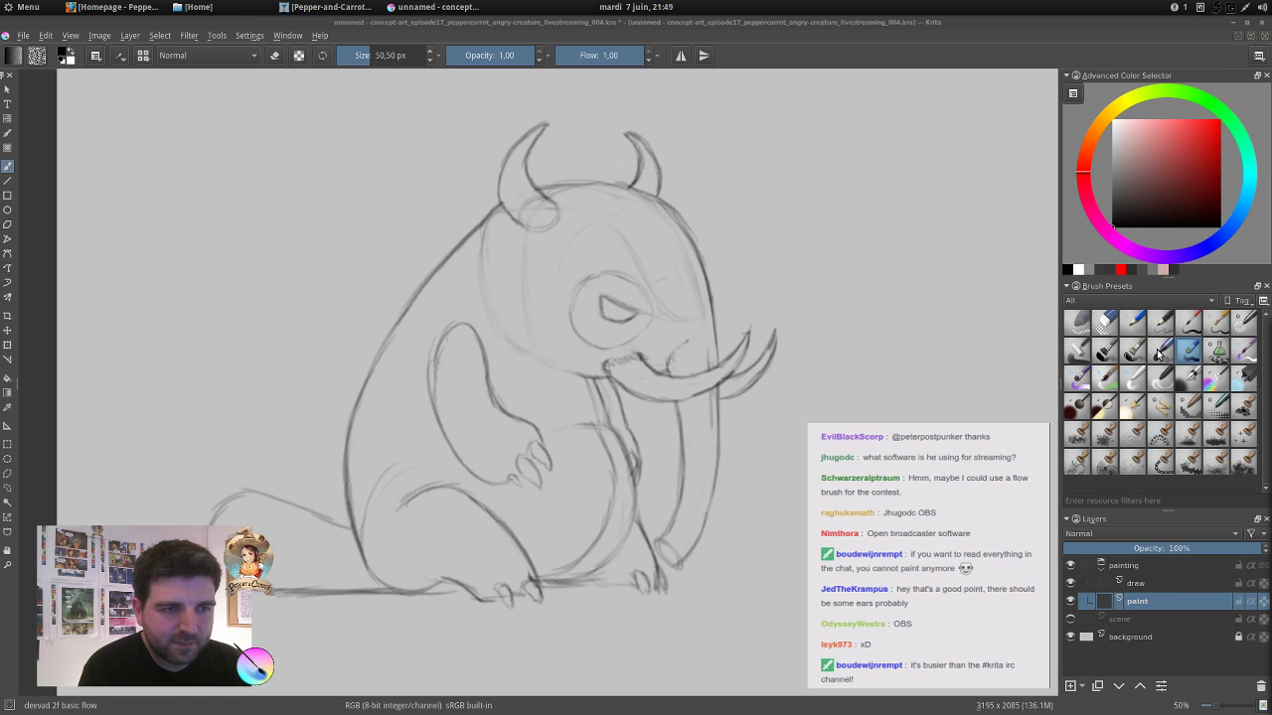
Sketch a large hanging ear between the near horn and the chest with the pencil sketch brush at about 18 px.
click(1133, 323)
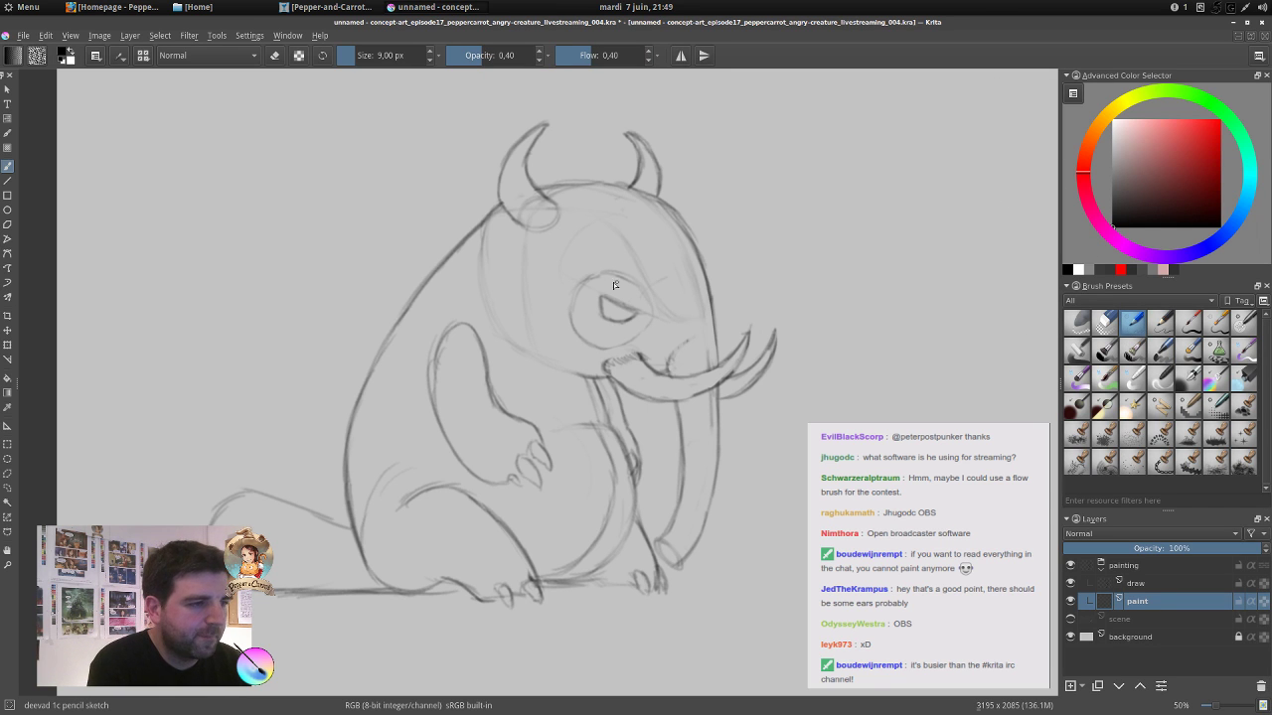
mouse_move(544, 285)
mouse_down()
mouse_move(505, 266)
mouse_move(514, 246)
mouse_move(480, 347)
mouse_move(523, 383)
mouse_move(574, 410)
mouse_up()
mouse_move(574, 261)
mouse_down()
mouse_move(577, 365)
mouse_move(571, 320)
mouse_up()
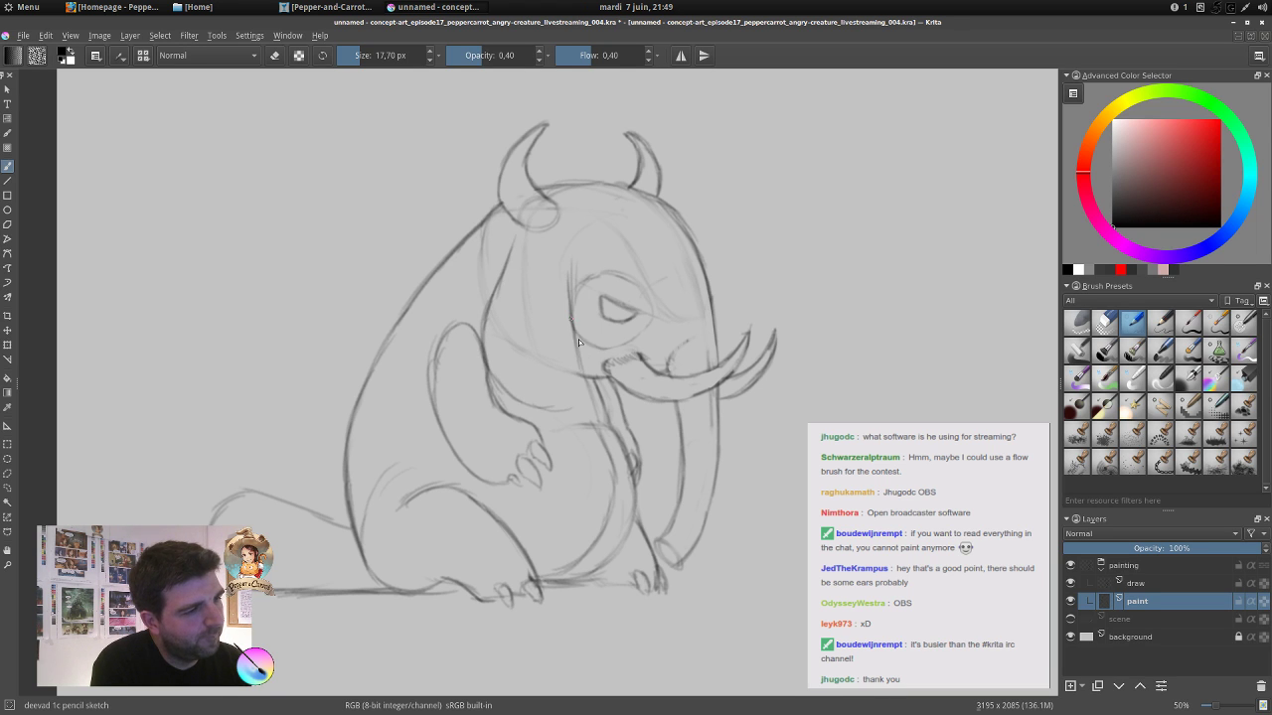
mouse_move(580, 380)
mouse_down()
mouse_move(544, 419)
mouse_move(574, 406)
mouse_move(517, 394)
mouse_up()
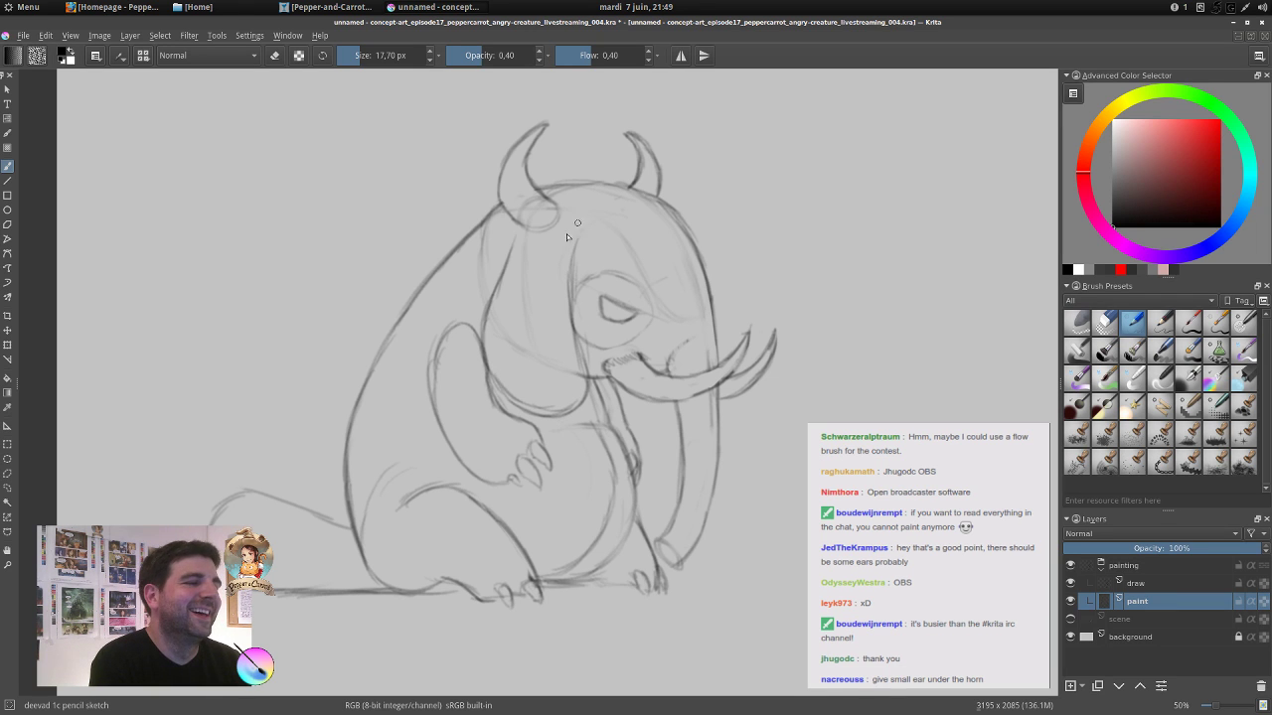
drag(534, 238, 499, 281)
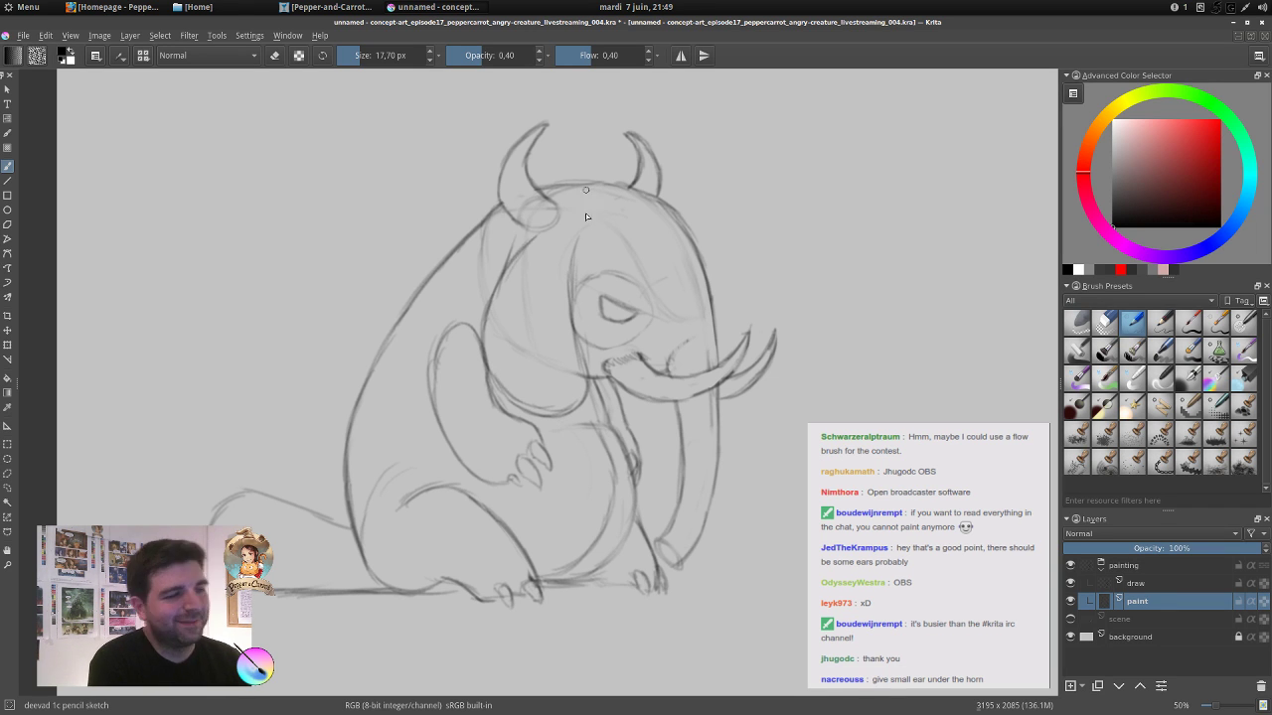
Try an earring on the ear's lower edge and a crown between the horns, and undo the crown.
key(slash)
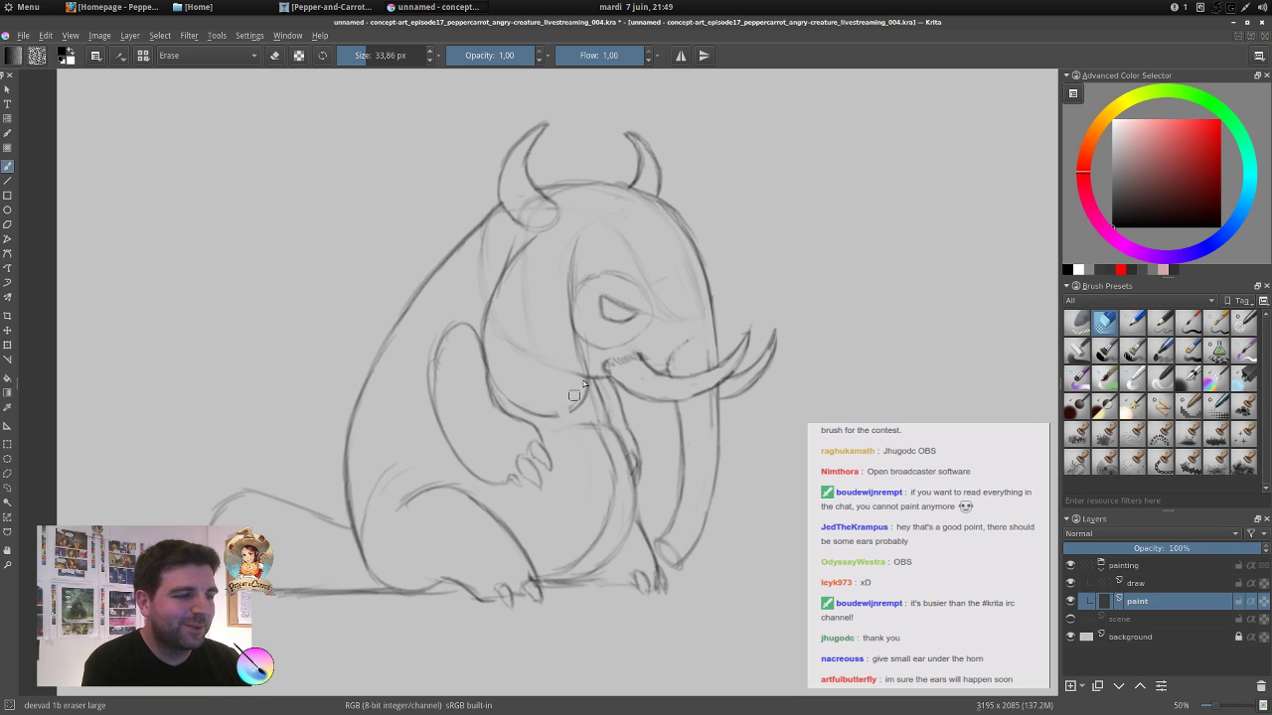
click(1136, 327)
drag(554, 404, 568, 417)
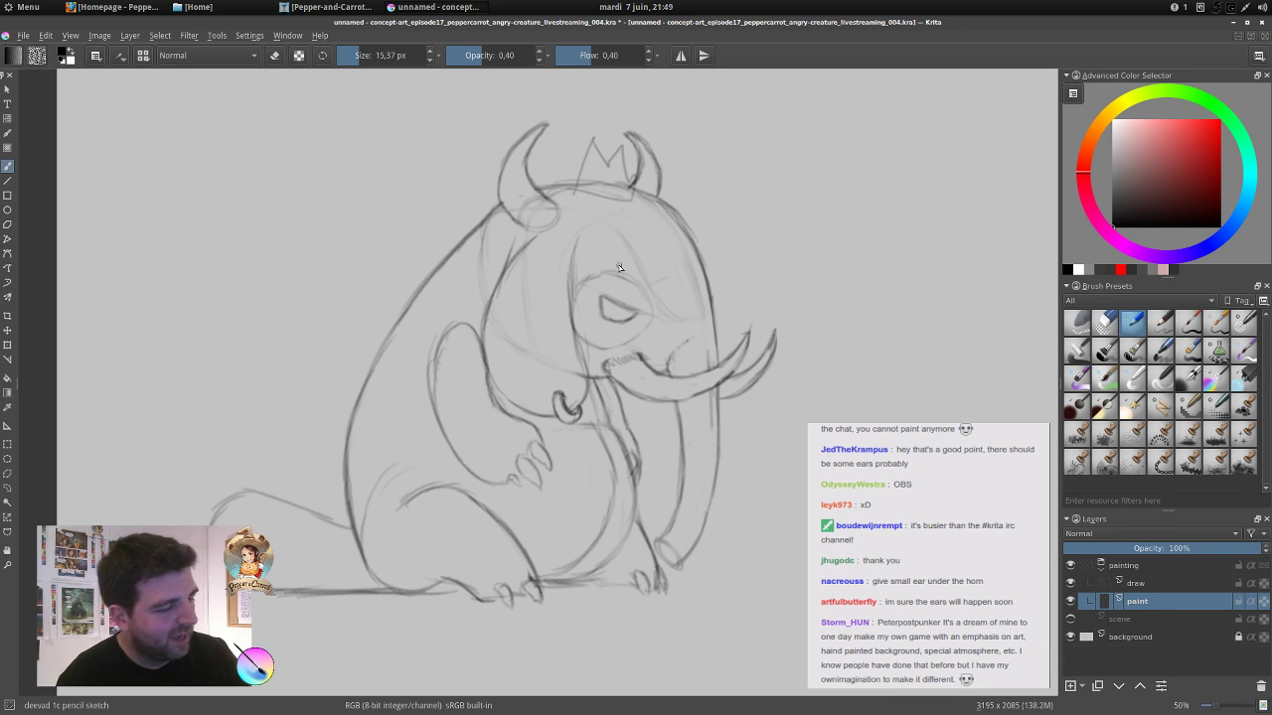
key(ctrl+z)
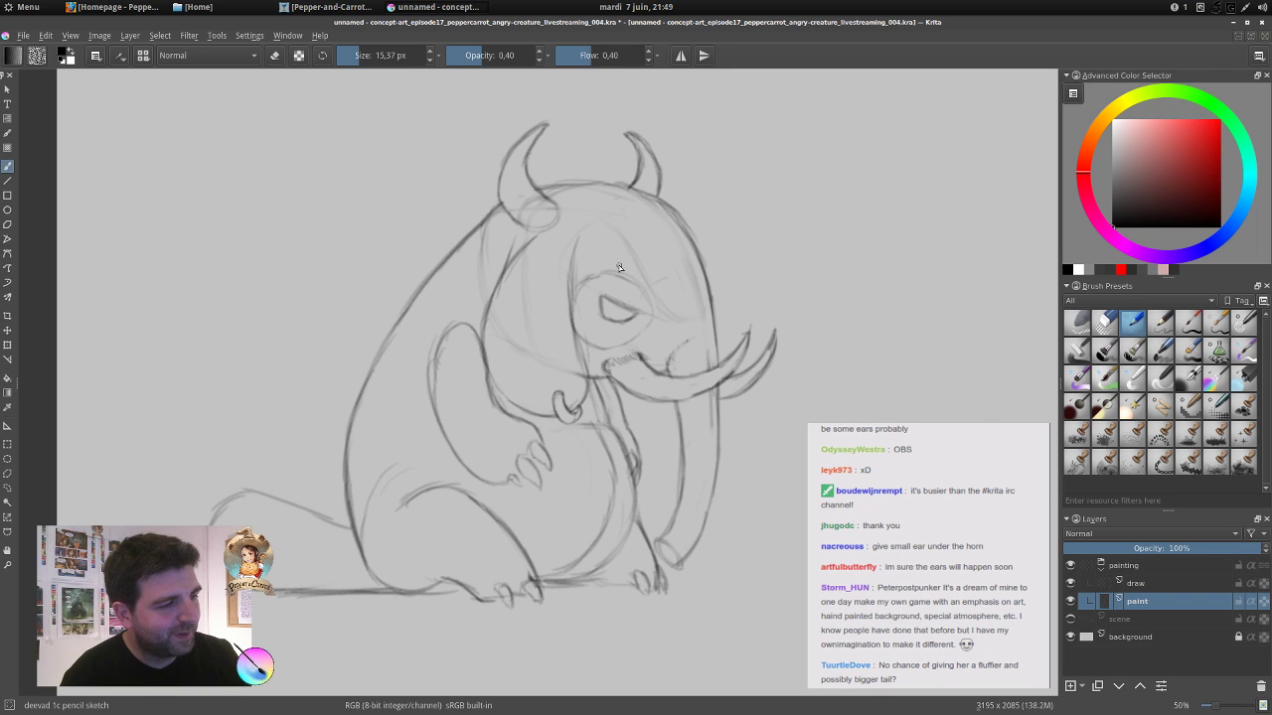
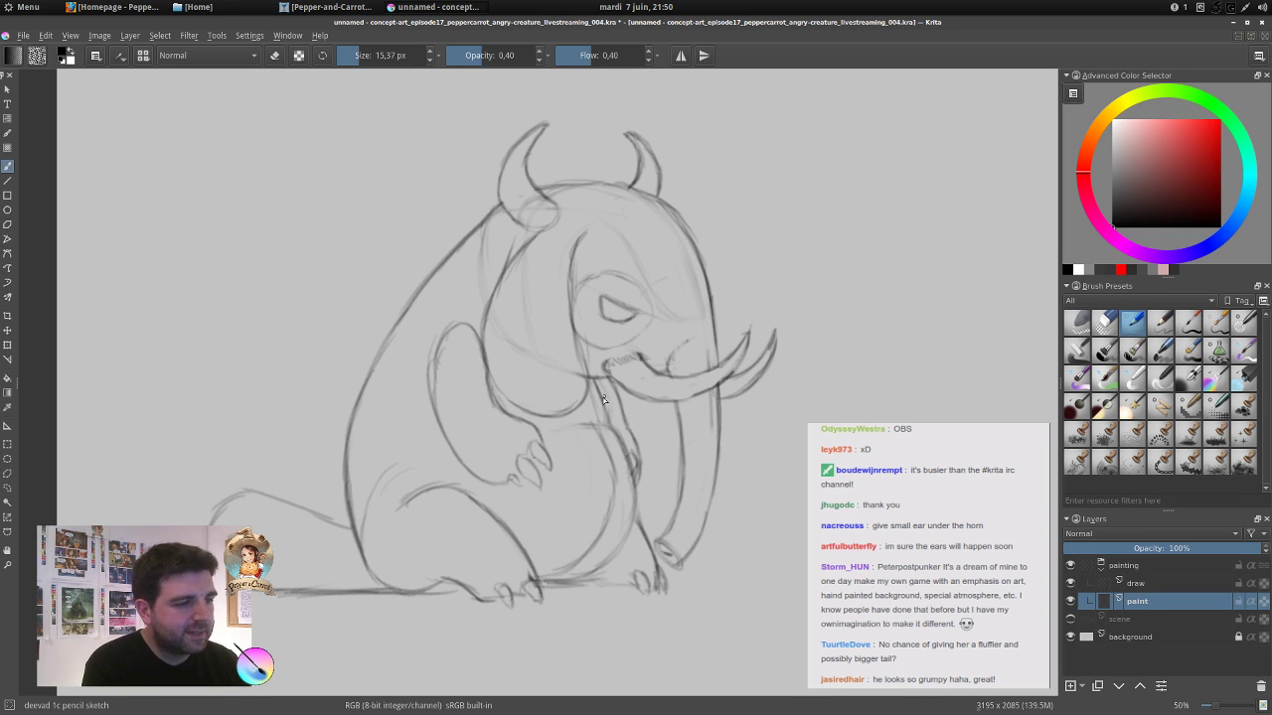
Redraw the far foreleg's line below the tusk with the pencil and set the thin eraser to about 12.5 px.
drag(594, 378, 608, 421)
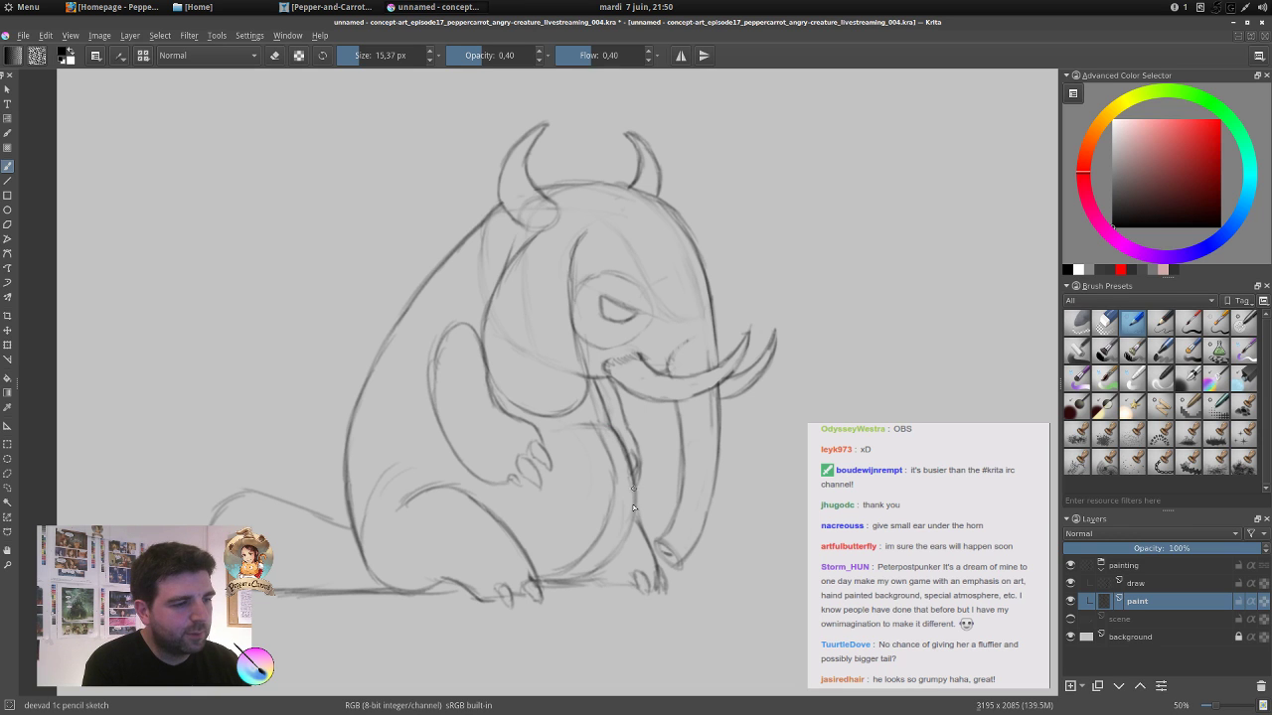
click(1077, 322)
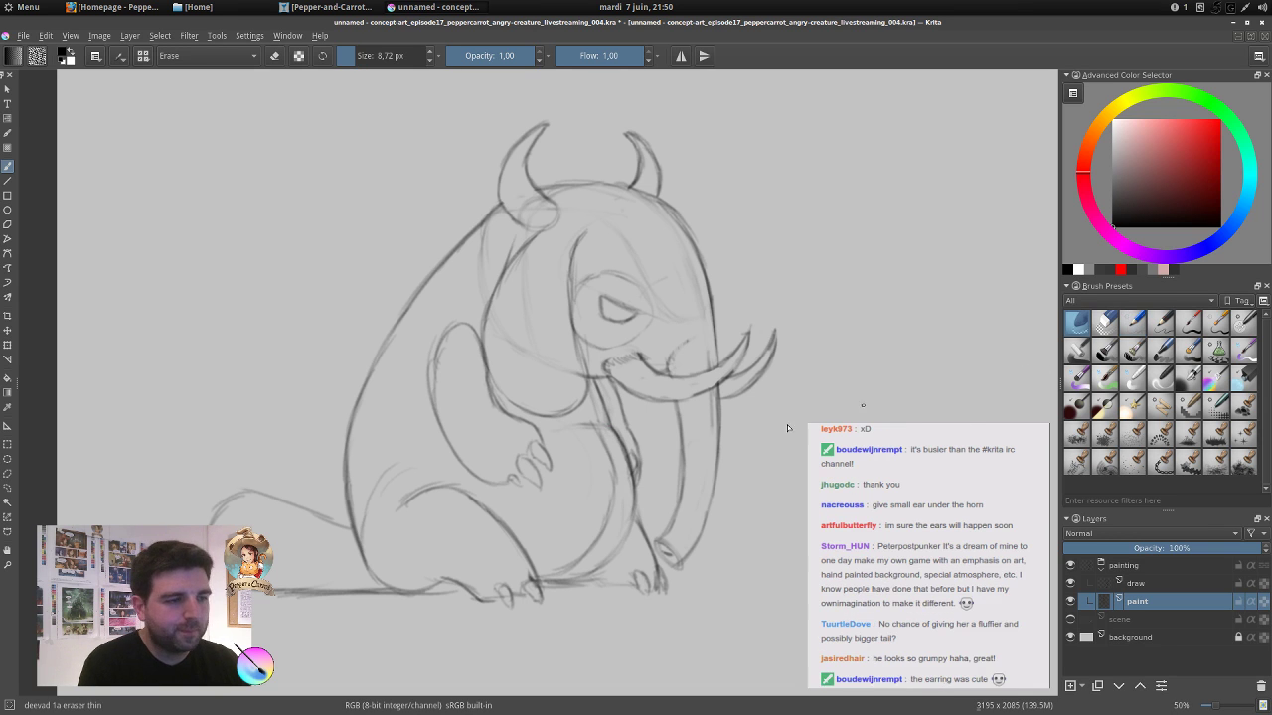
key(])
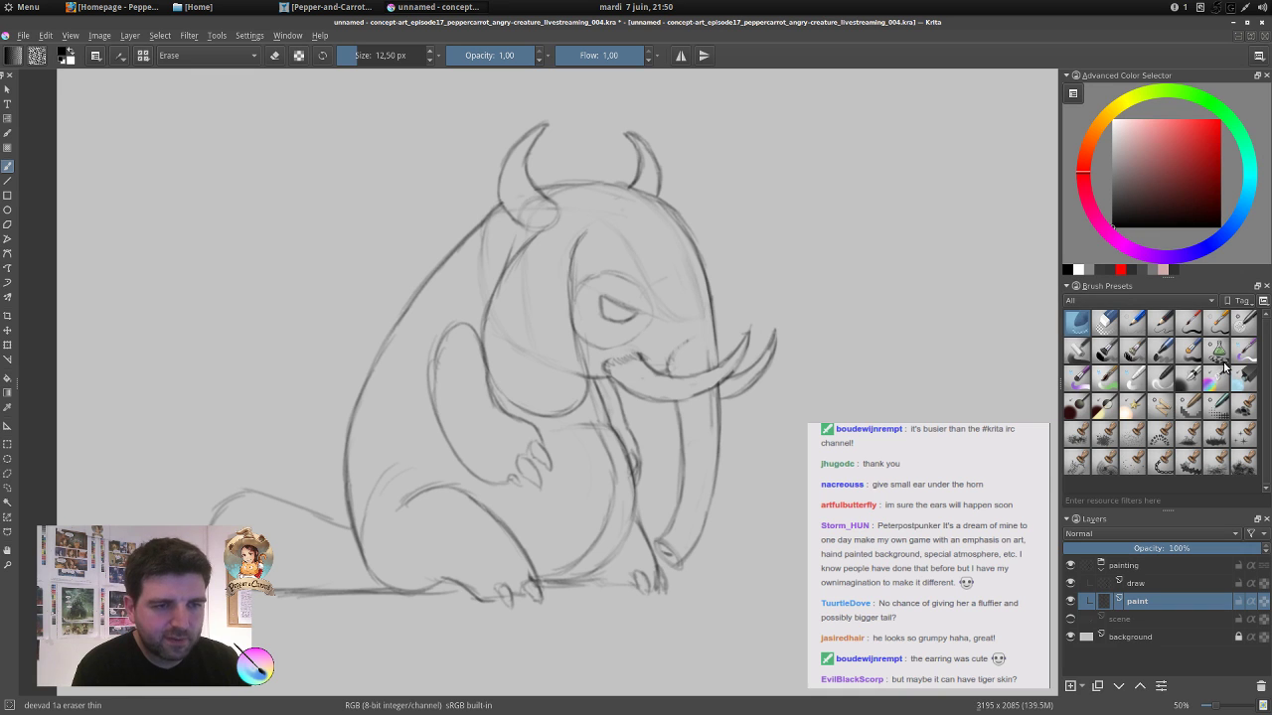
Shade along the ear's back edge and beneath its tip with the basic flow brush at 55 px and 0.18 opacity.
click(1190, 353)
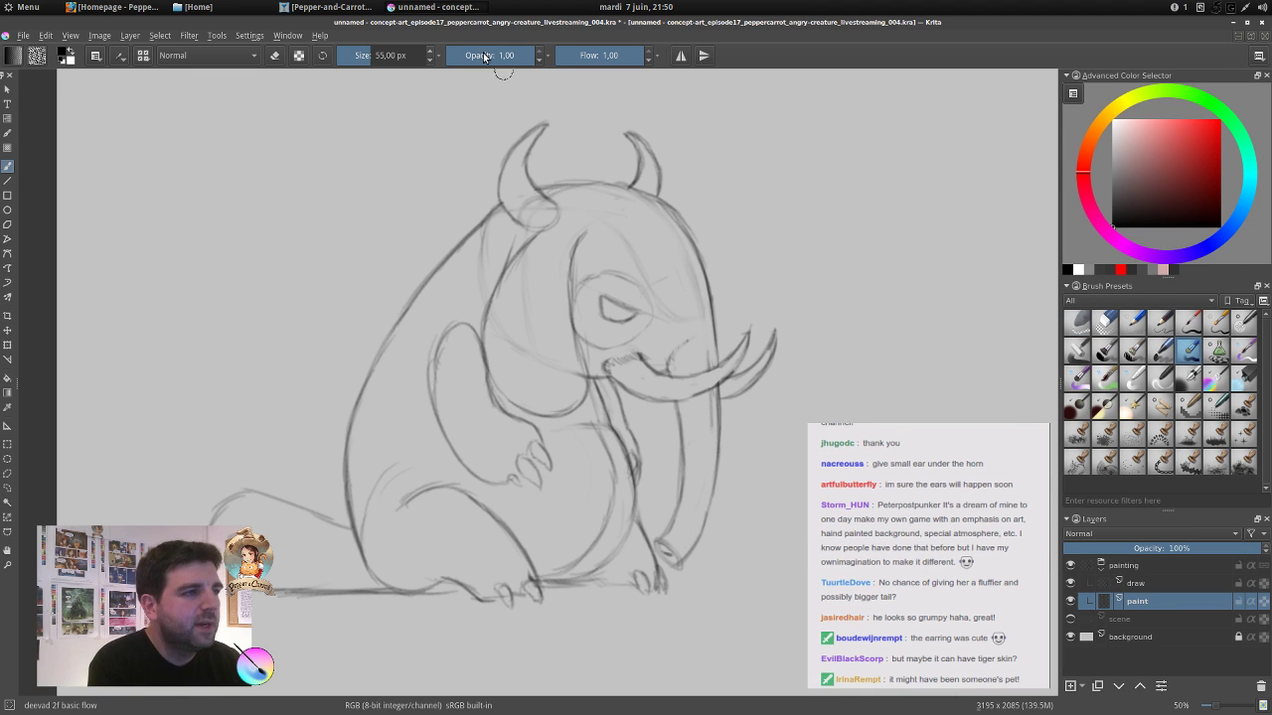
drag(482, 55, 462, 63)
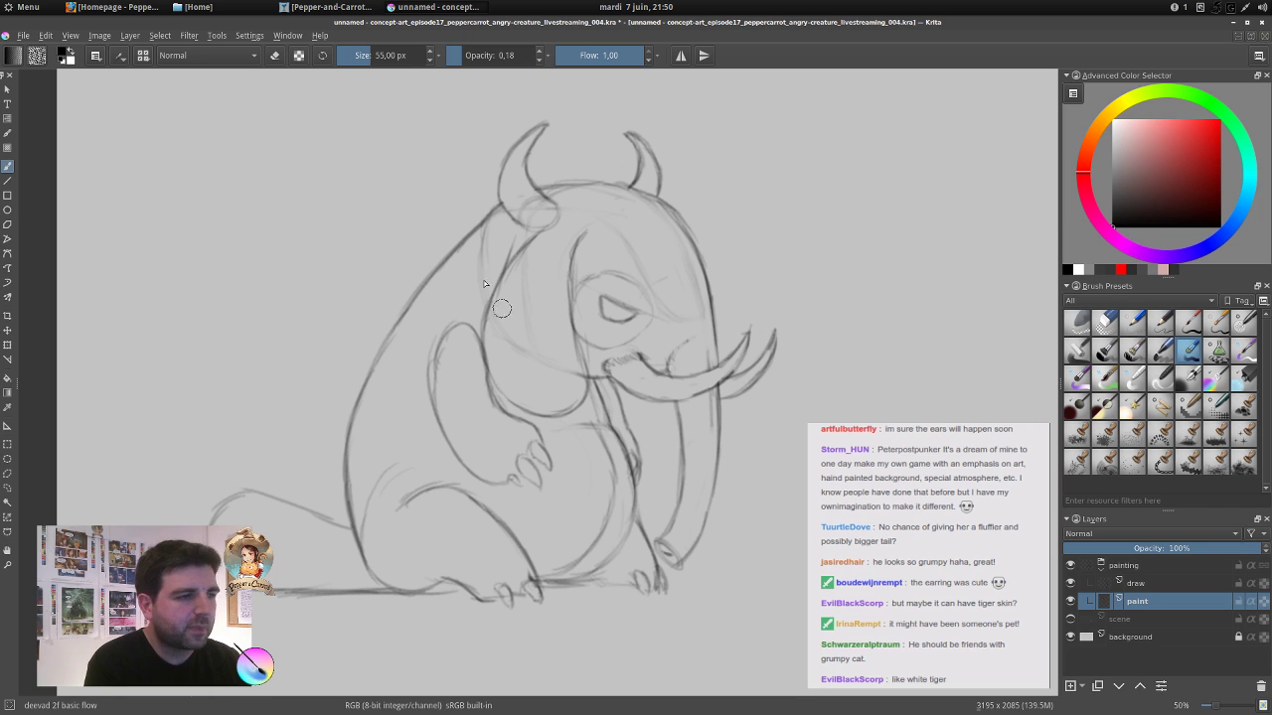
mouse_move(494, 299)
mouse_down()
mouse_move(534, 242)
mouse_move(487, 323)
mouse_move(503, 361)
mouse_up()
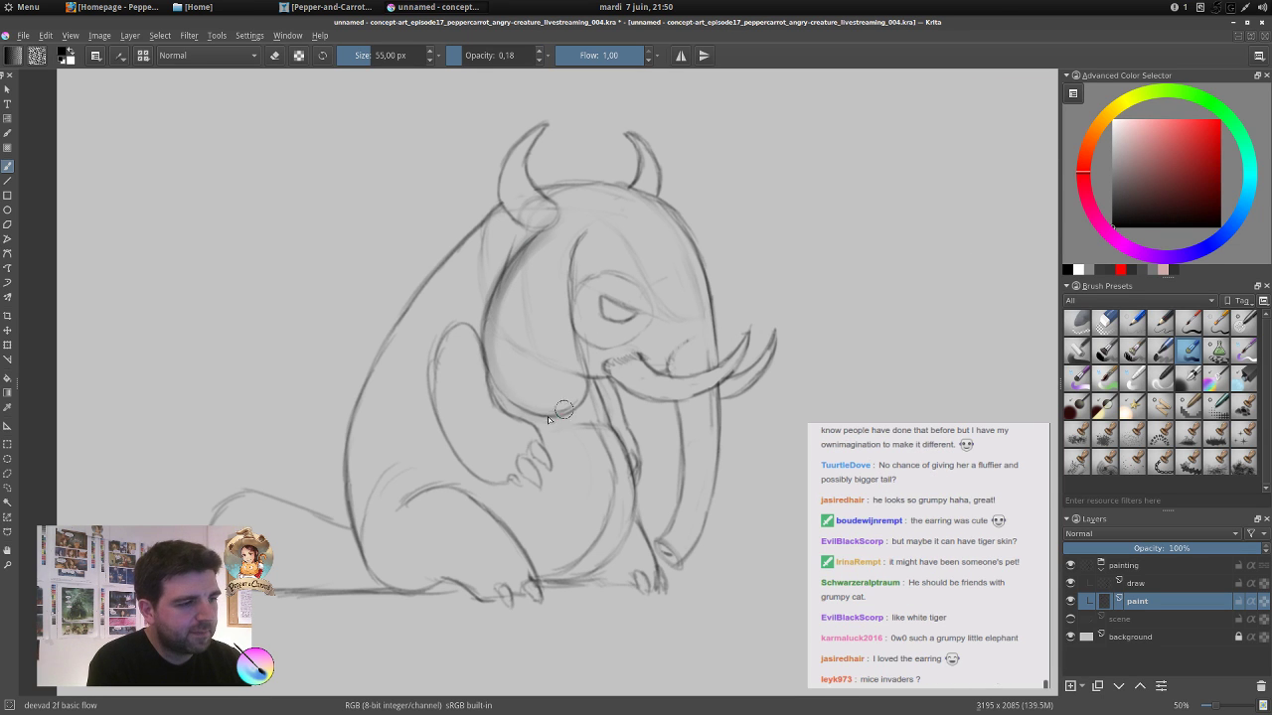
mouse_move(533, 418)
mouse_down()
mouse_move(576, 415)
mouse_move(566, 437)
mouse_move(541, 417)
mouse_move(584, 392)
mouse_up()
Try overlapping translucent strokes in the empty area beside the creature and undo them.
mouse_move(828, 205)
mouse_down()
mouse_move(867, 190)
mouse_move(852, 242)
mouse_move(901, 235)
mouse_move(867, 176)
mouse_move(888, 181)
mouse_move(853, 256)
mouse_move(922, 243)
mouse_move(842, 202)
mouse_move(845, 236)
mouse_move(896, 267)
mouse_move(891, 179)
mouse_move(868, 224)
mouse_move(920, 227)
mouse_move(847, 205)
mouse_move(909, 248)
mouse_up()
mouse_move(944, 141)
mouse_down()
mouse_move(925, 150)
mouse_move(981, 193)
mouse_move(1008, 238)
mouse_move(919, 198)
mouse_up()
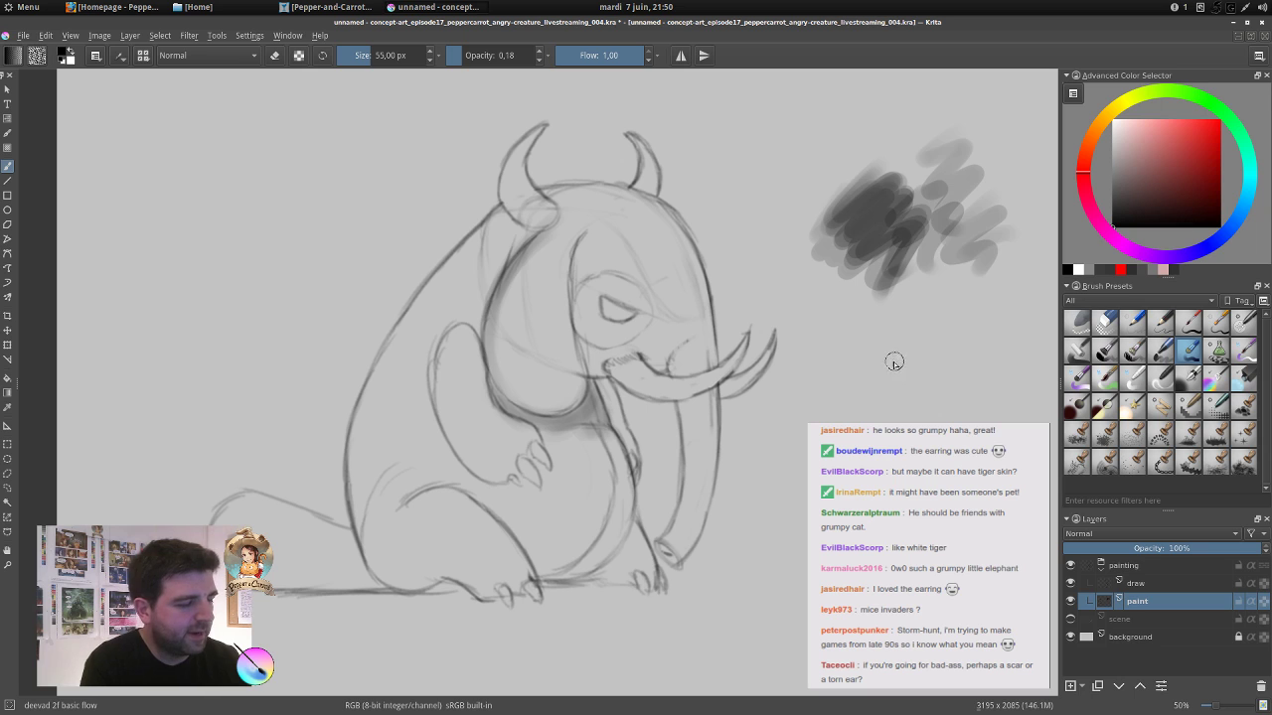
key(ctrl+z)
key(ctrl+z)
key(ctrl+z)
key(ctrl+z)
key(ctrl+z)
key(ctrl+z)
key(ctrl+z)
key(ctrl+z)
key(ctrl+z)
key(ctrl+z)
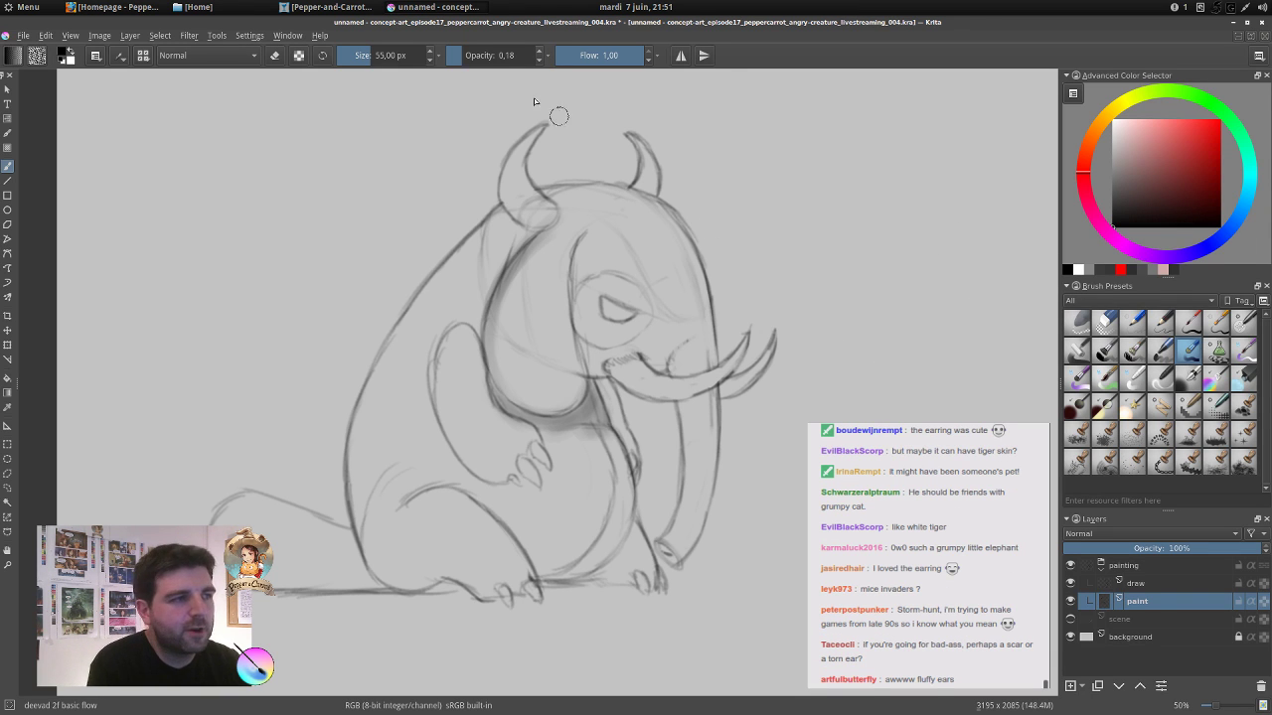
Cover the head, ear and body with a flat translucent grey using a large brush, reducing it to about 72 px for the foreleg.
shift+drag(558, 284, 606, 283)
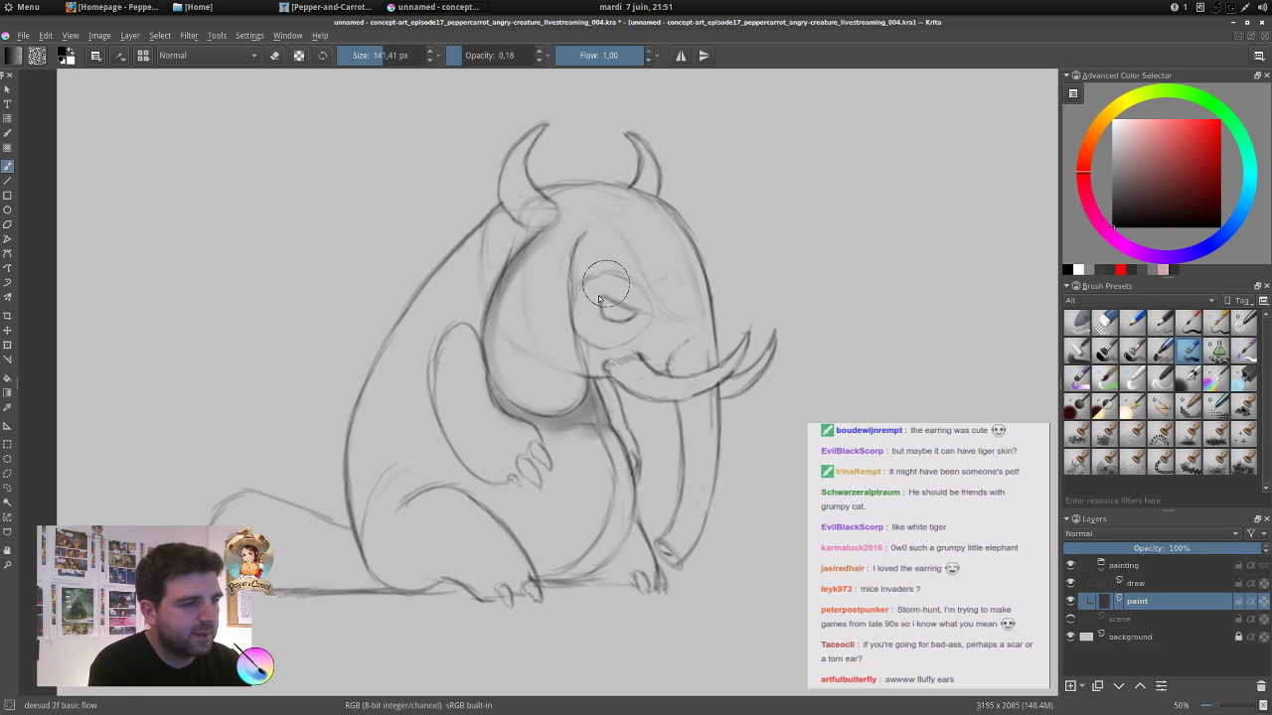
shift+drag(515, 345, 596, 328)
mouse_move(594, 235)
mouse_down()
mouse_move(560, 285)
mouse_move(521, 281)
mouse_move(547, 239)
mouse_move(466, 321)
mouse_move(407, 416)
mouse_move(399, 459)
mouse_move(414, 547)
mouse_move(584, 538)
mouse_move(558, 484)
mouse_move(466, 418)
mouse_move(502, 379)
mouse_move(589, 502)
mouse_move(575, 421)
mouse_move(552, 387)
mouse_move(574, 315)
mouse_move(644, 338)
mouse_move(627, 279)
mouse_move(583, 237)
mouse_move(641, 259)
mouse_move(655, 308)
mouse_move(655, 297)
mouse_move(549, 308)
mouse_move(482, 379)
mouse_move(554, 308)
mouse_move(476, 395)
mouse_move(452, 449)
mouse_move(548, 513)
mouse_up()
shift+drag(620, 534, 533, 534)
drag(627, 526, 641, 569)
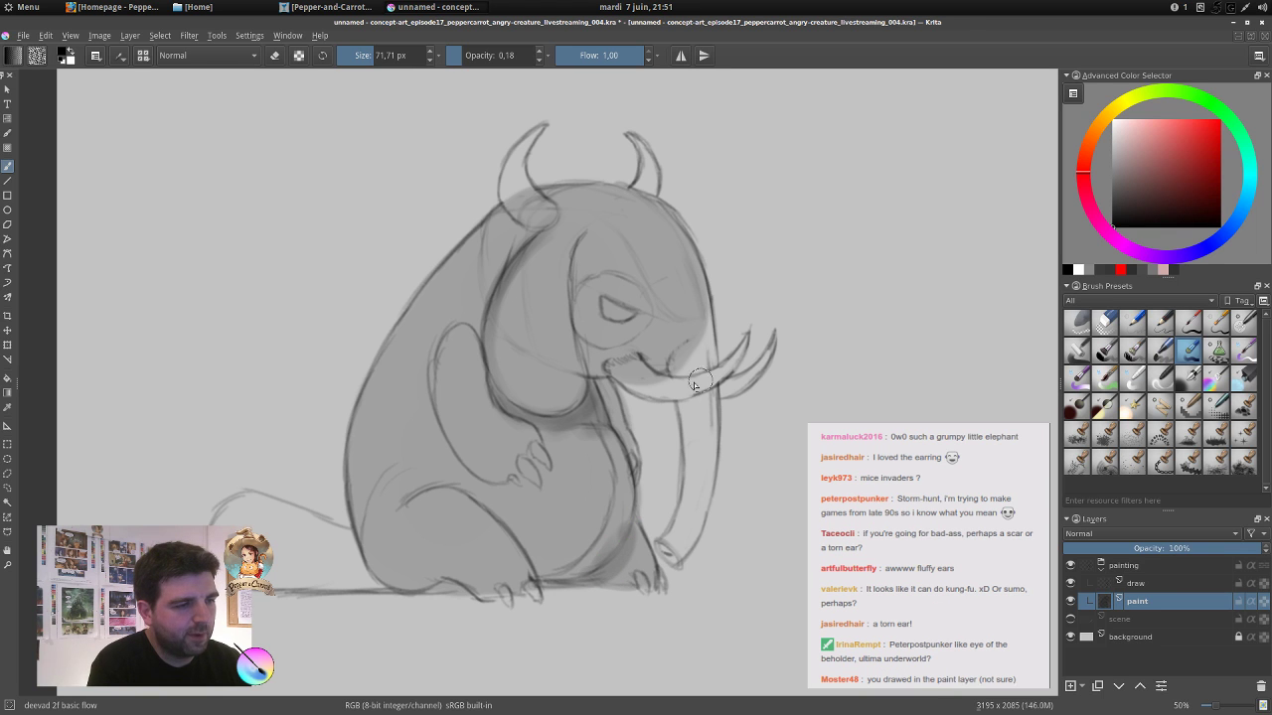
Shade the trunk and tusks in translucent grey, and soften the cheek beside the trunk with a grey sampled from the face.
mouse_move(700, 381)
mouse_down()
mouse_move(699, 296)
mouse_move(709, 408)
mouse_move(707, 386)
mouse_move(689, 512)
mouse_move(693, 495)
mouse_move(663, 543)
mouse_move(702, 512)
mouse_up()
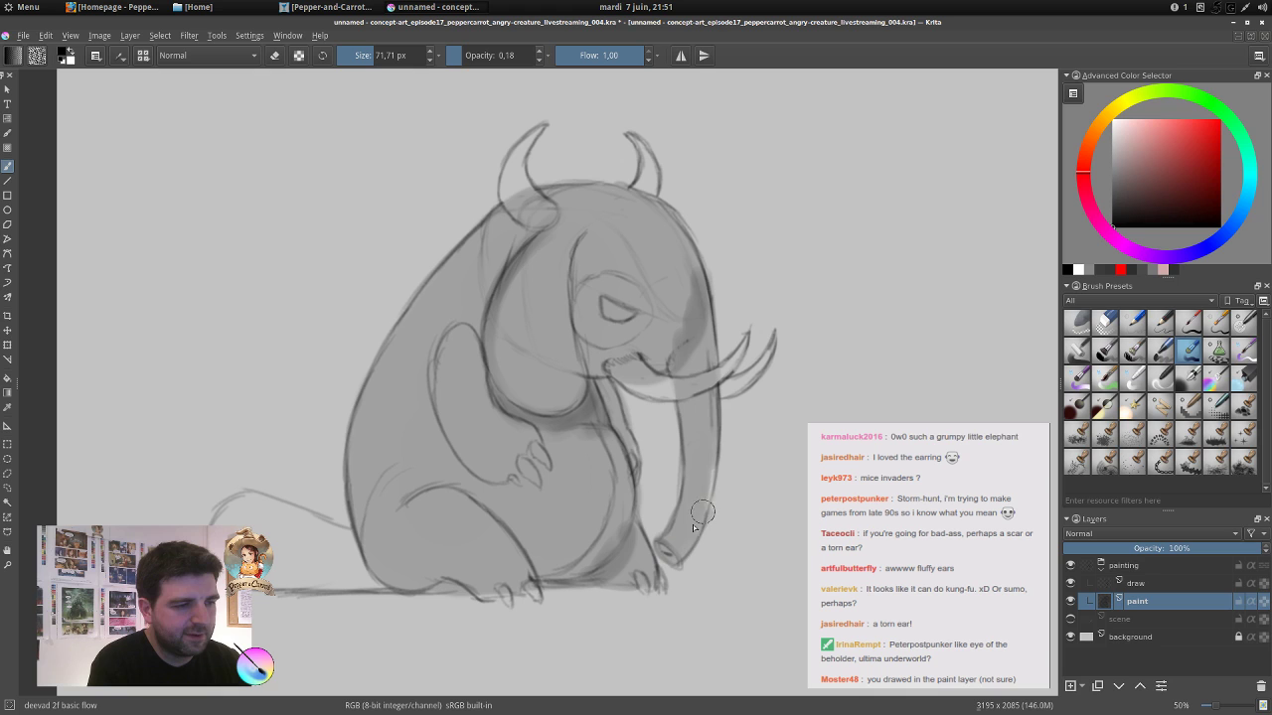
mouse_move(615, 362)
mouse_down()
mouse_move(647, 358)
mouse_move(701, 375)
mouse_move(765, 349)
mouse_move(718, 372)
mouse_move(767, 363)
mouse_up()
ctrl+click(667, 320)
drag(673, 313, 682, 278)
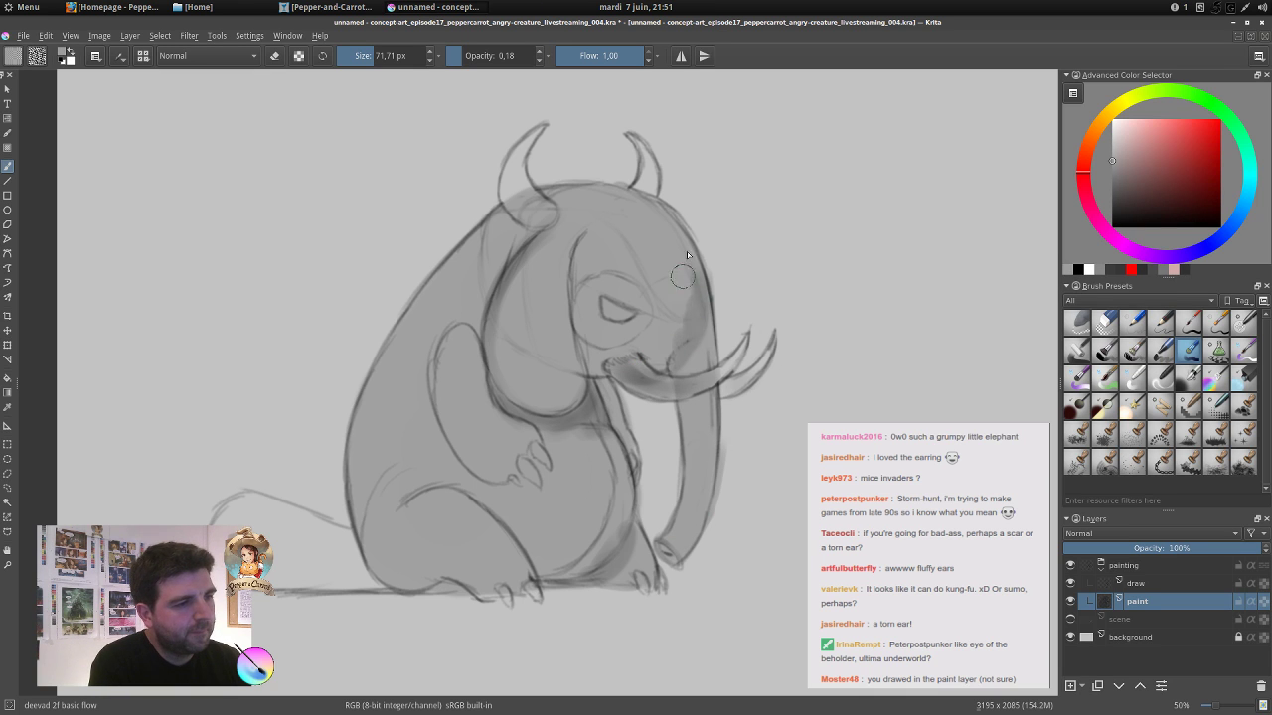
drag(678, 323, 659, 352)
Even out the grey over the ear and body at about 190 px, and lighten the tusk's base at about 72 px.
shift+drag(517, 312, 594, 298)
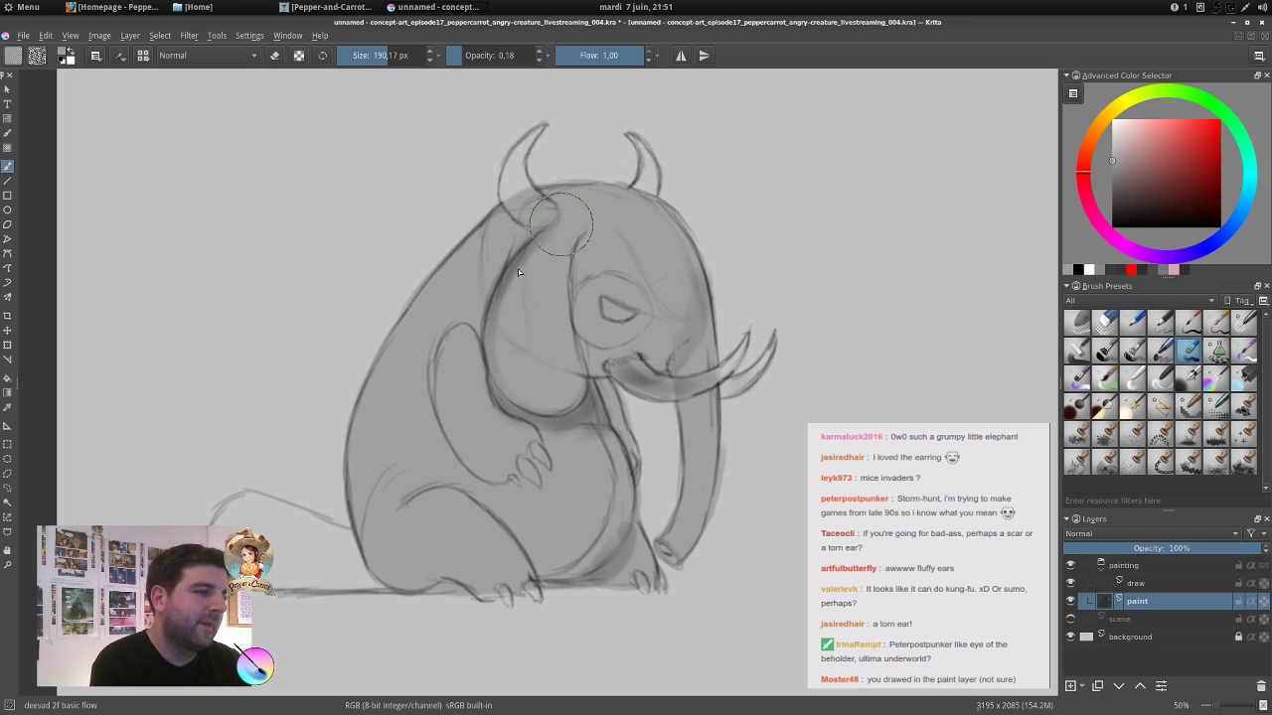
mouse_move(561, 218)
mouse_down()
mouse_move(546, 381)
mouse_move(591, 432)
mouse_move(551, 467)
mouse_move(611, 532)
mouse_move(601, 516)
mouse_up()
shift+drag(634, 365, 562, 365)
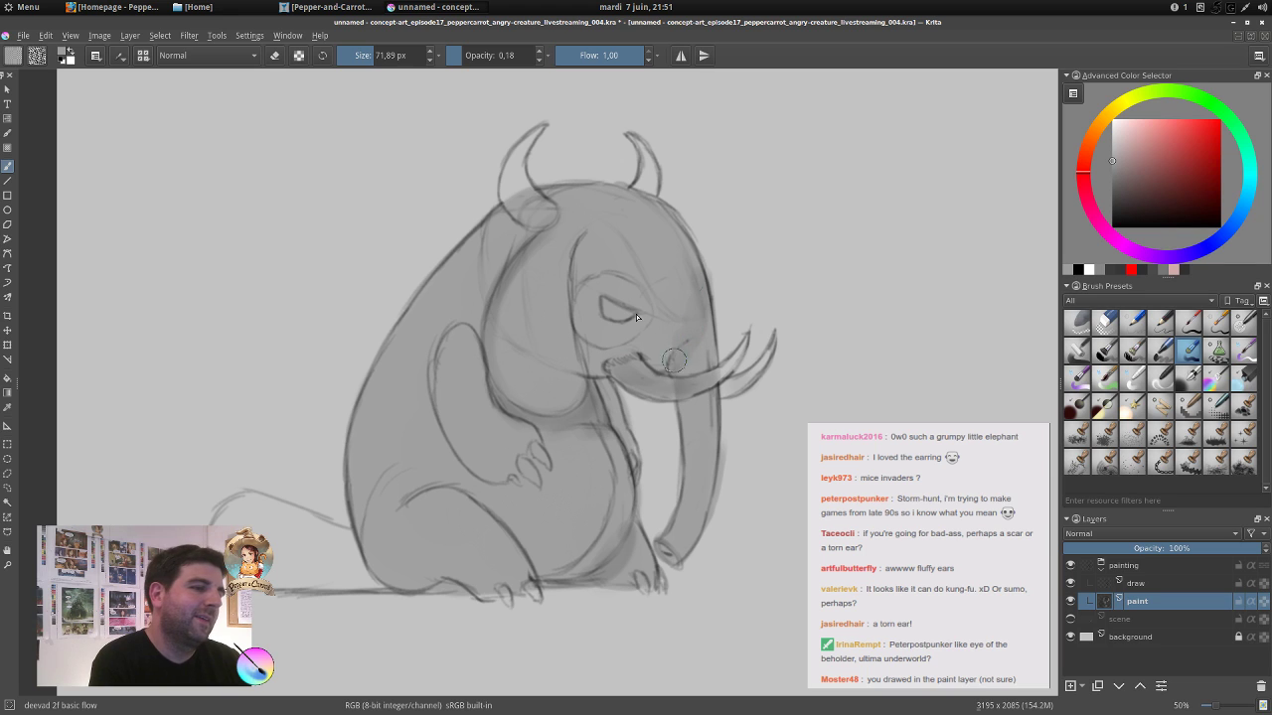
Fill the tail with darker greys sampled from the drawing, using a brush about 114 px wide.
ctrl+click(587, 413)
shift+drag(440, 430, 471, 433)
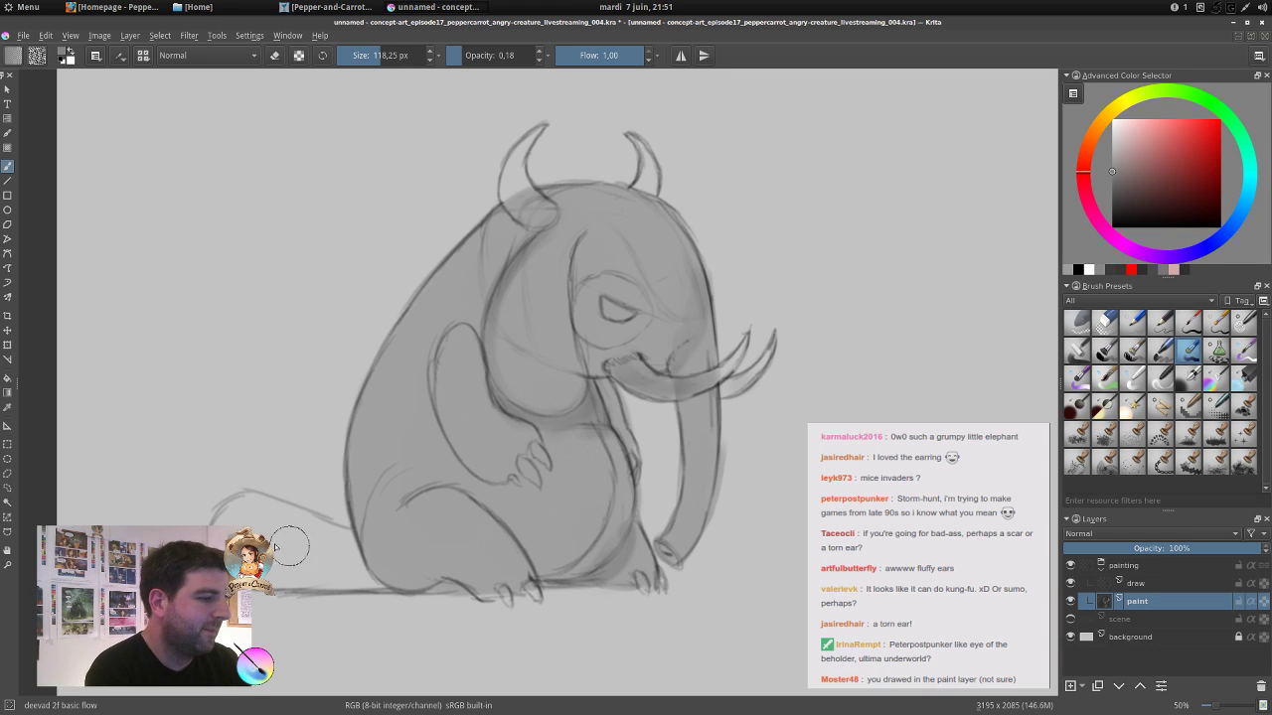
drag(256, 517, 329, 531)
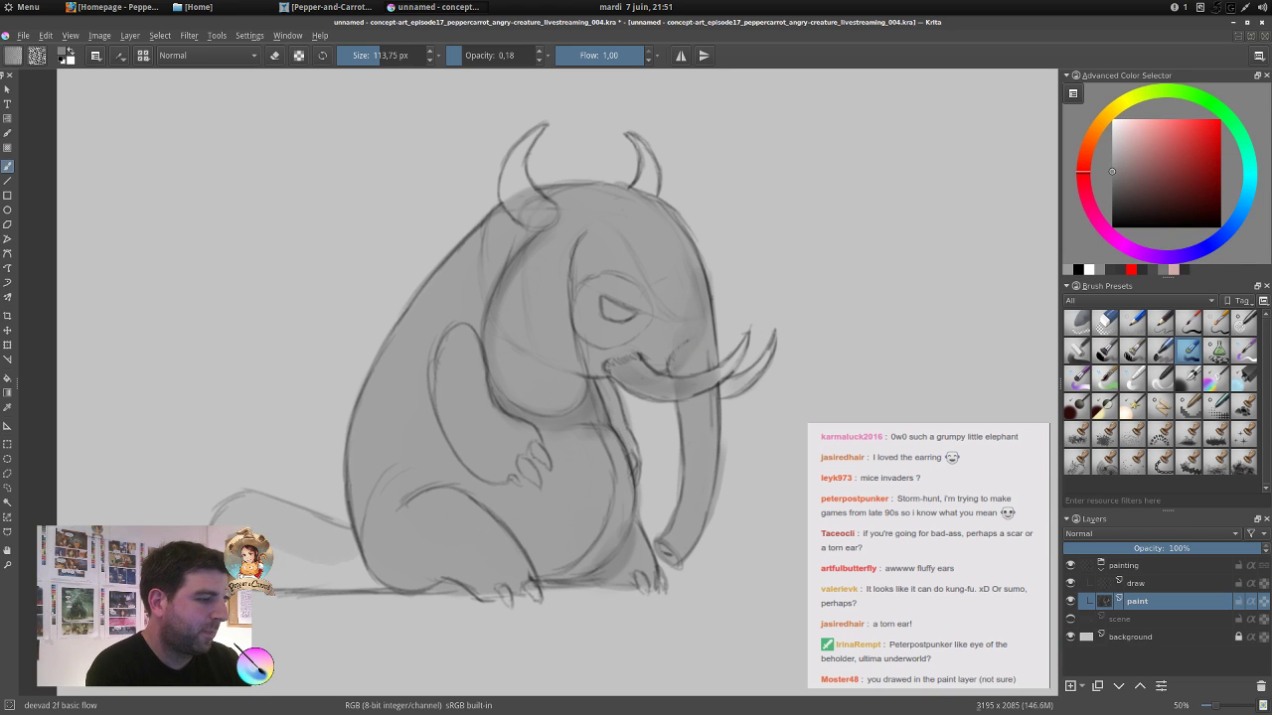
ctrl+click(321, 567)
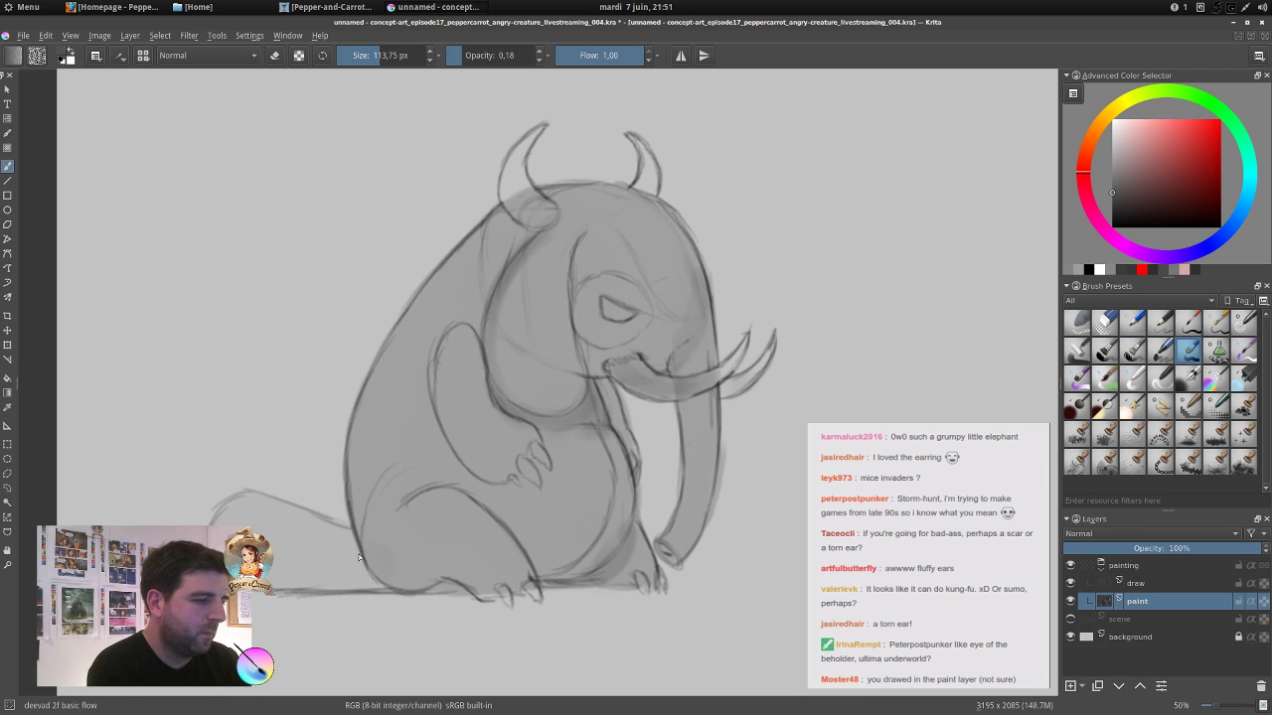
mouse_move(289, 535)
mouse_down()
mouse_move(269, 525)
mouse_move(335, 536)
mouse_move(256, 513)
mouse_move(231, 529)
mouse_up()
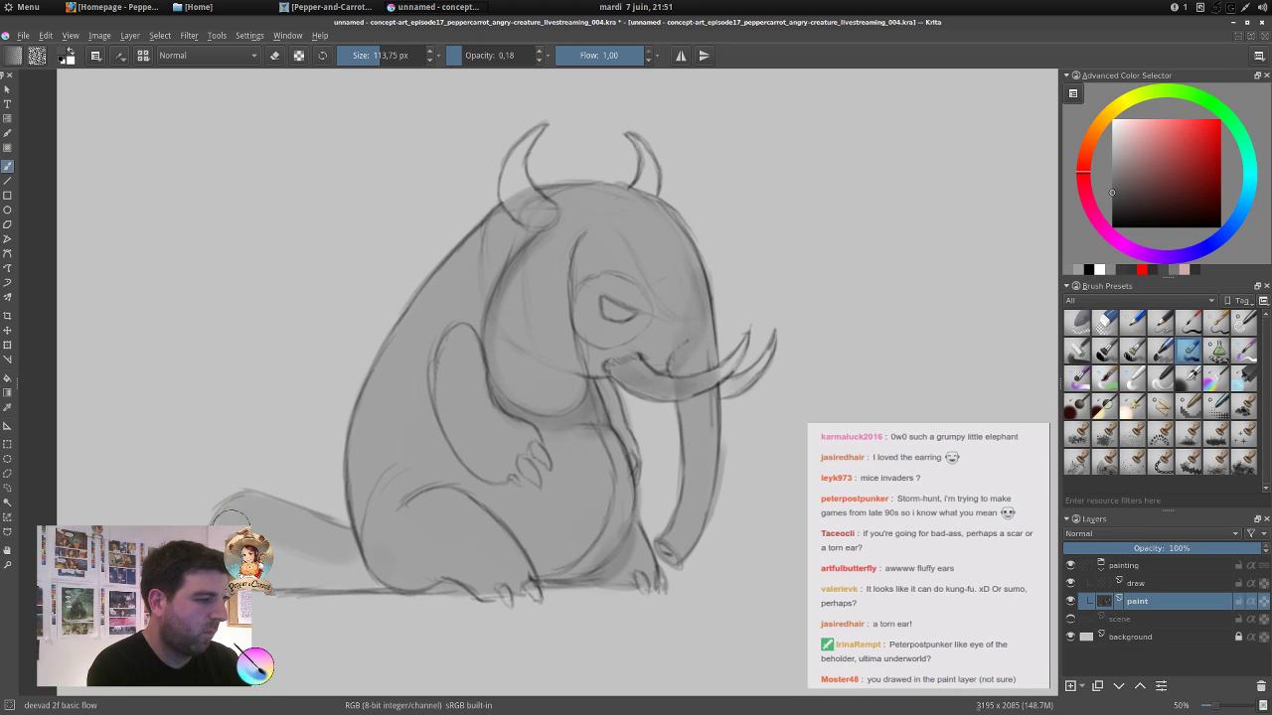
Darken the back, the top of the head, the area behind the ear and the cheek with layered translucent grey.
mouse_move(302, 568)
mouse_down()
mouse_move(367, 568)
mouse_move(362, 579)
mouse_move(354, 527)
mouse_move(380, 546)
mouse_move(380, 404)
mouse_move(423, 335)
mouse_move(430, 349)
mouse_move(423, 319)
mouse_move(493, 249)
mouse_move(393, 452)
mouse_move(407, 559)
mouse_move(387, 514)
mouse_move(405, 567)
mouse_move(456, 577)
mouse_up()
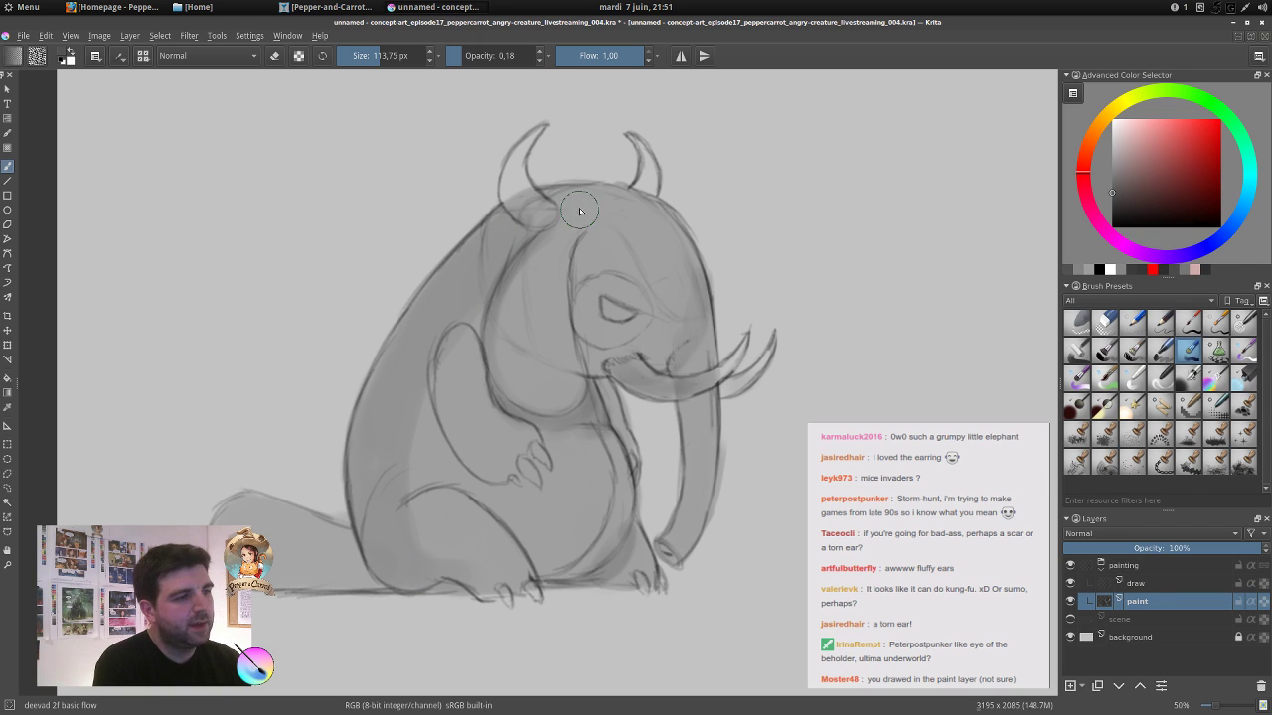
drag(579, 202, 560, 199)
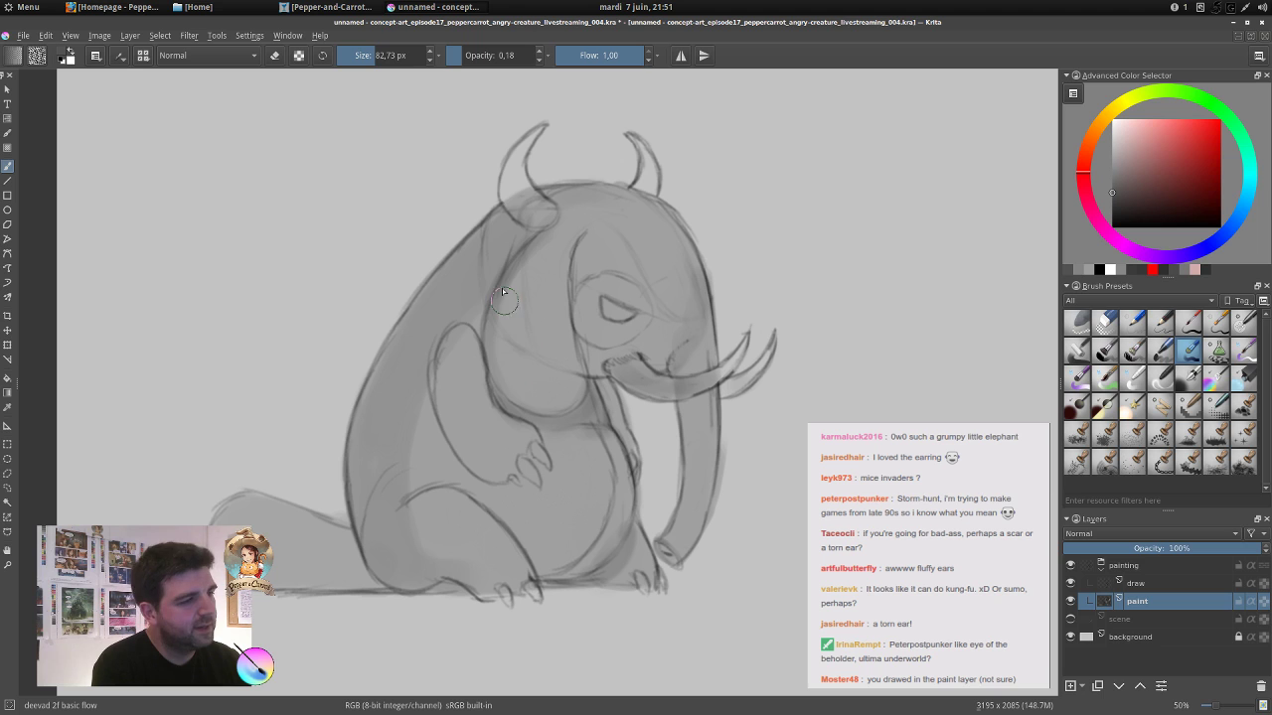
drag(485, 290, 509, 388)
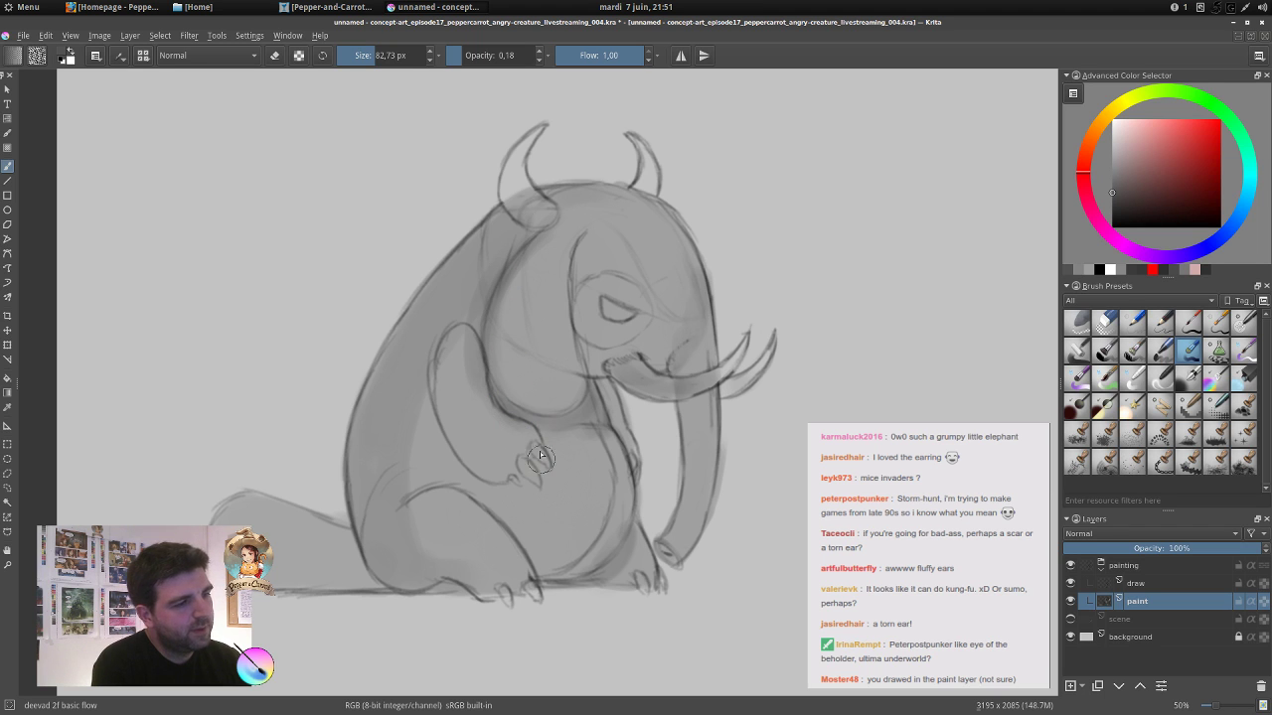
mouse_move(593, 307)
mouse_down()
mouse_move(570, 348)
mouse_move(653, 341)
mouse_move(547, 319)
mouse_move(660, 314)
mouse_move(529, 307)
mouse_move(677, 307)
mouse_move(644, 347)
mouse_move(615, 330)
mouse_move(533, 319)
mouse_up()
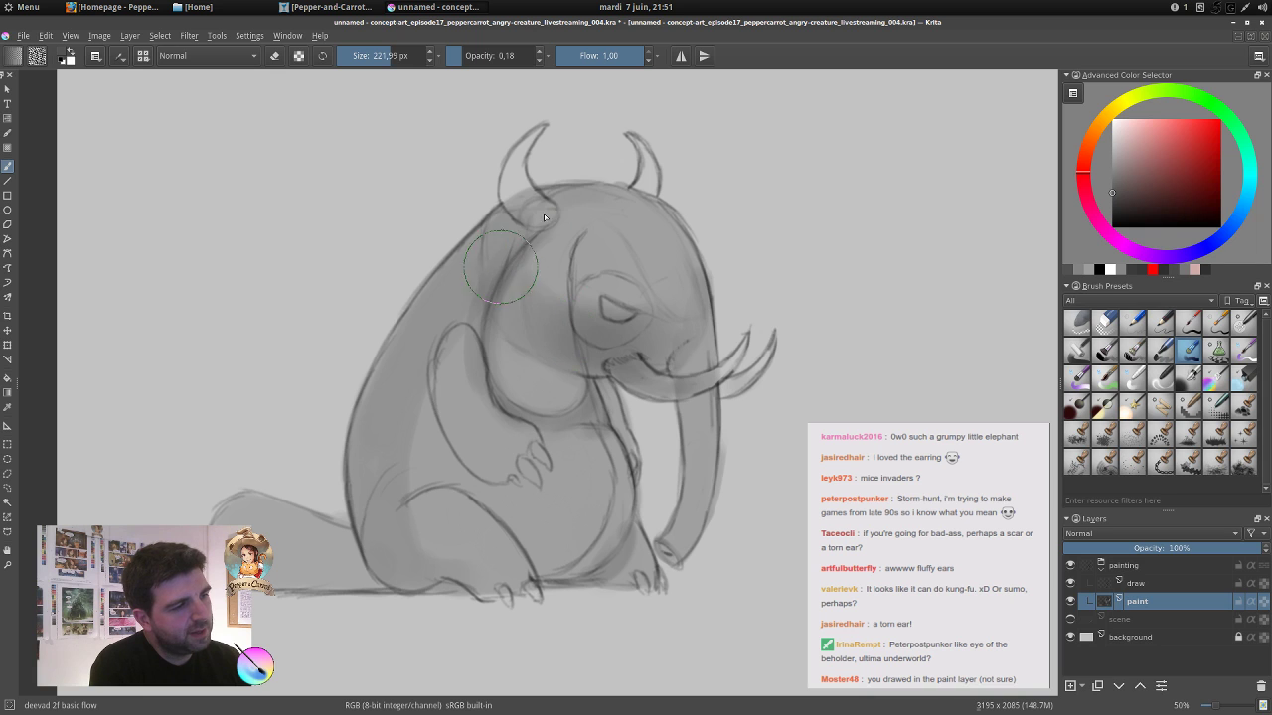
Darken the back behind the ear and the body around the arm with translucent grey, reducing the brush to about 131 px.
mouse_move(499, 266)
mouse_down()
mouse_move(571, 239)
mouse_move(515, 353)
mouse_move(459, 273)
mouse_move(444, 327)
mouse_up()
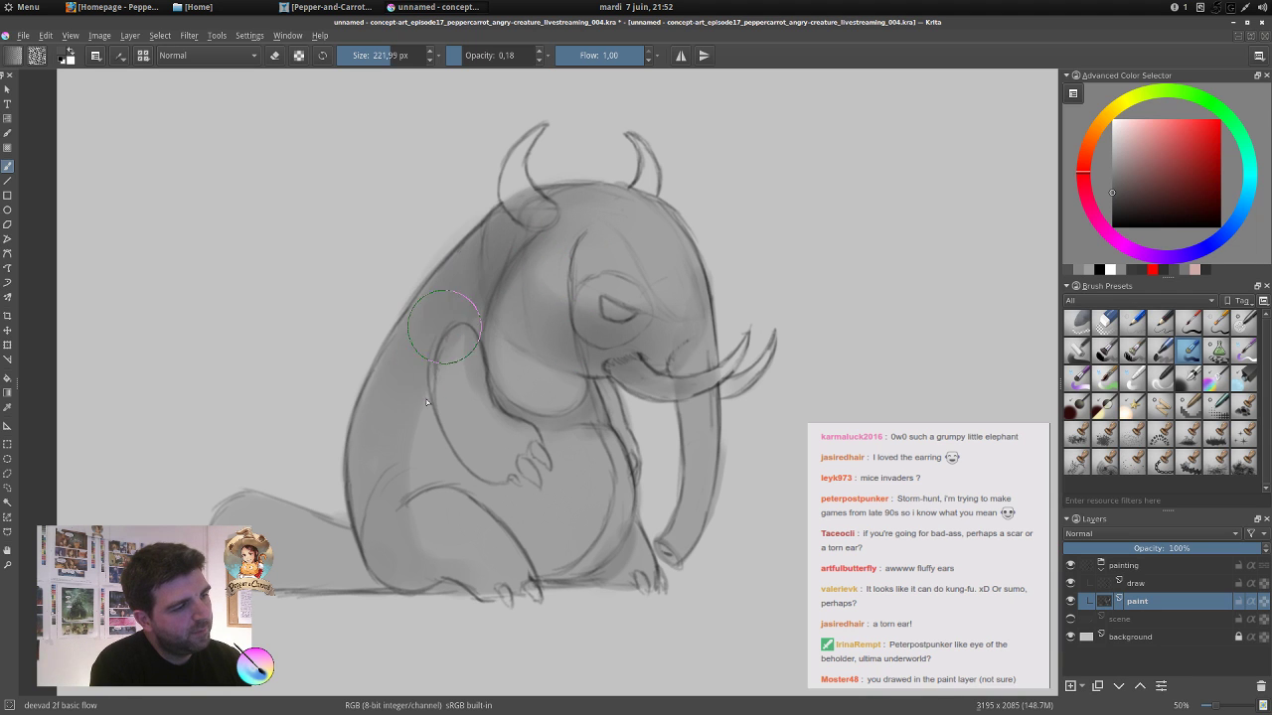
key(bracketleft)
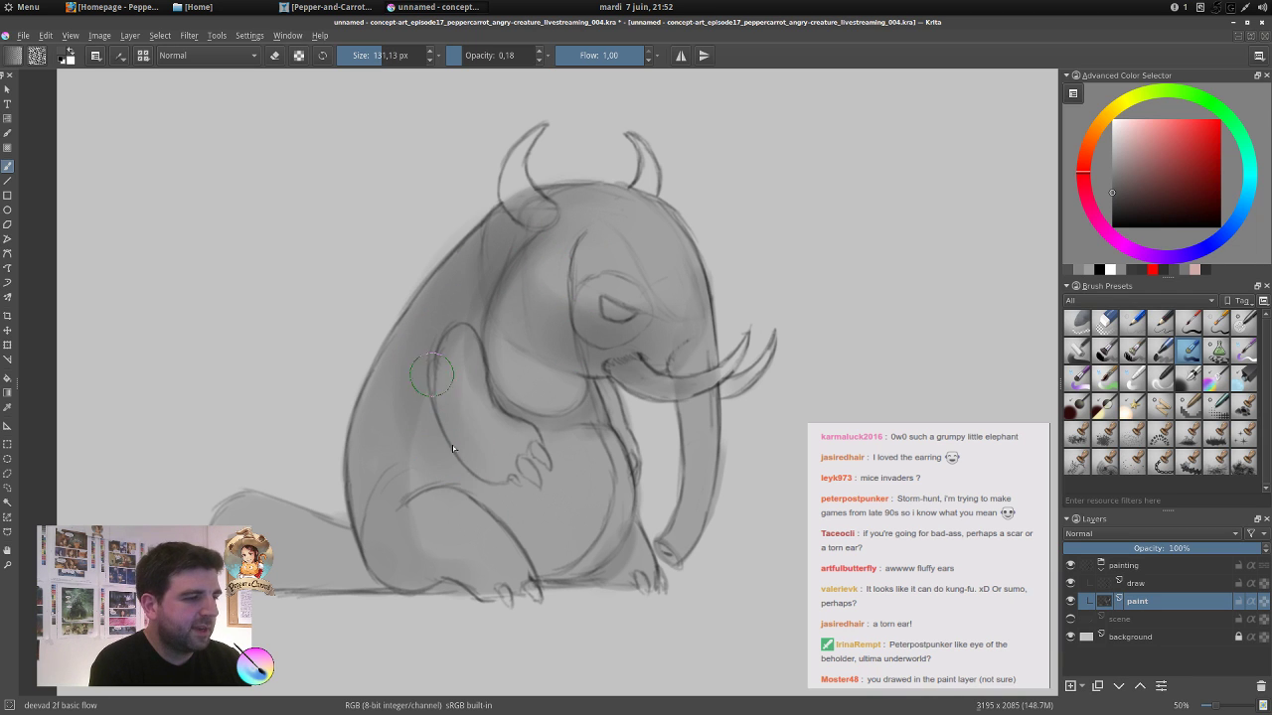
drag(447, 373, 500, 454)
drag(442, 425, 519, 467)
mouse_move(445, 347)
mouse_down()
mouse_move(432, 478)
mouse_move(430, 433)
mouse_move(432, 461)
mouse_move(418, 458)
mouse_move(411, 491)
mouse_move(391, 418)
mouse_move(389, 454)
mouse_move(374, 406)
mouse_move(402, 377)
mouse_move(367, 515)
mouse_move(382, 416)
mouse_move(393, 470)
mouse_move(397, 417)
mouse_move(424, 481)
mouse_move(408, 507)
mouse_move(427, 568)
mouse_move(401, 577)
mouse_move(479, 555)
mouse_move(487, 575)
mouse_move(517, 563)
mouse_move(407, 499)
mouse_move(556, 467)
mouse_move(610, 418)
mouse_up()
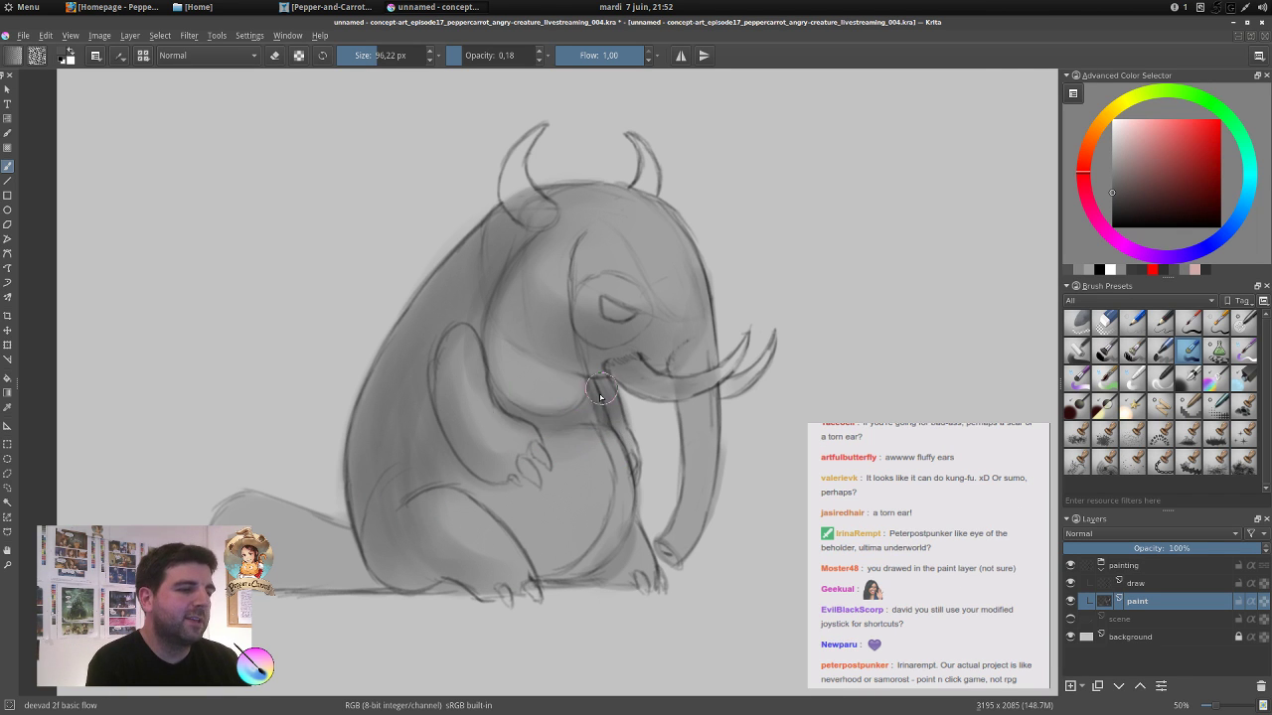
Deepen the grey inside the ear at about 173 px, and shade the trunk's base with a grey sampled from the face.
mouse_move(518, 288)
mouse_down()
mouse_move(542, 389)
mouse_move(559, 354)
mouse_move(552, 280)
mouse_move(567, 240)
mouse_move(523, 364)
mouse_move(544, 308)
mouse_move(546, 368)
mouse_move(518, 359)
mouse_move(581, 370)
mouse_up()
drag(526, 327, 538, 303)
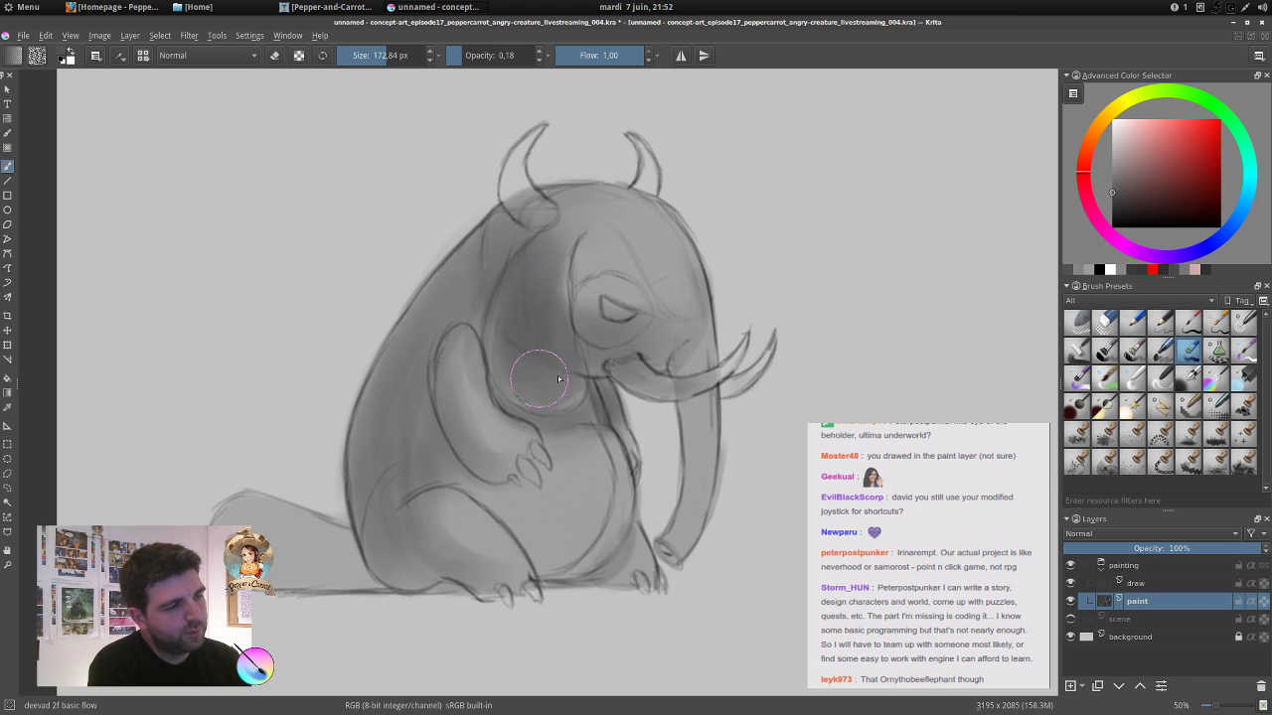
mouse_move(694, 344)
mouse_down()
mouse_move(646, 344)
mouse_move(687, 361)
mouse_move(677, 366)
mouse_move(691, 357)
mouse_move(678, 371)
mouse_up()
ctrl+click(668, 298)
mouse_move(678, 316)
mouse_down()
mouse_move(682, 355)
mouse_move(688, 324)
mouse_up()
ctrl+click(717, 396)
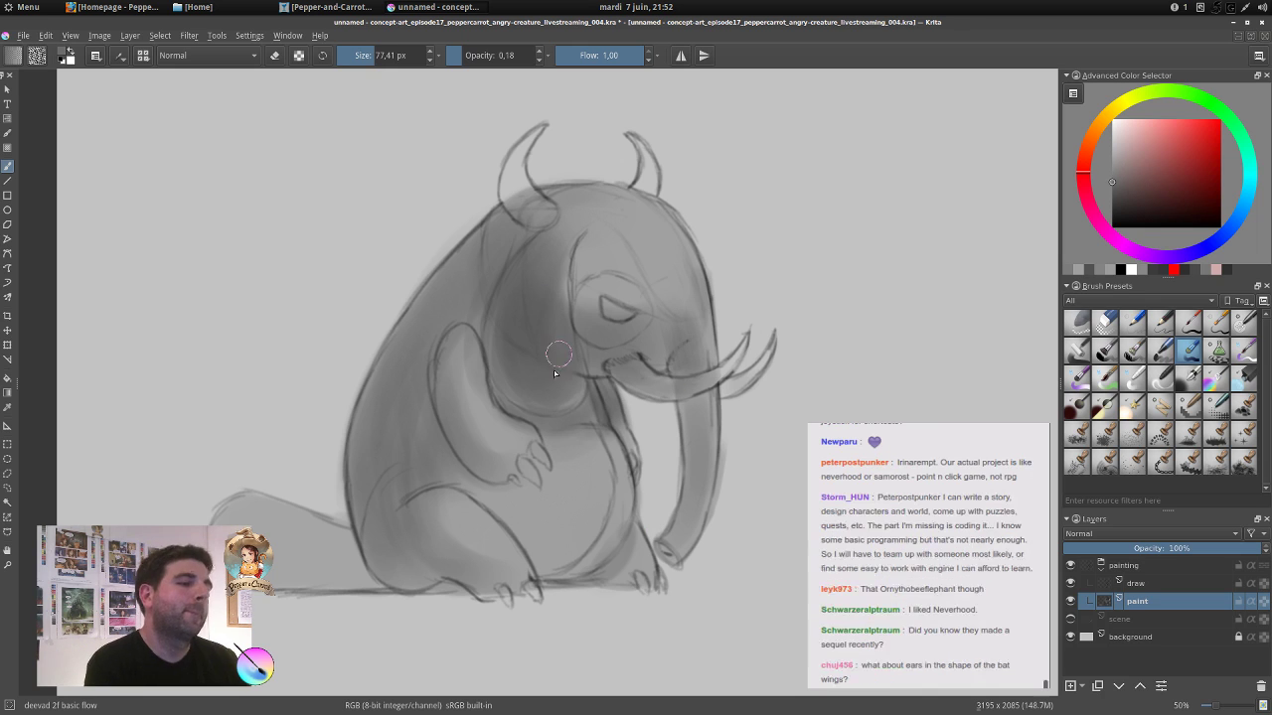
Shade the ear's lower edge, the arm's underside and the belly with a sampled grey, using a brush up to about 115 px.
drag(504, 425, 540, 388)
ctrl+click(509, 339)
mouse_move(439, 413)
mouse_down()
mouse_move(462, 509)
mouse_move(485, 495)
mouse_move(505, 508)
mouse_move(486, 504)
mouse_up()
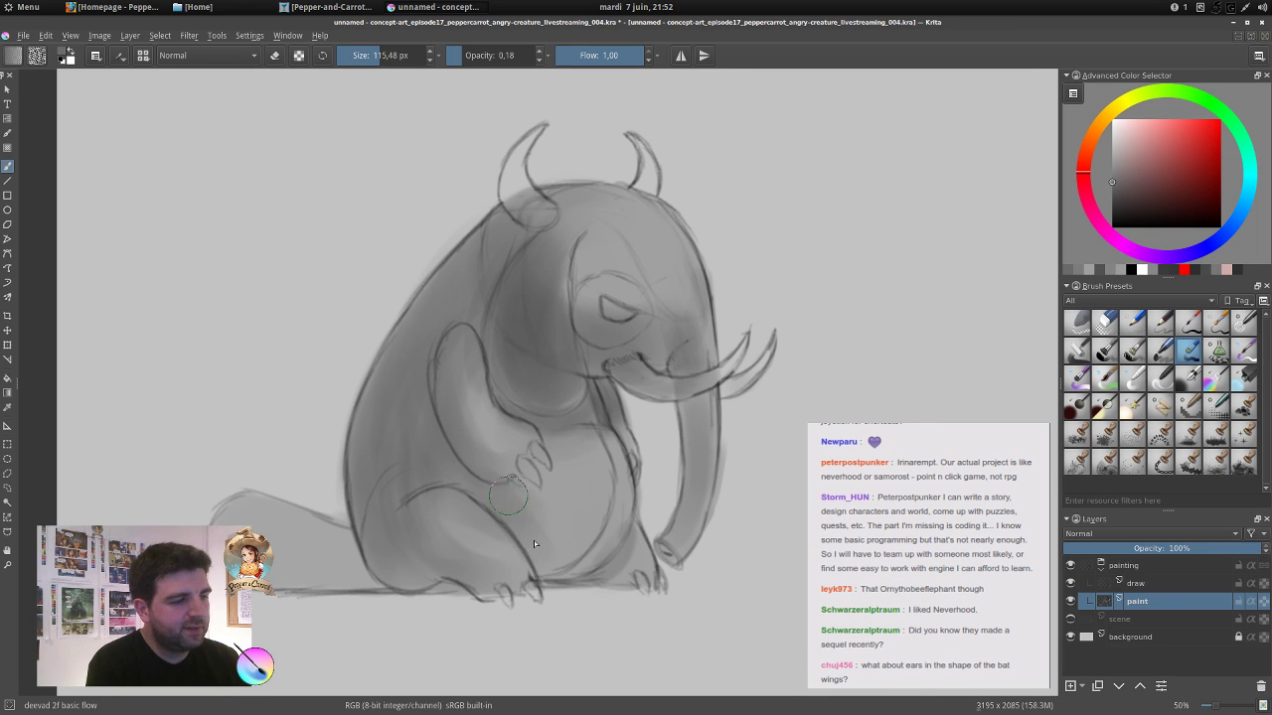
mouse_move(604, 537)
mouse_down()
mouse_move(557, 561)
mouse_move(618, 524)
mouse_up()
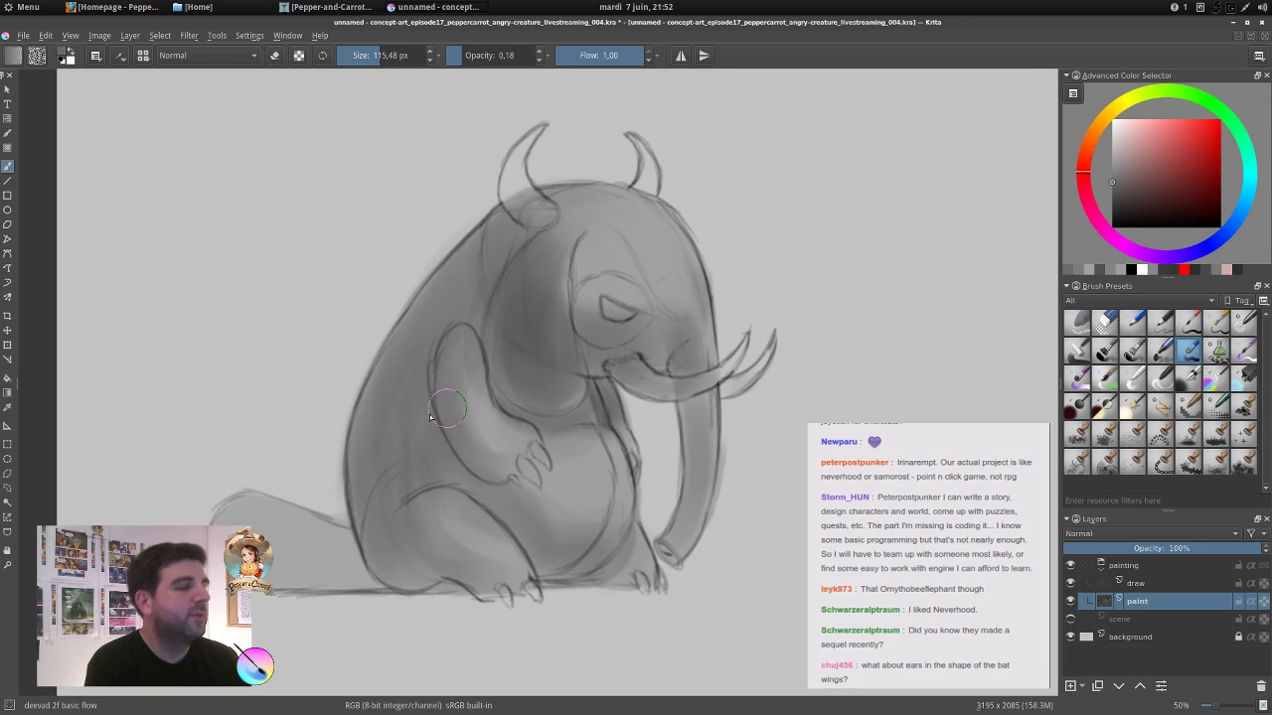
click(1113, 227)
shift+drag(749, 190, 712, 189)
mouse_move(702, 105)
mouse_down()
mouse_move(702, 162)
mouse_move(683, 119)
mouse_move(663, 115)
mouse_up()
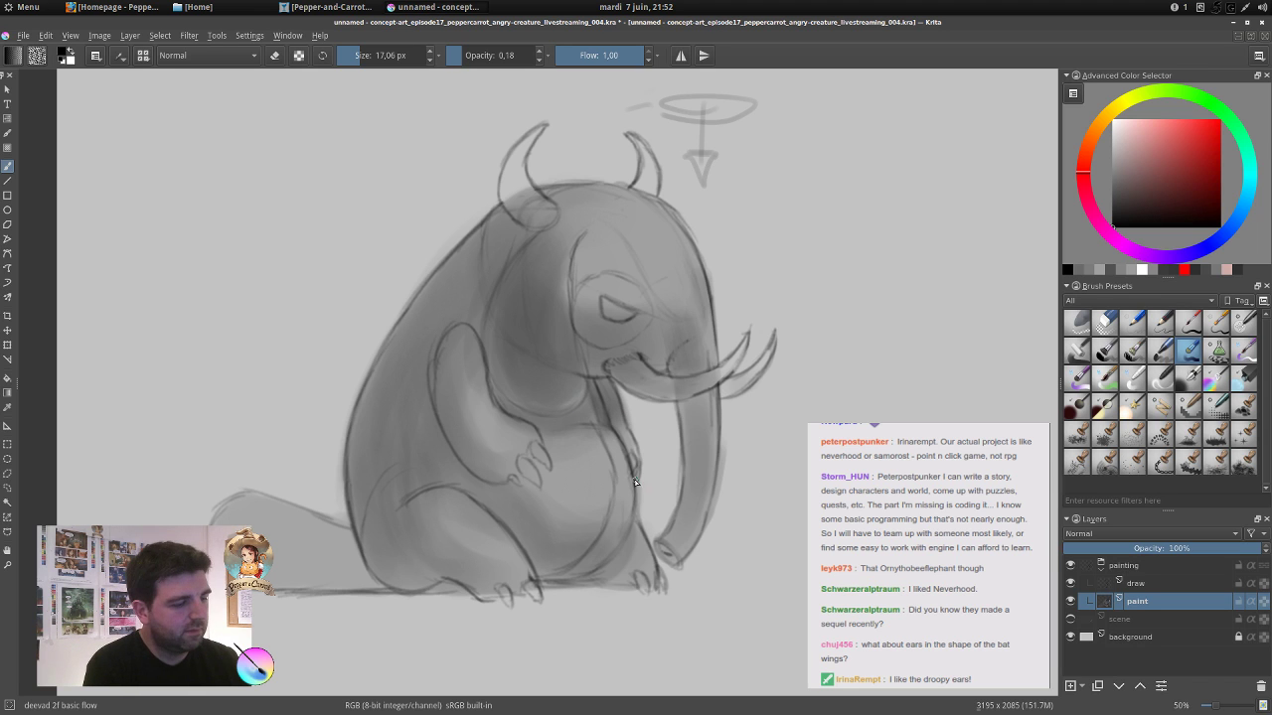
key(ctrl+z)
key(ctrl+z)
key(ctrl+z)
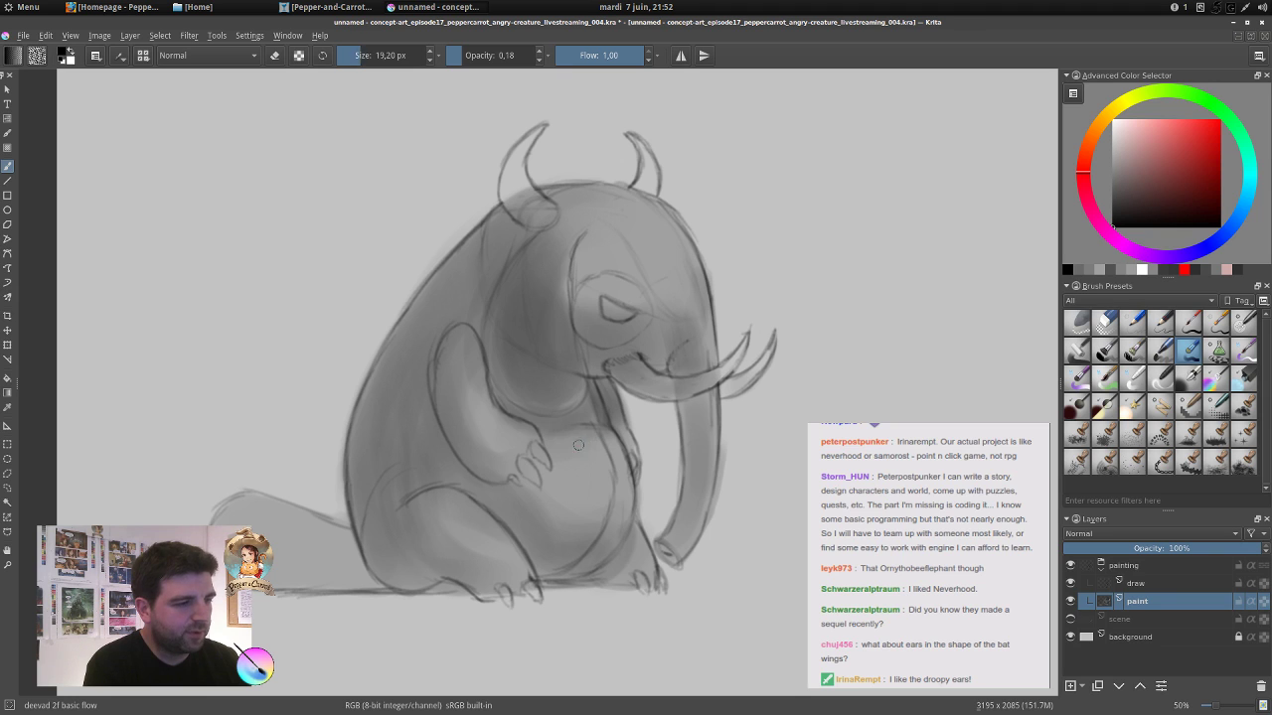
Shade the chest under the ear and darken the ear with sampled greys at about 58 px, raising the brush opacity to 0.45.
drag(578, 445, 607, 440)
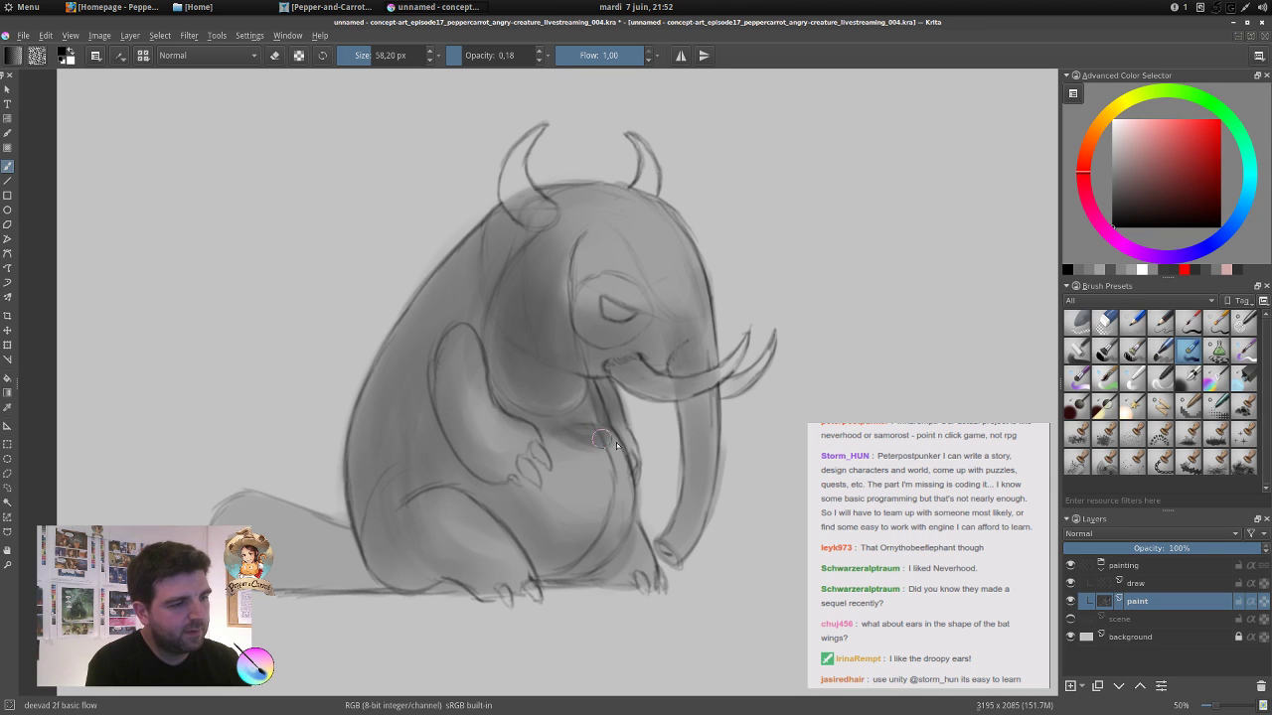
ctrl+click(586, 434)
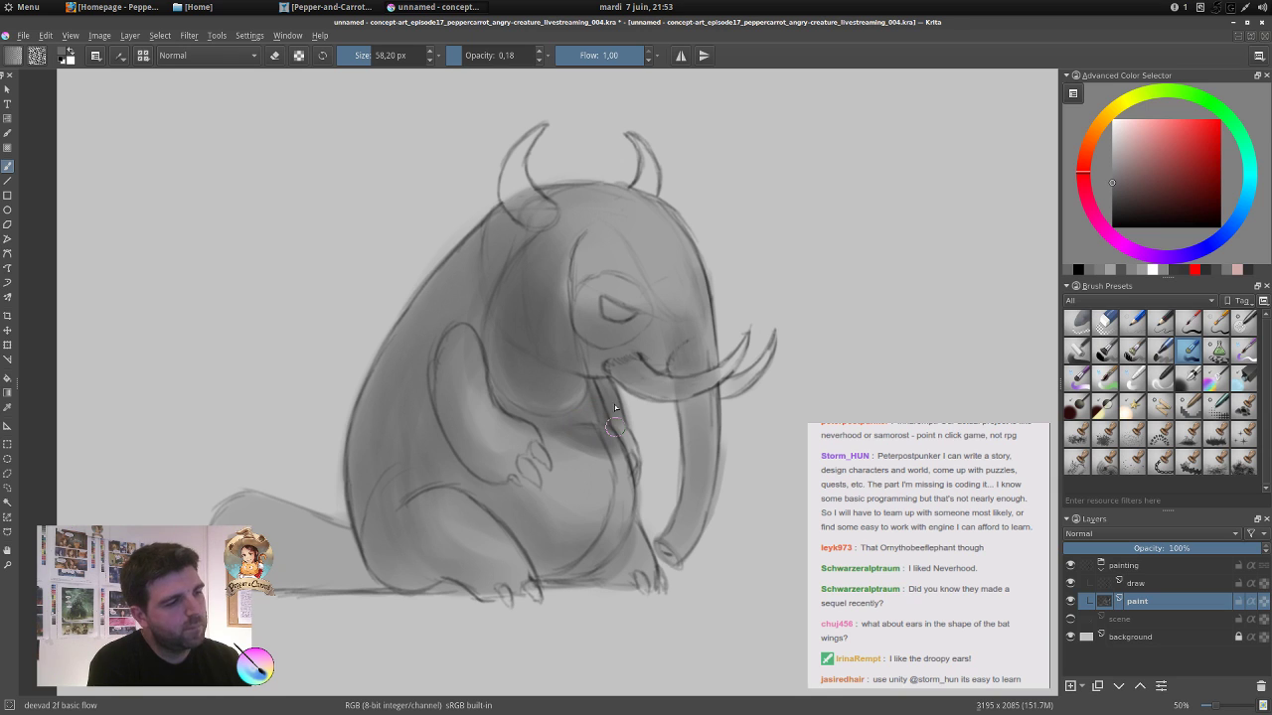
drag(466, 62, 475, 63)
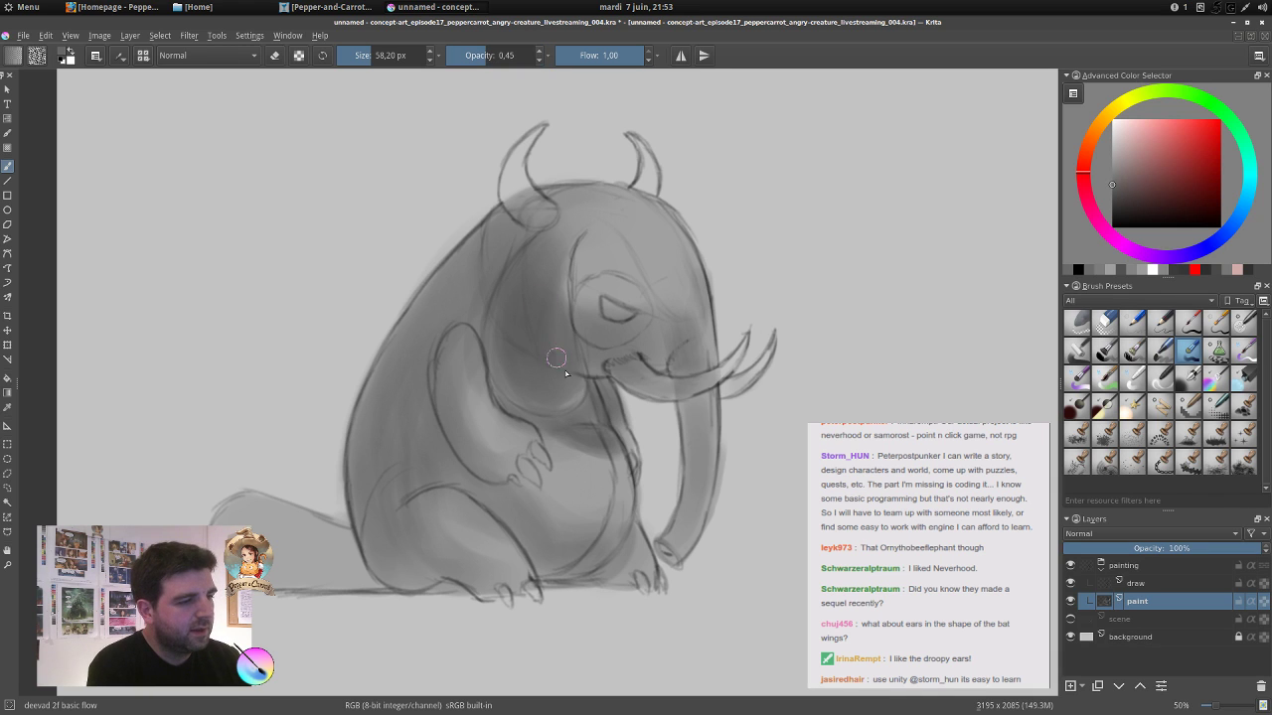
ctrl+click(608, 390)
drag(559, 262, 563, 236)
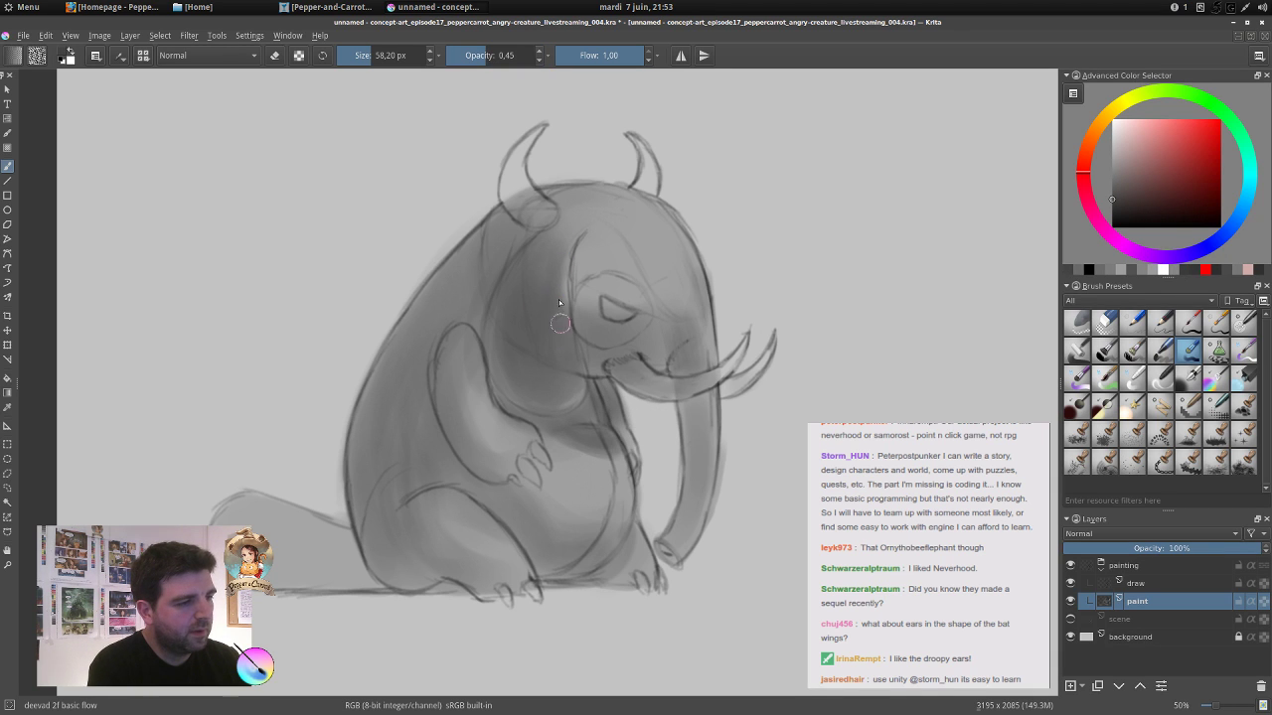
mouse_move(561, 298)
mouse_down()
mouse_move(557, 373)
mouse_move(570, 382)
mouse_move(533, 384)
mouse_move(510, 357)
mouse_move(502, 299)
mouse_move(525, 346)
mouse_move(535, 320)
mouse_move(551, 330)
mouse_move(524, 363)
mouse_move(496, 343)
mouse_move(520, 359)
mouse_move(538, 319)
mouse_move(557, 360)
mouse_move(556, 303)
mouse_move(553, 343)
mouse_move(527, 272)
mouse_move(560, 239)
mouse_move(504, 316)
mouse_move(515, 333)
mouse_move(560, 255)
mouse_up()
mouse_move(519, 340)
mouse_down()
mouse_move(513, 377)
mouse_move(558, 379)
mouse_move(545, 311)
mouse_up()
Cover the forehead and the face around the eye with darker sampled grey, enlarging the brush to about 105 px.
ctrl+click(585, 218)
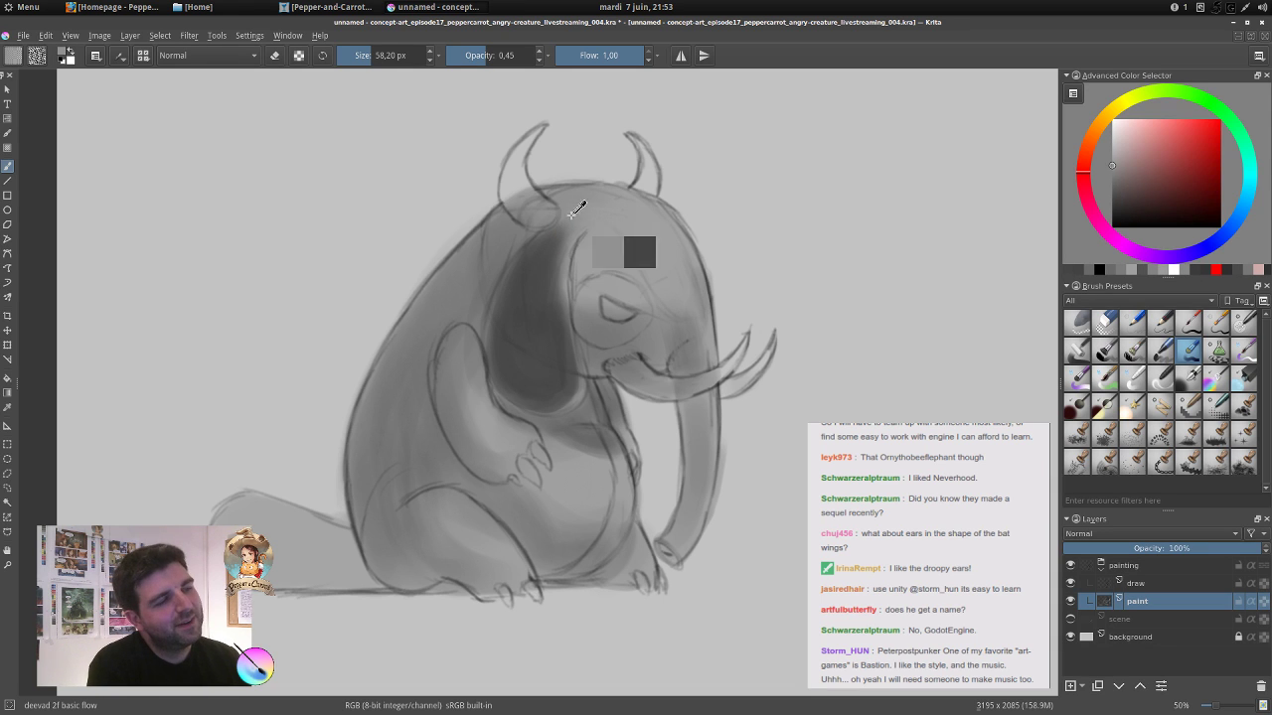
mouse_move(579, 225)
mouse_down()
mouse_move(527, 322)
mouse_move(520, 303)
mouse_move(559, 237)
mouse_move(562, 387)
mouse_move(537, 259)
mouse_move(545, 235)
mouse_move(520, 377)
mouse_move(590, 348)
mouse_move(613, 353)
mouse_move(601, 354)
mouse_move(647, 326)
mouse_move(584, 355)
mouse_move(599, 362)
mouse_move(641, 340)
mouse_move(657, 310)
mouse_up()
ctrl+click(536, 298)
ctrl+click(548, 355)
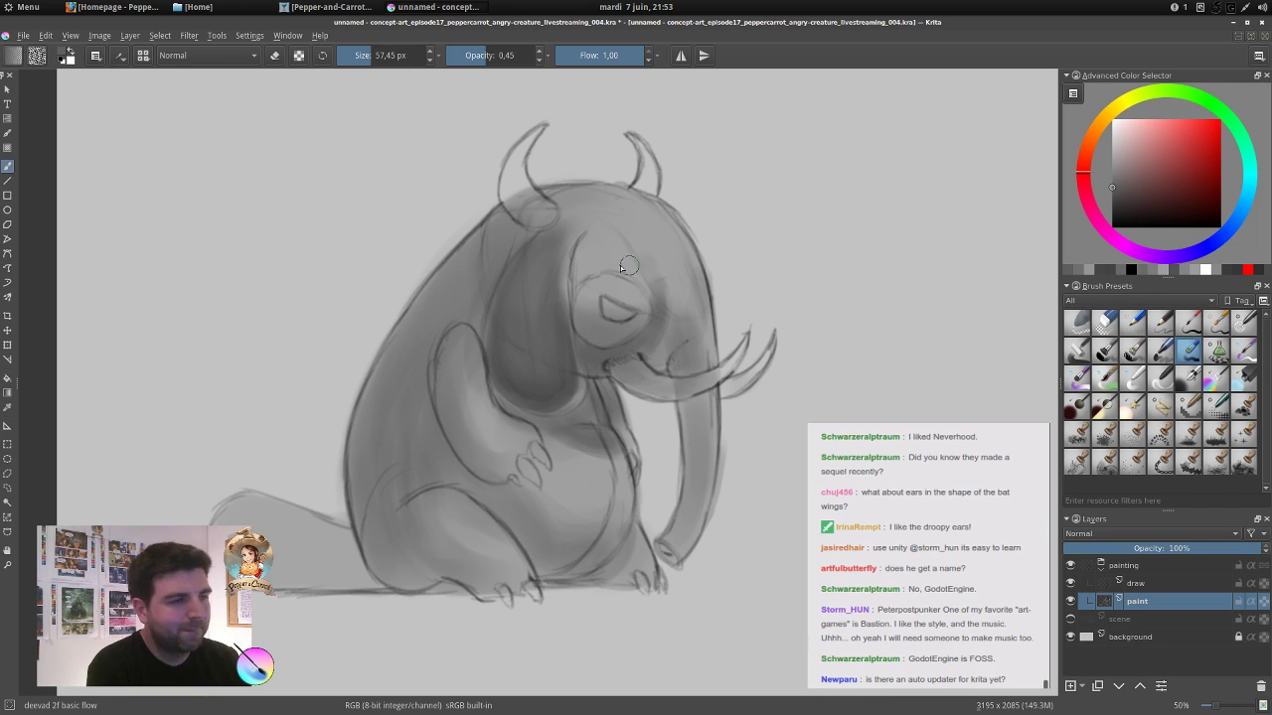
mouse_move(627, 259)
mouse_down()
mouse_move(611, 246)
mouse_move(604, 269)
mouse_move(628, 246)
mouse_move(679, 319)
mouse_up()
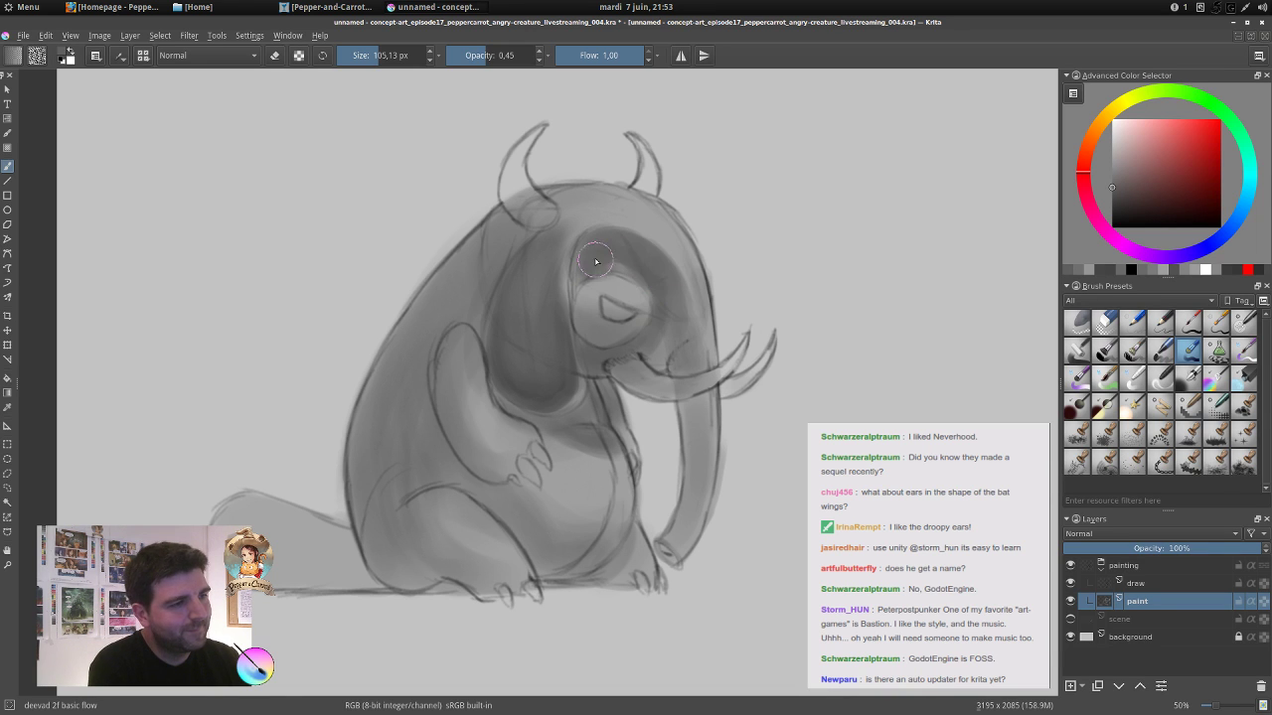
mouse_move(594, 260)
mouse_down()
mouse_move(672, 293)
mouse_move(679, 322)
mouse_move(662, 356)
mouse_move(681, 346)
mouse_move(683, 310)
mouse_up()
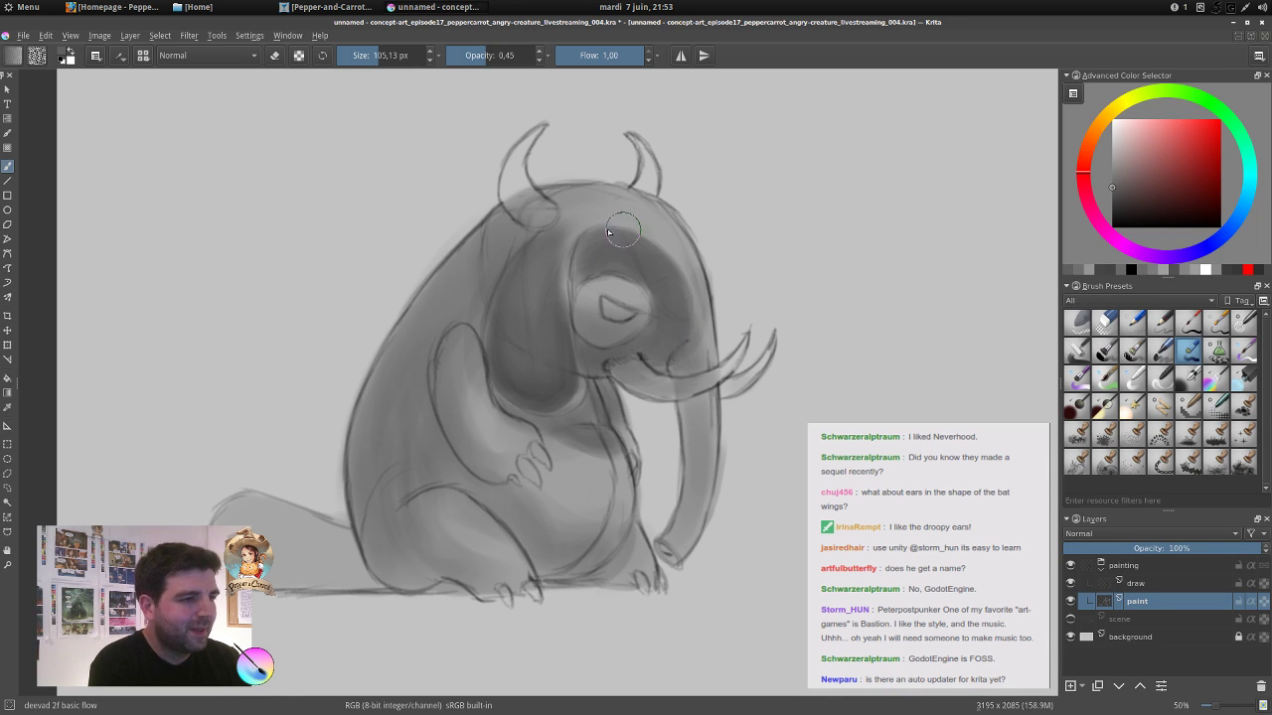
drag(638, 235, 675, 276)
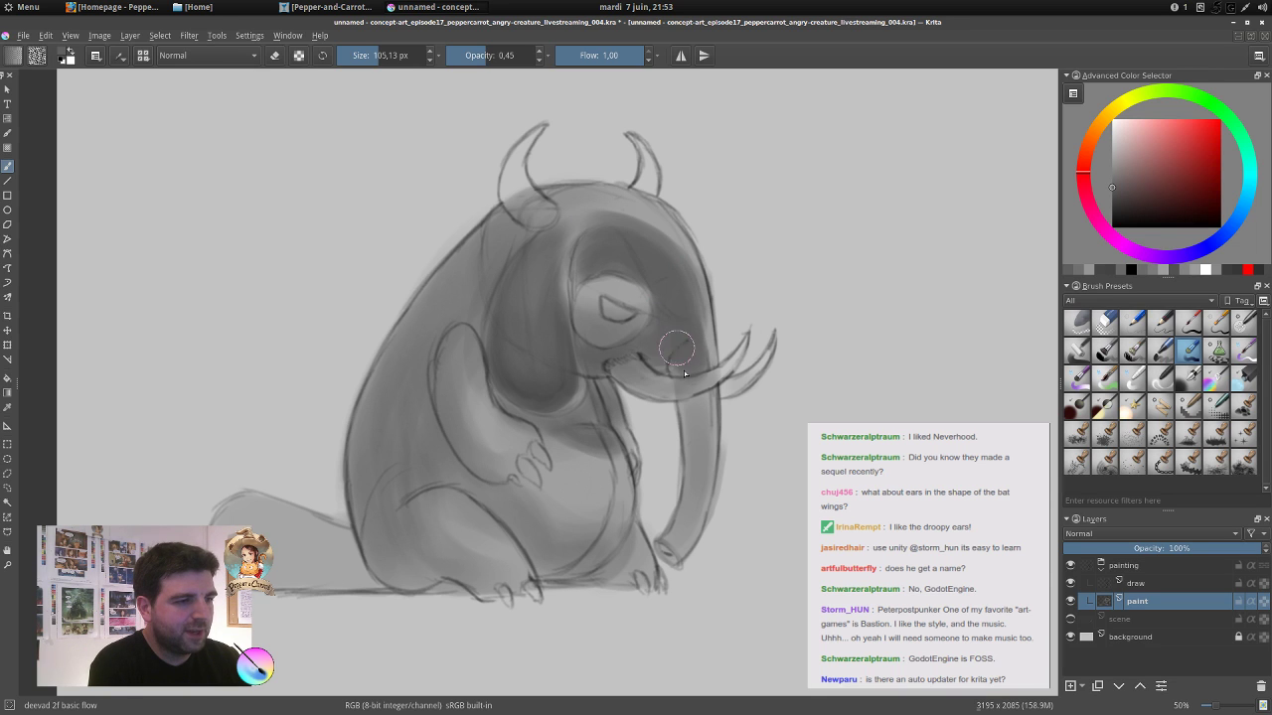
mouse_move(687, 350)
mouse_down()
mouse_move(593, 219)
mouse_move(581, 238)
mouse_move(619, 220)
mouse_up()
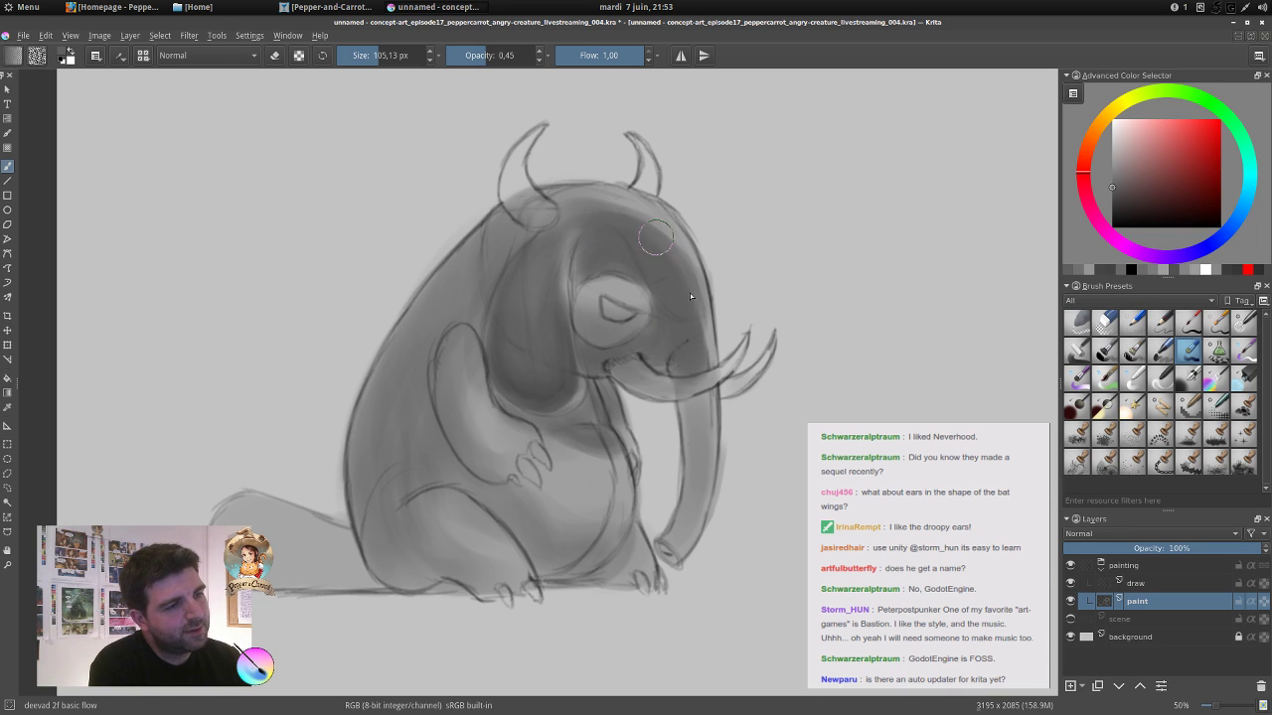
Fill the back, flank, belly and thigh with darker grey at about 105 px, leaving the arm light.
mouse_move(468, 283)
mouse_down()
mouse_move(488, 273)
mouse_move(460, 286)
mouse_move(437, 342)
mouse_move(440, 323)
mouse_move(393, 465)
mouse_move(445, 302)
mouse_move(406, 394)
mouse_move(386, 509)
mouse_move(413, 408)
mouse_move(455, 487)
mouse_up()
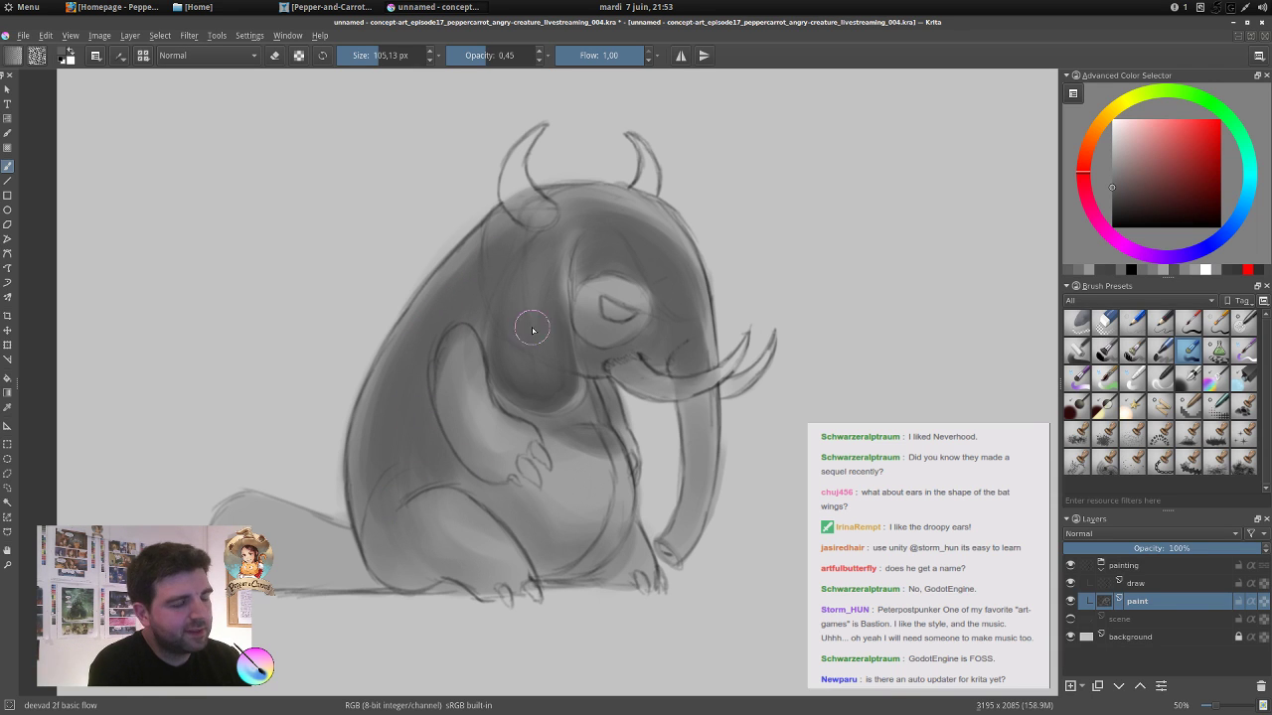
click(1111, 202)
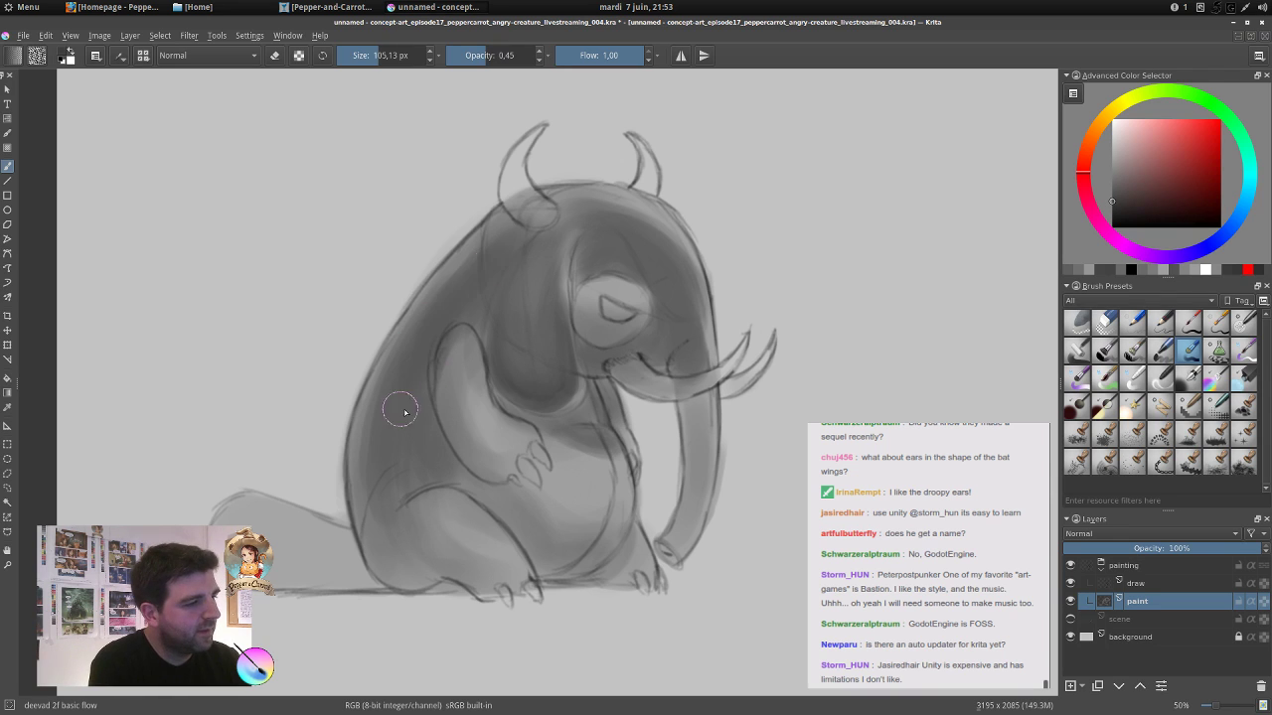
mouse_move(397, 408)
mouse_down()
mouse_move(501, 238)
mouse_move(393, 382)
mouse_move(391, 416)
mouse_move(415, 388)
mouse_move(423, 454)
mouse_move(414, 404)
mouse_move(448, 459)
mouse_move(403, 470)
mouse_move(393, 453)
mouse_move(379, 459)
mouse_move(380, 431)
mouse_move(389, 520)
mouse_move(433, 550)
mouse_move(427, 539)
mouse_move(471, 527)
mouse_move(482, 544)
mouse_move(423, 536)
mouse_move(484, 564)
mouse_move(402, 467)
mouse_move(420, 525)
mouse_move(490, 556)
mouse_move(419, 537)
mouse_move(426, 526)
mouse_move(512, 570)
mouse_move(457, 482)
mouse_move(562, 545)
mouse_move(533, 509)
mouse_move(575, 538)
mouse_move(522, 494)
mouse_move(550, 443)
mouse_move(558, 492)
mouse_move(586, 452)
mouse_move(593, 477)
mouse_move(603, 450)
mouse_move(618, 471)
mouse_move(616, 501)
mouse_move(600, 518)
mouse_move(581, 513)
mouse_move(585, 538)
mouse_move(516, 367)
mouse_move(569, 448)
mouse_move(585, 447)
mouse_move(595, 511)
mouse_move(563, 487)
mouse_move(575, 527)
mouse_move(581, 449)
mouse_move(557, 456)
mouse_move(453, 351)
mouse_move(491, 458)
mouse_move(516, 456)
mouse_move(522, 439)
mouse_move(491, 435)
mouse_up()
ctrl+click(471, 428)
ctrl+click(597, 455)
mouse_move(594, 438)
mouse_down()
mouse_move(574, 407)
mouse_move(598, 418)
mouse_move(614, 475)
mouse_move(624, 561)
mouse_move(597, 572)
mouse_up()
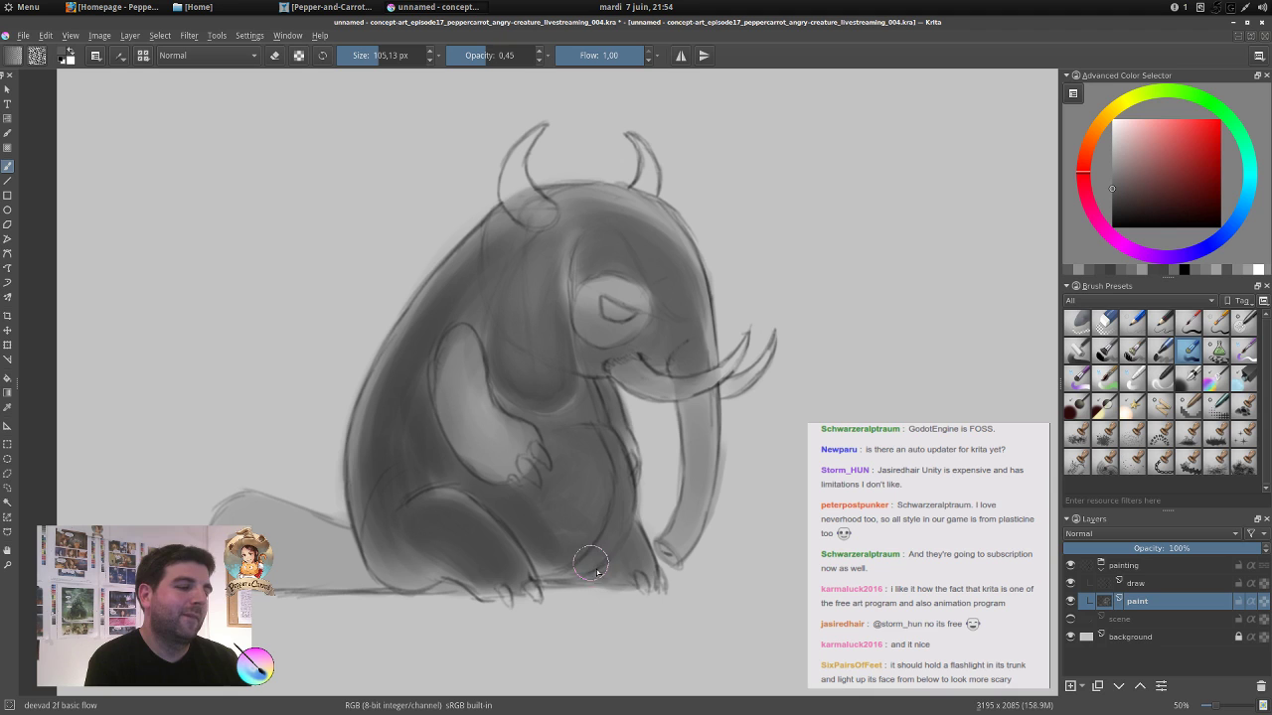
Darken the trunk with the same grey, using a brush about 76 px wide.
key(bracketleft)
key(bracketleft)
mouse_move(697, 428)
mouse_down()
mouse_move(681, 532)
mouse_move(693, 504)
mouse_up()
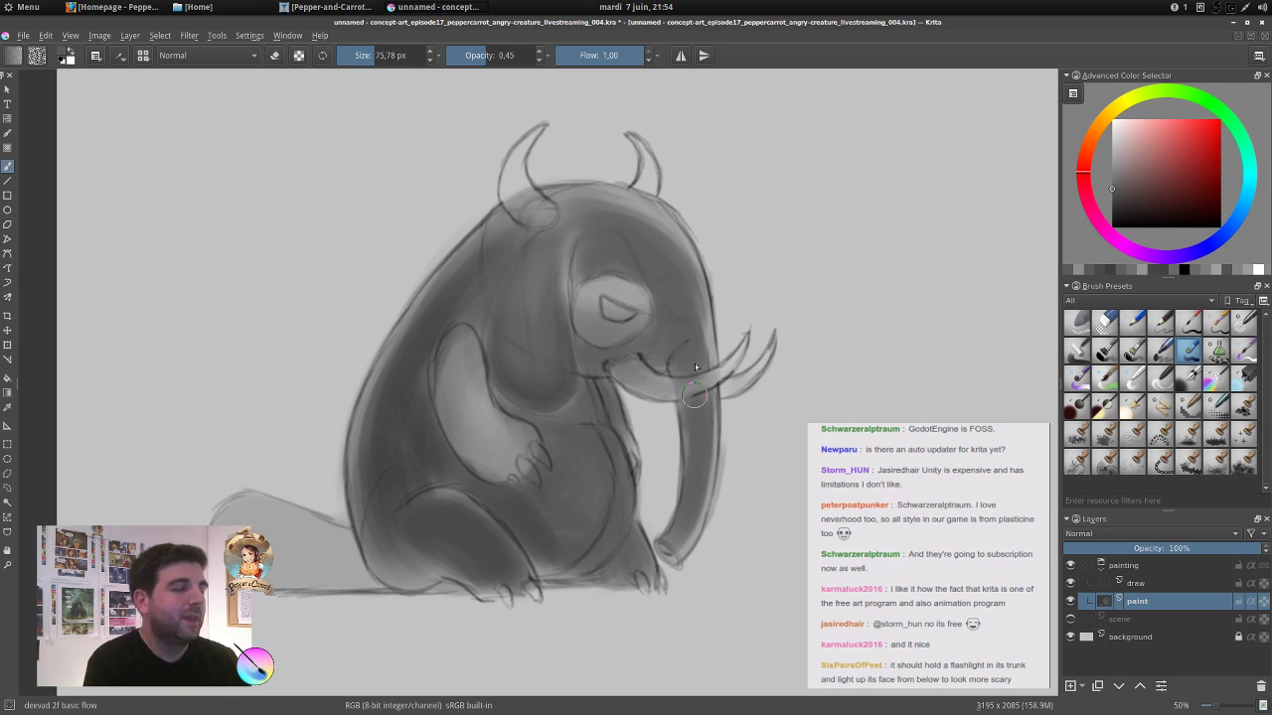
Mirror the canvas view horizontally and even out the dark greys around the arm, belly and back with sampled tones.
key(m)
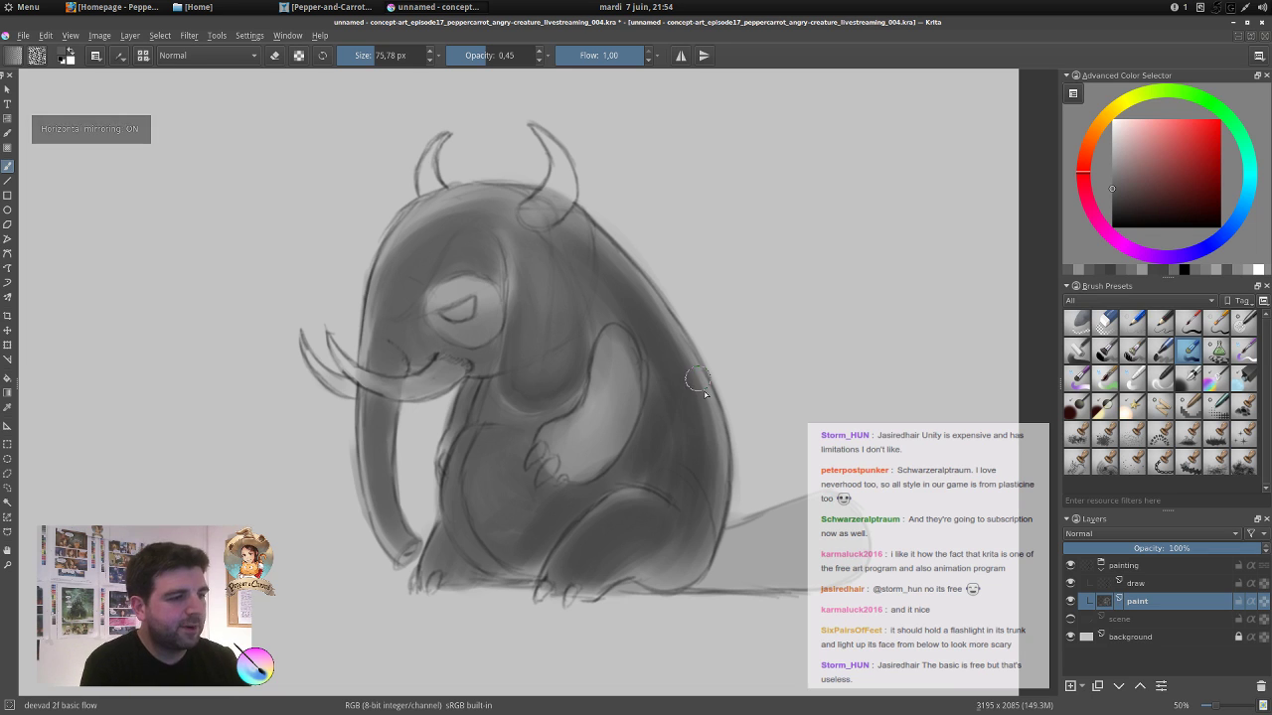
mouse_move(687, 405)
mouse_down()
mouse_move(593, 397)
mouse_move(625, 396)
mouse_up()
ctrl+click(513, 420)
shift+drag(499, 432, 483, 433)
drag(483, 433, 481, 425)
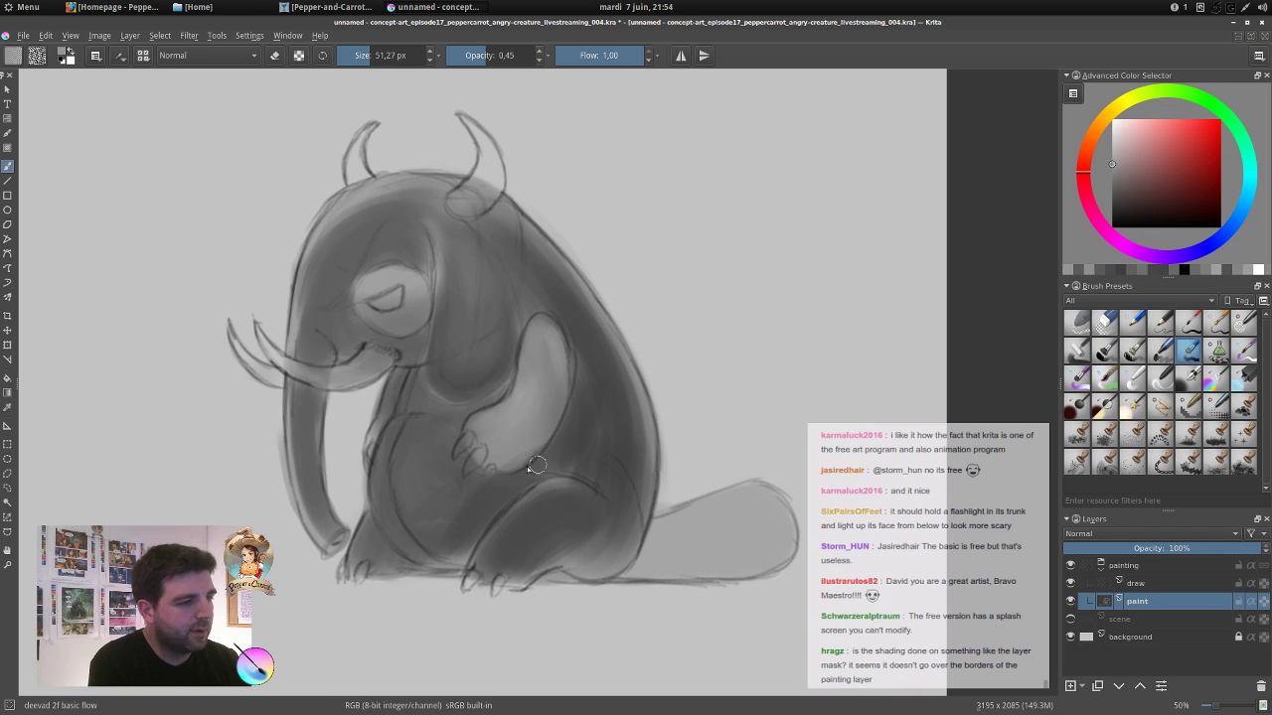
ctrl+click(599, 316)
mouse_move(590, 341)
shift+mouse_down()
mouse_move(604, 341)
mouse_move(582, 400)
mouse_move(568, 310)
mouse_move(570, 376)
mouse_move(617, 434)
shift+mouse_up()
ctrl+click(604, 360)
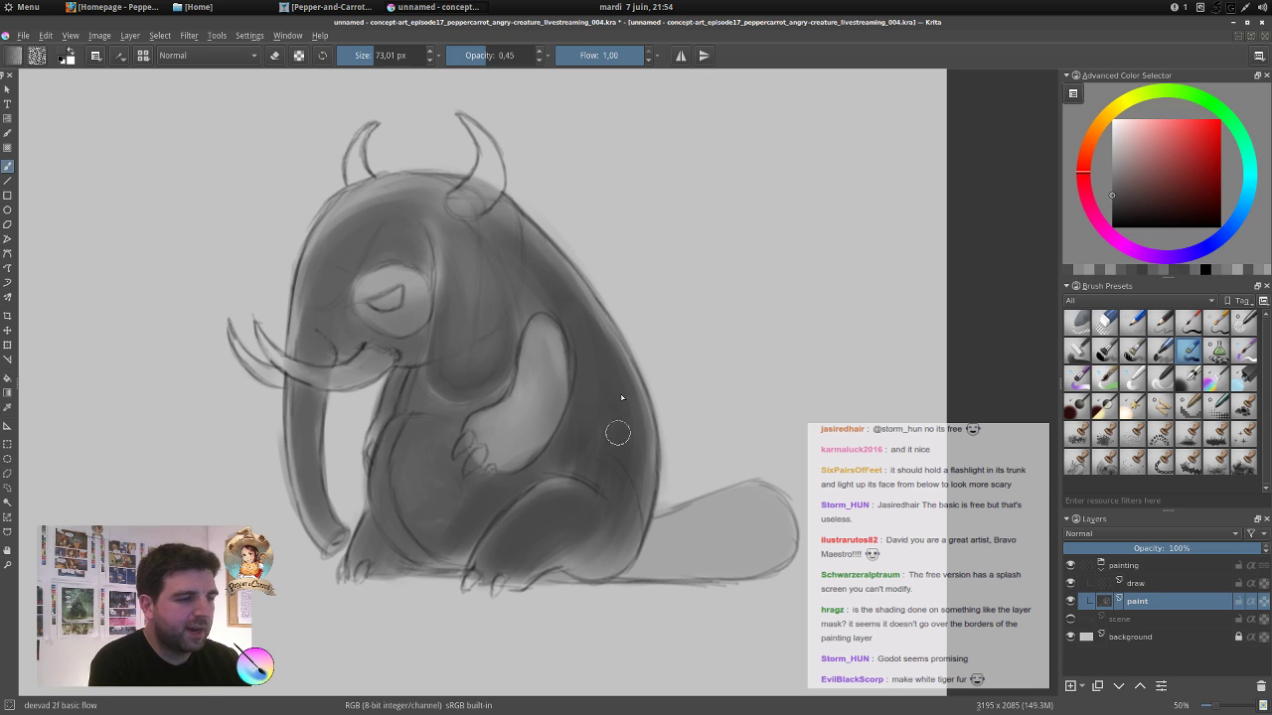
Fill the tail with dark grey sampled from the drawing, enlarging the brush to about 133 px.
mouse_move(652, 560)
mouse_down()
mouse_move(771, 518)
mouse_move(785, 548)
mouse_move(724, 568)
mouse_move(626, 561)
mouse_move(681, 566)
mouse_move(643, 562)
mouse_move(775, 545)
mouse_move(773, 528)
mouse_move(752, 547)
mouse_move(779, 519)
mouse_move(772, 557)
mouse_move(721, 560)
mouse_move(747, 544)
mouse_move(693, 548)
mouse_move(659, 531)
mouse_move(737, 500)
mouse_move(769, 520)
mouse_move(682, 538)
mouse_move(725, 534)
mouse_up()
ctrl+click(690, 535)
mouse_move(668, 543)
mouse_down()
mouse_move(744, 526)
mouse_move(768, 505)
mouse_up()
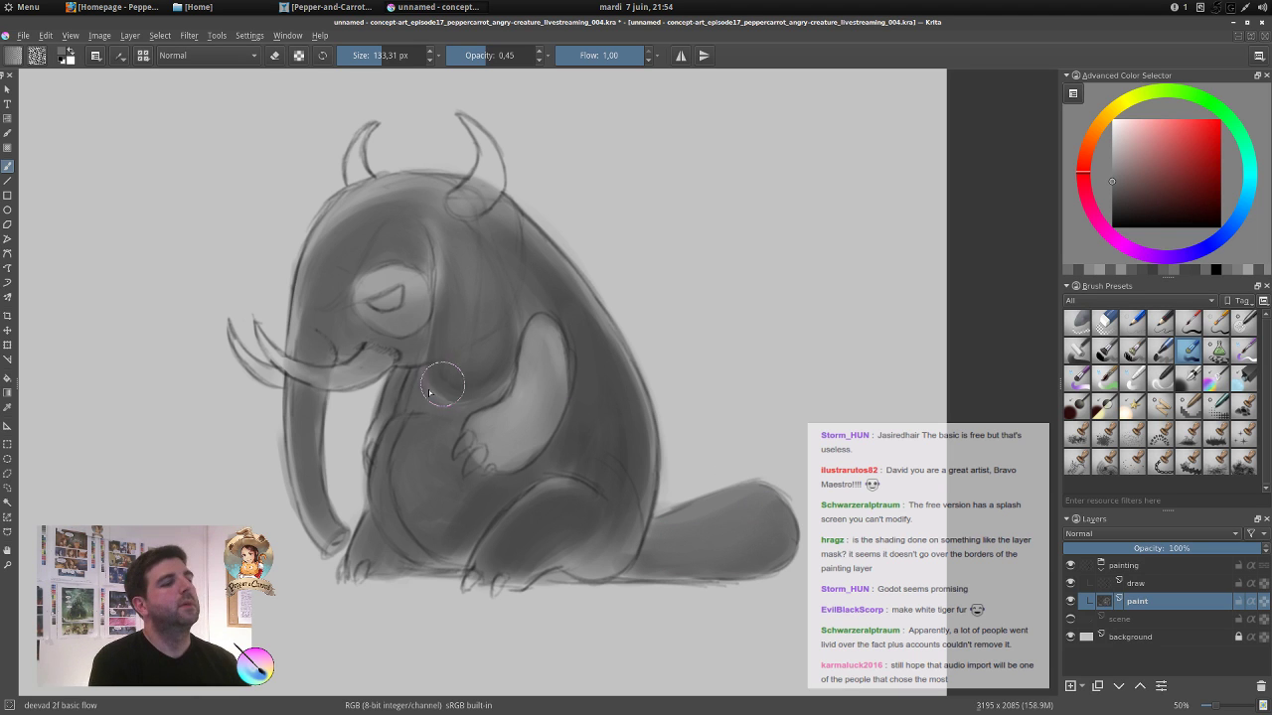
Lighten the patch around the eye with sampled light greys, reducing the brush to 50 px.
key(bracketleft)
key(bracketleft)
key(bracketleft)
key(bracketleft)
key(bracketleft)
key(bracketleft)
key(bracketleft)
key(bracketleft)
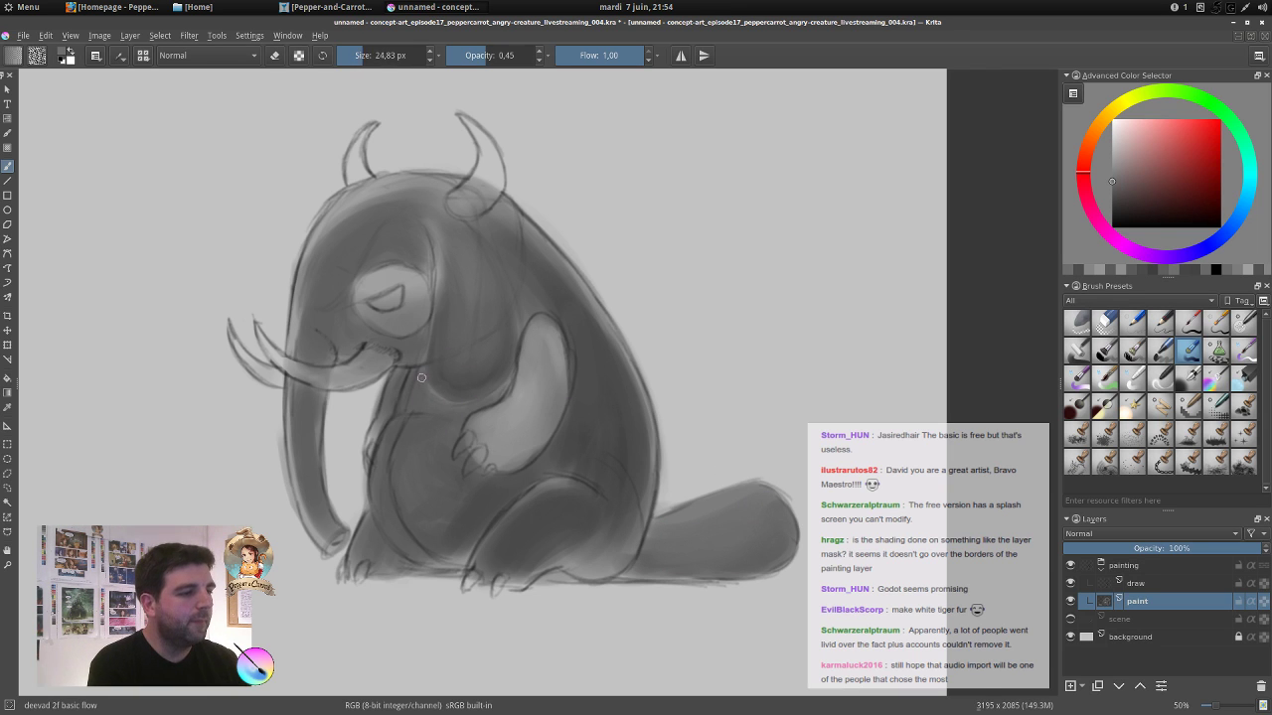
mouse_move(516, 401)
mouse_down()
mouse_move(547, 435)
mouse_move(558, 427)
mouse_up()
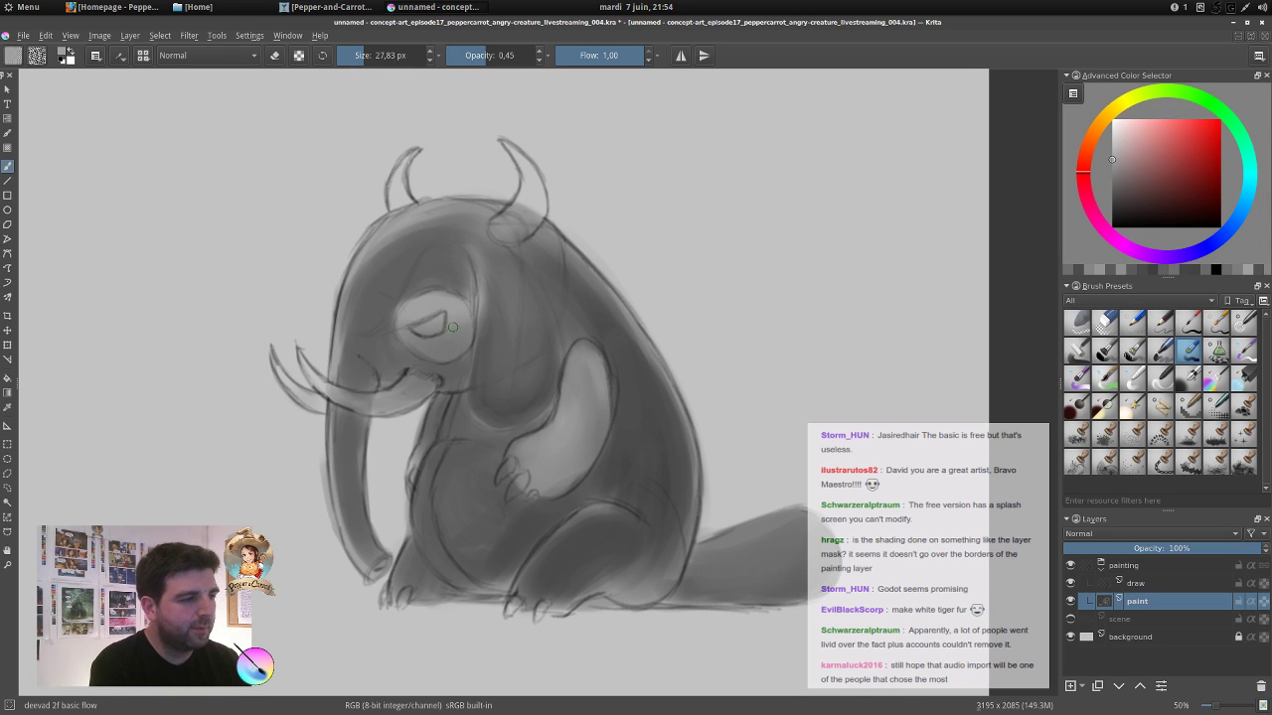
key(bracketright)
key(bracketright)
mouse_move(455, 320)
mouse_down()
mouse_move(420, 288)
mouse_move(452, 330)
mouse_move(413, 341)
mouse_up()
ctrl+click(420, 344)
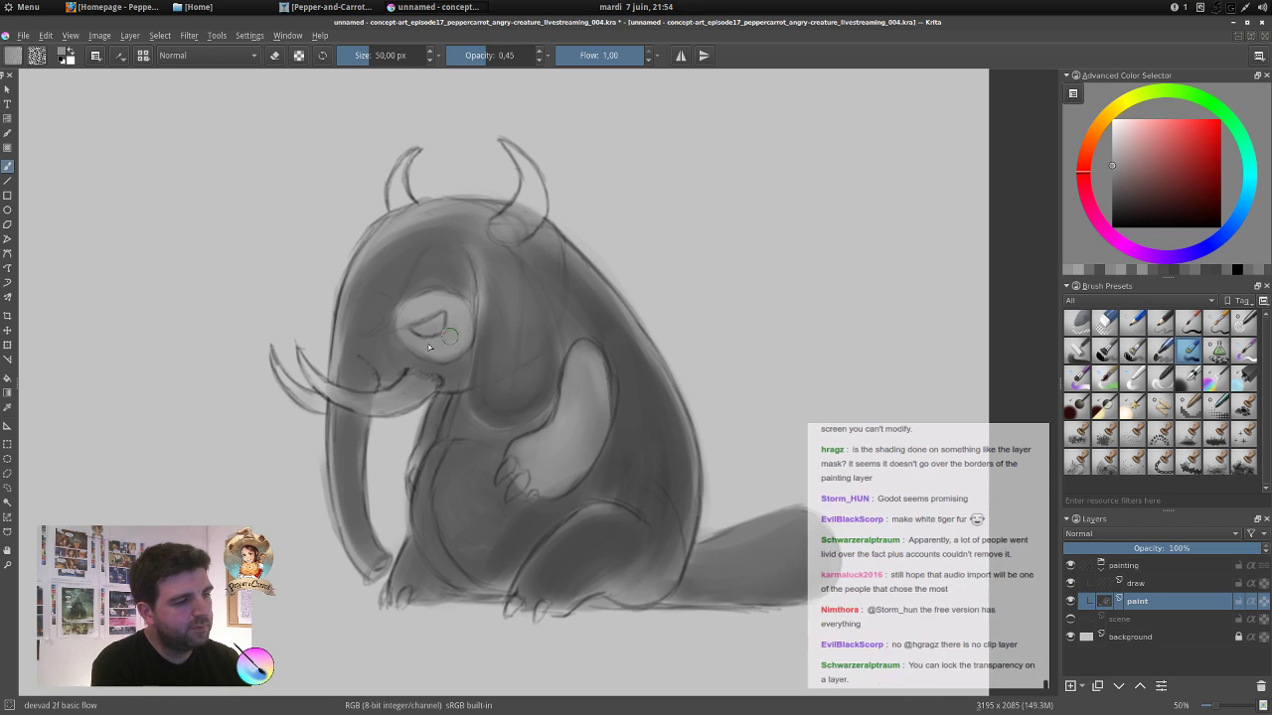
Reset the painting colour to black and lower the draw layer's opacity to 63%.
key(d)
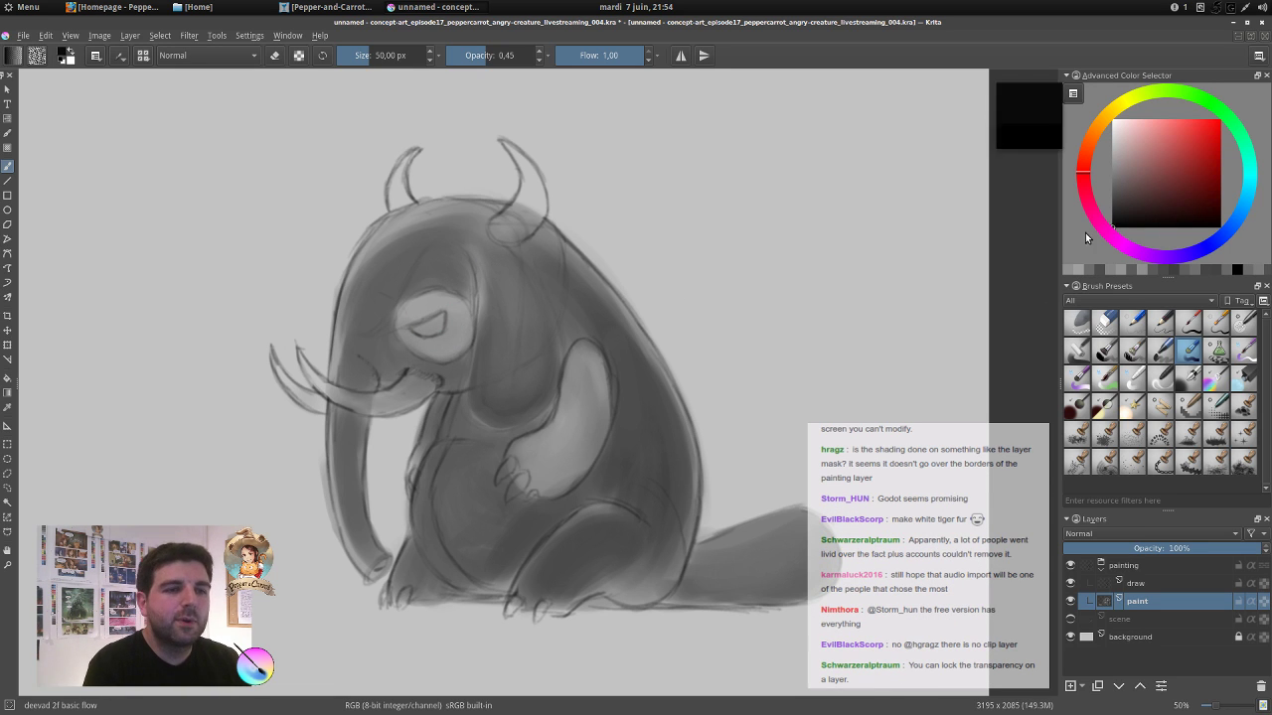
click(1168, 583)
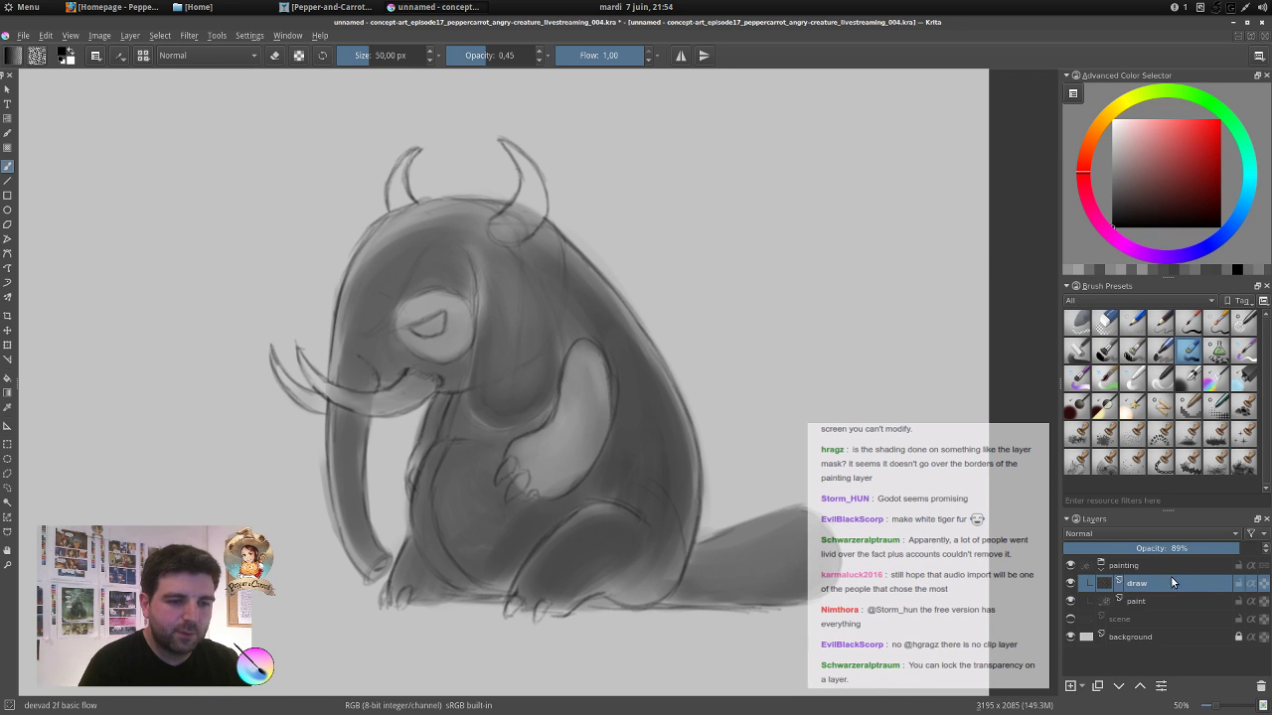
mouse_move(1229, 550)
mouse_down()
mouse_move(1166, 554)
mouse_move(1184, 550)
mouse_up()
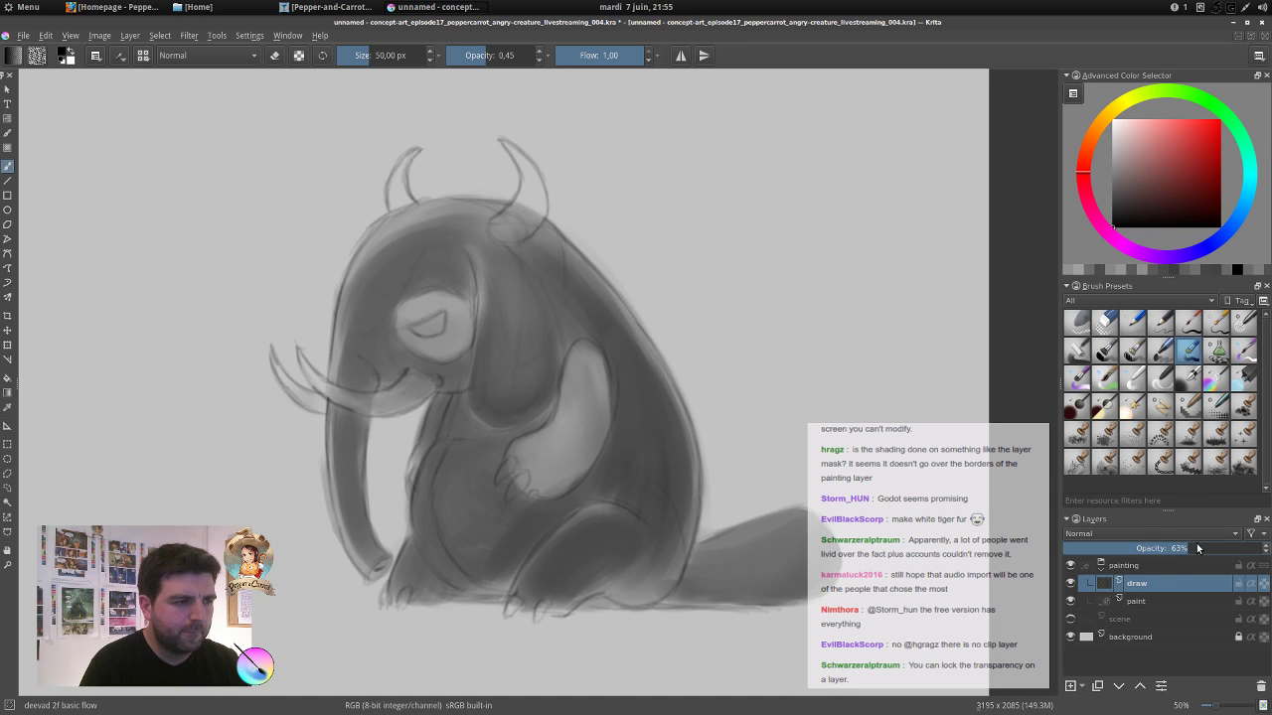
On the paint layer, paint a dark grey line along the ear's front edge with the 2d flat old brush at 40 px.
click(1164, 599)
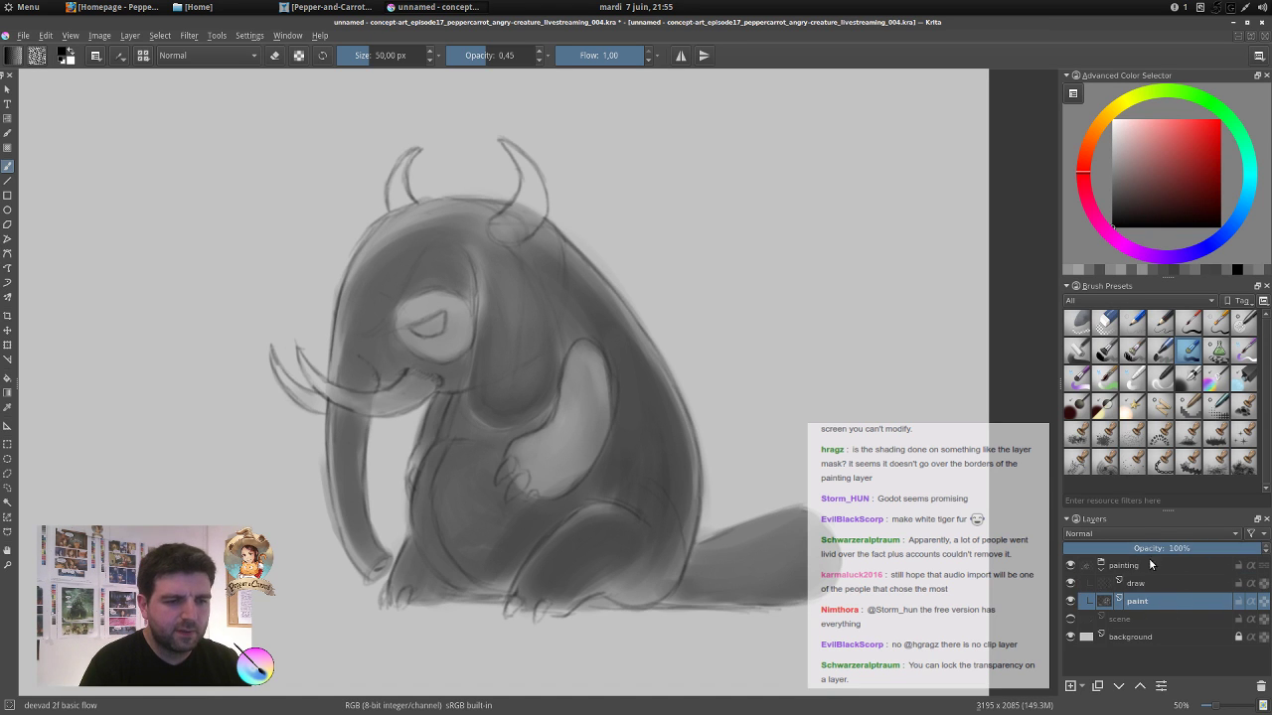
click(1135, 362)
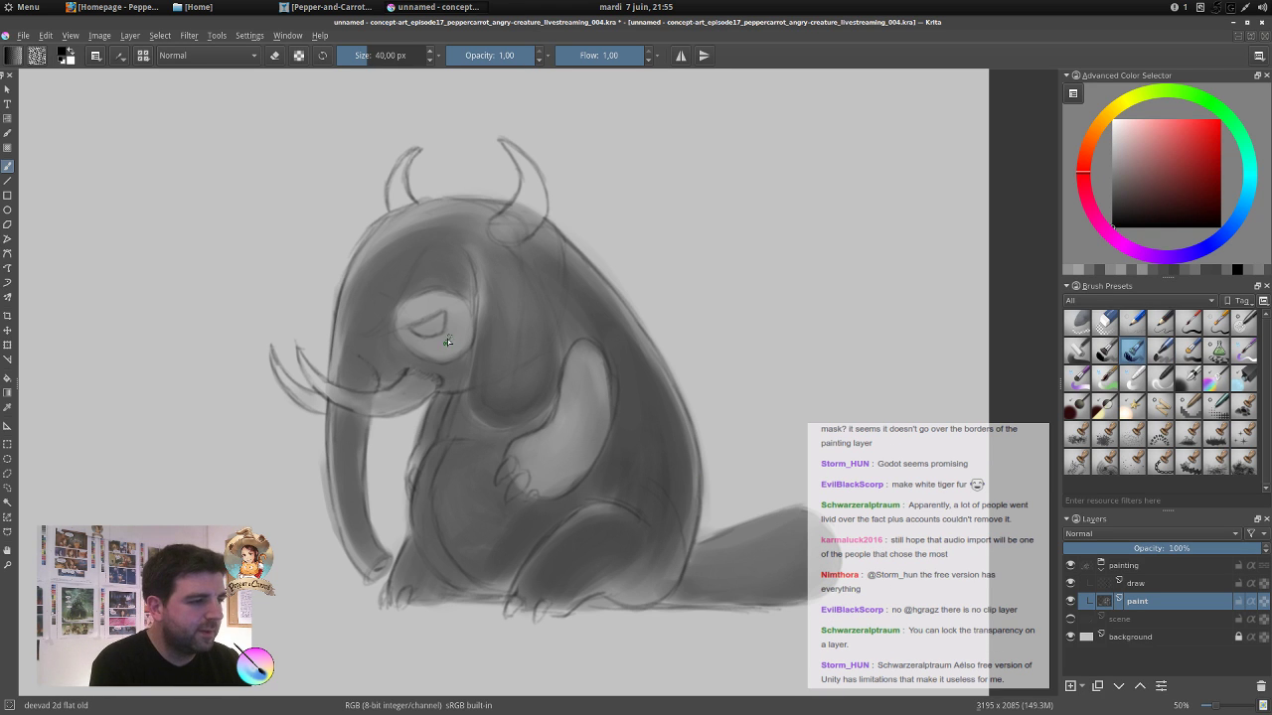
ctrl+click(447, 374)
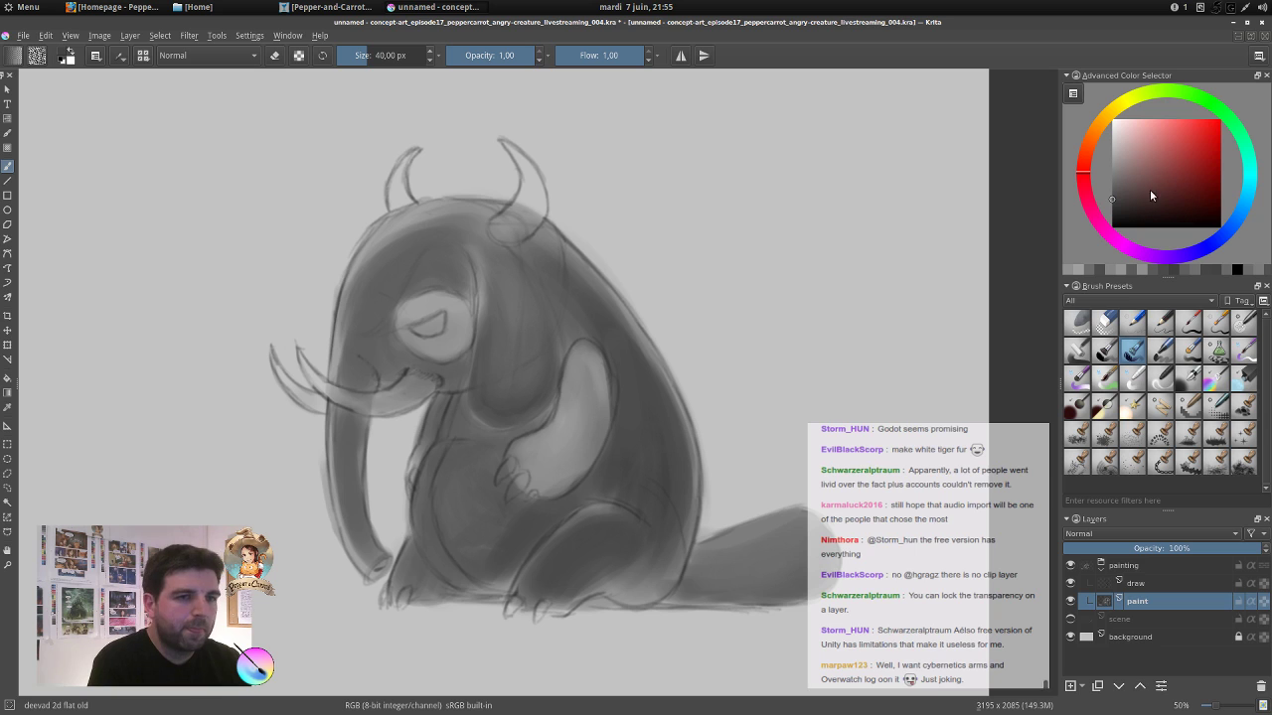
click(1113, 207)
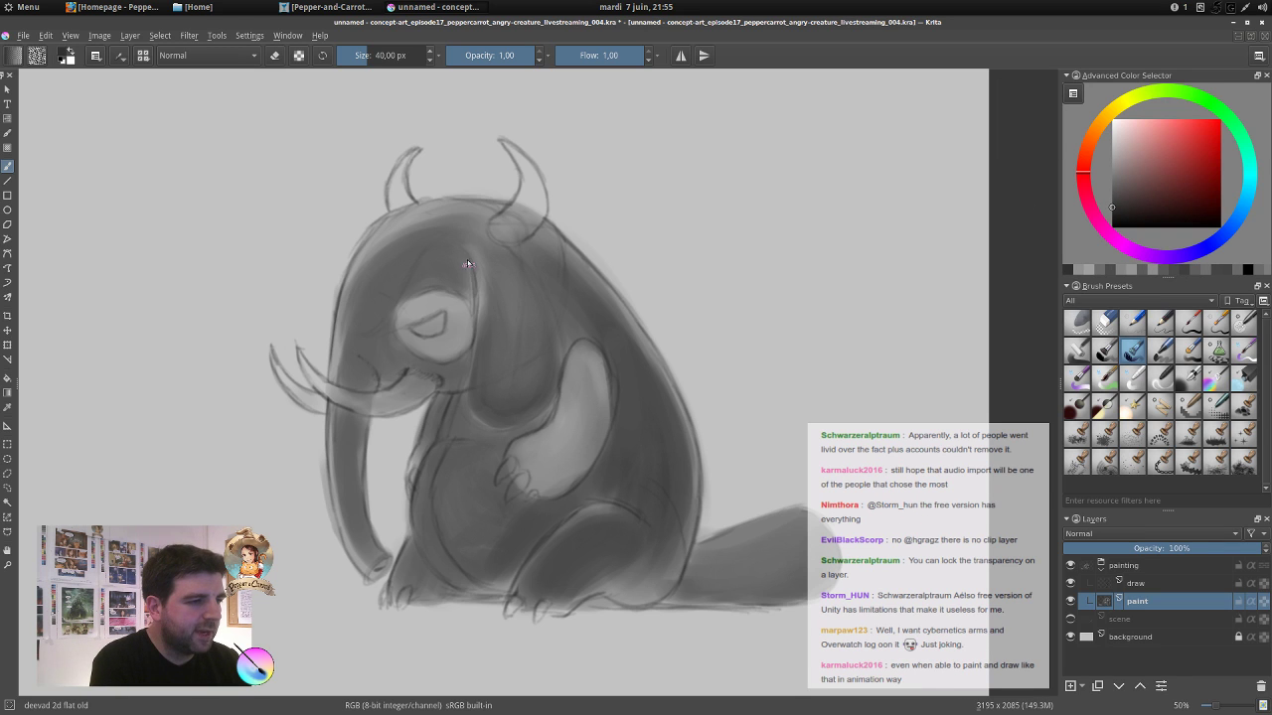
drag(467, 261, 467, 366)
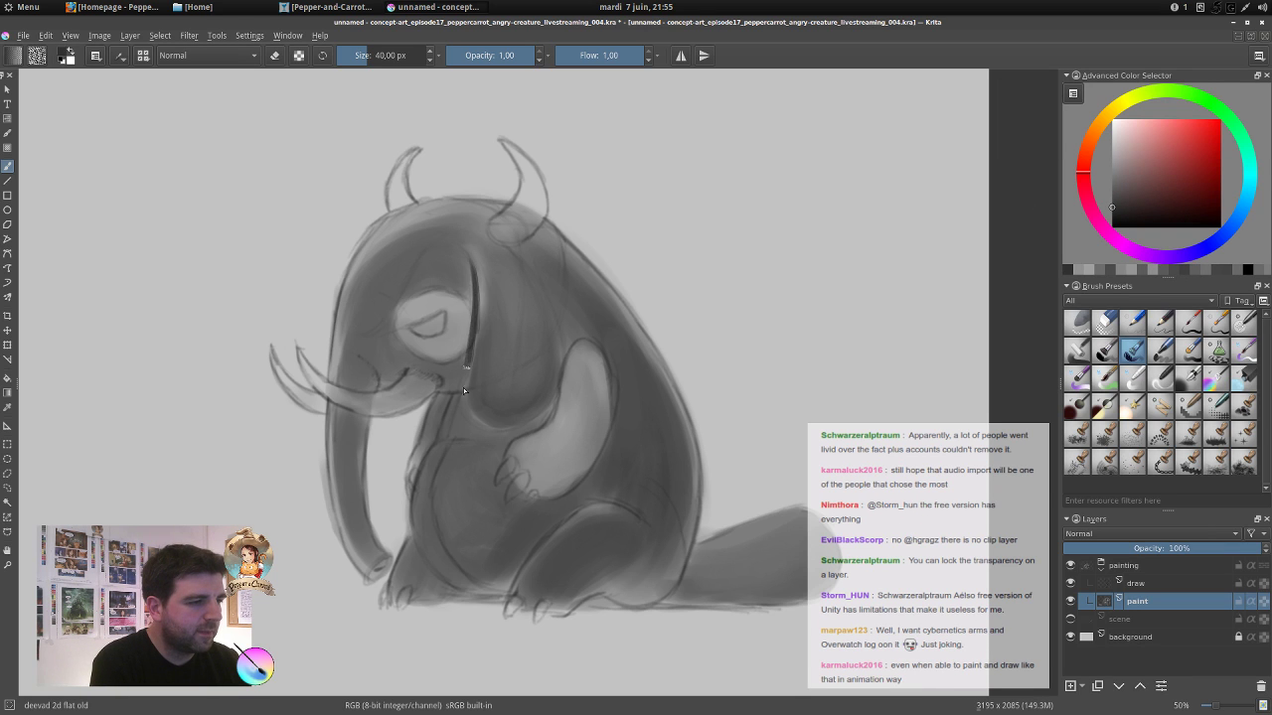
Lower the brush opacity to 0.57 and soften the ear's dark front line beside the eye patch with sampled greys.
ctrl+click(475, 333)
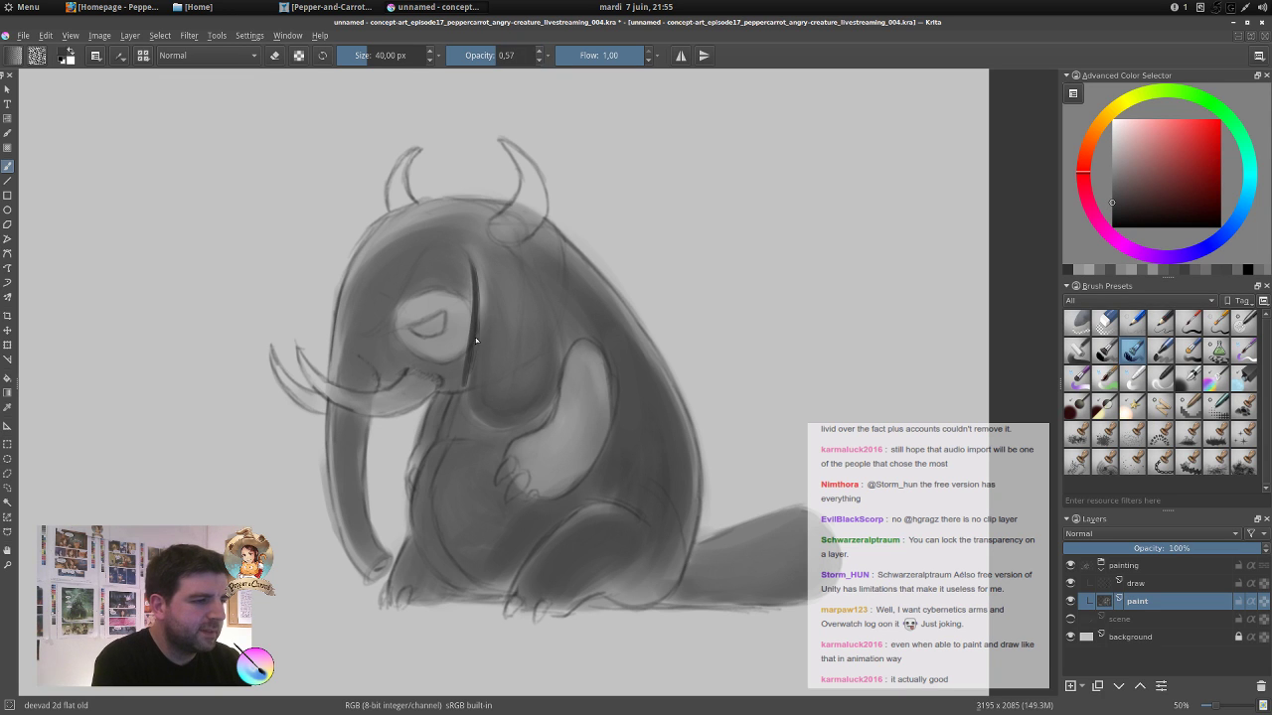
ctrl+click(471, 336)
ctrl+click(459, 329)
drag(470, 298, 464, 378)
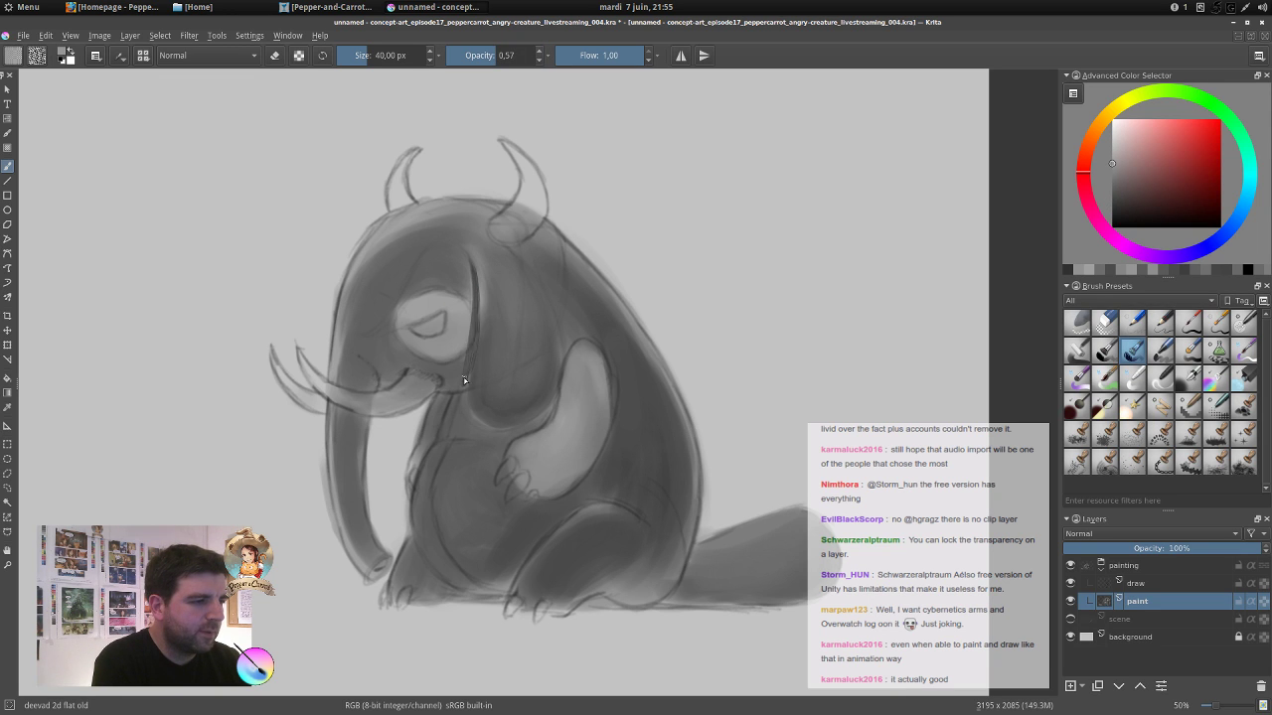
ctrl+click(476, 296)
drag(477, 286, 465, 375)
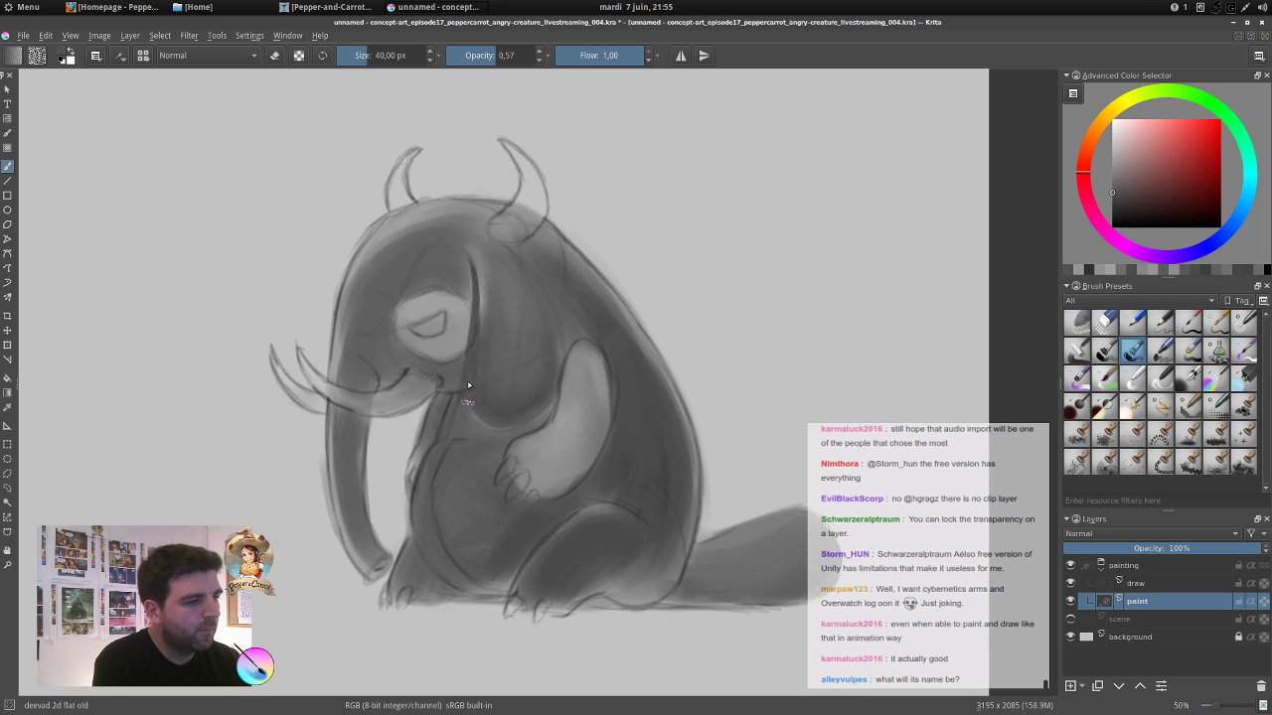
Extend the dark shadow along the ear's front edge down and under its lower tip, refining its upper end with sampled greys.
ctrl+click(476, 353)
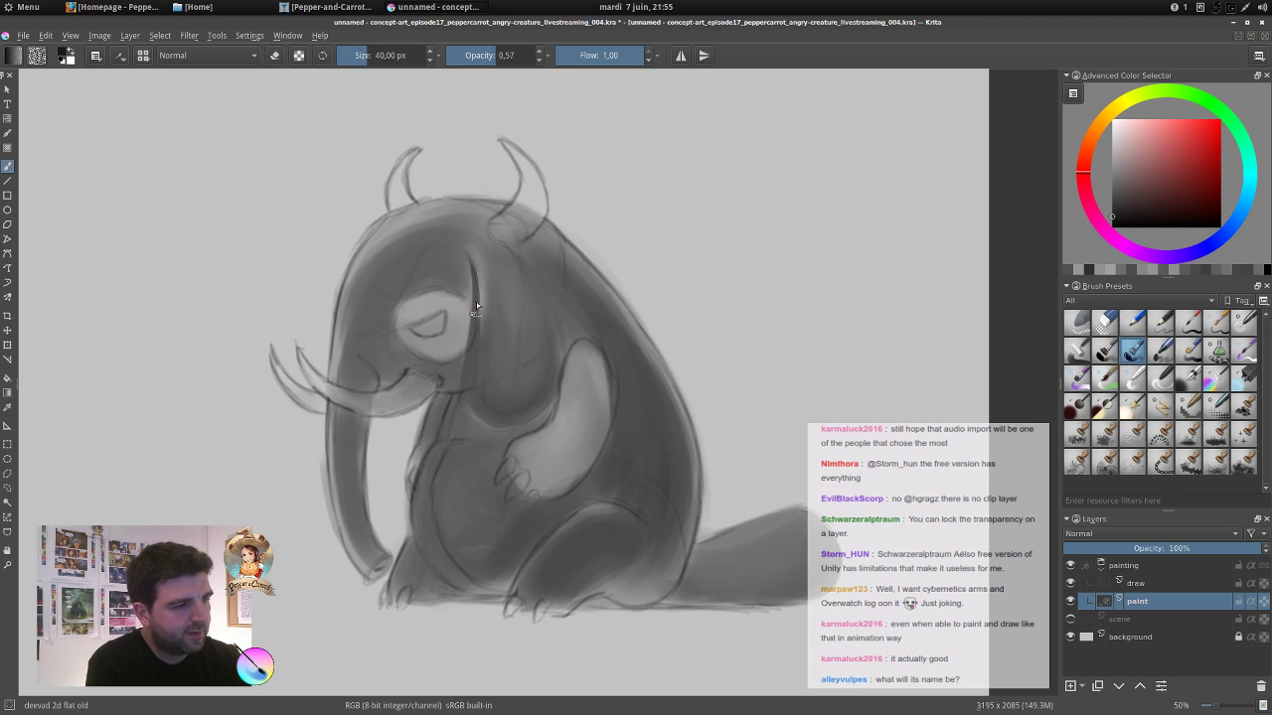
drag(474, 417, 475, 427)
ctrl+click(465, 417)
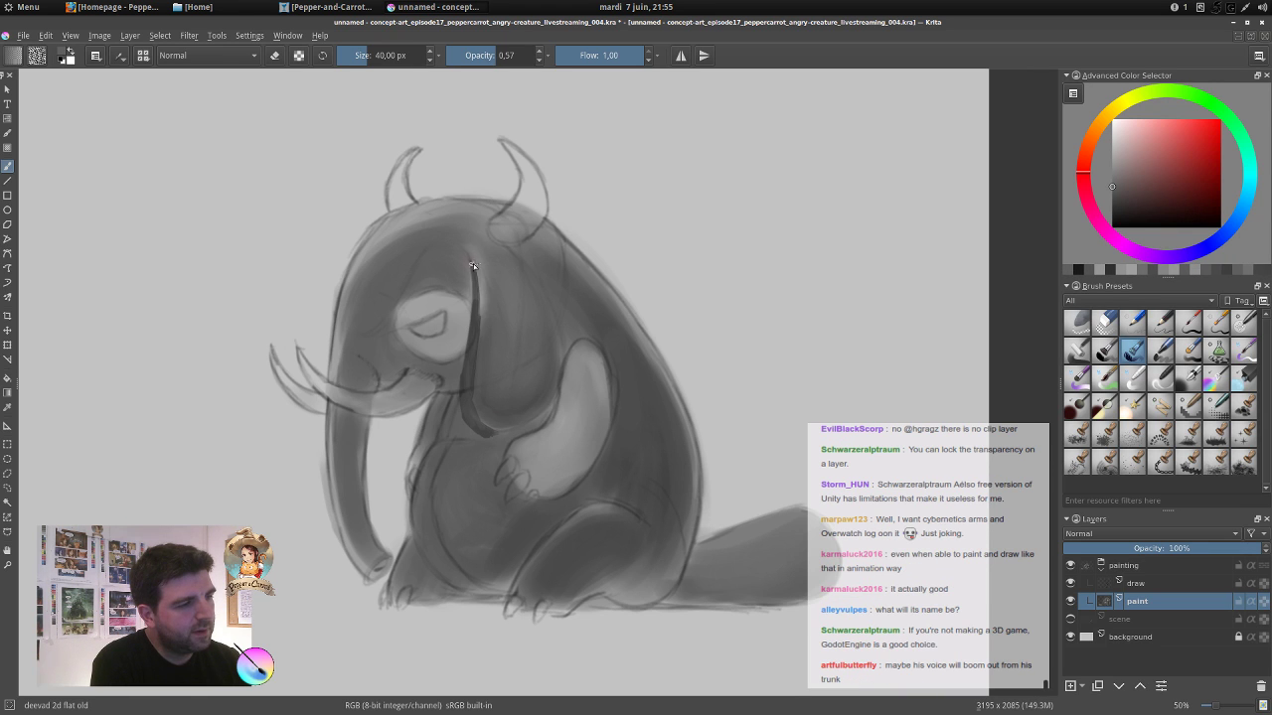
drag(471, 264, 477, 286)
ctrl+click(482, 289)
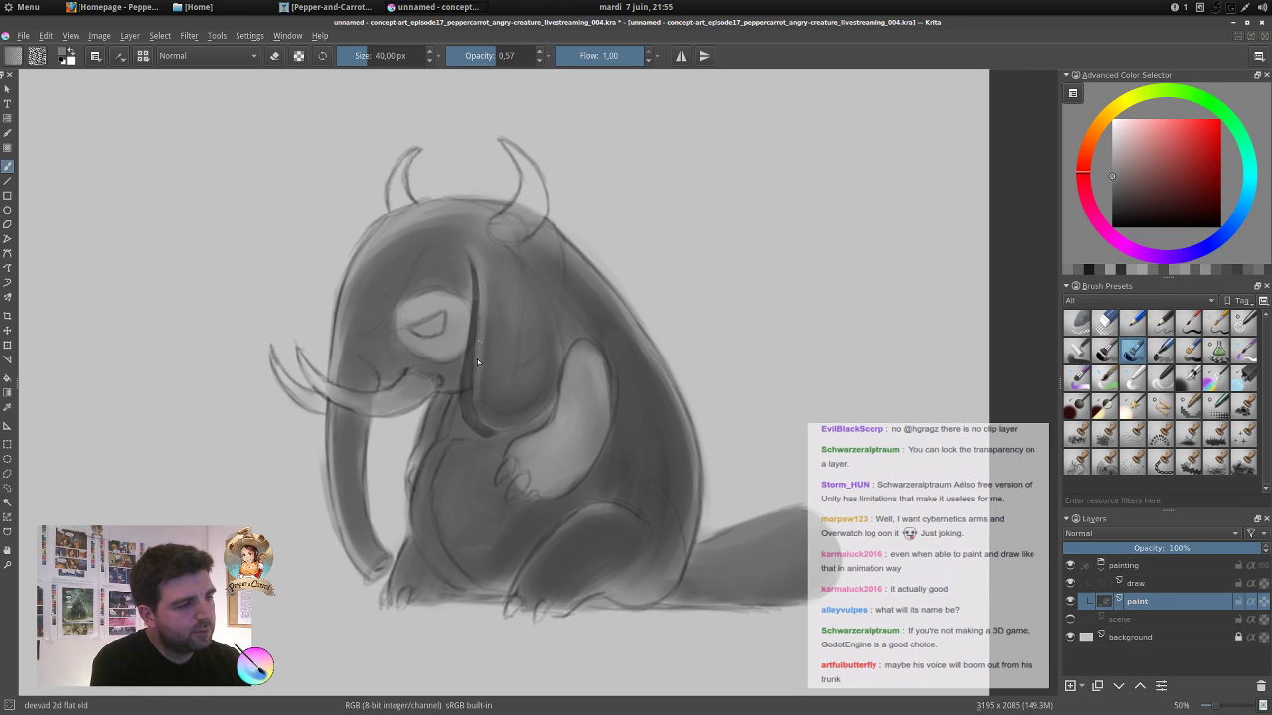
Darken the cheek between the mouth, eye patch and ear with greys sampled from the face.
ctrl+click(456, 401)
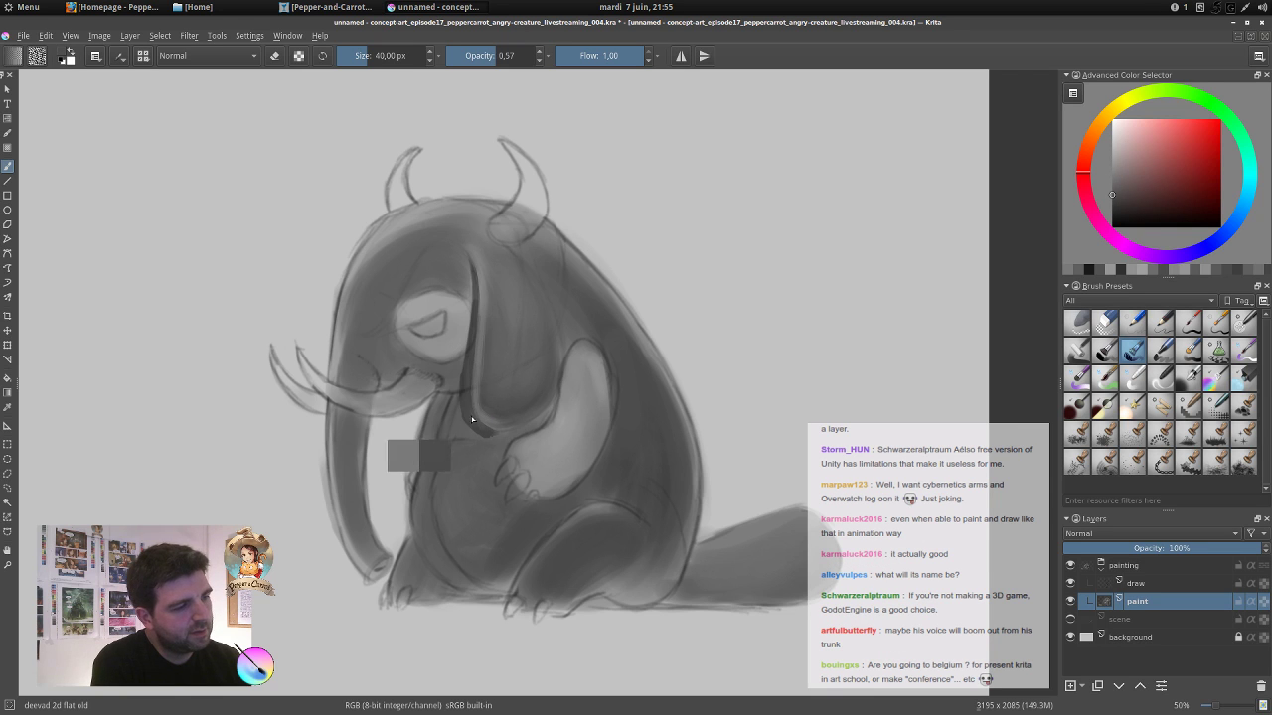
ctrl+click(449, 381)
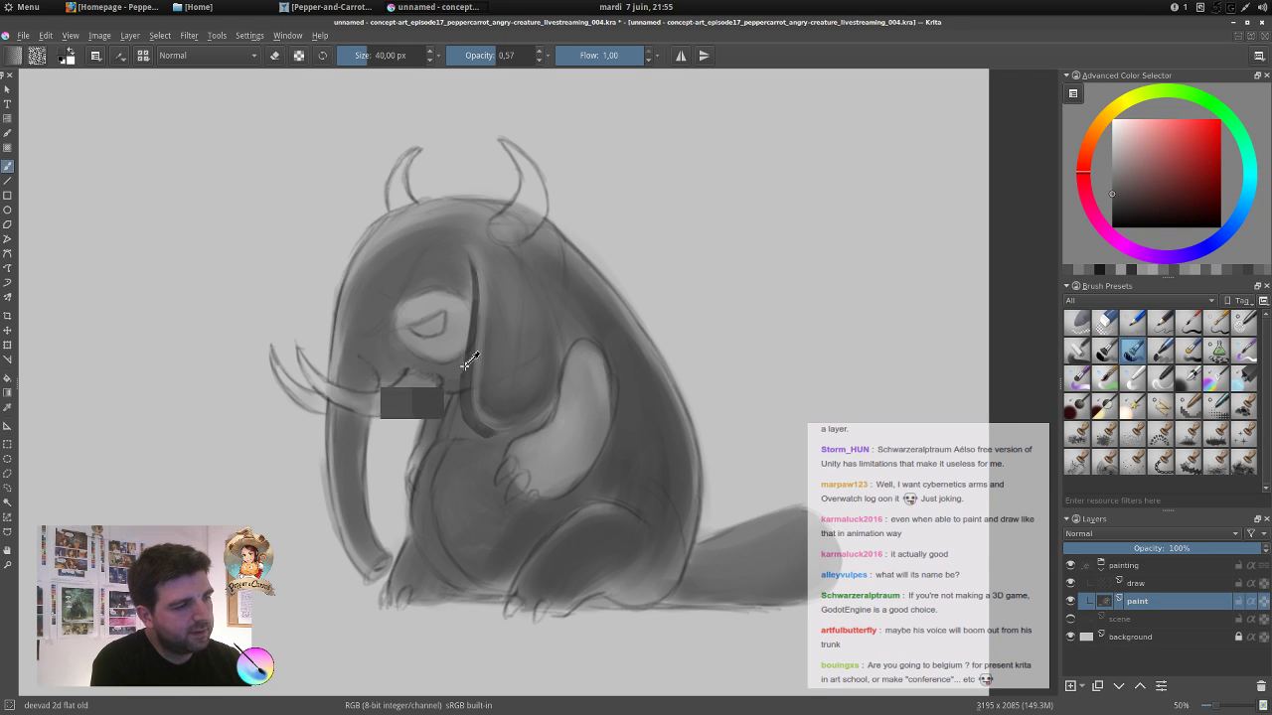
ctrl+click(439, 373)
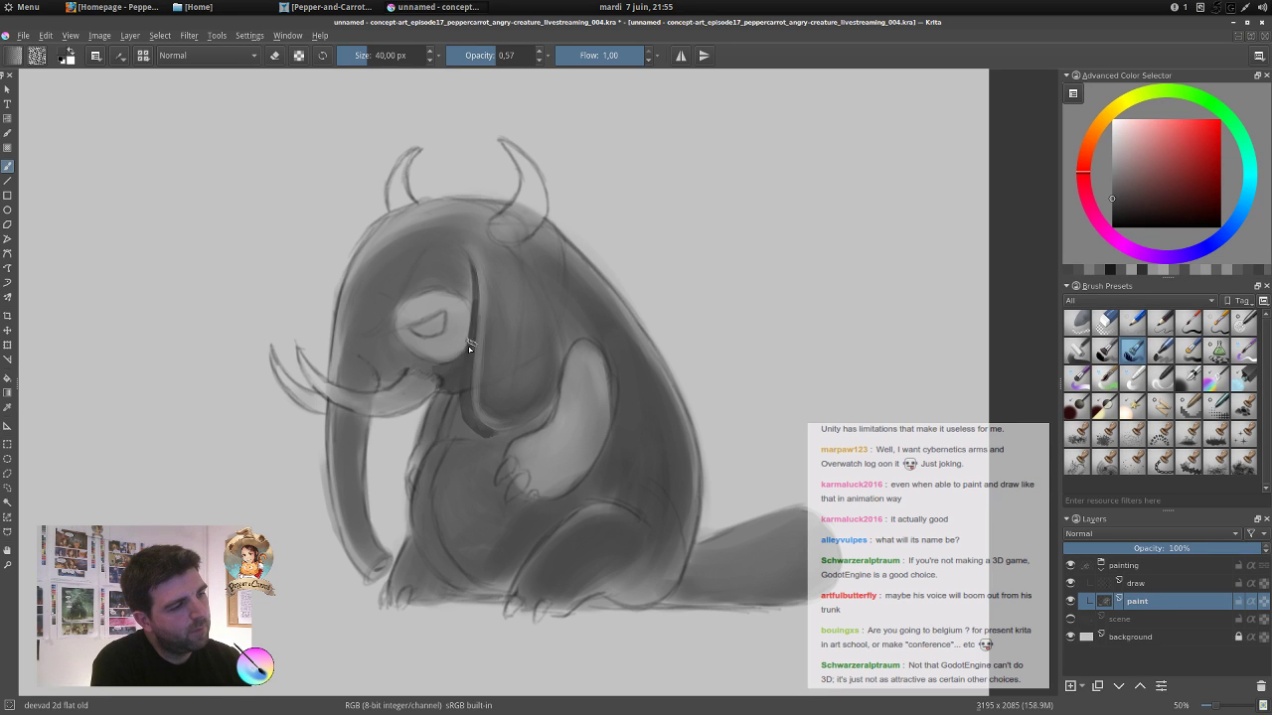
drag(469, 348, 469, 304)
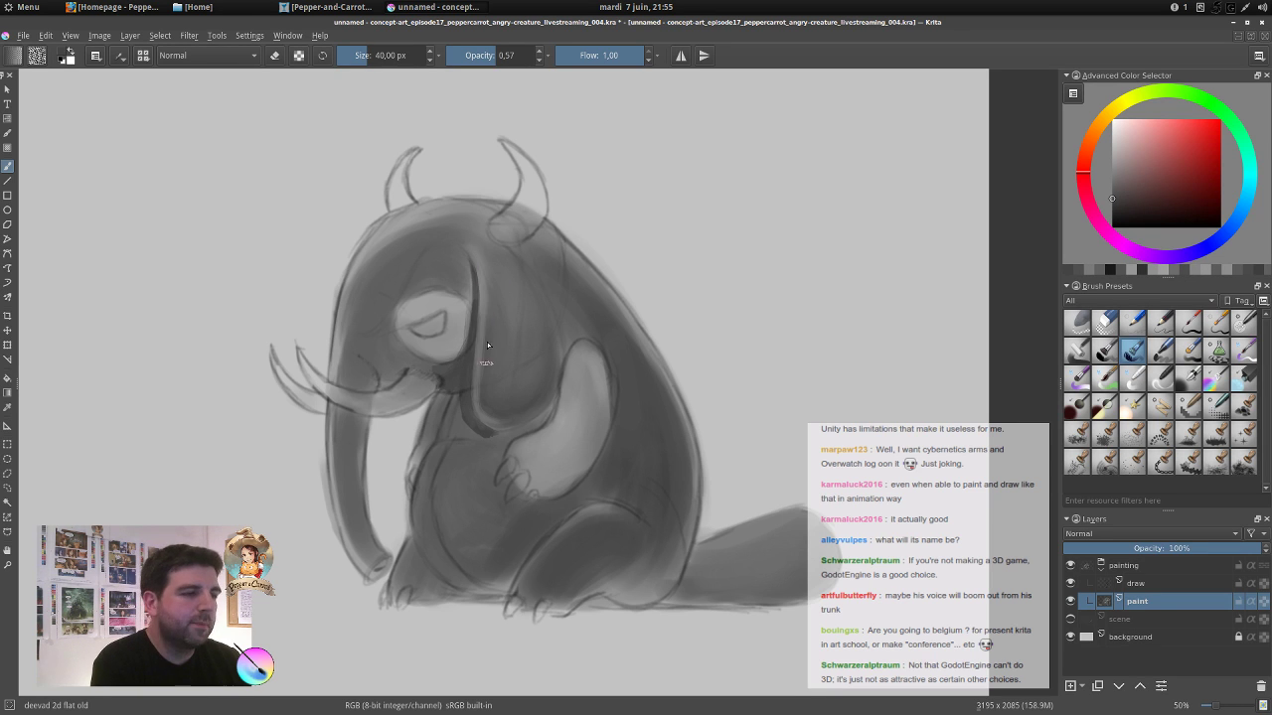
Shade the ear and the area from its top to the shoulder with sampled greys, enlarging the brush to about 73 px.
ctrl+click(499, 405)
drag(481, 418, 499, 419)
drag(486, 359, 505, 424)
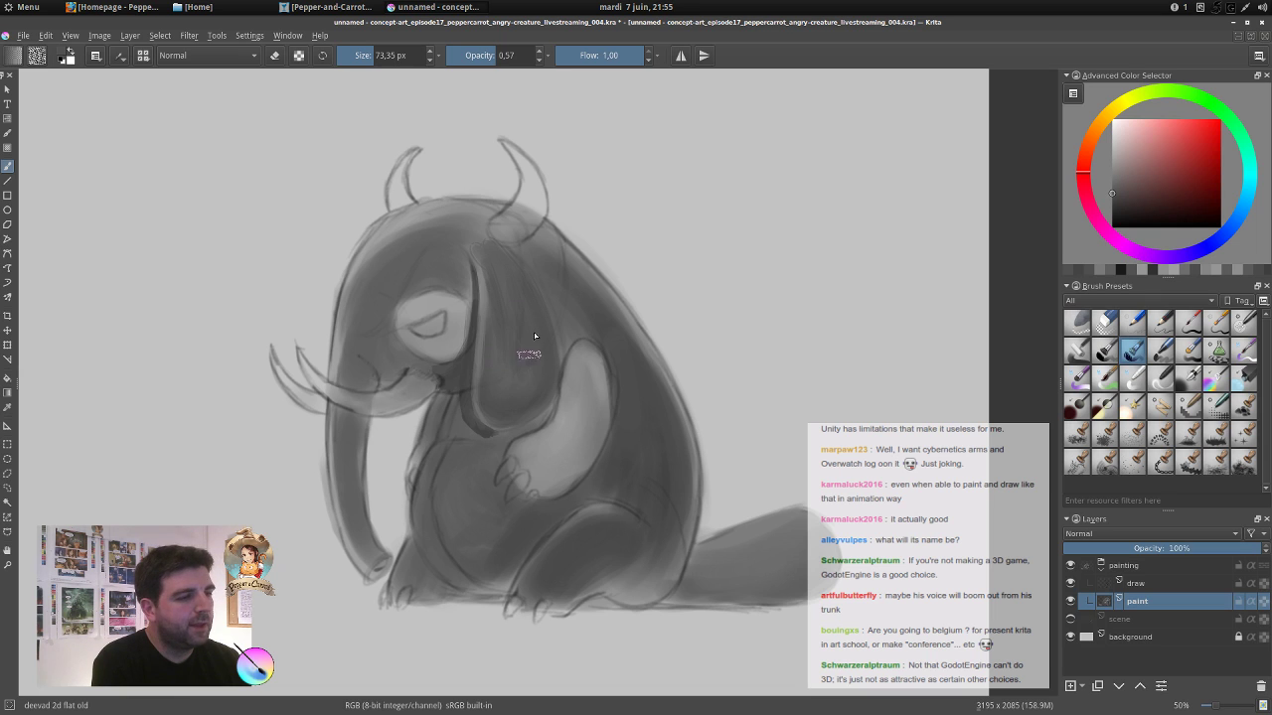
ctrl+click(402, 222)
mouse_move(469, 236)
mouse_down()
mouse_move(571, 293)
mouse_move(554, 246)
mouse_move(568, 278)
mouse_up()
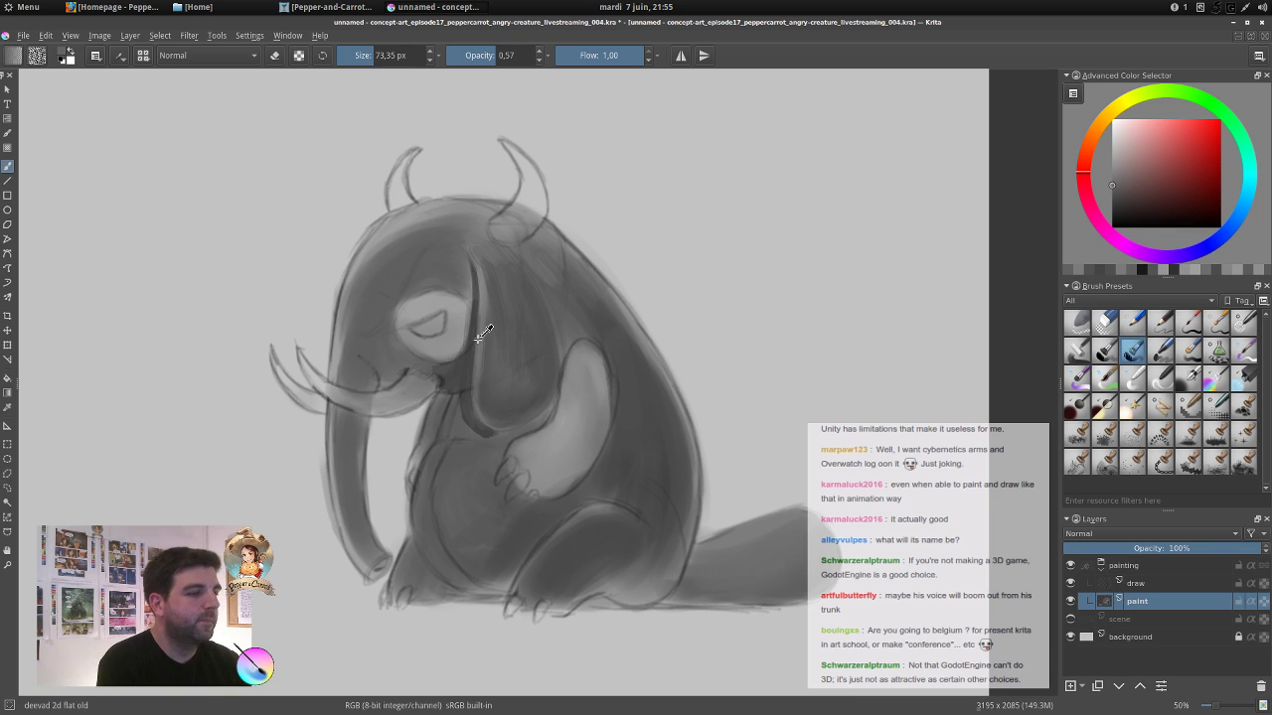
Darken the forehead above the eye patch with sampled greys at a brush size of about 60 px, undoing the last stroke.
ctrl+click(384, 368)
shift+drag(393, 296, 398, 268)
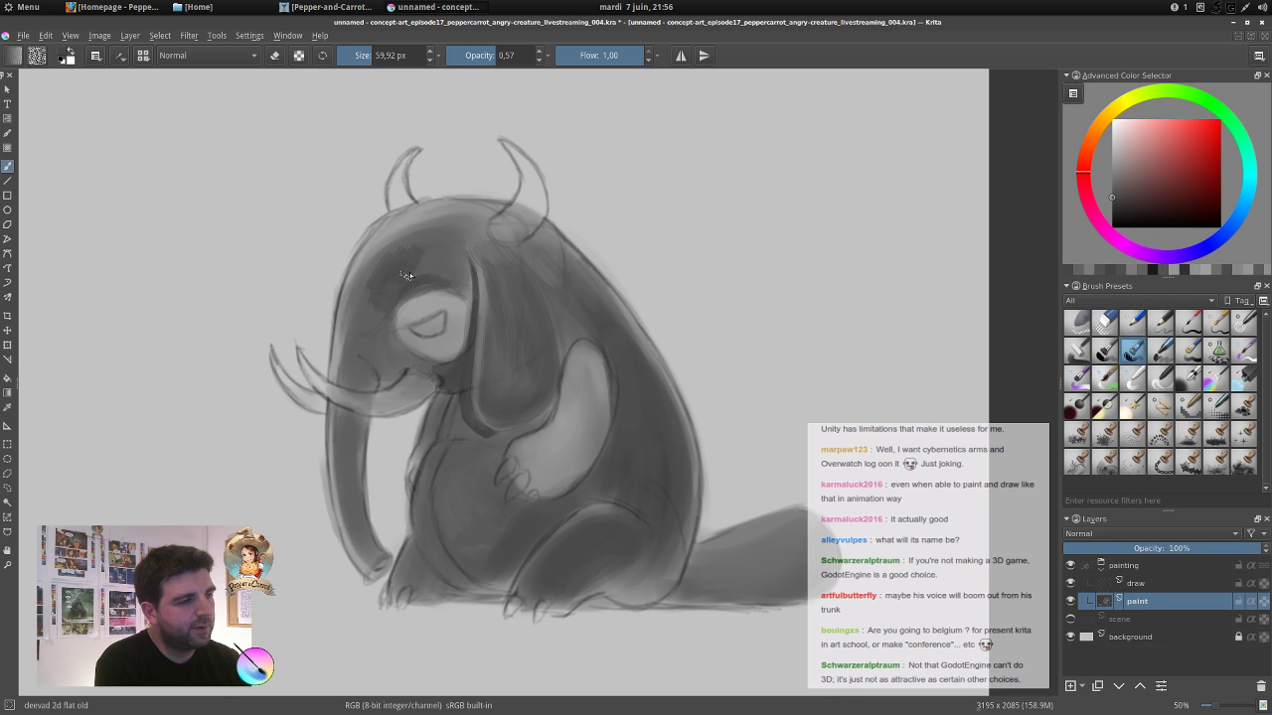
ctrl+click(366, 312)
drag(440, 269, 444, 243)
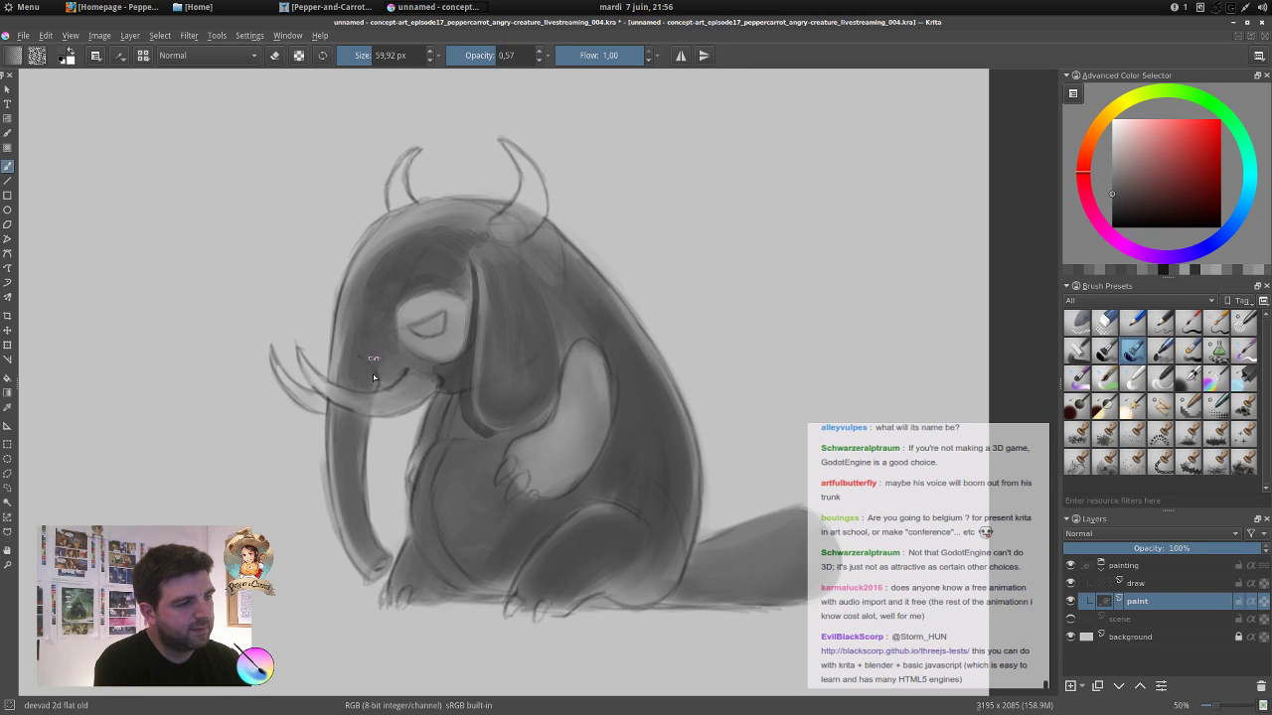
key(ctrl+z)
Even out the belly with the brush enlarged to about 101 px, and lighten the near horn's base with sampled light grey.
shift+drag(468, 422, 493, 422)
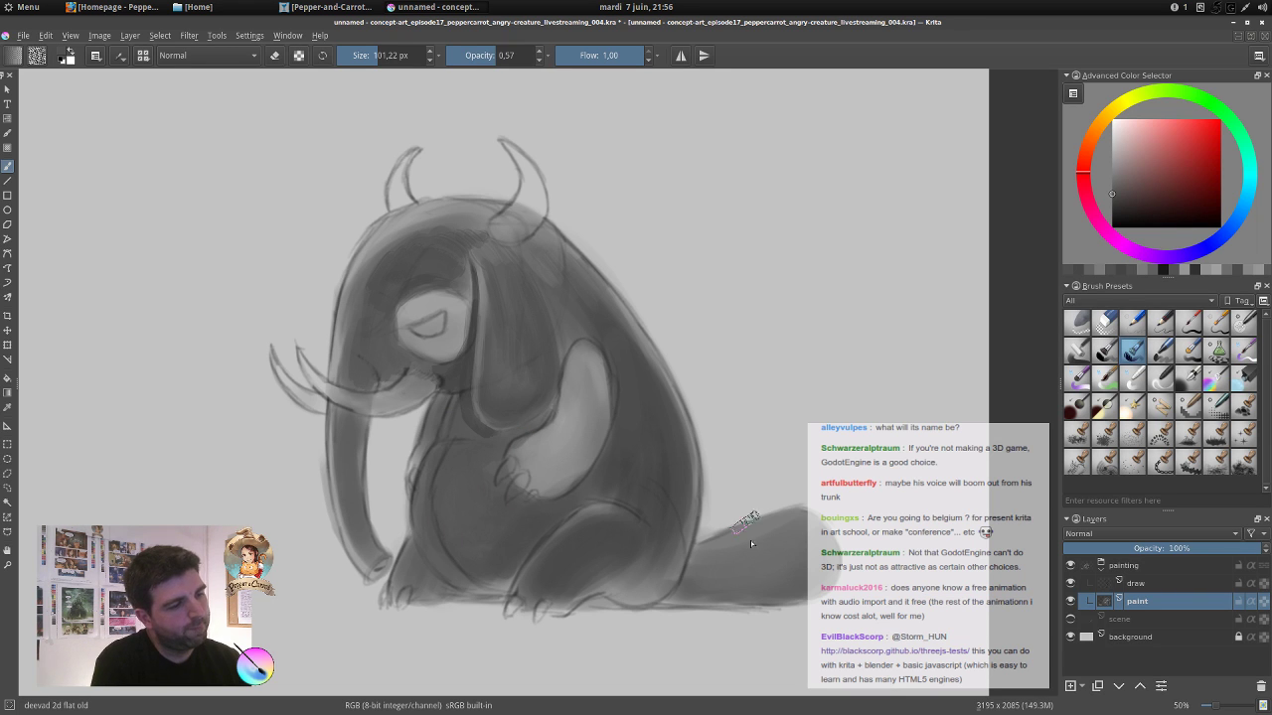
ctrl+click(538, 192)
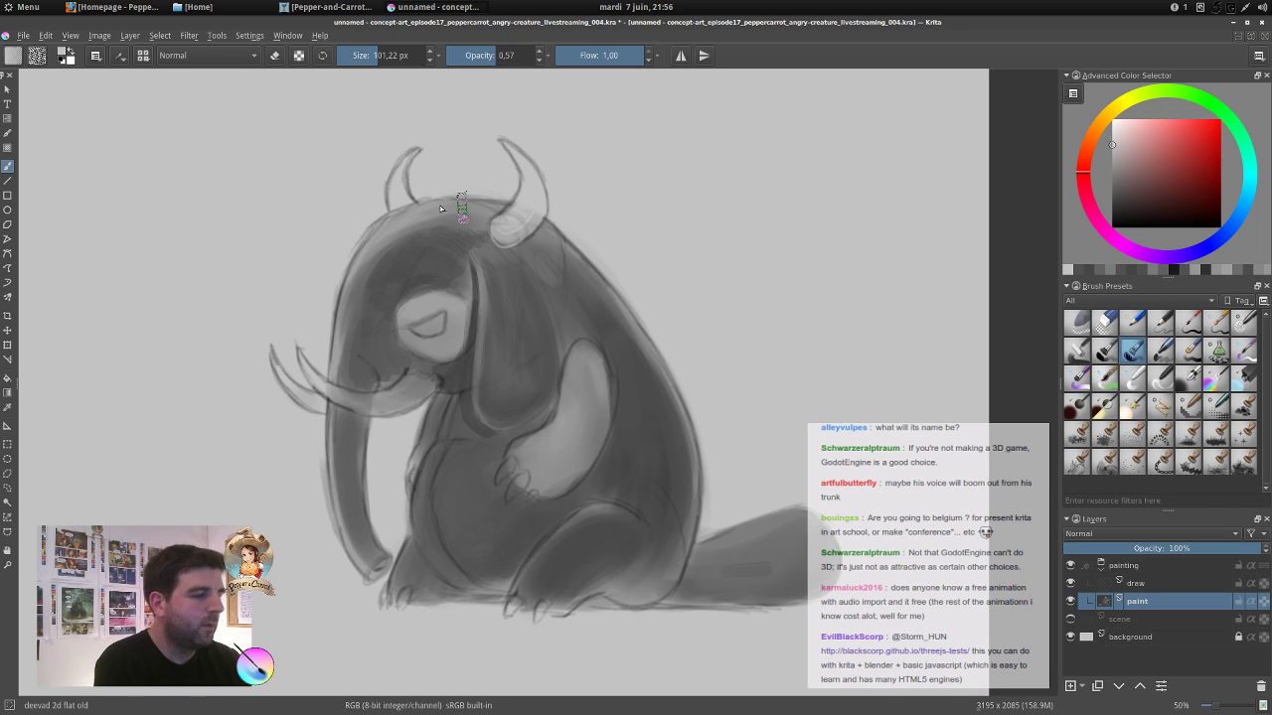
Paint light grey stripes across the tail with the brush reduced to about 60 px, touching up their edges with sampled greys.
shift+drag(423, 212, 397, 211)
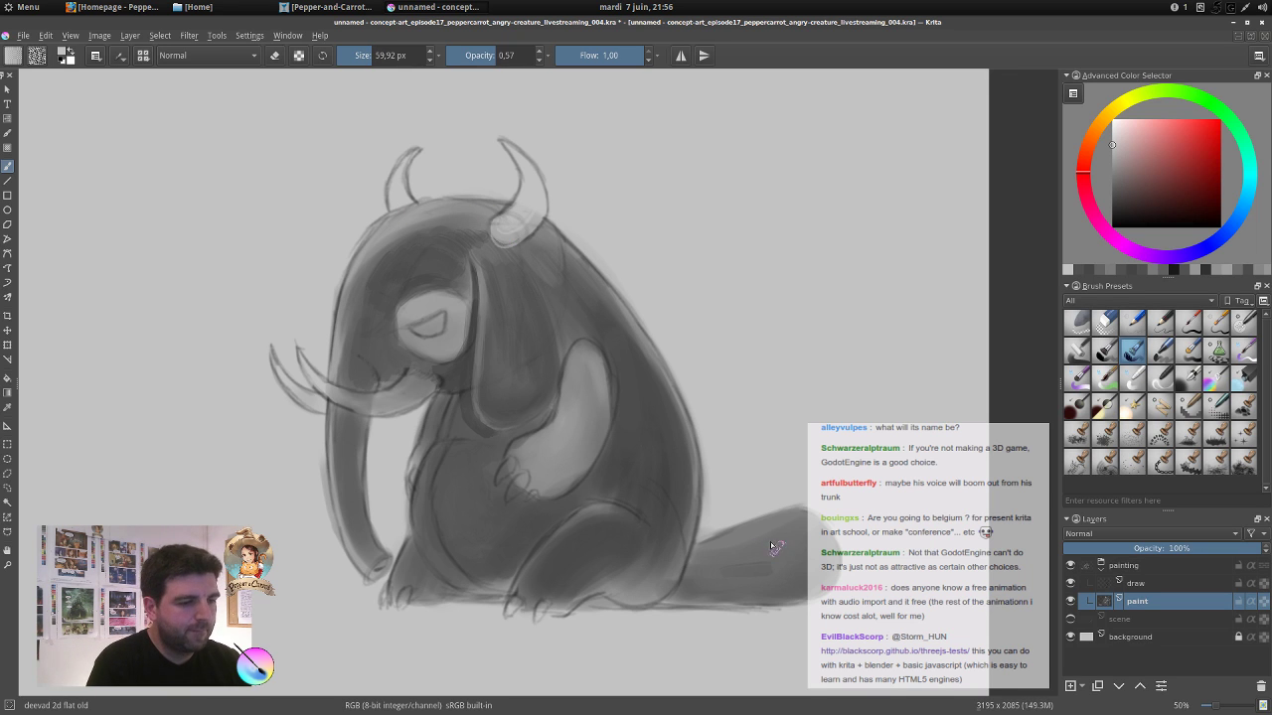
mouse_move(753, 523)
mouse_down()
mouse_move(773, 553)
mouse_move(751, 526)
mouse_move(777, 570)
mouse_move(775, 606)
mouse_move(796, 528)
mouse_move(806, 555)
mouse_move(781, 517)
mouse_move(806, 600)
mouse_up()
mouse_move(730, 530)
mouse_down()
mouse_move(754, 602)
mouse_move(719, 537)
mouse_move(733, 553)
mouse_move(736, 588)
mouse_move(687, 516)
mouse_move(709, 557)
mouse_move(726, 549)
mouse_move(731, 583)
mouse_up()
ctrl+click(603, 560)
ctrl+click(757, 539)
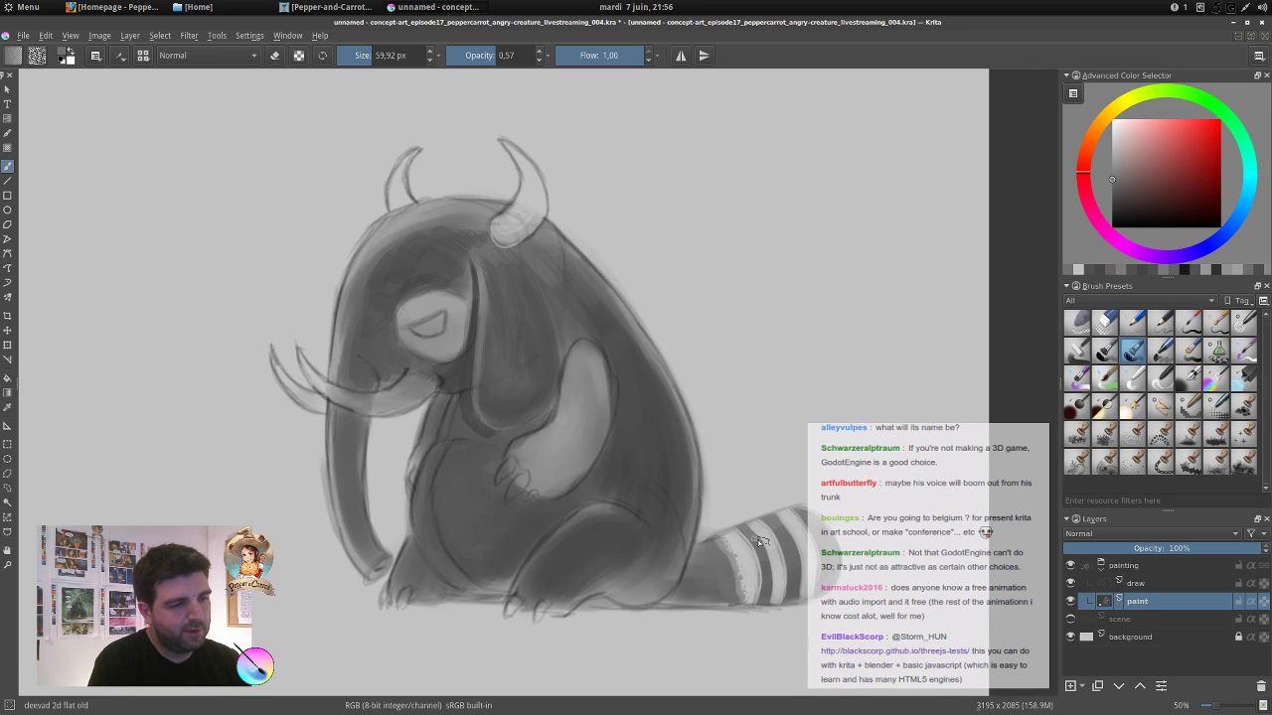
mouse_move(733, 531)
mouse_down()
mouse_move(754, 593)
mouse_move(761, 527)
mouse_move(783, 600)
mouse_up()
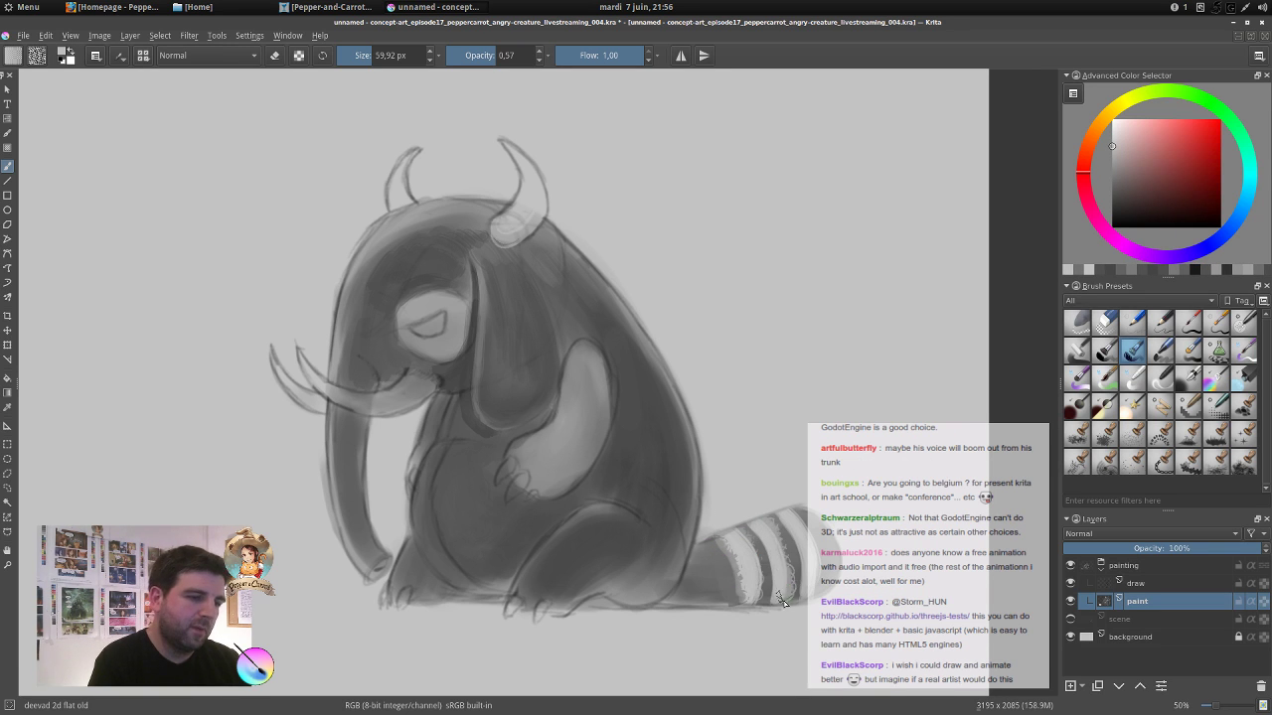
Alternate sampled dark and light greys to refine the stripes near the tail's tip.
ctrl+click(790, 539)
drag(789, 521, 799, 584)
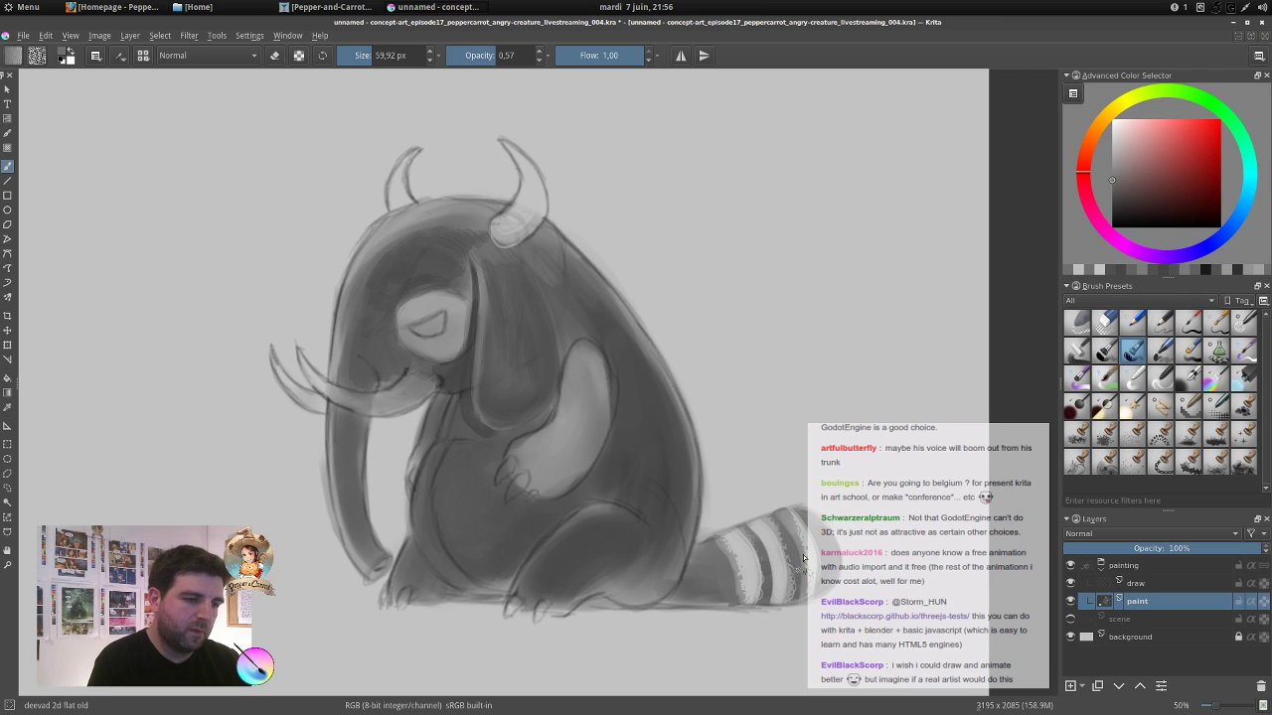
ctrl+click(733, 554)
mouse_move(808, 527)
mouse_down()
mouse_move(815, 551)
mouse_move(802, 523)
mouse_move(835, 558)
mouse_move(822, 588)
mouse_up()
ctrl+click(727, 582)
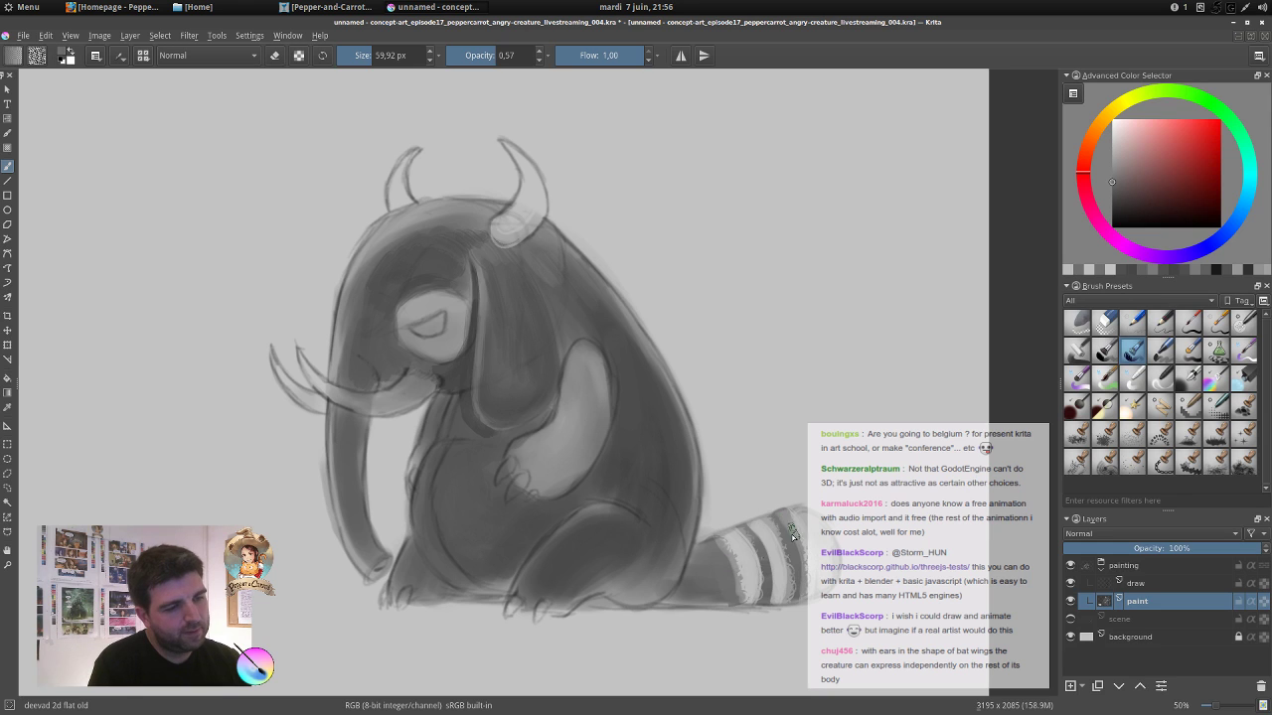
mouse_move(773, 519)
mouse_down()
mouse_move(787, 515)
mouse_move(805, 585)
mouse_up()
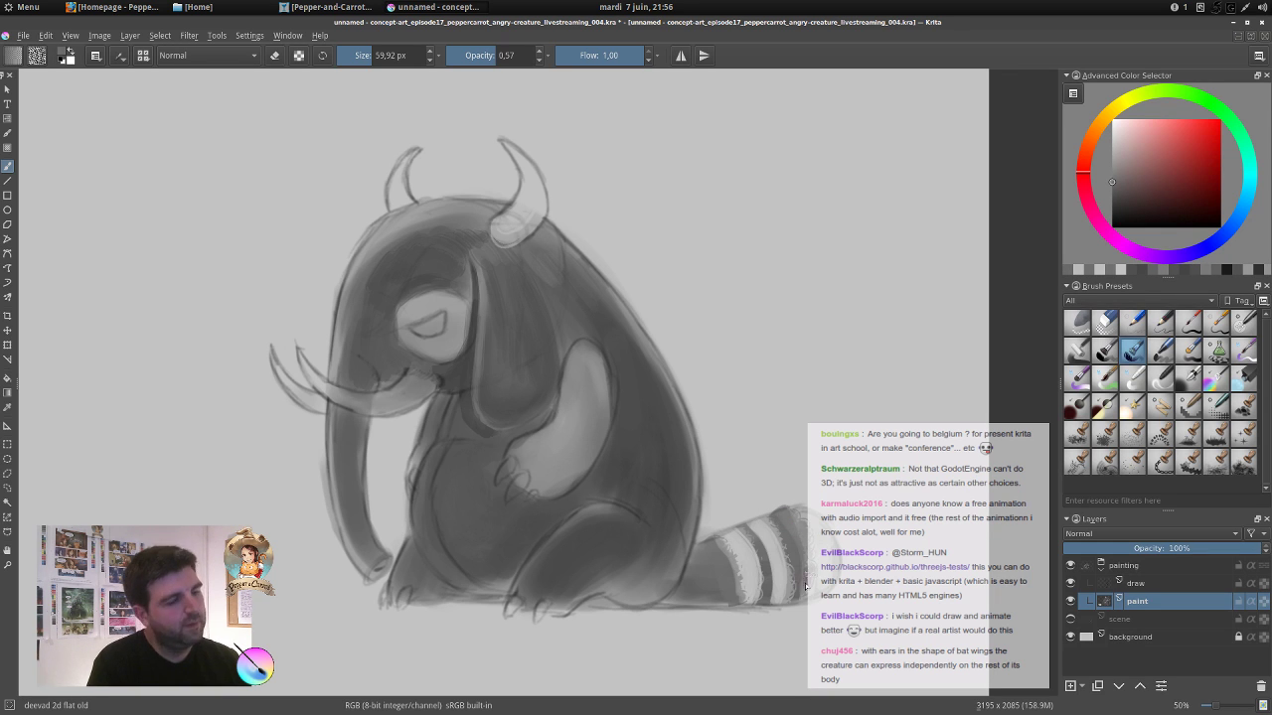
Lighten the arm from shoulder to claws with sampled light grey, enlarging the brush to about 75 px.
ctrl+click(586, 366)
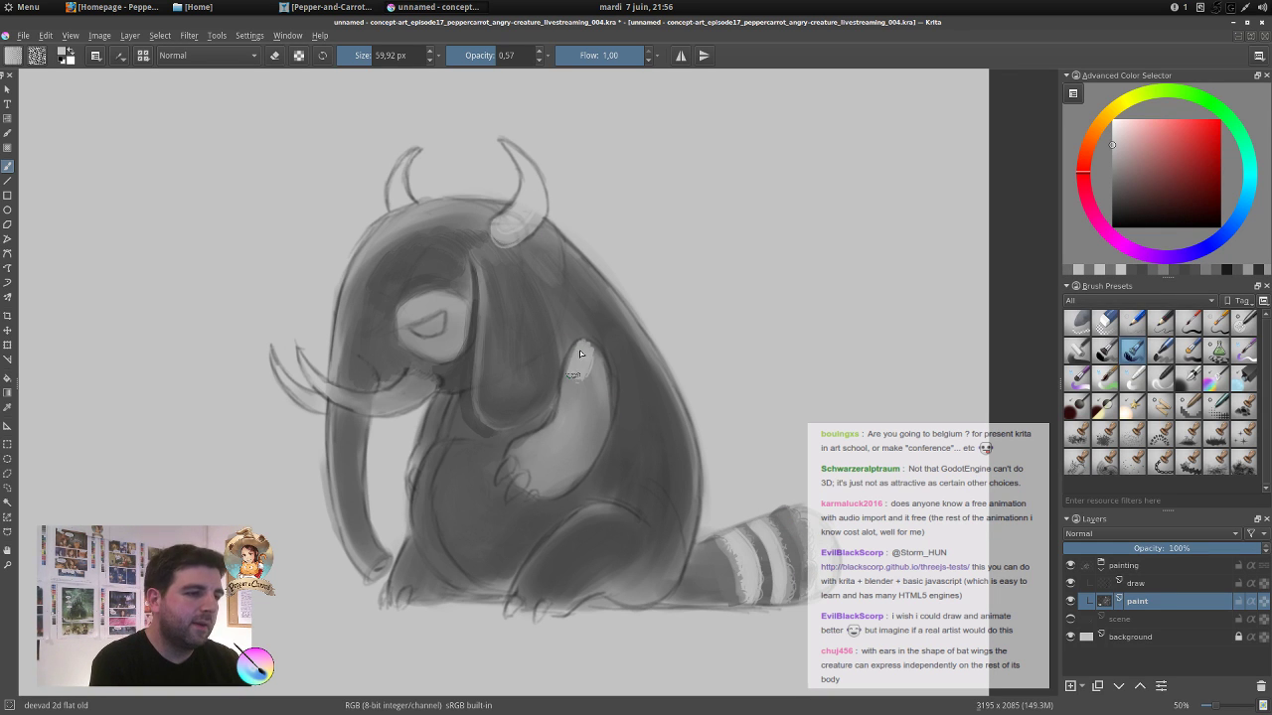
mouse_move(579, 350)
mouse_down()
mouse_move(578, 447)
mouse_move(566, 407)
mouse_move(594, 417)
mouse_move(597, 437)
mouse_move(571, 380)
mouse_move(585, 441)
mouse_move(514, 456)
mouse_move(574, 420)
mouse_move(515, 488)
mouse_up()
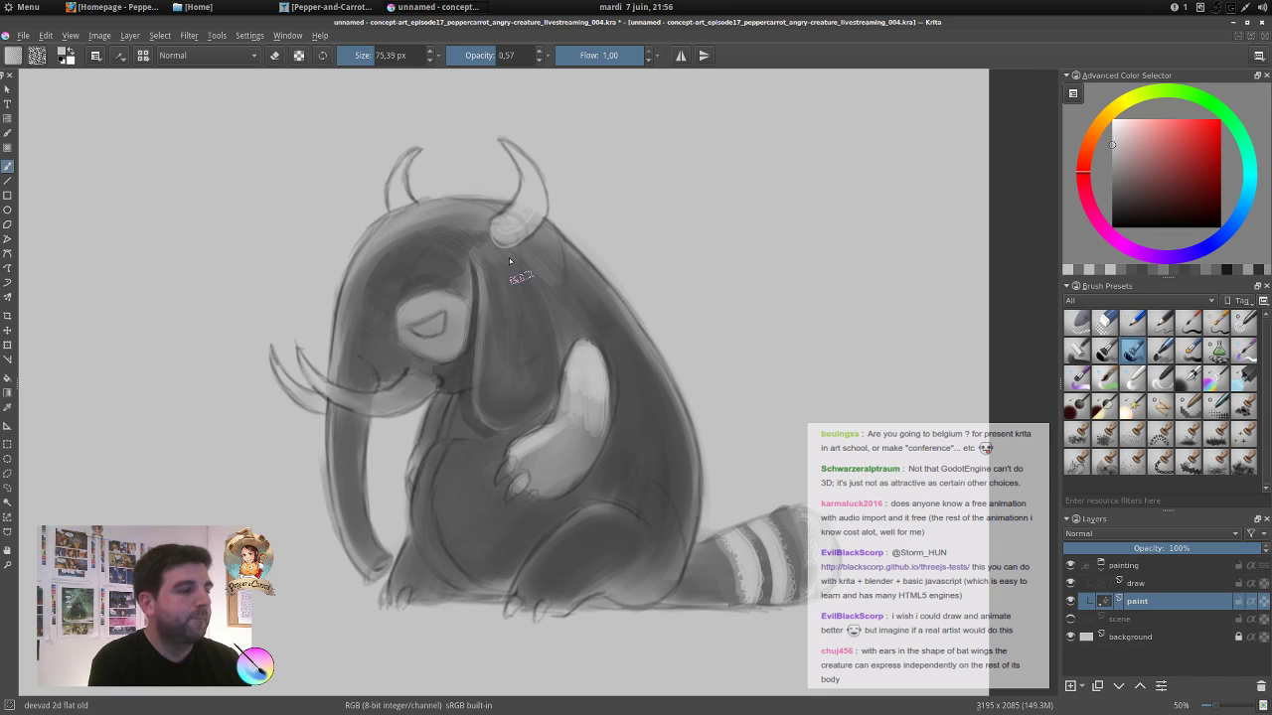
Fill the eye with white at about 52 px, sample the surrounding patch's greys and mirror the canvas view to check the face.
mouse_move(424, 309)
mouse_down()
mouse_move(410, 328)
mouse_move(436, 331)
mouse_move(418, 328)
mouse_move(436, 318)
mouse_move(429, 331)
mouse_move(410, 322)
mouse_up()
click(1113, 121)
ctrl+click(422, 327)
ctrl+click(414, 318)
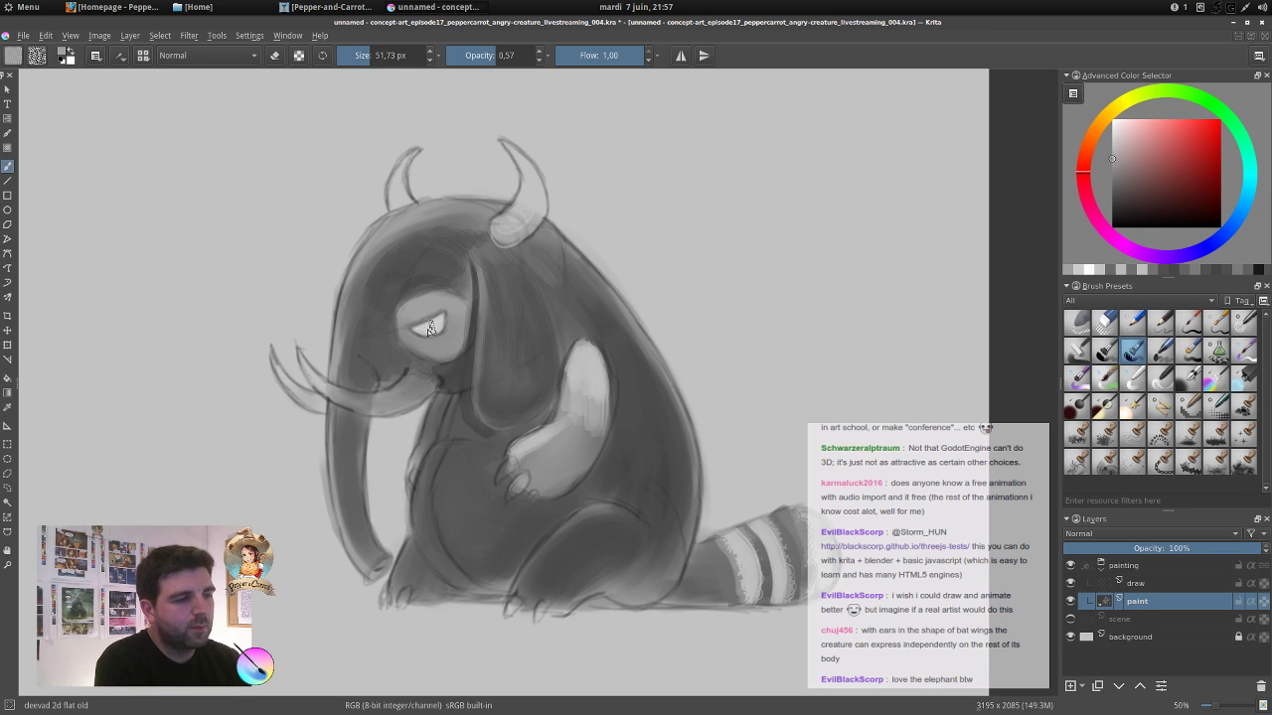
key(m)
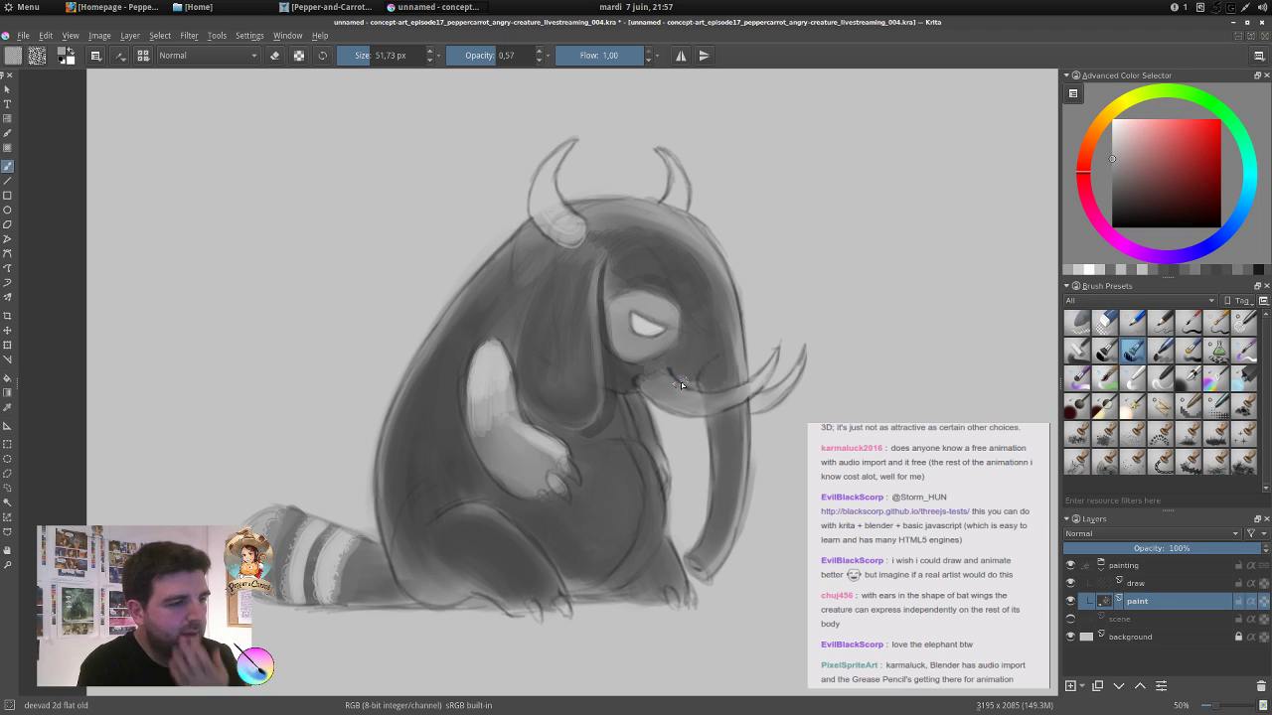
ctrl+click(626, 342)
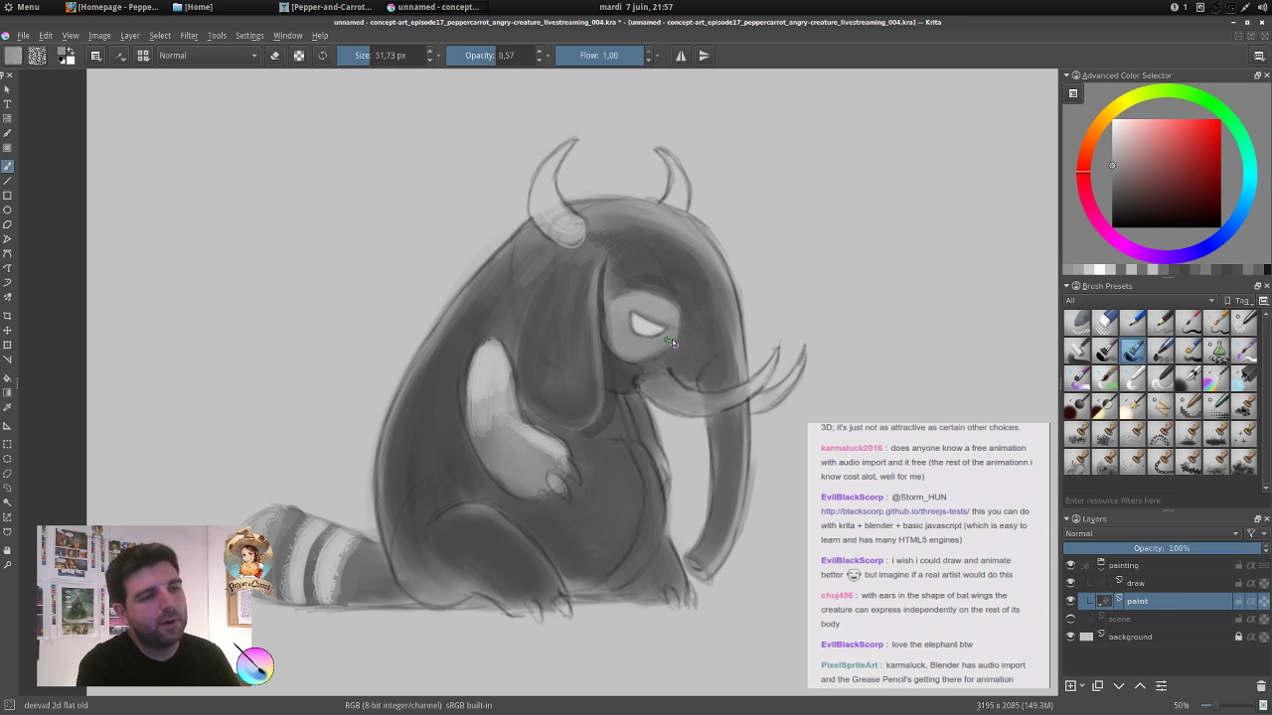
Draw the pupil inside the eye on the draw layer in dark grey, using the pencil sketch brush at about 13 px.
click(1140, 330)
click(1143, 583)
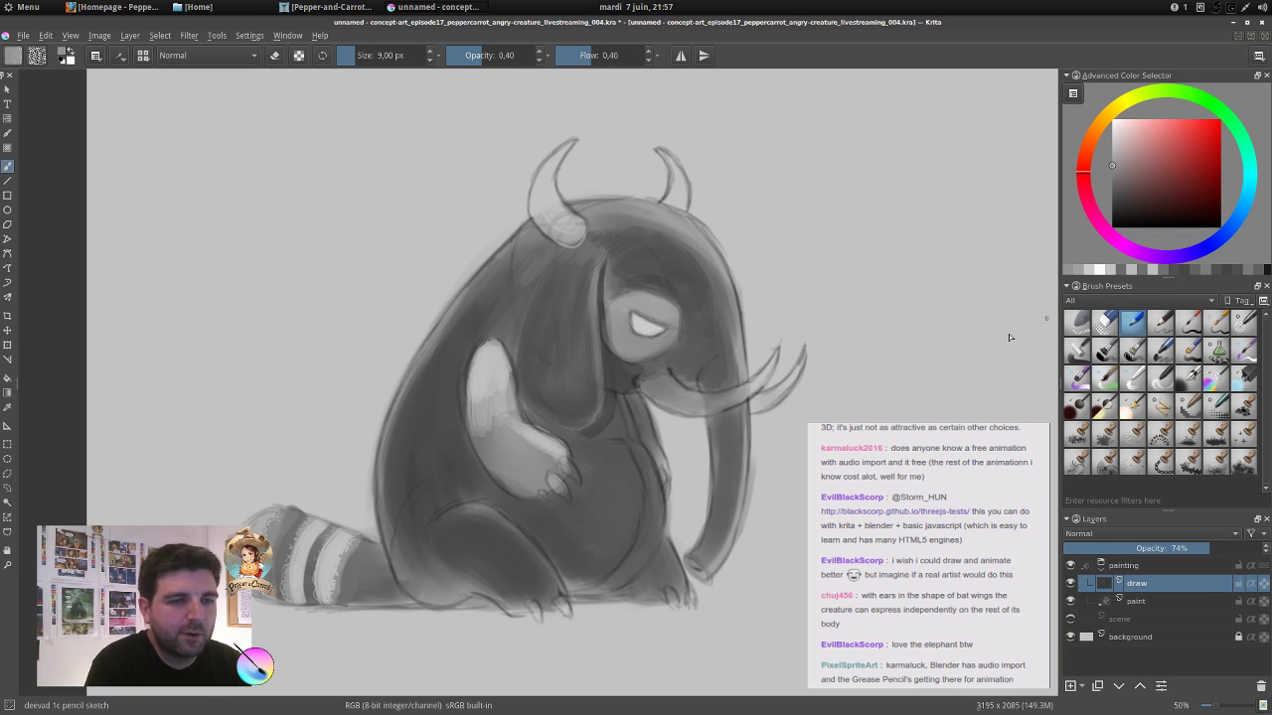
drag(645, 330, 651, 330)
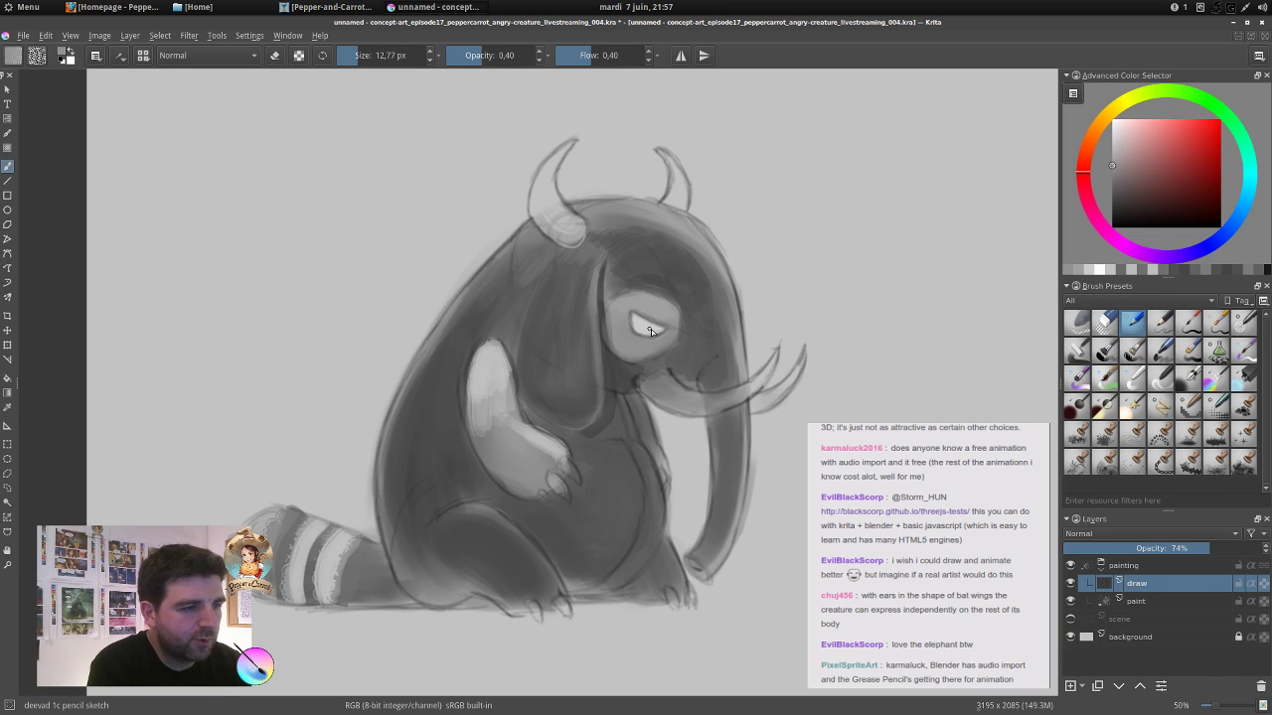
drag(1127, 180, 1111, 192)
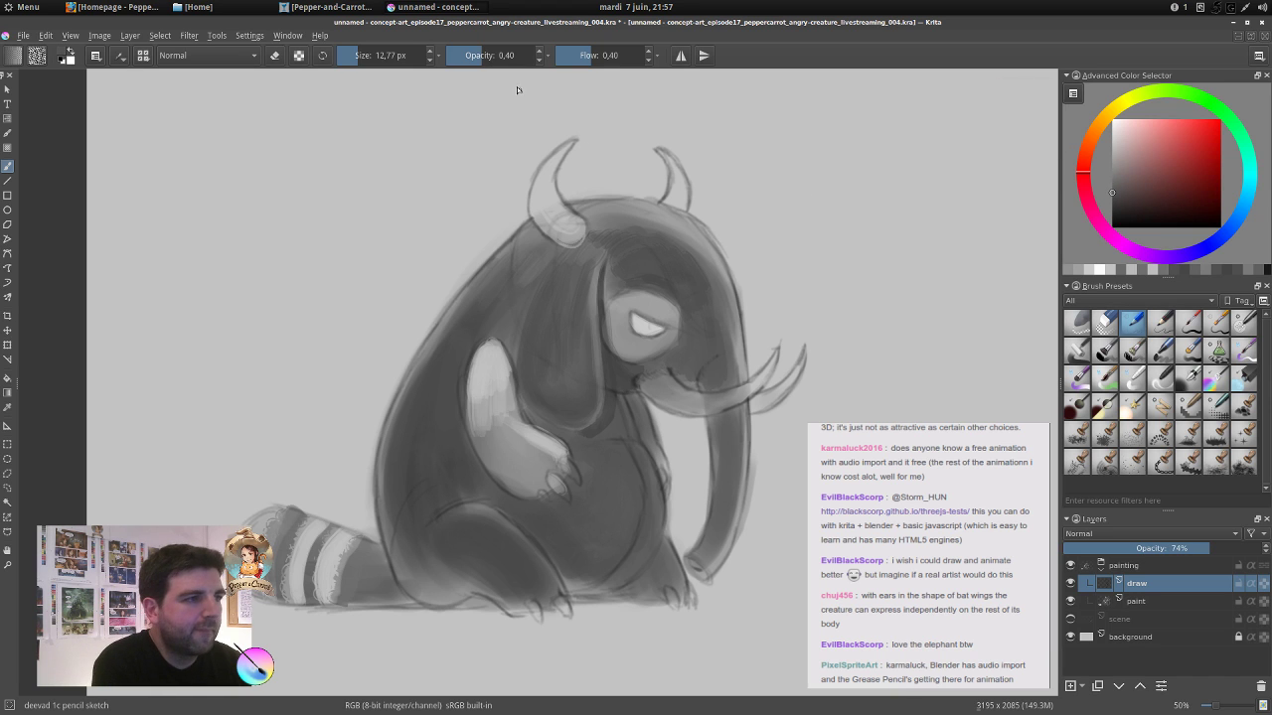
drag(652, 329, 655, 332)
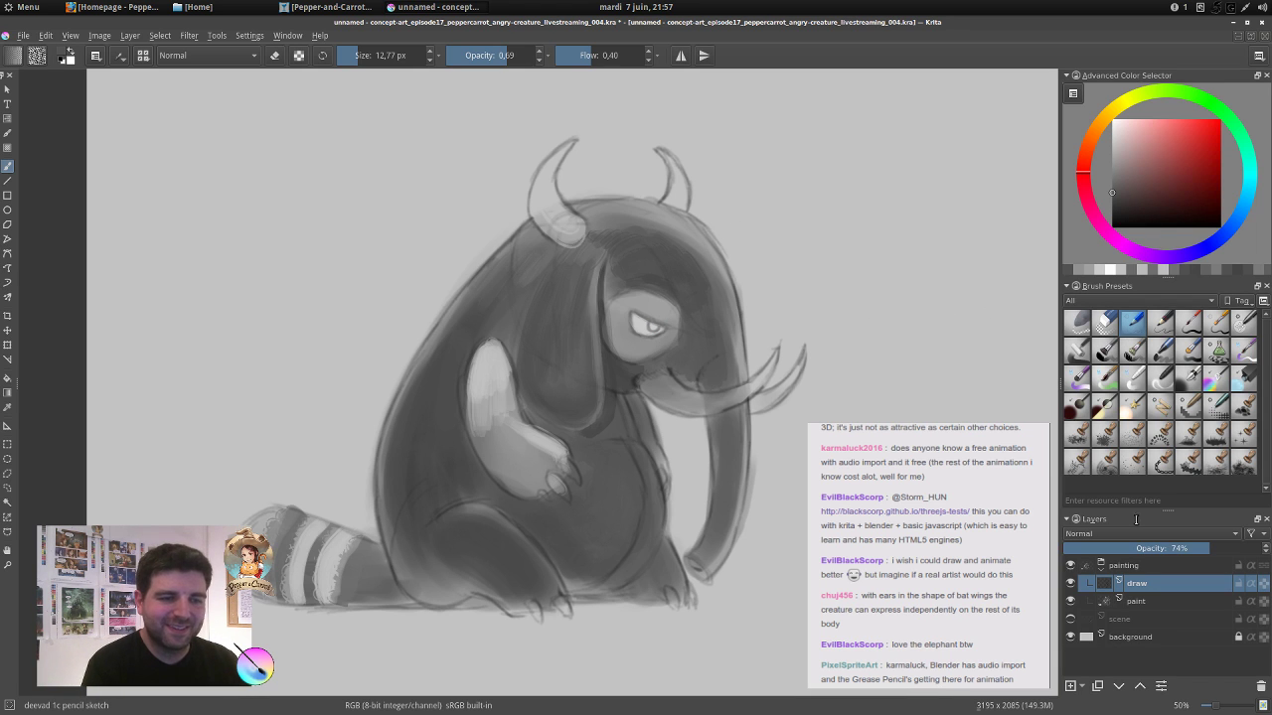
Paint the front tusk light grey on the paint layer with the 2d flat old brush at 40 px.
click(1139, 603)
click(1132, 350)
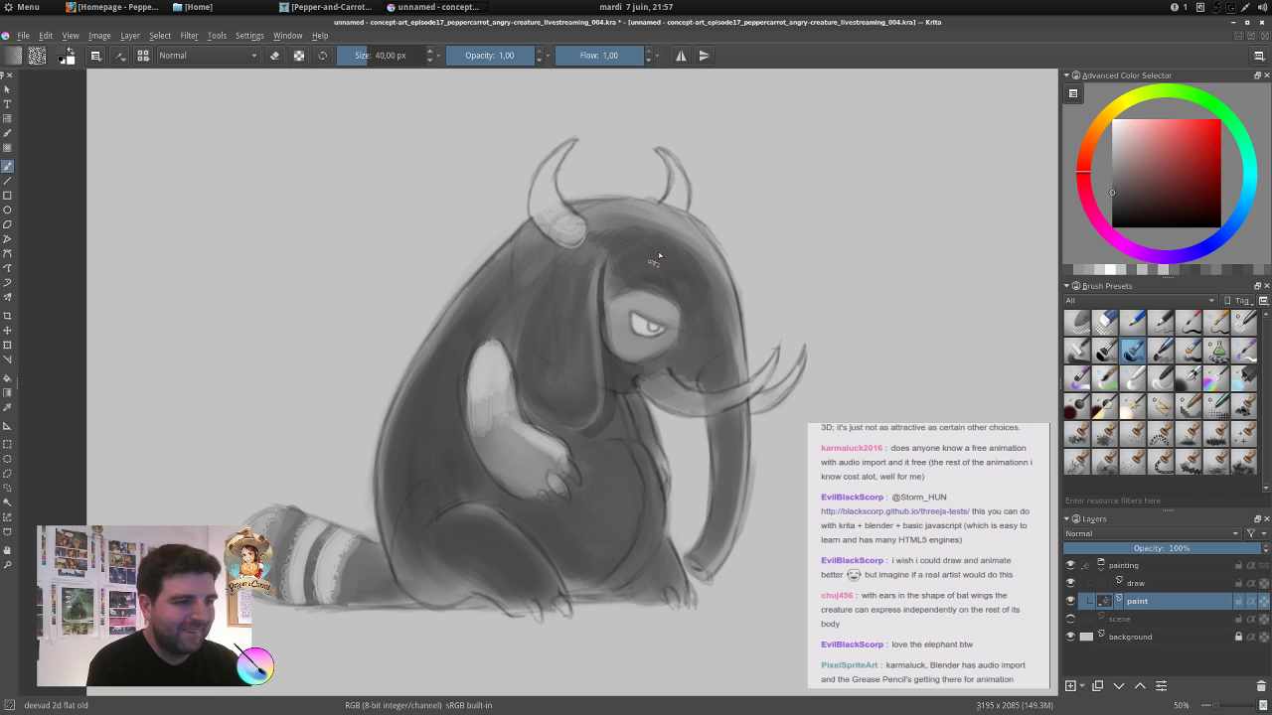
drag(652, 372, 667, 371)
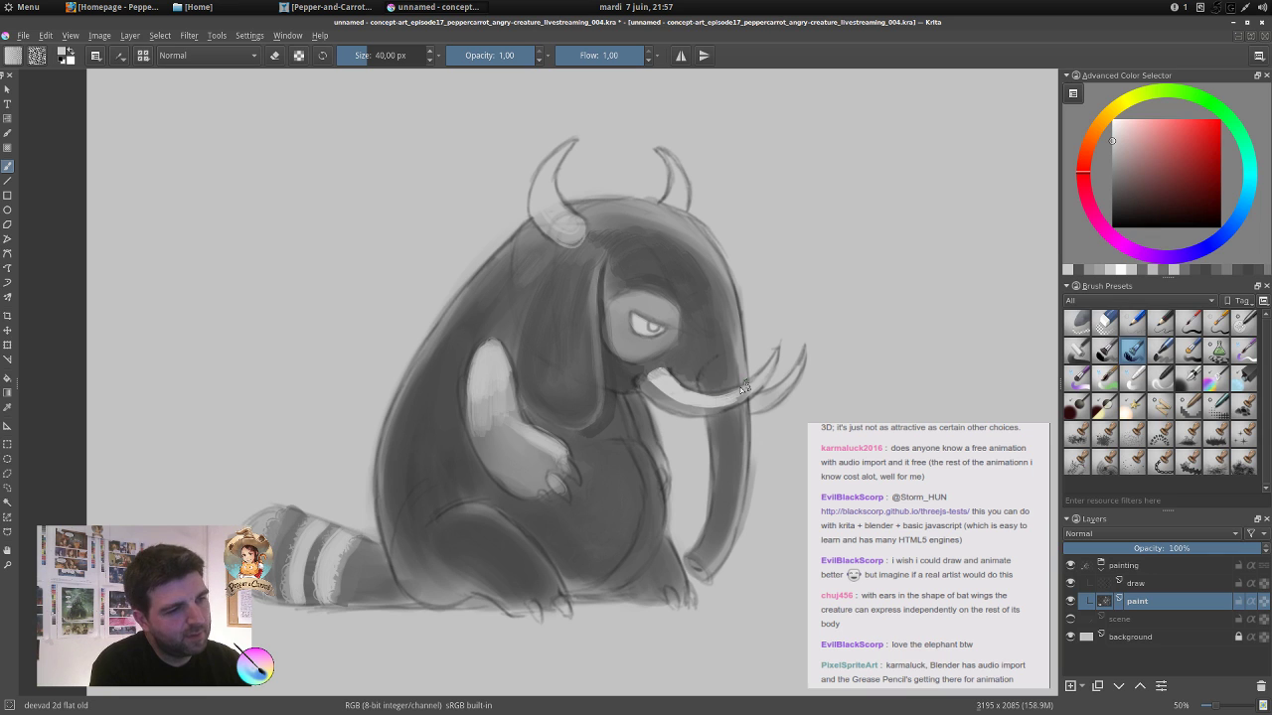
drag(745, 388, 768, 371)
drag(651, 370, 645, 378)
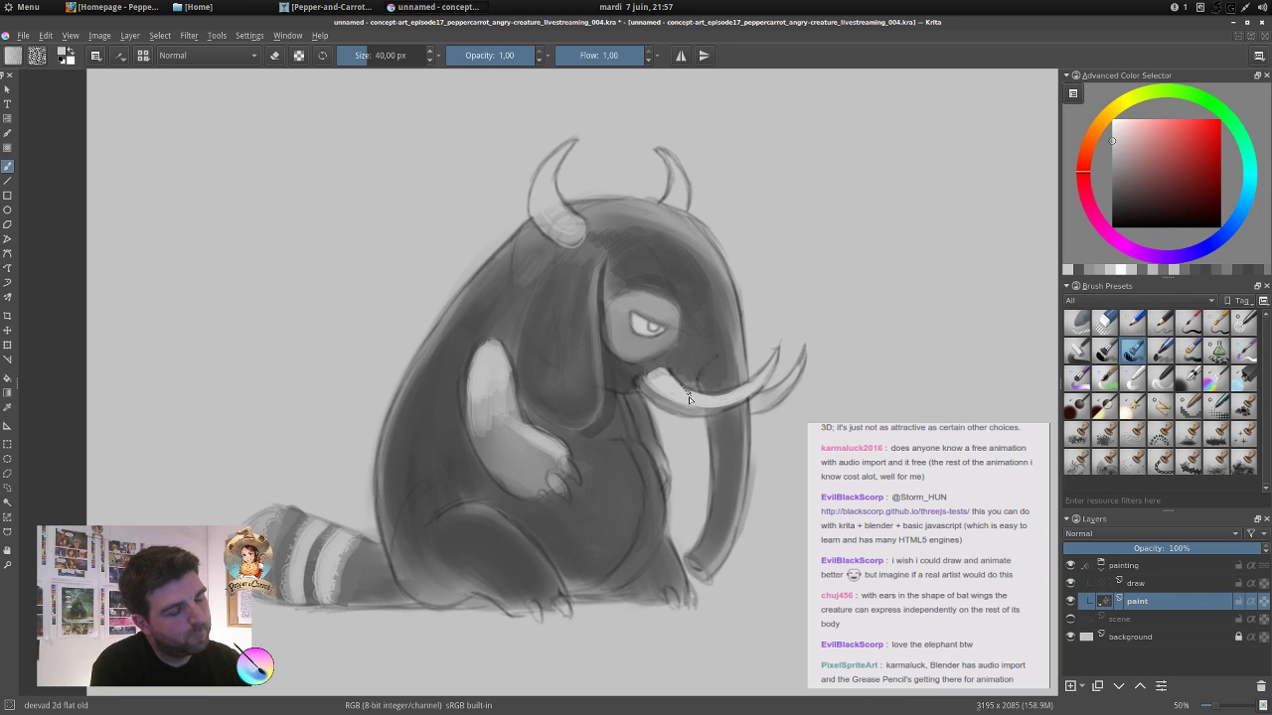
Shade the top of the head and forehead with sampled greys, enlarging the brush to about 71 px.
ctrl+click(658, 225)
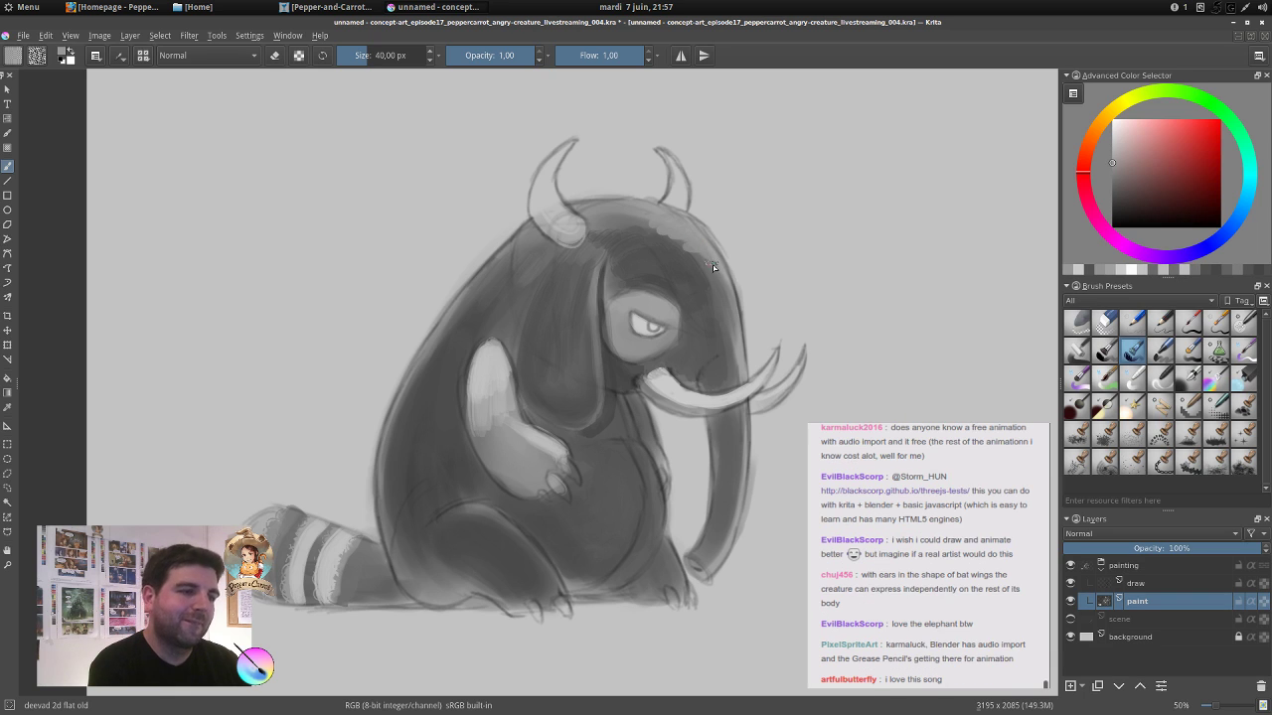
ctrl+click(643, 243)
shift+drag(646, 242, 666, 242)
mouse_move(660, 235)
mouse_down()
mouse_move(703, 264)
mouse_move(643, 230)
mouse_move(696, 247)
mouse_up()
ctrl+click(687, 239)
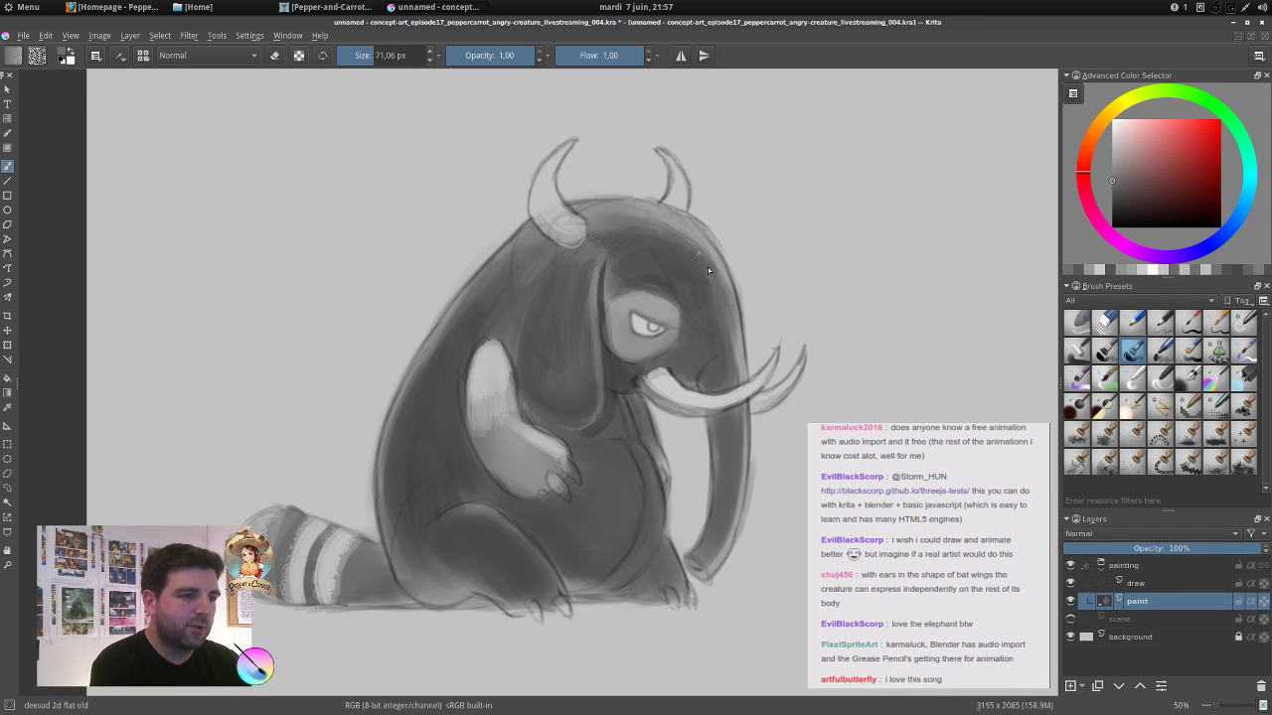
Blend sampled dark greys around the base of the front horn and the top of the ear.
ctrl+click(663, 241)
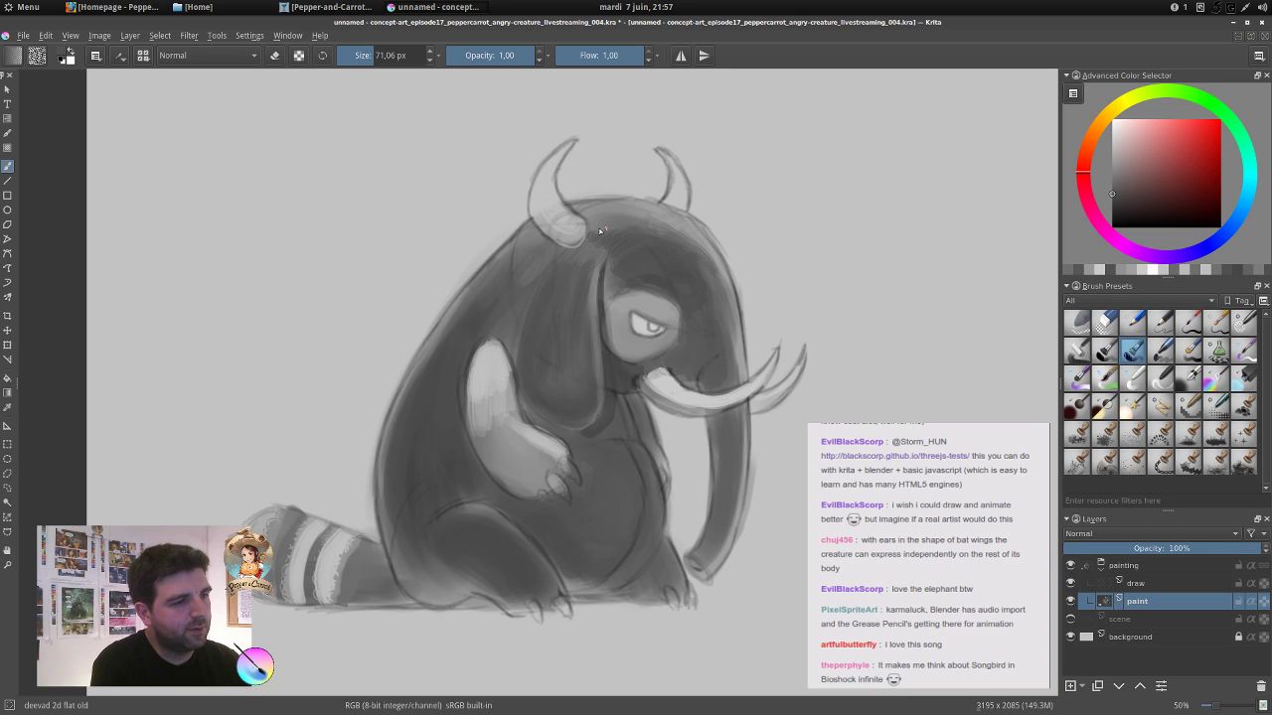
mouse_move(602, 228)
mouse_down()
mouse_move(635, 223)
mouse_move(593, 217)
mouse_move(596, 231)
mouse_move(618, 227)
mouse_move(611, 246)
mouse_move(605, 201)
mouse_move(588, 216)
mouse_move(648, 216)
mouse_move(587, 210)
mouse_up()
ctrl+click(614, 199)
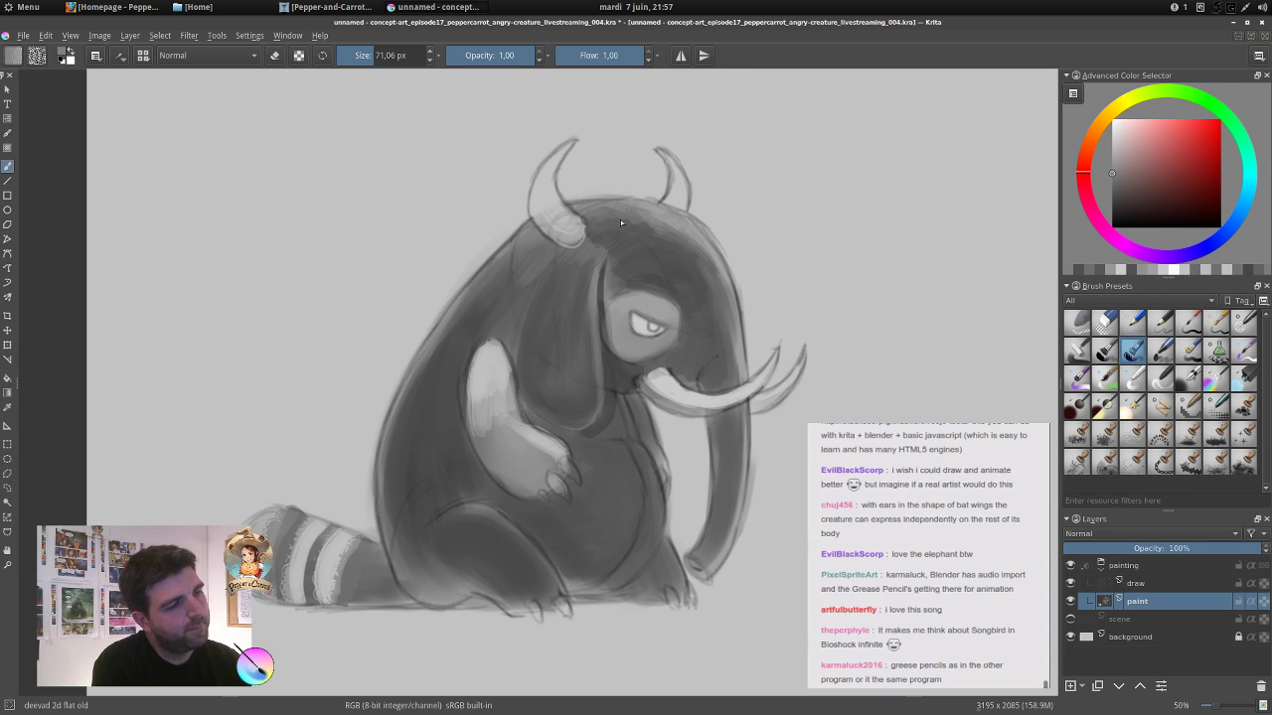
ctrl+click(624, 223)
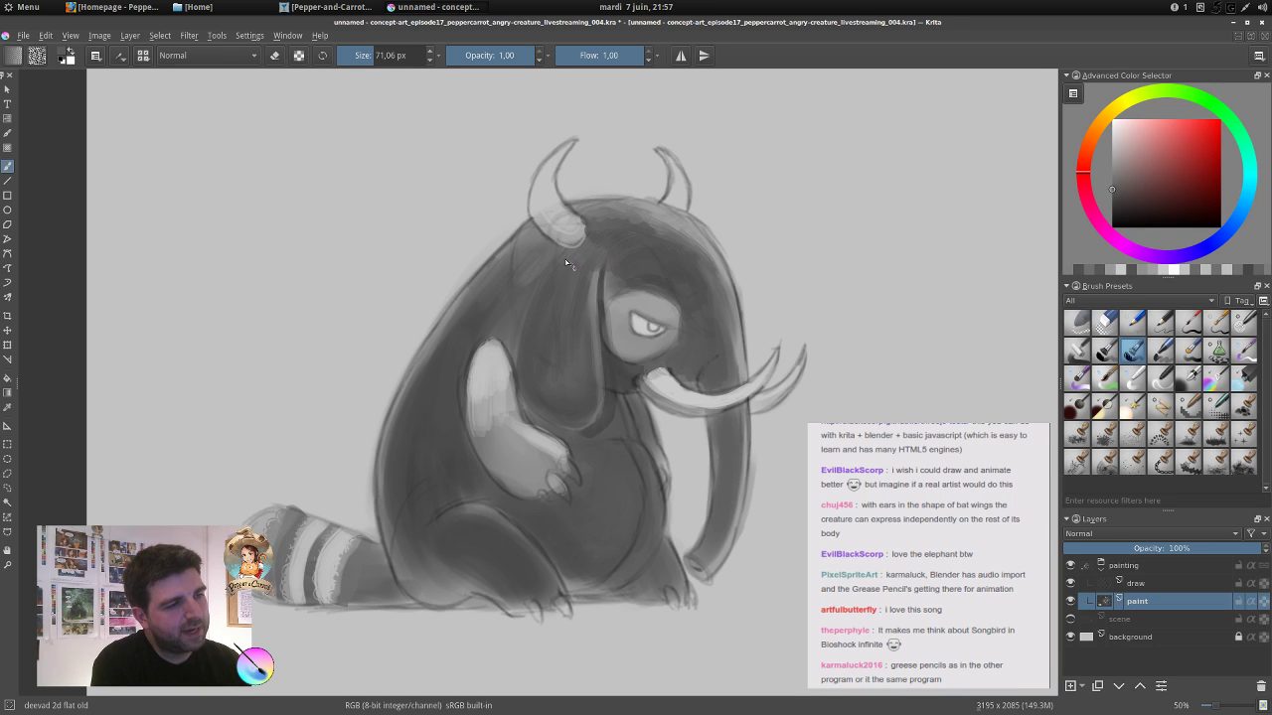
drag(566, 264, 546, 251)
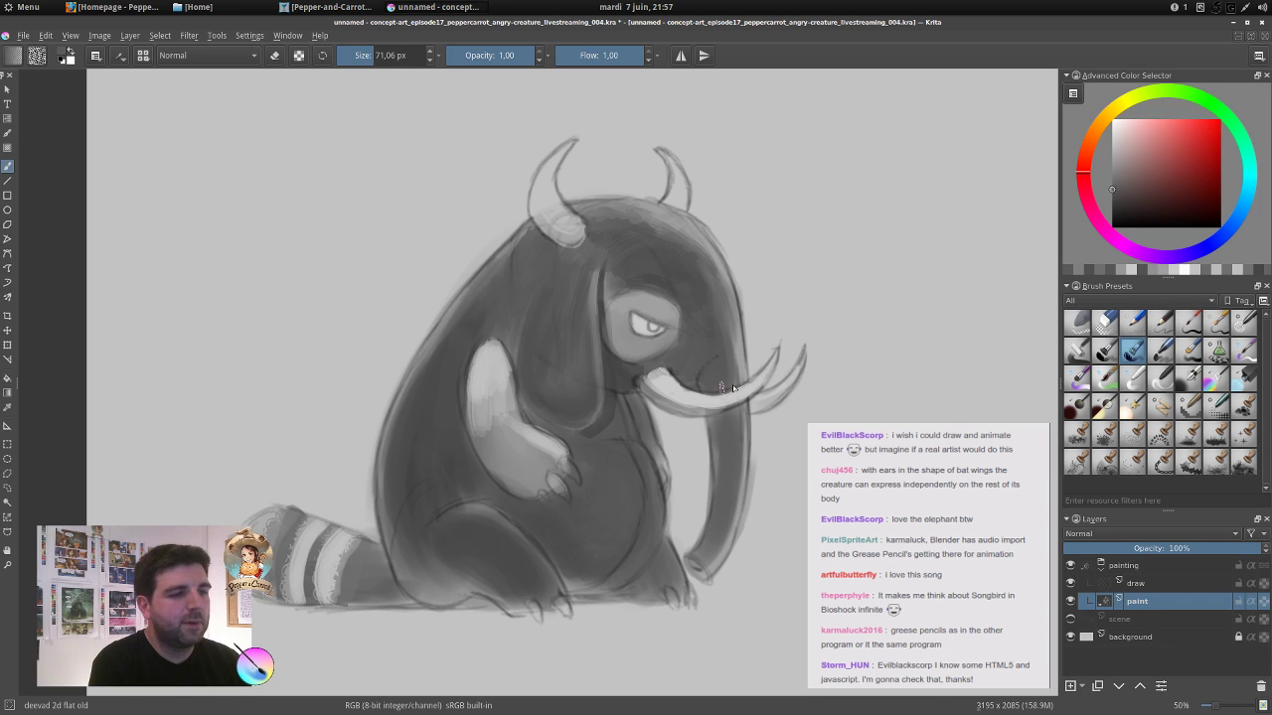
Darken the cheek around the tusk's base and the chest below the ear, reducing the brush to about 55 px.
click(1111, 199)
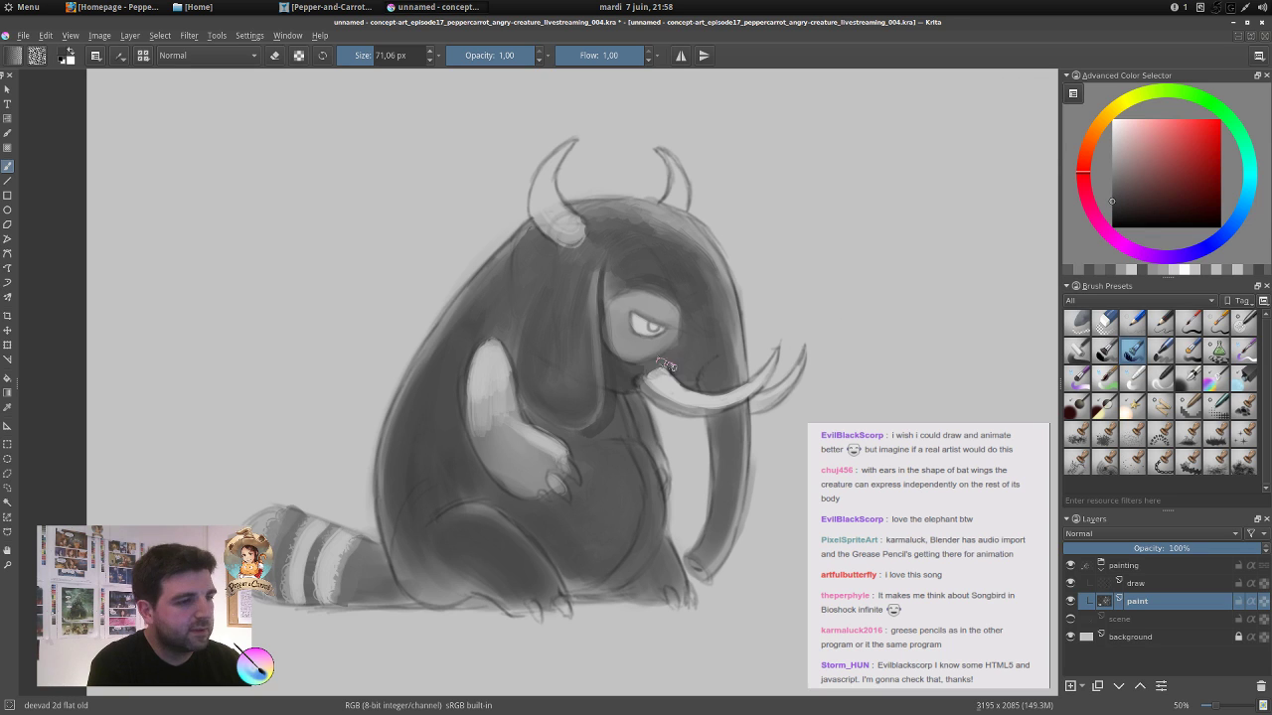
key(bracketleft)
mouse_move(669, 357)
mouse_down()
mouse_move(616, 367)
mouse_move(680, 363)
mouse_up()
ctrl+click(649, 365)
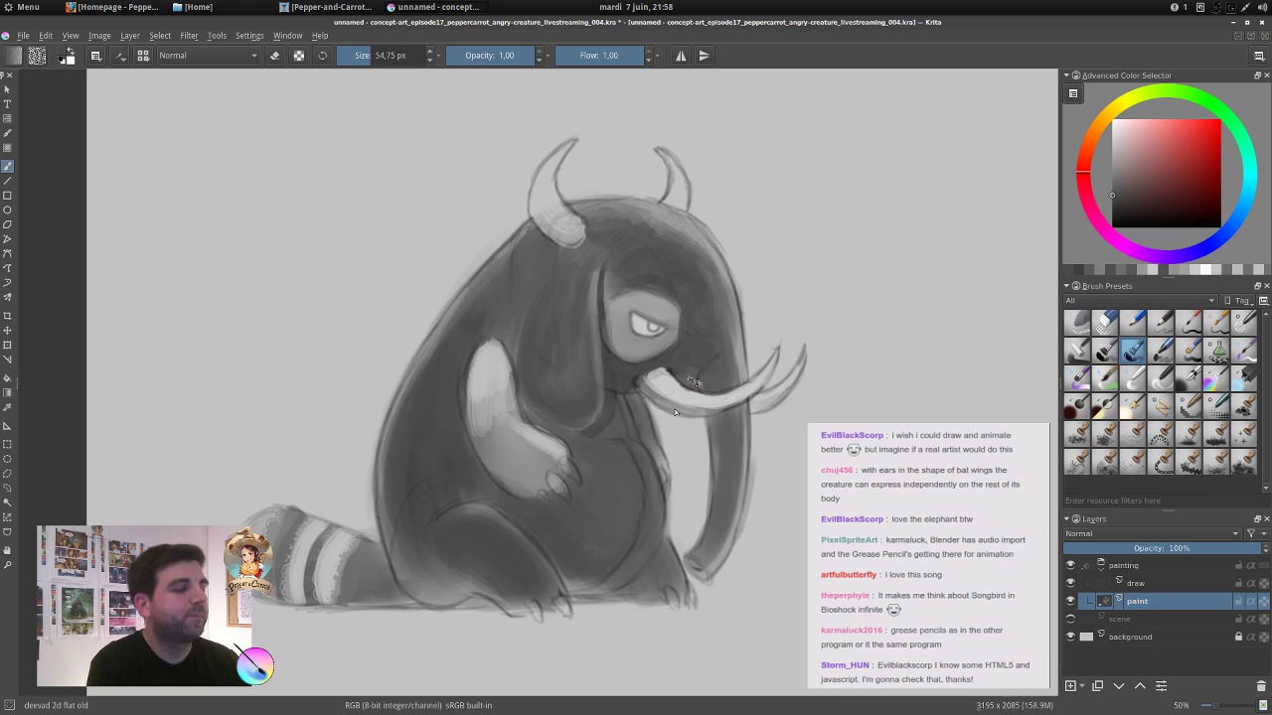
mouse_move(605, 427)
mouse_down()
mouse_move(629, 386)
mouse_move(650, 438)
mouse_up()
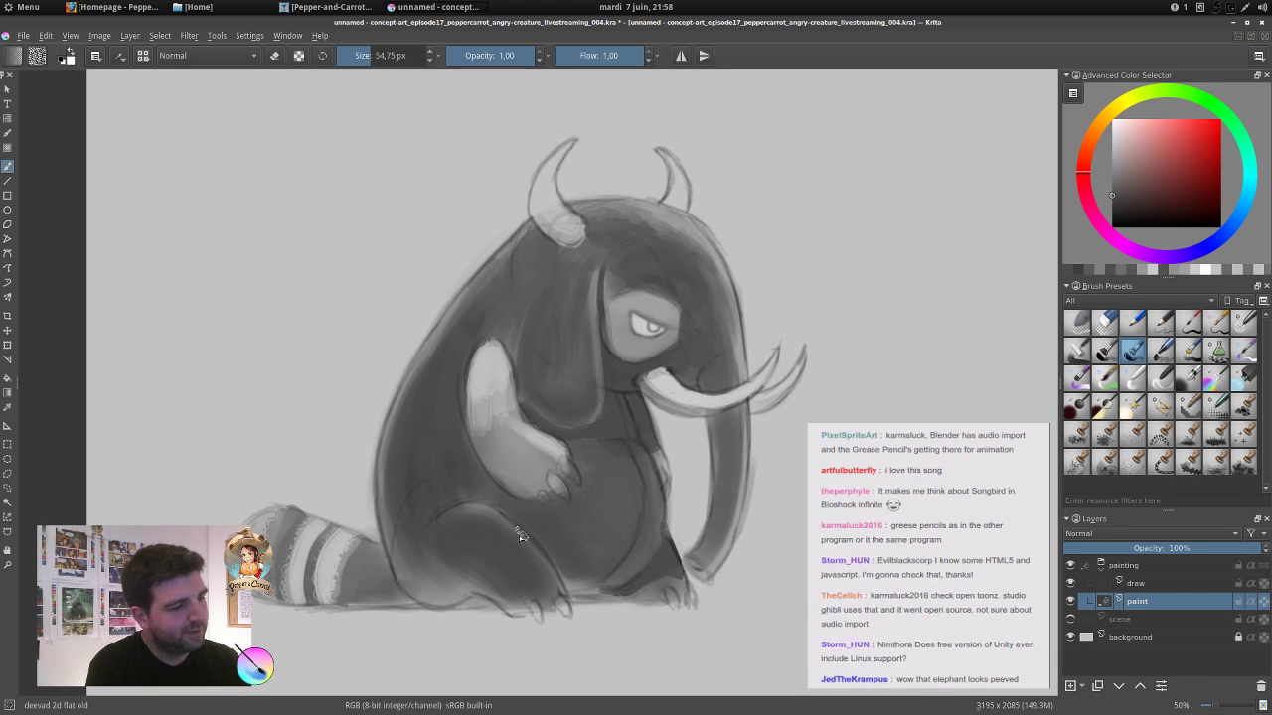
Shade the thigh, lower belly and the area under the ear with sampled dark greys.
mouse_move(494, 515)
mouse_down()
mouse_move(572, 593)
mouse_move(539, 547)
mouse_move(577, 594)
mouse_move(599, 591)
mouse_move(577, 522)
mouse_move(628, 576)
mouse_up()
ctrl+click(600, 578)
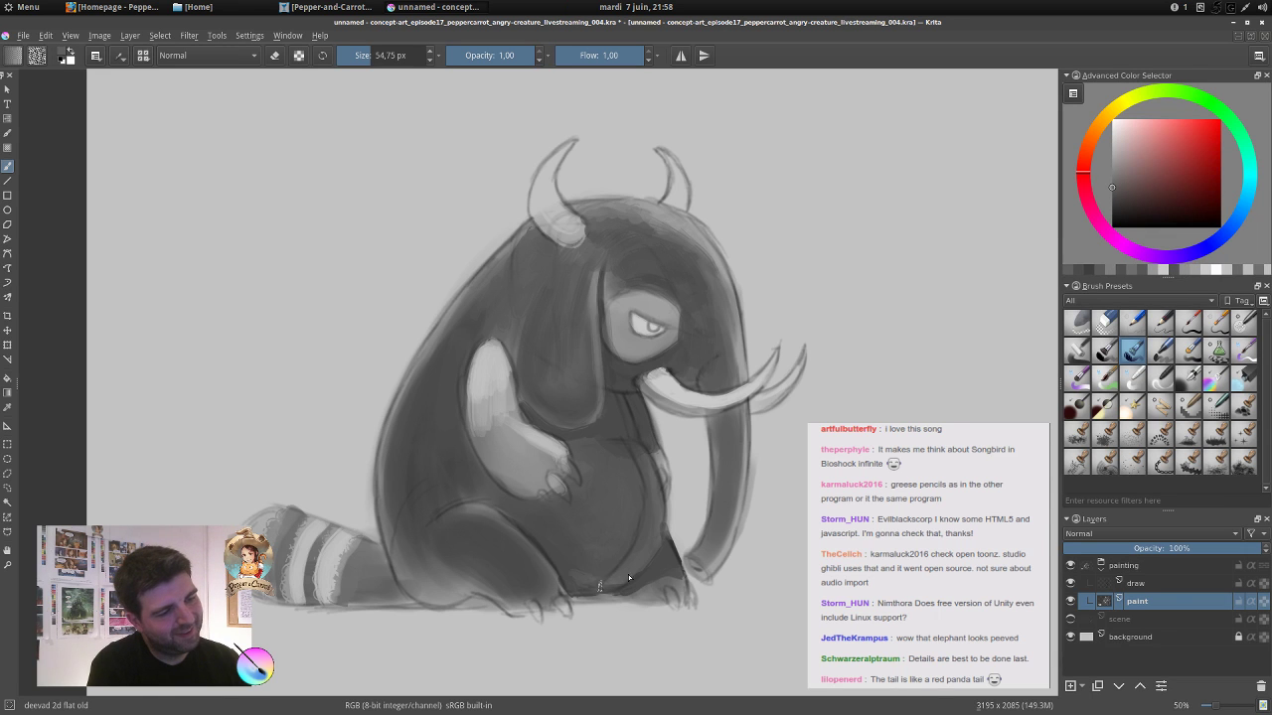
ctrl+click(555, 546)
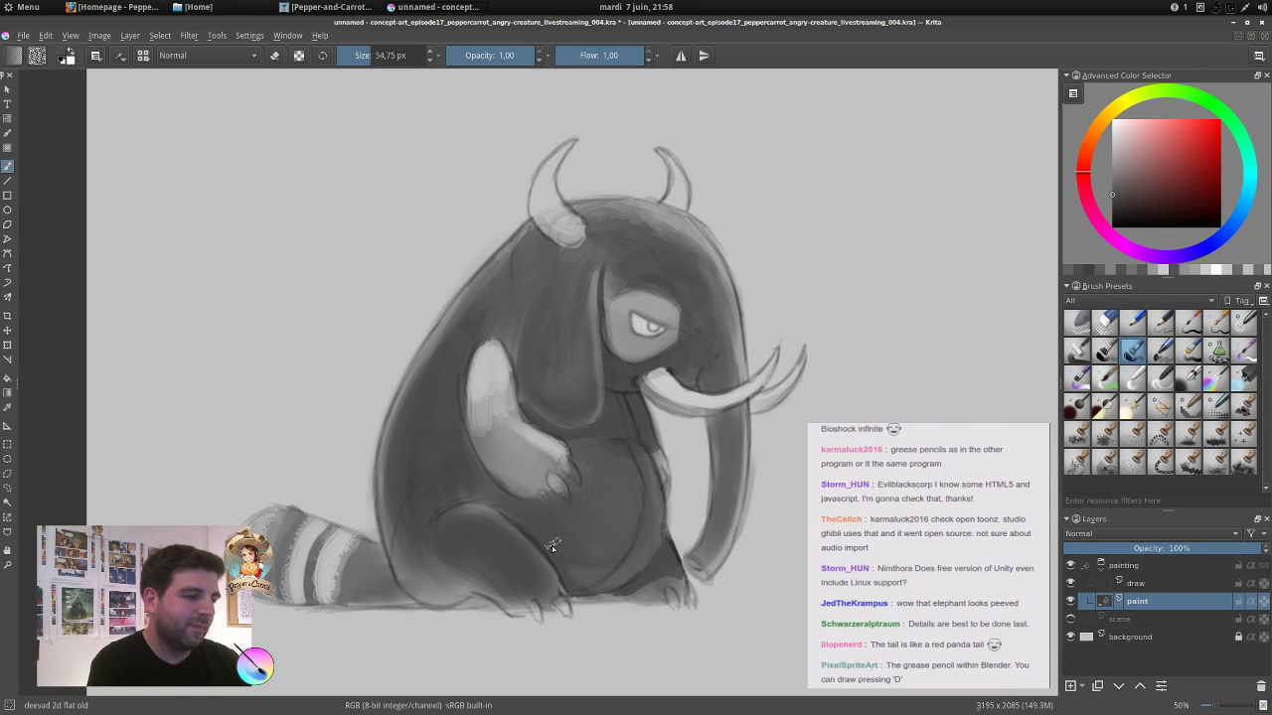
drag(537, 417, 562, 431)
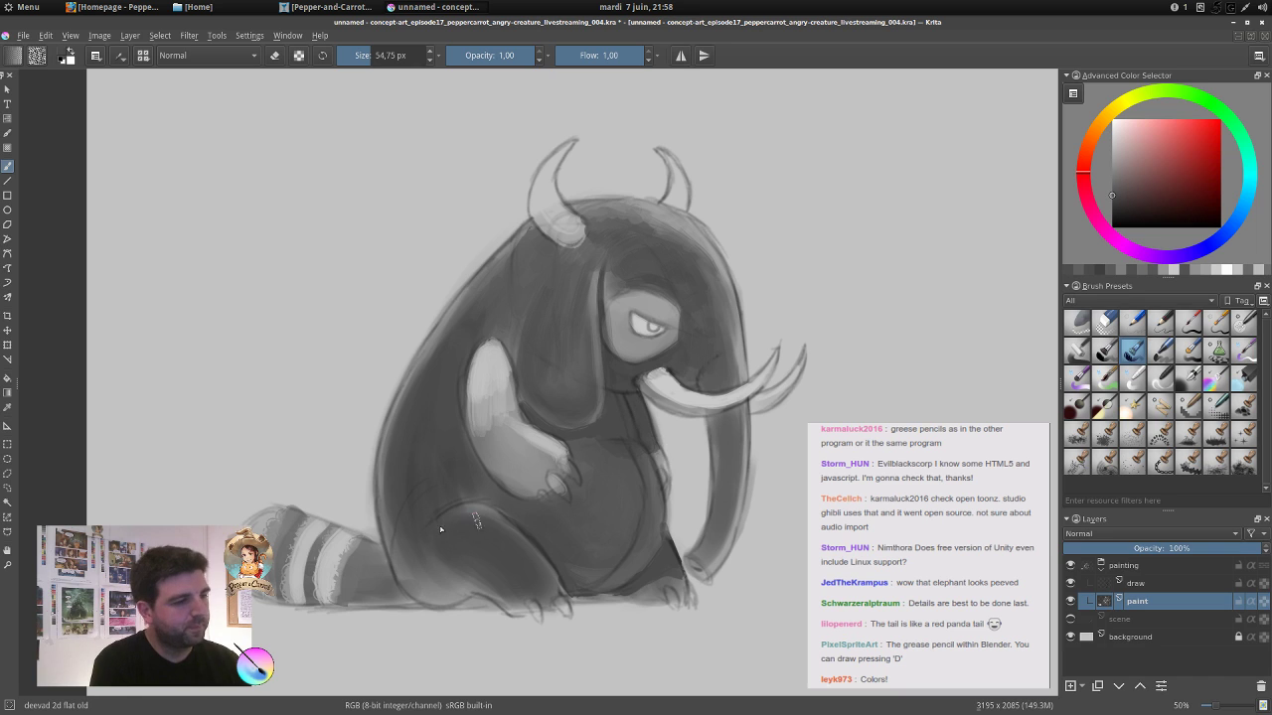
Switch to Firefox, look through the Creatures page of the Pepper&Carrot wiki and return to the painting.
click(117, 7)
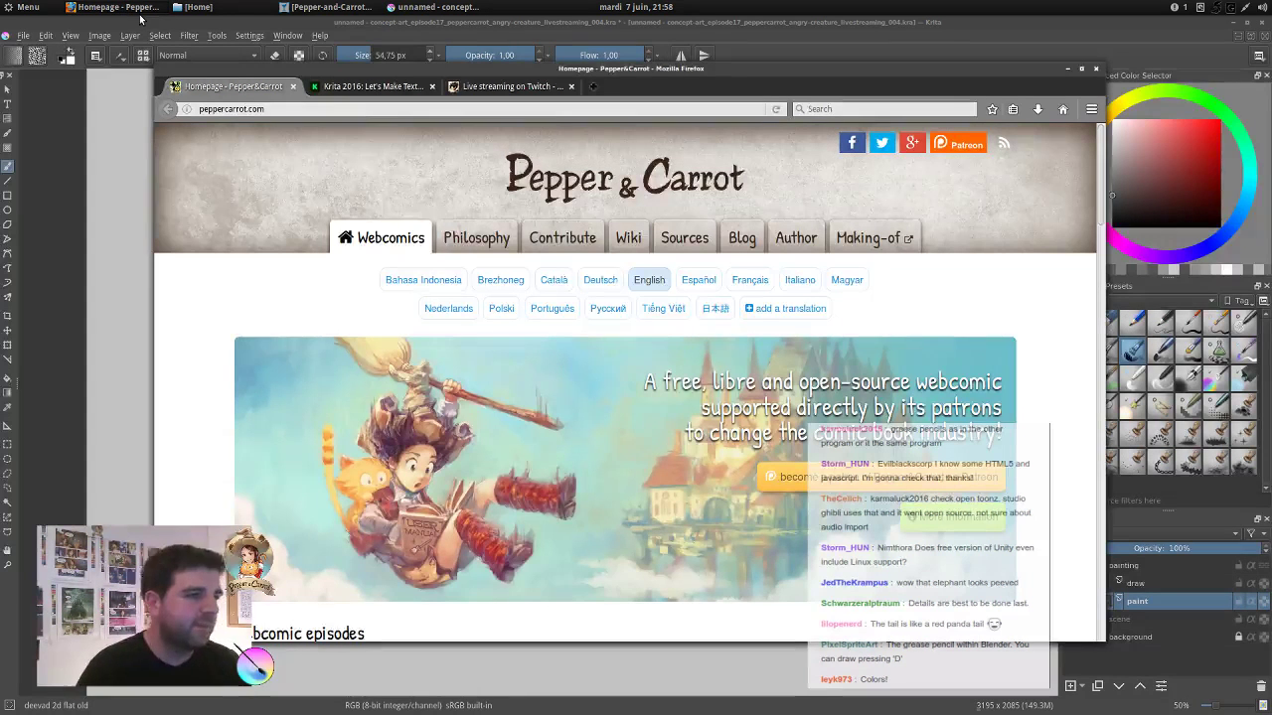
click(627, 239)
scroll(761, 360, down, 2)
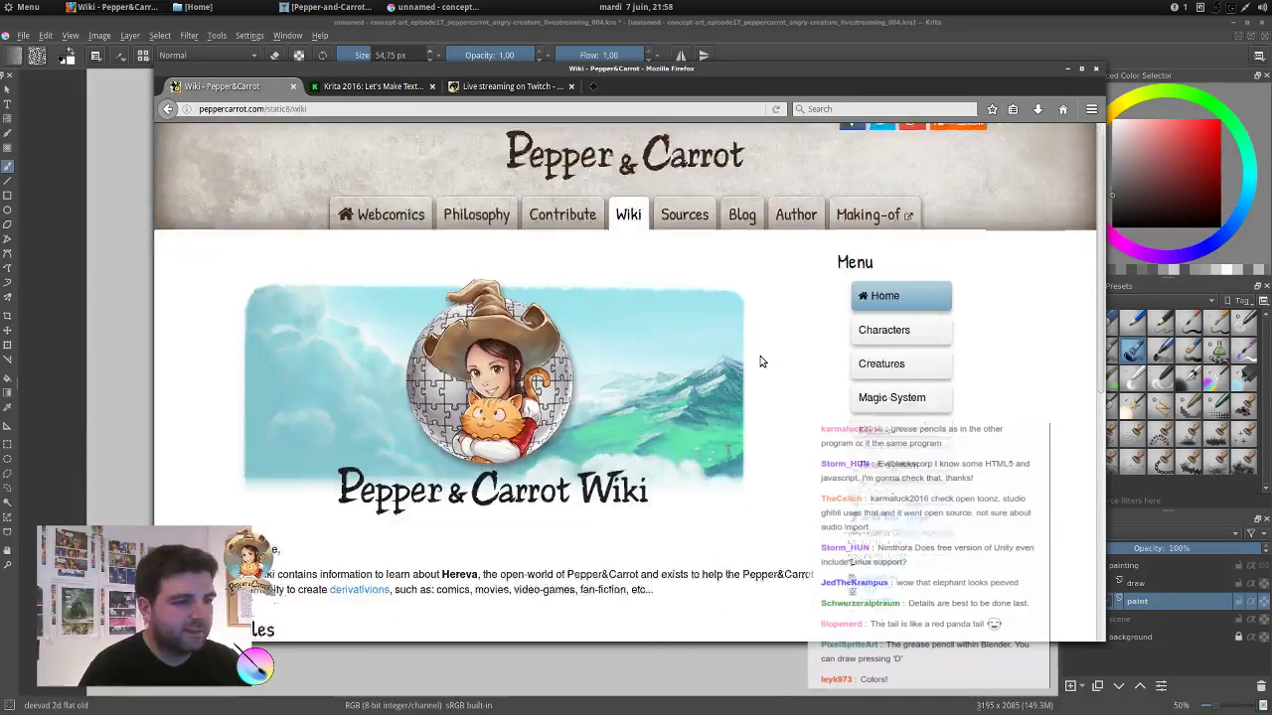
click(900, 319)
scroll(407, 335, down, 5)
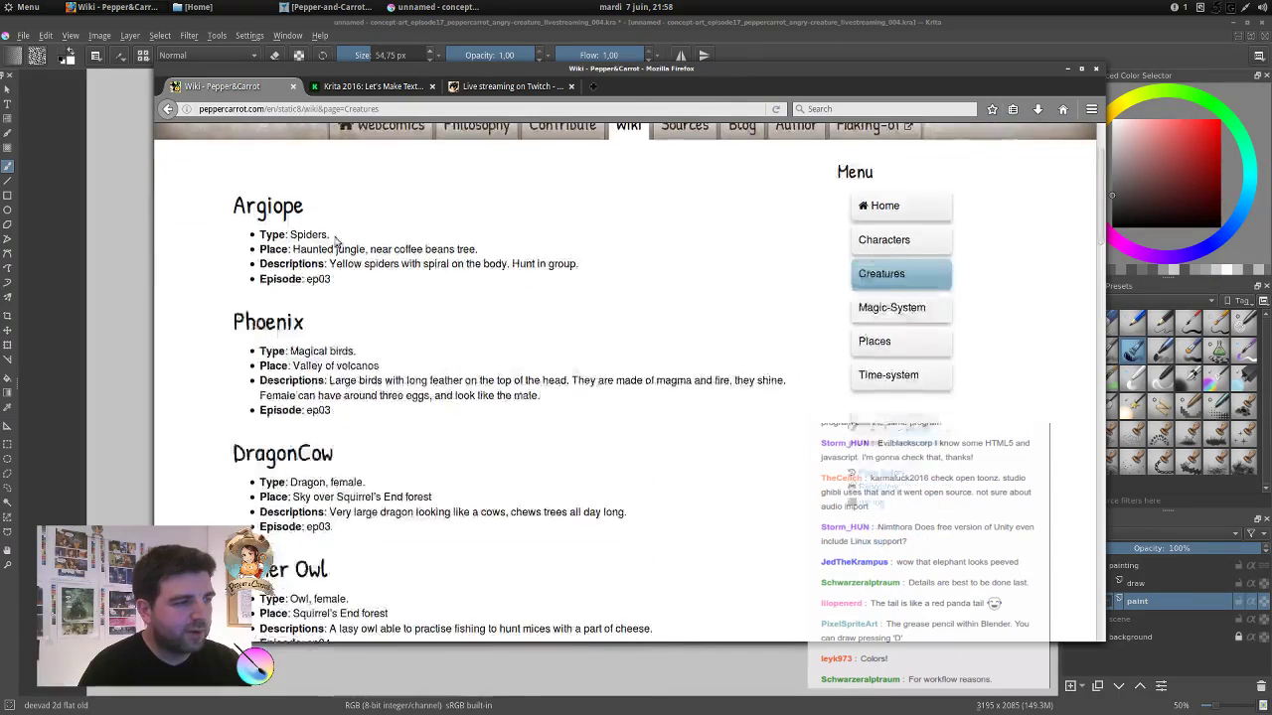
scroll(408, 335, down, 10)
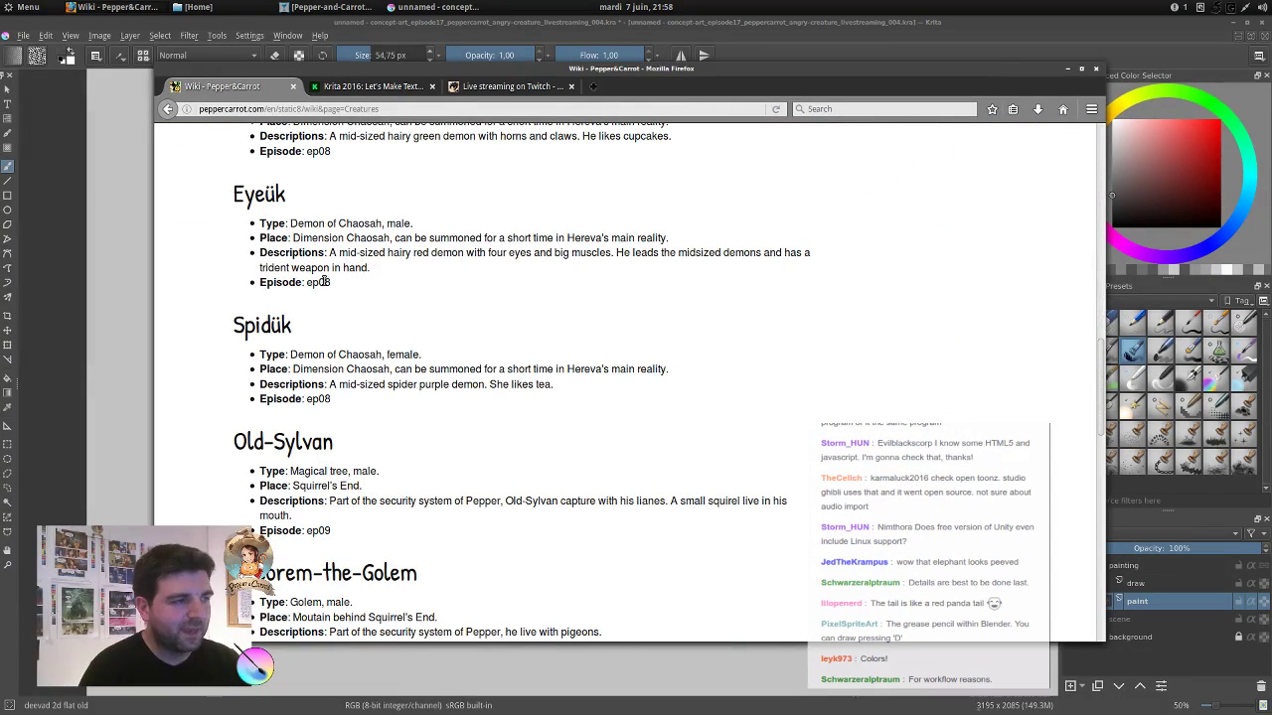
scroll(273, 357, up, 2)
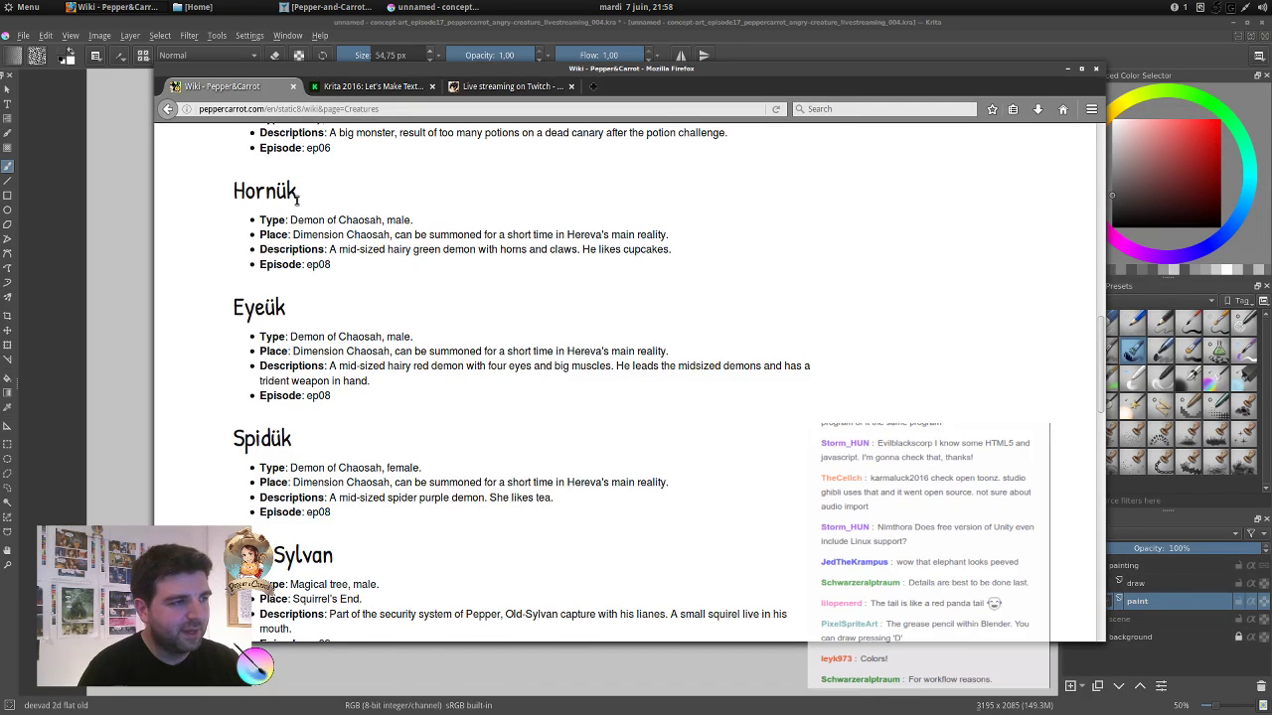
click(1066, 67)
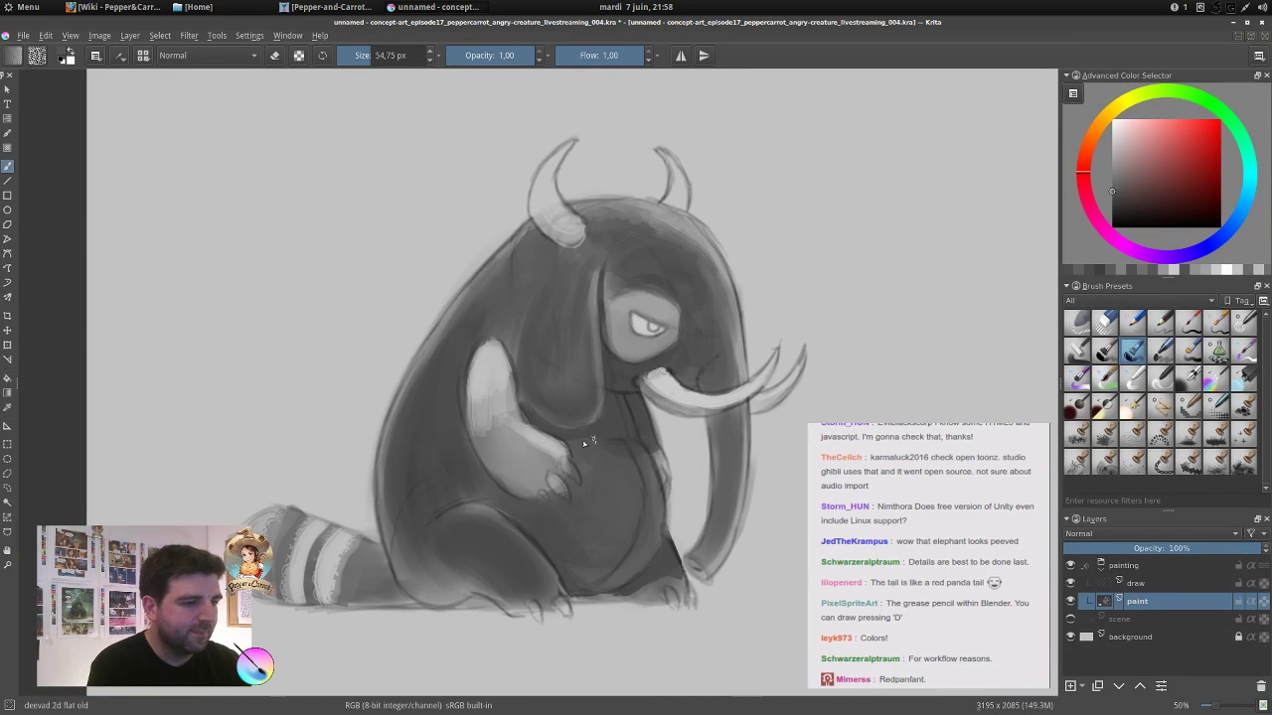
Darken the chest and belly edge with sampled grey, and smooth the arm's shading from forearm to shoulder with sampled light greys.
ctrl+click(633, 464)
drag(621, 403, 666, 482)
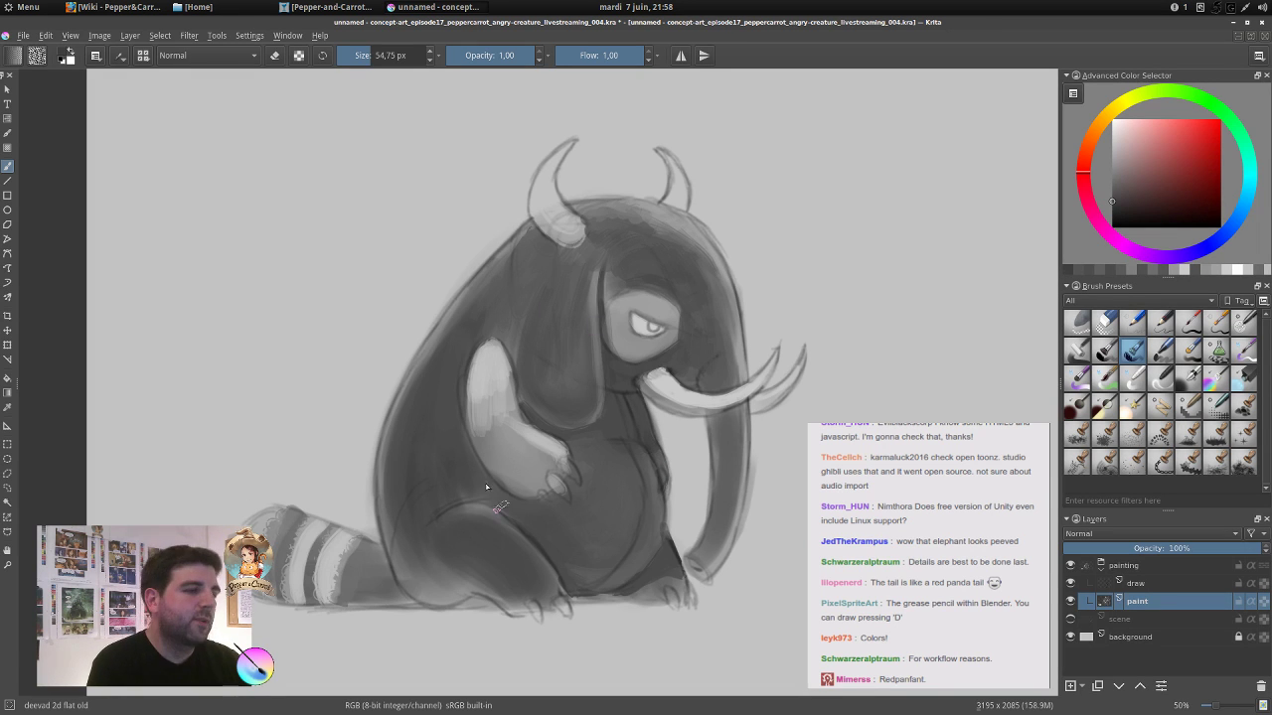
ctrl+click(534, 448)
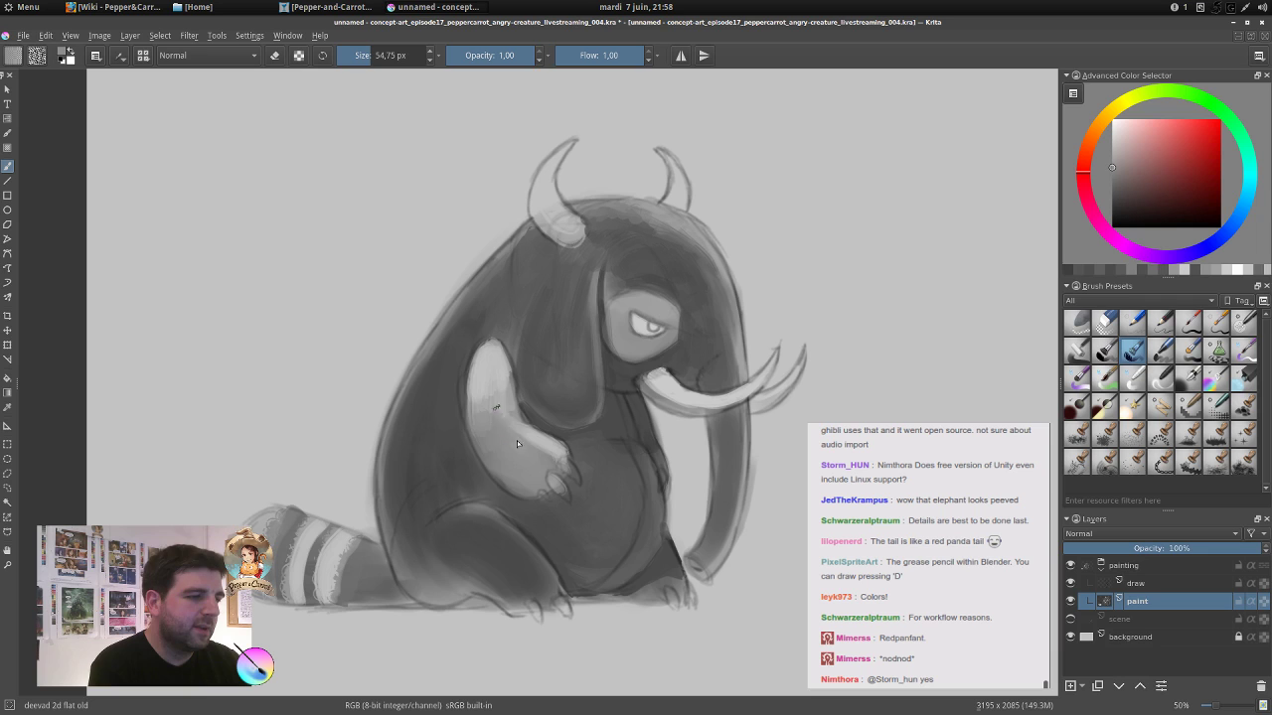
mouse_move(516, 440)
mouse_down()
mouse_move(496, 415)
mouse_move(489, 454)
mouse_up()
ctrl+click(488, 378)
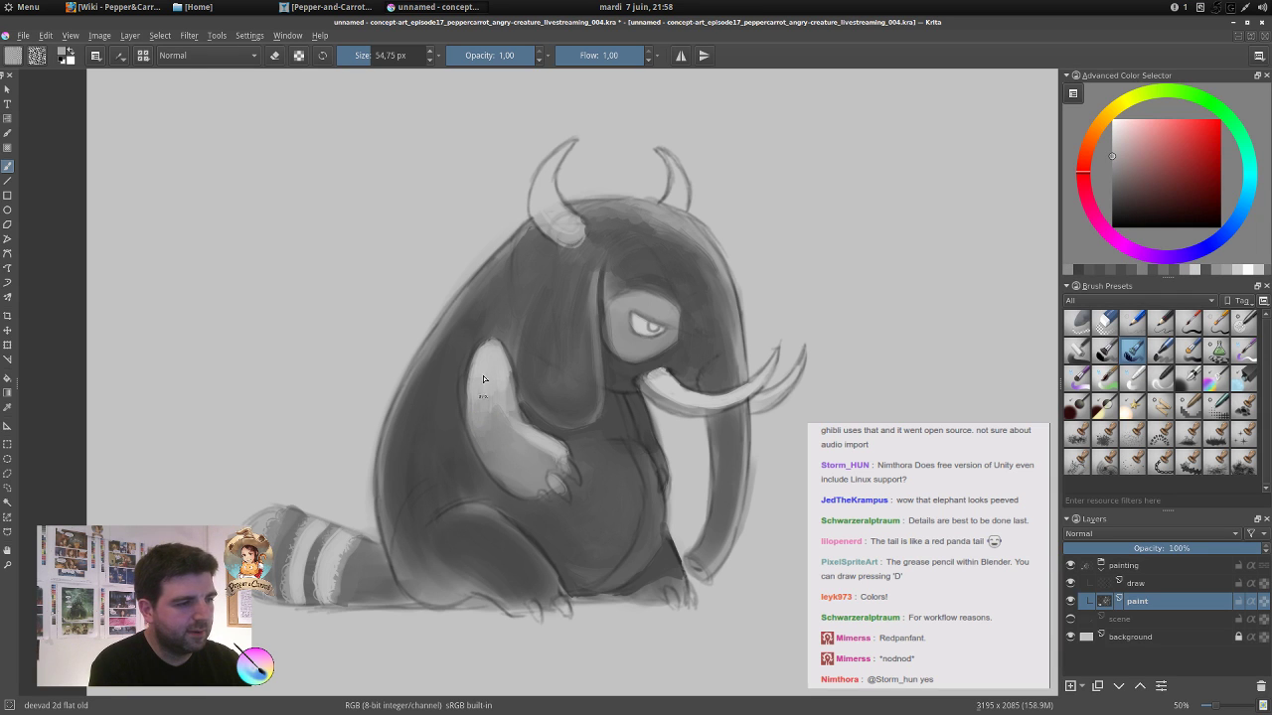
mouse_move(484, 378)
mouse_down()
mouse_move(497, 393)
mouse_move(482, 348)
mouse_move(494, 352)
mouse_up()
ctrl+click(495, 366)
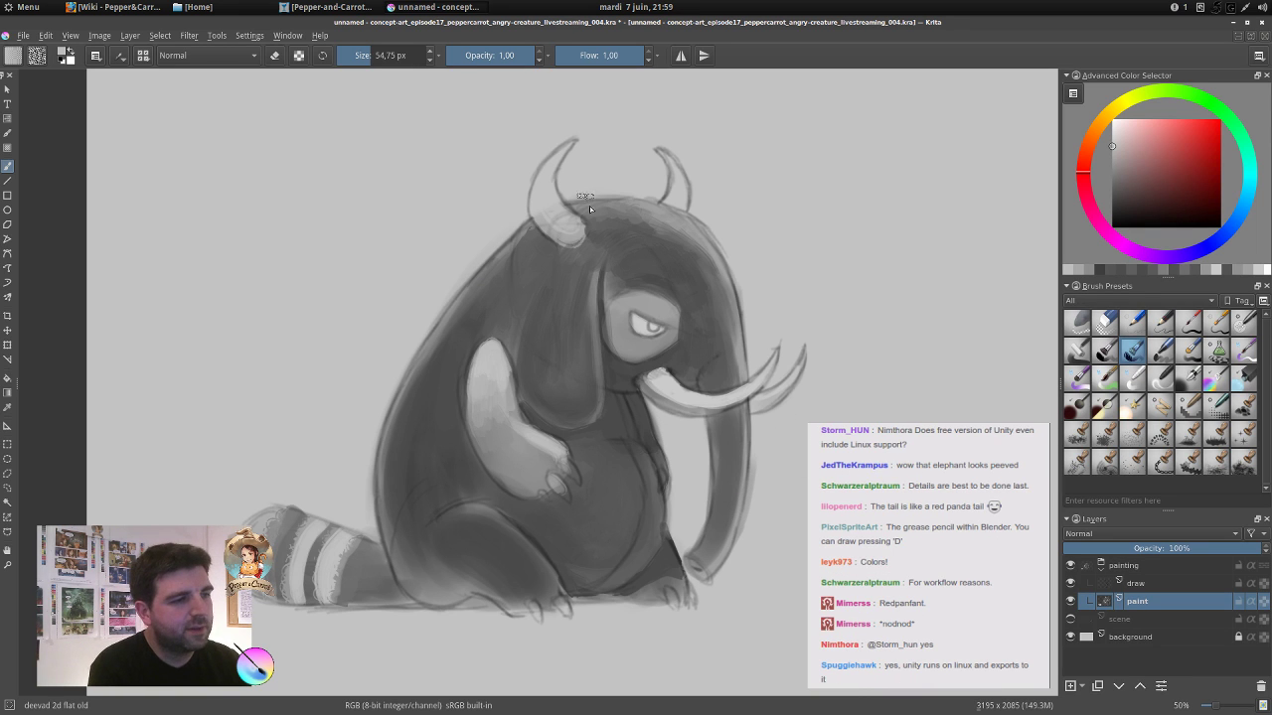
Even out the dark greys along the ear's front edge and the forehead above the eye.
ctrl+click(623, 296)
drag(591, 261, 593, 322)
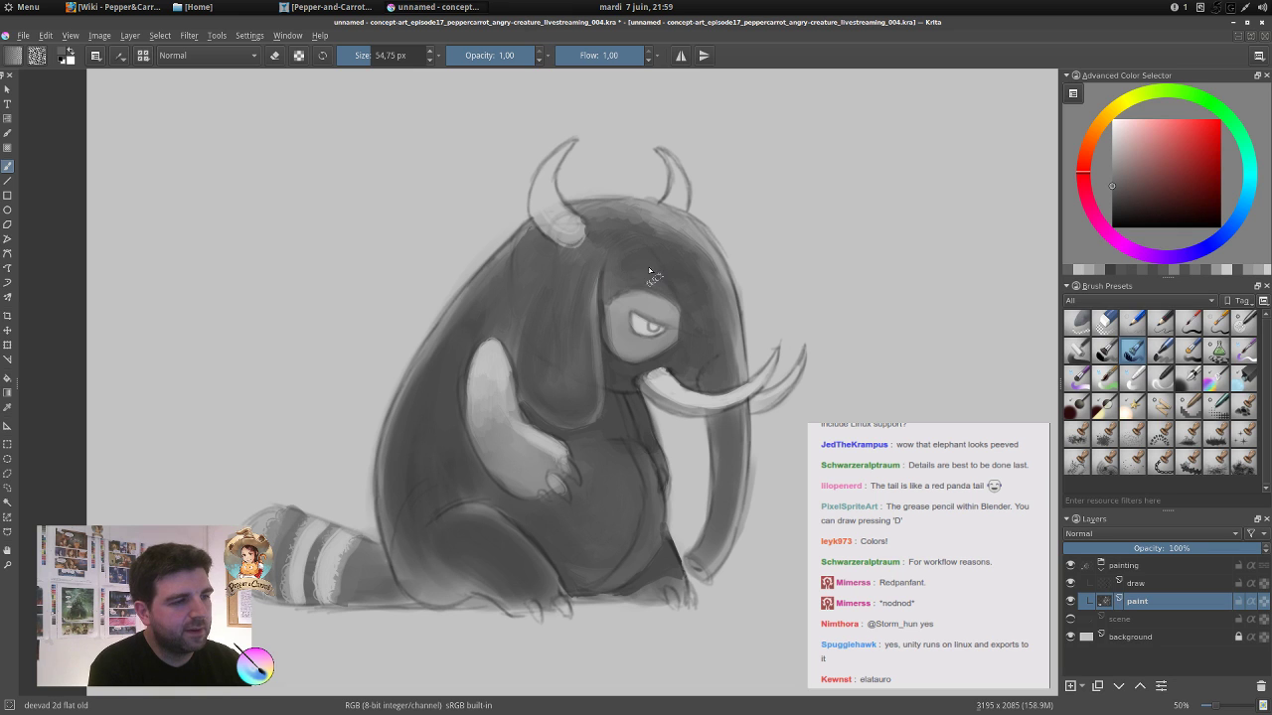
ctrl+click(701, 288)
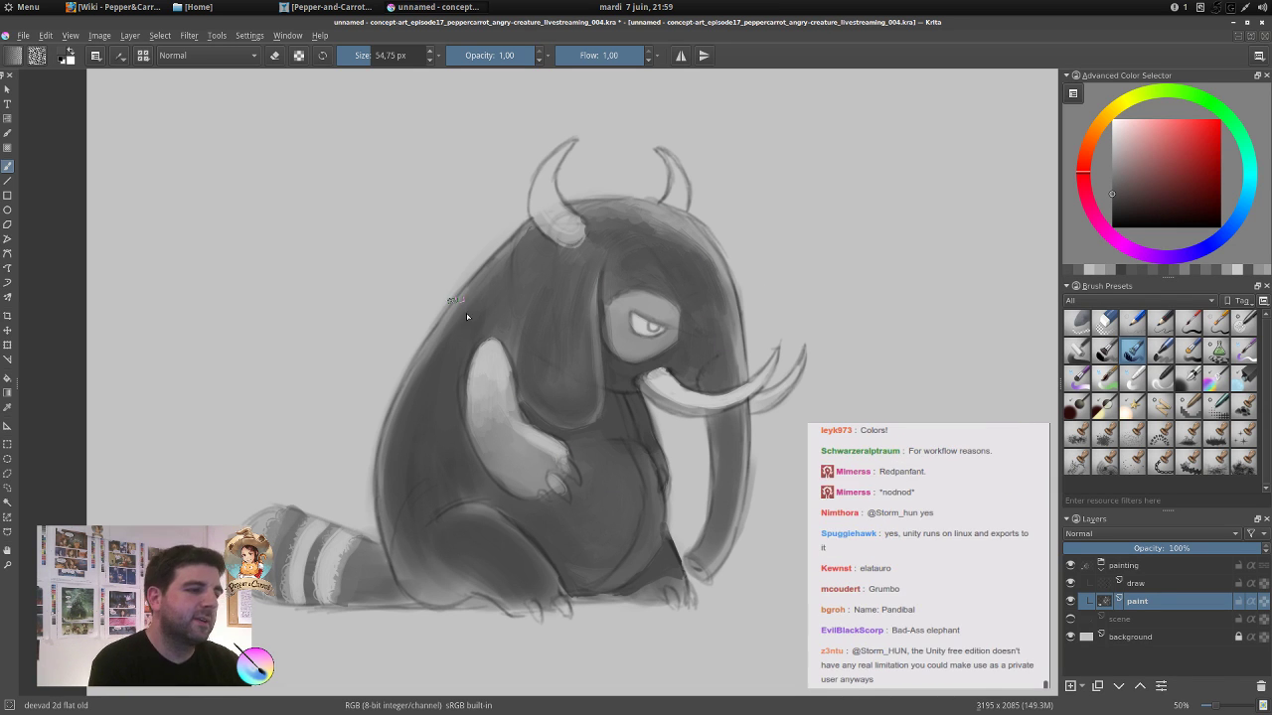
Darken the flank behind the arm, the belly's front edge and the lower thigh with sampled dark greys.
ctrl+click(465, 359)
drag(465, 359, 459, 422)
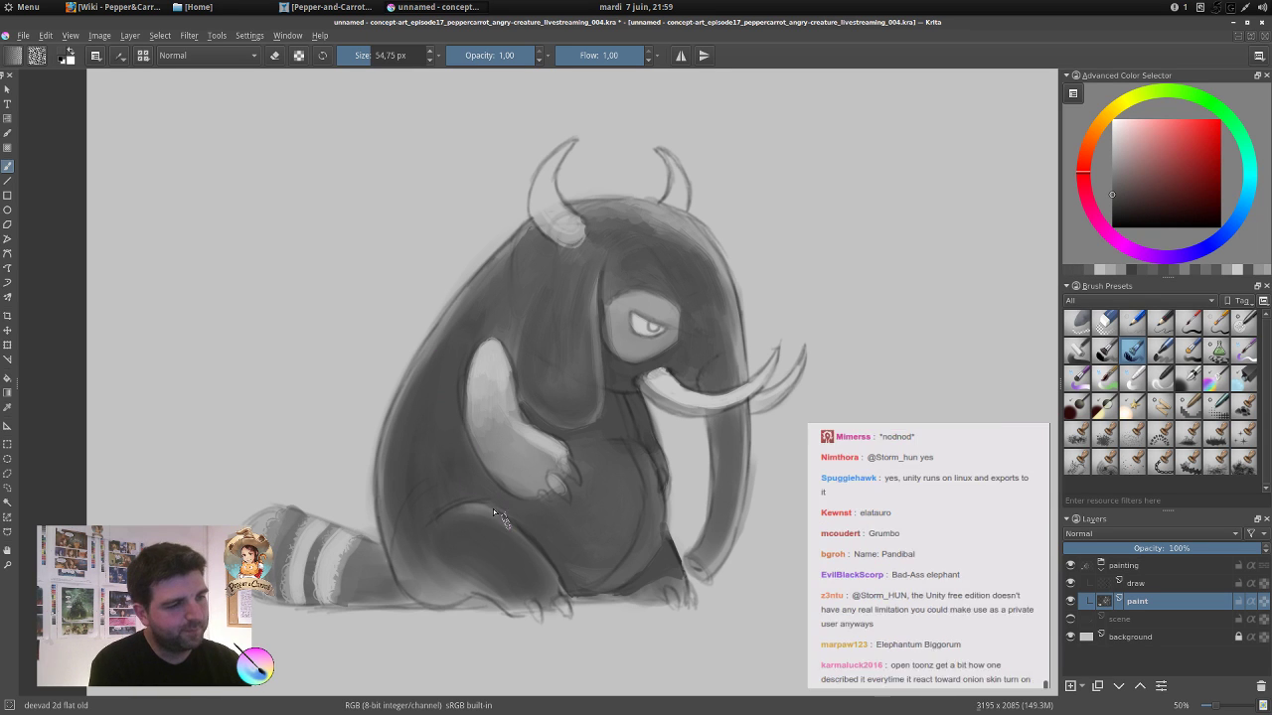
ctrl+click(633, 442)
drag(648, 433, 661, 497)
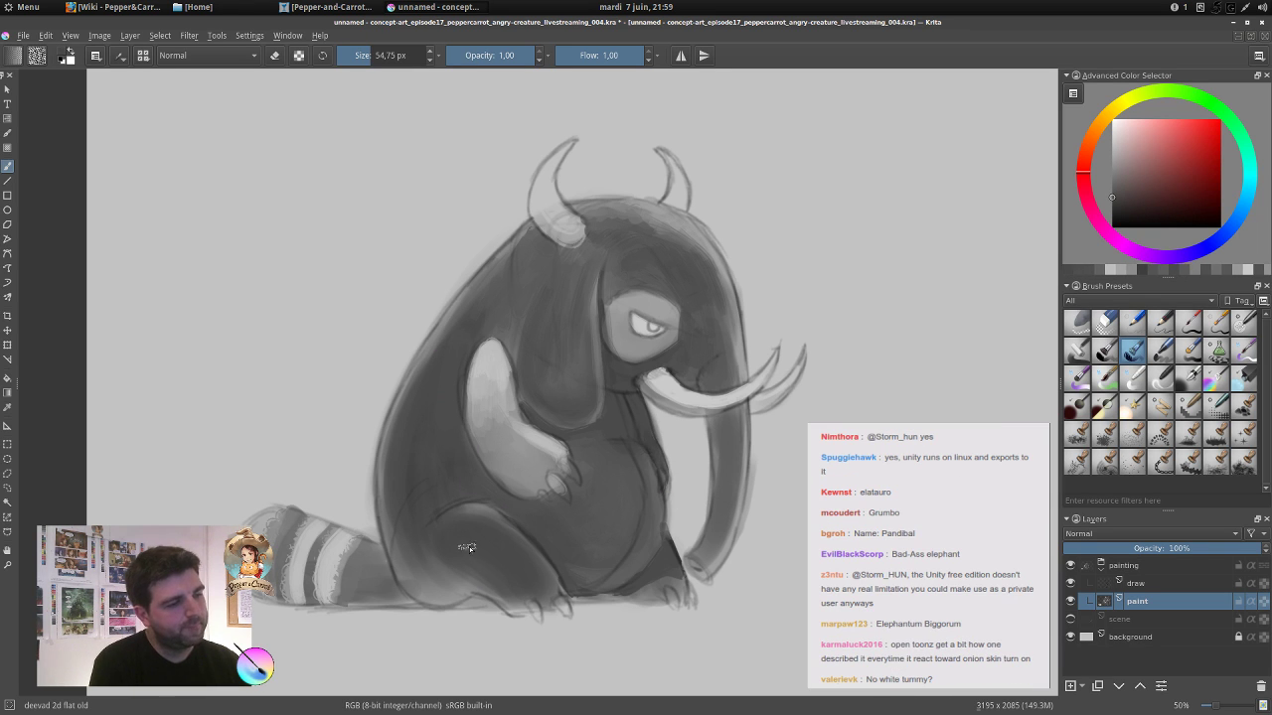
mouse_move(432, 581)
mouse_down()
mouse_move(475, 588)
mouse_move(462, 549)
mouse_move(500, 593)
mouse_move(454, 565)
mouse_move(533, 612)
mouse_move(466, 592)
mouse_move(490, 587)
mouse_move(454, 602)
mouse_move(477, 604)
mouse_move(430, 605)
mouse_move(407, 582)
mouse_move(440, 598)
mouse_move(404, 574)
mouse_move(434, 555)
mouse_move(391, 564)
mouse_move(388, 501)
mouse_move(397, 549)
mouse_move(422, 581)
mouse_up()
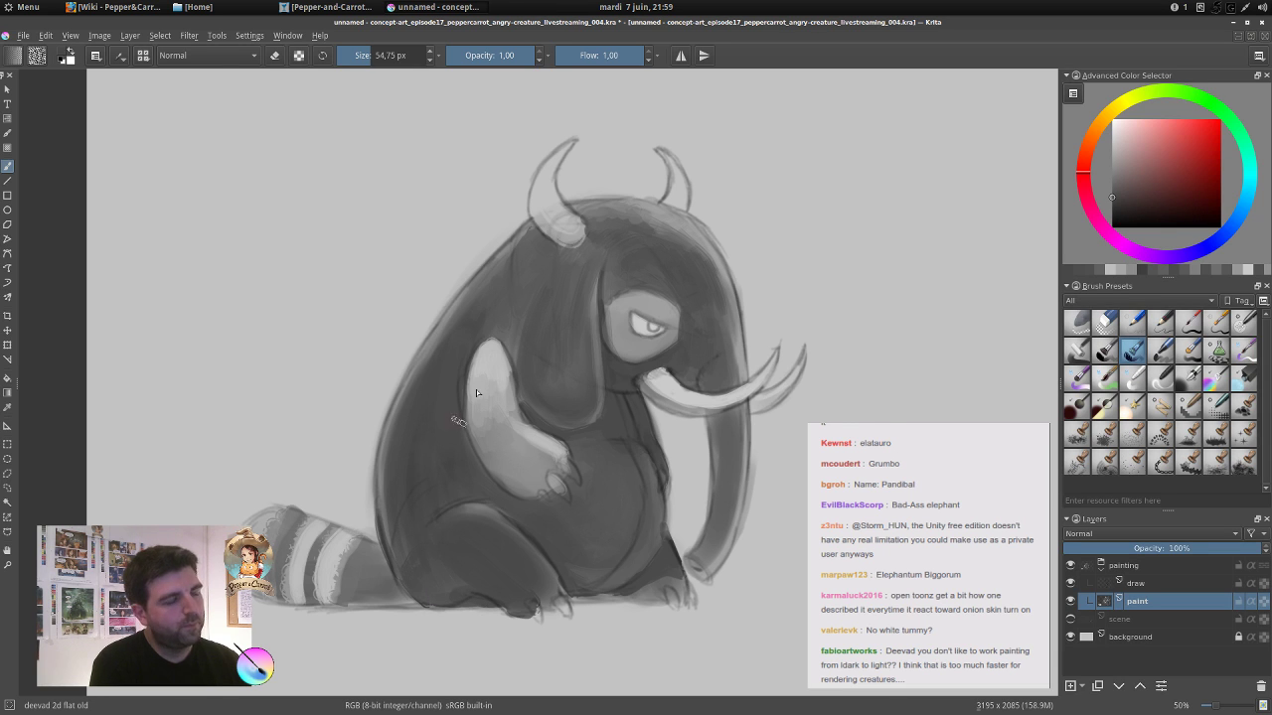
Blend the crown of the head between the horns with sampled greys.
ctrl+click(639, 203)
ctrl+click(617, 210)
drag(609, 220, 622, 222)
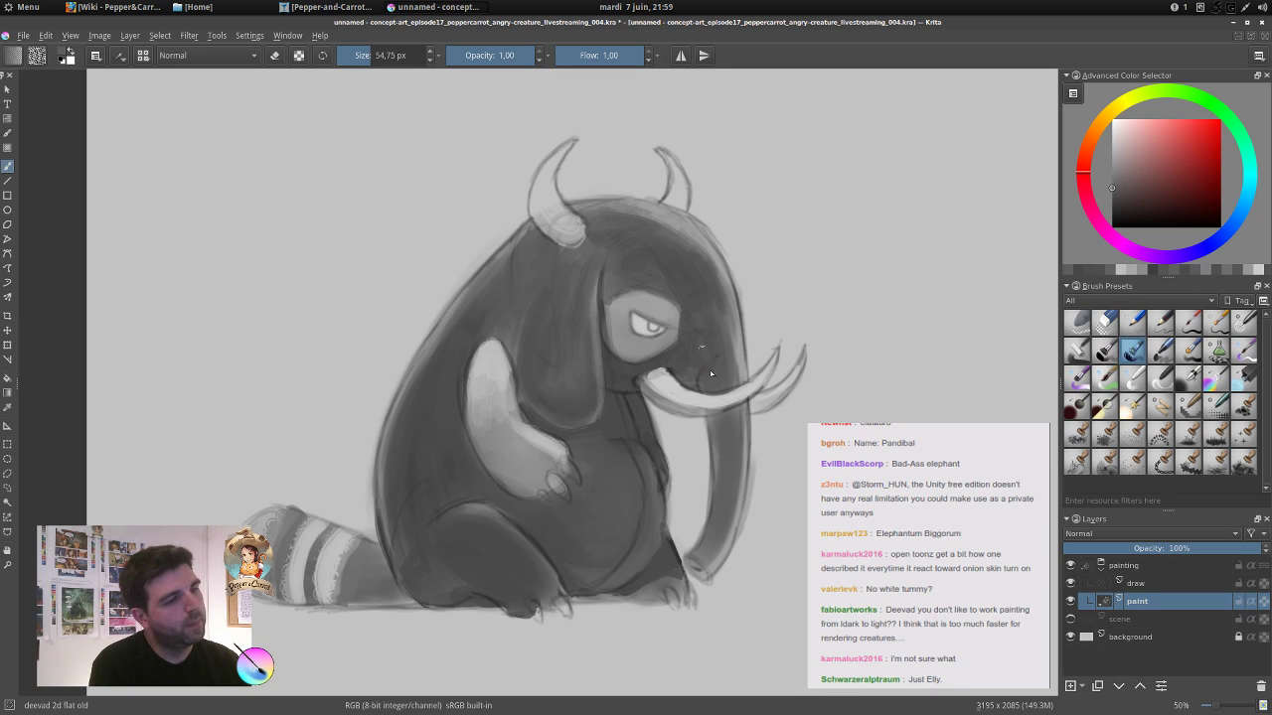
Save the creature painting as a new incremental version of the file.
ctrl+click(671, 328)
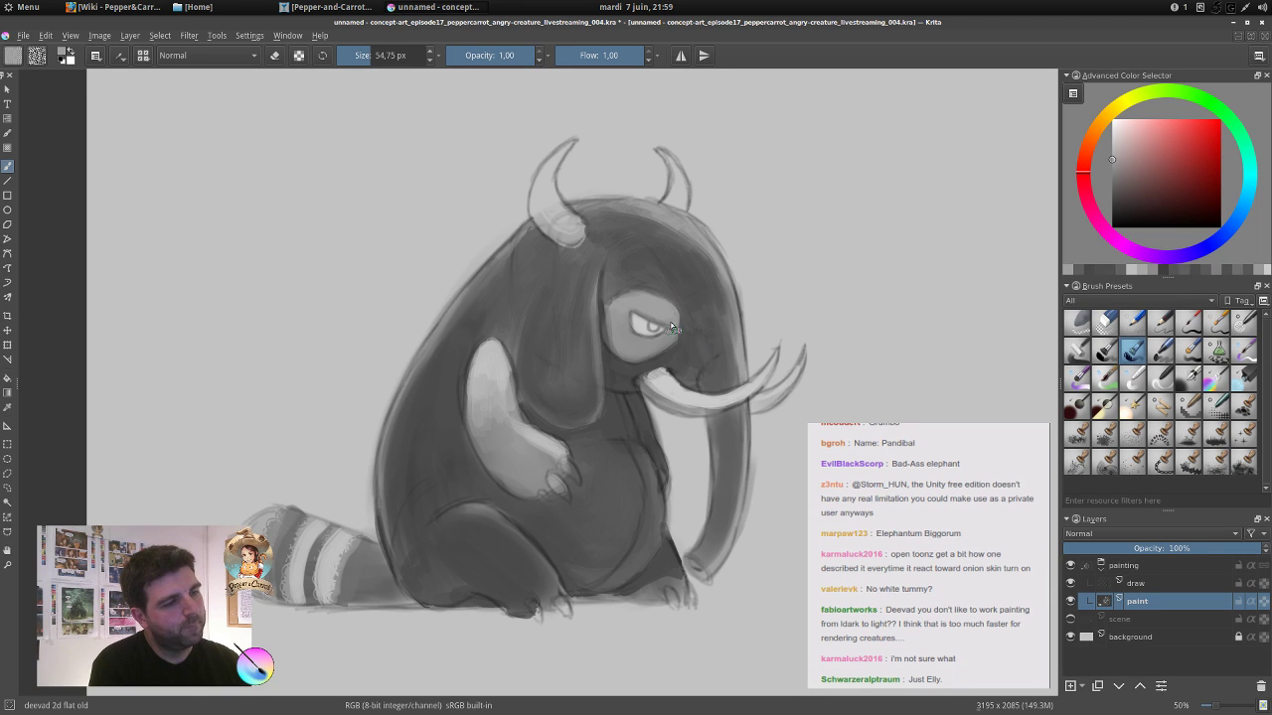
scroll(593, 336, up, 1)
scroll(588, 340, down, 2)
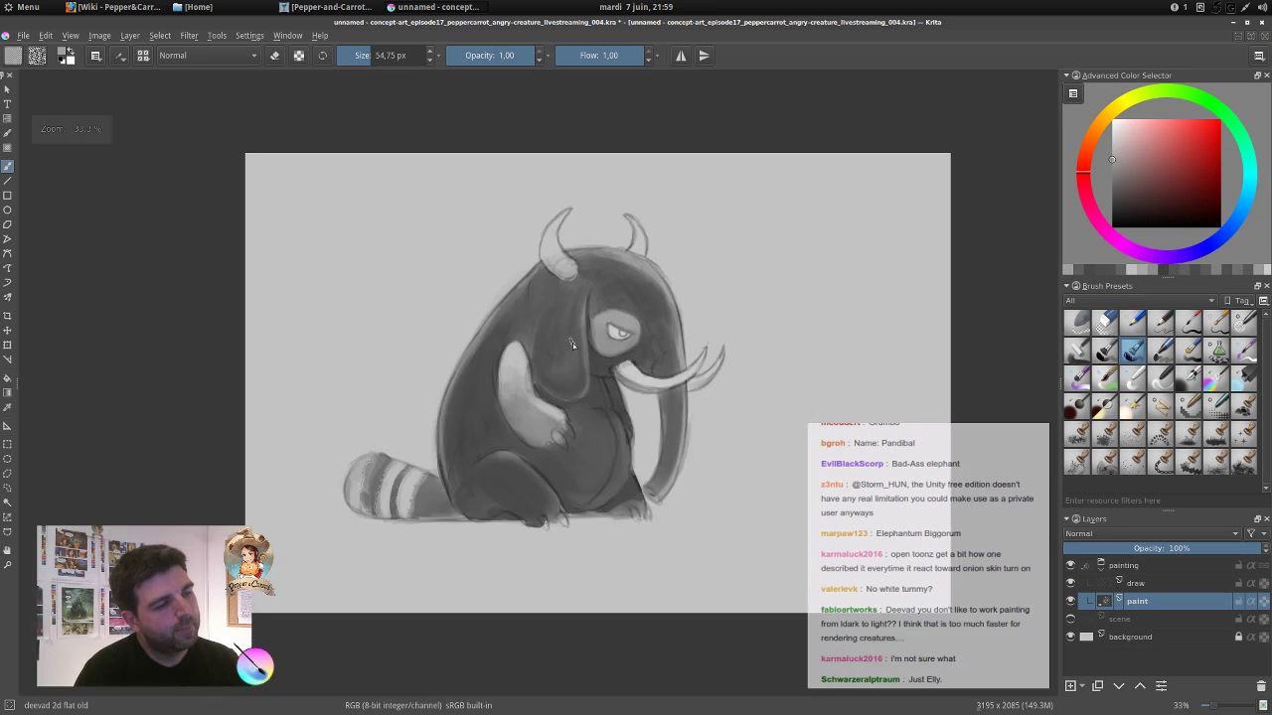
scroll(580, 352, up, 1)
drag(562, 367, 513, 361)
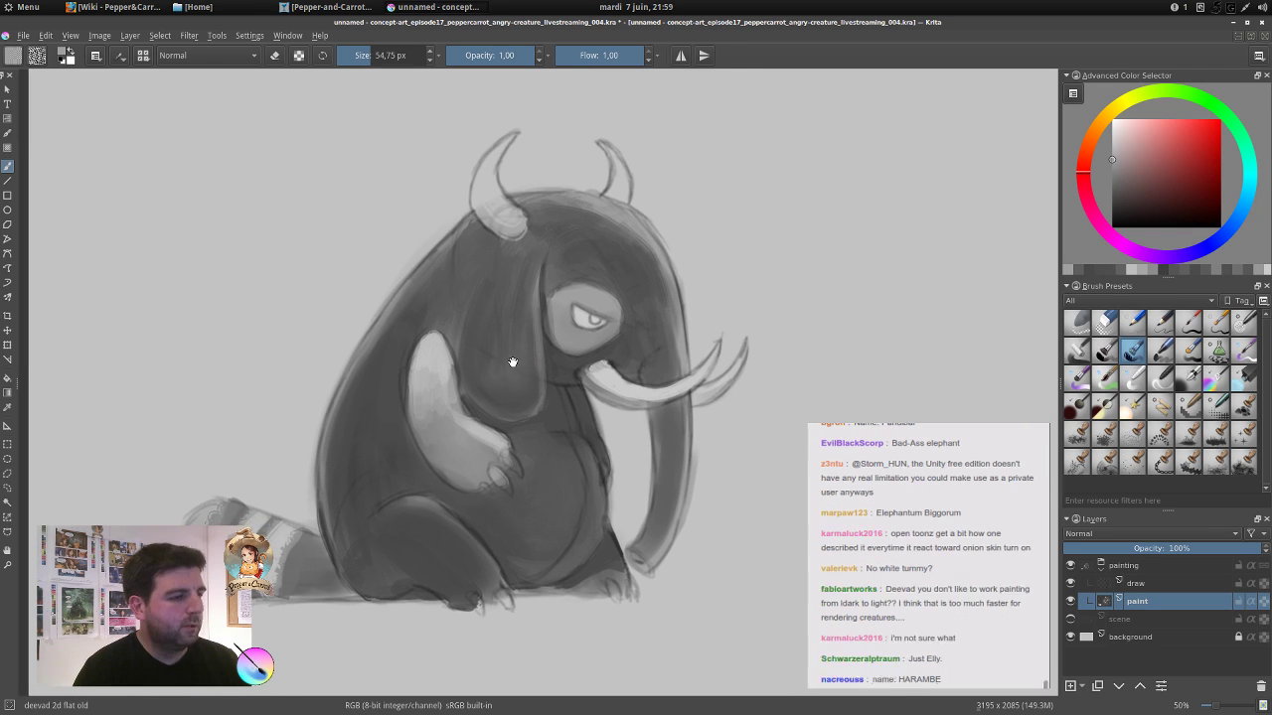
click(29, 36)
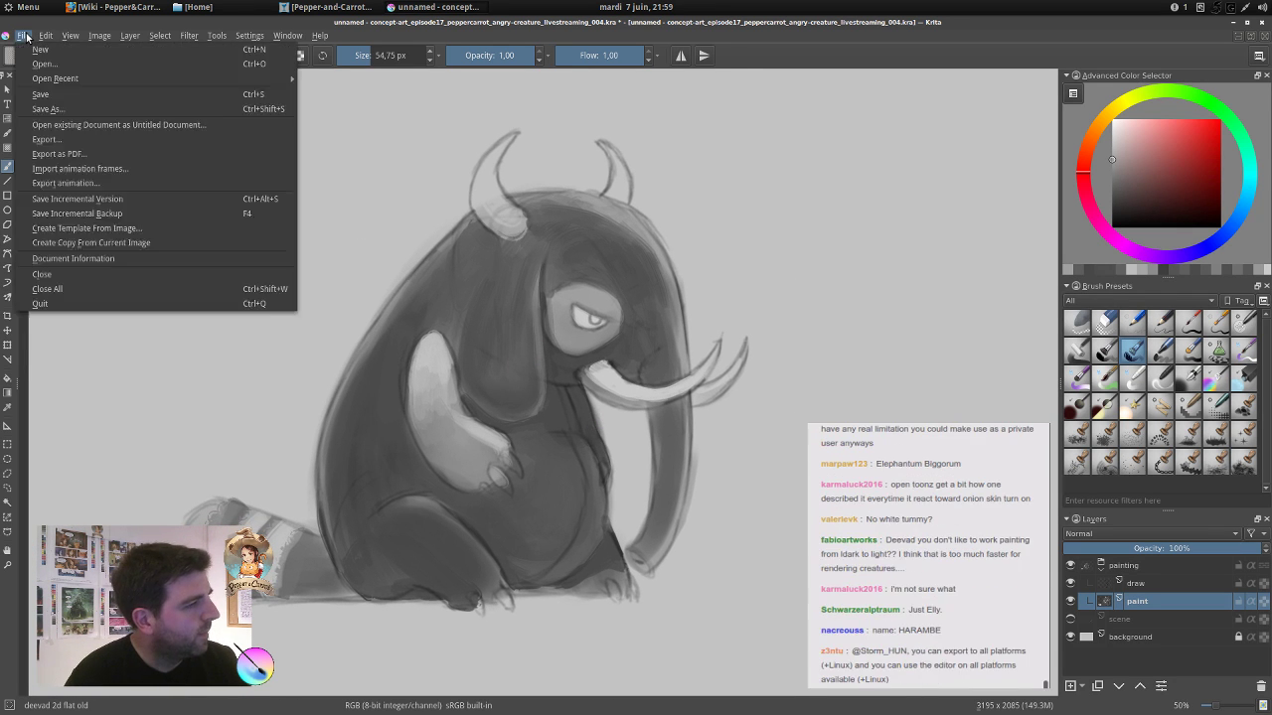
click(55, 201)
key(ctrl+alt+s)
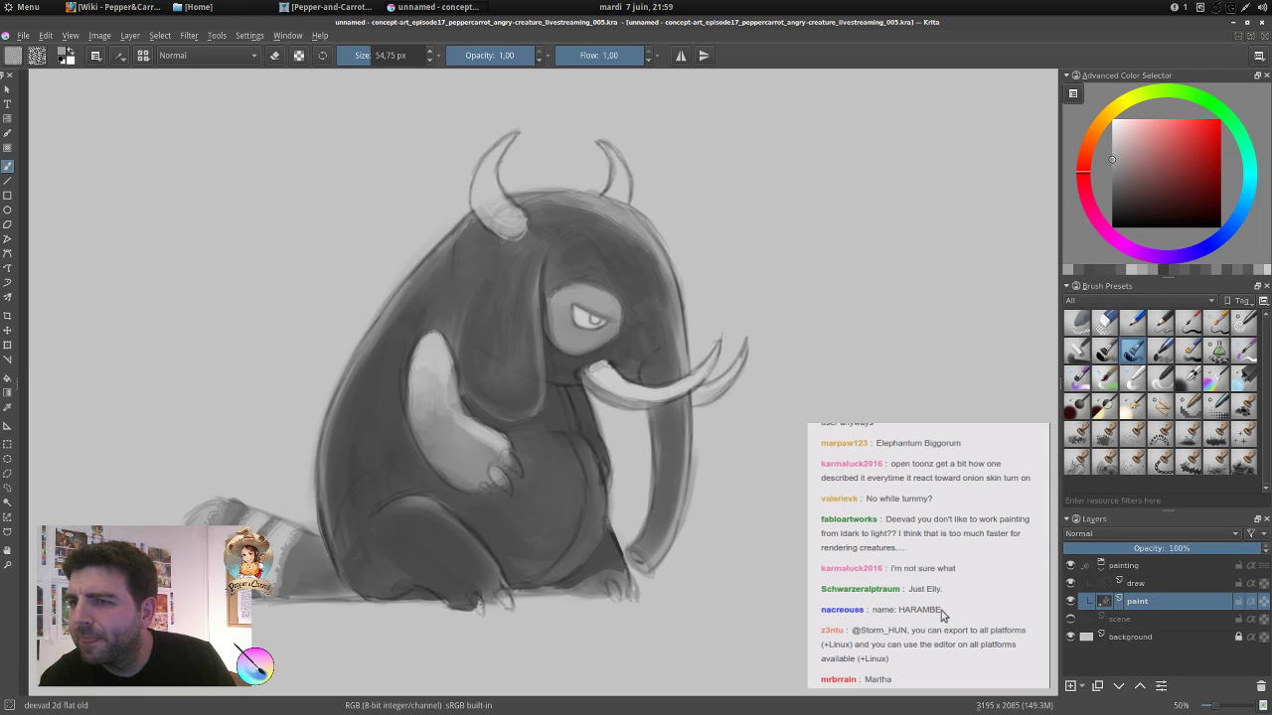
Read back through the earlier chat messages for viewers' comments and name suggestions about the creature.
scroll(942, 616, up, 3)
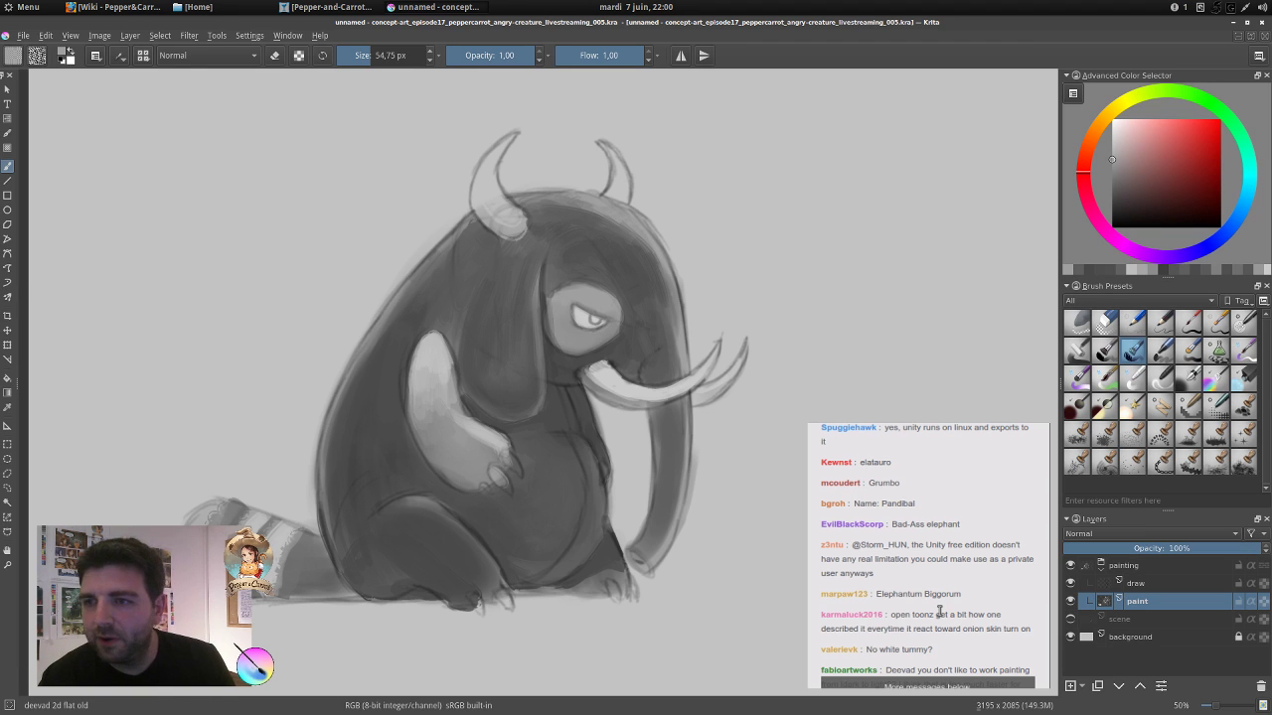
scroll(912, 552, up, 3)
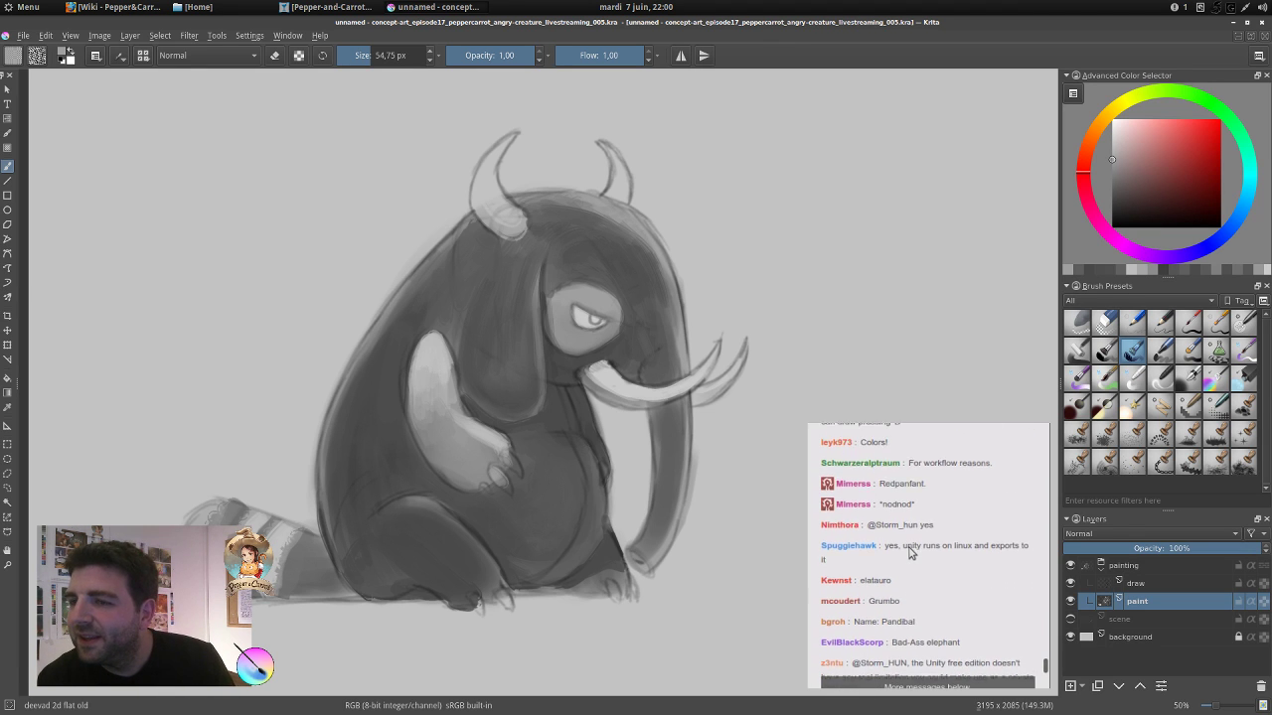
scroll(910, 553, up, 1)
scroll(910, 553, up, 2)
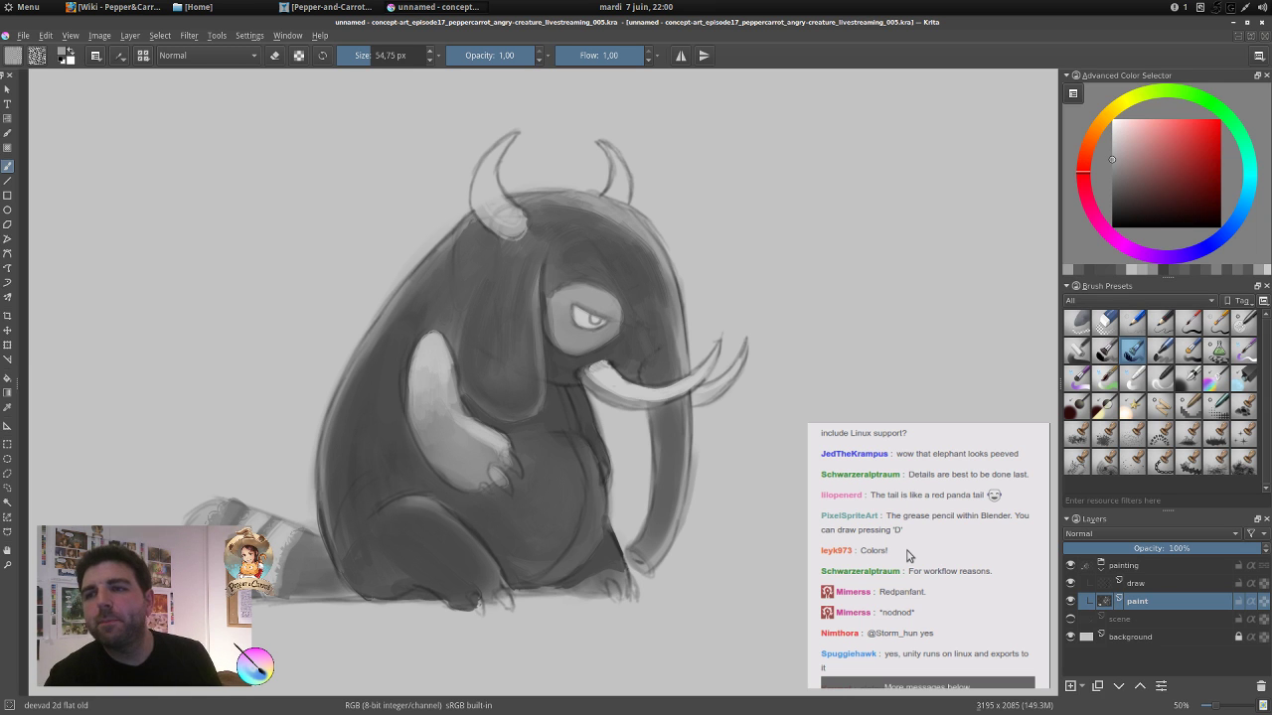
scroll(906, 556, down, 10)
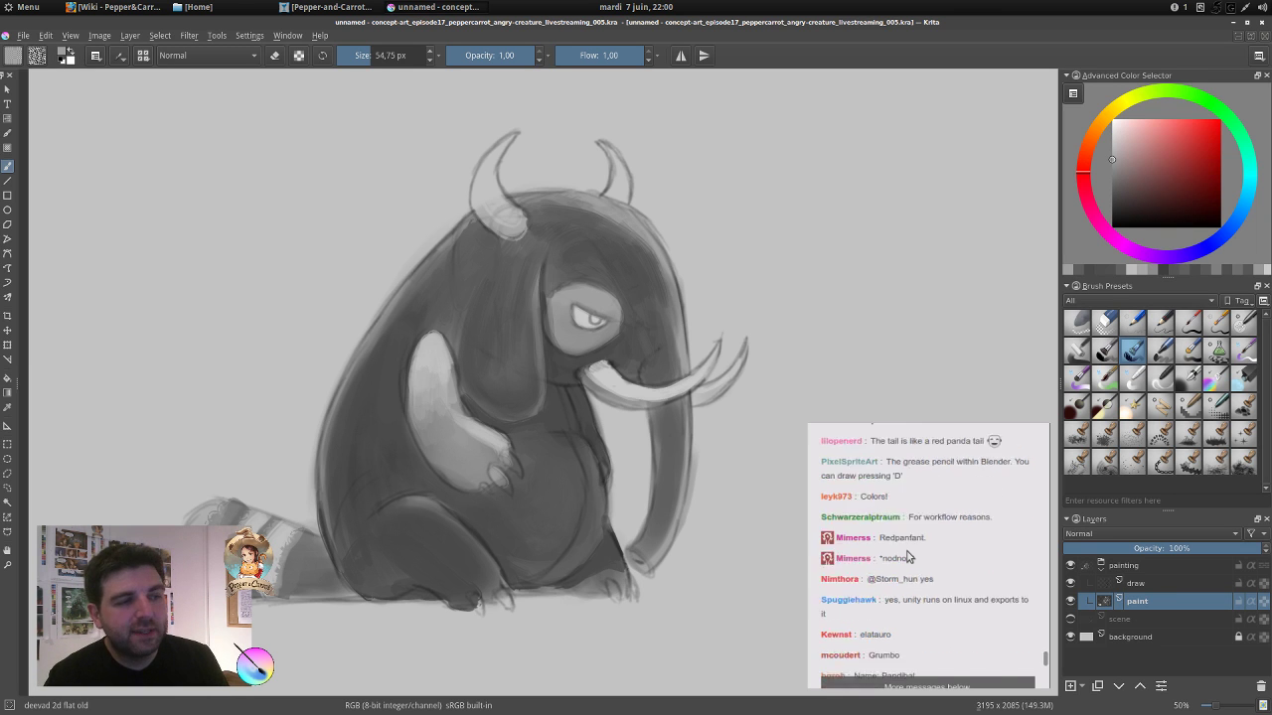
scroll(906, 556, down, 2)
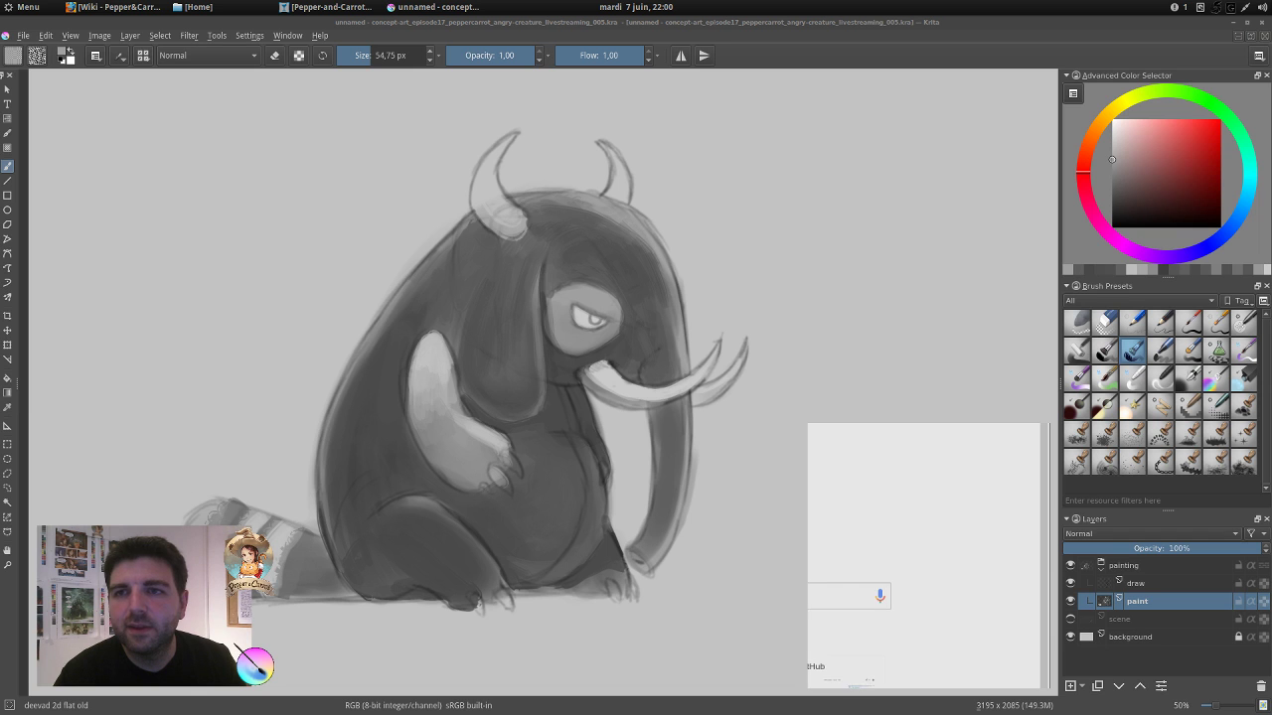
Switch to Firefox and search the web for "redpanda wikipedia" in a new tab.
click(141, 8)
click(588, 88)
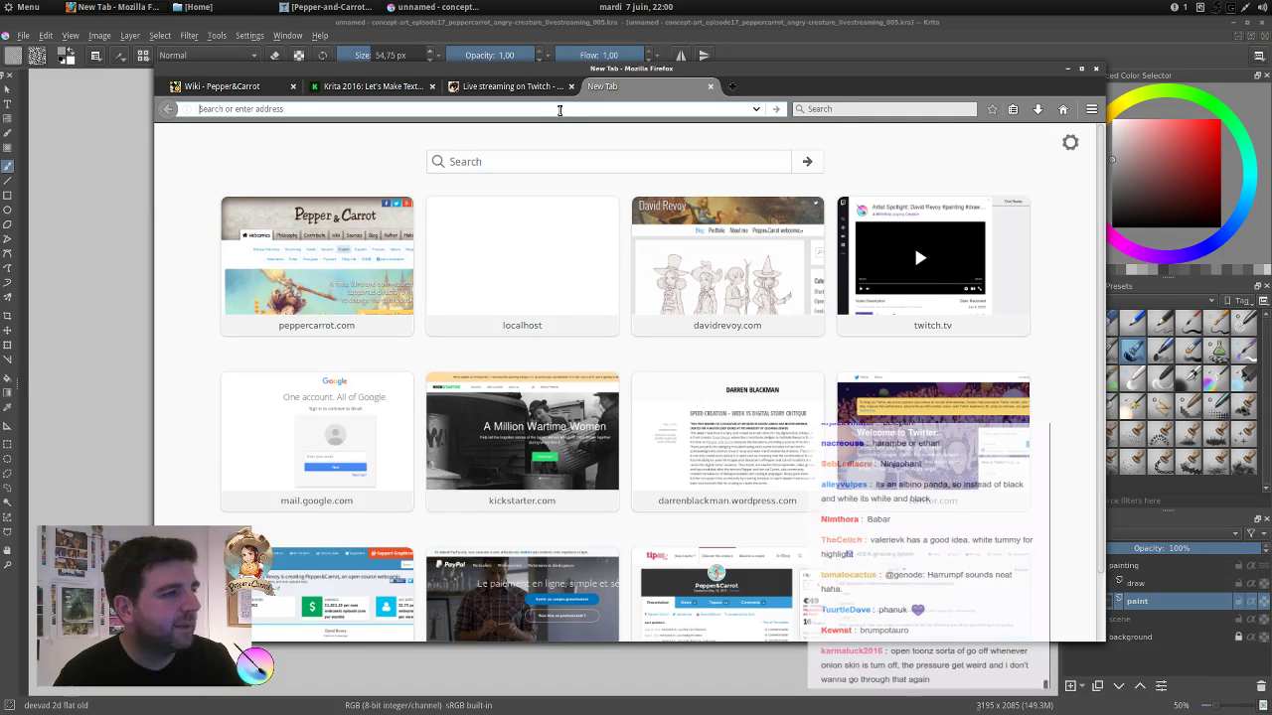
text(redpanda)
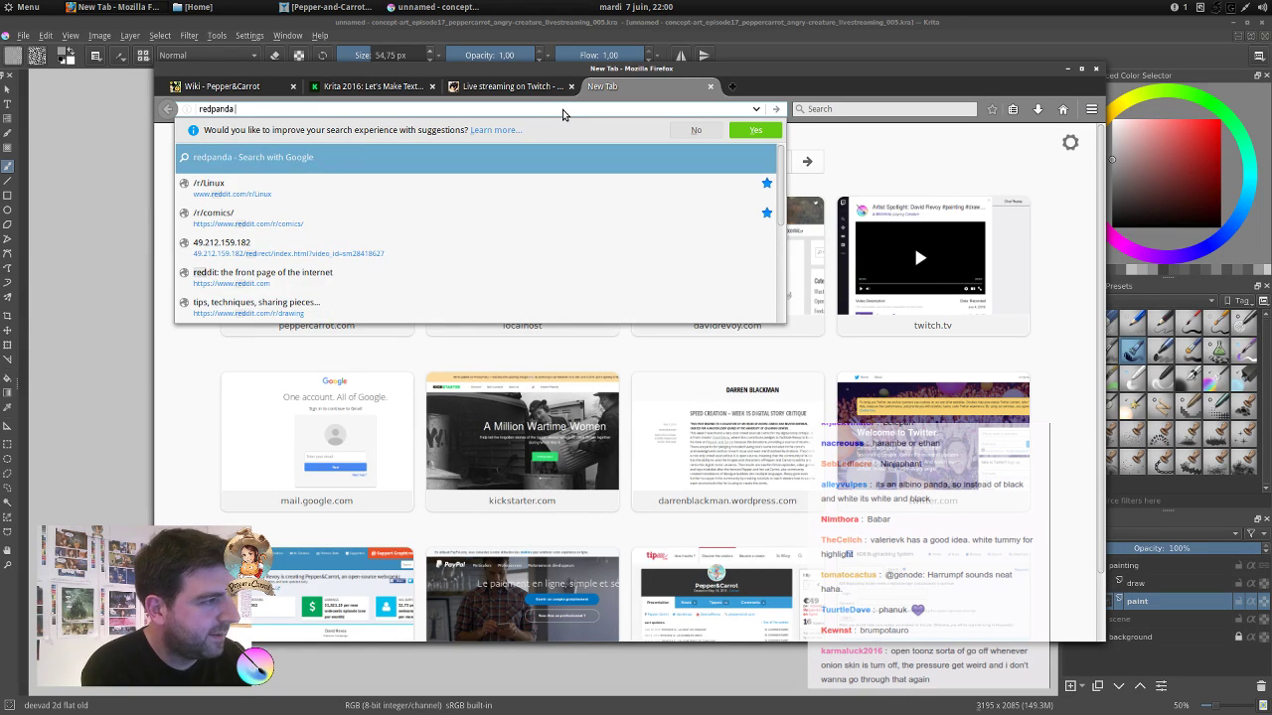
text( wikipedia)
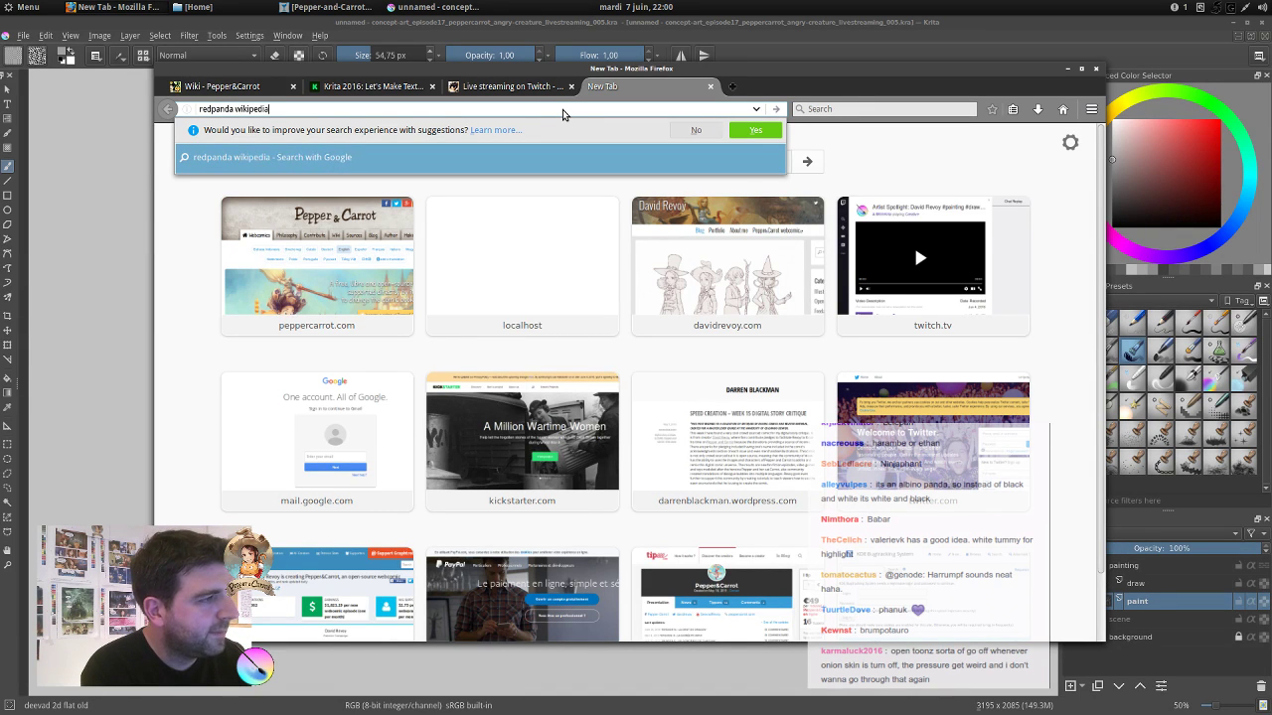
key(Return)
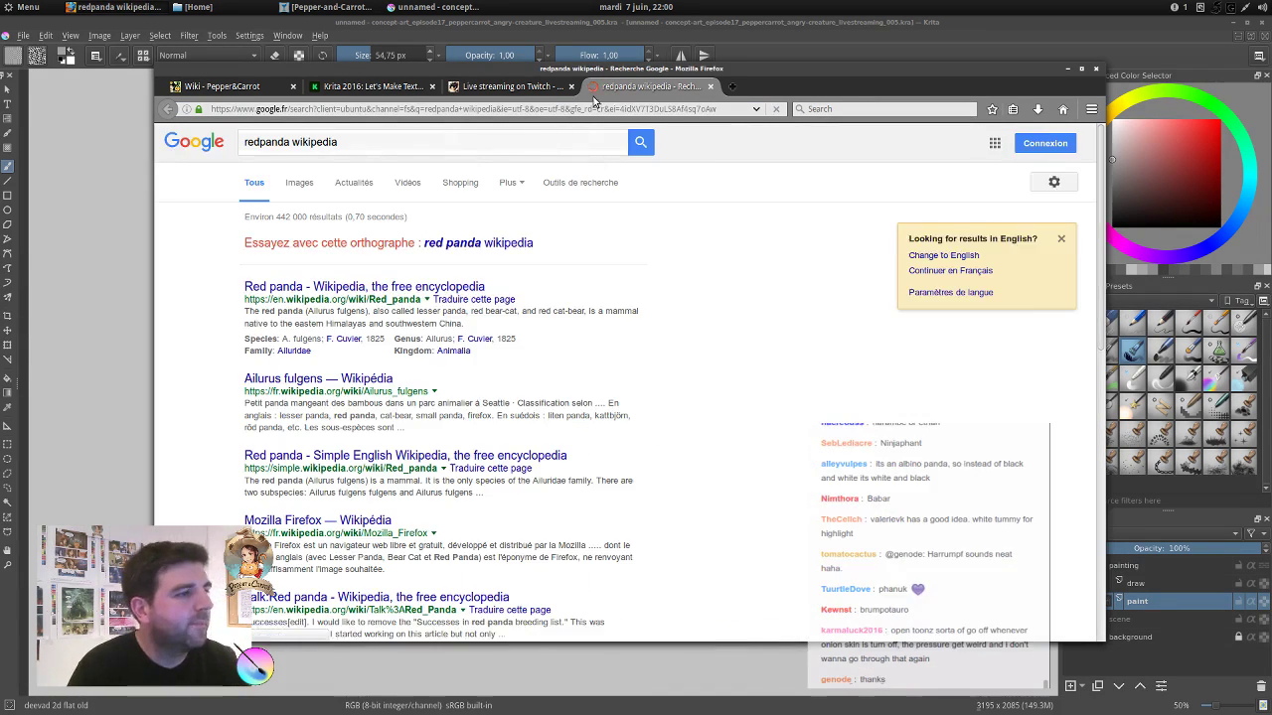
Open the English Wikipedia article on the red panda, examine its full-body photo as reference, and return to Krita.
click(404, 286)
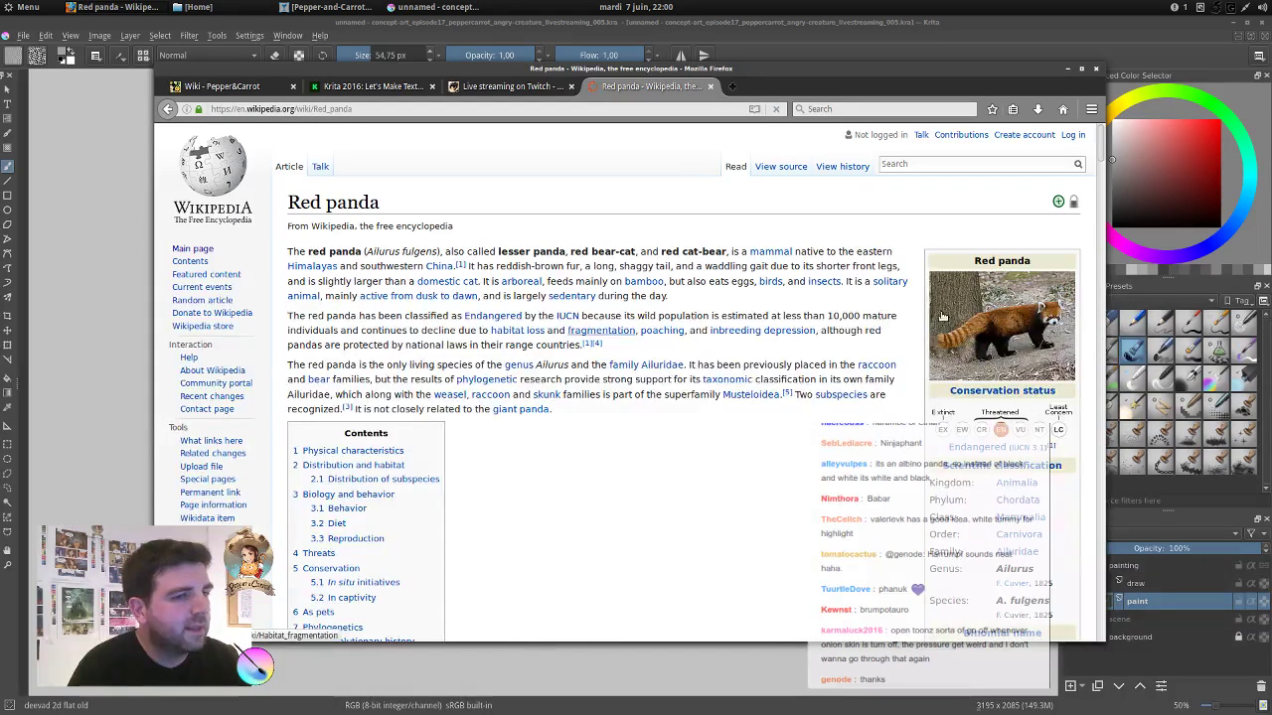
click(962, 318)
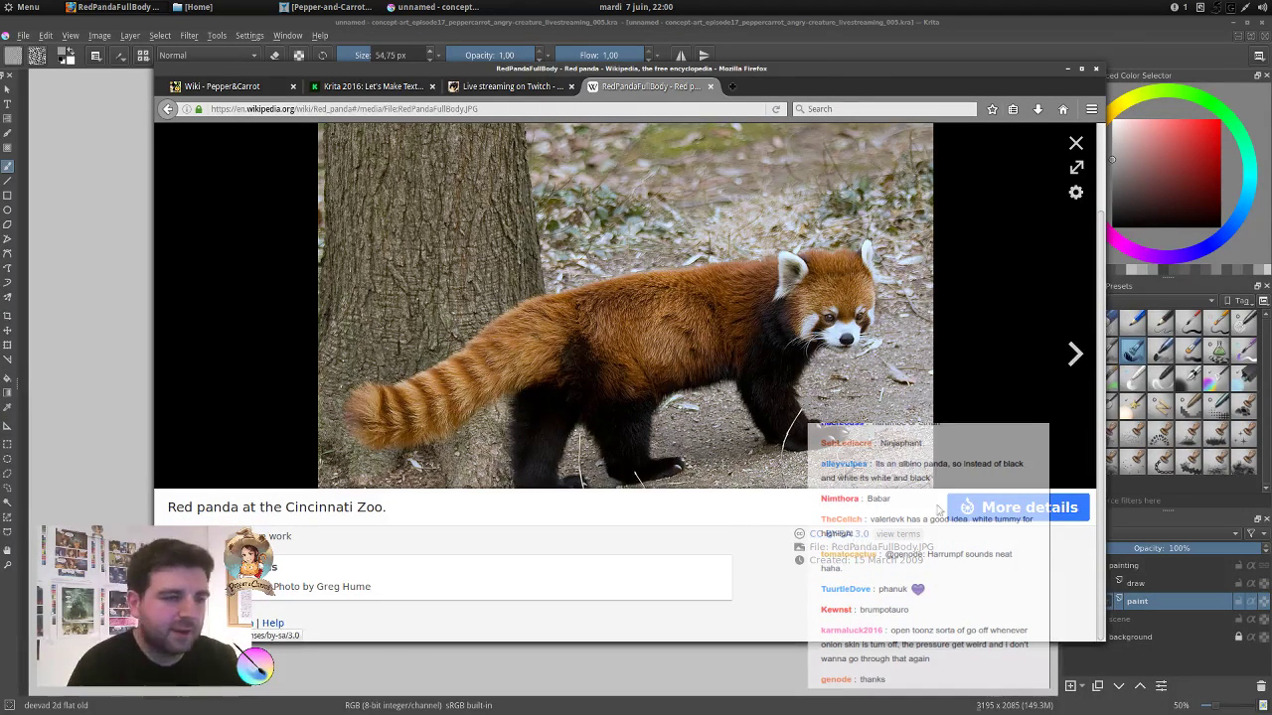
drag(851, 67, 792, 99)
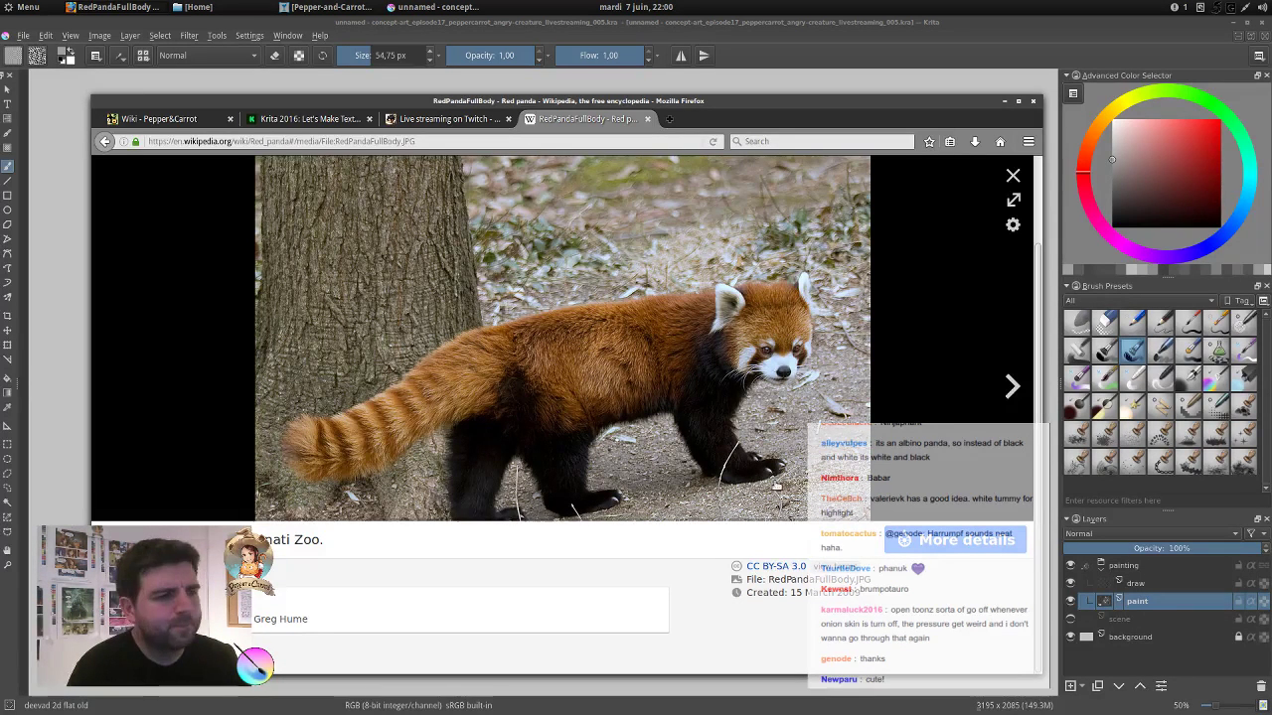
click(1004, 100)
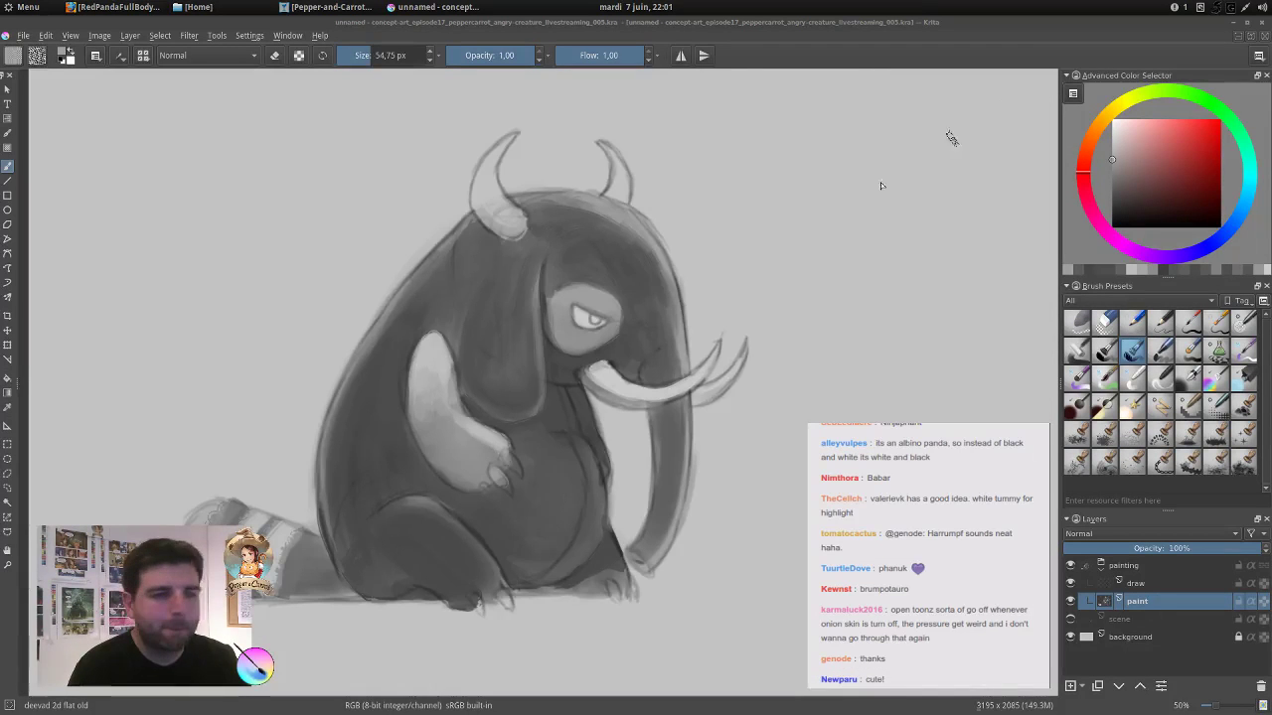
Compare the creature with and without its line drawing, and merge the draw layer down into the paint layer.
drag(680, 324, 655, 304)
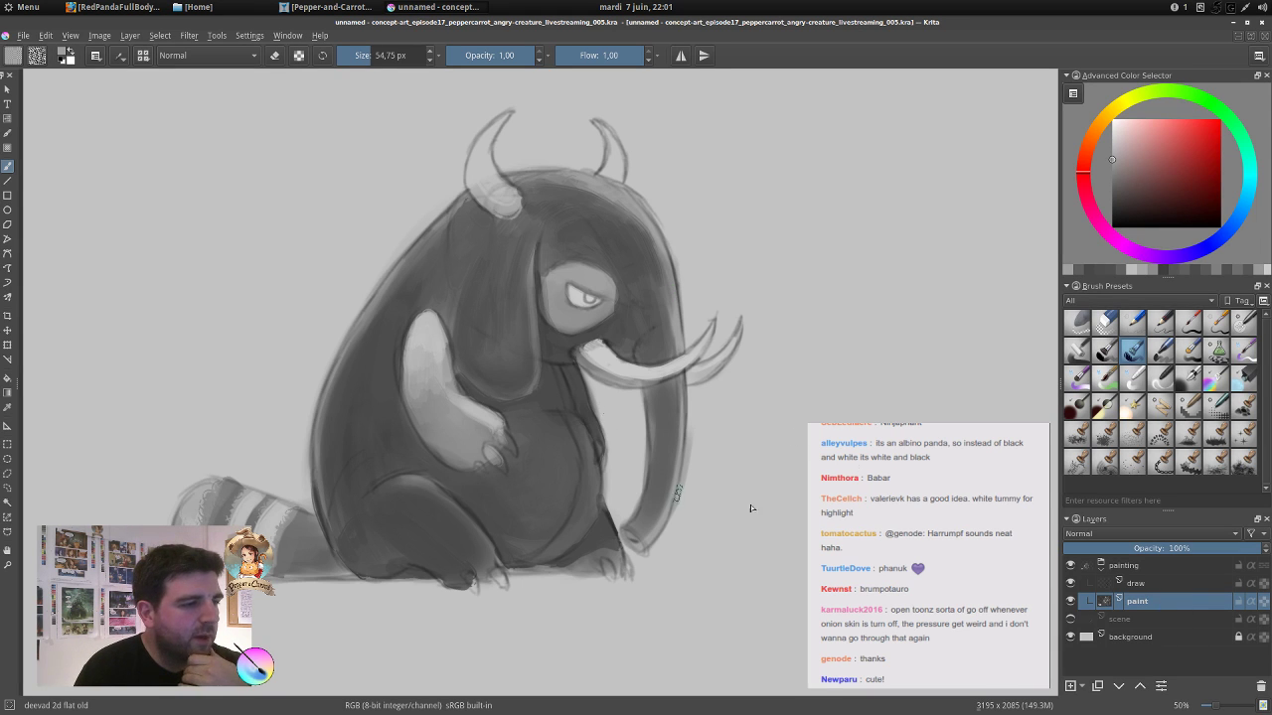
click(1070, 584)
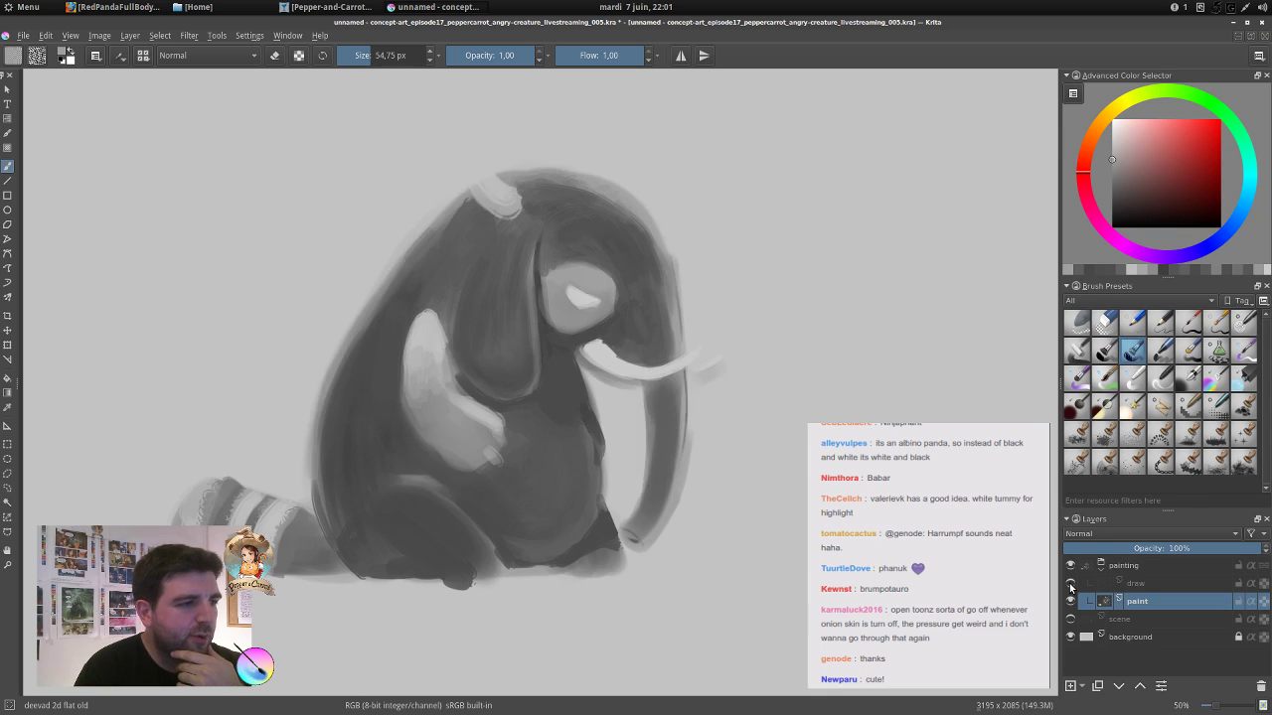
click(1070, 583)
click(1070, 583)
click(1070, 583)
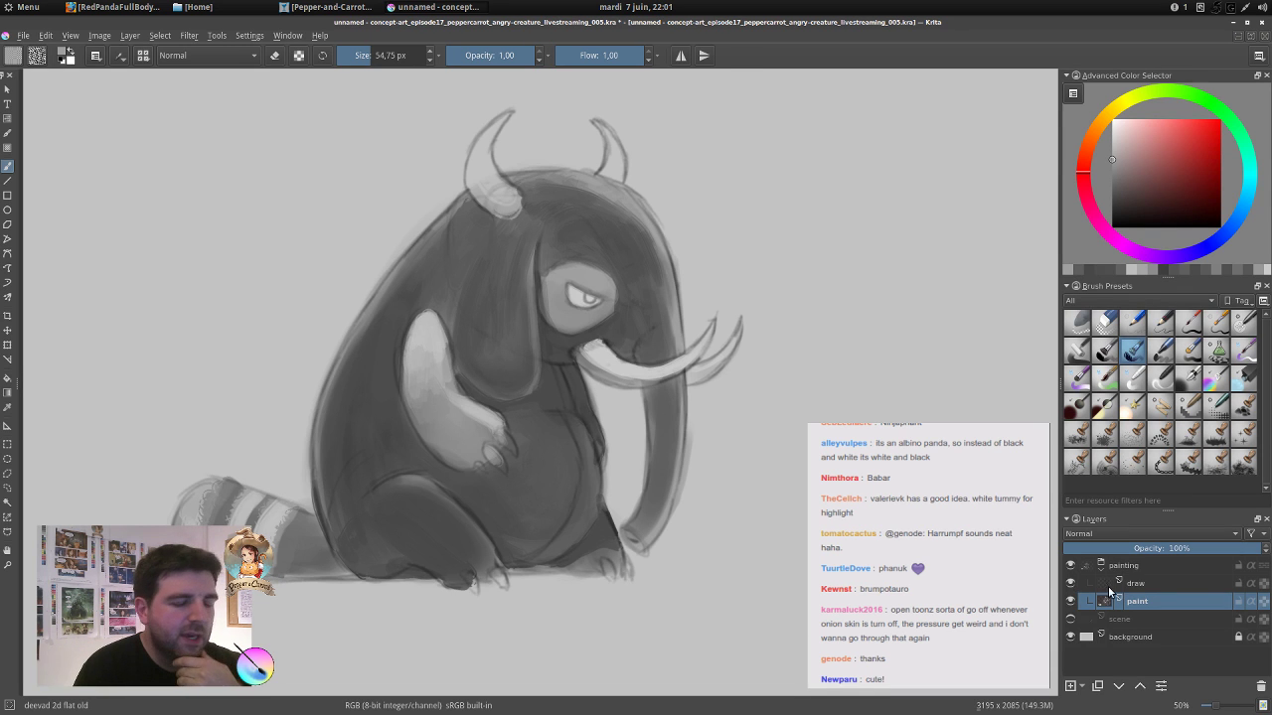
click(1141, 586)
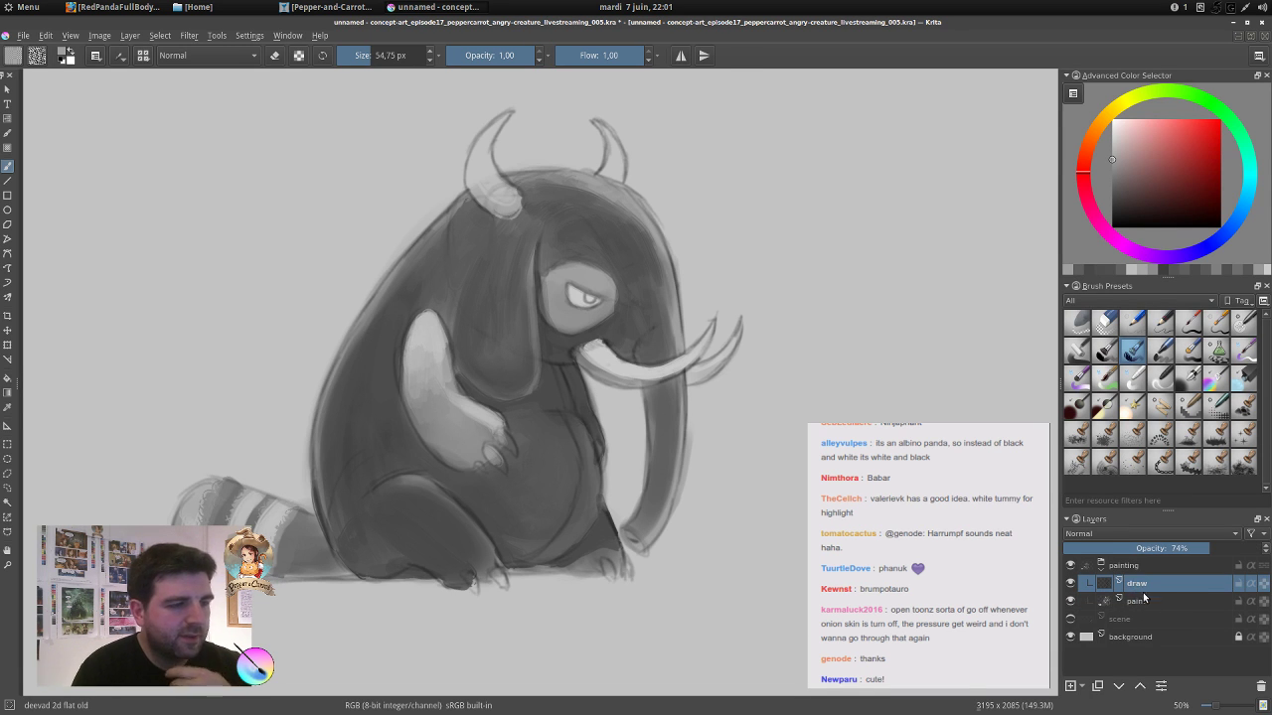
key(ctrl+e)
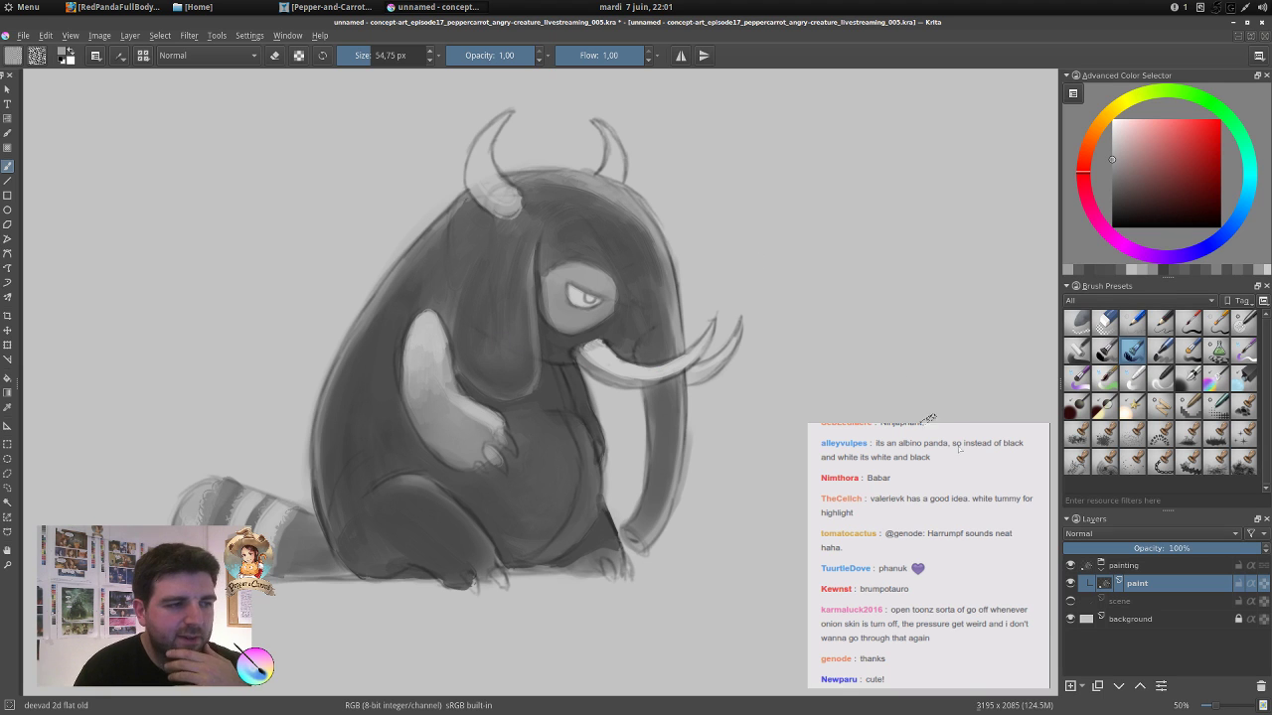
Try a duplicate of the paint layer and a new layer in Color blending mode, deleting each one.
click(1096, 686)
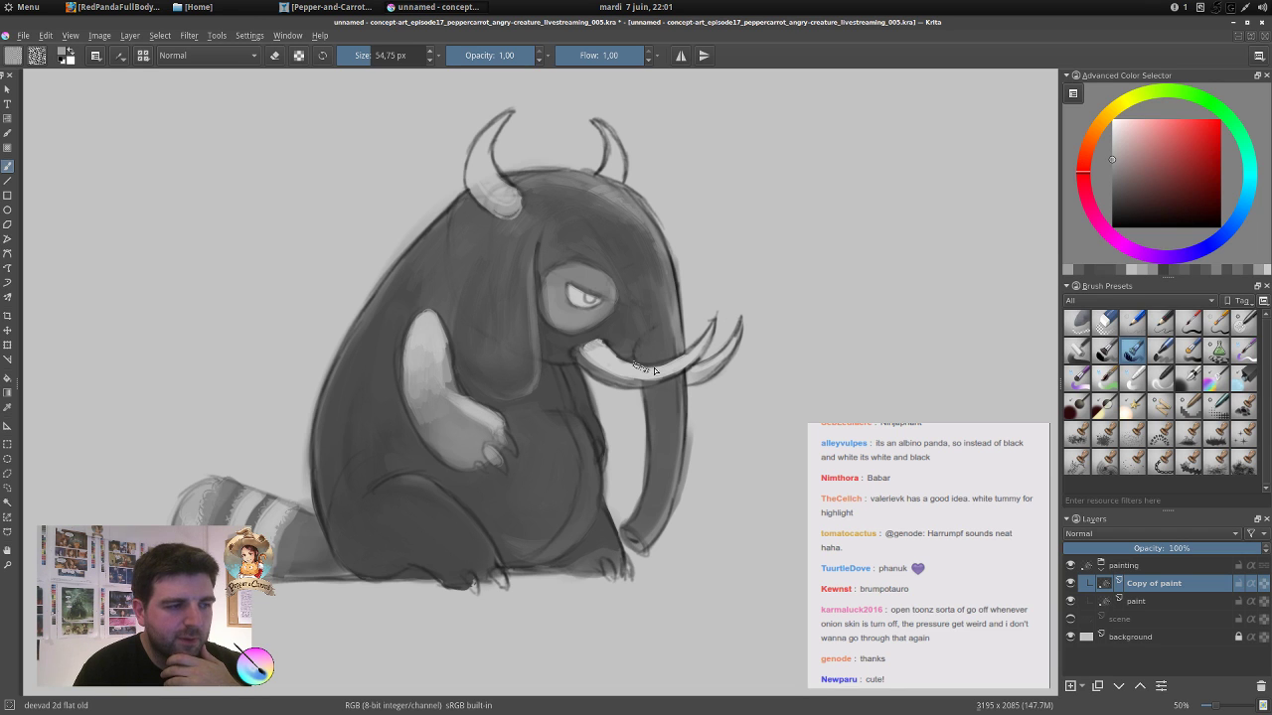
click(1260, 687)
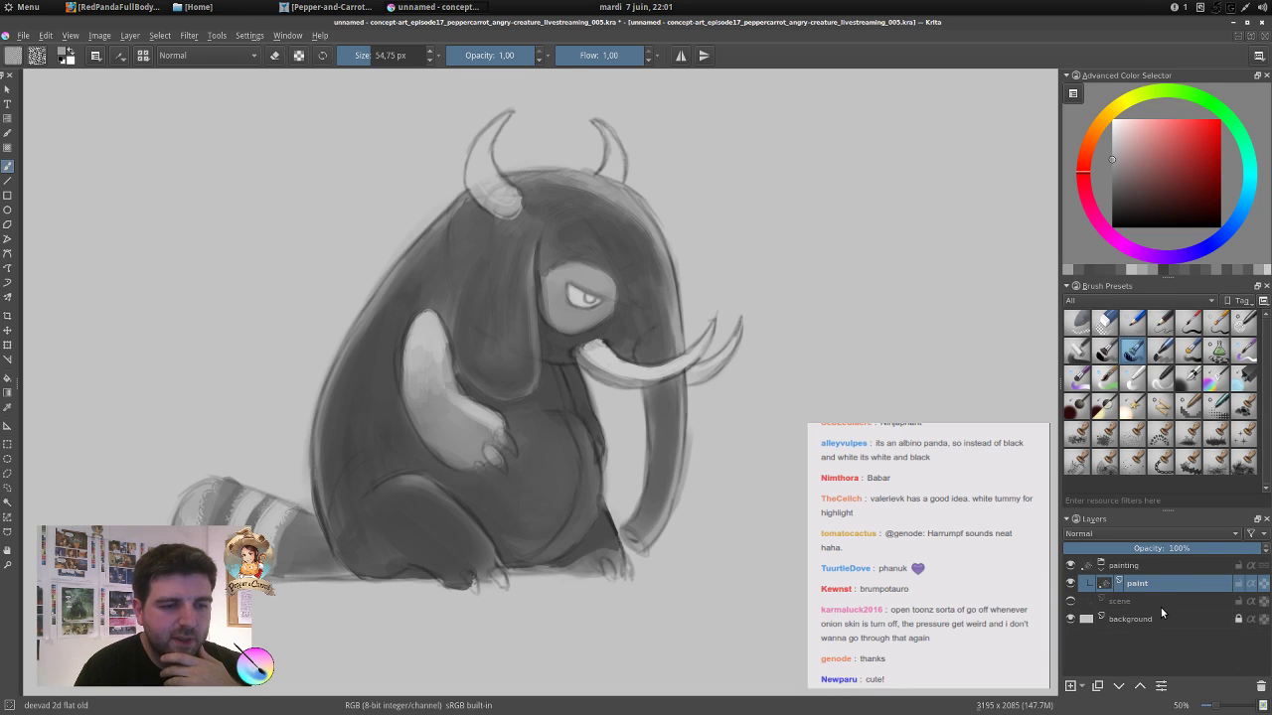
click(1070, 685)
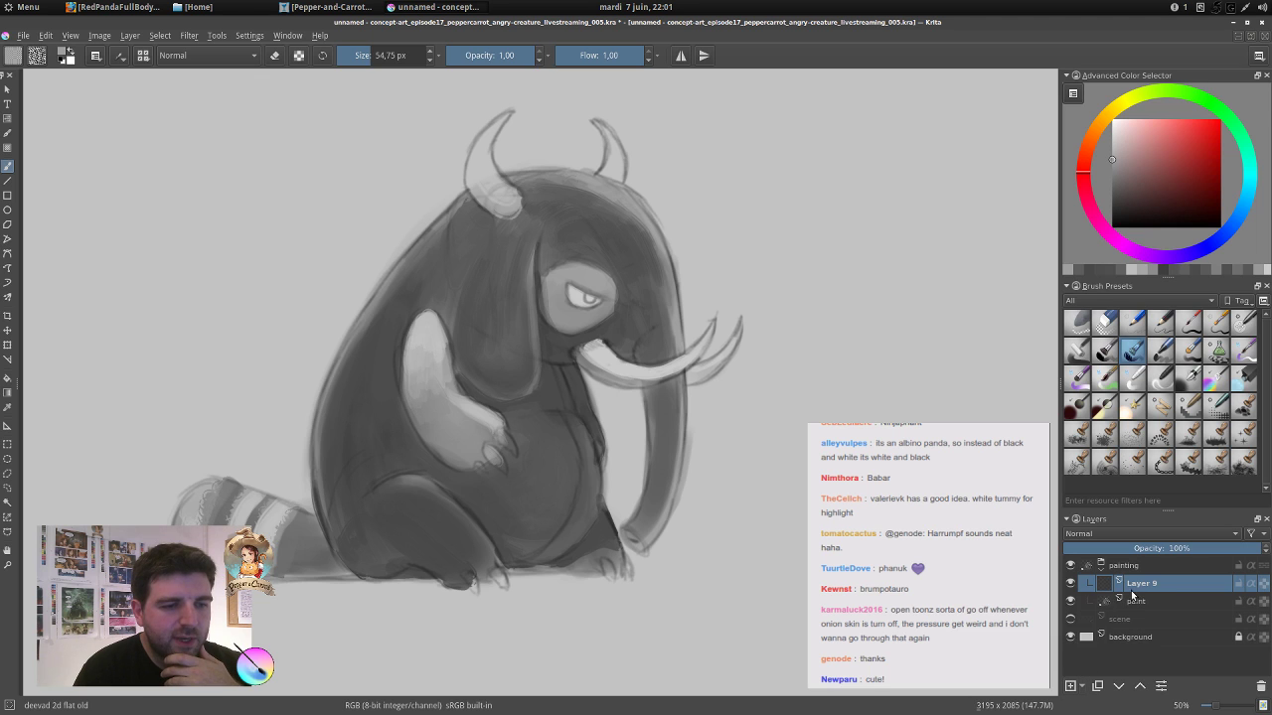
click(1112, 533)
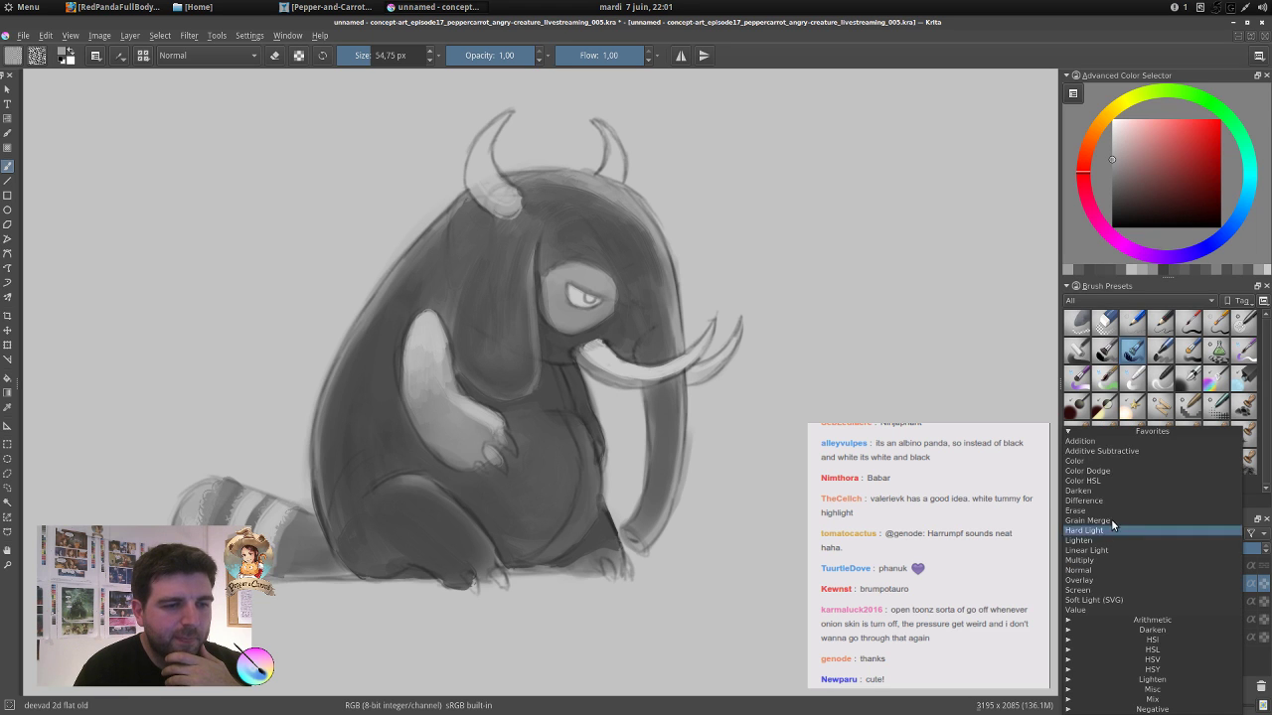
click(1090, 462)
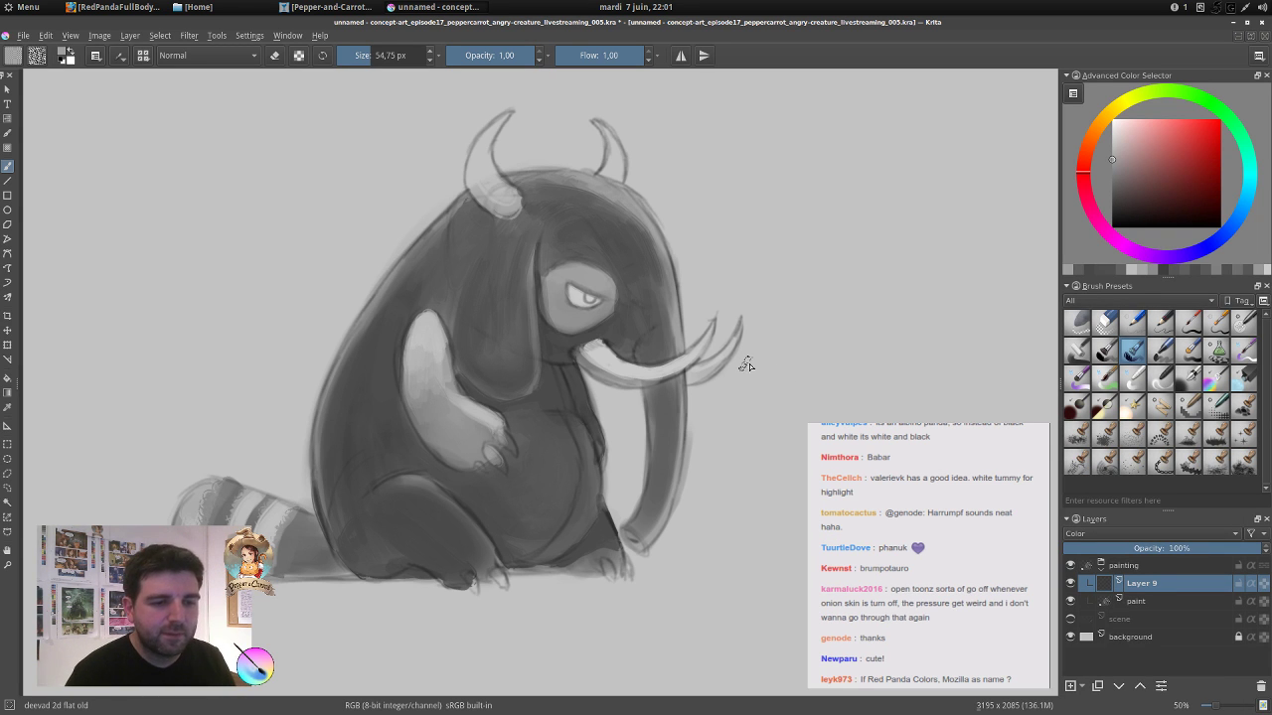
click(1261, 685)
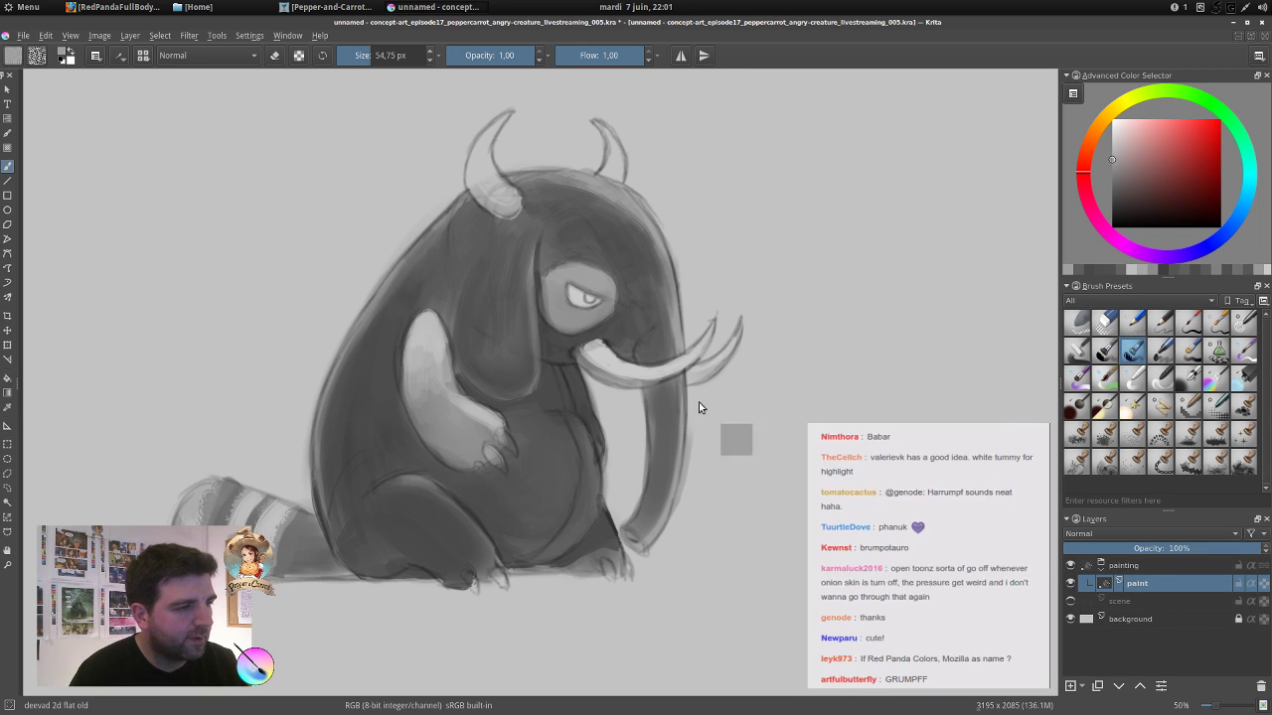
Try a Color Balance filter on the paint layer with midtones red at 41, and cancel it.
key(ctrl+b)
drag(520, 225, 912, 197)
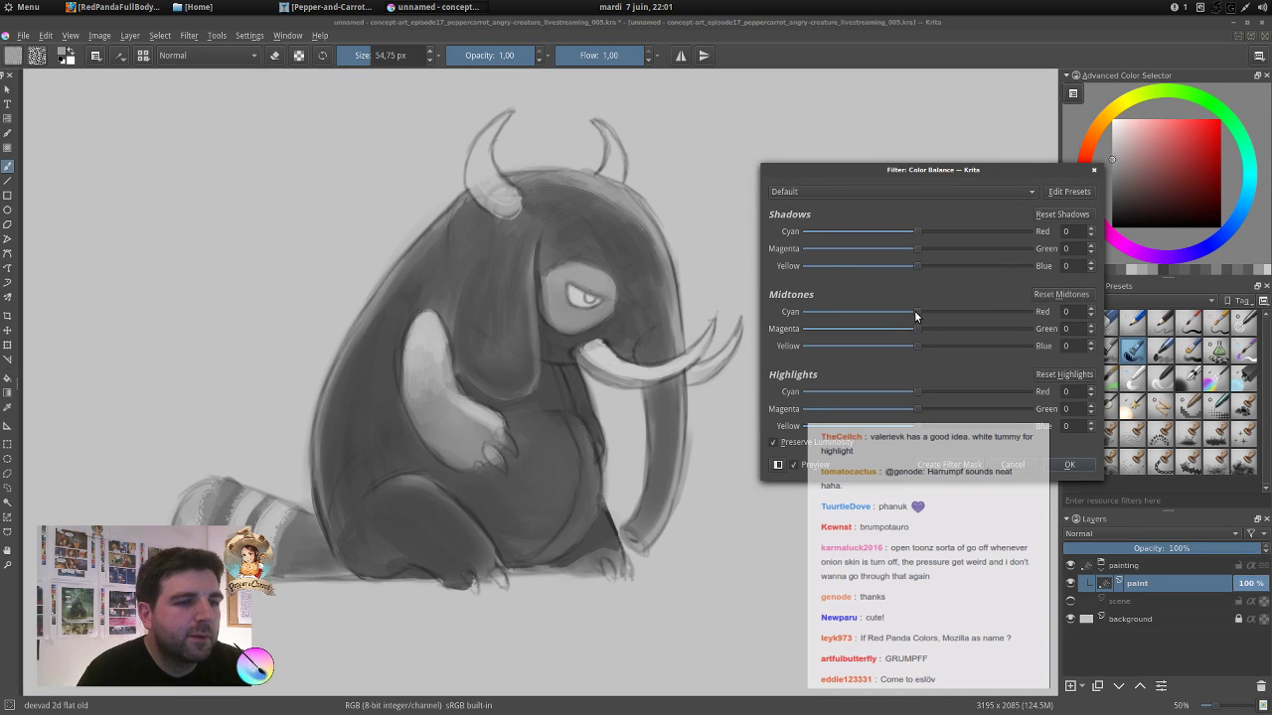
drag(915, 311, 962, 315)
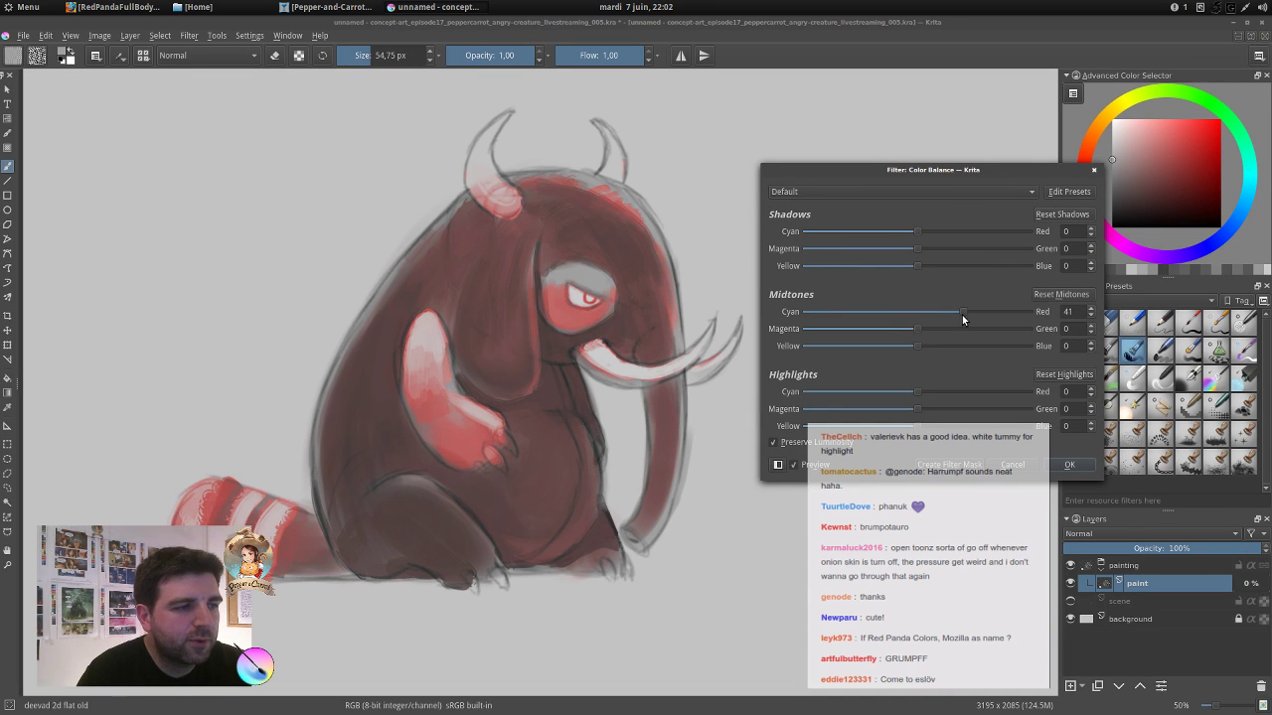
click(1023, 465)
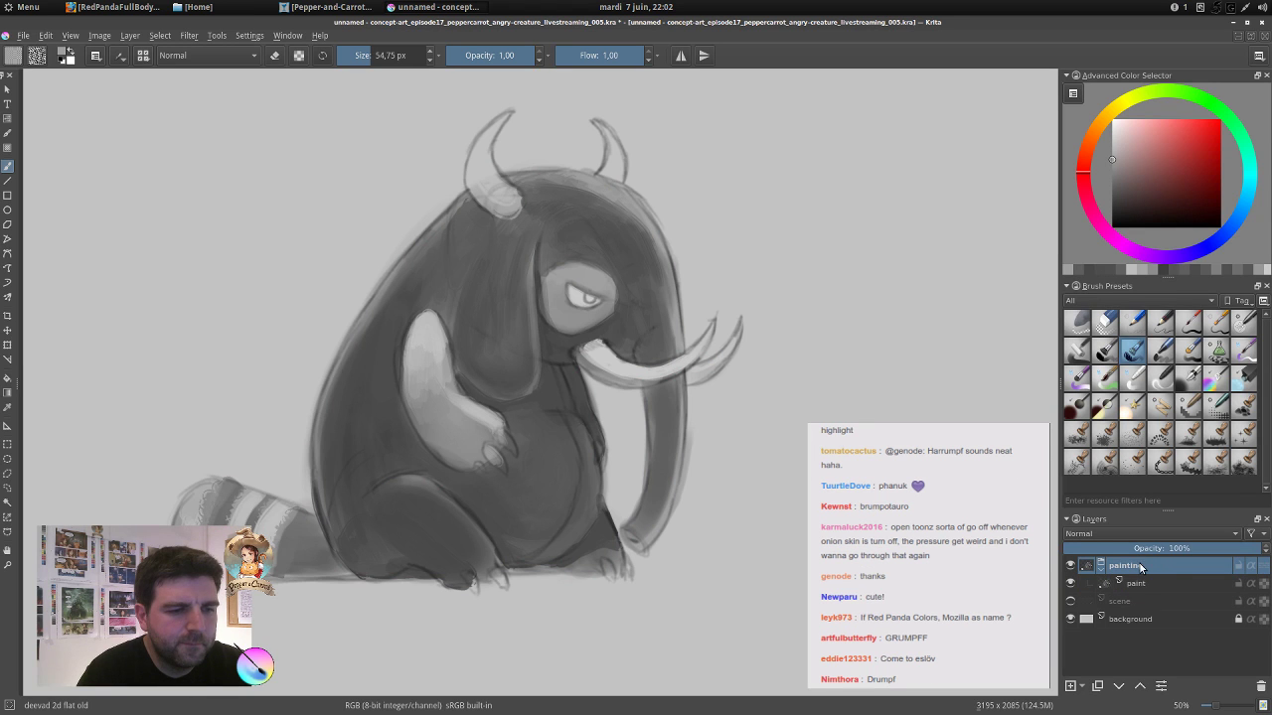
Merge the painting group and the scene layer down into the background layer, leaving a single layer.
click(1131, 596)
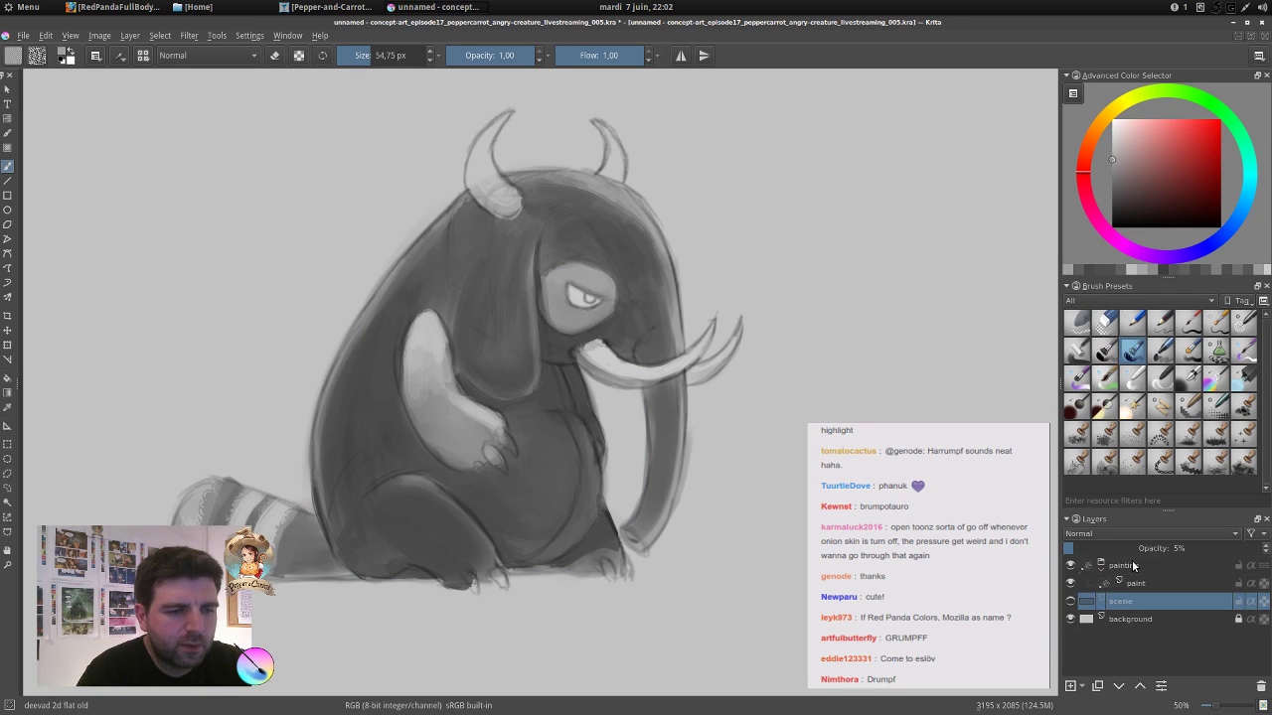
click(1132, 565)
key(ctrl+e)
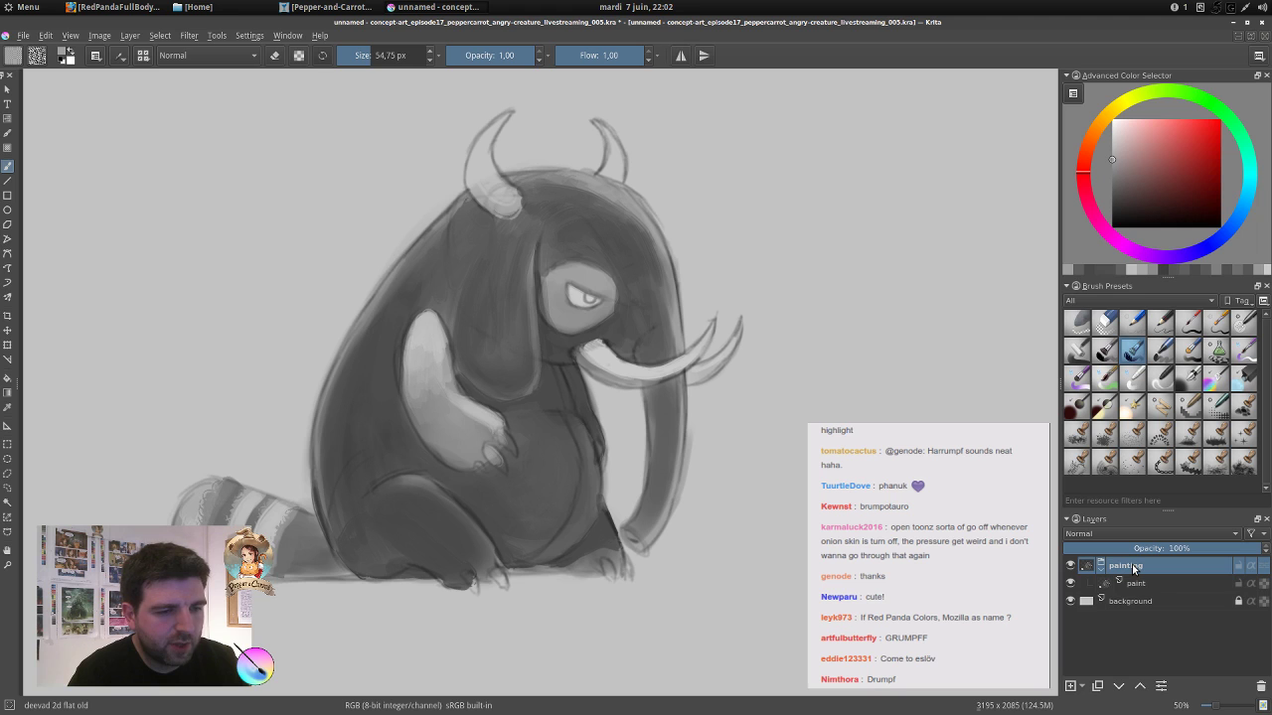
key(ctrl+e)
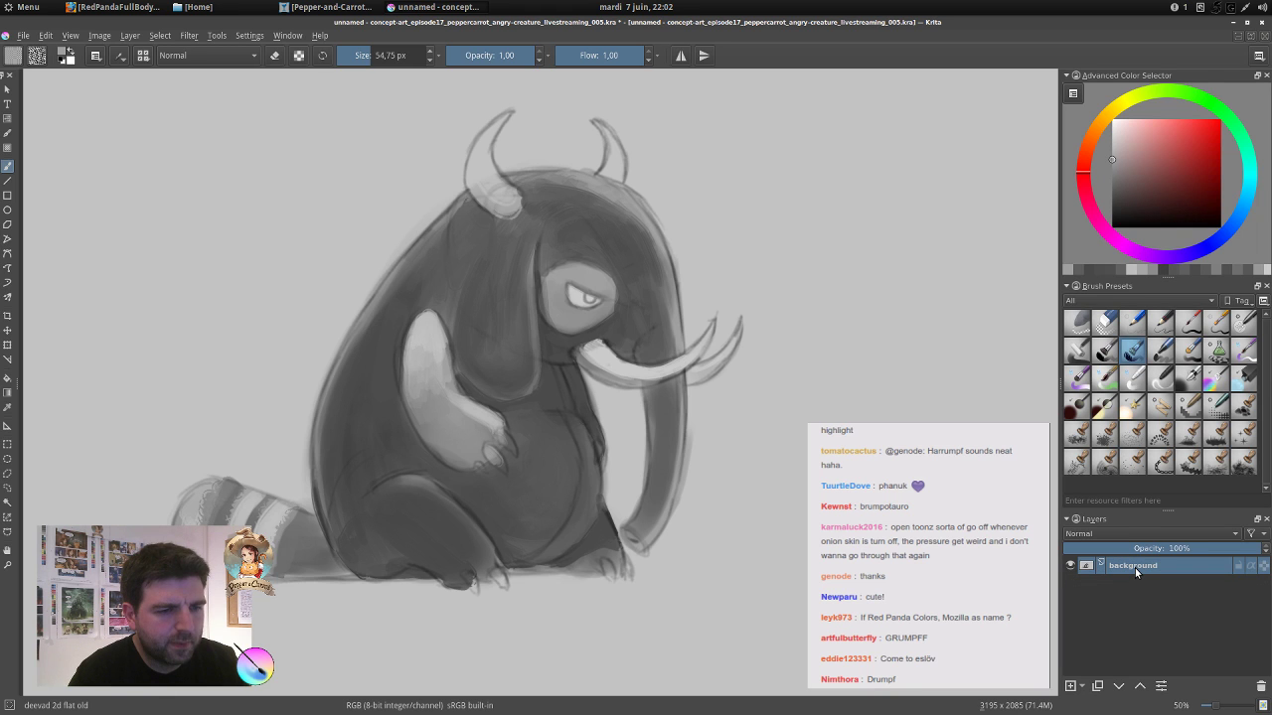
Undo the last merge into the background and flatten the painting group into one layer separate from the background.
key(ctrl+shift+z)
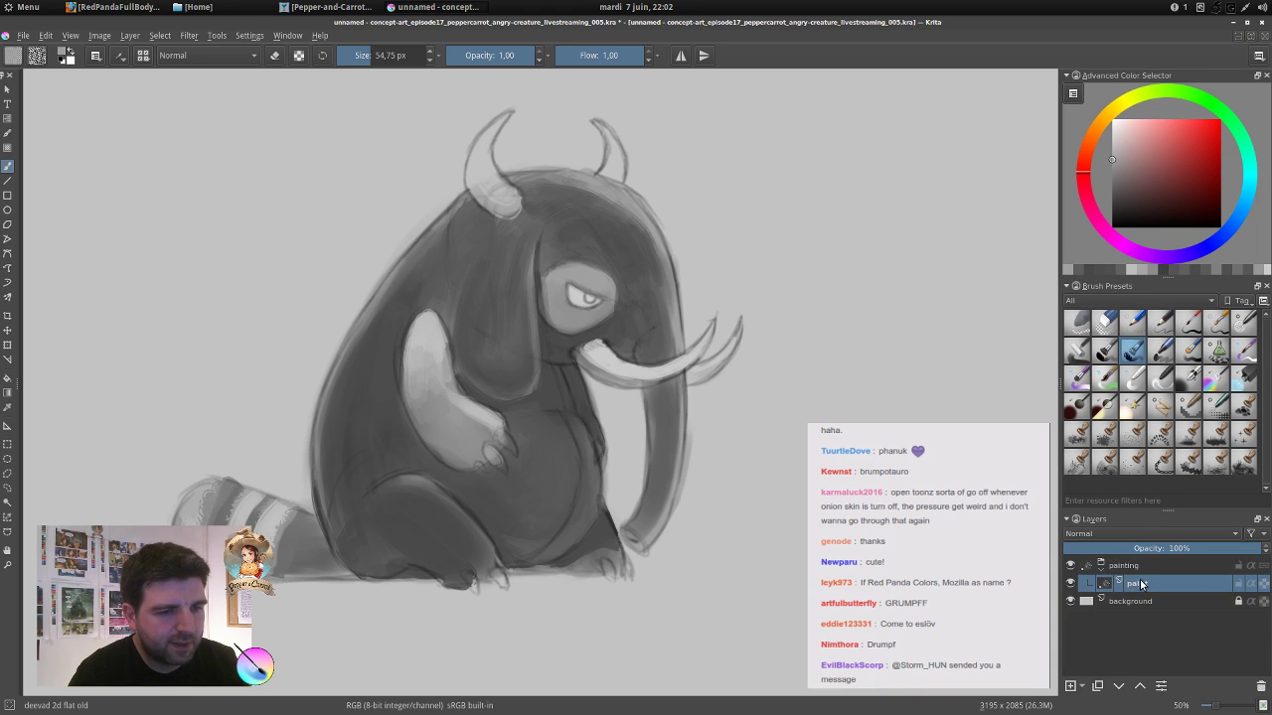
right_click(1140, 568)
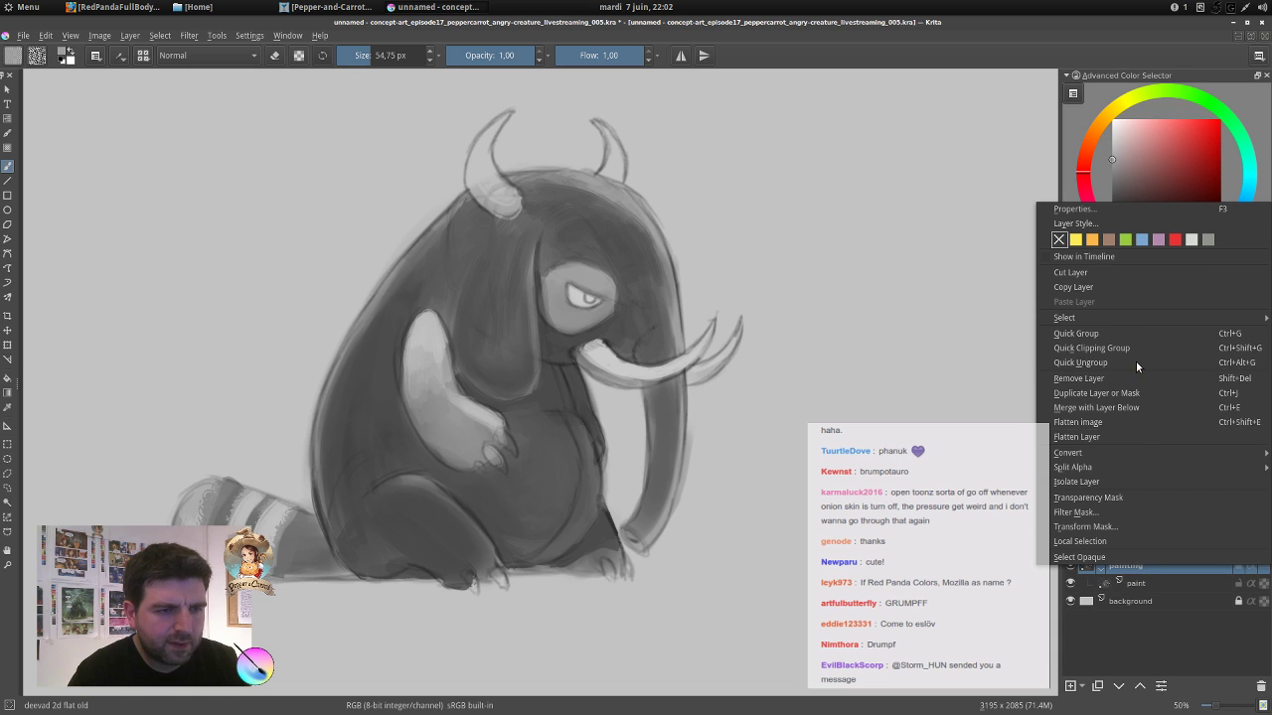
mouse_move(1136, 453)
click(991, 456)
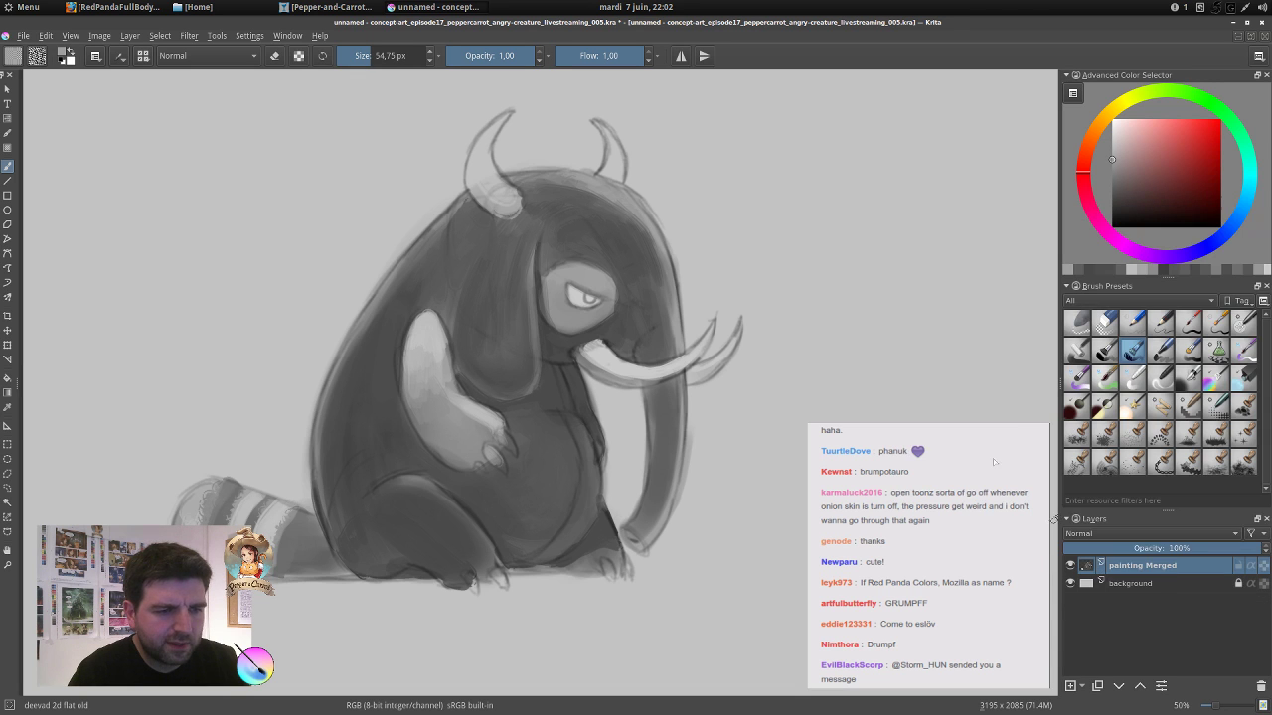
Rename the flattened creature layer as "painting".
double_click(1149, 569)
click(1151, 563)
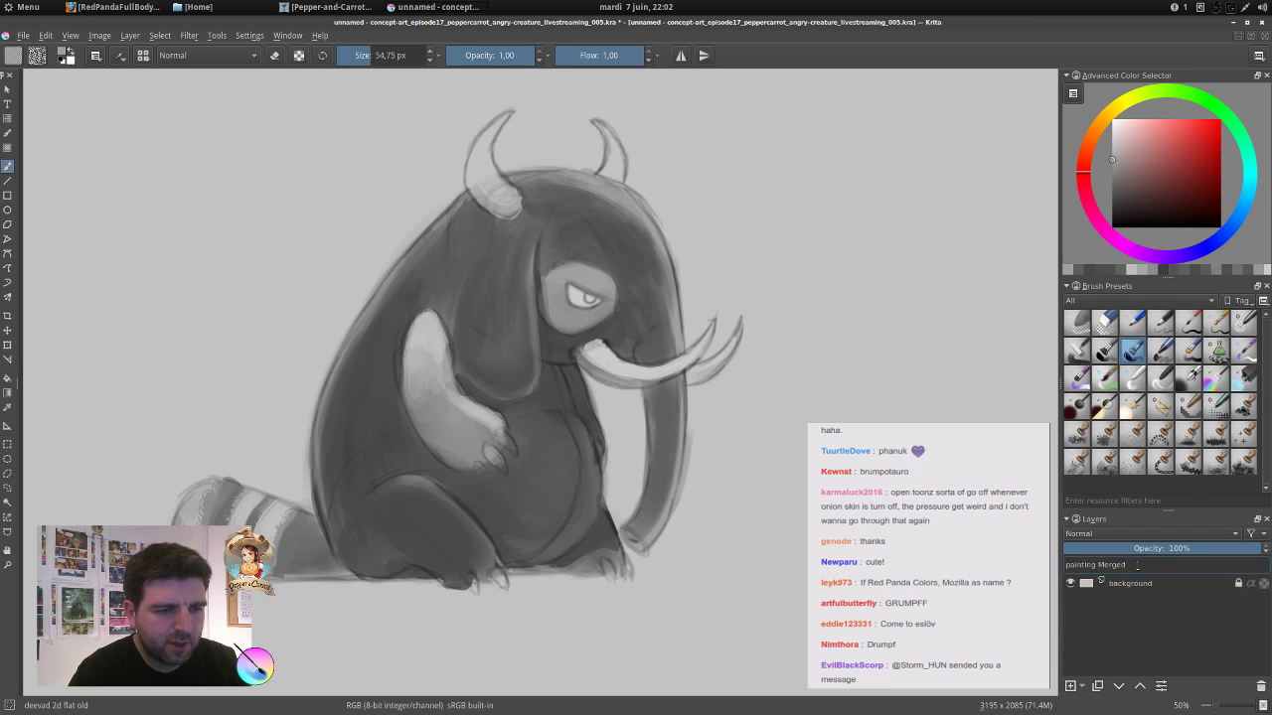
key(BackSpace)
key(BackSpace)
key(BackSpace)
key(BackSpace)
key(BackSpace)
key(BackSpace)
key(BackSpace)
key(Return)
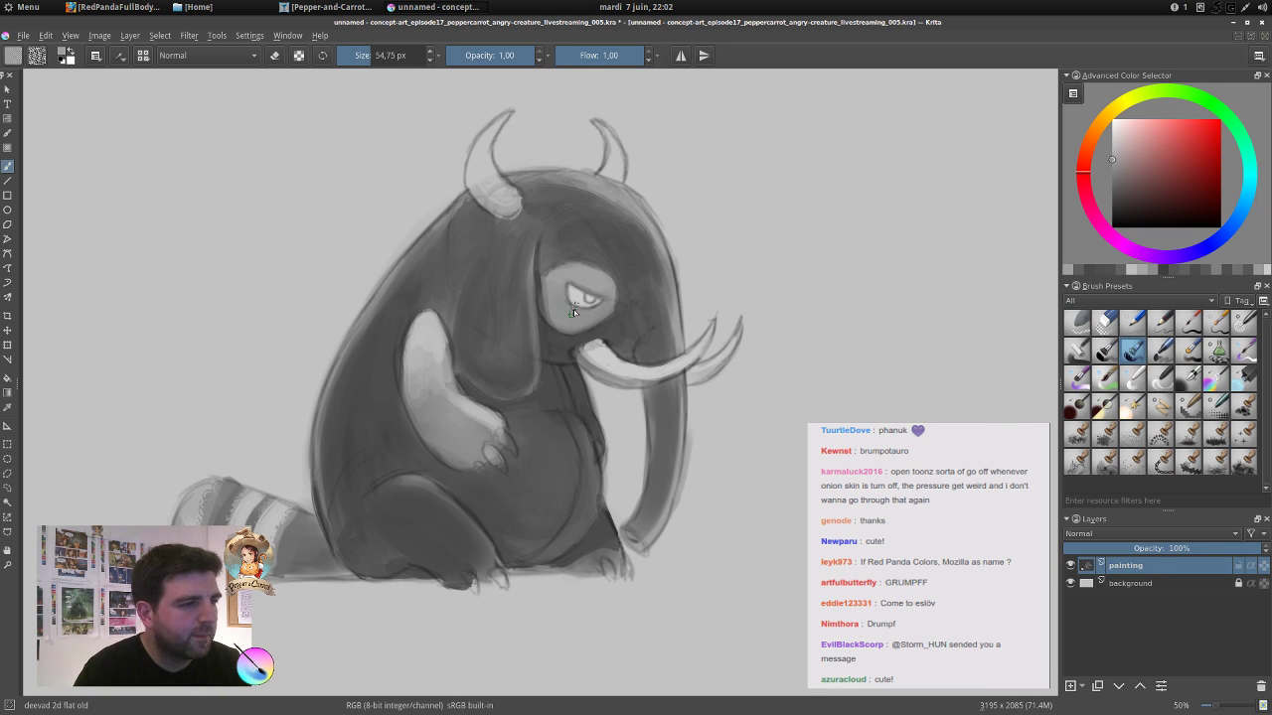
Add a new layer between the painting and background layers and fill it with white.
mouse_move(571, 307)
mouse_down()
mouse_move(620, 321)
mouse_move(581, 308)
mouse_up()
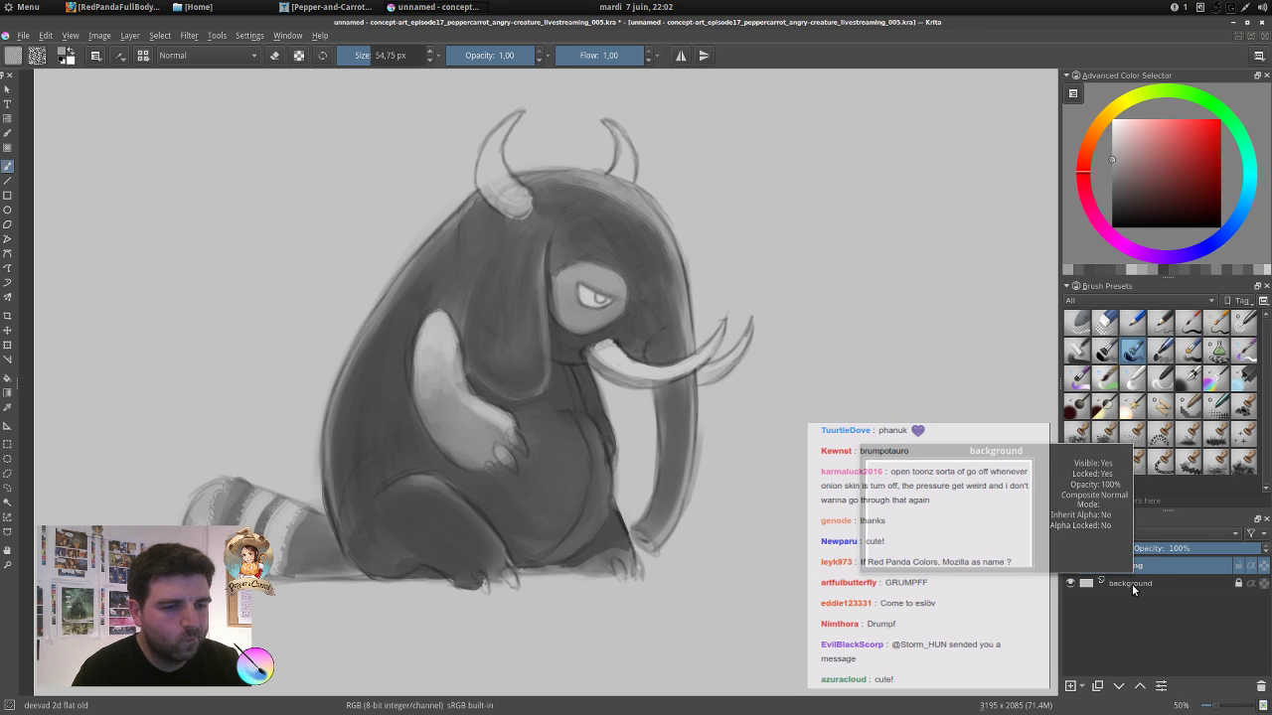
click(1132, 584)
key(x)
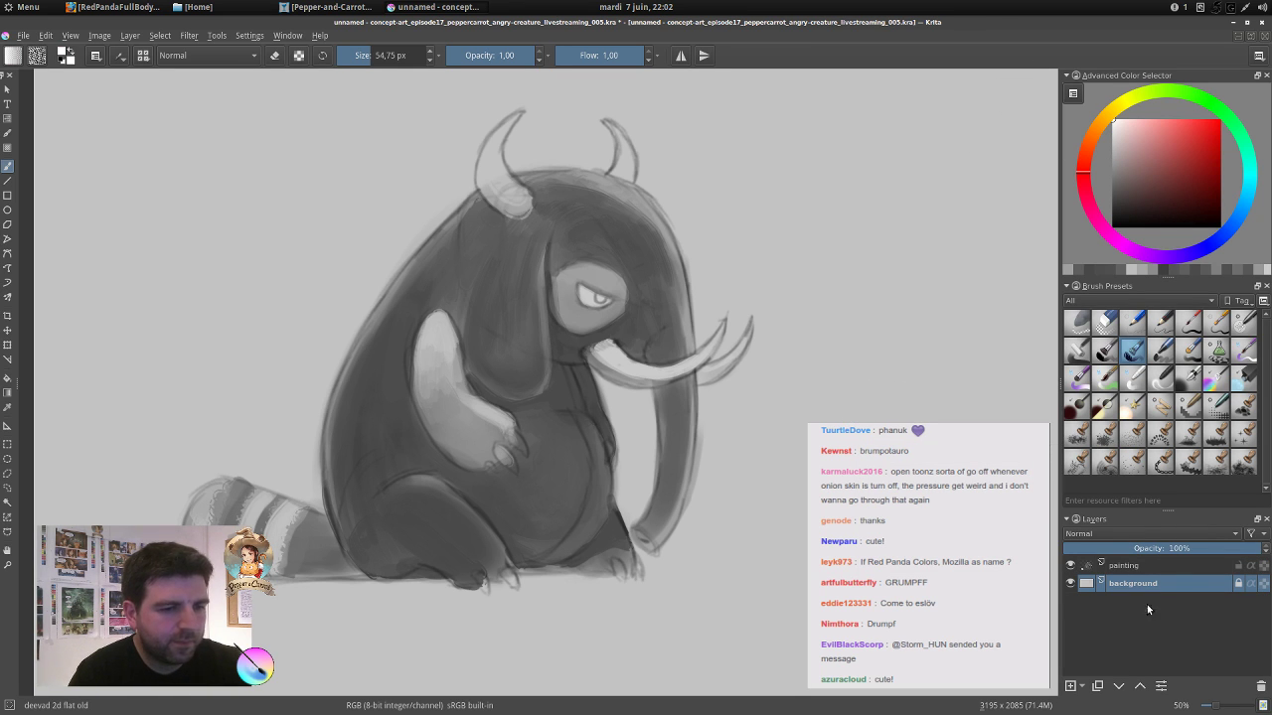
click(1070, 686)
key(BackSpace)
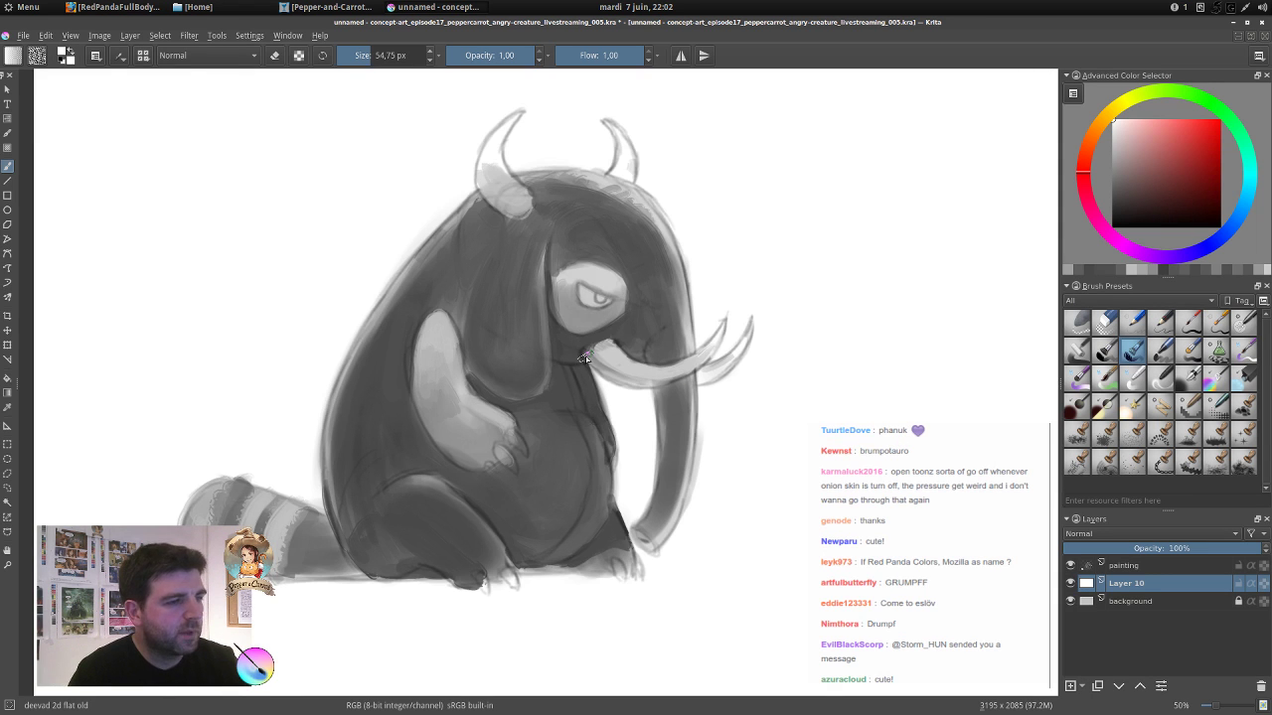
scroll(586, 359, down, 1)
scroll(619, 365, up, 1)
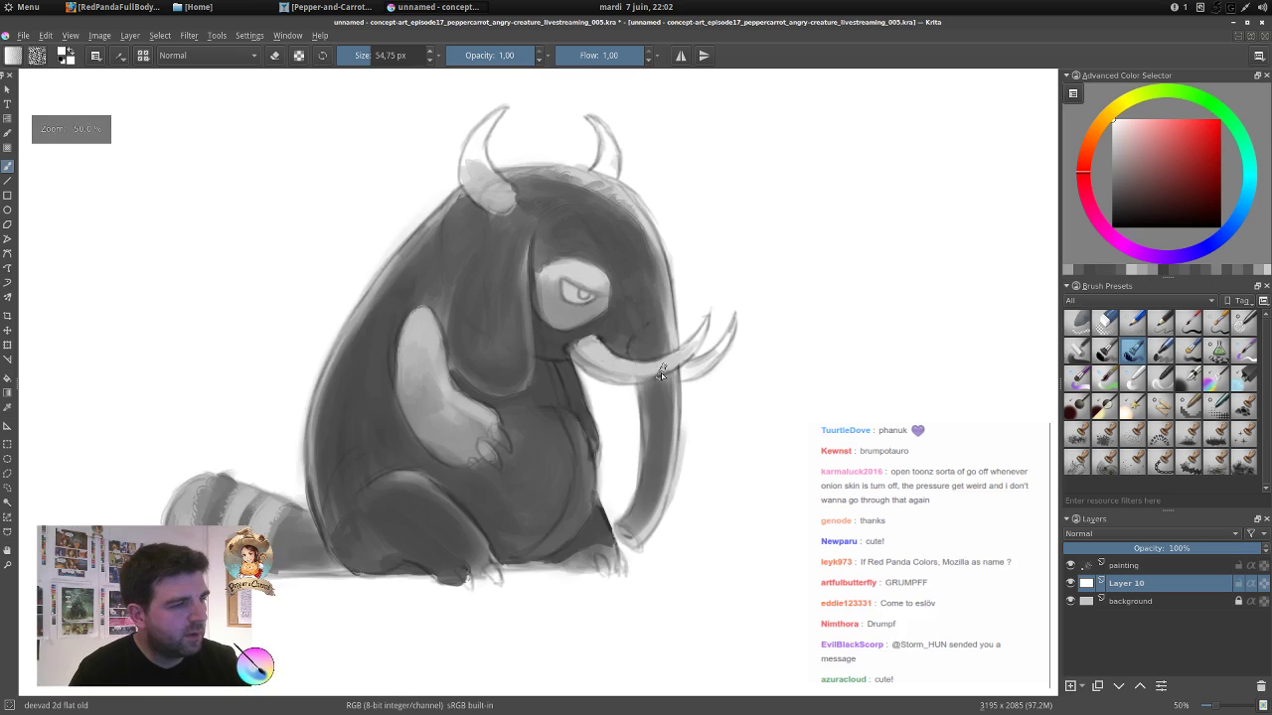
scroll(660, 372, down, 1)
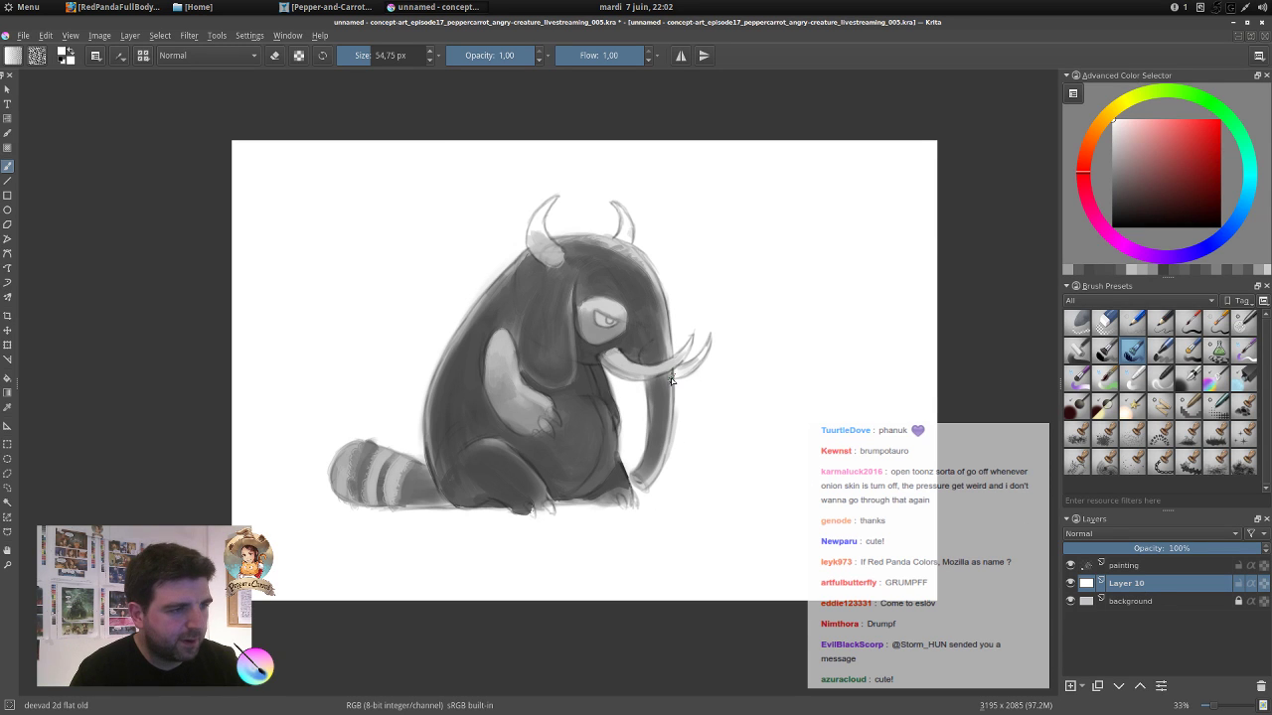
With the deevad 4a airbrush, paint dark grey ground below the creature at 600 px and a light grey sky at 1000 px.
right_click(1170, 589)
click(1182, 358)
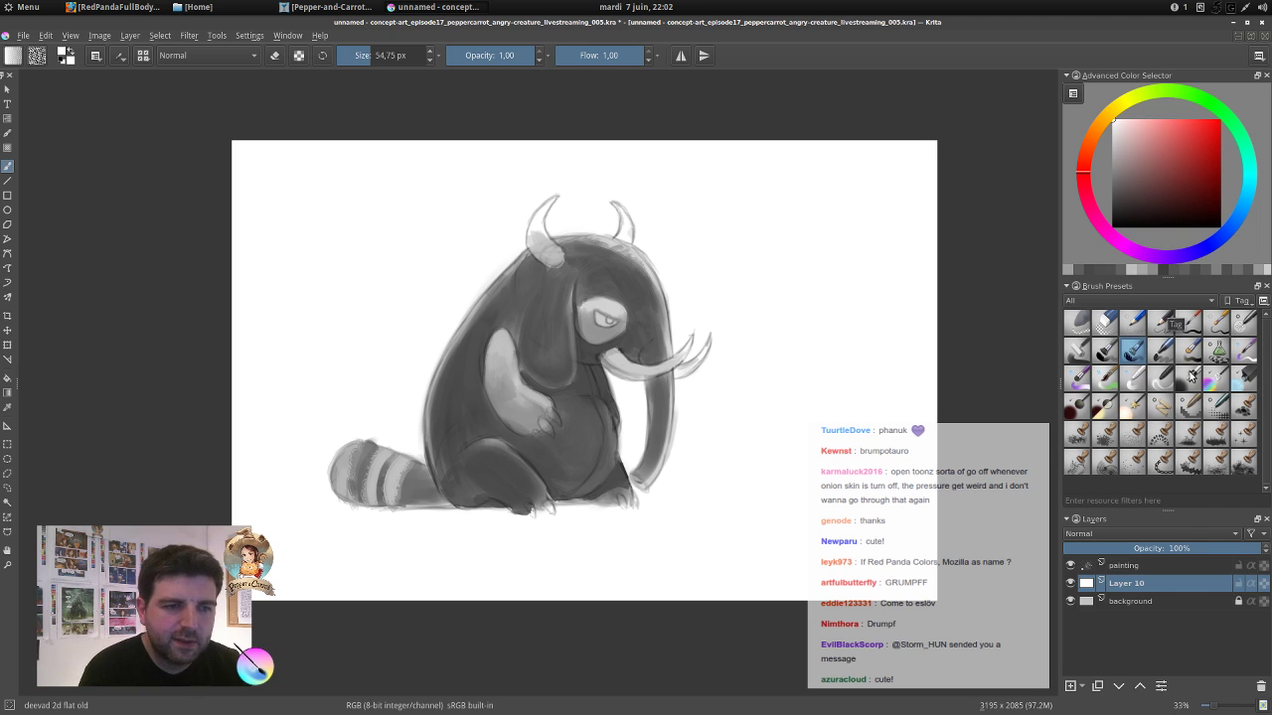
click(1188, 379)
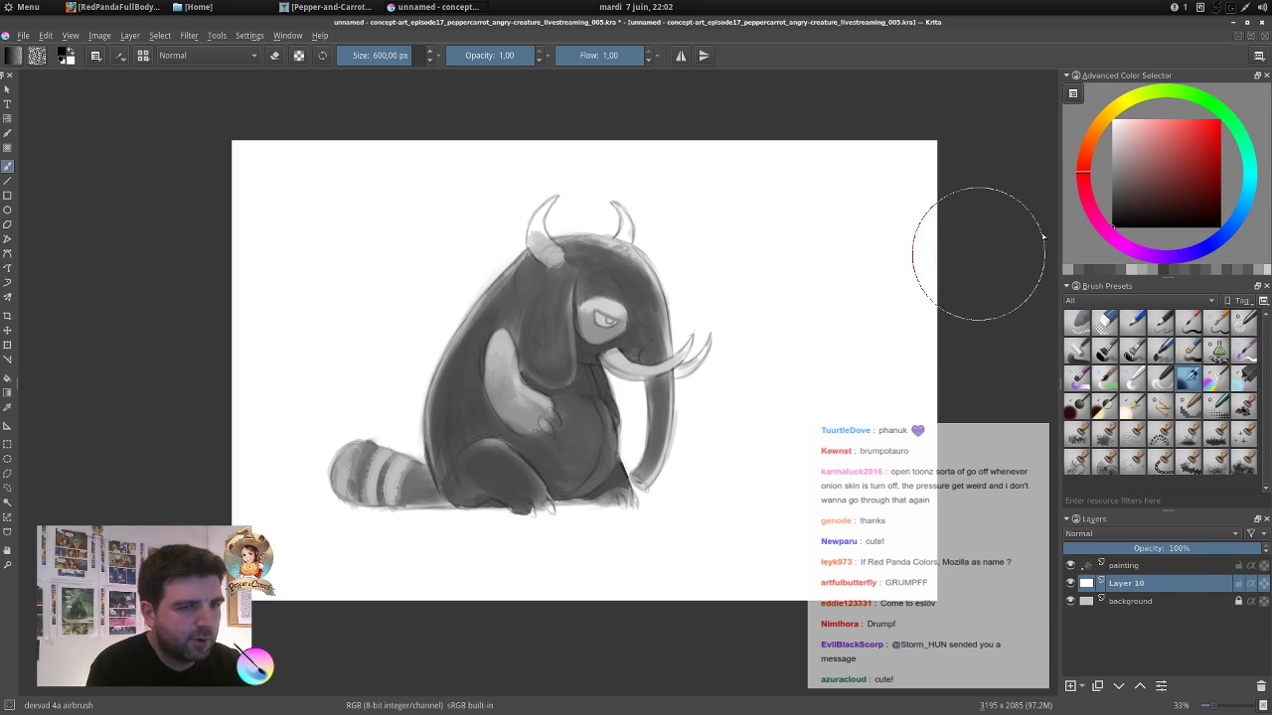
mouse_move(298, 522)
mouse_down()
mouse_move(772, 524)
mouse_move(249, 533)
mouse_move(815, 542)
mouse_move(269, 554)
mouse_move(636, 581)
mouse_move(723, 573)
mouse_move(301, 537)
mouse_move(914, 569)
mouse_up()
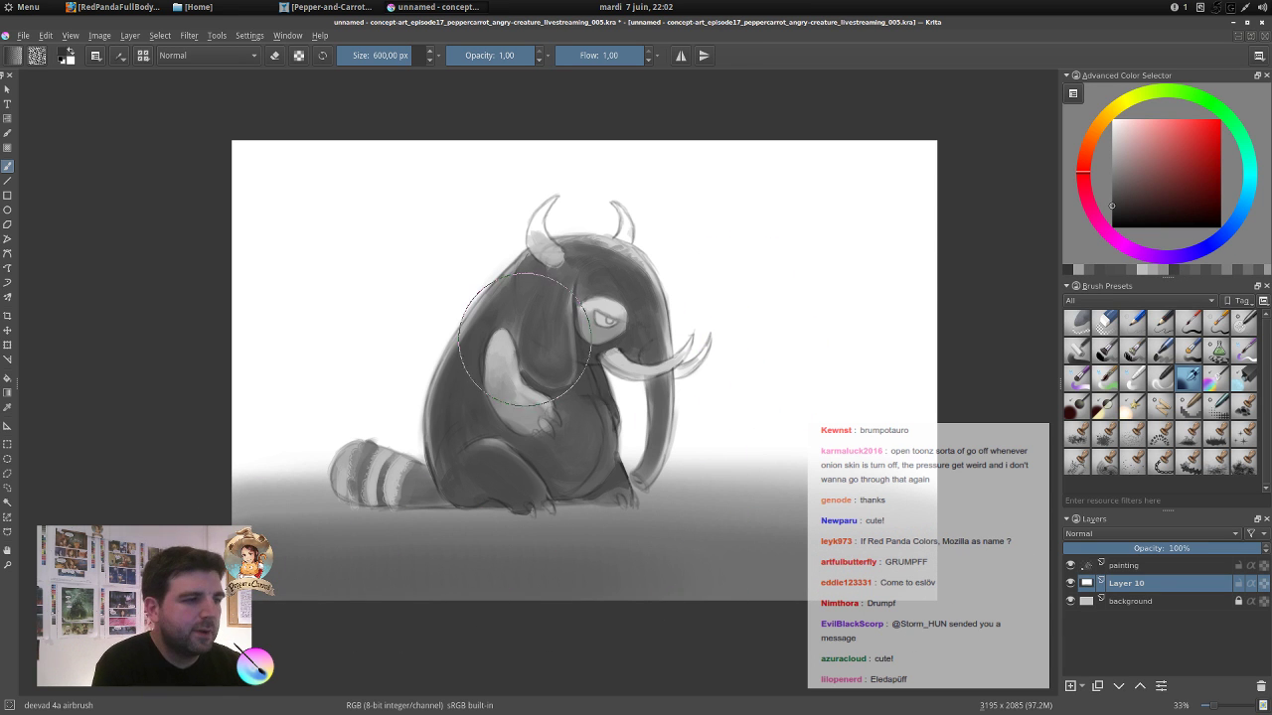
mouse_move(527, 335)
shift+mouse_down()
mouse_move(857, 259)
mouse_move(898, 180)
mouse_move(693, 168)
mouse_move(182, 267)
mouse_move(478, 232)
mouse_move(710, 263)
mouse_move(963, 184)
mouse_move(737, 215)
mouse_move(511, 187)
mouse_move(351, 286)
shift+mouse_up()
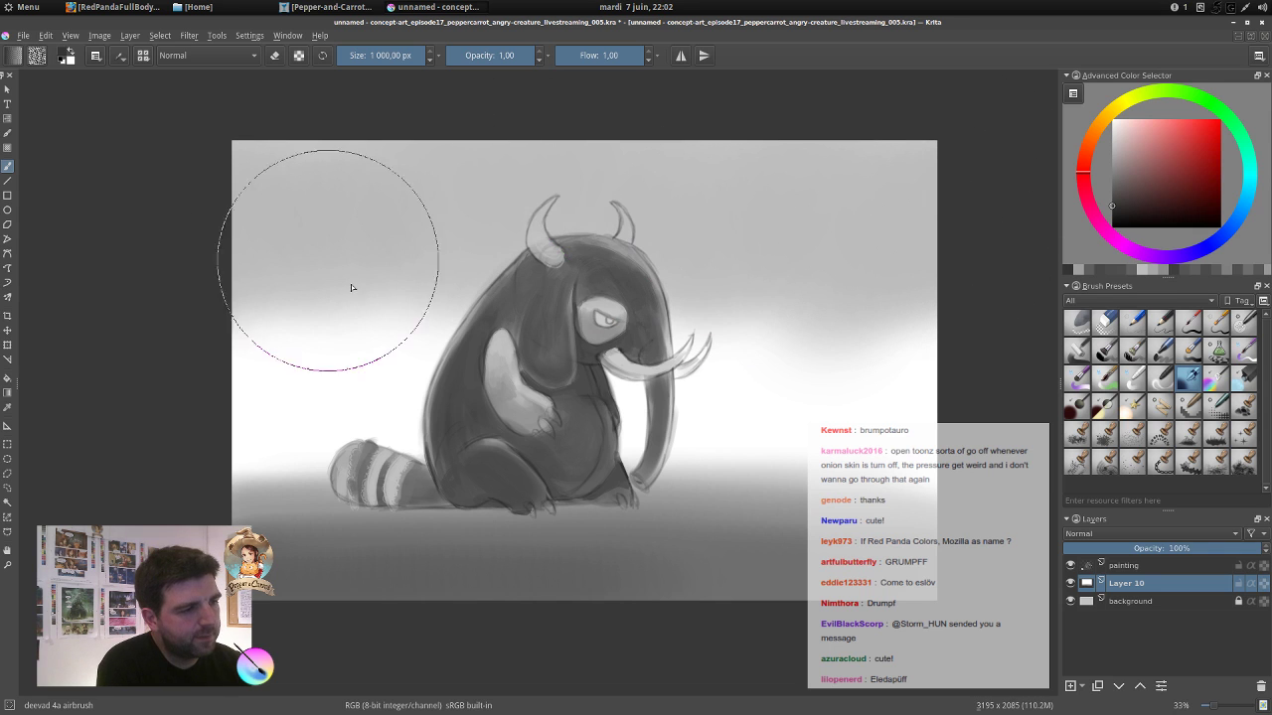
Airbrush soft white cloud puffs along the sky's lower edge on both sides of the creature, with a smaller brush of about 280 to 356 px.
ctrl+click(404, 409)
shift+drag(405, 329, 89, 323)
mouse_move(382, 305)
mouse_down()
mouse_move(445, 280)
mouse_move(459, 325)
mouse_move(386, 312)
mouse_move(318, 273)
mouse_move(266, 307)
mouse_up()
drag(357, 281, 398, 288)
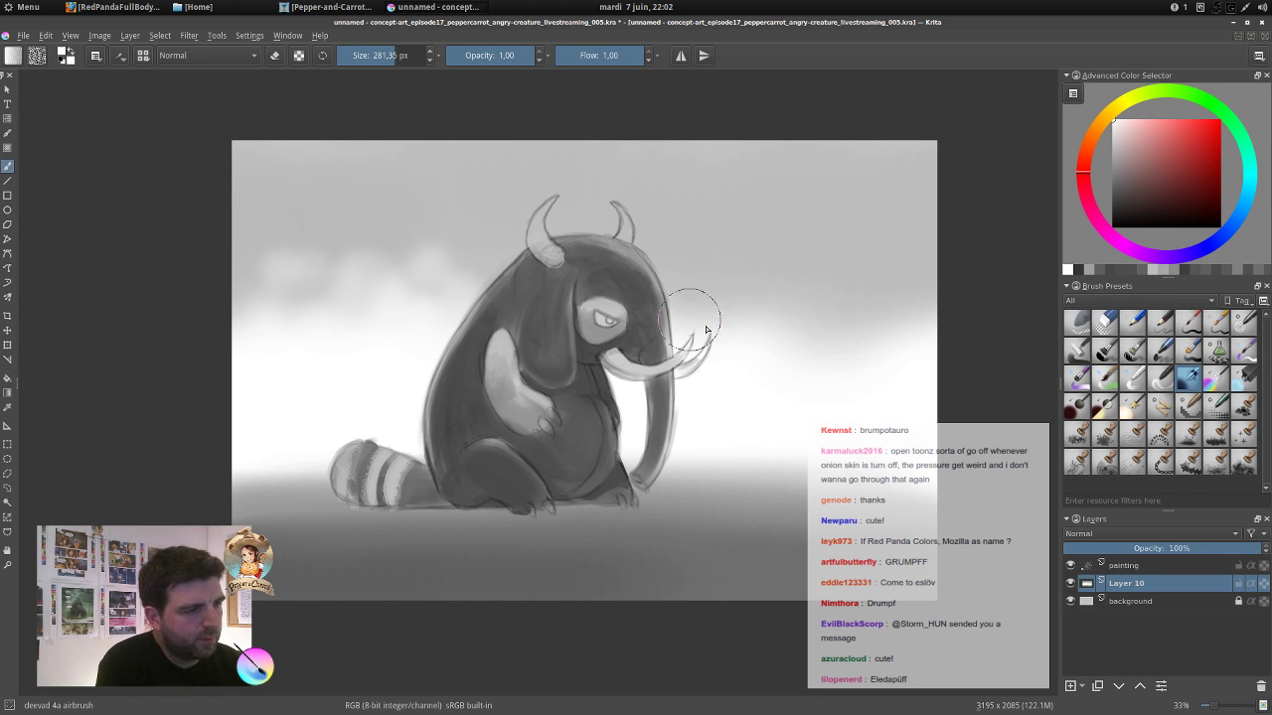
drag(694, 320, 710, 322)
mouse_move(698, 298)
mouse_down()
mouse_move(734, 308)
mouse_move(790, 301)
mouse_move(850, 316)
mouse_move(896, 296)
mouse_up()
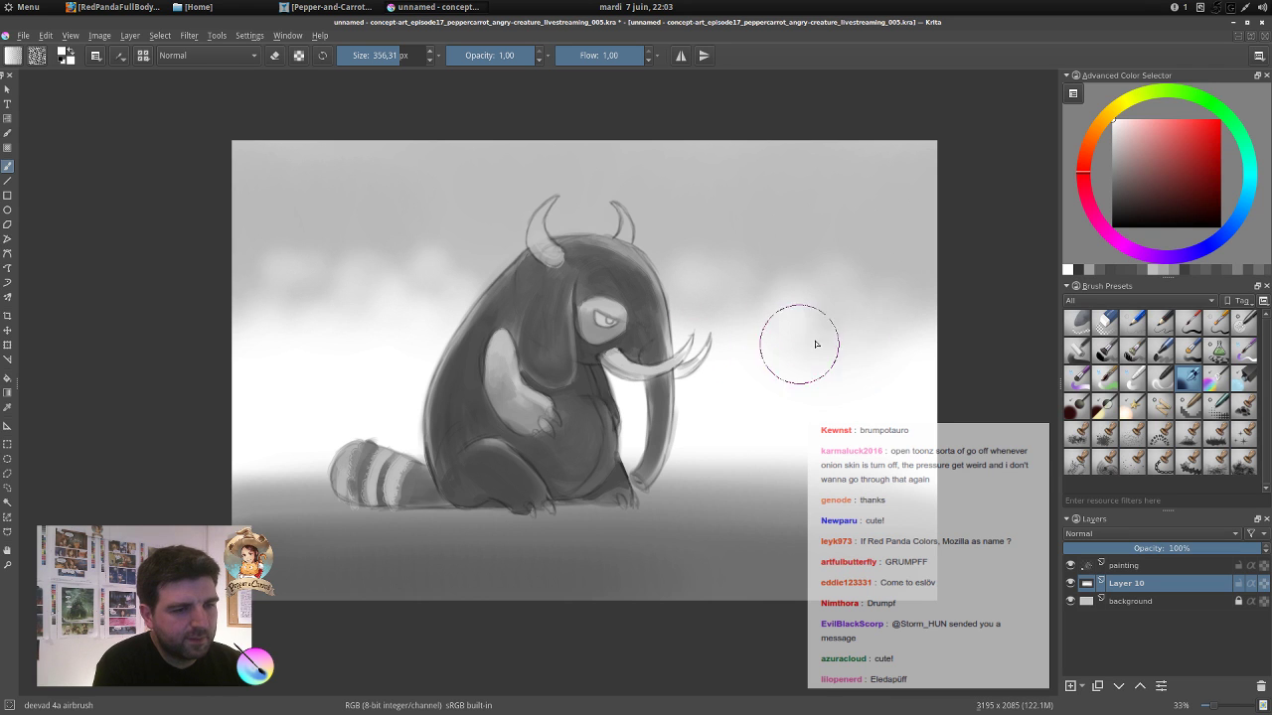
Airbrush white and sampled grey tones over the ground and horizon around the creature on Layer 10, and brighten the horns with white.
mouse_move(672, 467)
mouse_down()
mouse_move(753, 464)
mouse_move(763, 473)
mouse_move(700, 475)
mouse_move(872, 497)
mouse_up()
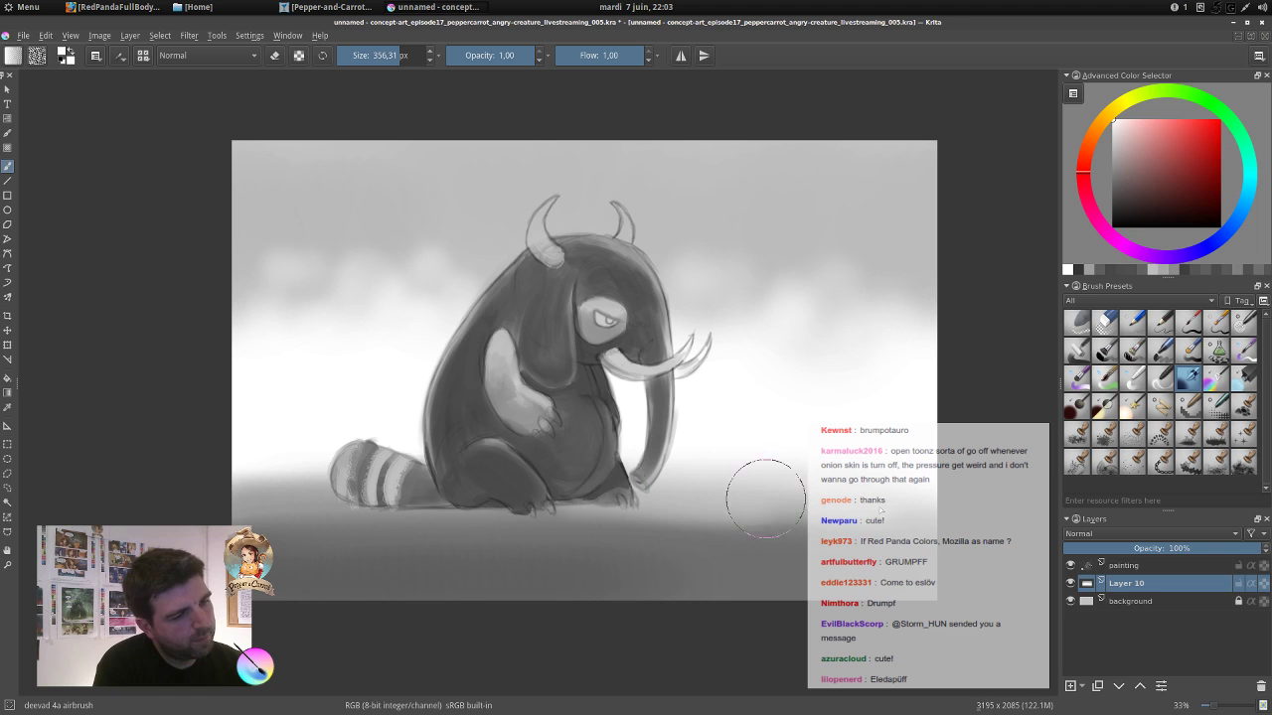
drag(263, 482, 496, 496)
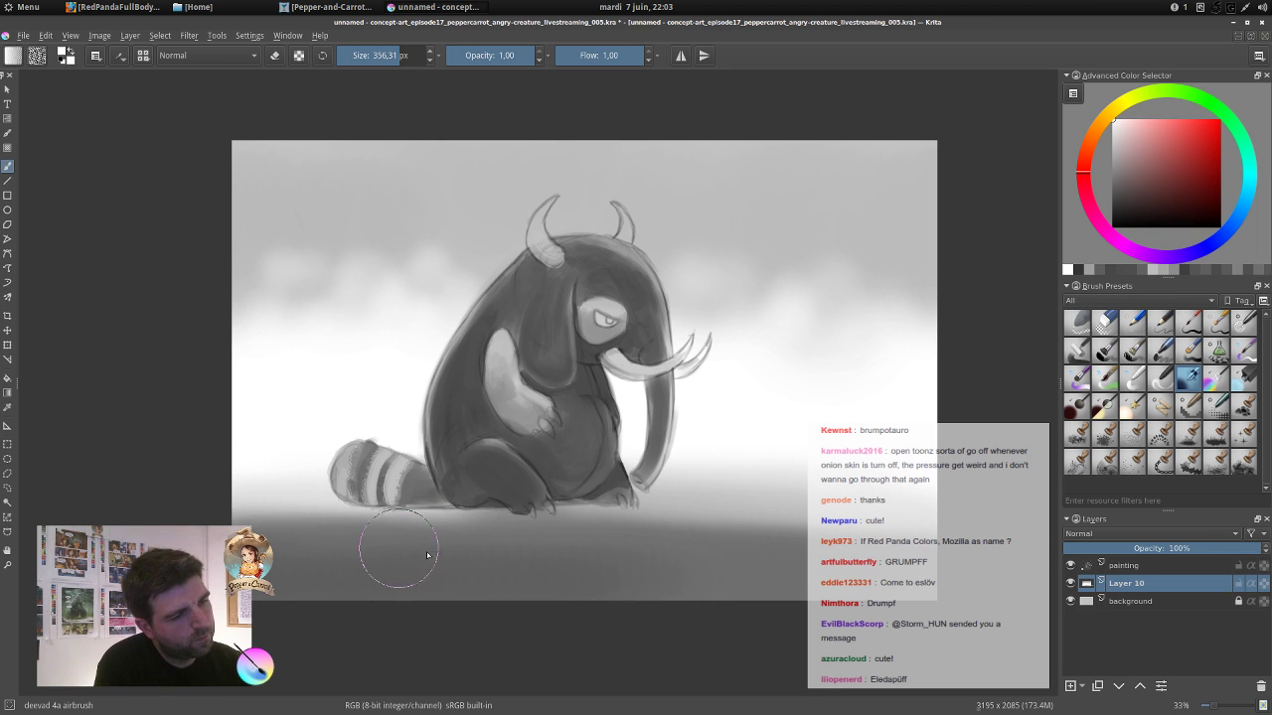
ctrl+click(405, 543)
mouse_move(343, 517)
mouse_down()
mouse_move(317, 511)
mouse_move(944, 519)
mouse_move(893, 493)
mouse_up()
ctrl+click(832, 429)
mouse_move(794, 489)
mouse_down()
mouse_move(875, 533)
mouse_move(688, 590)
mouse_move(290, 584)
mouse_up()
mouse_move(249, 541)
mouse_down()
mouse_move(510, 582)
mouse_move(775, 551)
mouse_move(630, 567)
mouse_move(838, 518)
mouse_up()
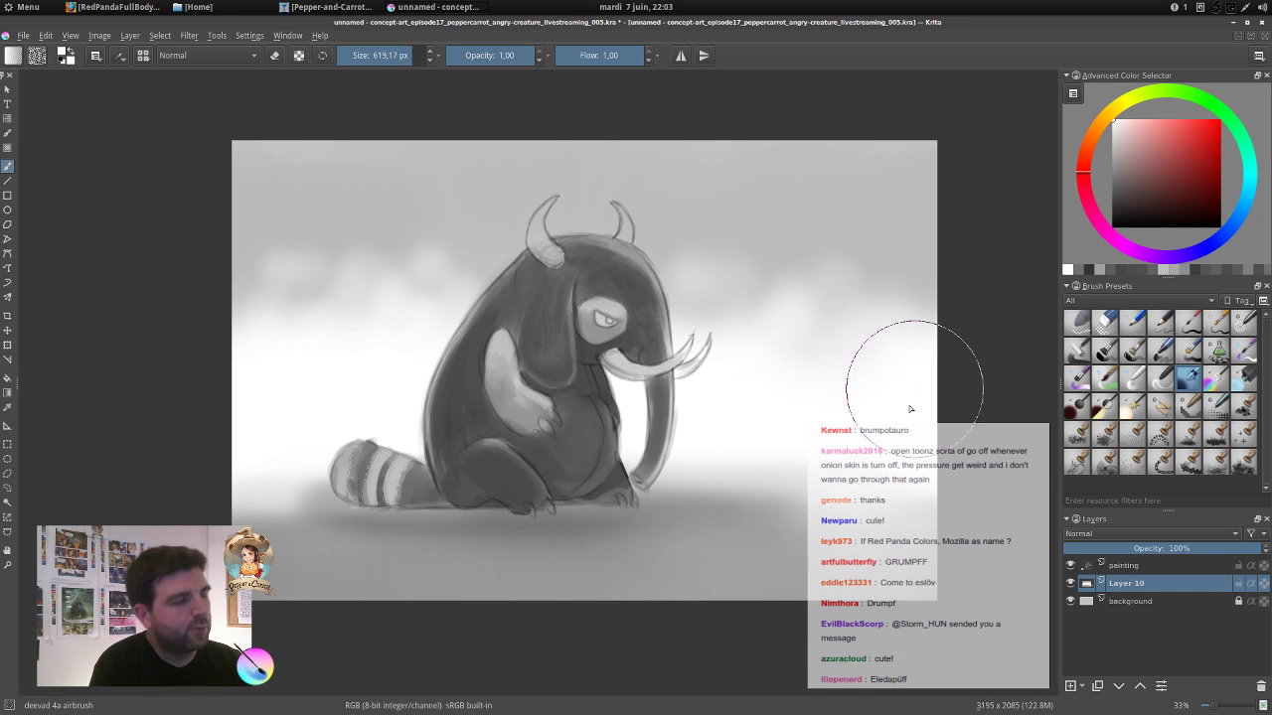
drag(730, 333, 709, 327)
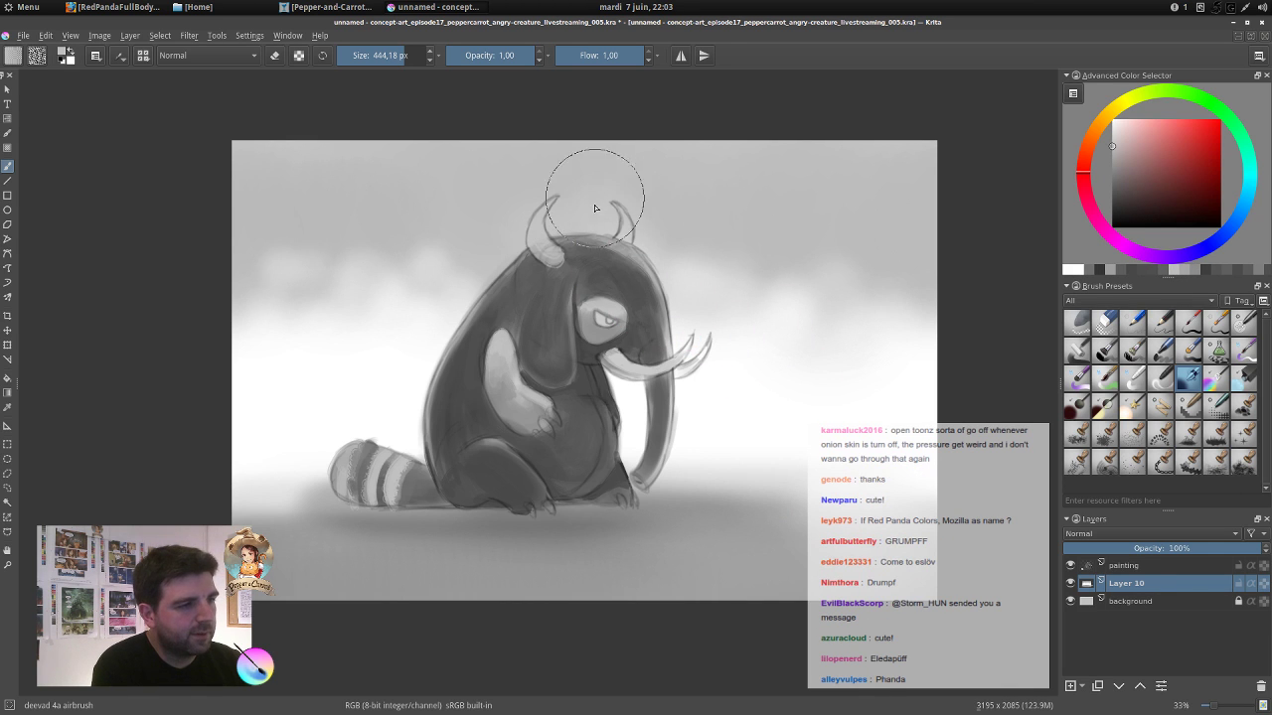
mouse_move(548, 221)
mouse_down()
mouse_move(502, 223)
mouse_move(545, 210)
mouse_up()
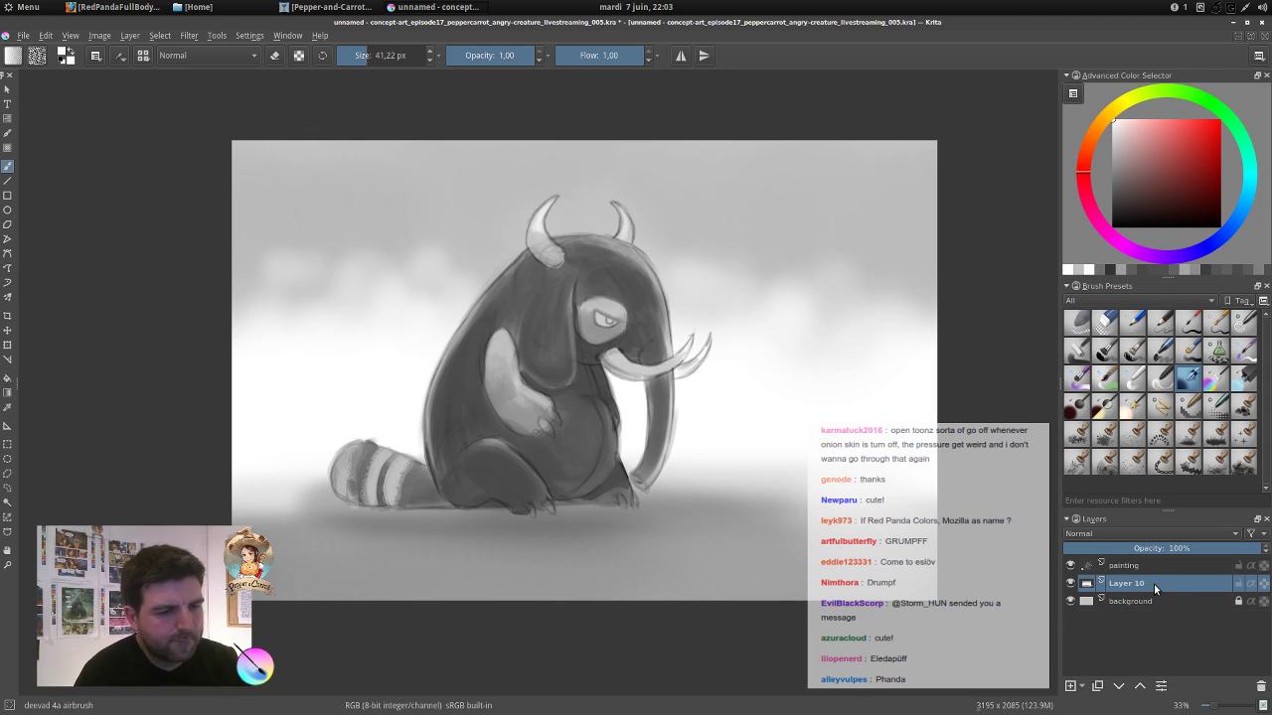
Merge all the layers into the background layer and duplicate that layer.
key(ctrl+shift+e)
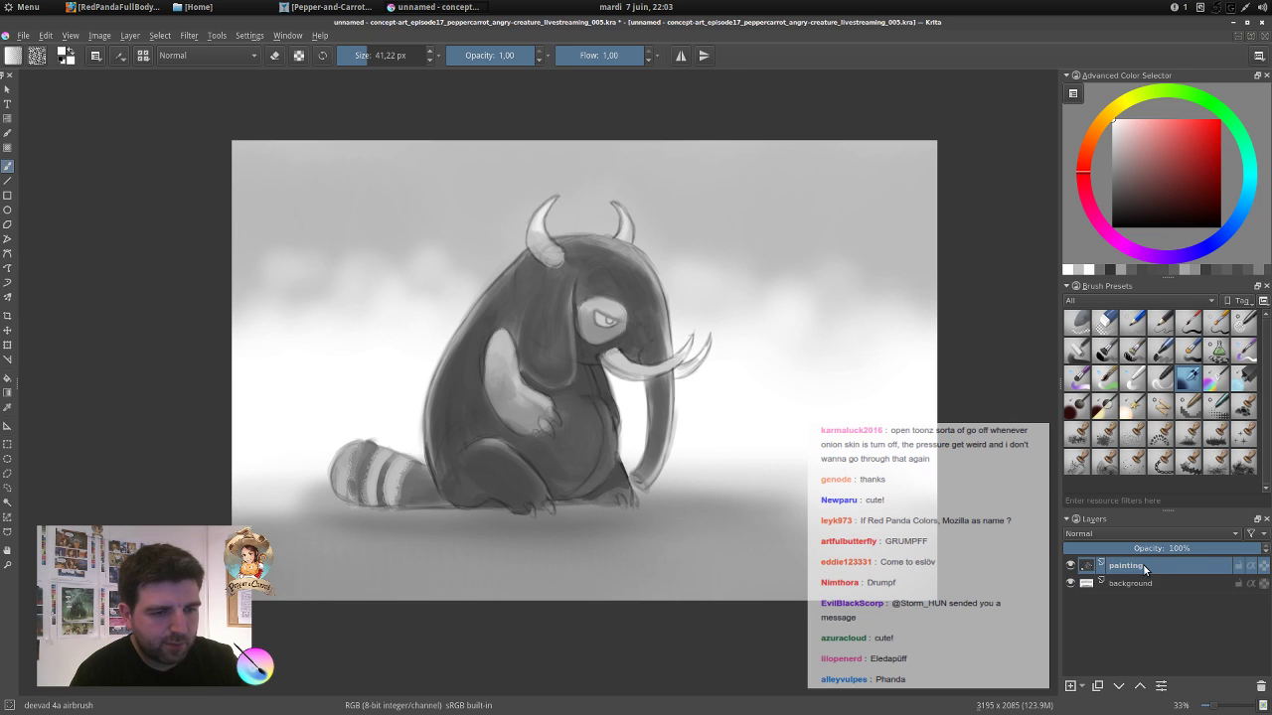
click(1098, 689)
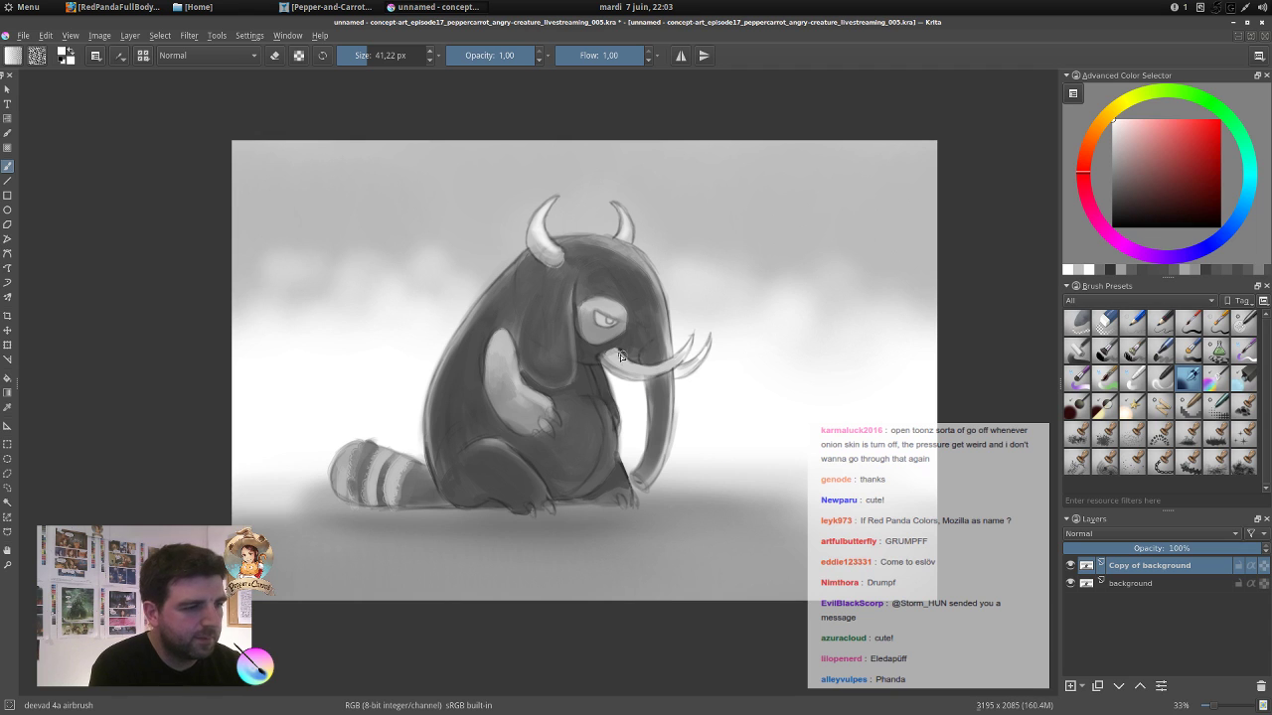
Airbrush soft white highlights on the creature's tusk, forehead, belly, arm, thigh and tail, using brush sizes of about 307 and 222 px.
drag(621, 355, 640, 367)
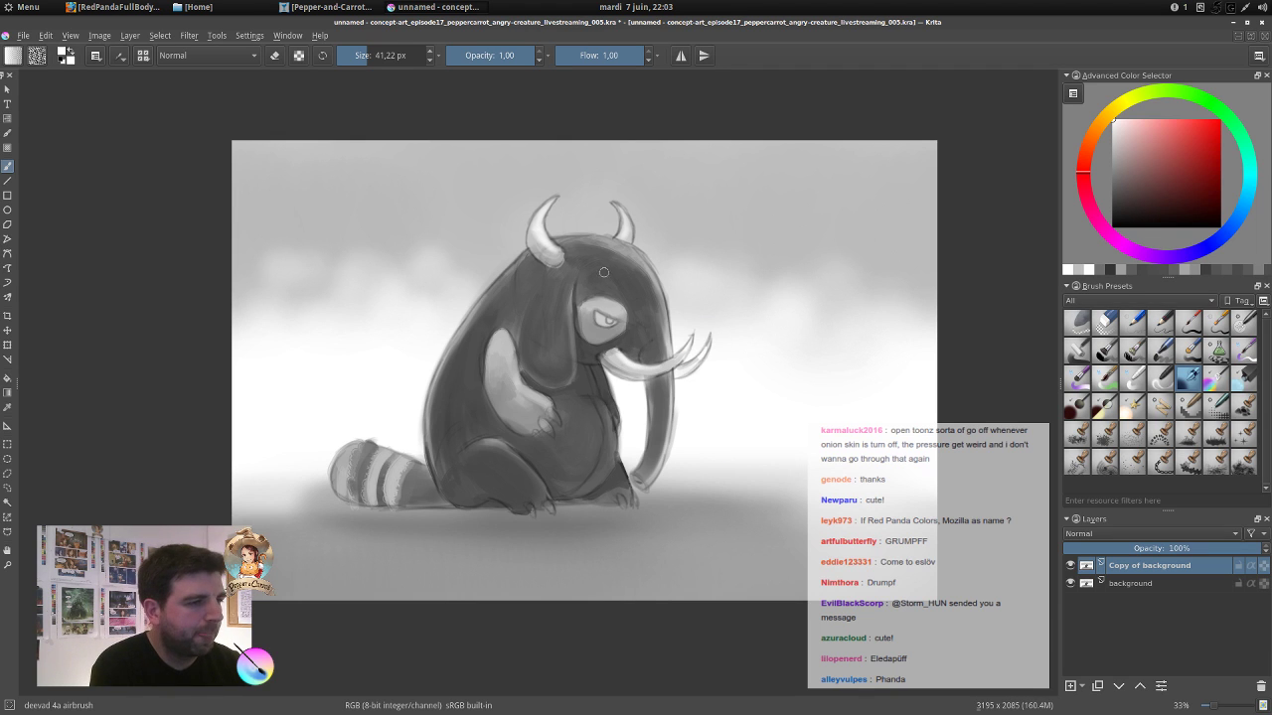
shift+drag(604, 273, 765, 270)
drag(569, 244, 630, 260)
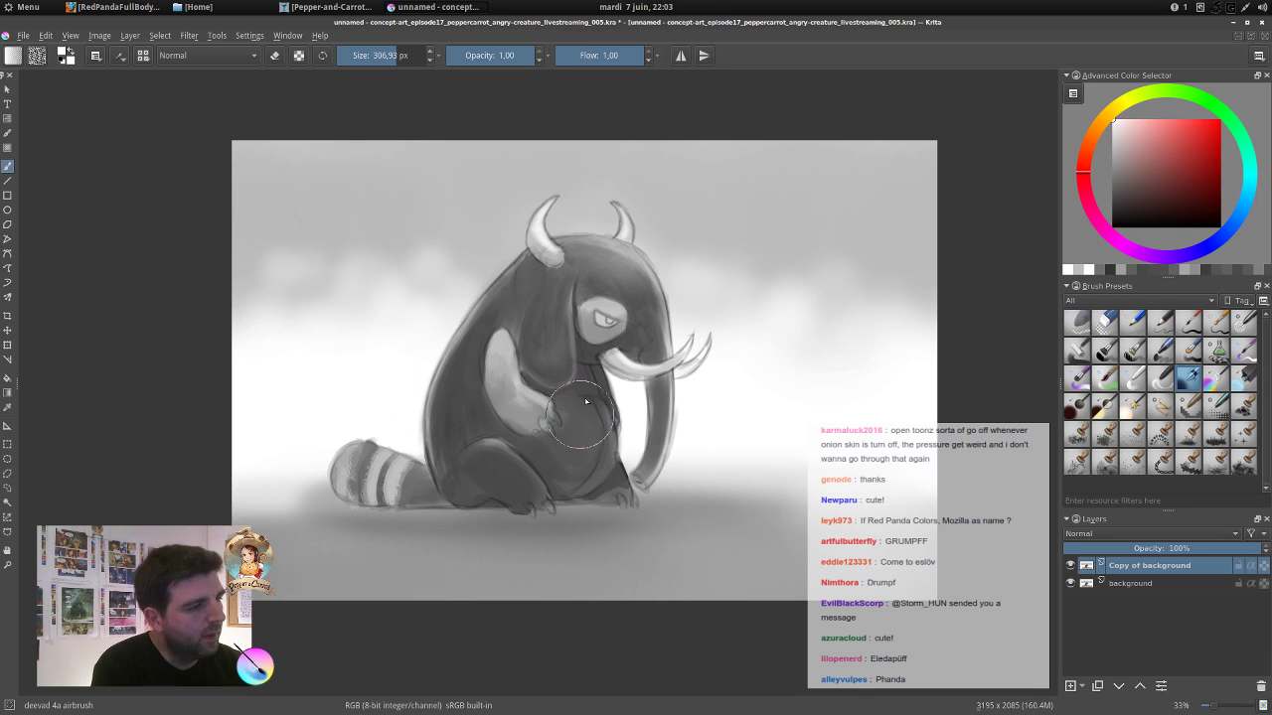
shift+drag(575, 366, 525, 365)
drag(599, 433, 586, 411)
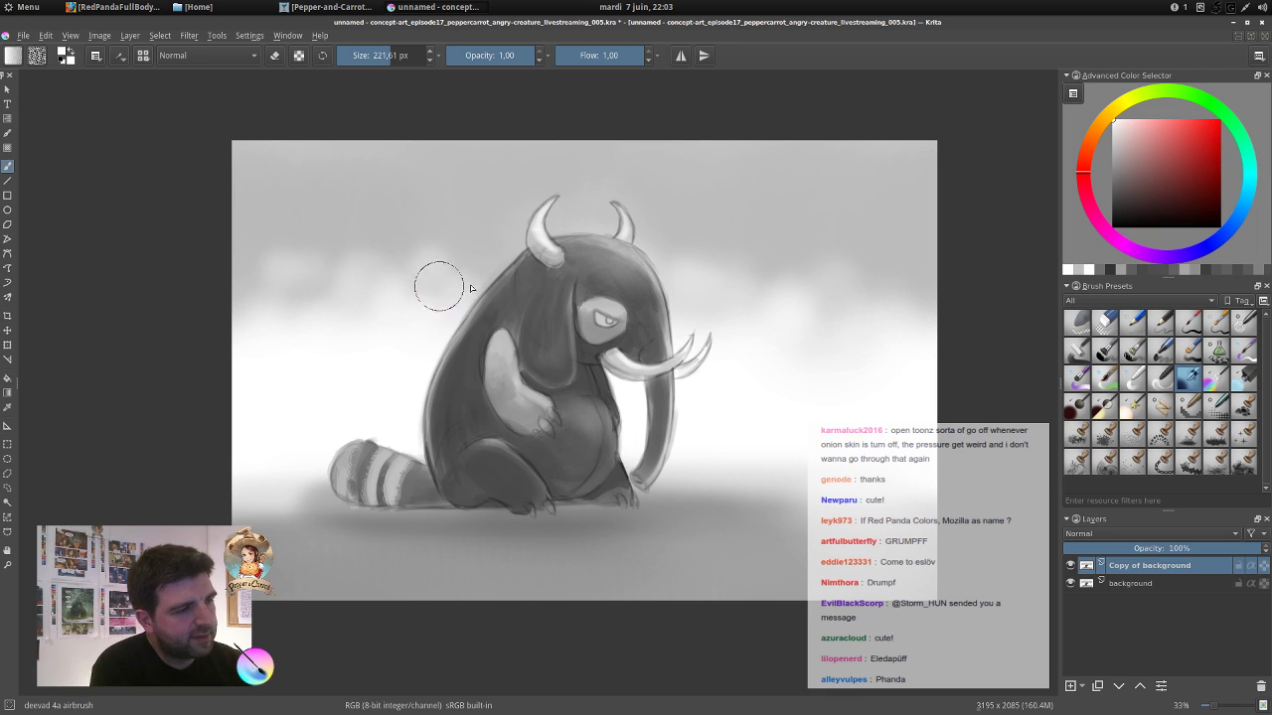
mouse_move(506, 385)
mouse_down()
mouse_move(539, 419)
mouse_move(535, 405)
mouse_up()
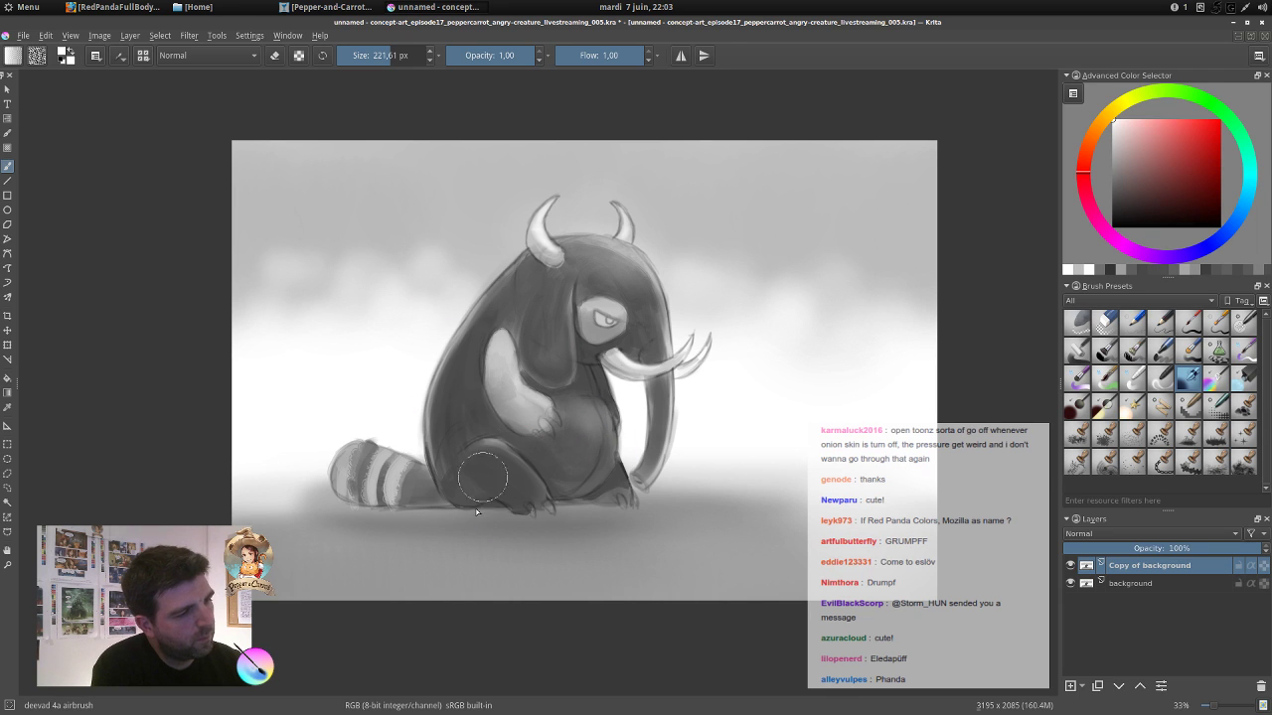
drag(479, 472, 525, 488)
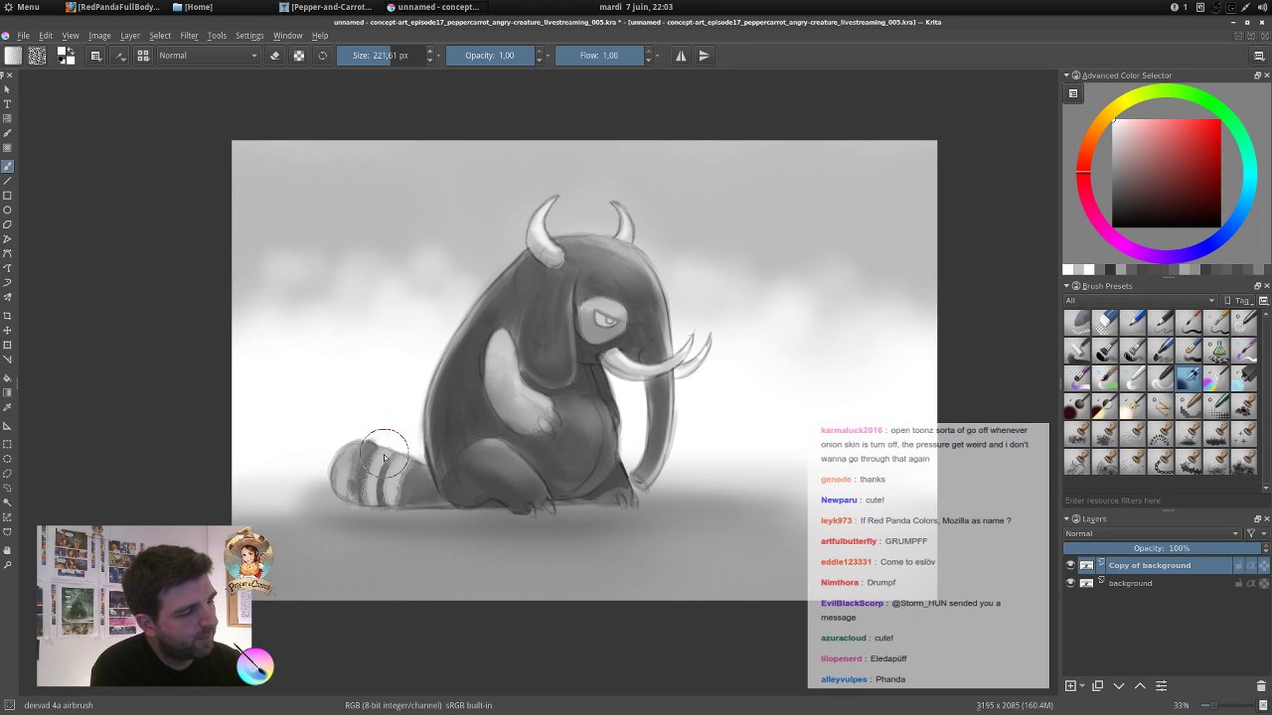
drag(385, 456, 363, 447)
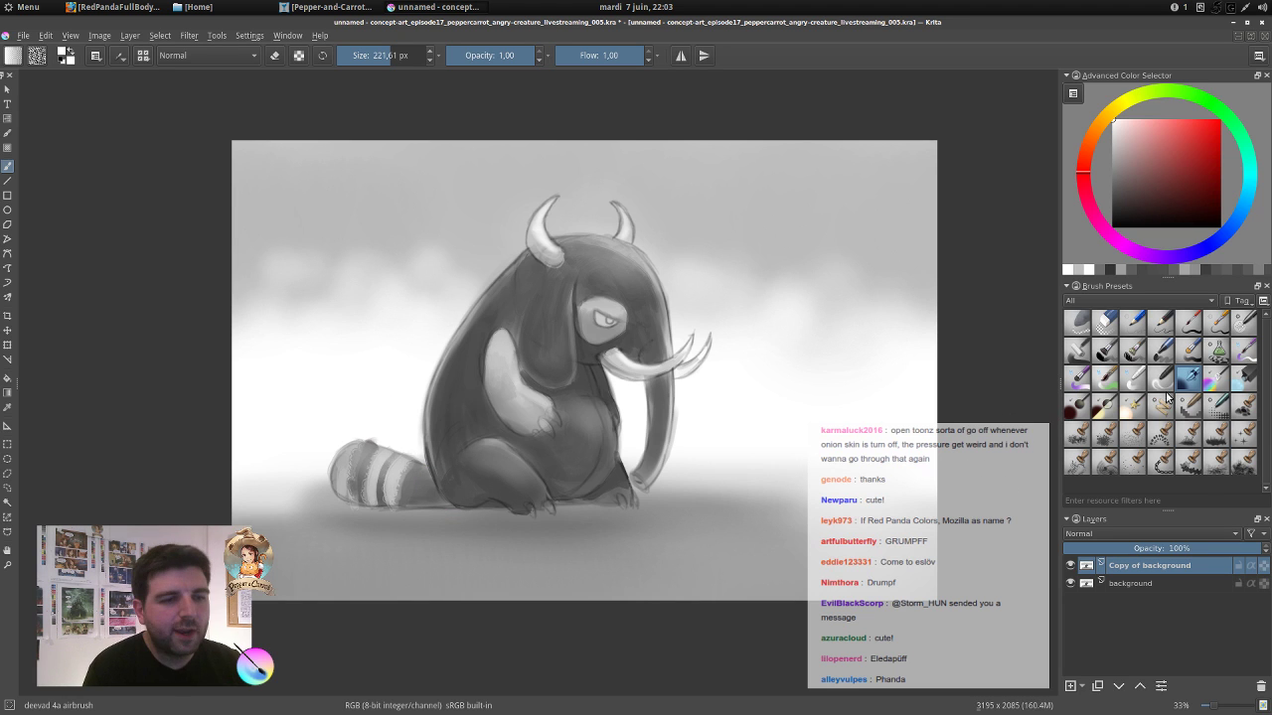
Shade the chest below the ear and the trunk in light grey with the deevad 4d adjust multiply brush at about 49 px.
click(1078, 407)
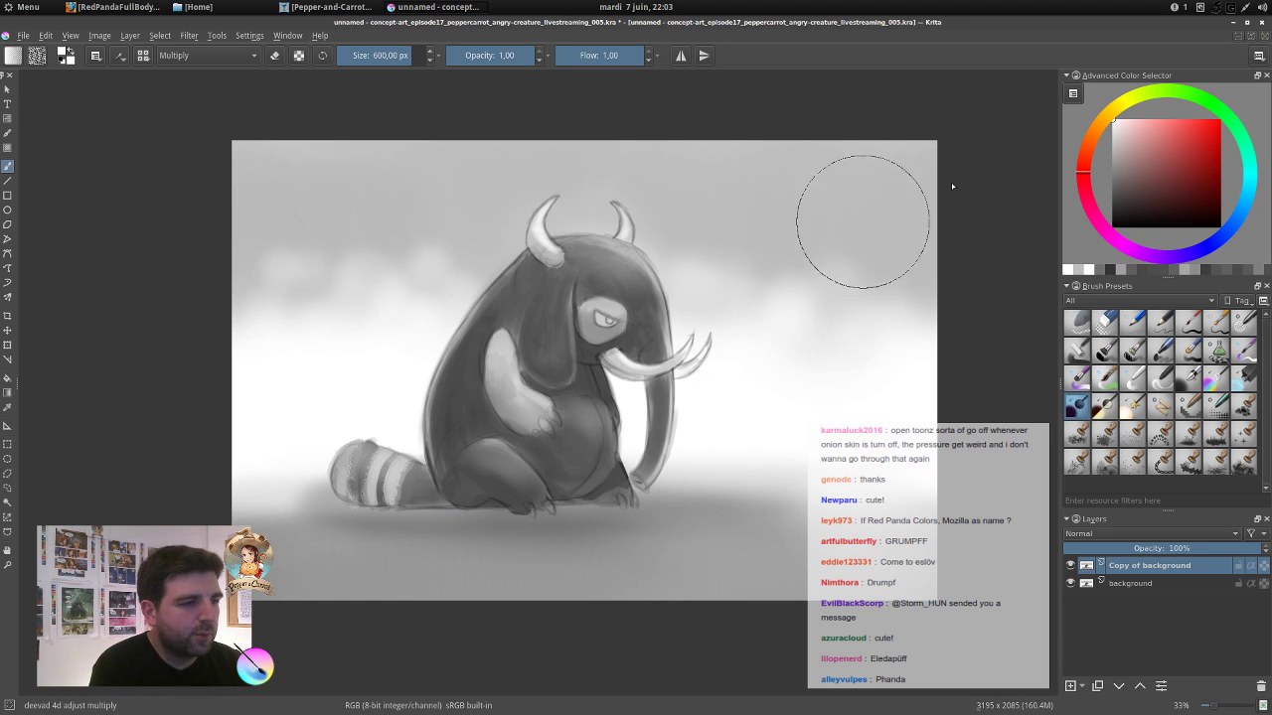
click(1111, 143)
drag(533, 365, 381, 371)
mouse_move(519, 354)
mouse_down()
mouse_move(545, 394)
mouse_move(597, 394)
mouse_move(568, 388)
mouse_move(582, 359)
mouse_up()
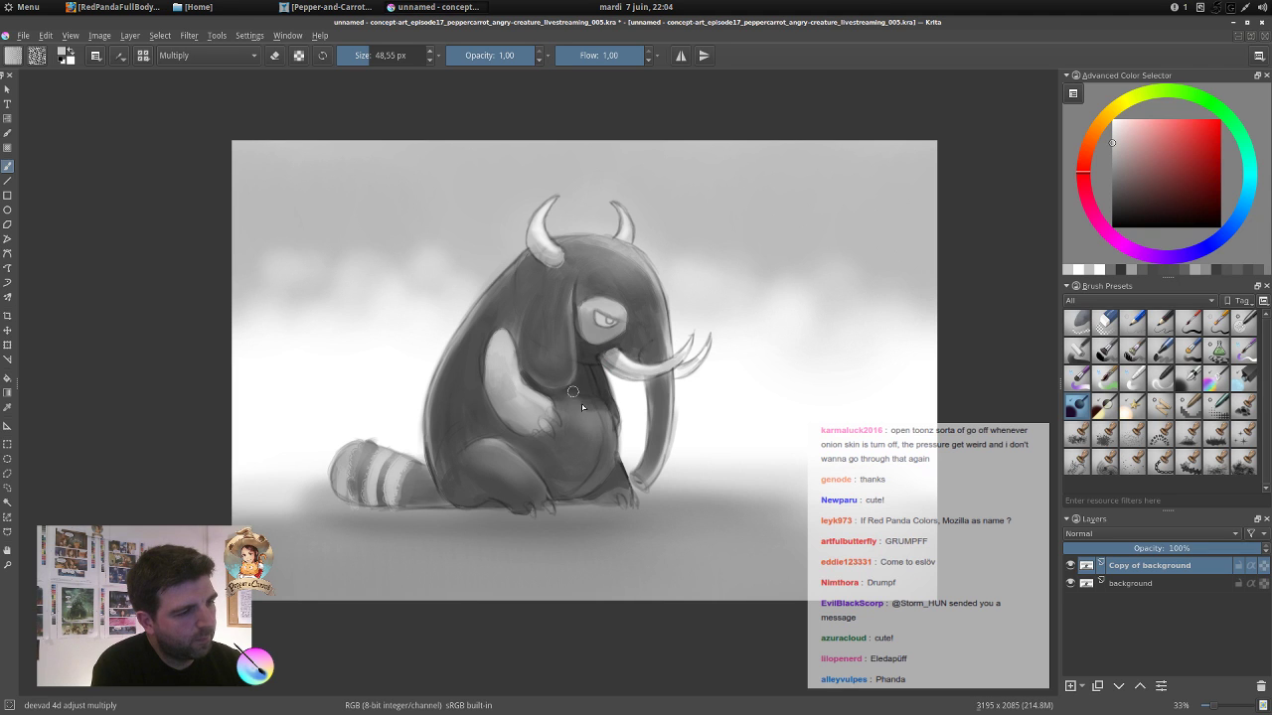
drag(572, 391, 554, 396)
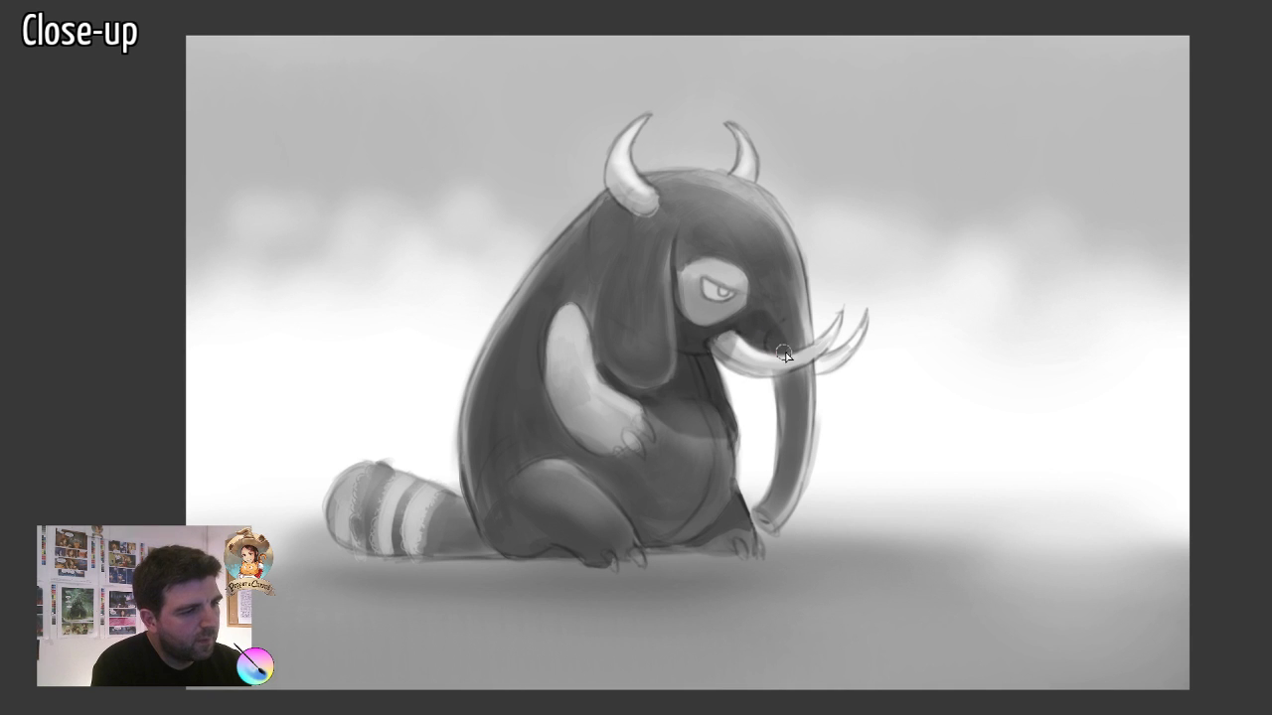
mouse_move(791, 400)
mouse_down()
mouse_move(784, 419)
mouse_move(787, 377)
mouse_move(762, 503)
mouse_up()
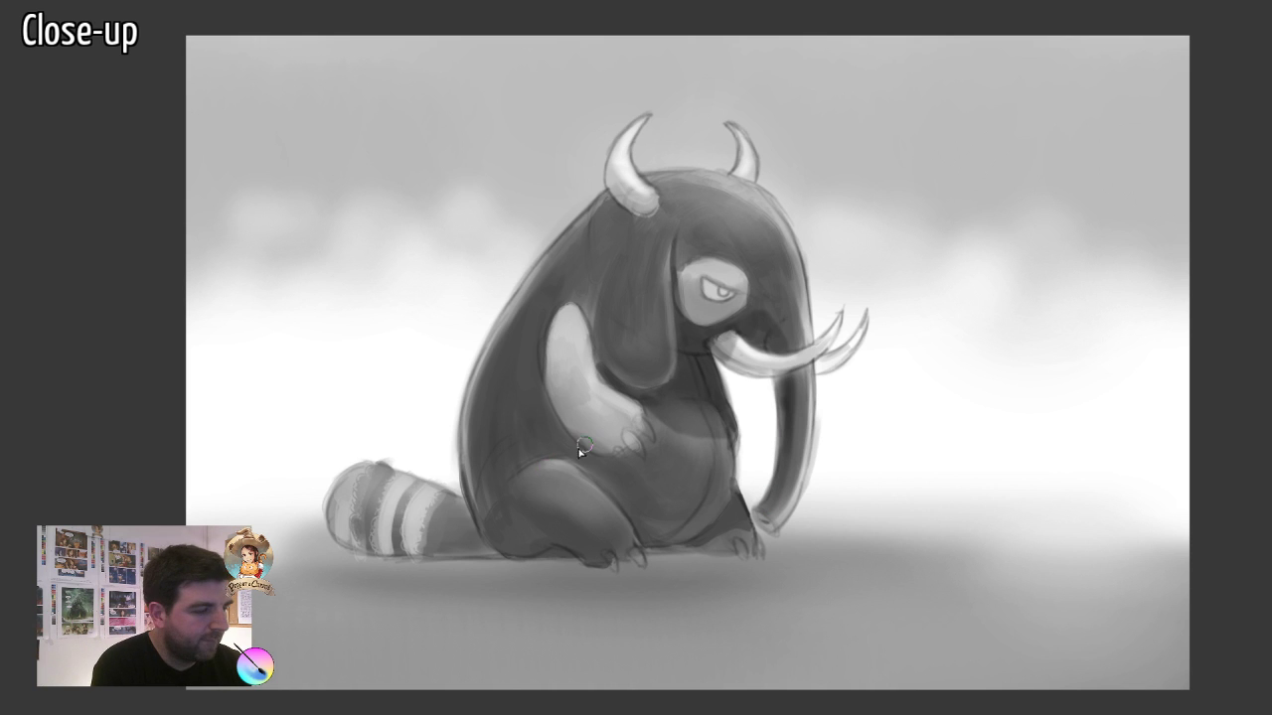
Darken the lower thigh, the arm and ear edges, and the ground shadow beneath the creature from its tail to beyond its trunk.
mouse_move(505, 513)
mouse_down()
mouse_move(579, 536)
mouse_move(518, 501)
mouse_move(602, 551)
mouse_move(520, 515)
mouse_move(503, 524)
mouse_move(526, 543)
mouse_move(600, 554)
mouse_move(689, 538)
mouse_move(736, 547)
mouse_move(638, 562)
mouse_move(822, 557)
mouse_move(560, 558)
mouse_up()
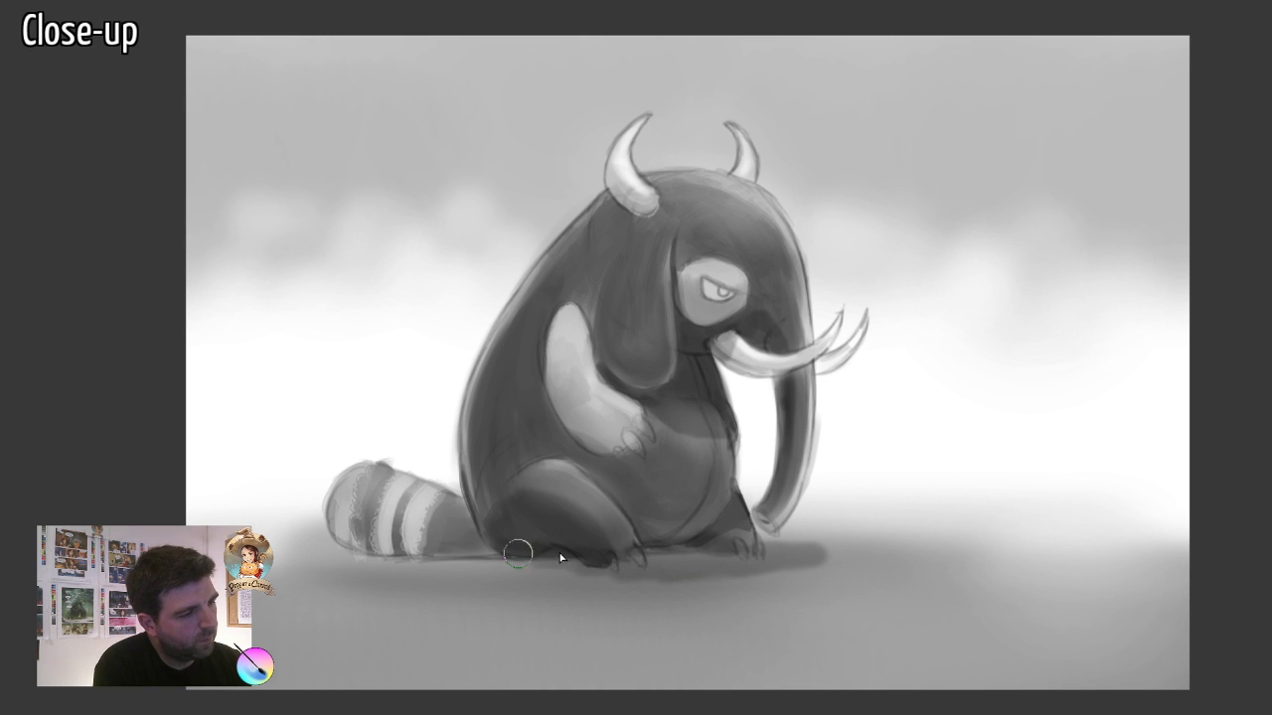
mouse_move(373, 562)
mouse_down()
mouse_move(332, 560)
mouse_move(500, 565)
mouse_move(343, 544)
mouse_move(315, 555)
mouse_move(601, 570)
mouse_move(555, 574)
mouse_up()
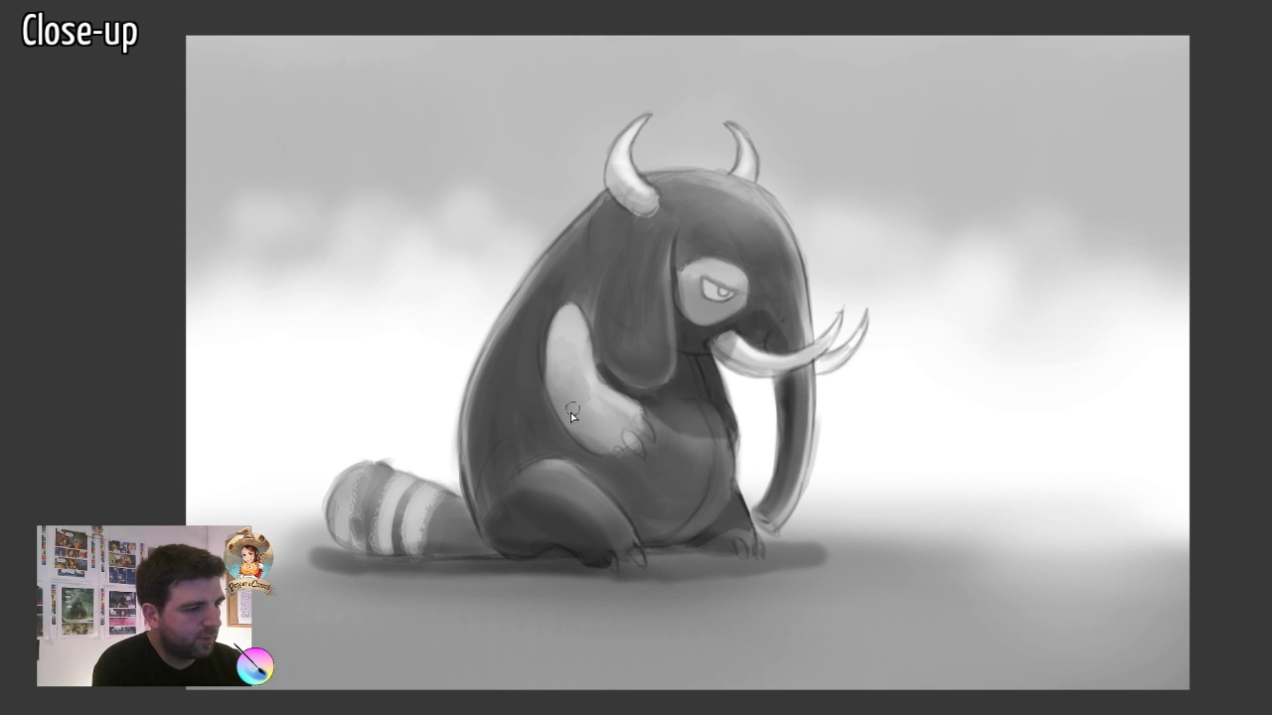
mouse_move(546, 397)
mouse_down()
mouse_move(574, 438)
mouse_move(620, 464)
mouse_move(588, 453)
mouse_up()
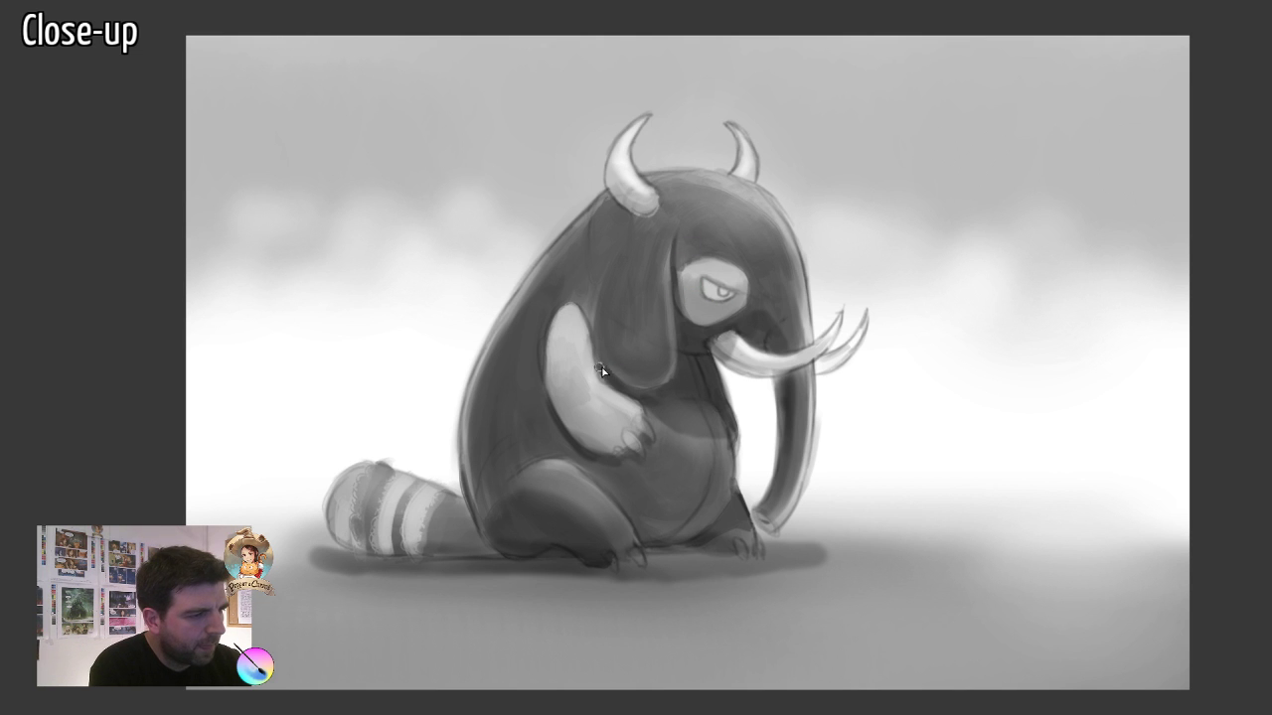
drag(599, 367, 604, 286)
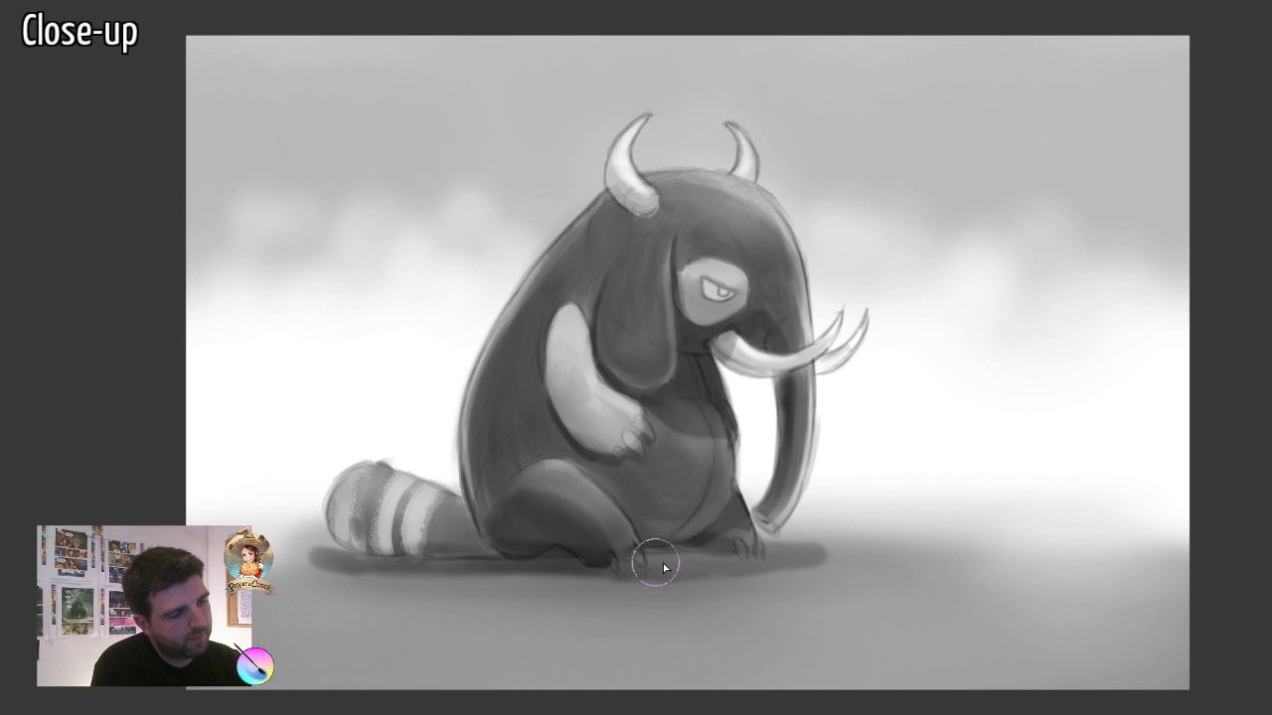
mouse_move(640, 560)
mouse_down()
mouse_move(792, 568)
mouse_move(877, 552)
mouse_up()
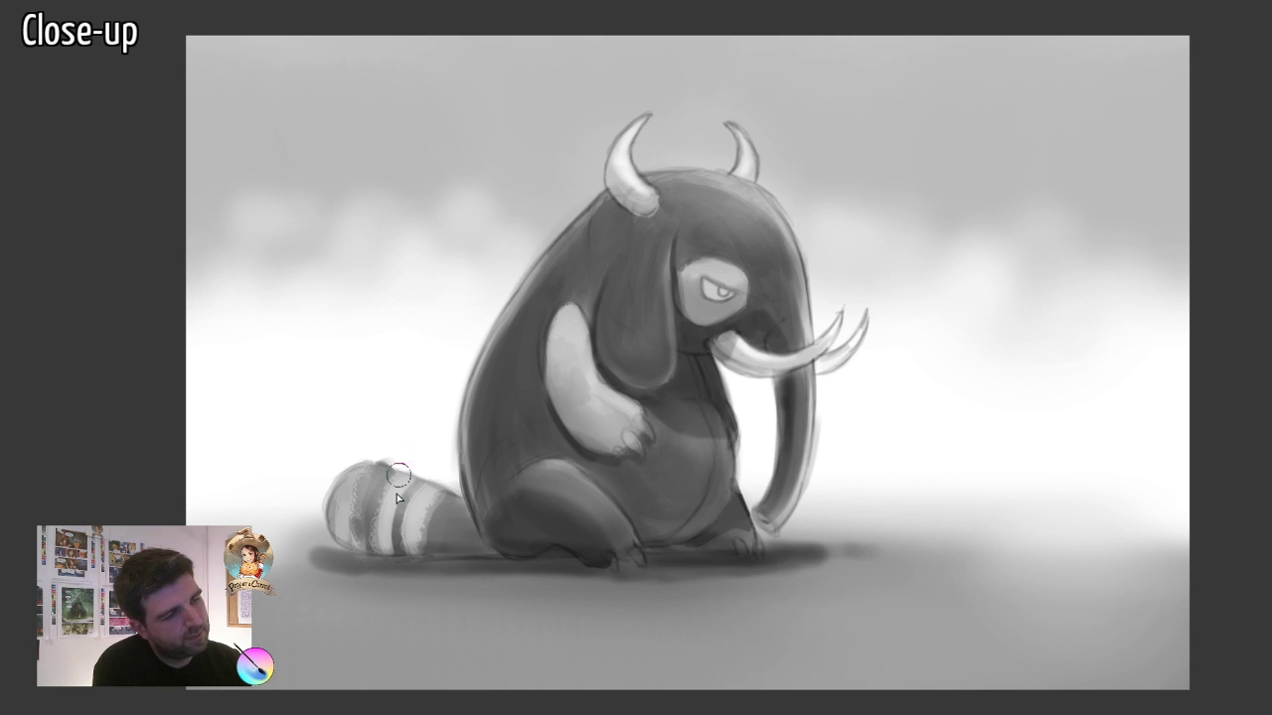
drag(336, 550, 428, 562)
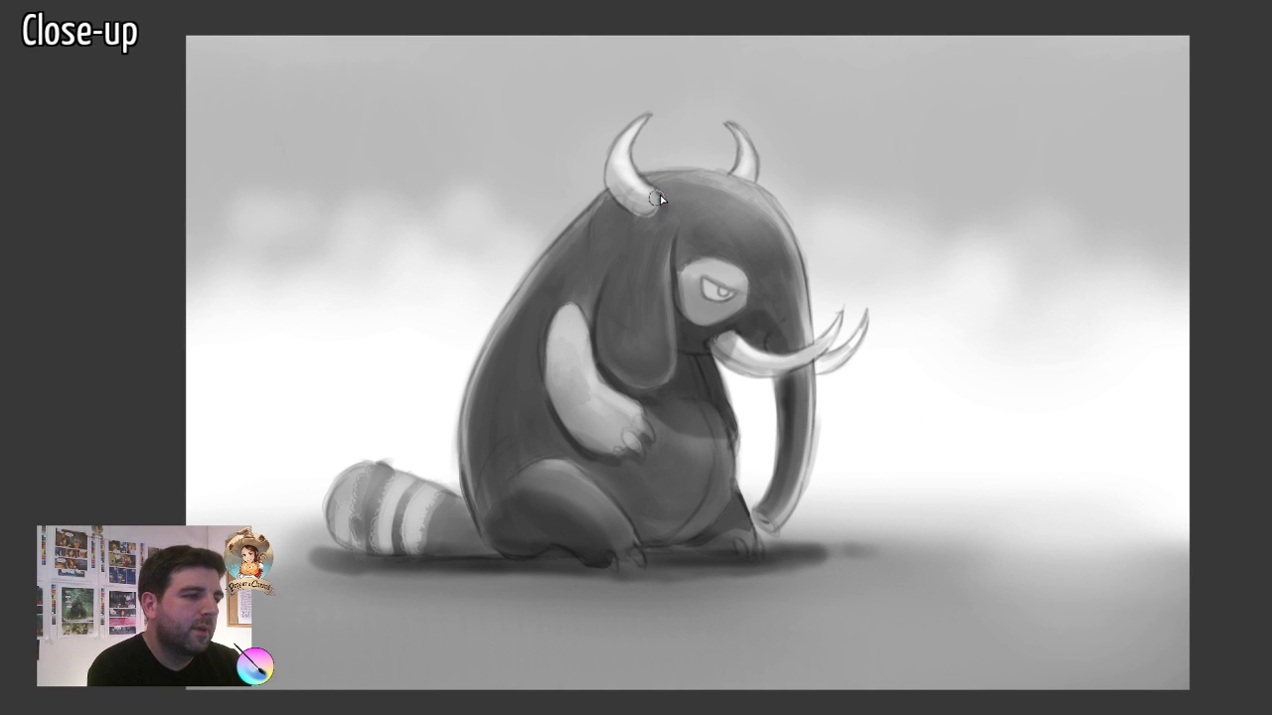
Shade the base of the near horn and the tail, and model the light on the ear and forehead.
drag(646, 193, 635, 213)
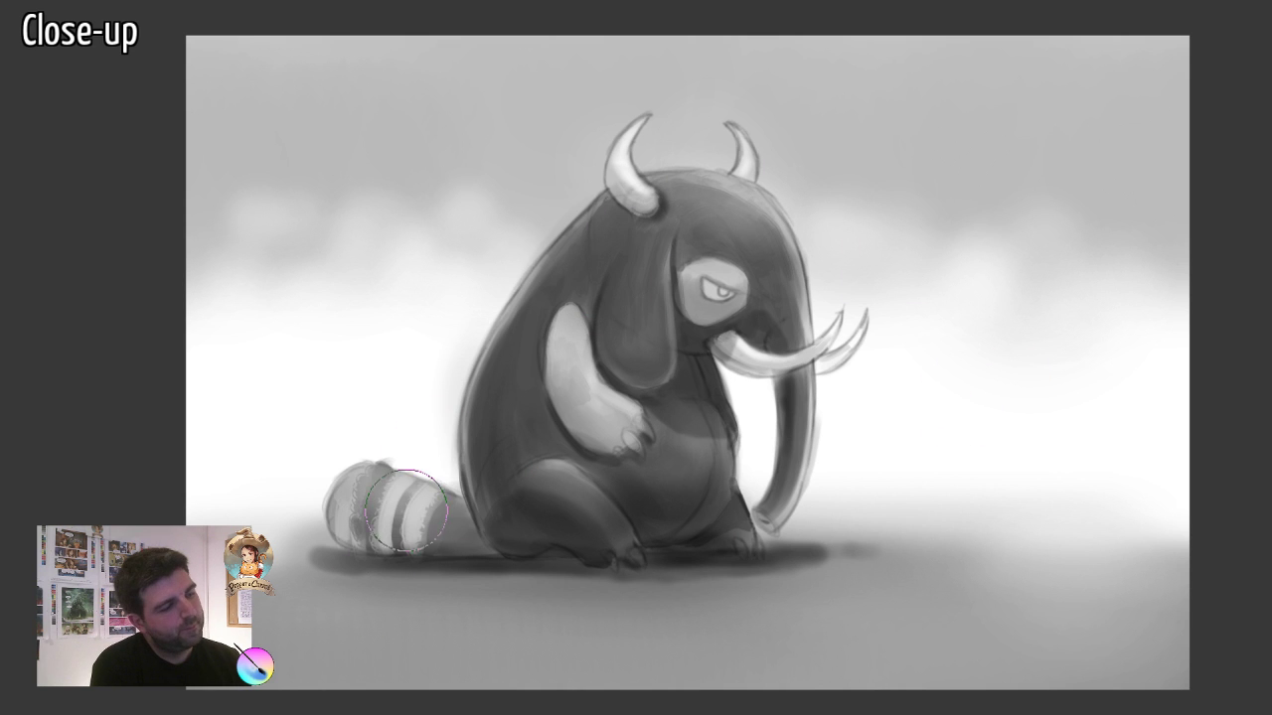
mouse_move(339, 510)
mouse_down()
mouse_move(461, 524)
mouse_move(440, 546)
mouse_move(482, 538)
mouse_move(334, 515)
mouse_up()
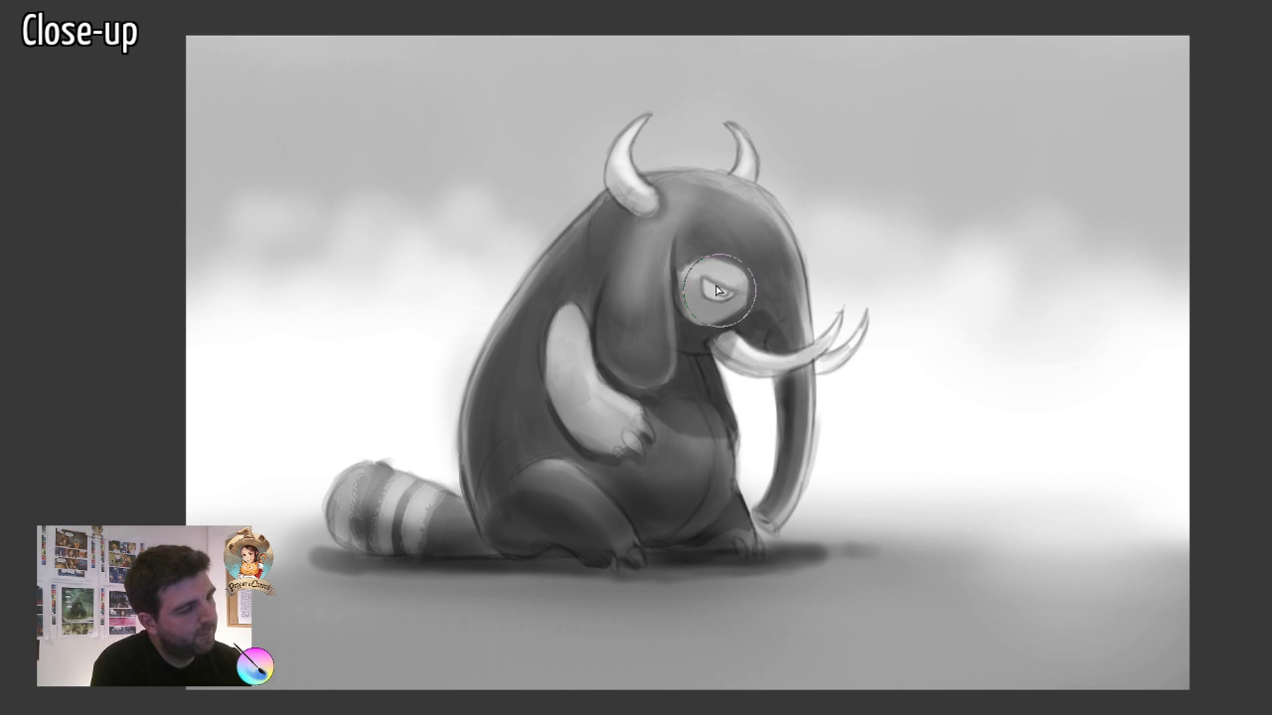
drag(681, 231, 657, 276)
drag(688, 209, 662, 273)
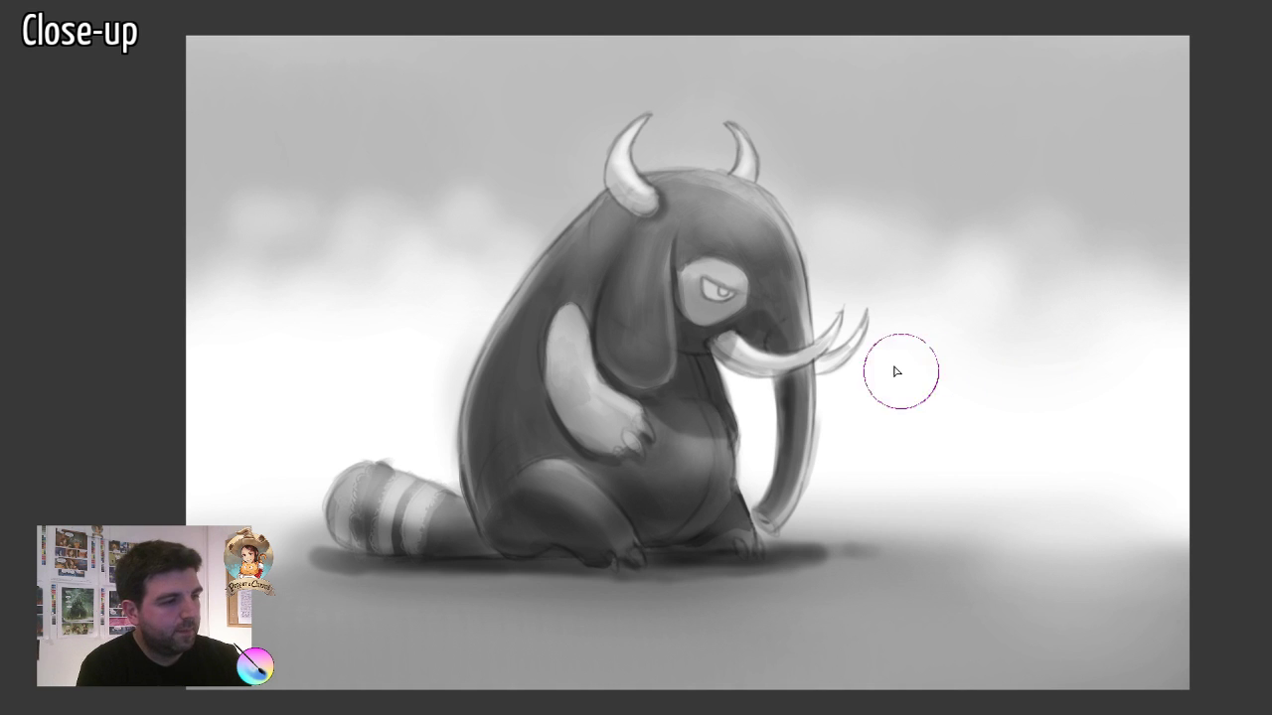
Mirror the canvas view horizontally and sample grey tones from the creature's forehead, trunk and eye patch.
key(m)
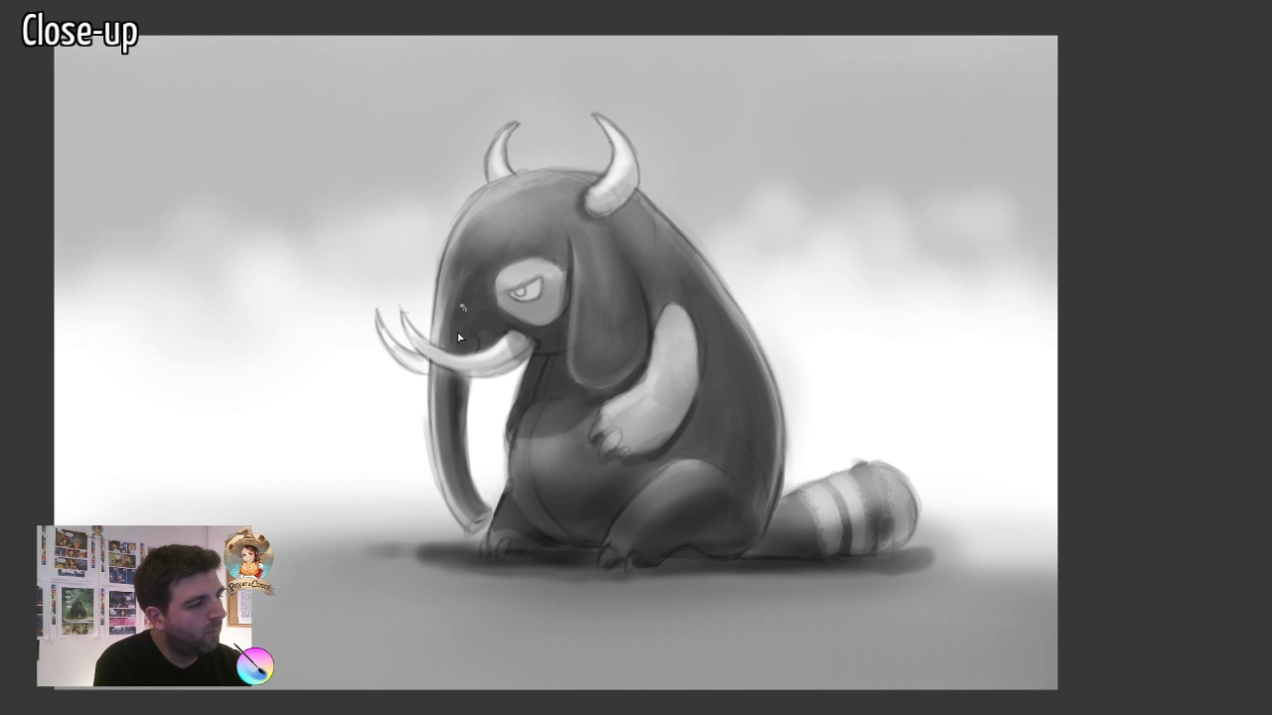
ctrl+click(520, 235)
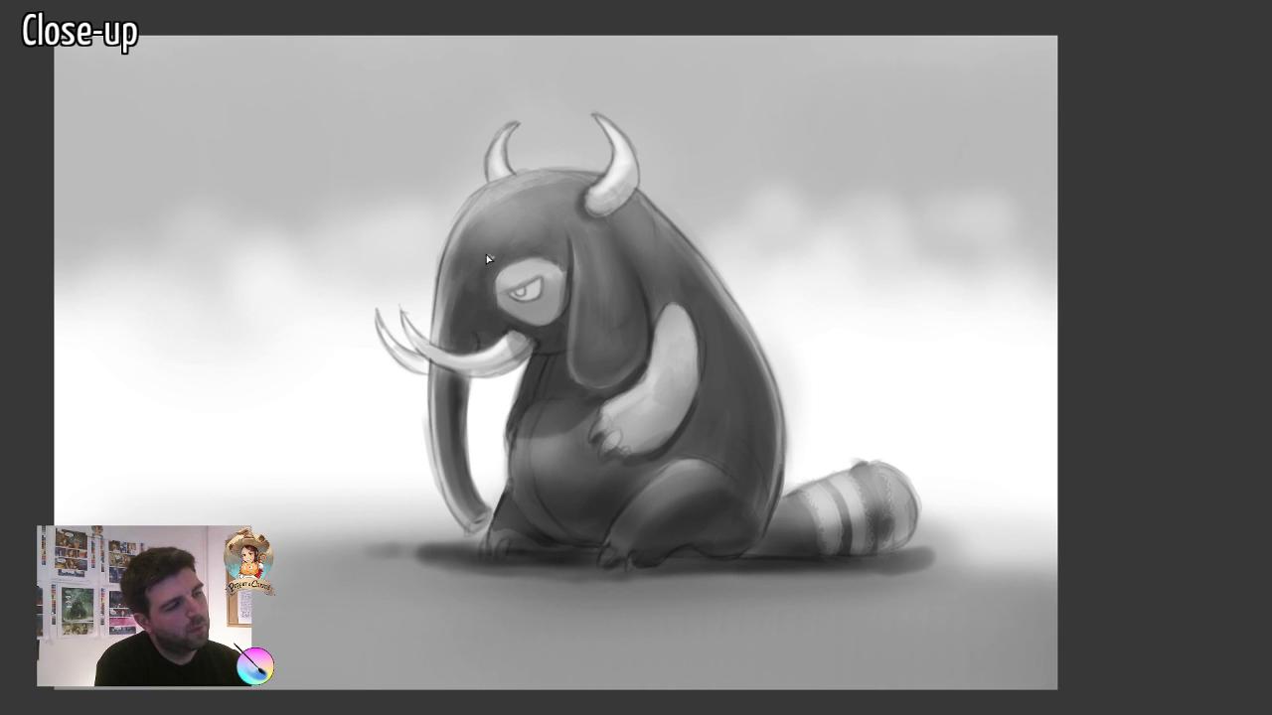
ctrl+click(467, 303)
ctrl+click(537, 260)
ctrl+click(537, 264)
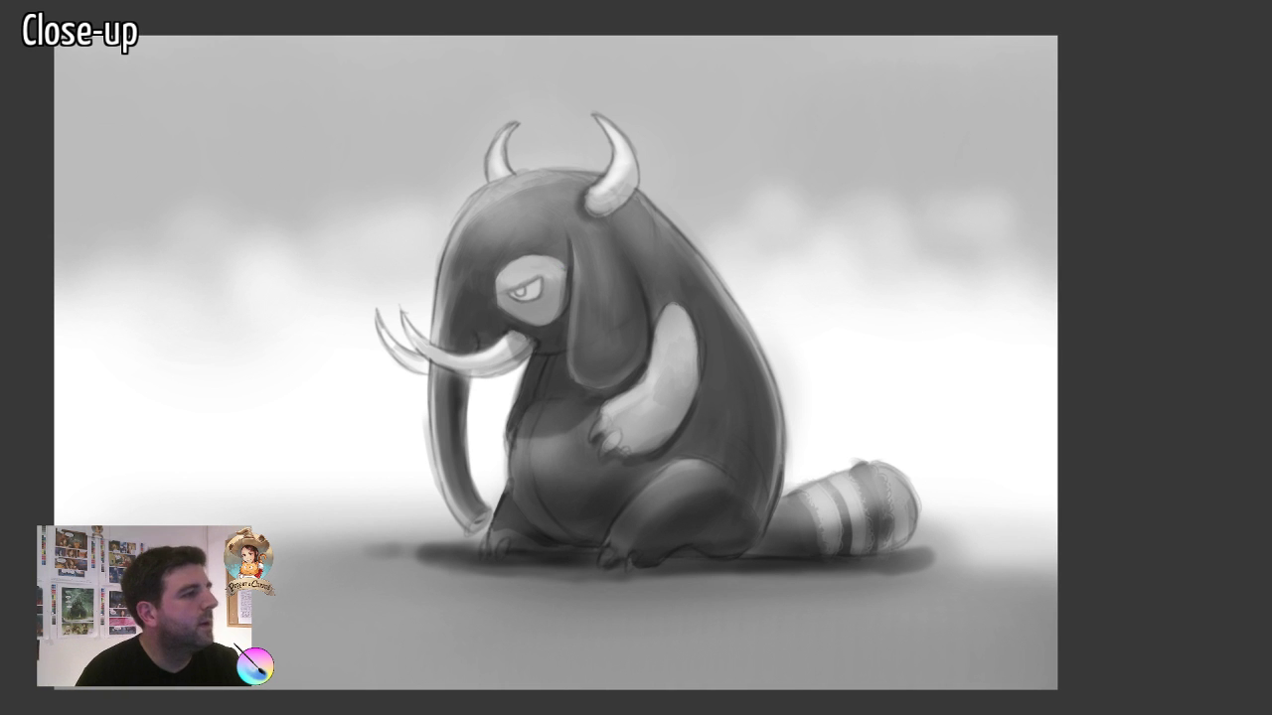
Switch to the web browser and open the red panda reference photo as a standalone image.
key(alt+Tab)
right_click(603, 289)
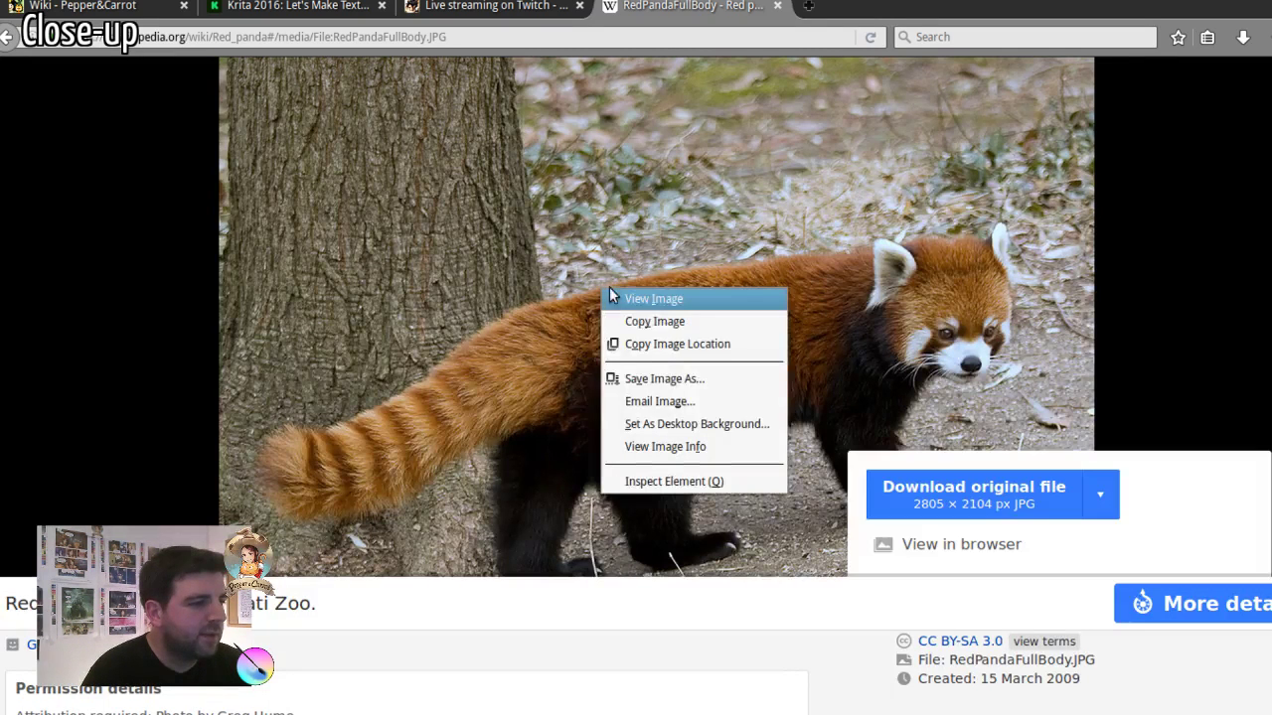
click(651, 298)
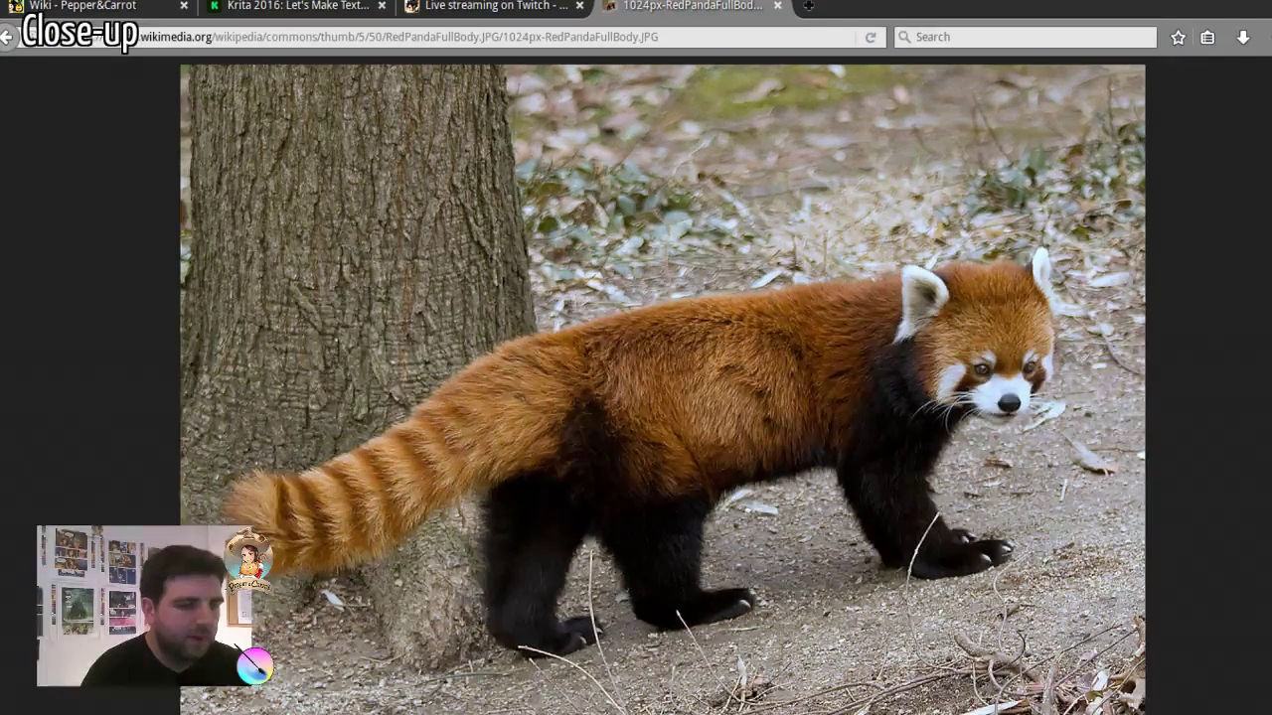
Shrink the browser window with the red panda photo, place it beside the creature, and keep it always on top of the painting.
drag(1271, 714, 454, 392)
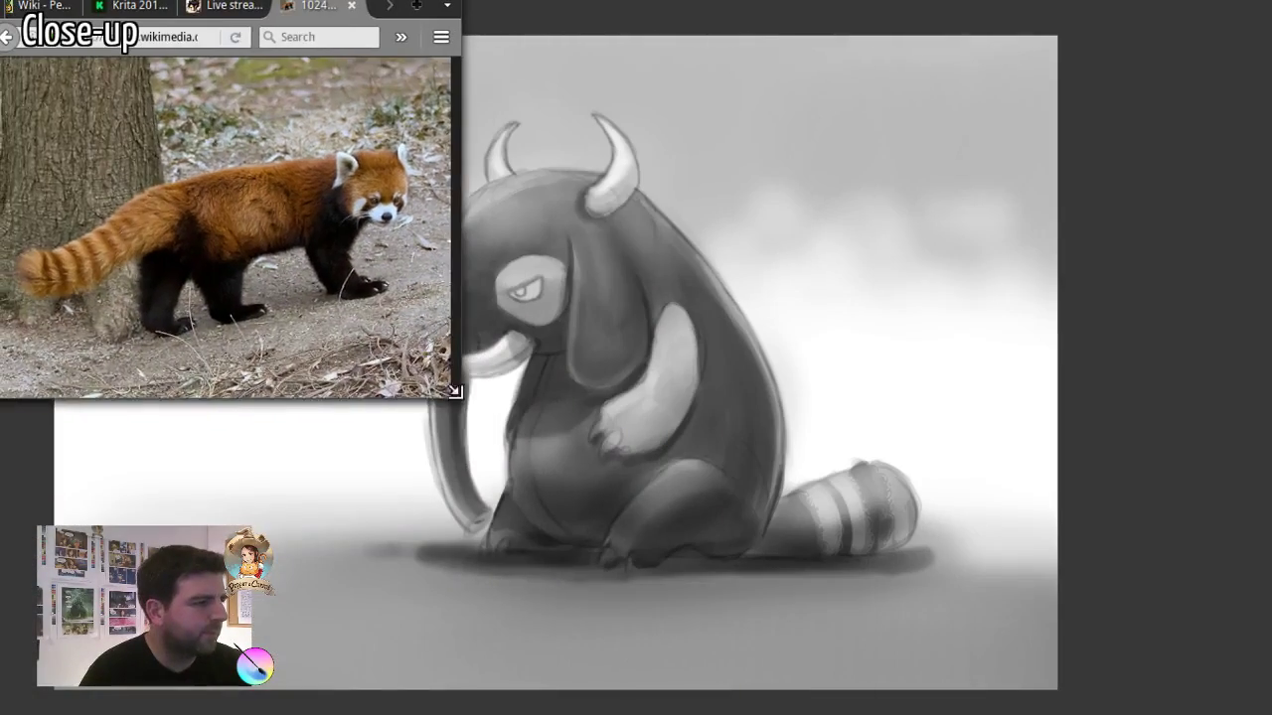
drag(416, 5, 323, 0)
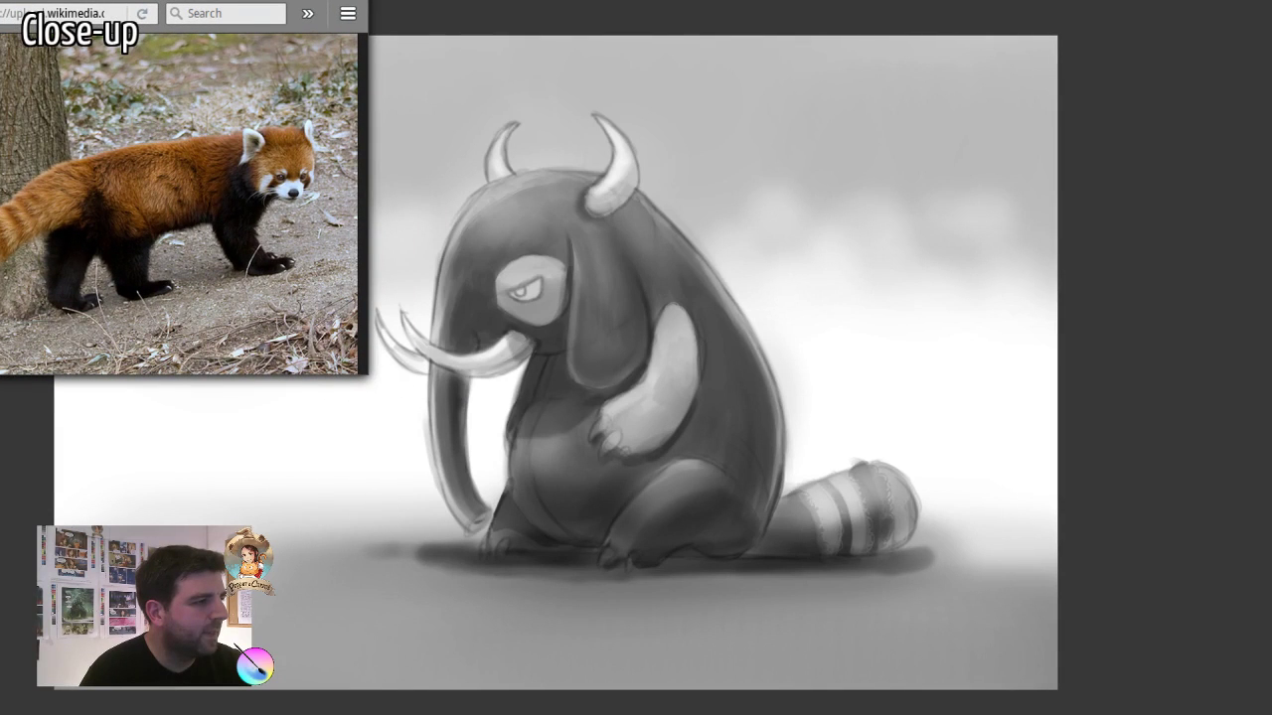
key(alt+space)
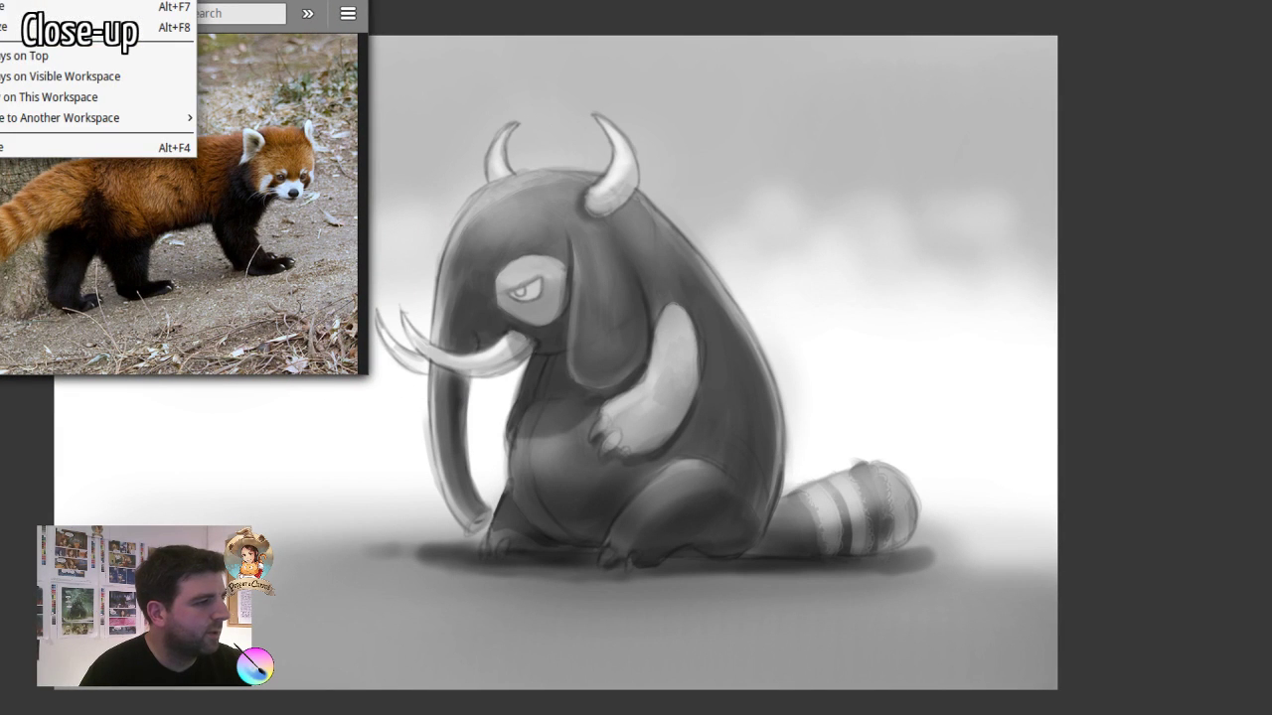
click(3, 54)
mouse_move(662, 176)
mouse_down()
mouse_move(769, 232)
mouse_move(758, 192)
mouse_move(789, 223)
mouse_up()
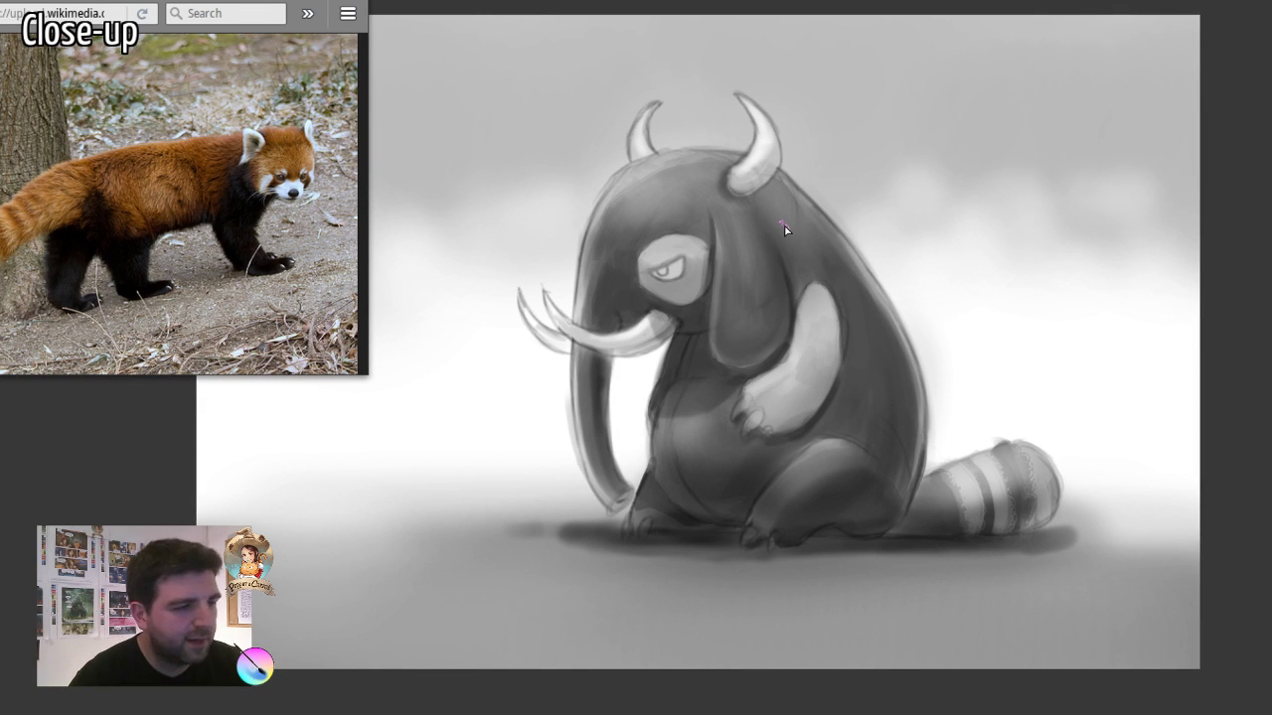
Compare the creature before and after the latest shading by undoing and redoing it, keeping the shaded version.
key(ctrl+z)
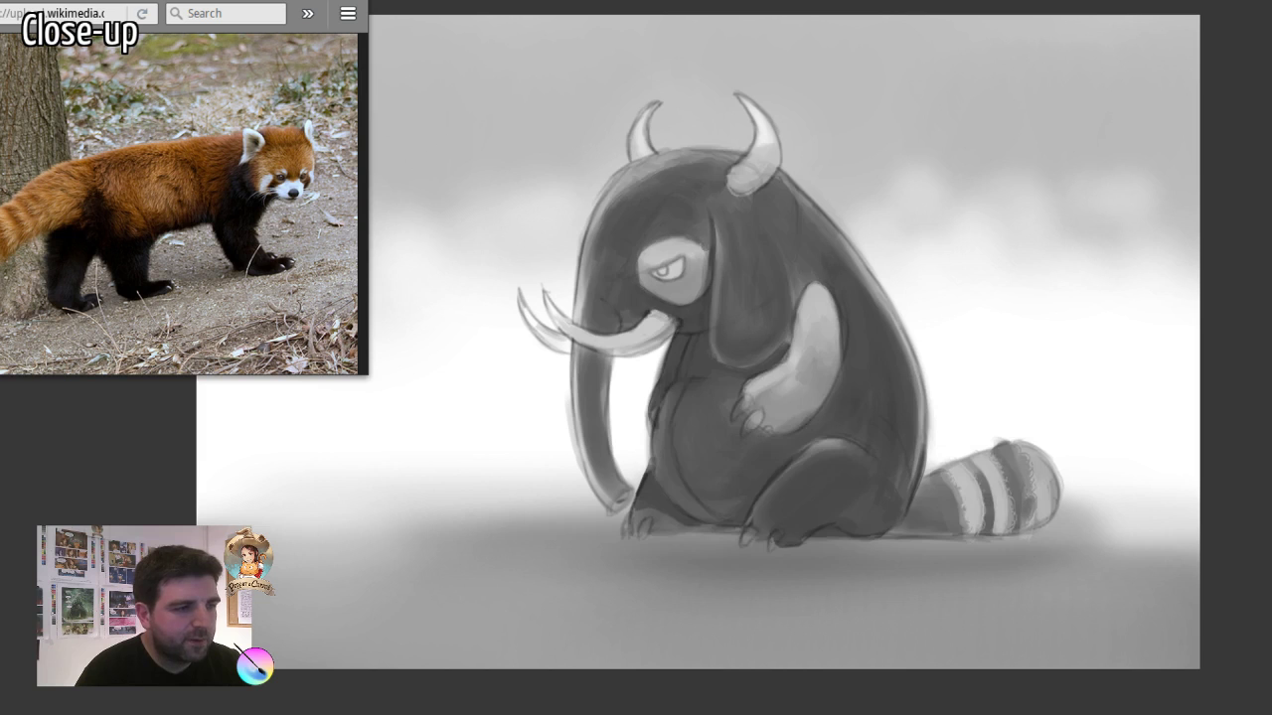
key(ctrl+shift+z)
key(ctrl+z)
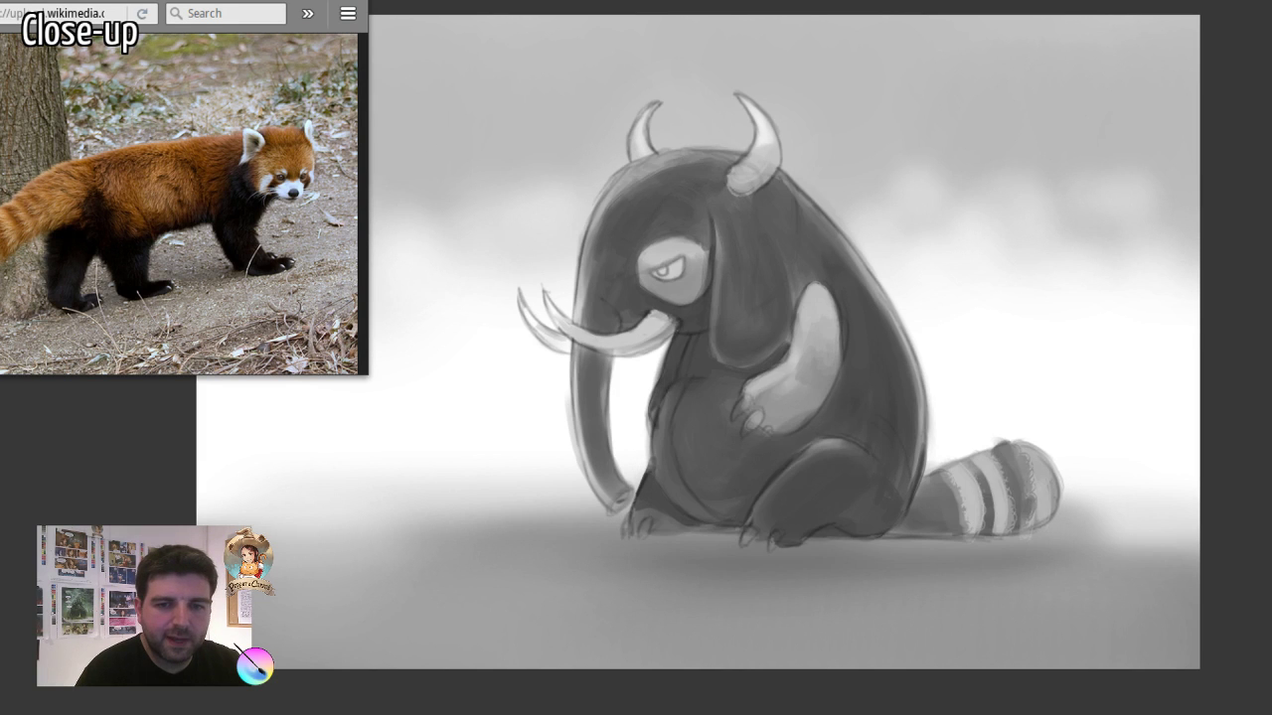
key(ctrl+shift+z)
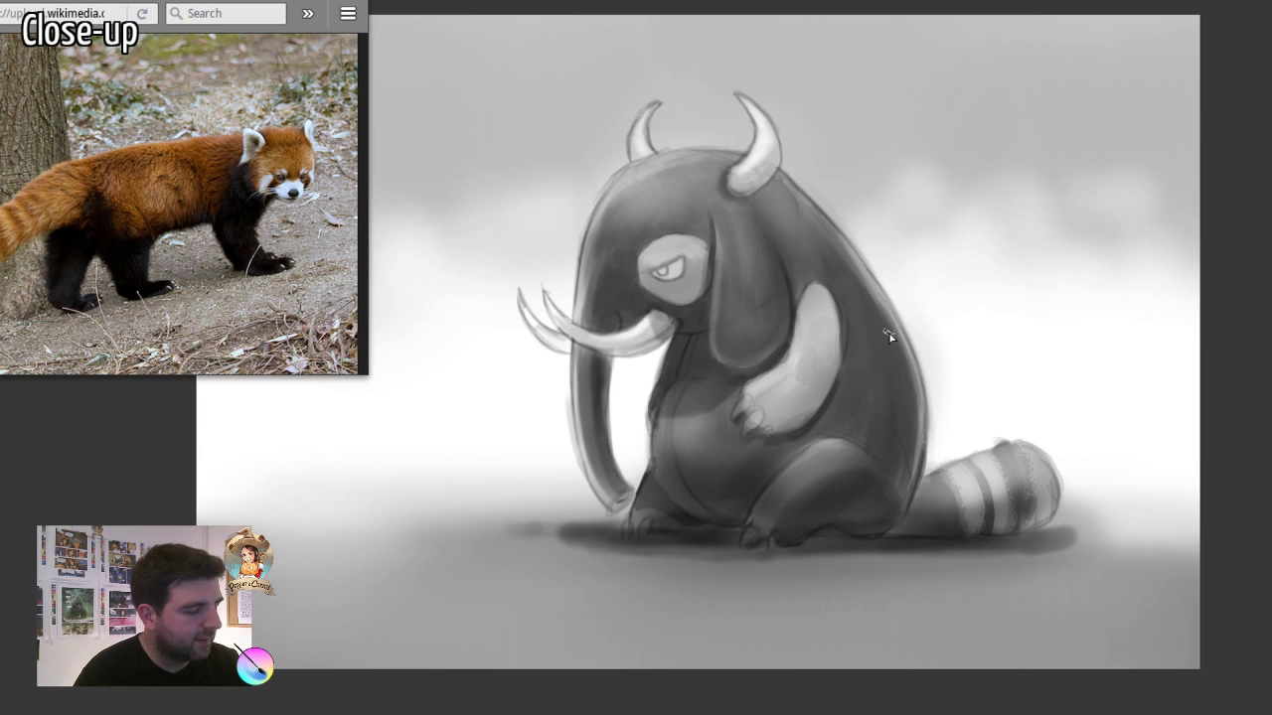
Start a Color Balance adjustment, move its dialog clear of the creature, and set the midtones to red 33 and blue -23.
key(ctrl+b)
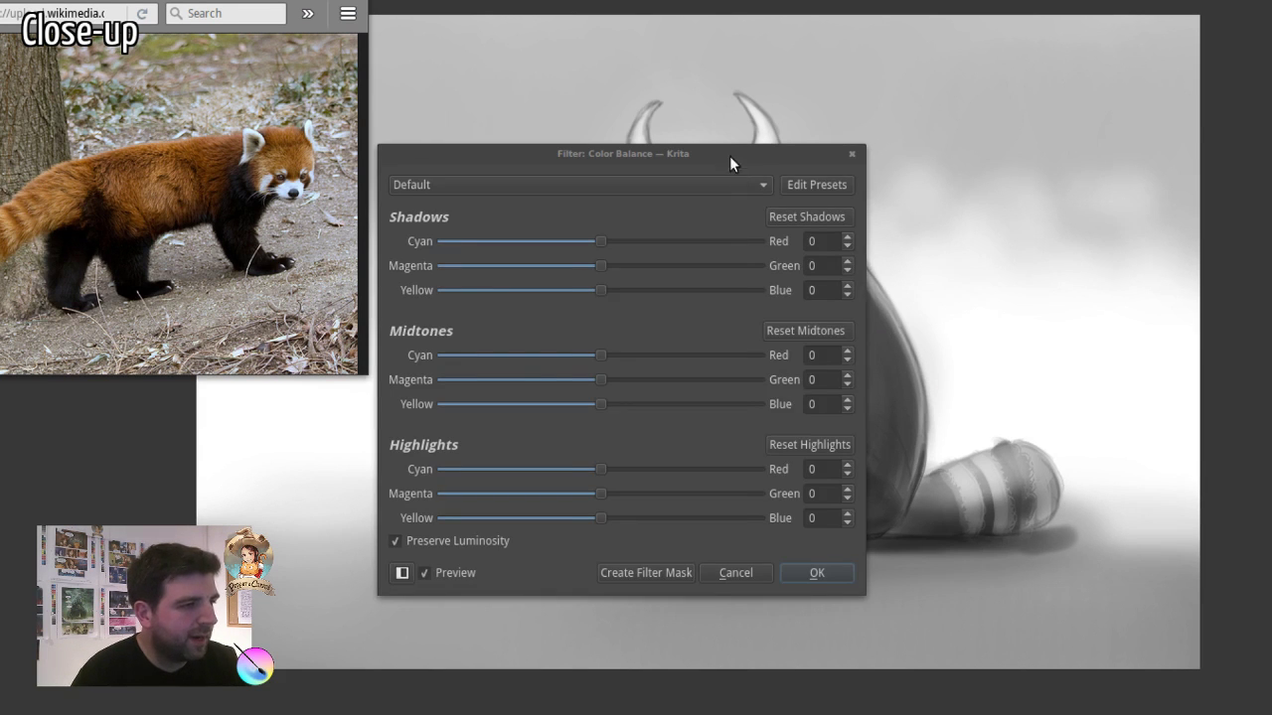
mouse_move(729, 156)
mouse_down()
mouse_move(1079, 71)
mouse_move(1143, 39)
mouse_move(1187, 44)
mouse_up()
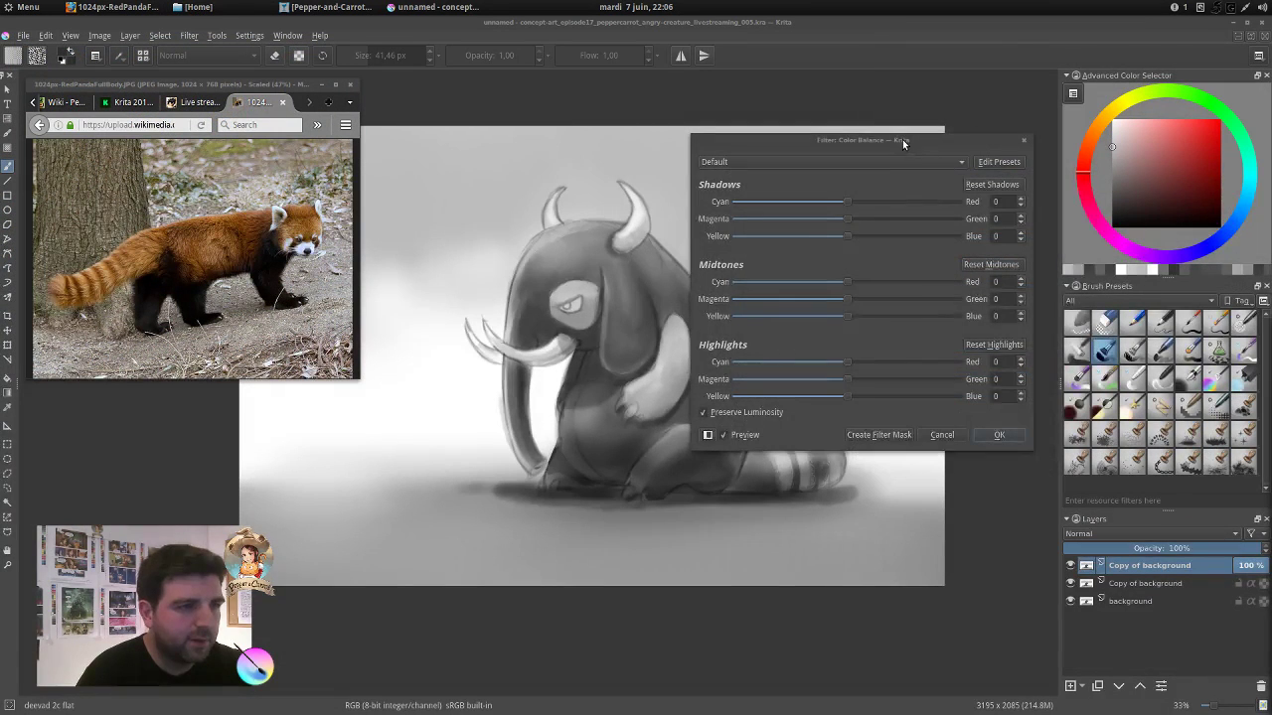
drag(1140, 35, 1210, 0)
drag(952, 112, 970, 110)
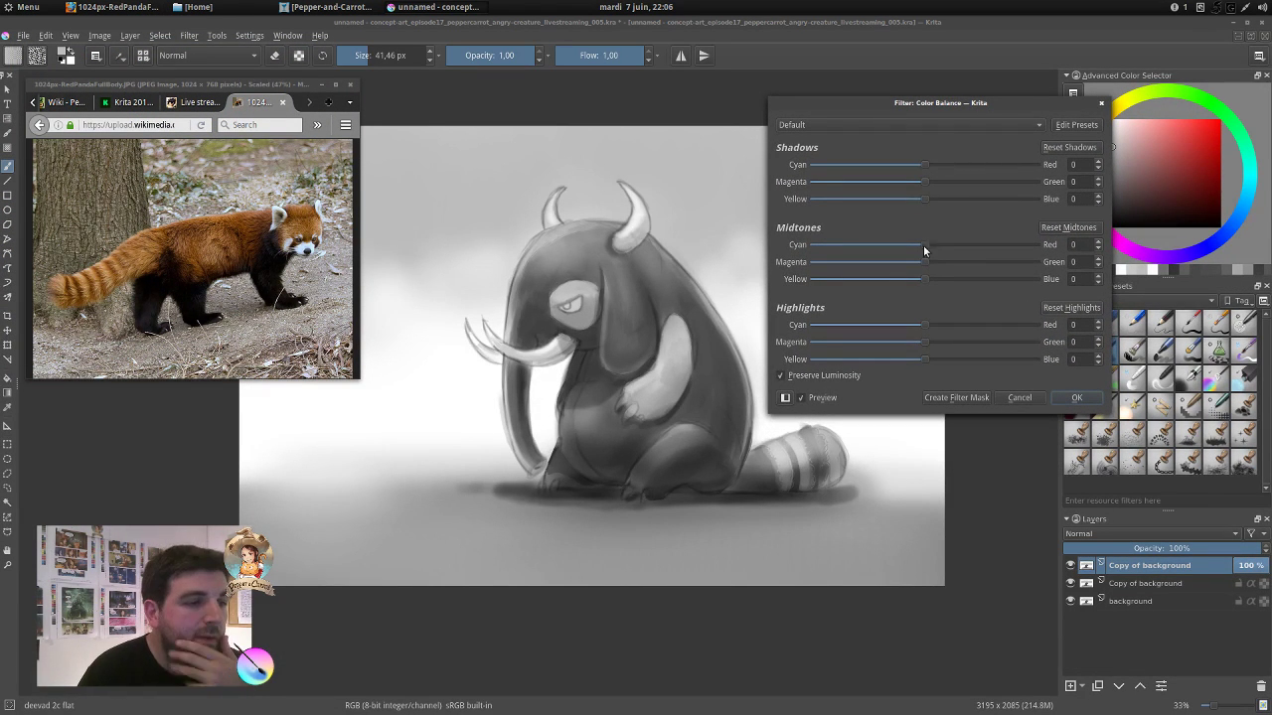
drag(926, 245, 901, 279)
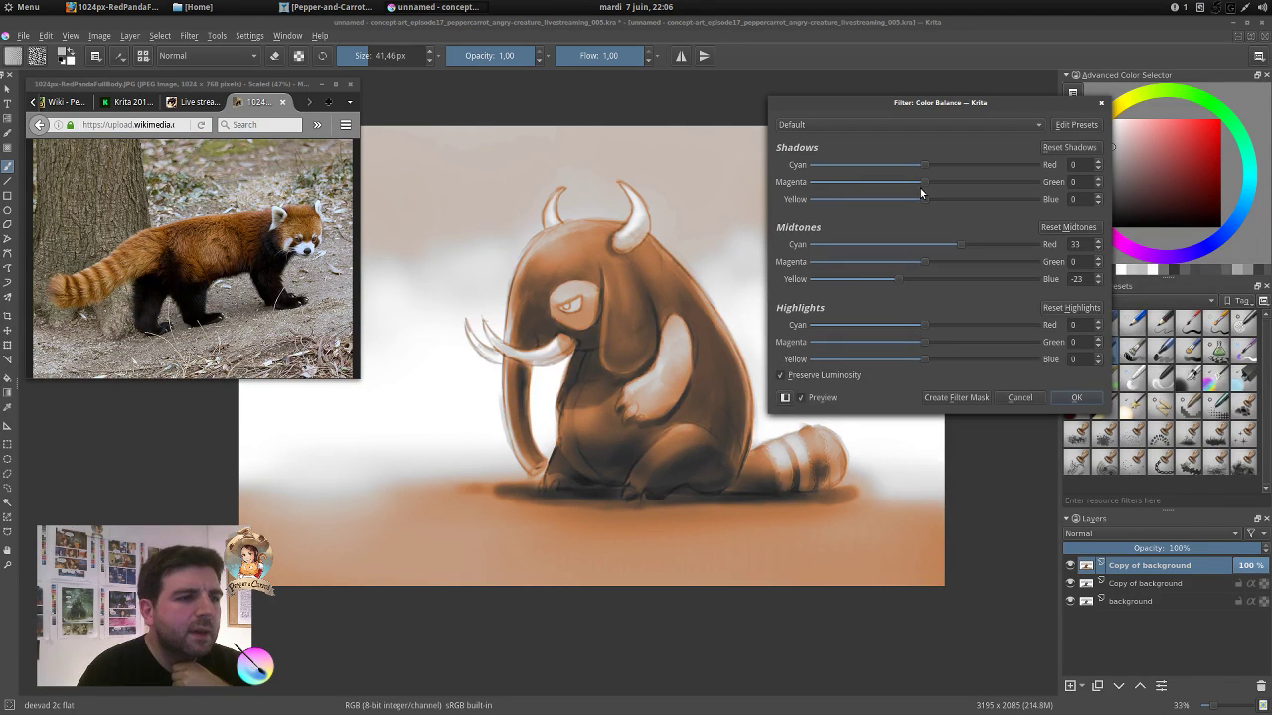
Set the shadows to red 8 and blue 8 and the highlights to red -11 and blue -12, and apply the color balance.
drag(924, 199, 933, 196)
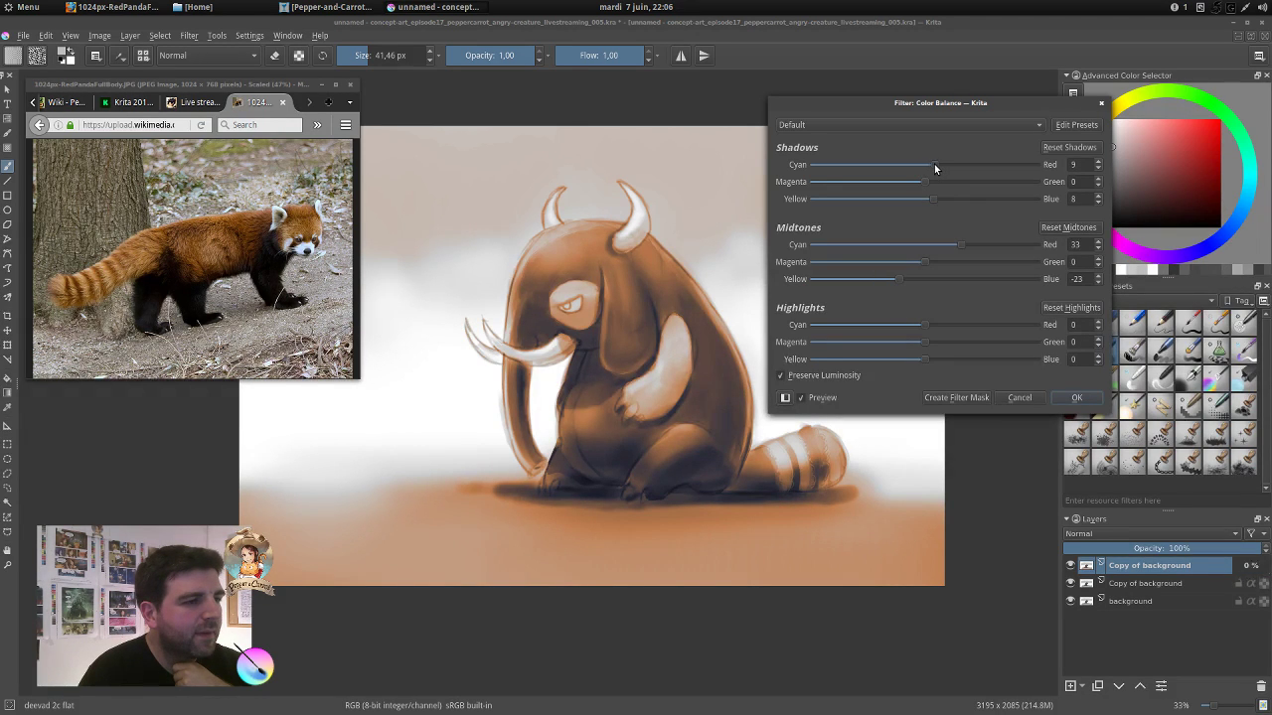
mouse_move(934, 164)
mouse_down()
mouse_move(943, 167)
mouse_move(933, 167)
mouse_up()
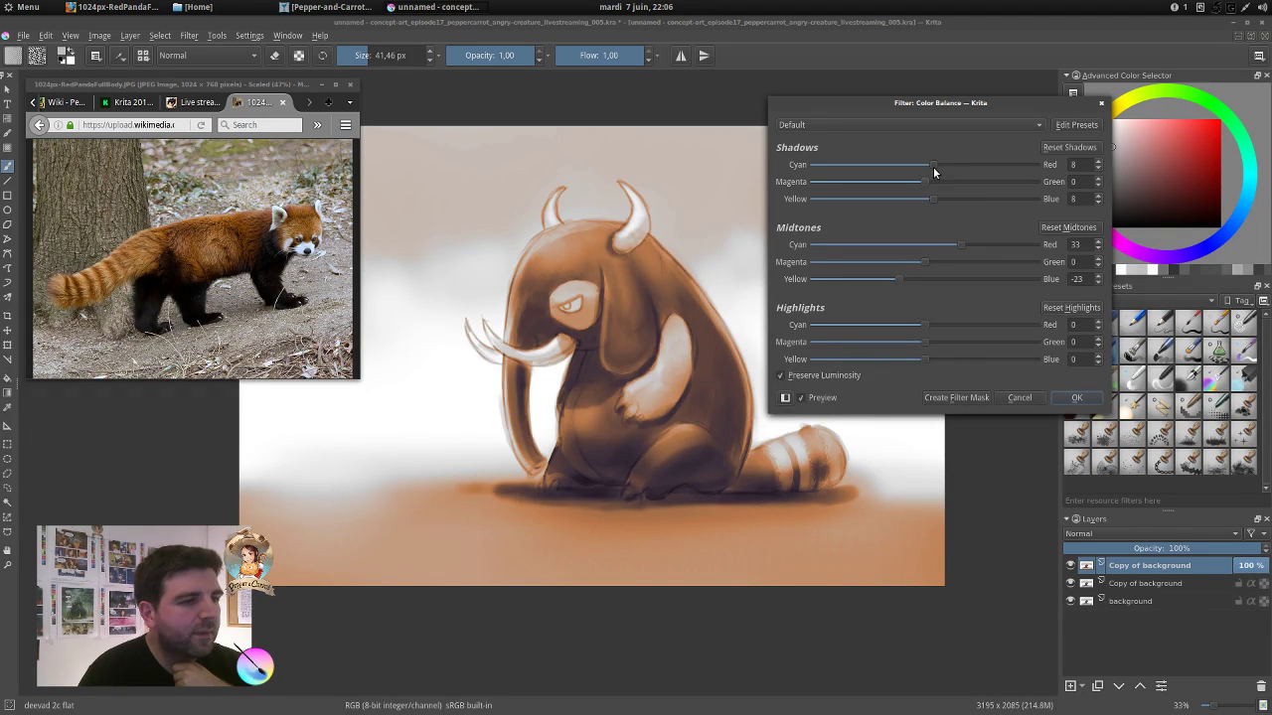
drag(924, 354, 911, 326)
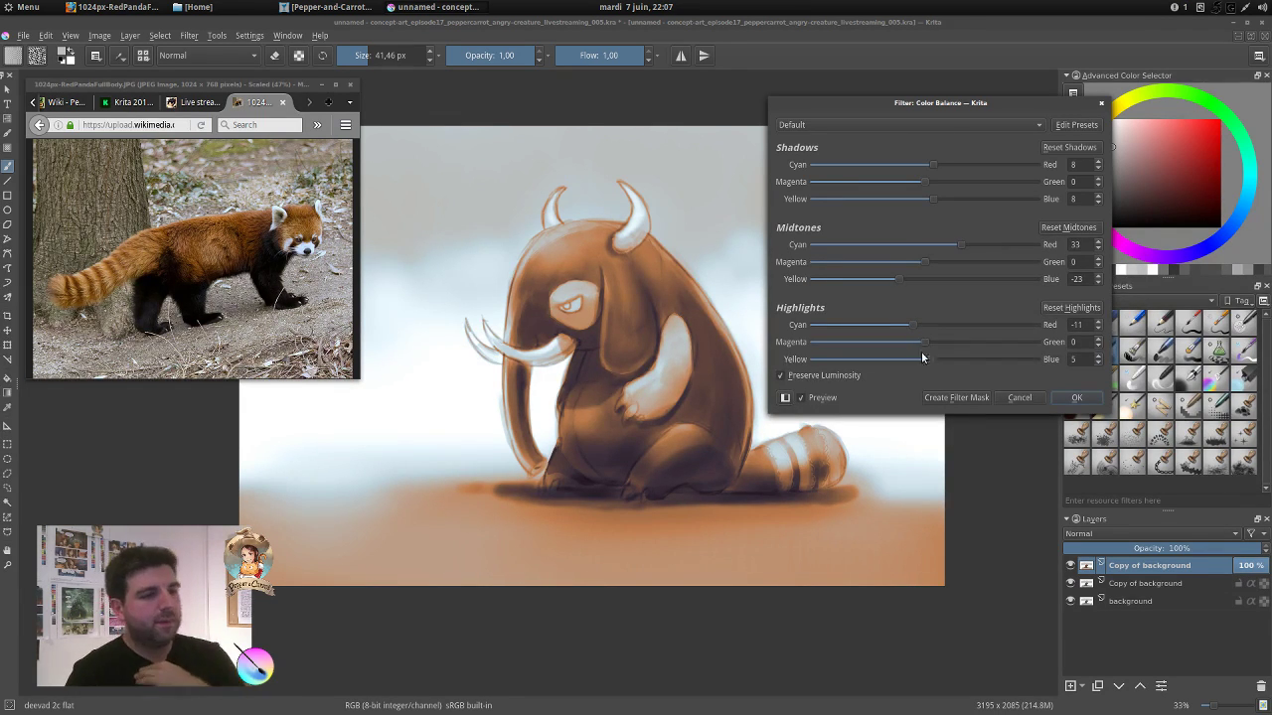
drag(932, 359, 912, 361)
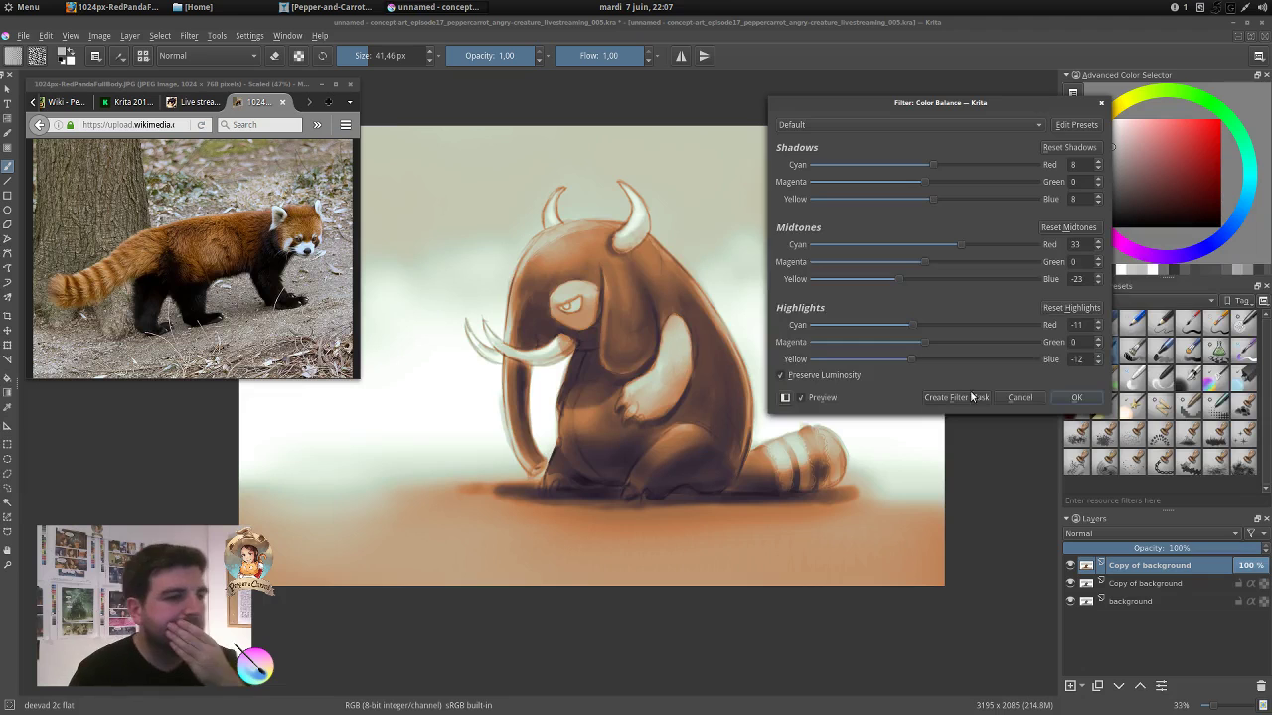
click(1070, 397)
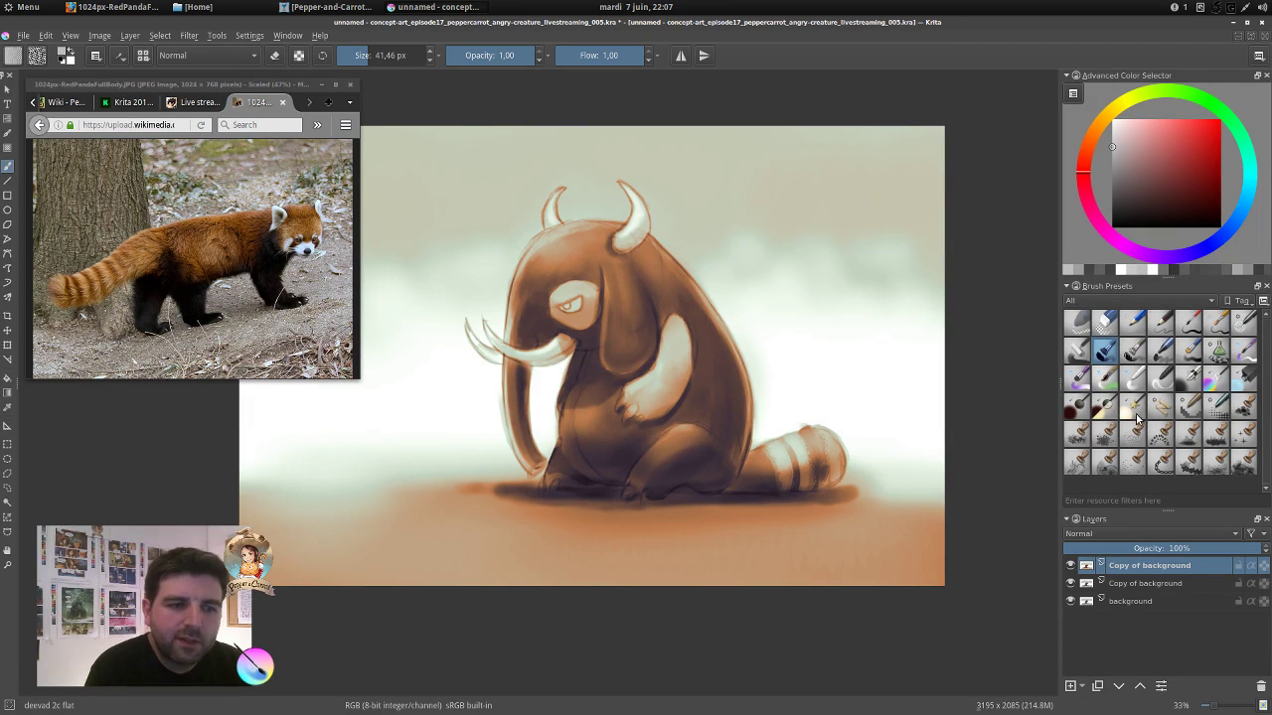
Recolor the creature's arm light grey using the deevad 4b adjust color brush at 95.54 px.
click(1214, 381)
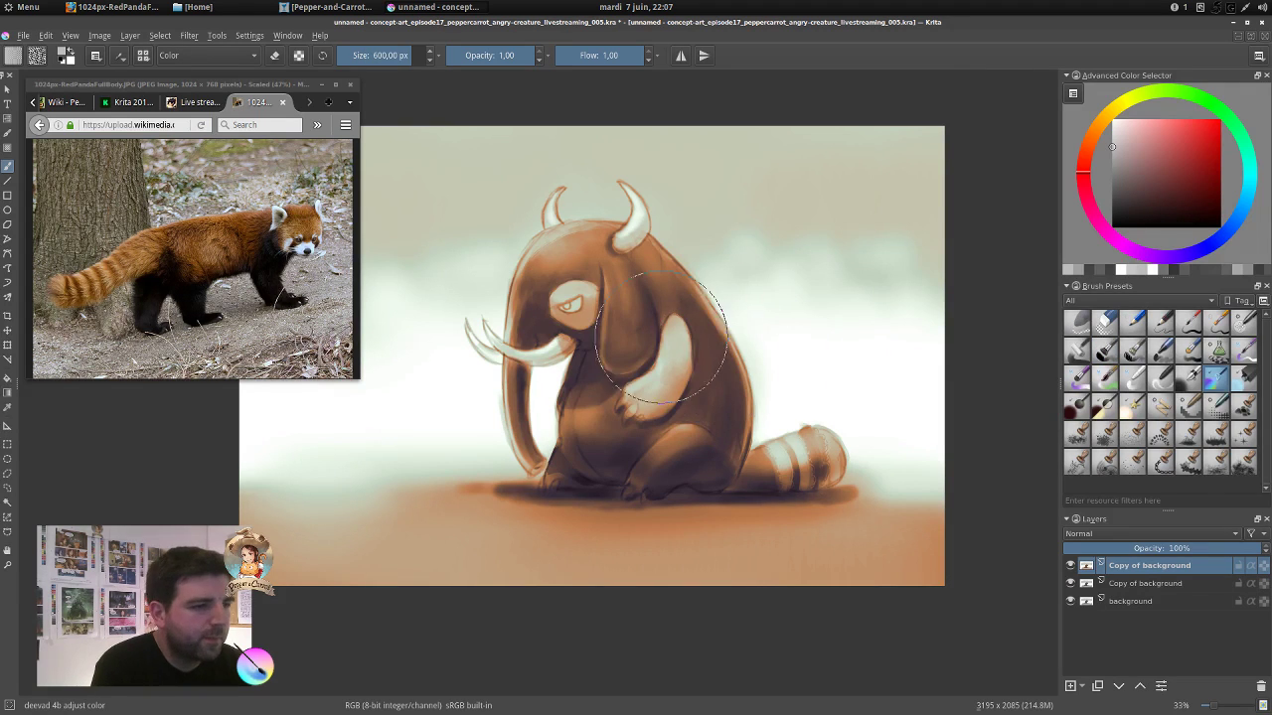
drag(661, 338, 580, 269)
drag(1131, 143, 1090, 142)
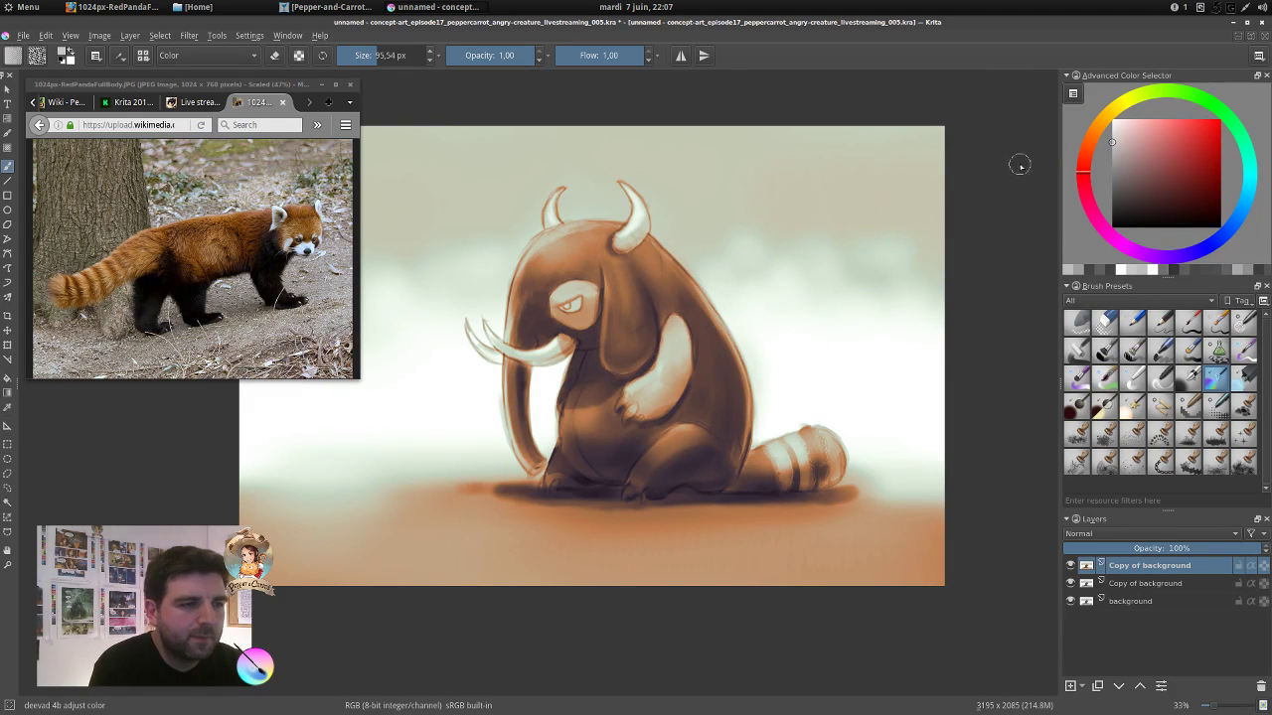
mouse_move(677, 332)
mouse_down()
mouse_move(669, 387)
mouse_move(641, 398)
mouse_up()
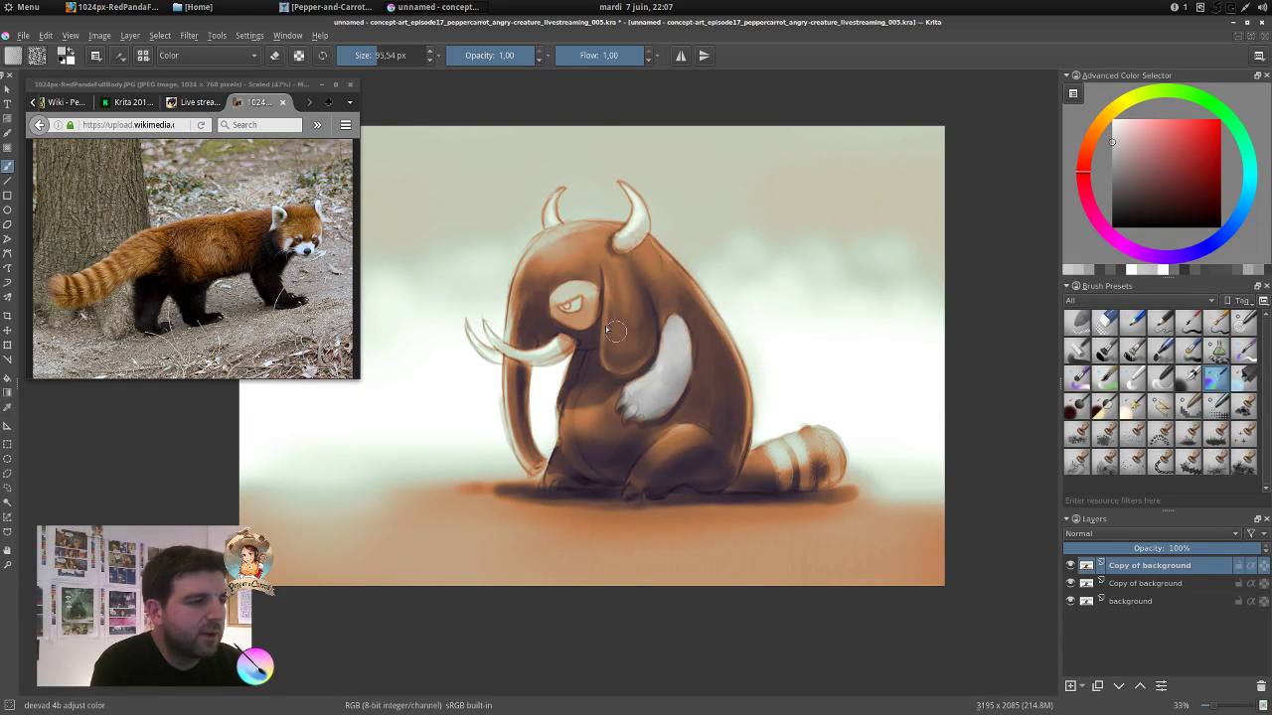
Neutralize the orange tint on the eye patch, horns, tusks and pale tail stripes with grey, reducing the brush to 69.73 px for the smaller areas.
mouse_move(575, 318)
mouse_down()
mouse_move(561, 316)
mouse_move(582, 326)
mouse_move(588, 294)
mouse_up()
mouse_move(638, 227)
shift+mouse_down()
mouse_move(620, 233)
mouse_move(642, 218)
shift+mouse_up()
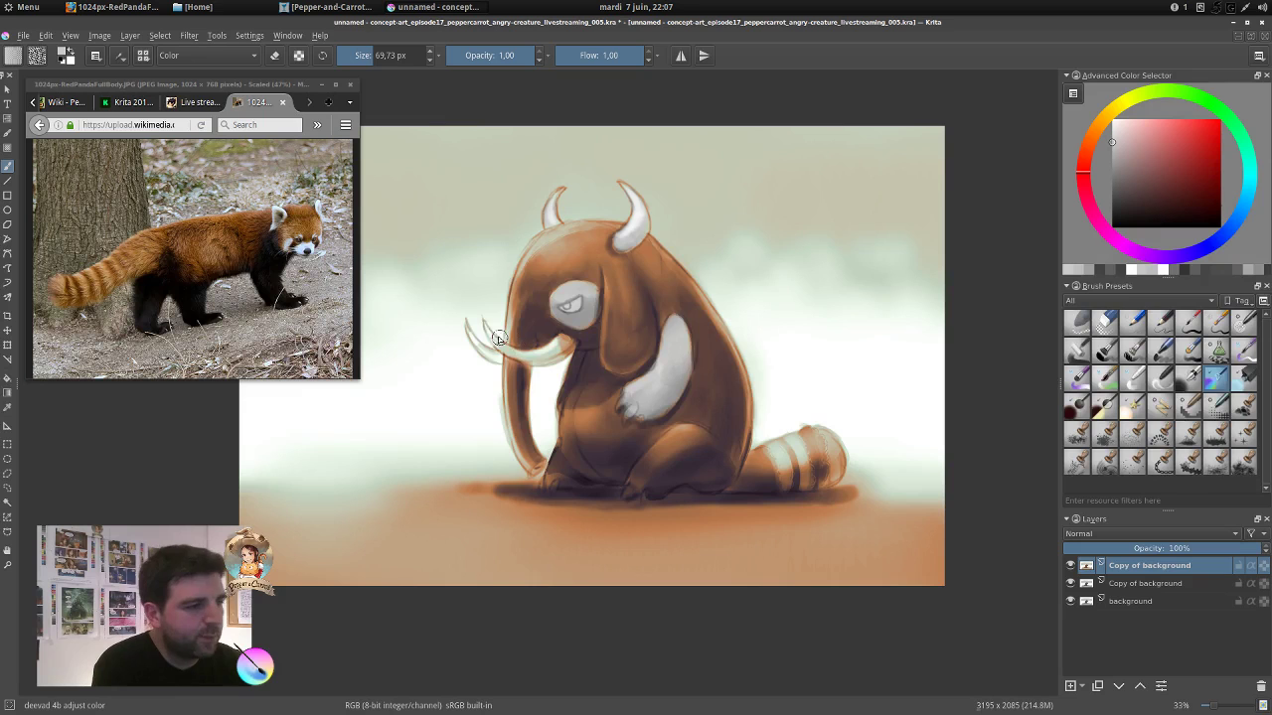
mouse_move(557, 342)
mouse_down()
mouse_move(468, 329)
mouse_move(482, 348)
mouse_up()
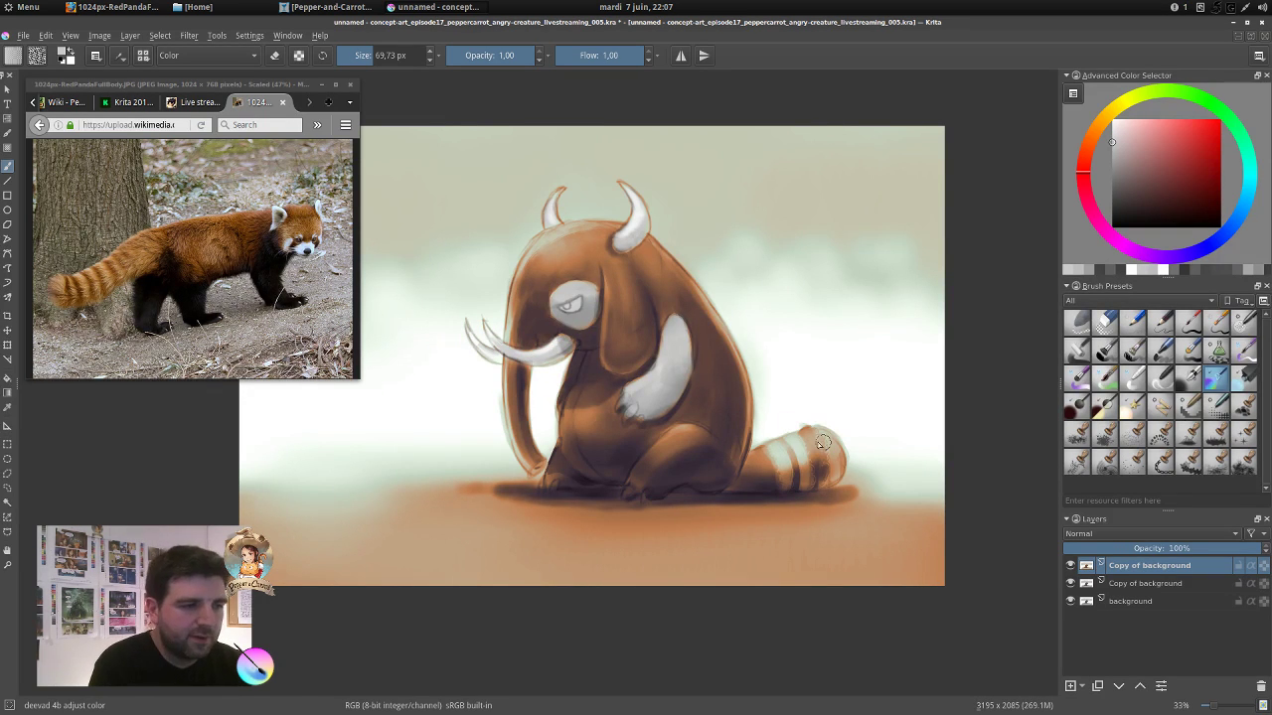
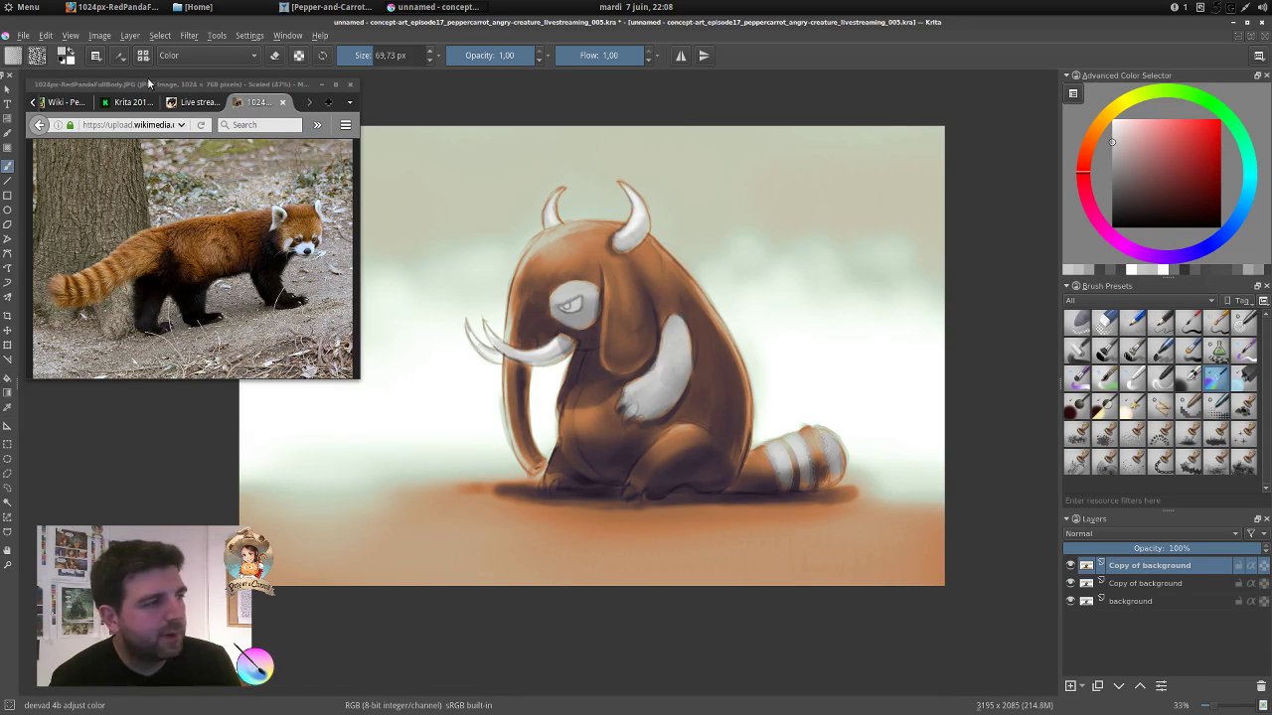
Shift the red panda reference window slightly and check its Always on Top setting, leaving the setting as it is.
mouse_move(192, 81)
mouse_down()
mouse_move(230, 75)
mouse_move(203, 81)
mouse_up()
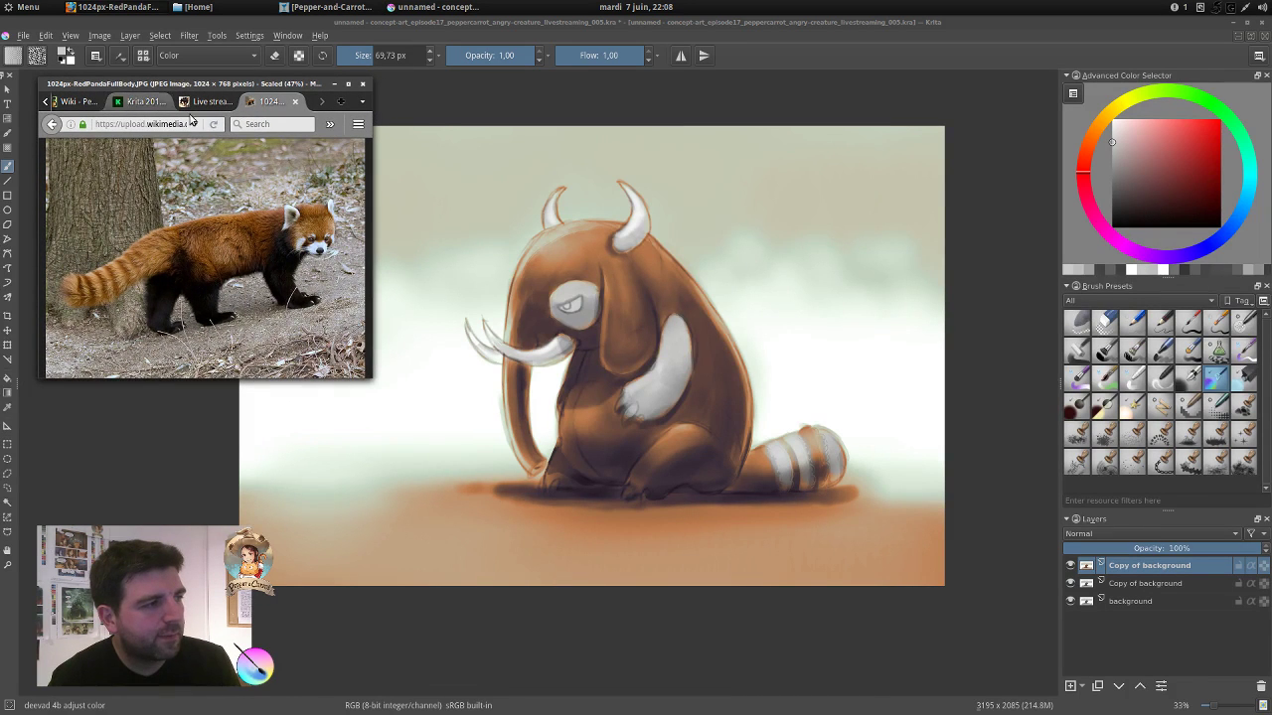
right_click(240, 85)
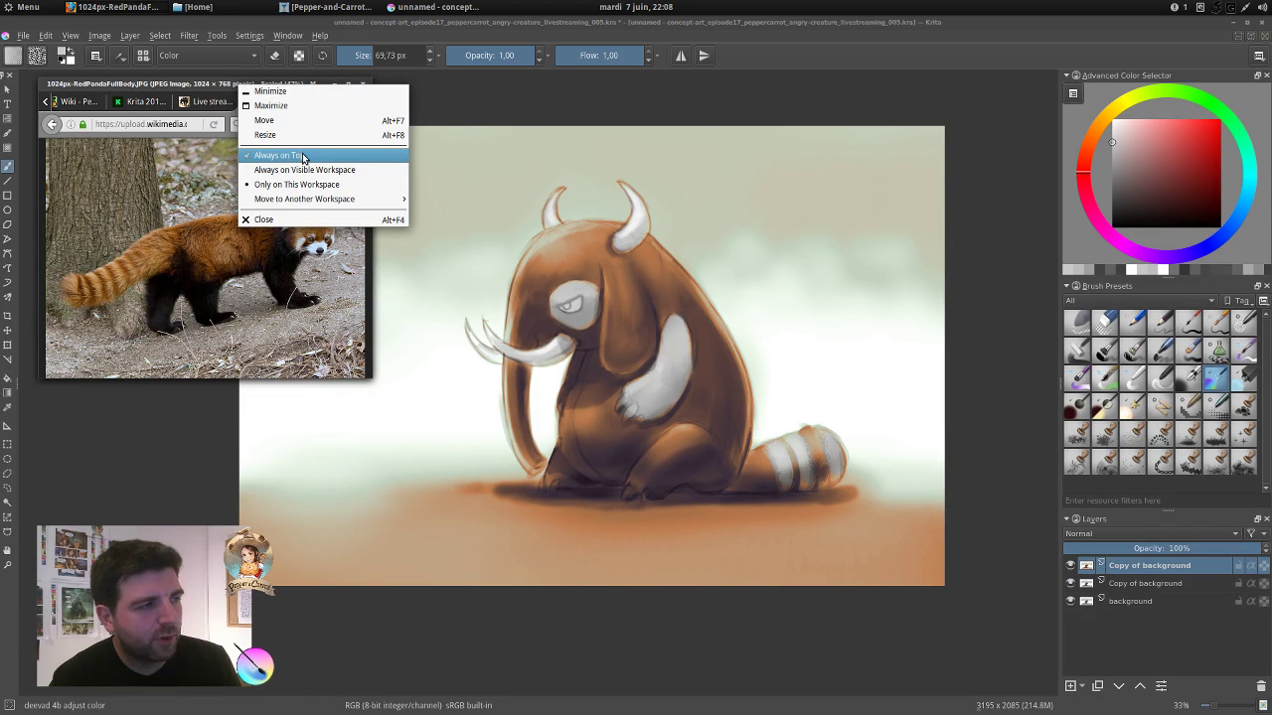
click(209, 84)
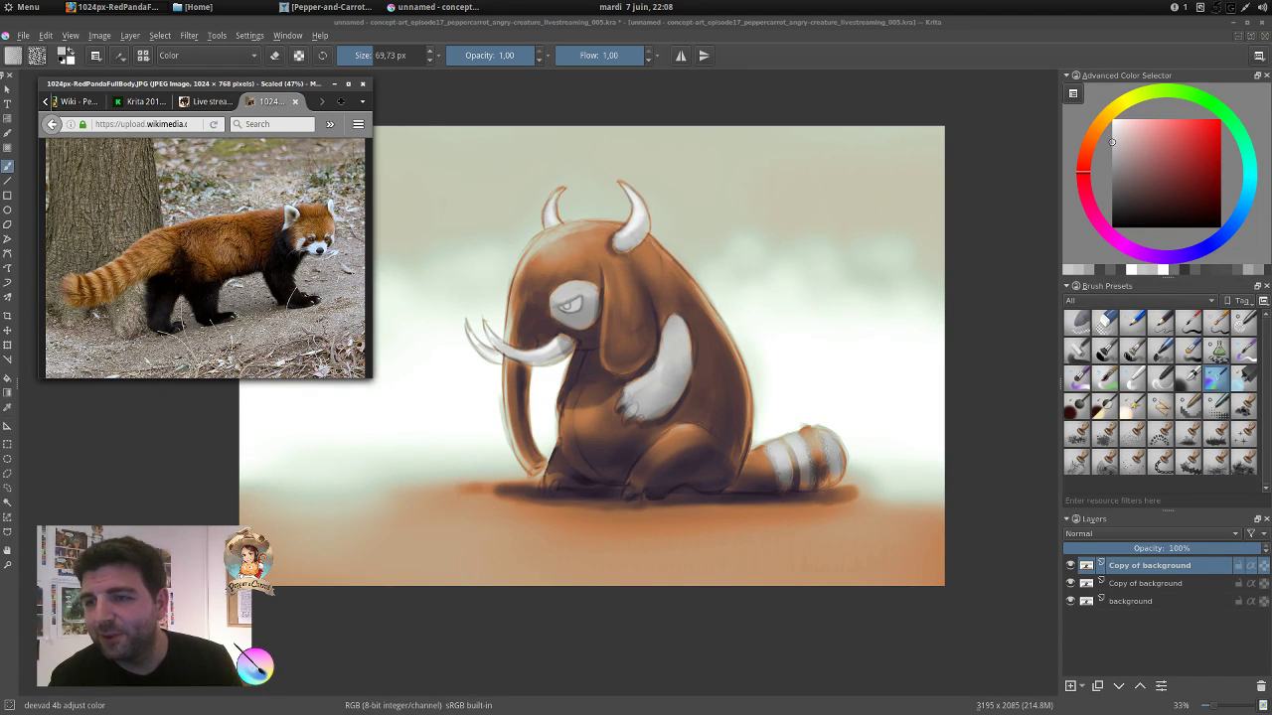
Bring up the stream chat over the painting, read back through viewers' earlier messages, and return to the newest ones.
key(alt+Tab)
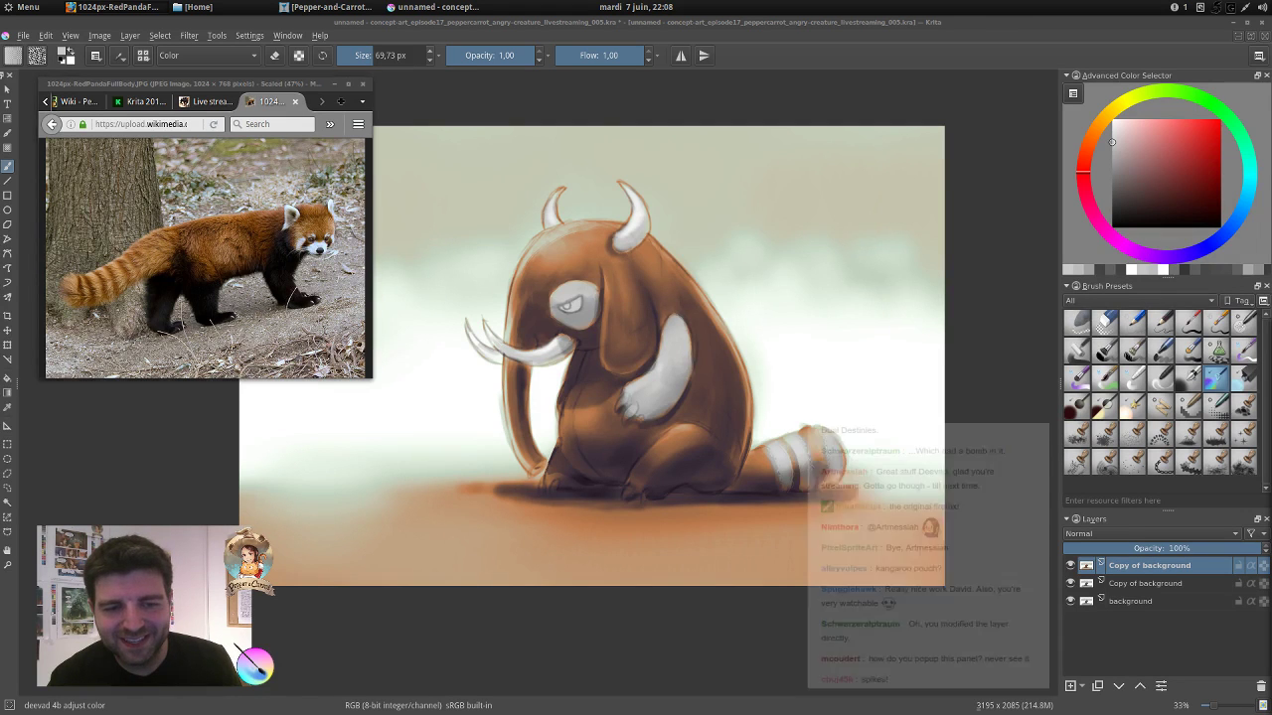
scroll(975, 622, up, 3)
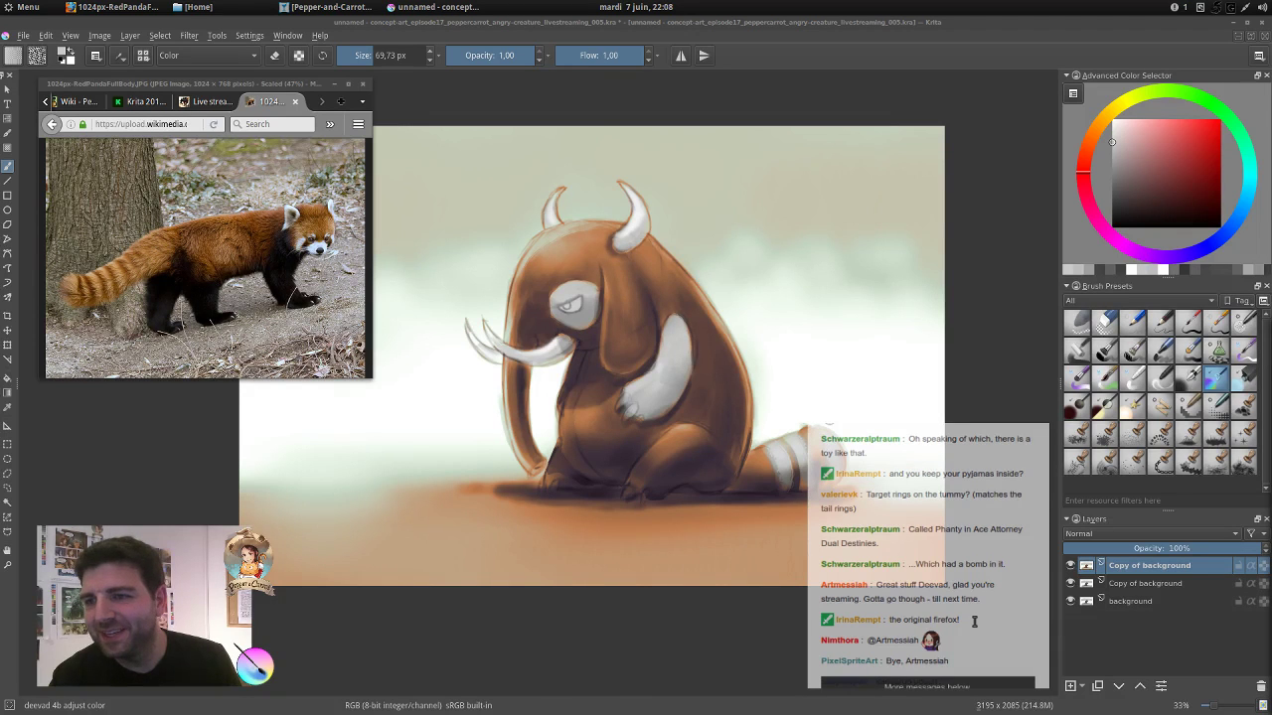
scroll(975, 622, up, 3)
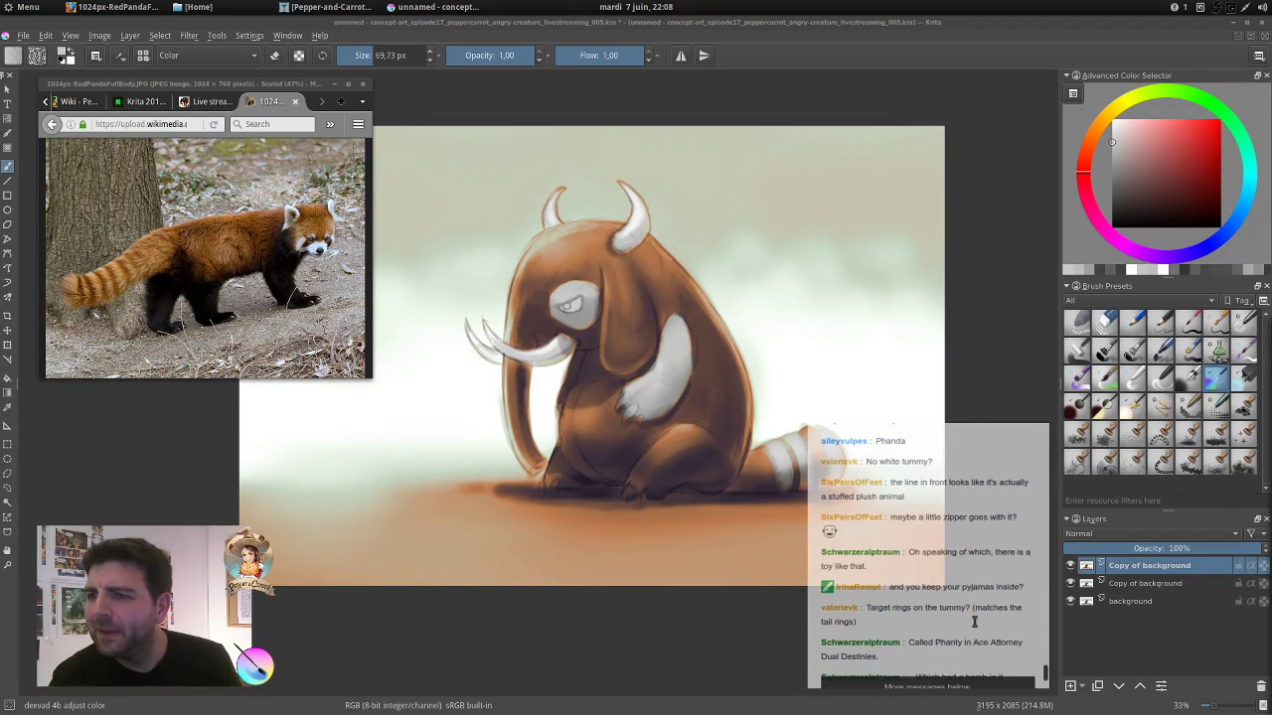
scroll(974, 621, up, 3)
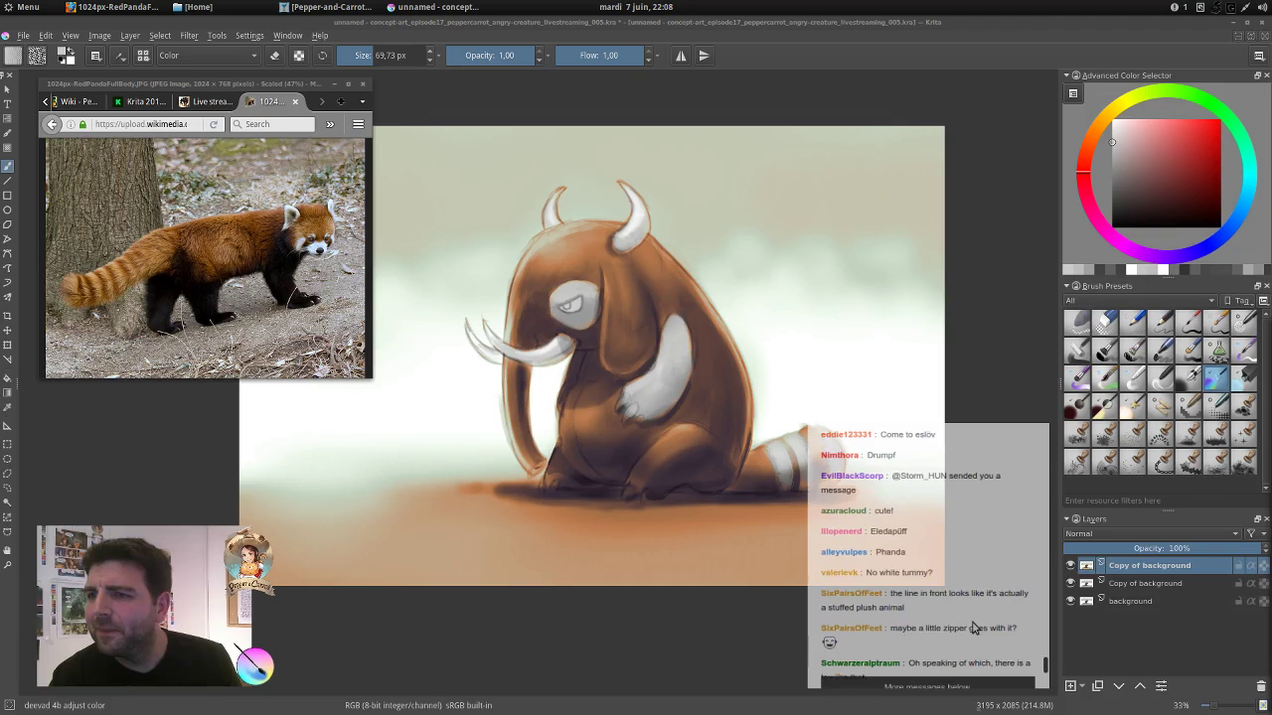
scroll(974, 626, up, 1)
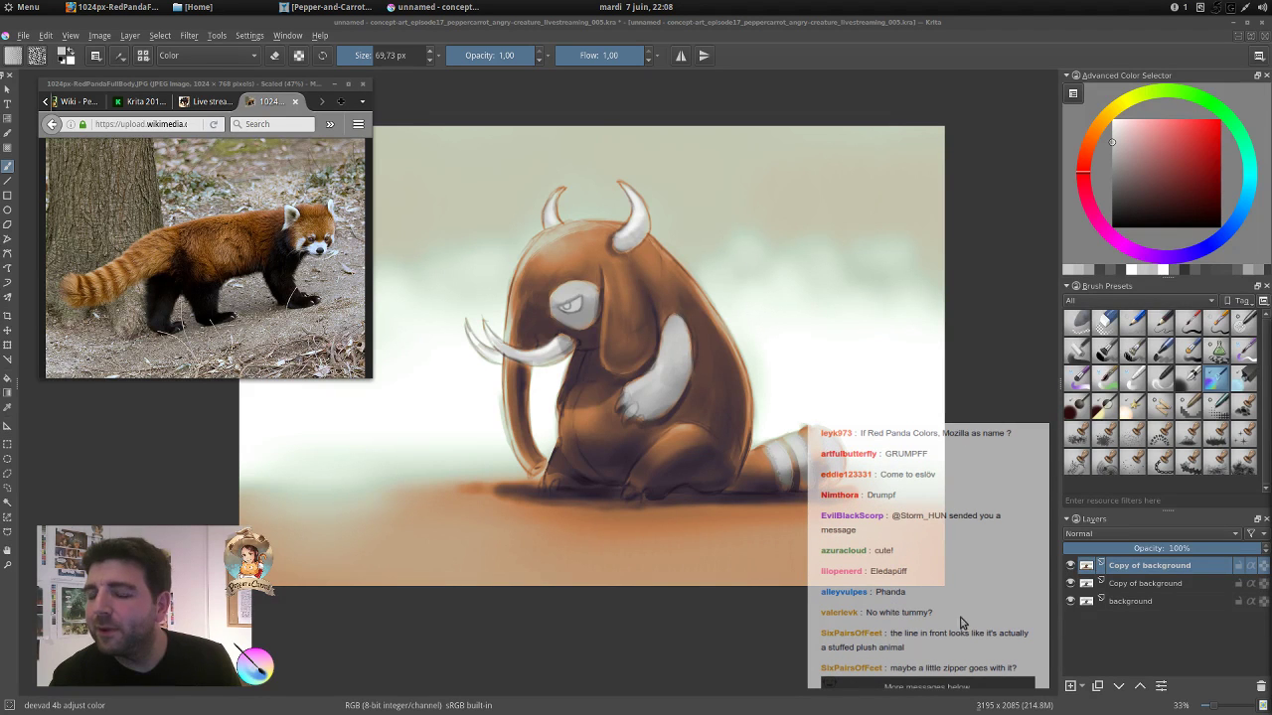
scroll(923, 625, up, 1)
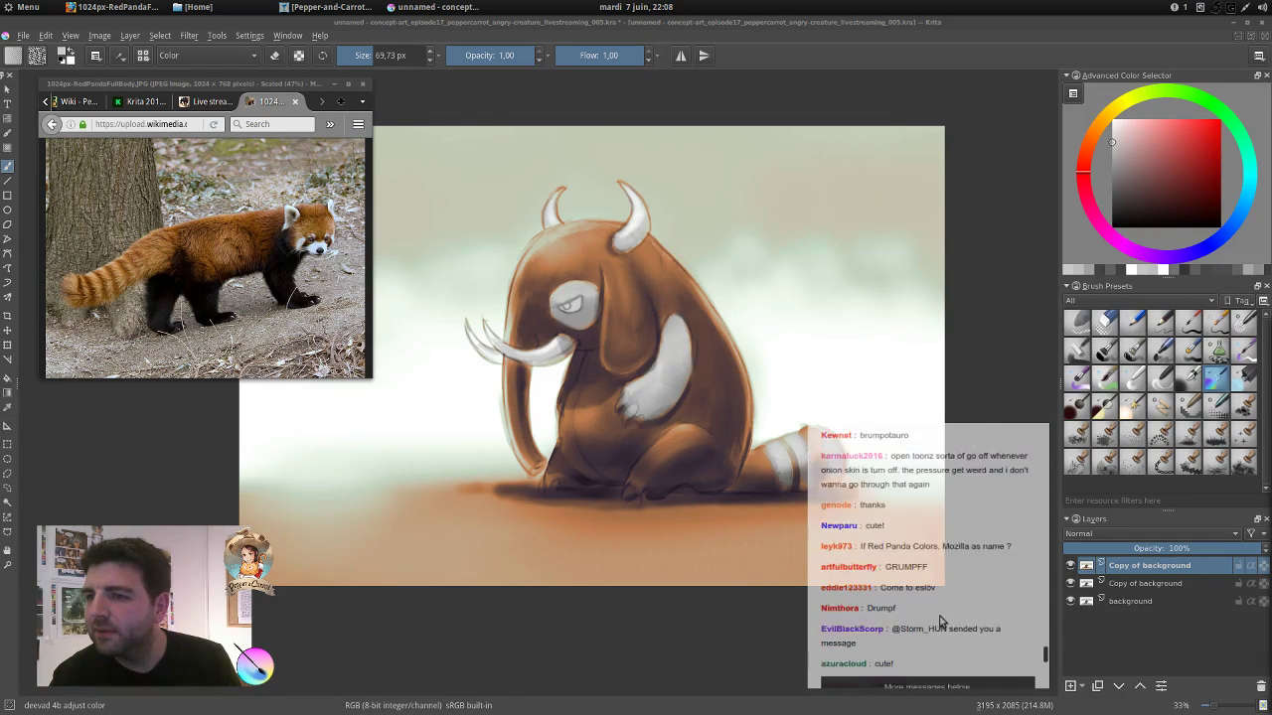
scroll(944, 619, up, 2)
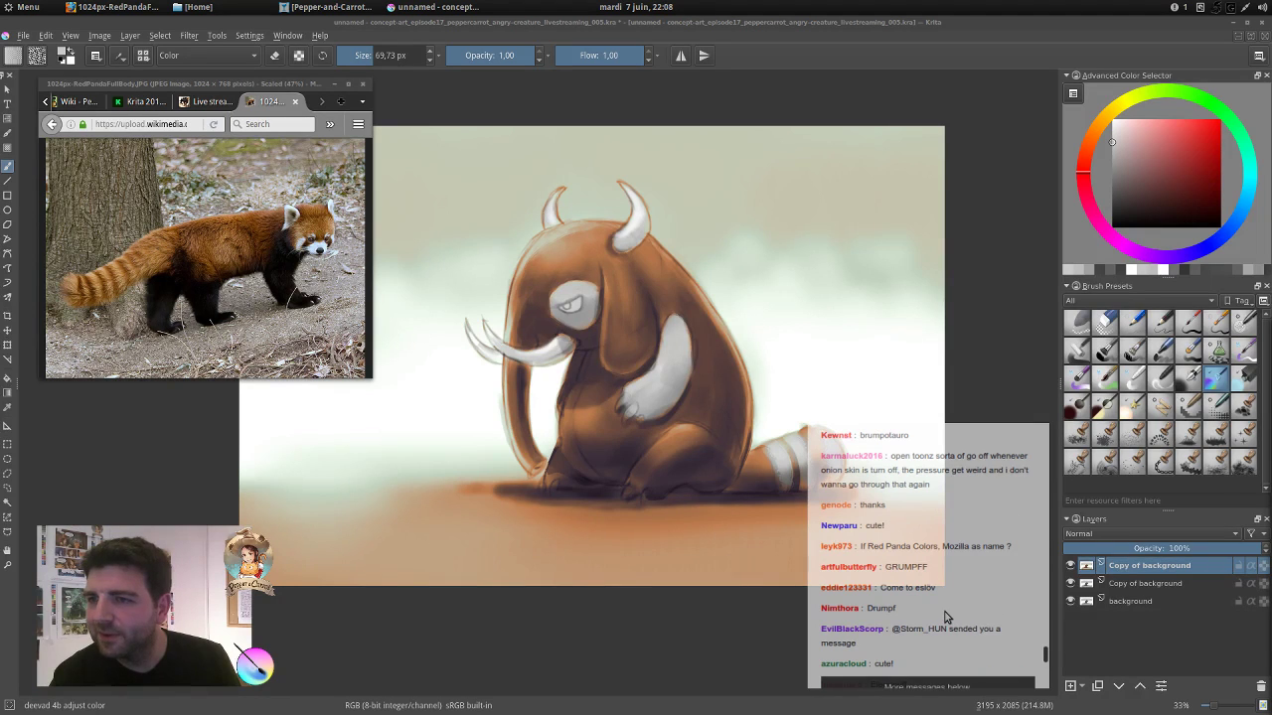
scroll(944, 619, up, 2)
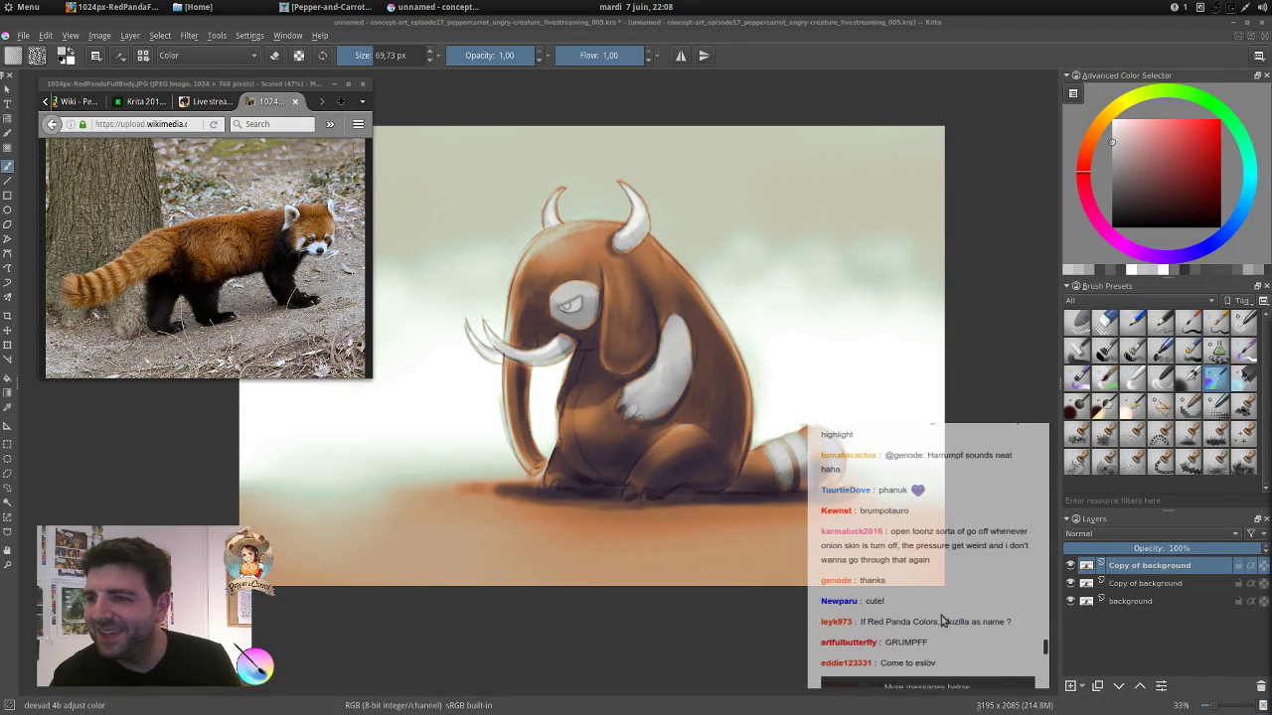
scroll(944, 621, up, 2)
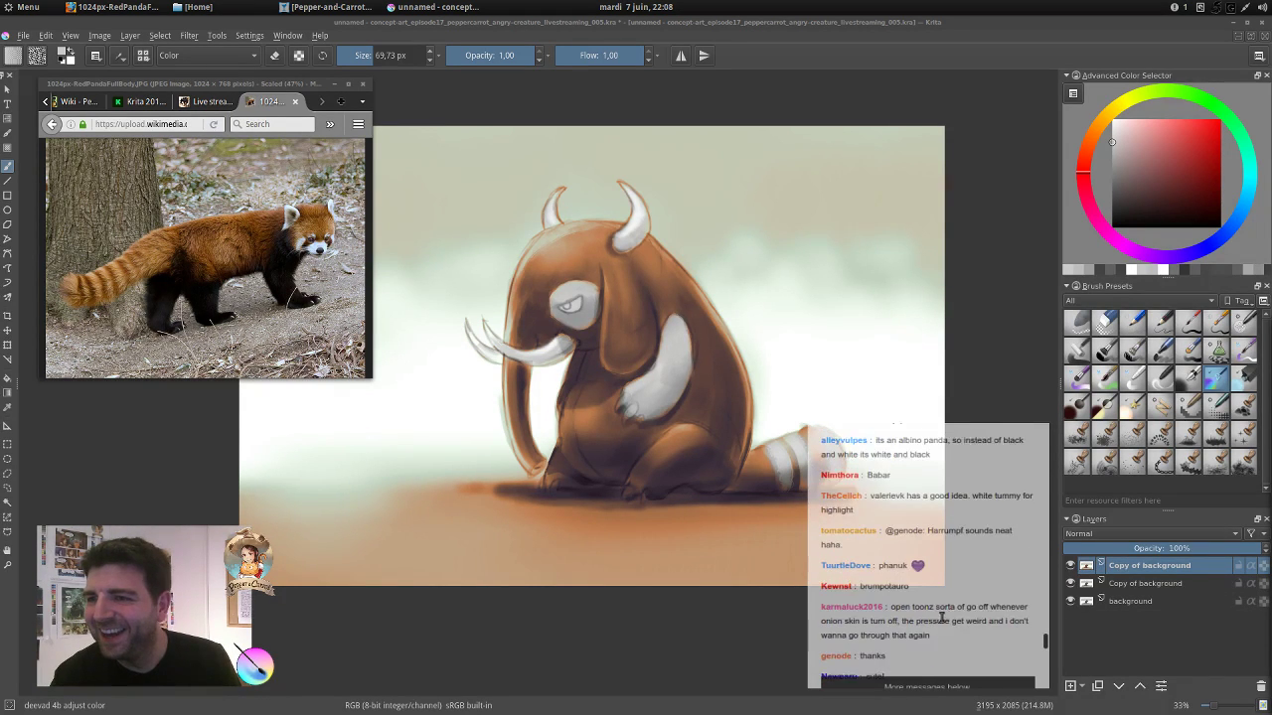
scroll(942, 618, up, 2)
scroll(941, 618, up, 1)
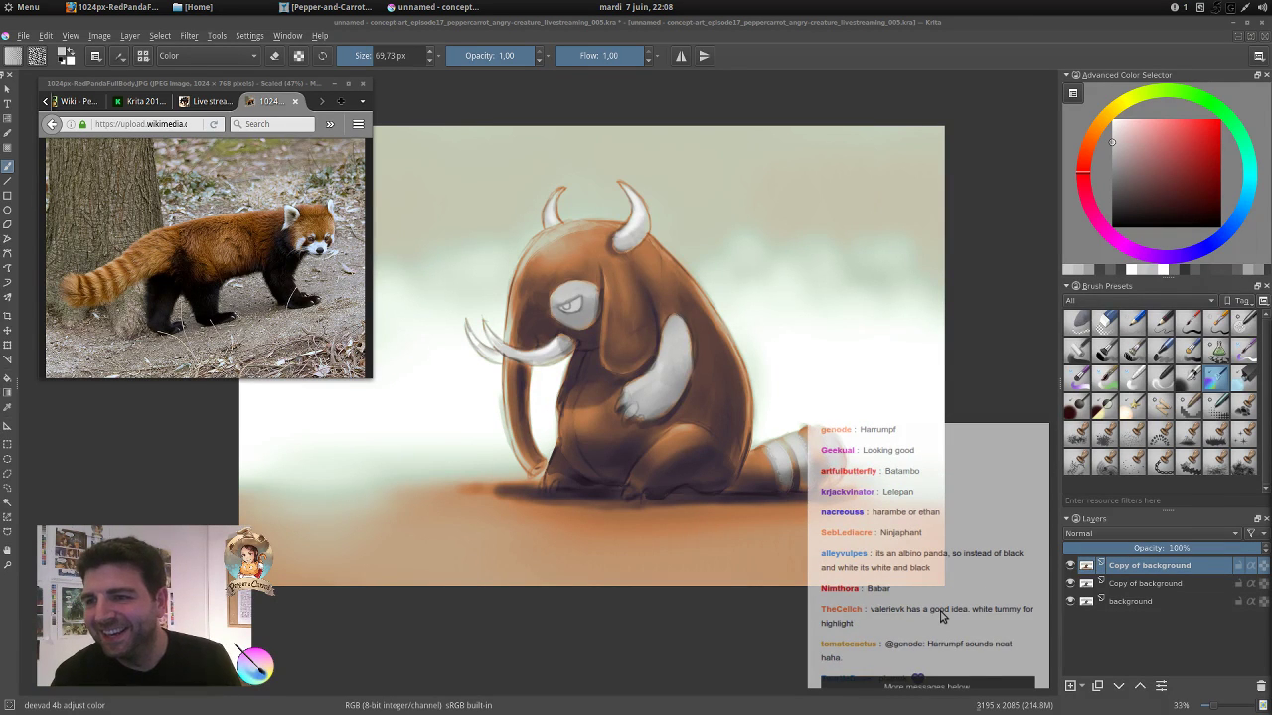
scroll(942, 615, down, 1)
scroll(941, 616, up, 2)
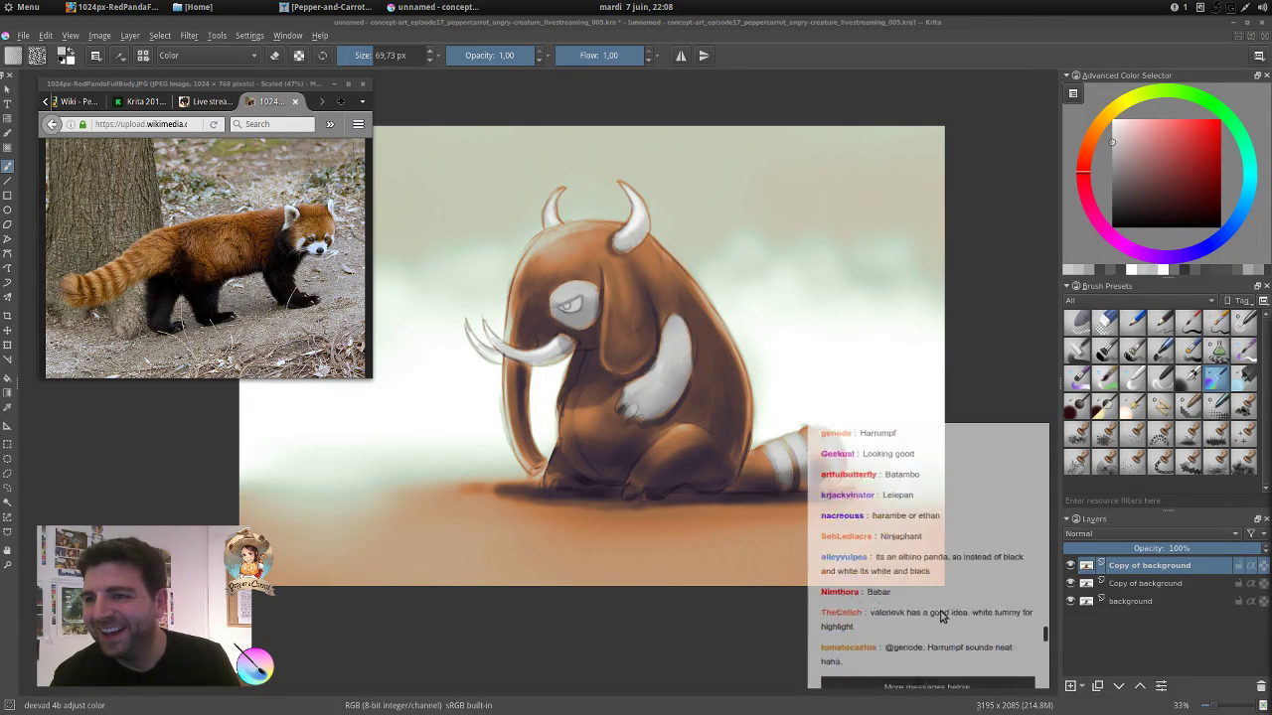
scroll(942, 616, down, 10)
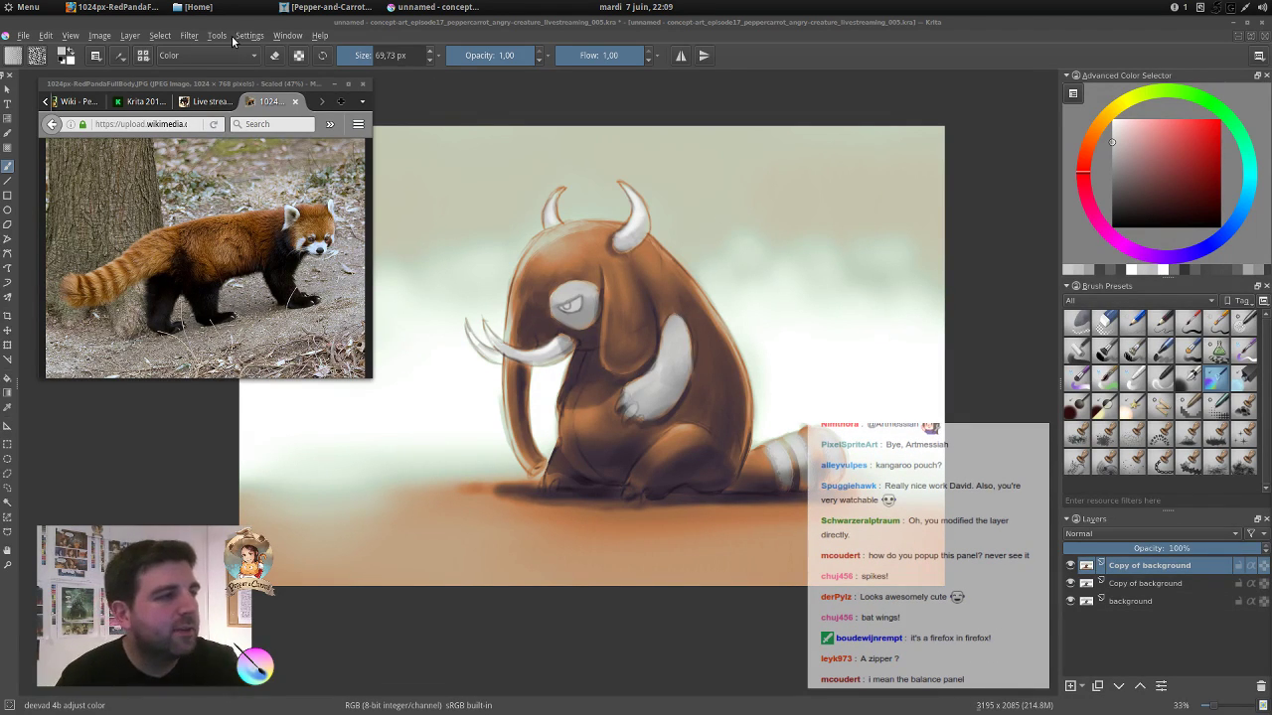
Locate the Color Balance command among the adjustment filters.
click(189, 36)
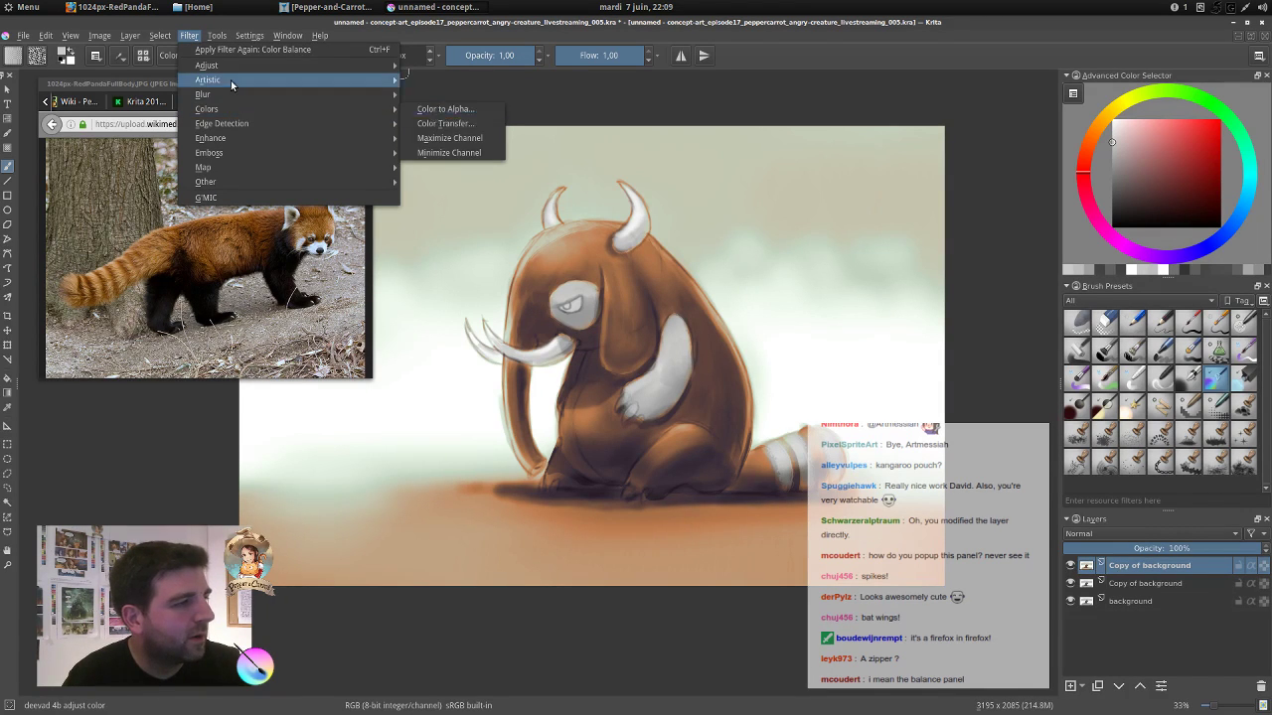
mouse_move(239, 65)
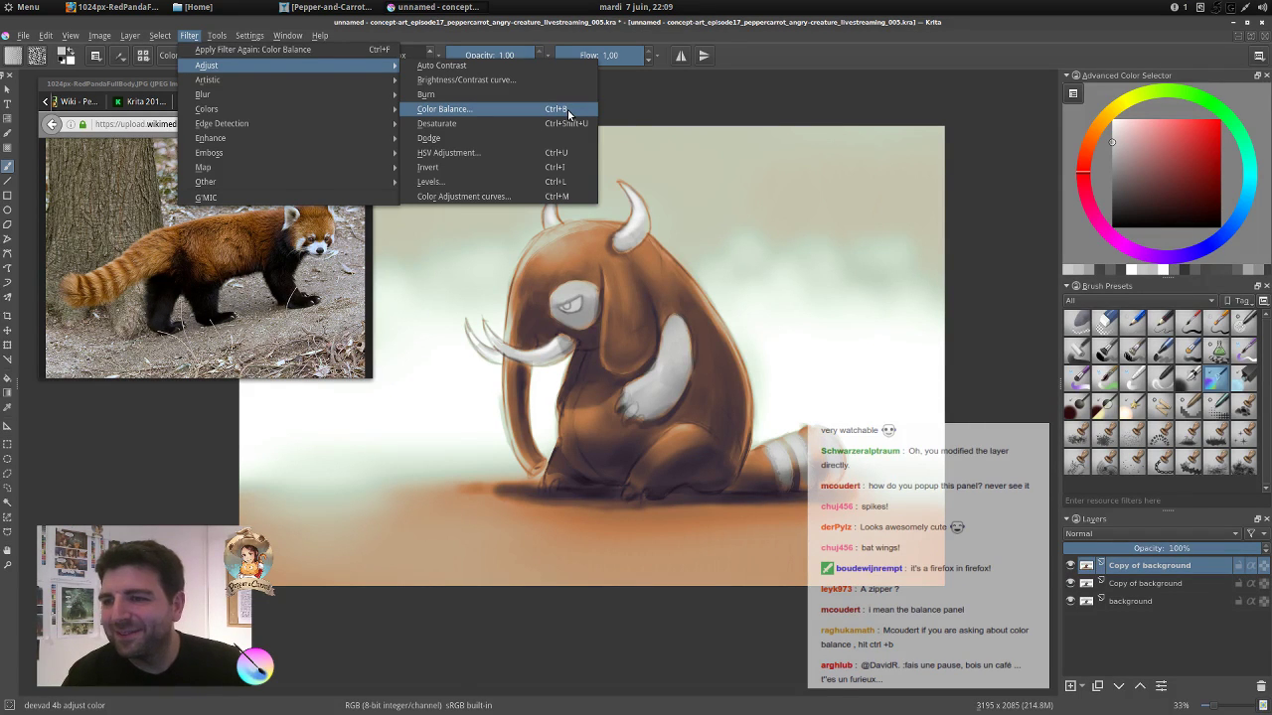
Flip the mirrored view back, recentre the painting, and compare the coloured top layer with the greyscale version beneath it.
click(193, 34)
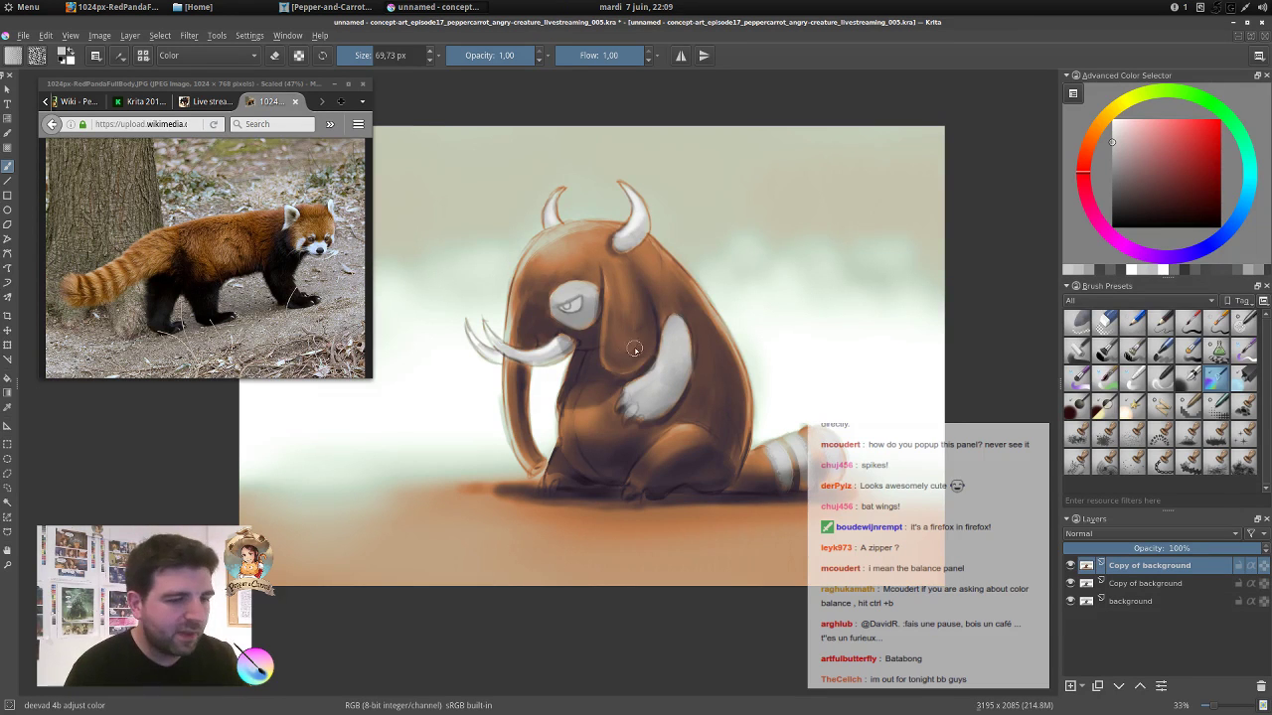
key(m)
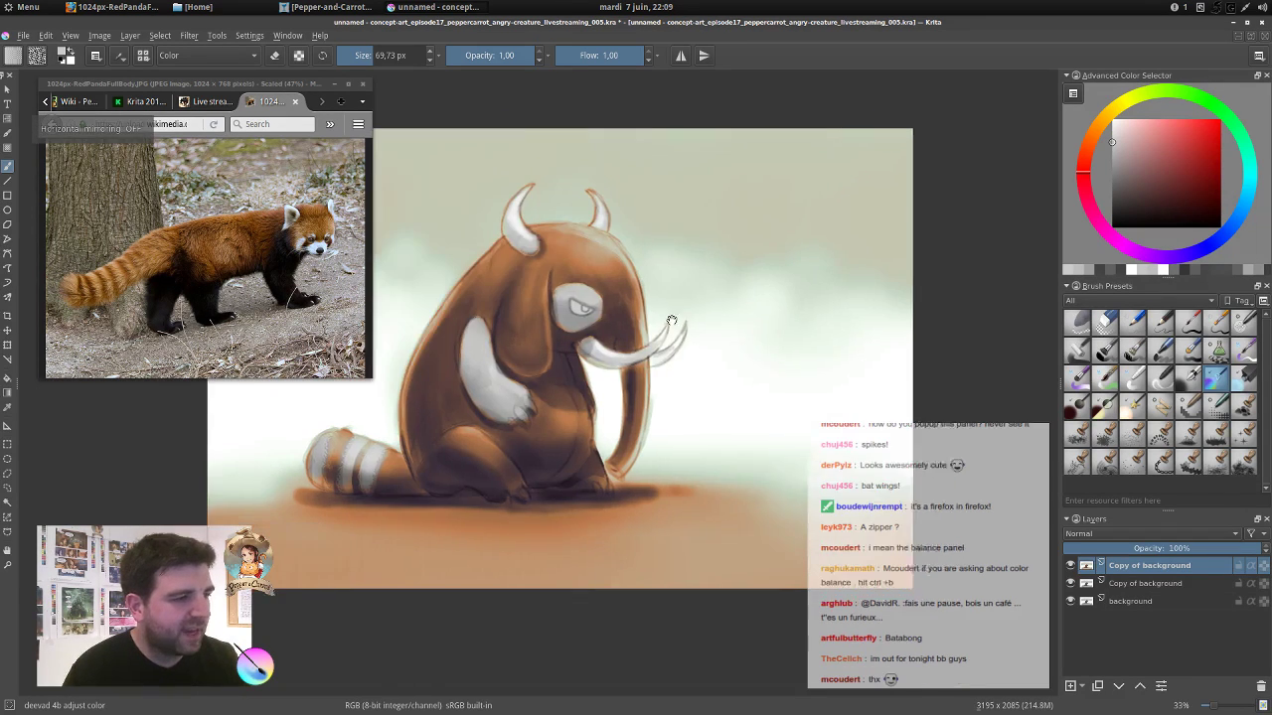
drag(672, 320, 711, 325)
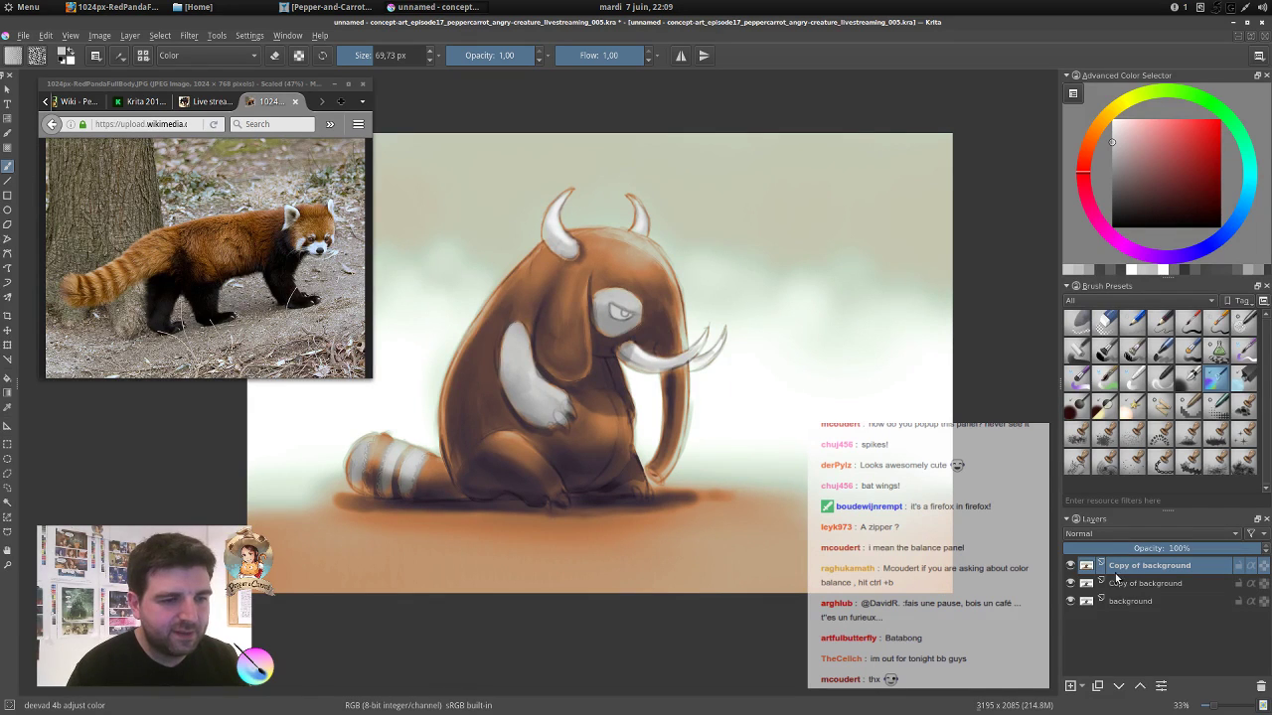
click(1070, 565)
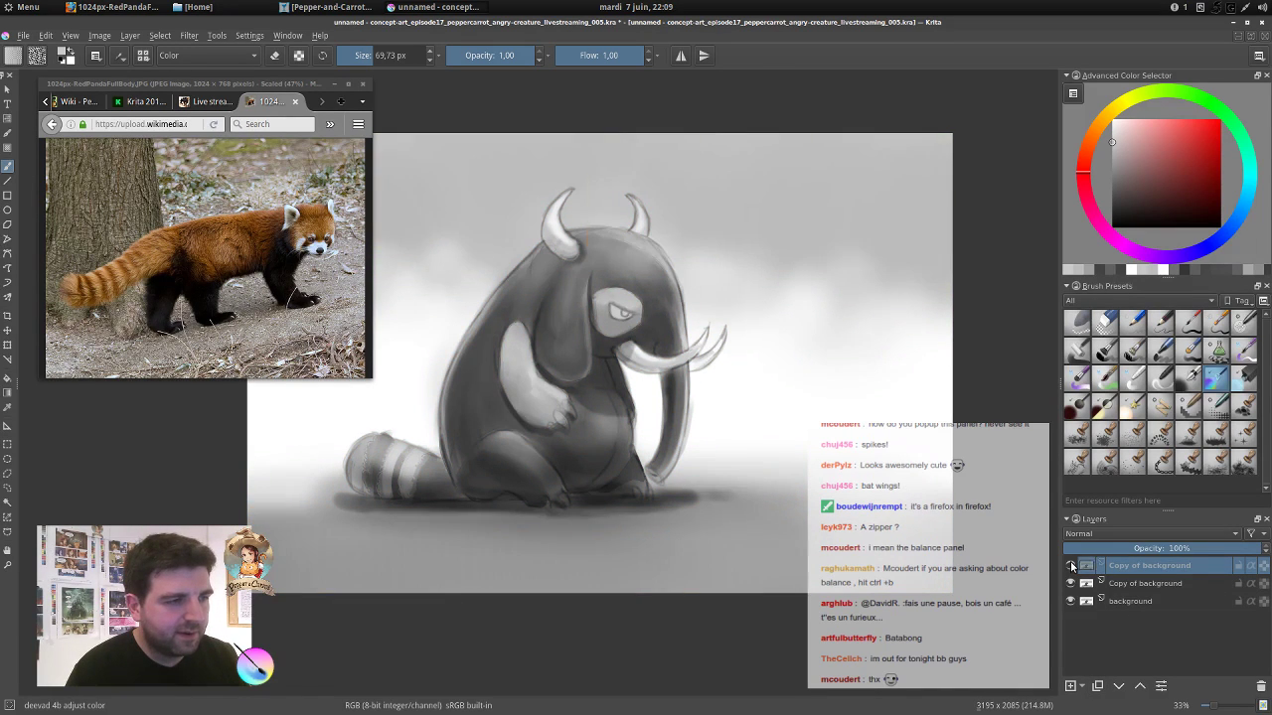
click(1070, 566)
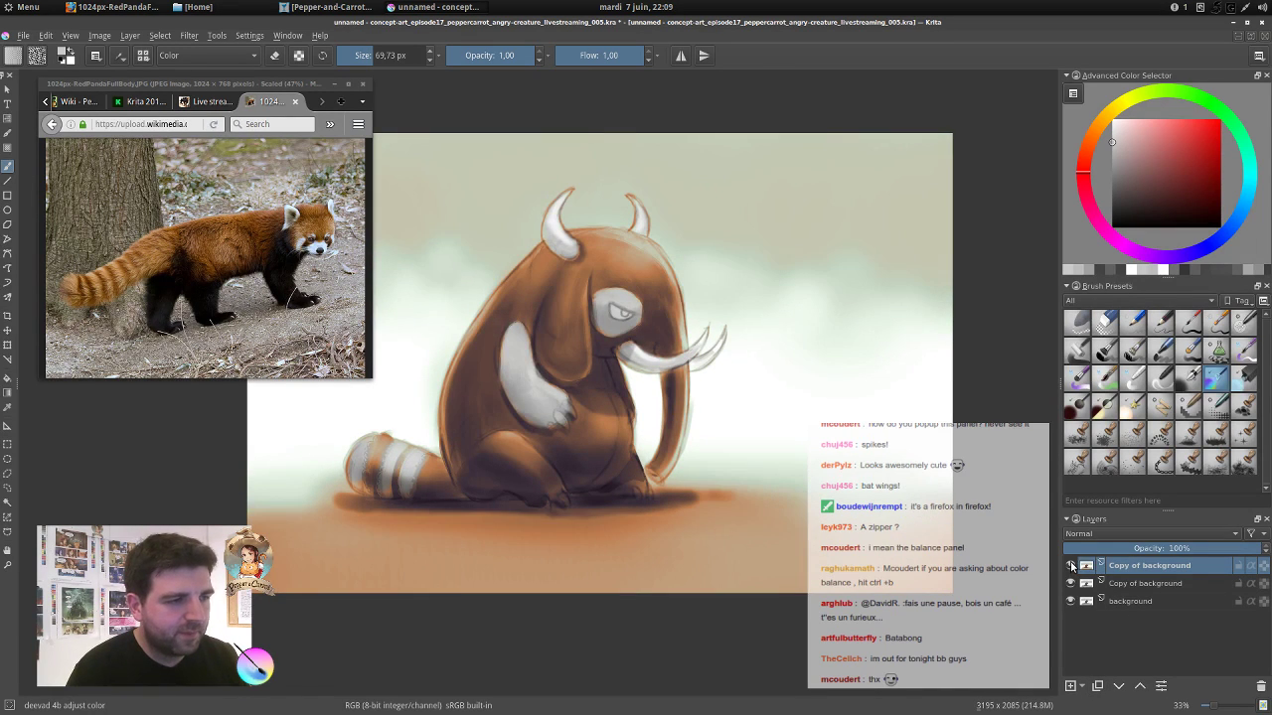
Duplicate the coloured top layer and tint the sky in front of the creature muted sea green with an 865.11 px color adjustment brush.
click(1098, 686)
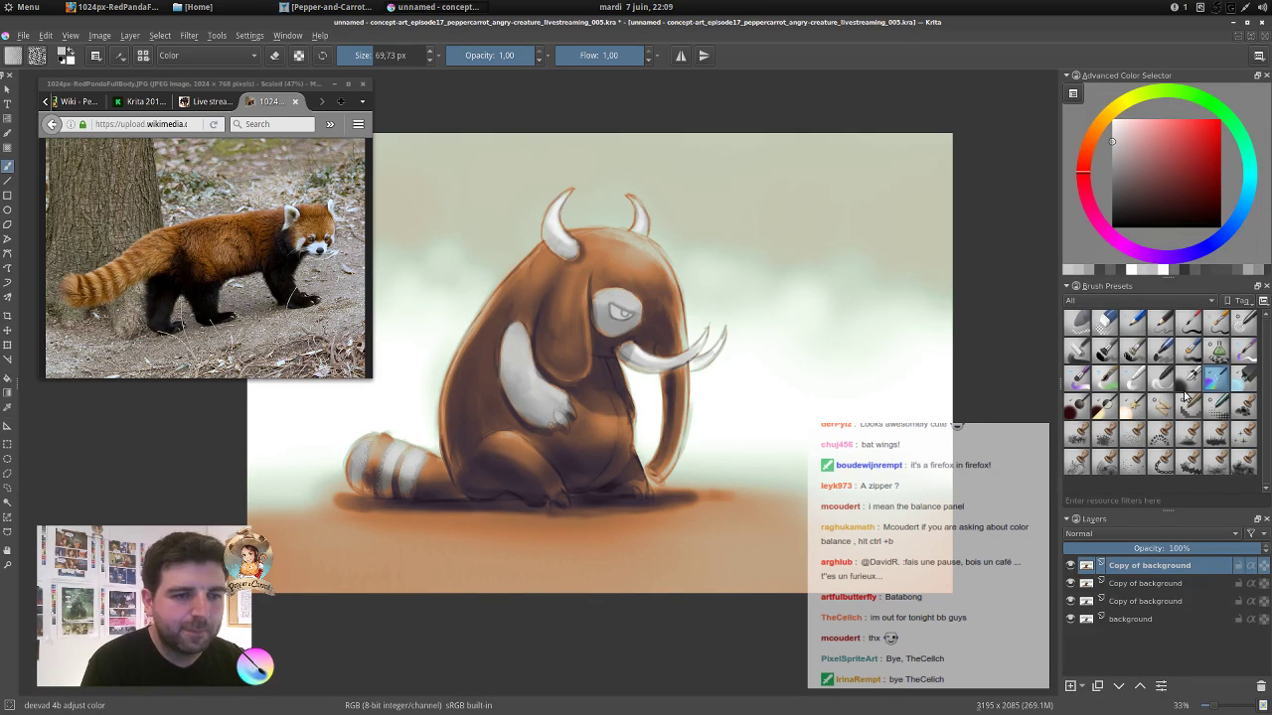
click(1215, 380)
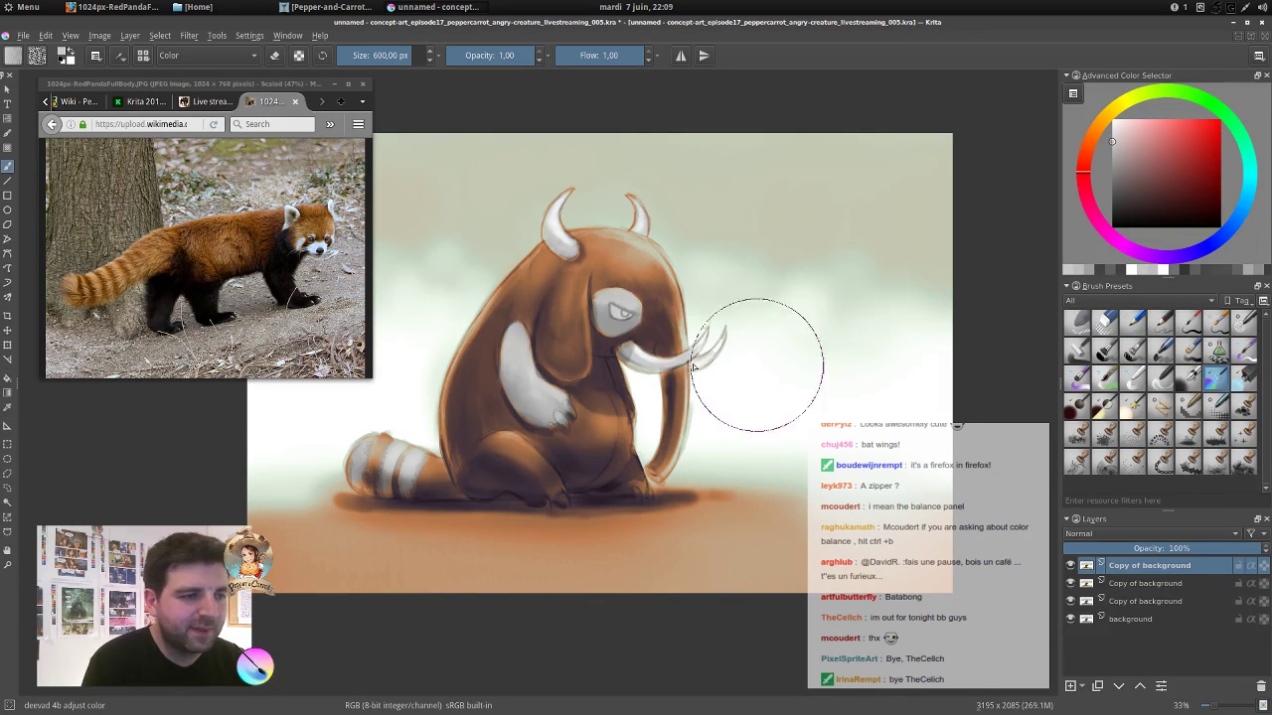
drag(675, 295, 839, 290)
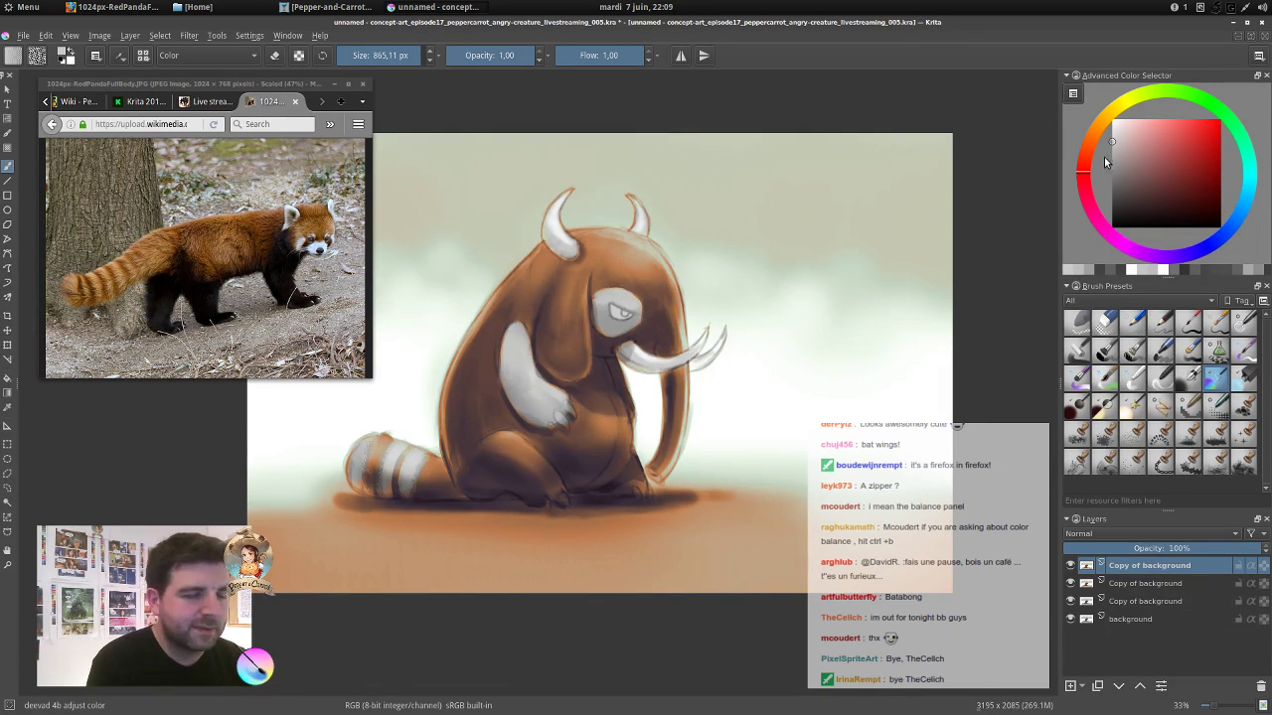
click(1096, 131)
click(1147, 133)
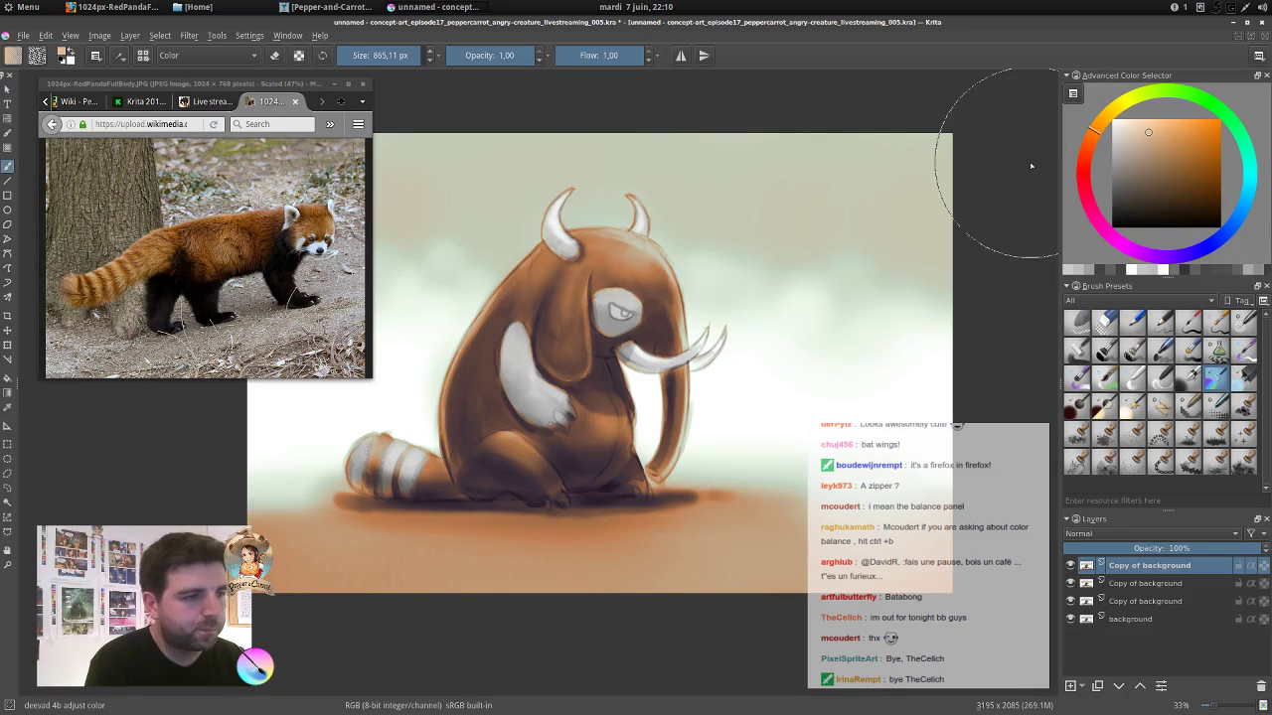
mouse_move(1245, 184)
mouse_down()
mouse_move(1248, 158)
mouse_move(1166, 163)
mouse_up()
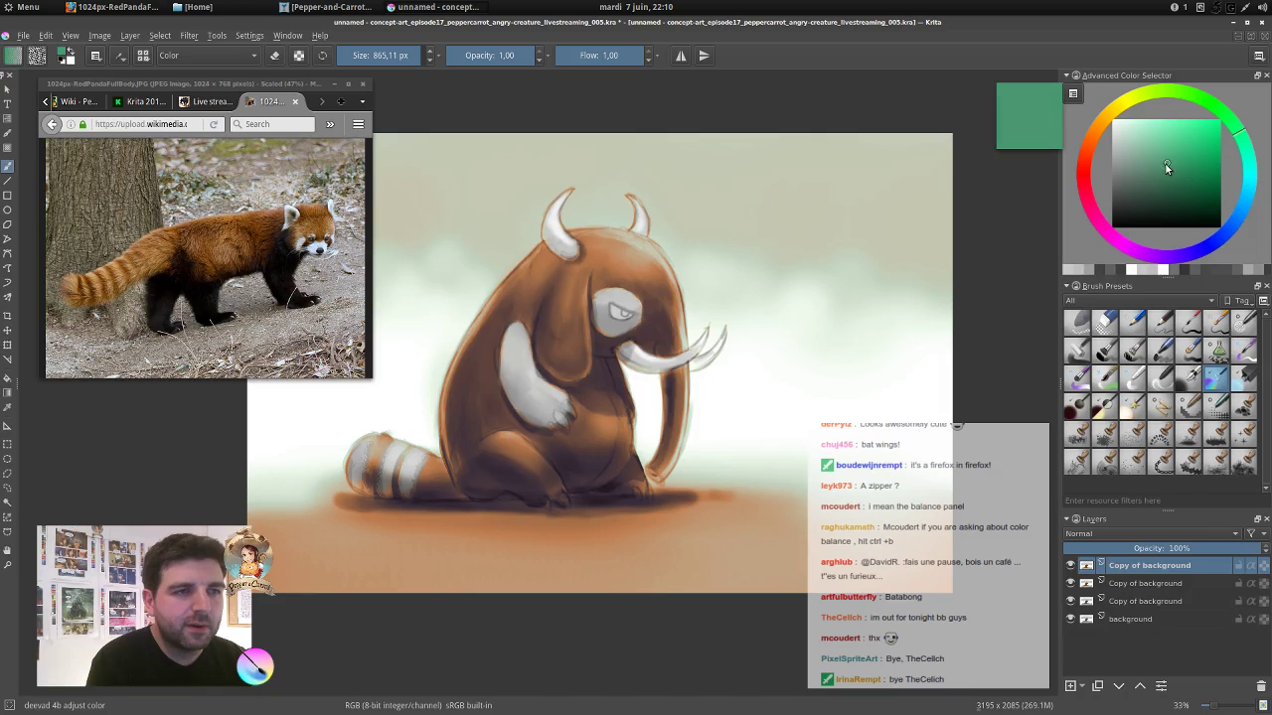
drag(1230, 135, 1242, 139)
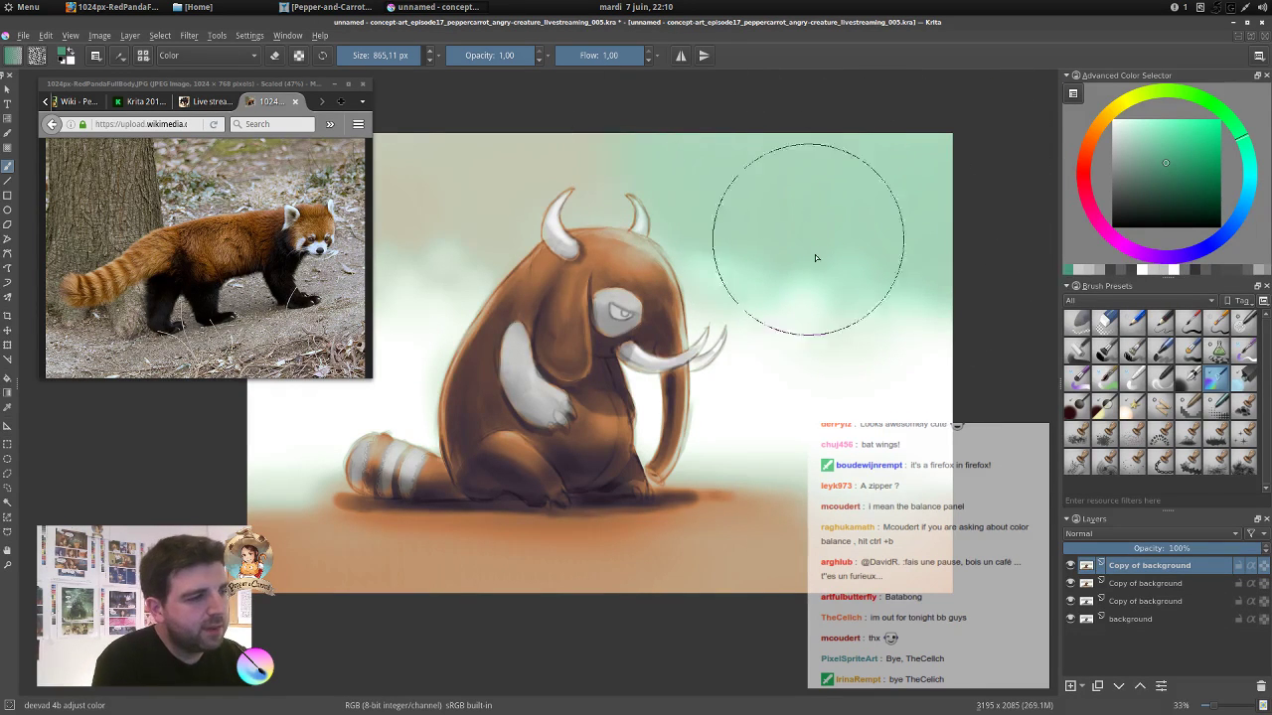
Undo the stray stroke and extend the sea green tint across the rest of the sky with a 500.06 px brush.
mouse_move(724, 311)
mouse_down()
mouse_move(897, 294)
mouse_move(811, 362)
mouse_up()
mouse_move(885, 260)
mouse_down()
mouse_move(804, 257)
mouse_move(789, 207)
mouse_move(880, 298)
mouse_move(979, 328)
mouse_up()
key(ctrl+z)
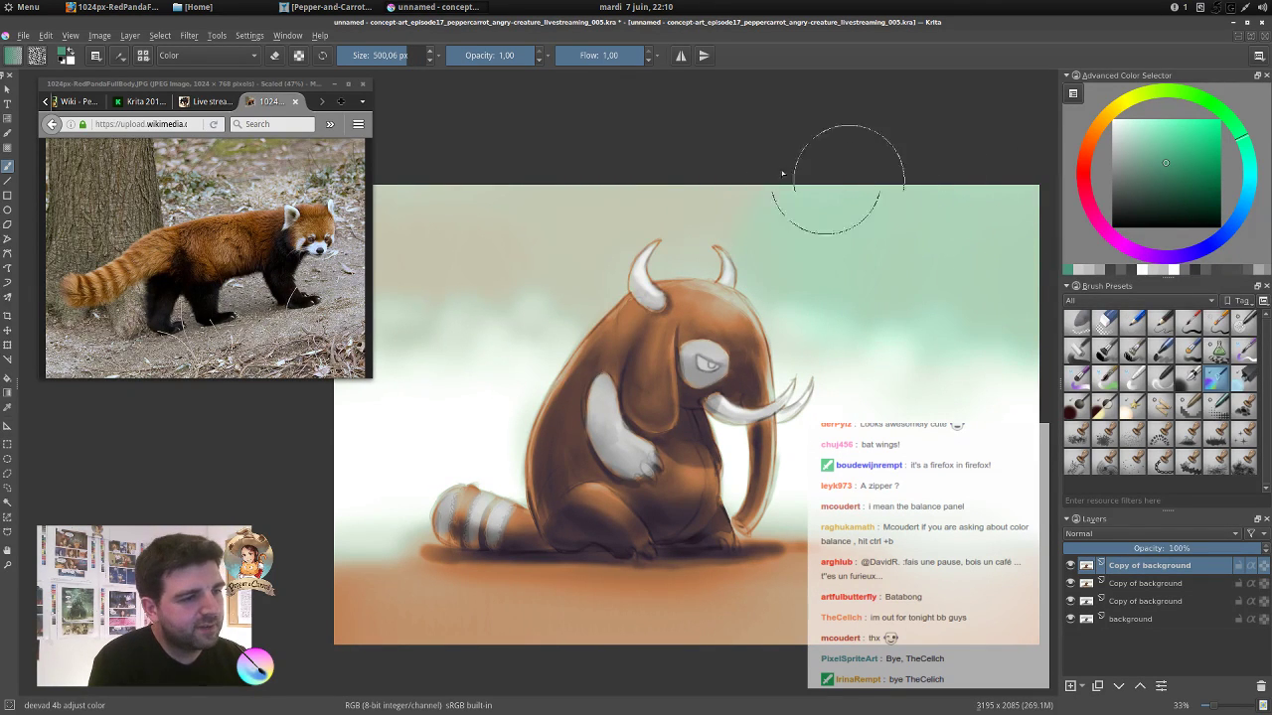
mouse_move(679, 230)
mouse_down()
mouse_move(580, 235)
mouse_move(513, 298)
mouse_move(453, 238)
mouse_move(409, 233)
mouse_move(526, 189)
mouse_up()
drag(879, 243, 761, 214)
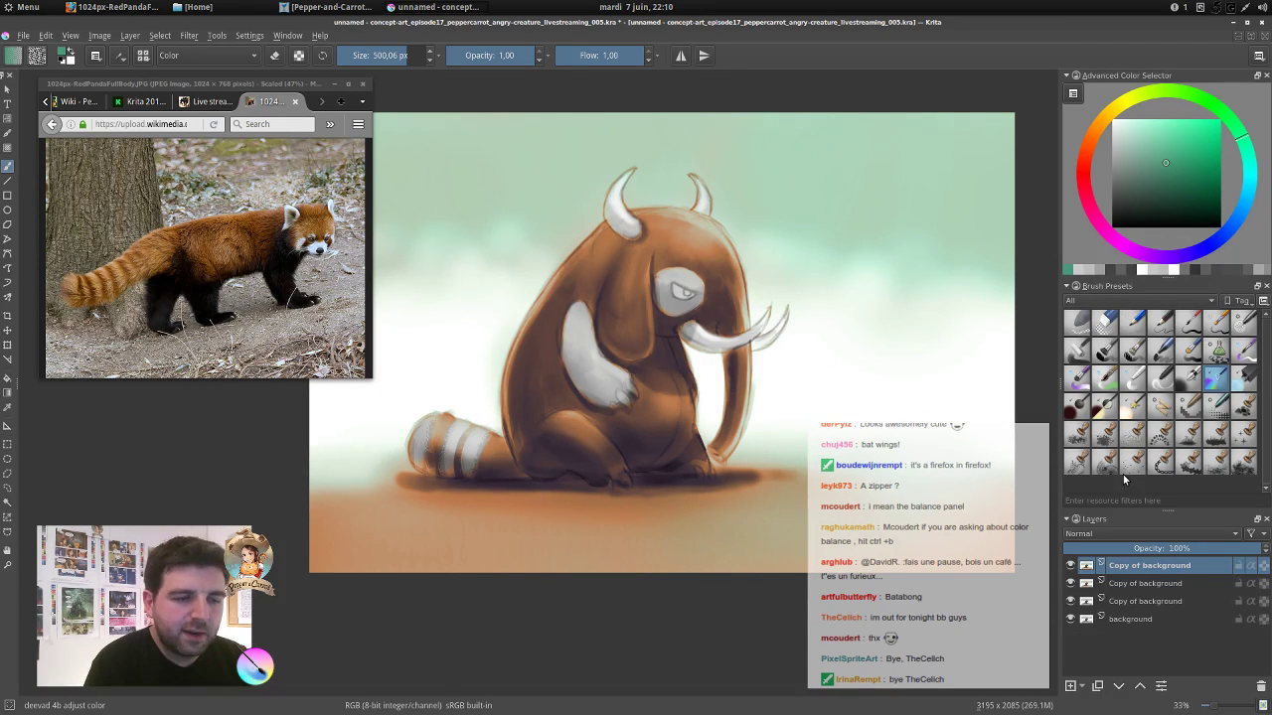
Stamp a green texture over the ground using the deevad 6o stamp floor brush in Overlay mode at 821.65 px.
click(1219, 465)
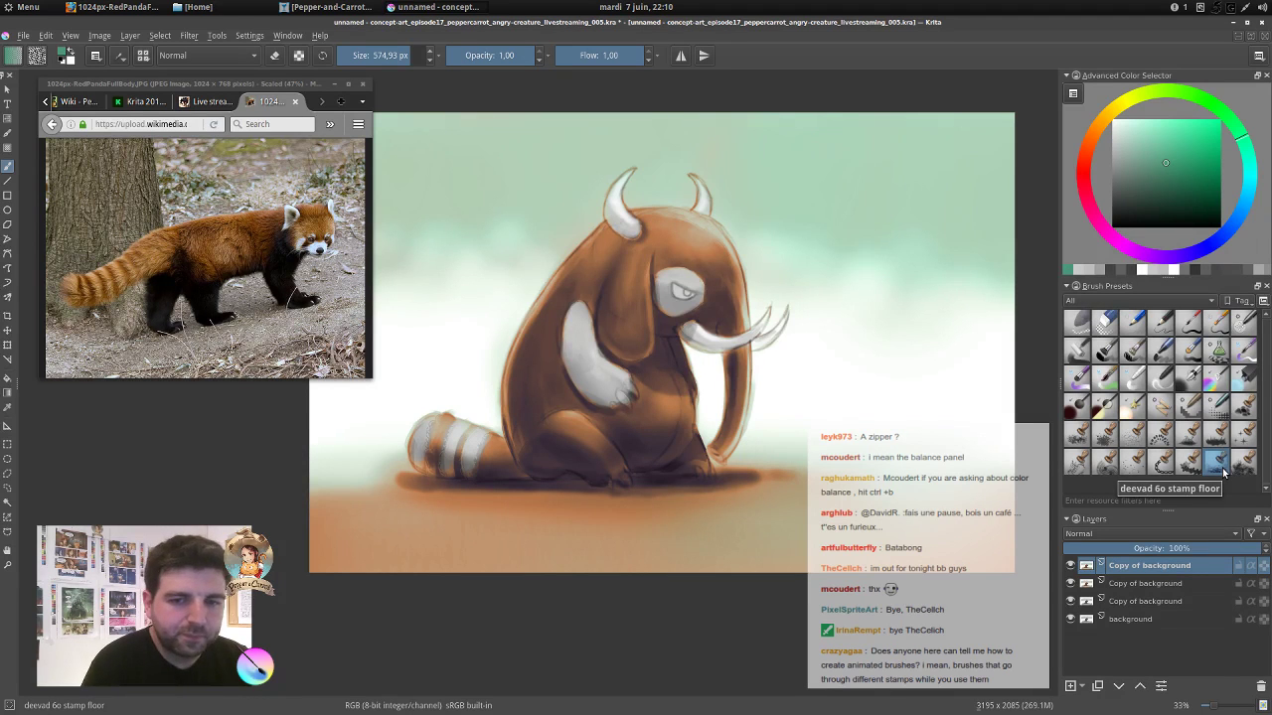
drag(598, 573, 686, 573)
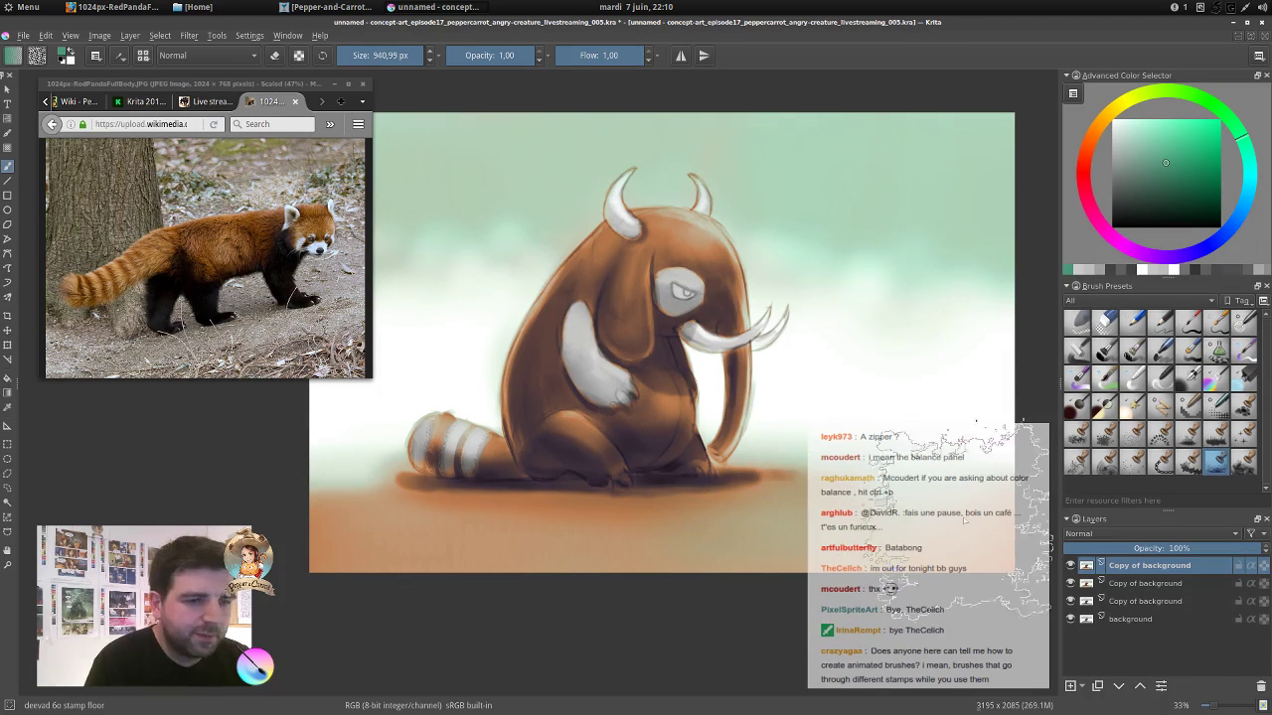
click(210, 52)
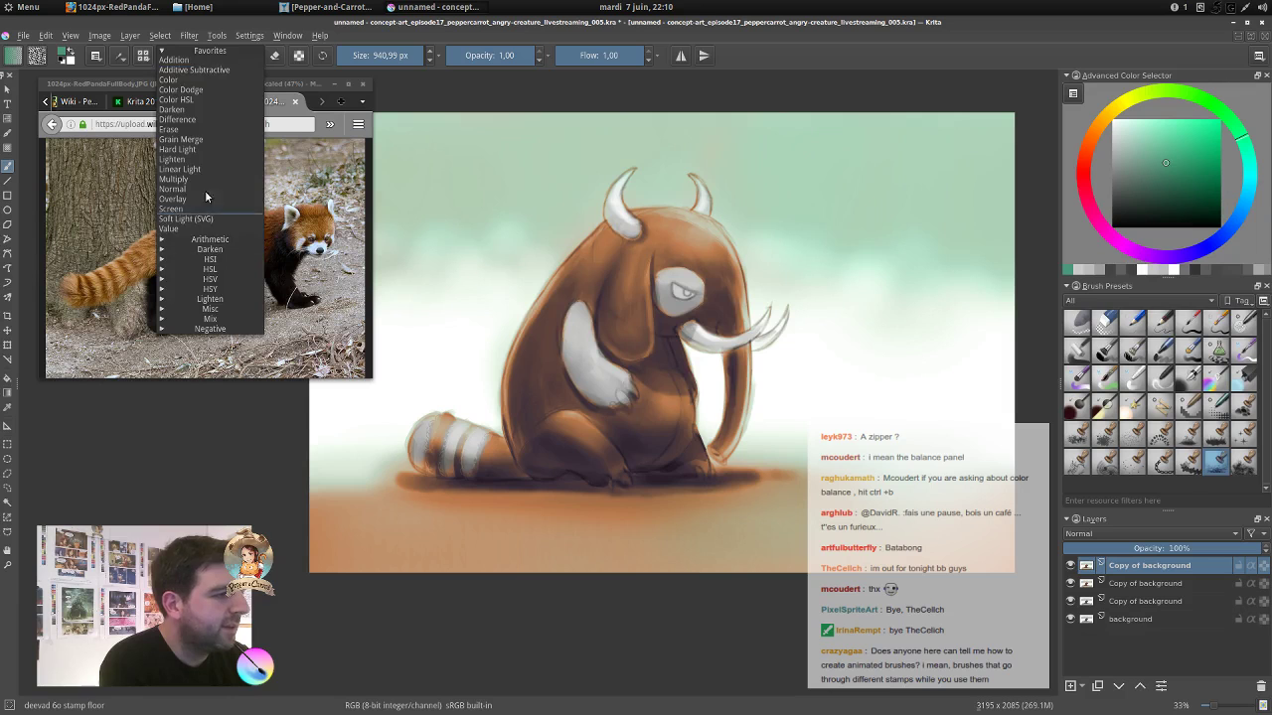
click(174, 199)
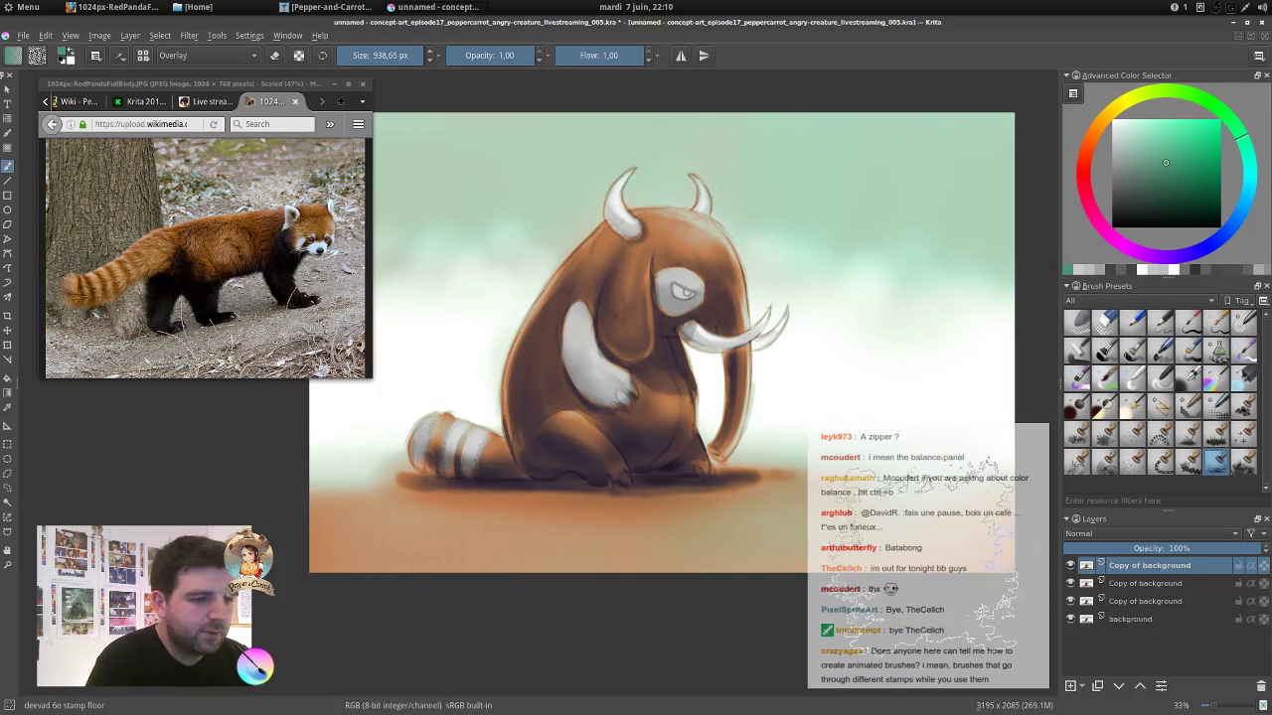
key(bracketleft)
click(1205, 99)
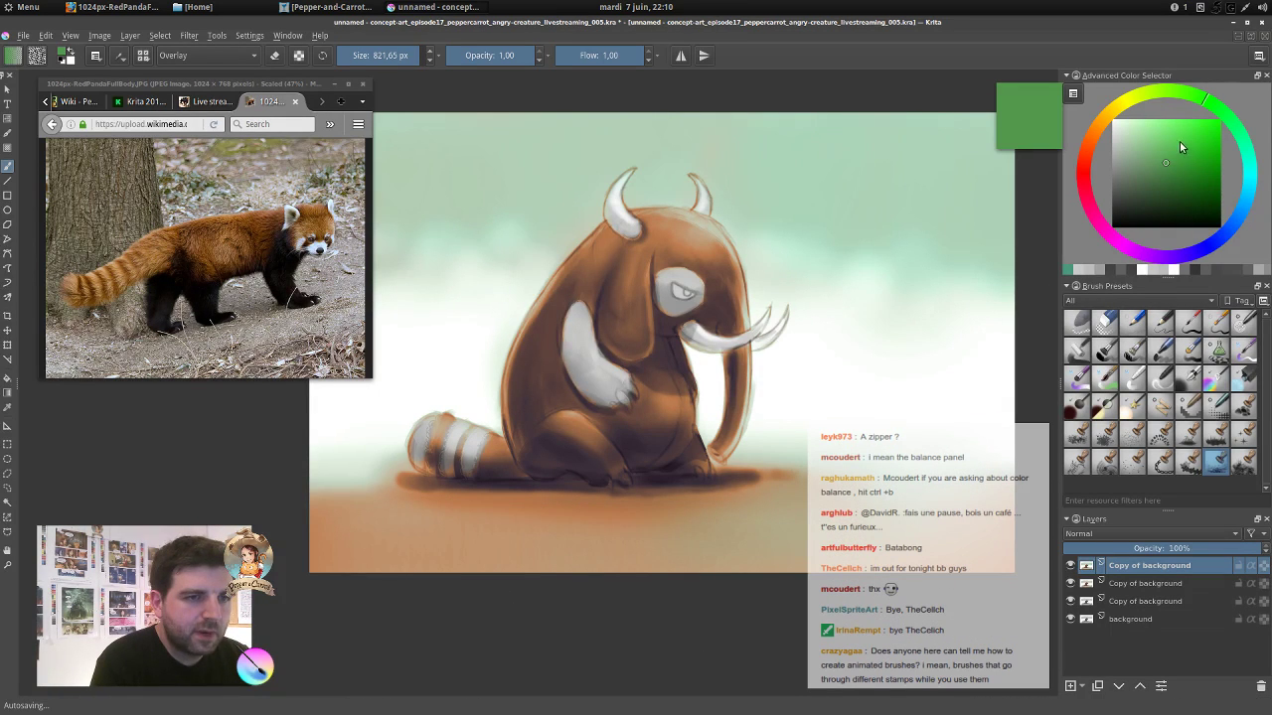
click(1175, 144)
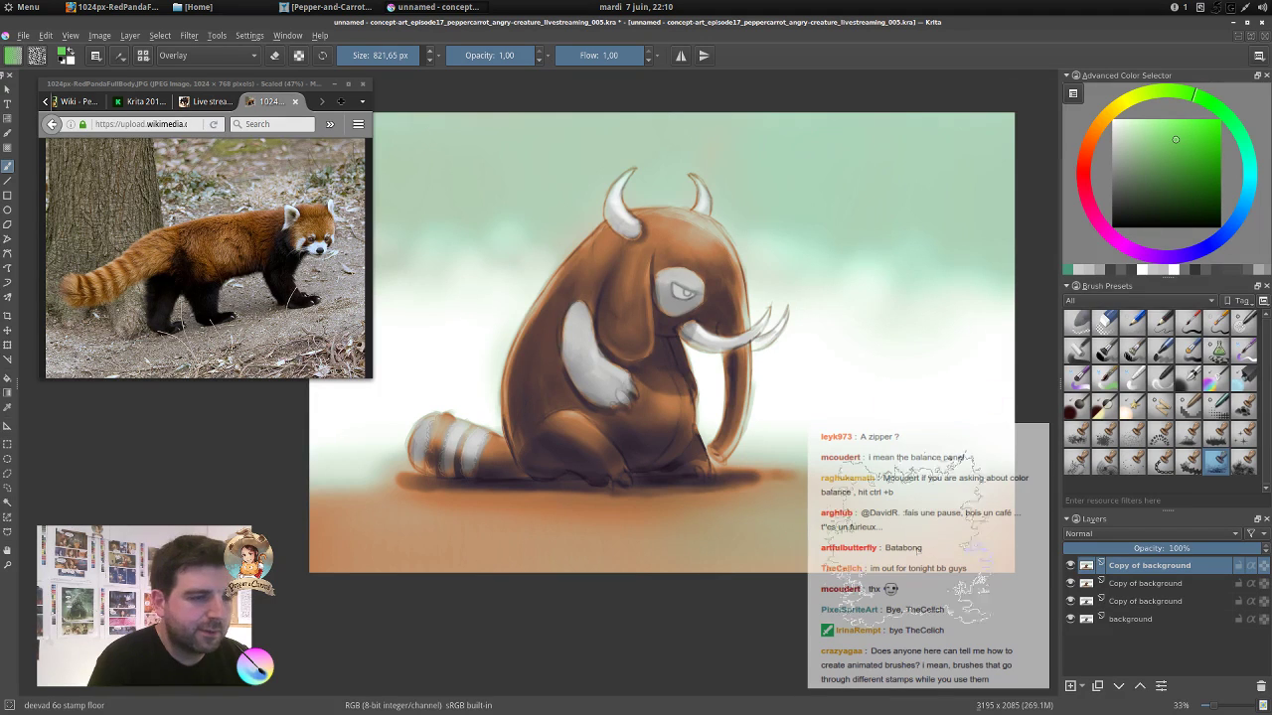
drag(874, 581, 281, 552)
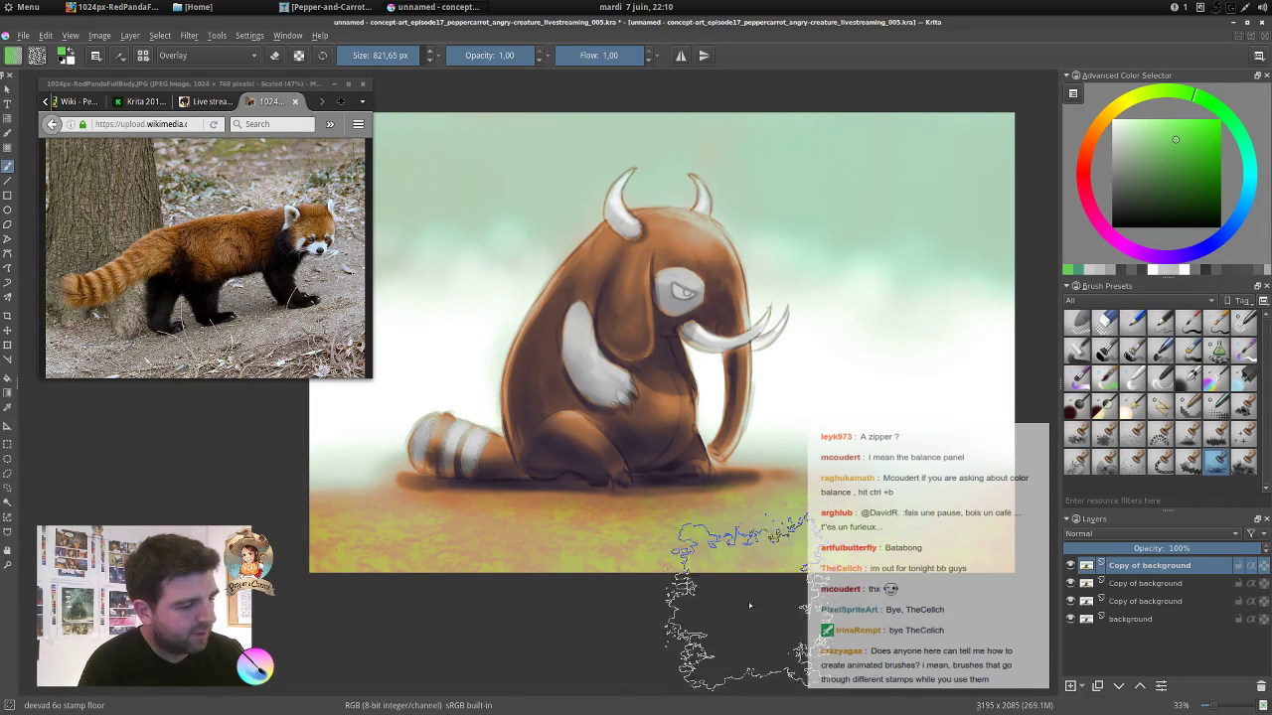
Undo the green ground texture and stamp a softer one in paler green with pale yellow accents.
key(ctrl+z)
drag(1173, 143, 1153, 137)
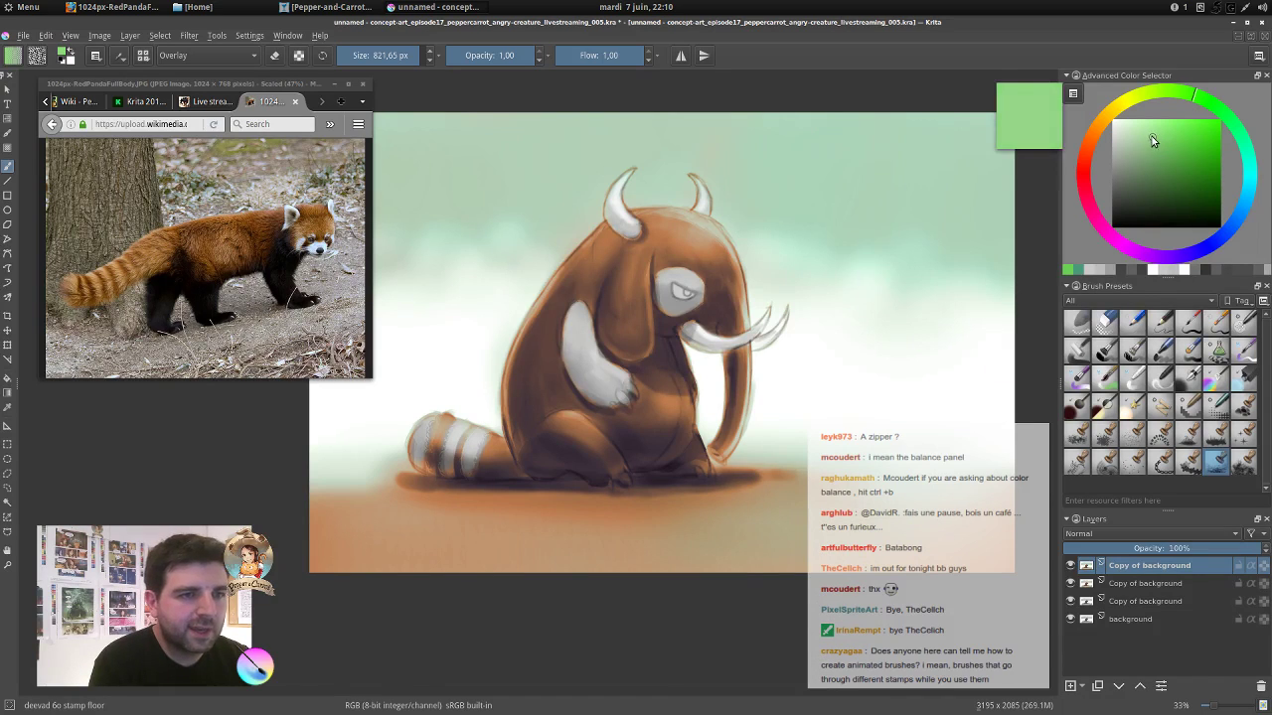
drag(390, 548, 795, 558)
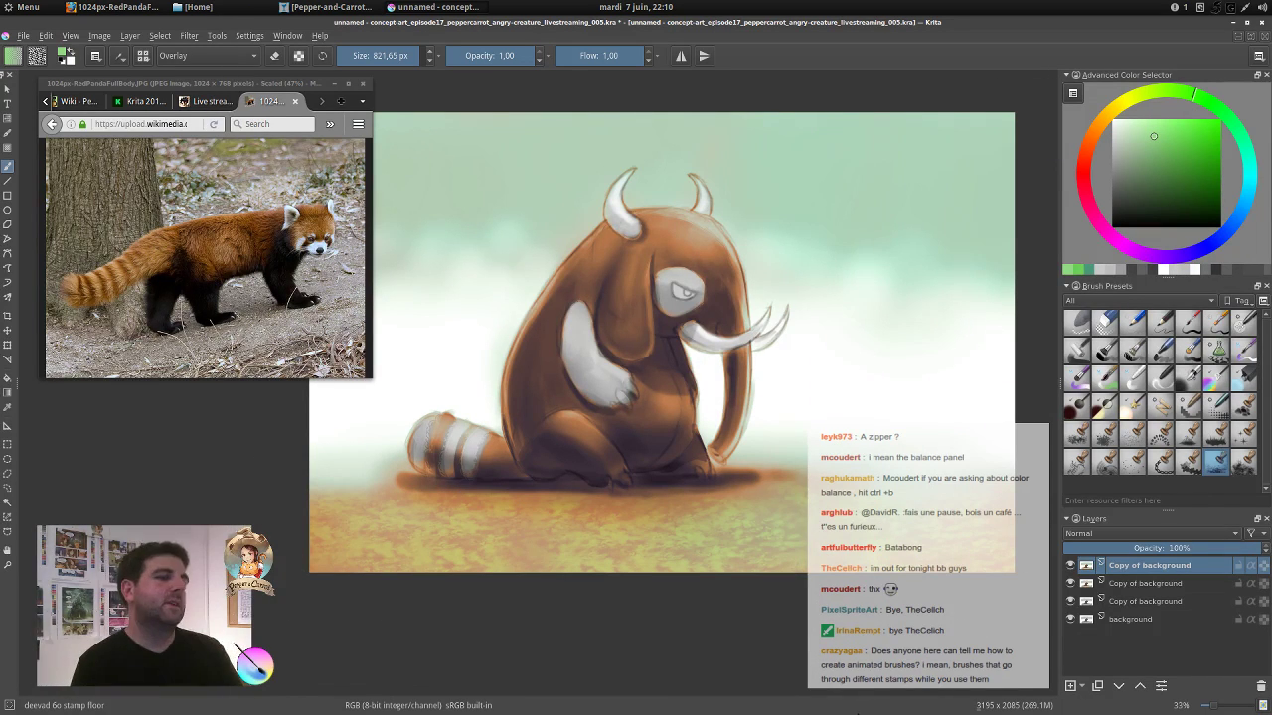
click(1141, 129)
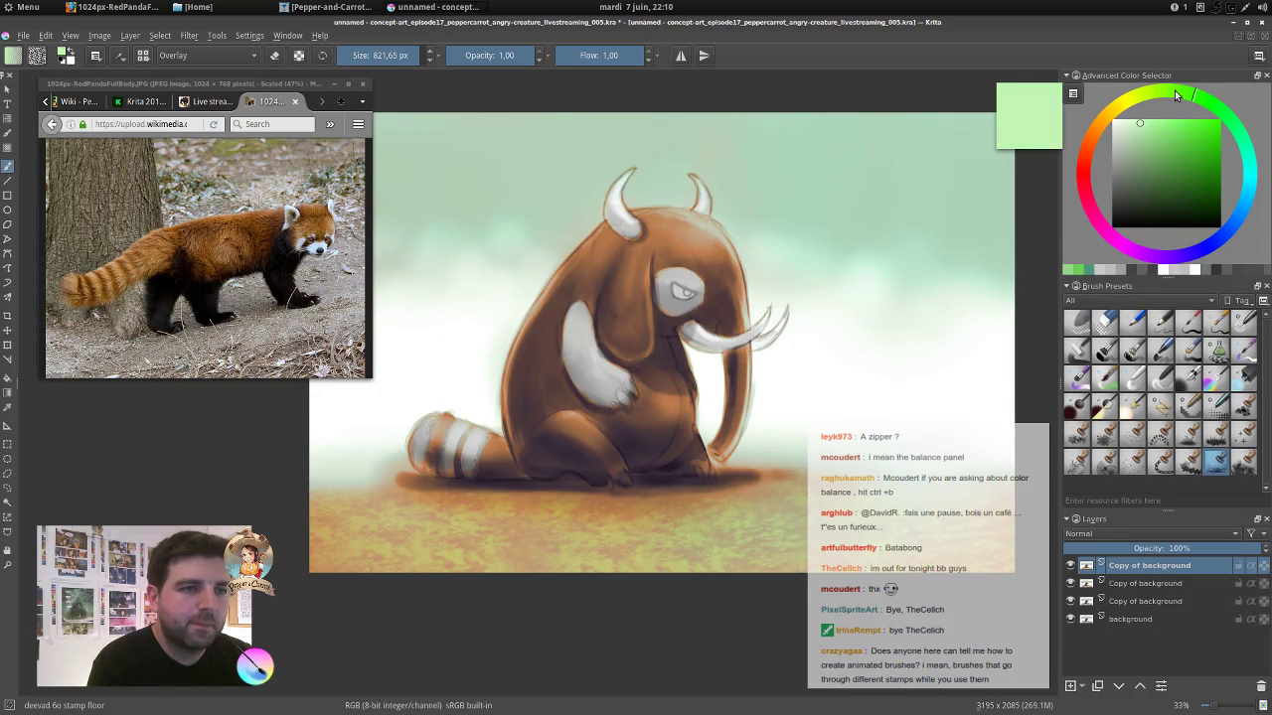
drag(1175, 91, 1140, 91)
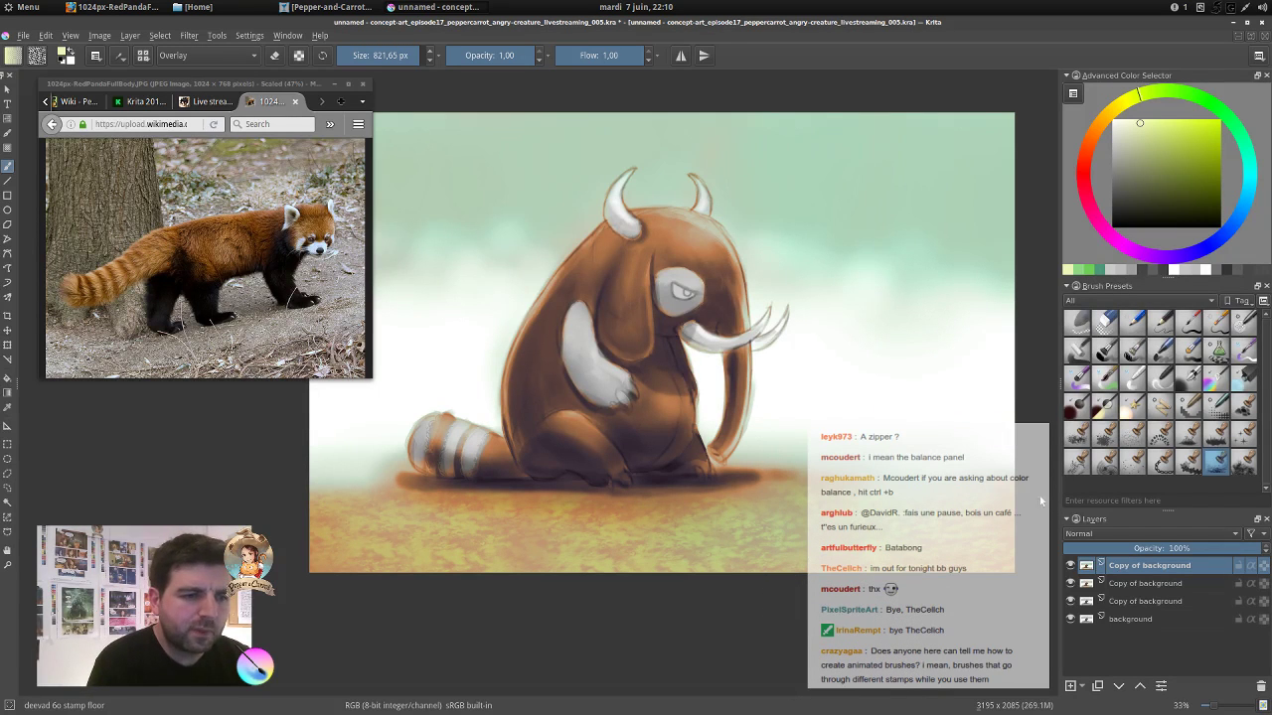
Darken the ground in warm grey with the deevad 4d adjust multiply brush, starting at 933.04 px and reducing it to 432.92 px.
click(1076, 406)
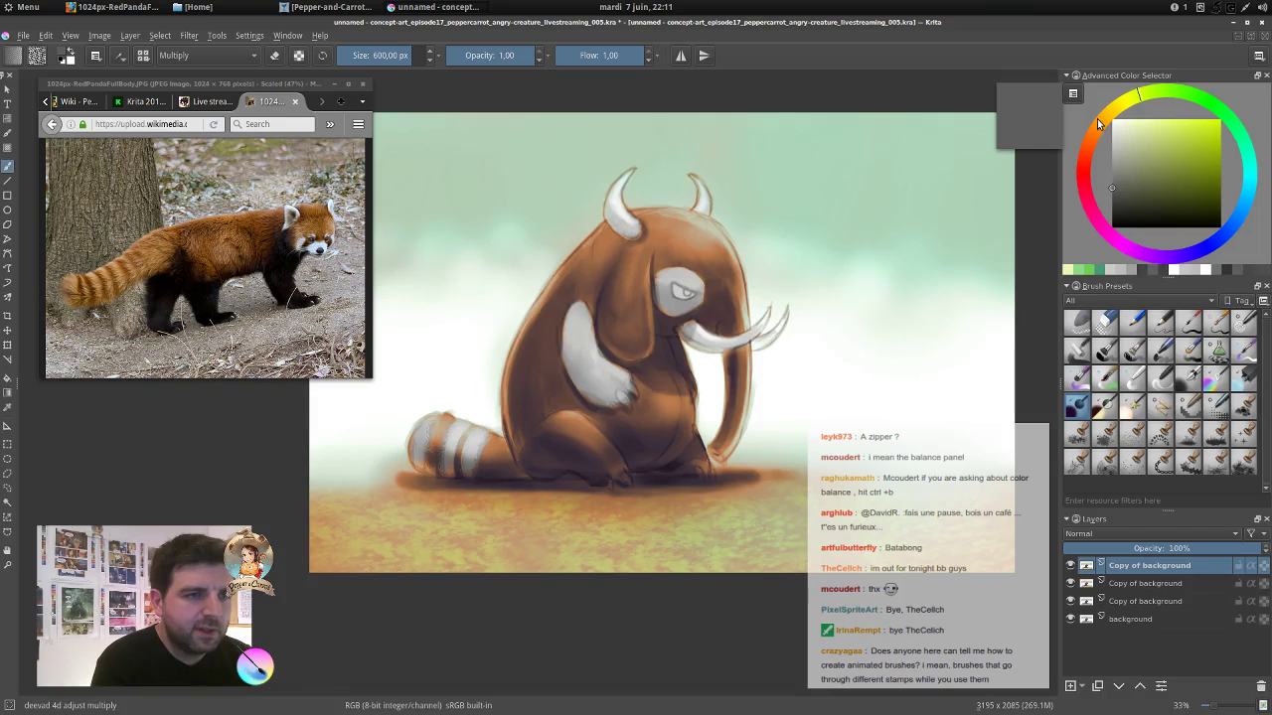
click(1098, 125)
click(1121, 177)
mouse_move(424, 589)
mouse_down()
mouse_move(316, 585)
mouse_move(709, 618)
mouse_move(954, 596)
mouse_move(1037, 571)
mouse_up()
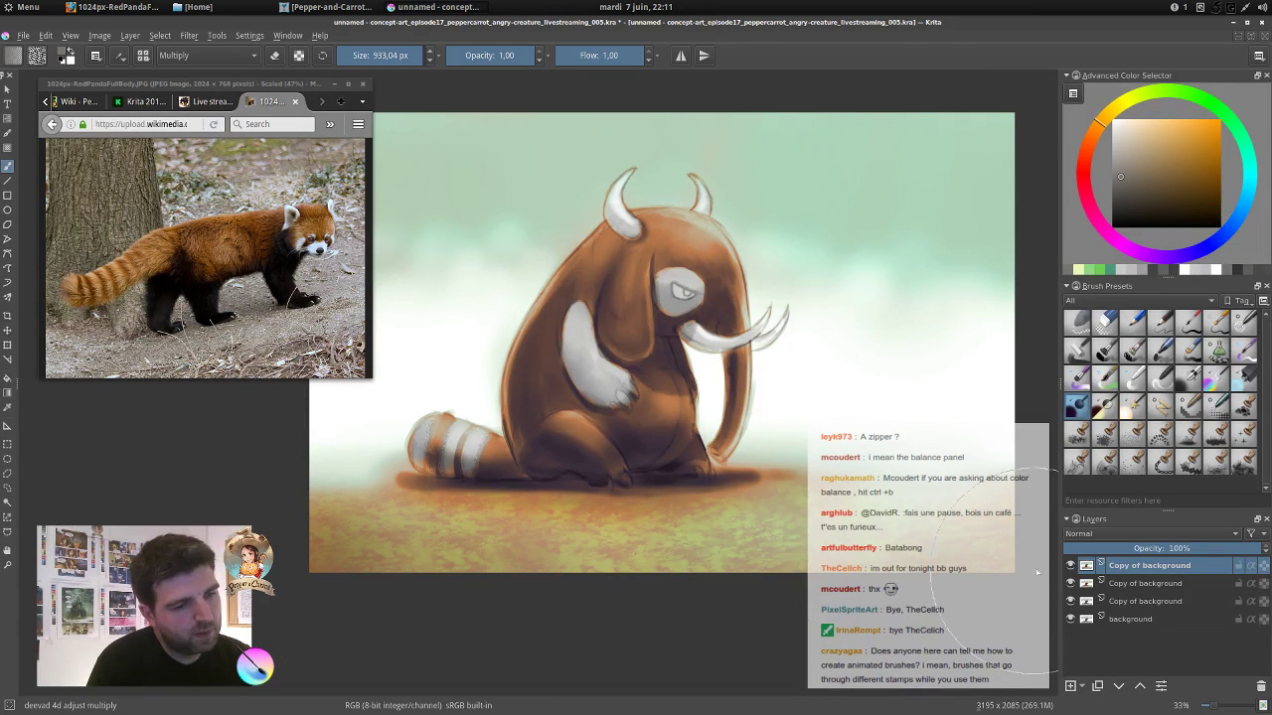
key([)
key([)
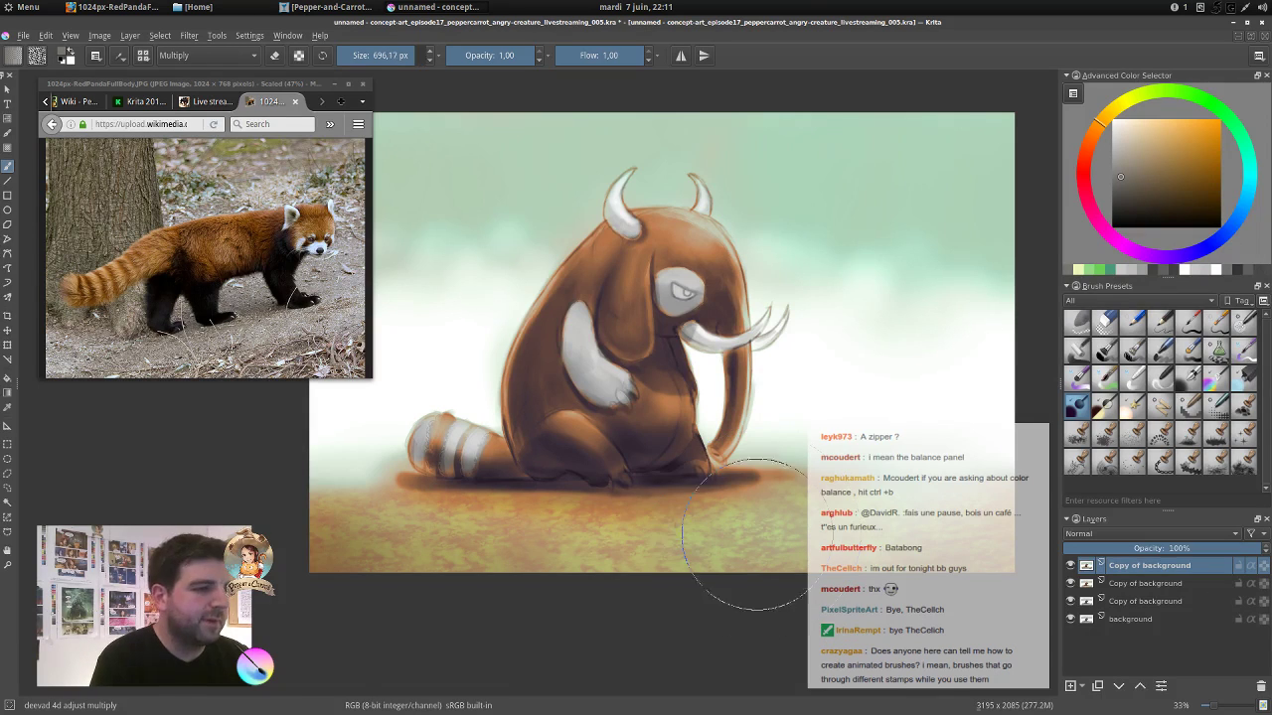
key([)
key([)
key([)
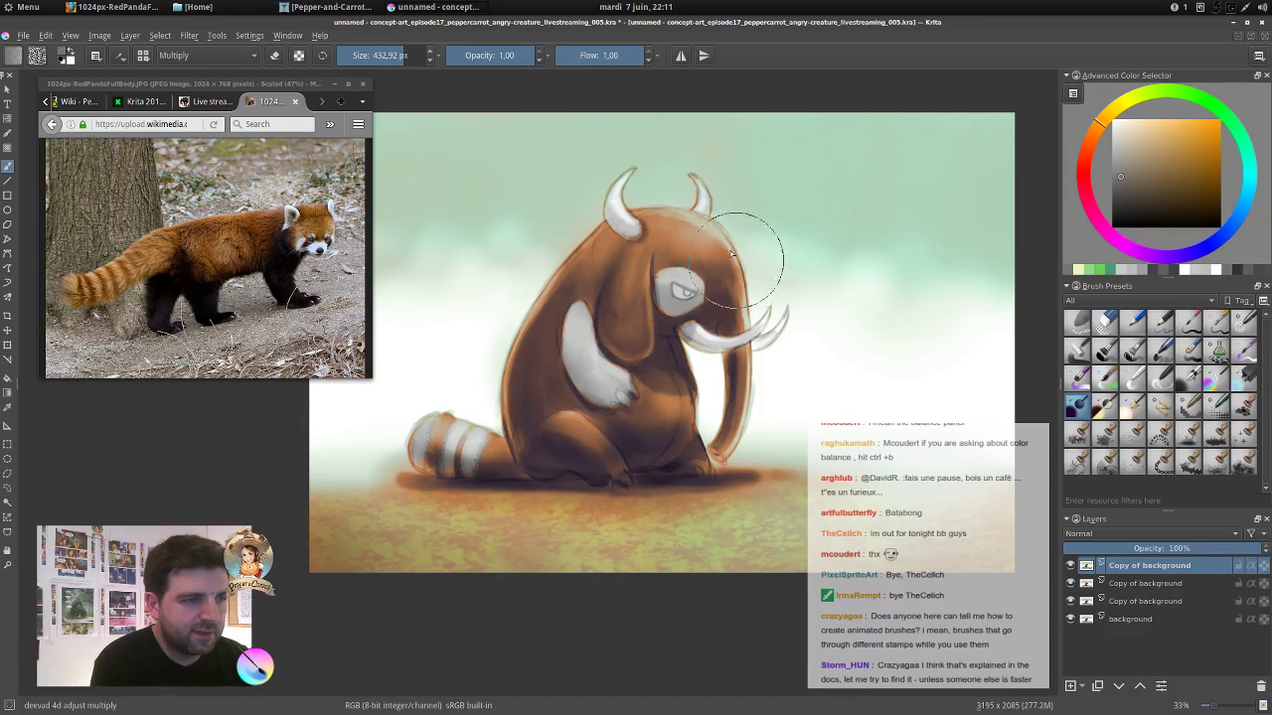
Try ochre highlights on the forehead and trunk with the deevad 4f adjust dodge brush at 150.55 px.
click(1136, 408)
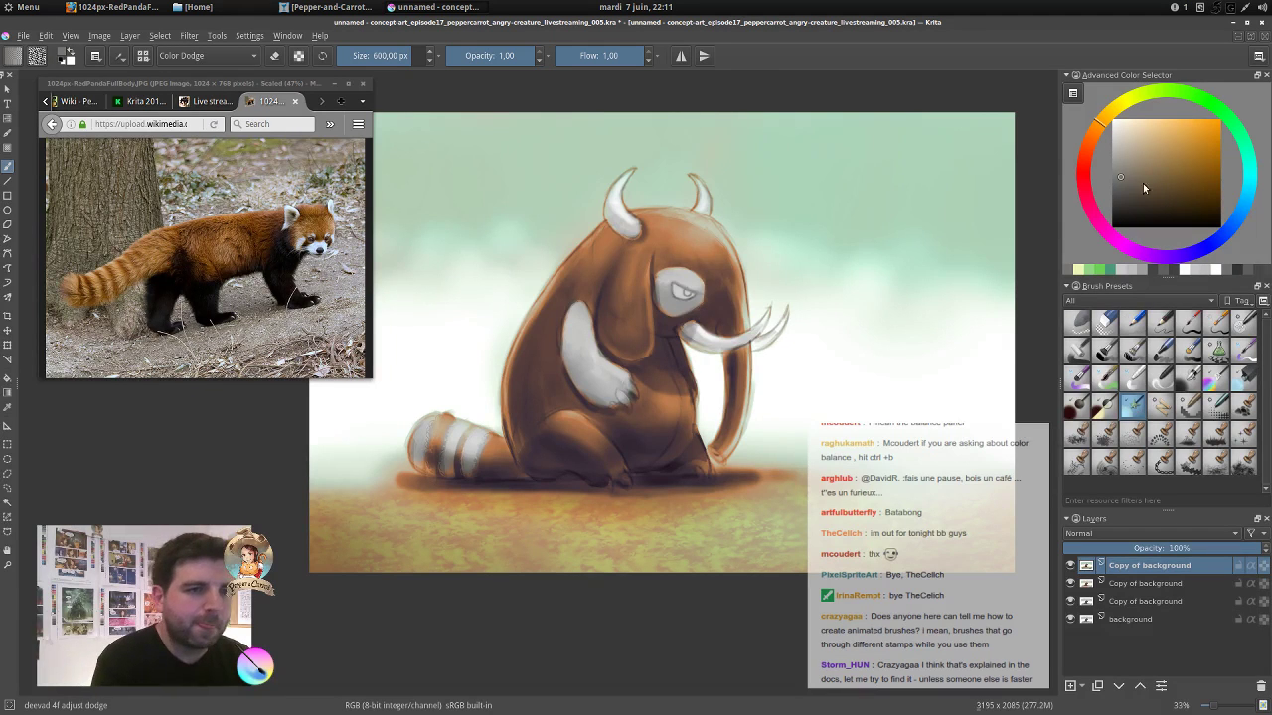
click(1177, 172)
mouse_move(737, 258)
mouse_down()
mouse_move(634, 227)
mouse_move(735, 257)
mouse_move(755, 345)
mouse_up()
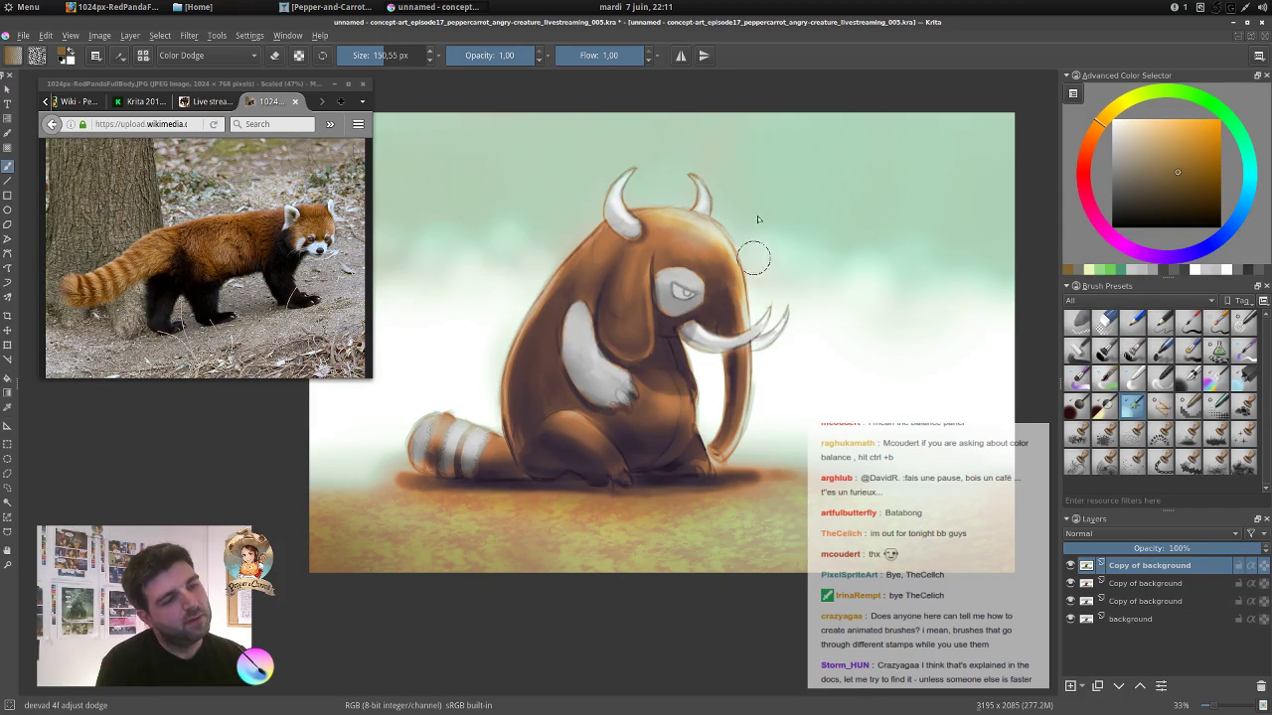
Undo the ochre highlights and brighten the top of the head and the trunk edge with a muted warm grey instead.
key(ctrl+z)
key(ctrl+z)
key(ctrl+z)
key(ctrl+z)
key(ctrl+z)
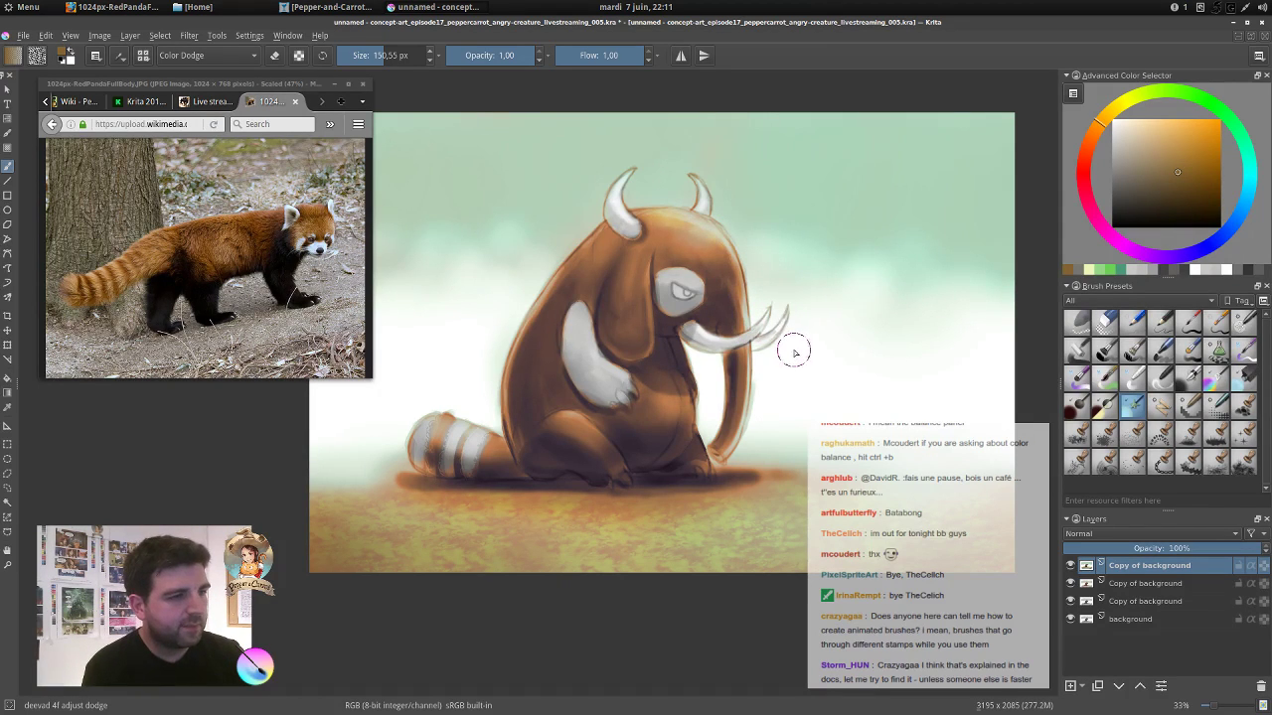
click(1130, 177)
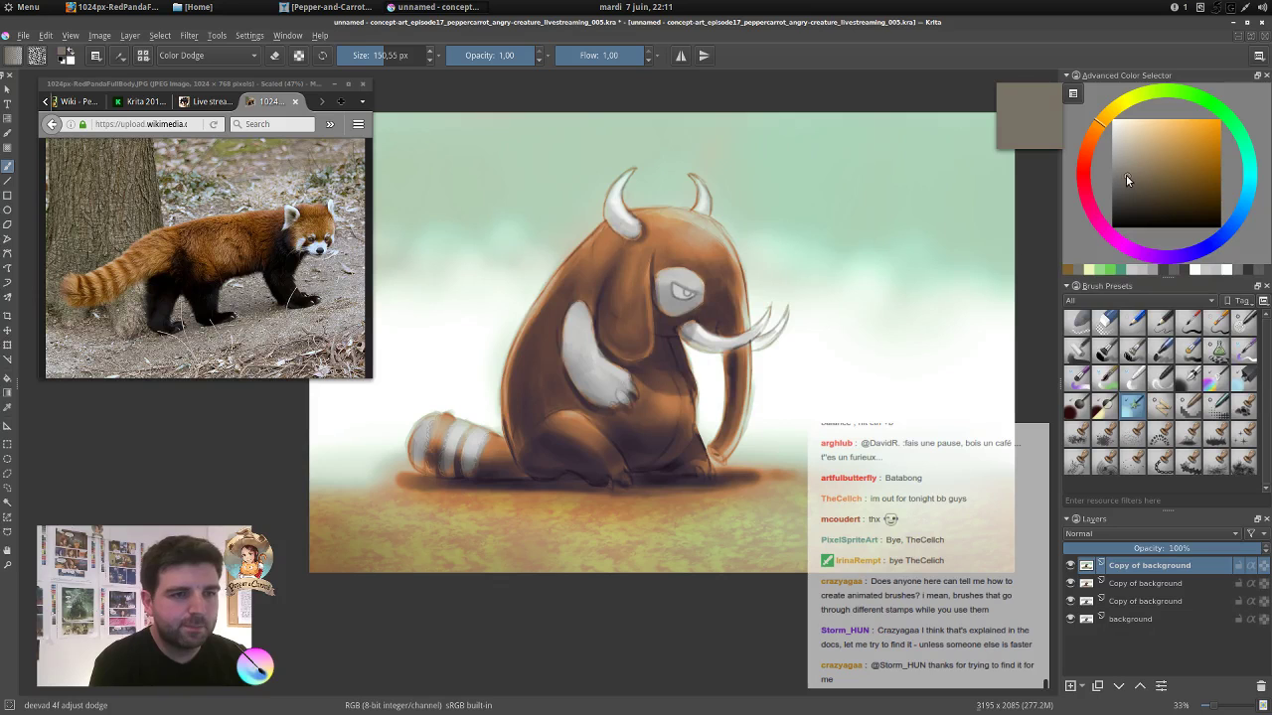
mouse_move(640, 220)
mouse_down()
mouse_move(721, 250)
mouse_move(687, 235)
mouse_move(741, 292)
mouse_move(710, 241)
mouse_move(743, 311)
mouse_move(729, 267)
mouse_move(743, 316)
mouse_up()
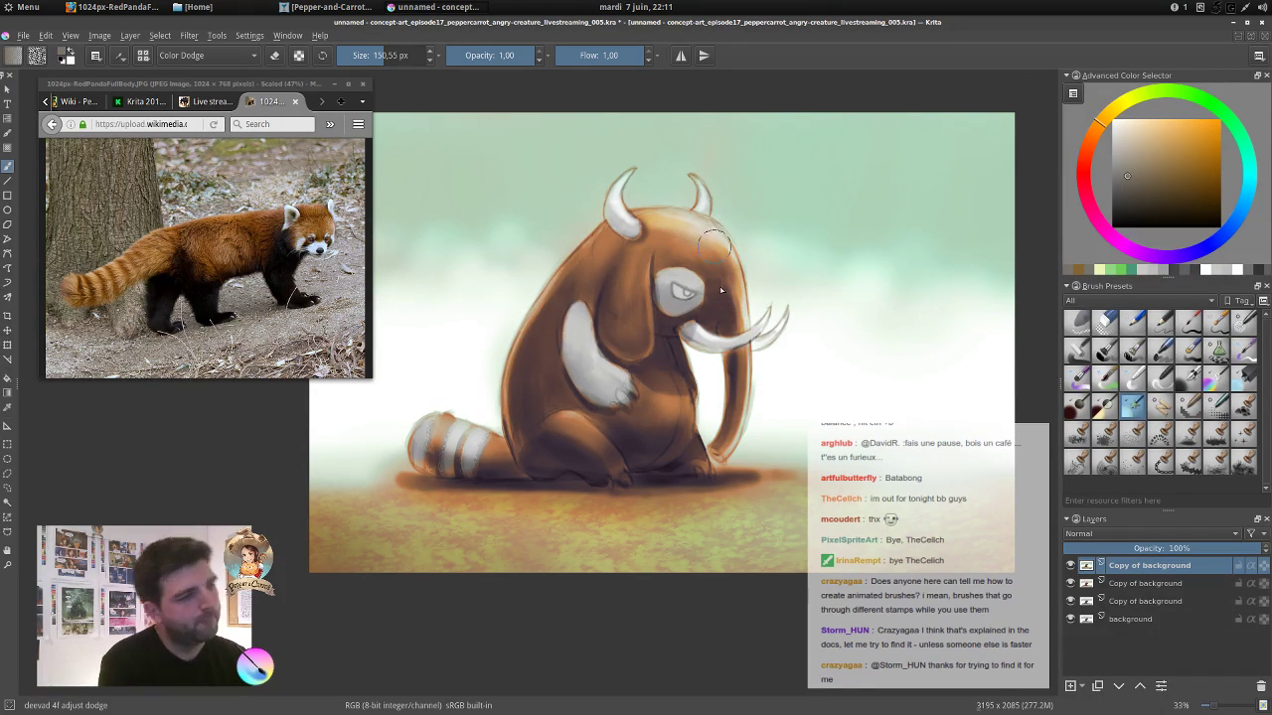
Dodge soft highlights over the ear and the white arm, enlarging the brush to 232.44 px and 336.74 px.
shift+drag(624, 268, 632, 268)
mouse_move(642, 234)
mouse_down()
mouse_move(647, 268)
mouse_move(658, 234)
mouse_move(635, 341)
mouse_up()
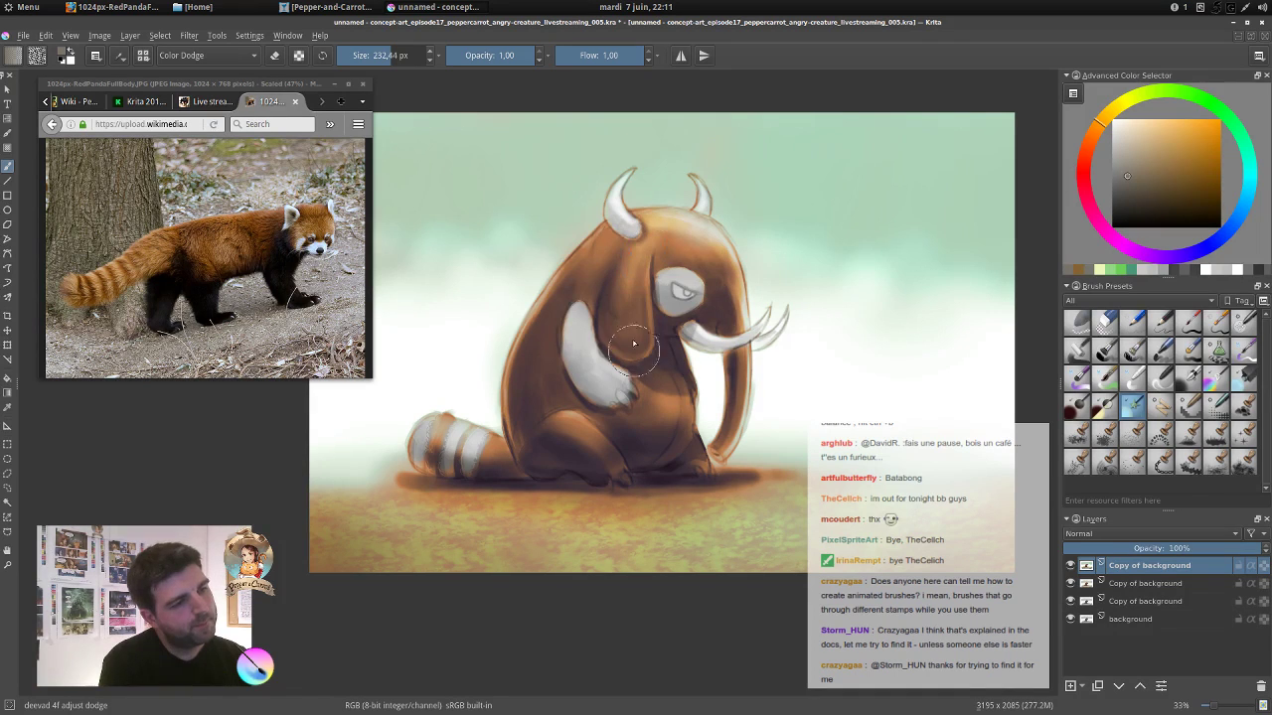
mouse_move(588, 285)
shift+mouse_down()
mouse_move(599, 279)
mouse_move(584, 288)
shift+mouse_up()
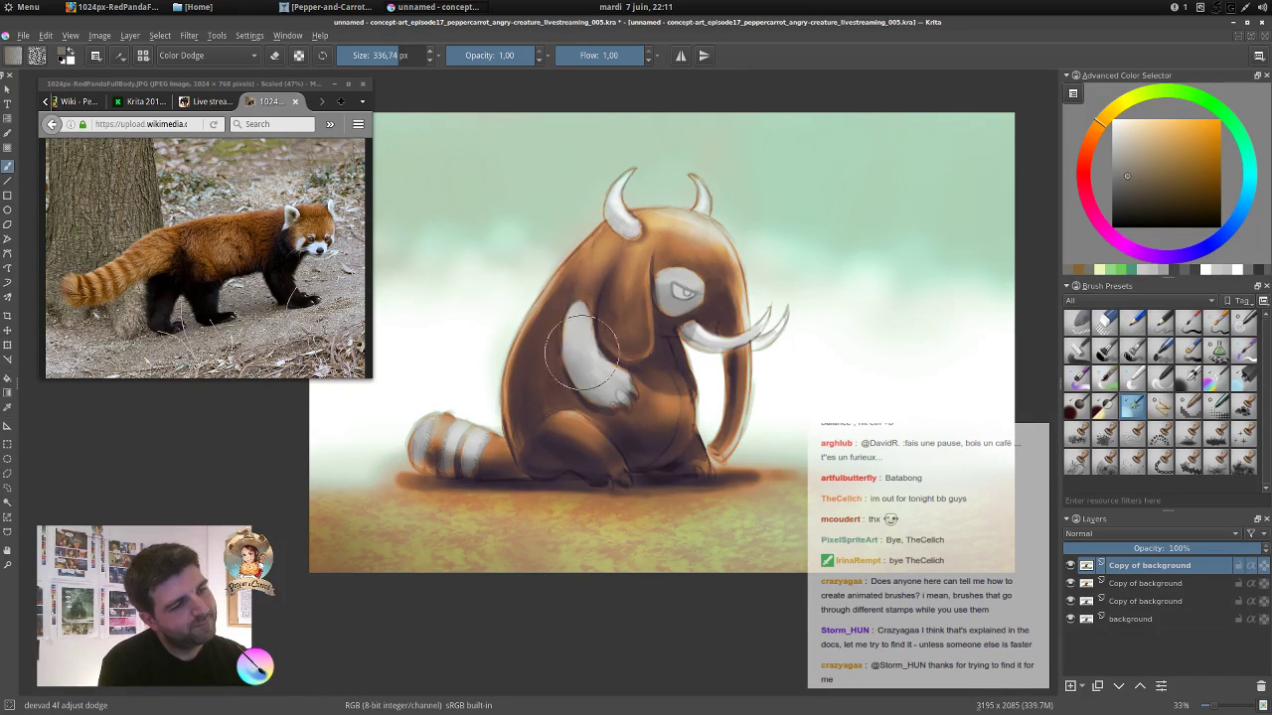
shift+drag(586, 351, 579, 334)
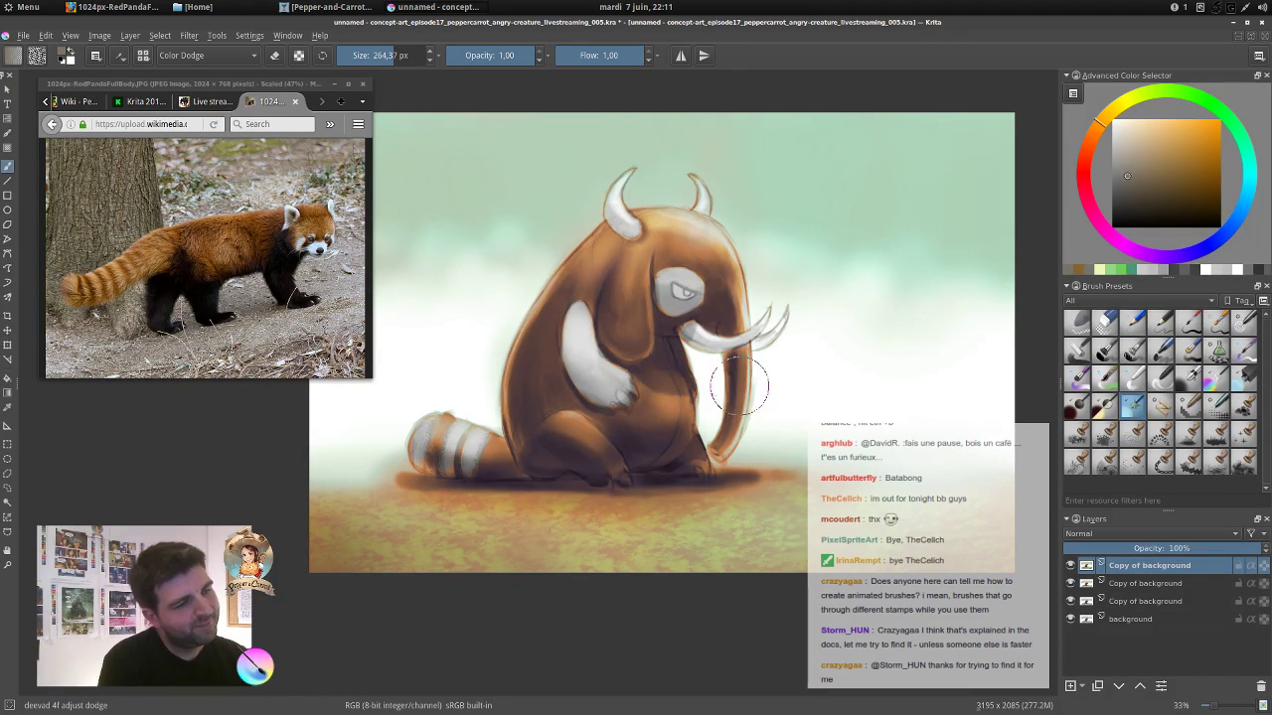
Dodge warm highlights onto the tail, belly and thigh with the brush at 172.76 px and 263.76 px.
key(bracketleft)
drag(435, 430, 443, 459)
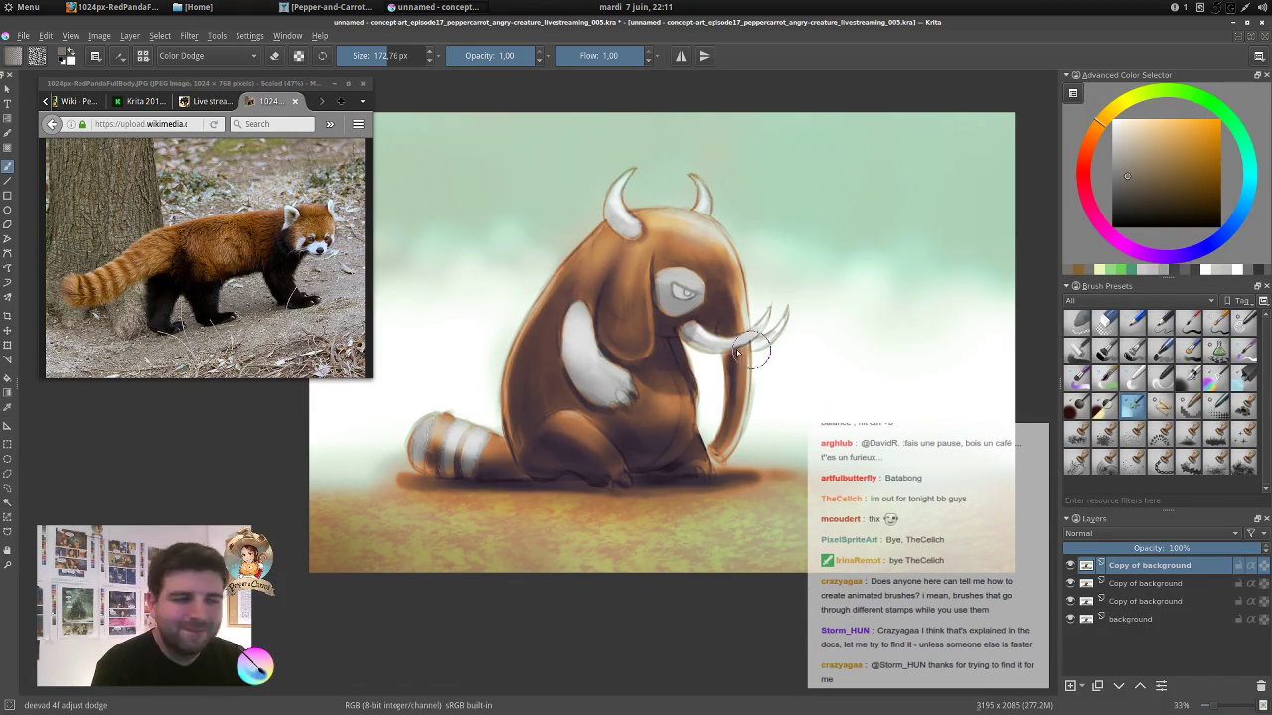
mouse_move(658, 399)
mouse_down()
mouse_move(680, 474)
mouse_move(628, 434)
mouse_move(641, 414)
mouse_move(681, 421)
mouse_up()
mouse_move(569, 405)
shift+mouse_down()
mouse_move(554, 410)
mouse_move(599, 447)
shift+mouse_up()
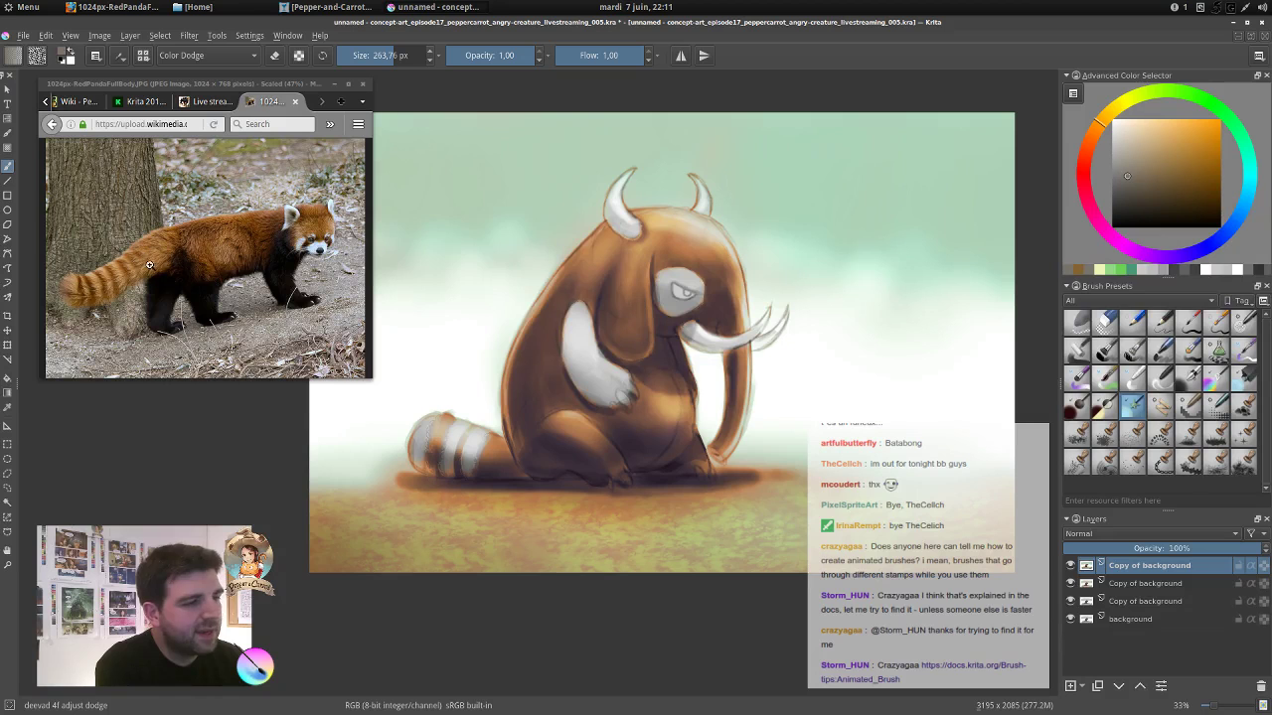
mouse_move(442, 473)
mouse_down()
mouse_move(472, 465)
mouse_move(431, 438)
mouse_move(501, 451)
mouse_move(445, 435)
mouse_move(505, 459)
mouse_up()
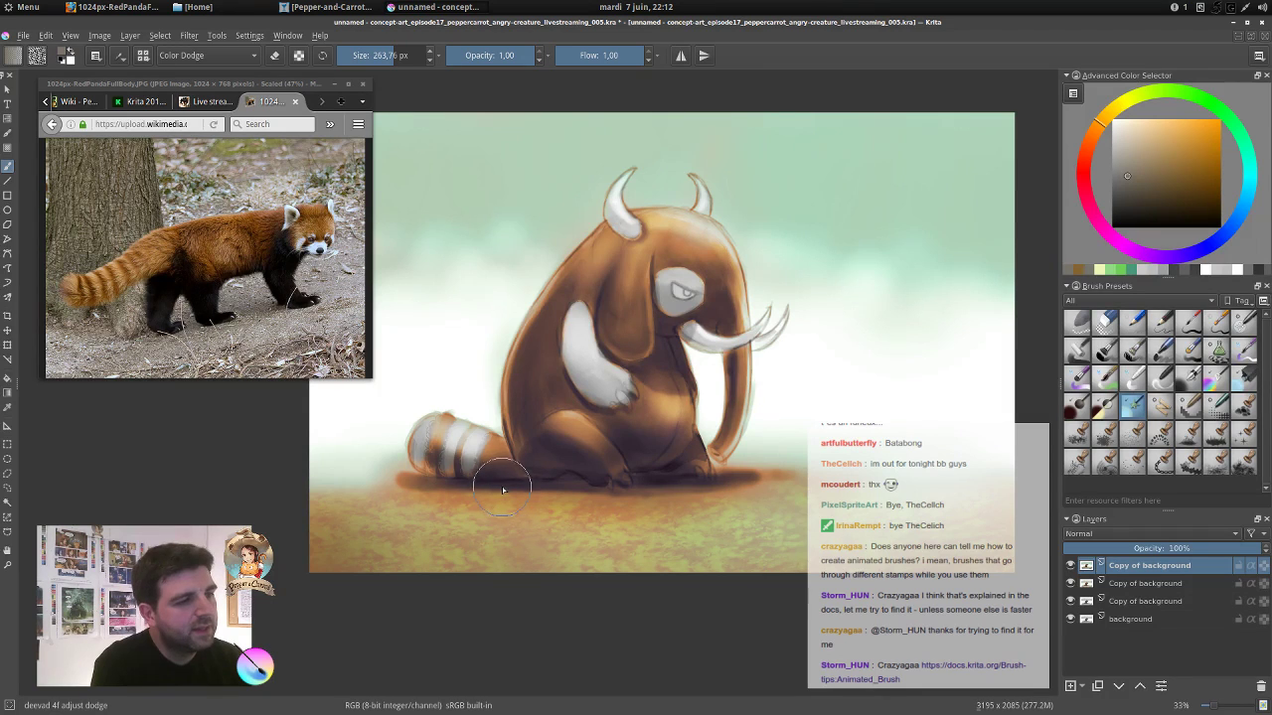
Switch to the deevad 2d flat old brush at 40 px and touch up the tail's pale stripes with sampled colours.
click(1133, 354)
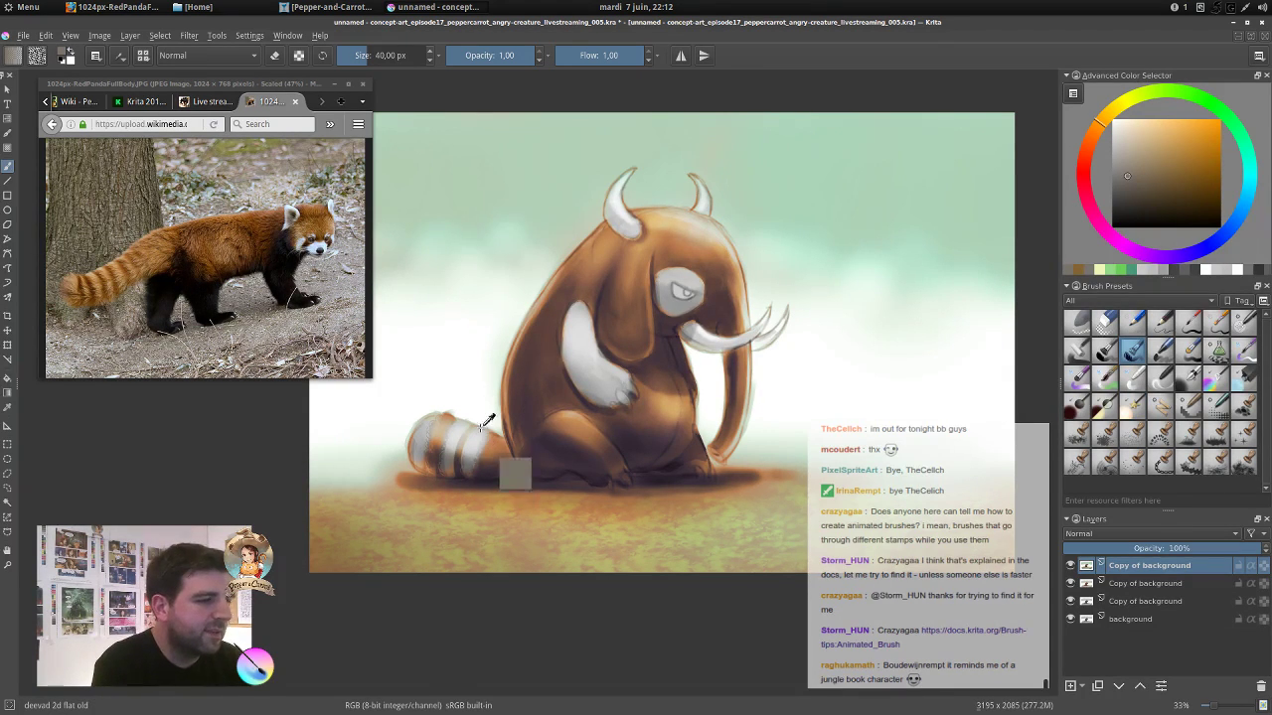
ctrl+click(450, 444)
drag(447, 445, 454, 432)
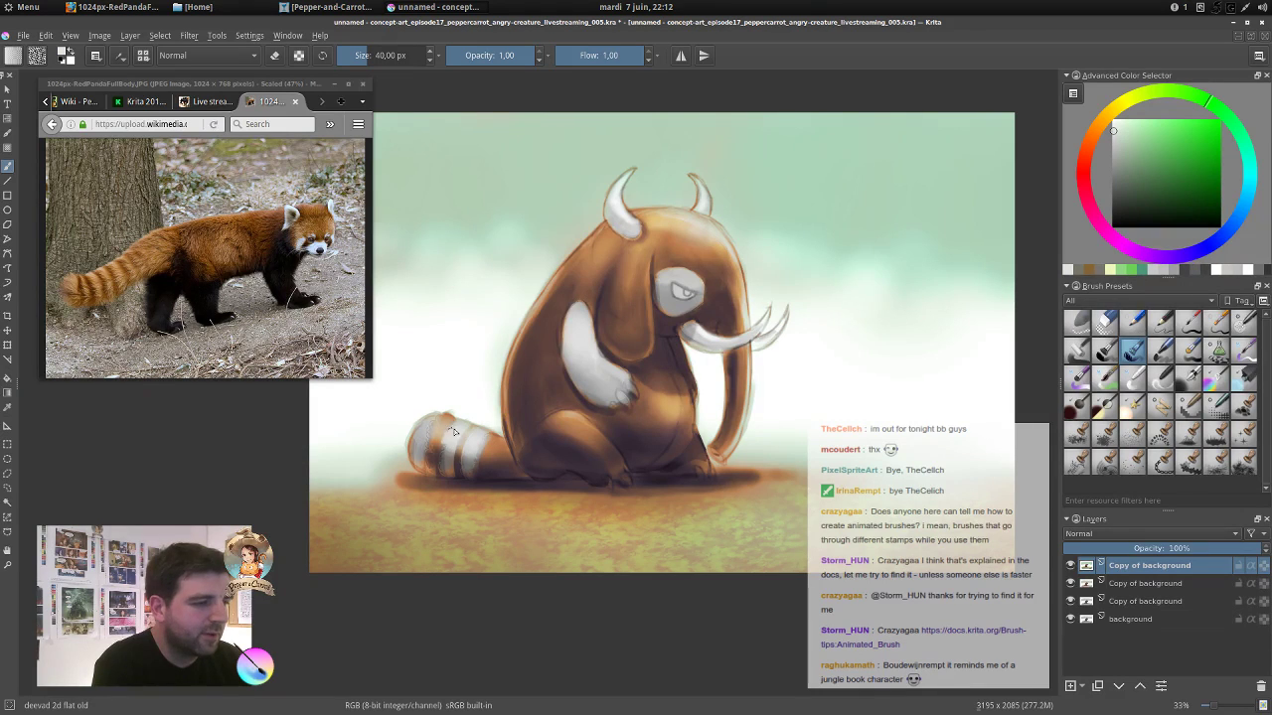
ctrl+click(450, 454)
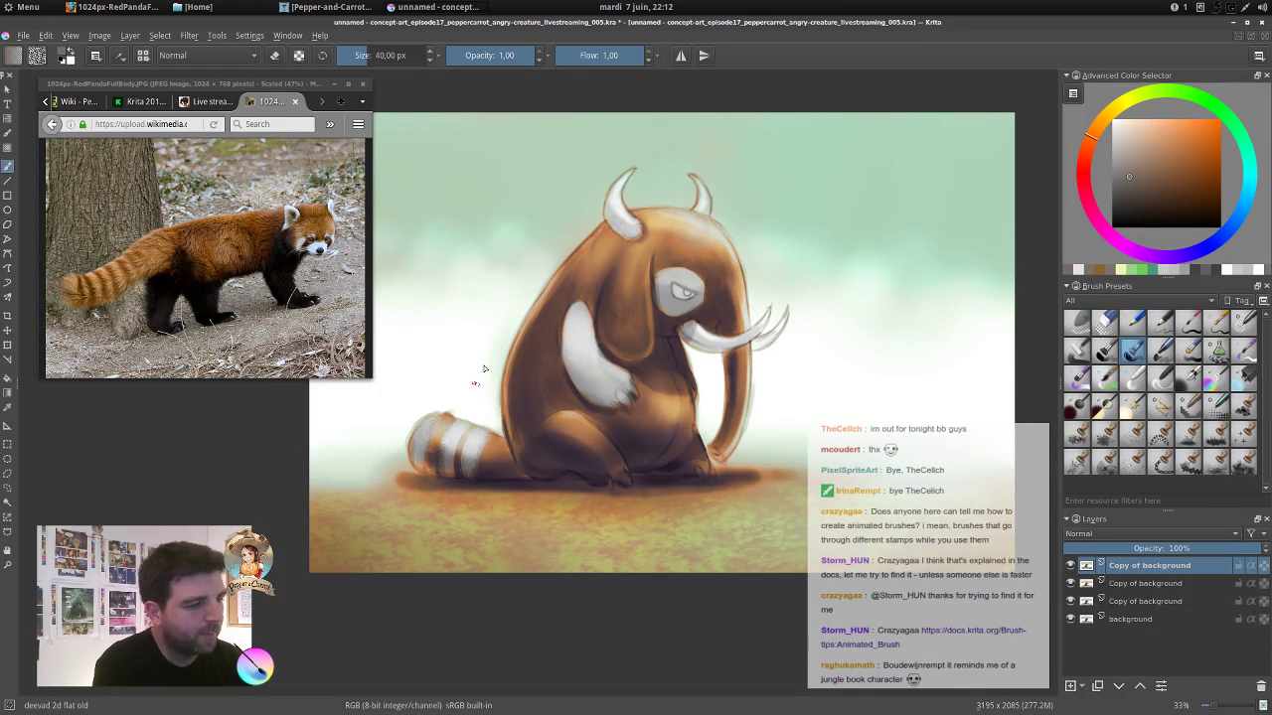
Even out the pale patch around the eye with greys sampled from it.
ctrl+click(669, 282)
drag(658, 286, 671, 278)
ctrl+click(658, 283)
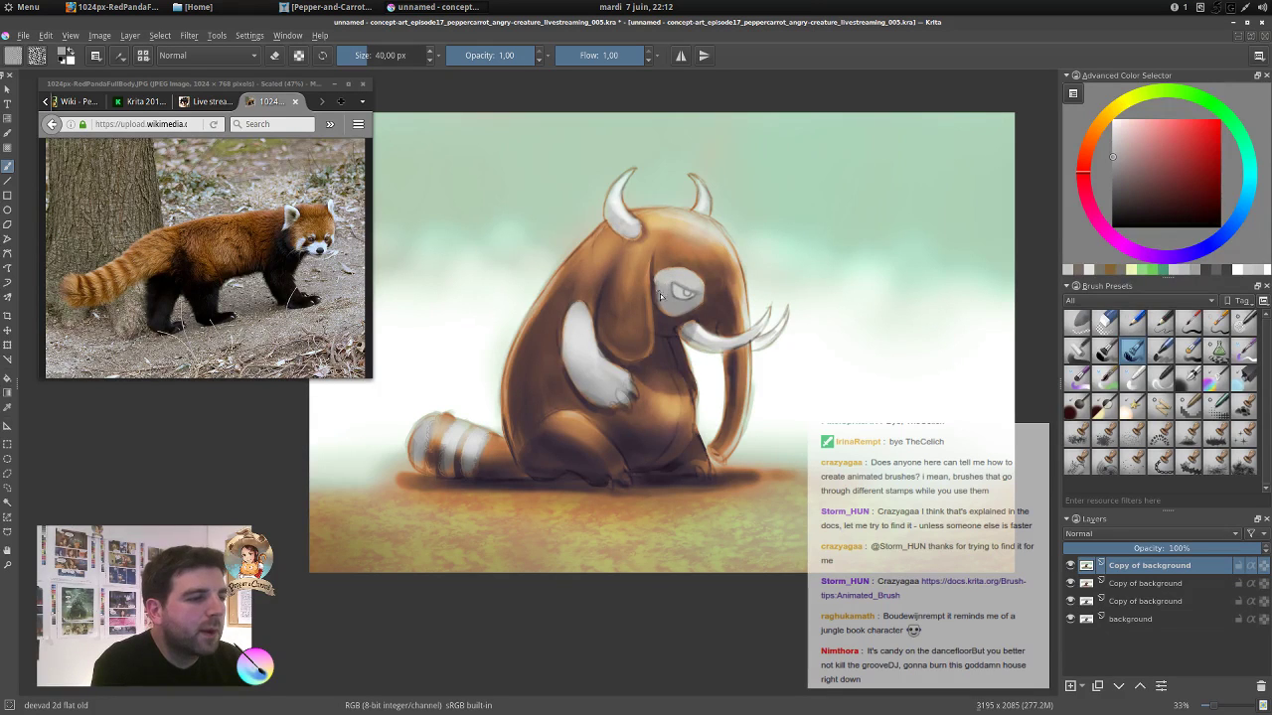
ctrl+click(661, 289)
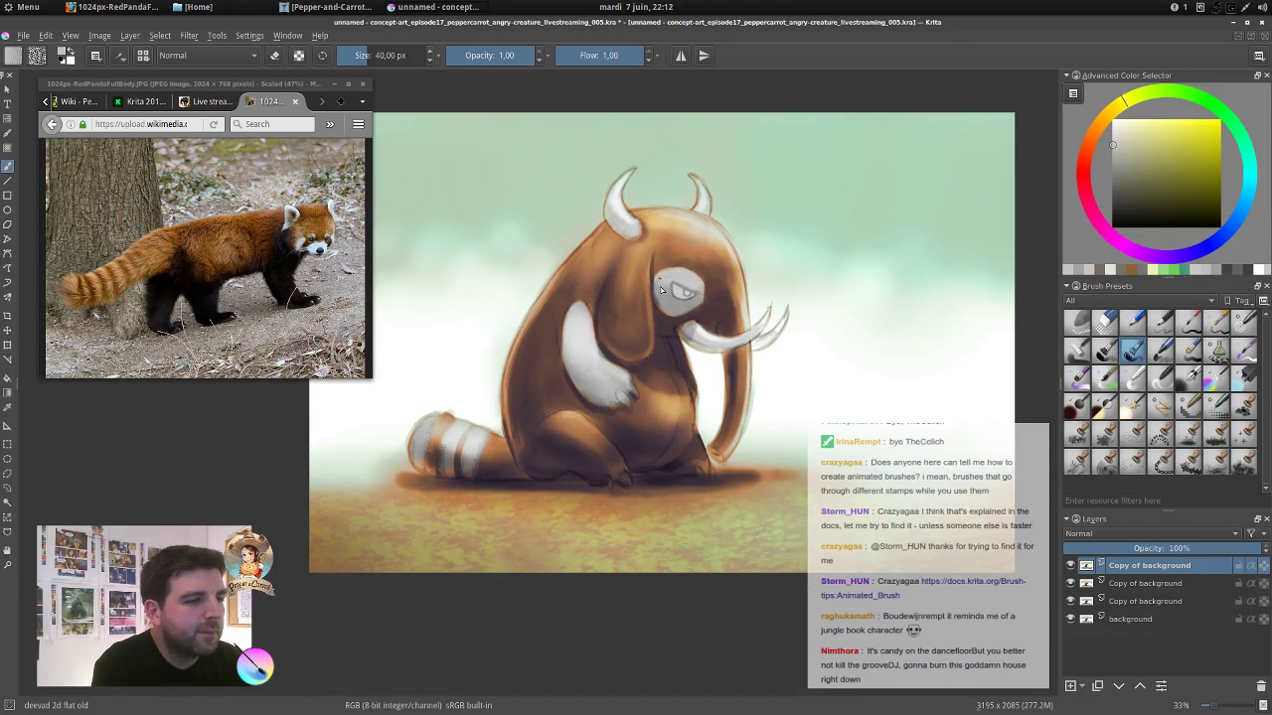
Paint the creature's iris orange-red with the brush at 32.36 px and deepen it with a dark red.
click(1096, 151)
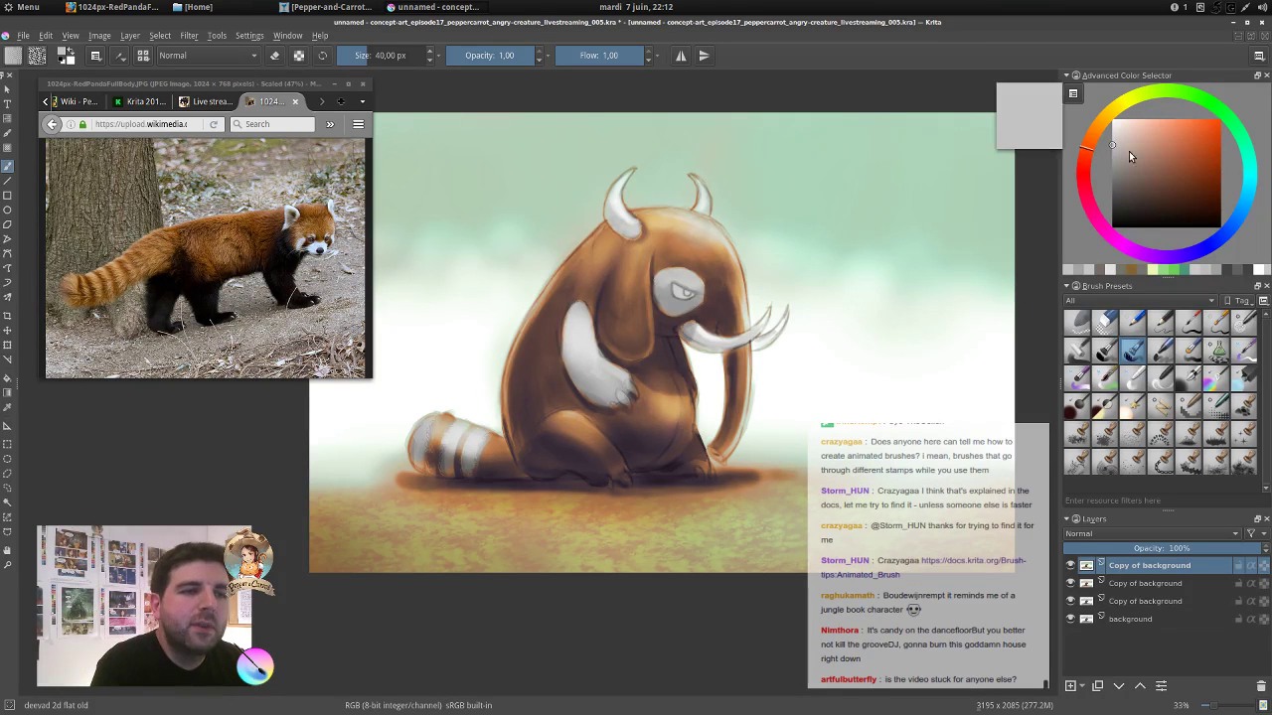
click(1189, 149)
drag(1099, 154, 1097, 161)
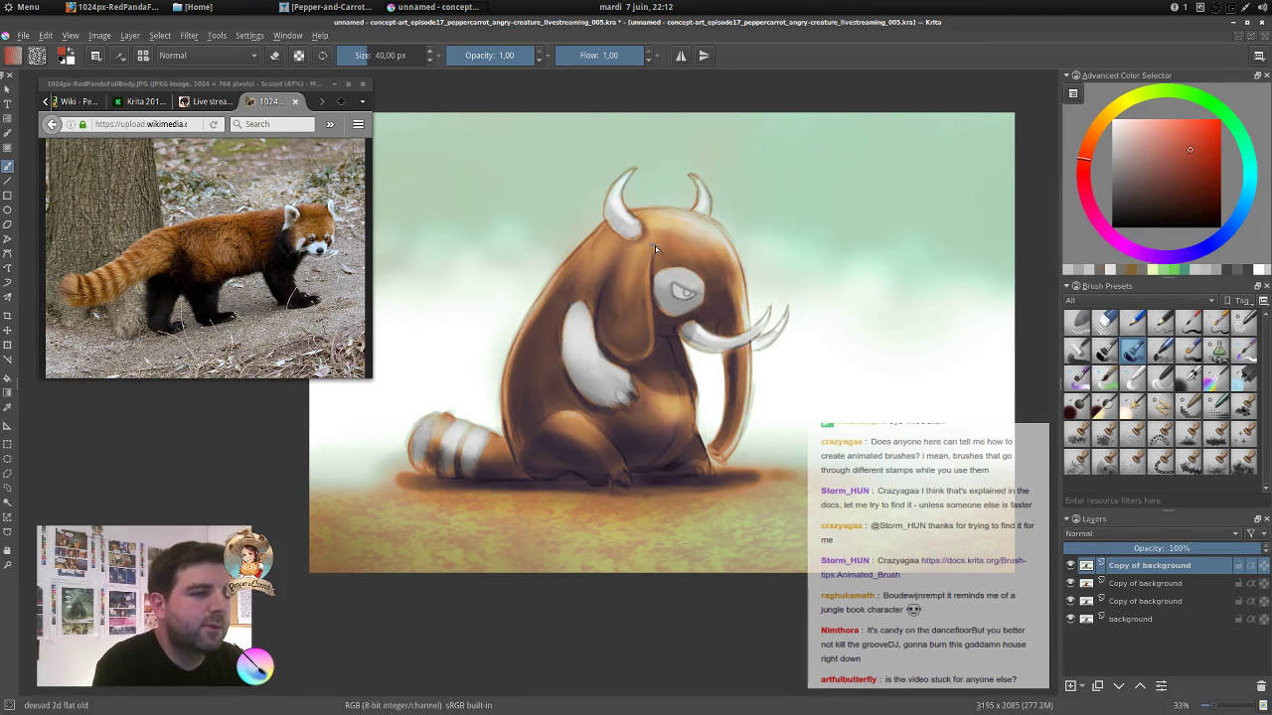
click(684, 291)
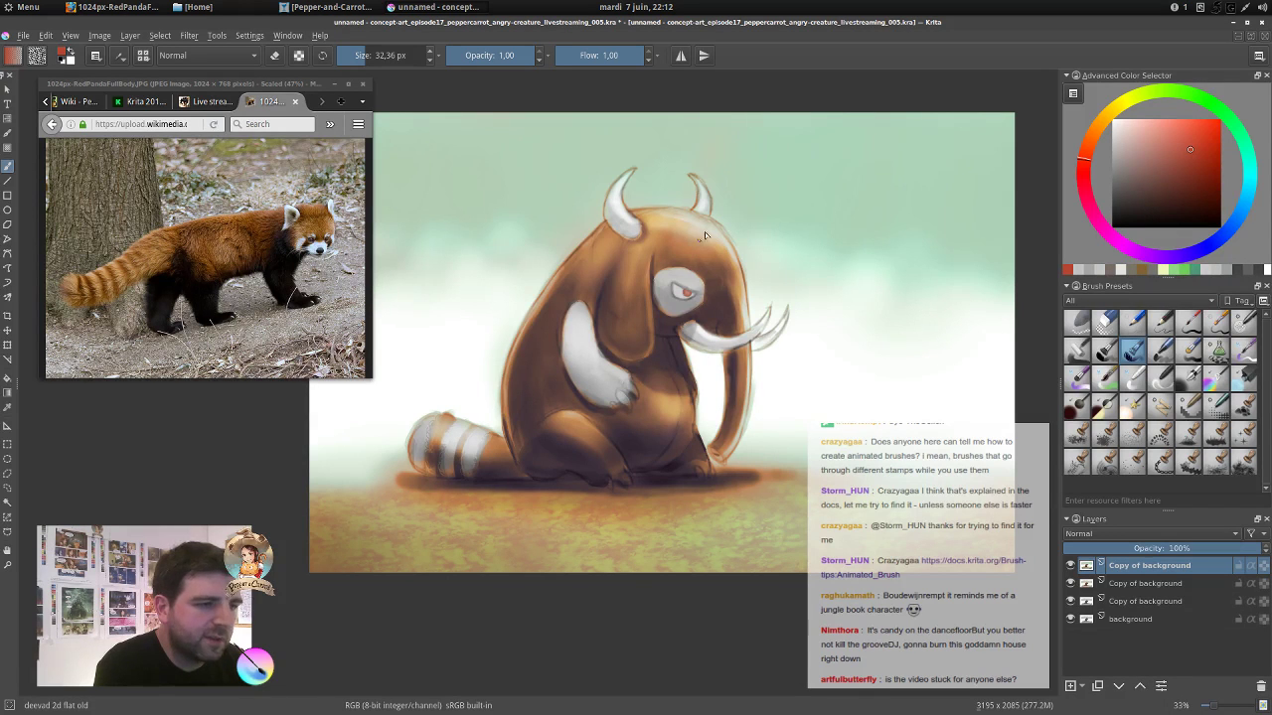
click(1194, 190)
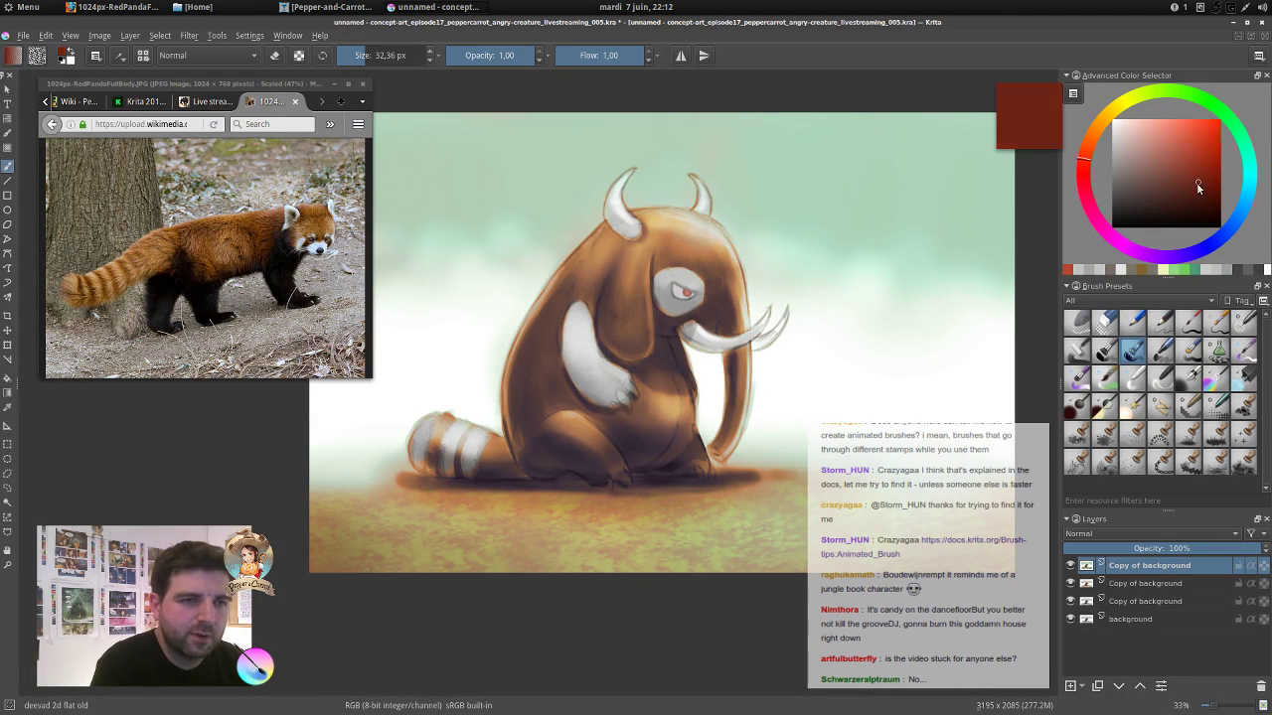
click(685, 292)
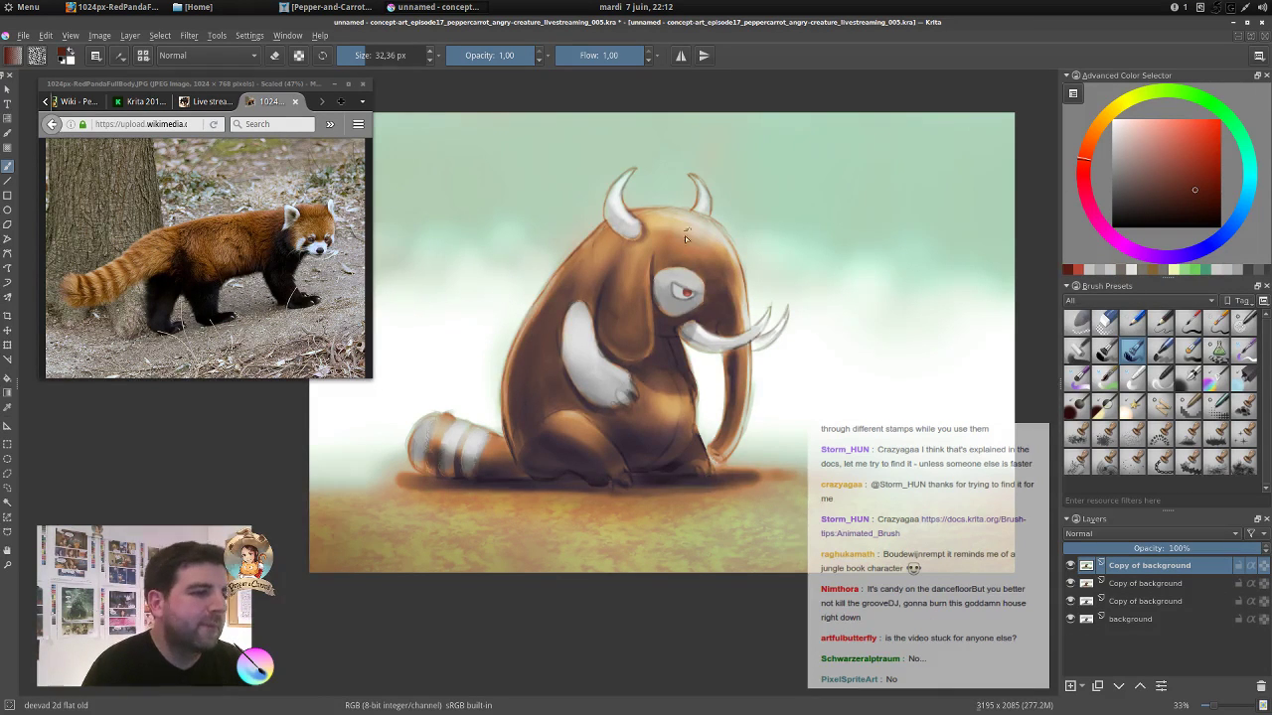
Outline the eye and its angry upper lid in dark reddish brown at 20.99 px.
scroll(684, 235, up, 1)
click(1162, 203)
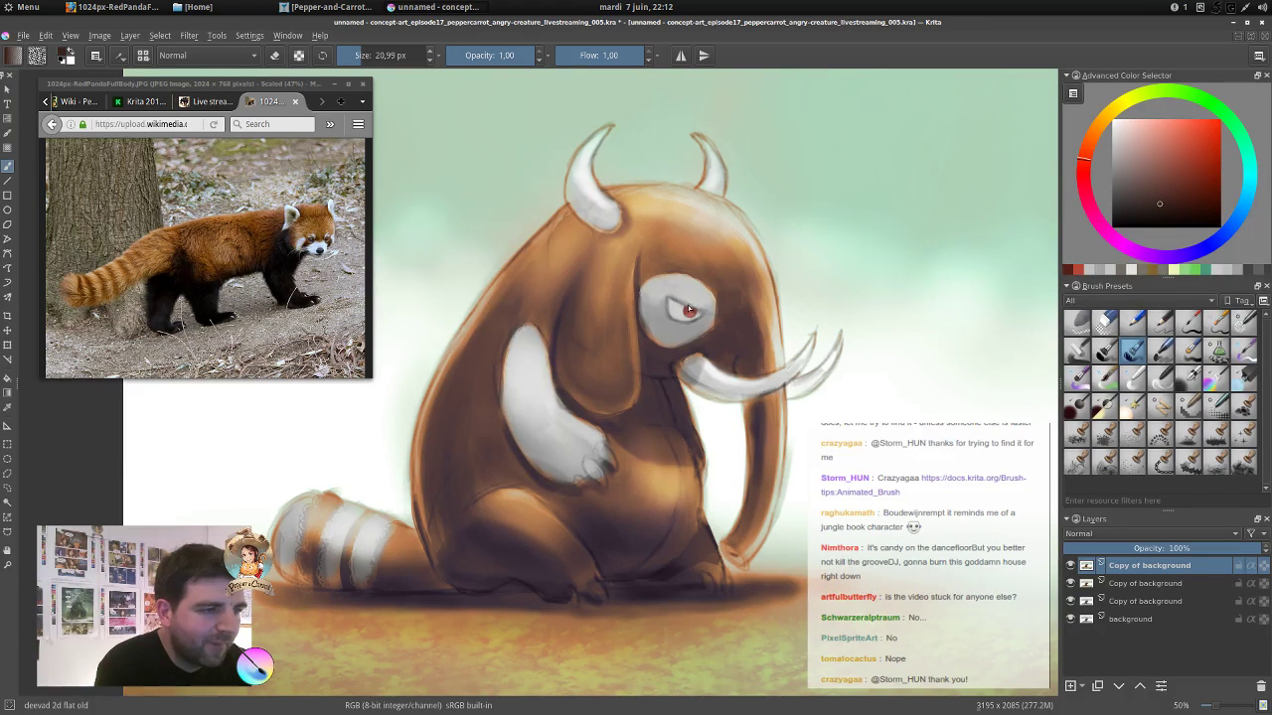
drag(667, 300, 697, 308)
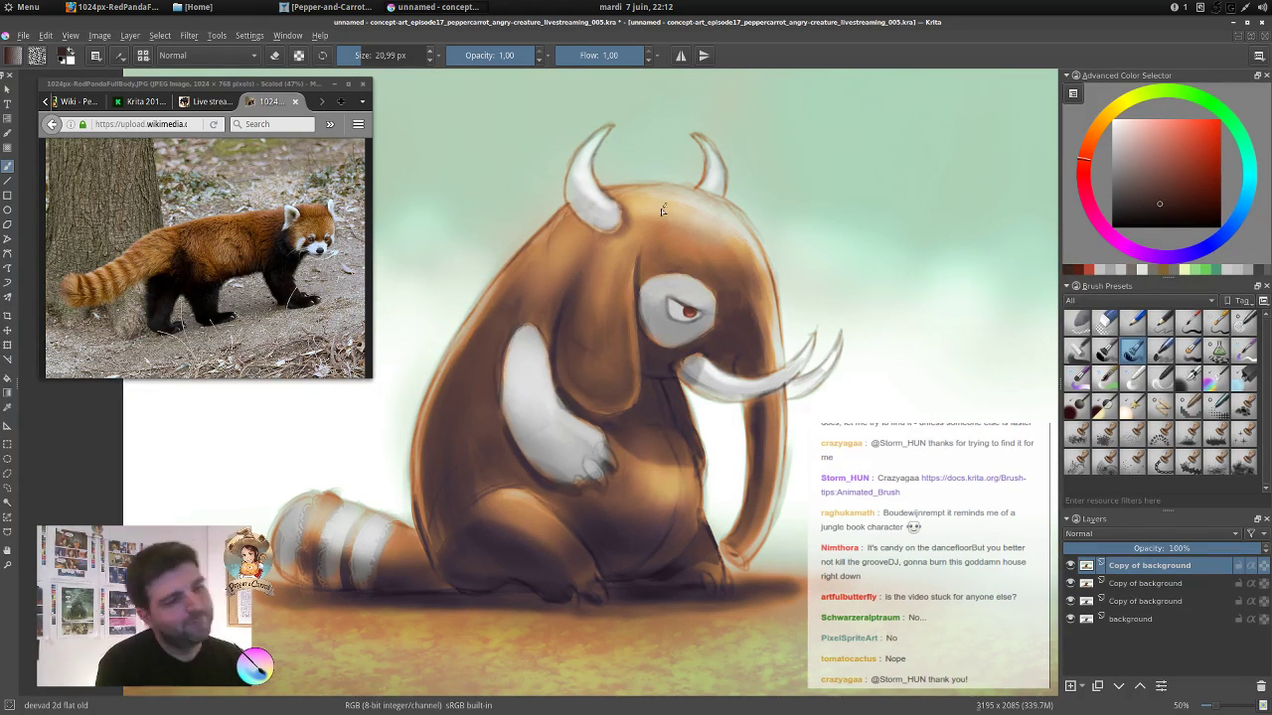
Refine the shape and shading of the eye patch with light and mid greys sampled from it.
ctrl+click(709, 301)
drag(693, 288, 705, 302)
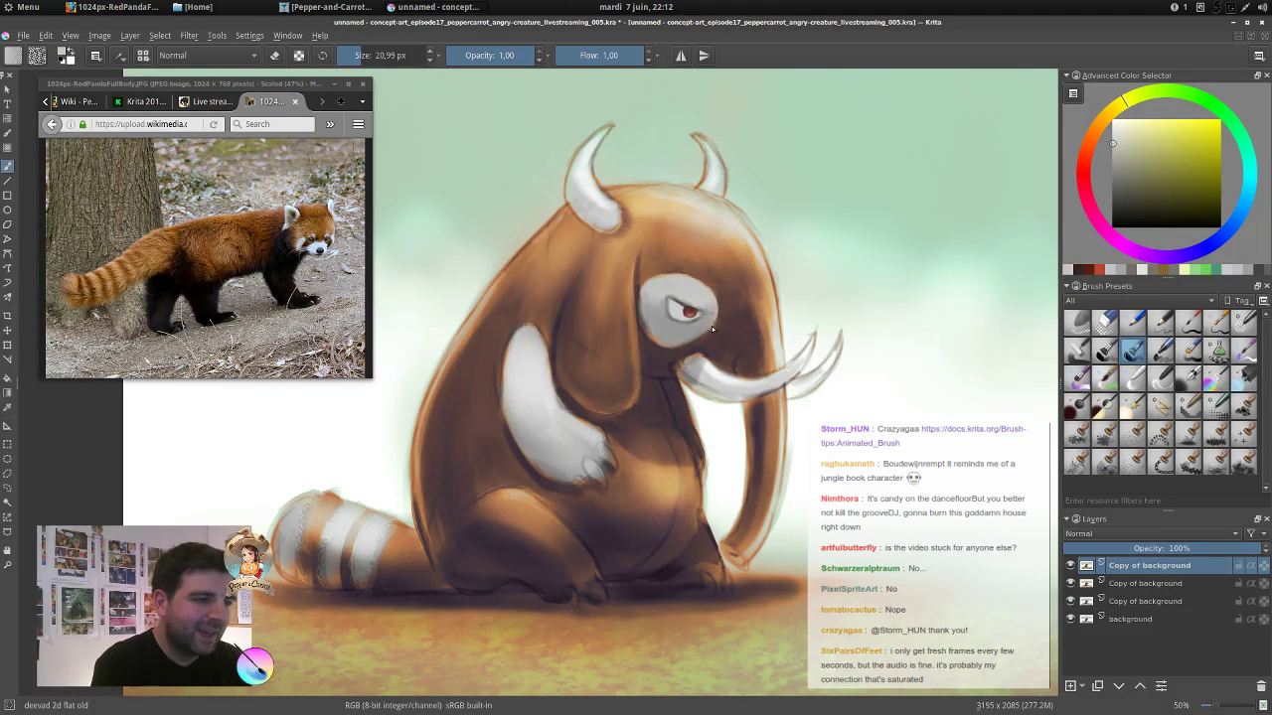
ctrl+click(699, 320)
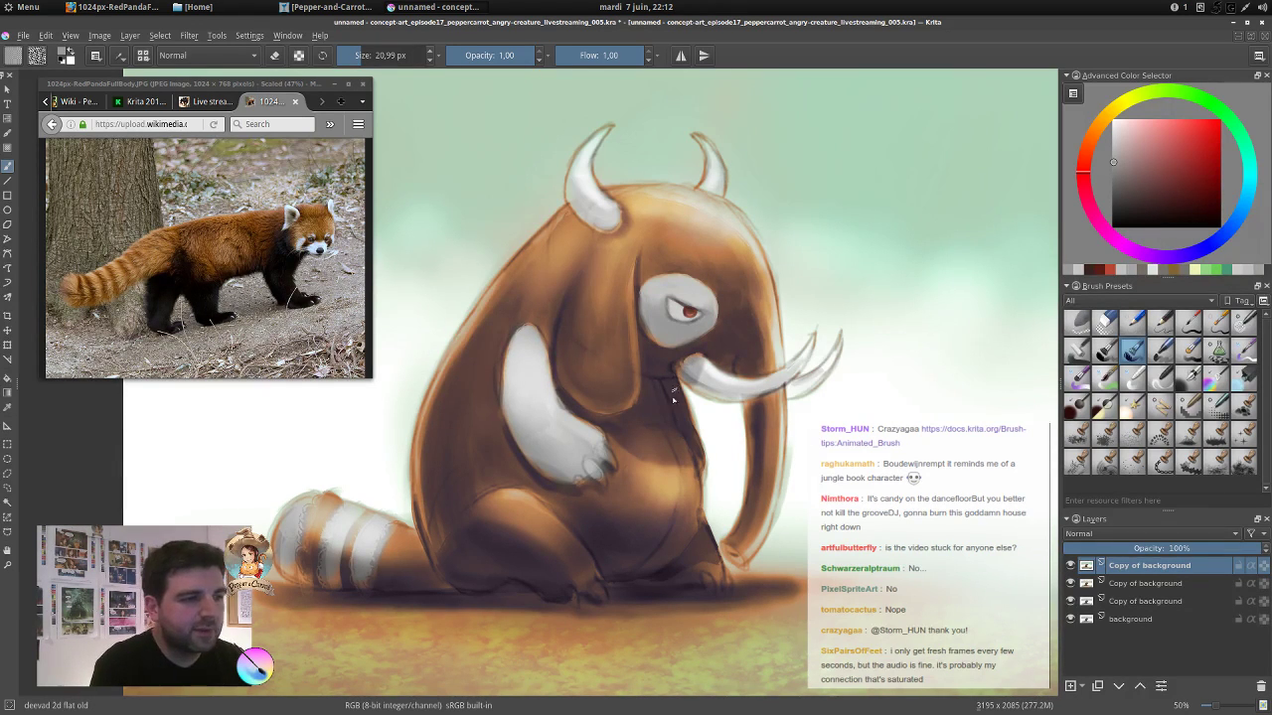
ctrl+click(656, 307)
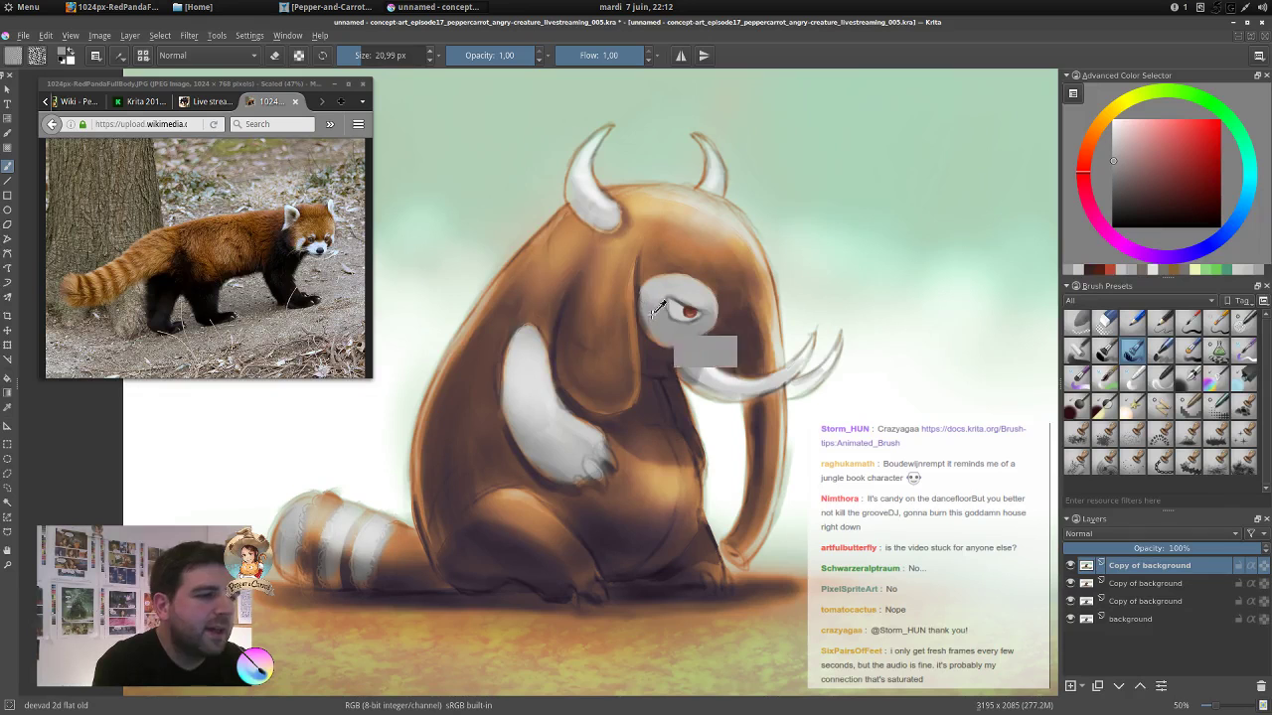
drag(642, 294, 644, 311)
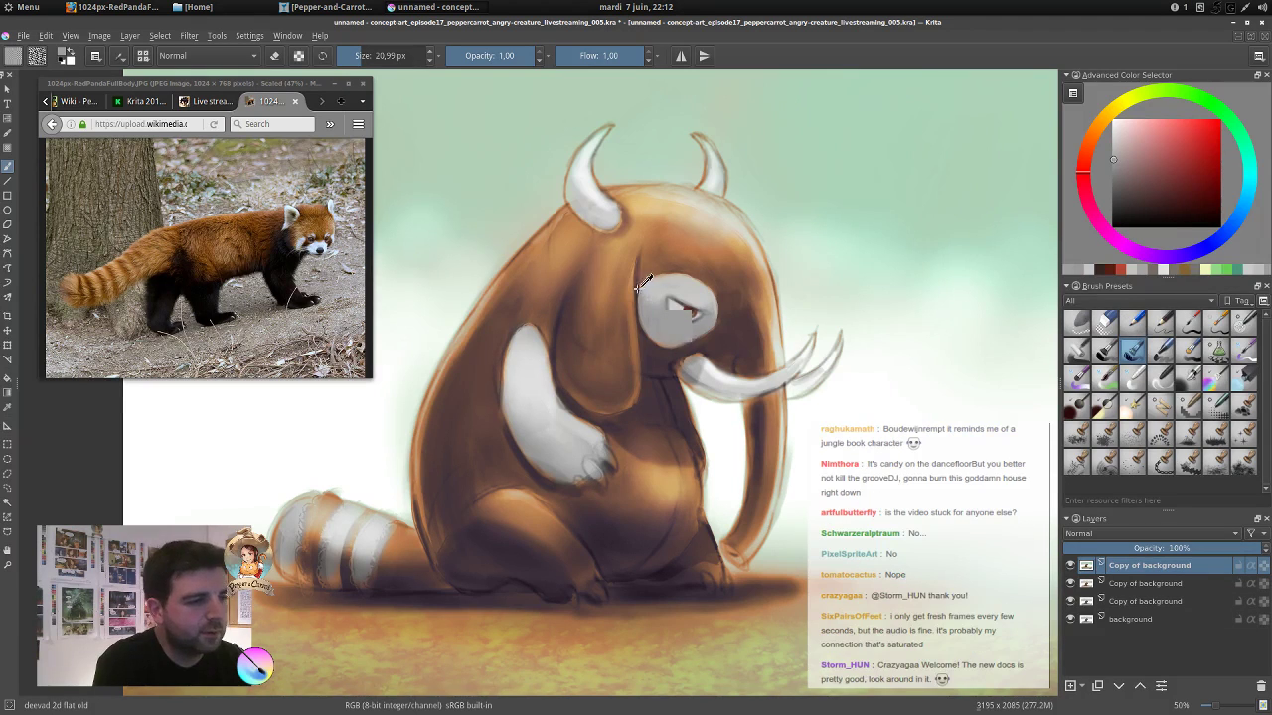
Shade the eye patch's edge beside the ear in a sampled dark tone at 31.79 px and 0.63 opacity.
ctrl+click(675, 314)
drag(632, 295, 637, 295)
click(509, 55)
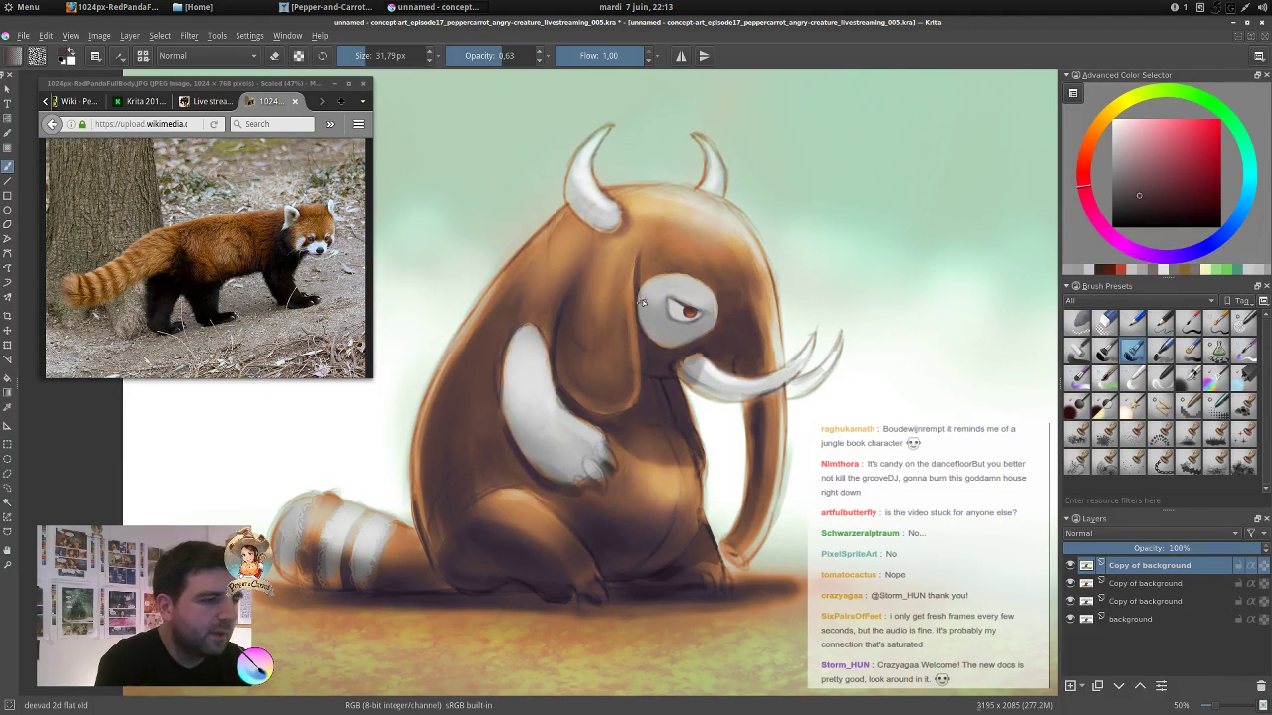
drag(646, 333, 643, 289)
Blend the forehead between the ear and the eye patch with sampled orange-browns.
ctrl+click(641, 255)
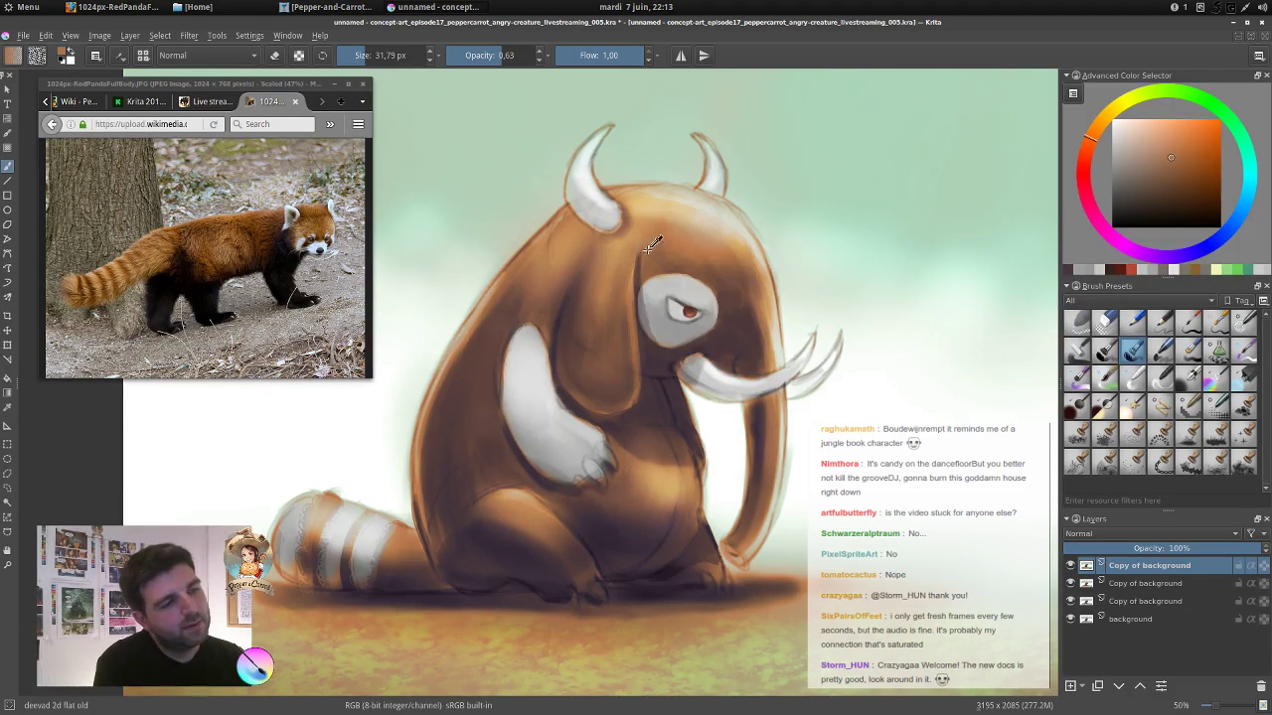
mouse_move(657, 245)
mouse_down()
mouse_move(645, 243)
mouse_move(644, 270)
mouse_up()
ctrl+click(645, 244)
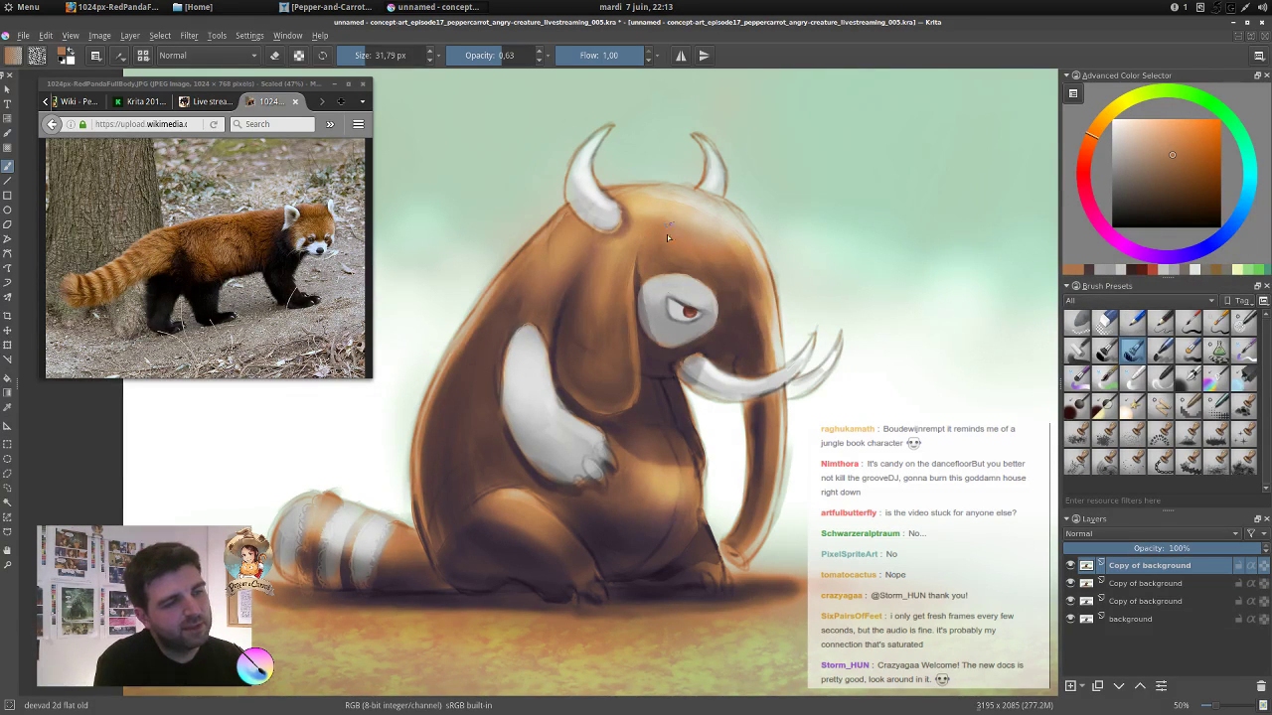
Paint fur-like strokes in sampled browns beside the eye and down the front of the trunk at 27.64 px.
ctrl+click(731, 316)
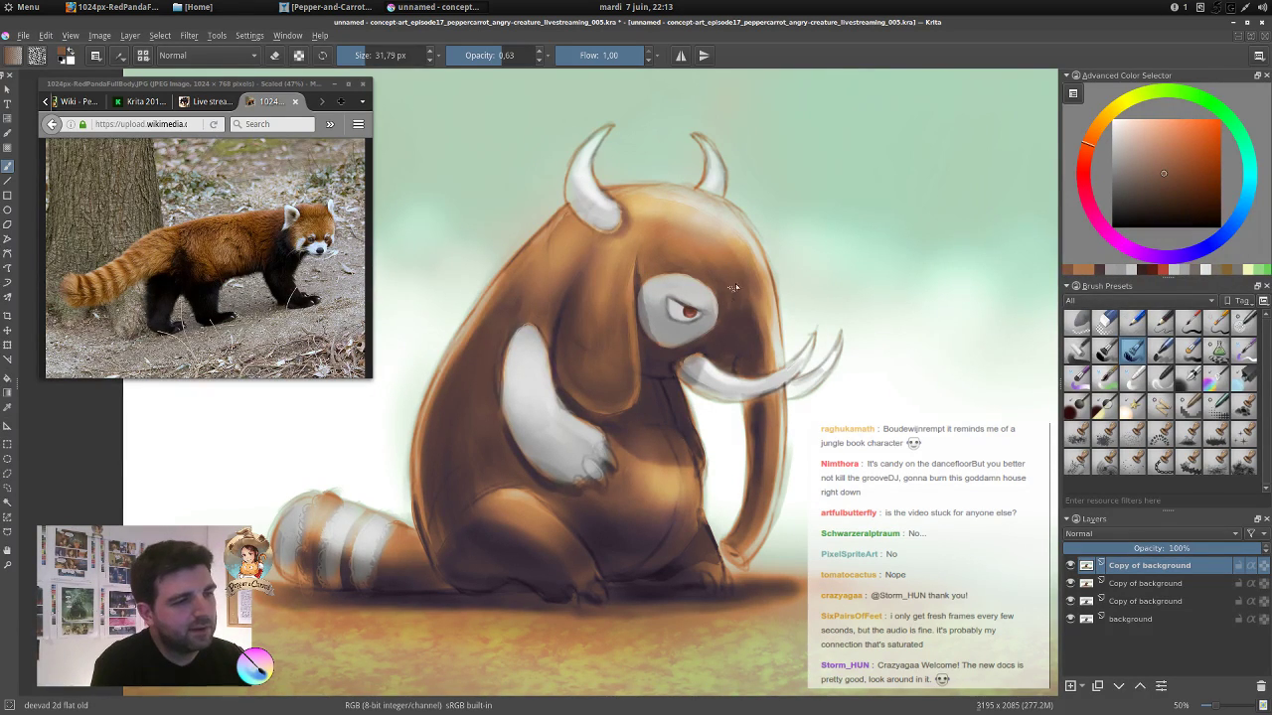
mouse_move(738, 304)
mouse_down()
mouse_move(750, 337)
mouse_move(758, 286)
mouse_move(763, 308)
mouse_move(744, 322)
mouse_move(739, 283)
mouse_move(749, 304)
mouse_move(760, 291)
mouse_move(768, 303)
mouse_move(765, 331)
mouse_move(750, 317)
mouse_move(778, 341)
mouse_up()
ctrl+click(764, 310)
ctrl+click(762, 324)
ctrl+click(776, 335)
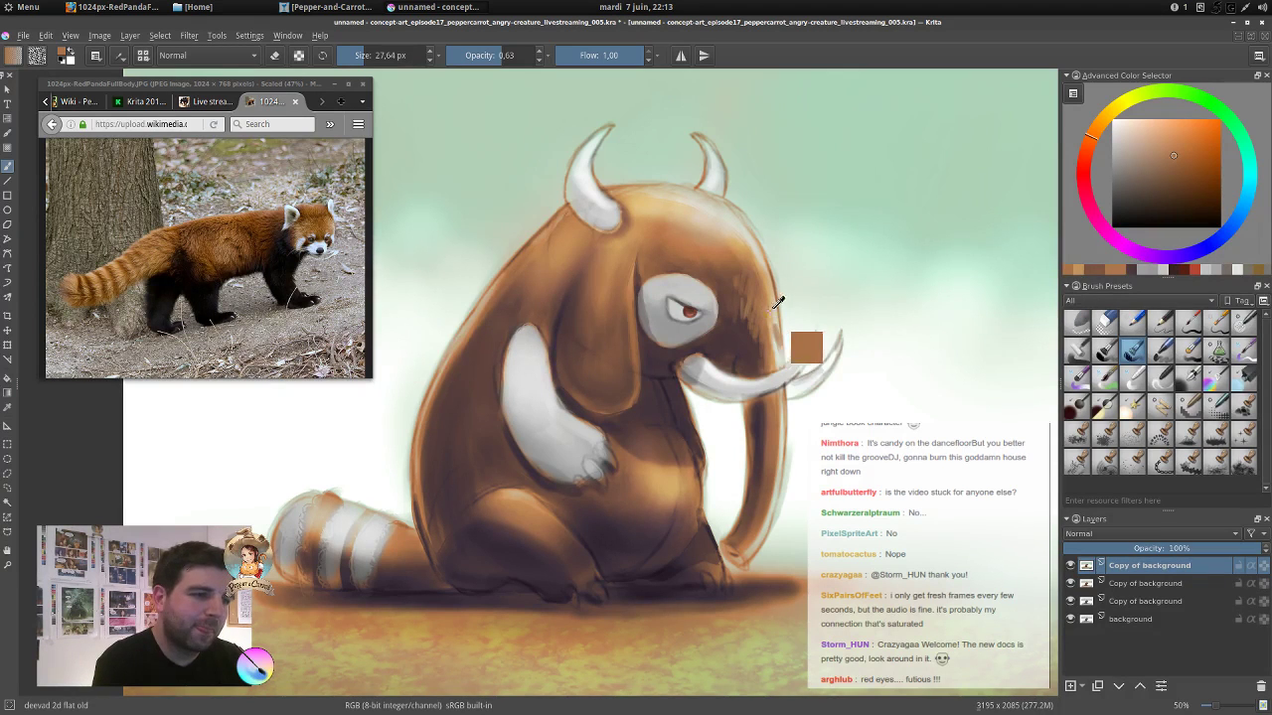
drag(778, 336, 778, 320)
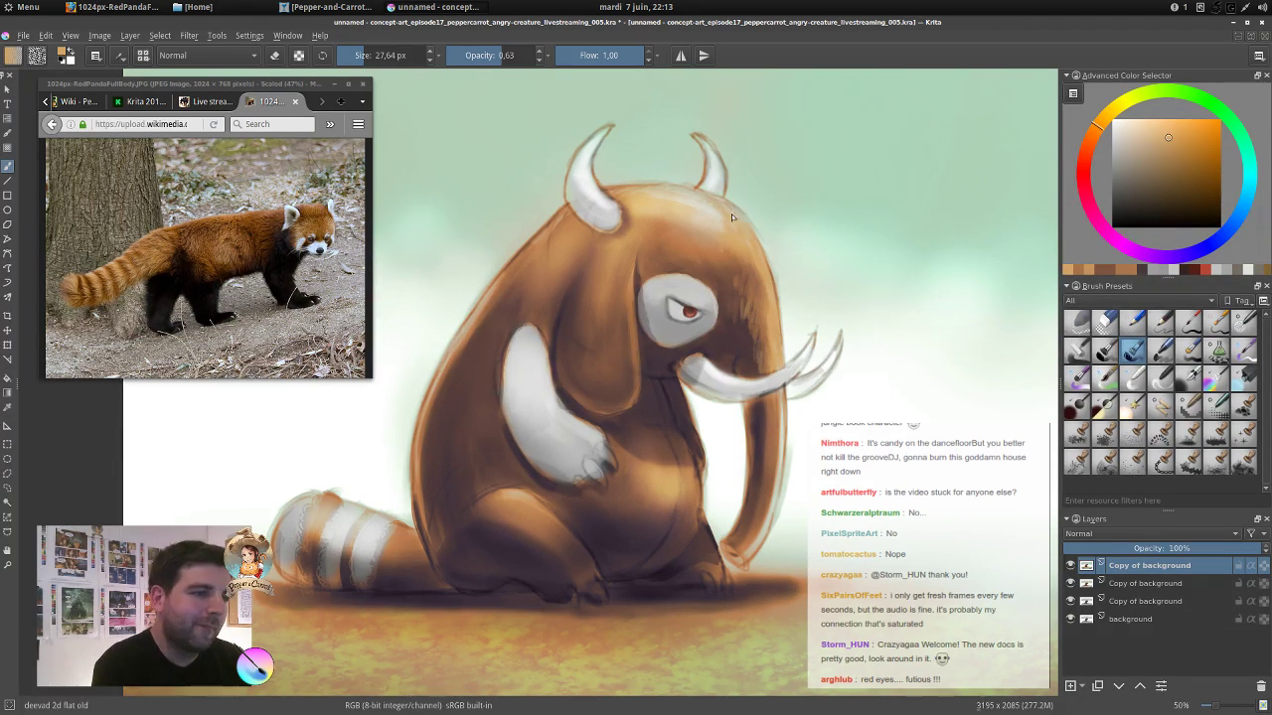
Undo the last stroke and rework the forehead highlight at 64.09 px with sampled pale tans and orange-browns.
key(ctrl+z)
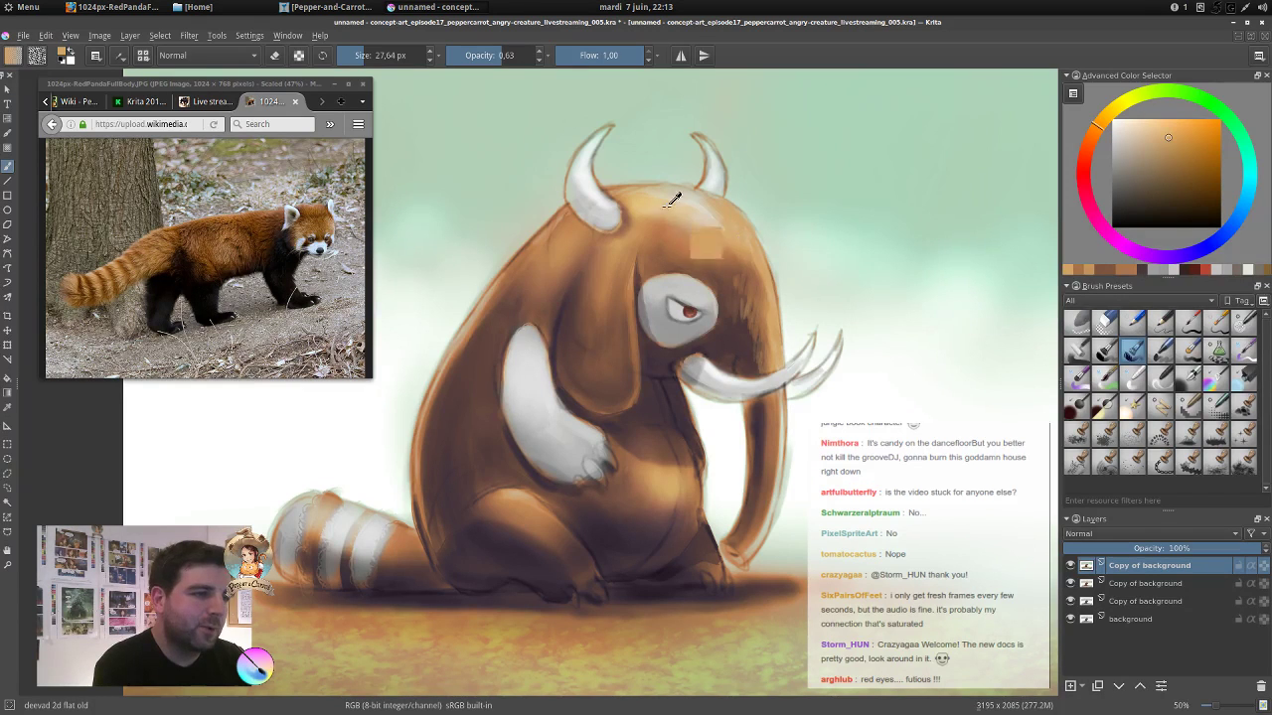
ctrl+click(668, 201)
drag(673, 201, 691, 200)
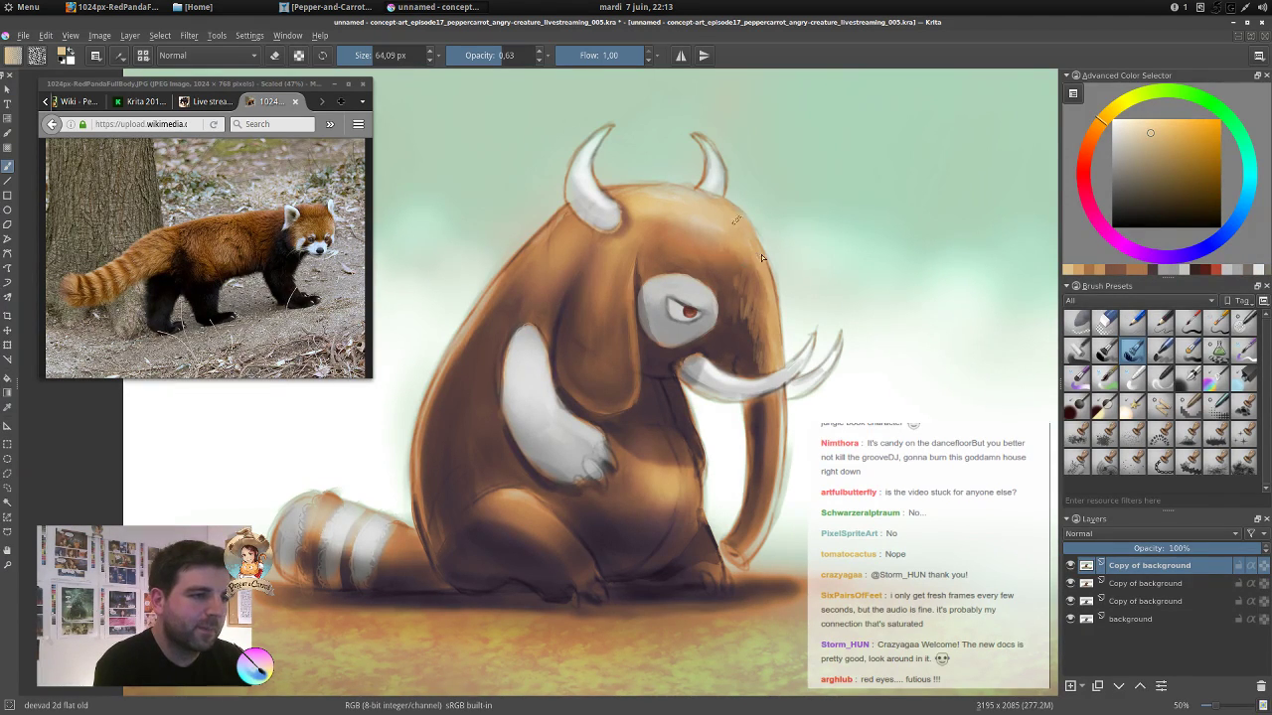
ctrl+click(670, 236)
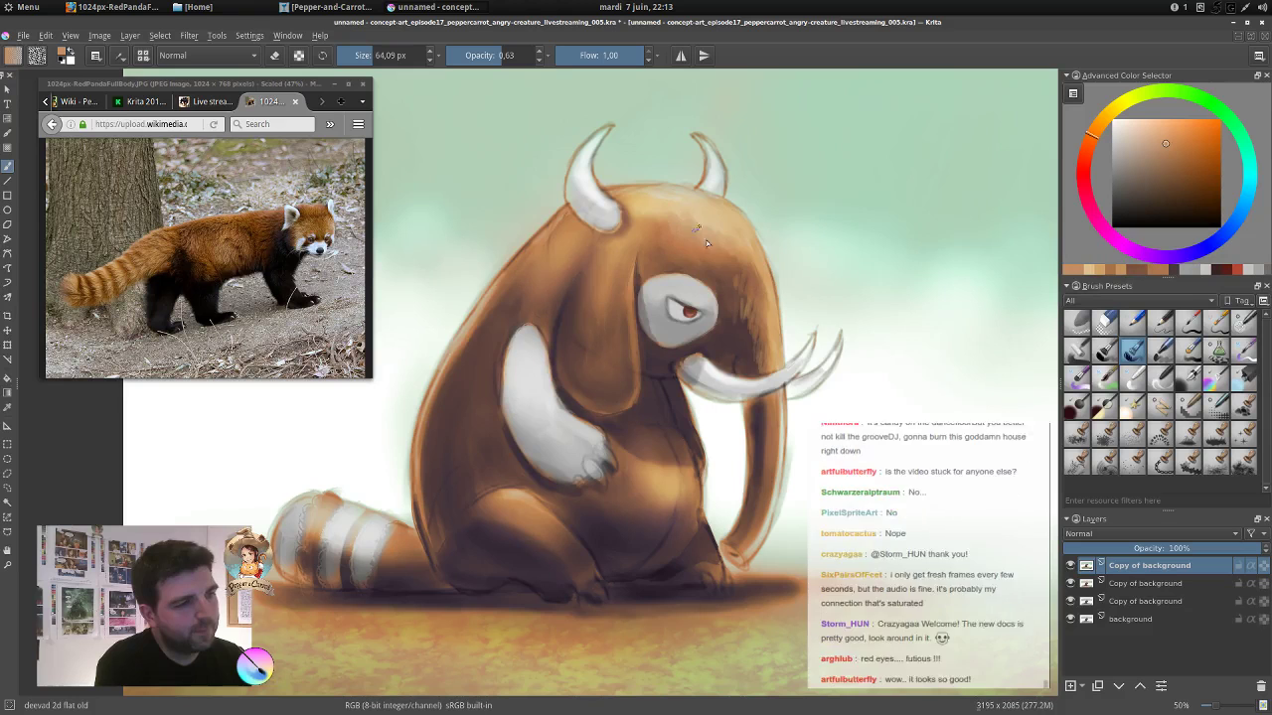
ctrl+click(714, 209)
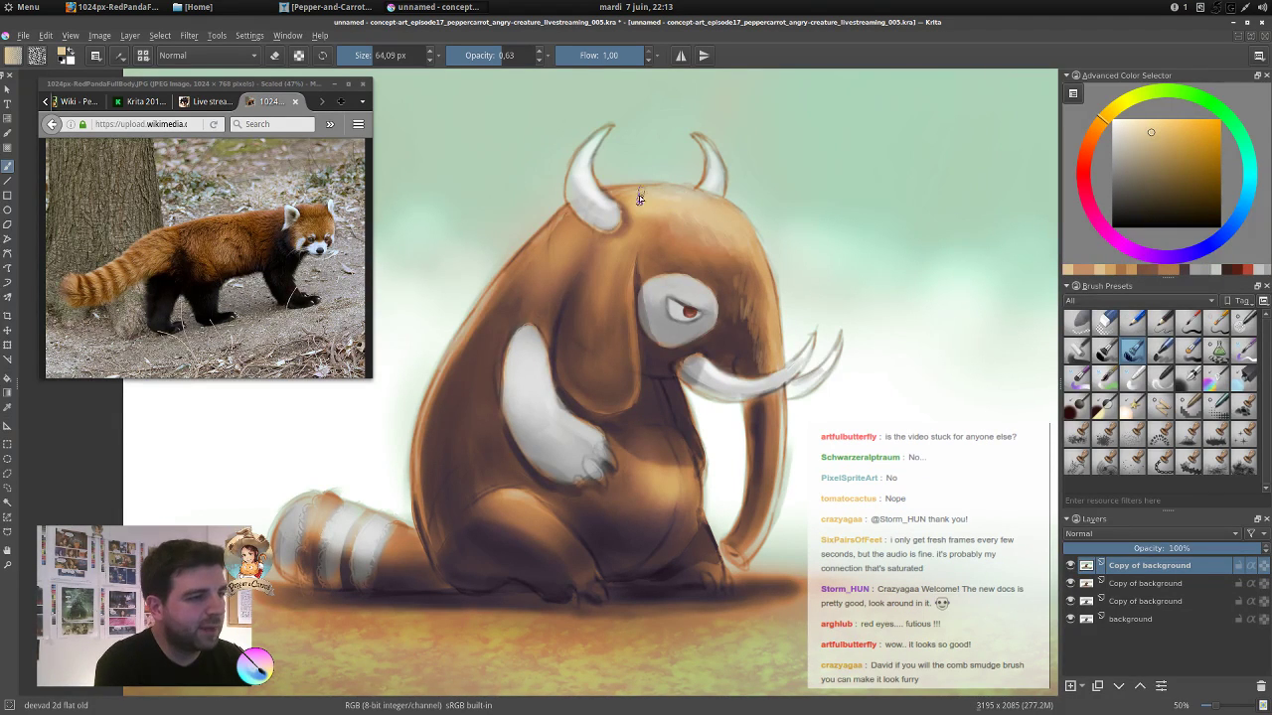
ctrl+click(664, 196)
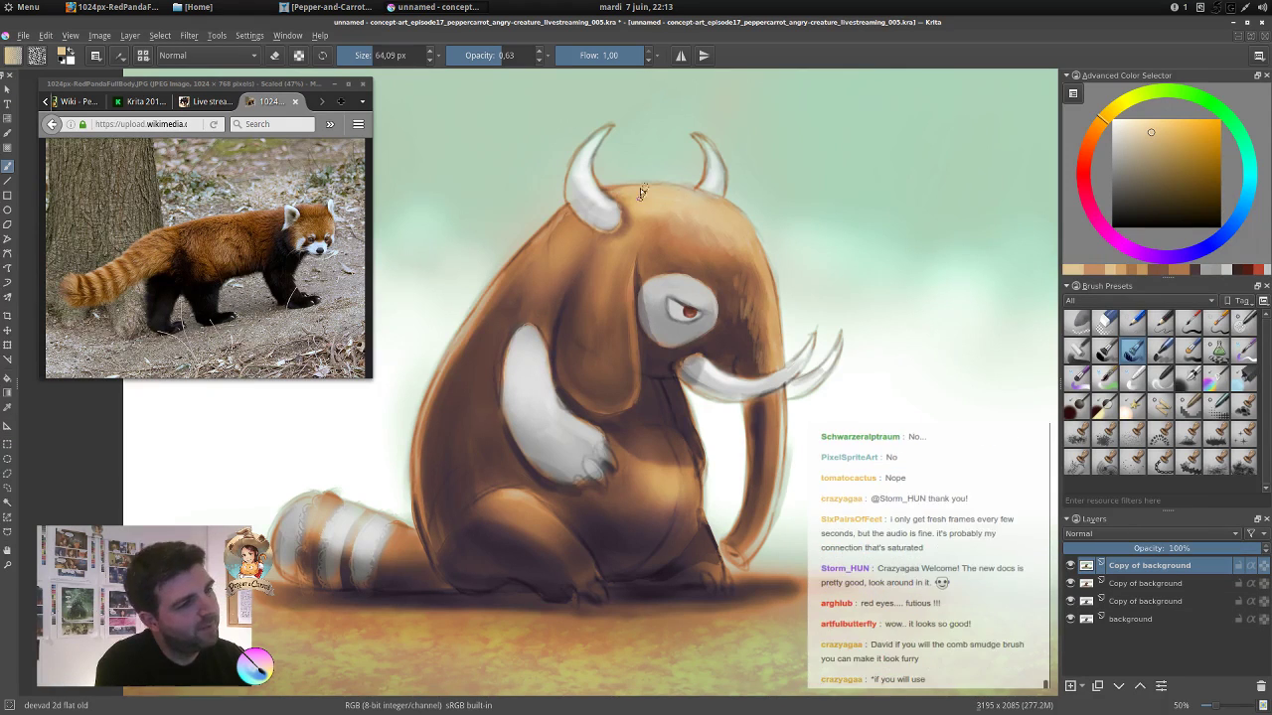
ctrl+click(686, 221)
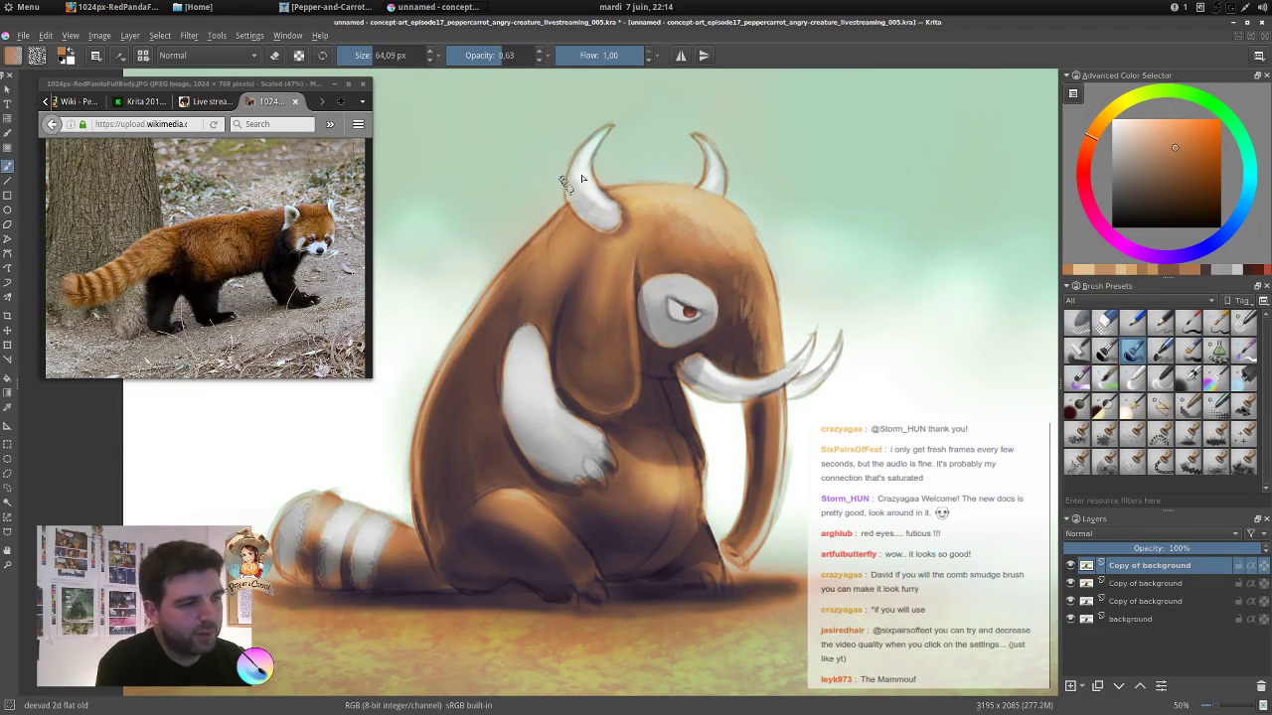
Paint the cheek below the eye patch and around the tusk's base in sampled greys and browns at 38.93 px.
ctrl+click(664, 329)
mouse_move(664, 333)
shift+mouse_down()
mouse_move(658, 342)
mouse_move(690, 362)
mouse_move(703, 357)
mouse_move(686, 360)
mouse_move(706, 356)
mouse_move(688, 357)
shift+mouse_up()
ctrl+click(654, 346)
ctrl+click(663, 330)
ctrl+click(697, 362)
ctrl+click(696, 354)
ctrl+click(746, 290)
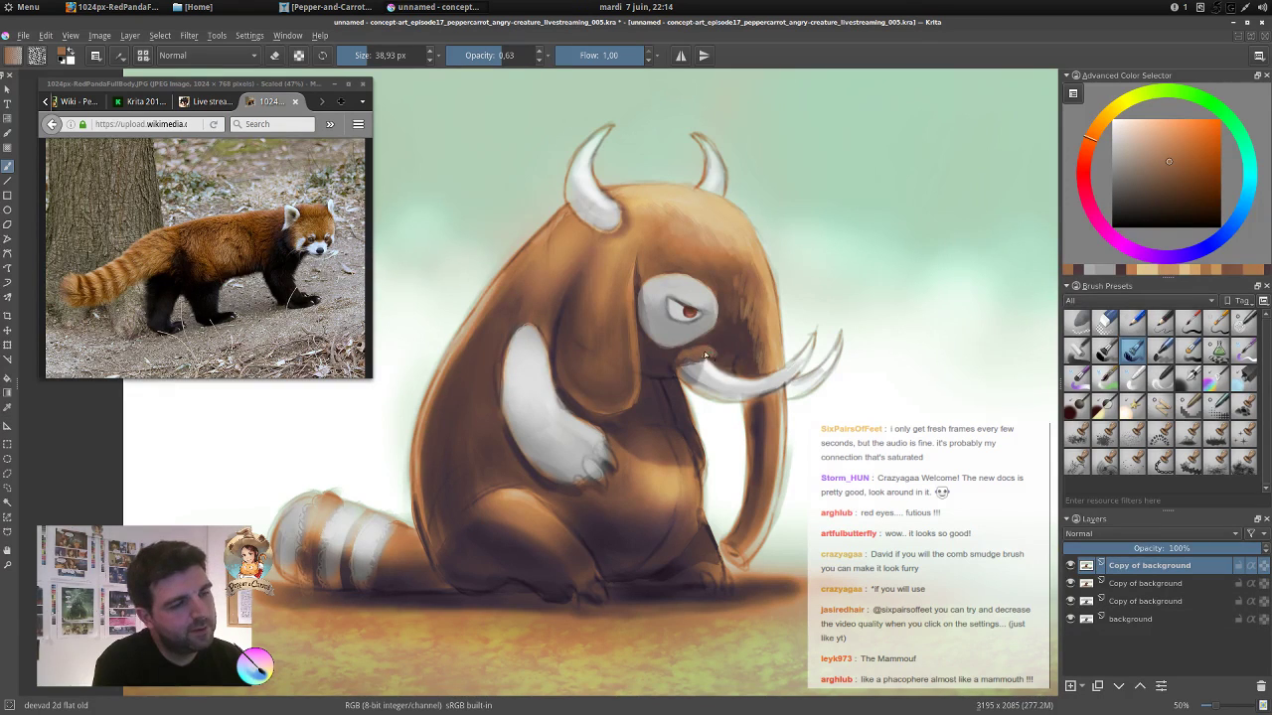
Paint the area between the eye patch and trunk, down to the tusk, with sampled browns at 38.93 px.
ctrl+click(711, 340)
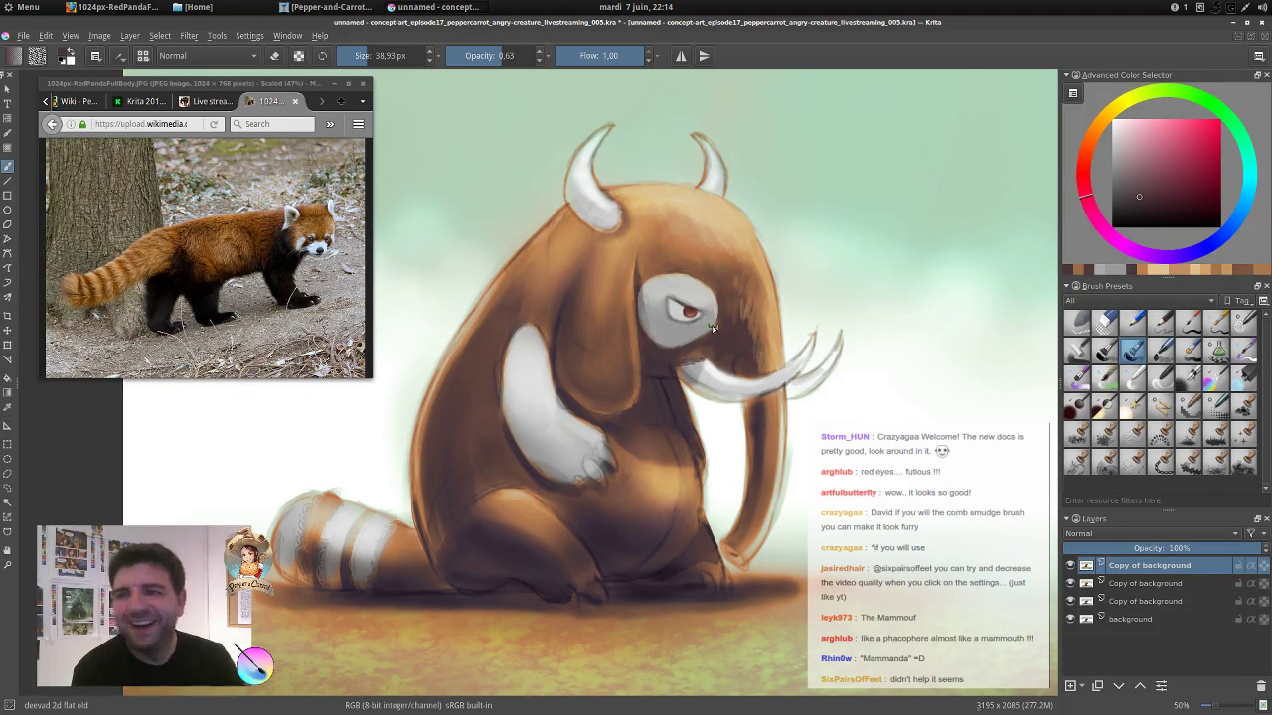
ctrl+click(748, 317)
drag(740, 300, 757, 357)
ctrl+click(752, 299)
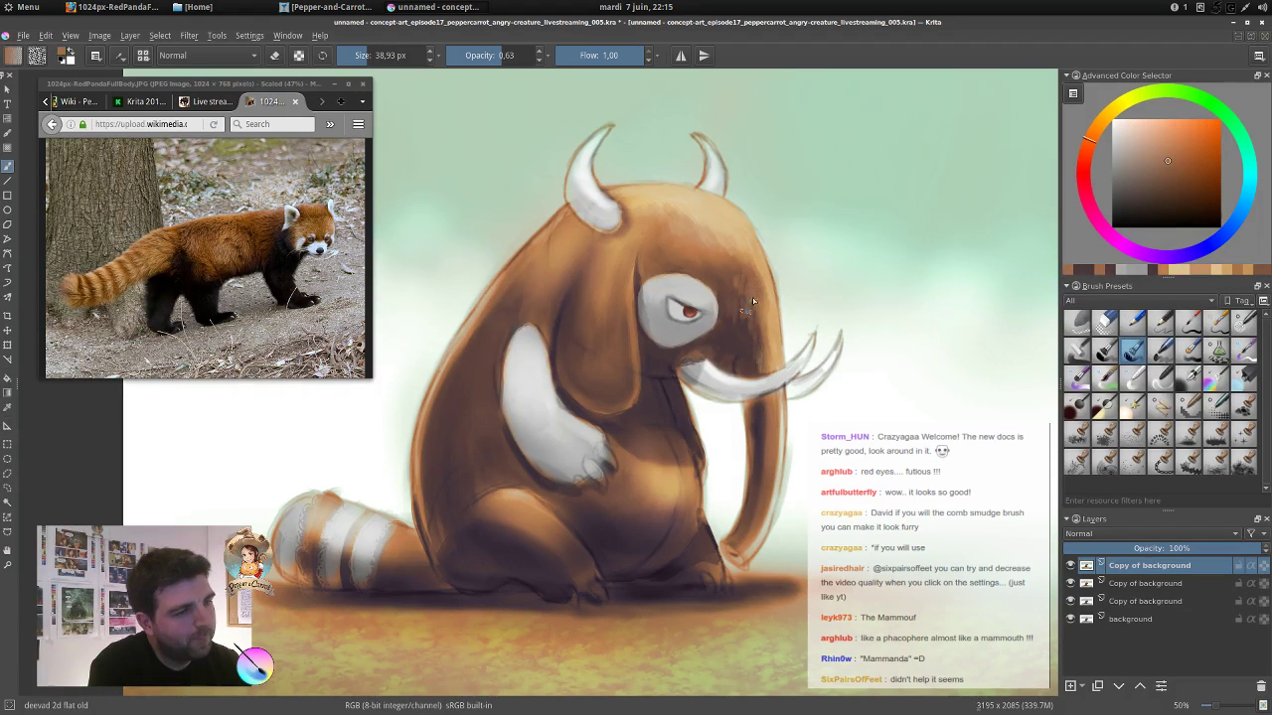
drag(761, 335, 762, 372)
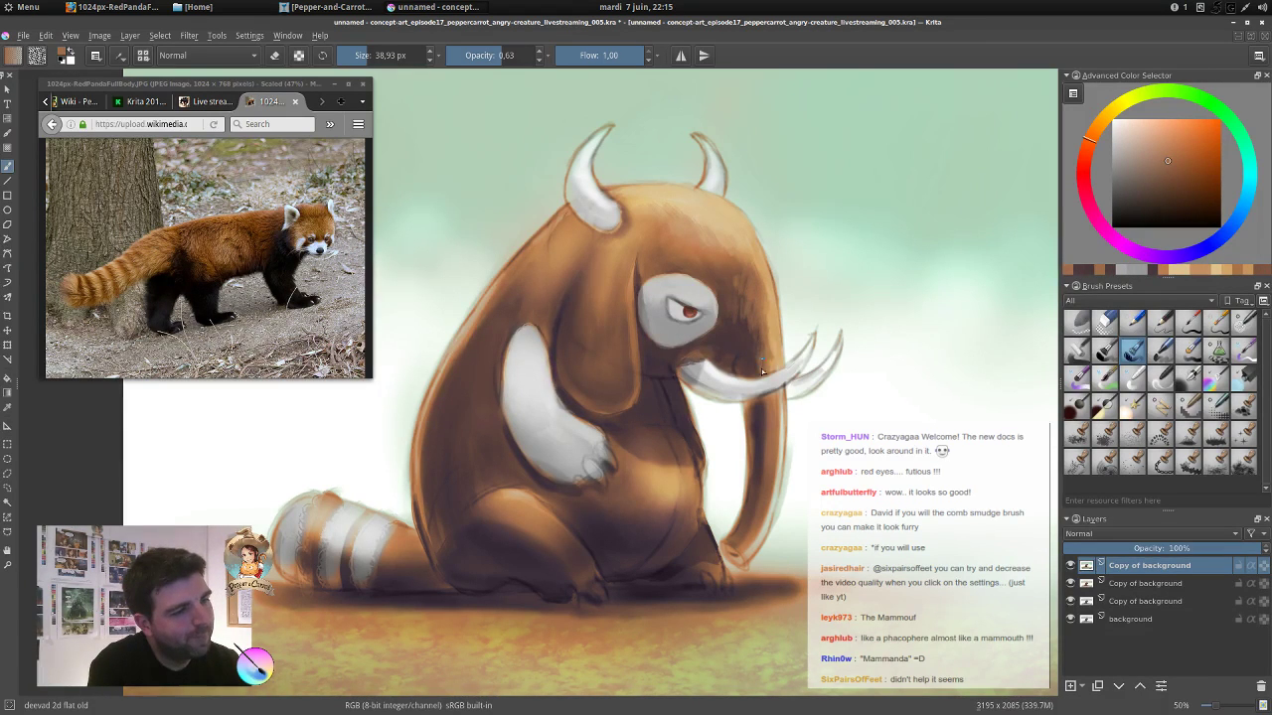
Paint near-white highlights along the front tusk toward its tip at 27.95 px and touch up its underside with a sampled tone.
ctrl+click(827, 367)
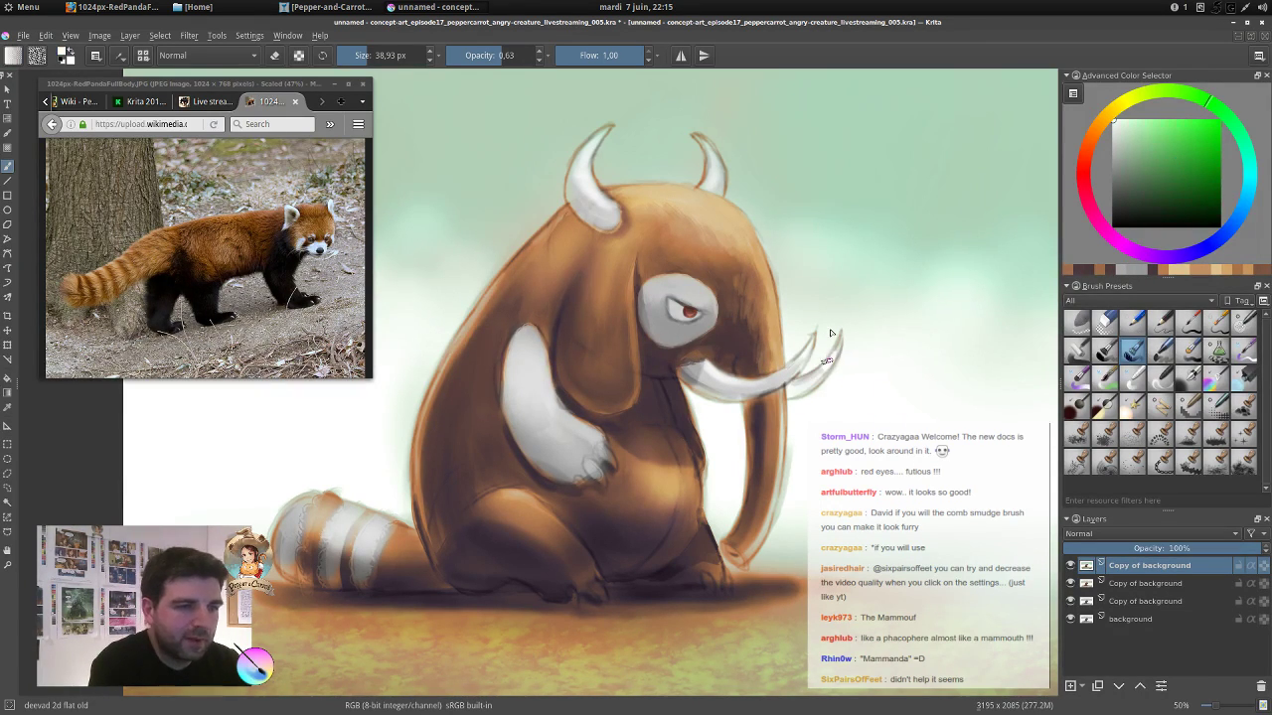
mouse_move(777, 374)
mouse_down()
mouse_move(721, 382)
mouse_move(792, 368)
mouse_move(777, 382)
mouse_move(816, 330)
mouse_up()
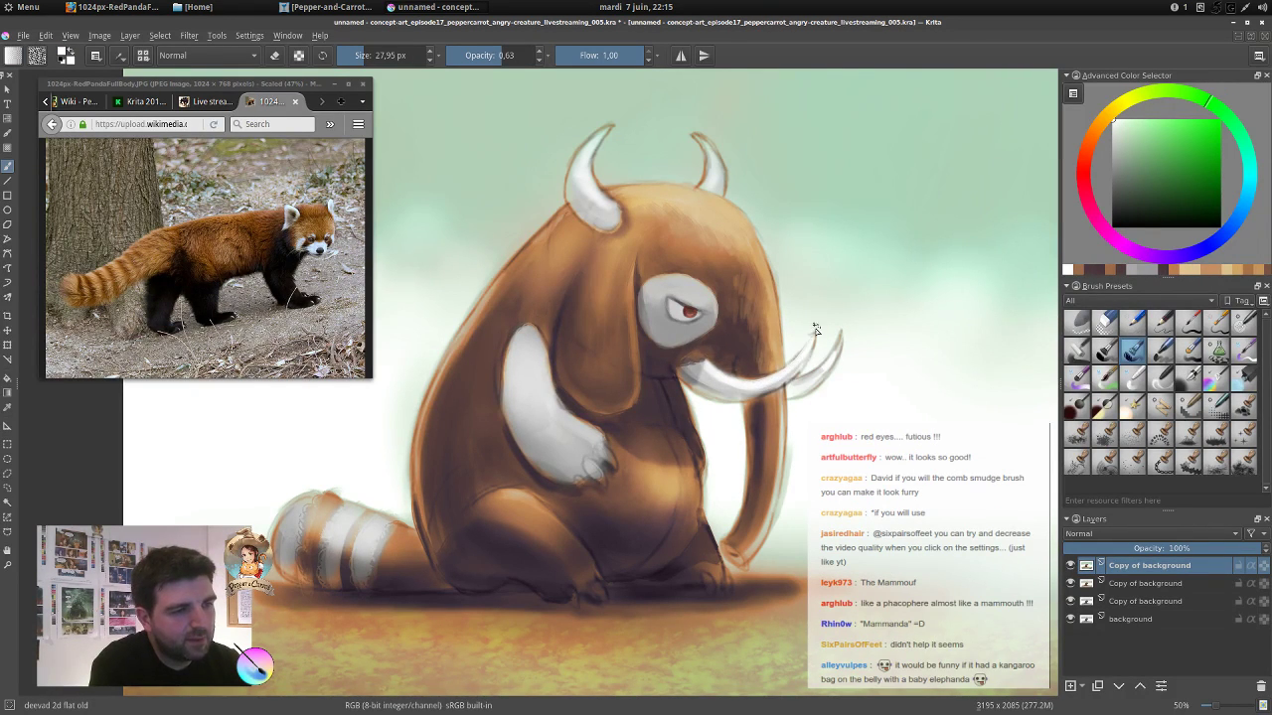
drag(774, 374, 797, 353)
ctrl+click(728, 387)
mouse_move(729, 388)
mouse_down()
mouse_move(776, 386)
mouse_move(755, 388)
mouse_move(808, 359)
mouse_move(789, 376)
mouse_move(690, 376)
mouse_move(709, 389)
mouse_move(684, 371)
mouse_move(723, 381)
mouse_move(687, 370)
mouse_move(699, 386)
mouse_move(685, 356)
mouse_move(735, 392)
mouse_up()
Shade the base and underside of the front tusk with sampled light greys at 52.55 px.
ctrl+click(700, 368)
ctrl+click(695, 371)
ctrl+click(704, 384)
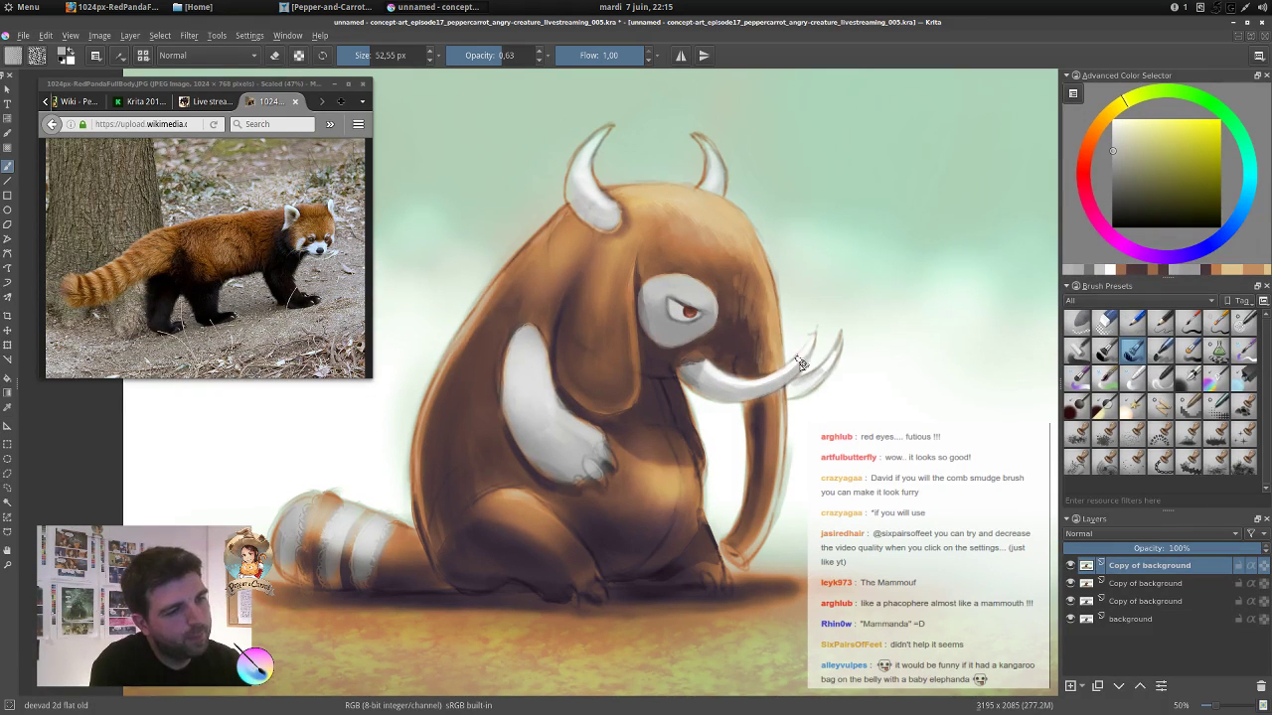
ctrl+click(689, 373)
ctrl+click(688, 374)
drag(692, 377, 735, 395)
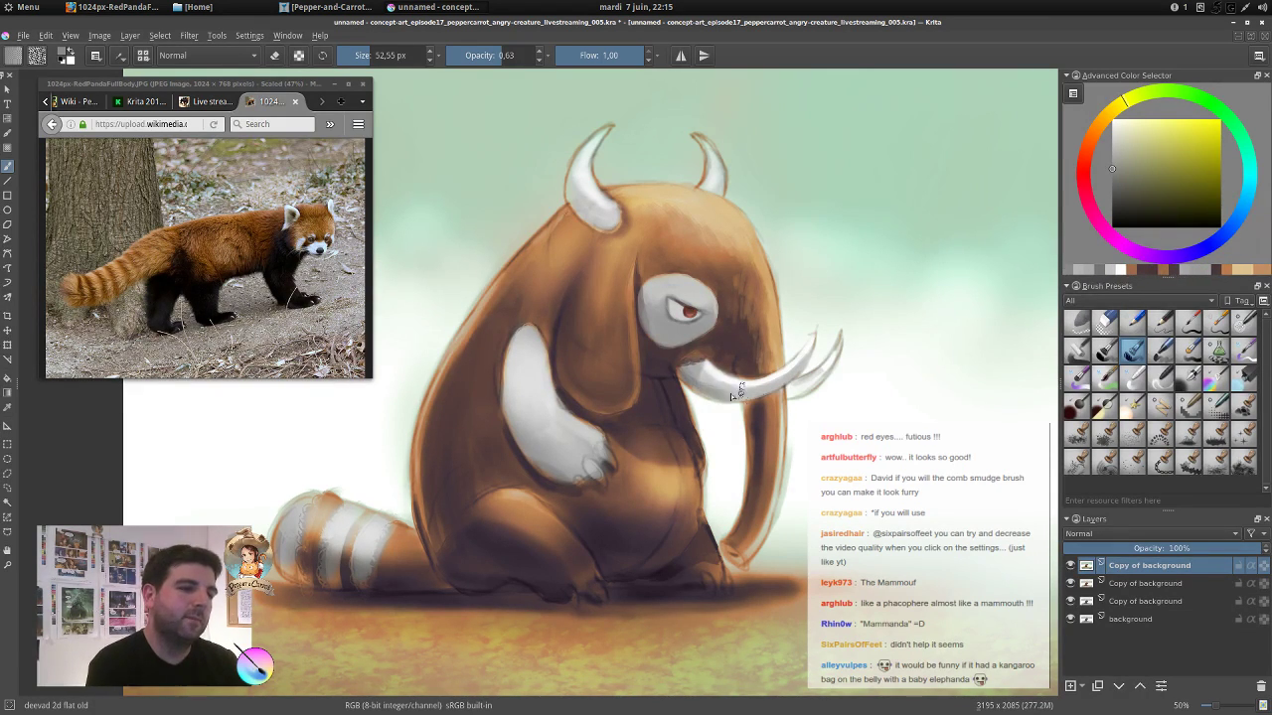
Refine the tips of both tusks with sampled whites and surrounding background tones at 35.08 px.
ctrl+click(816, 359)
shift+drag(822, 355, 814, 356)
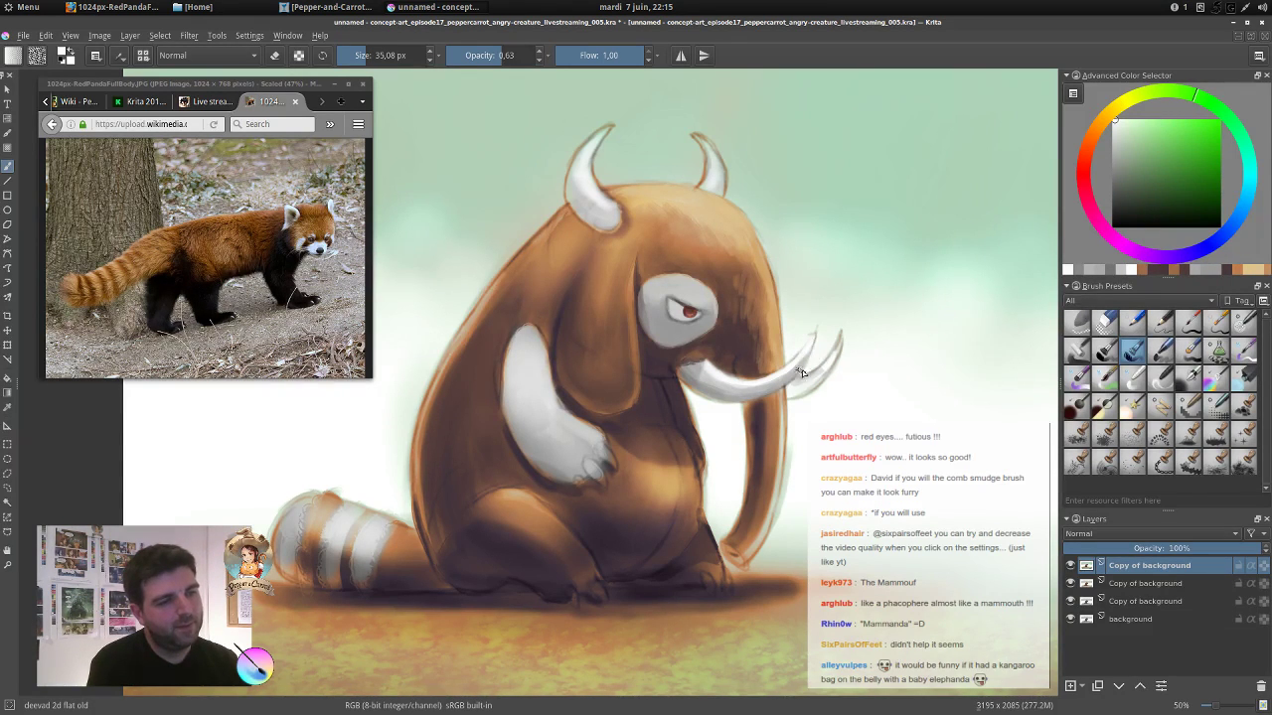
ctrl+click(807, 331)
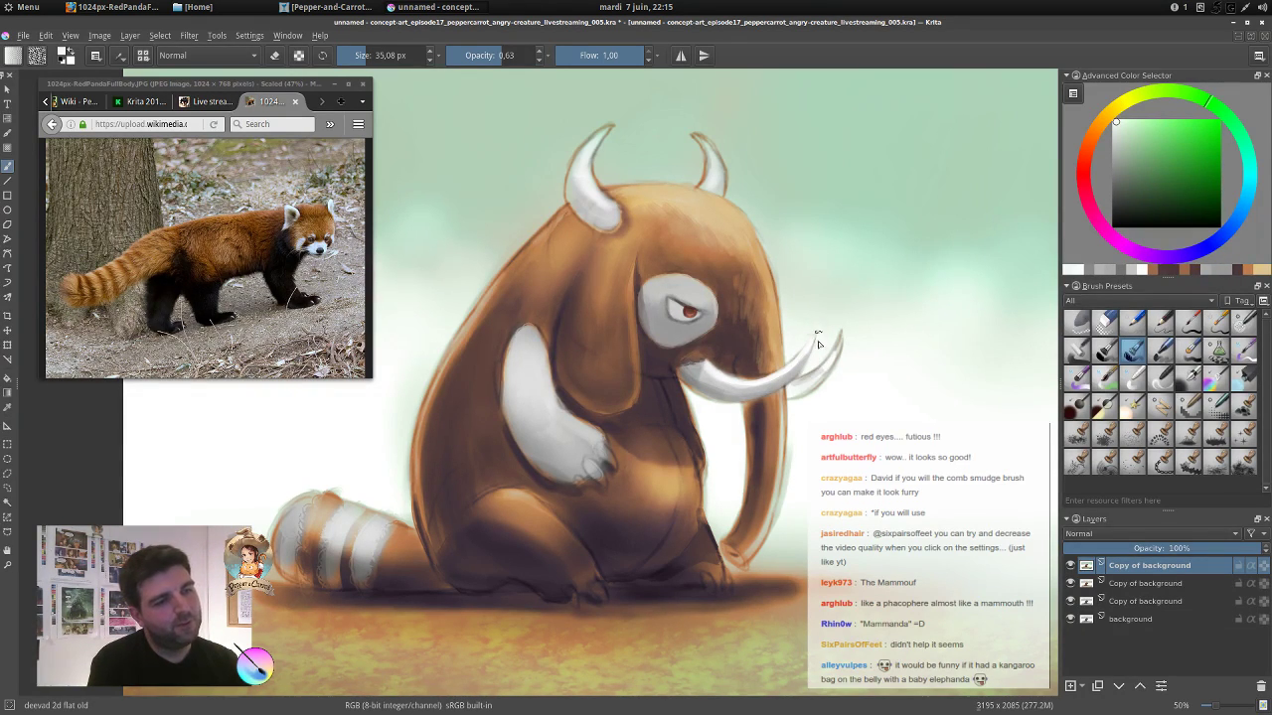
ctrl+click(804, 328)
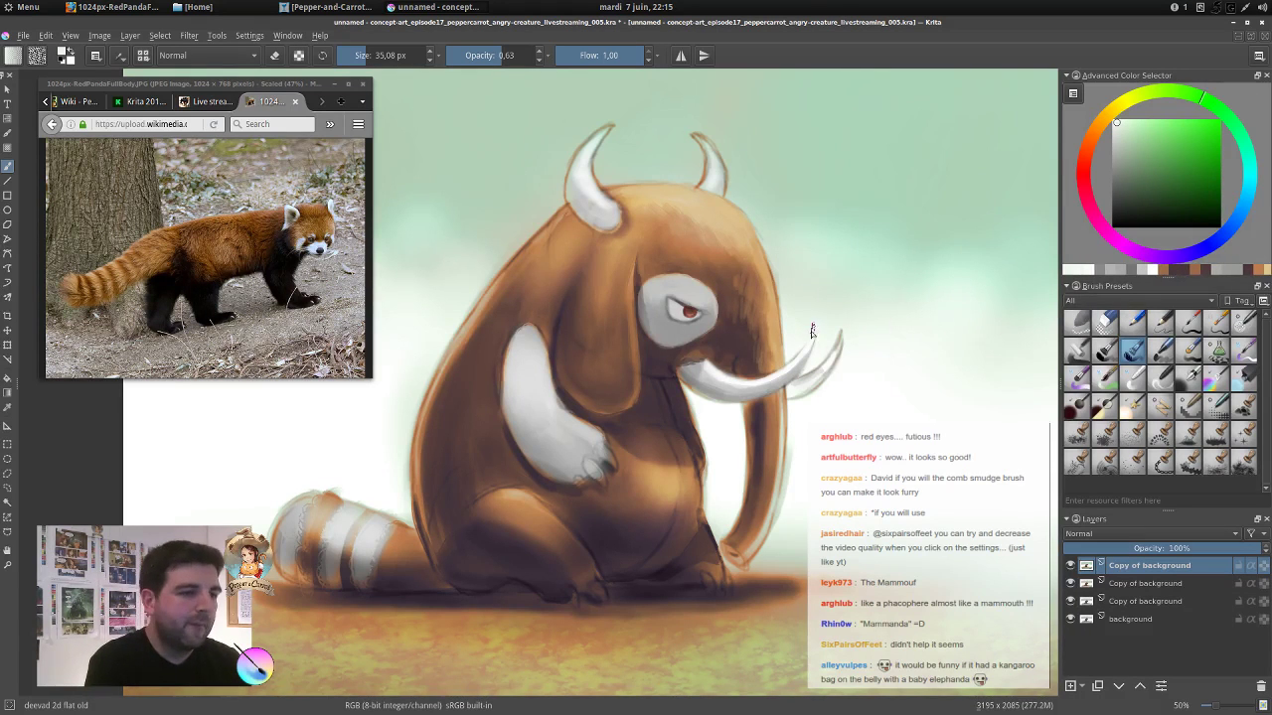
ctrl+click(829, 318)
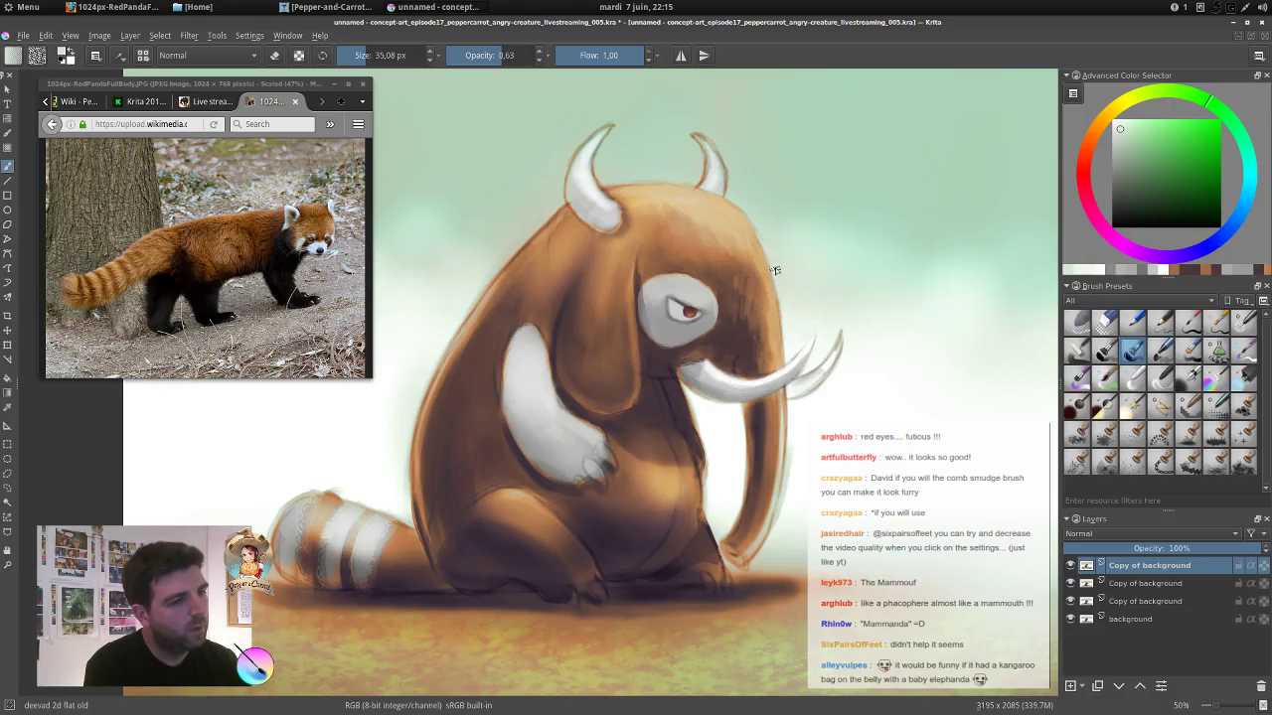
Touch up the front of the forehead with sampled tan and orange-brown at 35.08 px.
ctrl+click(741, 215)
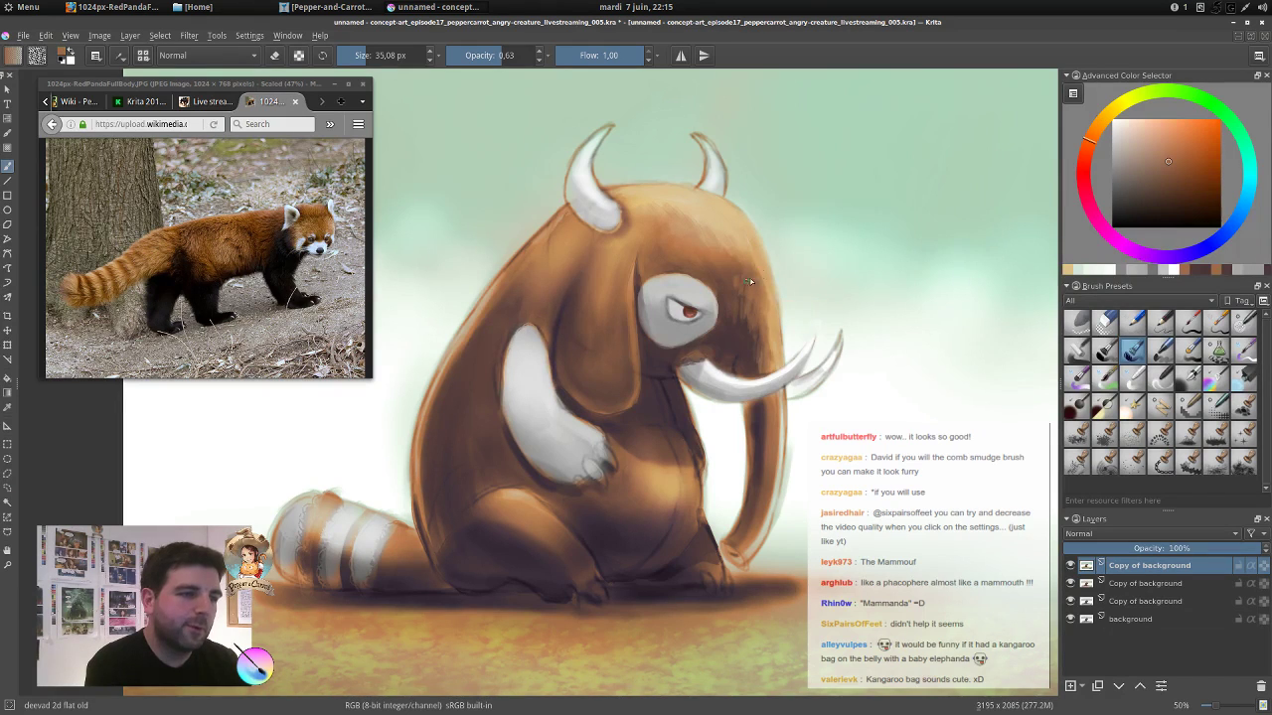
ctrl+click(757, 256)
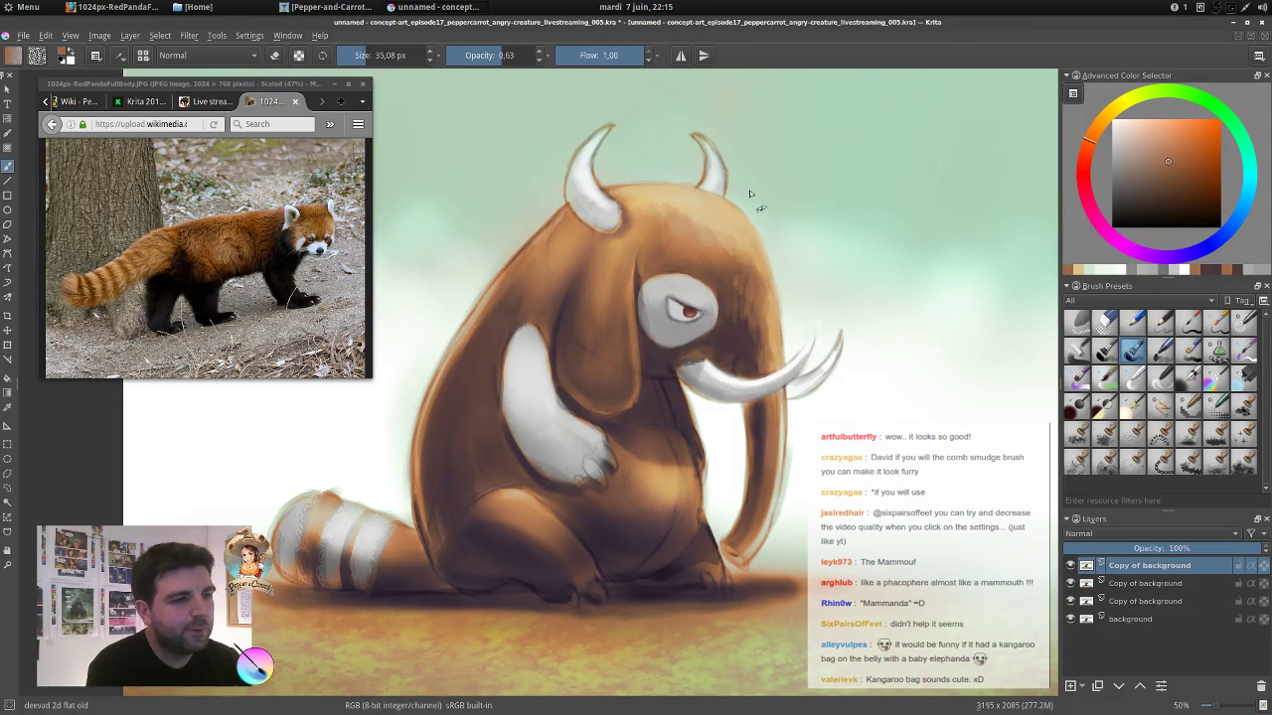
ctrl+click(959, 149)
click(1142, 170)
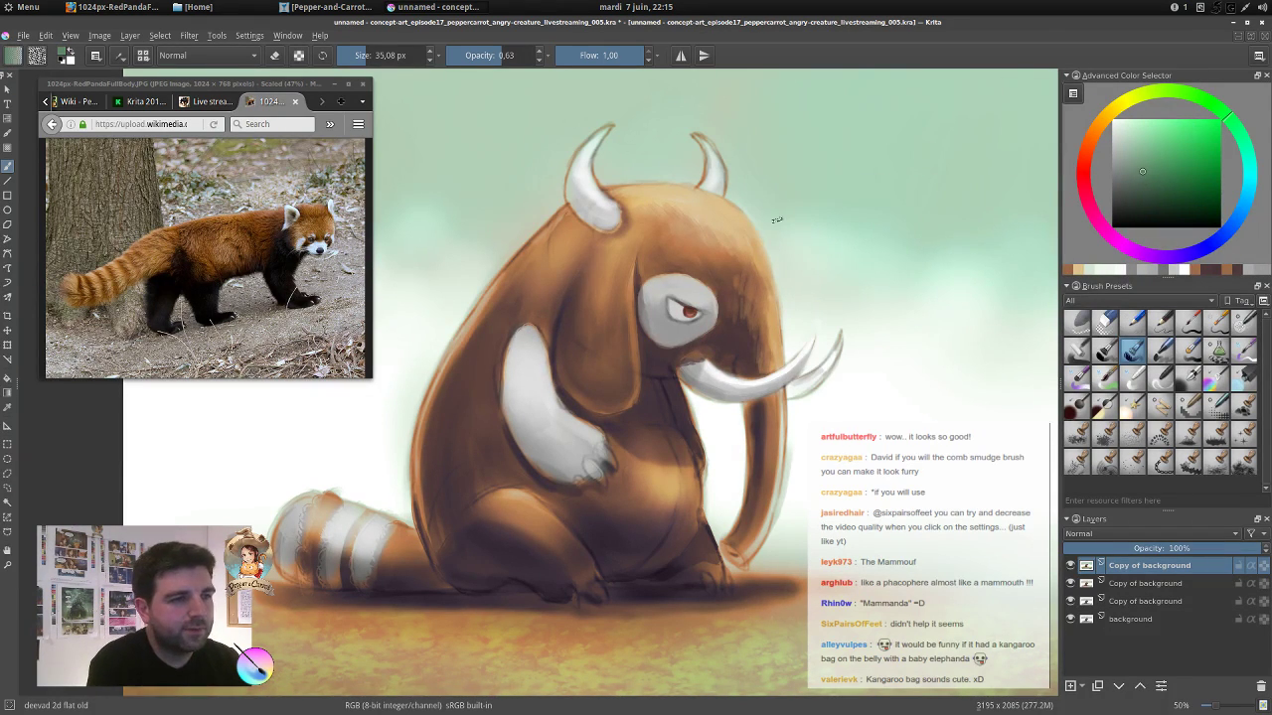
mouse_move(777, 220)
shift+mouse_down()
mouse_move(819, 220)
mouse_move(789, 288)
mouse_move(794, 233)
mouse_move(842, 237)
shift+mouse_up()
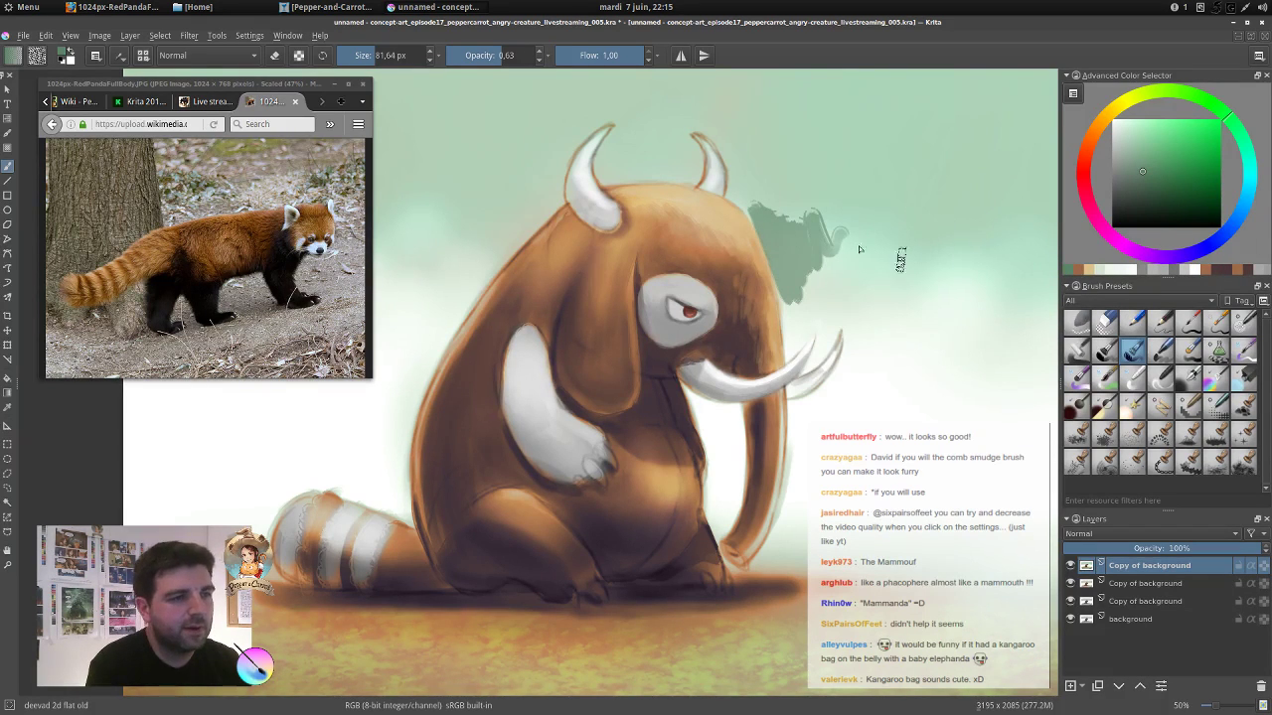
ctrl+click(711, 205)
click(1135, 120)
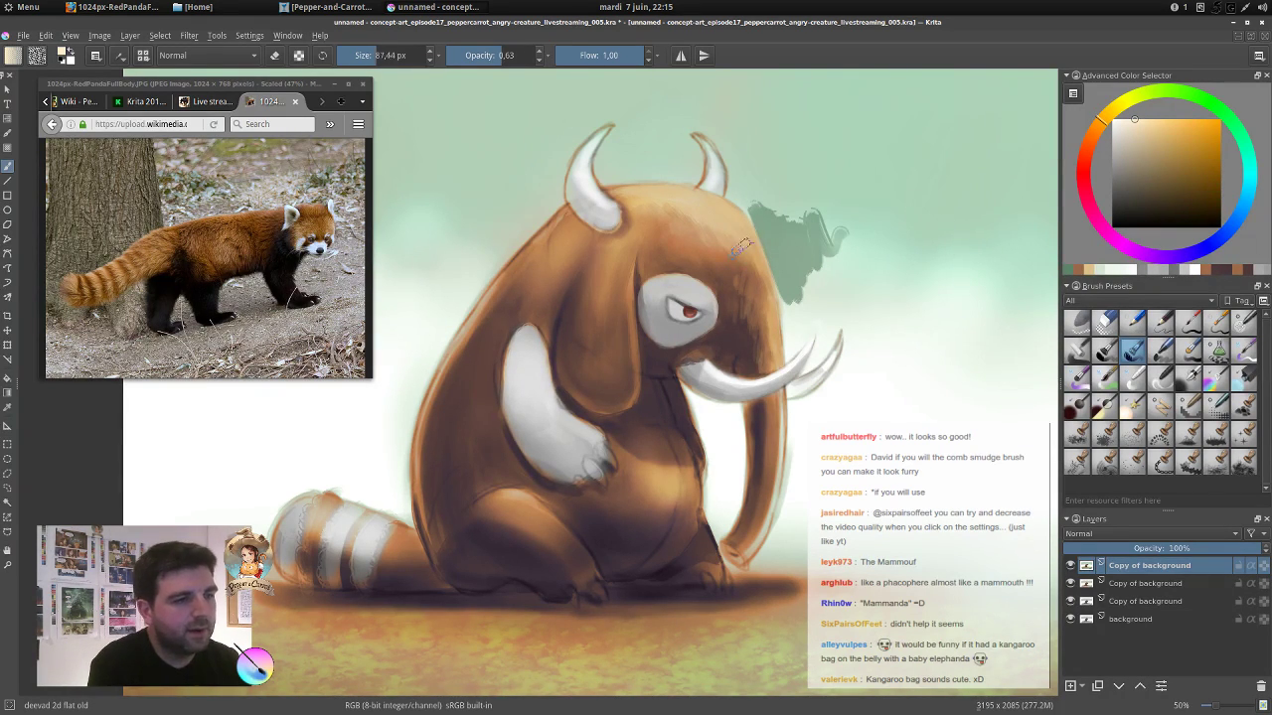
mouse_move(751, 233)
shift+mouse_down()
mouse_move(717, 233)
mouse_move(762, 234)
mouse_move(775, 285)
mouse_move(786, 243)
mouse_move(788, 271)
shift+mouse_up()
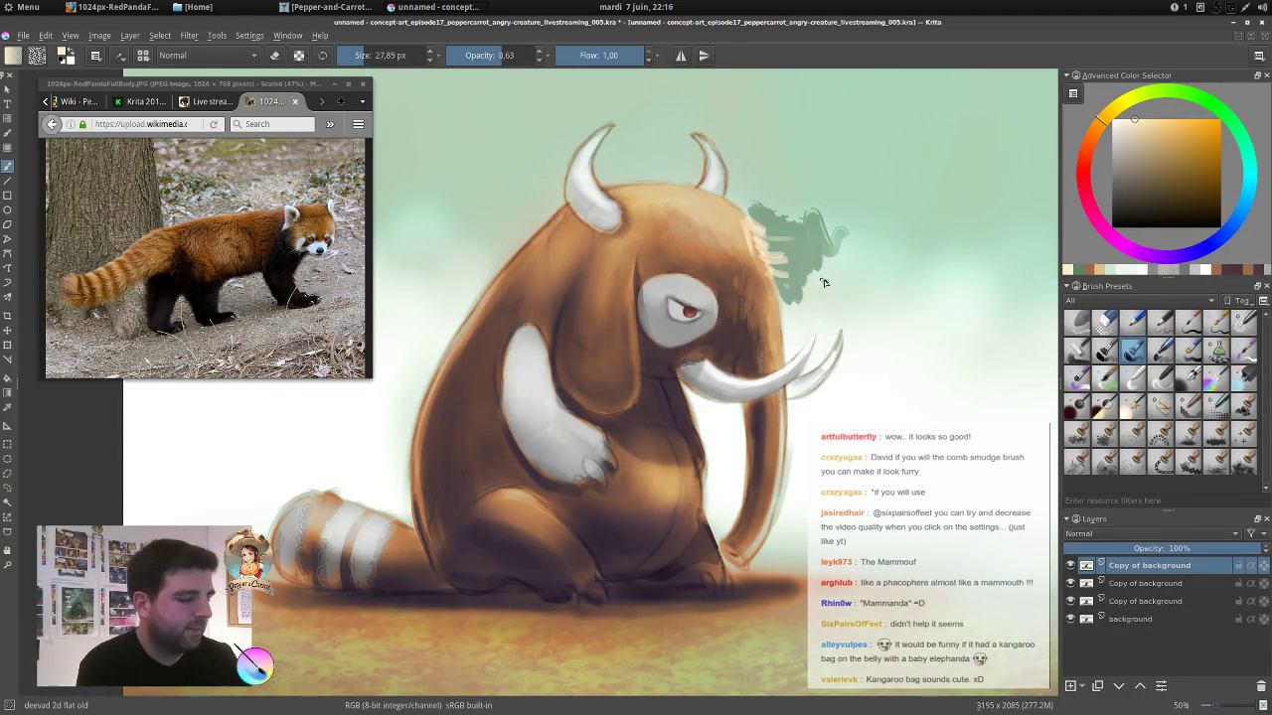
key(ctrl+z)
key(ctrl+z)
key(ctrl+z)
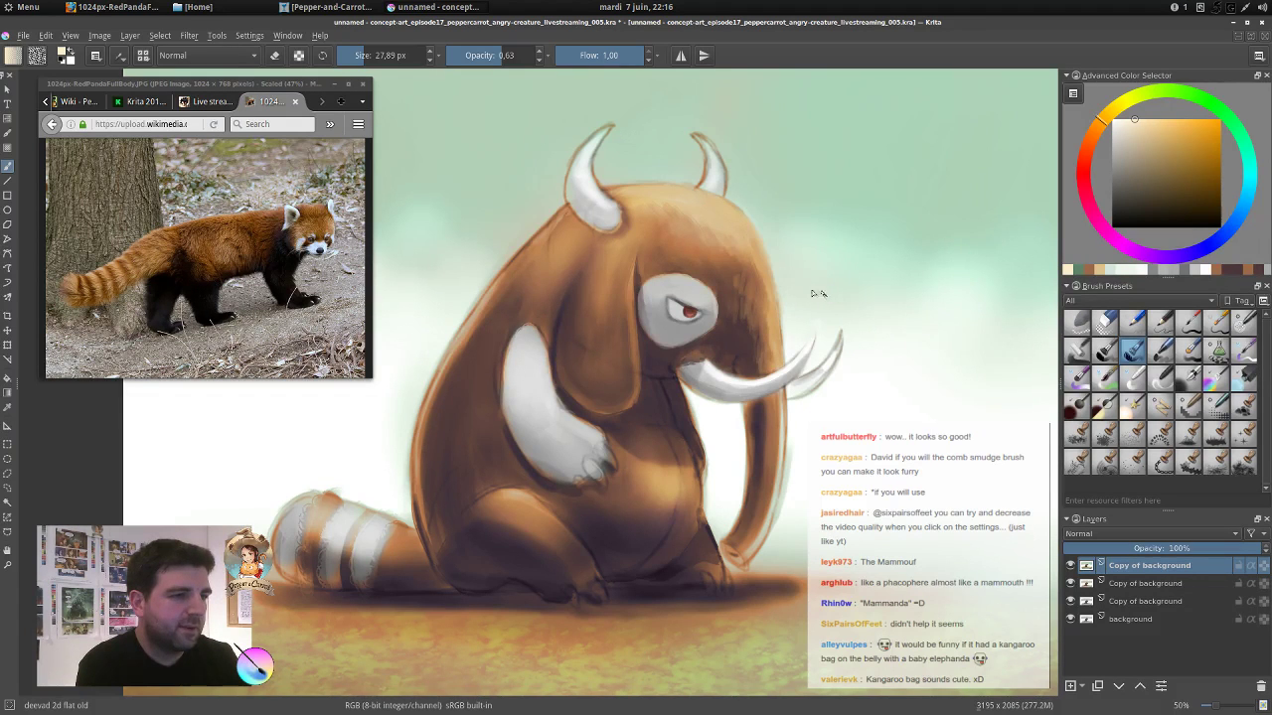
Paint a soft rim highlight down the forehead and upper trunk with sampled tans and browns, starting at 27.89 px and enlarging to 53.25 px.
ctrl+click(752, 216)
drag(747, 217, 767, 248)
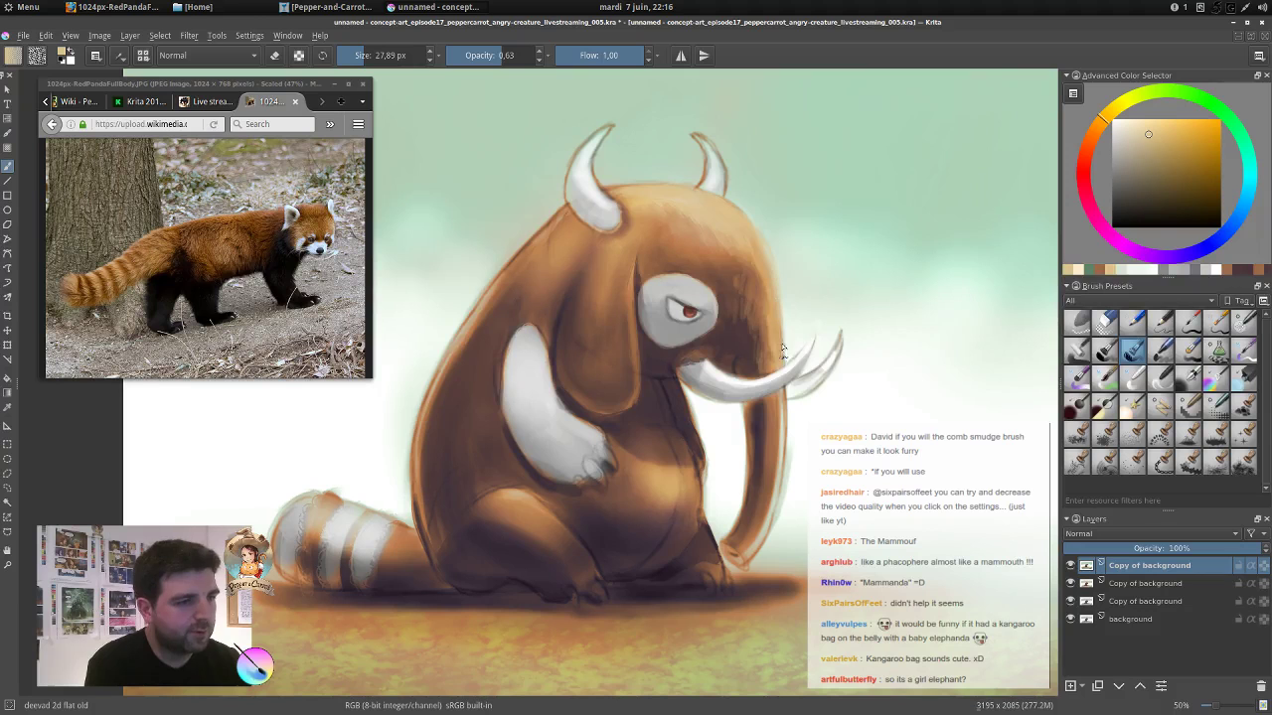
ctrl+click(746, 217)
drag(752, 246, 764, 310)
ctrl+click(781, 310)
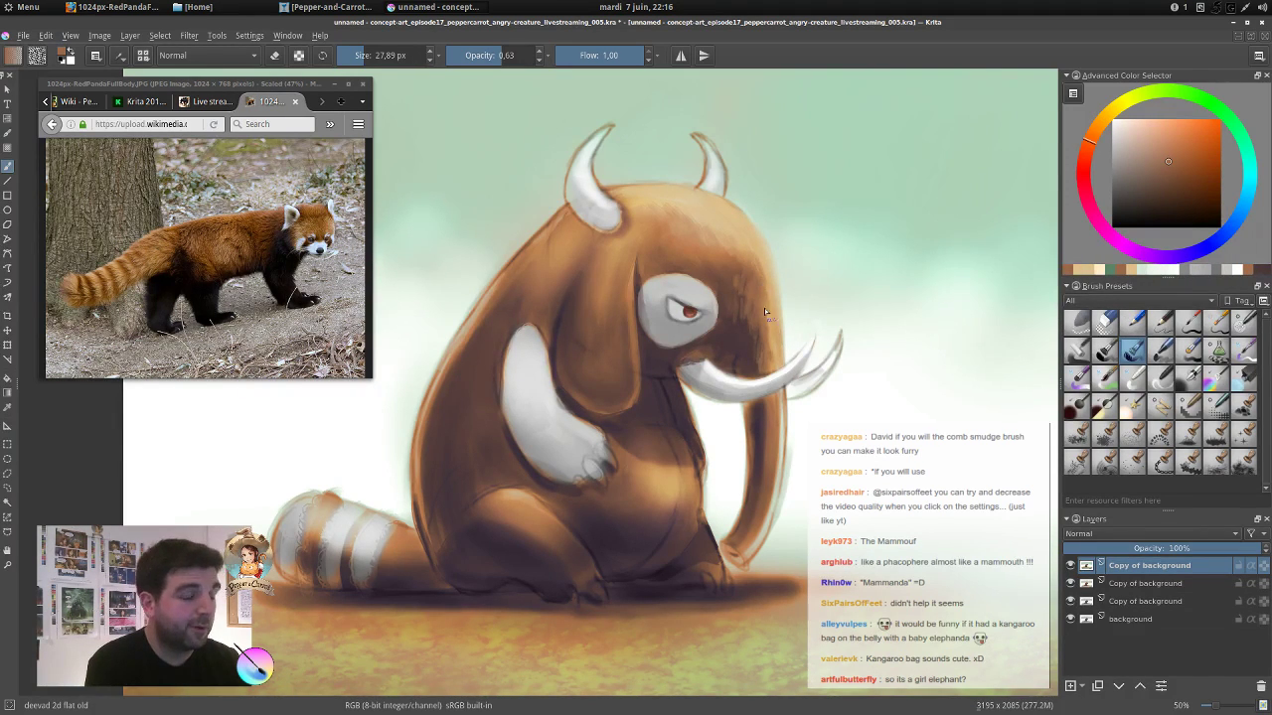
ctrl+click(752, 240)
mouse_move(750, 242)
mouse_down()
mouse_move(766, 243)
mouse_move(752, 255)
mouse_up()
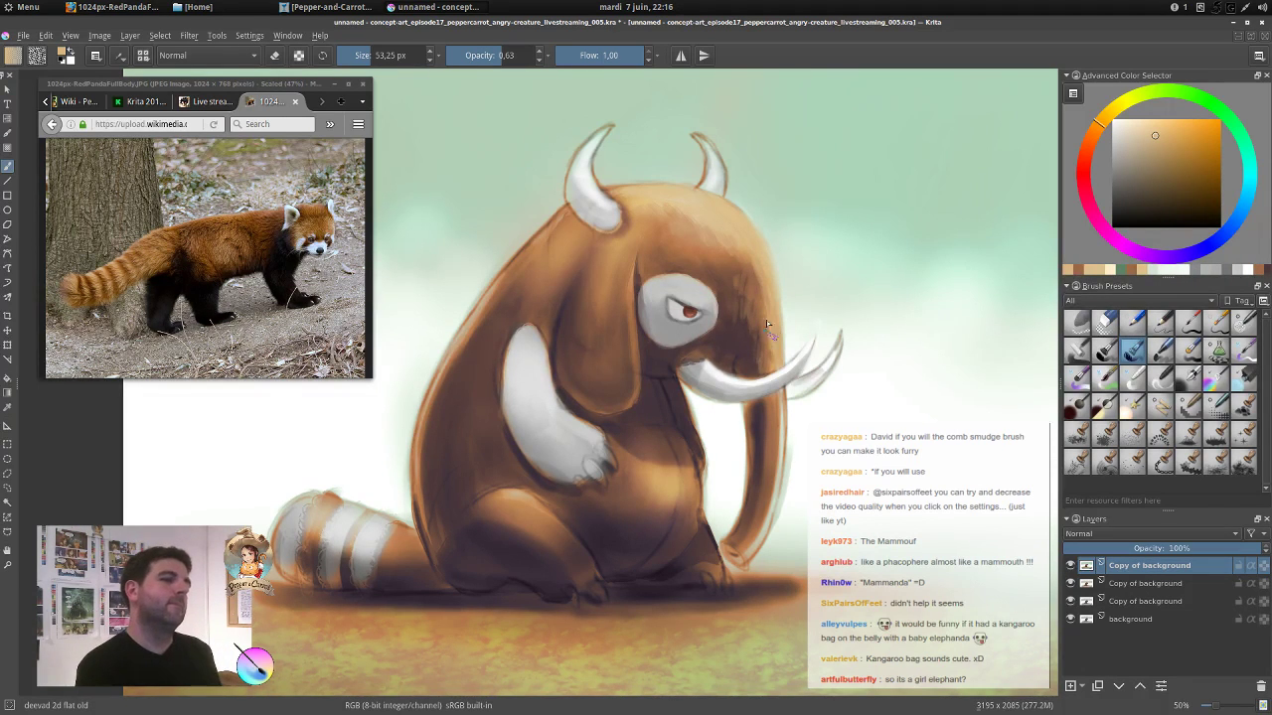
Brighten the front tusk from its base with sampled light grey and near-white at 53.25 px, then reduce the brush to 34.13 px.
ctrl+click(705, 379)
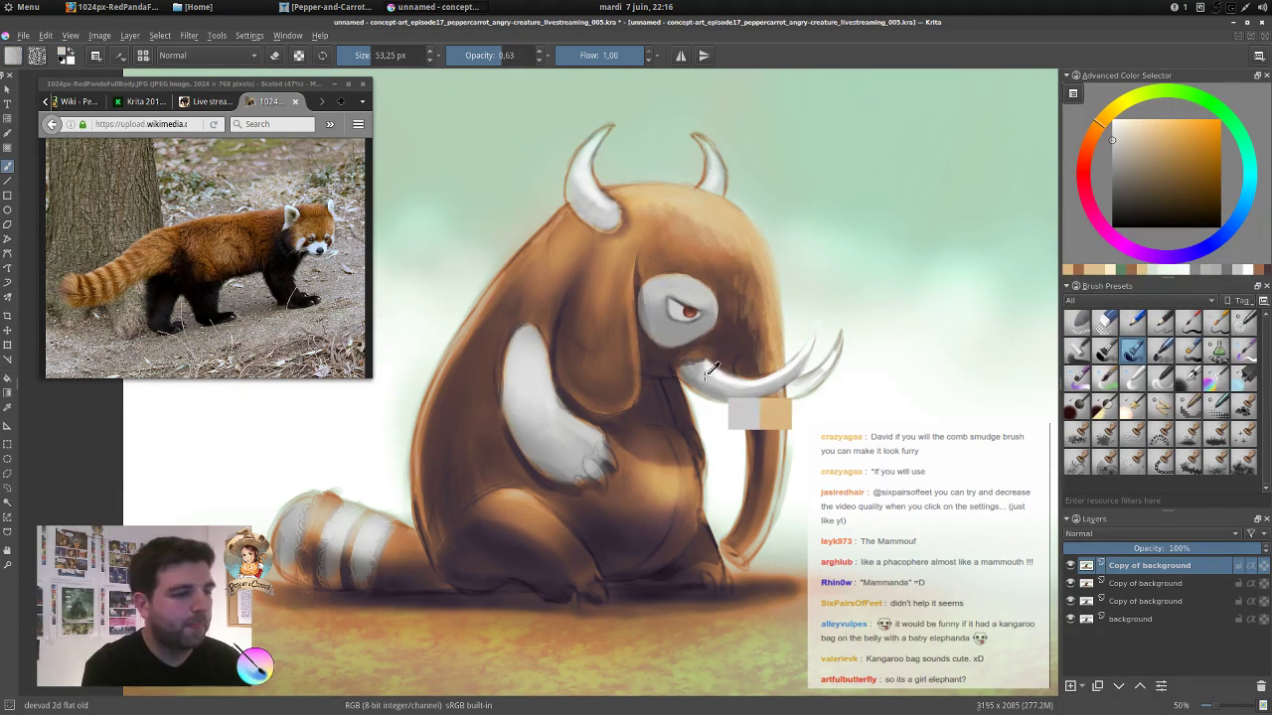
drag(694, 368, 707, 380)
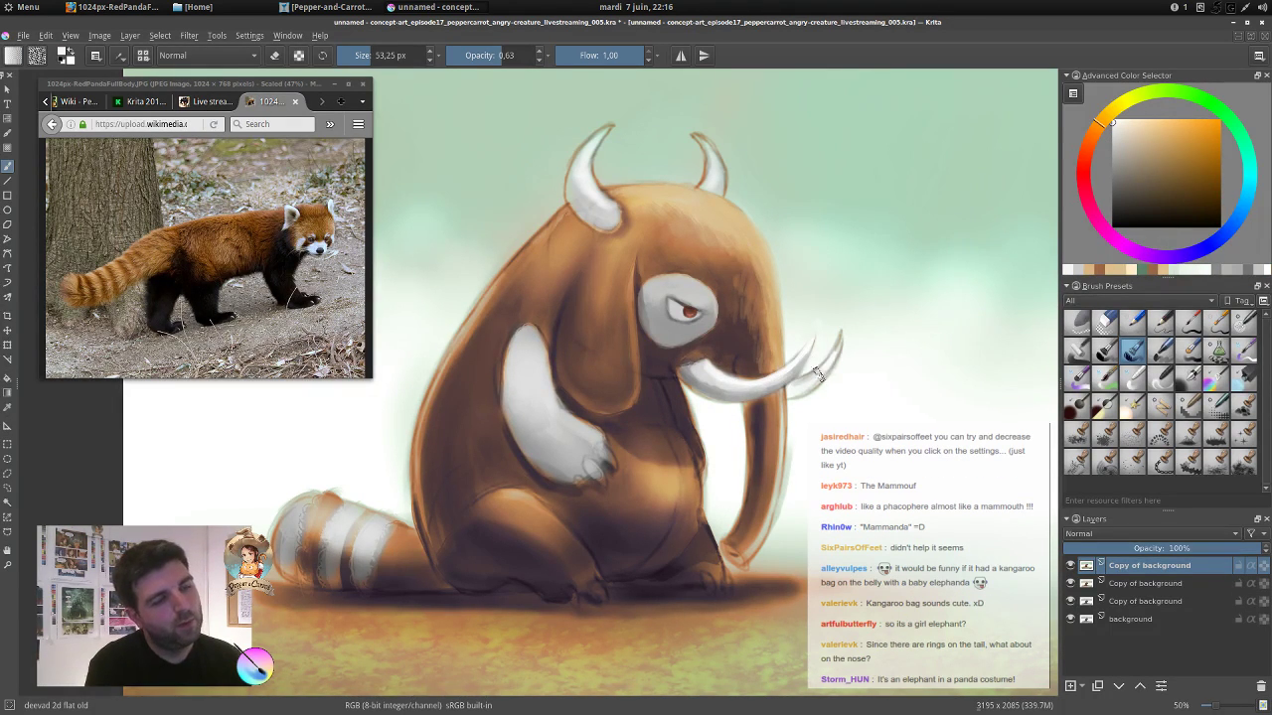
shift+drag(819, 374, 807, 376)
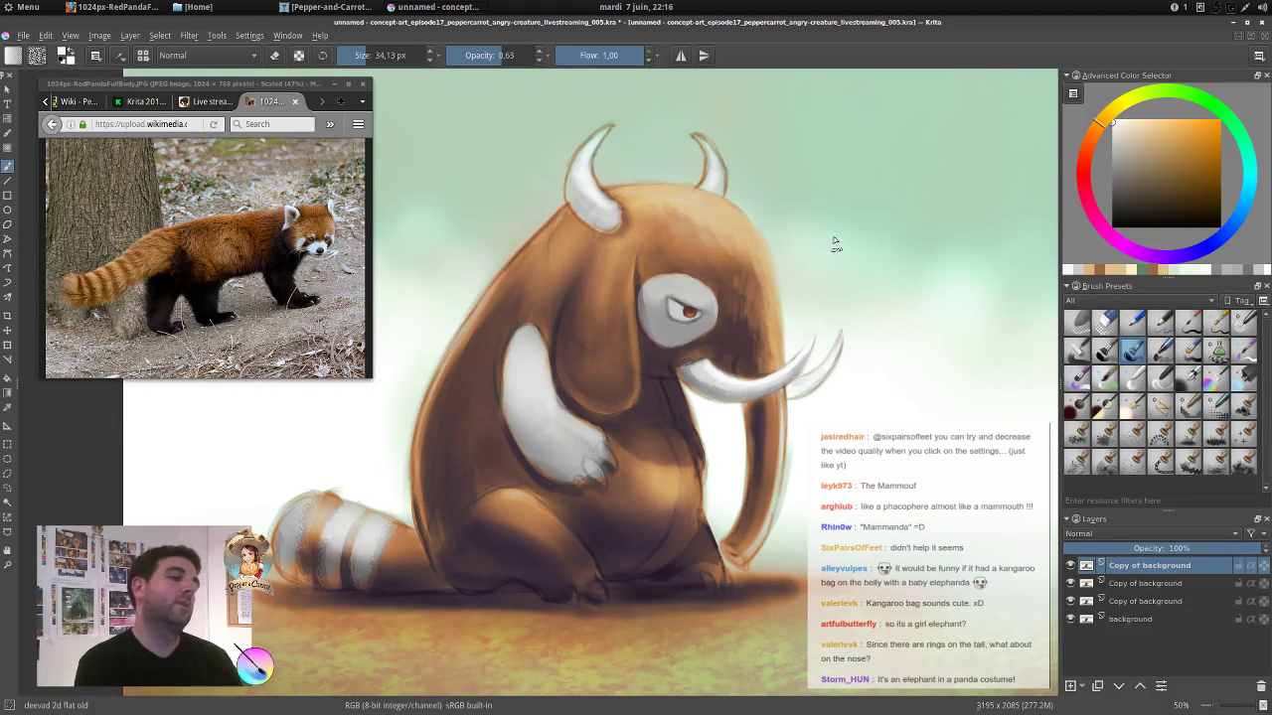
Tint the tusks and horns pale cream with the deevad 4d adjust multiply brush at 64.90 px and 0.46 opacity, undoing an unwanted stroke.
click(1185, 380)
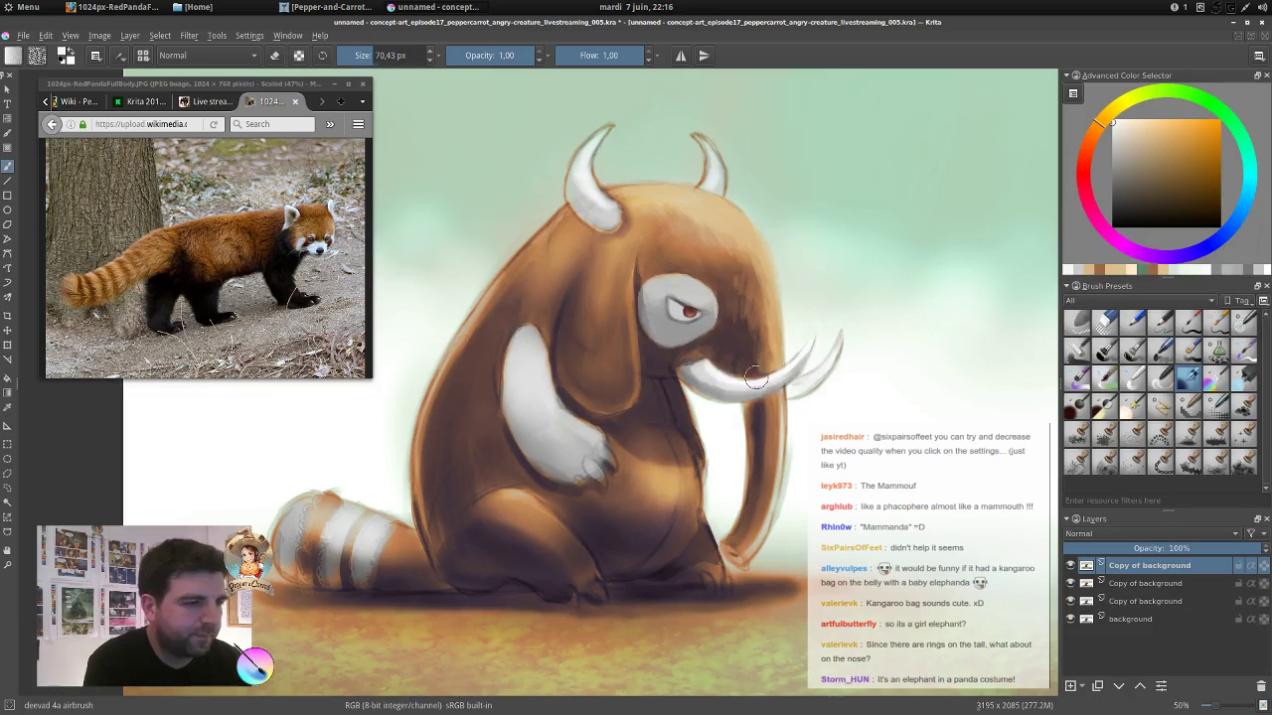
drag(1139, 128, 1125, 119)
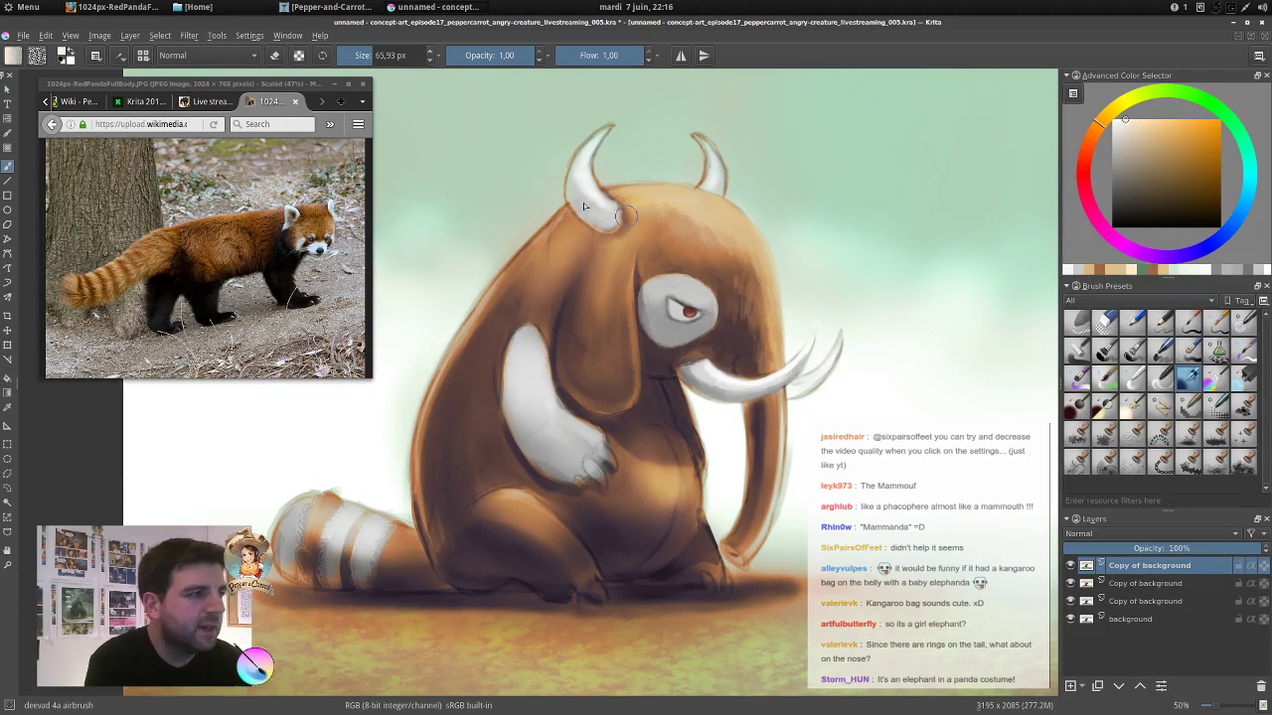
click(1080, 411)
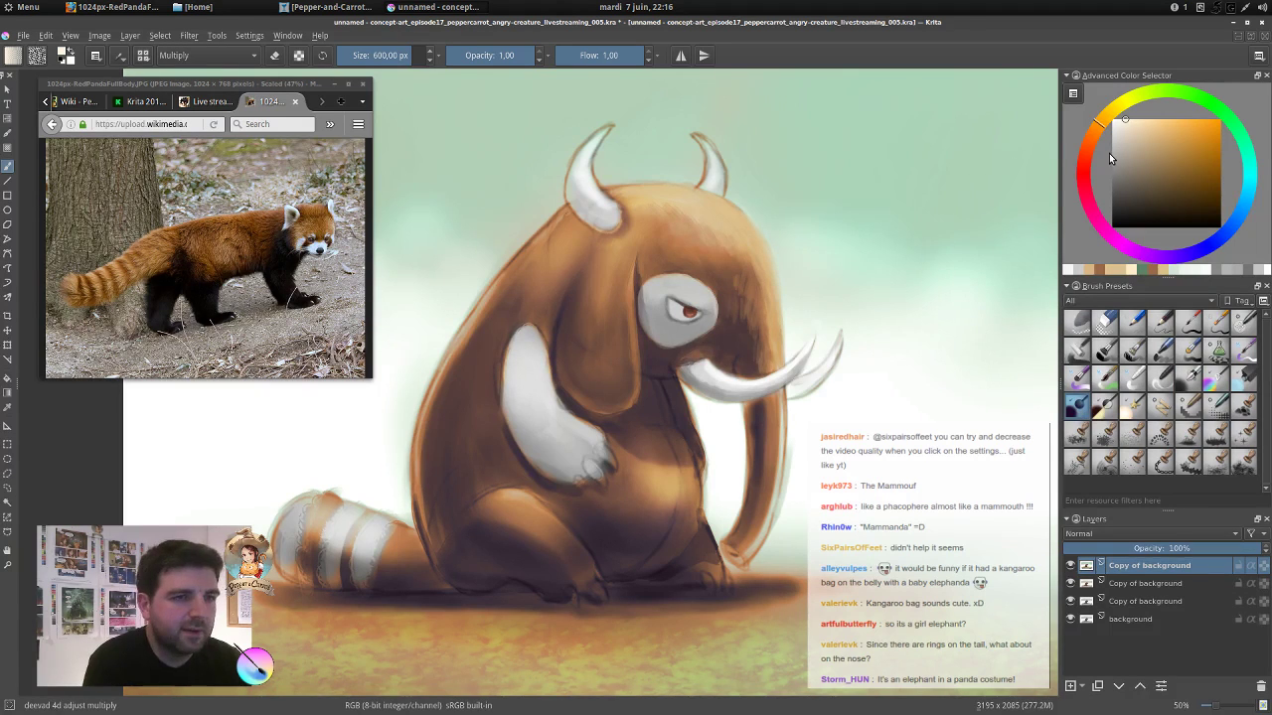
click(1122, 121)
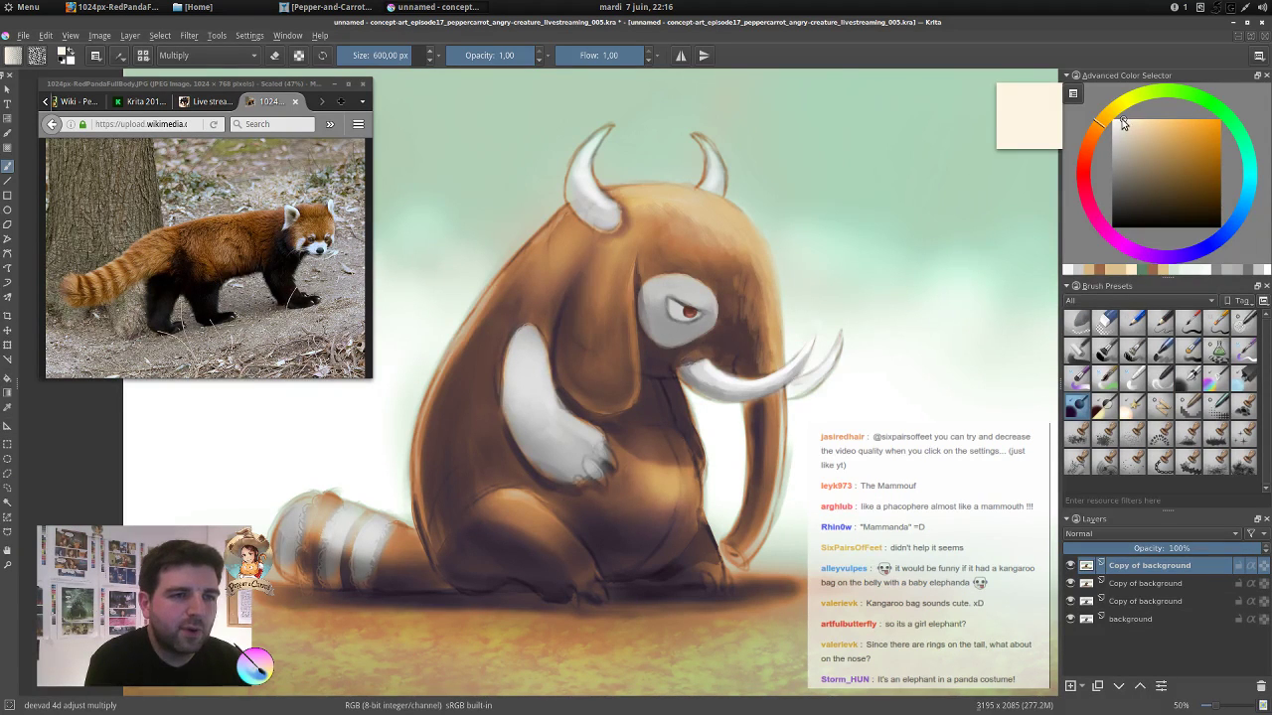
mouse_move(725, 349)
mouse_down()
mouse_move(411, 349)
mouse_move(685, 349)
mouse_up()
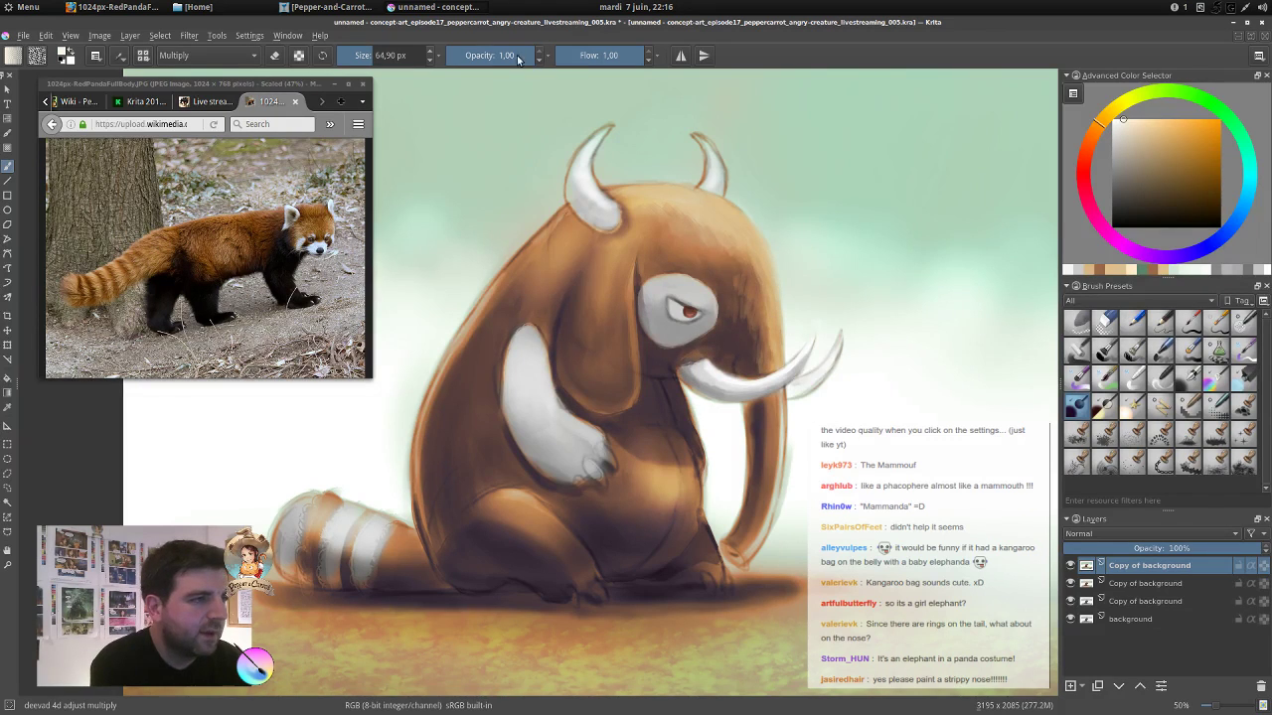
drag(518, 56, 492, 56)
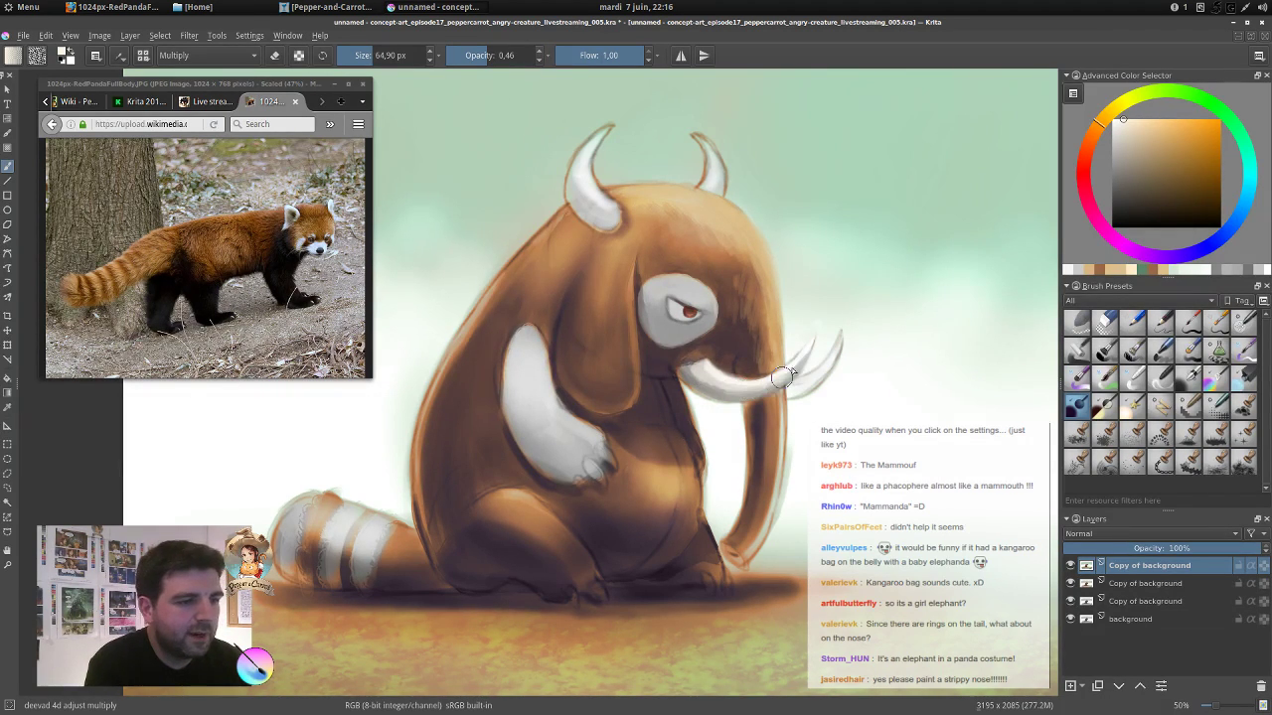
drag(781, 377, 806, 348)
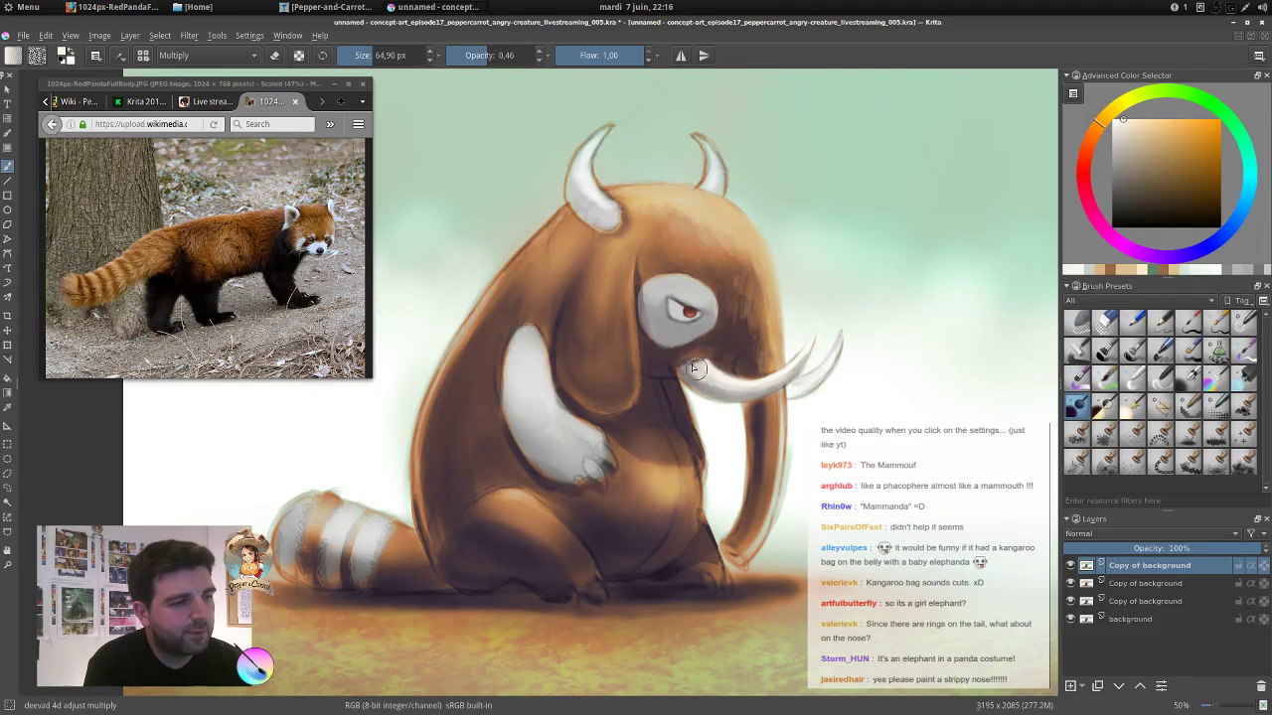
drag(696, 370, 715, 385)
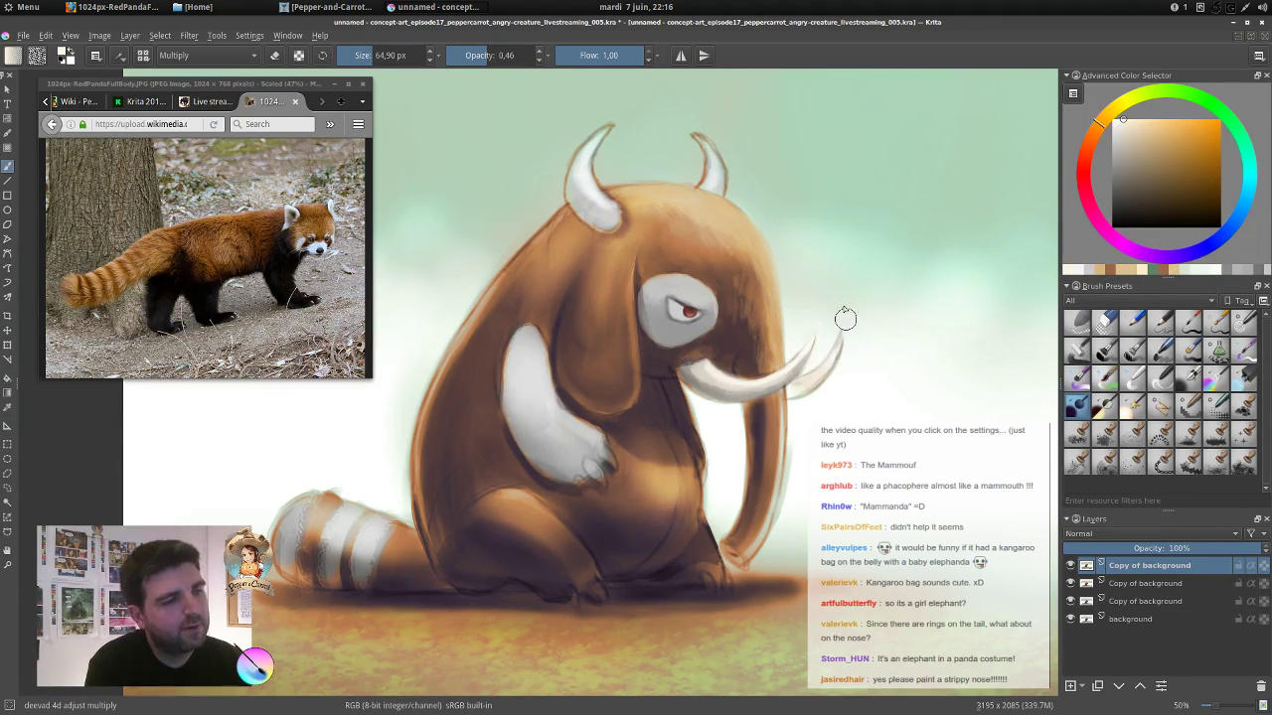
key(ctrl+z)
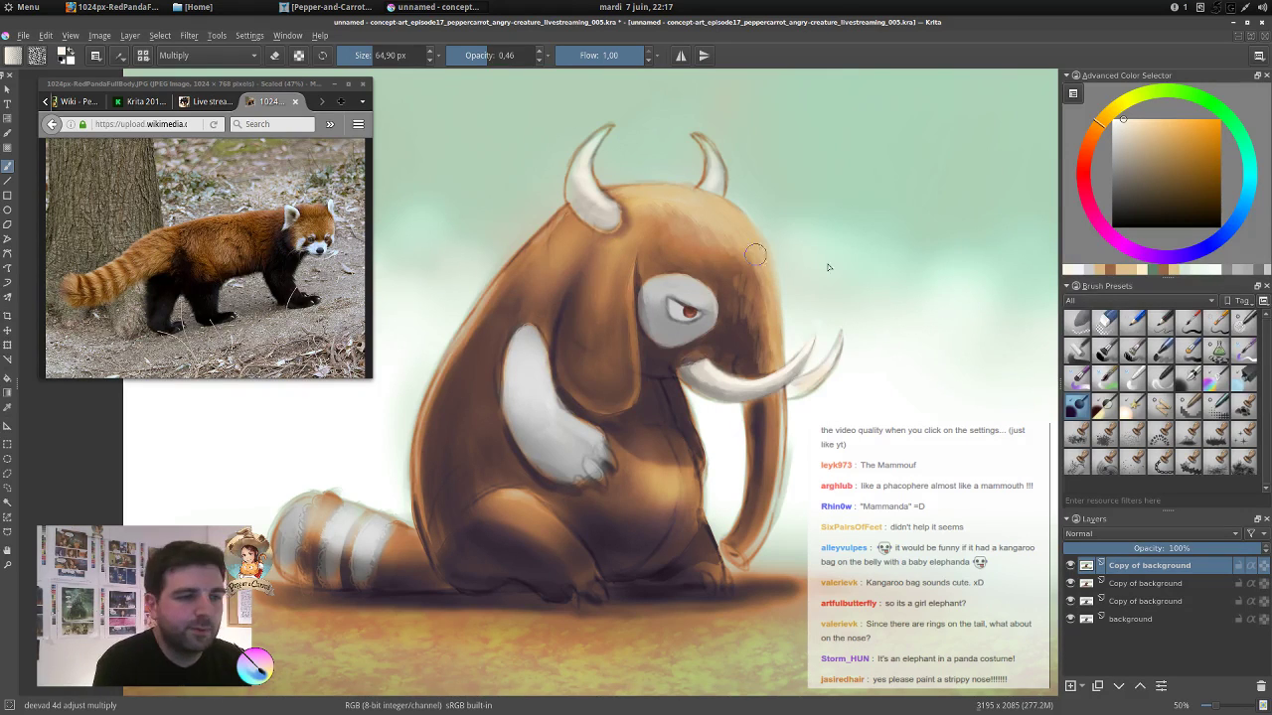
Clean up the near horn's shape and edges with the deevad 2e digital sketch brush at 30 px, using sampled horn and background colours.
click(1161, 349)
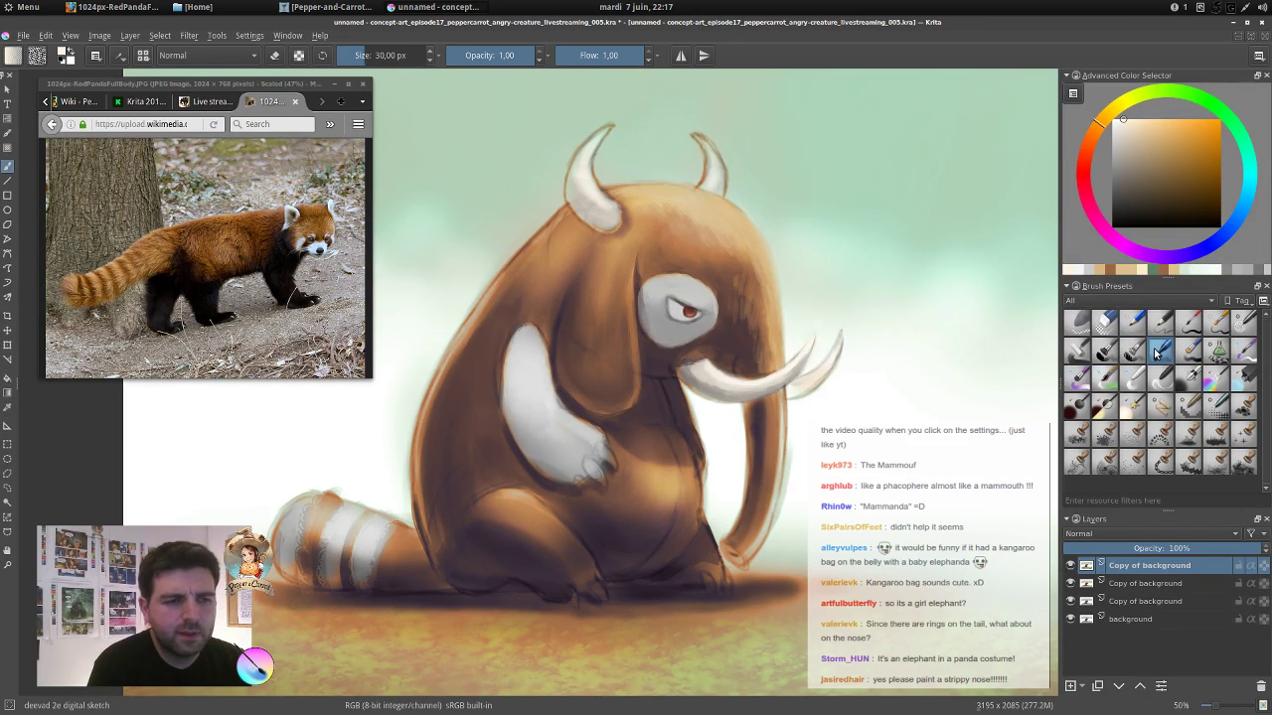
ctrl+click(585, 171)
mouse_move(578, 159)
mouse_down()
mouse_move(613, 127)
mouse_move(607, 142)
mouse_up()
ctrl+click(595, 151)
ctrl+click(593, 163)
ctrl+click(622, 125)
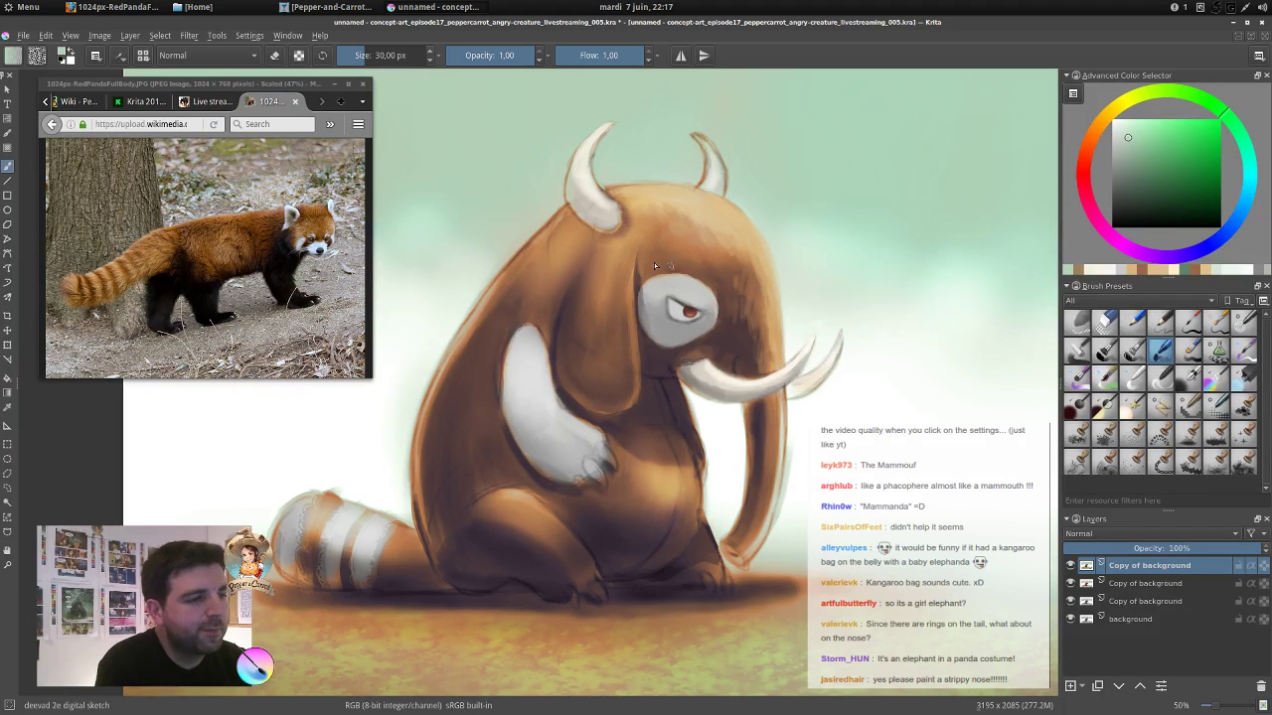
Refine the shapes and tips of both tusks with off-white tones sampled from the tusks and background at 30 px.
ctrl+click(792, 360)
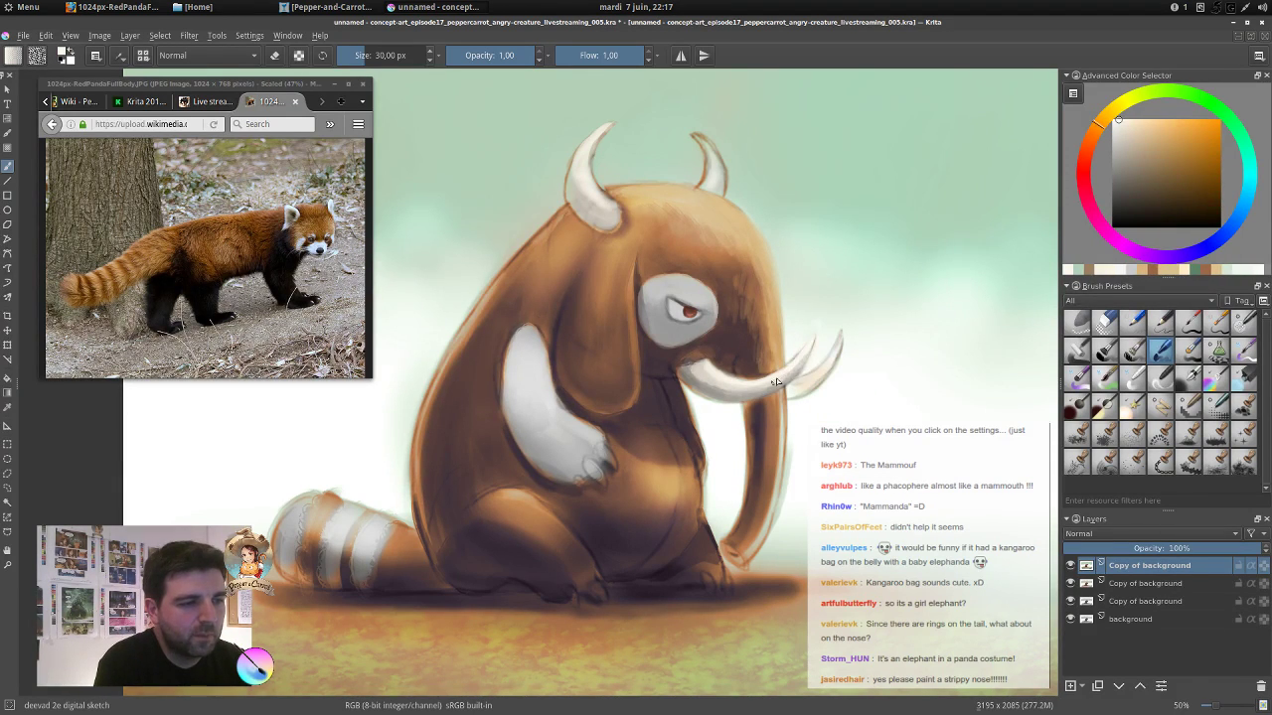
ctrl+click(810, 341)
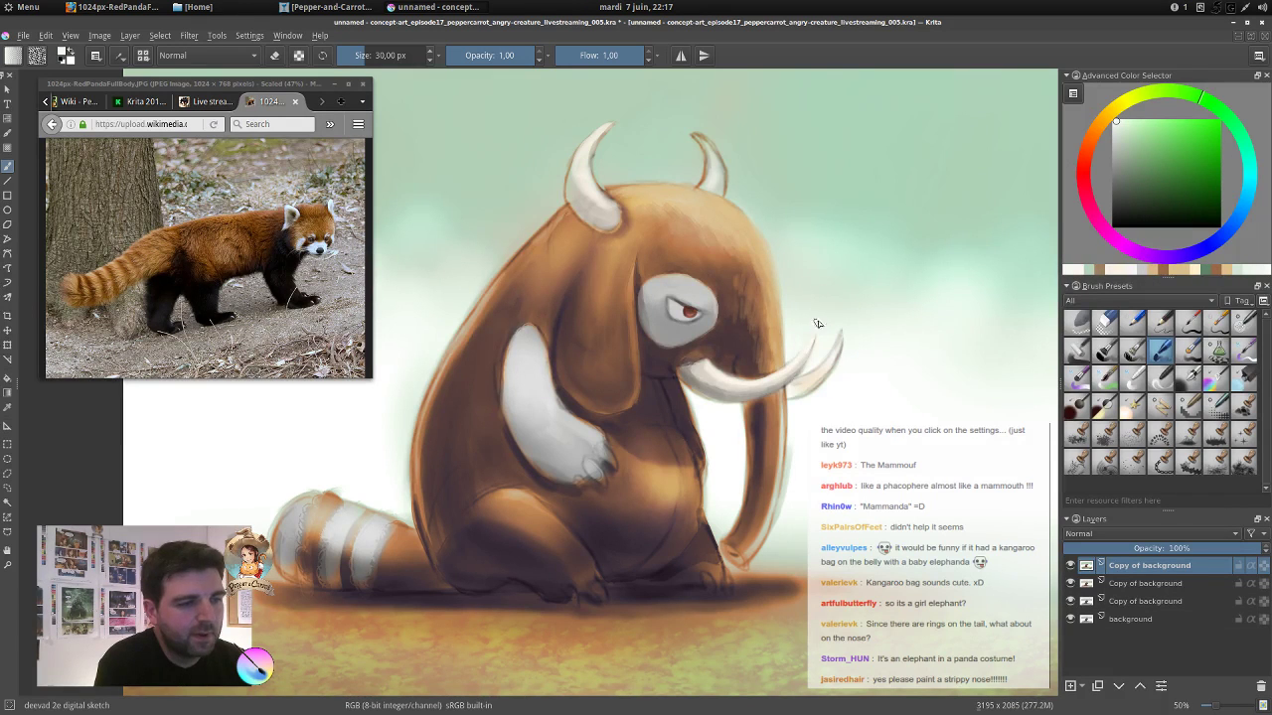
ctrl+click(841, 341)
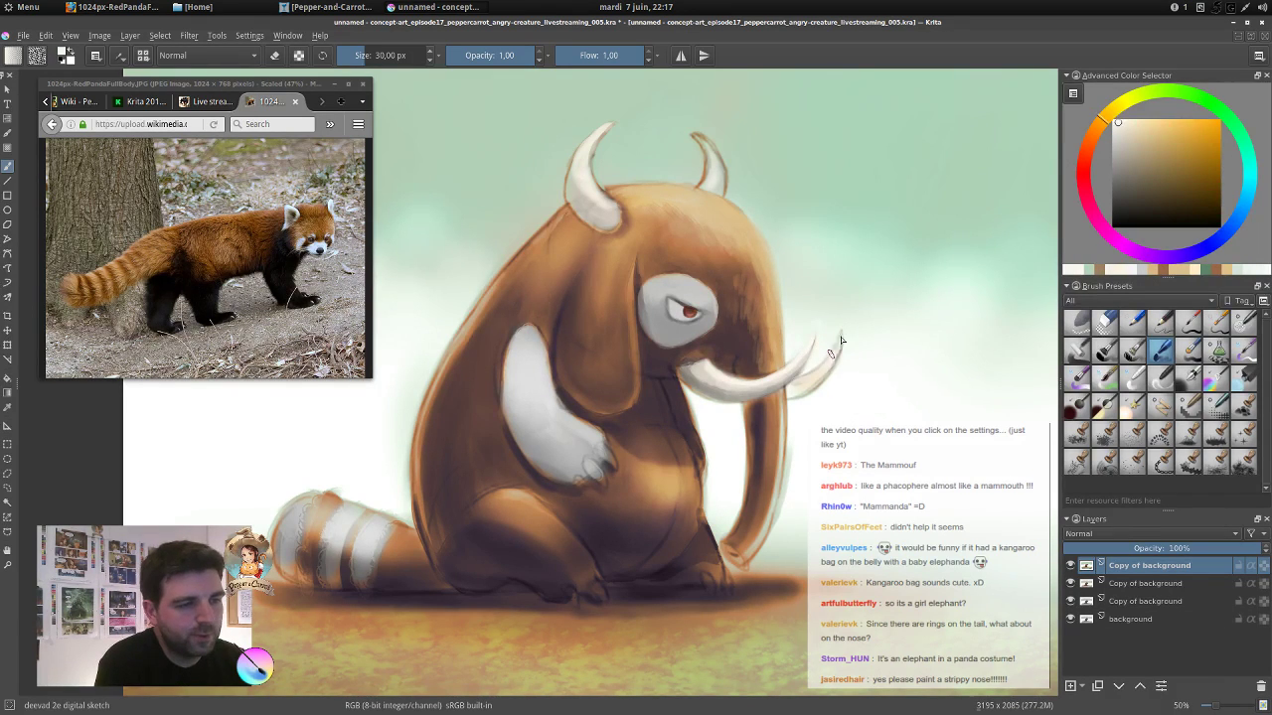
Repaint the far horn with off-white at 22.54 px and clean its outline and tip with sampled background green.
drag(700, 139, 723, 191)
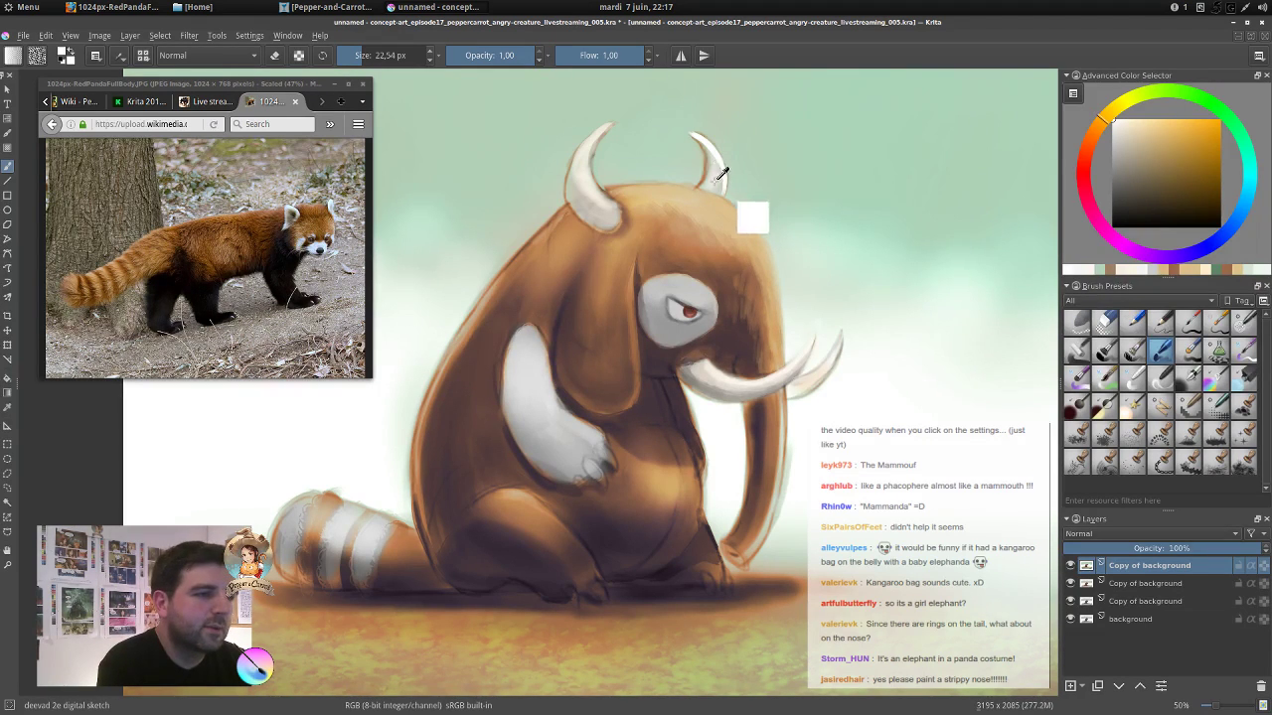
ctrl+click(716, 179)
ctrl+click(722, 184)
drag(700, 148, 690, 134)
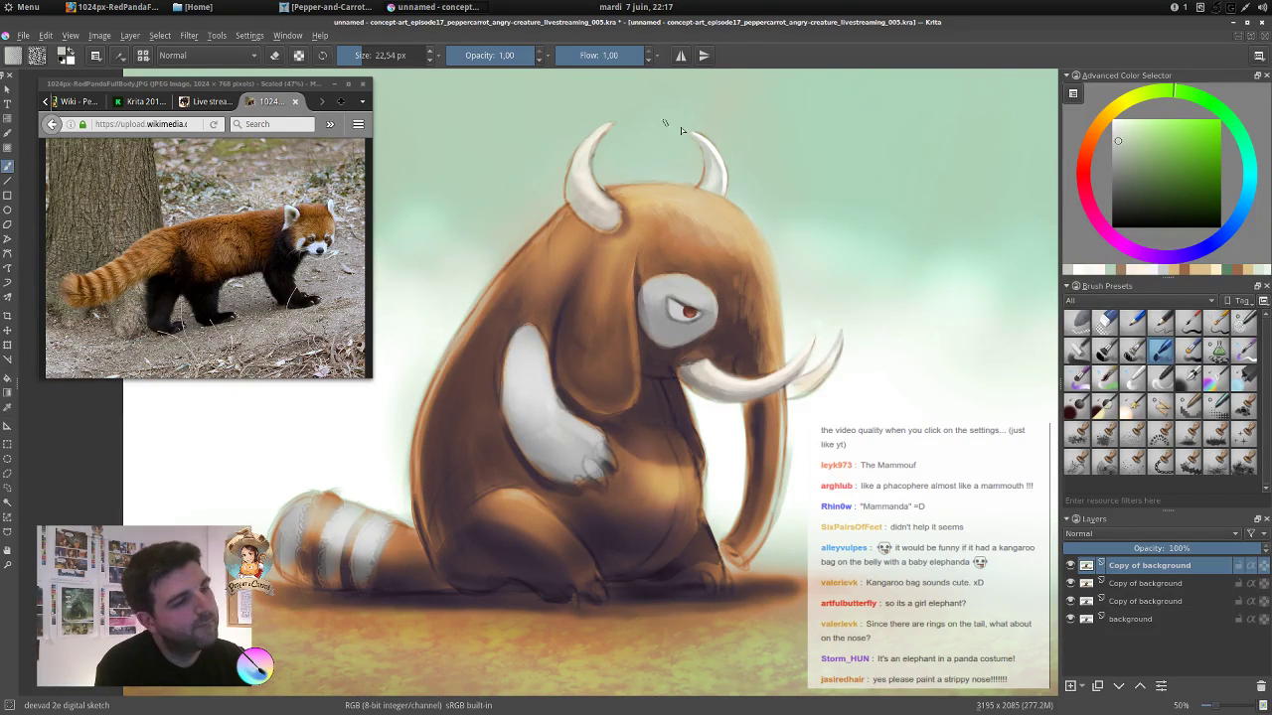
ctrl+click(696, 177)
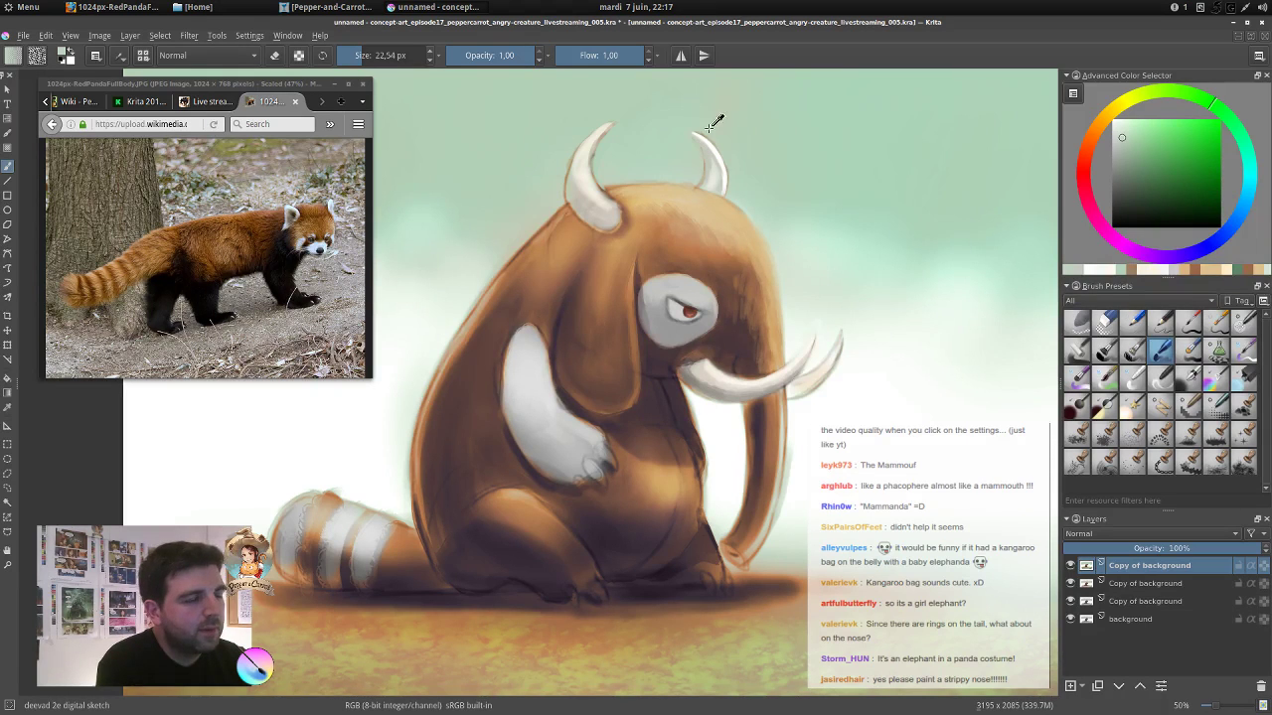
ctrl+click(709, 128)
drag(703, 136, 694, 131)
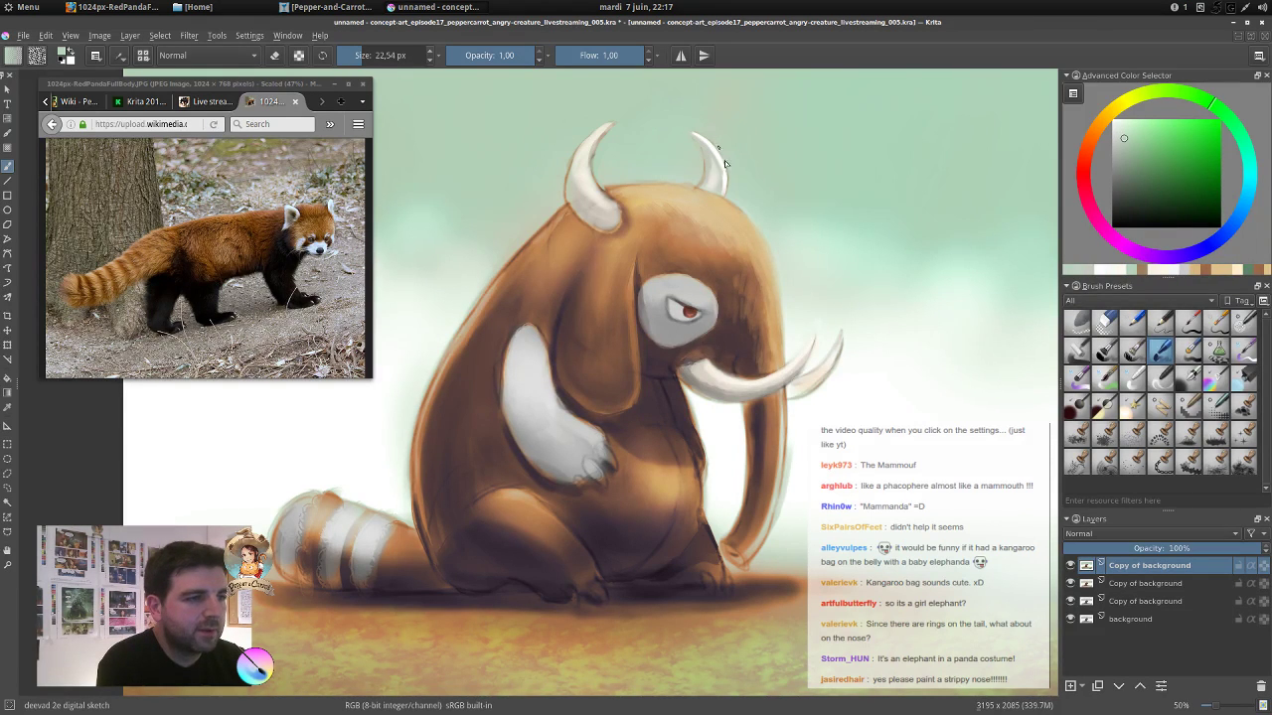
Trim the near horn's inner edge with sampled background green and touch up its base with sampled head tans.
ctrl+click(612, 159)
drag(595, 167, 597, 153)
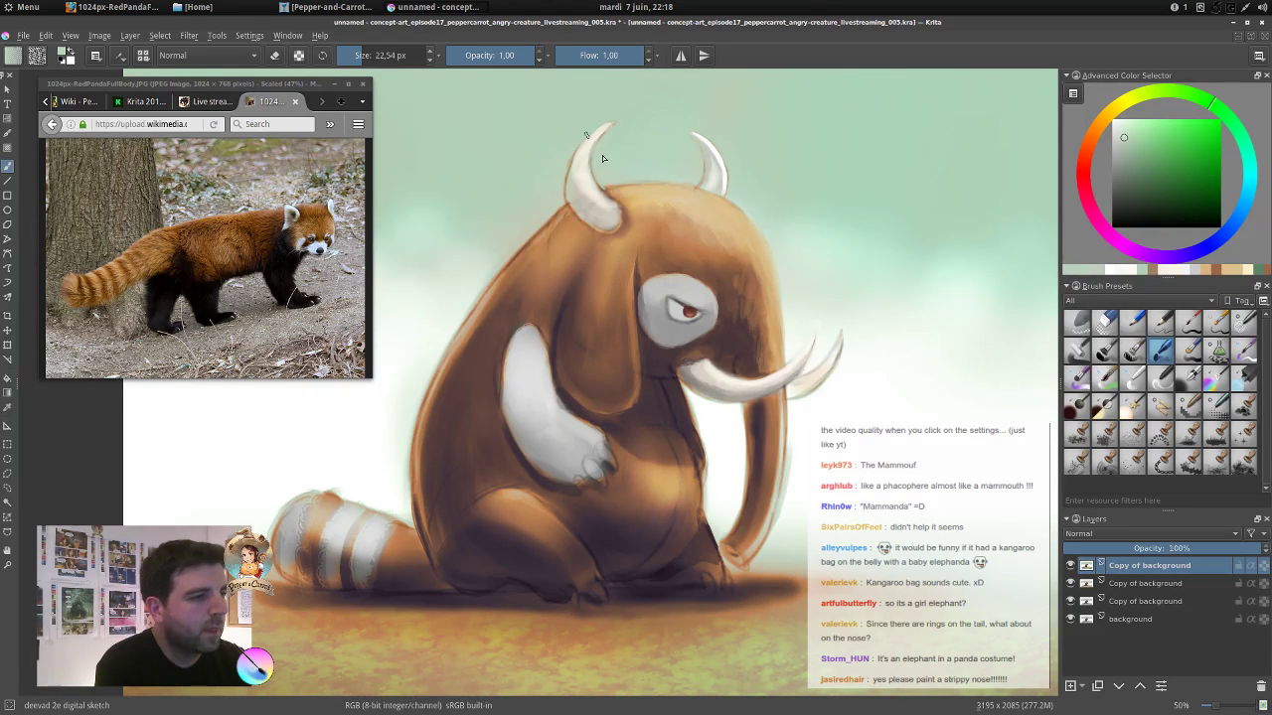
ctrl+click(609, 187)
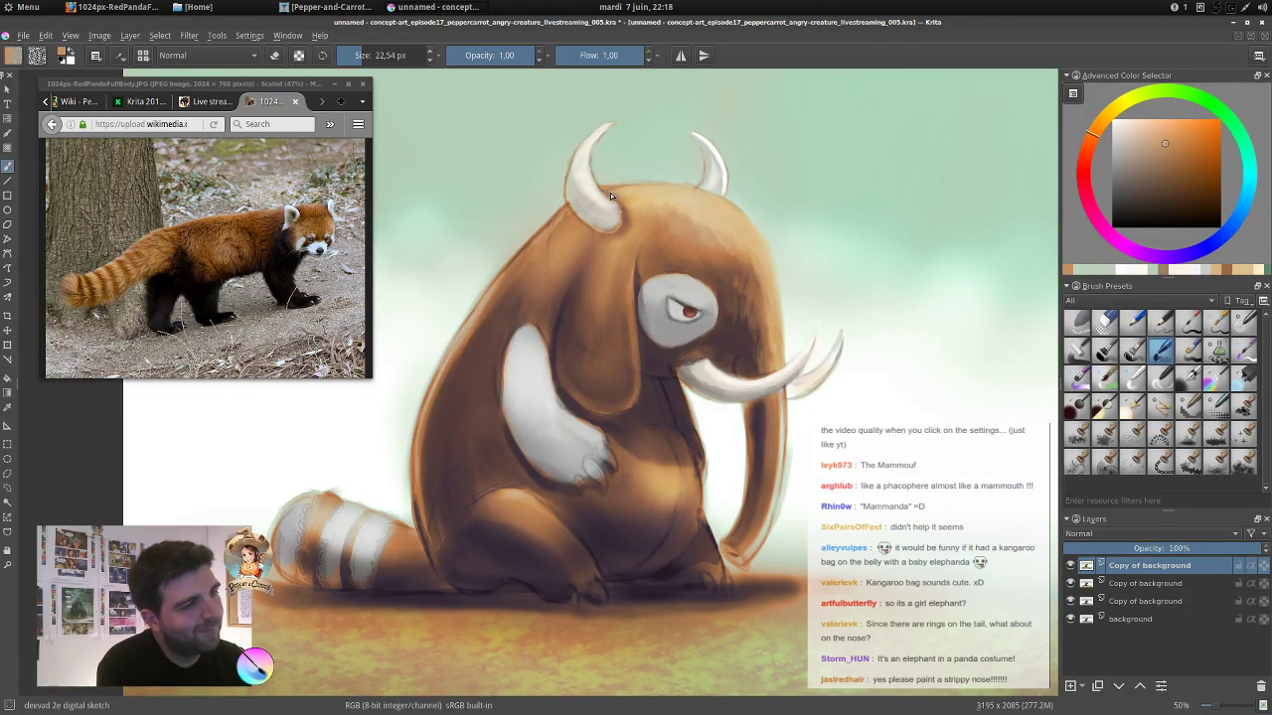
ctrl+click(609, 192)
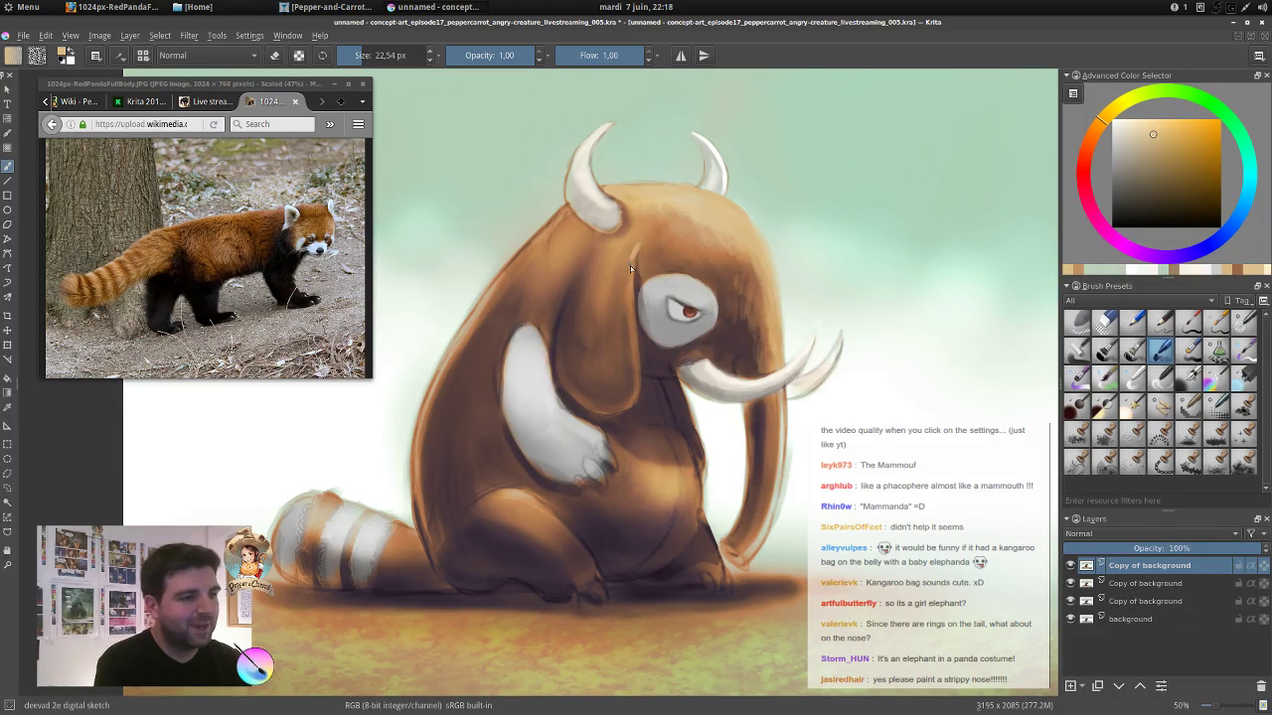
Paint short fur strokes above the ear and across the forehead with sampled tans and browns, enlarging the brush to 39.58 px.
mouse_move(636, 260)
mouse_down()
mouse_move(623, 253)
mouse_move(654, 252)
mouse_up()
ctrl+click(639, 242)
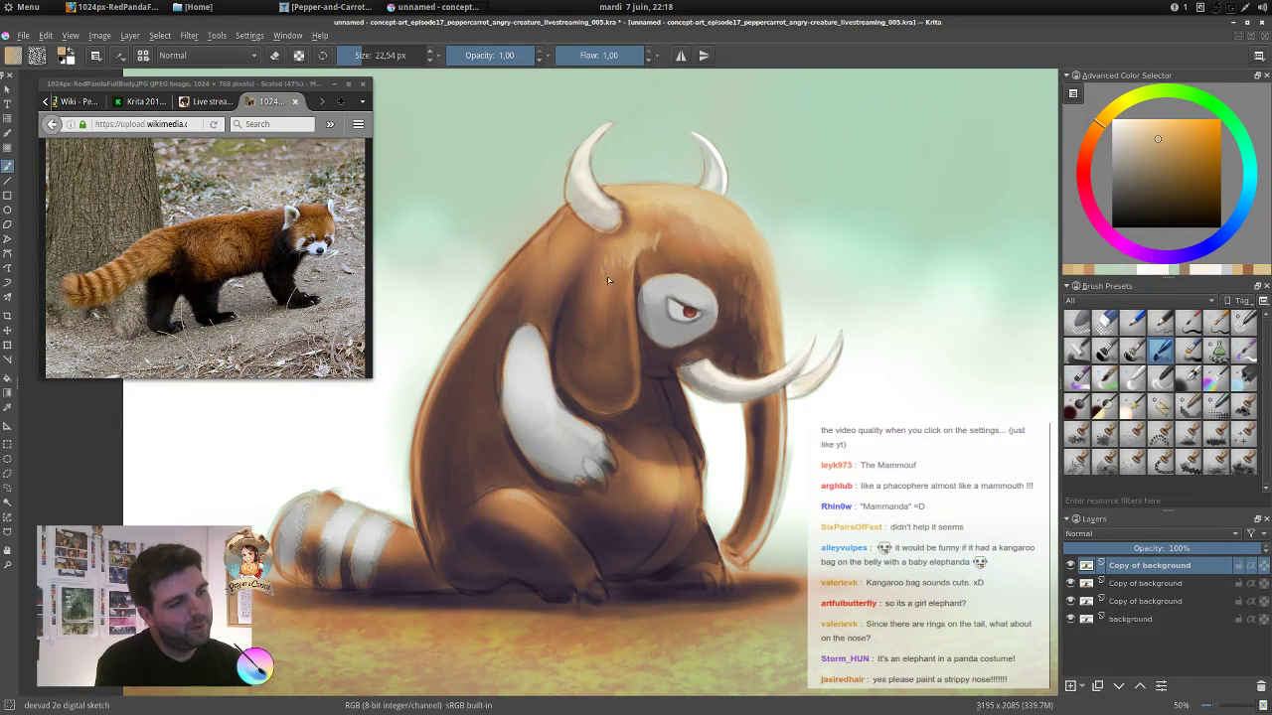
ctrl+click(651, 232)
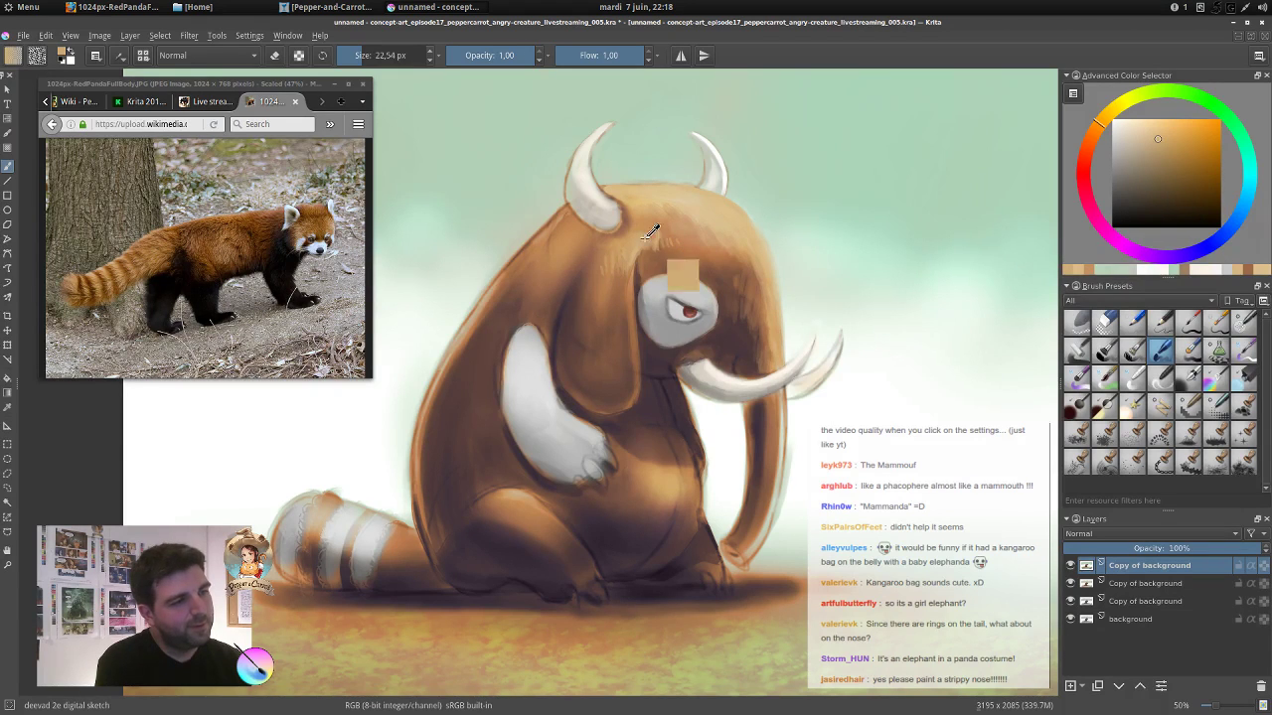
drag(651, 235, 666, 245)
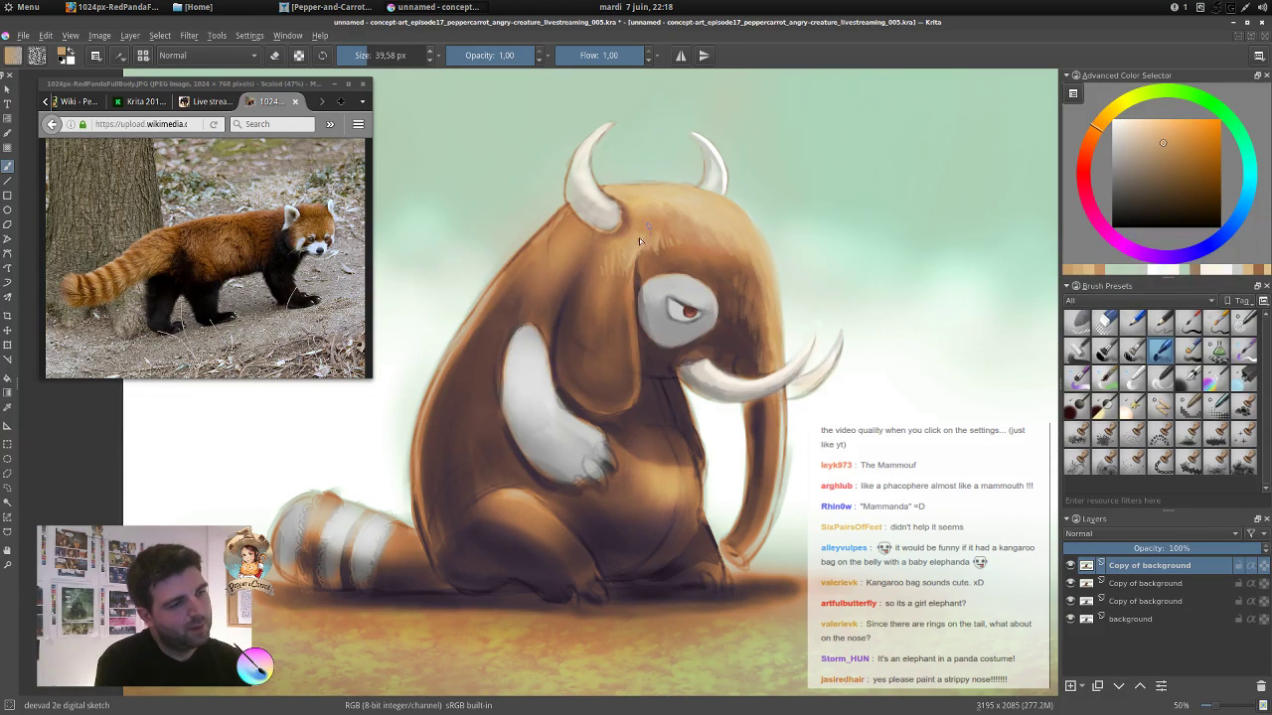
ctrl+click(654, 256)
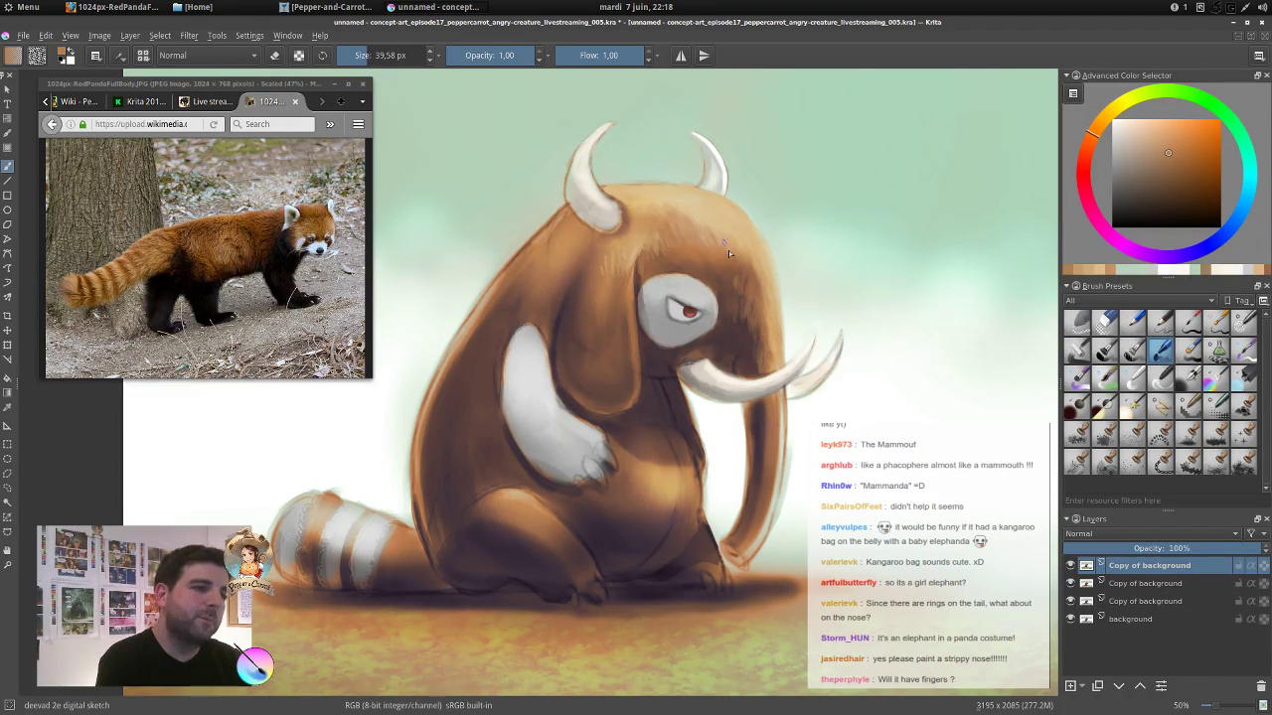
ctrl+click(735, 275)
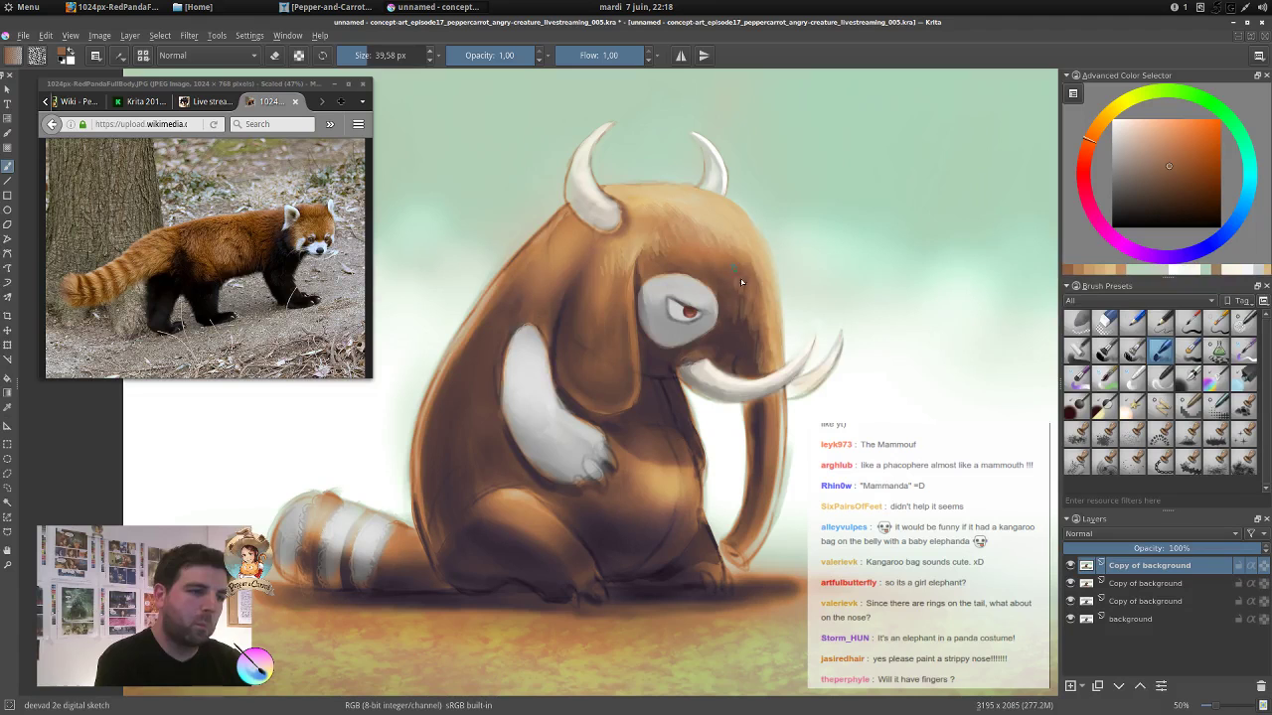
ctrl+click(606, 278)
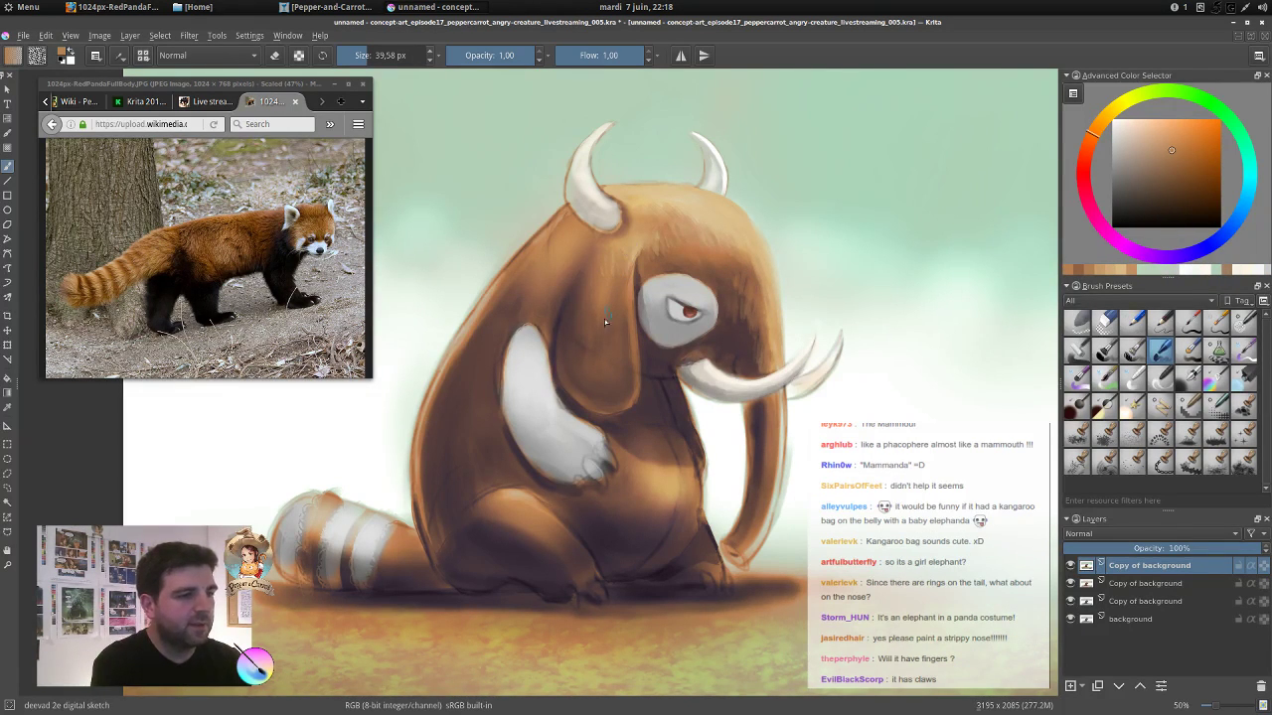
Blend the cheek around the front tusk's base with sampled dark and mid browns at 39.58 px.
ctrl+click(681, 369)
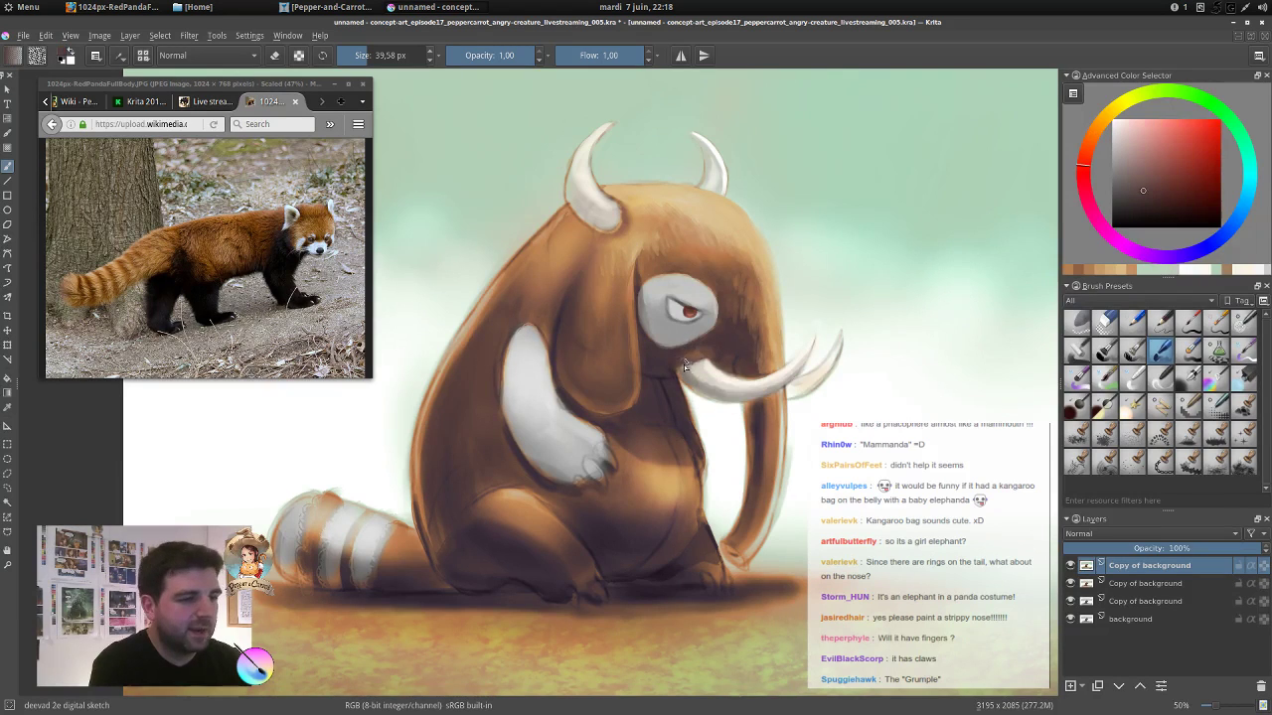
ctrl+click(683, 368)
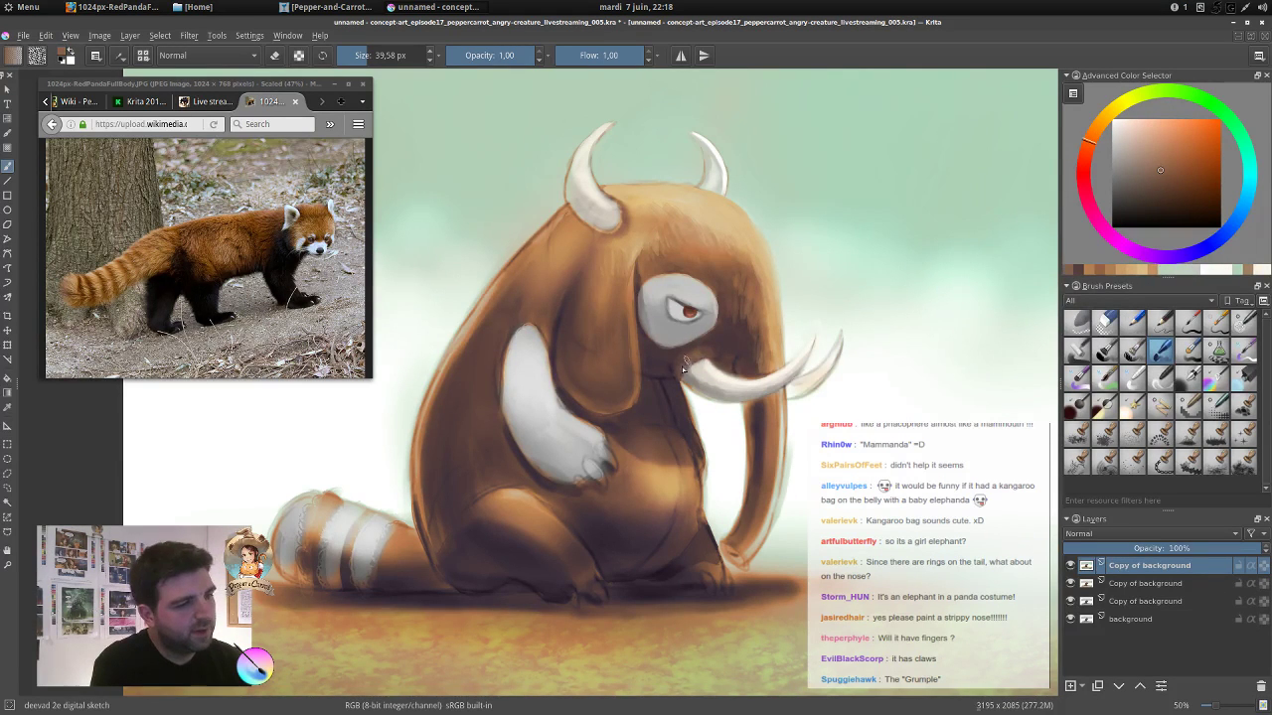
ctrl+click(691, 353)
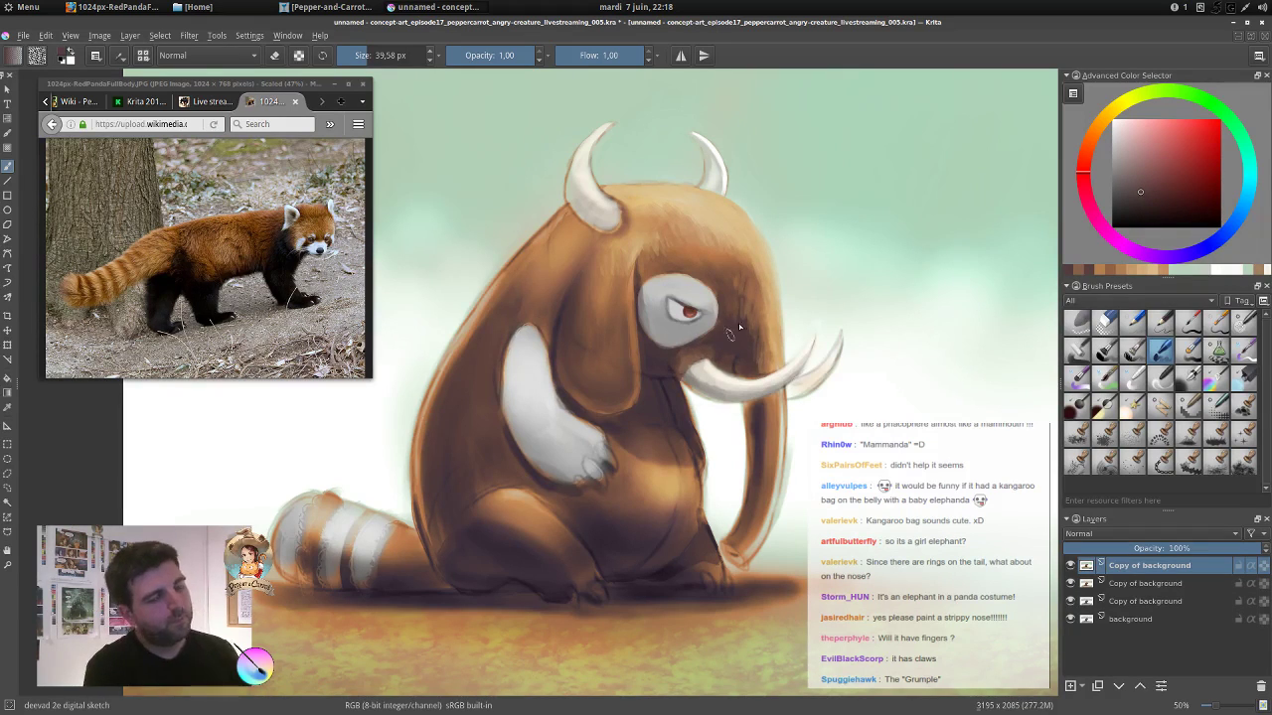
Mirror the canvas view horizontally and minimize the reference photo's browser window.
key(m)
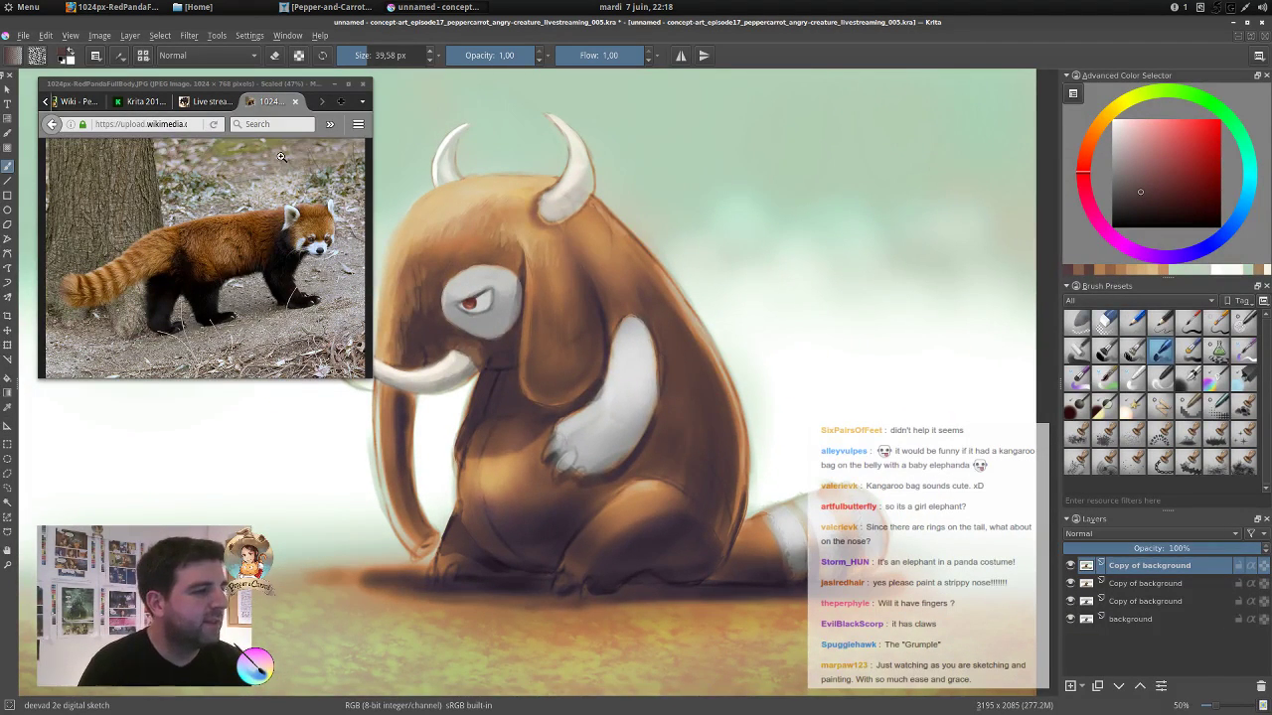
click(335, 86)
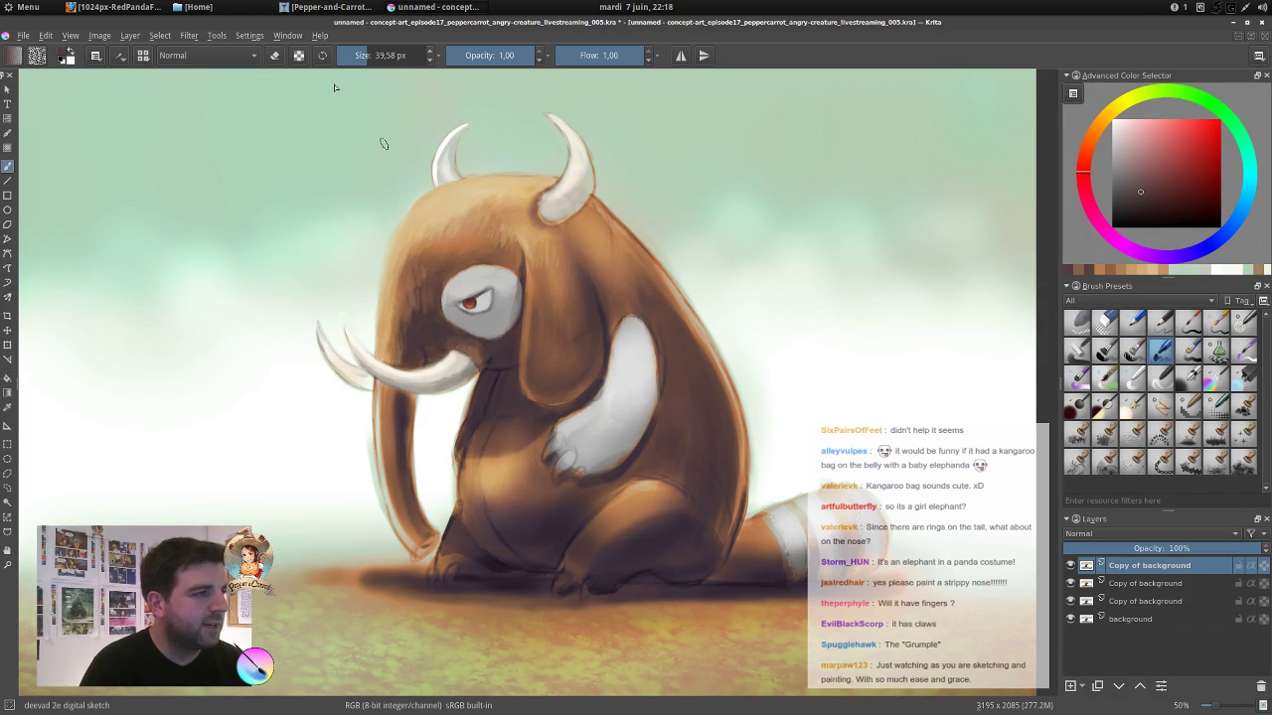
Reopen the red panda reference in Firefox, return to its Wikipedia page, enlarge the window to check the photo details, and minimize it.
click(132, 8)
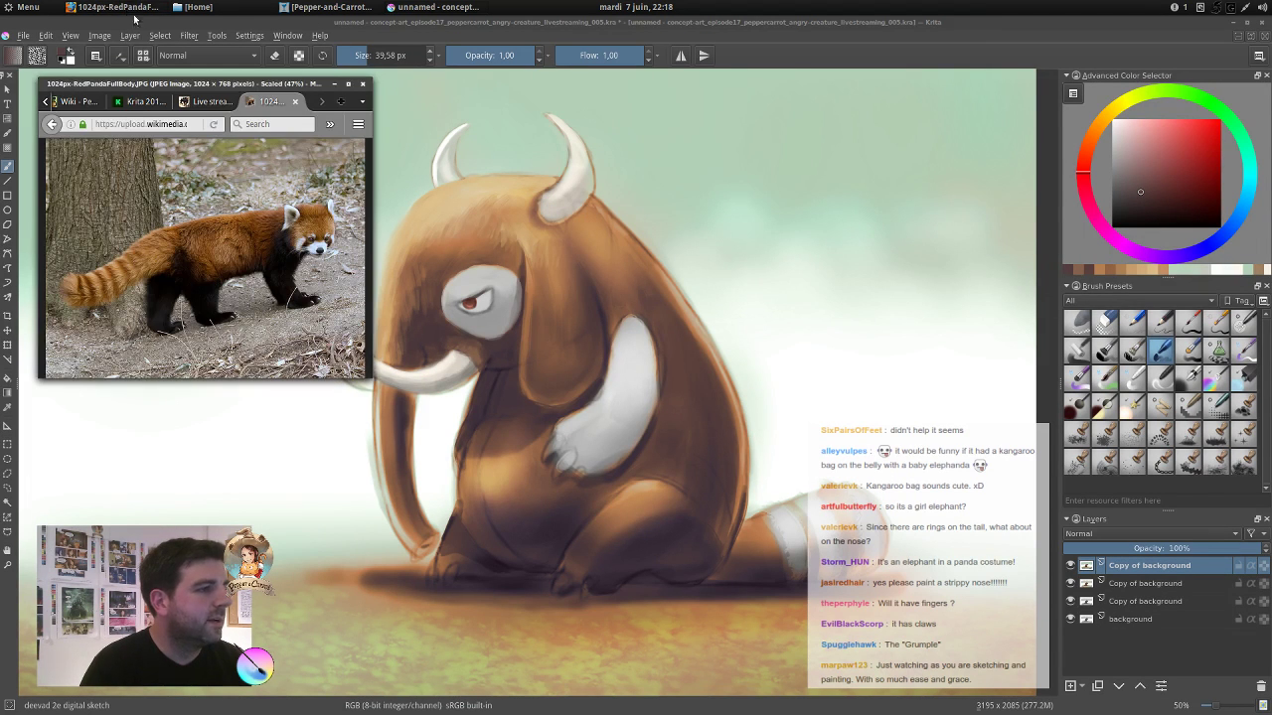
click(52, 124)
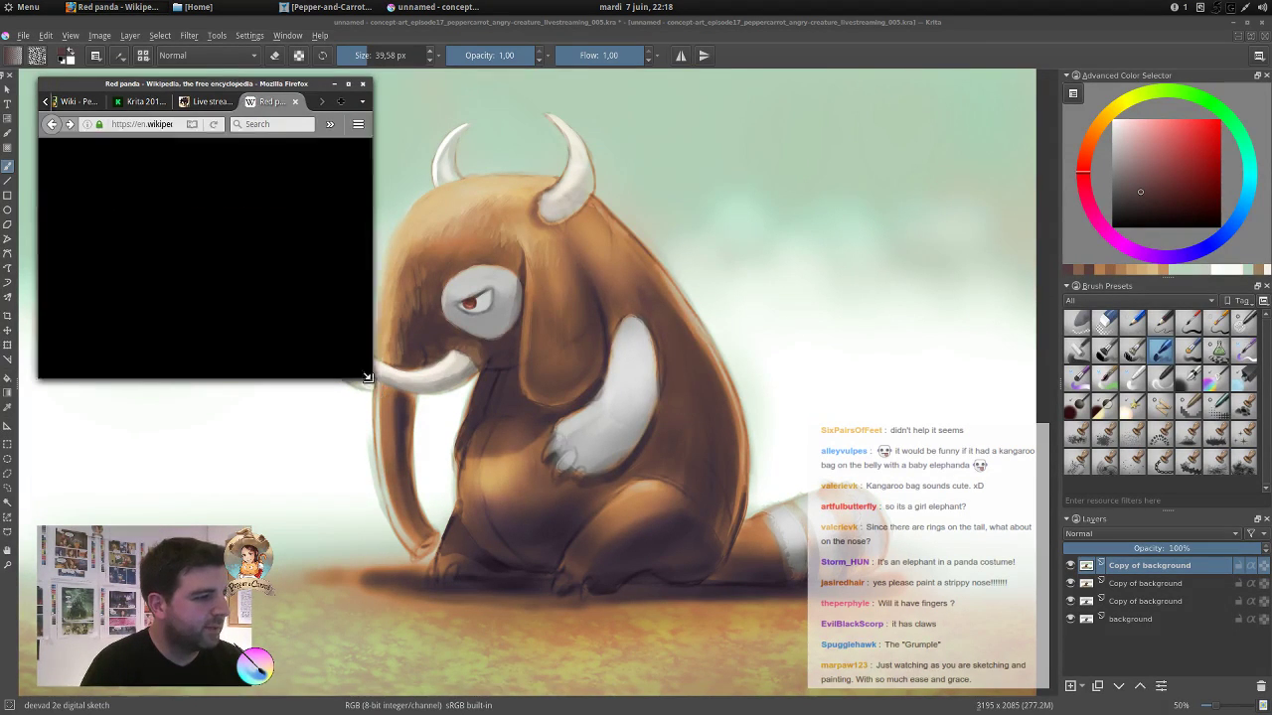
drag(367, 377, 736, 462)
click(554, 408)
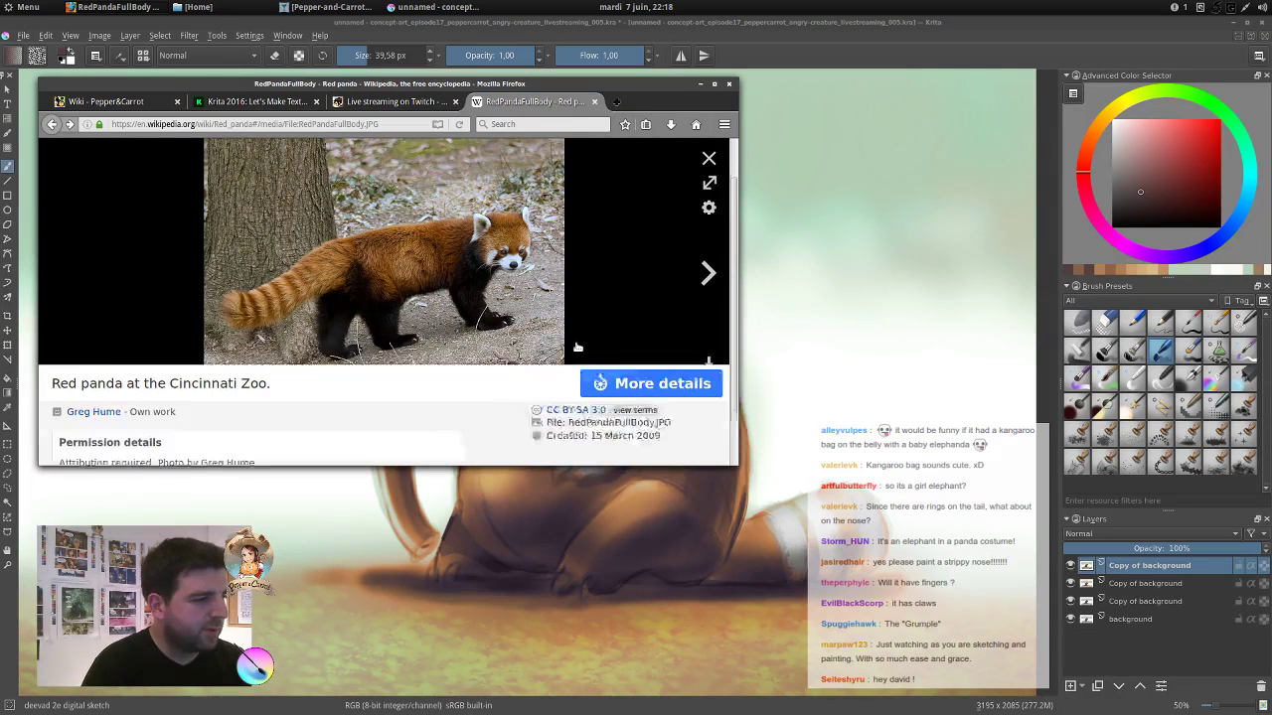
scroll(577, 347, down, 1)
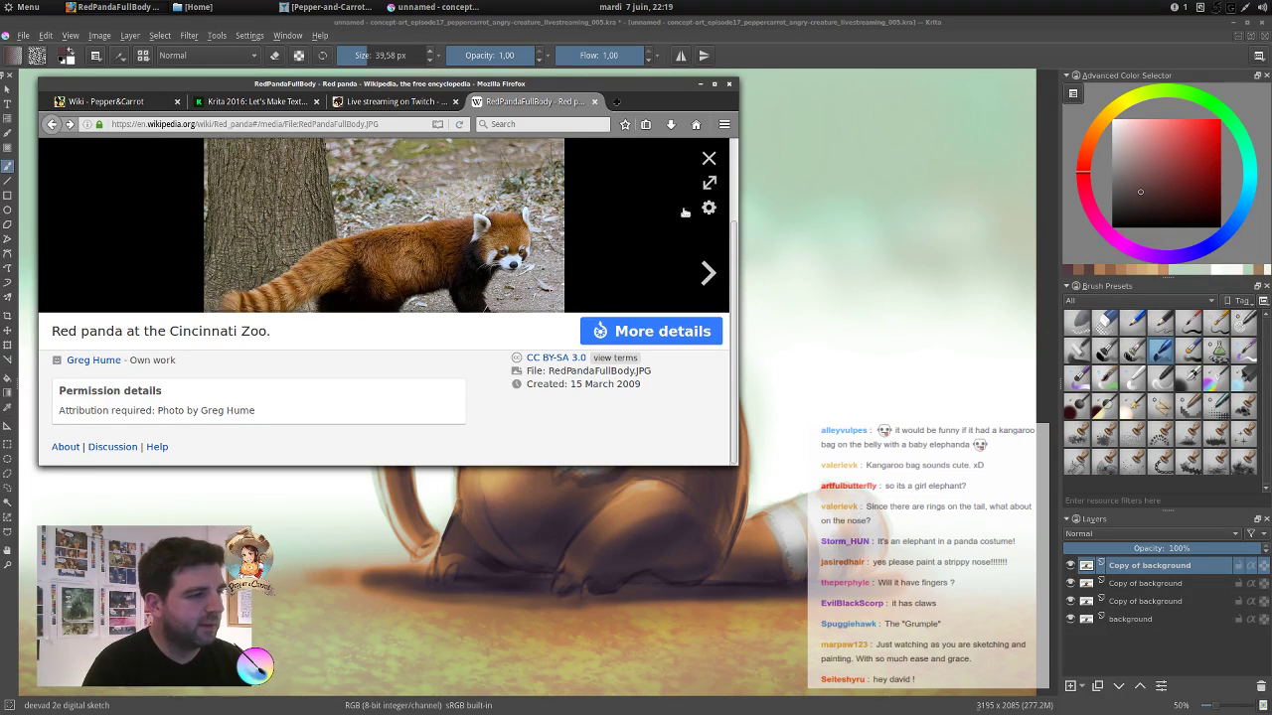
click(699, 85)
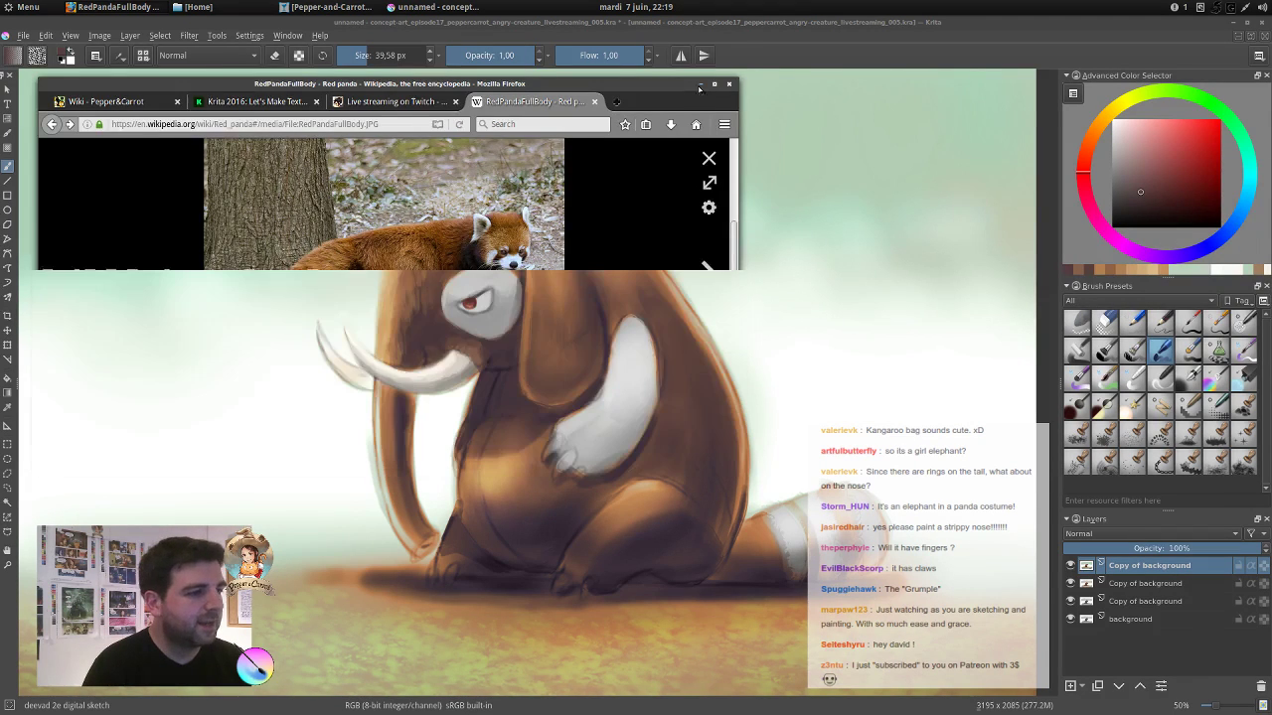
Refine the white arm's shading and outer edge with sampled light and mid greys at 27.52 px.
ctrl+click(651, 340)
drag(651, 340, 647, 399)
ctrl+click(656, 385)
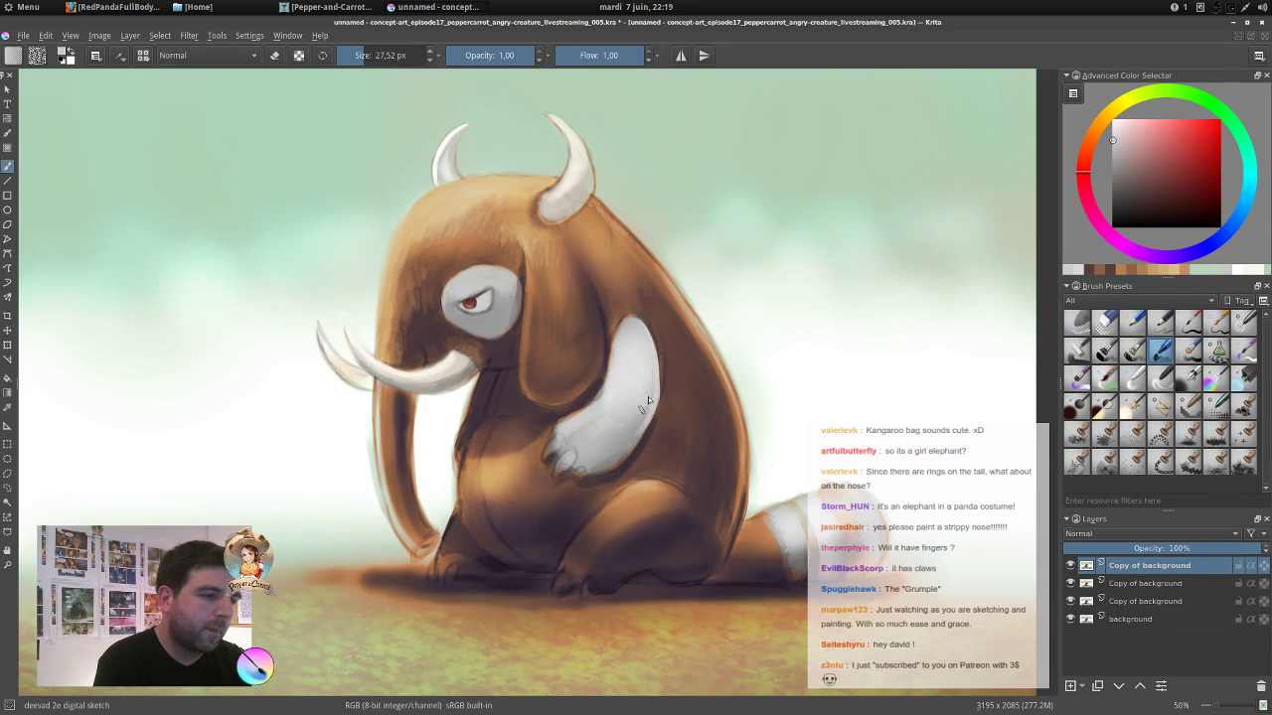
ctrl+click(626, 449)
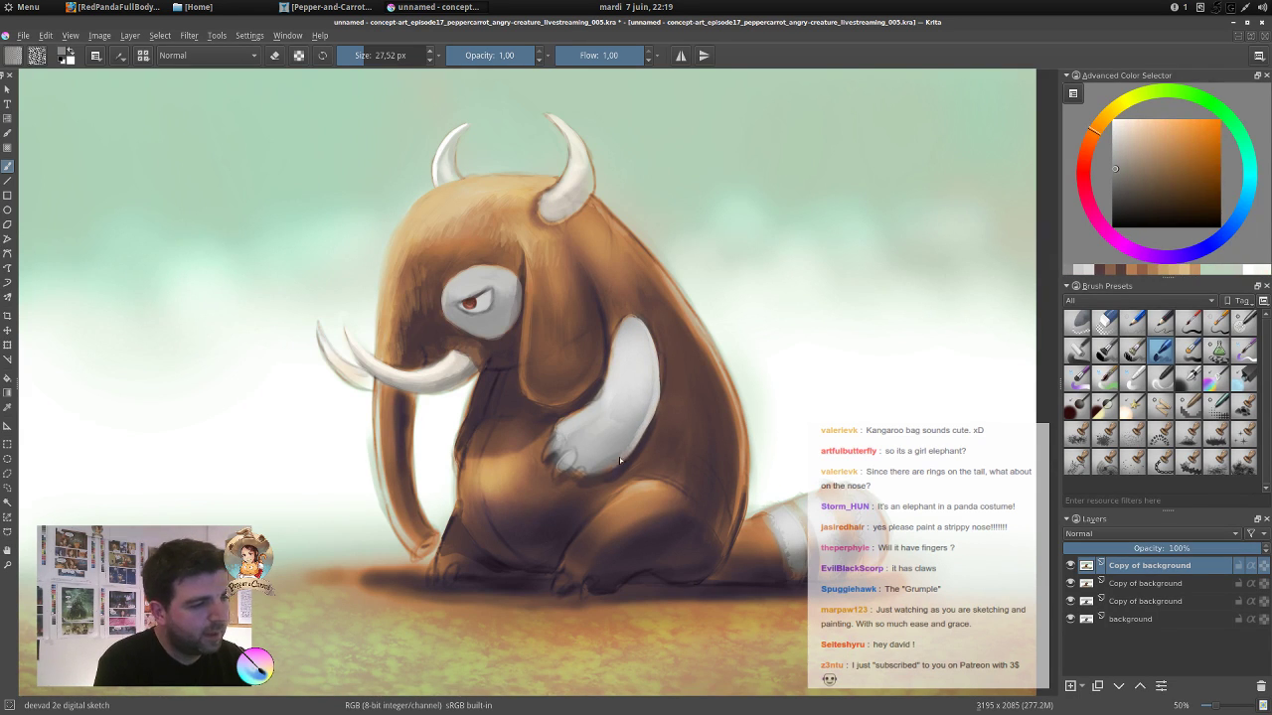
ctrl+click(653, 395)
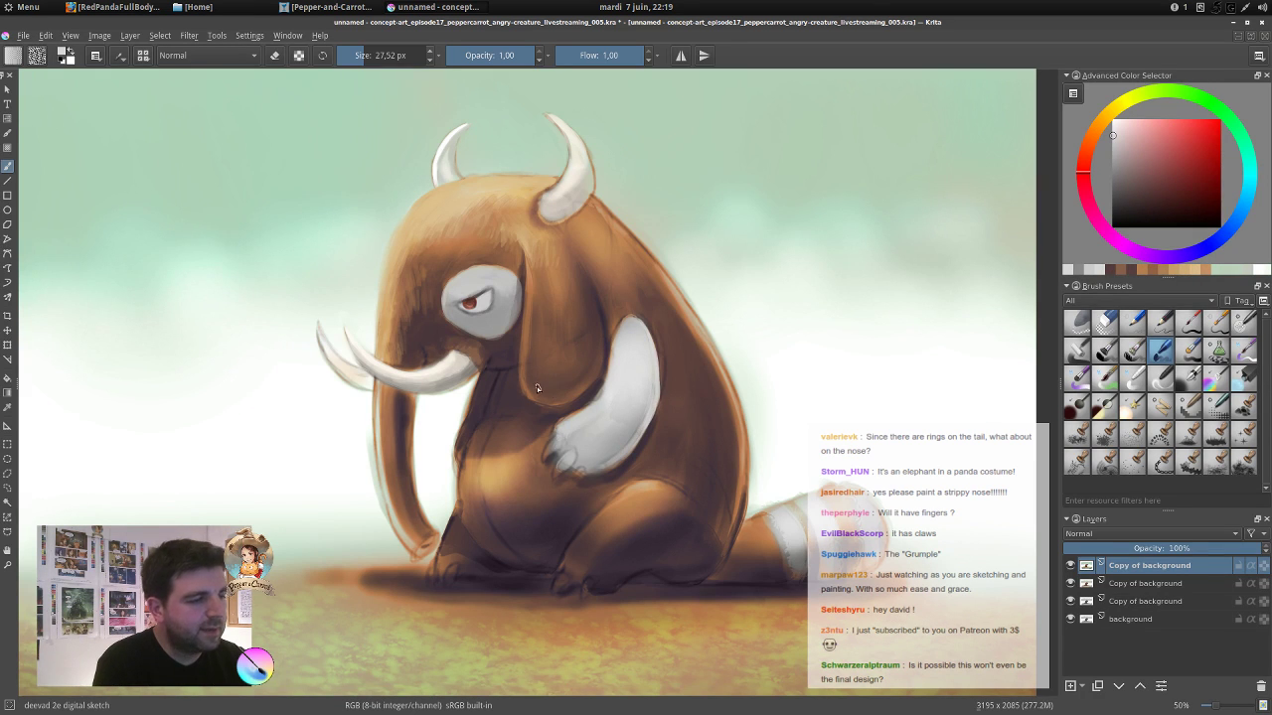
Paint three pale claws on the near paw at 22.11 px, using a beige-grey base and near-white highlights sampled from the tusks.
ctrl+click(447, 363)
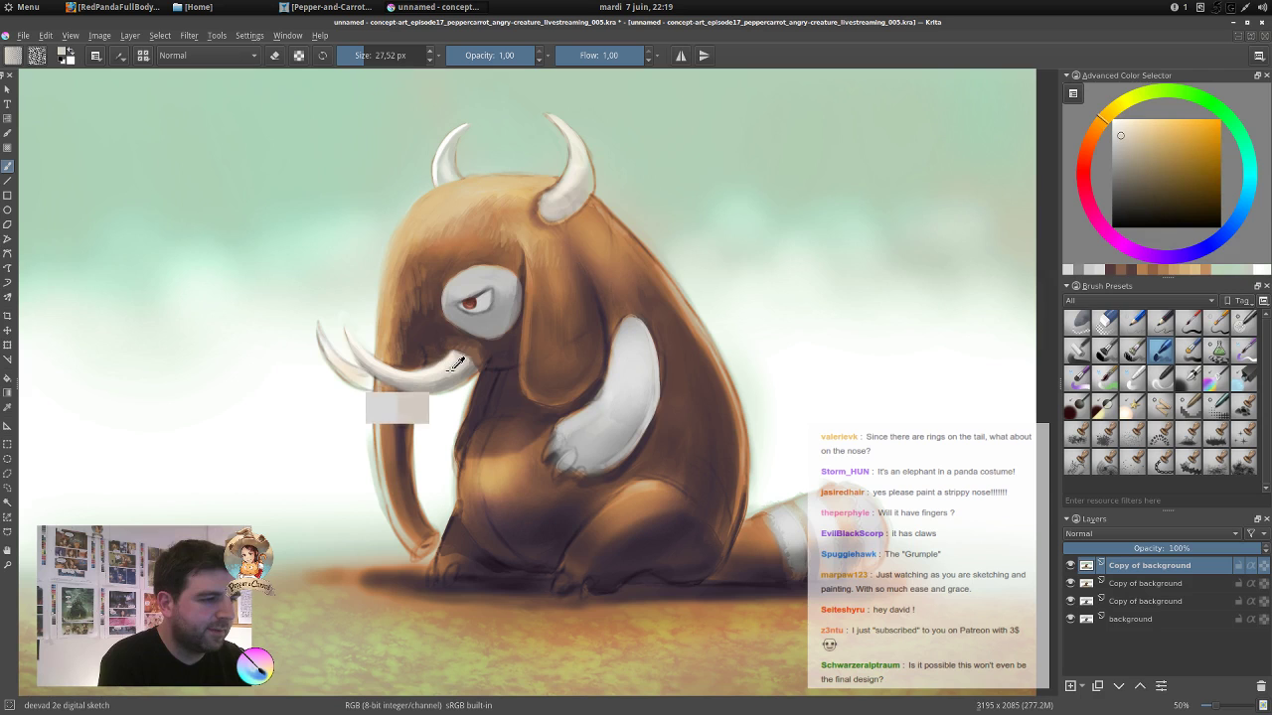
key(bracketleft)
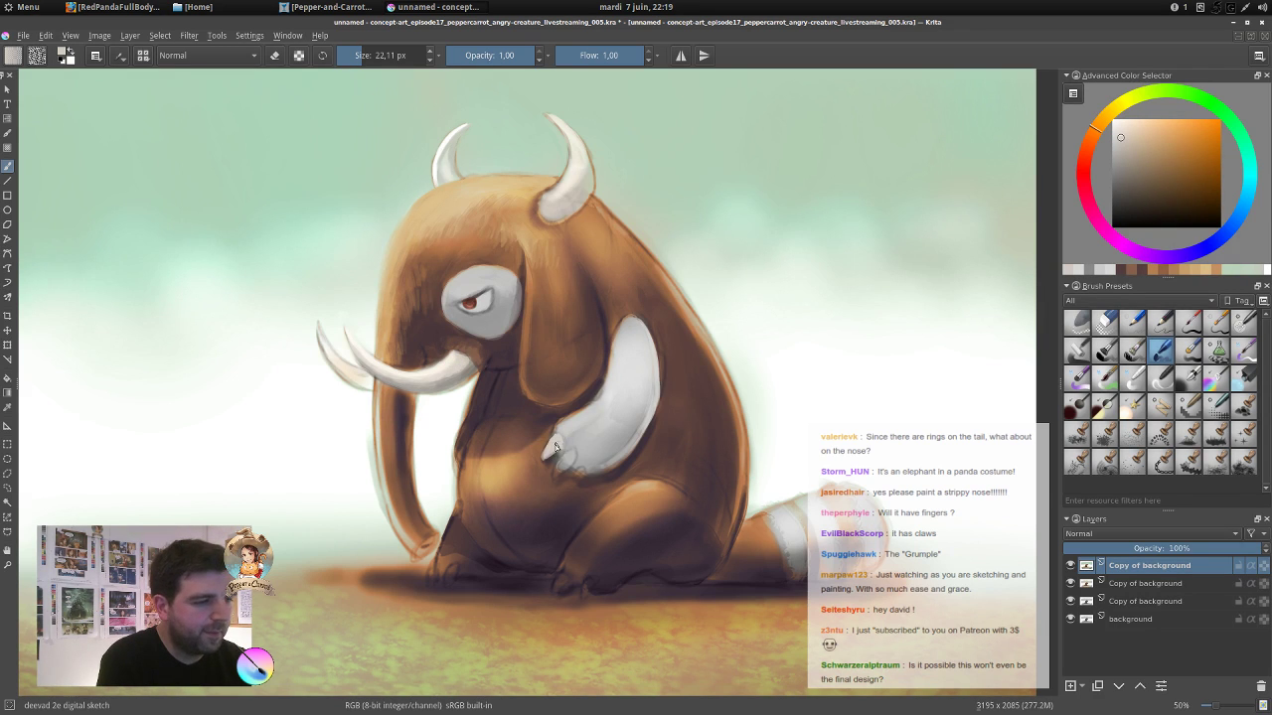
drag(569, 455, 556, 473)
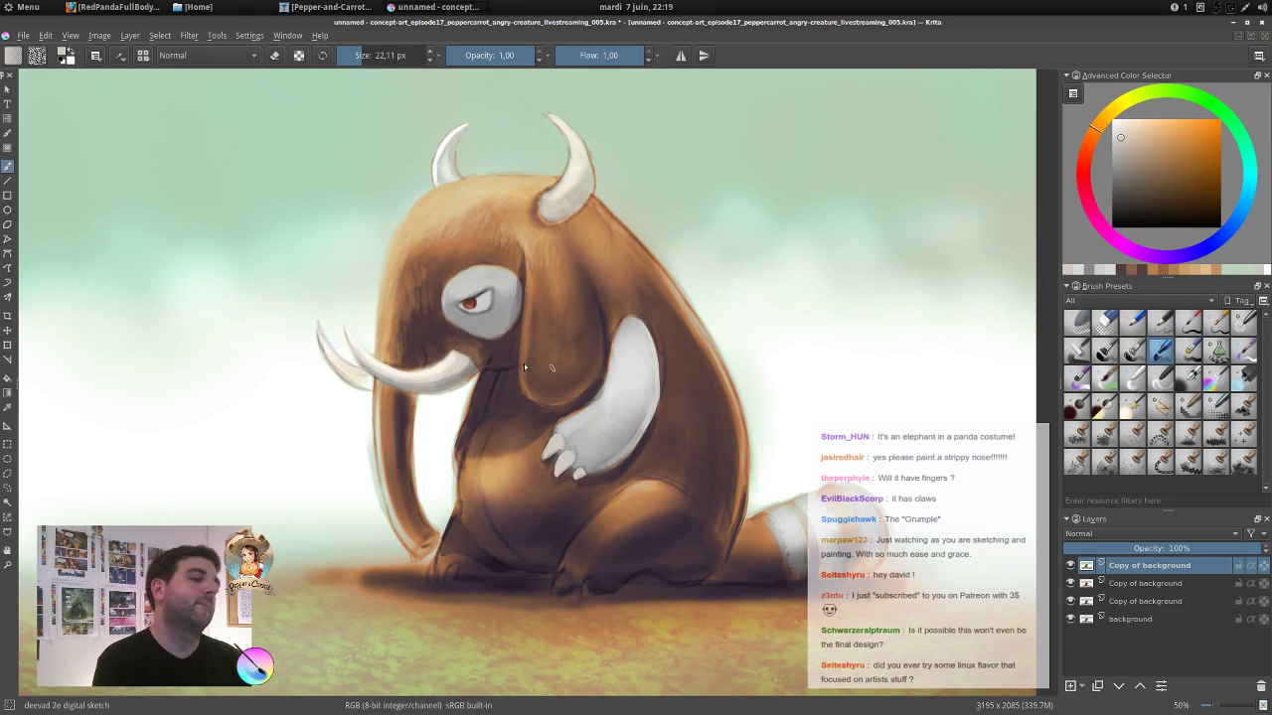
ctrl+click(372, 364)
drag(558, 443, 544, 460)
mouse_move(569, 453)
mouse_down()
mouse_move(560, 471)
mouse_move(579, 476)
mouse_up()
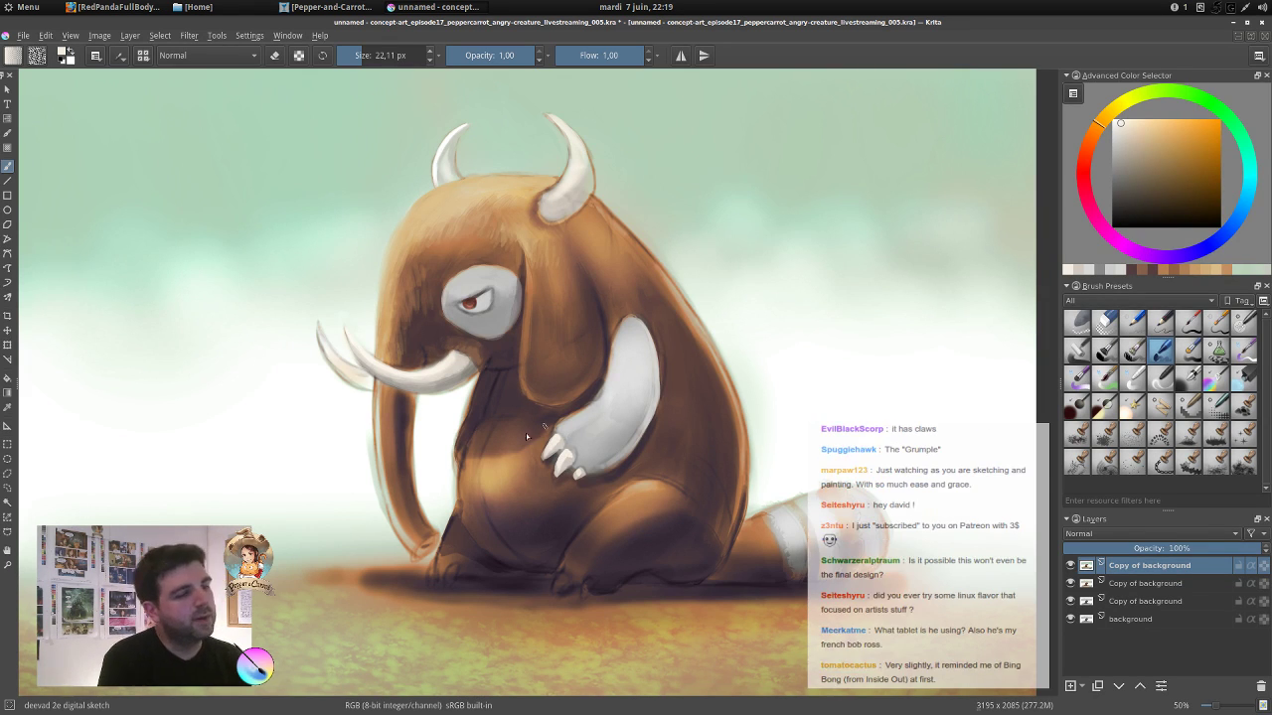
Paint small grey claws on the far paw at 22.11 px with sampled tones, and sample the dark chest shadow to touch up the chest.
ctrl+click(558, 445)
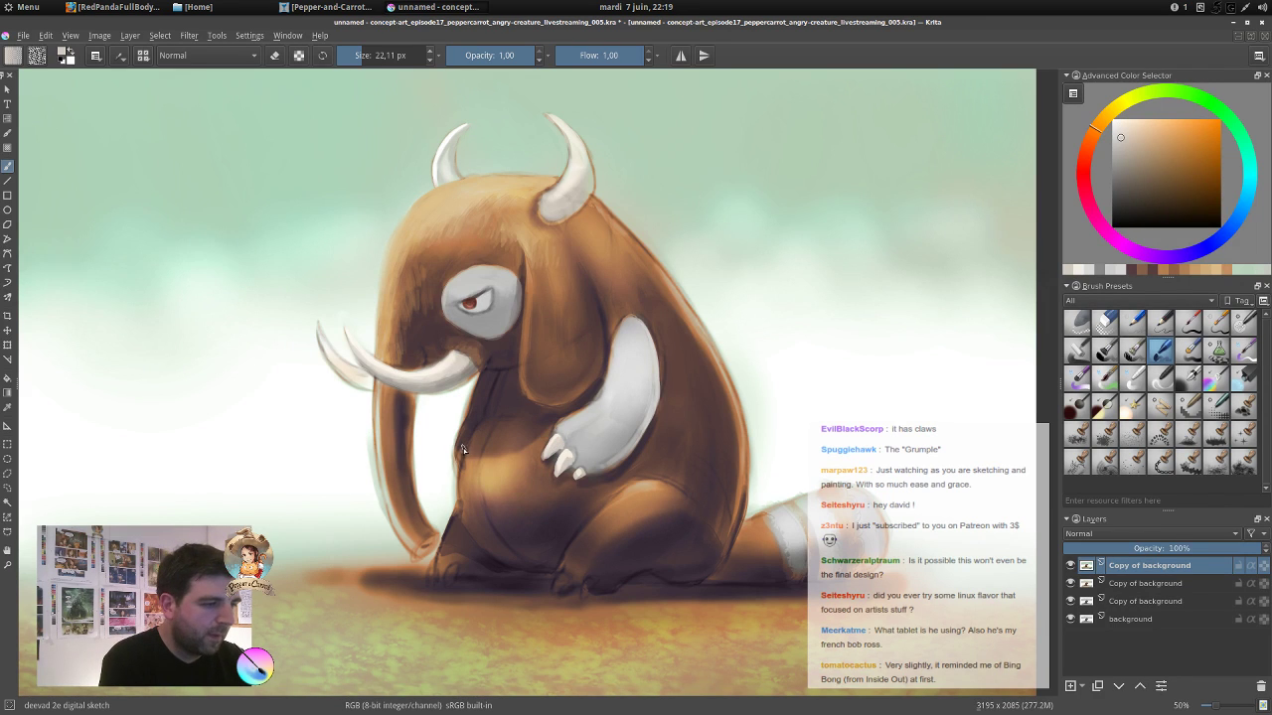
drag(464, 444, 462, 454)
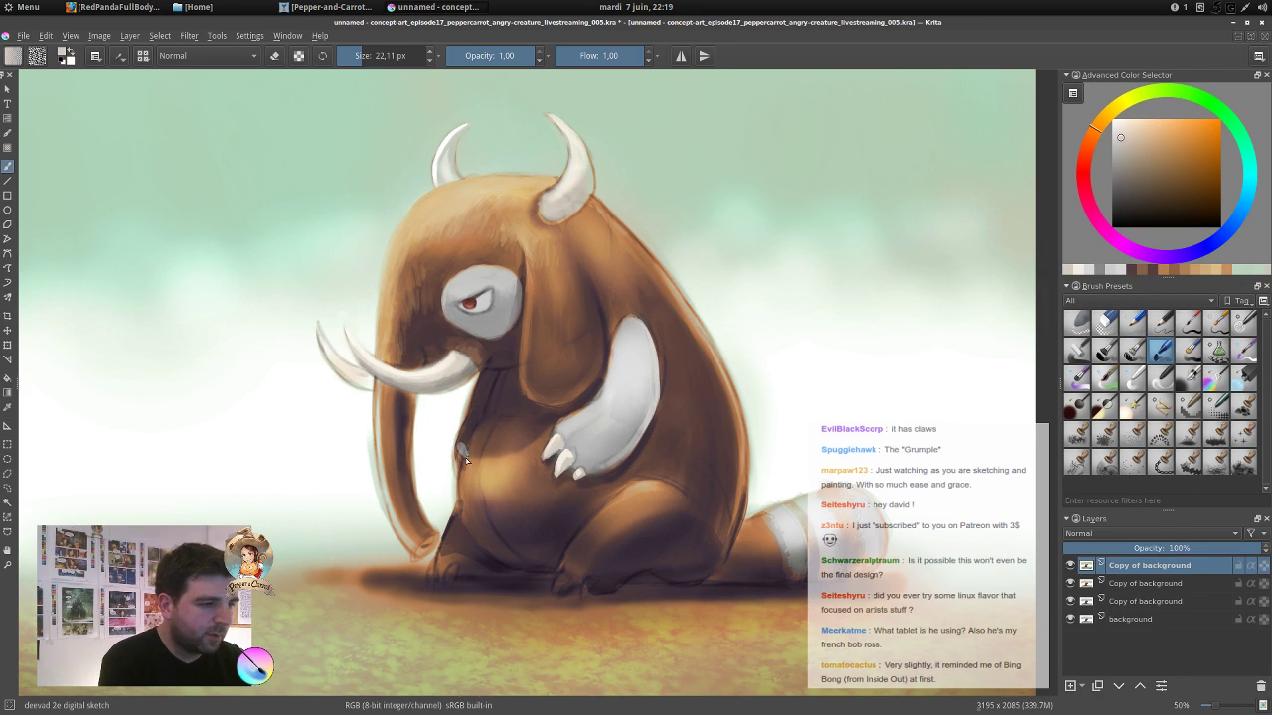
ctrl+click(464, 453)
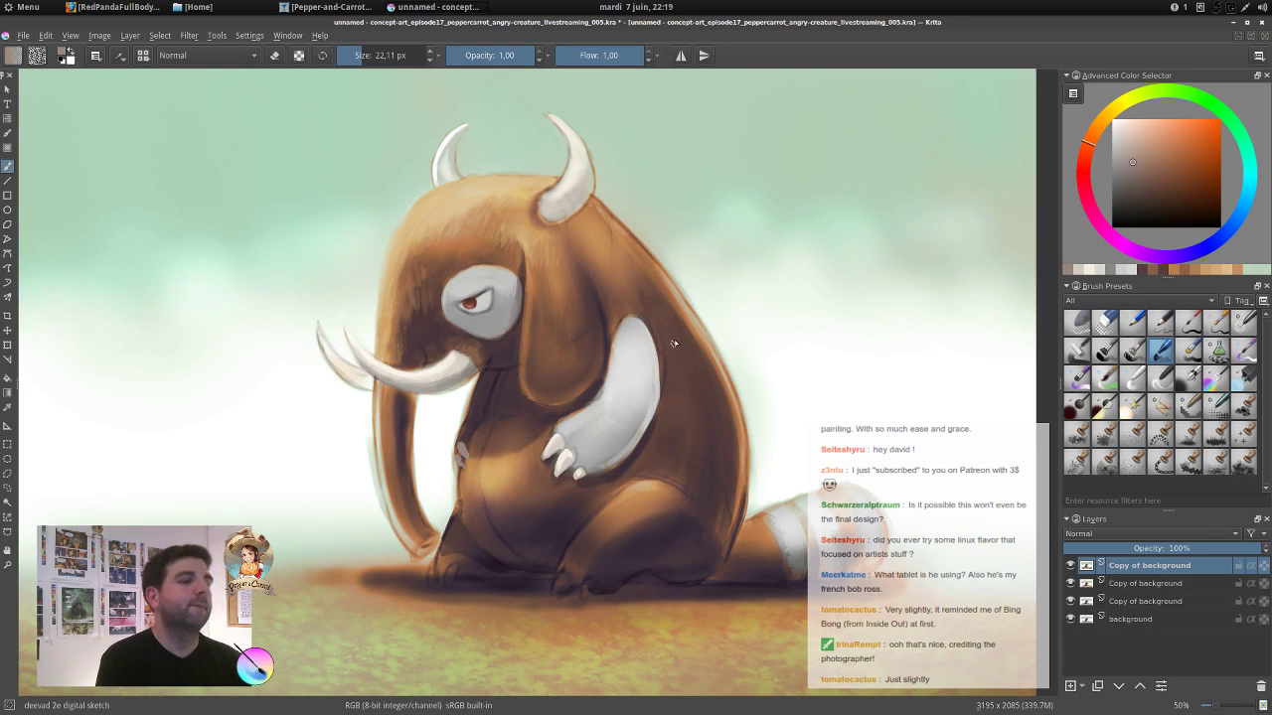
ctrl+click(490, 376)
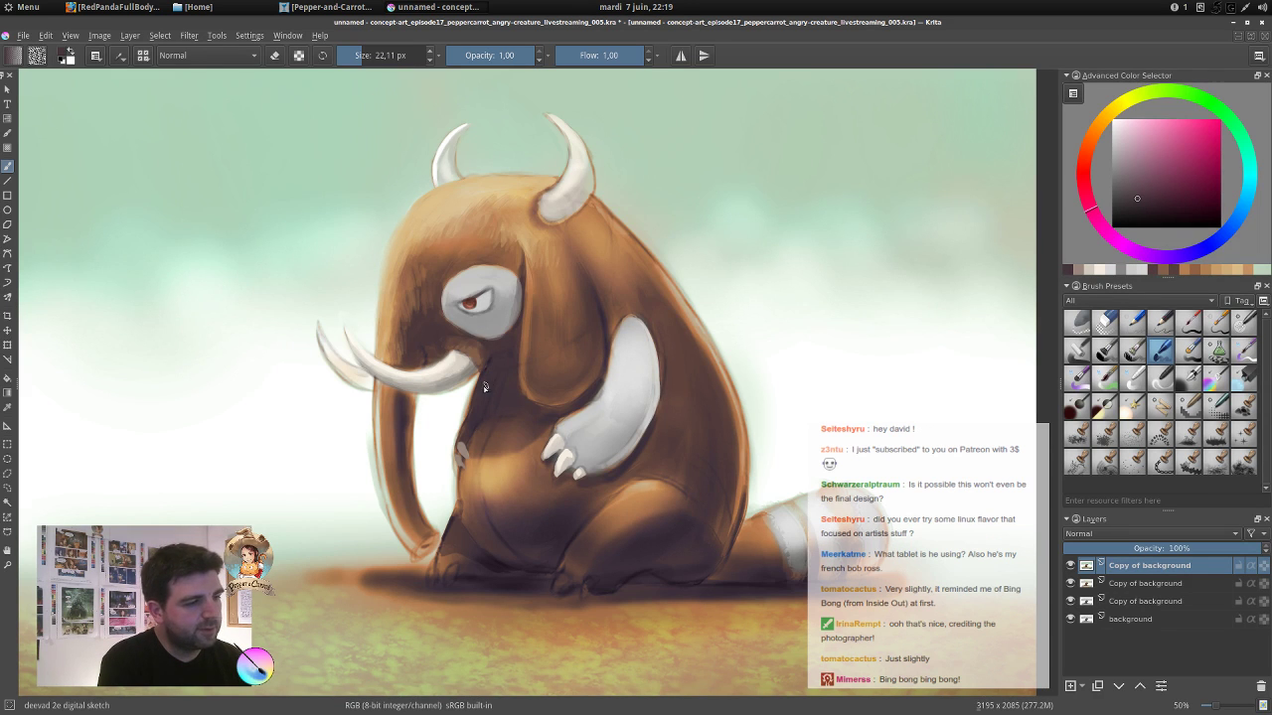
Try to draw a column of short stitch marks down the belly with a sampled dark purple at 17.18 px.
ctrl+click(492, 425)
ctrl+click(509, 537)
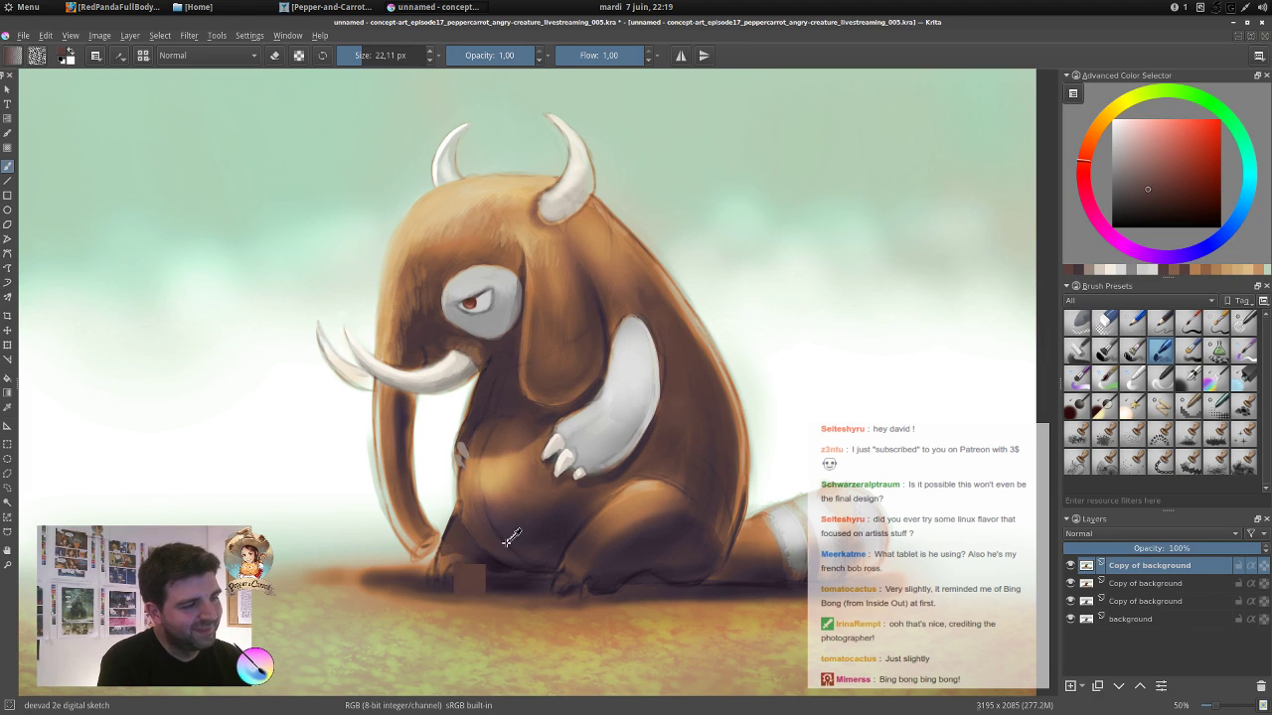
ctrl+click(507, 541)
mouse_move(492, 508)
mouse_down()
mouse_move(481, 508)
mouse_move(509, 541)
mouse_up()
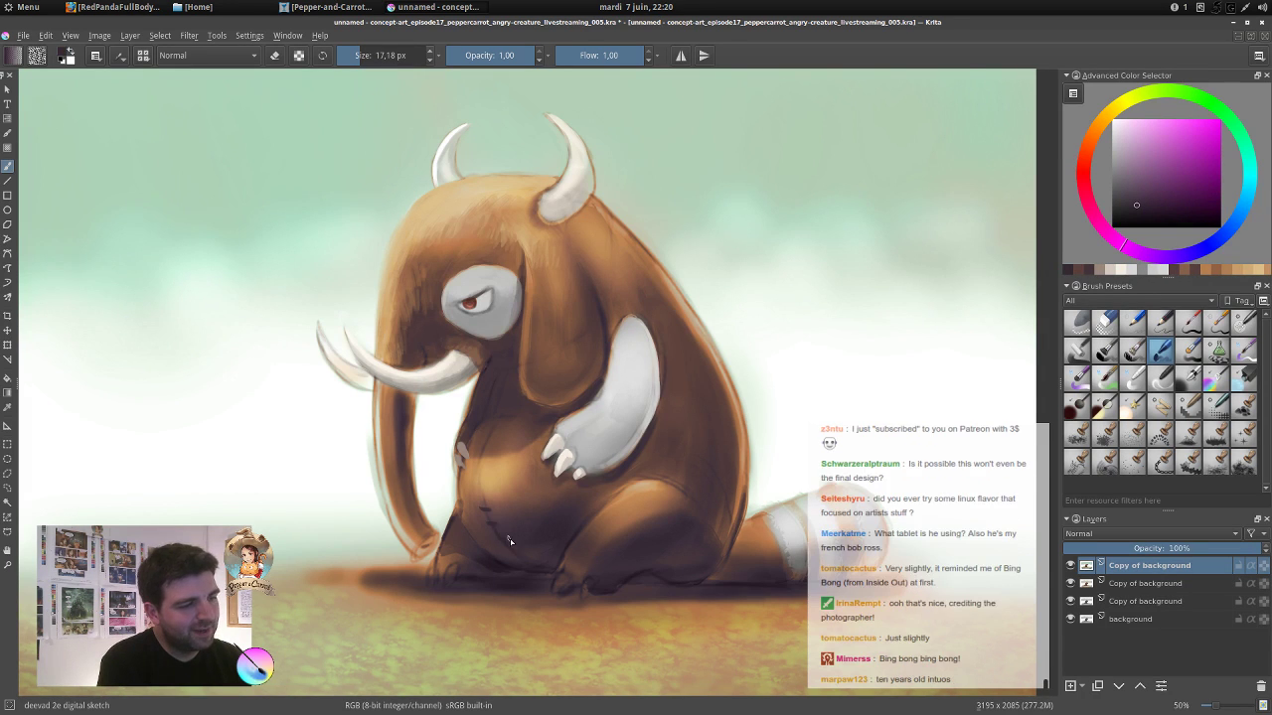
drag(478, 483, 487, 484)
drag(478, 471, 487, 459)
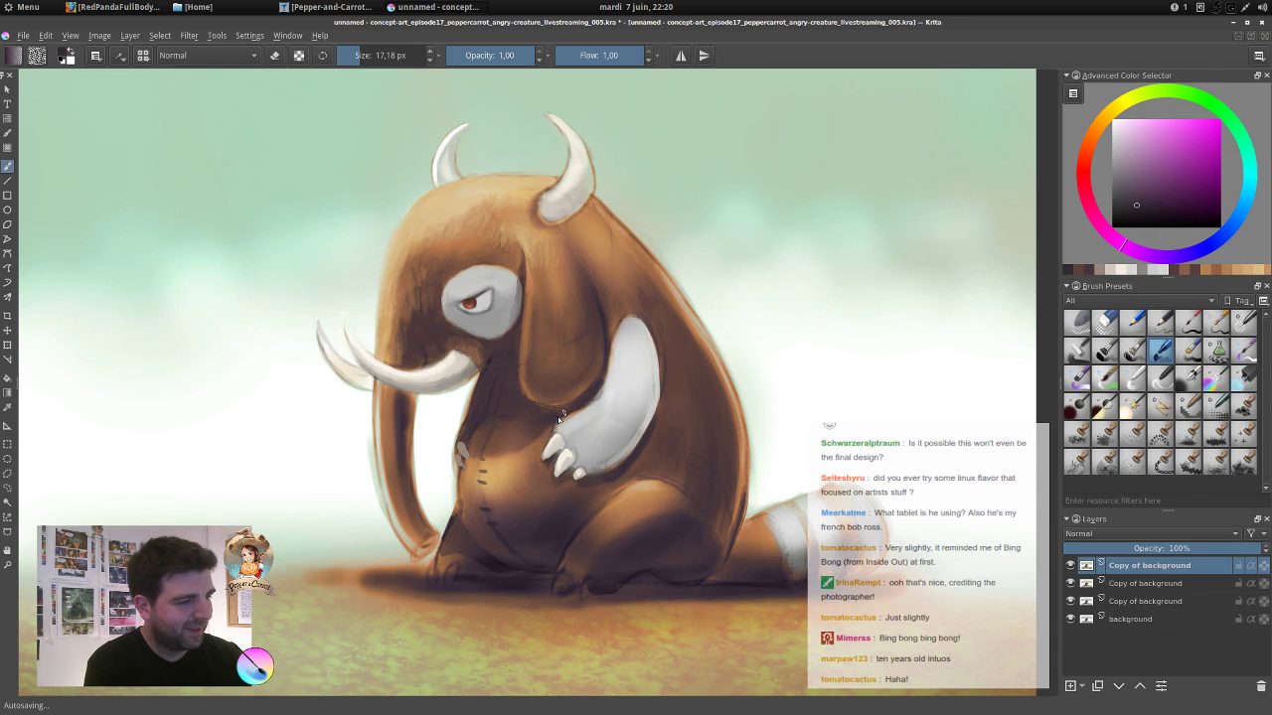
key(ctrl+z)
key(ctrl+z)
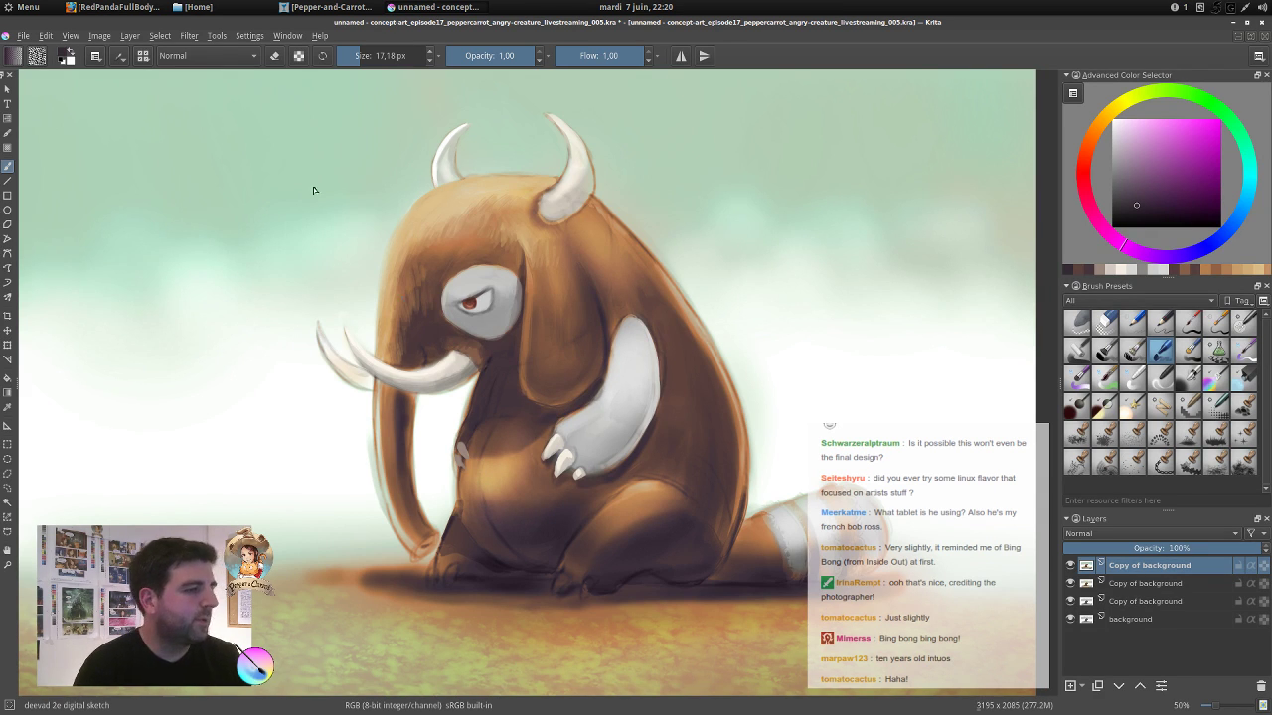
Save the painting as a new version named concept-art_episode17_peppercarrot_angry-creature_livestreaming_006.kra.
click(23, 36)
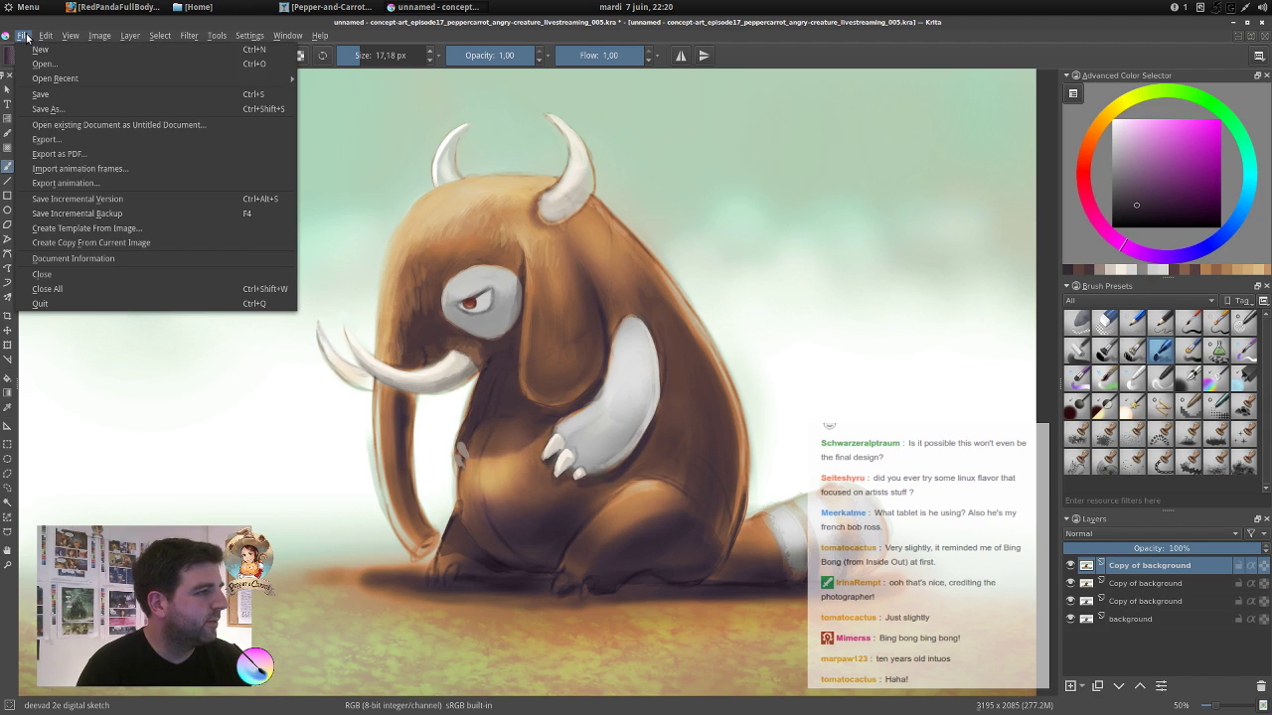
click(66, 111)
click(726, 452)
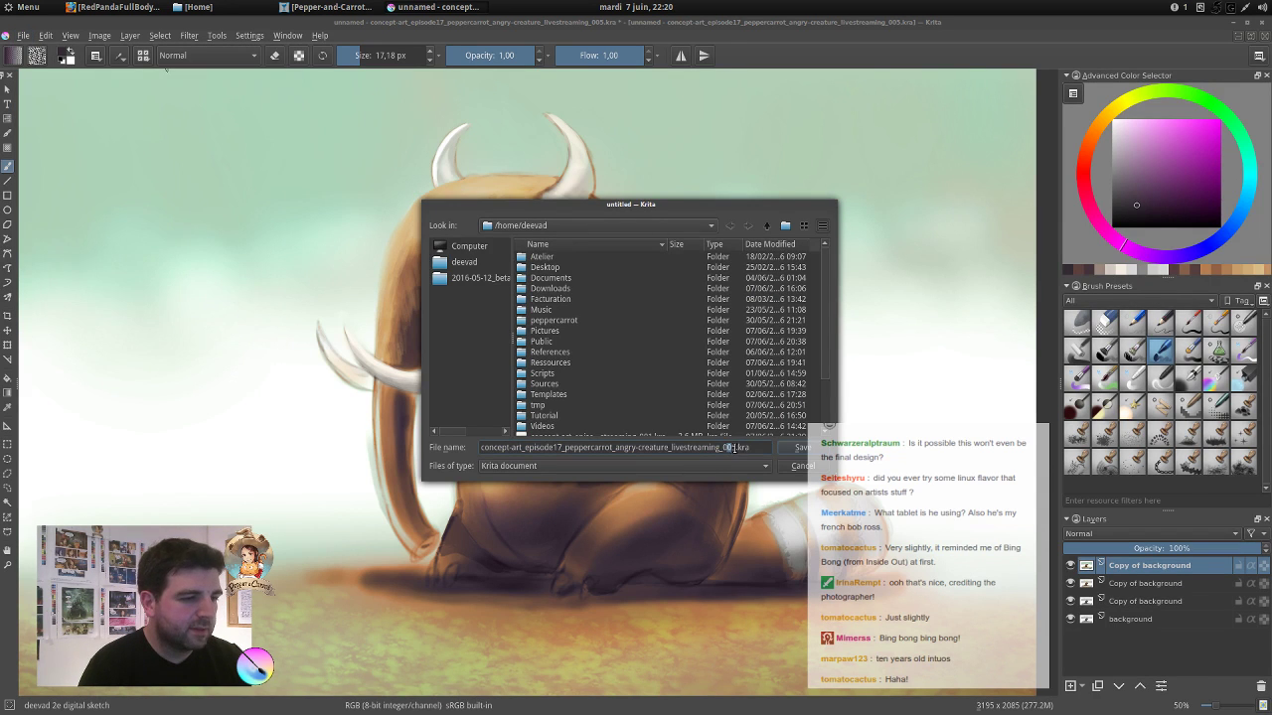
key(BackSpace)
text(6)
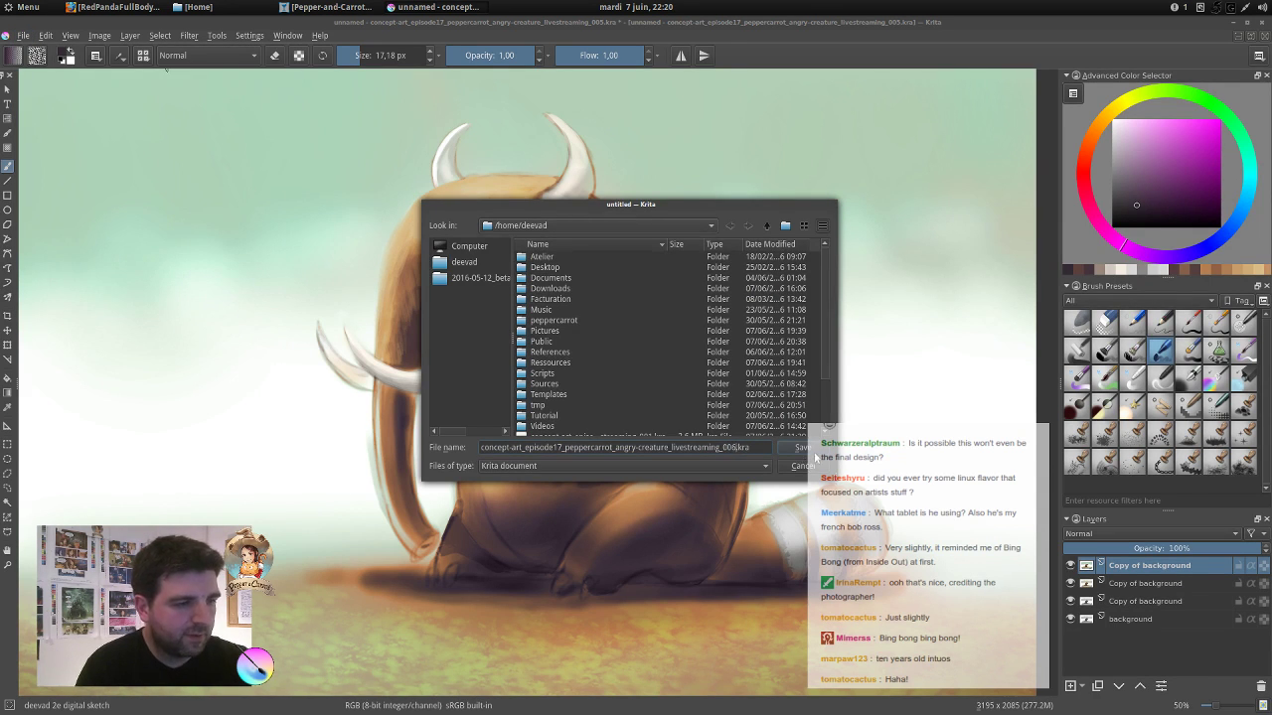
click(800, 448)
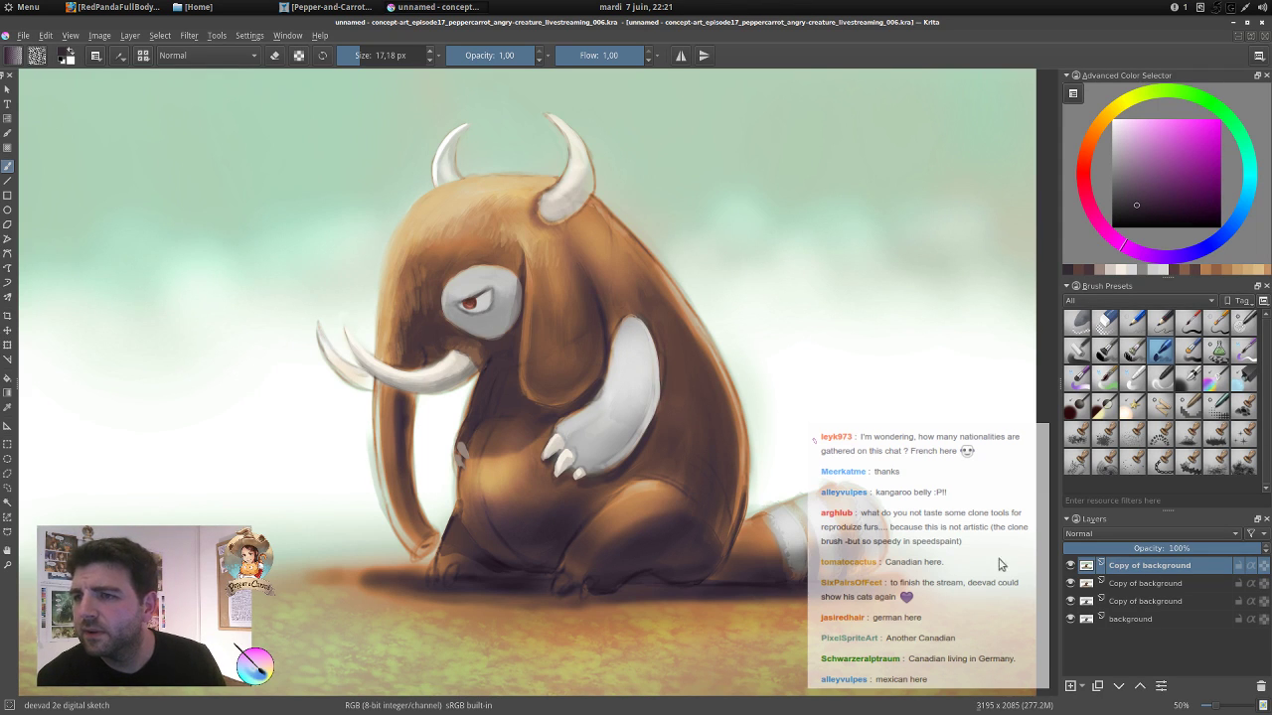
Read back through the earlier live chat messages and return to the newest ones.
scroll(1000, 564, up, 3)
scroll(1001, 564, up, 3)
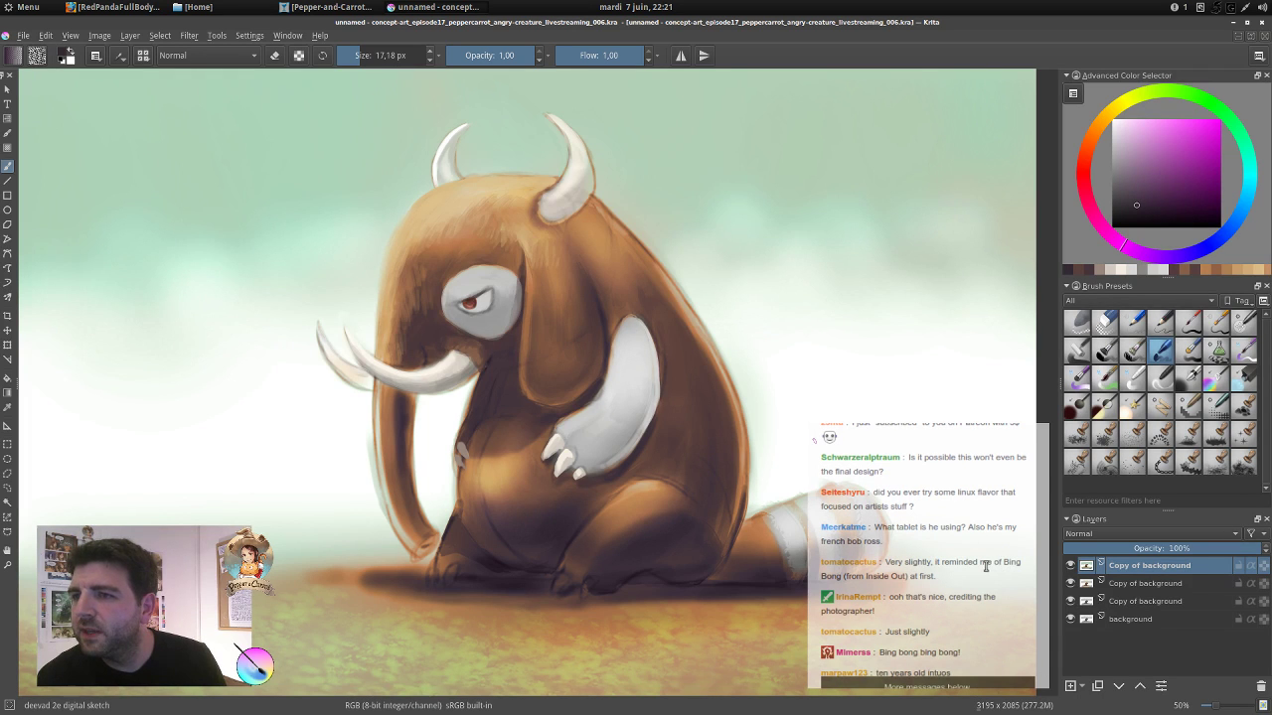
scroll(979, 566, up, 1)
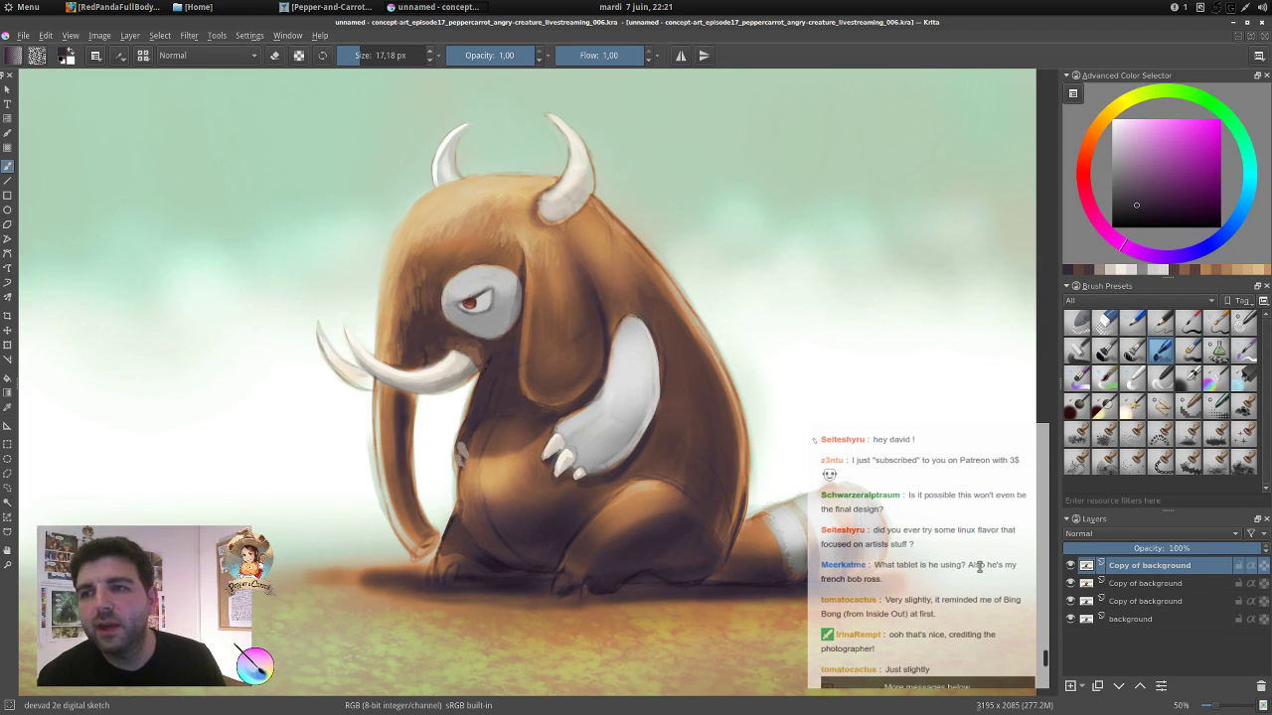
scroll(979, 566, up, 5)
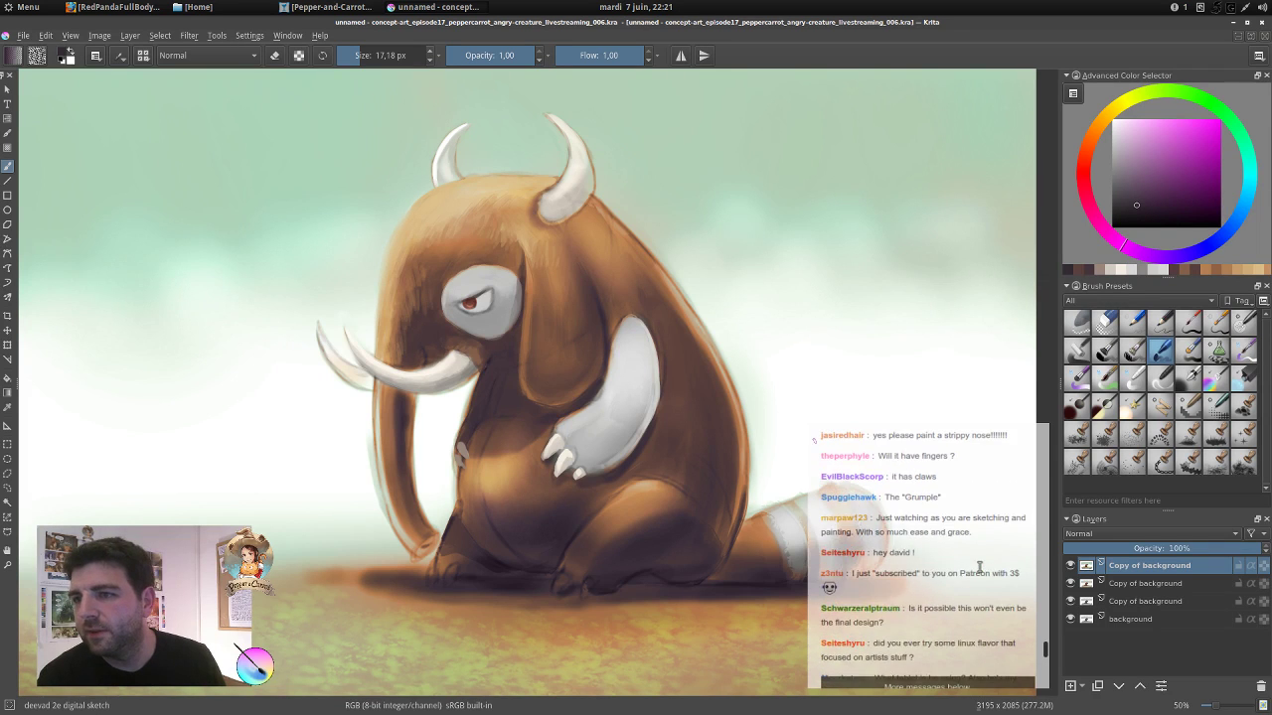
scroll(981, 575, up, 1)
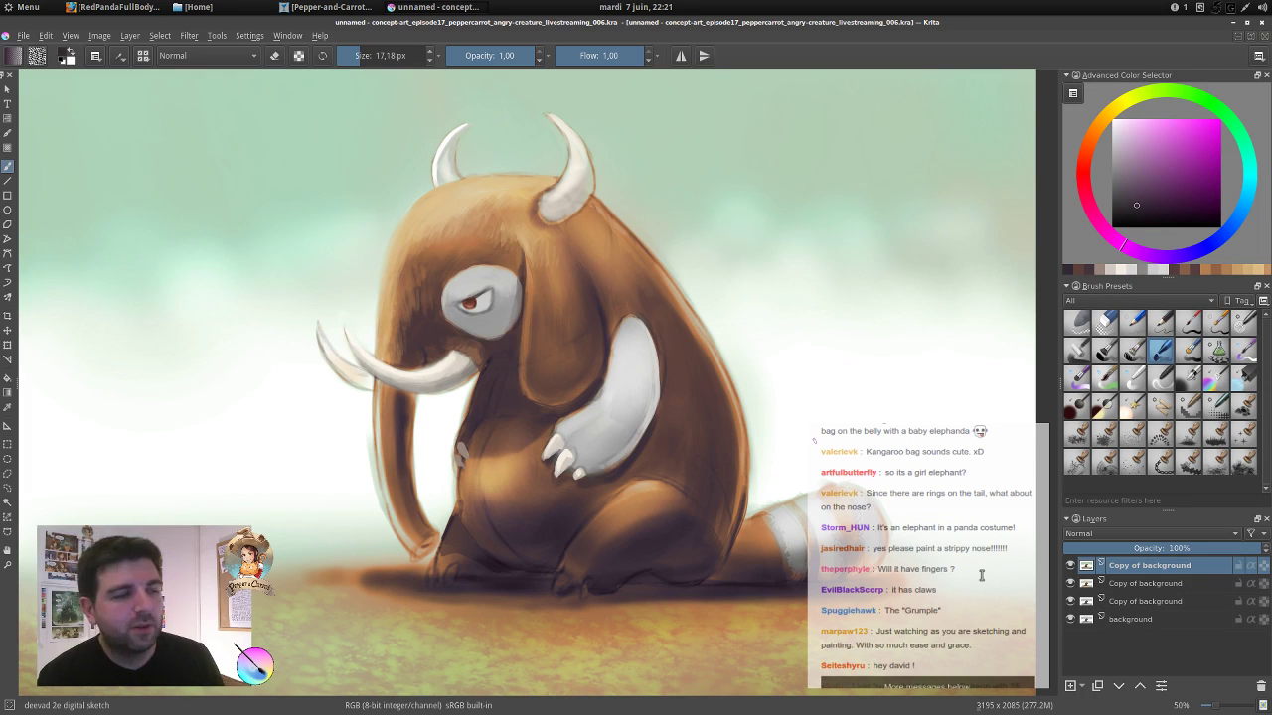
scroll(980, 575, up, 2)
scroll(1002, 603, up, 1)
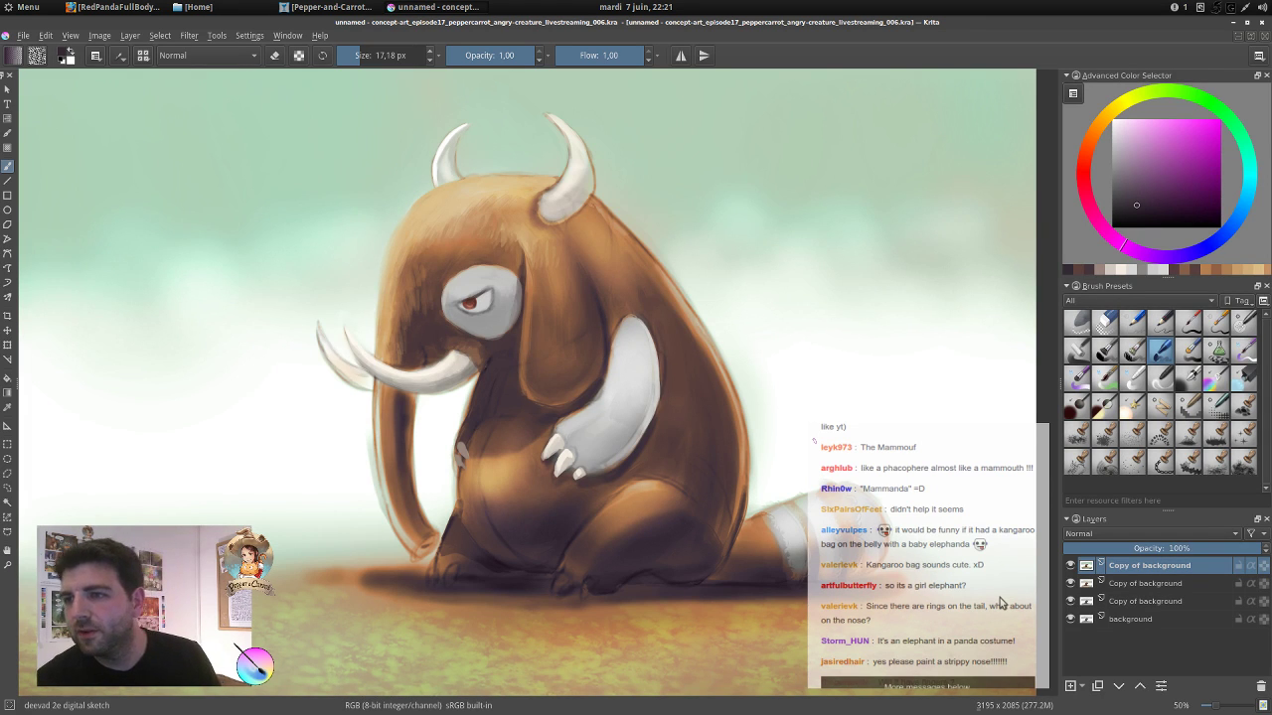
scroll(1001, 602, up, 5)
scroll(998, 602, up, 1)
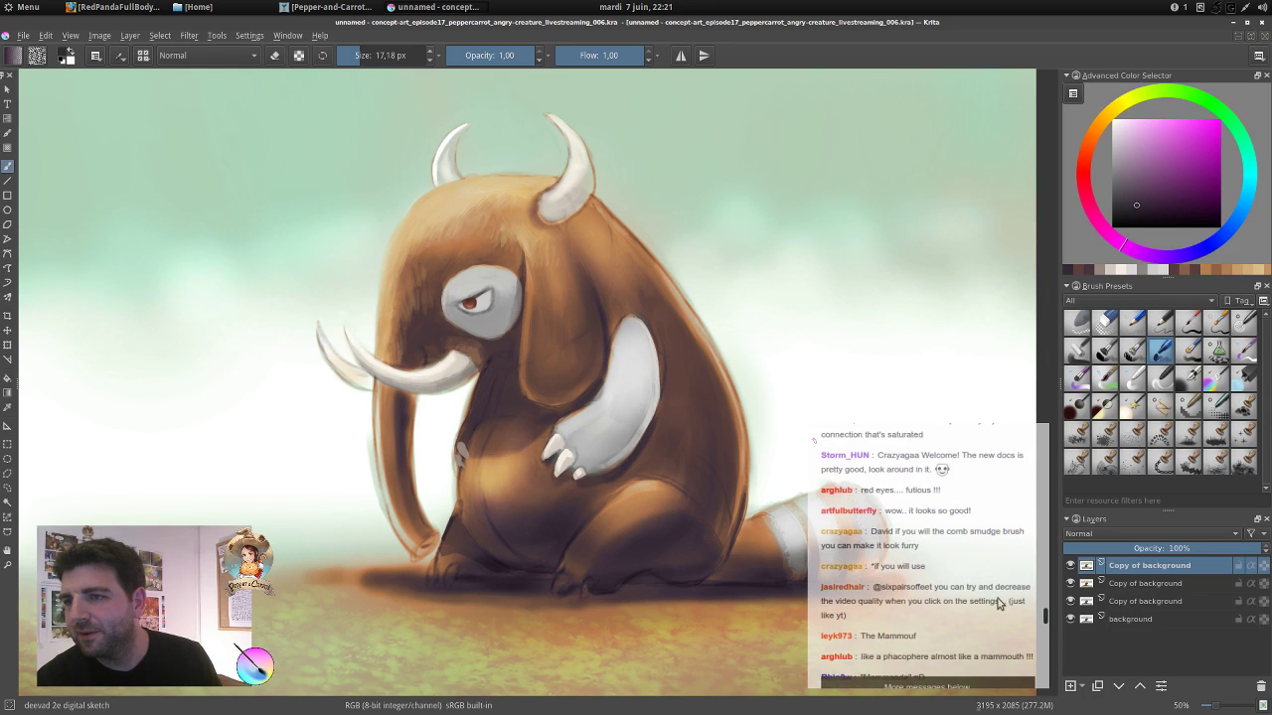
scroll(999, 603, up, 2)
scroll(997, 604, up, 1)
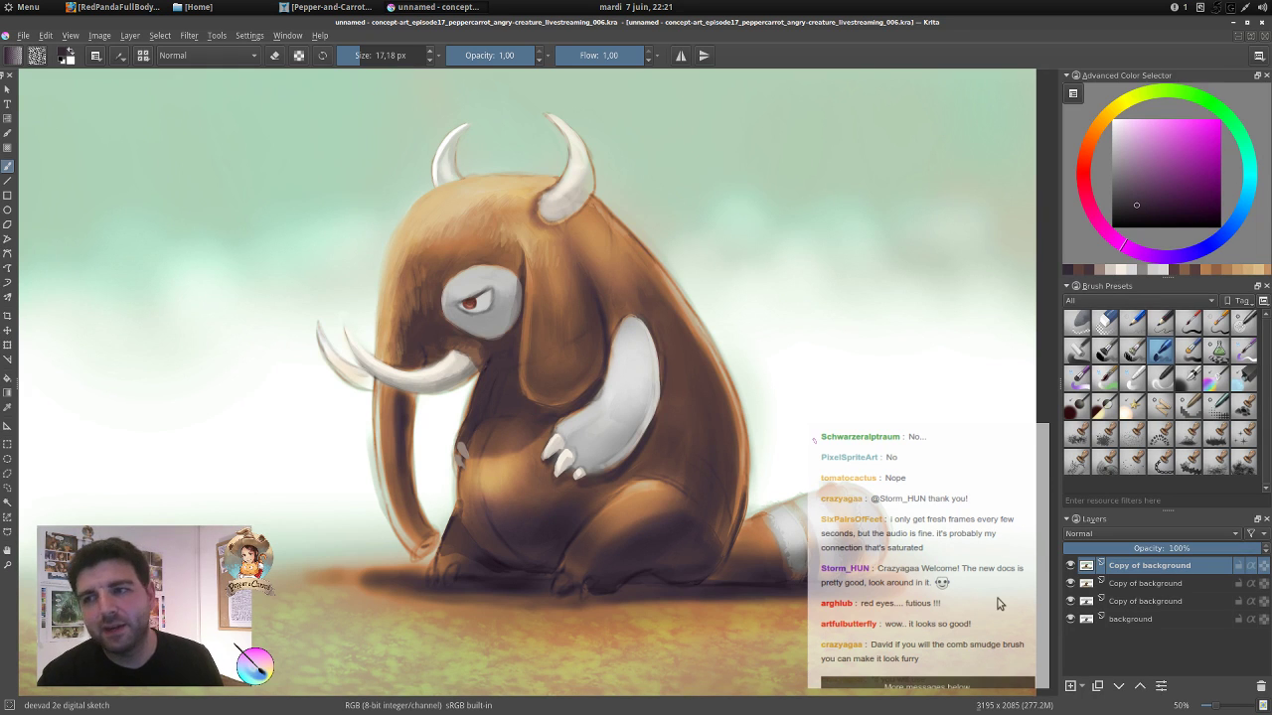
scroll(998, 598, up, 5)
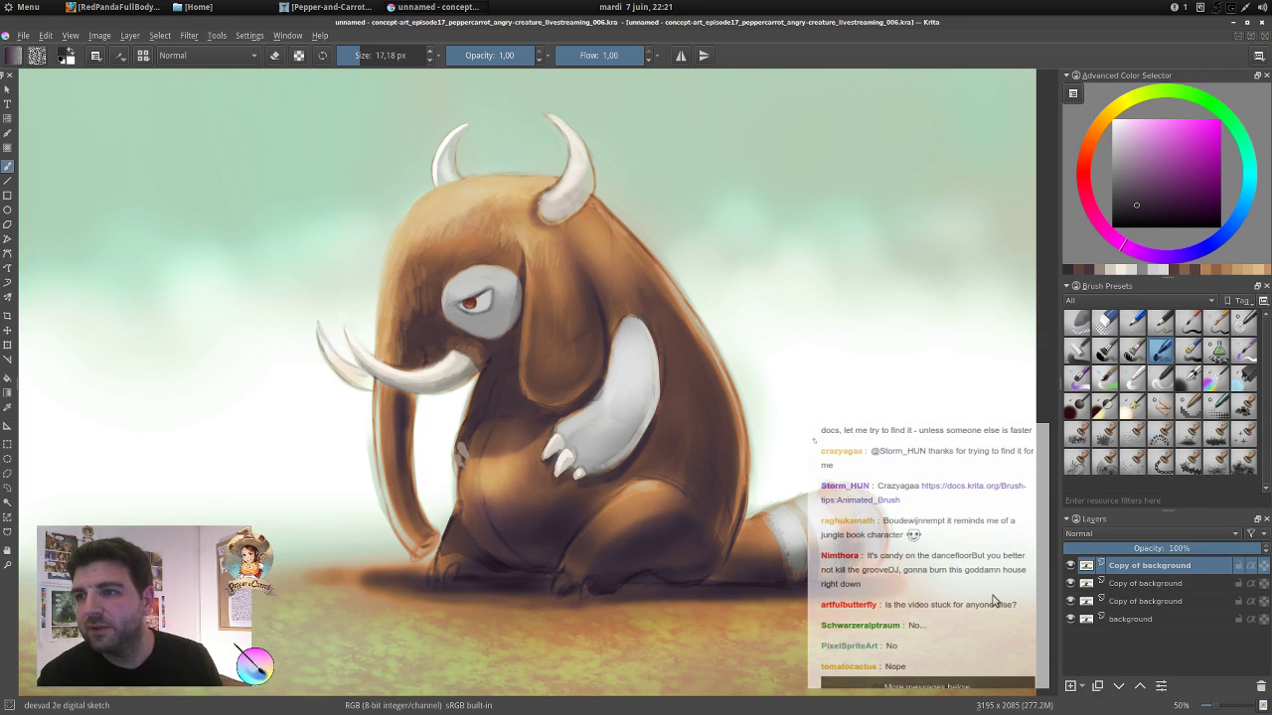
scroll(993, 595, down, 1)
scroll(991, 600, down, 10)
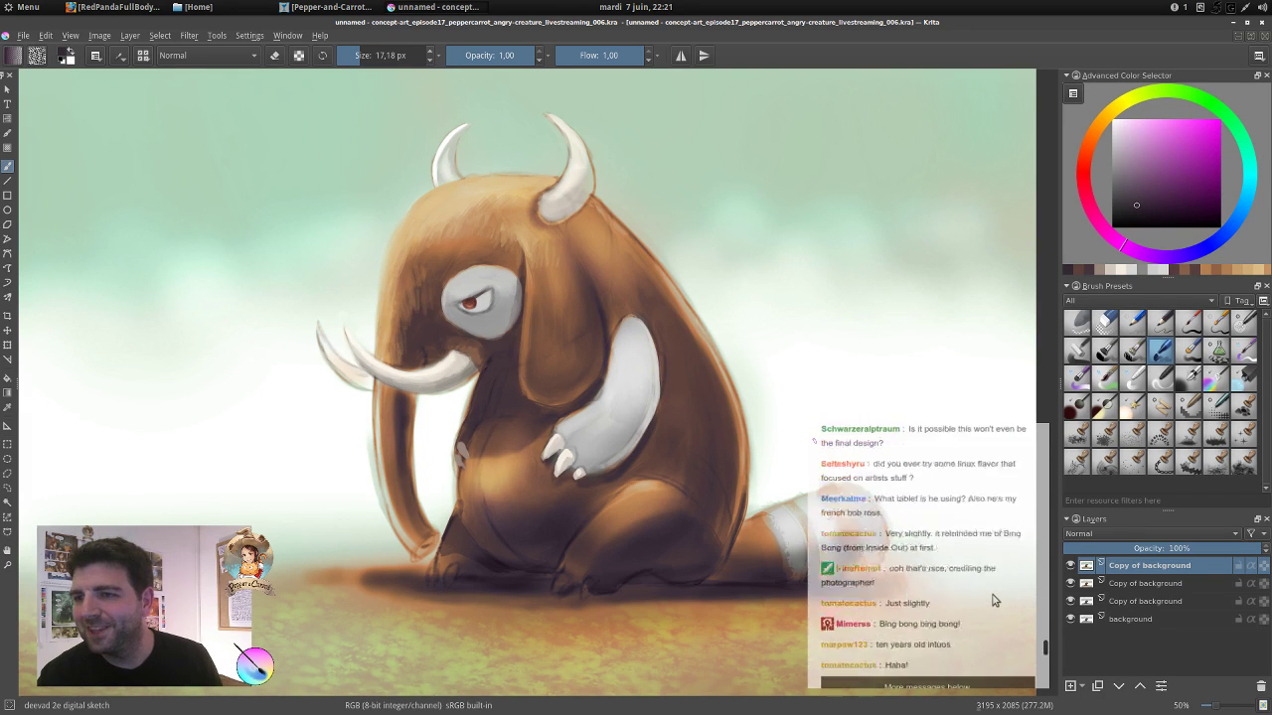
scroll(993, 599, down, 8)
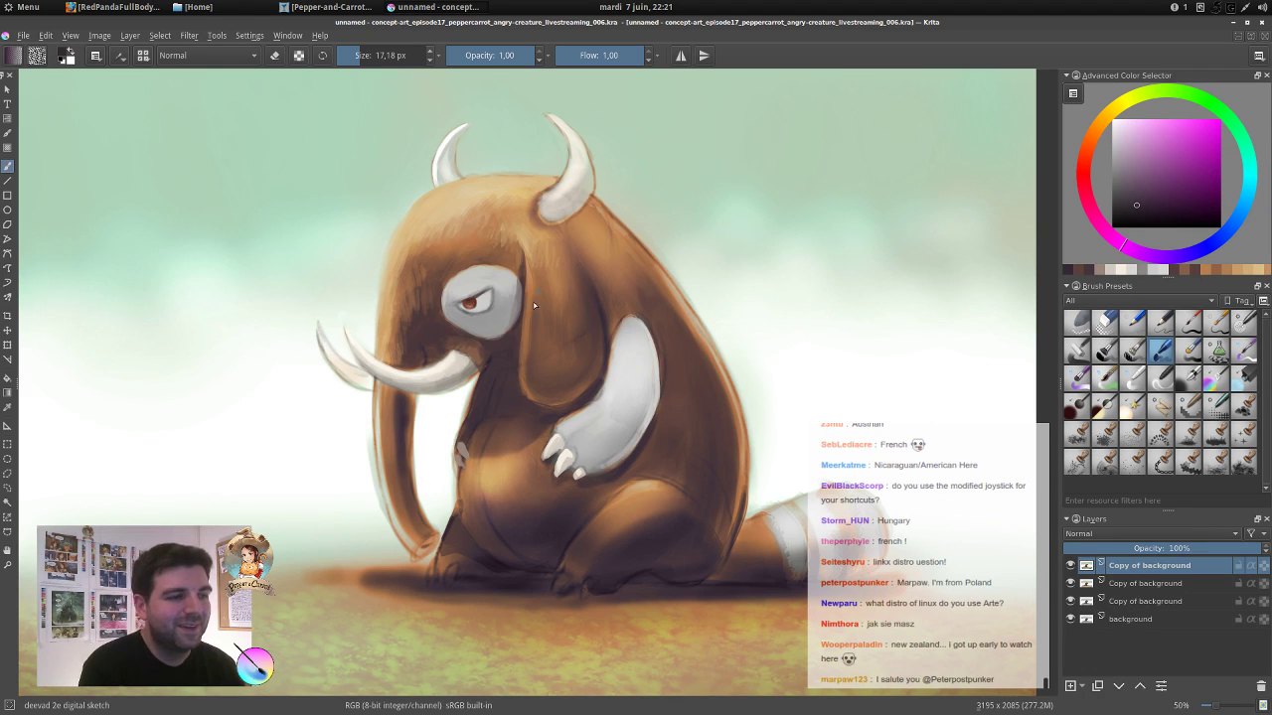
Touch up the ear's front edge with sampled brown at 17.18 px, and soften it with the deevad 3e blending brush at 23.71 px.
ctrl+click(534, 359)
drag(534, 358, 532, 369)
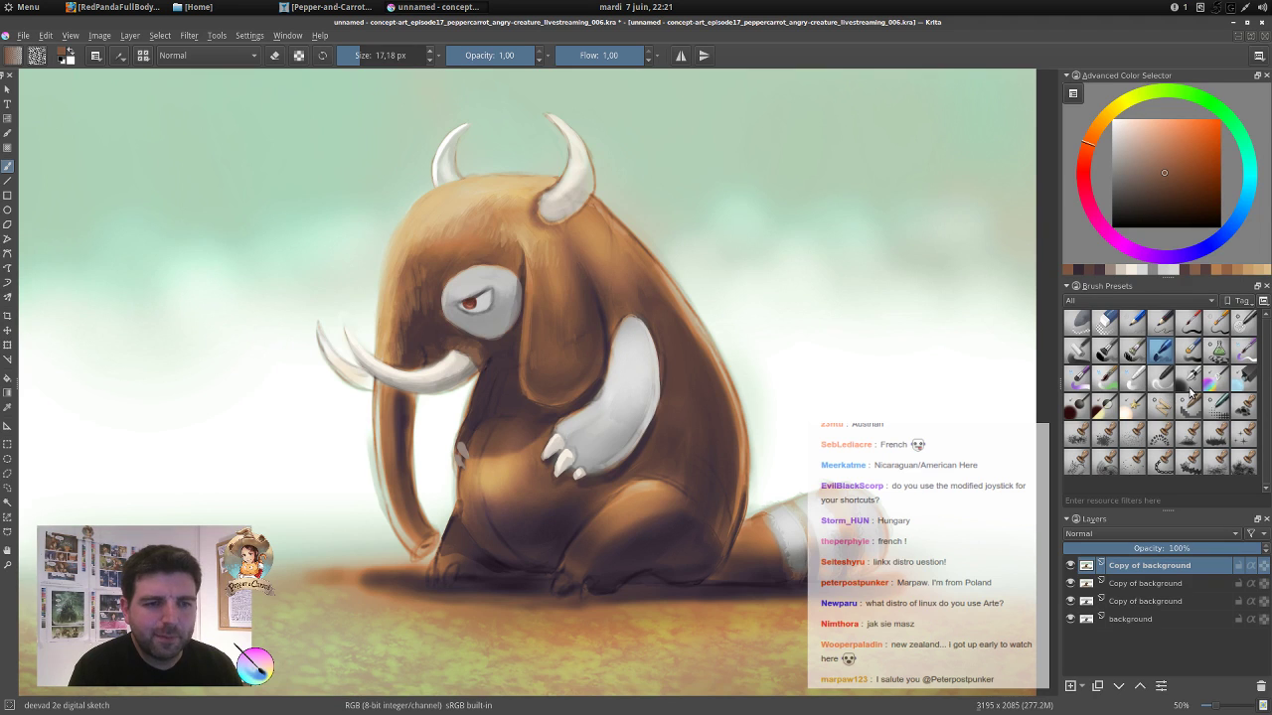
click(1134, 380)
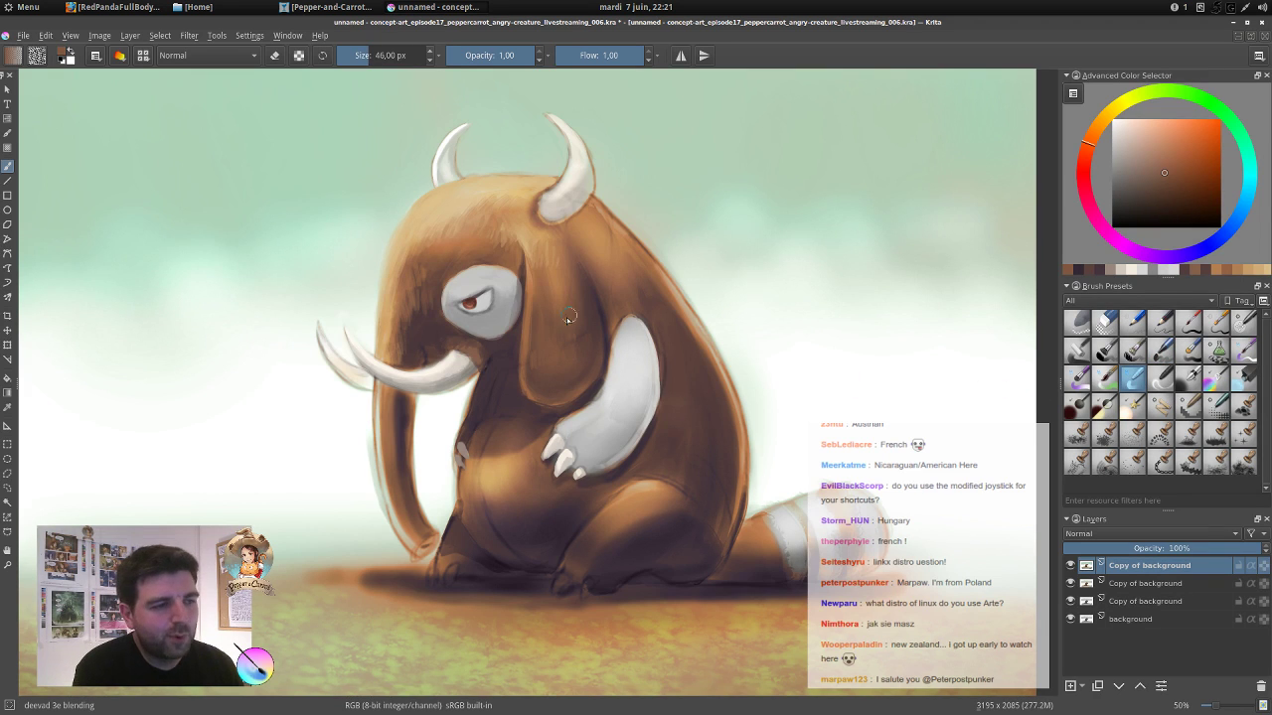
shift+drag(567, 332, 553, 332)
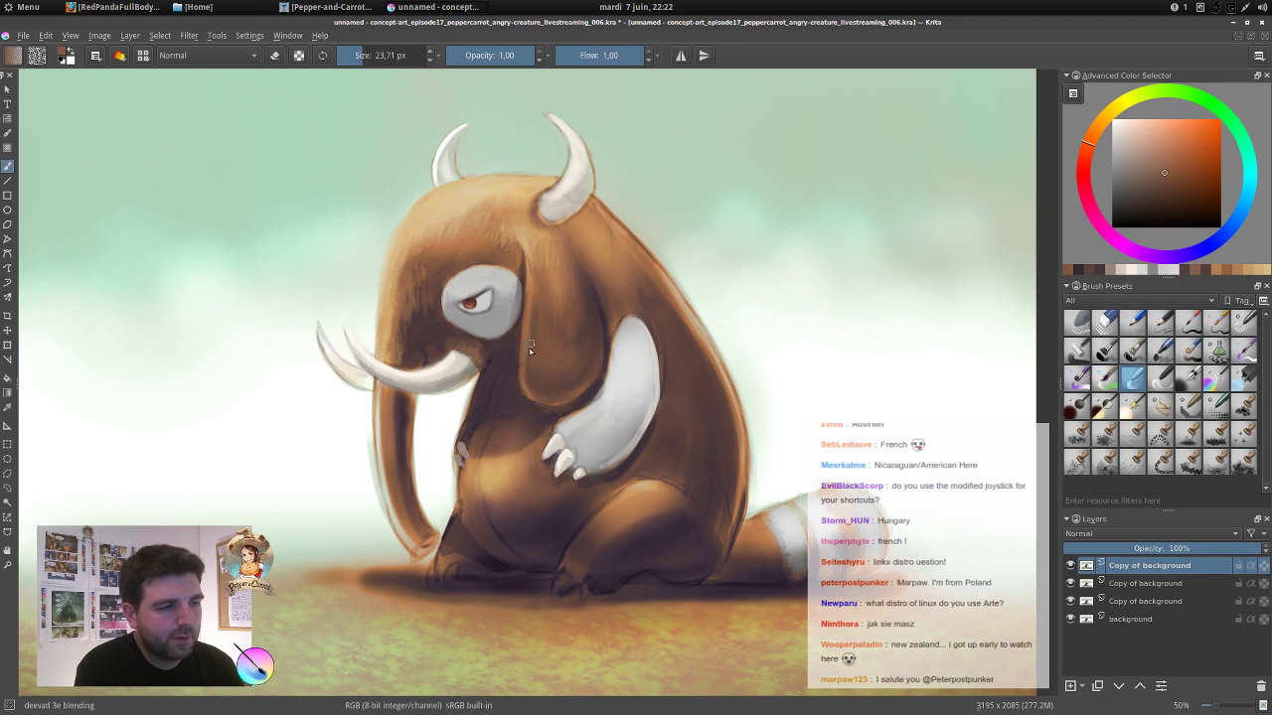
Blend the back's outline at 41.05 px, the white arm's shoulder edge at 33.82 px and the near tusk's base at 14.59 px.
shift+drag(592, 235, 599, 235)
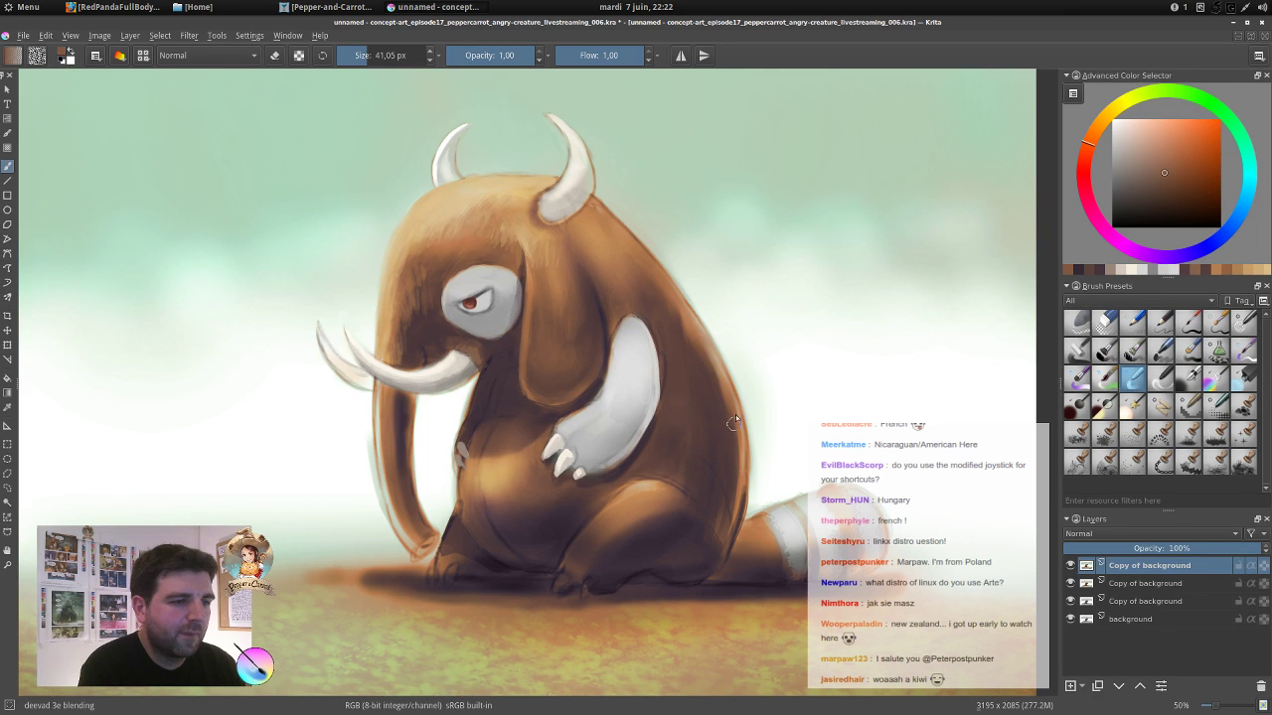
drag(743, 461, 729, 532)
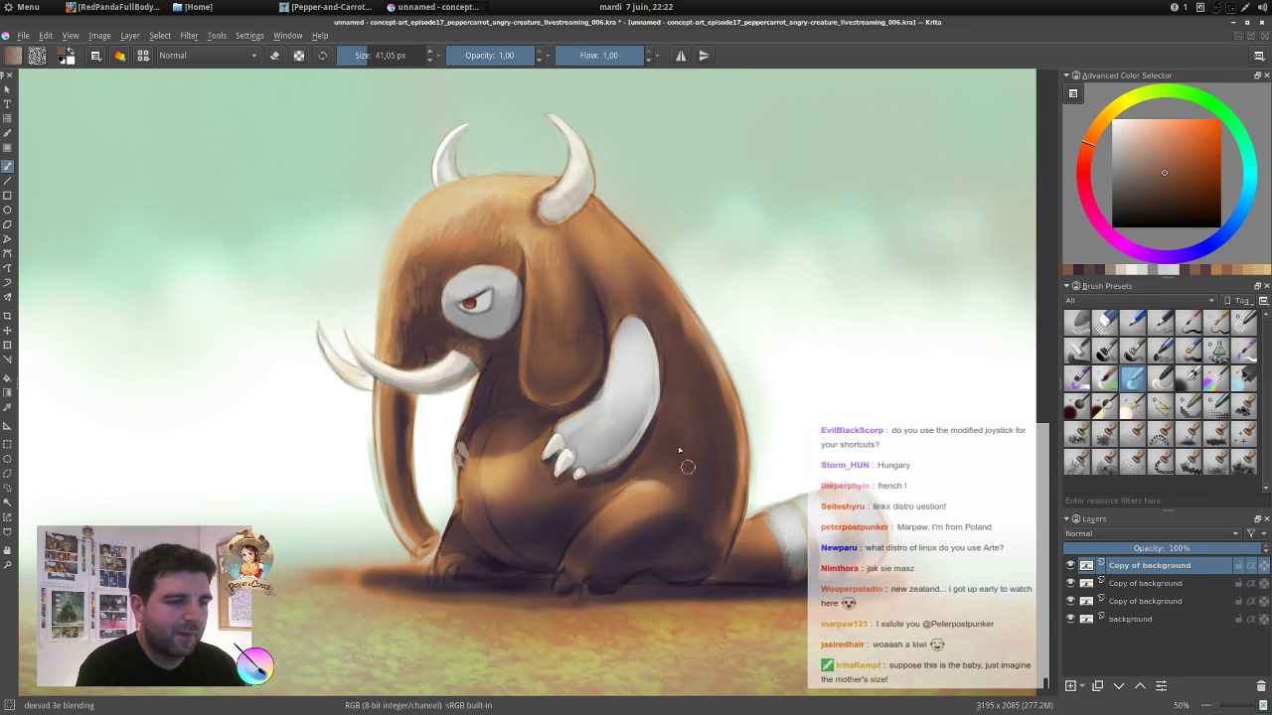
key(bracketleft)
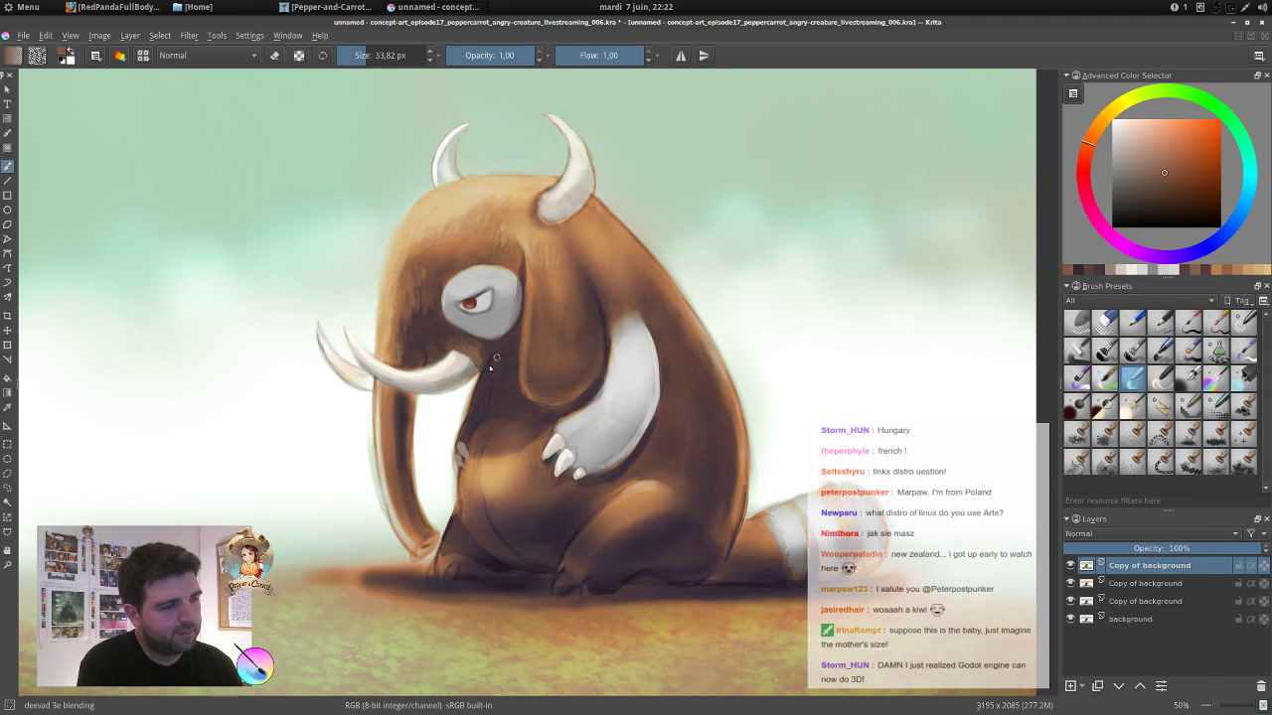
drag(481, 376, 463, 377)
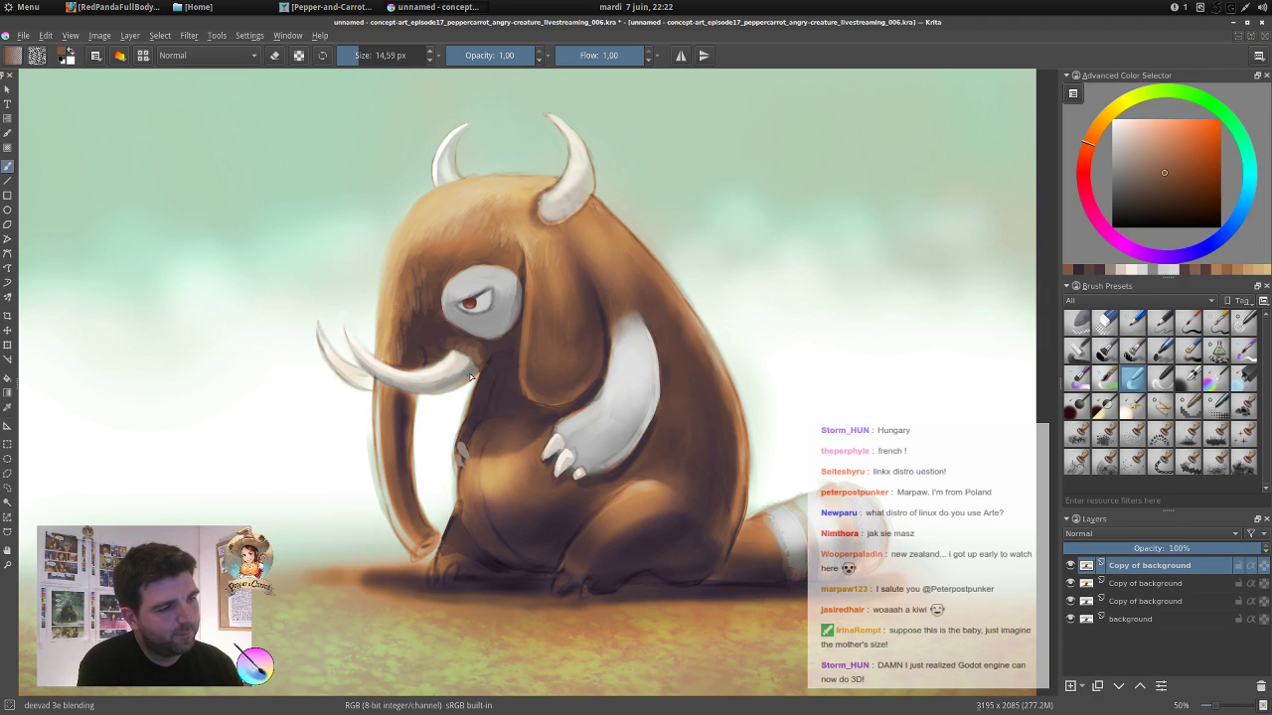
Smooth the belly and the contours of both legs with the blending brush, varying its size between 43.16 and 19.08 px.
key(bracketright)
key(bracketright)
key(bracketright)
key(bracketright)
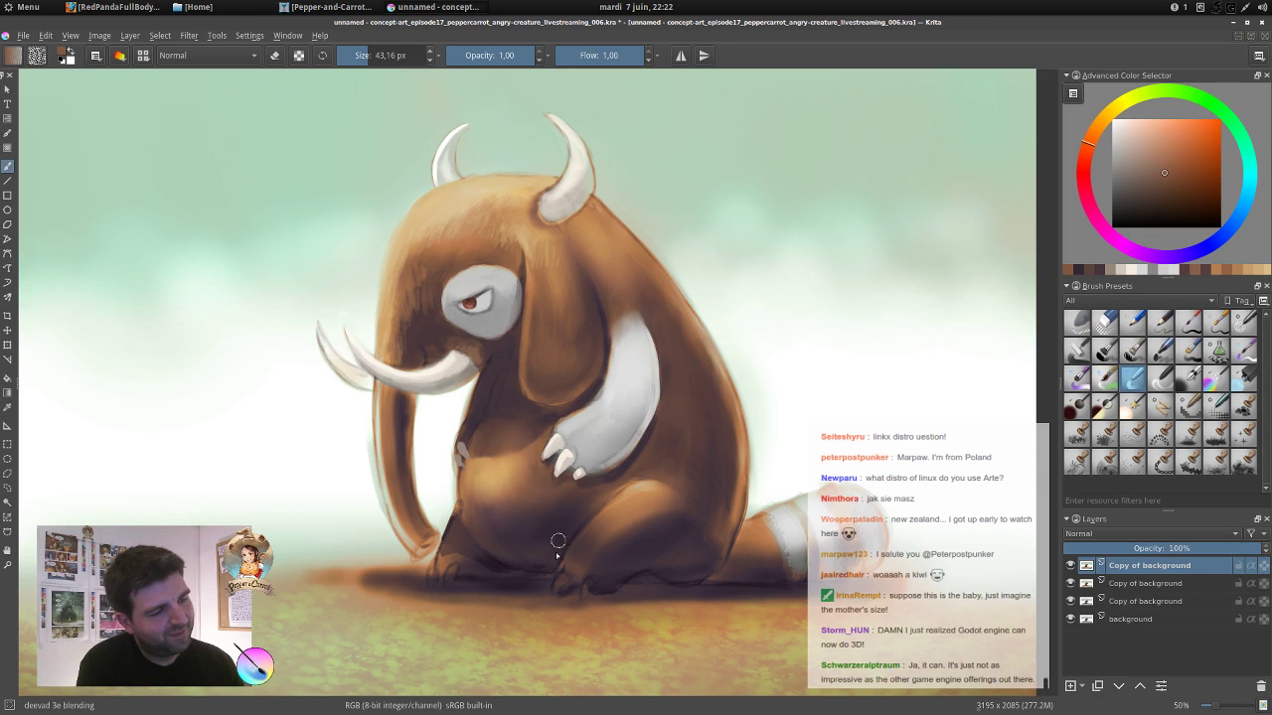
drag(469, 488, 452, 525)
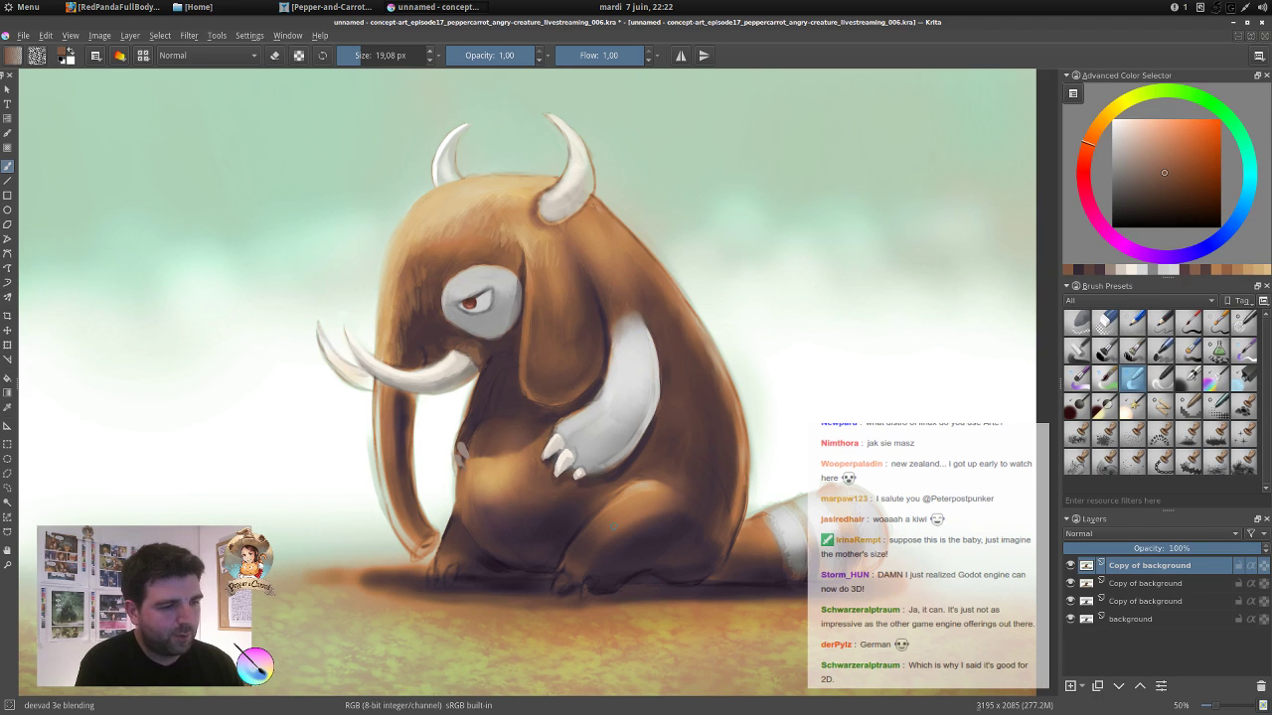
drag(483, 565, 621, 512)
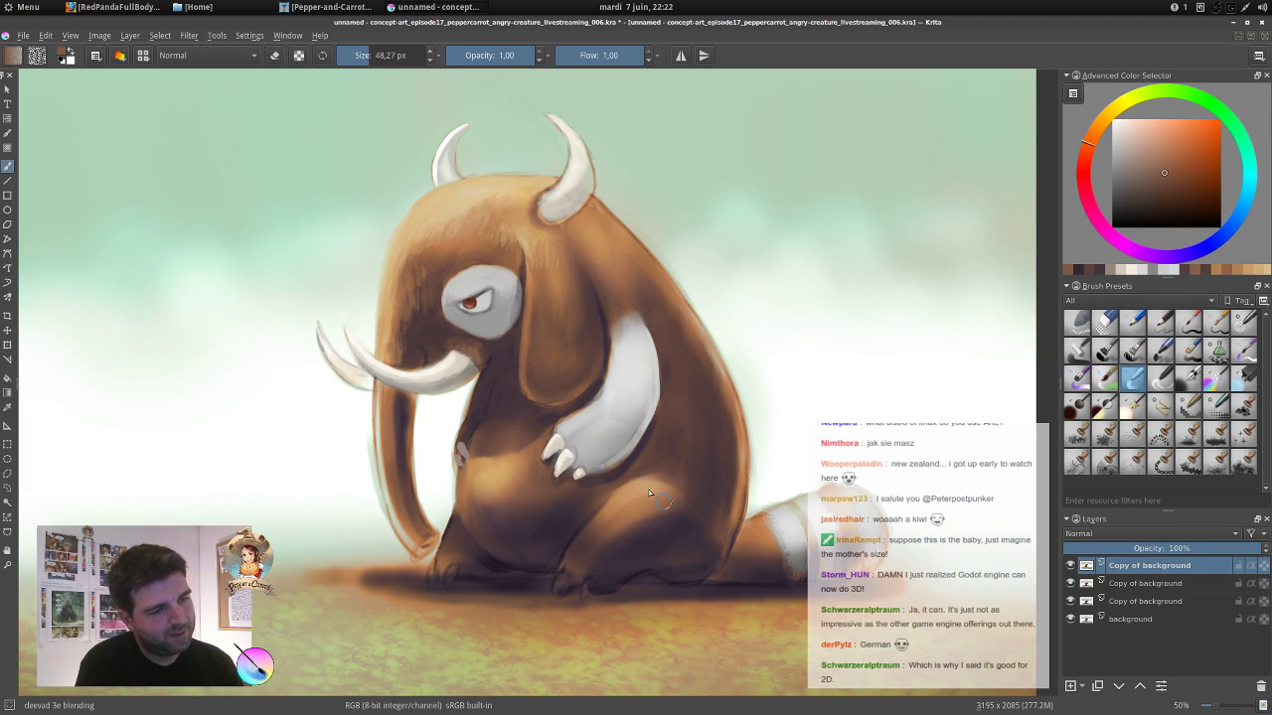
Smooth the fur around the rump, ear and head with the blending brush, varying its size between 79.76 and 32.04 px.
drag(712, 472, 719, 487)
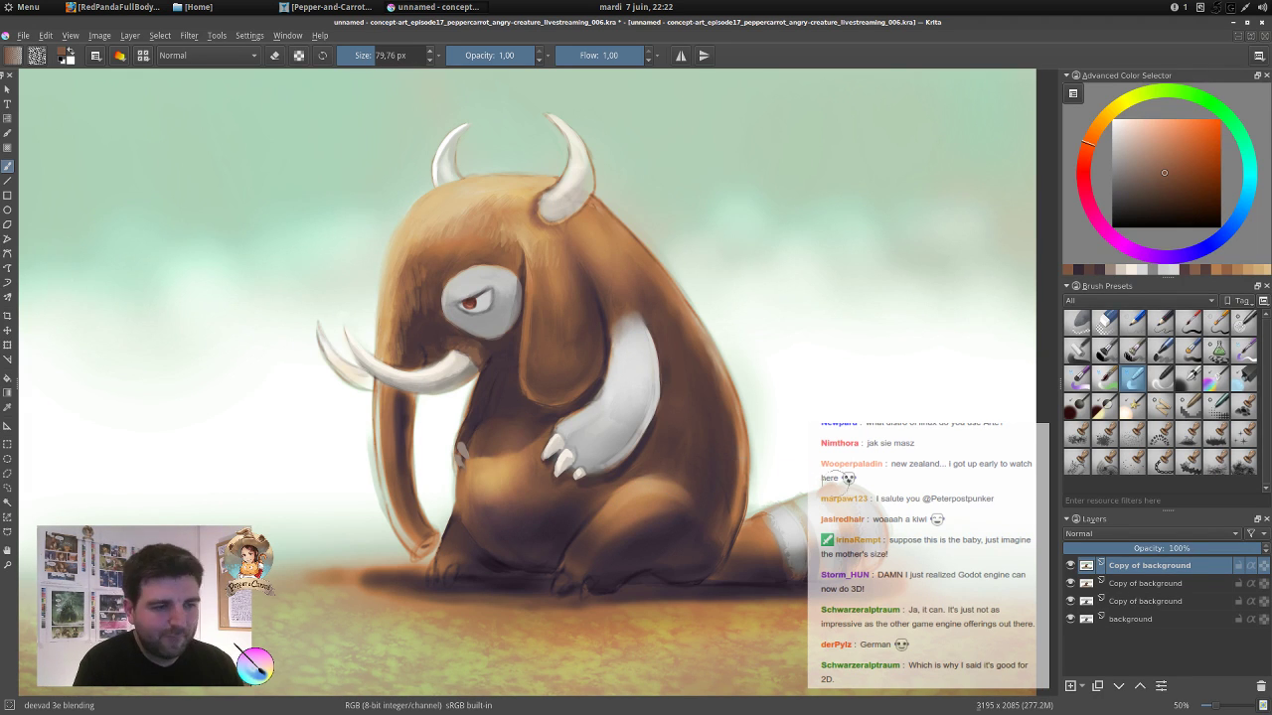
drag(835, 484, 817, 488)
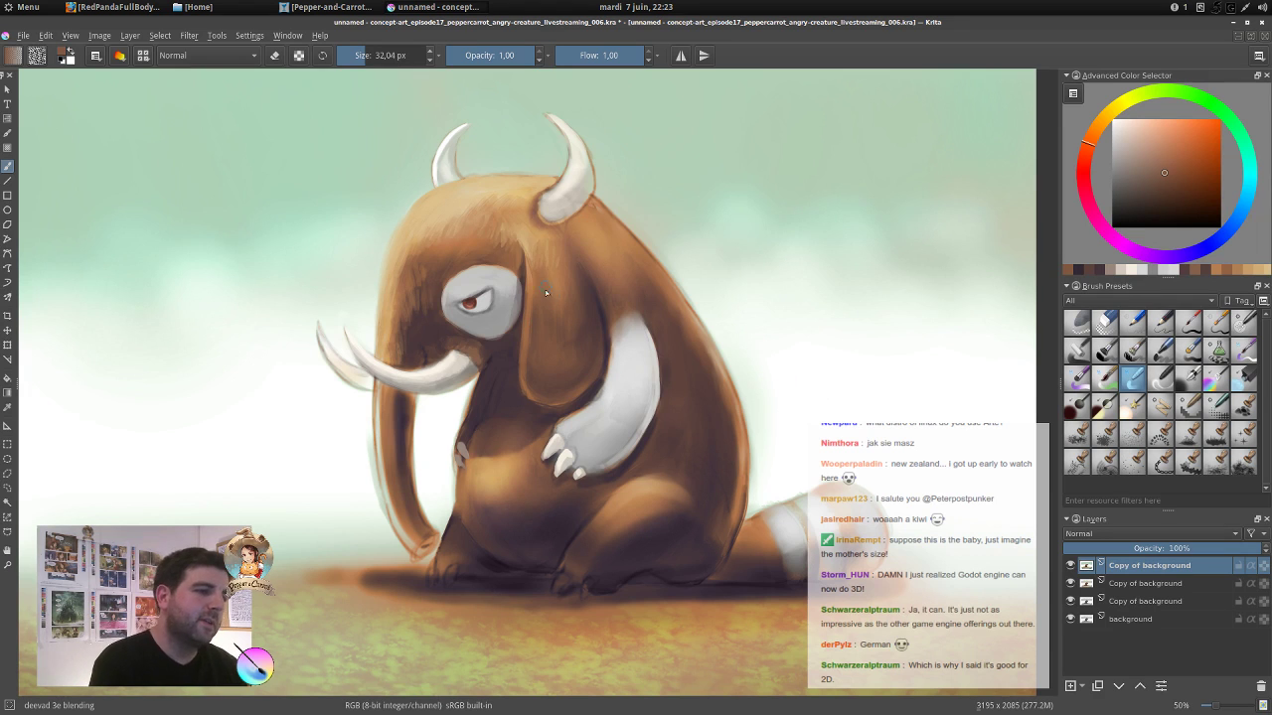
drag(520, 241, 530, 241)
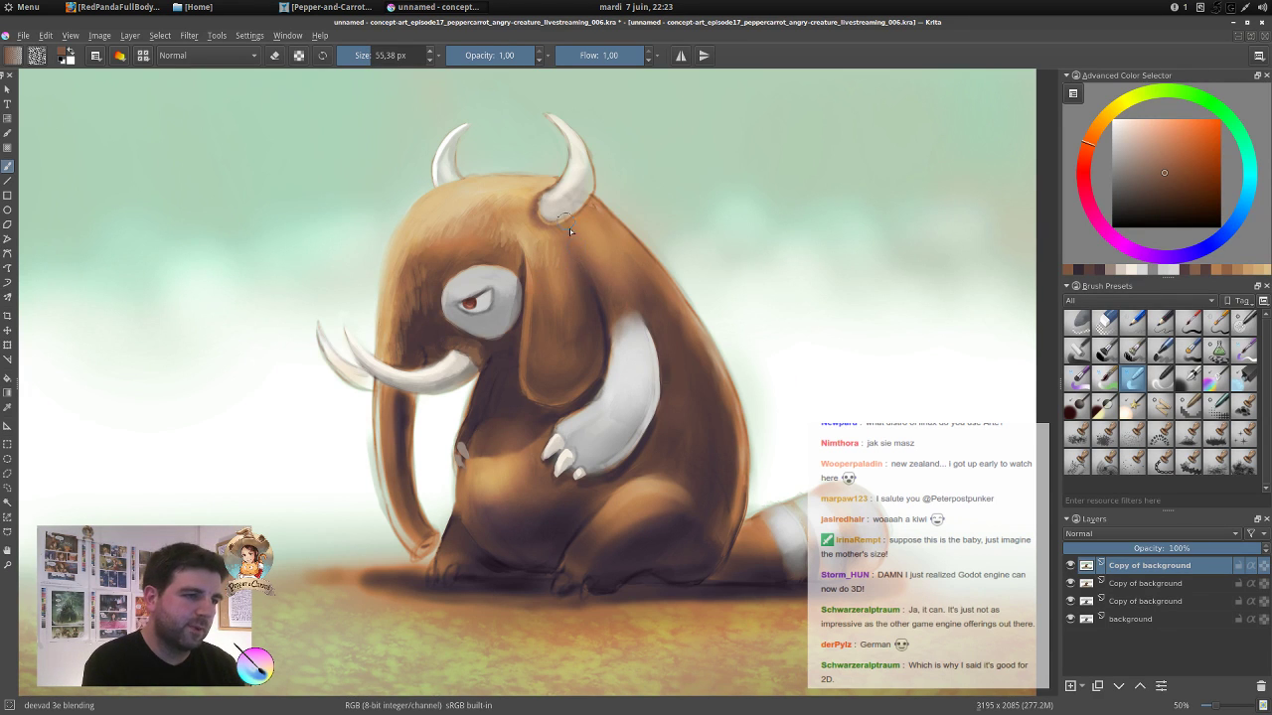
drag(425, 278, 417, 279)
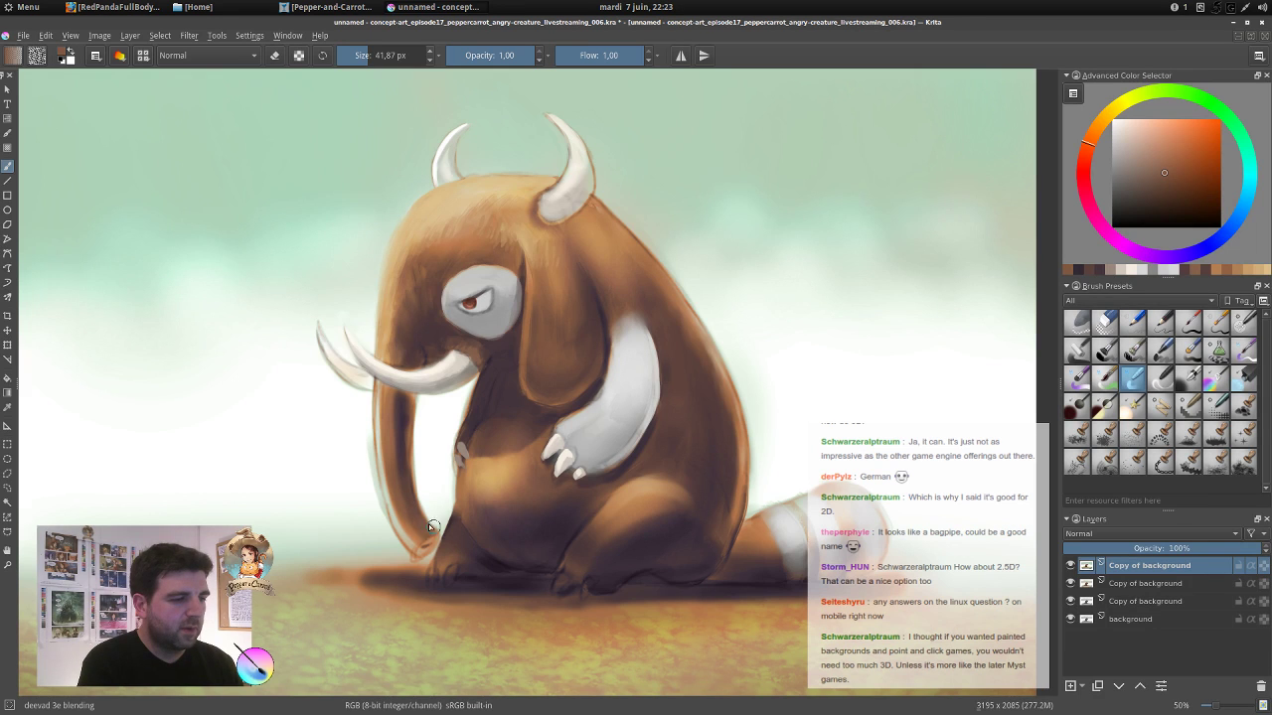
Blend the trunk's outer edge down to its tip with the blending brush at 23.06 px.
key(bracketleft)
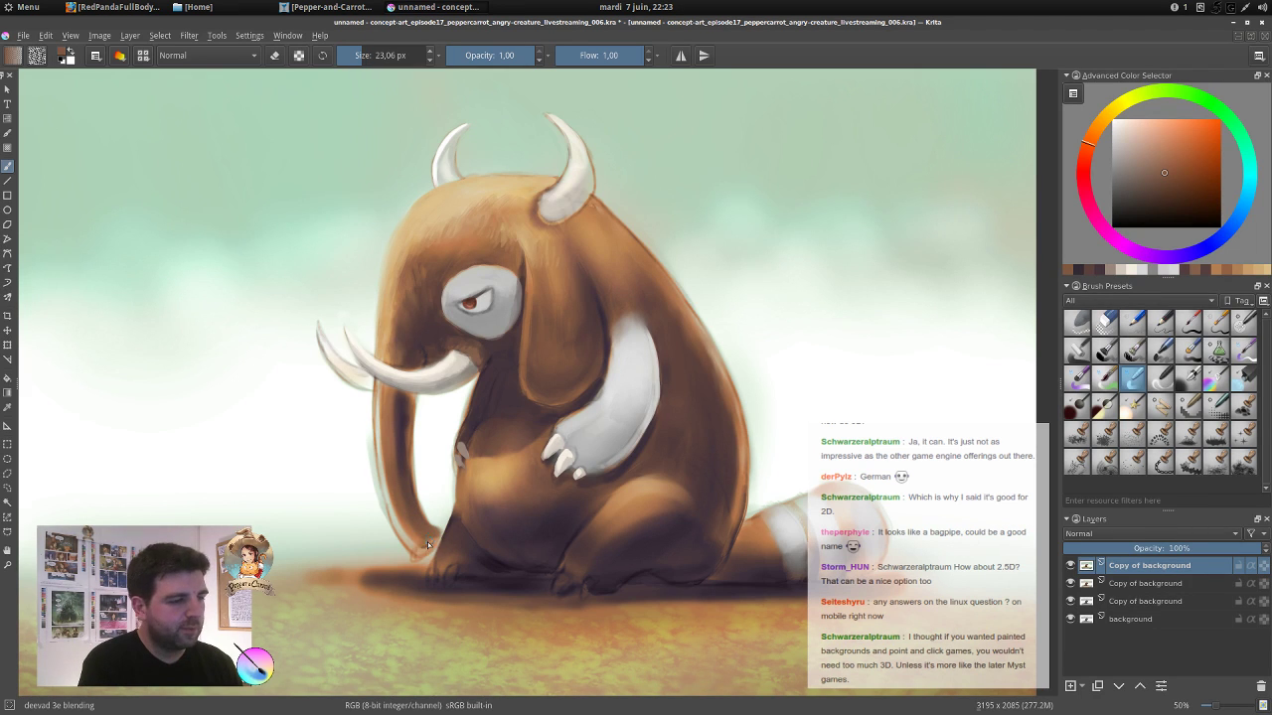
drag(405, 539, 385, 484)
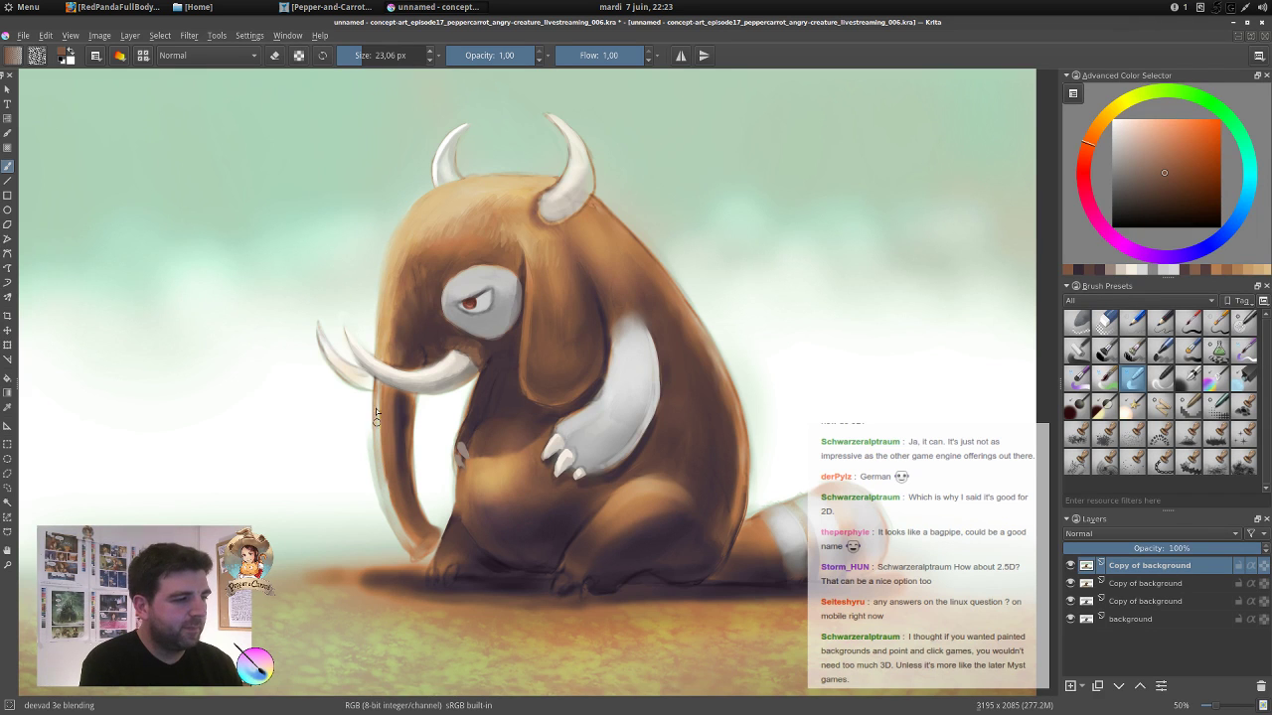
drag(386, 492, 412, 544)
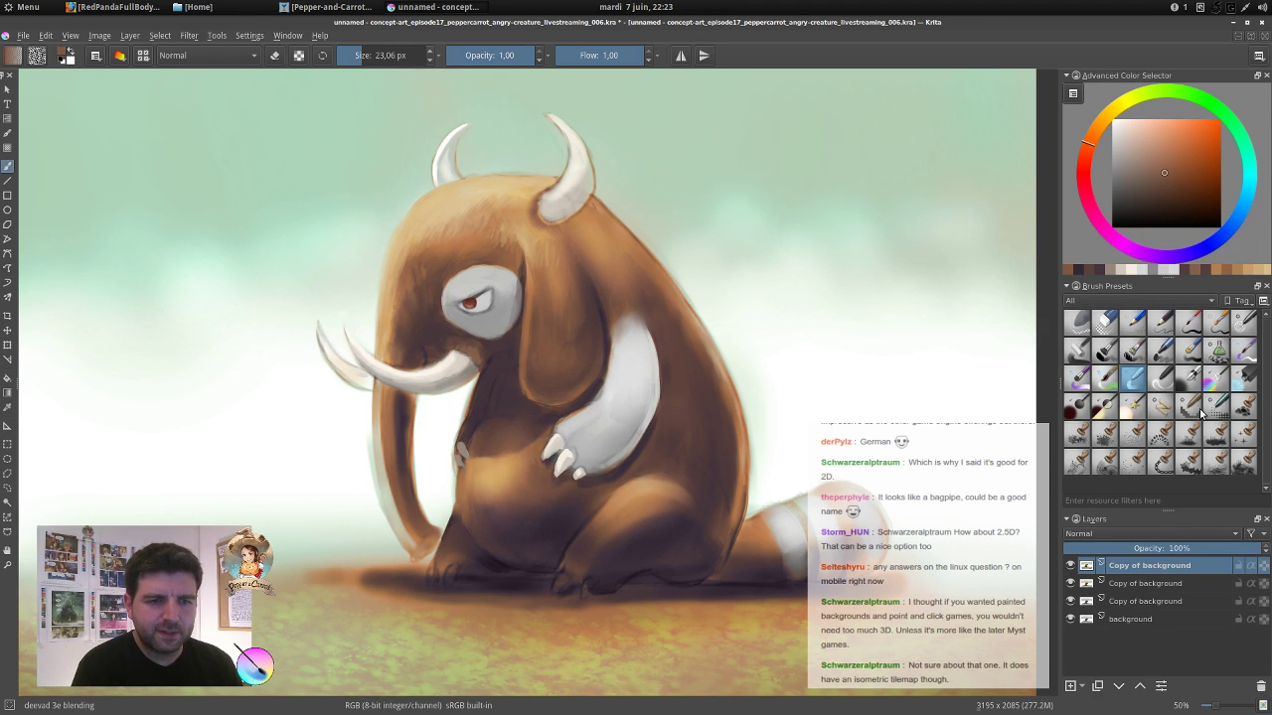
Clean up the background along the trunk's outer edge with the deevad 2f basic flow brush at 30.83 px, using sampled pale background colour.
click(1188, 349)
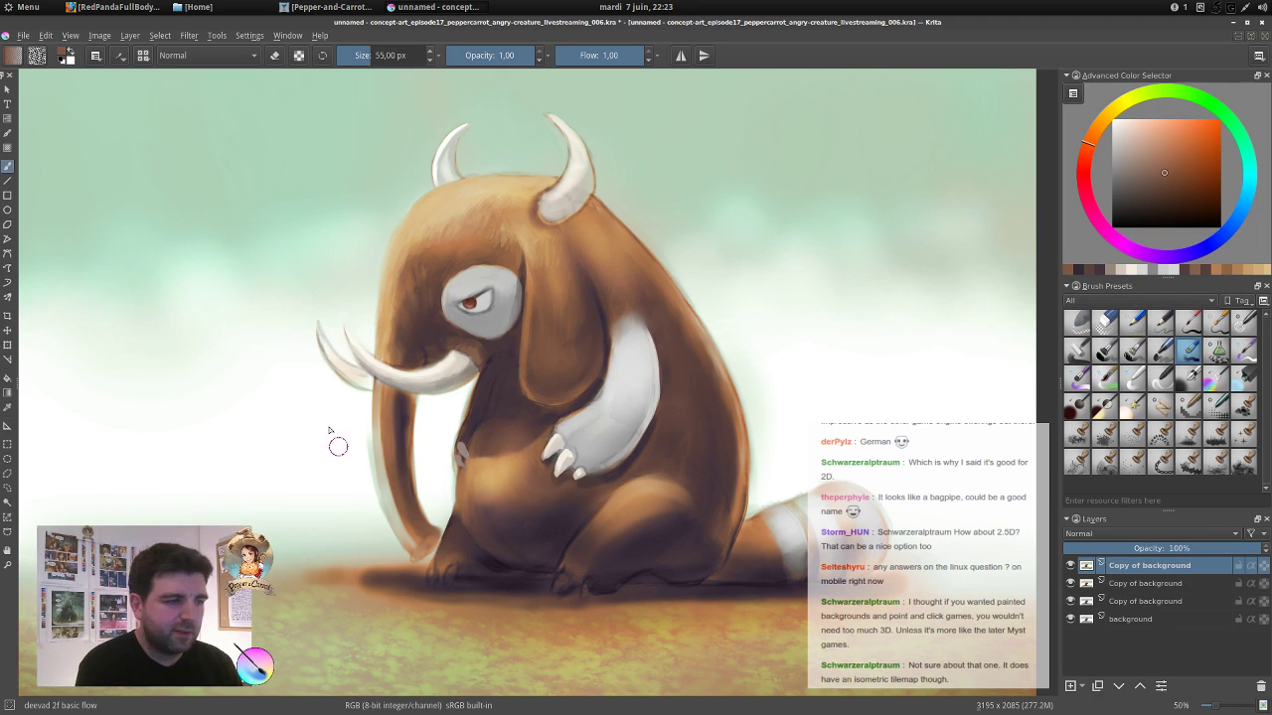
key(bracketright)
drag(365, 418, 389, 525)
ctrl+click(378, 528)
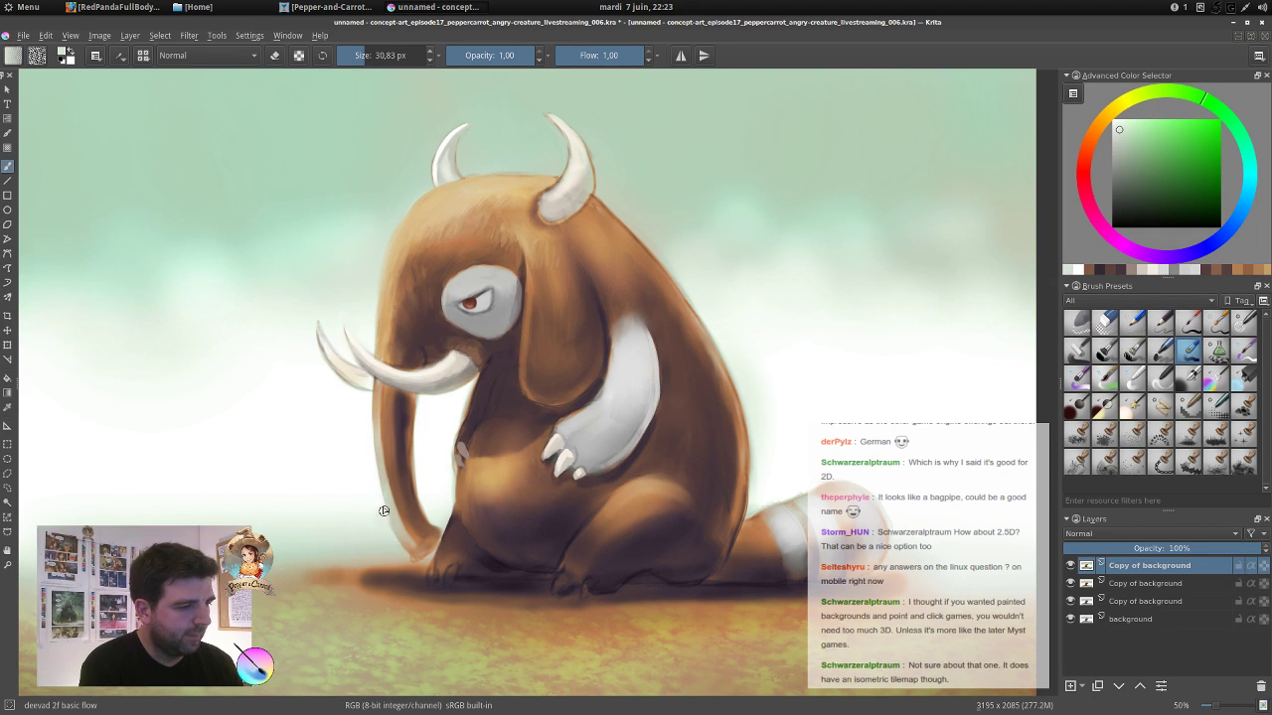
ctrl+click(377, 535)
drag(386, 537, 405, 560)
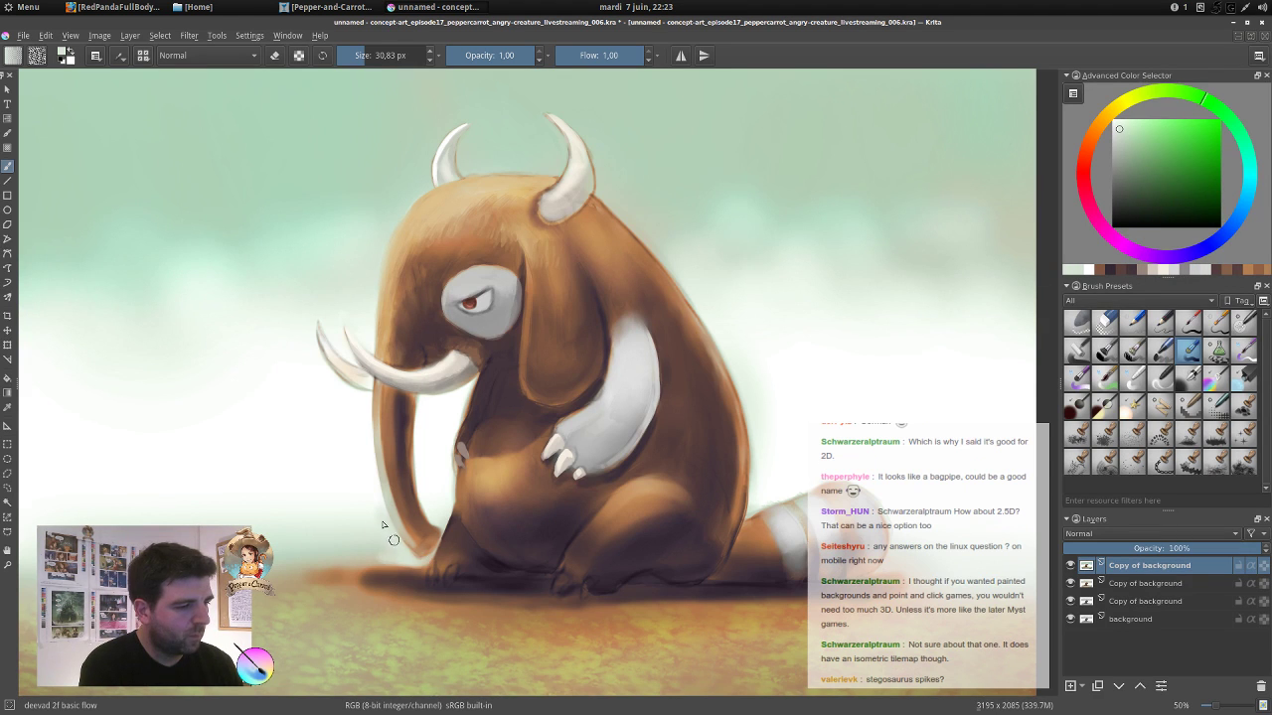
Paint a dark nostril at the trunk's tip with sampled dark brown, using a brush size of 14.44 px.
ctrl+click(474, 524)
drag(443, 505, 434, 504)
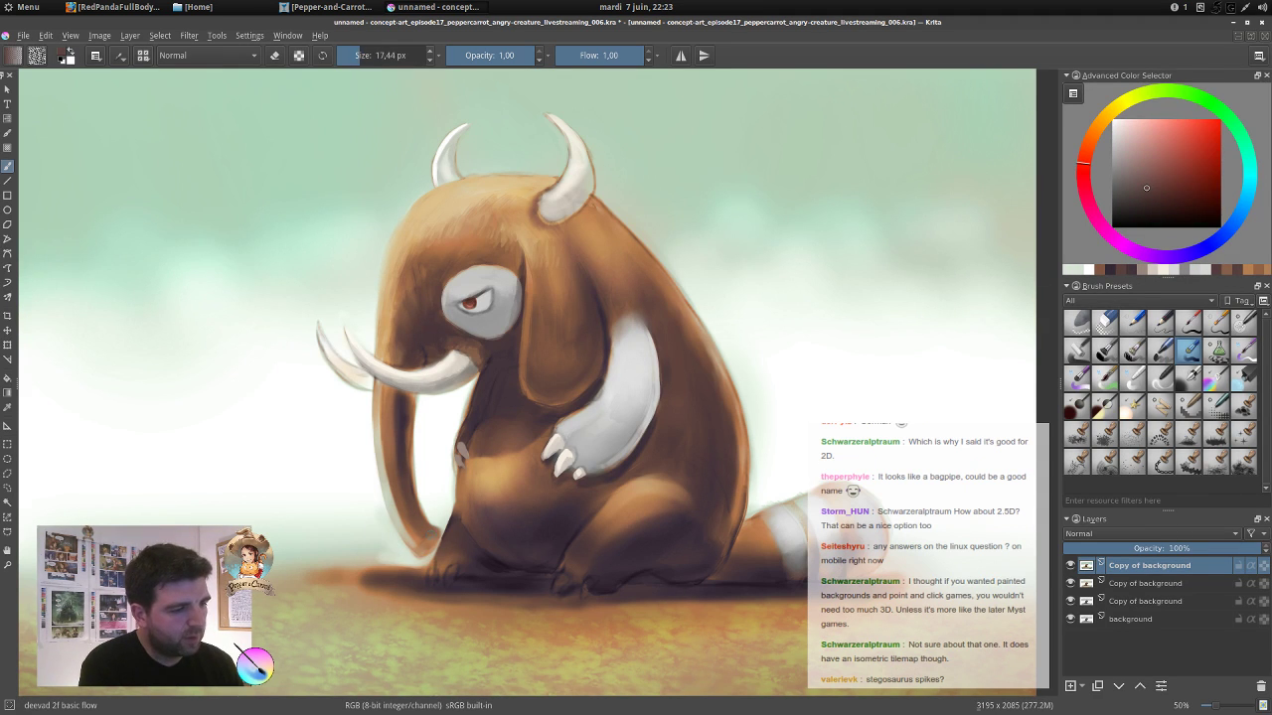
drag(426, 547, 429, 550)
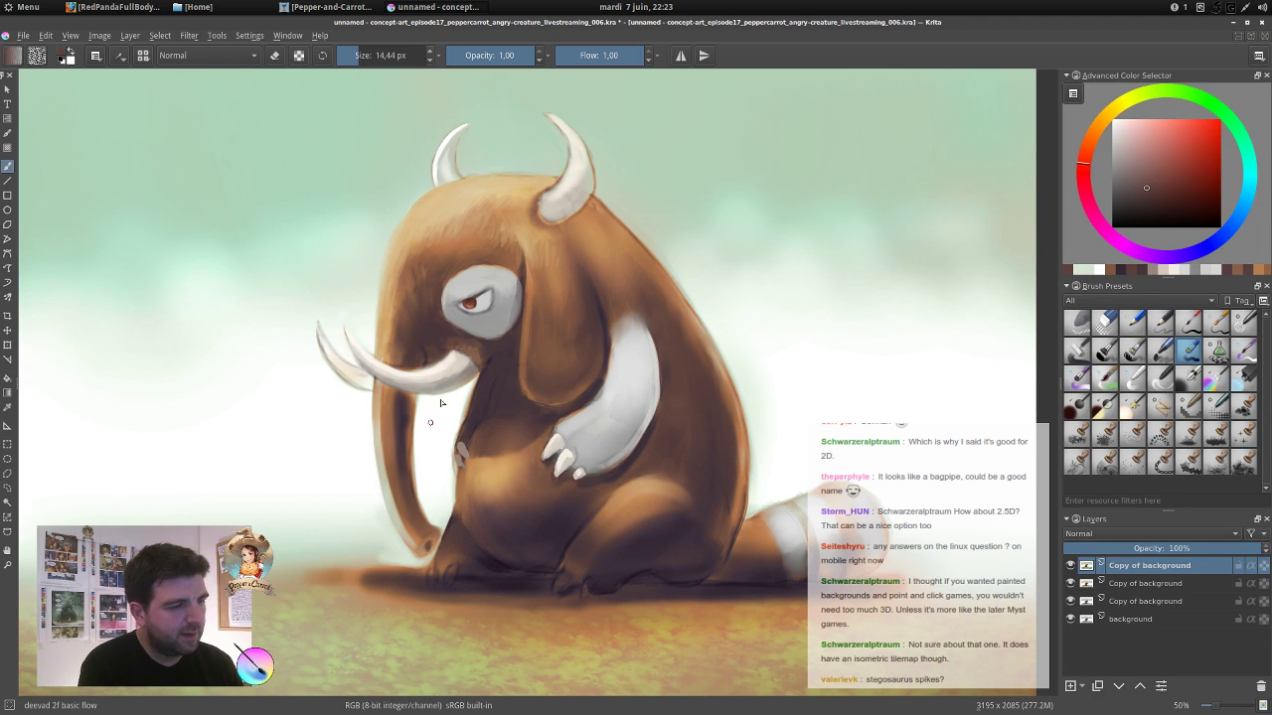
Colour the trunk's tip light pink around the nostril at 22.78 px, and refine its upper edge with sampled dark brown at 13.47 px.
mouse_move(1152, 130)
mouse_down()
mouse_move(1127, 129)
mouse_move(1140, 122)
mouse_up()
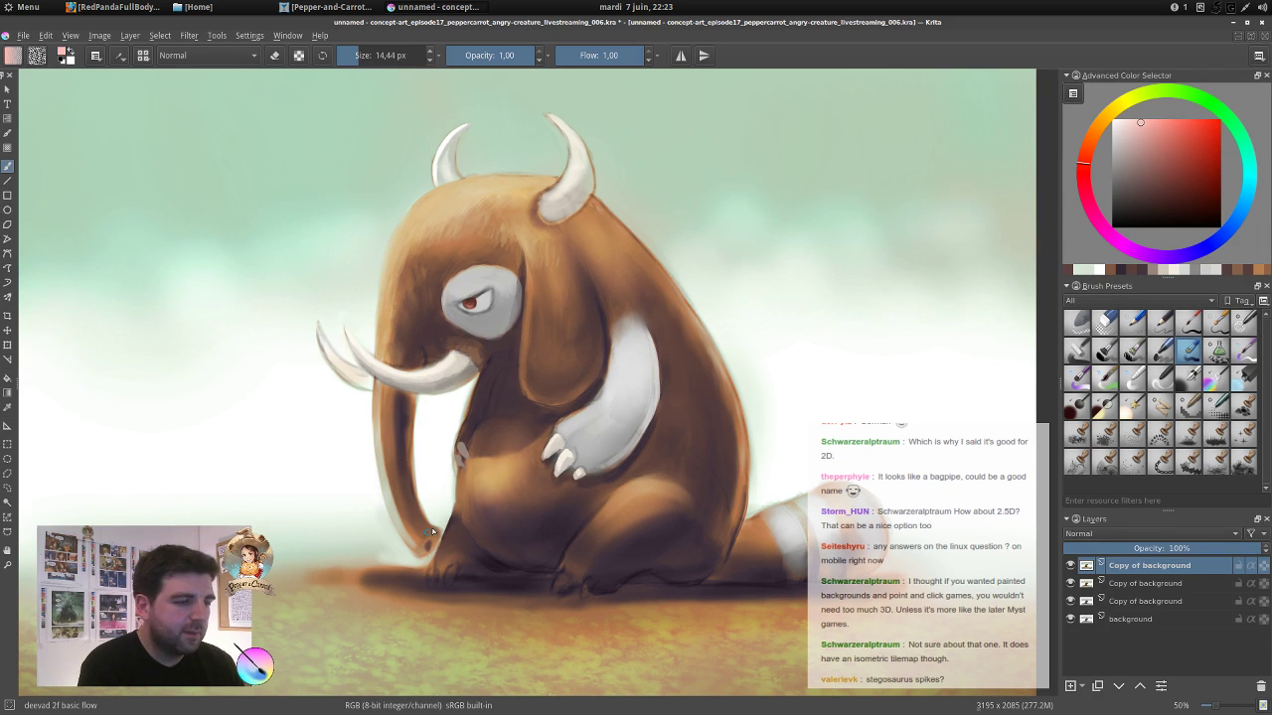
drag(431, 529, 430, 543)
ctrl+click(425, 538)
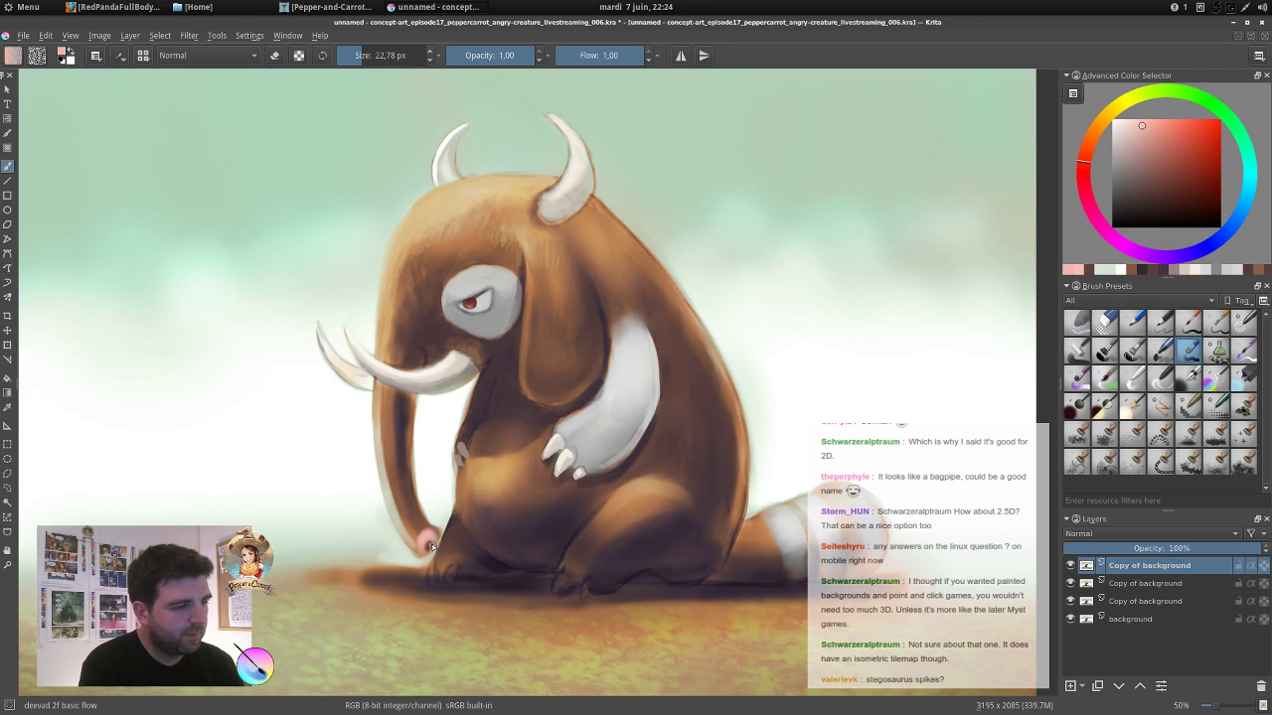
ctrl+click(469, 539)
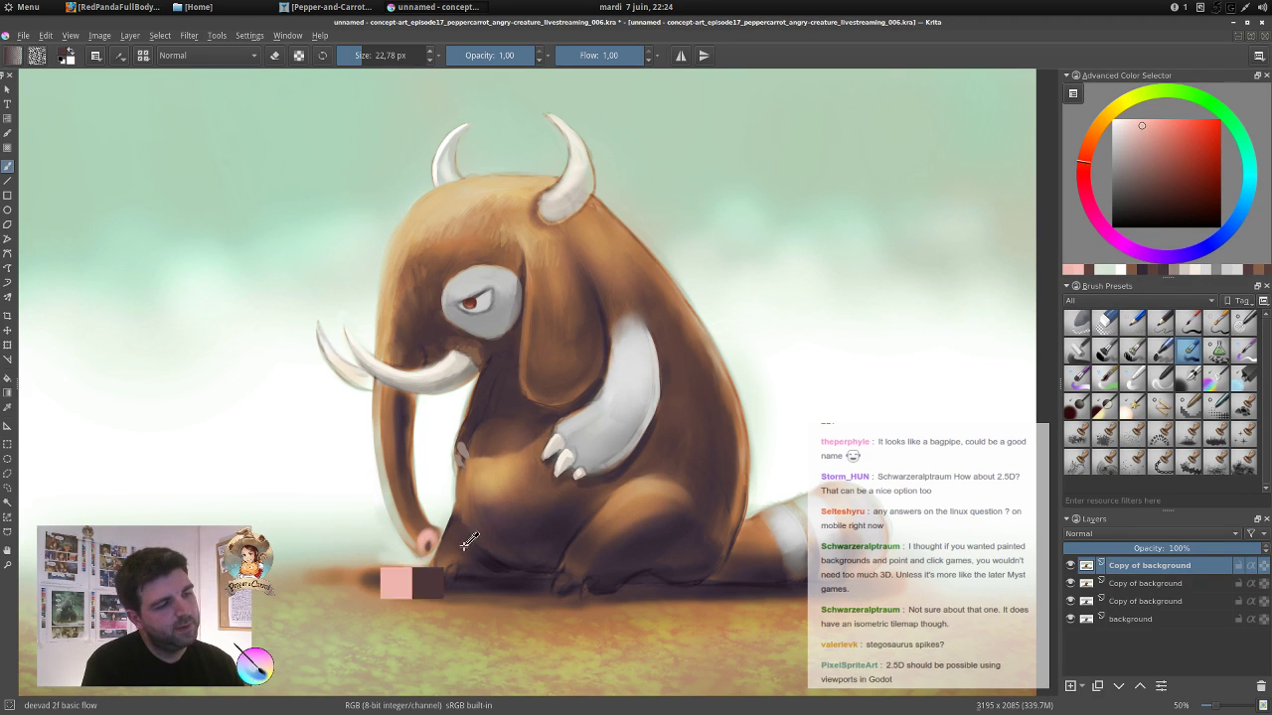
mouse_move(452, 525)
mouse_down()
mouse_move(417, 539)
mouse_move(421, 528)
mouse_up()
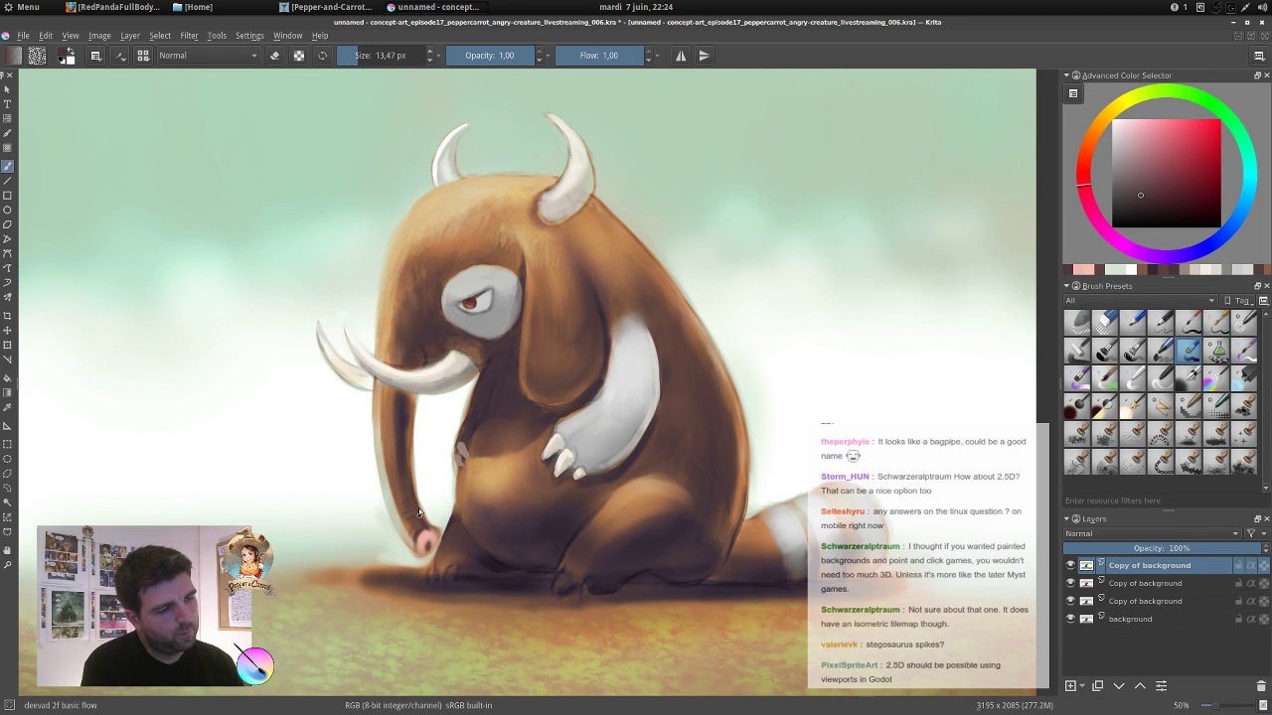
Tidy the trunk's inner contour with sampled background white at 13.47 px, and sample the pale background beside the trunk.
ctrl+click(433, 486)
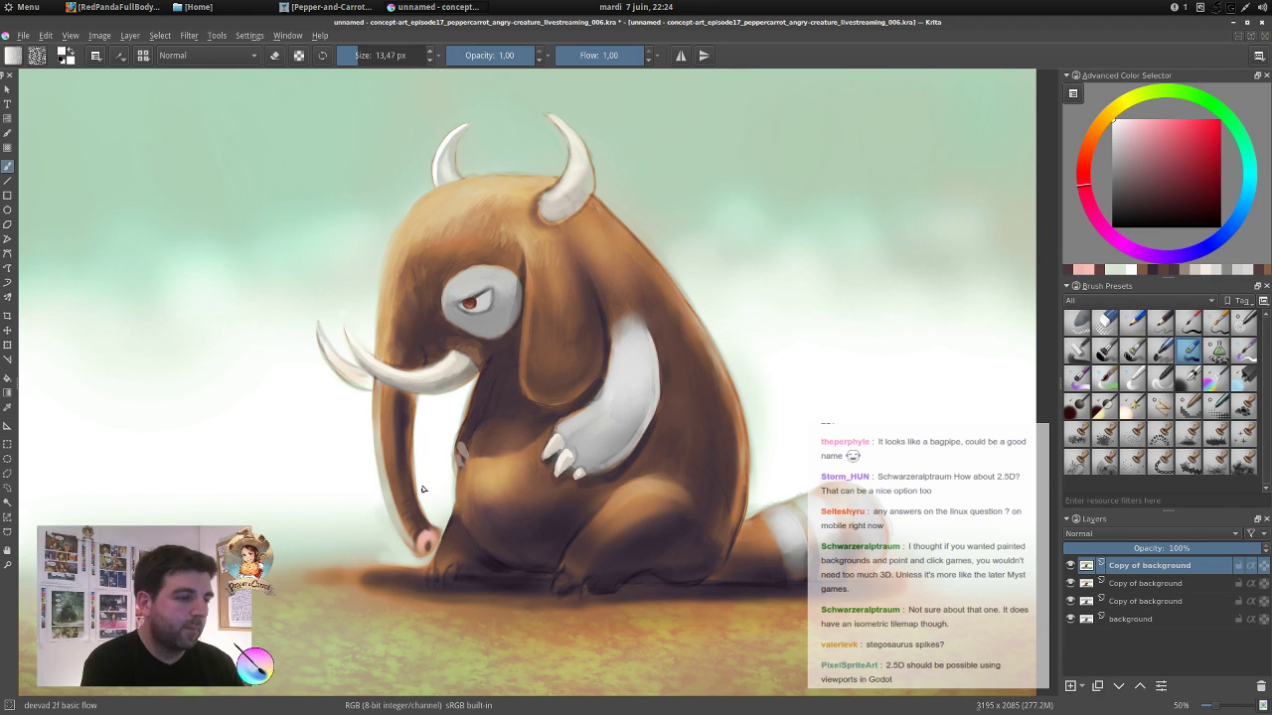
drag(422, 487, 441, 538)
ctrl+click(341, 518)
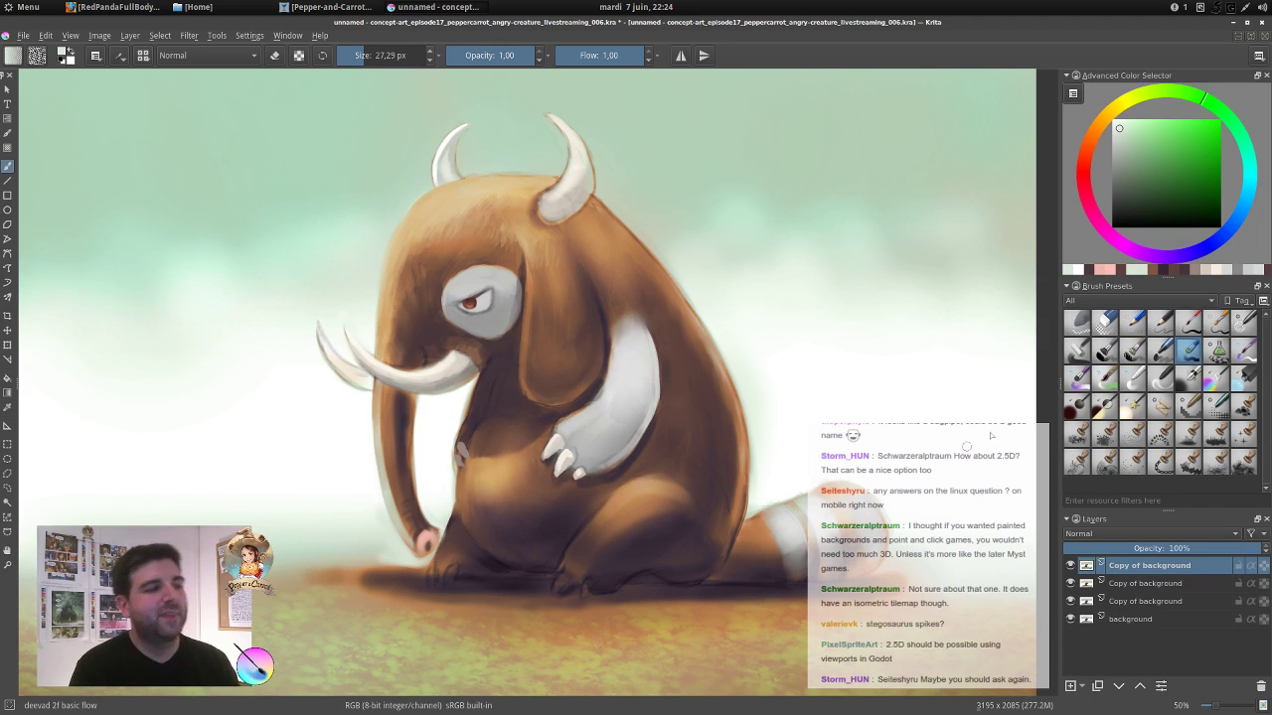
Paint light claws on both feet with the deevad 2e digital sketch brush at 30 px, and touch up the far hand's claws at 19.69 px.
click(1161, 351)
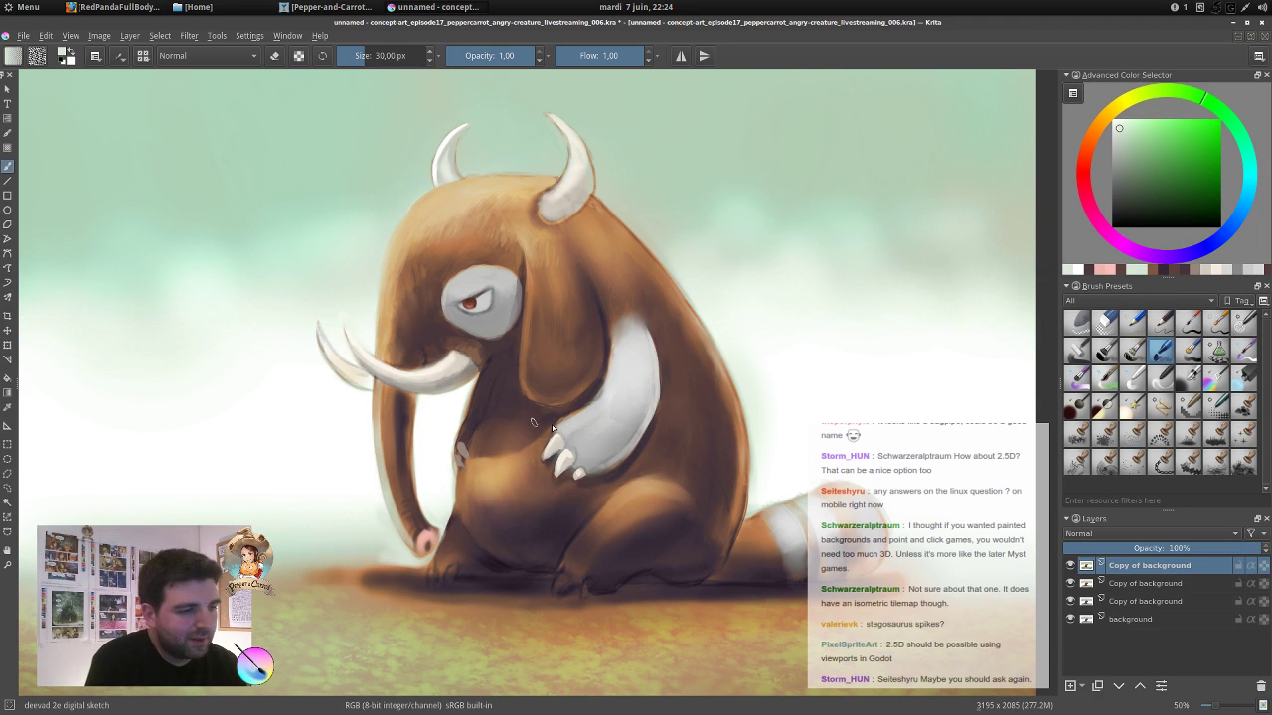
ctrl+click(558, 443)
mouse_move(434, 565)
mouse_down()
mouse_move(429, 582)
mouse_move(436, 569)
mouse_move(430, 583)
mouse_move(450, 570)
mouse_move(446, 582)
mouse_up()
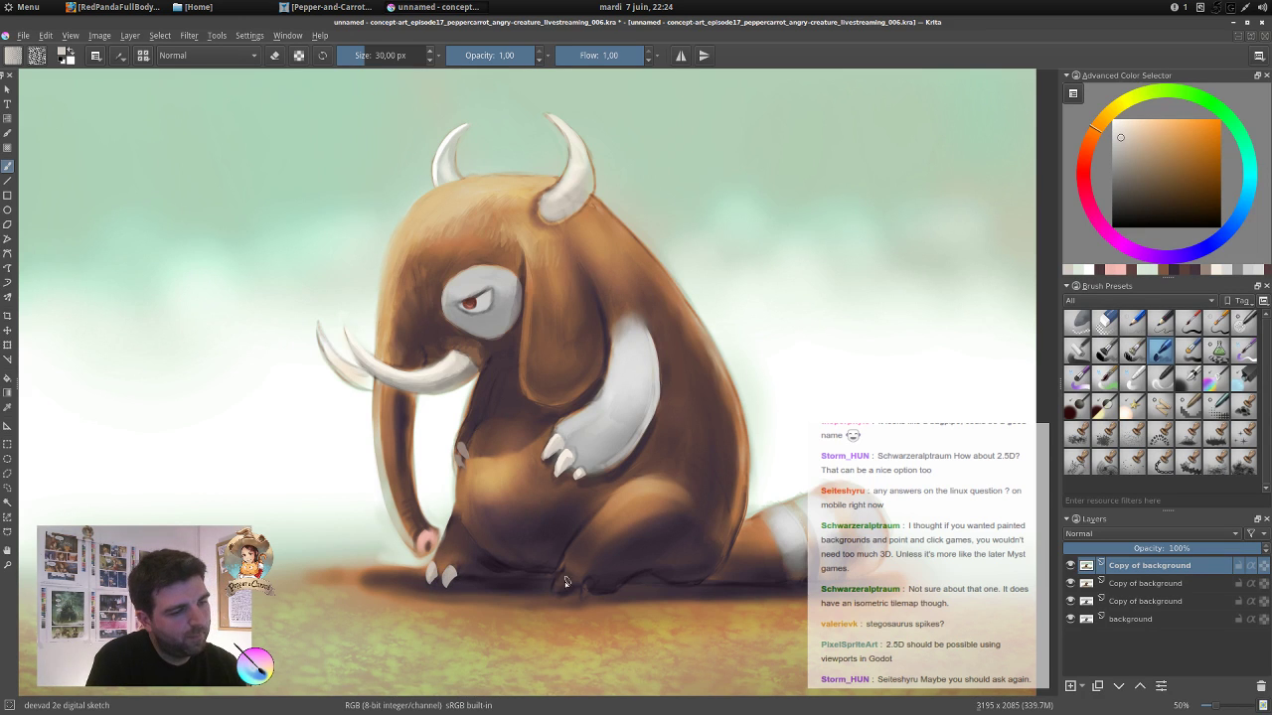
mouse_move(563, 572)
mouse_down()
mouse_move(555, 592)
mouse_move(593, 601)
mouse_up()
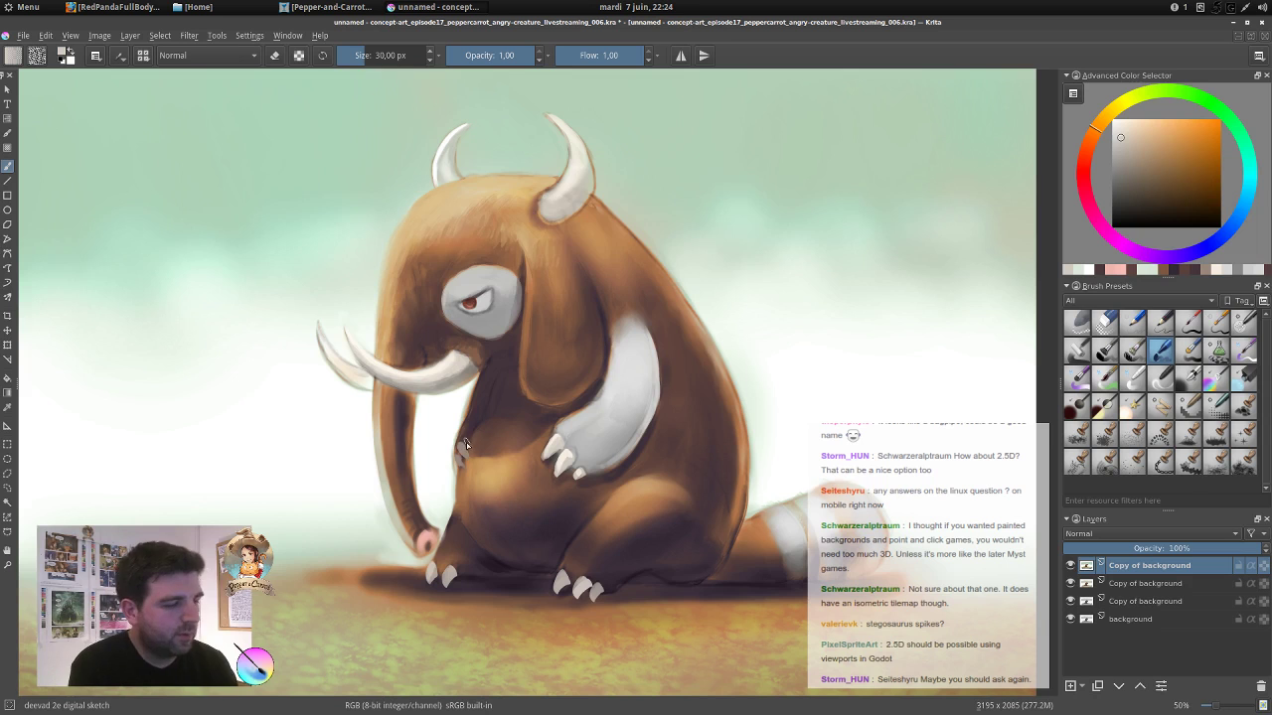
drag(466, 442, 463, 449)
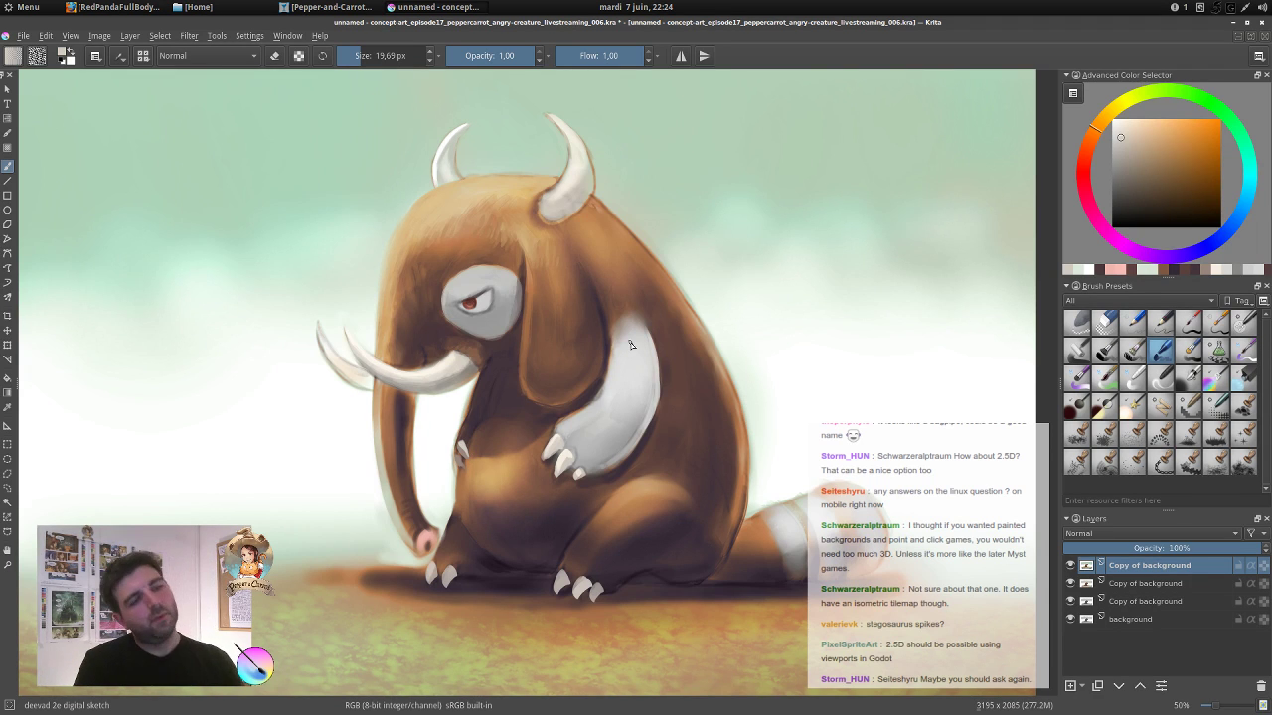
Add light grey fur to the white arm's inner edge at 19.69 px, and tan fur strokes over the knee at 0.60 opacity and 27.67 px.
ctrl+click(561, 432)
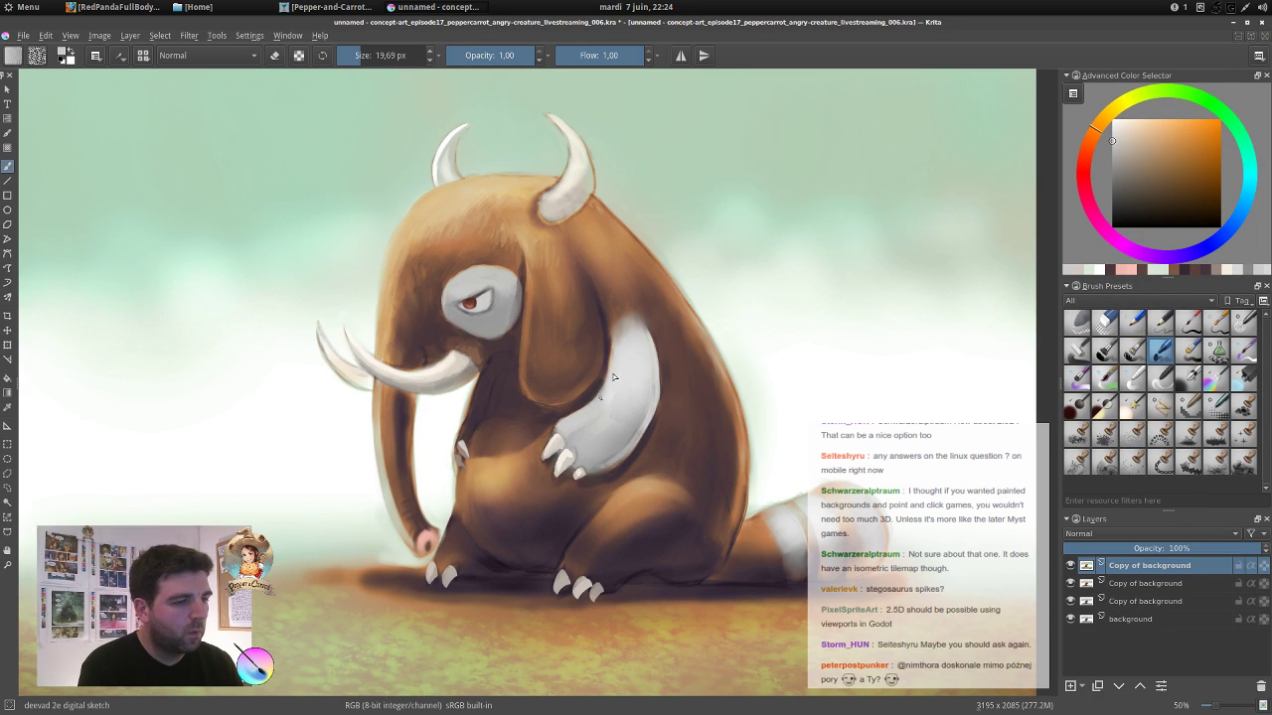
drag(563, 420, 591, 407)
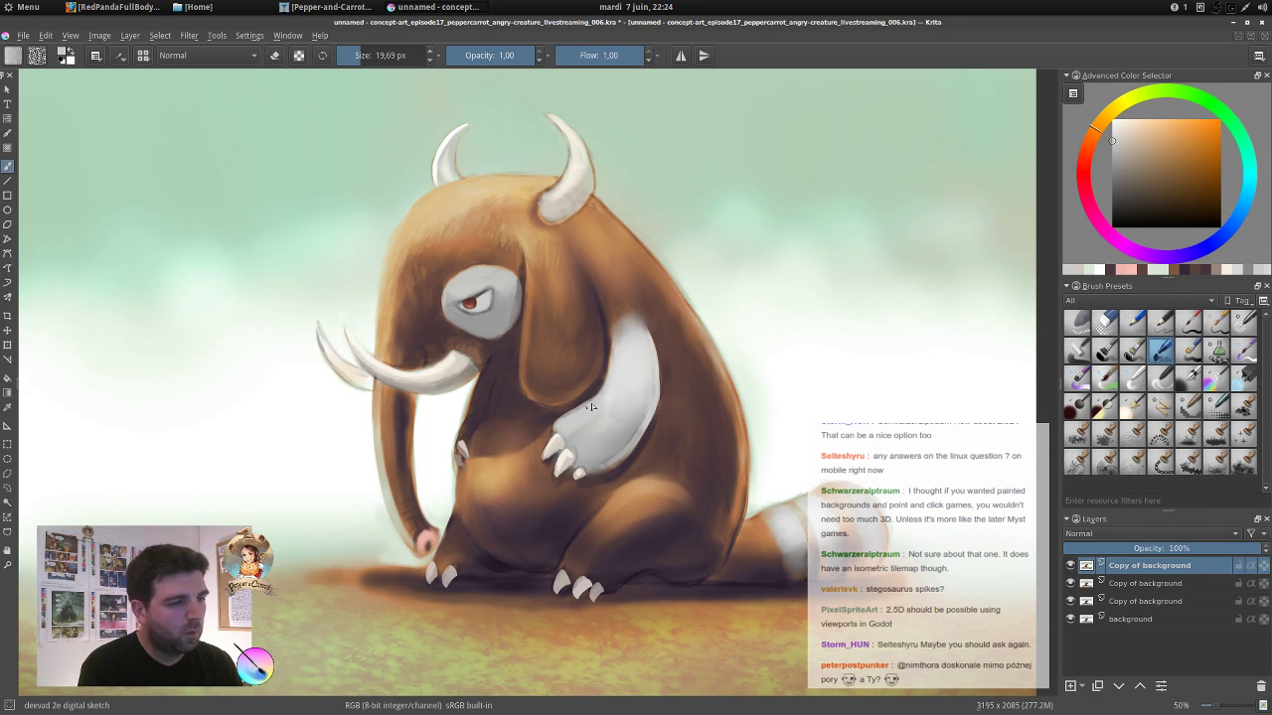
ctrl+click(621, 507)
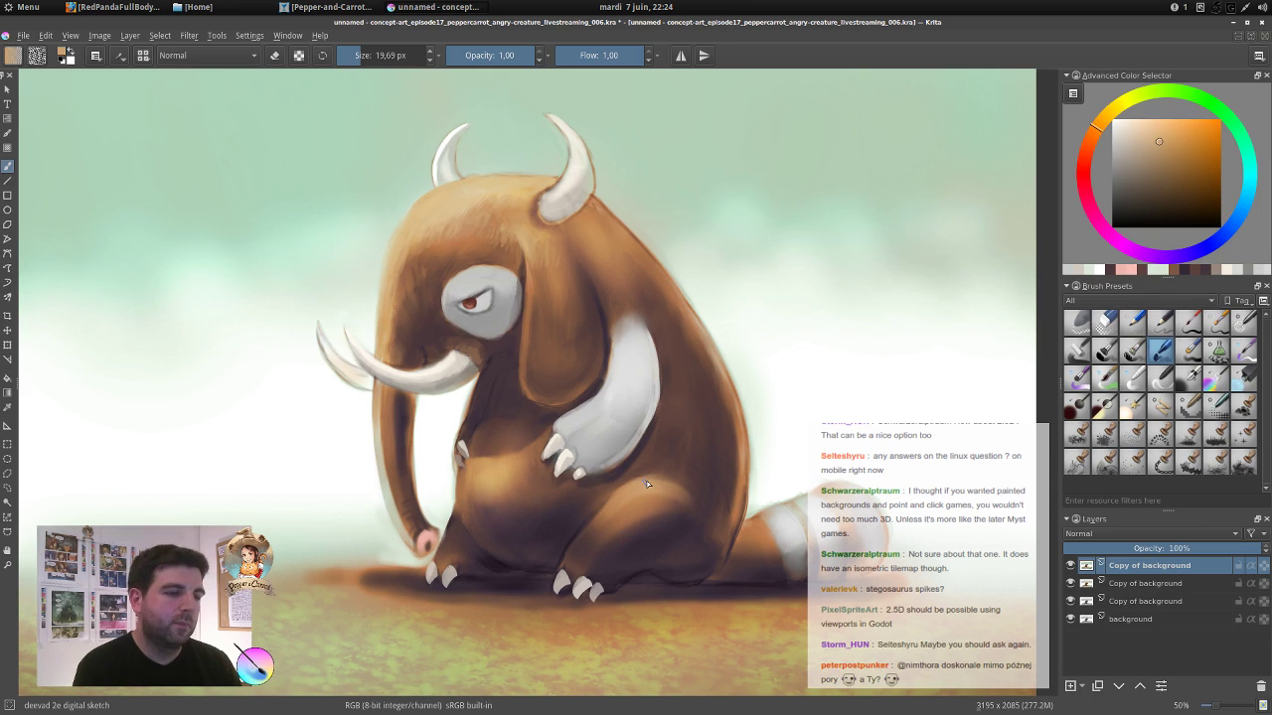
ctrl+click(621, 514)
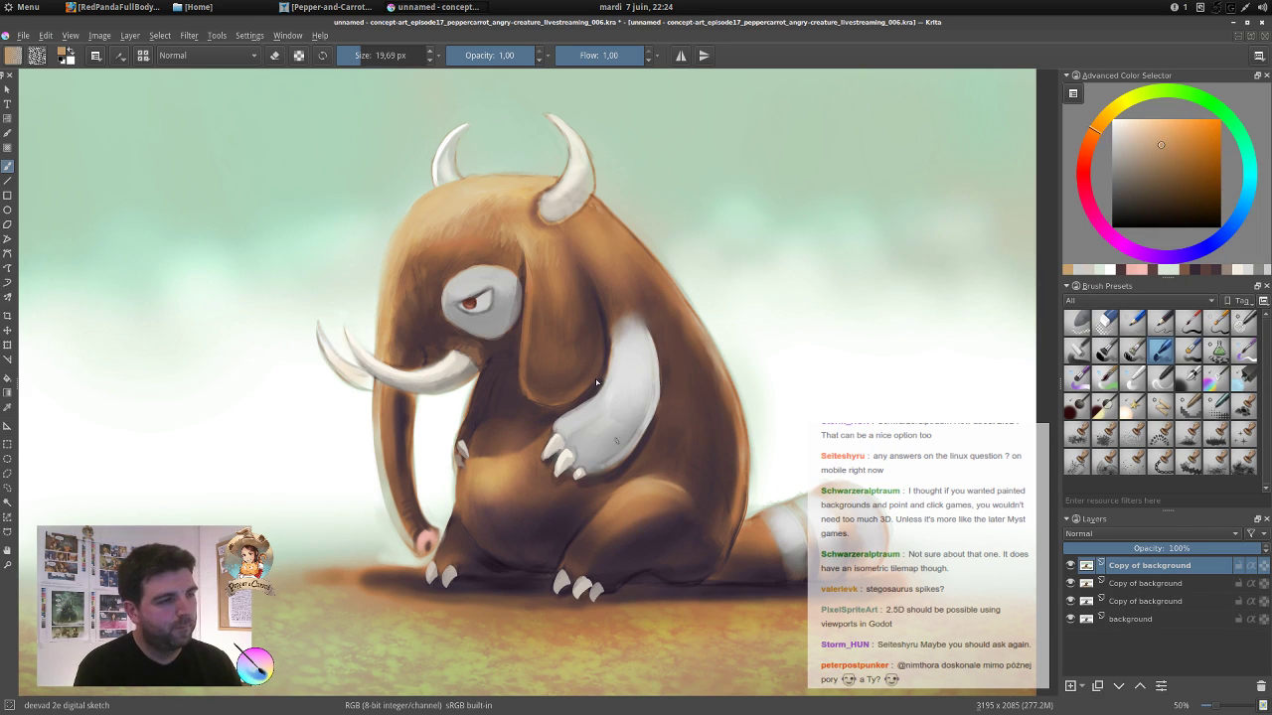
drag(512, 54, 498, 55)
drag(627, 478, 632, 478)
ctrl+click(649, 485)
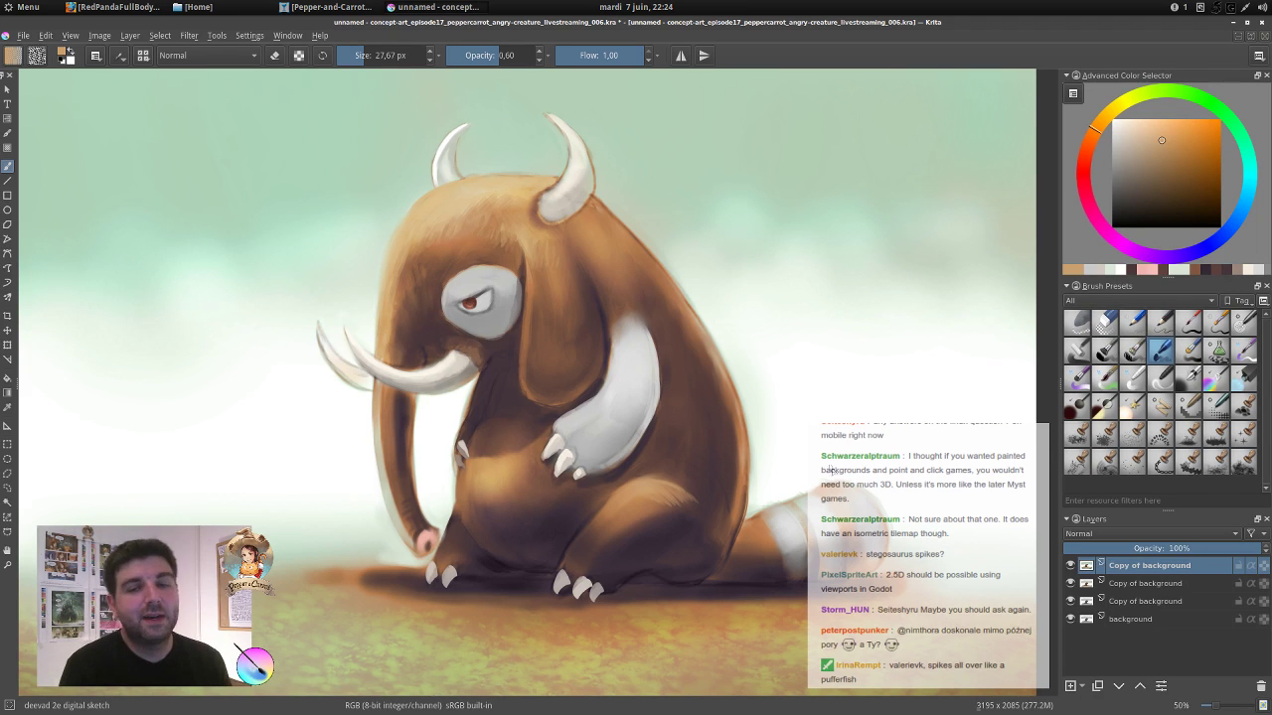
Try sketching tan plate-shaped spikes along the creature's back, and undo them.
mouse_move(695, 306)
mouse_down()
mouse_move(709, 269)
mouse_move(766, 272)
mouse_move(750, 330)
mouse_move(705, 325)
mouse_move(747, 353)
mouse_up()
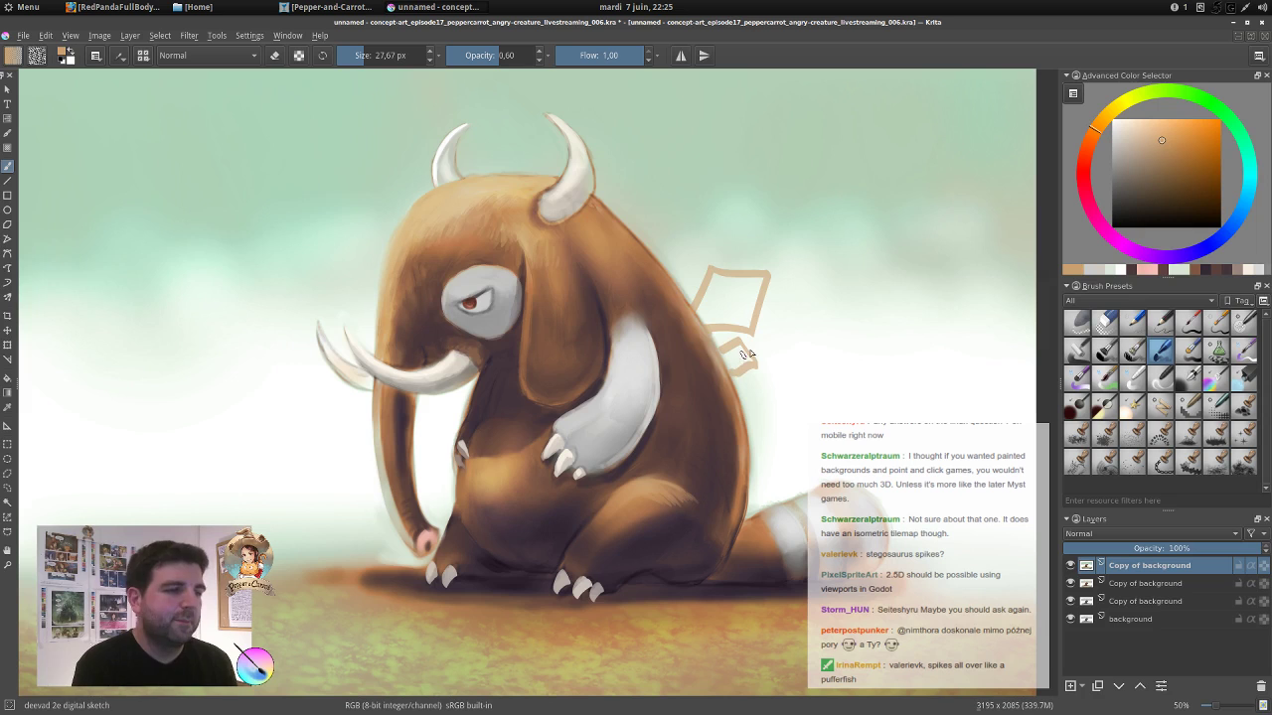
key(ctrl+z)
key(ctrl+z)
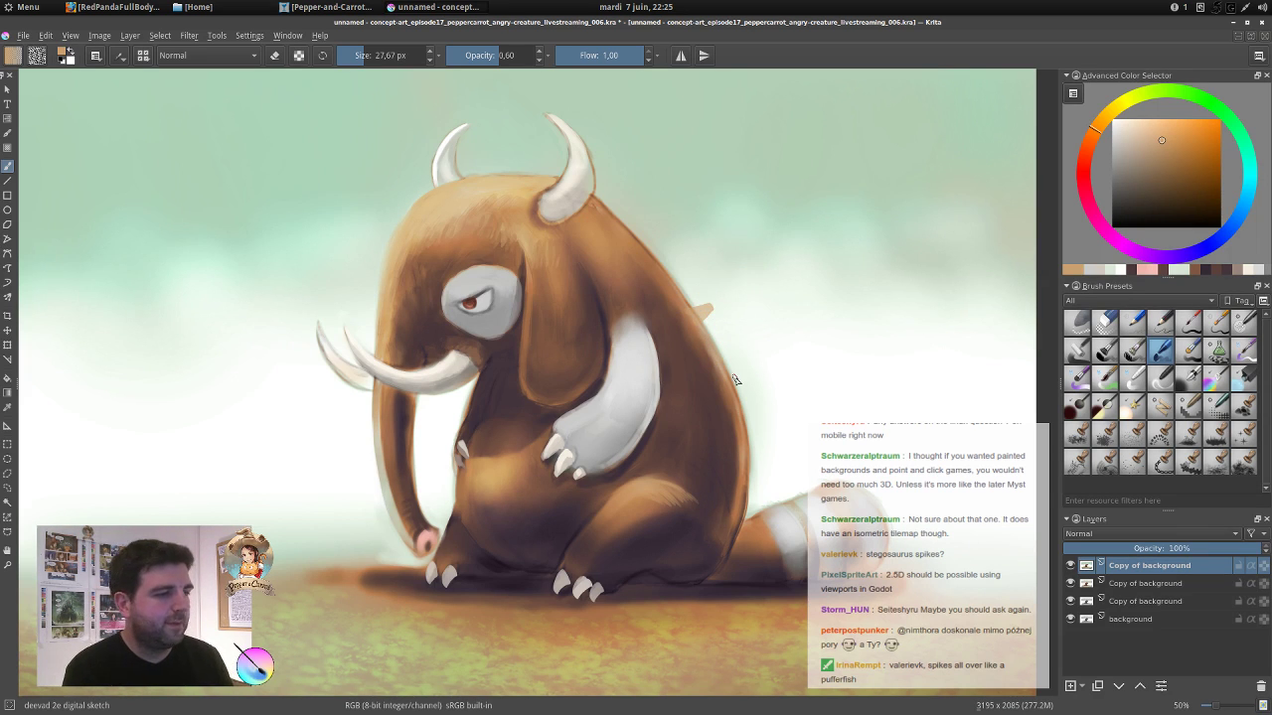
key(ctrl+z)
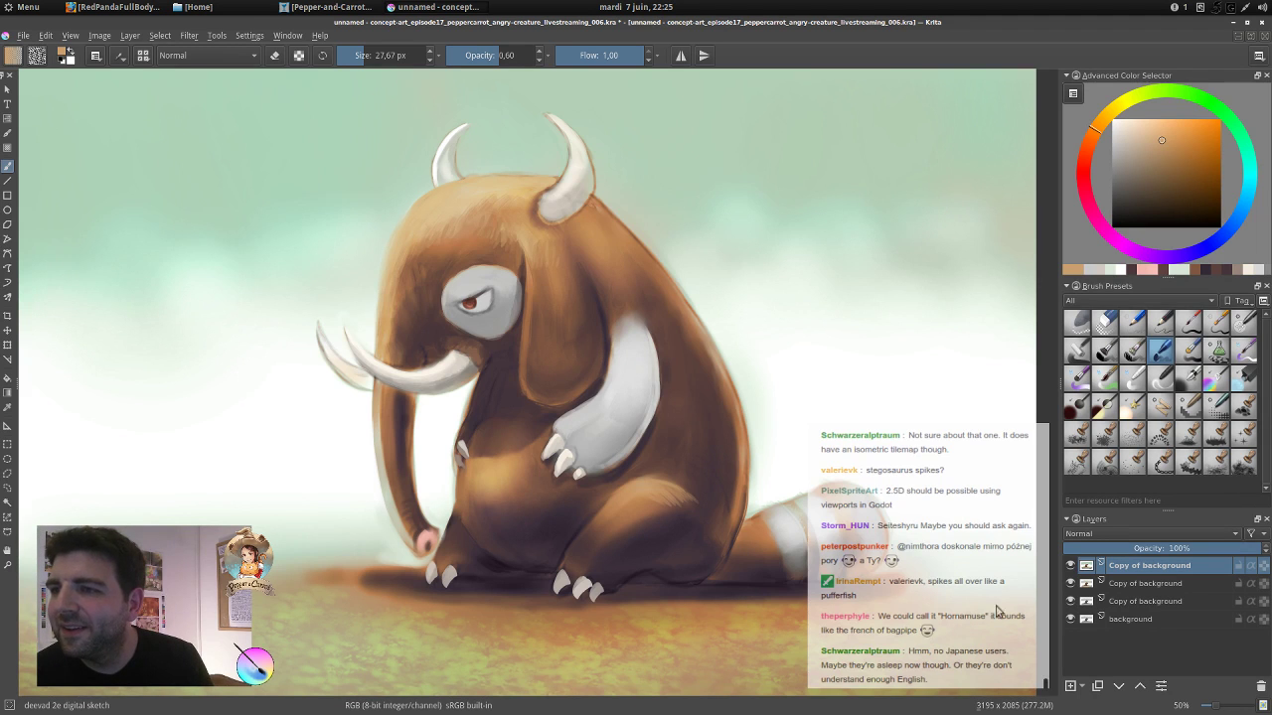
Read back through the live chat for the Linux question, and return to the newest messages.
scroll(964, 610, up, 3)
scroll(964, 610, down, 2)
scroll(962, 608, up, 1)
scroll(961, 608, up, 1)
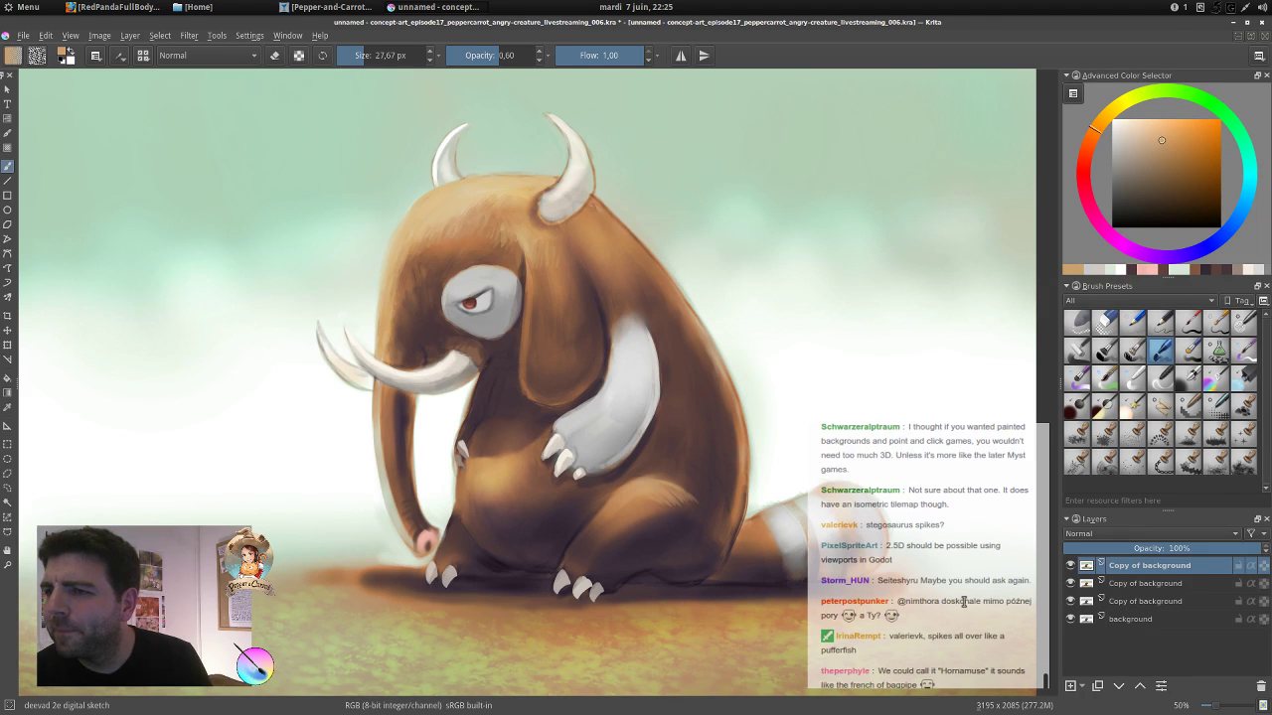
scroll(952, 580, up, 7)
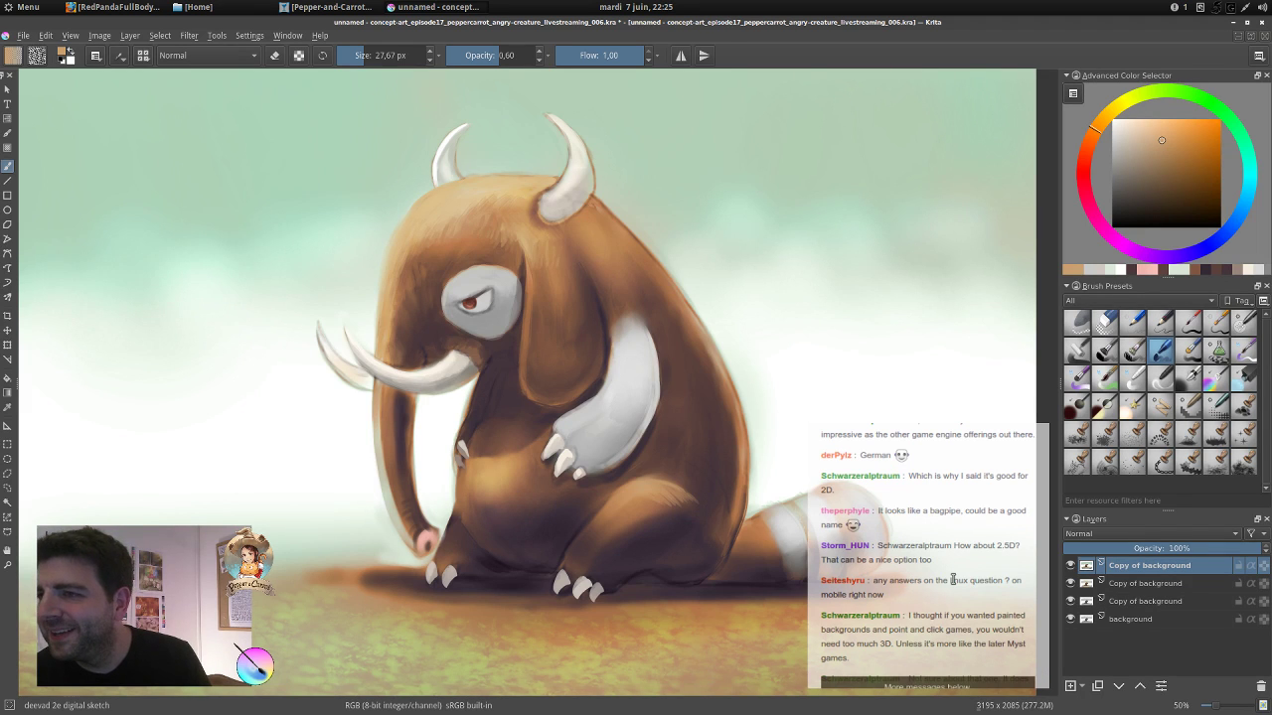
scroll(952, 580, down, 10)
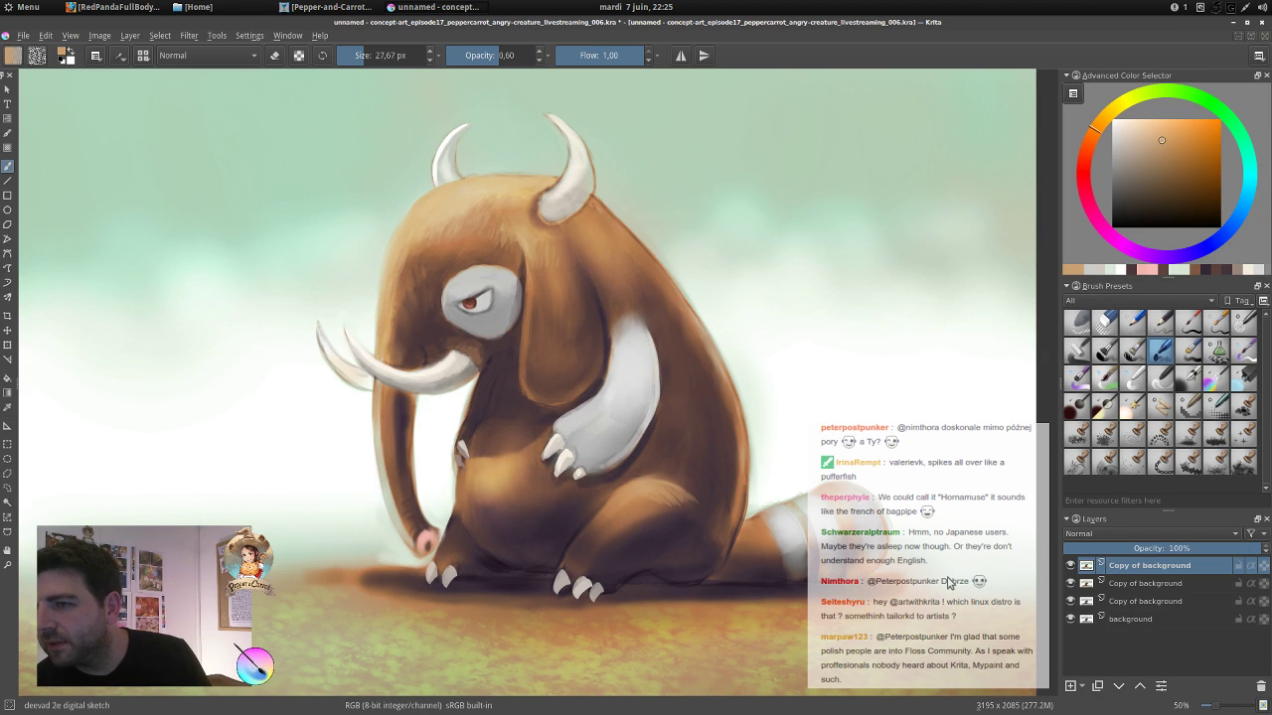
Switch to the desktop's System Settings, show the System Info page with the Linux distribution, and minimise the window.
click(28, 8)
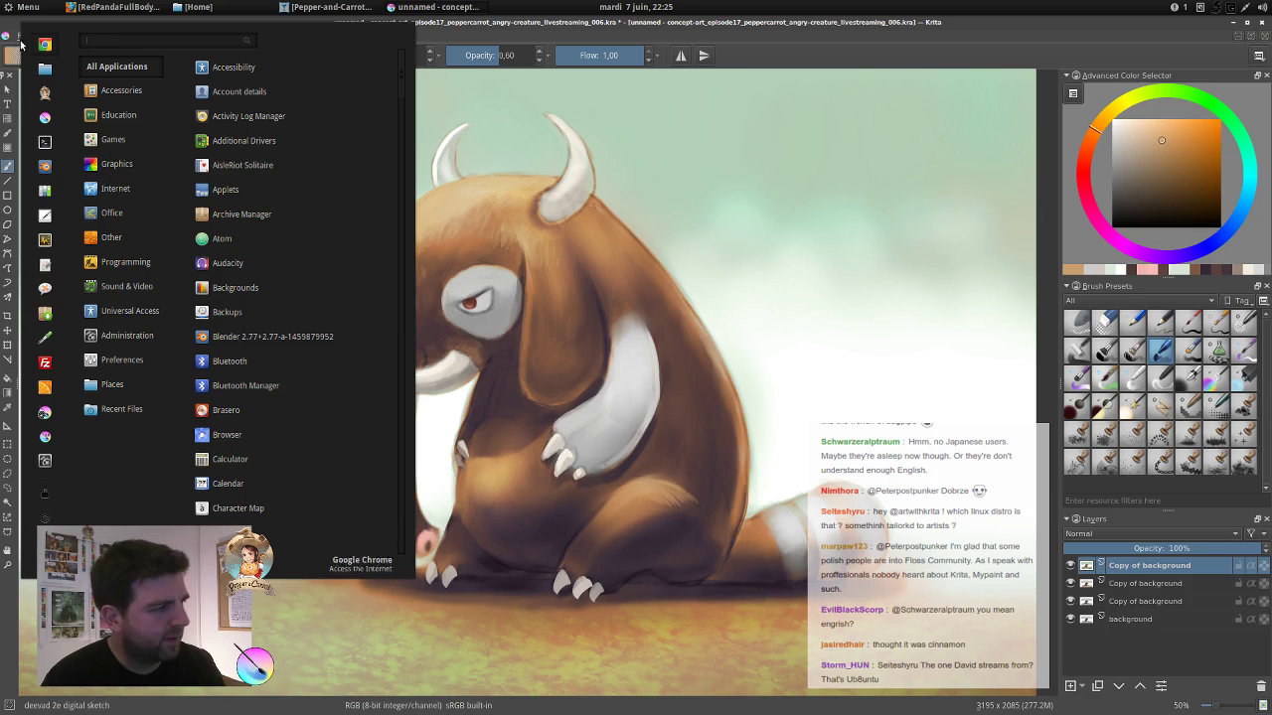
click(45, 461)
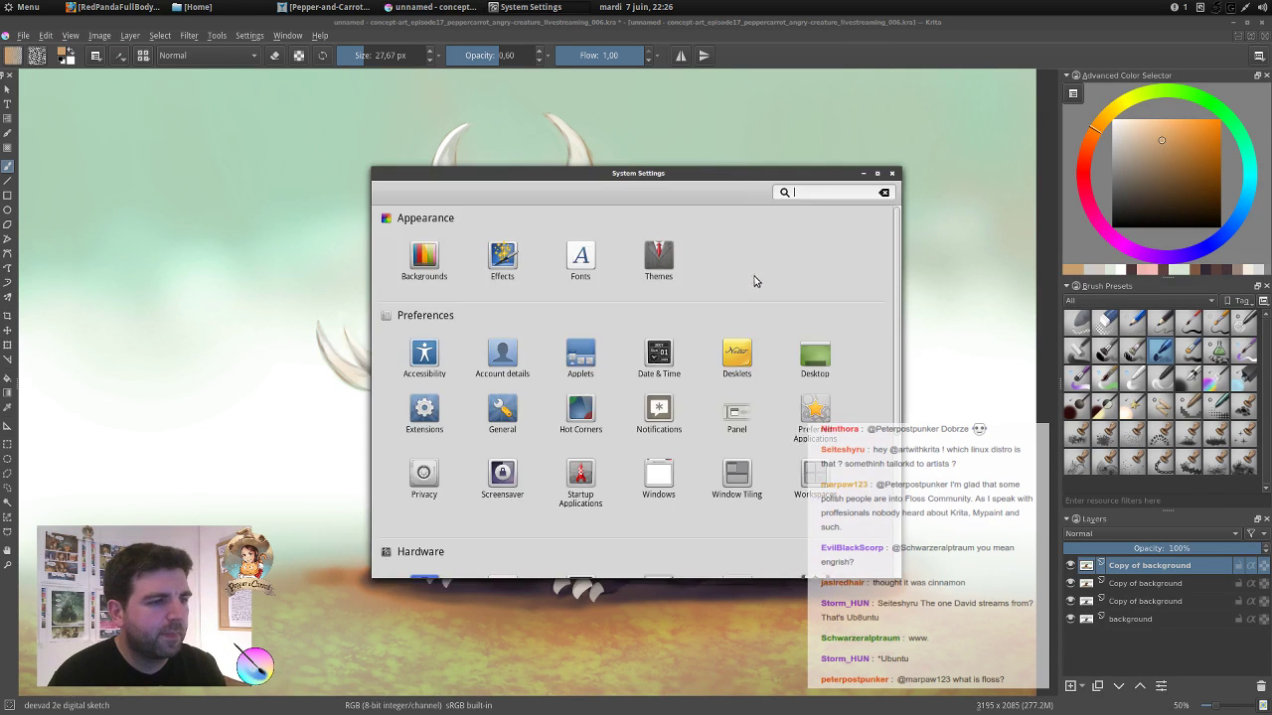
scroll(794, 500, down, 3)
click(736, 478)
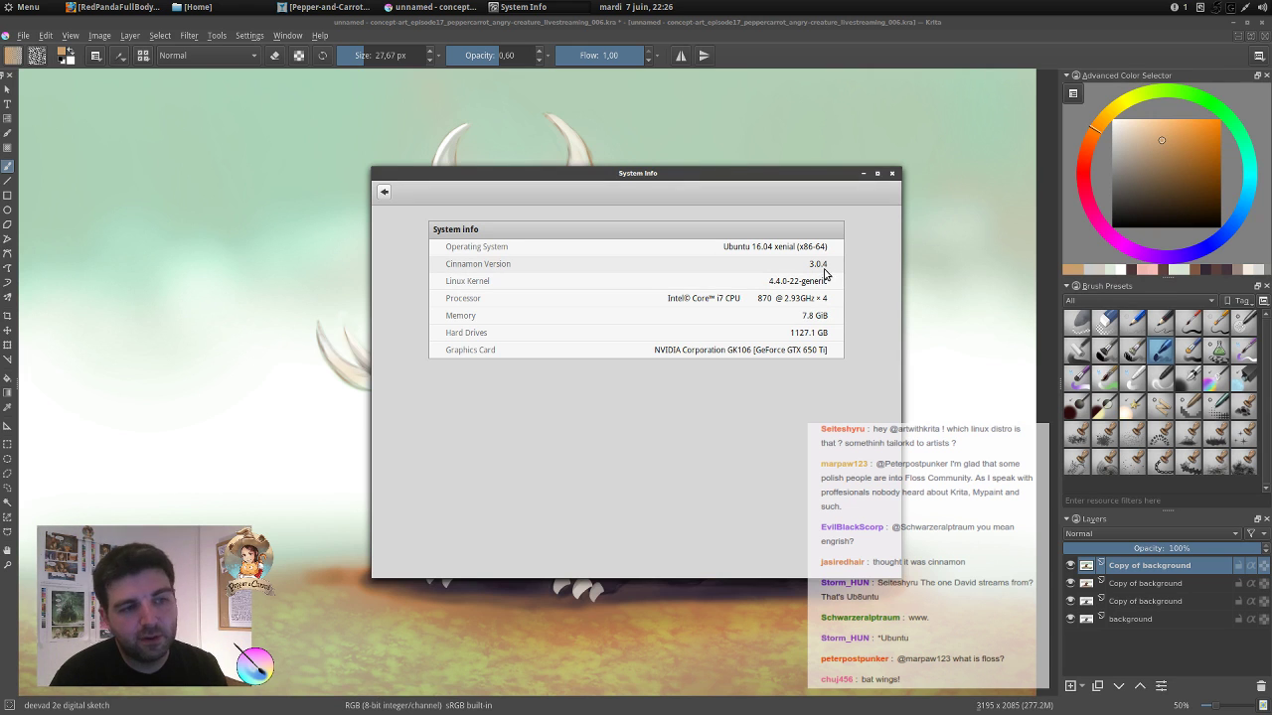
click(865, 174)
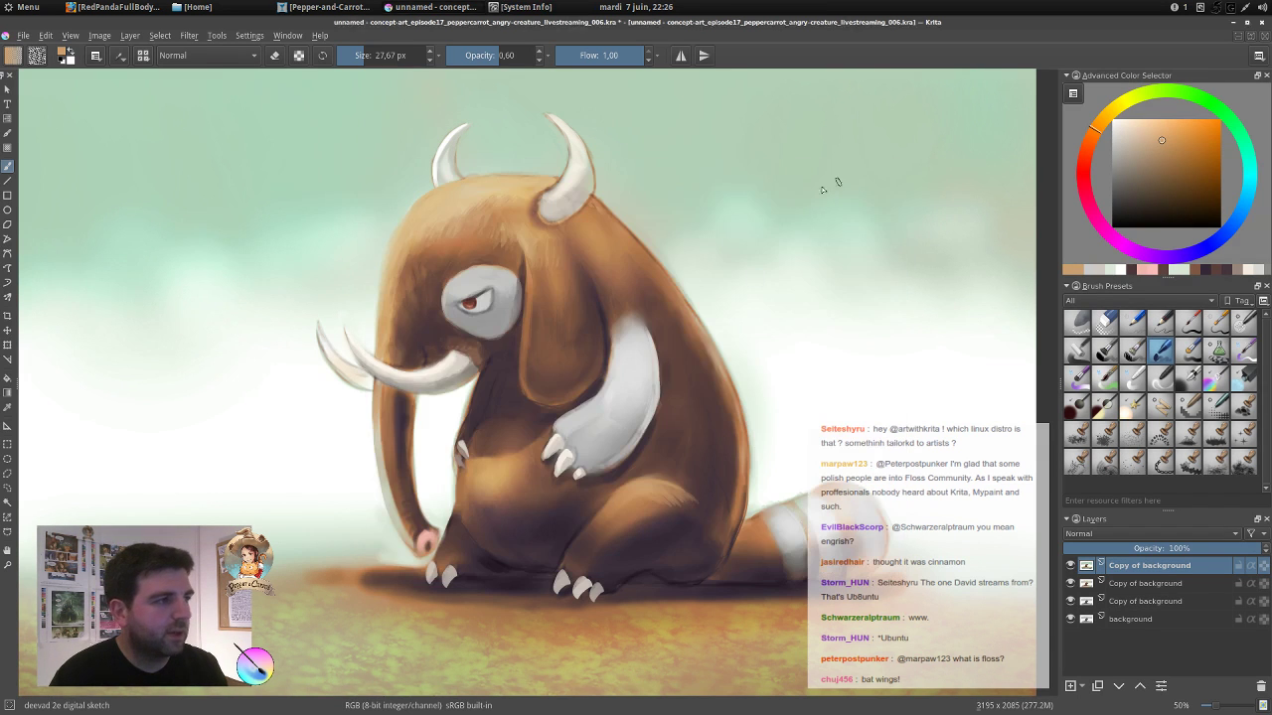
Switch to Firefox, enlarge its window, and look over the tutorials page of the artist's website.
click(136, 9)
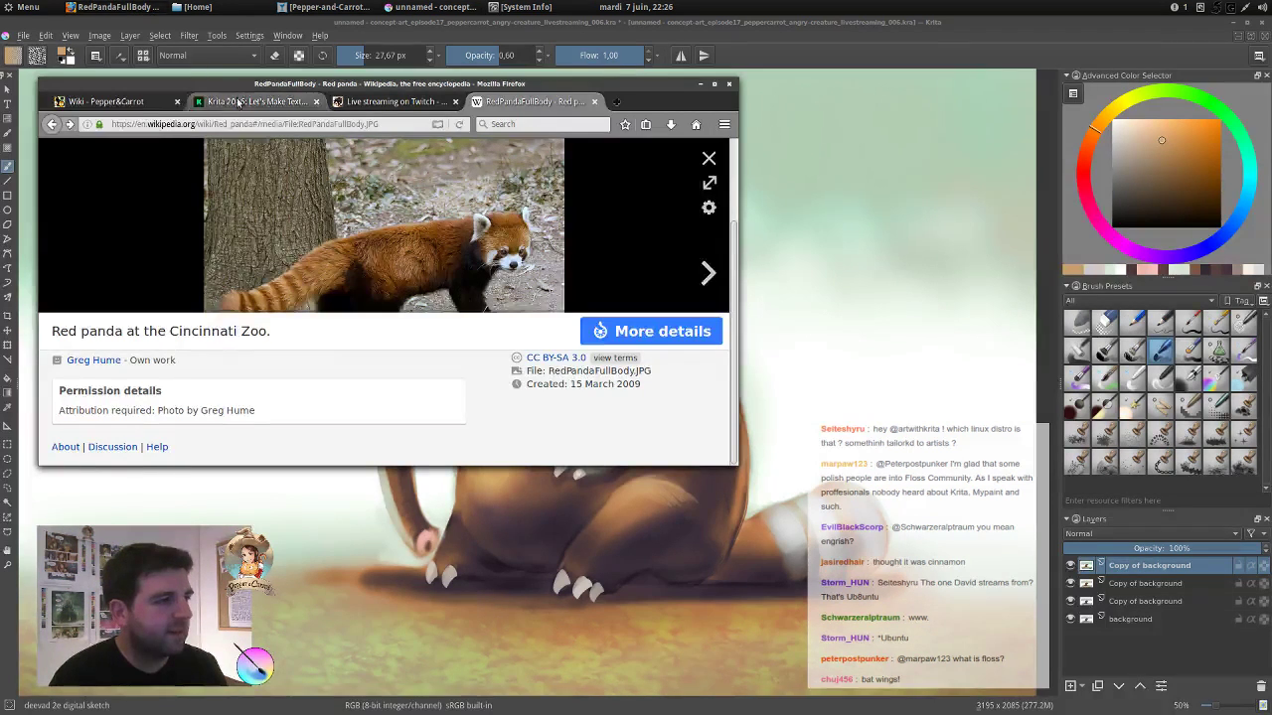
click(109, 101)
drag(732, 461, 1118, 645)
scroll(999, 365, up, 5)
scroll(998, 366, up, 10)
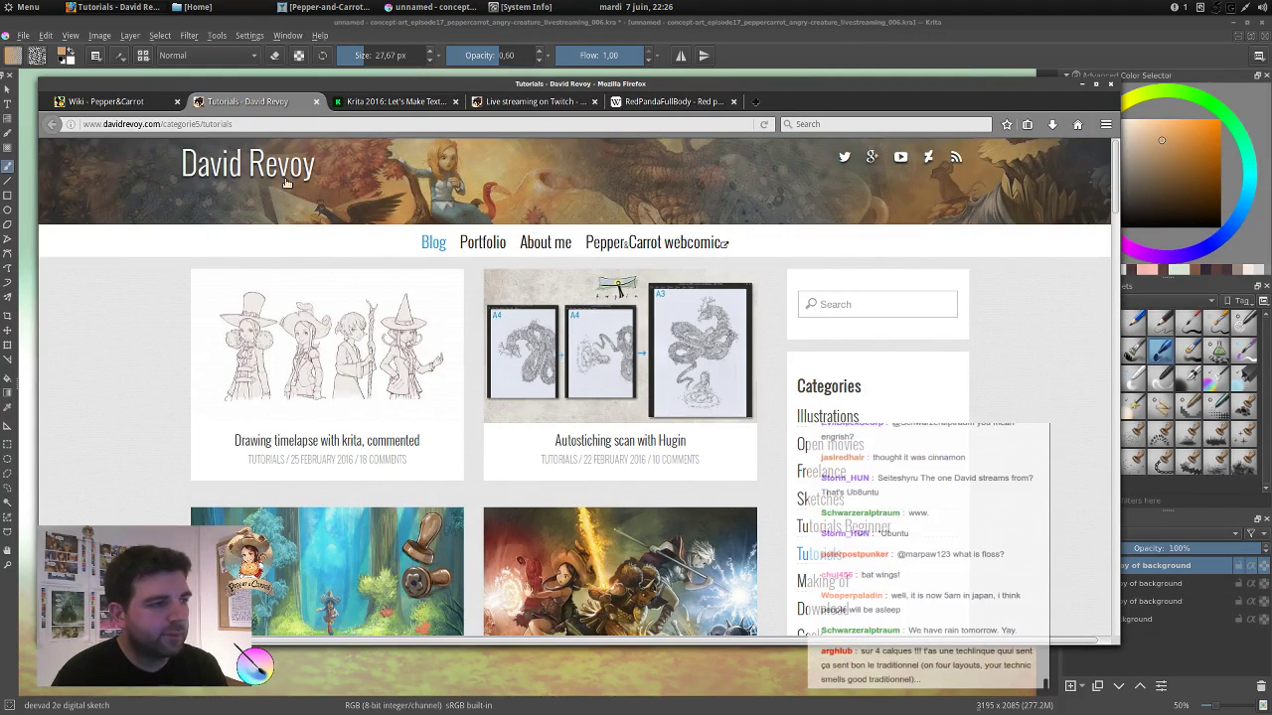
scroll(1031, 315, down, 5)
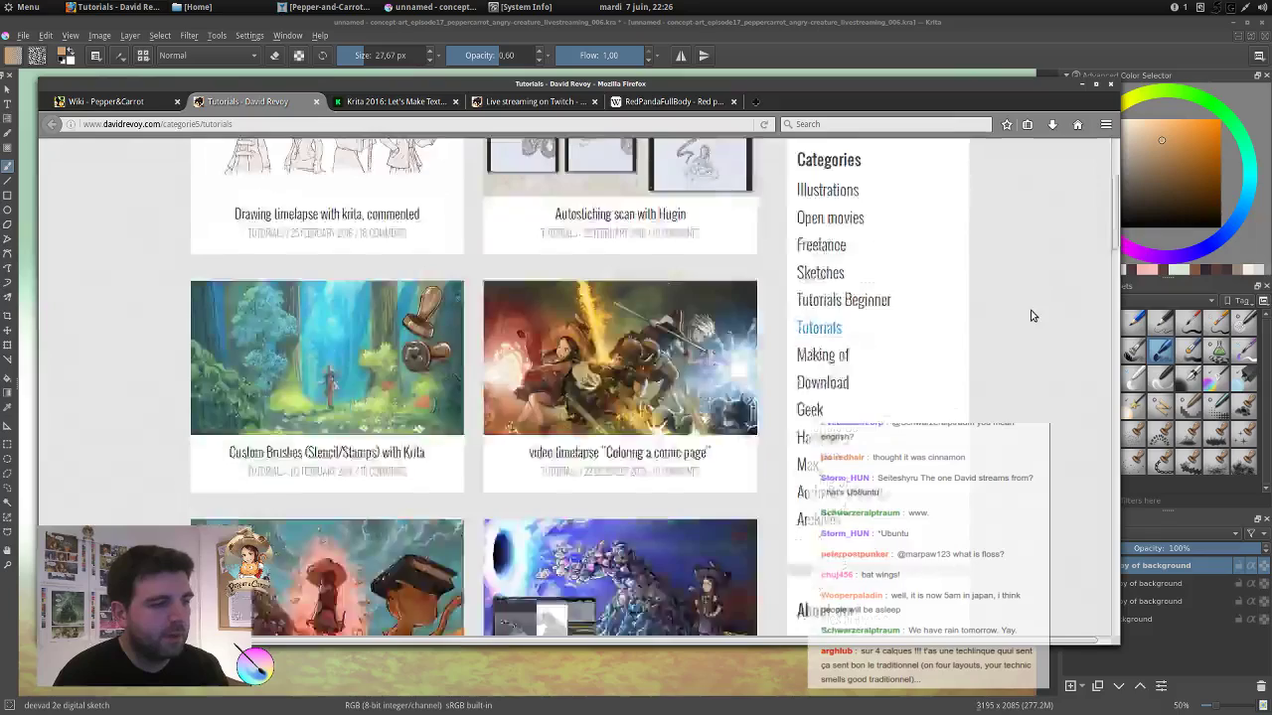
scroll(1013, 315, up, 5)
scroll(1013, 315, up, 1)
Go to the website's blog and open the article "Ubuntu 16.04 for my digital painting workstation".
click(427, 241)
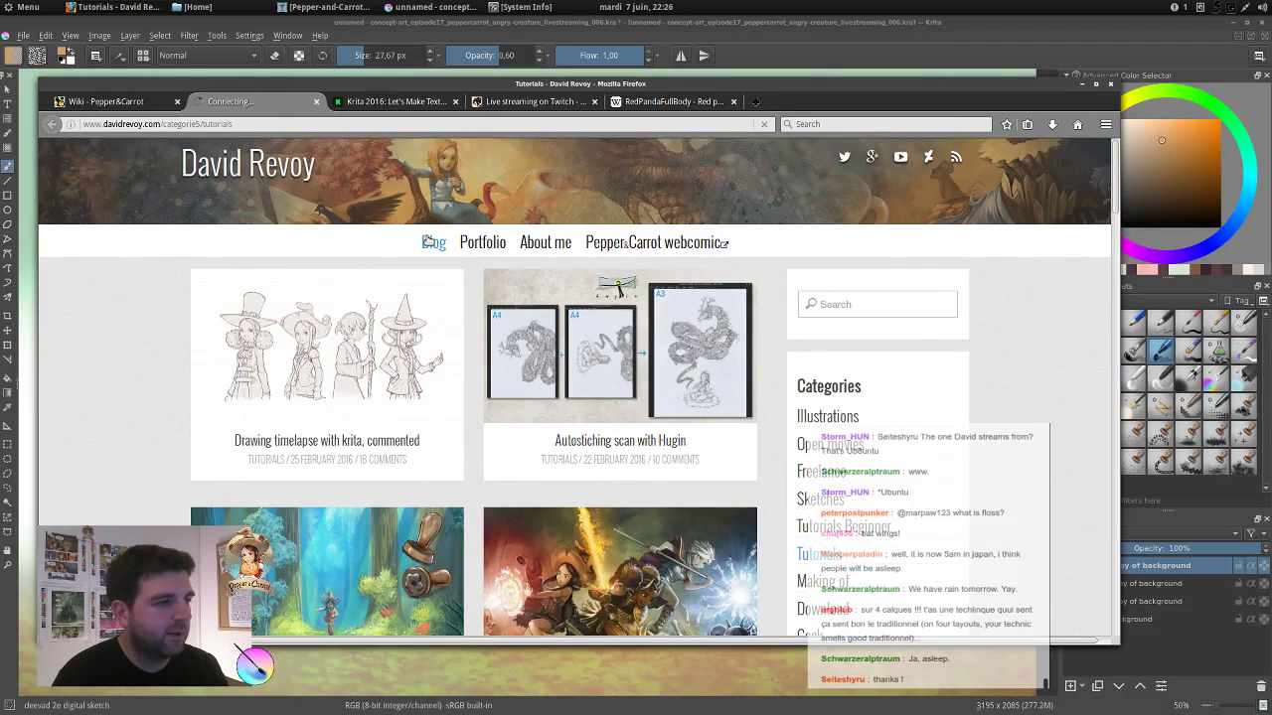
scroll(656, 275, down, 5)
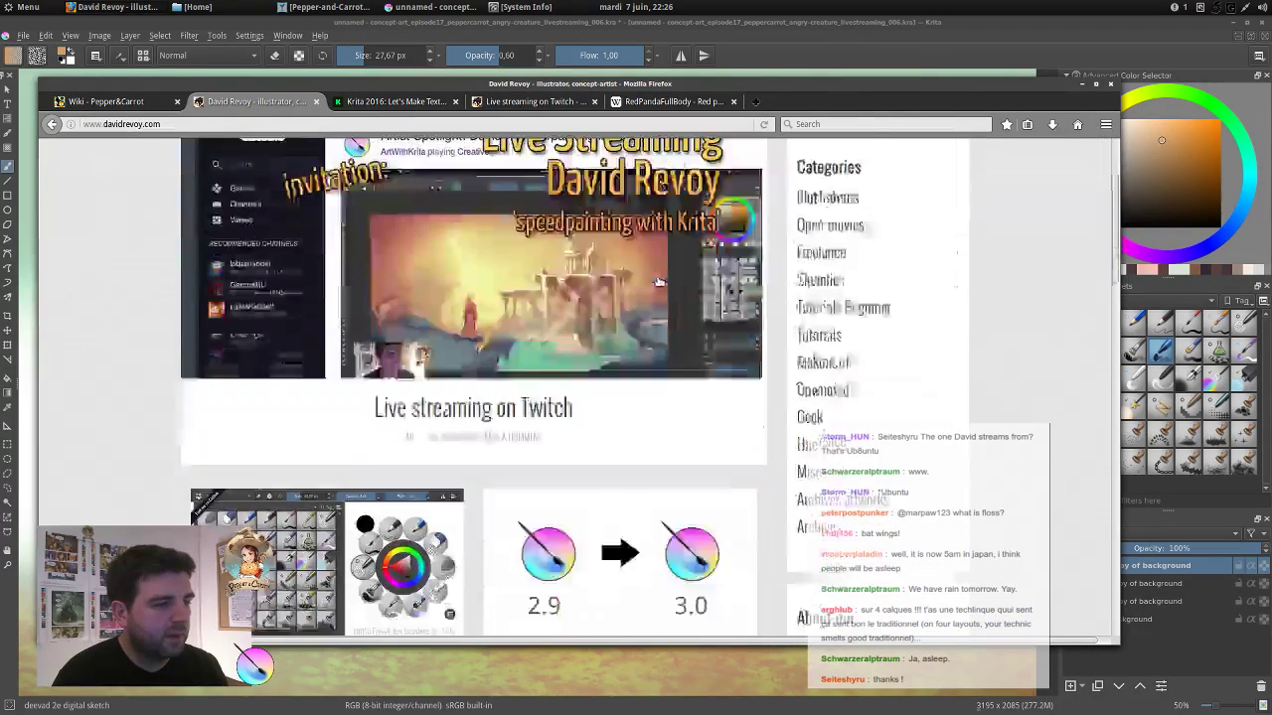
scroll(659, 283, down, 3)
click(633, 384)
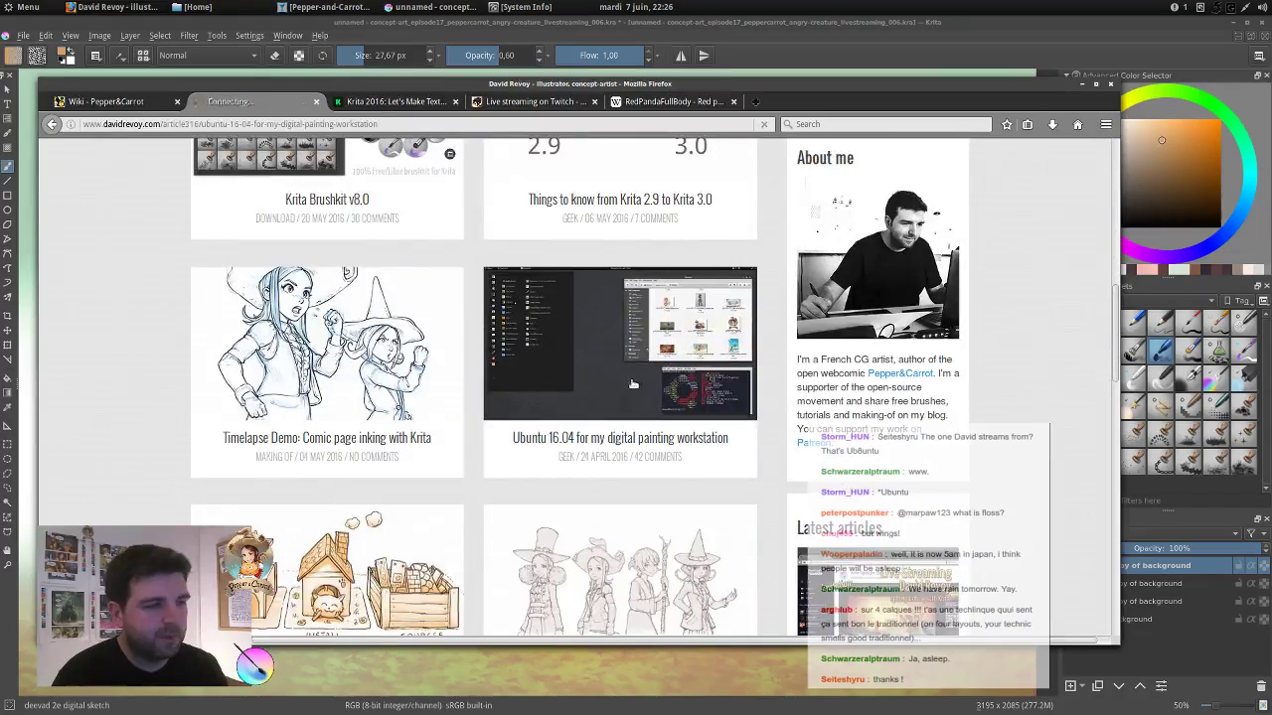
Skim the Ubuntu 16.04 article down to its screenshot gallery, and minimise the browser to return to the painting.
scroll(764, 372, down, 8)
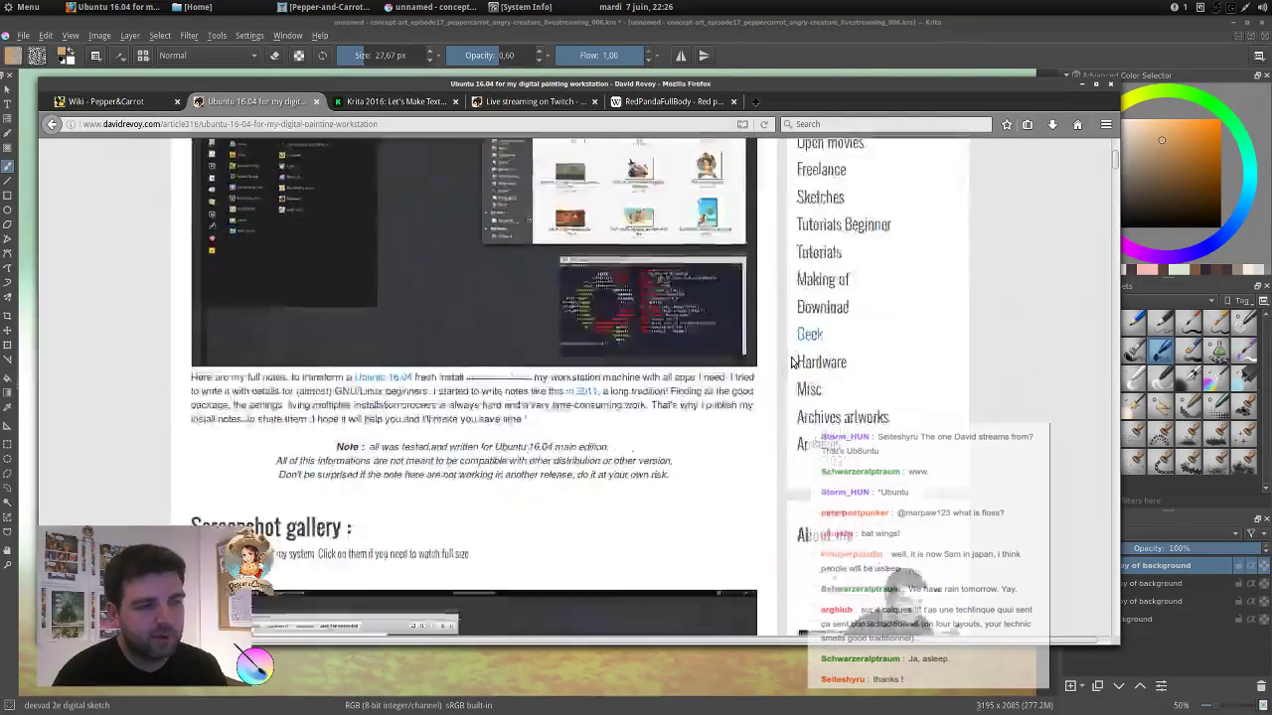
scroll(795, 357, down, 10)
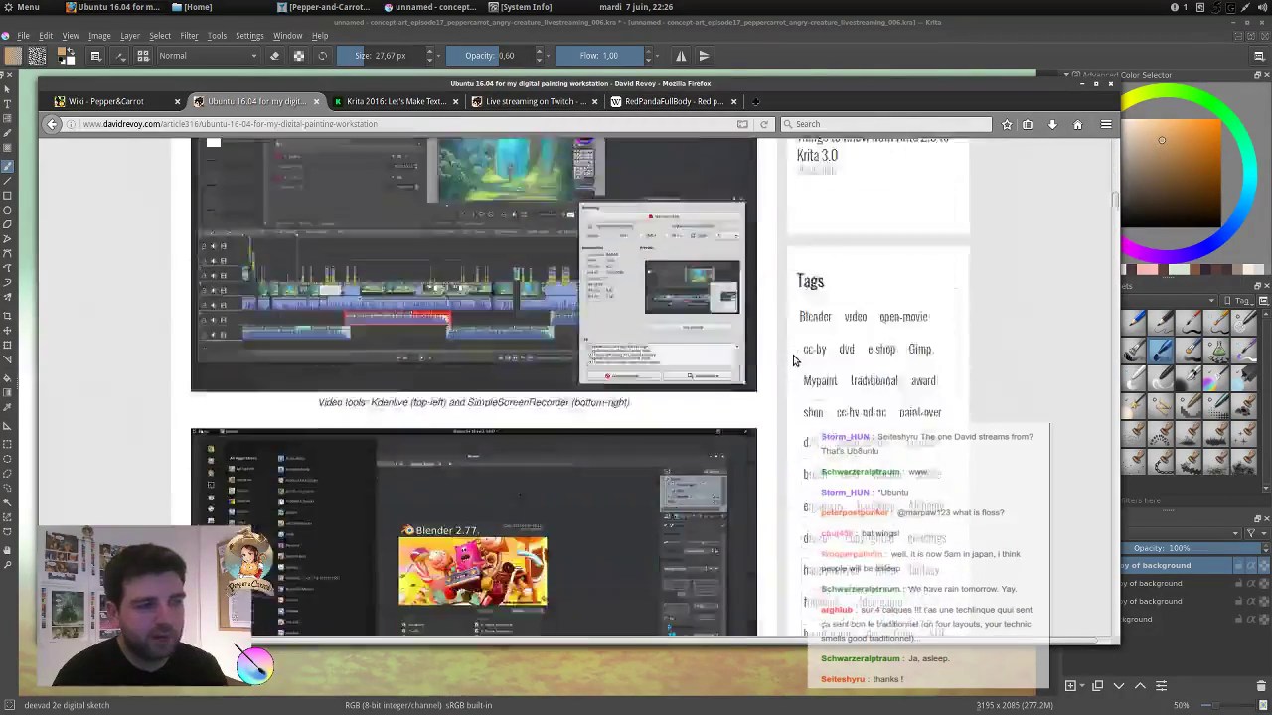
scroll(799, 353, down, 3)
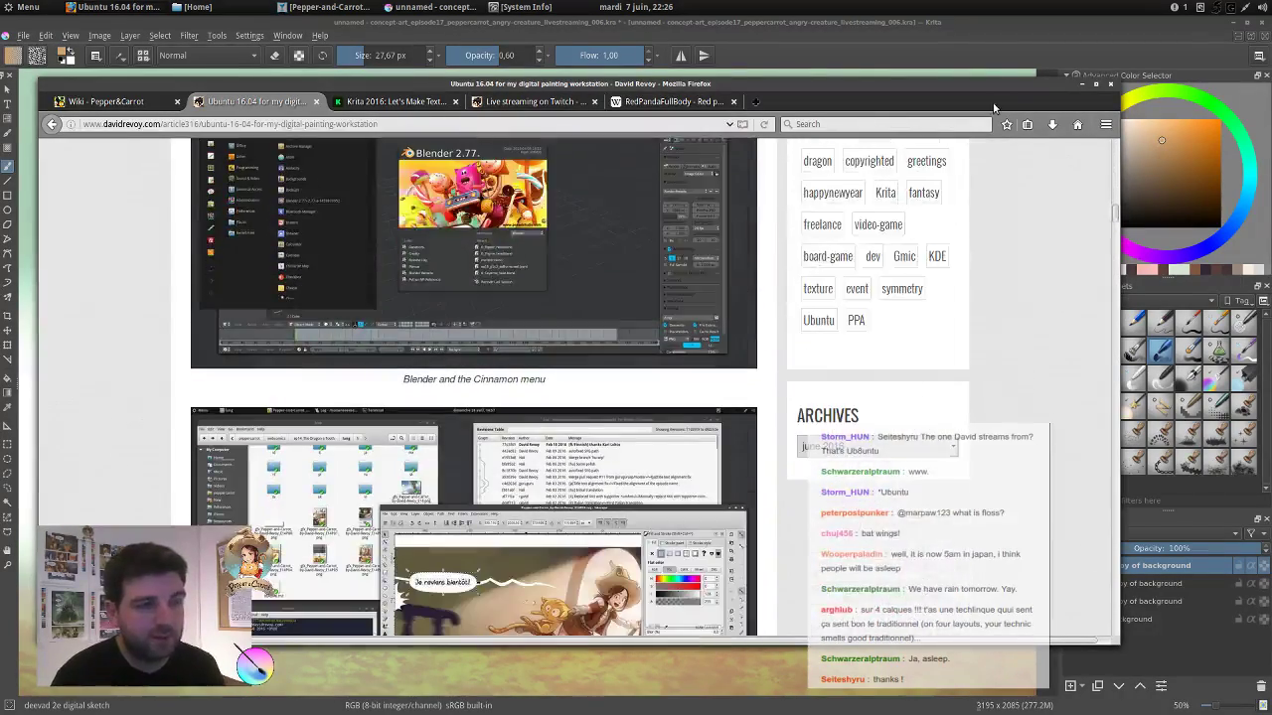
click(1082, 85)
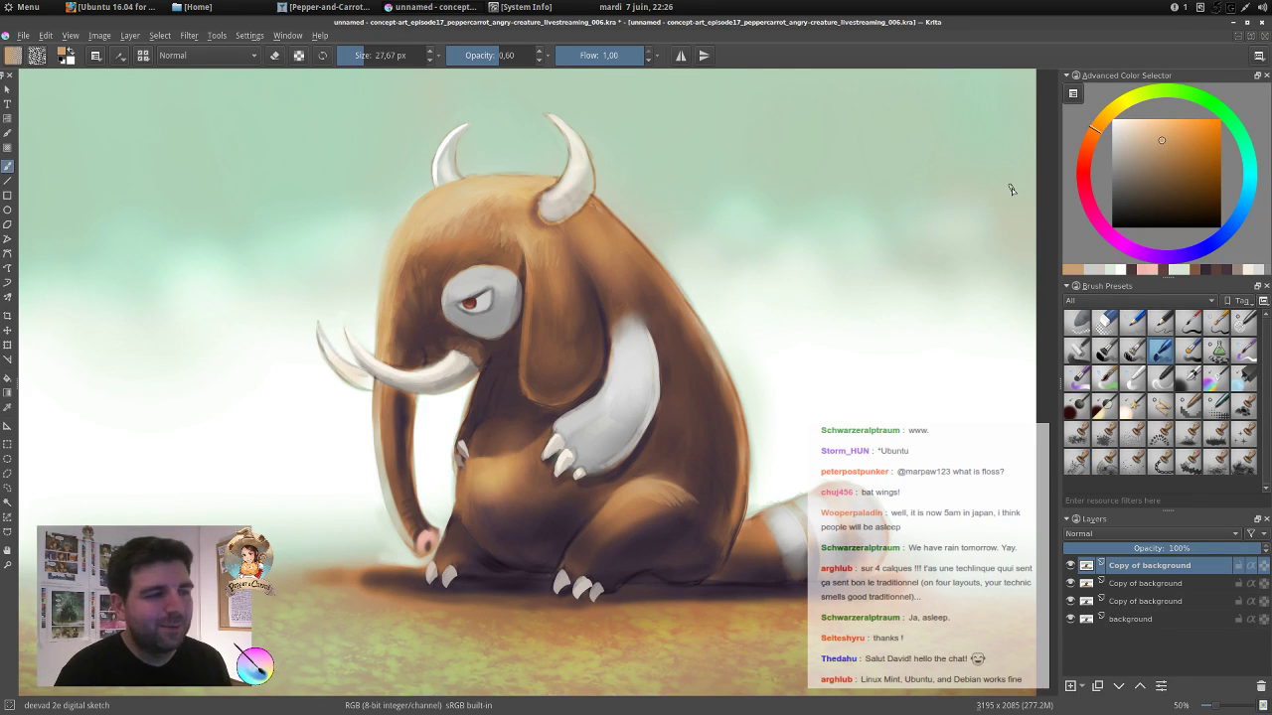
Hide the three copied background layers to view the original grey sketch, and show them all again.
ctrl+click(516, 184)
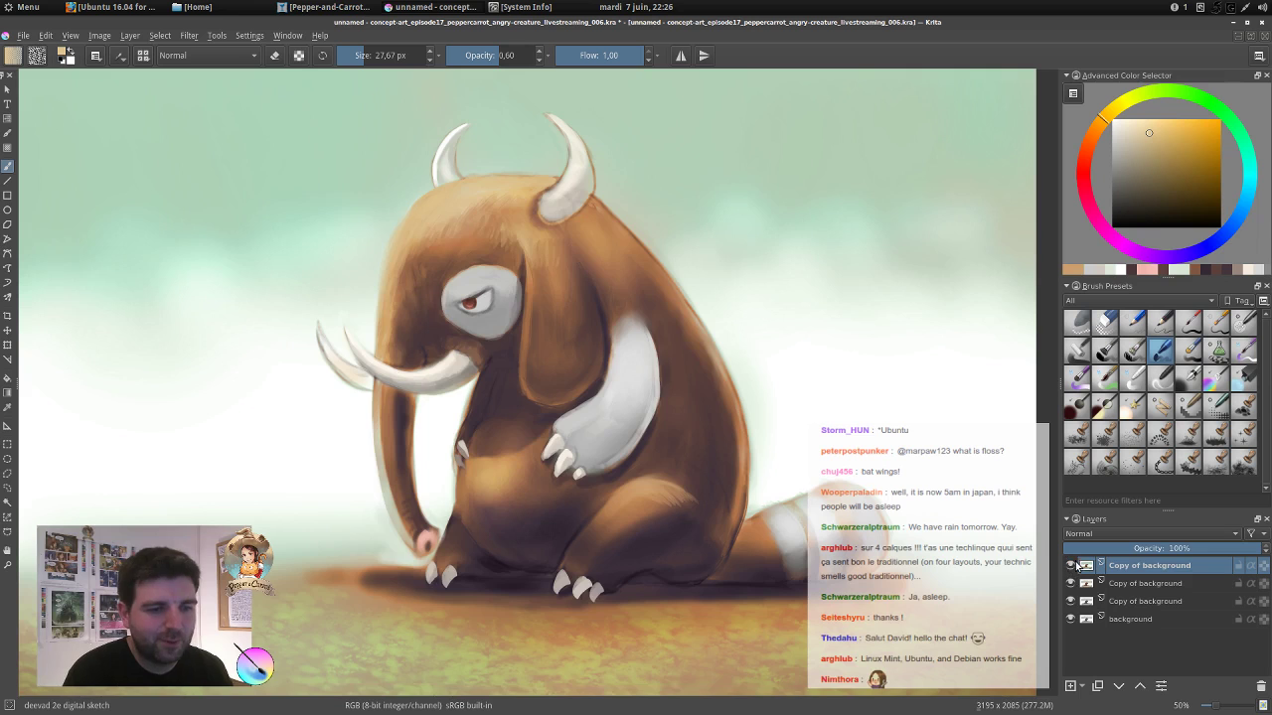
click(1070, 565)
click(1070, 582)
click(1070, 601)
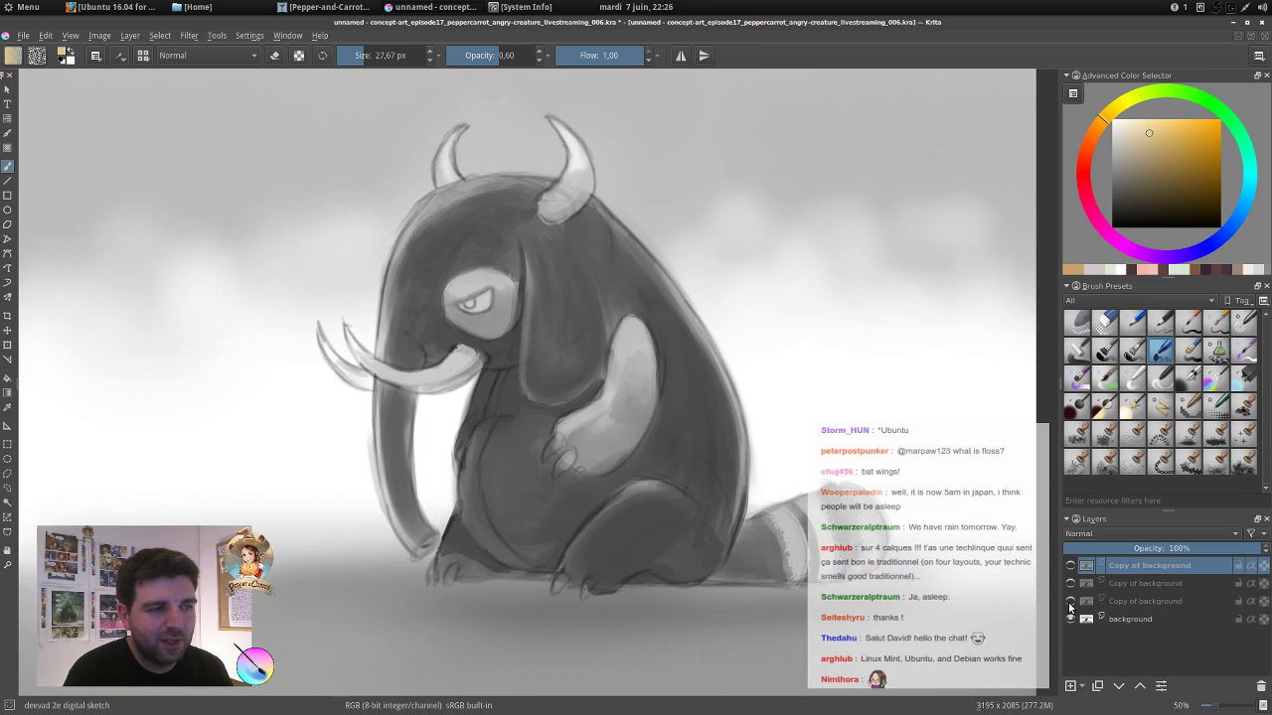
click(1070, 601)
click(1070, 583)
click(1071, 565)
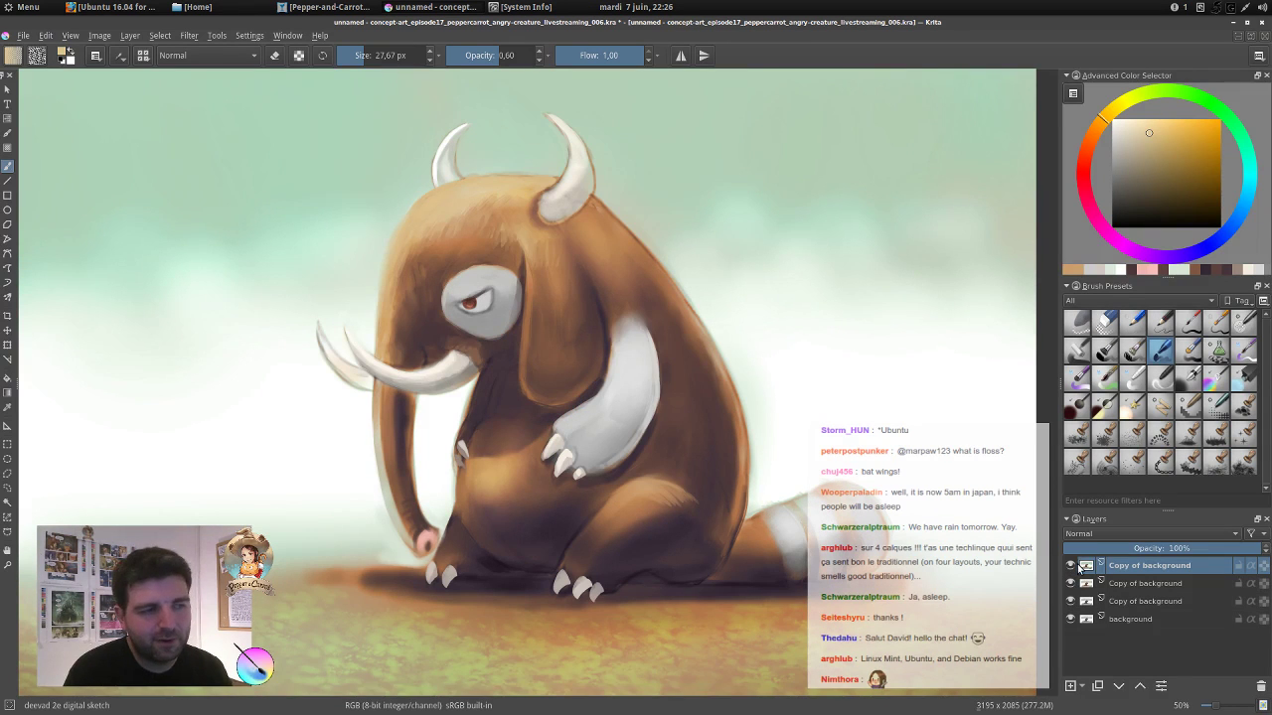
Add tan fur strokes on the back below the near horn at 31.80 px, and brush sampled white above the tail.
ctrl+click(548, 227)
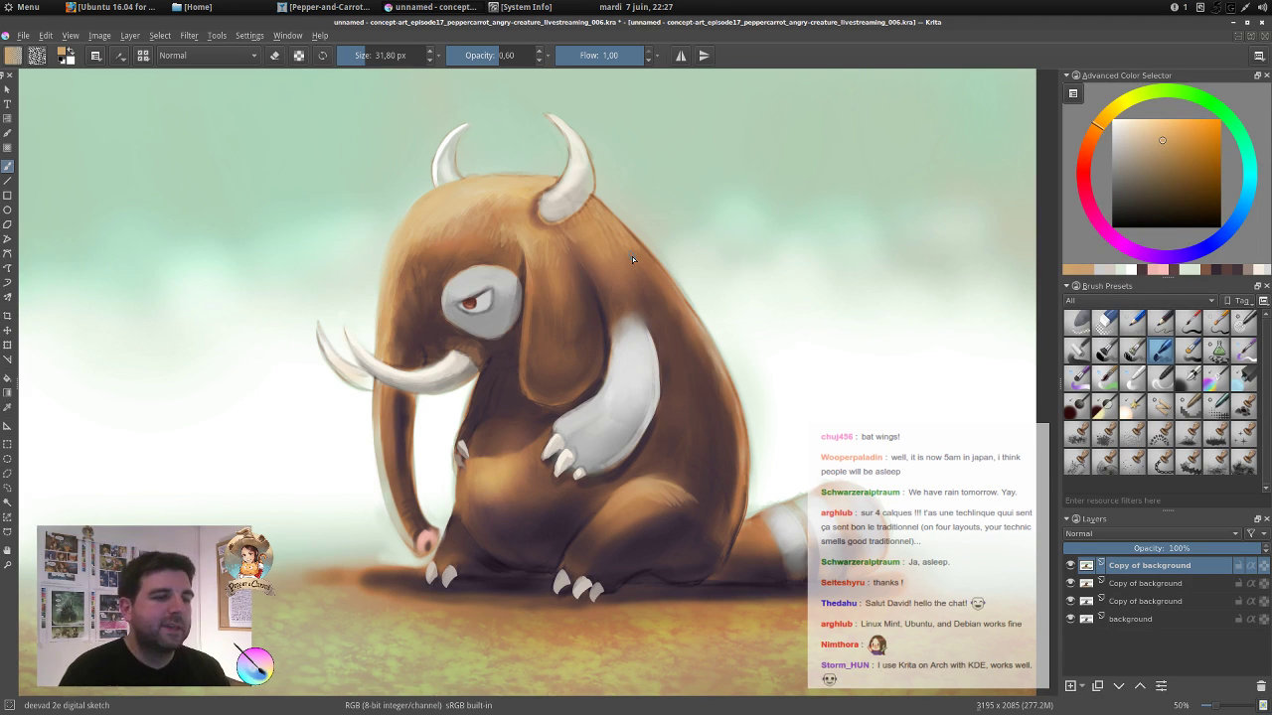
ctrl+click(782, 504)
drag(785, 498, 832, 479)
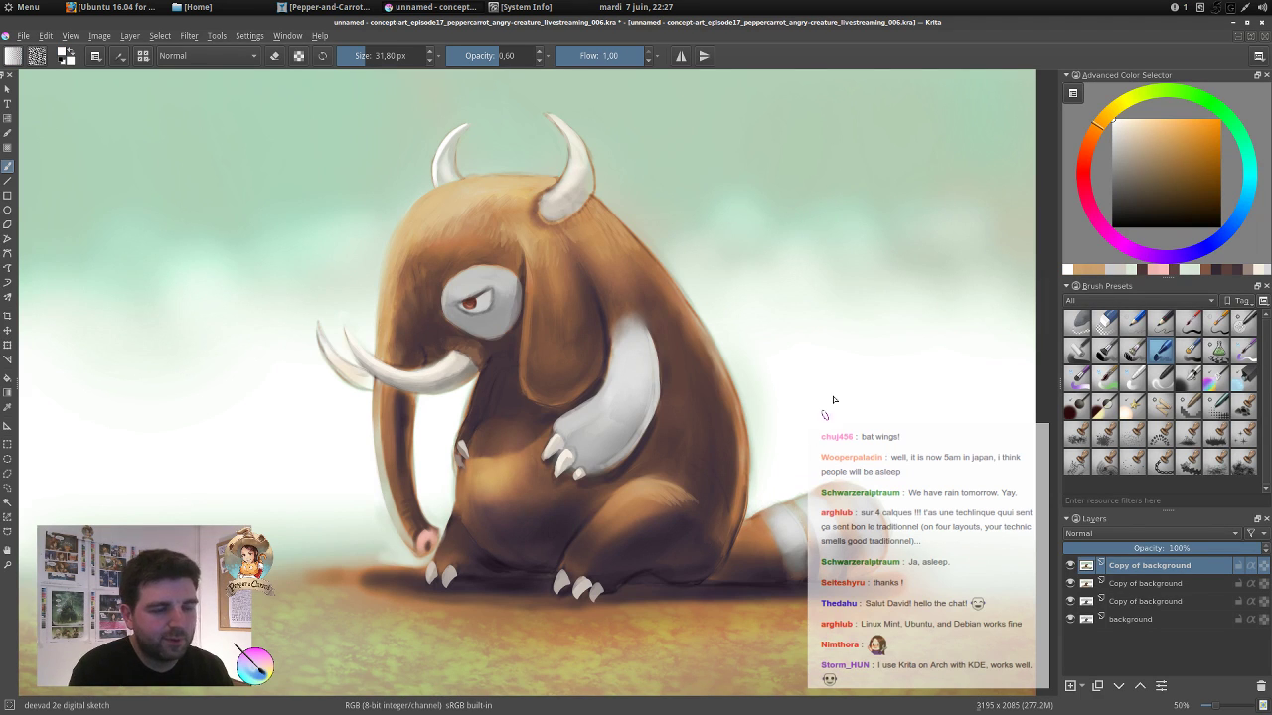
Duplicate the top layer, look at the Deform brush engine, and choose the deevad 2a deform preset.
click(1097, 686)
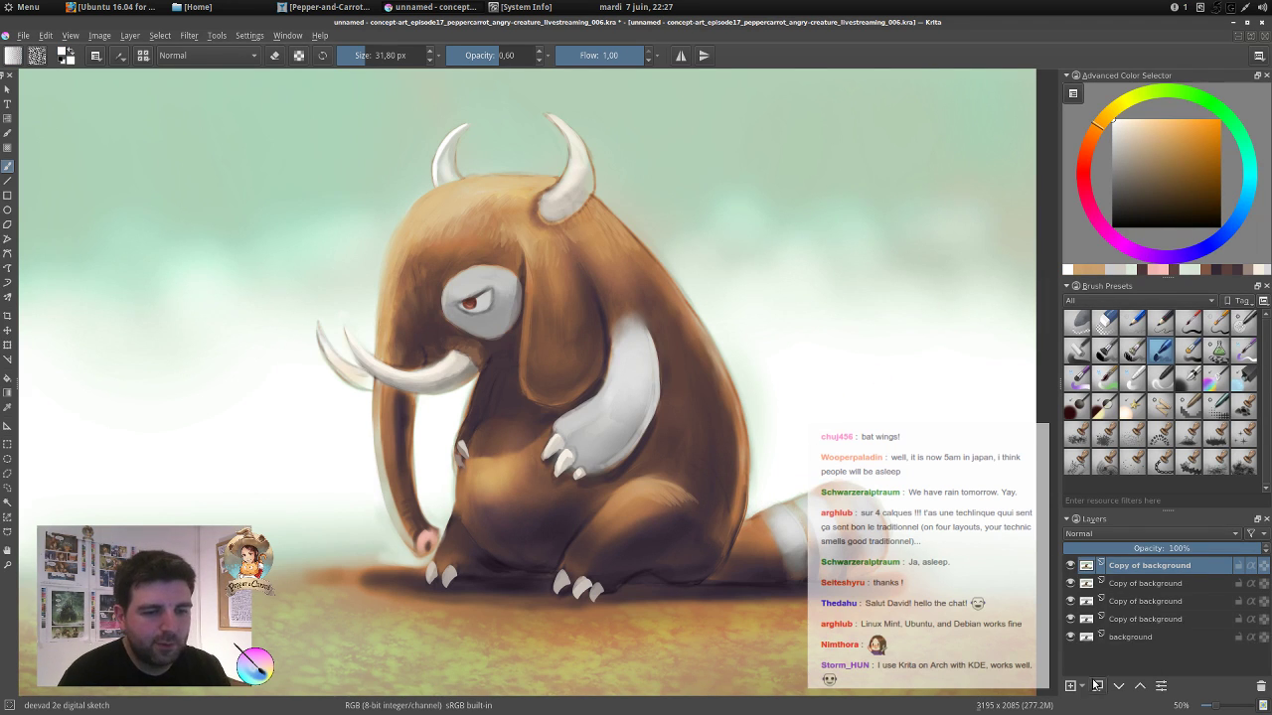
mouse_move(608, 291)
mouse_down()
mouse_move(578, 303)
mouse_move(510, 223)
mouse_up()
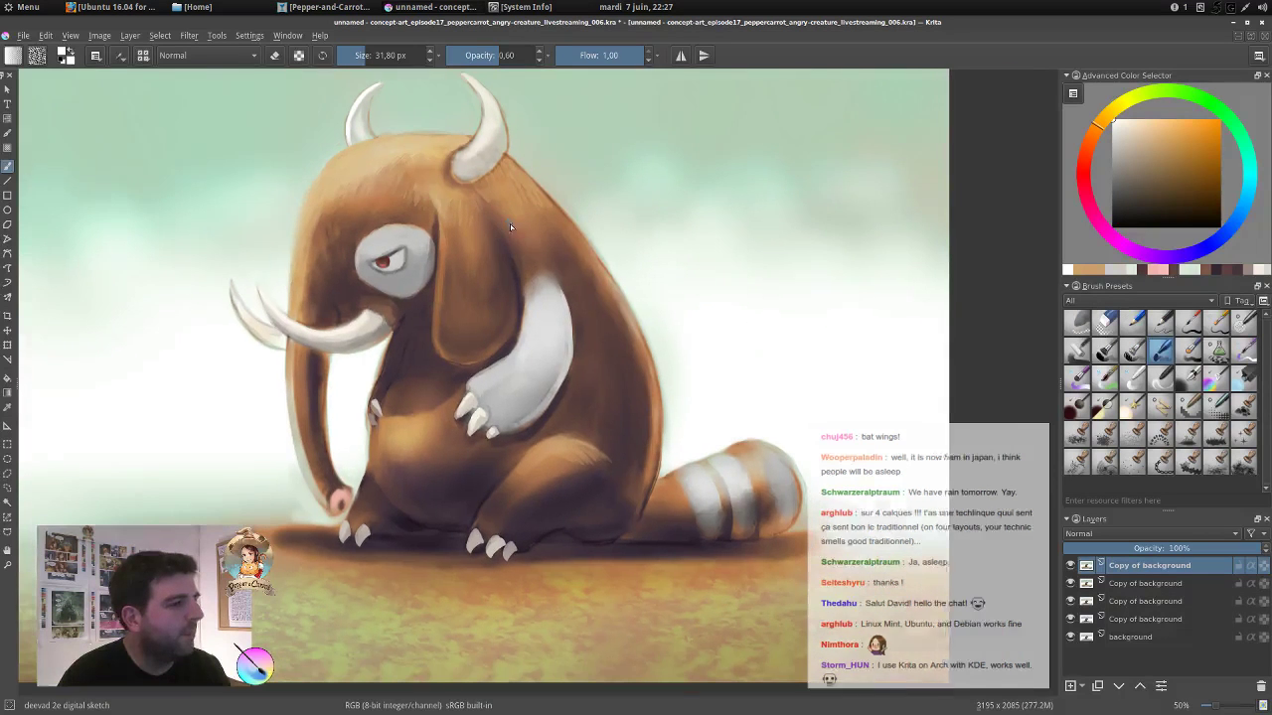
click(115, 58)
click(117, 59)
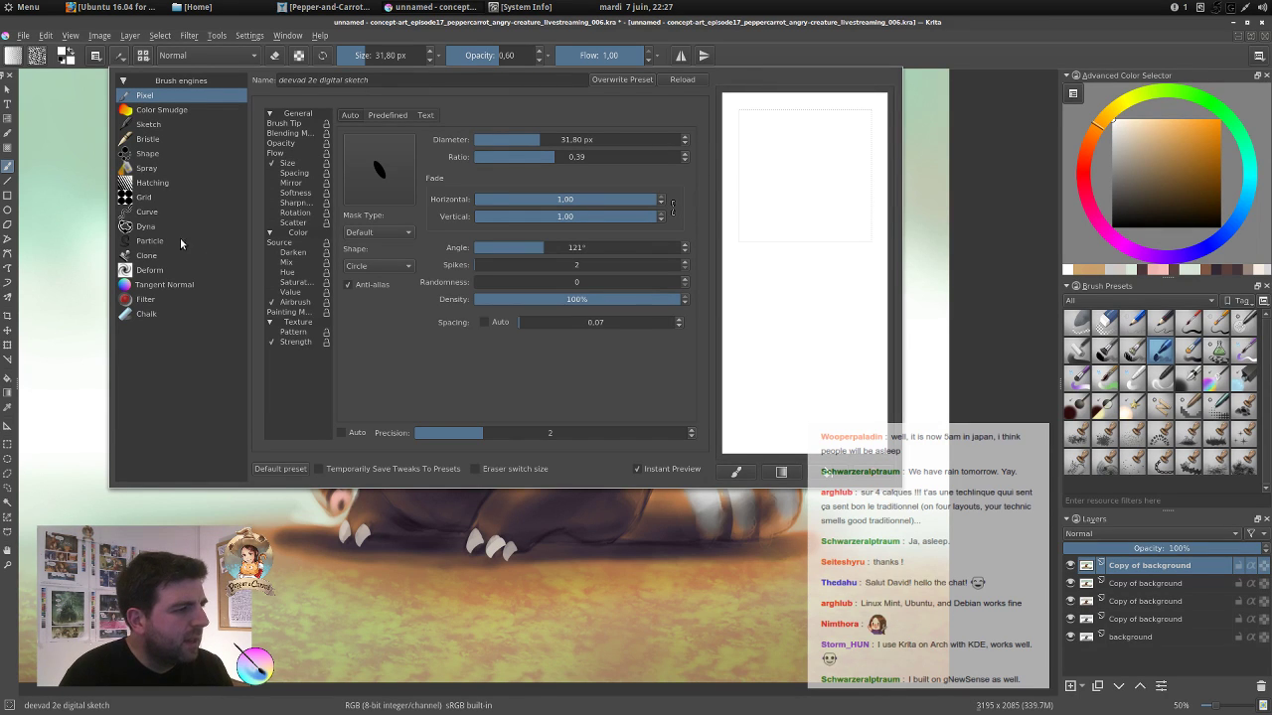
click(149, 270)
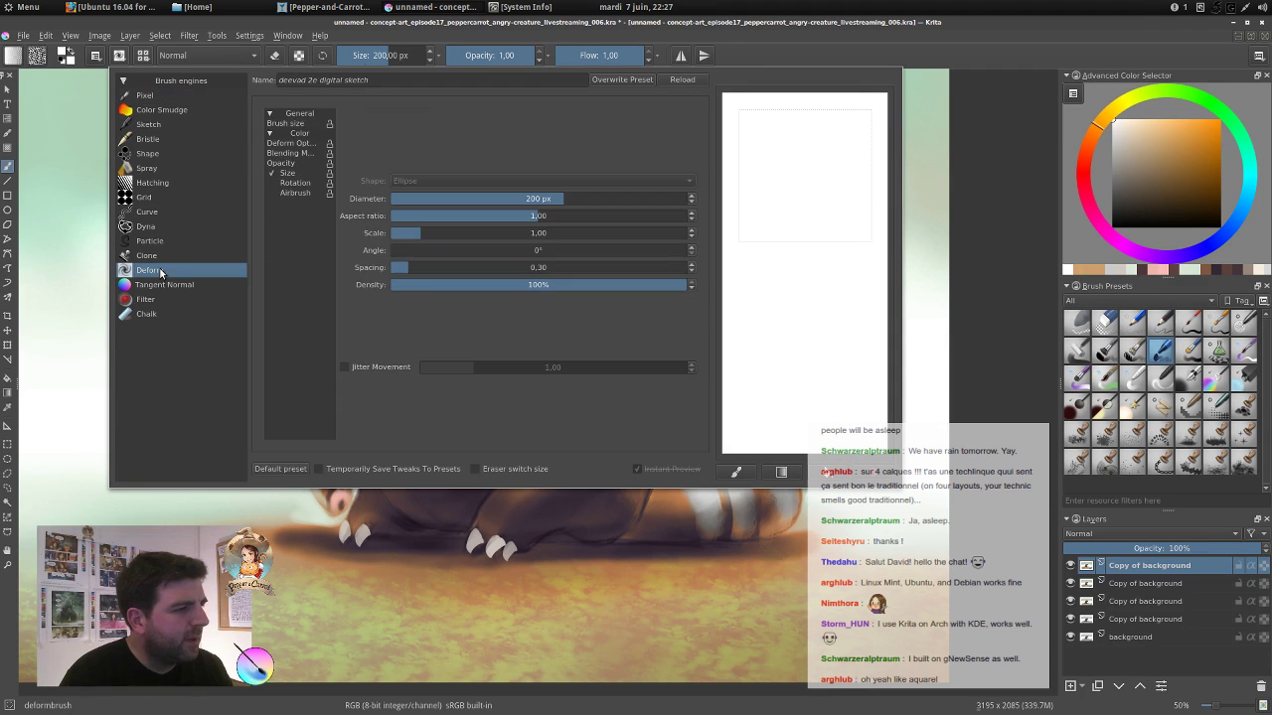
click(1163, 411)
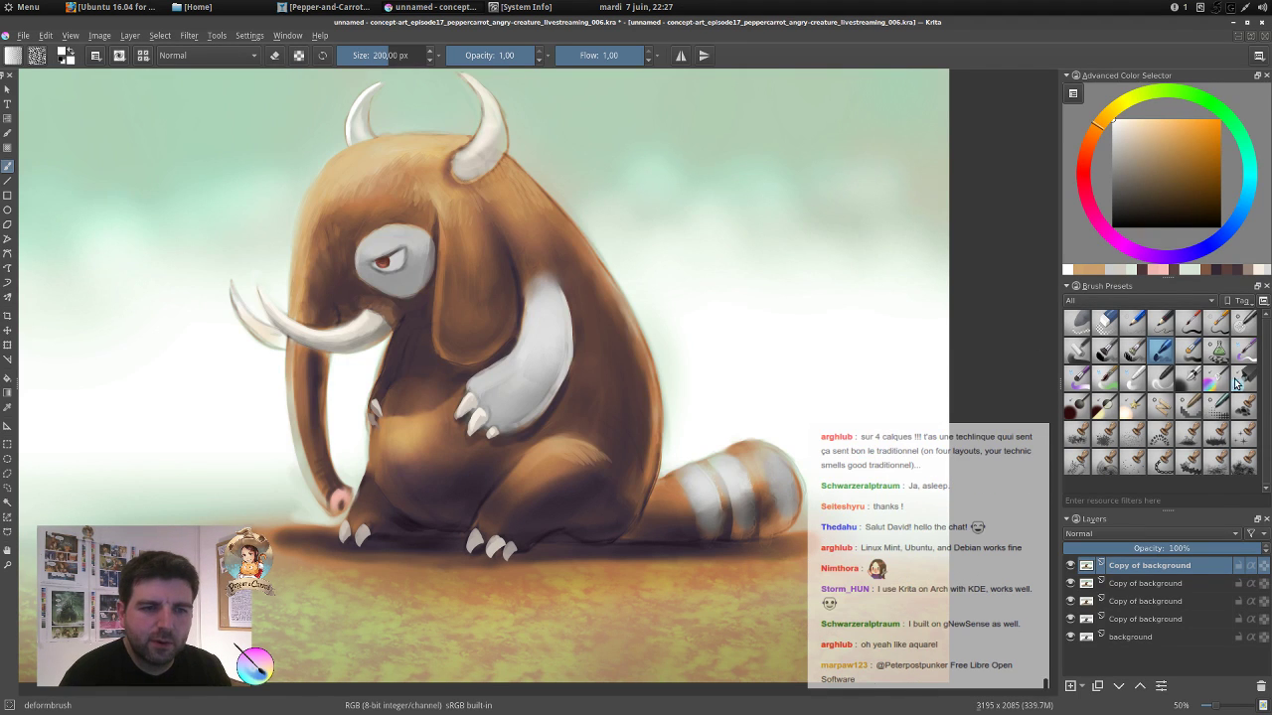
click(1244, 325)
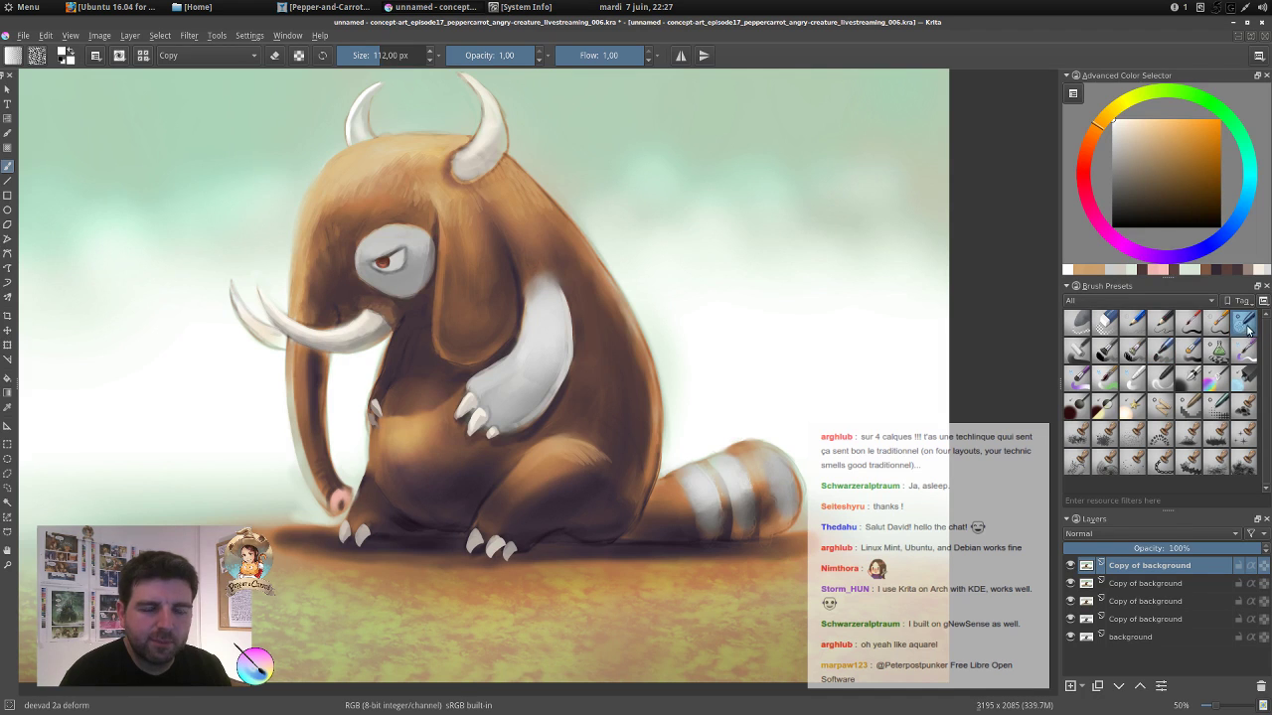
Scribble a black test patch in the brush editor's scratchpad with the deevad 2e digital sketch brush at 30 px.
click(119, 56)
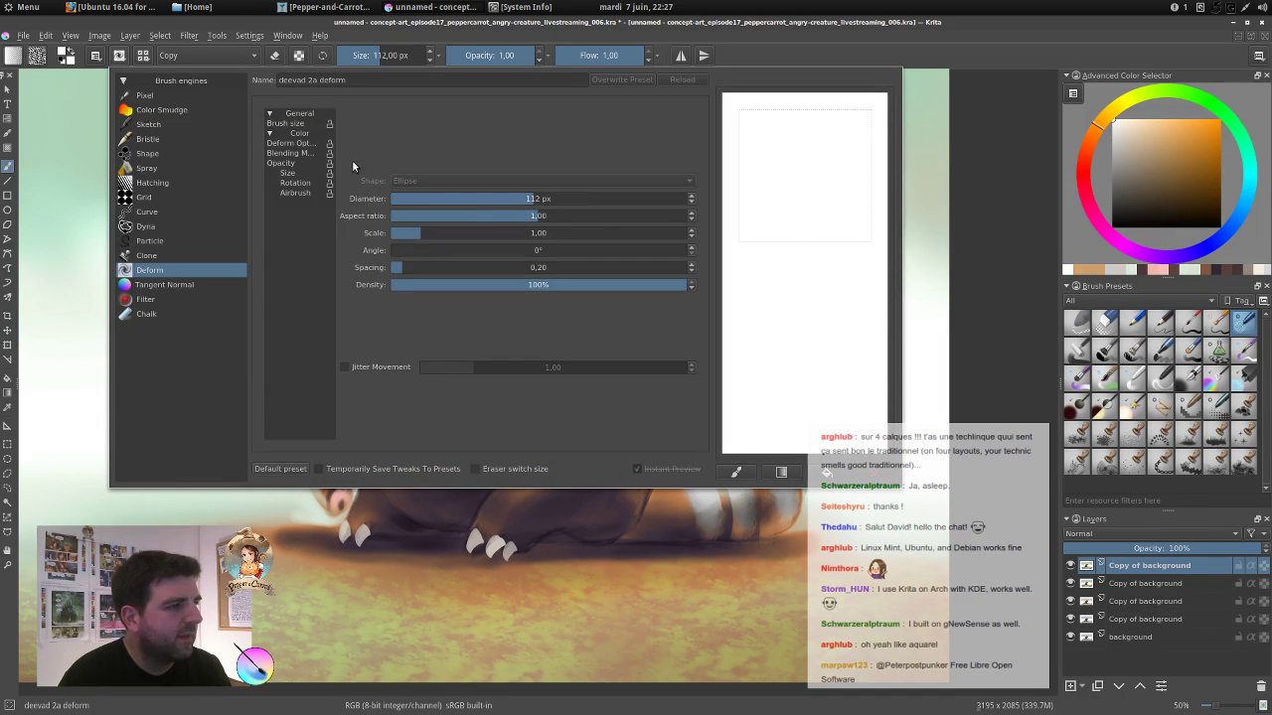
click(1162, 358)
click(1161, 352)
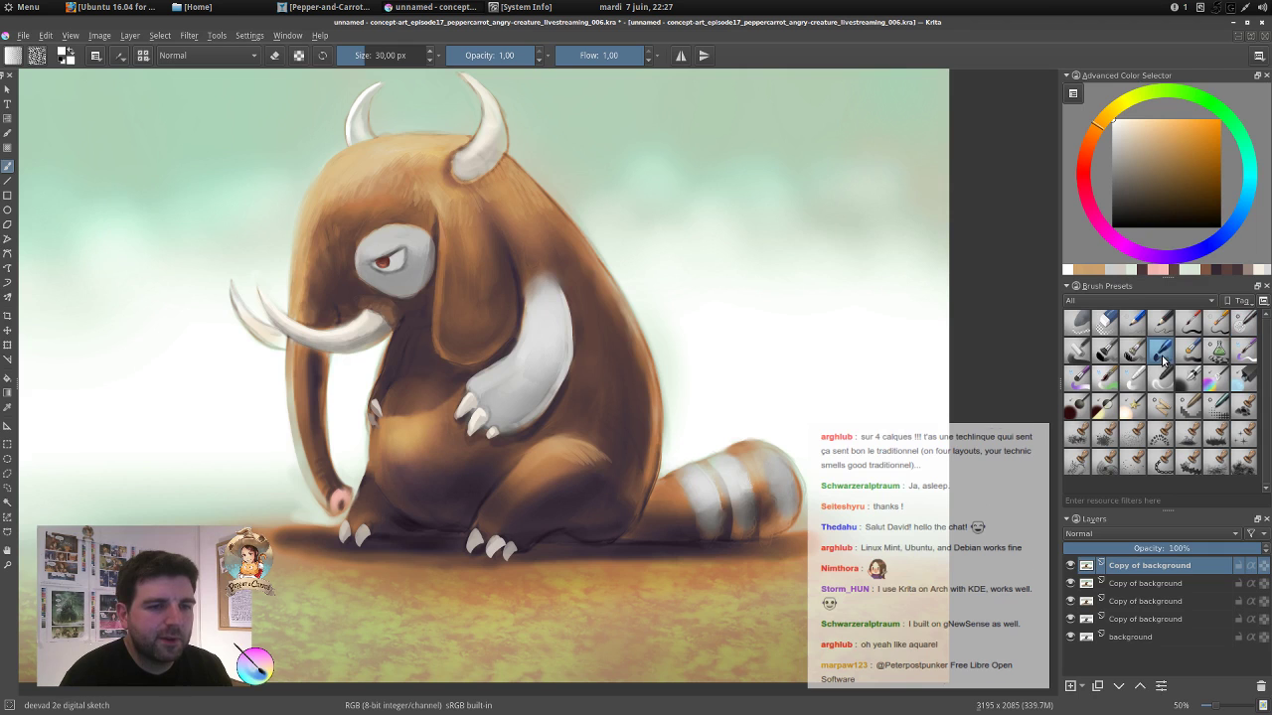
click(120, 56)
click(940, 206)
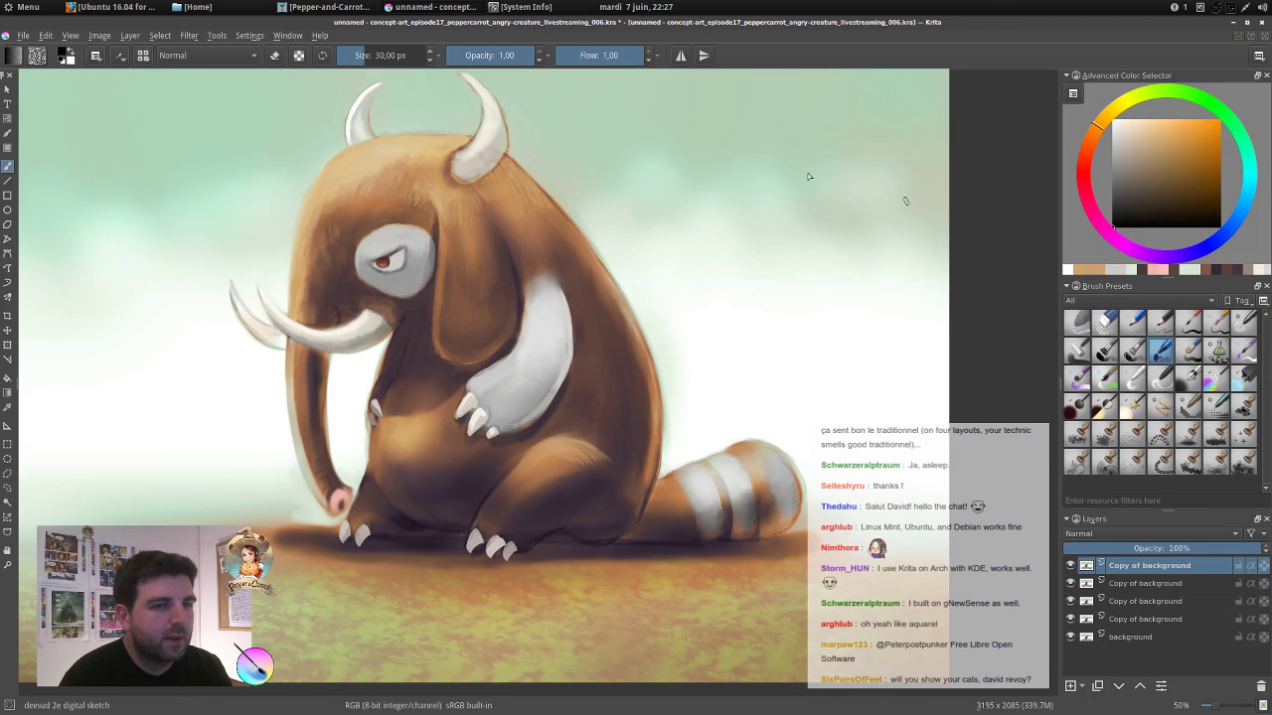
click(120, 56)
mouse_move(784, 149)
mouse_down()
mouse_move(792, 292)
mouse_move(810, 284)
mouse_move(814, 204)
mouse_move(827, 225)
mouse_move(828, 287)
mouse_move(818, 275)
mouse_move(807, 293)
mouse_move(795, 256)
mouse_move(779, 286)
mouse_move(787, 223)
mouse_move(794, 282)
mouse_move(816, 246)
mouse_up()
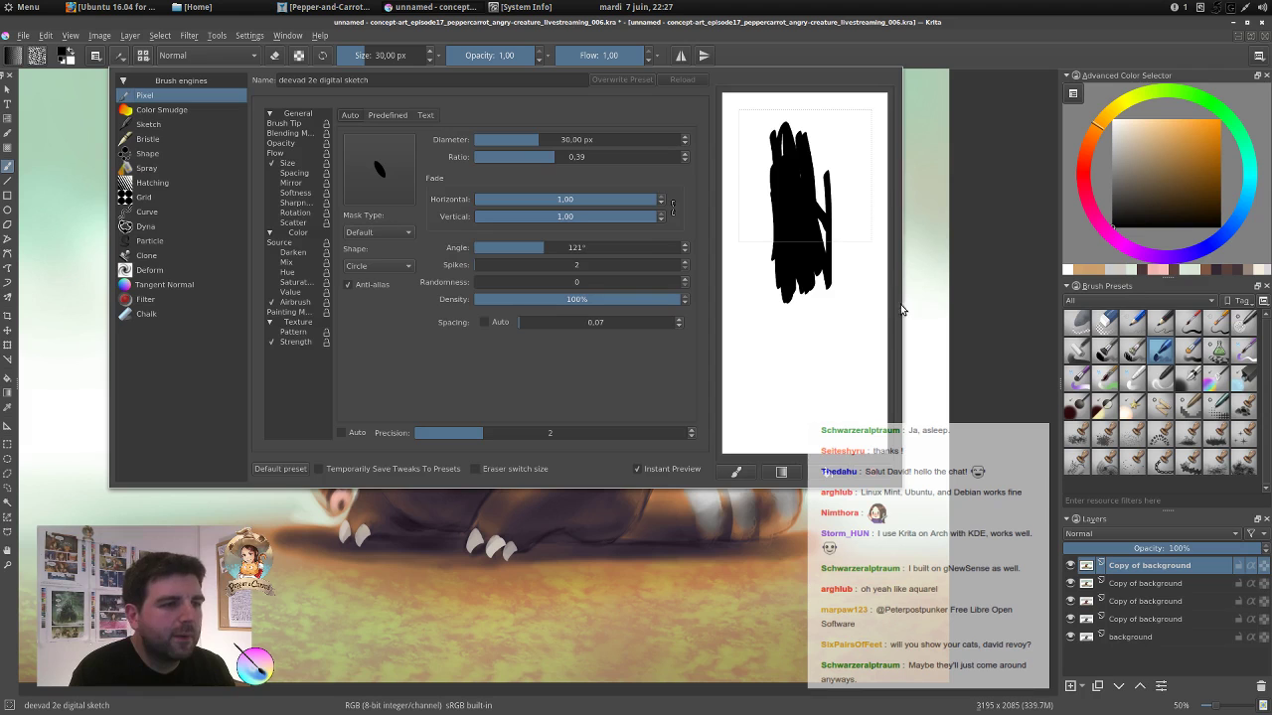
Choose the deevad 2a deform brush at 112 px and try pushing the black test patch in the scratchpad.
click(1241, 324)
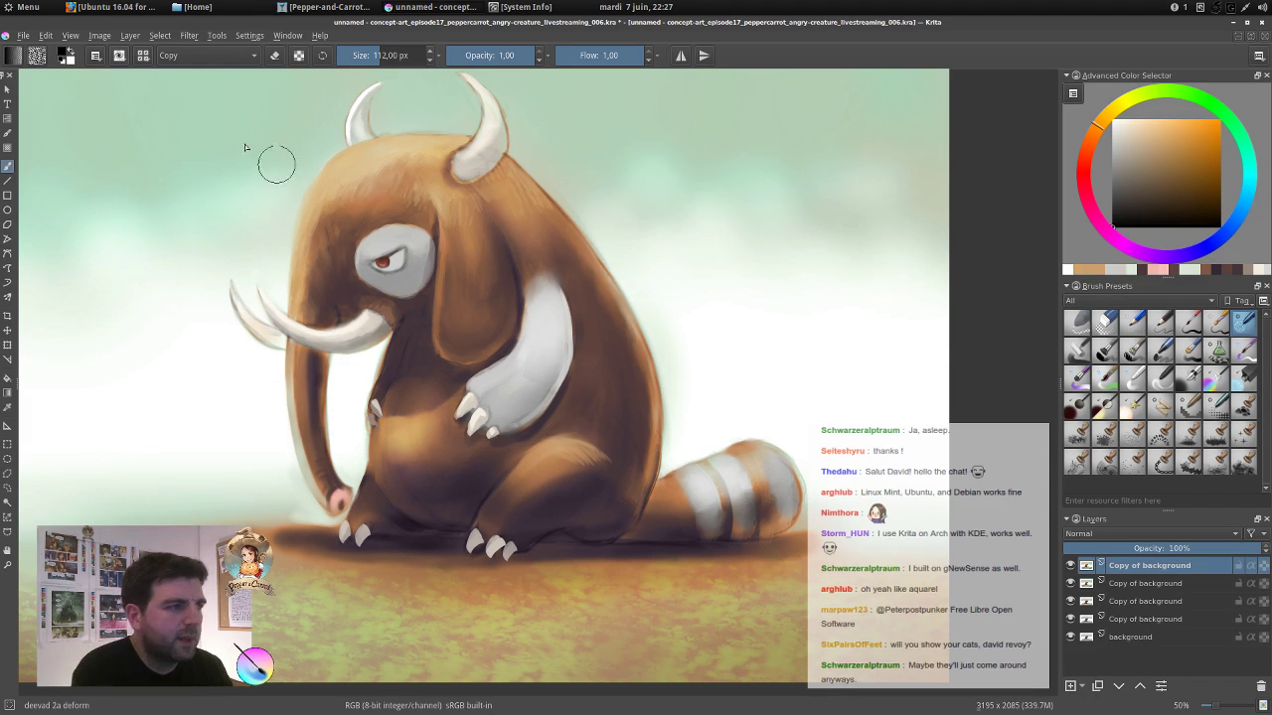
click(120, 56)
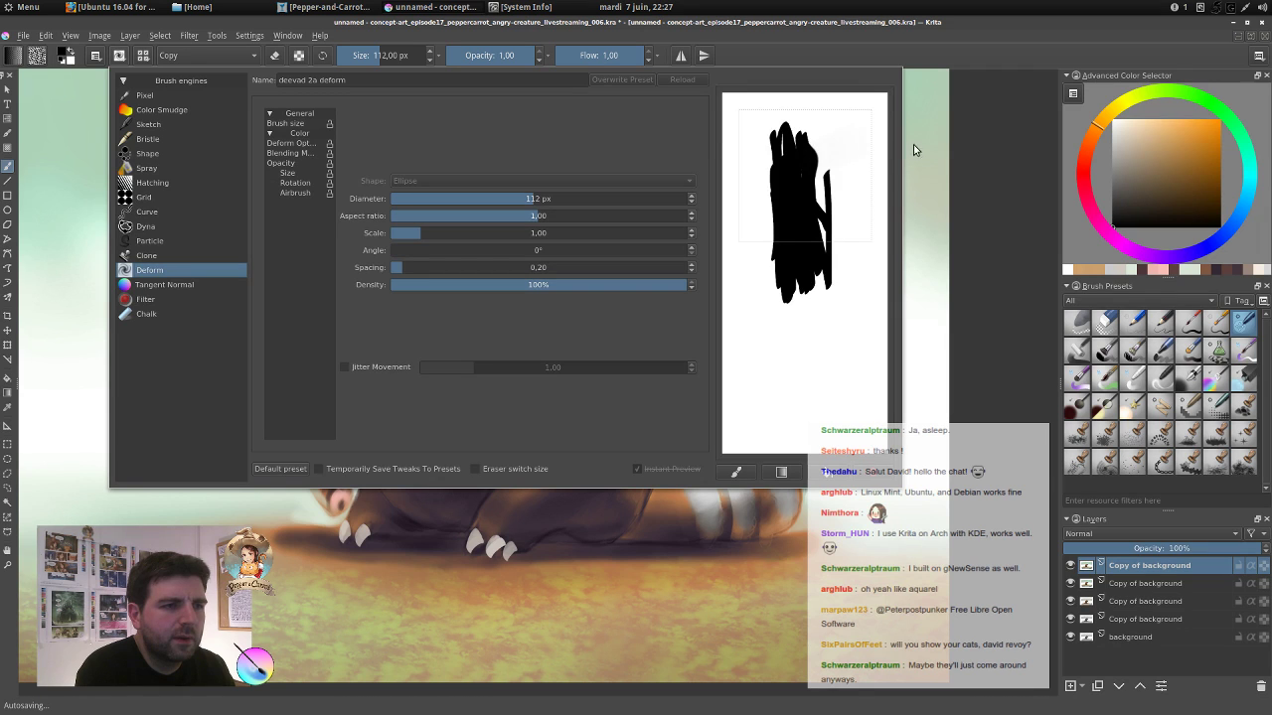
mouse_move(816, 189)
mouse_down()
mouse_move(847, 165)
mouse_move(814, 163)
mouse_move(861, 142)
mouse_move(853, 159)
mouse_move(795, 179)
mouse_move(849, 148)
mouse_move(784, 192)
mouse_up()
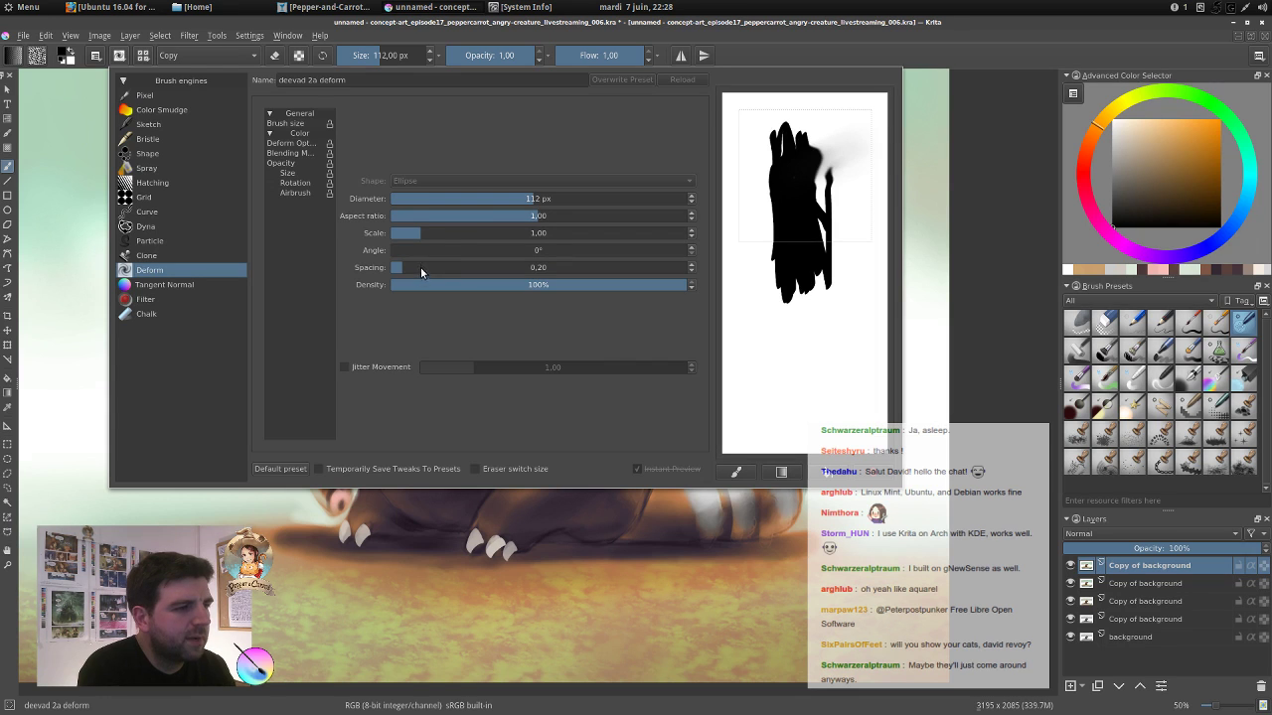
Set the deform brush's Deform amount to 1.00 in Move mode, and swirl the black test patch with it.
click(295, 145)
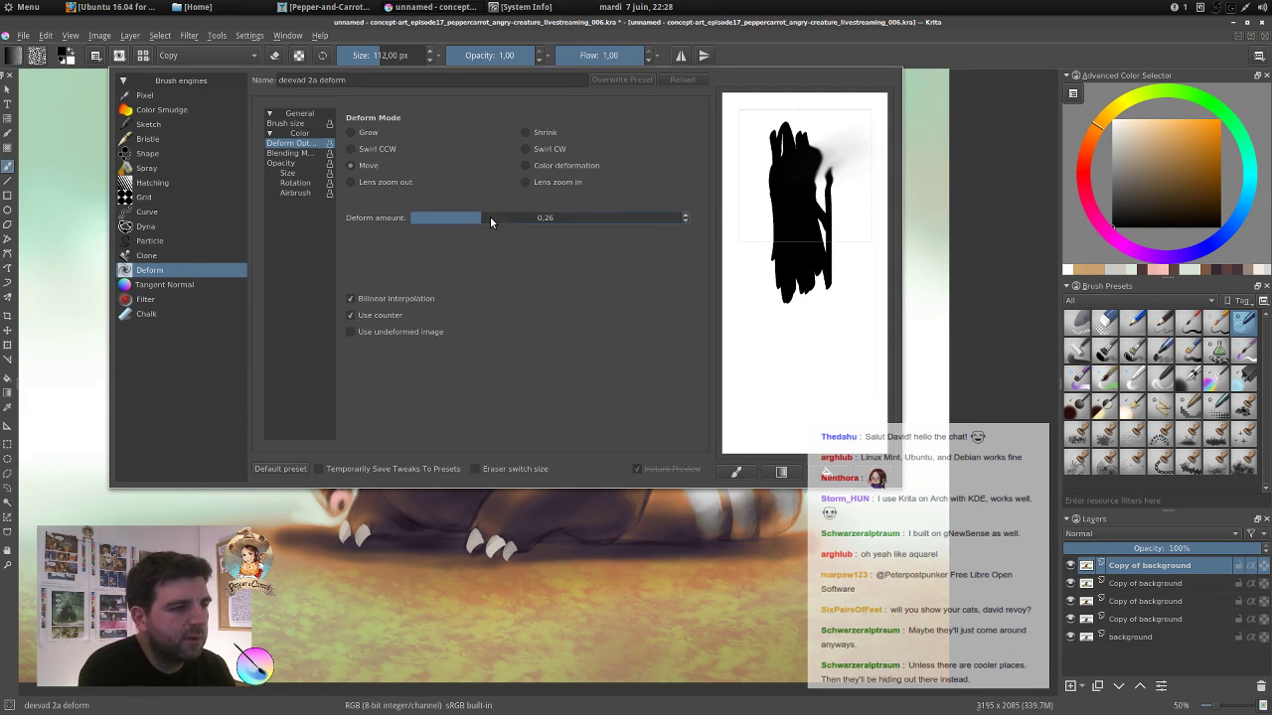
drag(490, 216, 696, 216)
drag(799, 188, 882, 159)
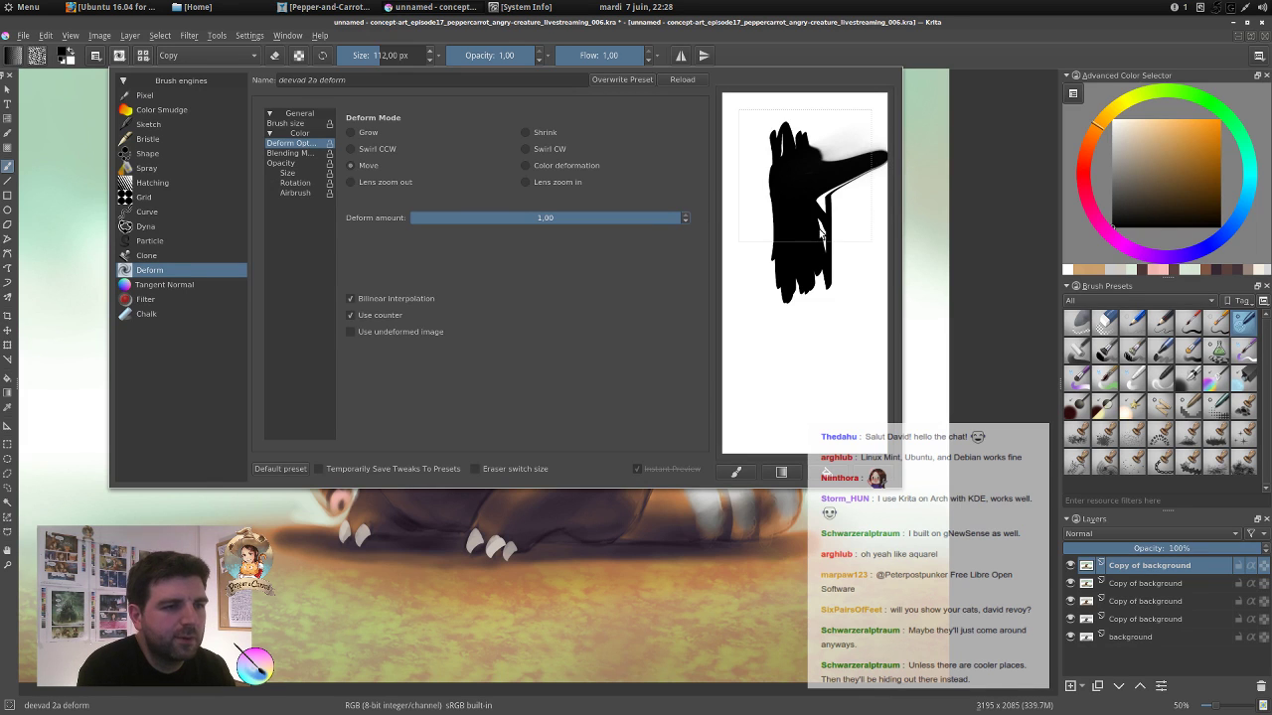
mouse_move(819, 231)
mouse_down()
mouse_move(864, 263)
mouse_move(867, 295)
mouse_move(817, 270)
mouse_move(854, 332)
mouse_up()
mouse_move(803, 282)
mouse_down()
mouse_move(823, 380)
mouse_move(797, 214)
mouse_up()
mouse_move(821, 347)
mouse_down()
mouse_move(796, 197)
mouse_move(828, 375)
mouse_move(836, 321)
mouse_move(763, 349)
mouse_up()
mouse_move(774, 218)
mouse_down()
mouse_move(780, 274)
mouse_move(753, 281)
mouse_move(840, 173)
mouse_move(795, 136)
mouse_up()
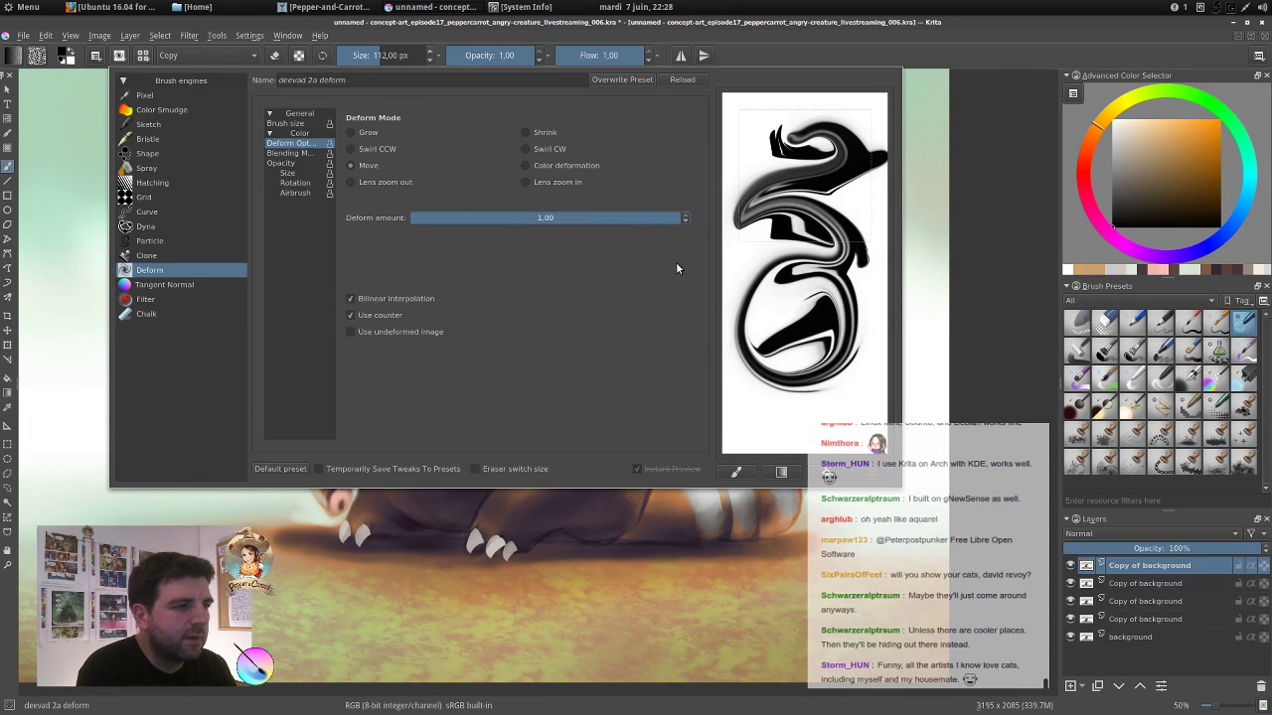
Set the deform brush's angle to 192°, aspect ratio to 0.92 and scale to 0.72, trying it on the black scratchpad patch.
click(297, 125)
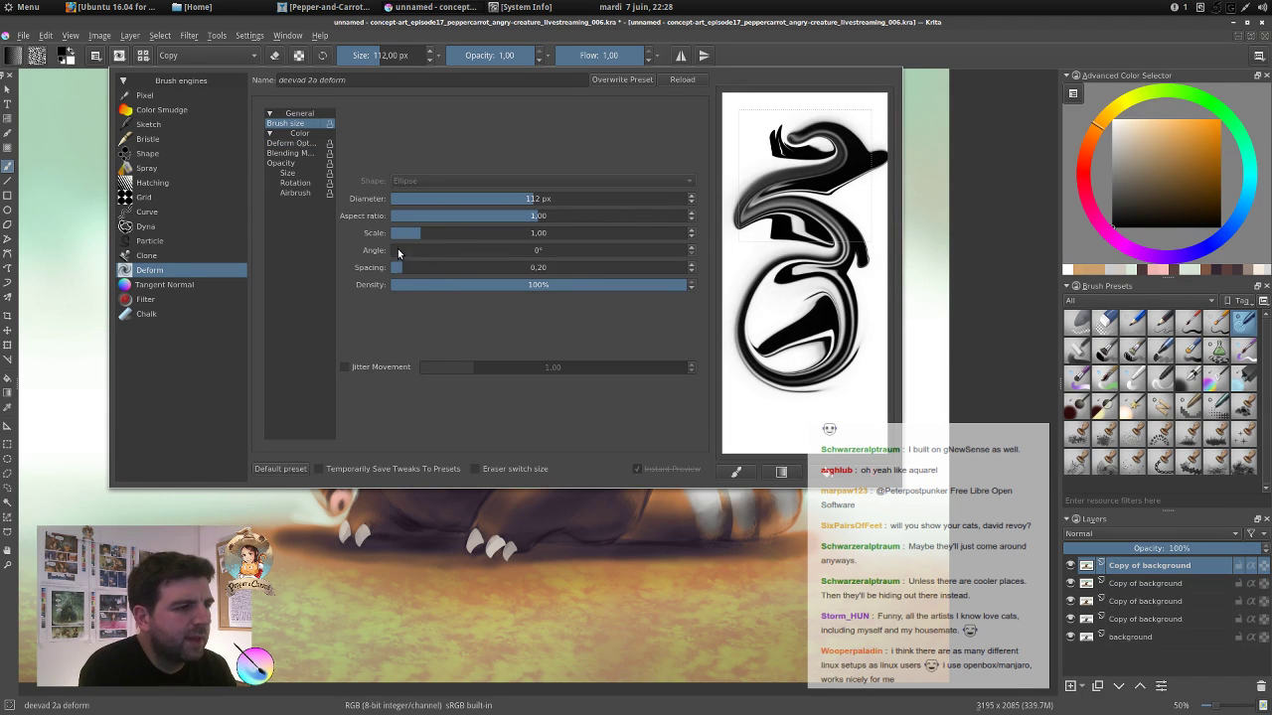
drag(398, 251, 548, 254)
mouse_move(819, 240)
mouse_down()
mouse_move(846, 350)
mouse_move(875, 266)
mouse_move(790, 298)
mouse_up()
drag(532, 218, 455, 217)
mouse_move(814, 118)
mouse_down()
mouse_move(844, 185)
mouse_move(846, 114)
mouse_up()
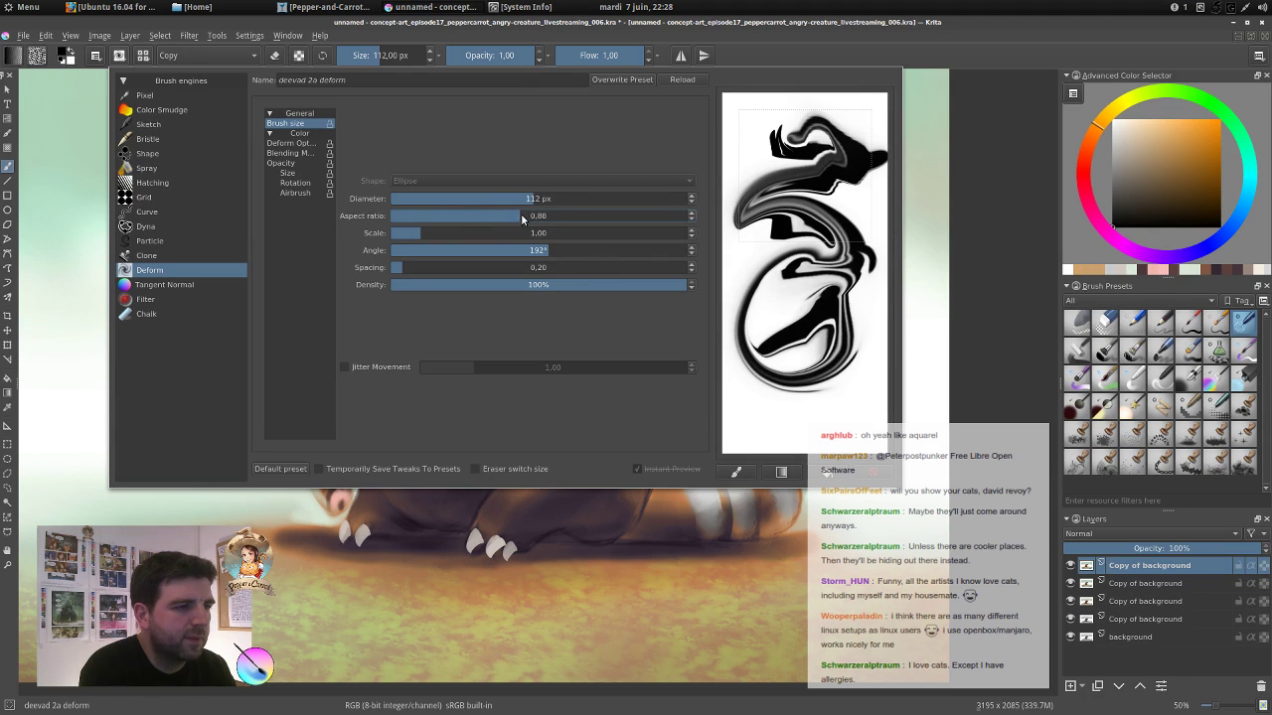
drag(516, 216, 526, 216)
drag(425, 240, 413, 237)
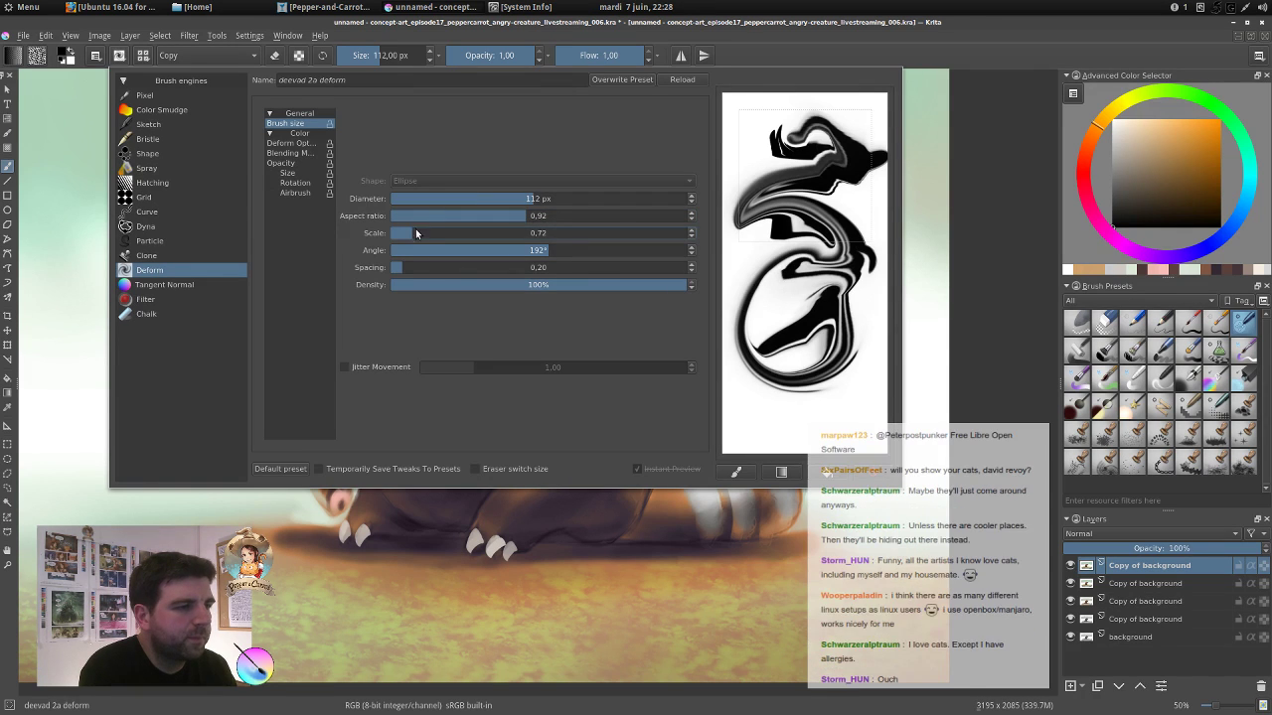
mouse_move(802, 117)
mouse_down()
mouse_move(846, 210)
mouse_move(871, 108)
mouse_move(849, 249)
mouse_move(878, 83)
mouse_up()
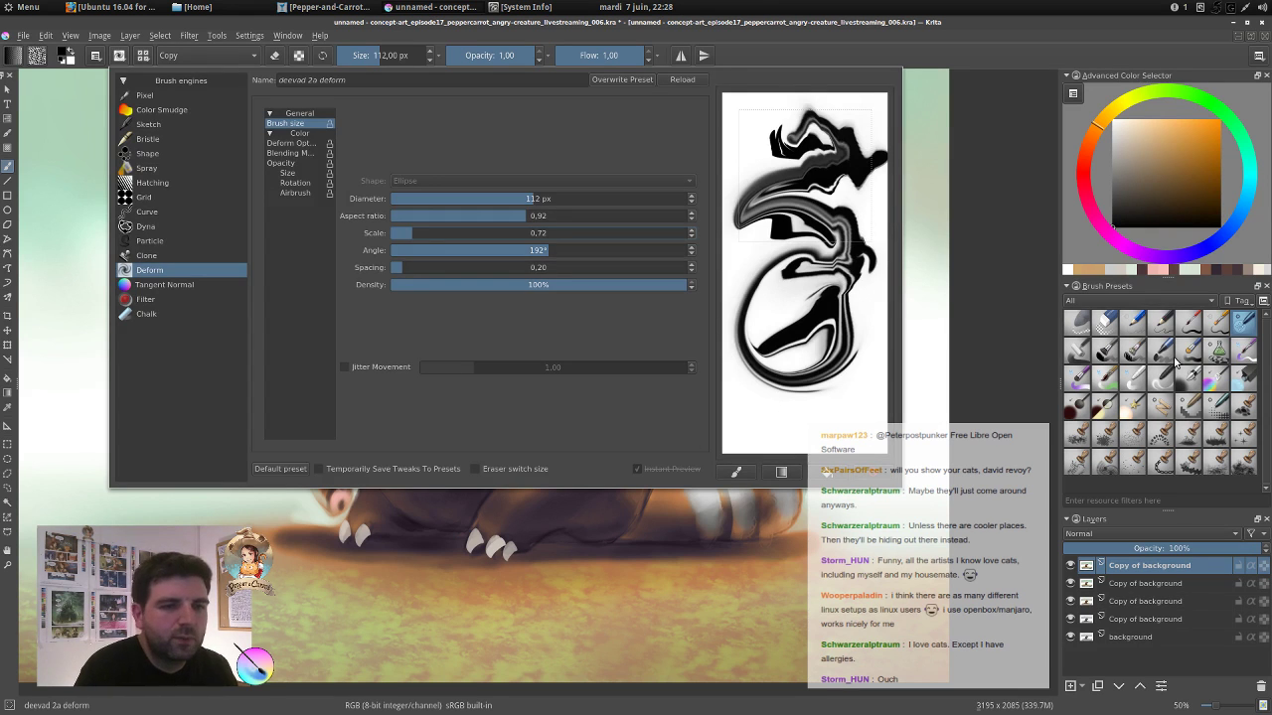
Choose the deevad 3f smear preset at 50 px, look at its Color Smudge settings, and try it in the scratchpad.
click(1216, 328)
click(1160, 389)
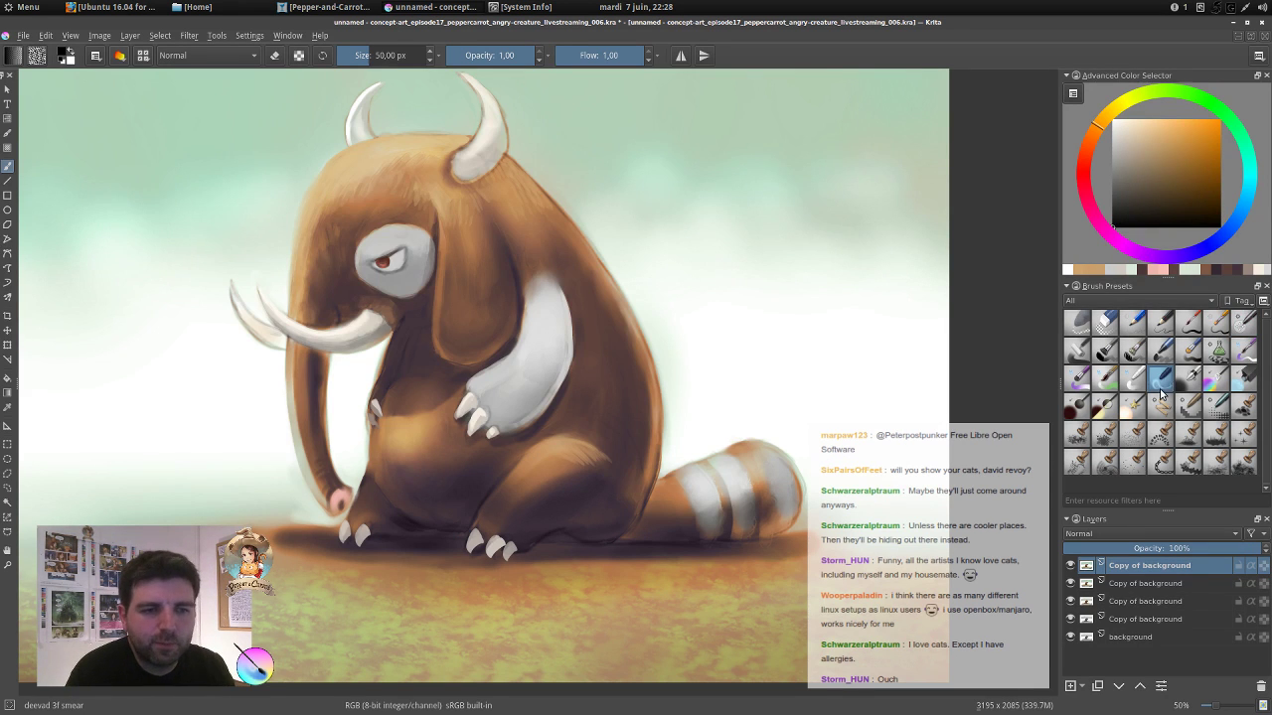
click(121, 60)
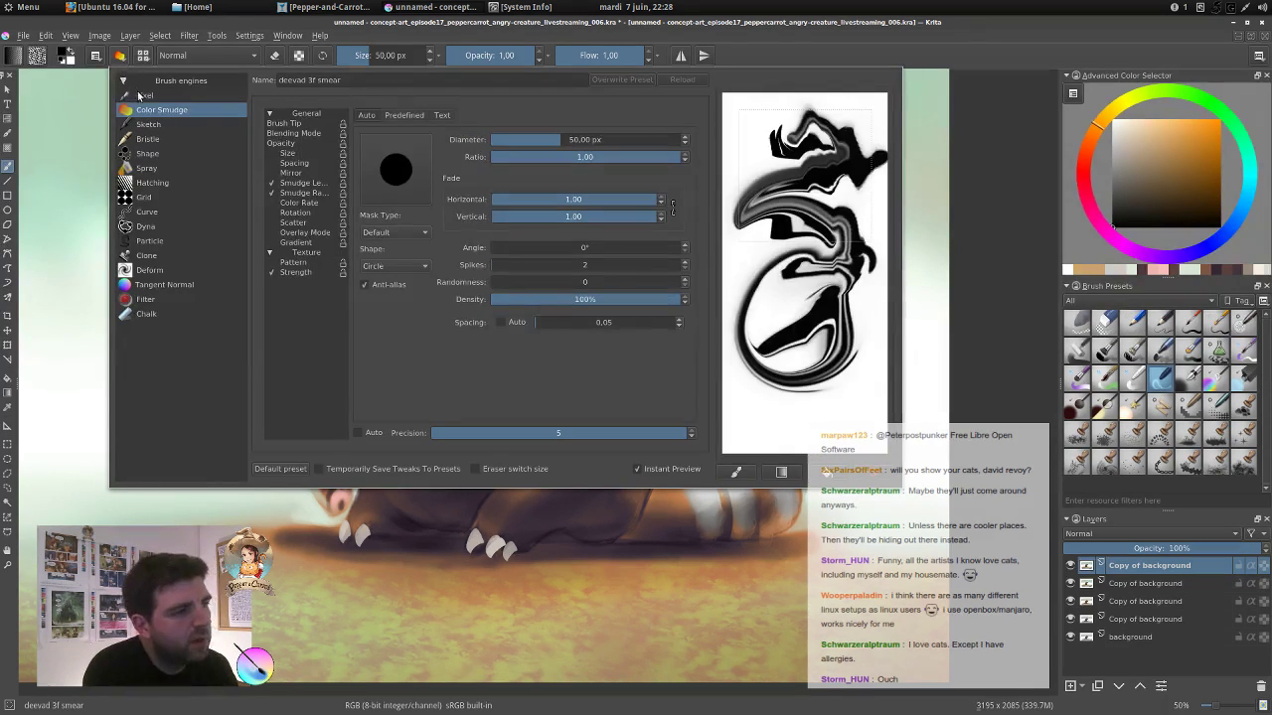
mouse_move(866, 123)
mouse_down()
mouse_move(822, 314)
mouse_move(865, 121)
mouse_up()
click(986, 203)
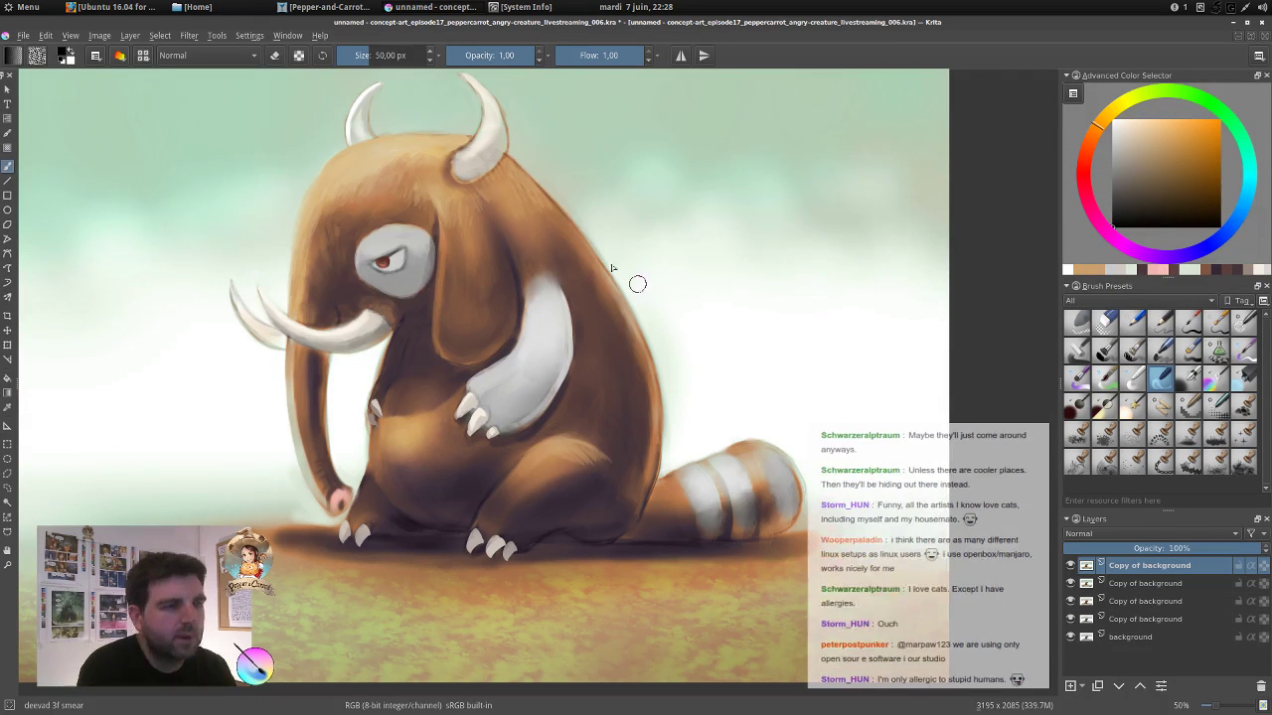
Try smearing a fur tuft outward from the creature's upper back with the brush at 39.74 px, and undo it.
mouse_move(579, 217)
mouse_down()
mouse_move(565, 229)
mouse_move(608, 204)
mouse_up()
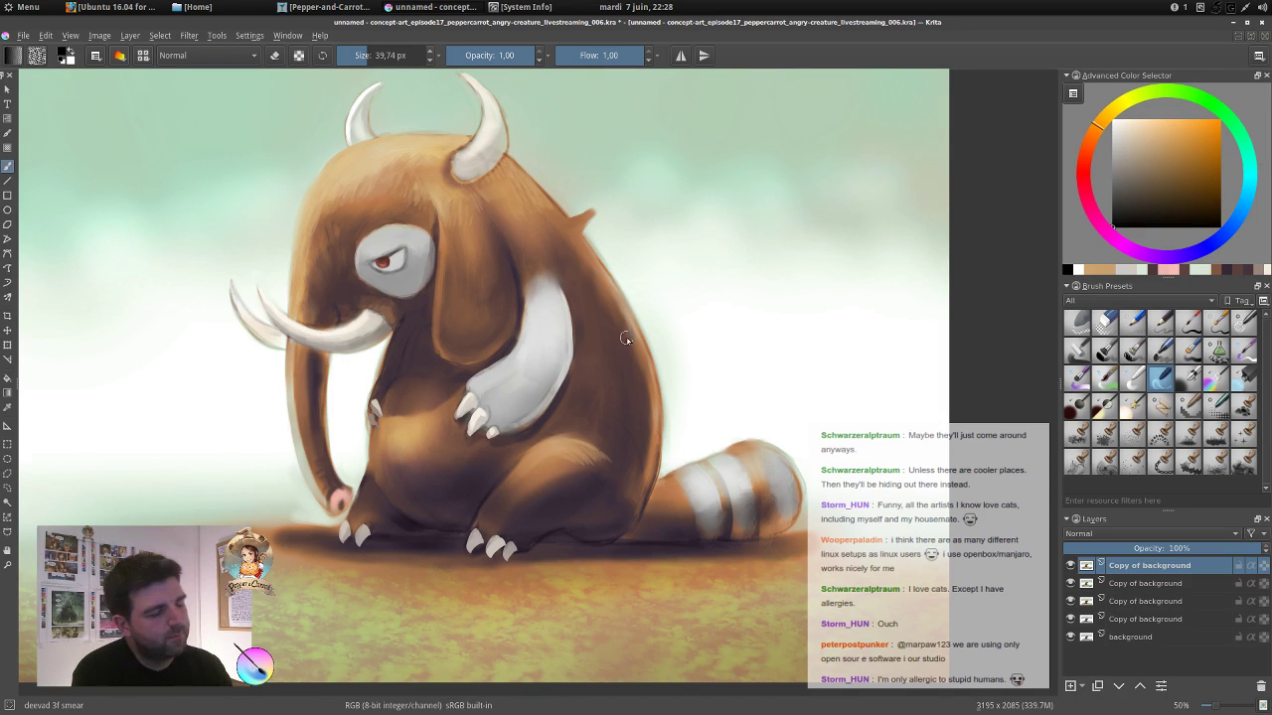
key(ctrl+z)
key(ctrl+z)
key(ctrl+z)
key(ctrl+z)
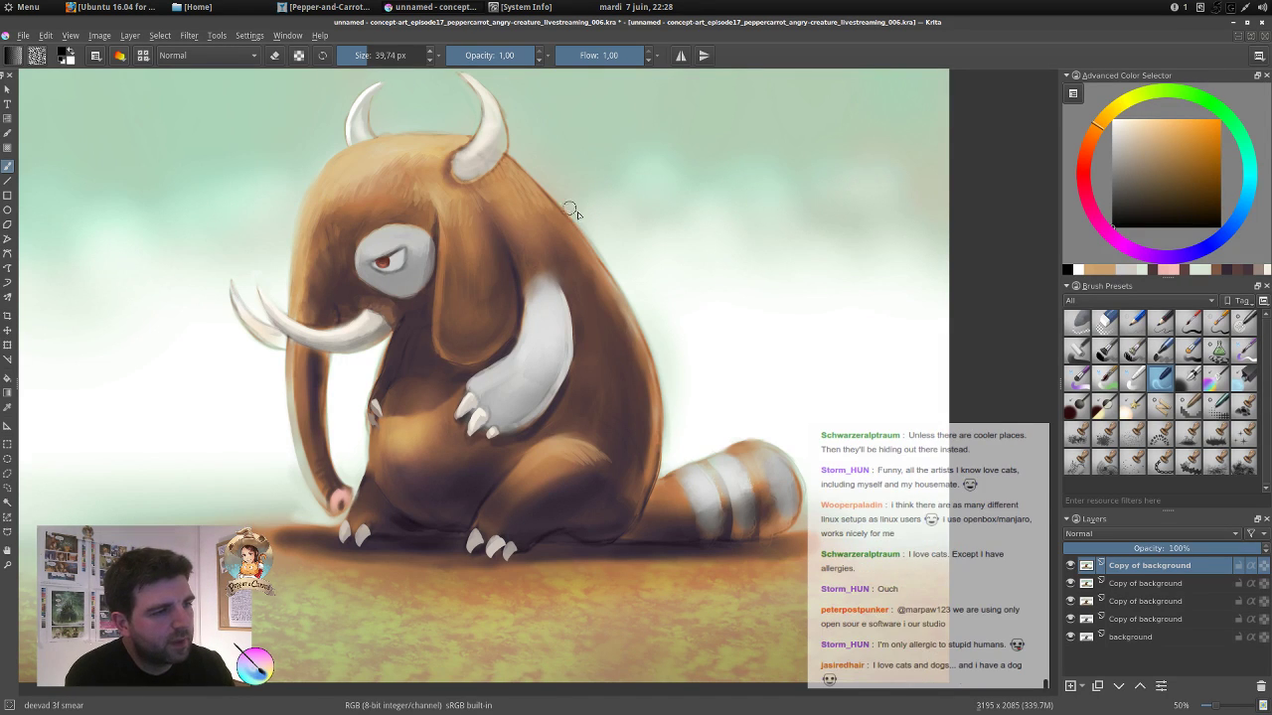
Try pulling several large fur spikes out along the creature's back with the smear brush, and undo them.
mouse_move(589, 242)
mouse_down()
mouse_move(625, 229)
mouse_move(604, 258)
mouse_move(627, 250)
mouse_move(591, 268)
mouse_move(655, 264)
mouse_move(629, 306)
mouse_up()
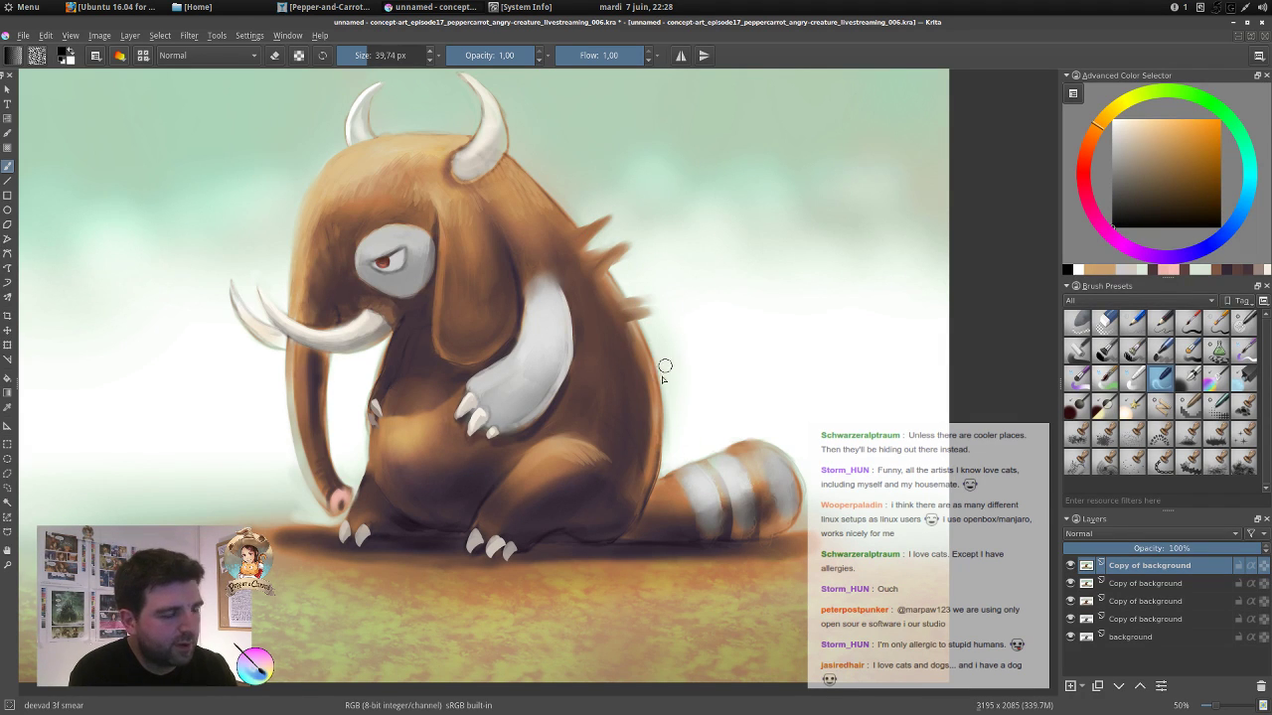
key(ctrl+z)
key(ctrl+z)
key(ctrl+z)
key(ctrl+z)
key(ctrl+z)
key(ctrl+z)
key(ctrl+z)
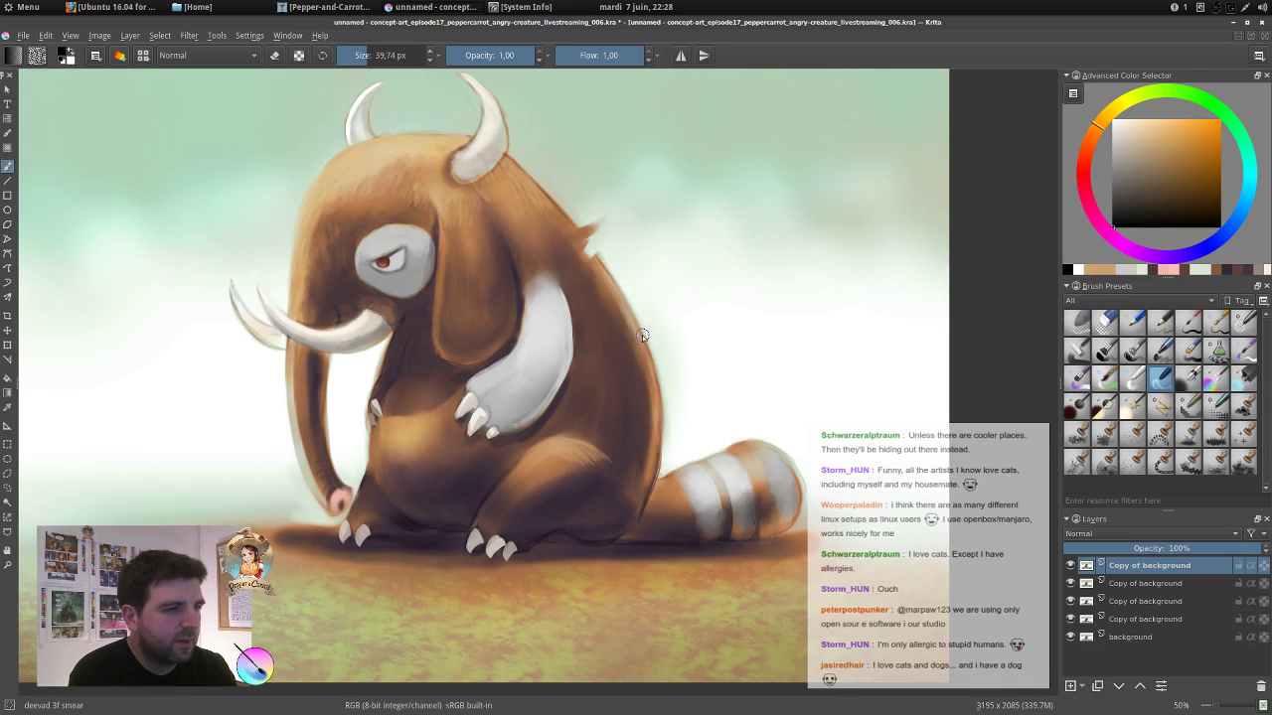
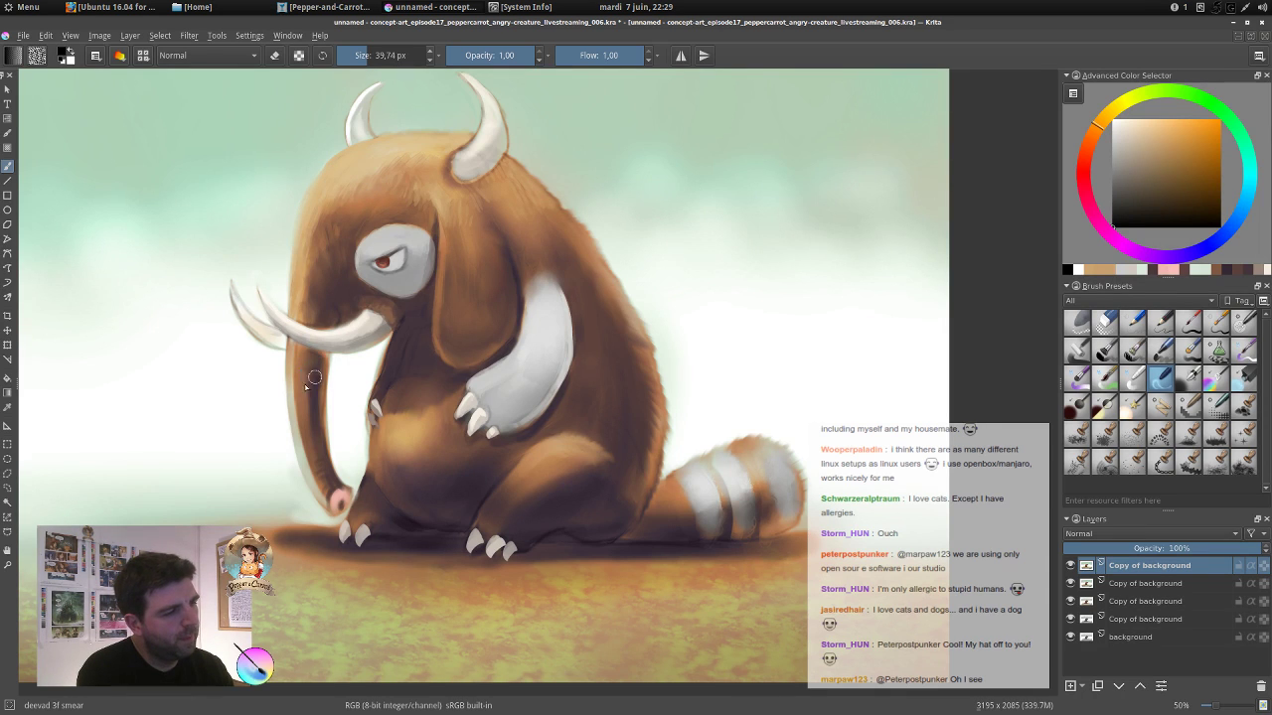
Smear short fur strokes along the edges of the creature's back, tail and trunk with the deevad 3f smear brush.
drag(314, 377, 311, 429)
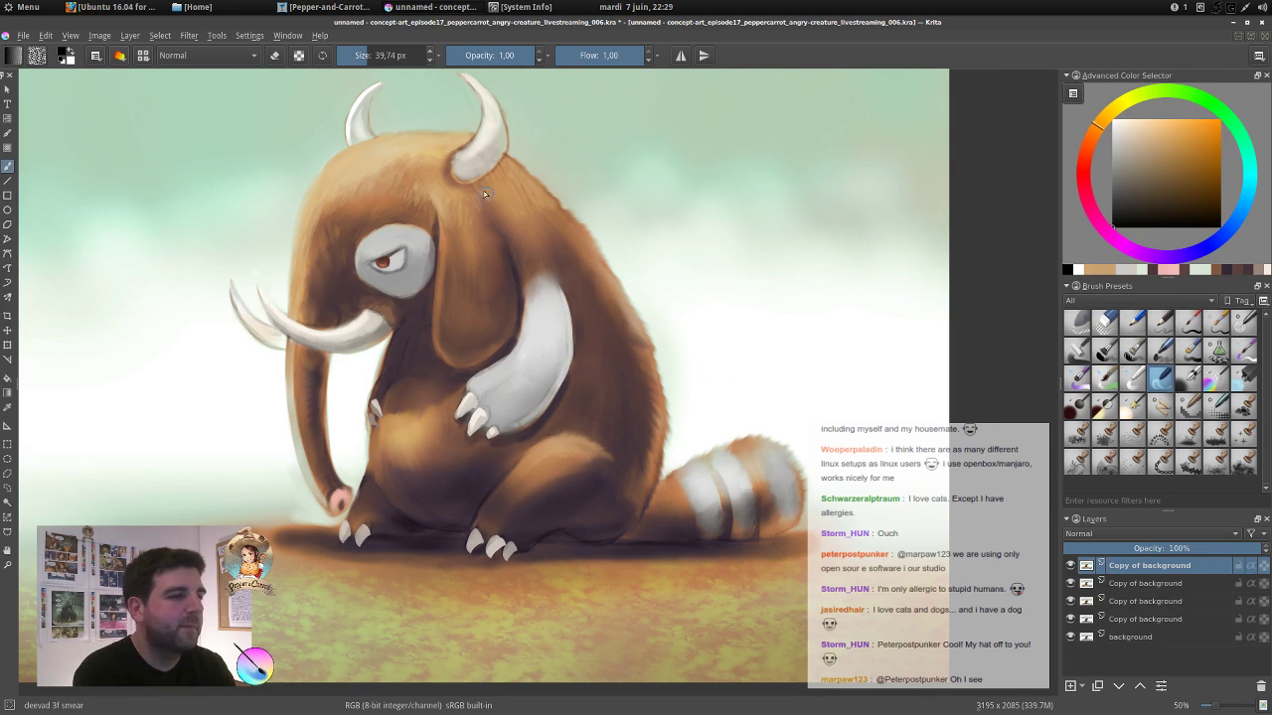
Add a new paint layer and paint a small pale cream patch on the creature's upper back with the deevad 2e digital sketch brush.
click(1071, 686)
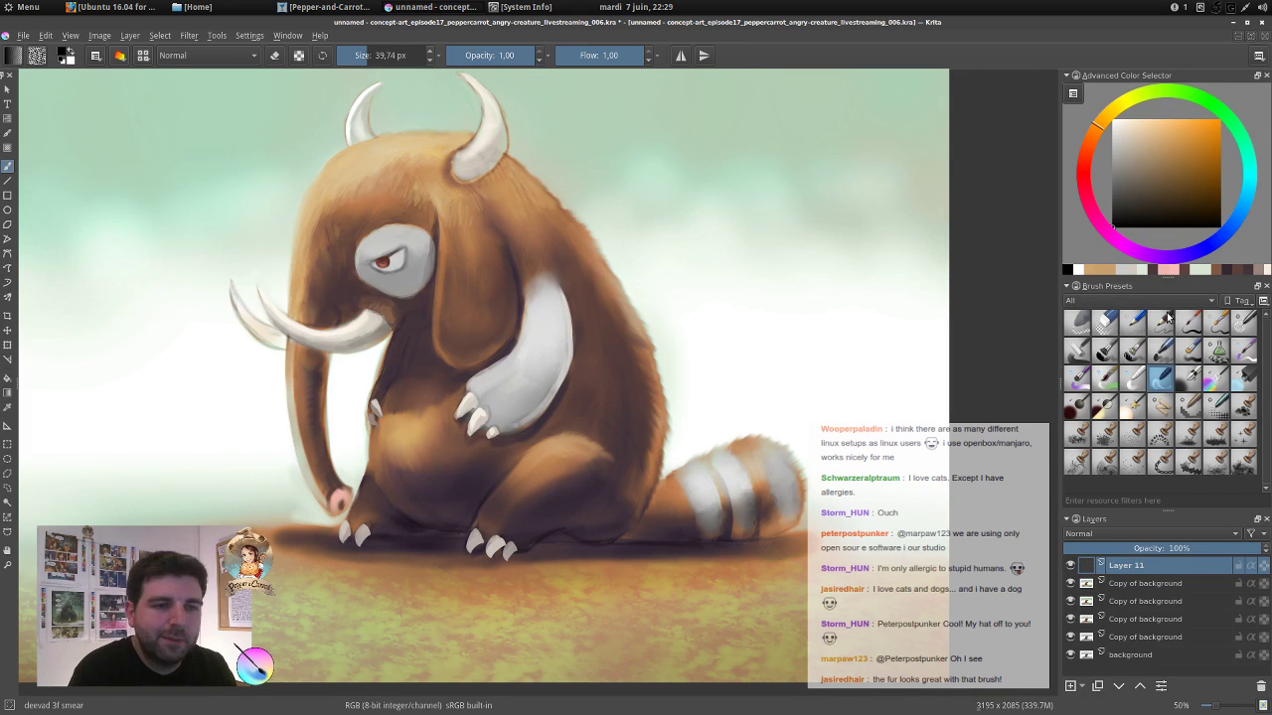
click(1160, 346)
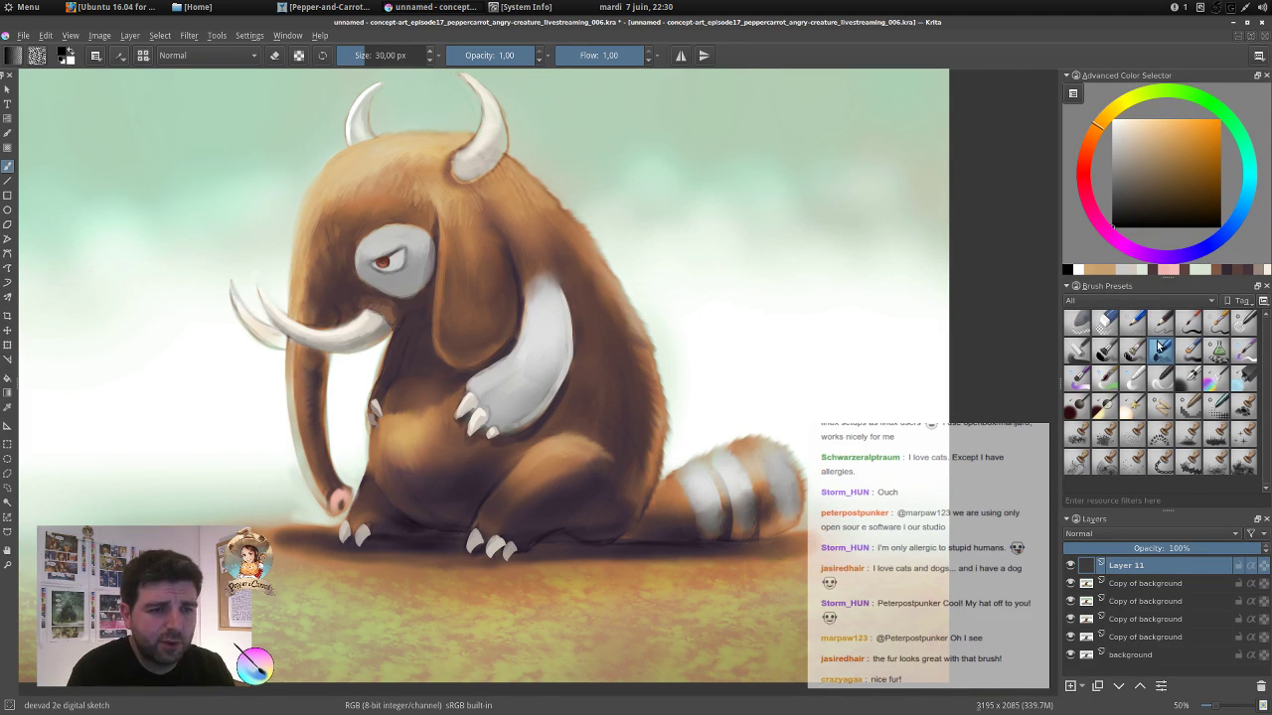
click(1128, 123)
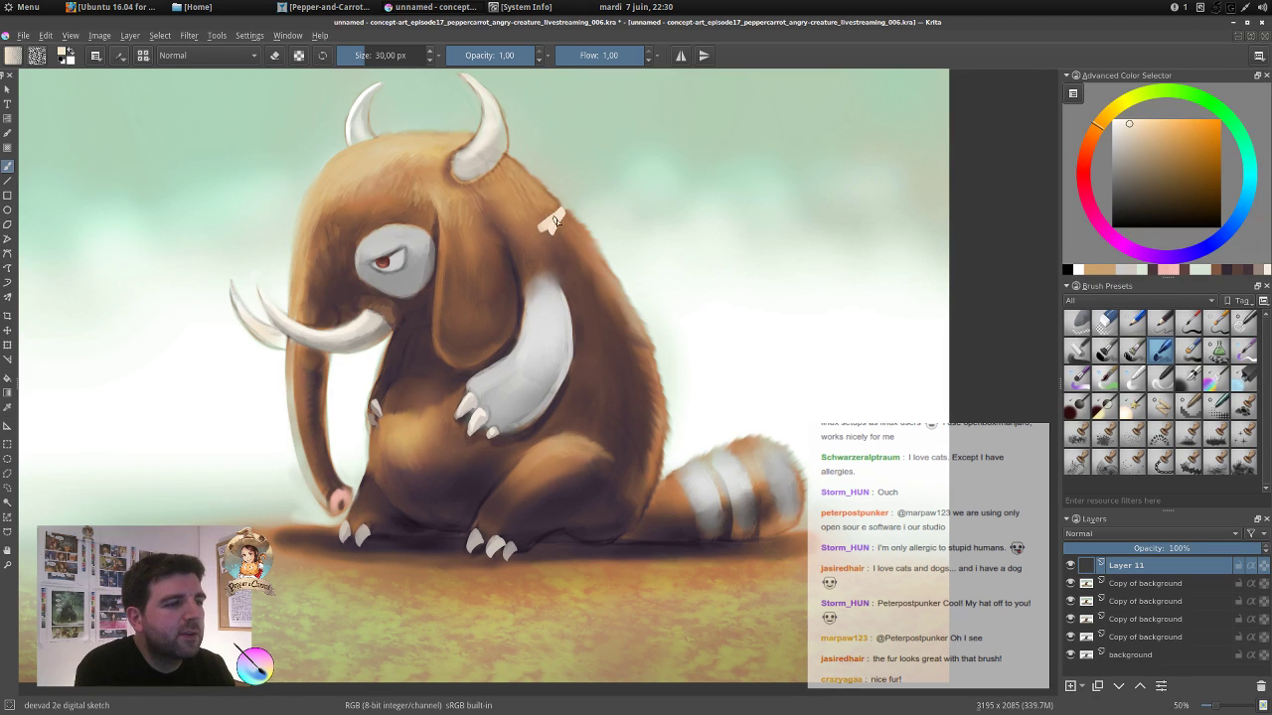
mouse_move(555, 220)
mouse_down()
mouse_move(550, 233)
mouse_move(559, 214)
mouse_up()
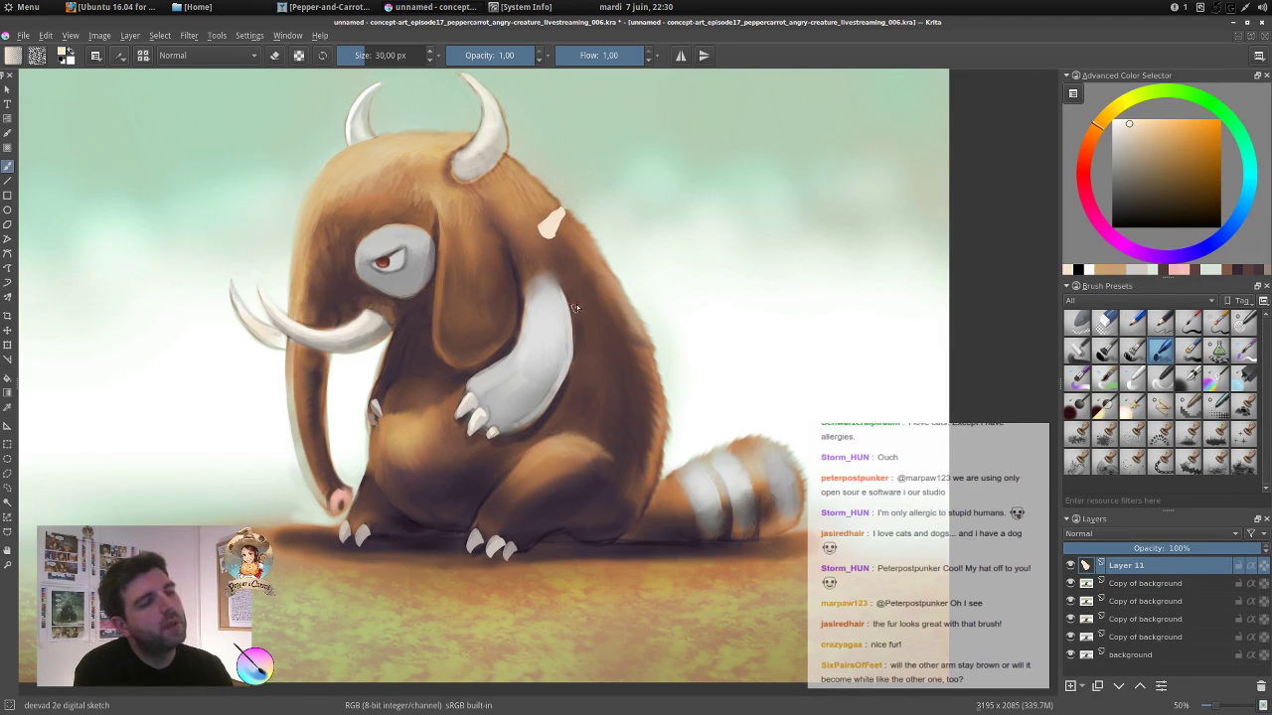
Undo the pale shape on the shoulder, then paint a small cream spike on the forehead and dab the near horn with its sampled colour.
key(ctrl+z)
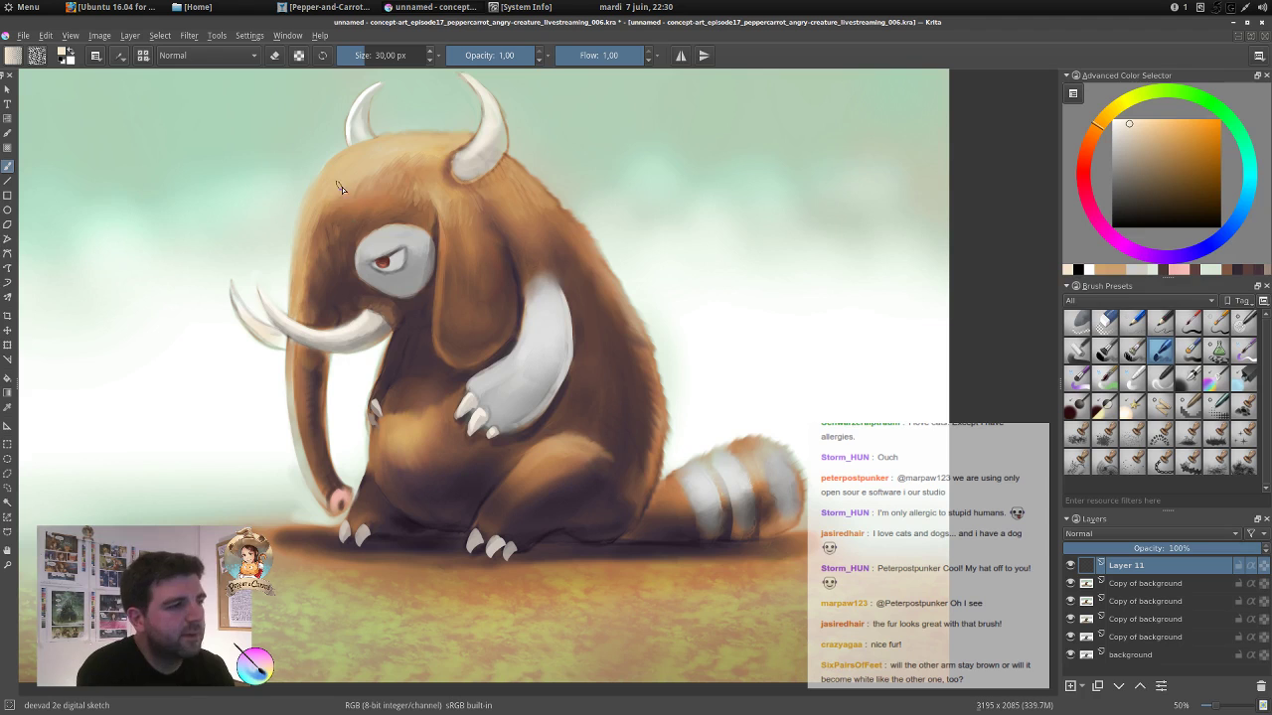
mouse_move(330, 185)
mouse_down()
mouse_move(320, 164)
mouse_move(338, 180)
mouse_up()
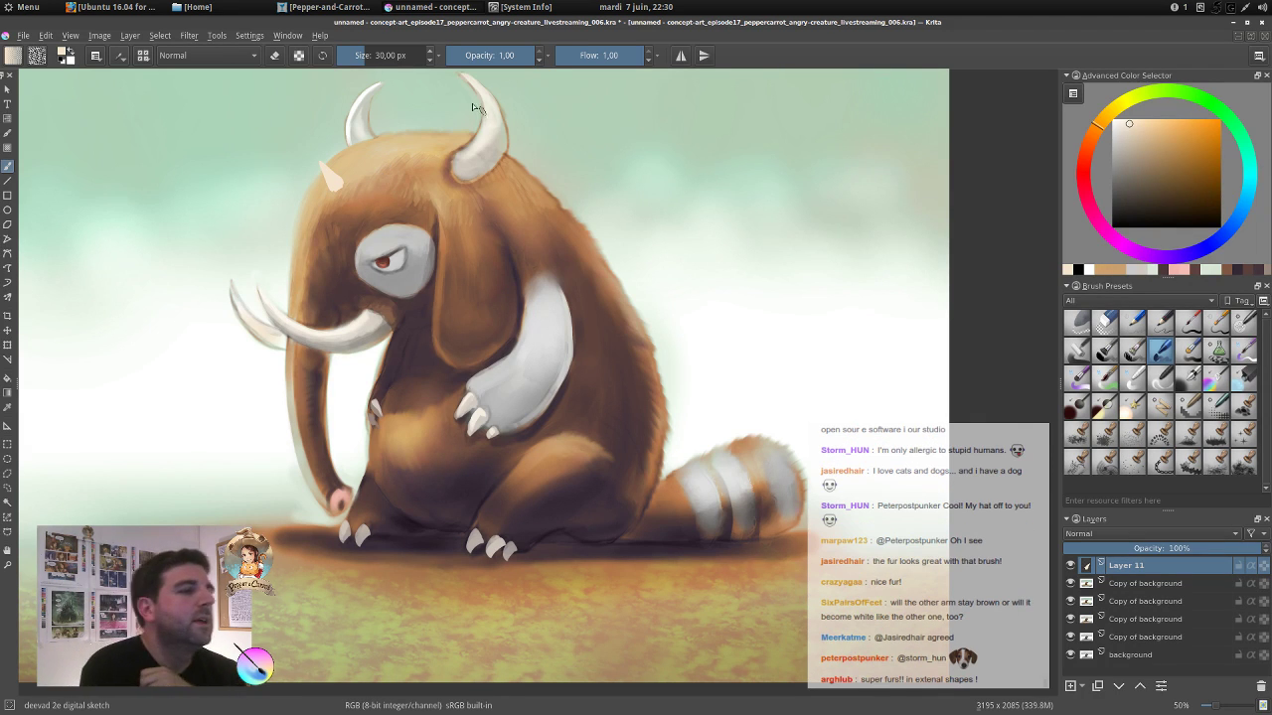
ctrl+click(478, 161)
drag(472, 171, 485, 152)
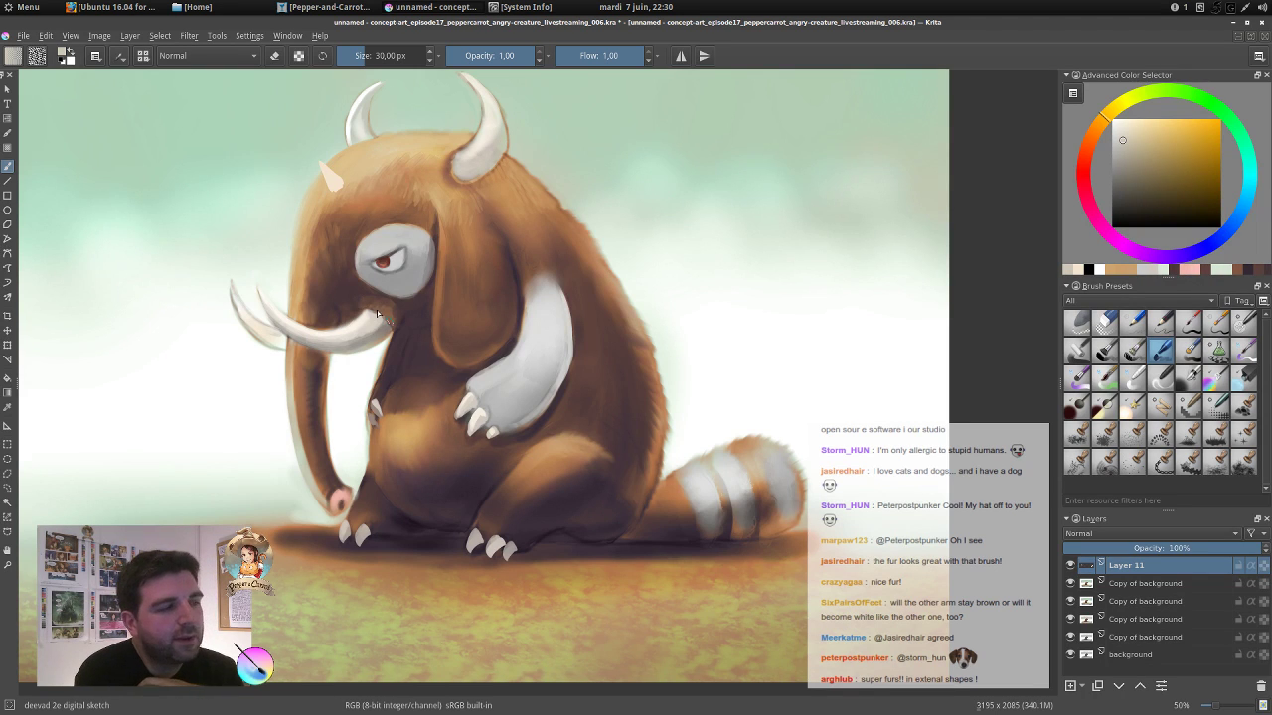
Select the forehead spike with a freehand outline, adjust its saturation to -78 and lightness to -44, and deselect it.
key(s)
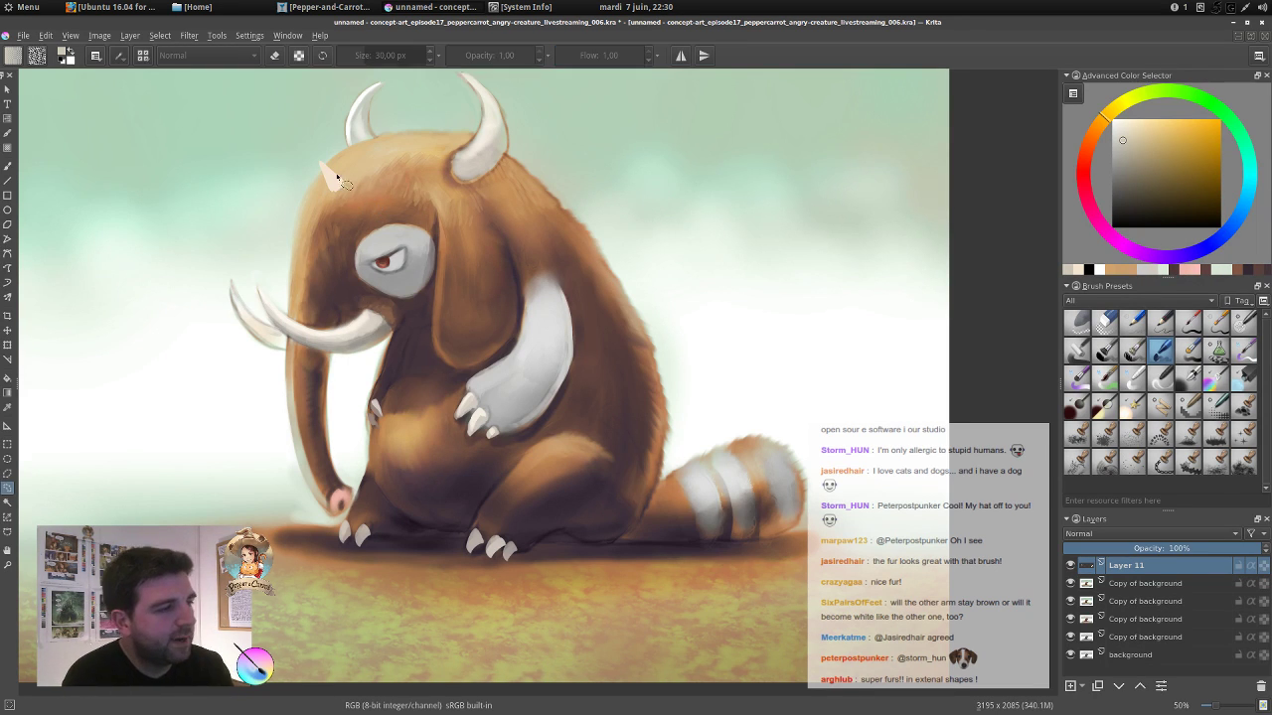
drag(331, 206, 318, 241)
key(ctrl+u)
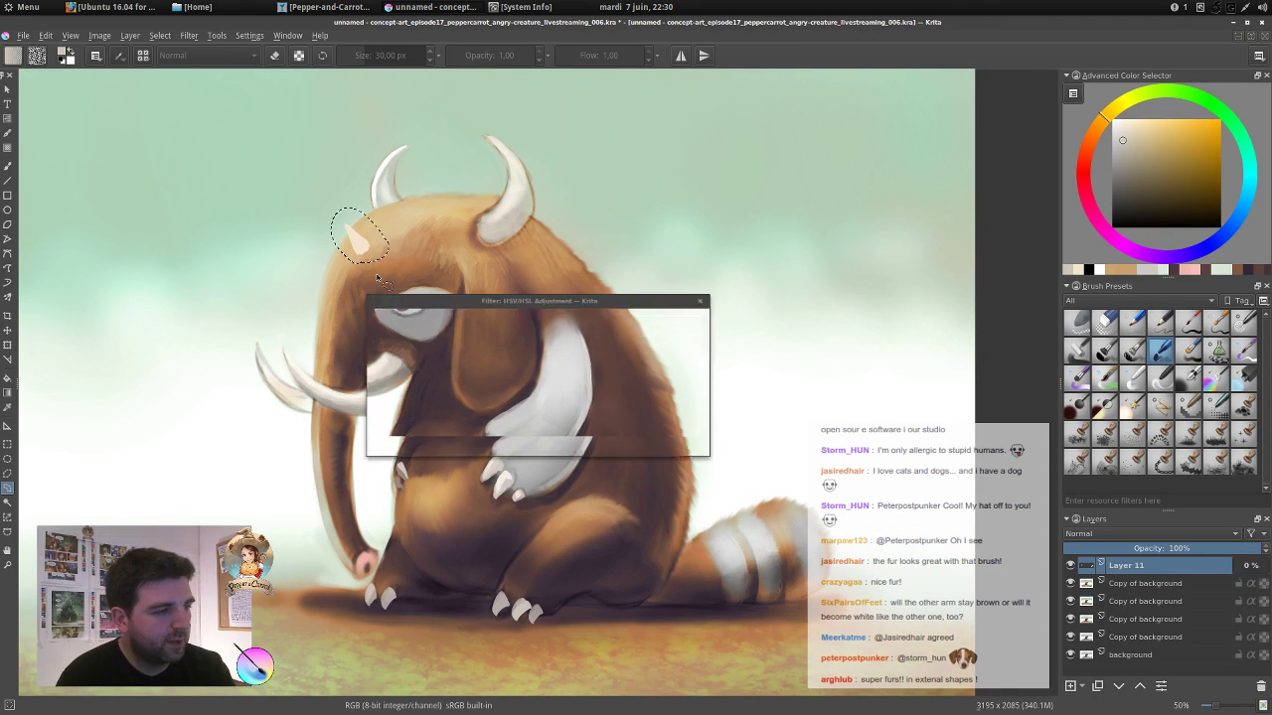
drag(496, 300, 730, 129)
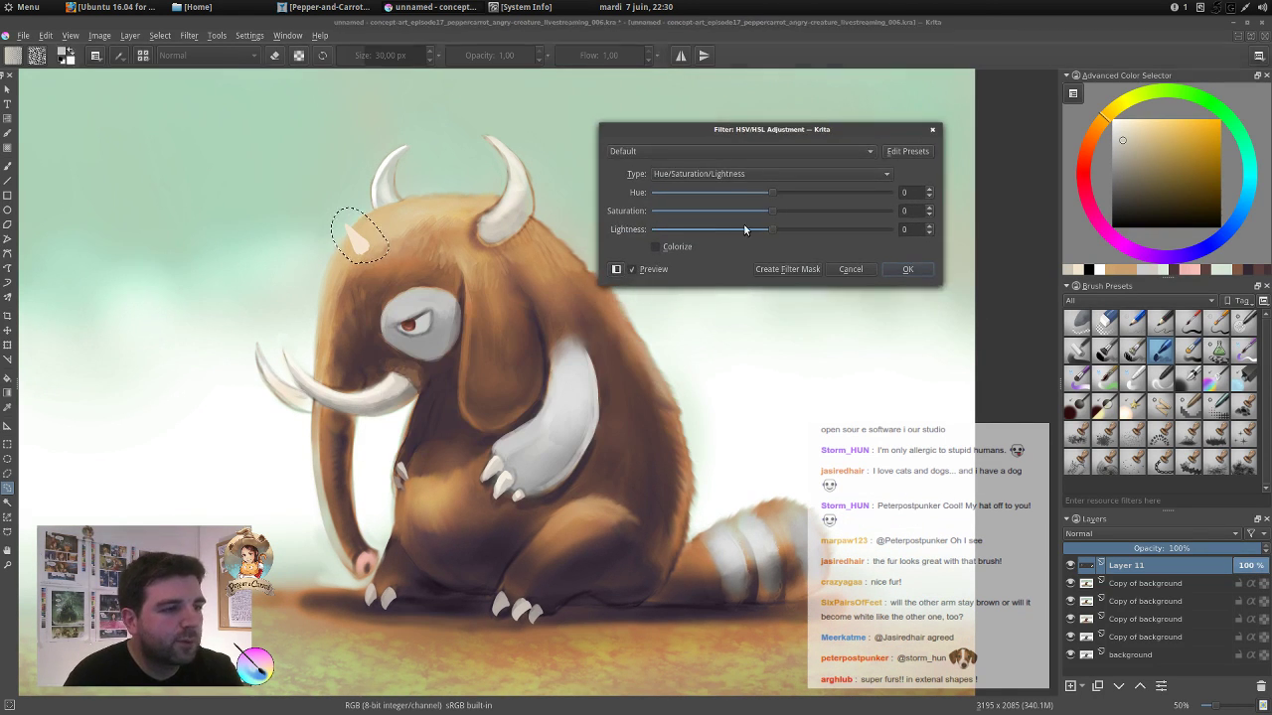
drag(768, 227, 722, 230)
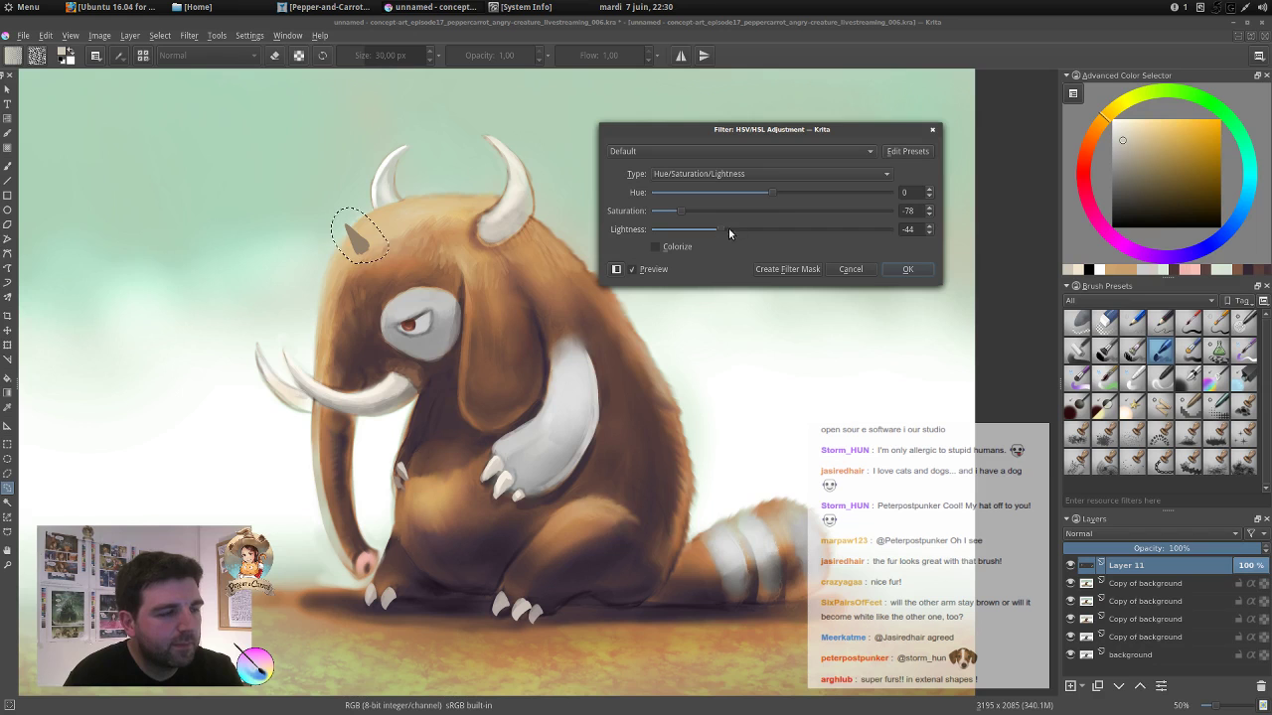
click(892, 268)
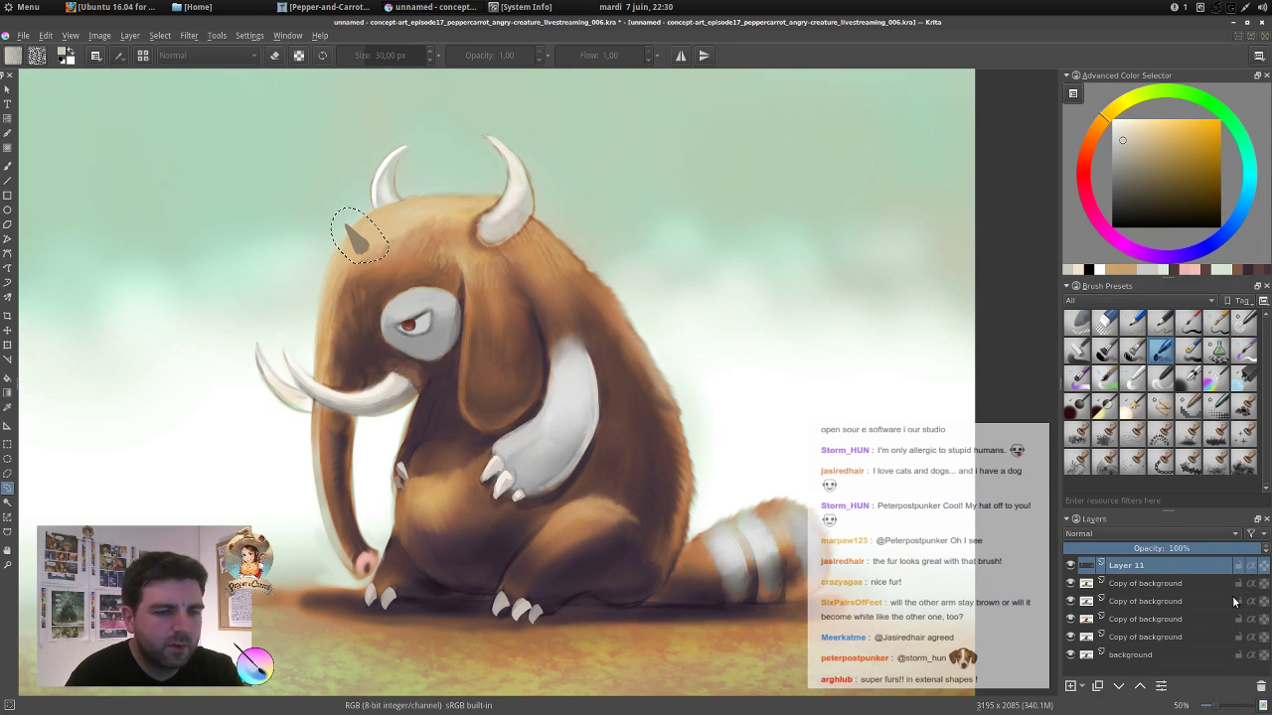
drag(522, 255, 528, 238)
key(ctrl+shift+a)
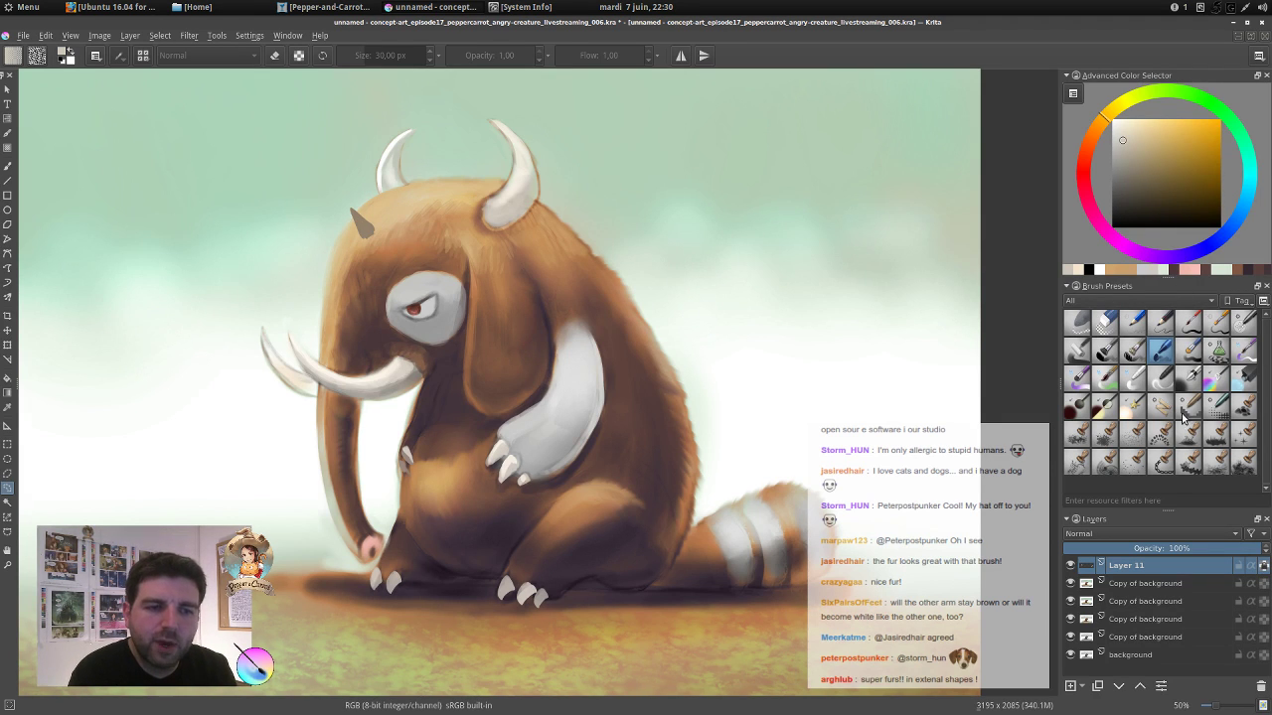
Brush a white highlight onto the forehead spike with the deevad 4a airbrush at about 98 px.
click(1190, 381)
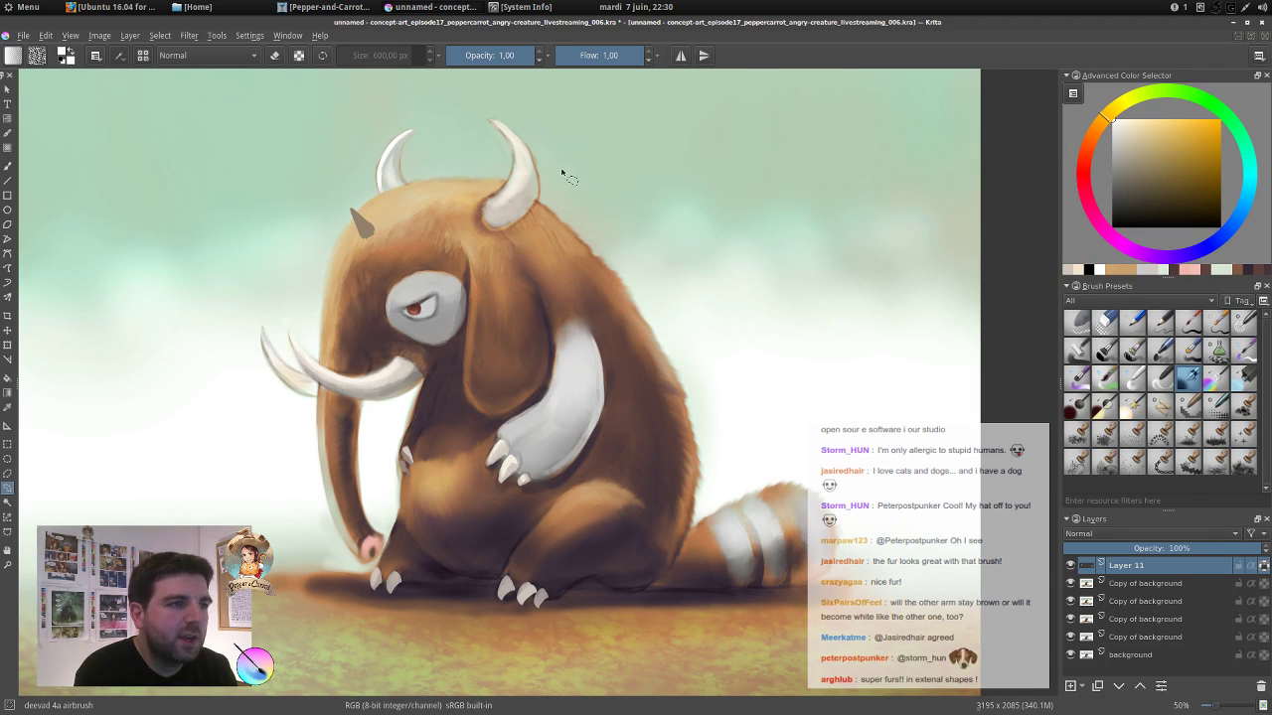
key(b)
mouse_move(423, 212)
mouse_down()
mouse_move(337, 189)
mouse_move(366, 194)
mouse_move(383, 224)
mouse_up()
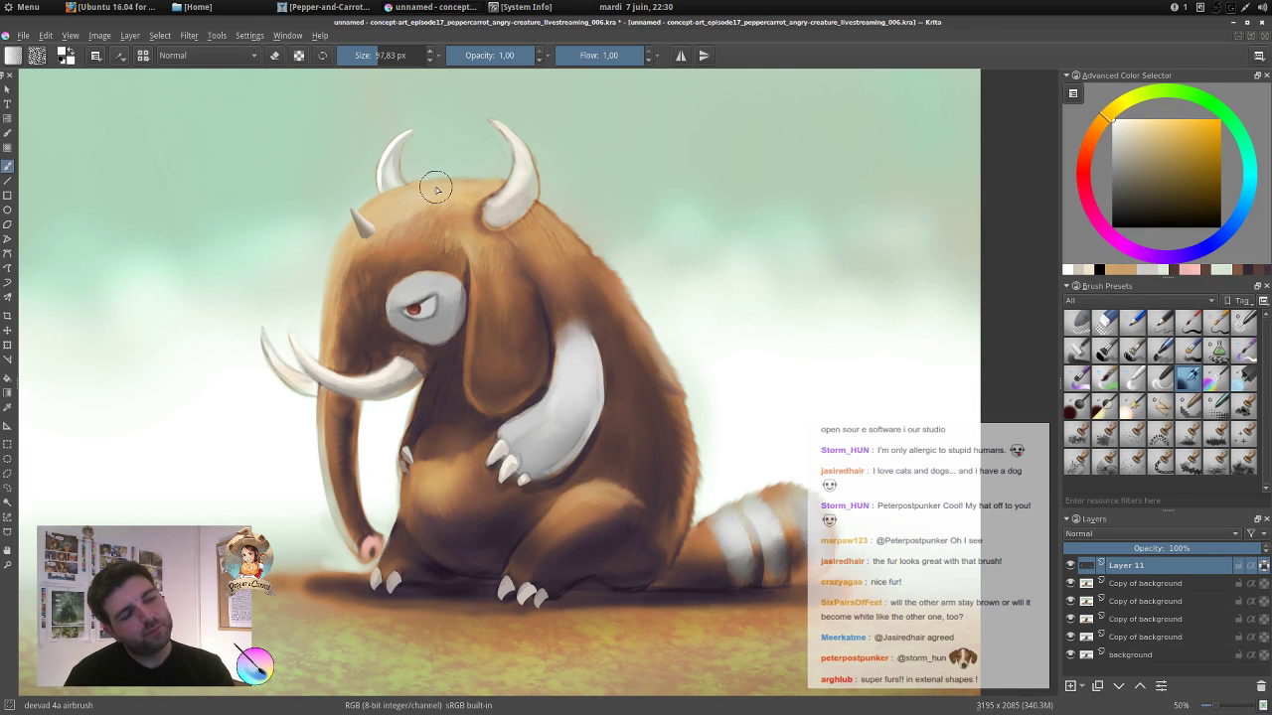
Refine the forehead spike's light and shadow with colours sampled from it, using a 16.89 px airbrush.
ctrl+click(362, 221)
mouse_move(365, 226)
mouse_down()
mouse_move(345, 227)
mouse_move(356, 215)
mouse_up()
ctrl+click(356, 212)
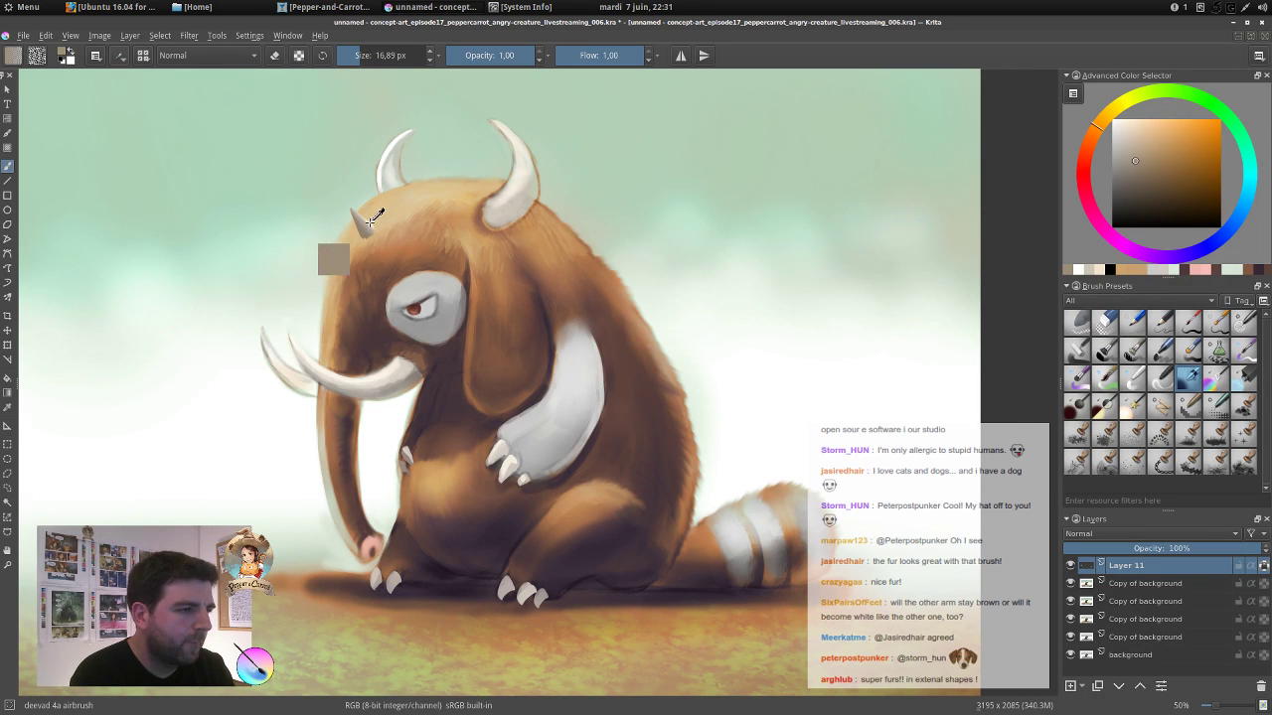
drag(363, 230, 367, 242)
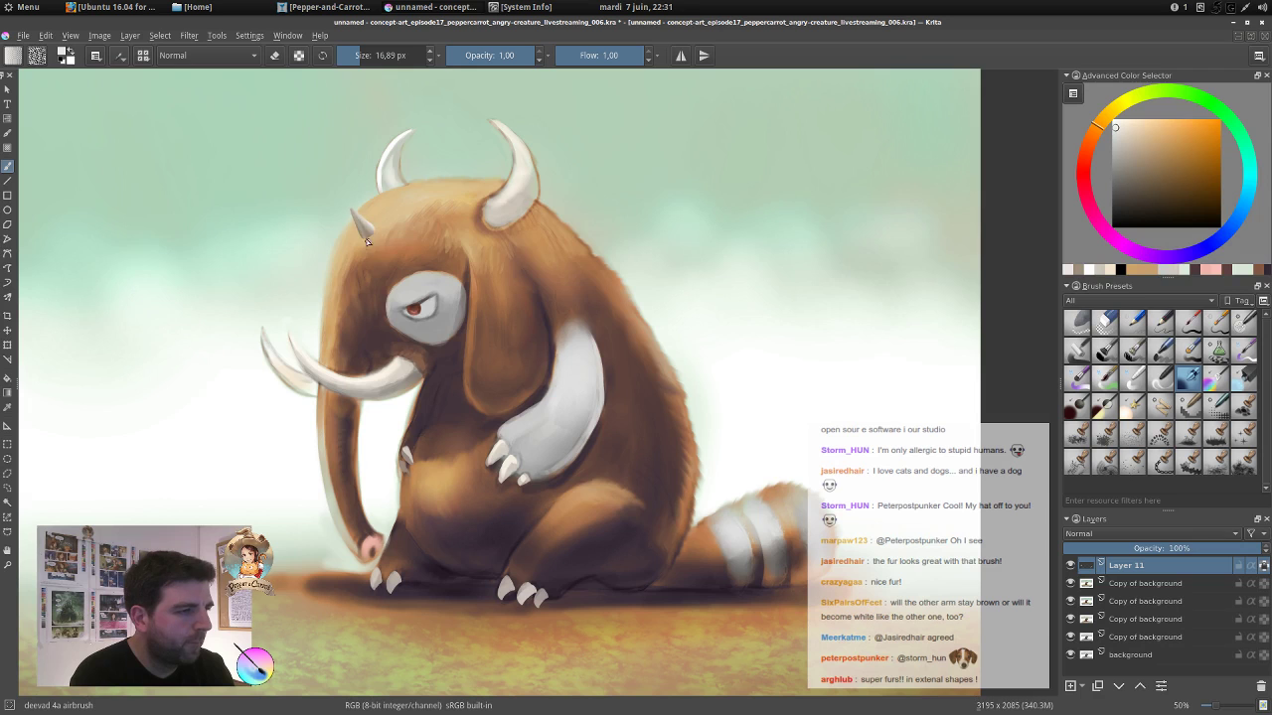
ctrl+click(355, 215)
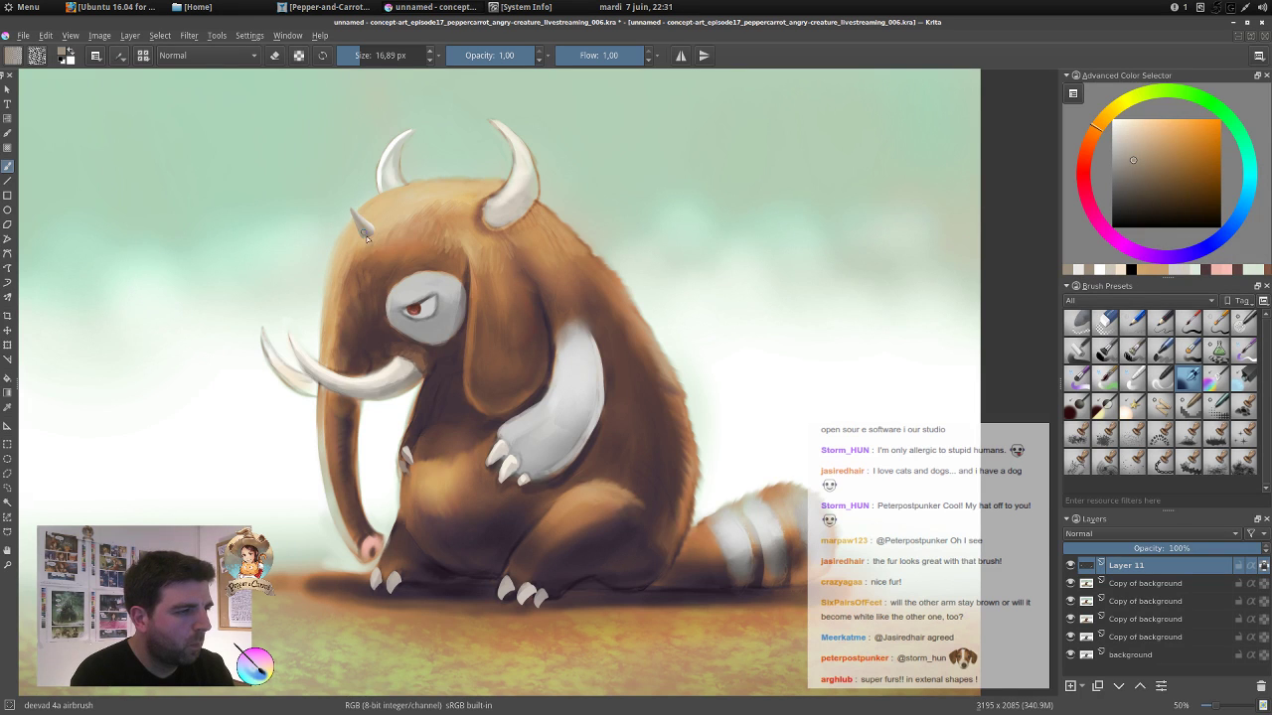
Tint the base of the forehead spike with brown sampled from the ear at 38 px, and select the deevad 1b eraser large preset.
ctrl+click(498, 323)
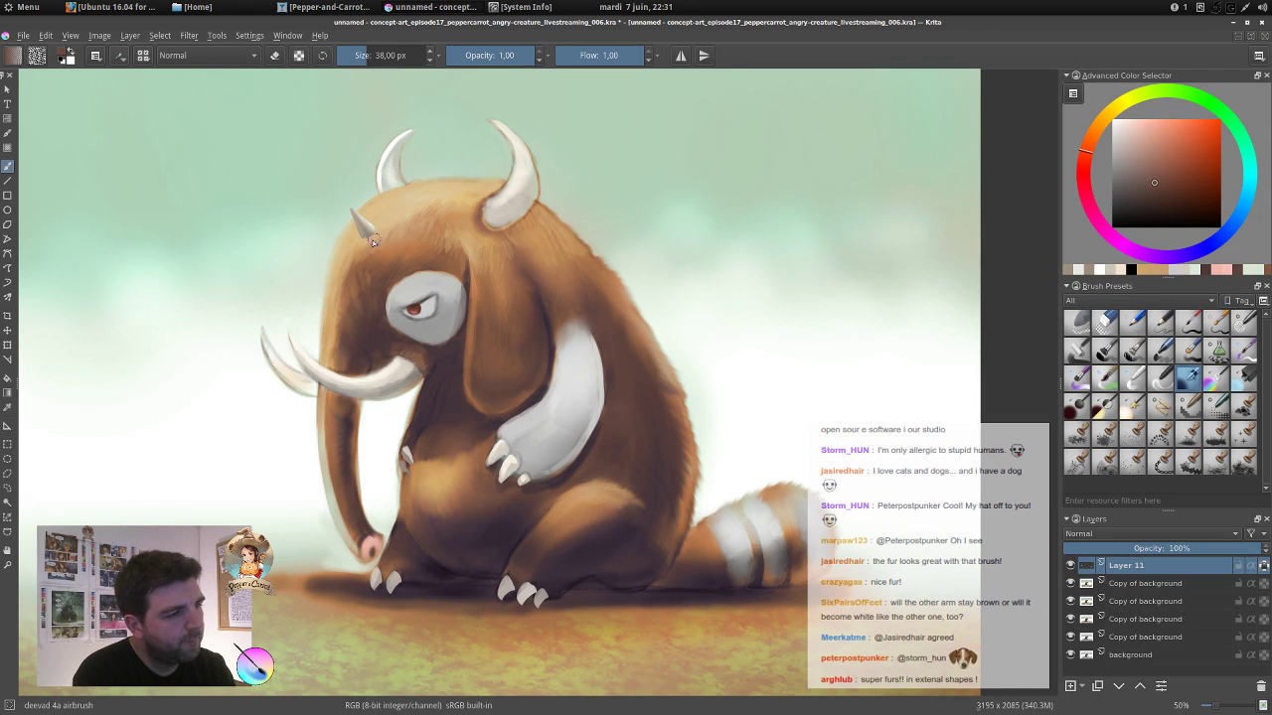
drag(375, 231, 366, 239)
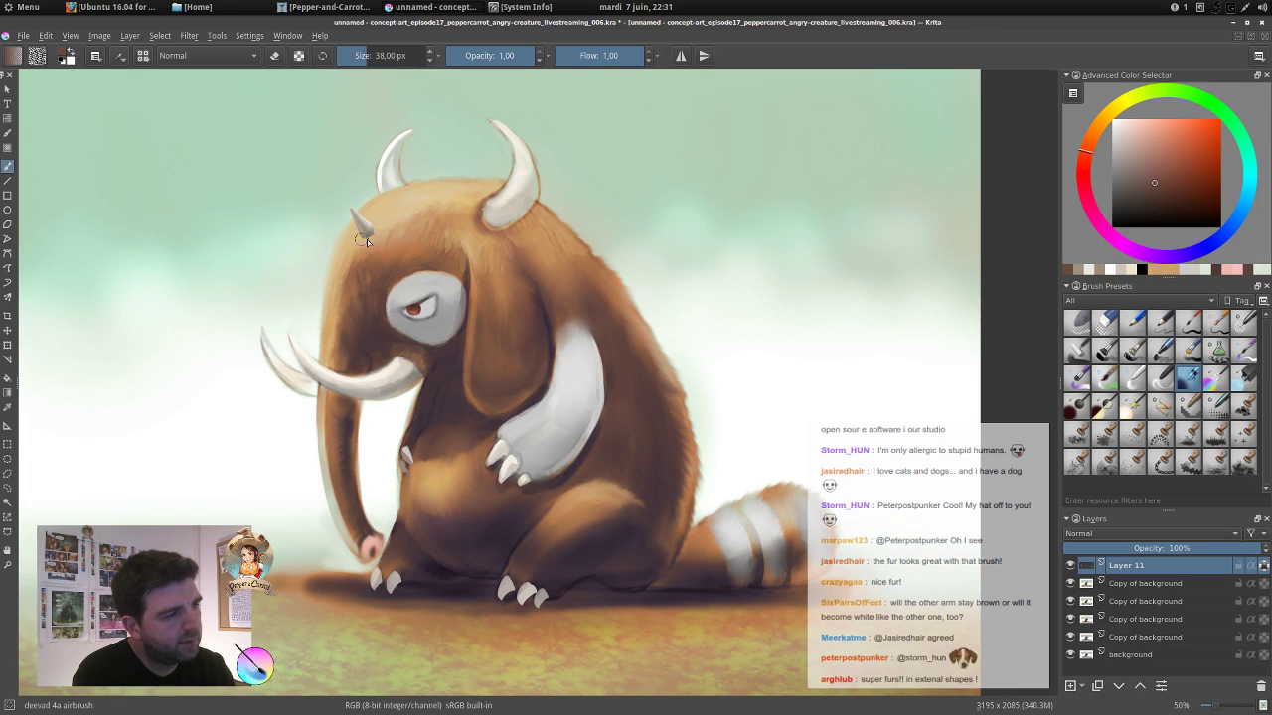
click(1106, 325)
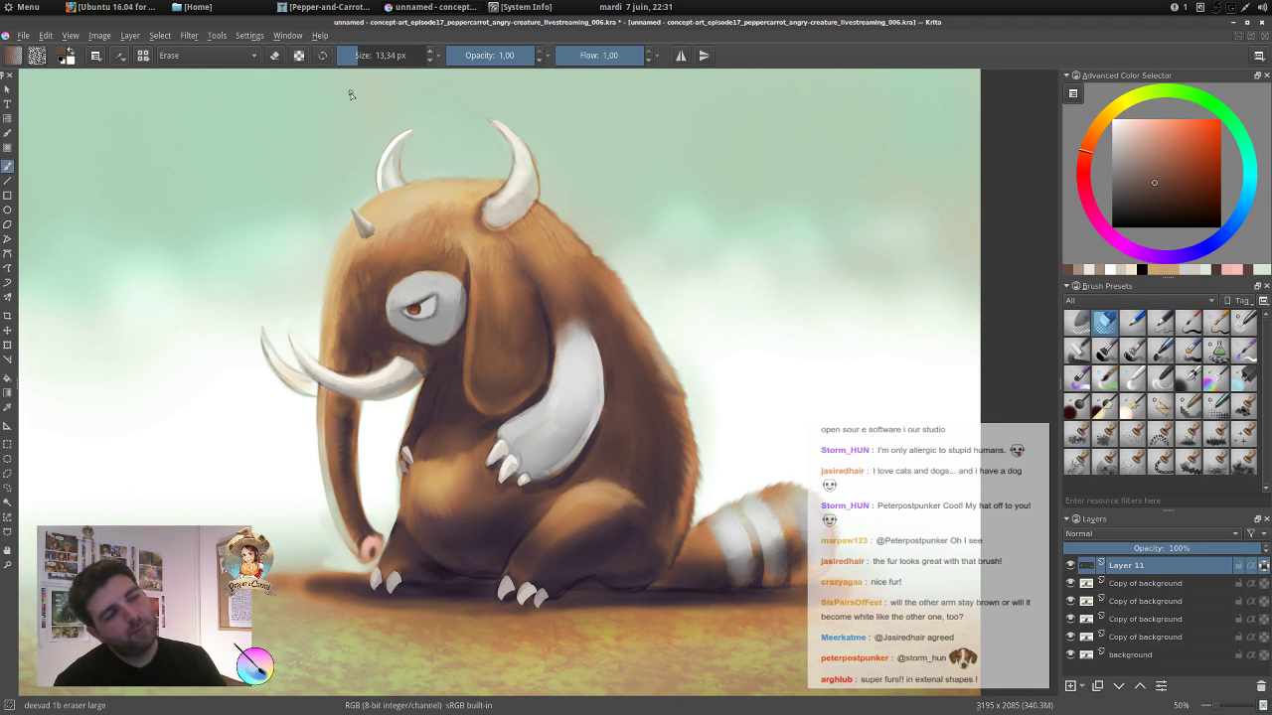
Duplicate the spike layer, place the copy higher on the forehead rotated more upright, and erase its stray mark beside the near horn.
key(t)
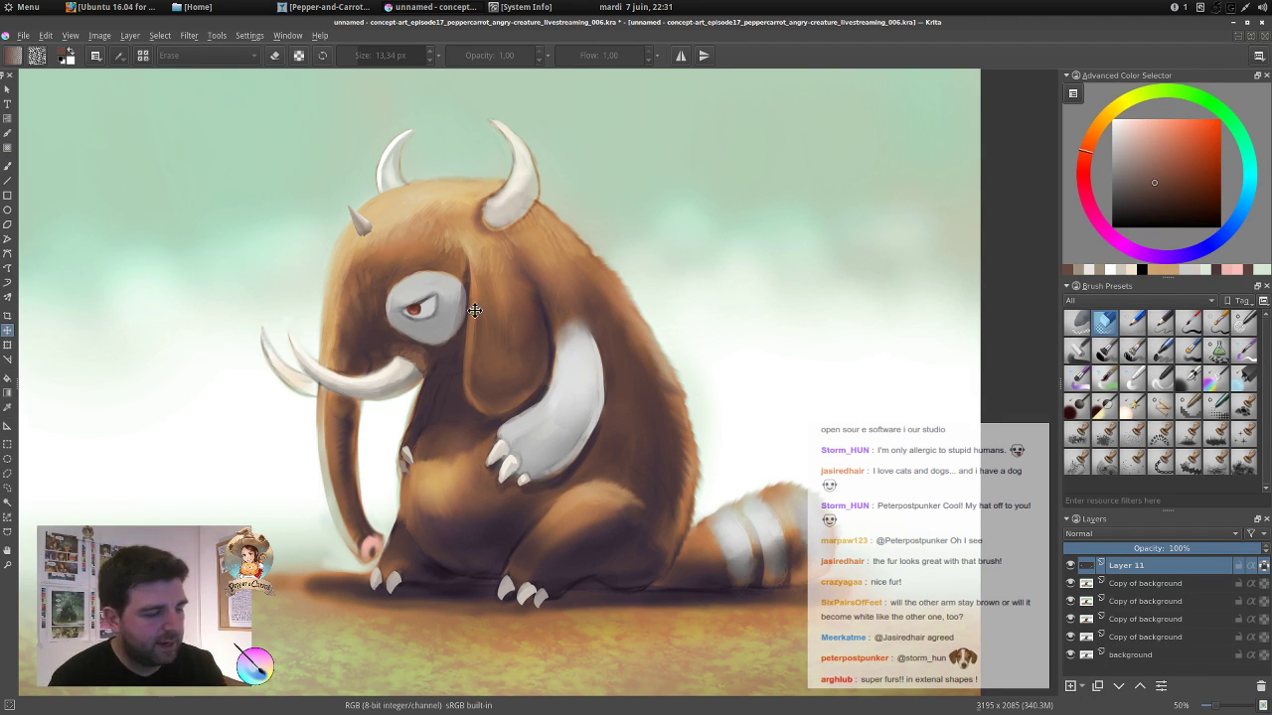
key(ctrl+j)
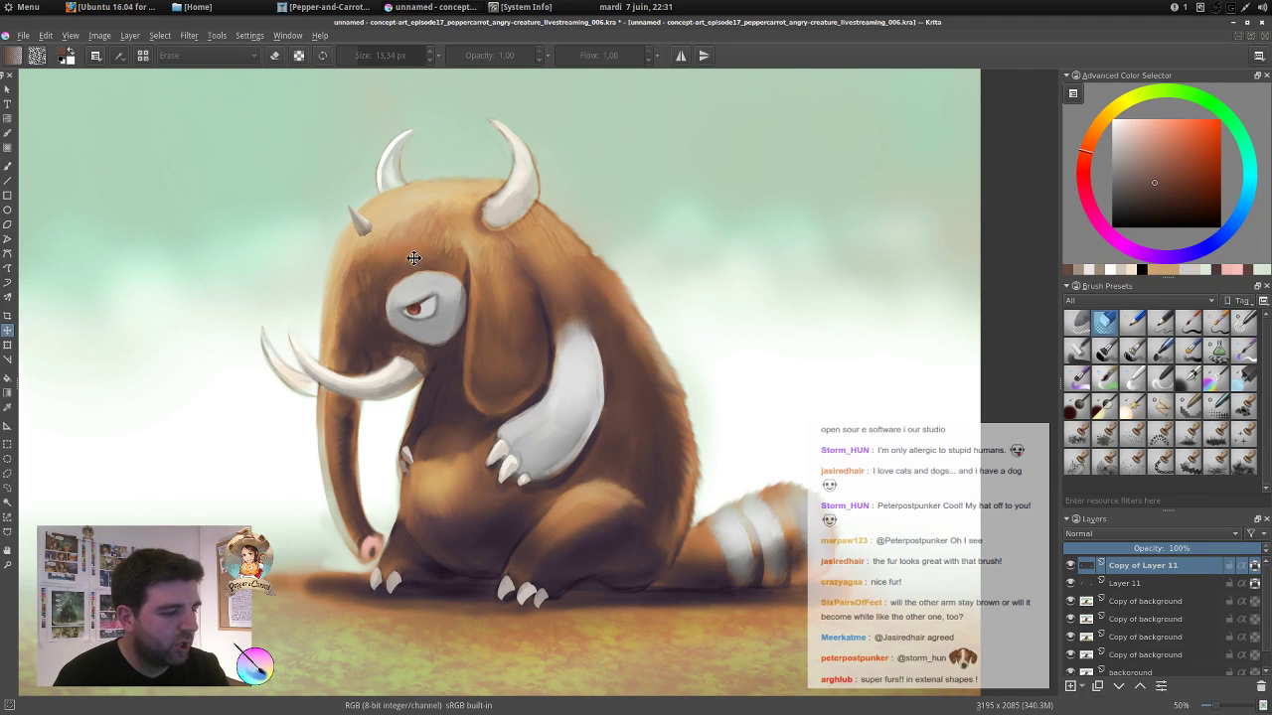
drag(409, 257, 436, 231)
key(ctrl+t)
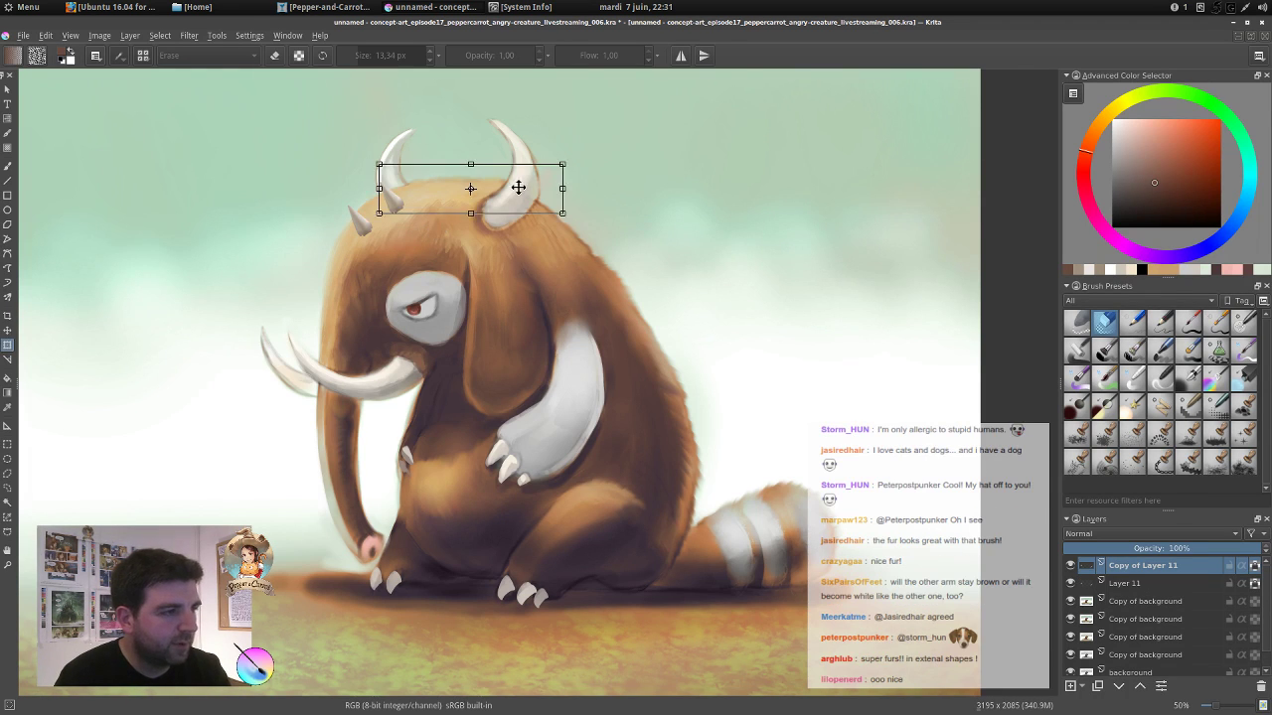
drag(624, 179, 623, 218)
drag(480, 180, 483, 197)
key(Return)
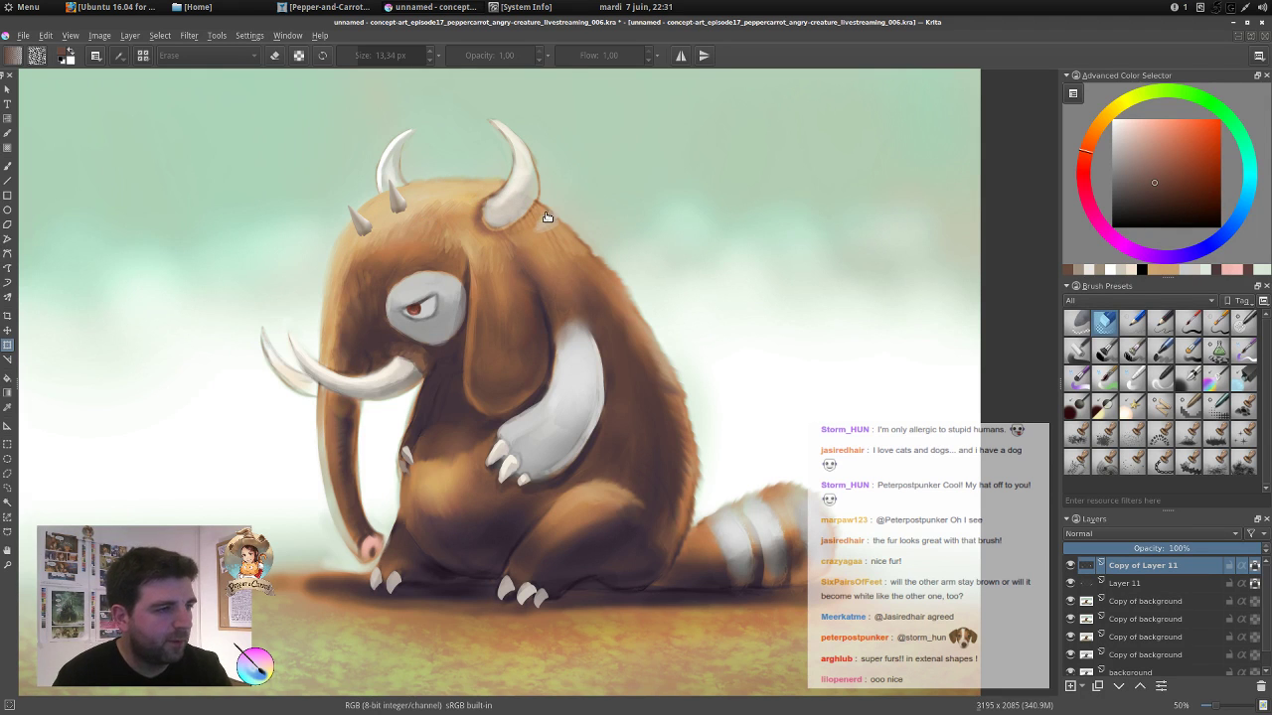
click(1103, 321)
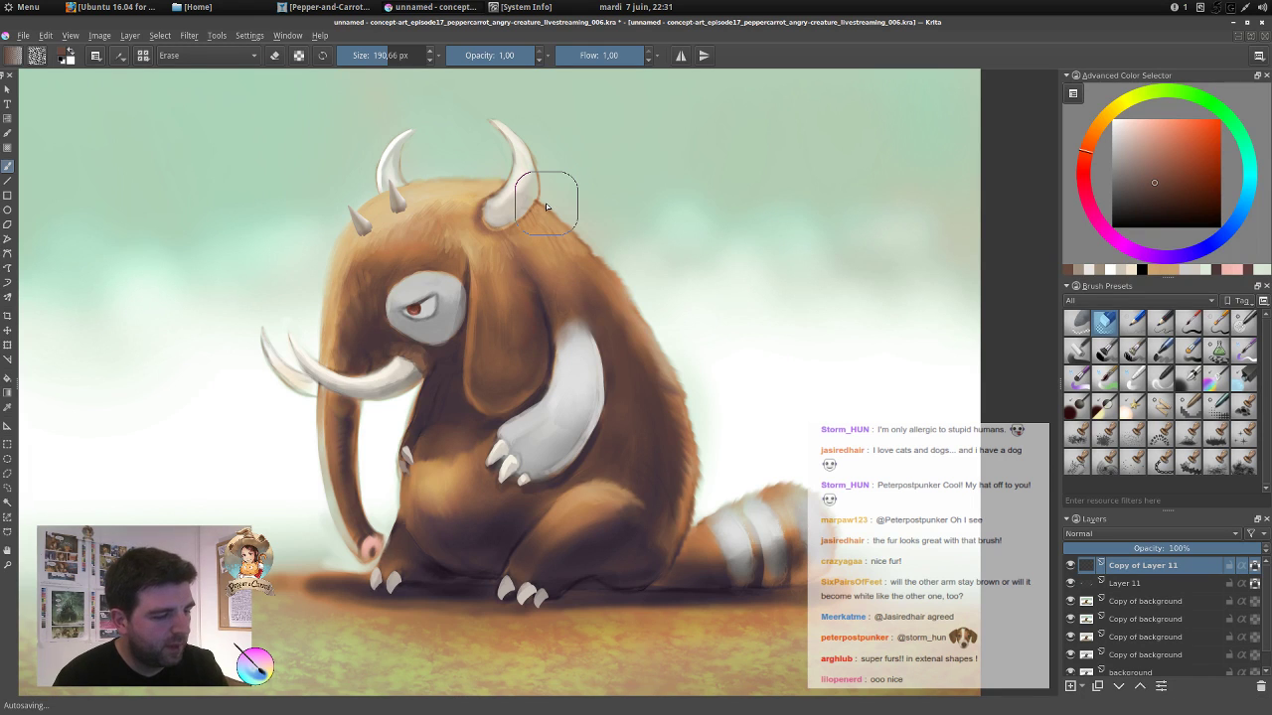
Duplicate the second spike's layer and save the painting as a new incremental version.
key(ctrl+j)
key(t)
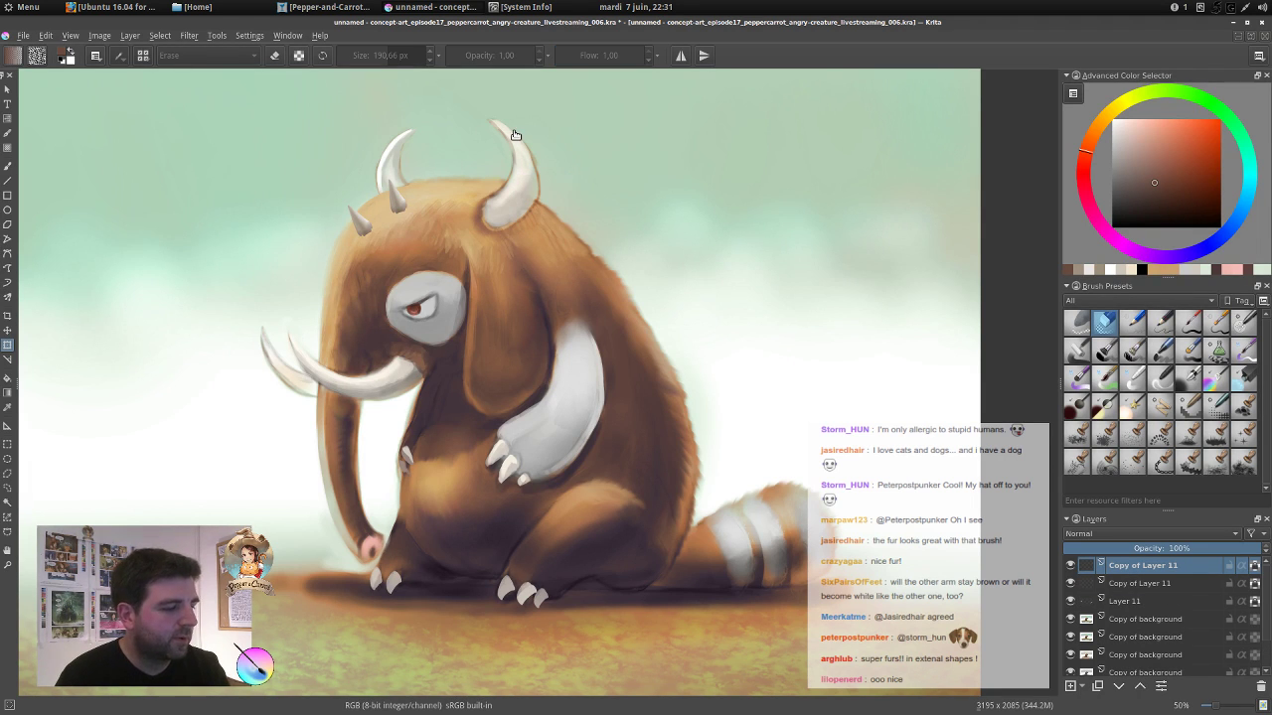
click(23, 36)
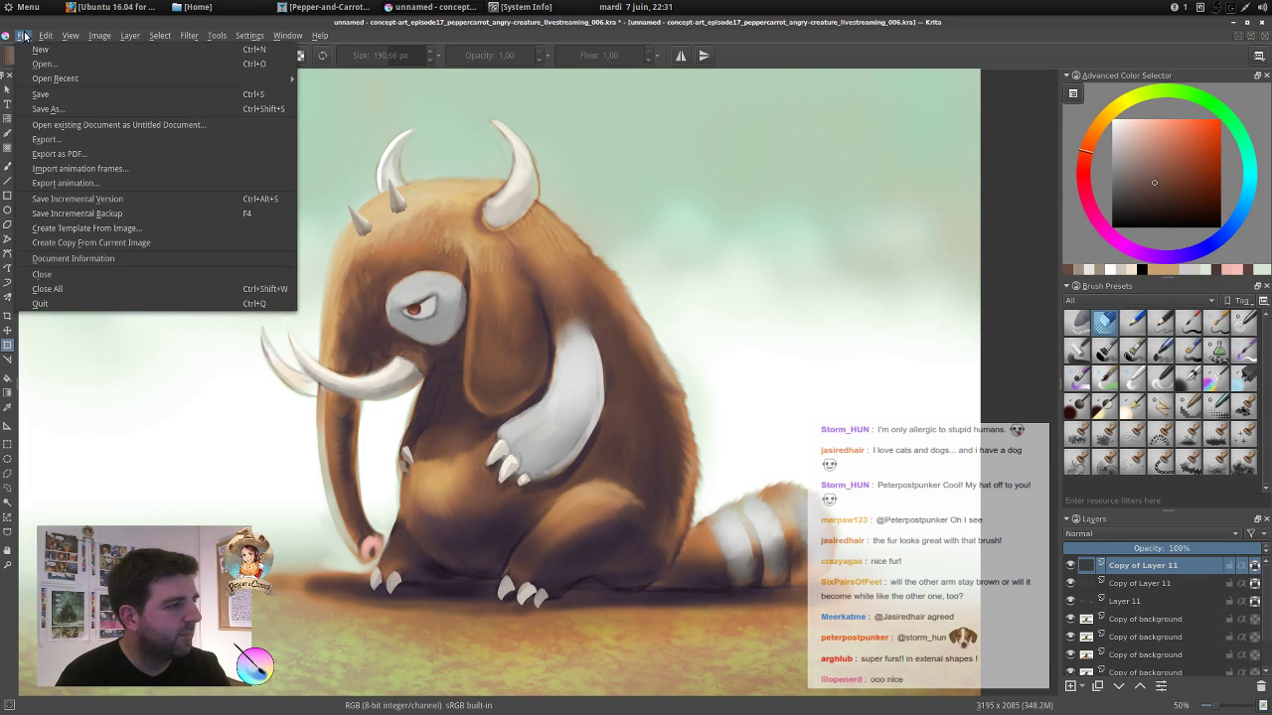
click(70, 202)
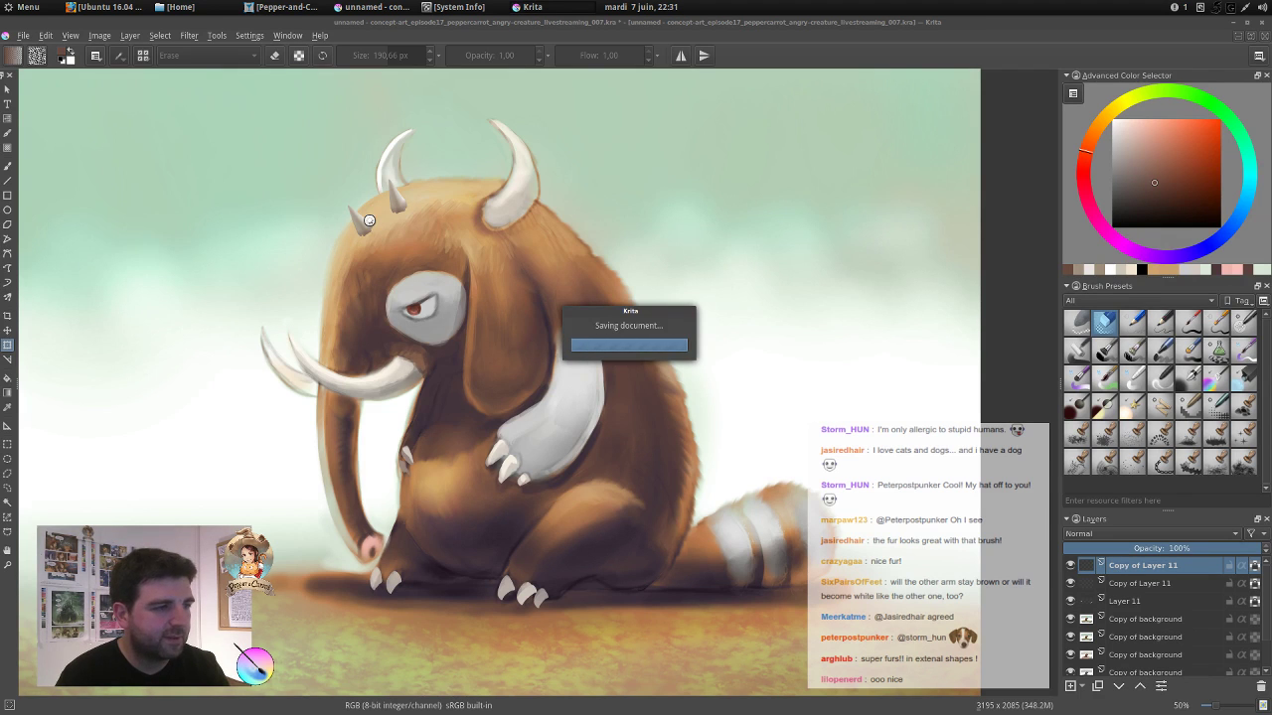
Rotate the newest spike copy clockwise until upright and place it on top of the head between the two large horns.
click(400, 203)
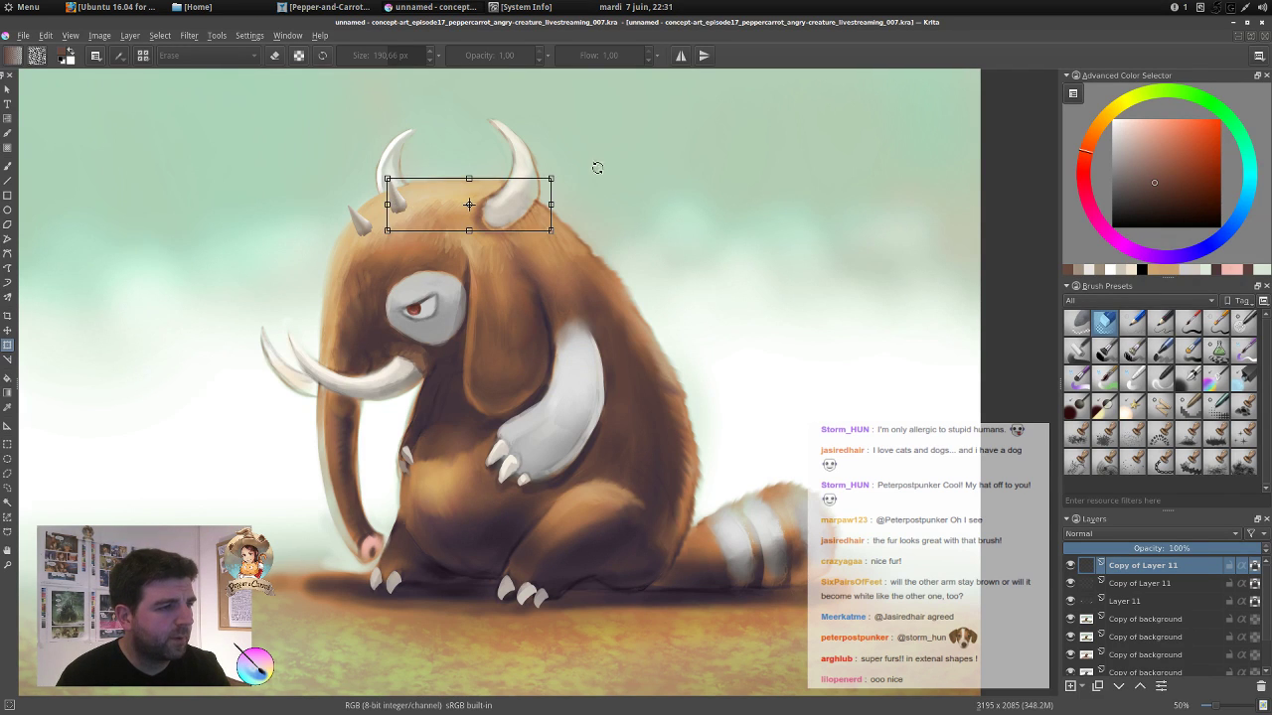
drag(597, 168, 590, 209)
drag(402, 189, 432, 195)
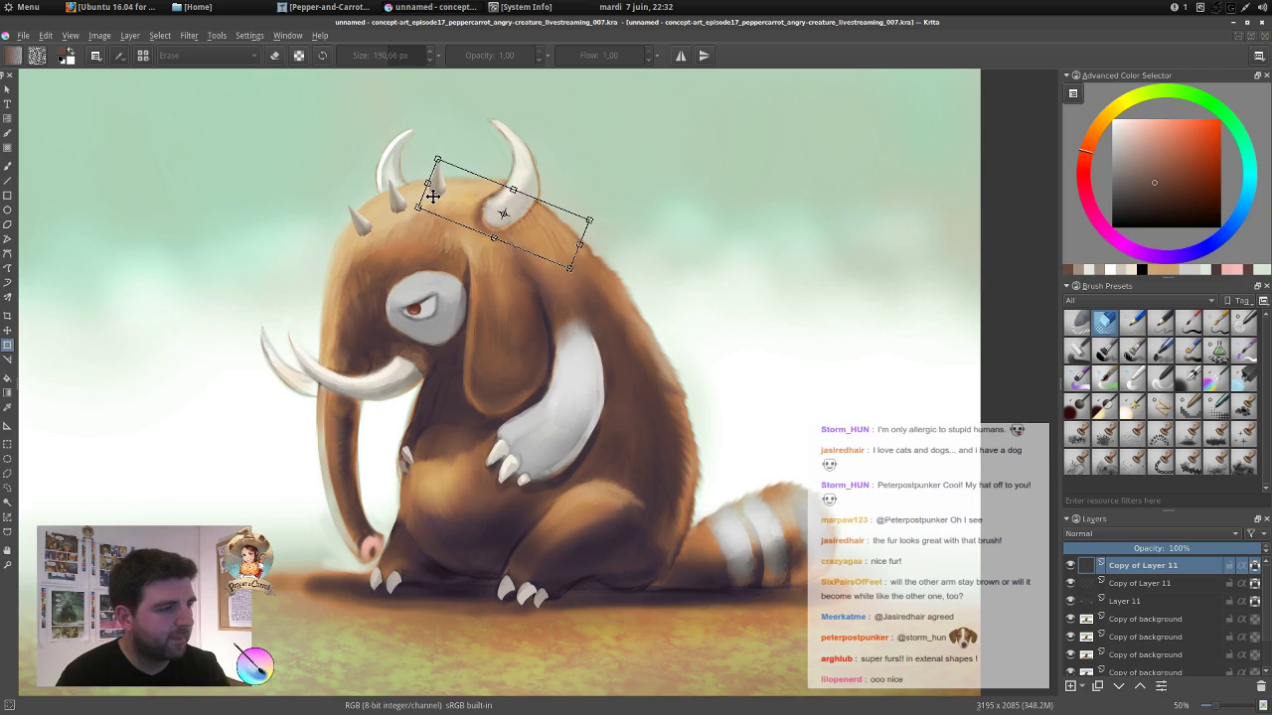
key(Return)
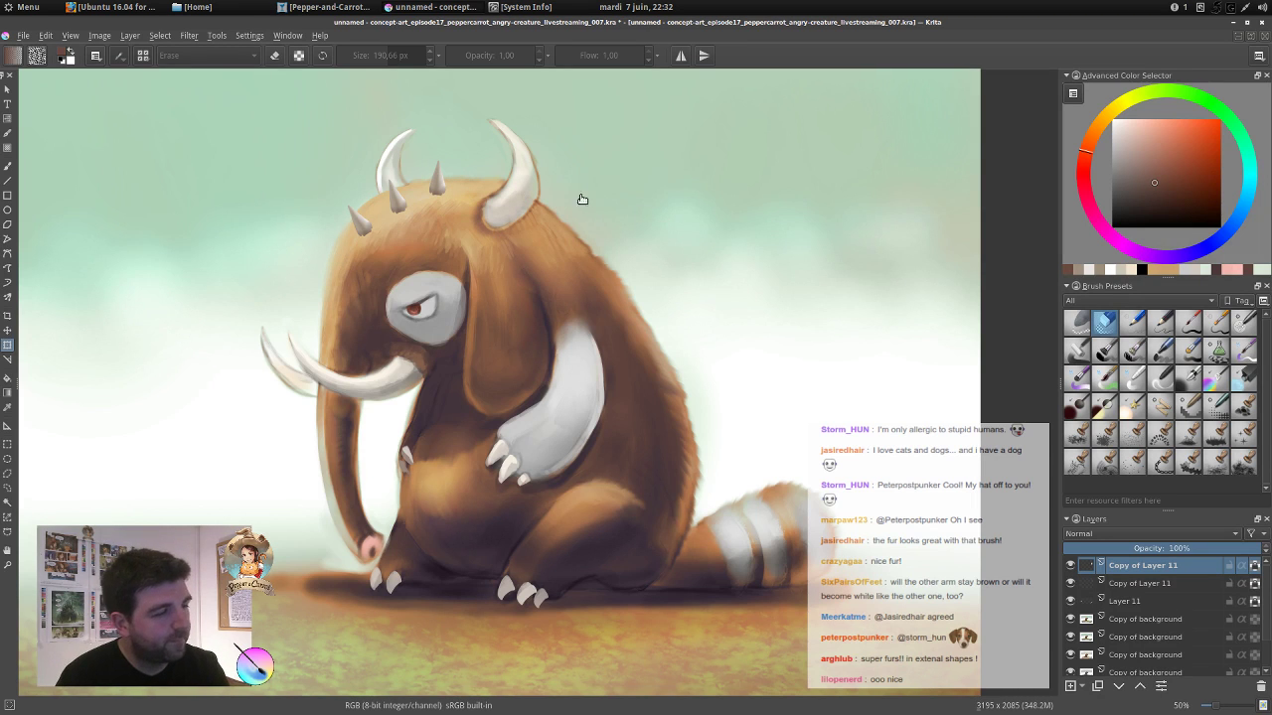
Duplicate the upright spike, place the copy on the head just in front of the near horn, and adjust its rotation and position.
key(ctrl+j)
key(t)
drag(533, 216, 545, 217)
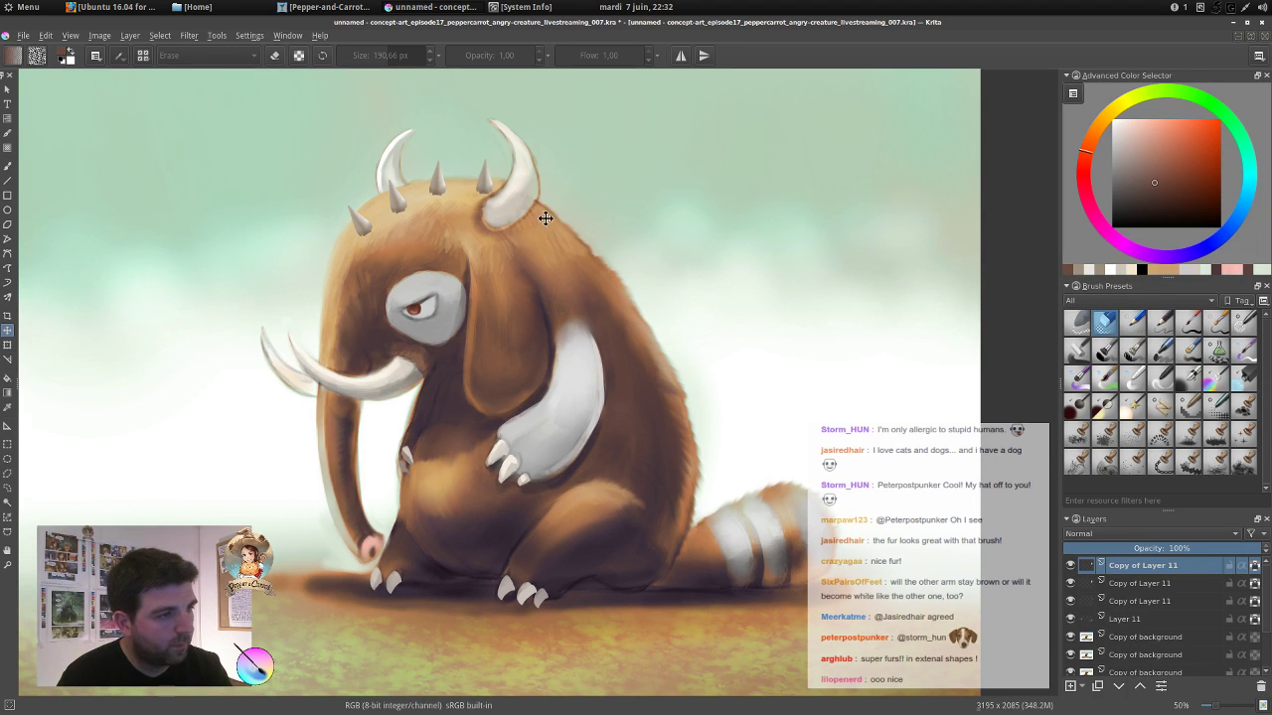
key(ctrl+t)
drag(732, 169, 598, 208)
key(Return)
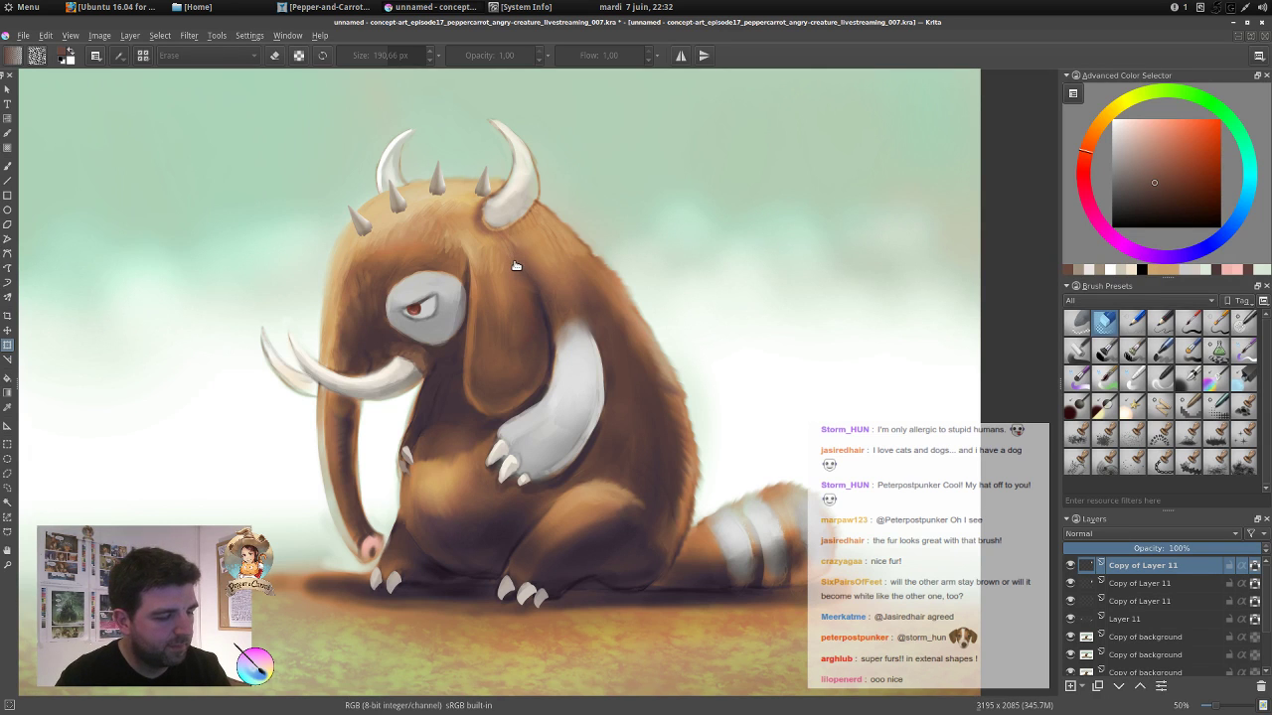
Duplicate the spike again, place the copy just behind the near horn, and rotate it to lean backward.
key(ctrl+j)
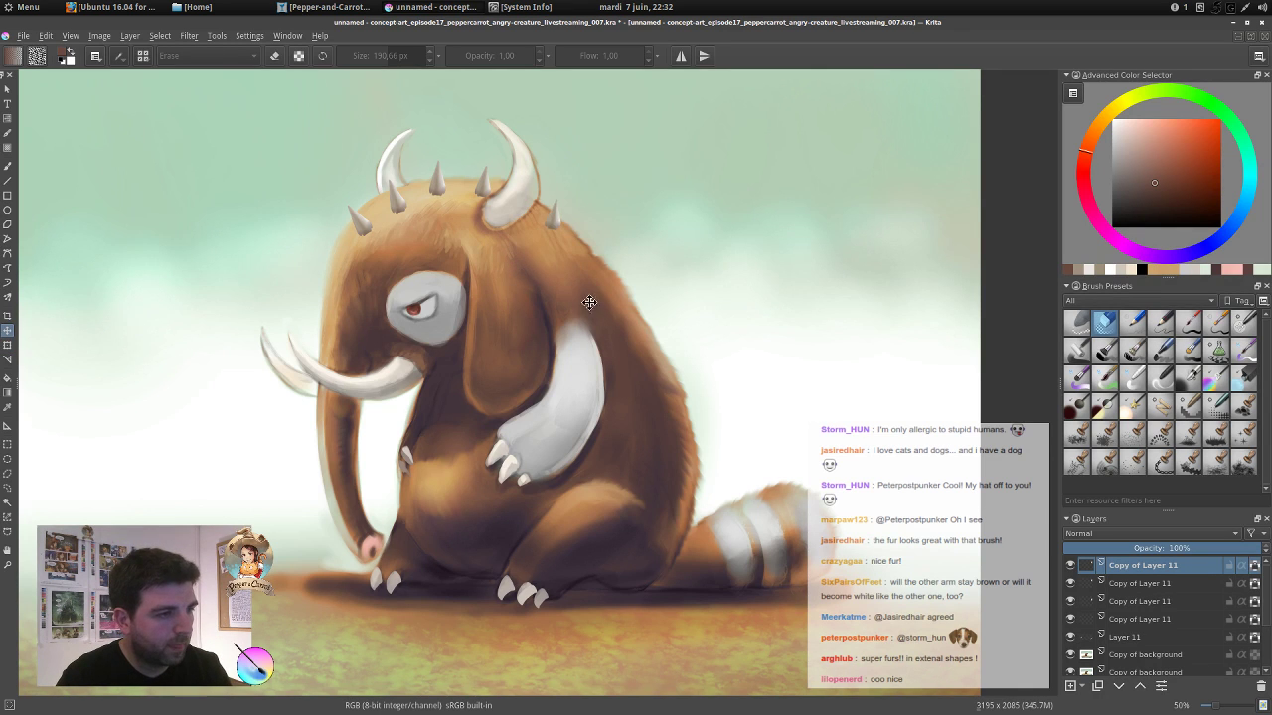
key(ctrl+t)
drag(751, 220, 604, 268)
key(Return)
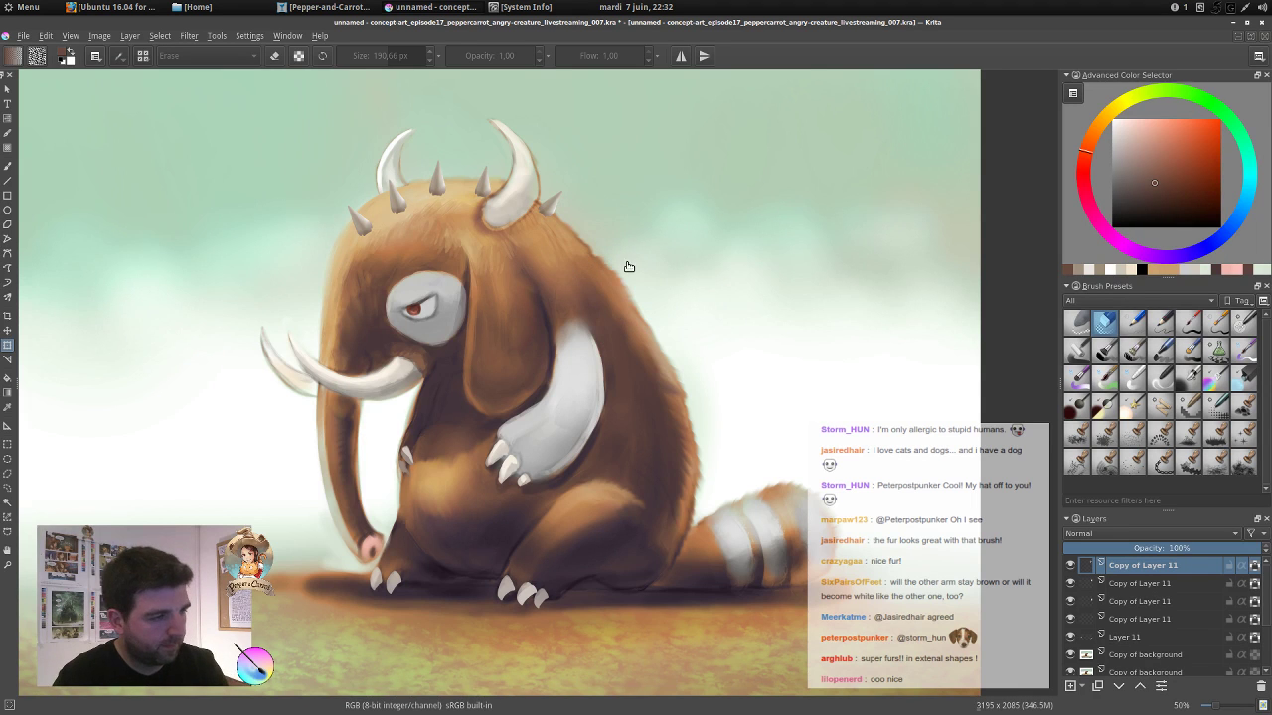
Duplicate the leaning spike and place the copy farther along the upper back, tilted to follow the body's outline.
key(ctrl+j)
key(t)
drag(584, 258, 624, 256)
key(ctrl+t)
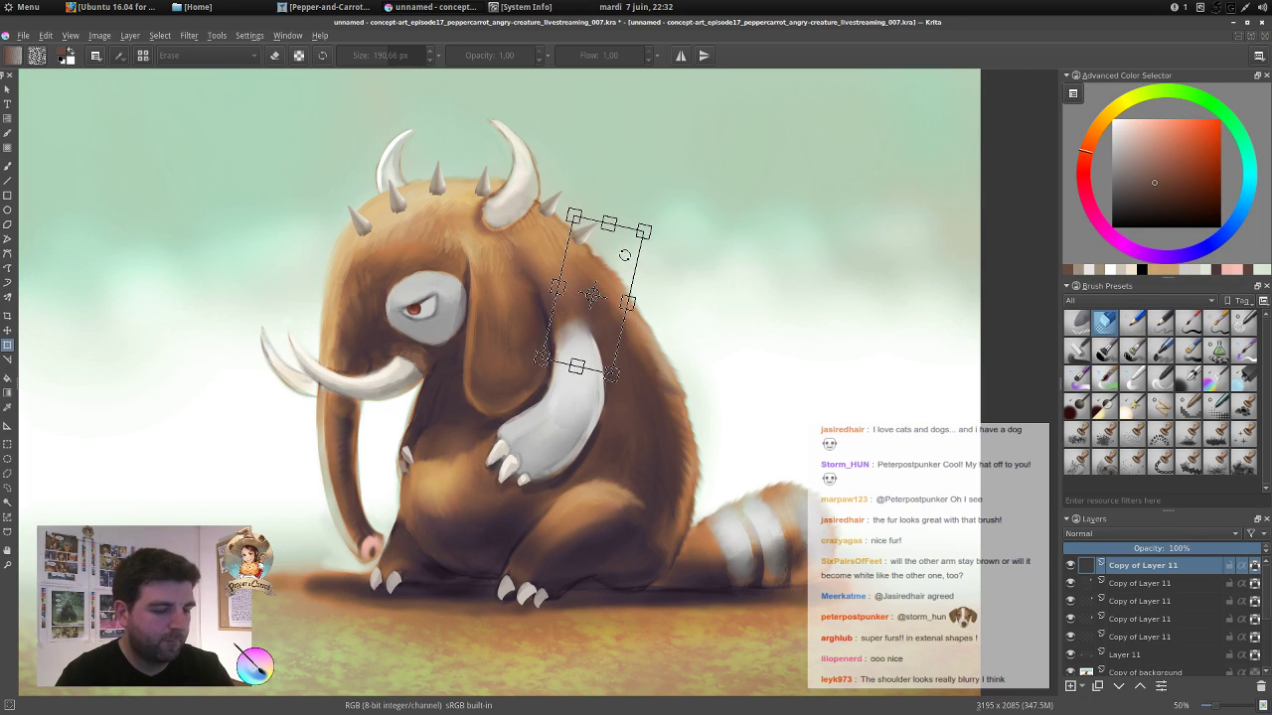
key(Return)
Continue the row of spikes down the back with two more copies of the last spike.
key(ctrl+j)
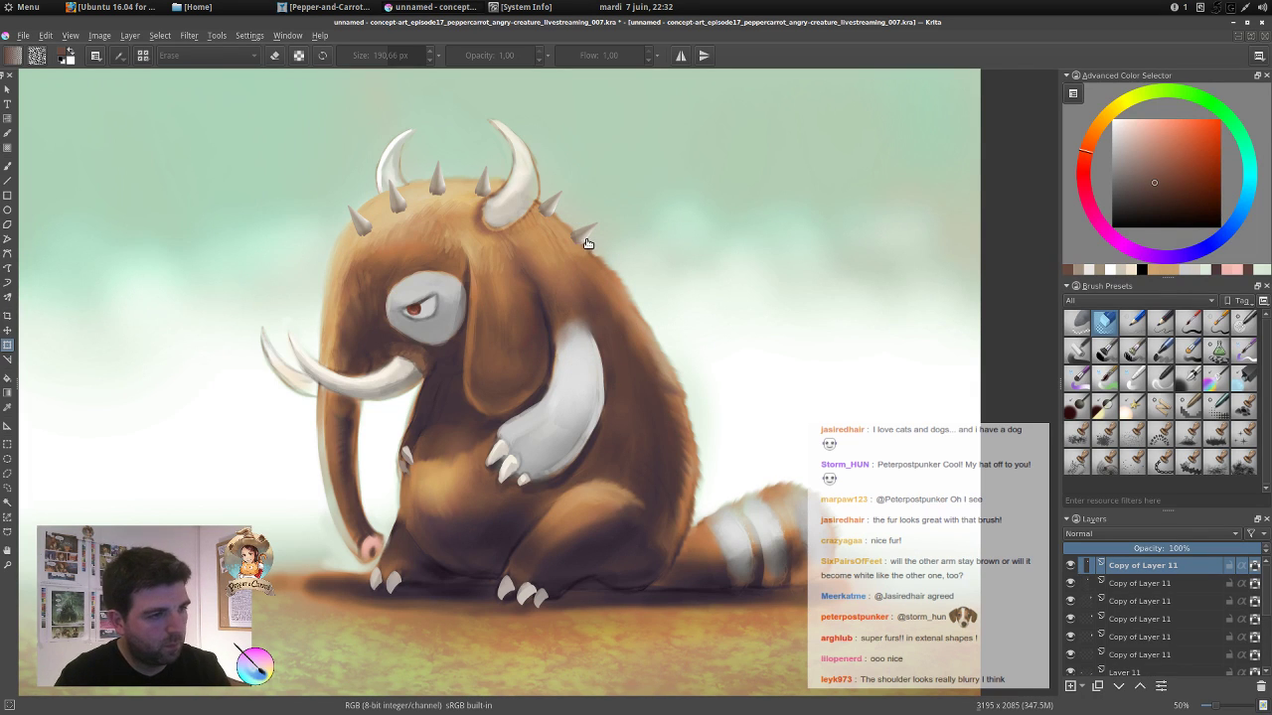
key(t)
drag(590, 258, 636, 330)
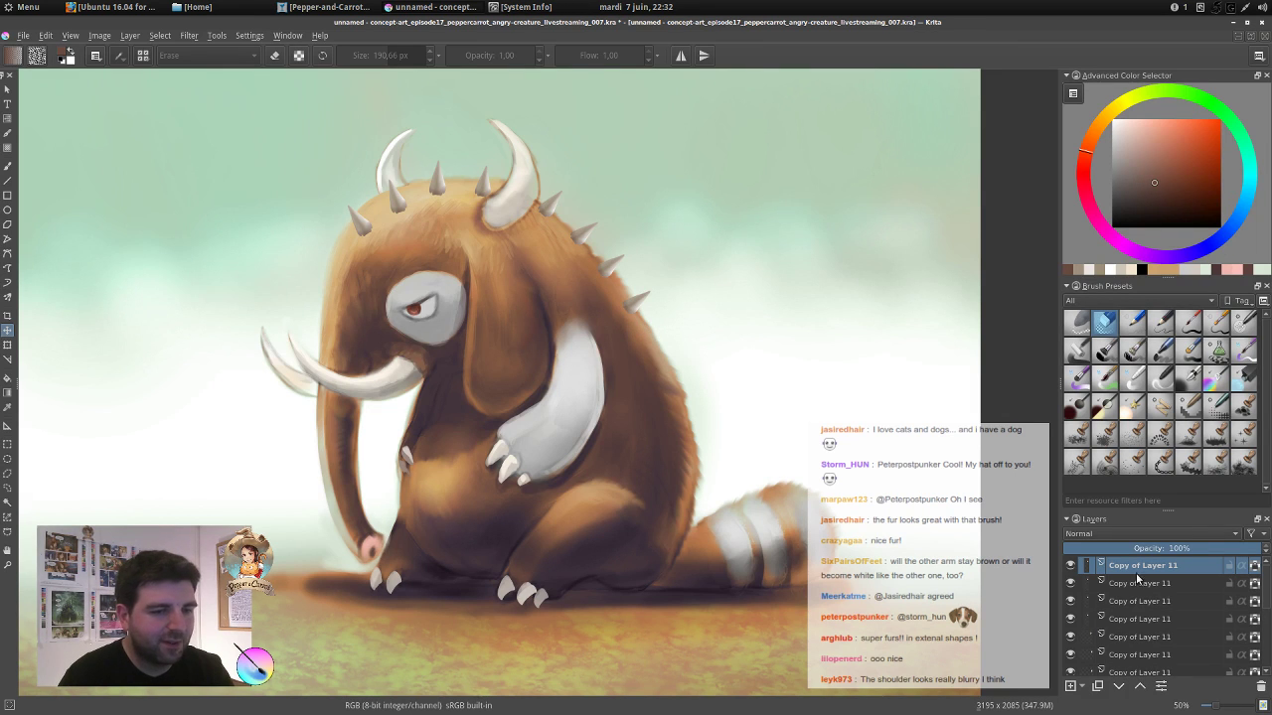
Rotate the newest spike copy to follow the back's curve and extend the row with two spikes along the middle back.
key(ctrl+t)
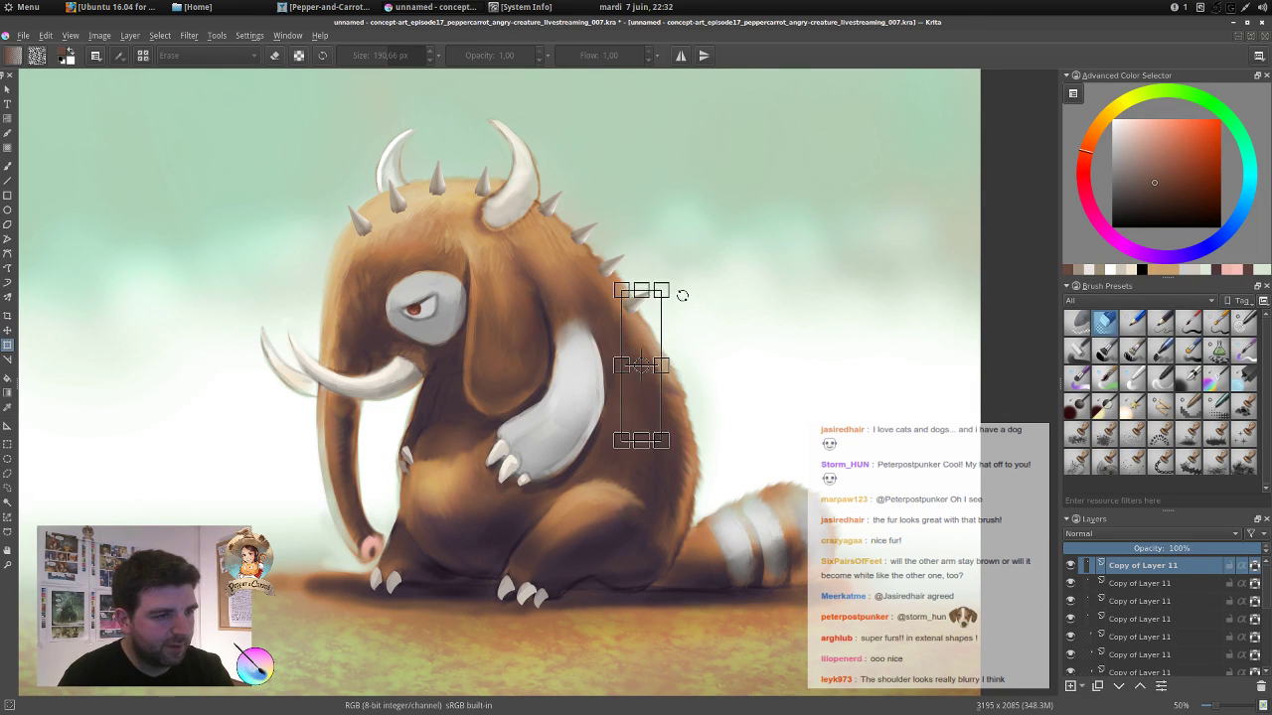
drag(689, 275, 706, 295)
drag(649, 327, 700, 391)
key(Return)
key(t)
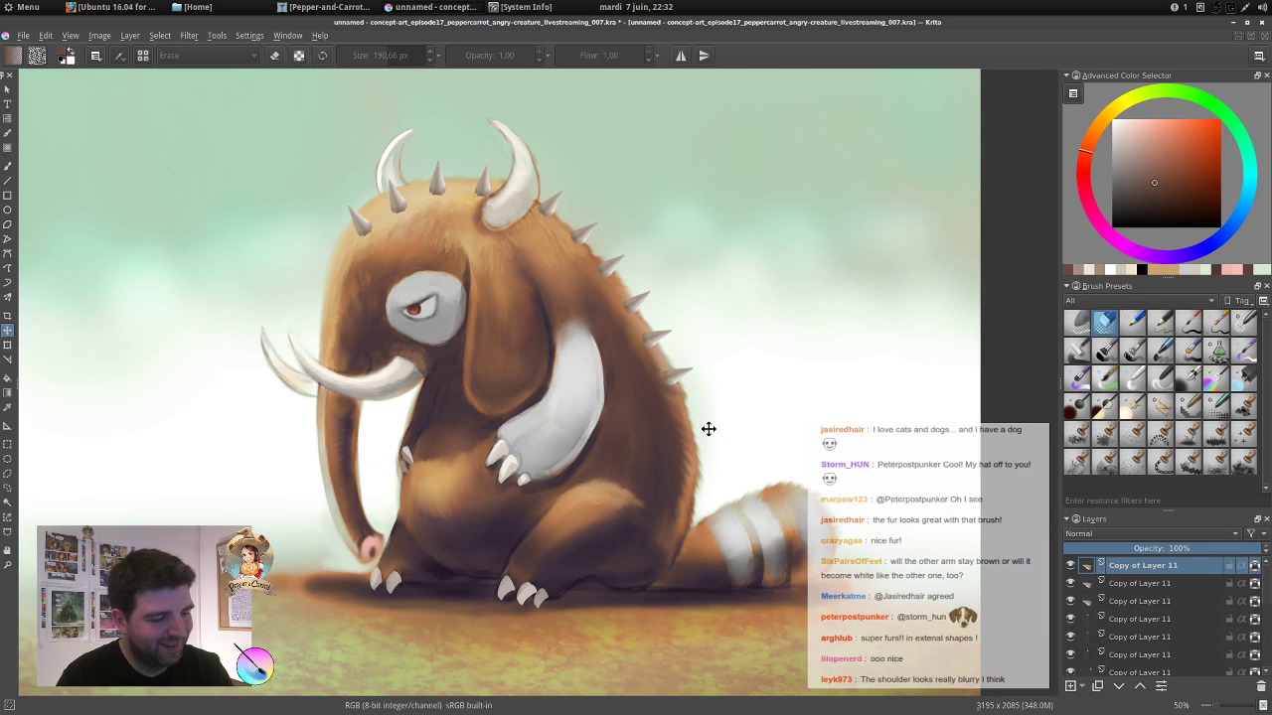
Add two more spike copies on the lower back, rotating them to point almost straight out from the body.
key(ctrl+t)
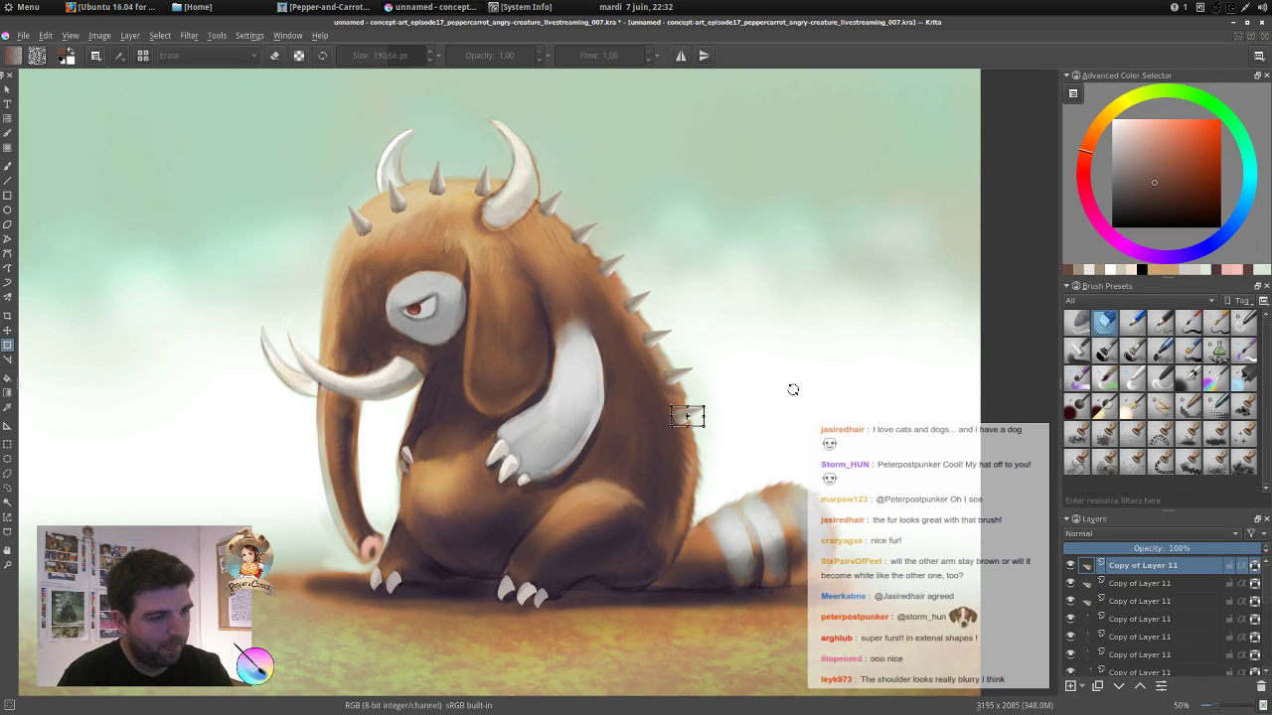
drag(792, 389, 799, 417)
key(t)
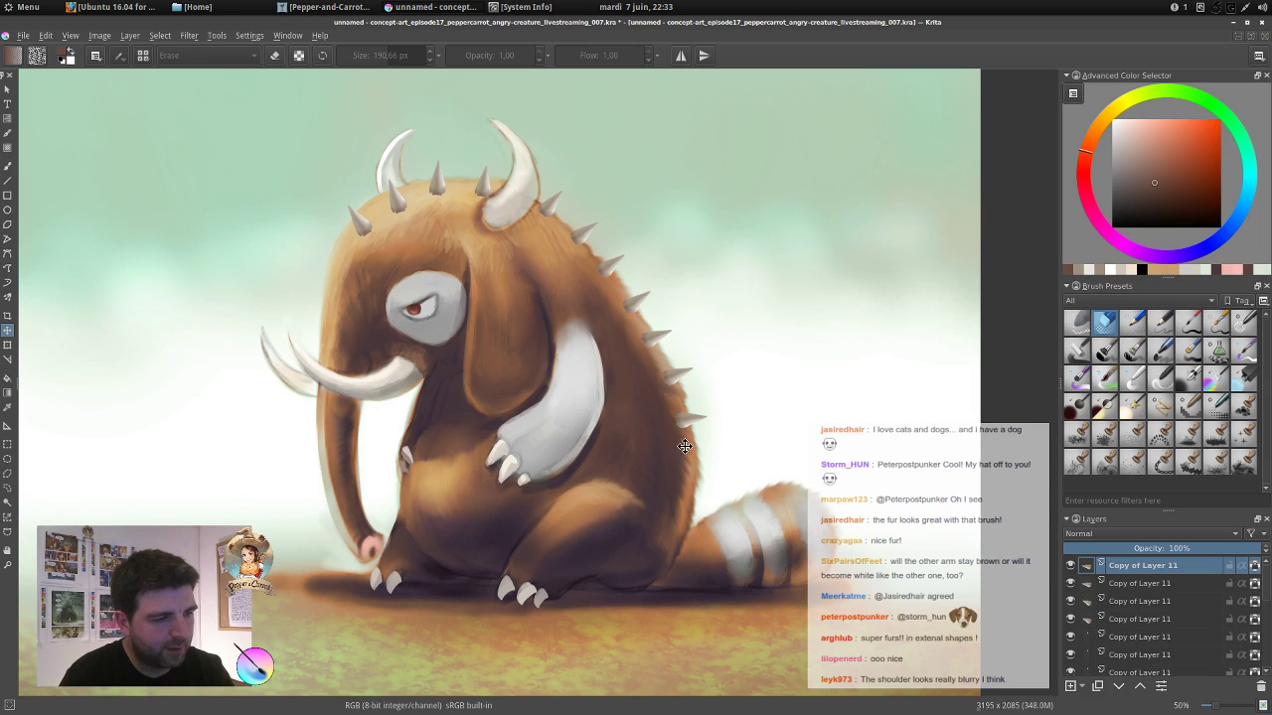
drag(681, 465, 706, 460)
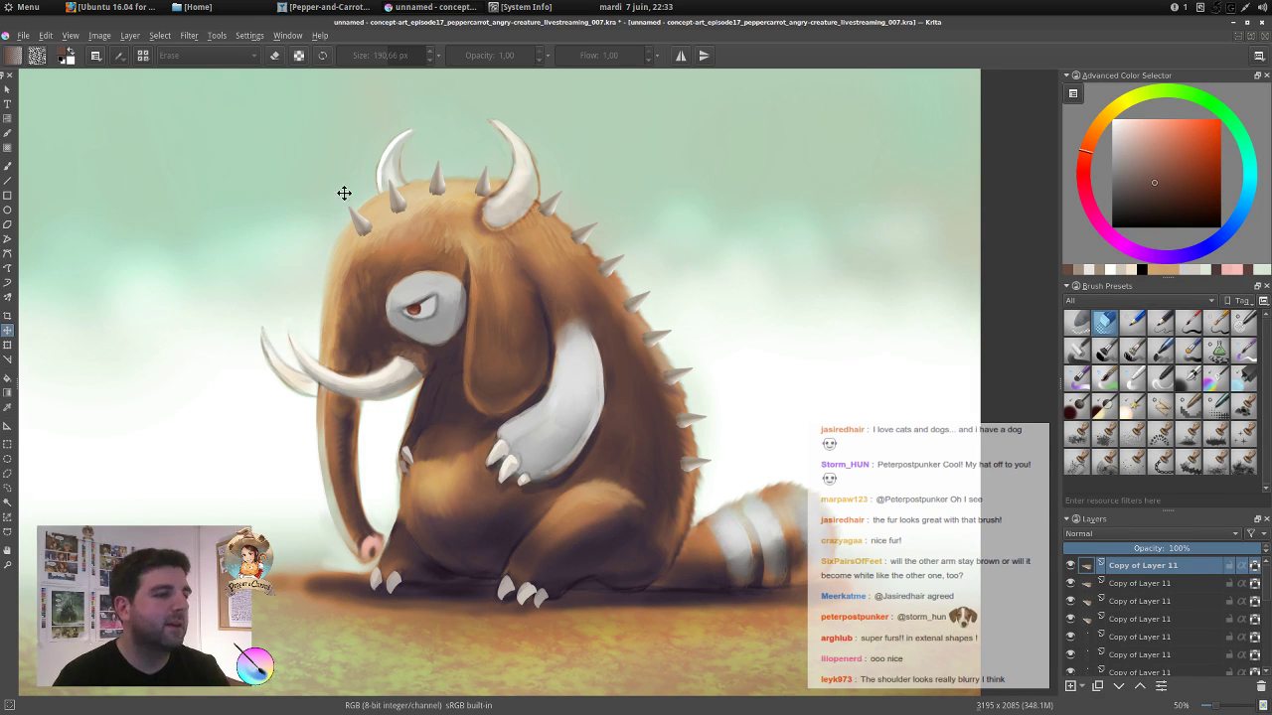
Reposition the three spikes on top of the head between the horns, rotating the middle one slightly to stand upright.
click(402, 198)
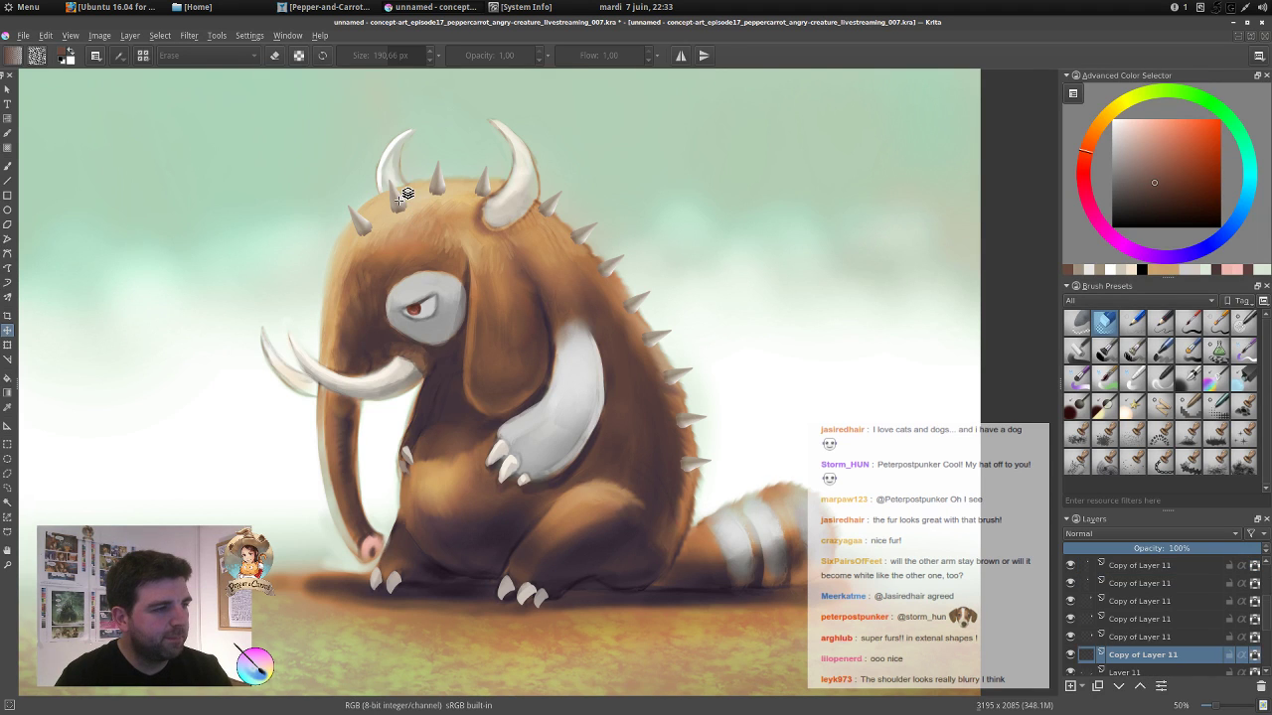
click(443, 175)
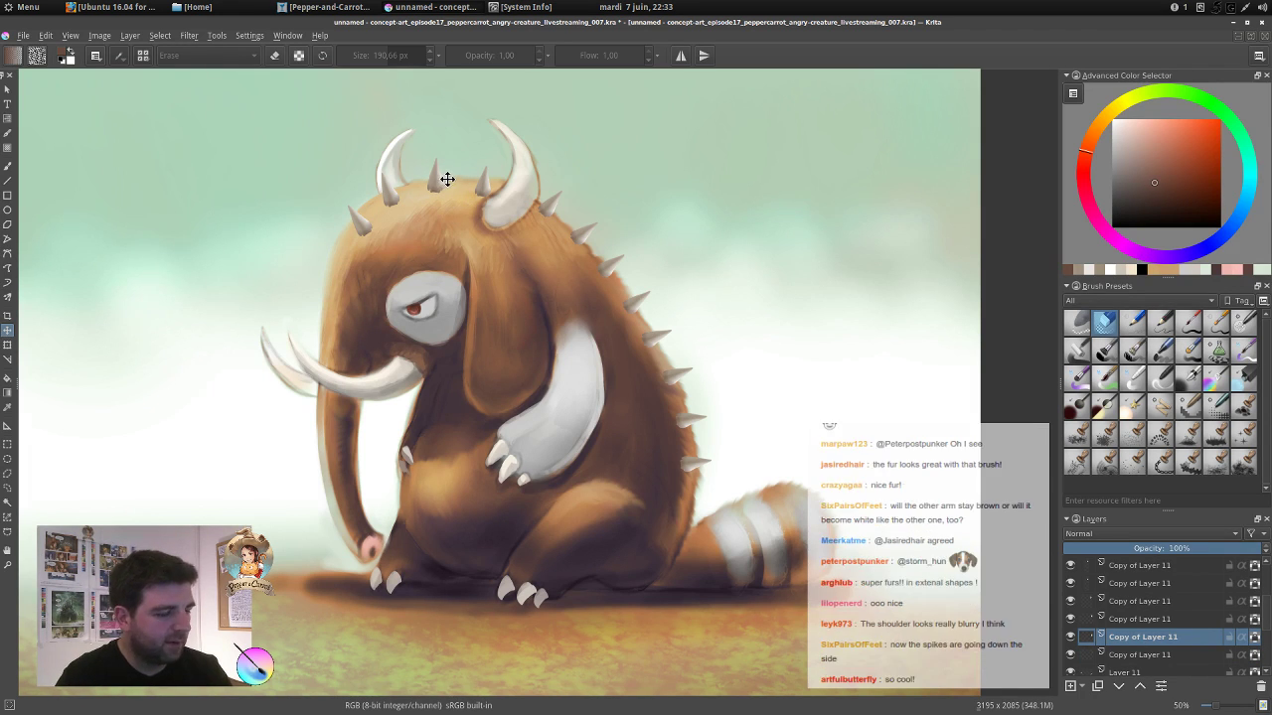
key(ctrl+t)
drag(540, 122, 550, 117)
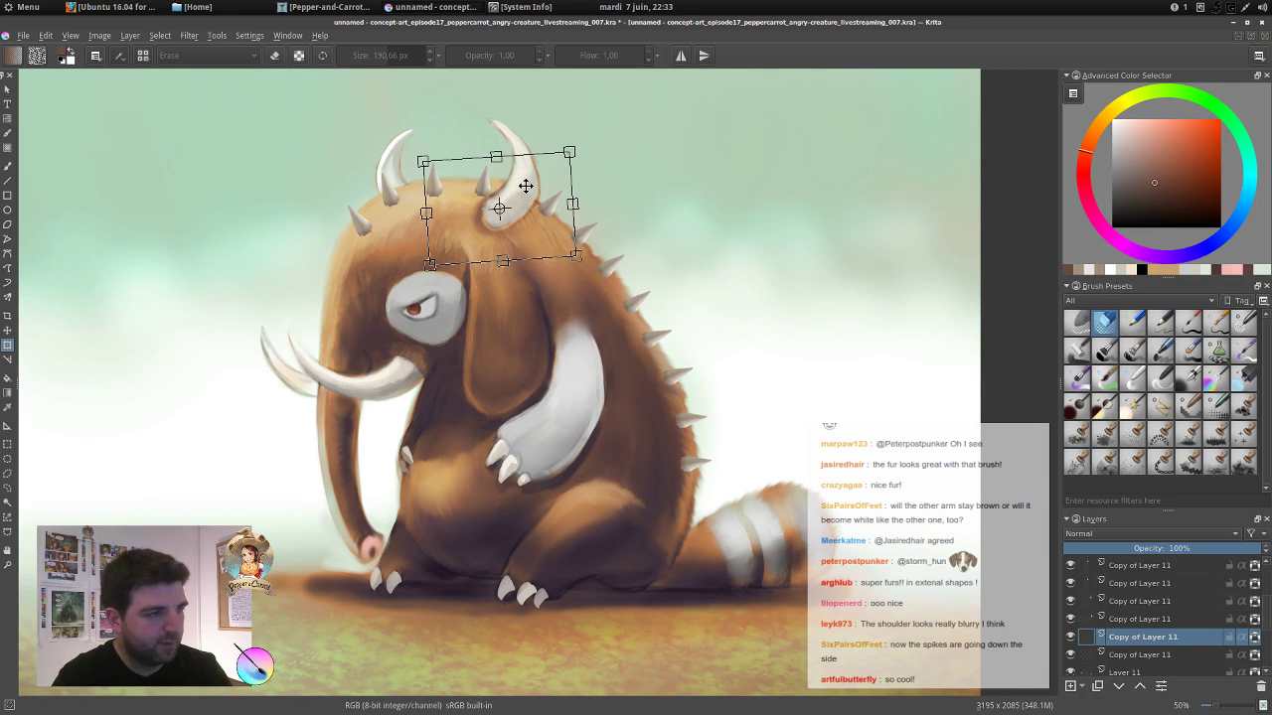
key(Return)
key(t)
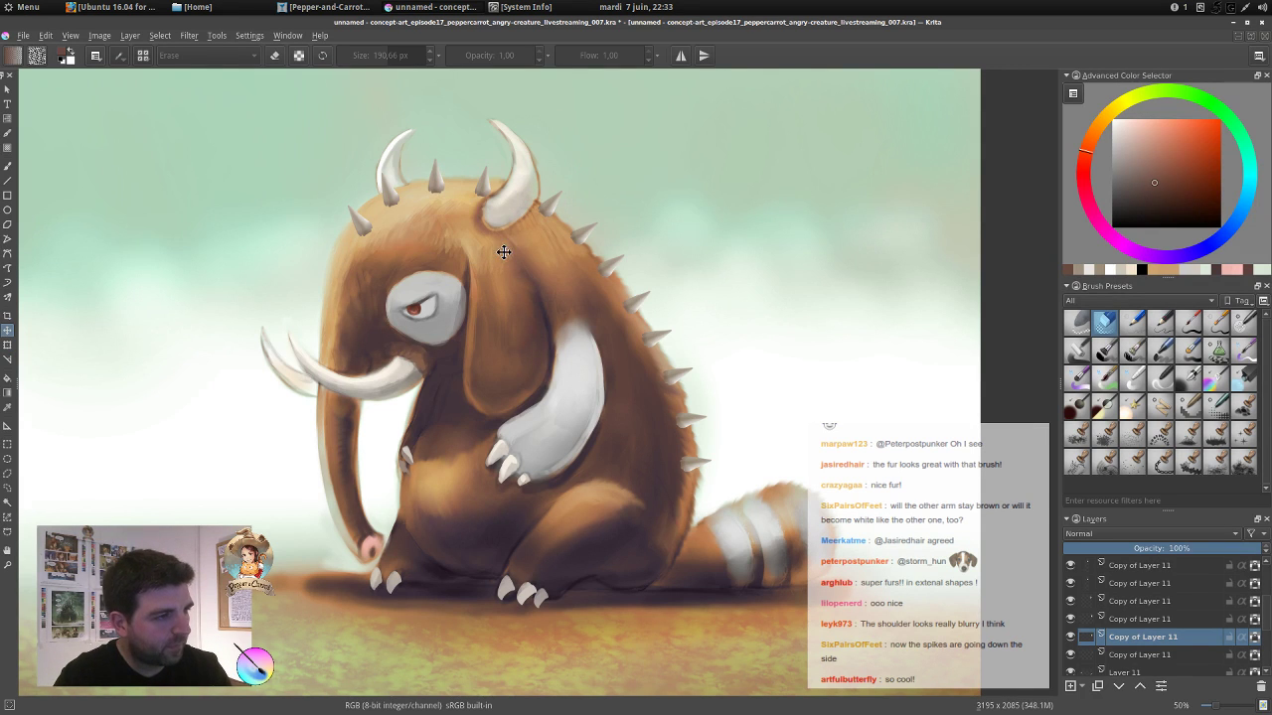
click(485, 181)
drag(504, 265, 503, 259)
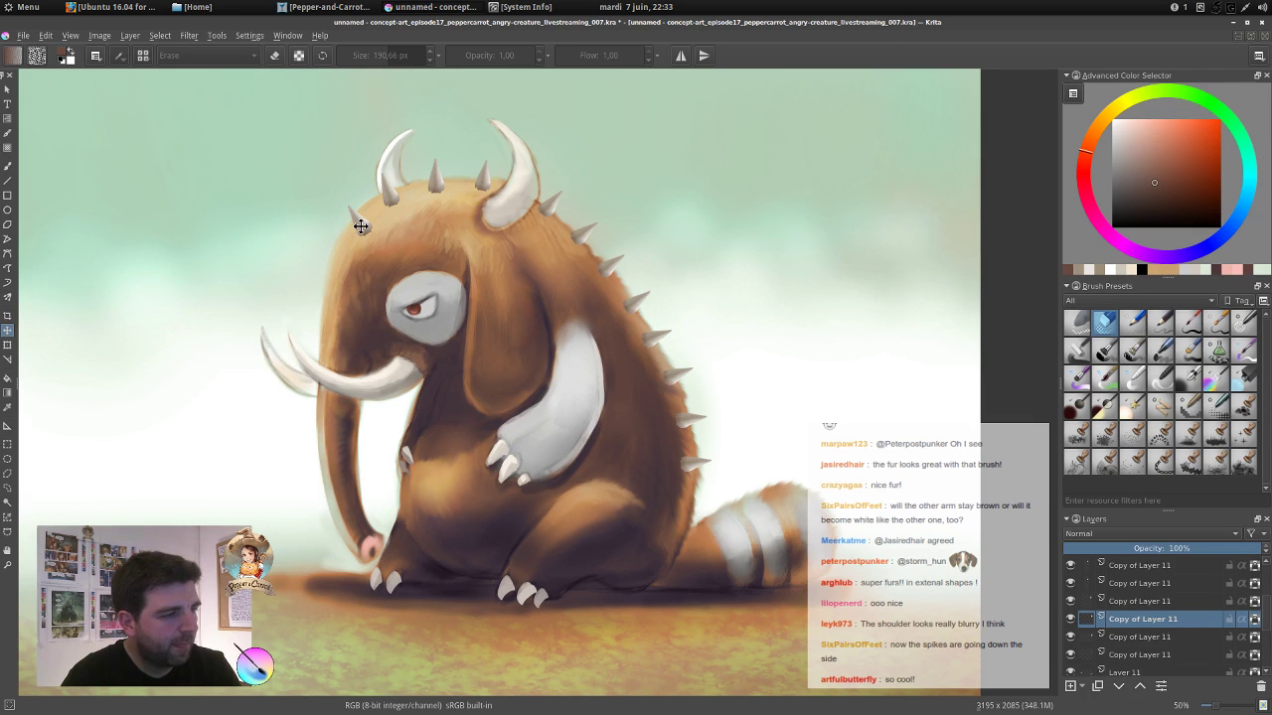
Duplicate the foremost forehead spike, place the copy lower on the forehead above the eye, and rotate it to lean forward.
key(shift+Delete)
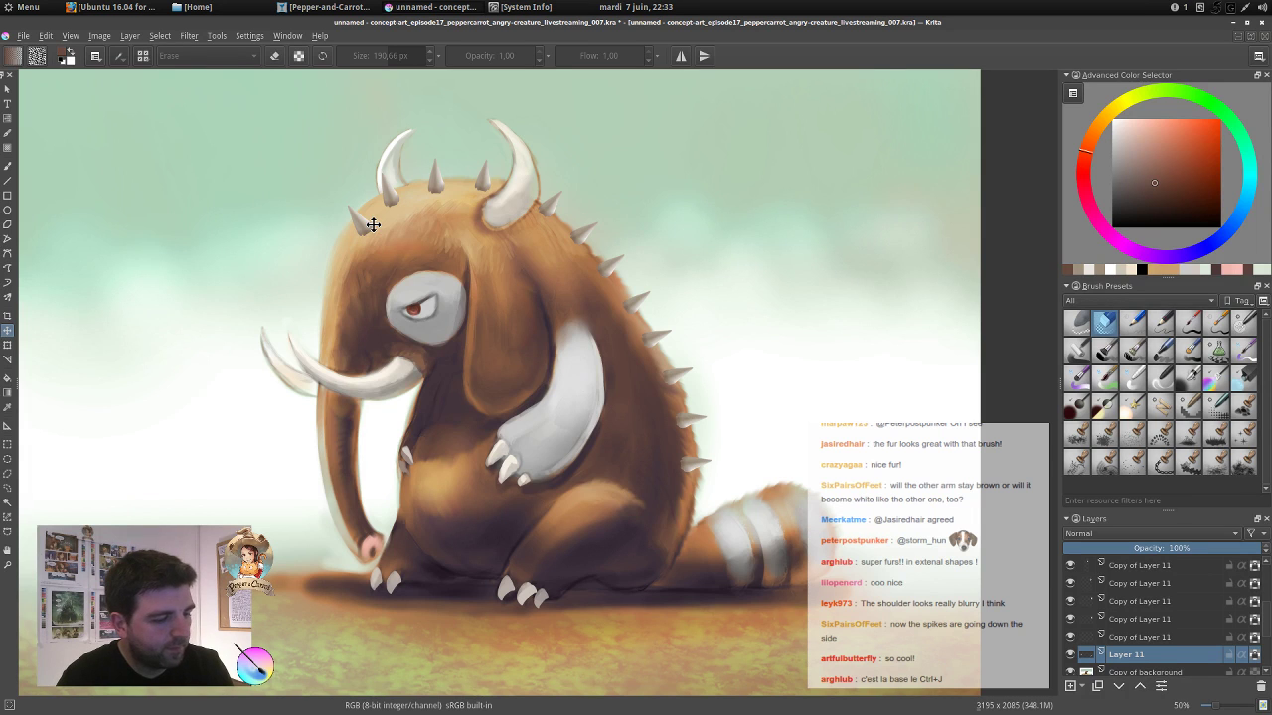
key(ctrl+j)
drag(368, 218, 355, 244)
key(ctrl+t)
drag(560, 242, 553, 211)
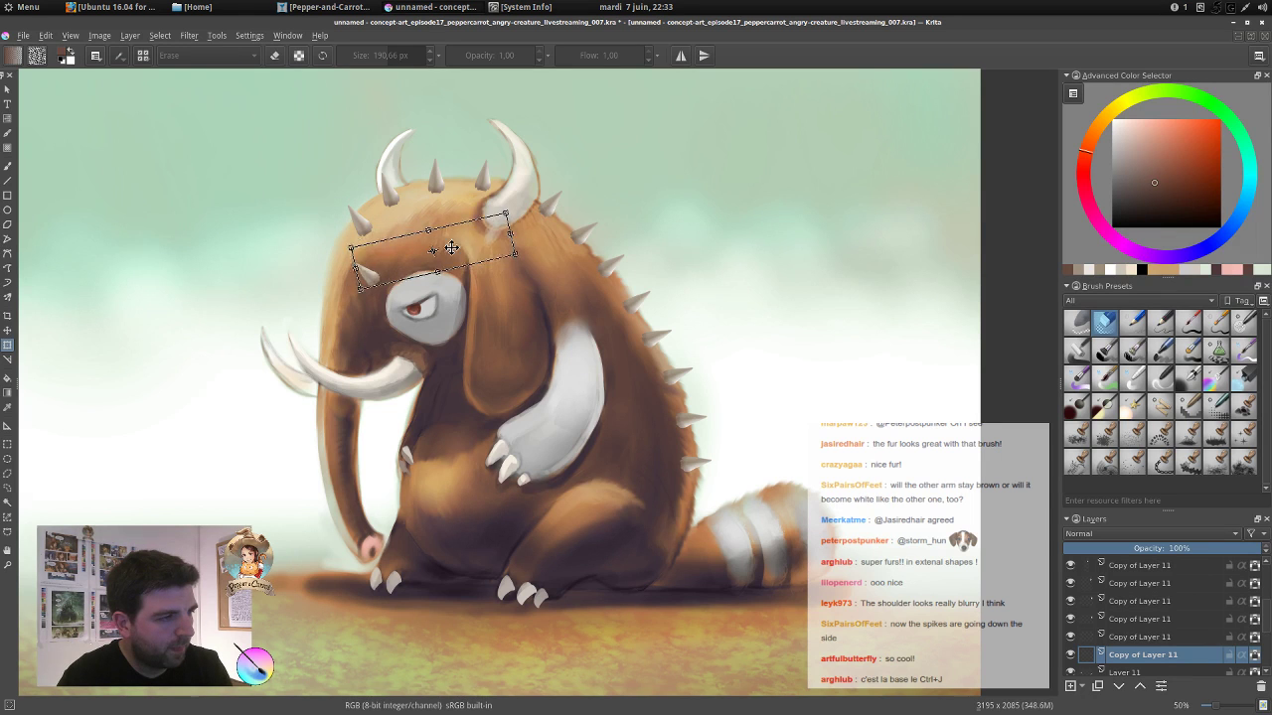
drag(451, 247, 426, 230)
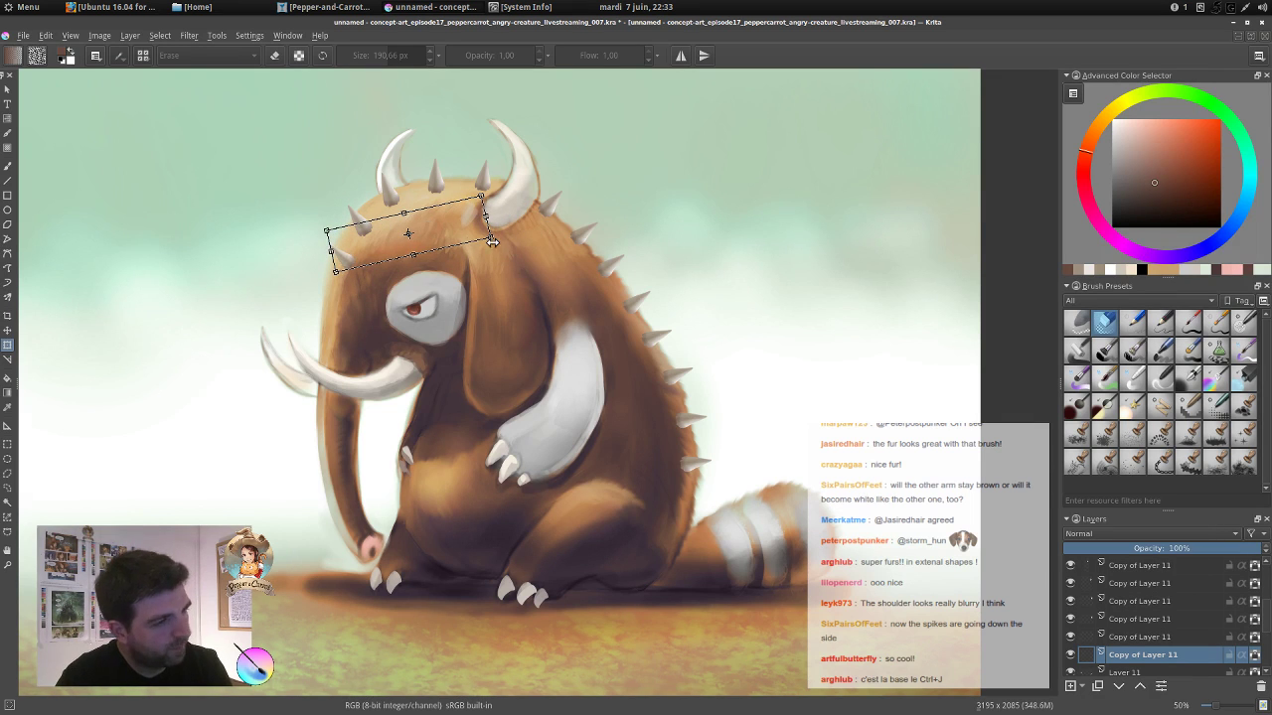
key(Return)
Clear the stray patch beside the near horn using a freehand selection, and check the painting with the view flipped horizontally.
key(ctrl+r)
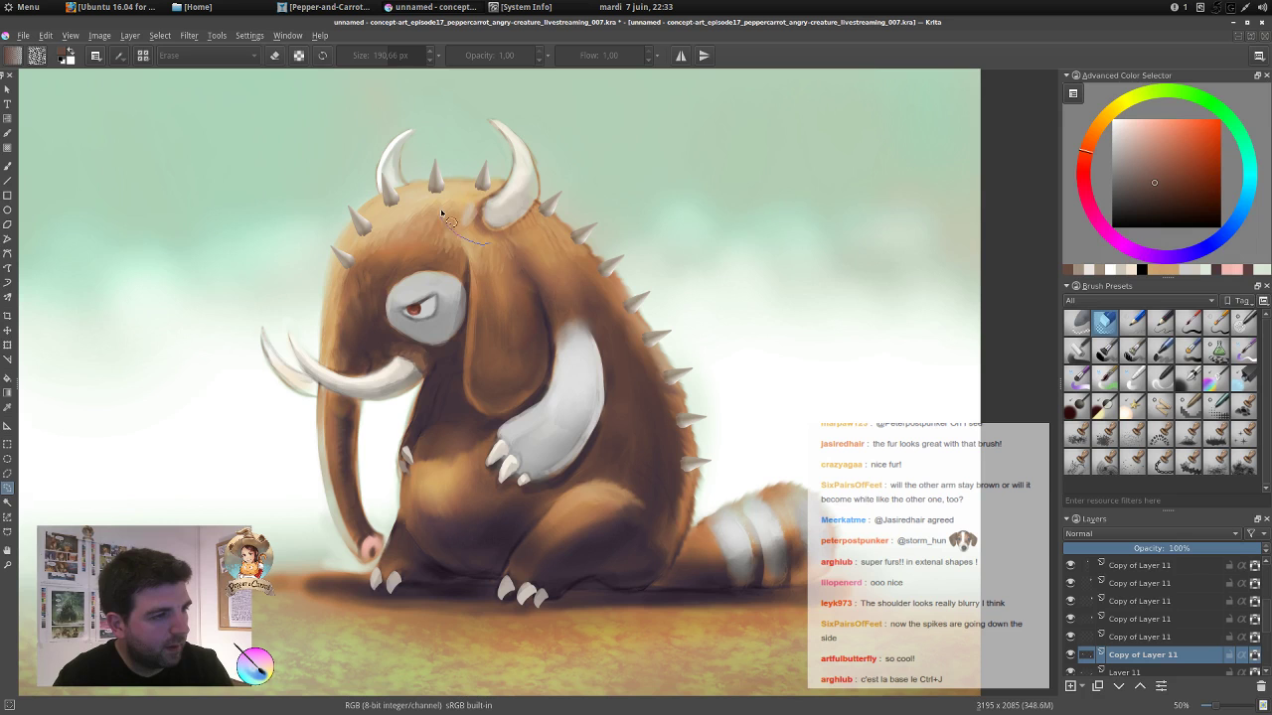
drag(442, 212, 496, 238)
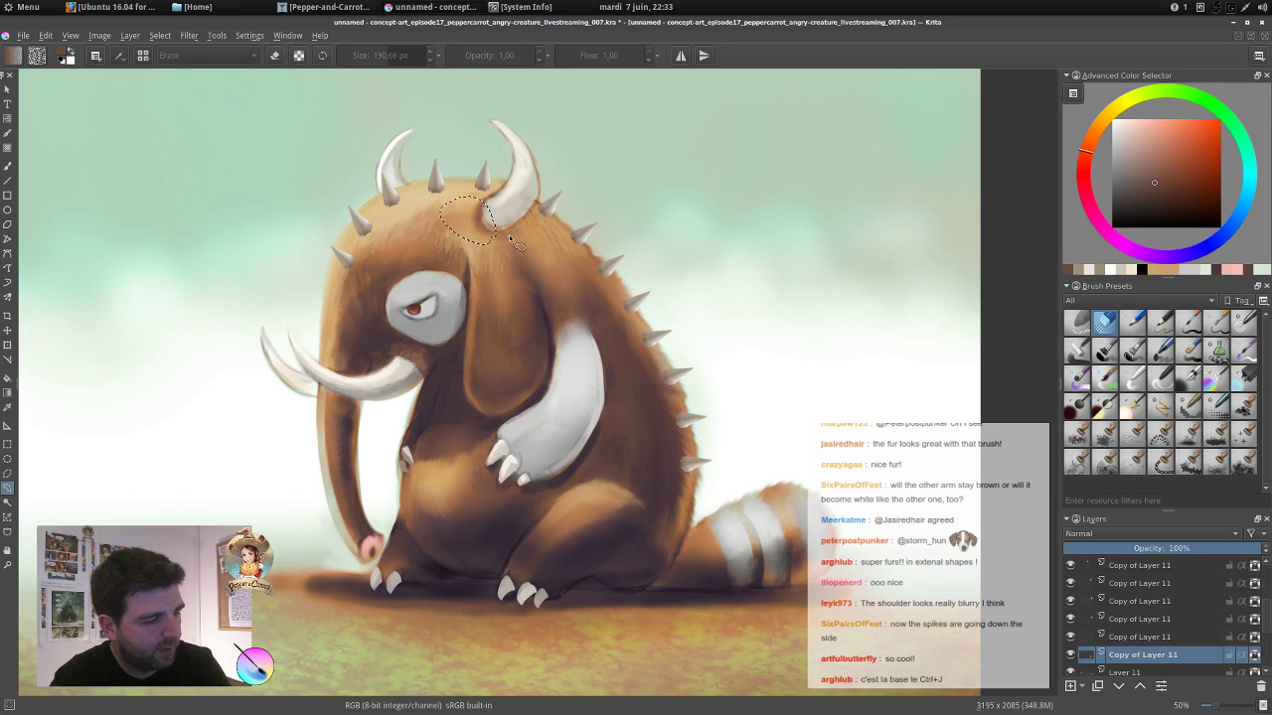
scroll(591, 303, down, 3)
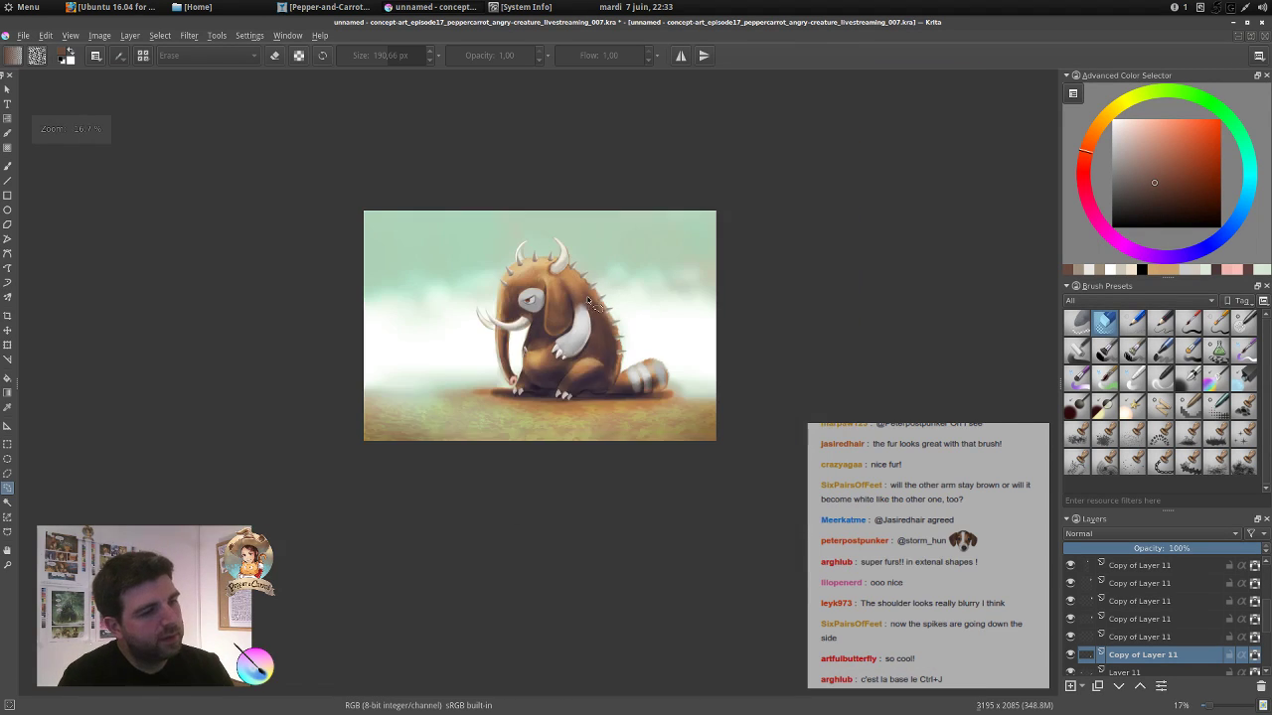
scroll(591, 303, up, 1)
key(m)
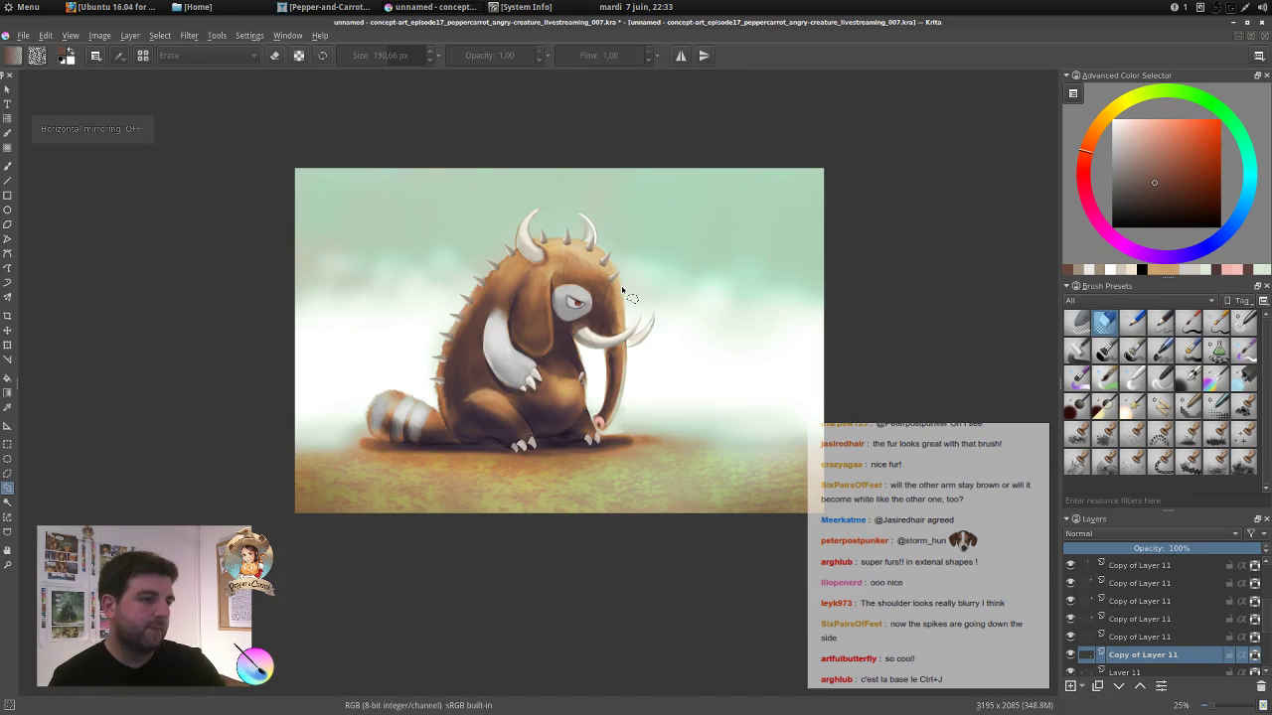
scroll(570, 286, up, 3)
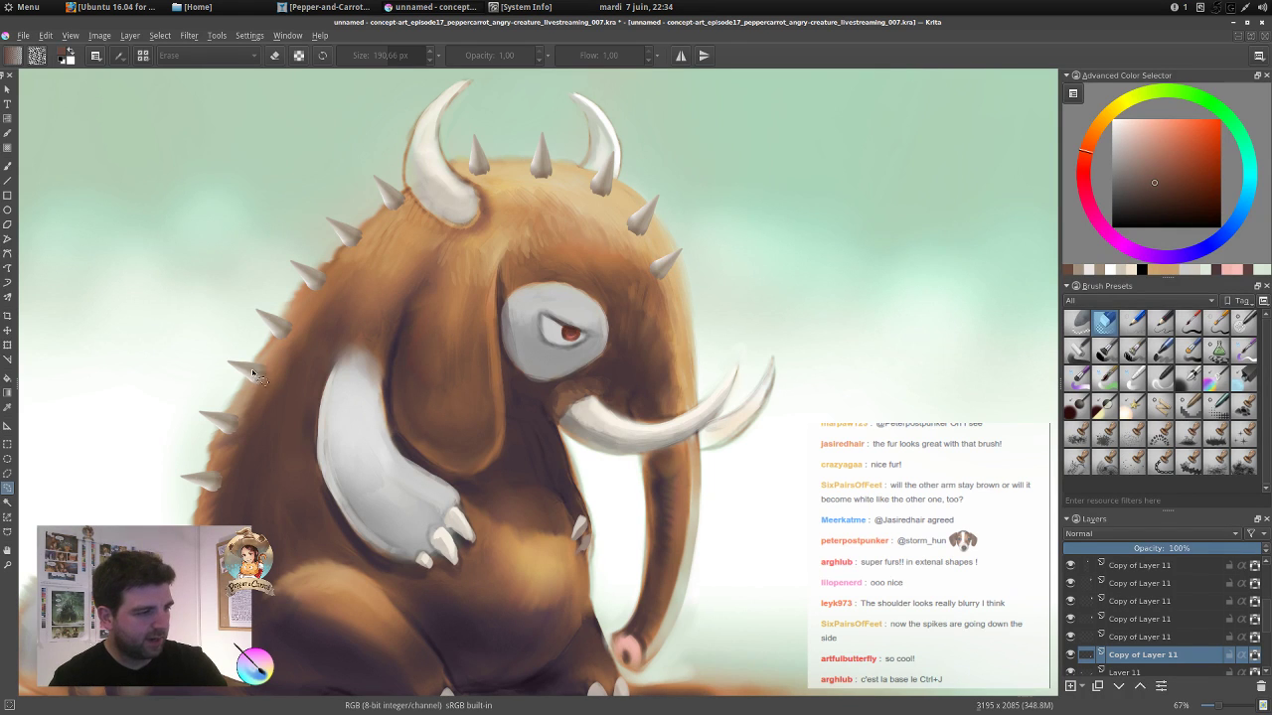
scroll(1170, 634, up, 1)
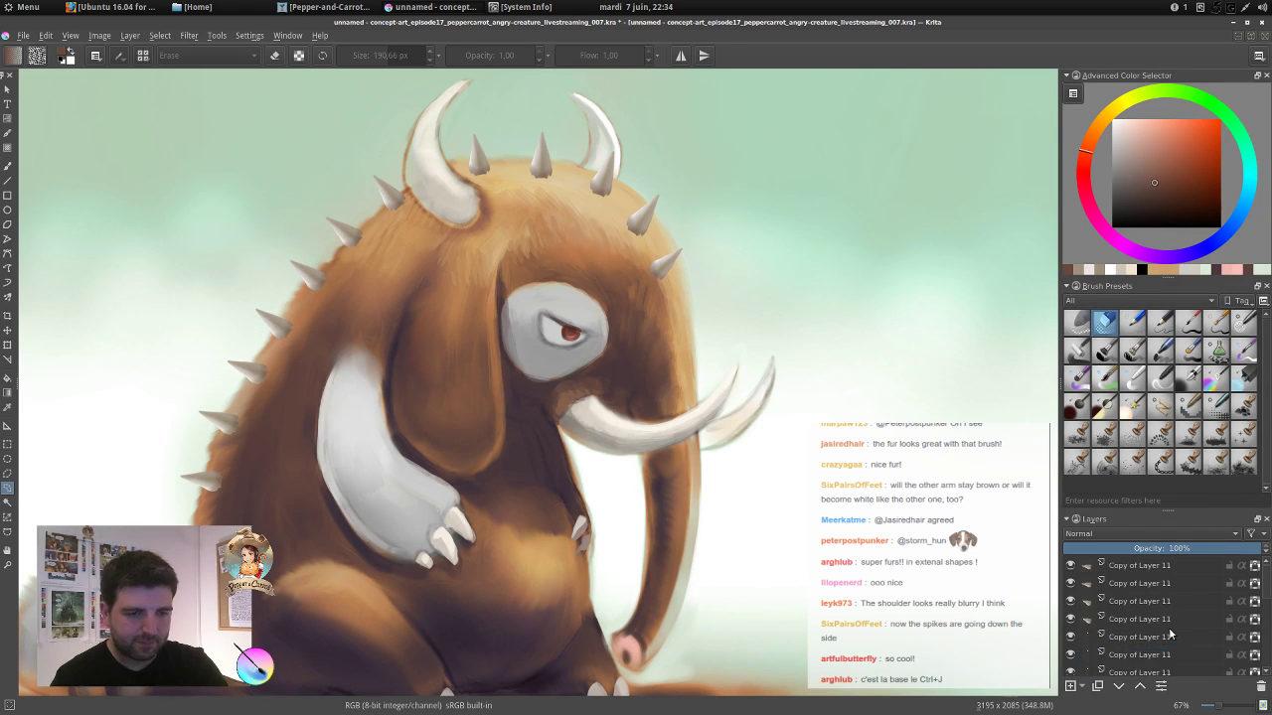
Merge all the spike copies down into the single layer Layer 11.
click(1132, 569)
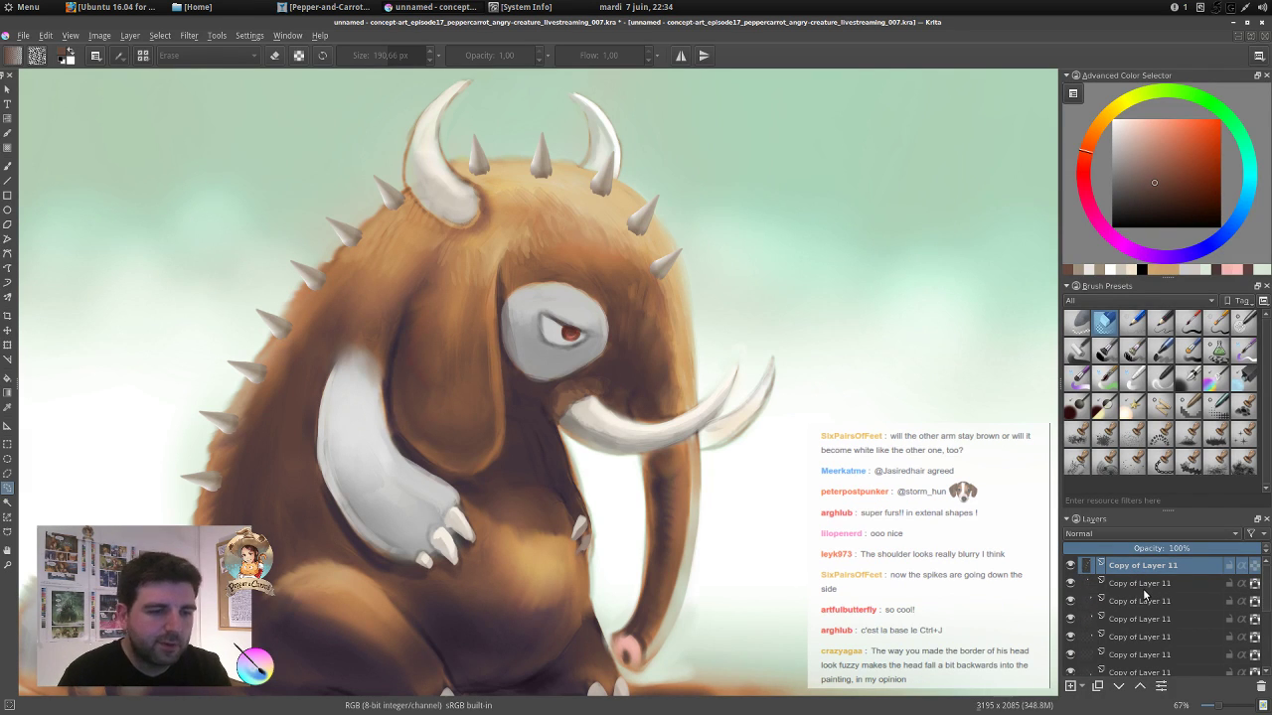
key(ctrl+e)
key(ctrl+e)
key(ctrl+e)
key(ctrl+e)
key(ctrl+e)
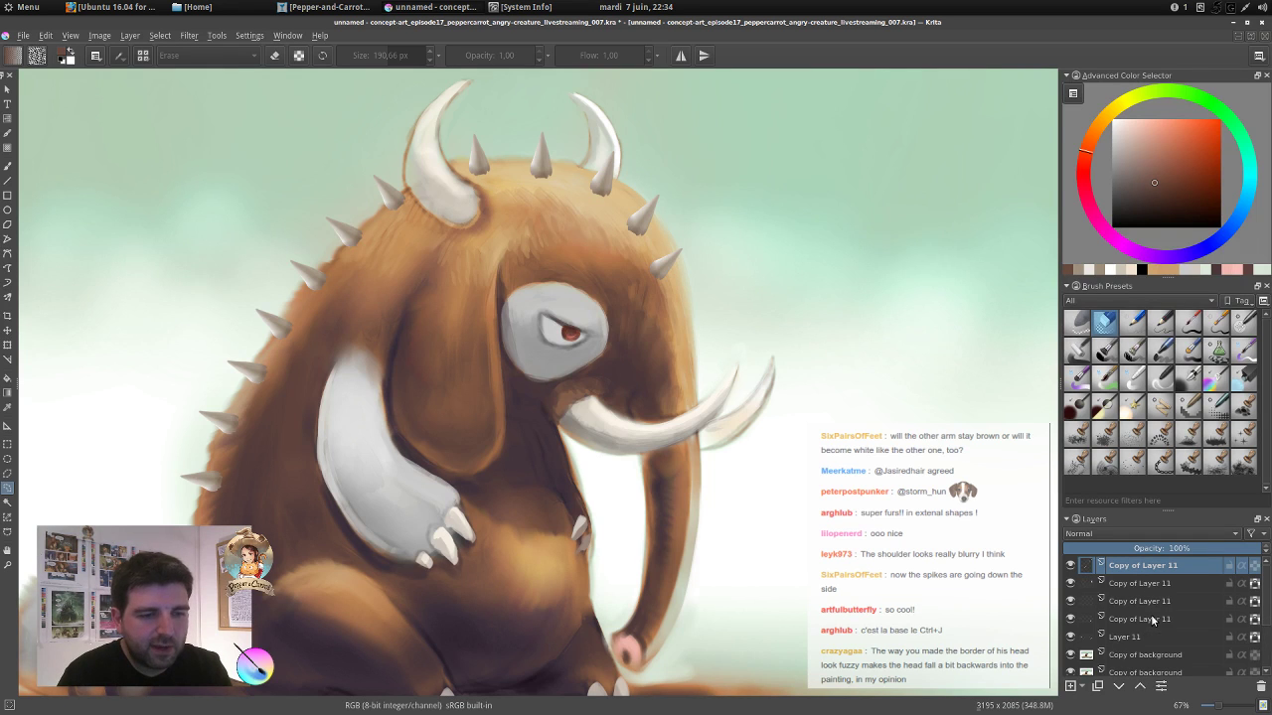
key(ctrl+e)
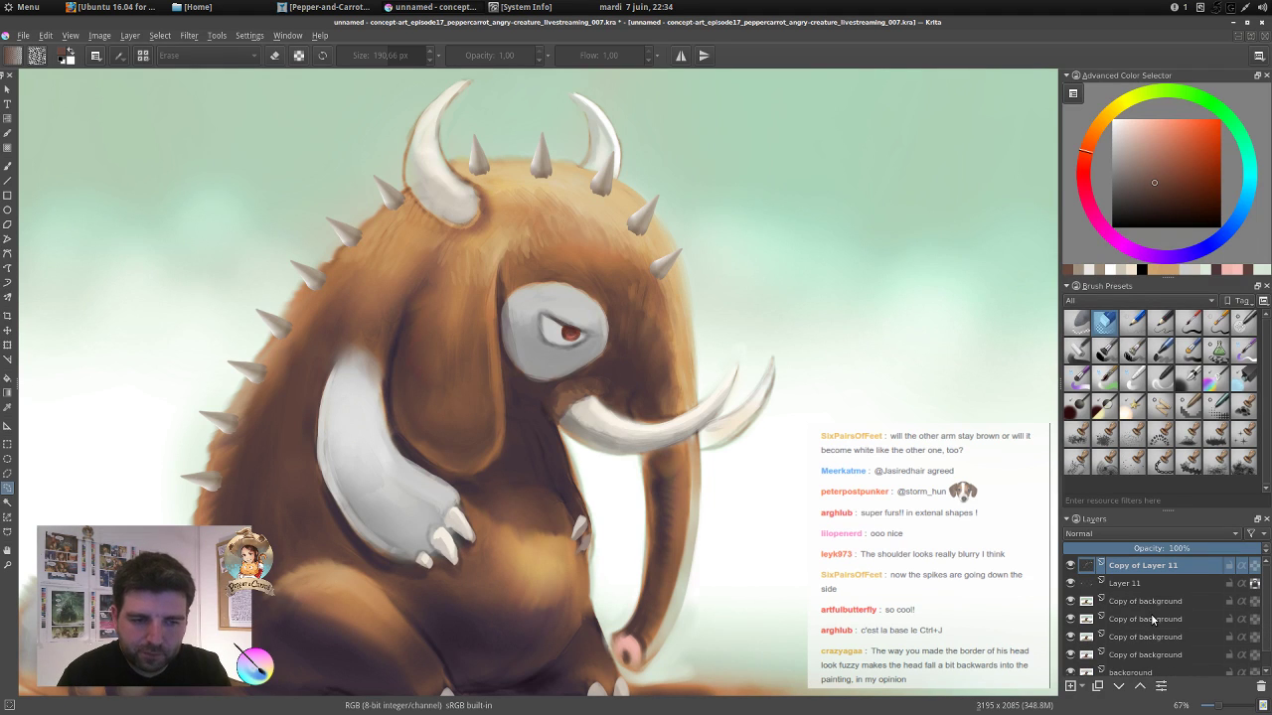
key(ctrl+e)
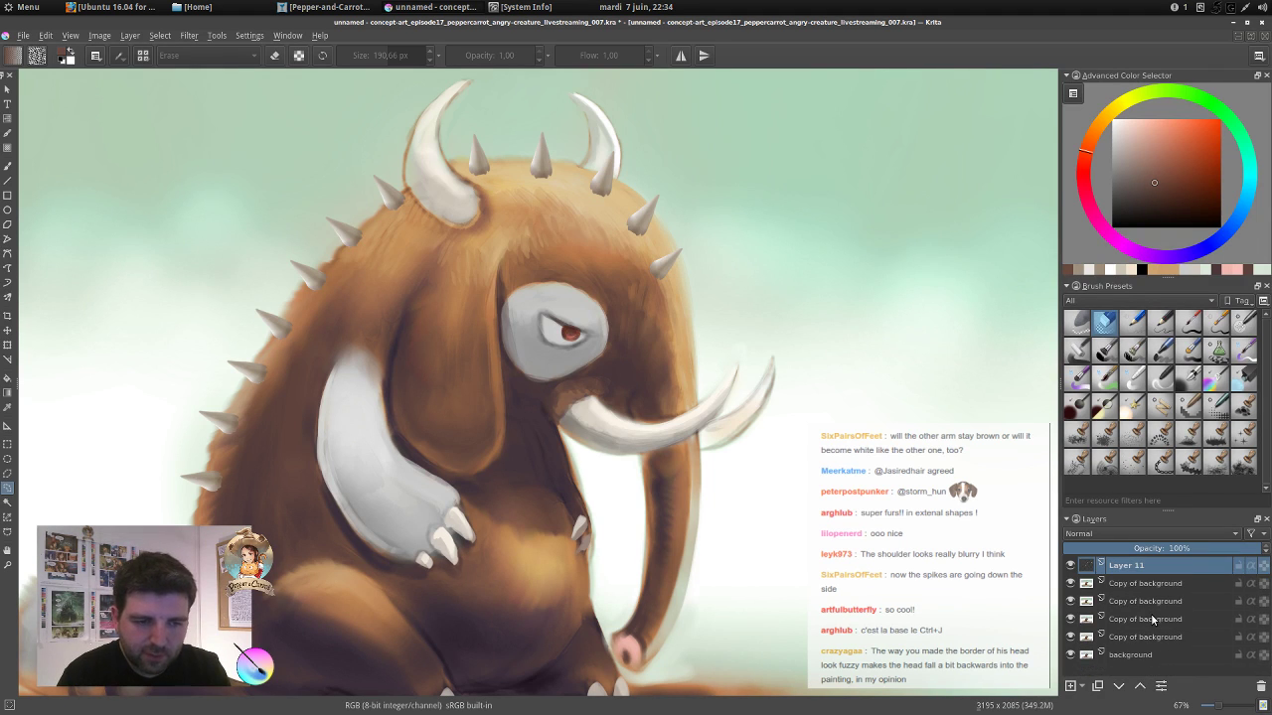
Toggle the merged layer's visibility to check the spikes, and rename the layer spike.
click(1070, 566)
click(1070, 567)
click(1070, 568)
click(1070, 567)
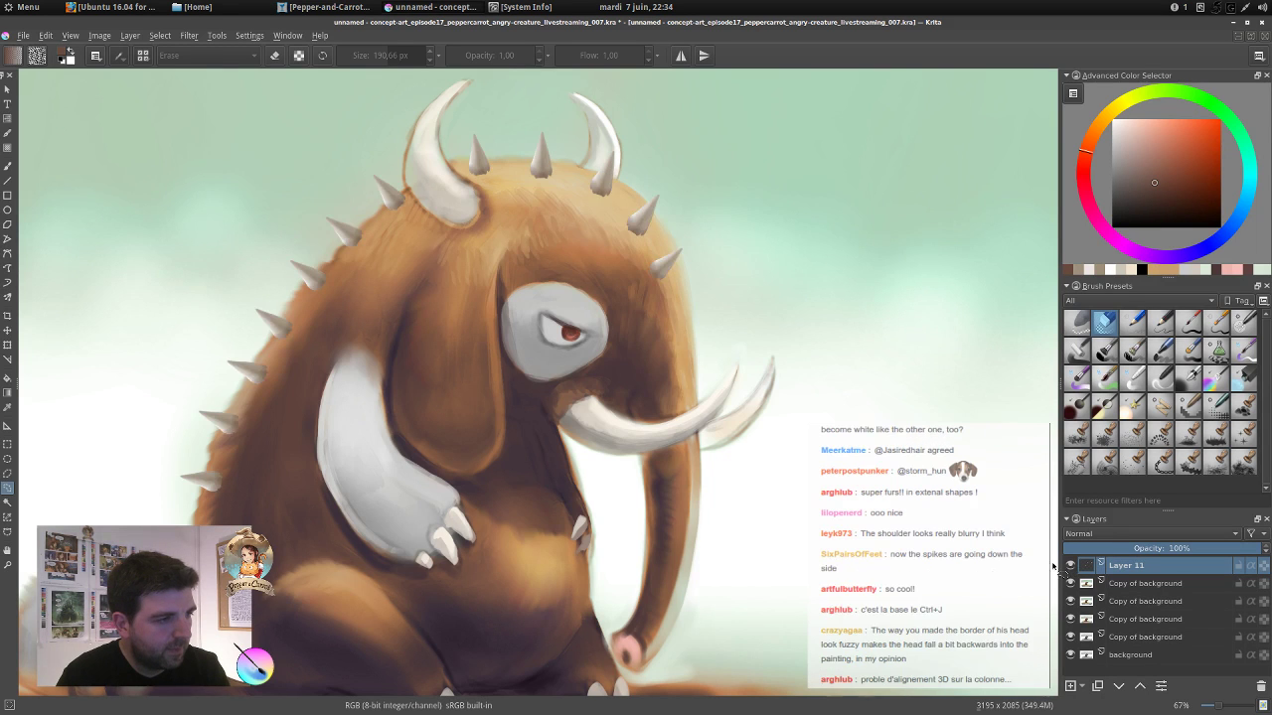
scroll(656, 423, down, 1)
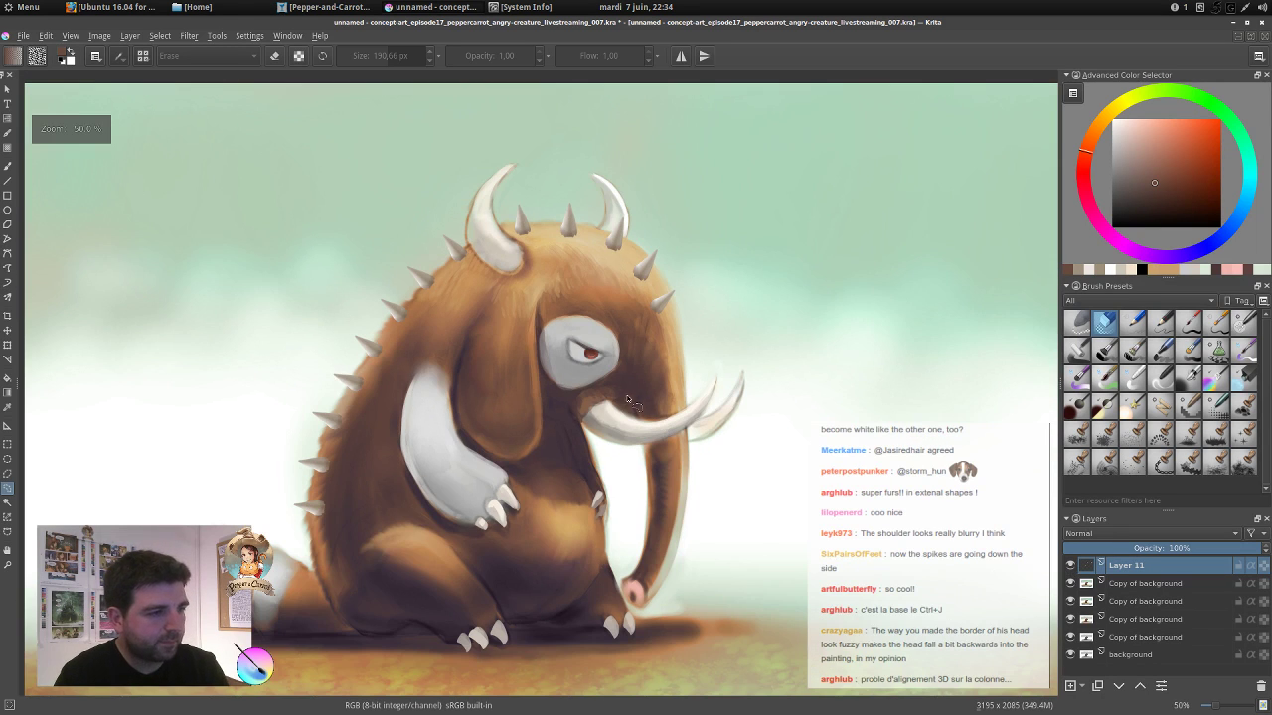
double_click(1134, 565)
text(spik)
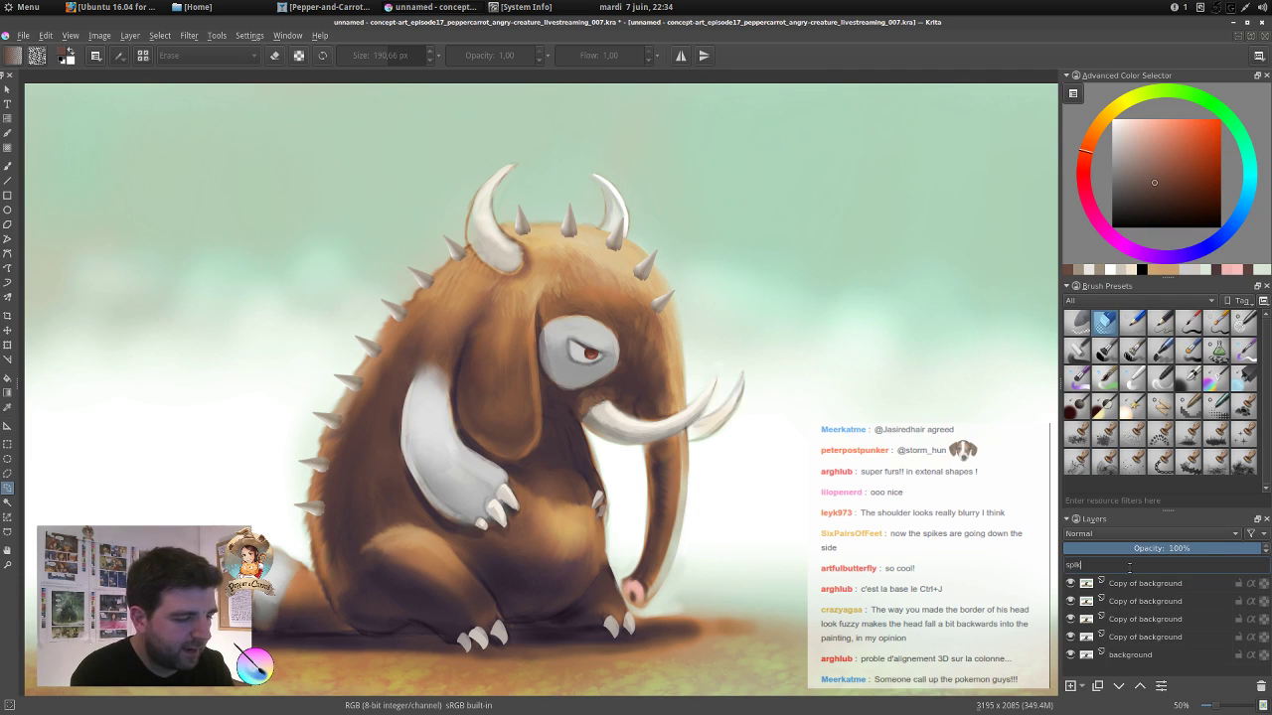
text(es)
key(Return)
Merge the four Copy of background layers down into the background layer.
click(1138, 583)
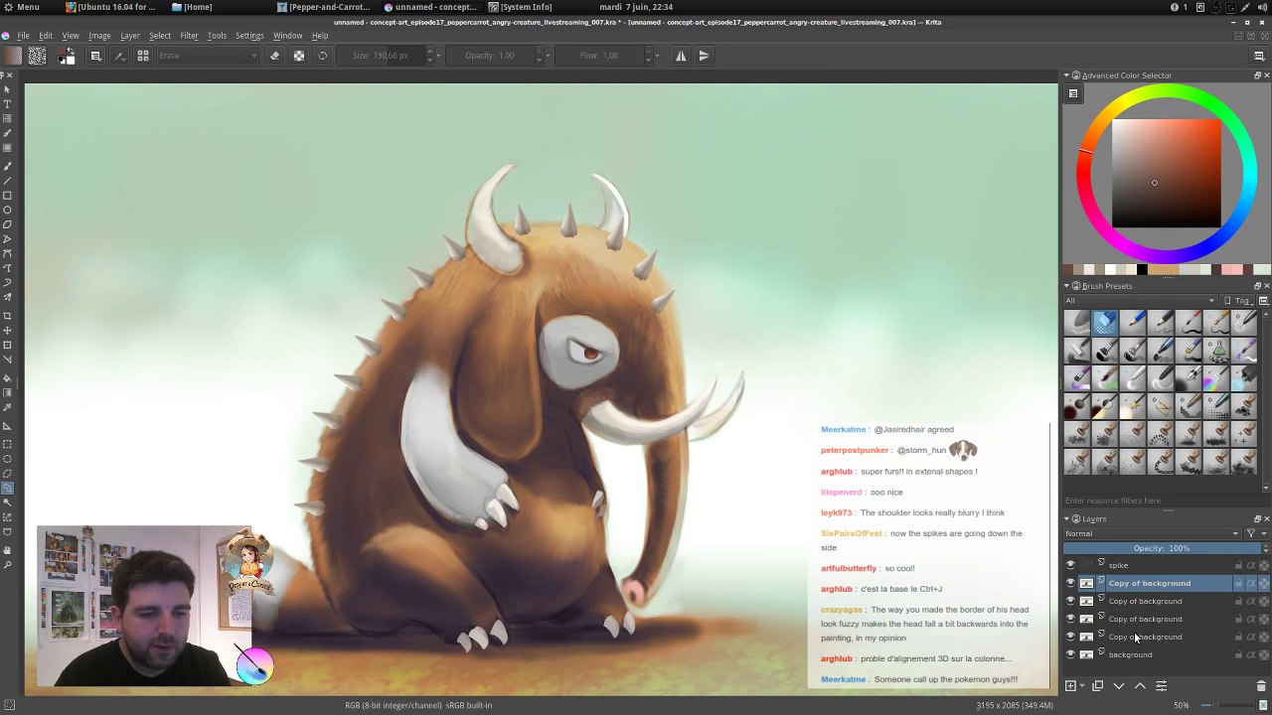
click(1137, 637)
key(ctrl+e)
click(1138, 619)
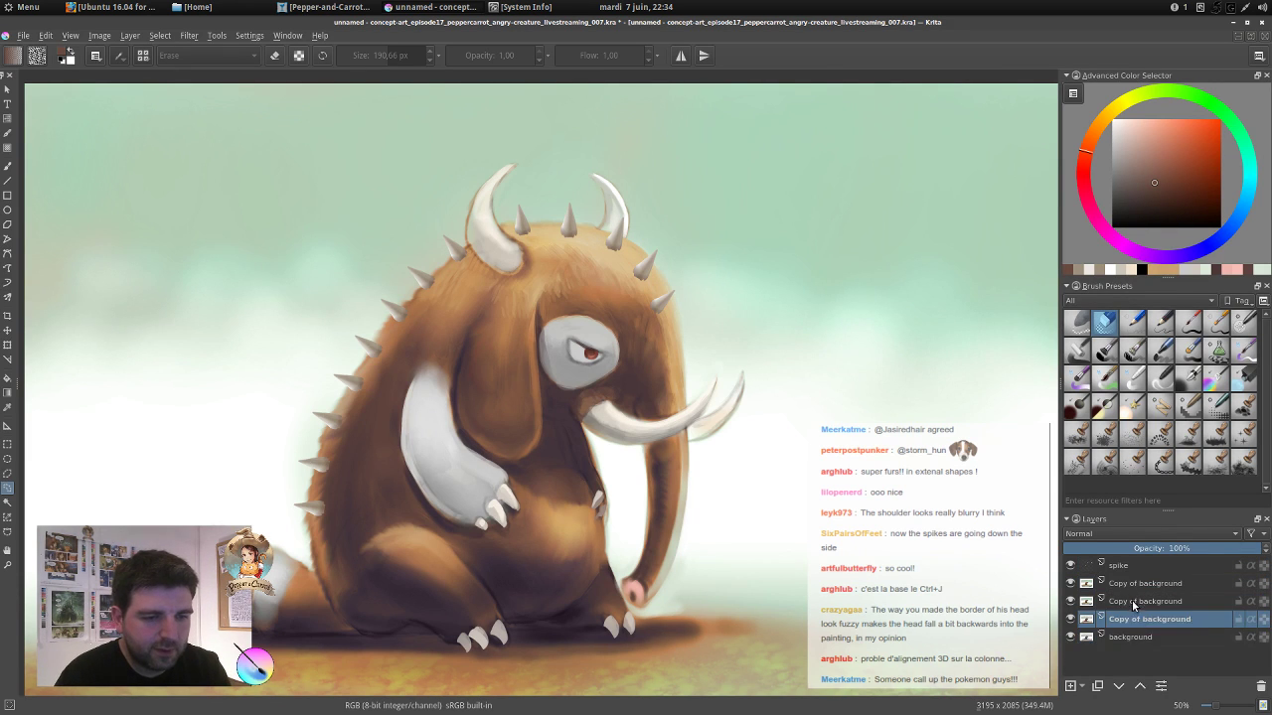
key(ctrl+e)
click(1135, 601)
key(ctrl+e)
click(1133, 586)
key(ctrl+e)
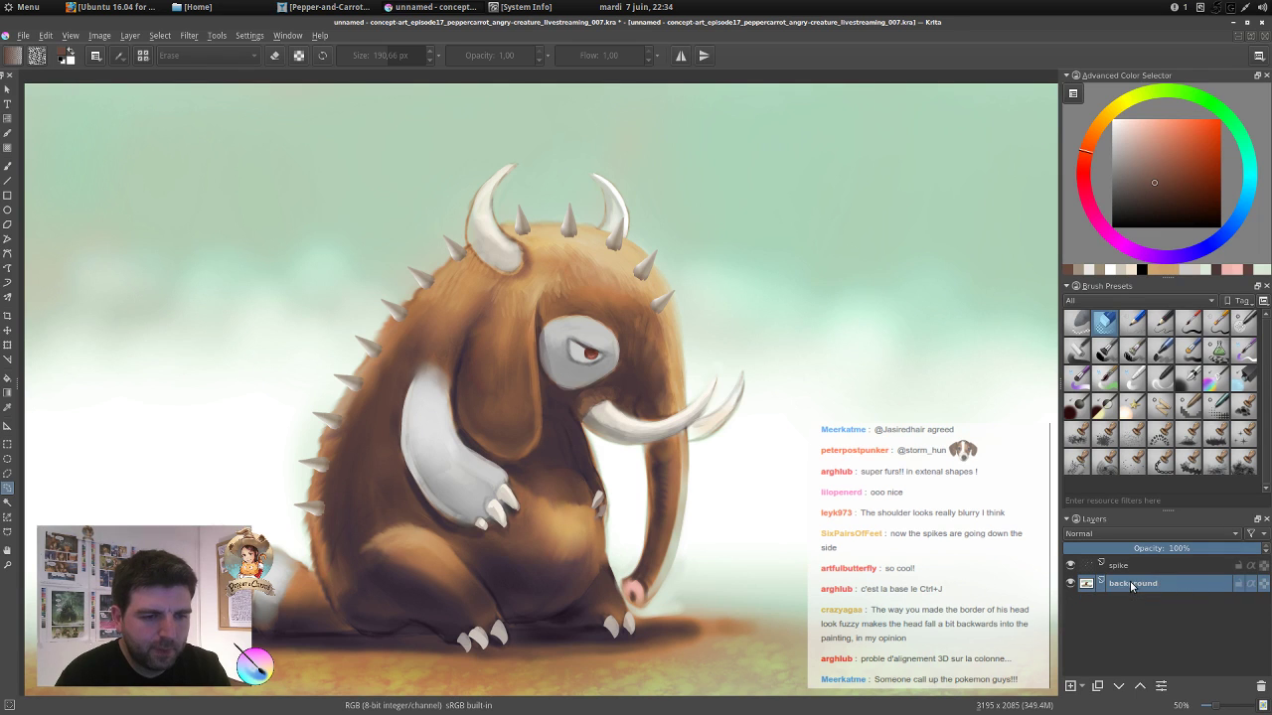
Rename the merged background layer paint.
double_click(1135, 584)
text(p)
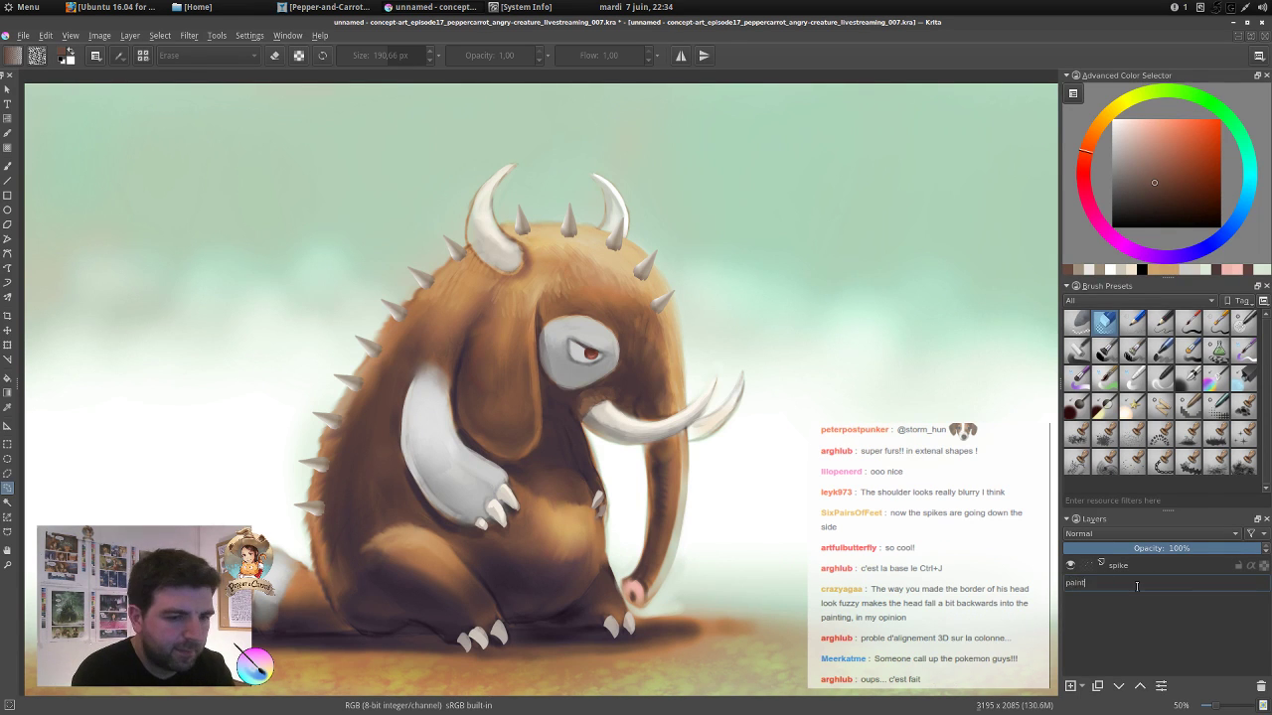
text(aint)
key(Return)
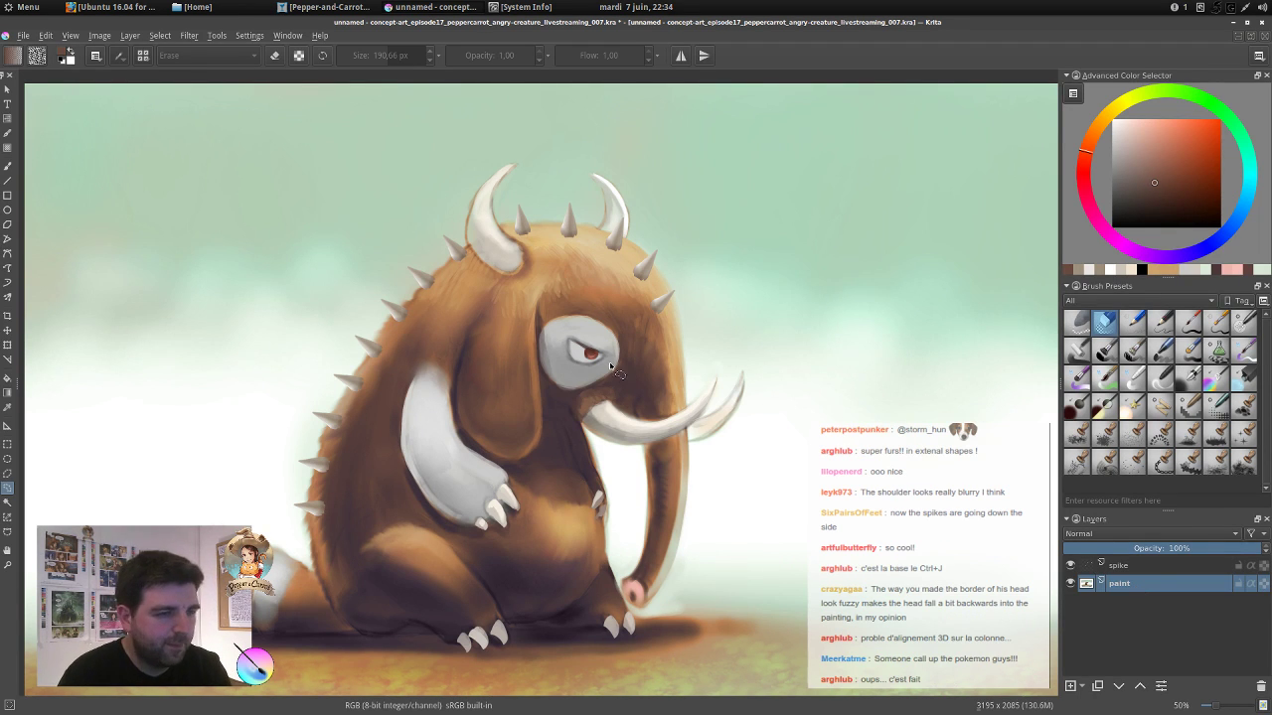
Mirror the canvas view horizontally and erase the spike bases along the head and upper back on the spike layer.
key(m)
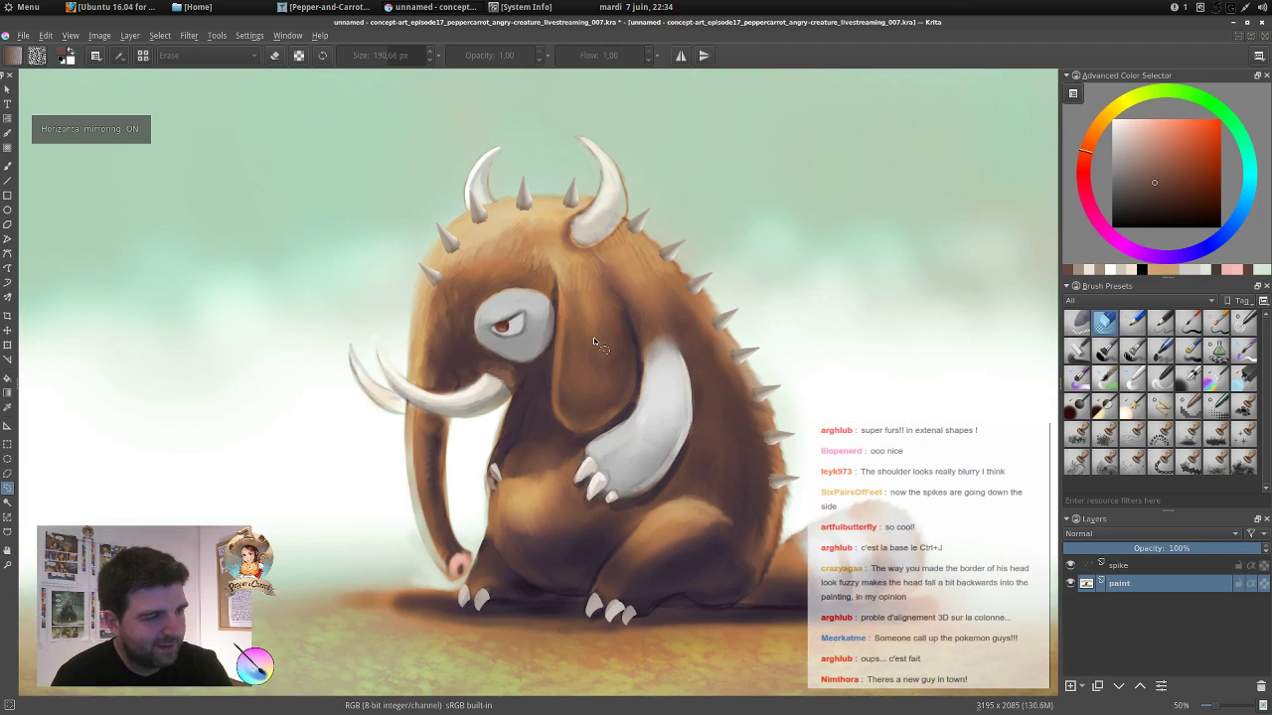
drag(594, 339, 485, 337)
drag(687, 326, 685, 299)
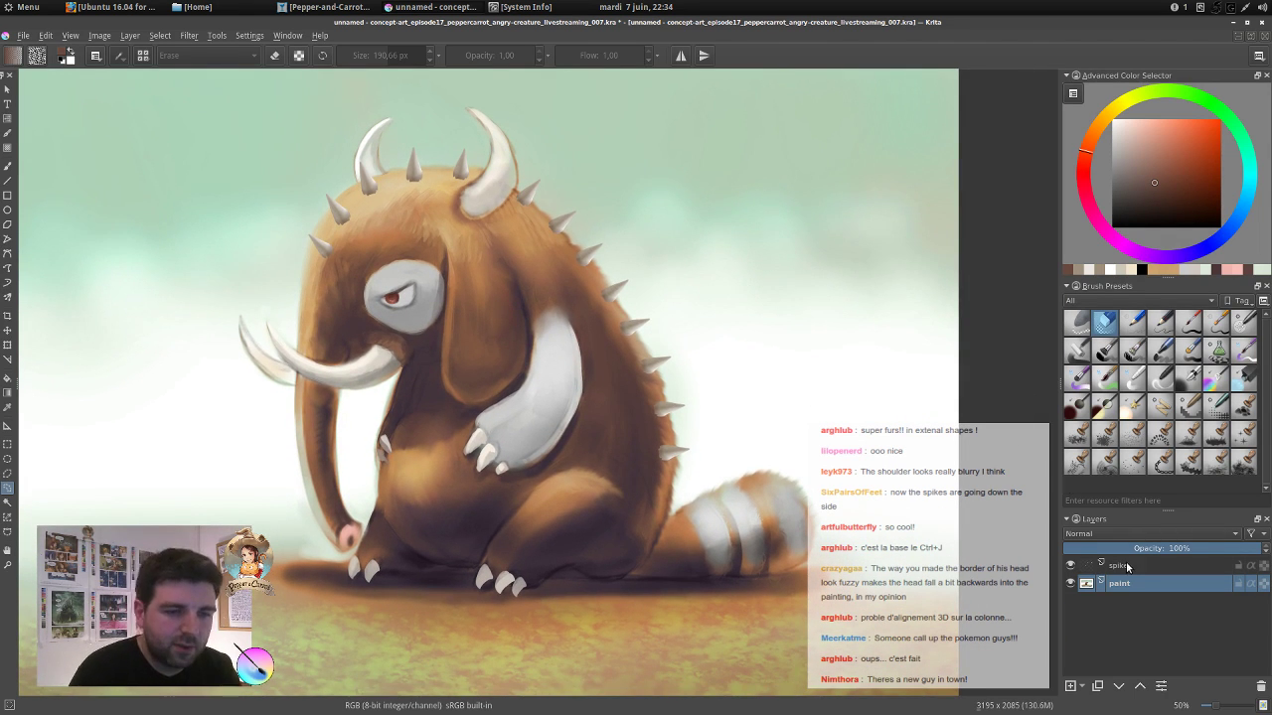
click(1127, 567)
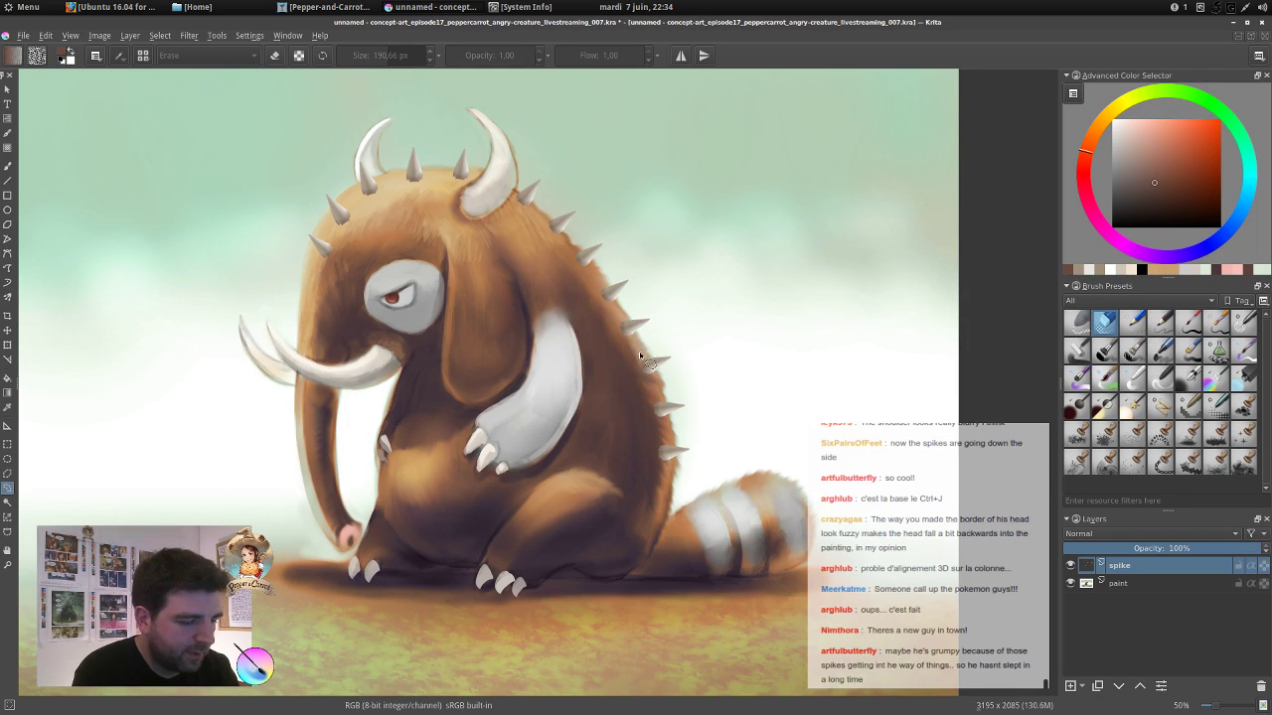
key(b)
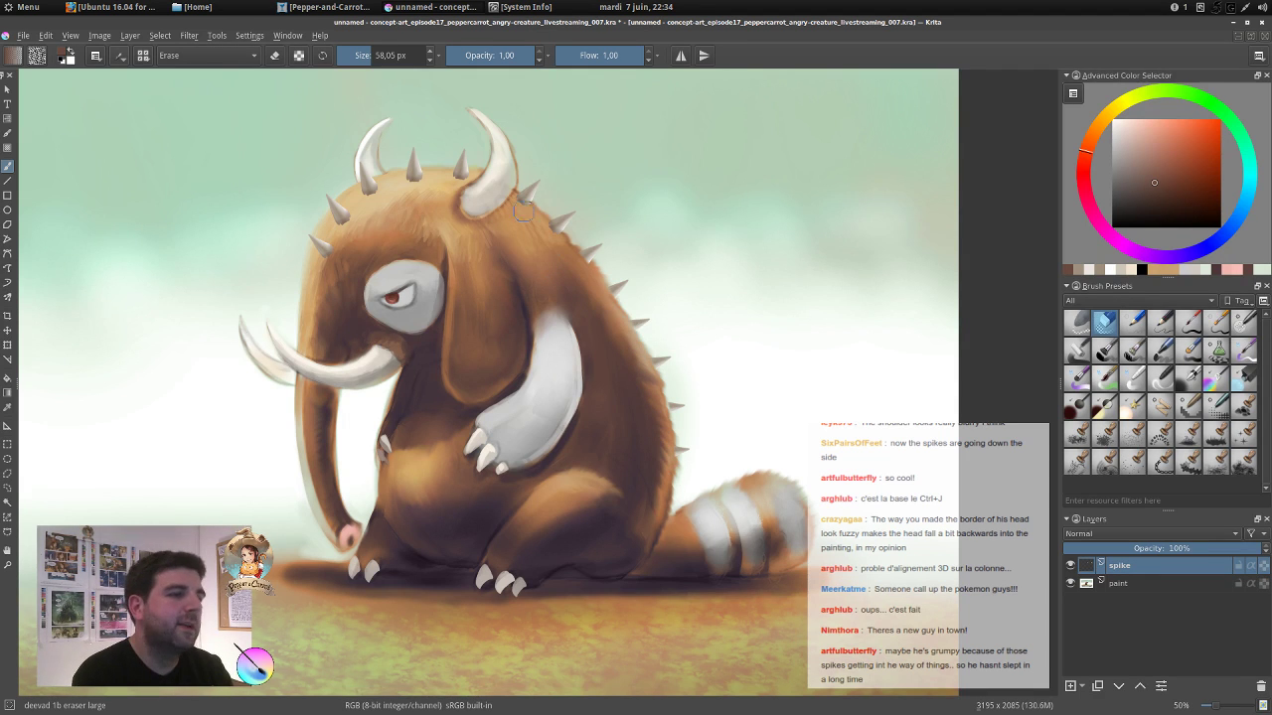
mouse_move(456, 177)
mouse_down()
mouse_move(474, 184)
mouse_move(422, 186)
mouse_up()
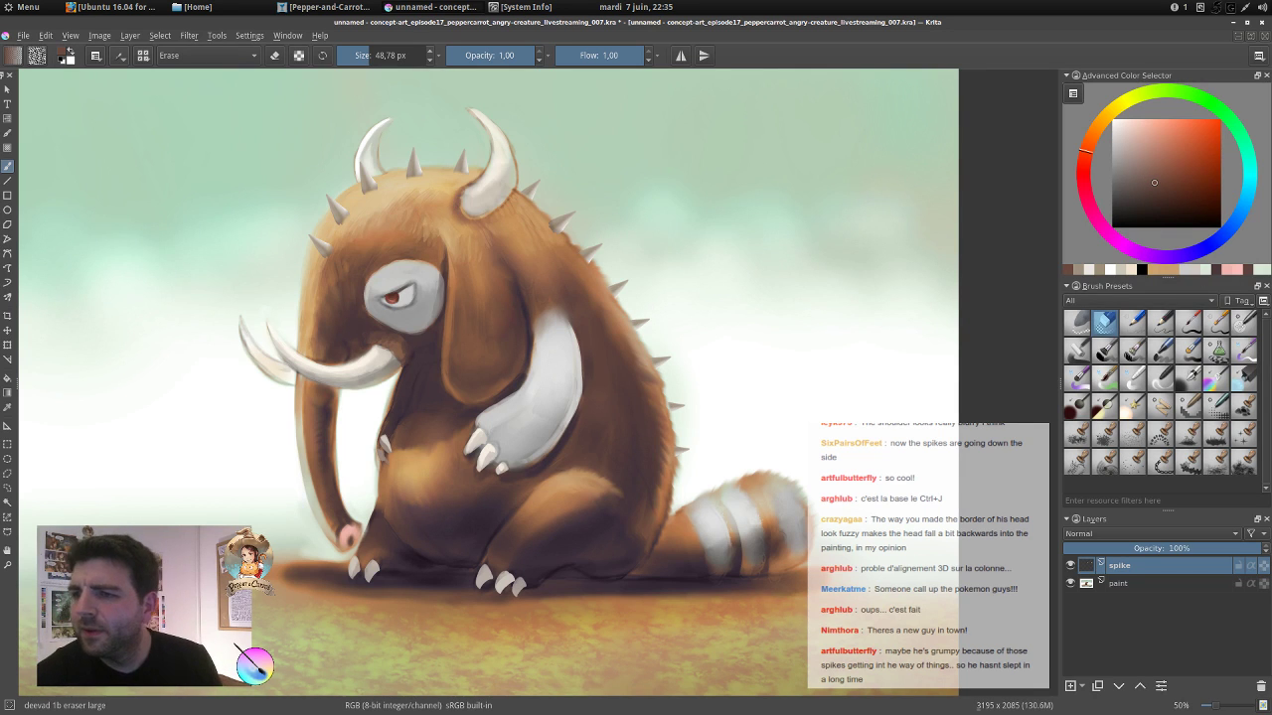
Read back through the earlier live chat messages and return to the newest ones.
scroll(946, 651, up, 2)
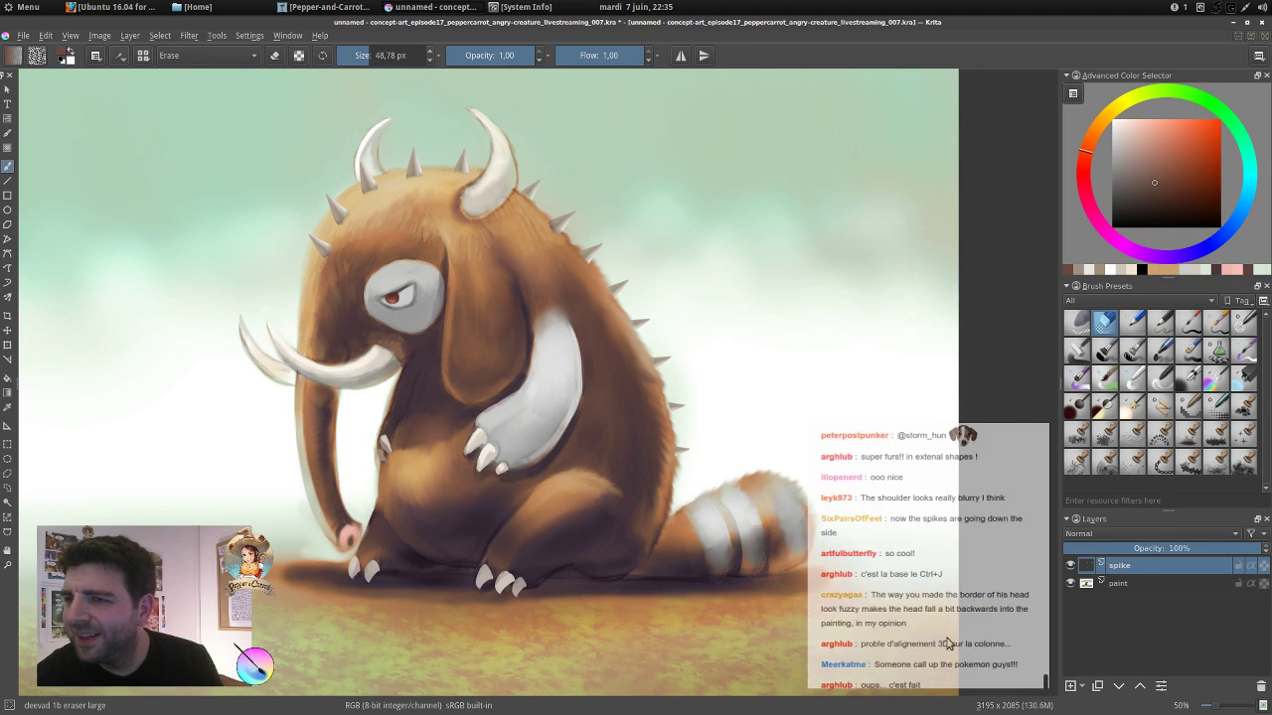
scroll(949, 636, down, 2)
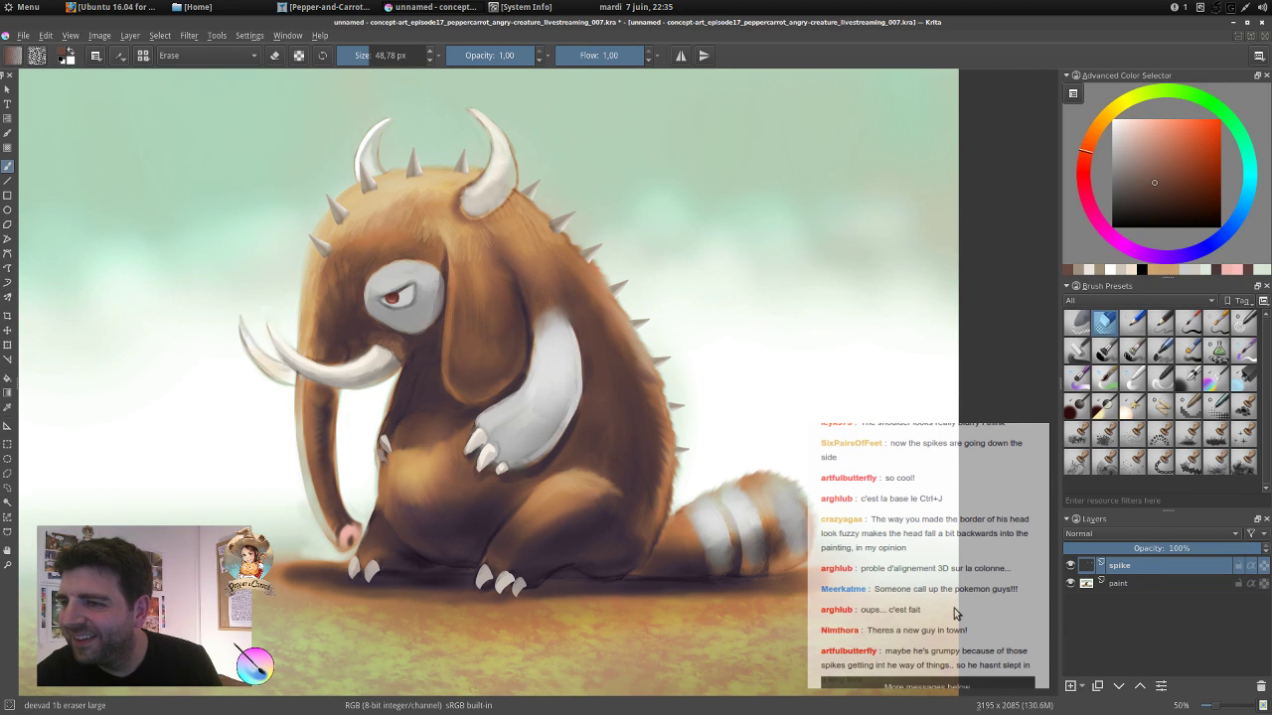
scroll(952, 613, up, 2)
scroll(953, 612, up, 2)
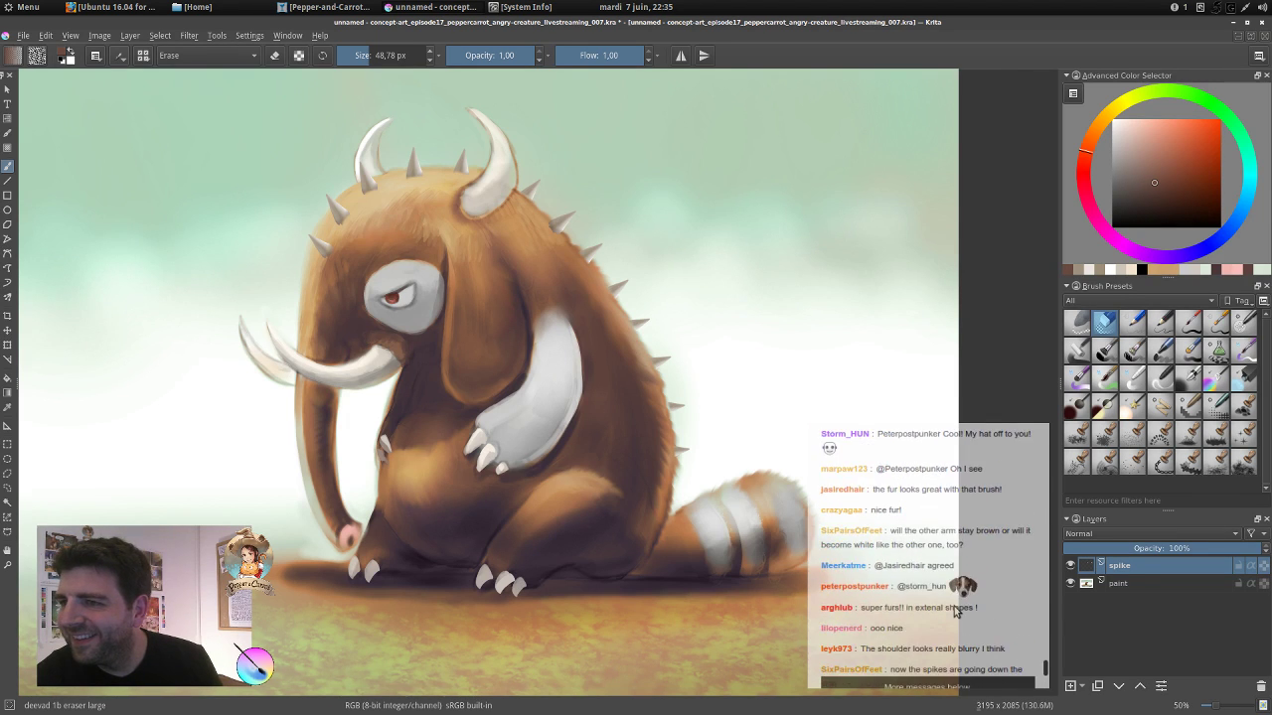
scroll(955, 612, up, 1)
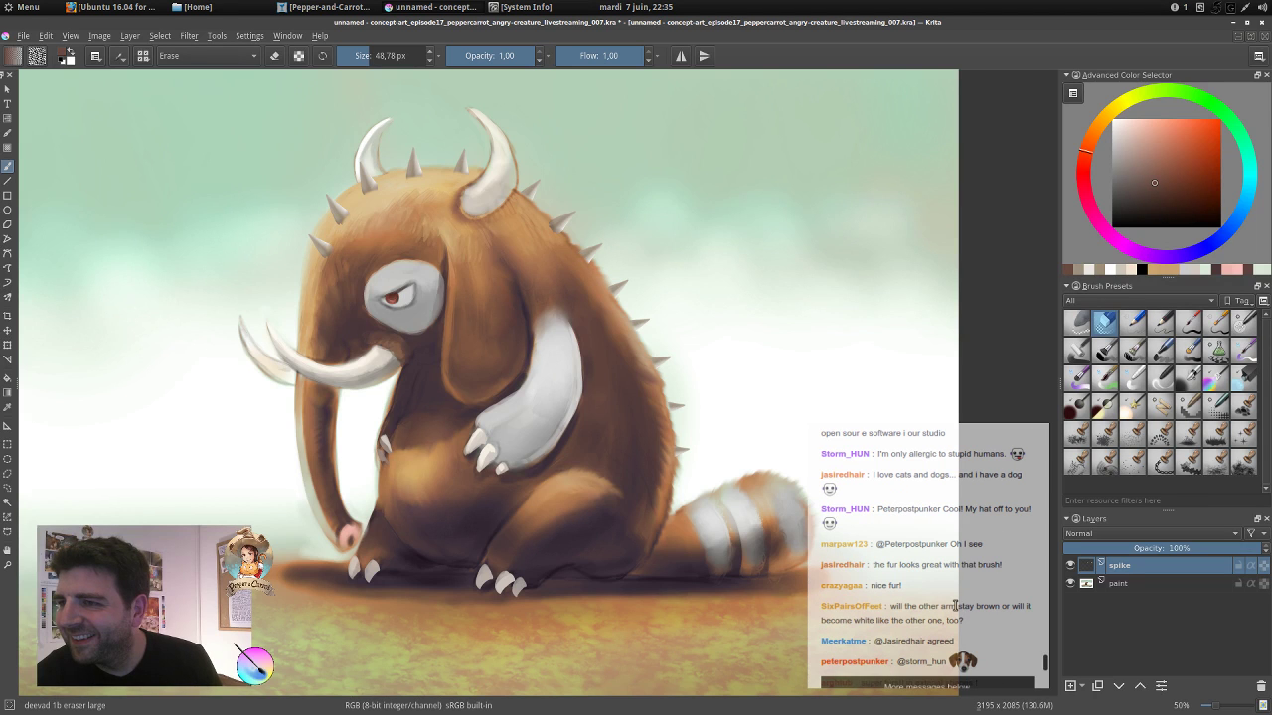
scroll(955, 605, up, 1)
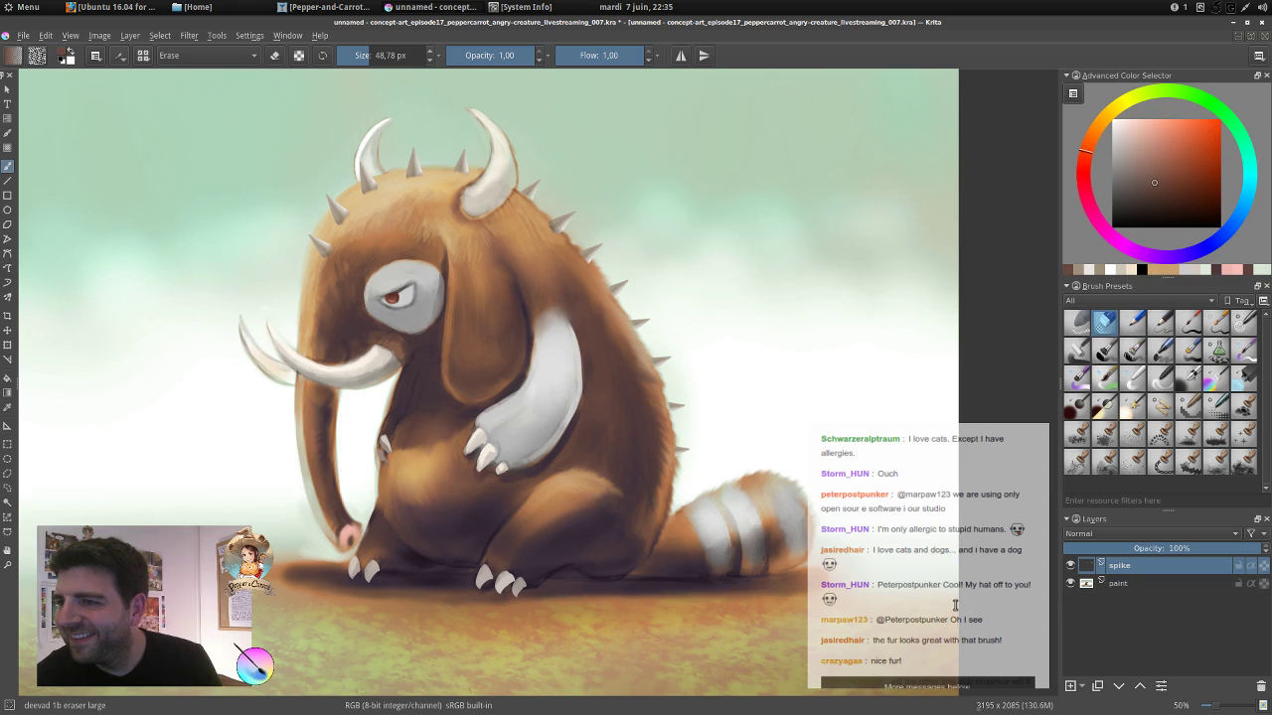
scroll(949, 601, down, 8)
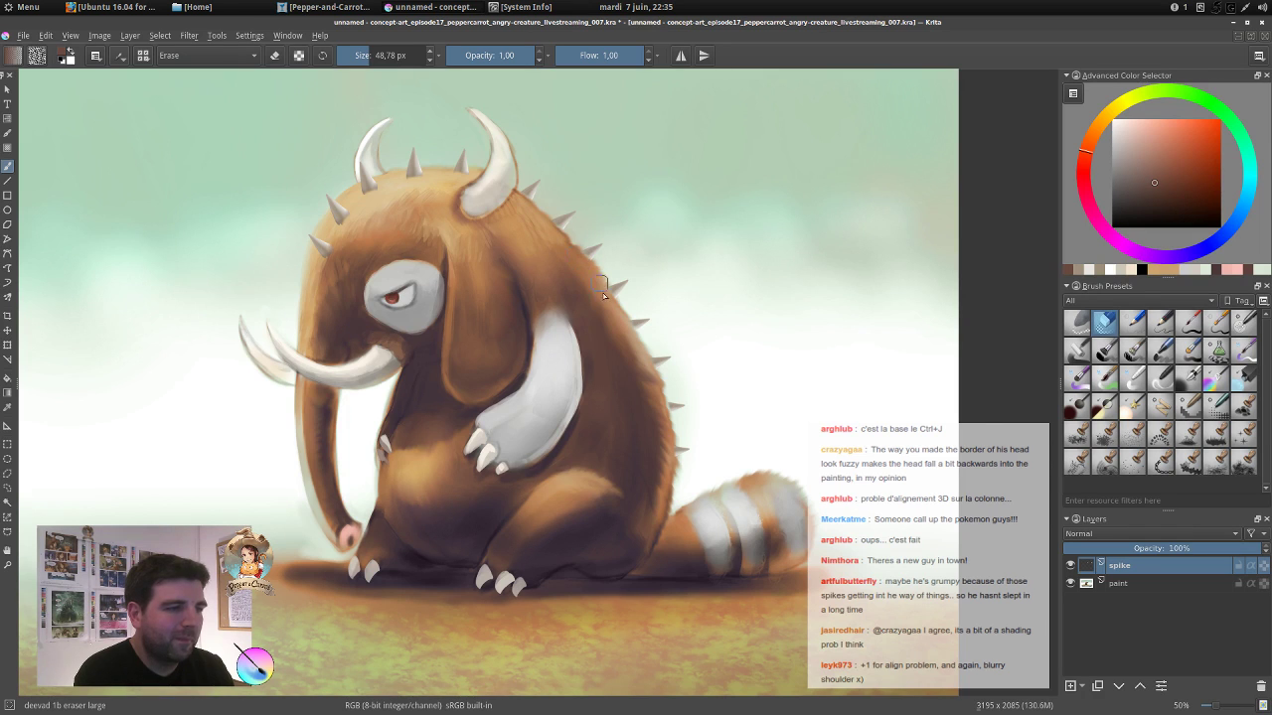
Trim the bases of the spikes along the creature's back with the large eraser so they sink into the fur.
drag(652, 452, 717, 439)
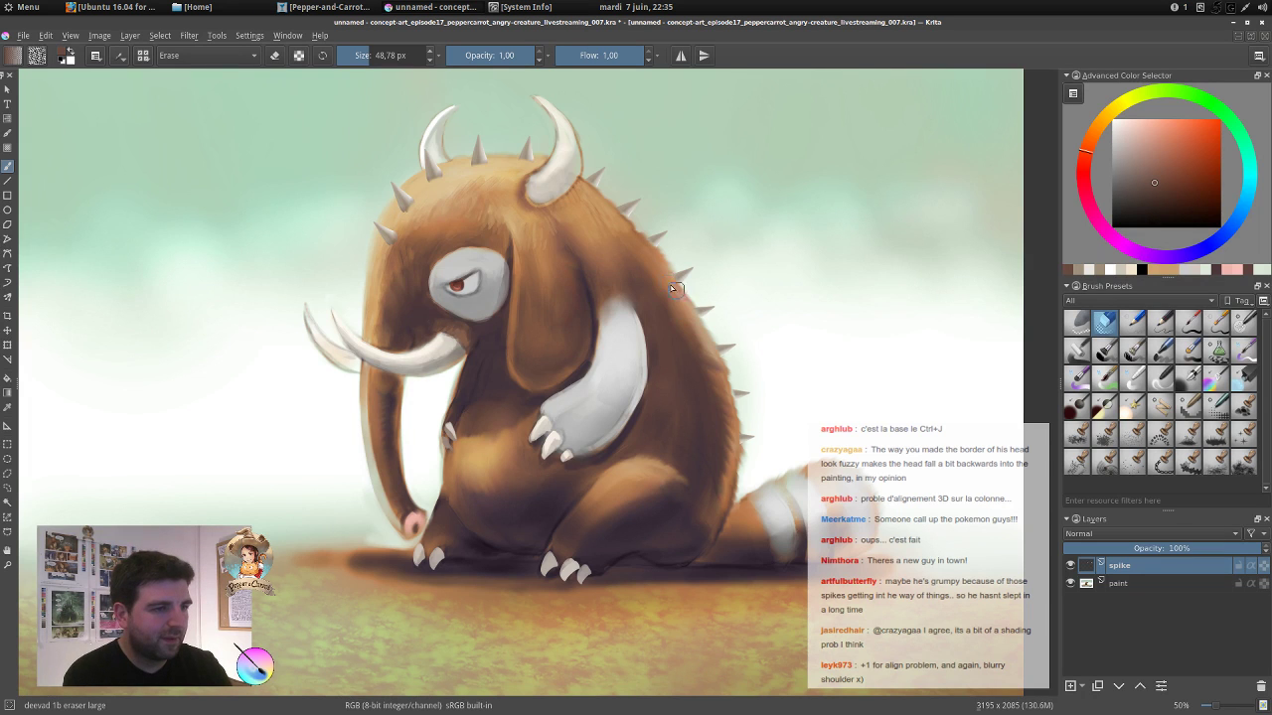
drag(668, 294, 674, 314)
drag(700, 372, 697, 354)
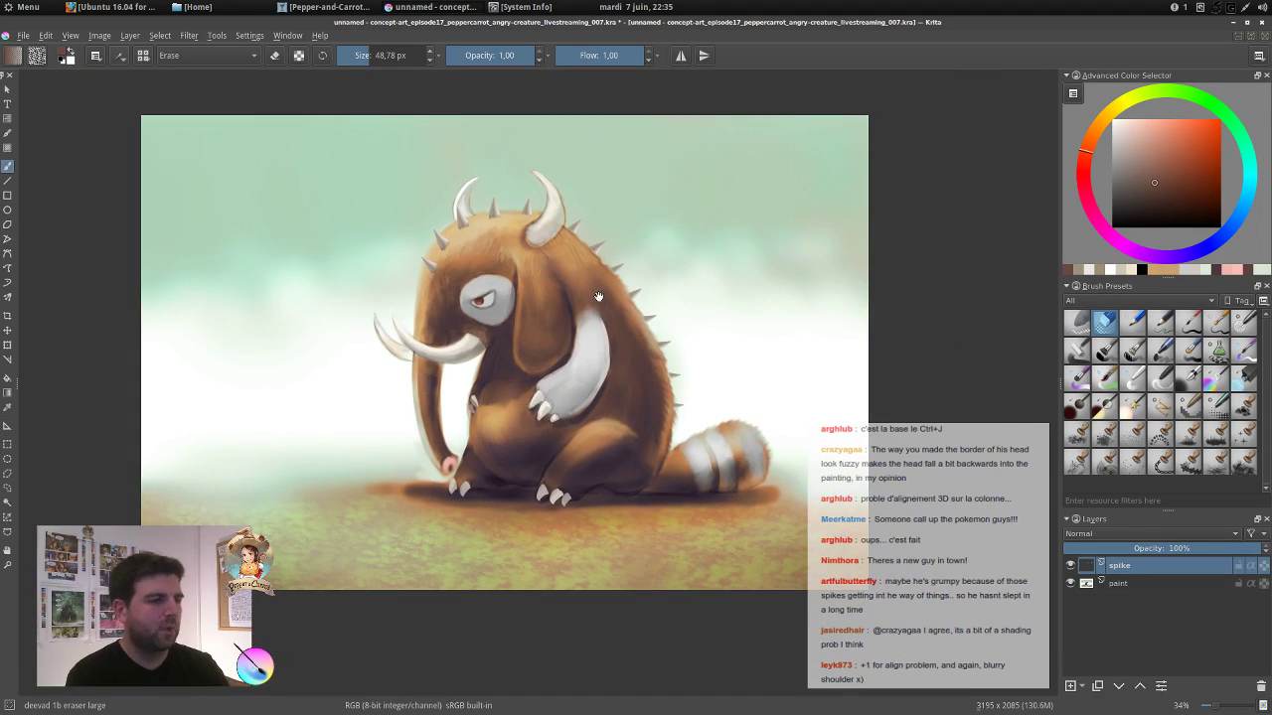
scroll(598, 296, up, 2)
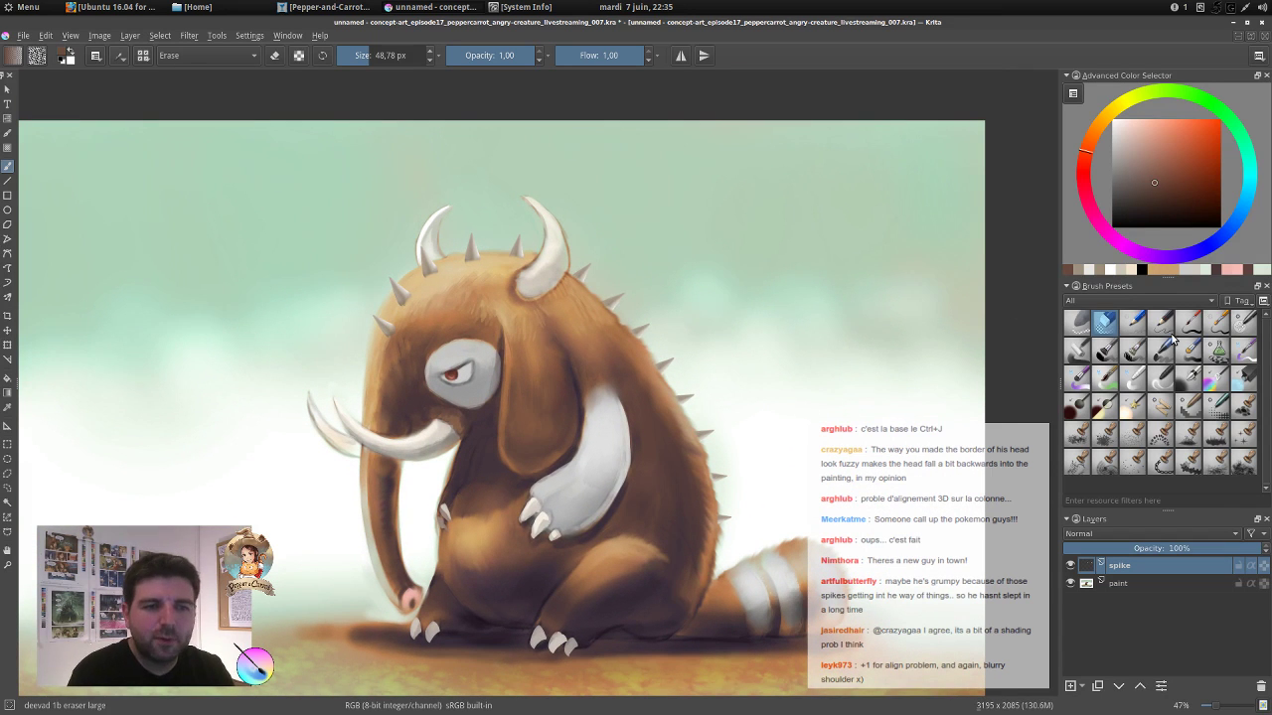
Paint a small extra spike on the forehead with the deevad 1e rigger brush, using greys picked from the existing spikes.
click(1188, 322)
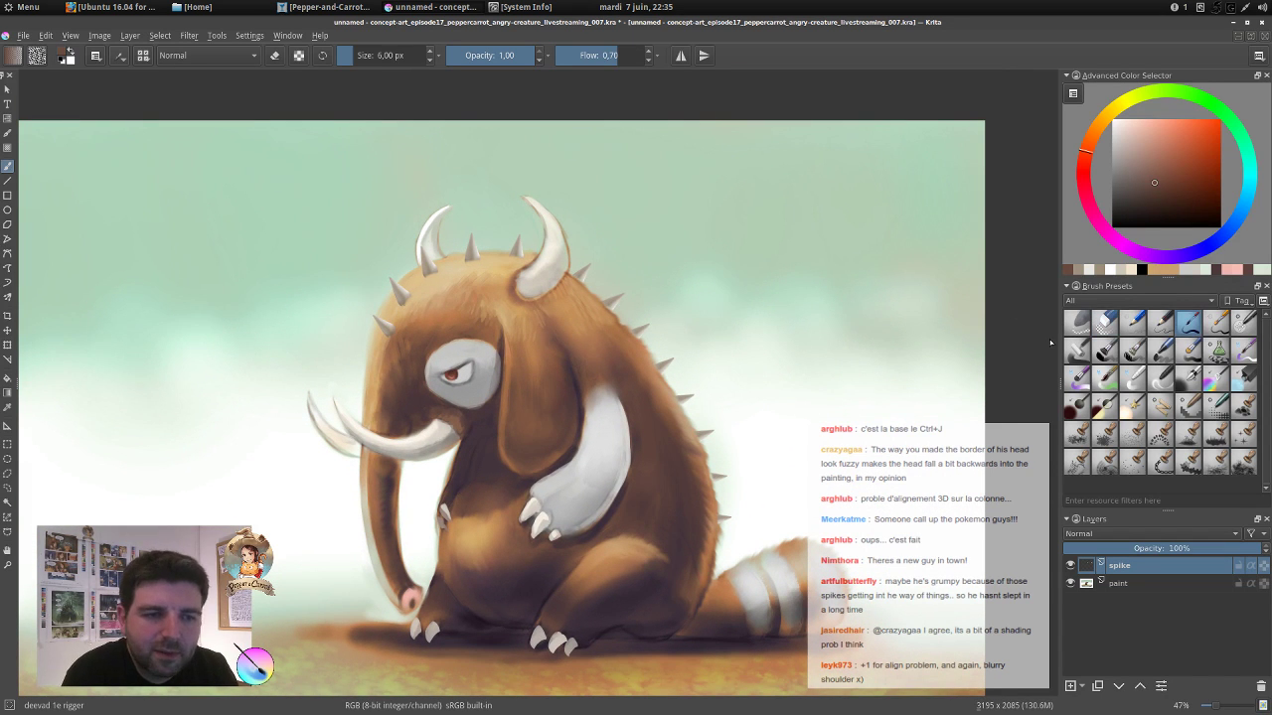
ctrl+click(431, 270)
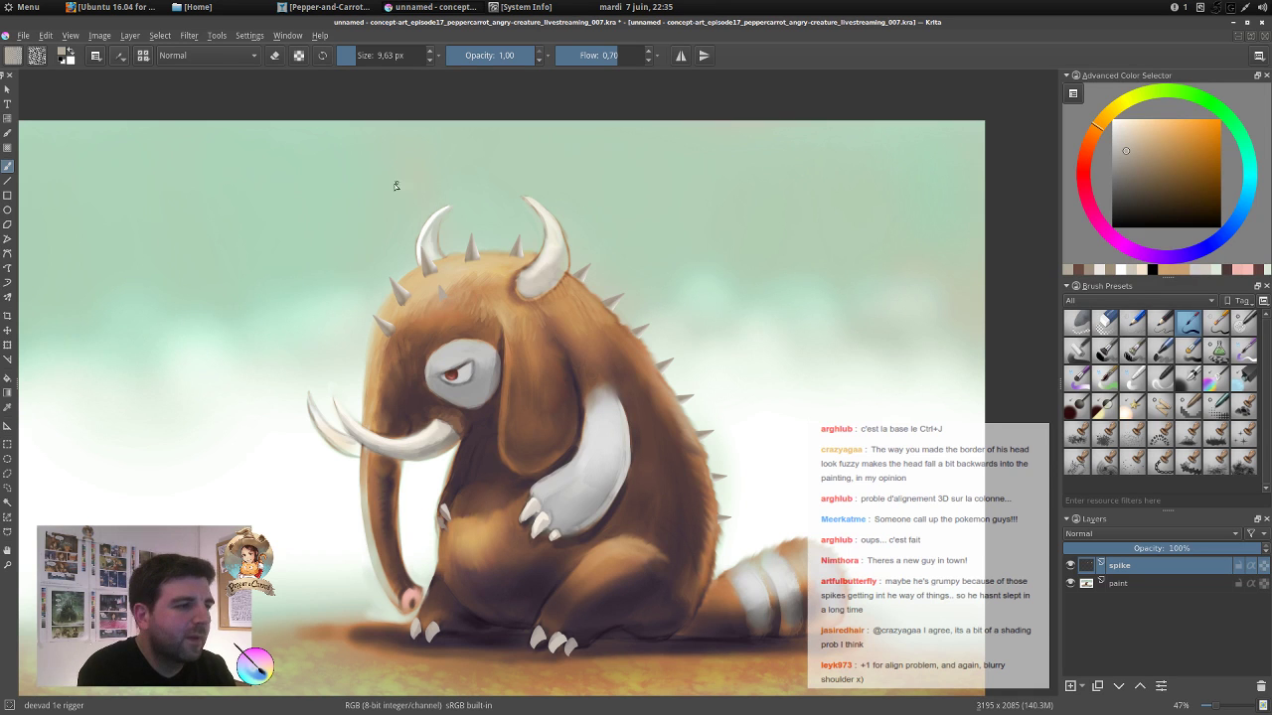
ctrl+click(437, 236)
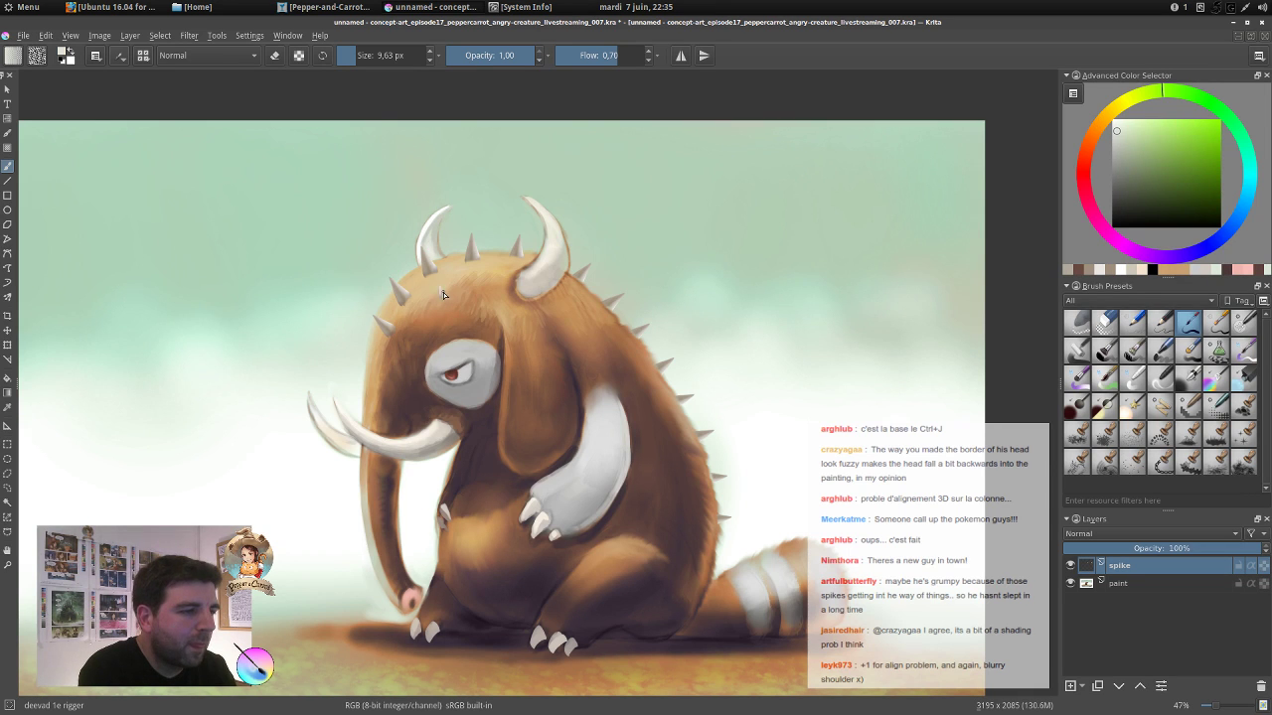
ctrl+click(429, 267)
shift+drag(436, 289, 439, 289)
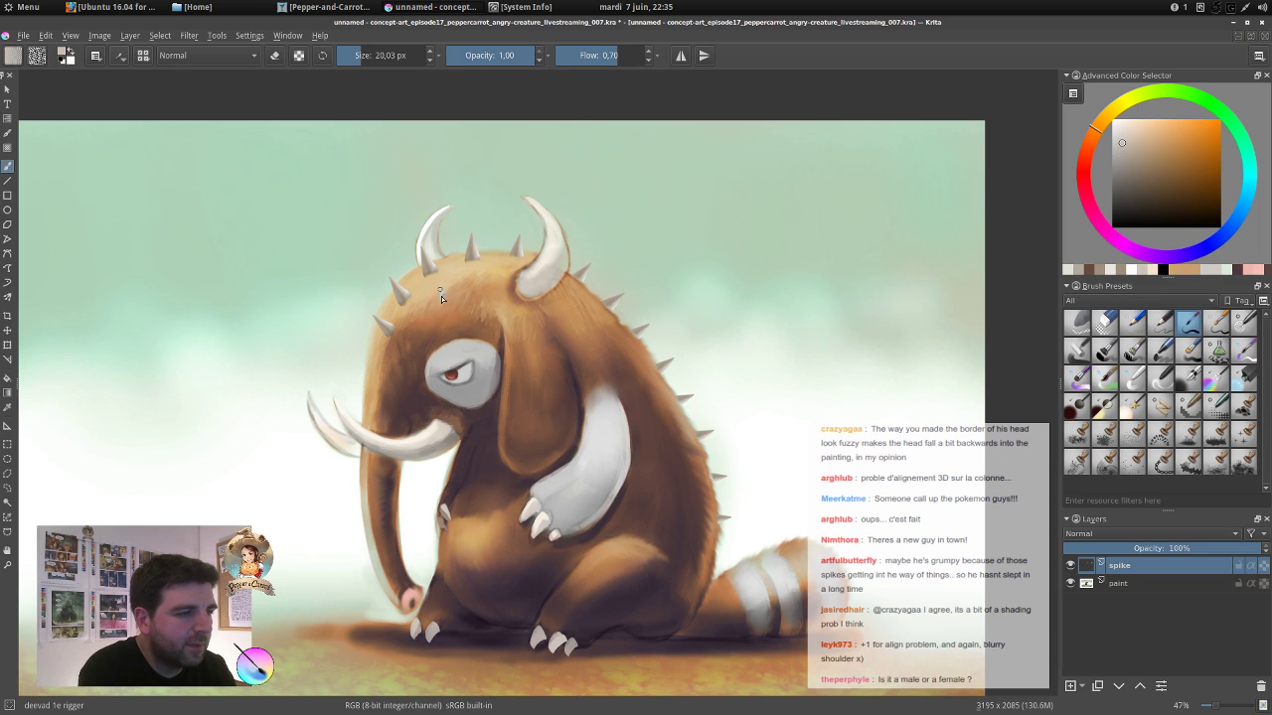
ctrl+click(443, 295)
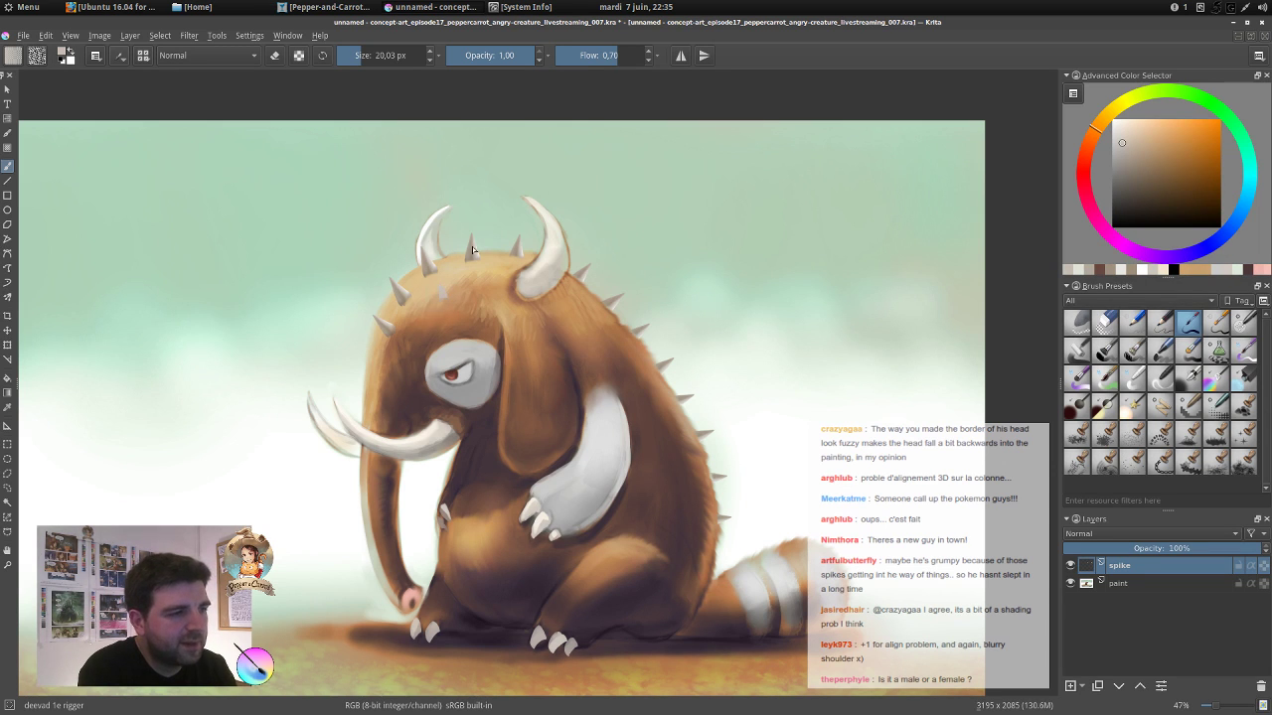
drag(440, 289, 444, 300)
ctrl+click(403, 286)
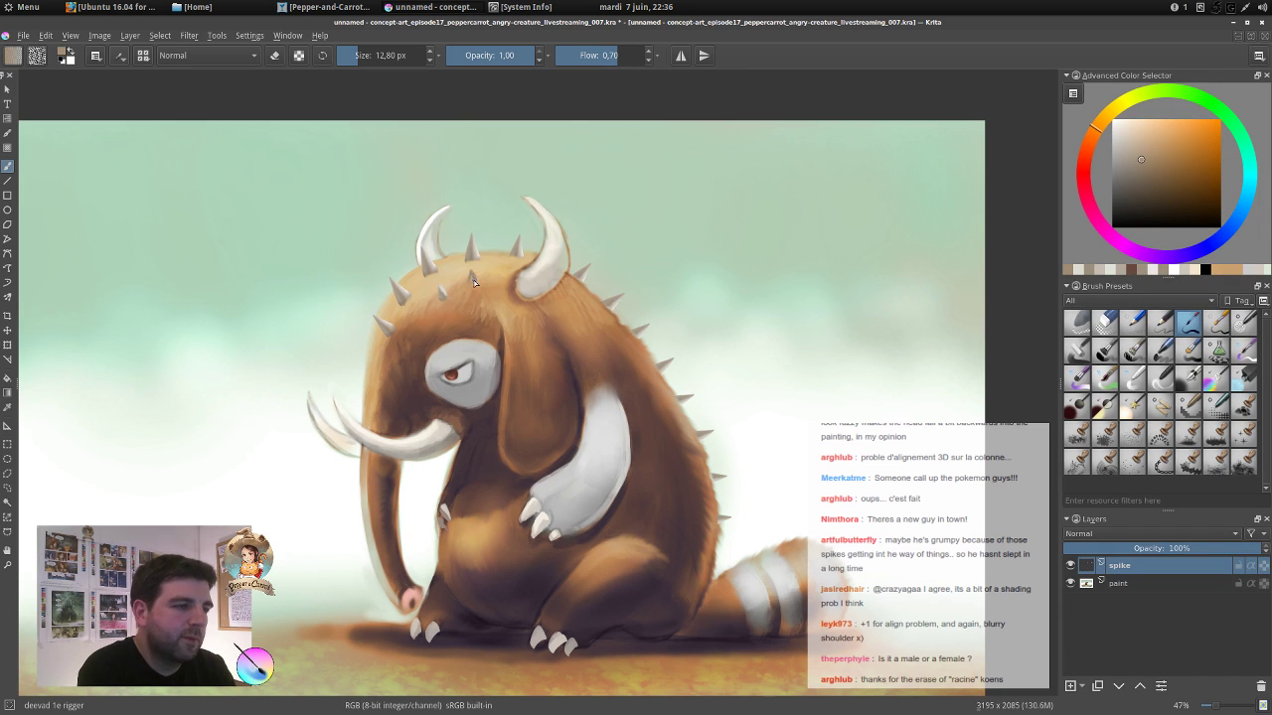
Highlight and shade the two small forehead spikes with light and mid greys picked from the painting.
ctrl+drag(459, 290, 475, 277)
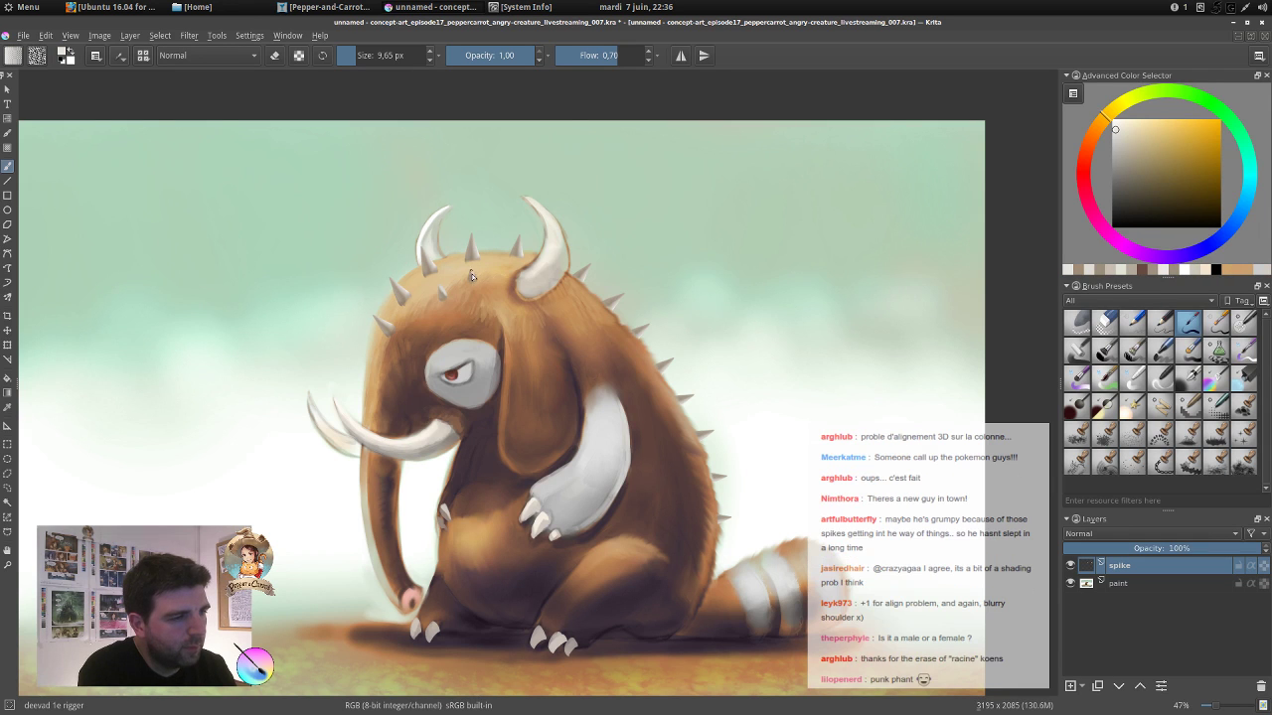
ctrl+click(403, 291)
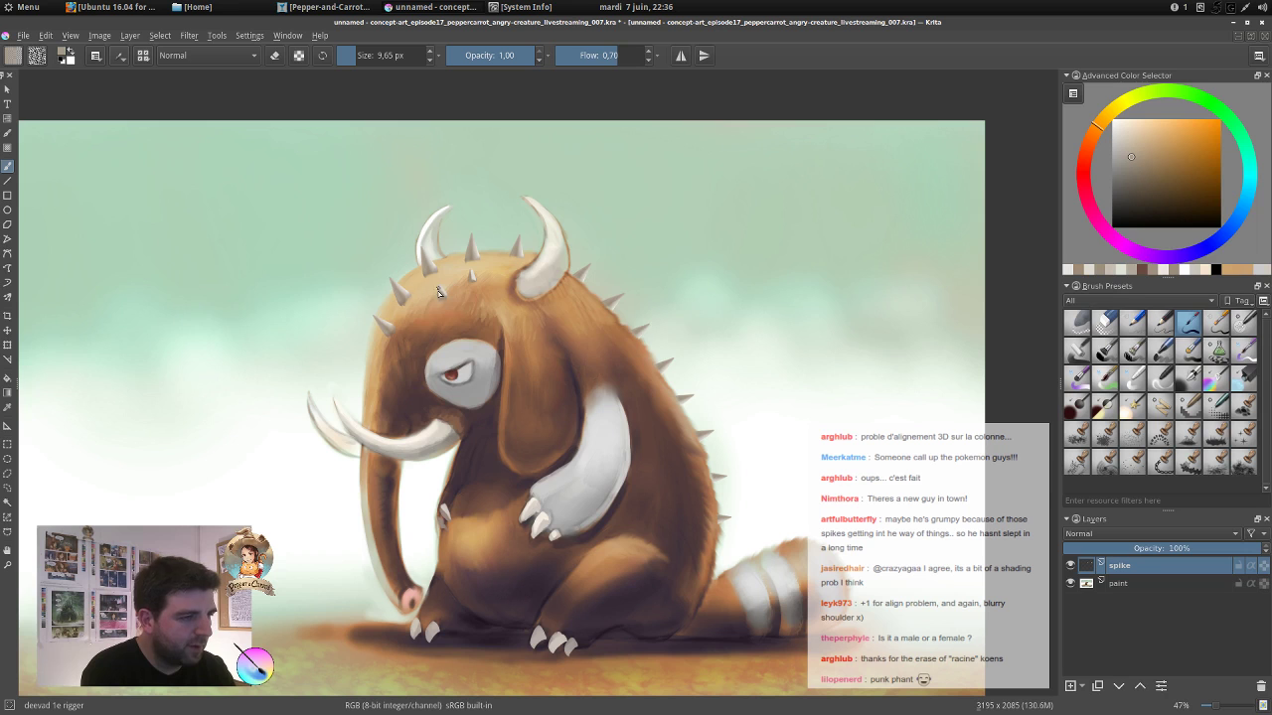
drag(440, 285, 439, 287)
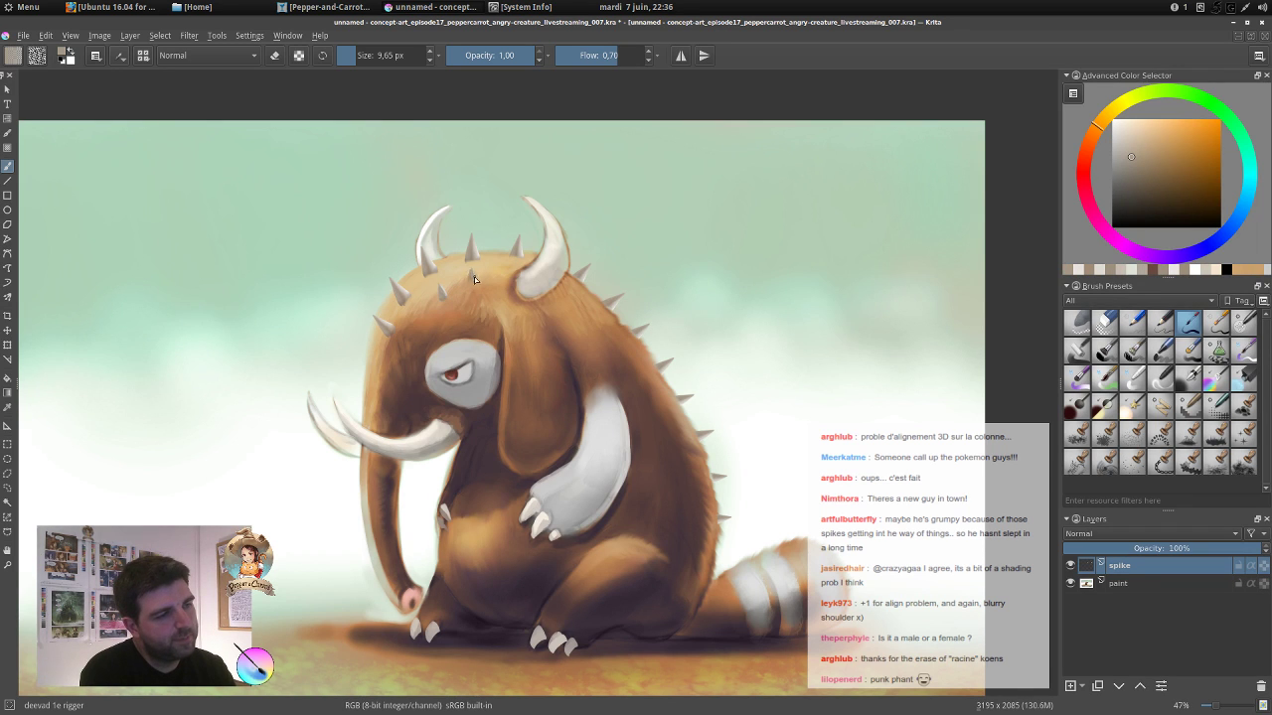
drag(472, 277, 472, 267)
Repaint the base of the near horn with ivory, grey and fur tones picked around it.
ctrl+click(545, 261)
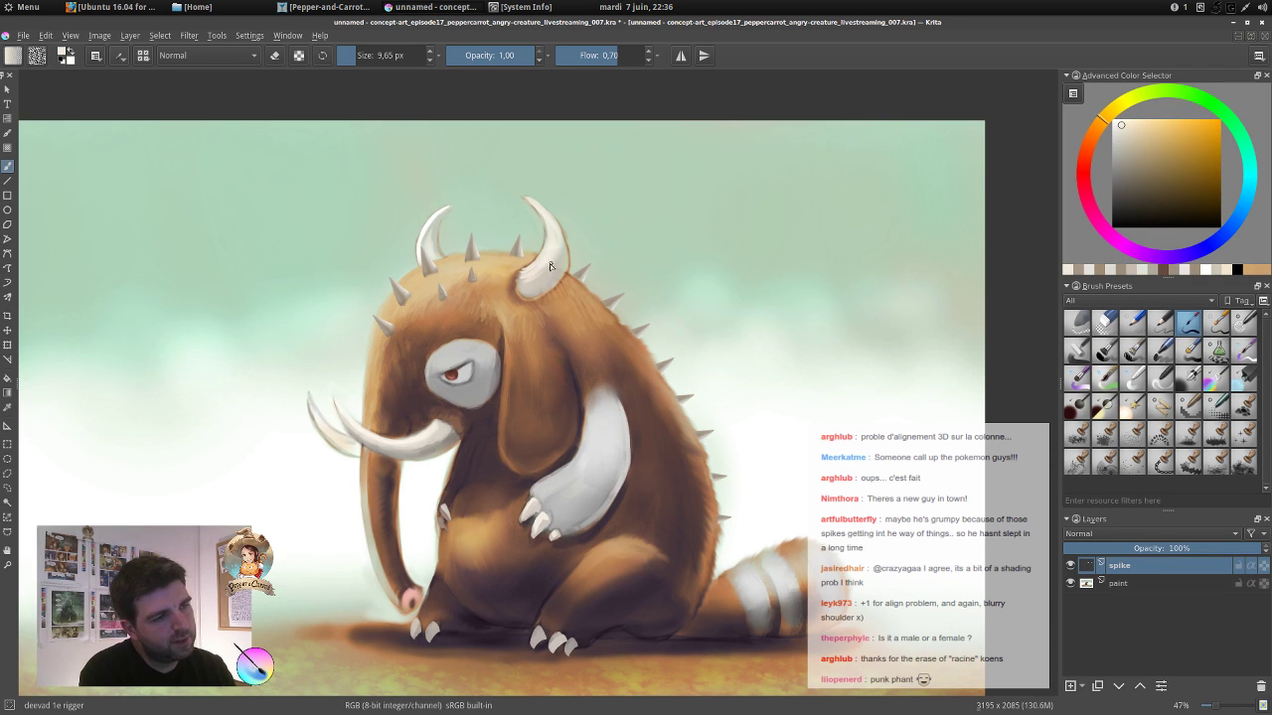
drag(553, 257, 535, 279)
ctrl+click(521, 276)
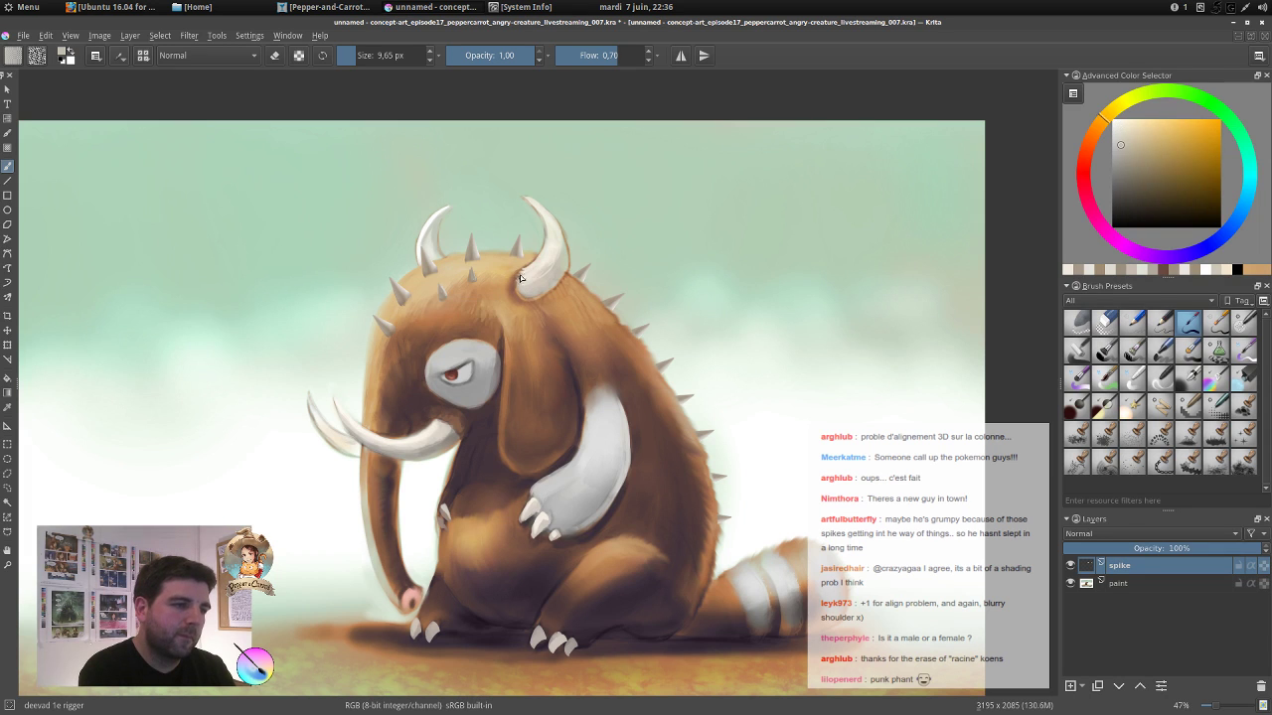
ctrl+click(524, 269)
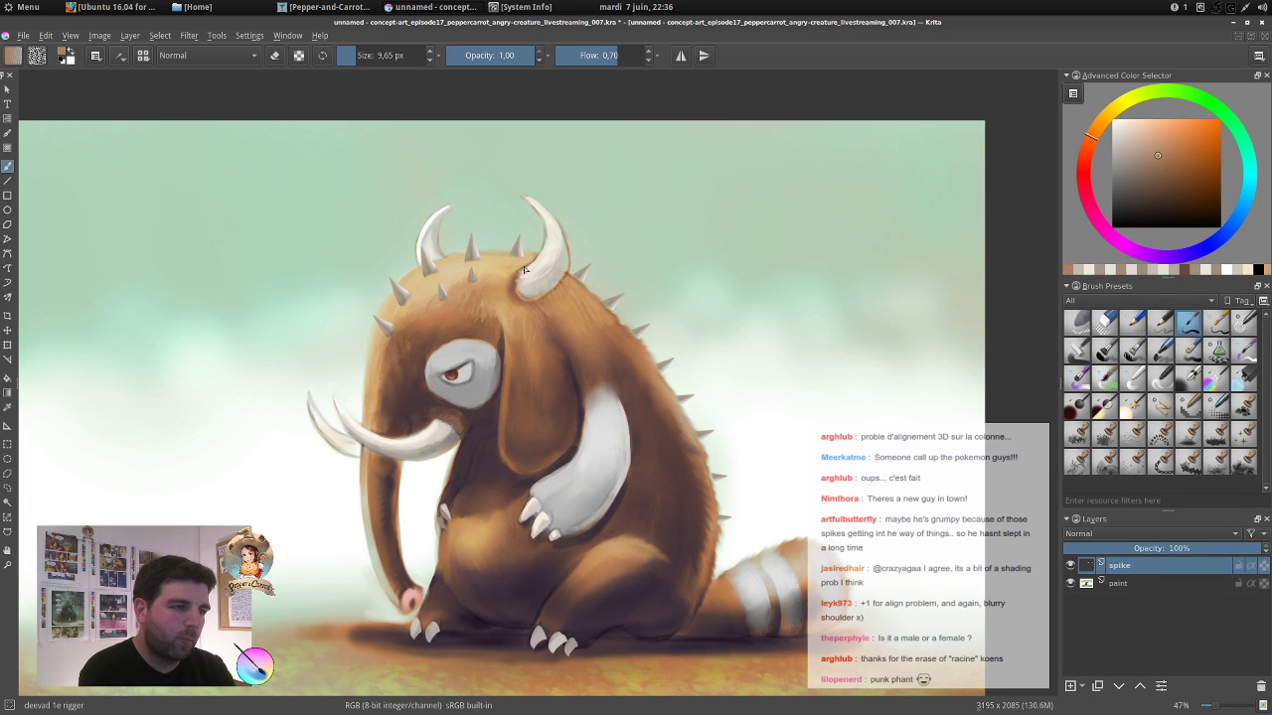
ctrl+click(521, 272)
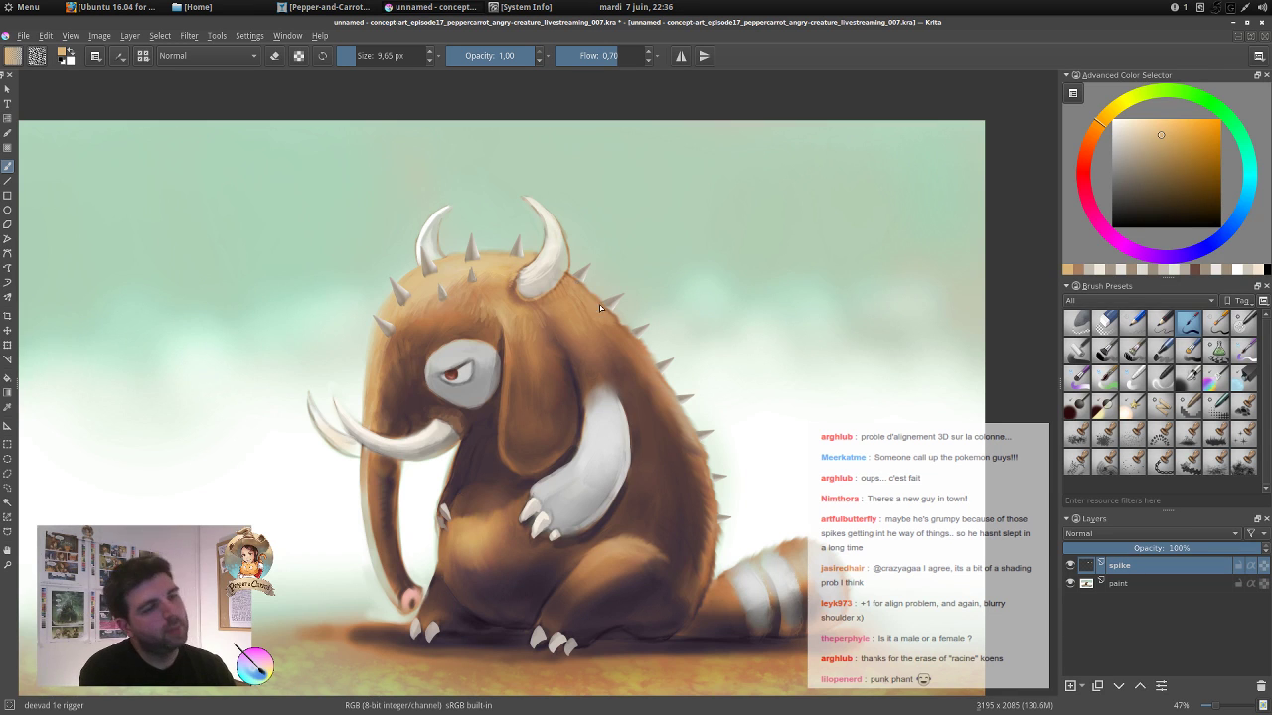
Refine the near horn's outer edge and shadow with picked background green and horn greys.
ctrl+click(571, 263)
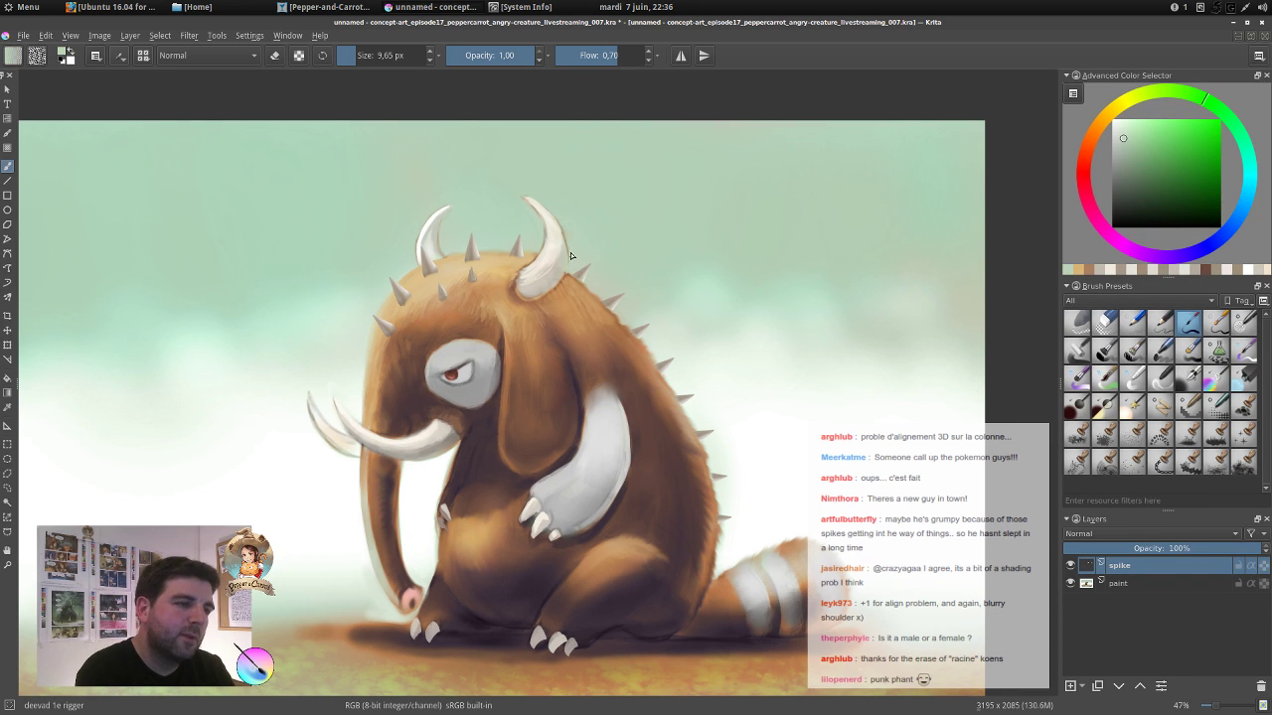
ctrl+click(551, 283)
ctrl+click(549, 287)
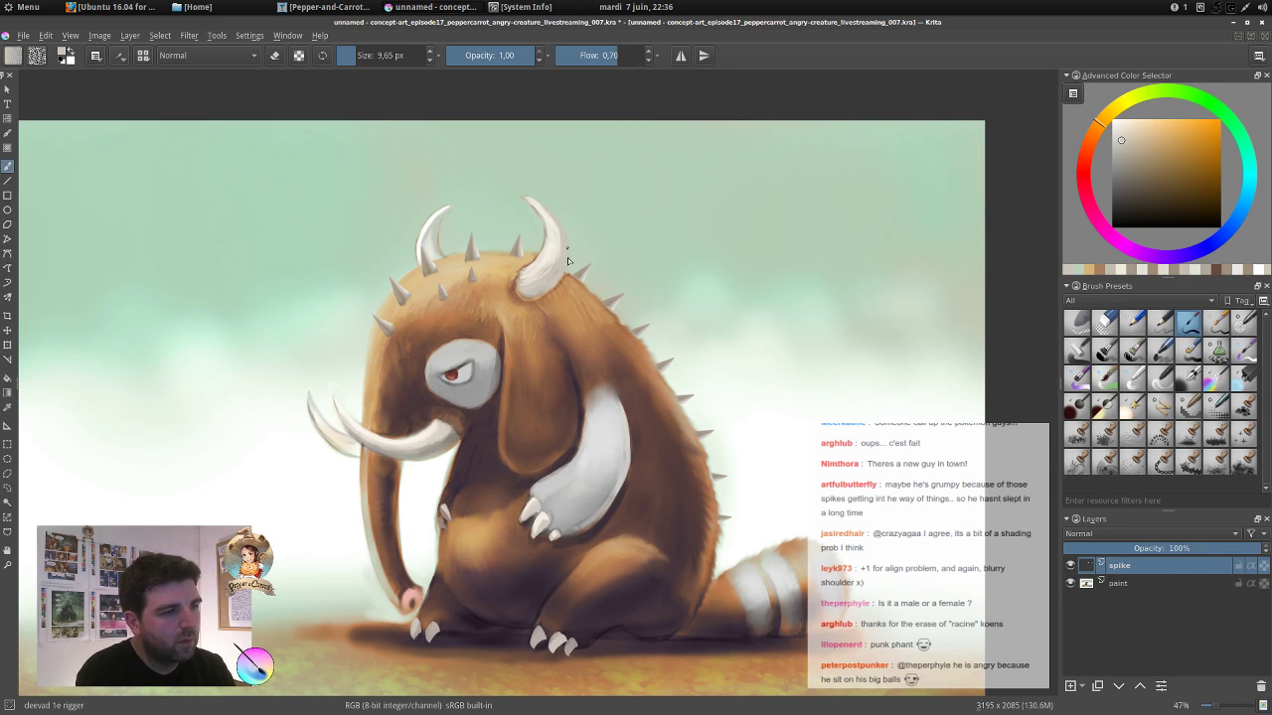
Retouch the far horn with picked grey and ivory tones, reducing the brush size to 11.08 px.
shift+drag(435, 229, 439, 229)
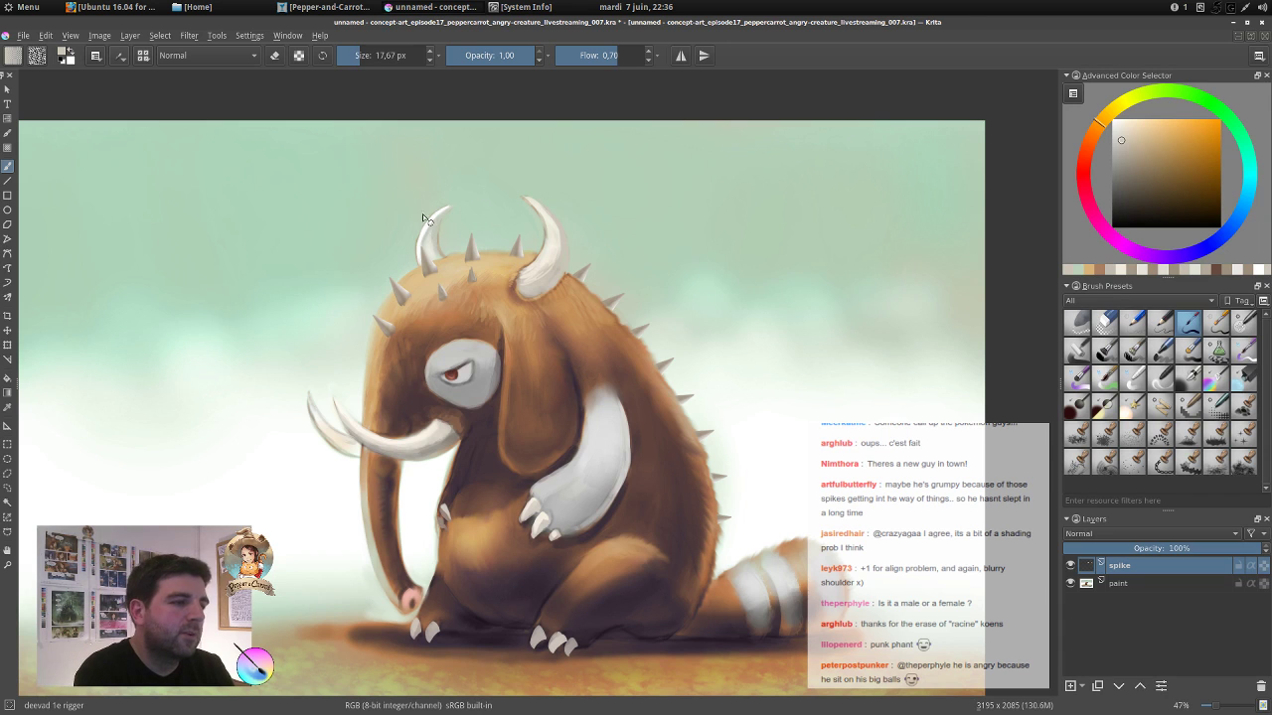
ctrl+click(429, 227)
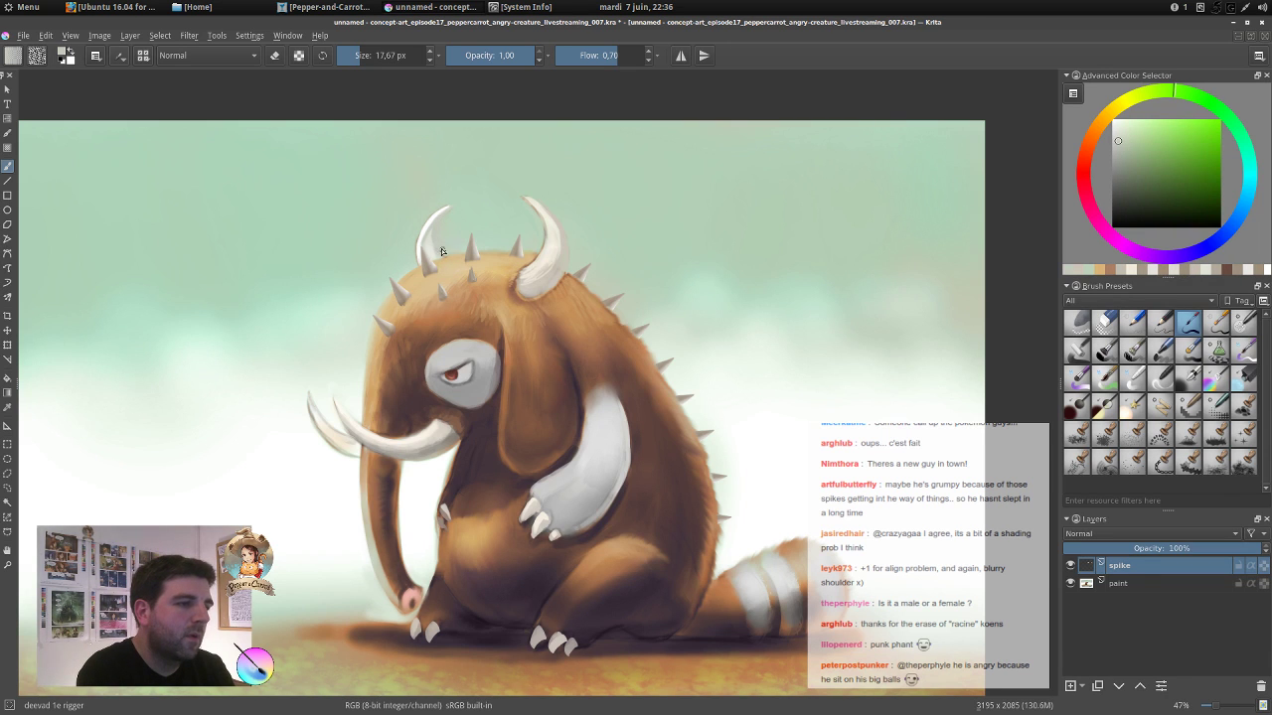
ctrl+click(536, 249)
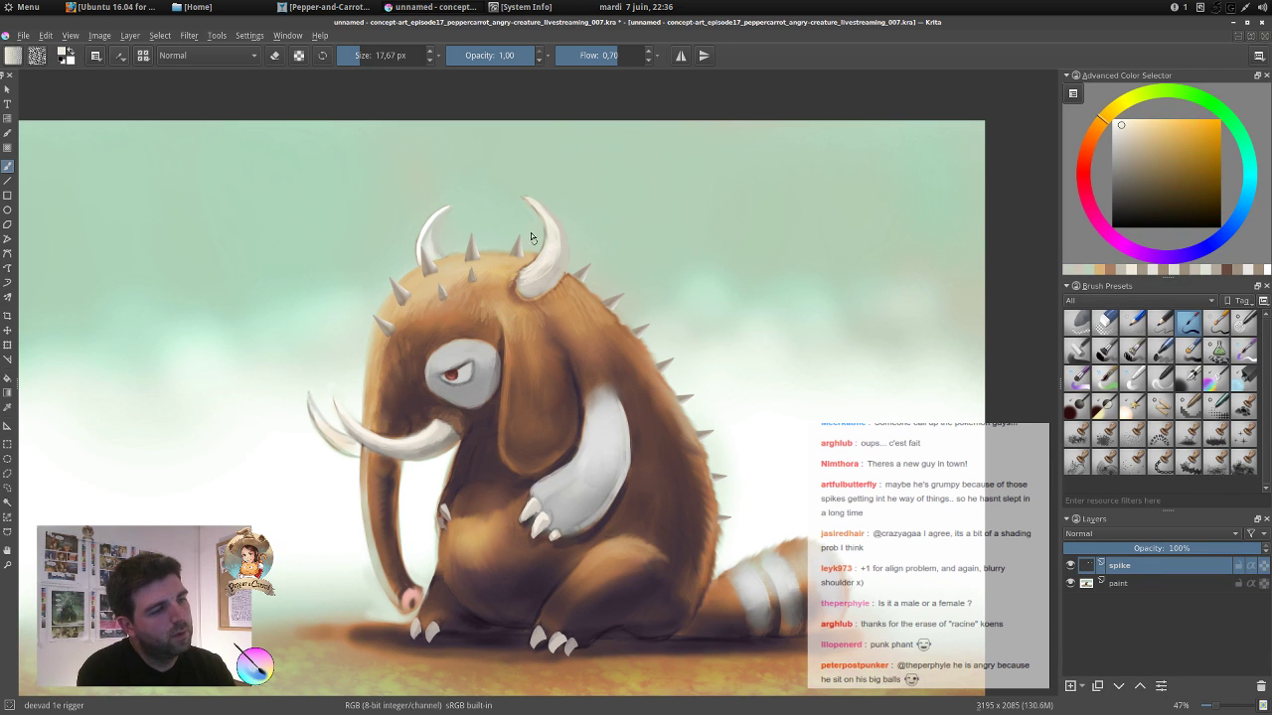
key(bracketleft)
drag(450, 210, 441, 246)
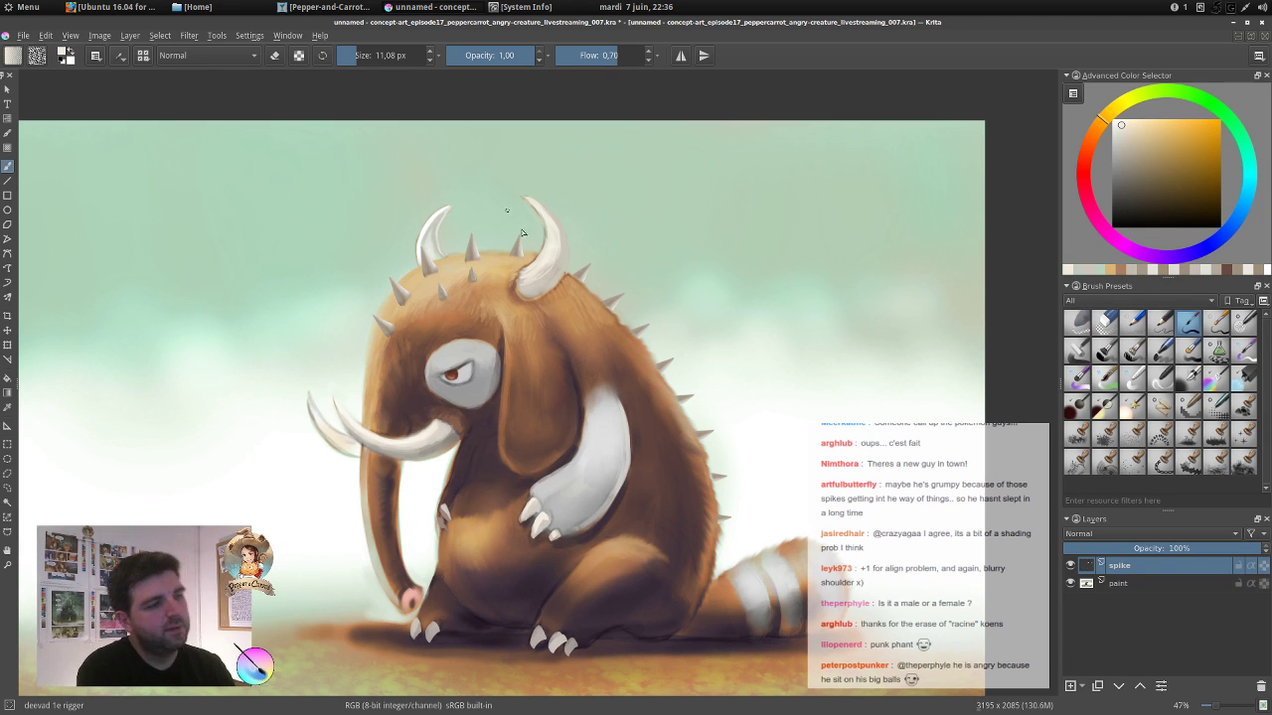
Brush light fur strokes onto the white arm with a colour picked from it and a 16.27 px brush.
ctrl+click(602, 416)
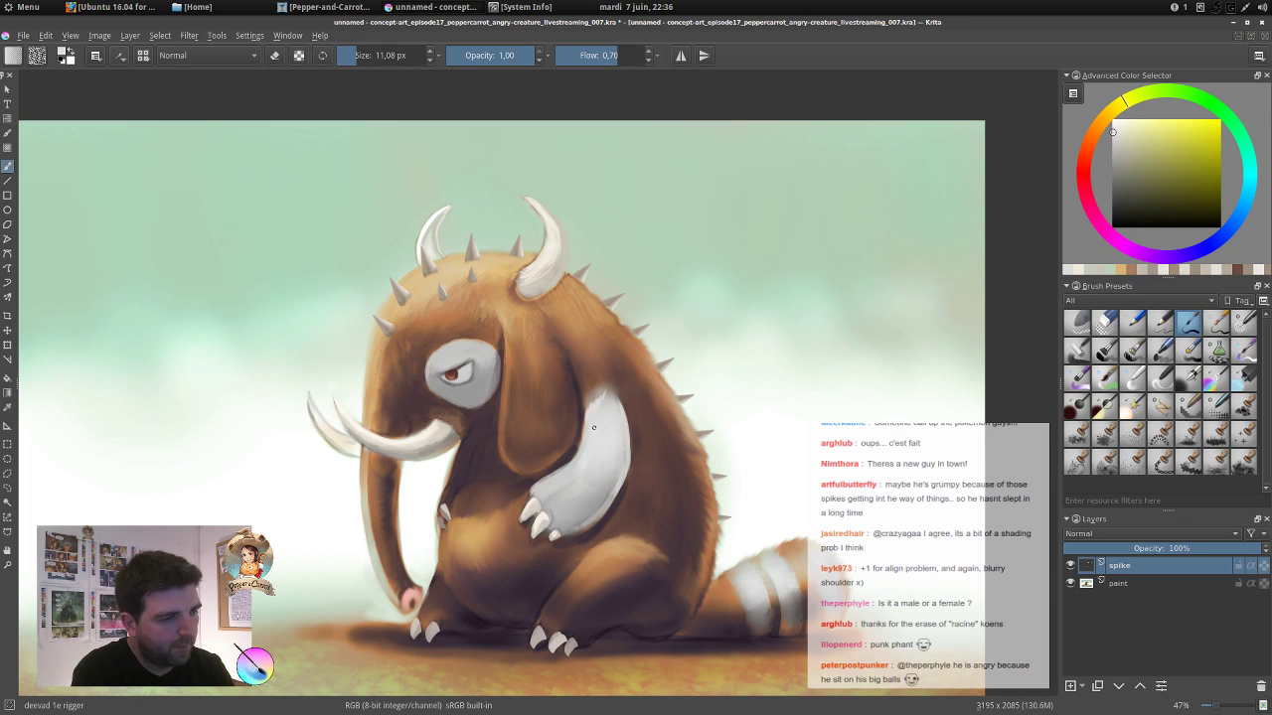
key(bracketright)
key(bracketright)
key(bracketleft)
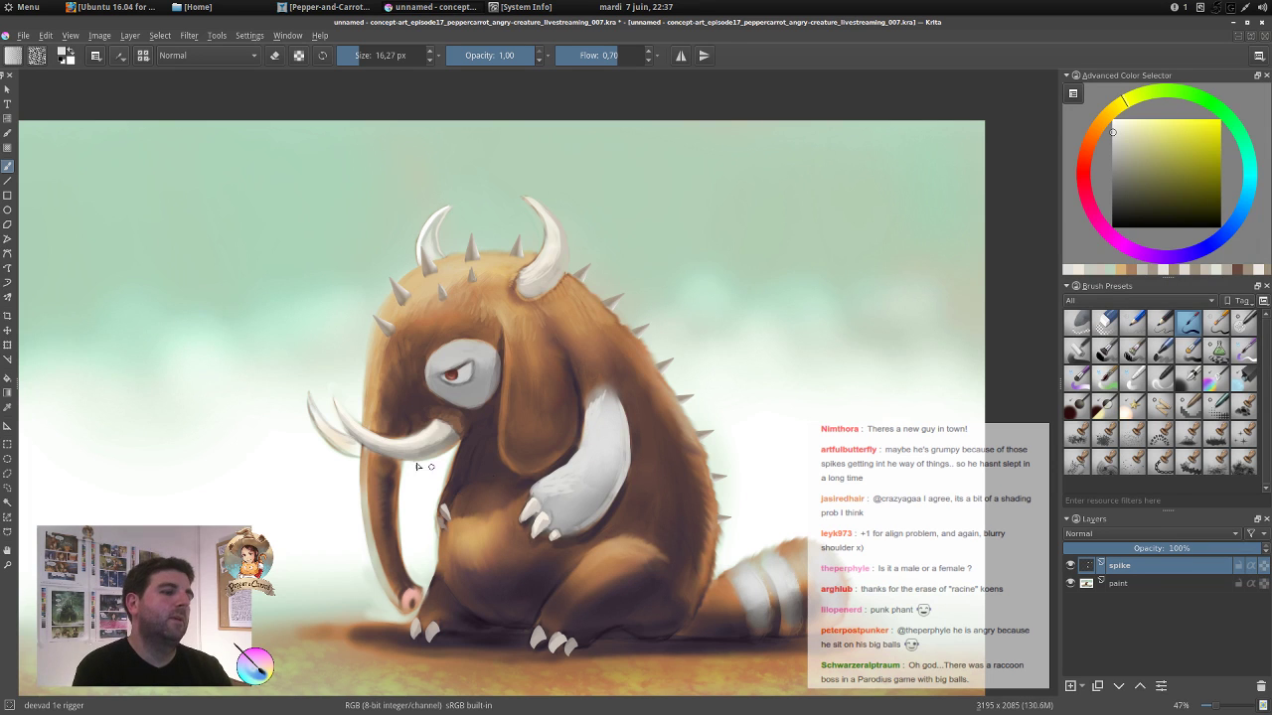
Brush fur strokes on the chest below the near tusk with picked browns, using 8.18 px and 12.09 px brush sizes.
ctrl+click(449, 487)
drag(453, 485, 447, 485)
ctrl+click(450, 477)
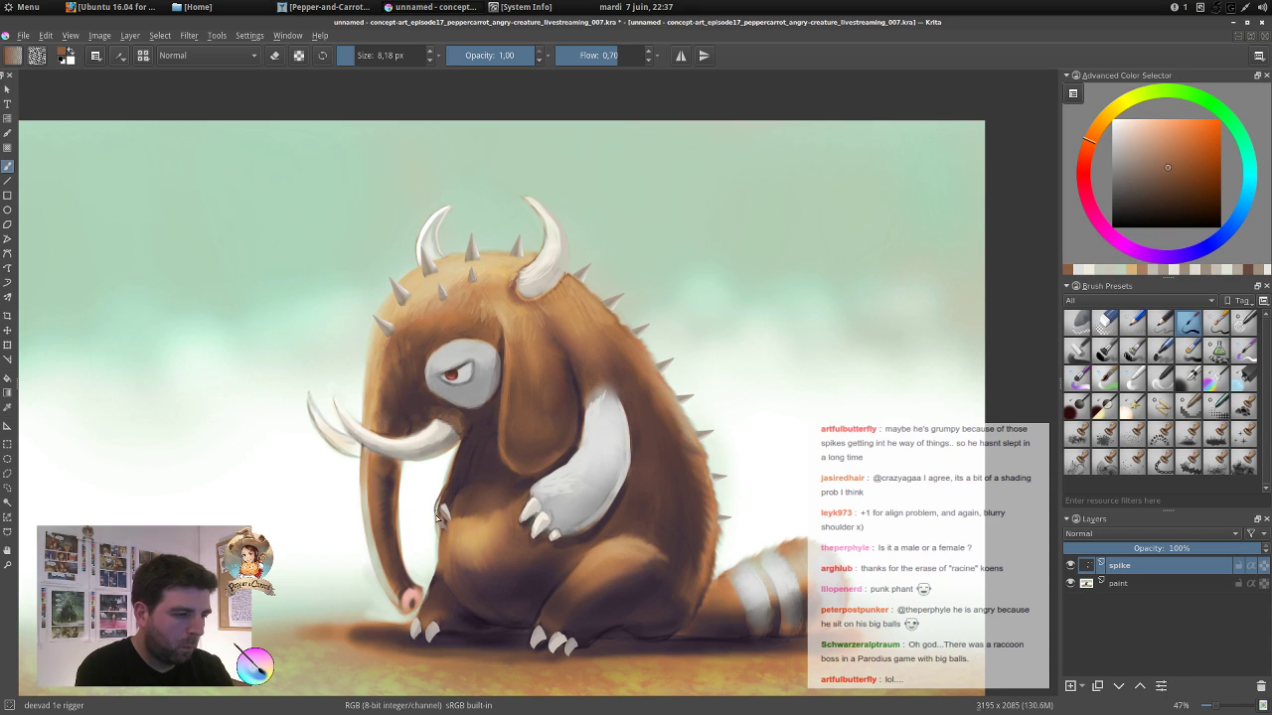
ctrl+click(447, 463)
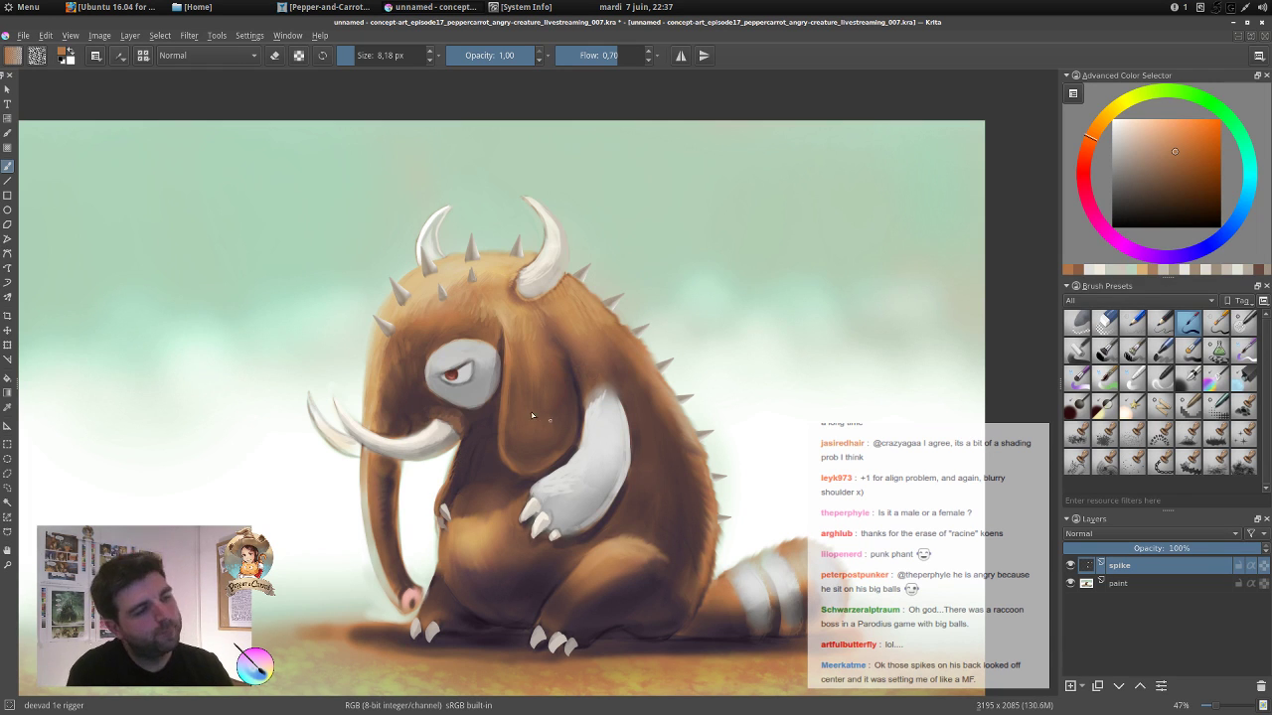
ctrl+click(466, 481)
key(bracketright)
key(bracketright)
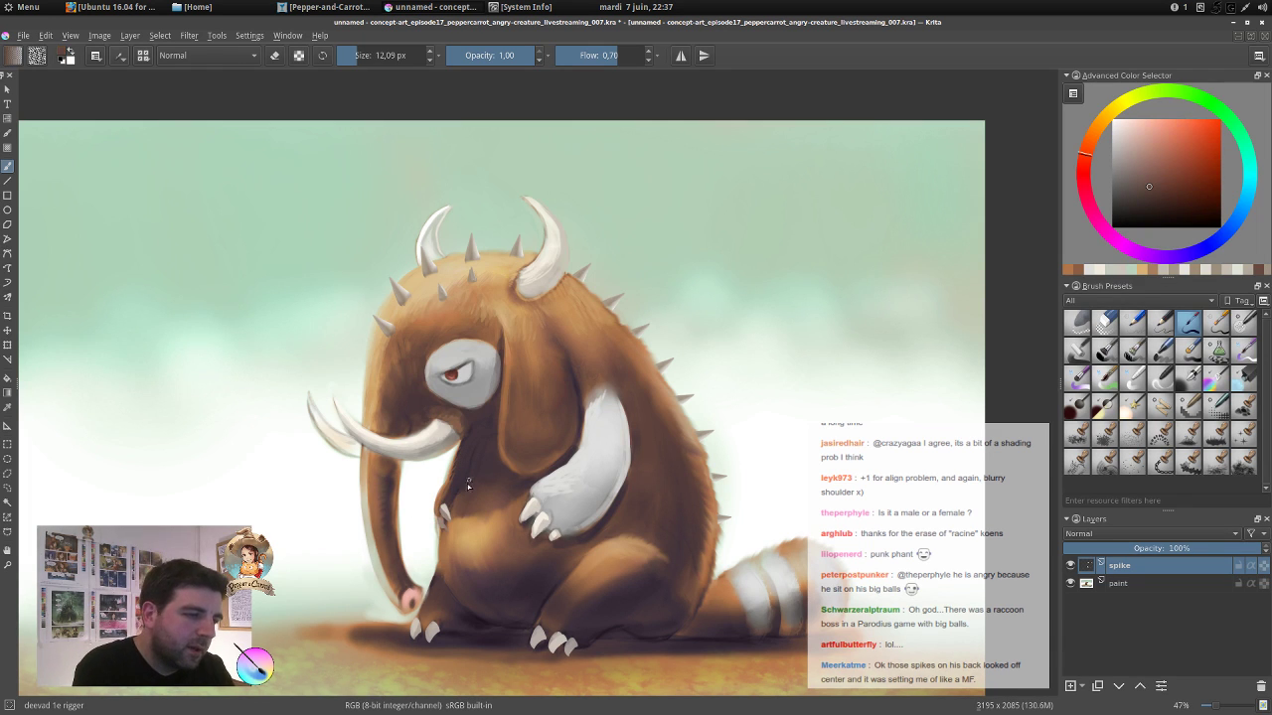
Lower the brush opacity to 0.29 and shade the fur beneath the eye patch with a picked dark tone at 26.73 px.
drag(518, 56, 467, 56)
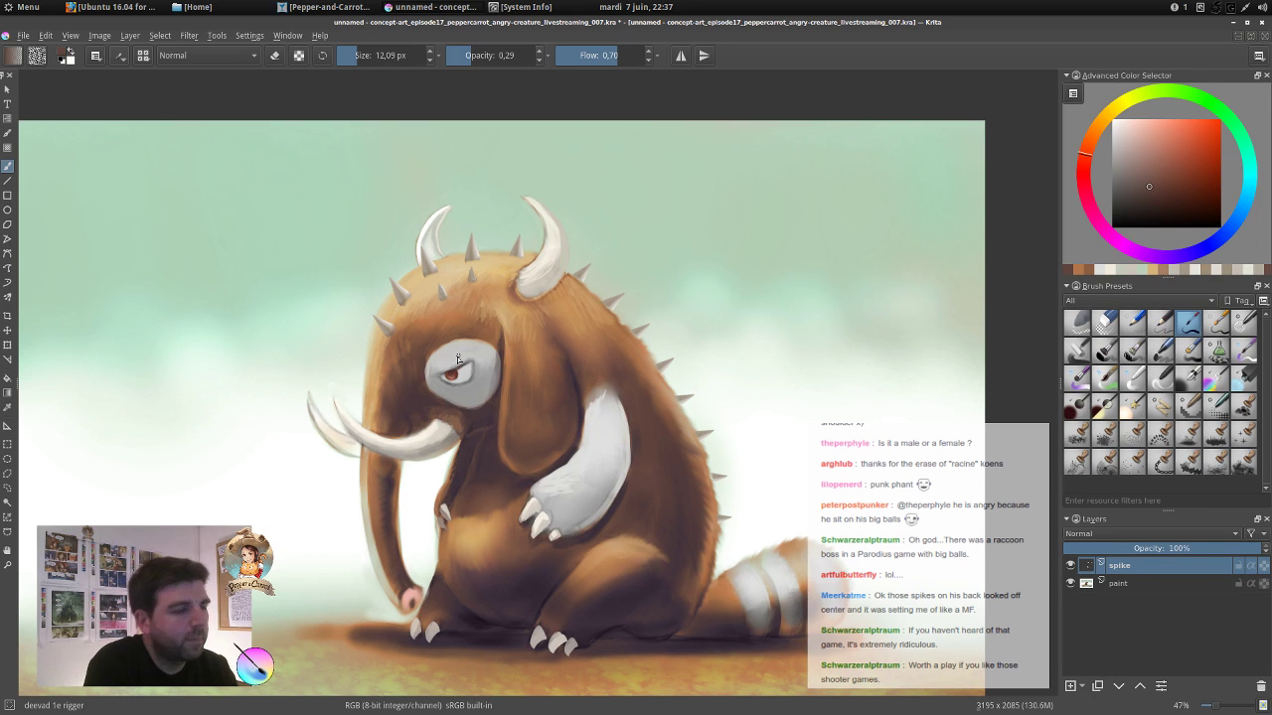
ctrl+click(480, 418)
drag(477, 425, 486, 425)
drag(485, 426, 471, 423)
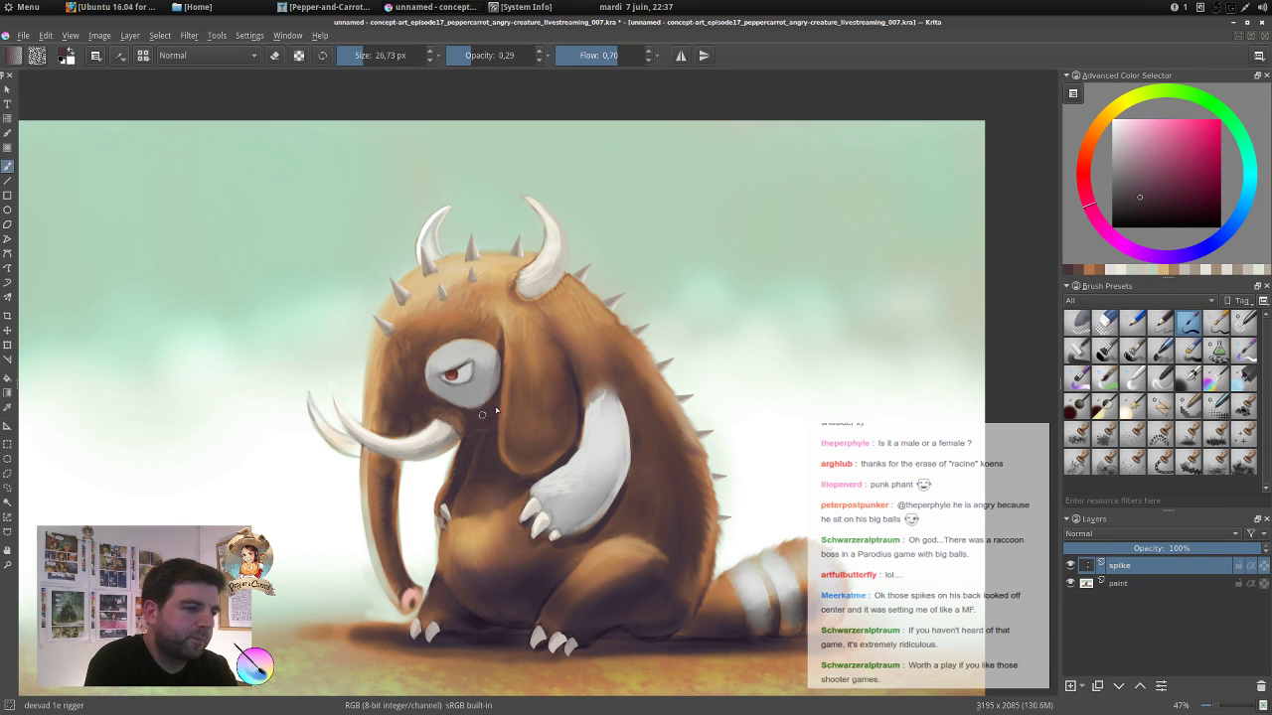
Mirror the view horizontally and blend the top of the trunk above the near tusk with picked browns at 20.56 px.
key(m)
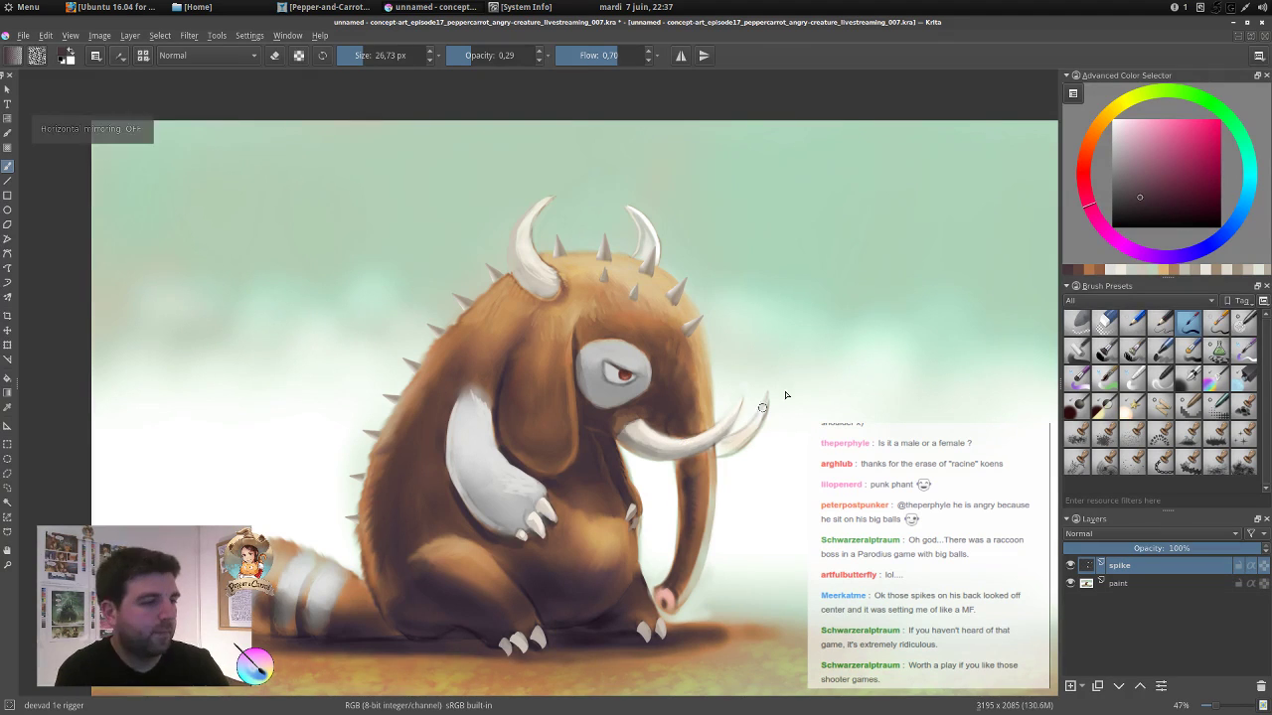
ctrl+click(669, 398)
mouse_move(663, 424)
mouse_down()
mouse_move(685, 418)
mouse_move(695, 380)
mouse_up()
ctrl+click(695, 378)
drag(694, 378, 681, 388)
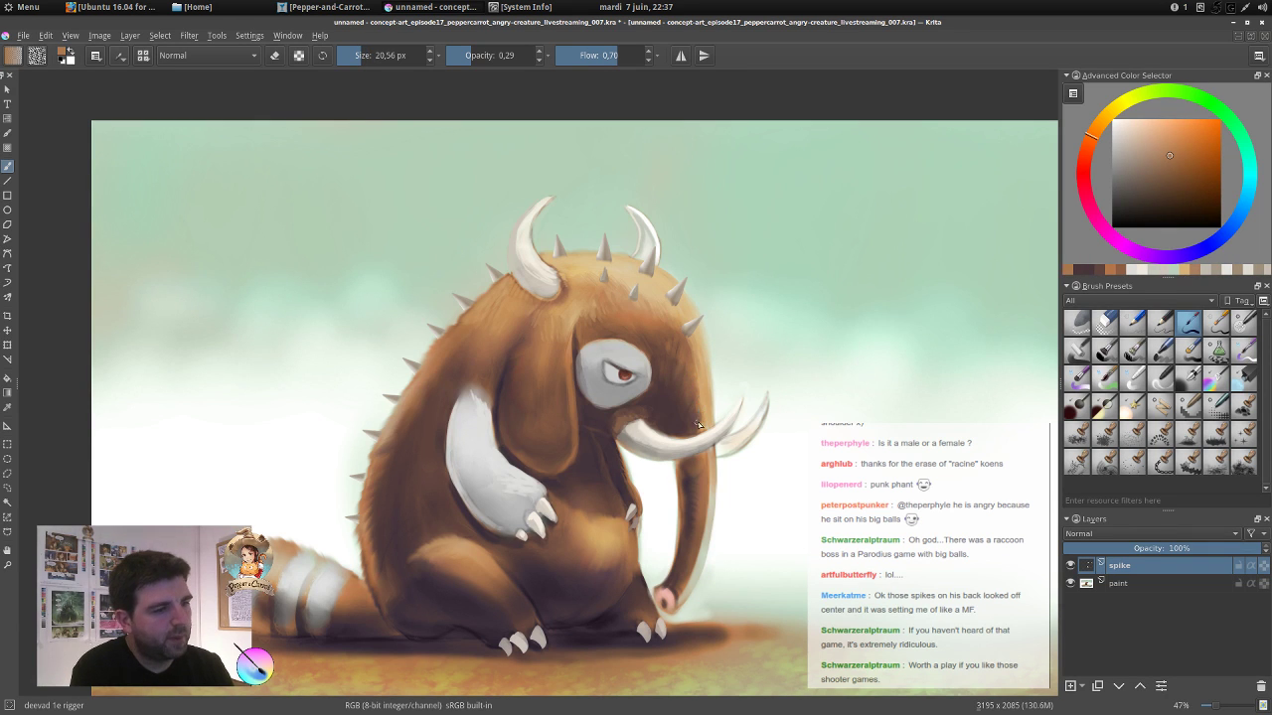
Pick fur and spike tones from the front of the forehead and retouch that edge with a 12.13 px brush.
ctrl+click(658, 279)
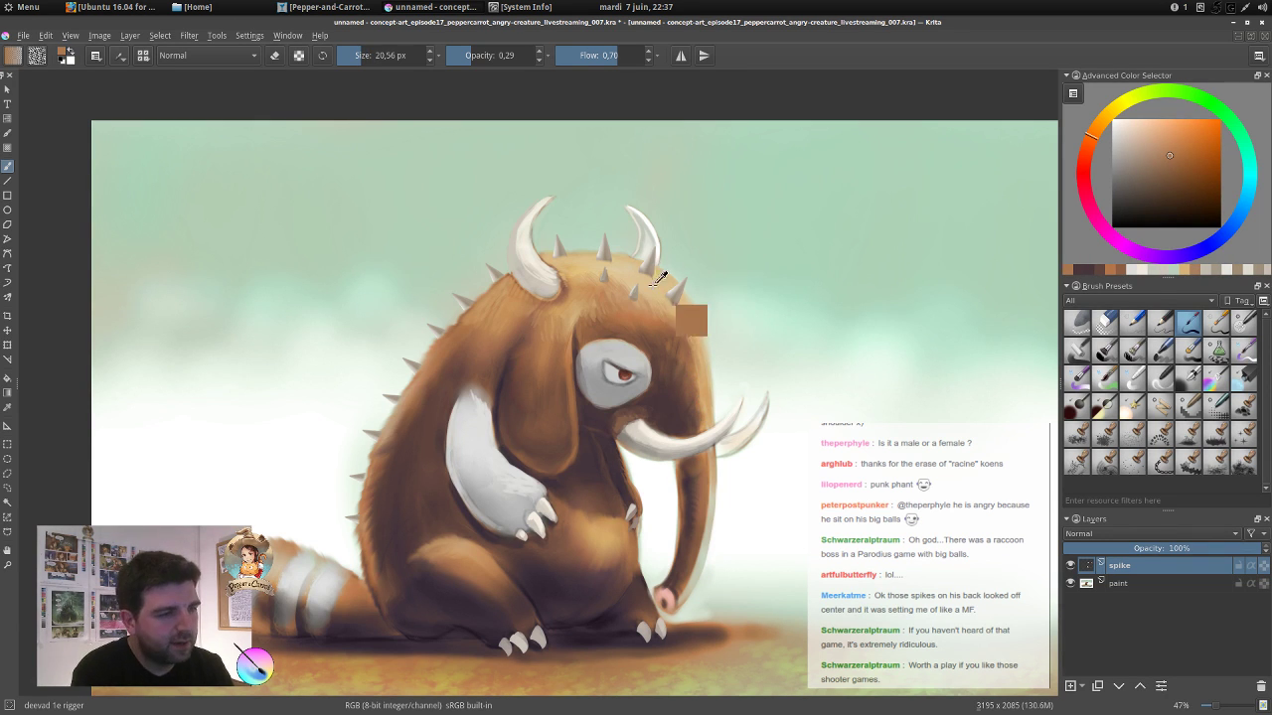
ctrl+click(681, 291)
shift+drag(689, 295, 696, 301)
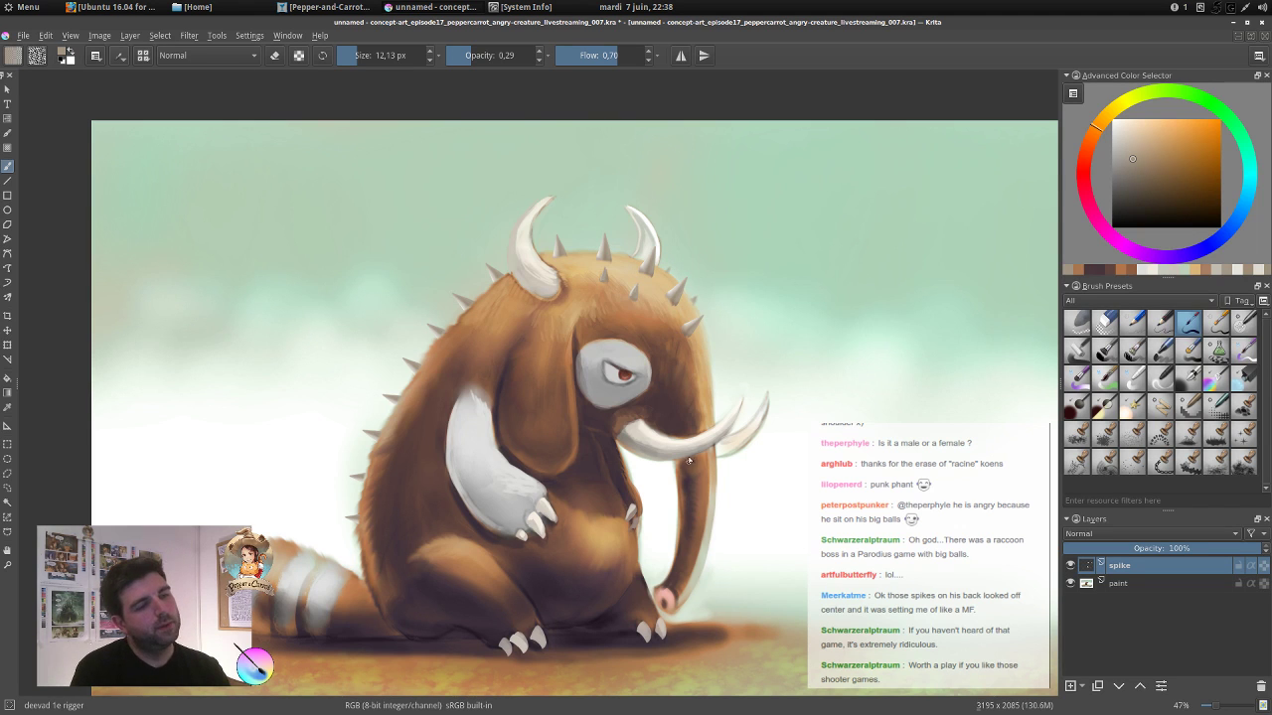
Brush light strokes onto the top of the white arm with a colour picked from it, enlarging the brush to 24.20 px.
ctrl+click(468, 406)
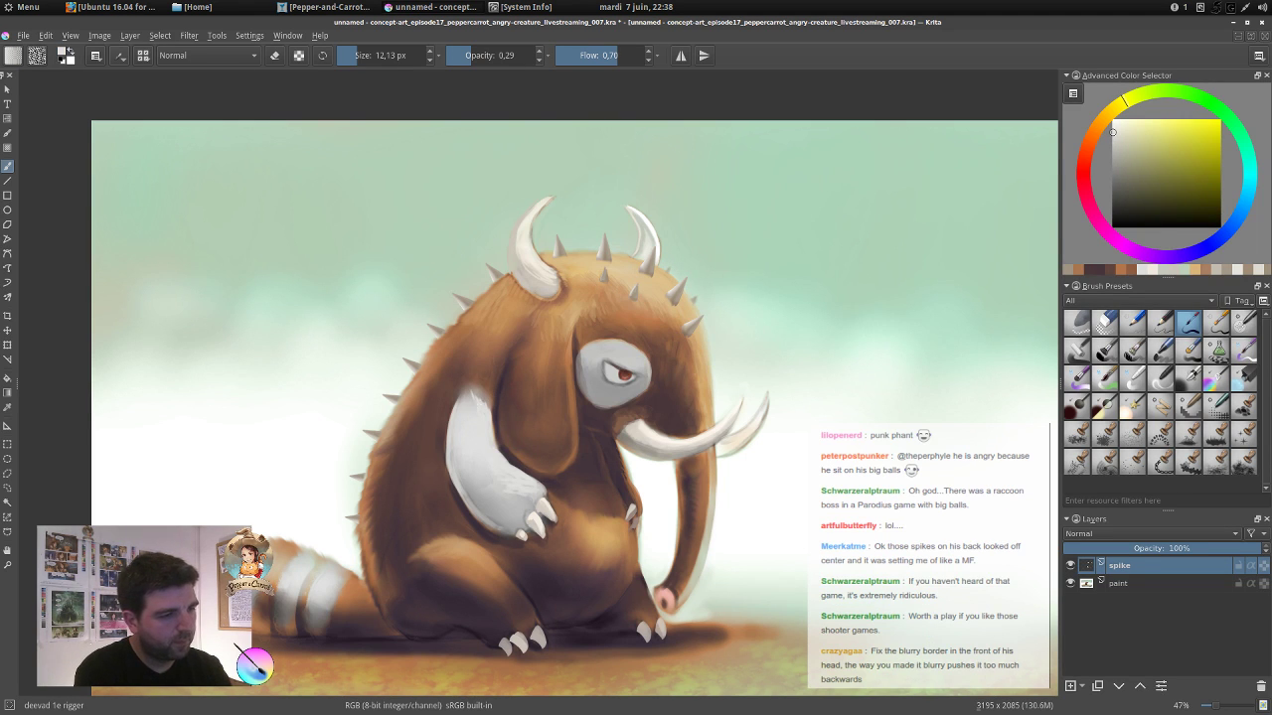
drag(471, 402, 475, 402)
drag(471, 397, 474, 403)
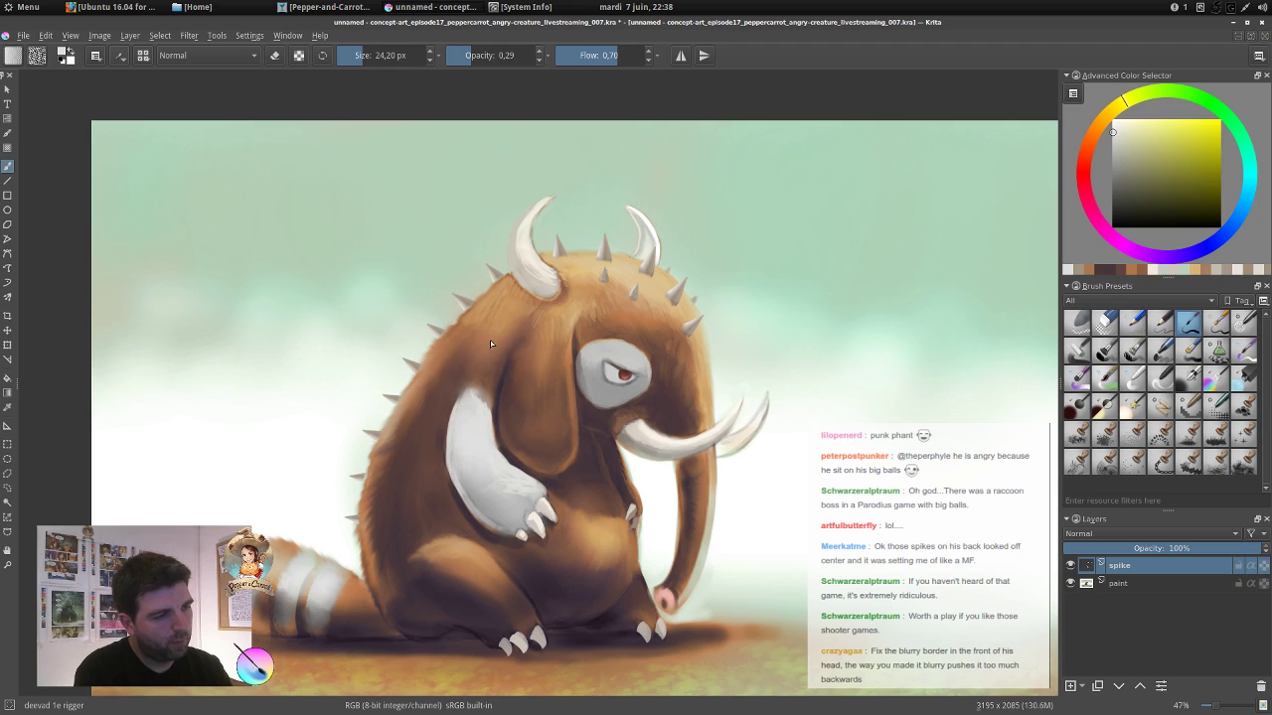
Paint fine fur strokes on the shoulder and ear with picked light browns and a 7.26 px brush.
ctrl+click(486, 363)
key(bracketleft)
key(bracketleft)
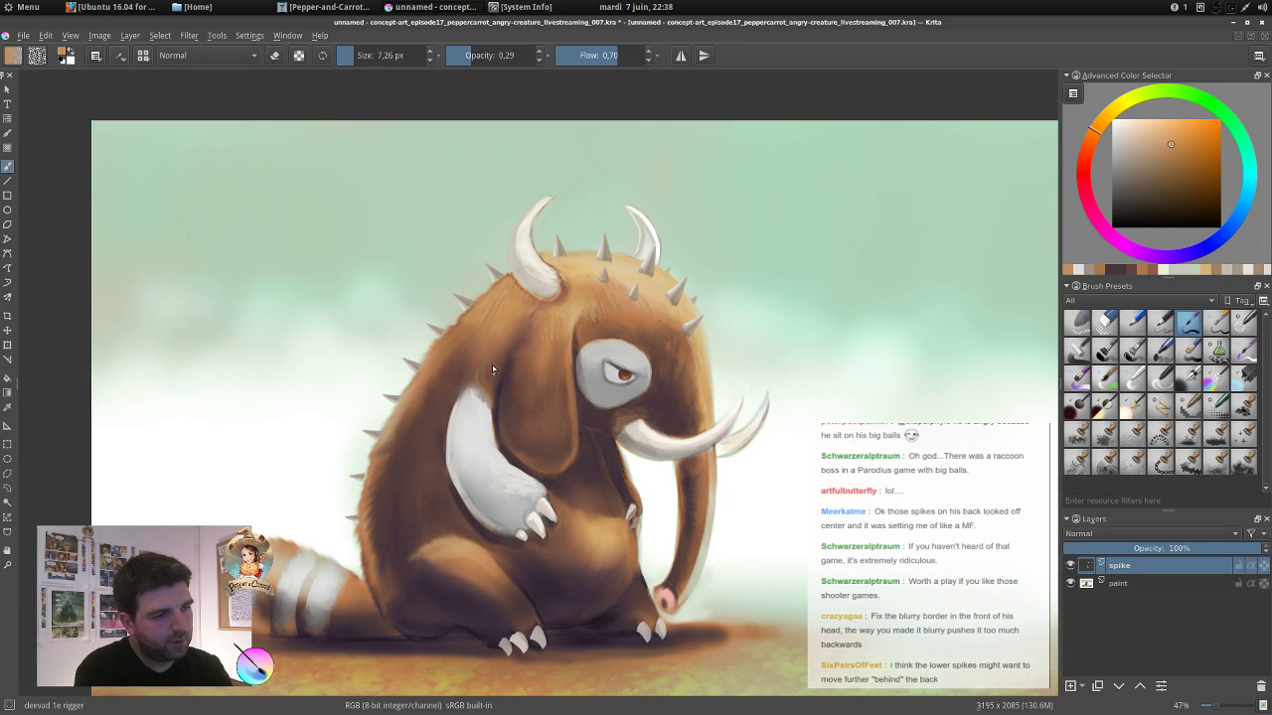
key(bracketleft)
key(bracketleft)
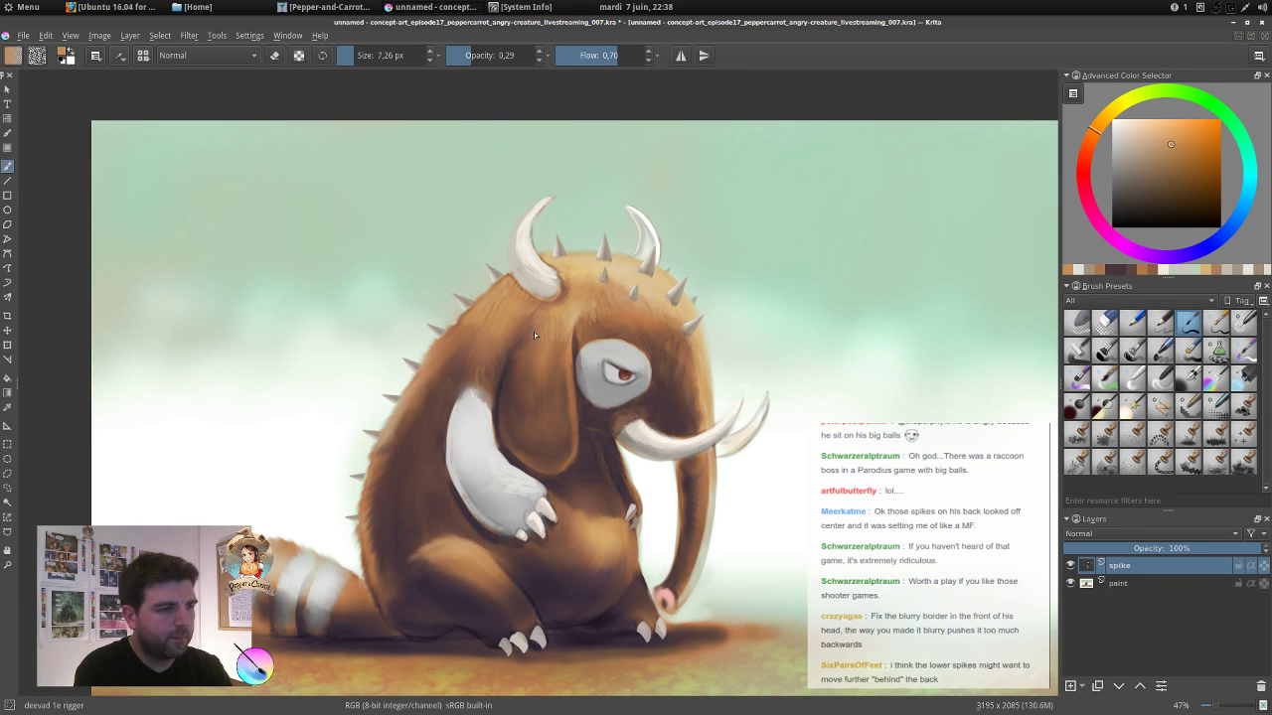
ctrl+click(565, 310)
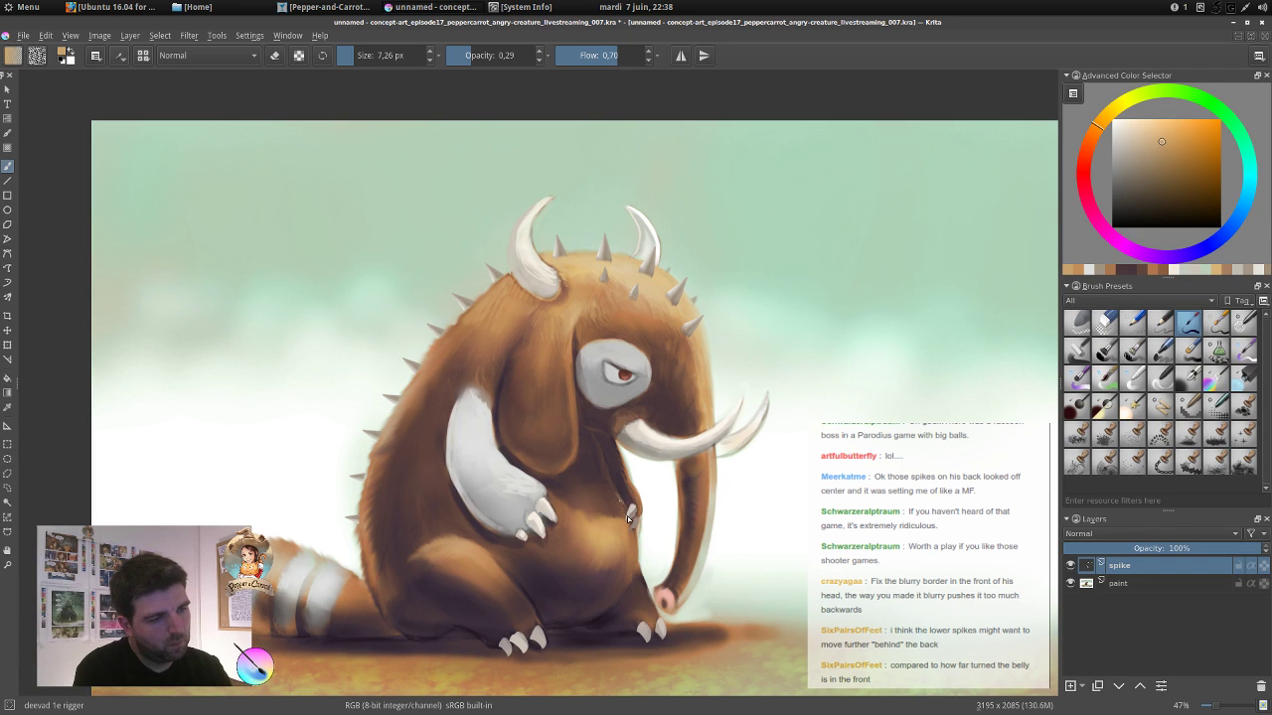
Shade the trunk tip and the trunk's inner side with picked dark and brown tones, raising the brush size to 20.10 px.
ctrl+click(669, 590)
drag(667, 591, 671, 588)
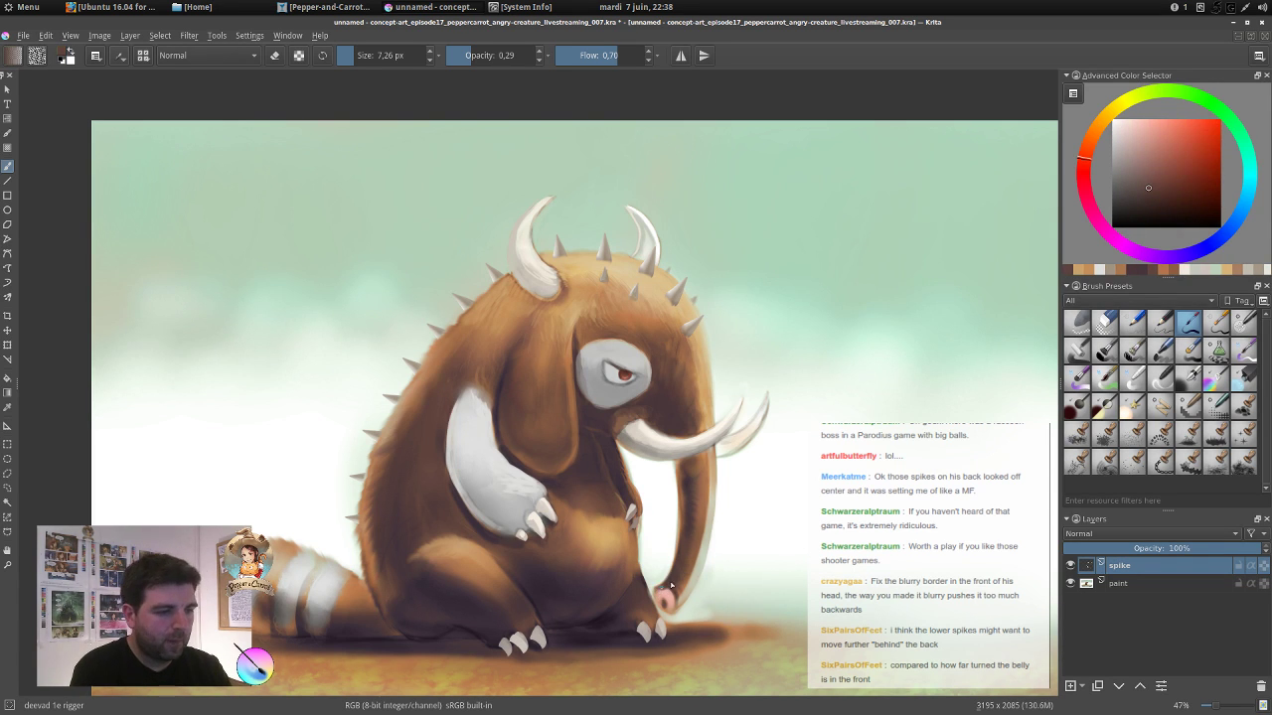
ctrl+click(688, 479)
drag(681, 469, 685, 469)
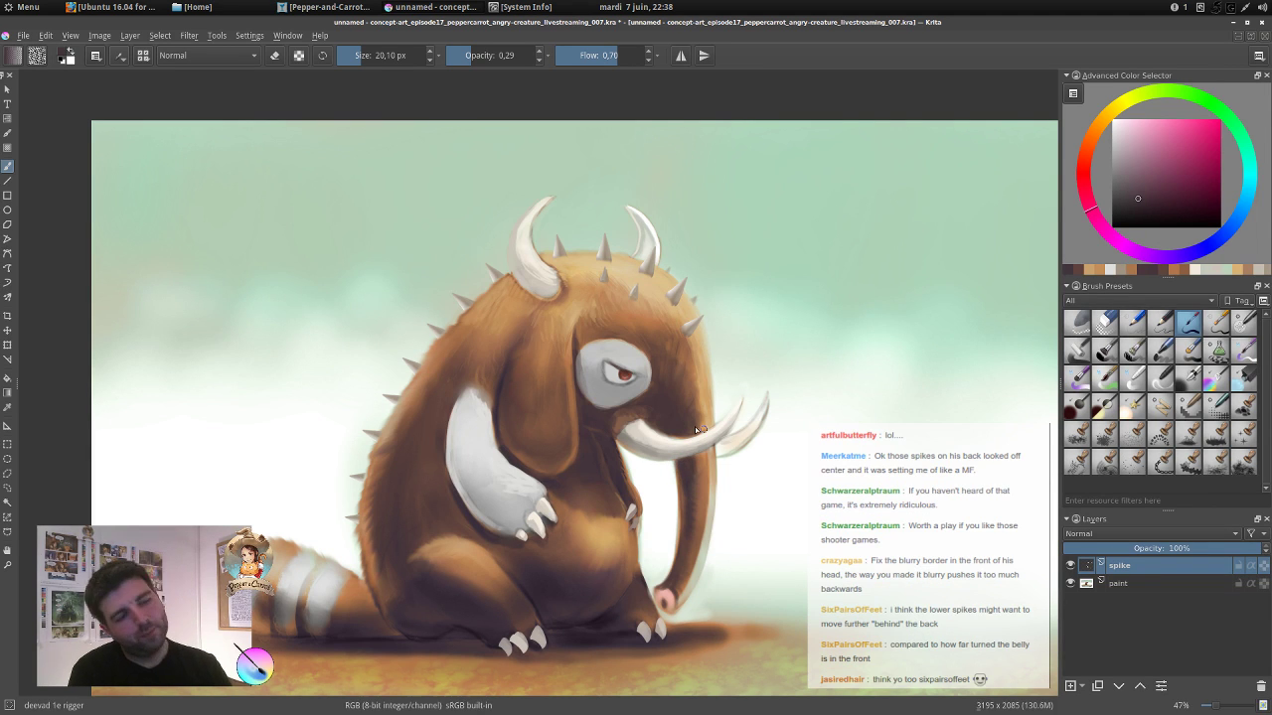
ctrl+click(700, 472)
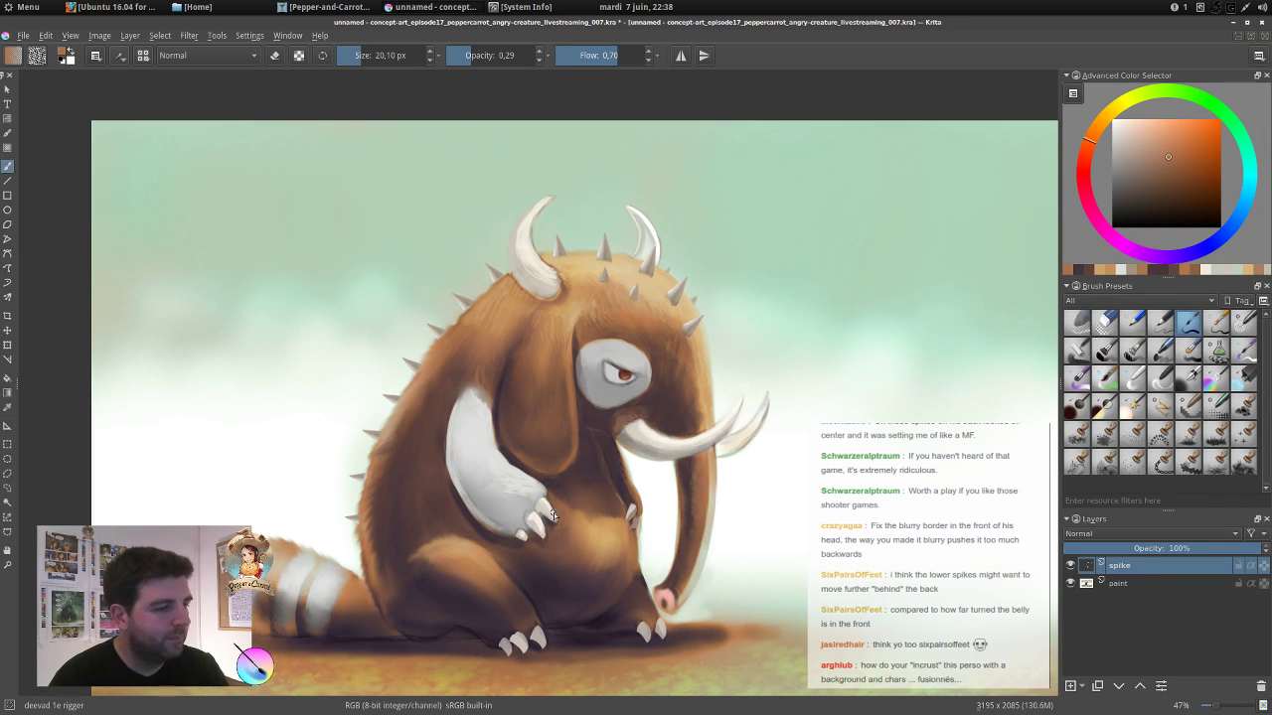
Refine the white arm's inner edge and top with light greys picked from it, using the 20.10 px brush.
ctrl+click(497, 445)
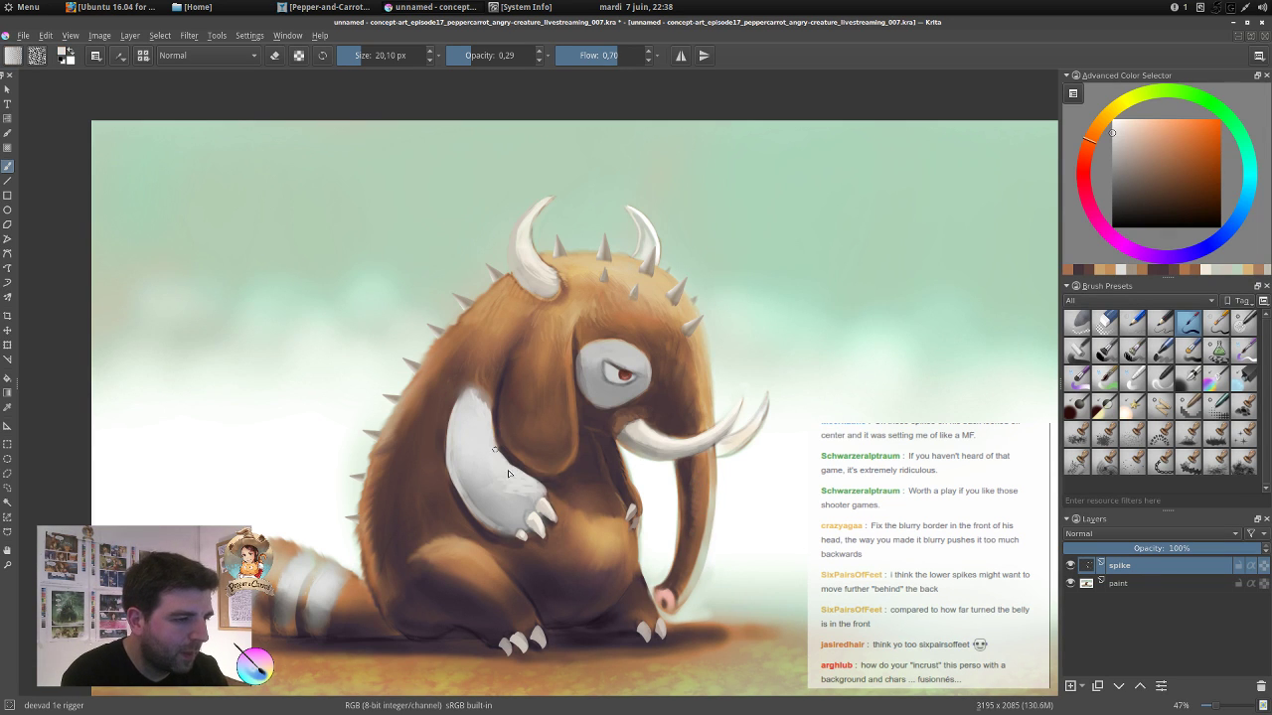
drag(498, 447, 537, 484)
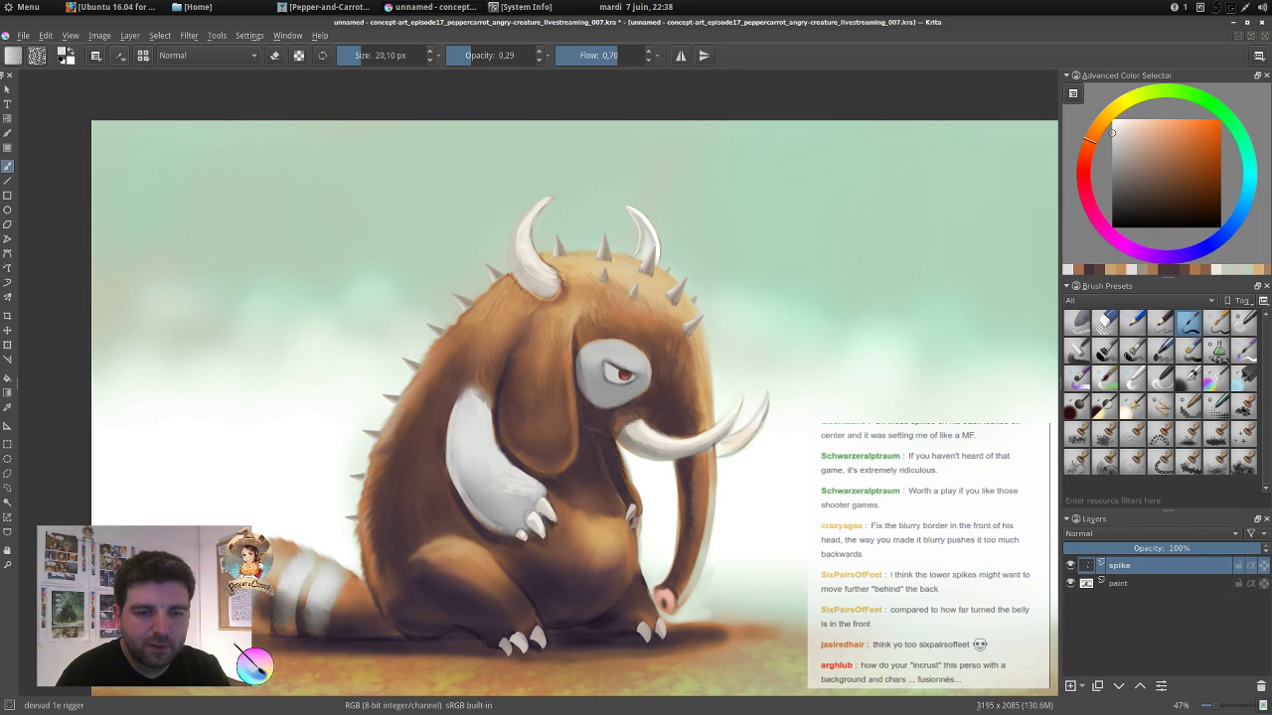
ctrl+click(494, 440)
drag(495, 443, 514, 473)
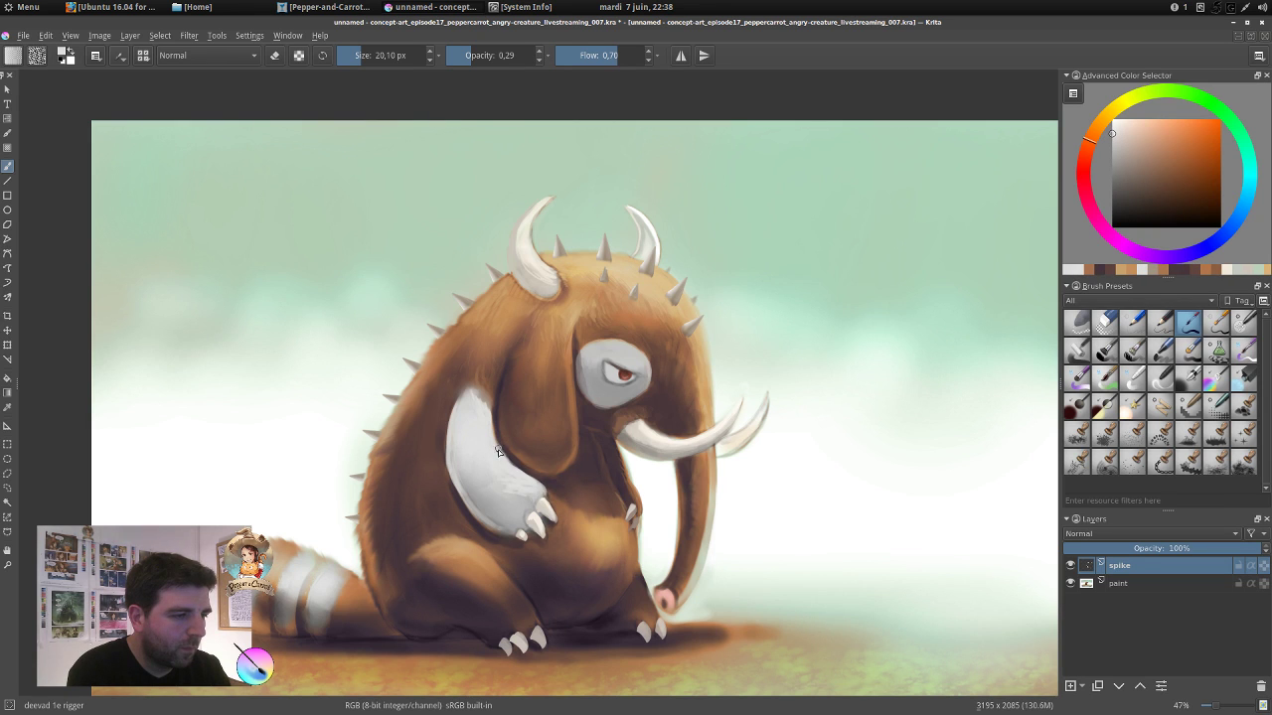
ctrl+click(483, 396)
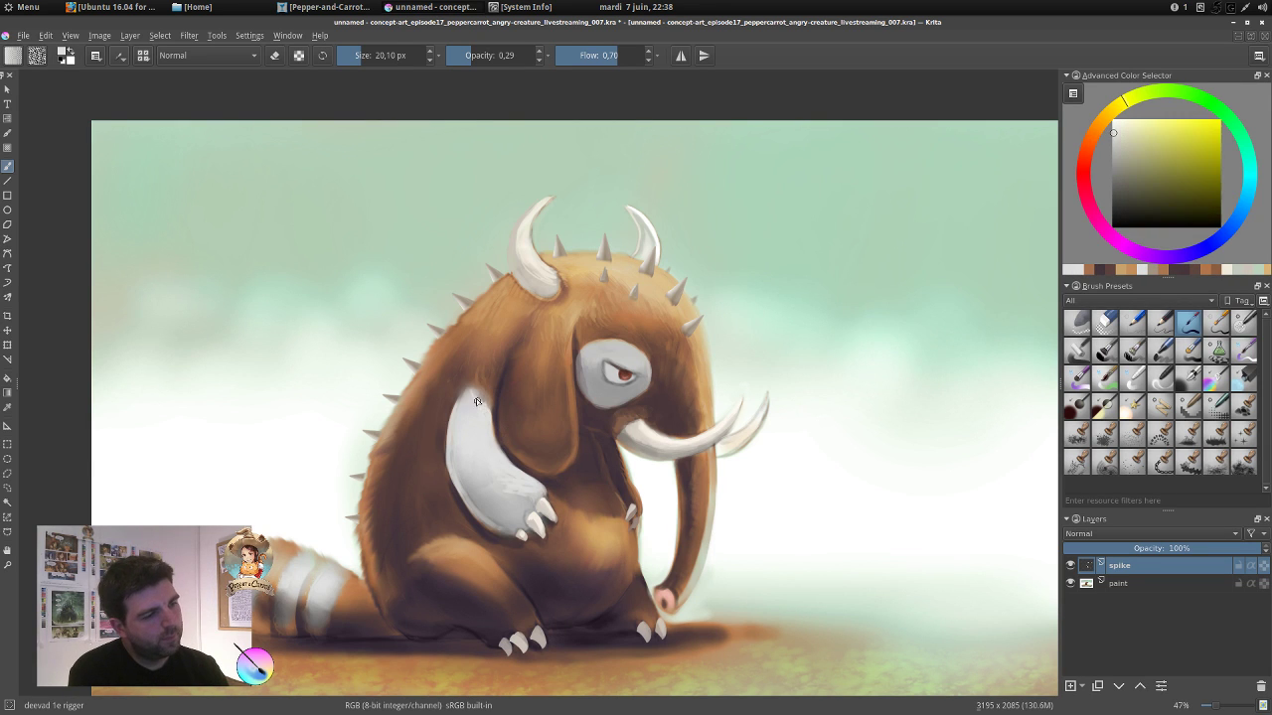
drag(477, 401, 489, 412)
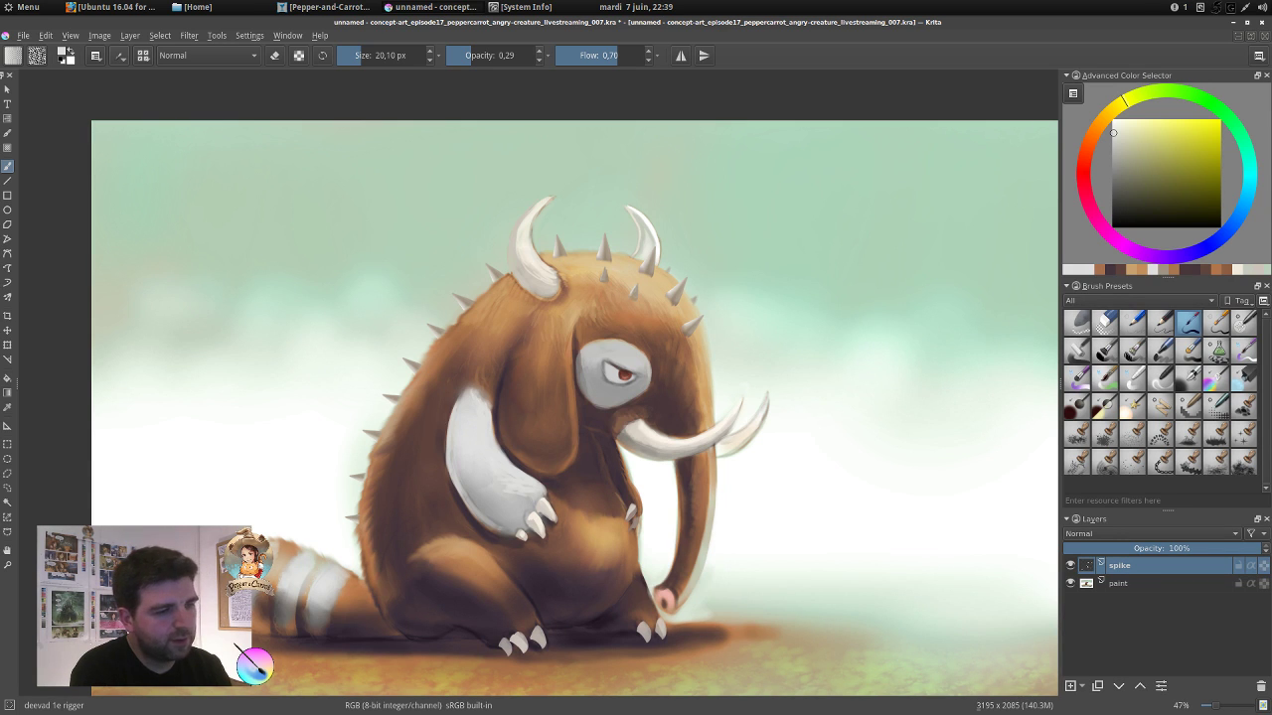
Retouch the trunk's front edge and the far tusk's base with picked ochre and near-white, reducing the brush to 12.83 px.
ctrl+click(708, 390)
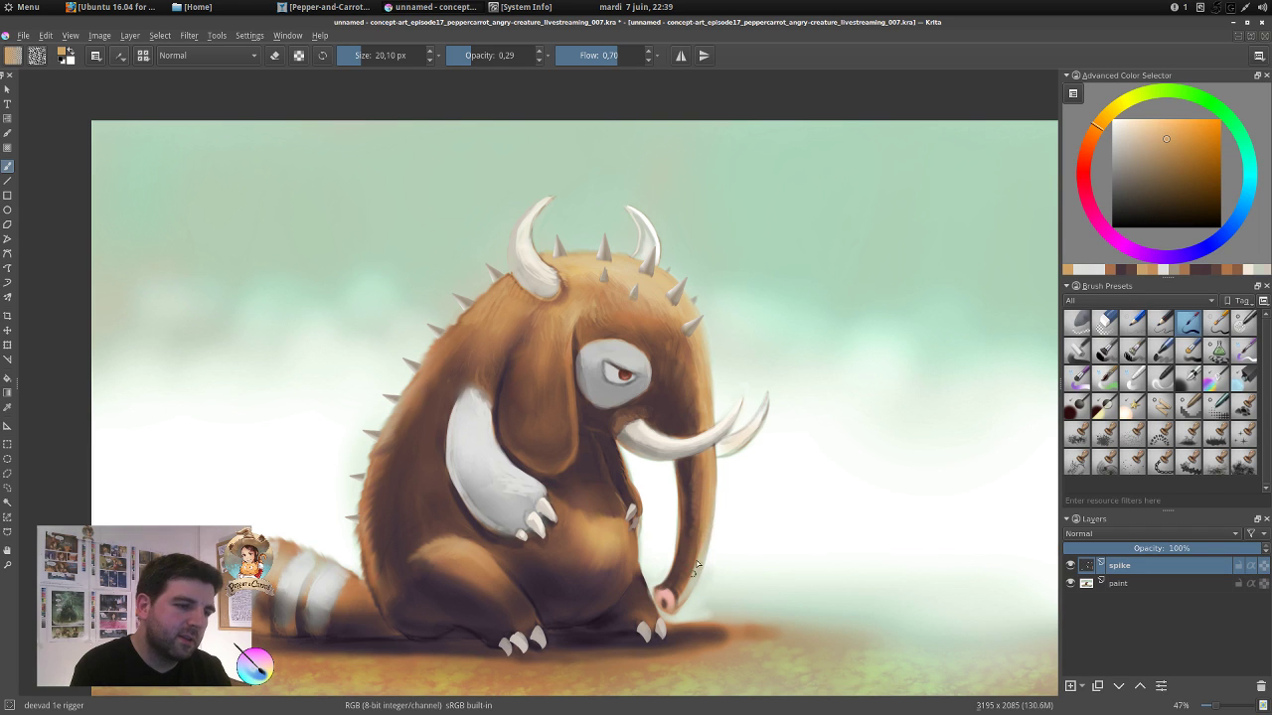
ctrl+click(749, 425)
drag(1157, 129, 1112, 119)
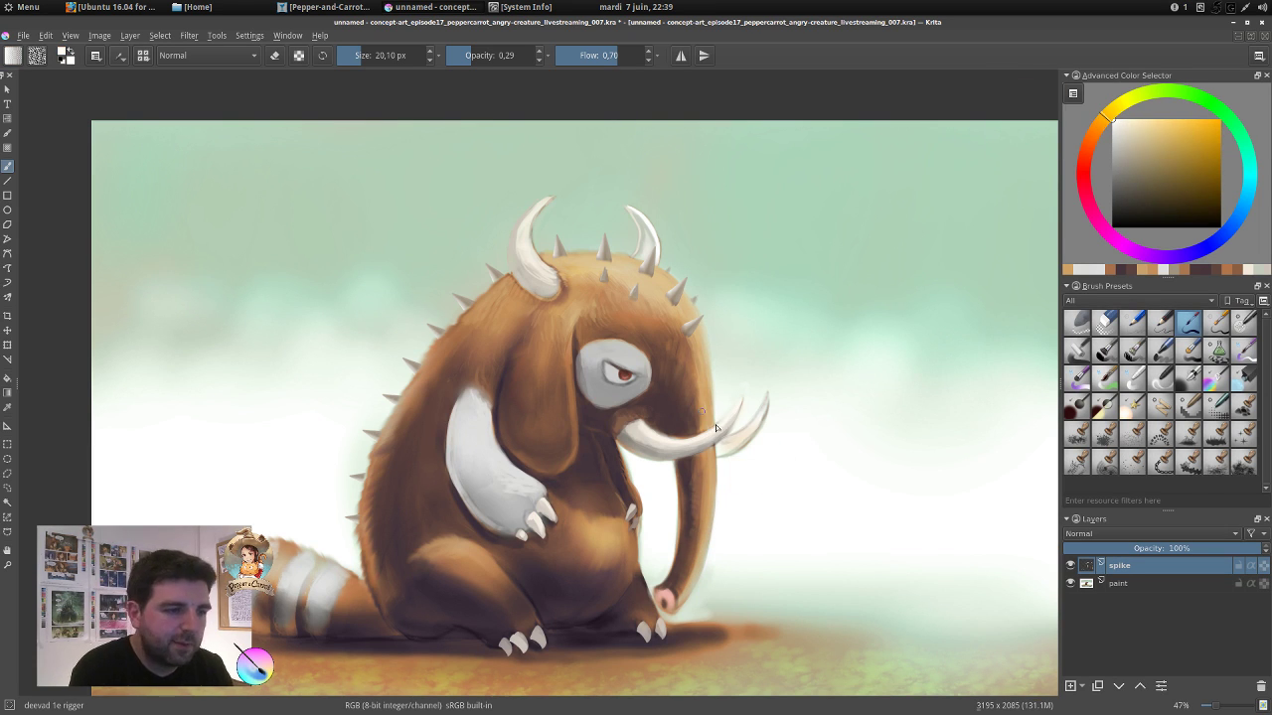
drag(734, 436, 726, 442)
drag(723, 447, 732, 442)
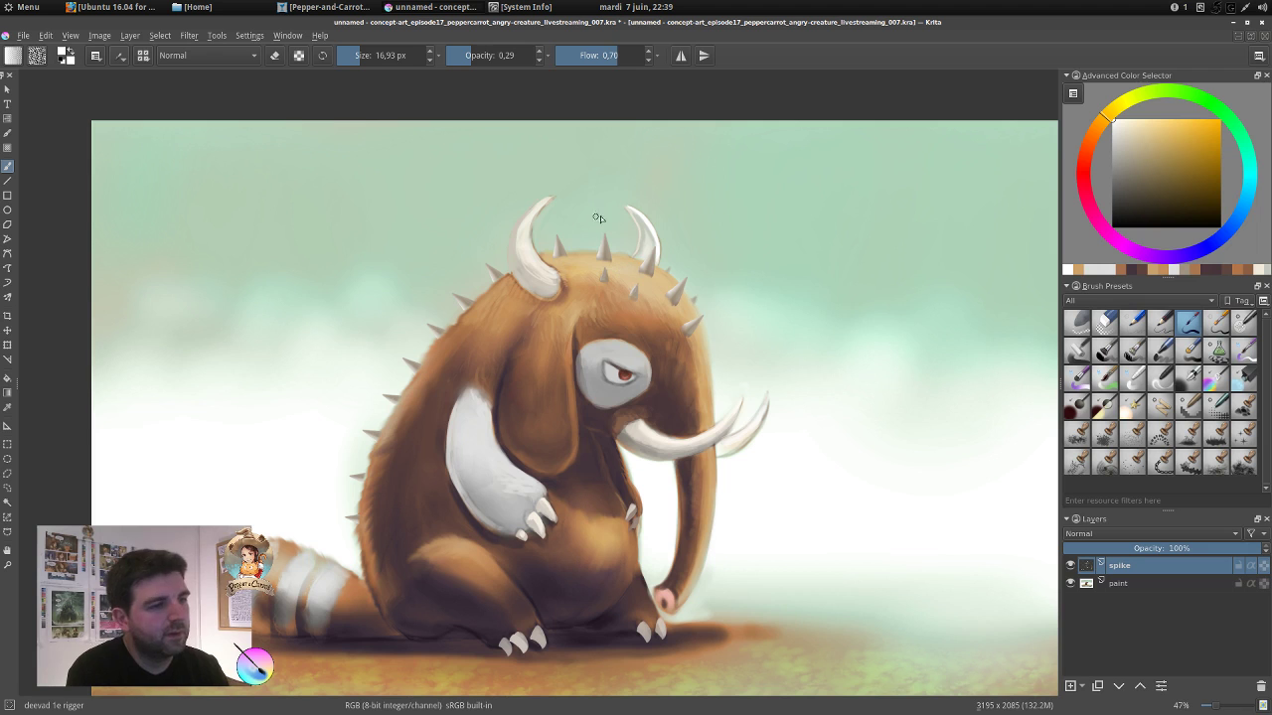
key(bracketleft)
key(bracketleft)
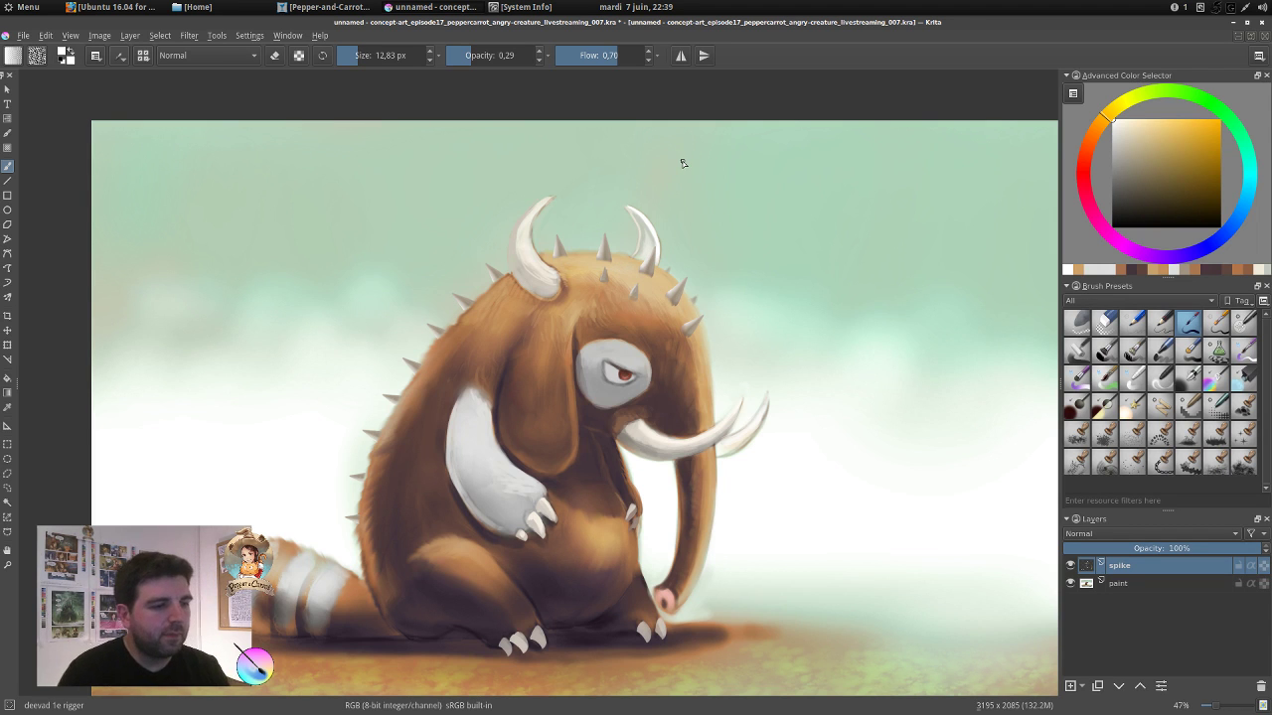
Switch to the deevad 2c flat brush and repaint the trunk tip with picked pink and dark tones at 17.82 px.
drag(706, 513, 700, 416)
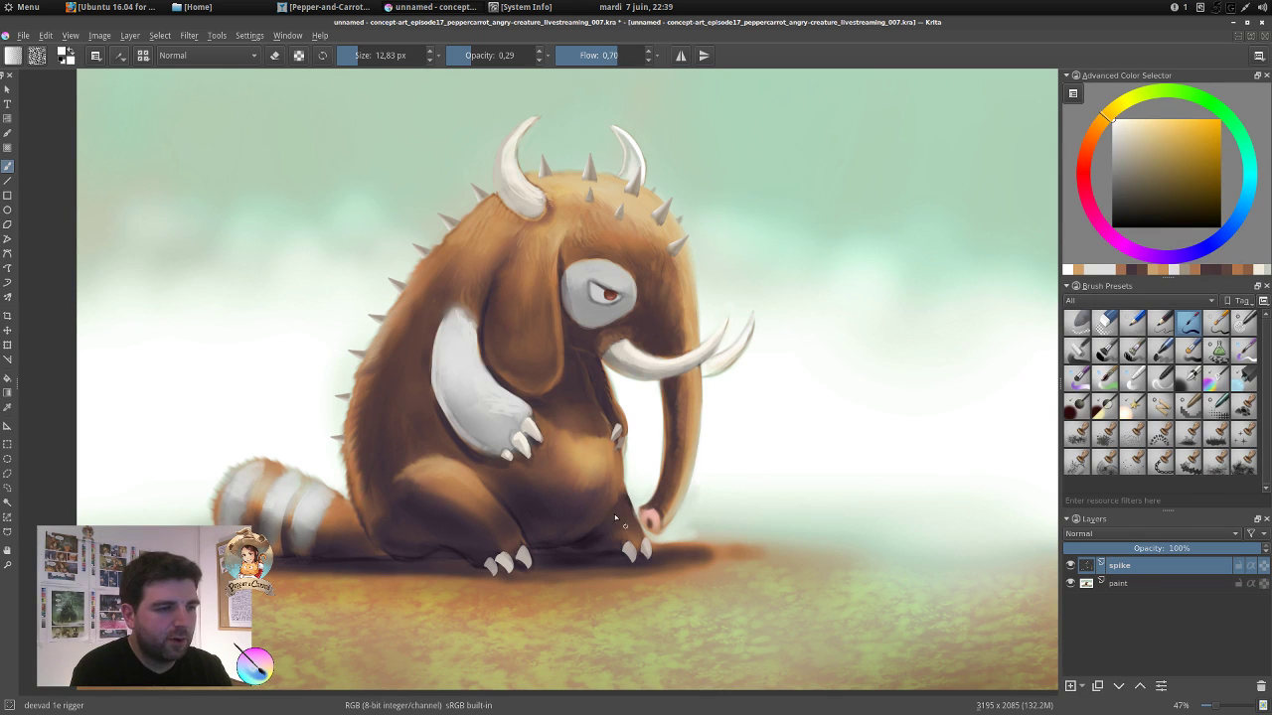
click(1137, 352)
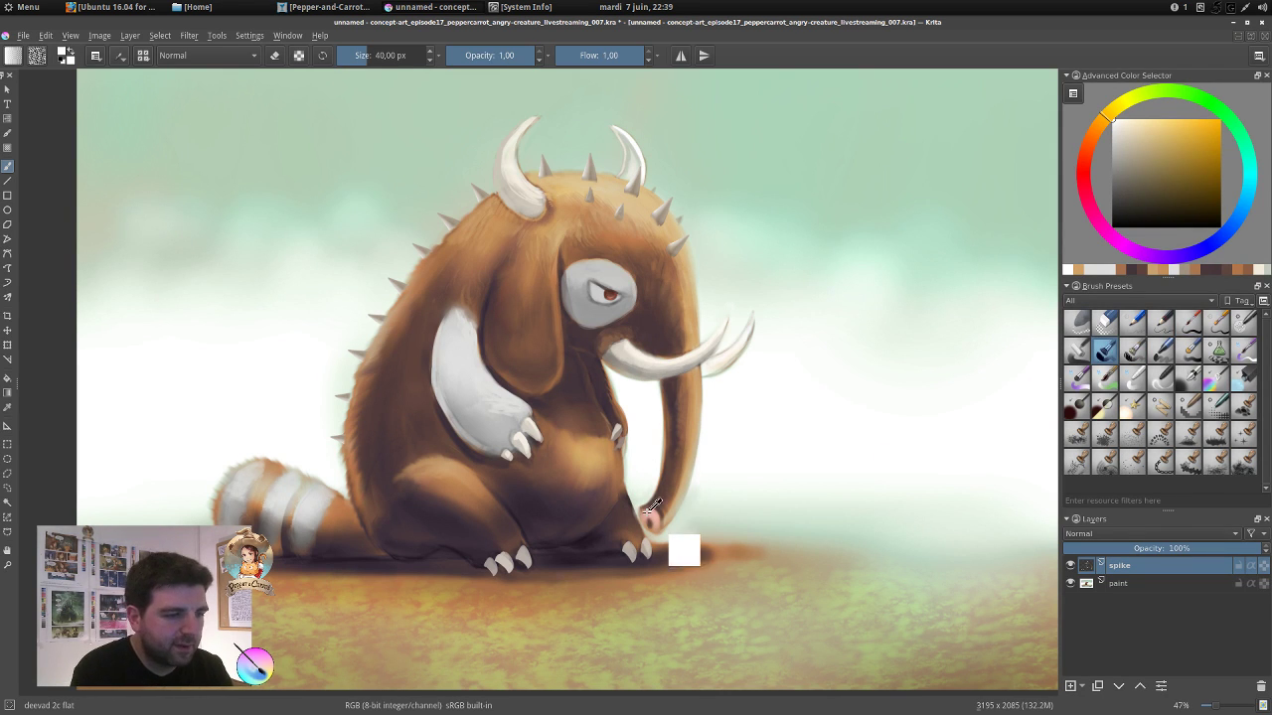
ctrl+click(656, 508)
drag(652, 520, 651, 520)
ctrl+click(652, 520)
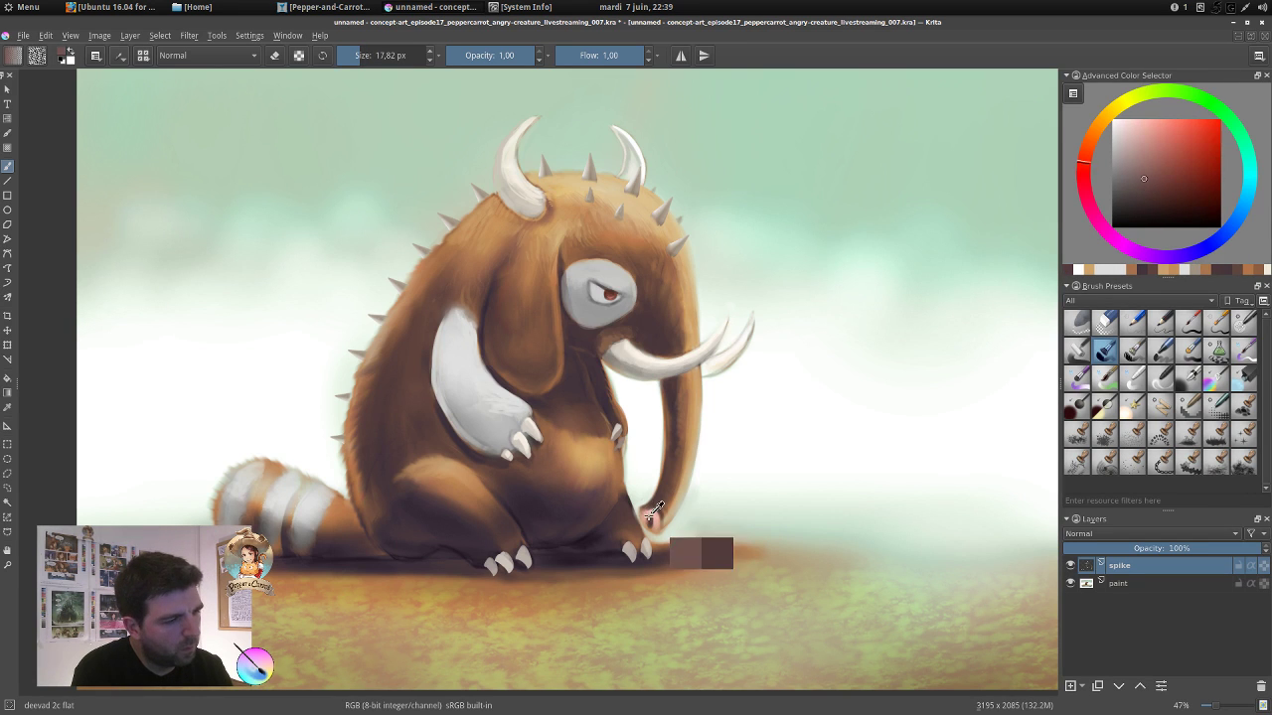
ctrl+click(663, 419)
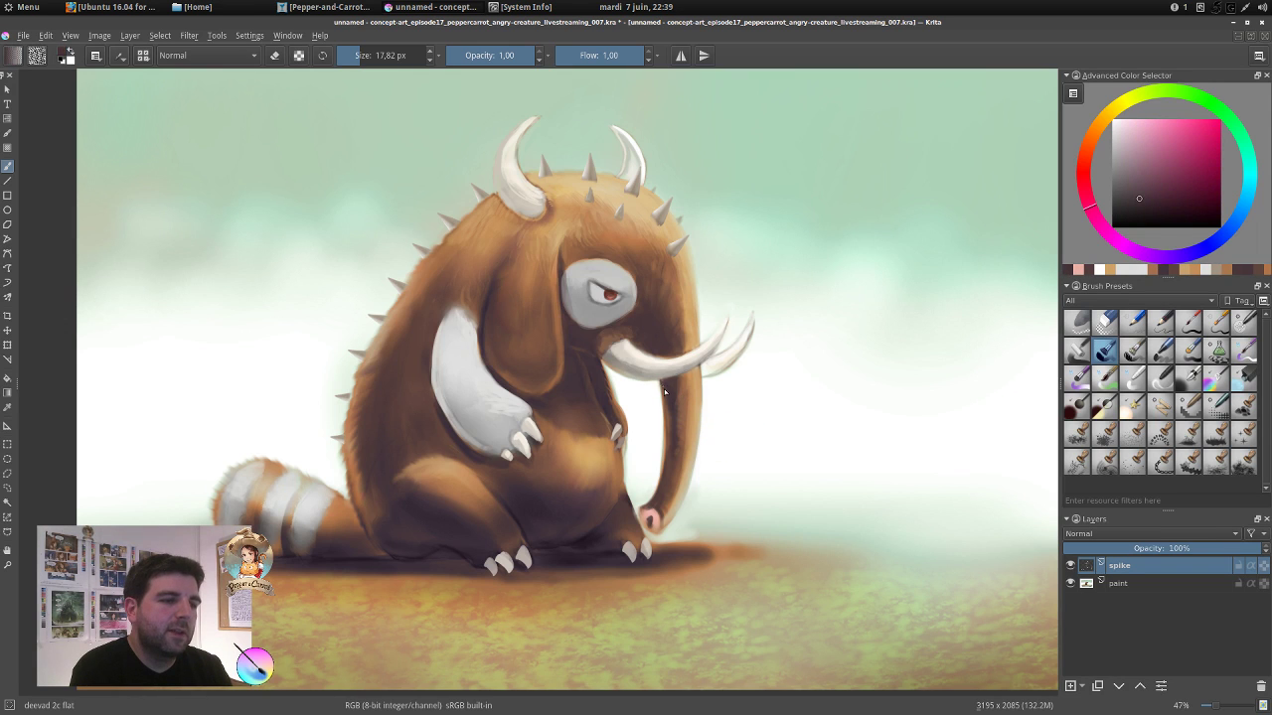
click(643, 518)
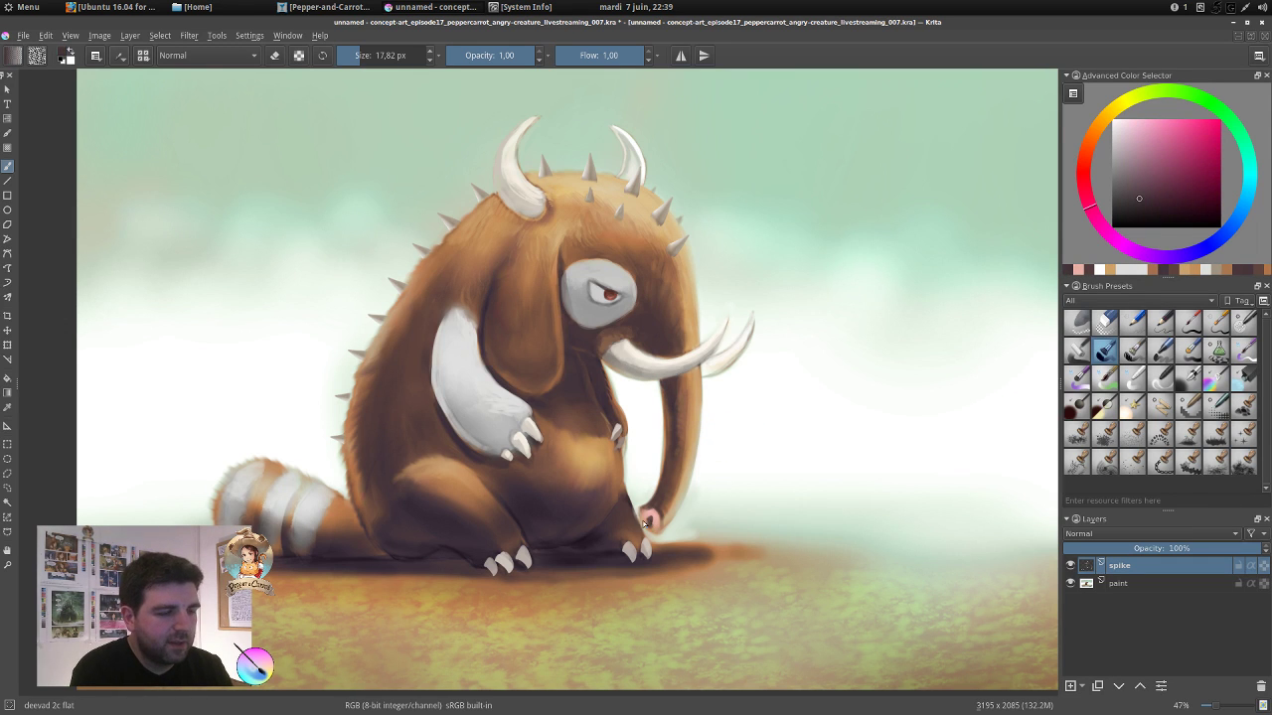
Add white highlights to the trunk tip and enlarge its nostril with a picked dark reddish-brown at 30.68 px.
drag(1109, 147, 1055, 117)
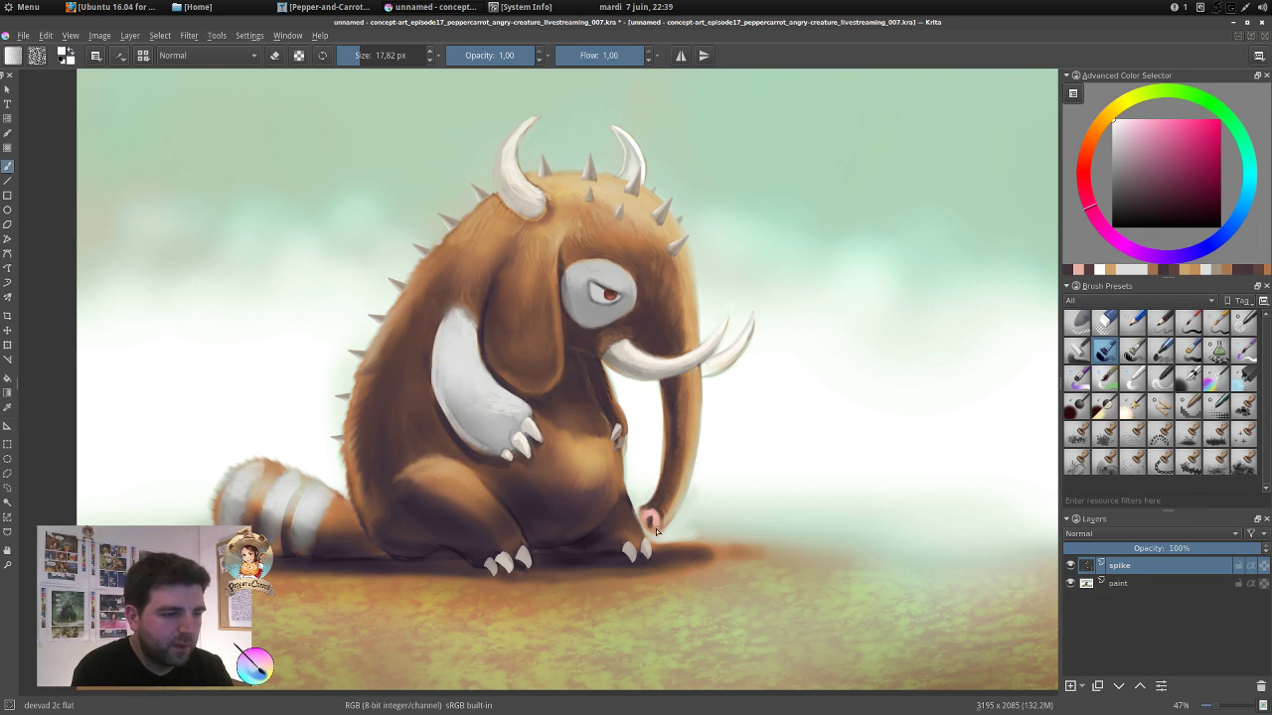
click(653, 518)
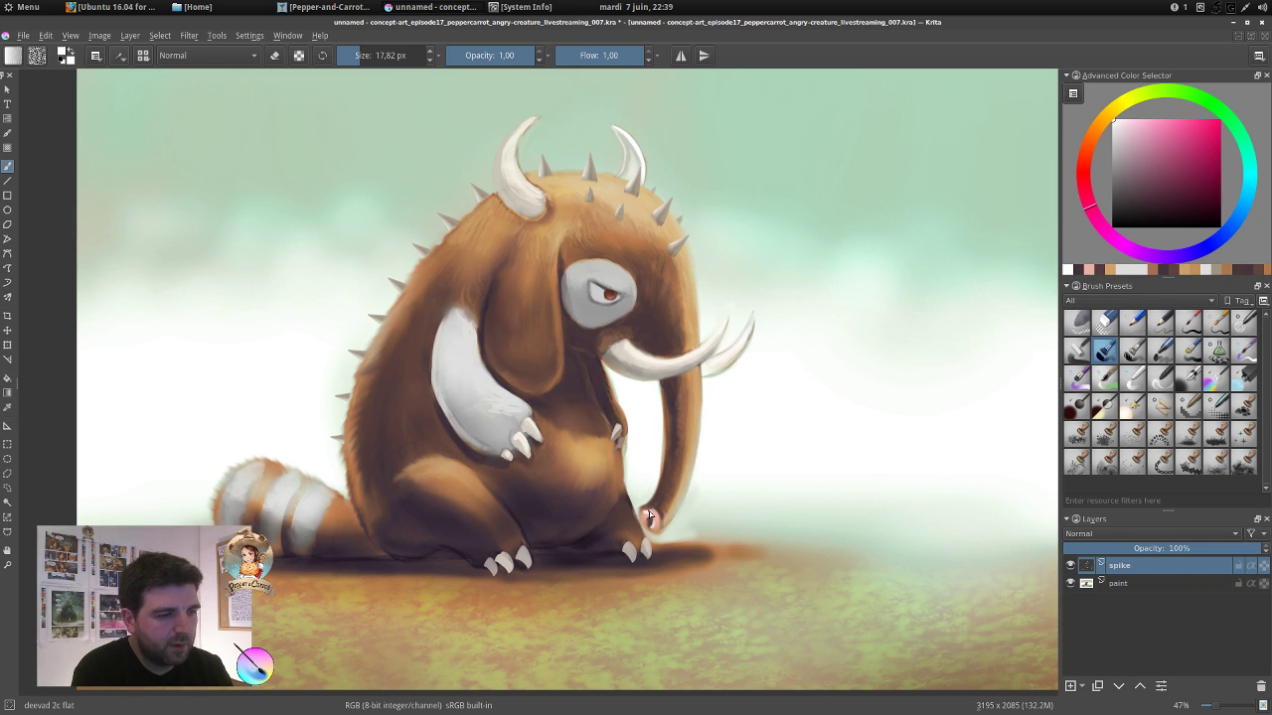
drag(646, 514, 648, 516)
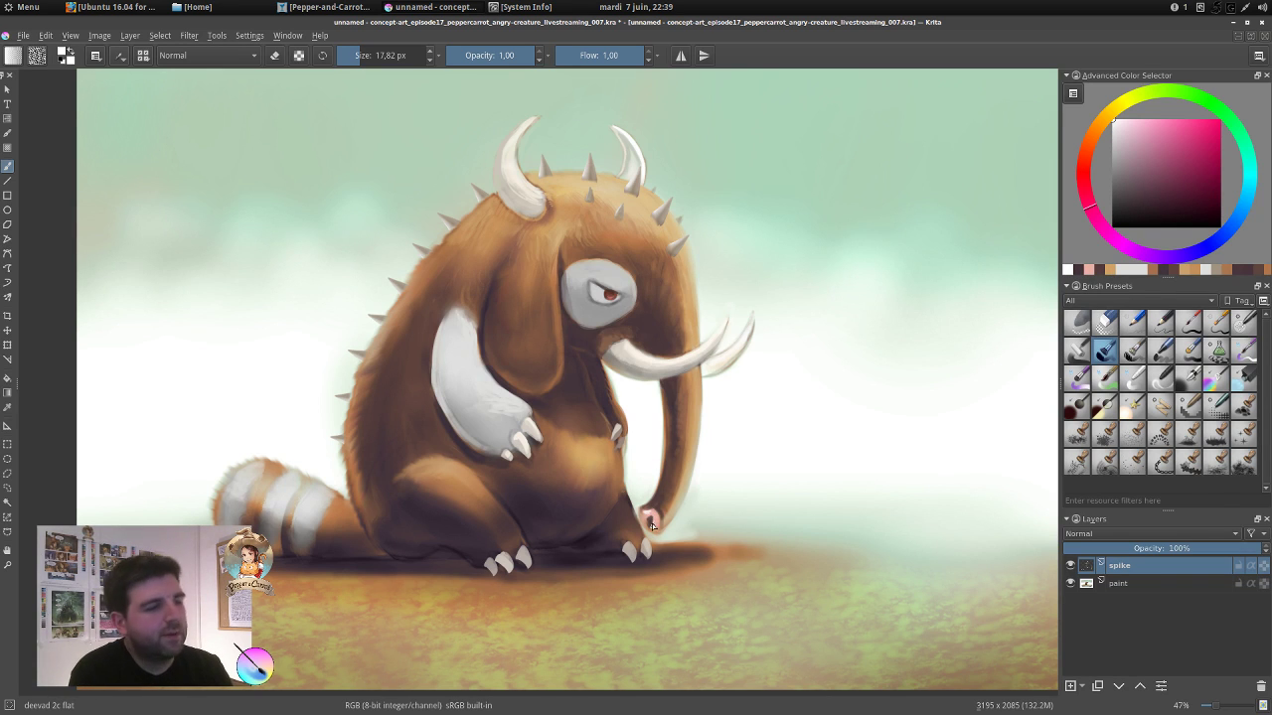
ctrl+click(651, 519)
drag(648, 519, 643, 517)
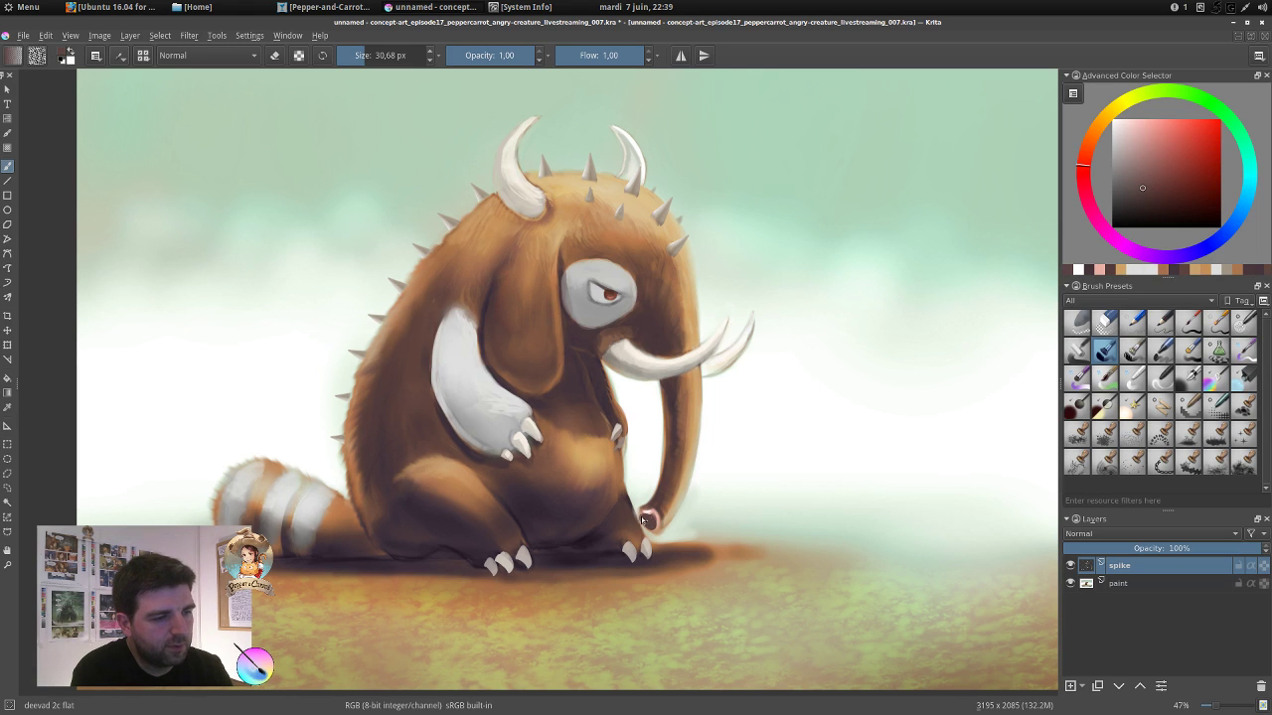
Repaint the trunk tip's pink rim and dark nostril with picked pink at 22.03 px and dark reddish-brown at 14.99 px.
ctrl+click(648, 519)
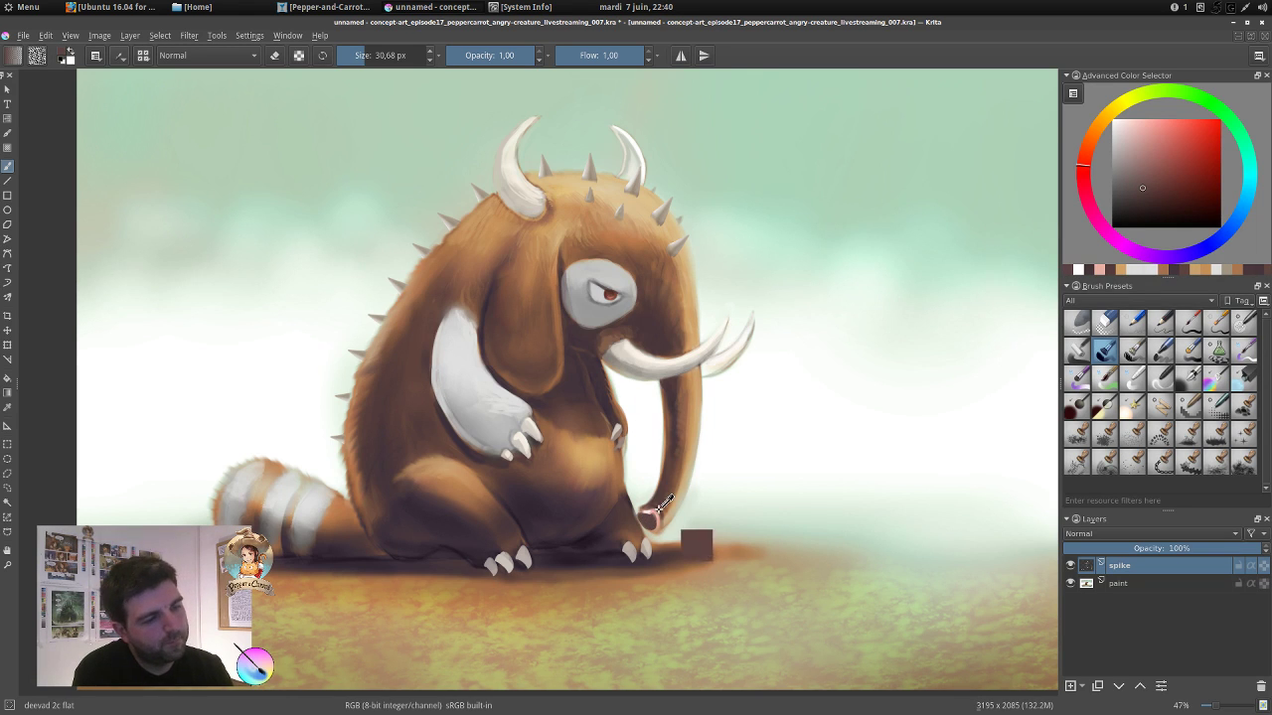
key(bracketleft)
click(640, 511)
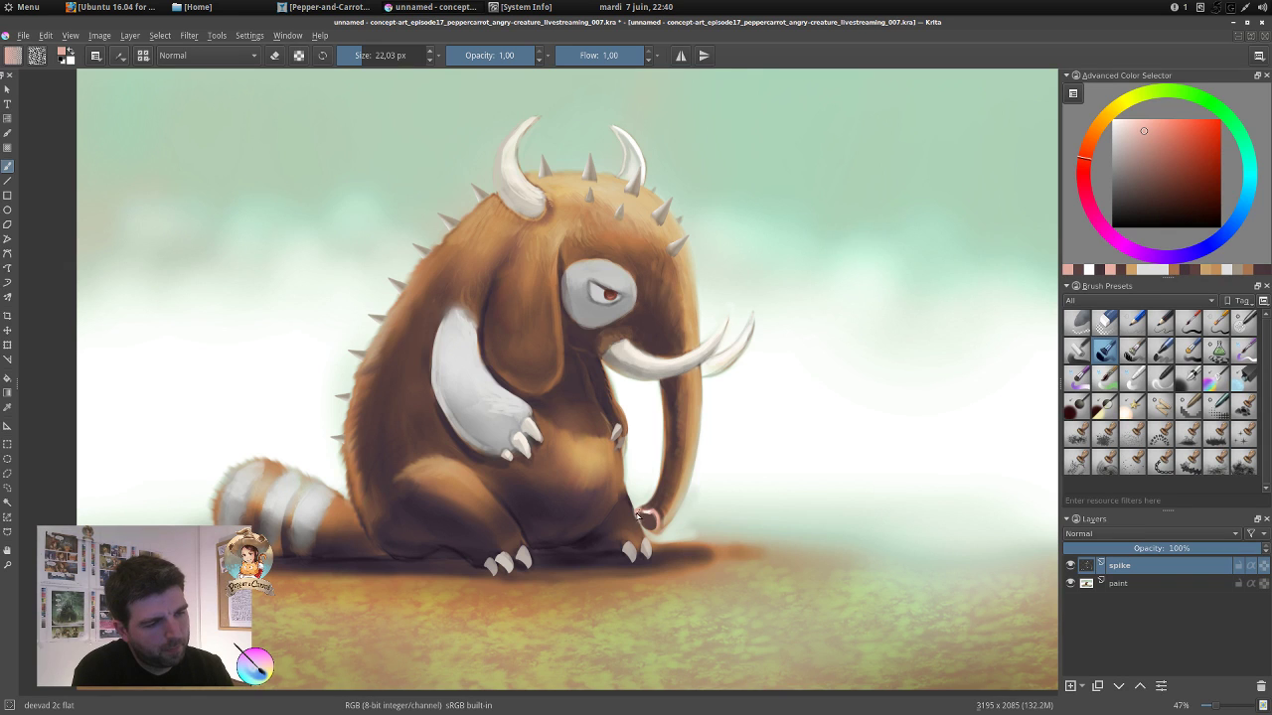
ctrl+click(646, 505)
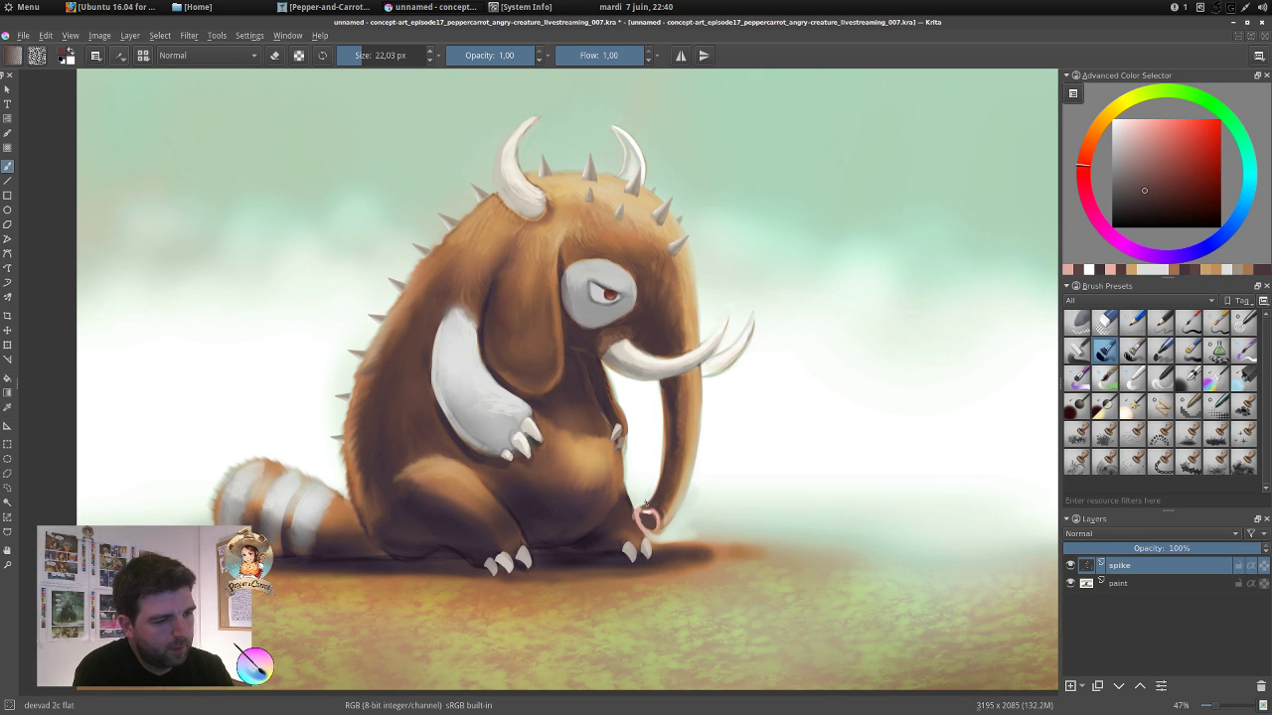
click(640, 511)
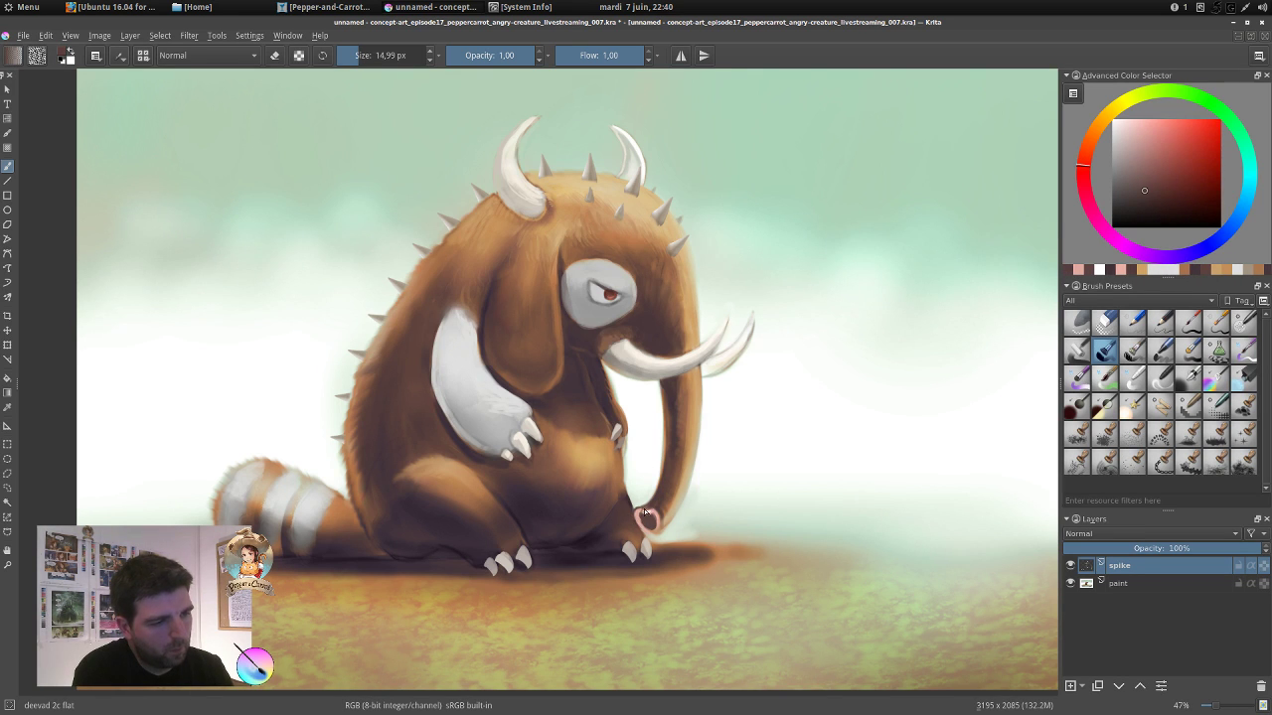
Retouch the trunk tip's outer edge and the fur beside it with picked tan and dark reddish-brown at 14.99 px.
ctrl+click(677, 499)
drag(639, 512, 634, 511)
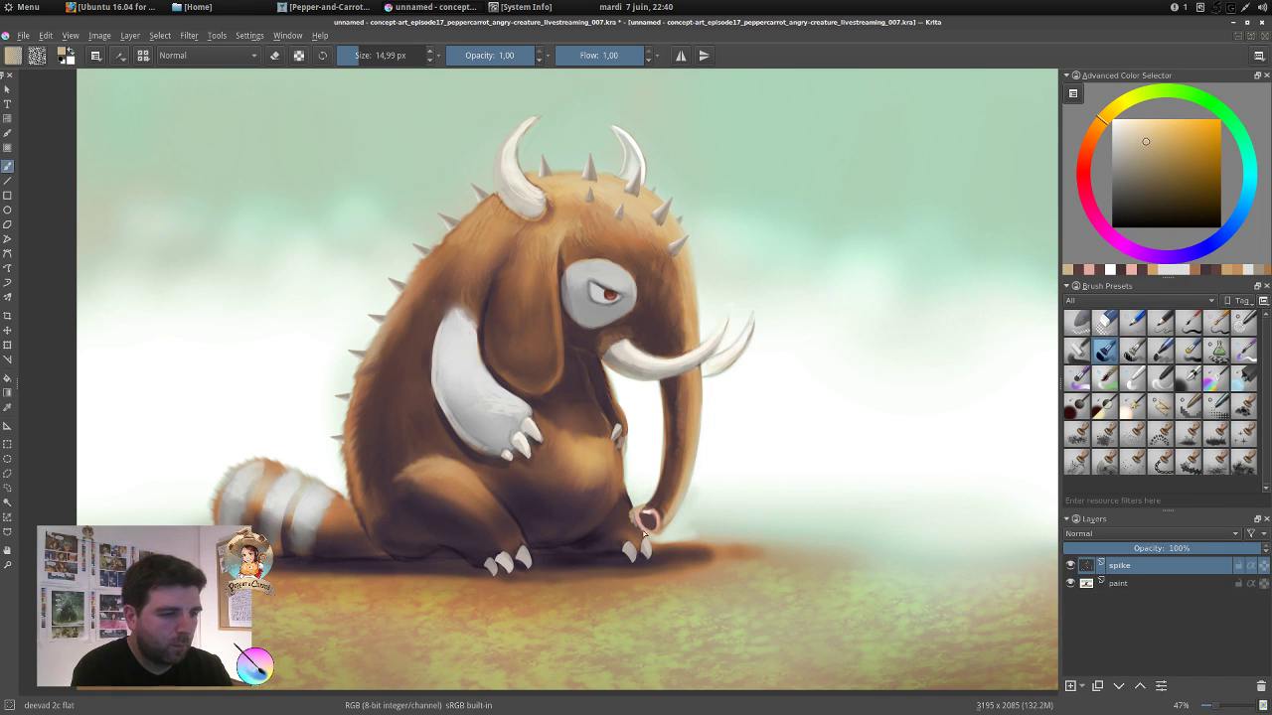
ctrl+click(632, 521)
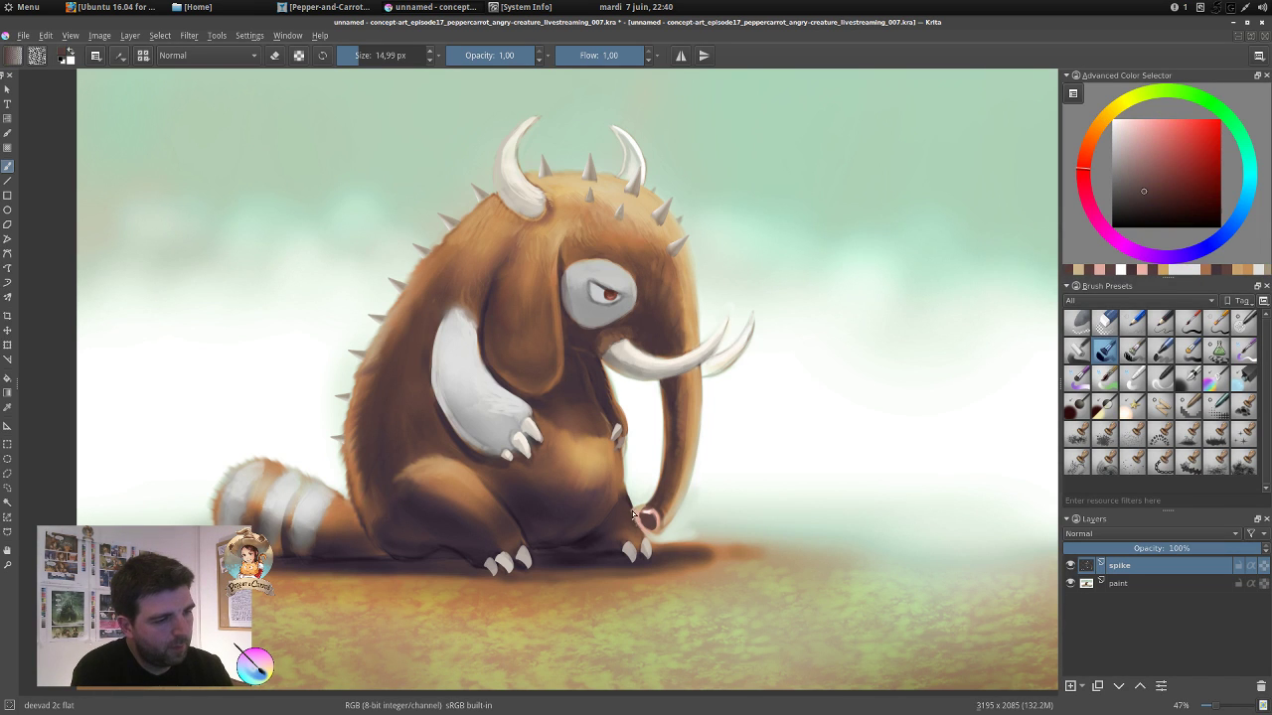
drag(633, 514, 635, 506)
Clean up the background gap between the trunk tip, belly and far foot with picked near-whites, enlarging the brush to 31.74 px.
ctrl+click(640, 496)
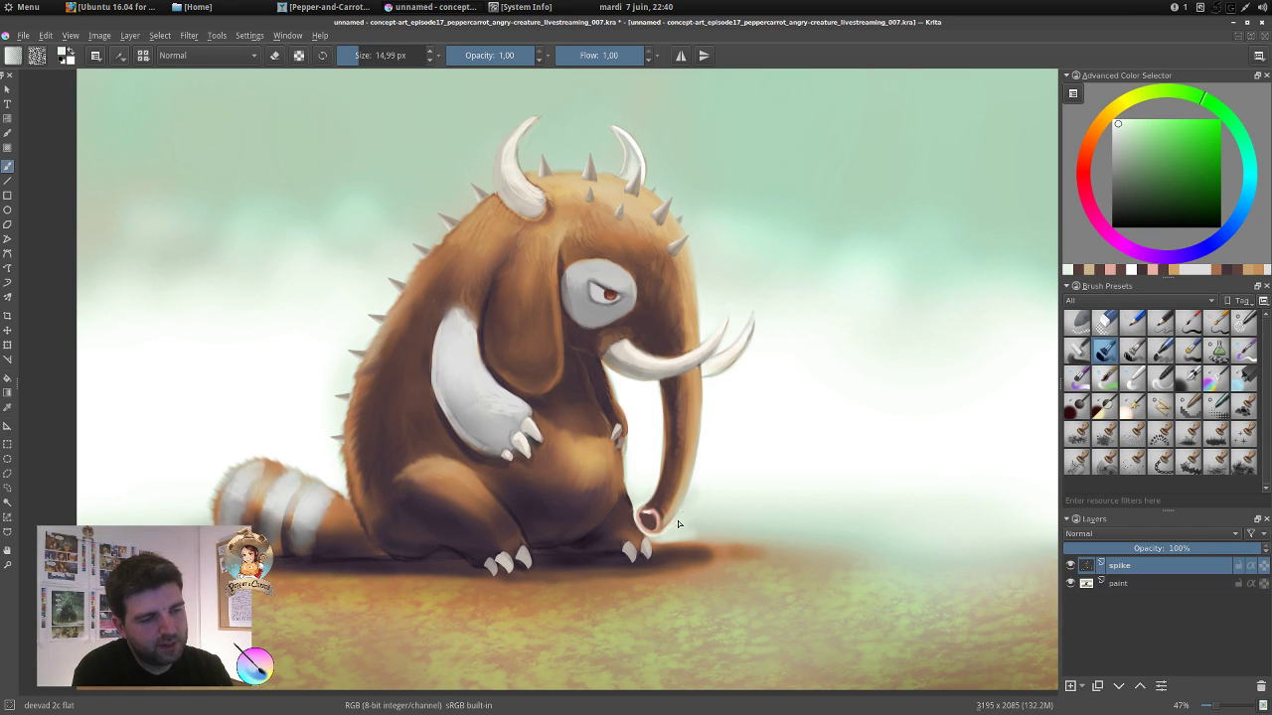
ctrl+click(628, 496)
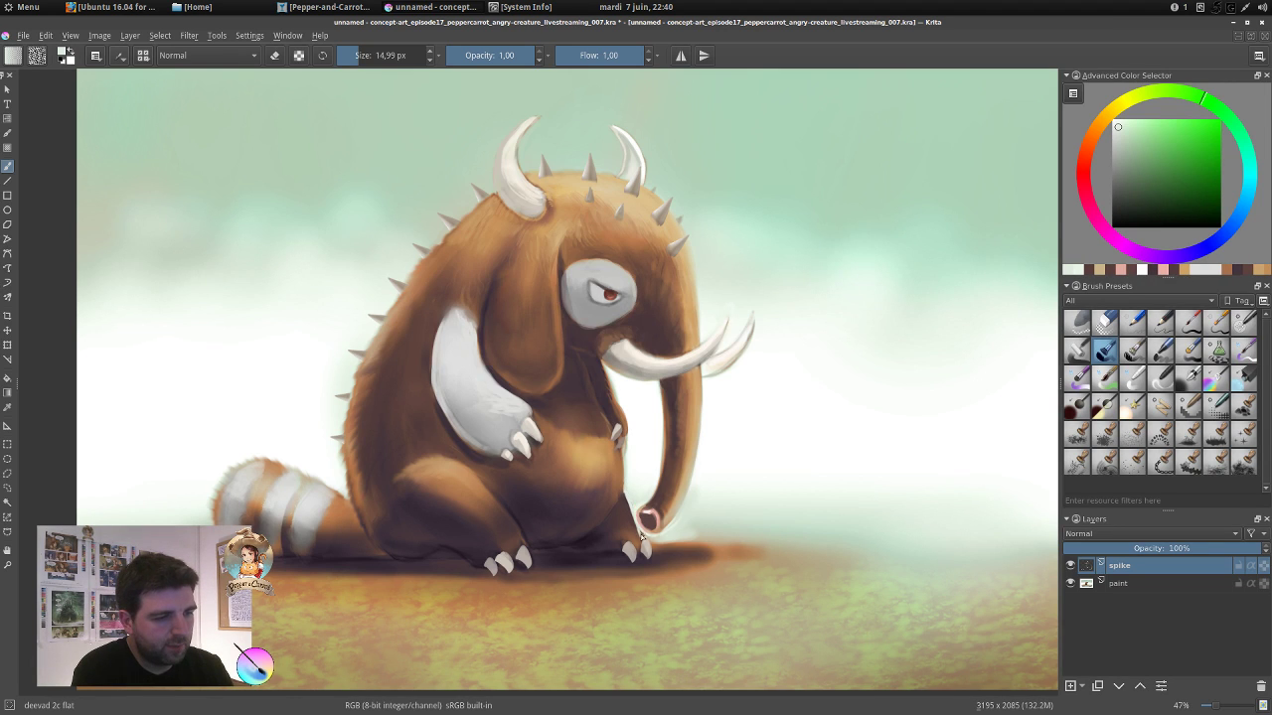
ctrl+click(641, 526)
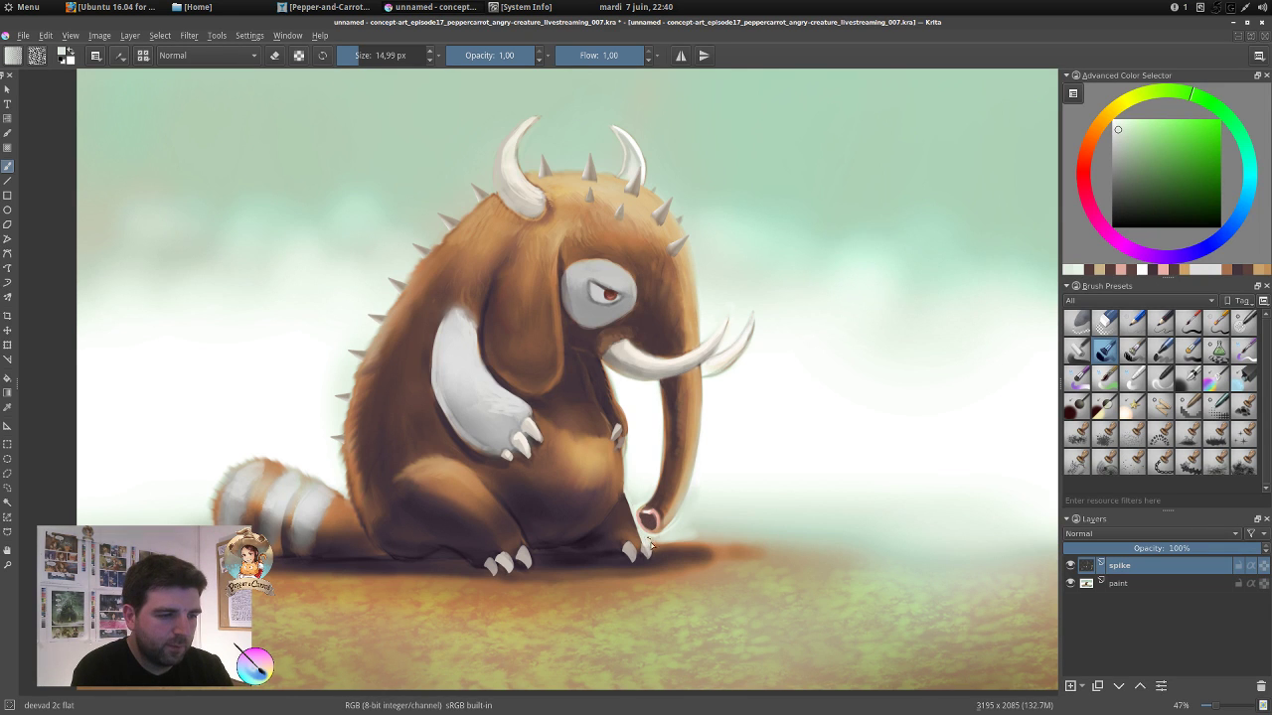
drag(647, 541, 653, 538)
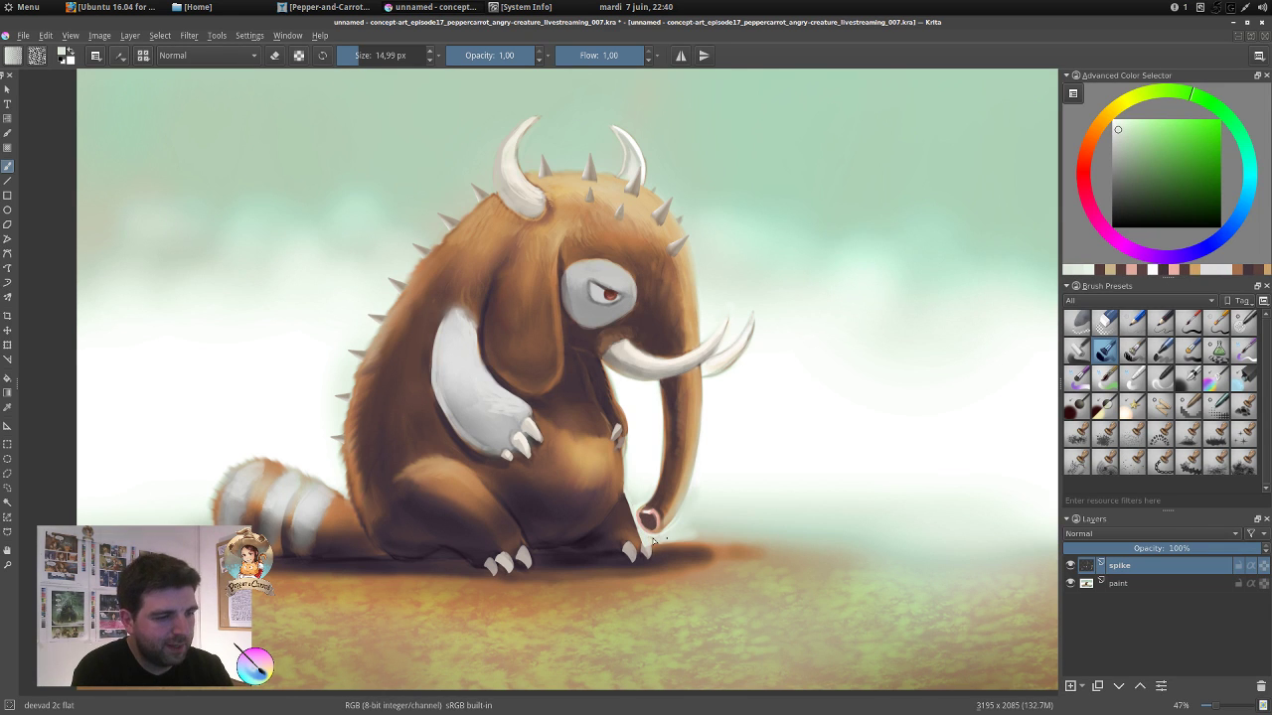
ctrl+click(650, 475)
shift+drag(639, 474, 635, 499)
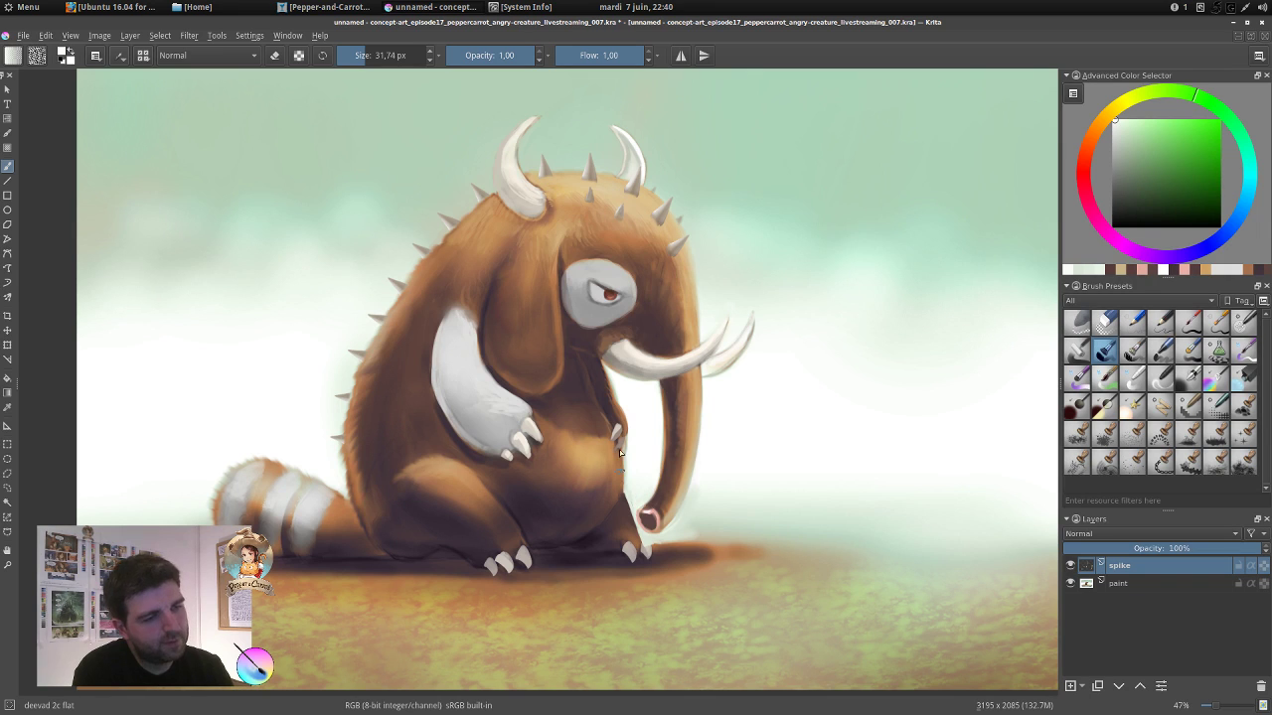
Retouch the ground edge beside the far foot's claws with picked dark brown and pale greenish-white at 28.59 px.
ctrl+click(630, 550)
shift+drag(638, 544, 652, 548)
ctrl+click(657, 540)
ctrl+click(660, 543)
ctrl+click(654, 550)
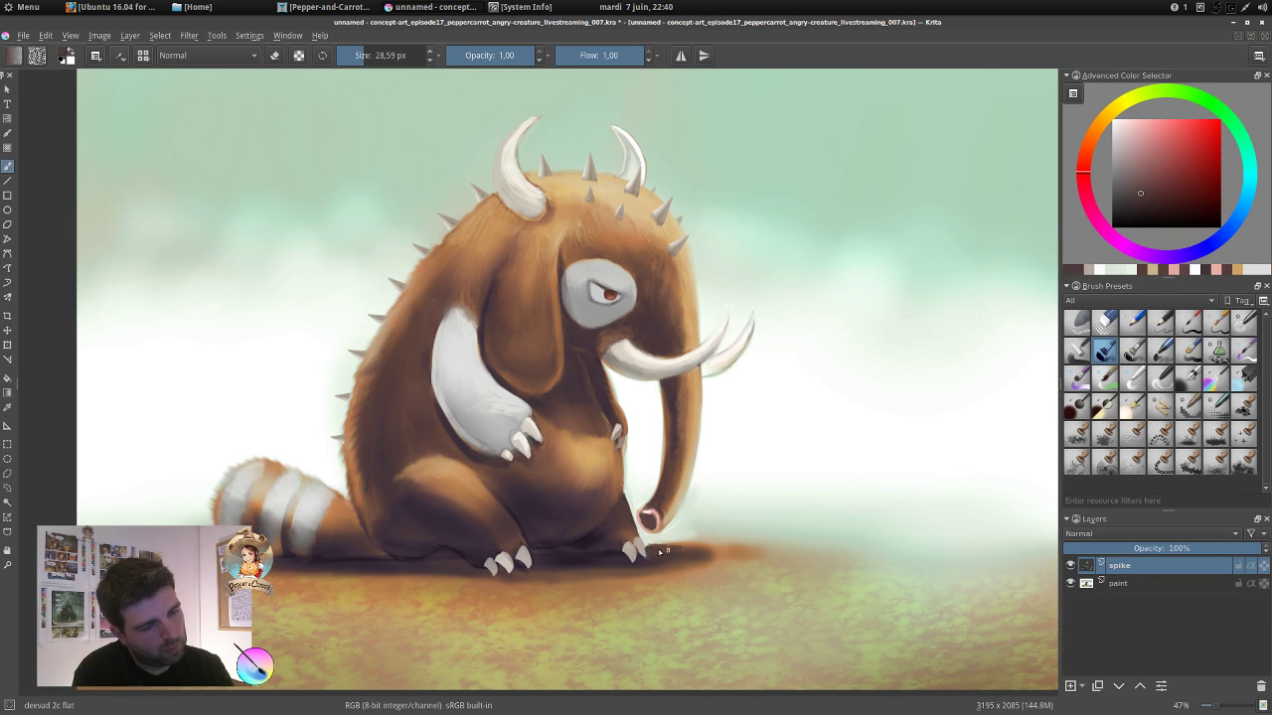
ctrl+click(655, 529)
click(657, 543)
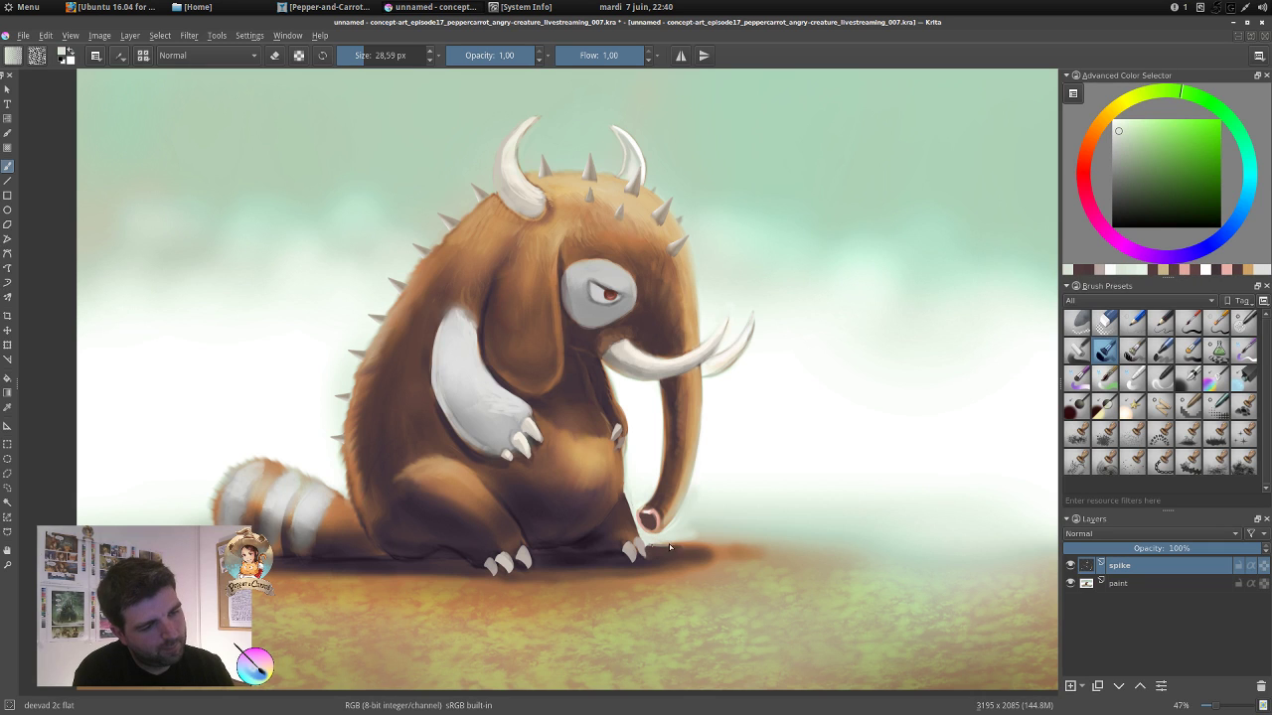
Repaint the ground shadow's front end with picked orange-brown and dark brown, and soften it with the deevad 3e blending brush at 22.89 px.
ctrl+click(731, 556)
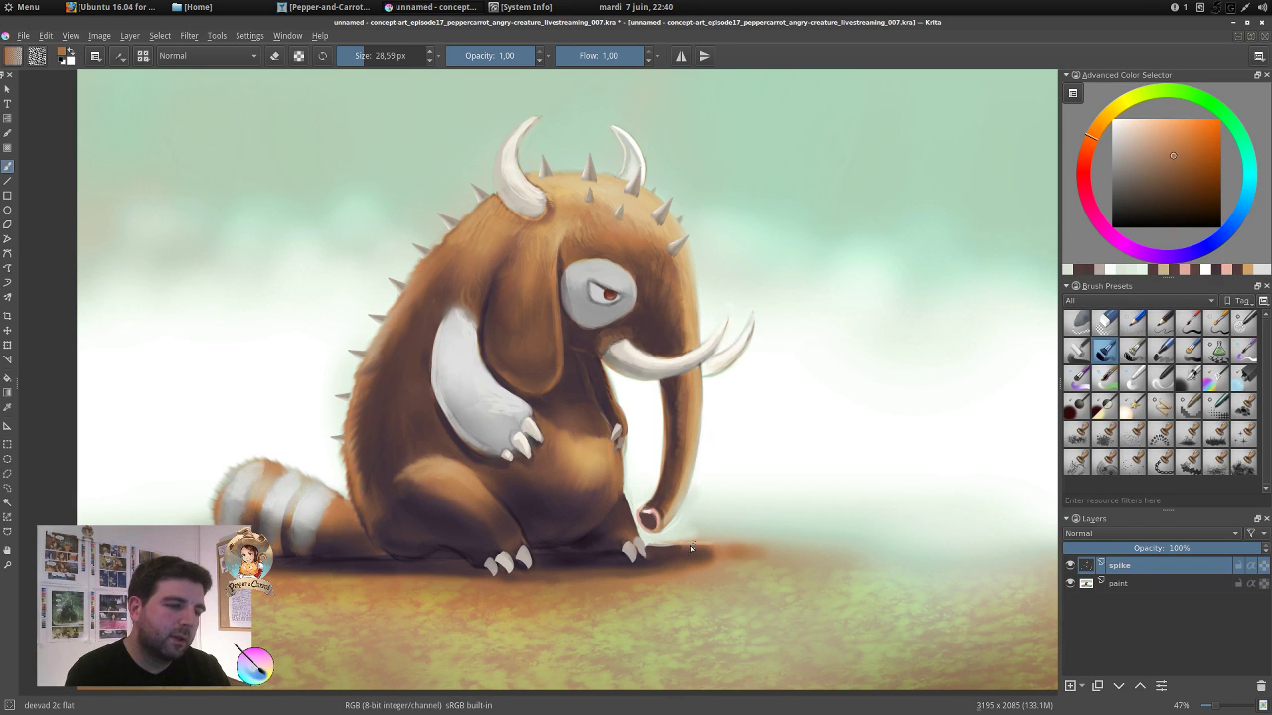
mouse_move(708, 546)
mouse_down()
mouse_move(665, 546)
mouse_move(693, 554)
mouse_up()
ctrl+click(706, 548)
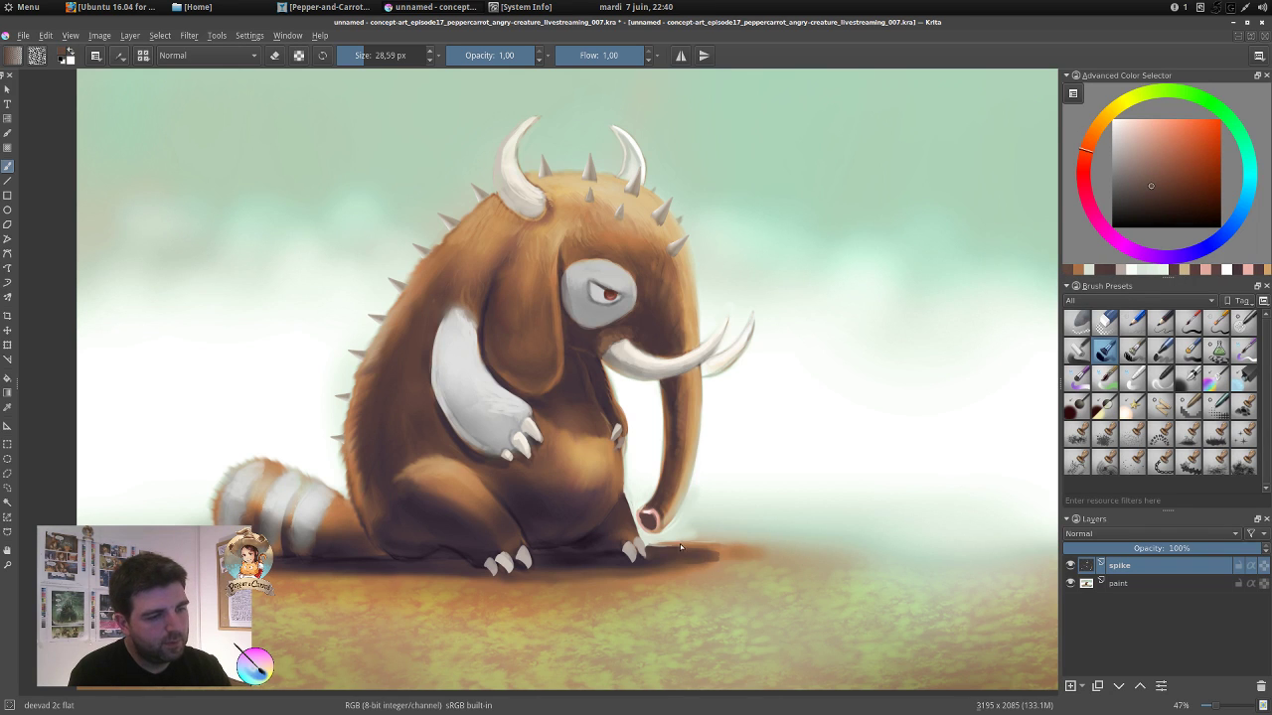
ctrl+click(693, 527)
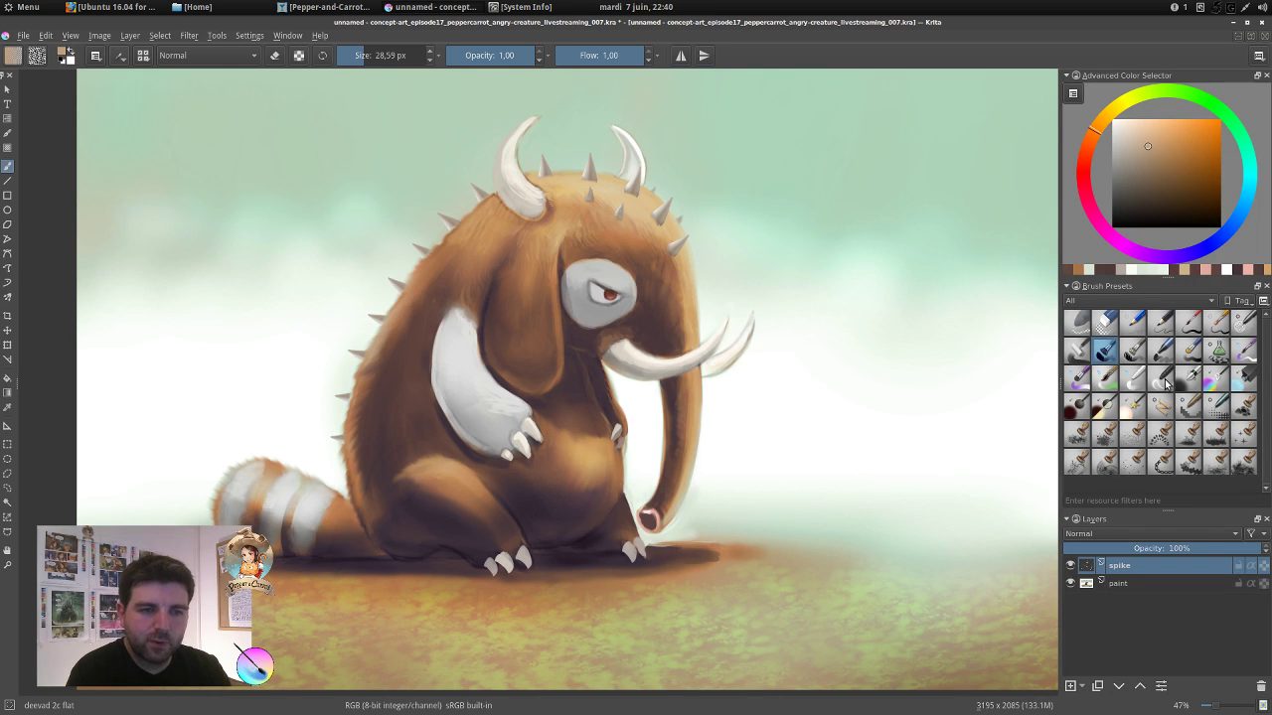
click(1134, 380)
mouse_move(664, 547)
mouse_down()
mouse_move(648, 546)
mouse_move(674, 549)
mouse_up()
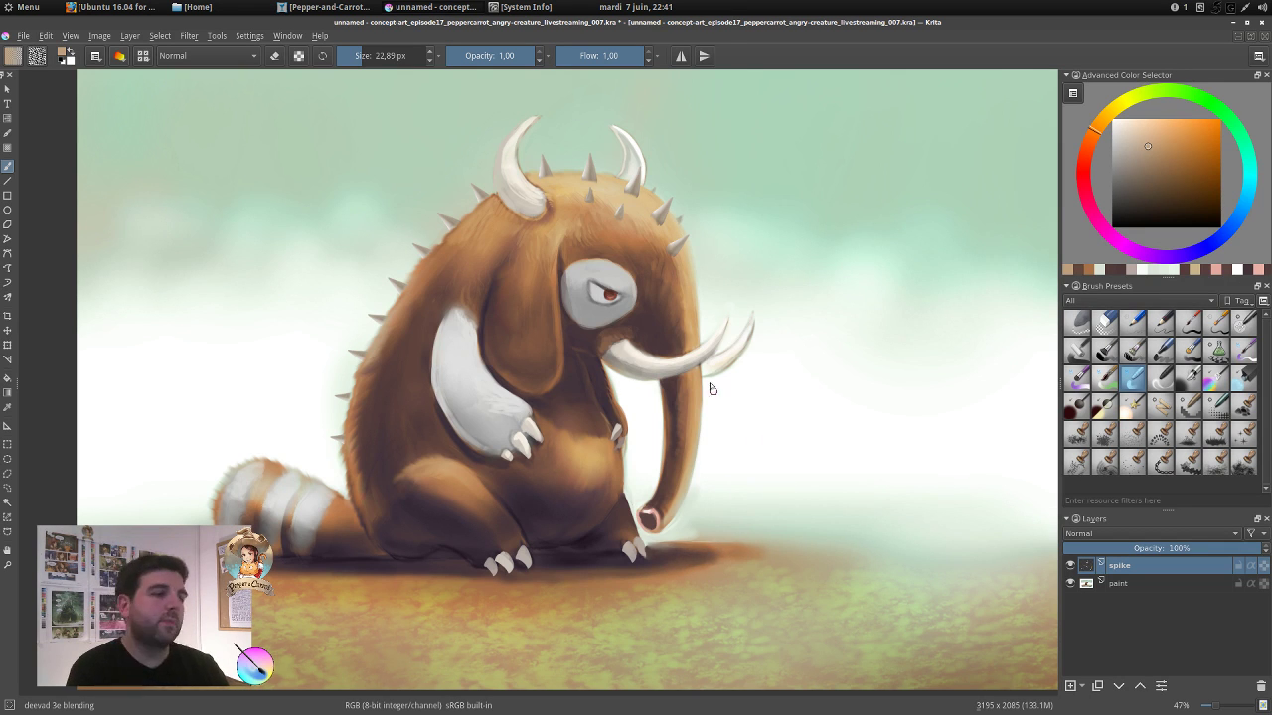
Mirror the canvas view and detail the eye and grey eye patch in white and light greys with the deevad 1d pencil at 8 px.
key(m)
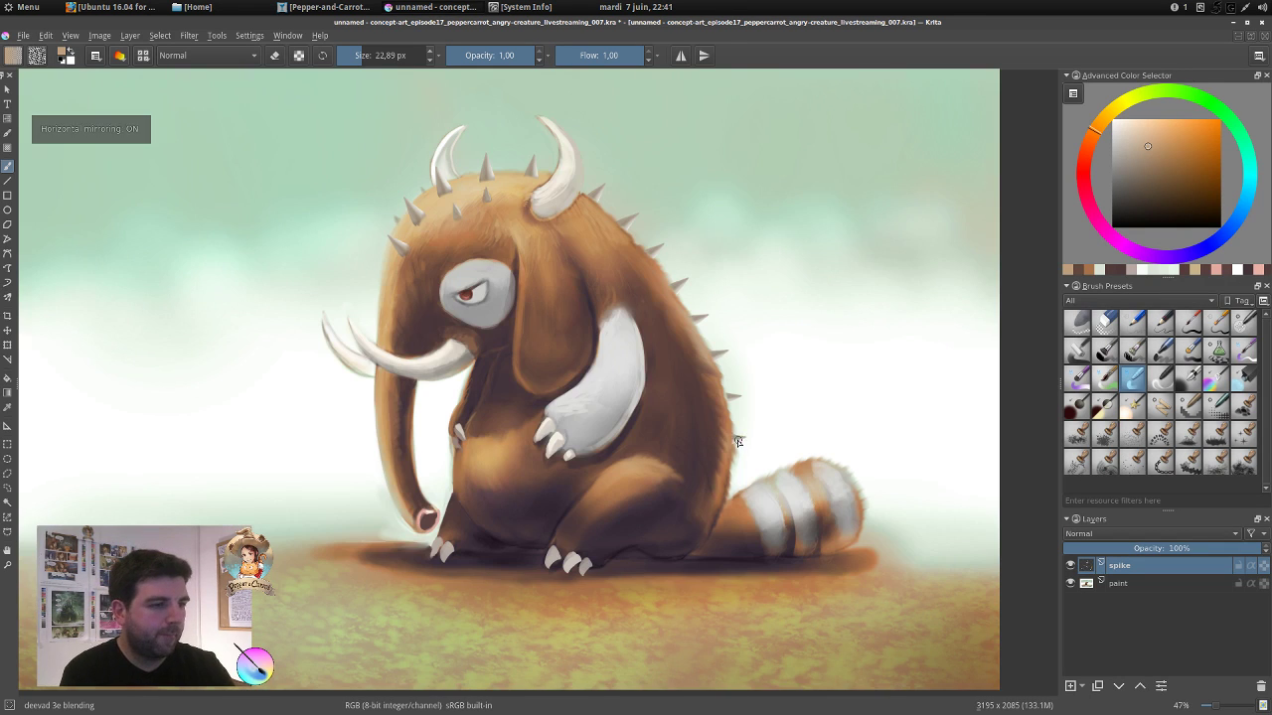
click(1167, 324)
drag(1158, 156, 1110, 118)
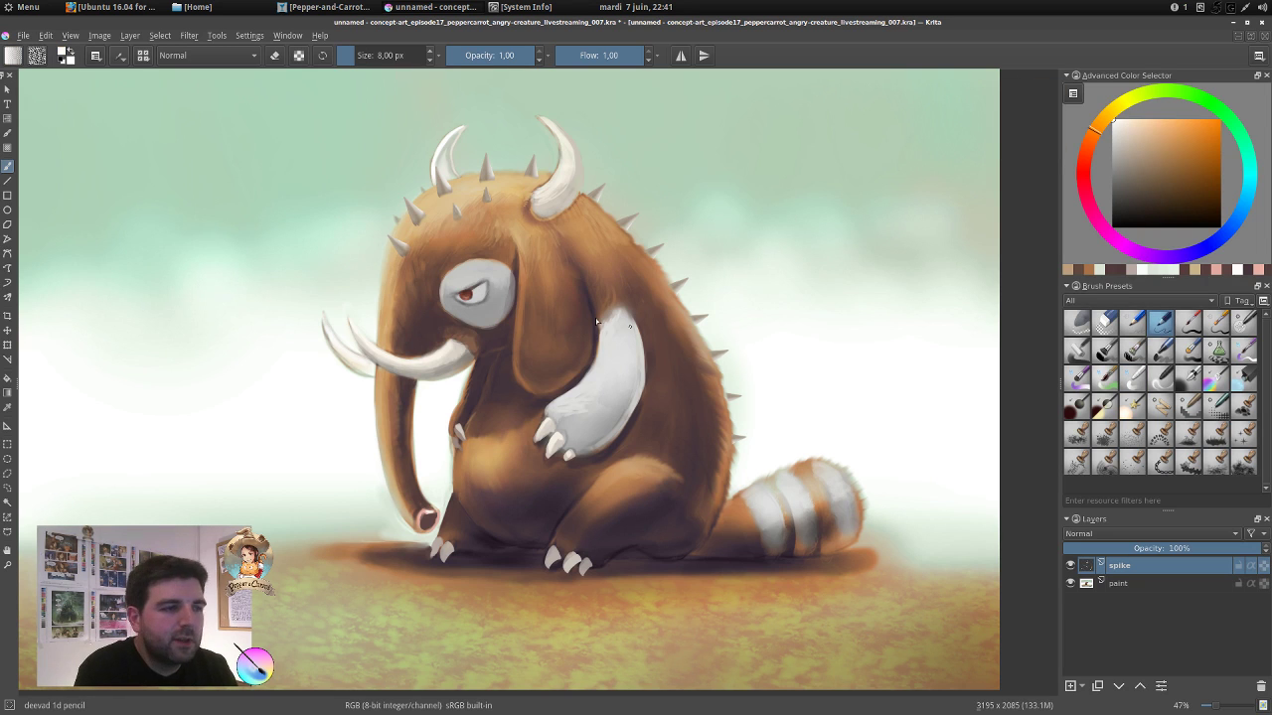
click(470, 295)
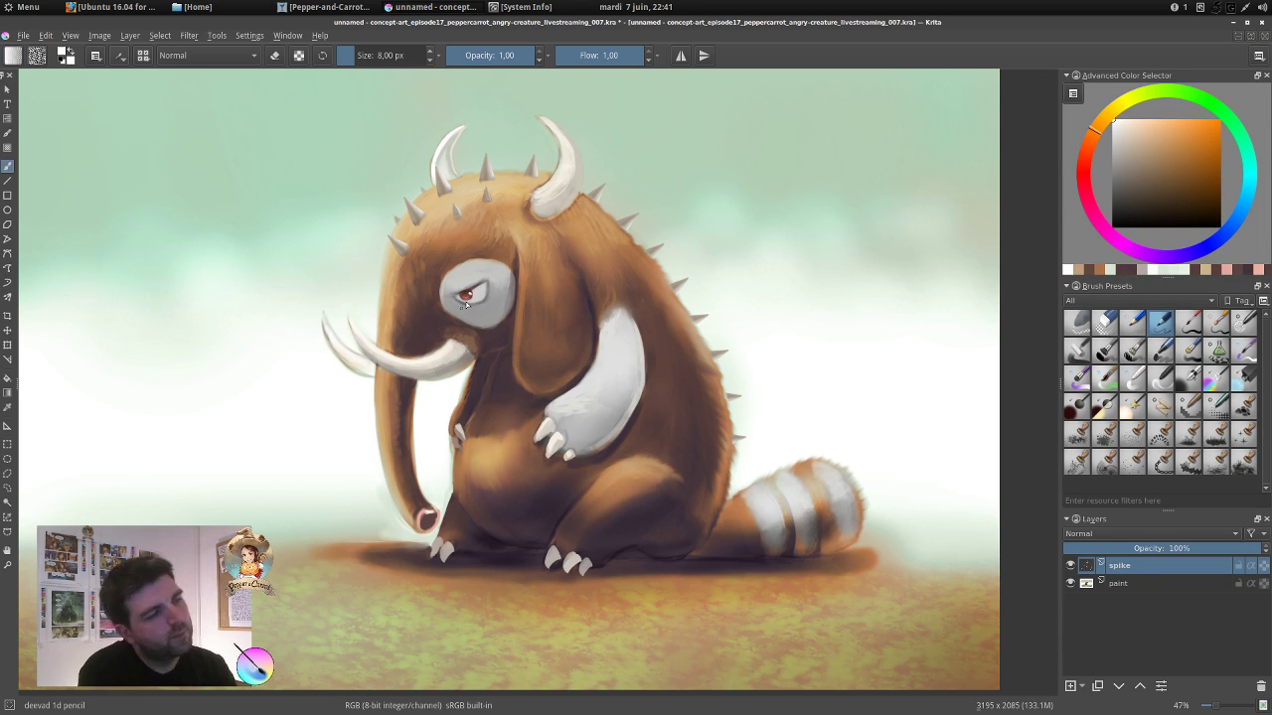
ctrl+click(460, 274)
drag(465, 290, 472, 287)
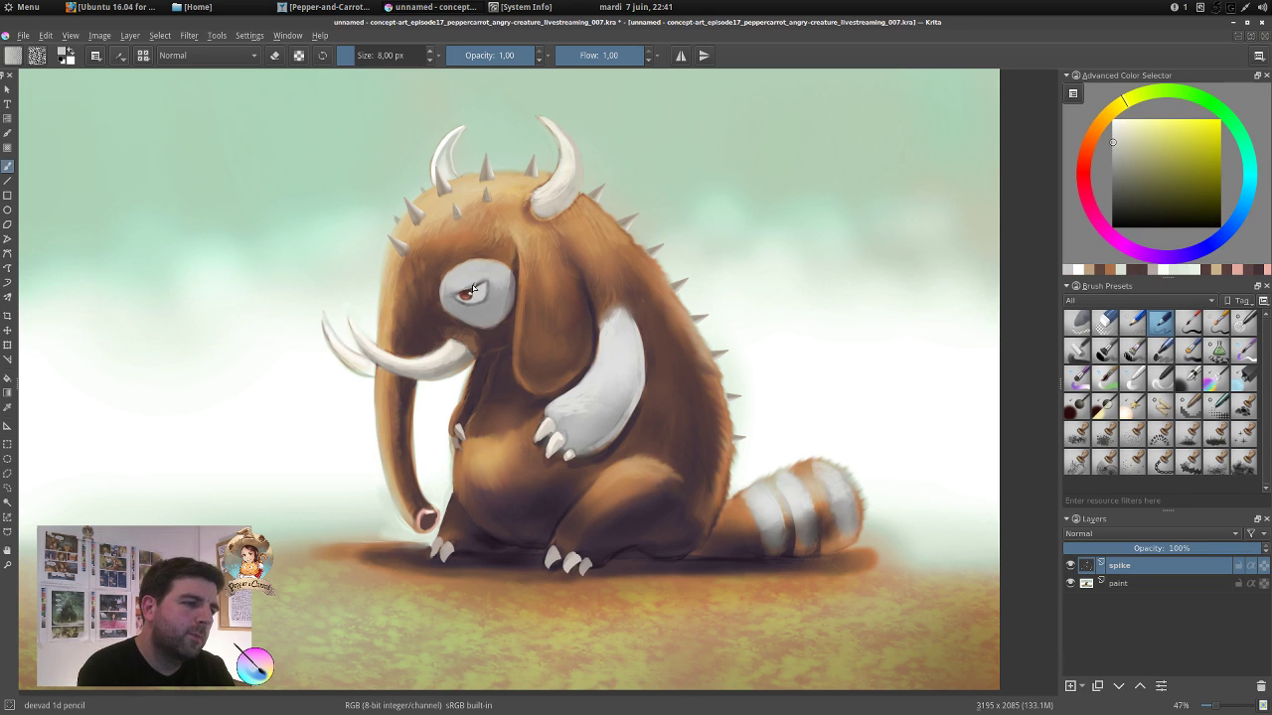
click(1114, 131)
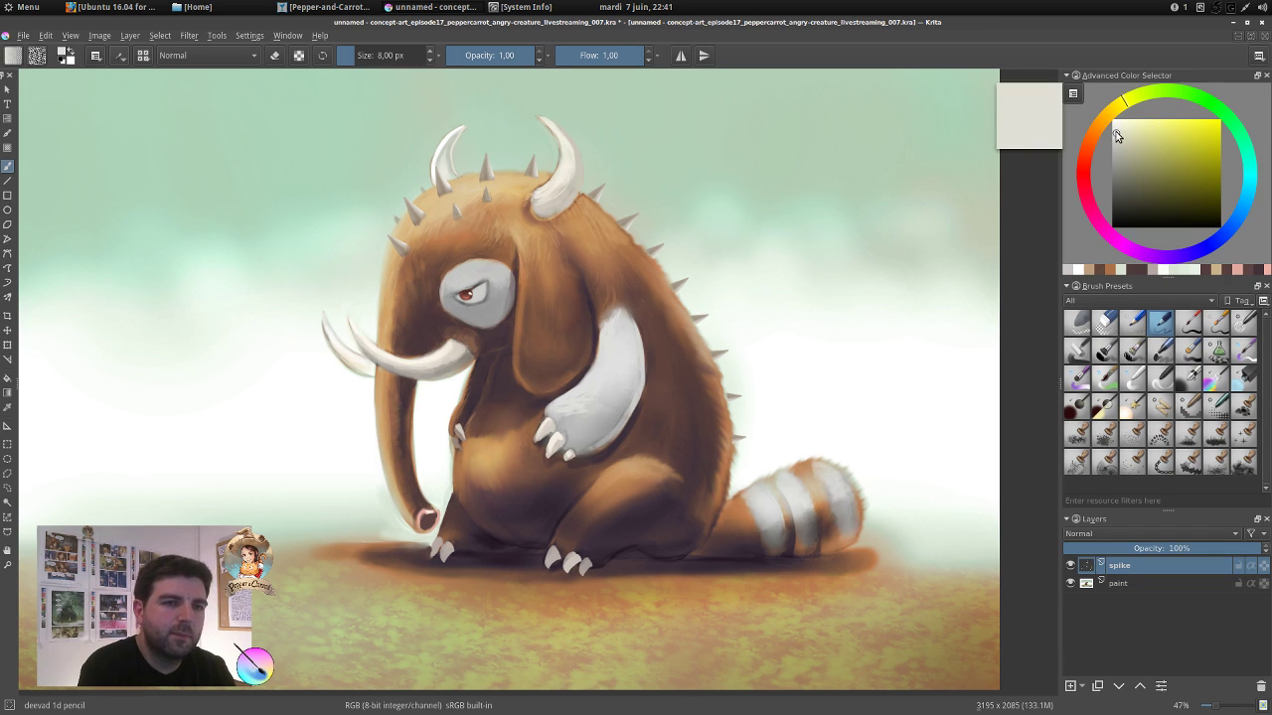
drag(443, 285, 445, 288)
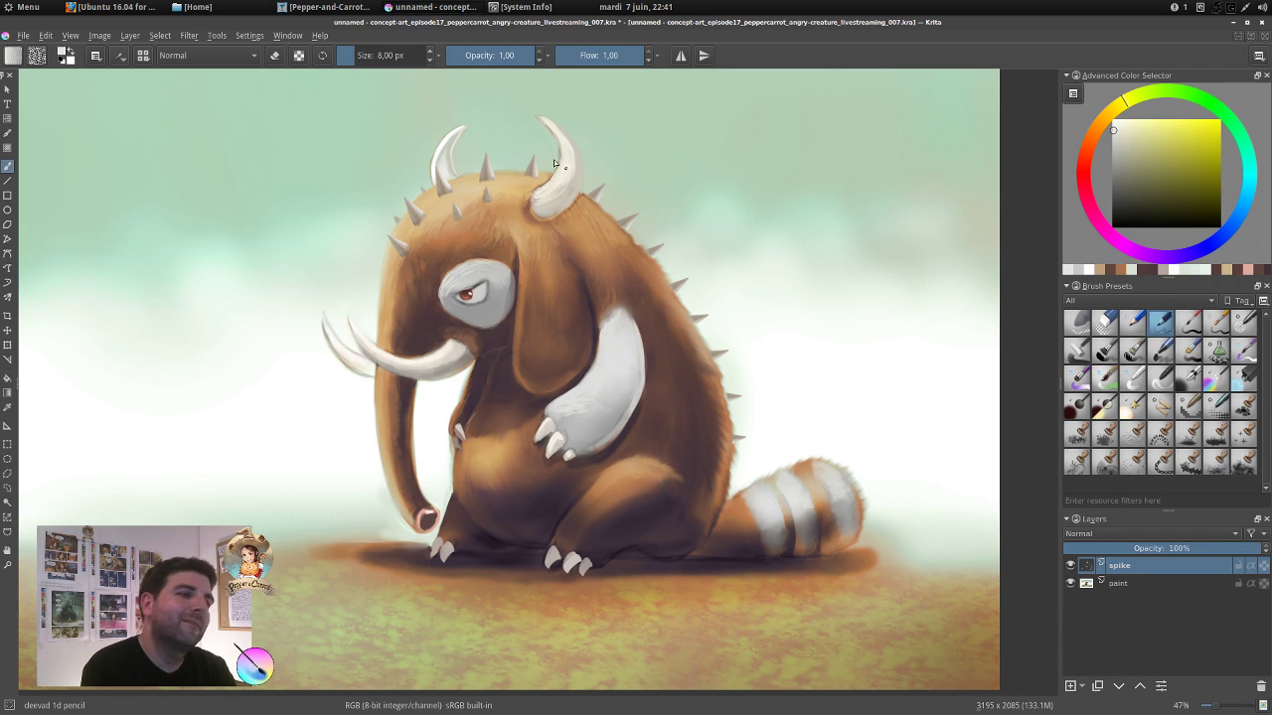
Smooth the near horn with deevad 3e blending at 29.36 px and feather the white arm's top with the deevad 1c pencil sketch brush.
click(1133, 378)
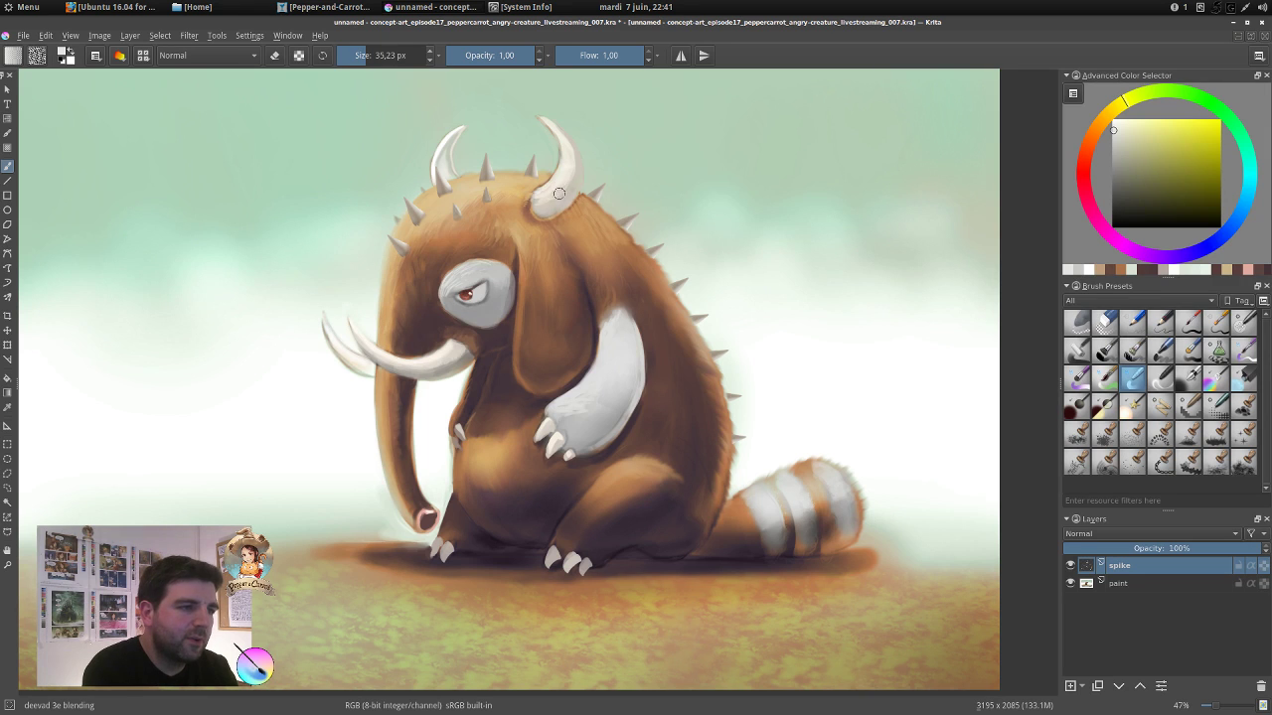
key(bracketleft)
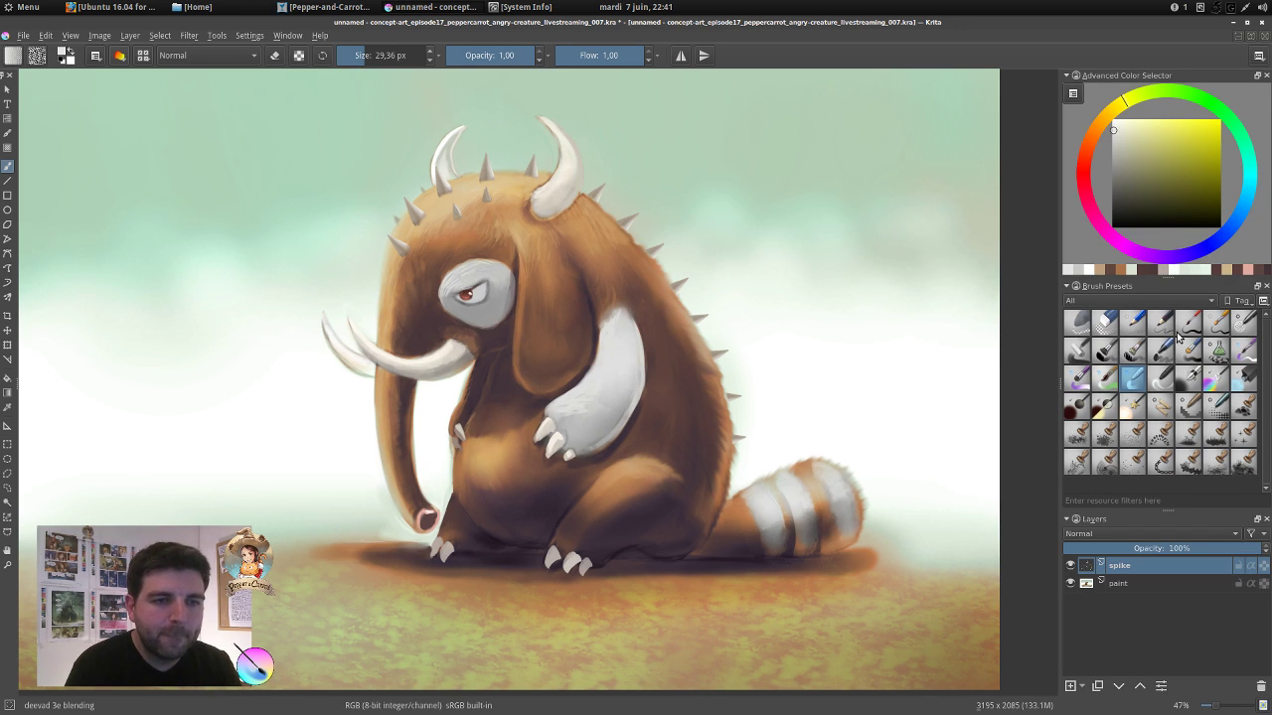
click(1133, 321)
ctrl+click(626, 313)
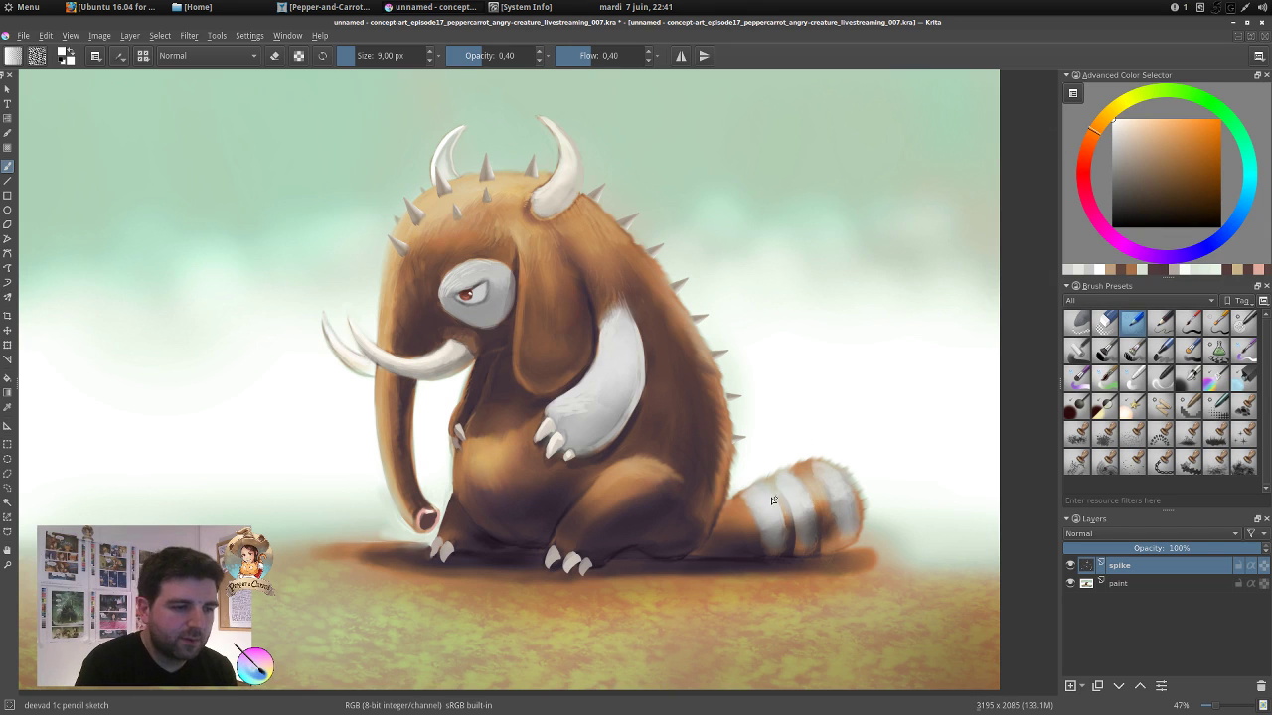
Add white fur strokes to the tail's pale stripes at 0.73 opacity with a 19.11 px brush.
click(502, 60)
drag(502, 59, 514, 60)
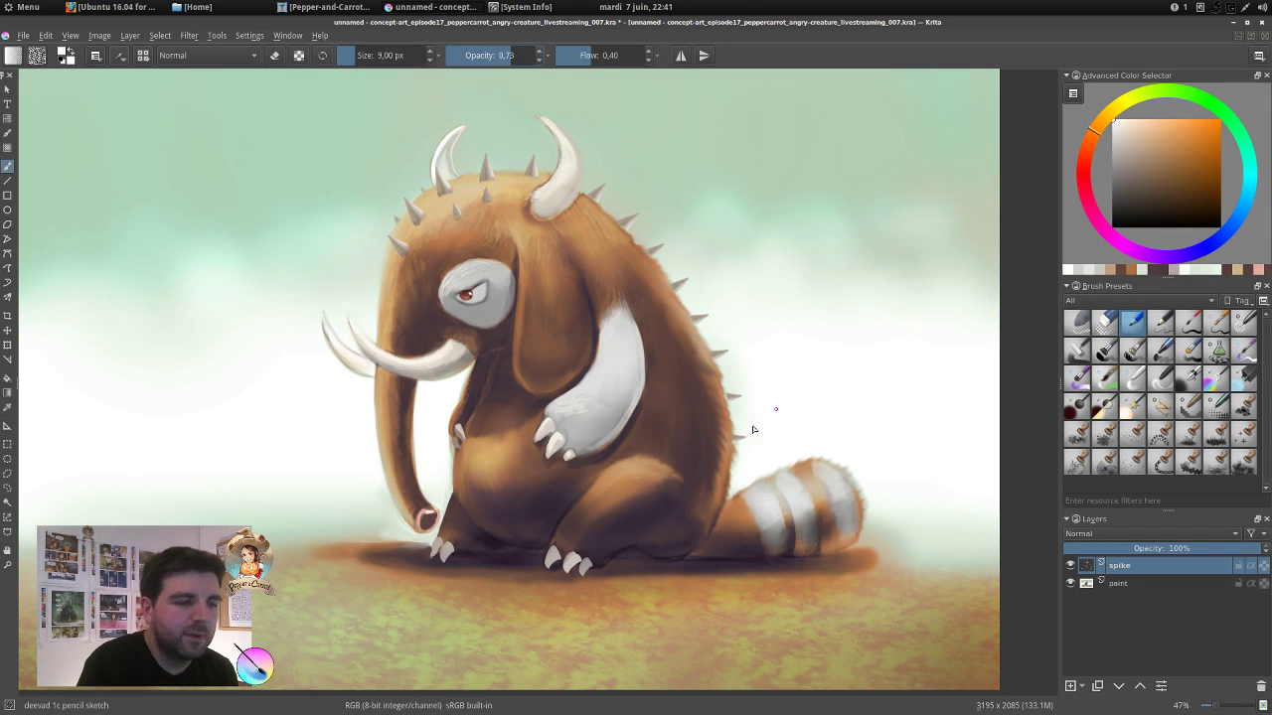
mouse_move(785, 496)
shift+mouse_down()
mouse_move(815, 504)
mouse_move(813, 516)
shift+mouse_up()
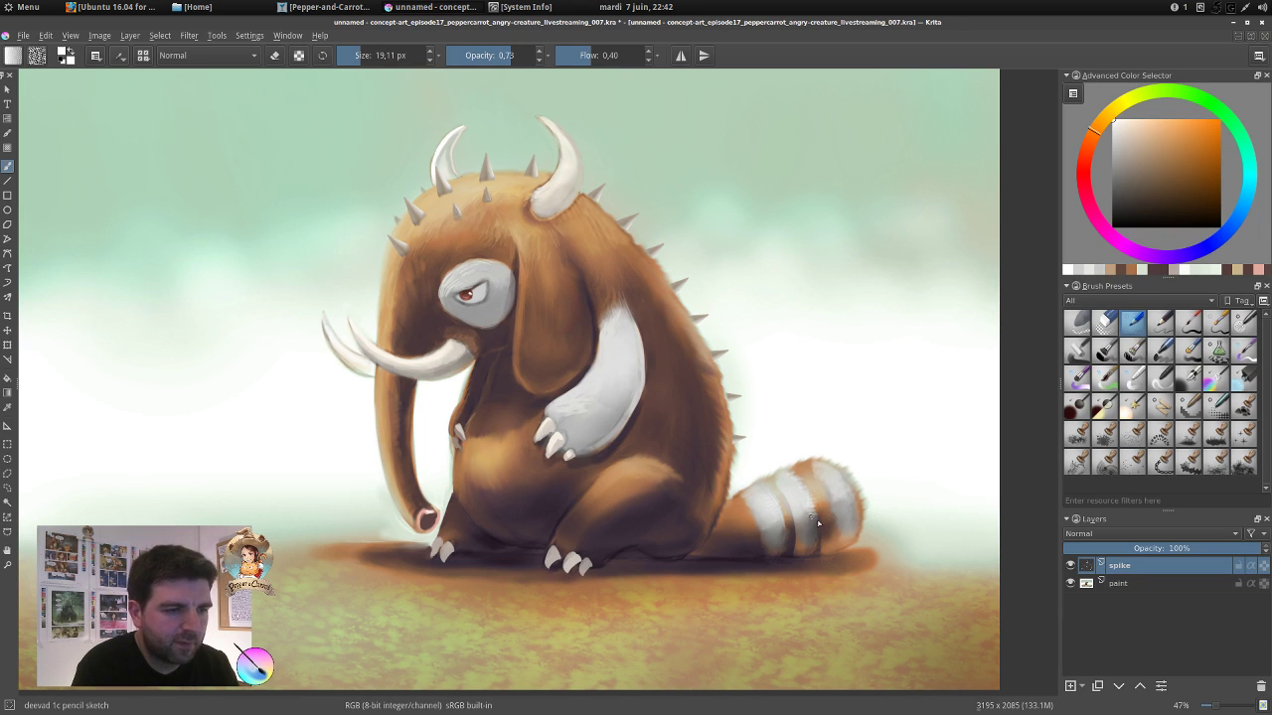
drag(821, 467, 840, 498)
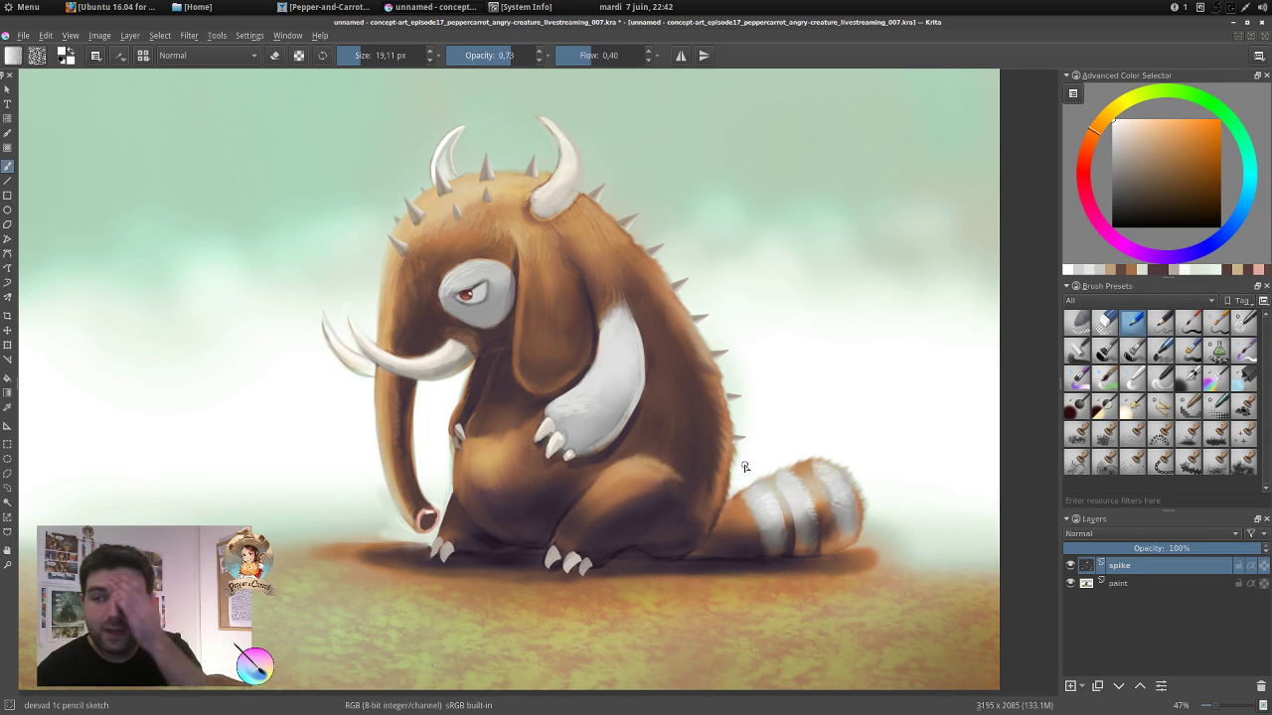
Draw dark reddish-brown brow wrinkles between the trunk and the eye patch on a new layer.
key(ctrl)
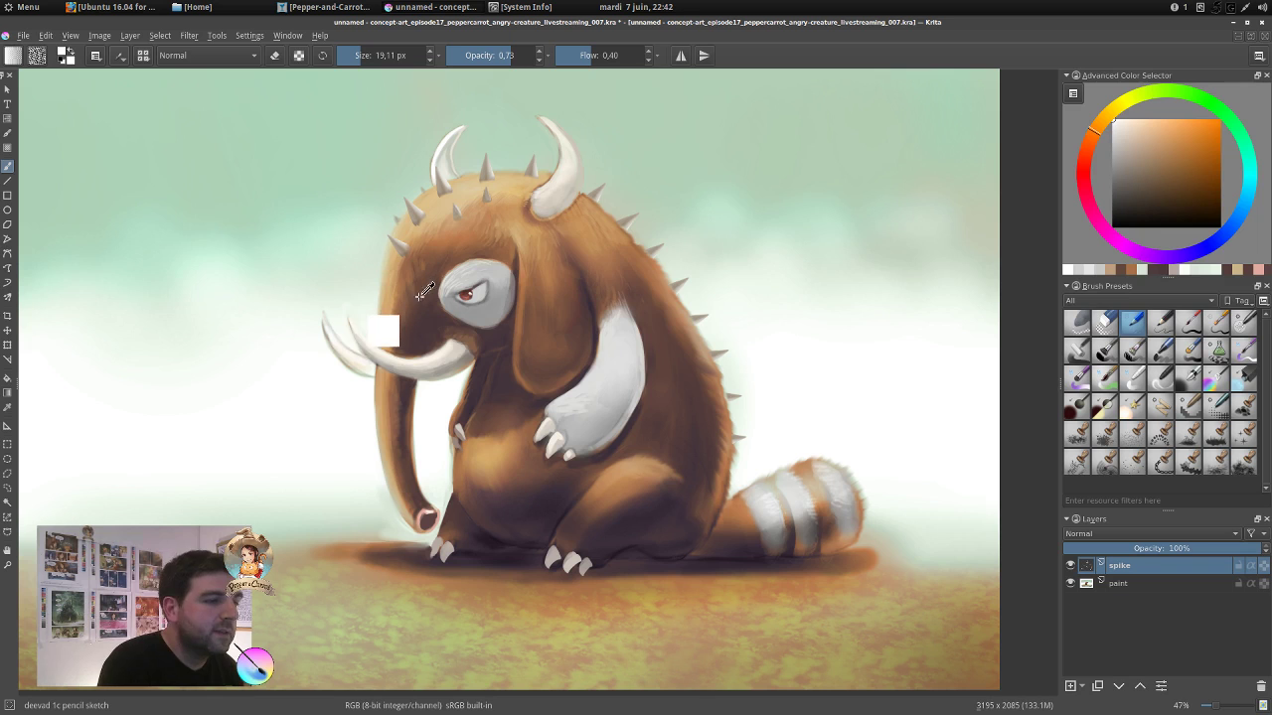
ctrl+click(417, 303)
click(1069, 685)
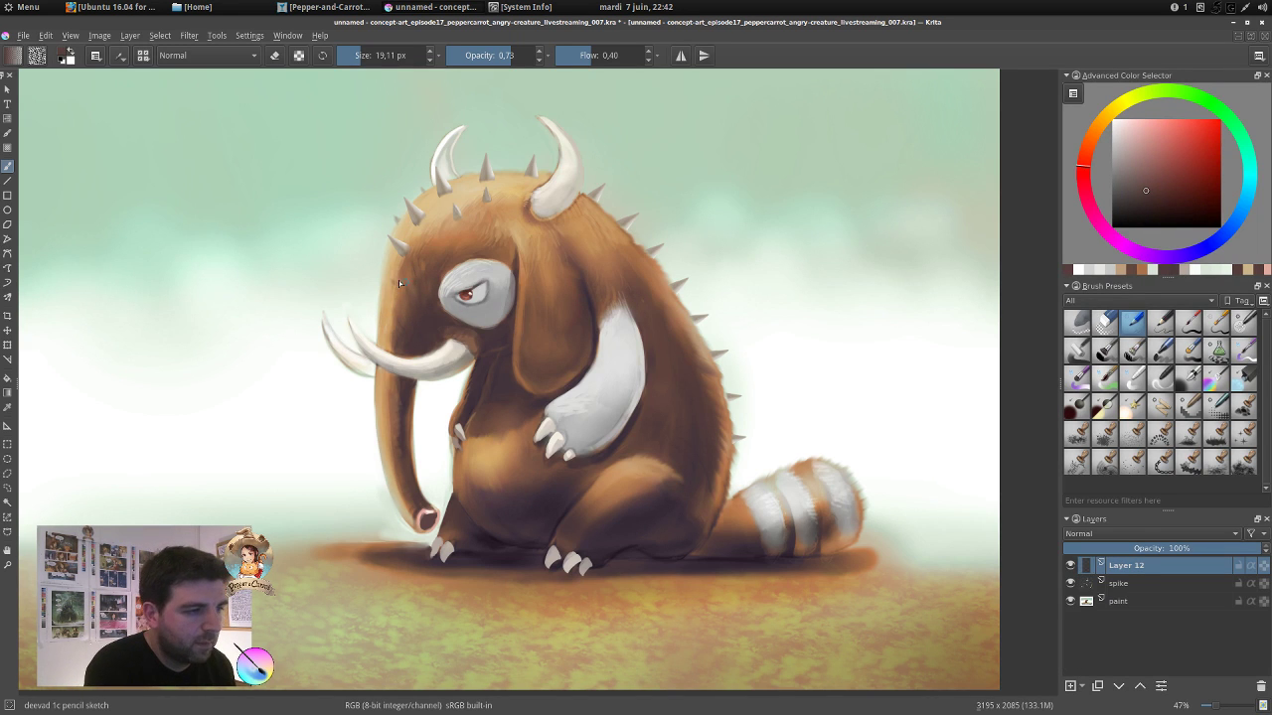
drag(396, 281, 436, 261)
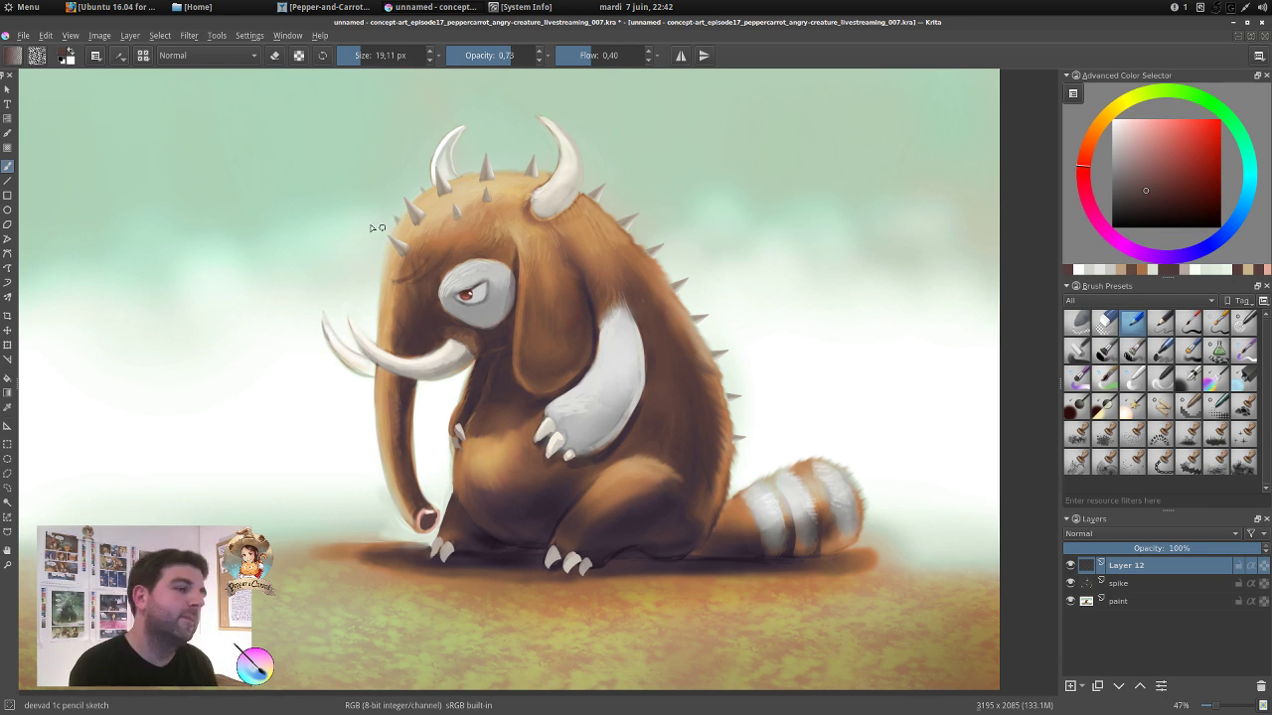
Refine the brow wrinkles with picked brown and tan strokes, and touch up the eye patch's front edge with picked grey.
ctrl+click(395, 277)
ctrl+click(405, 268)
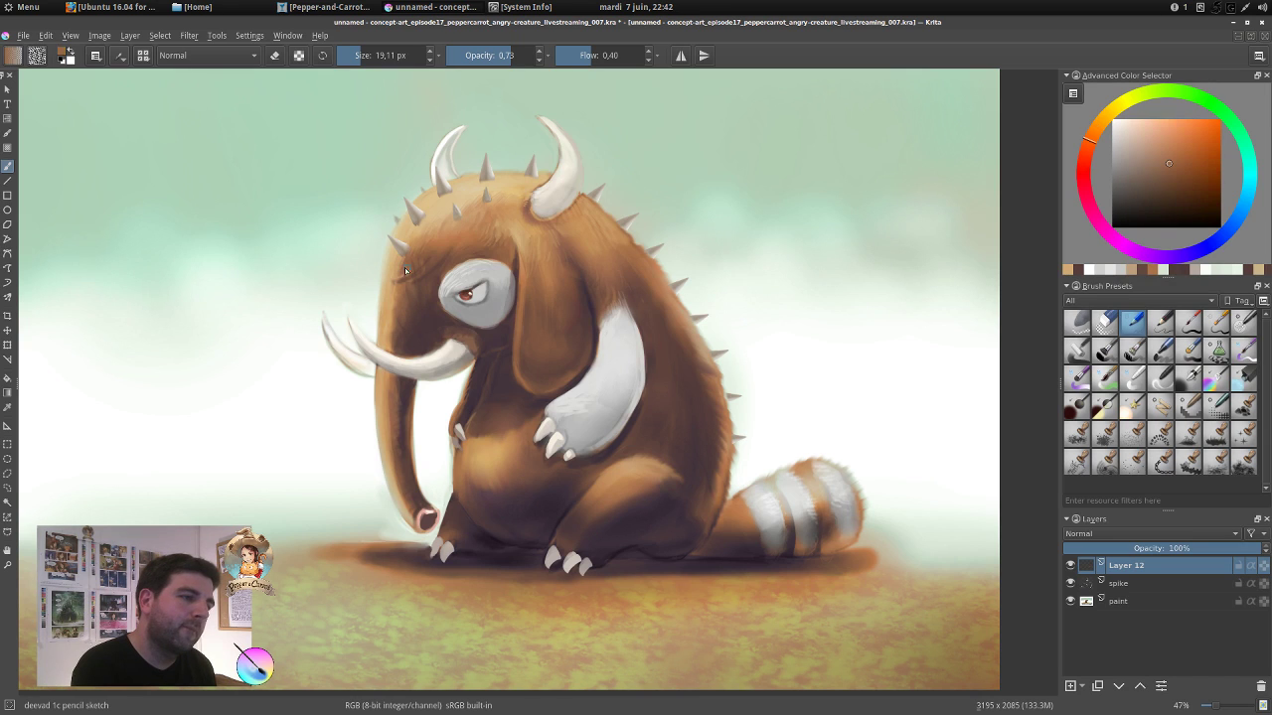
mouse_move(402, 275)
mouse_down()
mouse_move(441, 247)
mouse_move(408, 226)
mouse_move(419, 258)
mouse_up()
ctrl+click(425, 235)
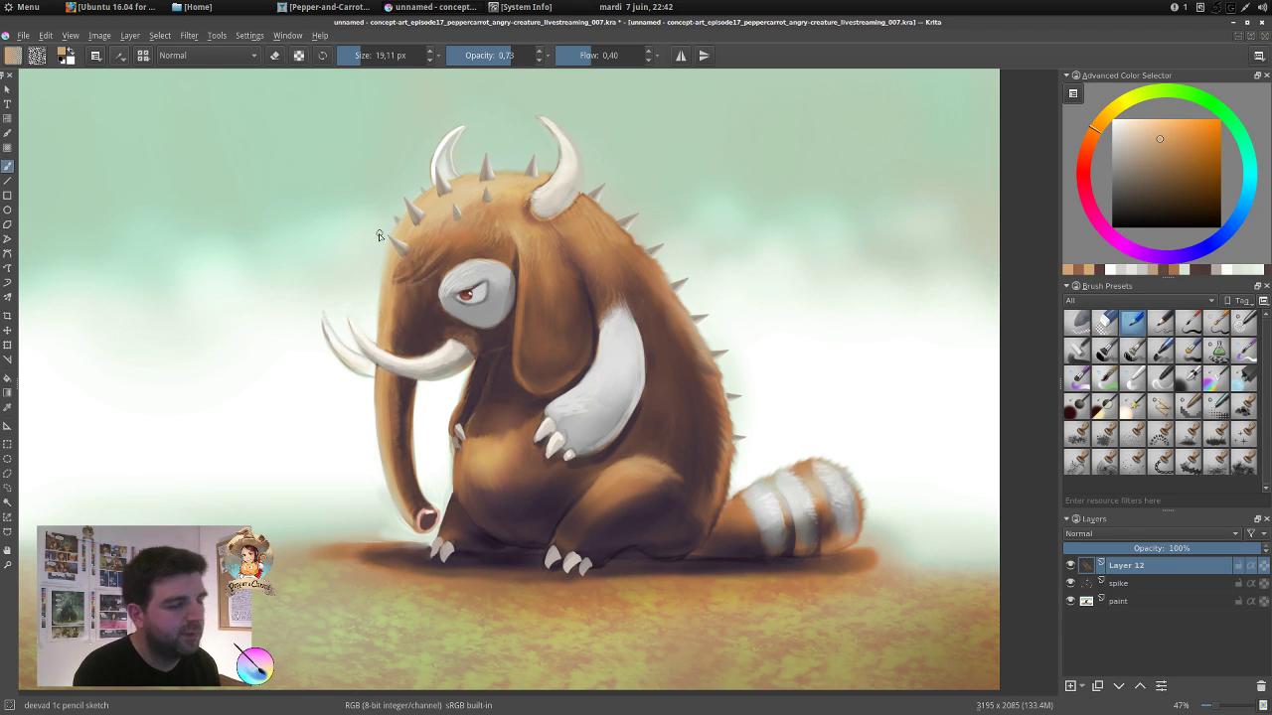
ctrl+click(448, 297)
drag(446, 297, 446, 290)
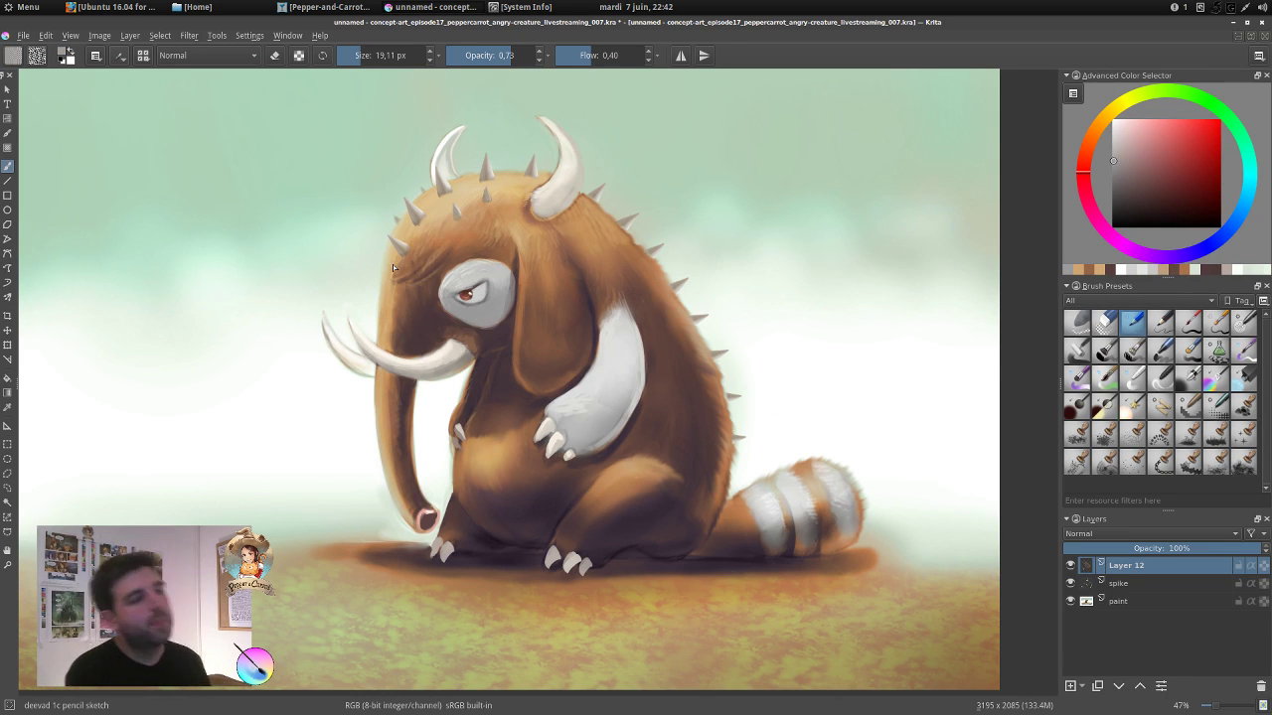
Paint picked tan and brown strokes over the trunk's front edge and the brow wrinkles ahead of the eye patch.
ctrl+click(393, 297)
ctrl+click(389, 296)
drag(392, 296, 396, 288)
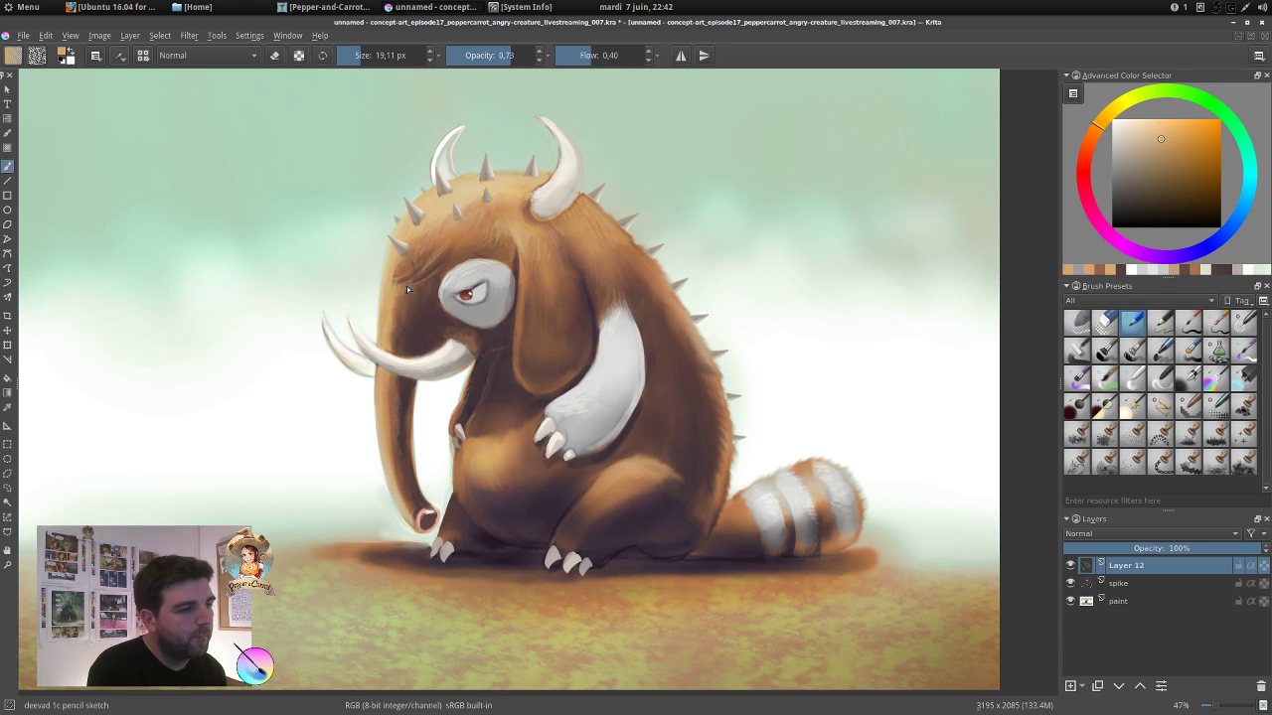
ctrl+click(394, 309)
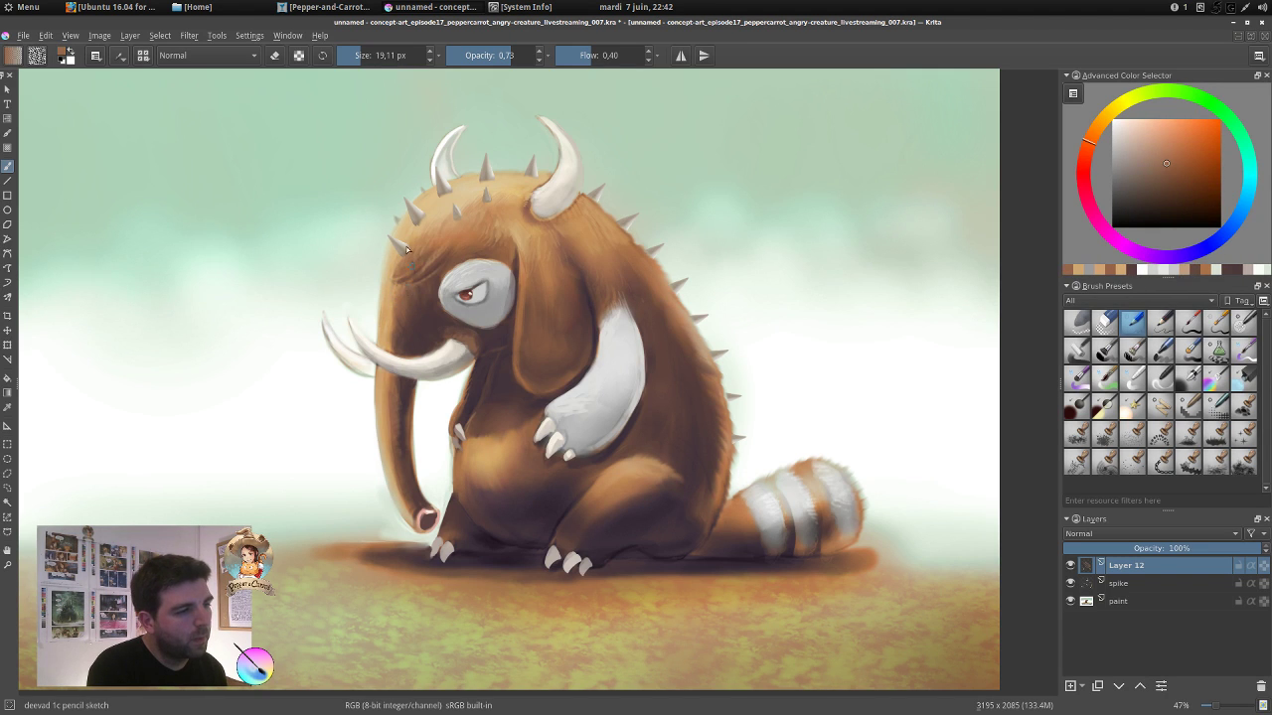
ctrl+click(401, 297)
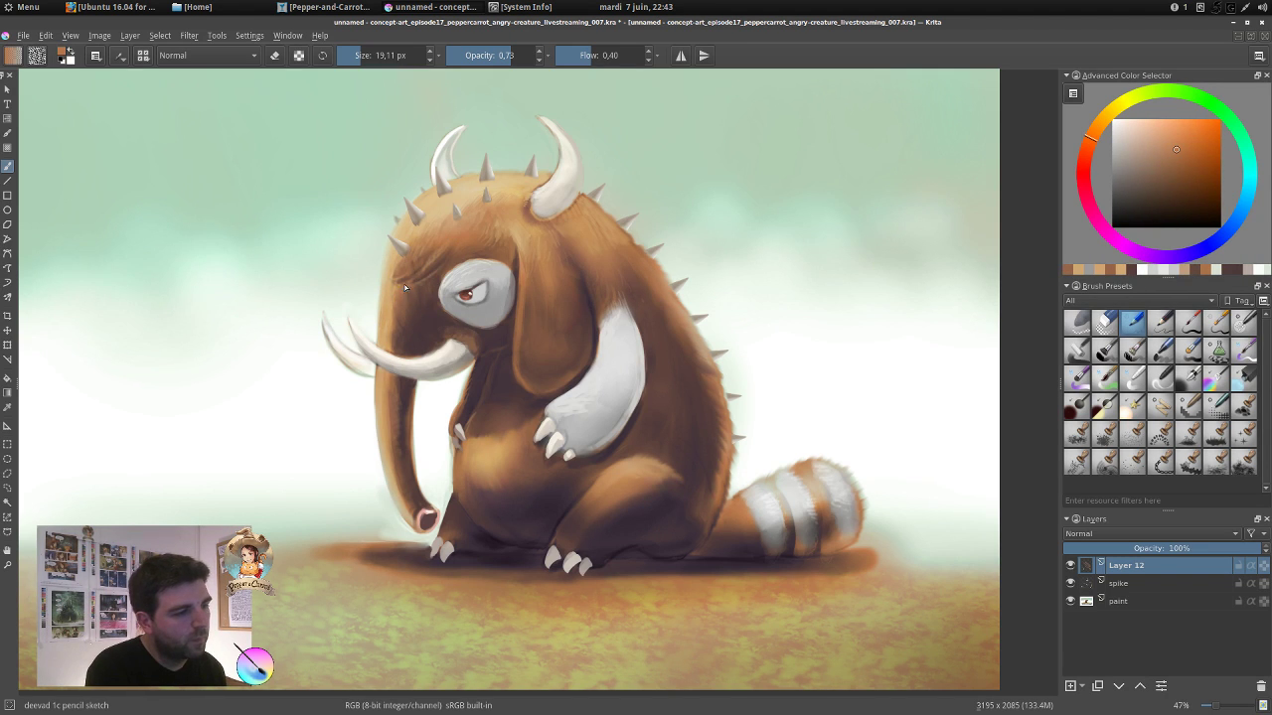
drag(416, 285, 435, 274)
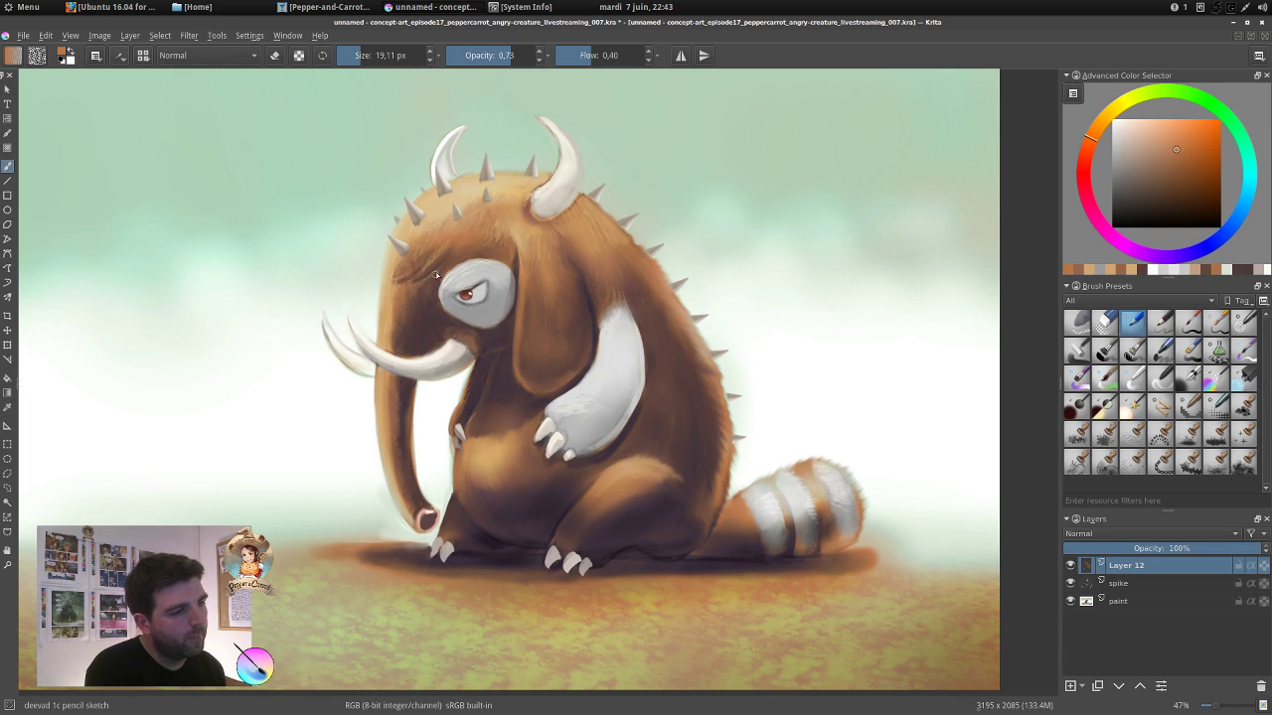
Add soft fur strokes to the ear with picked dark reddish-brown and mid-brown colours.
ctrl+click(542, 357)
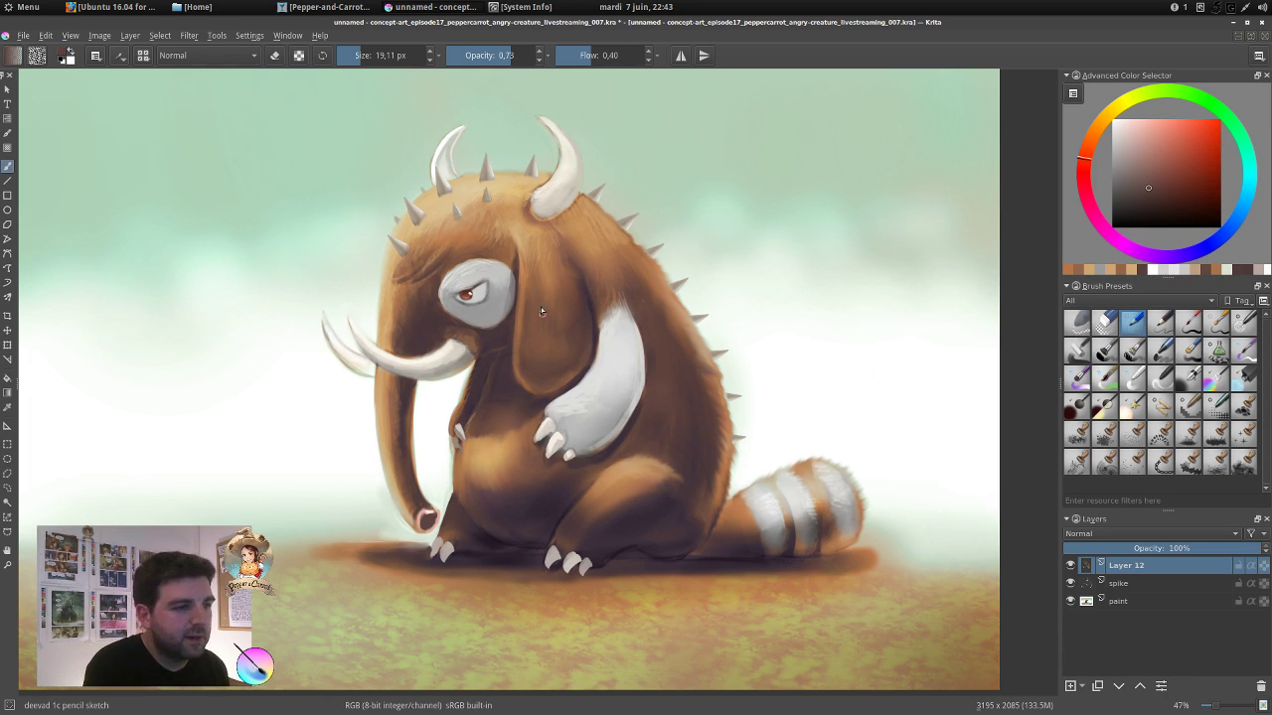
drag(541, 312, 527, 284)
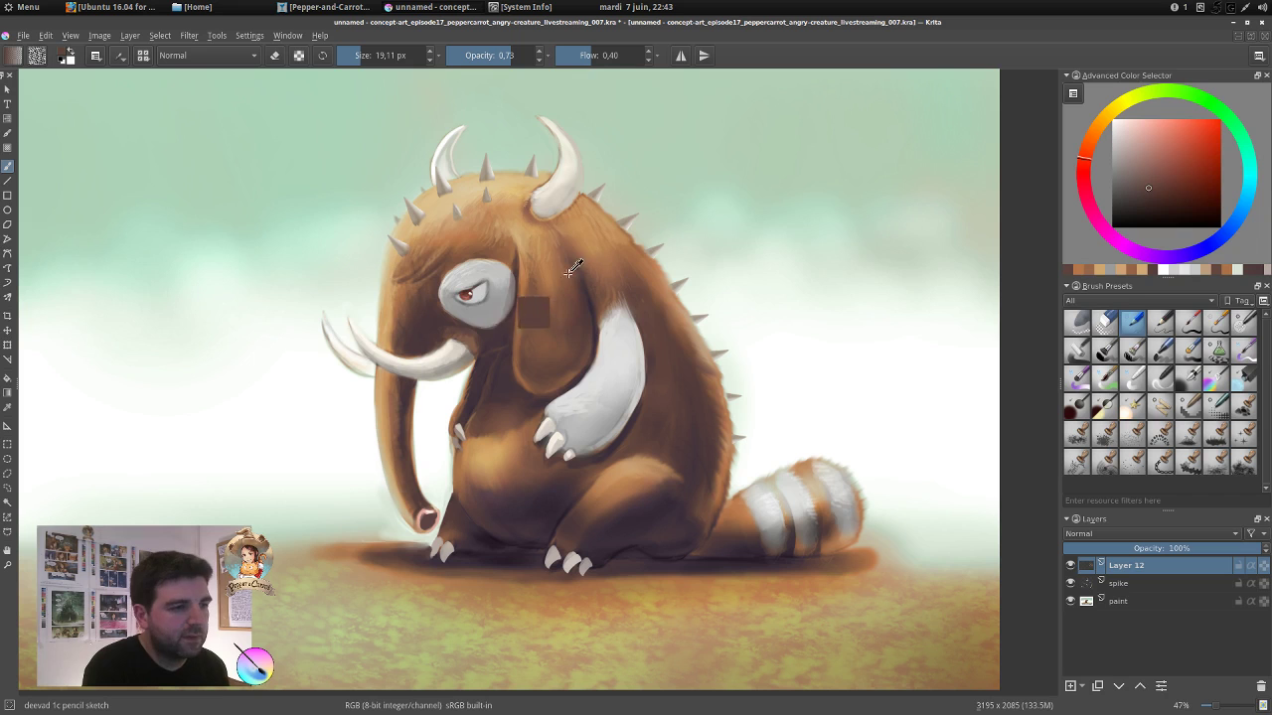
ctrl+click(554, 291)
drag(567, 310, 576, 333)
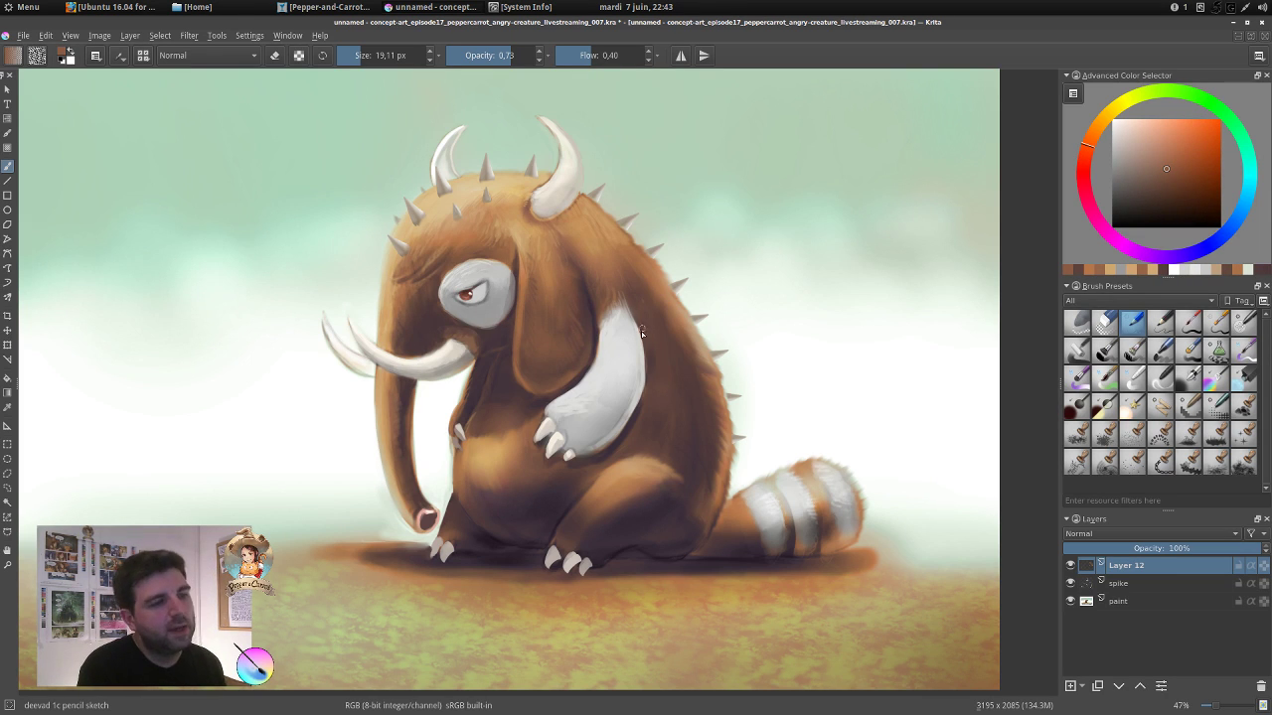
Paint dark reddish-brown fur strokes along the back behind the white arm and down toward the tail.
ctrl+click(583, 368)
drag(678, 343, 682, 355)
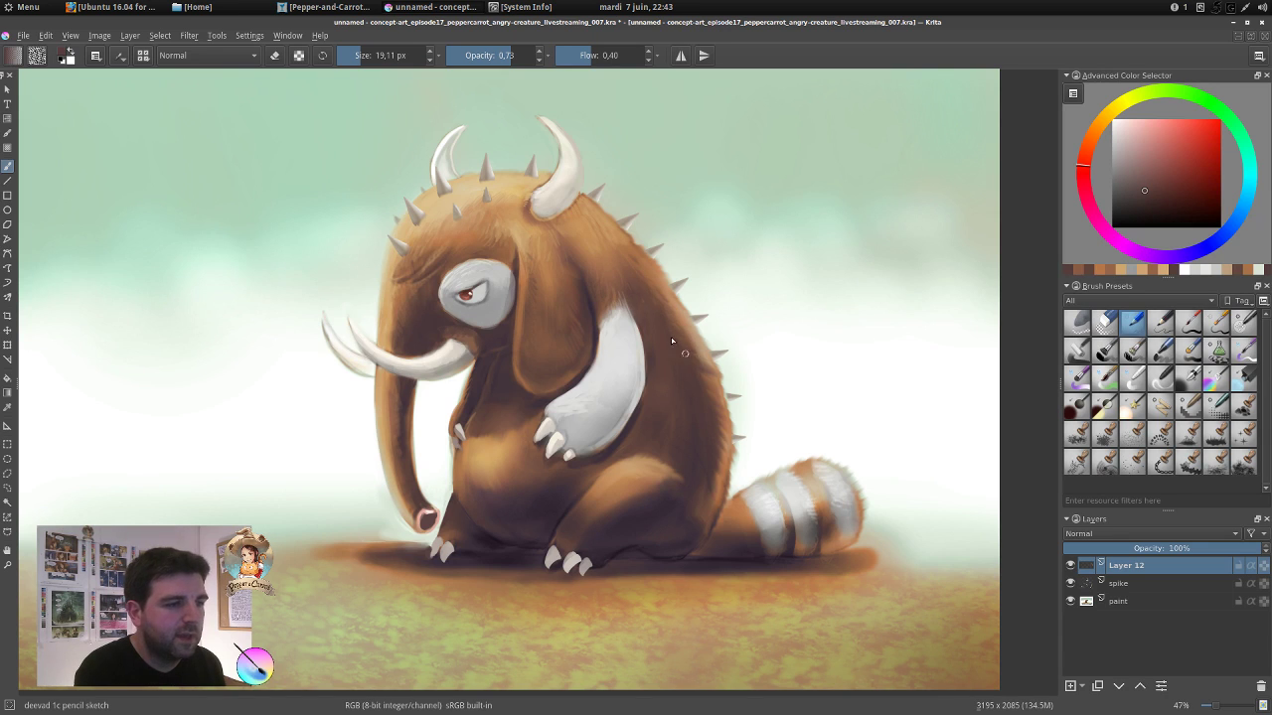
drag(712, 443, 717, 474)
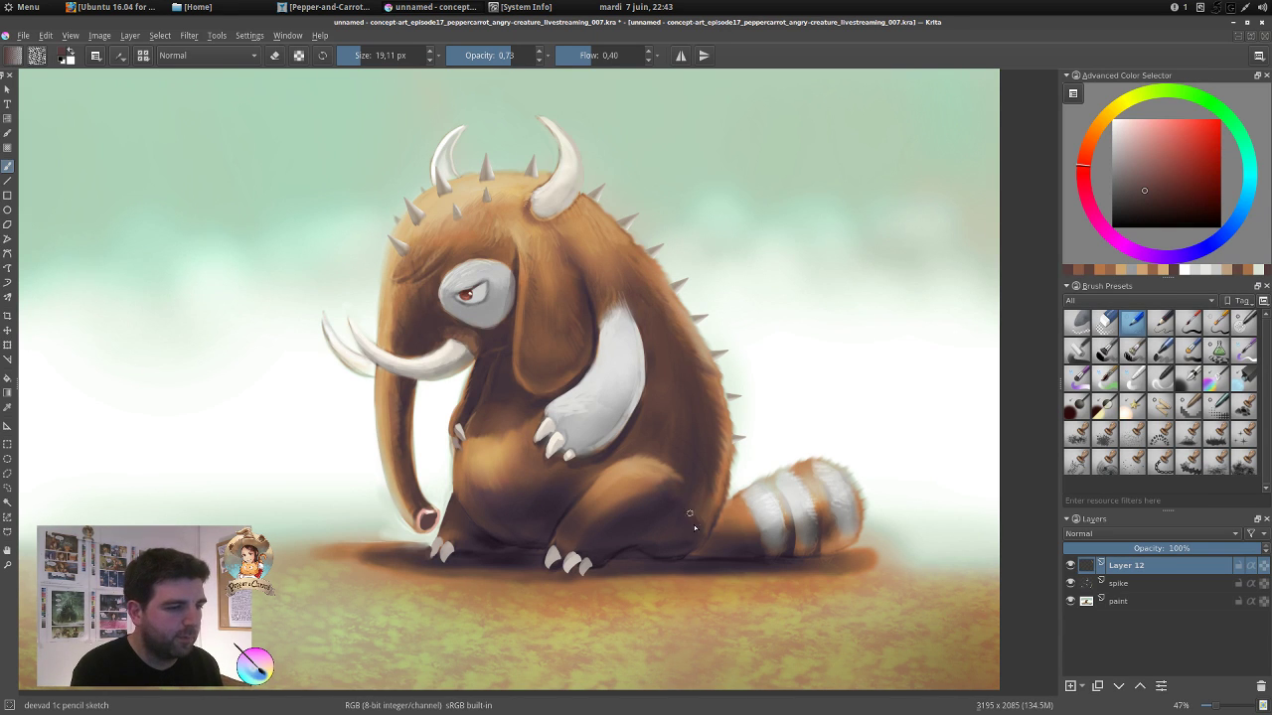
Add lighter fur strokes to the belly, thigh and tail base with picked tan and orange-brown, undoing the last unwanted stroke.
ctrl+click(505, 427)
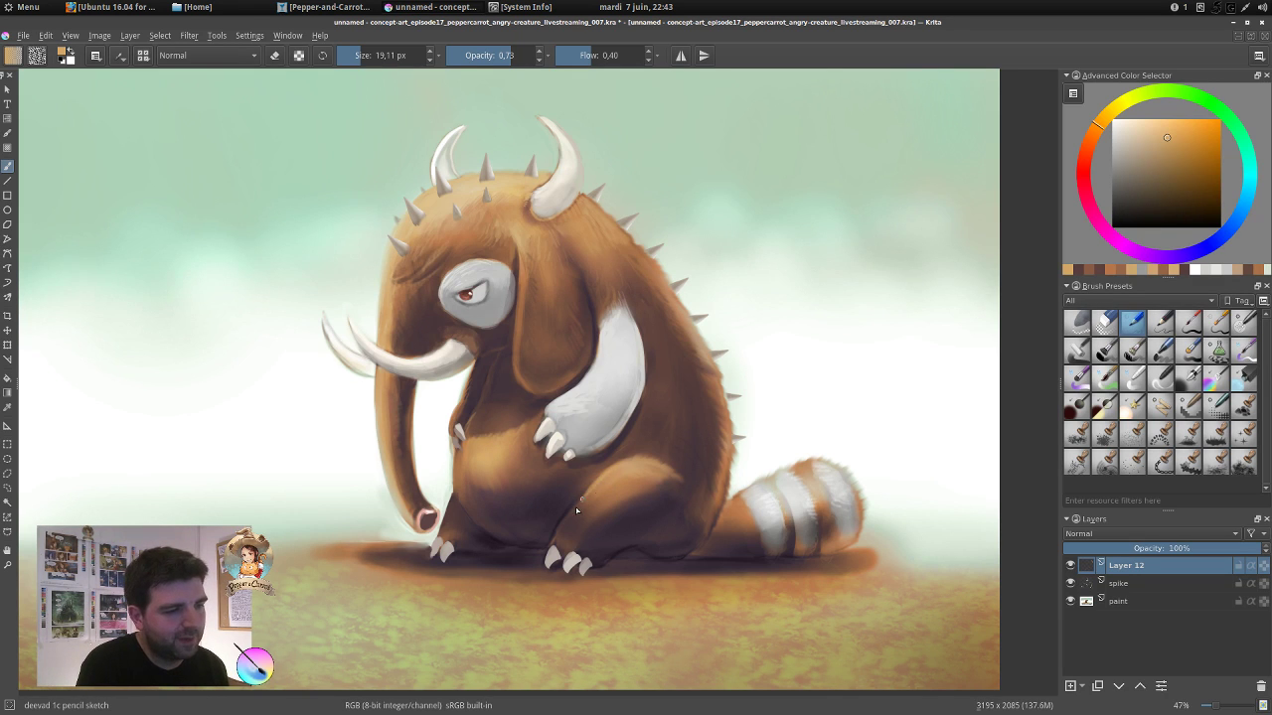
ctrl+click(621, 487)
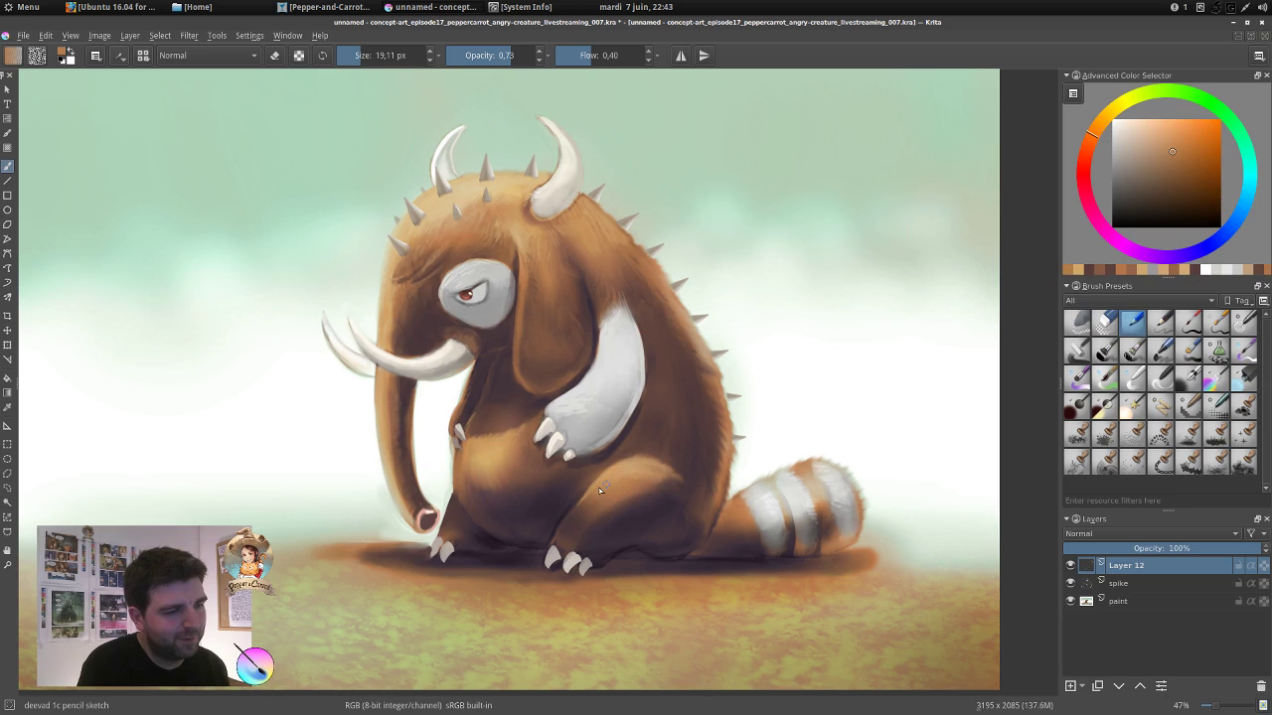
ctrl+click(730, 513)
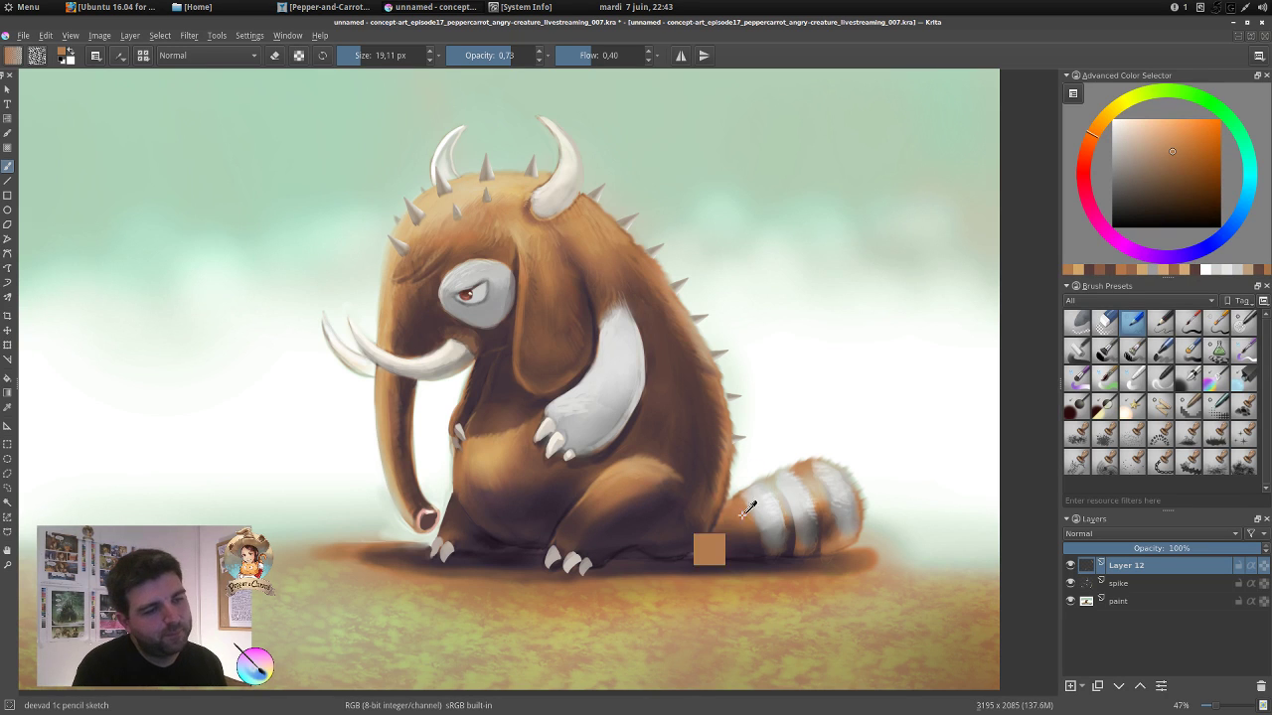
drag(738, 492, 728, 502)
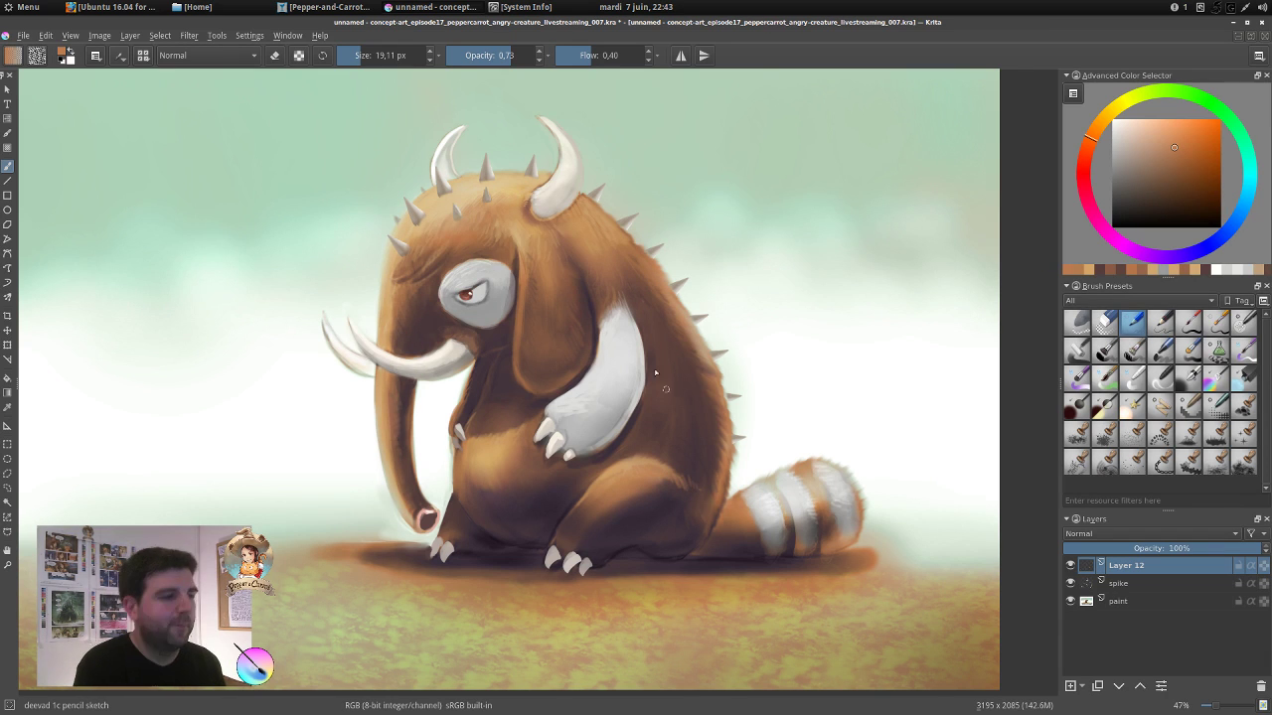
key(ctrl+z)
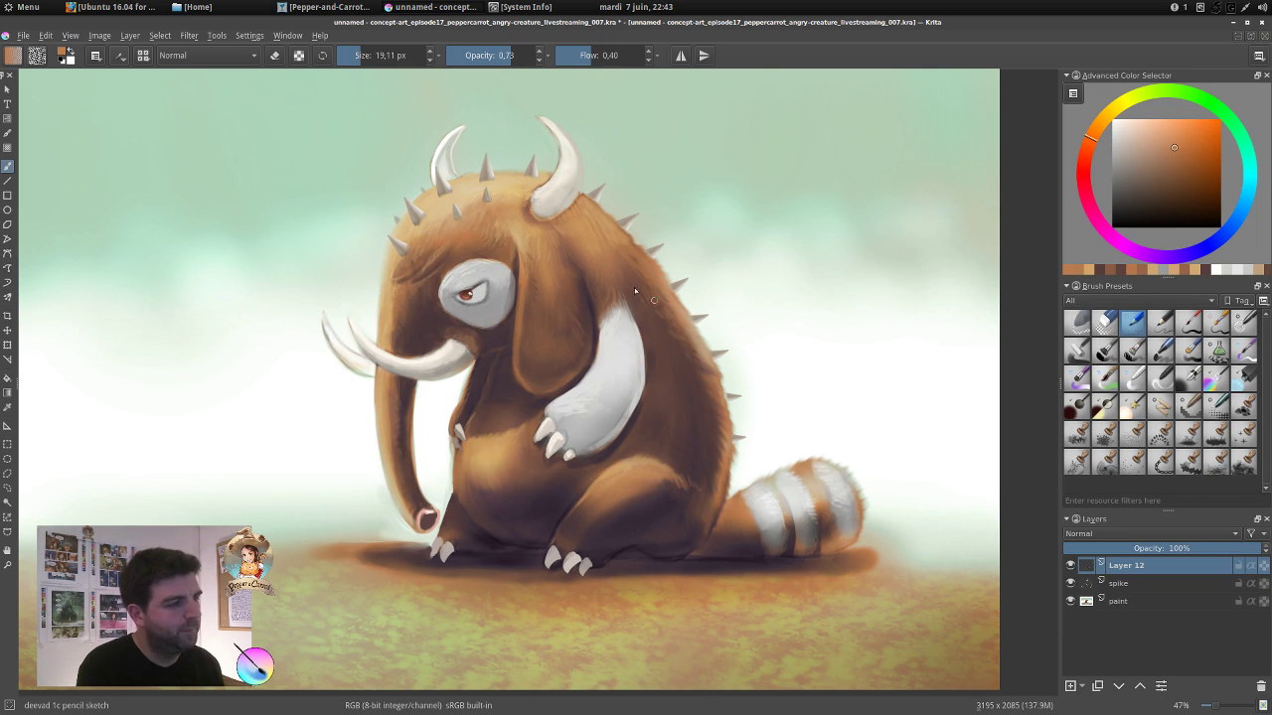
ctrl+click(456, 242)
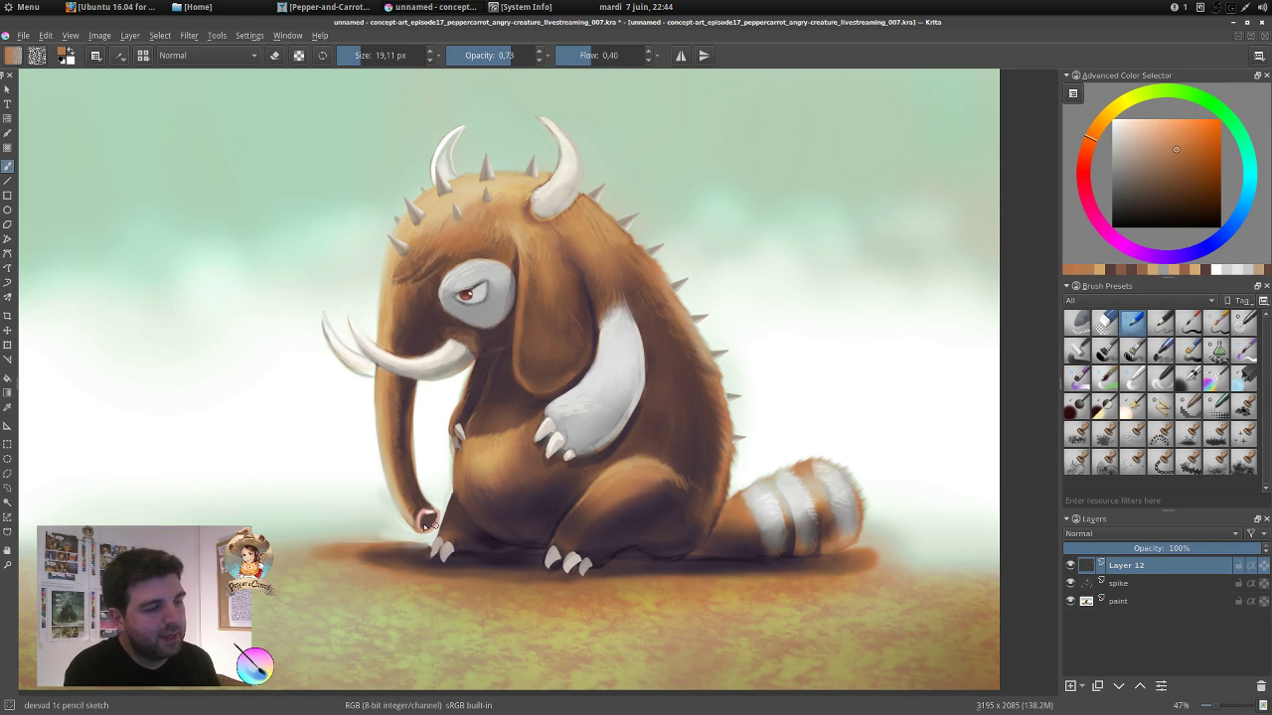
Draw small off-white teeth inside the trunk tip's opening with the 6 px deevad 1e rigger brush.
click(1189, 321)
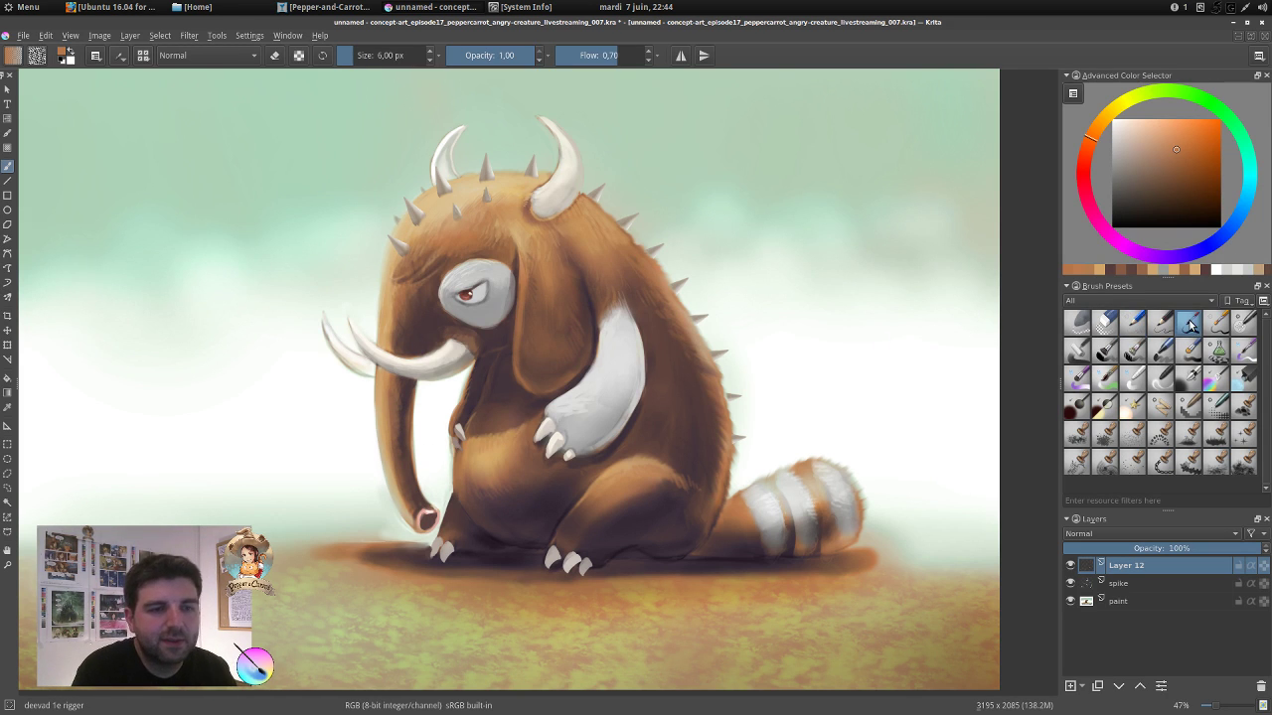
click(1120, 120)
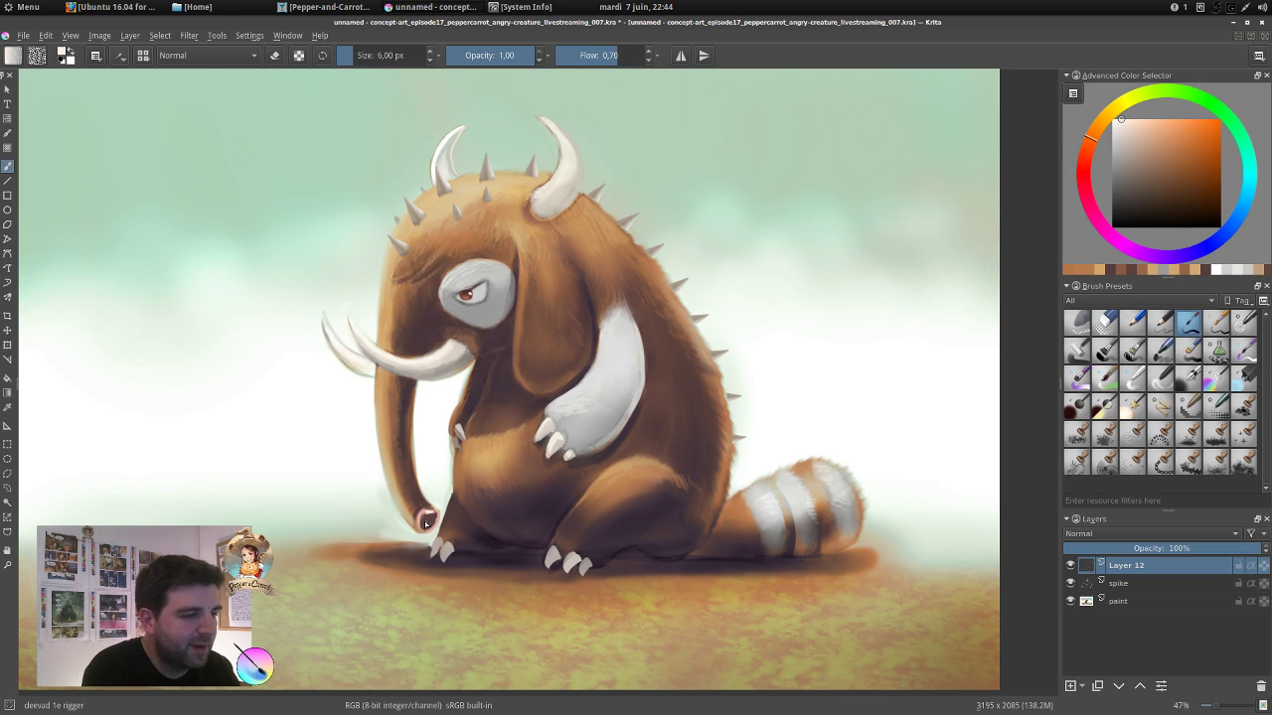
click(427, 517)
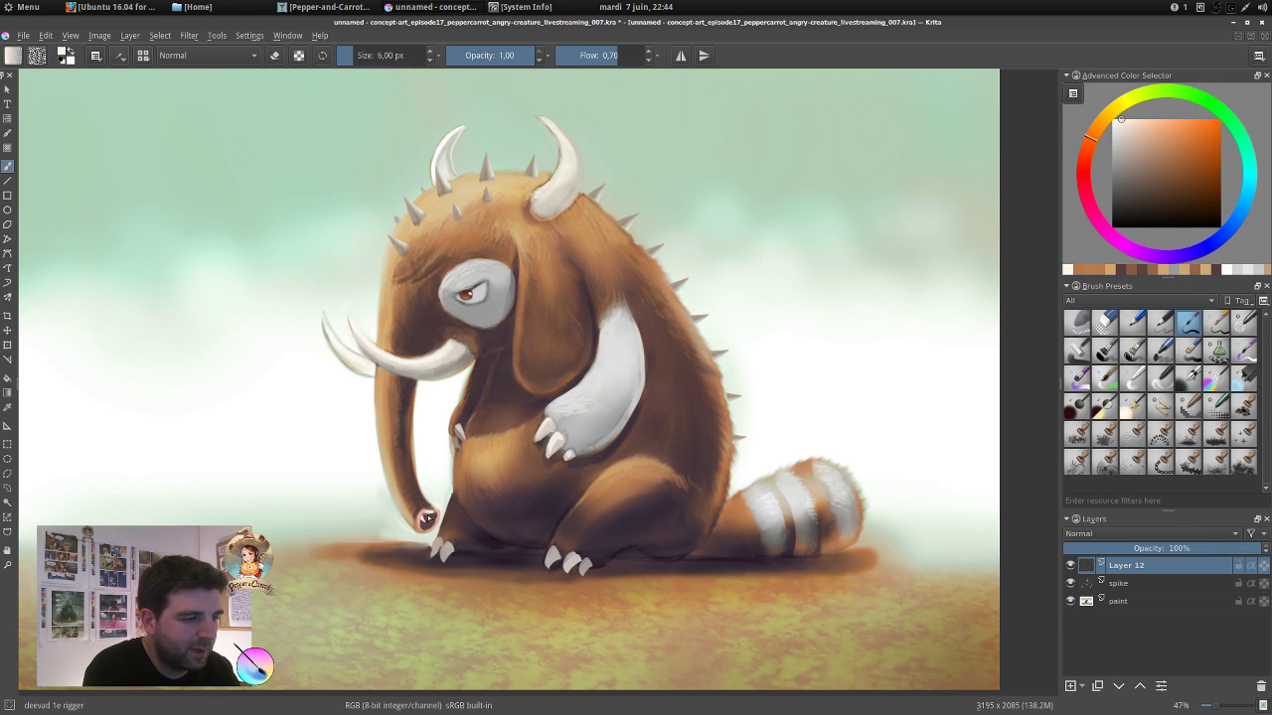
drag(428, 520, 430, 515)
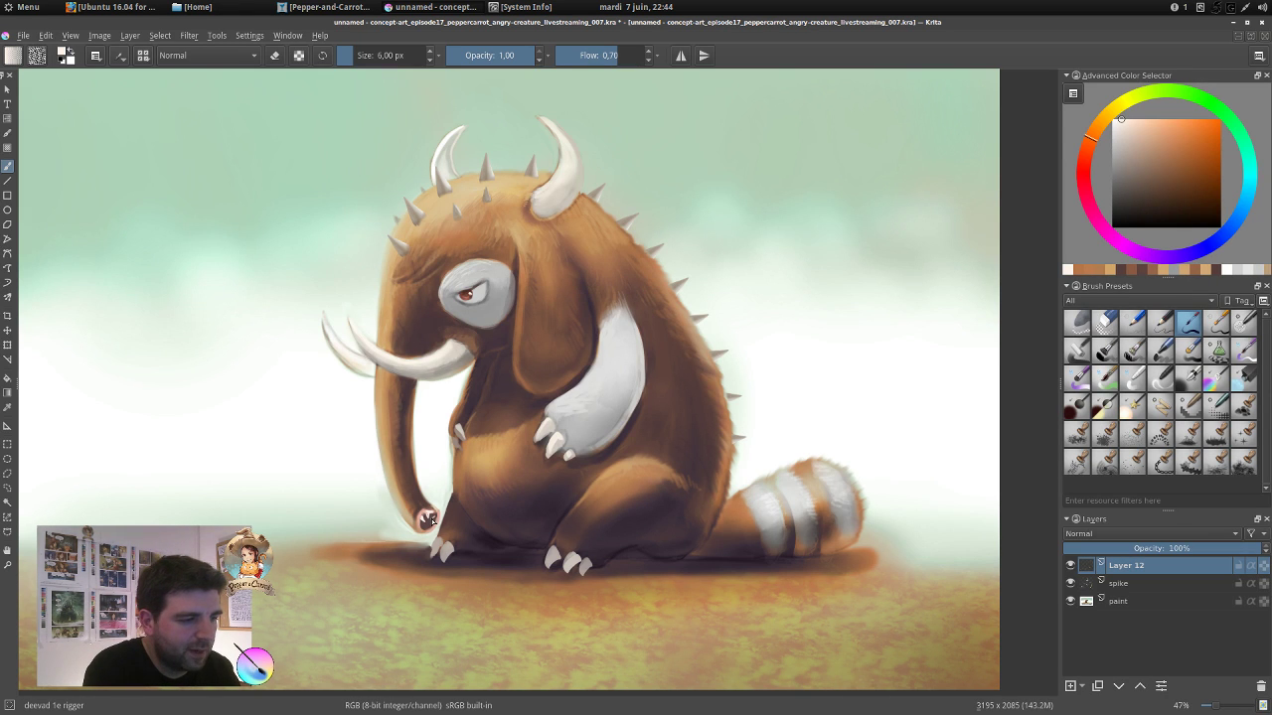
key(ctrl+z)
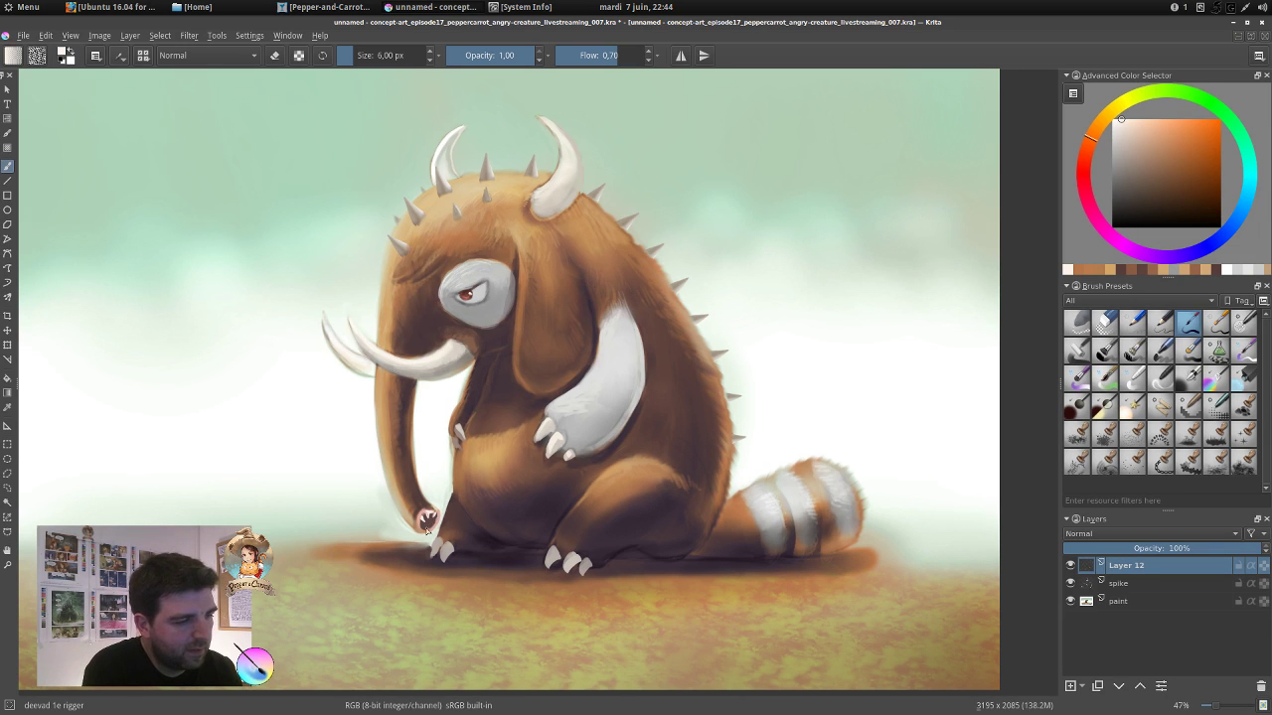
click(426, 519)
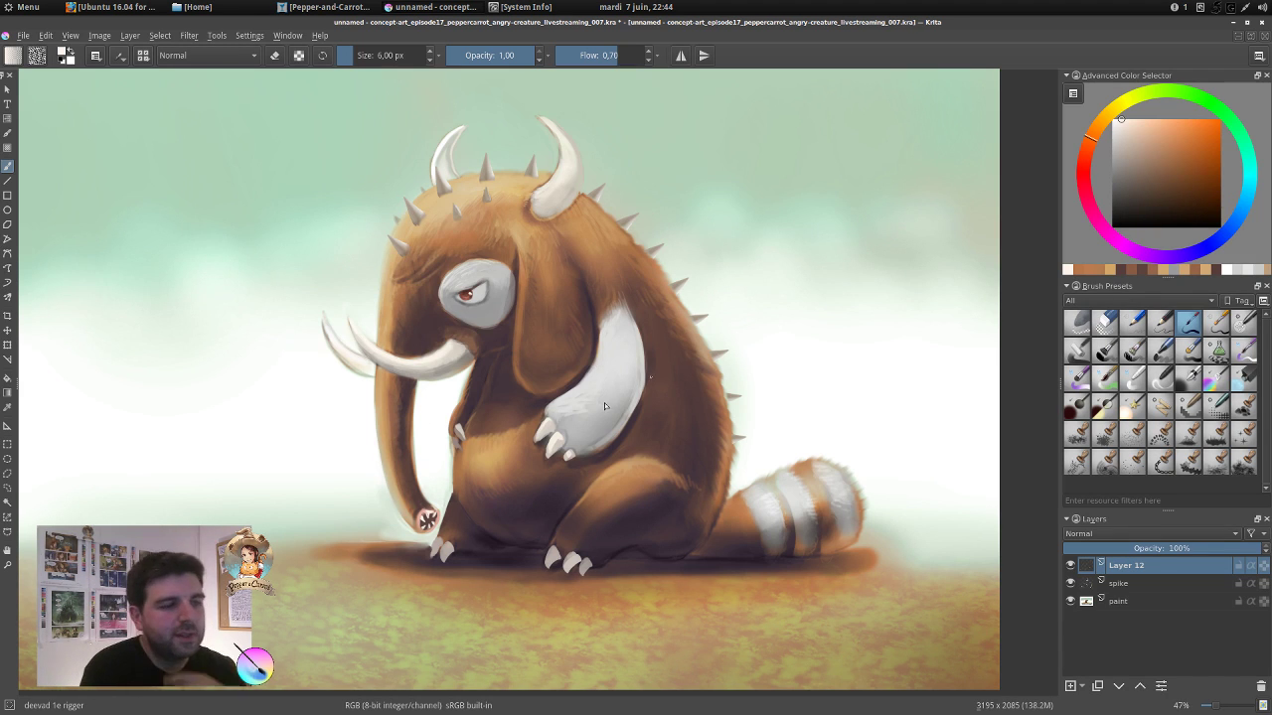
Shade around the trunk tip's teeth with a picked dark tone using the 9 px deevad 1c pencil sketch brush at 0.40 opacity.
click(1132, 321)
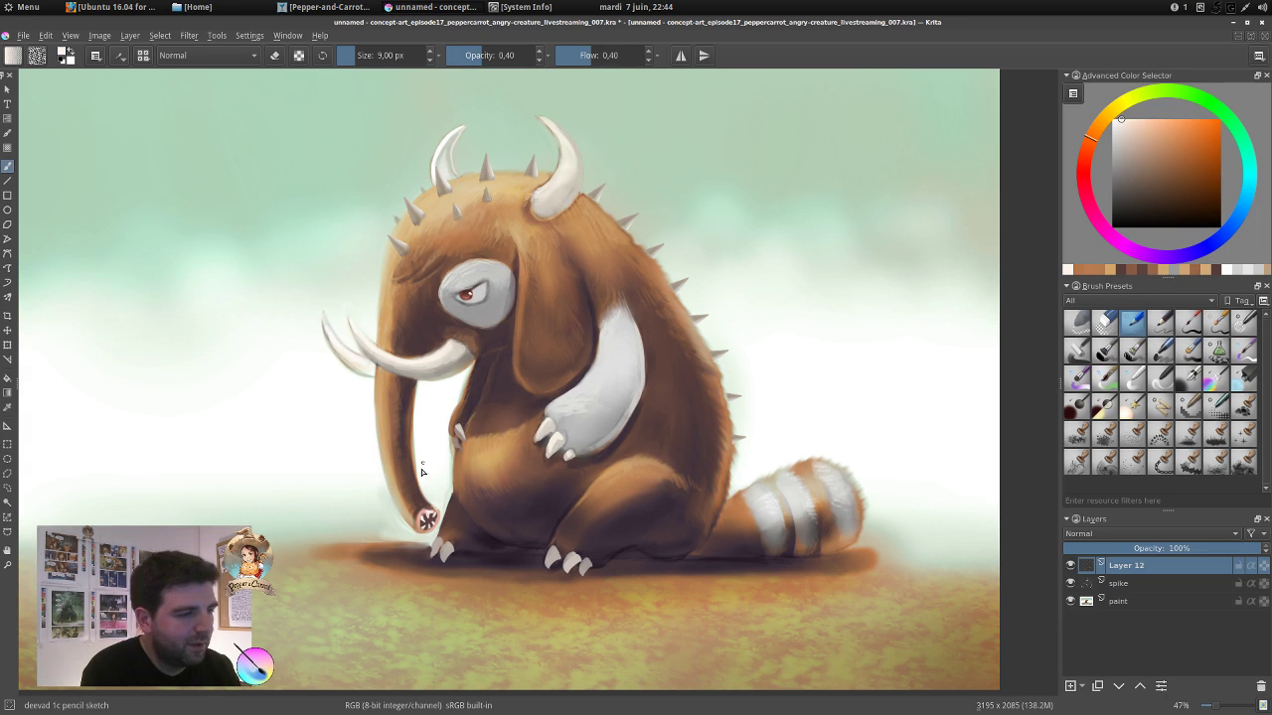
ctrl+click(428, 518)
drag(427, 513, 425, 522)
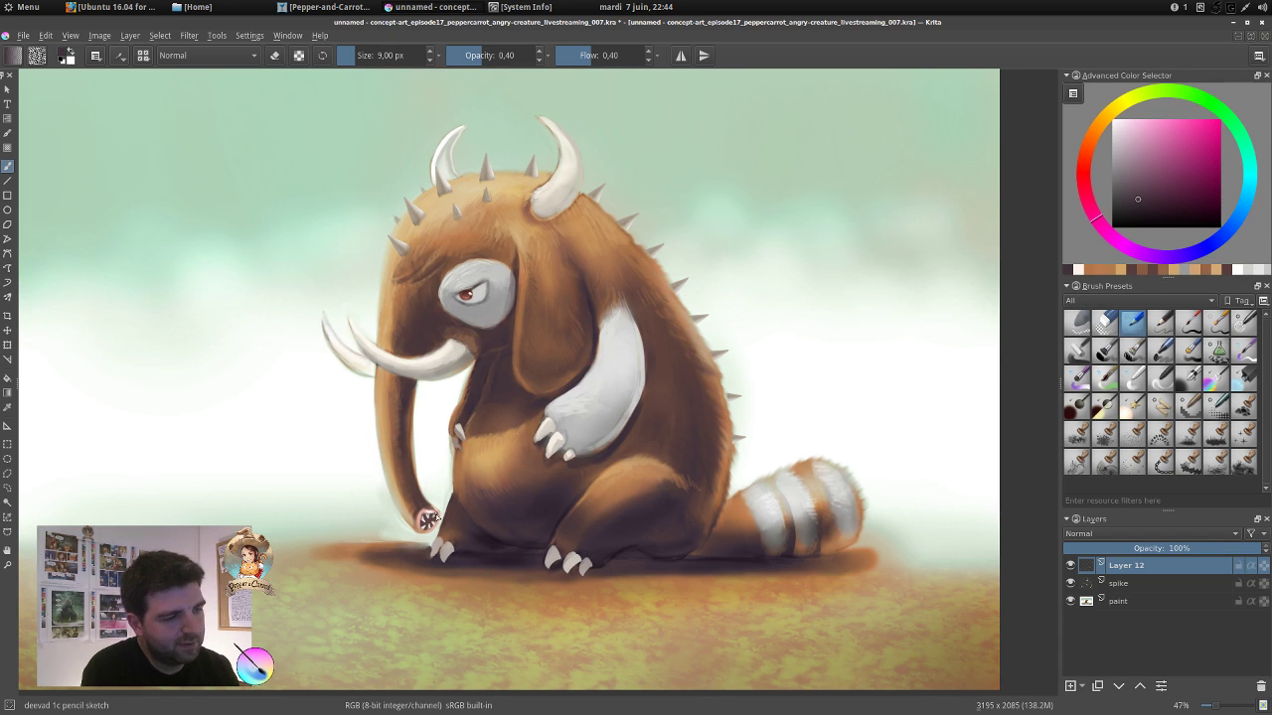
drag(435, 514, 433, 525)
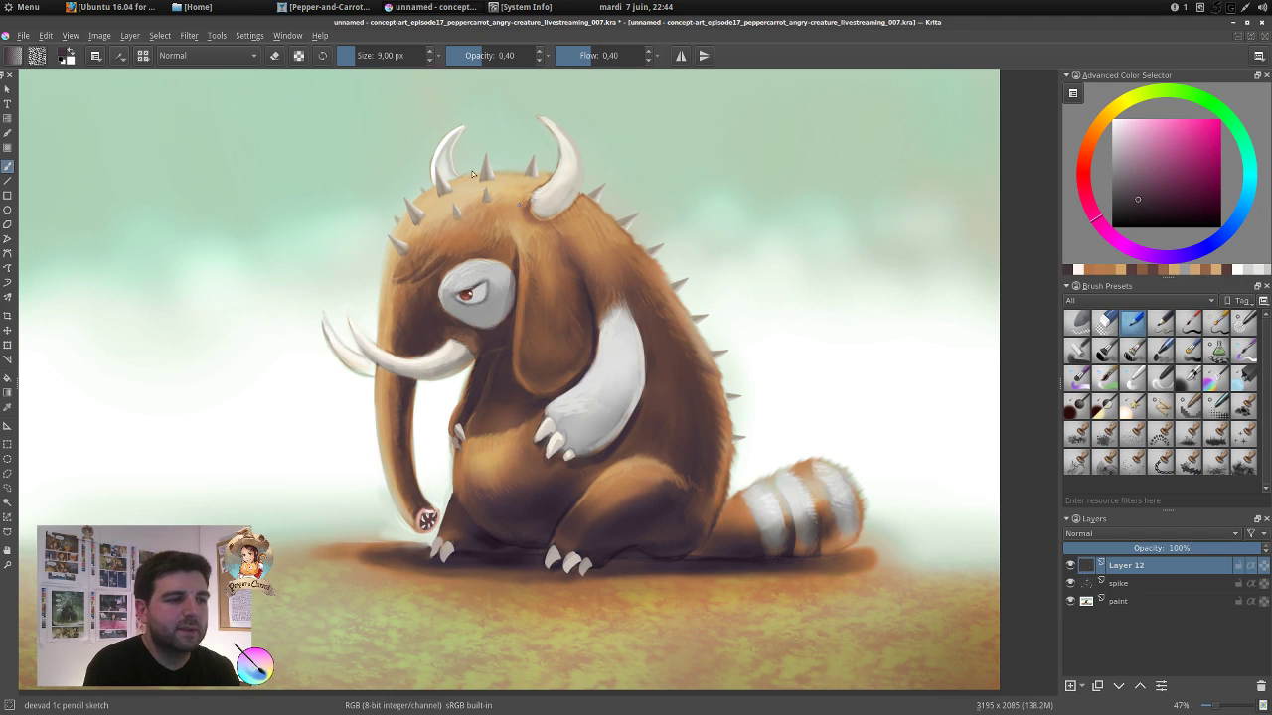
Shade the claws of both feet with picked grey and dark purple at 0.58 opacity and 14.54 px brush size.
click(502, 53)
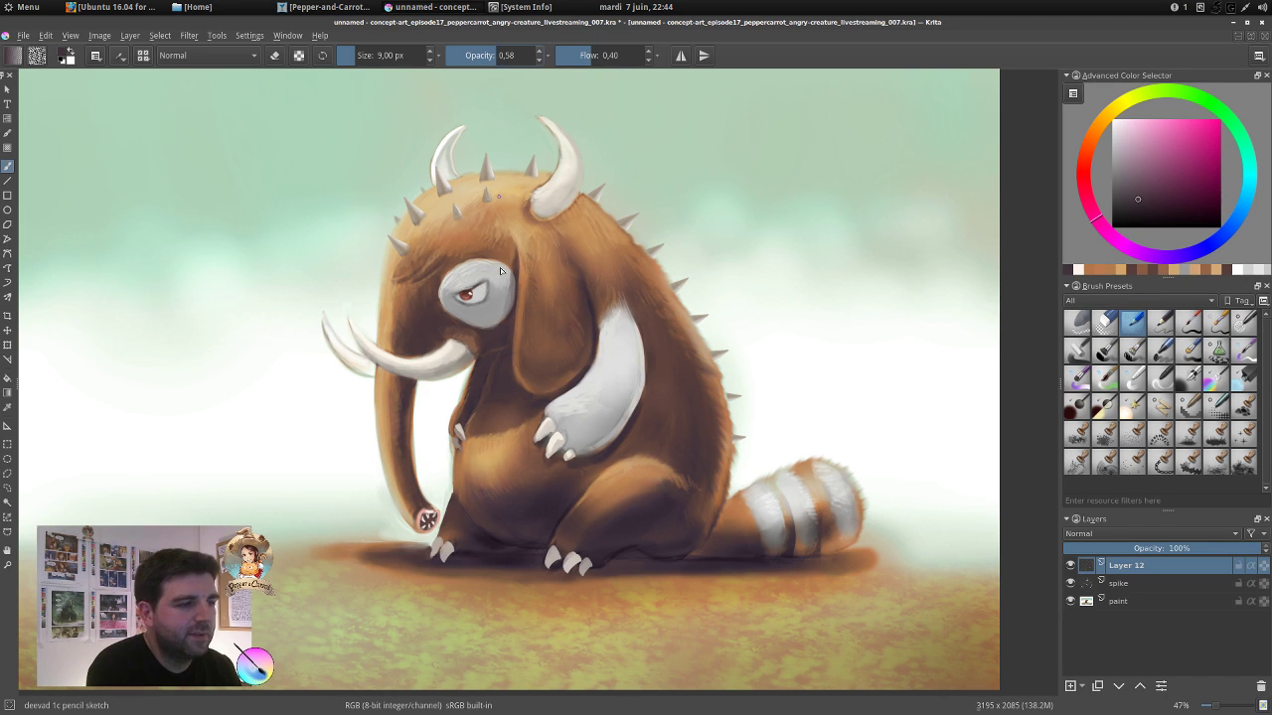
click(358, 55)
ctrl+click(462, 351)
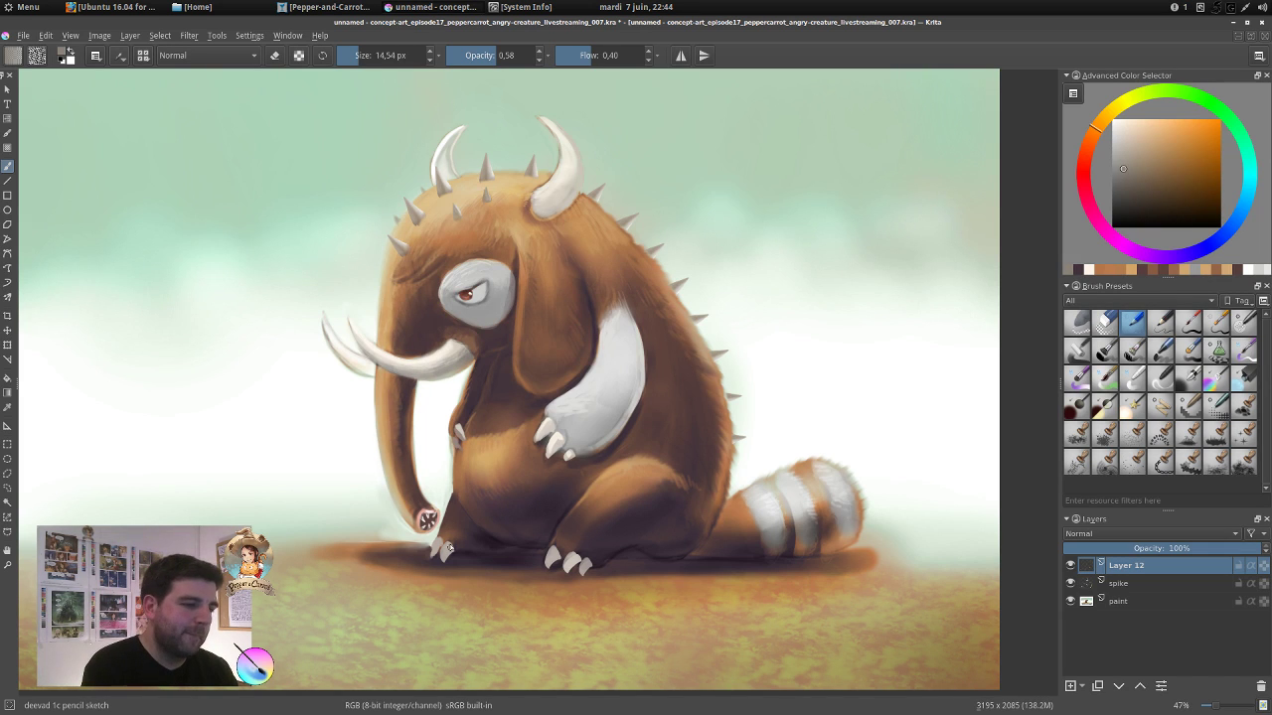
ctrl+click(493, 534)
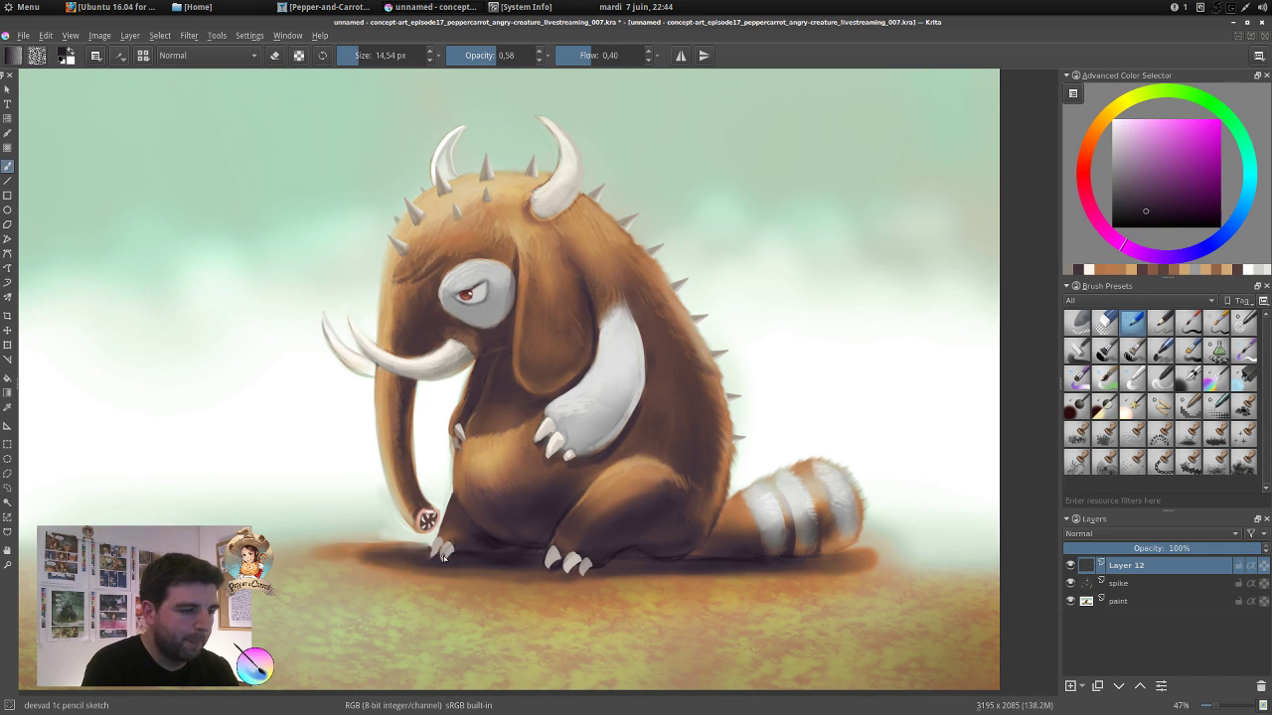
drag(450, 546, 447, 557)
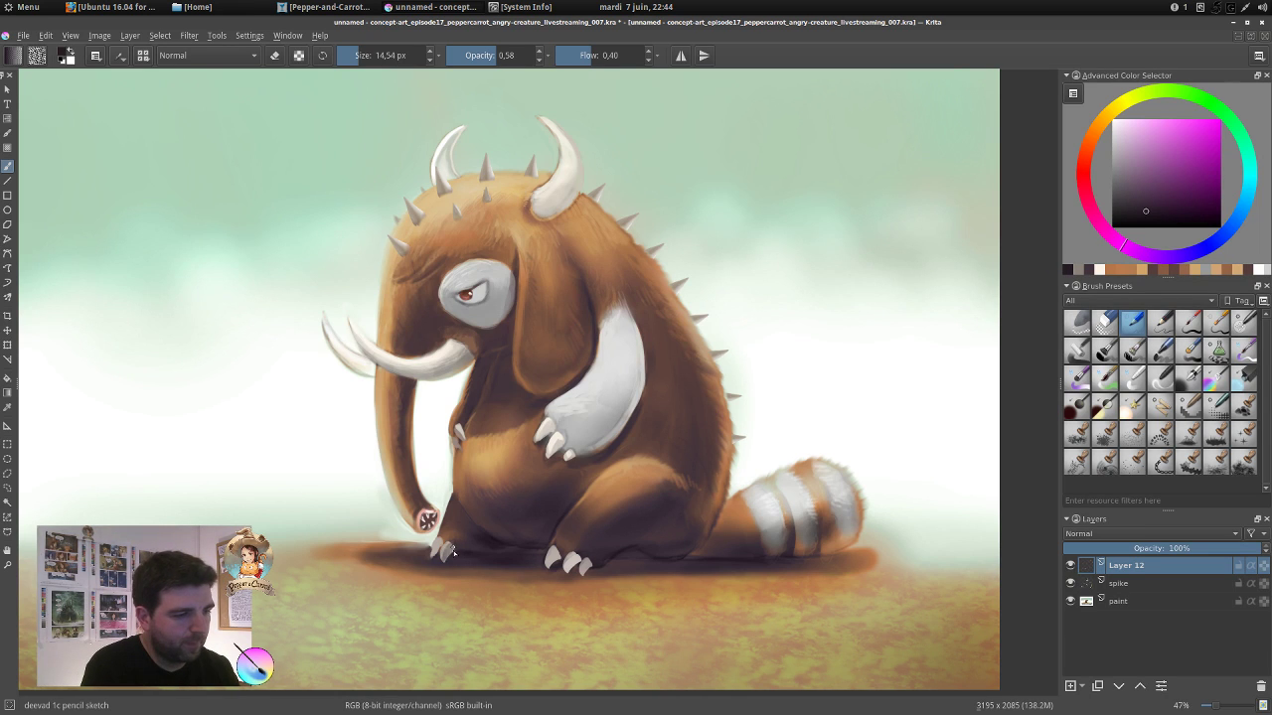
drag(444, 543, 439, 555)
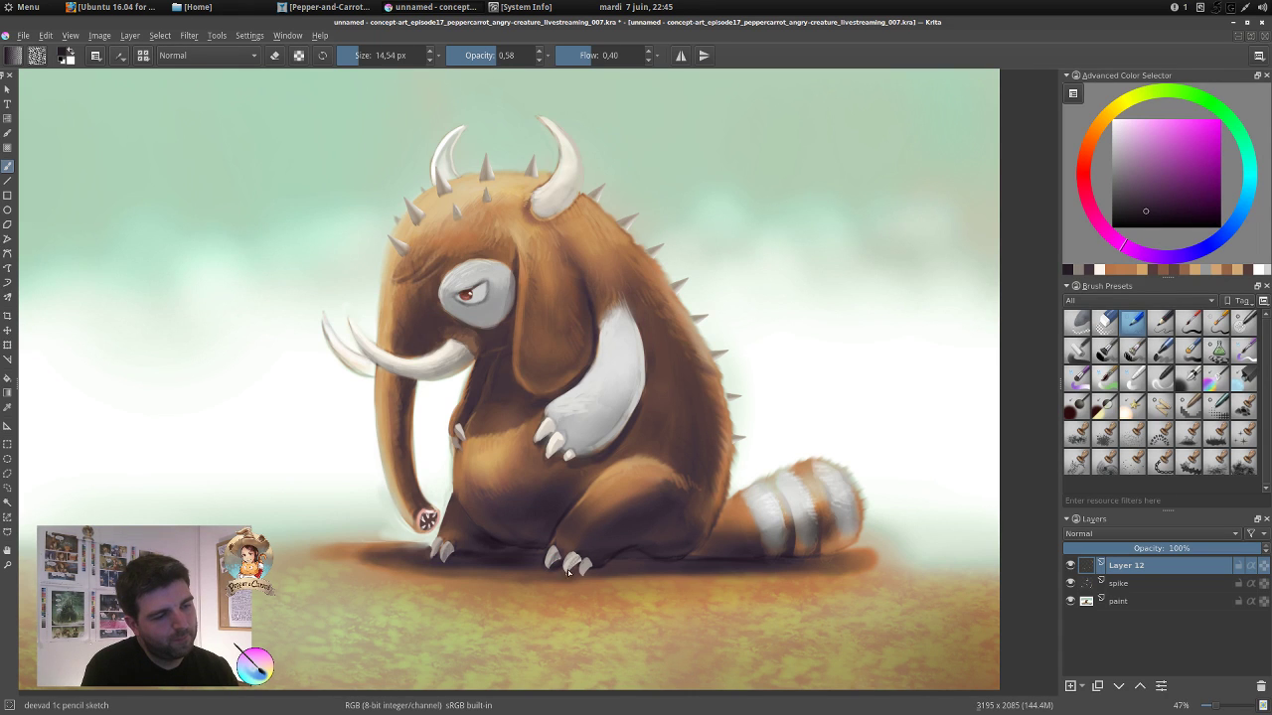
drag(592, 561, 583, 576)
Soften the brow wrinkles above the eye patch with picked brown and orange-brown strokes.
ctrl+click(415, 274)
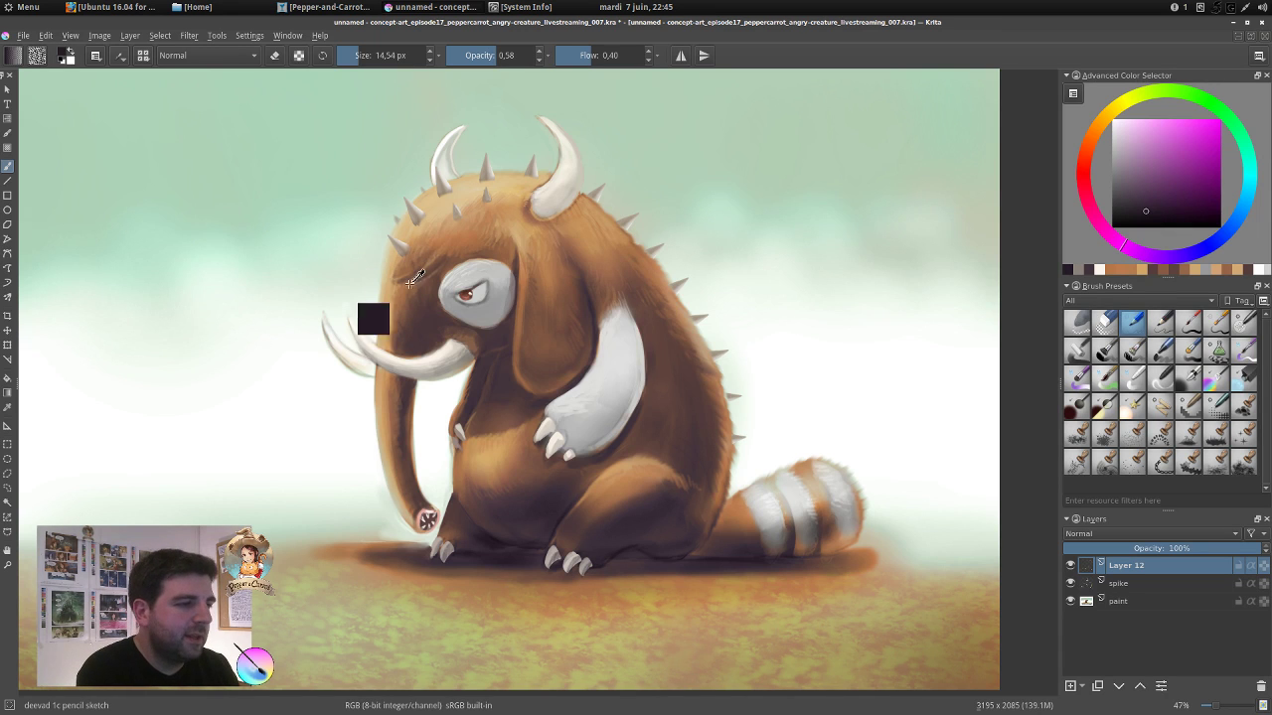
drag(424, 281, 430, 280)
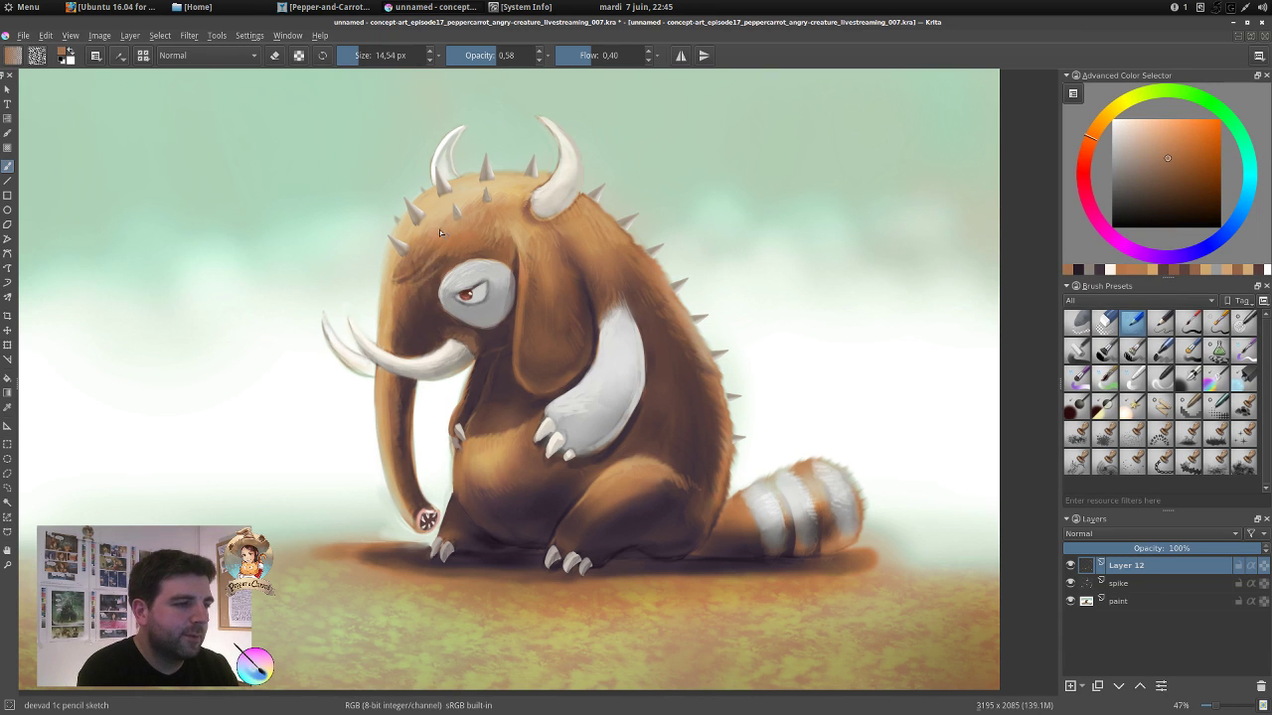
ctrl+click(452, 245)
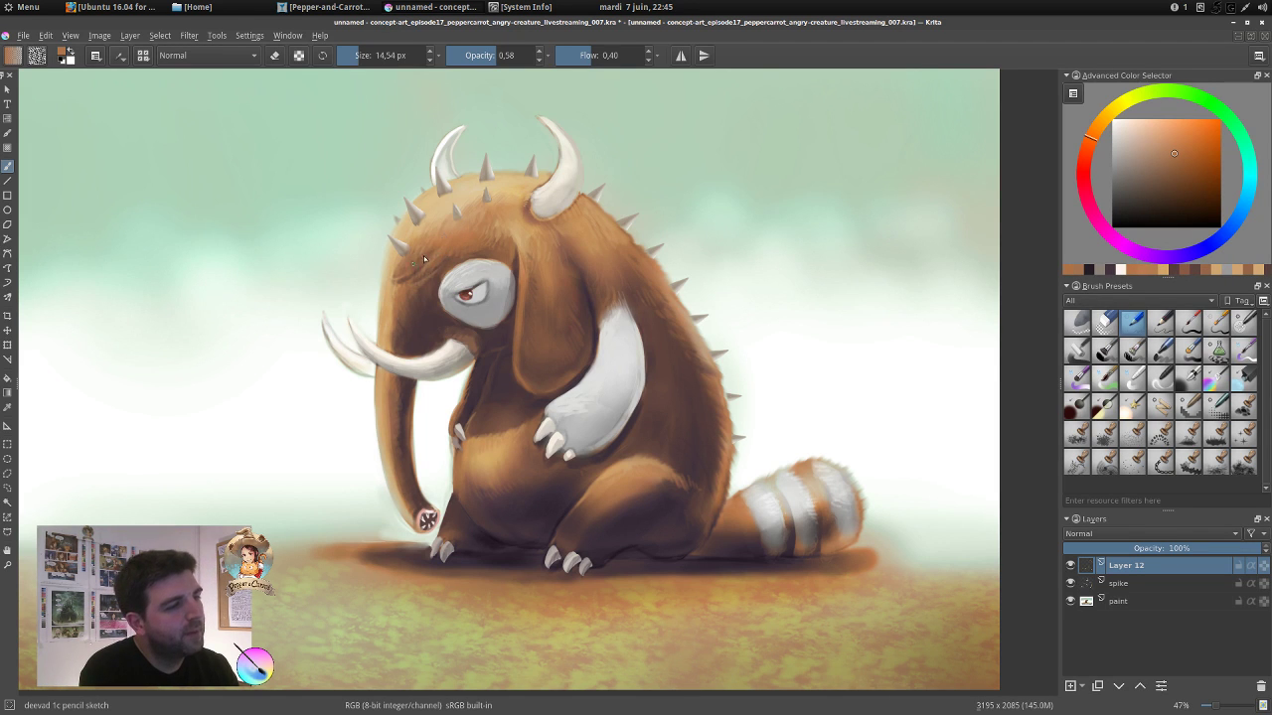
Unmirror the view and soften the brow wrinkles with the deevad 1a eraser thin brush at 0.32 opacity and 101.77 px.
key(m)
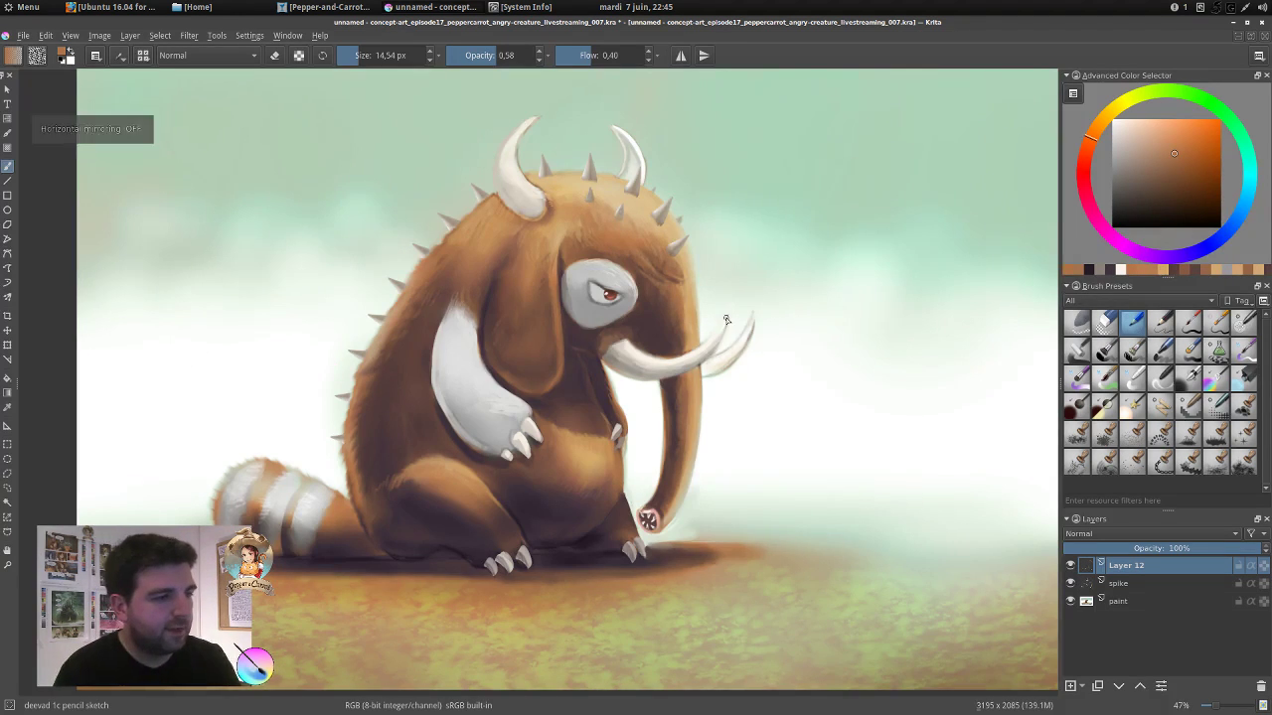
scroll(736, 317, down, 1)
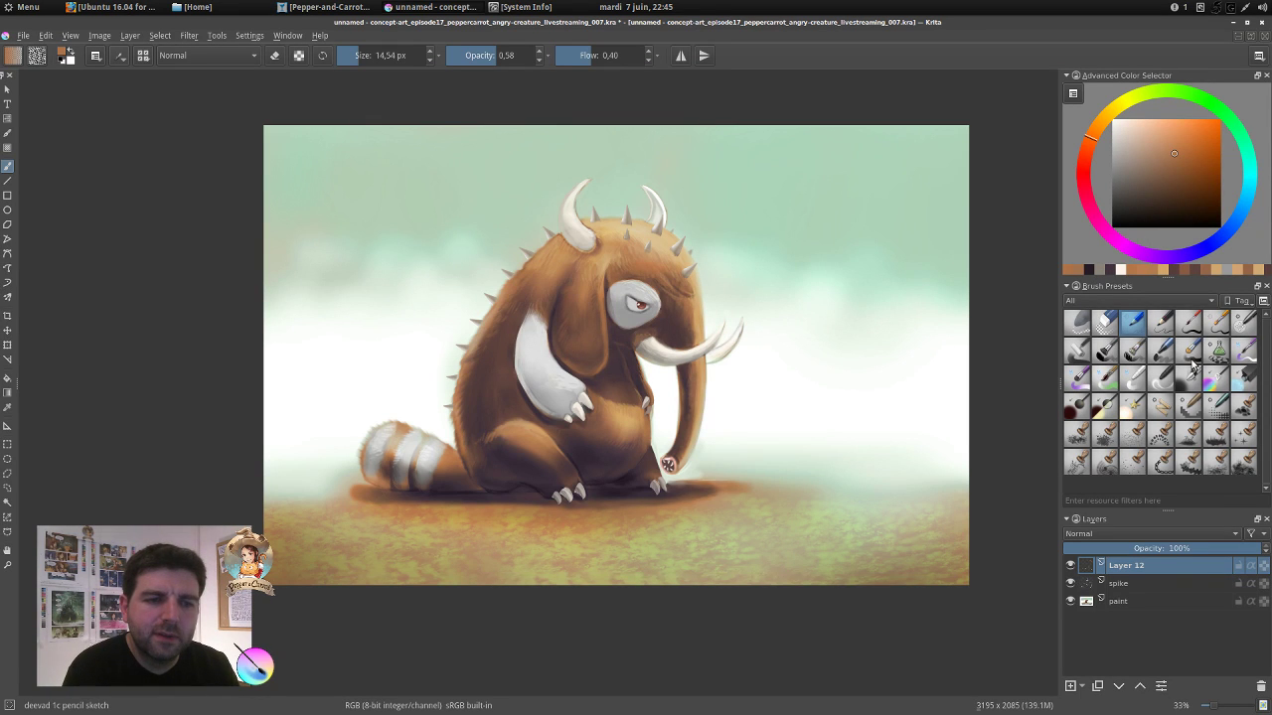
click(1081, 322)
click(475, 54)
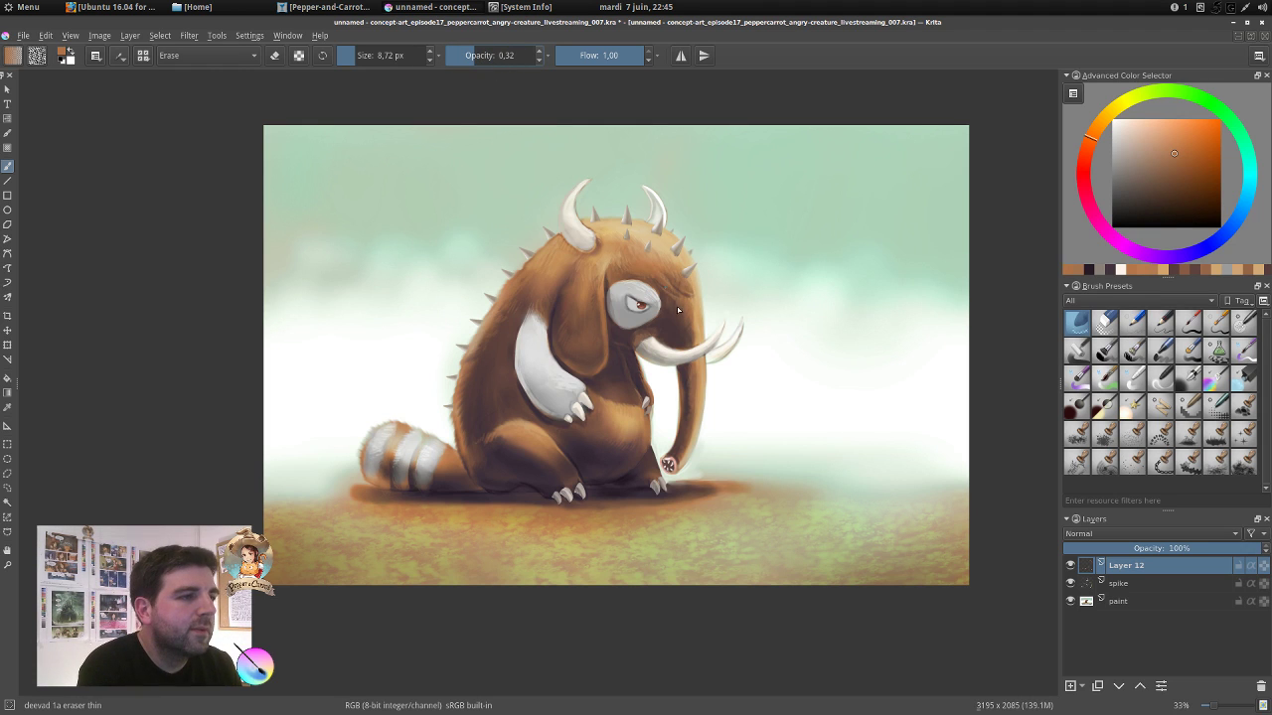
drag(678, 290, 696, 292)
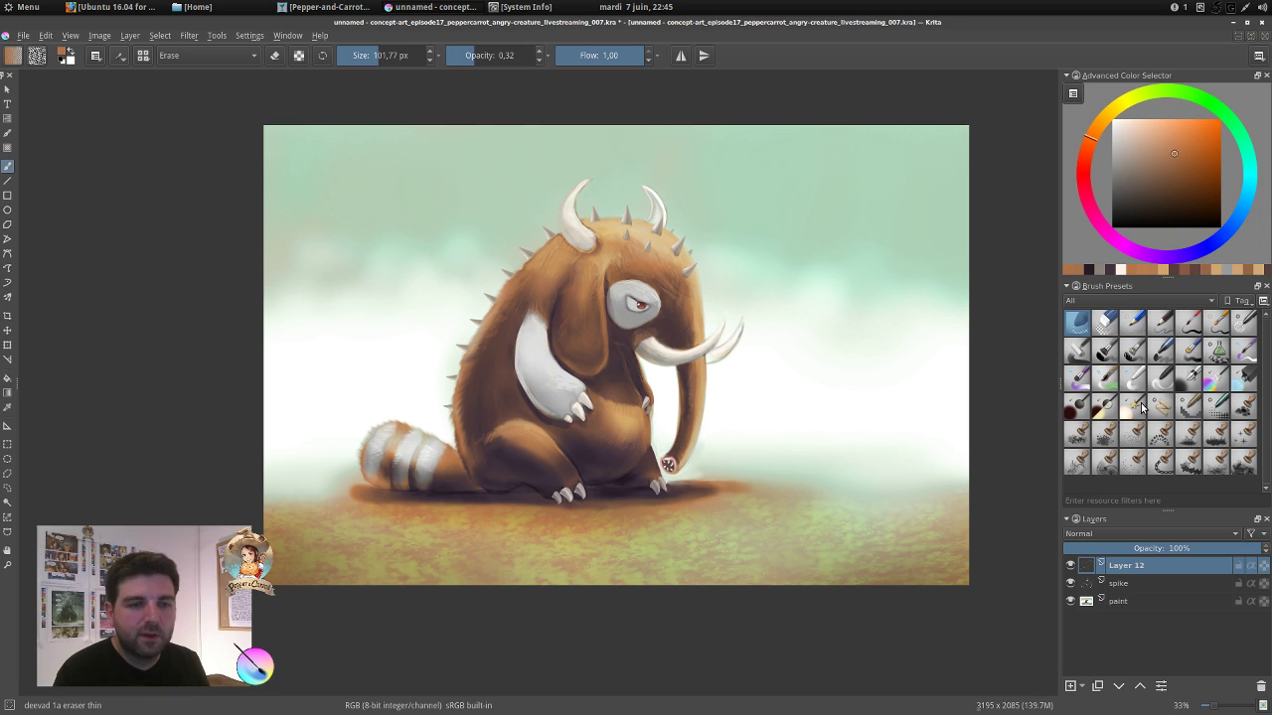
Paint small pale yellow plant tufts on the ground before the creature with the deevad 2d flat old brush at 35.27 px.
click(1133, 352)
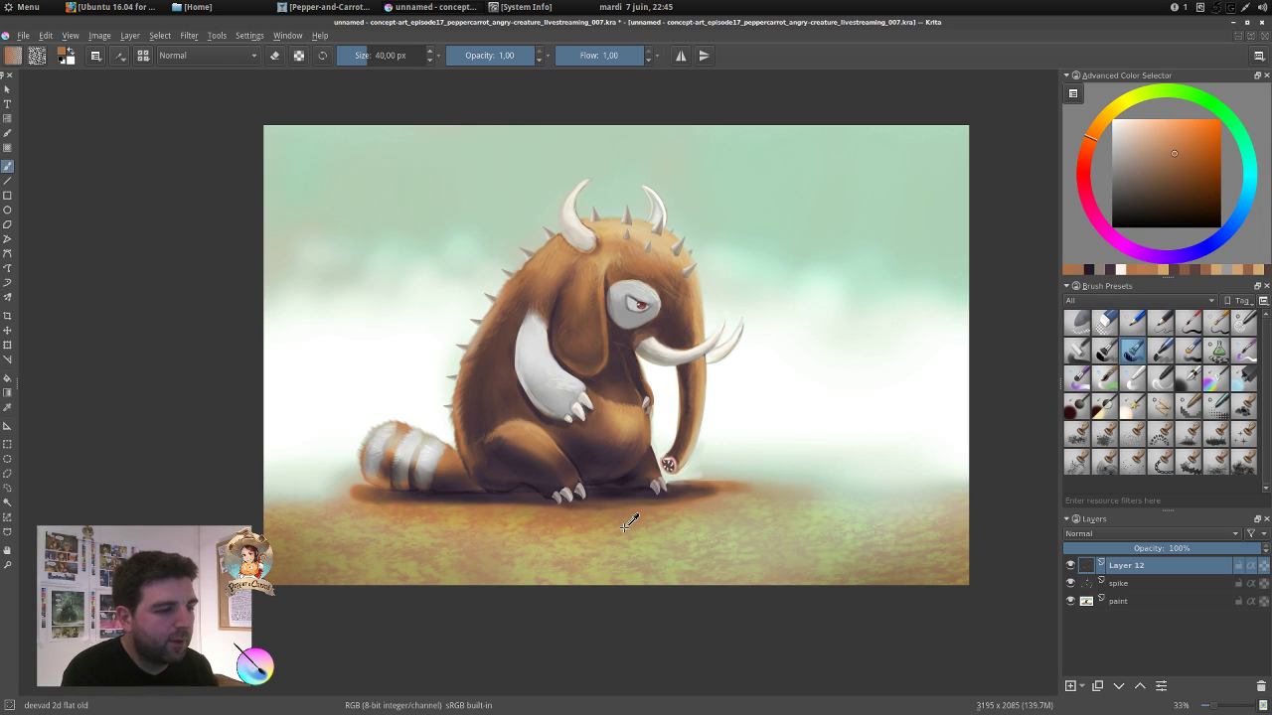
ctrl+click(575, 547)
click(1161, 136)
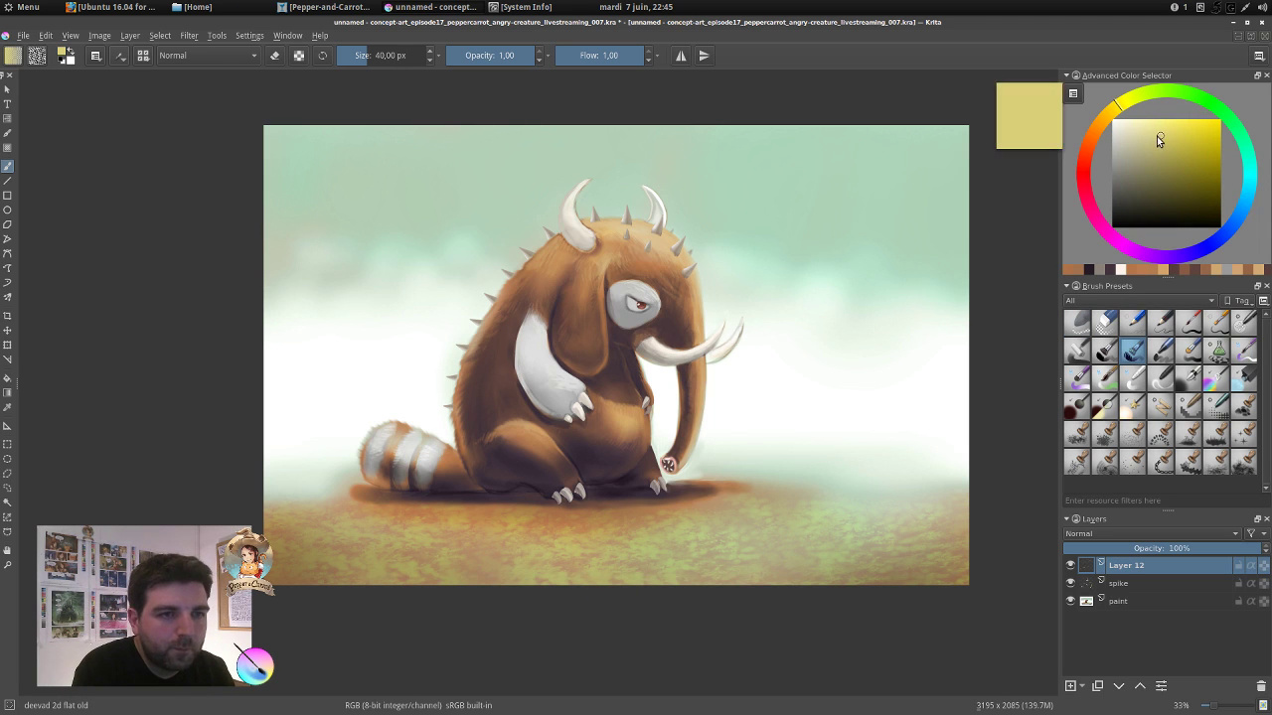
drag(586, 528, 714, 512)
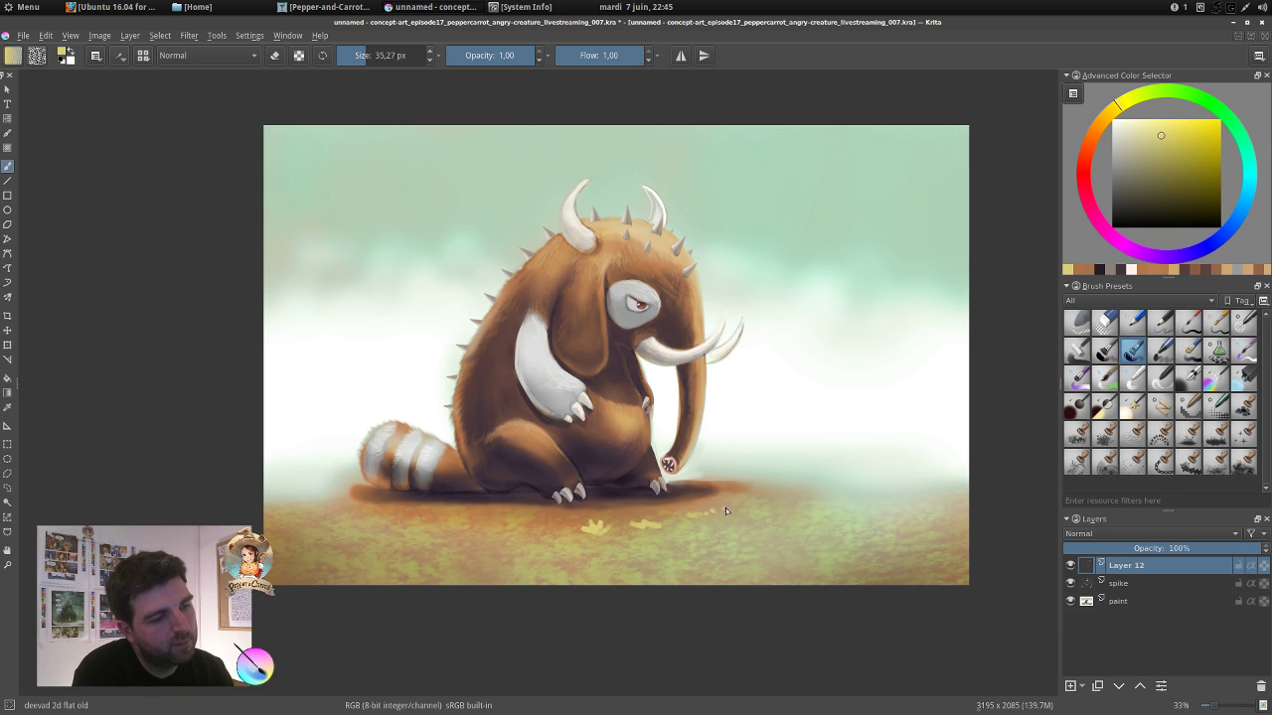
drag(538, 537, 549, 519)
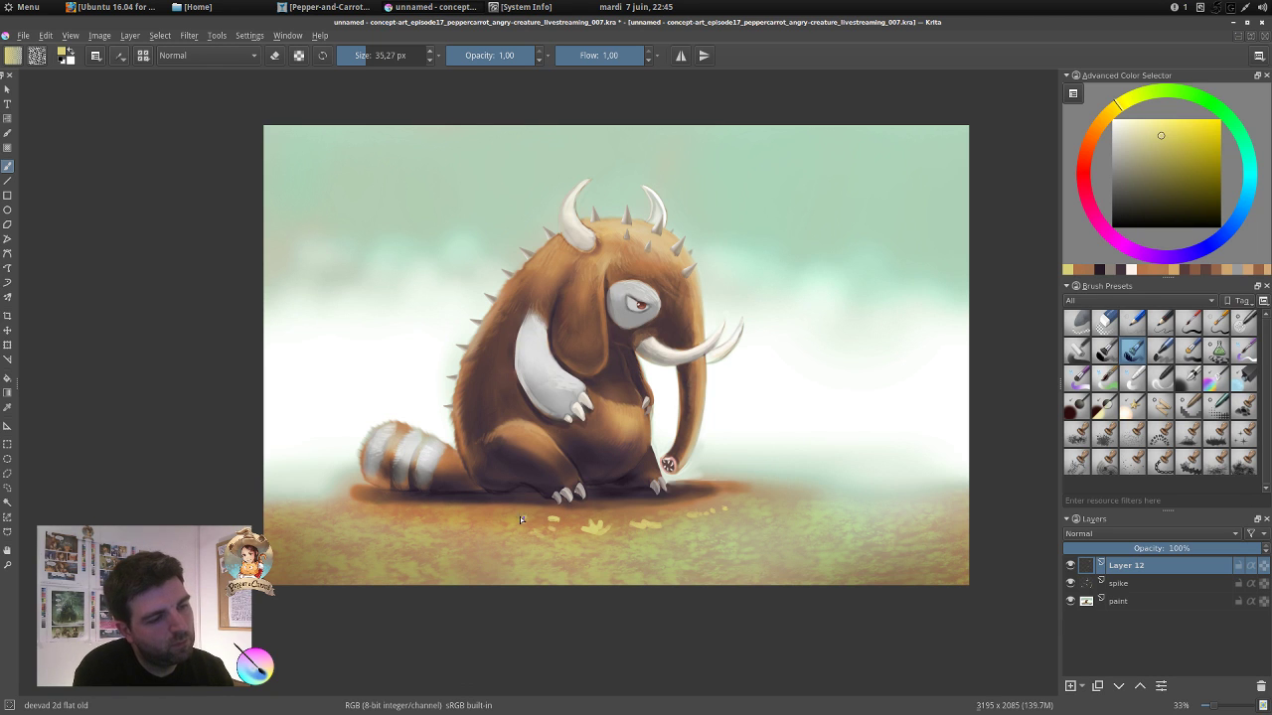
drag(467, 517, 475, 514)
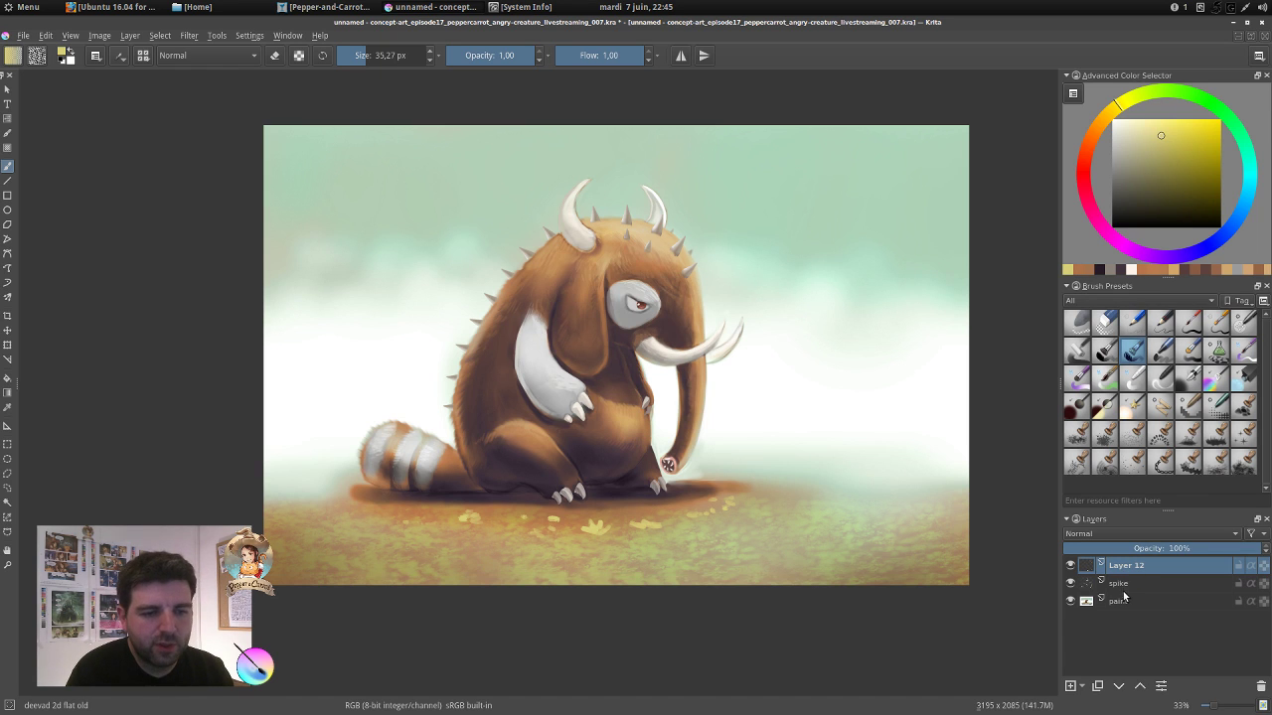
Duplicate the paint layer and merge the spike layer and Layer 12 down into the copy.
click(1125, 604)
click(1097, 686)
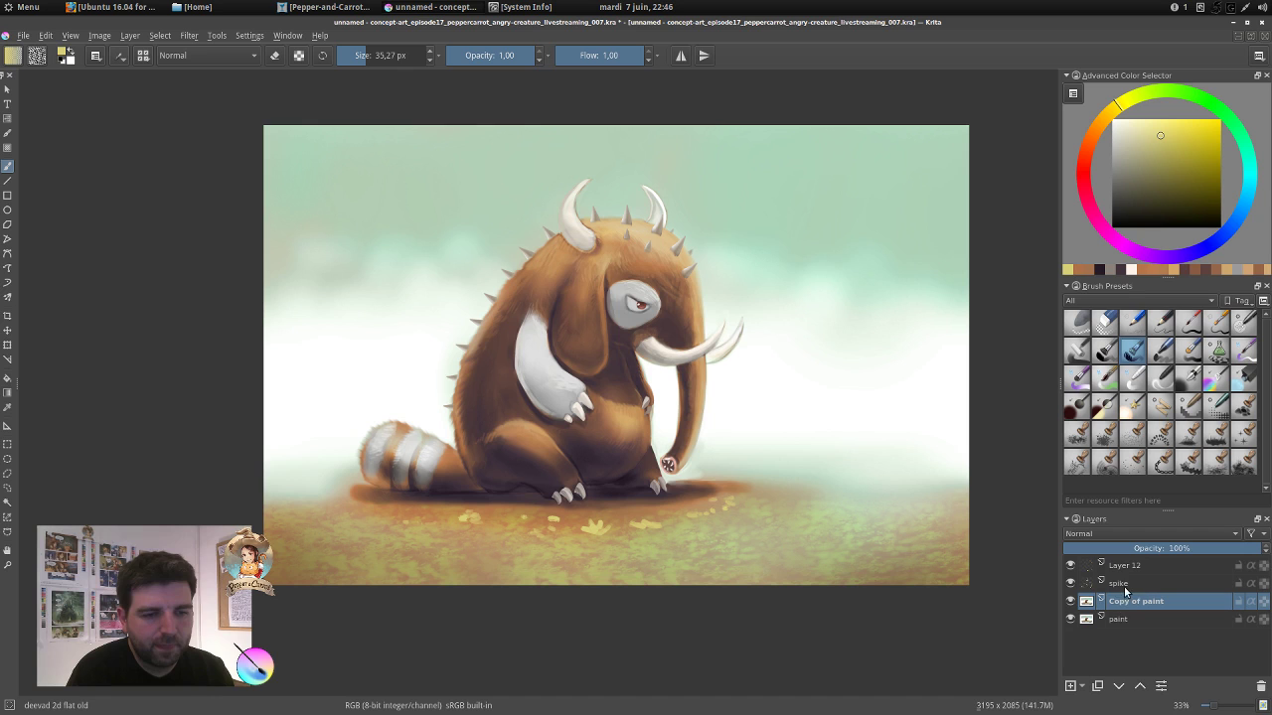
click(1132, 586)
key(ctrl+e)
click(1141, 567)
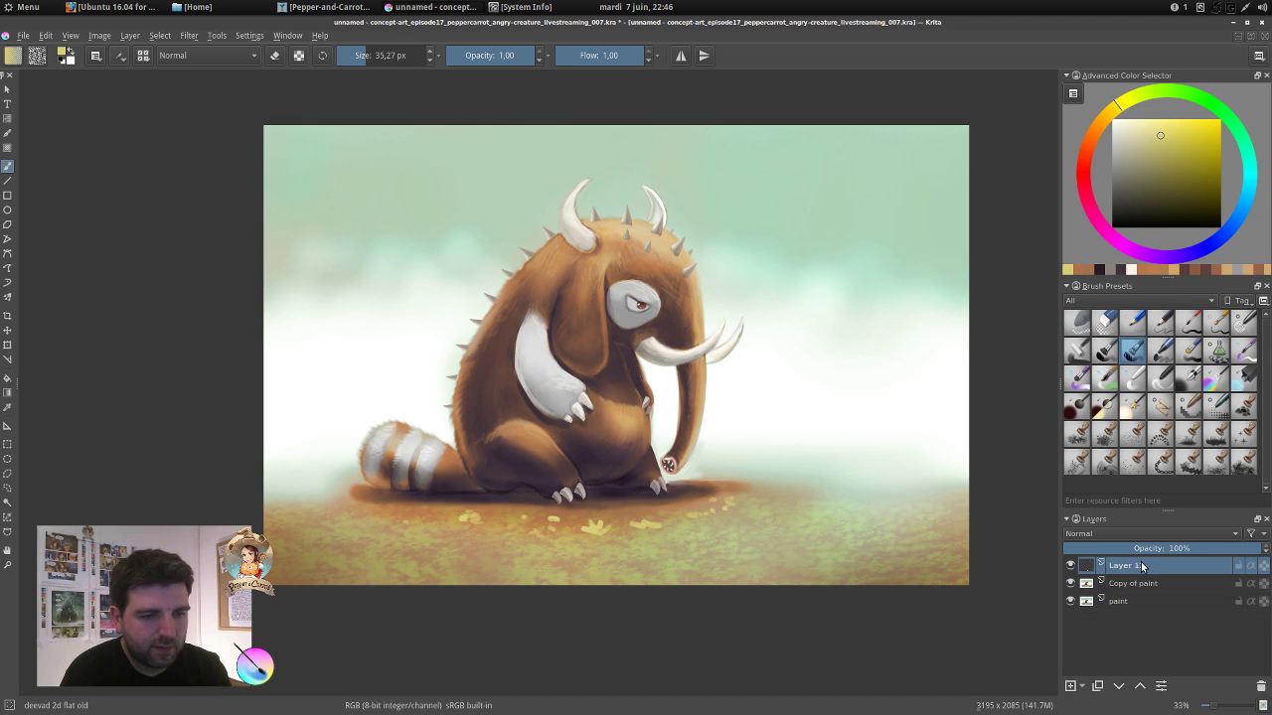
key(ctrl+e)
Compare the merged copy with the original paint layer by toggling its visibility, and save an incremental version of the file.
click(1070, 566)
click(1070, 566)
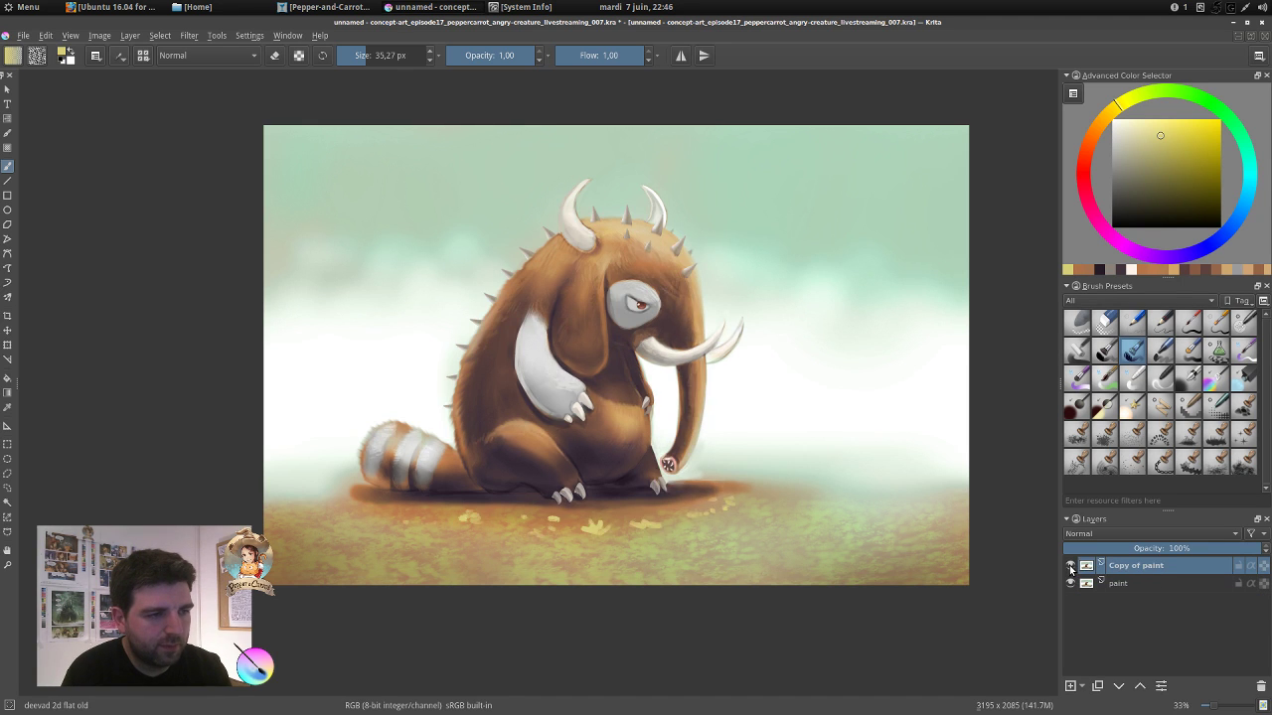
click(1070, 567)
click(1070, 566)
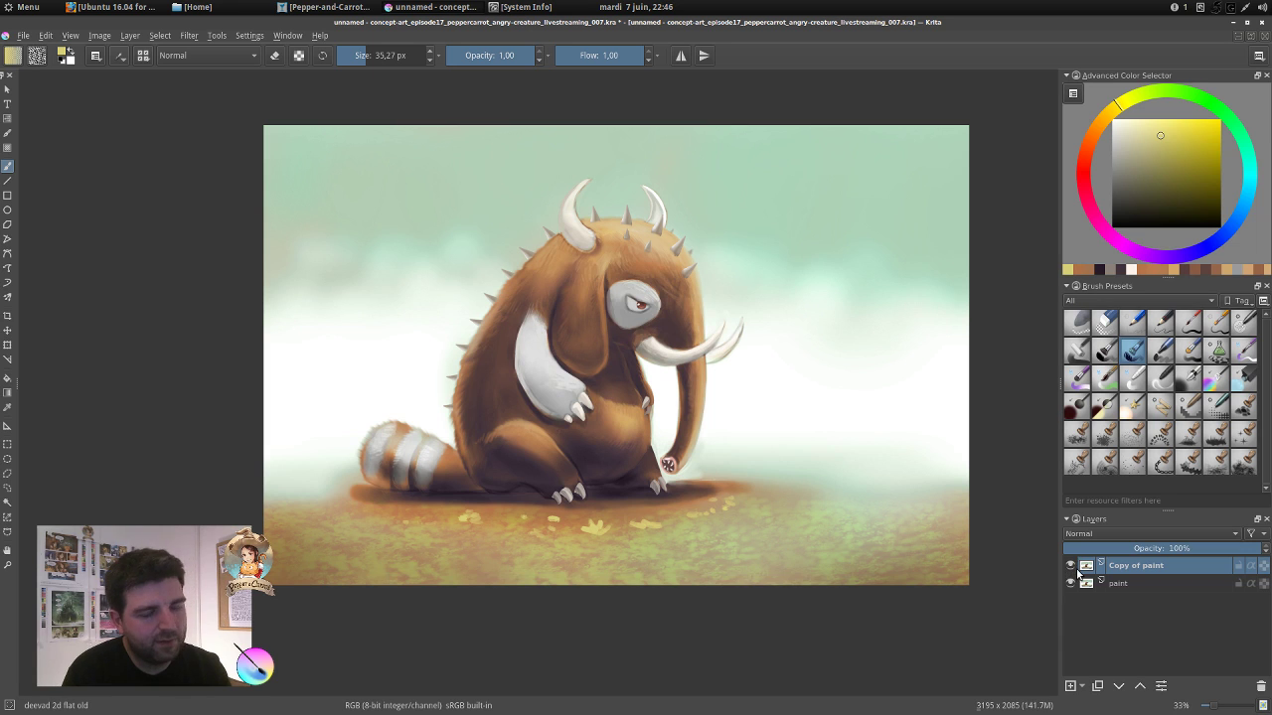
click(22, 36)
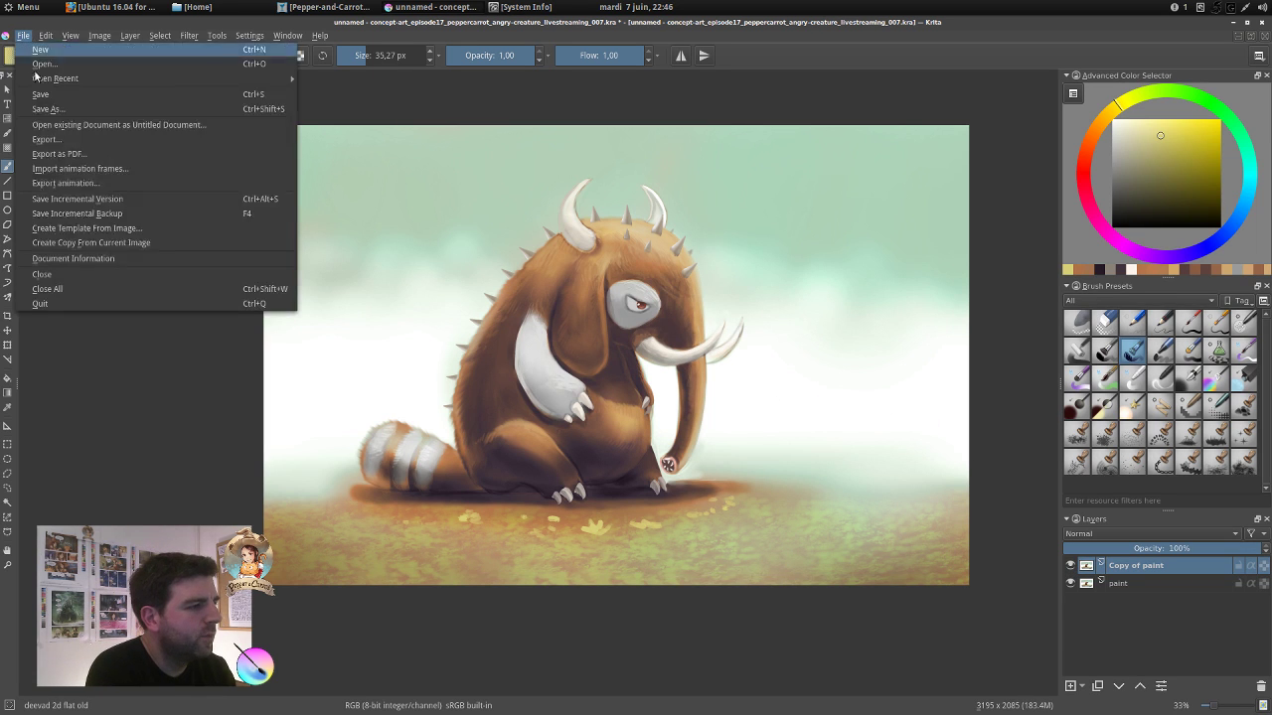
click(99, 198)
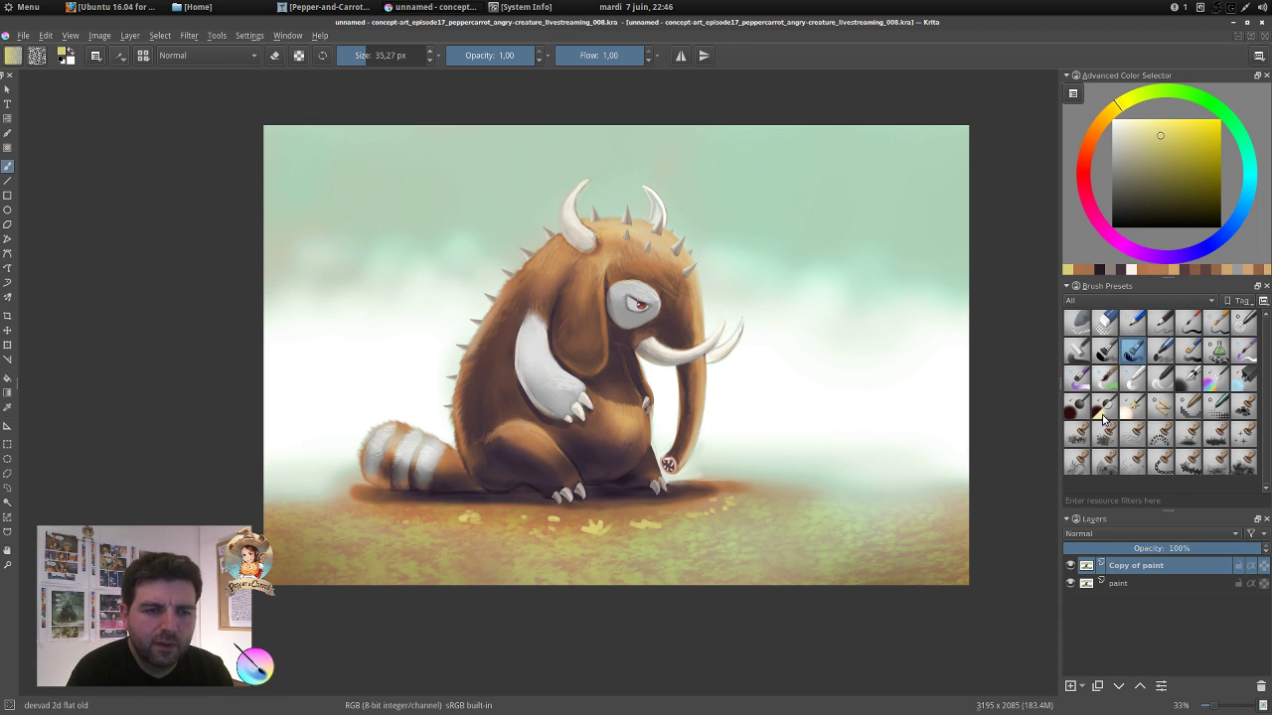
Tint the ground shadow under the creature with a picked grass green using the deevad 4b adjust color brush at 102.54 px.
click(1214, 378)
ctrl+click(792, 514)
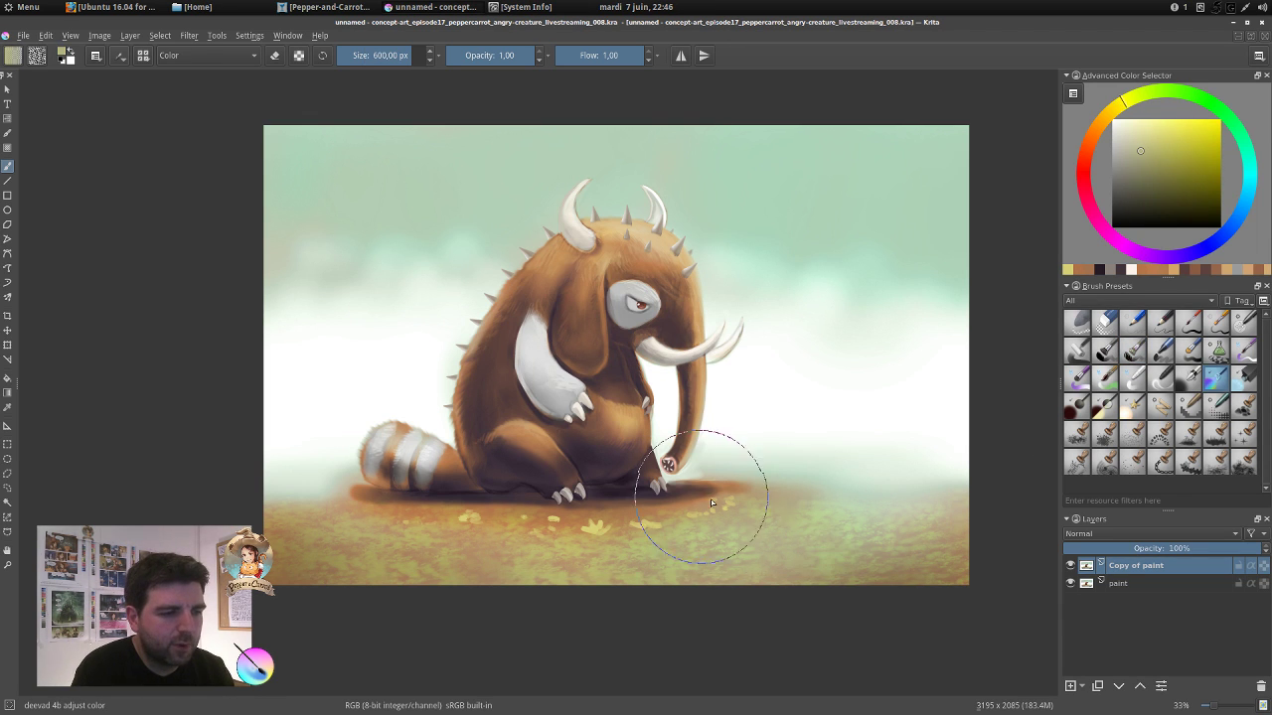
drag(728, 508, 412, 508)
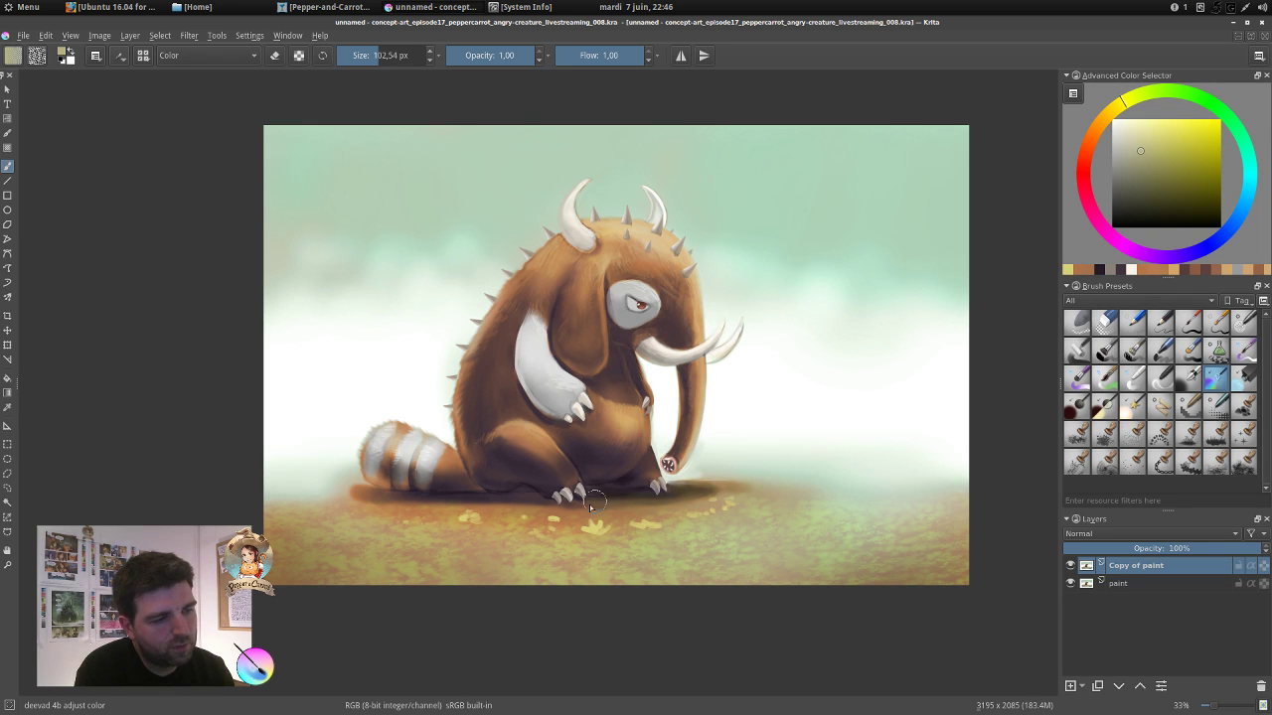
click(743, 490)
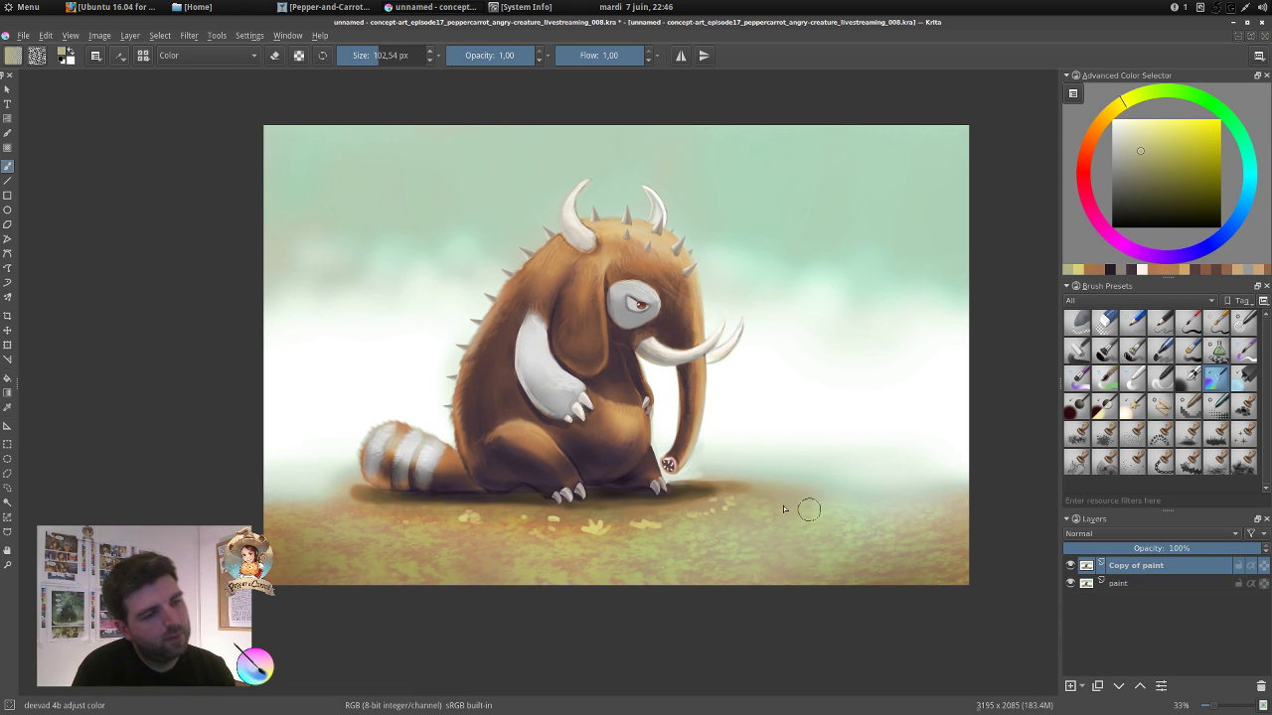
Lighten the ground shadow around the feet and tail with picked ground tones using the deevad 4c adjust lighten brush at 74.56 px.
ctrl+click(849, 183)
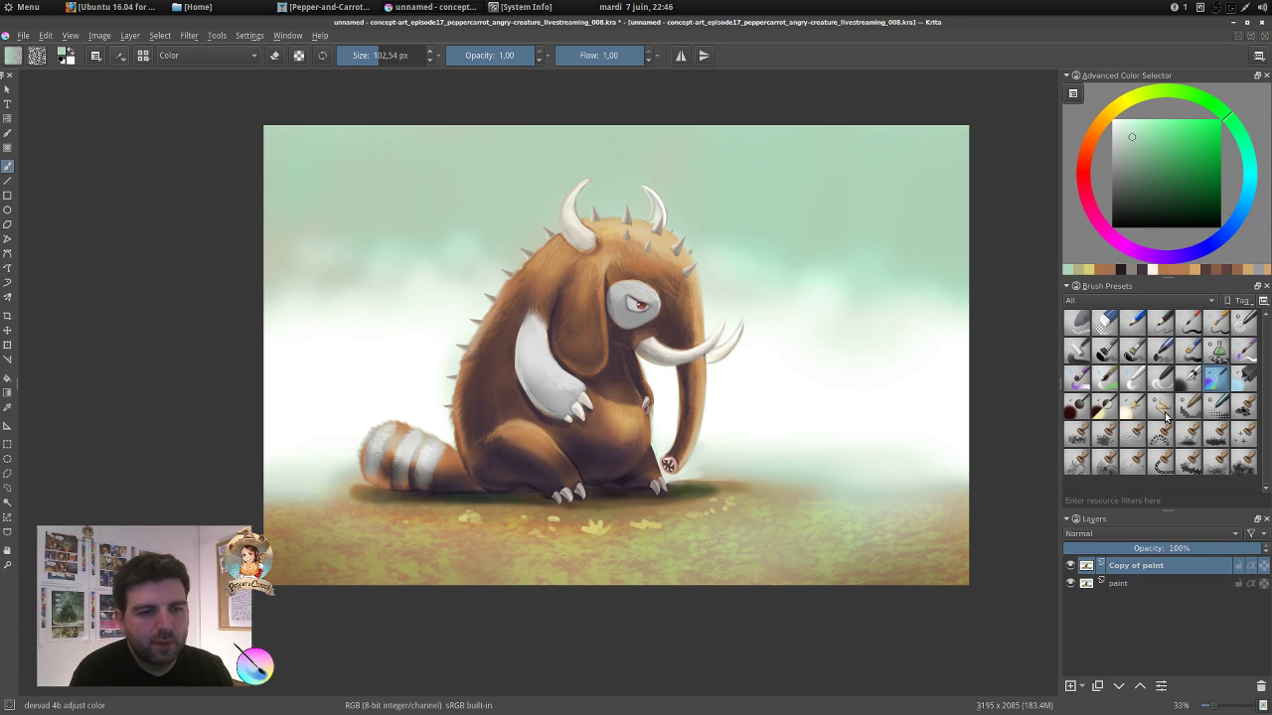
click(1242, 377)
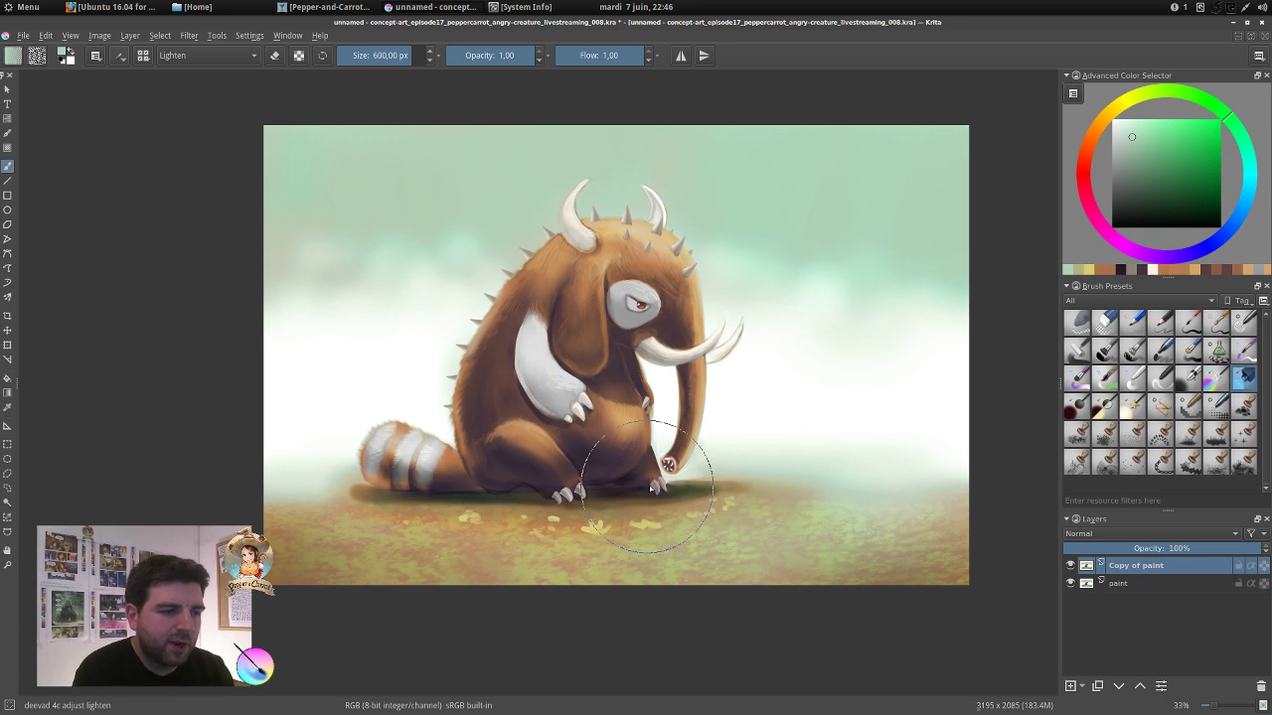
ctrl+click(733, 491)
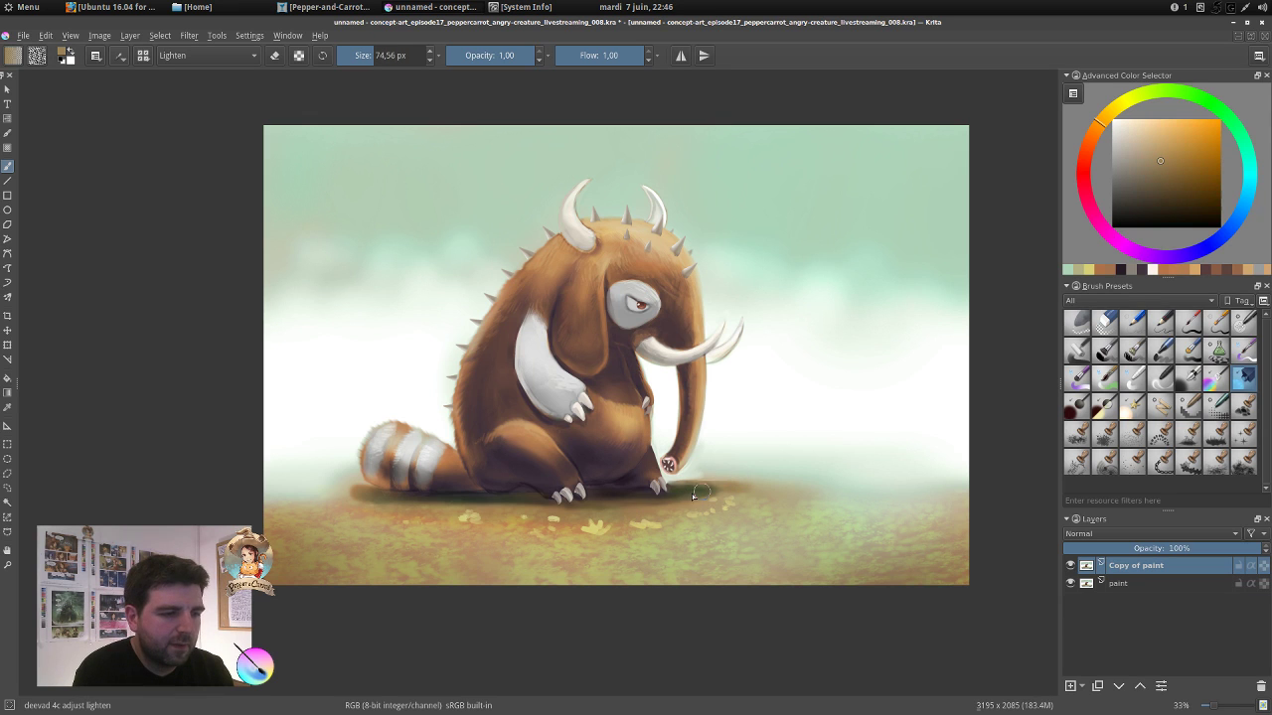
drag(693, 493, 594, 496)
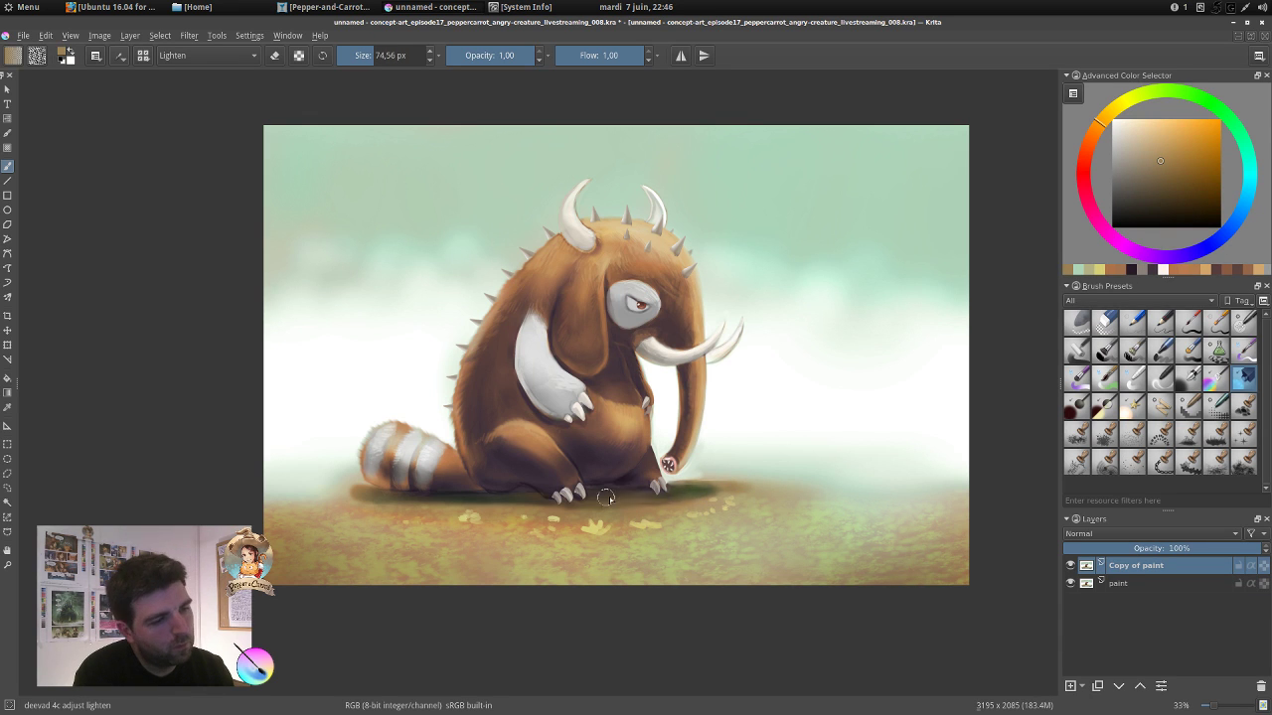
drag(666, 496, 693, 491)
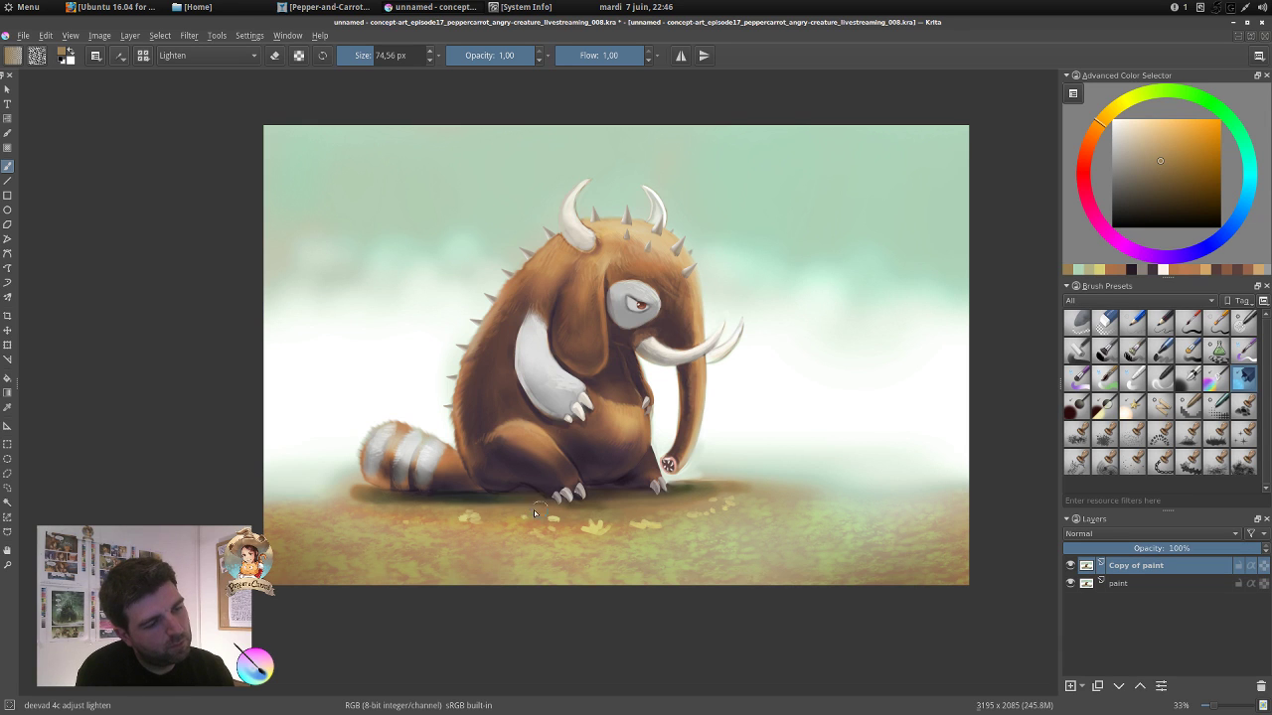
drag(428, 507, 545, 501)
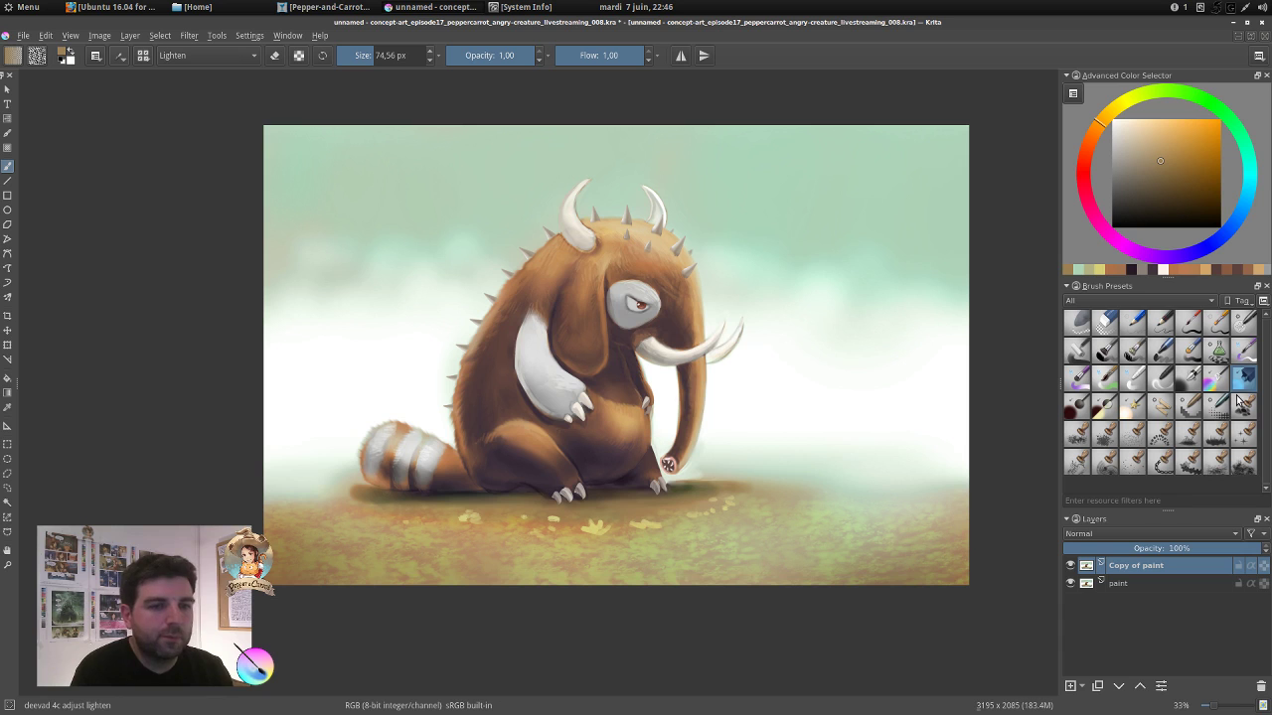
ctrl+click(351, 492)
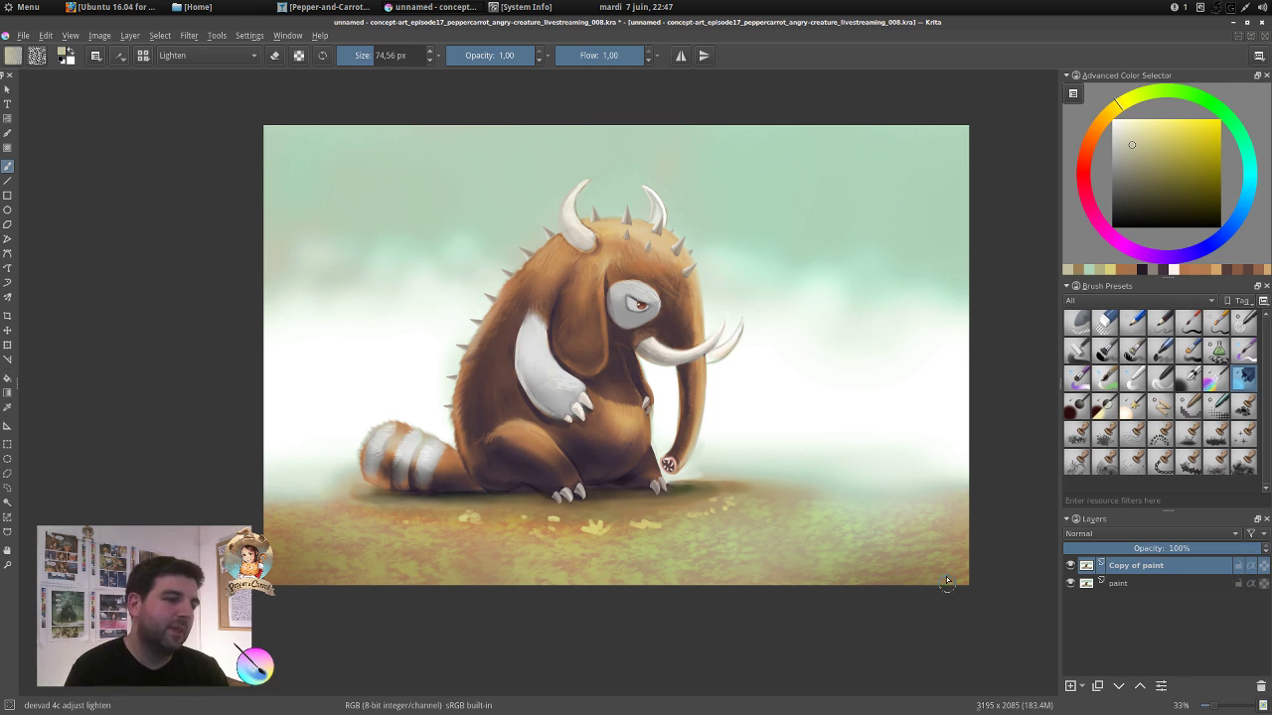
Deepen the shading under the belly and beside the ear with picked dark purples using the 40 px deevad 2c flat brush at 0.54 opacity.
click(1104, 350)
click(495, 56)
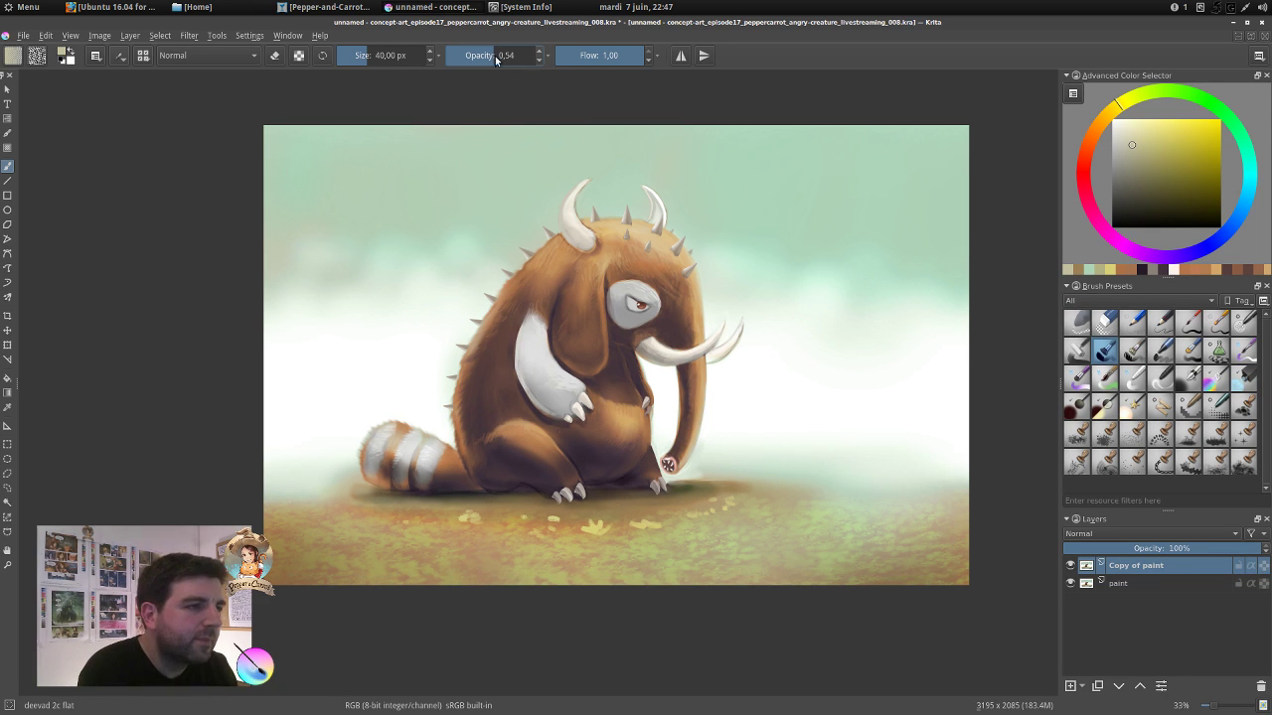
ctrl+click(601, 465)
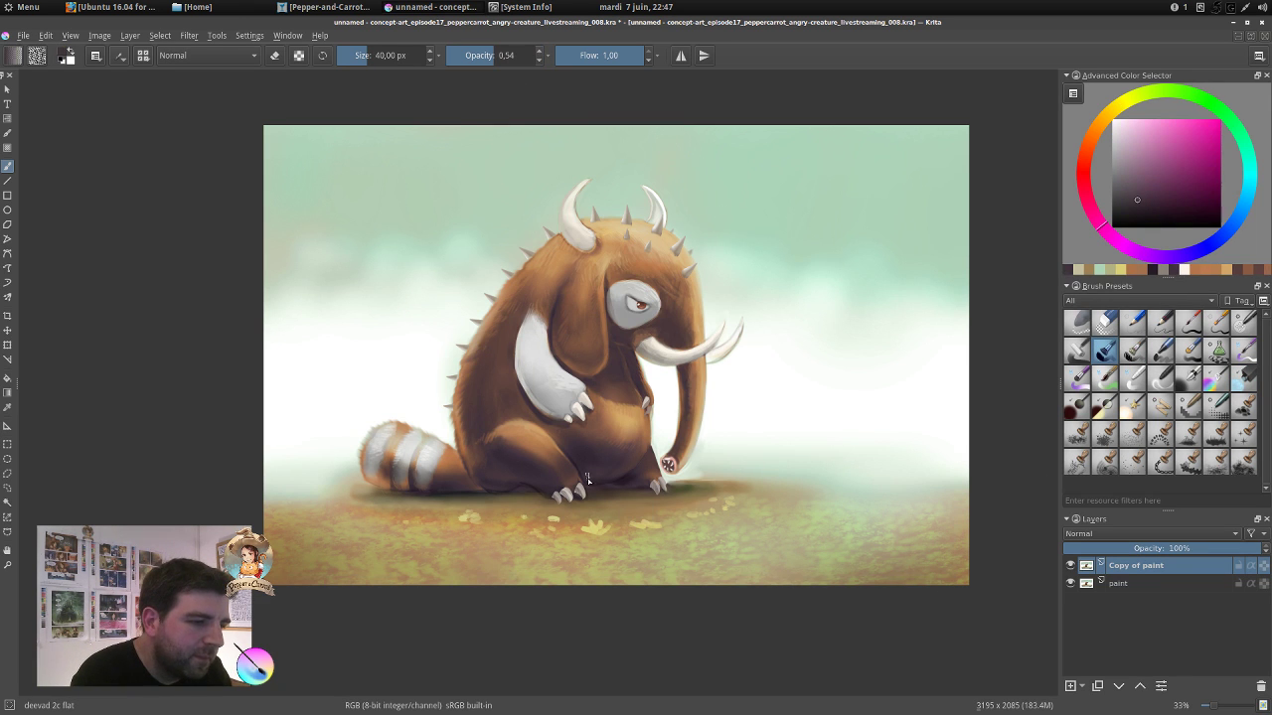
ctrl+click(626, 479)
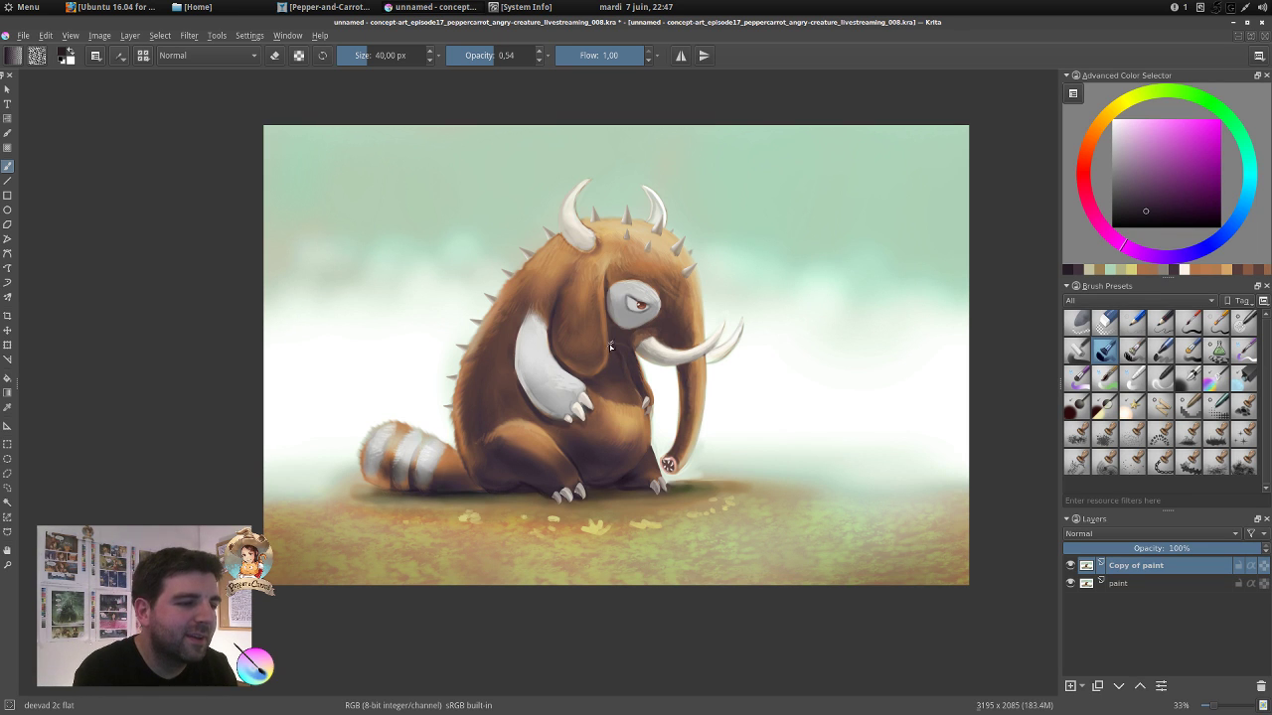
ctrl+click(623, 372)
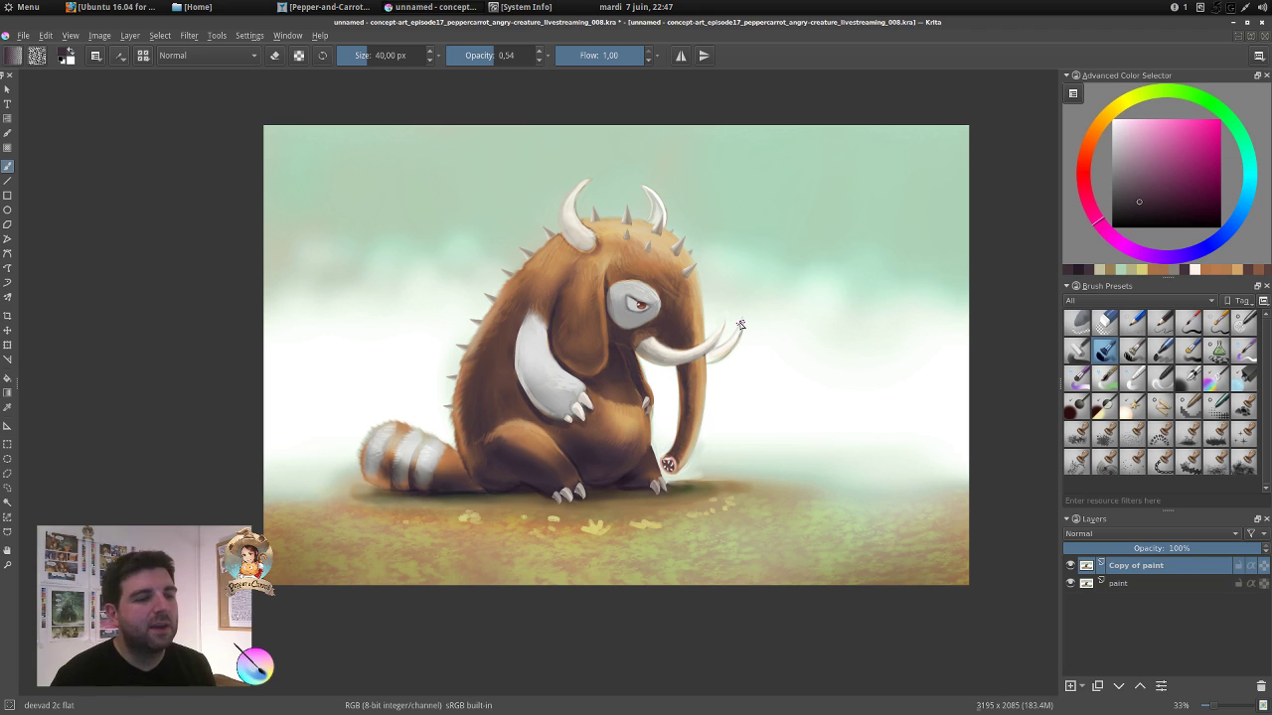
Blend the pale background around the trunk tip and front leg with a picked off-white using the 46 px deevad 3e blending brush.
click(1145, 379)
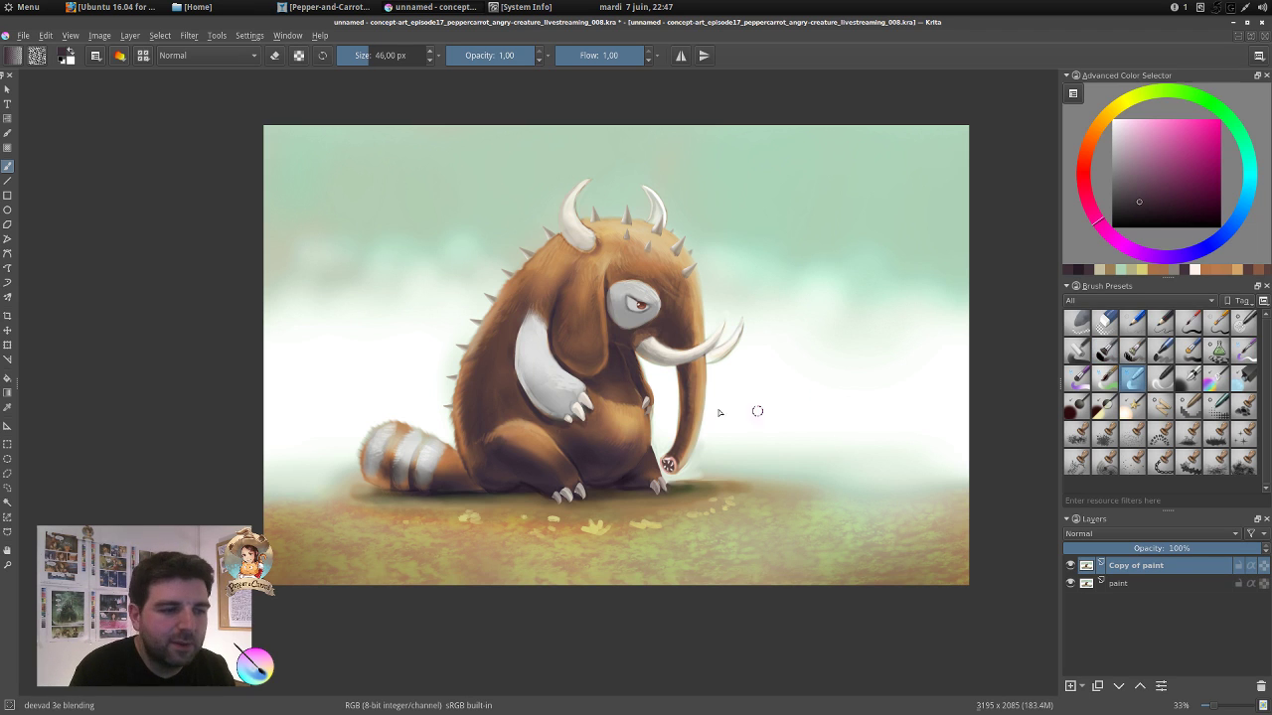
ctrl+click(718, 443)
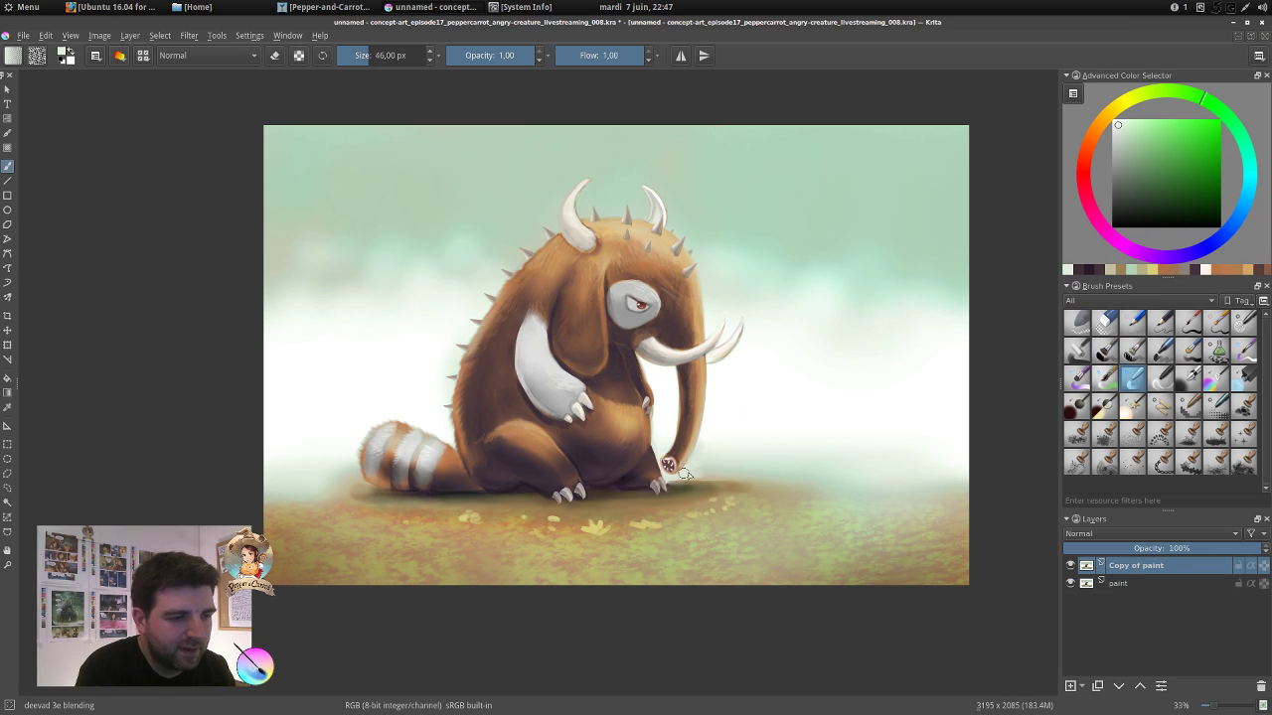
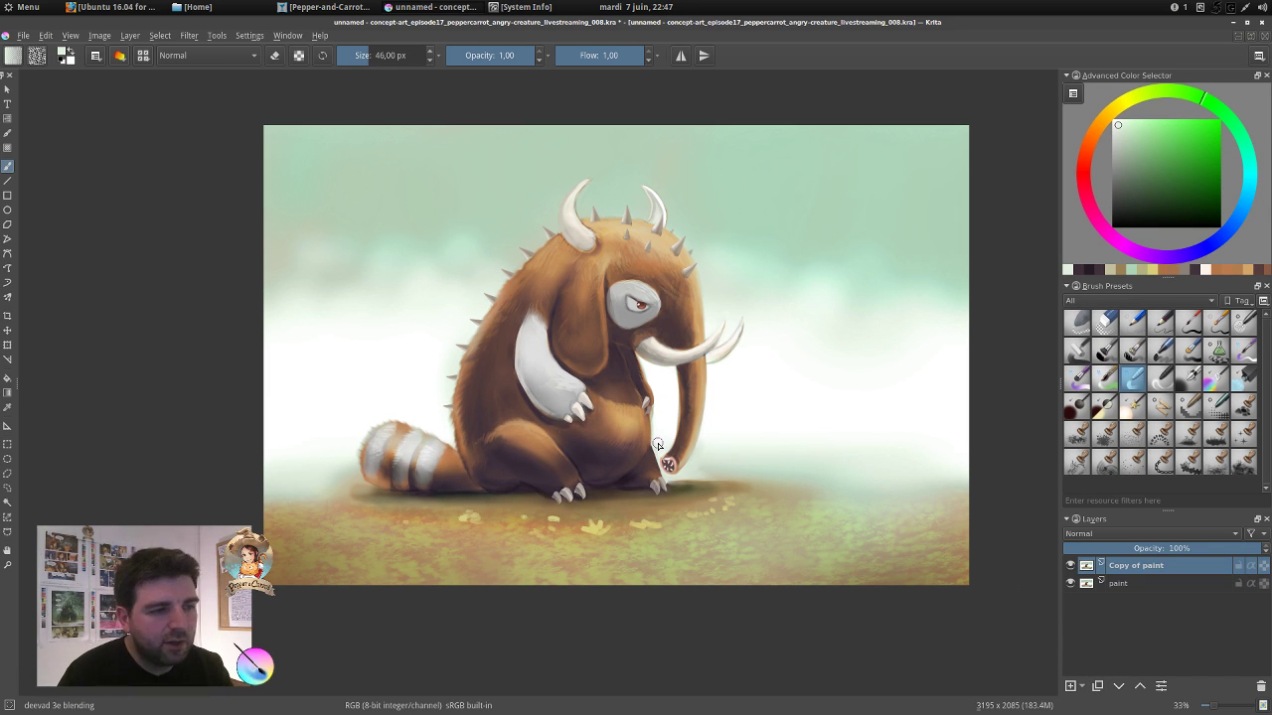
Duplicate the merged Copy of paint layer and check the new copy by toggling its visibility.
click(1097, 686)
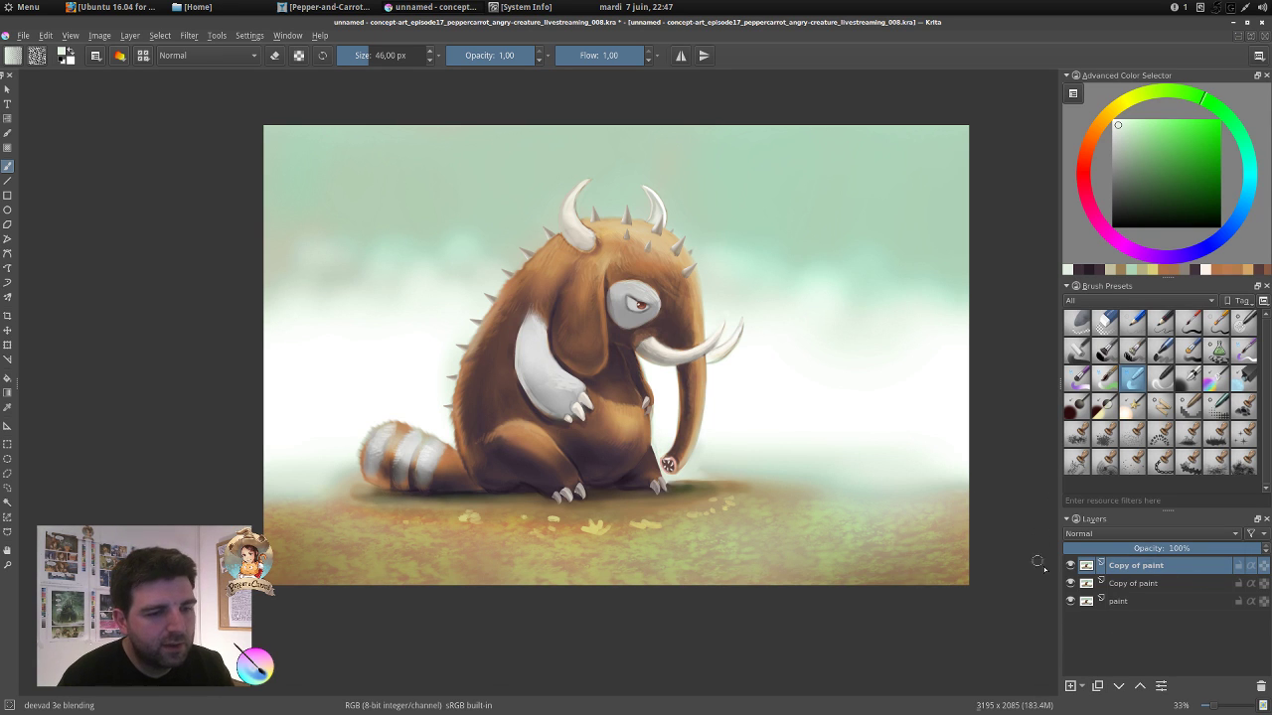
click(1072, 567)
click(1072, 567)
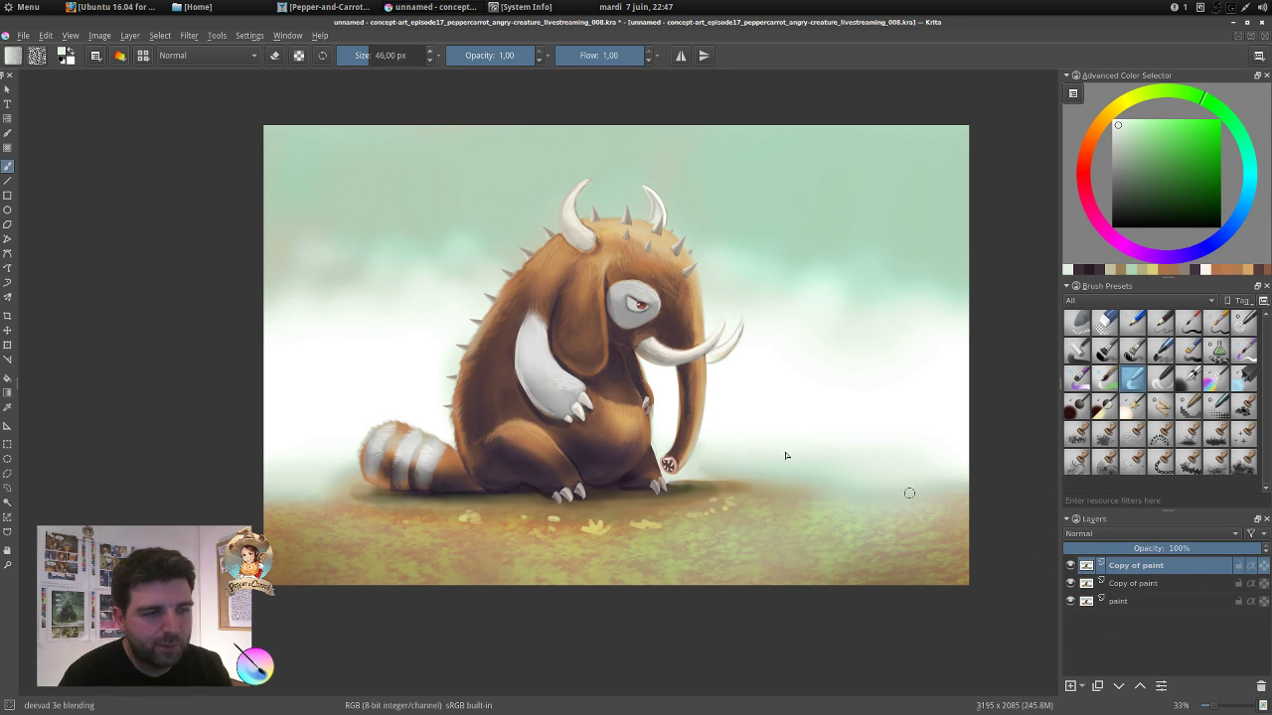
drag(616, 366, 579, 384)
drag(469, 198, 230, 128)
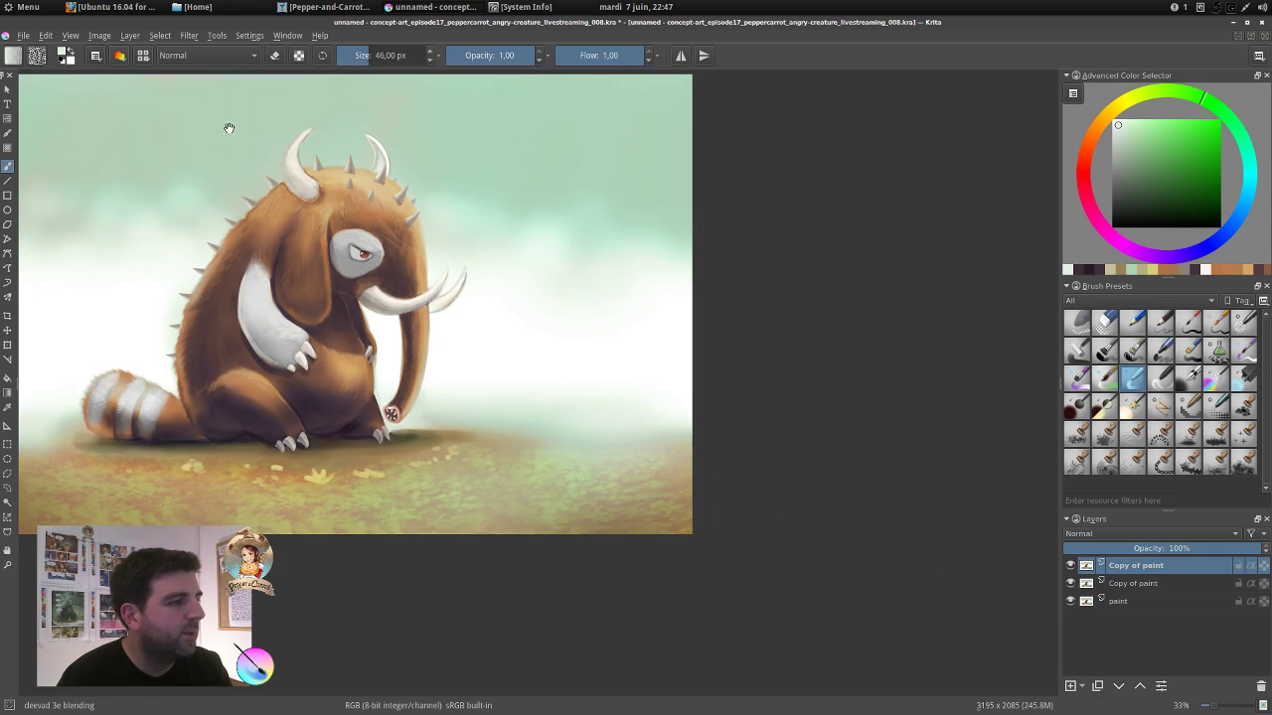
Open the G'MIC Color grading filter for the top Copy of paint layer in an enlarged window with a Small preview.
click(190, 36)
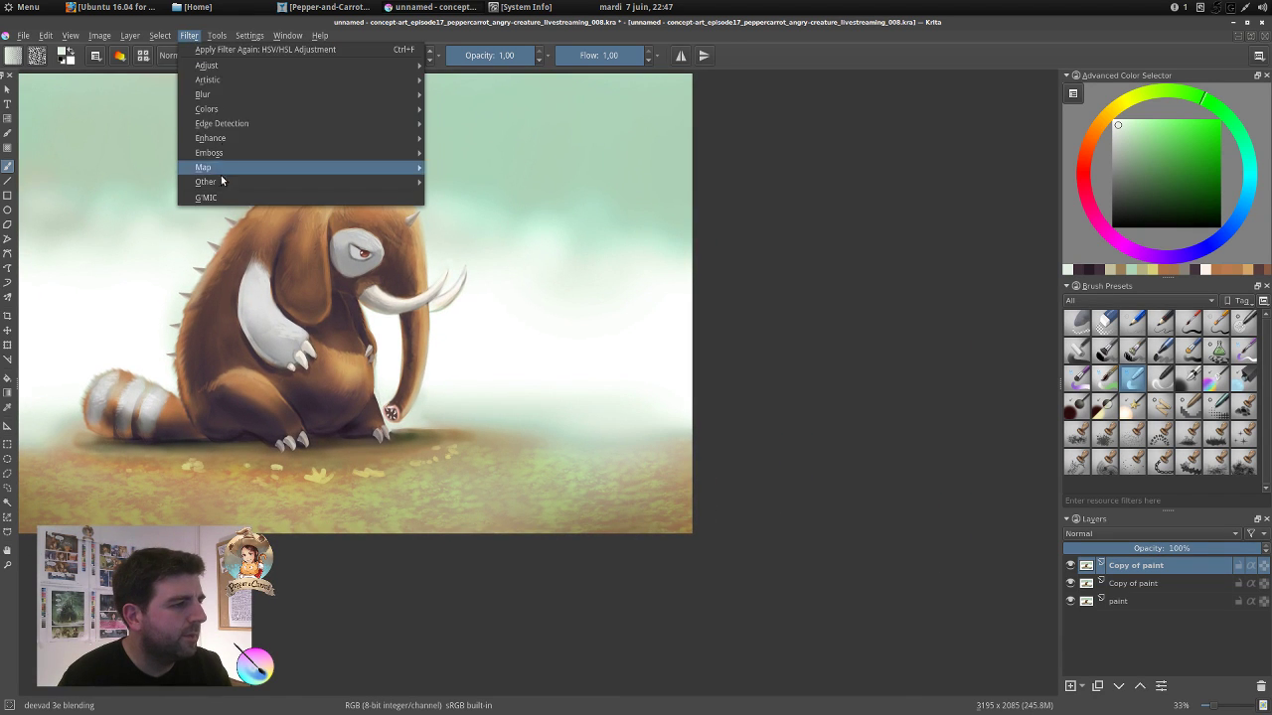
click(221, 198)
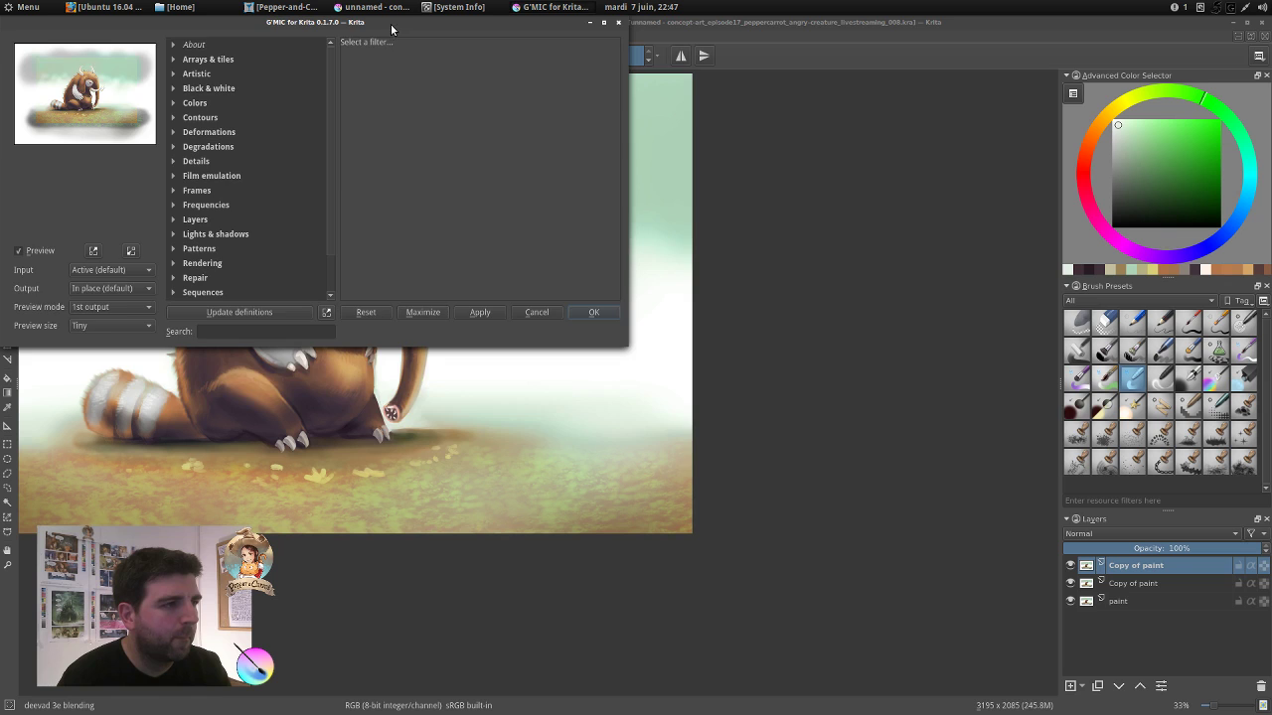
drag(390, 25, 856, 136)
click(639, 217)
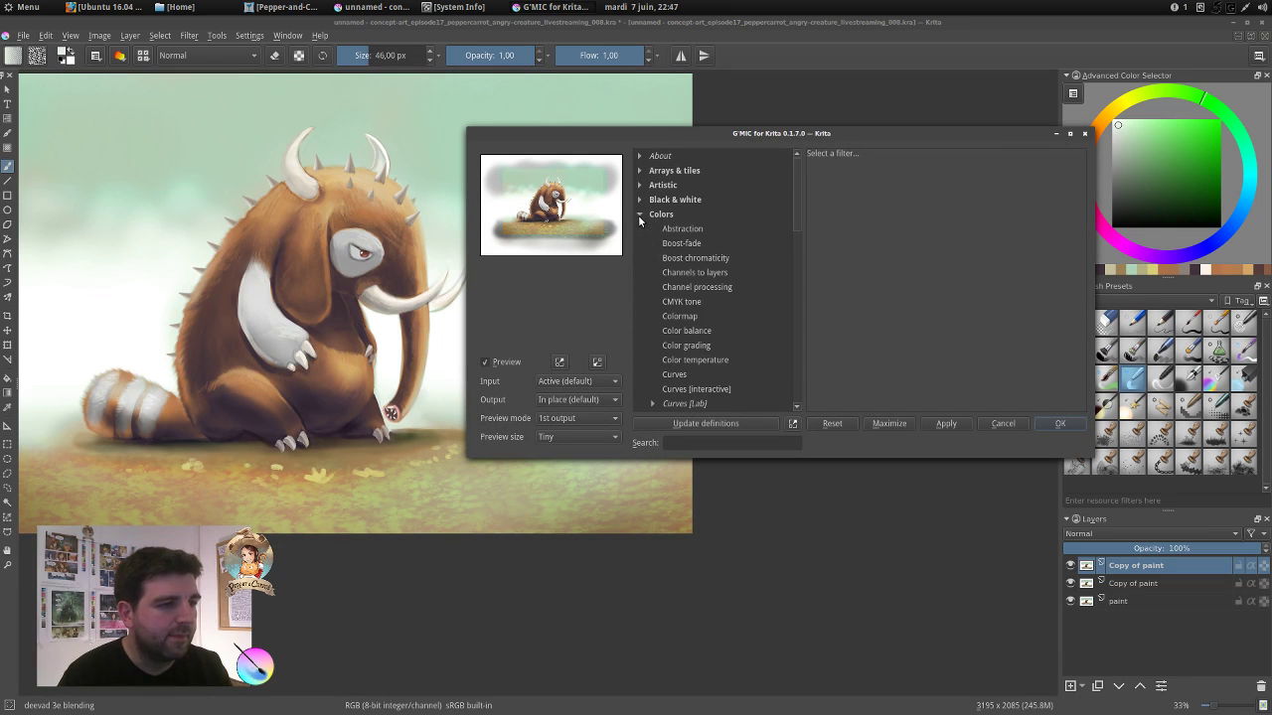
click(693, 346)
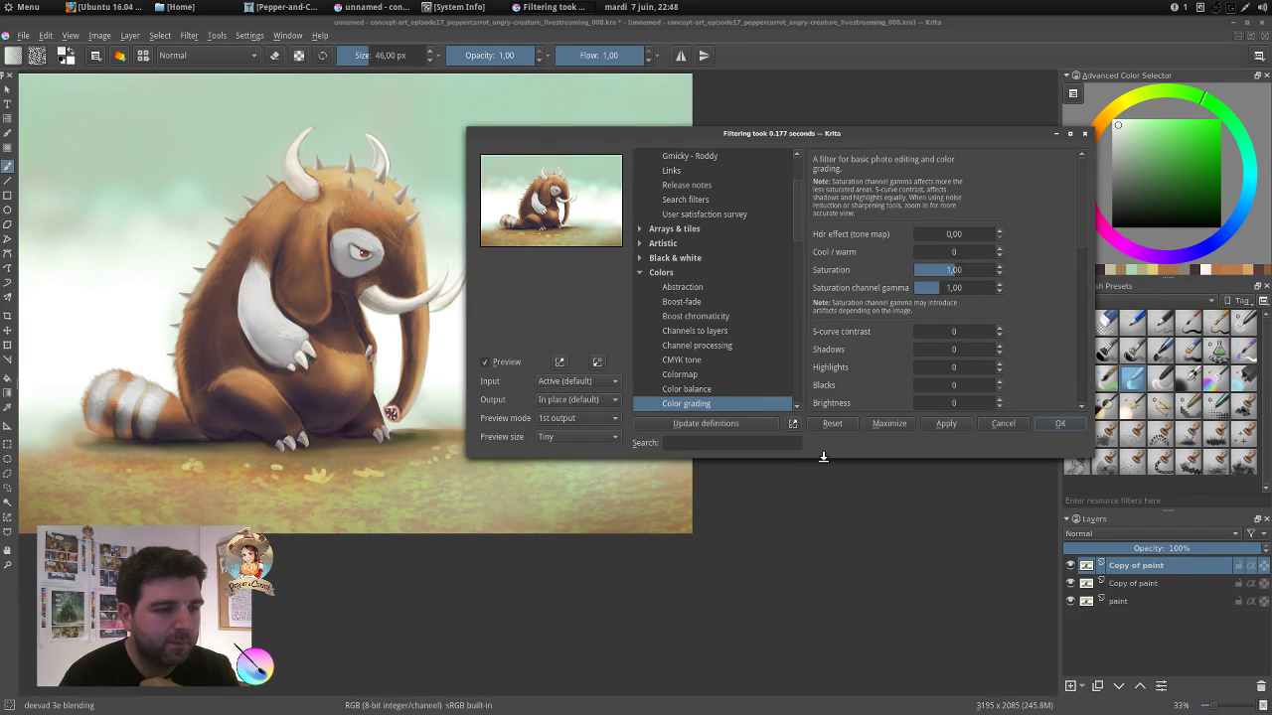
drag(824, 459, 825, 637)
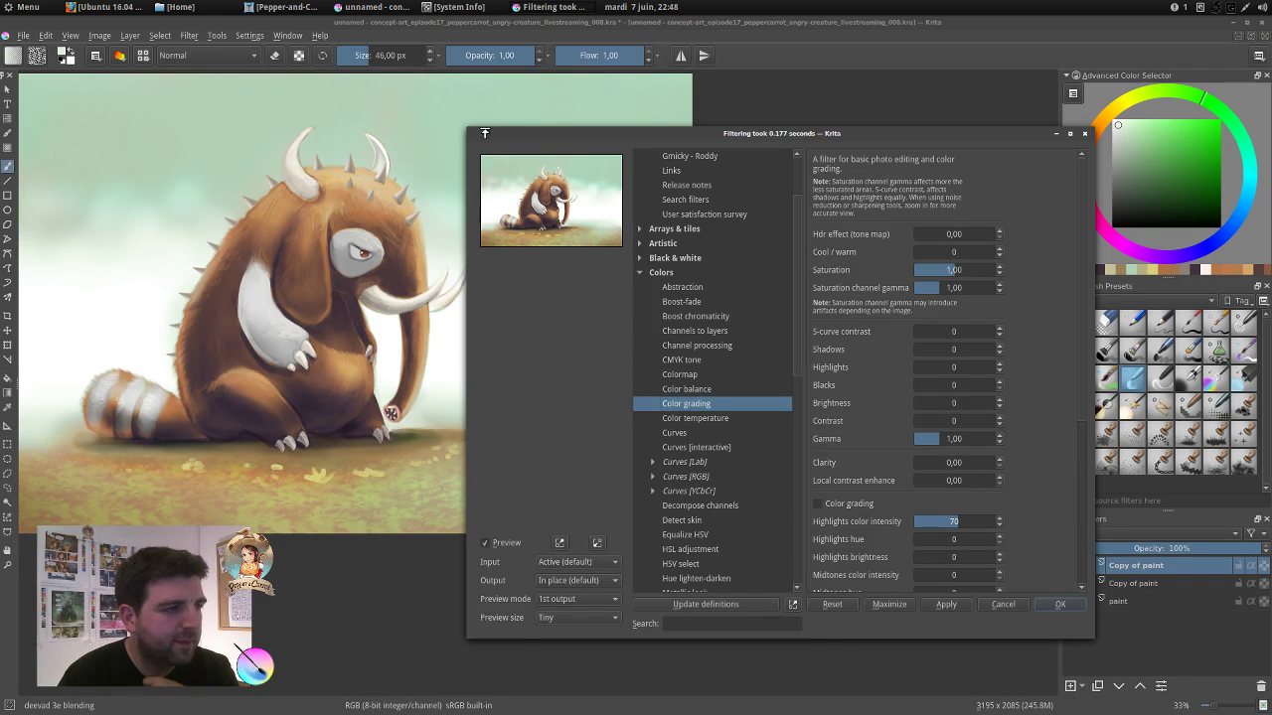
drag(465, 125, 86, 91)
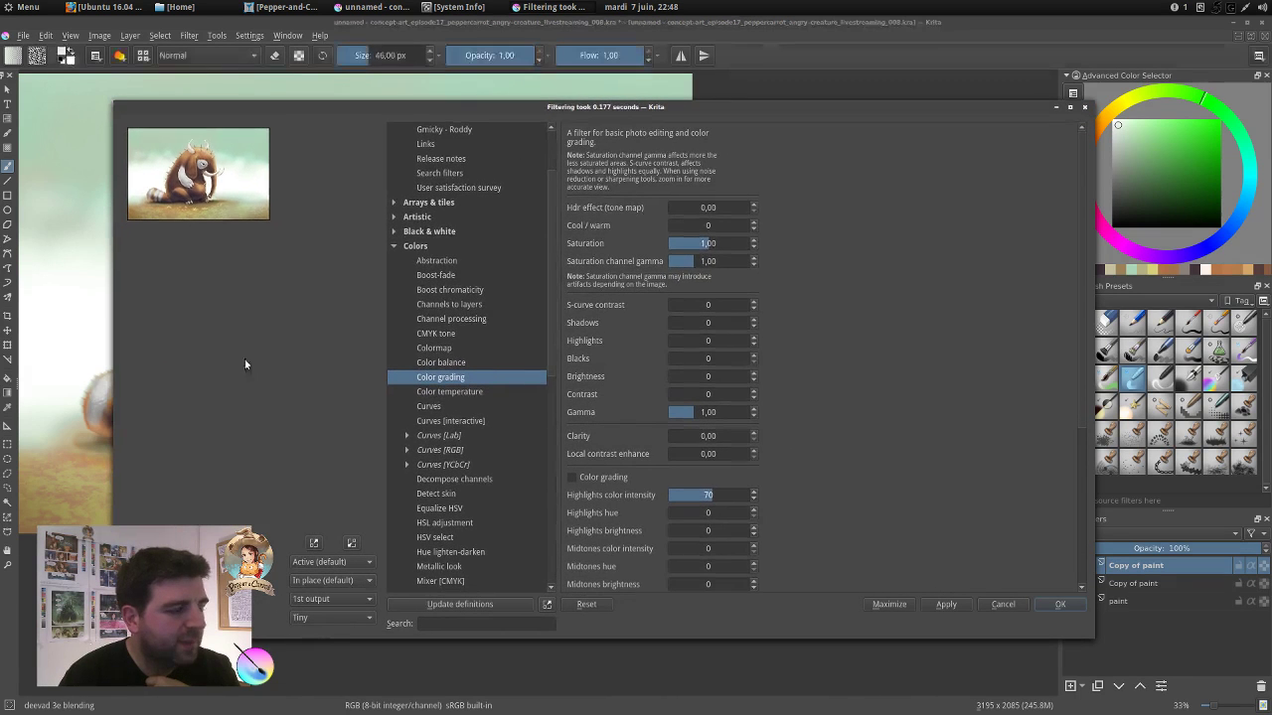
click(329, 615)
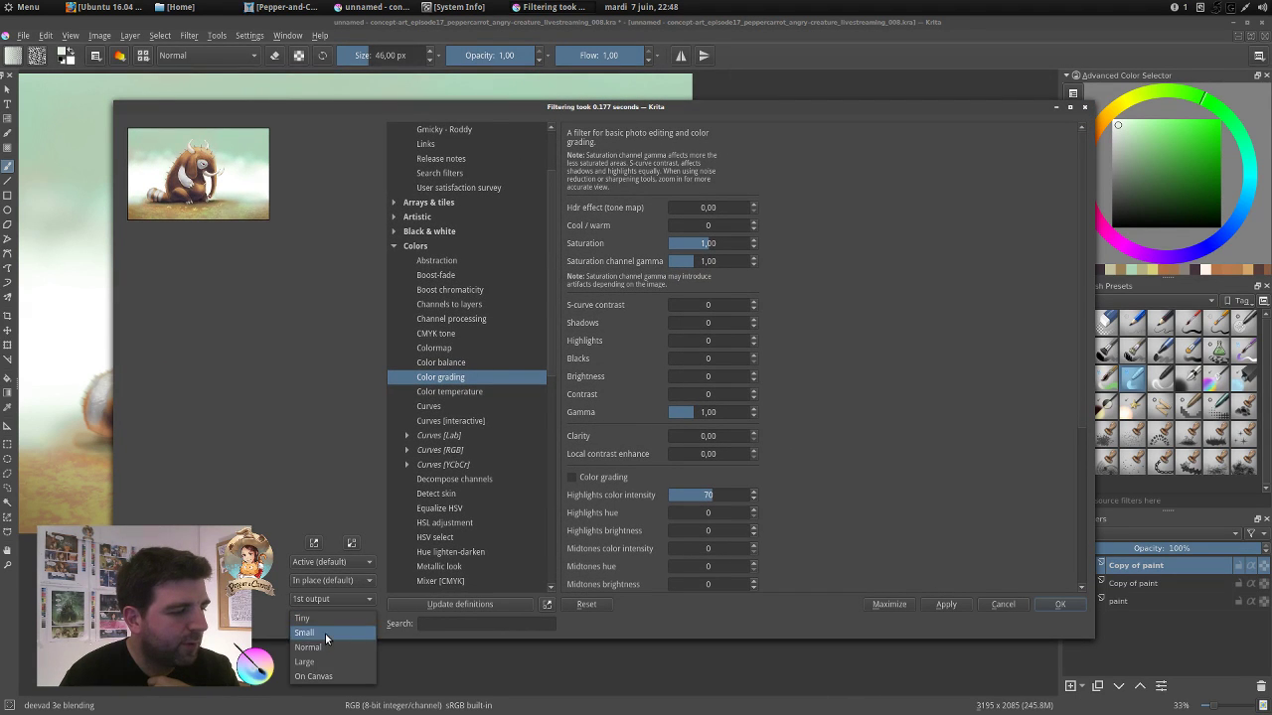
click(325, 633)
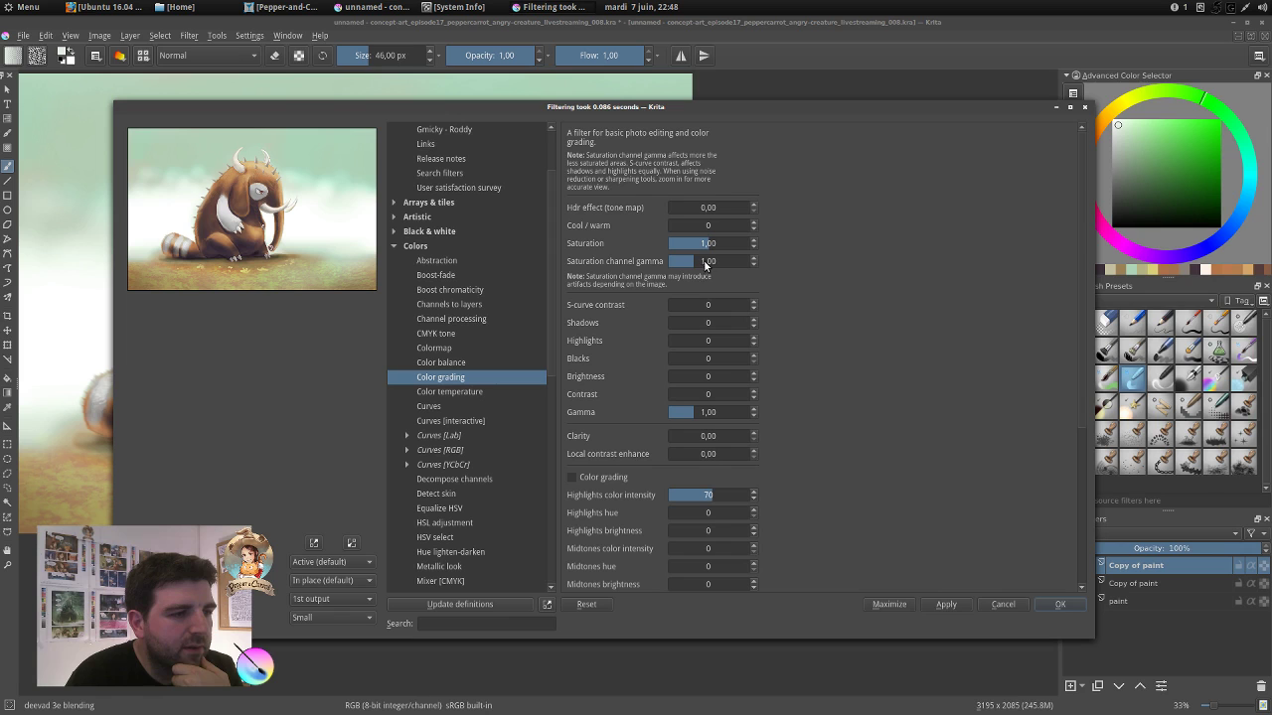
Apply the color grading with saturation channel gamma at 1.08 and highlights at 7.
click(702, 263)
click(698, 264)
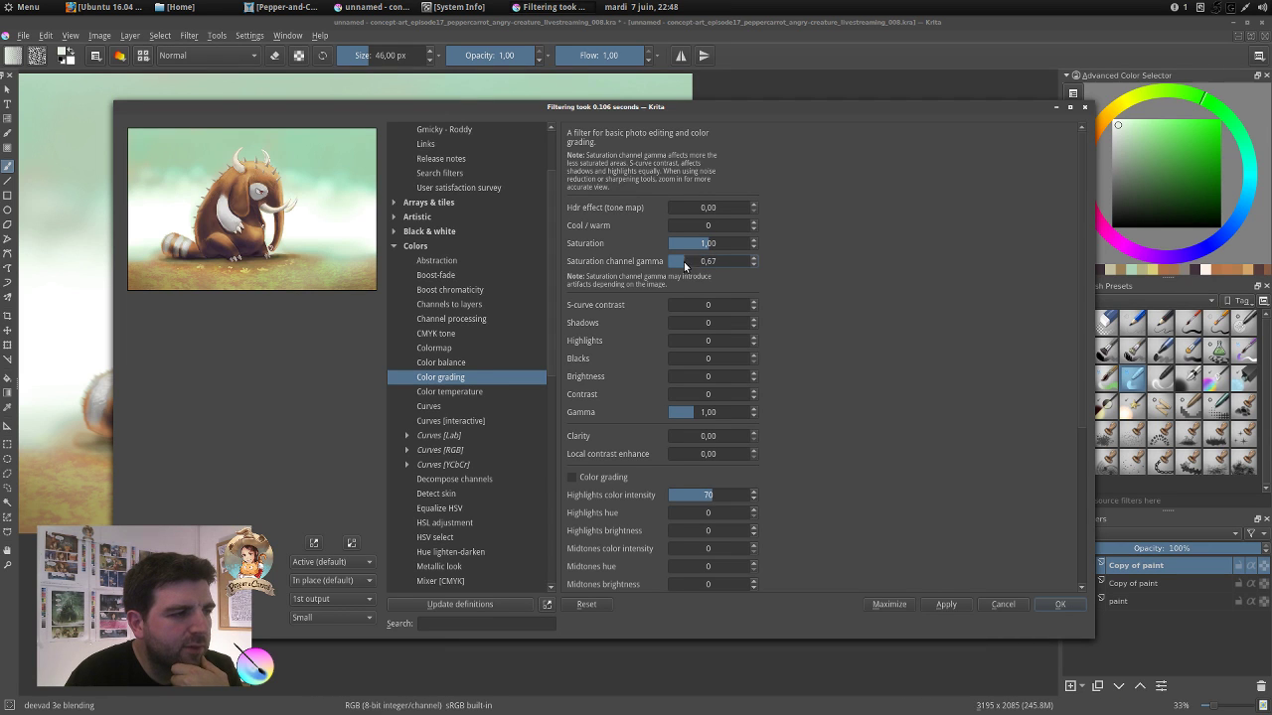
click(671, 265)
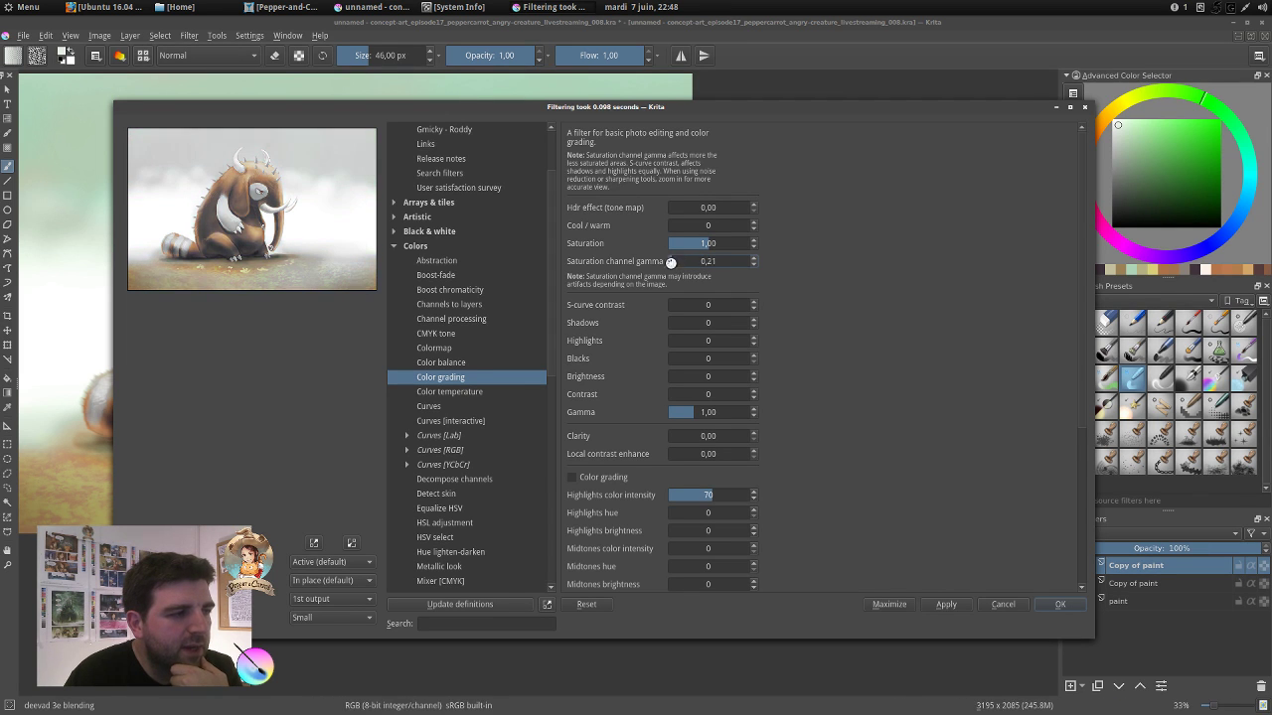
drag(672, 261, 698, 265)
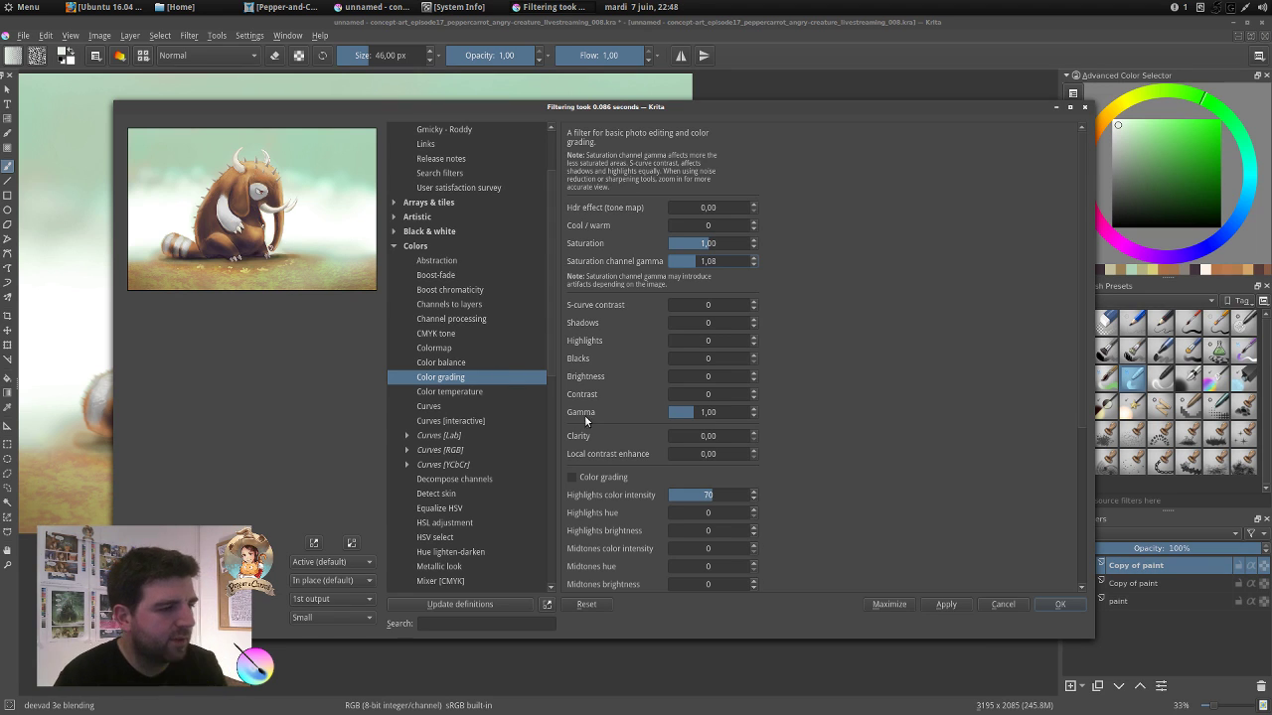
drag(672, 341, 714, 346)
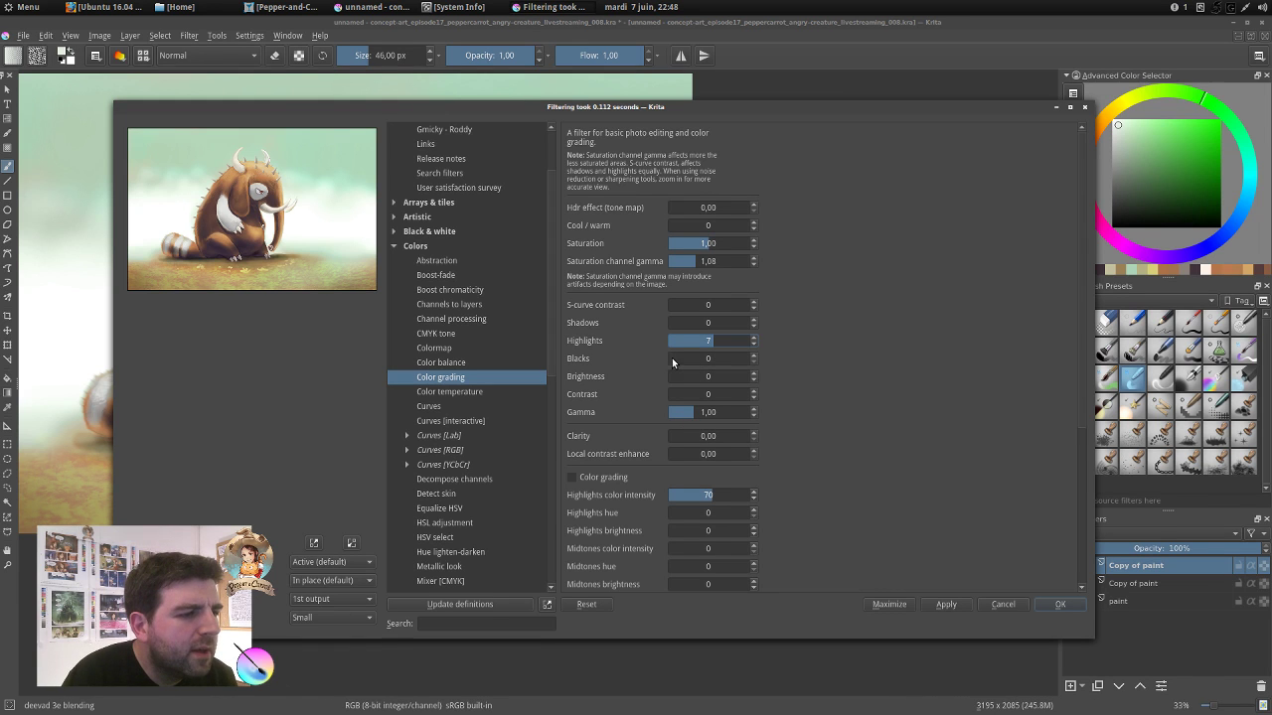
mouse_move(696, 361)
mouse_down()
mouse_move(730, 368)
mouse_move(681, 366)
mouse_up()
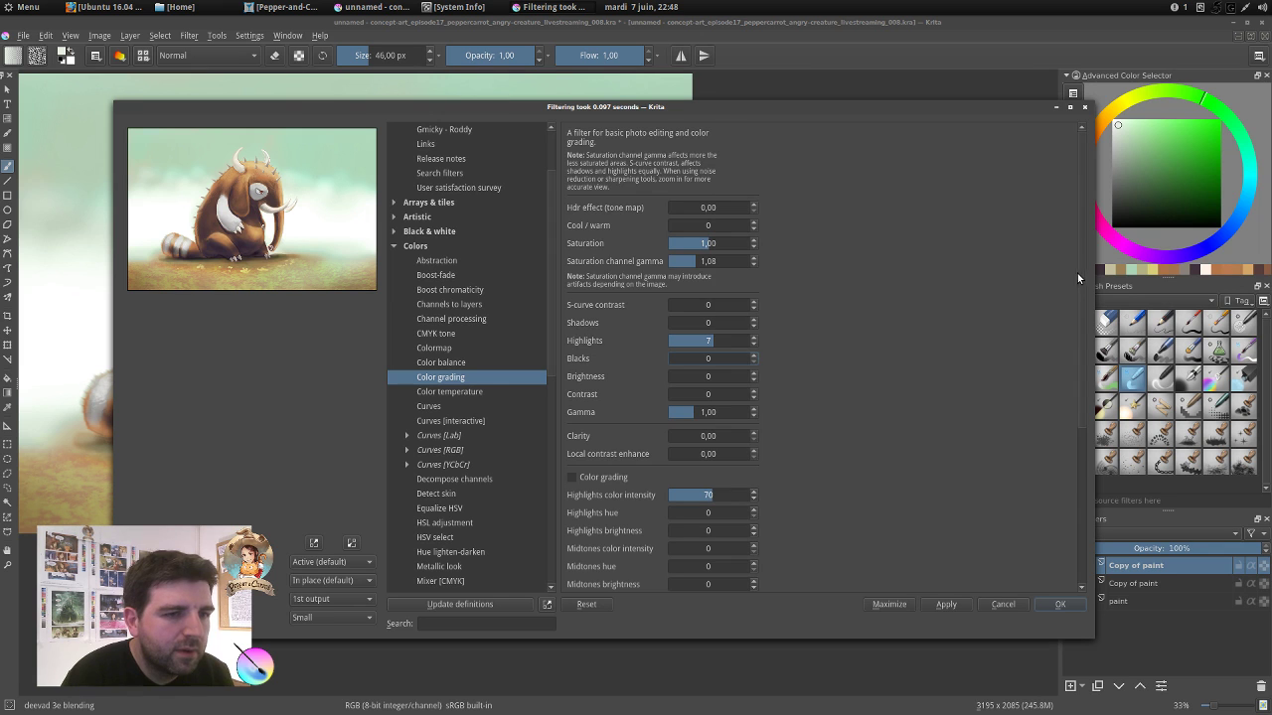
mouse_move(1078, 273)
mouse_down()
mouse_move(1079, 359)
mouse_move(1077, 250)
mouse_up()
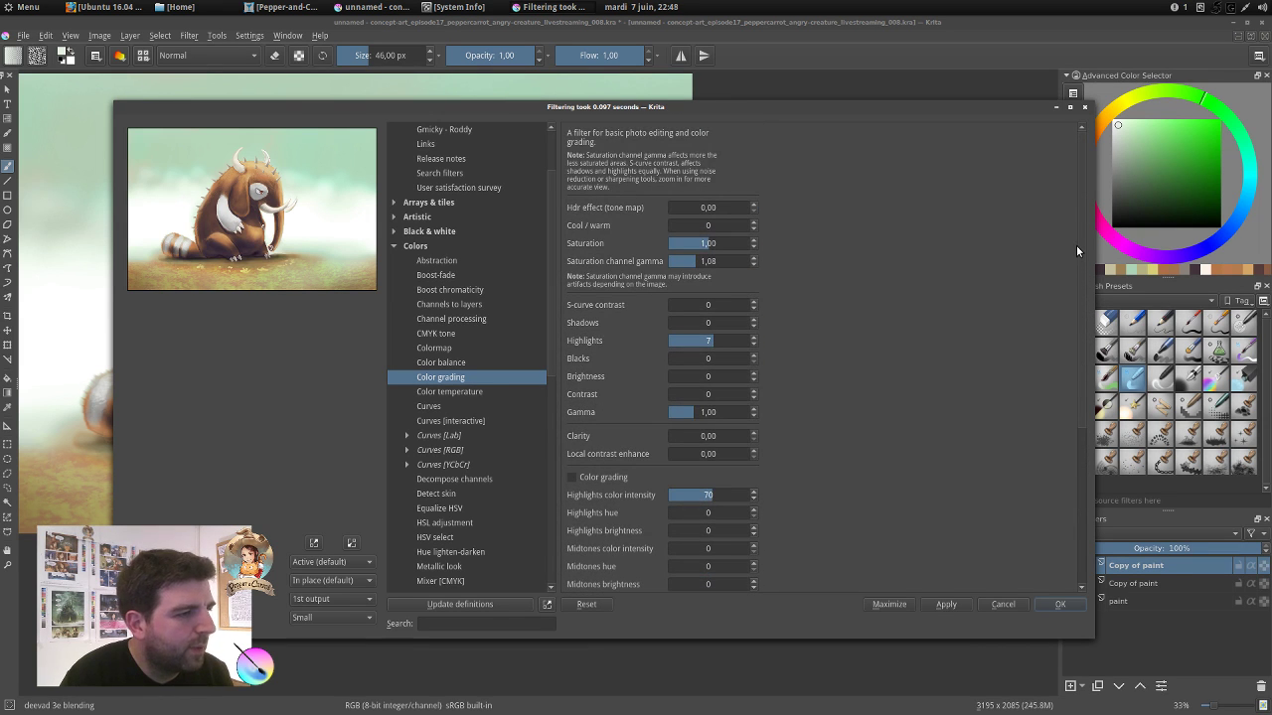
click(1061, 604)
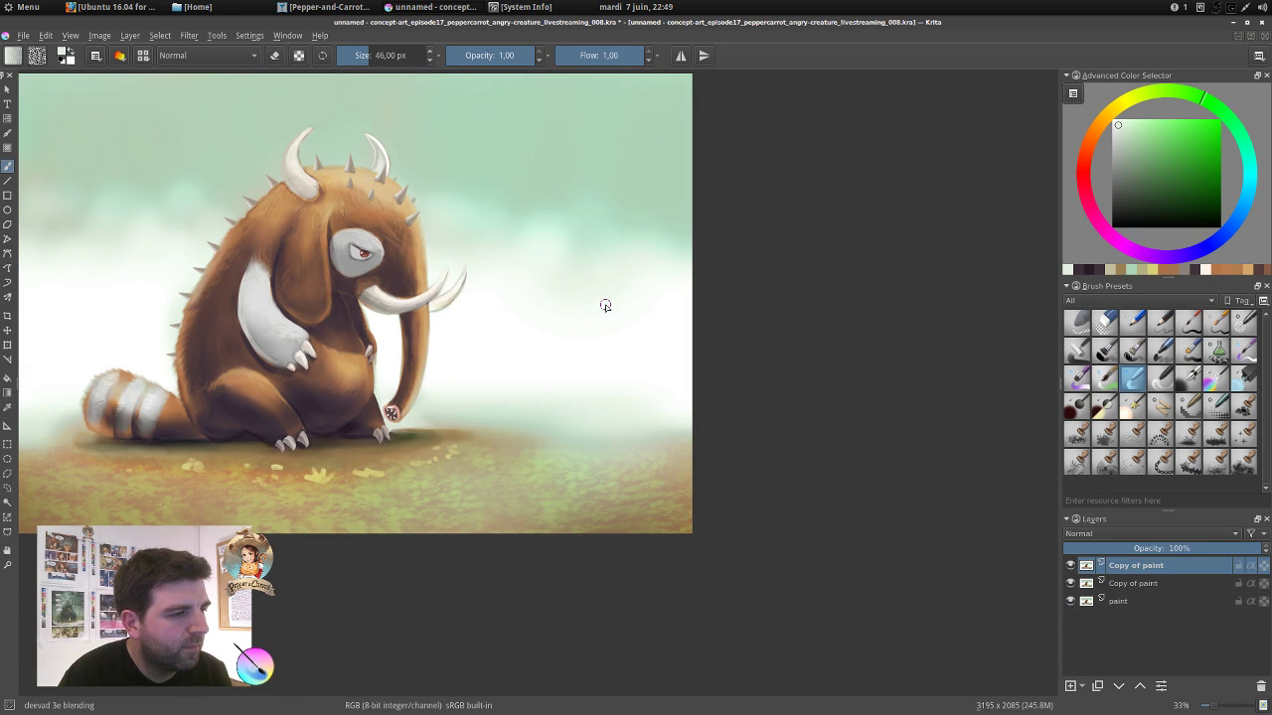
Compare the painting with and without the color grading by toggling the top Copy of paint layer's visibility.
drag(431, 199, 650, 255)
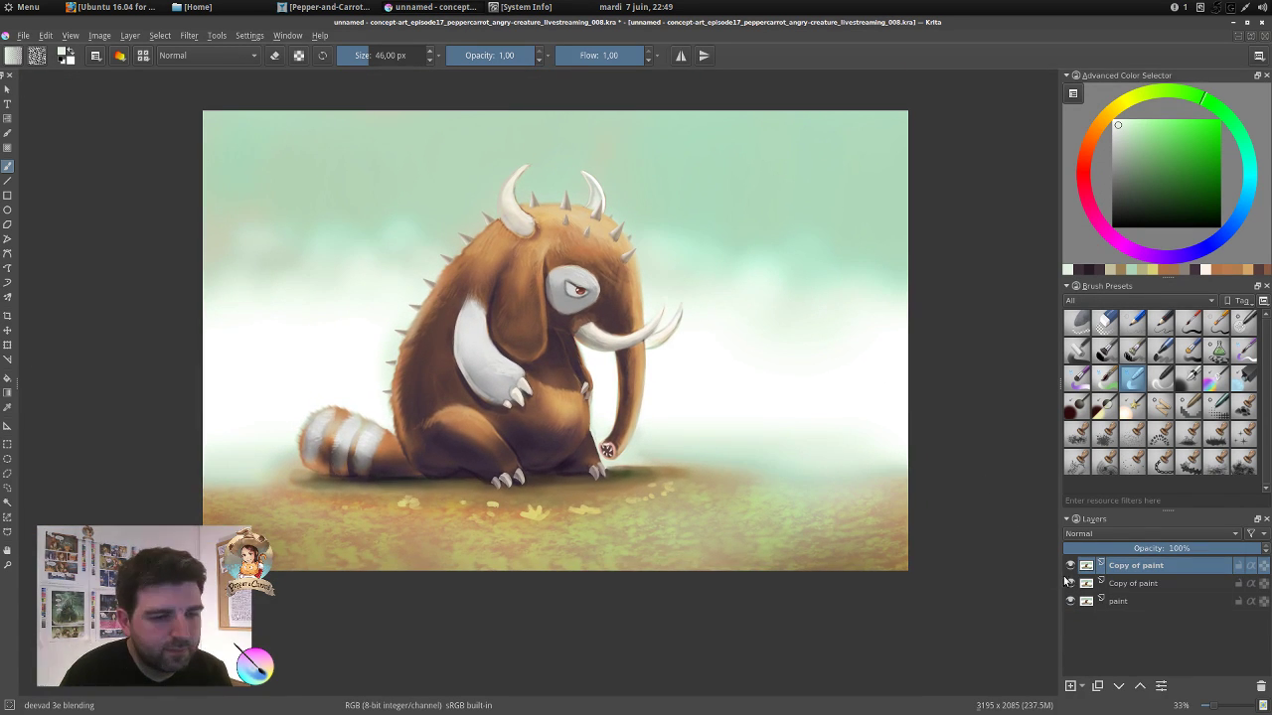
click(1070, 566)
click(1070, 566)
click(1070, 566)
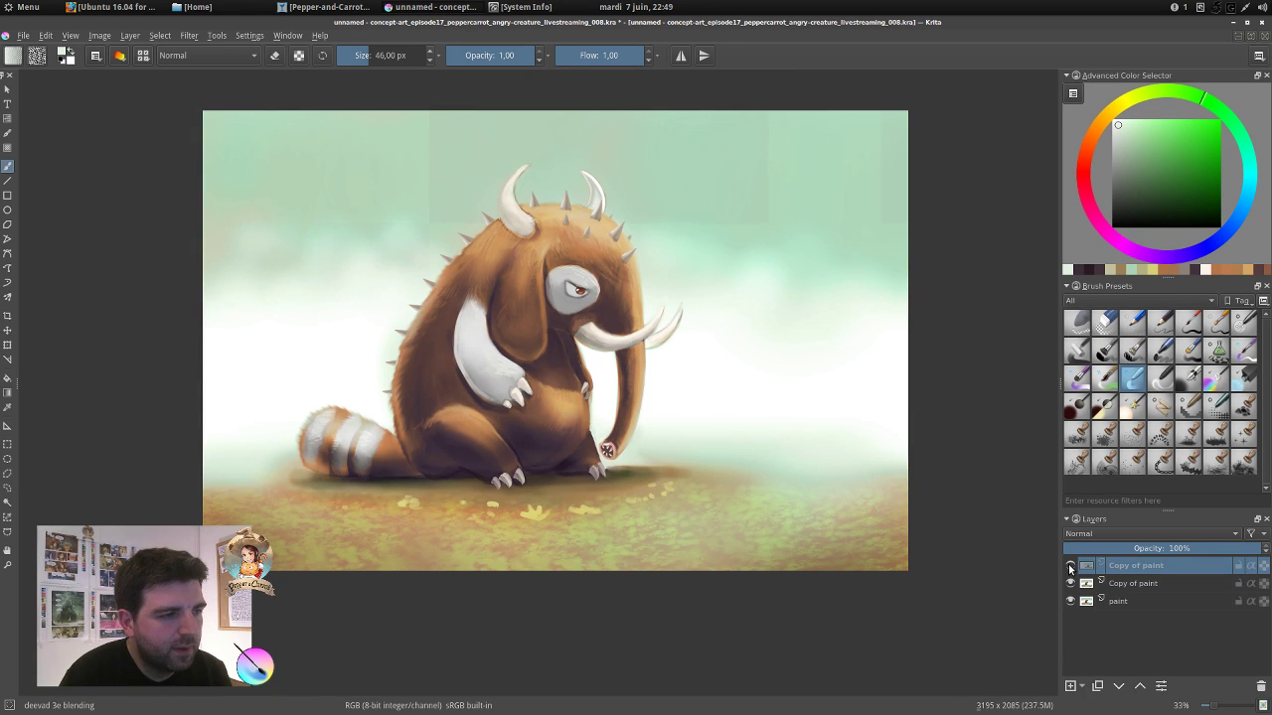
click(1070, 566)
click(1070, 566)
click(1070, 566)
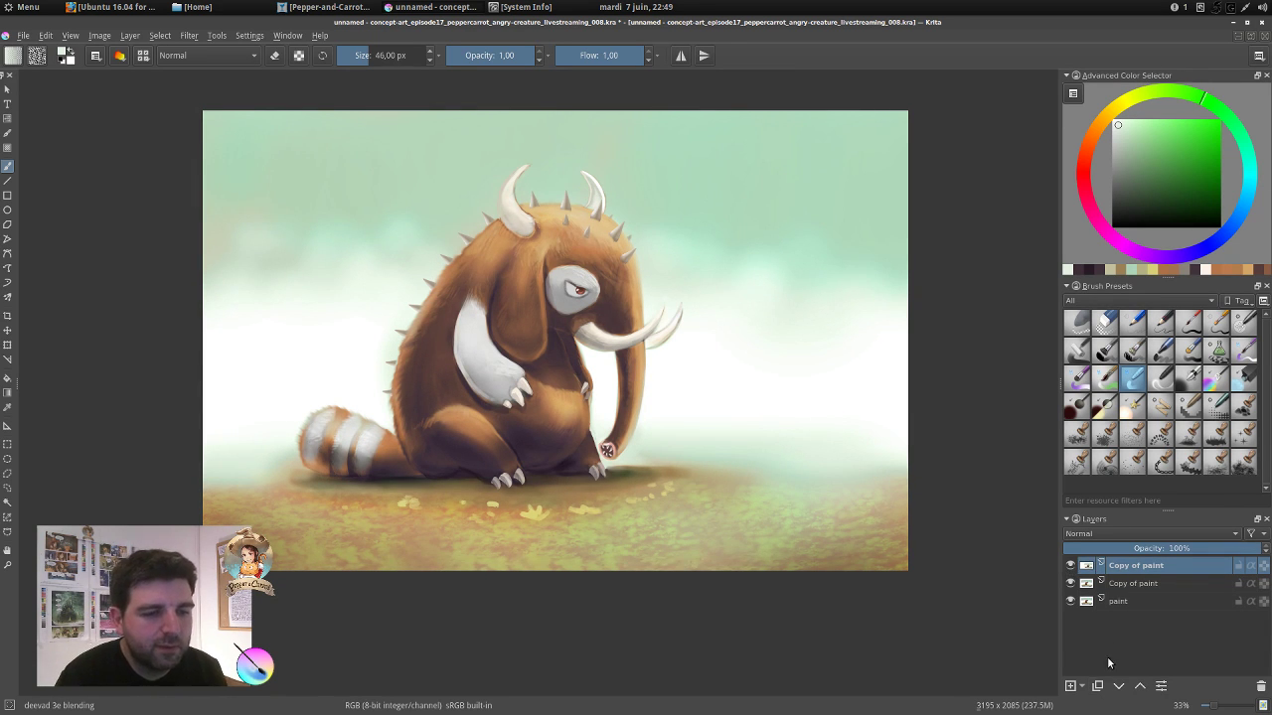
Duplicate the graded Copy of paint layer and open G'MIC's Film emulation Various filter on the new copy.
click(1096, 685)
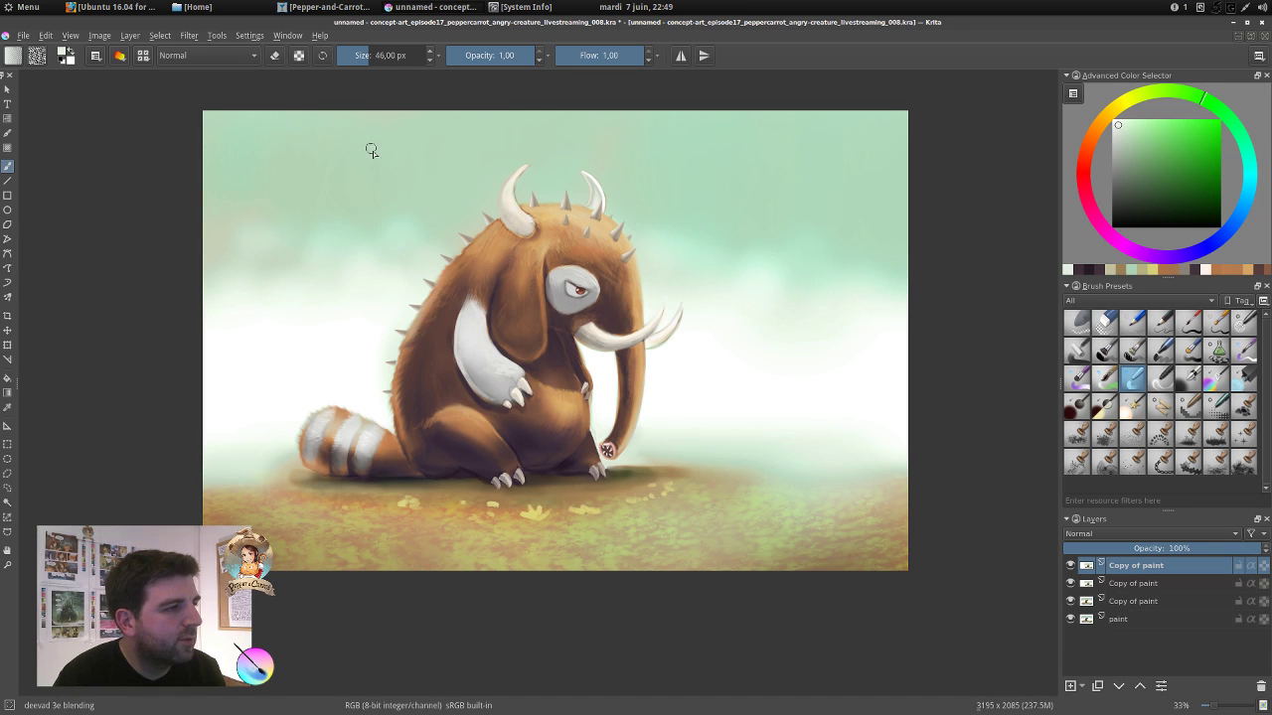
drag(369, 148, 139, 90)
click(189, 36)
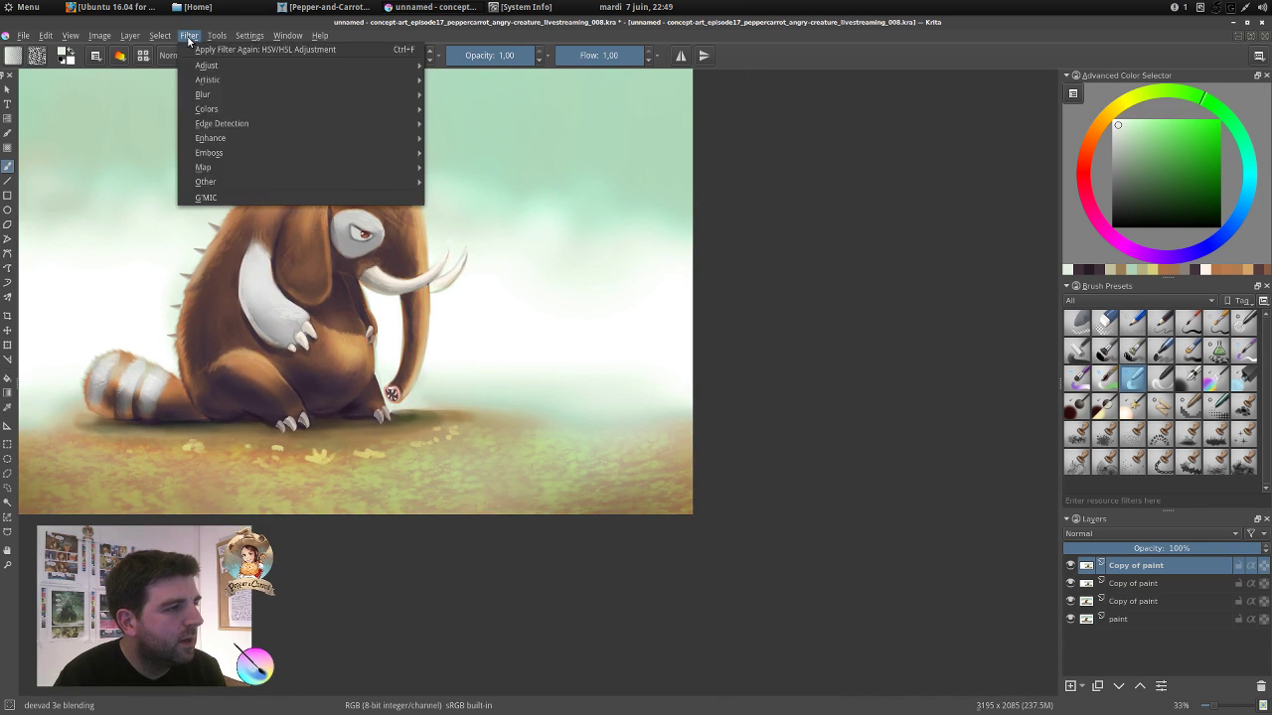
click(254, 195)
drag(364, 34, 829, 151)
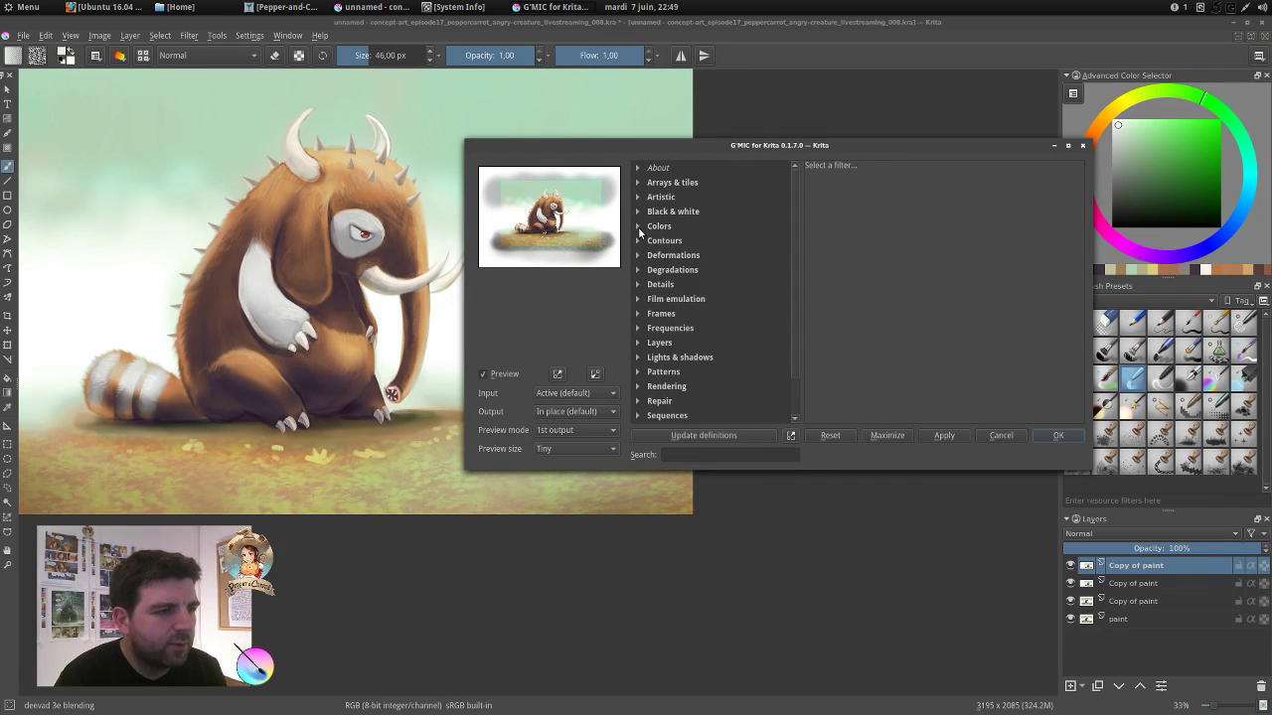
click(637, 226)
click(638, 228)
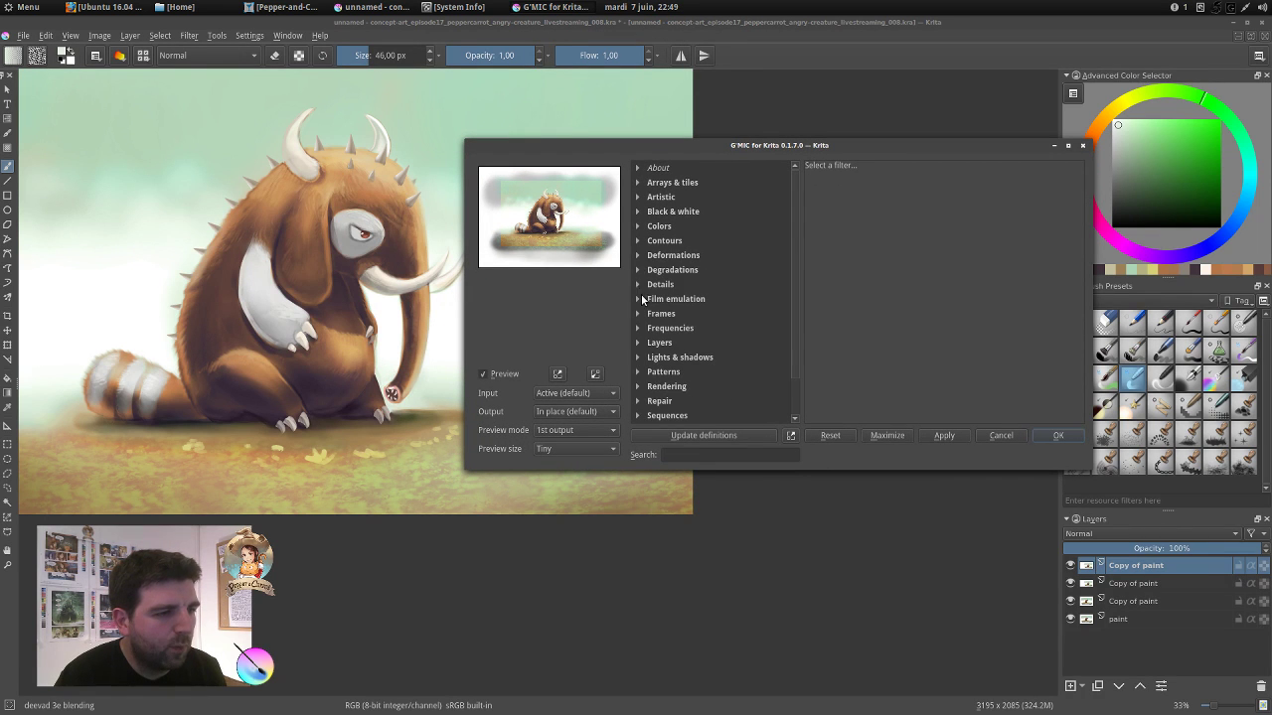
click(639, 299)
scroll(712, 310, down, 3)
click(681, 334)
scroll(798, 276, up, 2)
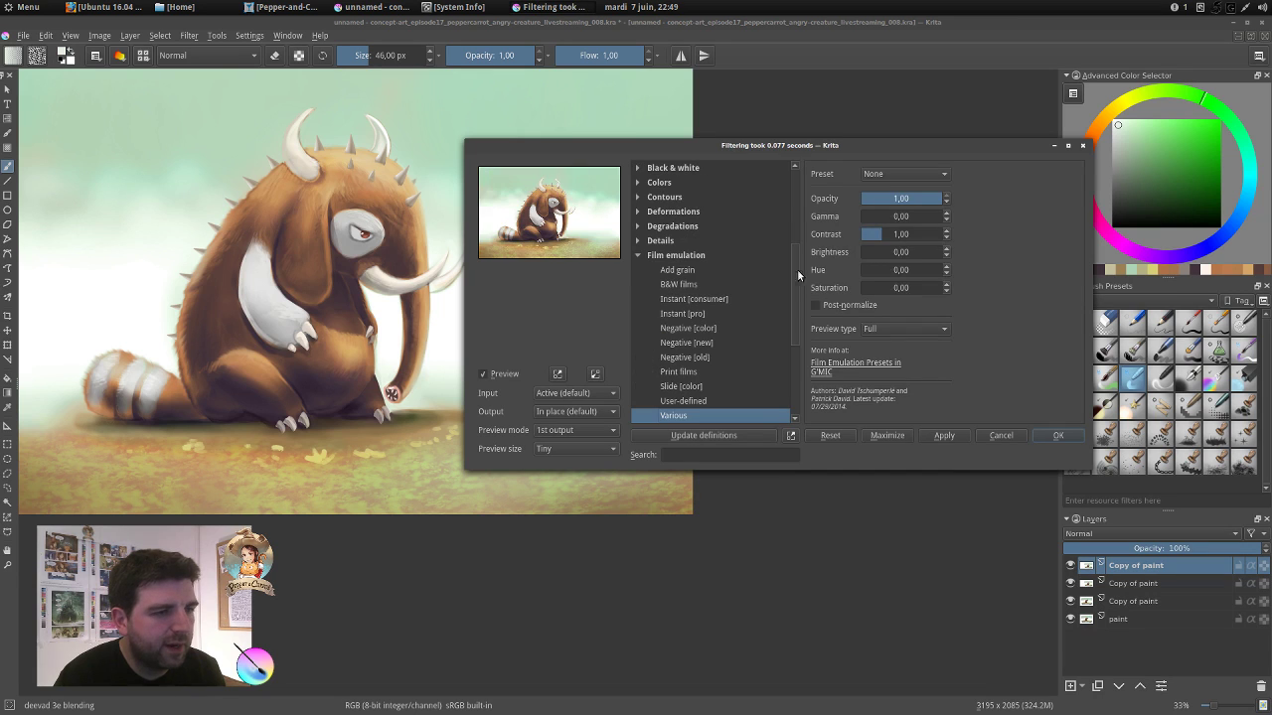
Preview the 60's film preset in an enlarged filter window with the preview size set to Small.
click(878, 175)
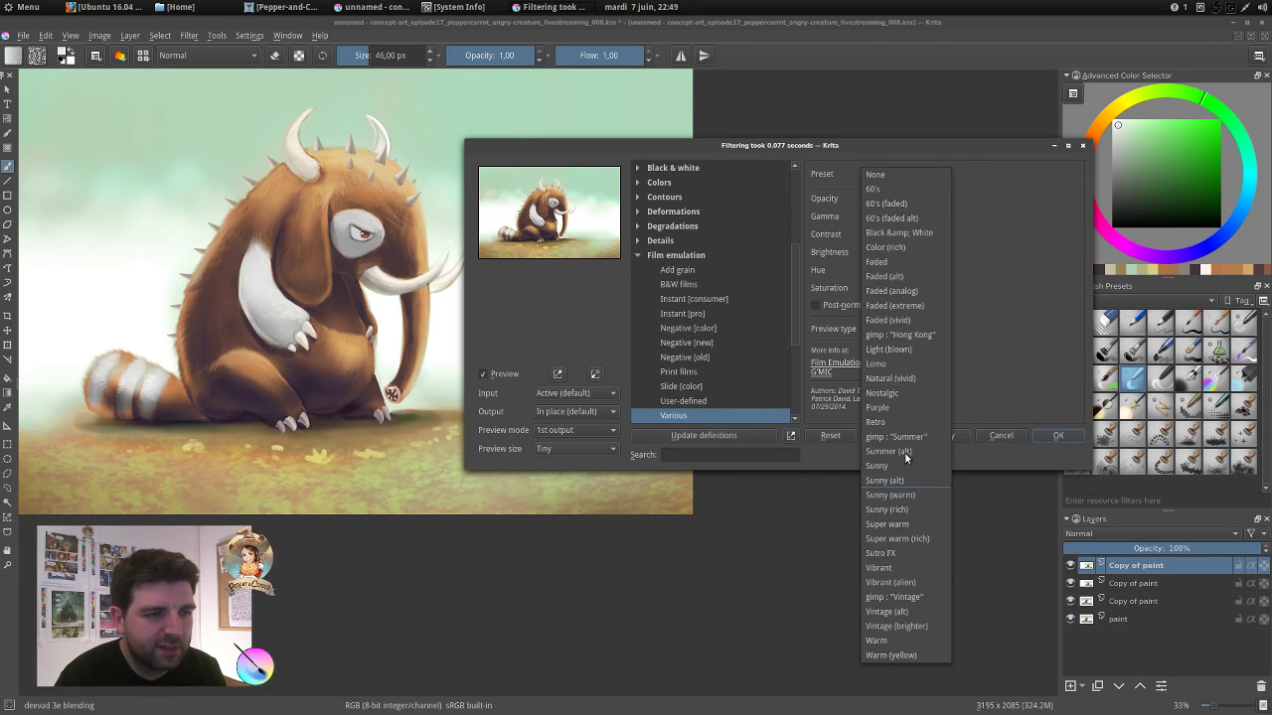
click(904, 194)
drag(758, 147, 558, 116)
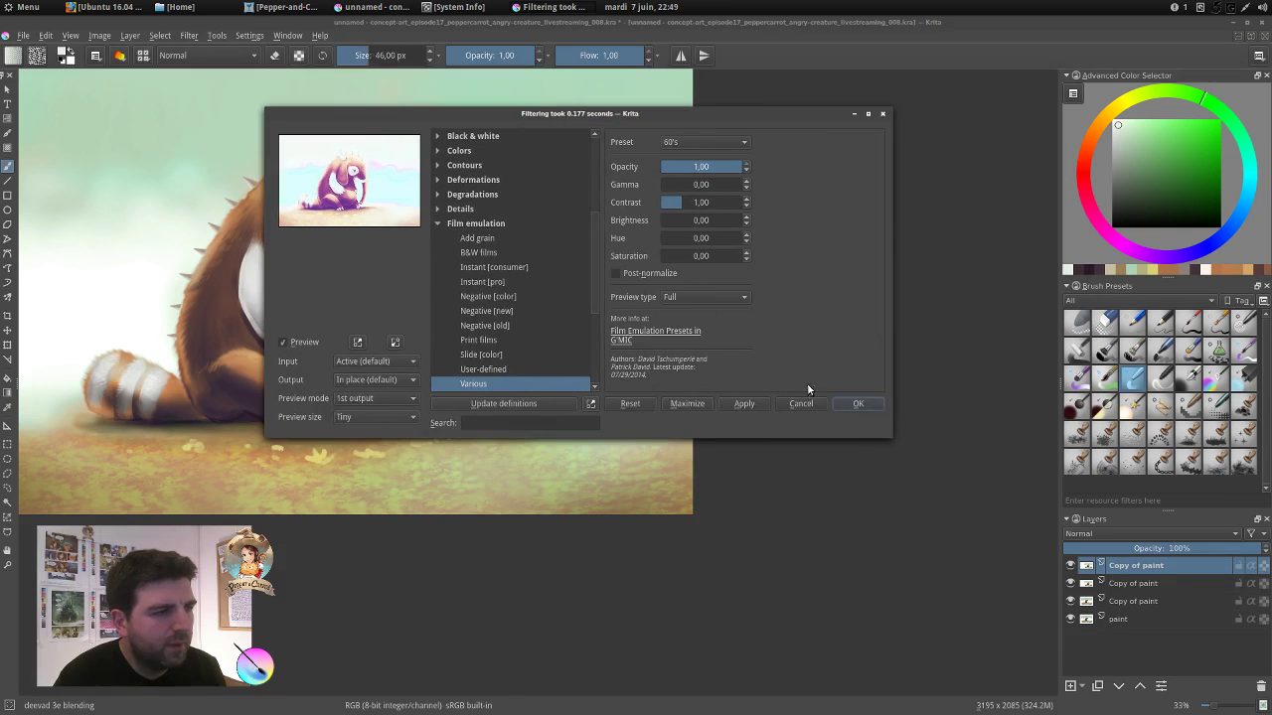
drag(883, 433, 1201, 632)
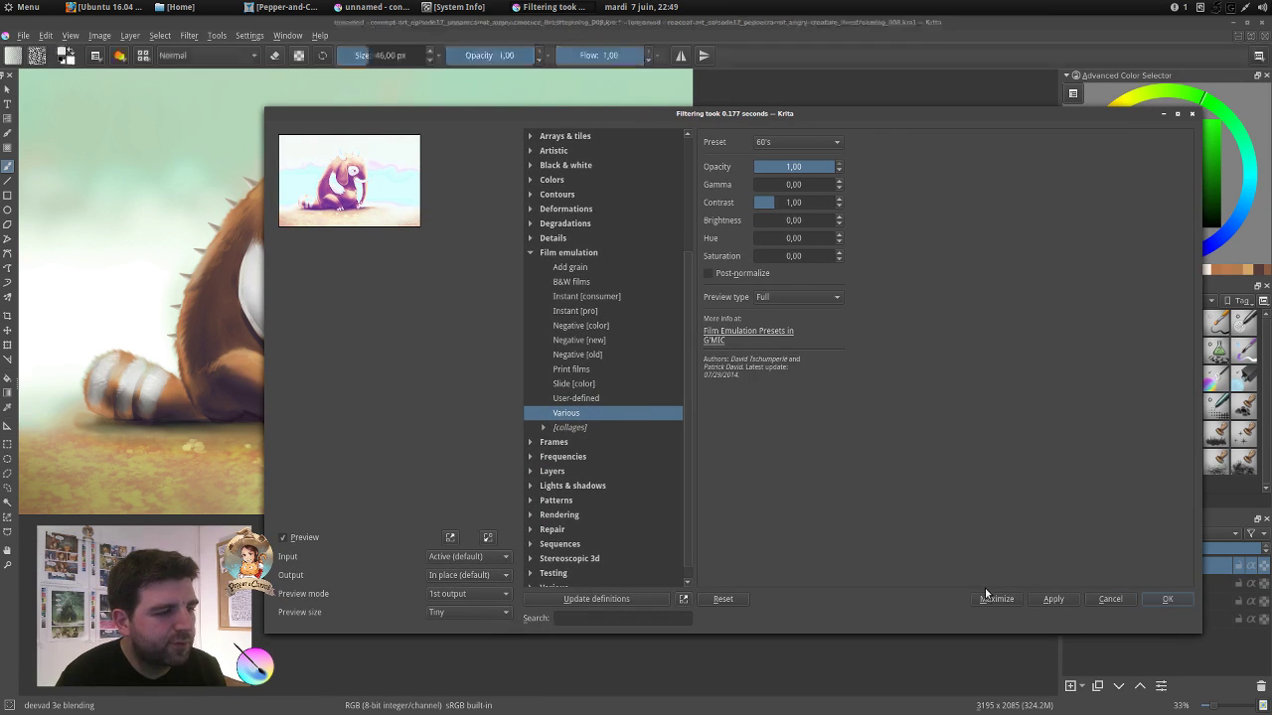
click(478, 612)
click(477, 631)
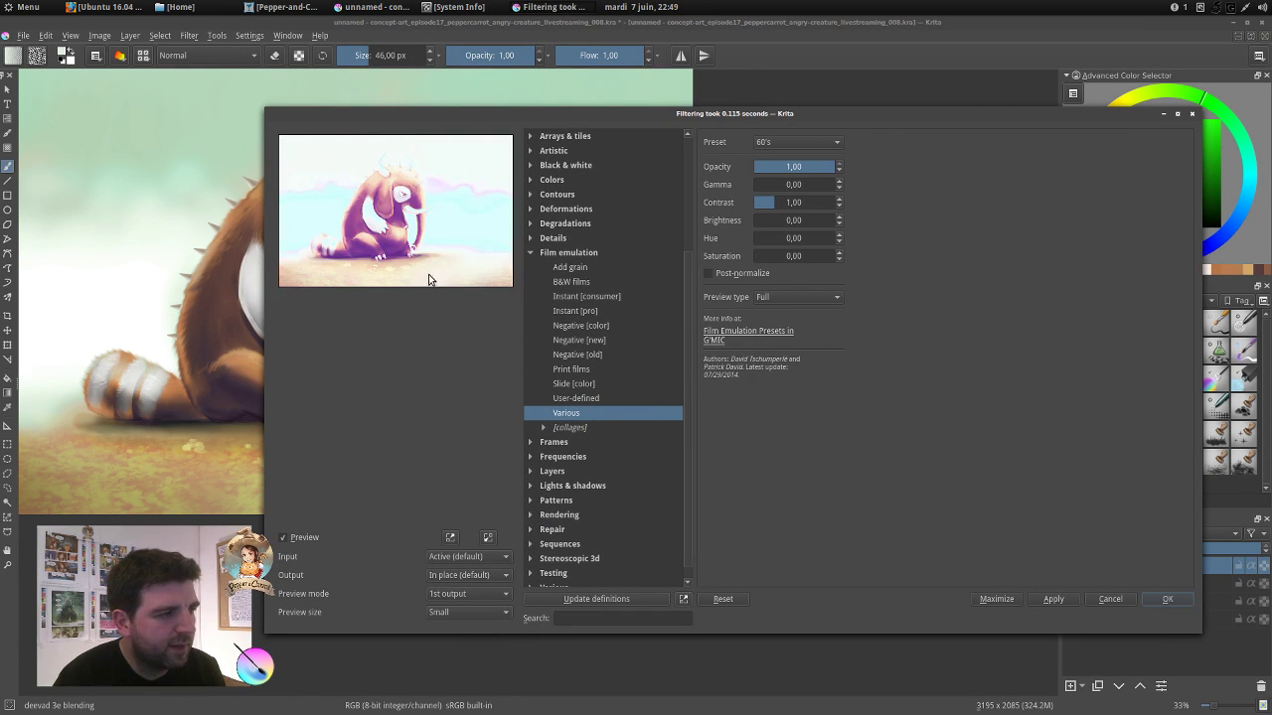
Try several other film presets, including 60's (faded alt), Super warm and Vibrant (alien).
click(787, 142)
click(790, 183)
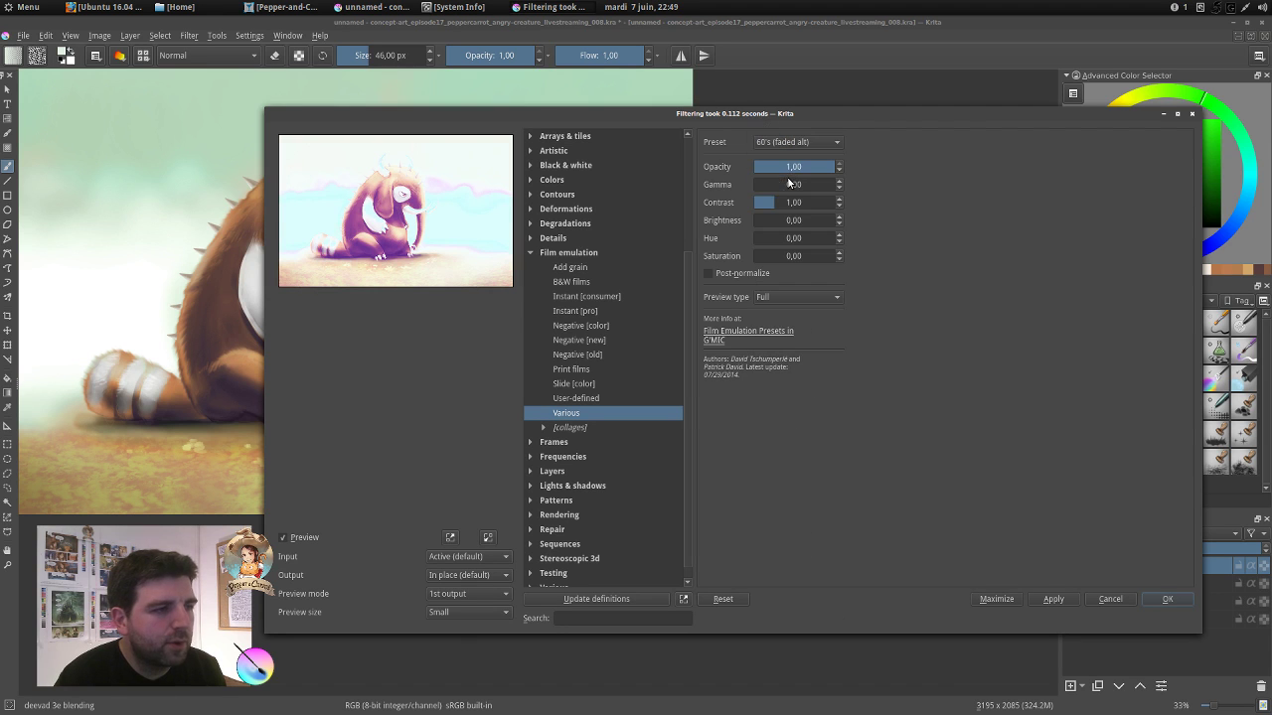
click(789, 142)
click(801, 406)
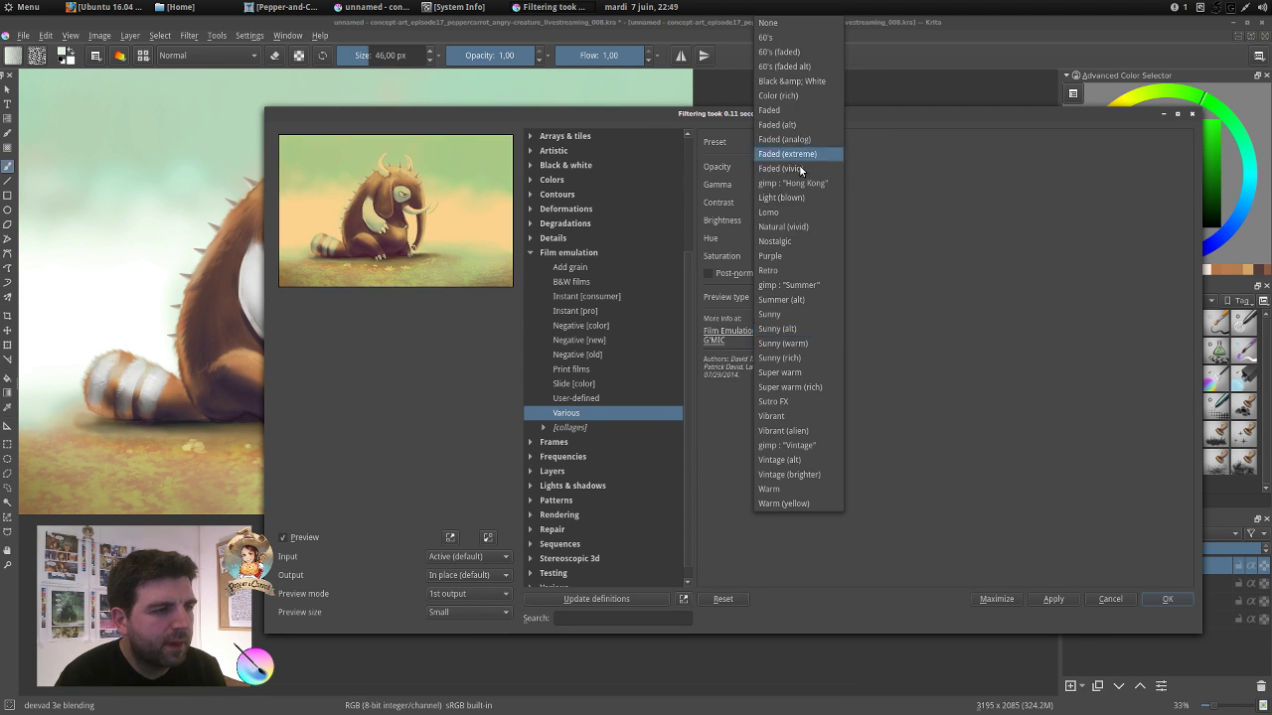
click(805, 375)
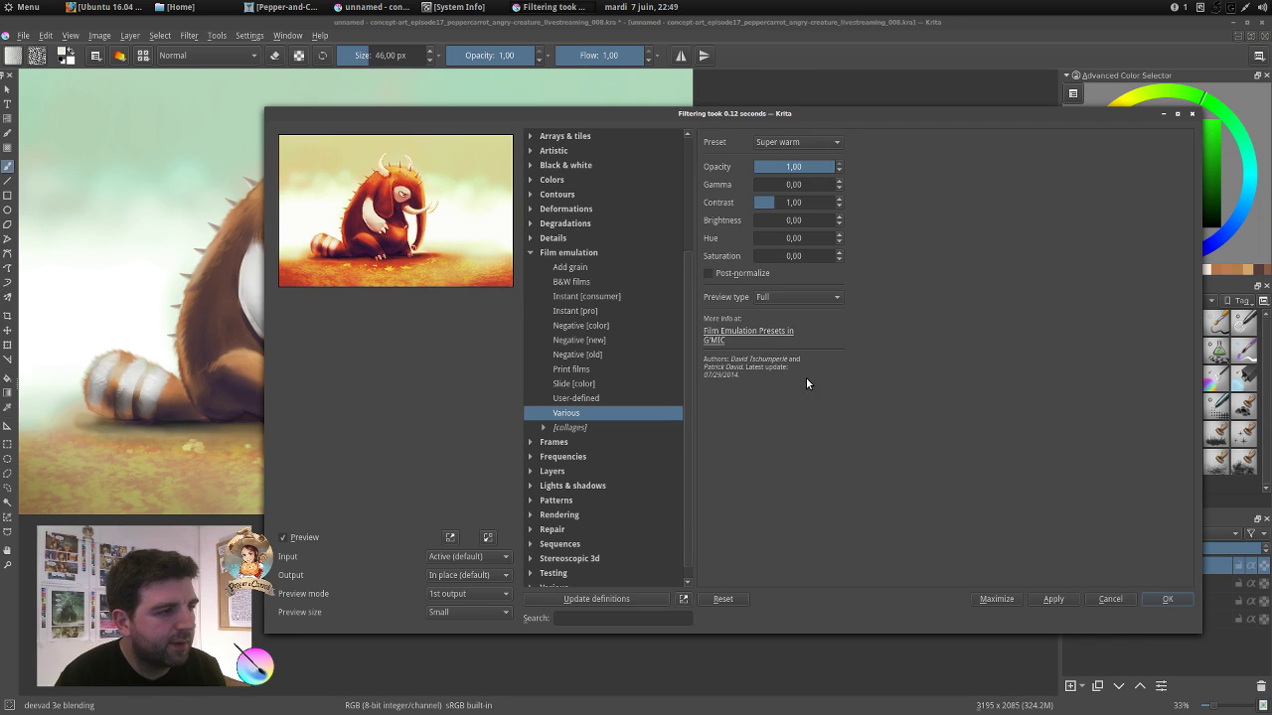
click(797, 142)
click(809, 430)
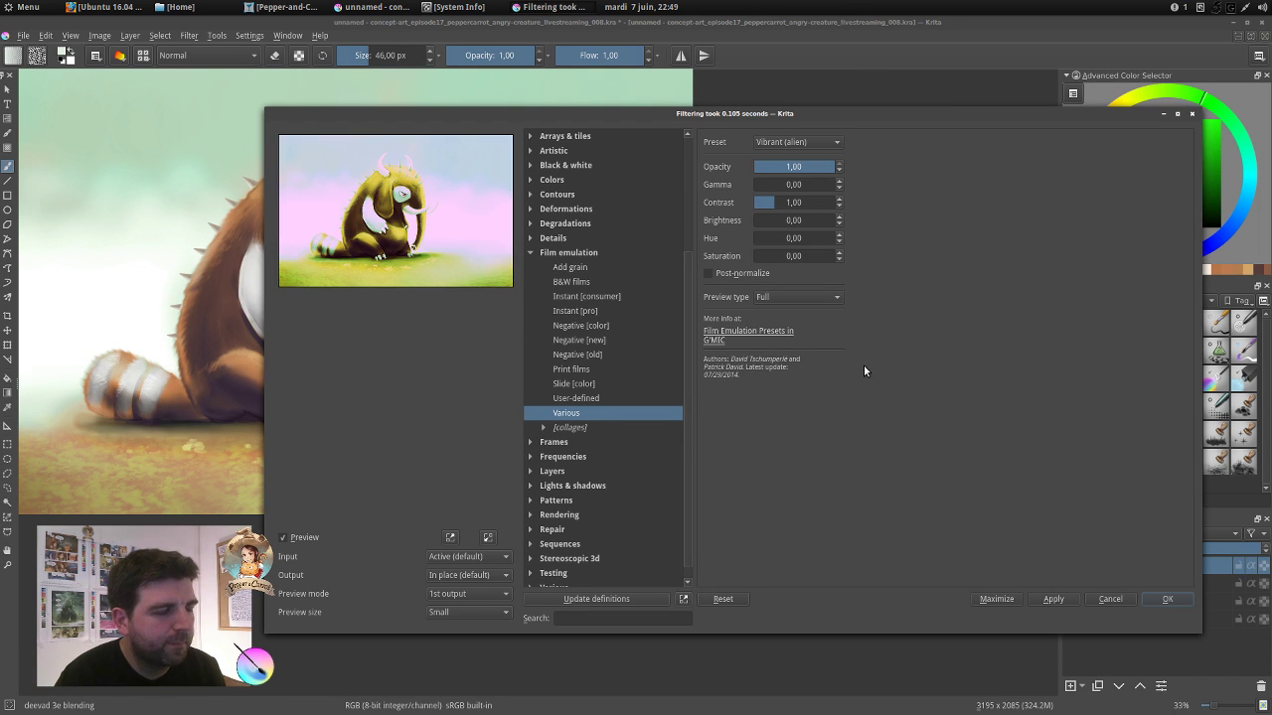
Apply the Faded (vivid) film preset to the top copy and lower that layer's opacity to 6%.
click(796, 142)
click(796, 142)
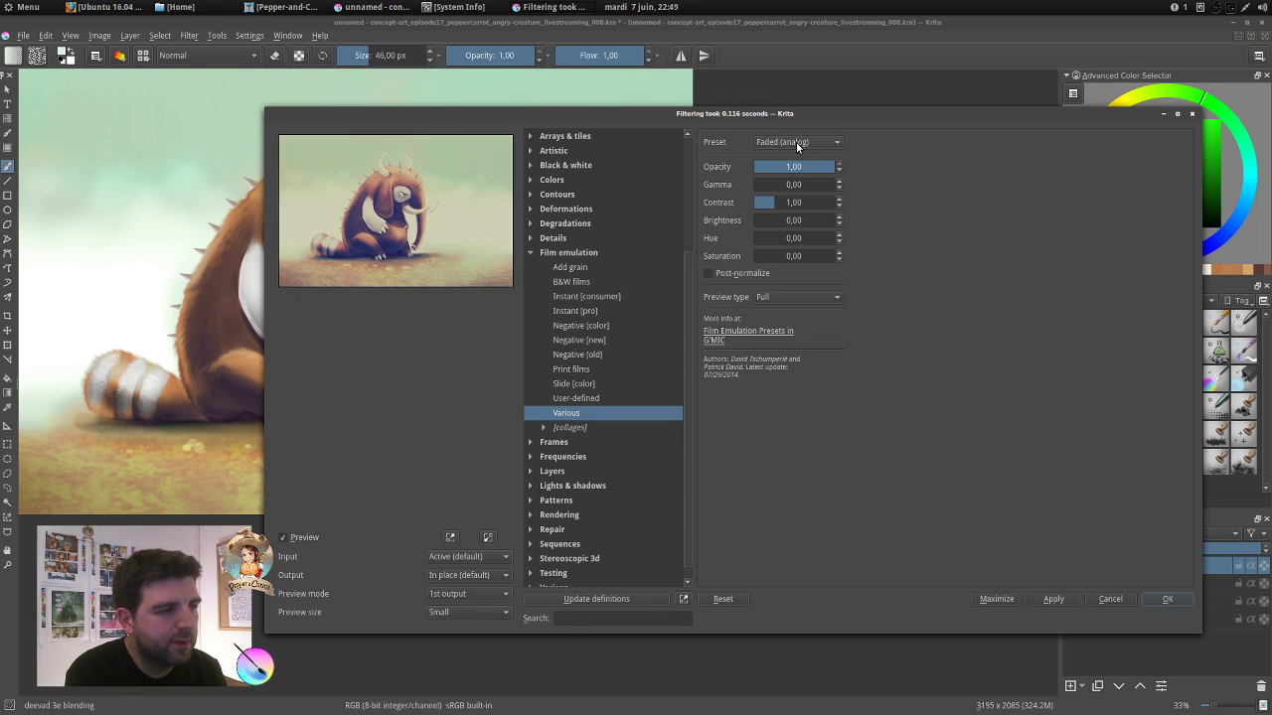
scroll(796, 142, down, 1)
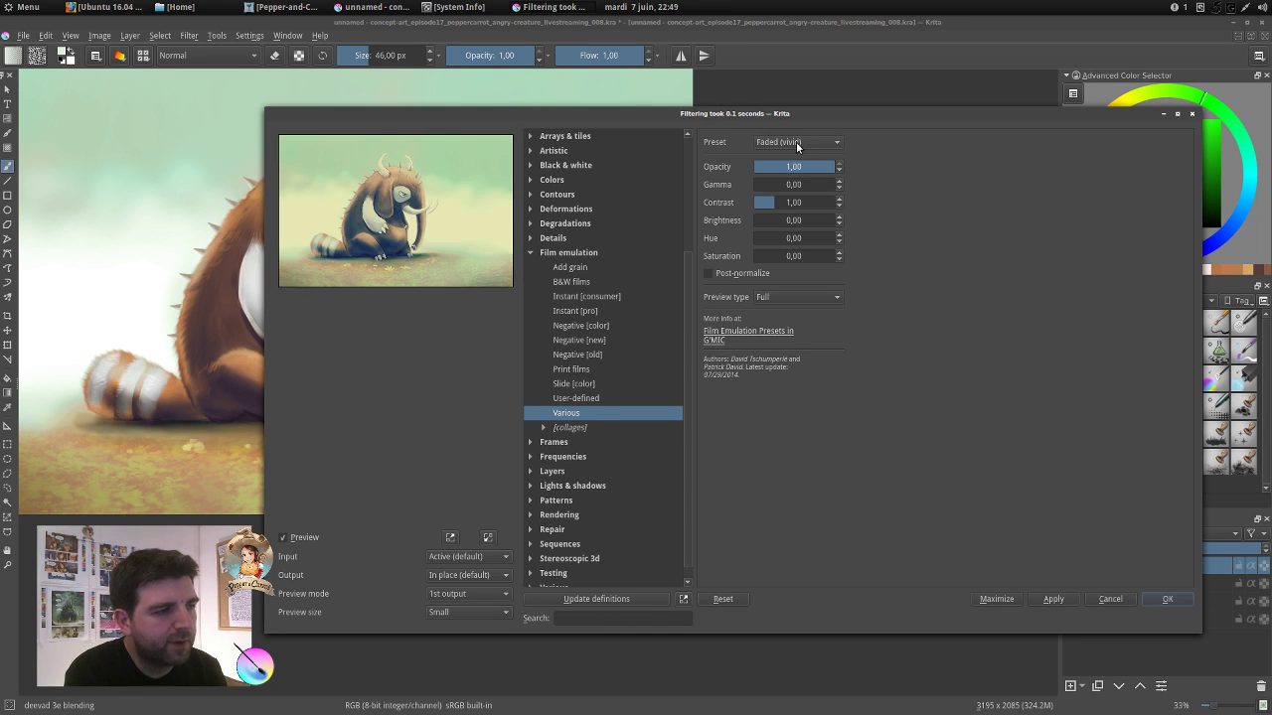
click(1173, 601)
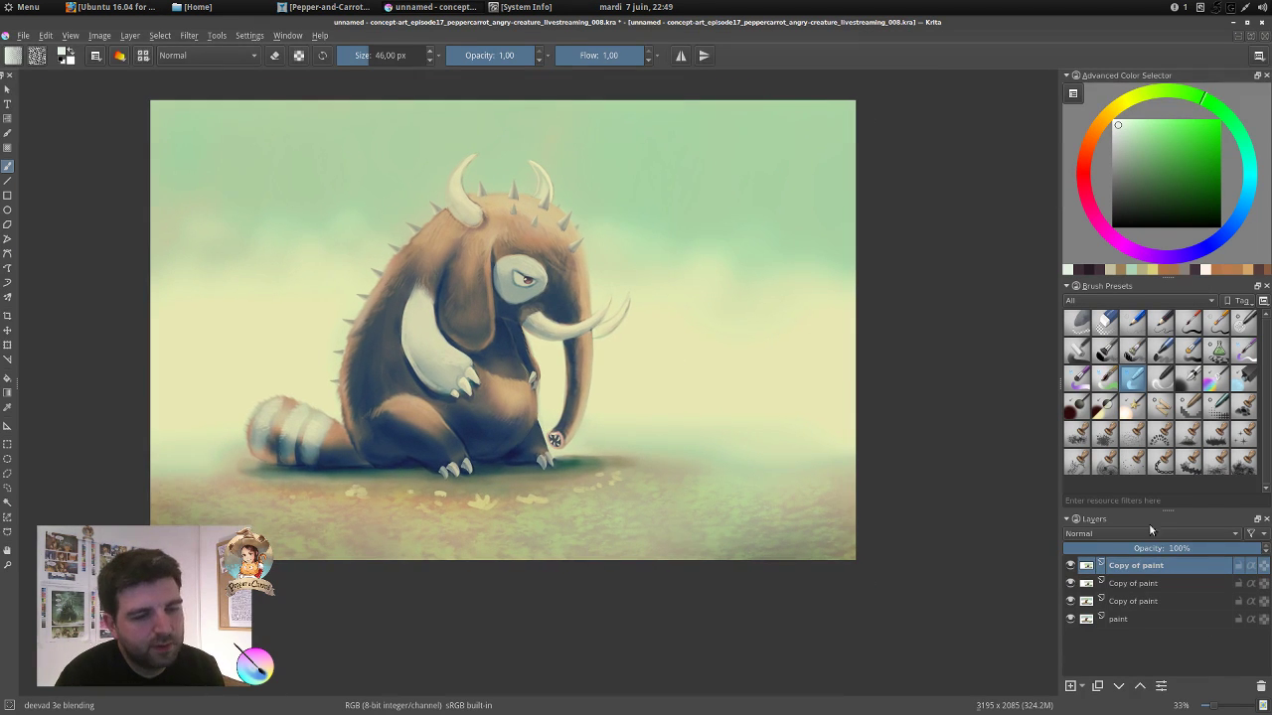
drag(1235, 552, 1070, 569)
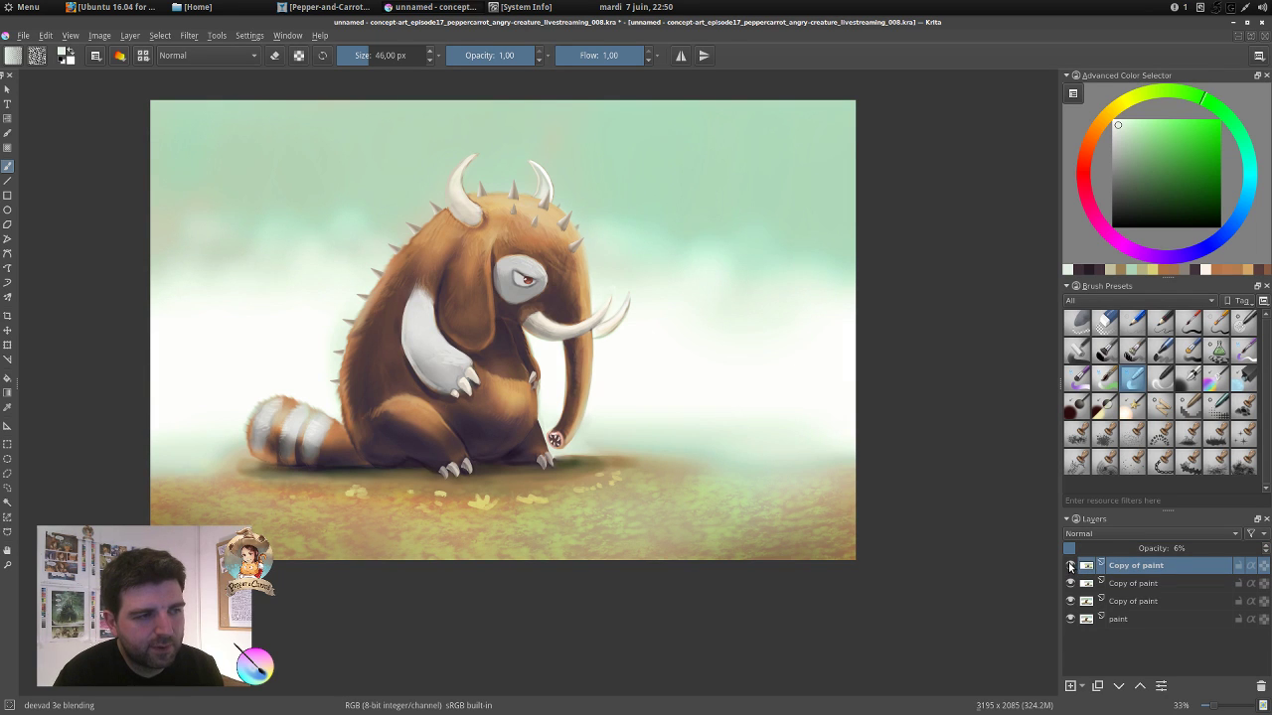
Try the top Copy of paint layer at 15% opacity, compare it hidden and shown, and return it to 6%.
click(1089, 549)
drag(1089, 549, 1095, 548)
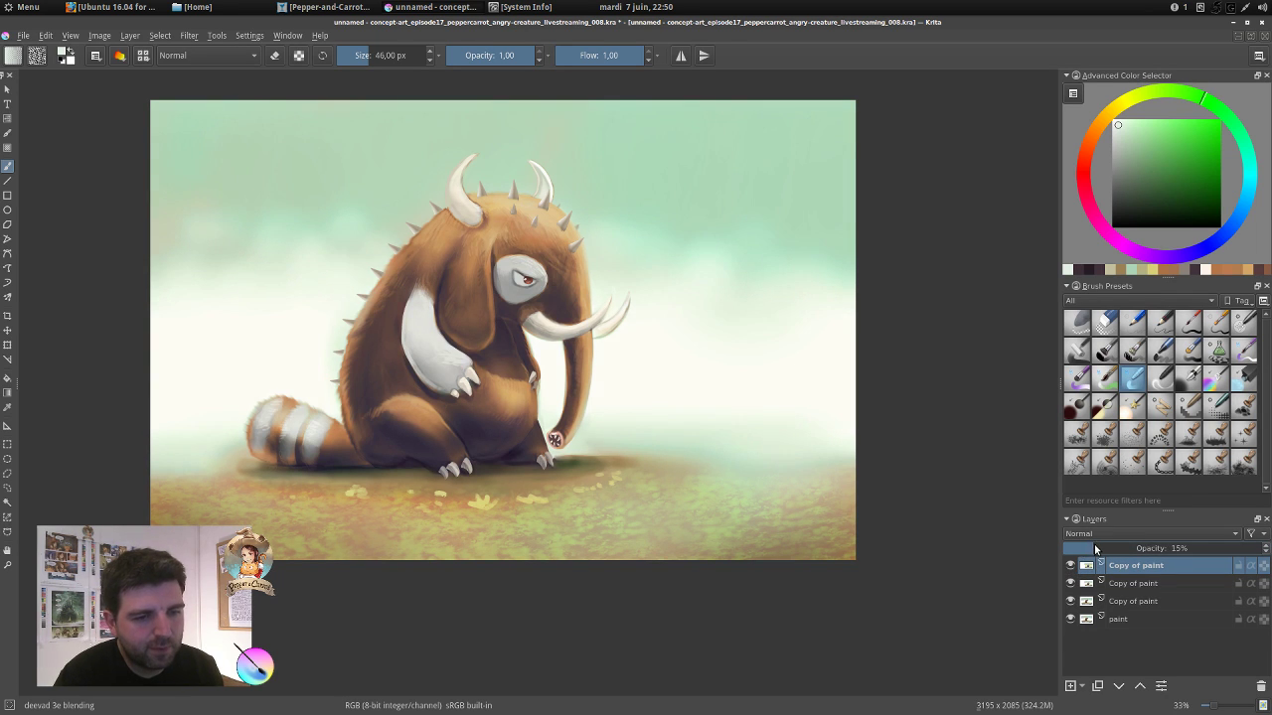
click(1068, 564)
click(1068, 565)
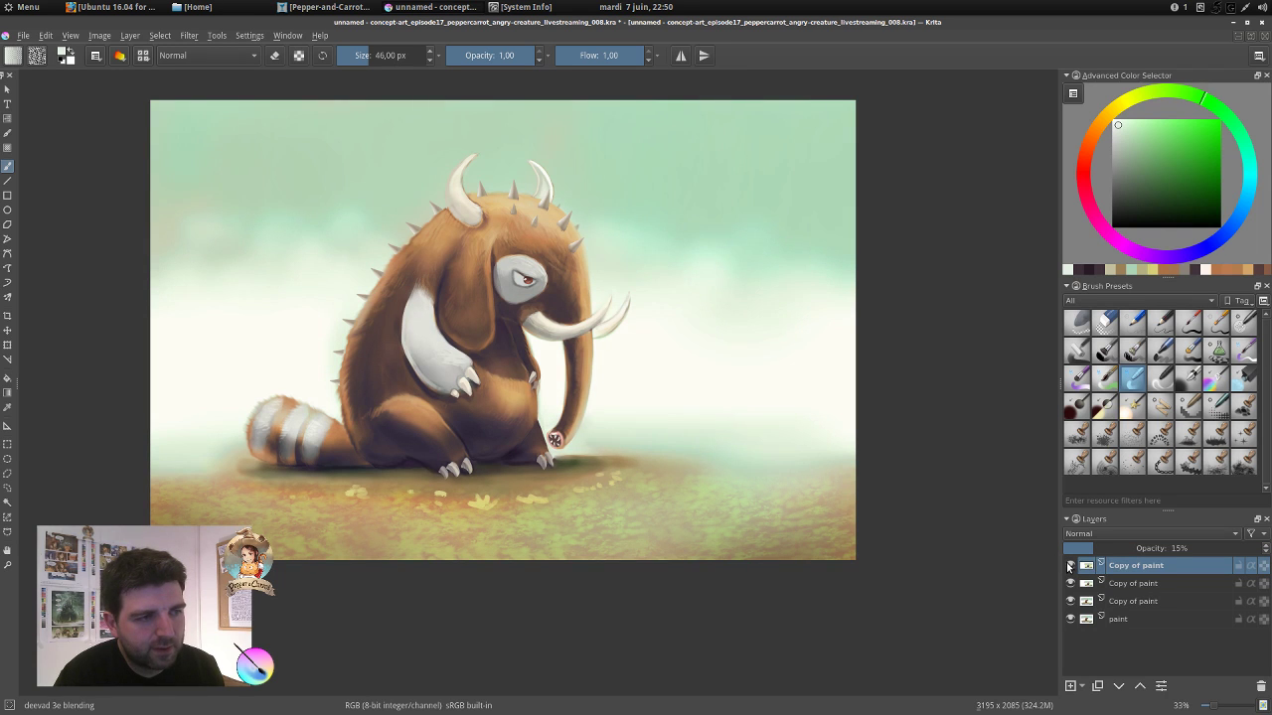
click(1068, 565)
click(1068, 564)
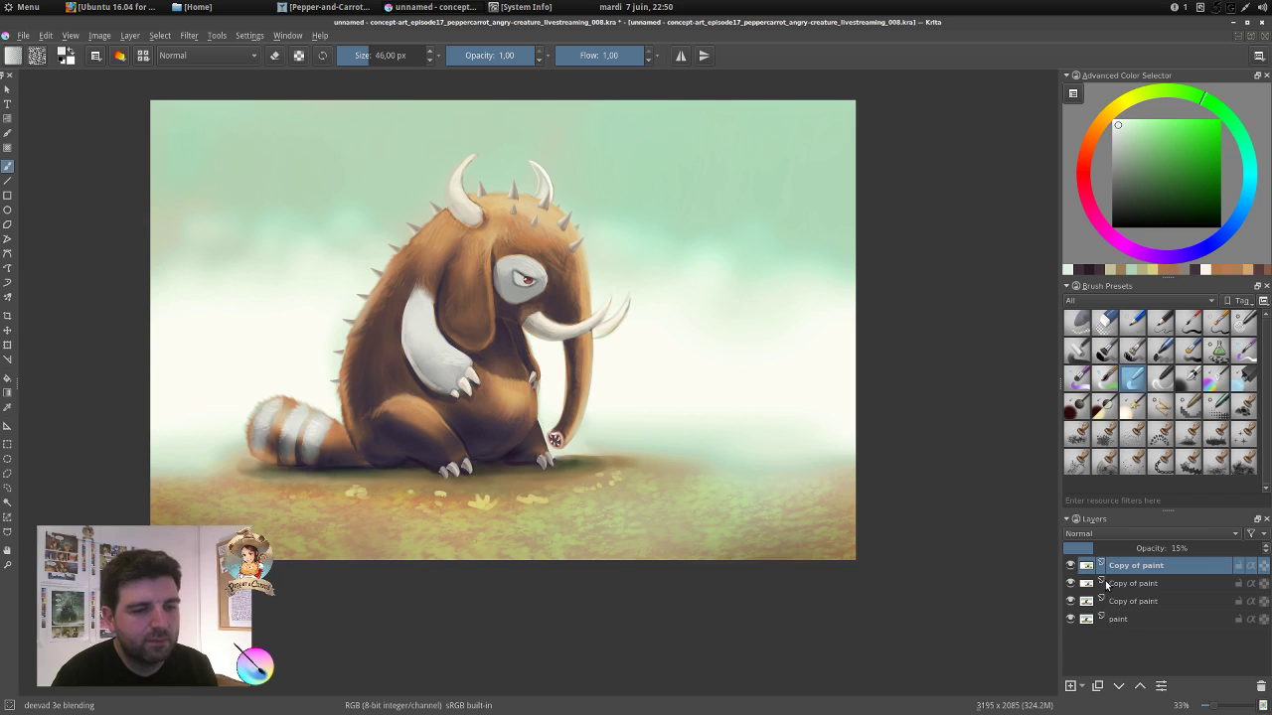
drag(1095, 552, 1077, 554)
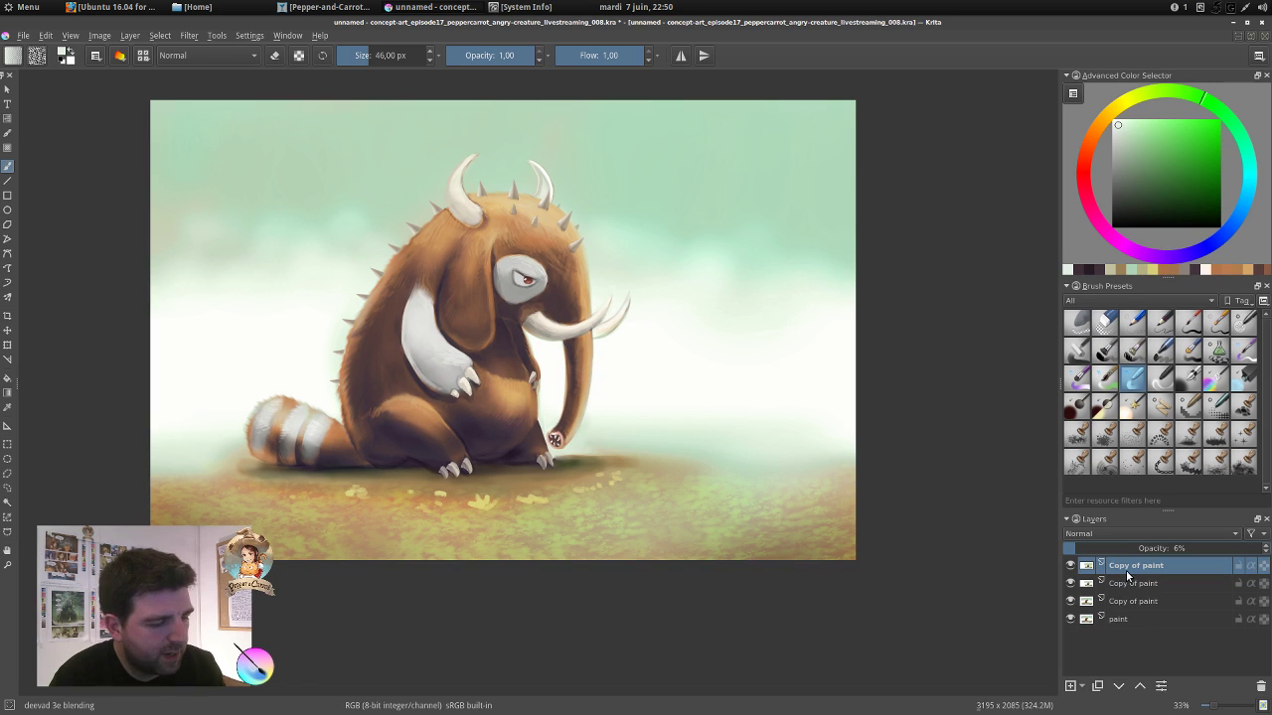
Merge the three Copy of paint layers down into the single paint layer.
key(ctrl+e)
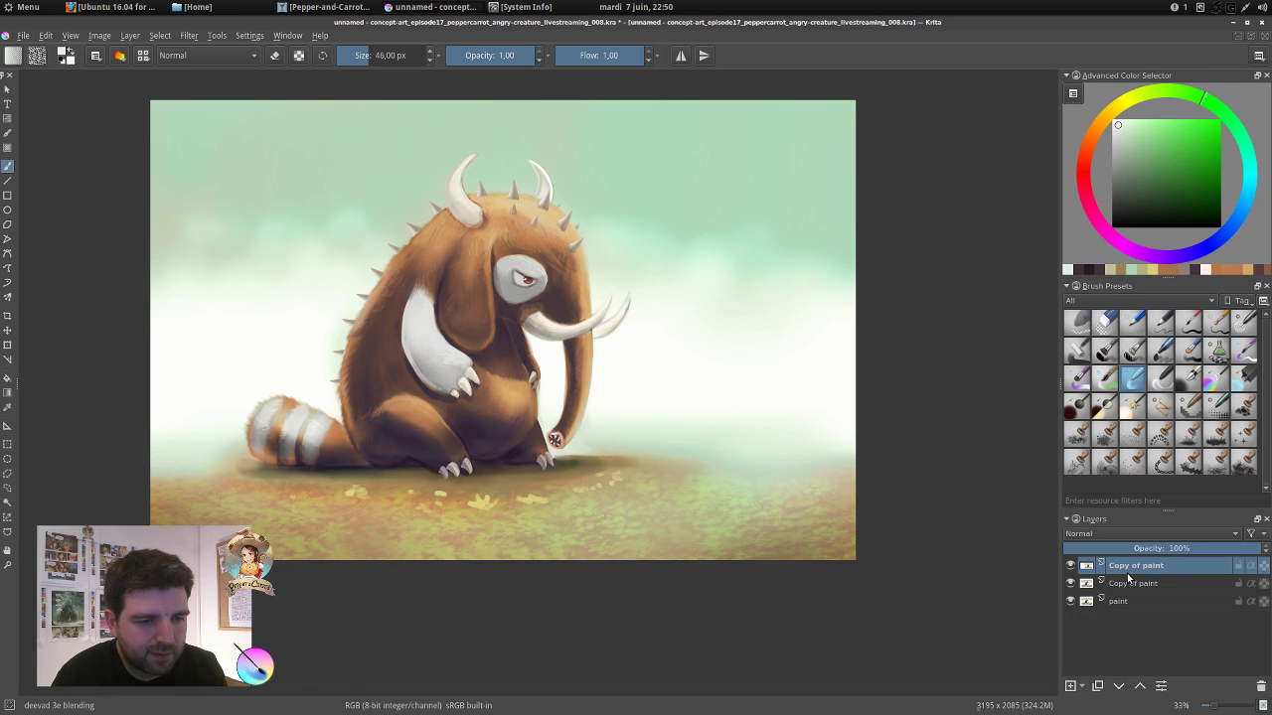
key(ctrl+e)
key(ctrl+e)
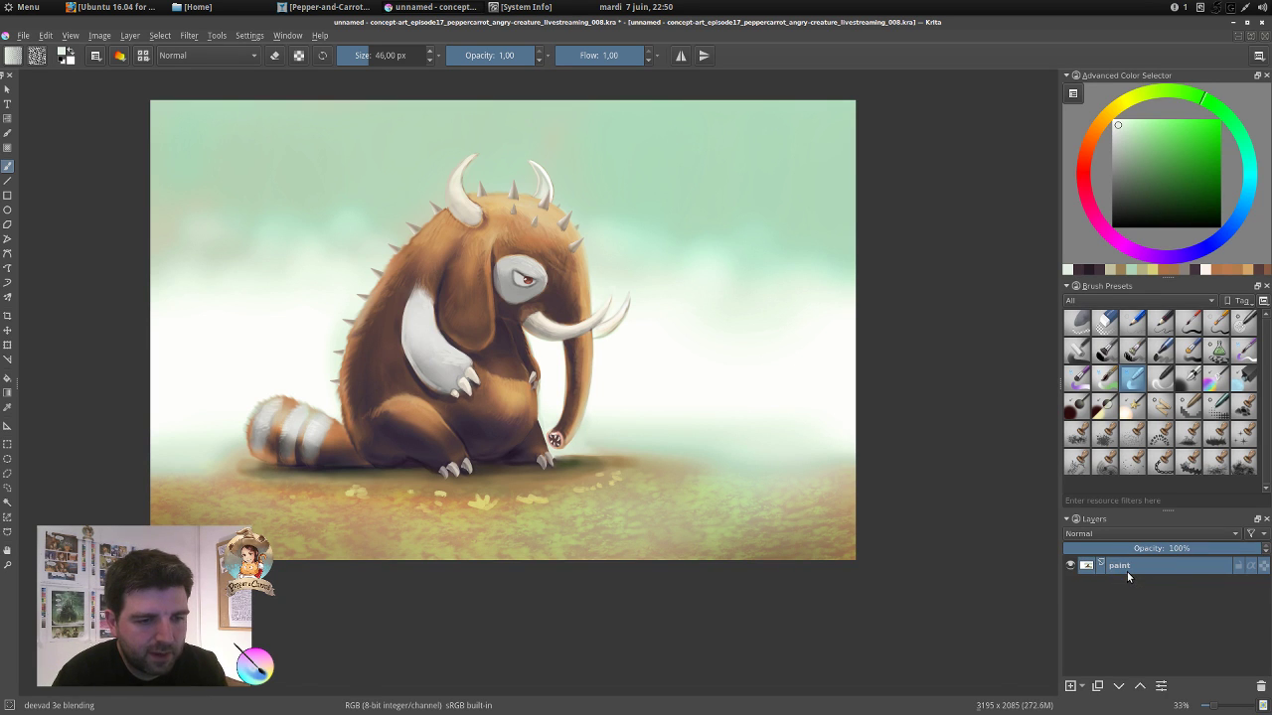
Sign the painting and date it 06/2016 in white on a new layer with the deevad 1e rigger brush, on the lower-right grass.
drag(337, 221, 351, 263)
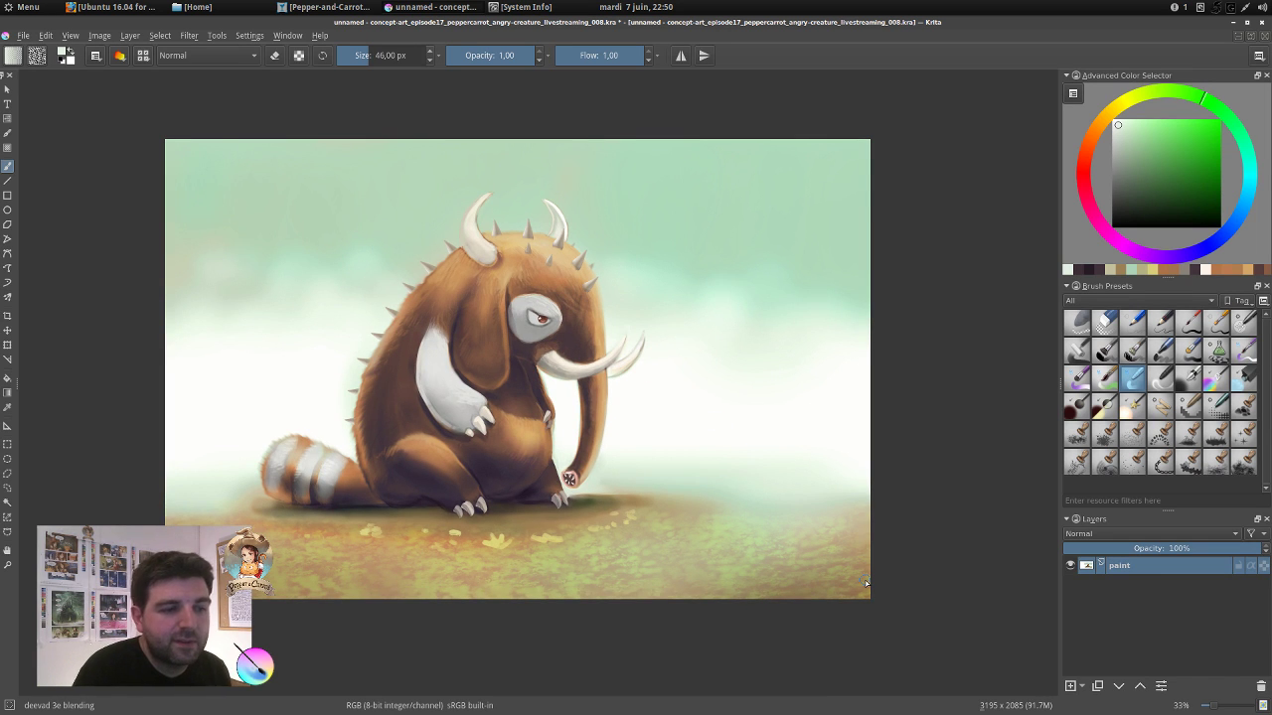
click(1190, 324)
click(1071, 687)
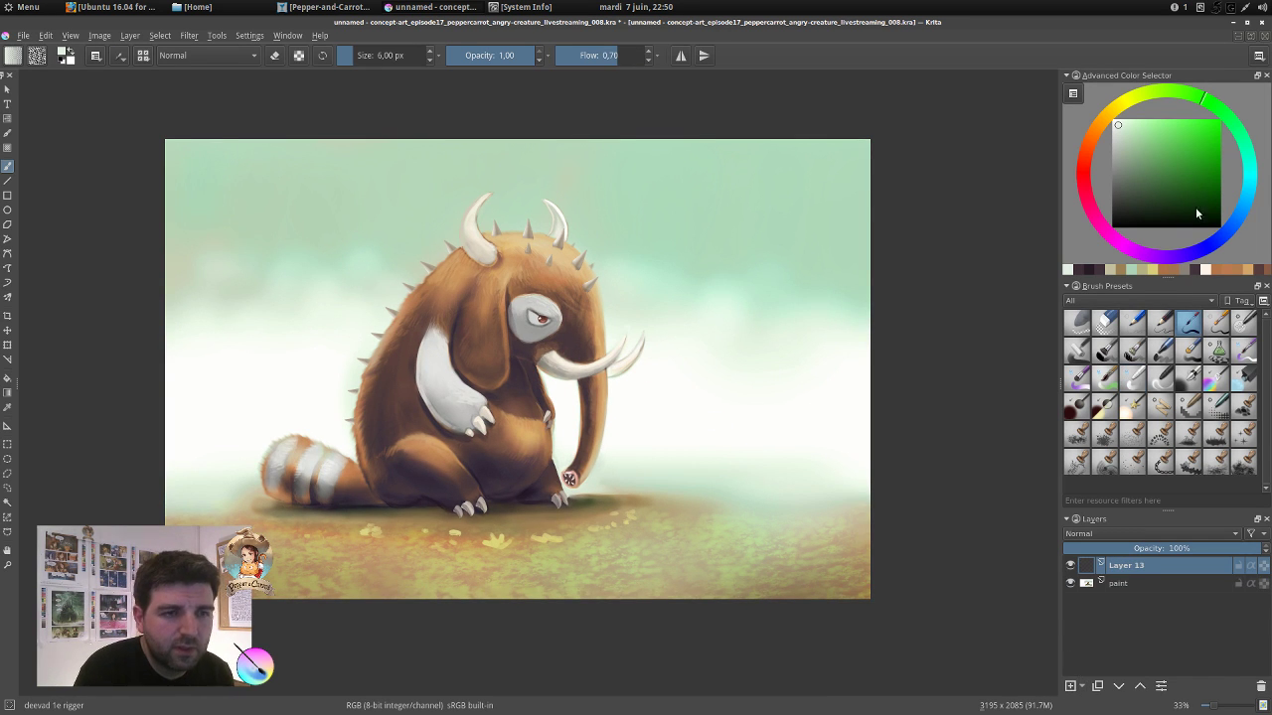
click(1113, 120)
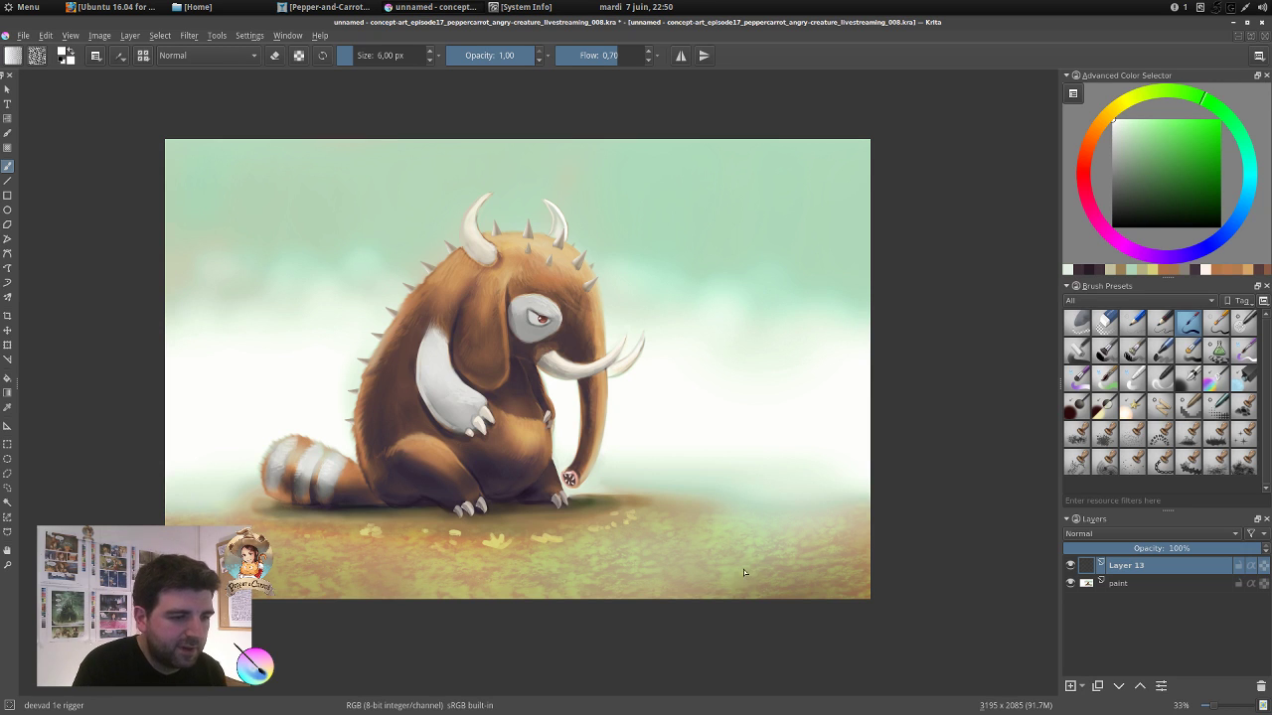
mouse_move(743, 573)
mouse_down()
mouse_move(728, 566)
mouse_move(785, 572)
mouse_move(797, 556)
mouse_move(807, 574)
mouse_move(817, 556)
mouse_up()
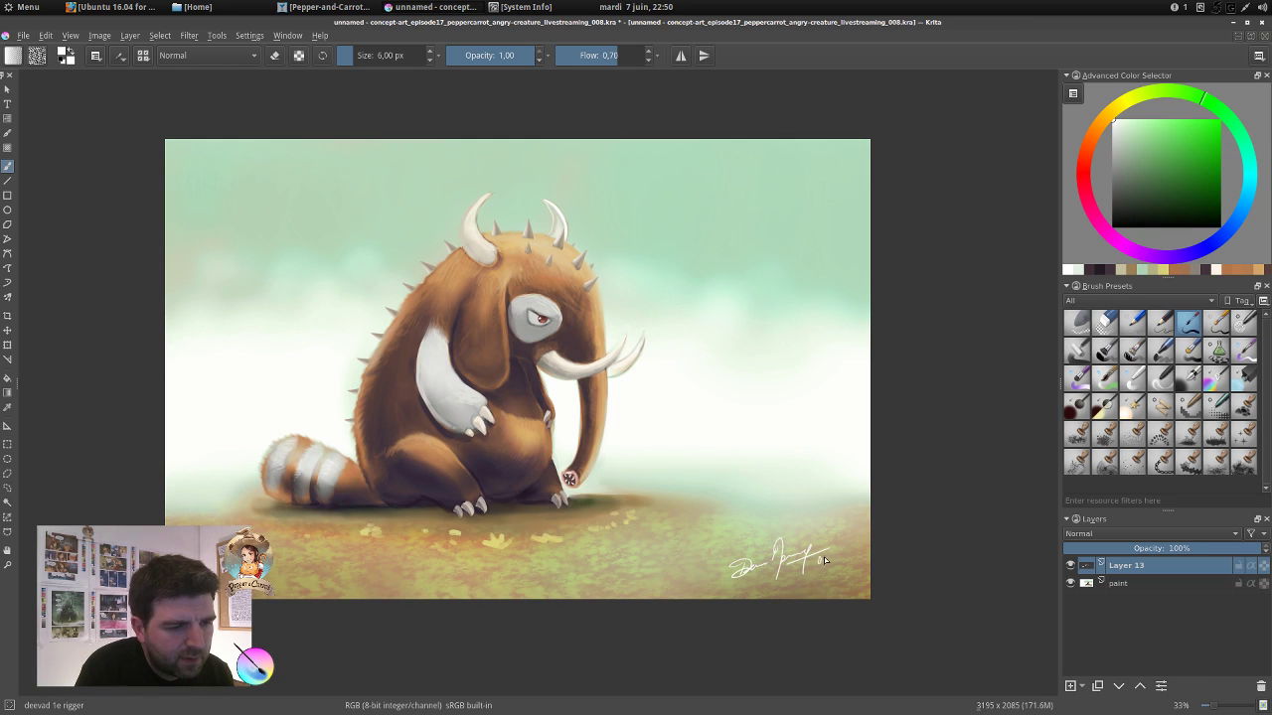
drag(831, 561, 852, 550)
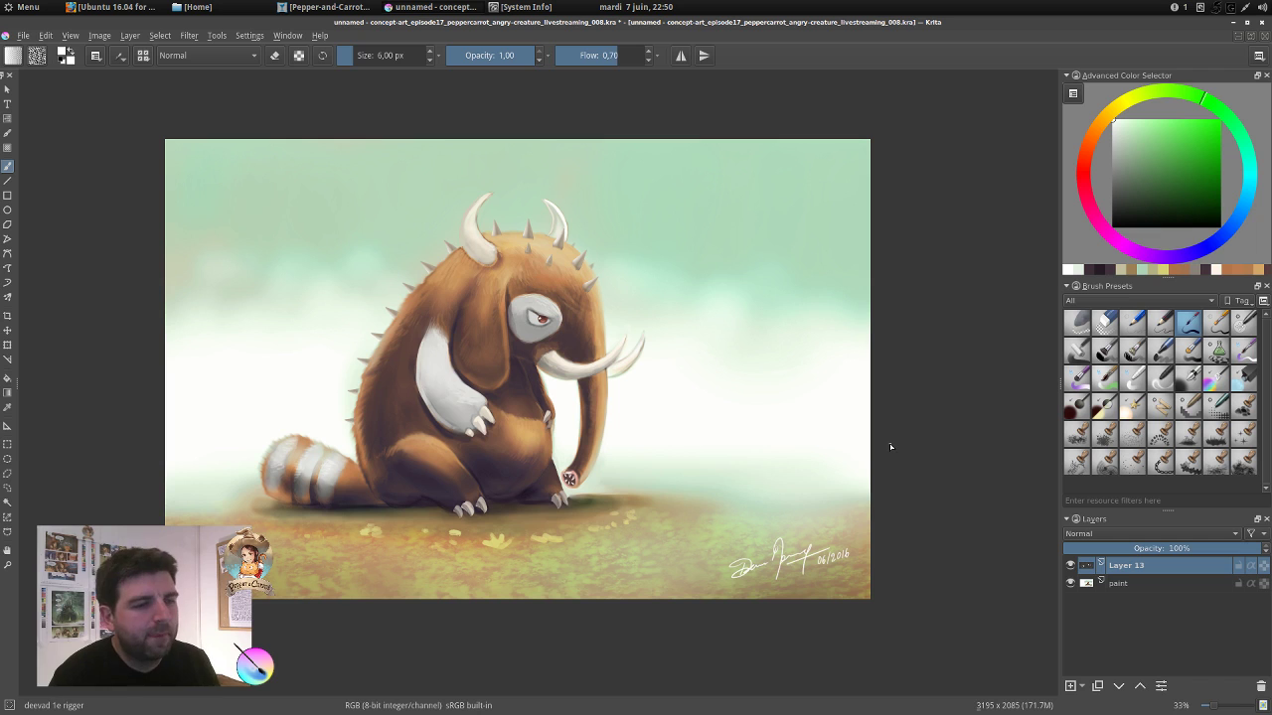
Rotate the signature and move it closer to the painting's lower-right corner, and set its layer opacity to 47%.
key(ctrl+t)
drag(888, 502, 888, 517)
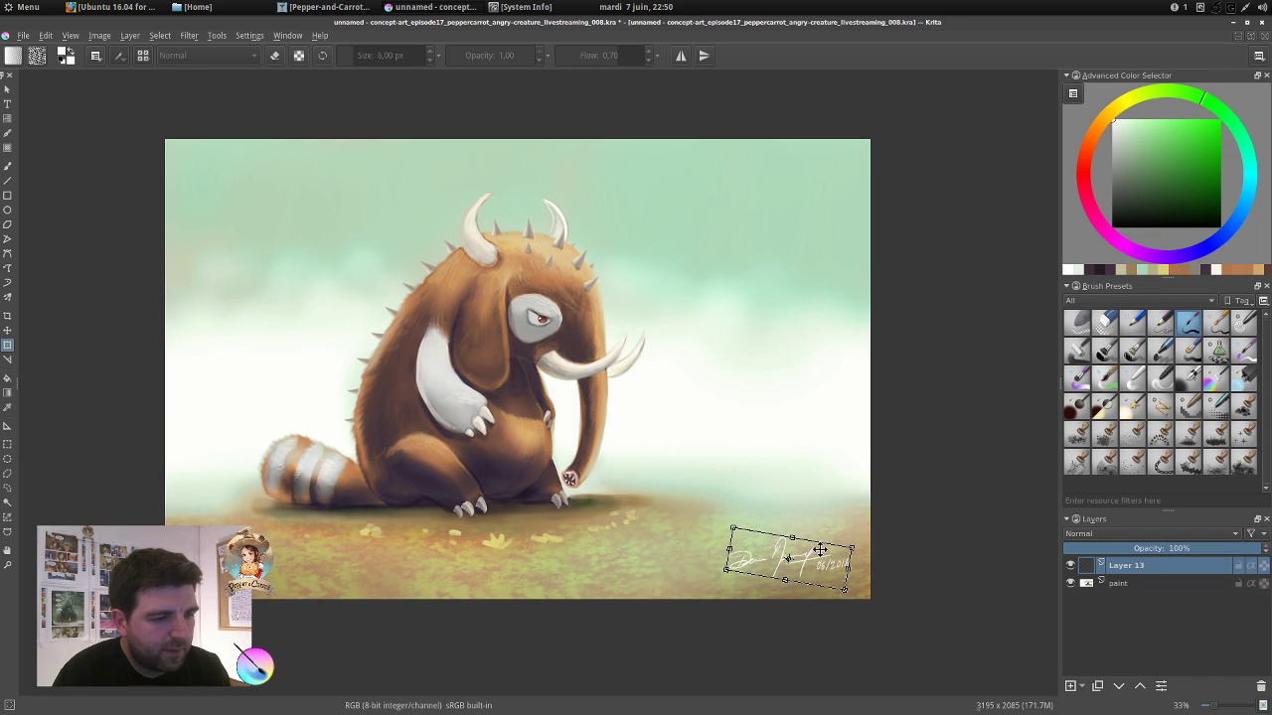
mouse_move(820, 549)
mouse_down()
mouse_move(828, 561)
mouse_move(866, 527)
mouse_up()
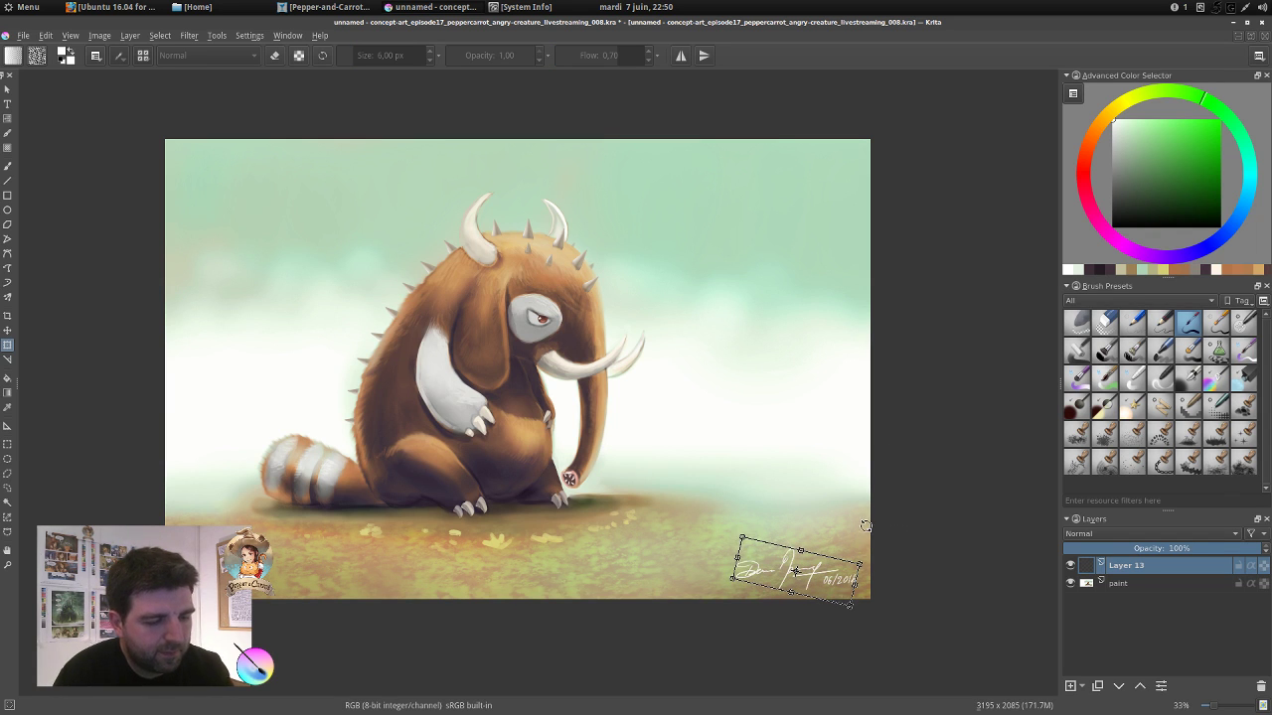
key(Return)
mouse_move(1198, 552)
mouse_down()
mouse_move(1145, 558)
mouse_move(1157, 555)
mouse_up()
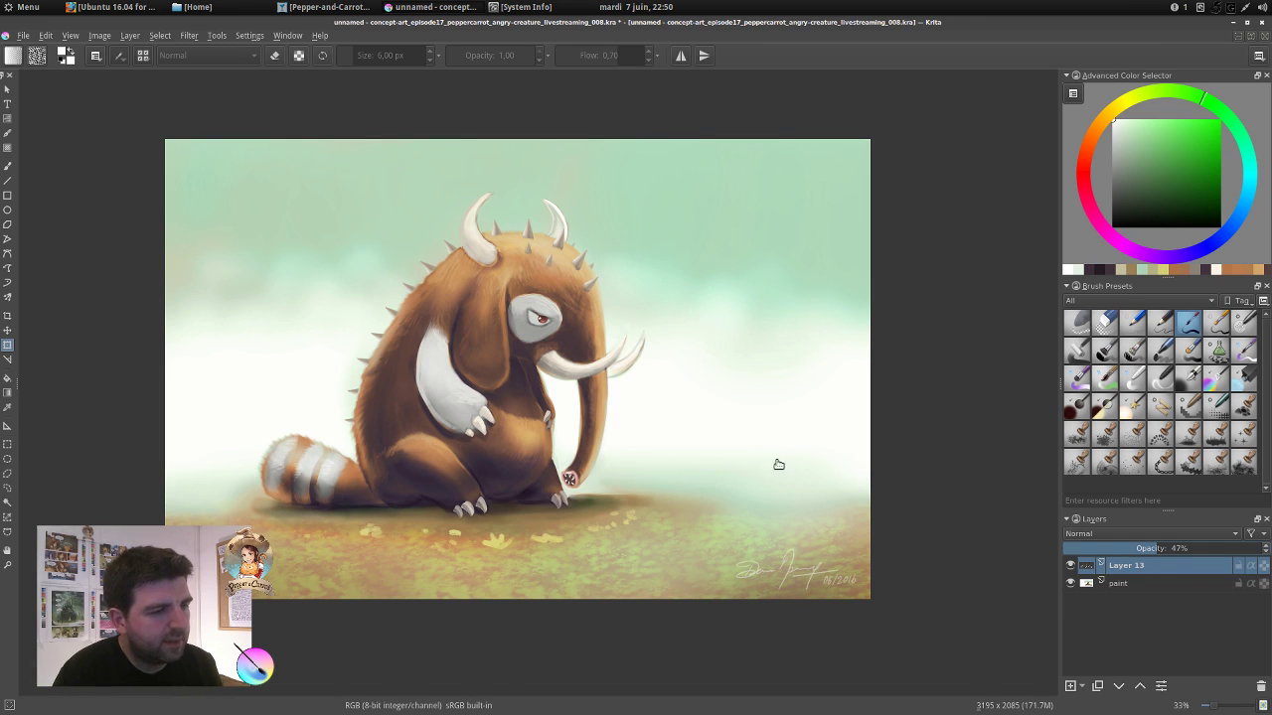
drag(775, 463, 722, 391)
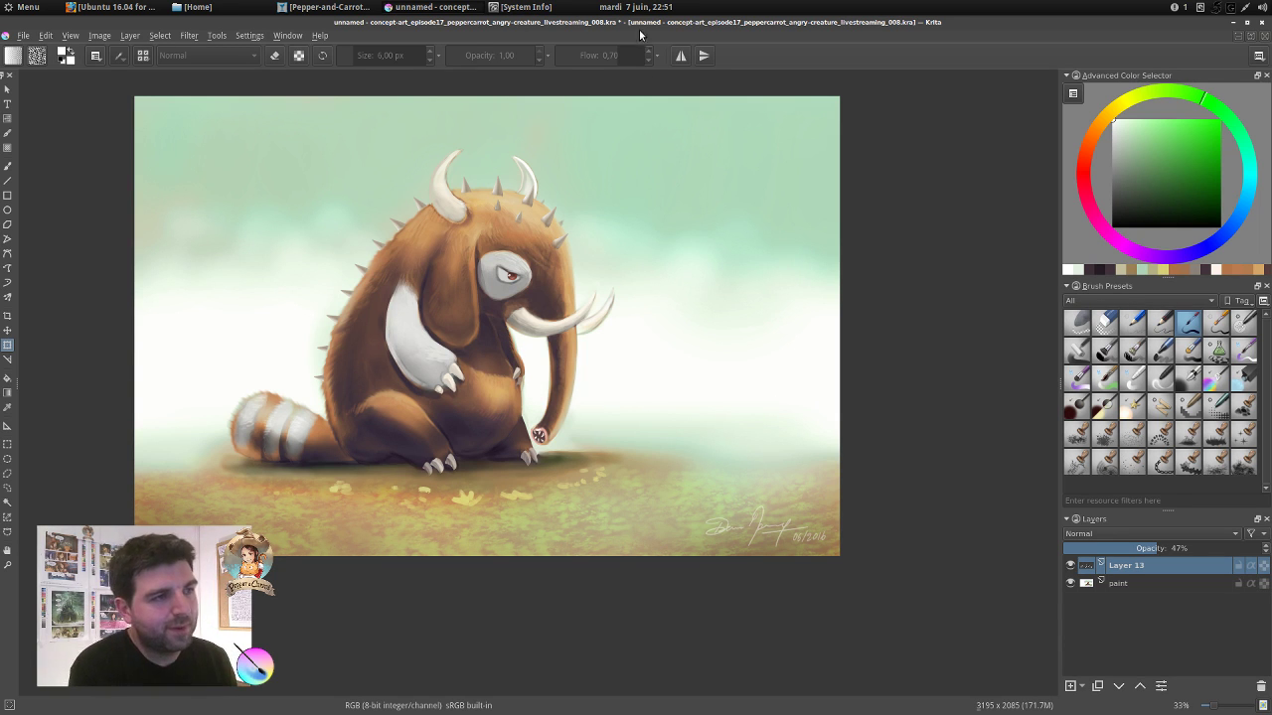
Duplicate the paint layer and paint light grey over the creature's far arm with the deevad 2d flat old brush at 0,39 opacity.
click(1139, 583)
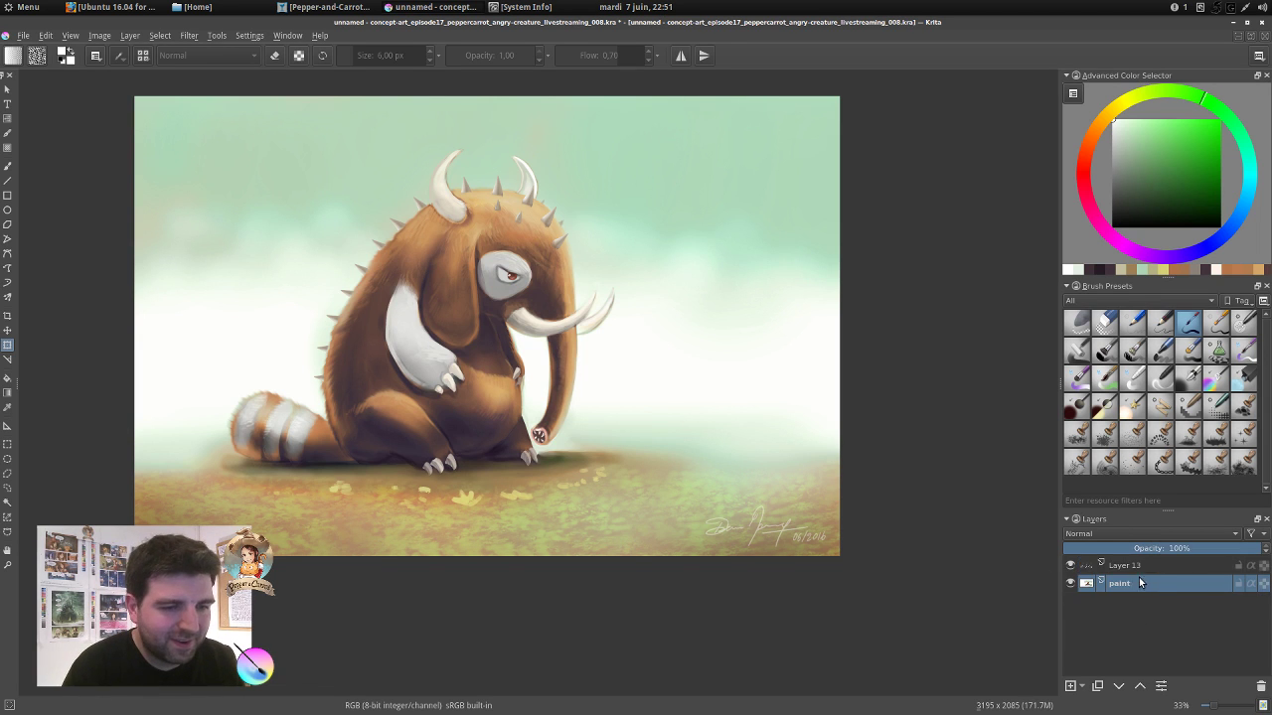
click(1099, 680)
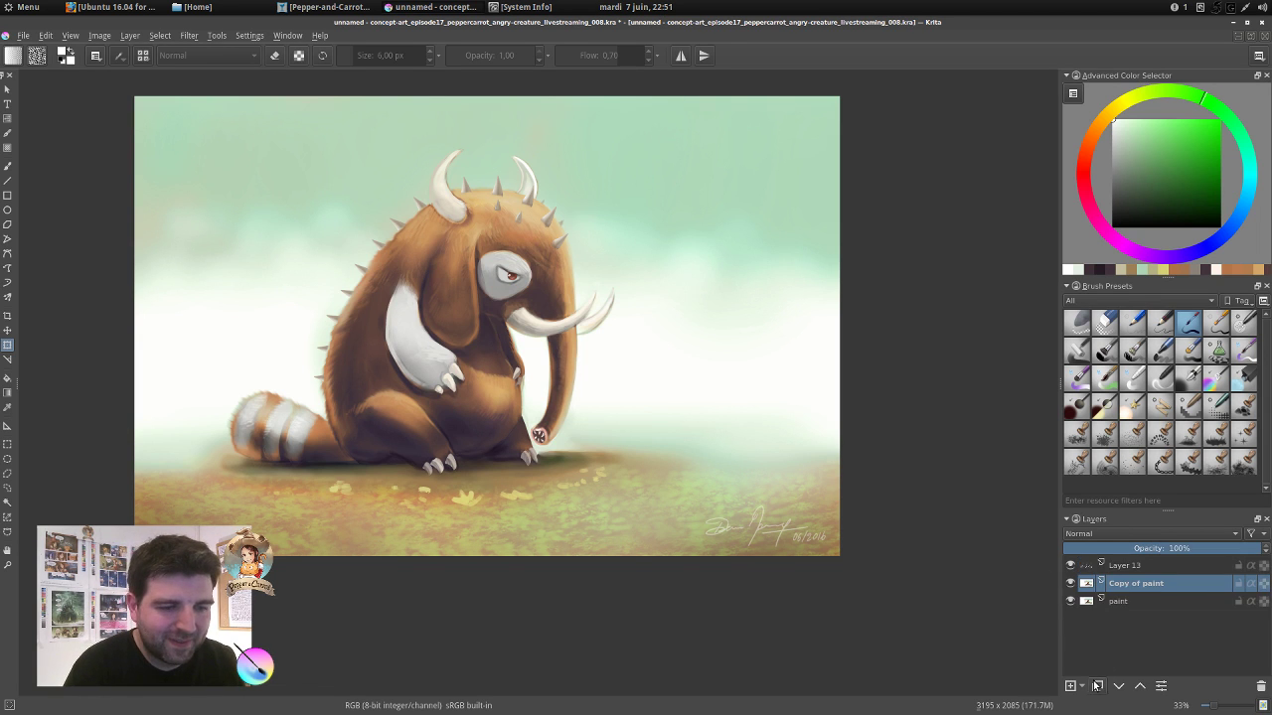
click(1139, 356)
key(b)
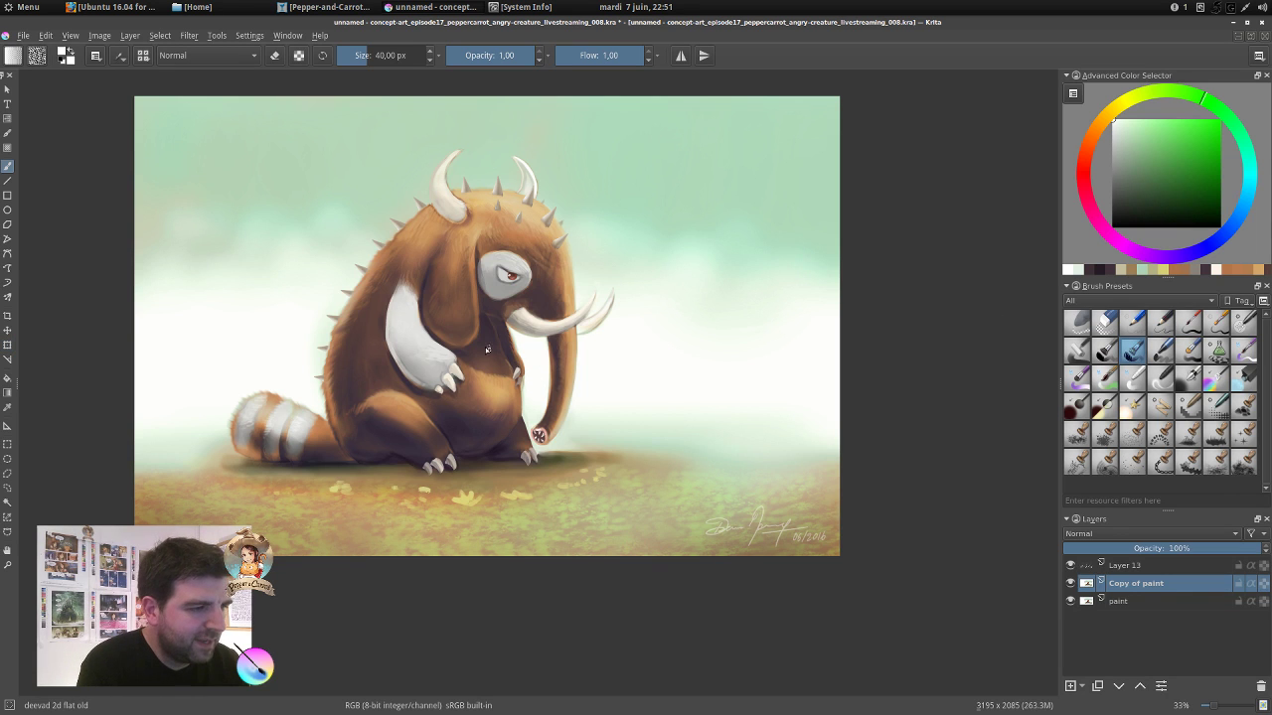
click(470, 378)
ctrl+click(421, 377)
click(481, 58)
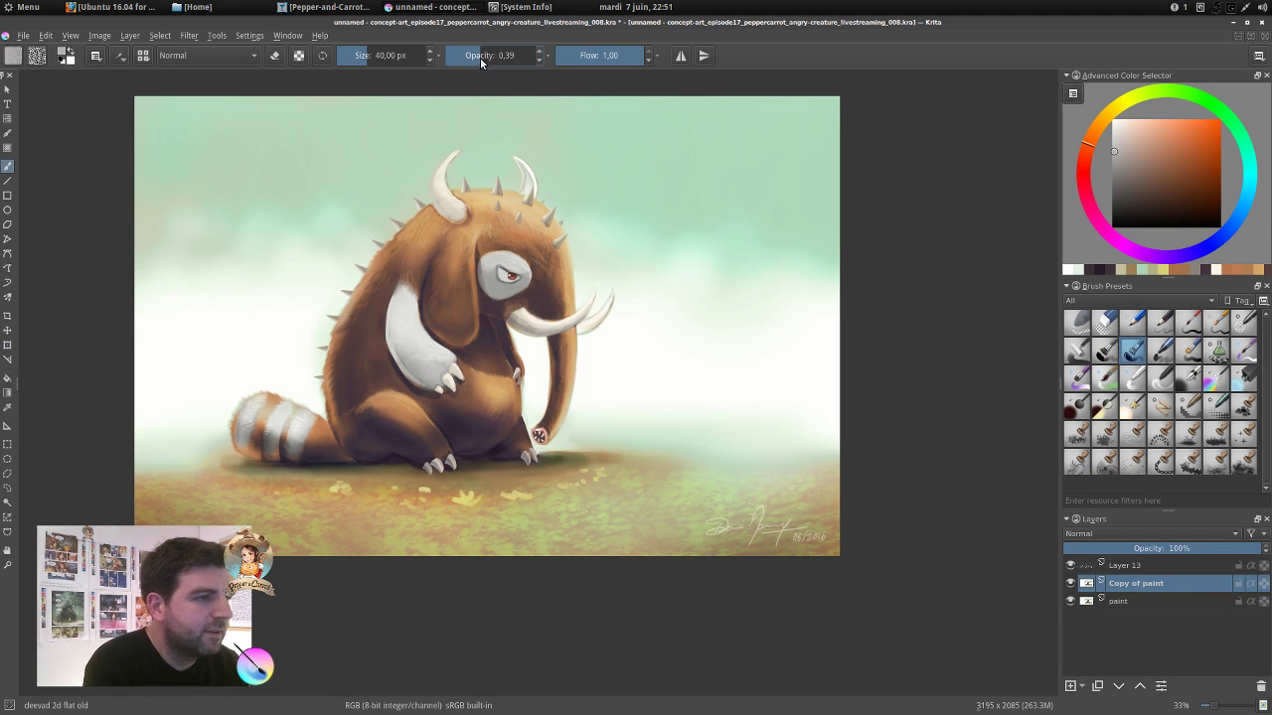
mouse_move(506, 346)
mouse_down()
mouse_move(515, 369)
mouse_move(502, 340)
mouse_up()
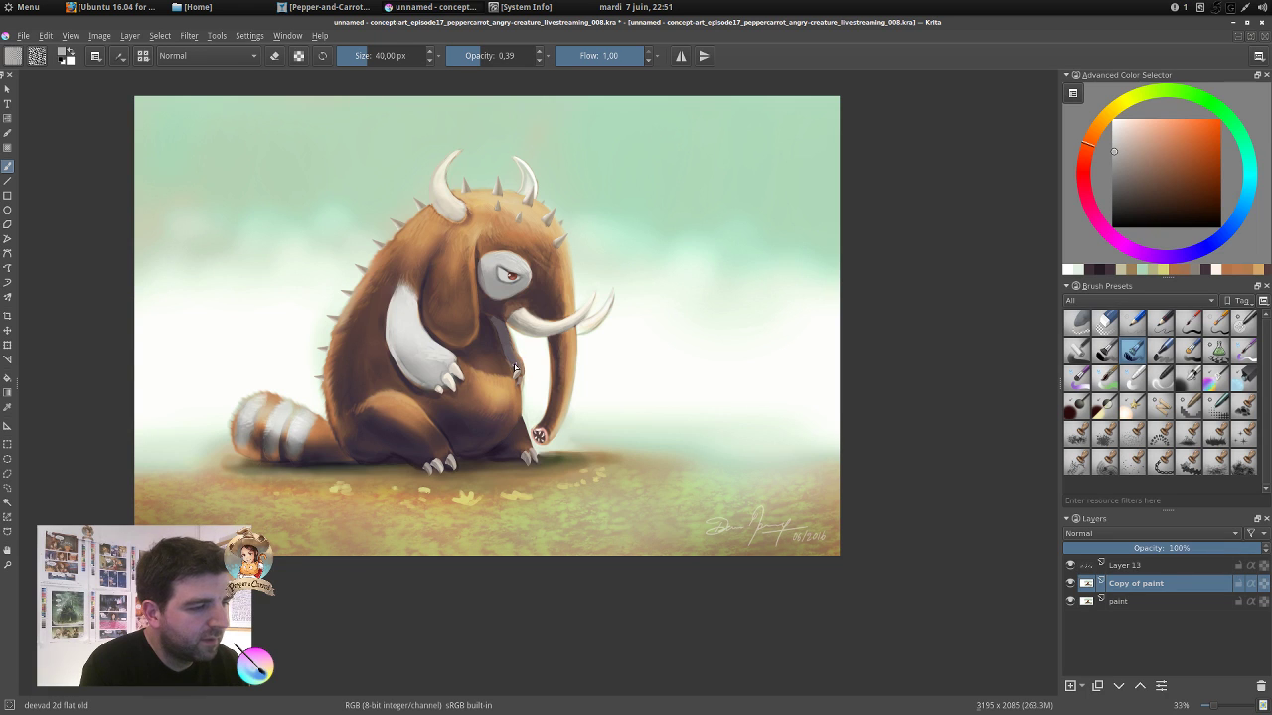
drag(499, 328, 491, 316)
Shade the upper part of the far arm with sampled dark purplish grey using a 28,73 px brush.
ctrl+click(487, 311)
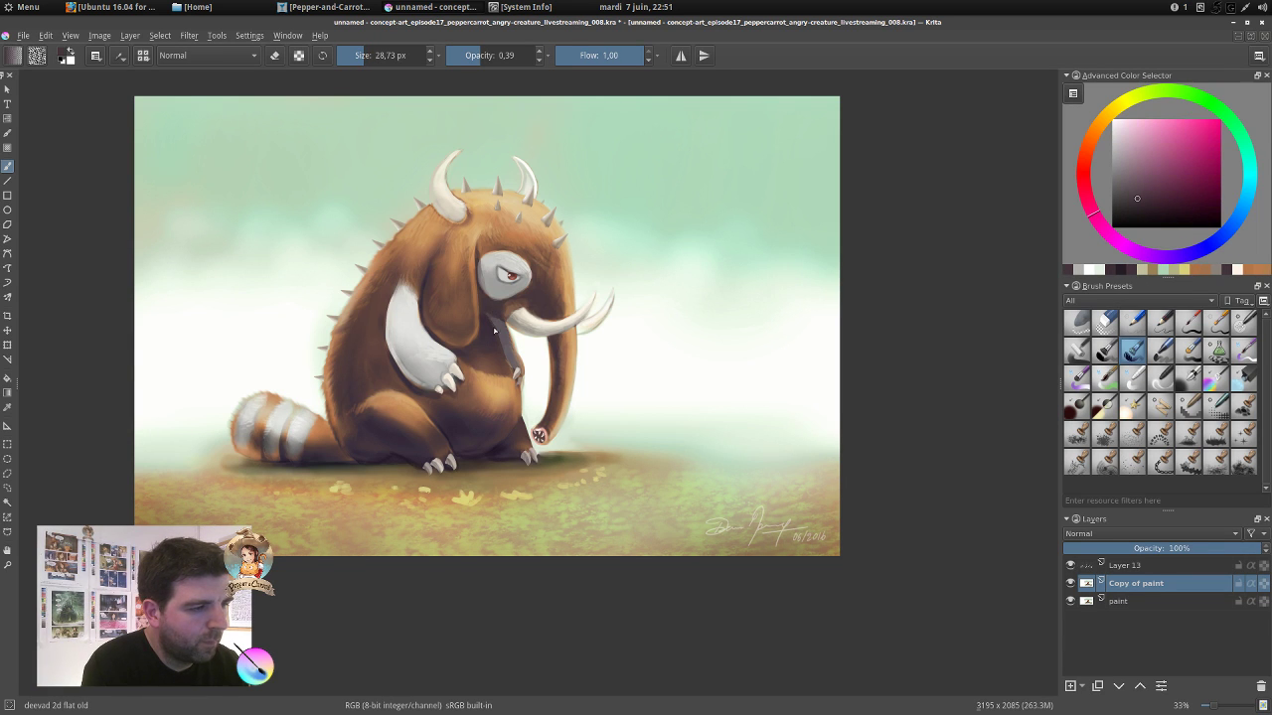
ctrl+click(503, 333)
drag(504, 332, 519, 365)
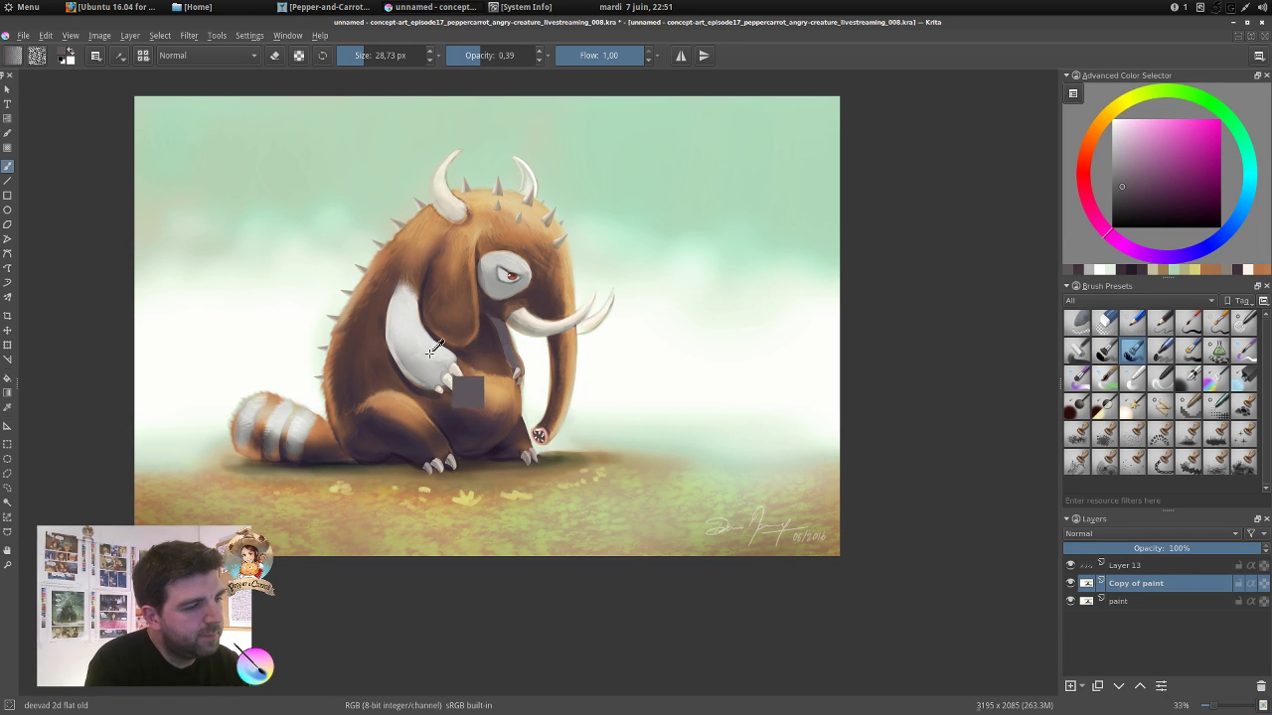
Clean the far arm's outer edge with the sampled background white and blend light warm grey along the arm.
ctrl+click(504, 348)
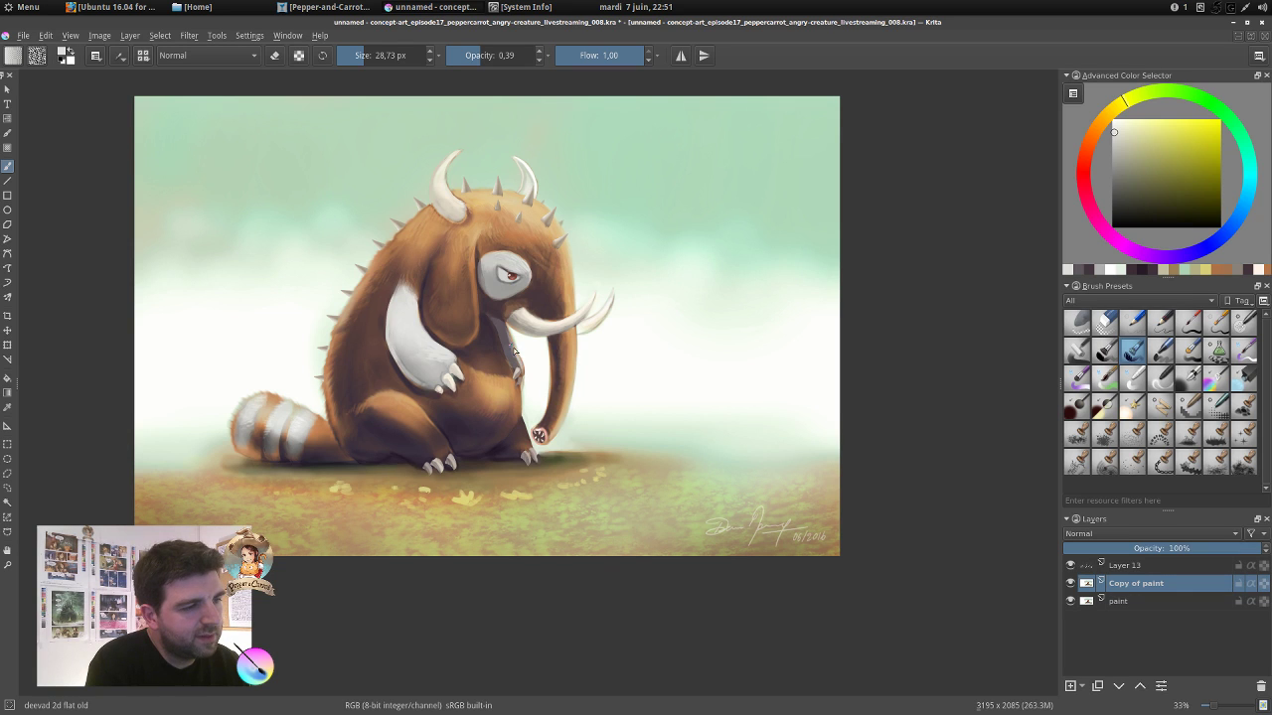
ctrl+click(525, 337)
drag(511, 331, 520, 352)
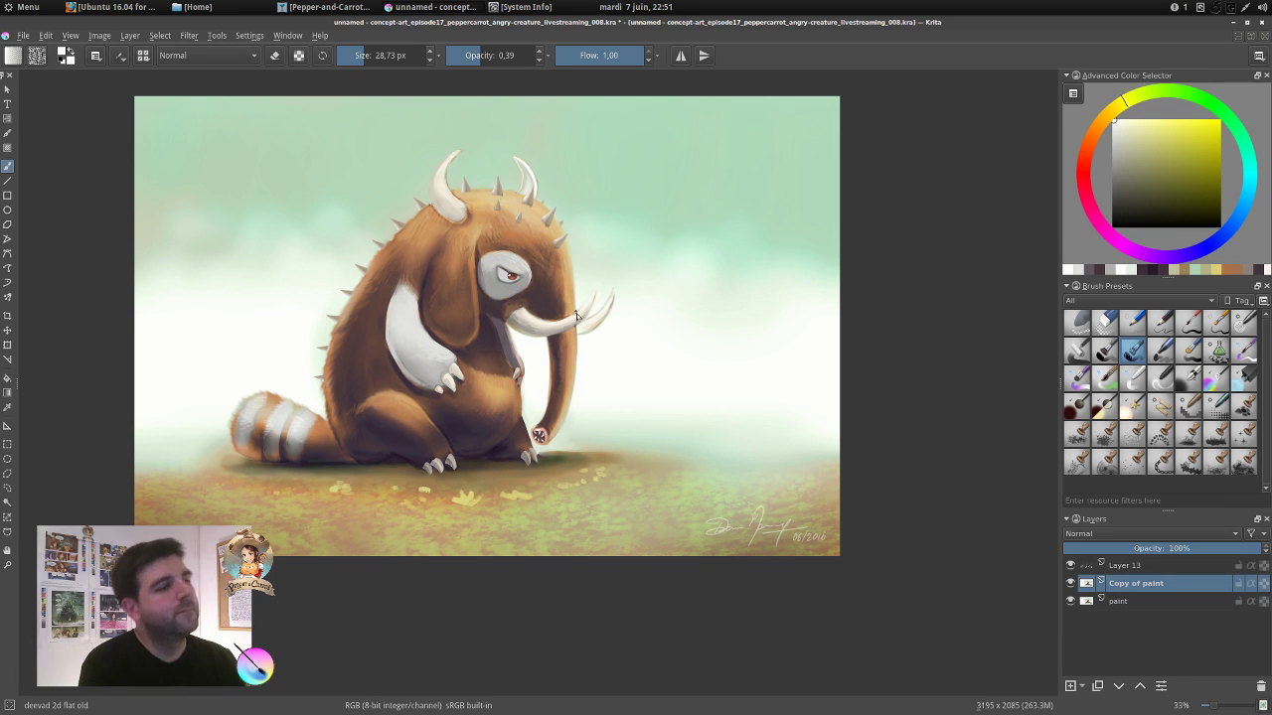
ctrl+click(509, 334)
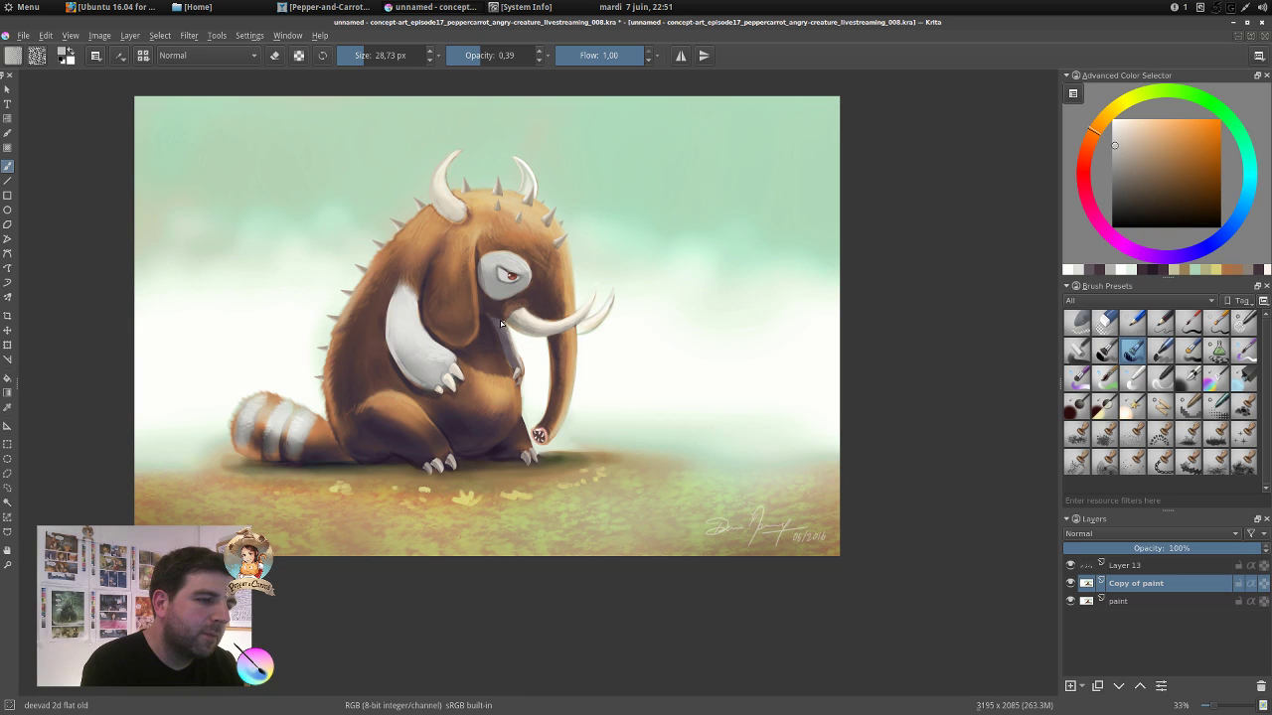
drag(508, 340, 504, 330)
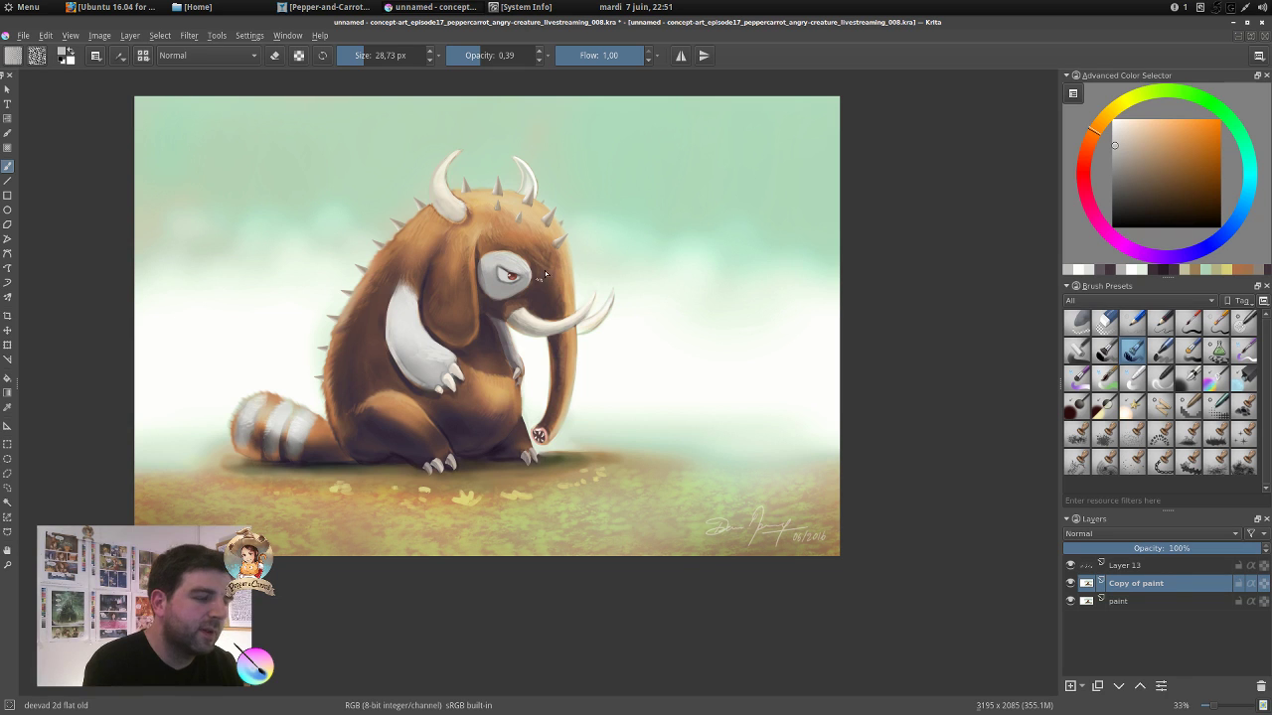
ctrl+click(533, 354)
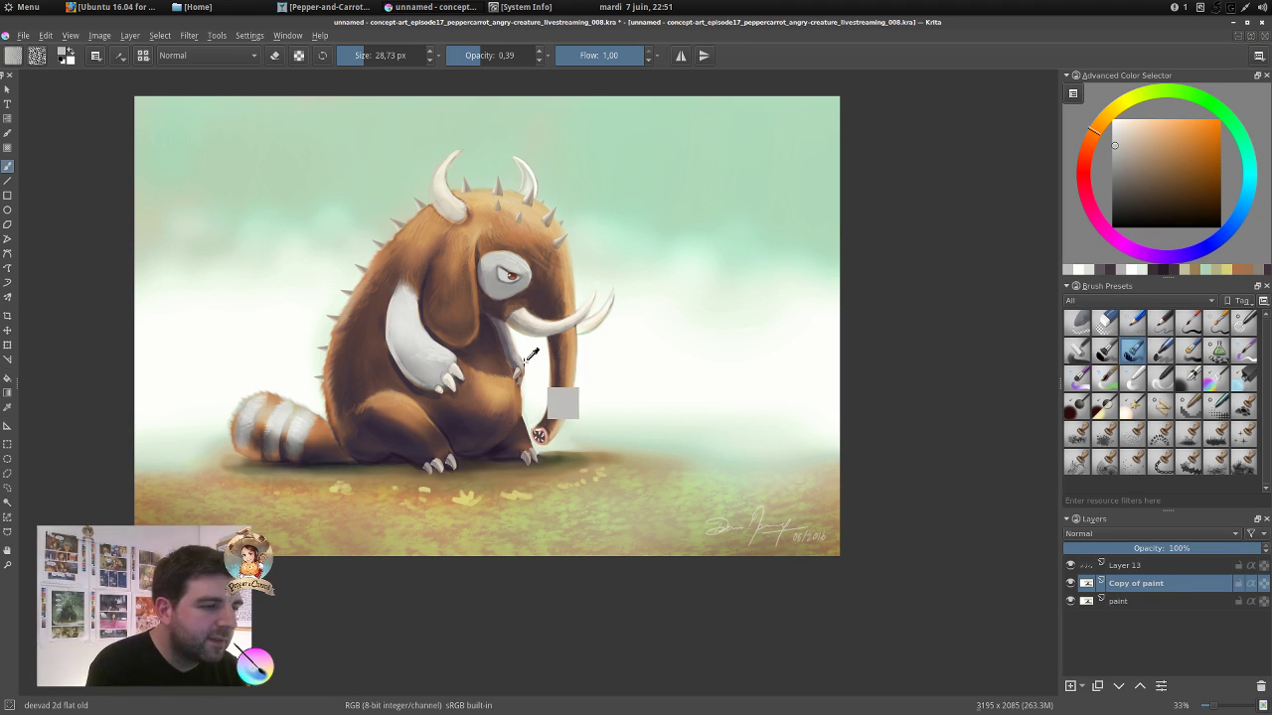
Switch to the deevad 4b adjust color brush at 71,21 px and sample a warm grey from the far arm to tint it.
click(1214, 378)
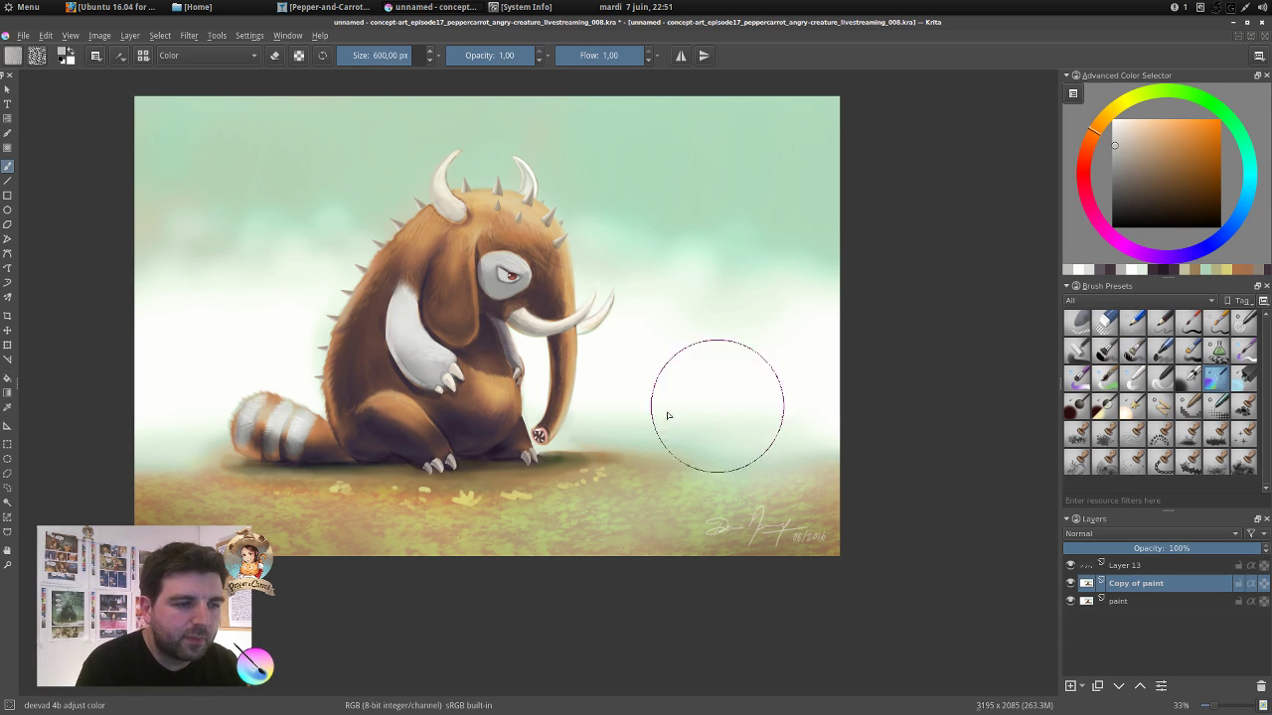
mouse_move(557, 359)
shift+mouse_down()
mouse_move(449, 358)
mouse_move(527, 366)
mouse_move(504, 329)
shift+mouse_up()
ctrl+click(518, 358)
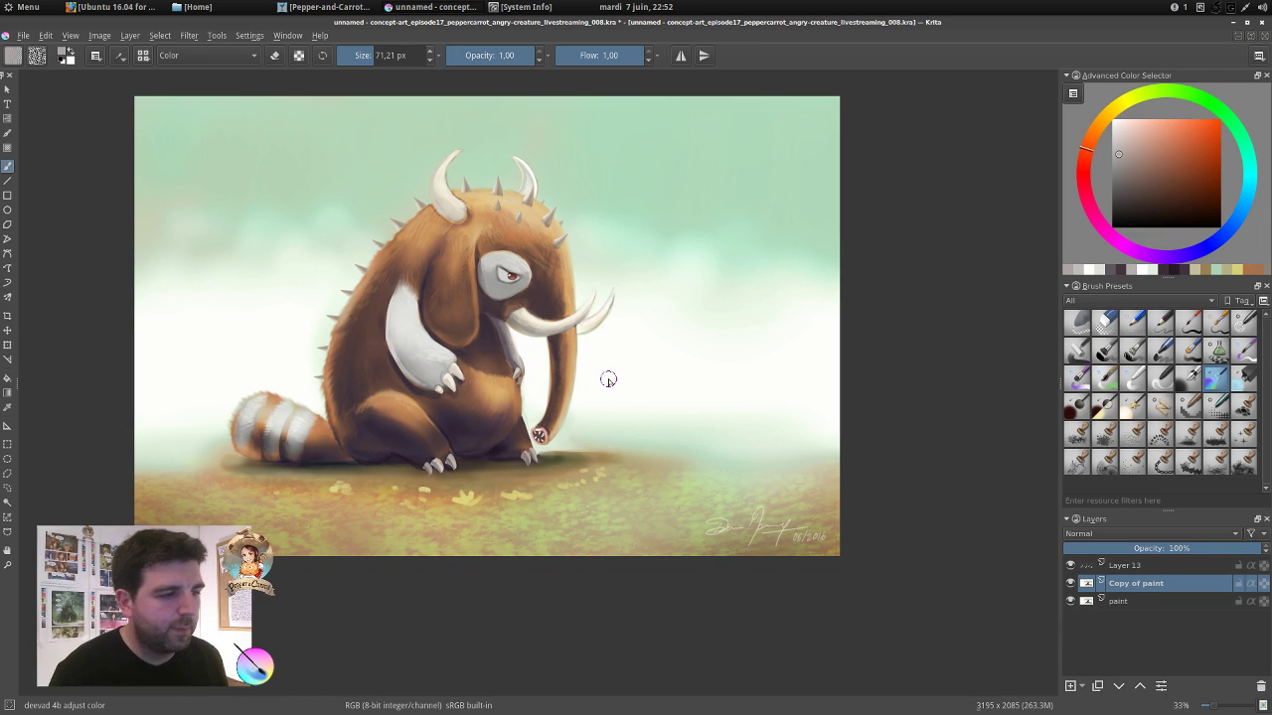
Touch up the leg's edge beside the trunk tip with sampled dark brown and background white using the deevad 2c flat brush.
click(1161, 351)
click(1104, 351)
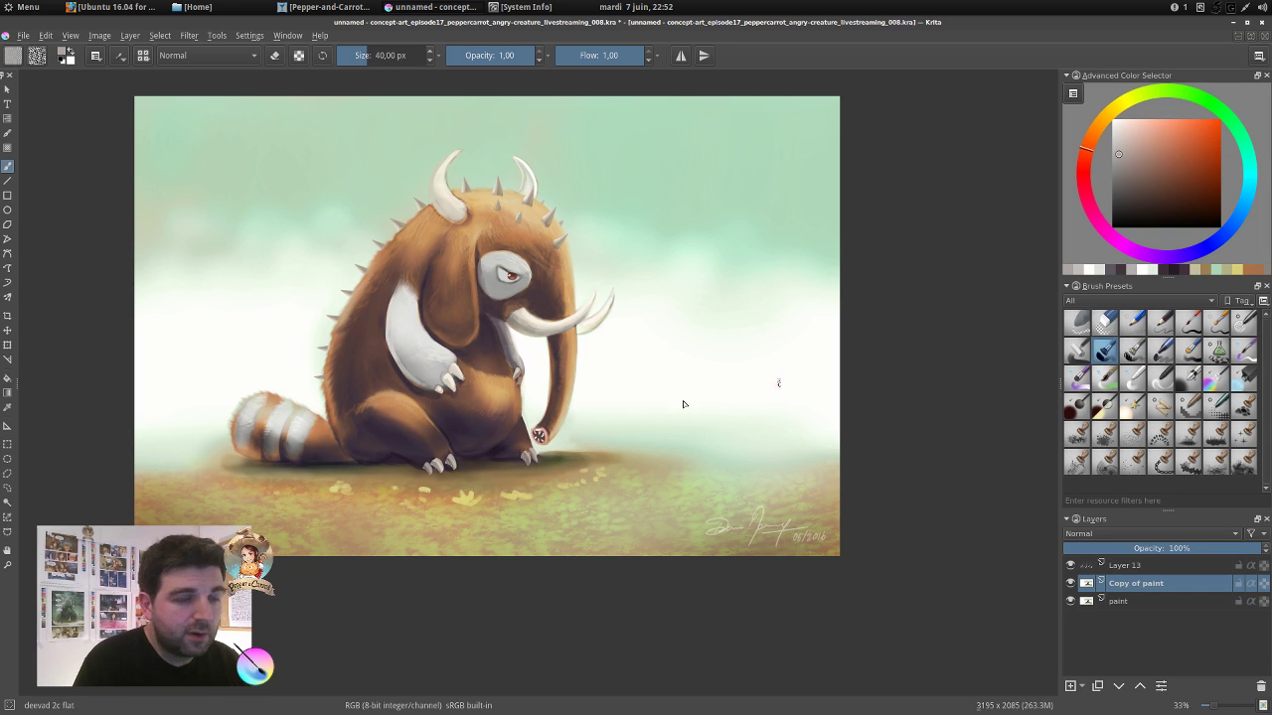
ctrl+click(530, 429)
drag(527, 429, 529, 444)
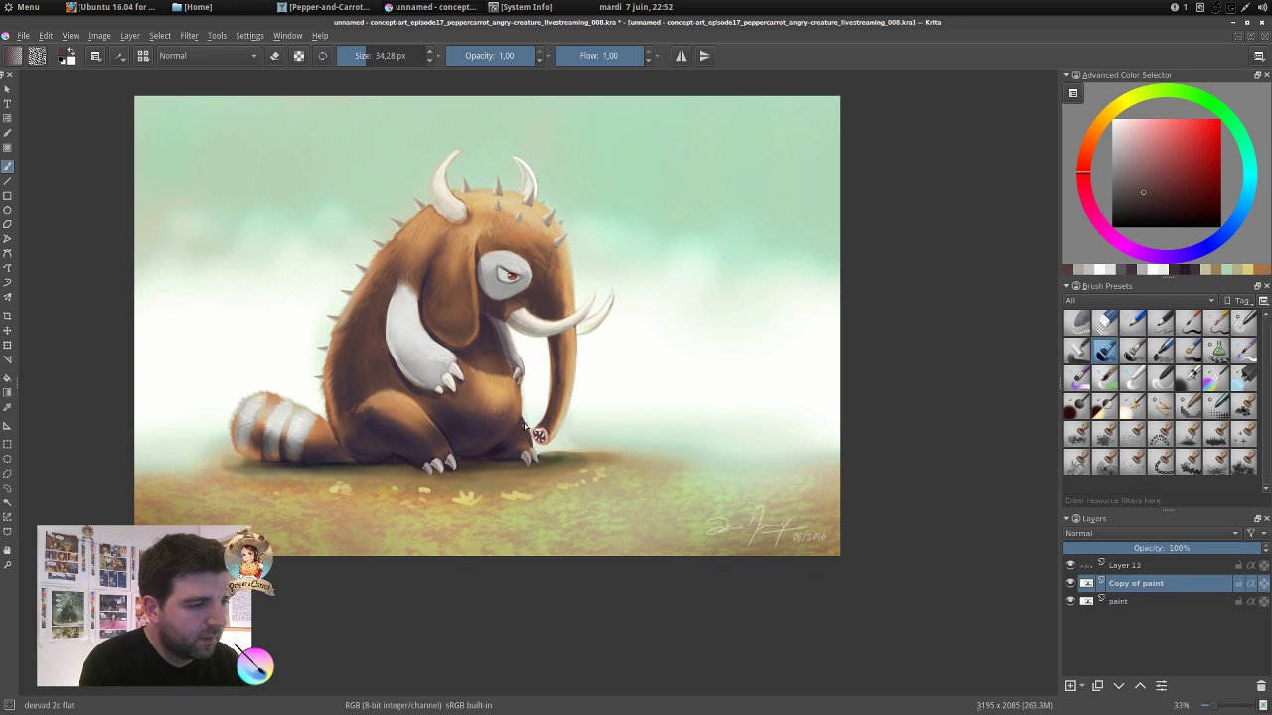
ctrl+click(534, 405)
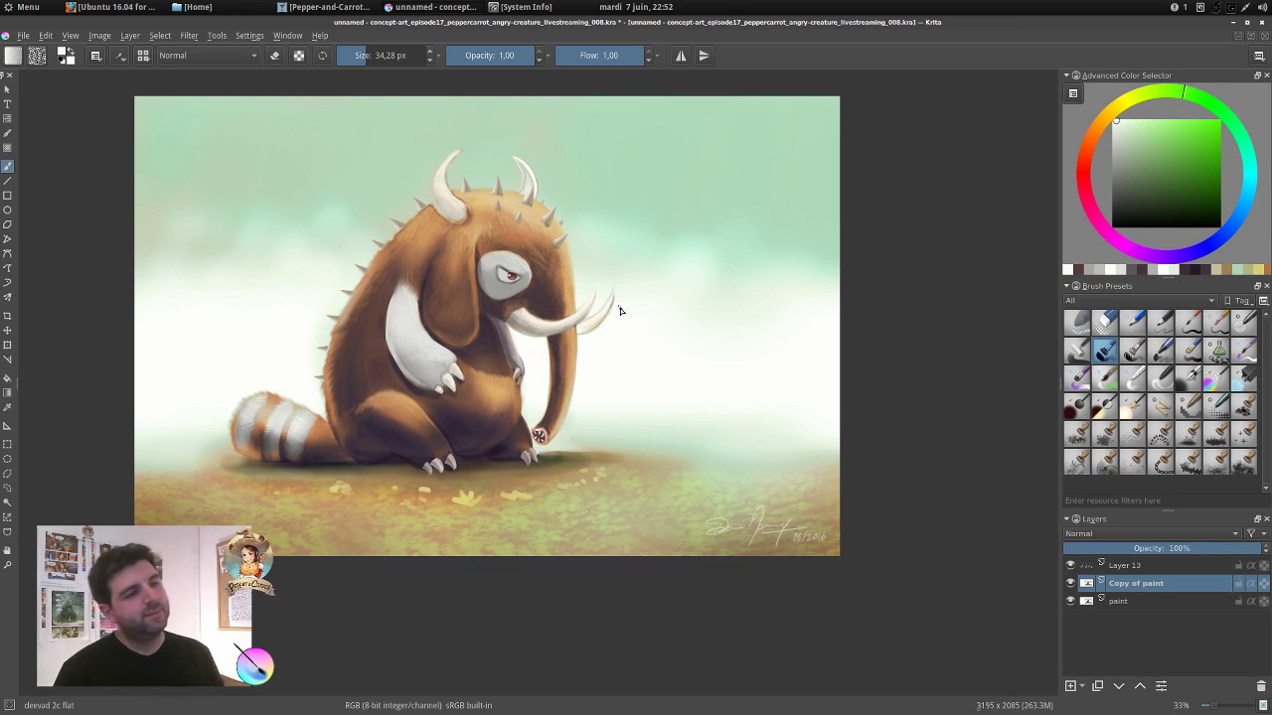
Switch to the livestream chat window and read through to the latest viewer messages.
drag(522, 253, 490, 258)
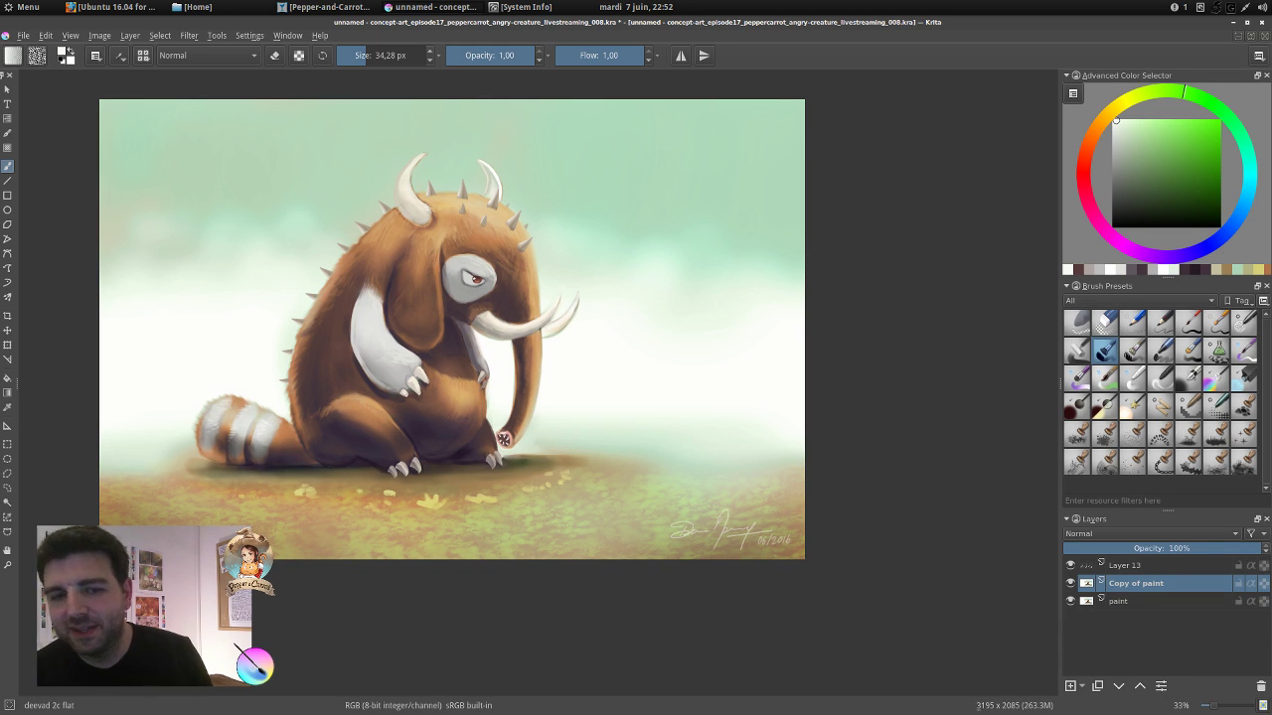
key(alt+Tab)
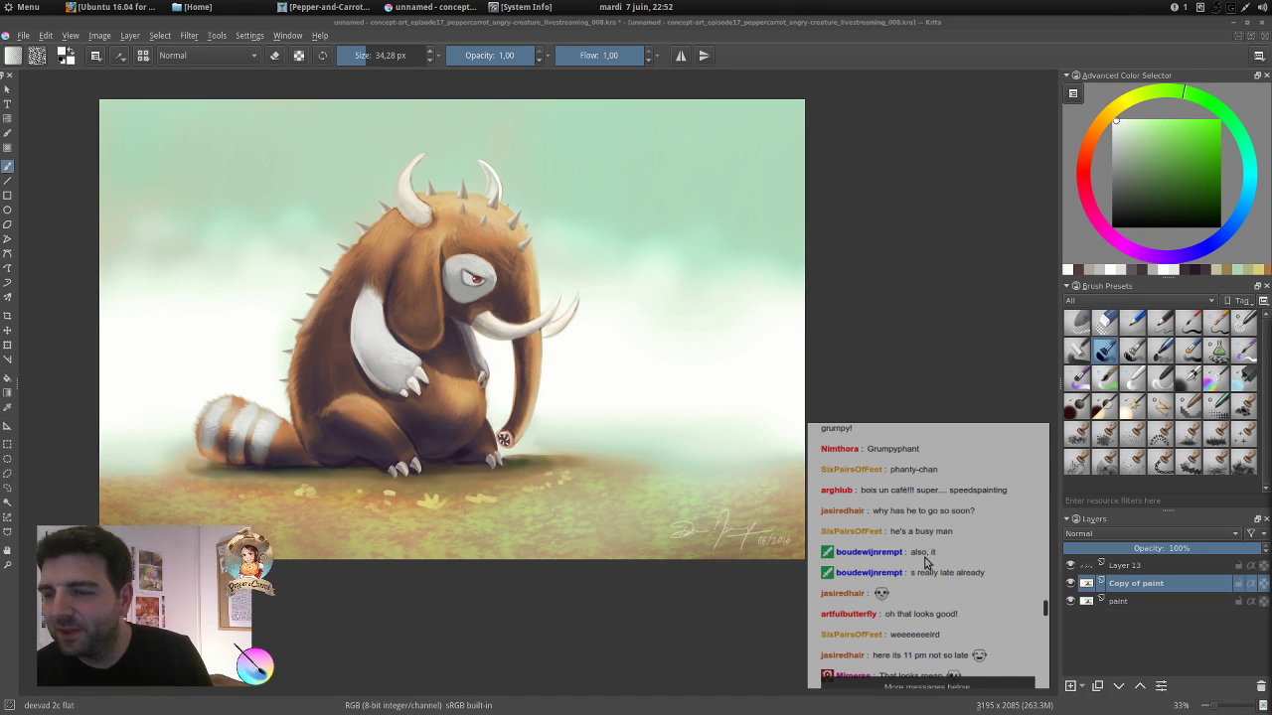
scroll(945, 573, up, 2)
scroll(947, 564, down, 15)
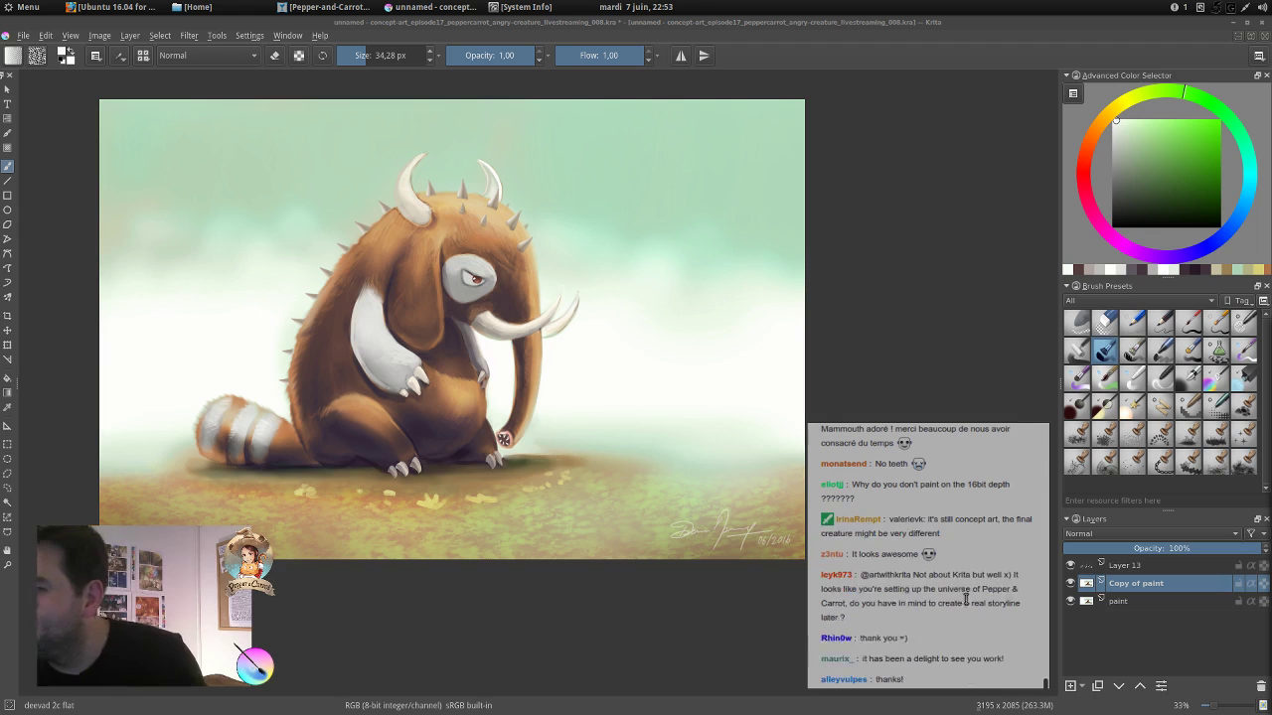
Review the livestream chat for viewers' questions and comments, from the earlier farewells down to the newest messages.
scroll(973, 663, up, 2)
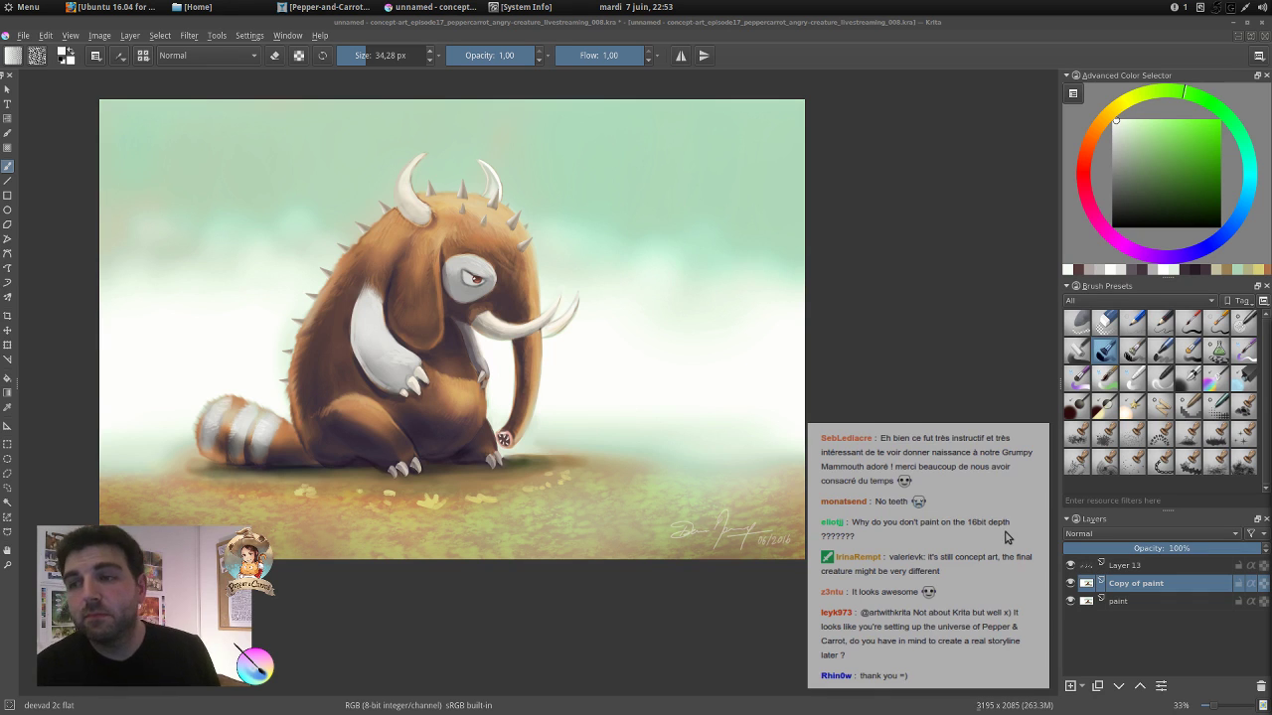
scroll(998, 535, down, 2)
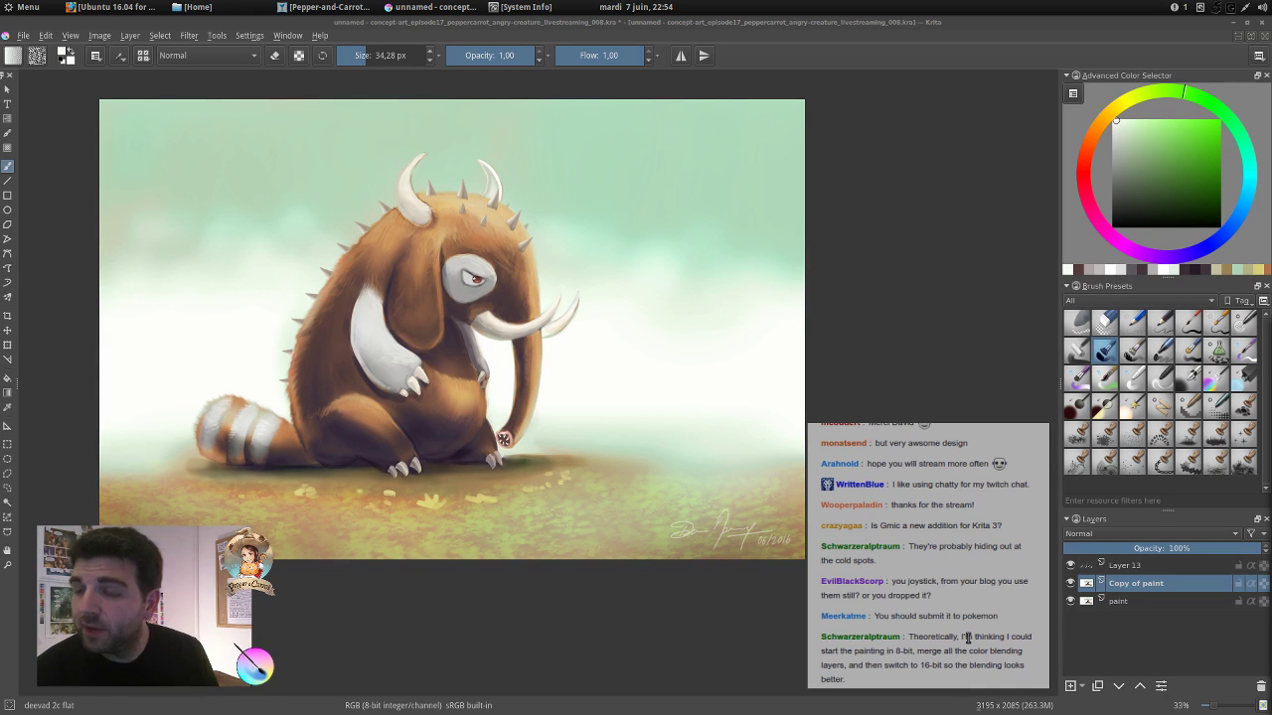
scroll(968, 632, up, 3)
scroll(978, 625, down, 3)
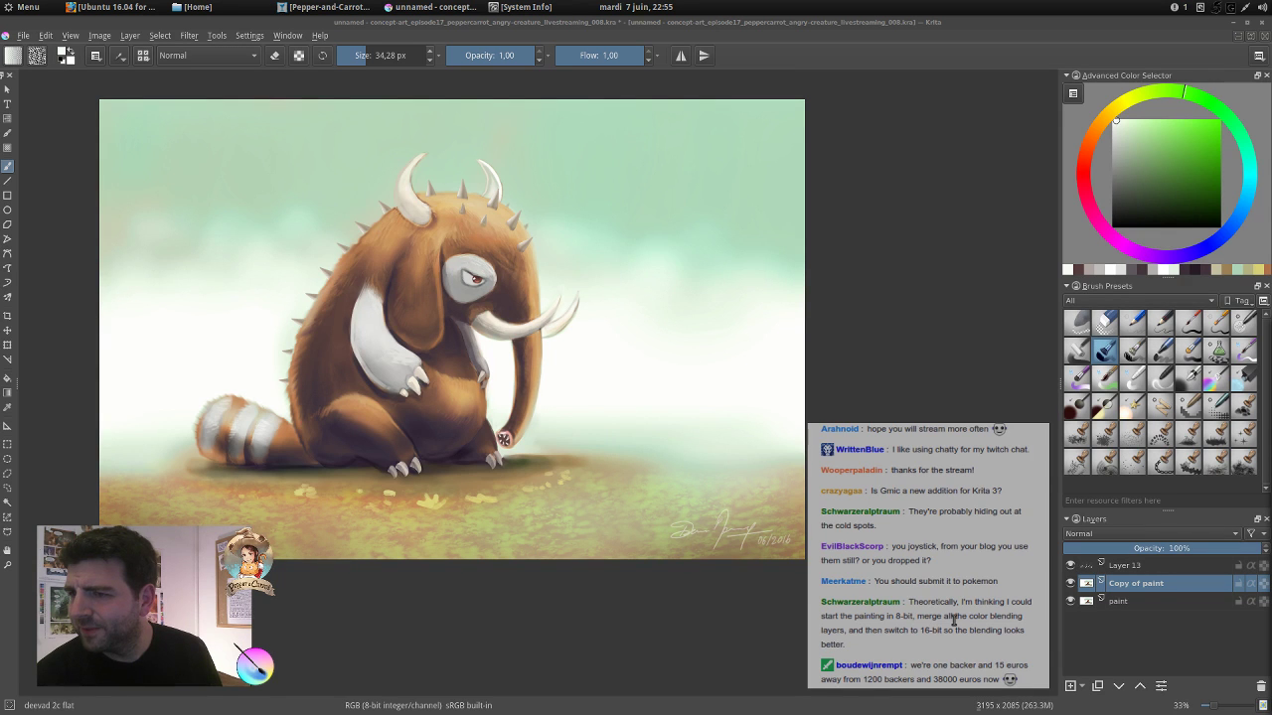
scroll(951, 620, up, 3)
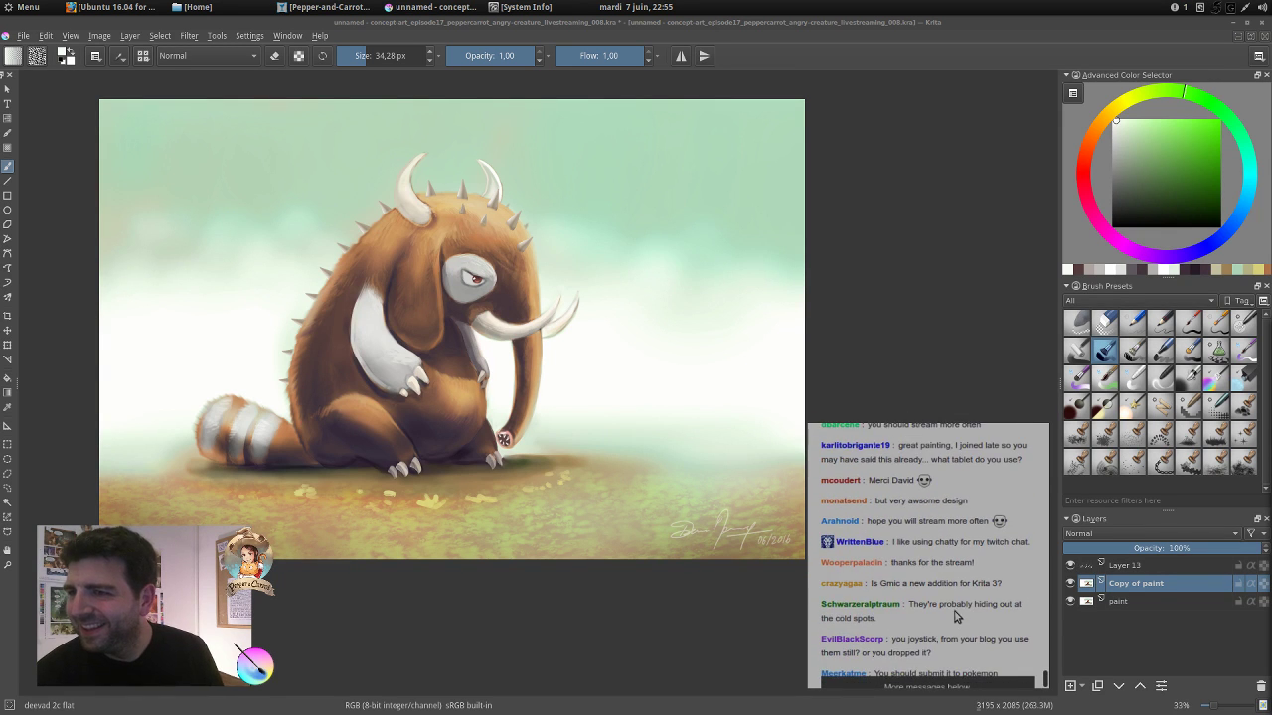
scroll(955, 617, up, 3)
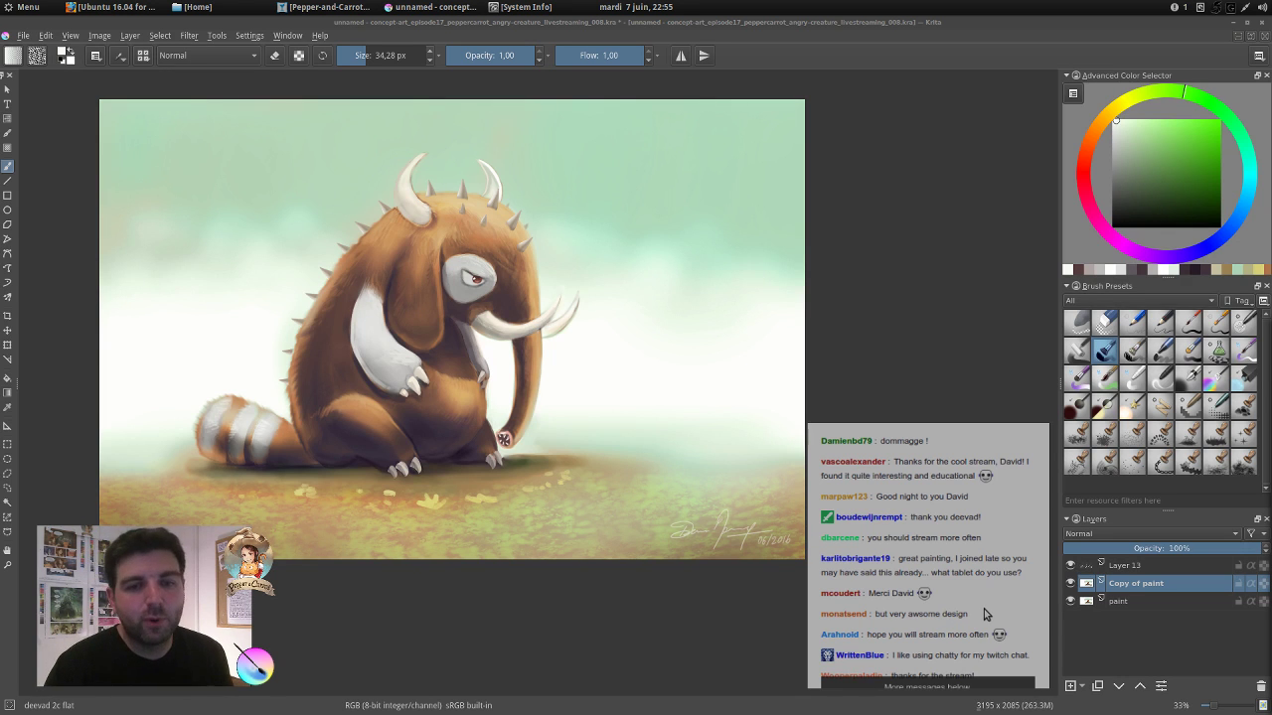
scroll(972, 592, down, 5)
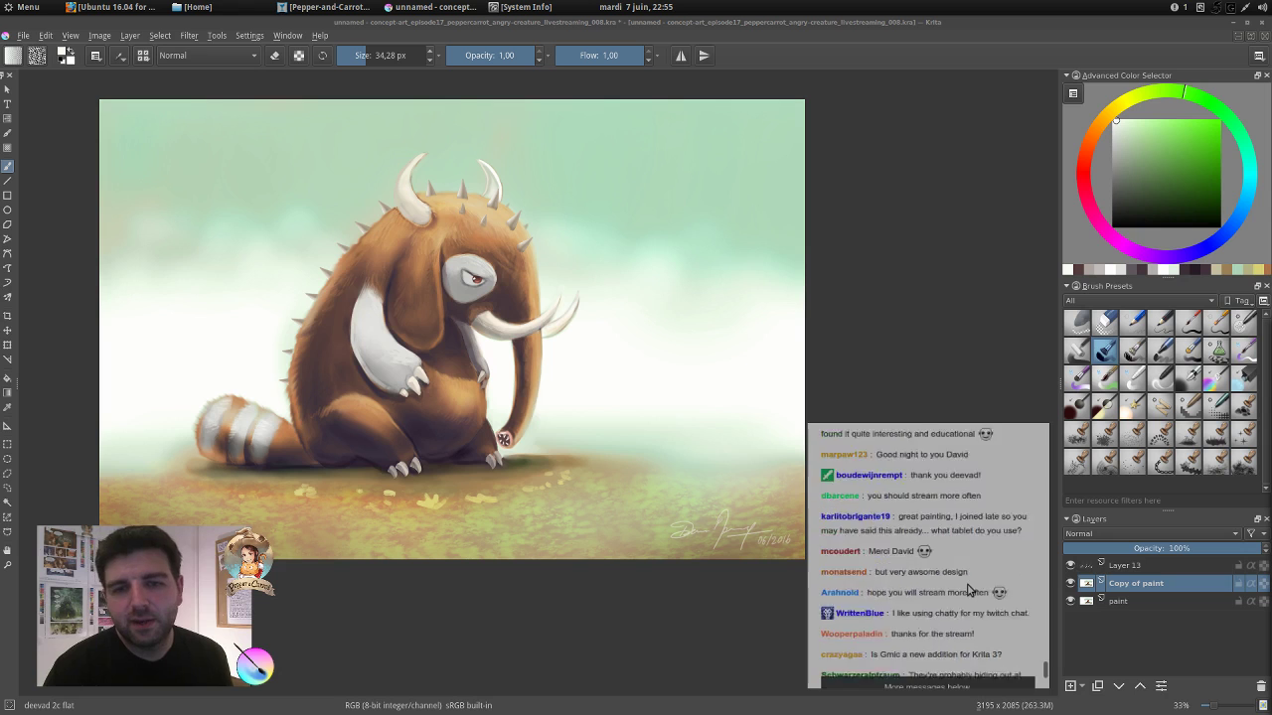
scroll(969, 590, down, 5)
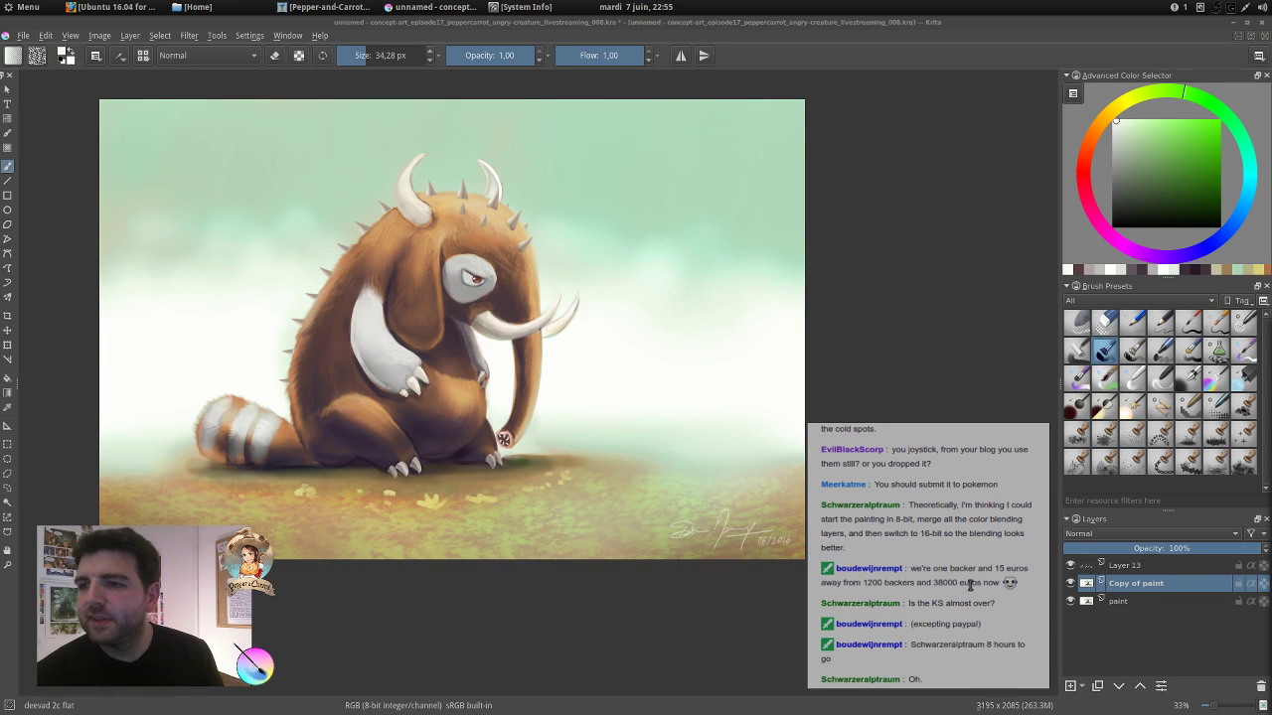
Switch to Firefox to view the Krita 2016 Kickstarter campaign page in a repositioned, taller window, and minimize it after viewing.
click(122, 8)
click(385, 102)
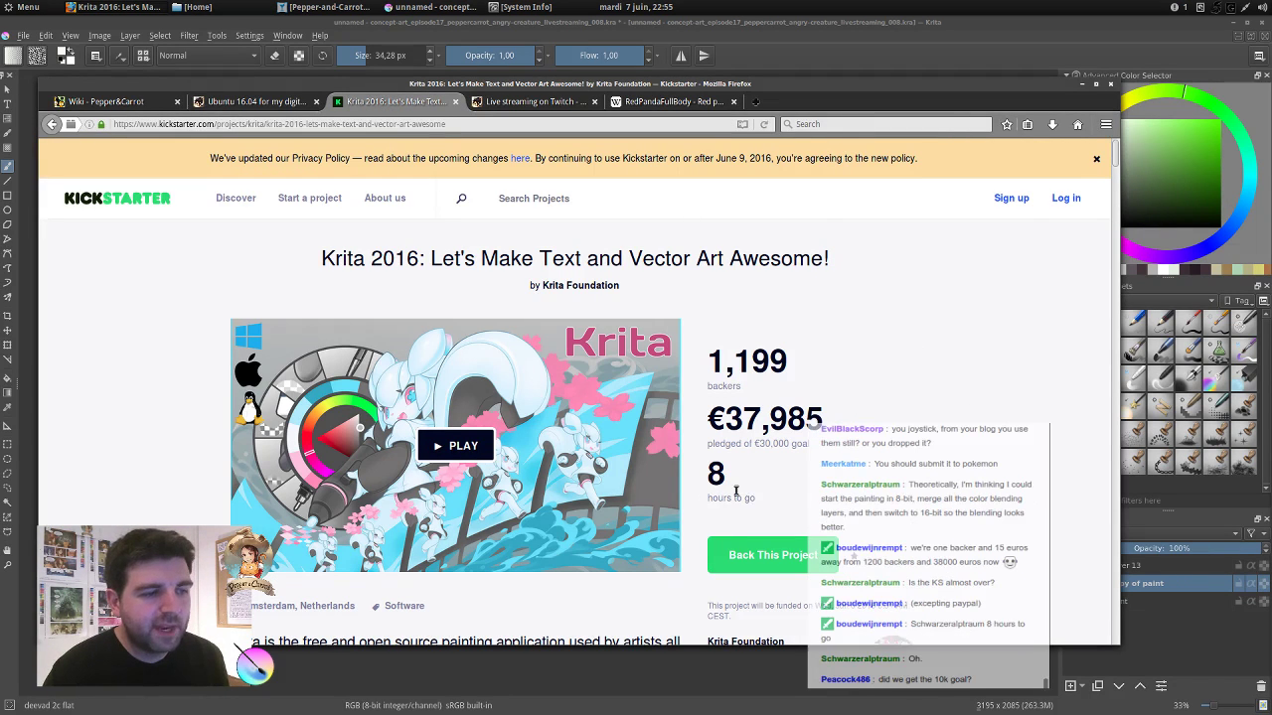
drag(814, 89, 874, 56)
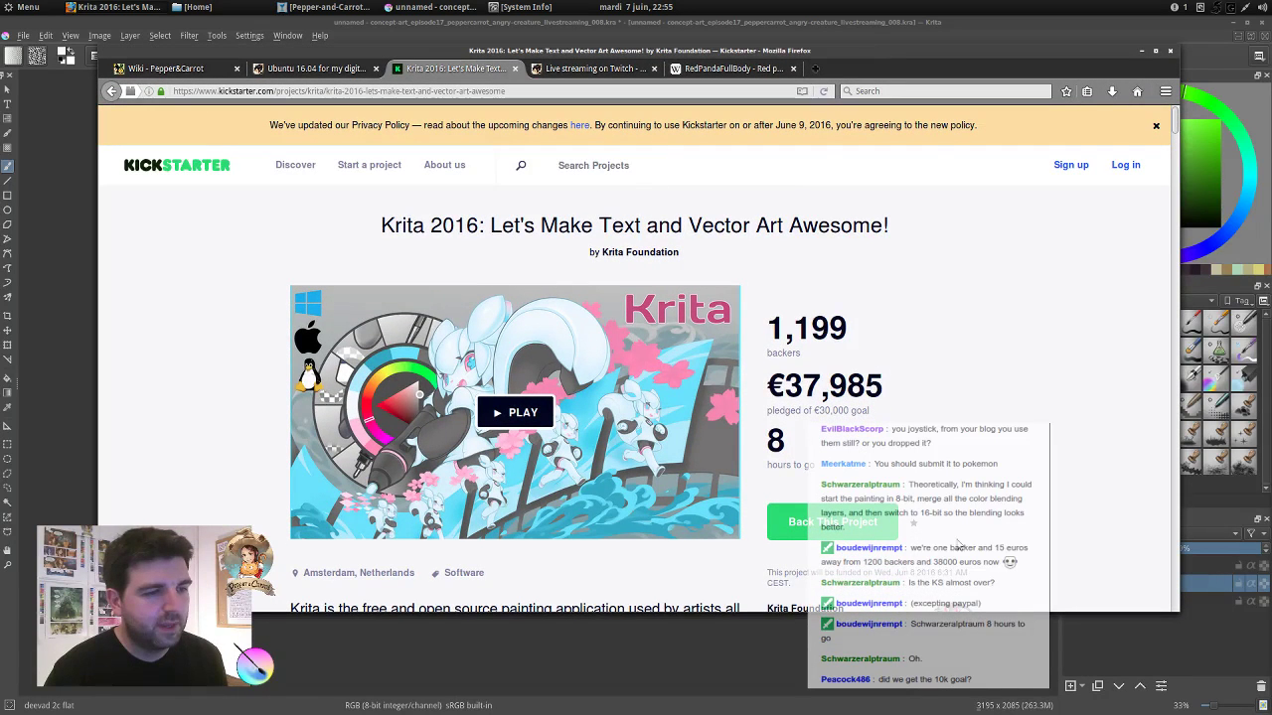
drag(1020, 608, 1021, 682)
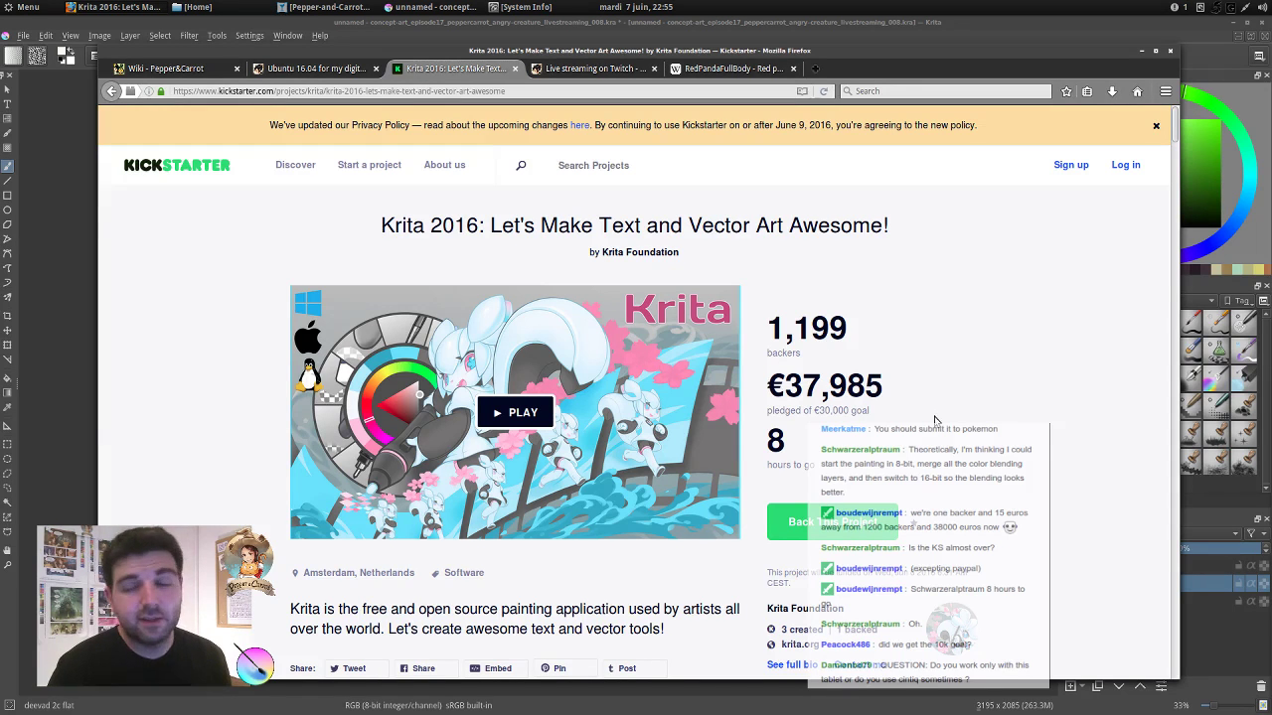
click(1140, 50)
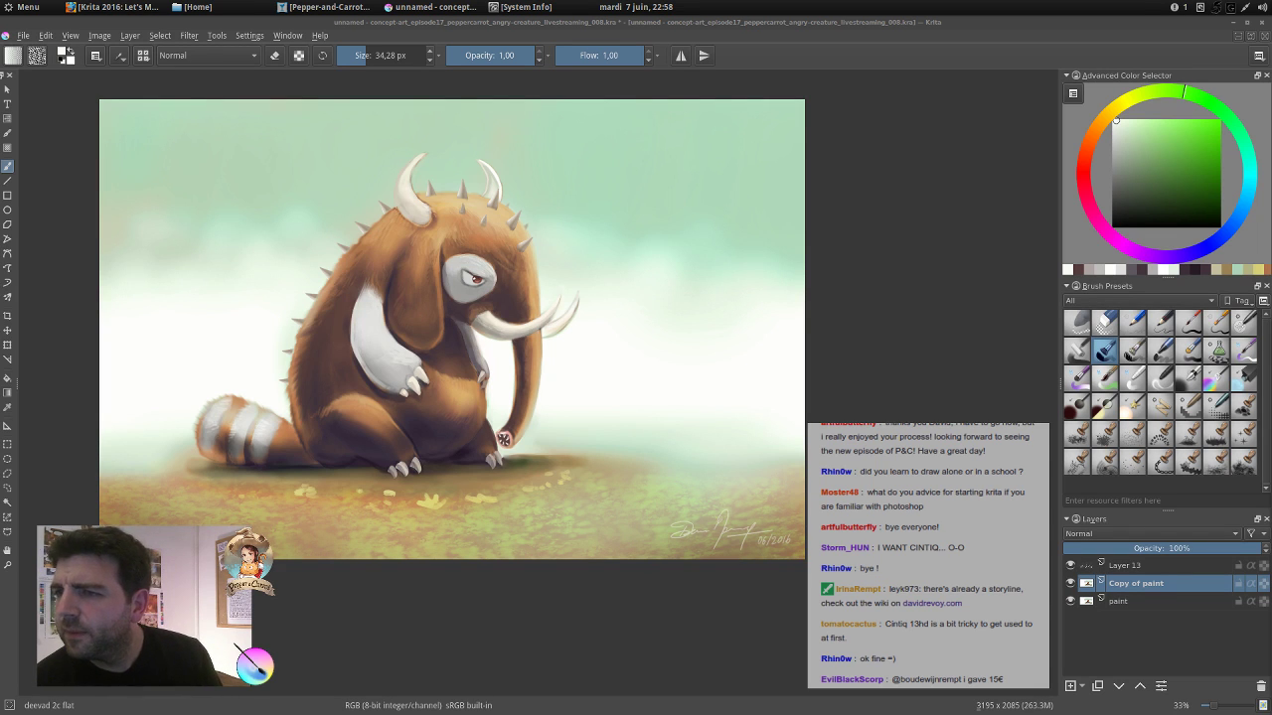
Look back through the chat messages received since the Kickstarter page was shown, and return to the most recent ones.
scroll(983, 624, up, 3)
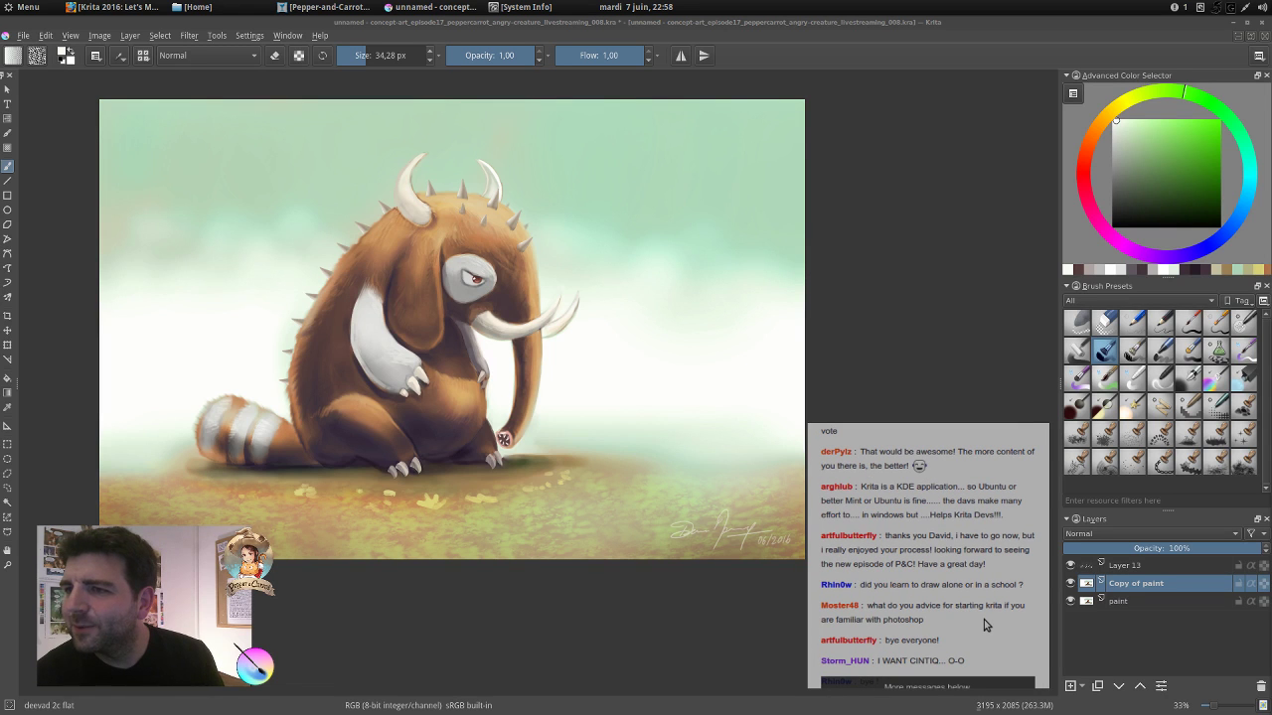
scroll(984, 619, up, 3)
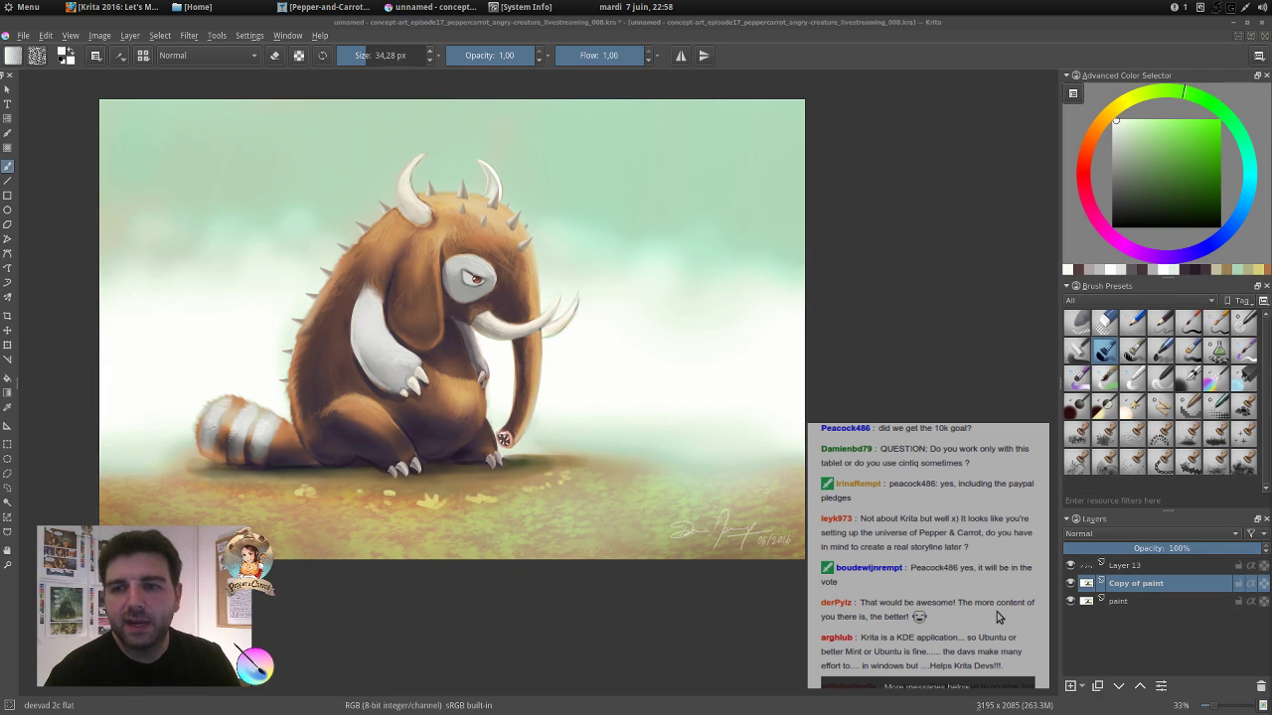
scroll(982, 559, down, 1)
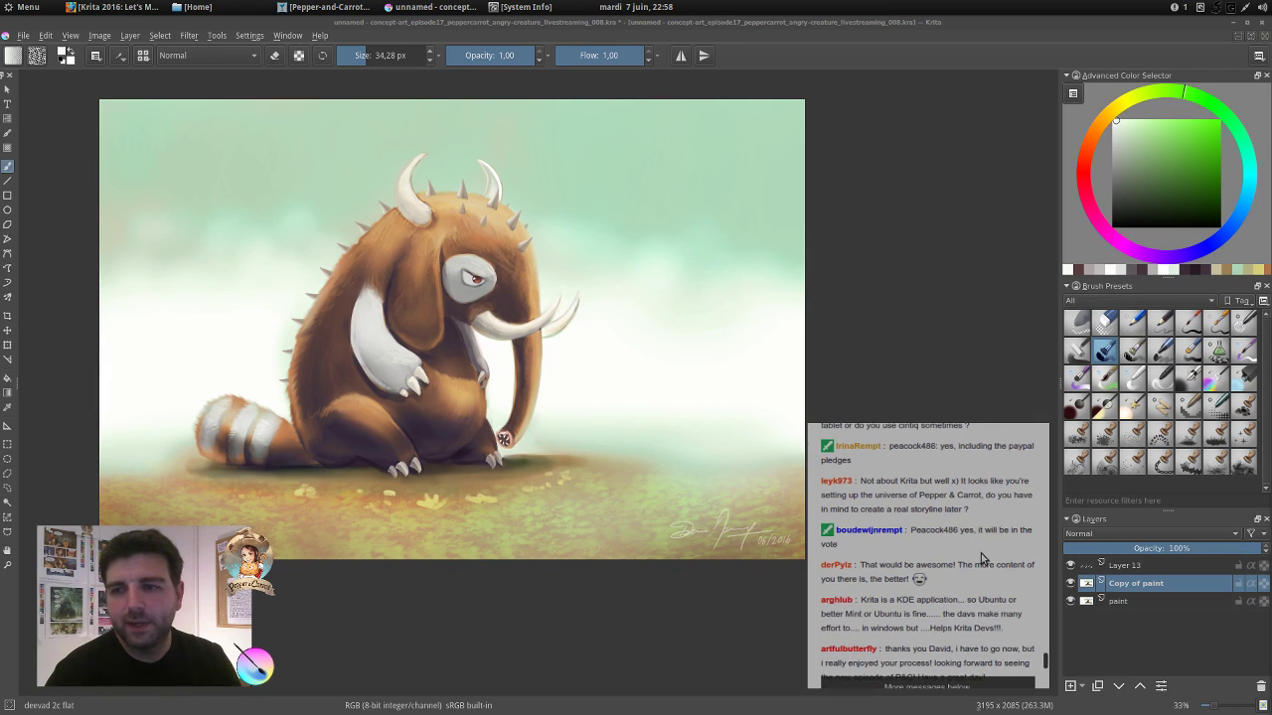
scroll(981, 559, down, 5)
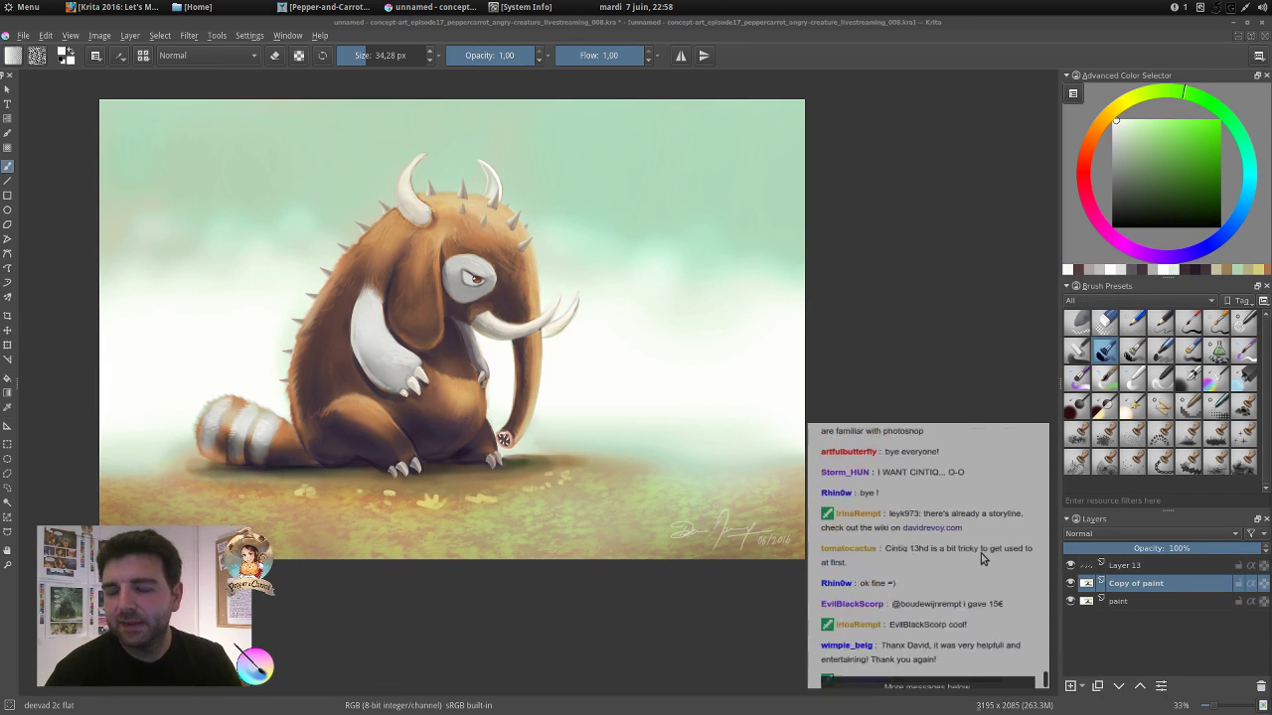
scroll(981, 558, down, 2)
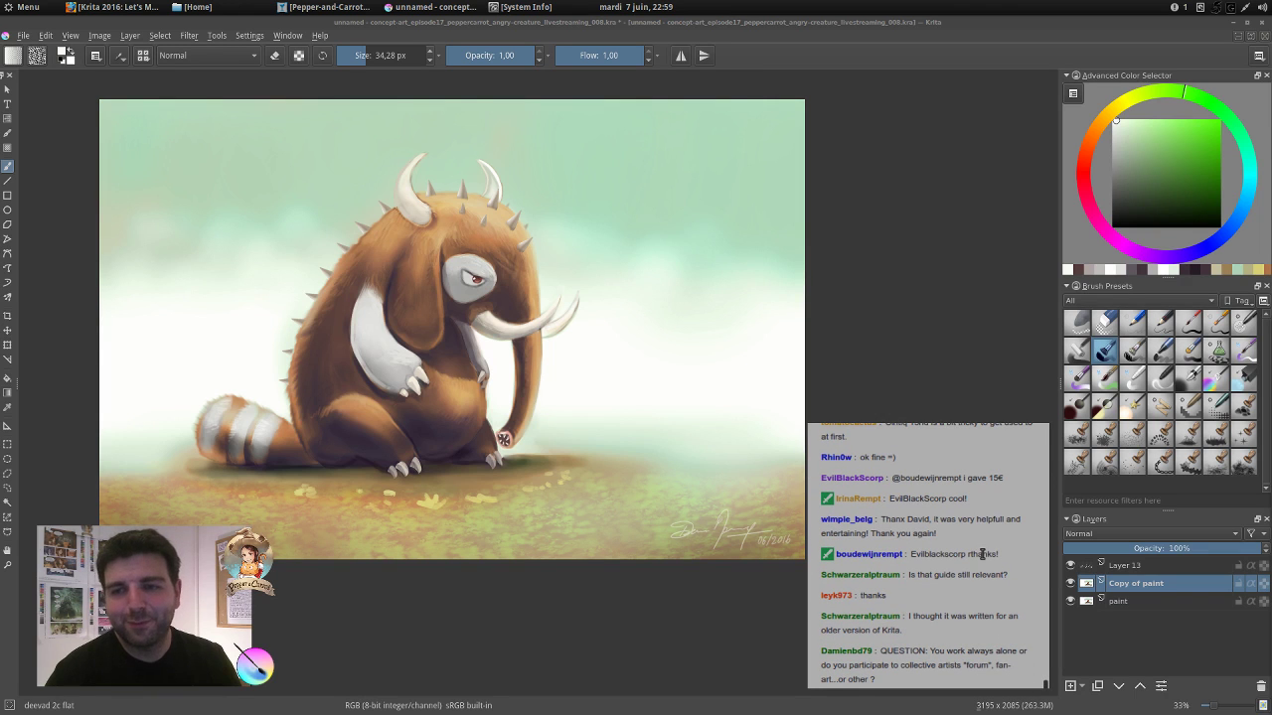